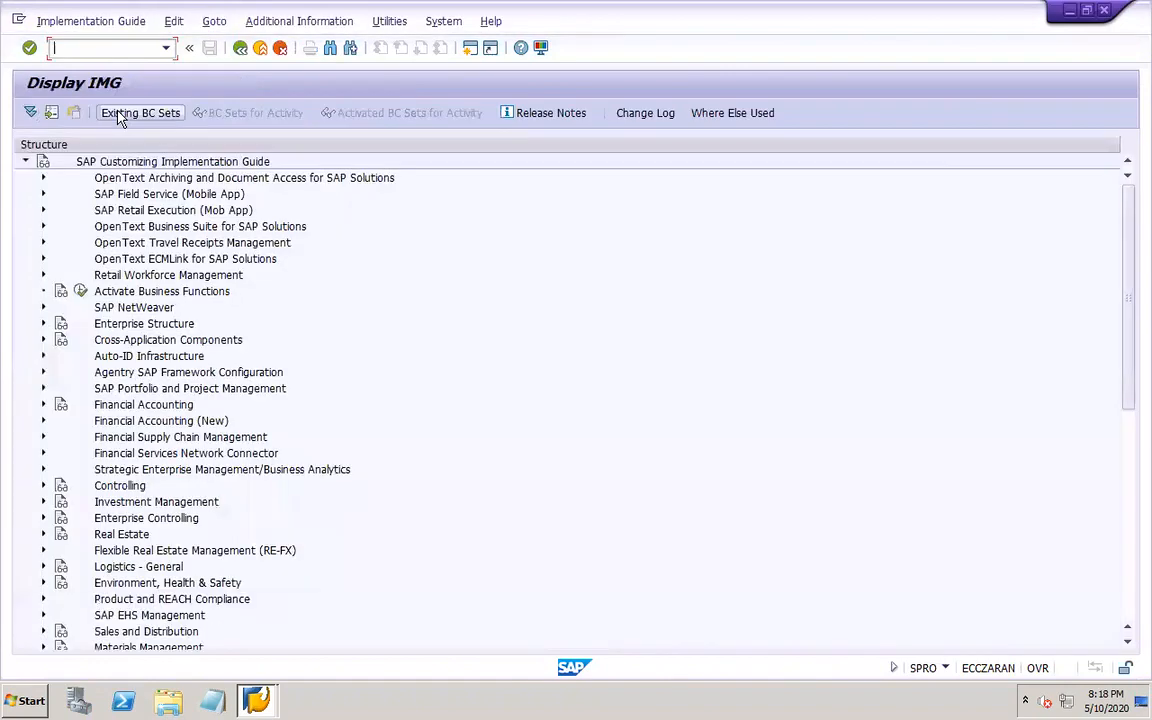
# - Switch to the PowerPoint work notes and add the line "Plant" under the Configuration heading on slide 41
pyautogui.moveTo(507, 707)
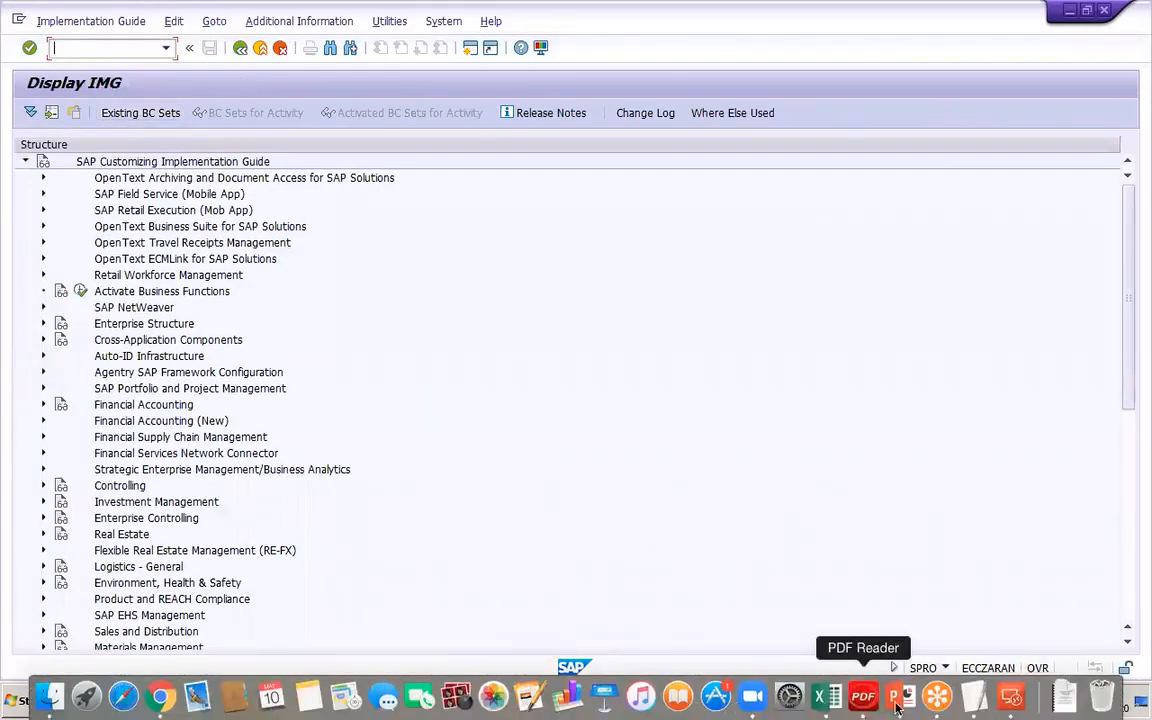
pyautogui.click(905, 697)
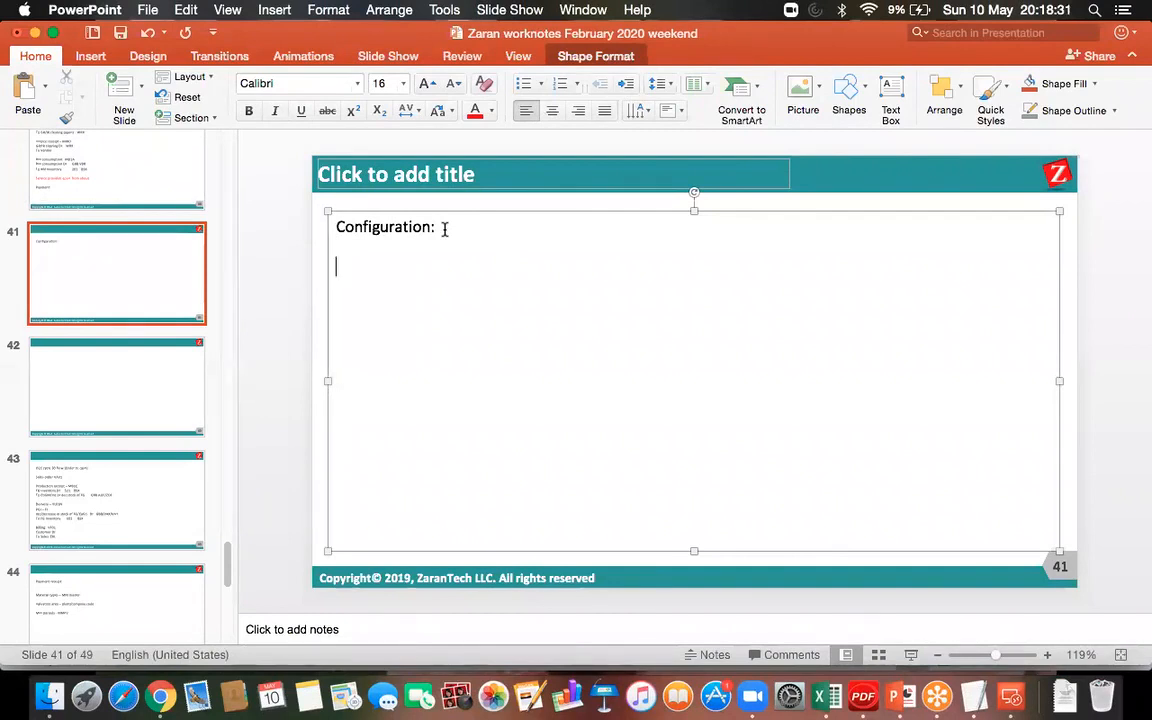
pyautogui.write('Plant')
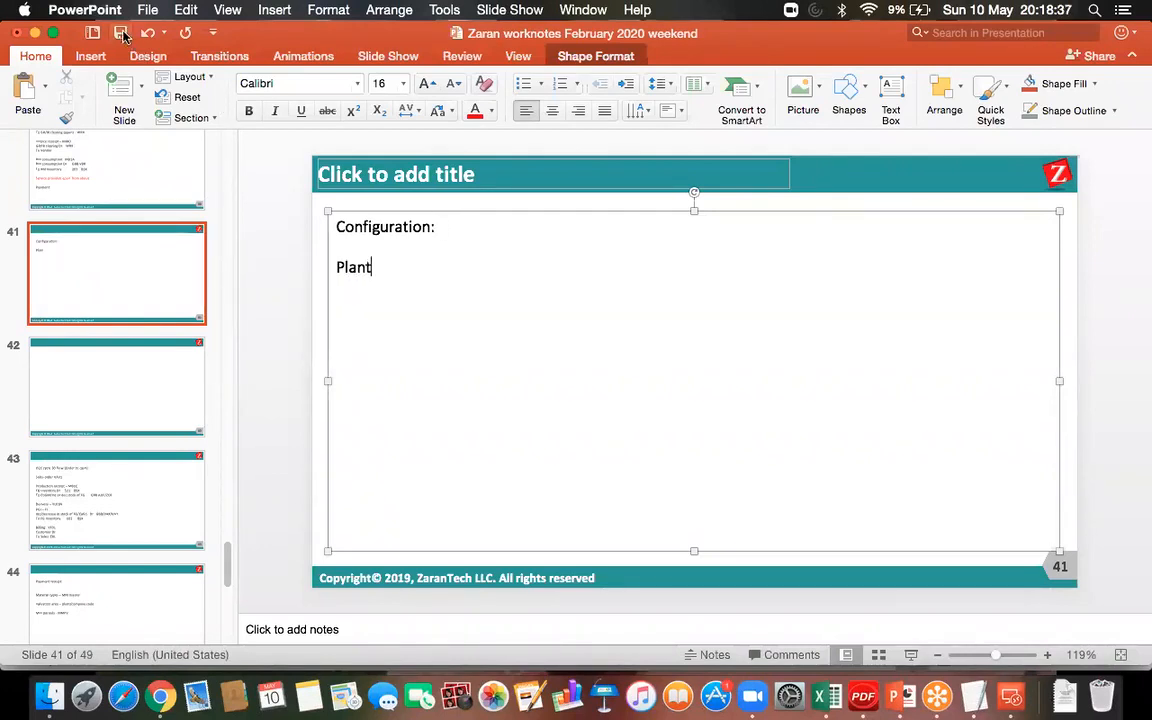
# - Switch back to the SAP remote desktop and open the Define Plant activity from Enterprise Structure, Definition, Logistics - General
pyautogui.click(1012, 697)
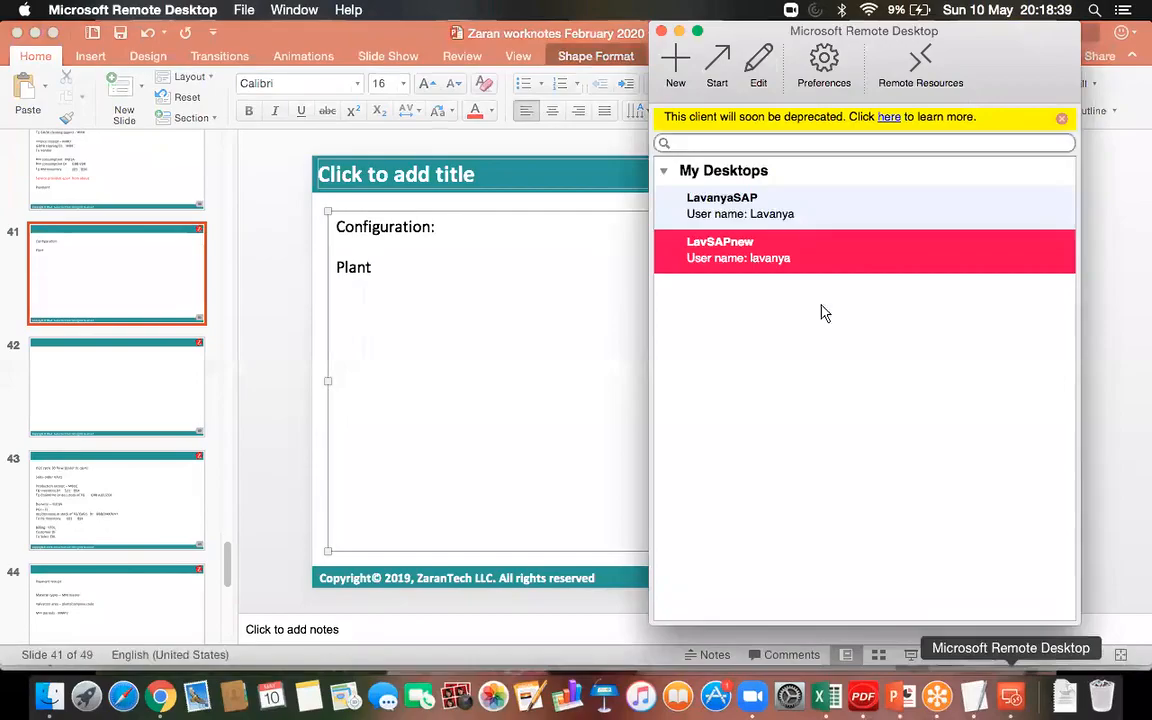
pyautogui.doubleClick(736, 251)
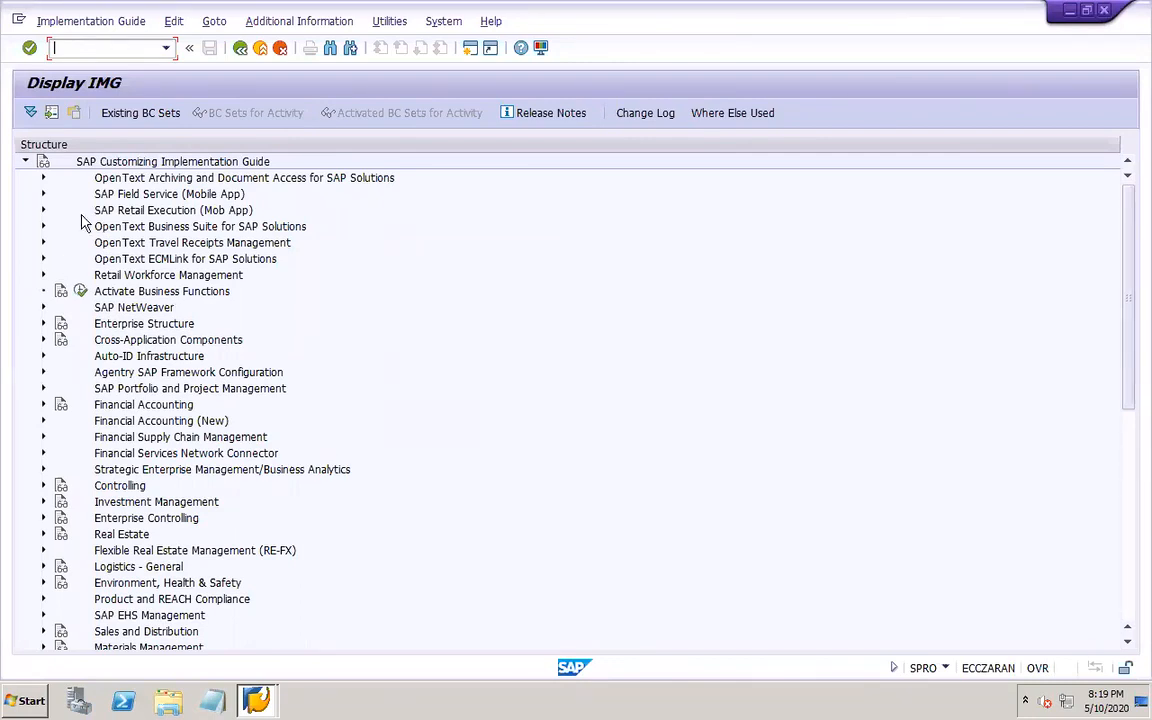
pyautogui.click(43, 323)
pyautogui.click(61, 356)
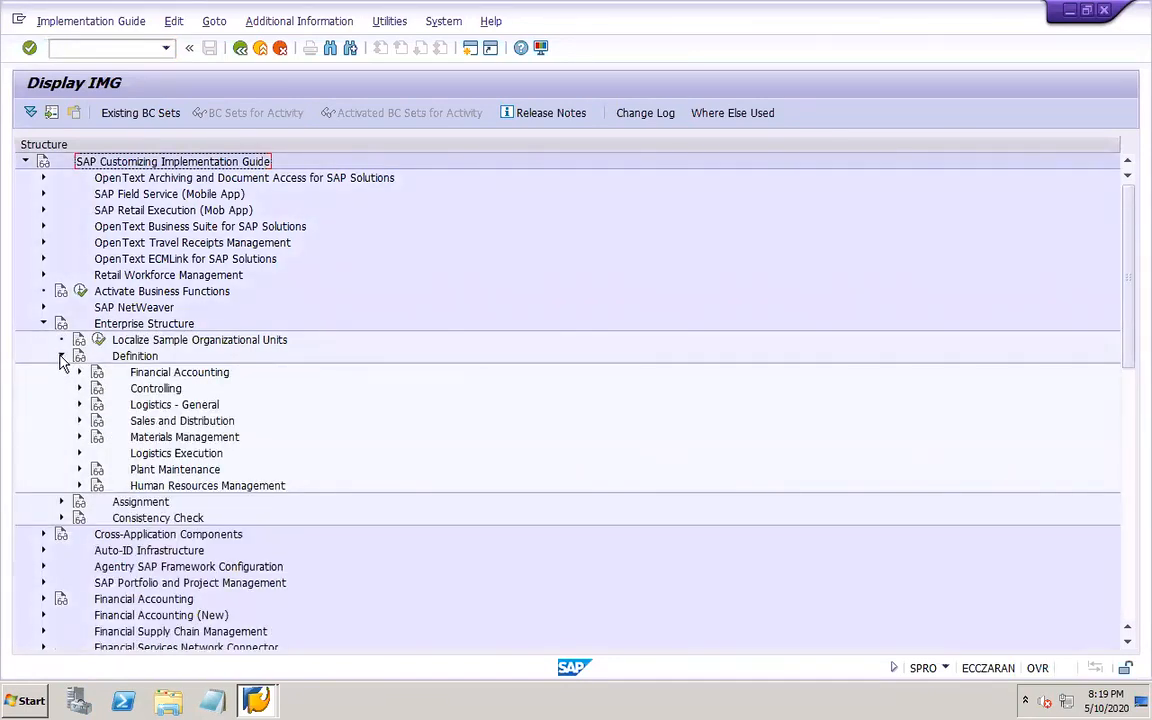
pyautogui.click(79, 405)
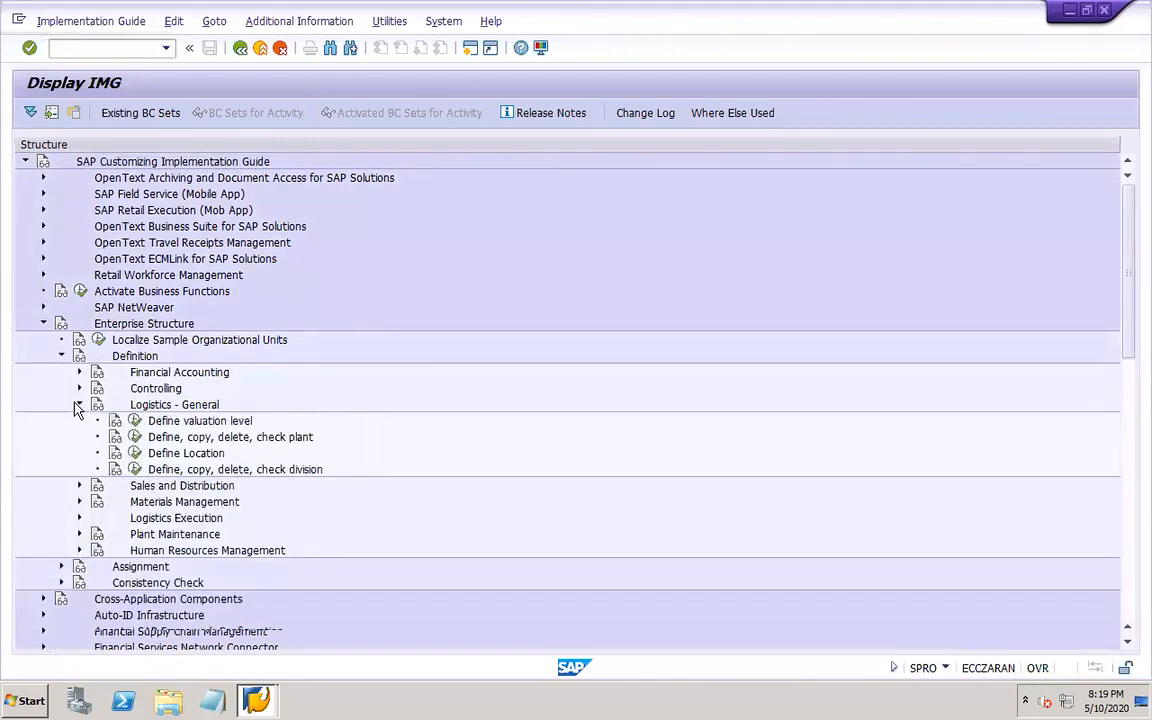
pyautogui.click(134, 439)
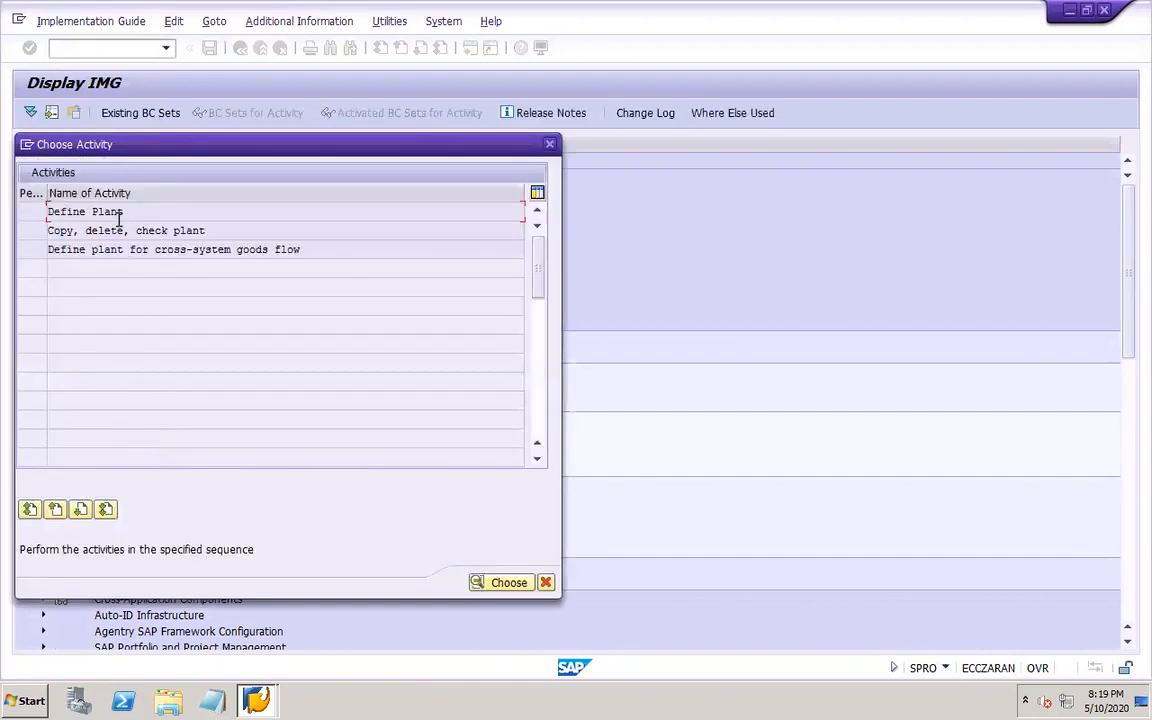
pyautogui.doubleClick(99, 212)
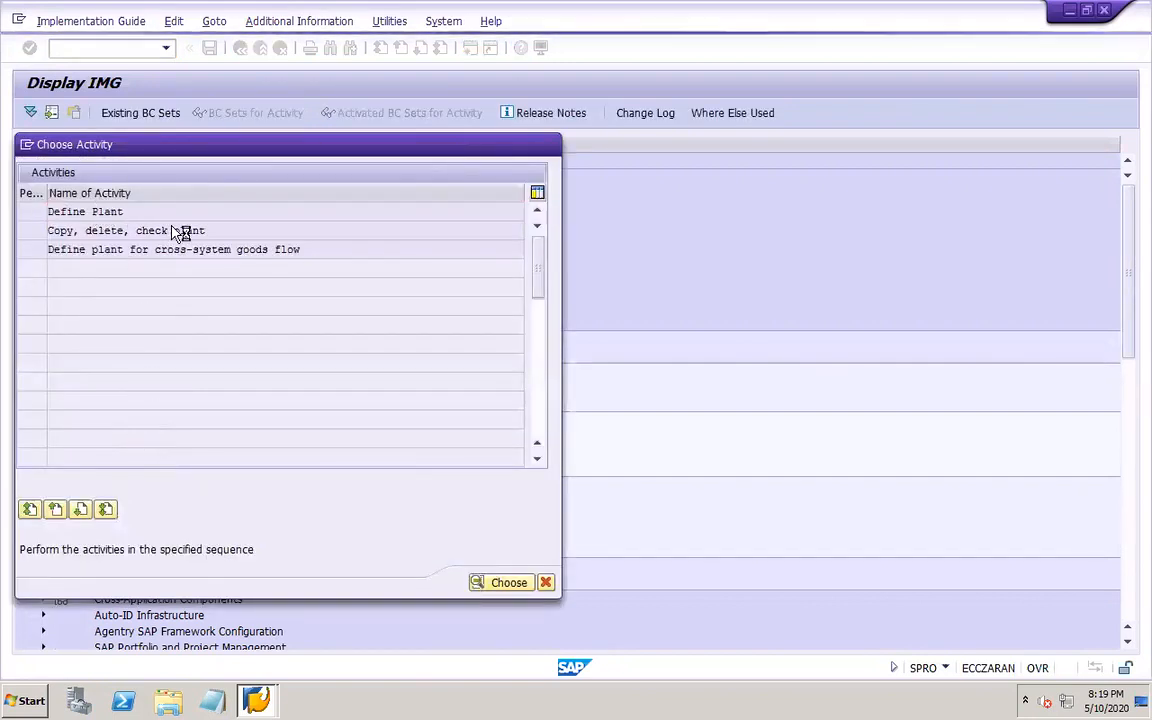
# - Create a new plant entry DOR1 with the name "DOR1 plant" and factory calendar 01
pyautogui.click(104, 112)
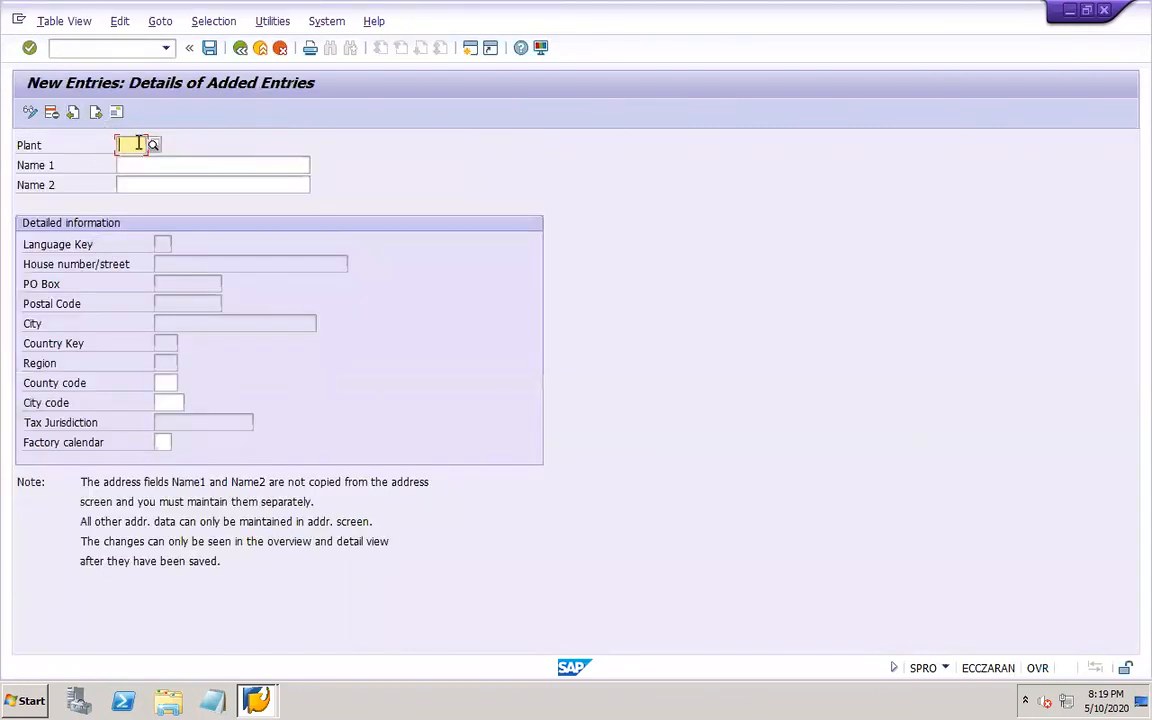
pyautogui.write('DOR1')
pyautogui.press('Tab')
pyautogui.write('DOR1 plant')
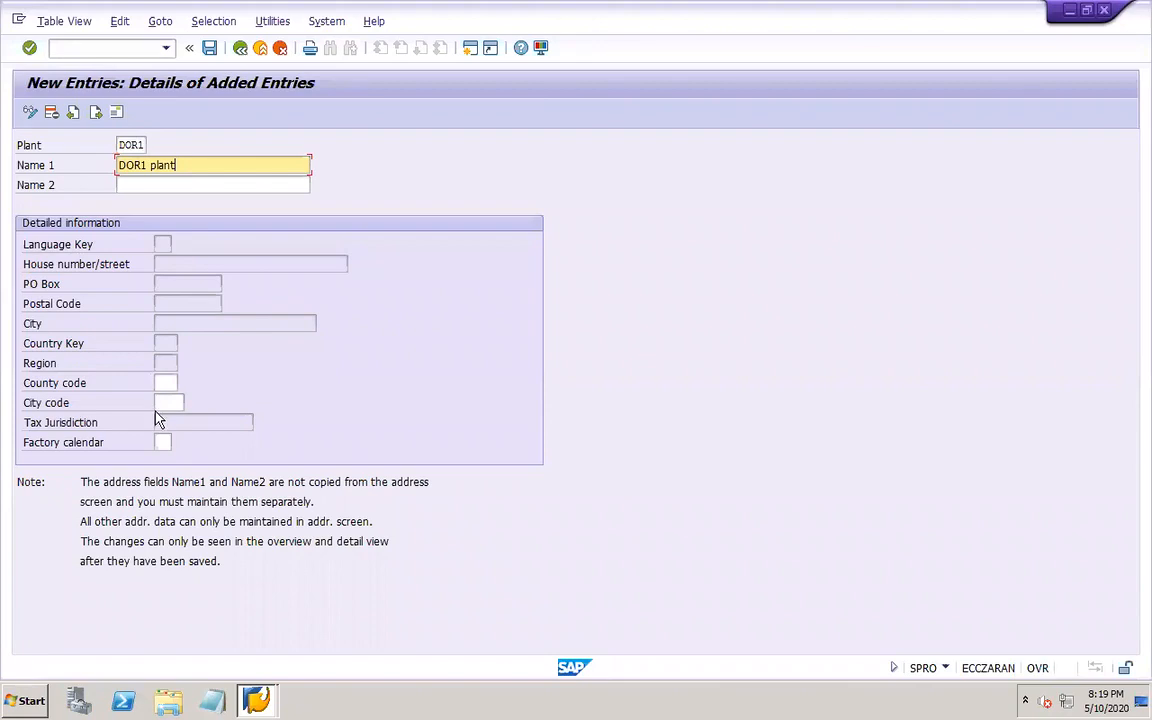
pyautogui.click(165, 441)
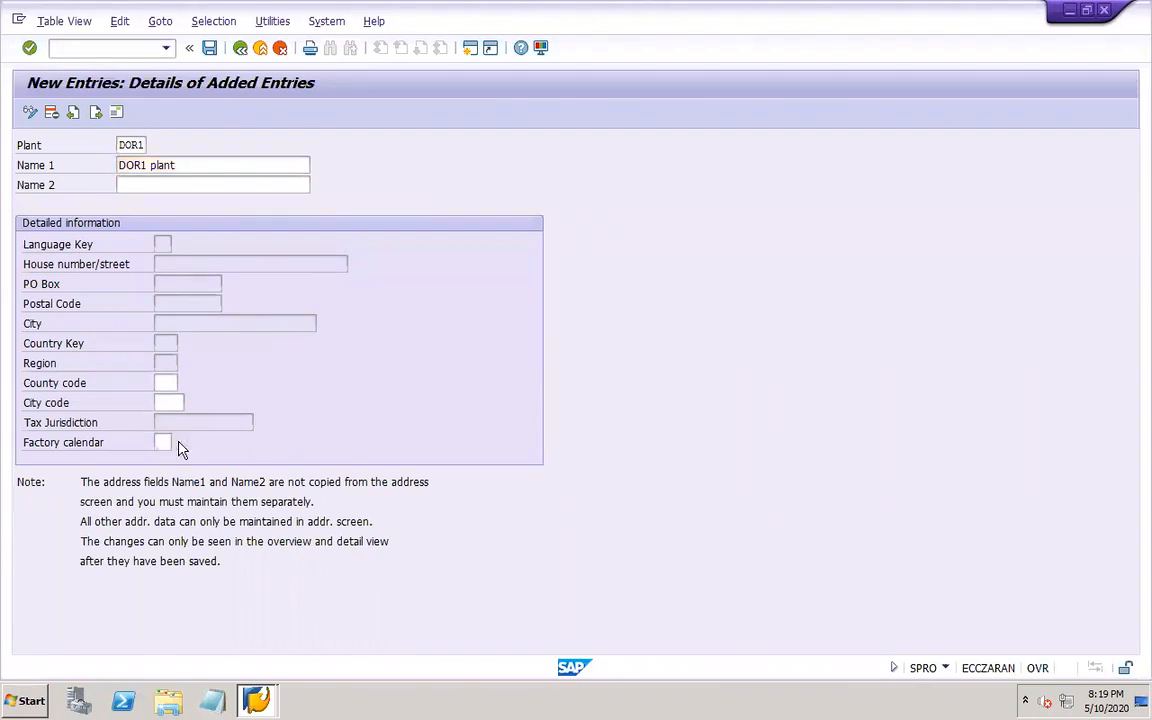
pyautogui.press('F4')
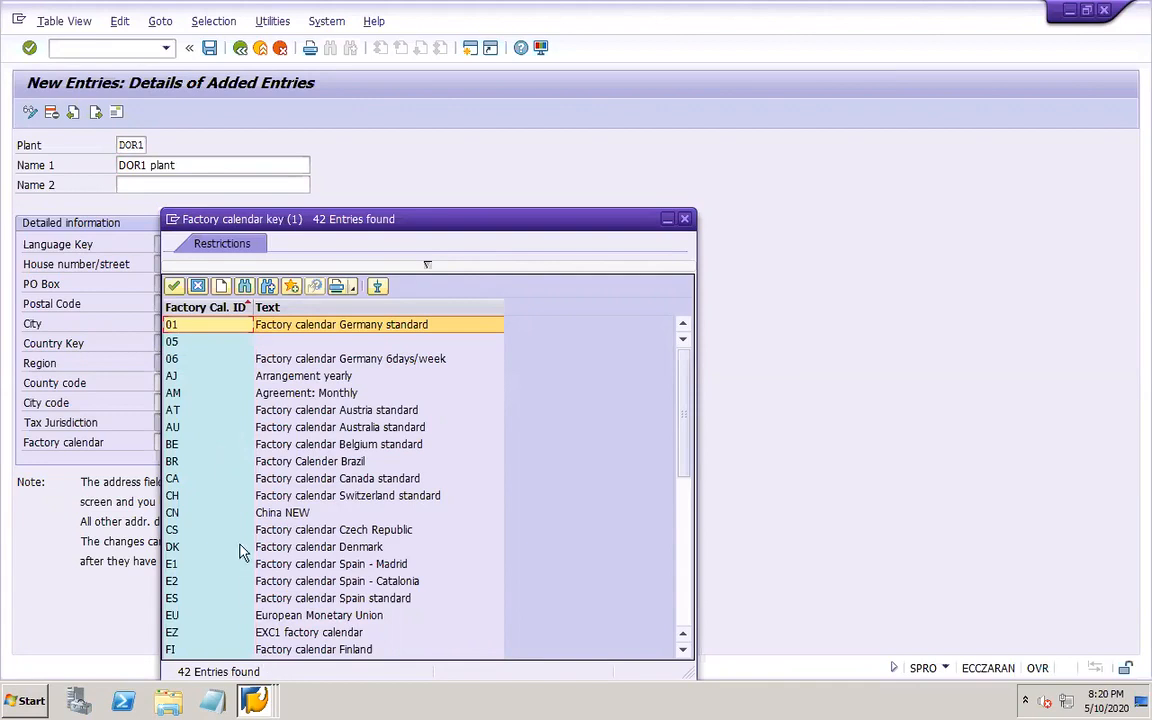
pyautogui.click(280, 326)
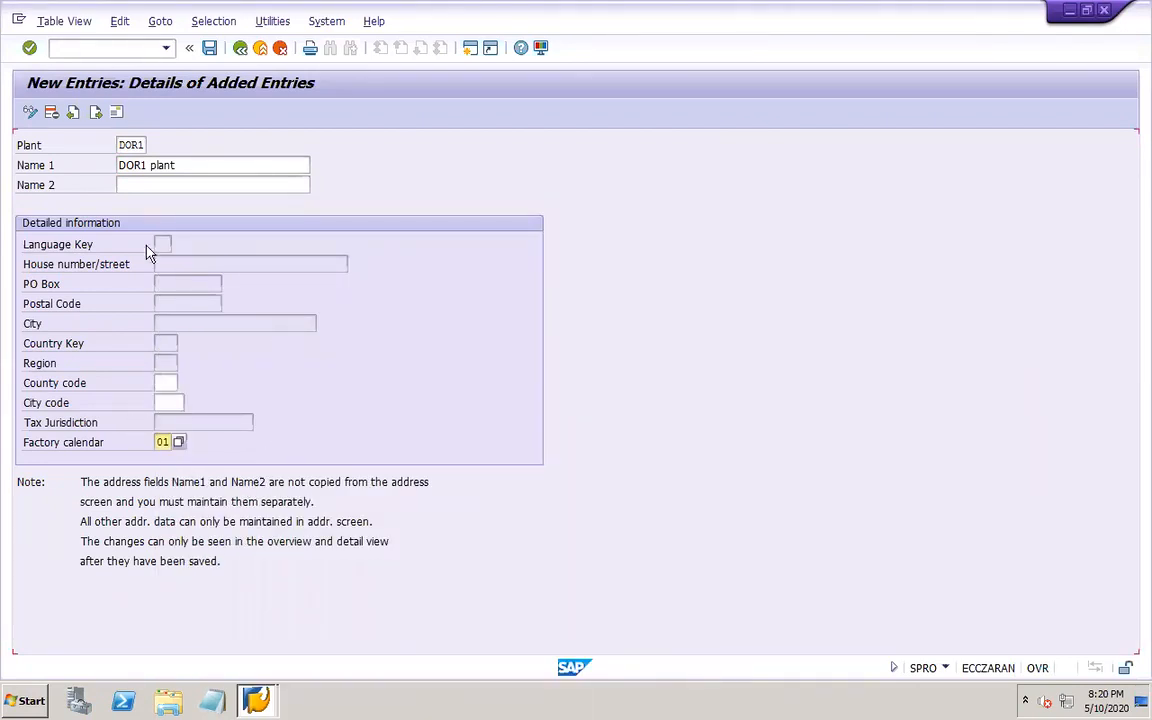
# - Save plant DOR1 with US as the address country and accept the proposed customizing request
pyautogui.click(211, 50)
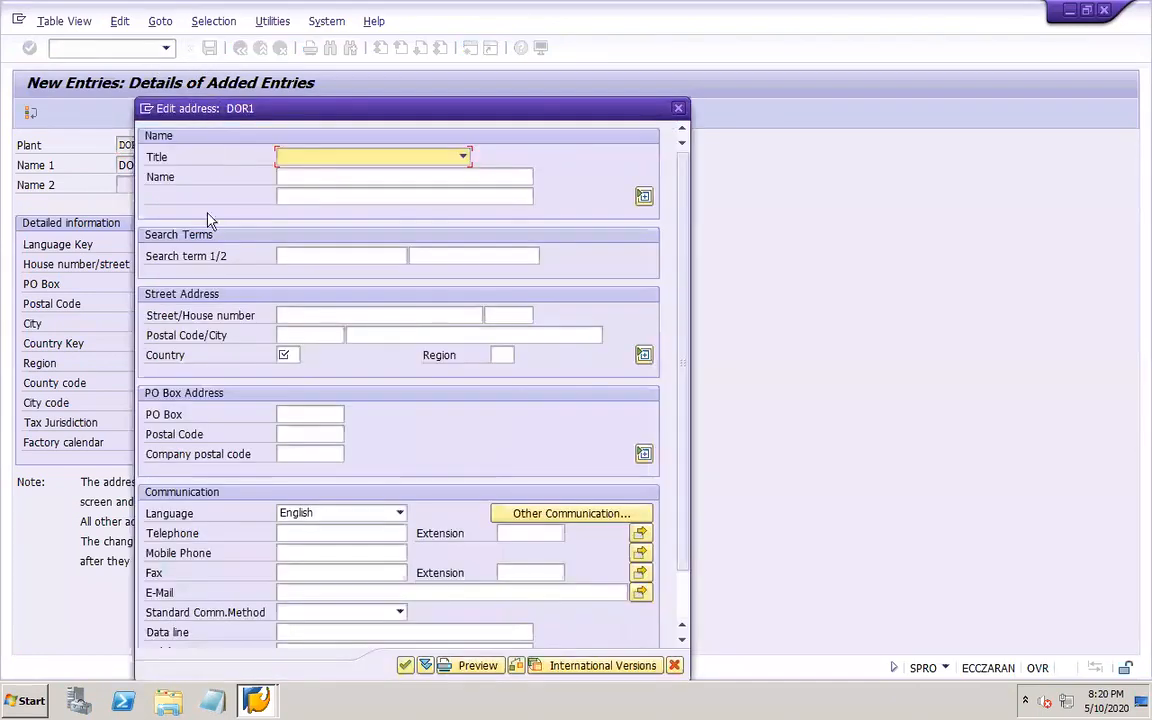
pyautogui.click(287, 355)
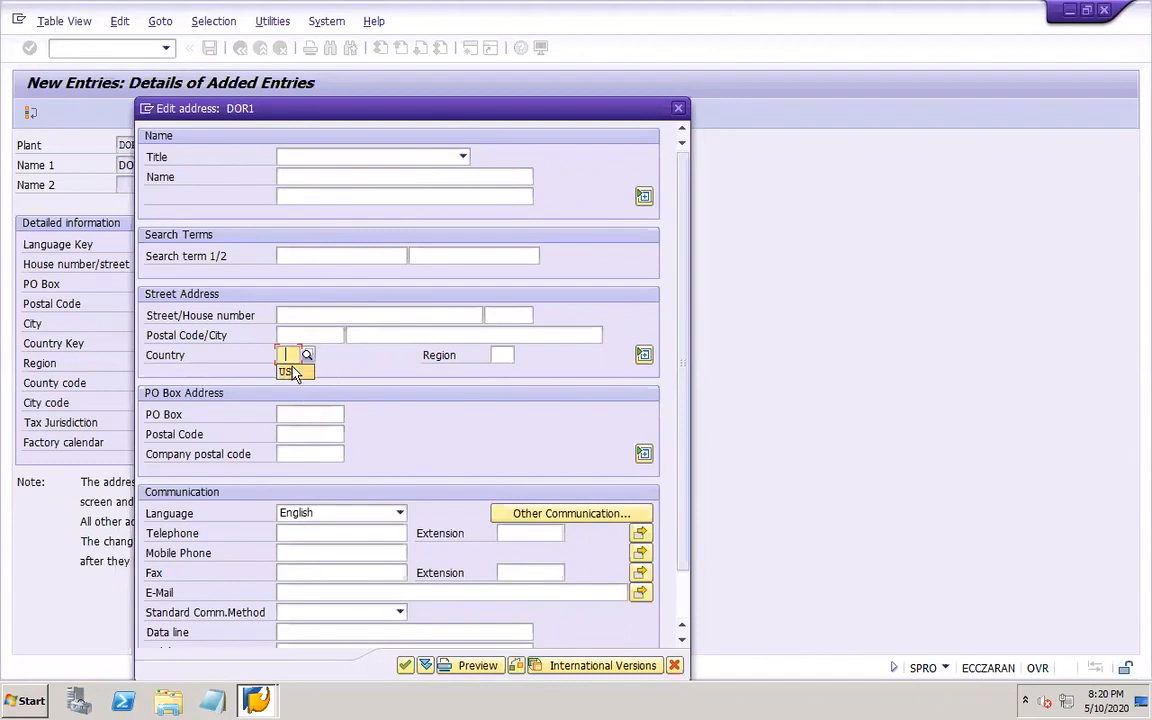
pyautogui.click(404, 665)
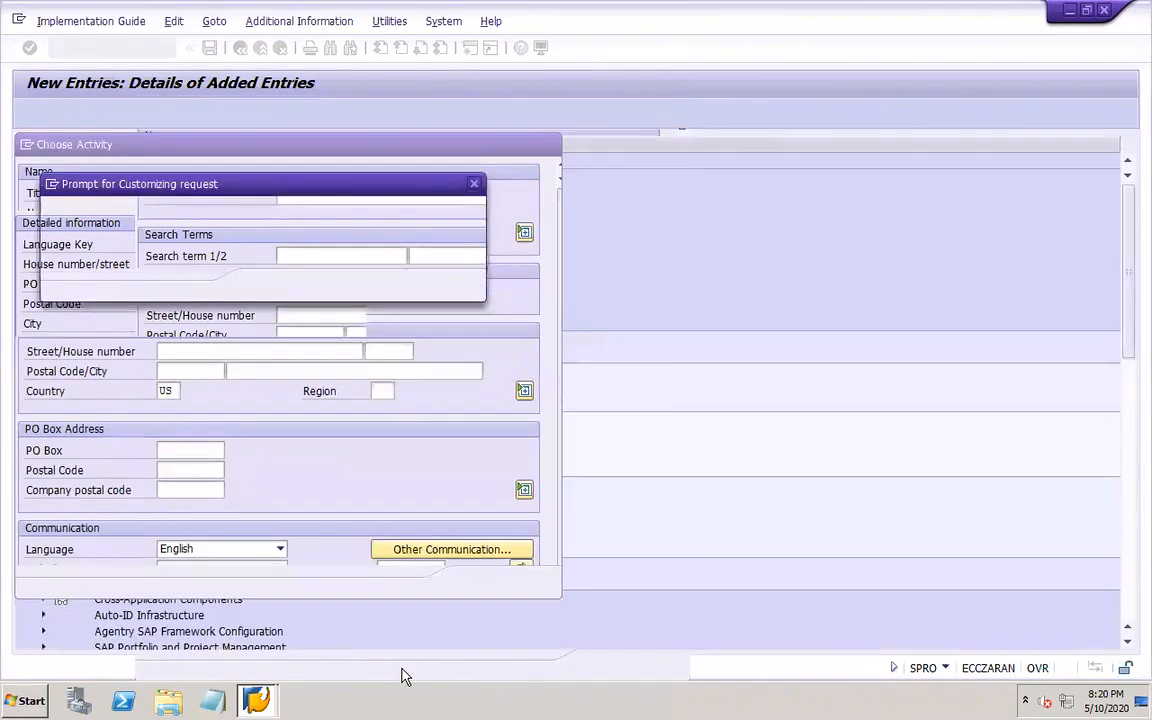
pyautogui.click(265, 286)
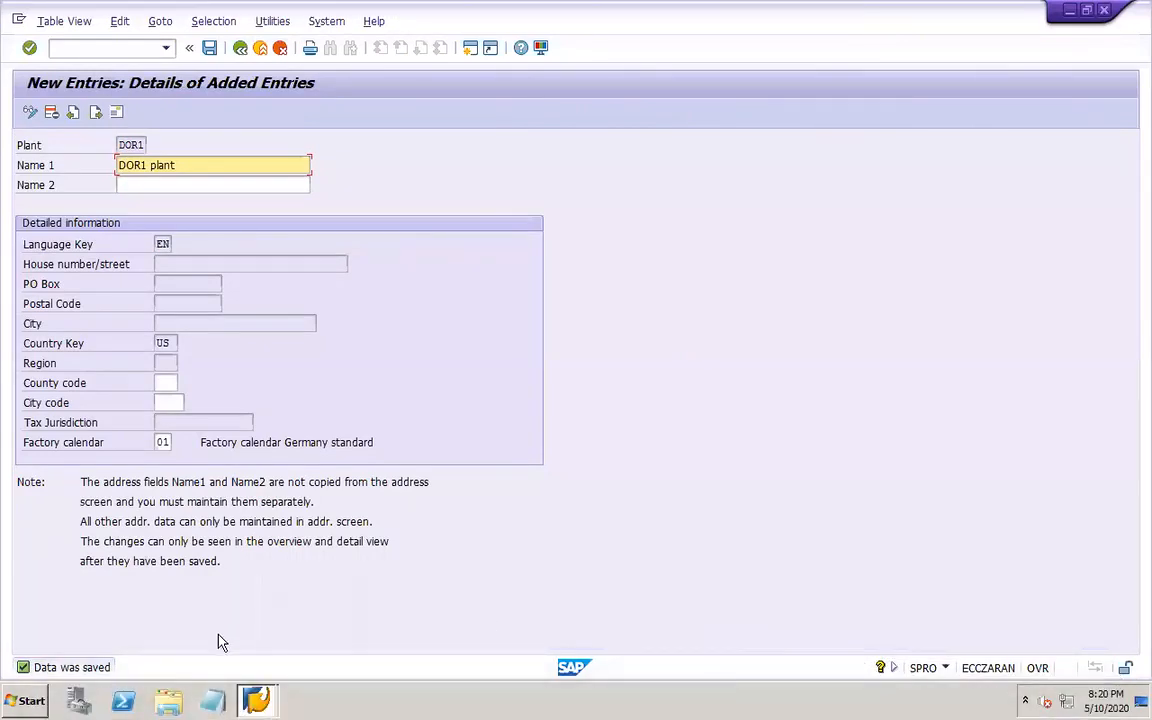
# - Switch to the PowerPoint work notes, add the line "Division" below "Plant", and save the presentation
pyautogui.click(913, 704)
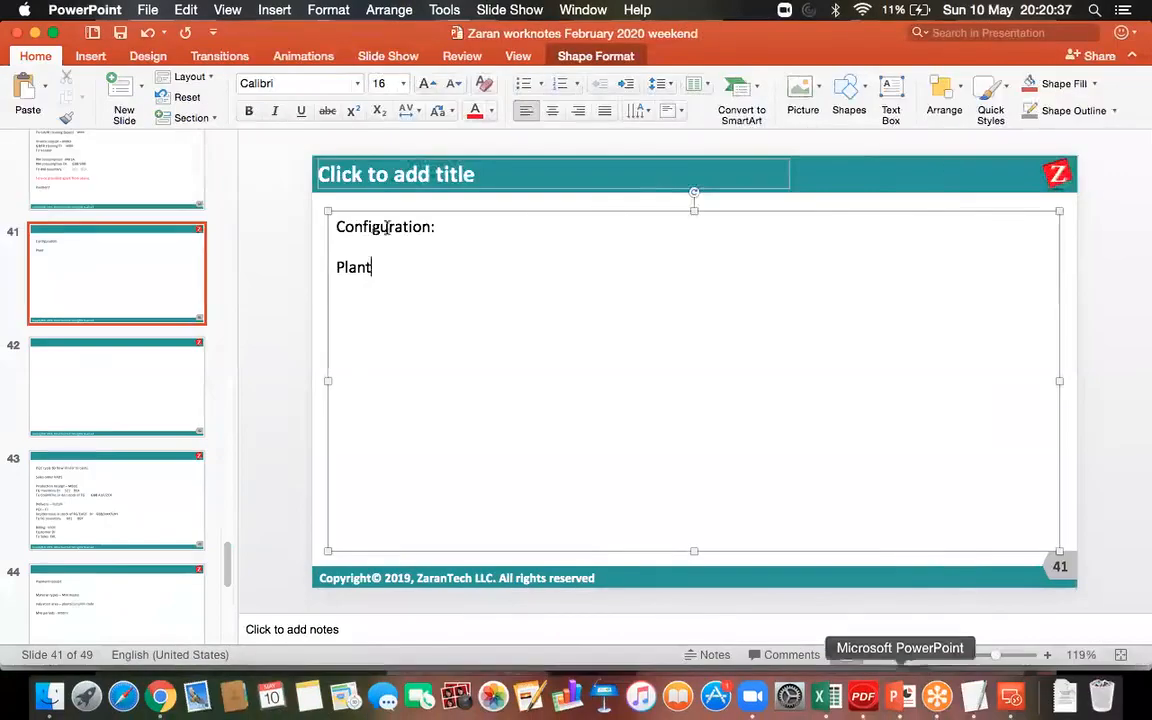
pyautogui.press('Return')
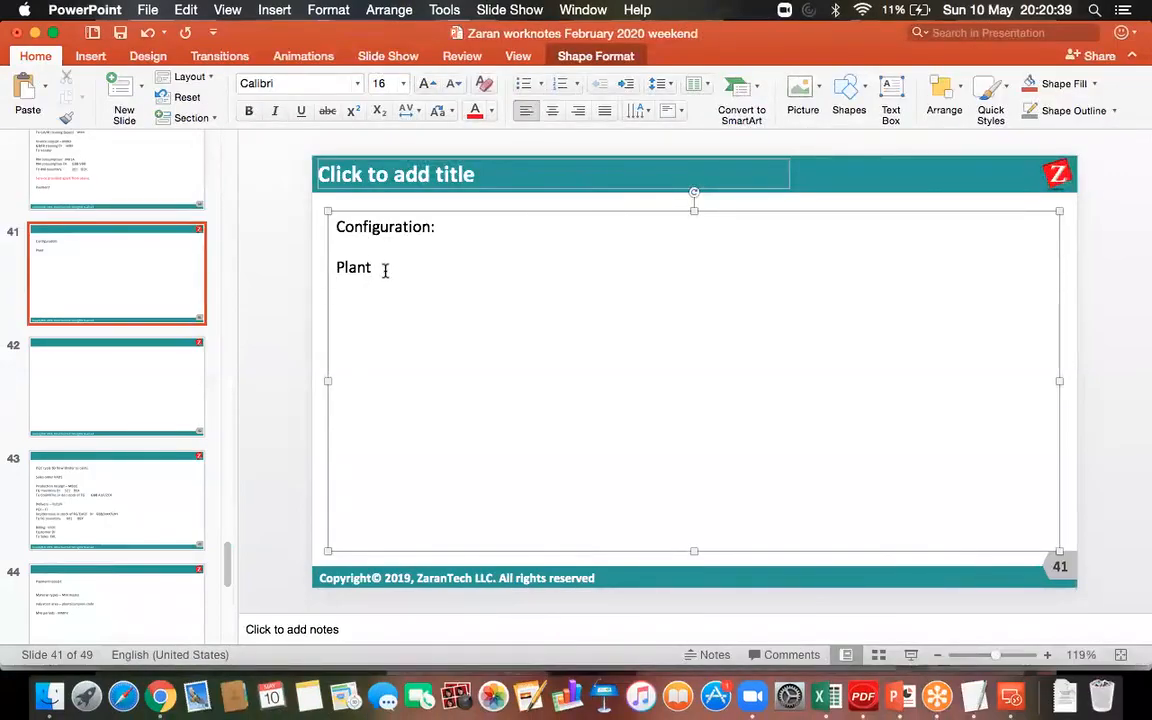
pyautogui.write('dic')
pyautogui.press('BackSpace')
pyautogui.press('BackSpace')
pyautogui.write('ivision')
pyautogui.press('Return')
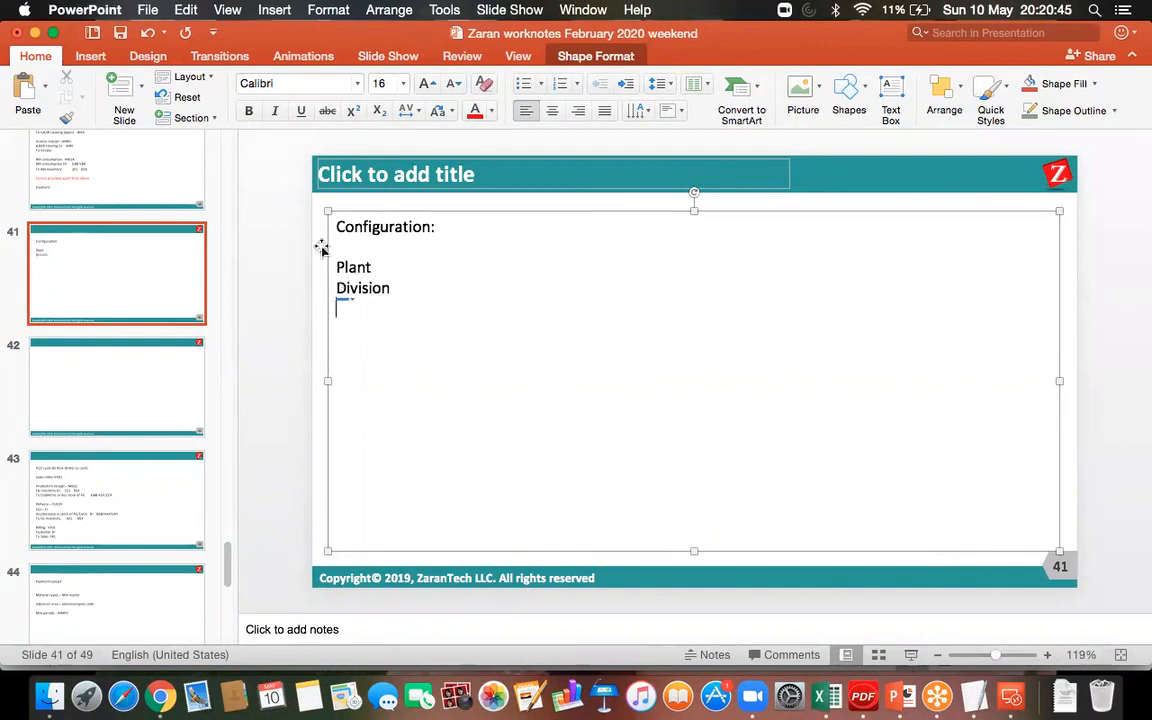
pyautogui.click(121, 34)
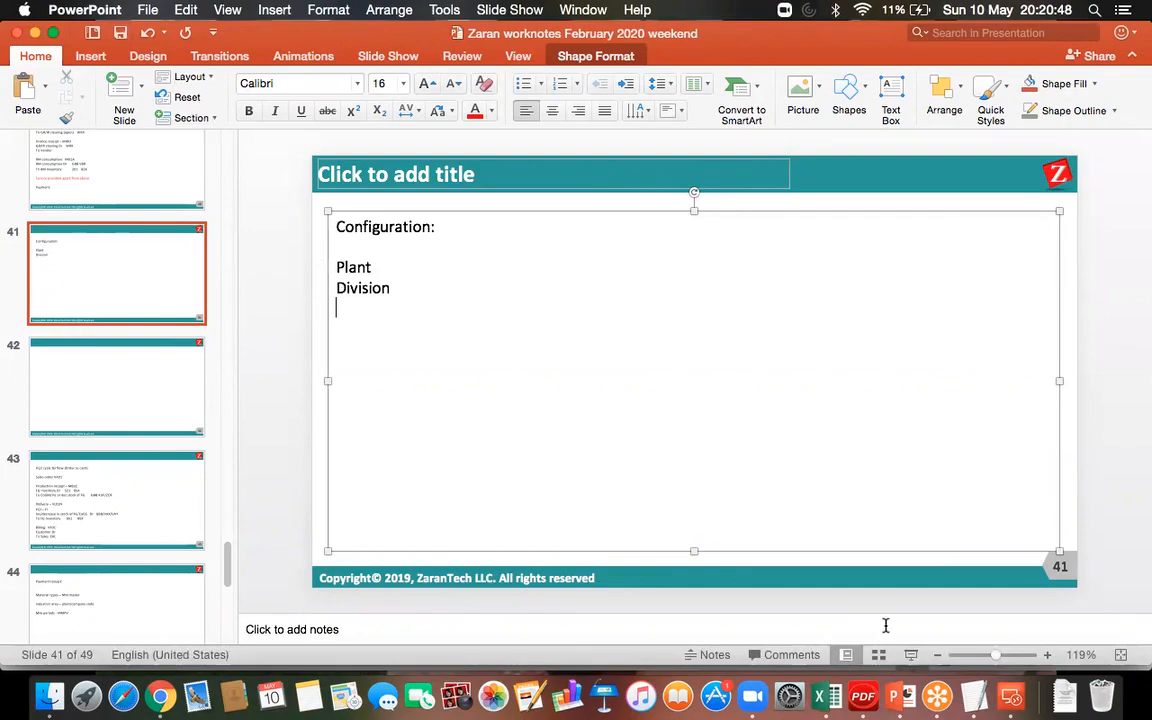
# - Switch back to the SAP remote desktop and leave the plant definition to return to the IMG structure
pyautogui.click(1013, 708)
pyautogui.doubleClick(756, 271)
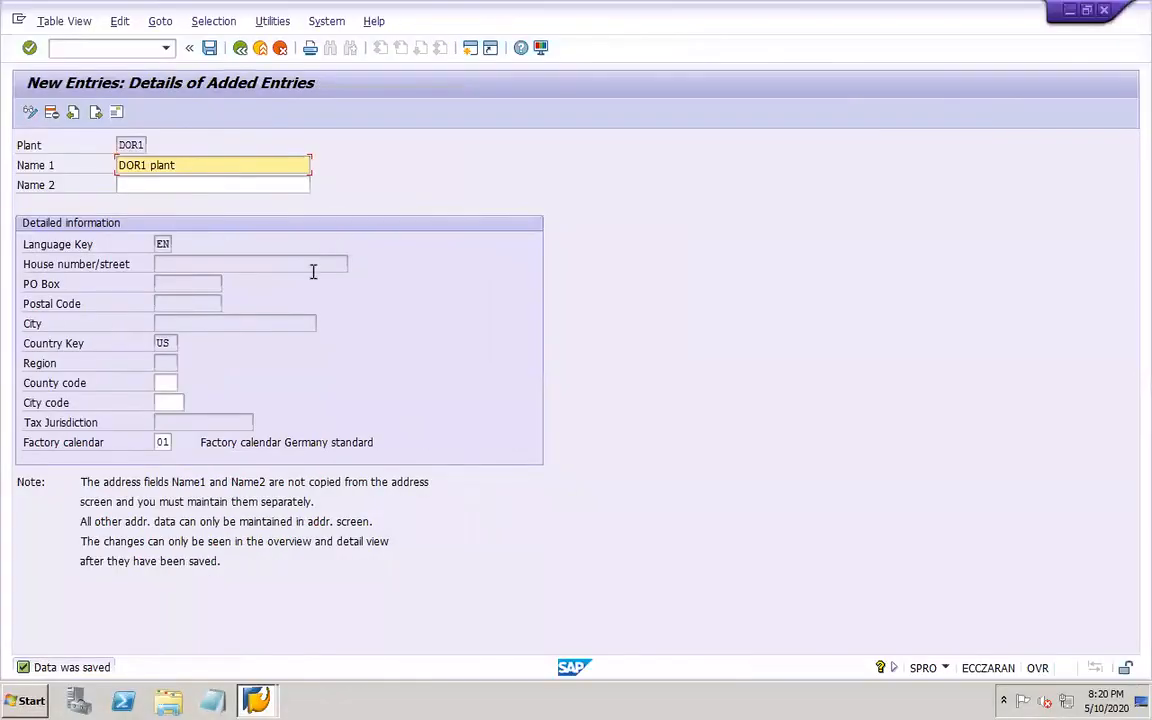
pyautogui.click(240, 49)
pyautogui.click(240, 49)
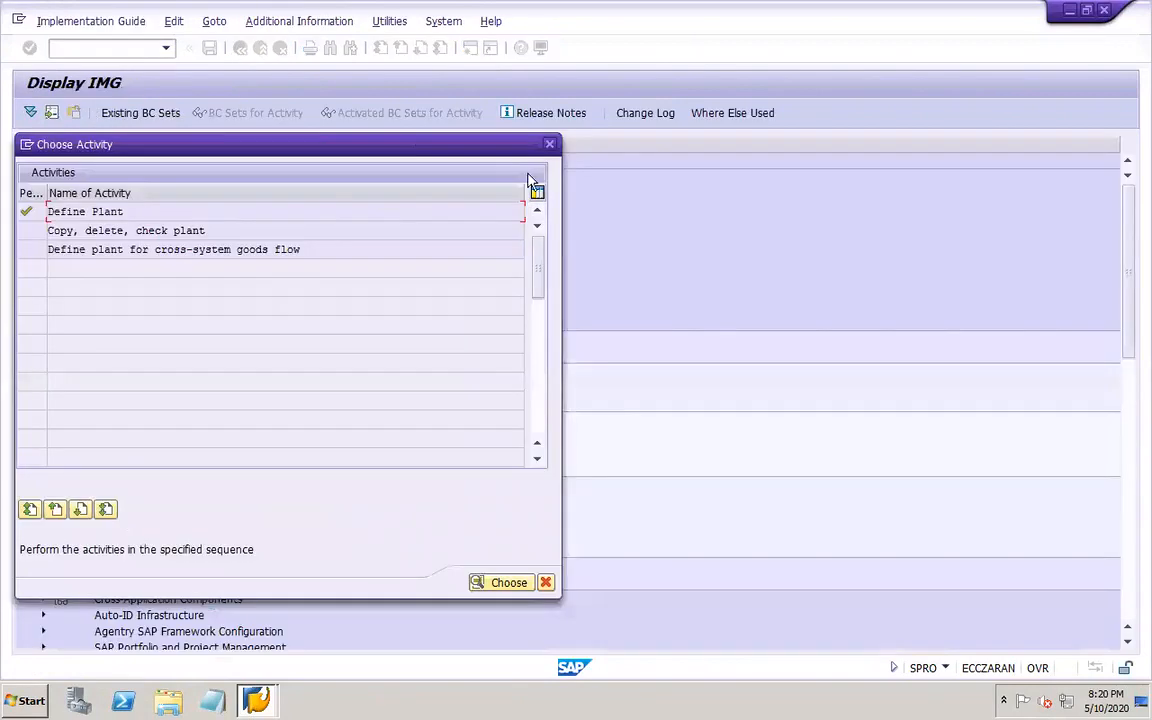
pyautogui.click(548, 145)
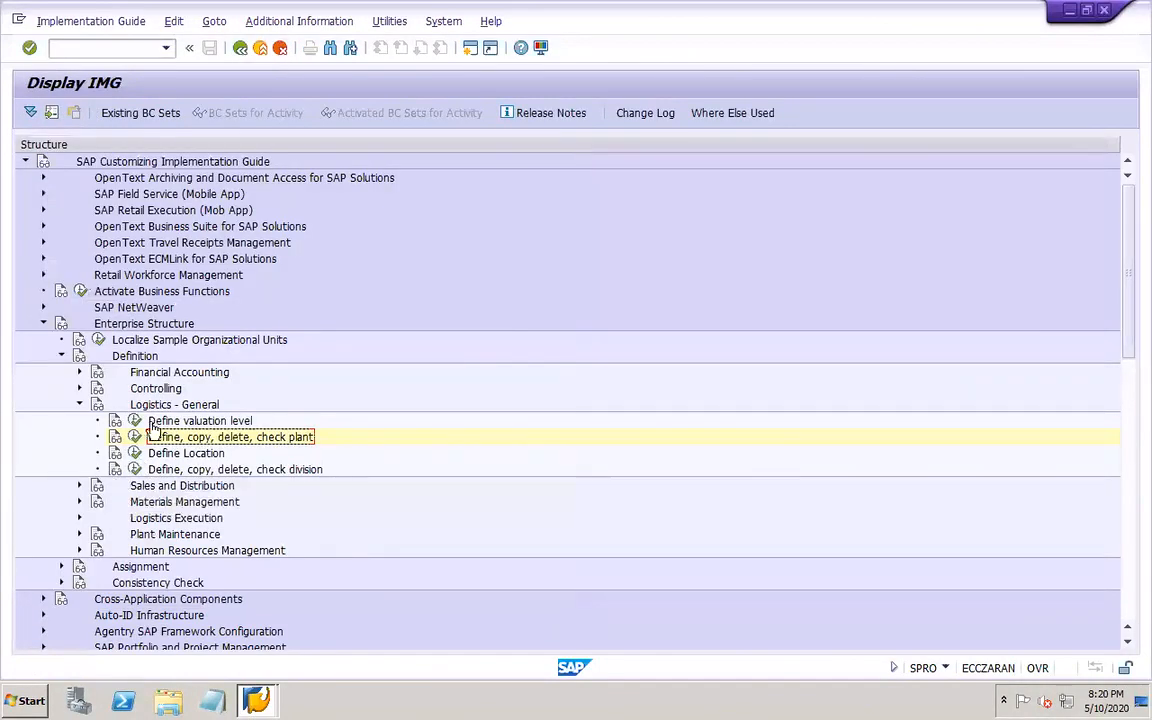
# - Open the Define Division activity under Logistics - General and add a new entry DO named "DOR1 Division"
pyautogui.click(136, 470)
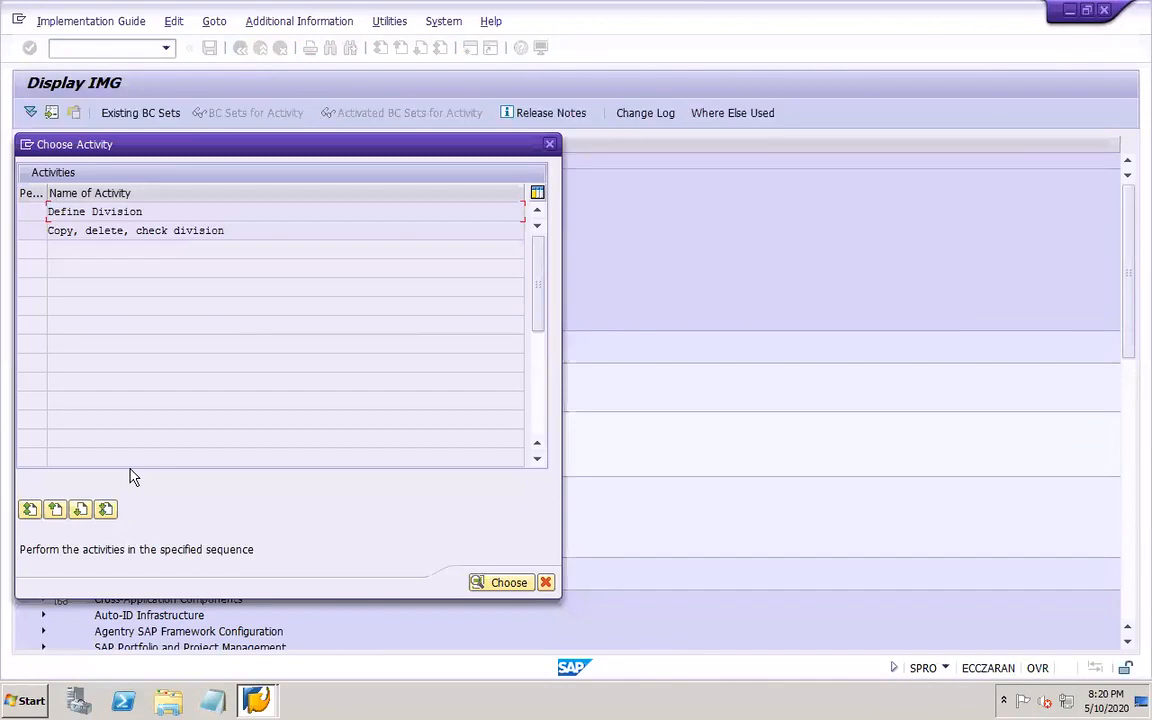
pyautogui.doubleClick(108, 211)
pyautogui.click(79, 112)
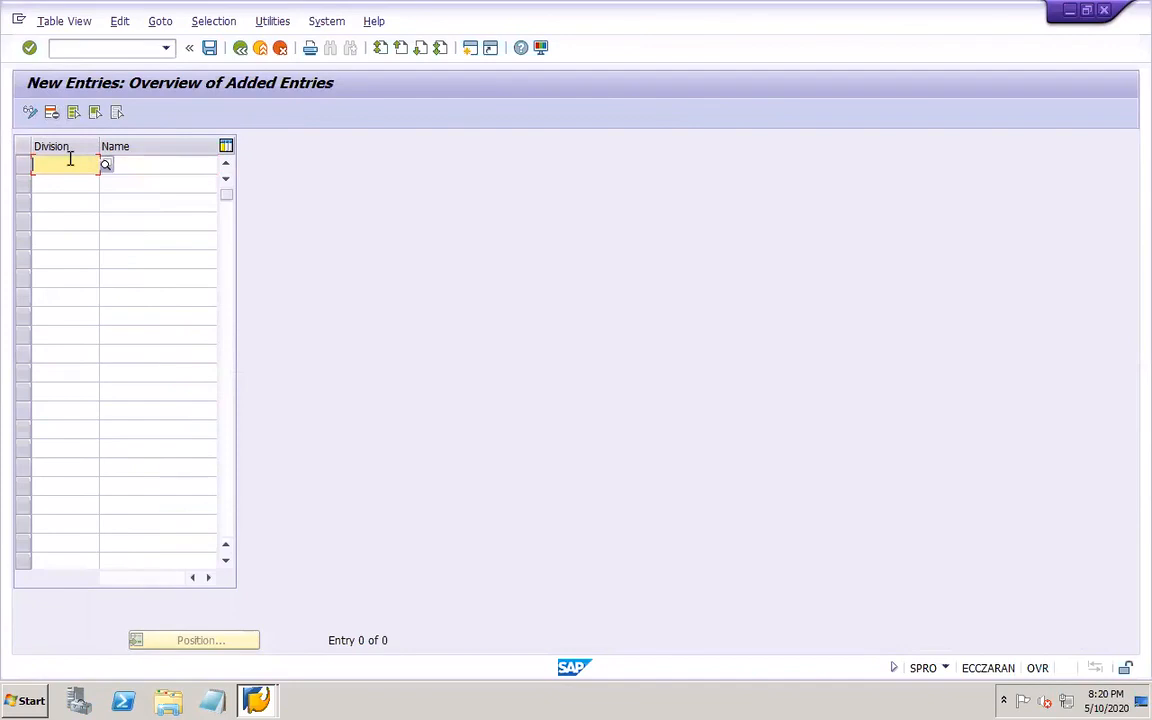
pyautogui.write('D00')
pyautogui.press('BackSpace')
pyautogui.press('Tab')
pyautogui.write('DOR1 Division')
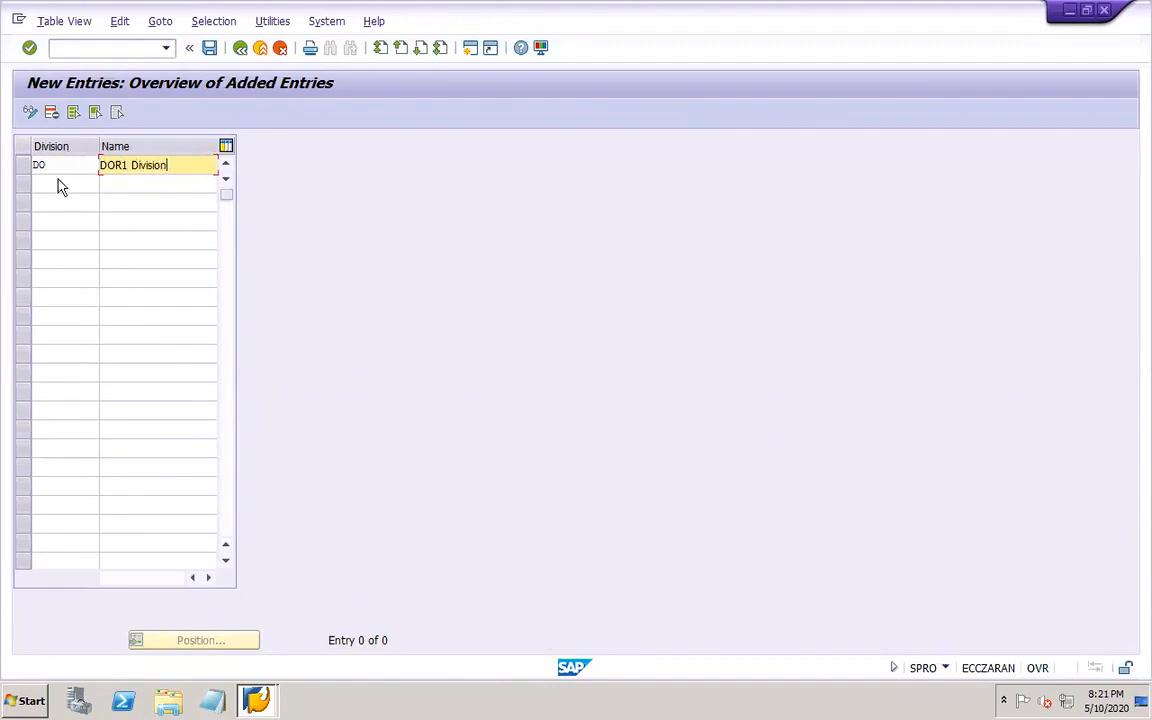
pyautogui.click(52, 164)
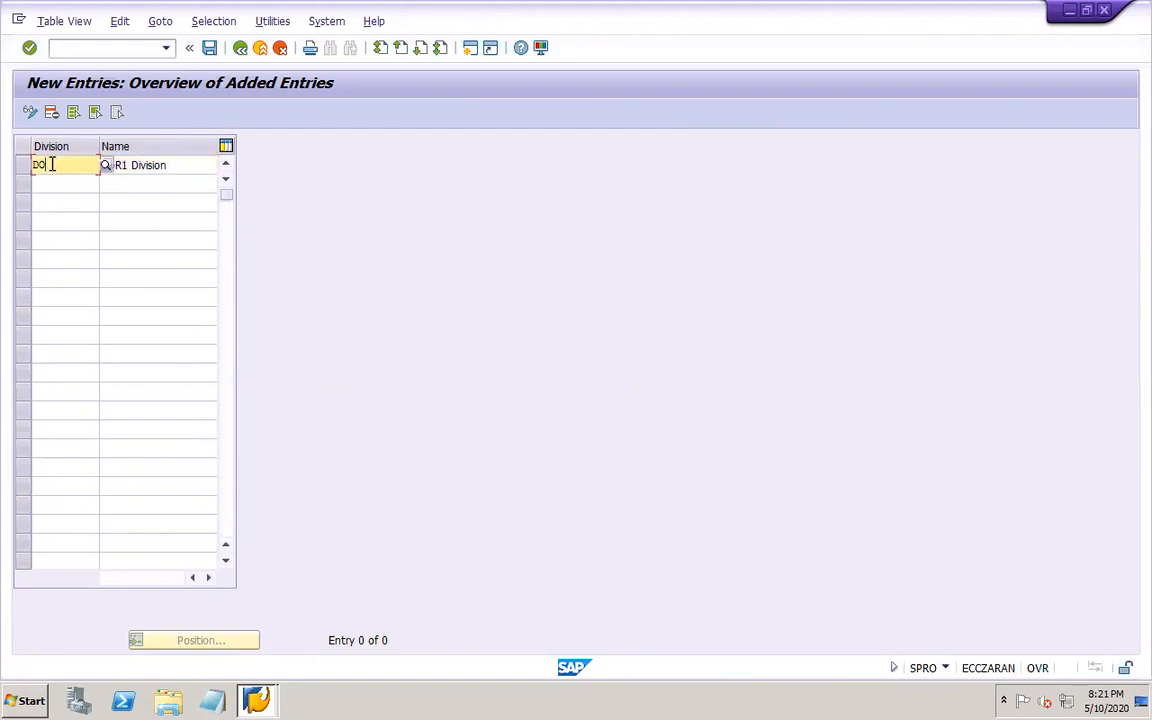
pyautogui.press('F4')
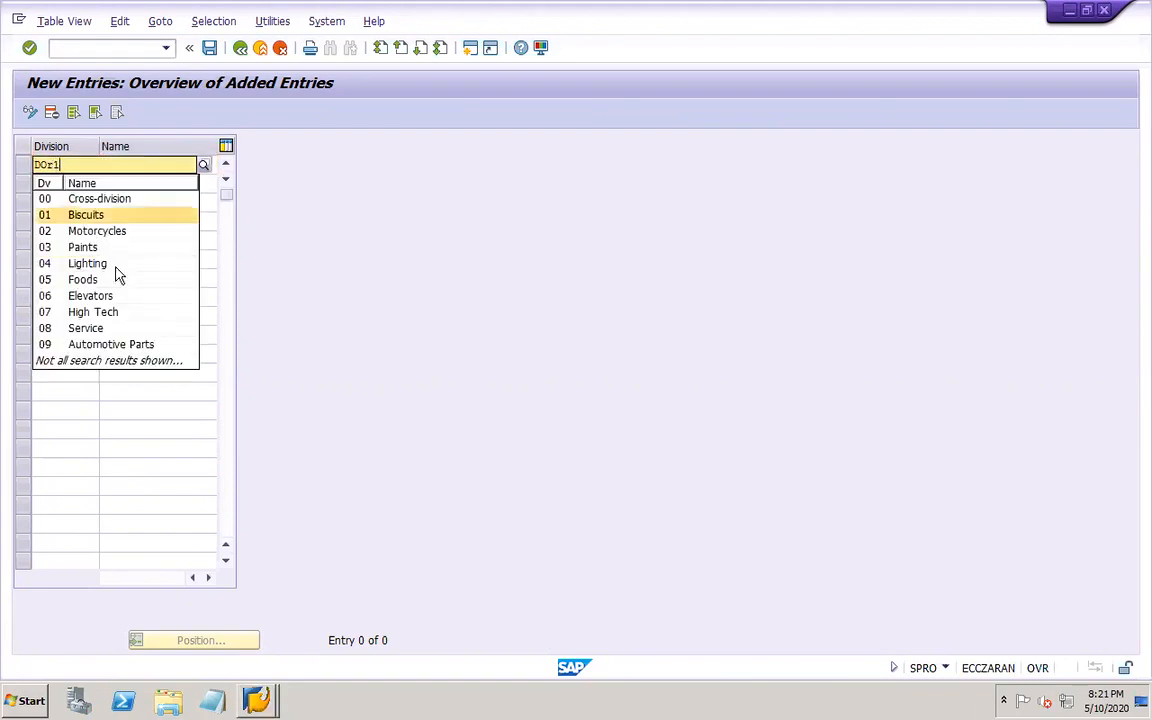
pyautogui.click(205, 444)
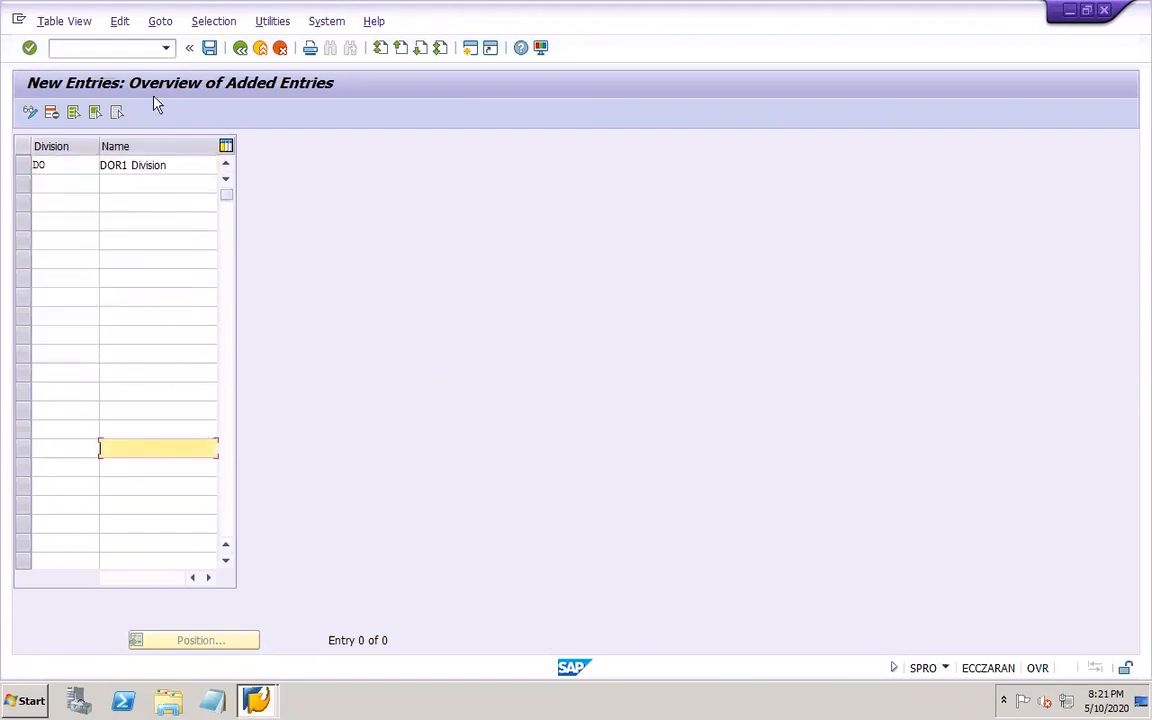
# - Save the new division under customizing request EPDK900010 and return to the IMG structure
pyautogui.click(209, 48)
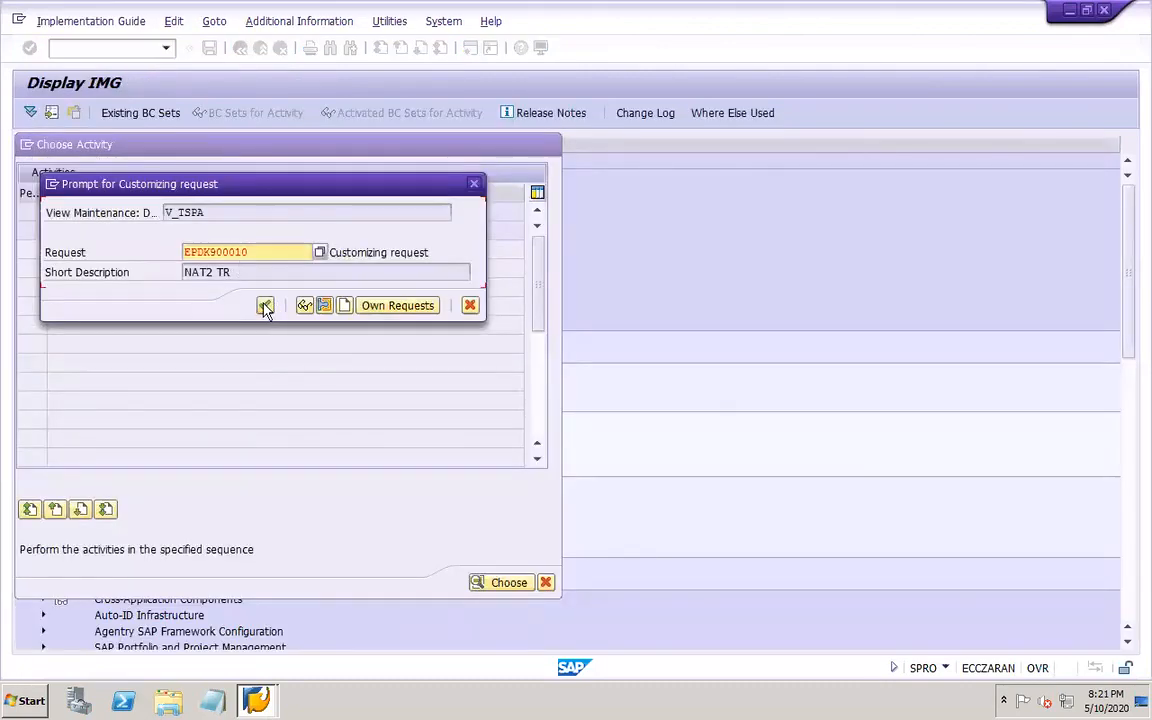
pyautogui.click(262, 303)
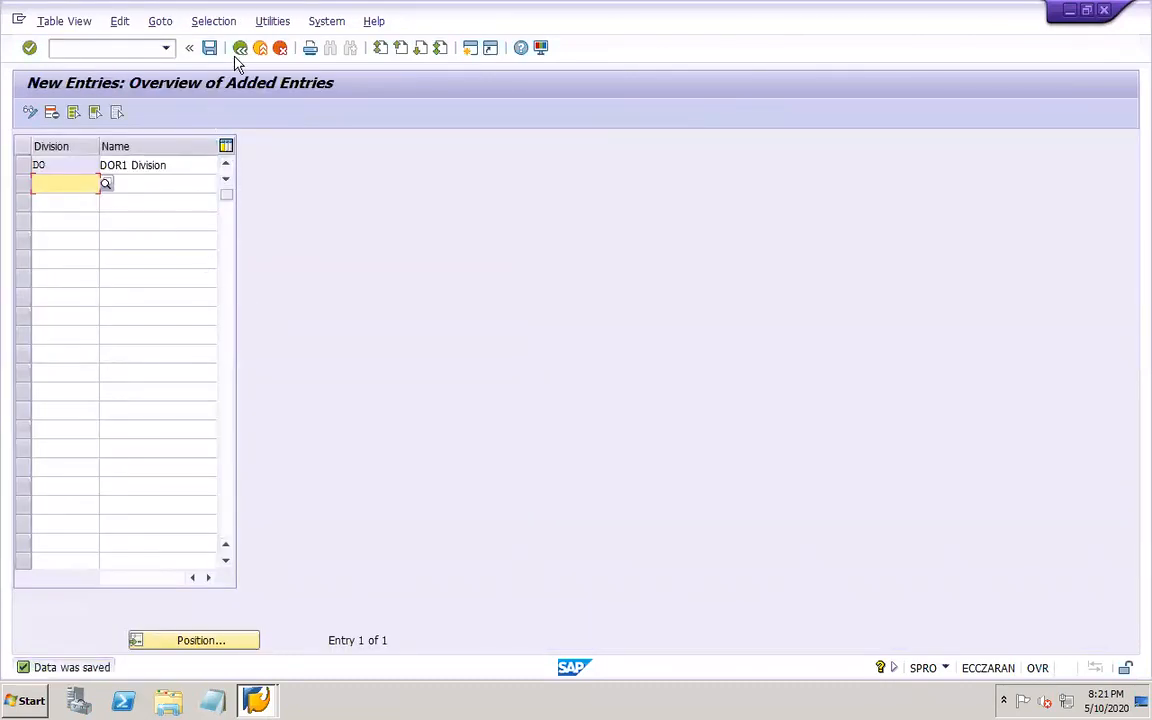
pyautogui.click(238, 53)
pyautogui.click(239, 50)
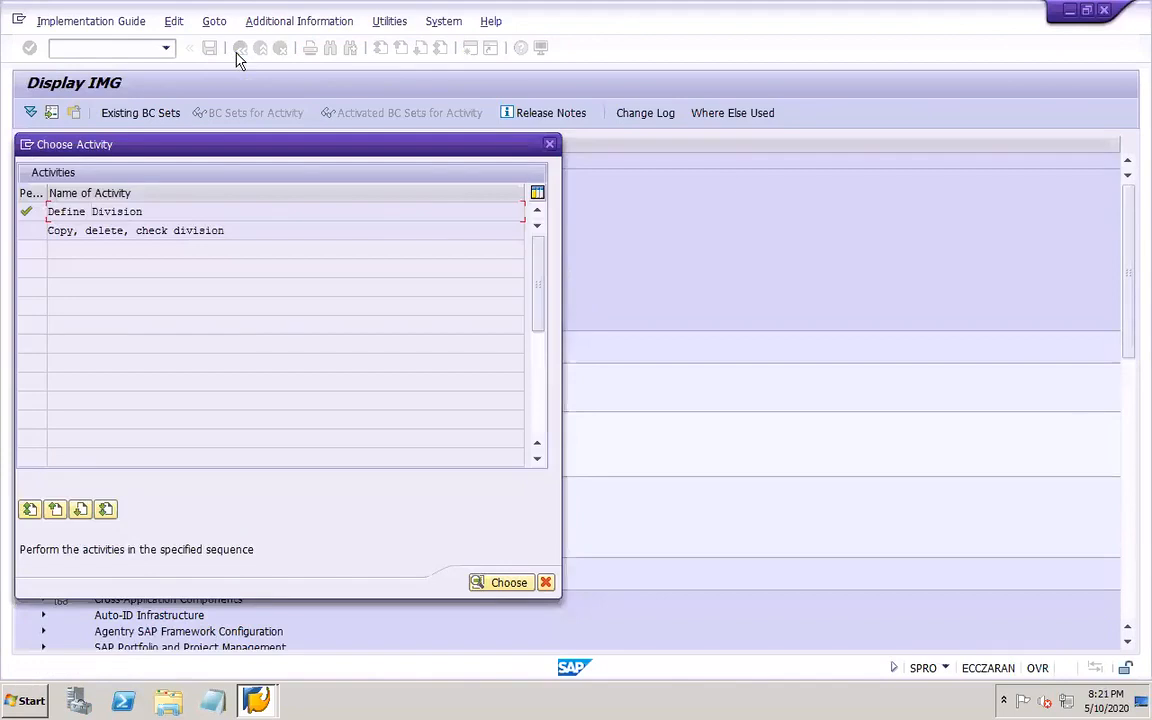
pyautogui.click(549, 144)
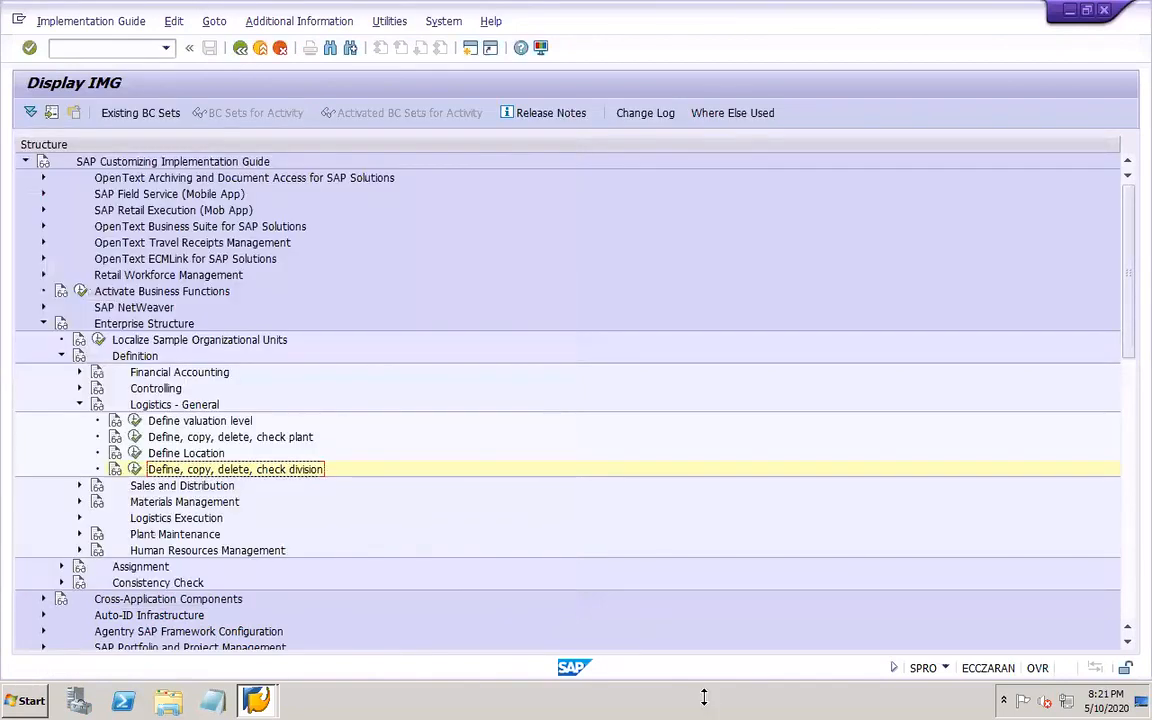
# - Switch to the PowerPoint work notes and add the line "Storage location" below "Division"
pyautogui.click(929, 703)
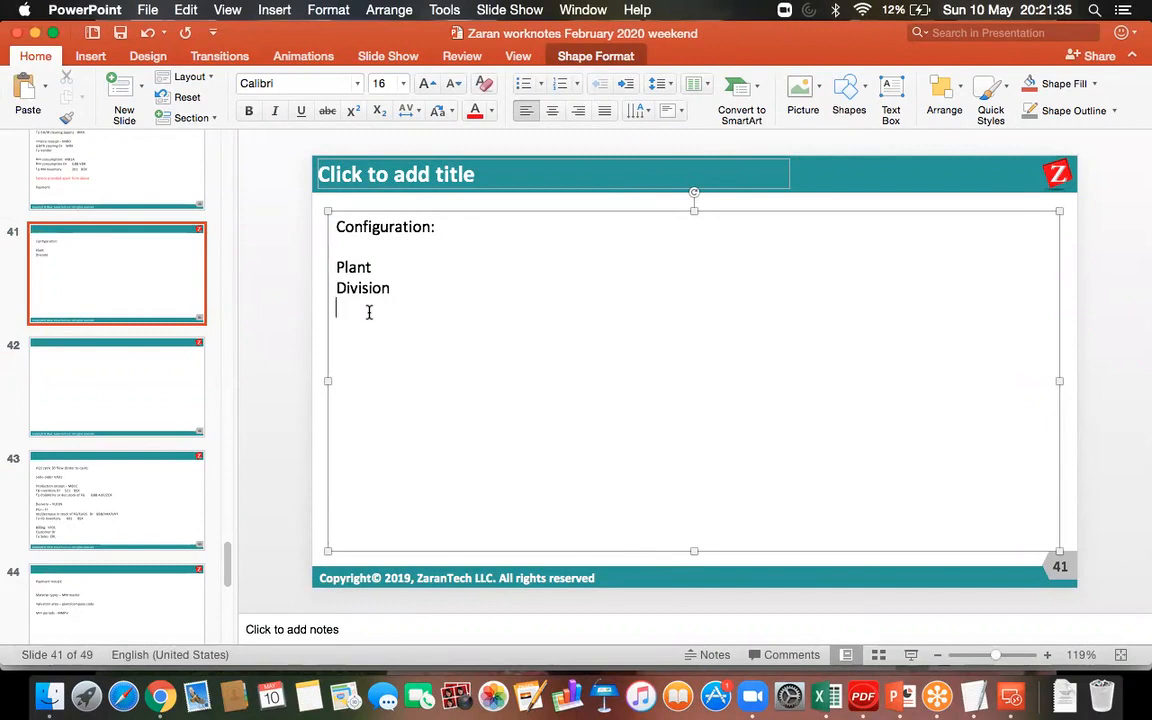
pyautogui.write('storage')
pyautogui.write('cation')
pyautogui.press('Return')
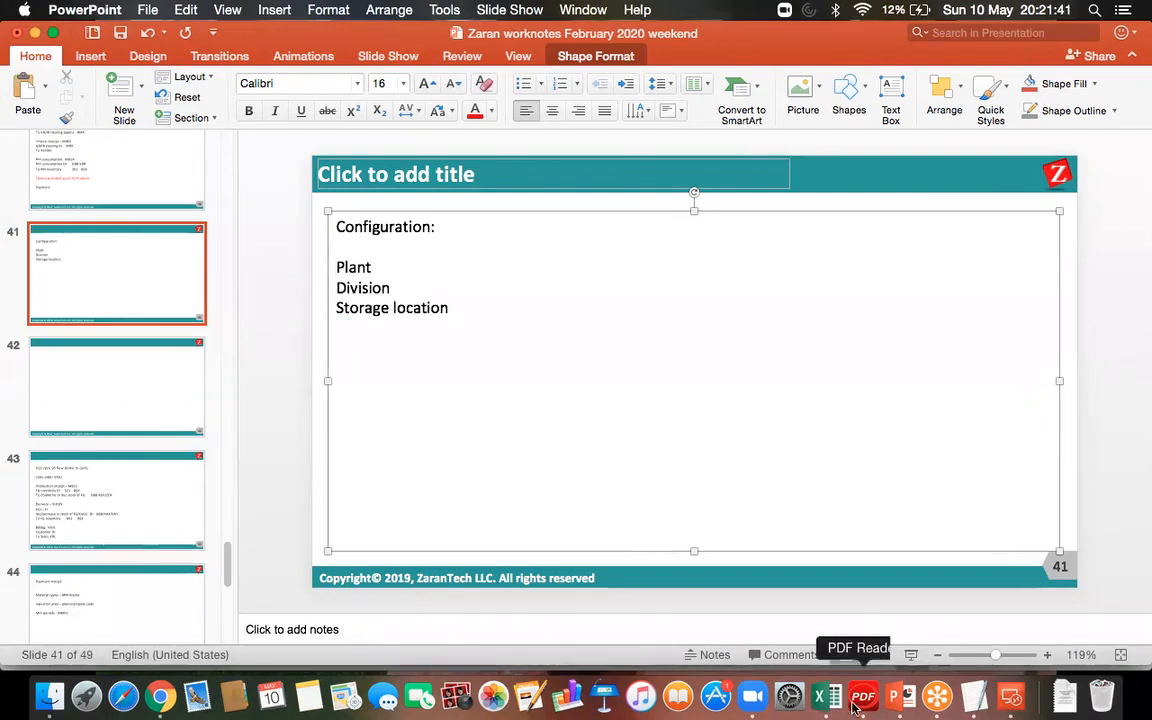
# - Switch back to the SAP remote desktop and open Maintain storage location under Materials Management for plant DOR1
pyautogui.click(1012, 697)
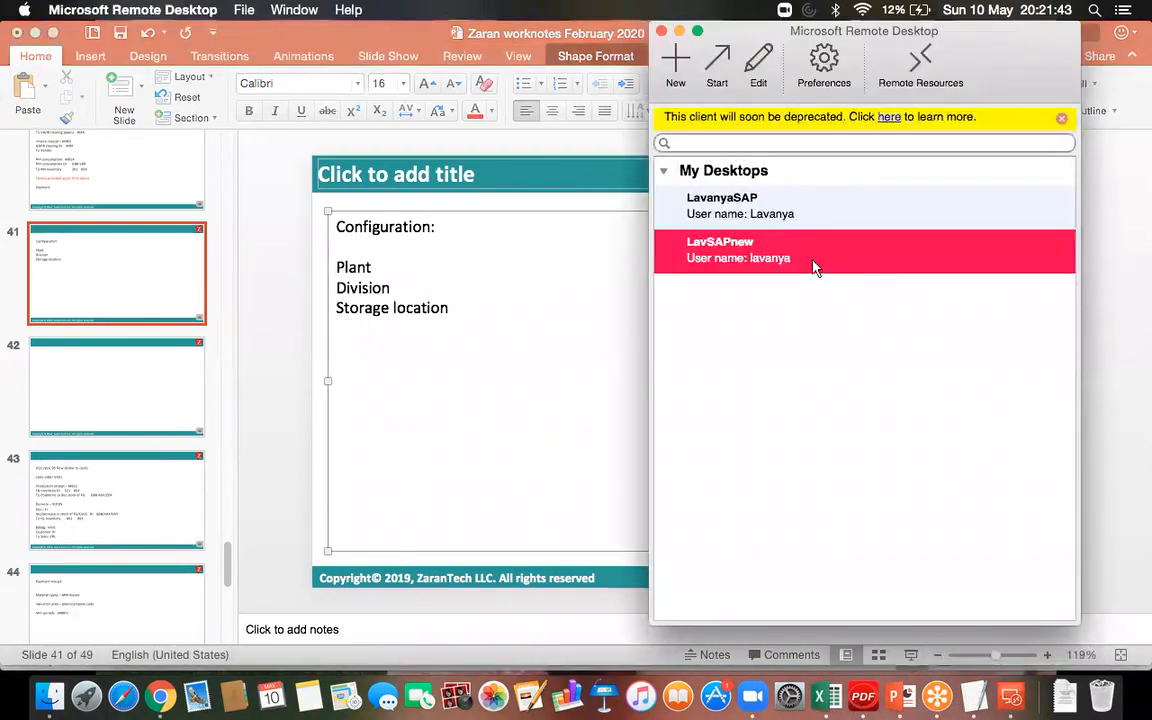
pyautogui.doubleClick(781, 250)
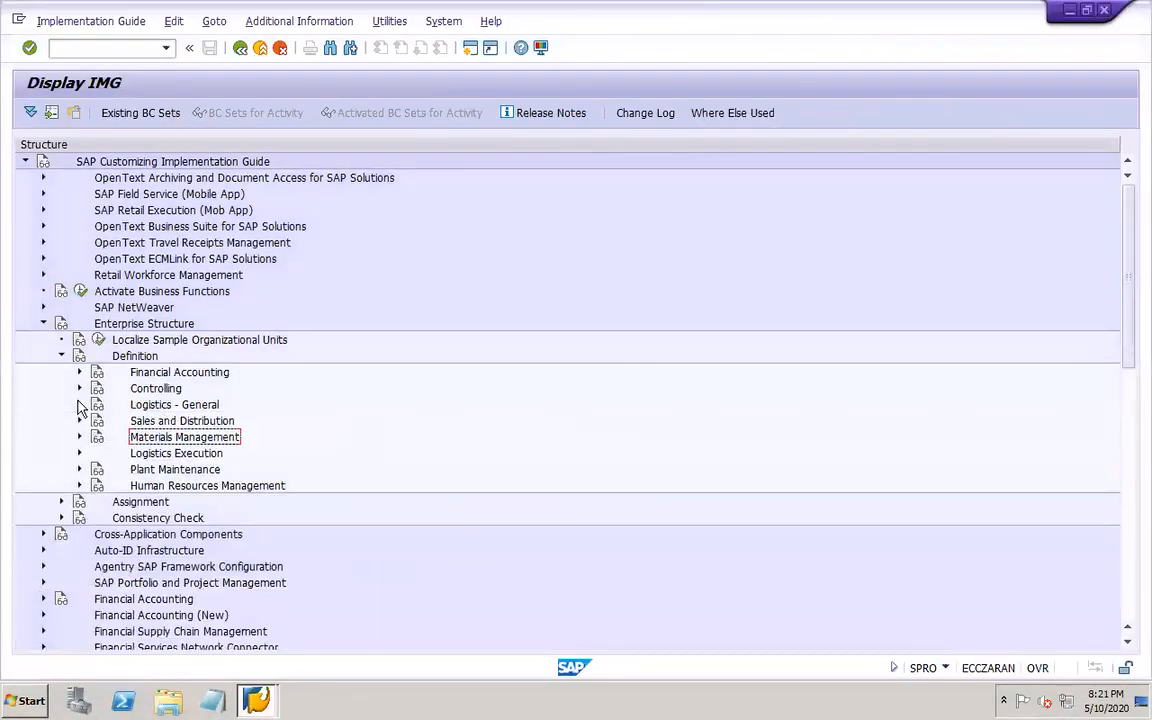
pyautogui.click(79, 405)
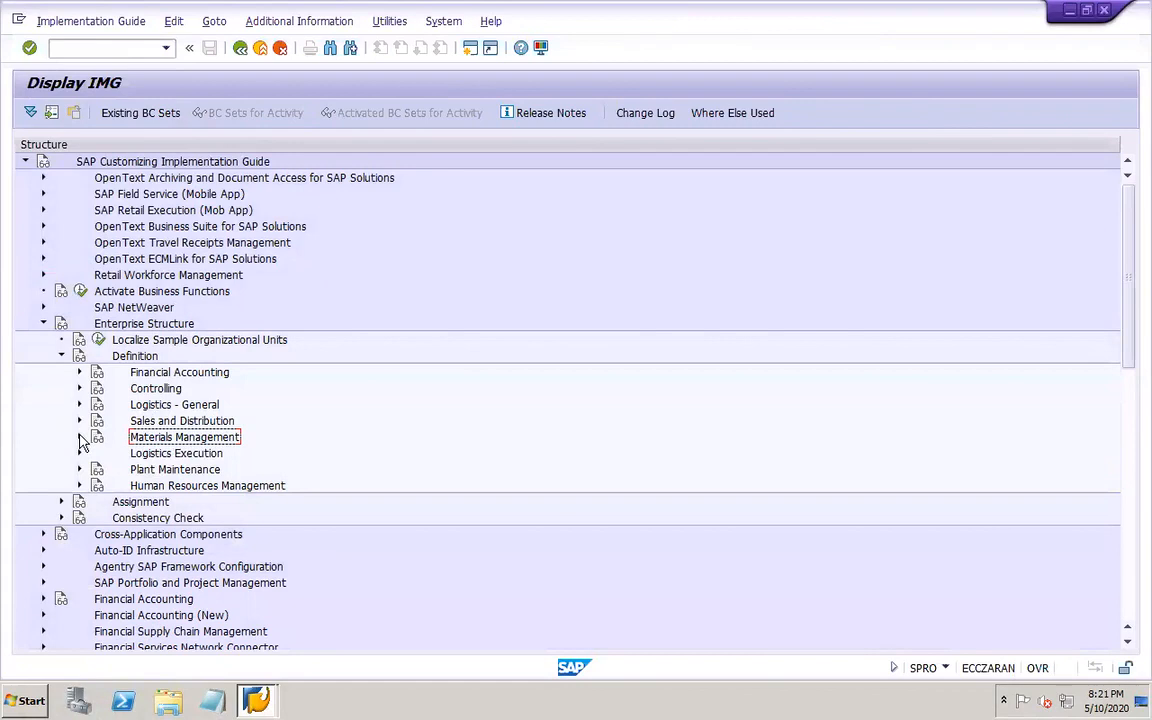
pyautogui.click(80, 437)
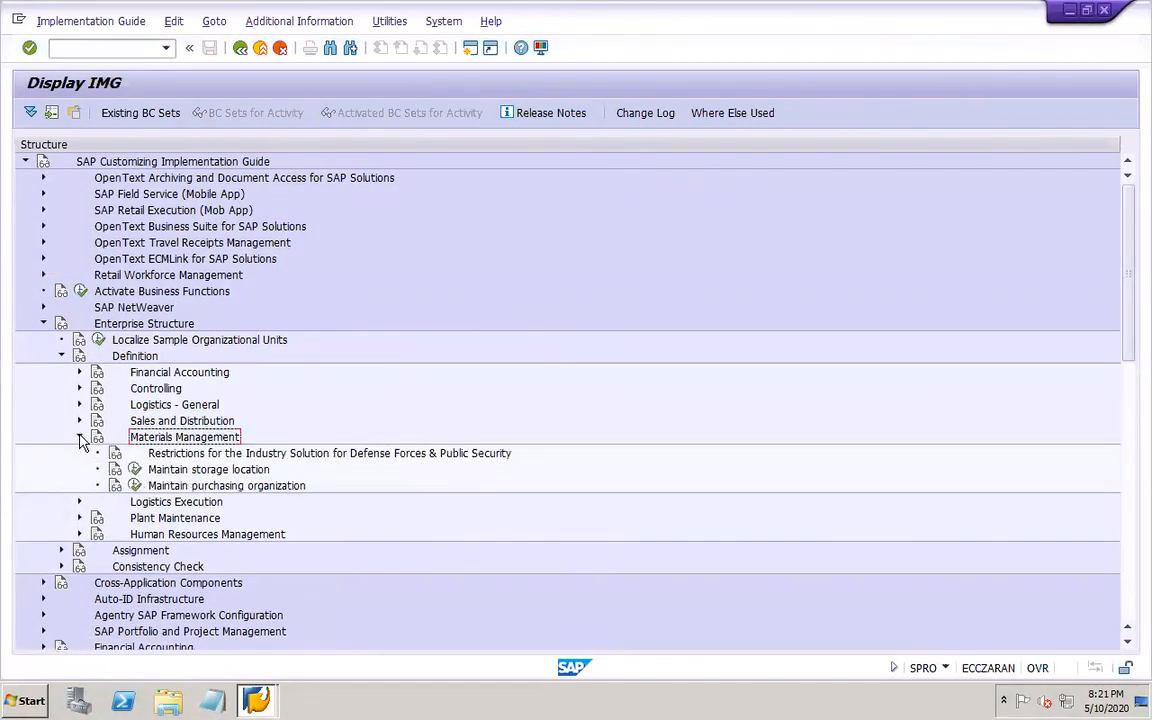
pyautogui.click(134, 469)
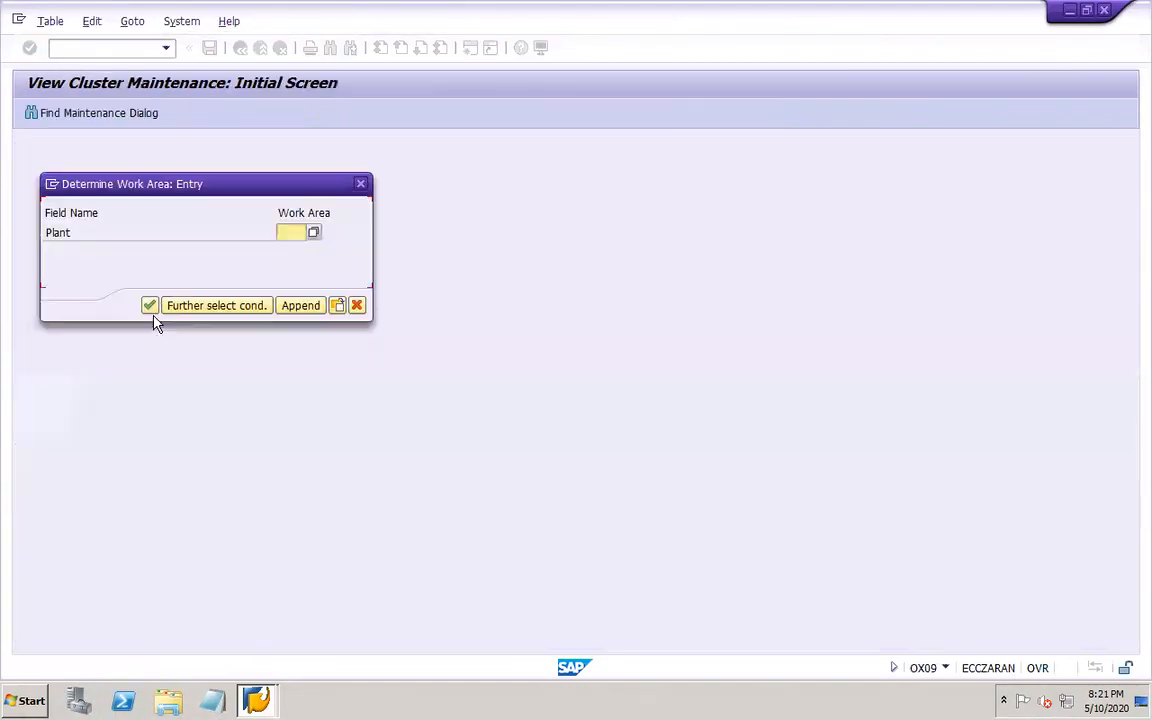
pyautogui.write('dor1')
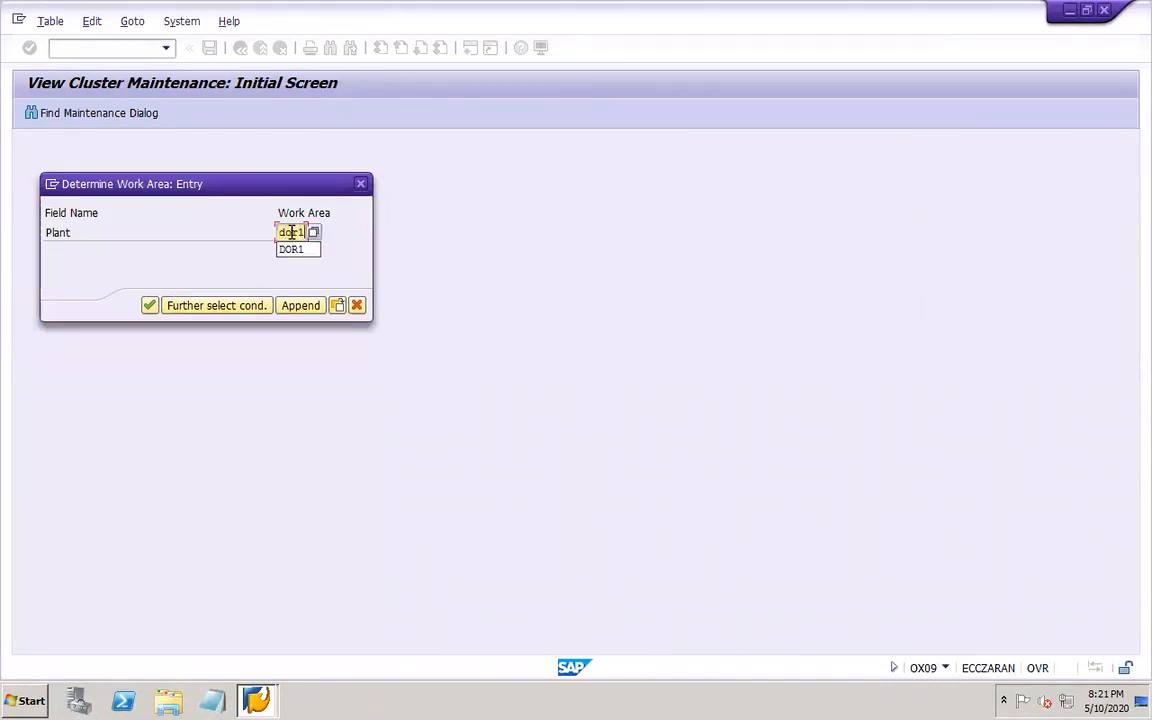
pyautogui.press('Return')
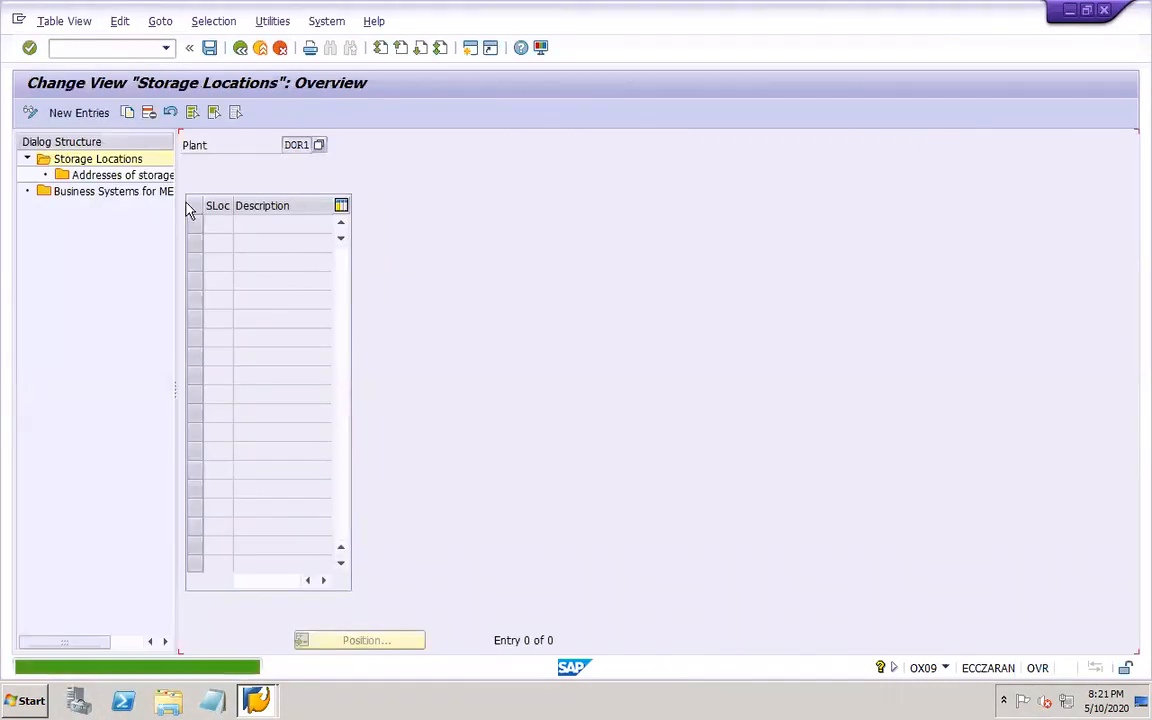
# - Add storage location DOR1 named "DOR1 storage loc", save it under customizing request EPDK900010, and return to the IMG structure
pyautogui.click(76, 115)
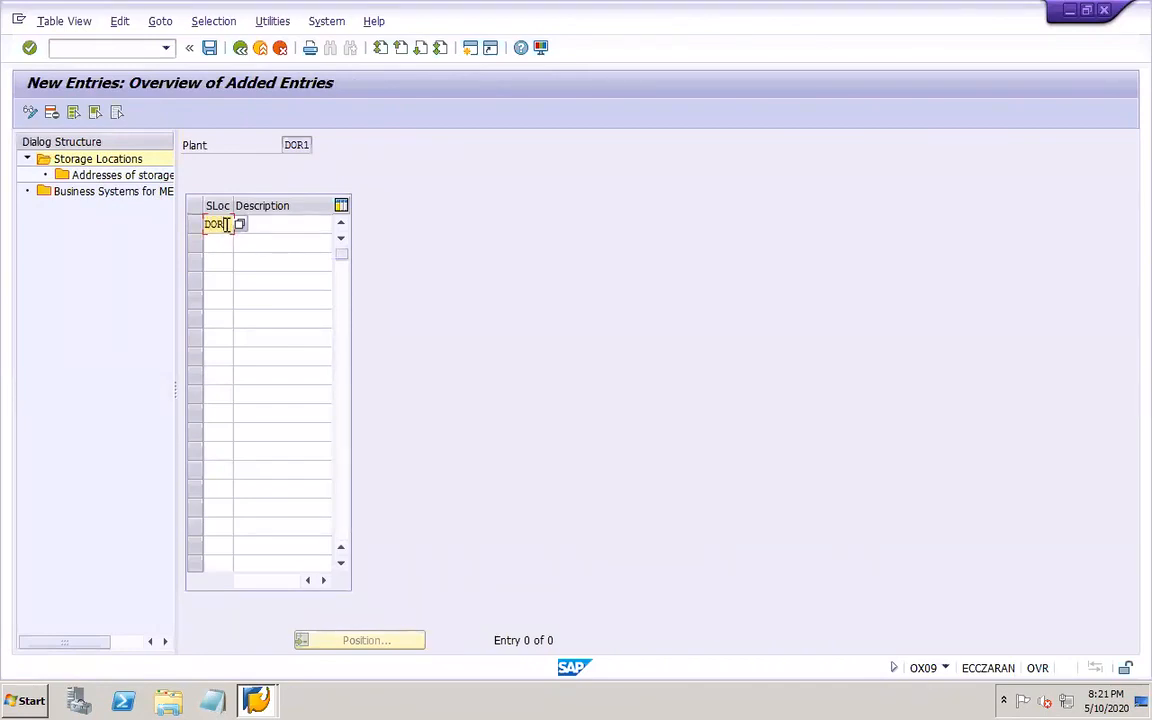
pyautogui.press('Tab')
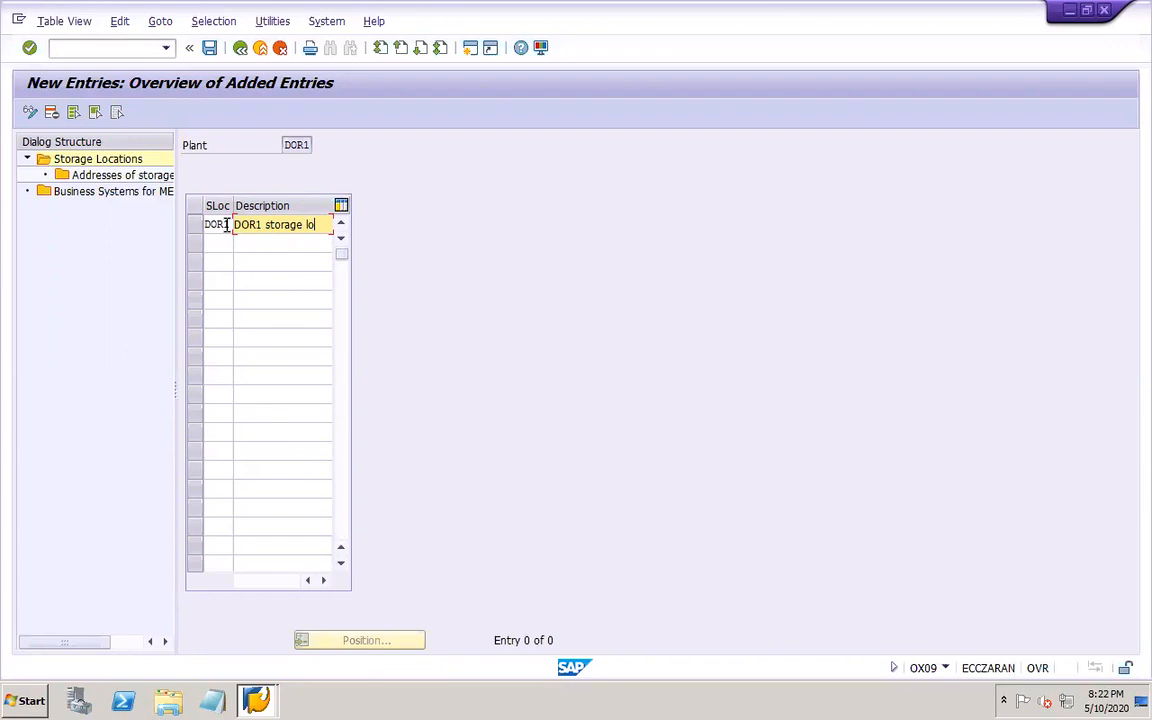
pyautogui.click(209, 48)
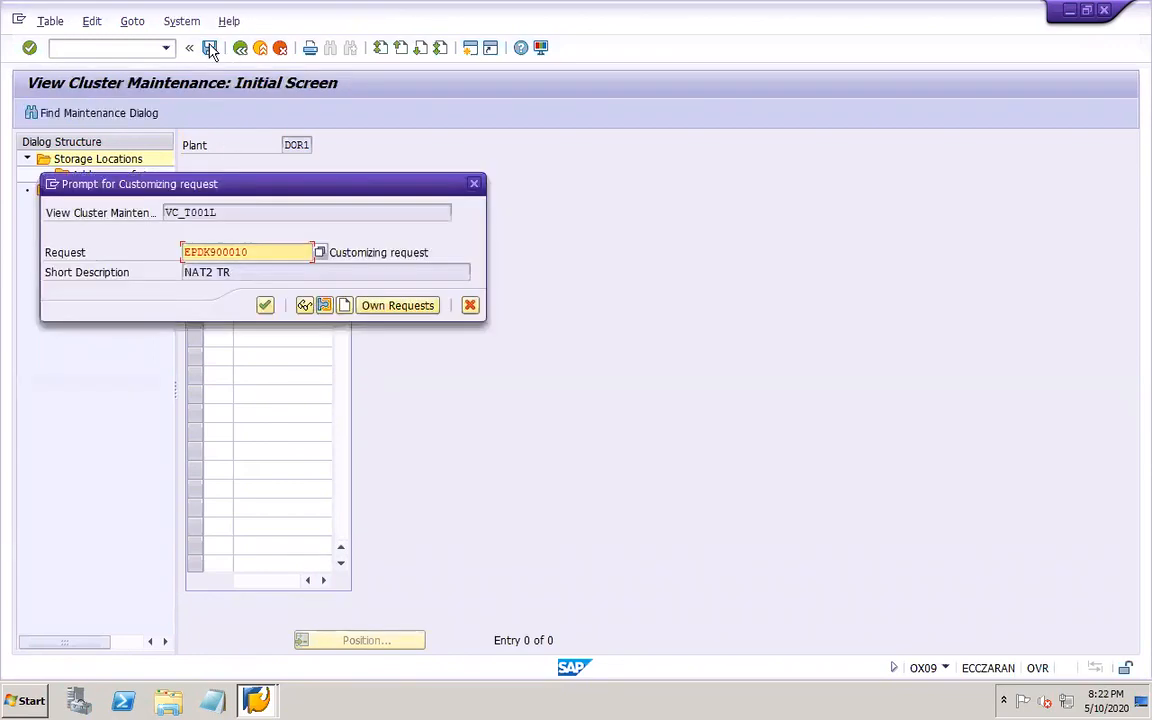
pyautogui.click(265, 305)
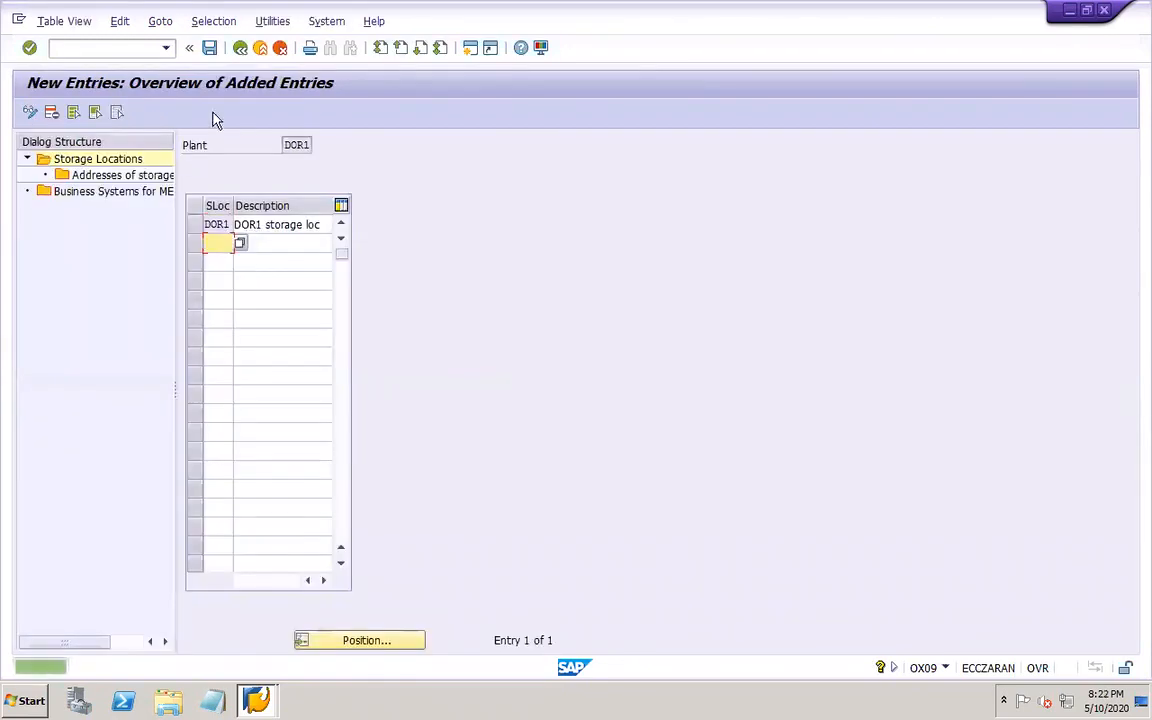
pyautogui.click(240, 48)
pyautogui.click(240, 48)
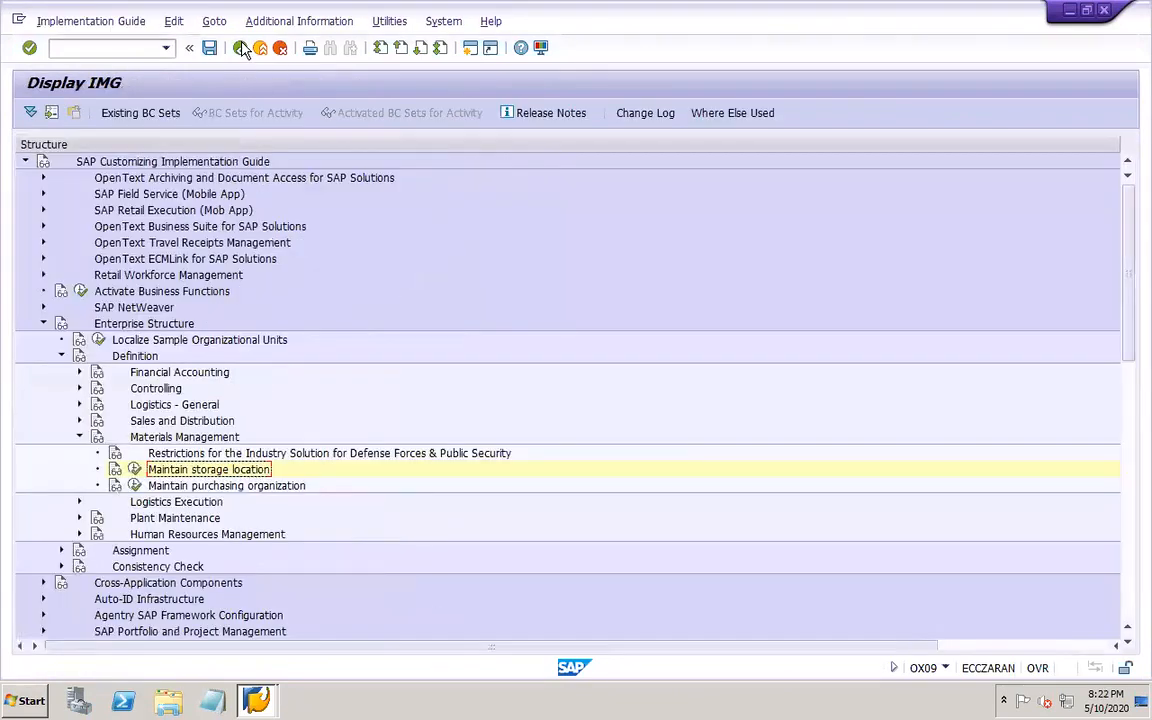
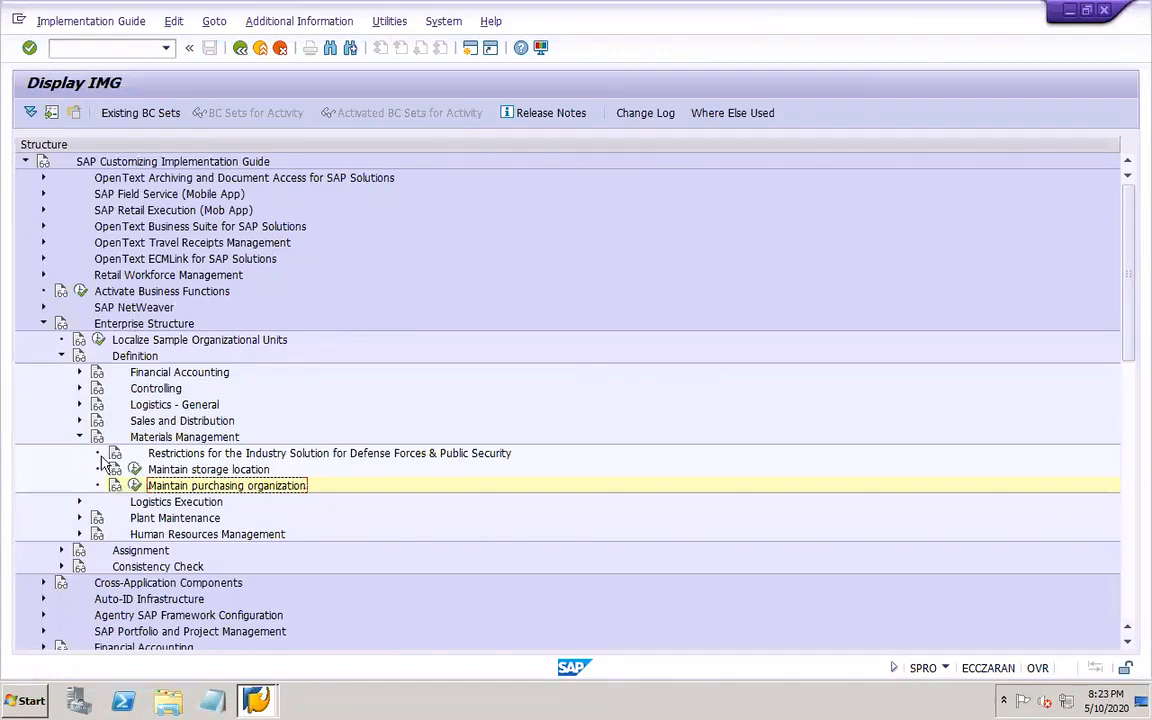
# - Open the Assign plant to company code activity under Assignment, Logistics - General, and dismiss the lock message
pyautogui.click(61, 356)
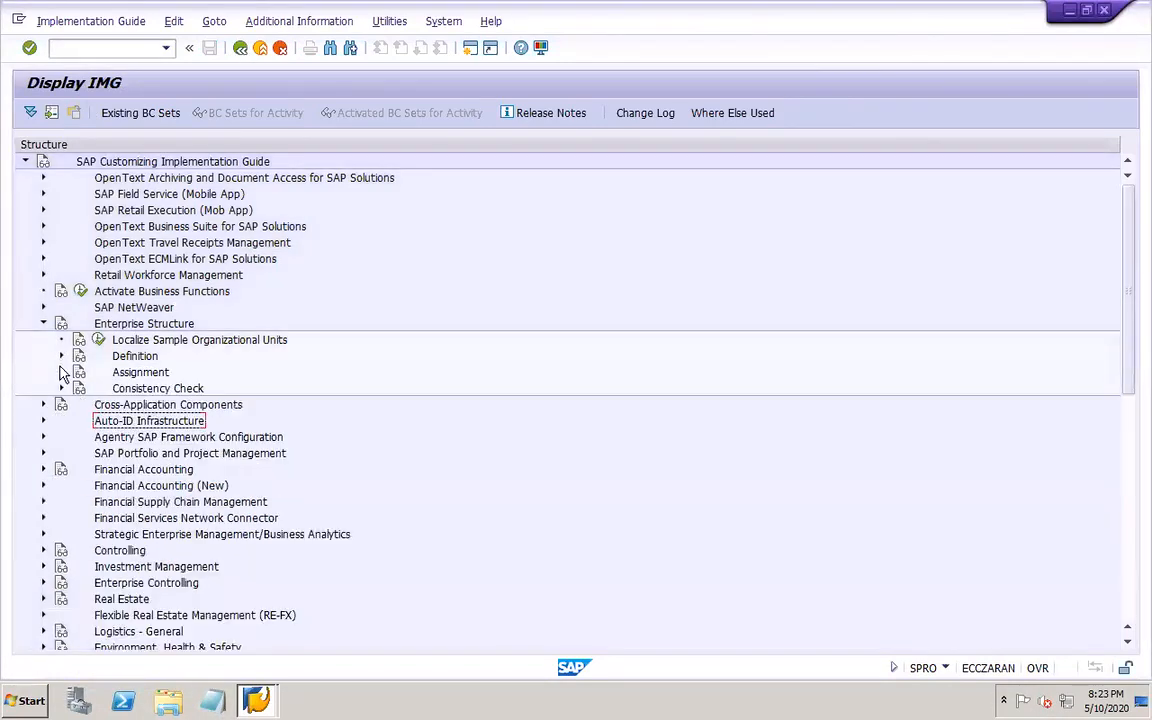
pyautogui.click(61, 372)
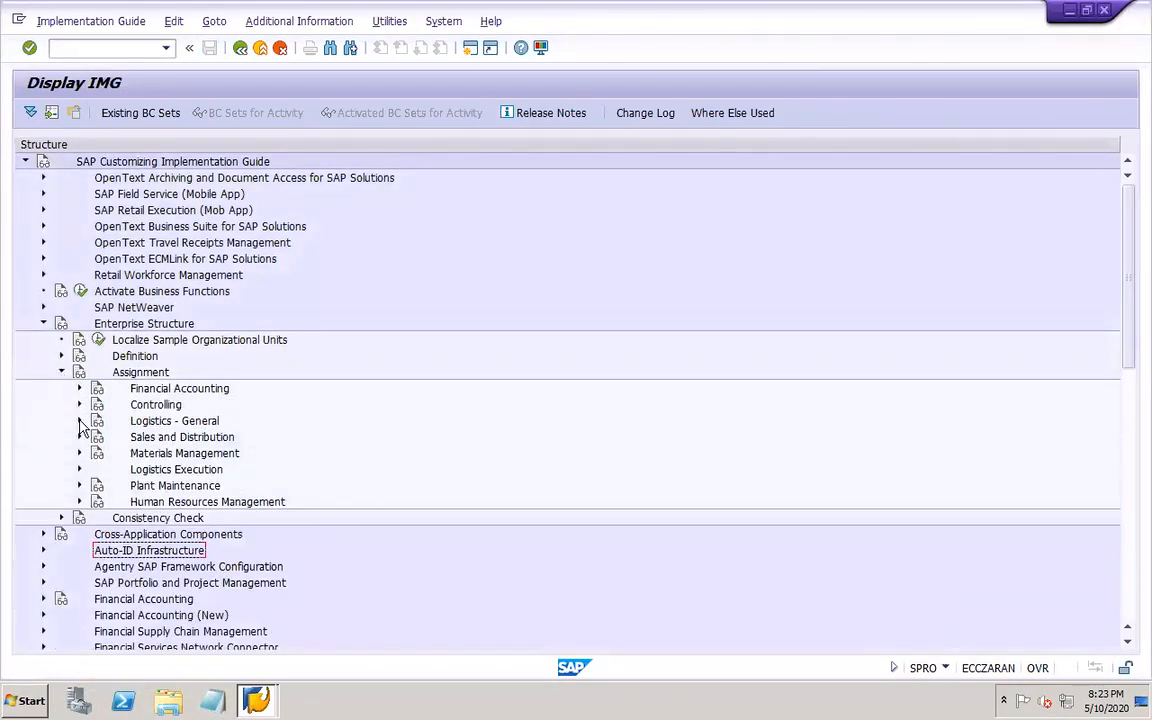
pyautogui.click(80, 421)
pyautogui.click(134, 442)
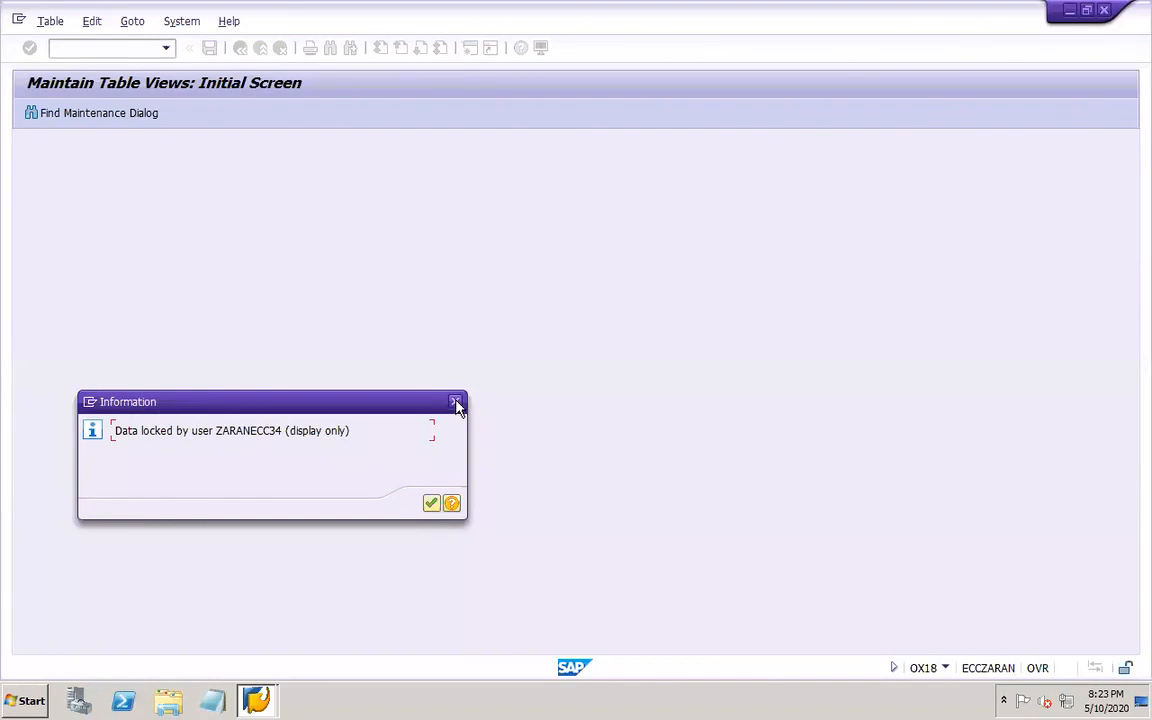
pyautogui.click(456, 403)
# - Run transaction SM12 in a new session, list lock entries for all users, delete the T001 lock, and return to the plant assignment
pyautogui.write('/osm12')
pyautogui.press('Return')
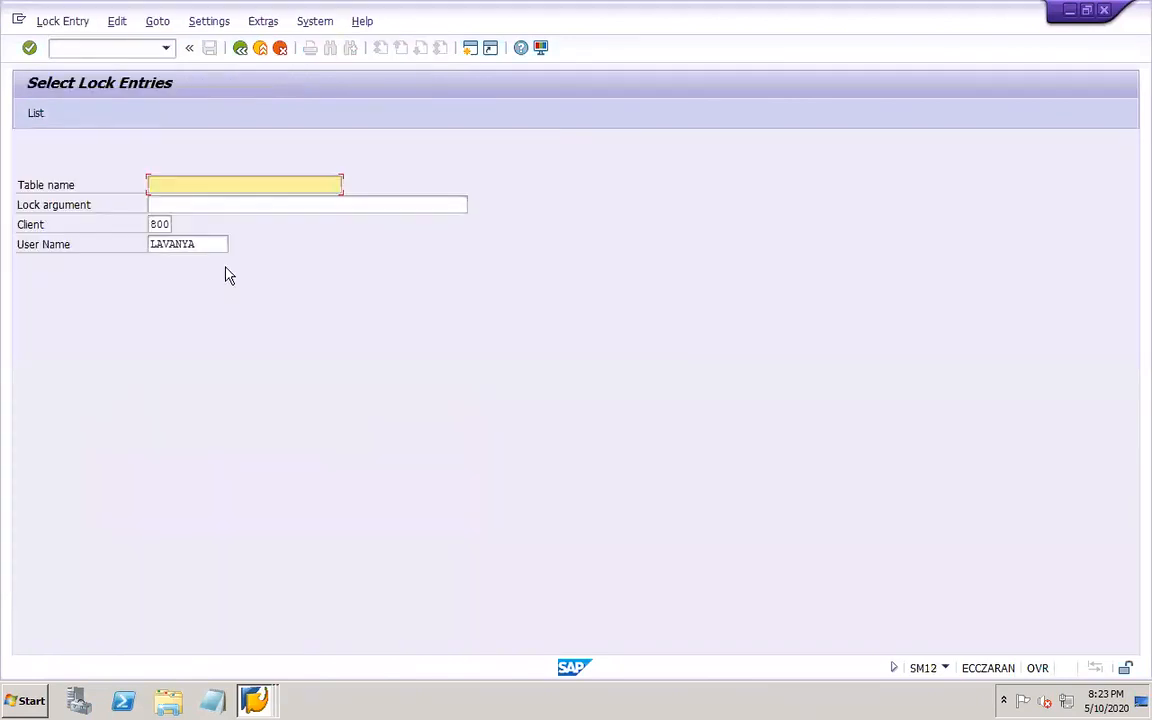
pyautogui.doubleClick(211, 244)
pyautogui.press('Delete')
pyautogui.click(36, 113)
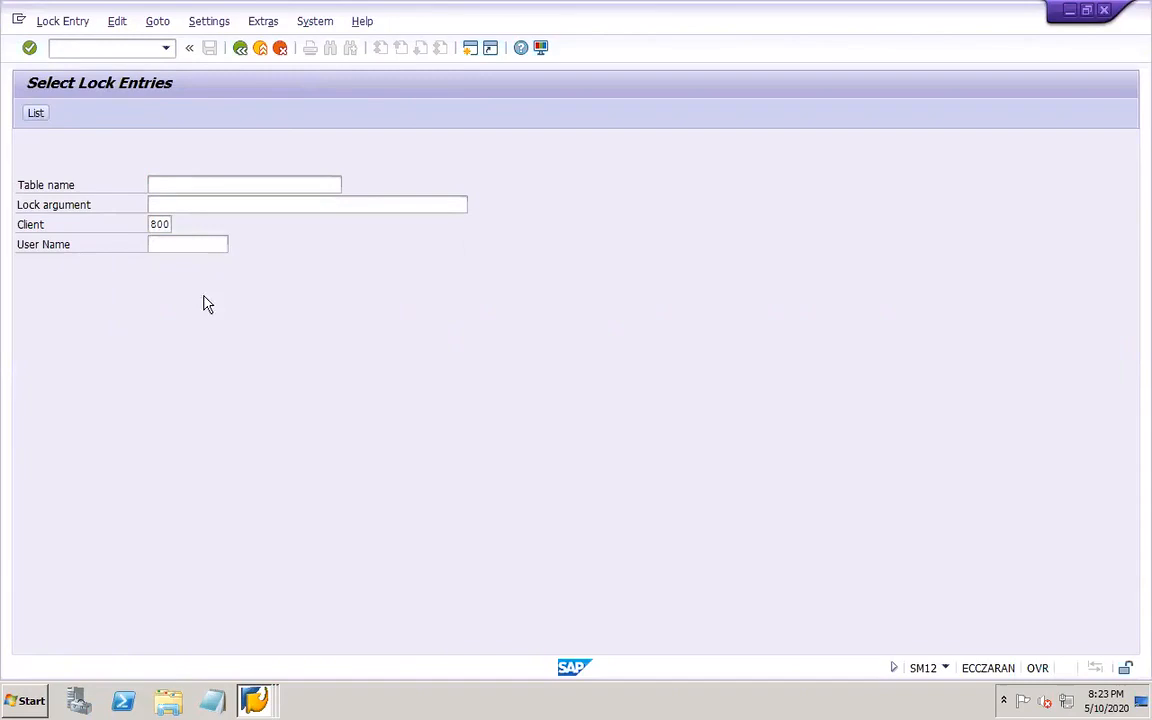
pyautogui.click(22, 150)
pyautogui.click(167, 112)
pyautogui.click(250, 334)
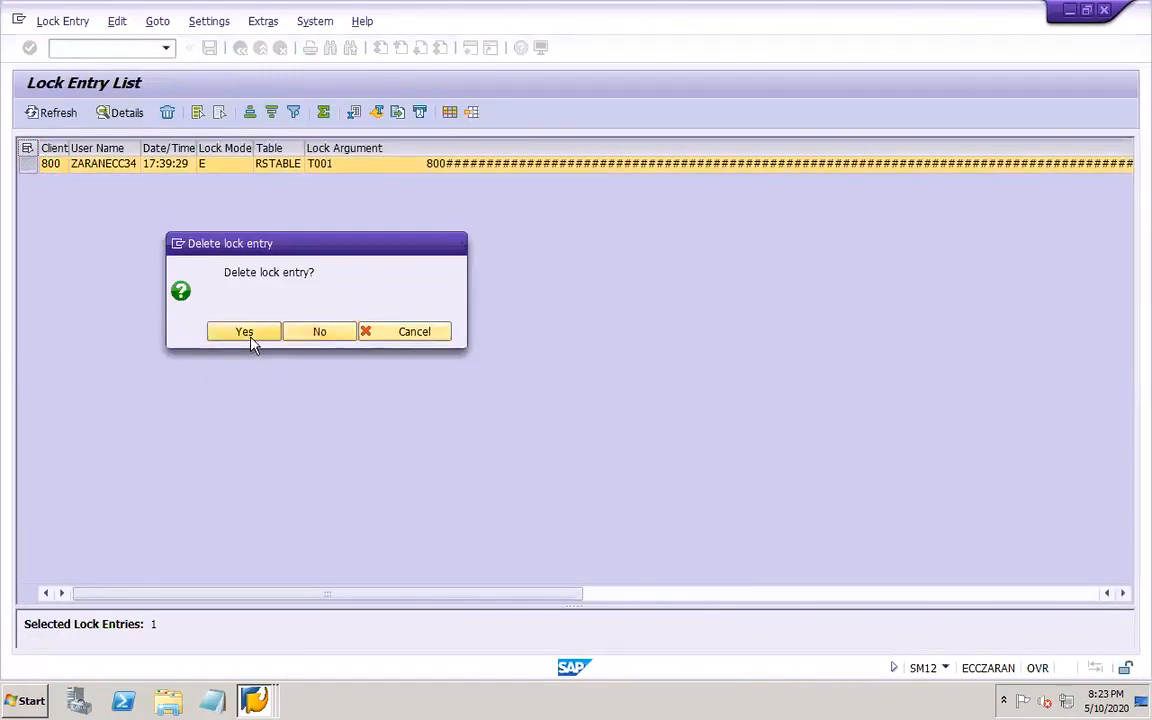
pyautogui.click(580, 141)
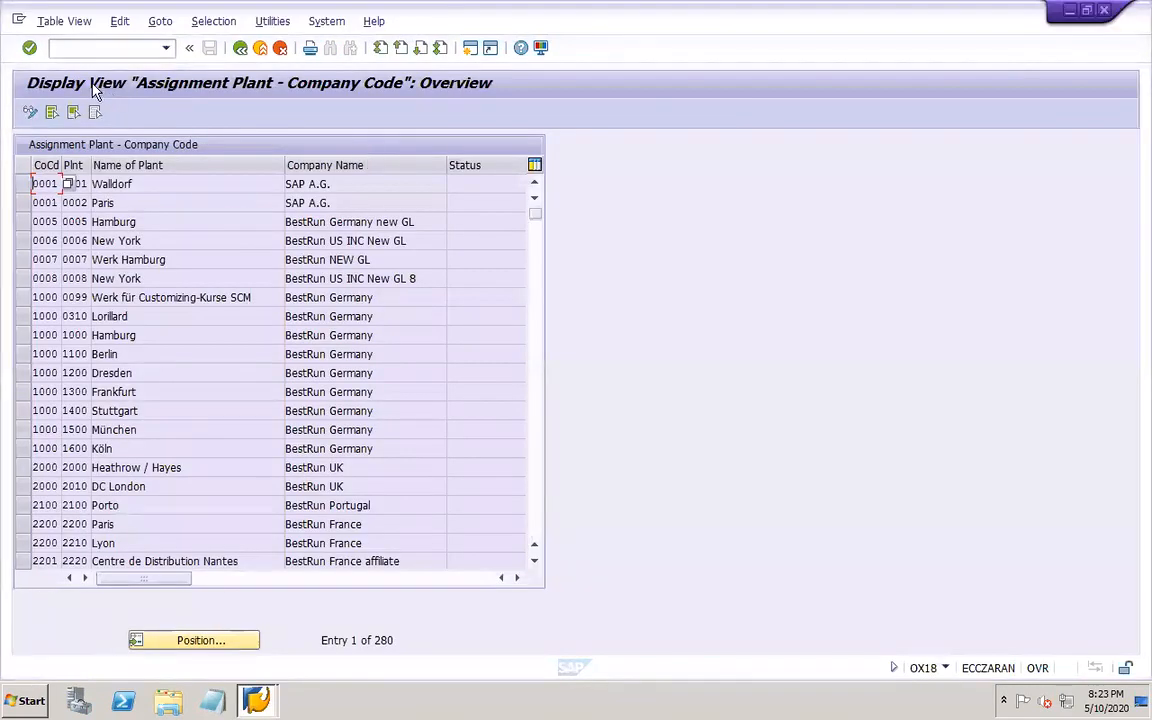
# - Switch the assignment view to change mode, assign plant DOR1 to company code DOR1, and save the new entry
pyautogui.click(30, 112)
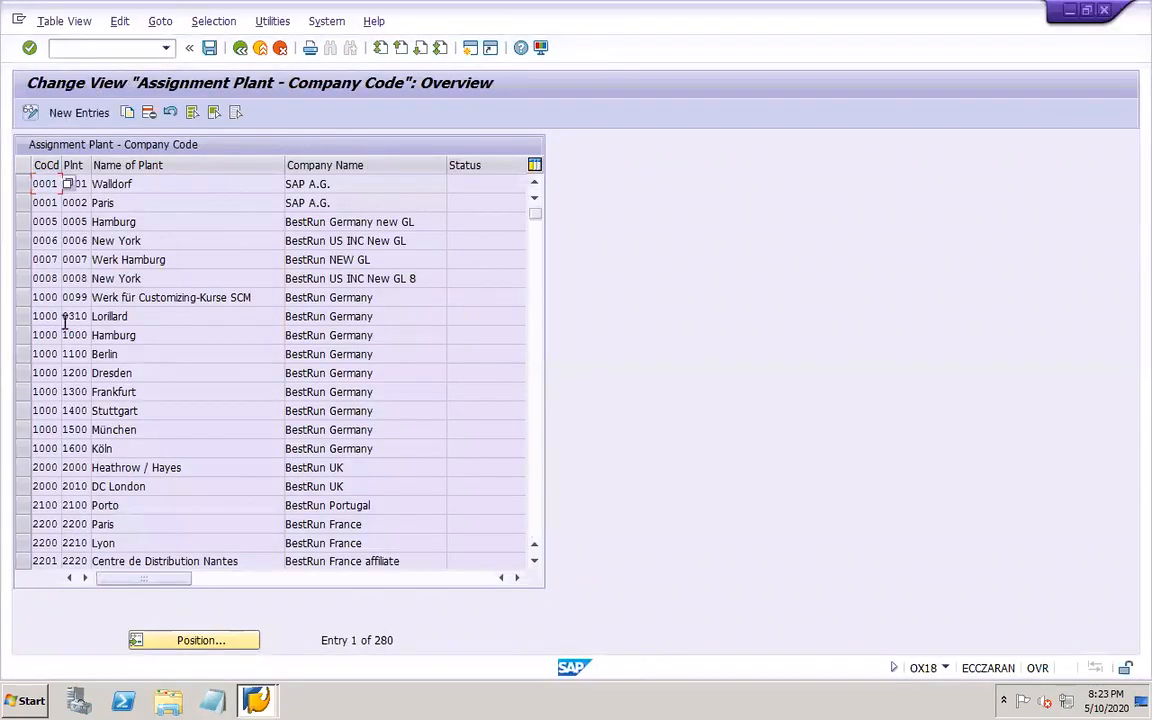
pyautogui.click(82, 112)
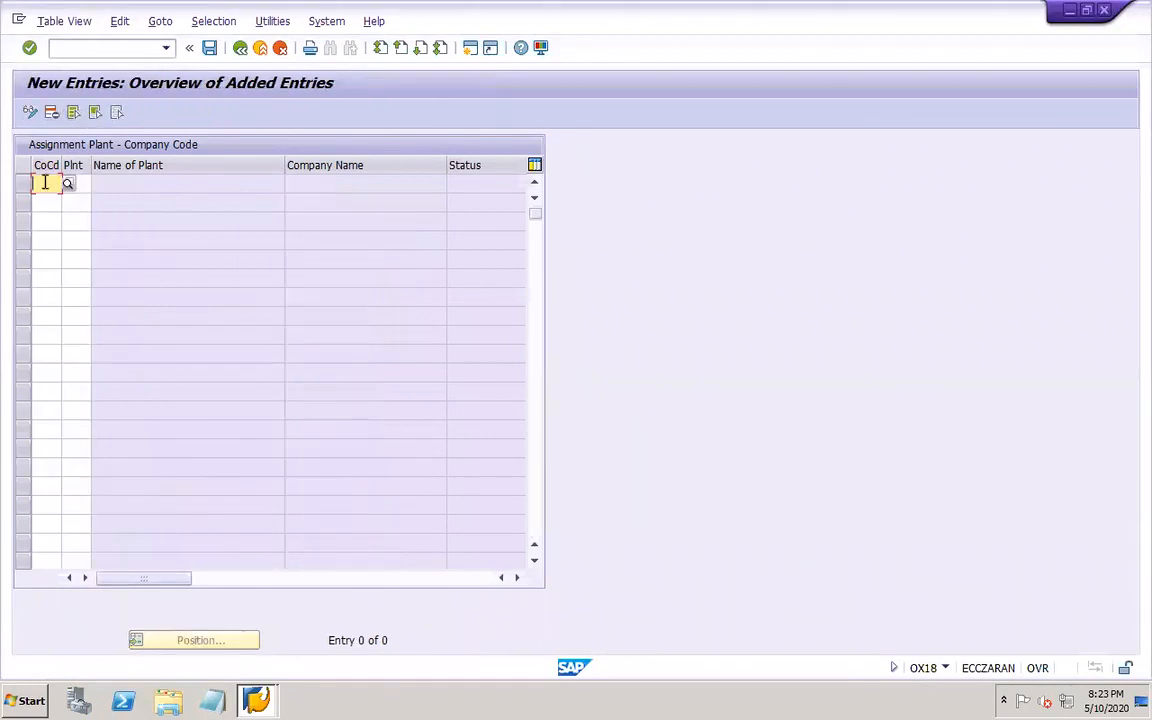
pyautogui.write('dec1')
pyautogui.press('Tab')
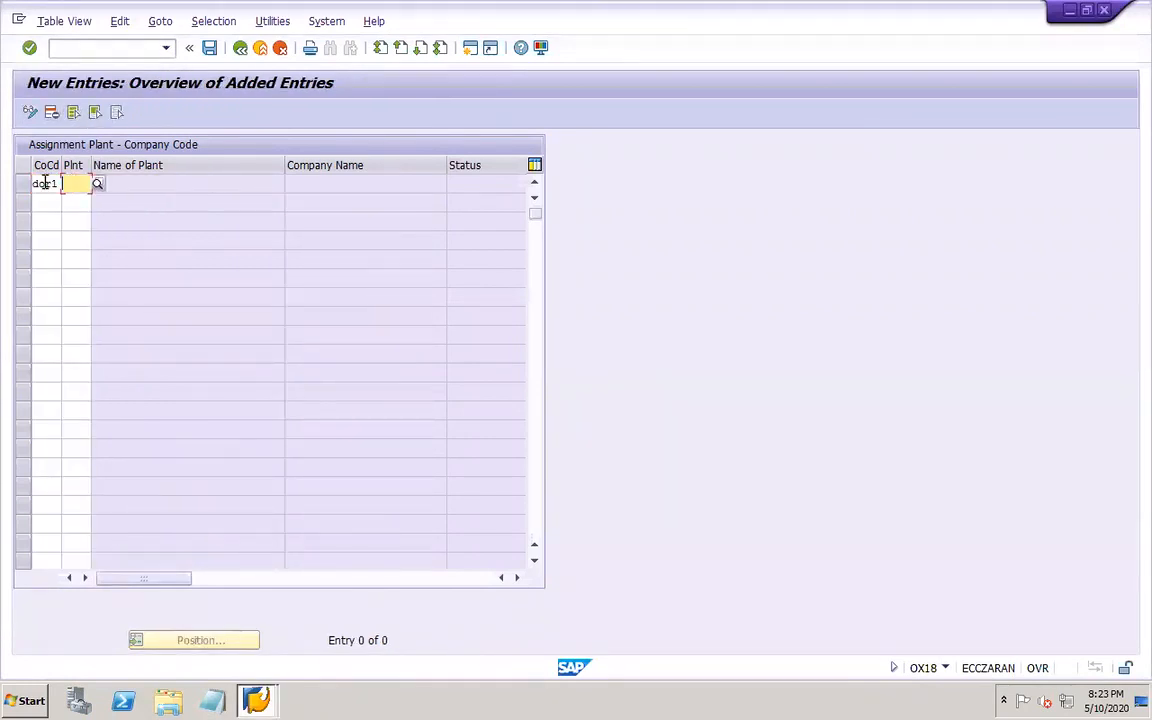
pyautogui.write('dc')
pyautogui.press('Return')
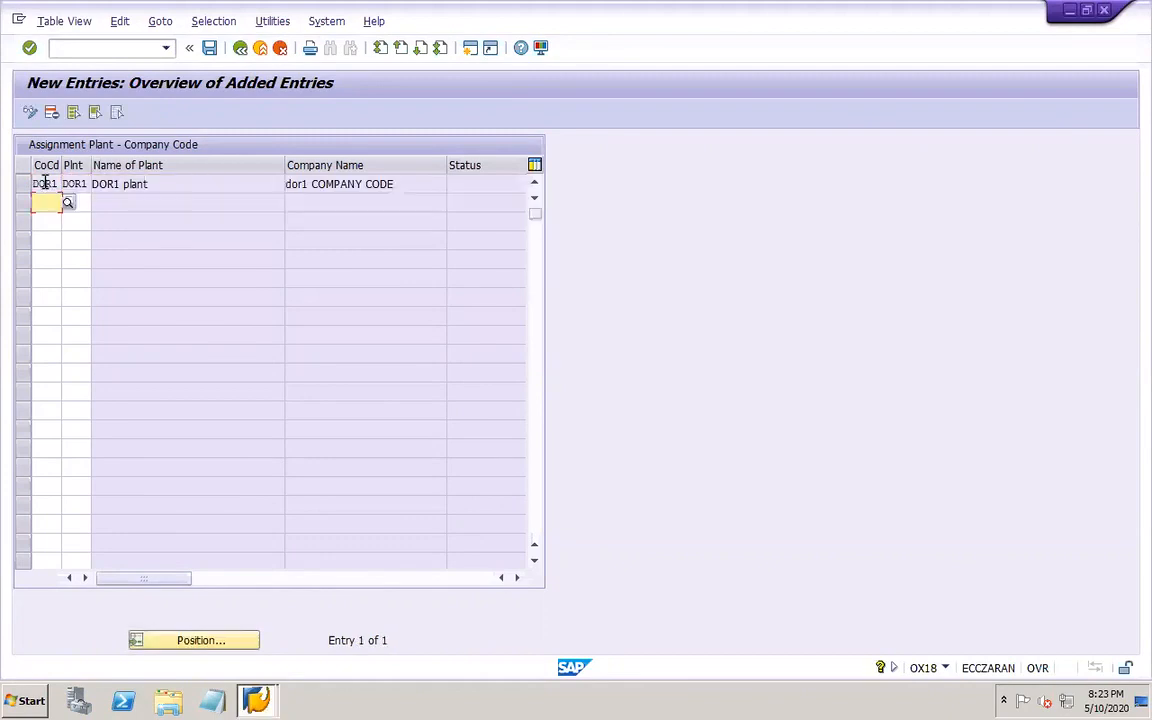
pyautogui.click(209, 48)
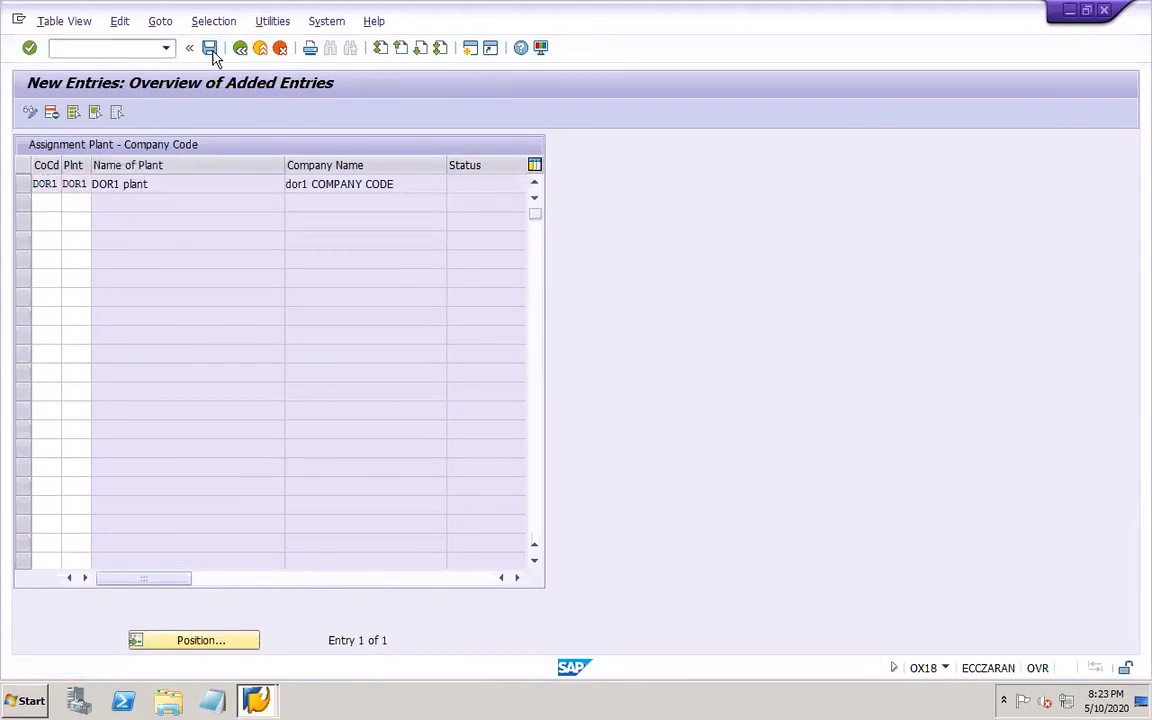
pyautogui.click(266, 305)
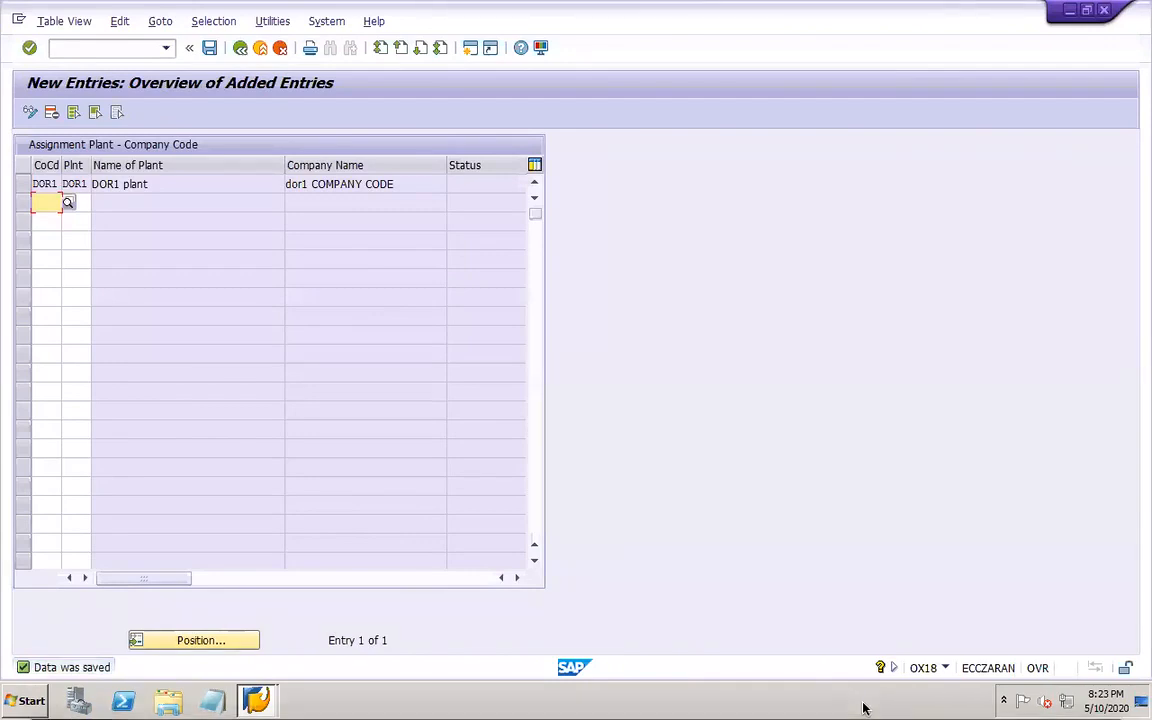
# - Switch to the PowerPoint work notes and add the lines "Assign plant to cocd" and "Assign pur org to cocd"
pyautogui.click(901, 708)
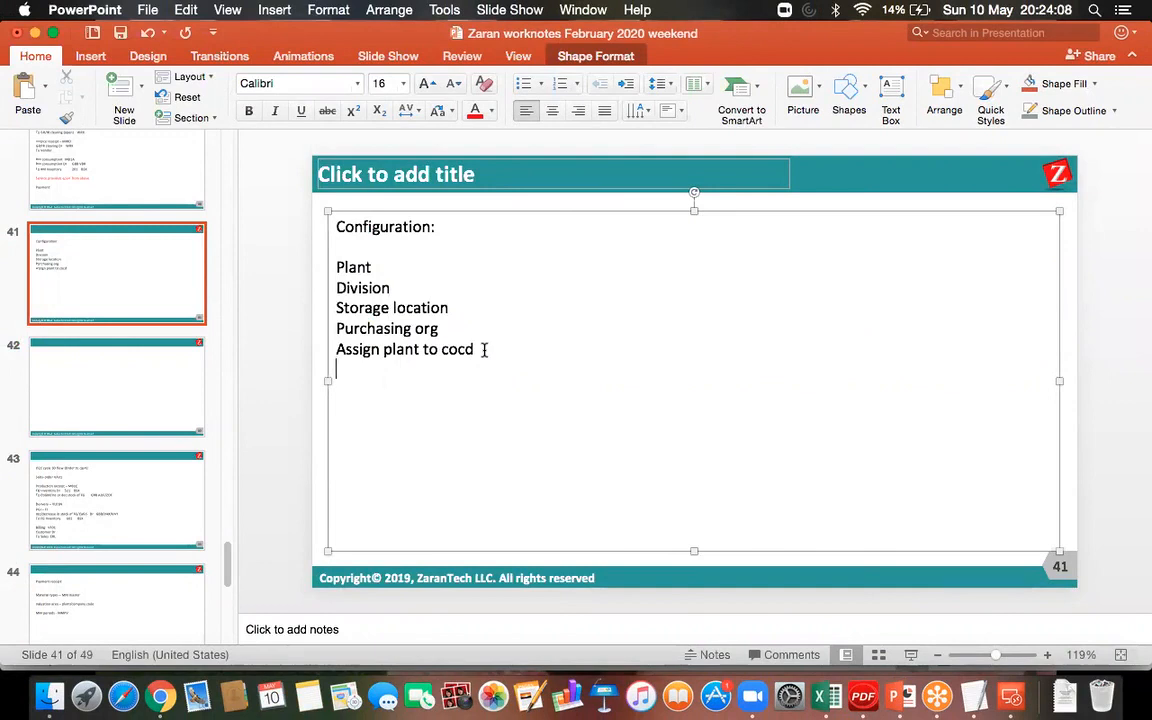
pyautogui.write('a')
pyautogui.write('ssign o')
pyautogui.write('ur or')
pyautogui.write('g to cocd')
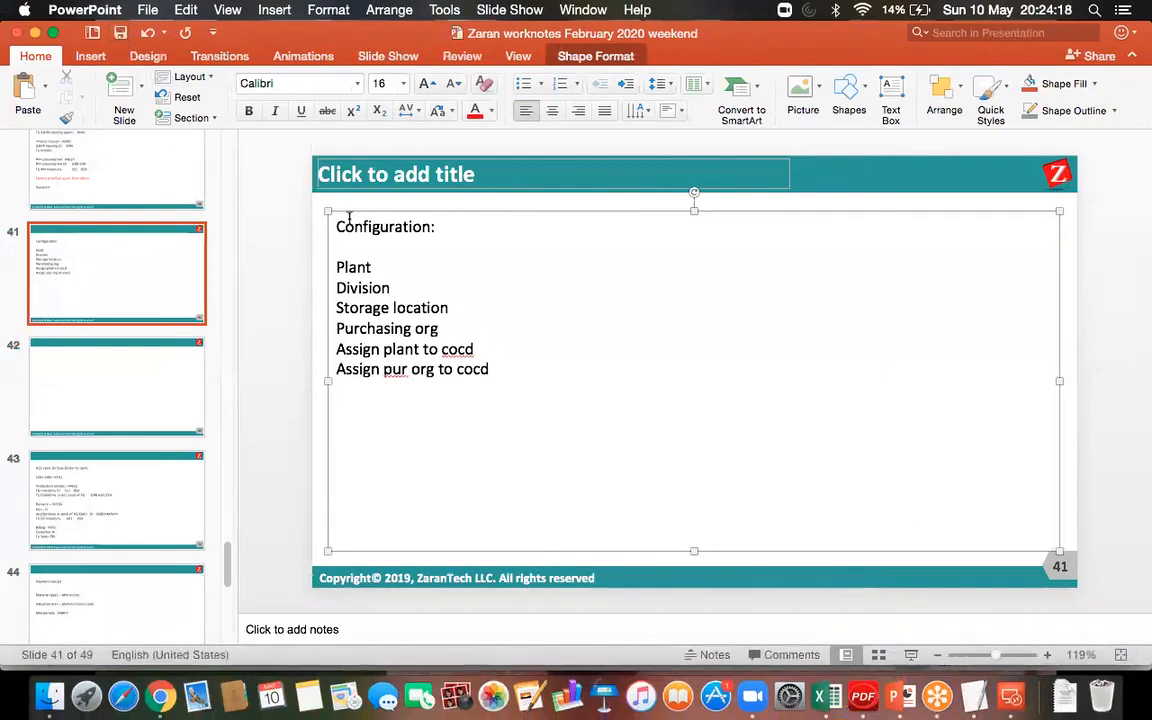
# - Switch back to the SAP remote desktop, return from the plant assignment to the IMG structure, and collapse the Logistics - General node
pyautogui.click(1011, 697)
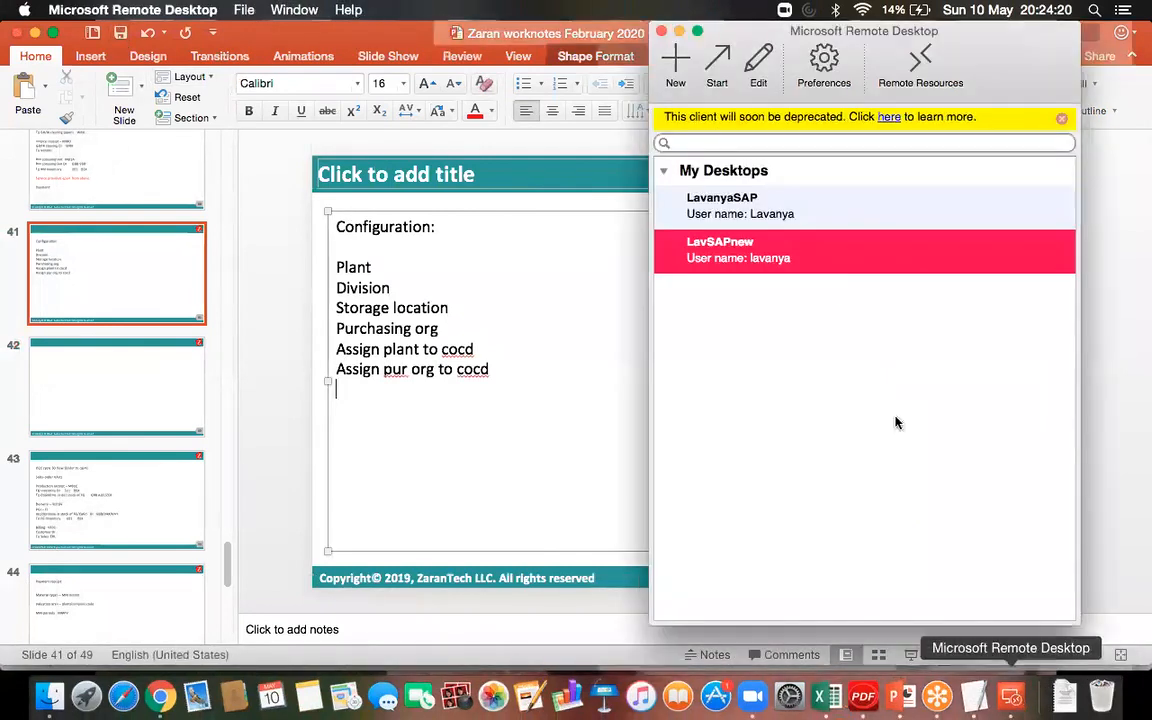
pyautogui.doubleClick(791, 254)
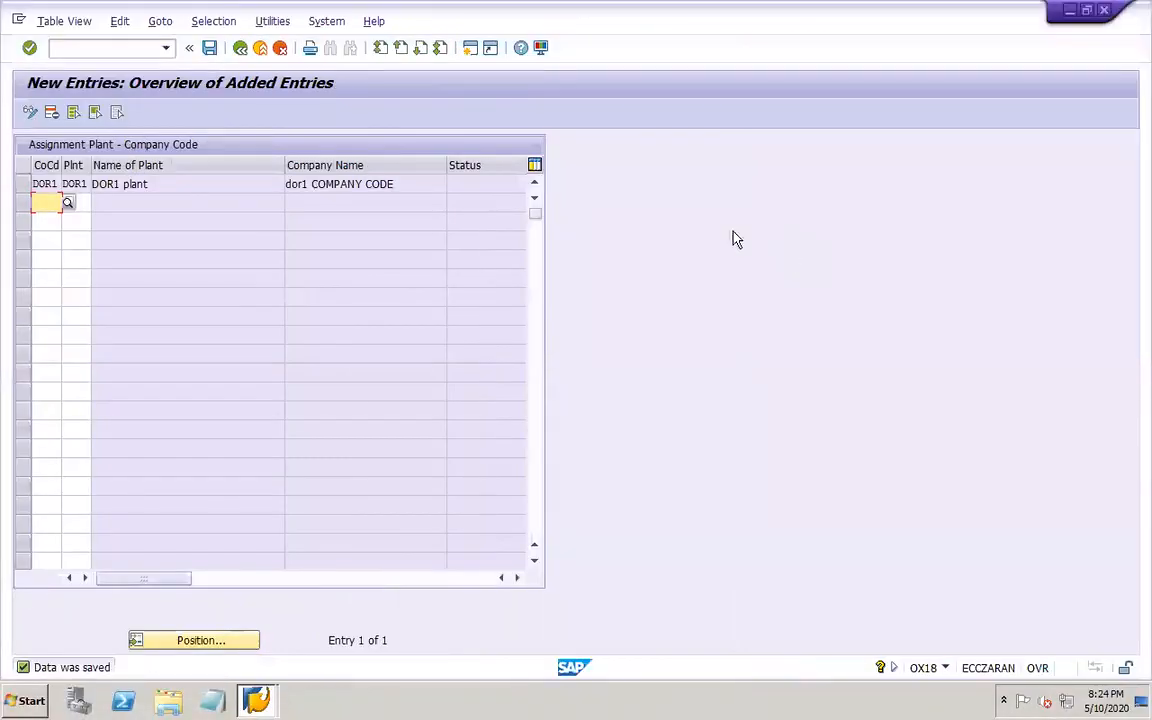
pyautogui.click(209, 47)
pyautogui.click(240, 50)
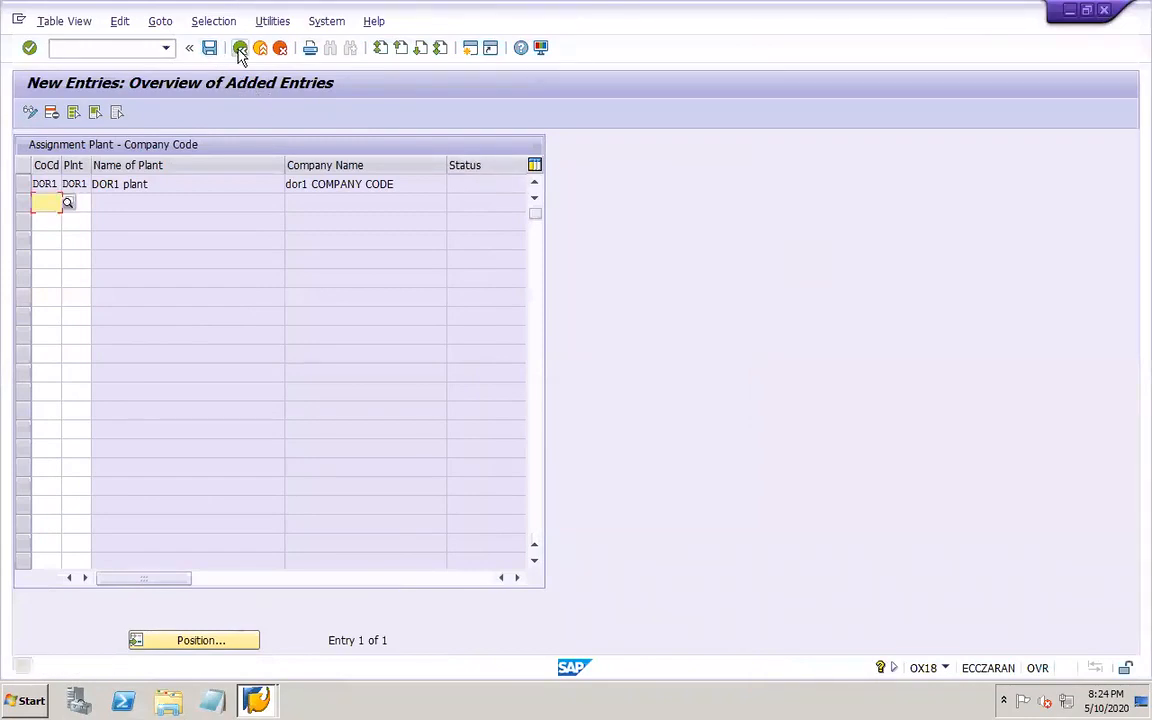
pyautogui.click(240, 48)
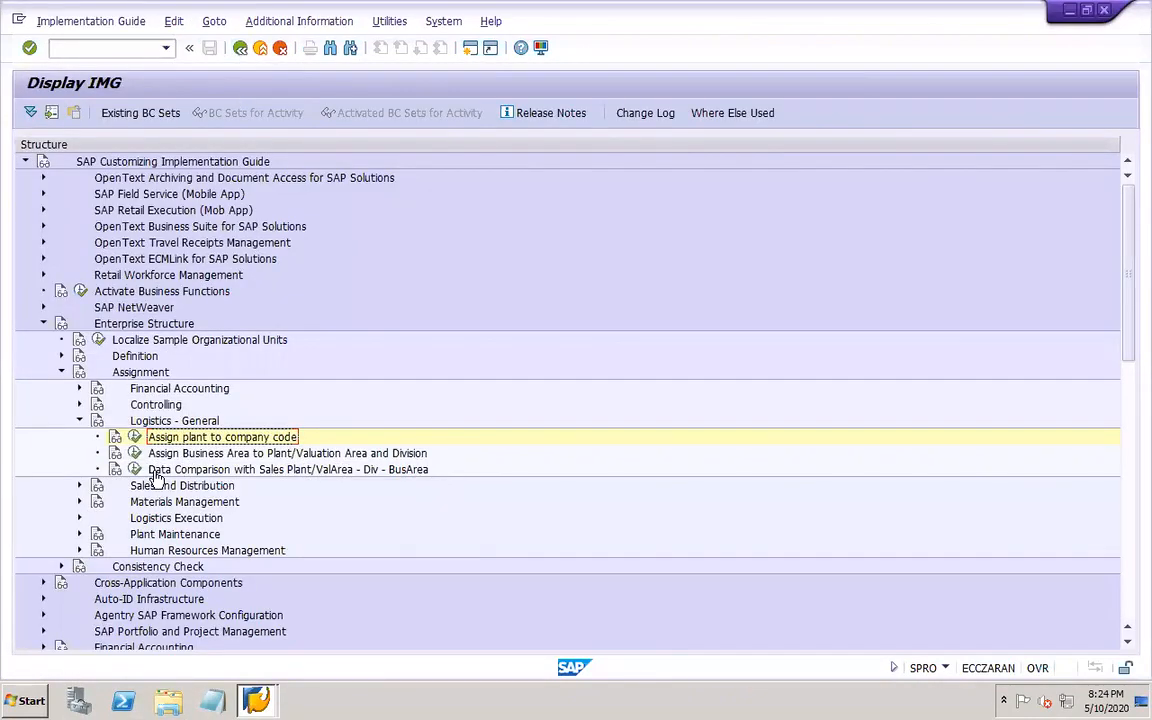
pyautogui.click(80, 421)
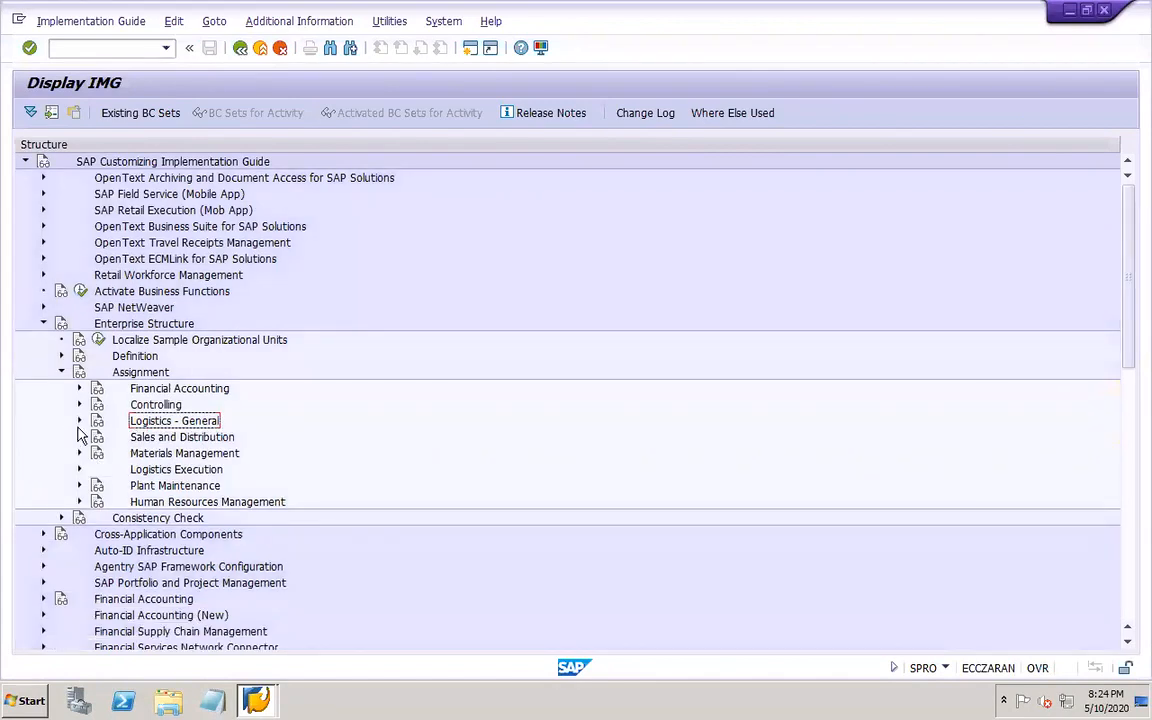
# - Open the Materials Management activity assigning purchasing organizations to company codes and position the list at purchasing organization DOR1
pyautogui.click(79, 456)
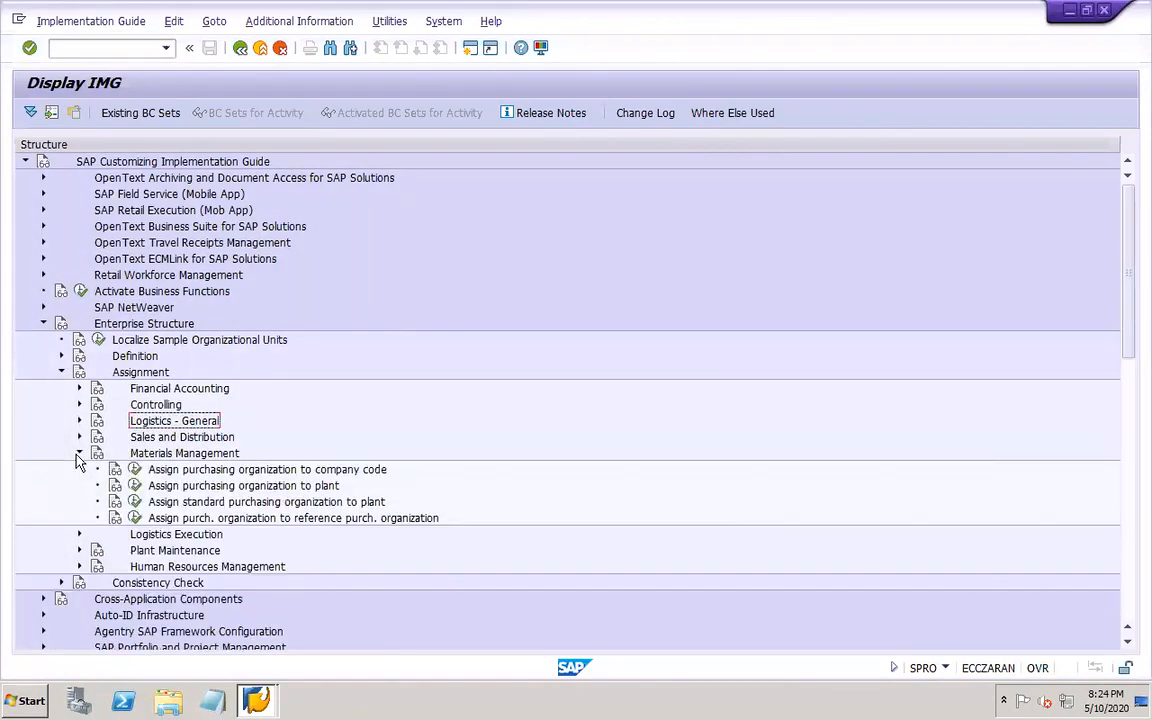
pyautogui.click(135, 470)
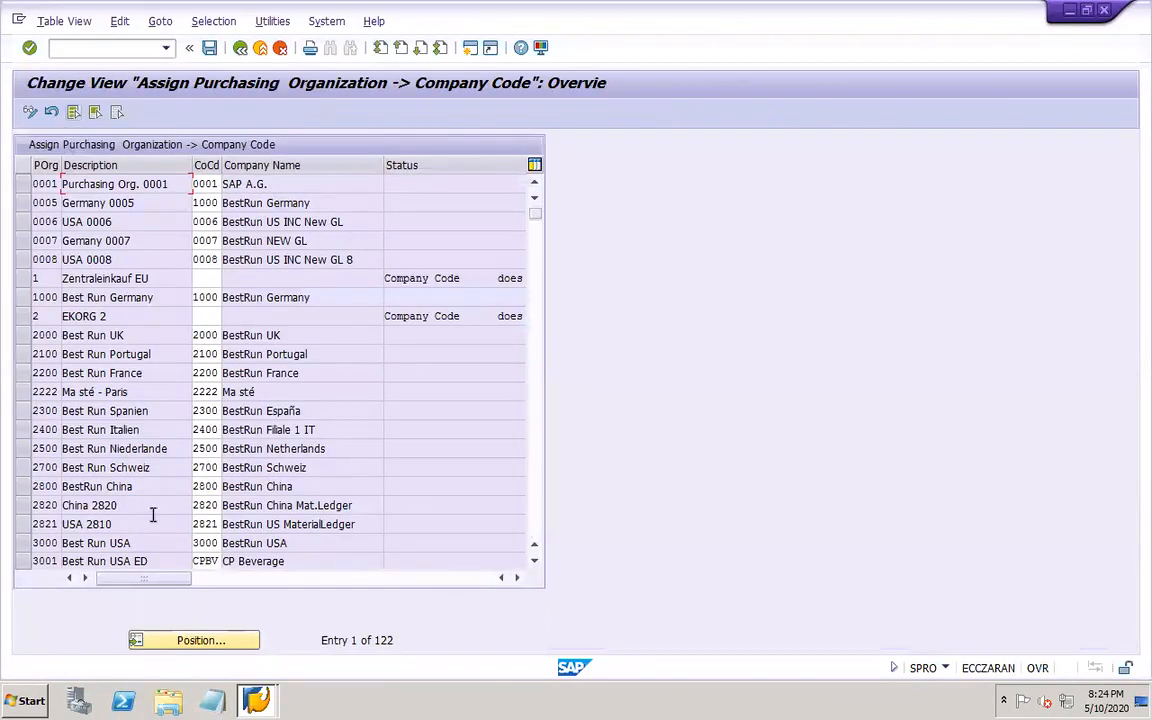
pyautogui.click(193, 645)
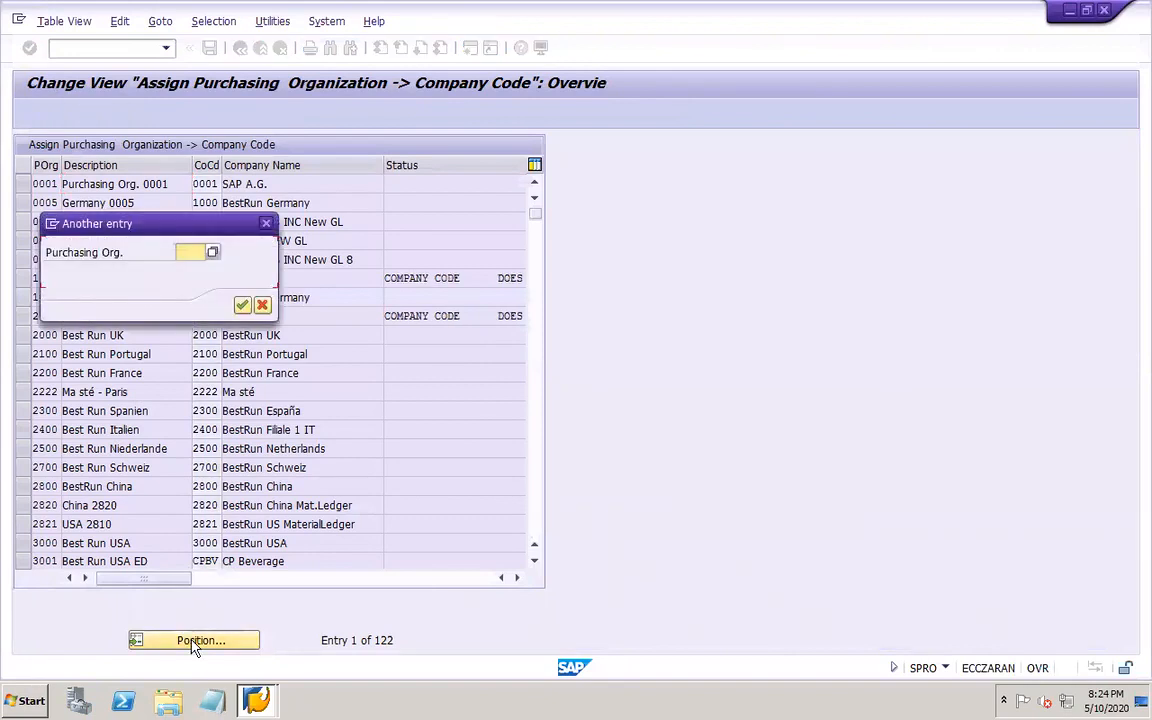
pyautogui.write('dor1')
pyautogui.press('Return')
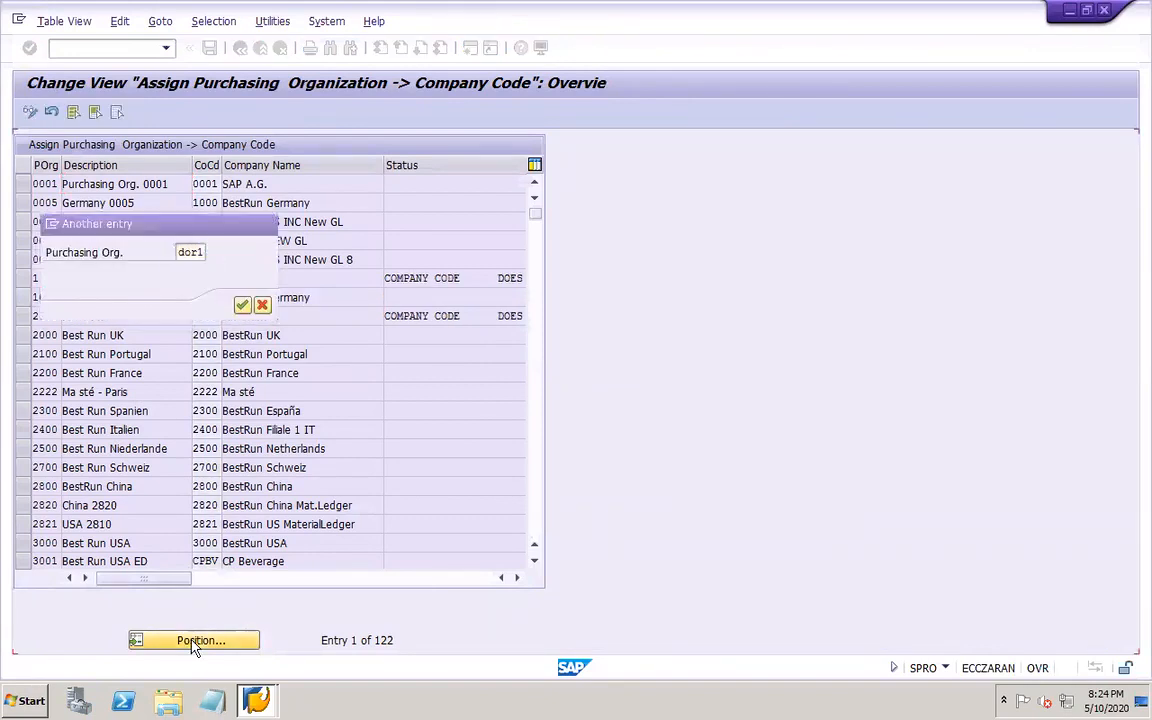
# - Assign purchasing organization DOR1 to company code DOR1, save it under the proposed customizing request, and return to the IMG structure
pyautogui.click(208, 185)
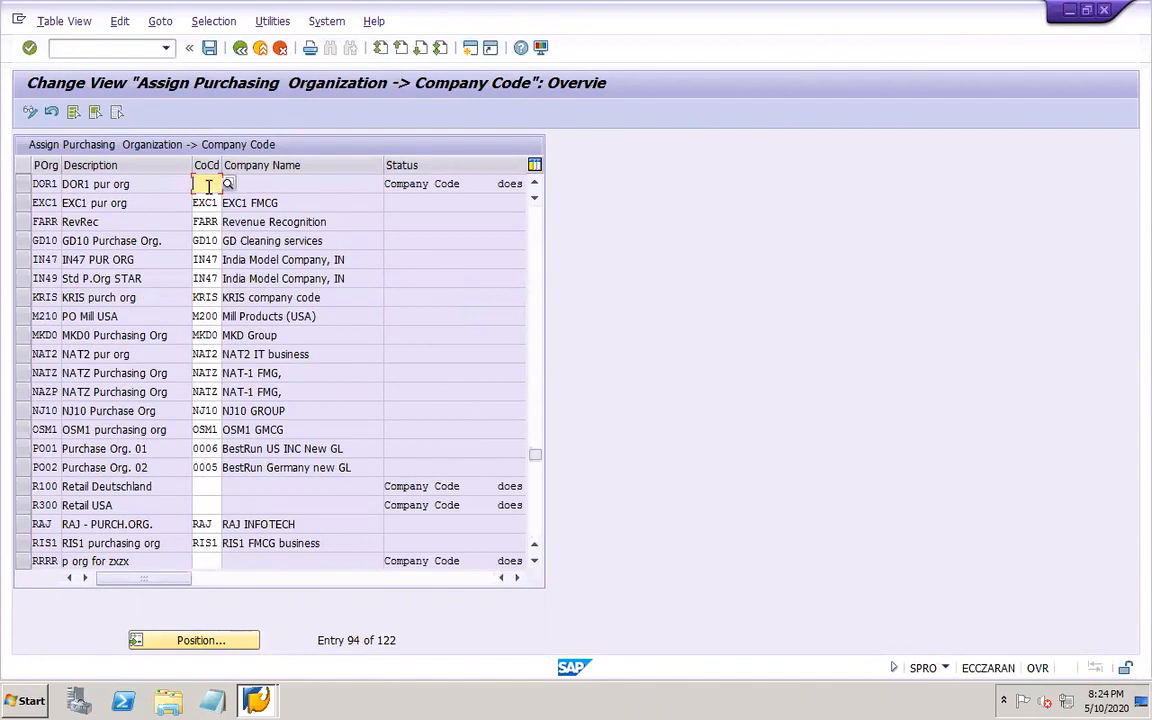
pyautogui.write('dor1')
pyautogui.press('Return')
pyautogui.click(209, 48)
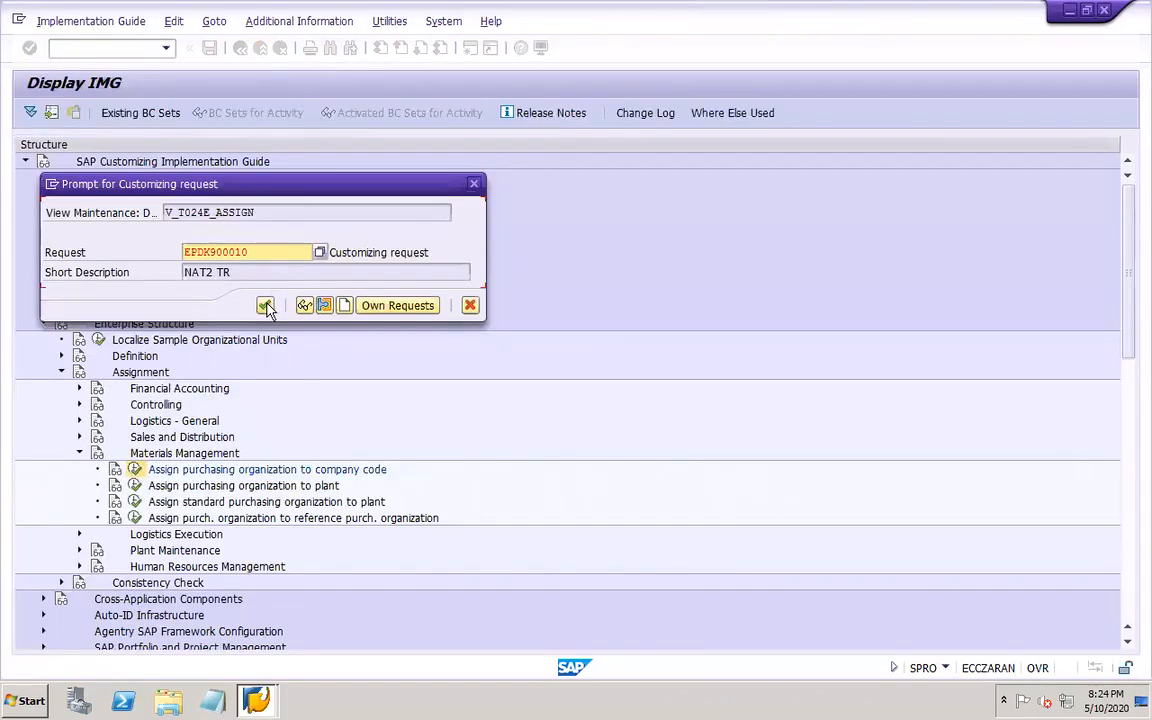
pyautogui.click(265, 304)
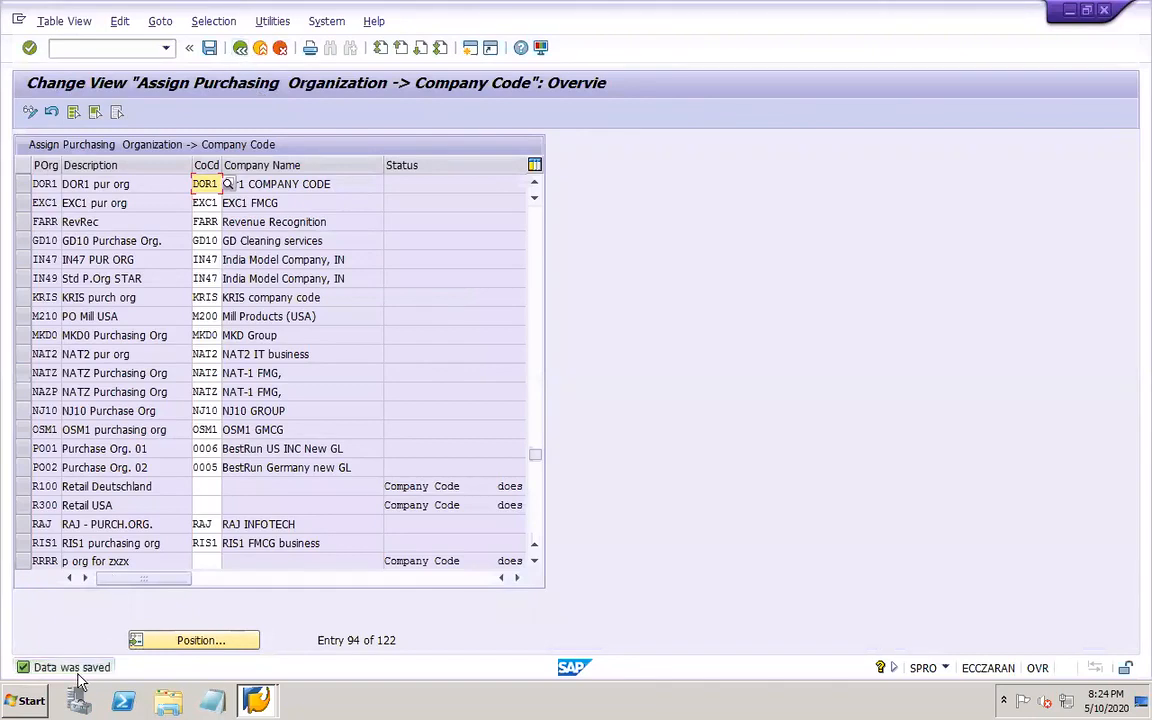
pyautogui.click(240, 48)
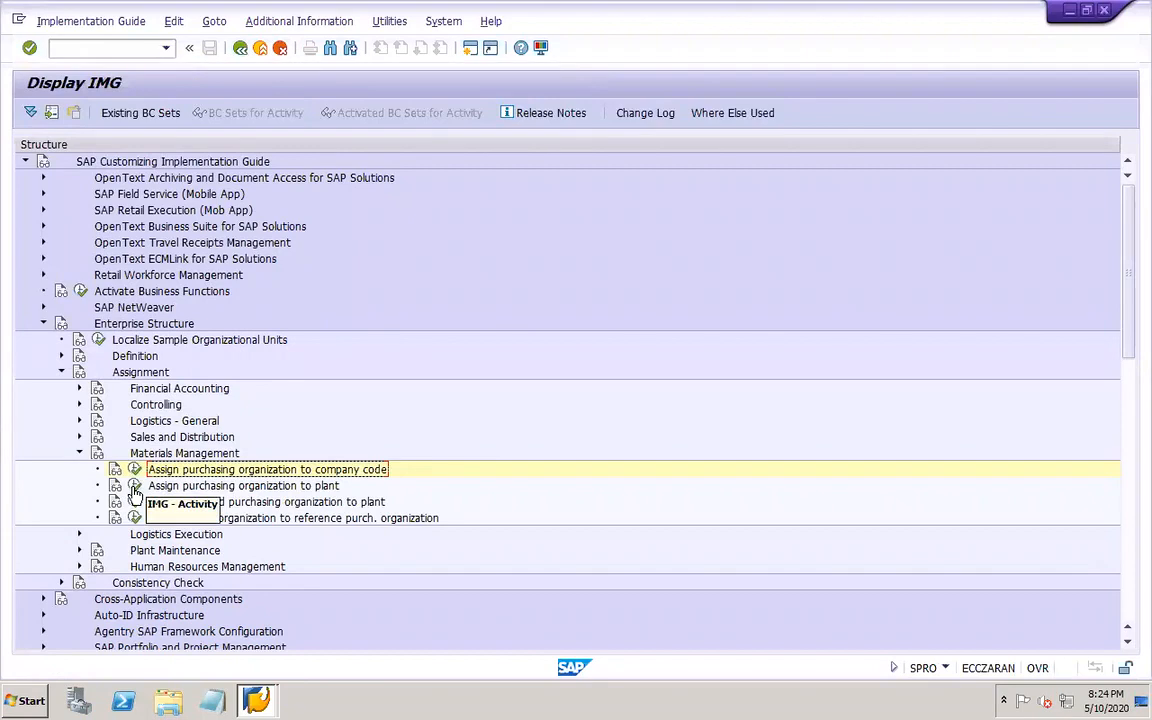
# - Open the activity assigning purchasing organizations to plants, and add the line "Assign pur org to plant" to the PowerPoint work notes
pyautogui.click(134, 486)
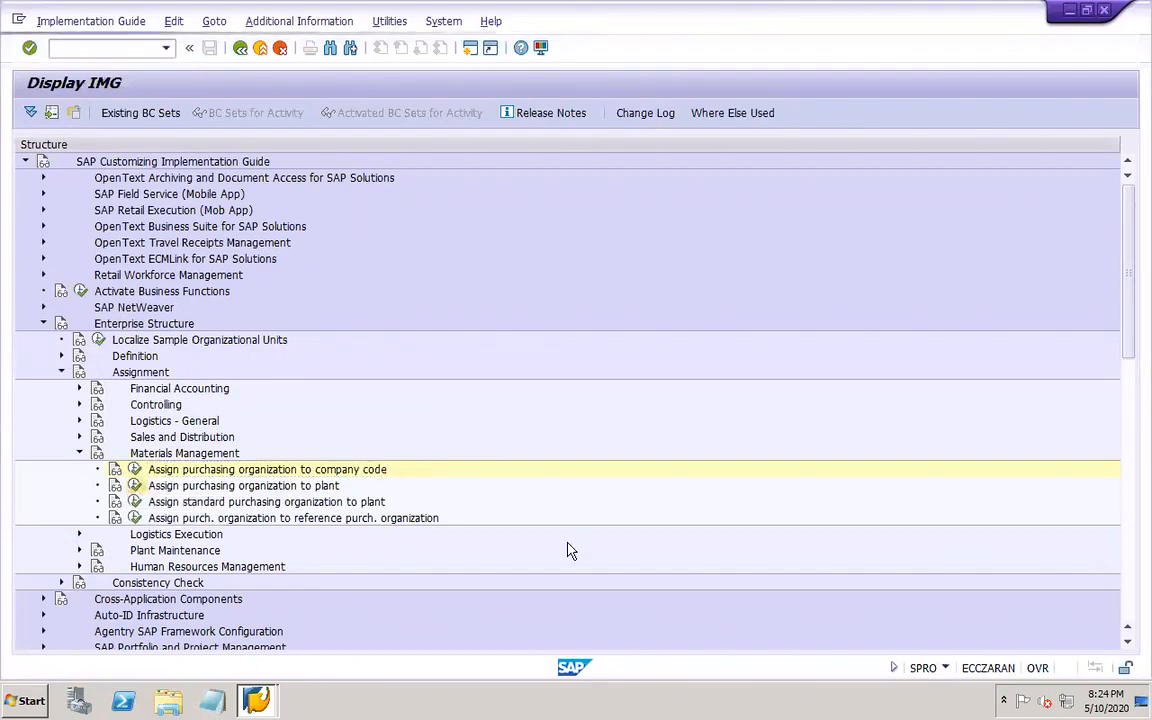
pyautogui.moveTo(790, 705)
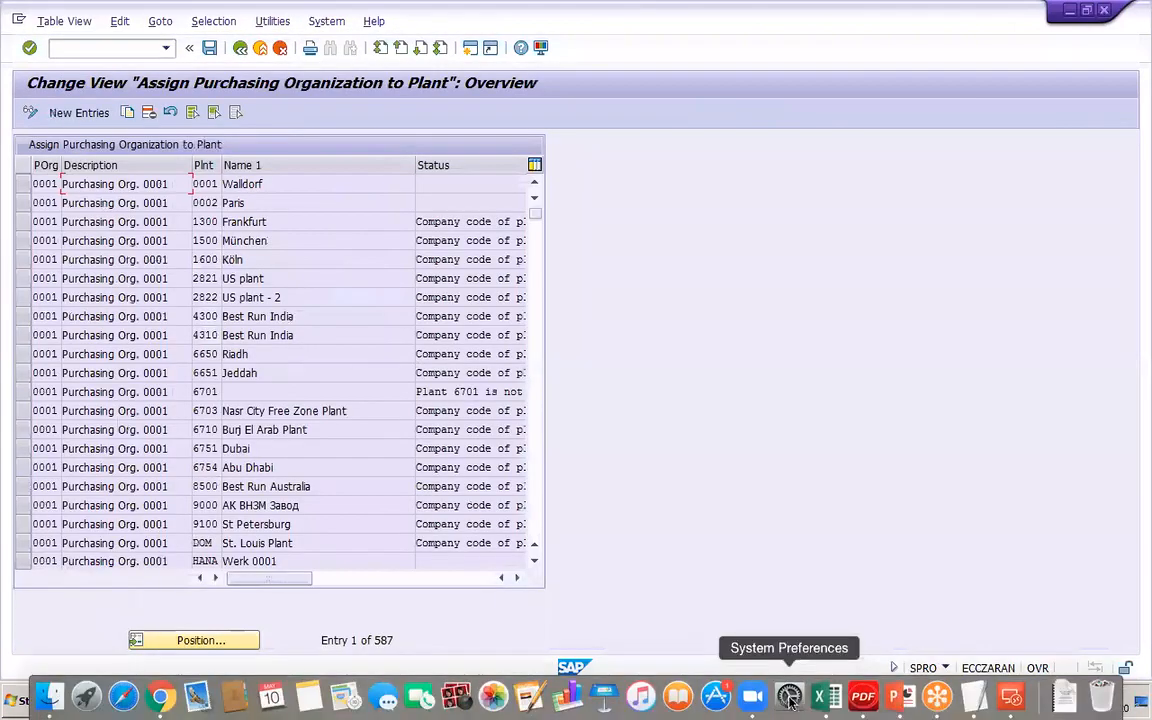
pyautogui.click(895, 700)
pyautogui.write('as')
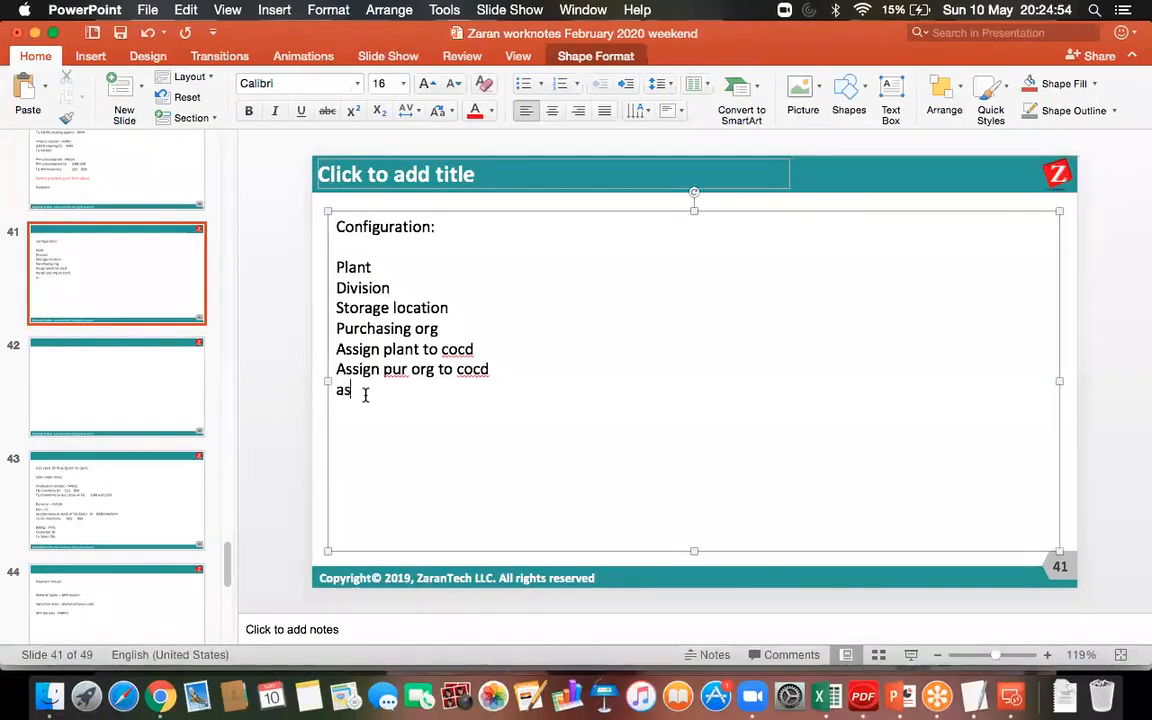
pyautogui.write('sign pur org to plant')
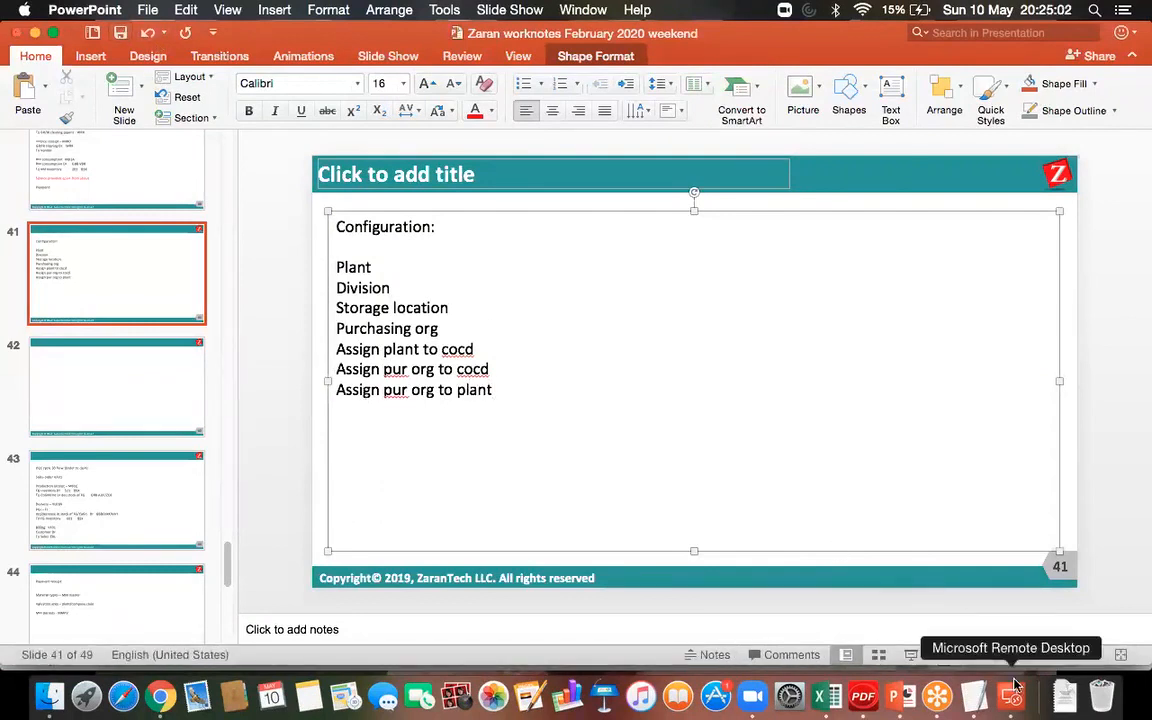
# - Switch back to the SAP remote desktop and create a new entry assigning purchasing organization DOR1 to plant DOR1
pyautogui.click(1014, 686)
pyautogui.doubleClick(751, 258)
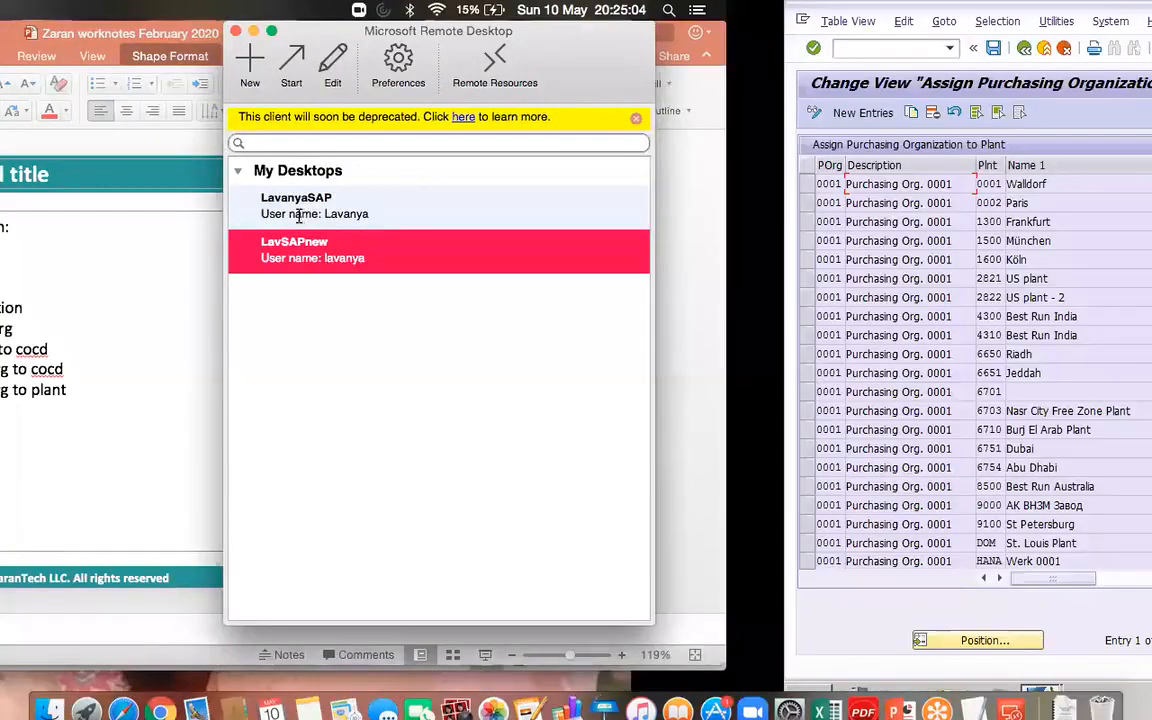
pyautogui.click(30, 112)
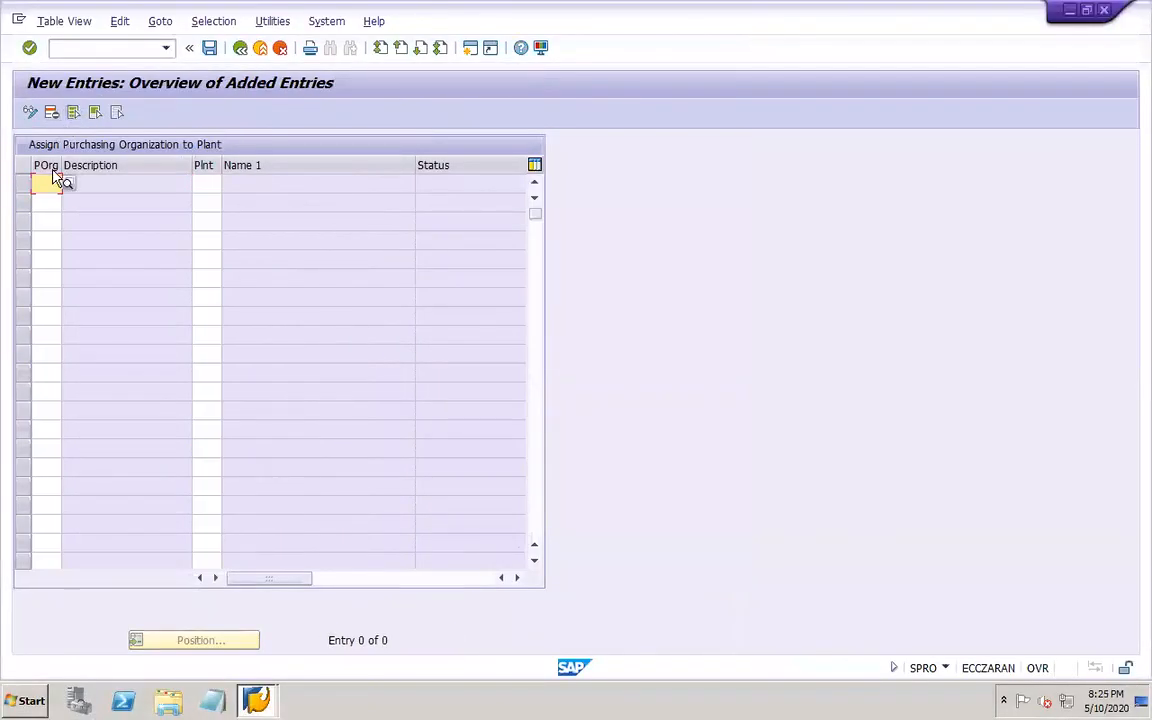
pyautogui.write('dozl')
pyautogui.press('Tab')
pyautogui.write('d')
pyautogui.press('Return')
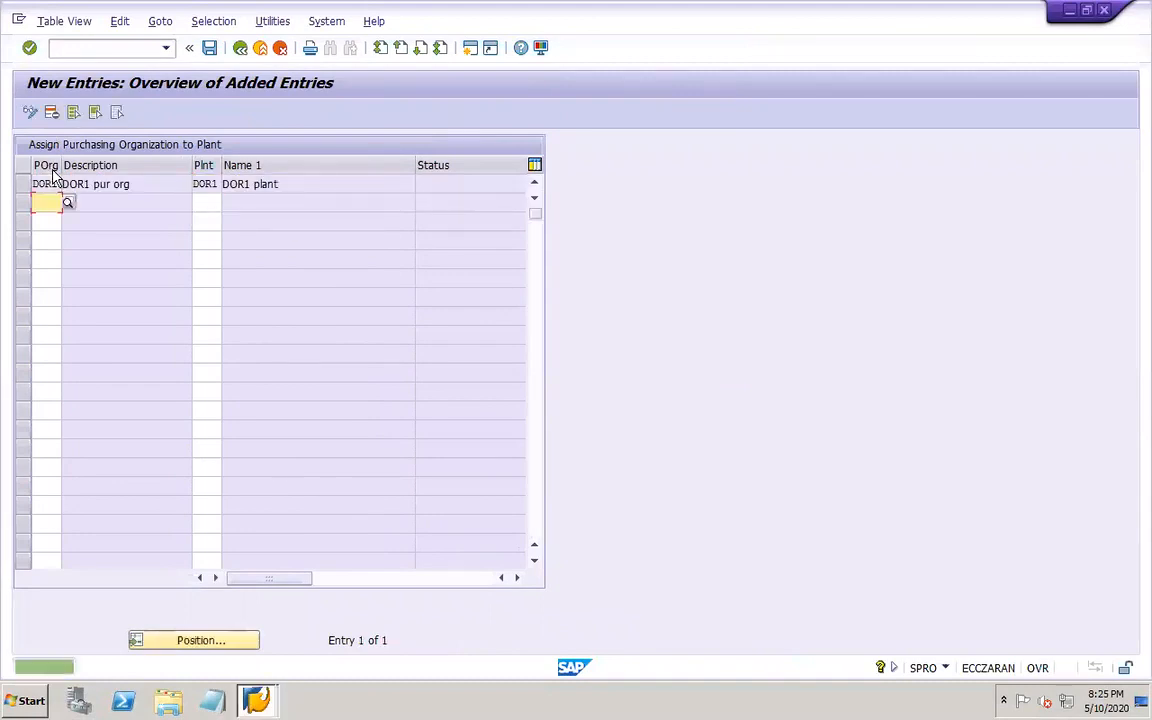
# - Save the purchasing organization to plant assignment under the proposed customizing request and return to the IMG structure
pyautogui.click(209, 47)
pyautogui.click(264, 302)
pyautogui.click(240, 50)
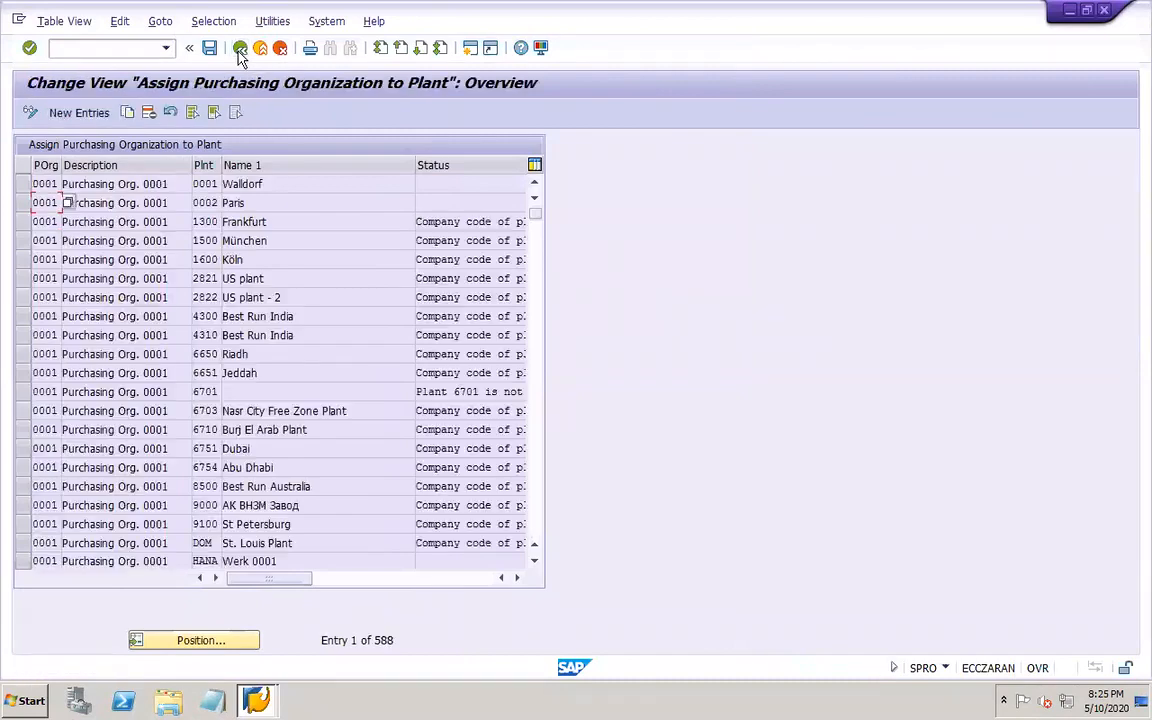
pyautogui.click(240, 50)
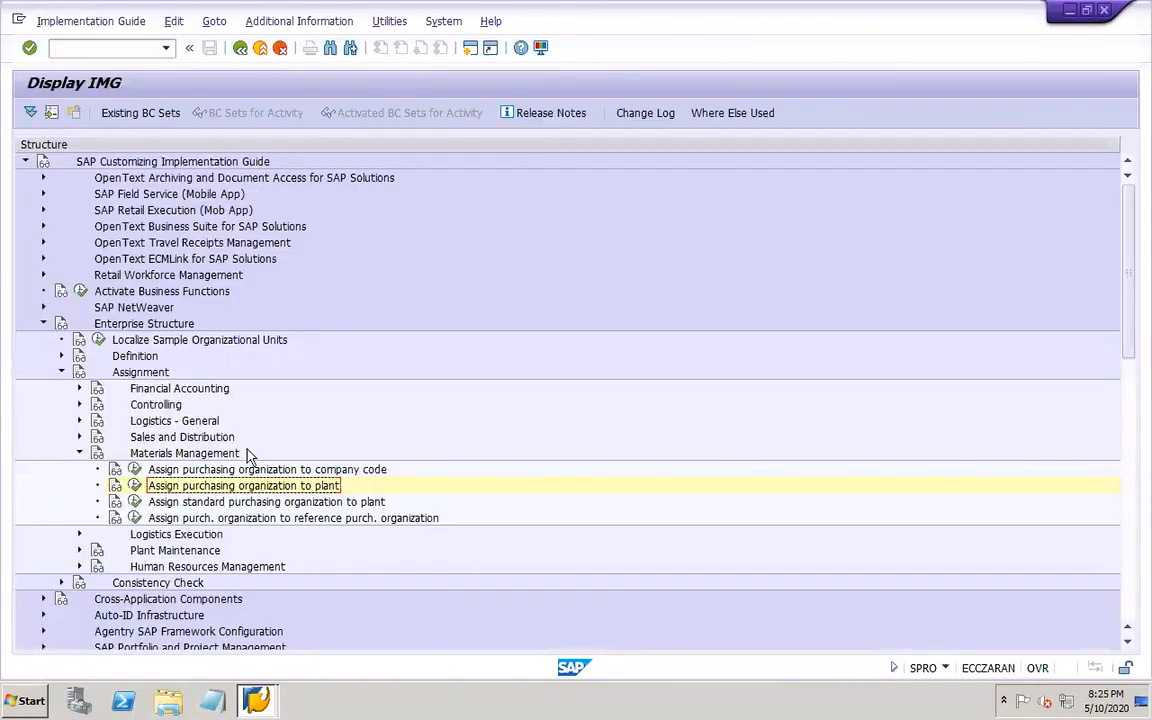
# - Open the standard purchasing organization assignment for plants, and add the line "Assign std pur org to plant" to the PowerPoint work notes
pyautogui.click(134, 503)
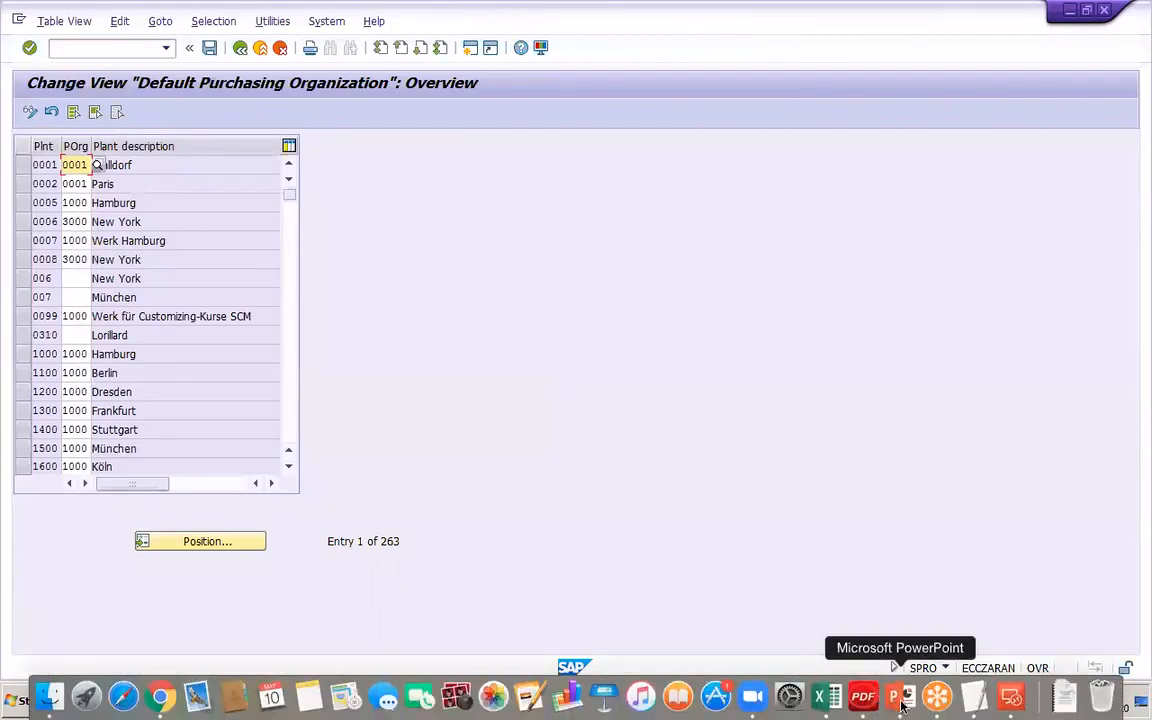
pyautogui.click(901, 705)
pyautogui.press('Return')
pyautogui.write('assign std pur org to plant')
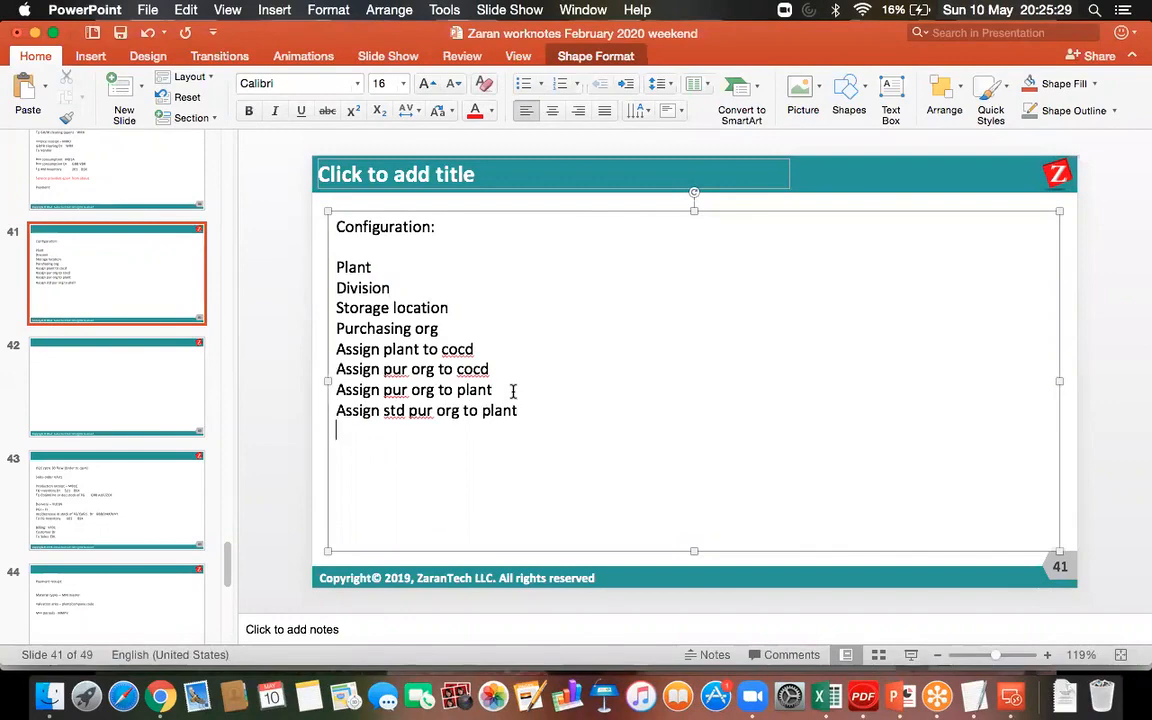
# - Switch back to the SAP remote desktop and position the default purchasing organization list at plant DOR1
pyautogui.click(1012, 697)
pyautogui.doubleClick(682, 250)
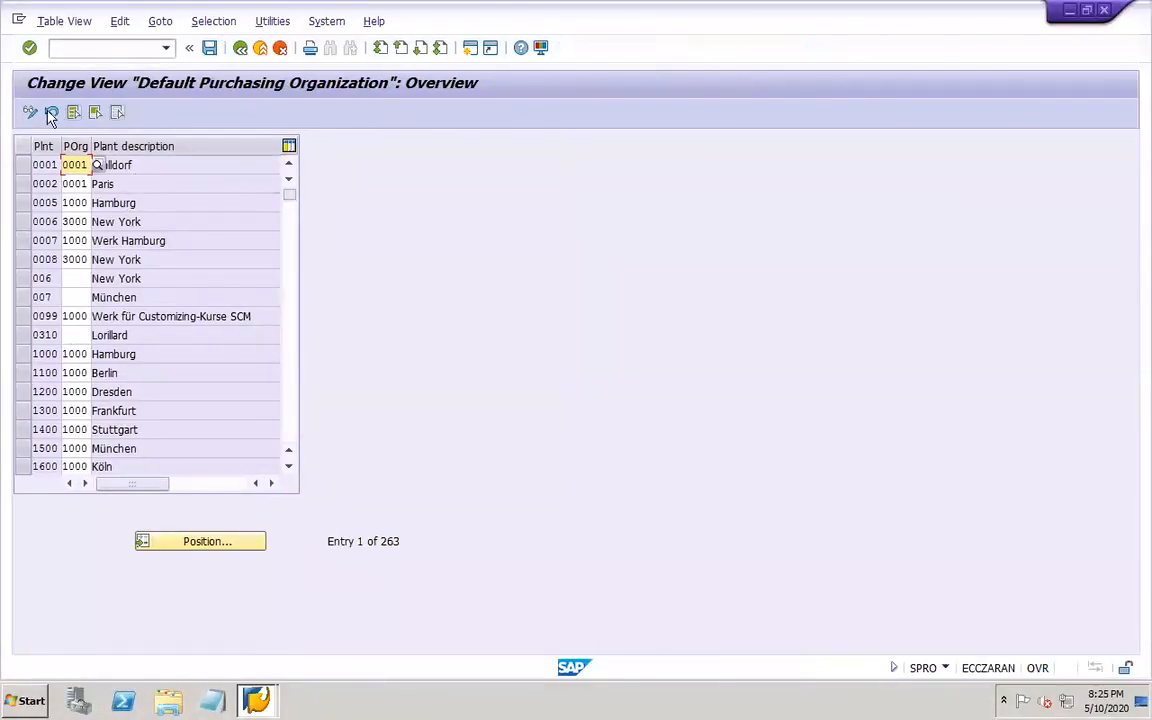
pyautogui.click(196, 542)
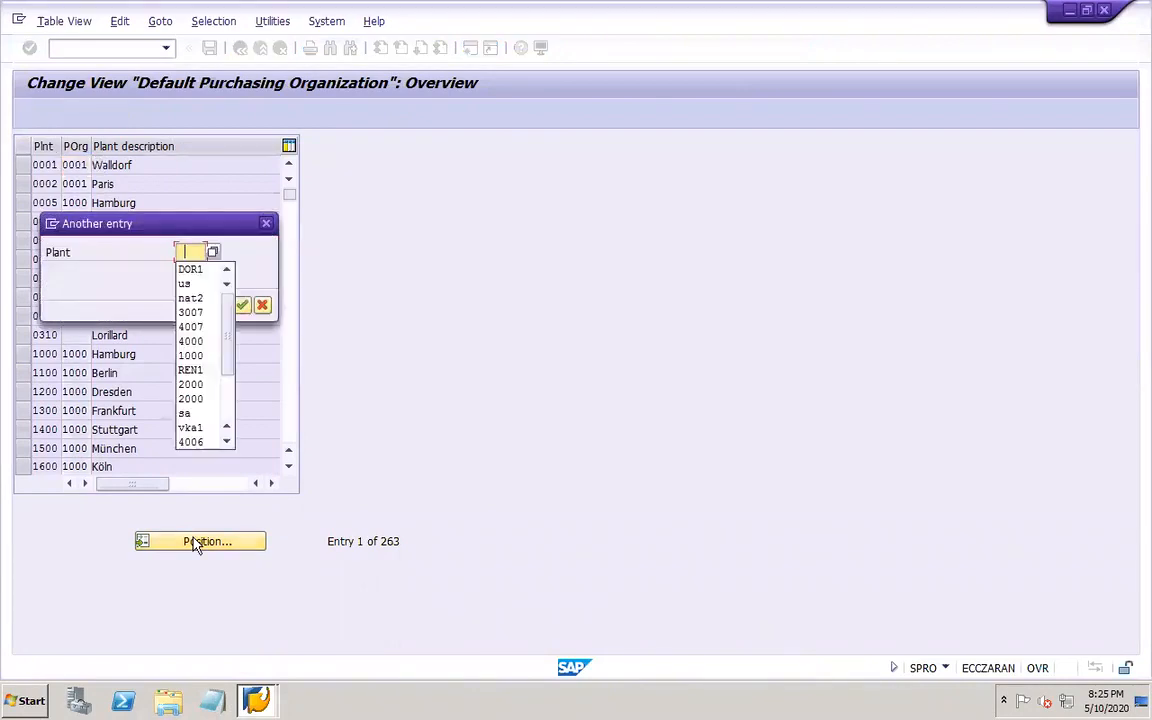
pyautogui.click(190, 269)
pyautogui.click(242, 305)
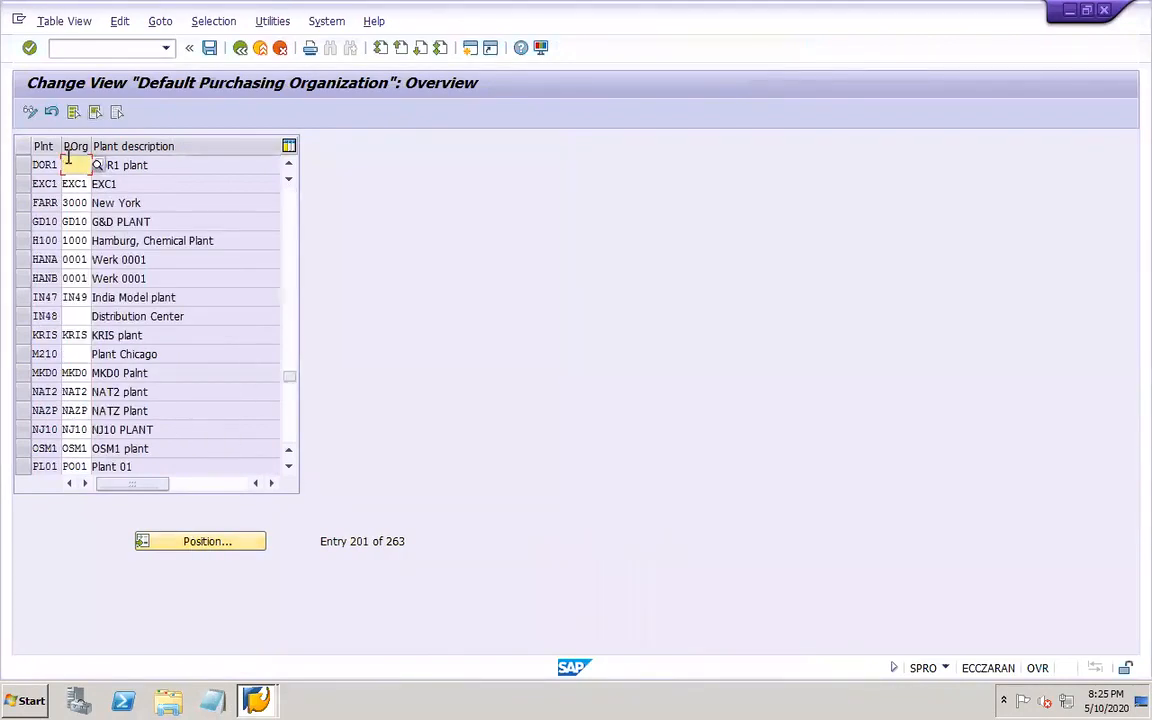
# - Set DOR1 as the default purchasing organization of plant DOR1, save under the proposed customizing request, and return to the IMG structure
pyautogui.write('dor')
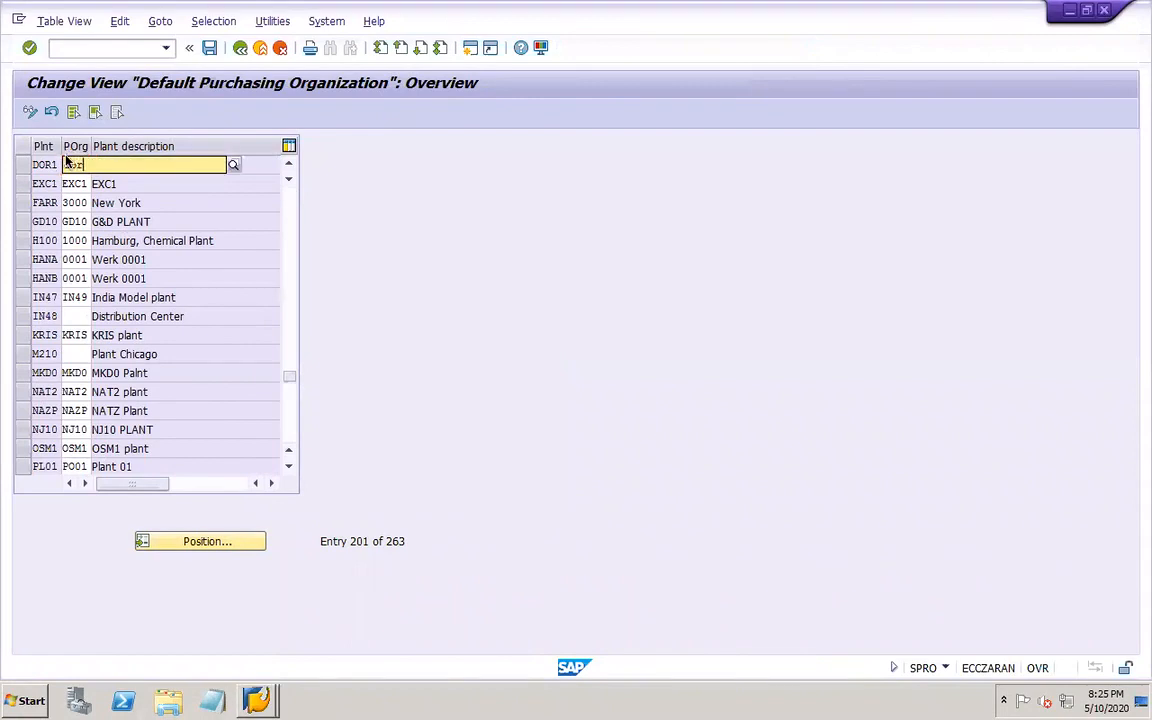
pyautogui.write('1')
pyautogui.press('Return')
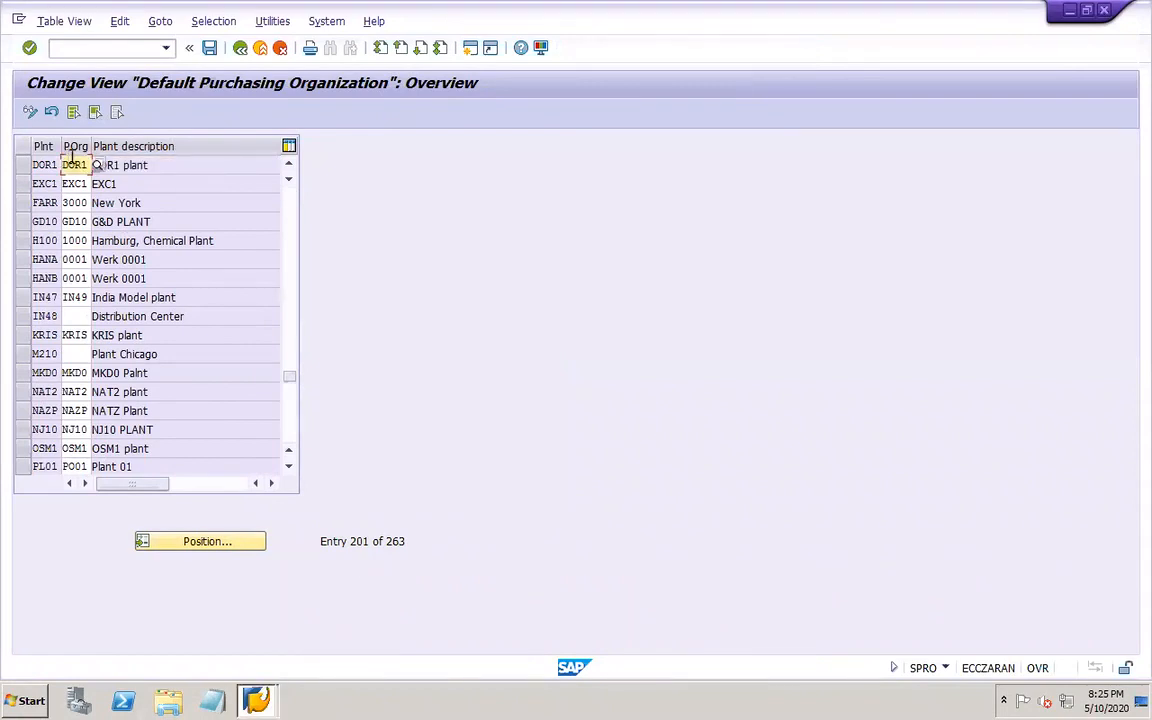
pyautogui.click(209, 47)
pyautogui.click(264, 305)
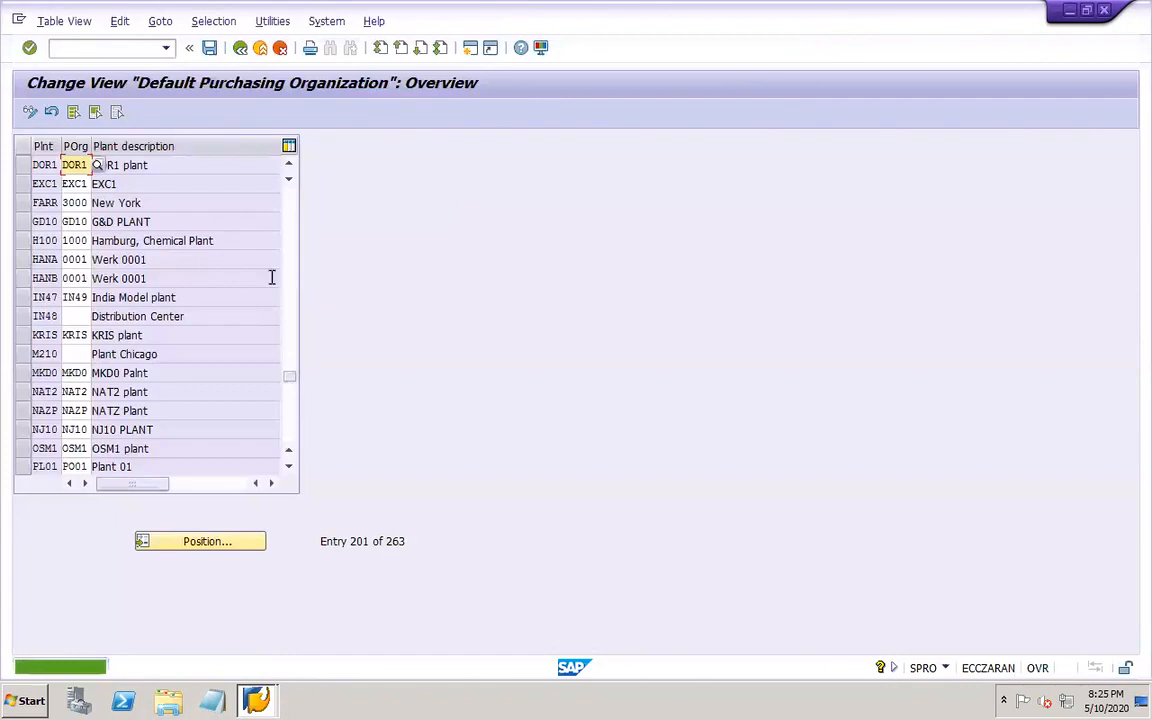
pyautogui.click(240, 48)
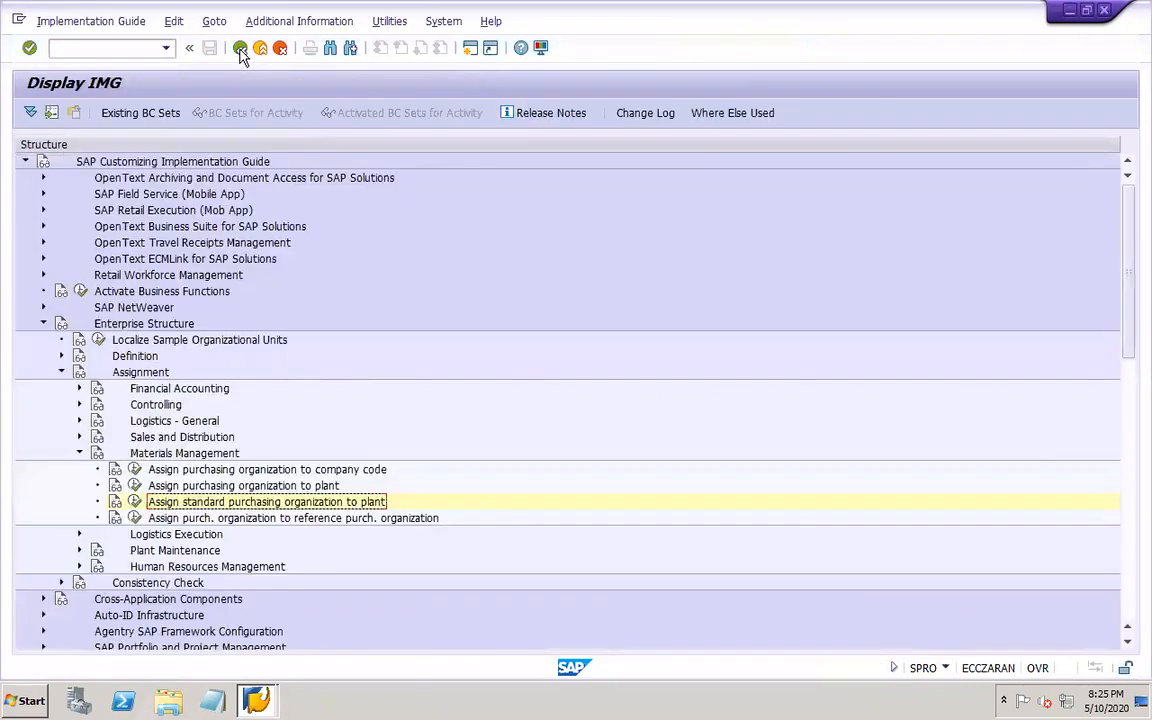
# - View the documentation on assigning purchasing organizations to a reference purchasing organization, close it, and open that activity
pyautogui.click(125, 518)
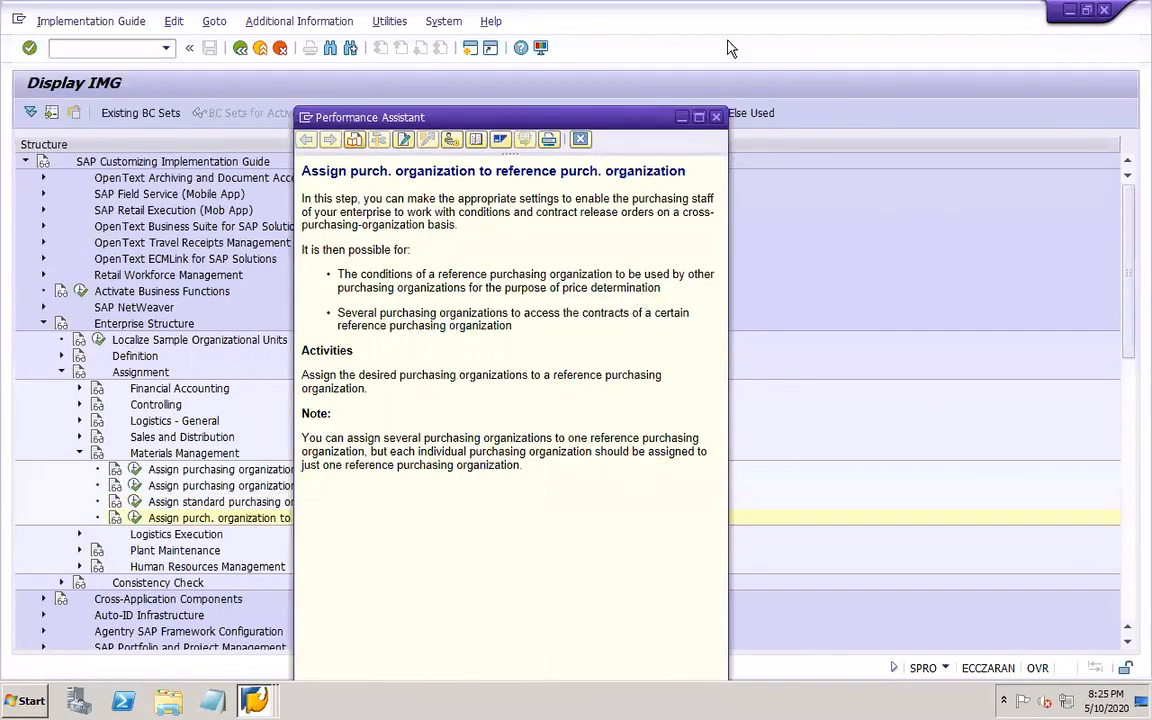
pyautogui.click(716, 117)
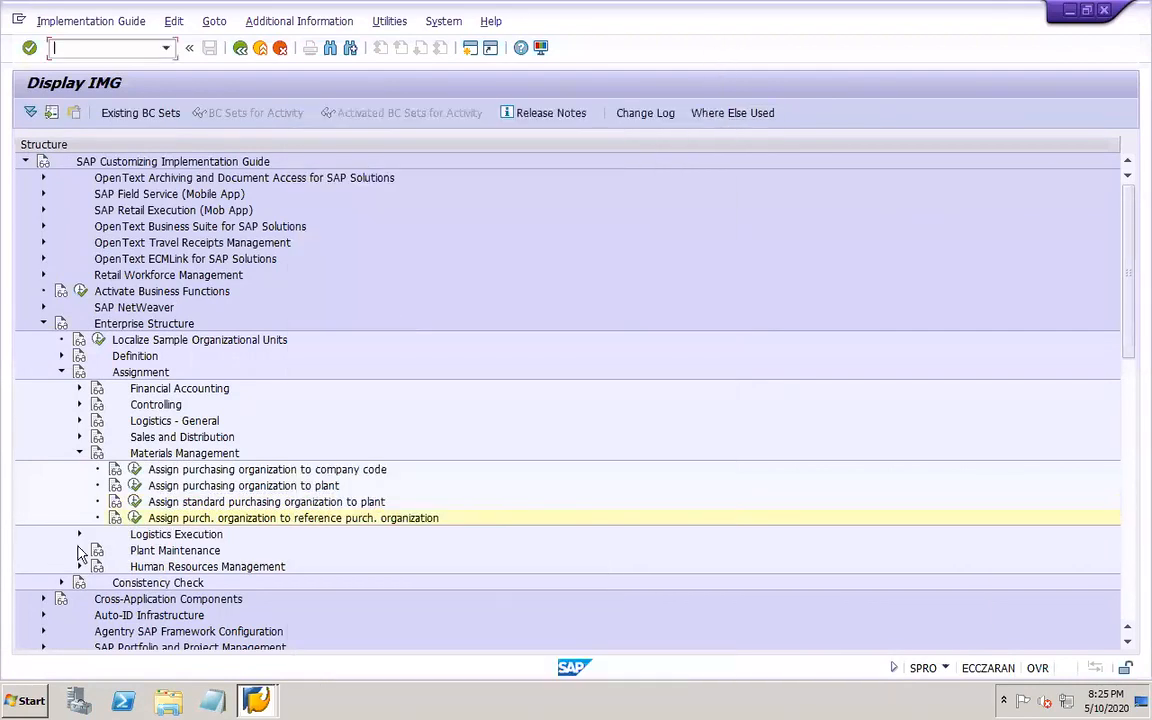
pyautogui.click(135, 519)
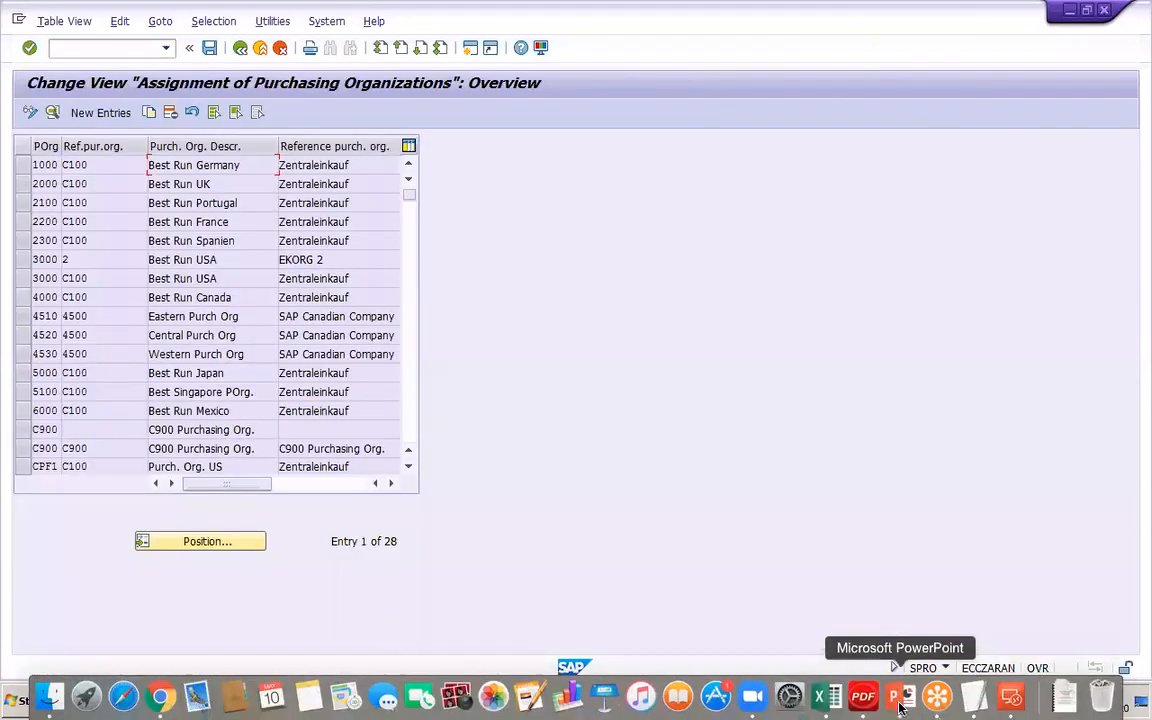
# - Switch to the PowerPoint work notes and add the line "Assign pur org to ref pur org"
pyautogui.click(903, 695)
pyautogui.write('assign')
pyautogui.press('BackSpace')
pyautogui.write('pur o')
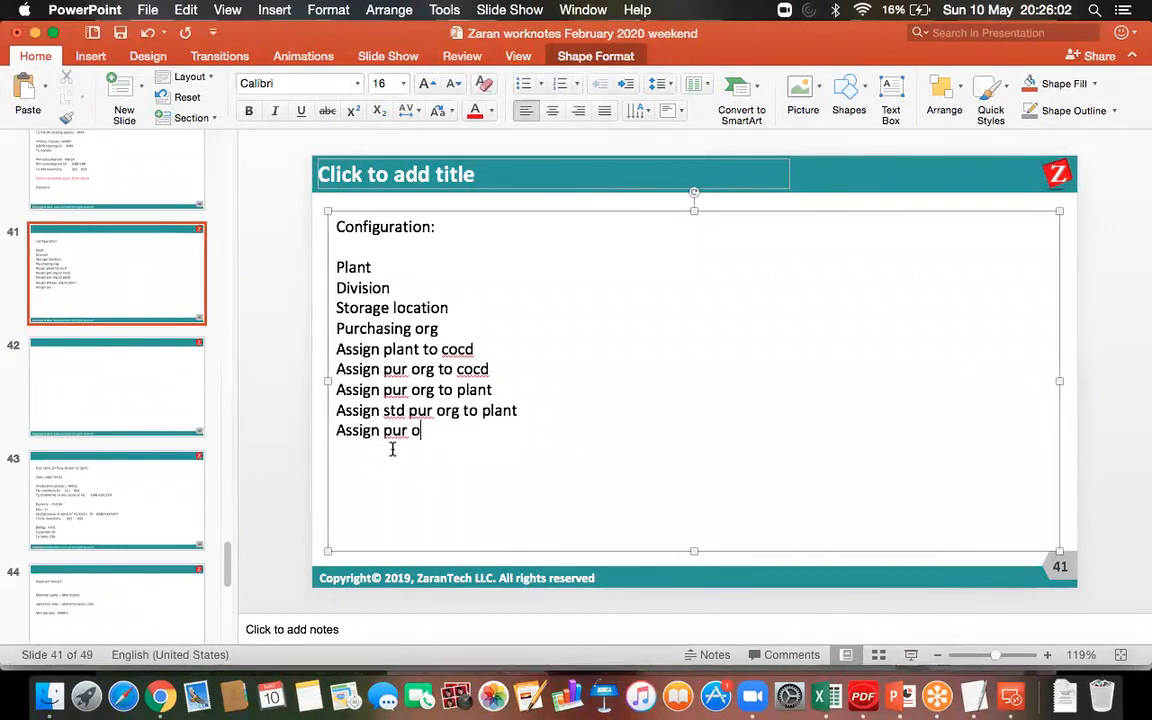
pyautogui.write('rg to ref ')
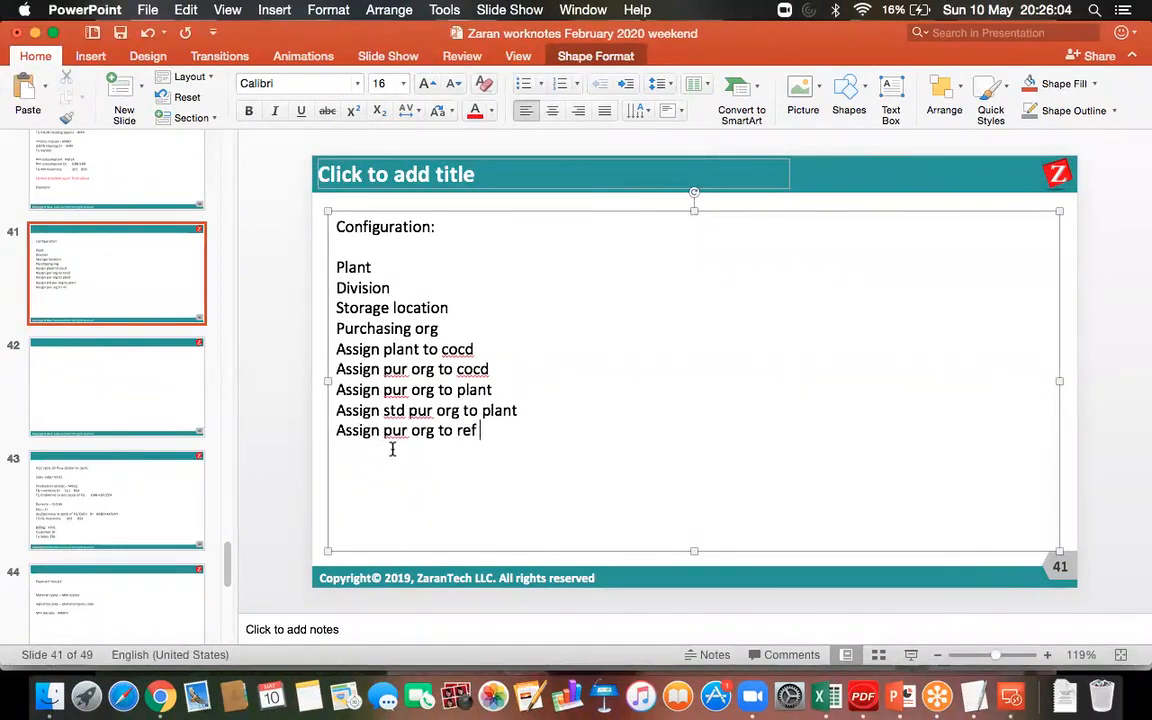
pyautogui.write('pur org')
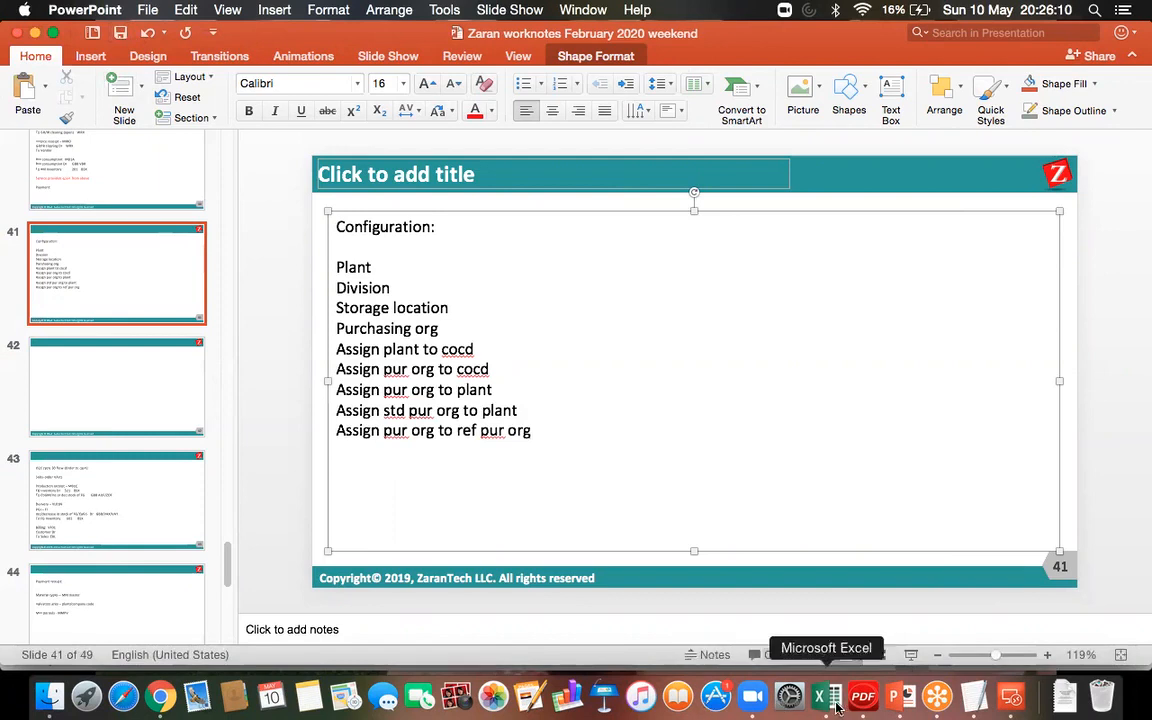
# - Switch to the SAP remote desktop, assign purchasing organization DOR1 to reference purchasing organization DOR1, and save under the proposed customizing request
pyautogui.click(1010, 697)
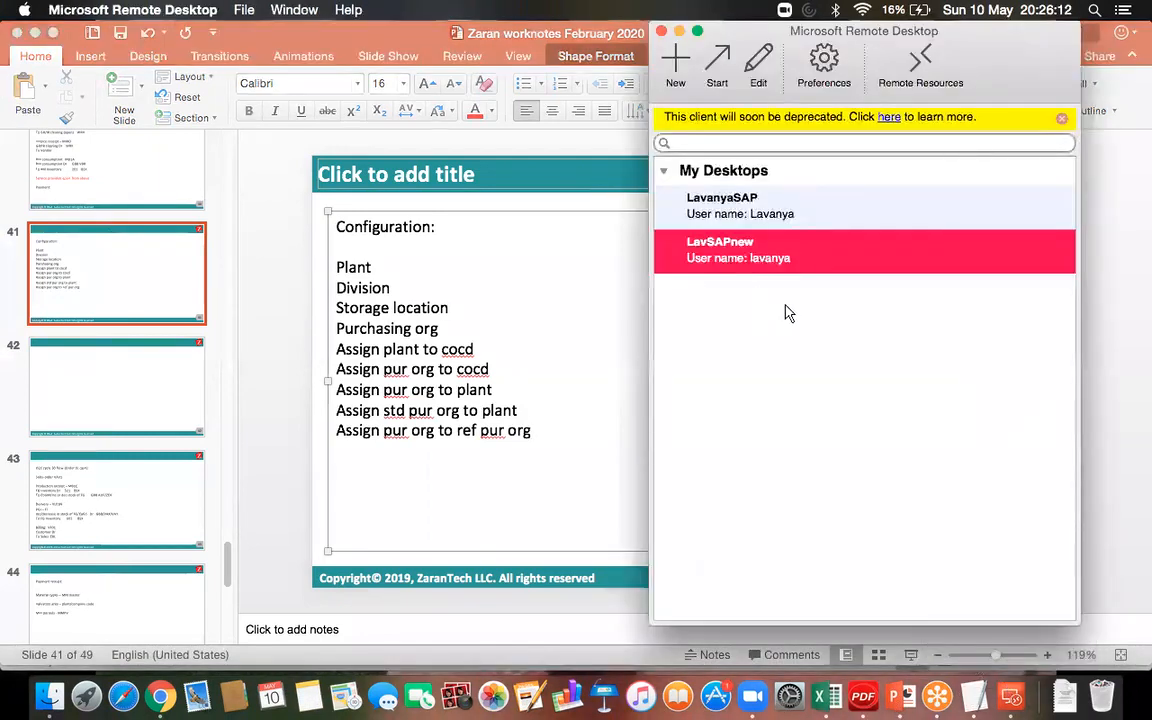
pyautogui.doubleClick(746, 257)
pyautogui.click(99, 112)
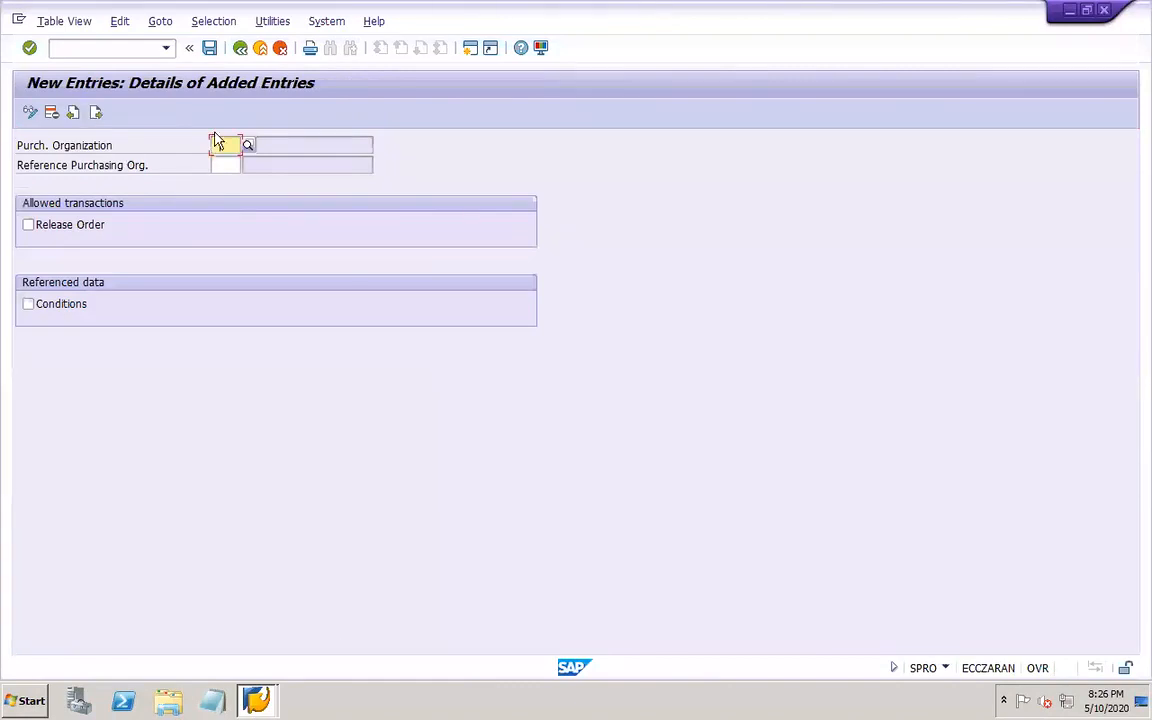
pyautogui.write('dor1')
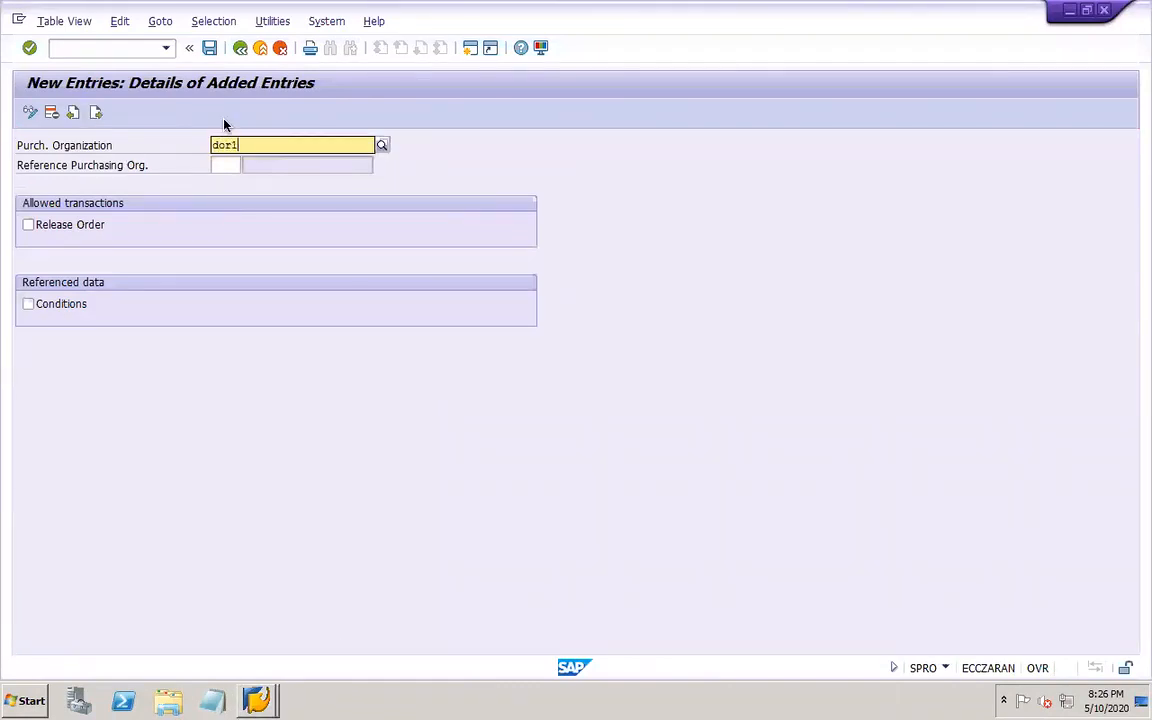
pyautogui.press('Tab')
pyautogui.write('dor1')
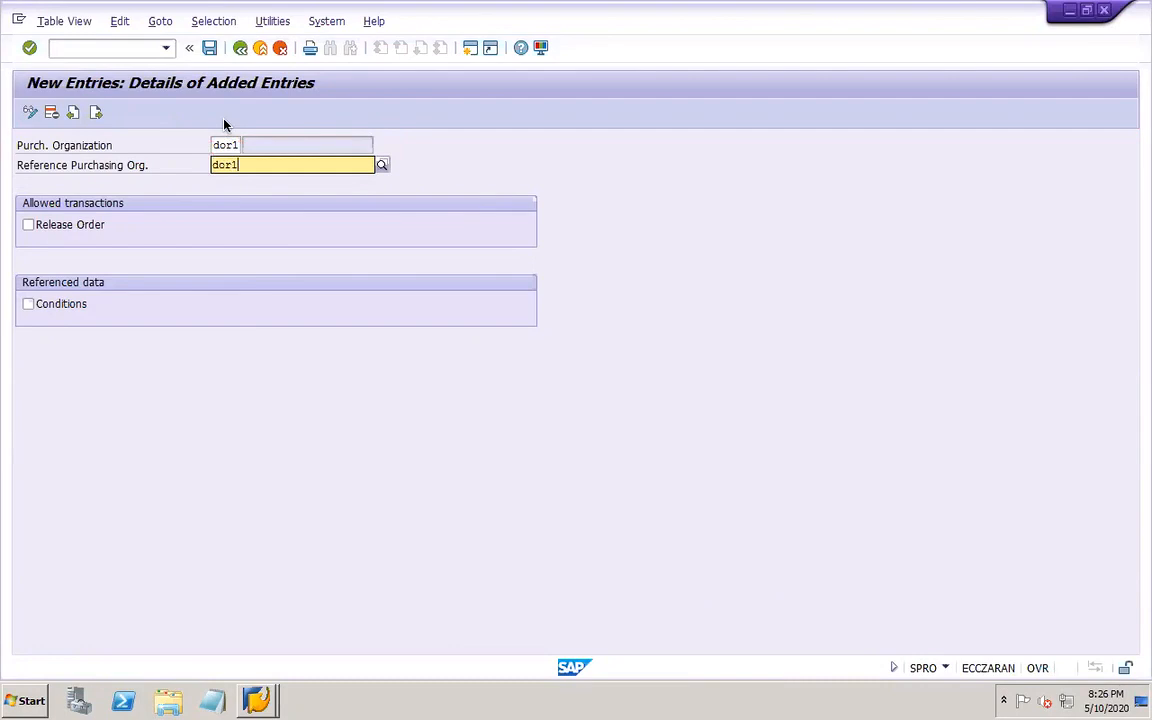
pyautogui.press('Return')
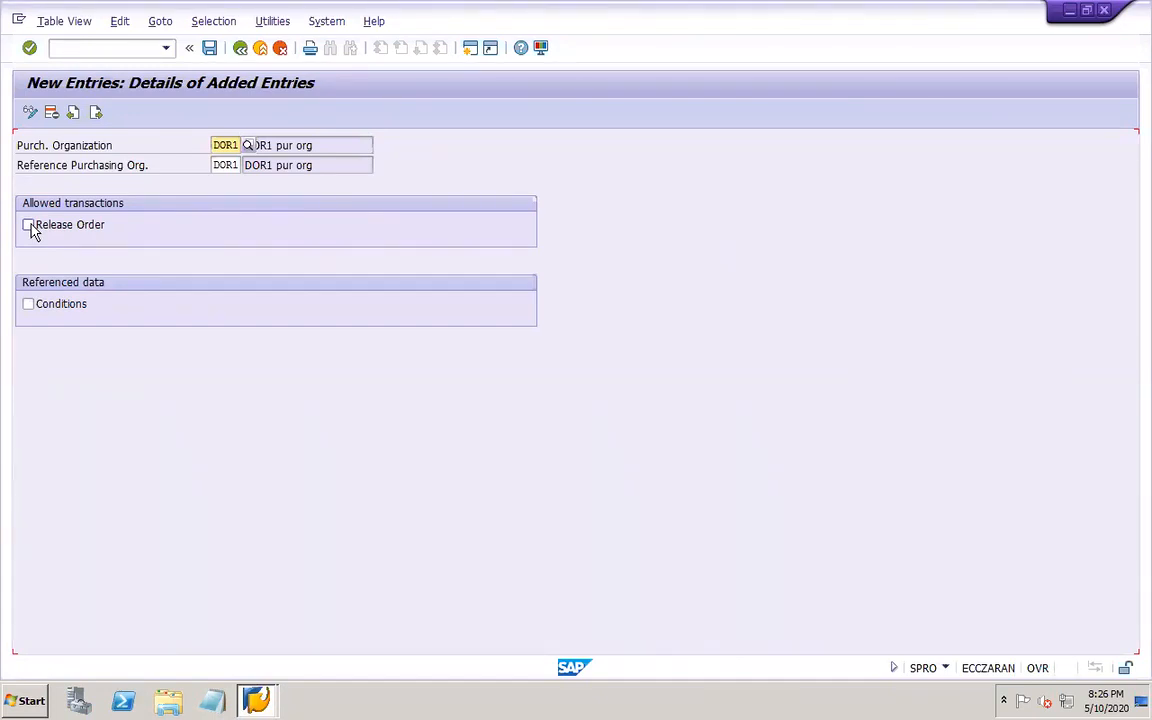
pyautogui.click(210, 48)
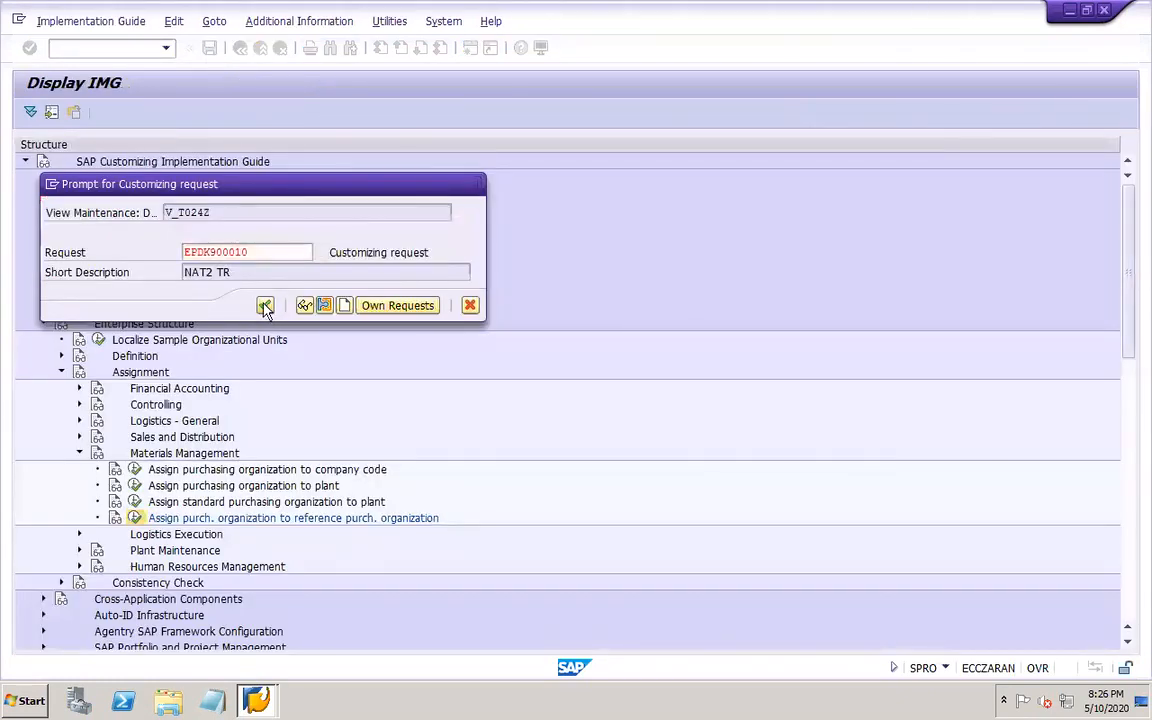
pyautogui.click(265, 305)
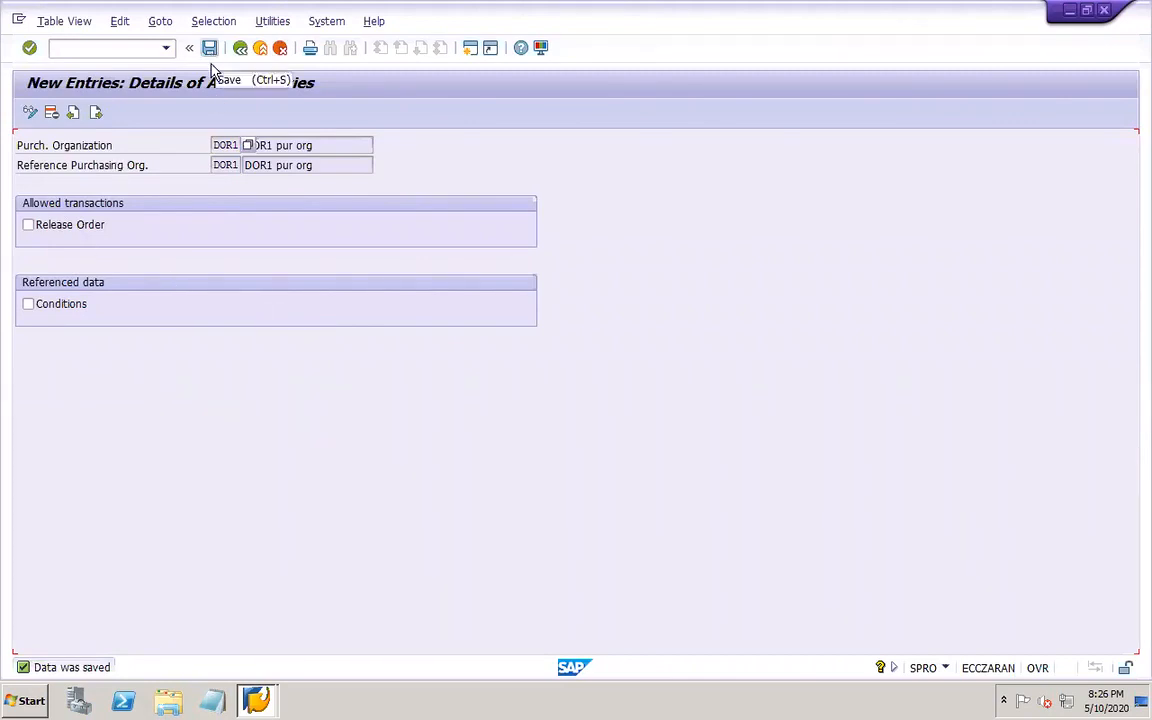
# - Switch to the PowerPoint work notes, add the line "Material grp" to the configuration list, and save the presentation
pyautogui.moveTo(824, 708)
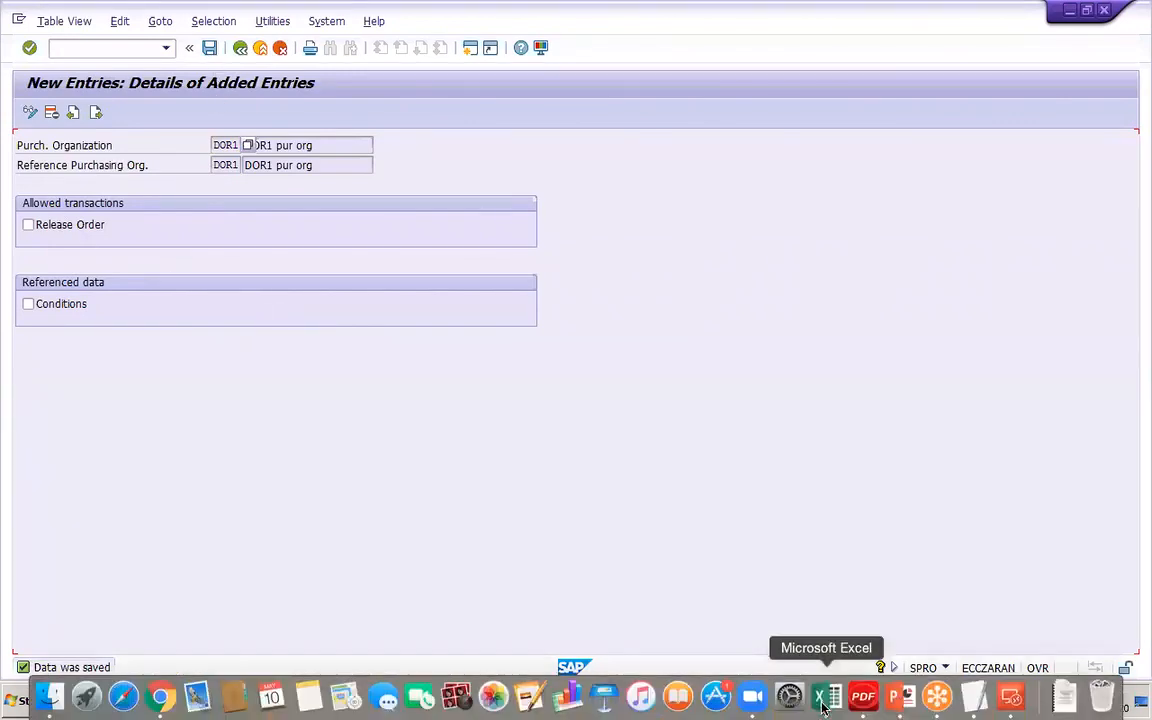
pyautogui.click(900, 697)
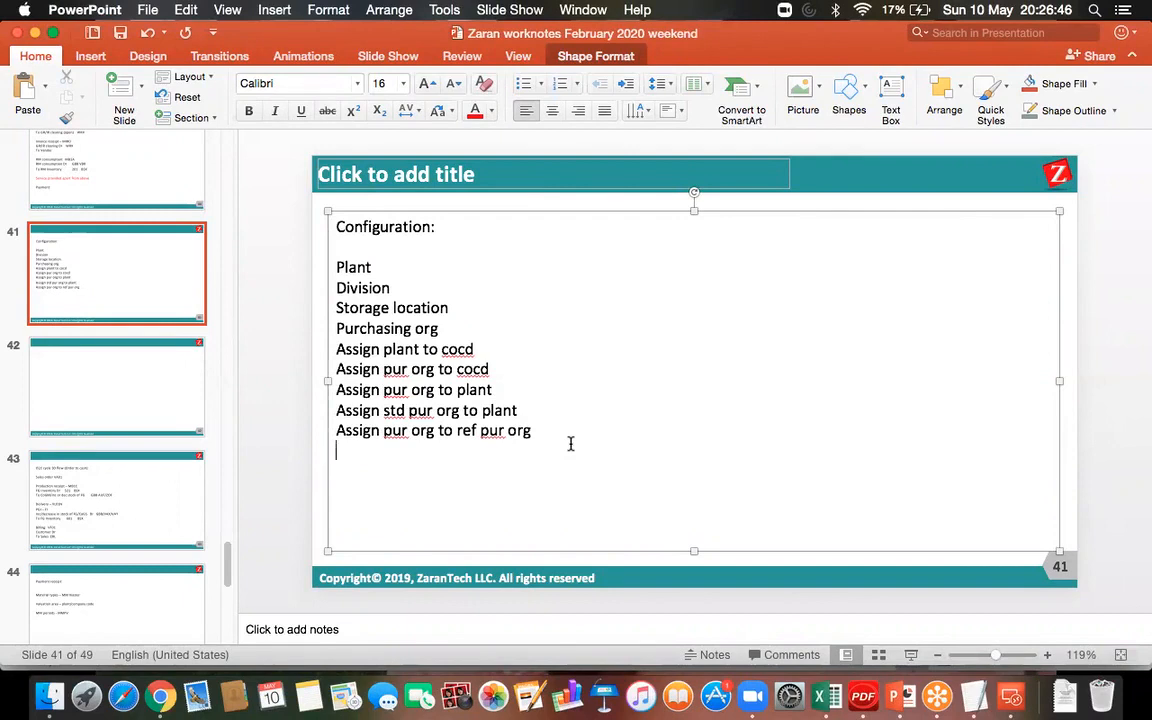
pyautogui.write('mate')
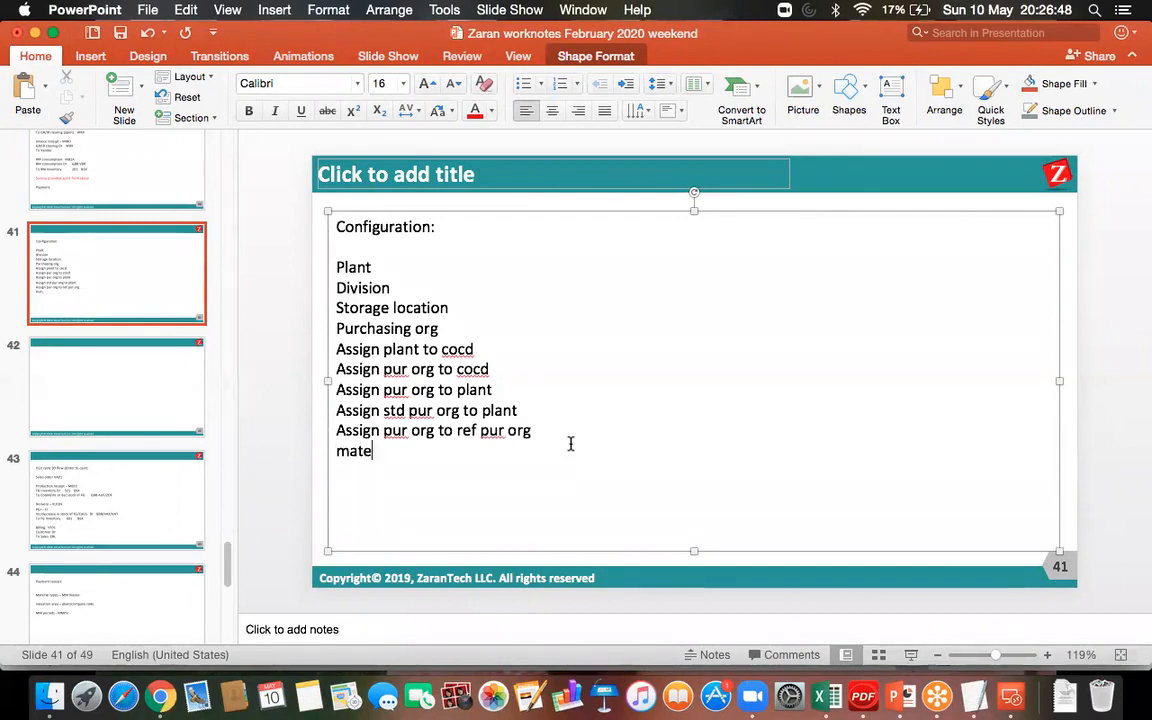
pyautogui.write('rial grp')
pyautogui.press('Return')
pyautogui.click(120, 33)
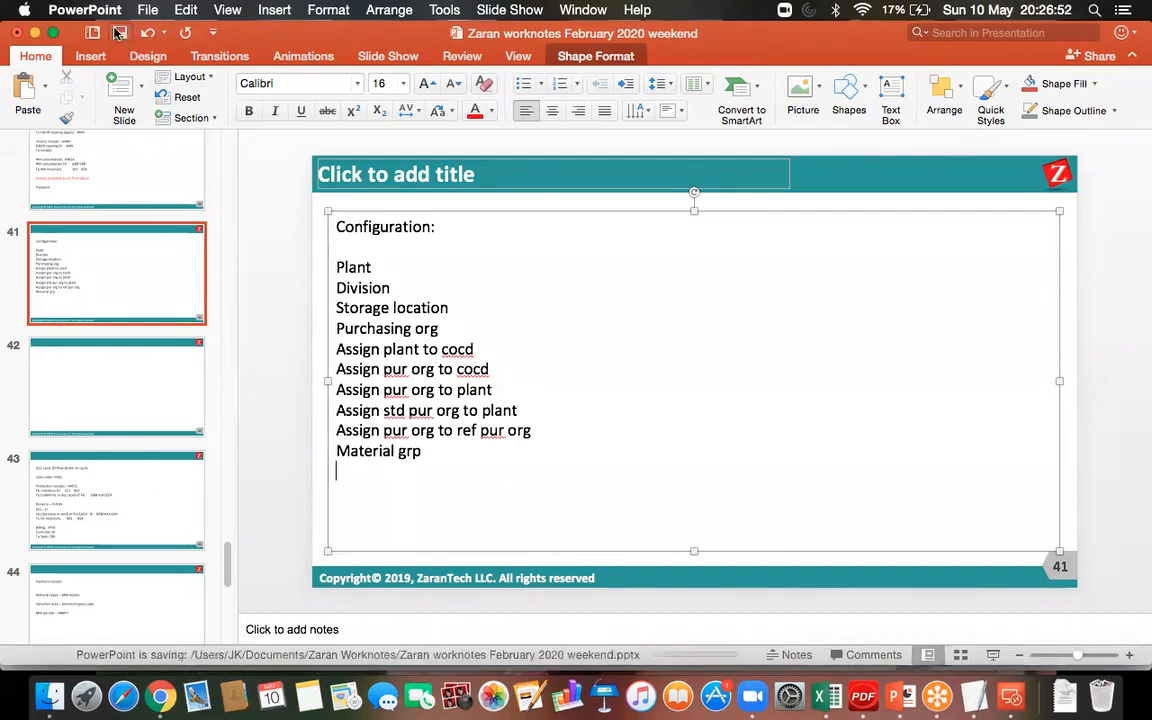
# - Switch back to the SAP remote desktop, return to the IMG structure, and collapse the Assignment and Enterprise Structure nodes
pyautogui.click(1011, 697)
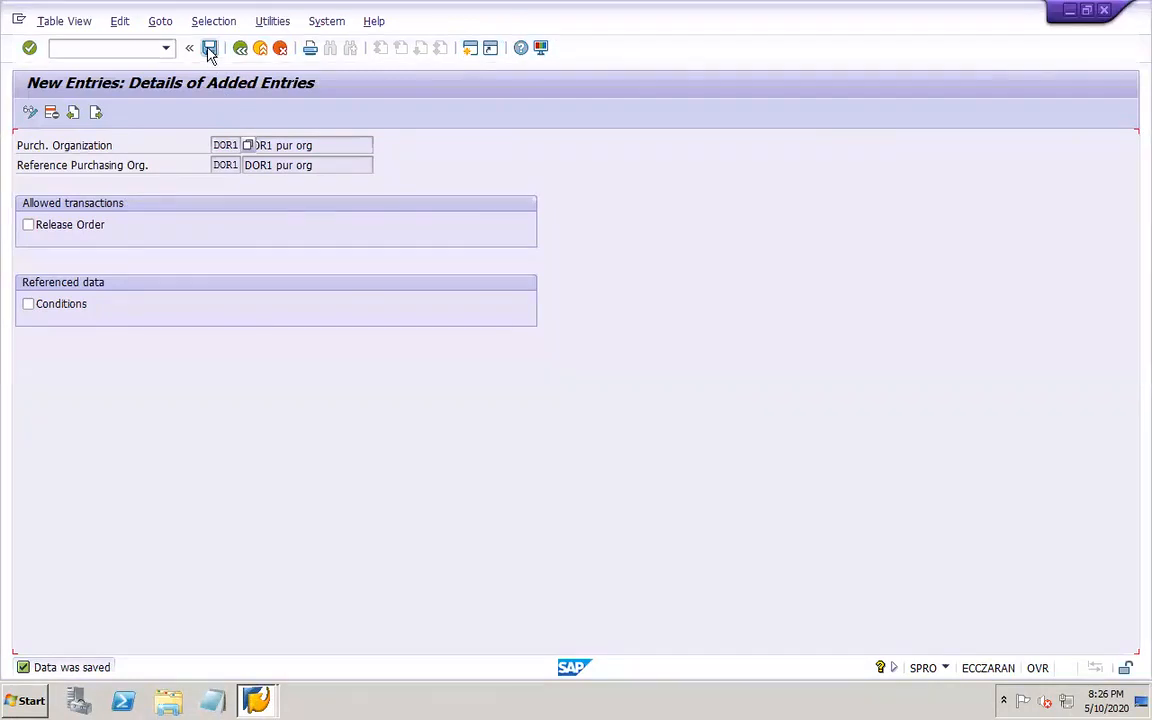
pyautogui.click(209, 50)
pyautogui.click(242, 50)
pyautogui.click(242, 50)
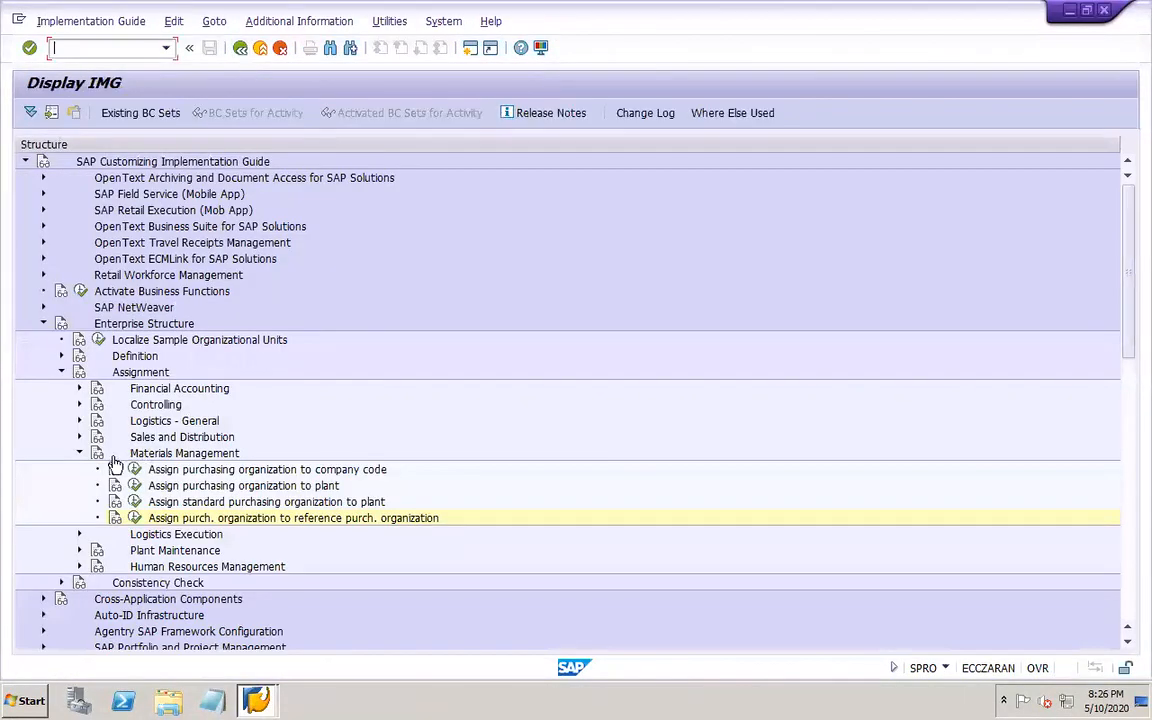
pyautogui.click(61, 372)
pyautogui.click(43, 324)
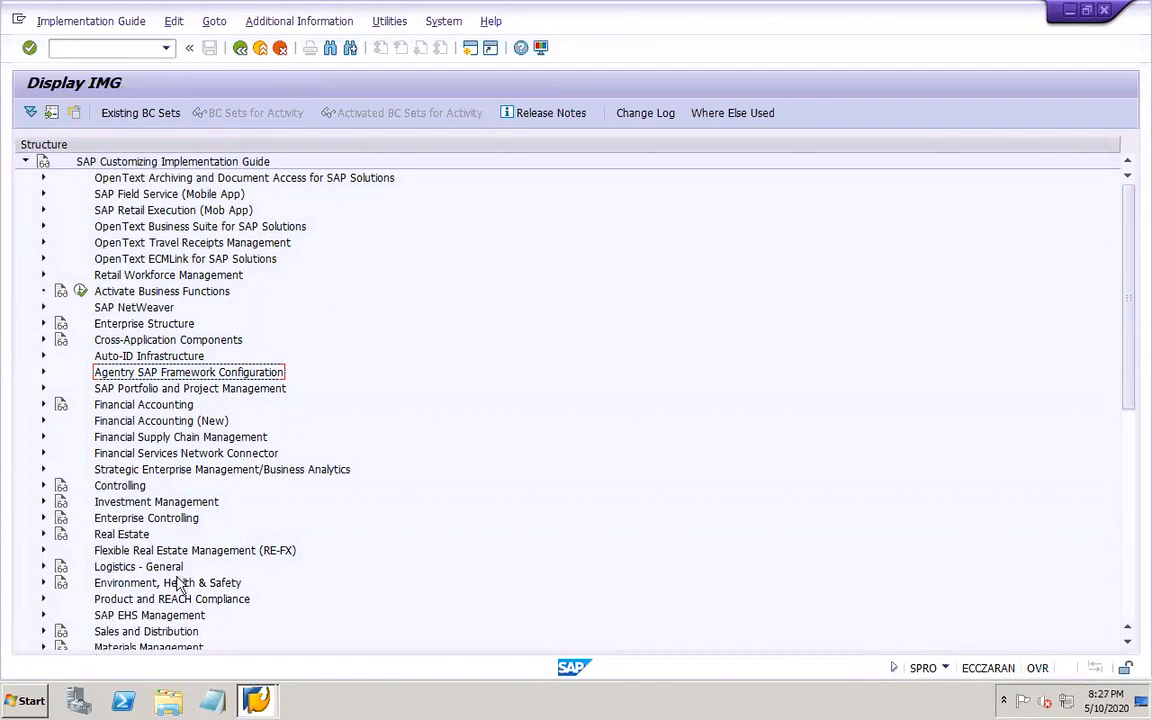
# - Open the Define Material Groups activity under Logistics - General, Material Master, Settings for Key Fields
pyautogui.click(55, 568)
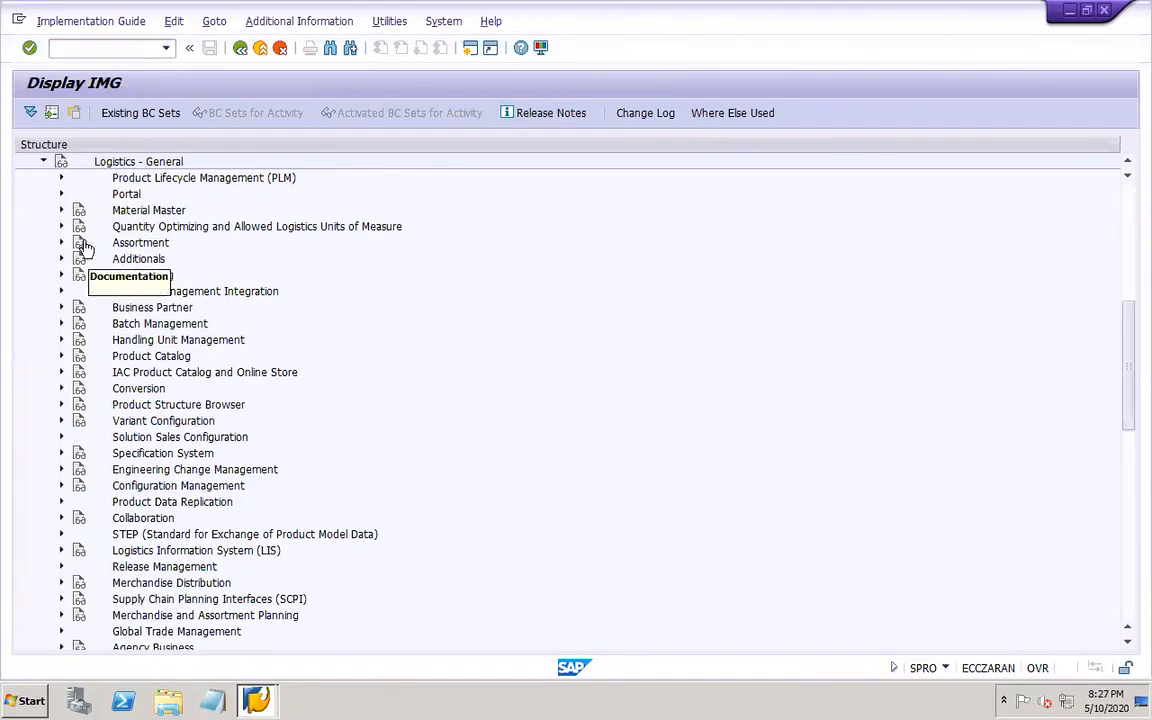
pyautogui.click(61, 211)
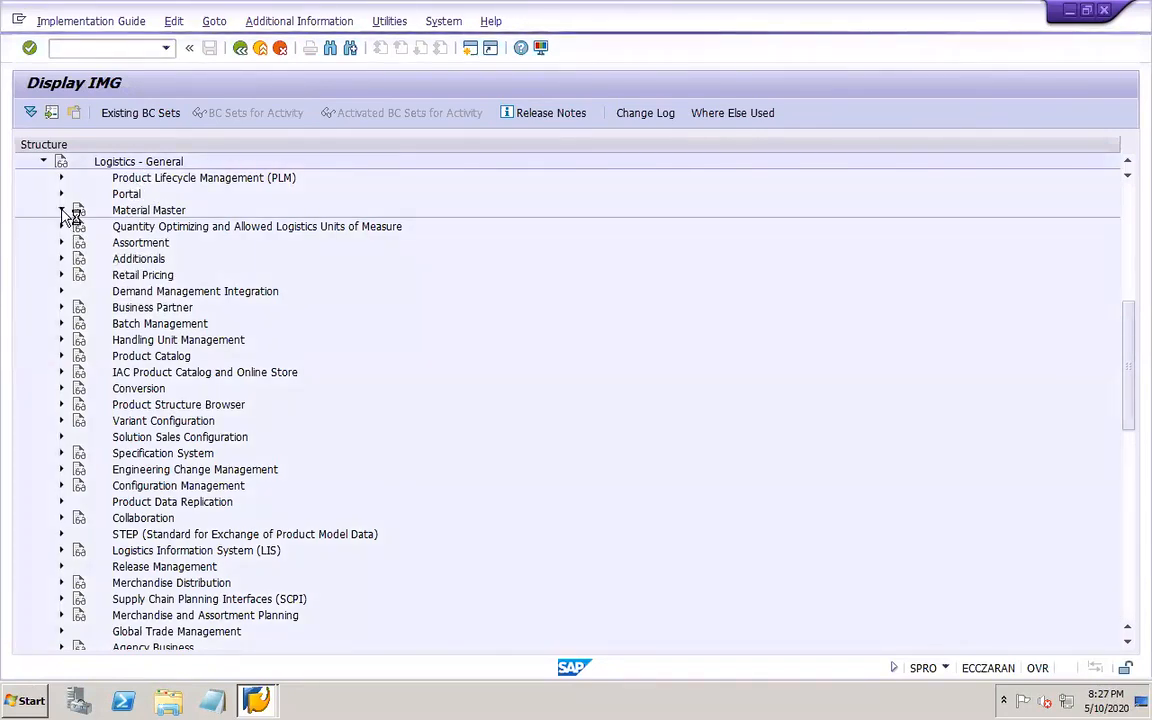
pyautogui.click(79, 276)
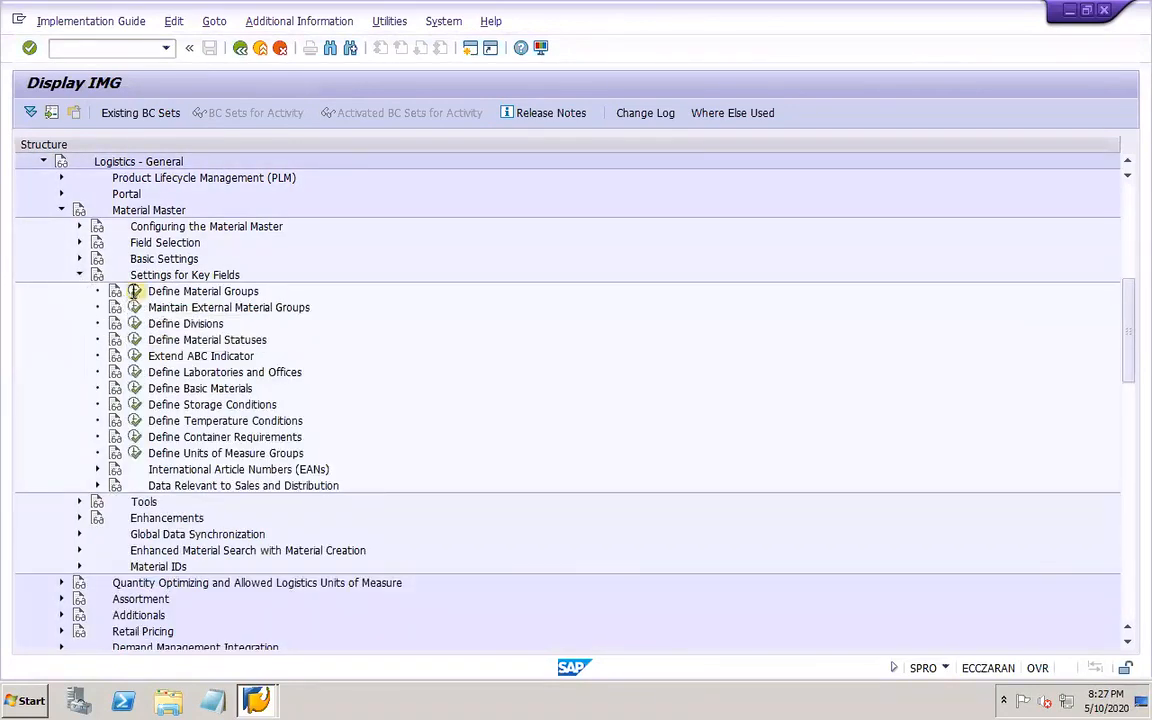
pyautogui.click(134, 291)
# - Start a new material group entry with the code DOR1-MTRL
pyautogui.click(77, 113)
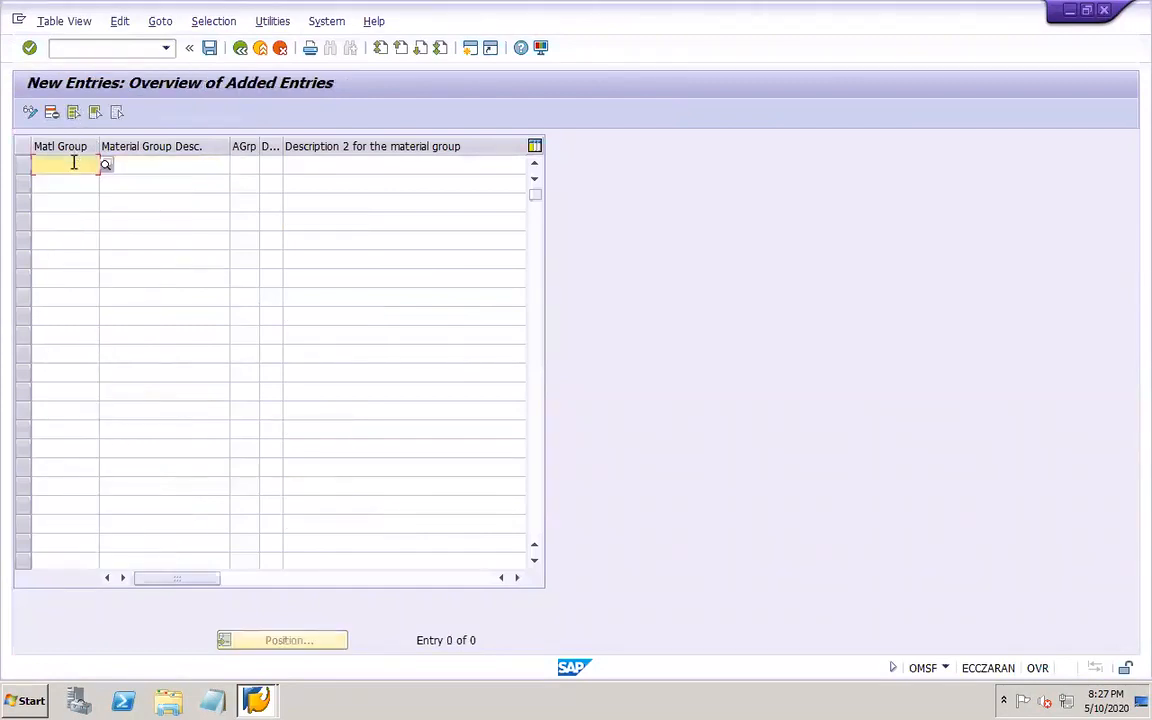
pyautogui.click(73, 162)
pyautogui.write('DO')
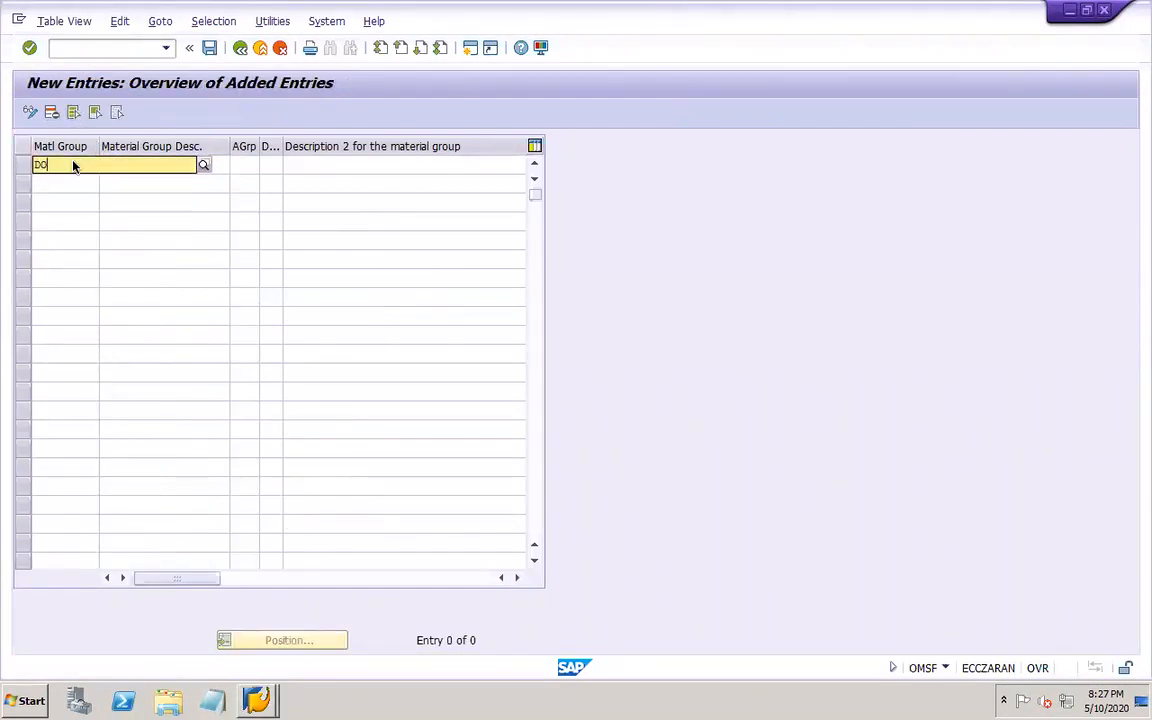
pyautogui.write('R1-MTRLGRP')
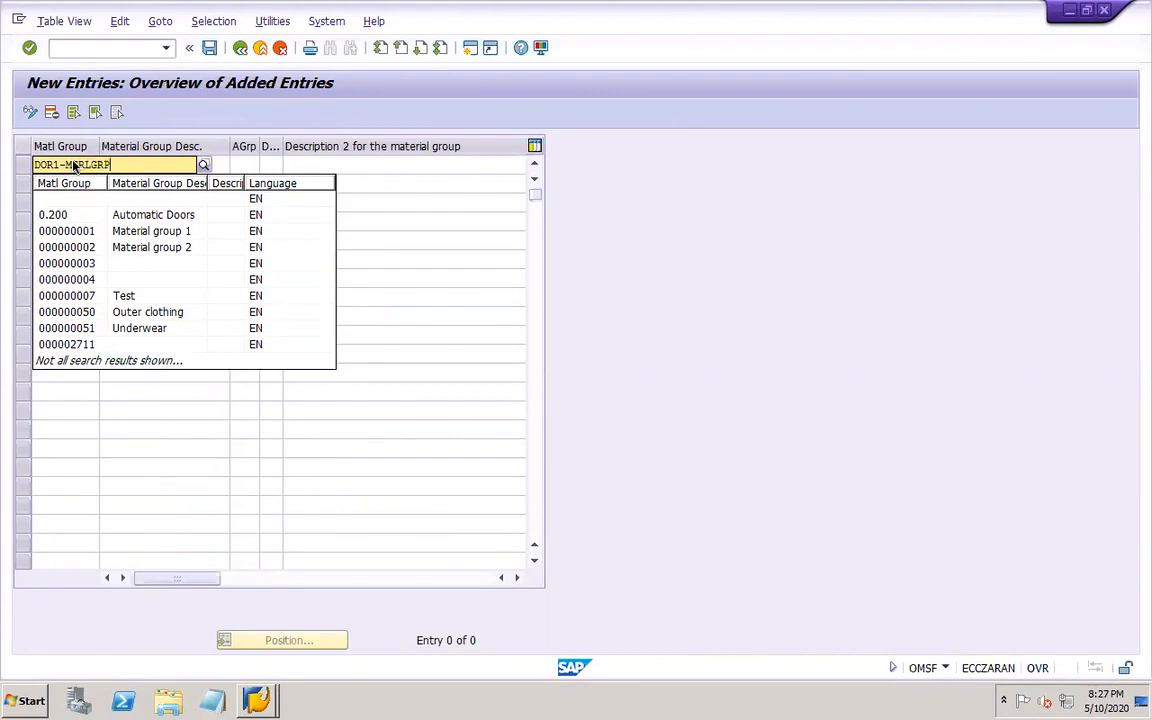
pyautogui.click(154, 144)
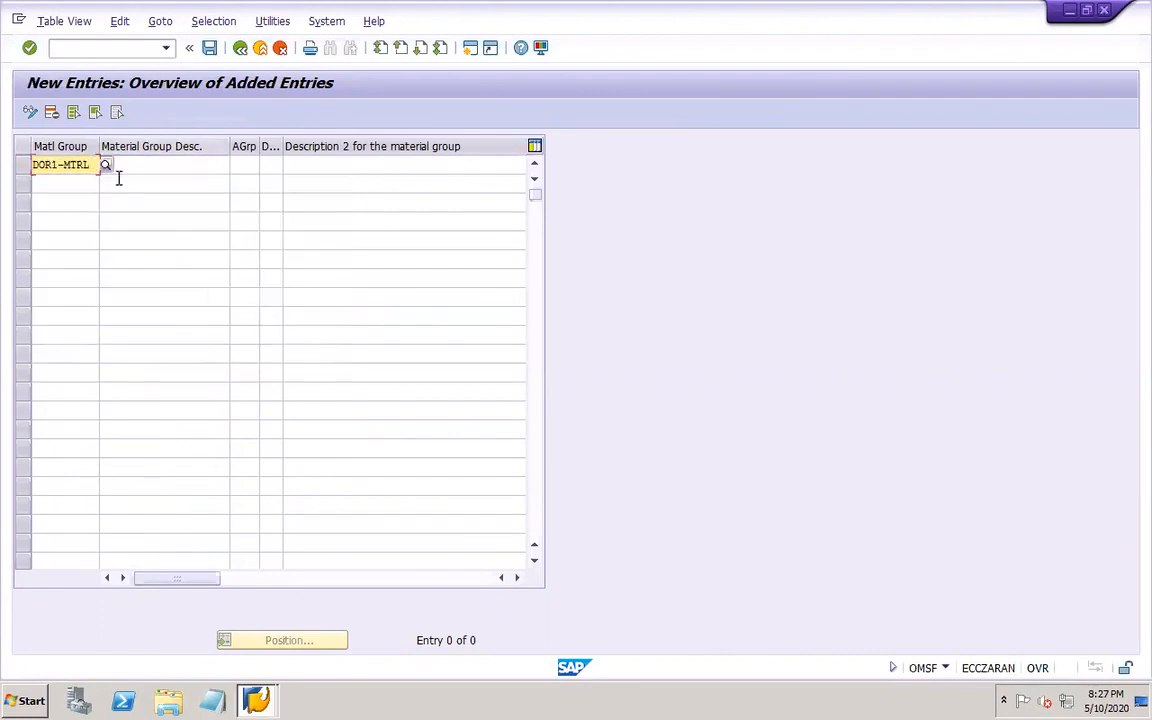
pyautogui.click(151, 165)
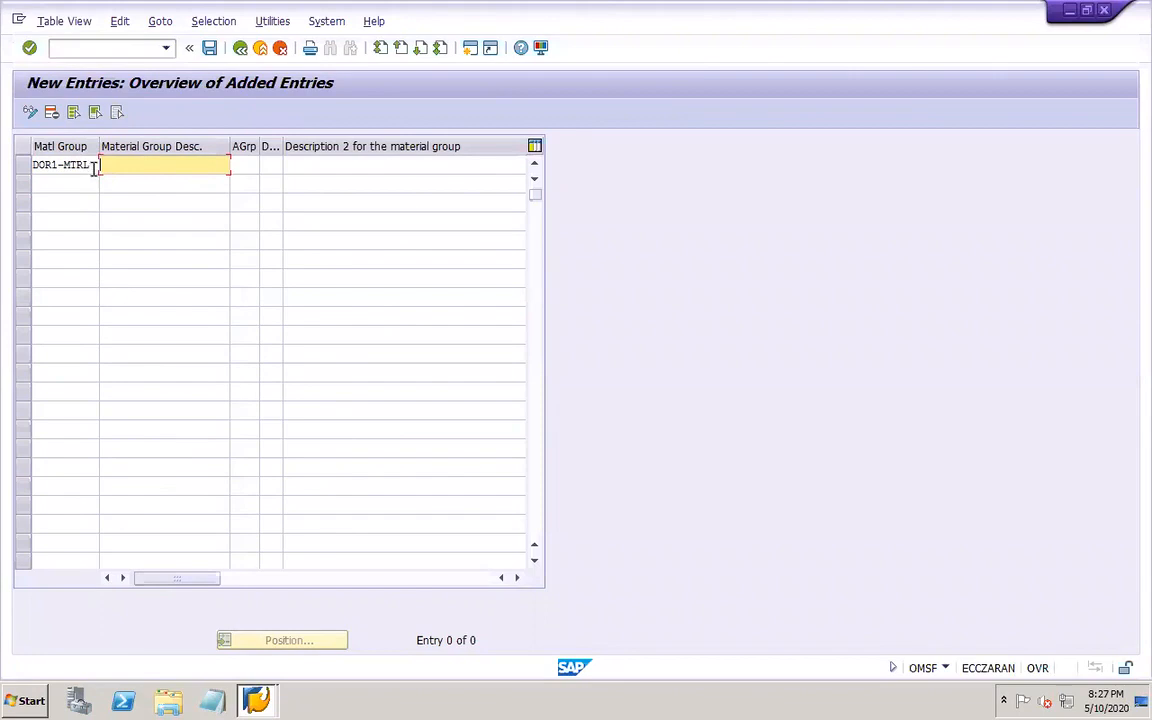
# - Copy the code DOR1-MTRL into the material group description and save the entry under the proposed customizing request
pyautogui.moveTo(93, 166); pyautogui.dragTo(20, 158)
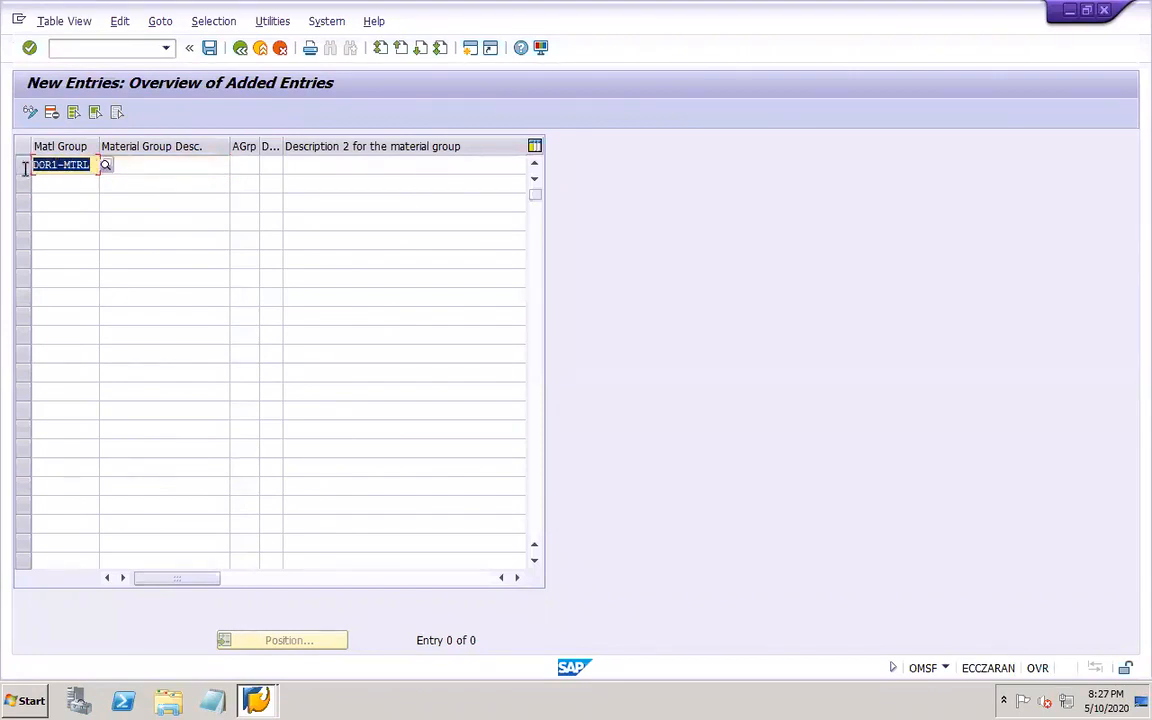
pyautogui.hotkey('ctrl', 'c')
pyautogui.press('Tab')
pyautogui.hotkey('ctrl', 'v')
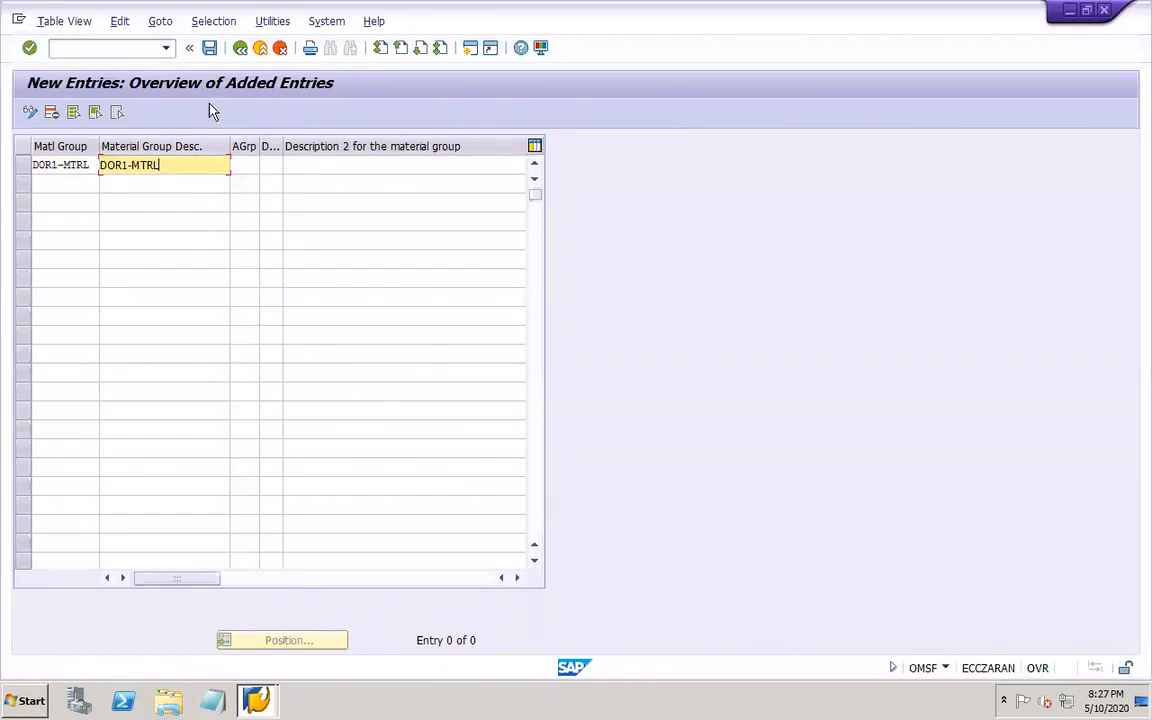
pyautogui.click(211, 49)
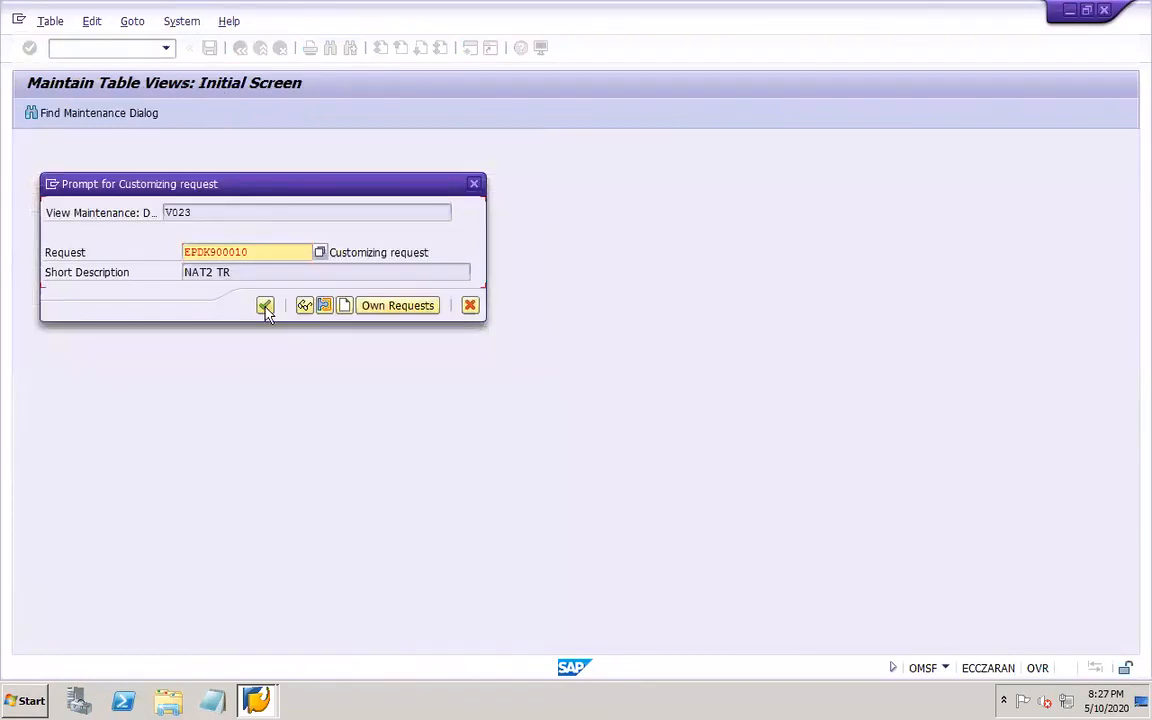
pyautogui.click(265, 306)
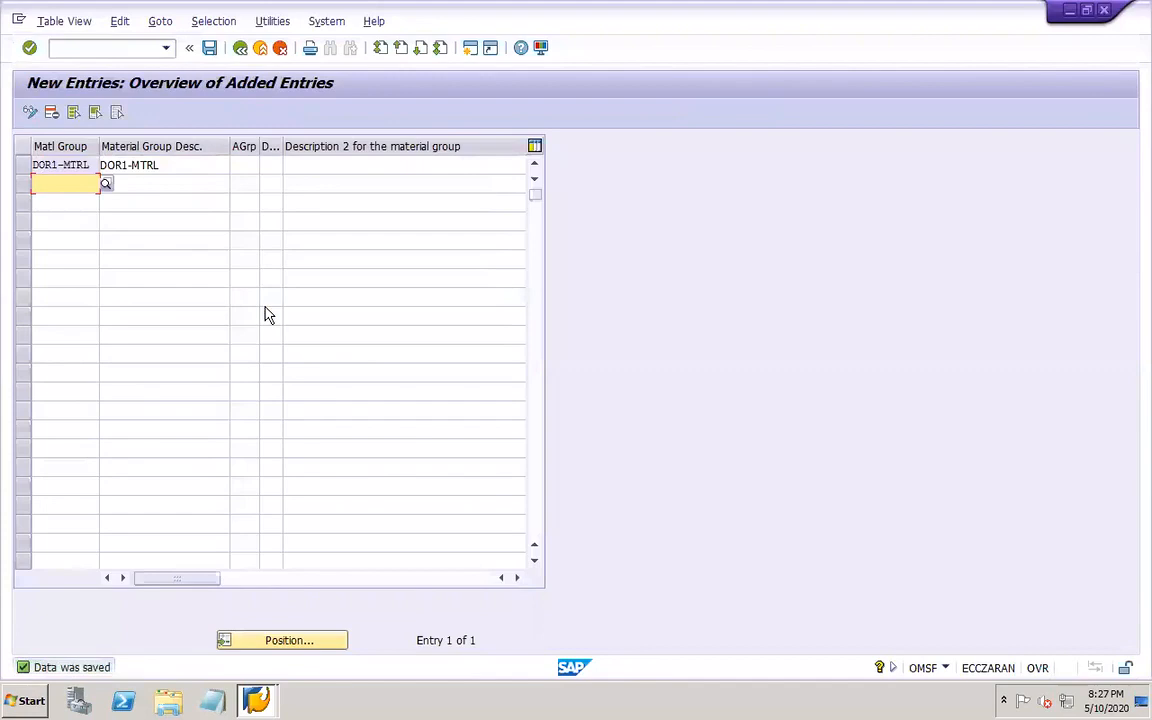
# - Switch to the PowerPoint work notes, add the line "Purchasing grp" below the material group line, and save the presentation
pyautogui.moveTo(787, 705)
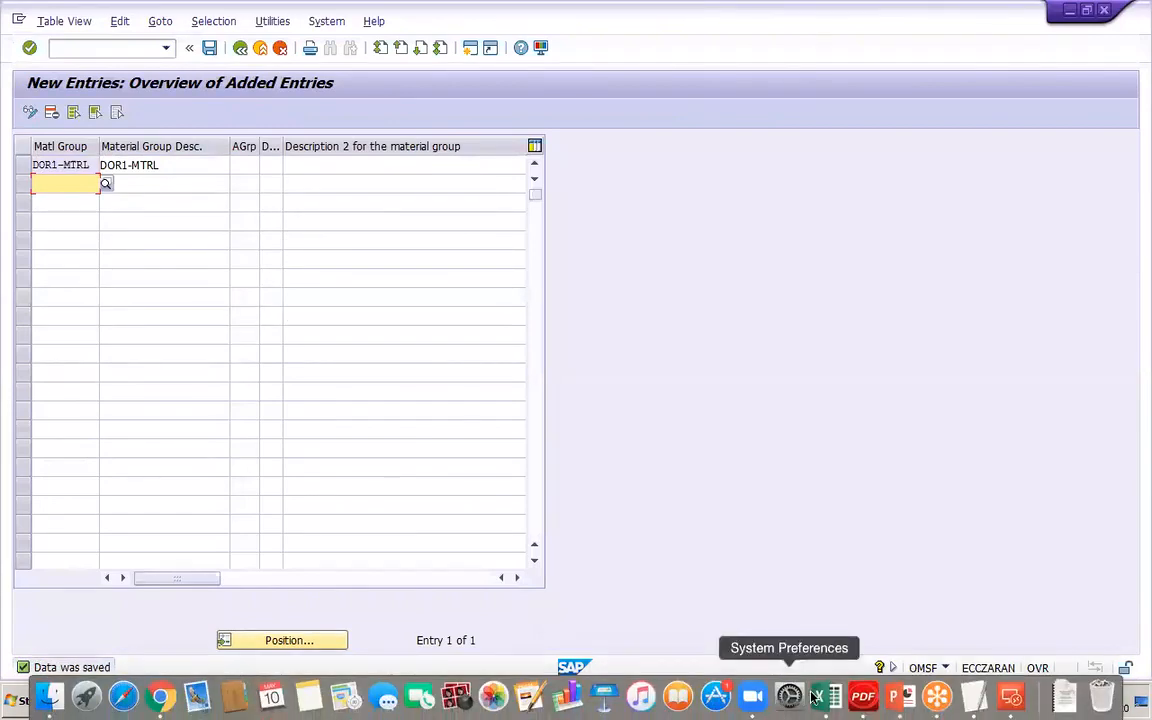
pyautogui.click(900, 697)
pyautogui.write('Purch')
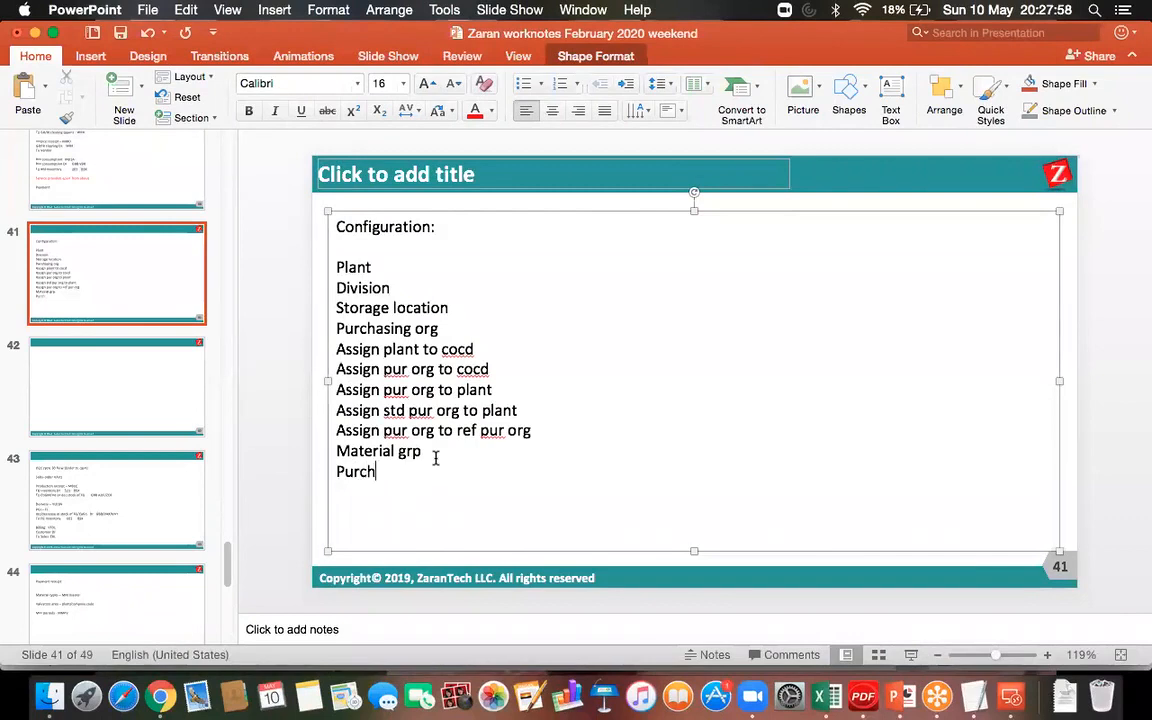
pyautogui.write('asing grp')
pyautogui.click(119, 32)
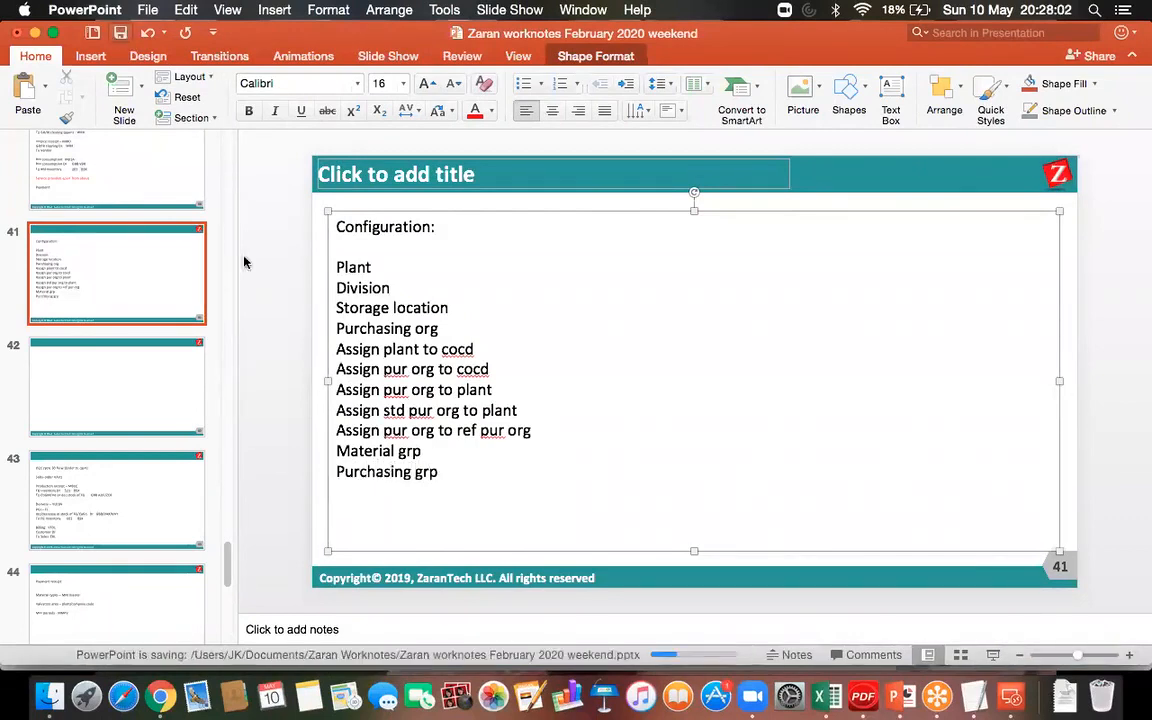
# - Switch back to the SAP remote desktop and leave the material group entries for the IMG structure
pyautogui.click(1012, 697)
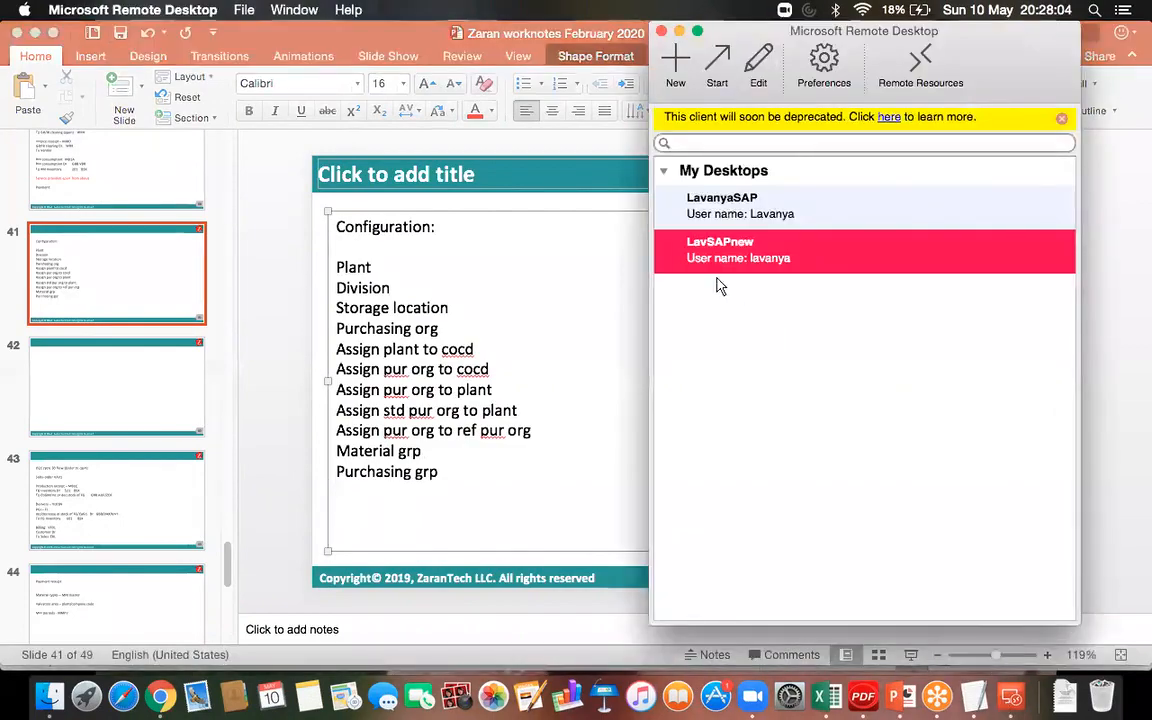
pyautogui.doubleClick(691, 257)
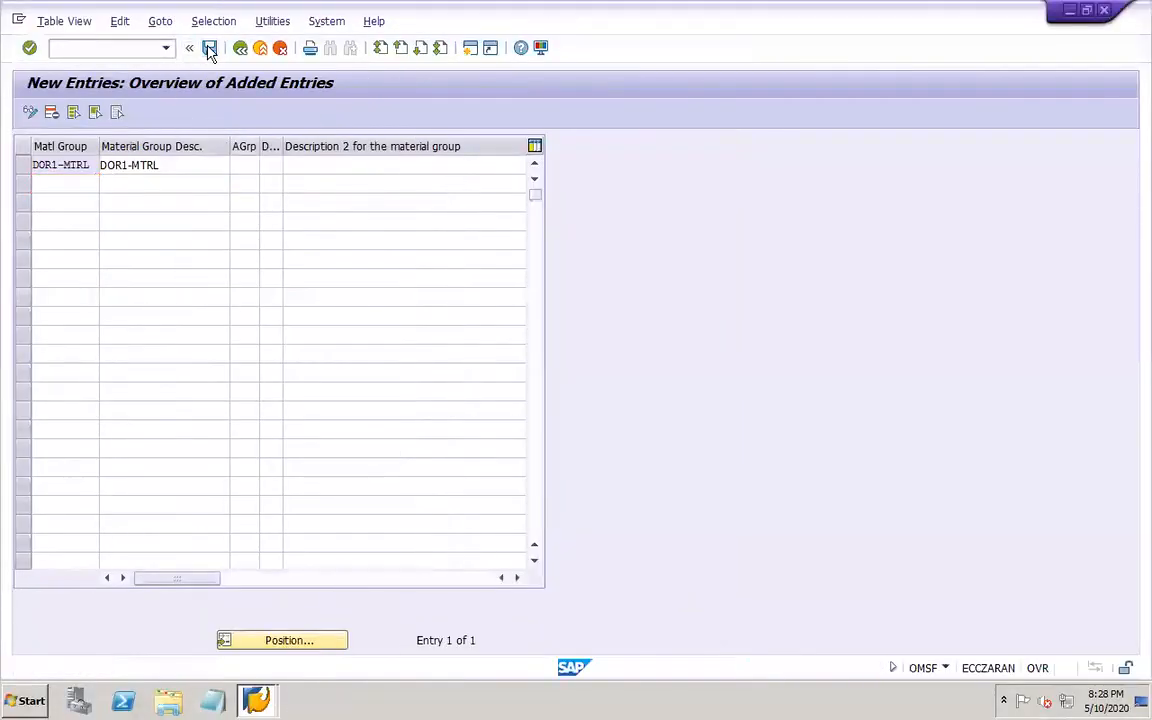
pyautogui.click(243, 50)
pyautogui.click(243, 50)
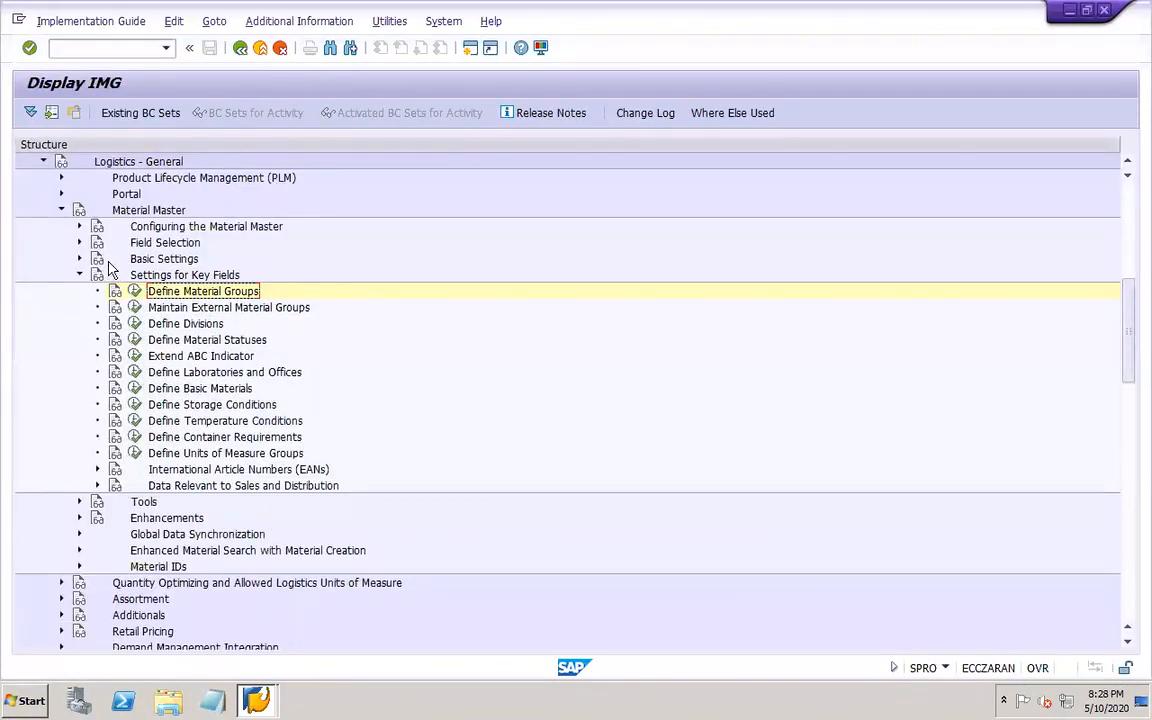
# - Collapse Logistics - General and open the Create Purchasing Groups activity under Materials Management, Purchasing
pyautogui.click(43, 161)
pyautogui.click(43, 243)
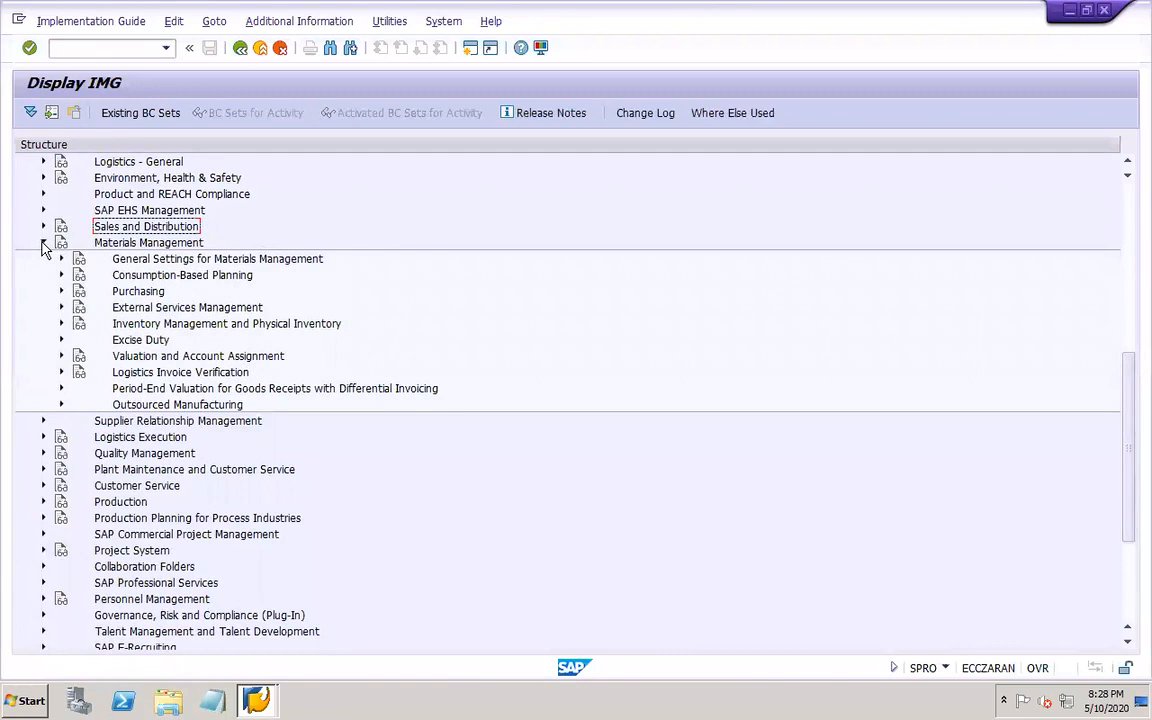
pyautogui.click(61, 292)
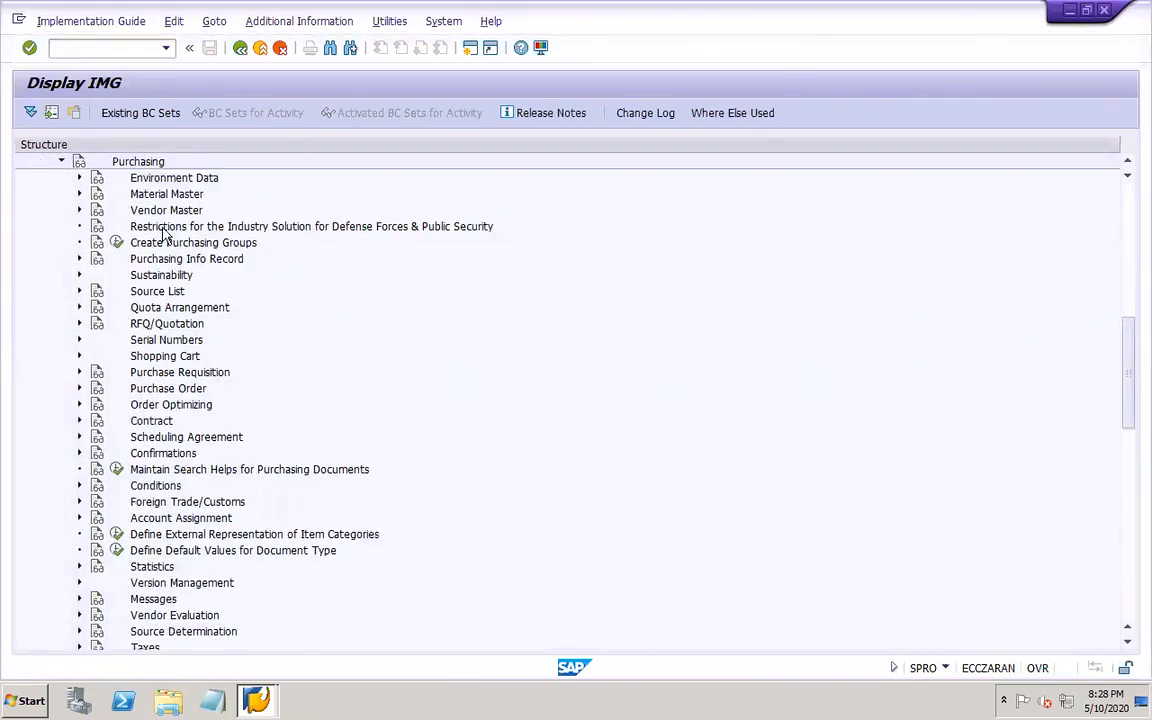
pyautogui.click(116, 242)
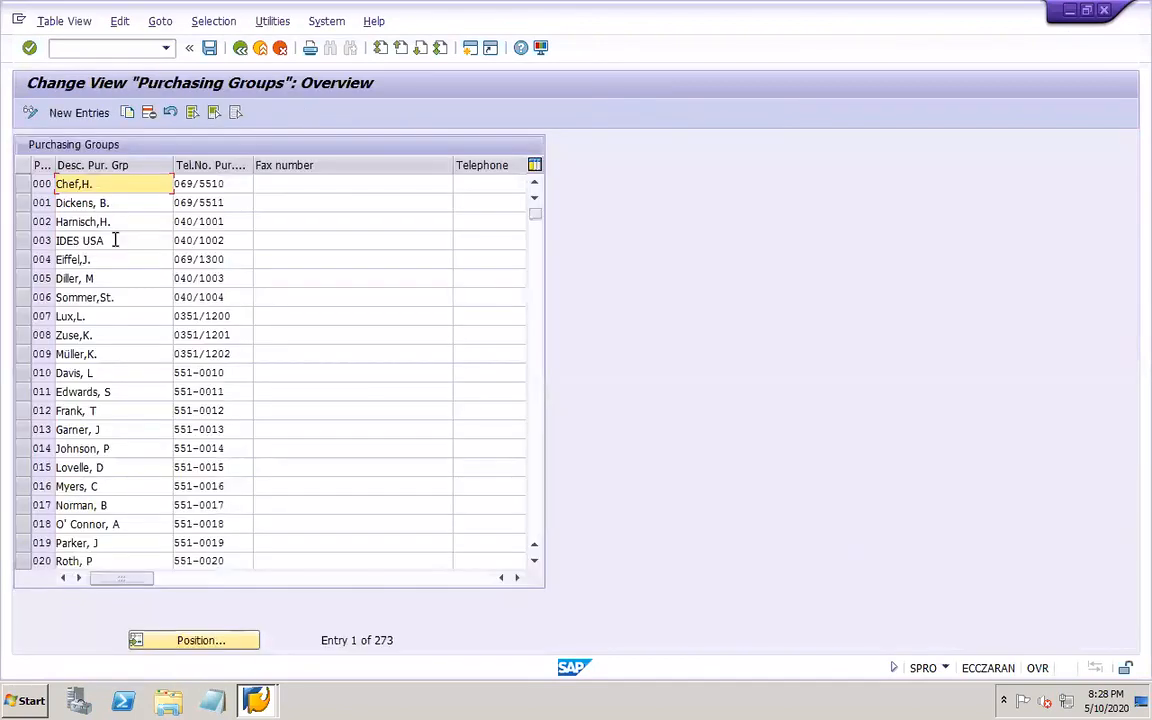
# - Create a purchasing group DOR with the description "dor1 PUR GRP" and save it under the proposed customizing request
pyautogui.click(82, 113)
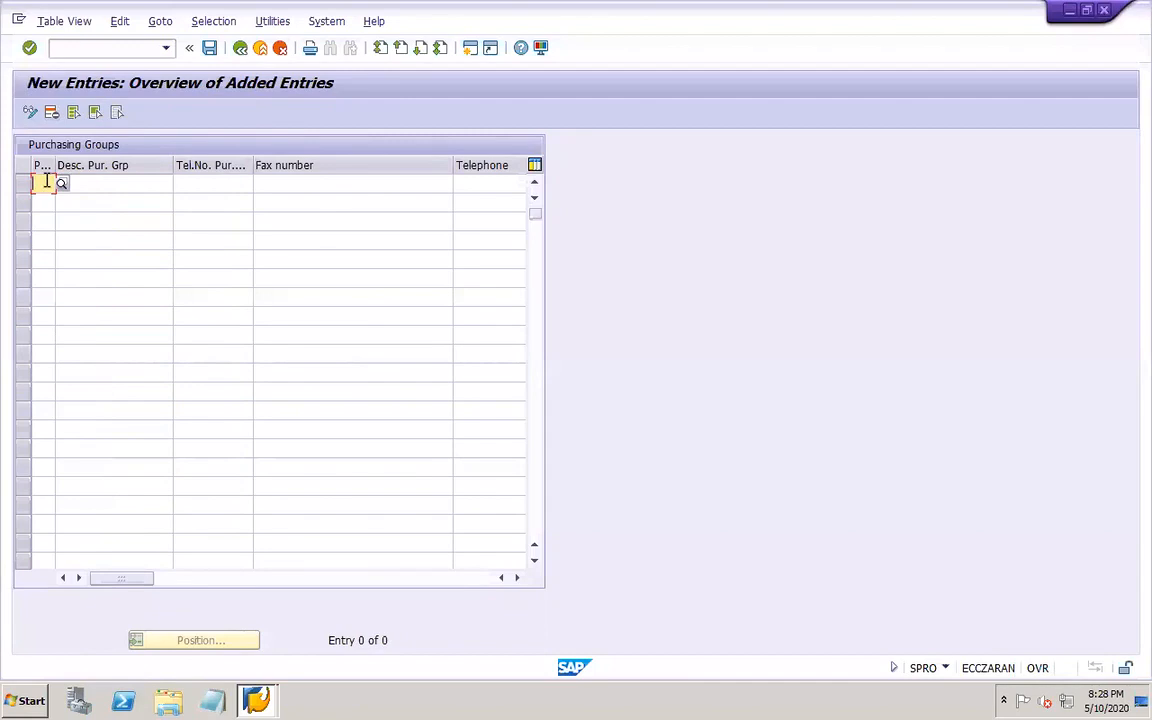
pyautogui.write('do')
pyautogui.press('Tab')
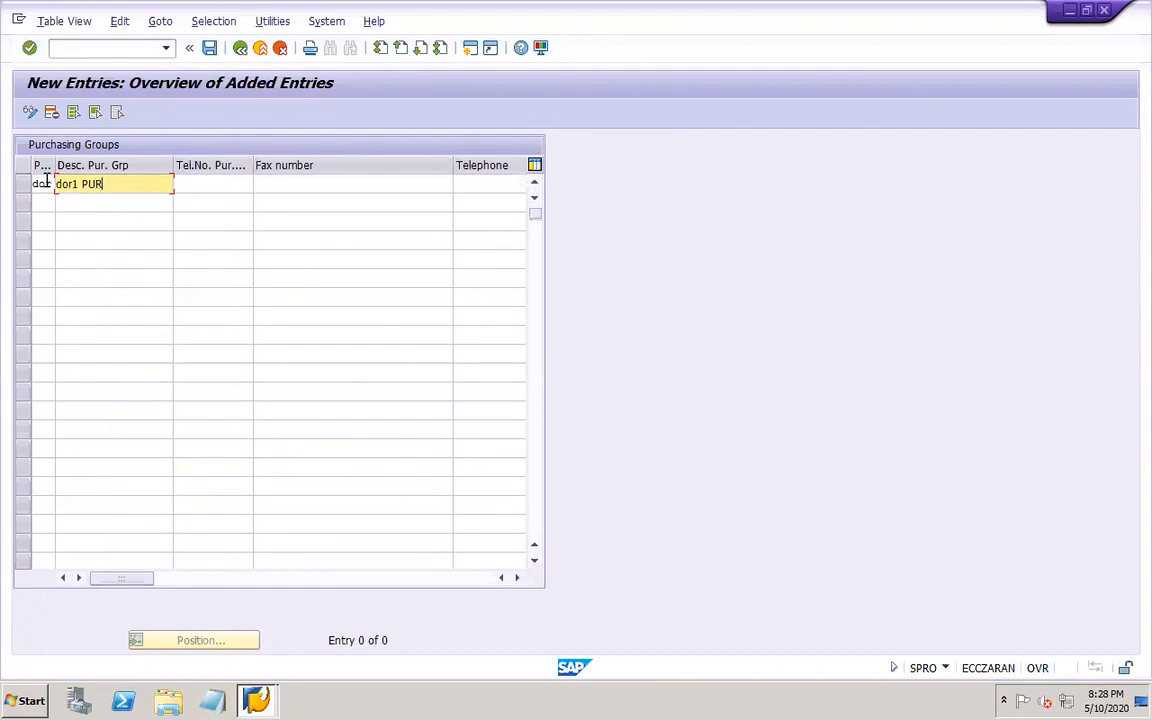
pyautogui.write('dor1 PUR GRP')
pyautogui.press('Return')
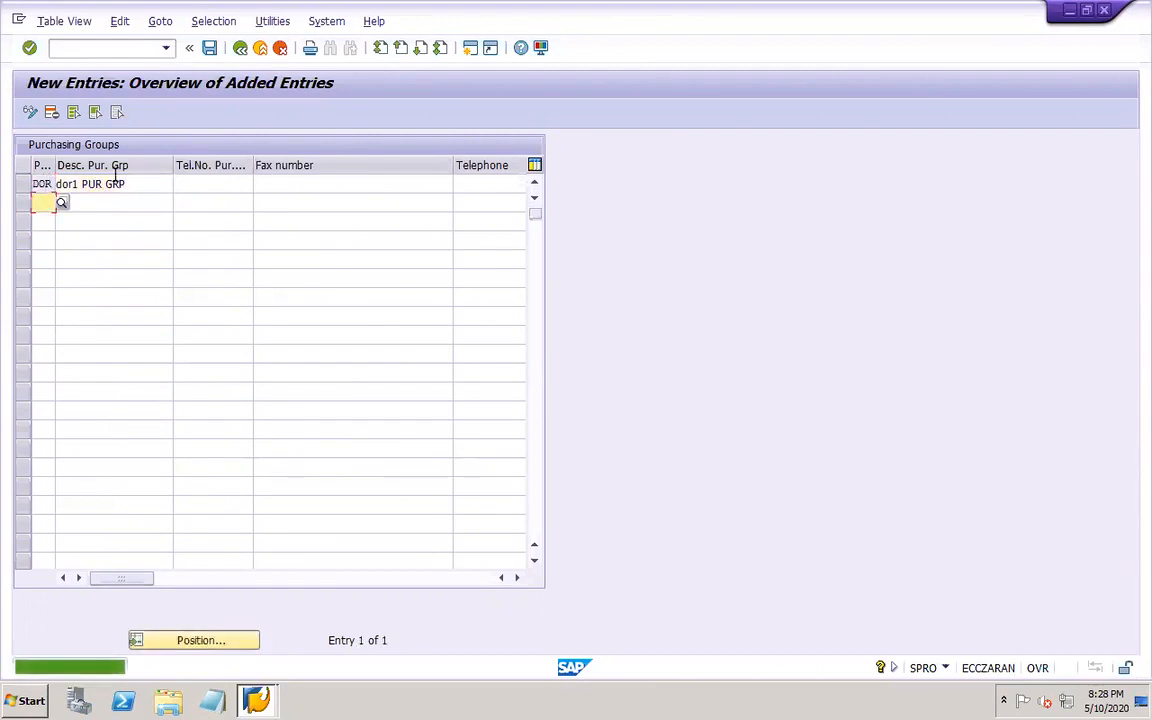
pyautogui.click(209, 50)
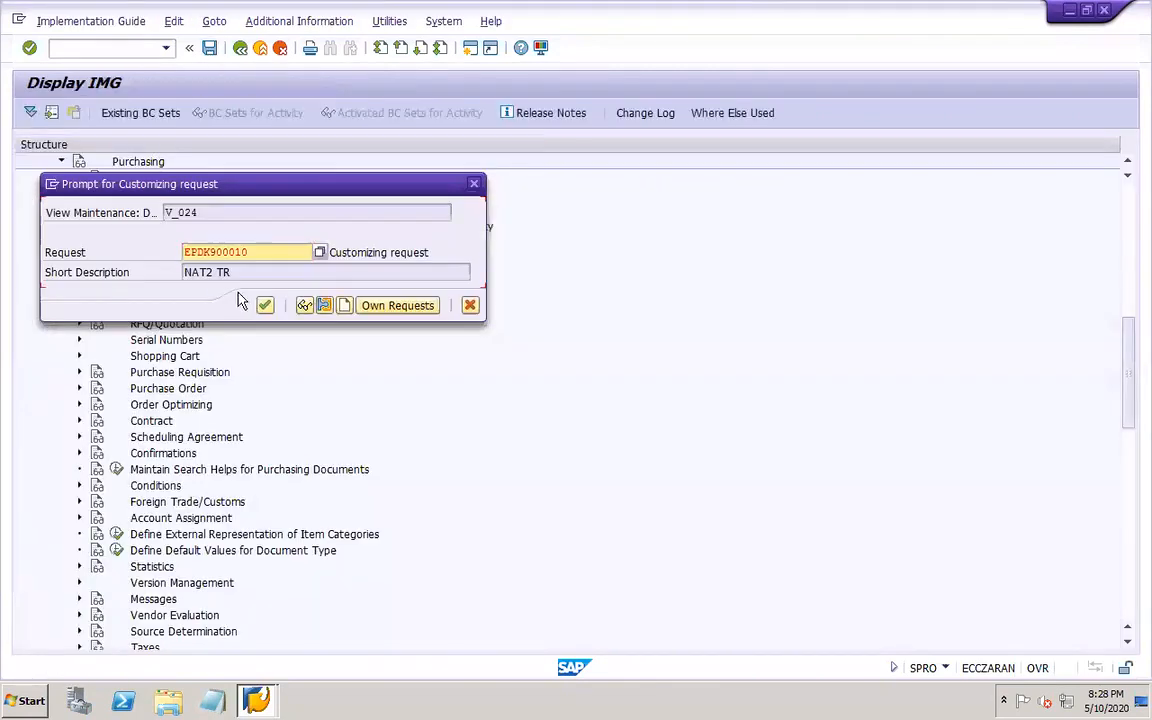
pyautogui.click(265, 306)
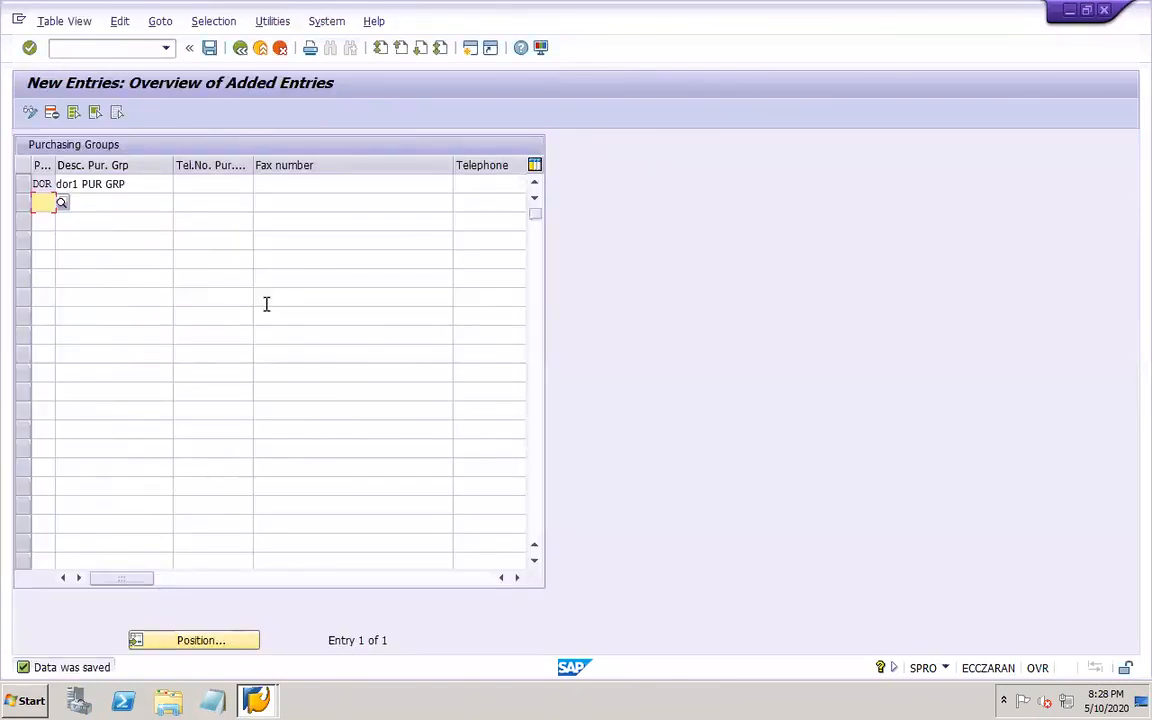
pyautogui.click(266, 298)
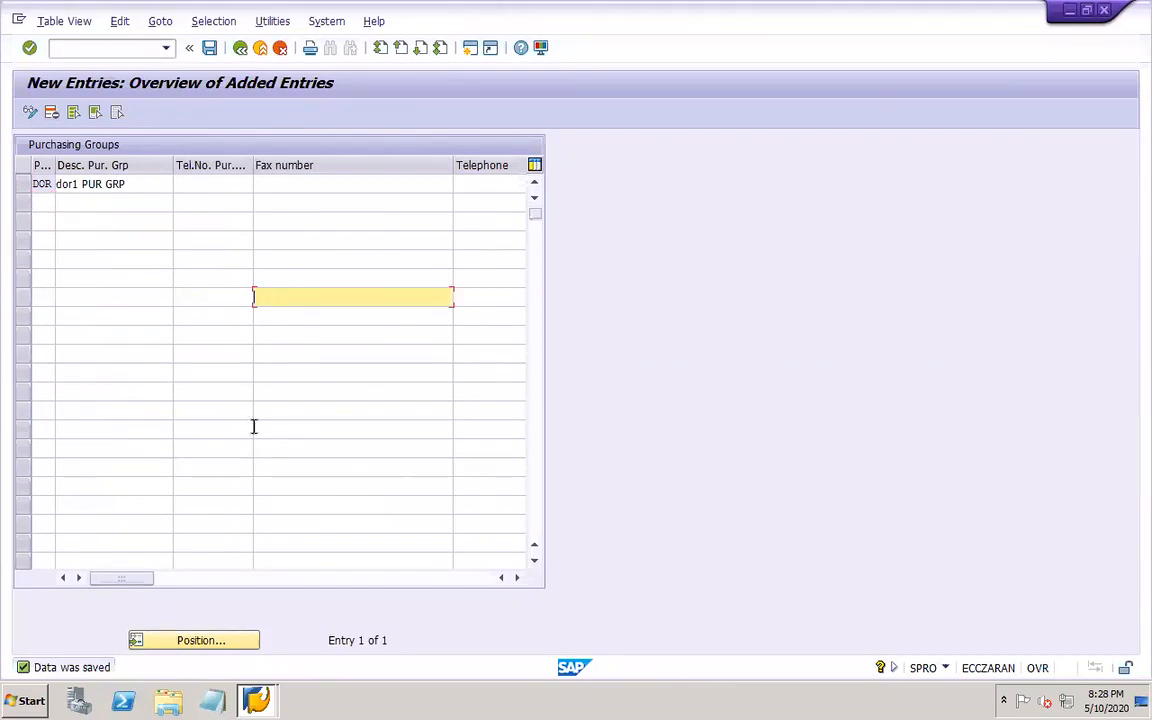
# - Switch to the PowerPoint work notes and add the line "Maintain cocd for MM - OMSY" below the purchasing group line
pyautogui.moveTo(972, 700)
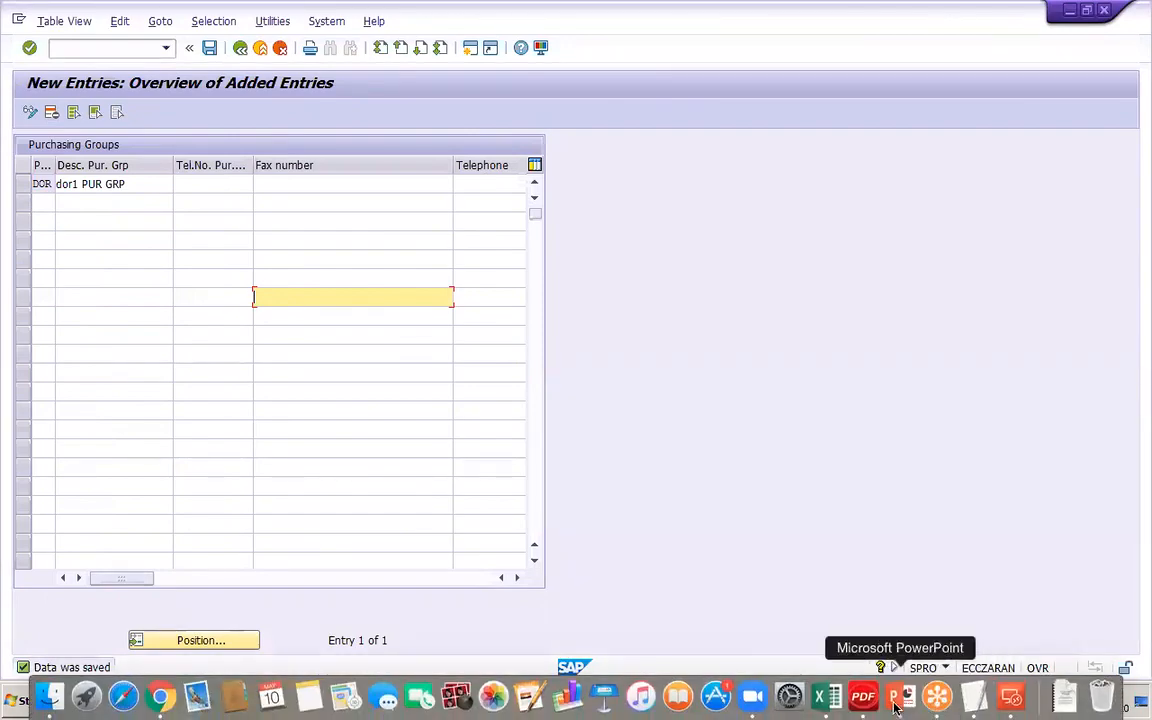
pyautogui.click(909, 703)
pyautogui.press('Return')
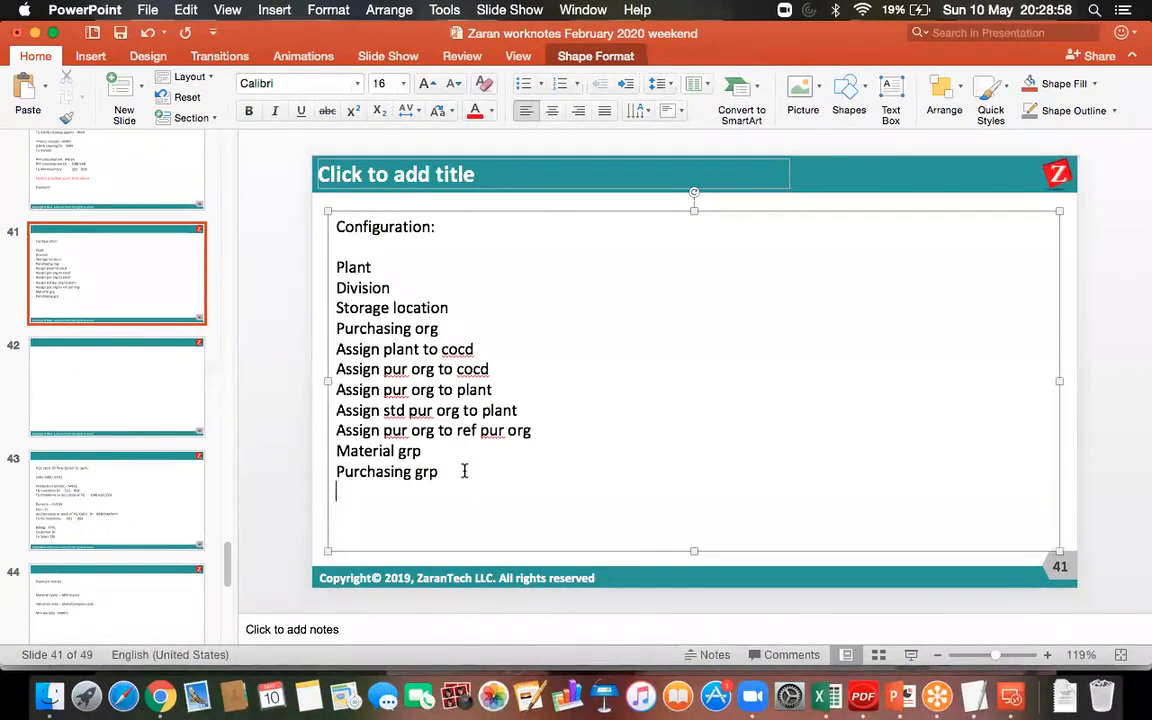
pyautogui.write('maintan ')
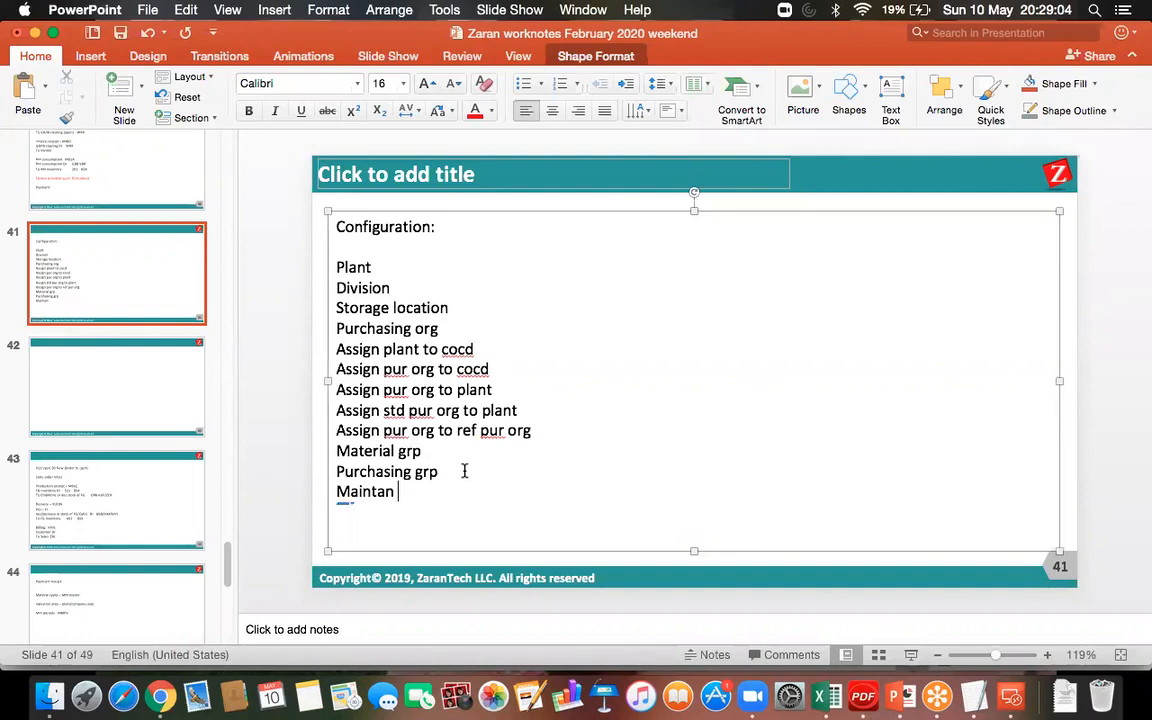
pyautogui.press('BackSpace')
pyautogui.press('BackSpace')
pyautogui.write('in cocd for M')
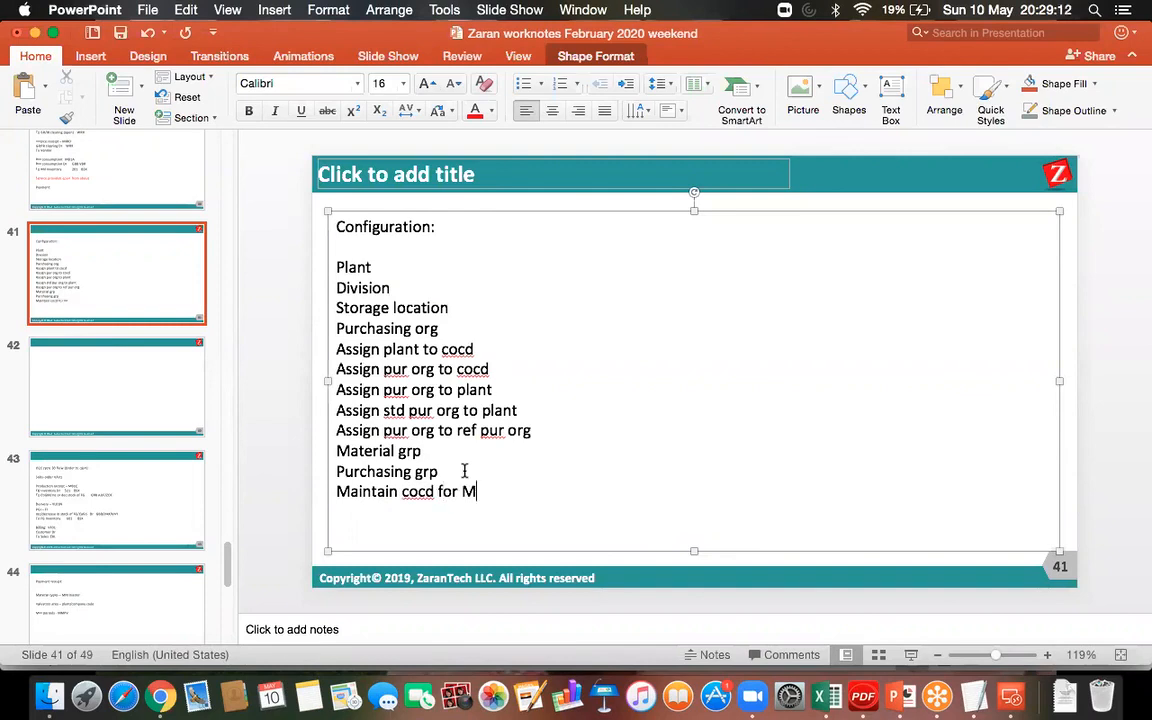
pyautogui.write('M - OMSY')
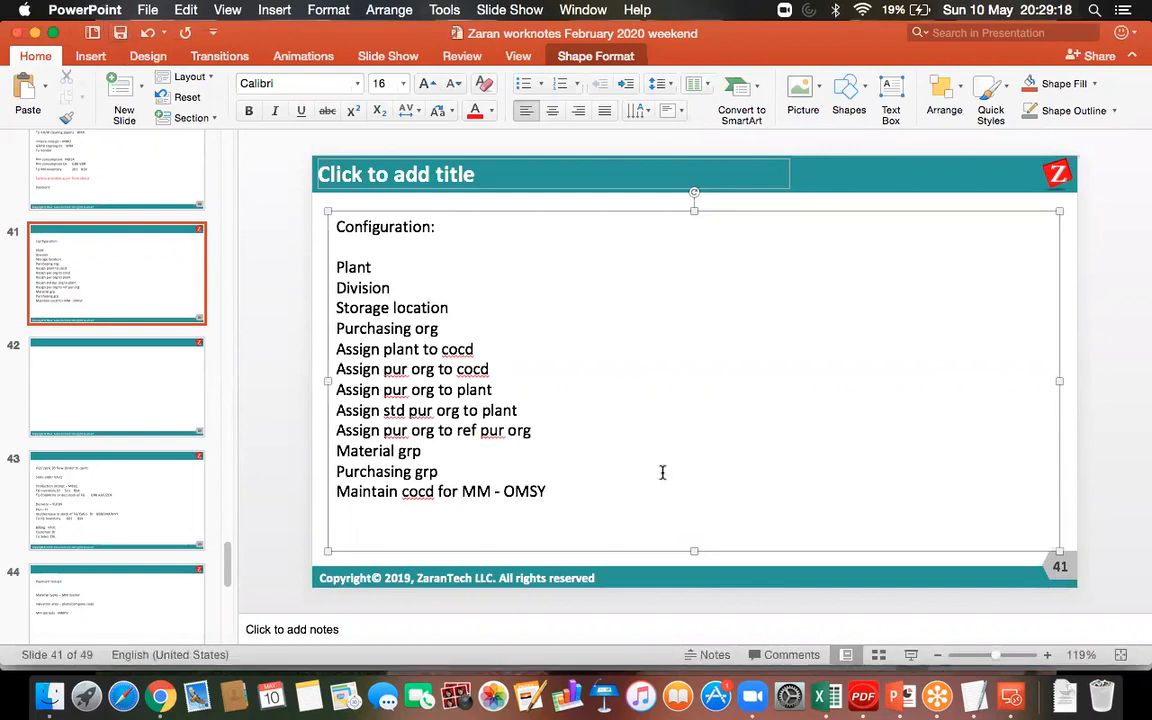
# - Switch back to the SAP remote desktop and open transaction OMSY in place of the purchasing group entries
pyautogui.click(1011, 697)
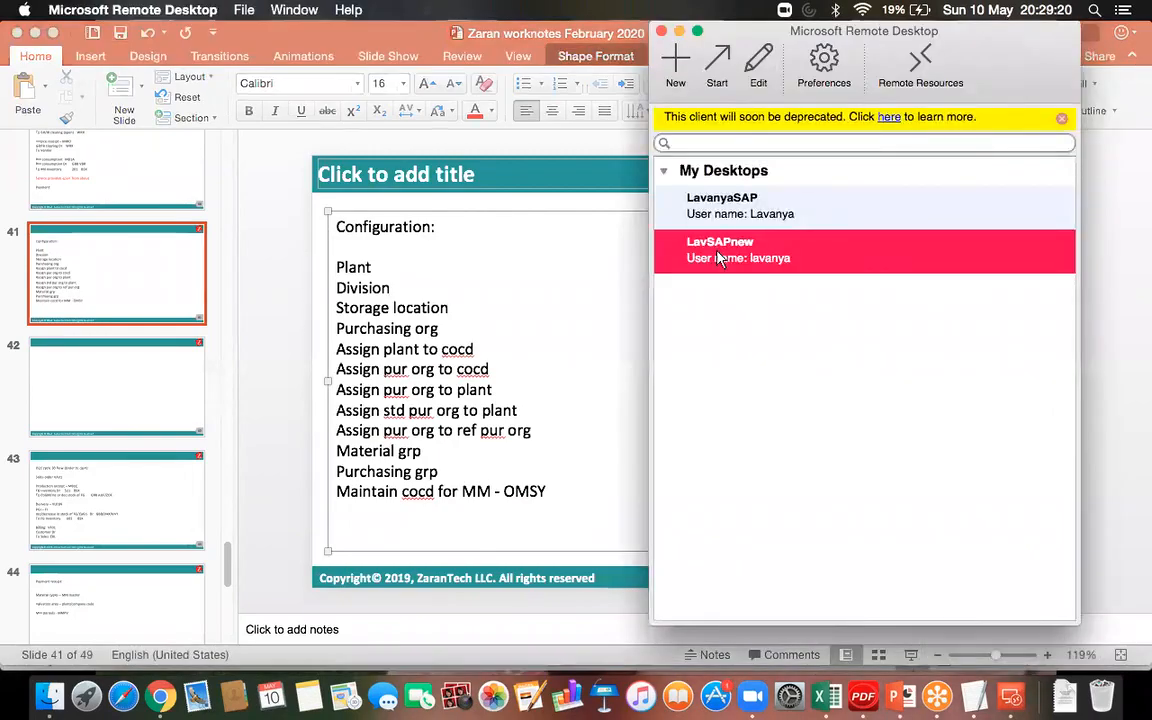
pyautogui.doubleClick(712, 257)
pyautogui.click(118, 47)
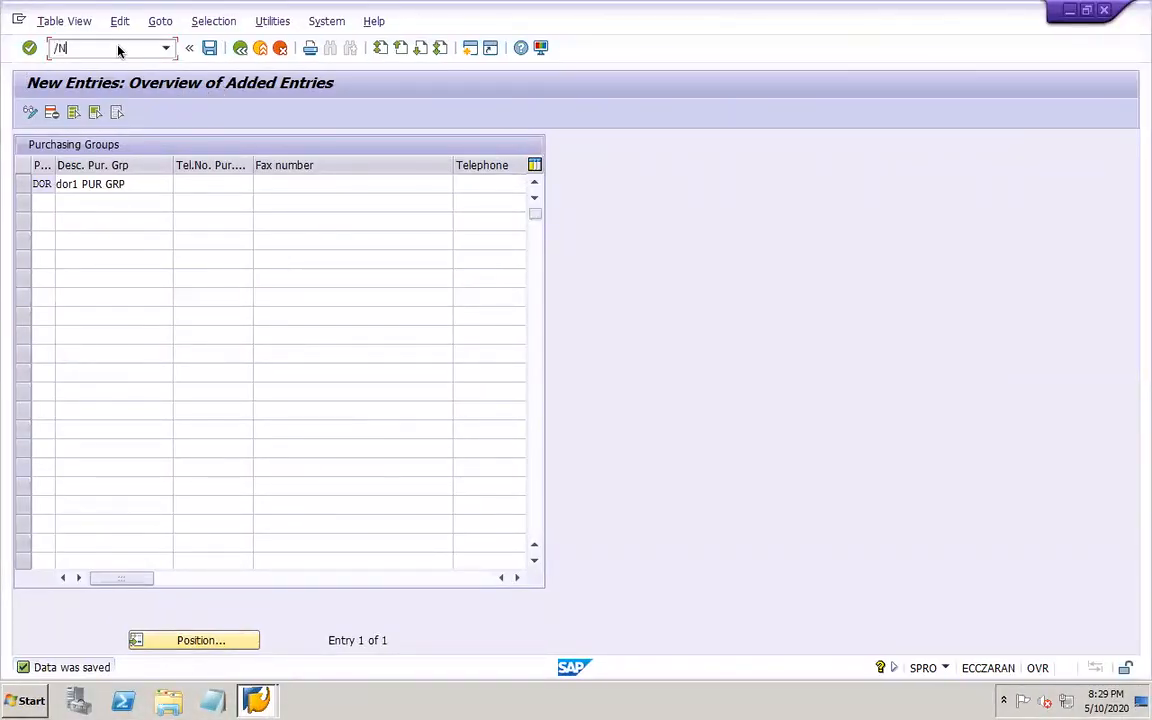
pyautogui.write('/NOMSY')
pyautogui.press('Return')
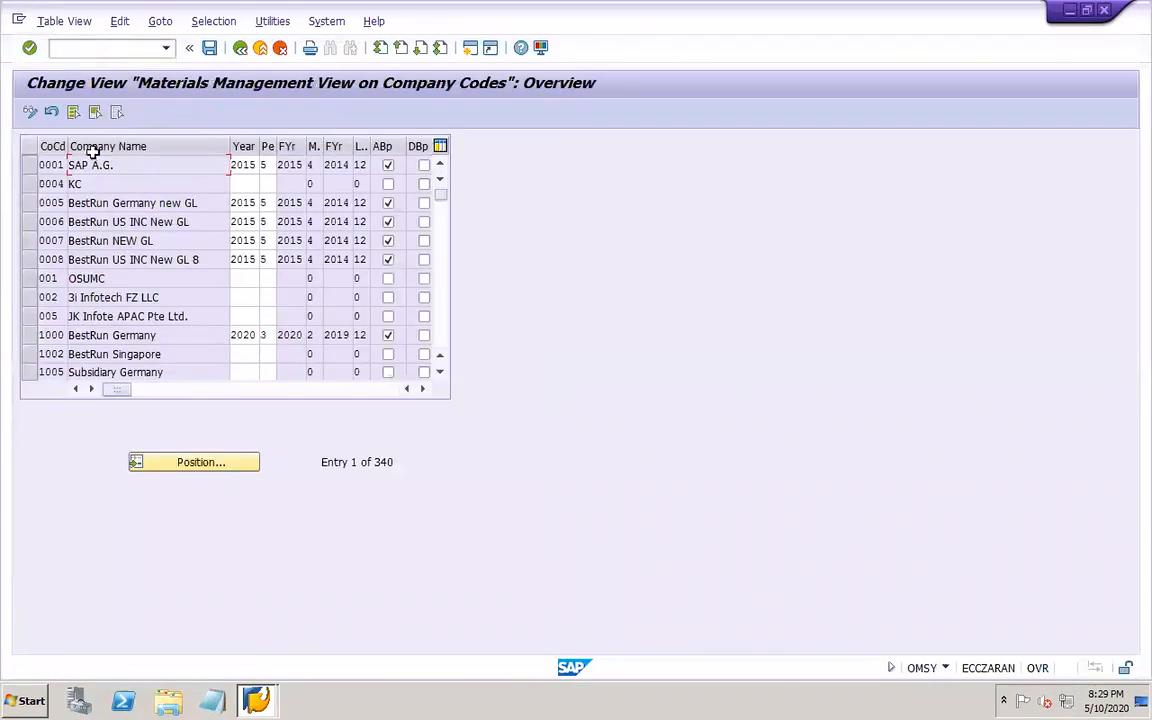
# - Position the company code list at DOR1 and set its year to 2020 and its period to 01
pyautogui.click(184, 466)
pyautogui.write('DOR1')
pyautogui.press('Return')
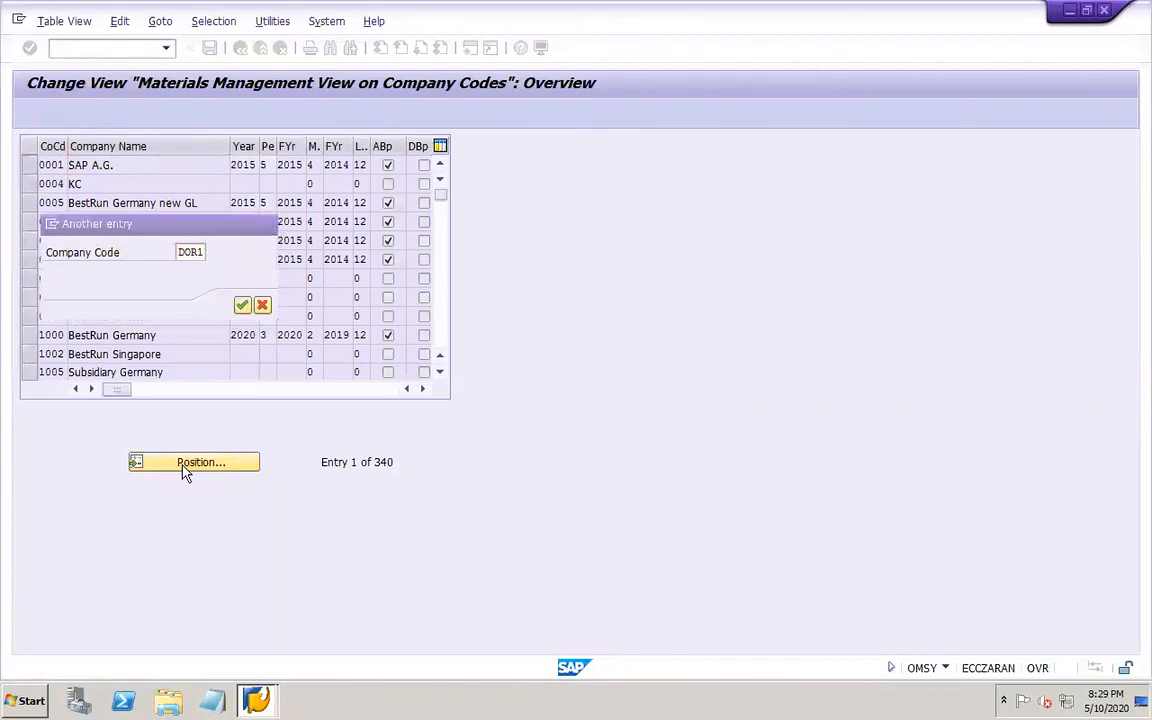
pyautogui.click(250, 162)
pyautogui.write('202')
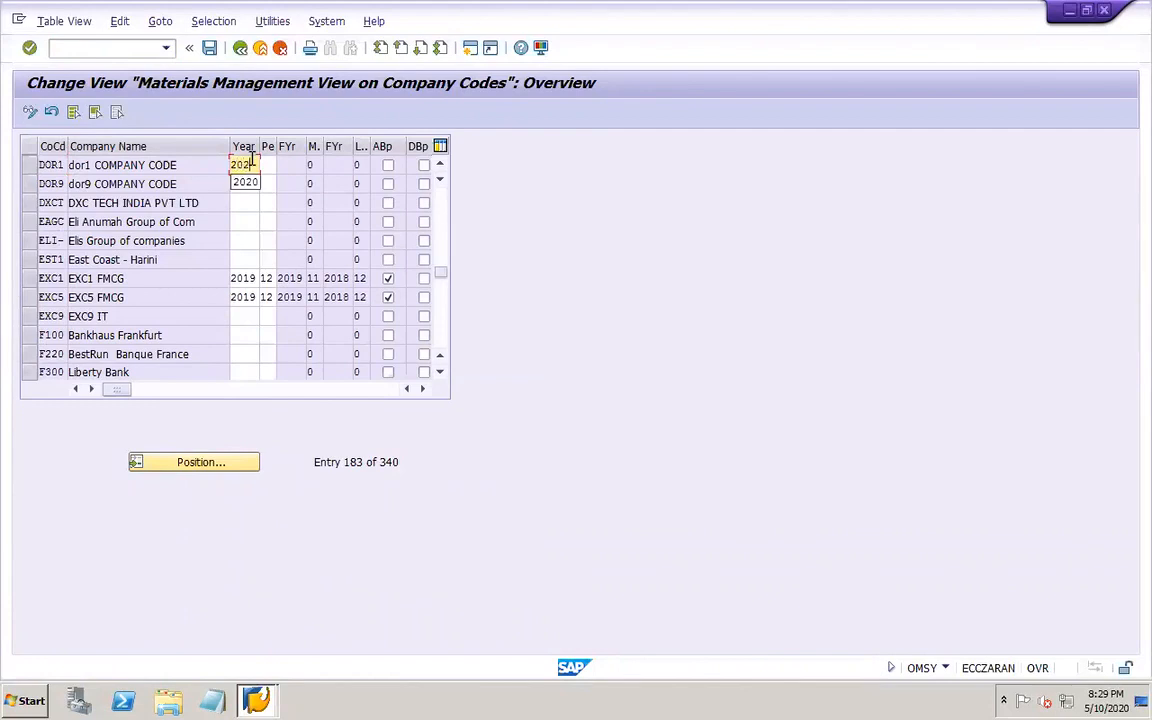
pyautogui.write('0')
pyautogui.press('Tab')
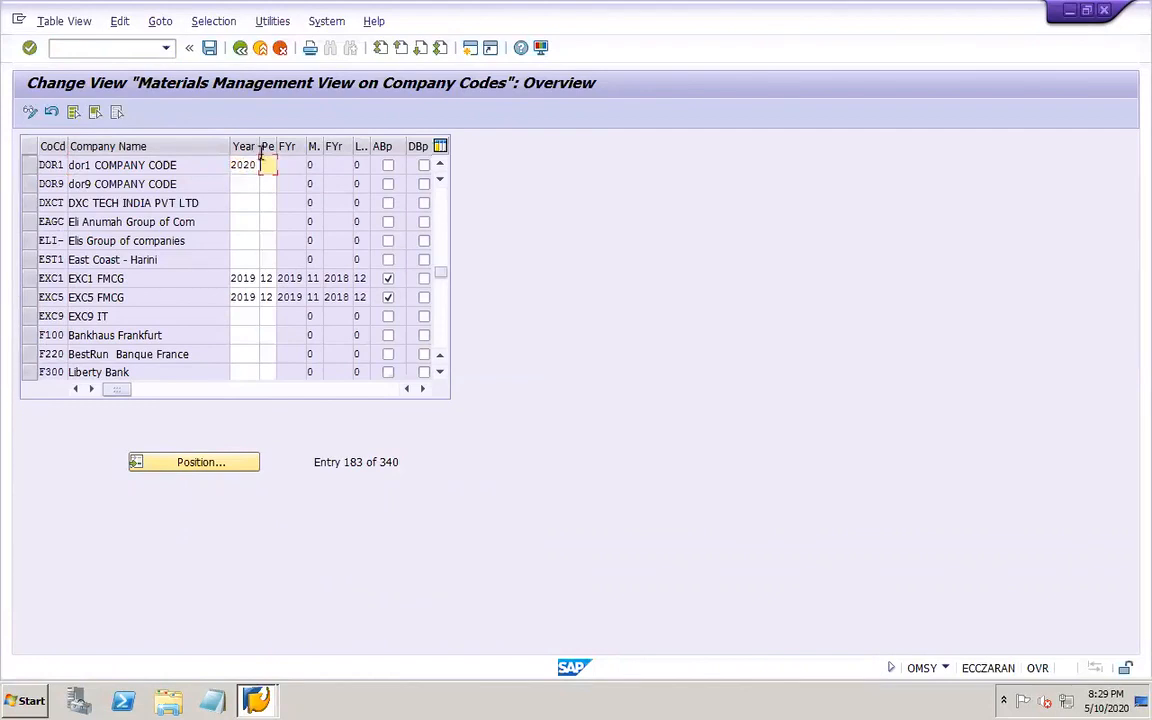
pyautogui.write('01')
pyautogui.press('Tab')
pyautogui.press('Tab')
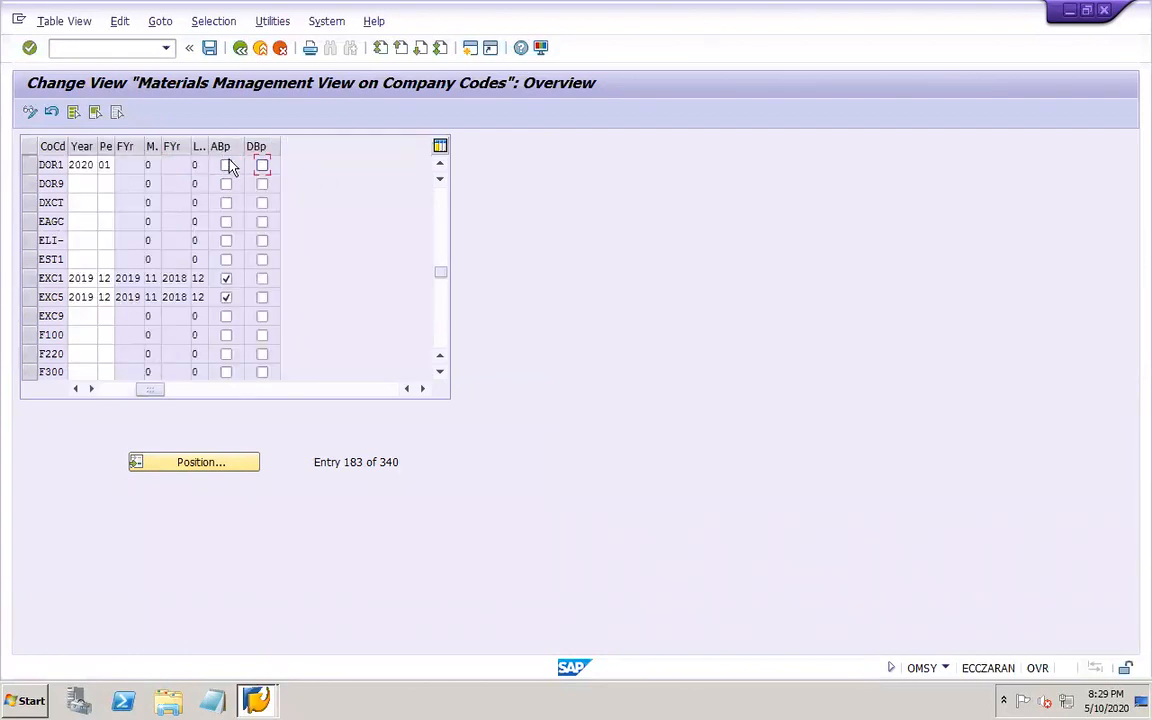
# - Enable ABp for company code DOR1 and save the entry under the proposed customizing request
pyautogui.click(226, 165)
pyautogui.click(210, 48)
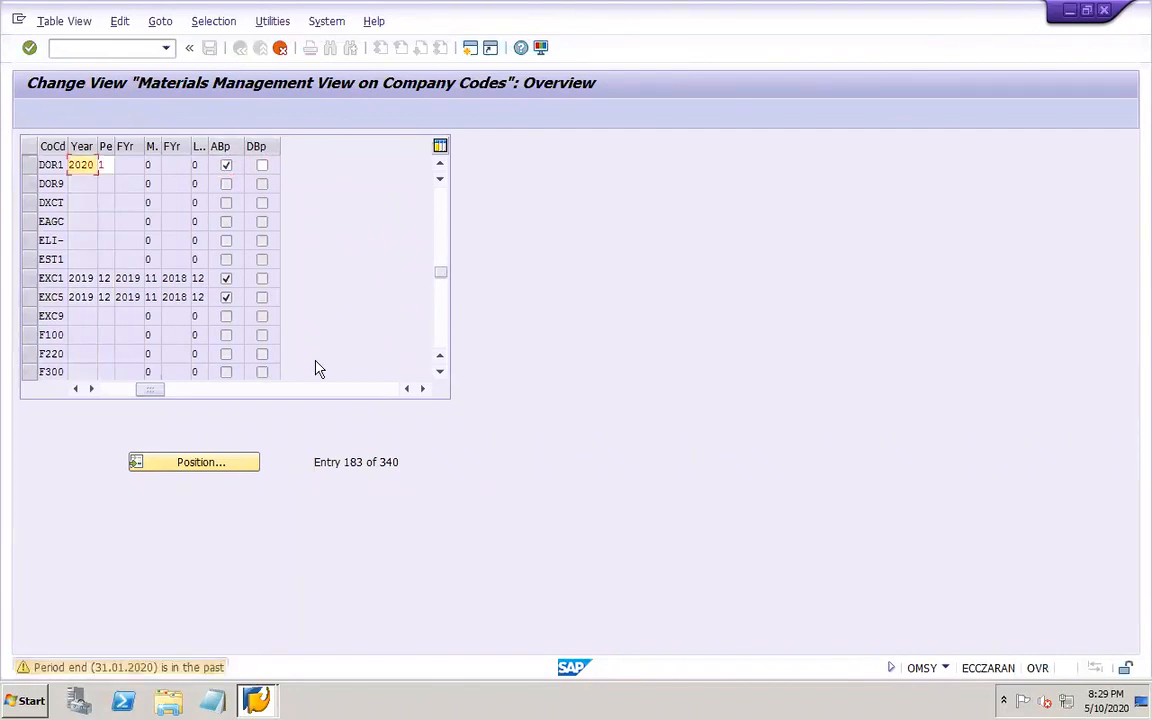
pyautogui.press('Return')
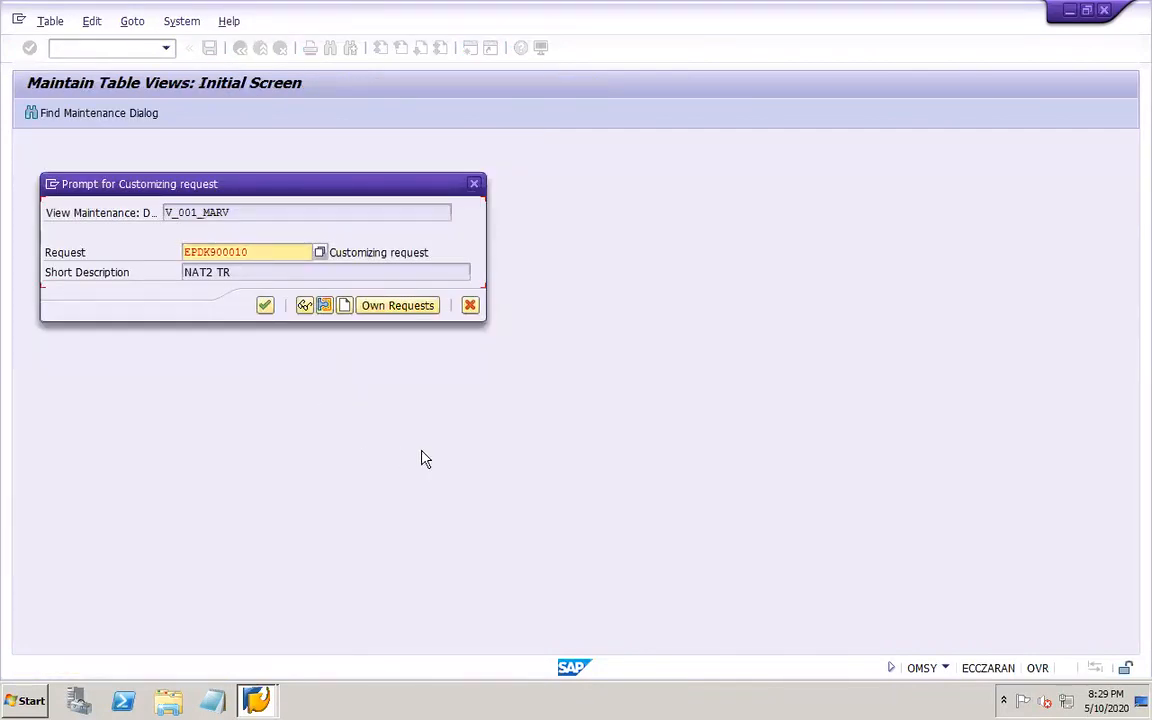
pyautogui.click(264, 305)
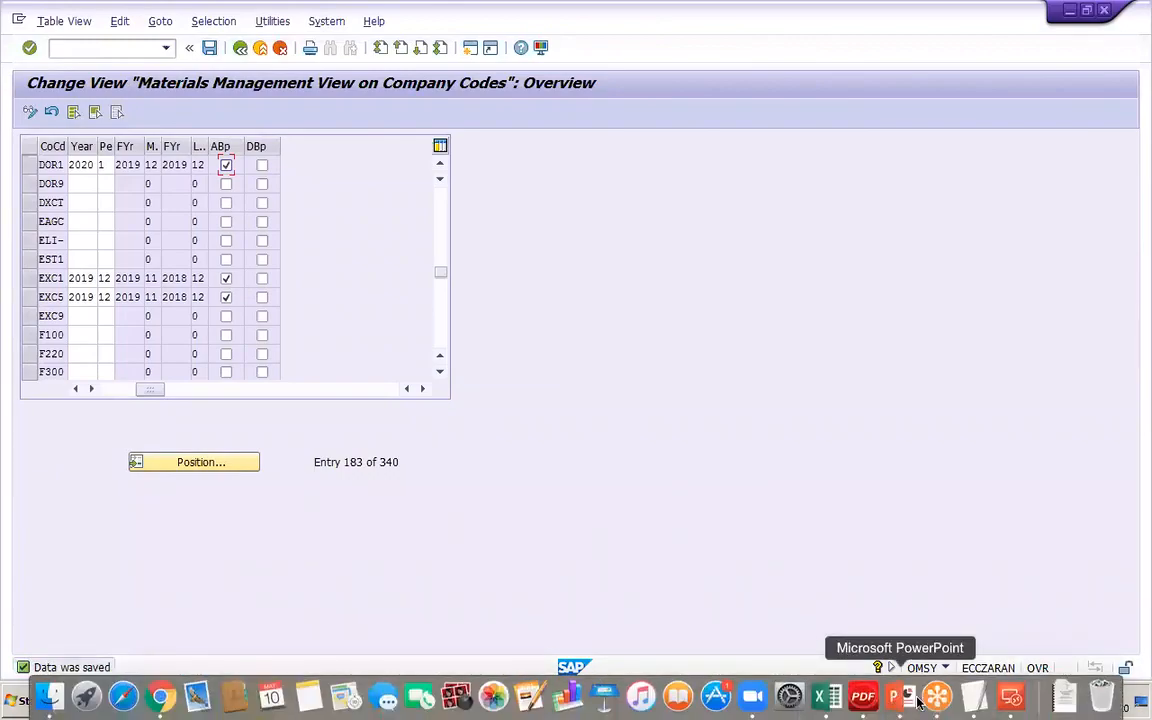
# - Switch to the PowerPoint work notes and add the line "Attributes for material types -" below the OMSY line
pyautogui.click(899, 699)
pyautogui.press('Return')
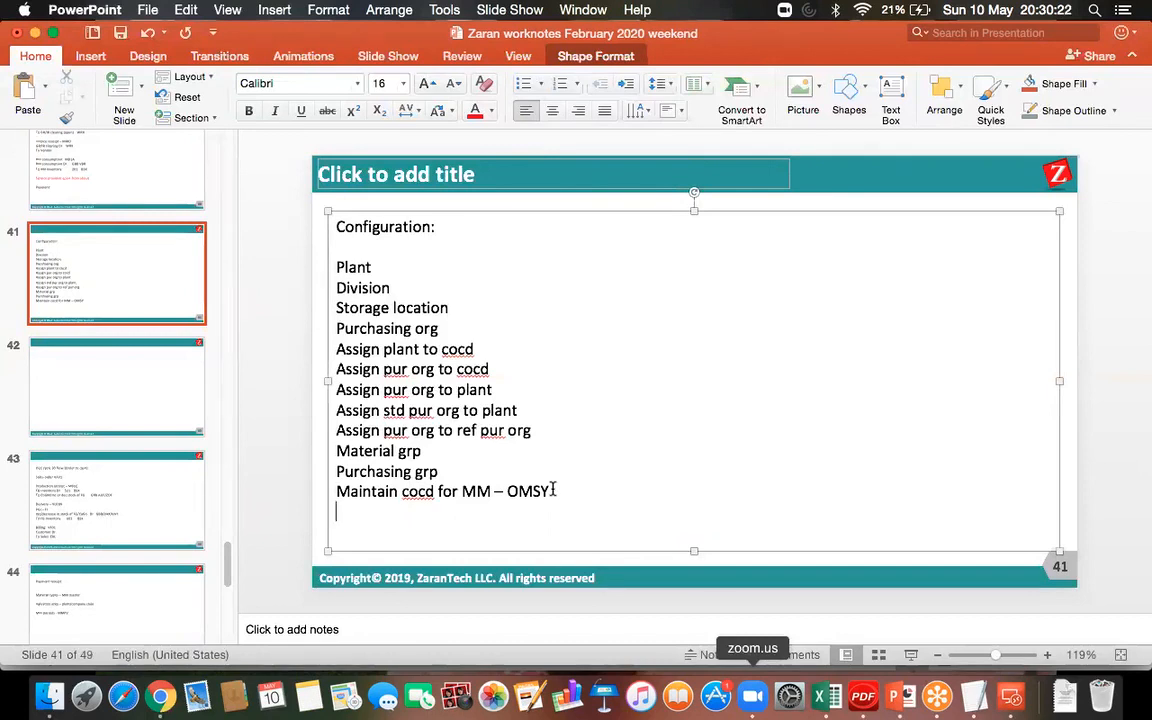
pyautogui.write('Attributes')
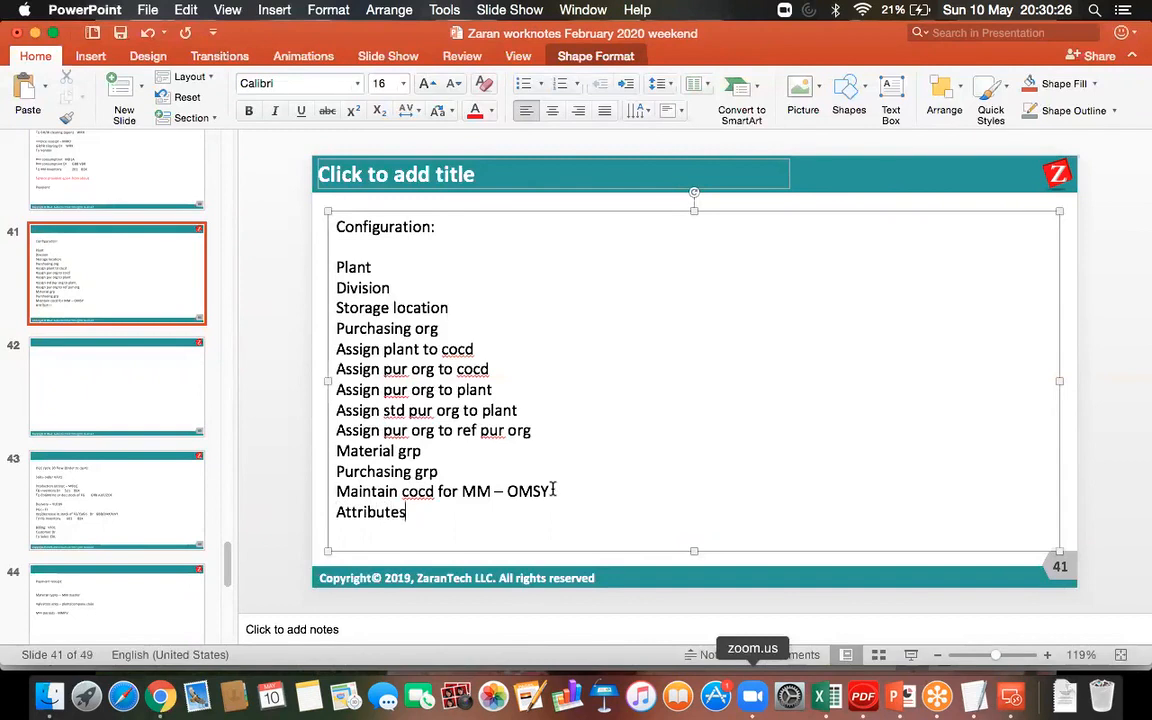
pyautogui.write(' for ma')
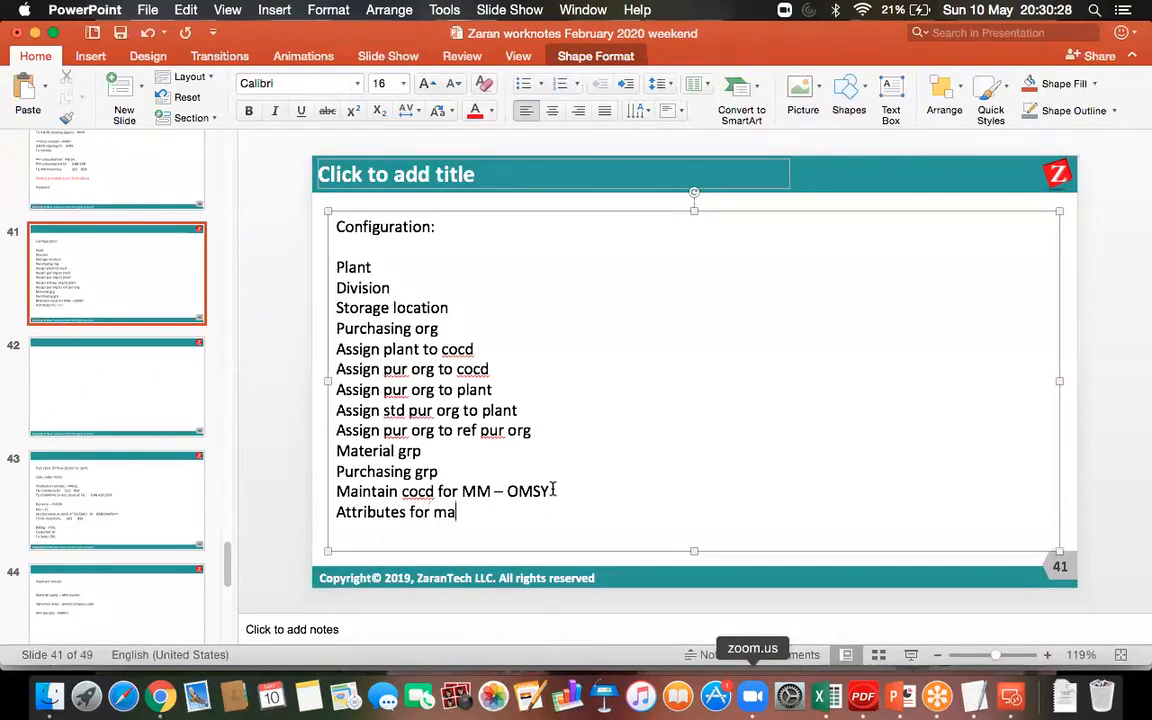
pyautogui.write('terial t')
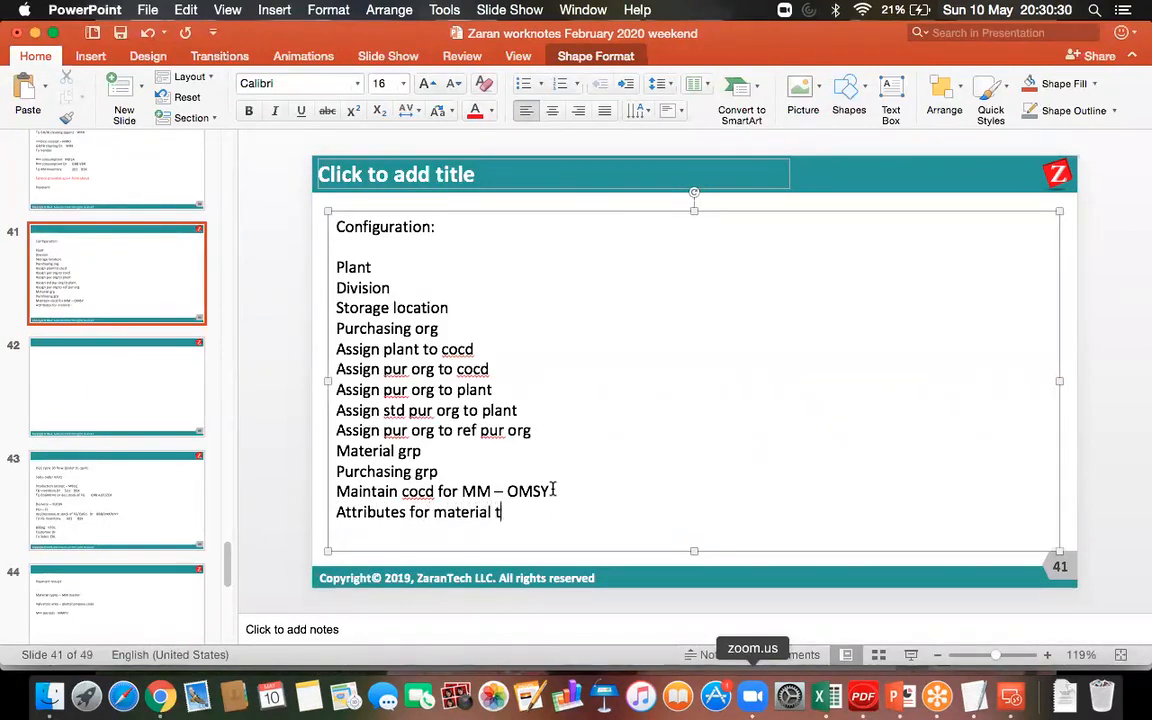
pyautogui.write('ypes -')
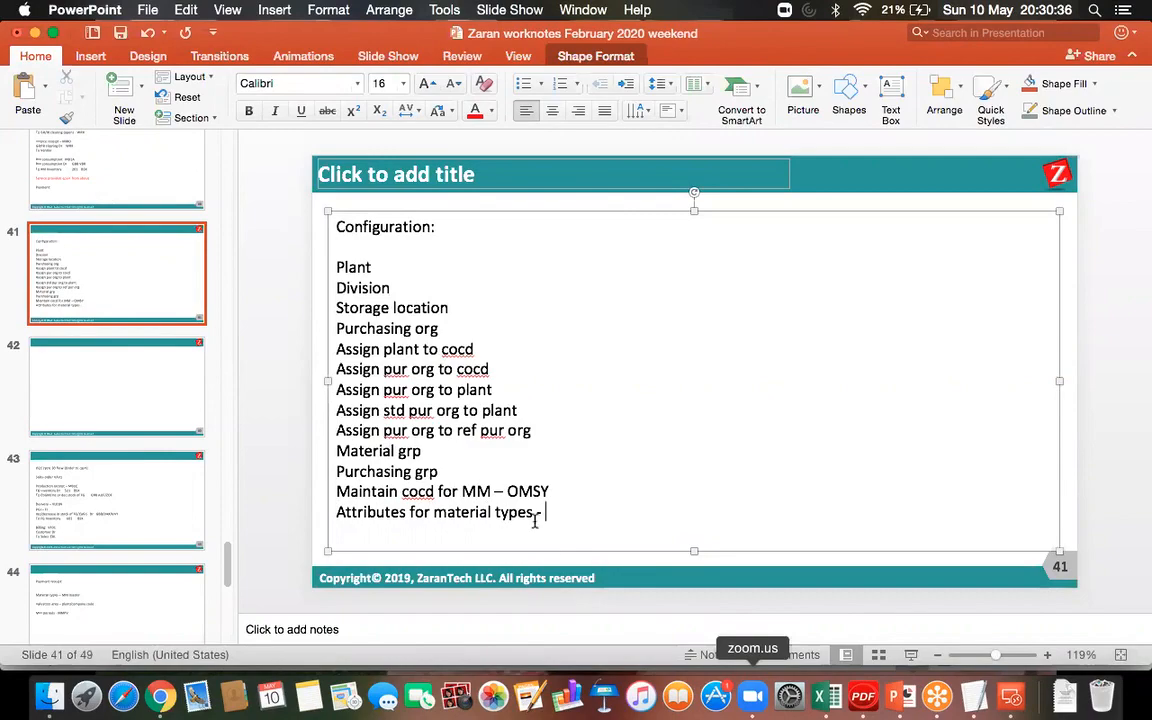
# - Switch back to the SAP remote desktop and leave the company code view for the SAP Easy Access screen
pyautogui.click(1010, 697)
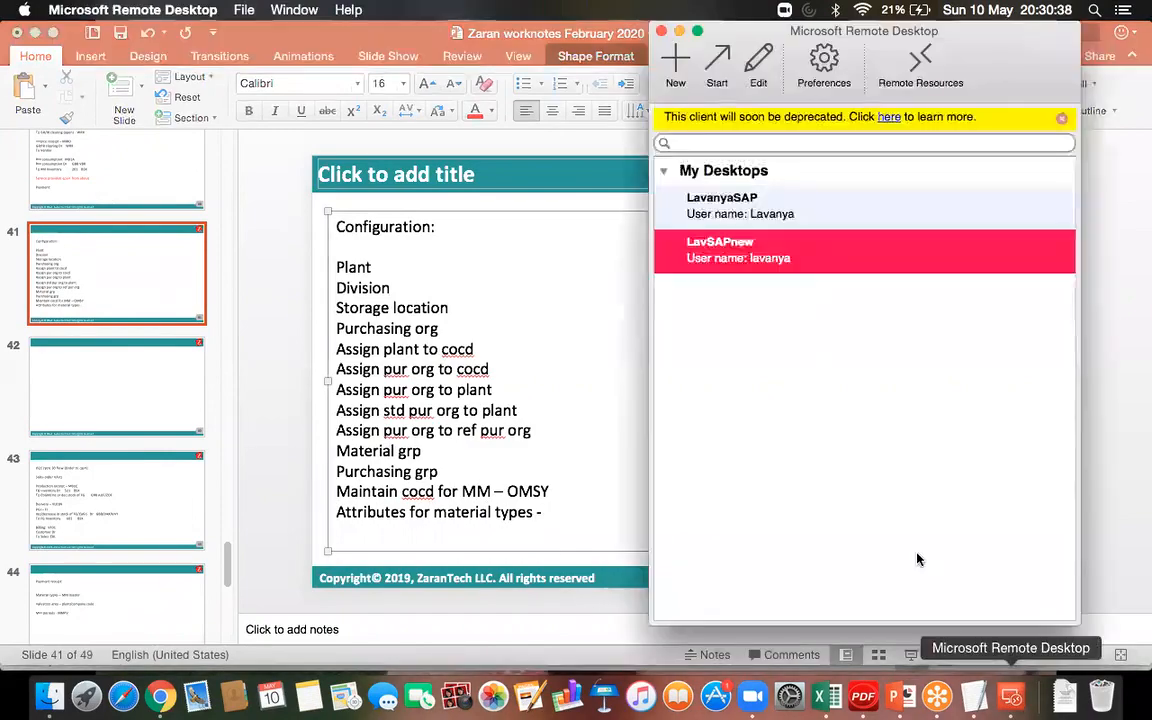
pyautogui.doubleClick(727, 253)
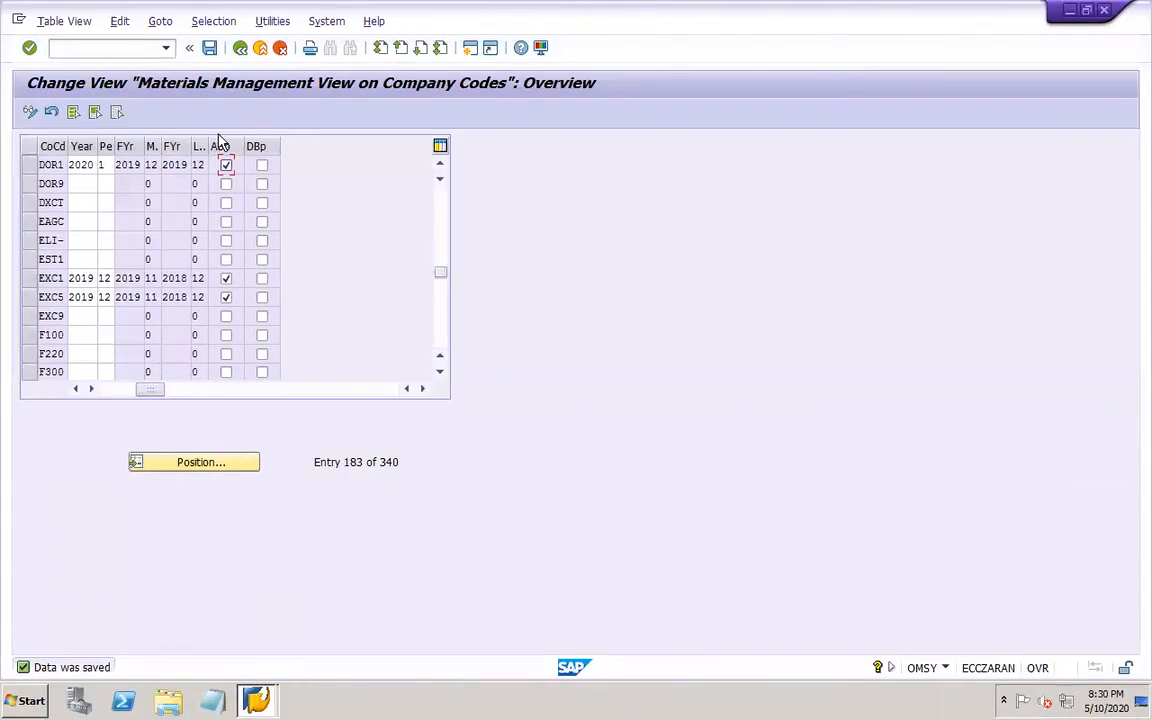
pyautogui.click(209, 49)
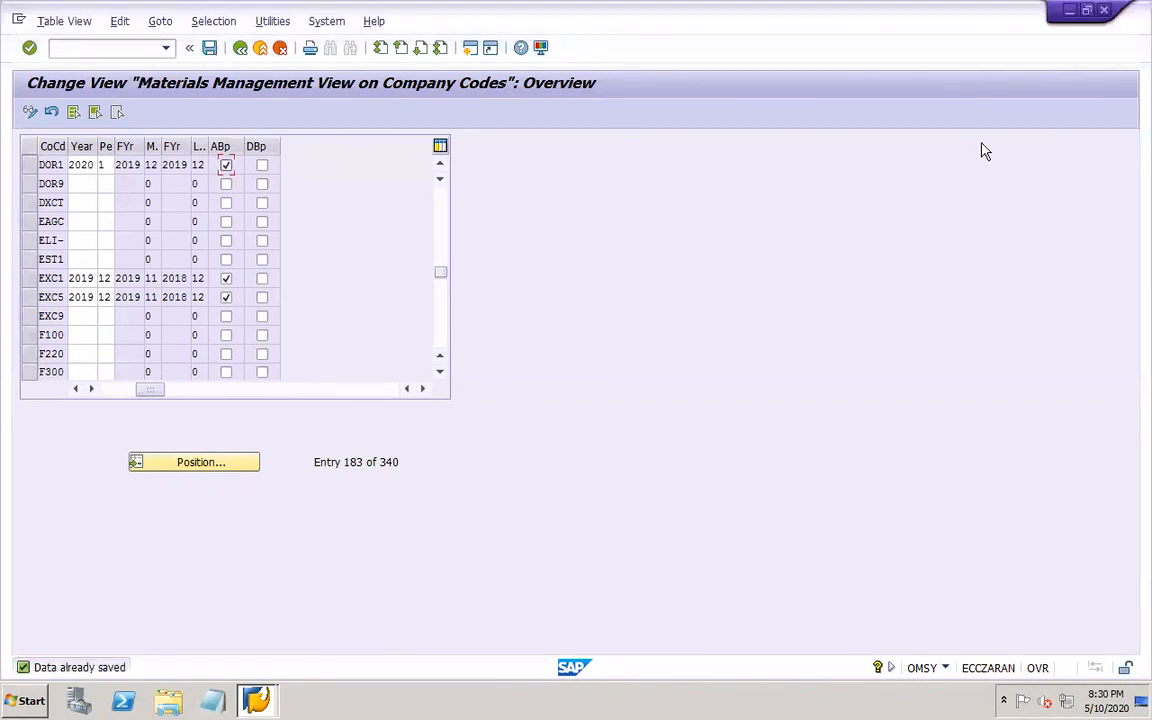
pyautogui.click(1104, 13)
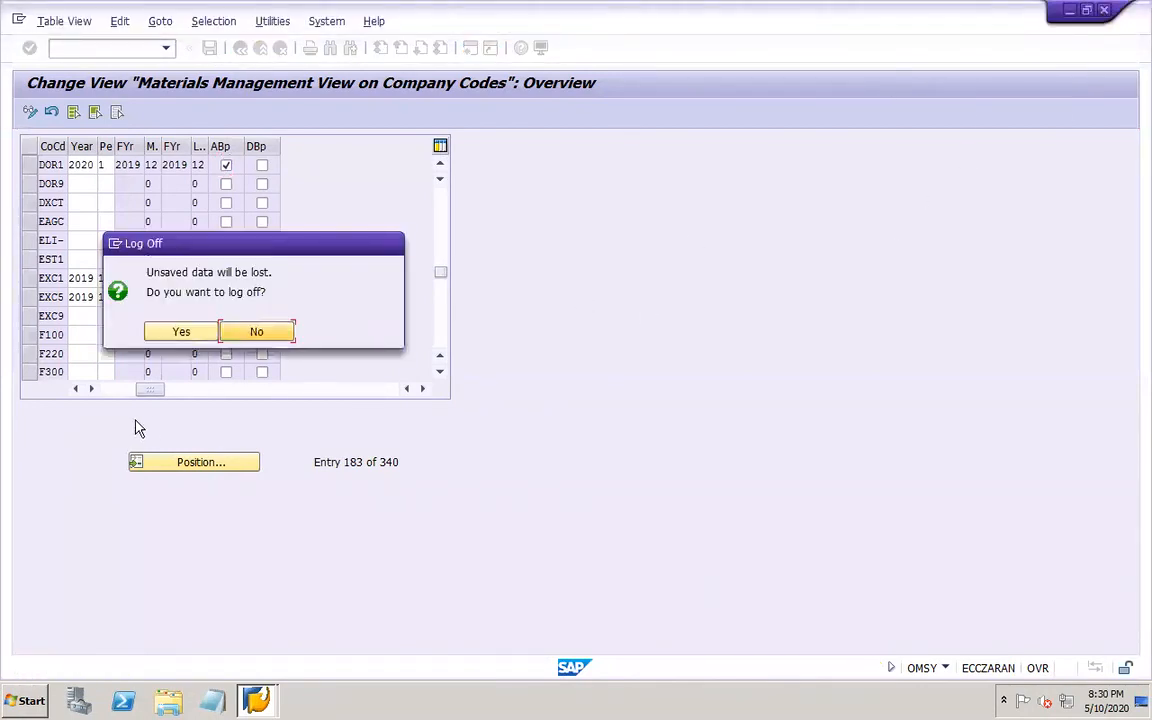
pyautogui.click(260, 332)
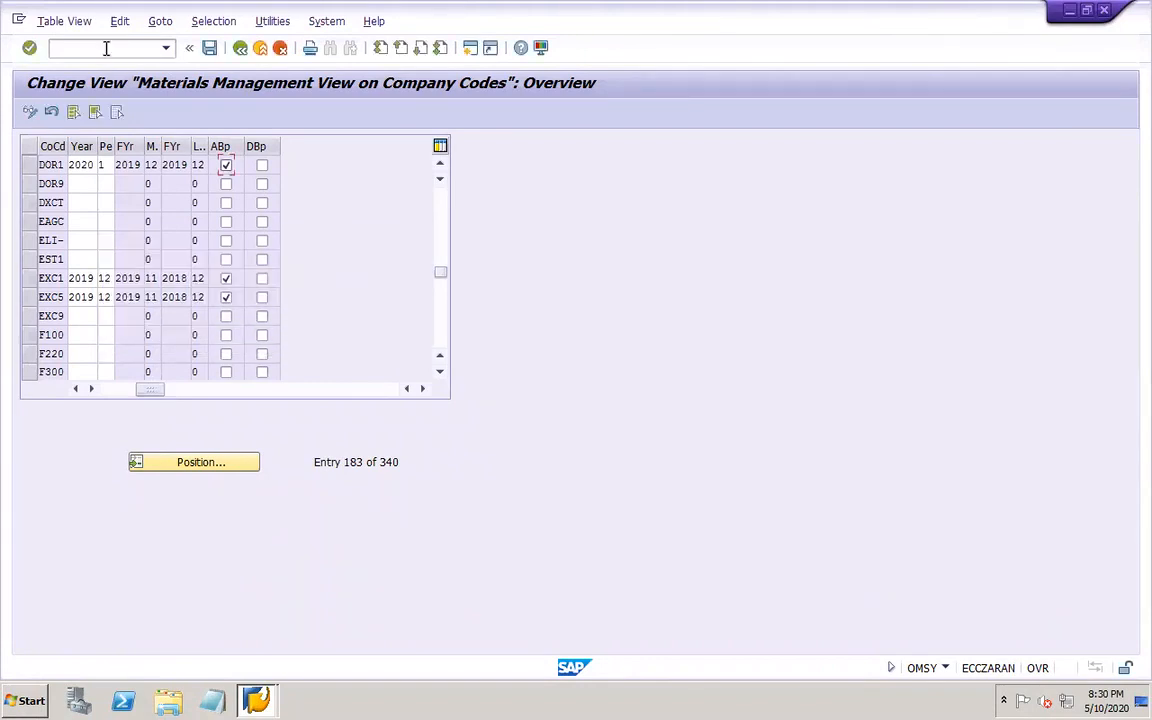
pyautogui.click(240, 50)
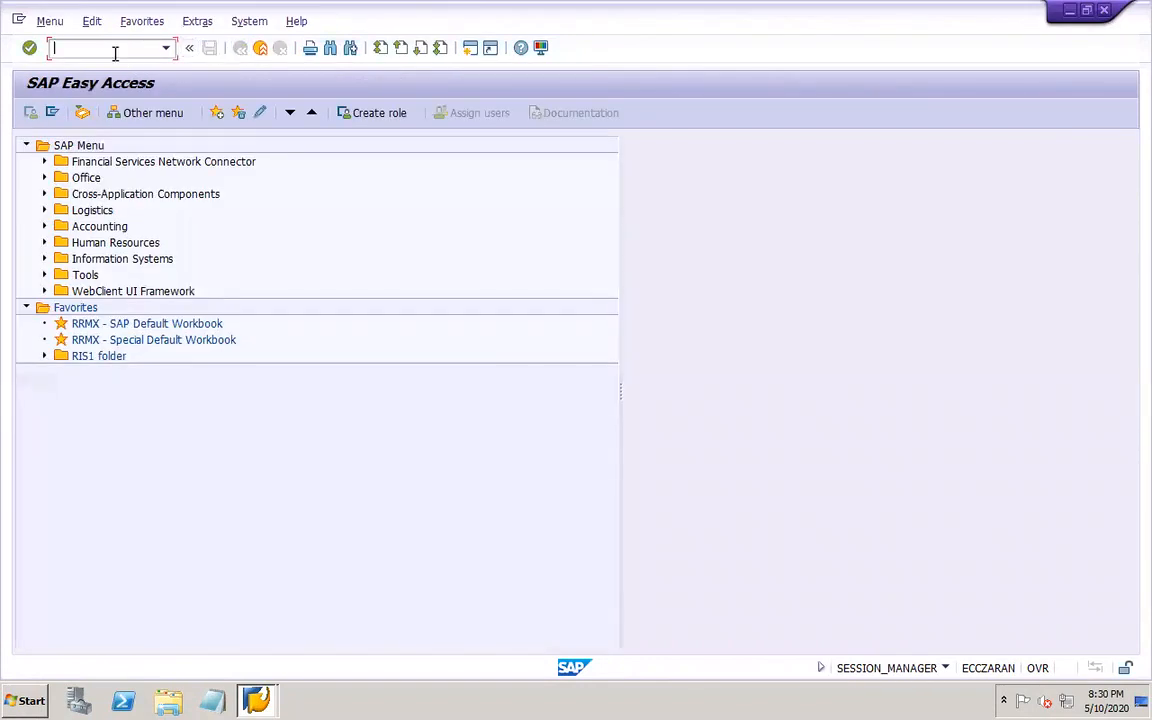
# - Start transaction SPRO and display the SAP Reference IMG structure
pyautogui.write('spro')
pyautogui.press('Return')
pyautogui.click(111, 117)
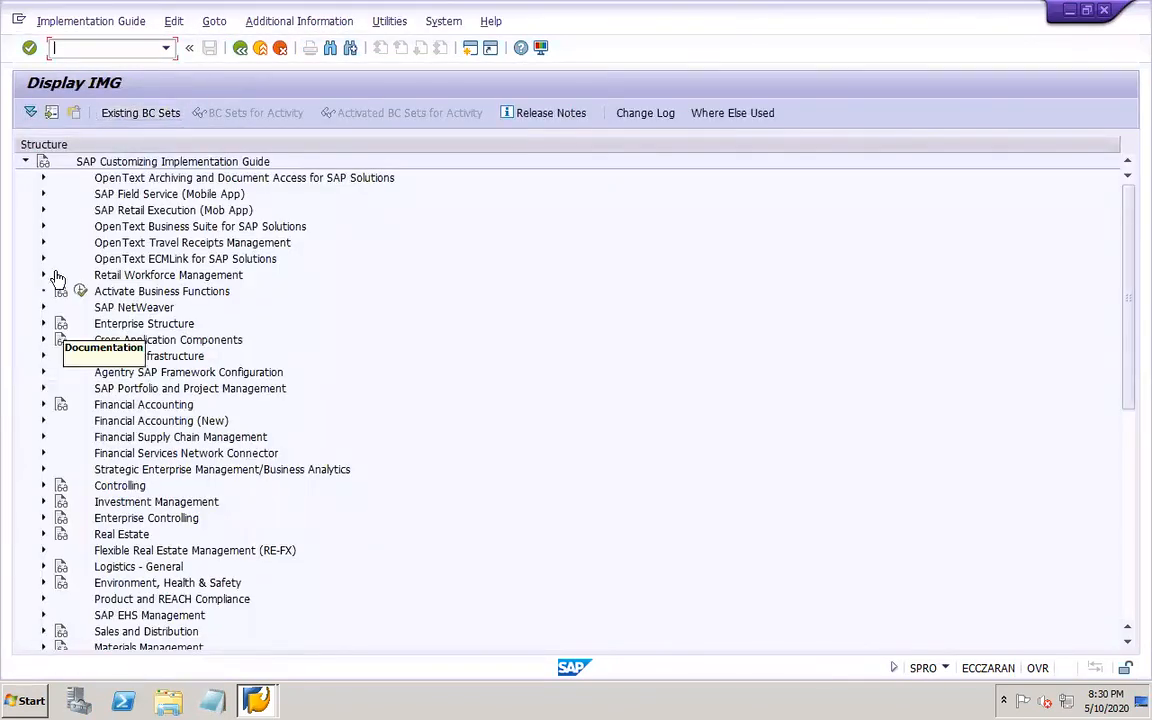
# - Open Define Attributes of Material Types under Logistics - General, Material Master, Basic Settings, Material Types, and widen the Dialog Structure area
pyautogui.click(43, 567)
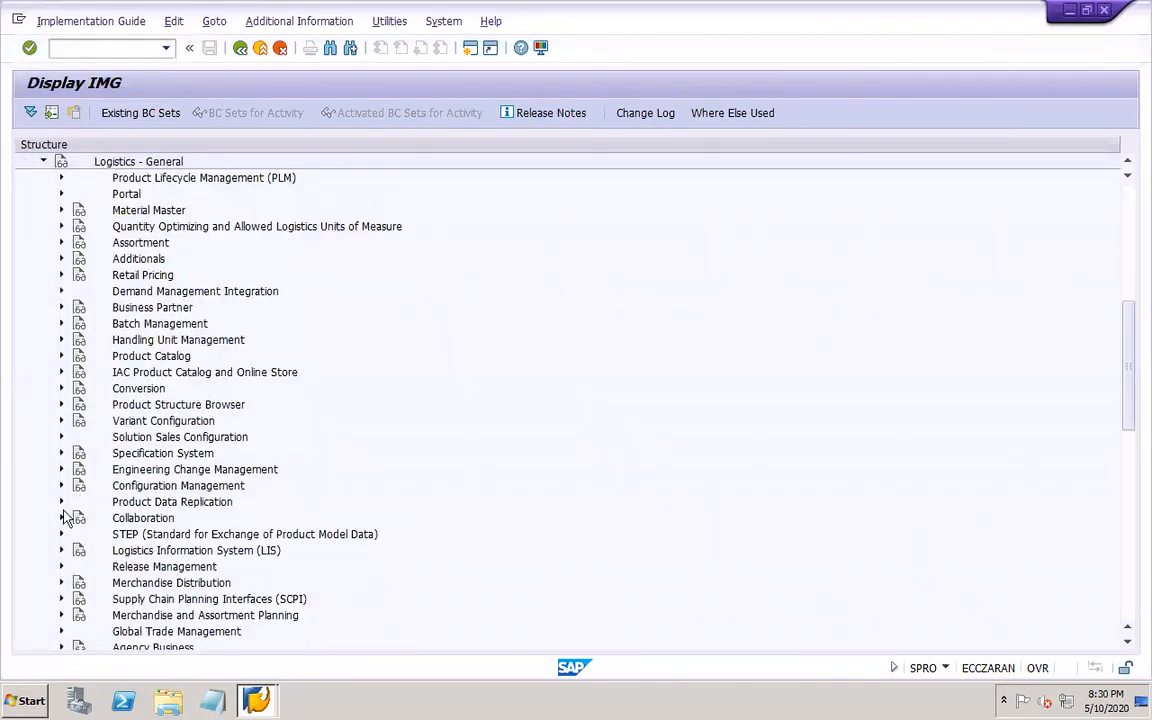
pyautogui.click(61, 210)
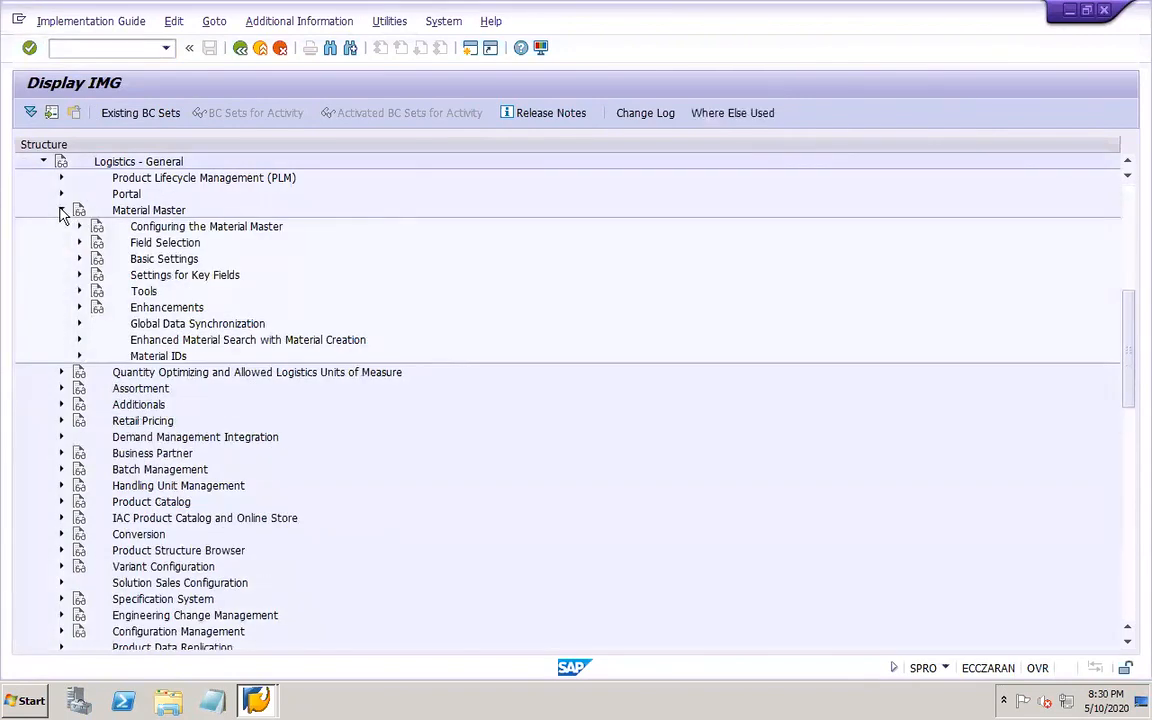
pyautogui.click(79, 259)
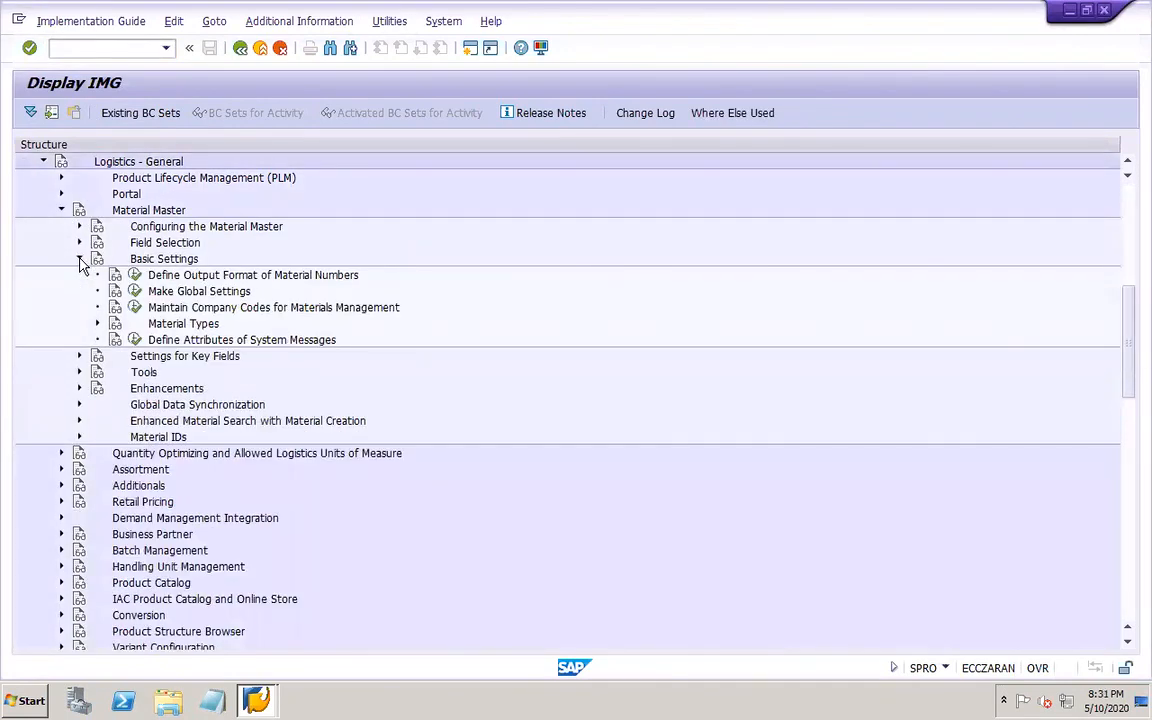
pyautogui.click(97, 324)
pyautogui.click(152, 340)
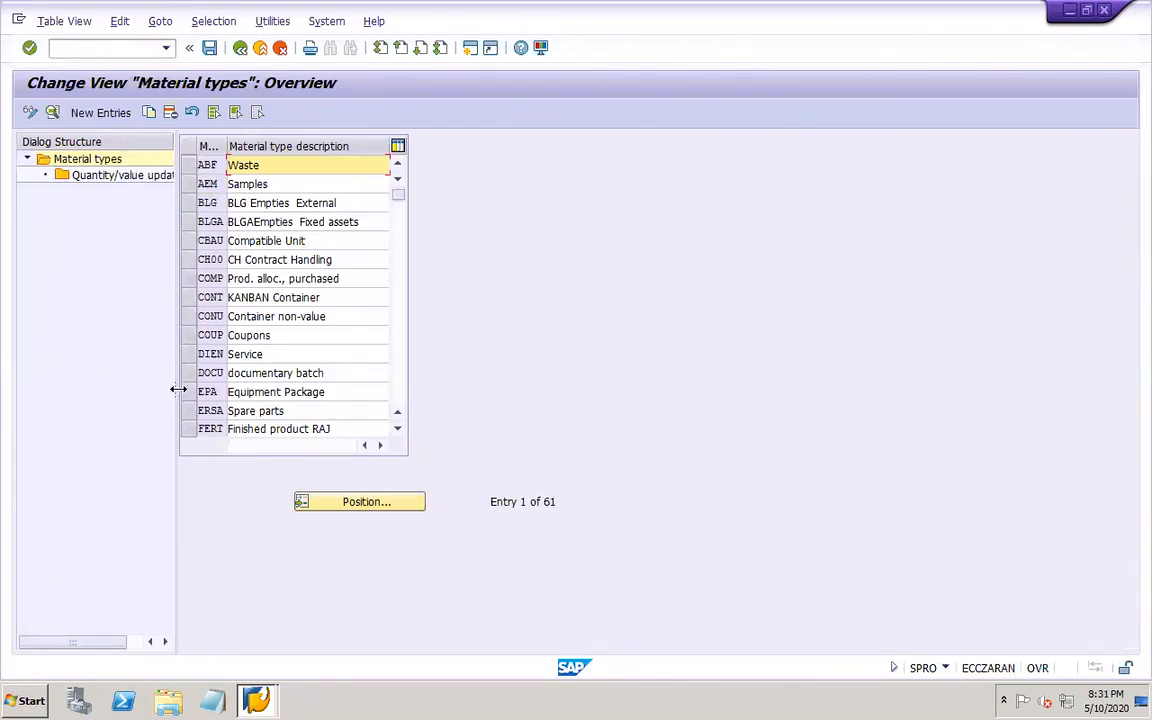
pyautogui.moveTo(178, 389); pyautogui.dragTo(270, 395)
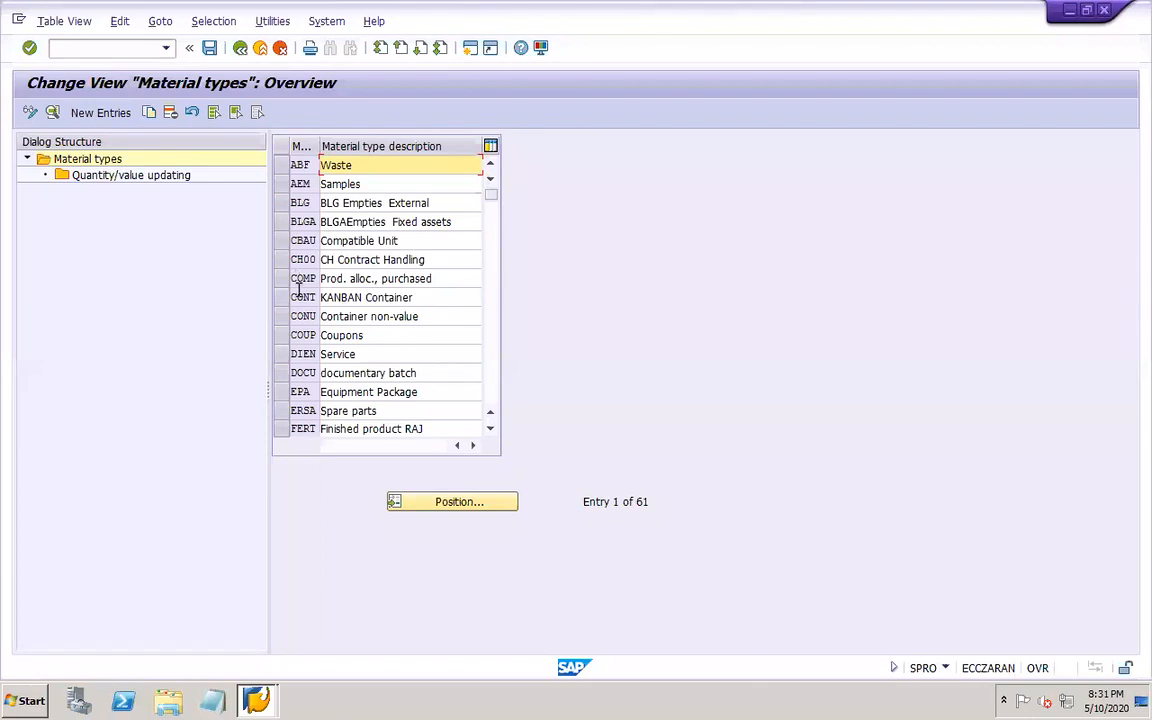
# - Locate material types ROH and FERT in the list and select the FERT entry
pyautogui.click(492, 401)
pyautogui.click(492, 401)
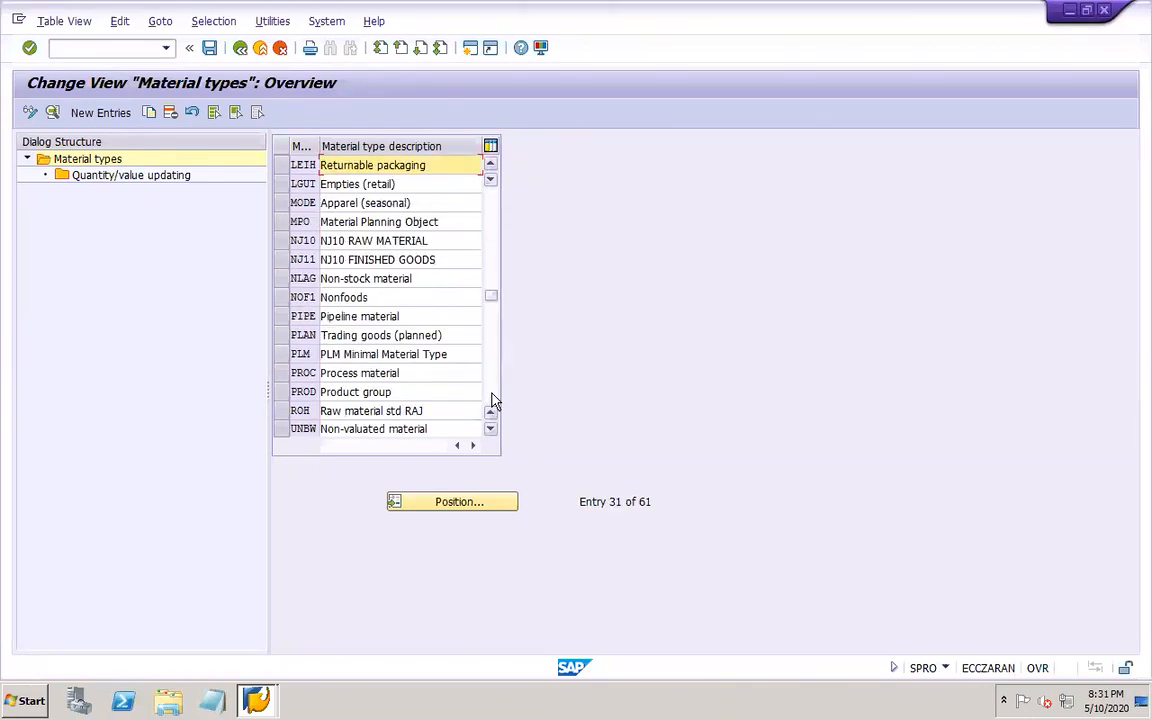
pyautogui.click(277, 410)
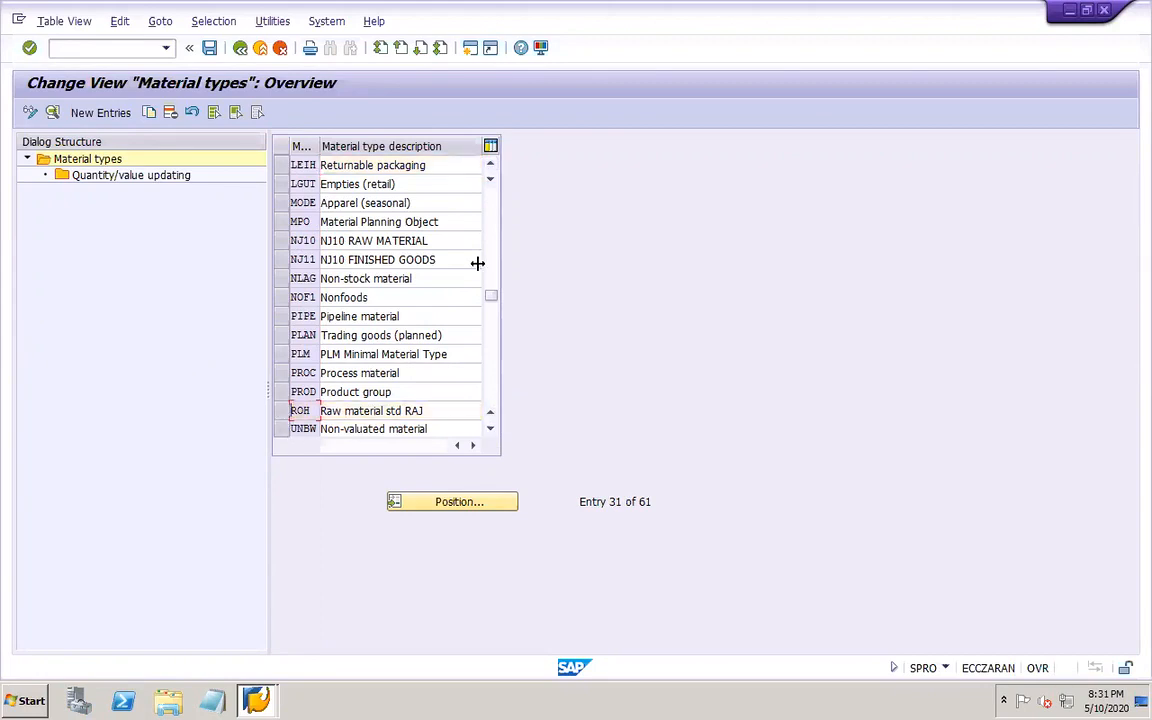
pyautogui.click(490, 218)
pyautogui.click(490, 218)
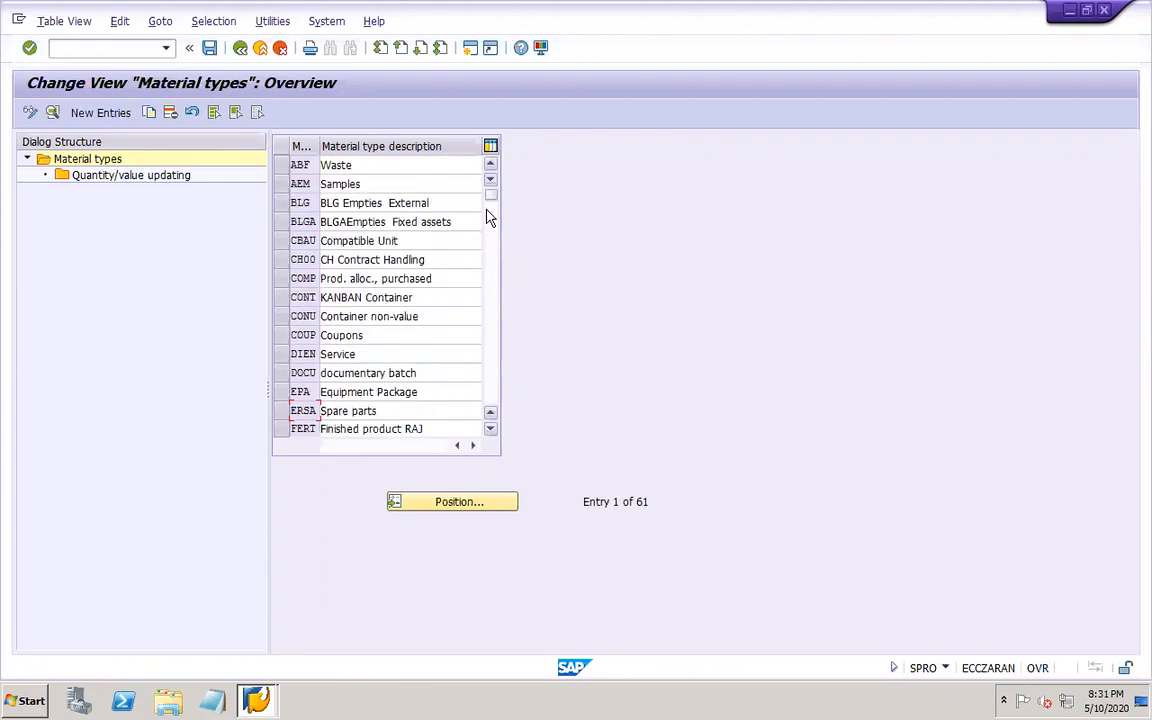
pyautogui.click(284, 431)
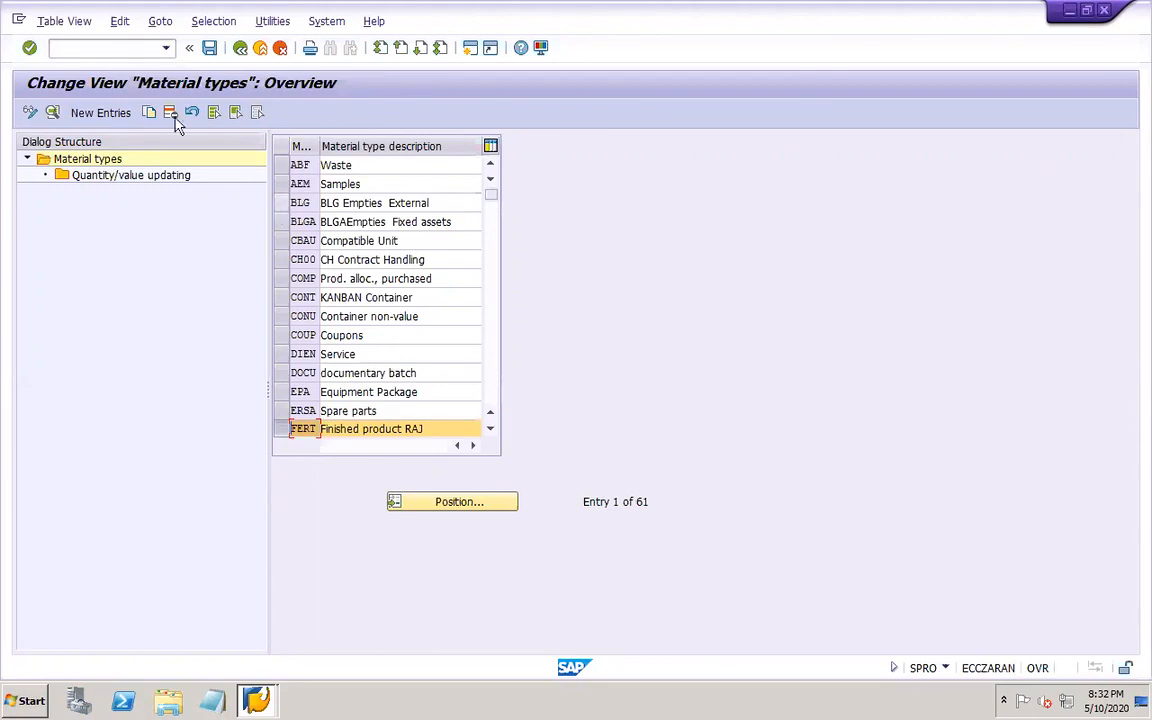
# - Open Create Material (MM01) in a new session
pyautogui.click(99, 49)
pyautogui.write('/omm01')
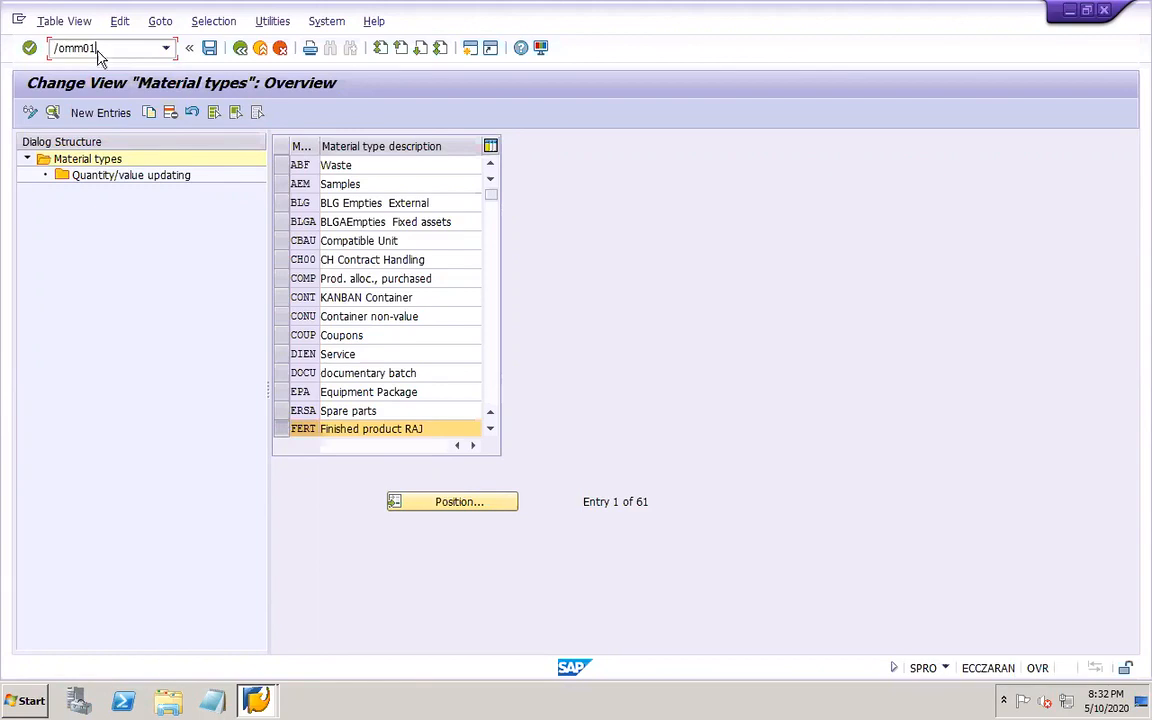
pyautogui.press('Return')
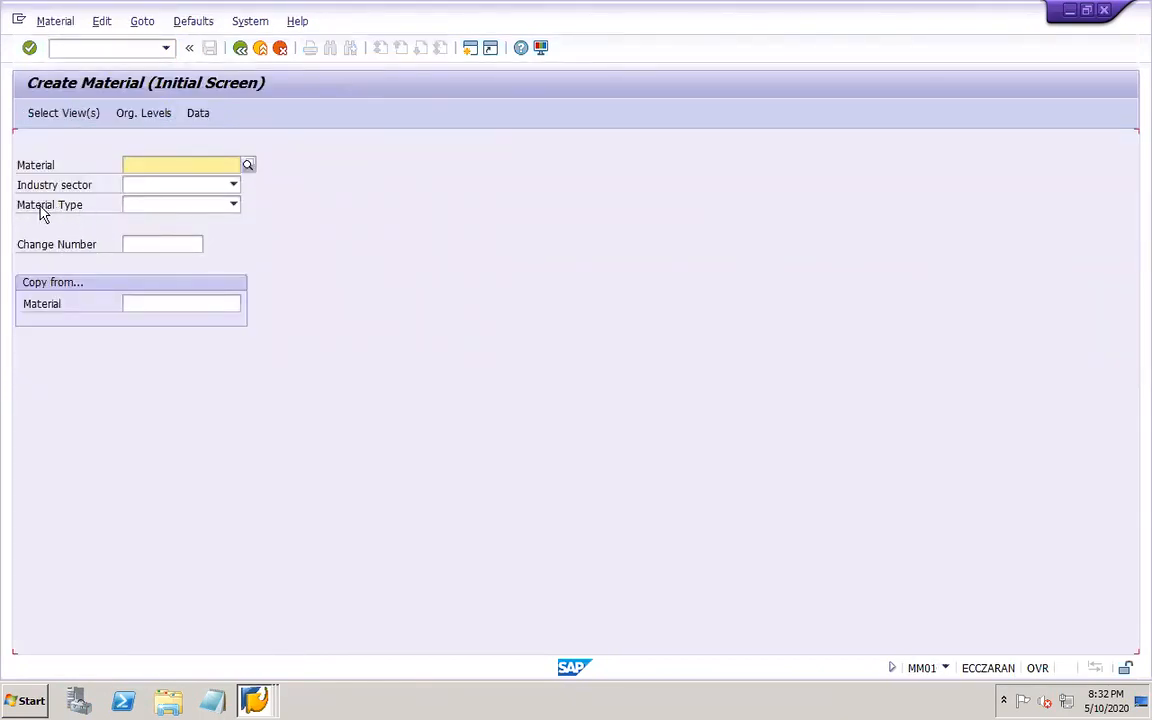
# - Look through the available material types for creating a material, including the finished product entries
pyautogui.click(233, 206)
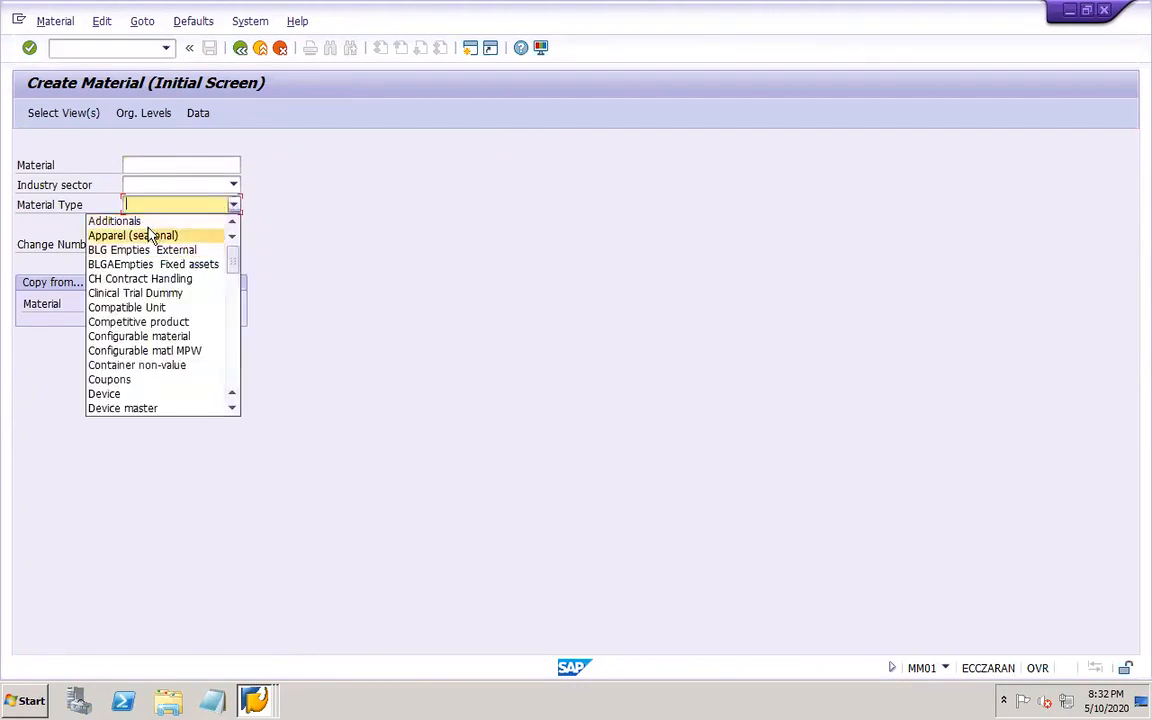
pyautogui.click(231, 373)
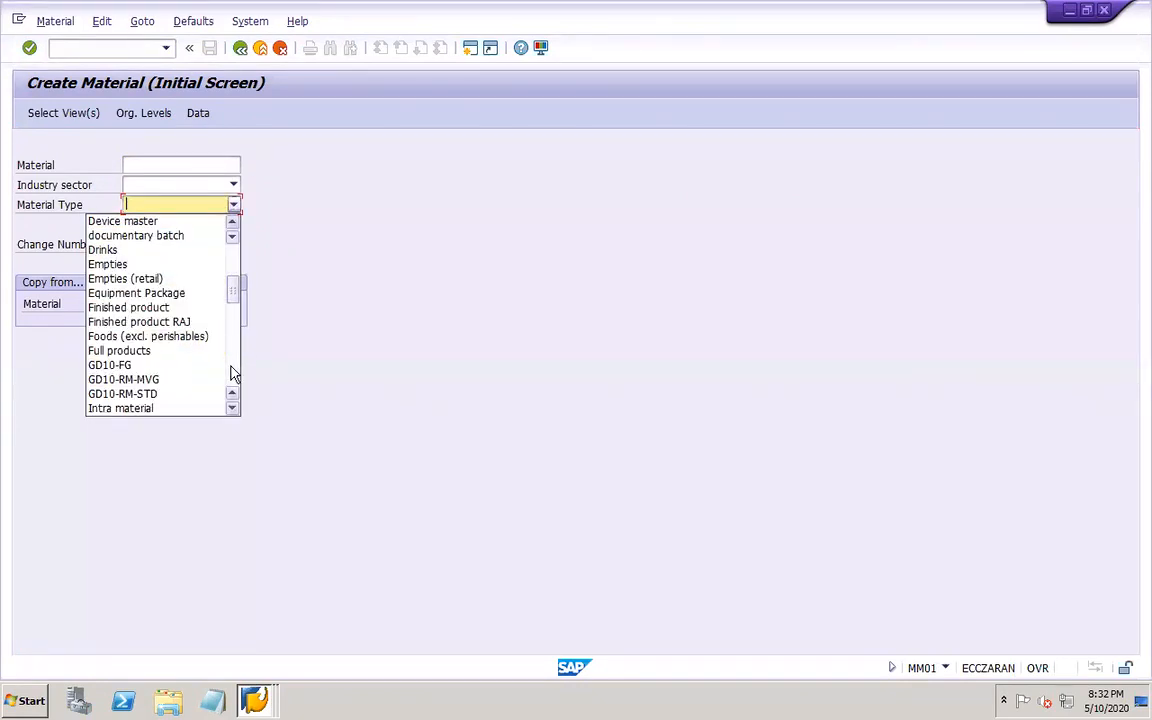
pyautogui.click(231, 373)
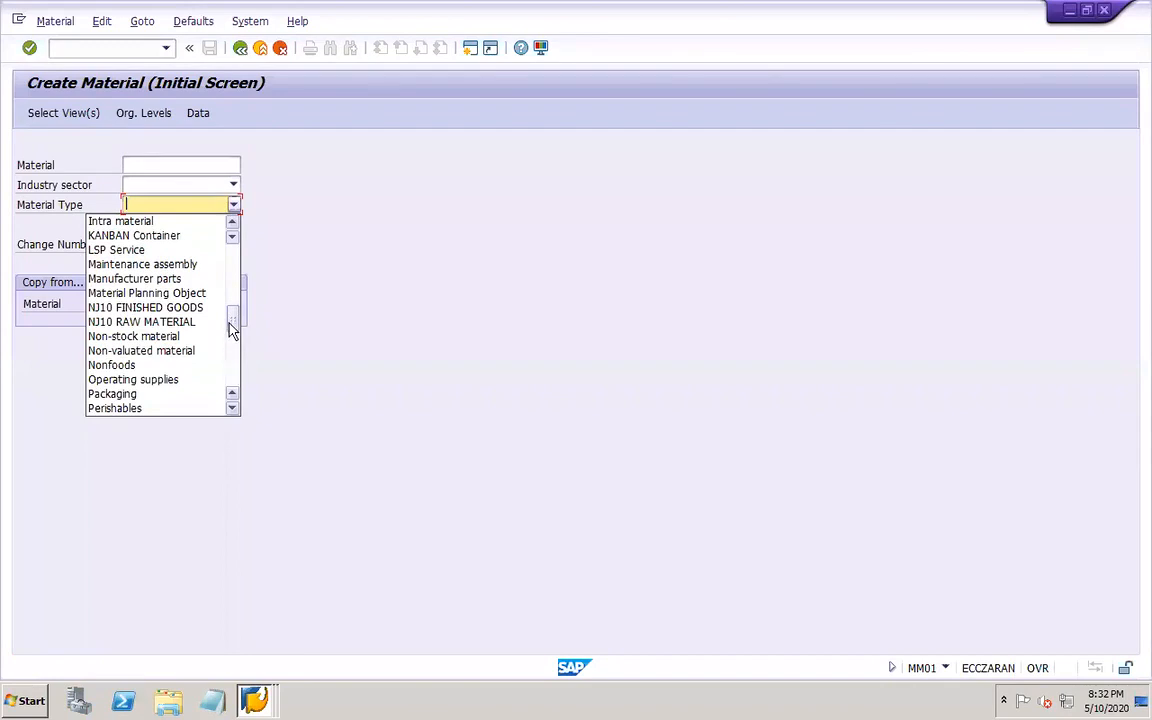
pyautogui.moveTo(231, 322)
pyautogui.mouseDown()
pyautogui.moveTo(236, 398)
pyautogui.moveTo(238, 344)
pyautogui.mouseUp()
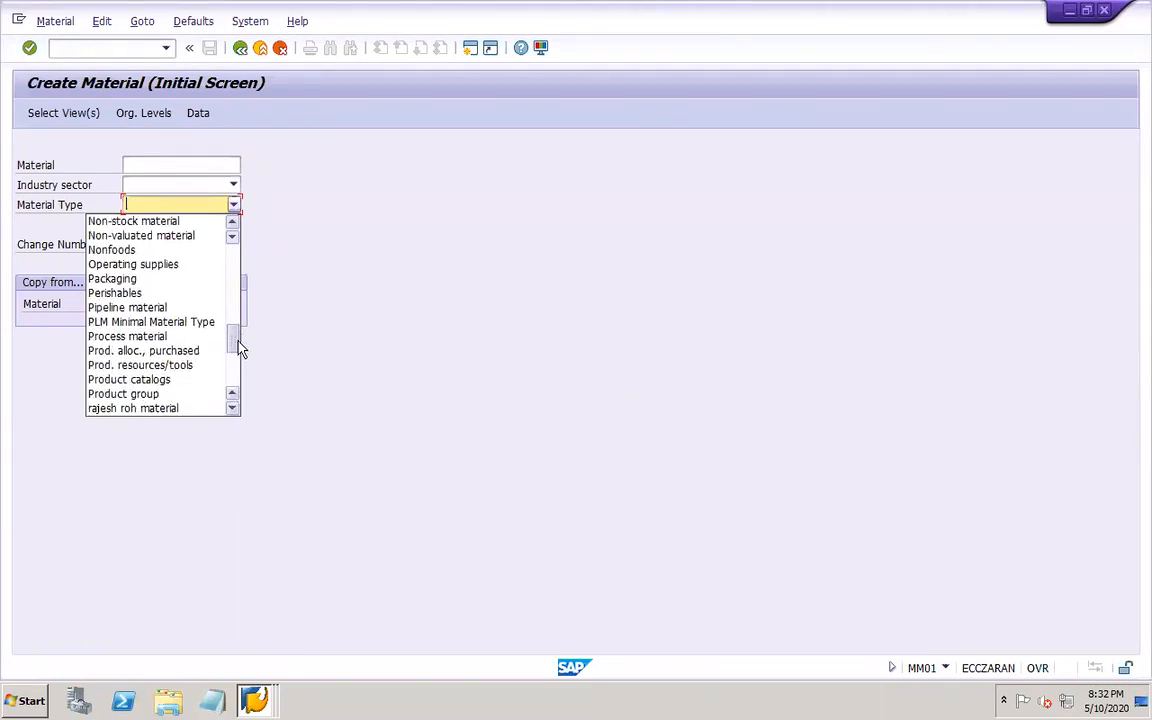
pyautogui.moveTo(240, 348); pyautogui.dragTo(240, 313)
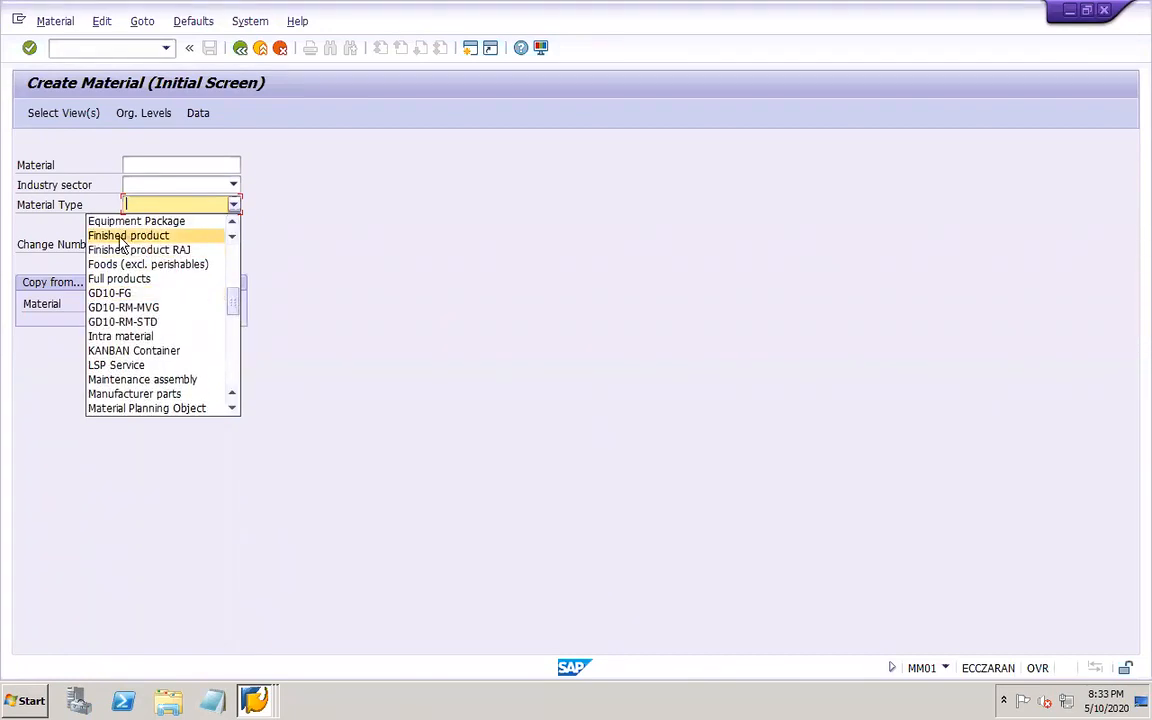
pyautogui.click(231, 225)
pyautogui.click(231, 225)
pyautogui.click(231, 225)
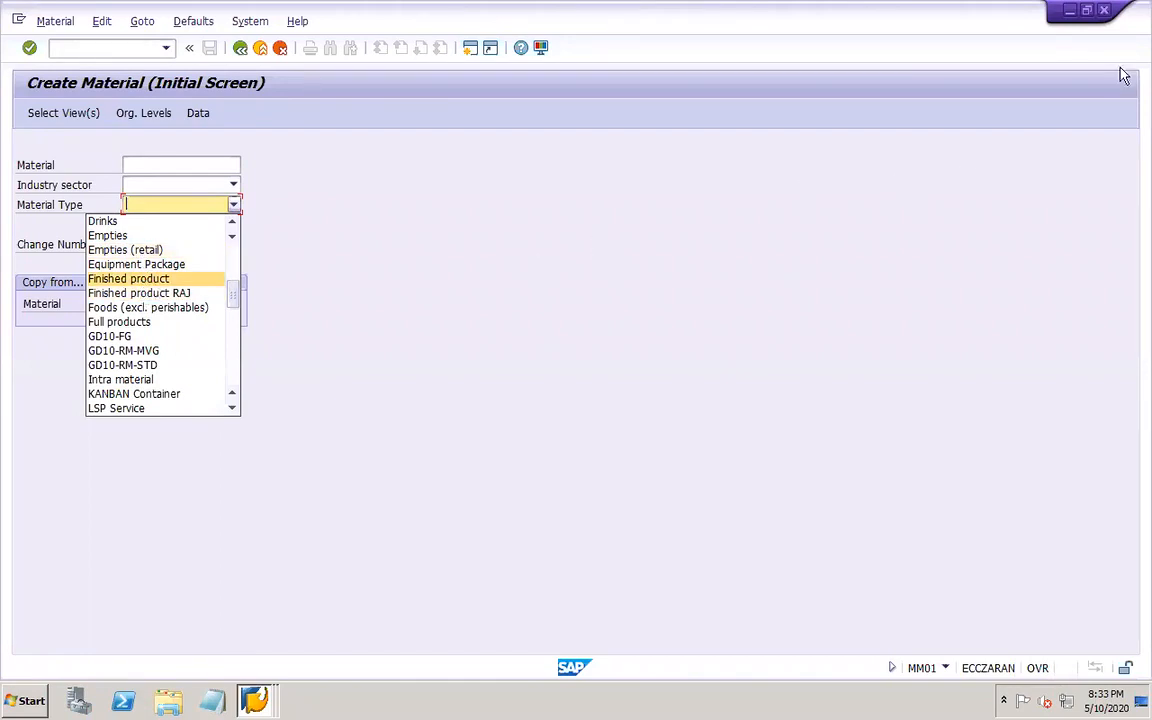
# - Switch back to the Material types overview session and deselect the FERT entry
pyautogui.click(256, 700)
pyautogui.click(256, 638)
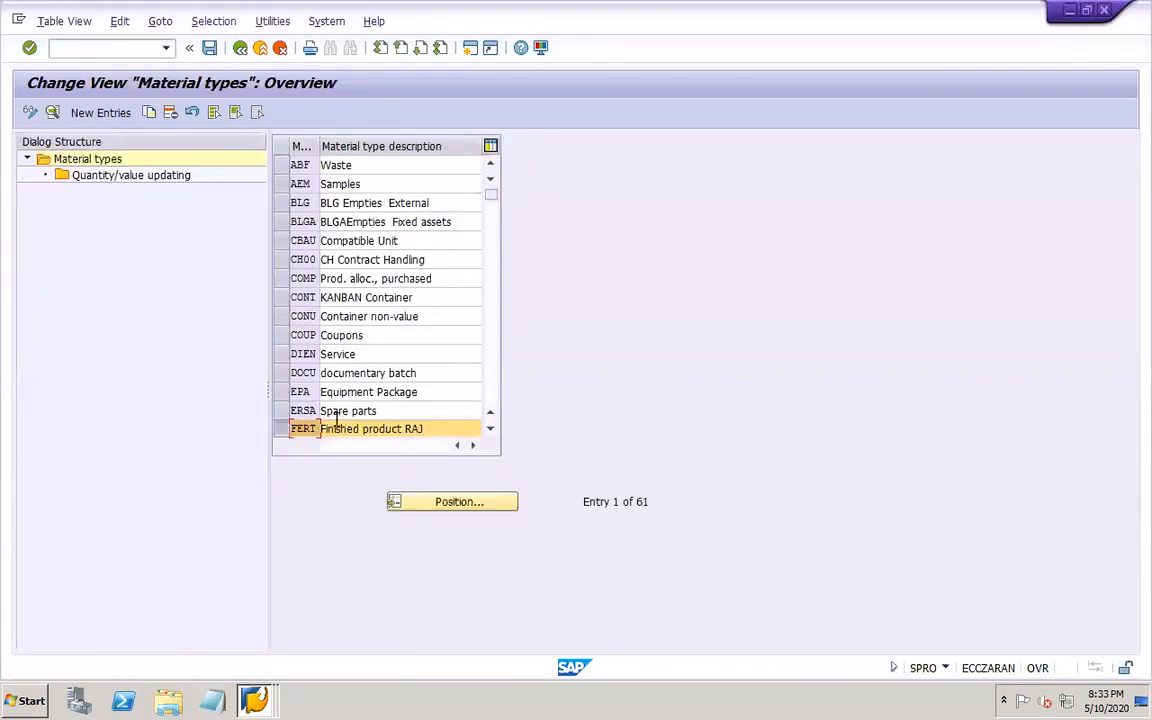
pyautogui.click(281, 429)
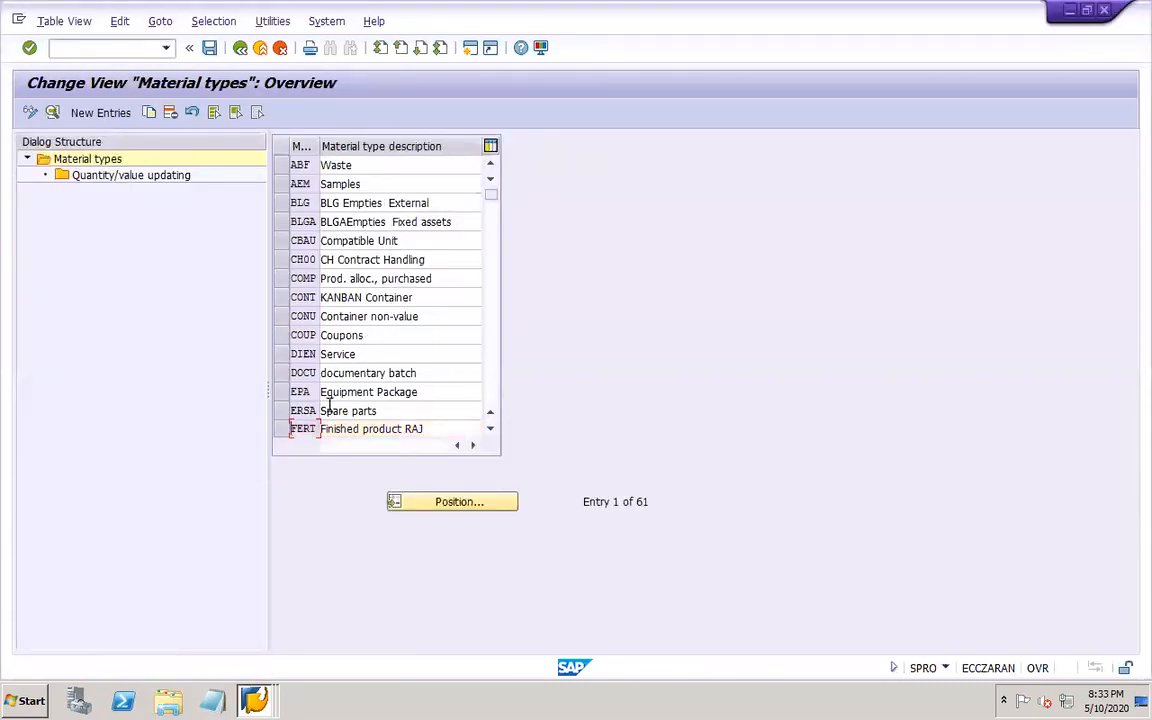
# - Change the description of material type ROH to "Raw material std DOR1" and save it under the proposed customizing request
pyautogui.click(495, 393)
pyautogui.click(495, 393)
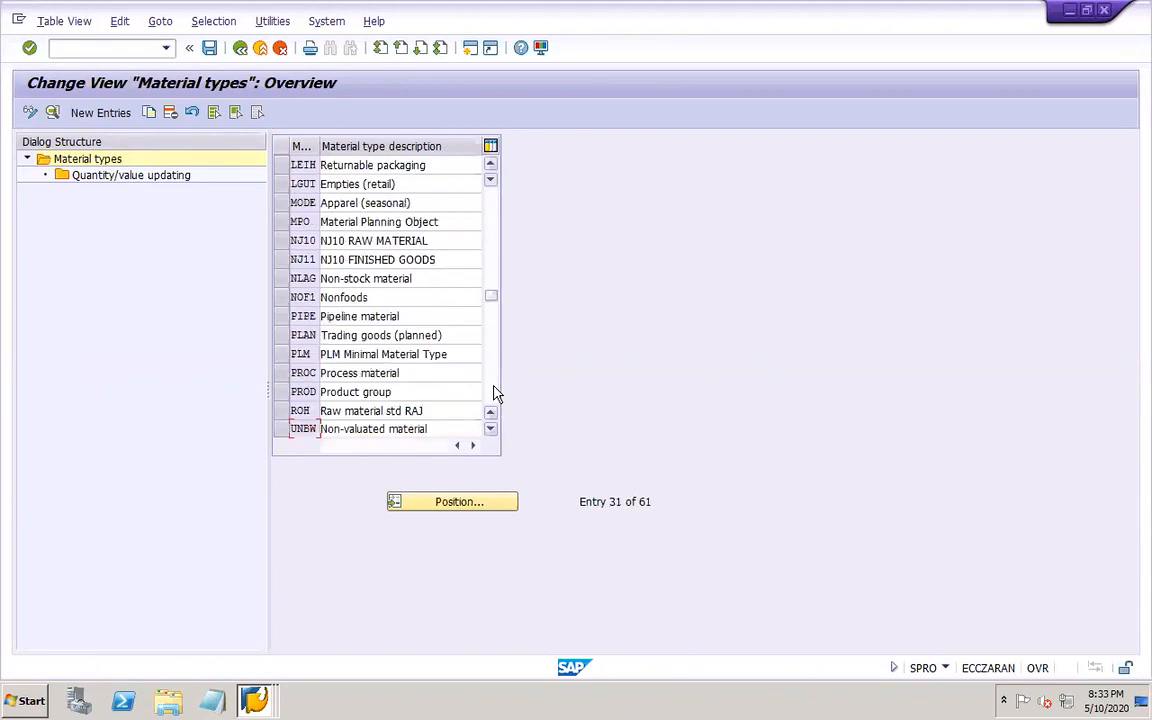
pyautogui.click(421, 411)
pyautogui.press('BackSpace')
pyautogui.press('BackSpace')
pyautogui.press('BackSpace')
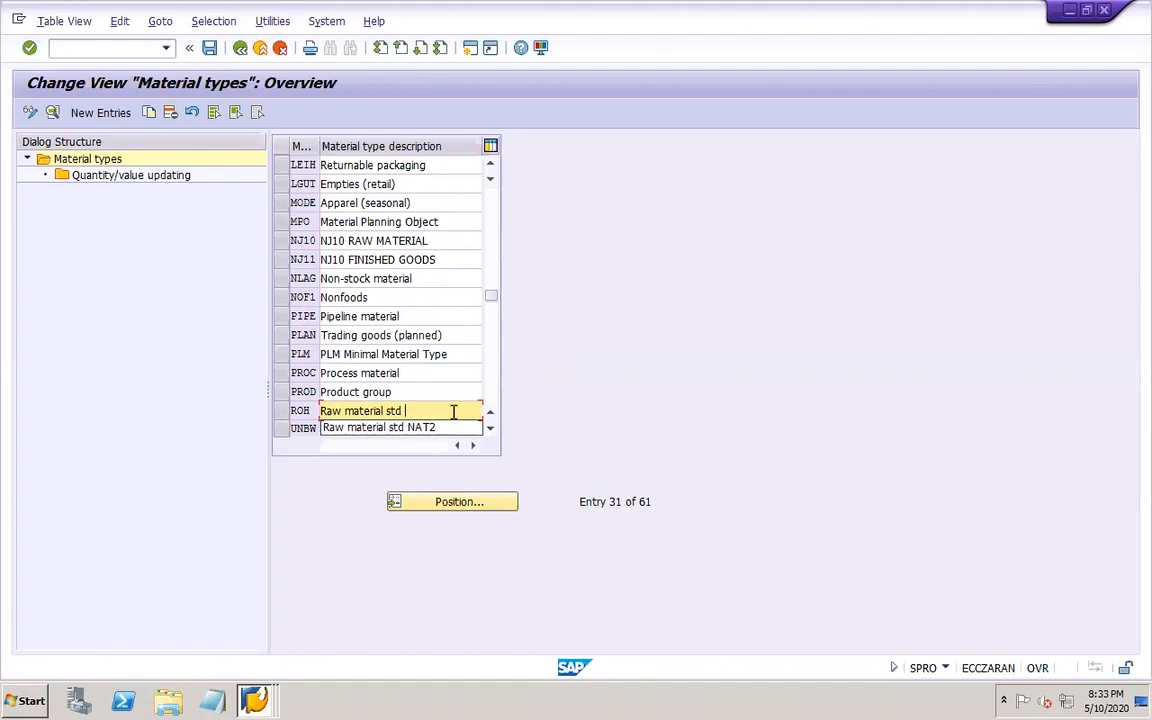
pyautogui.write('DOR1')
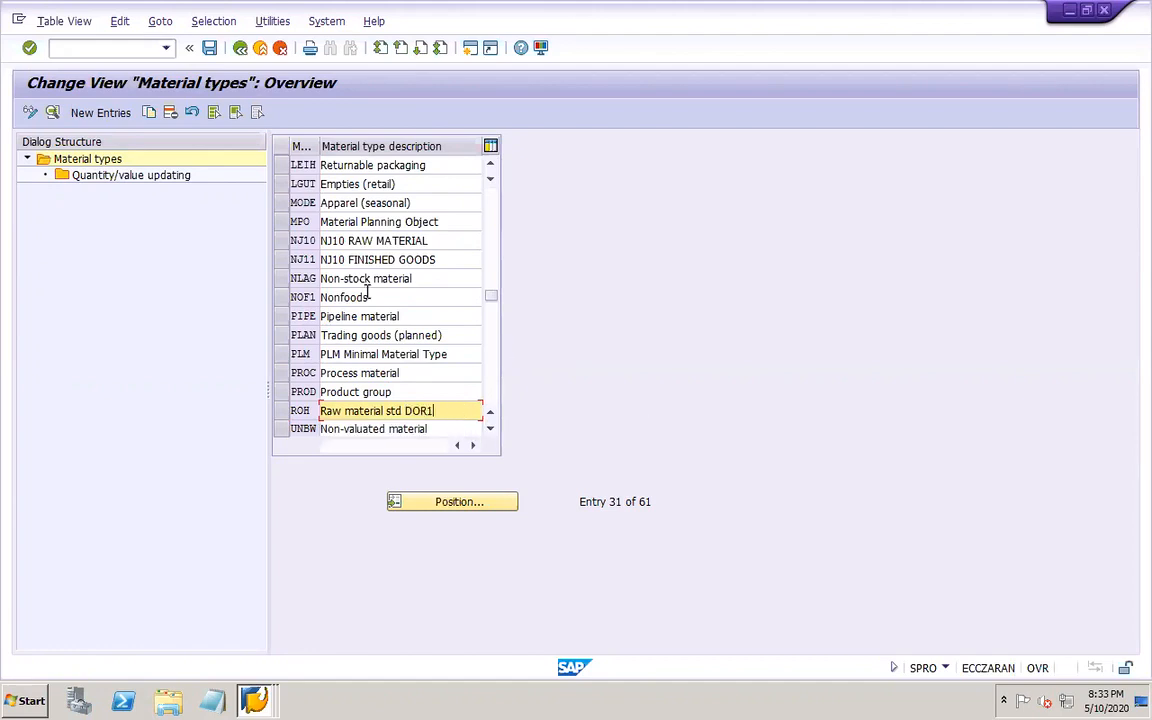
pyautogui.click(209, 48)
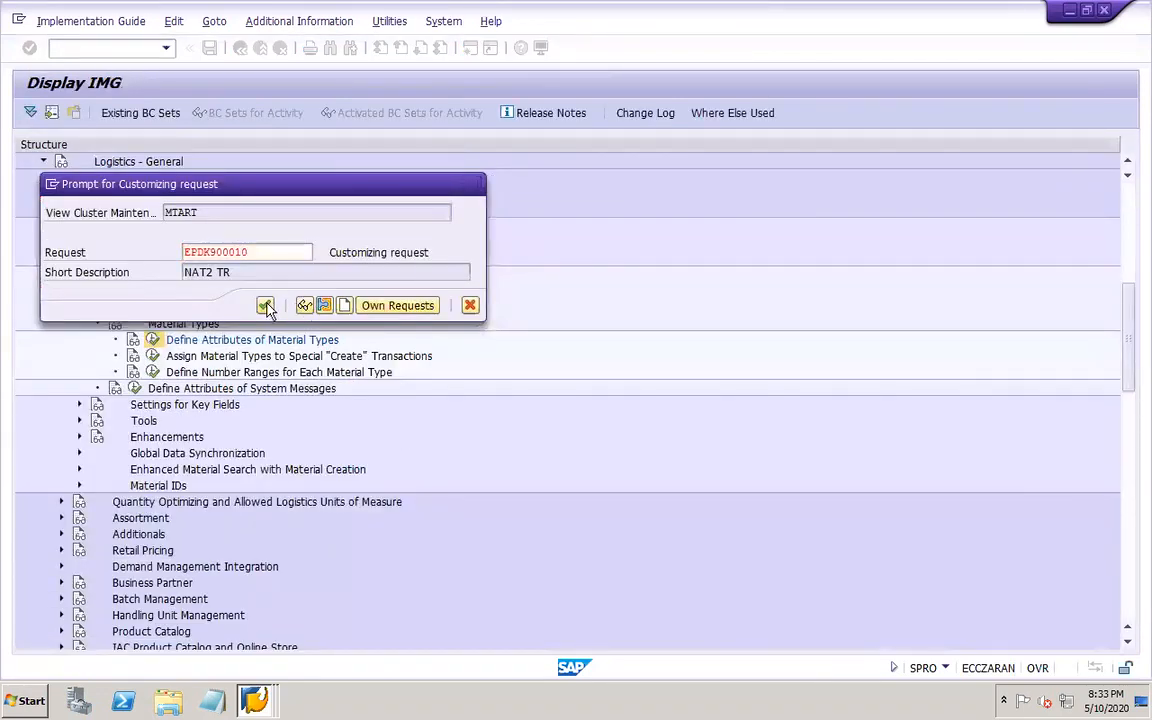
pyautogui.click(266, 305)
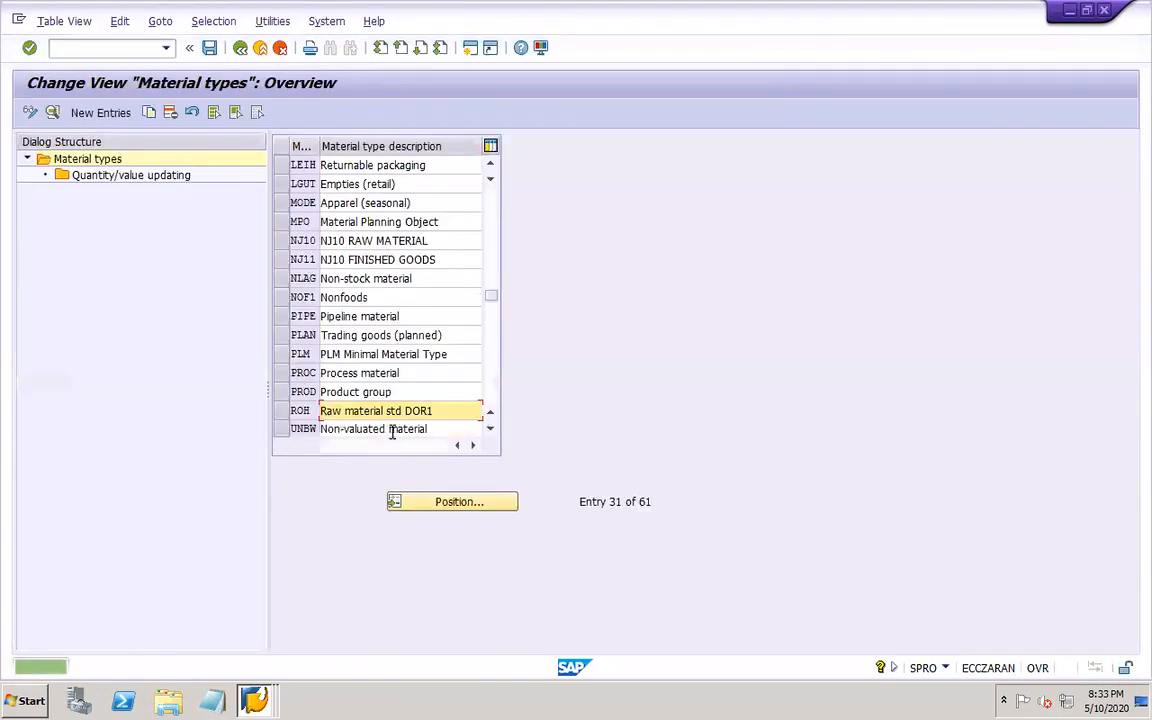
# - Change the description of material type FERT to "Finished product DOR1" and save the entry
pyautogui.click(491, 220)
pyautogui.click(491, 220)
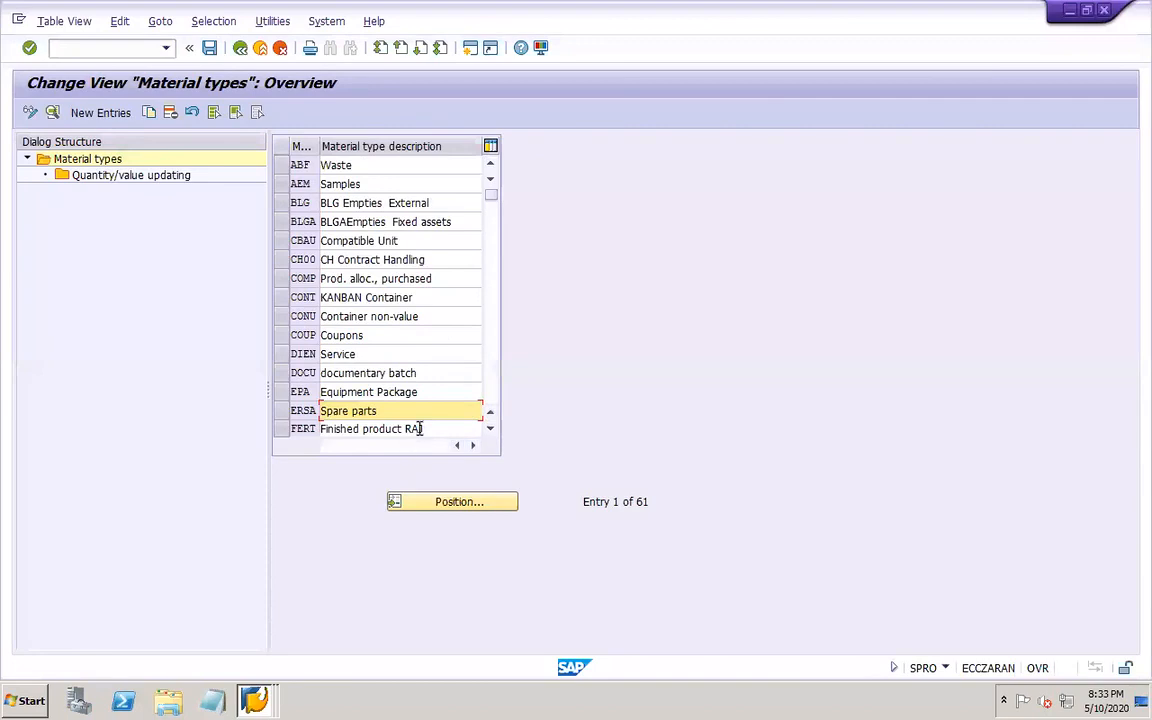
pyautogui.click(420, 428)
pyautogui.press('BackSpace')
pyautogui.press('BackSpace')
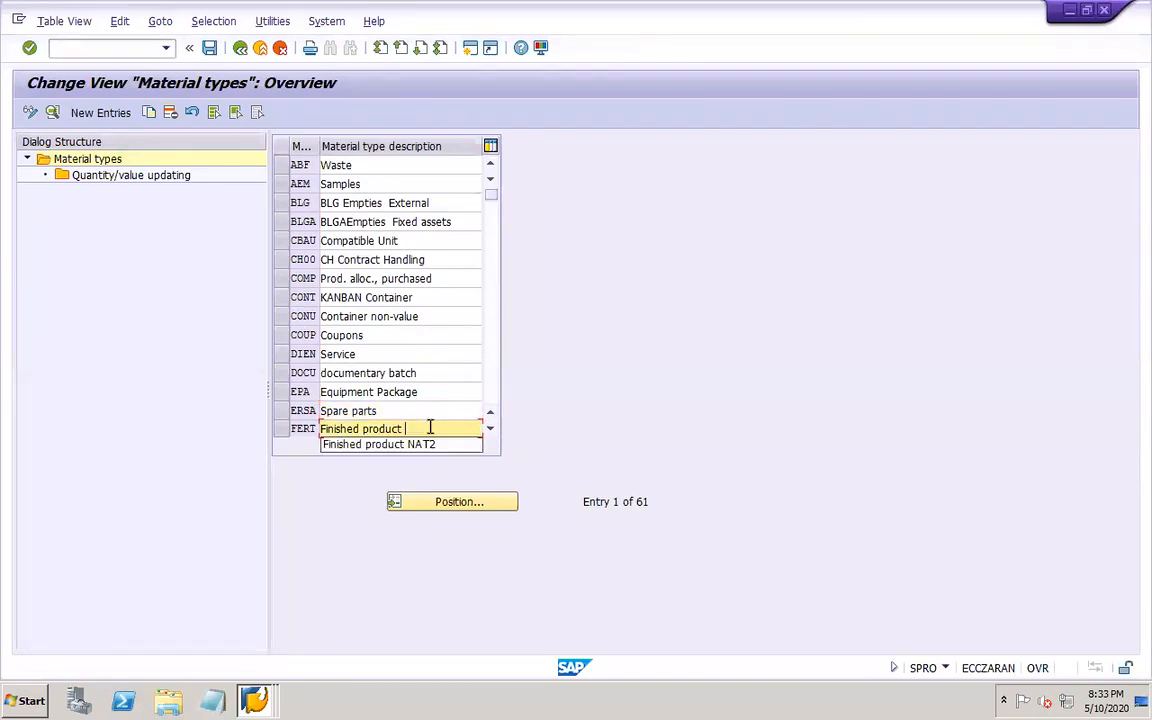
pyautogui.write('DOR1')
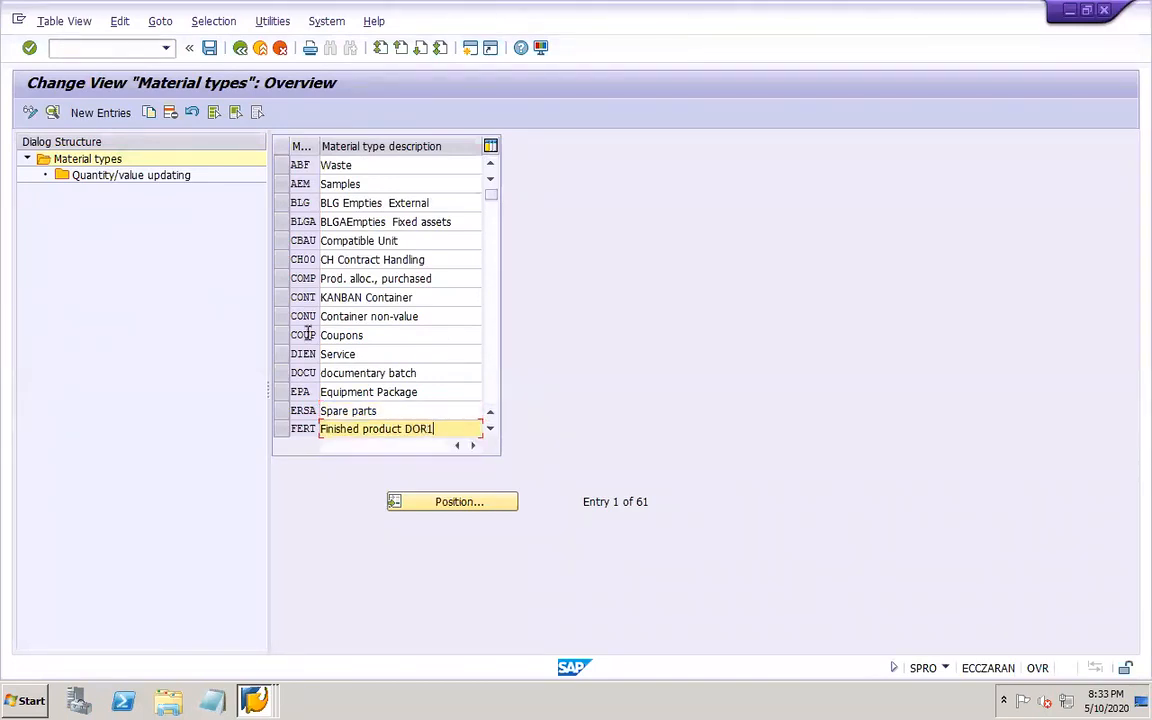
pyautogui.click(209, 48)
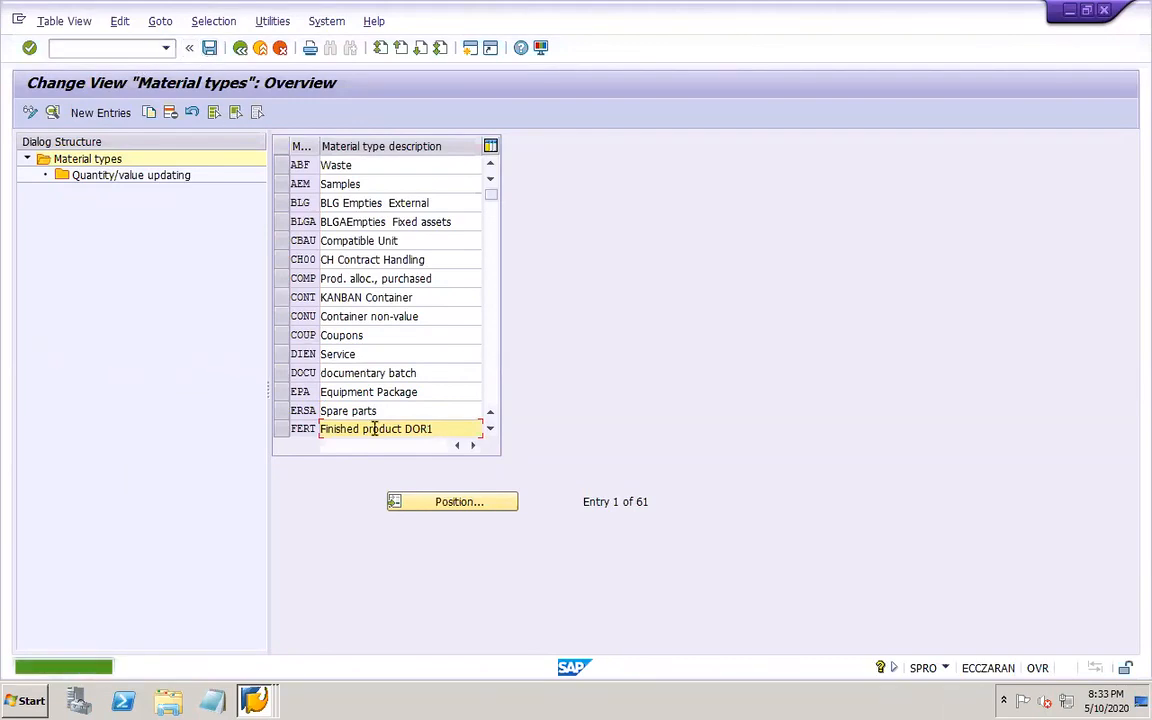
# - Switch to the Create Material session and restart transaction MM01
pyautogui.moveTo(262, 697)
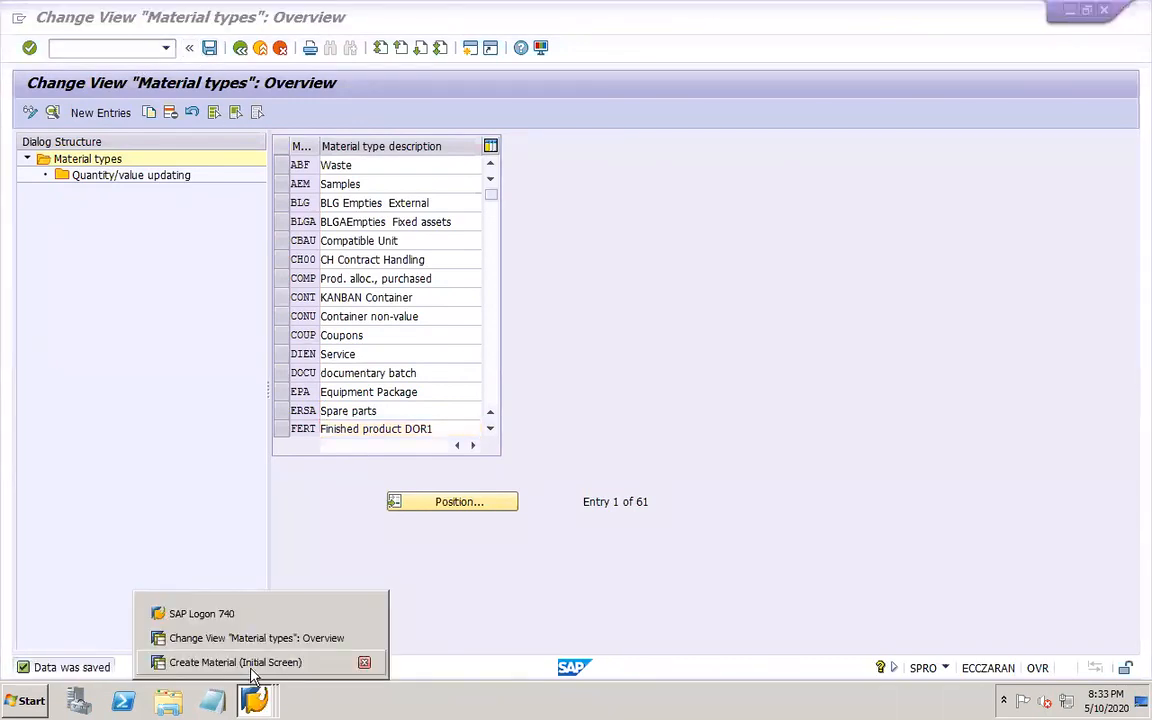
pyautogui.click(230, 661)
pyautogui.click(101, 45)
pyautogui.write('/NMM01')
pyautogui.press('Return')
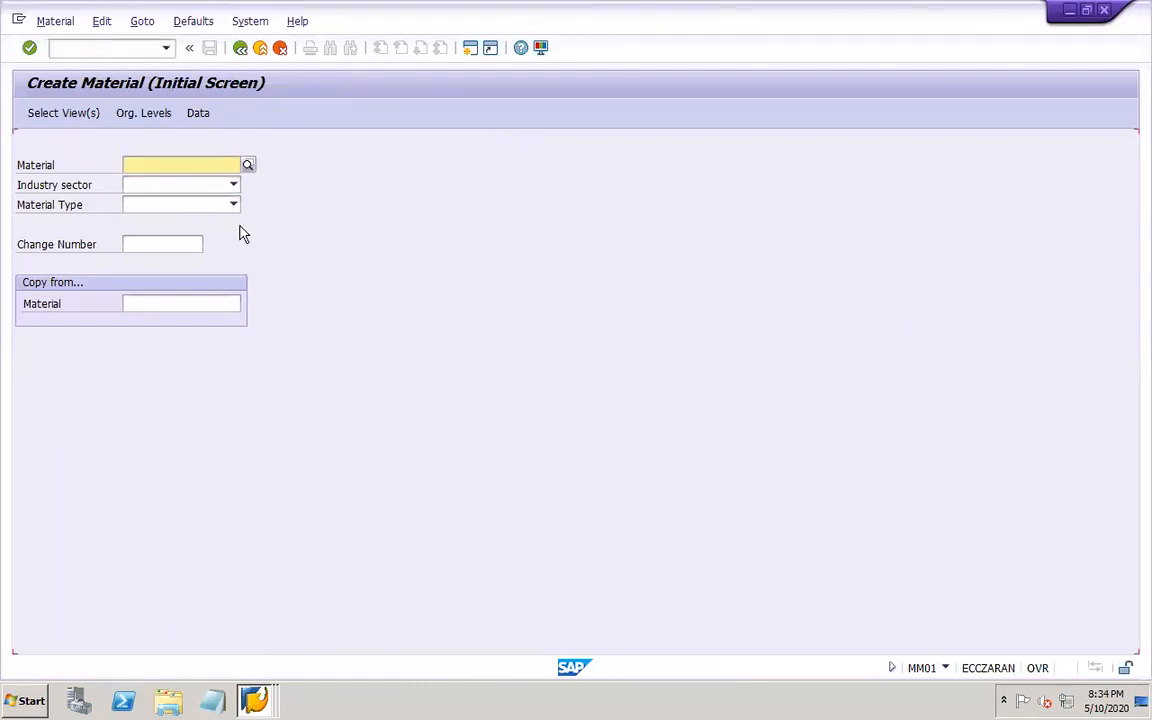
# - Check the material type choices for the renamed DOR1 finished product and raw material entries
pyautogui.click(234, 205)
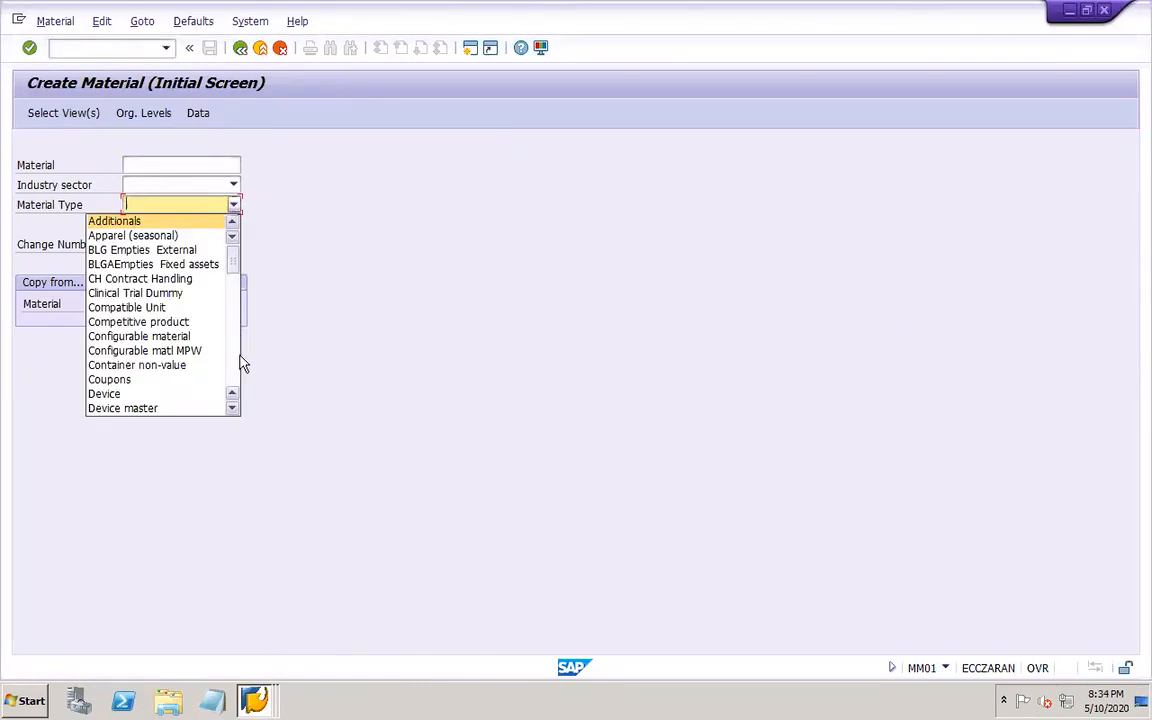
pyautogui.scroll(-4, 238, 360)
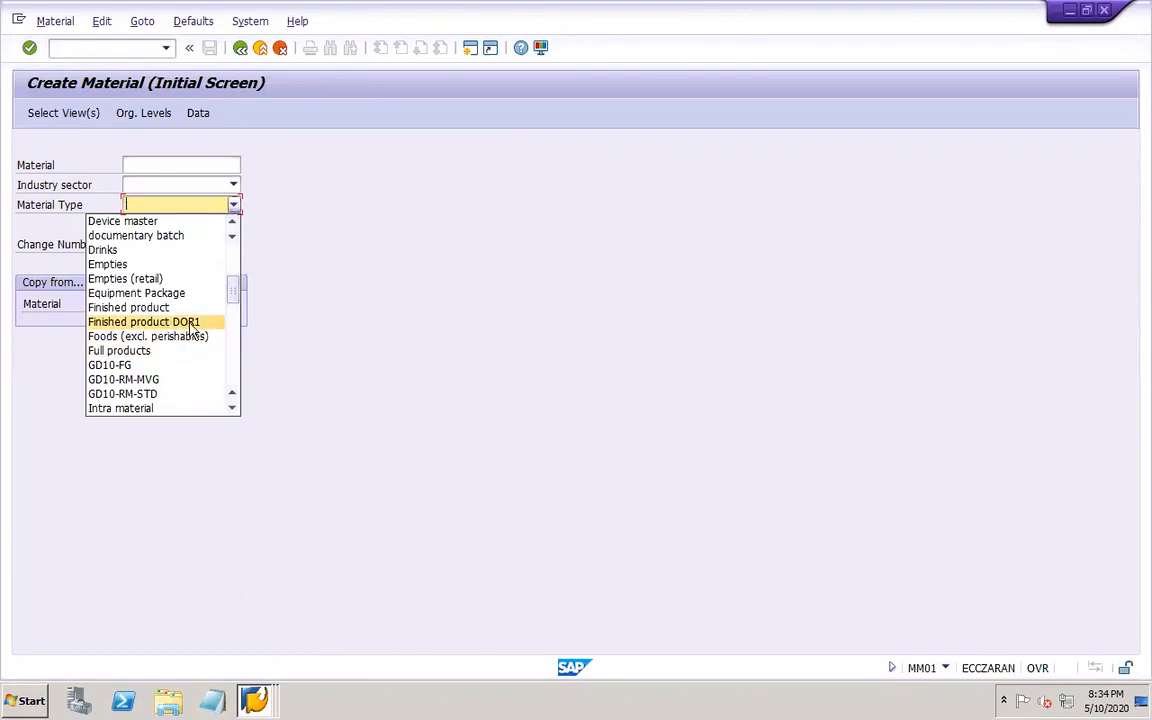
pyautogui.scroll(-4, 228, 372)
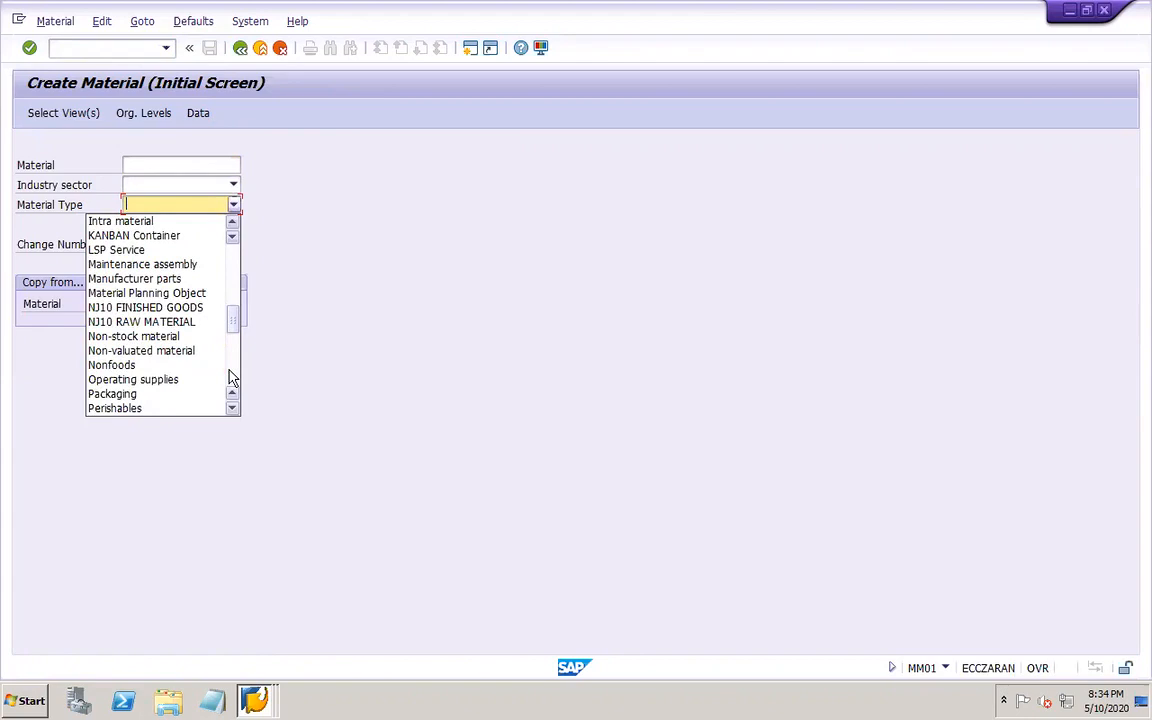
pyautogui.scroll(-5, 228, 377)
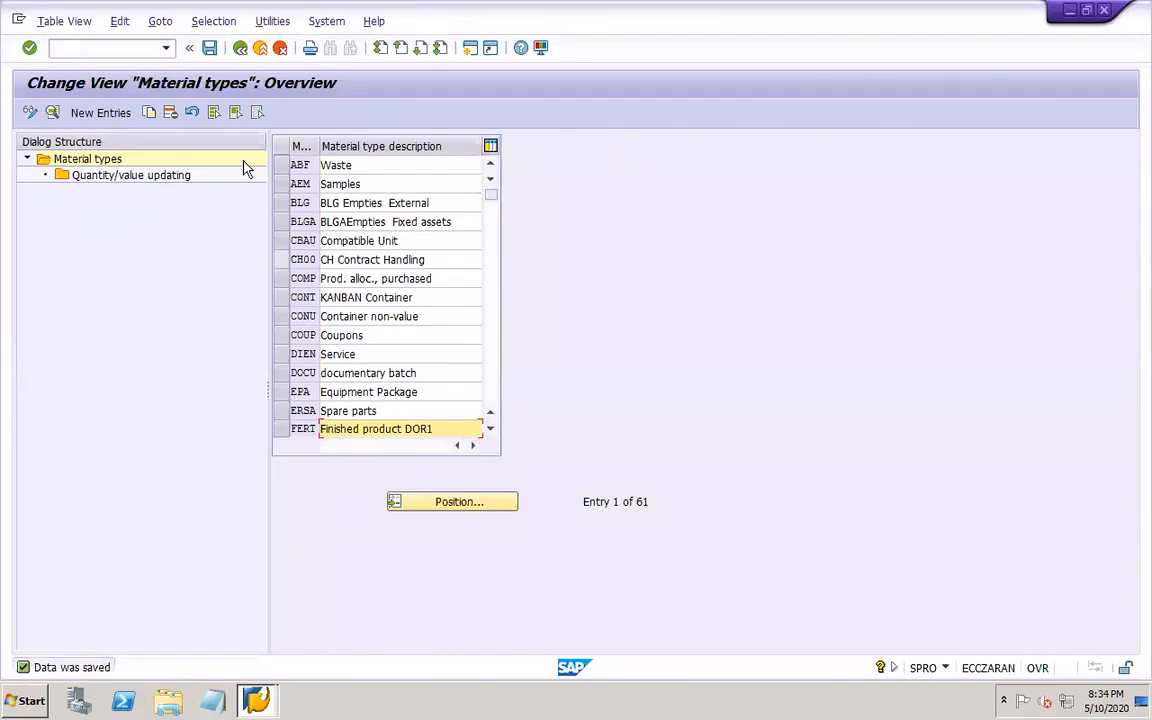
# - Select material type ROH and open its quantity/value updating settings
pyautogui.click(209, 48)
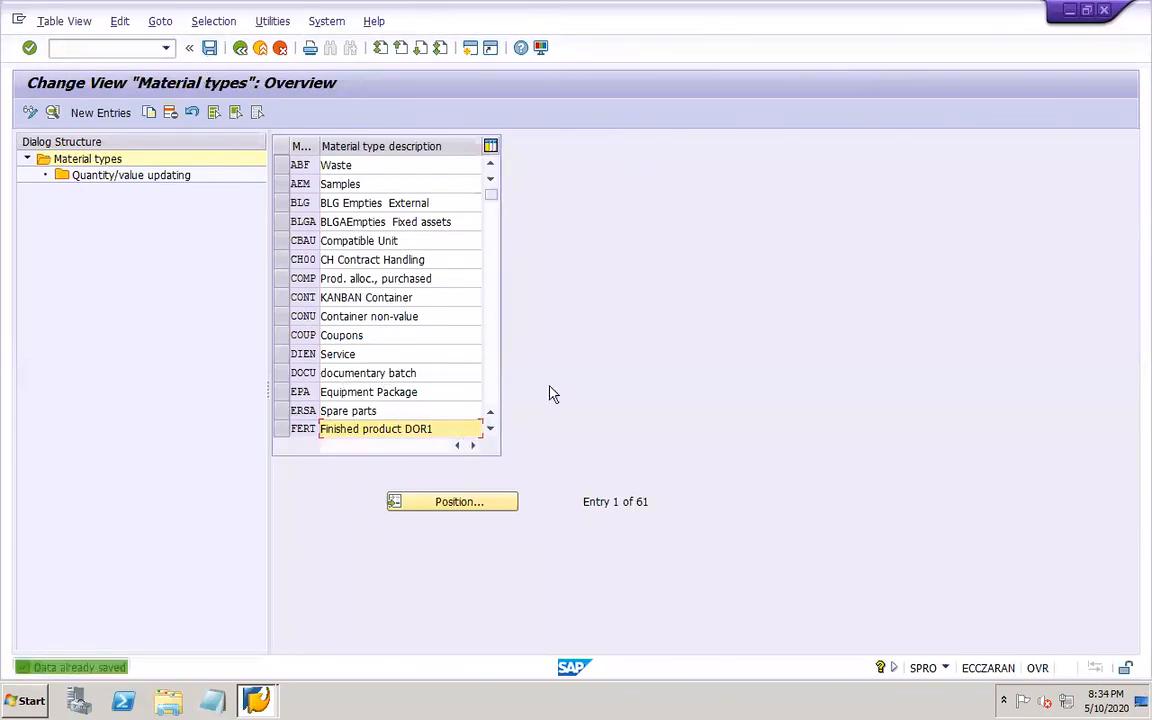
pyautogui.click(489, 398)
pyautogui.click(489, 398)
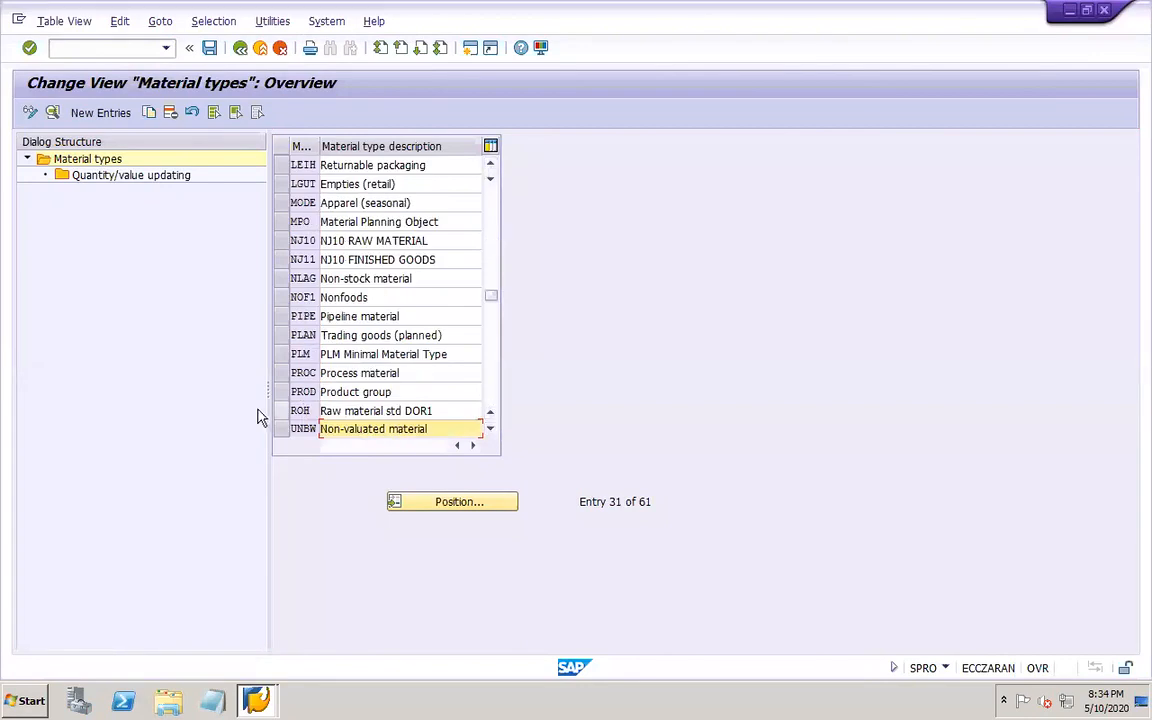
pyautogui.click(290, 411)
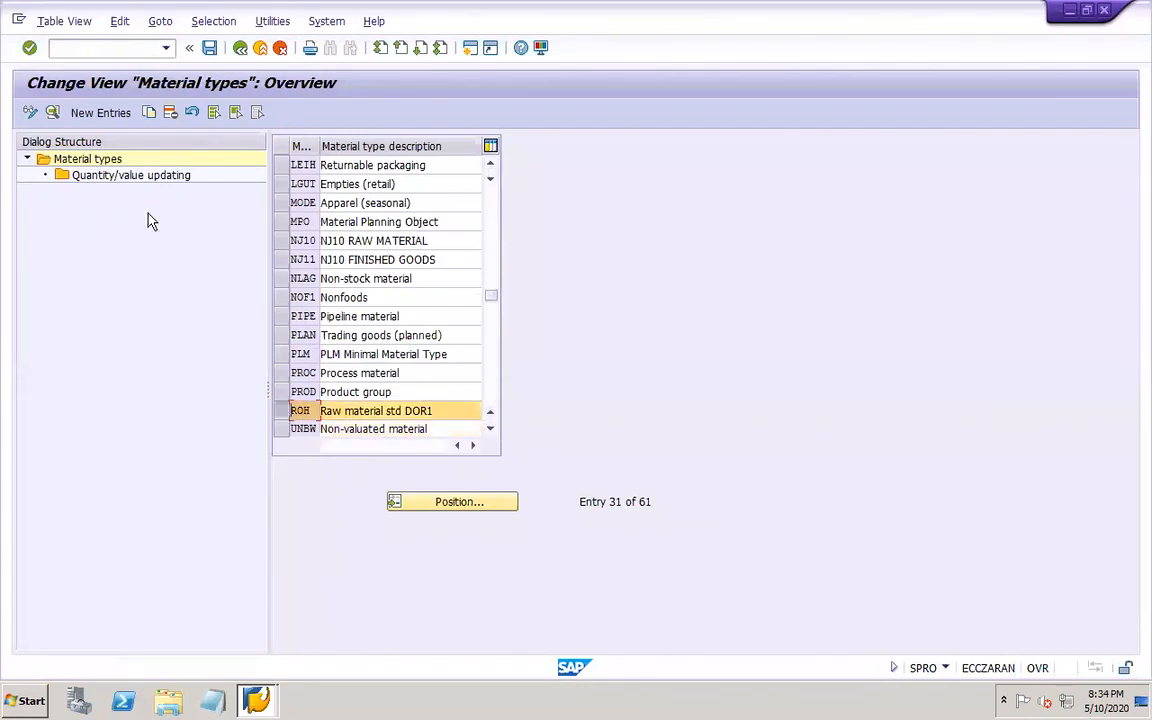
pyautogui.click(90, 176)
pyautogui.doubleClick(90, 176)
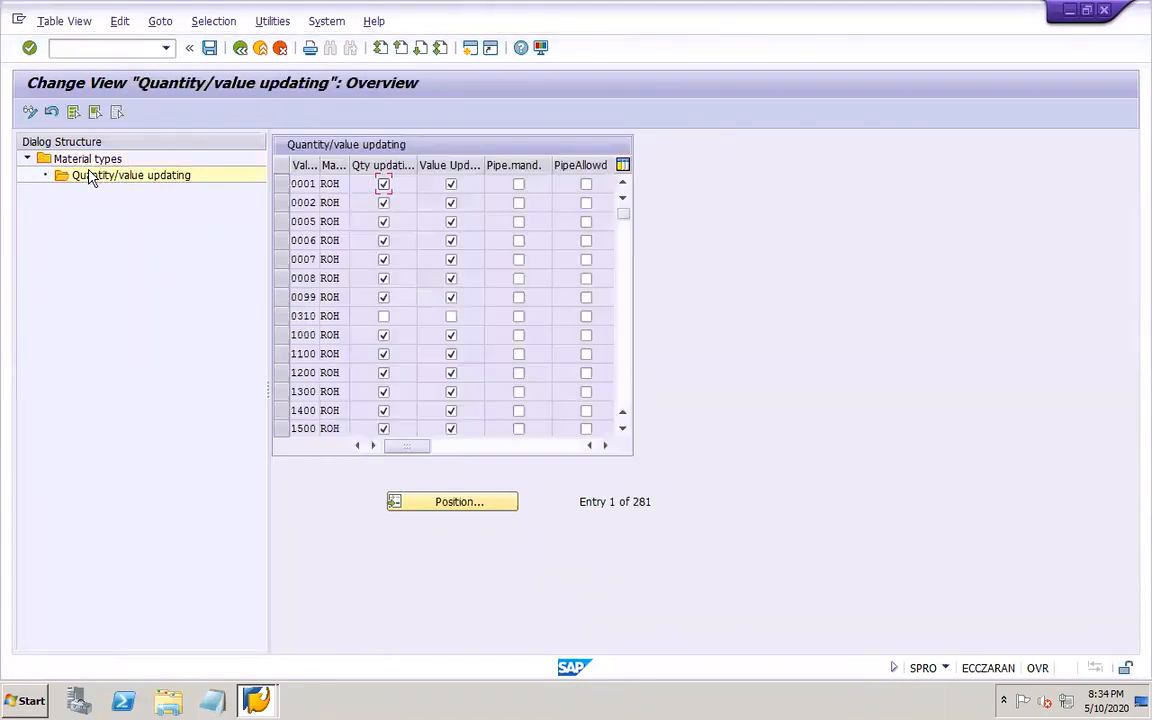
# - Enable quantity updating and value updating for ROH in valuation area DOR1 and save the settings
pyautogui.click(469, 509)
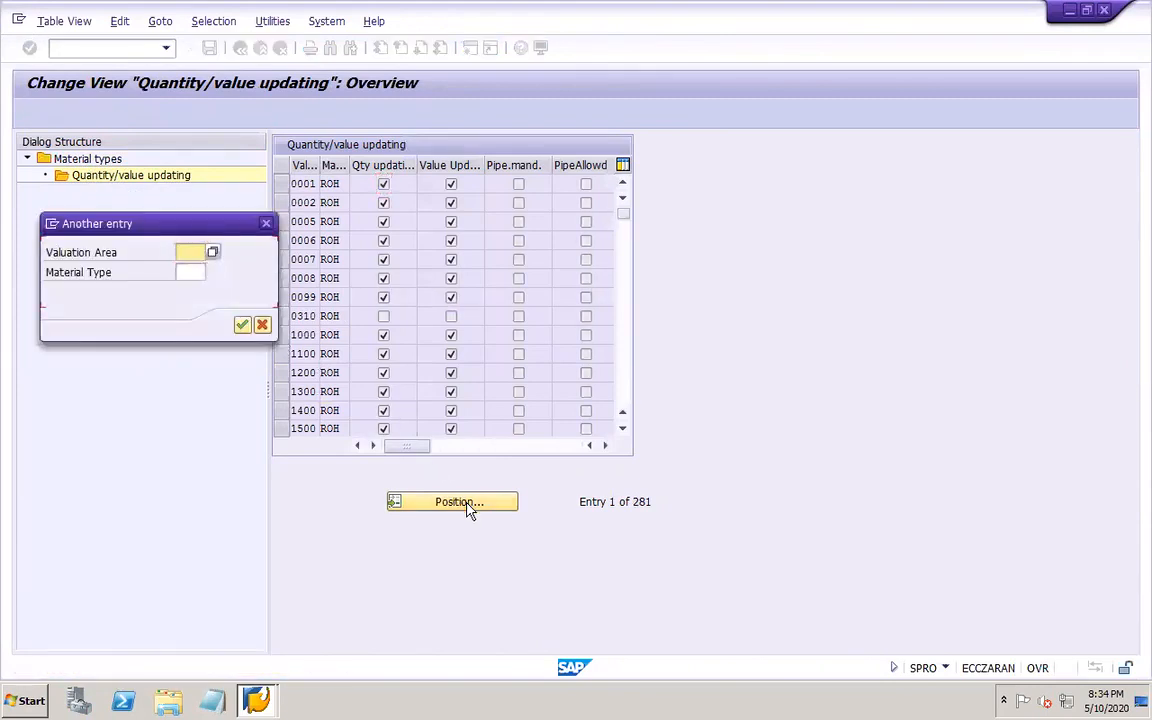
pyautogui.write('DOR1')
pyautogui.press('Return')
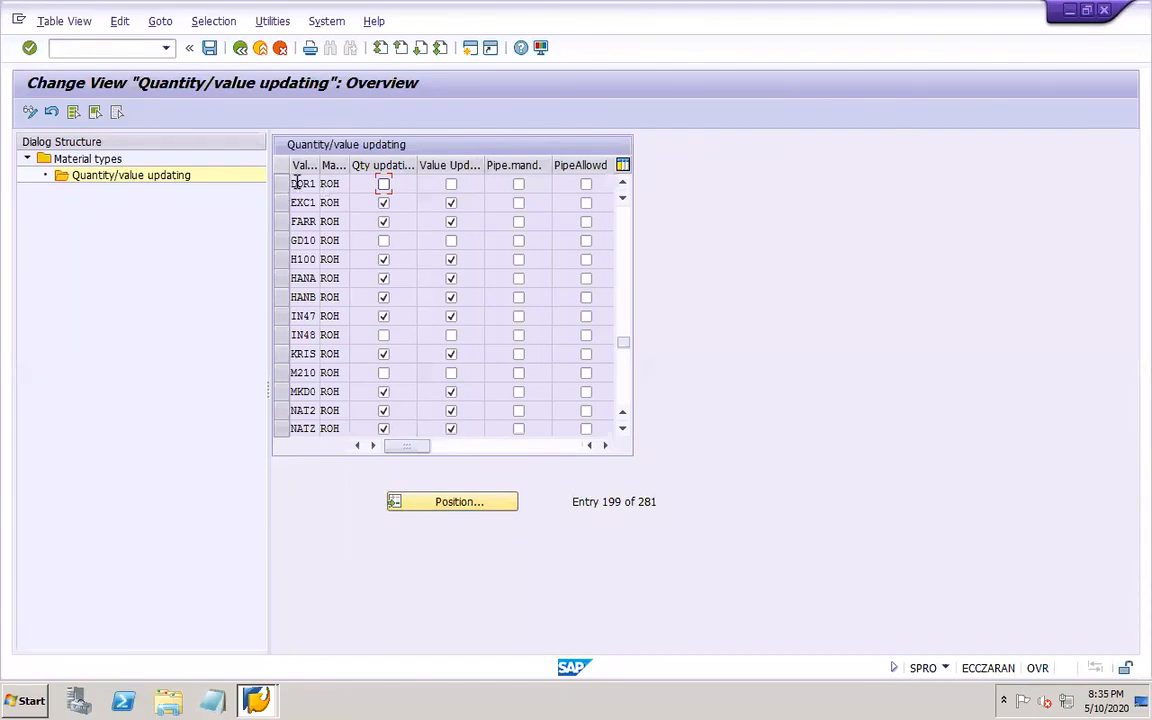
pyautogui.click(384, 185)
pyautogui.click(451, 186)
pyautogui.click(210, 48)
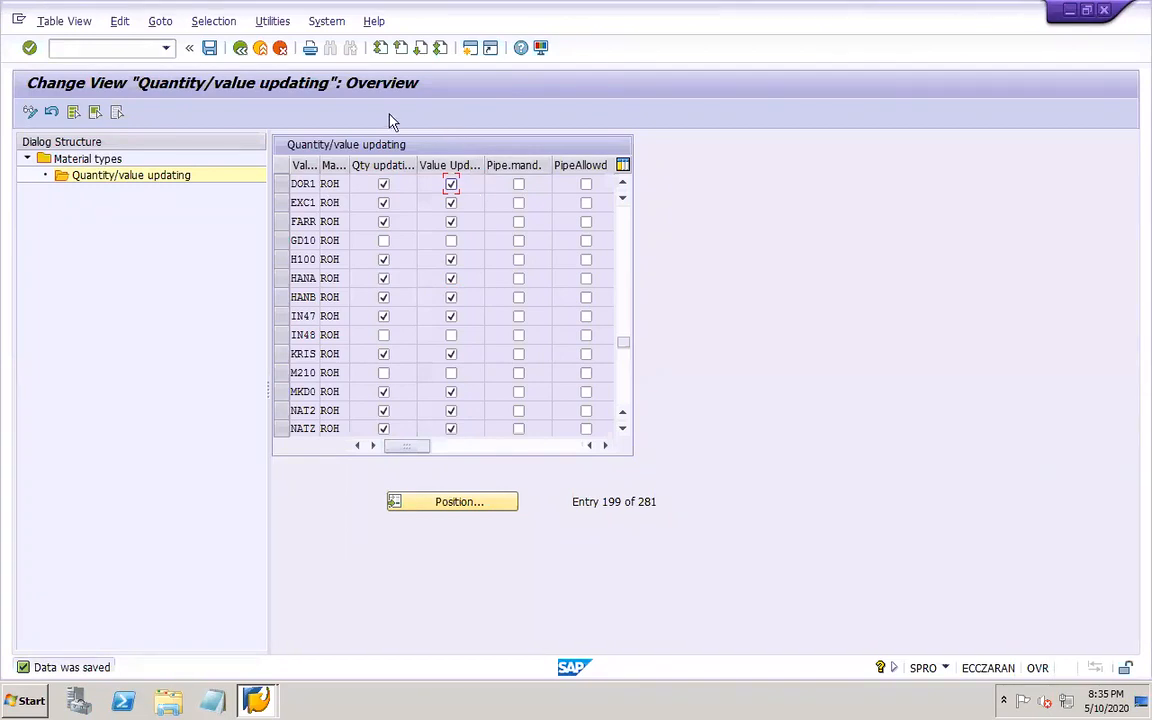
pyautogui.click(211, 49)
# - Return to the material types overview and open the quantity/value updating settings for FERT
pyautogui.click(242, 49)
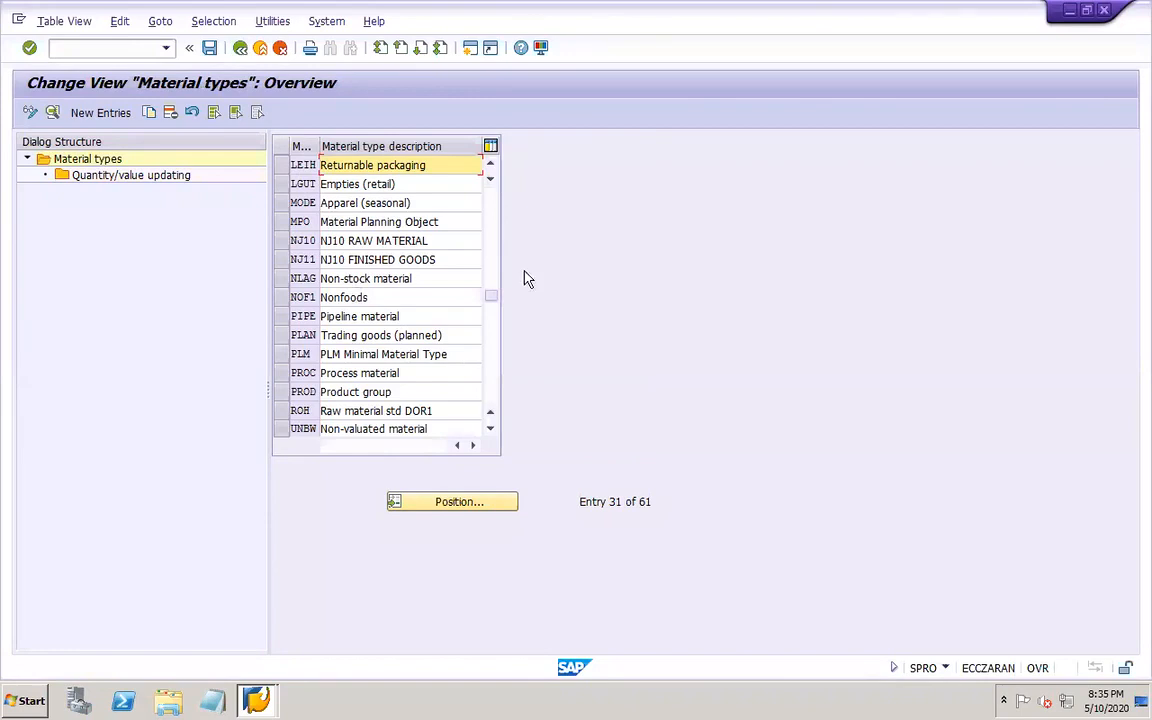
pyautogui.click(493, 228)
pyautogui.click(493, 228)
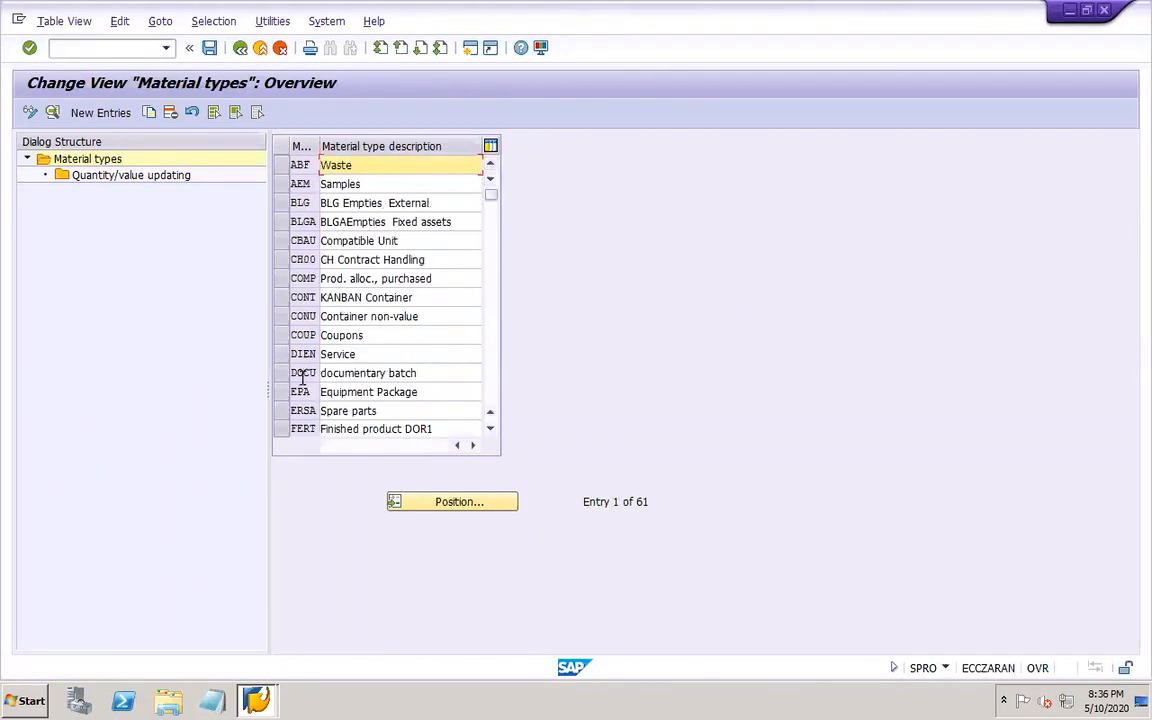
pyautogui.doubleClick(121, 180)
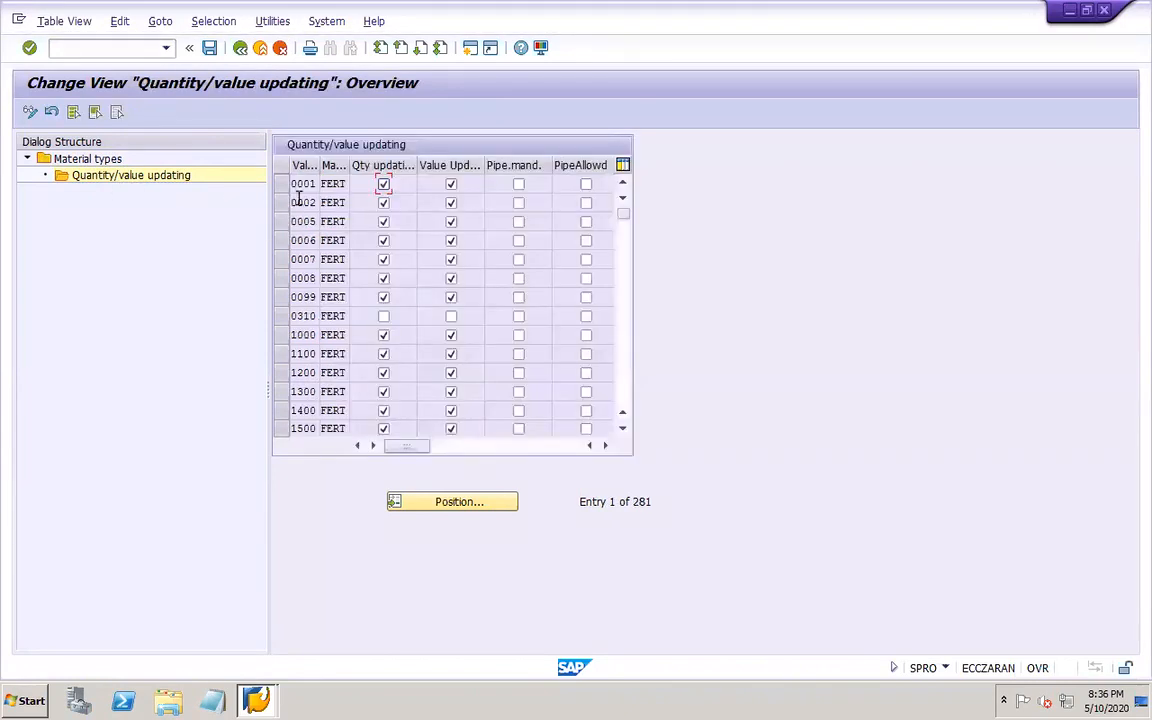
# - Enable quantity updating and value updating for FERT in valuation area DOR1 and save the settings
pyautogui.click(446, 502)
pyautogui.write('DOR')
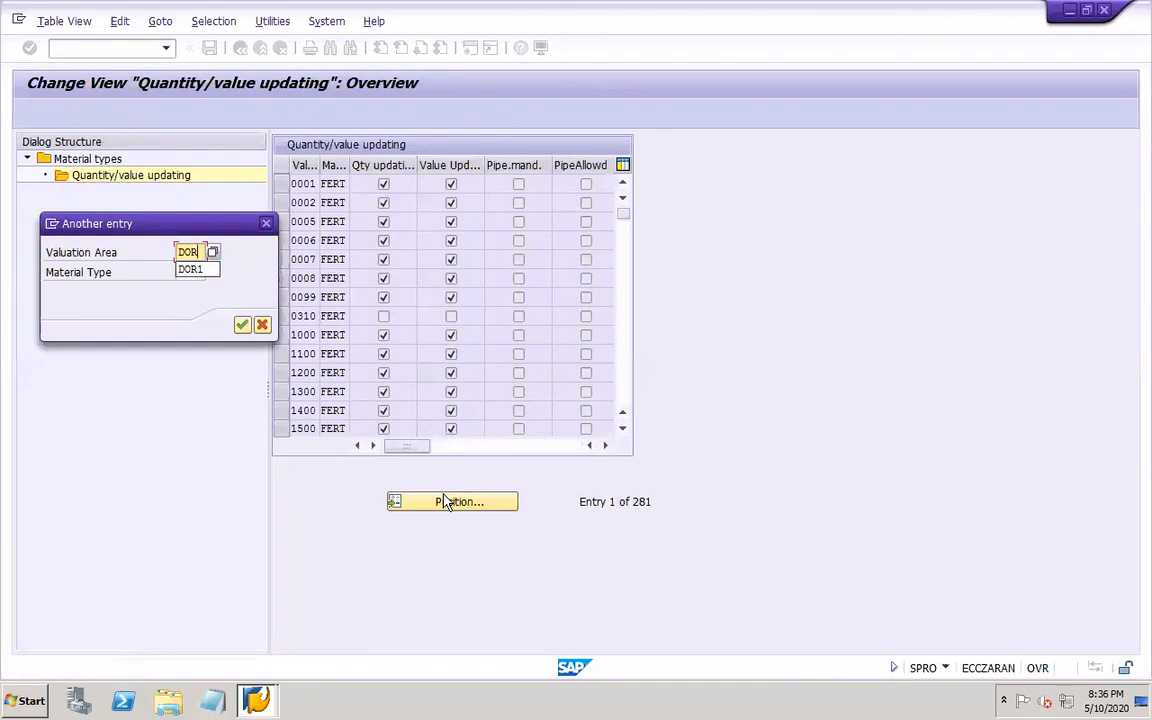
pyautogui.write('1')
pyautogui.press('Return')
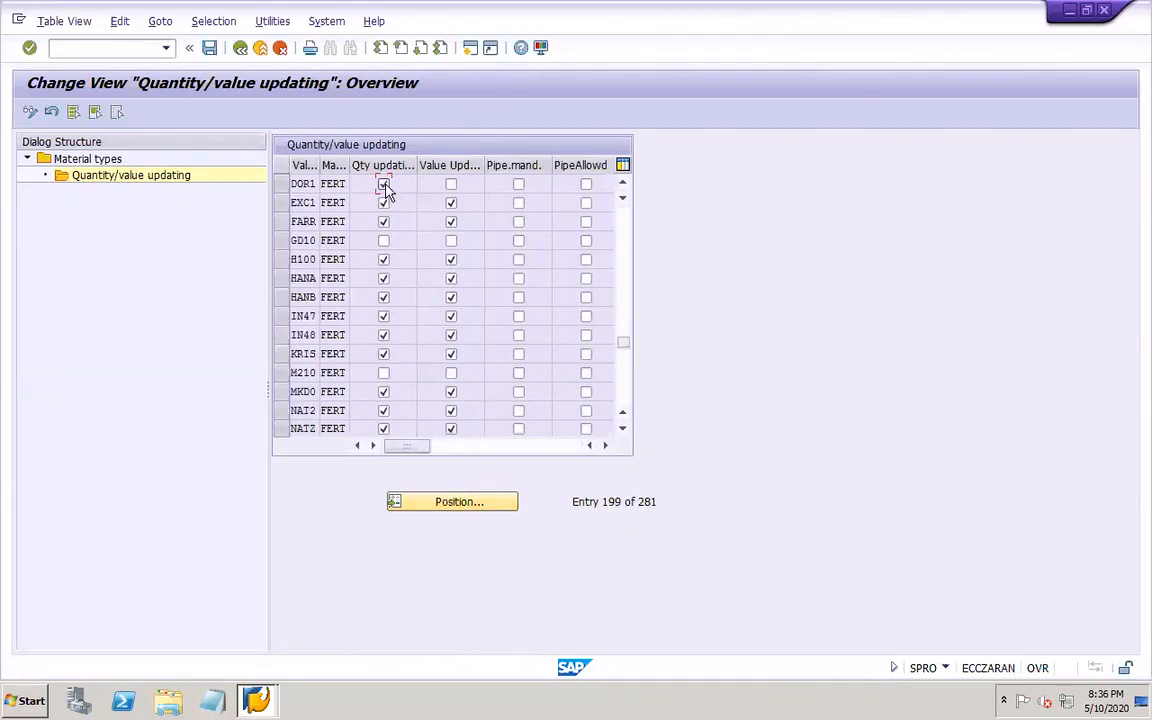
pyautogui.click(451, 184)
pyautogui.click(208, 49)
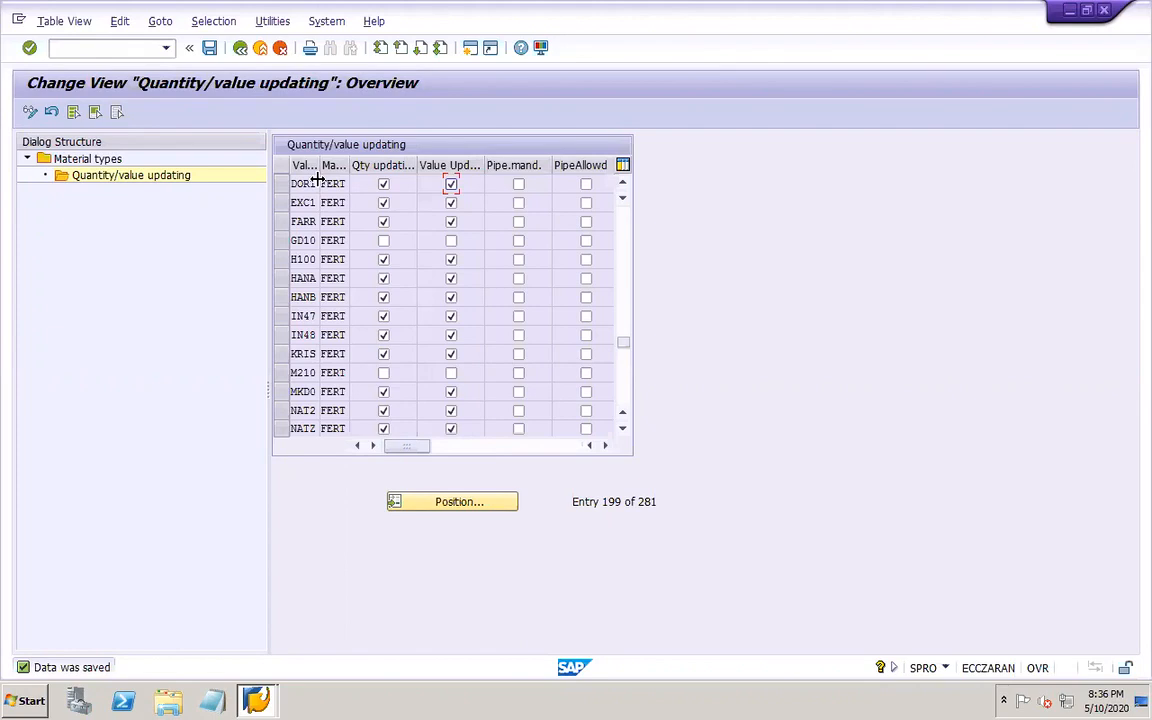
# - Switch to PowerPoint, add the line "Tolerances PO" below the material type attributes entry, and save the presentation
pyautogui.moveTo(985, 706)
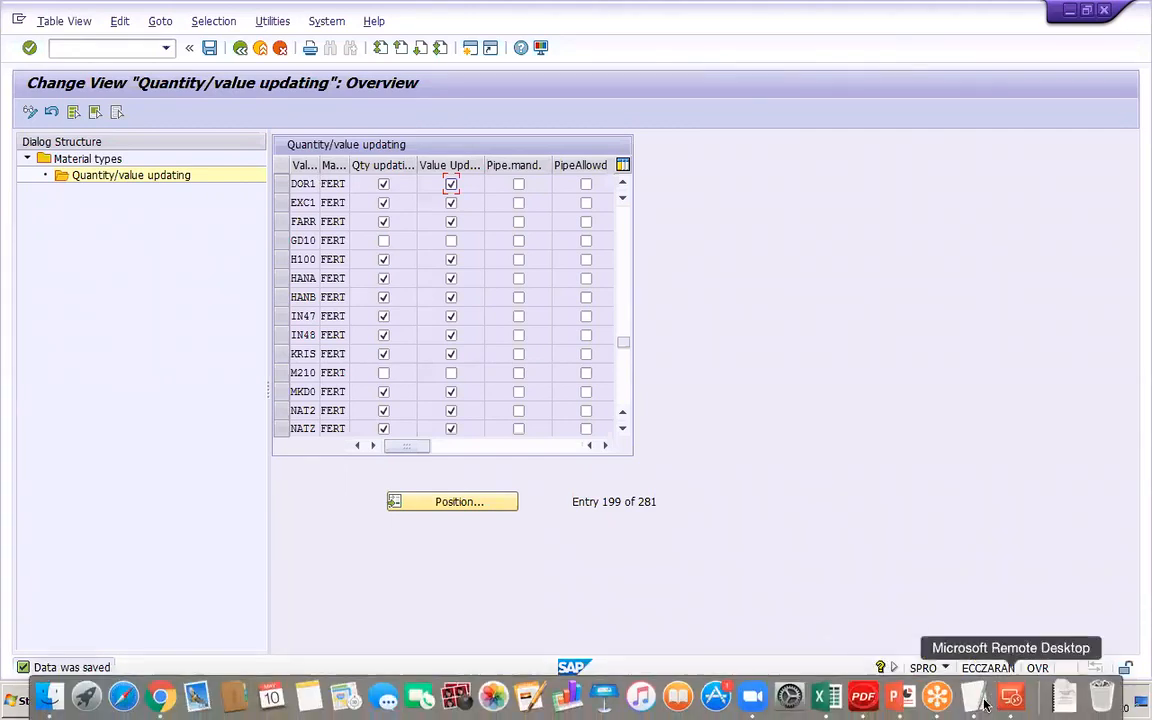
pyautogui.click(900, 697)
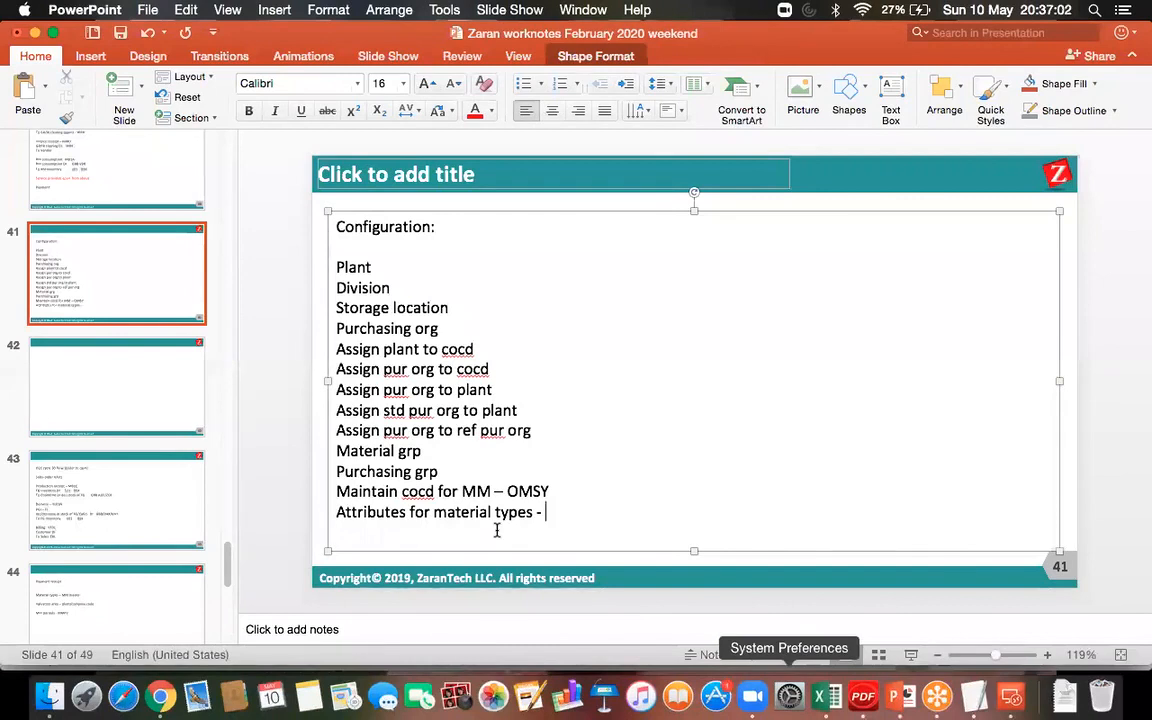
pyautogui.press('Return')
pyautogui.write('Tolerances ')
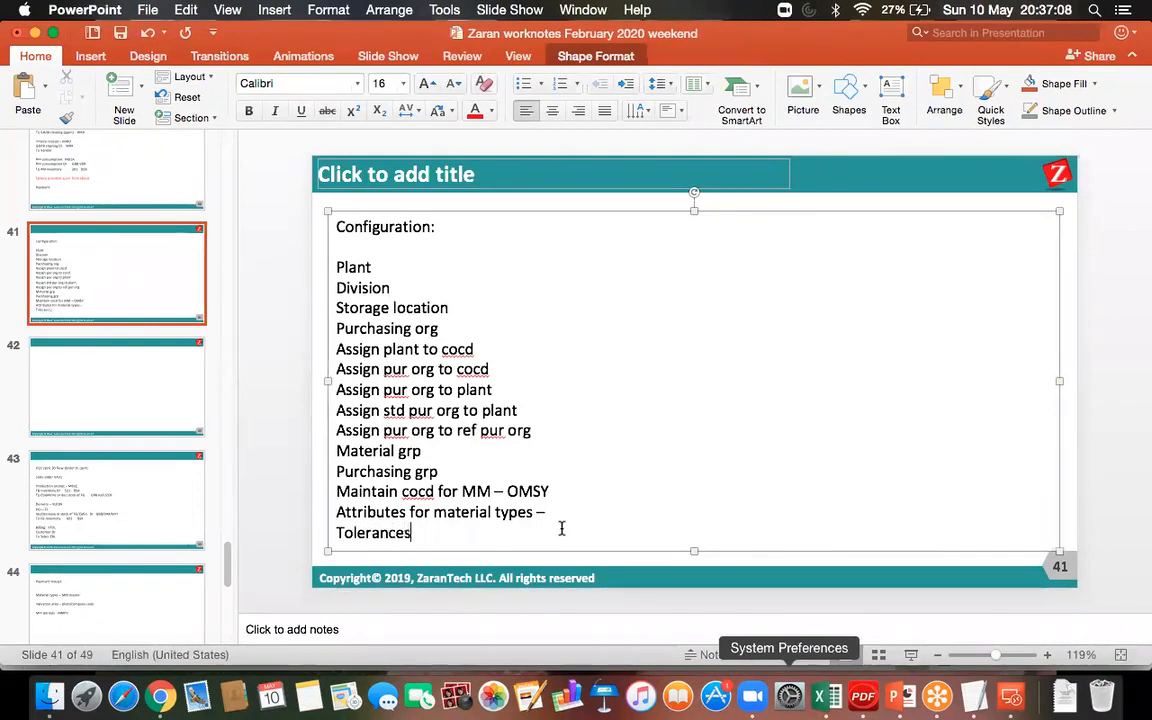
pyautogui.write('PO')
pyautogui.click(121, 34)
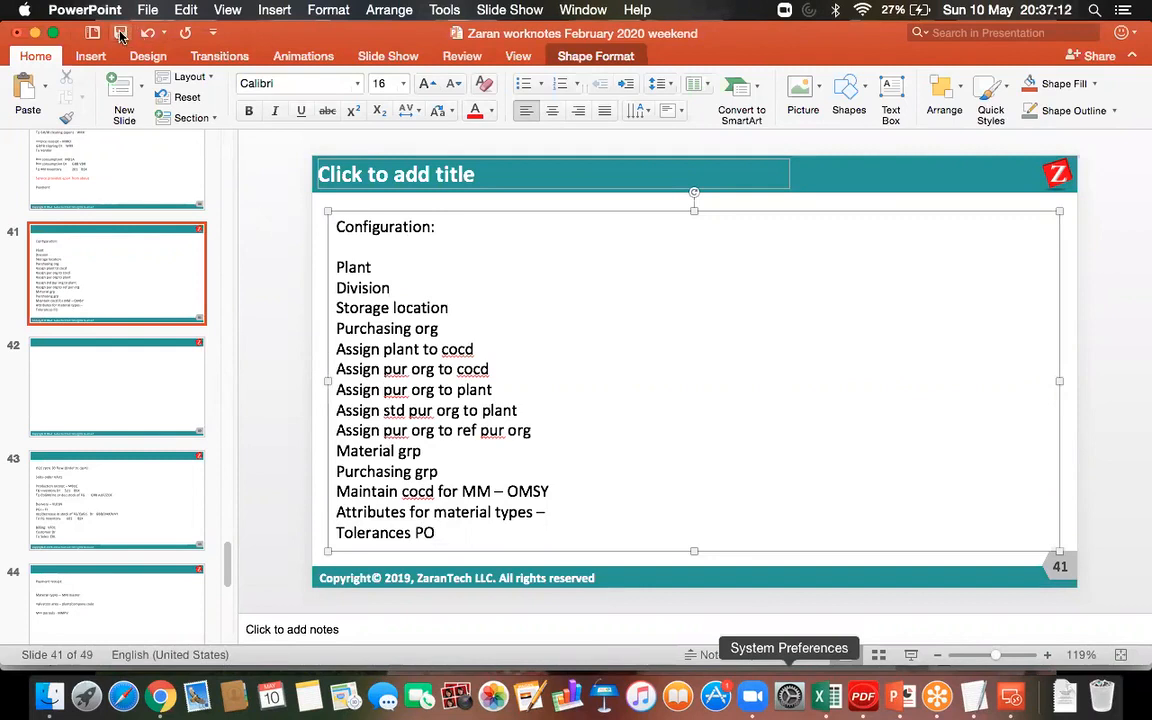
# - Switch back to SAP and open Set Tolerance Limits for Price Variance under Materials Management, Purchasing, Purchase Order in the implementation guide
pyautogui.click(1013, 704)
pyautogui.doubleClick(787, 260)
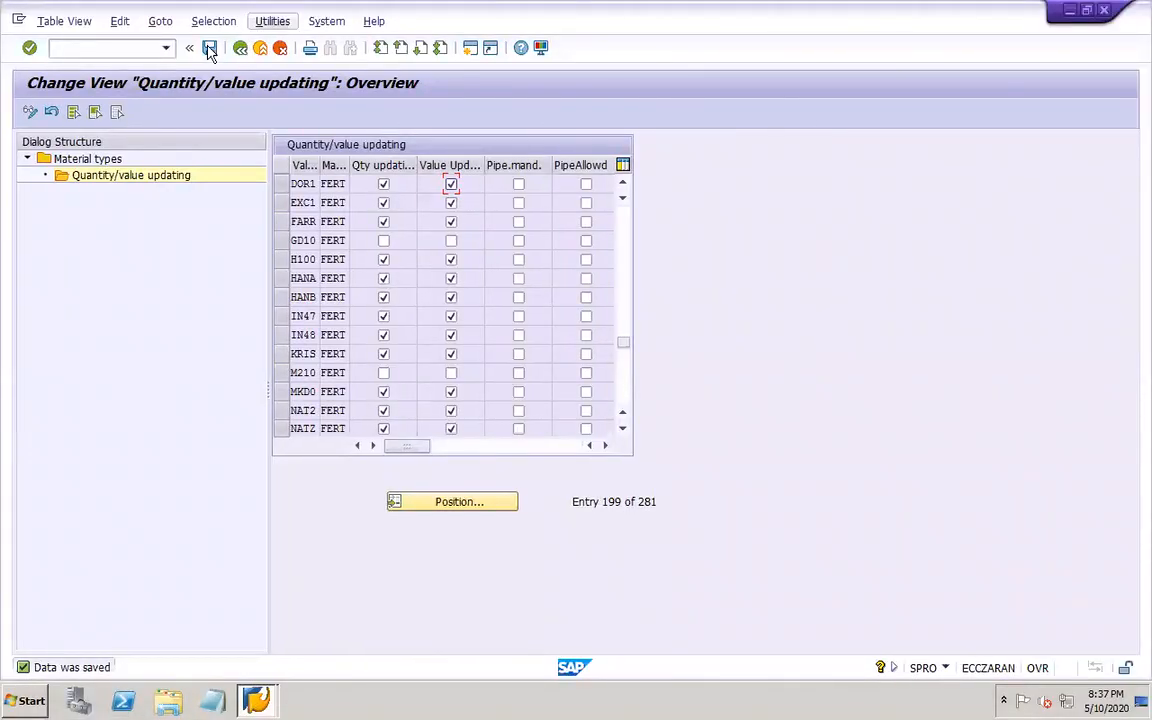
pyautogui.click(242, 49)
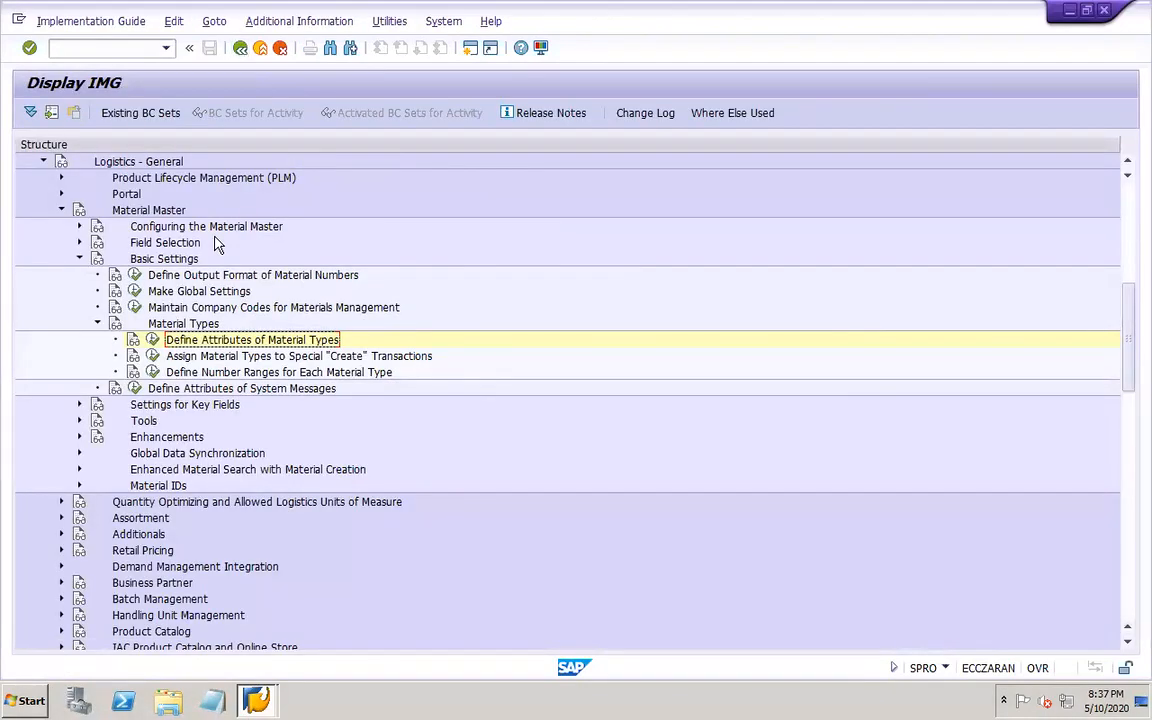
pyautogui.click(43, 161)
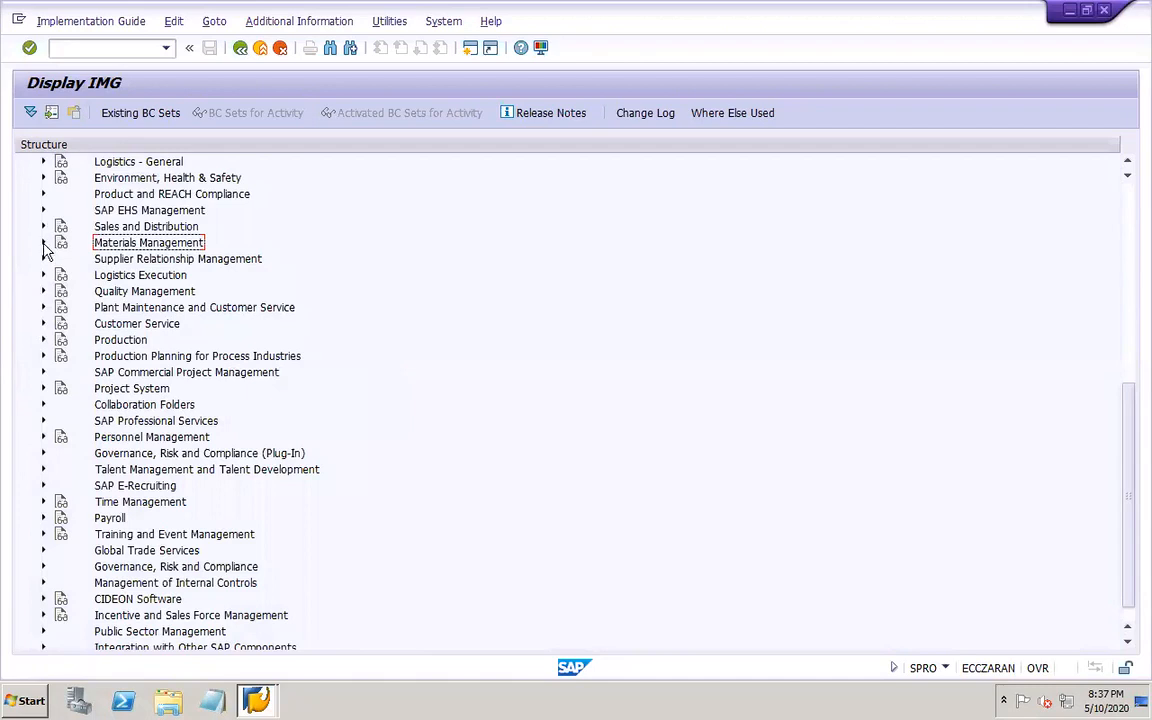
pyautogui.click(43, 243)
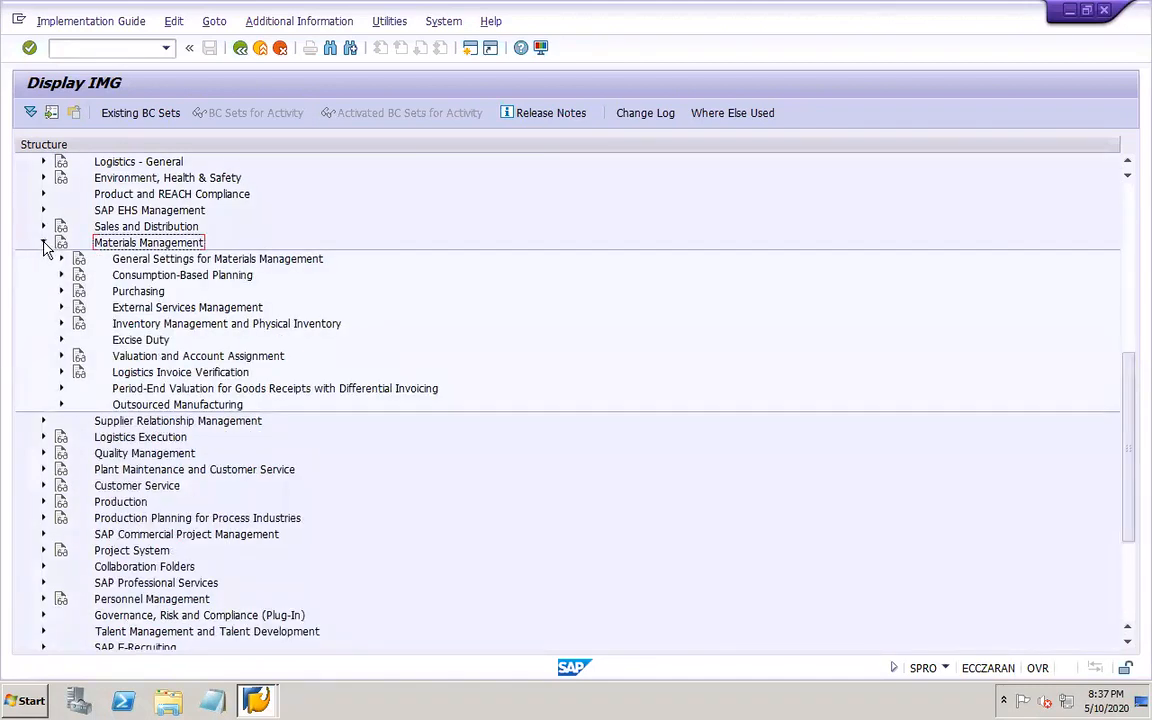
pyautogui.click(61, 291)
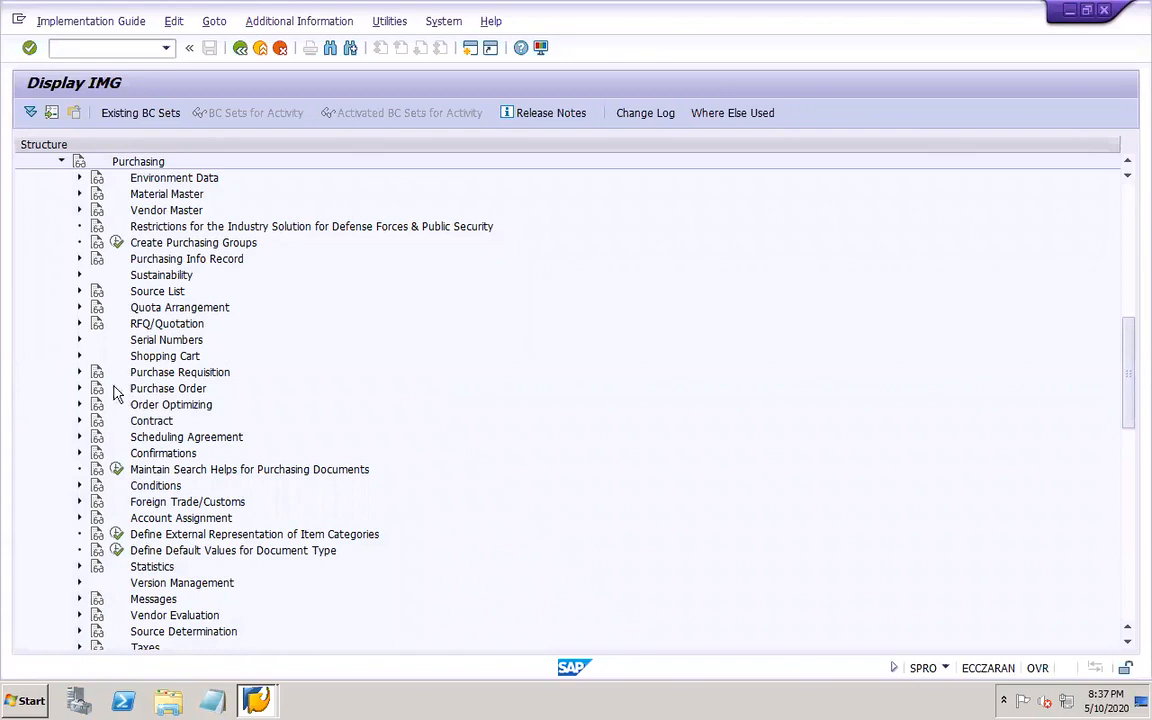
pyautogui.click(80, 389)
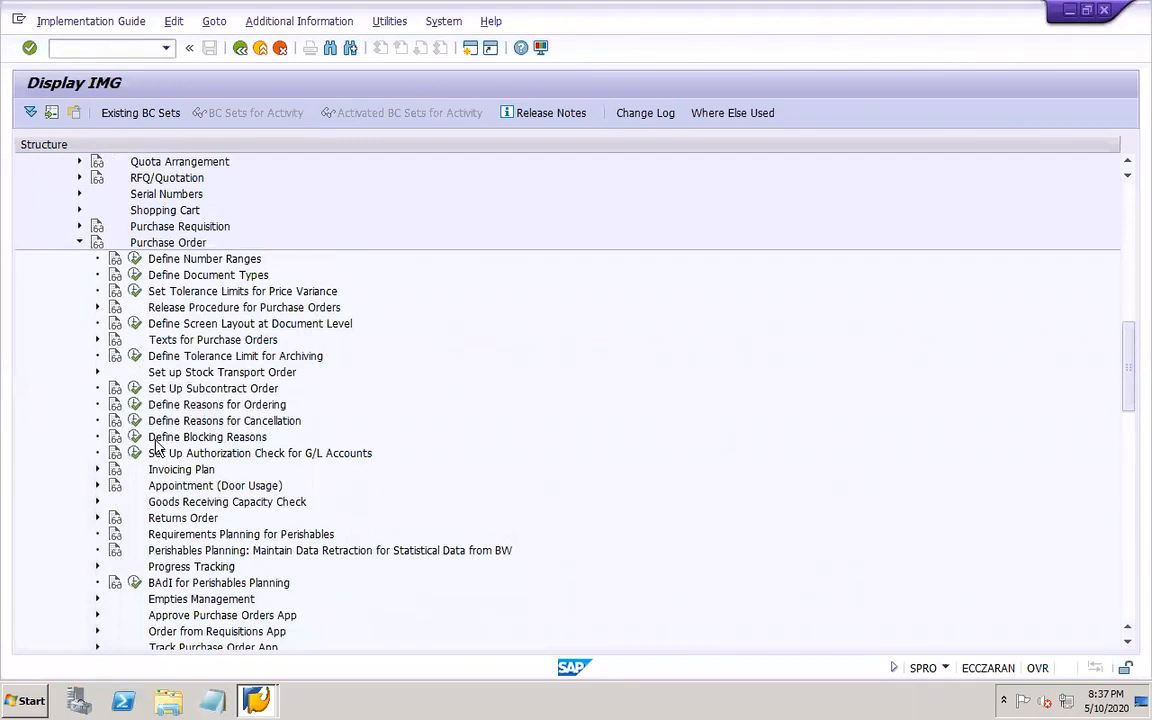
pyautogui.click(135, 291)
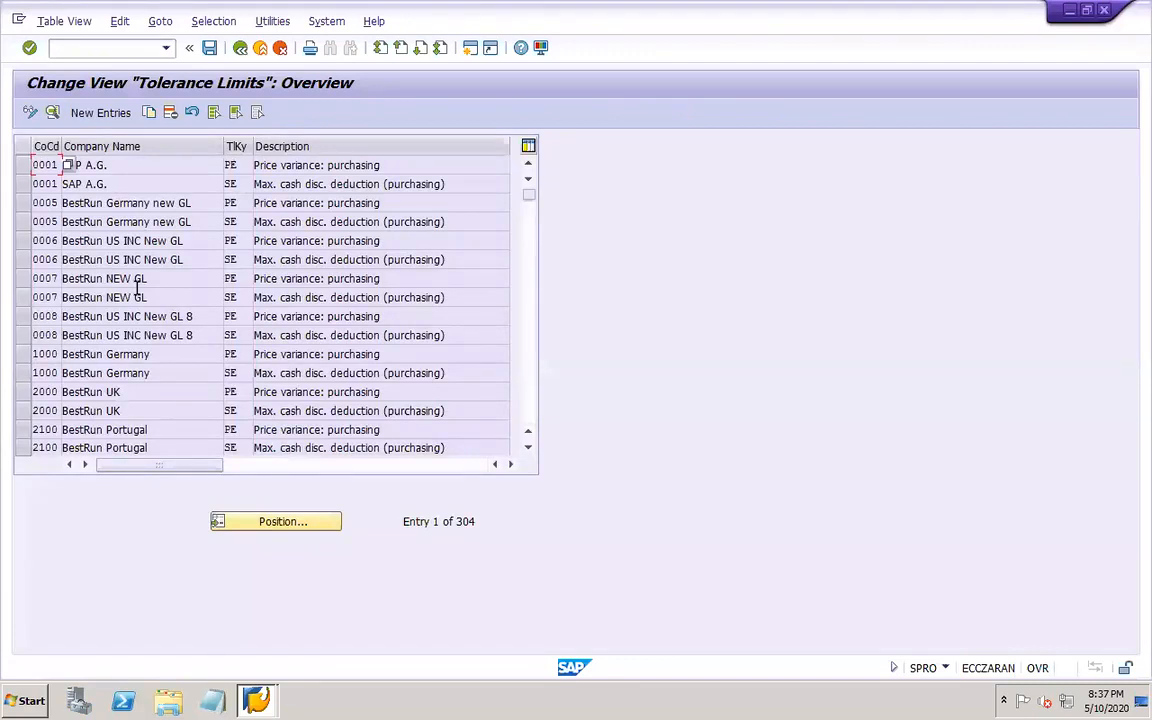
# - Copy both tolerance limit entries of company code 1000, assigning the copy of tolerance key PE to company code DOR1
pyautogui.click(22, 355)
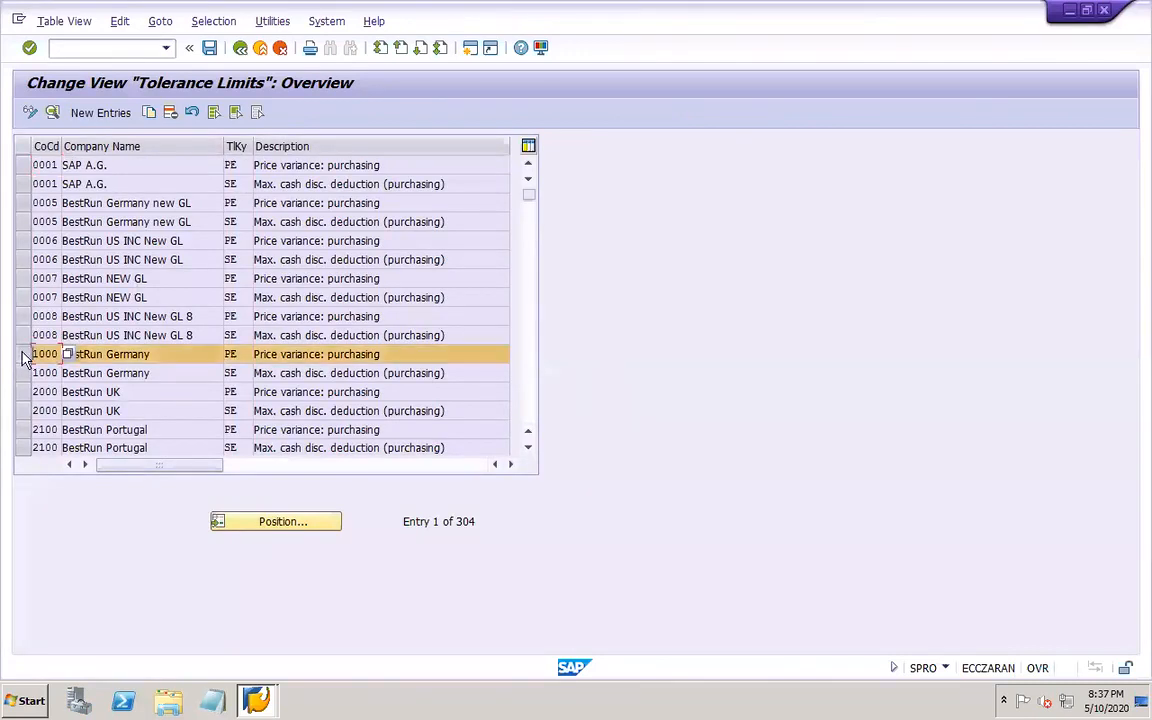
pyautogui.click(22, 374)
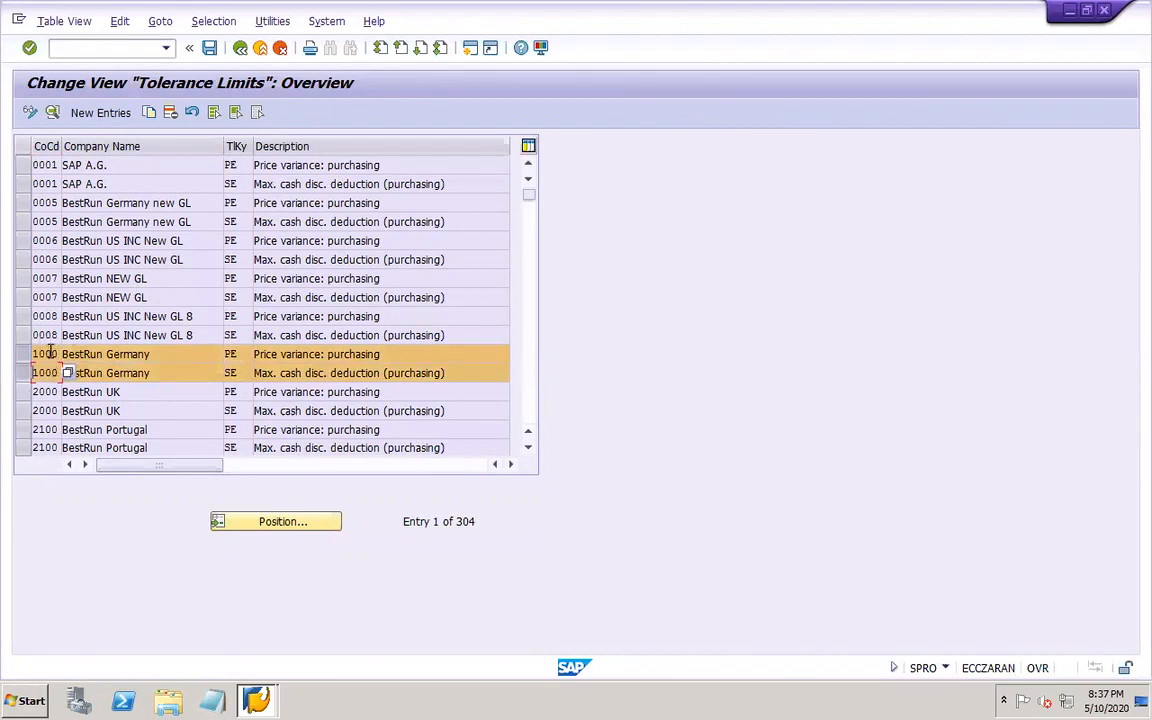
pyautogui.click(148, 112)
pyautogui.click(176, 166)
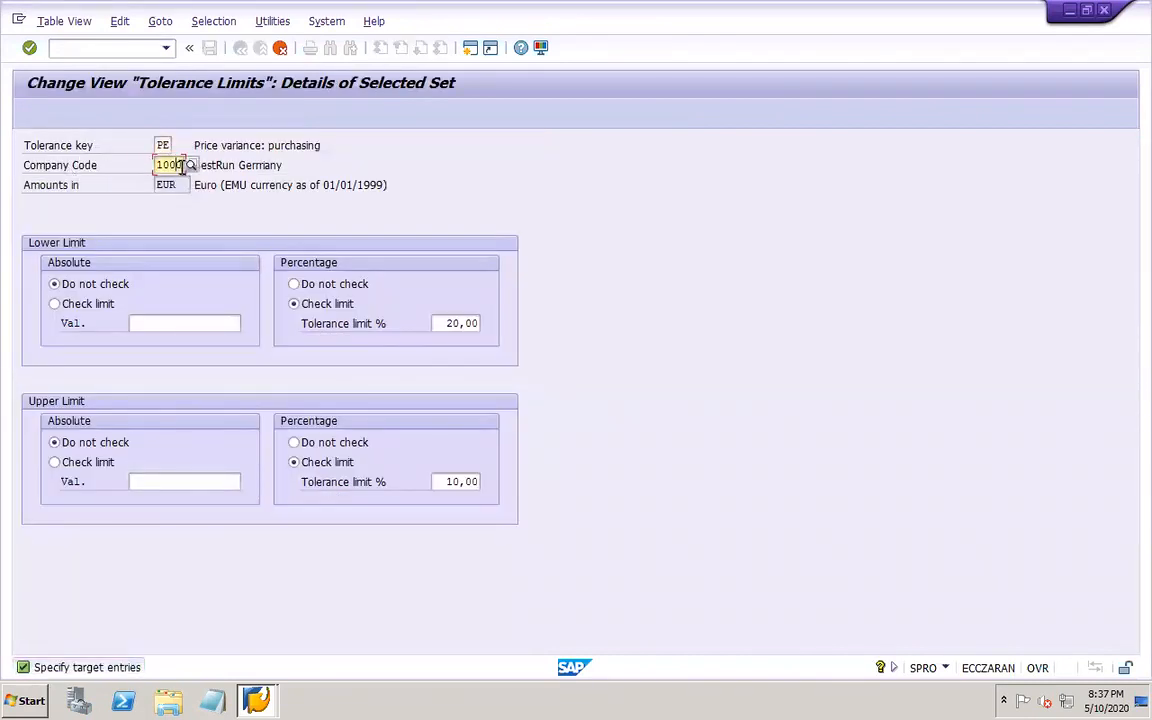
pyautogui.press('BackSpace')
pyautogui.press('BackSpace')
pyautogui.press('BackSpace')
pyautogui.press('BackSpace')
pyautogui.write('DO')
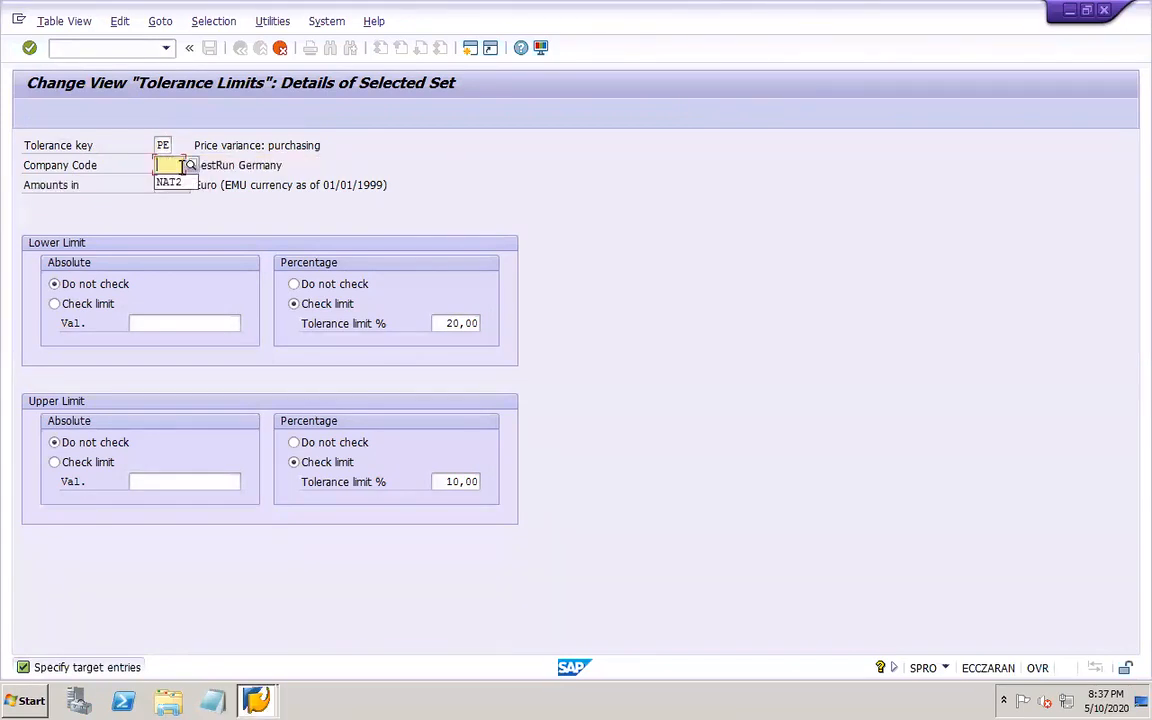
pyautogui.write('R1')
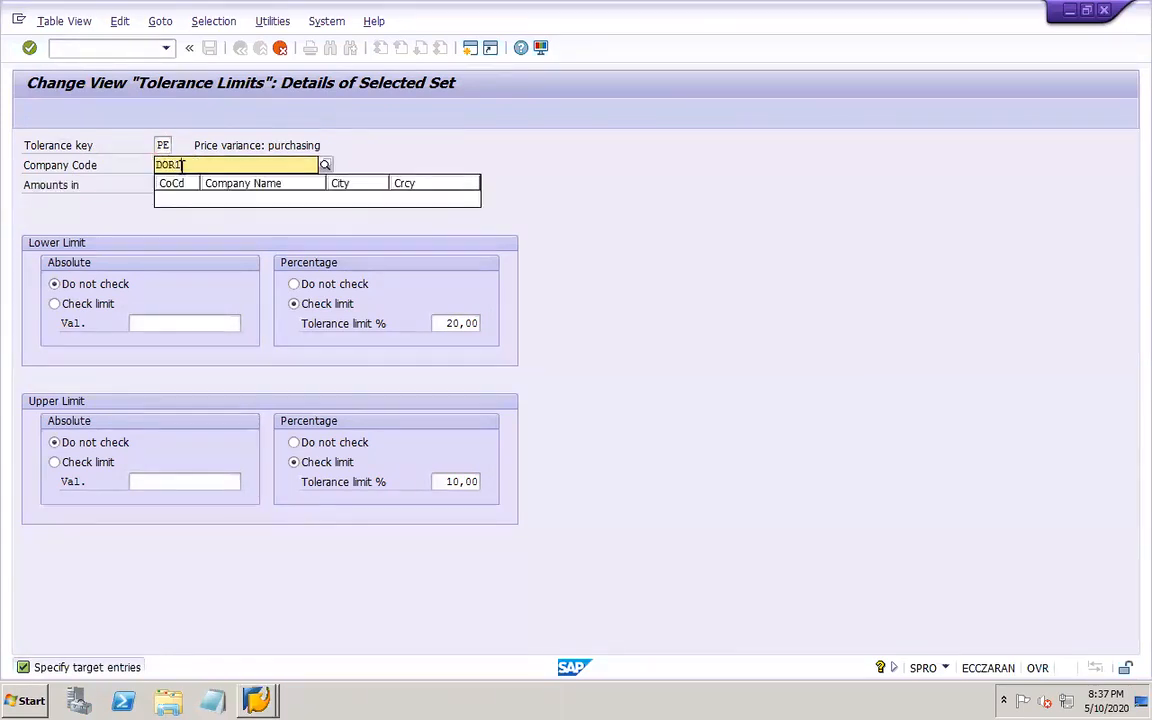
pyautogui.press('Return')
# - Assign the copy of tolerance key SE to company code DOR1 and complete the copying
pyautogui.click(181, 166)
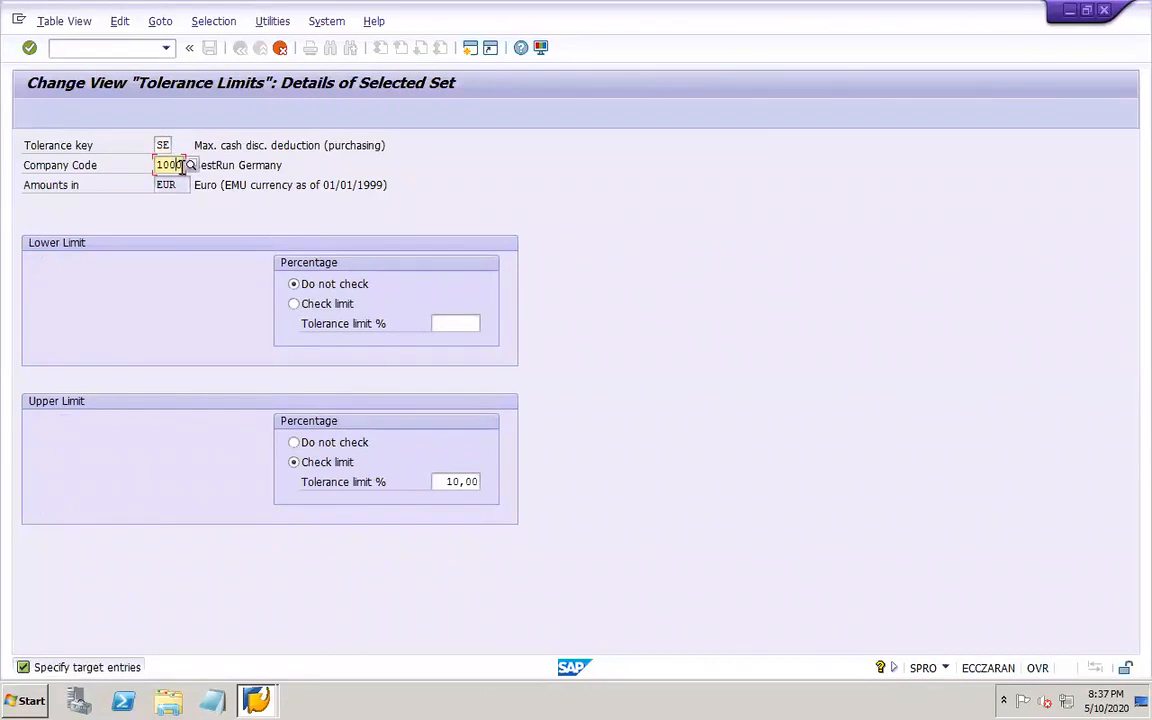
pyautogui.press('BackSpace')
pyautogui.press('BackSpace')
pyautogui.press('BackSpace')
pyautogui.press('BackSpace')
pyautogui.write('DOR1')
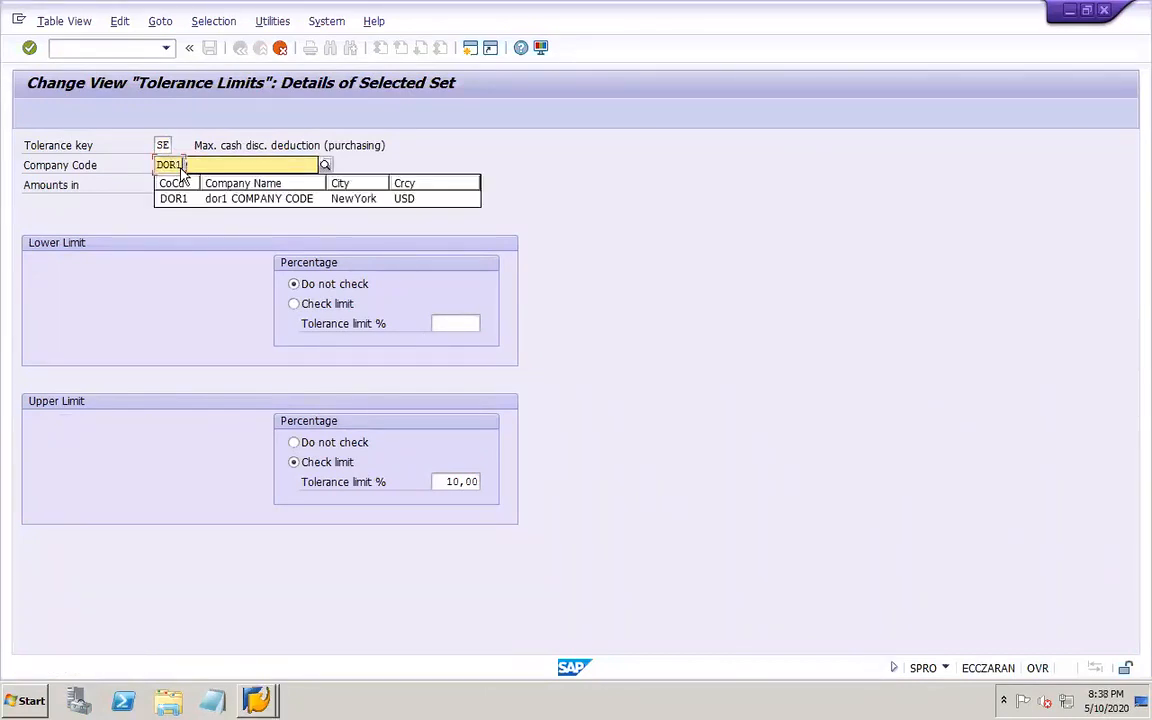
pyautogui.press('Return')
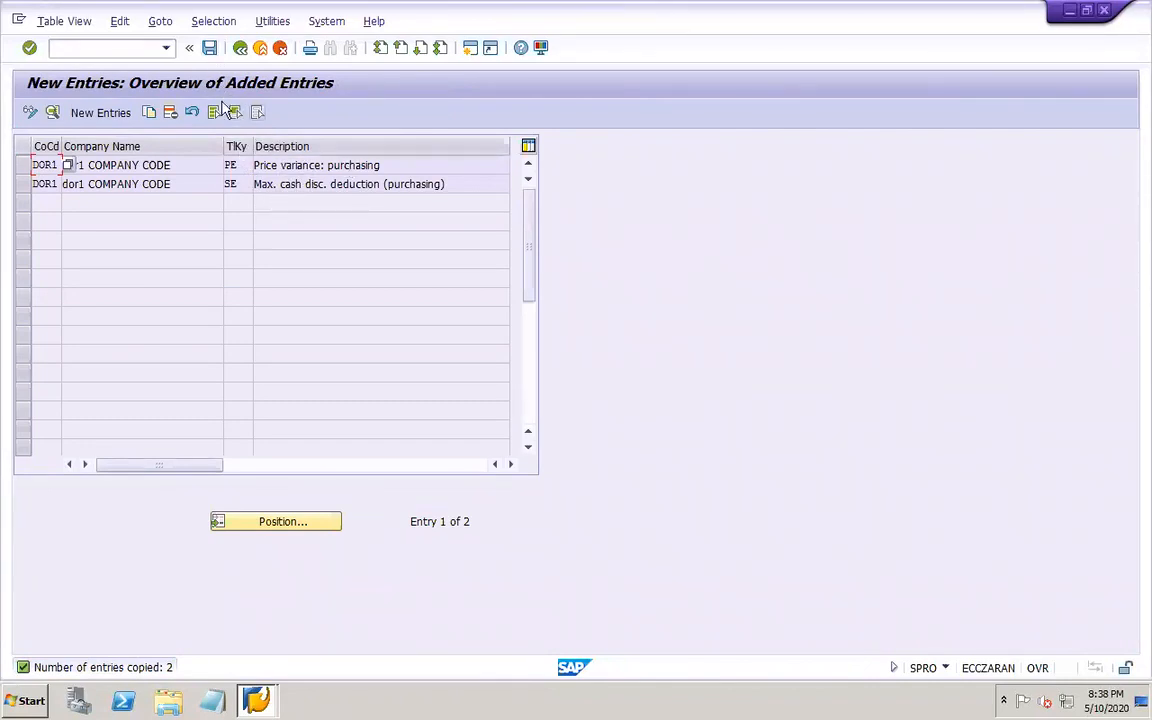
# - Save the copied DOR1 tolerance limits and return to the implementation guide structure
pyautogui.click(210, 47)
pyautogui.click(264, 305)
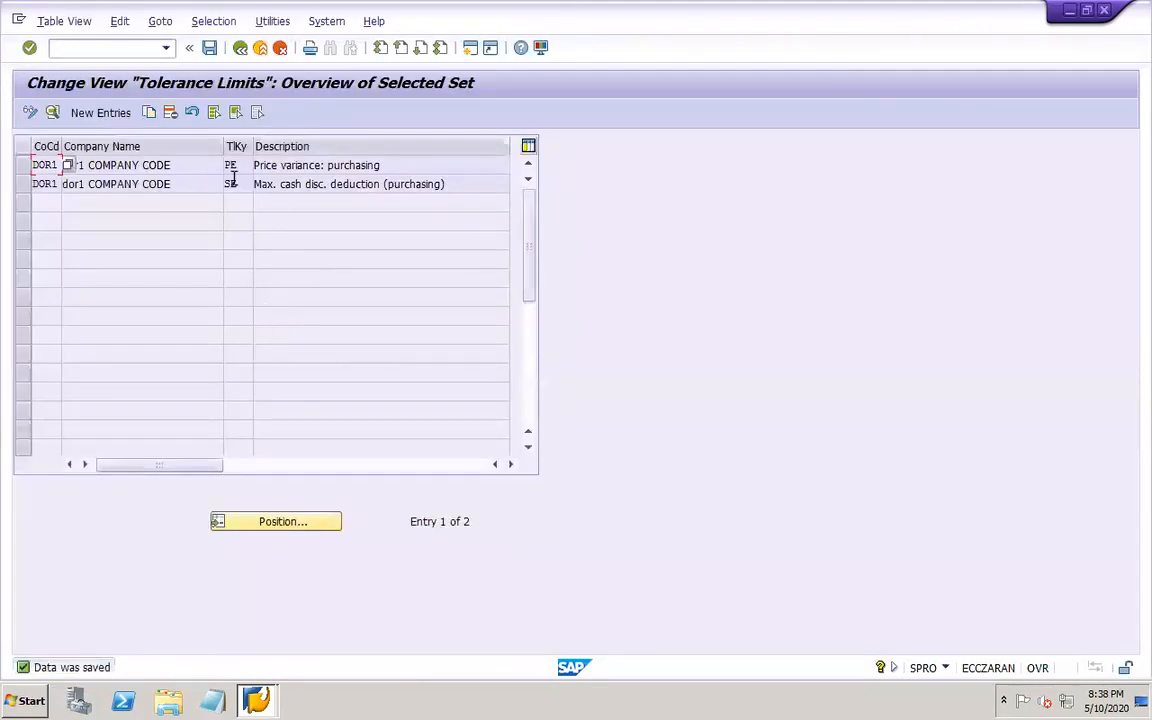
pyautogui.click(242, 50)
pyautogui.click(241, 49)
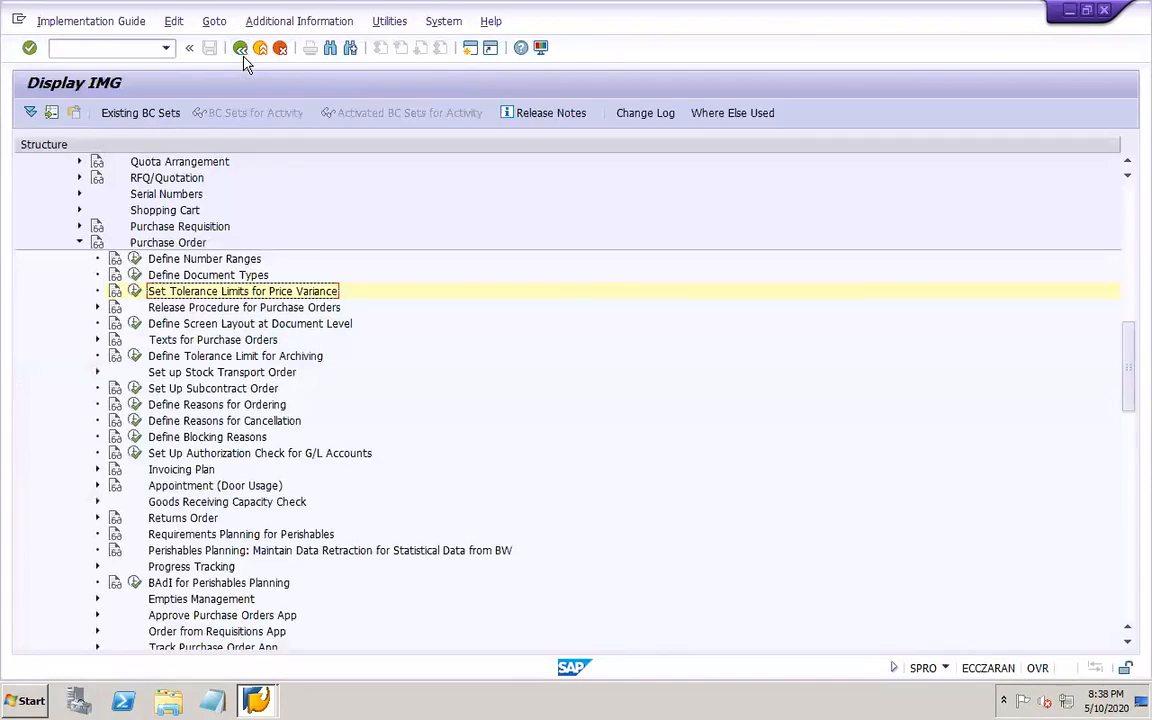
pyautogui.moveTo(773, 698)
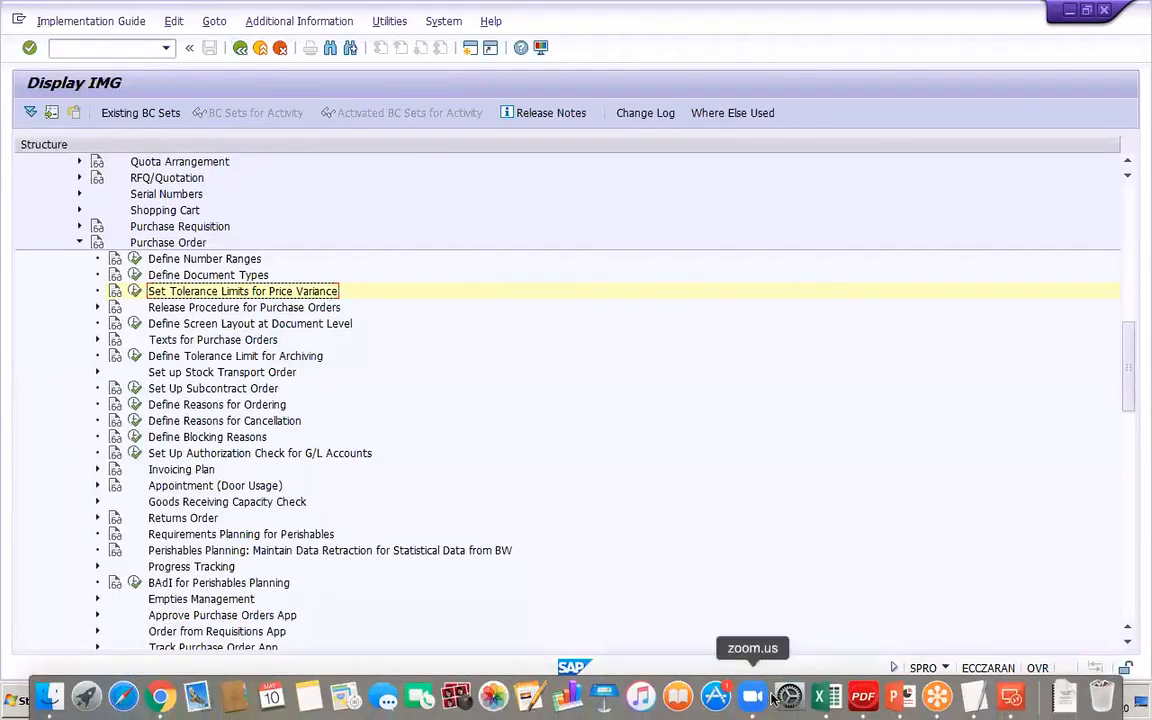
# - Switch to the PowerPoint notes and write "GR tolerances" on the empty slide 42
pyautogui.click(899, 696)
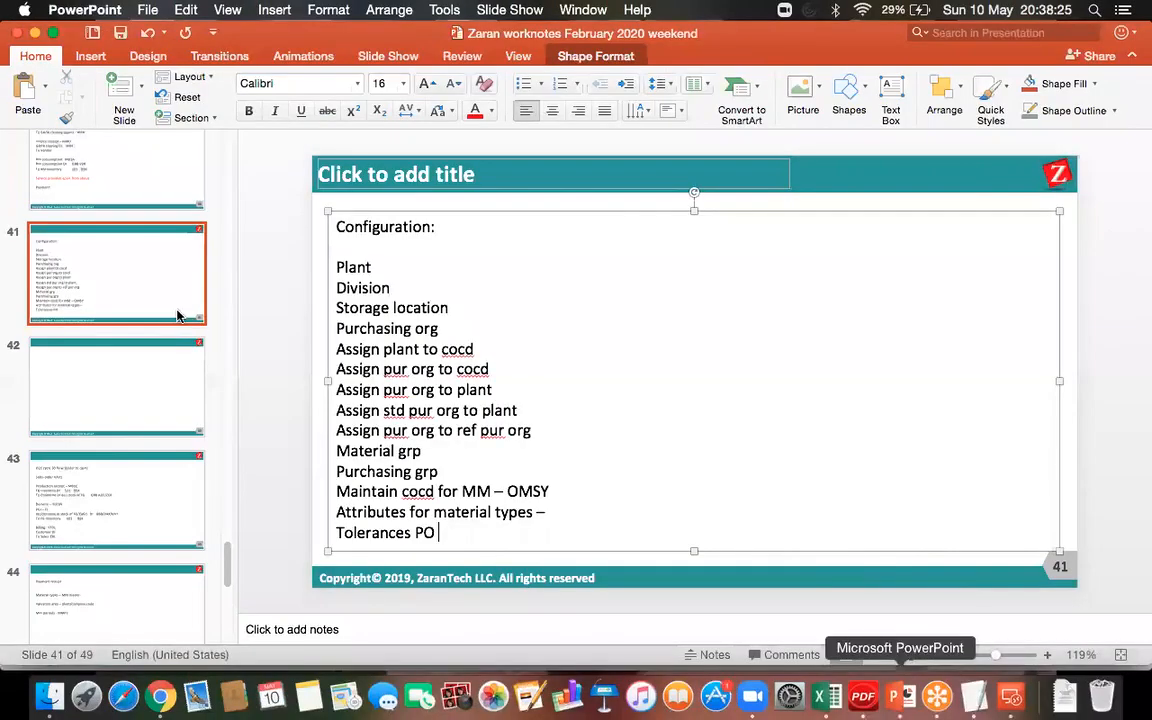
pyautogui.click(147, 393)
pyautogui.click(441, 232)
pyautogui.press('BackSpace')
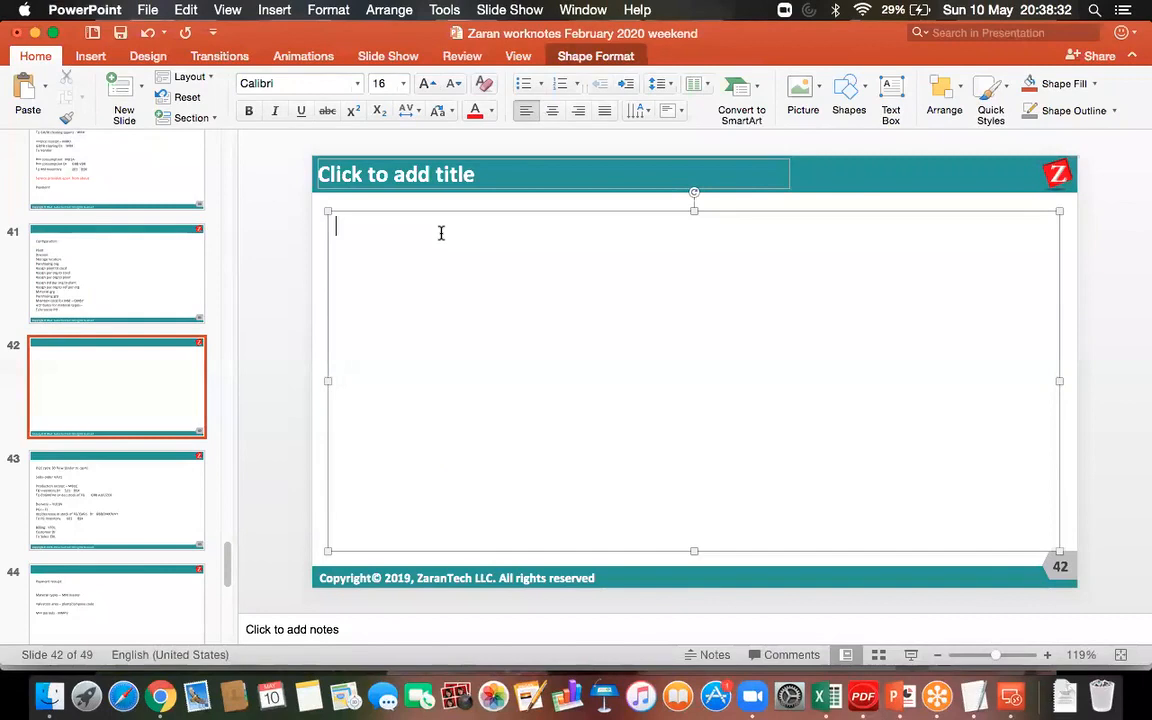
pyautogui.write('GR tolerances')
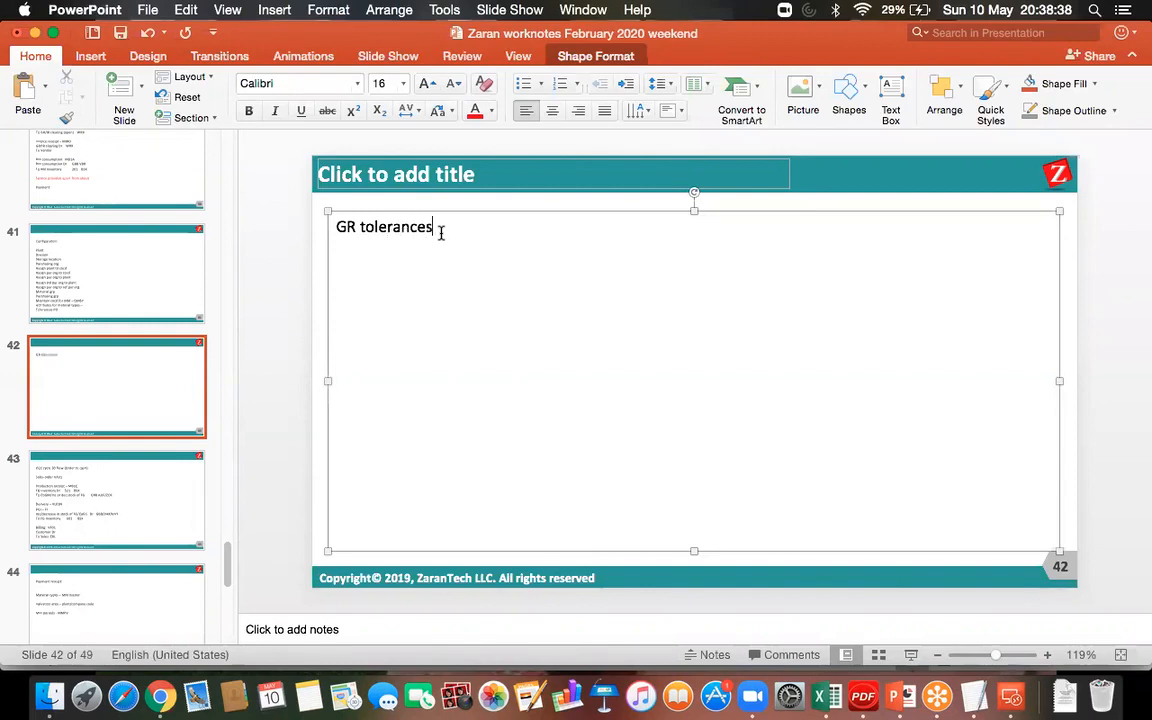
# - Switch back to SAP and collapse the Purchase Order and Purchasing nodes under Materials Management in the implementation guide
pyautogui.click(1013, 700)
pyautogui.doubleClick(670, 255)
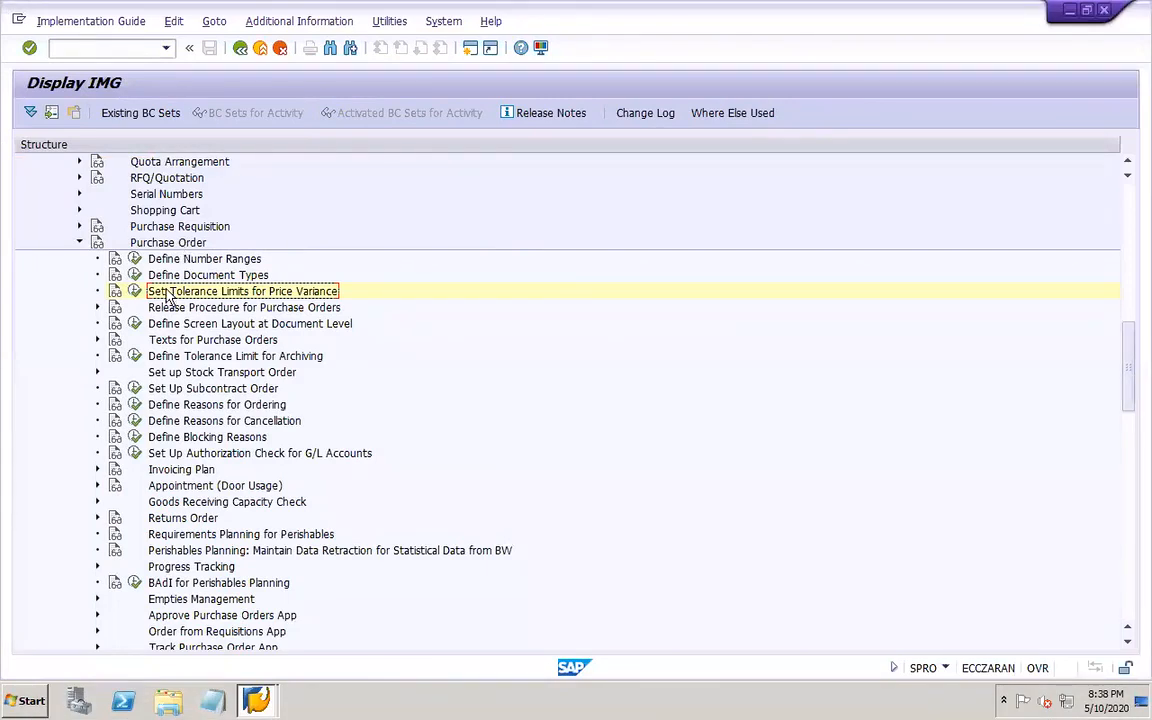
pyautogui.click(80, 243)
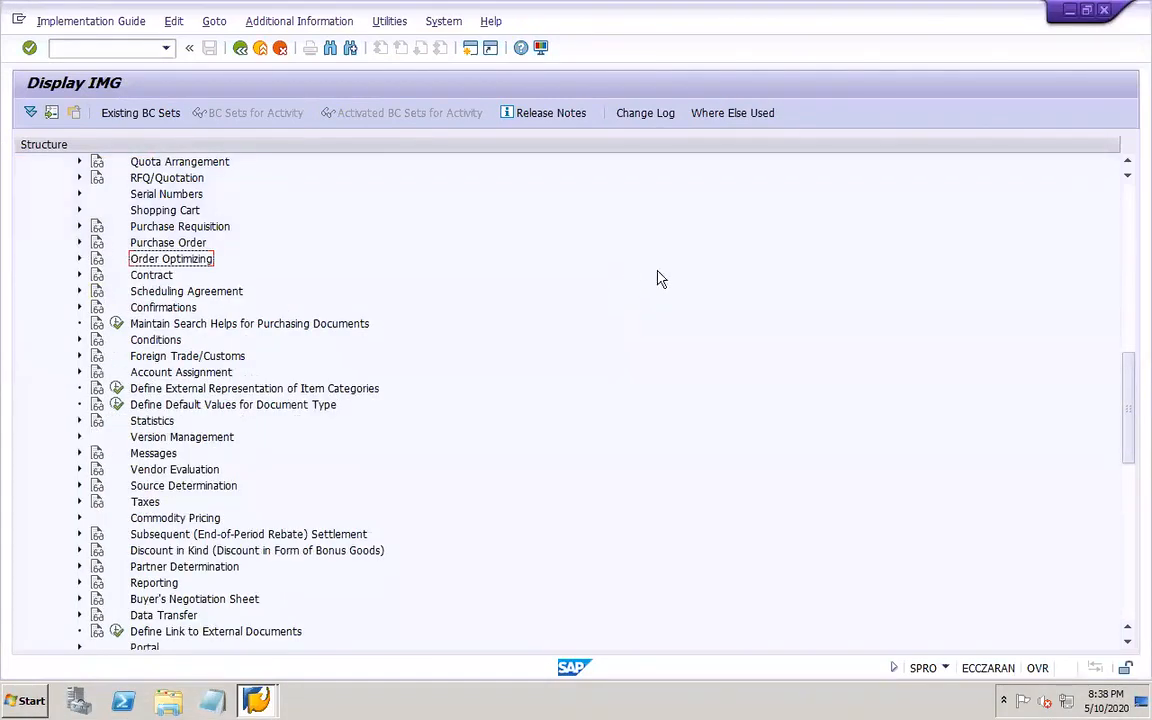
pyautogui.click(1127, 162)
pyautogui.moveTo(1128, 167); pyautogui.dragTo(1128, 167)
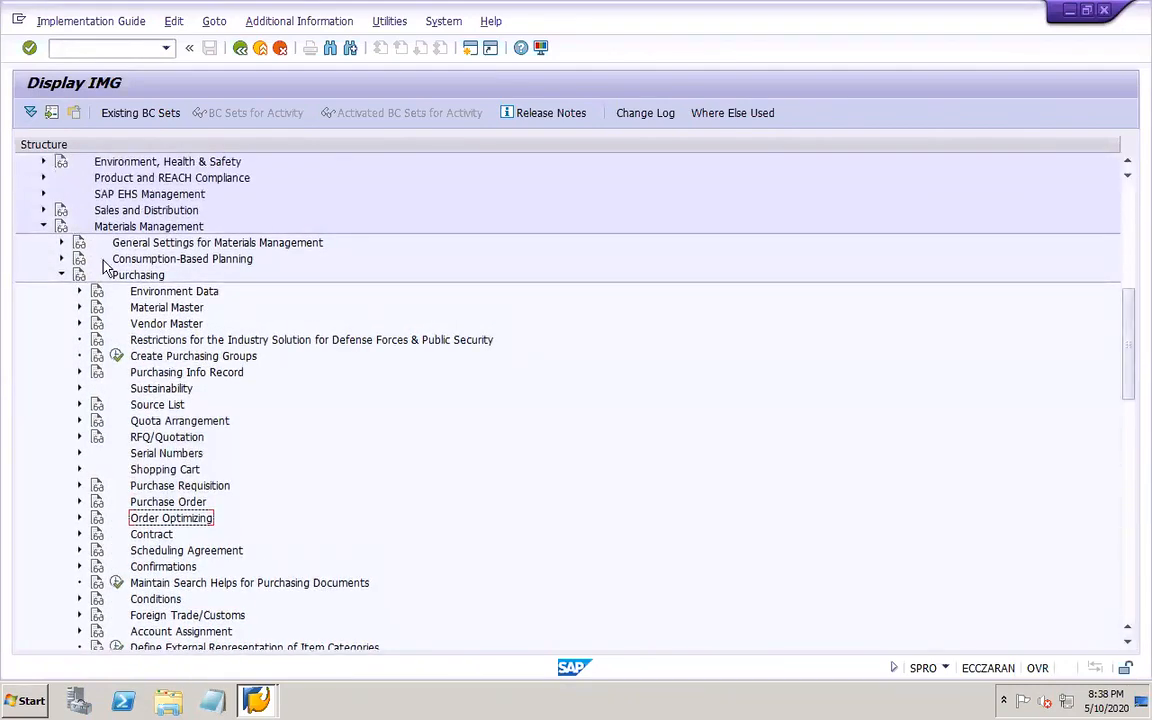
pyautogui.click(62, 275)
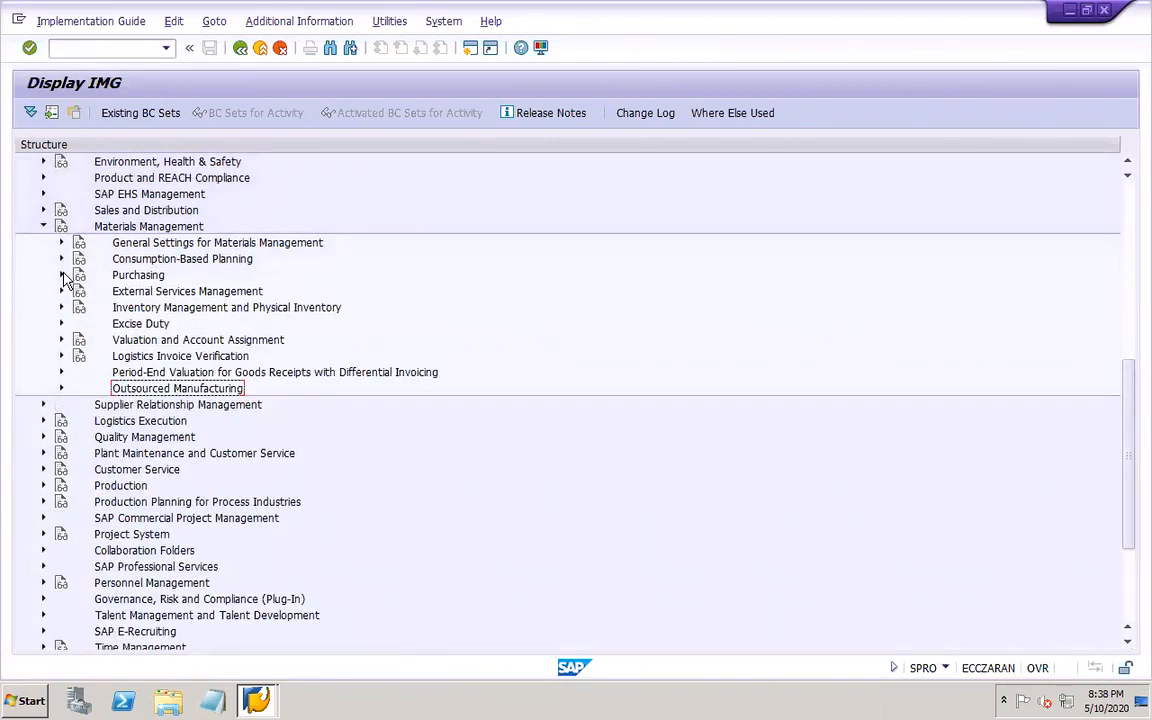
pyautogui.click(62, 275)
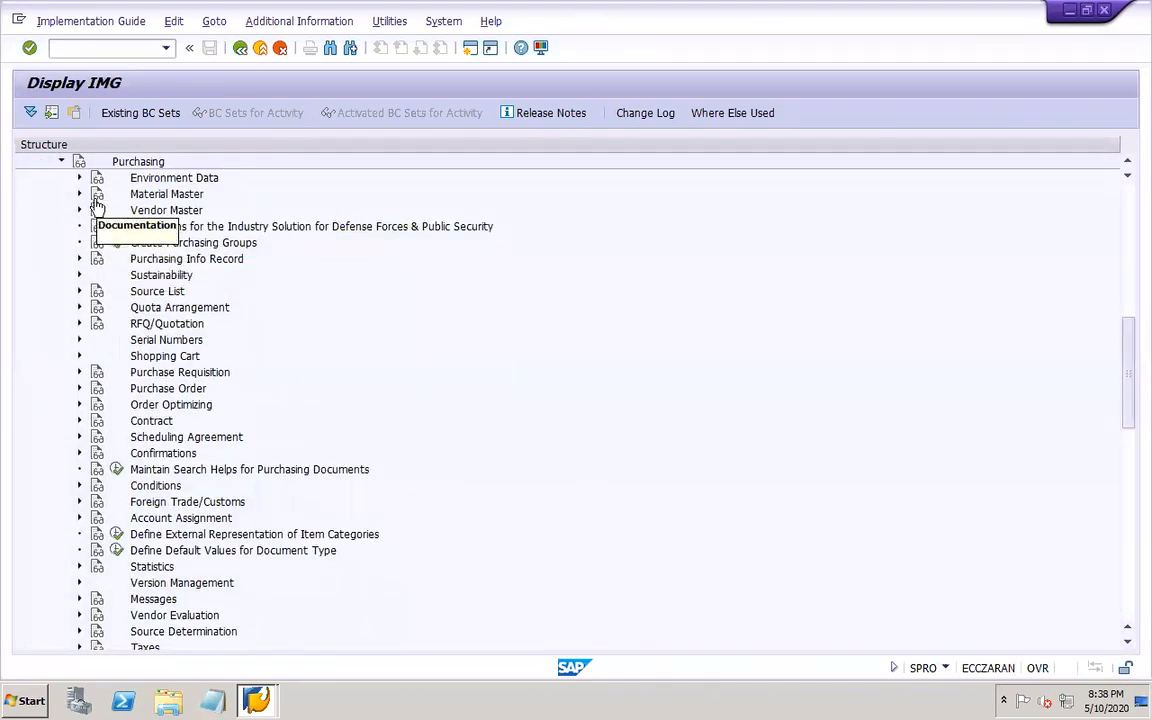
pyautogui.click(61, 161)
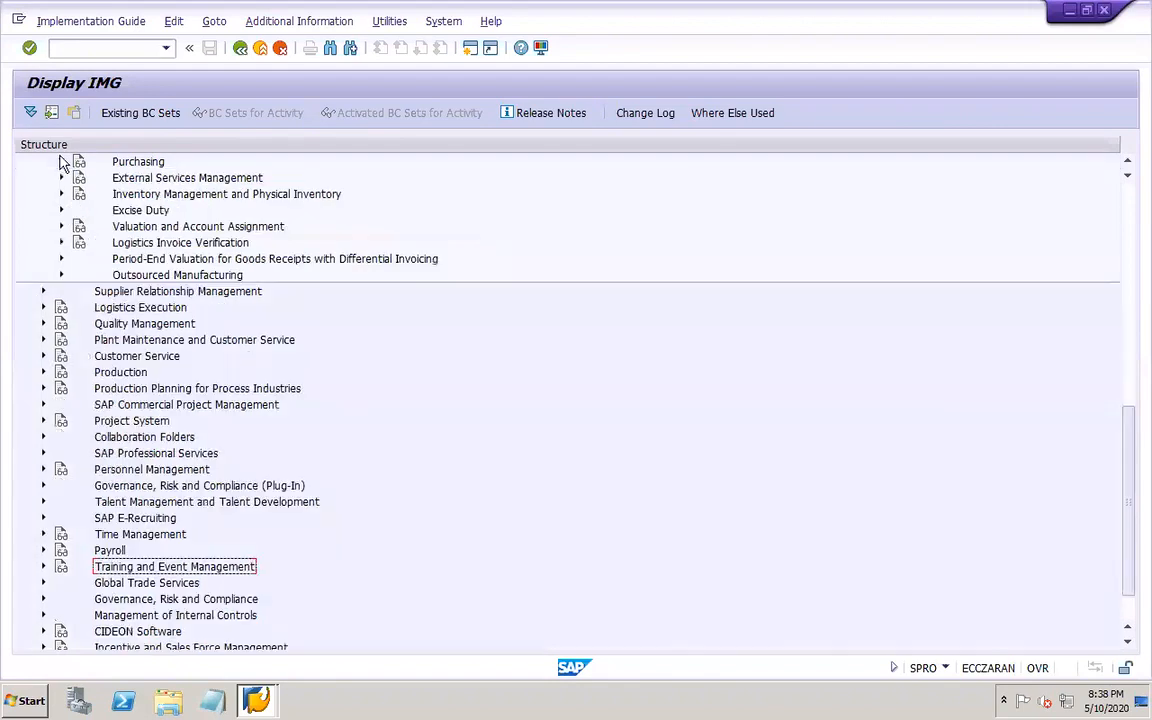
pyautogui.click(1128, 163)
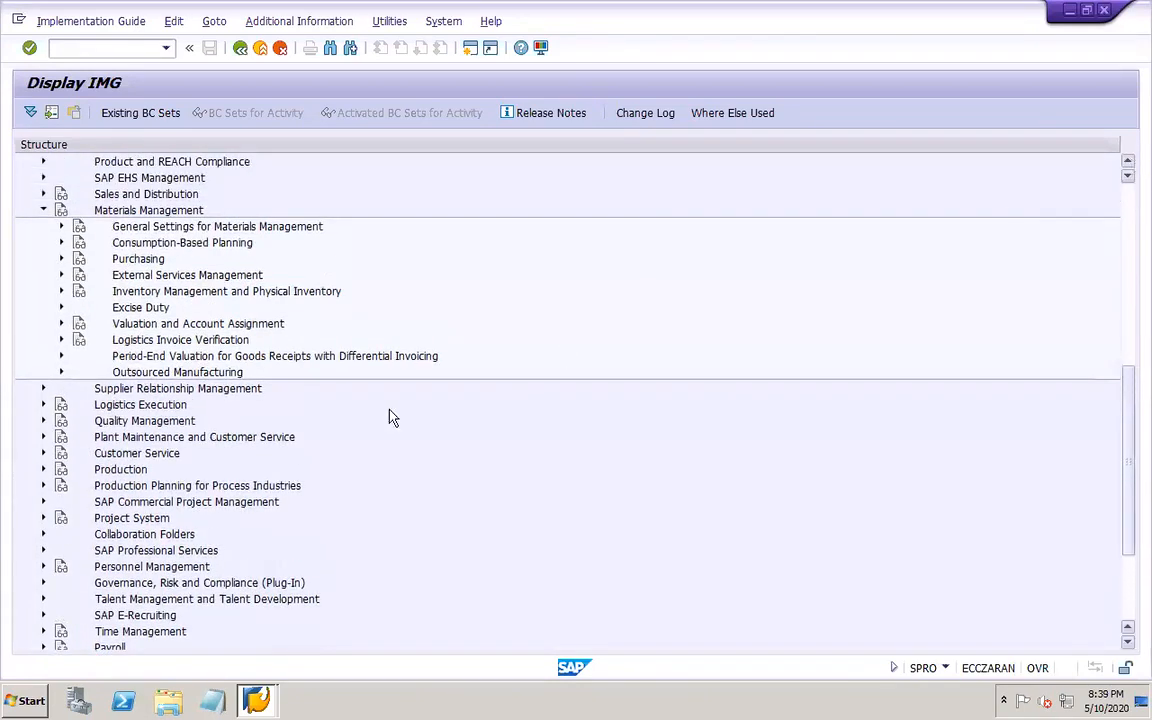
# - Open Set Tolerance Limits under Inventory Management and Physical Inventory, Goods Receipt
pyautogui.click(62, 292)
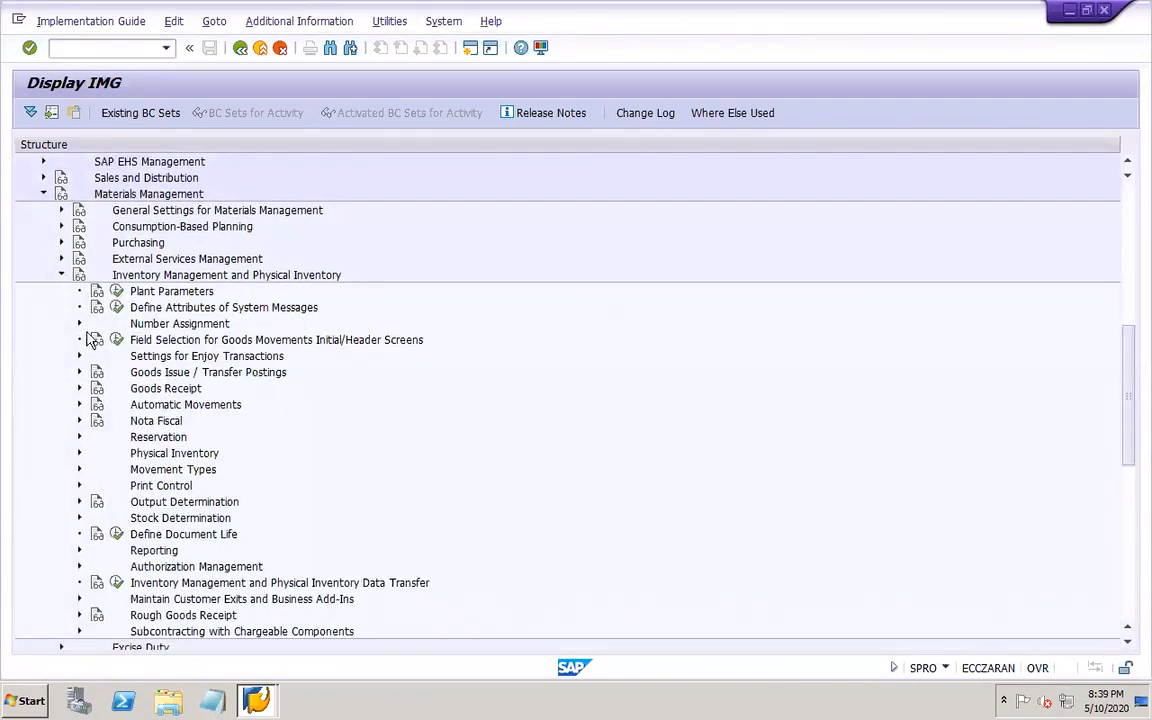
pyautogui.click(80, 389)
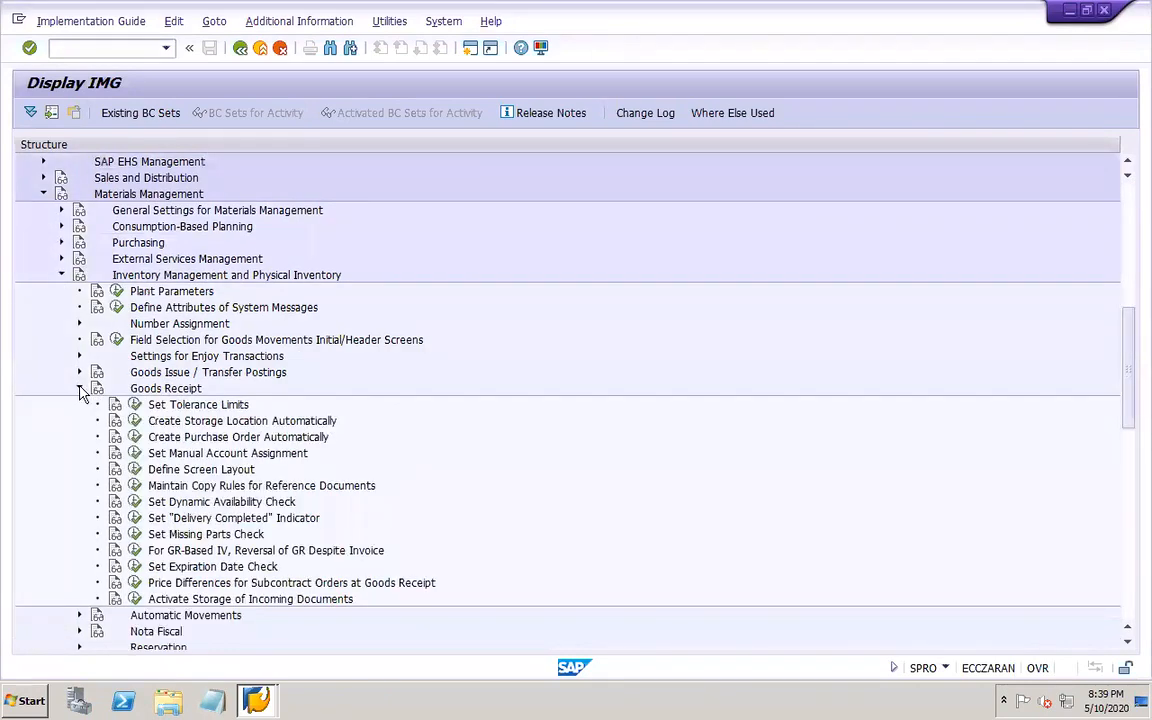
pyautogui.click(133, 404)
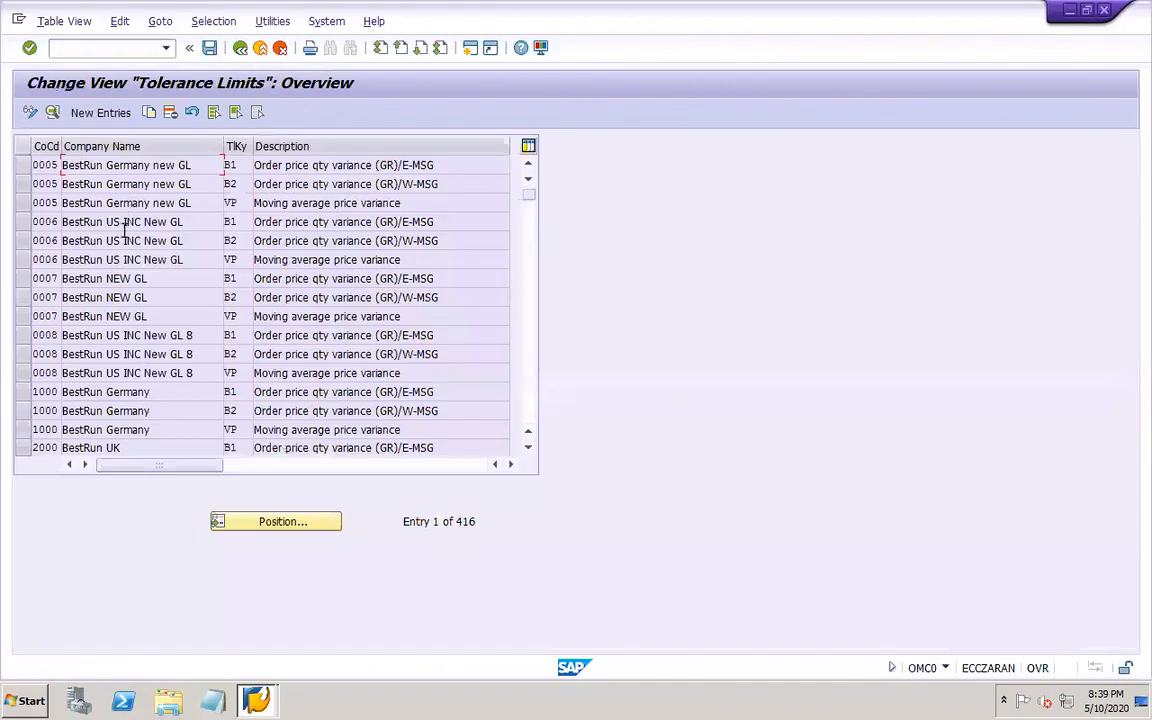
# - Copy the three goods receipt tolerance entries of company code 1000, assigning the copy of tolerance key B1 to company code DOR1
pyautogui.click(23, 393)
pyautogui.click(22, 411)
pyautogui.click(22, 430)
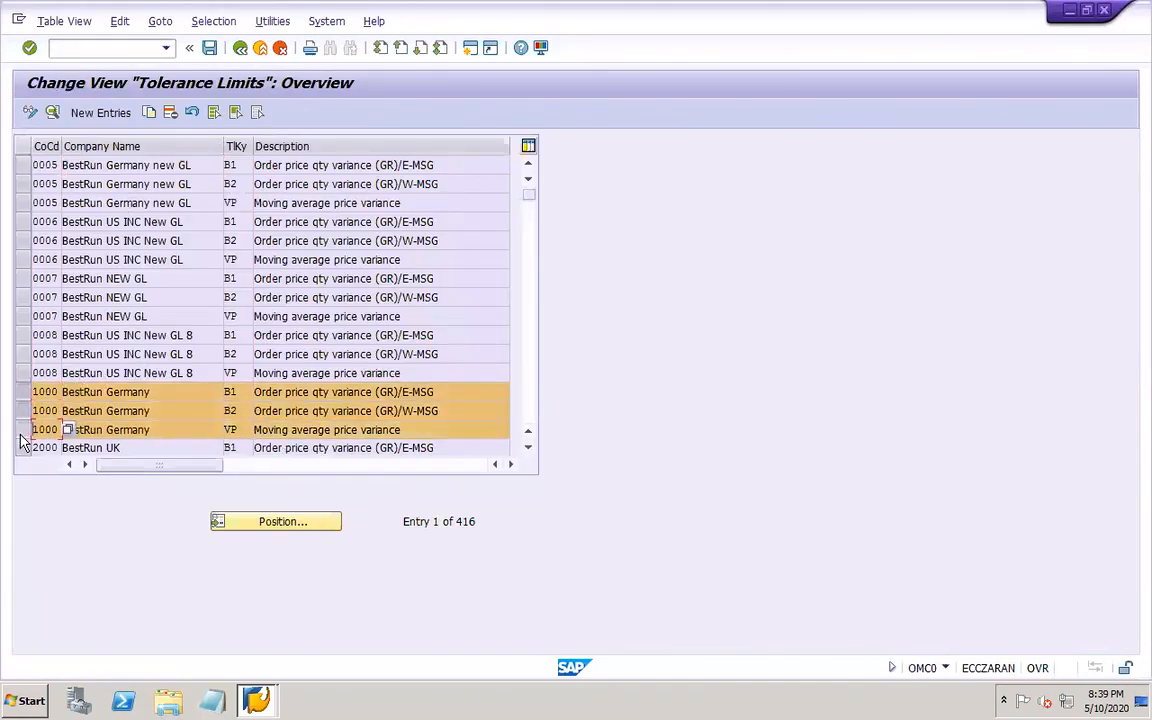
pyautogui.click(150, 113)
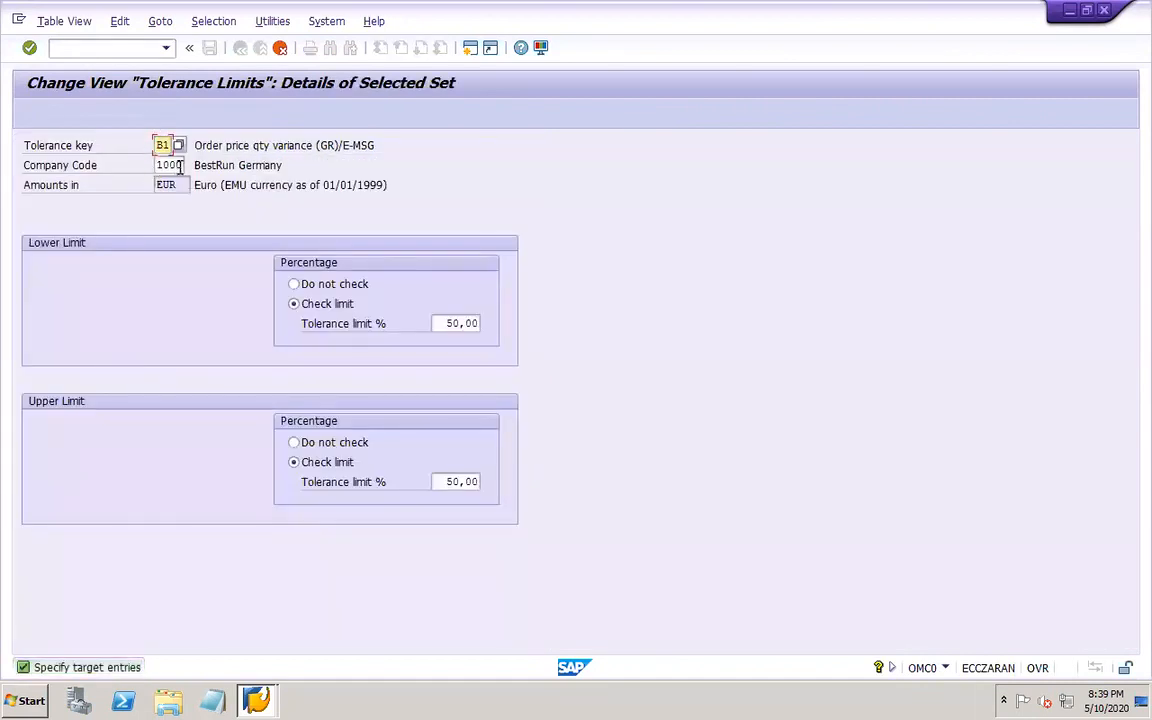
pyautogui.click(178, 167)
pyautogui.press('BackSpace')
pyautogui.press('BackSpace')
pyautogui.press('BackSpace')
pyautogui.press('BackSpace')
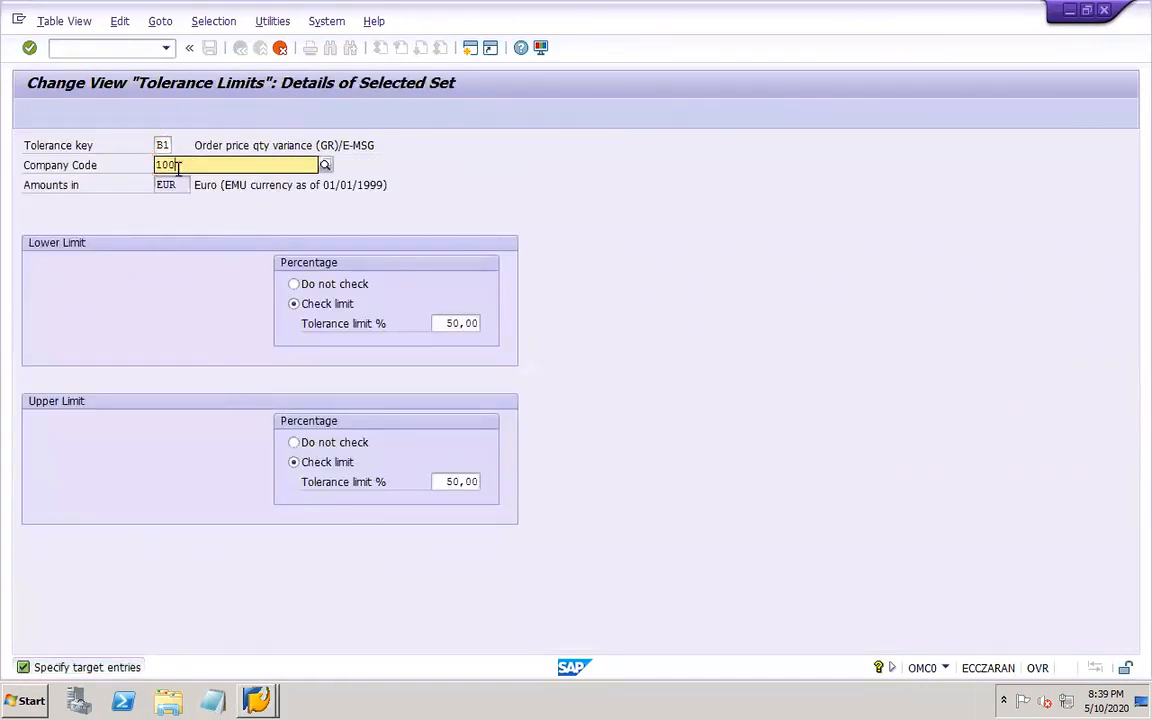
pyautogui.click(180, 184)
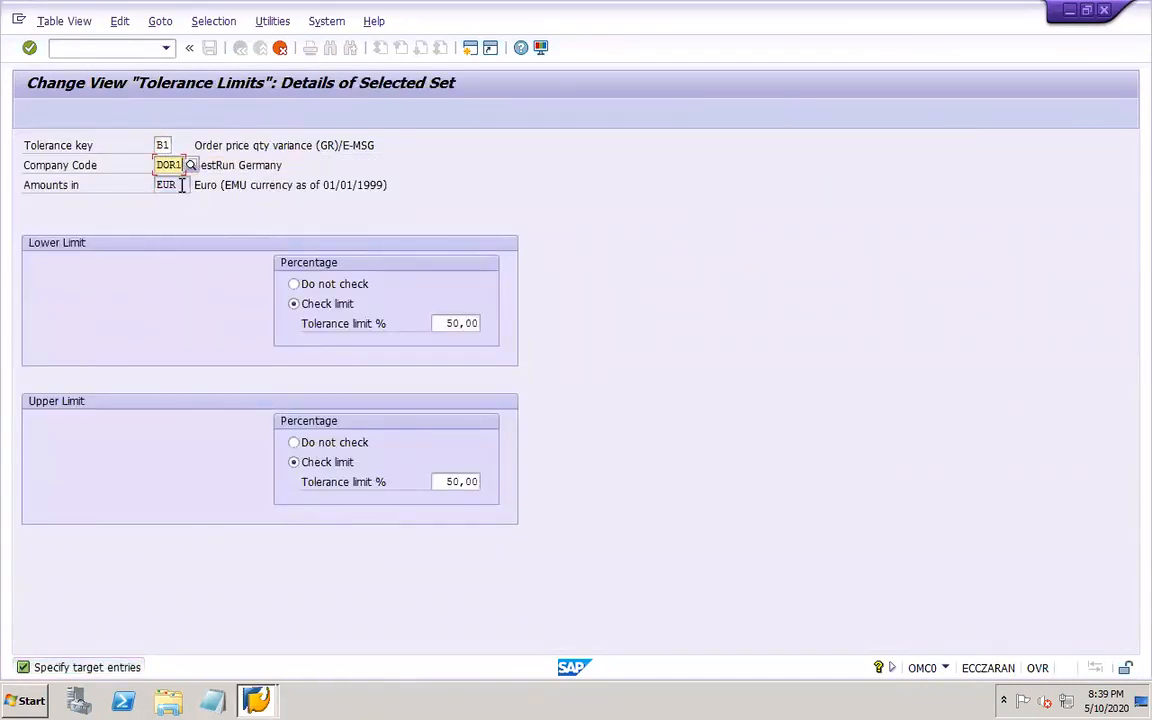
pyautogui.press('Return')
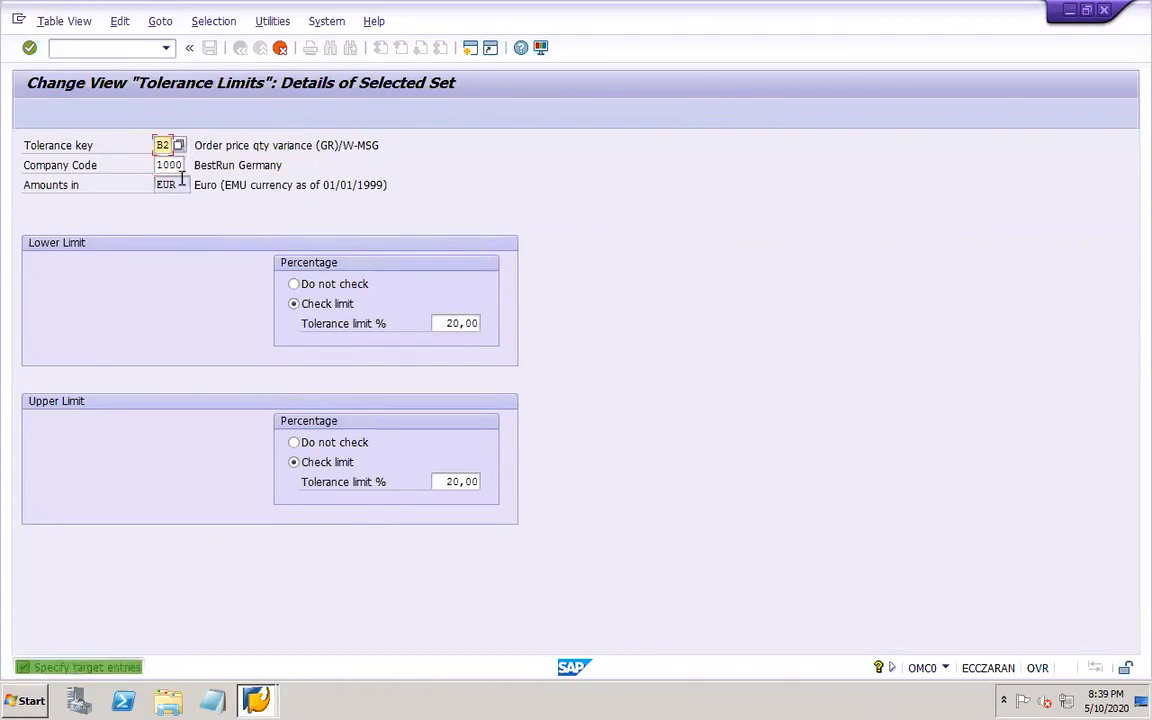
# - Assign the copy of tolerance key B2 to company code DOR1
pyautogui.click(183, 165)
pyautogui.press('BackSpace')
pyautogui.press('BackSpace')
pyautogui.press('BackSpace')
pyautogui.press('BackSpace')
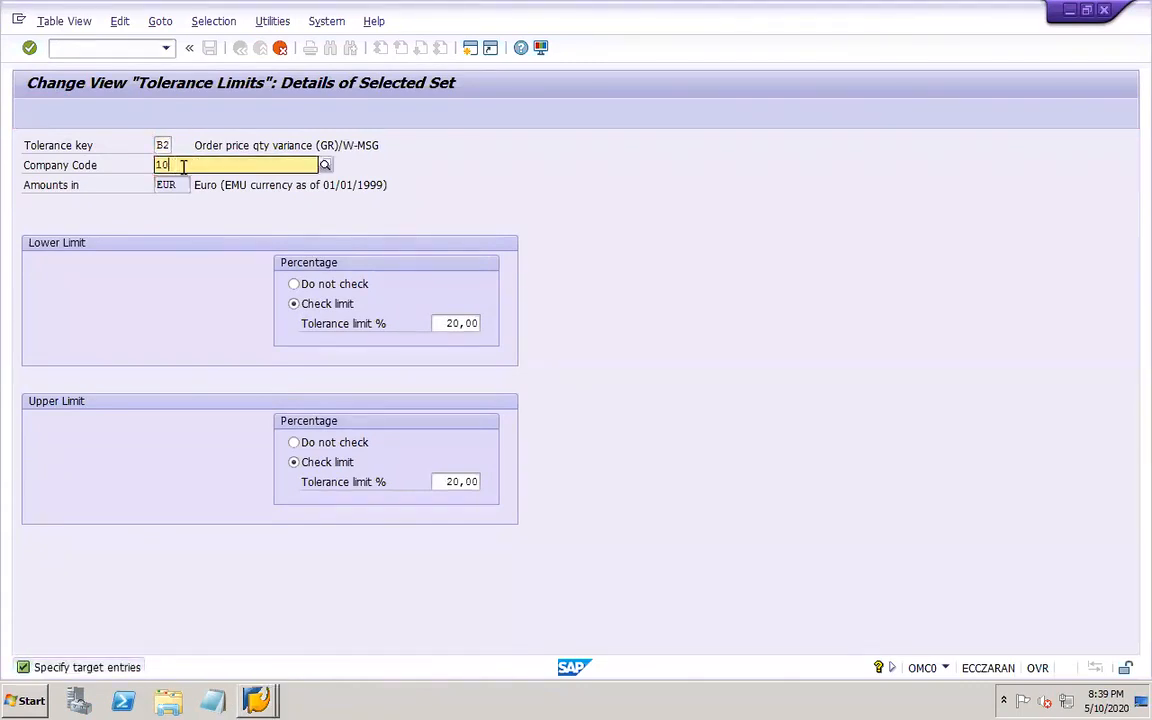
pyautogui.click(172, 183)
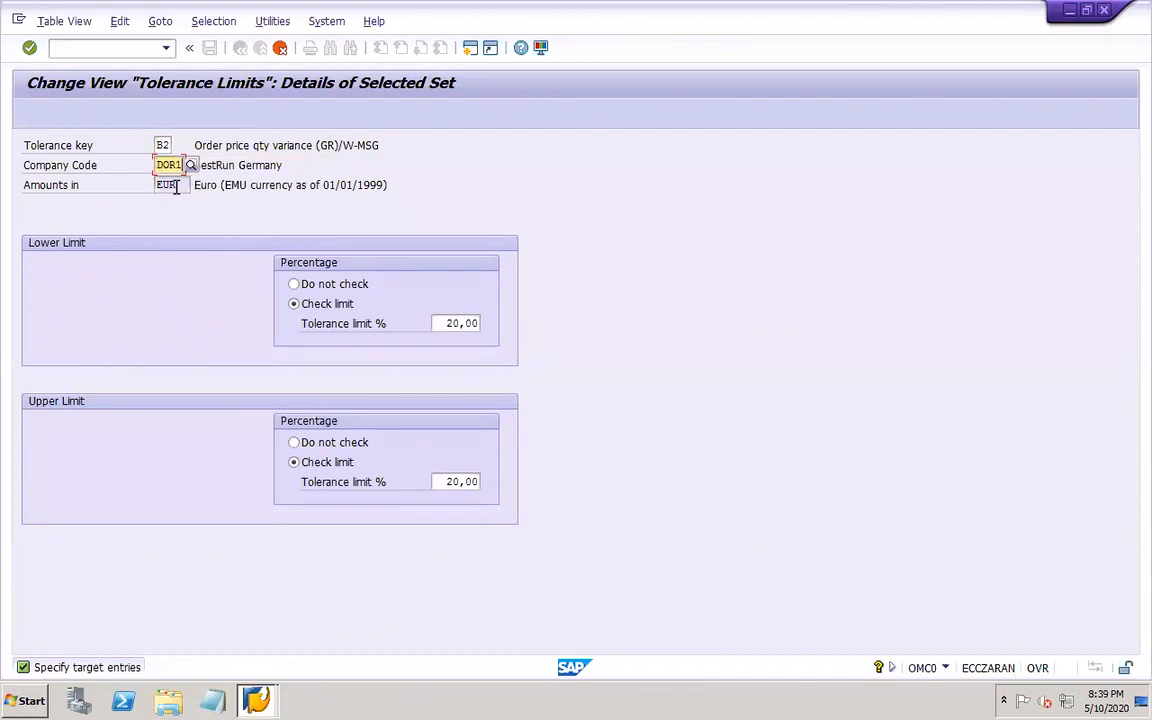
pyautogui.press('Return')
# - Assign the copy of tolerance key VP to company code DOR1 and complete the copying
pyautogui.click(182, 166)
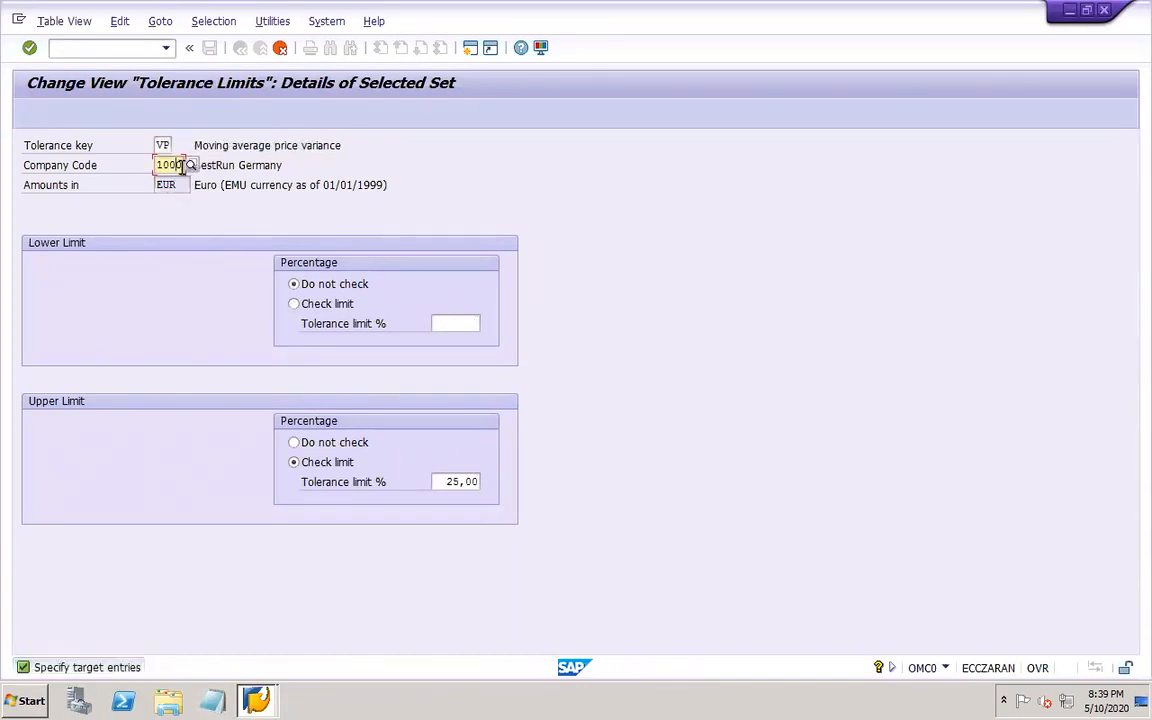
pyautogui.press('BackSpace')
pyautogui.press('BackSpace')
pyautogui.press('BackSpace')
pyautogui.press('BackSpace')
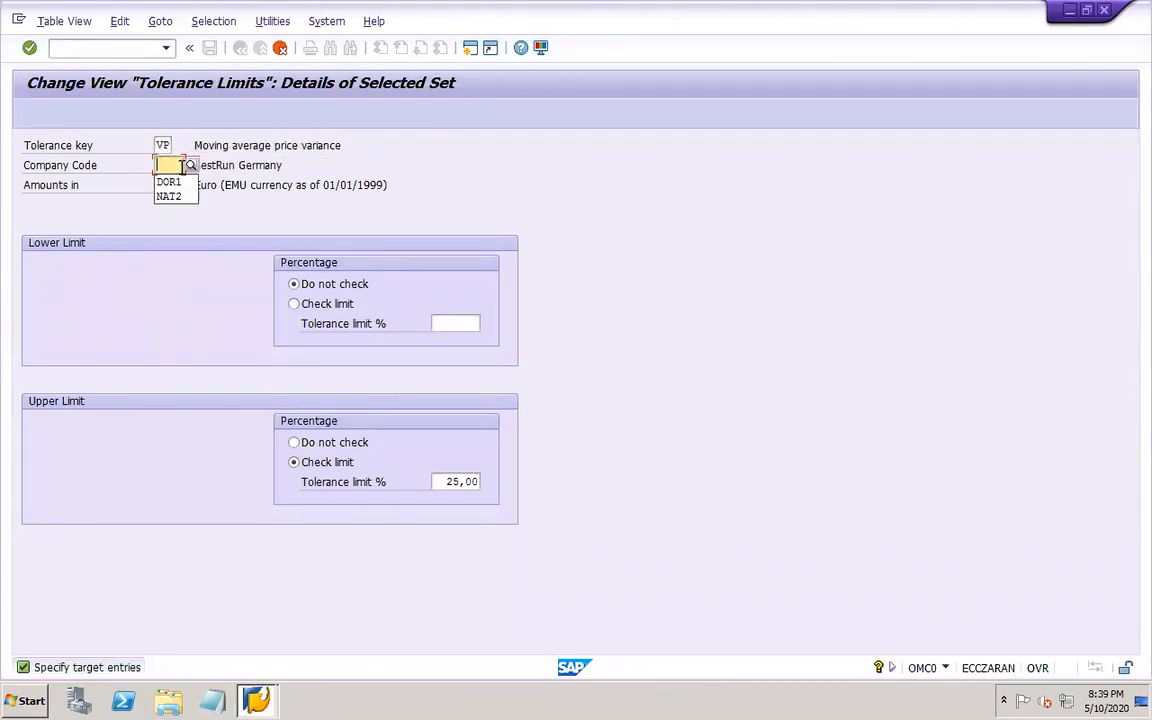
pyautogui.click(171, 184)
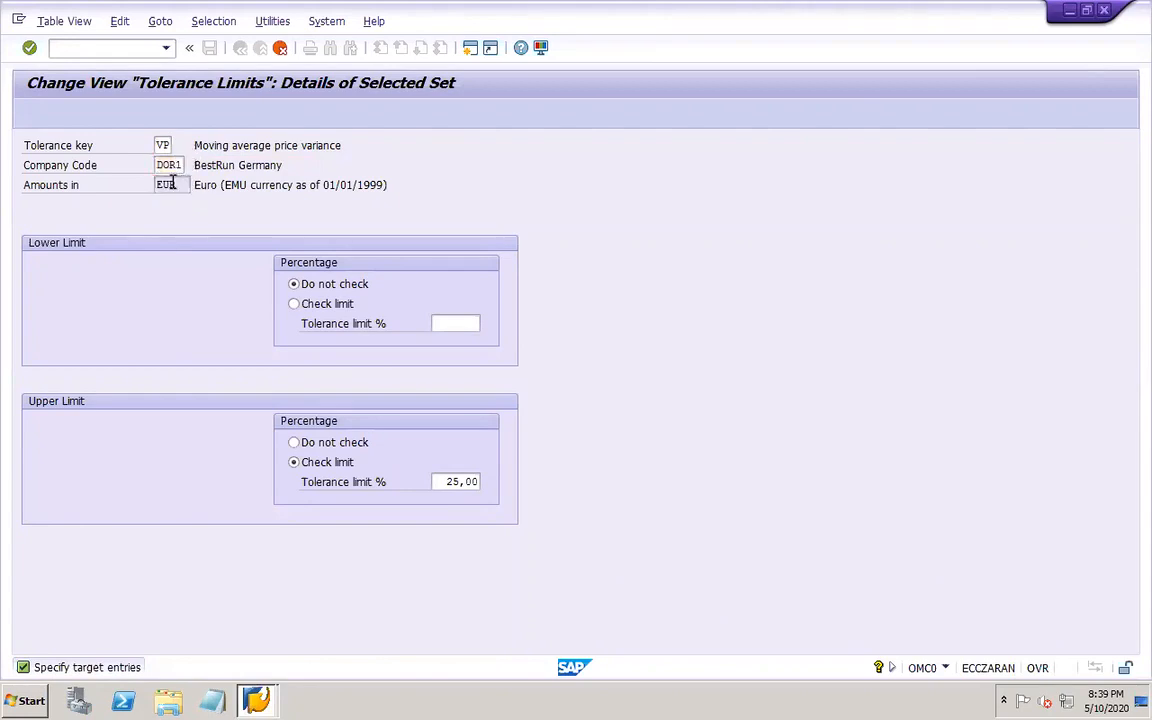
pyautogui.press('Return')
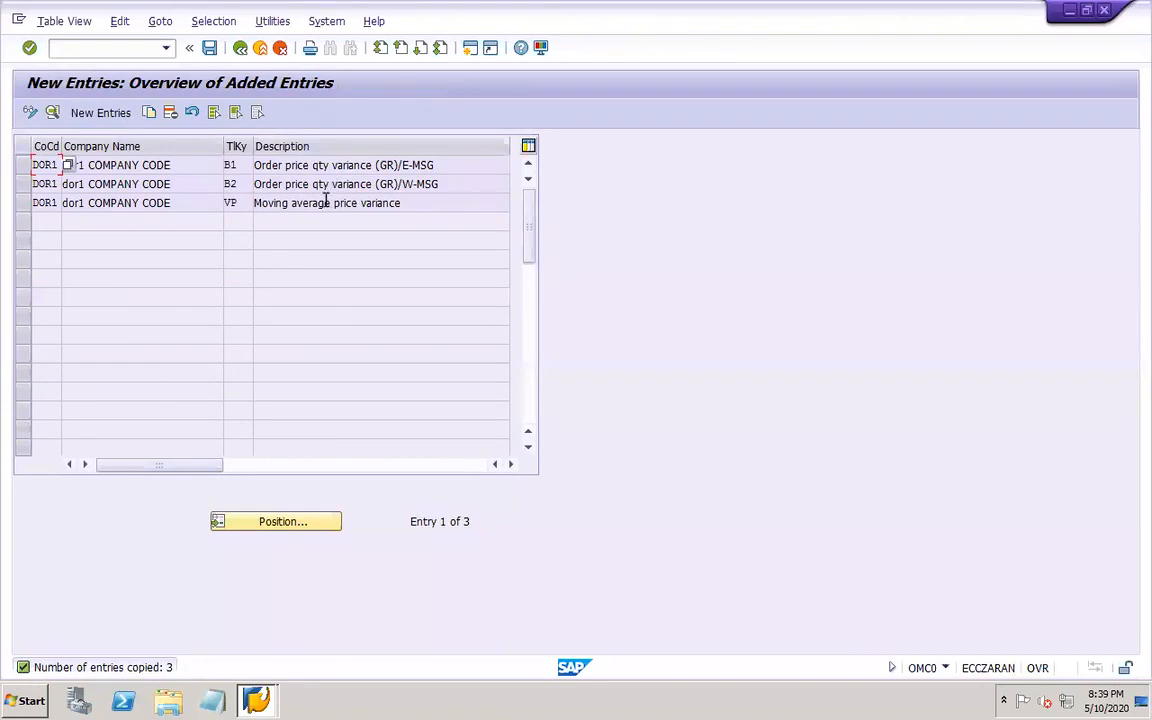
# - Save the copied DOR1 goods receipt tolerance limits and return to the implementation guide structure
pyautogui.click(437, 165)
pyautogui.click(210, 49)
pyautogui.click(262, 306)
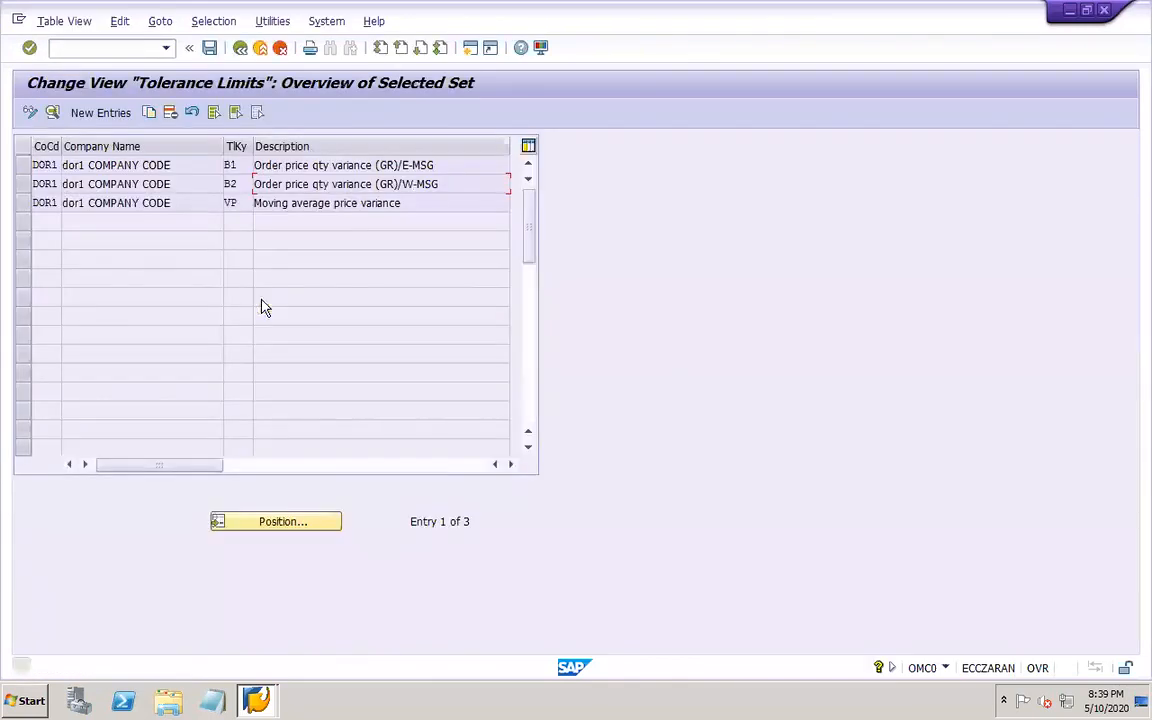
pyautogui.click(241, 50)
pyautogui.click(241, 49)
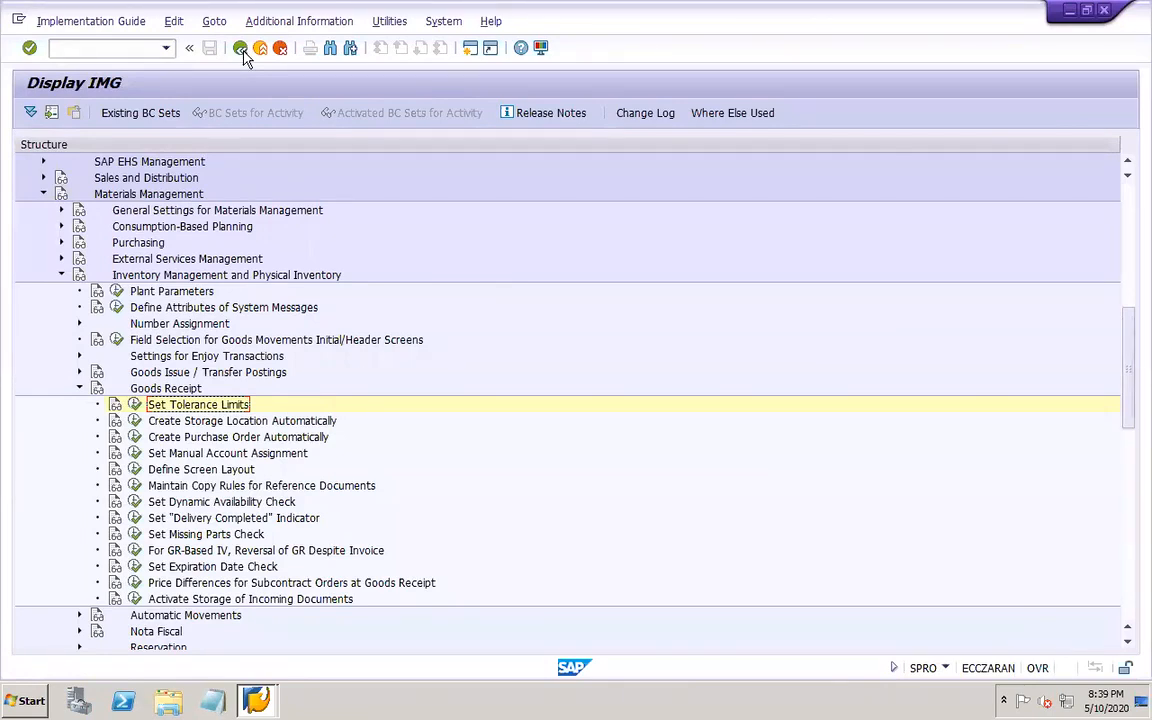
# - Open Plant Parameters for Inventory Management, copy the settings of plant 1000 to plant DOR1 and save them in the proposed customizing request
pyautogui.click(116, 291)
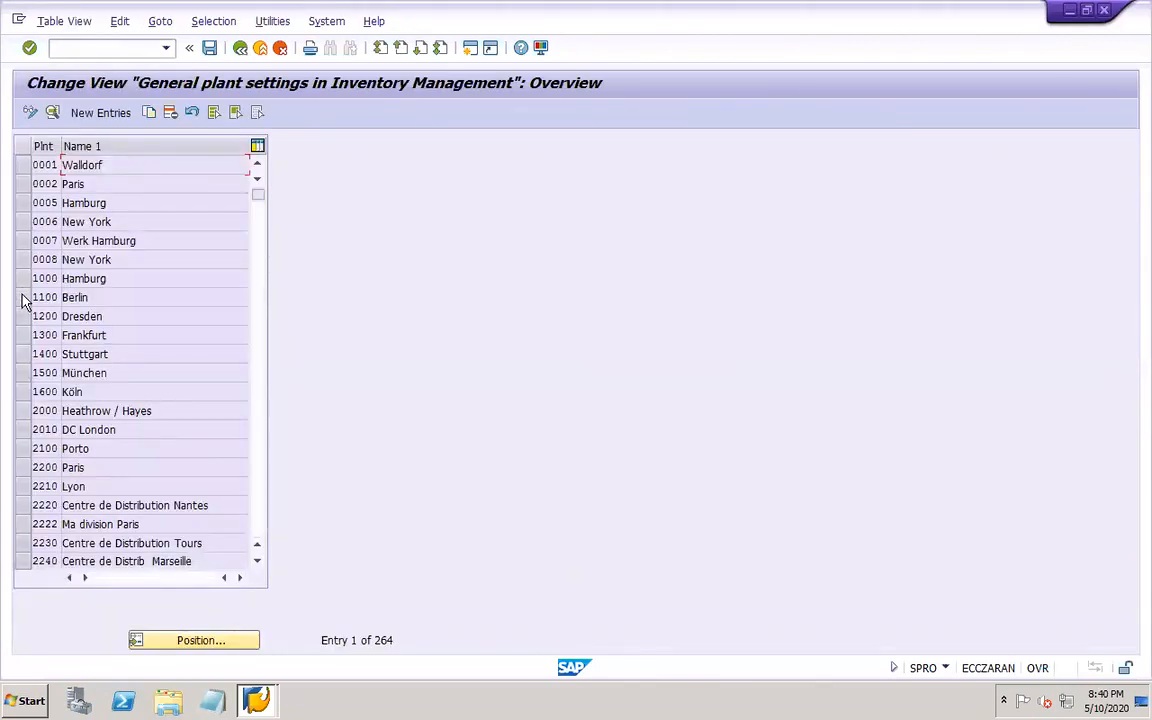
pyautogui.click(23, 282)
pyautogui.click(149, 113)
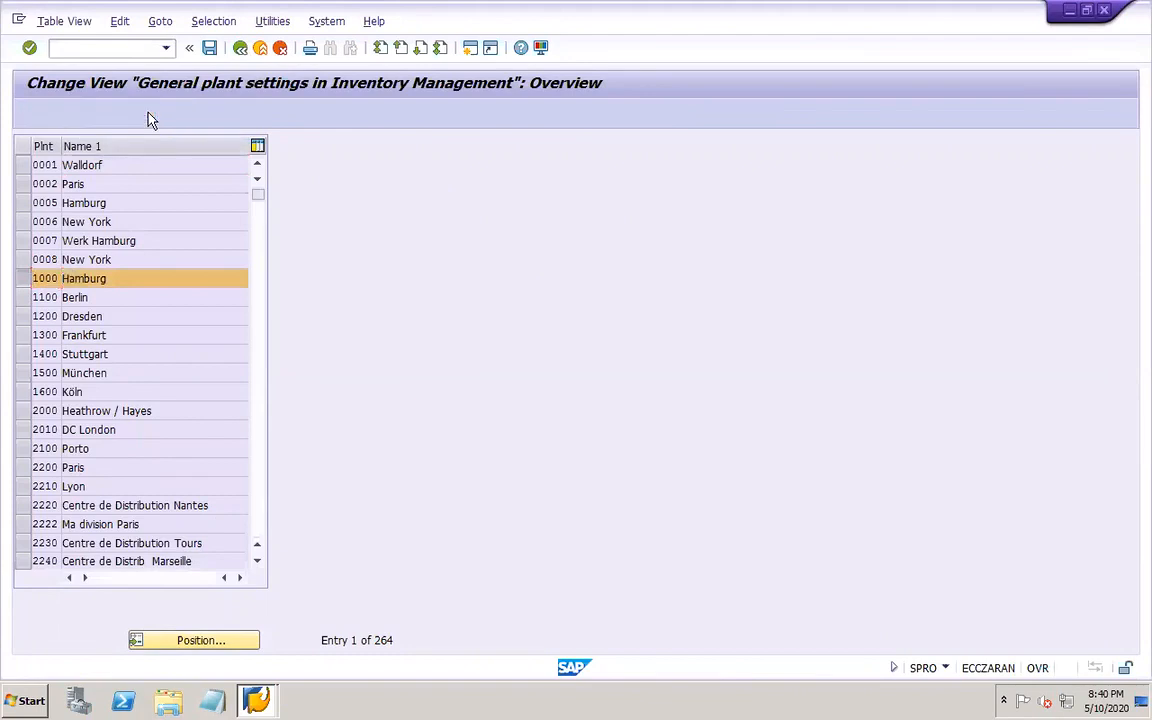
pyautogui.press('Delete')
pyautogui.write('dor1')
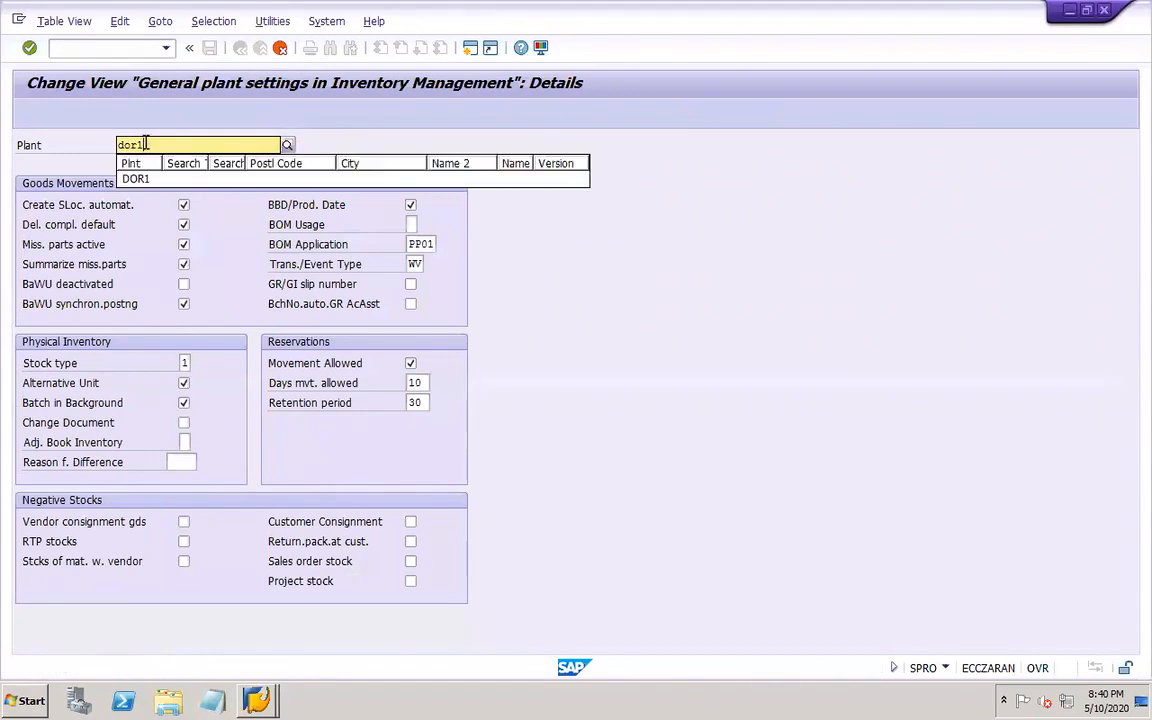
pyautogui.press('Return')
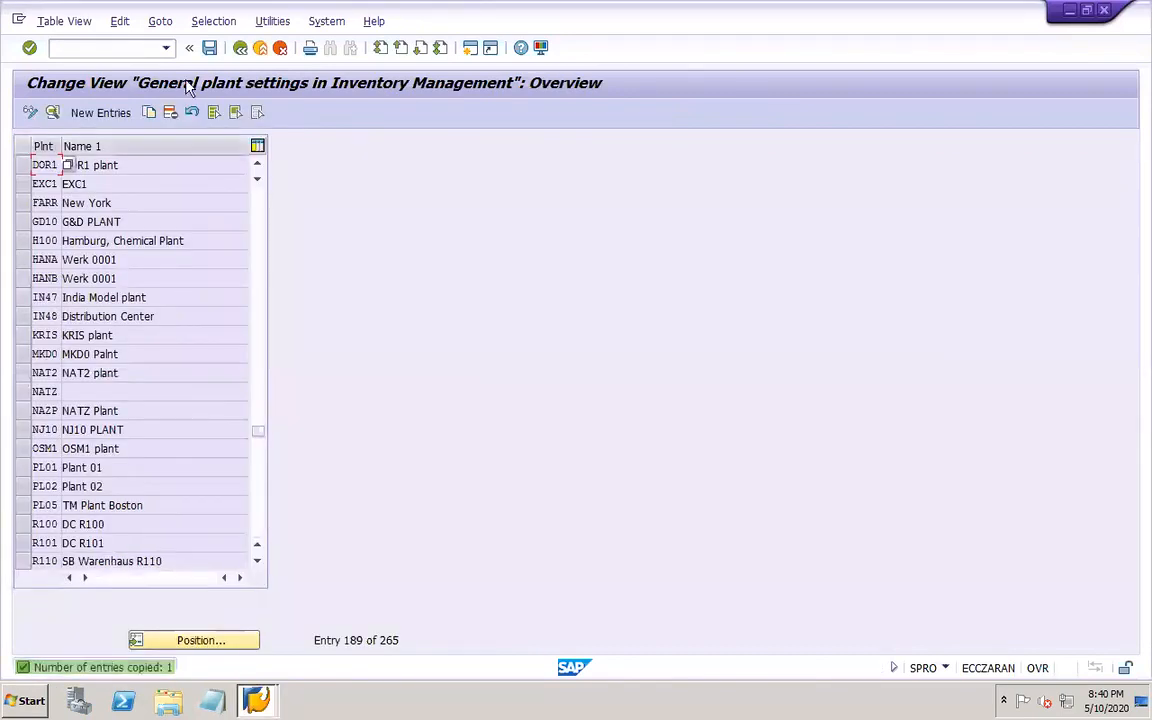
pyautogui.click(209, 47)
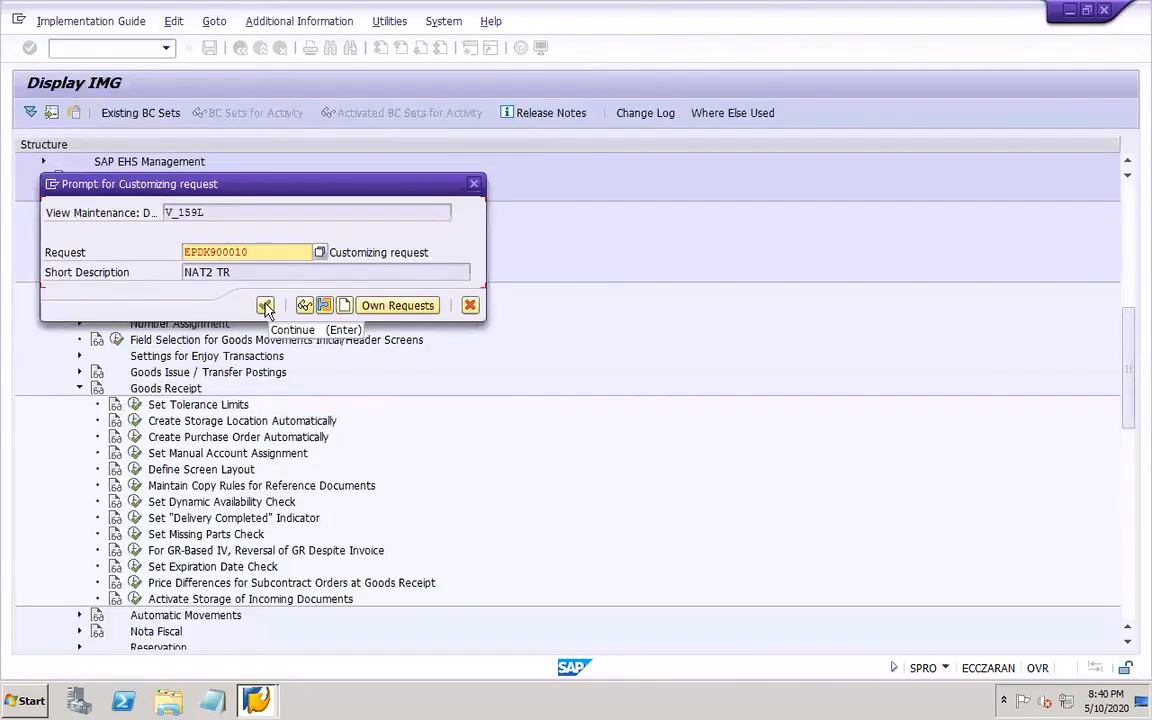
pyautogui.click(265, 304)
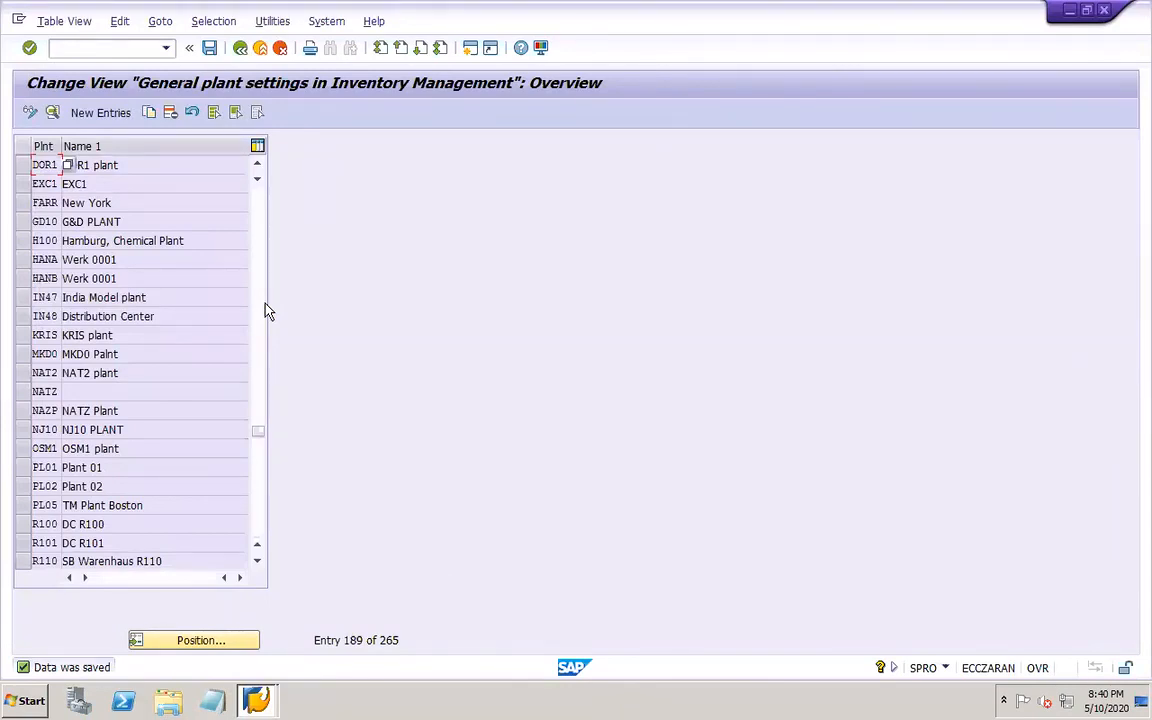
# - Switch to the PowerPoint notes and add the line "Invoice tolerances" below GR tolerances on slide 42
pyautogui.moveTo(941, 705)
pyautogui.click(900, 698)
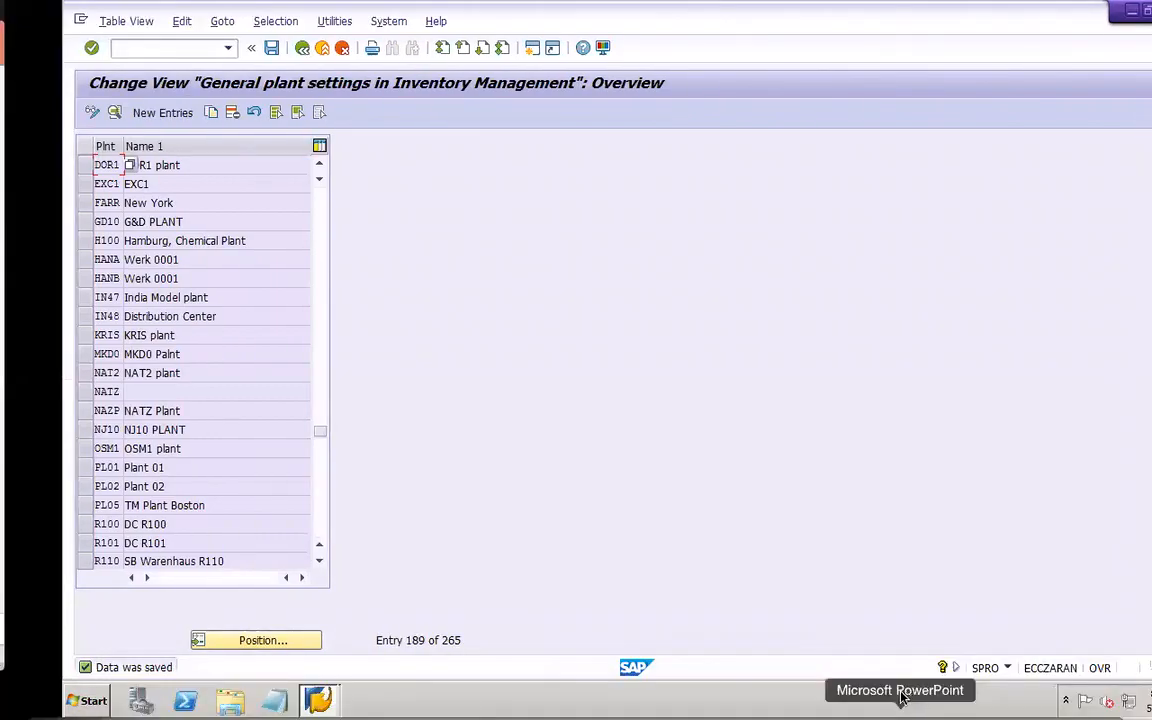
pyautogui.press('Return')
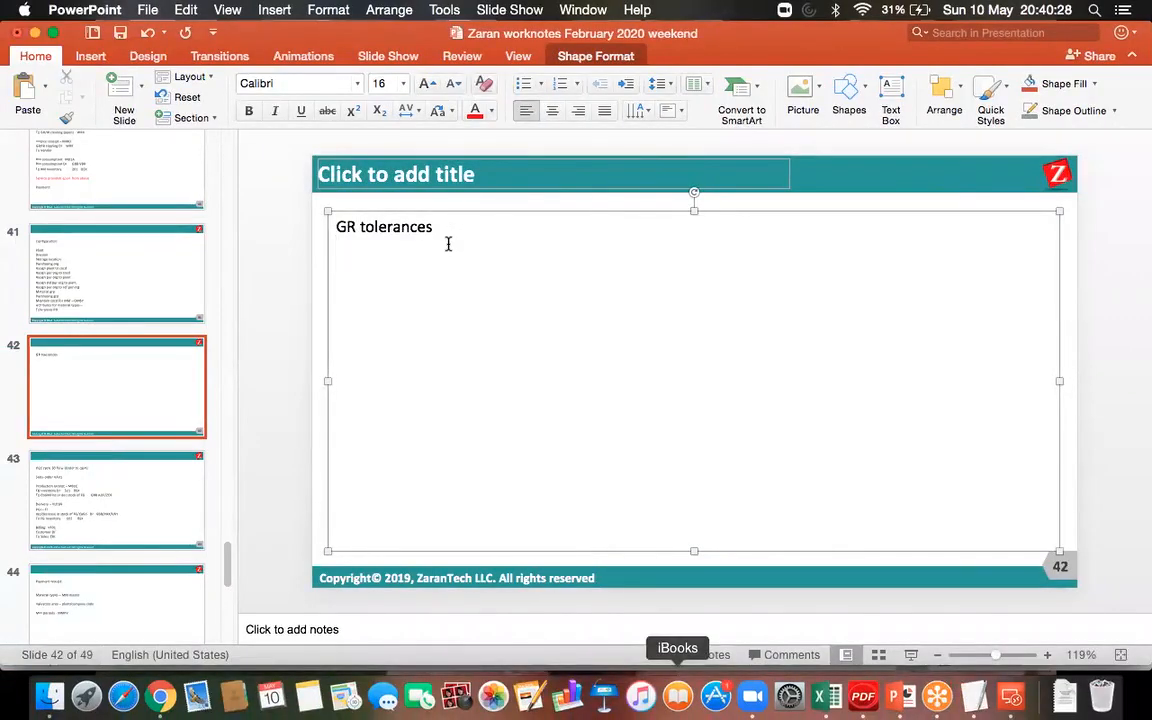
pyautogui.write('Invoice tolerances')
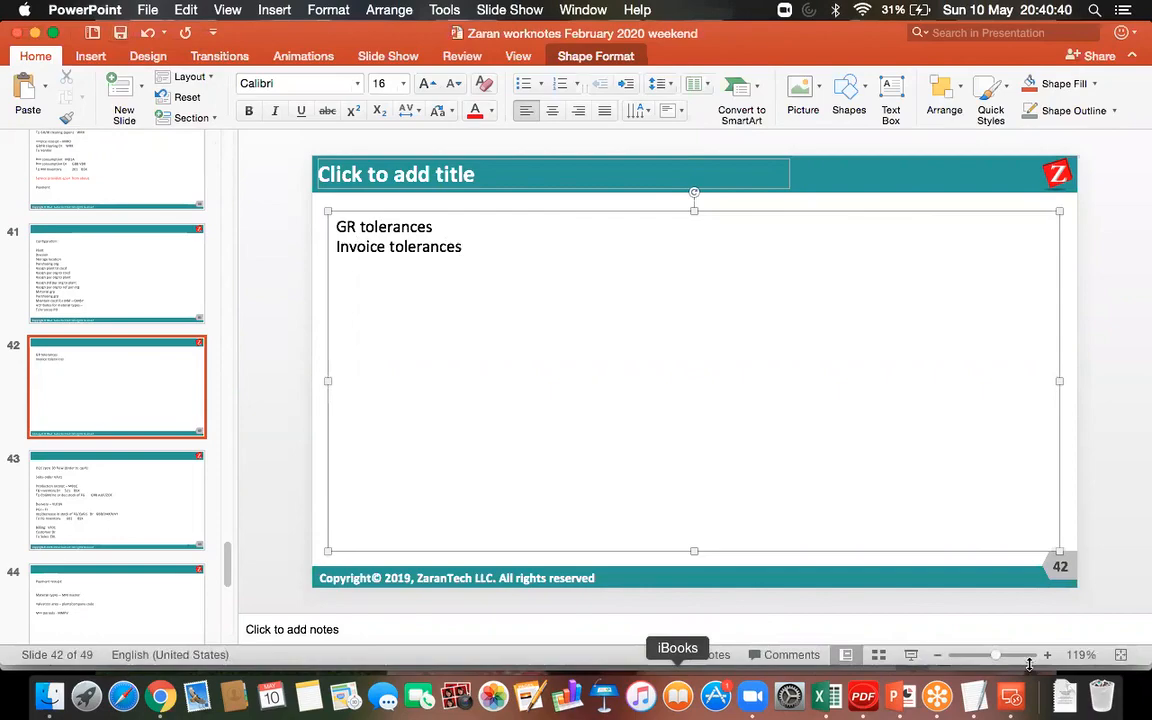
# - Switch to SAP, leave the saved plant settings and open the tolerance limits for Invoice Block under Logistics Invoice Verification
pyautogui.click(1011, 697)
pyautogui.doubleClick(740, 257)
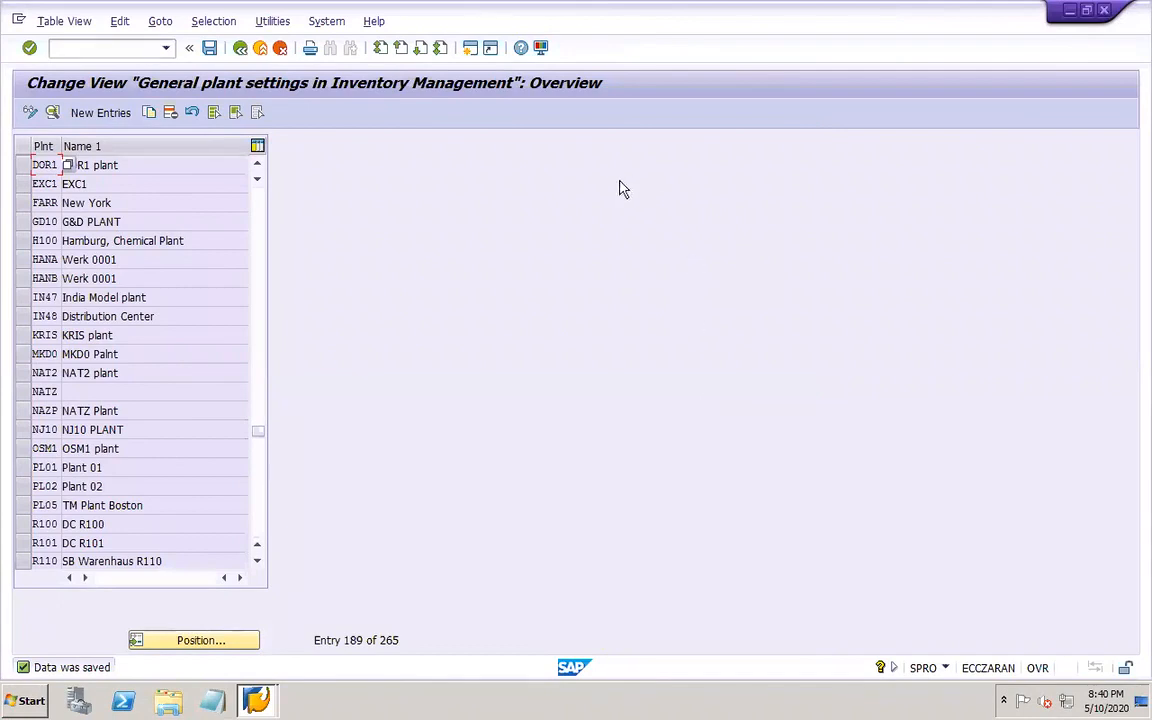
pyautogui.click(210, 50)
pyautogui.click(240, 48)
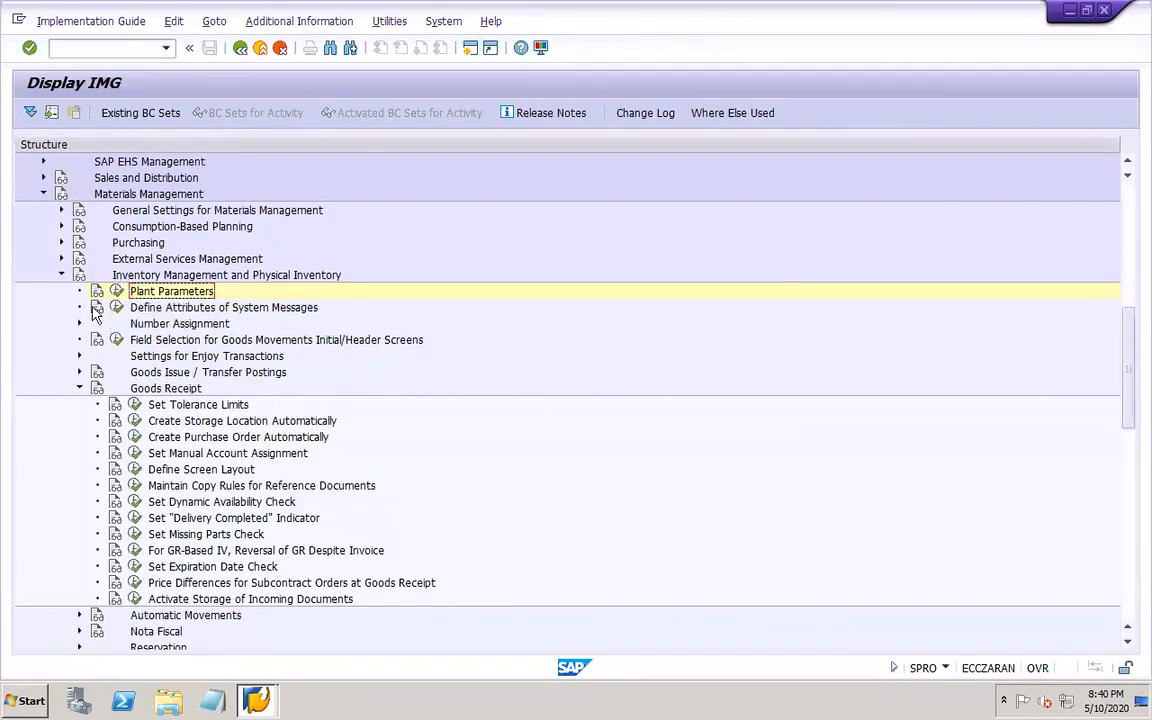
pyautogui.click(61, 276)
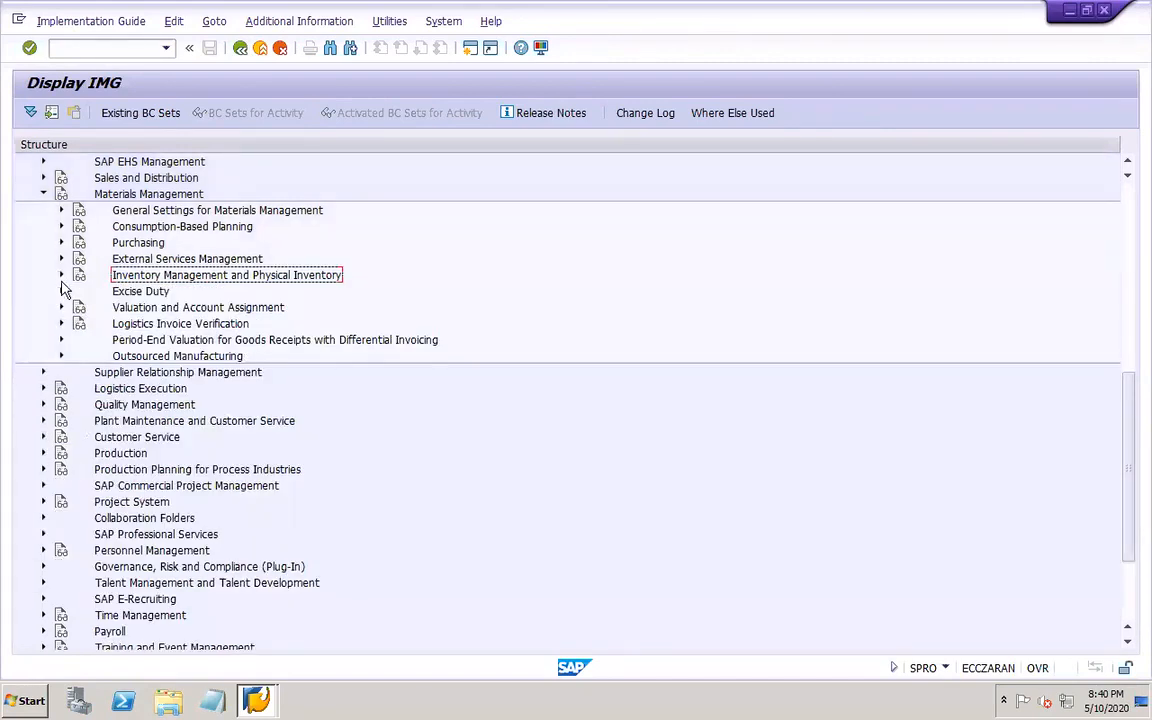
pyautogui.click(61, 325)
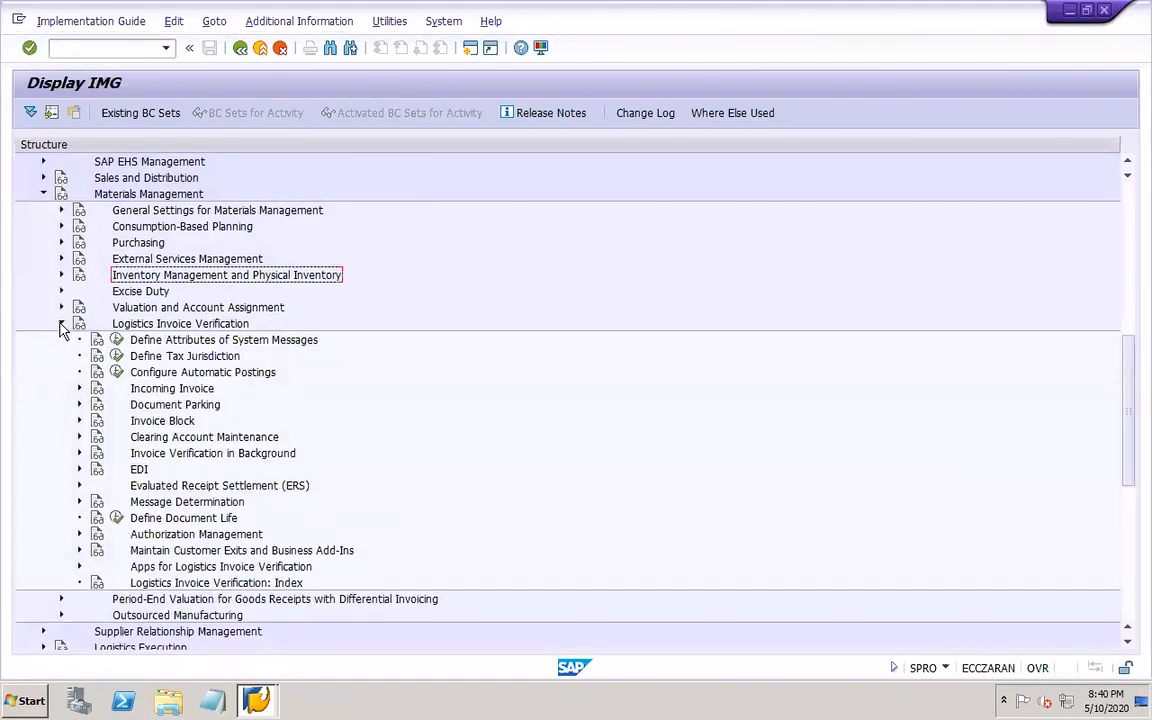
pyautogui.click(79, 421)
pyautogui.click(134, 455)
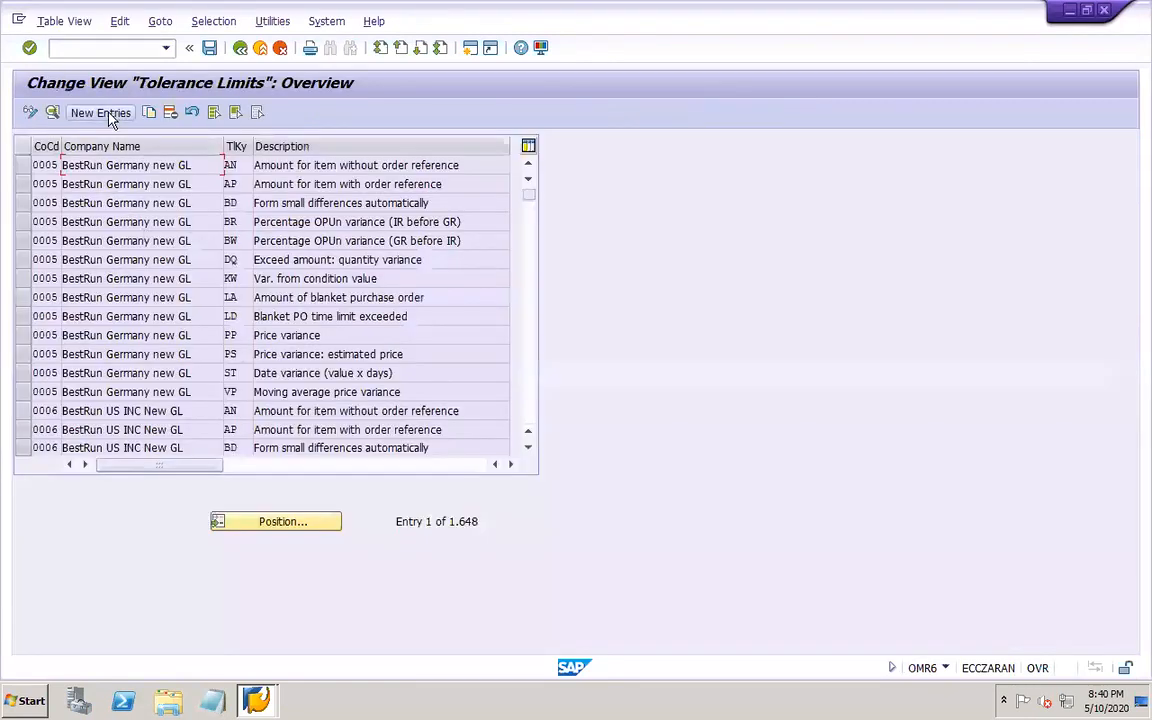
# - Select tolerance keys BD, PP, ST and VP of company code 1000 and start copying them
pyautogui.click(526, 411)
pyautogui.click(526, 411)
pyautogui.click(526, 411)
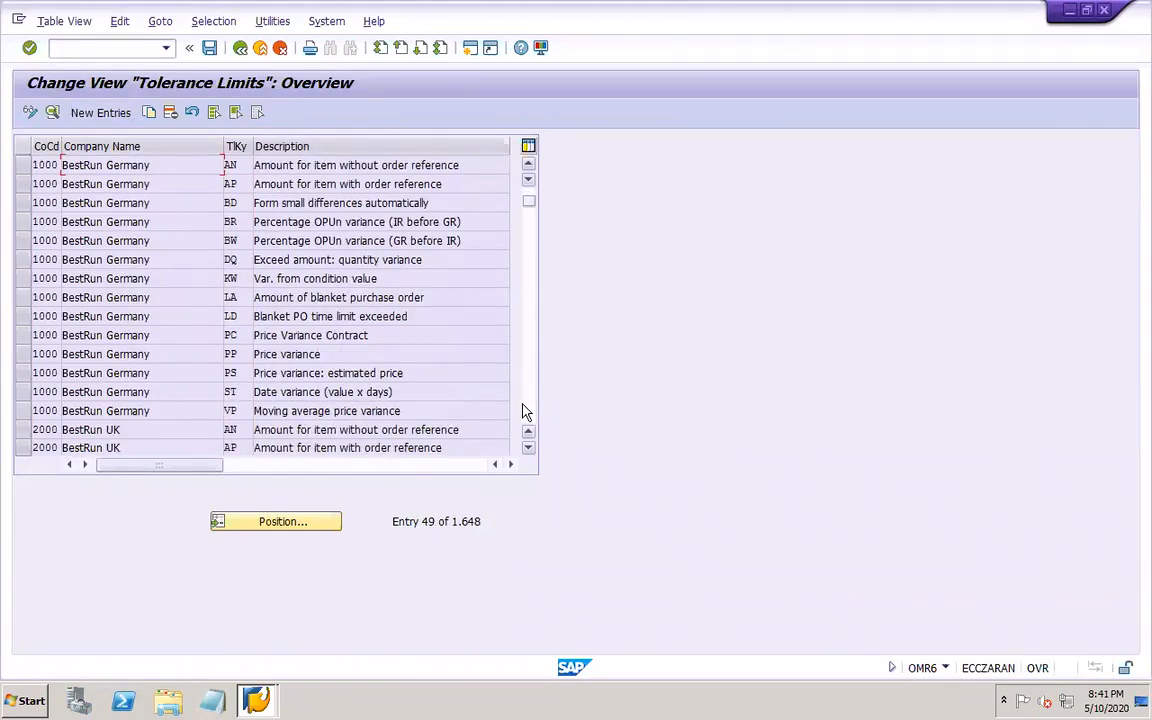
pyautogui.click(528, 163)
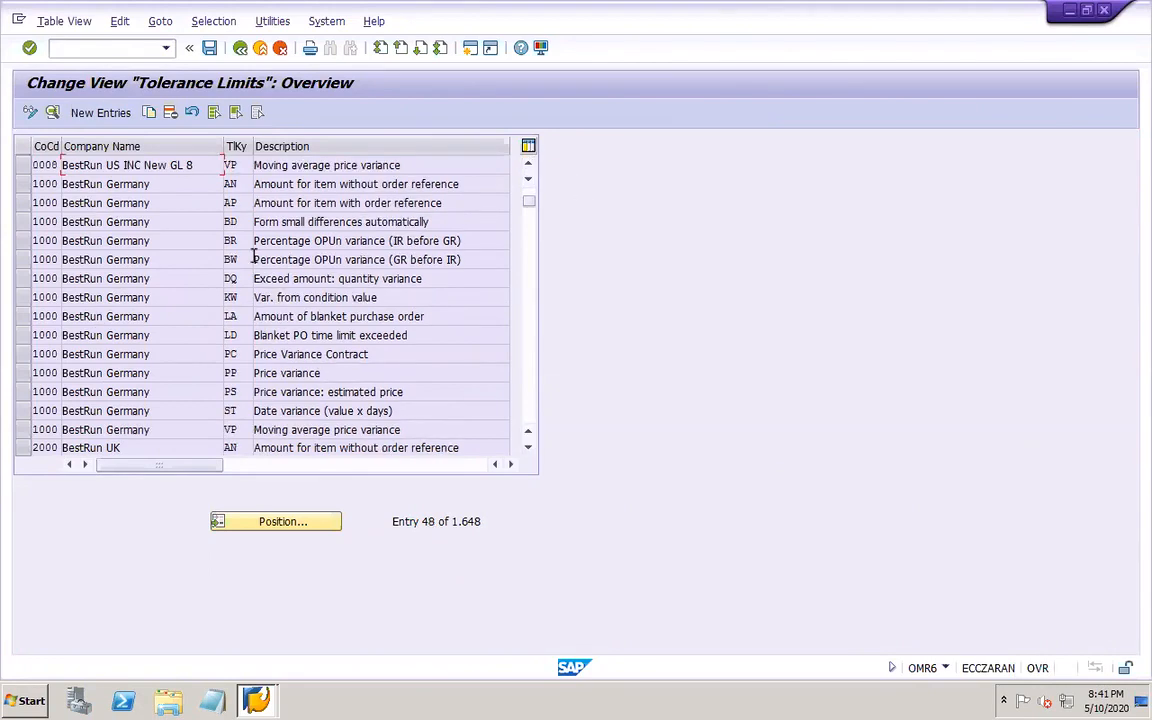
pyautogui.click(21, 223)
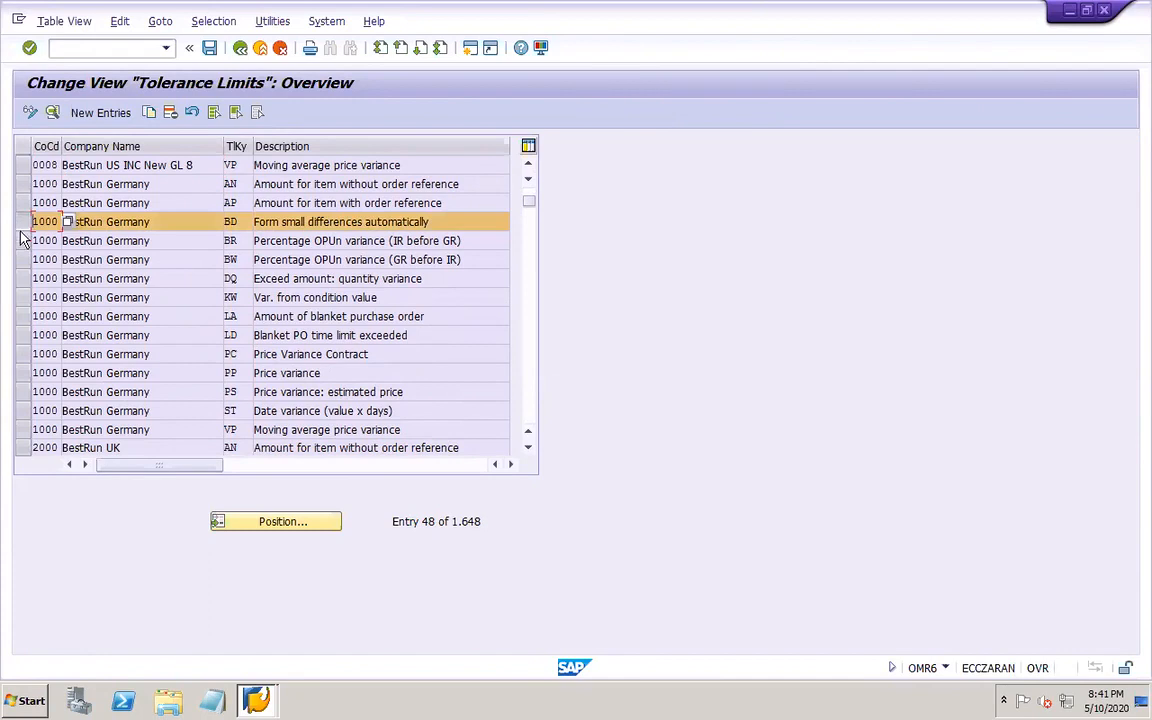
pyautogui.click(21, 411)
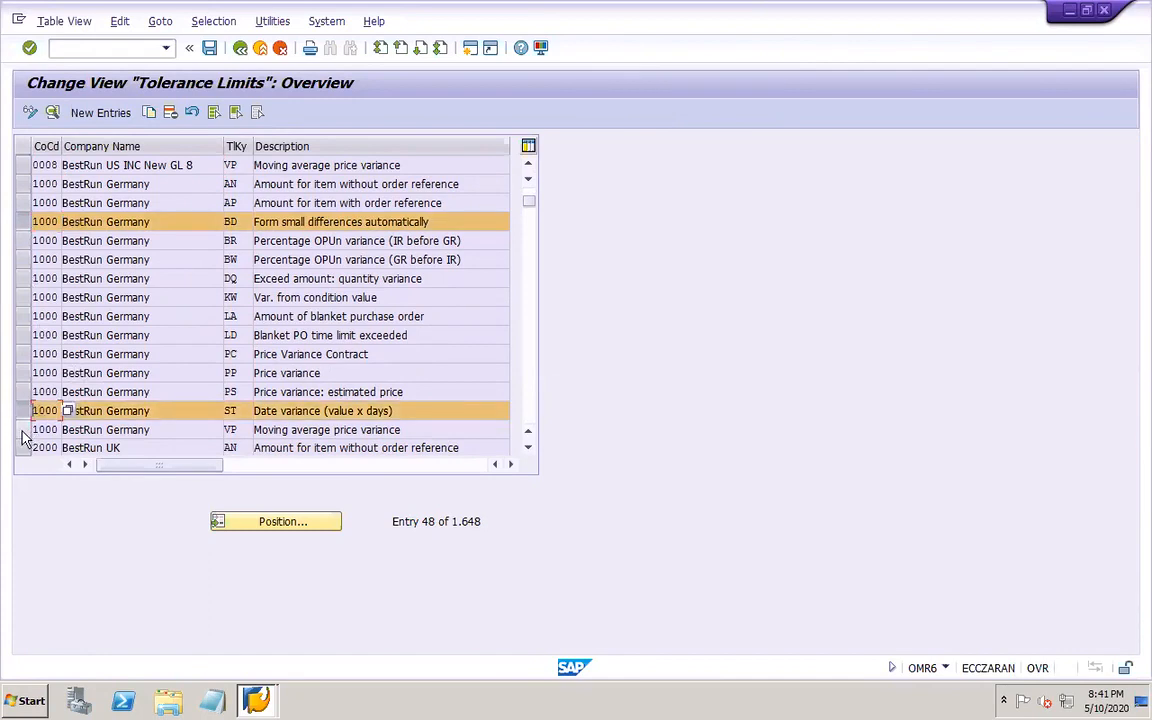
pyautogui.click(22, 430)
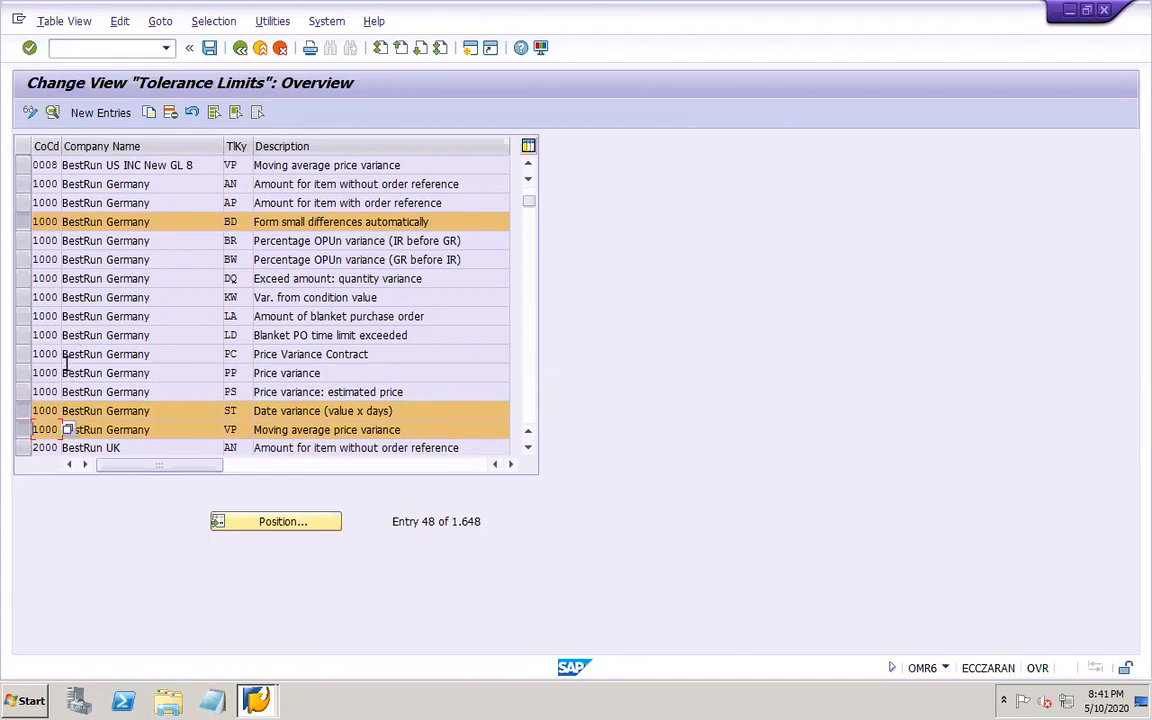
pyautogui.click(22, 373)
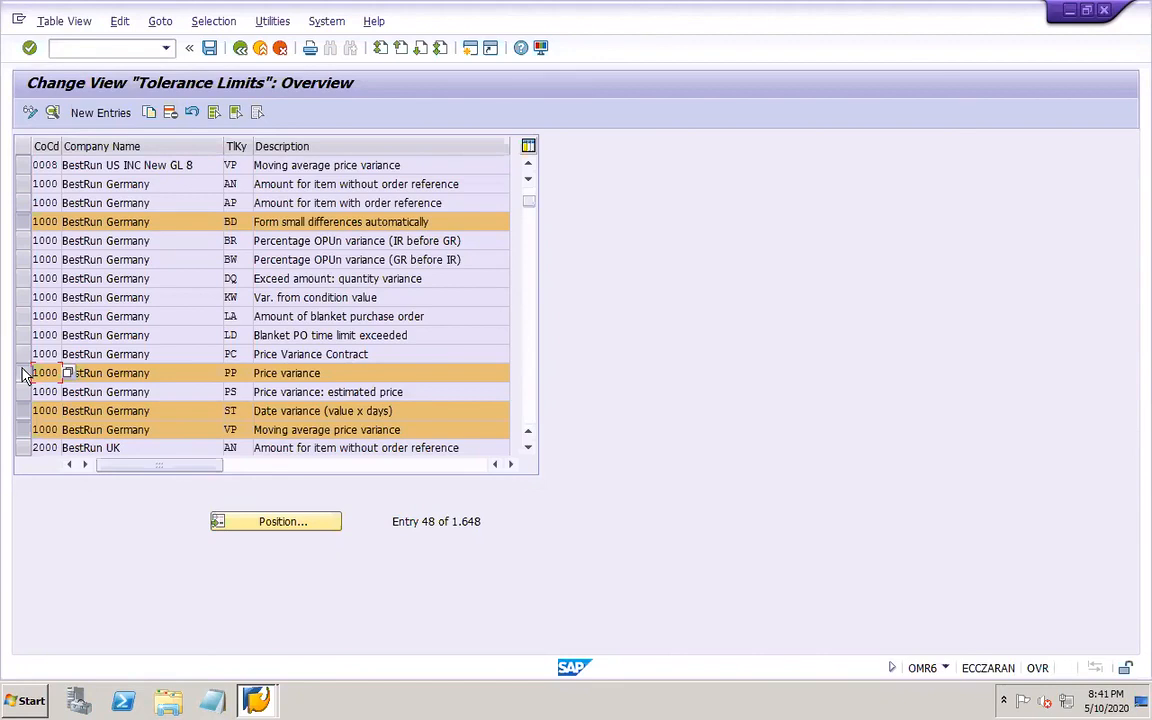
pyautogui.click(149, 112)
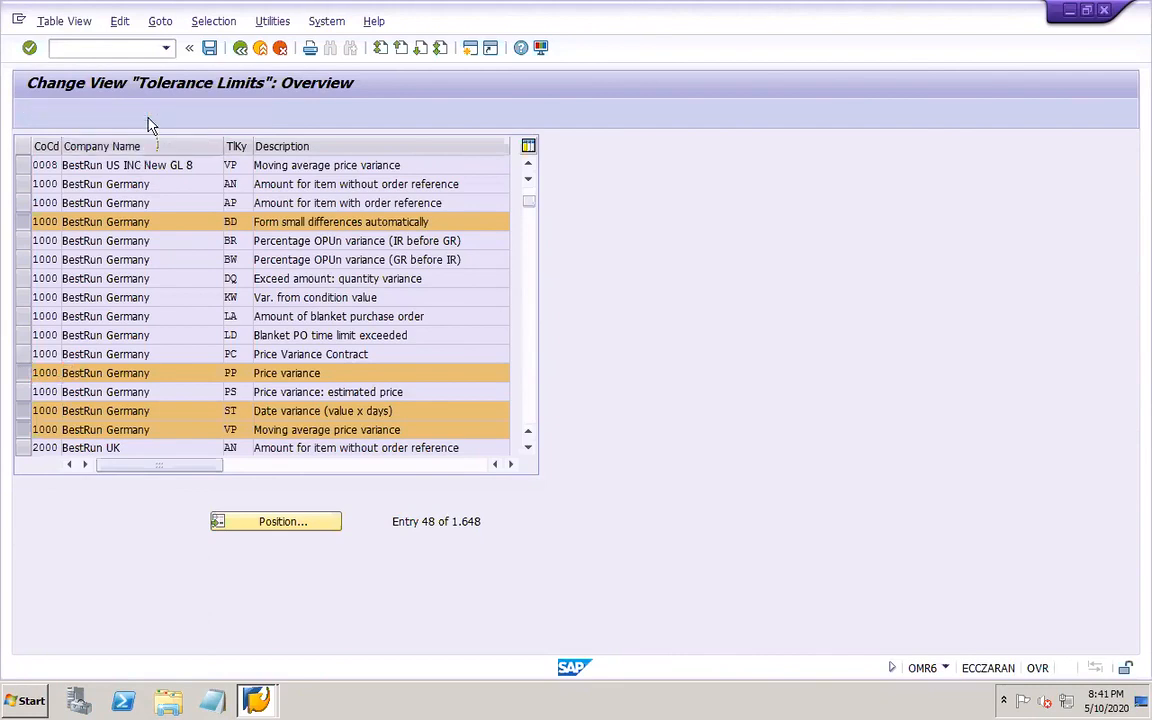
# - Assign the copies of tolerance keys BD and PP to company code DOR1
pyautogui.click(176, 165)
pyautogui.press('Delete')
pyautogui.click(175, 182)
pyautogui.press('Return')
pyautogui.click(181, 165)
pyautogui.press('BackSpace')
pyautogui.press('BackSpace')
pyautogui.press('BackSpace')
pyautogui.press('BackSpace')
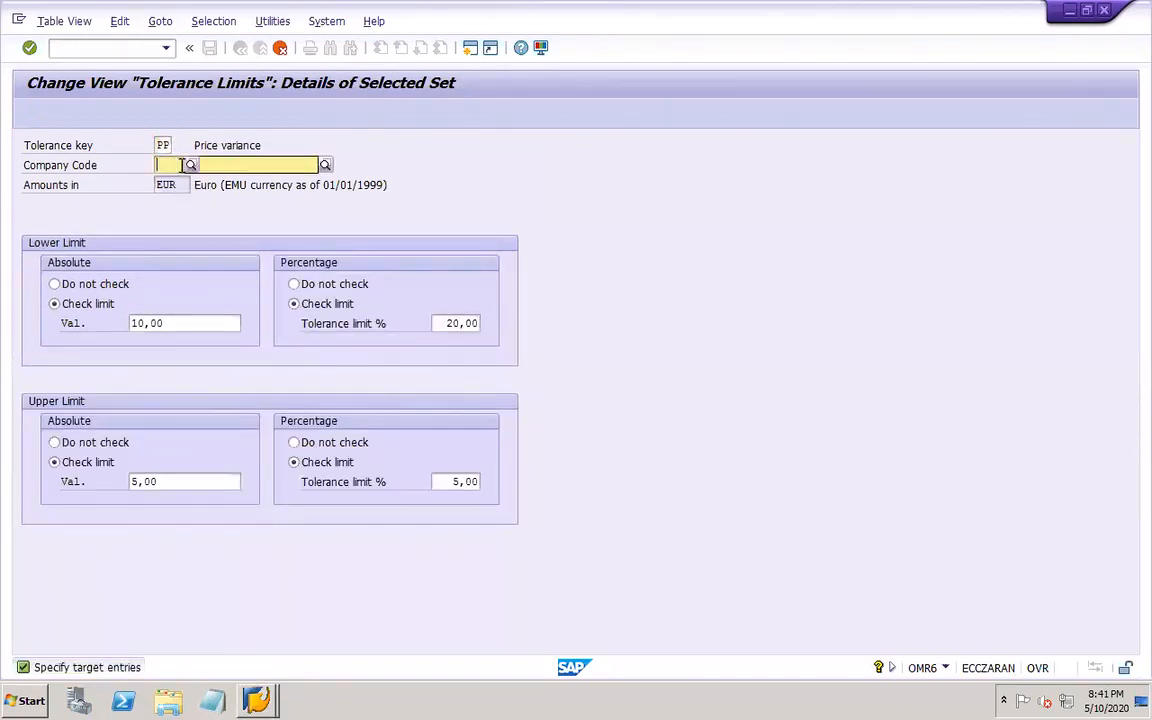
pyautogui.click(176, 183)
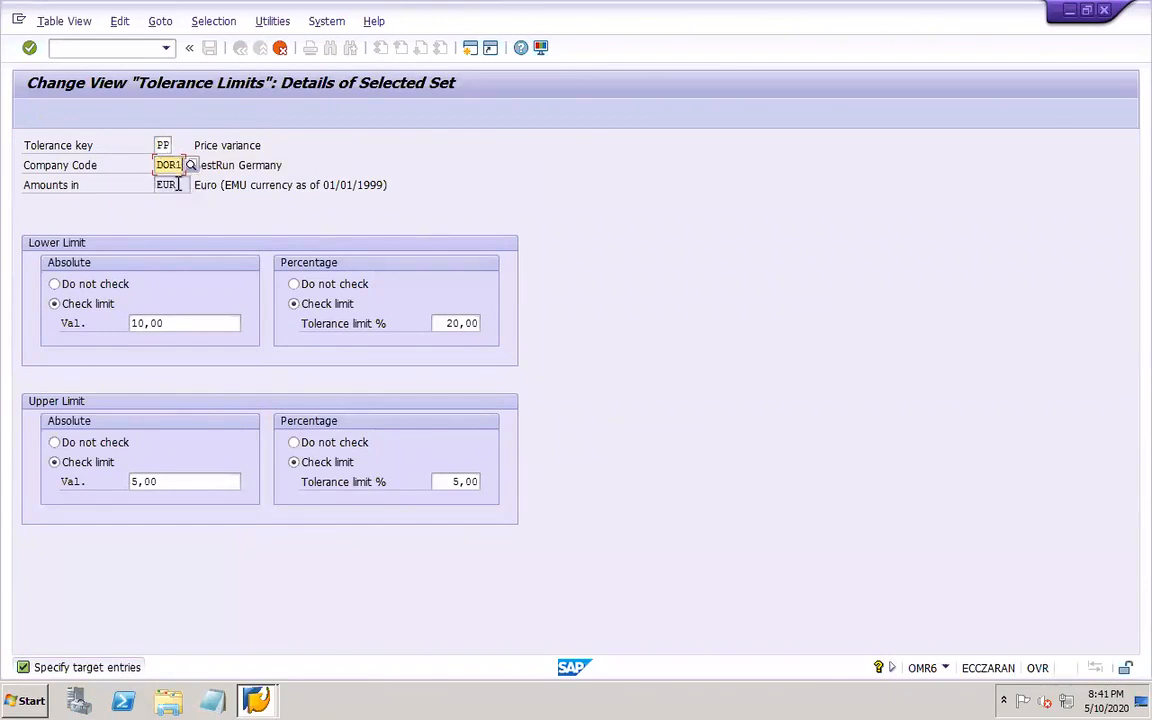
pyautogui.press('Return')
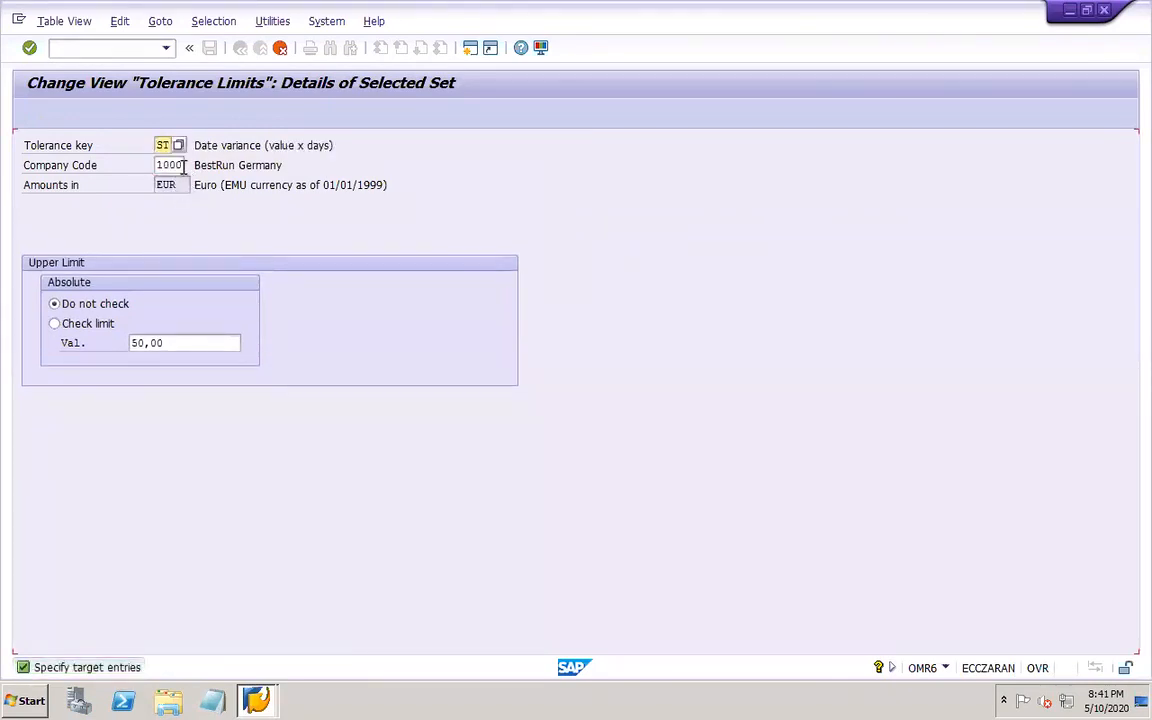
# - Assign the copy of tolerance key ST to company code DOR1
pyautogui.click(184, 166)
pyautogui.press('BackSpace')
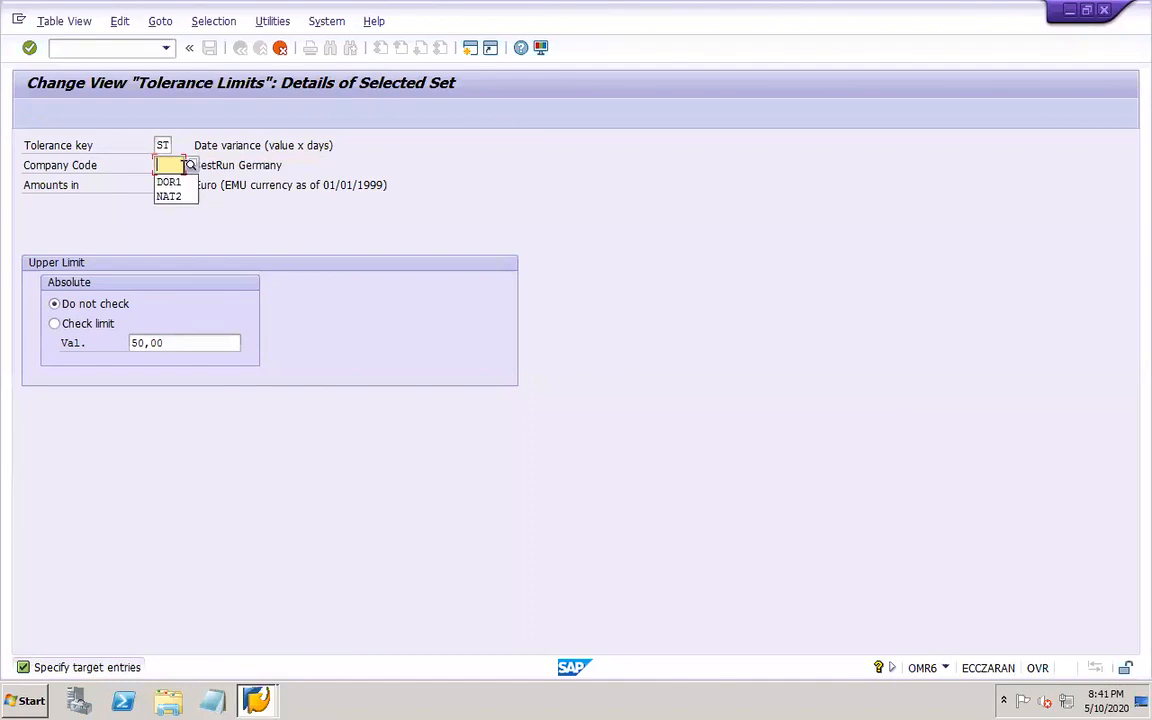
pyautogui.click(180, 177)
pyautogui.press('Return')
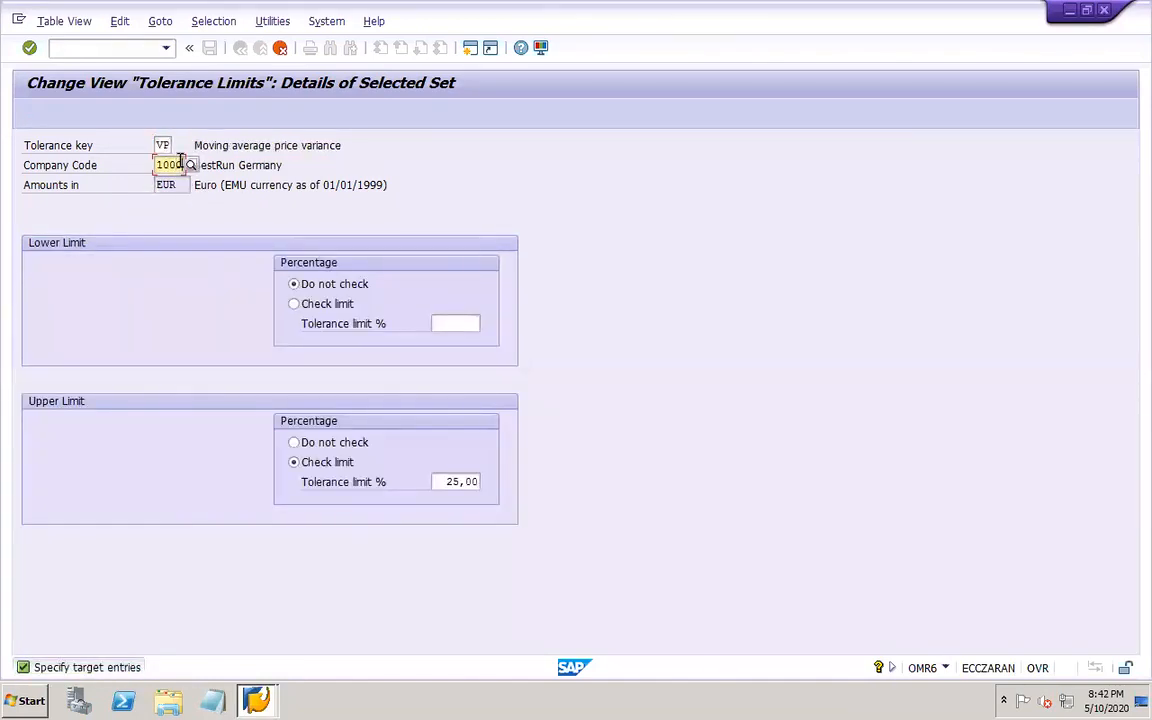
# - Try to assign the copy of tolerance key VP to company code DOR1 and cancel that entry's maintenance
pyautogui.press('BackSpace')
pyautogui.press('BackSpace')
pyautogui.press('BackSpace')
pyautogui.press('BackSpace')
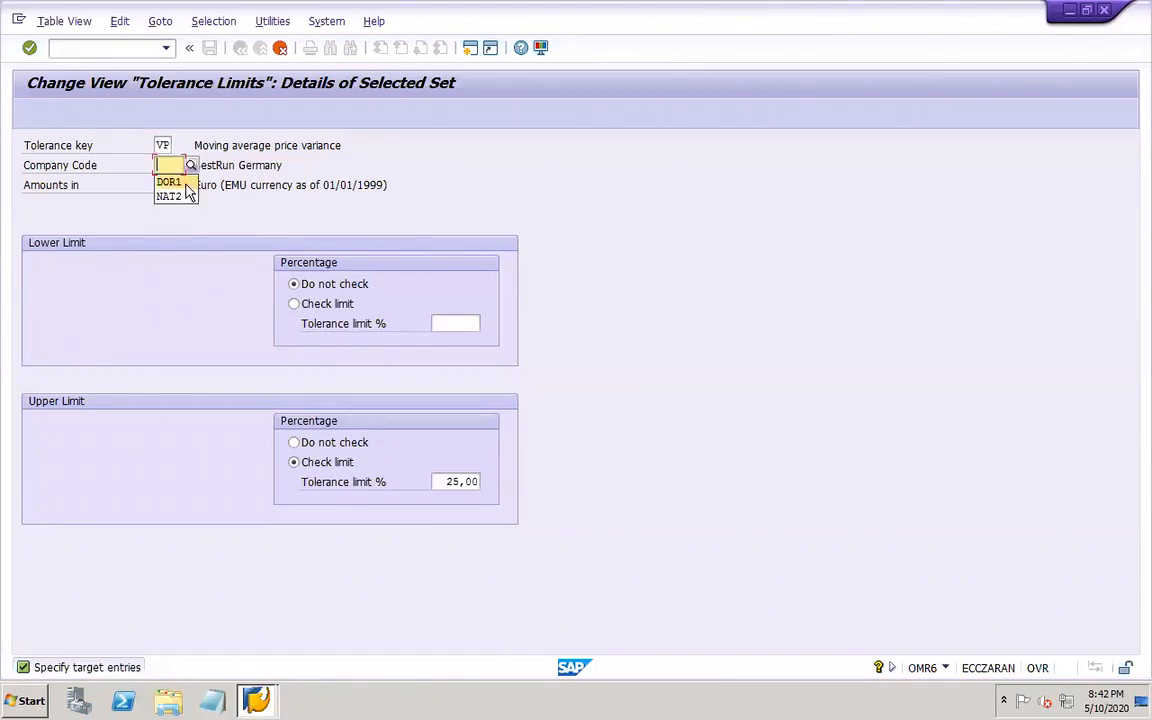
pyautogui.click(183, 183)
pyautogui.press('Return')
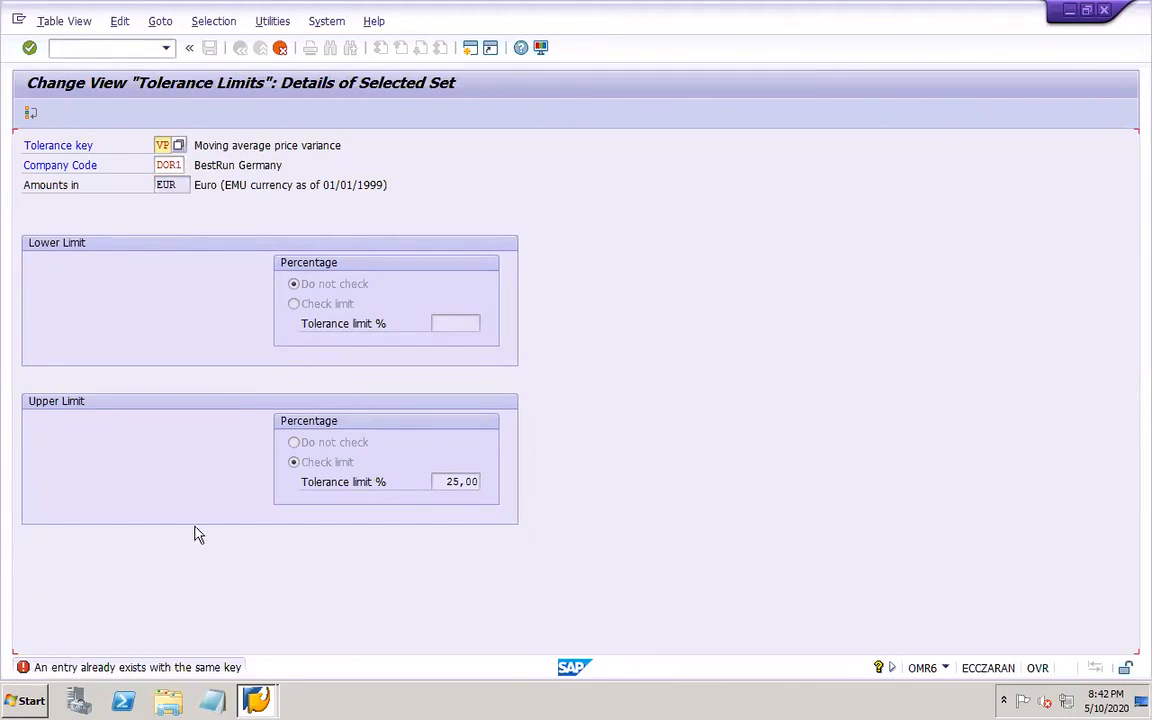
pyautogui.click(280, 48)
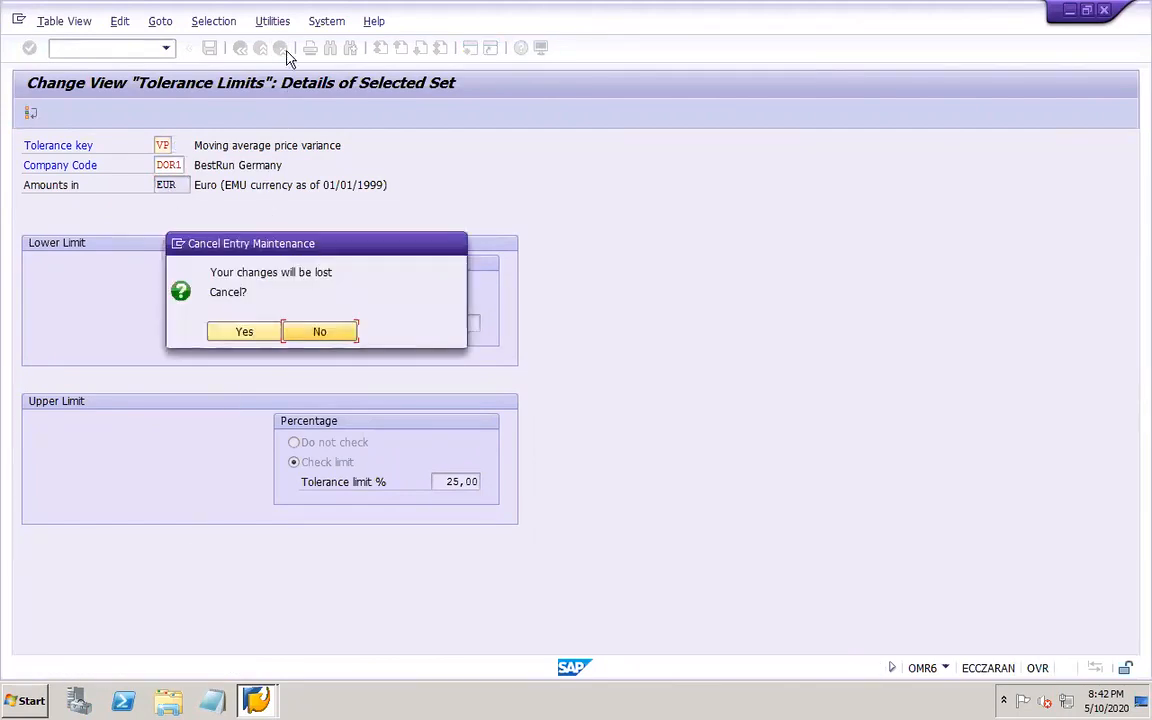
pyautogui.click(257, 331)
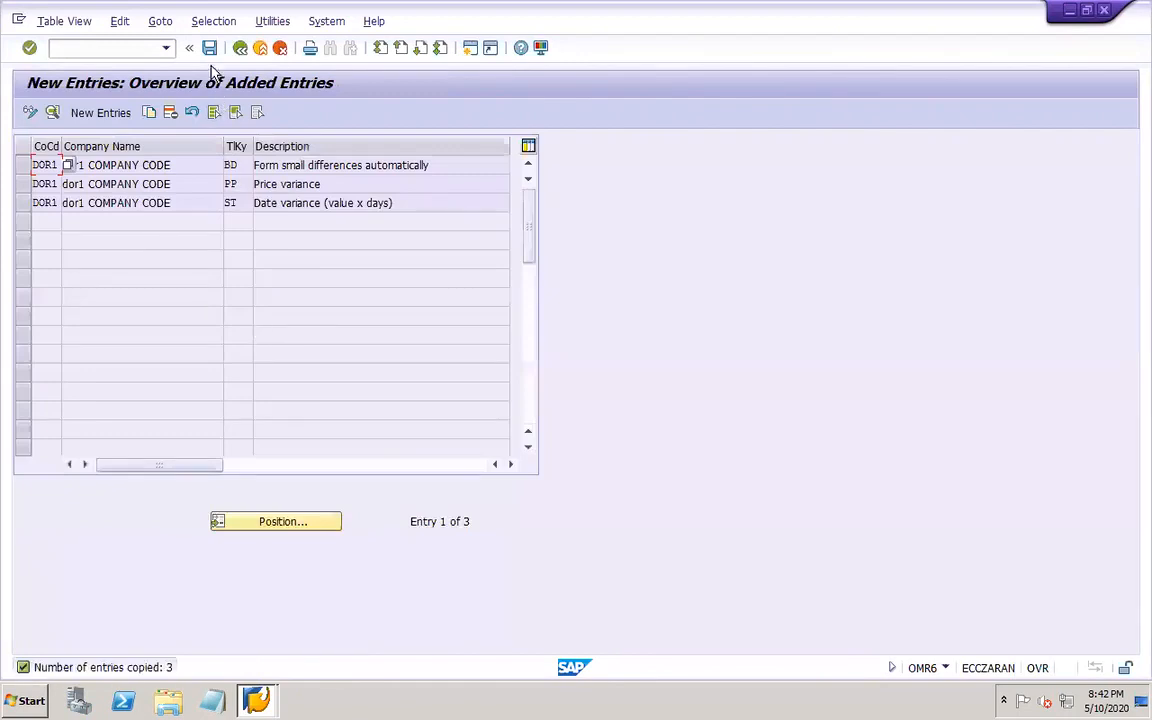
# - Save the copied DOR1 invoice tolerance limits in the proposed customizing request and return to the full overview
pyautogui.click(209, 50)
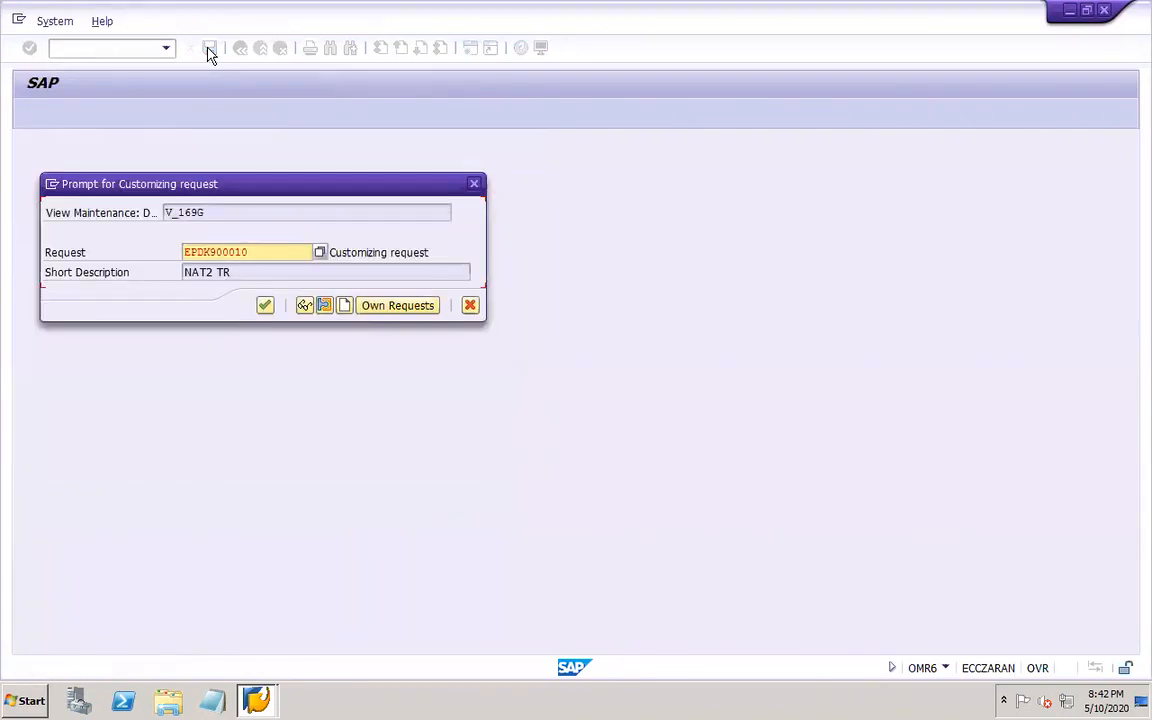
pyautogui.click(266, 308)
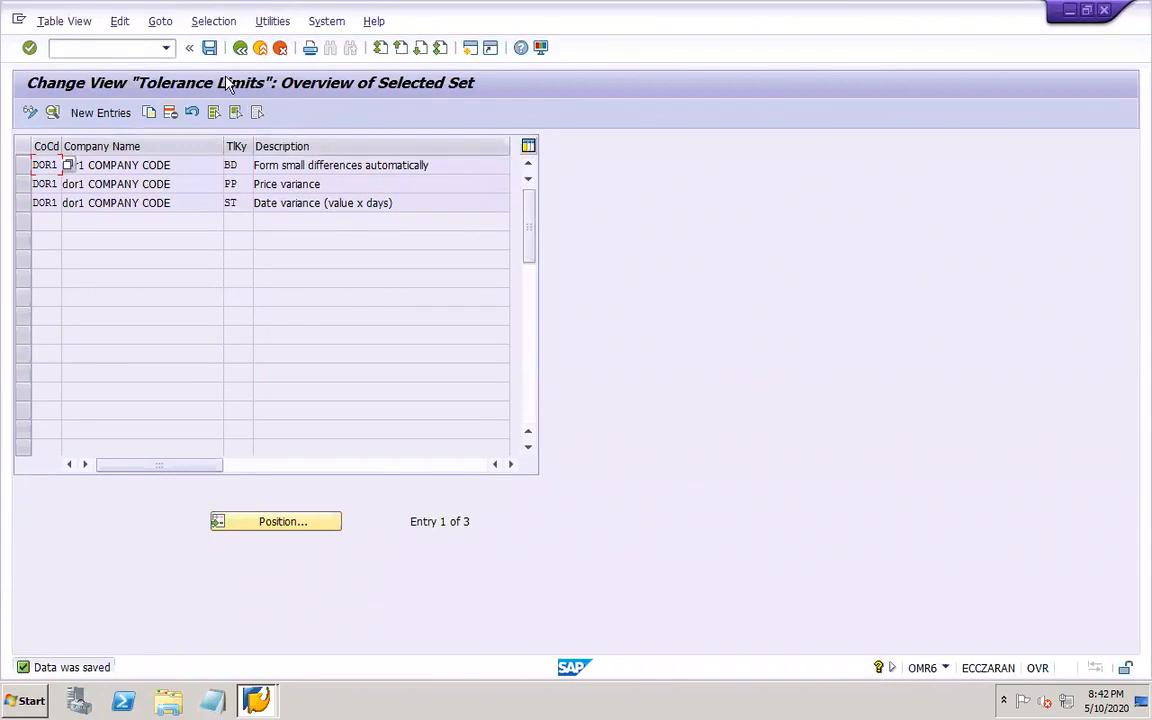
pyautogui.click(240, 48)
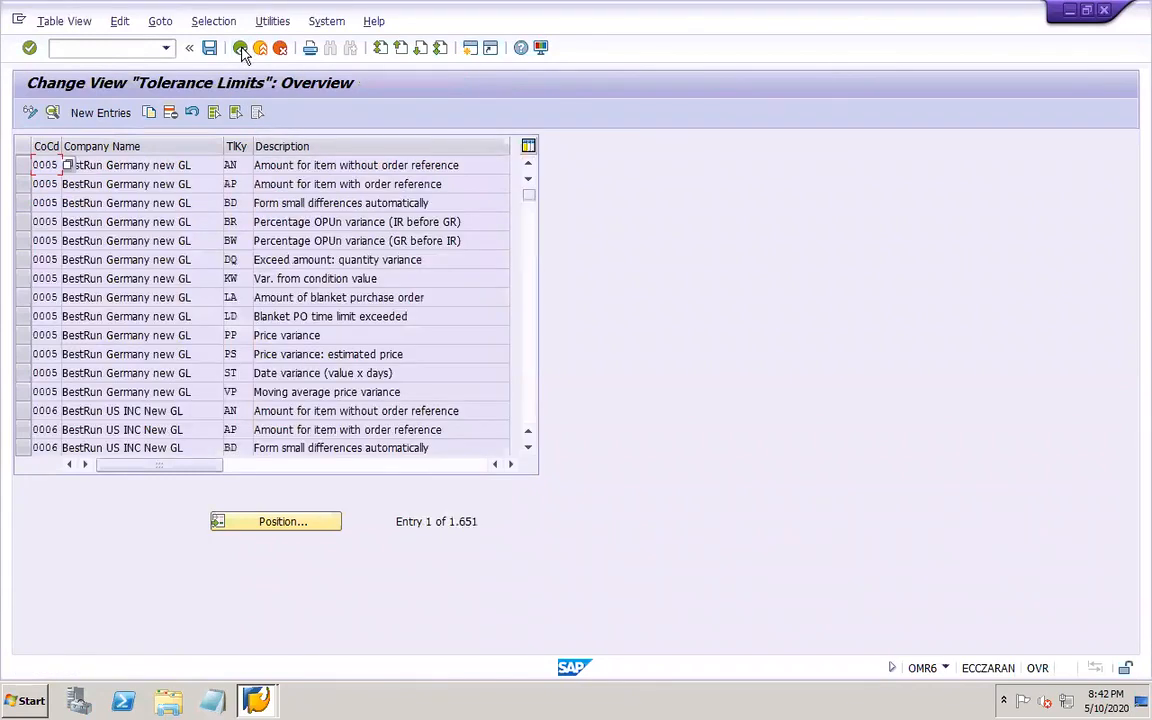
# - Position the tolerance limits list at company code DOR1 and check its tolerance keys
pyautogui.click(282, 522)
pyautogui.write('do')
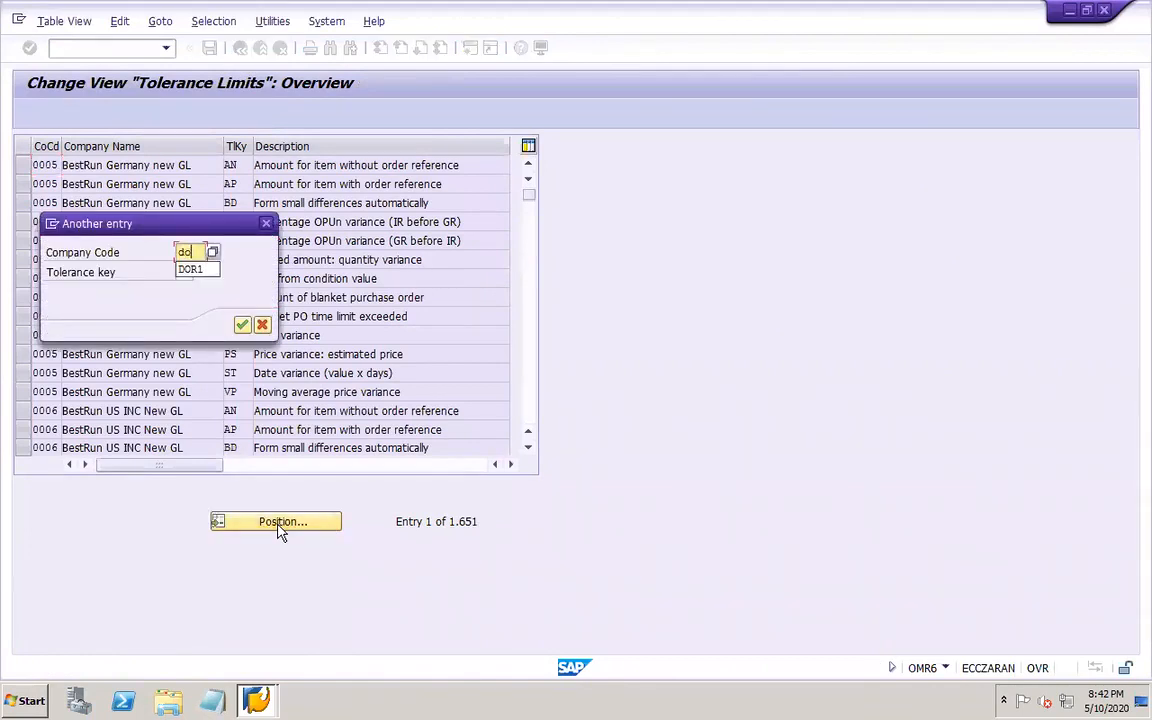
pyautogui.write('r1')
pyautogui.press('Return')
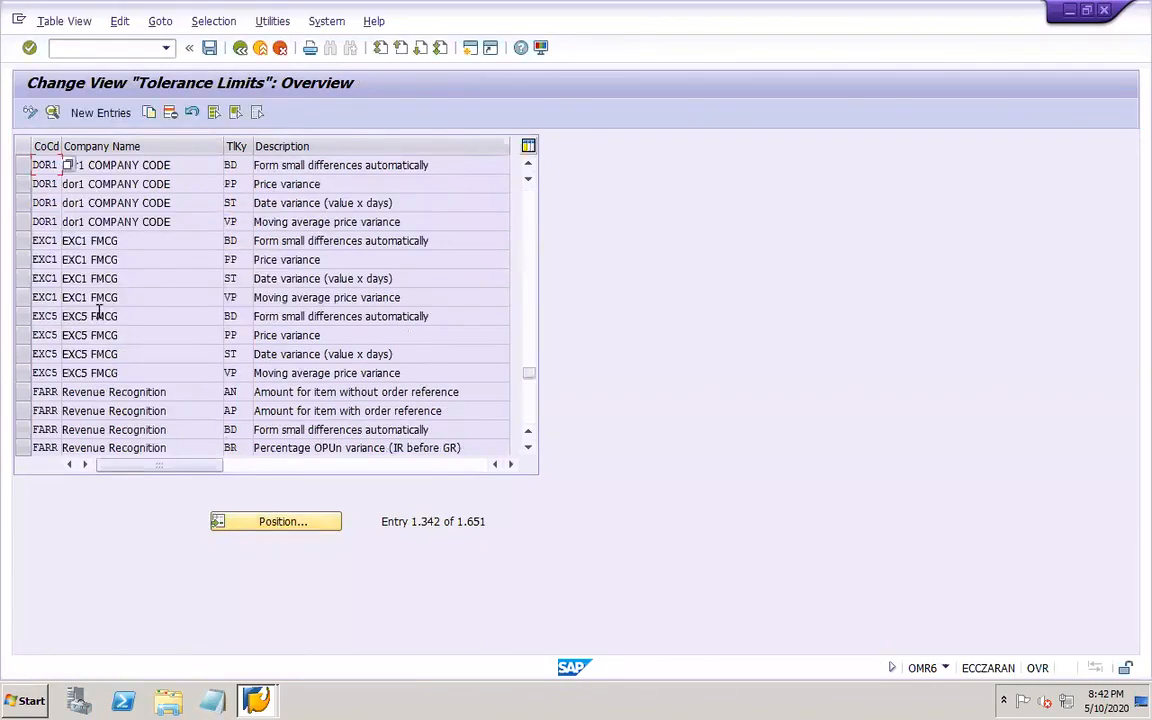
pyautogui.click(22, 166)
pyautogui.click(22, 184)
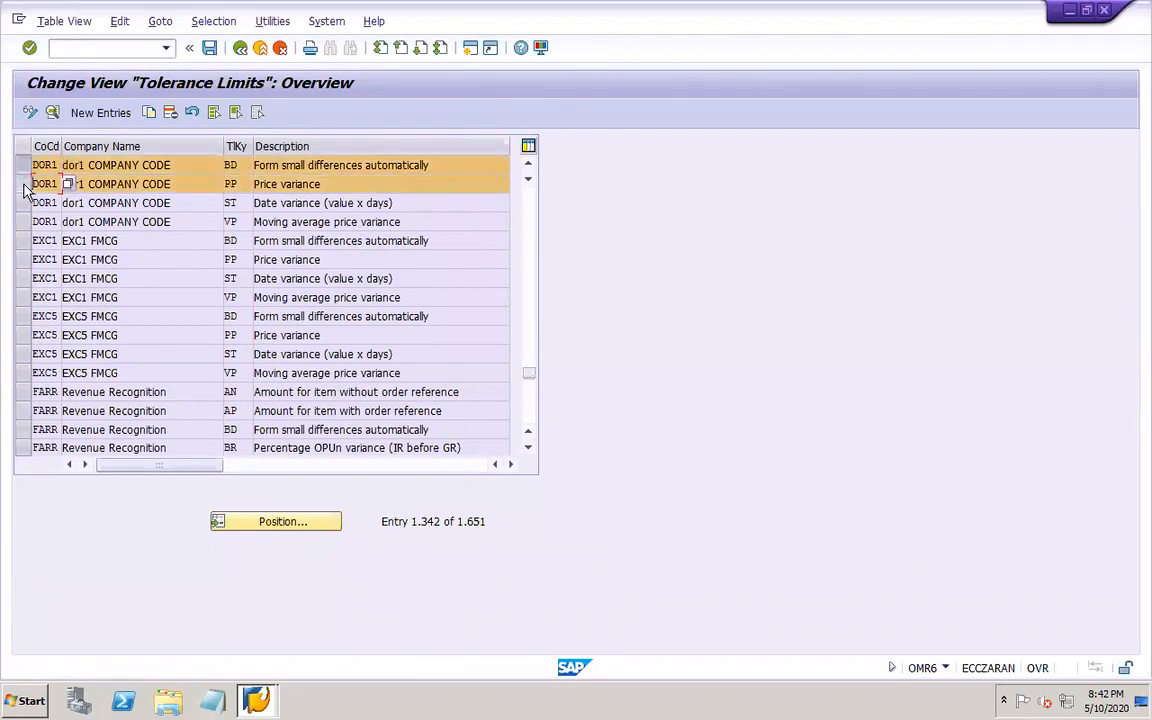
pyautogui.click(22, 203)
pyautogui.click(22, 222)
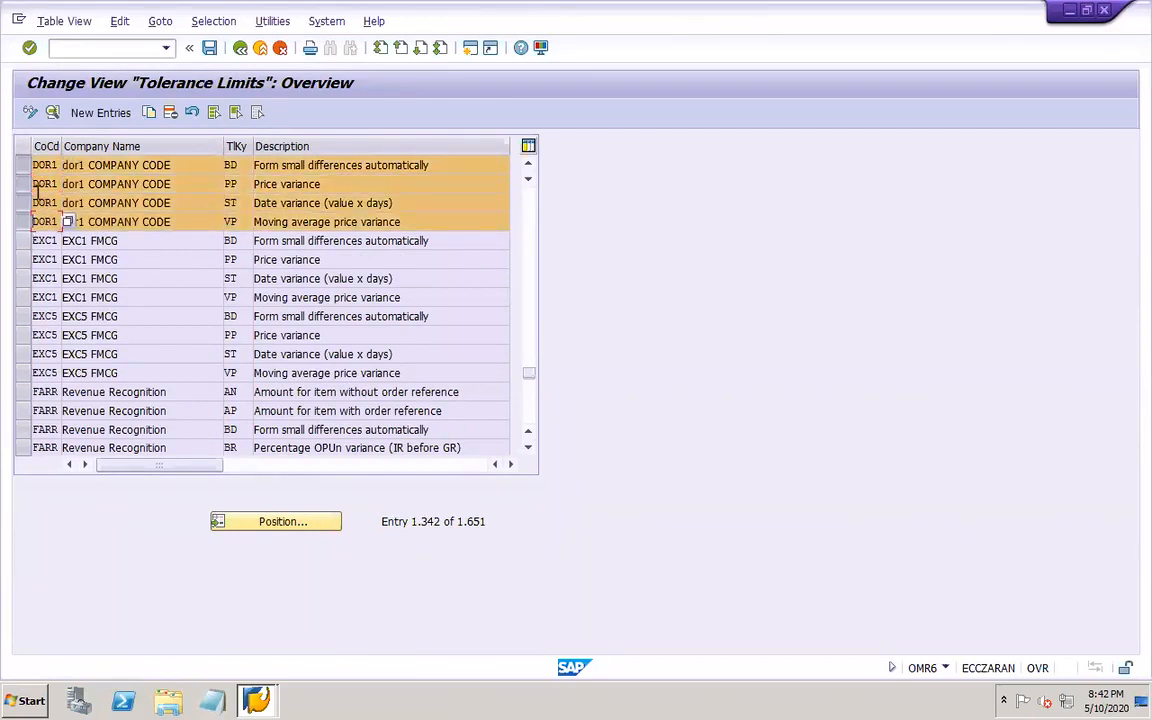
pyautogui.click(22, 165)
pyautogui.click(22, 186)
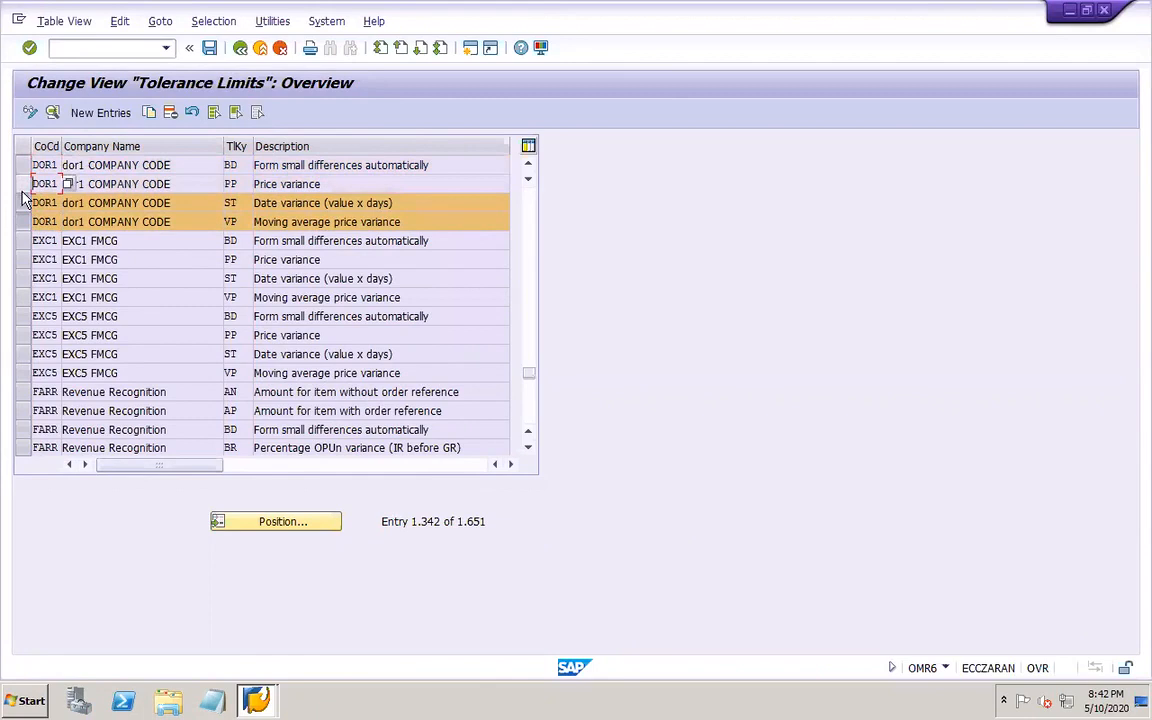
pyautogui.click(22, 187)
pyautogui.click(22, 216)
pyautogui.click(22, 203)
pyautogui.click(22, 184)
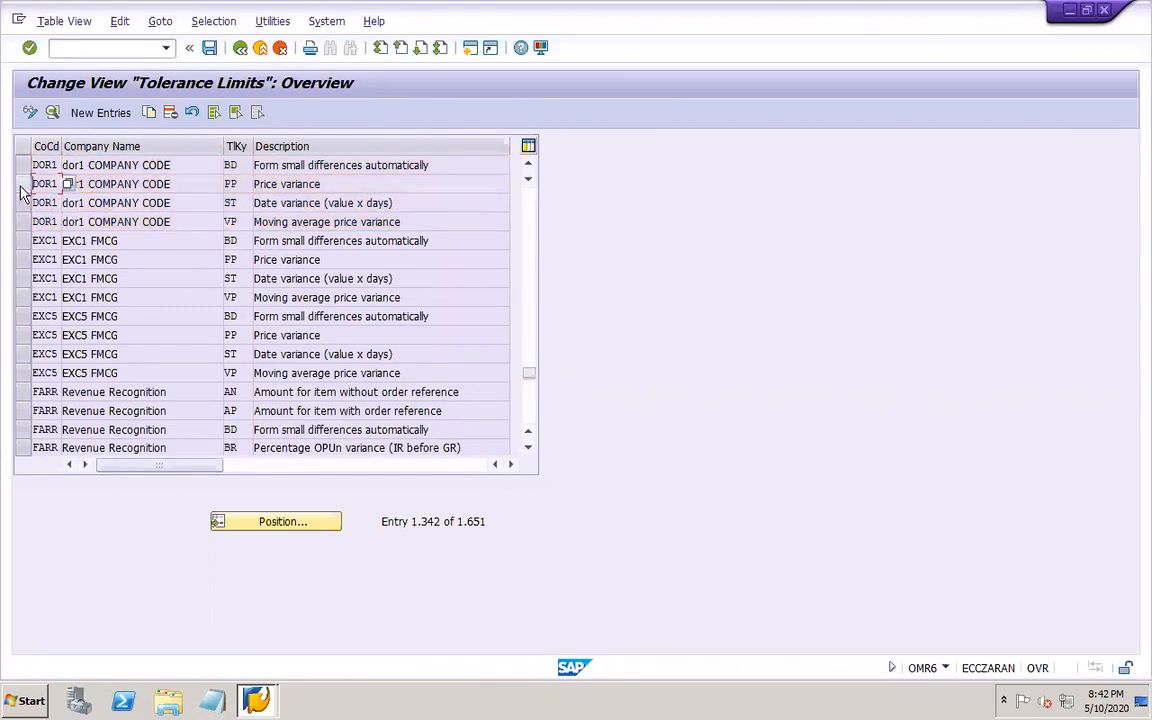
pyautogui.click(210, 50)
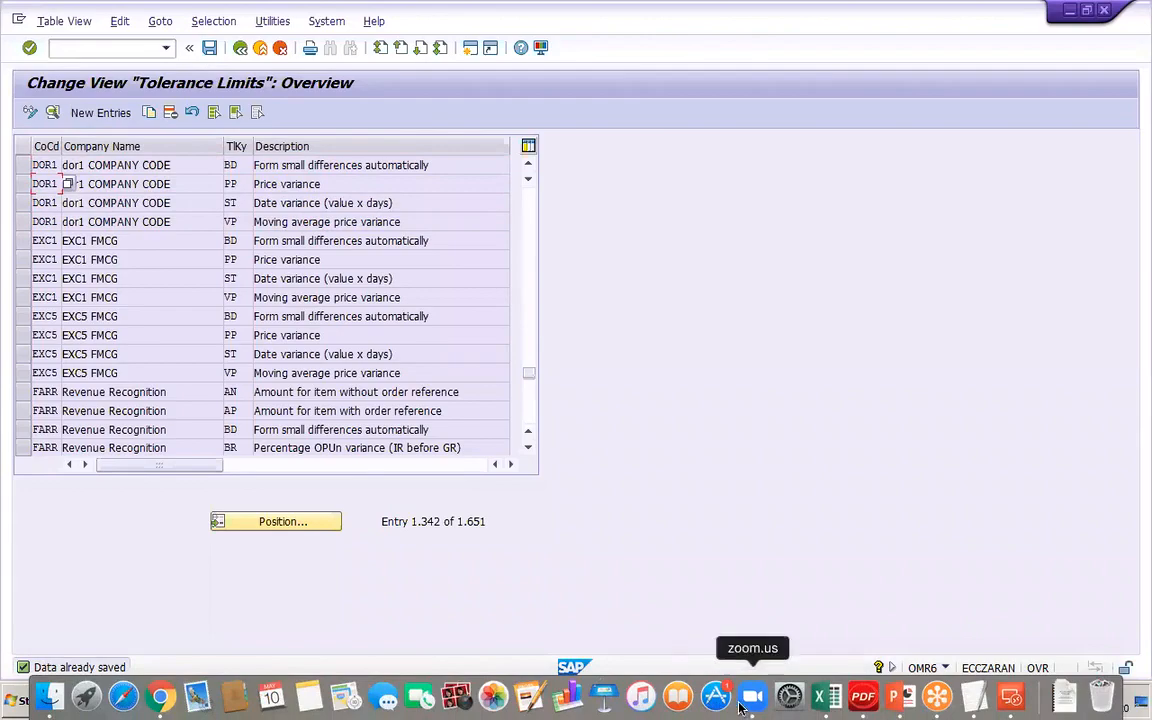
# - Switch to the PowerPoint notes and add the line "Automatic status change" below Invoice tolerances on slide 42
pyautogui.click(900, 697)
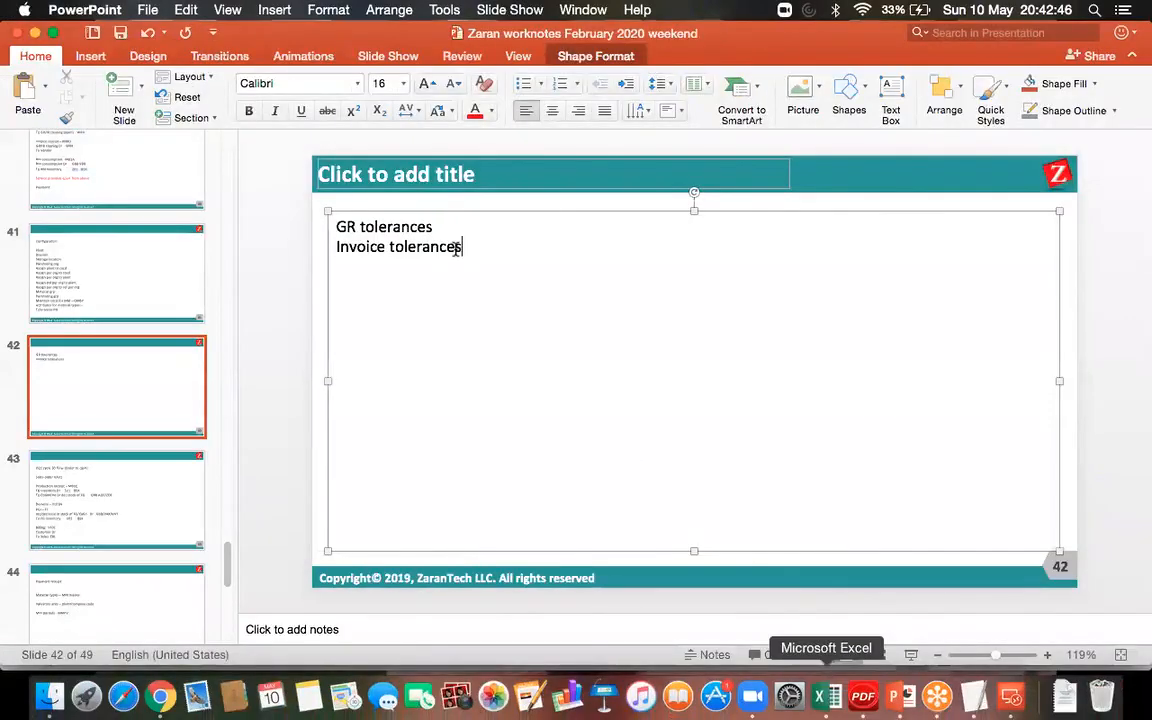
pyautogui.press('Return')
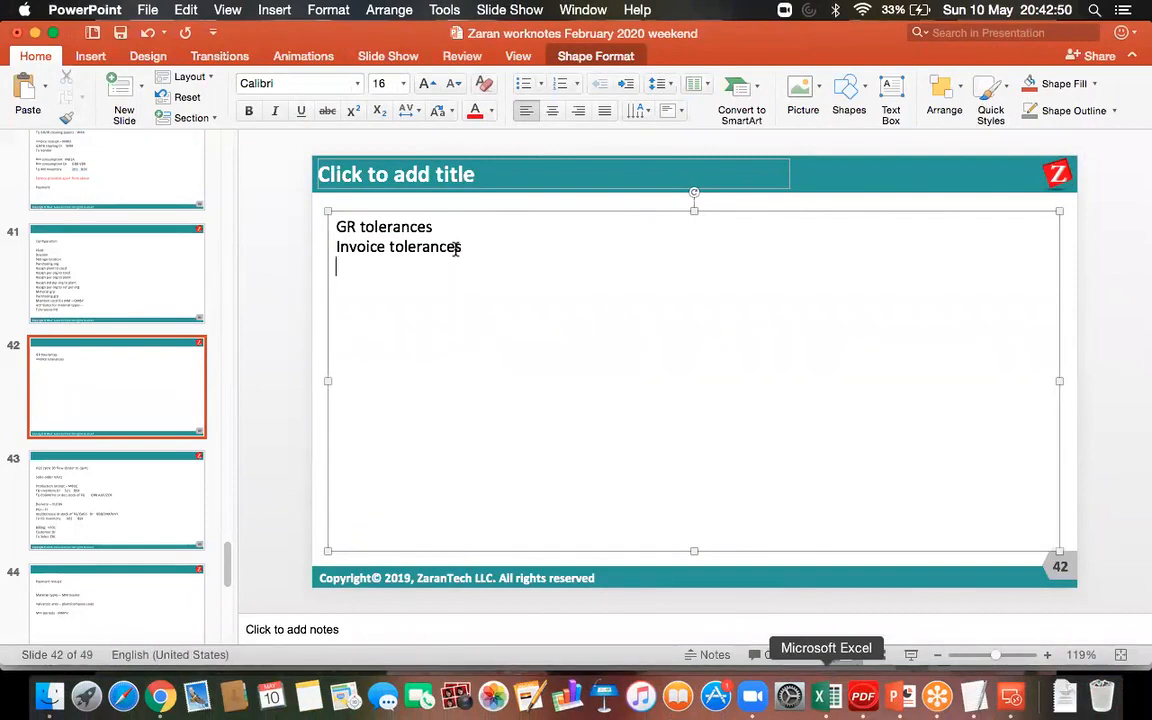
pyautogui.write('a')
pyautogui.click(454, 247)
pyautogui.press('BackSpace')
pyautogui.write('utomatic sta')
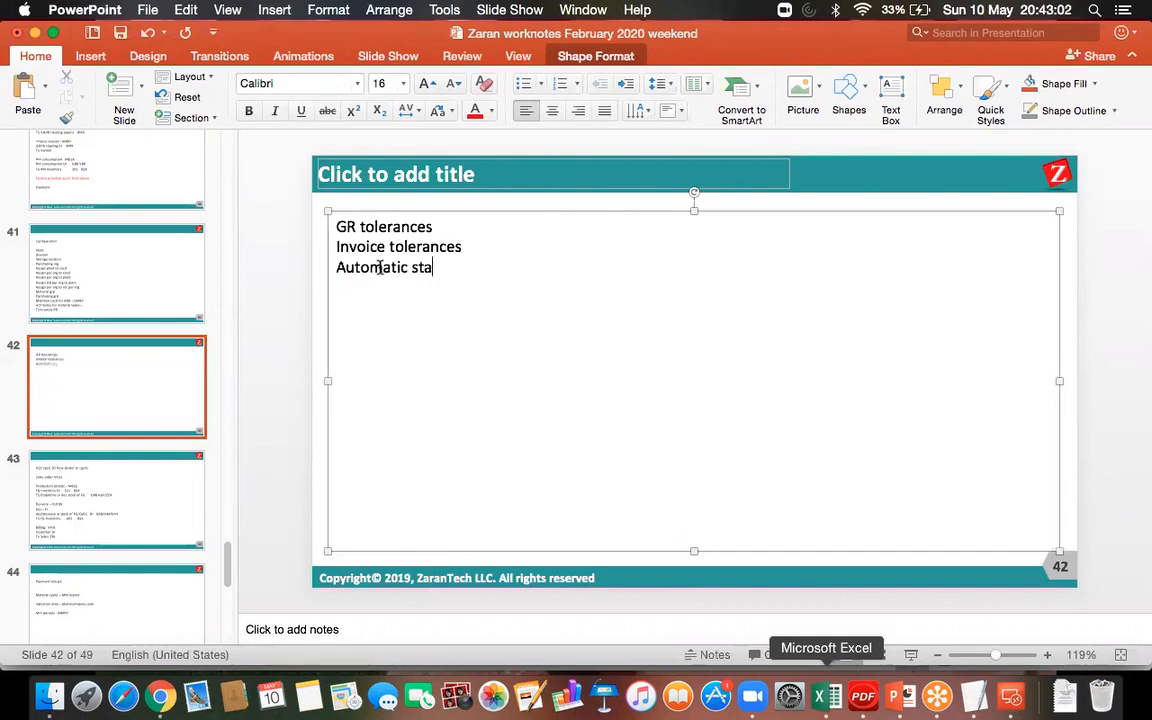
pyautogui.write('tus change')
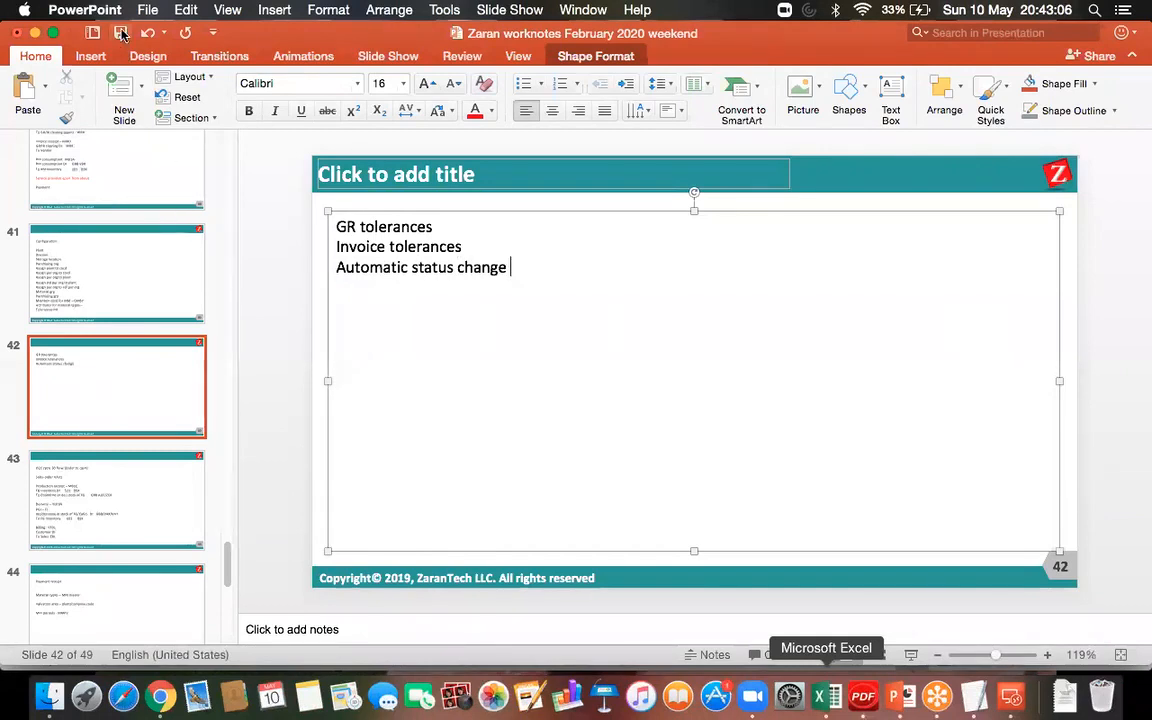
# - Switch to the SAP remote session, leave the tolerance limits and open Define Automatic Status Change under Invoice Verification in Background
pyautogui.click(1013, 694)
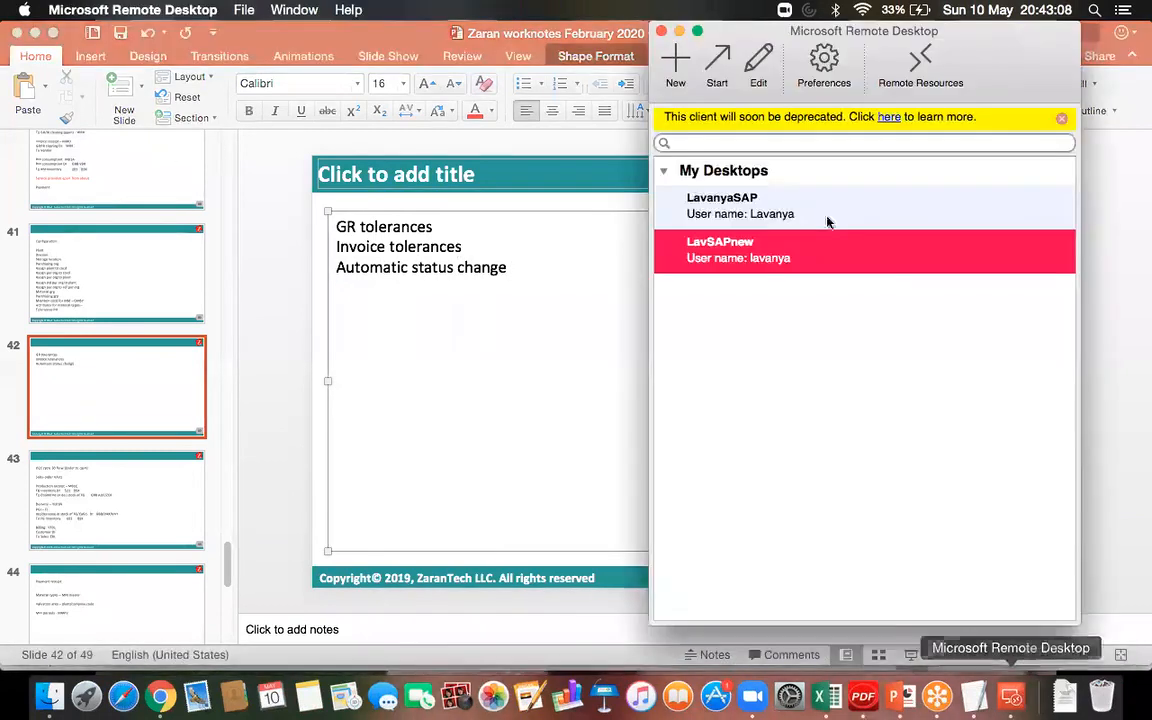
pyautogui.doubleClick(745, 258)
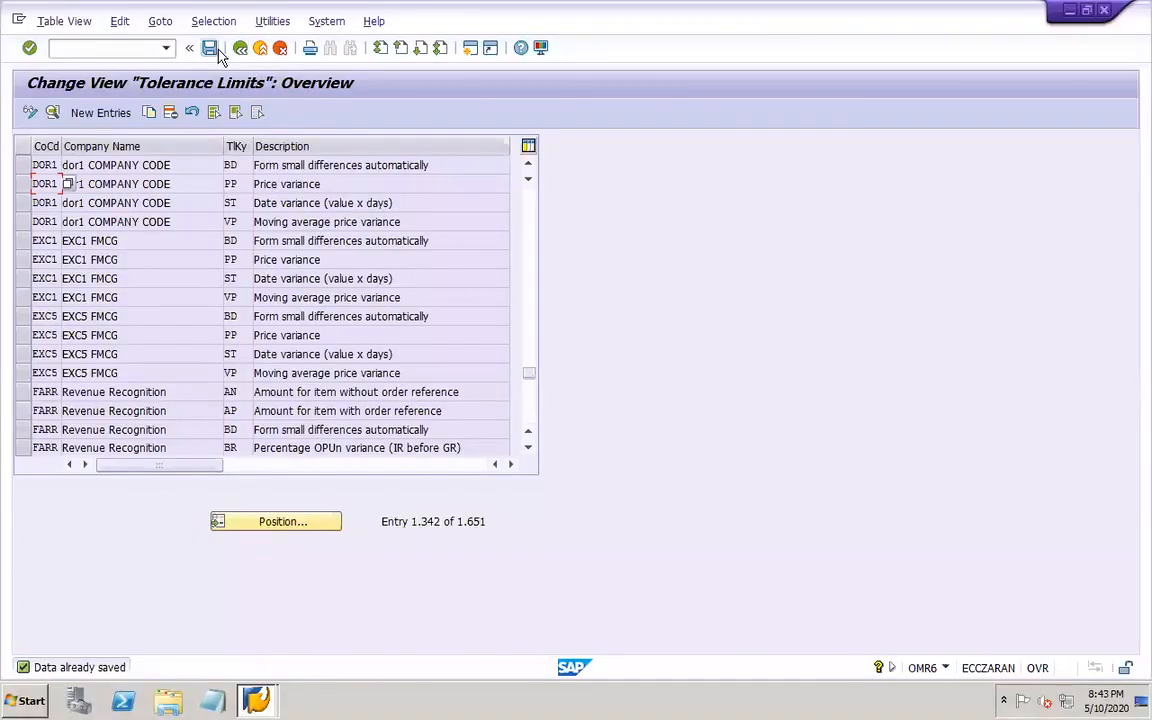
pyautogui.click(240, 48)
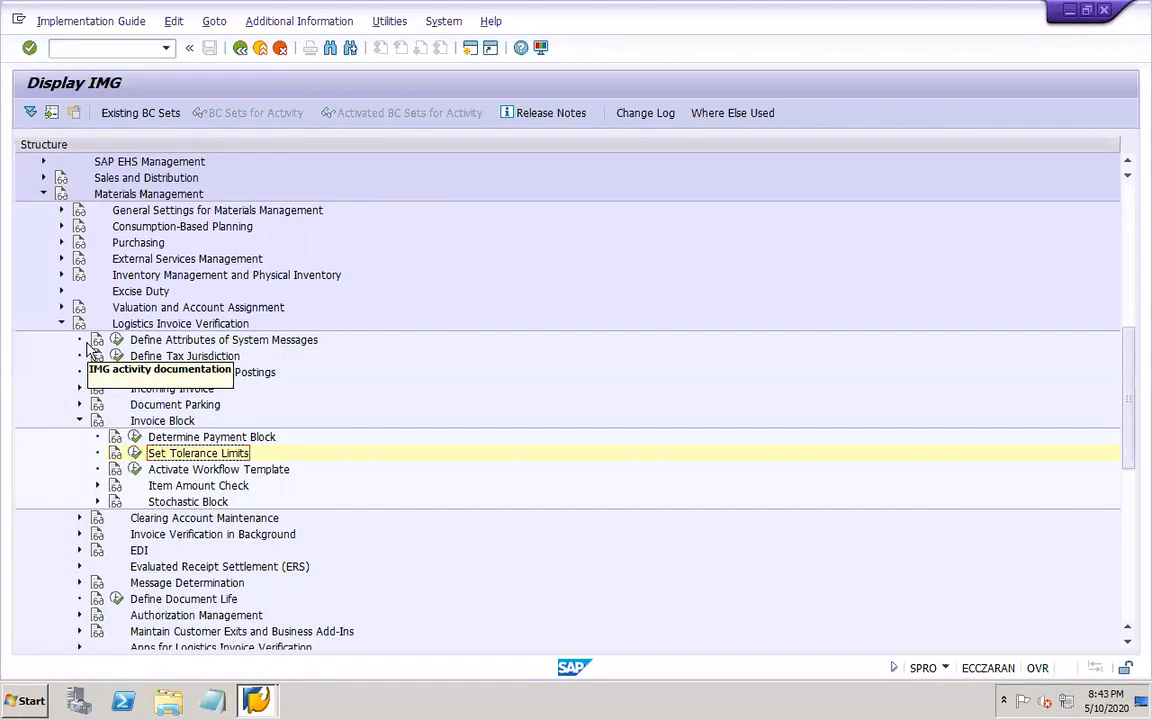
pyautogui.click(80, 421)
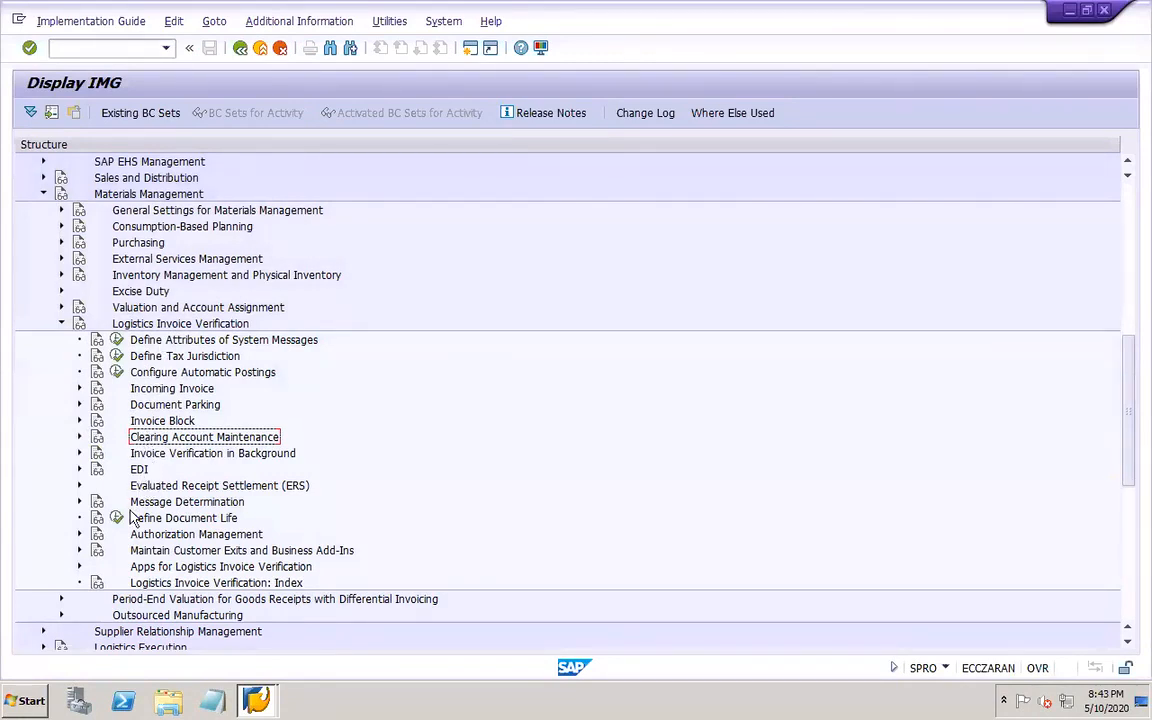
pyautogui.click(80, 453)
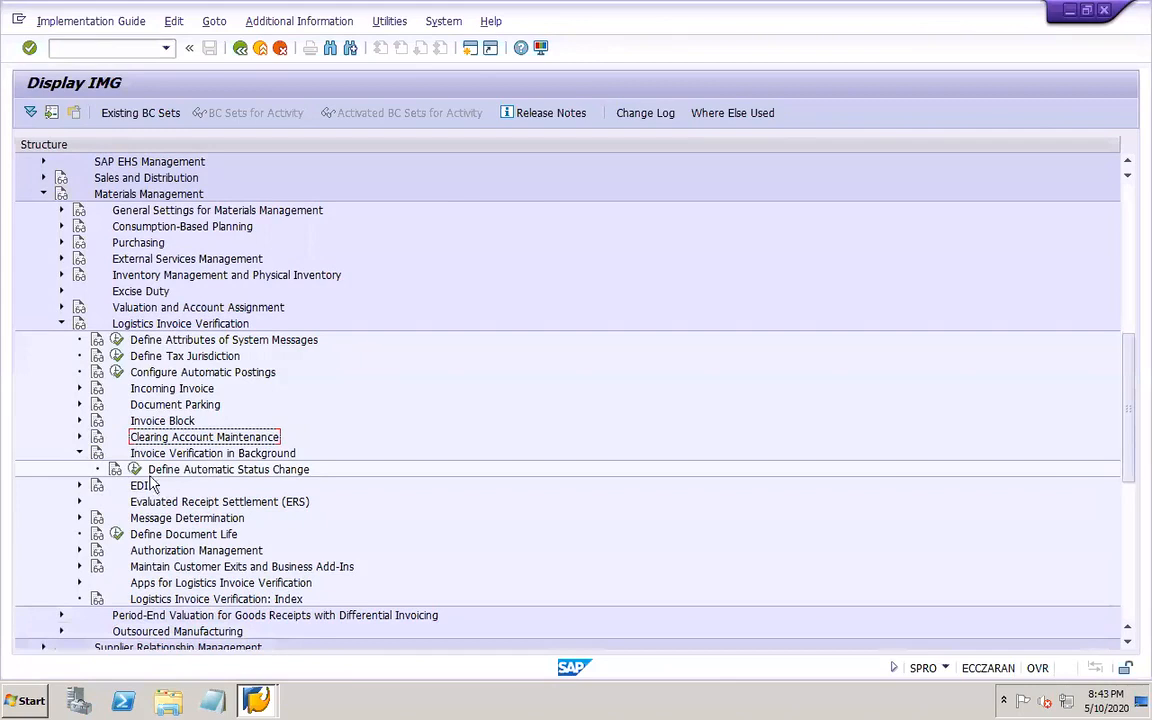
pyautogui.click(132, 472)
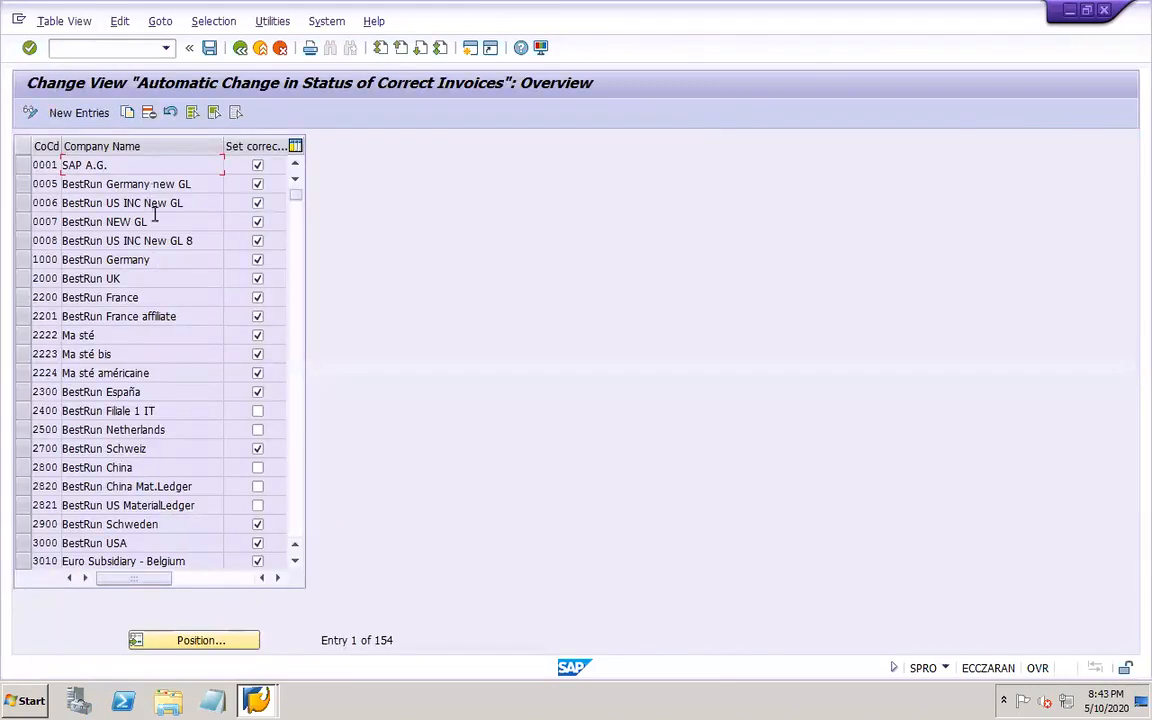
# - Add a DOR1 entry with automatic status change for correct invoices enabled and save it in the proposed customizing request
pyautogui.click(97, 114)
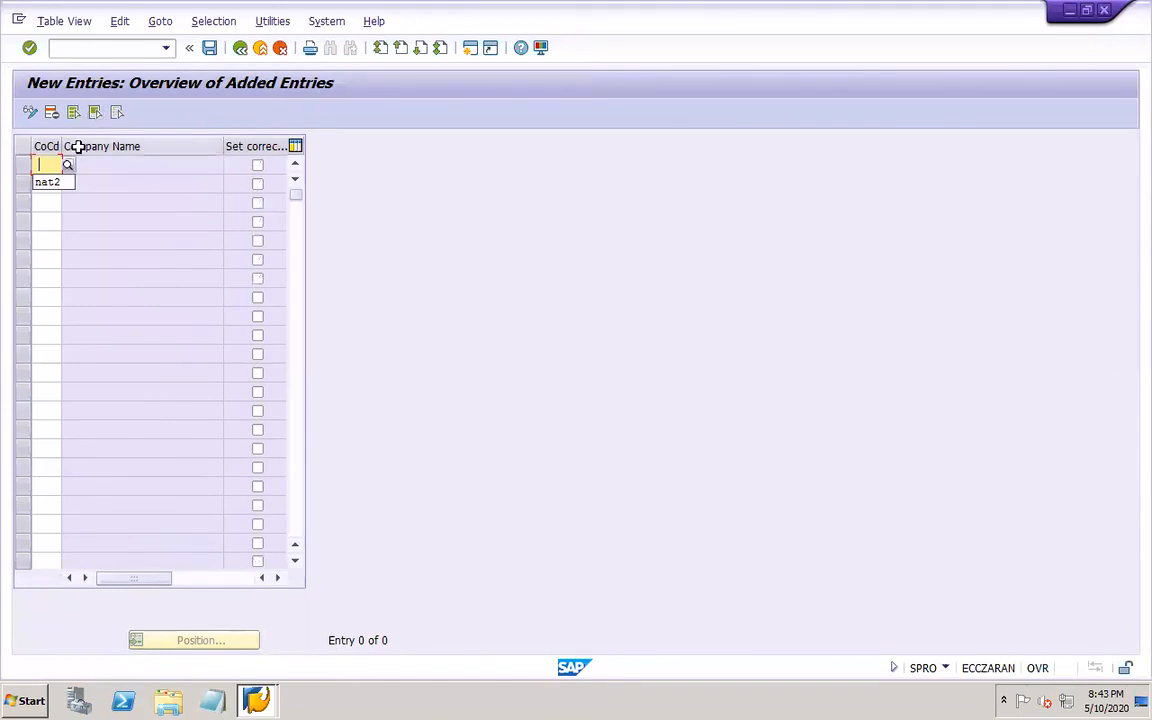
pyautogui.write('dor1')
pyautogui.press('Tab')
pyautogui.click(96, 164)
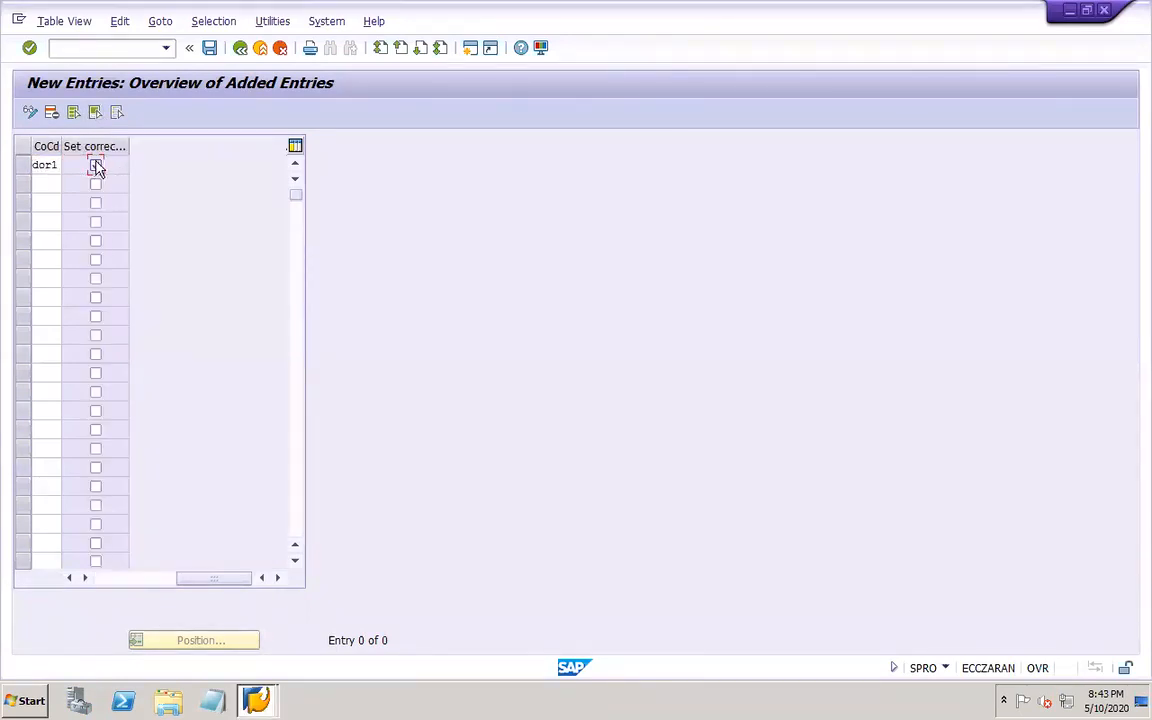
pyautogui.click(209, 48)
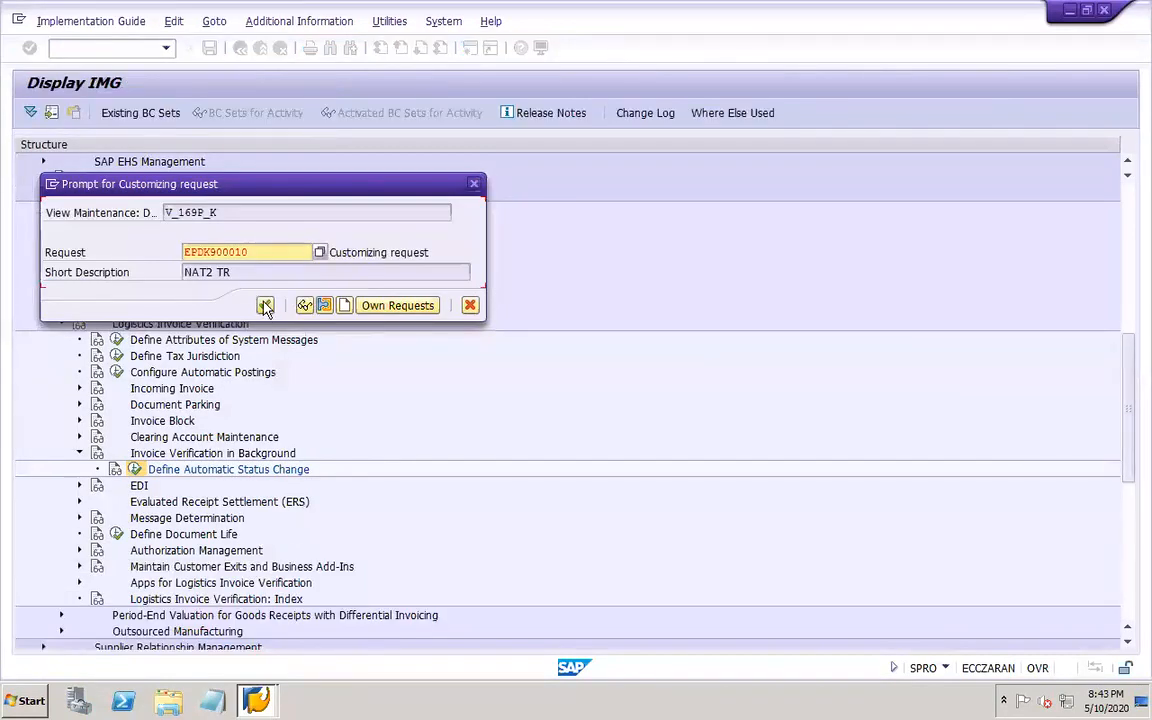
pyautogui.click(265, 306)
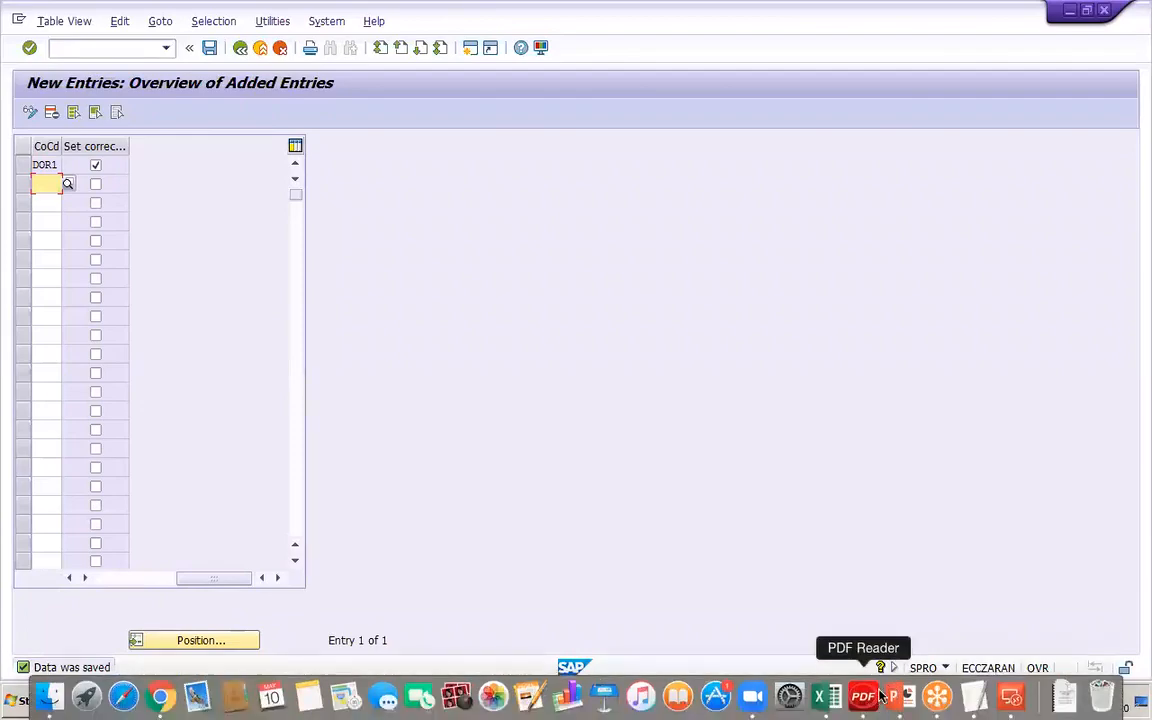
# - Switch to the PowerPoint notes and add the line "GL accounts" on slide 42, separated by blank lines from Automatic status change
pyautogui.click(899, 697)
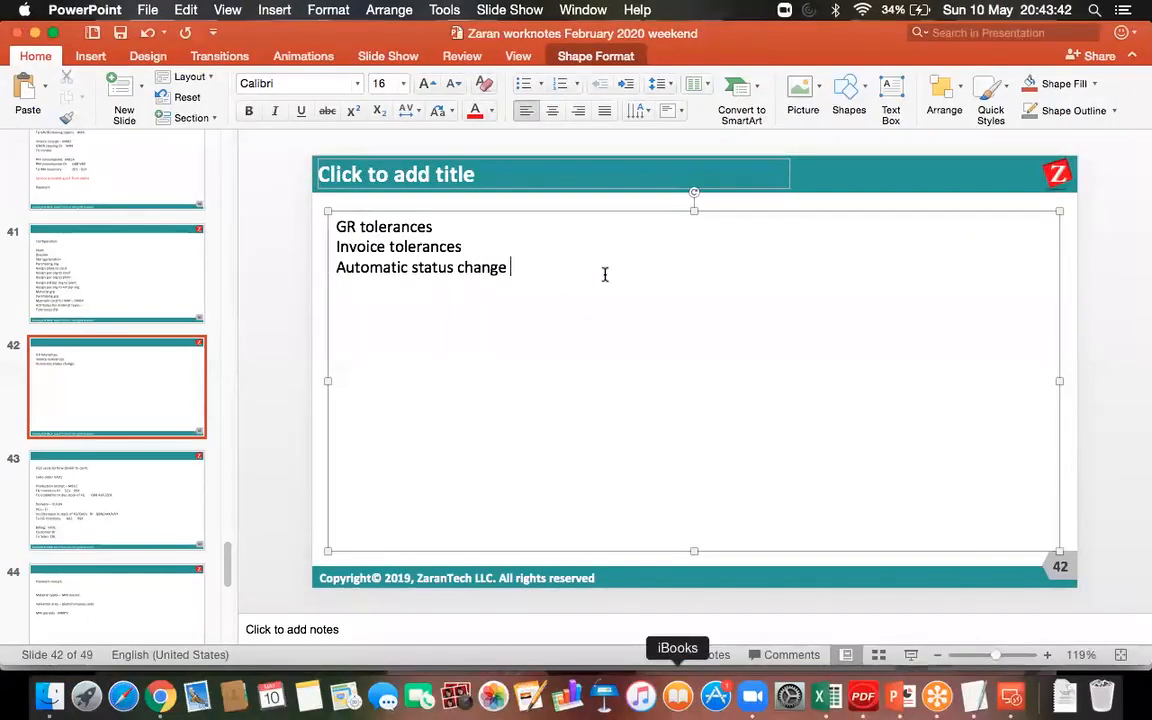
pyautogui.press('Return')
pyautogui.press('Return')
pyautogui.press('Return')
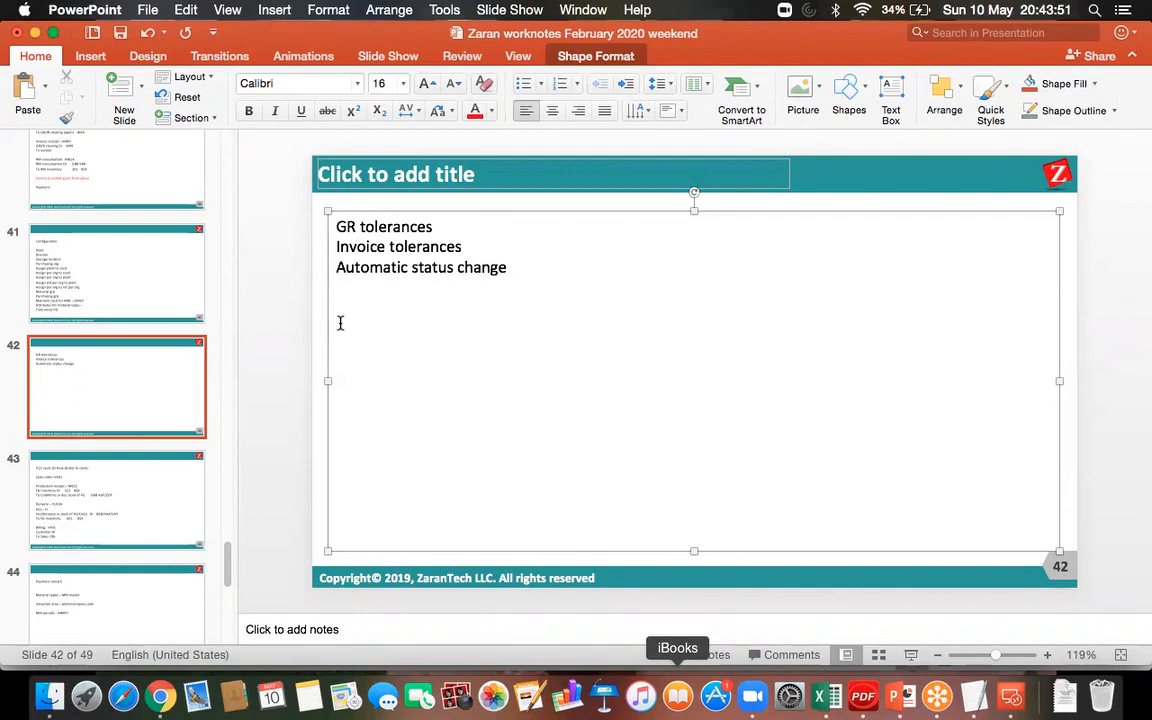
pyautogui.write('GL accounts')
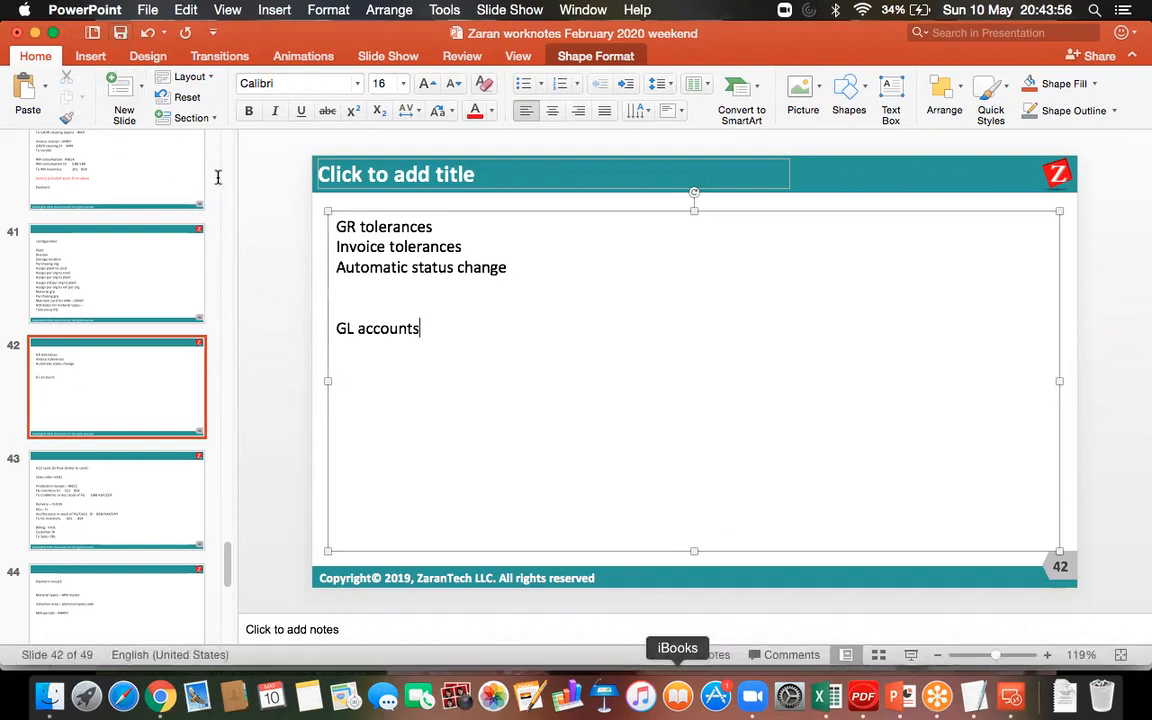
# - Switch back to the SAP remote session and start transaction FS00 for central G/L account maintenance
pyautogui.click(1011, 697)
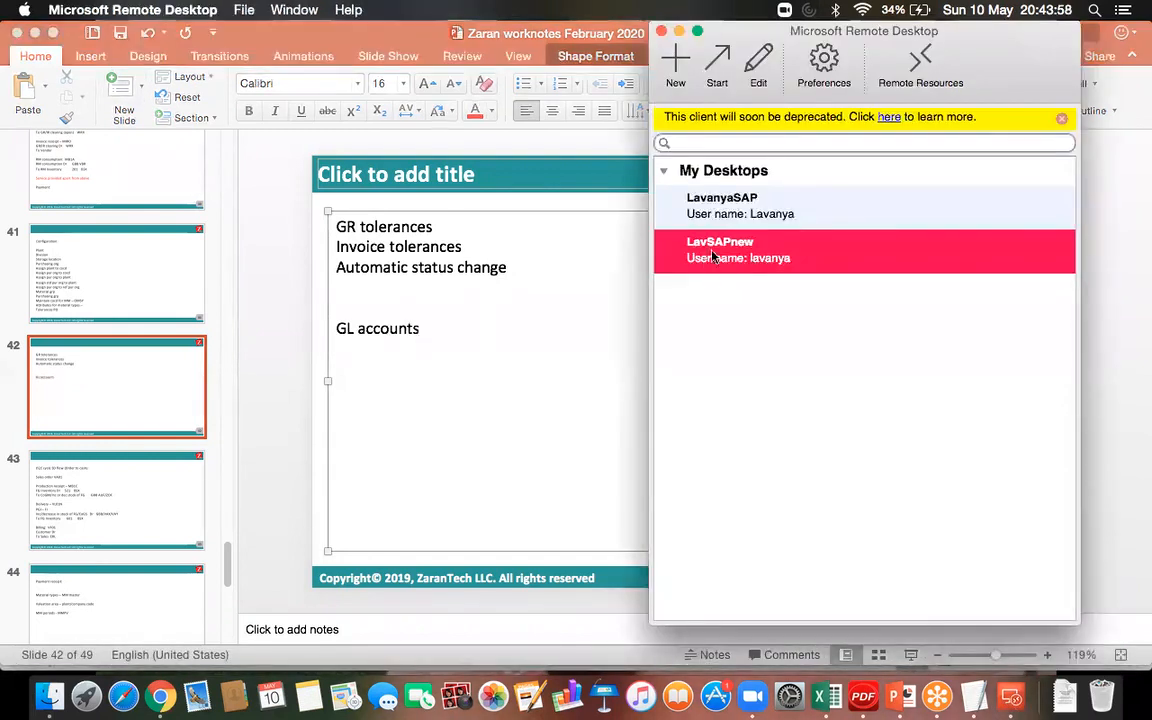
pyautogui.doubleClick(705, 261)
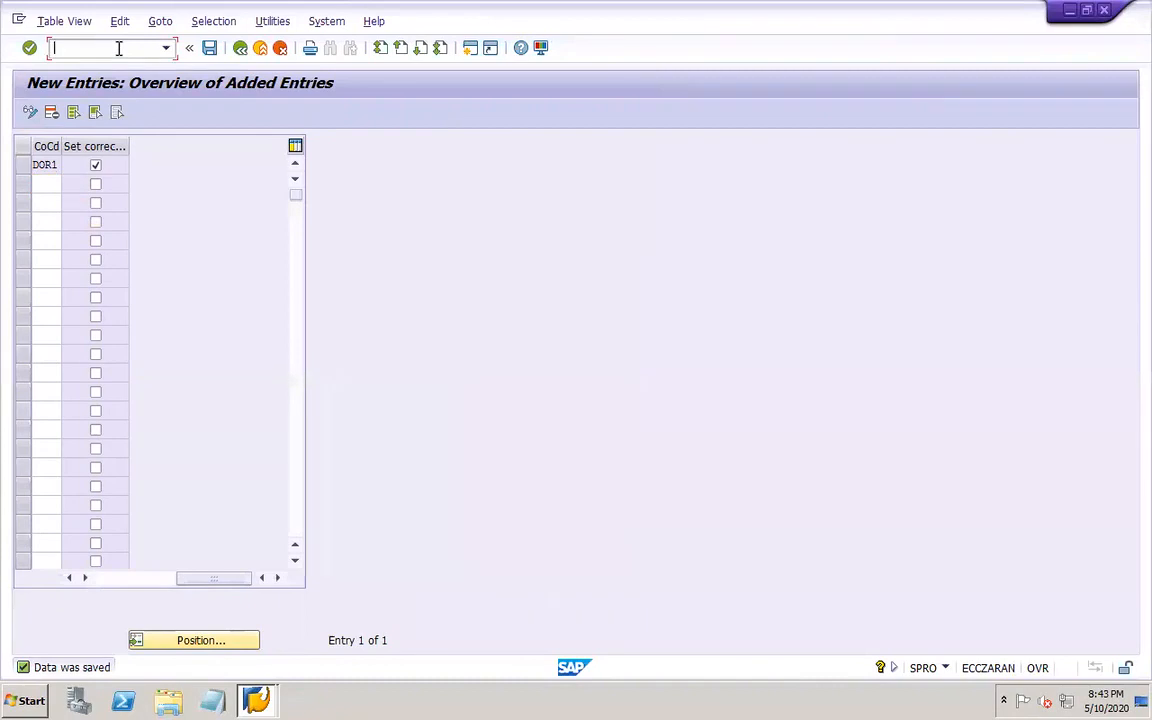
pyautogui.write('ofs00')
pyautogui.press('Return')
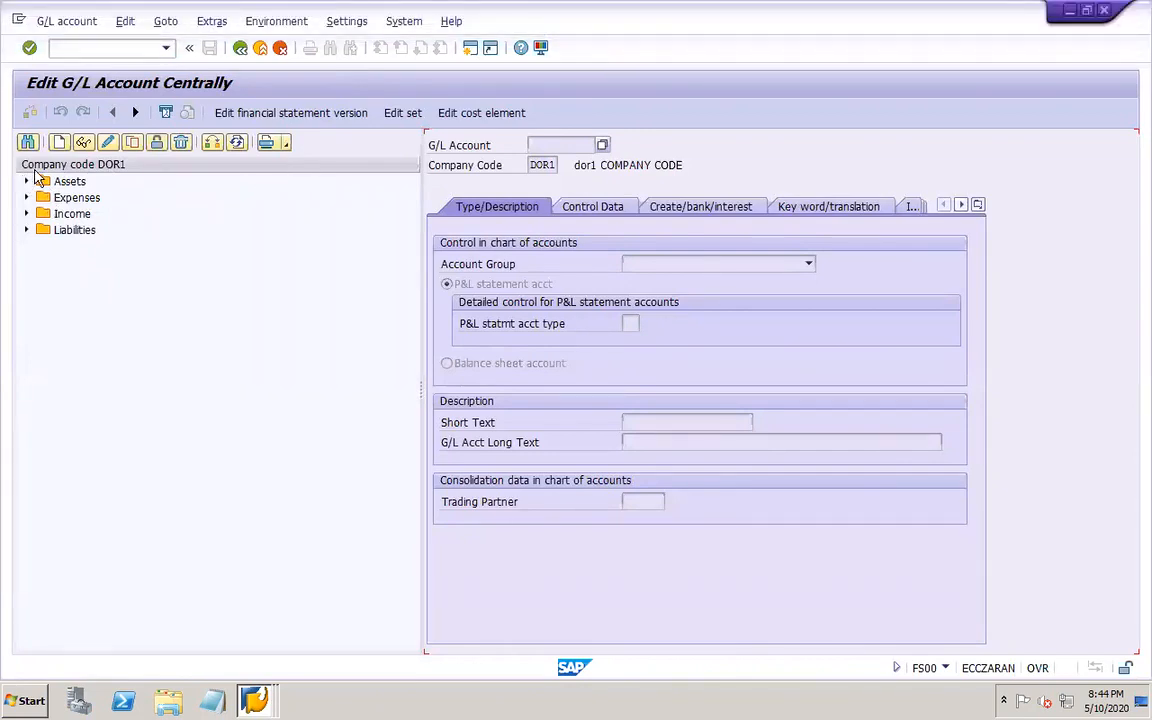
# - Display bank account 10002 from the DOR1 assets and check its type, control data and create/bank/interest settings
pyautogui.click(28, 181)
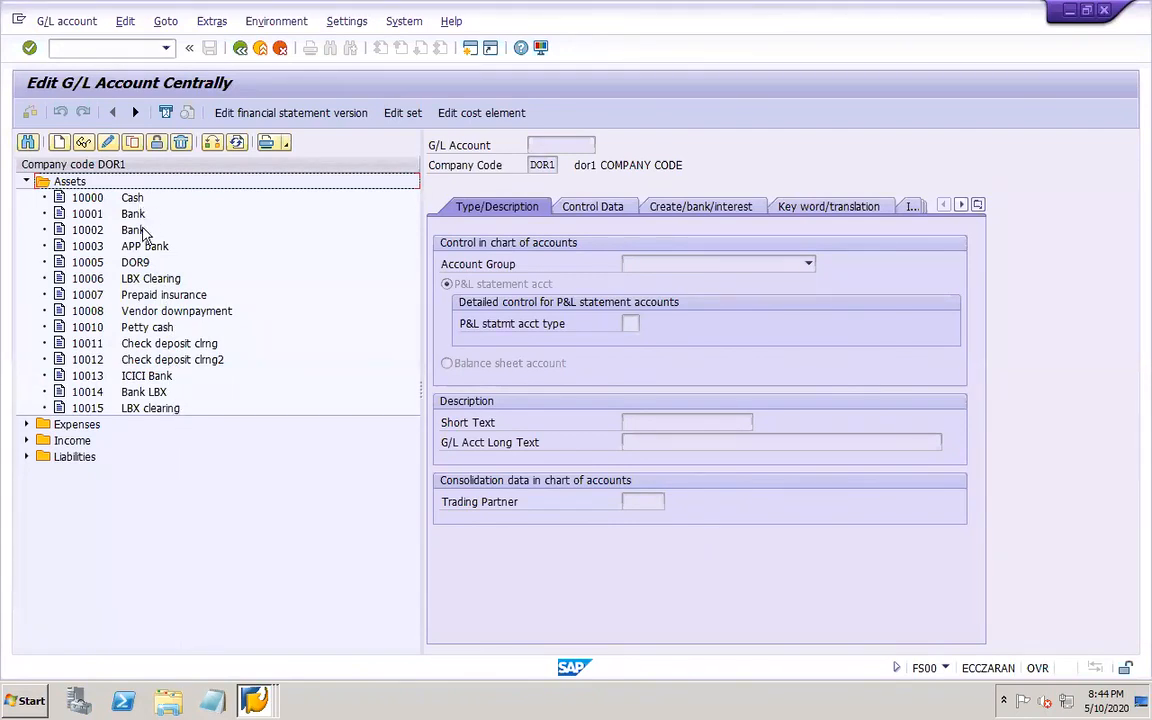
pyautogui.click(138, 231)
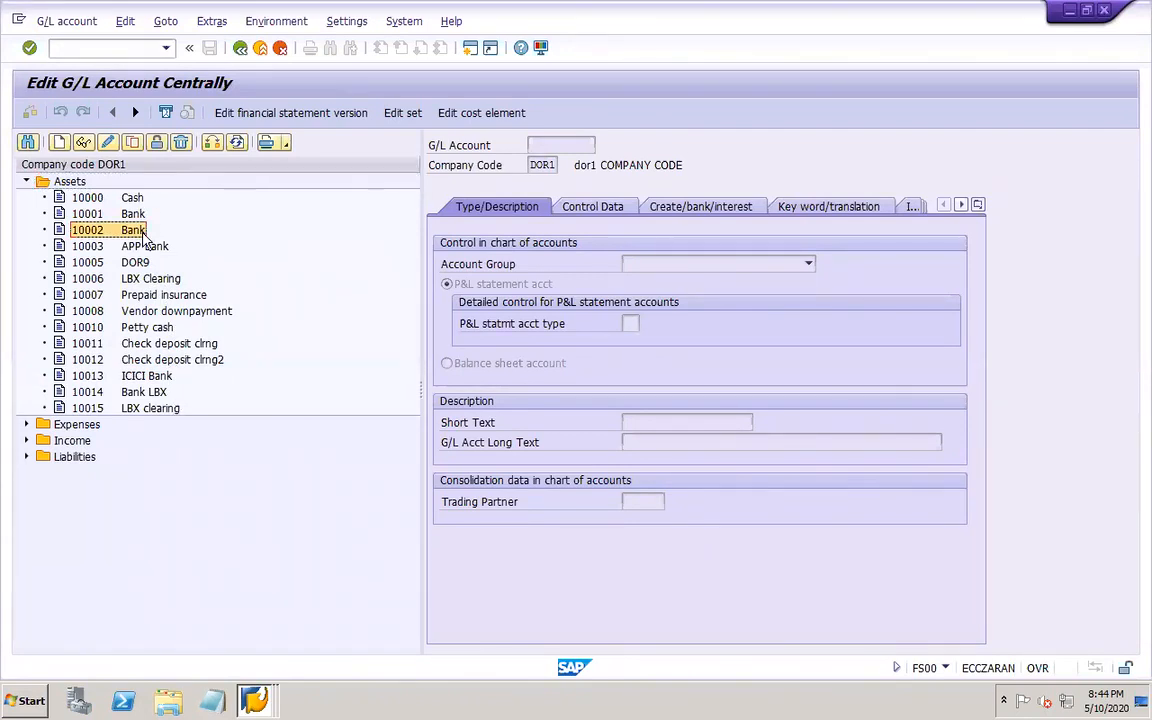
pyautogui.click(83, 142)
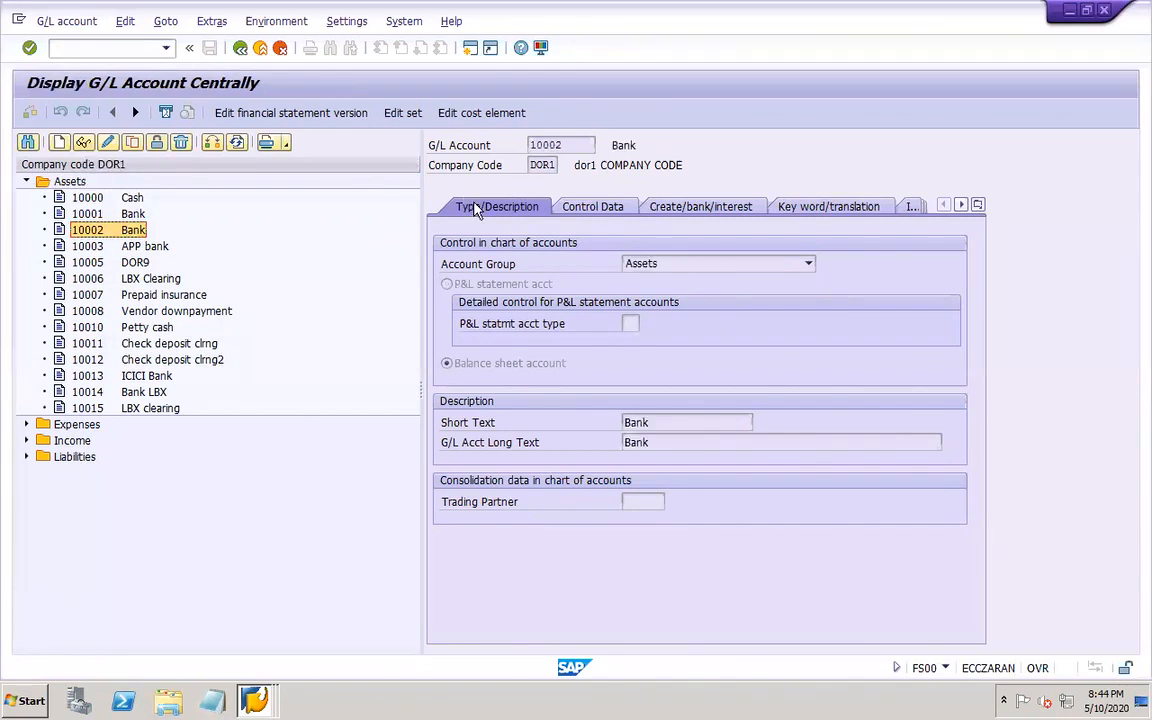
pyautogui.click(590, 212)
pyautogui.click(698, 212)
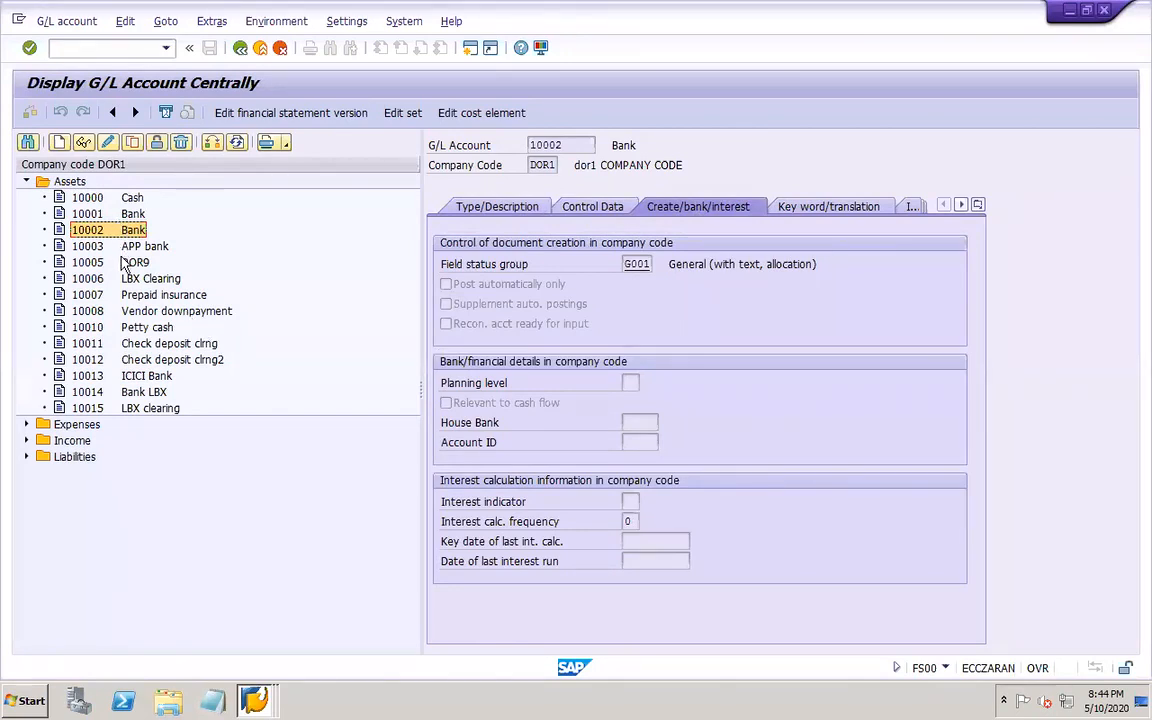
pyautogui.moveTo(519, 9)
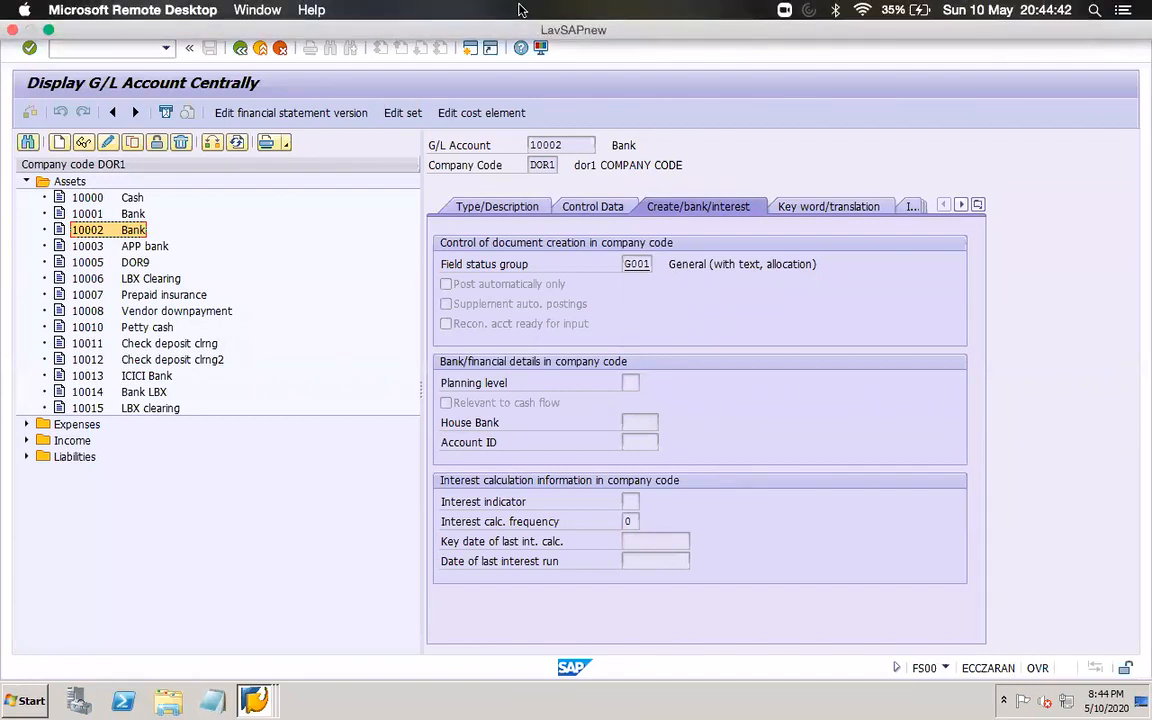
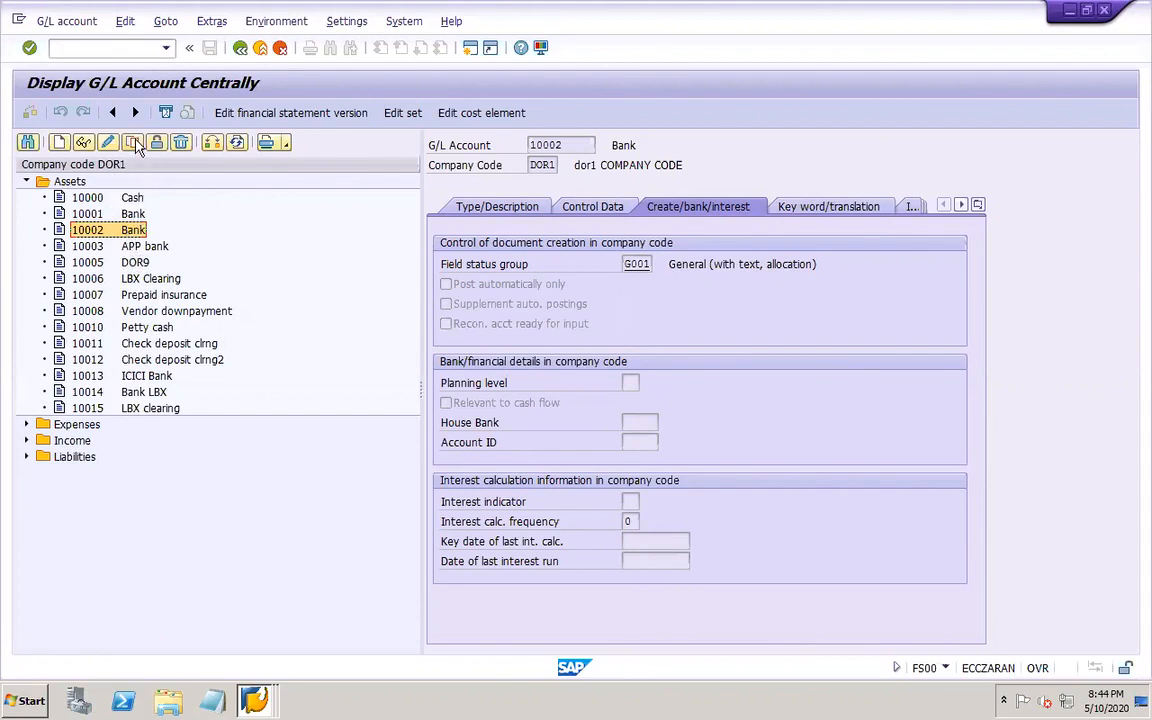
pyautogui.click(135, 144)
pyautogui.click(223, 292)
pyautogui.press('BackSpace')
pyautogui.write('4')
pyautogui.press('Return')
pyautogui.click(480, 211)
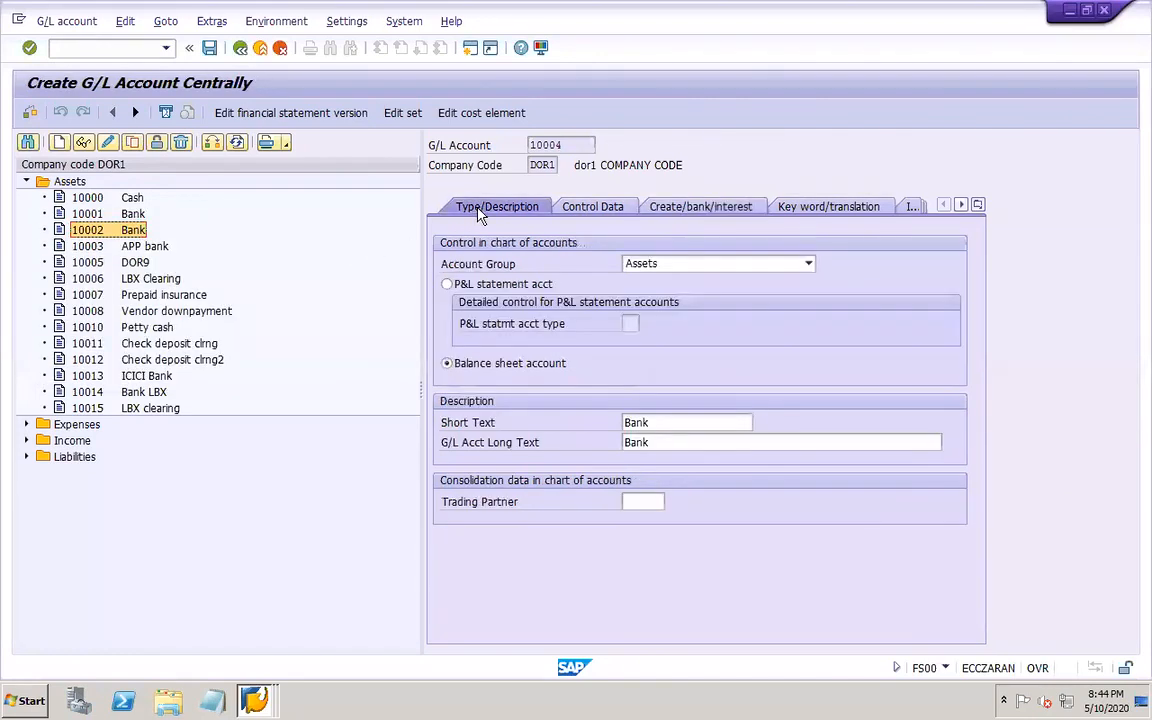
pyautogui.doubleClick(634, 423)
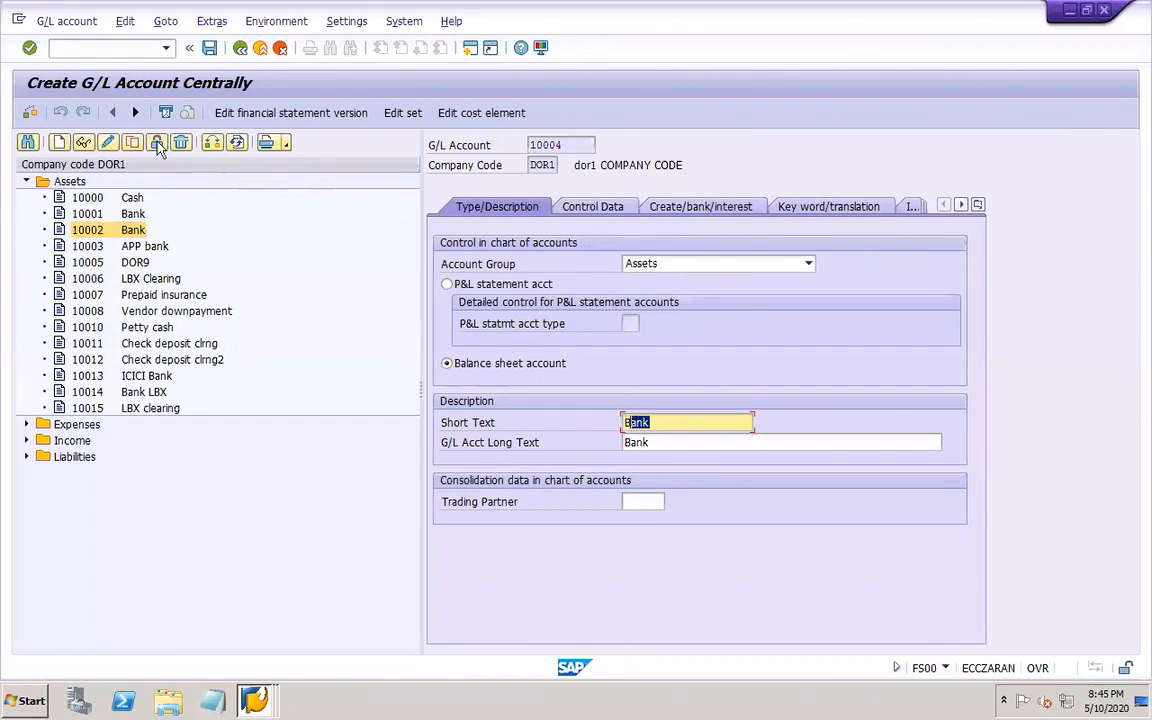
pyautogui.click(113, 47)
pyautogui.write('/n')
pyautogui.press('Return')
pyautogui.write('fs00')
pyautogui.press('Return')
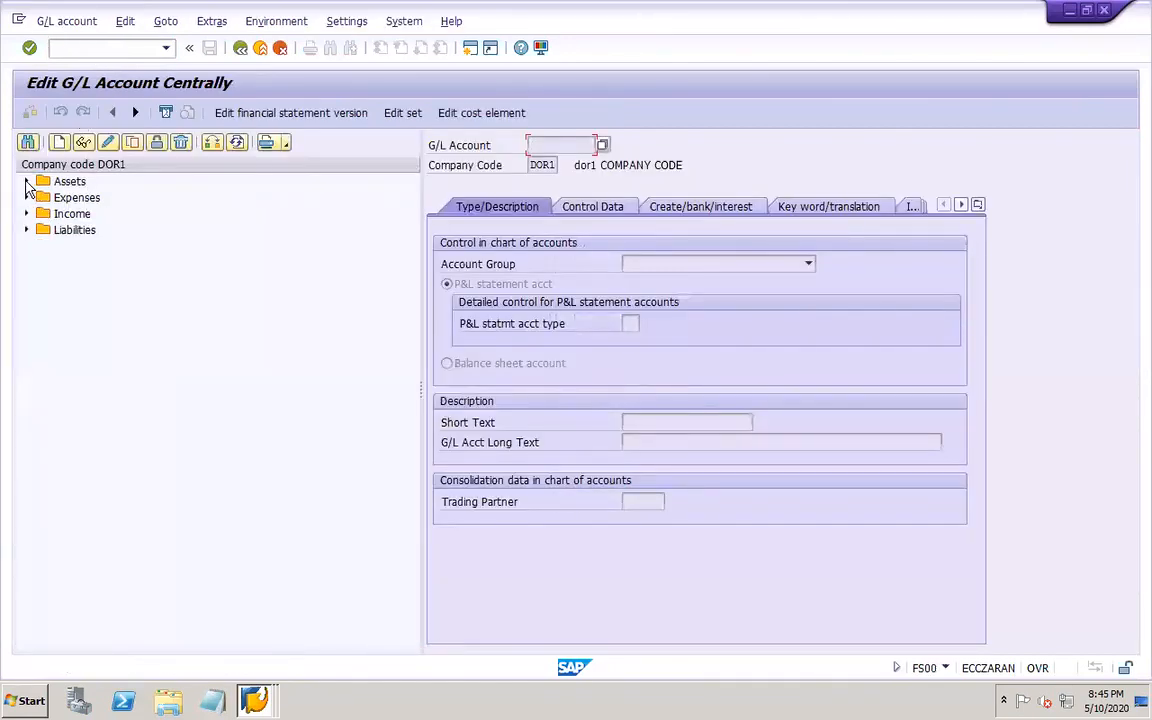
# - Copy the DOR1 asset account 10000 Cash to the new G/L account 10020 in the same company code
pyautogui.click(27, 182)
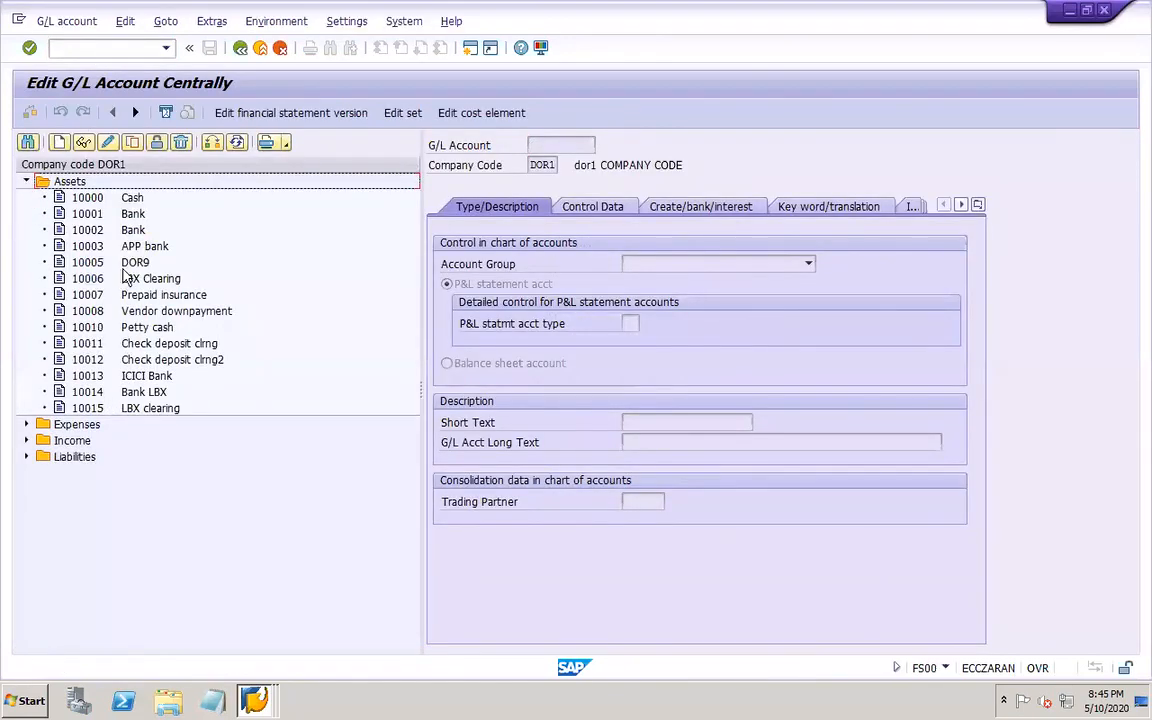
pyautogui.click(98, 197)
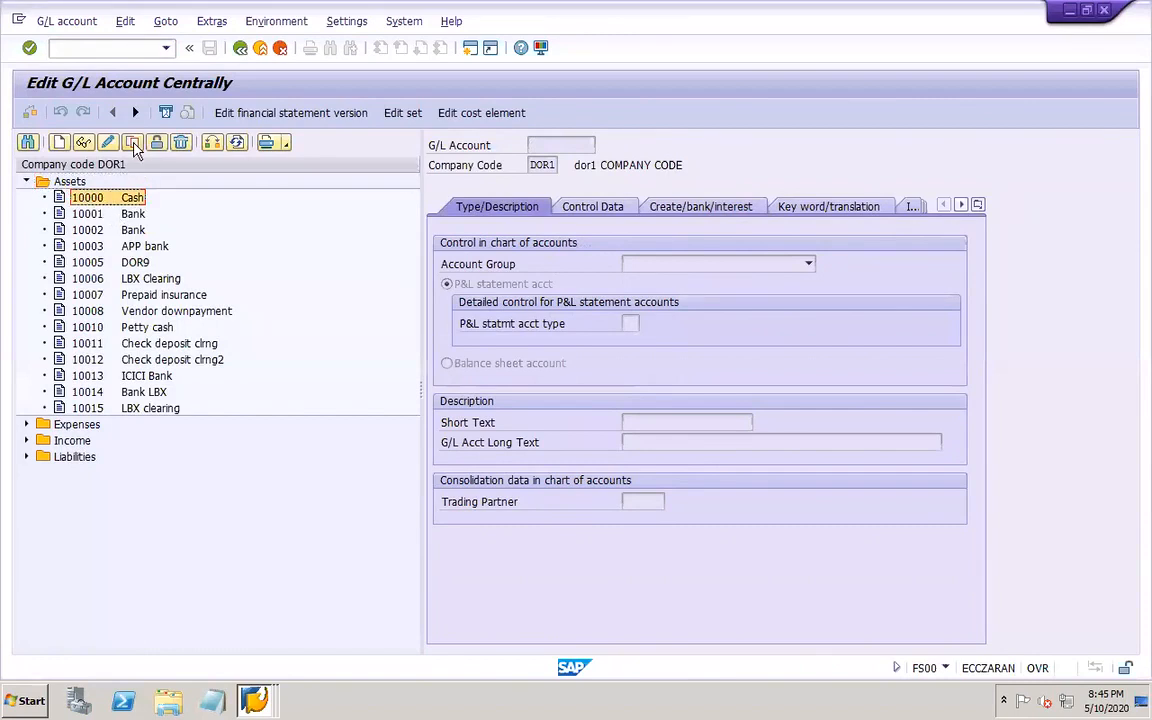
pyautogui.click(134, 145)
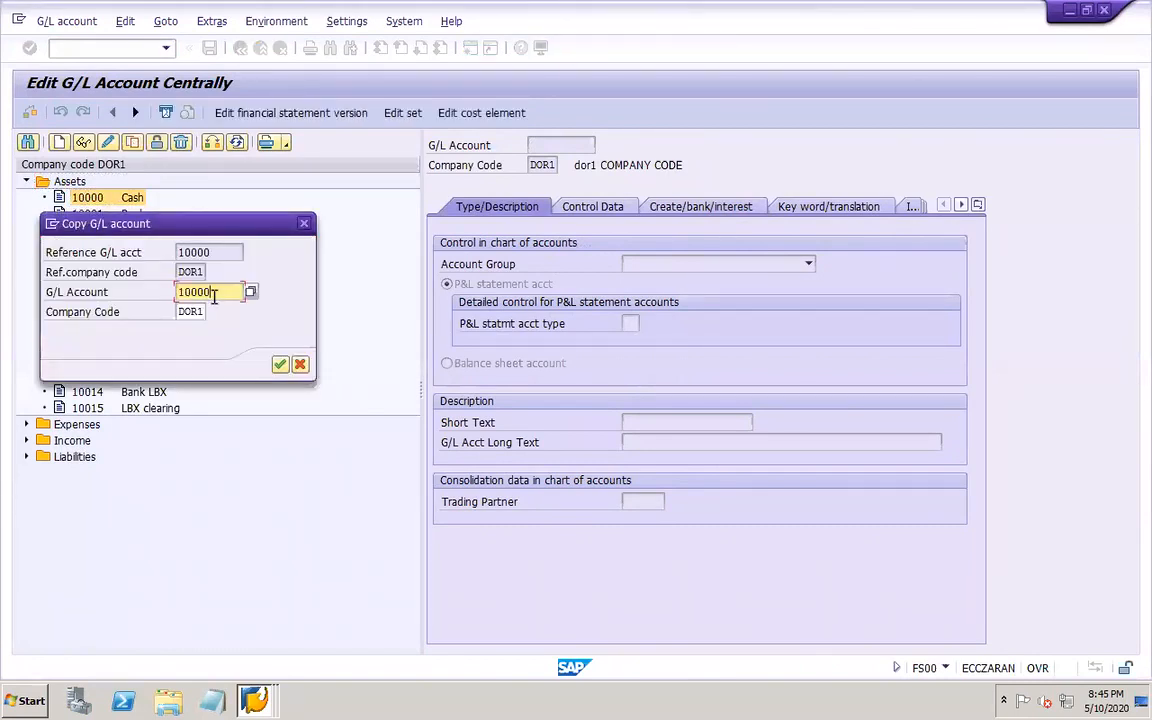
pyautogui.press('BackSpace')
pyautogui.press('BackSpace')
pyautogui.write('20')
pyautogui.press('Return')
# - Replace the short text and long text of G/L account 10020 with "RM STD"
pyautogui.moveTo(689, 422); pyautogui.dragTo(584, 422)
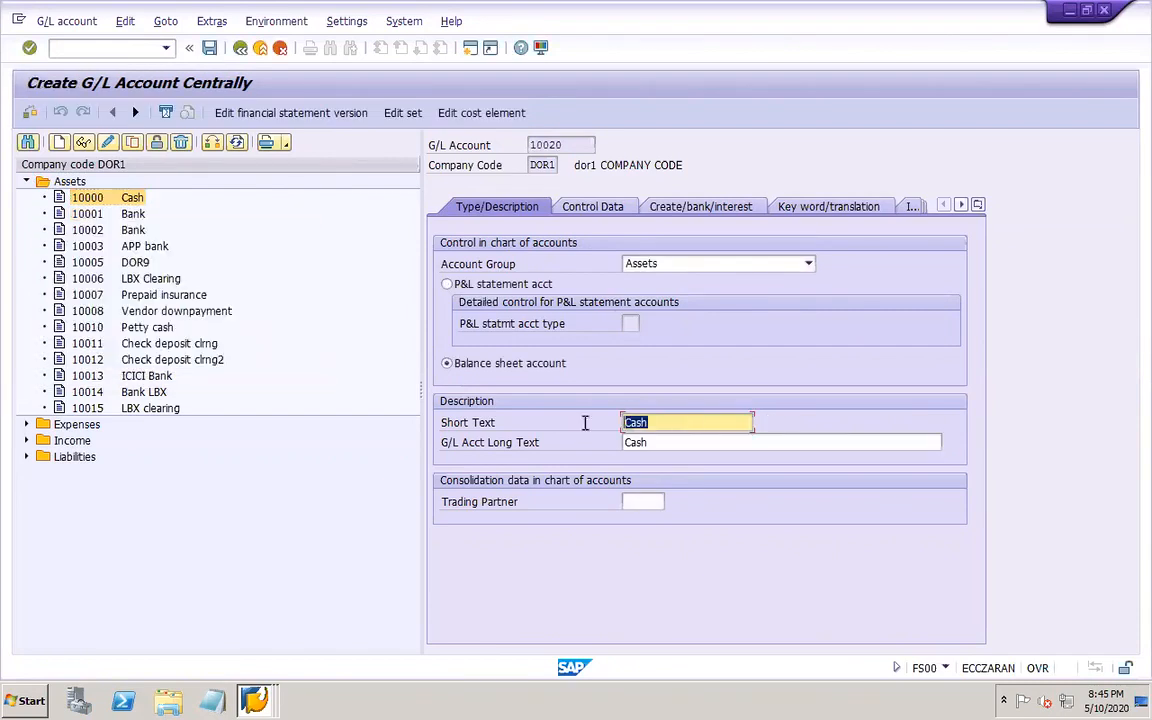
pyautogui.write('RM STD')
pyautogui.moveTo(670, 422); pyautogui.dragTo(602, 421)
pyautogui.hotkey('ctrl', 'c')
pyautogui.press('Tab')
pyautogui.hotkey('ctrl', 'v')
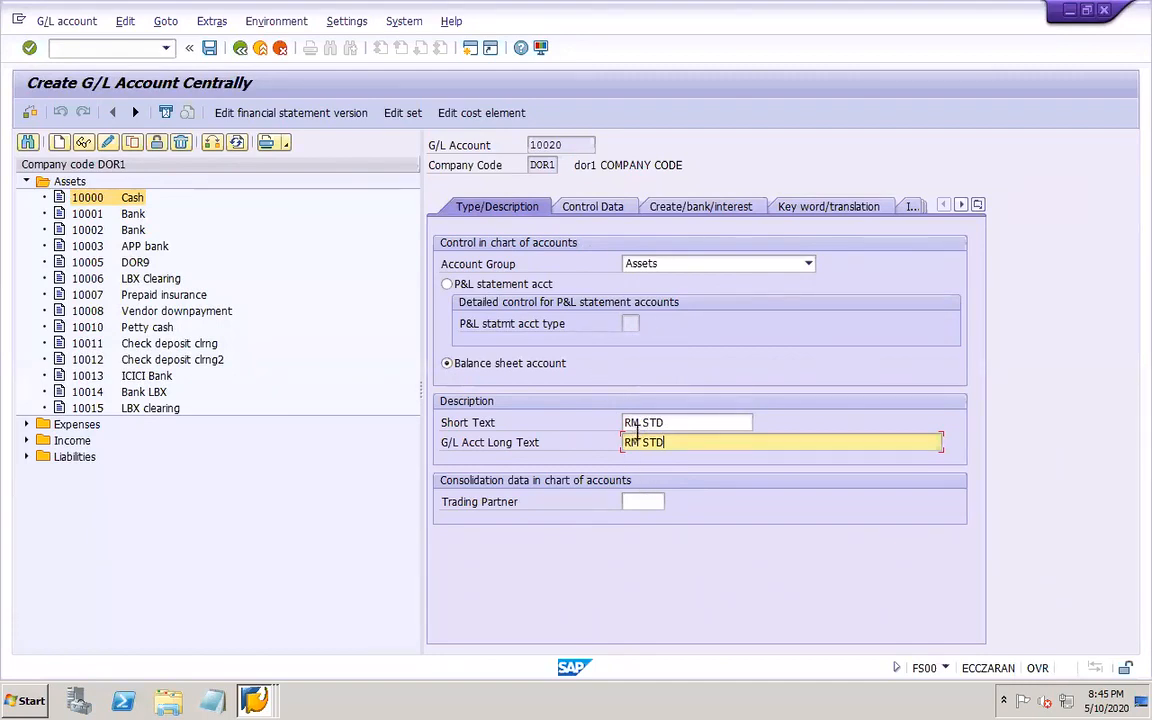
# - Change both the short text and the long text of account 10020 to "RM Inventory STD"
pyautogui.click(643, 422)
pyautogui.write('Inventory')
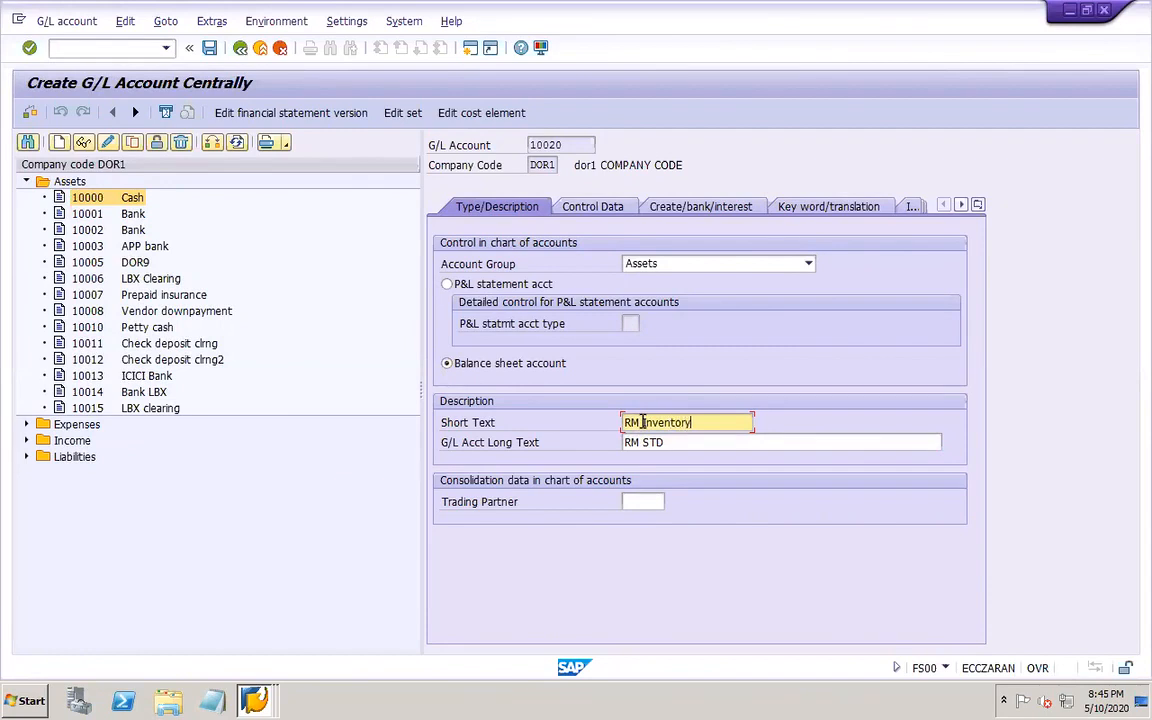
pyautogui.write(' STD')
pyautogui.moveTo(738, 427); pyautogui.dragTo(622, 424)
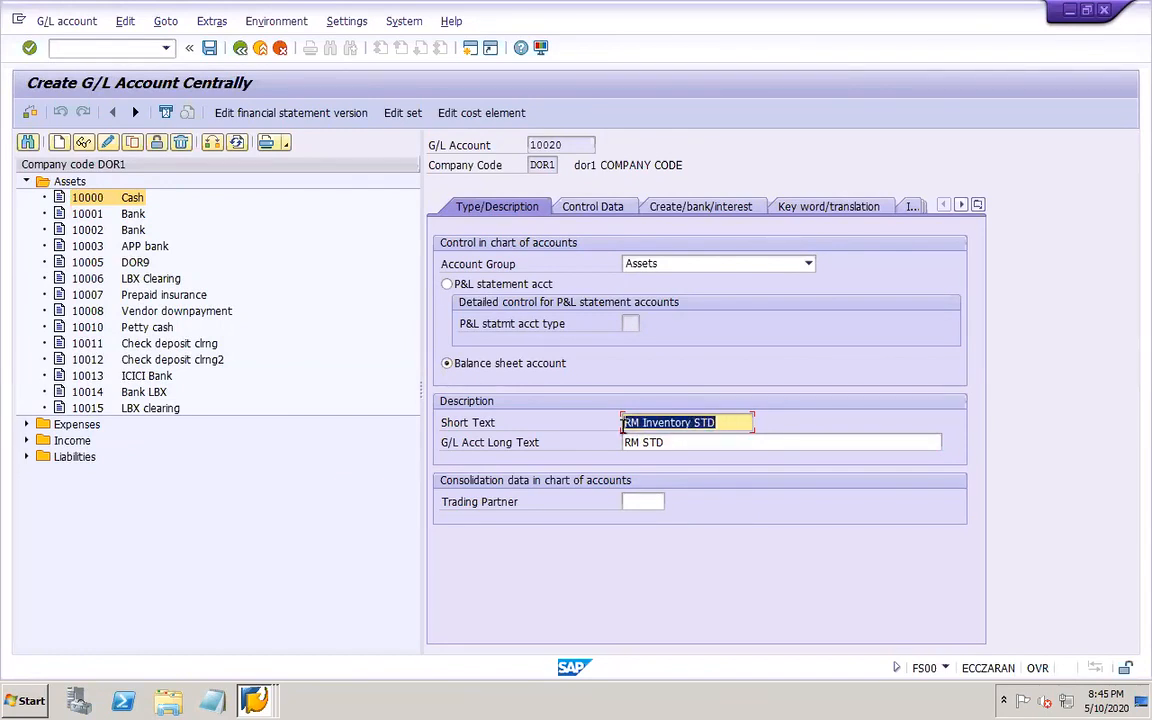
pyautogui.press('Tab')
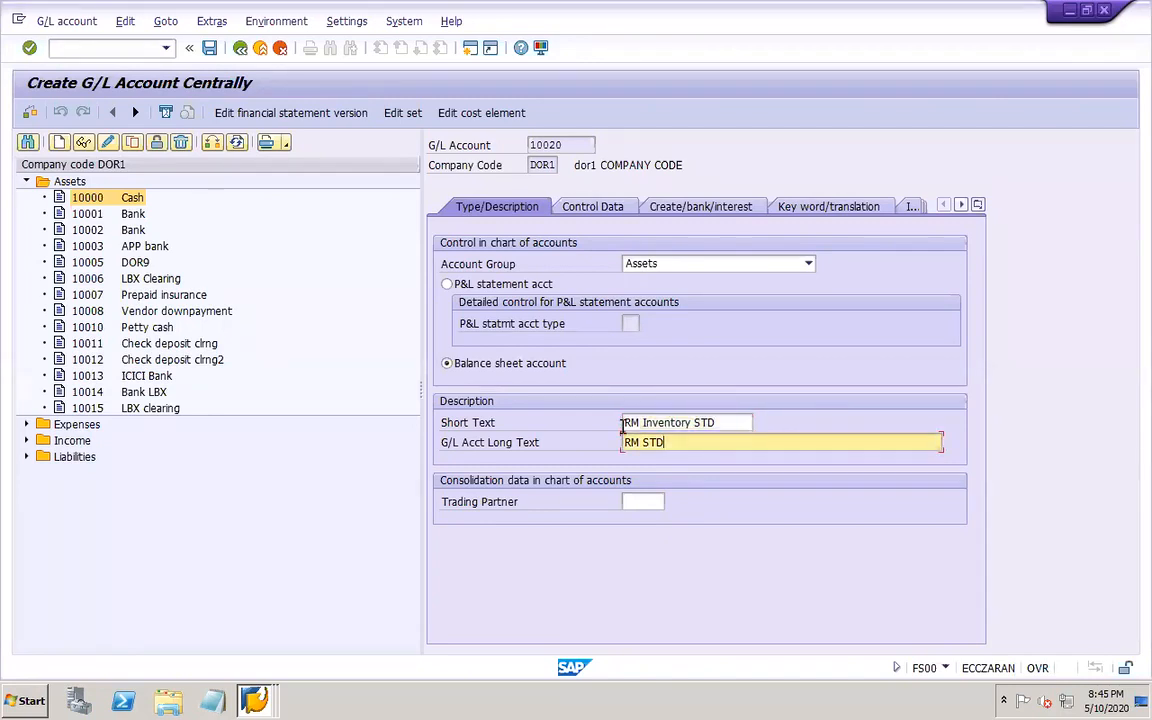
pyautogui.hotkey('ctrl', 'v')
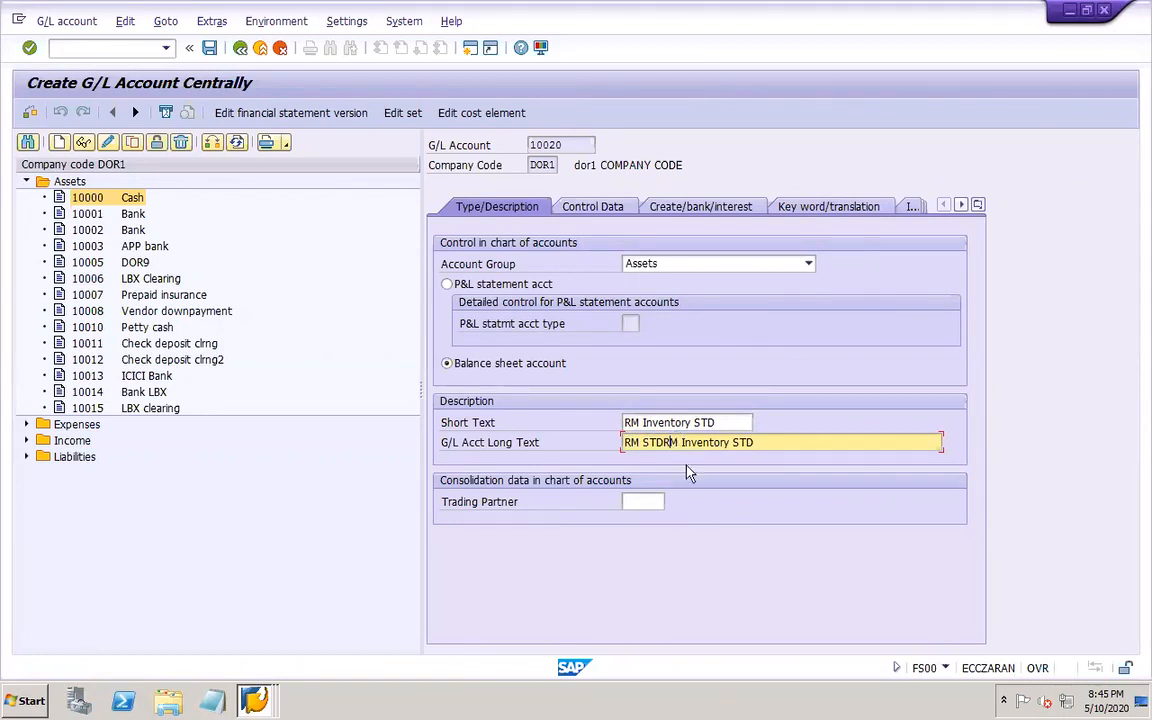
pyautogui.click(679, 438)
pyautogui.press('BackSpace')
pyautogui.press('BackSpace')
pyautogui.press('BackSpace')
pyautogui.press('BackSpace')
pyautogui.press('BackSpace')
pyautogui.press('BackSpace')
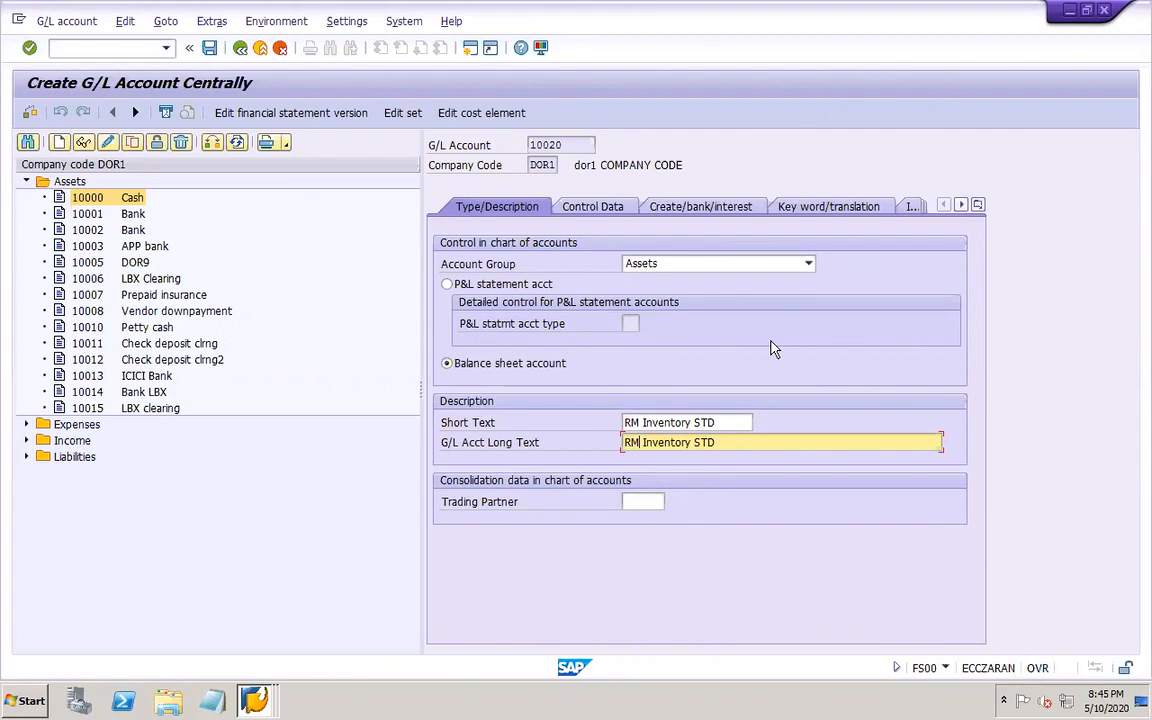
# - Set G/L account 10020 to post automatically only and assign field status group G006, Material accounts
pyautogui.click(603, 214)
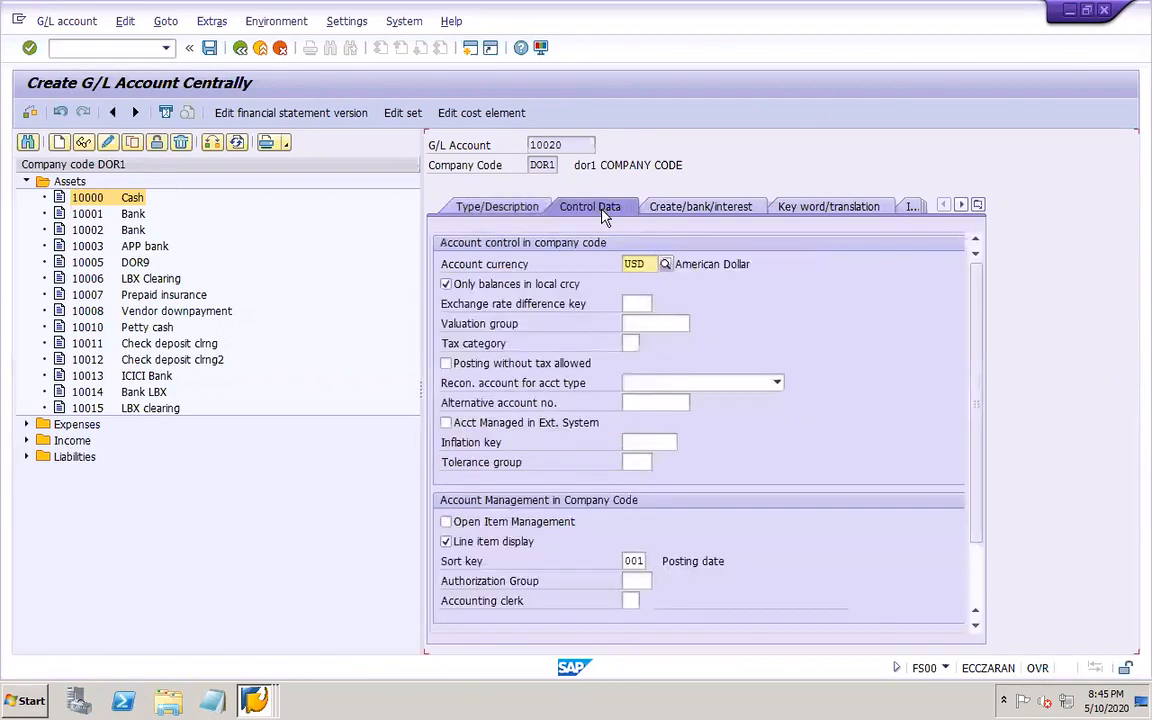
pyautogui.click(679, 209)
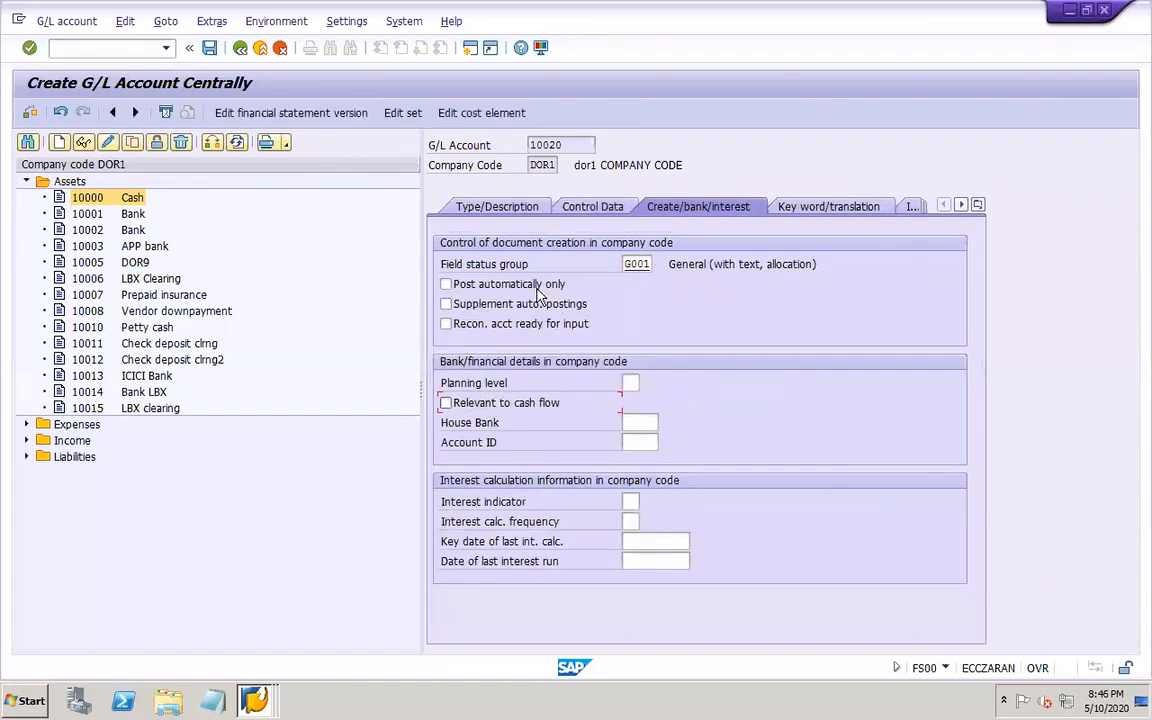
pyautogui.click(446, 284)
pyautogui.click(645, 262)
pyautogui.click(658, 266)
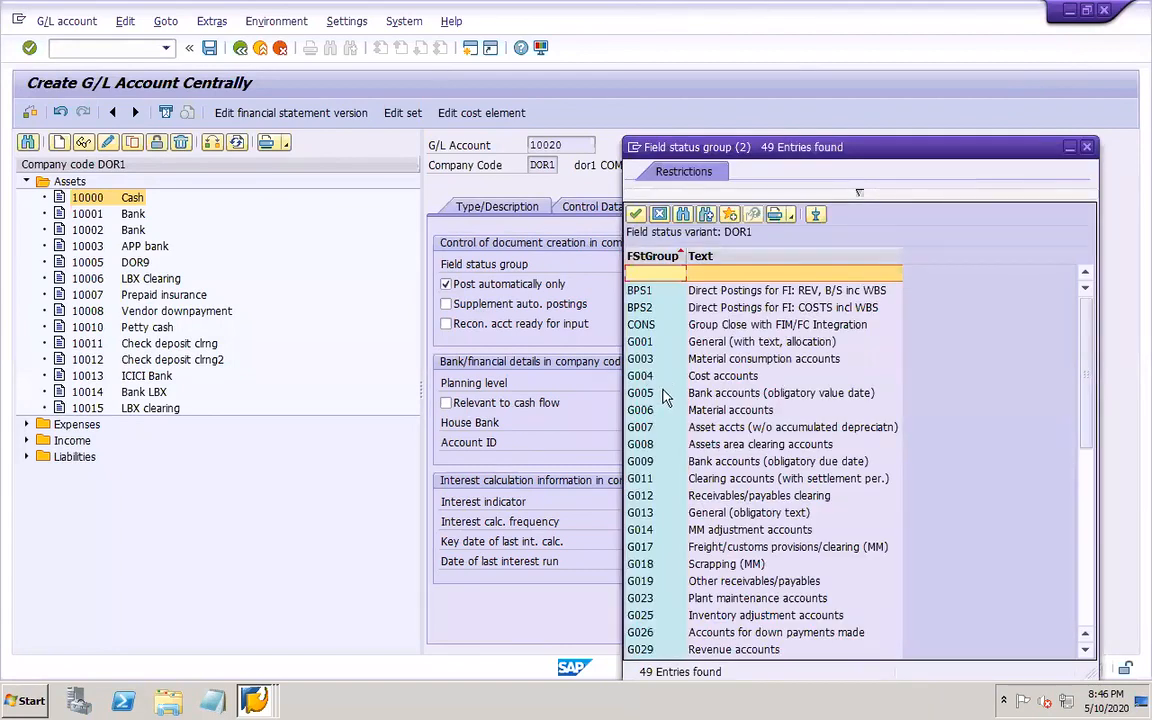
pyautogui.click(667, 412)
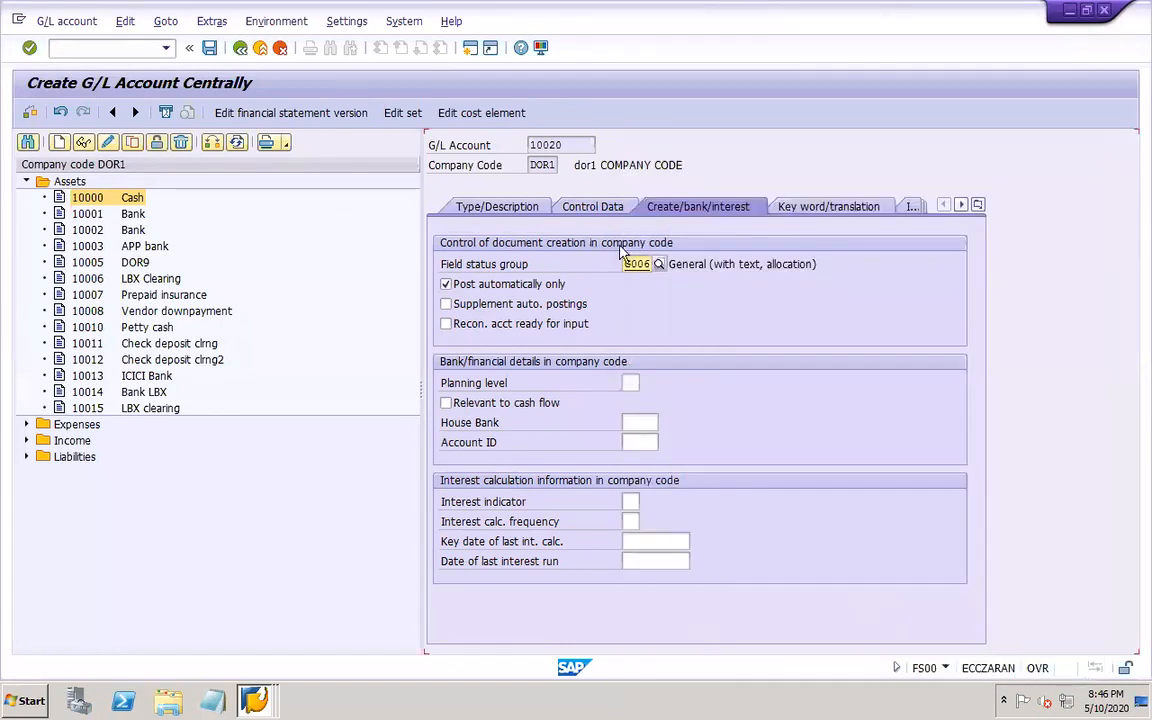
pyautogui.press('Return')
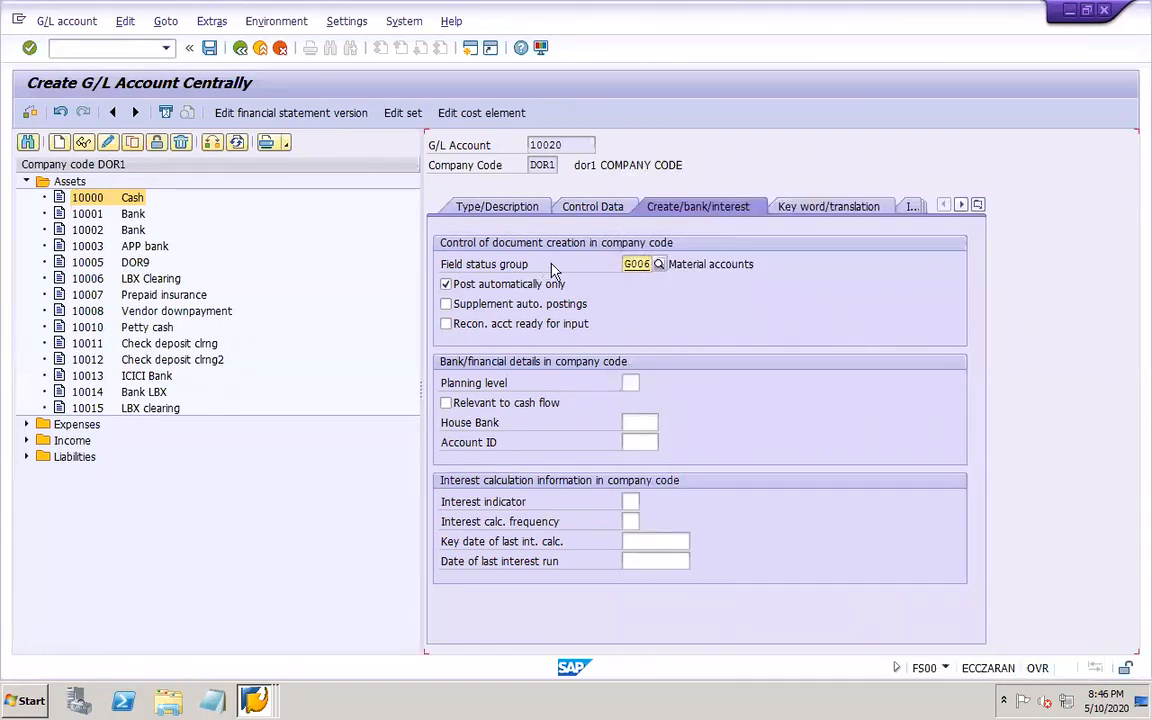
# - Set account 10020's tax category to "-" (Only input tax allowed), allow posting without tax, and save the account
pyautogui.click(594, 207)
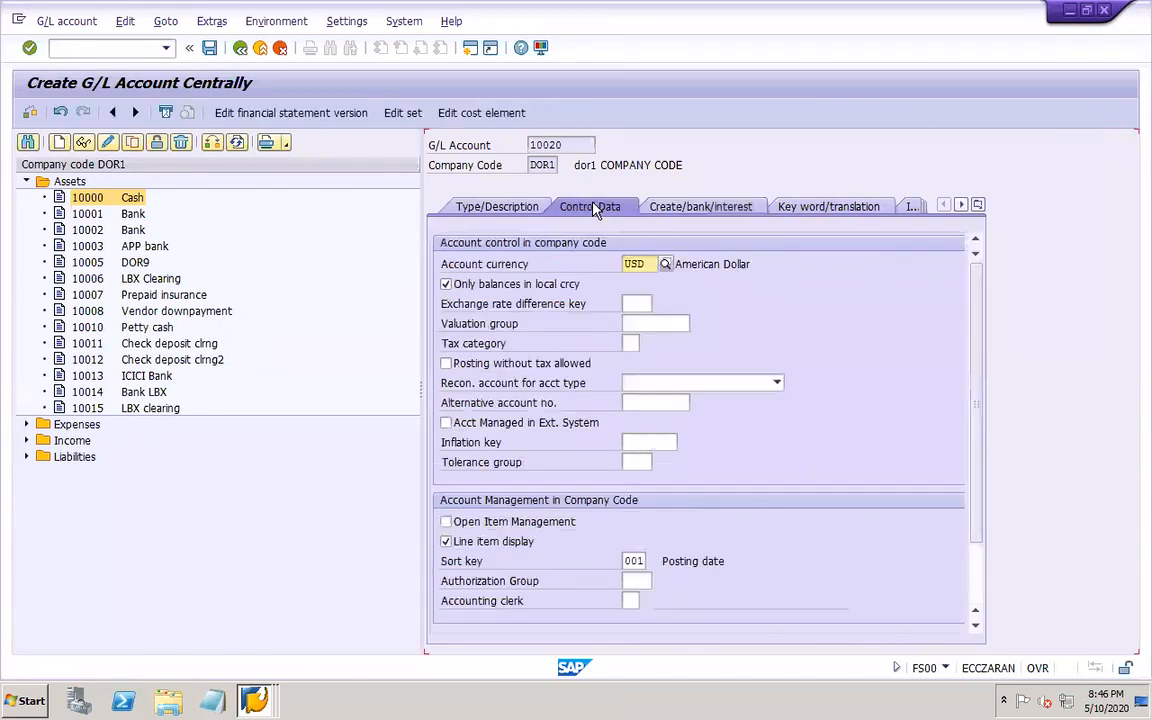
pyautogui.click(631, 343)
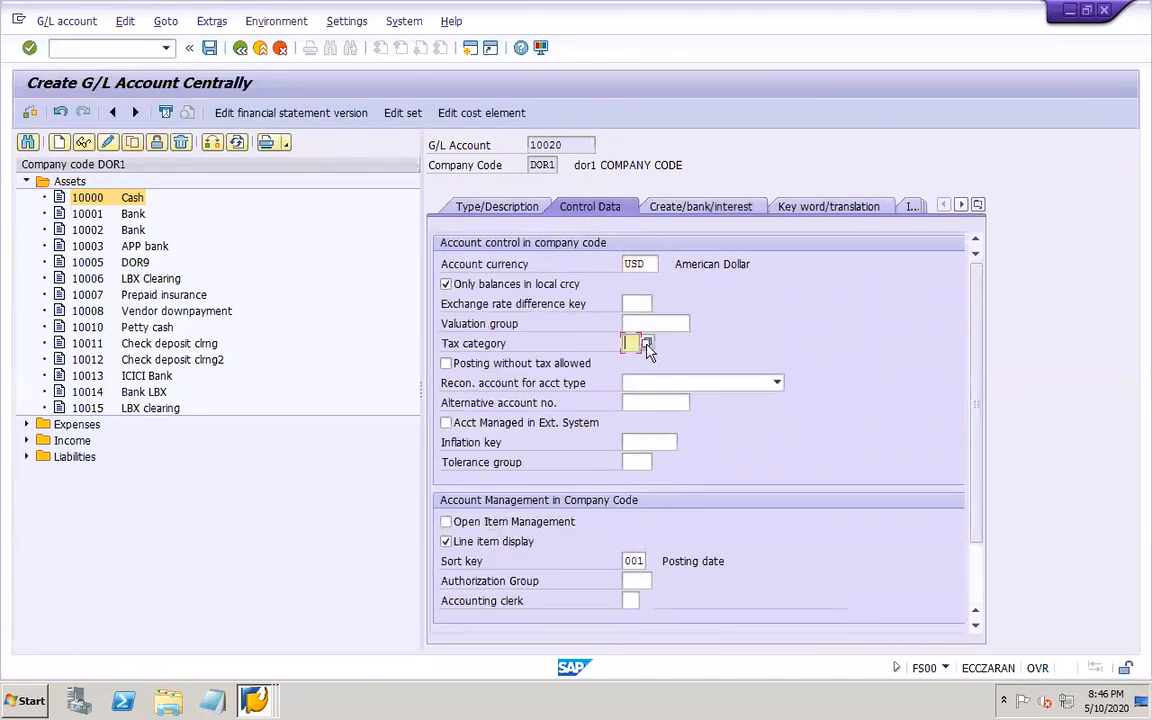
pyautogui.click(646, 343)
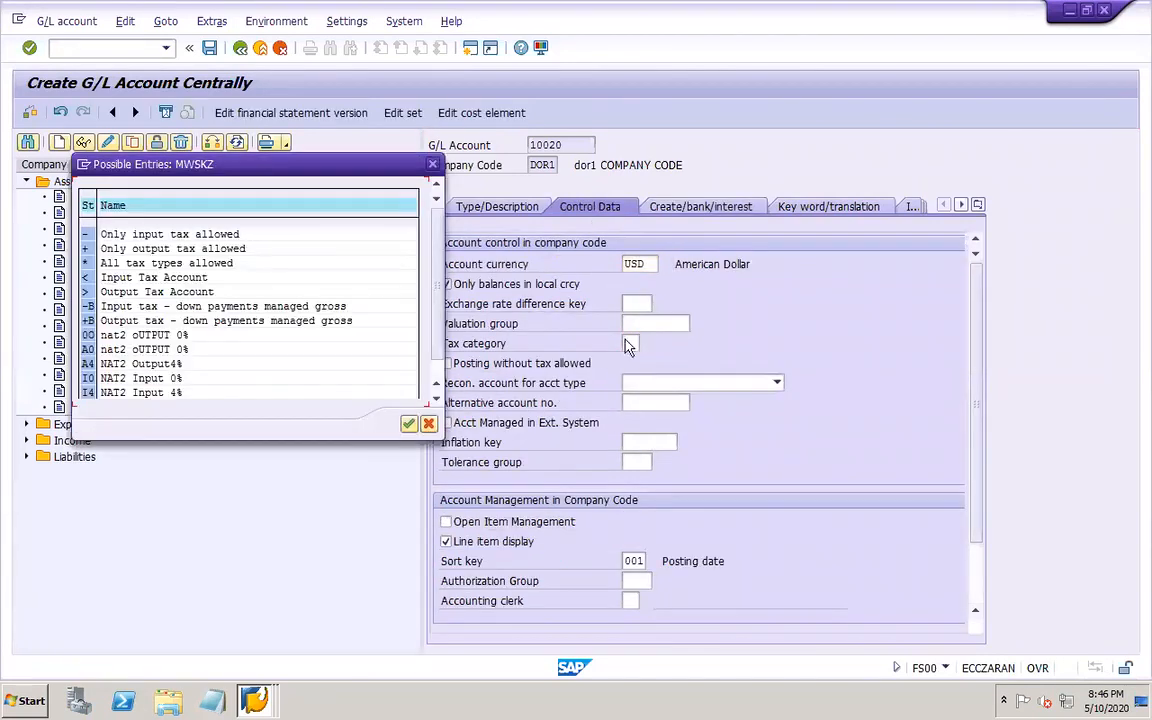
pyautogui.doubleClick(135, 234)
pyautogui.click(446, 364)
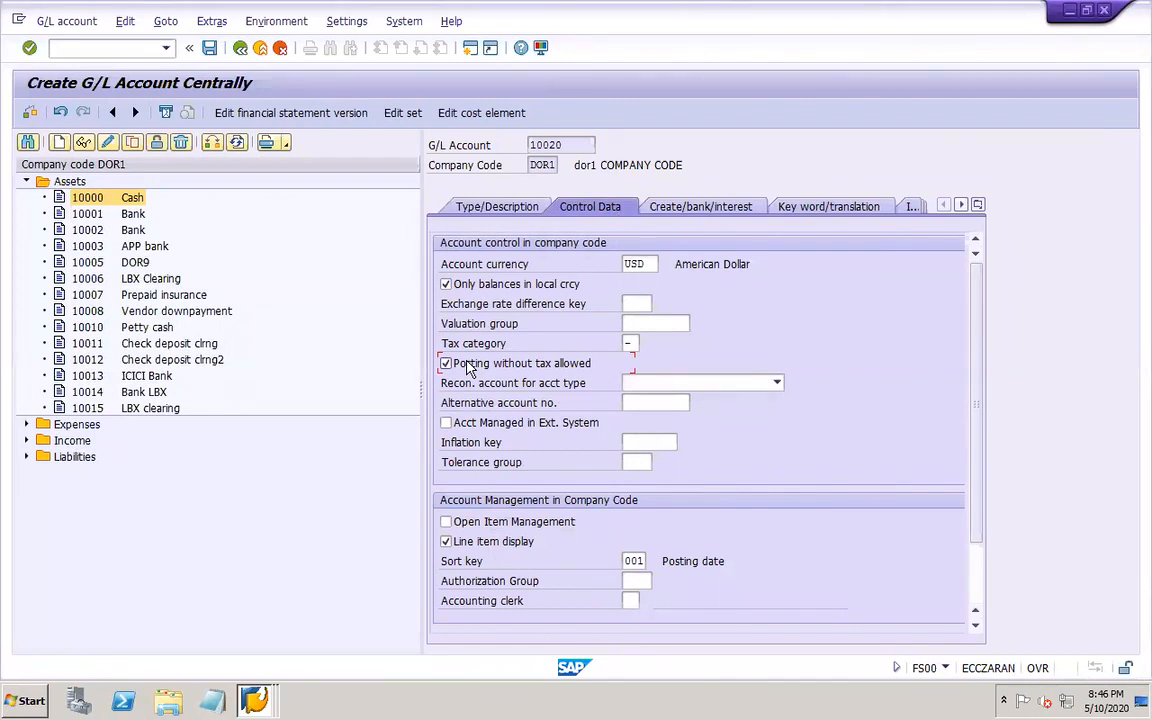
pyautogui.click(210, 48)
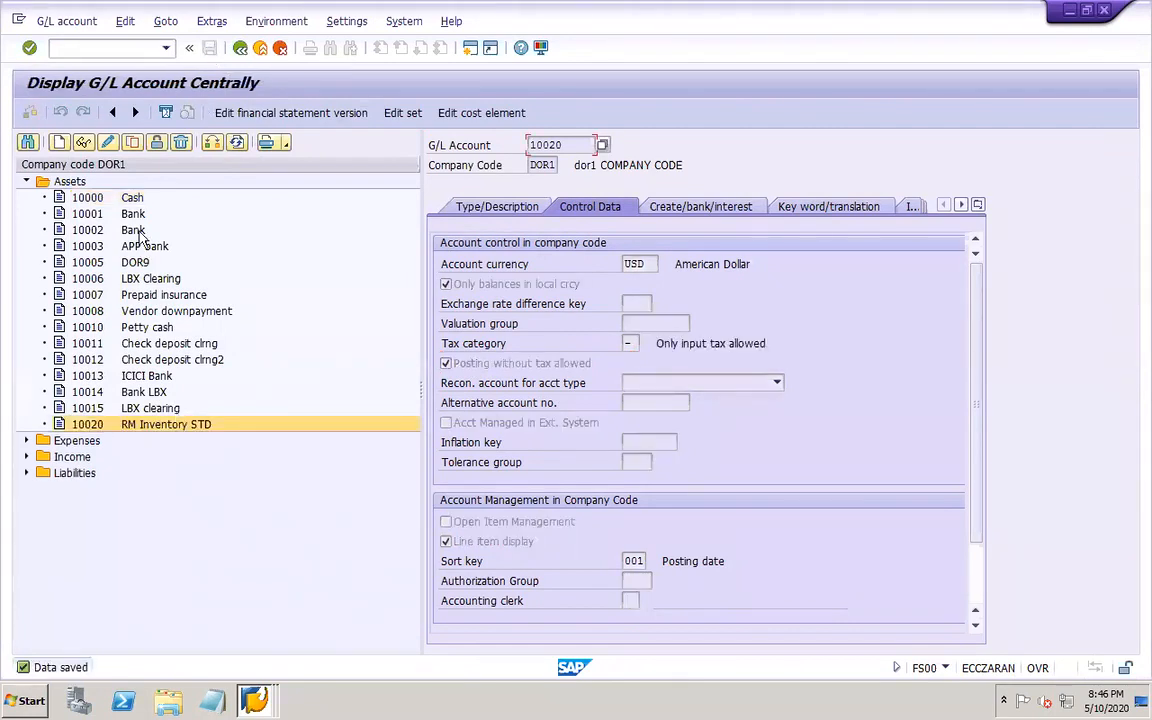
# - Copy G/L account 10020 to the new account 10021 in company code DOR1
pyautogui.click(132, 142)
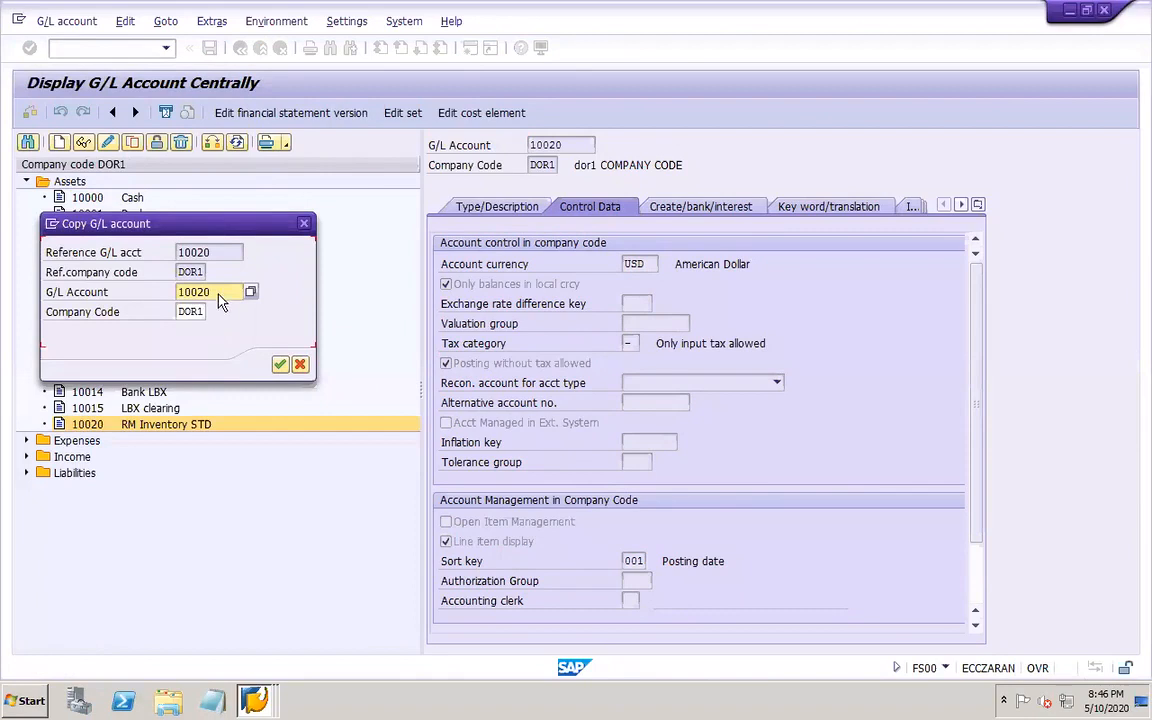
pyautogui.press('BackSpace')
pyautogui.write('1')
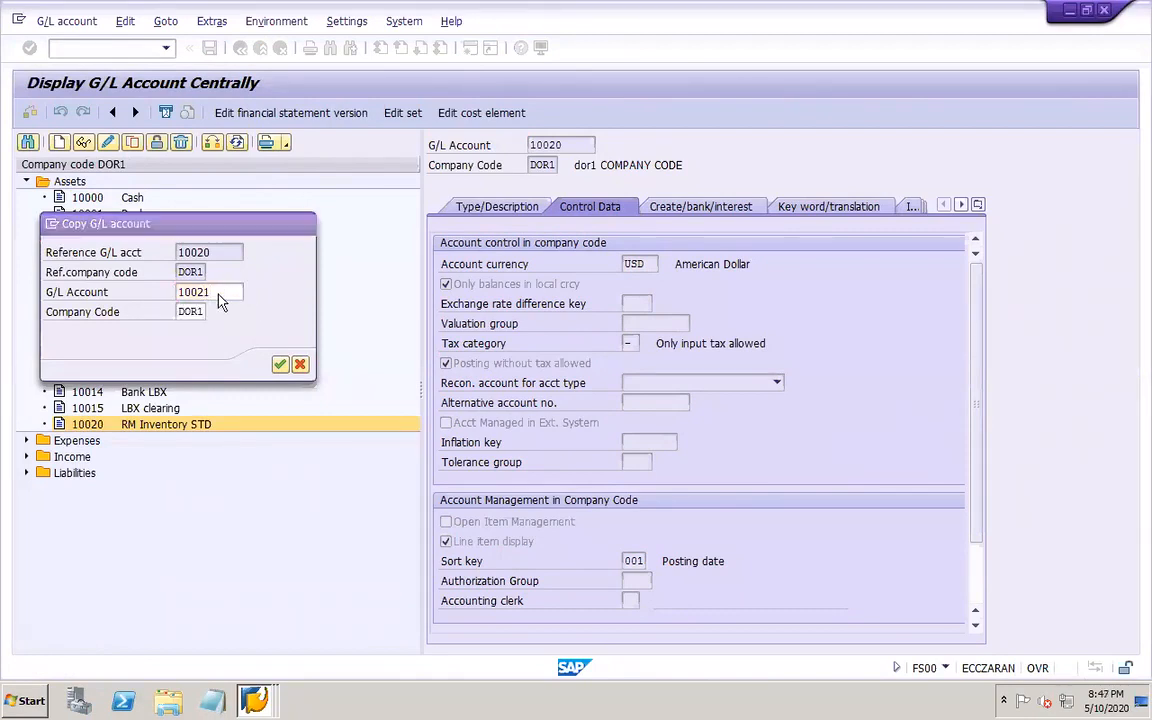
pyautogui.press('Return')
# - Change both the short text and the long text of account 10021 to "RM Inventory MVG"
pyautogui.click(497, 206)
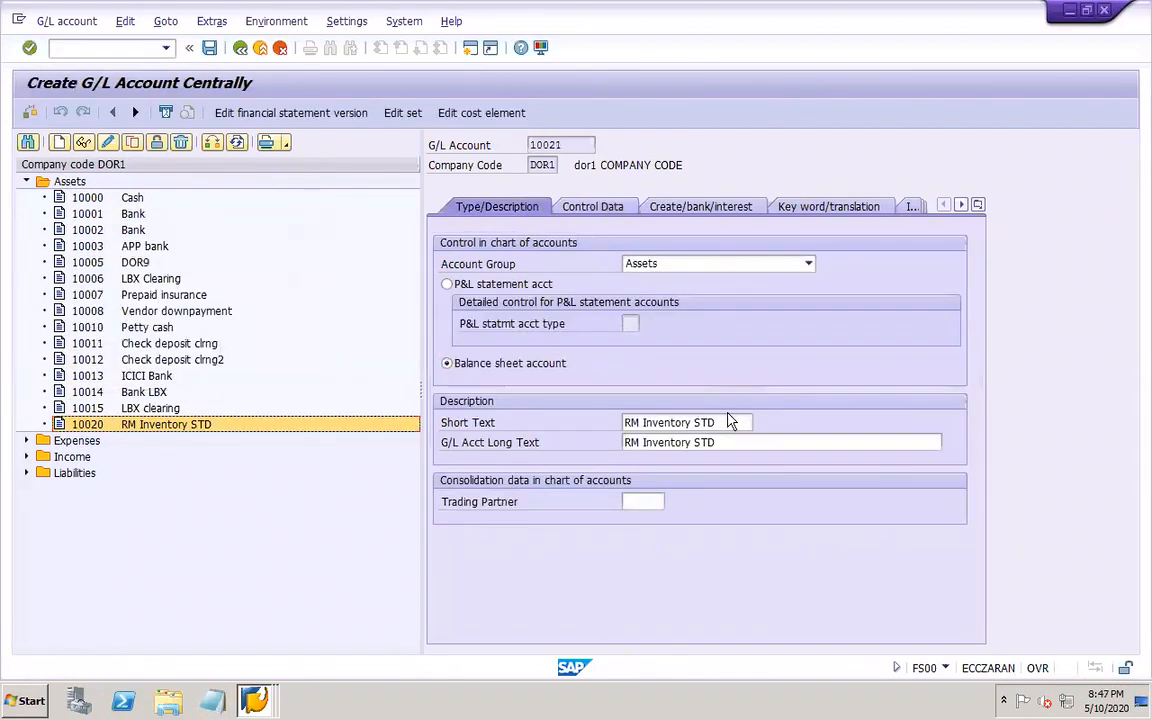
pyautogui.click(731, 422)
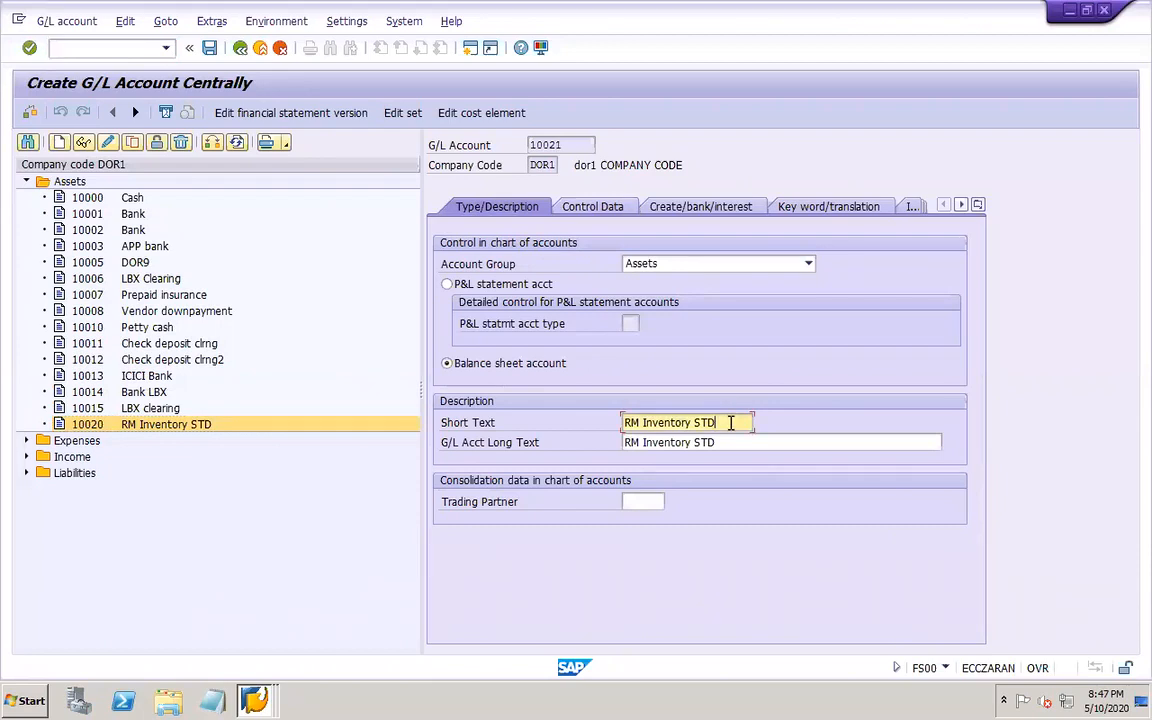
pyautogui.press('BackSpace')
pyautogui.press('BackSpace')
pyautogui.write('MVG')
pyautogui.click(746, 446)
pyautogui.press('BackSpace')
pyautogui.press('BackSpace')
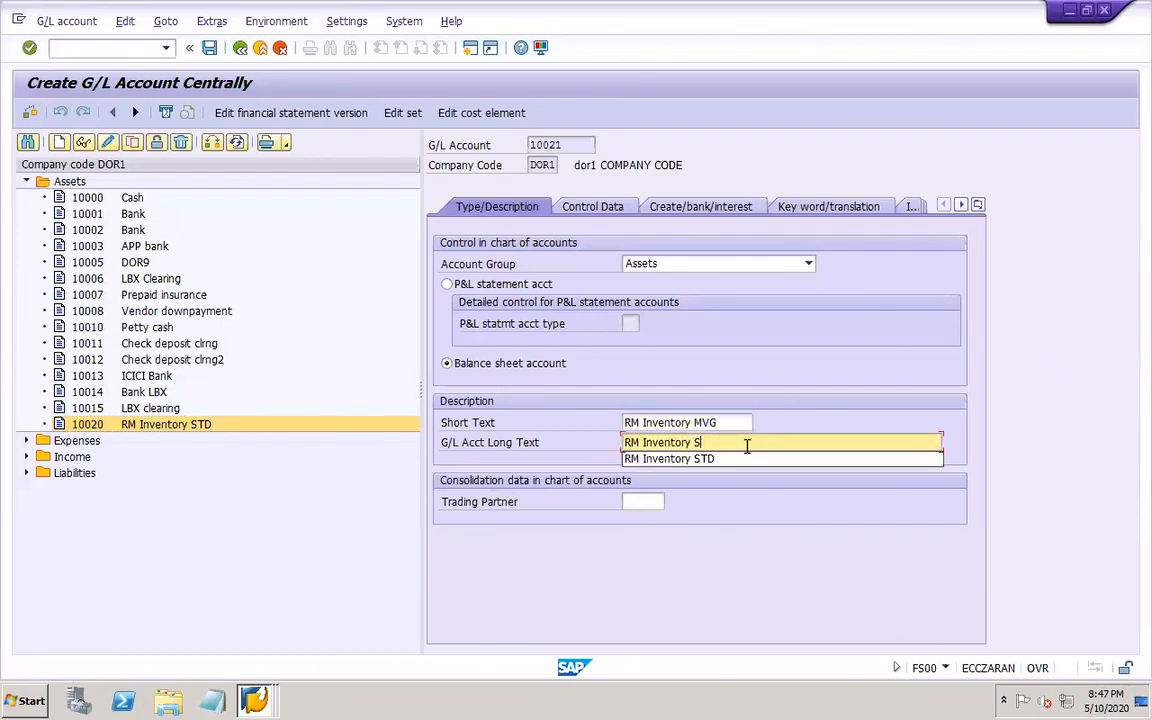
pyautogui.write('MVG')
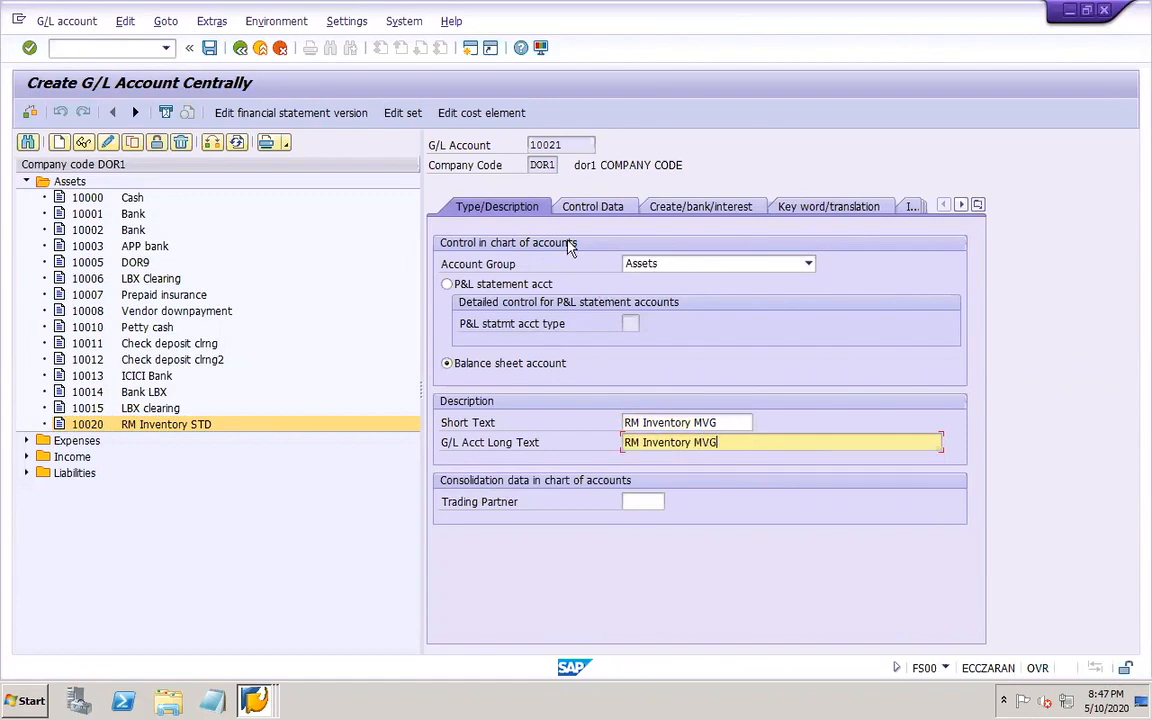
# - Check the control data and create/bank/interest settings of account 10021 and save it
pyautogui.click(607, 210)
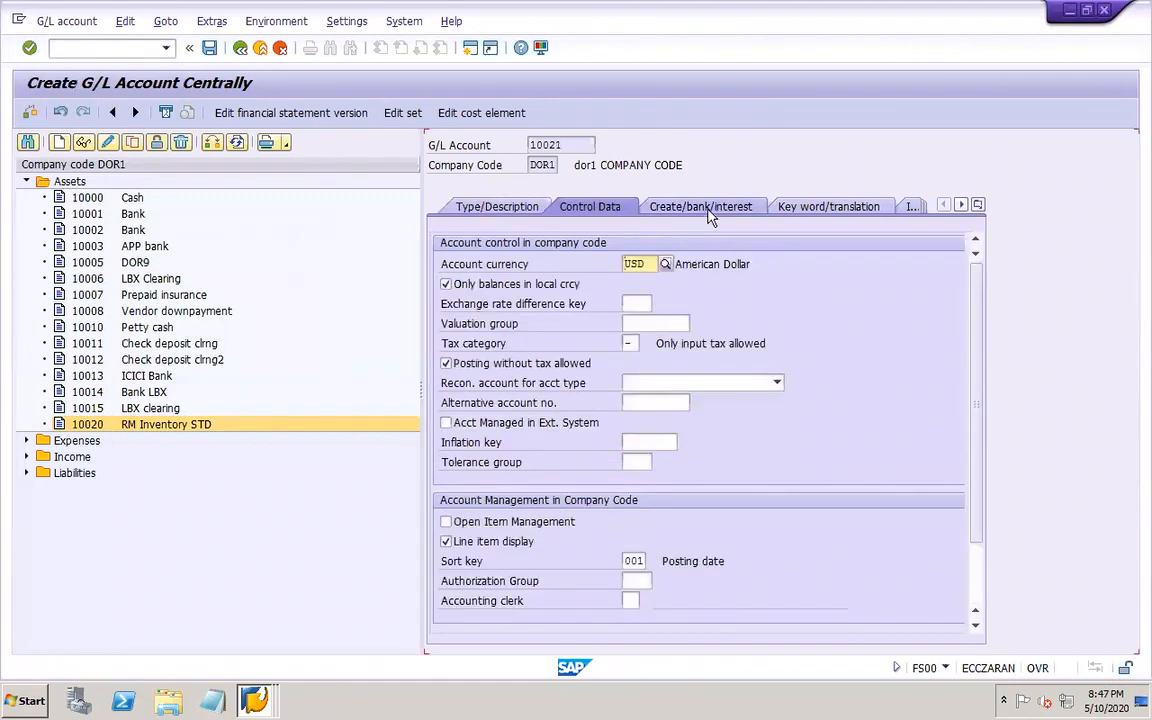
pyautogui.click(705, 210)
pyautogui.click(210, 48)
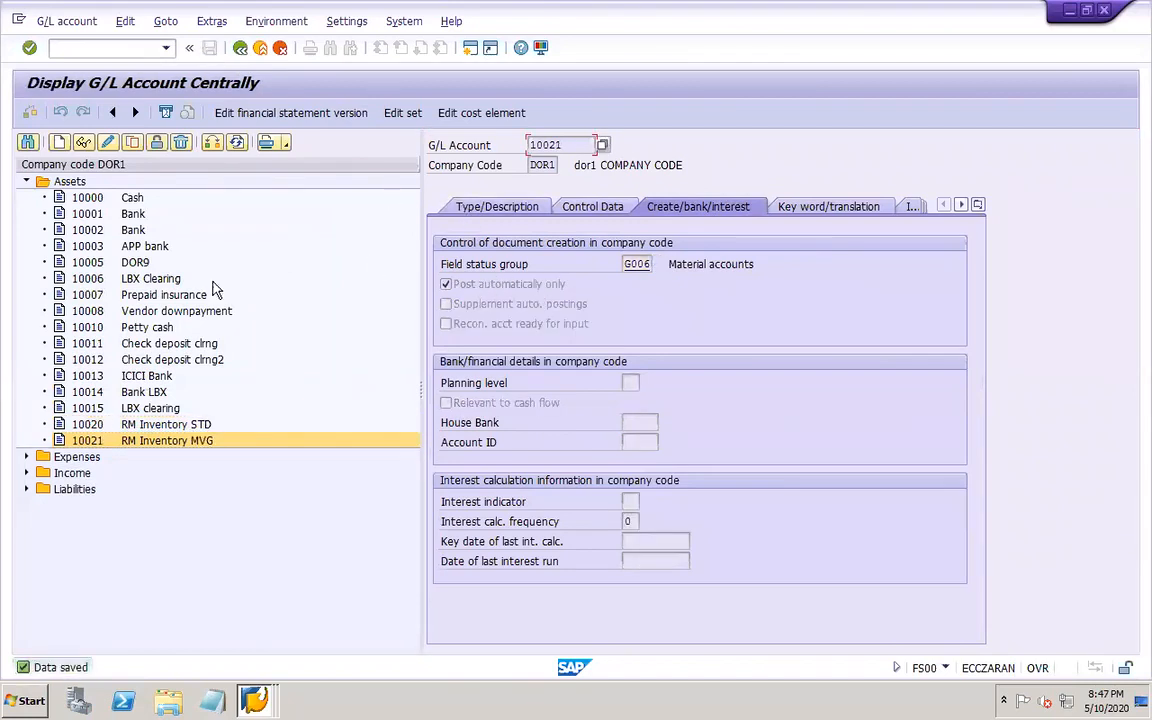
# - Copy G/L account 10021 to the new account 10022 in company code DOR1
pyautogui.click(133, 143)
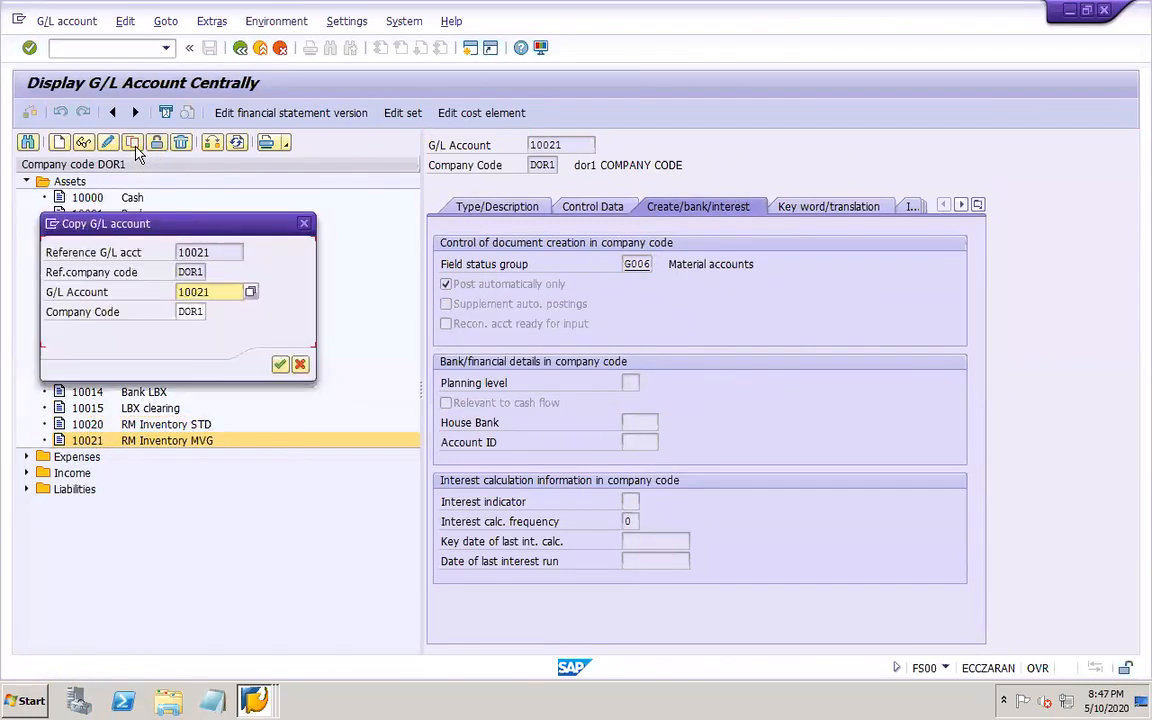
pyautogui.click(219, 292)
pyautogui.press('BackSpace')
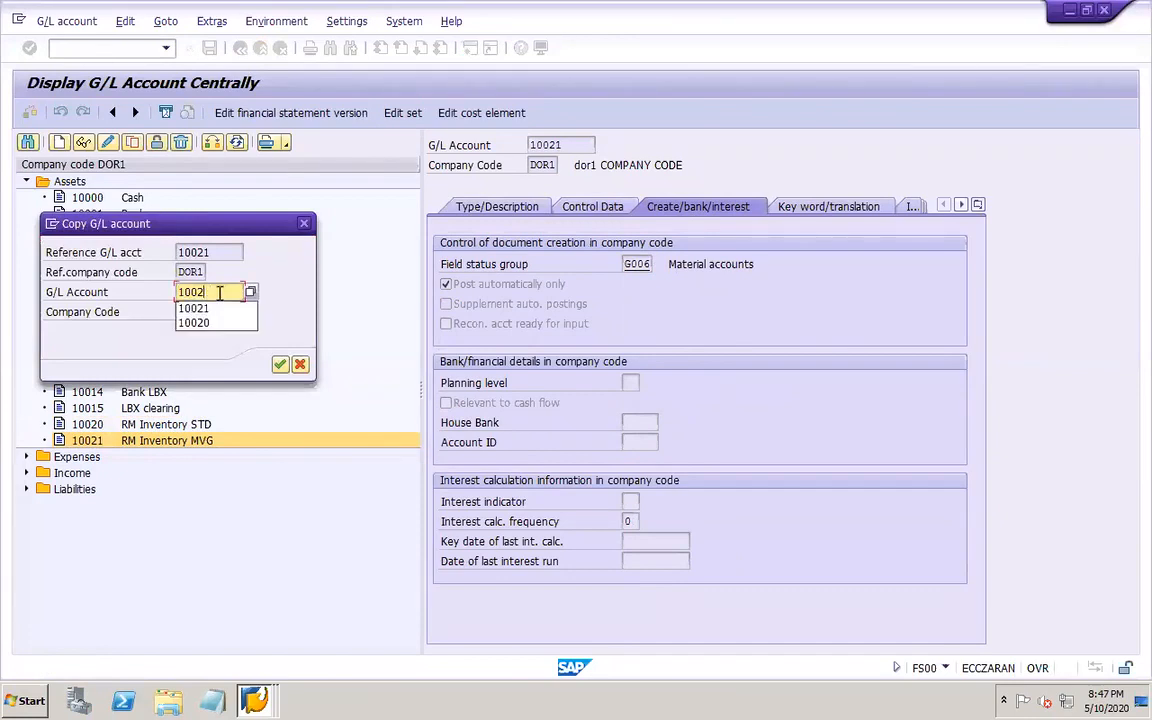
pyautogui.write('2')
pyautogui.press('Return')
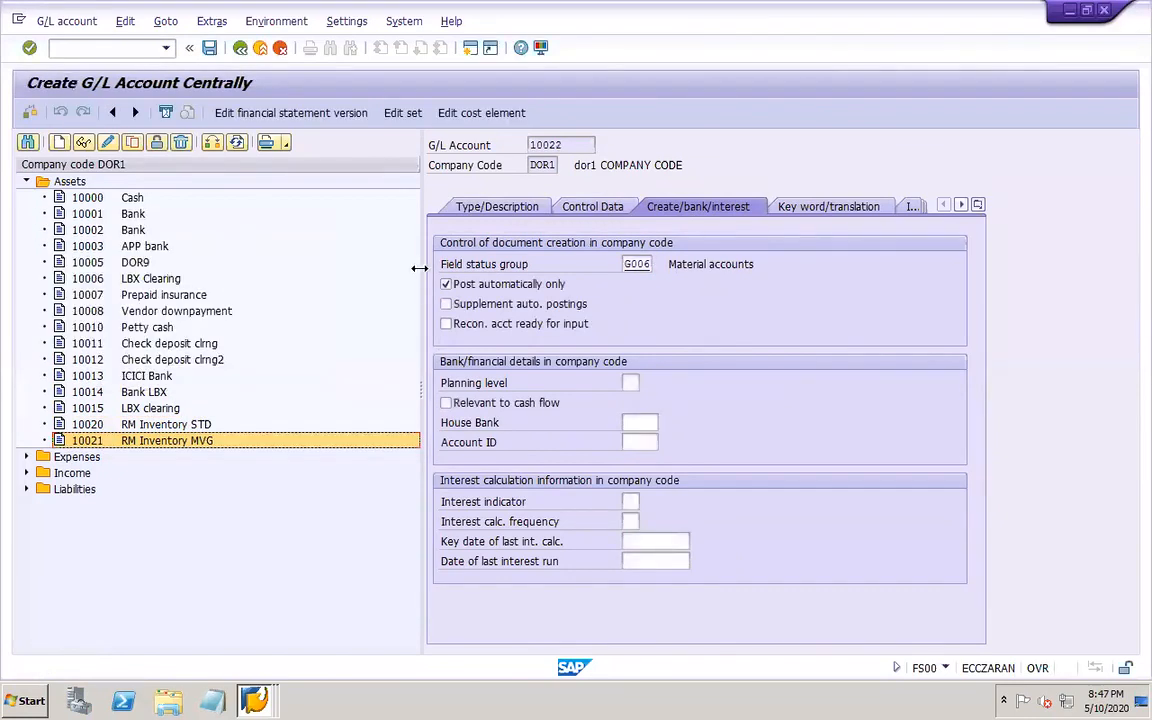
# - Replace the short text of G/L account 10022 with "FG SD"
pyautogui.click(472, 210)
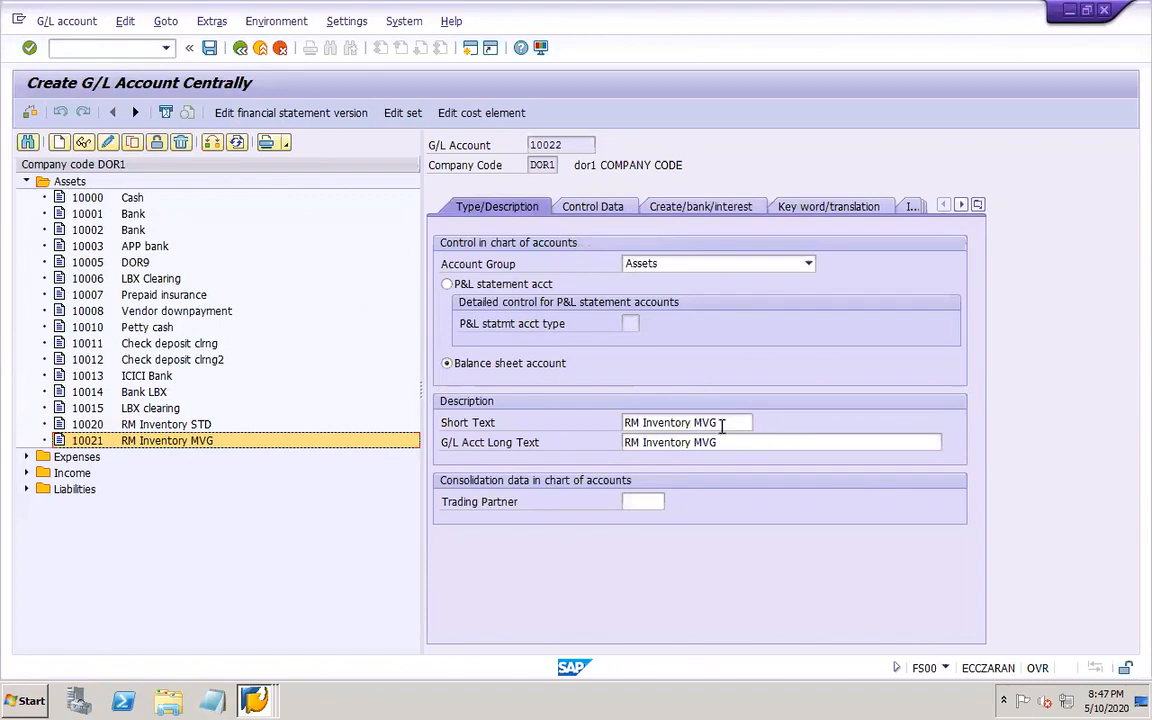
pyautogui.click(722, 423)
pyautogui.press('BackSpace')
pyautogui.press('BackSpace')
pyautogui.press('BackSpace')
pyautogui.press('BackSpace')
pyautogui.press('BackSpace')
pyautogui.press('BackSpace')
pyautogui.press('BackSpace')
pyautogui.press('BackSpace')
pyautogui.press('BackSpace')
pyautogui.press('BackSpace')
pyautogui.press('BackSpace')
pyautogui.press('BackSpace')
pyautogui.press('BackSpace')
pyautogui.press('BackSpace')
pyautogui.press('BackSpace')
pyautogui.press('BackSpace')
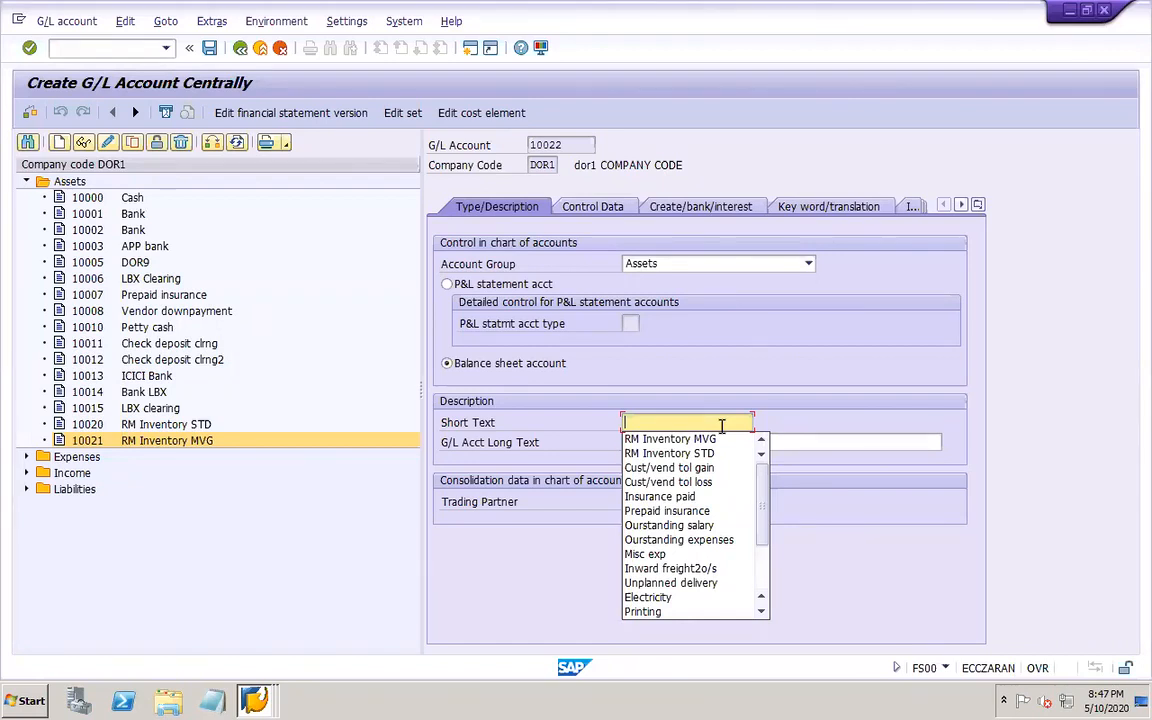
pyautogui.write('FG SD')
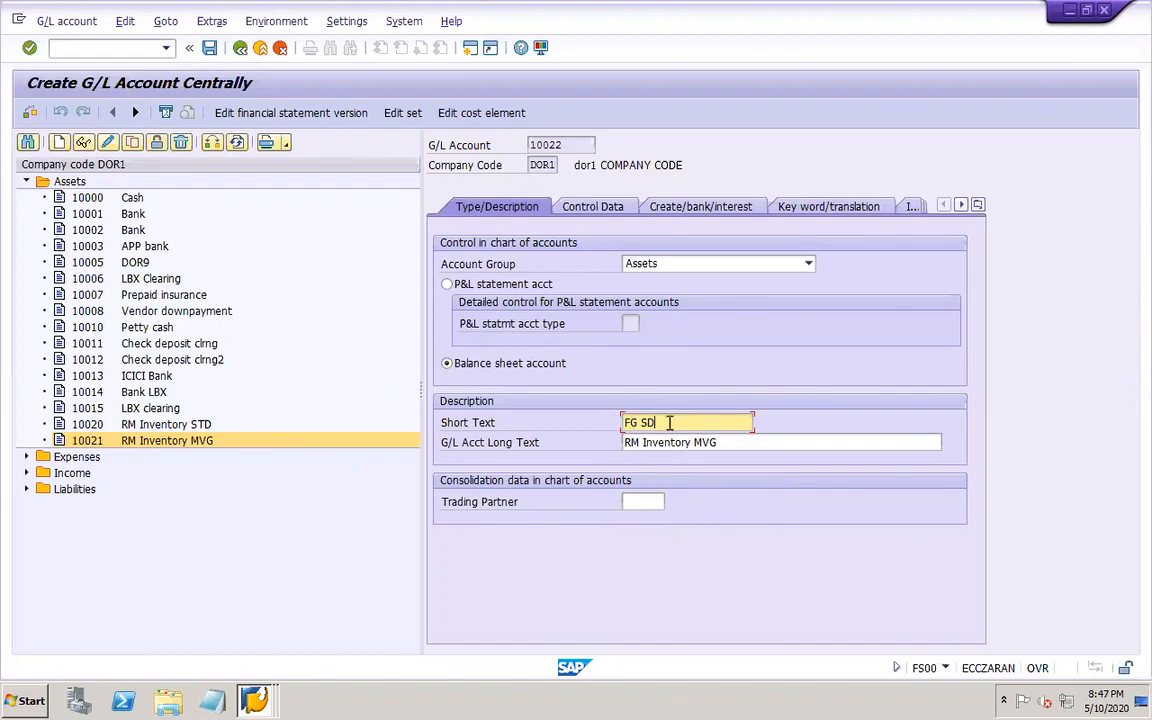
# - Copy the short text "FG SD" into the long text of account 10022, removing the leftover characters
pyautogui.moveTo(689, 421); pyautogui.dragTo(597, 430)
pyautogui.hotkey('ctrl', 'c')
pyautogui.press('Tab')
pyautogui.hotkey('ctrl', 'v')
pyautogui.press('BackSpace')
pyautogui.press('BackSpace')
pyautogui.press('BackSpace')
pyautogui.press('BackSpace')
pyautogui.press('BackSpace')
pyautogui.press('BackSpace')
pyautogui.press('BackSpace')
pyautogui.press('BackSpace')
pyautogui.press('BackSpace')
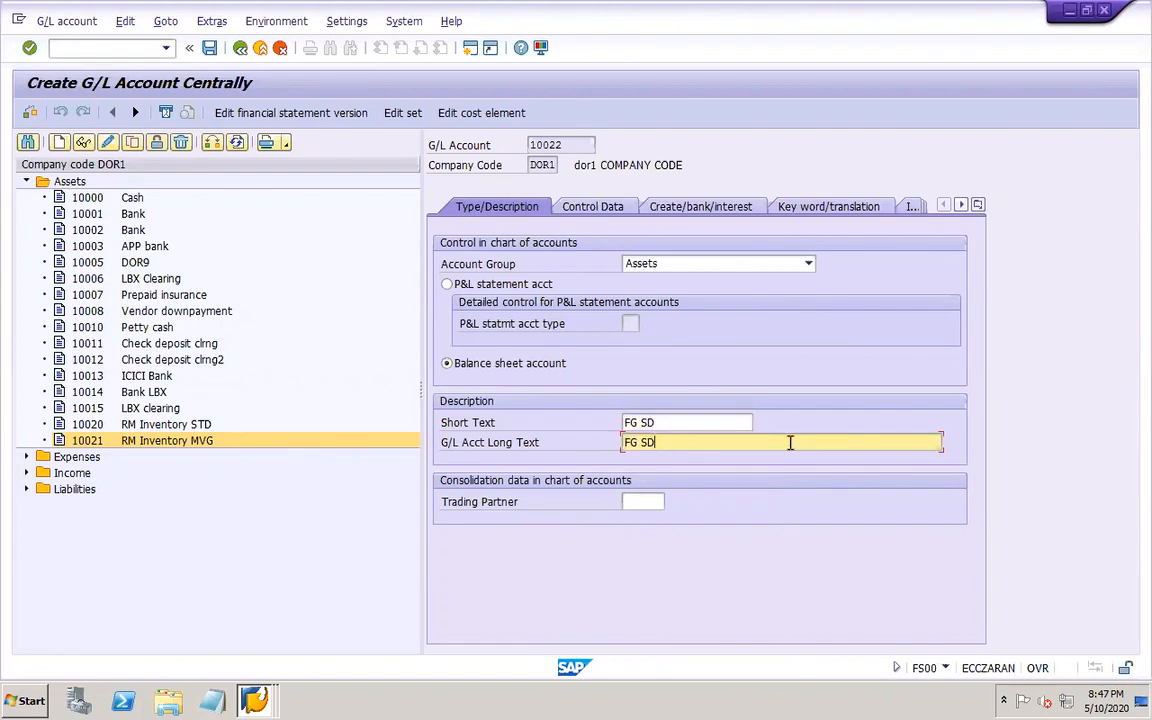
# - Set account 10022's tax category to "+" (Only output tax allowed), check its create/bank/interest settings, and save the account
pyautogui.click(588, 207)
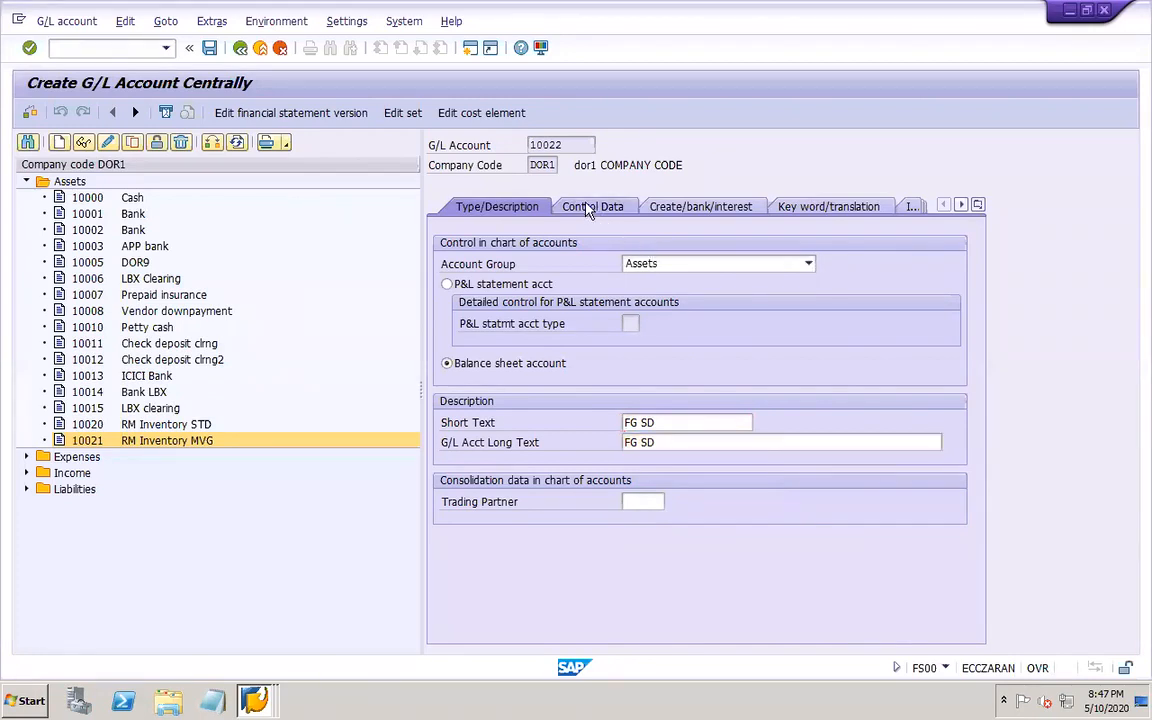
pyautogui.click(691, 210)
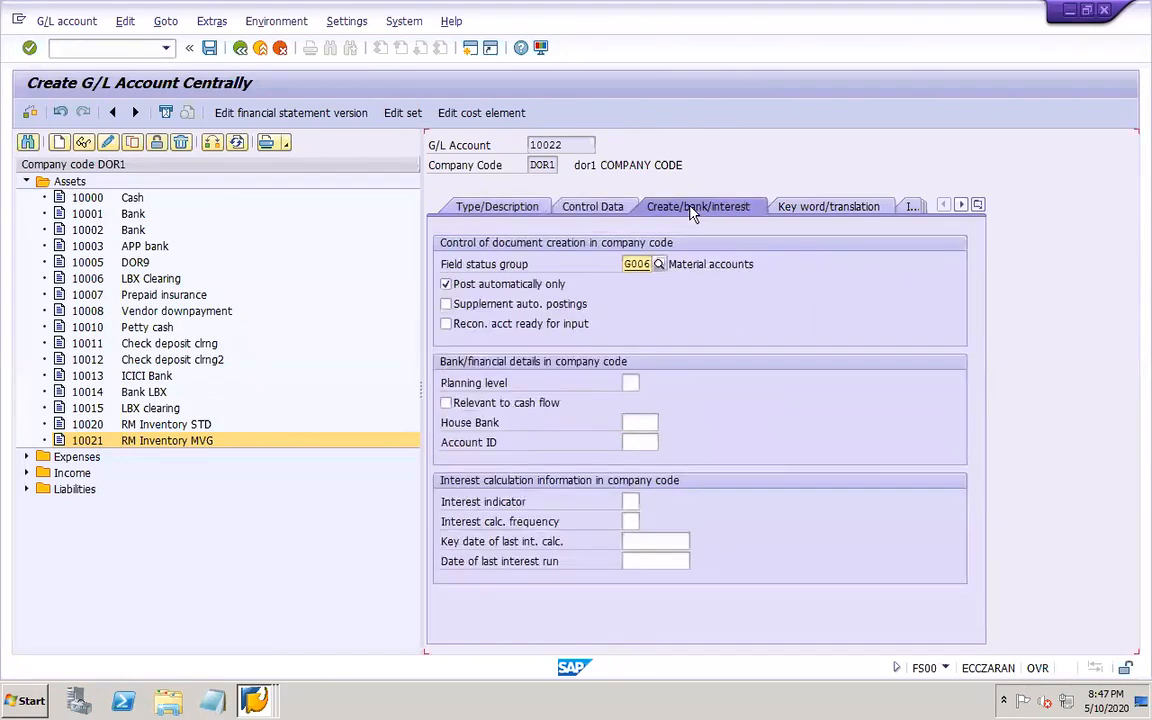
pyautogui.click(593, 208)
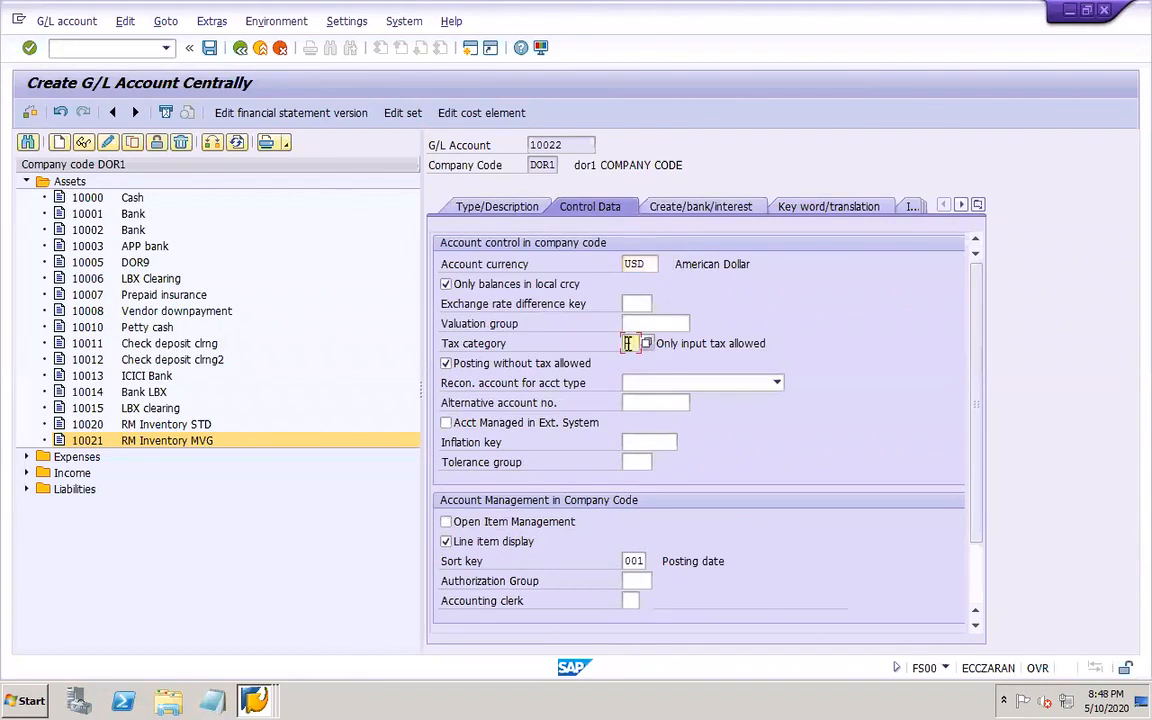
pyautogui.click(646, 343)
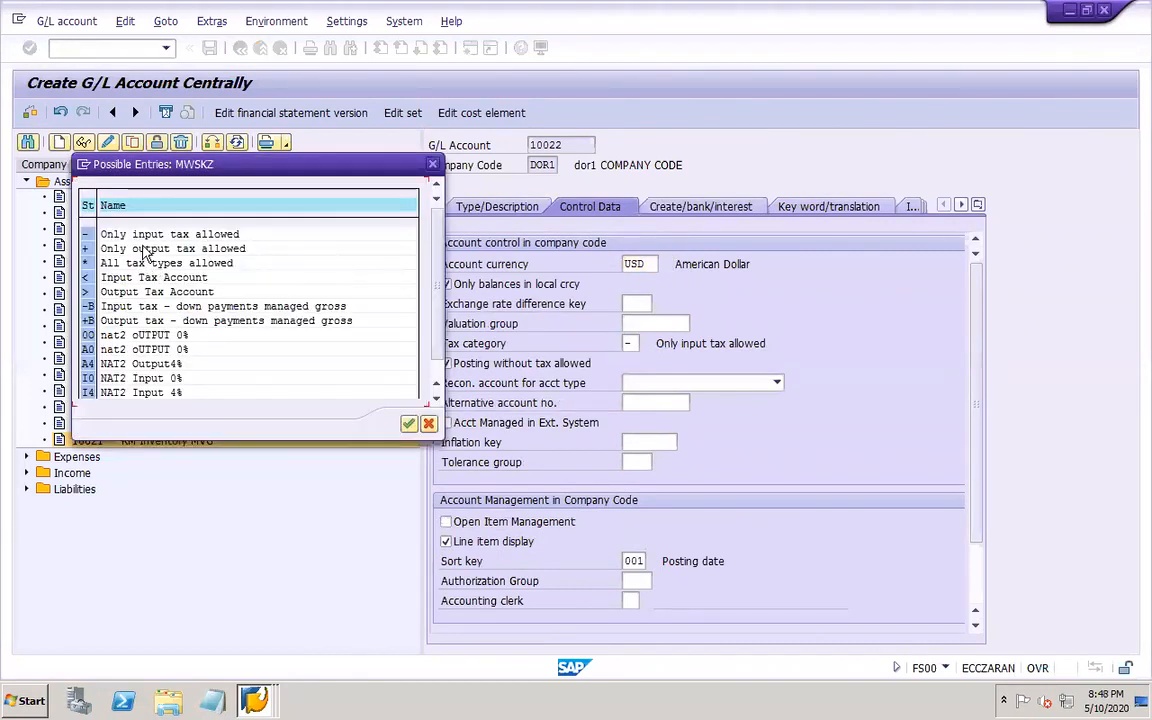
pyautogui.doubleClick(142, 249)
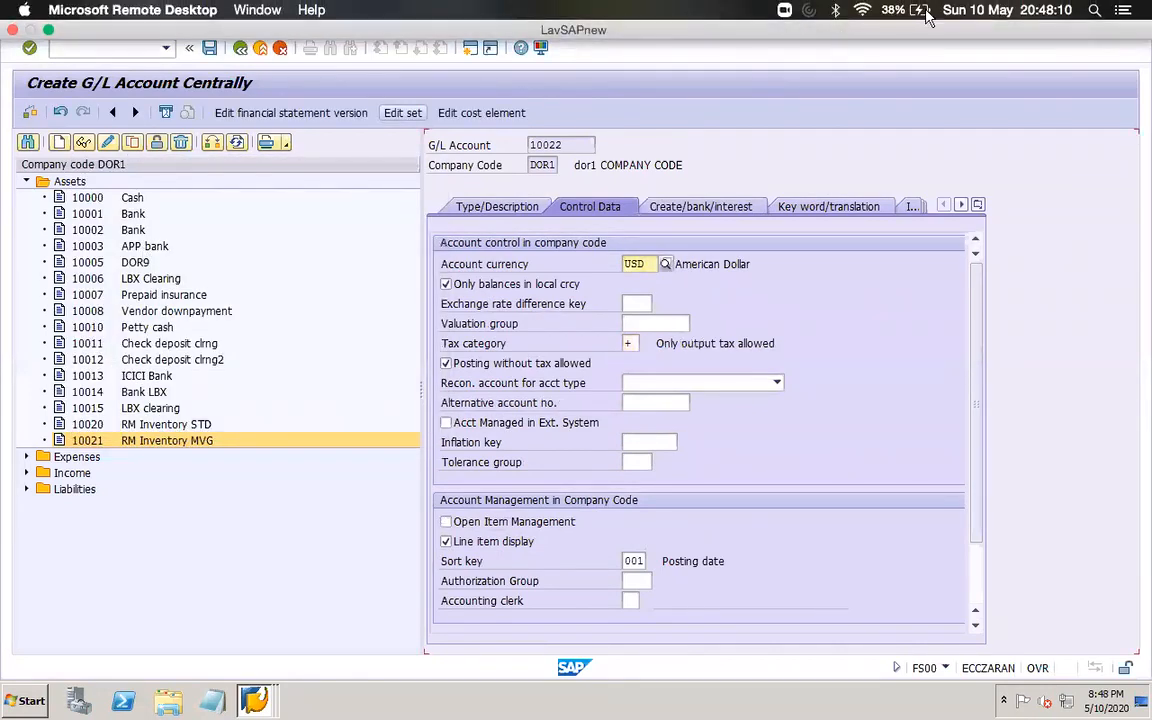
pyautogui.click(726, 212)
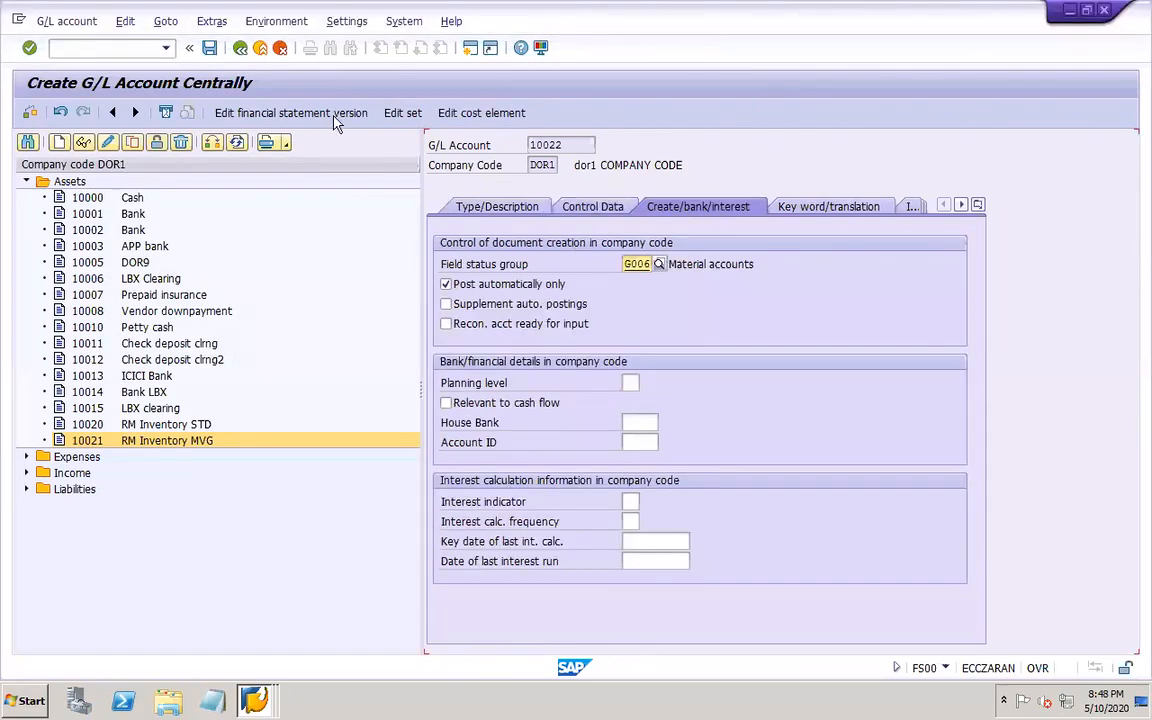
pyautogui.click(210, 48)
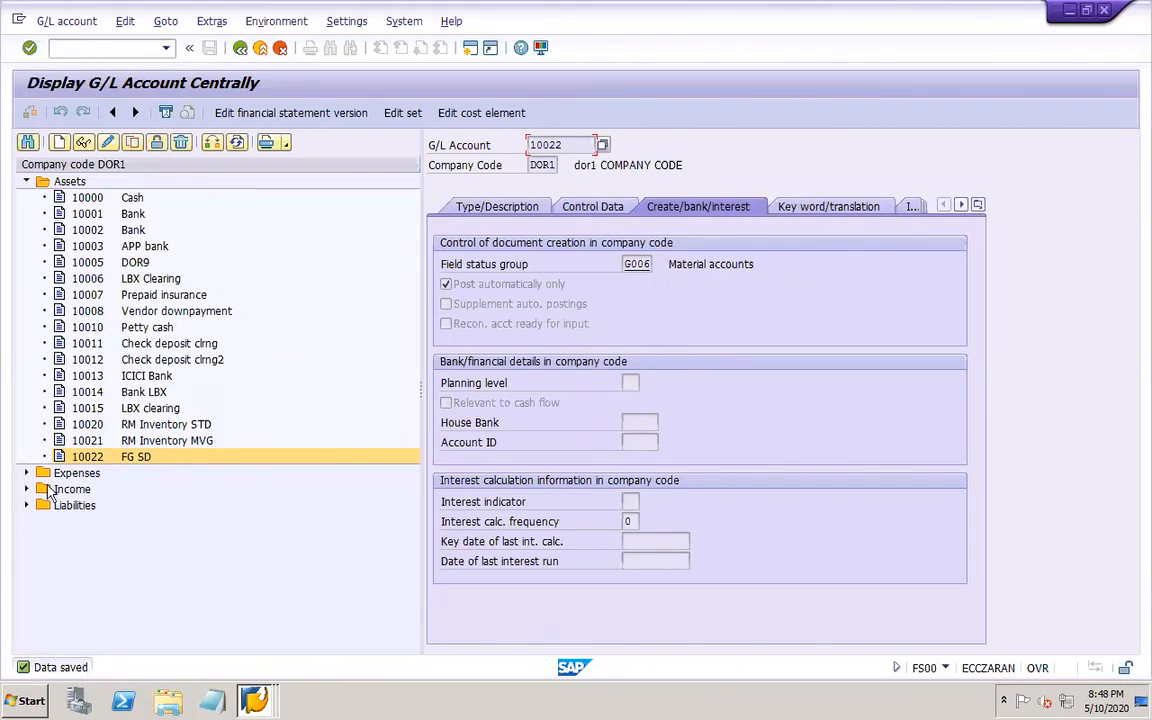
# - Copy the liability G/L account 20001 (Outstanding expenses) to the new account 20020 in company code DOR1
pyautogui.click(27, 506)
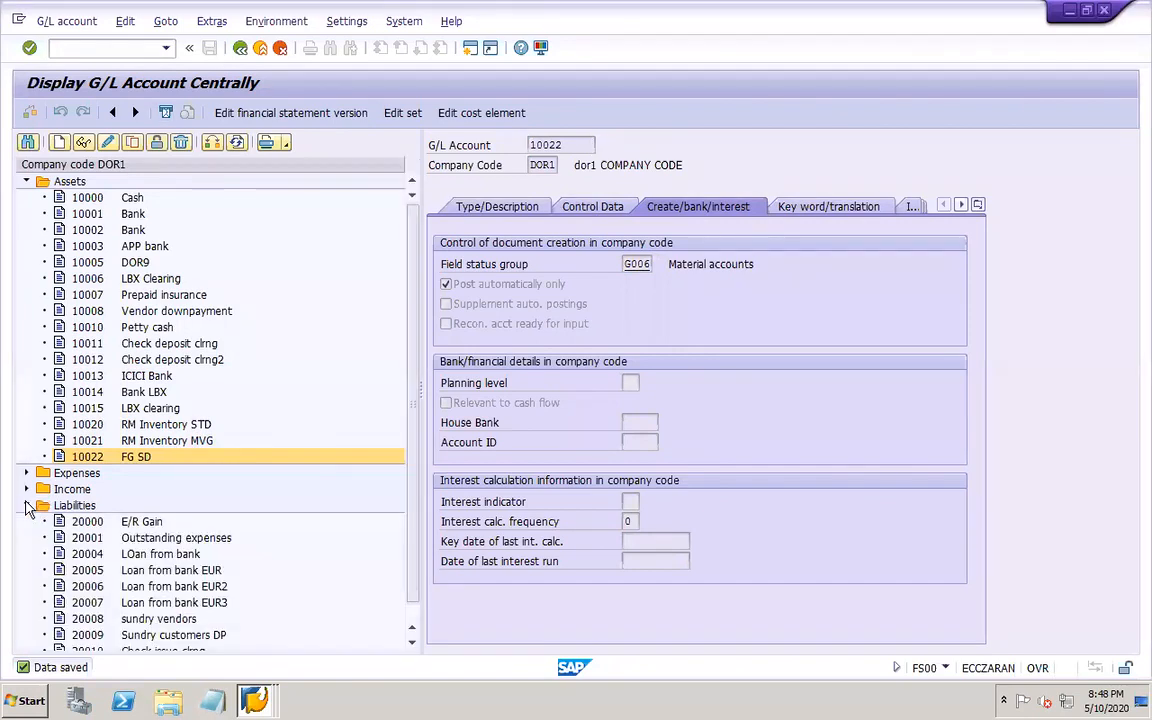
pyautogui.click(413, 642)
pyautogui.click(178, 506)
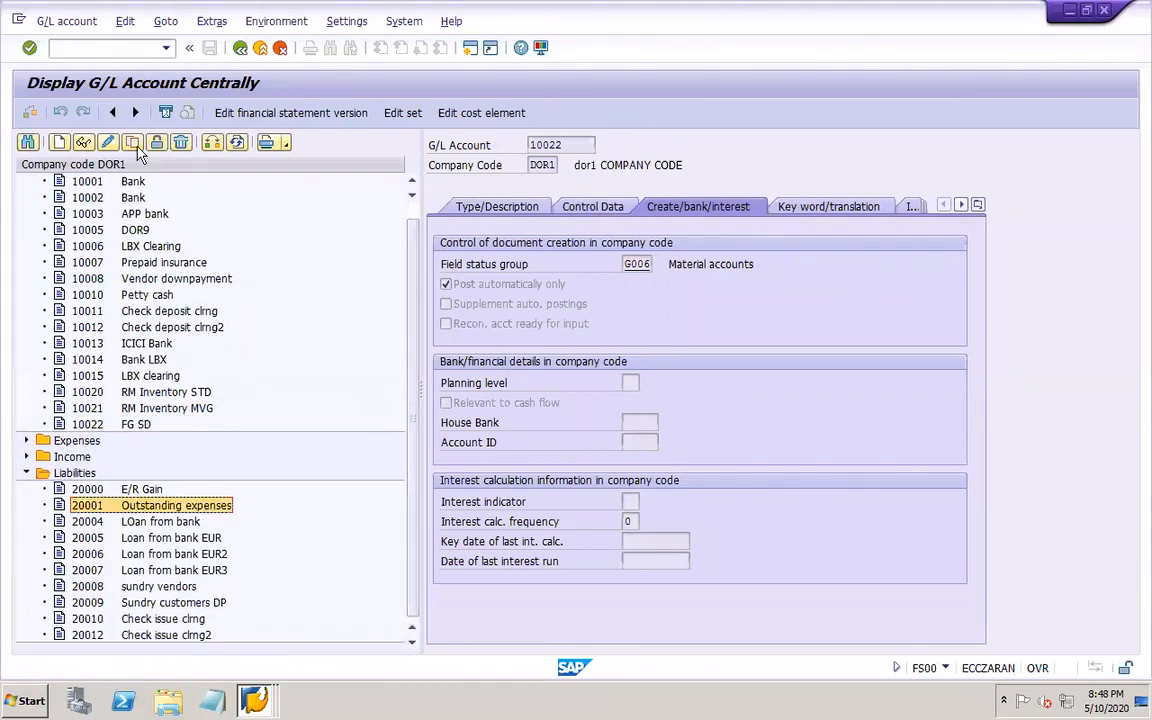
pyautogui.click(133, 143)
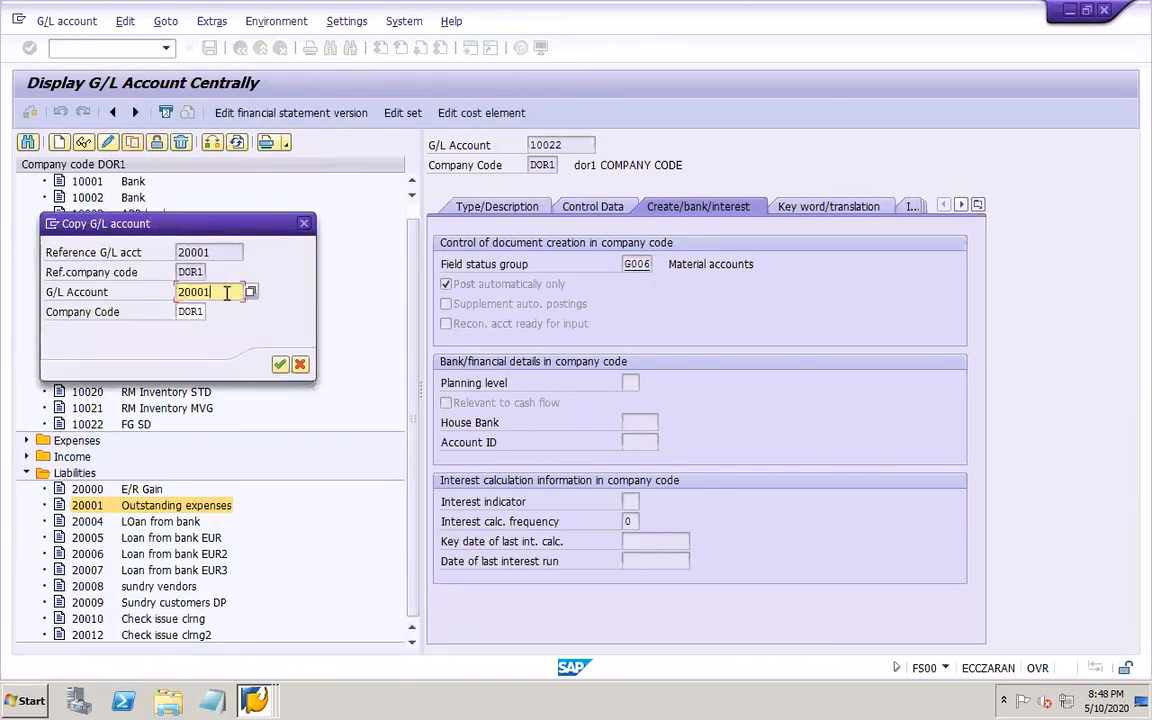
pyautogui.press('BackSpace')
pyautogui.press('BackSpace')
pyautogui.write('2')
pyautogui.click(280, 364)
# - Replace the short text of G/L account 20020 with "GR/IR clearing"
pyautogui.click(497, 206)
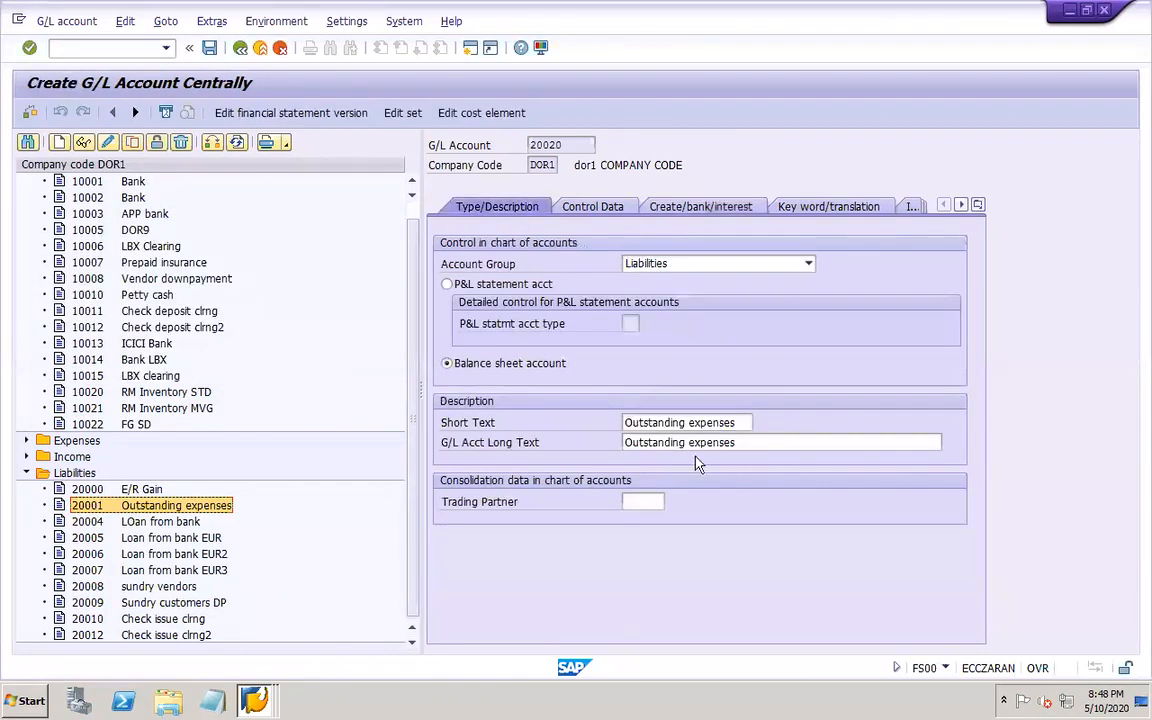
pyautogui.click(744, 422)
pyautogui.press('BackSpace')
pyautogui.press('BackSpace')
pyautogui.press('BackSpace')
pyautogui.press('BackSpace')
pyautogui.press('BackSpace')
pyautogui.press('BackSpace')
pyautogui.press('BackSpace')
pyautogui.press('BackSpace')
pyautogui.press('BackSpace')
pyautogui.press('BackSpace')
pyautogui.press('BackSpace')
pyautogui.press('BackSpace')
pyautogui.press('BackSpace')
pyautogui.press('BackSpace')
pyautogui.press('BackSpace')
pyautogui.press('BackSpace')
pyautogui.press('BackSpace')
pyautogui.press('BackSpace')
pyautogui.press('BackSpace')
pyautogui.press('BackSpace')
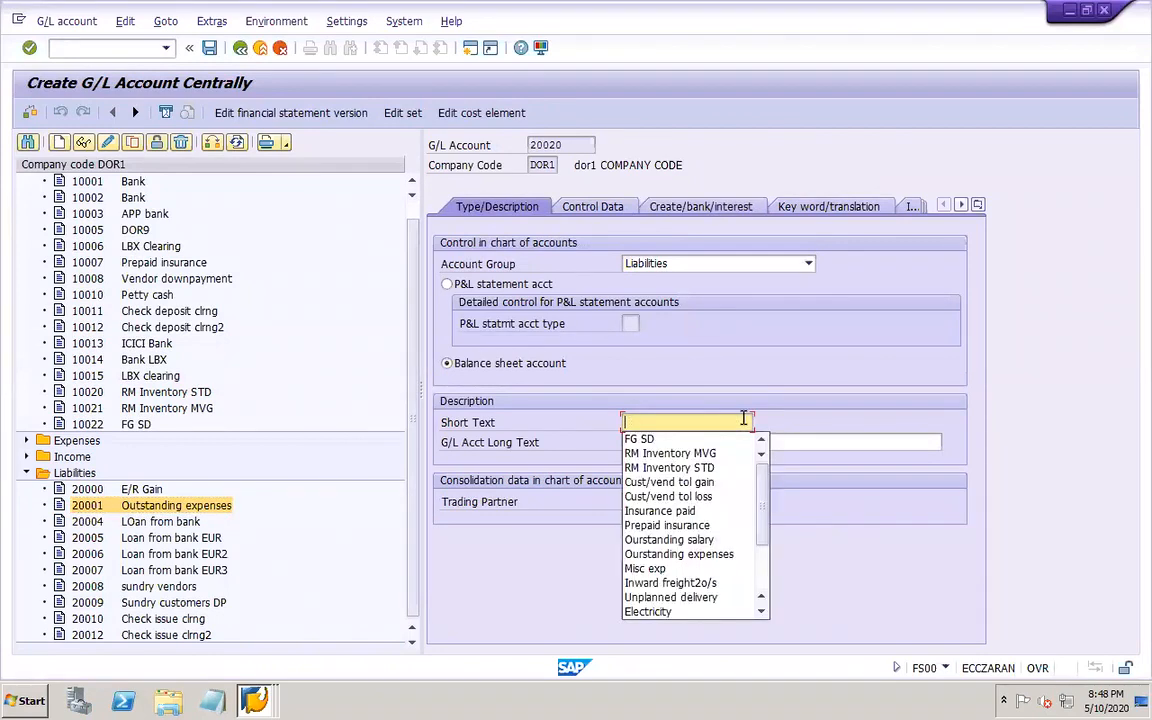
pyautogui.write('GR/IR c')
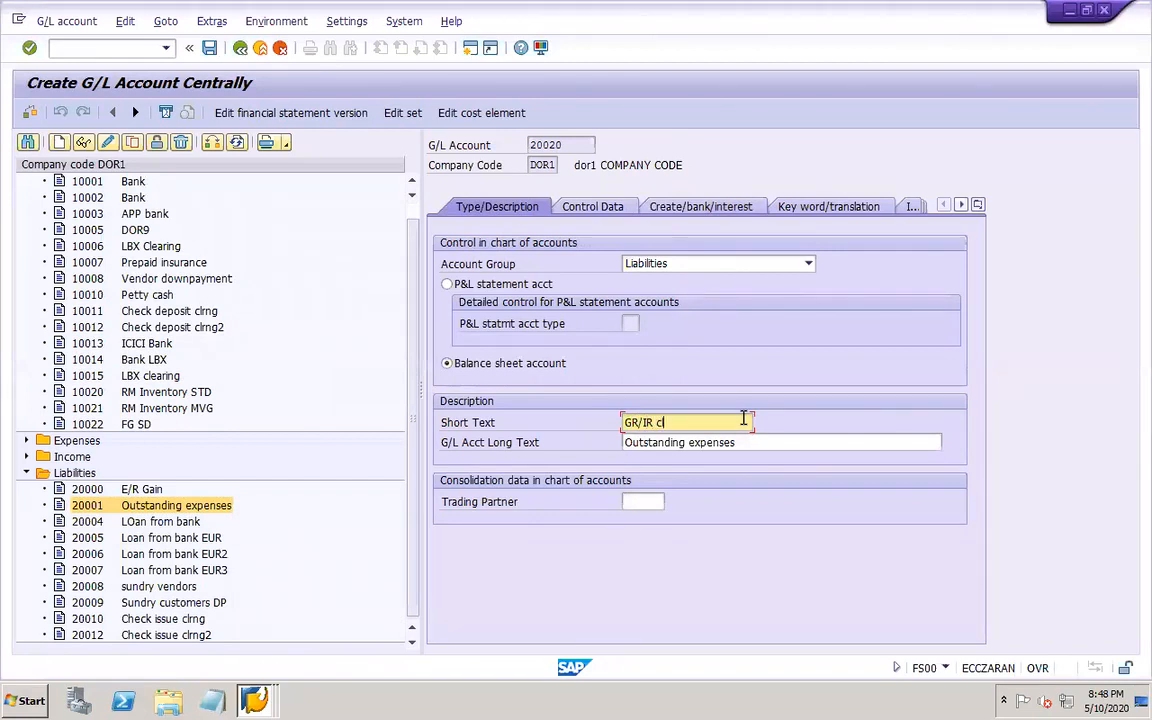
pyautogui.write('learing')
# - Copy the short text "GR/IR clearing" into the long text of account 20020, removing the leftover characters
pyautogui.moveTo(705, 424); pyautogui.dragTo(614, 424)
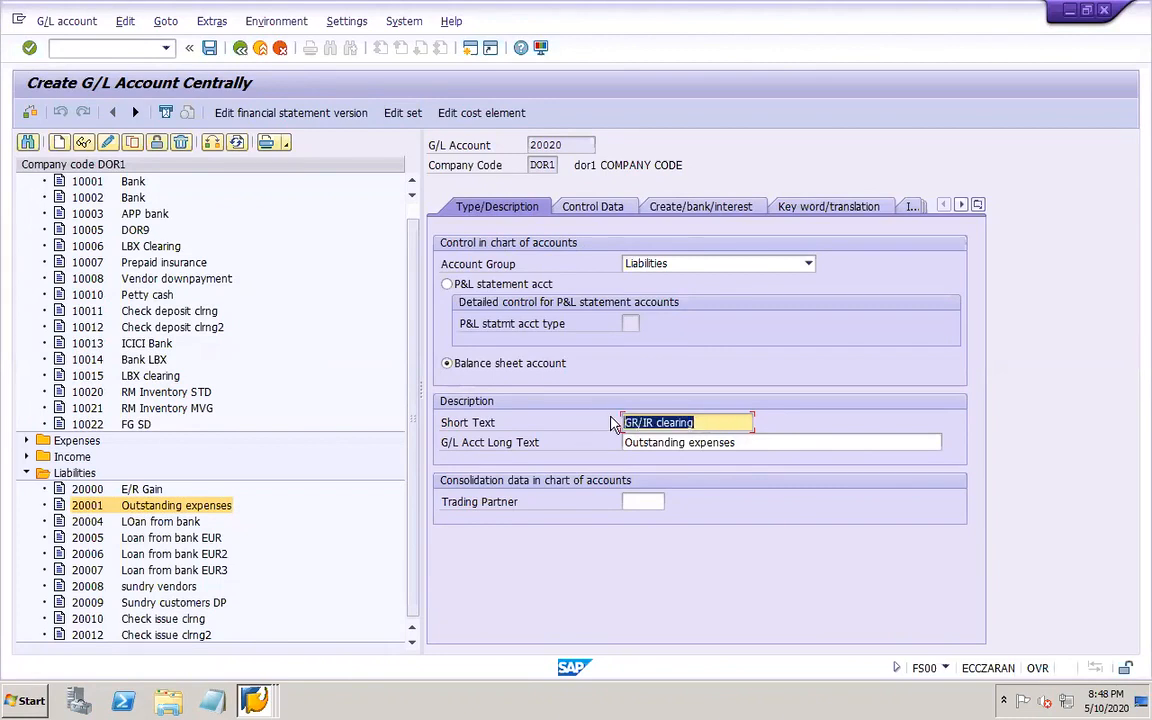
pyautogui.press('Tab')
pyautogui.hotkey('ctrl', 'v')
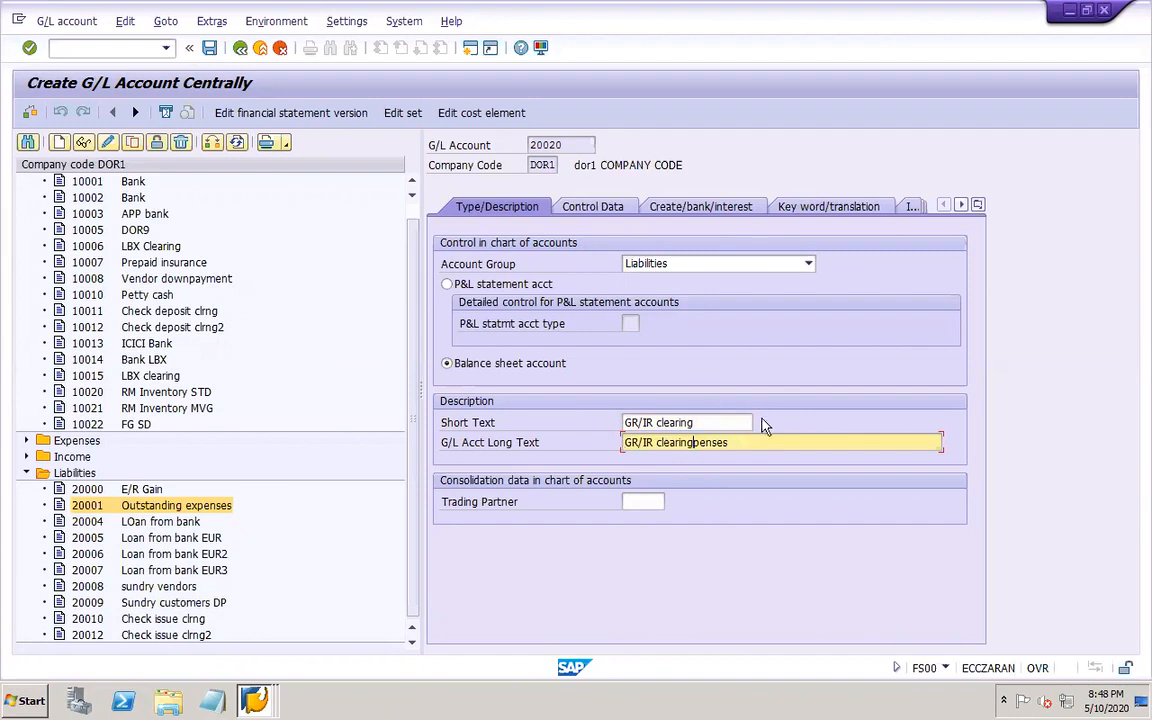
pyautogui.press('BackSpace')
pyautogui.press('BackSpace')
pyautogui.press('BackSpace')
# - Set the sort key in account 20020's control data to 014 (Purchase order)
pyautogui.click(597, 210)
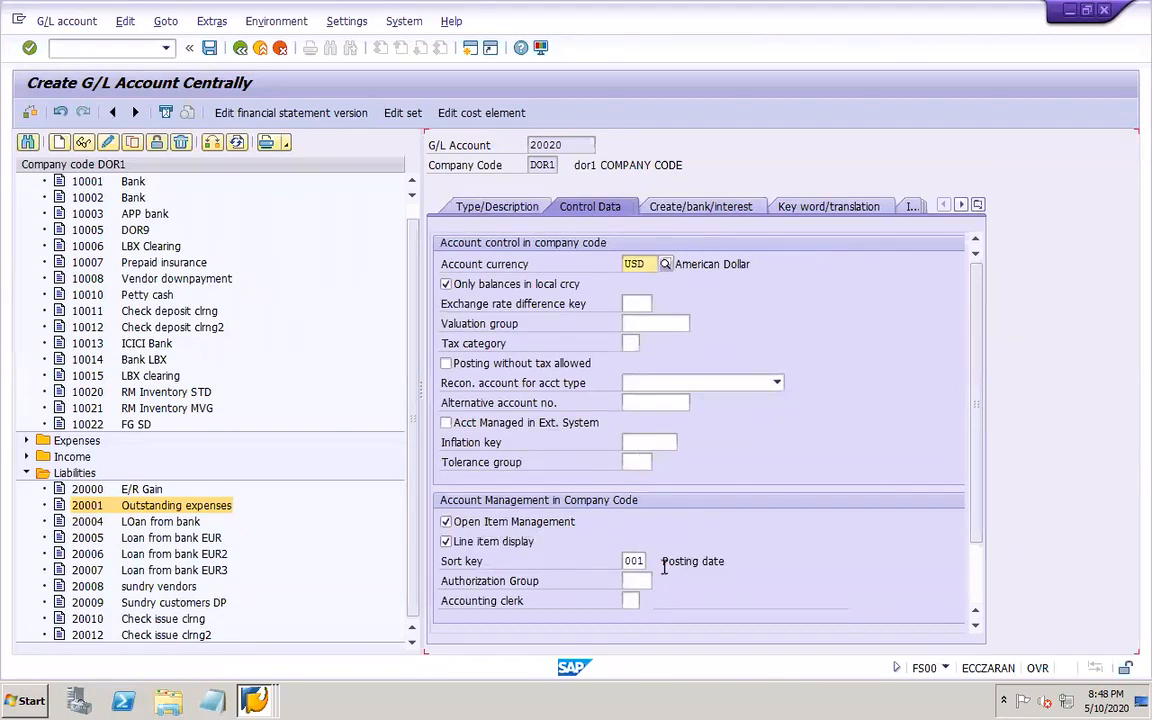
pyautogui.click(634, 560)
pyautogui.click(653, 562)
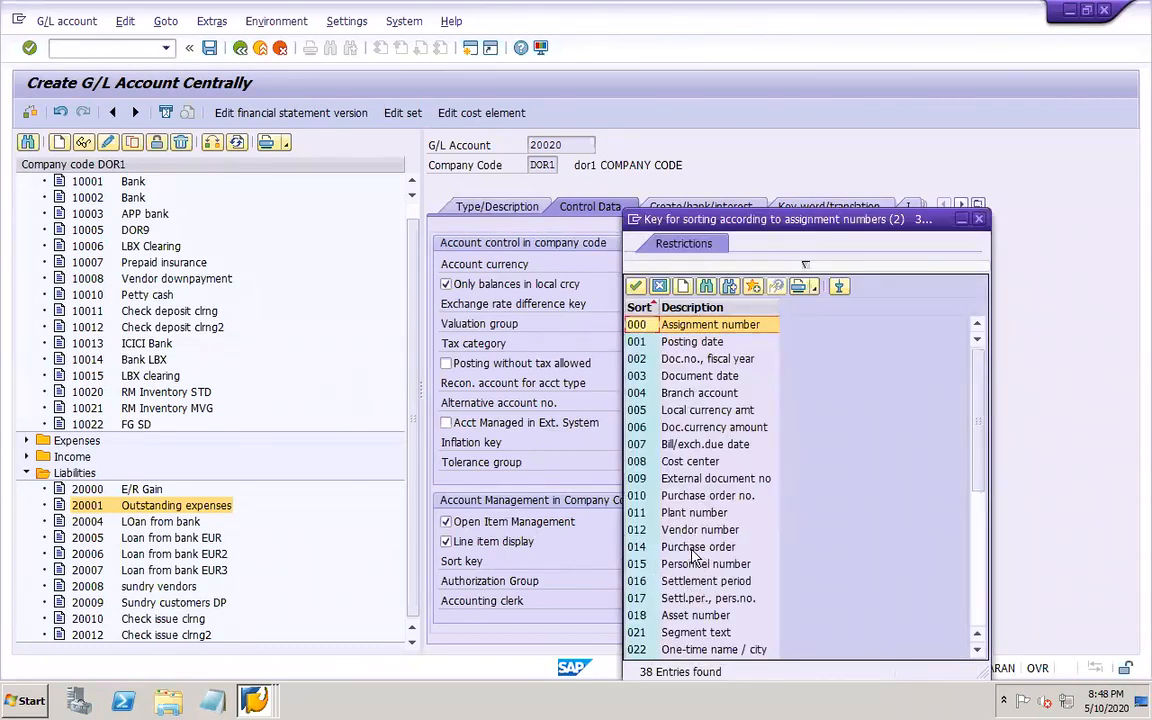
pyautogui.doubleClick(693, 549)
pyautogui.press('Return')
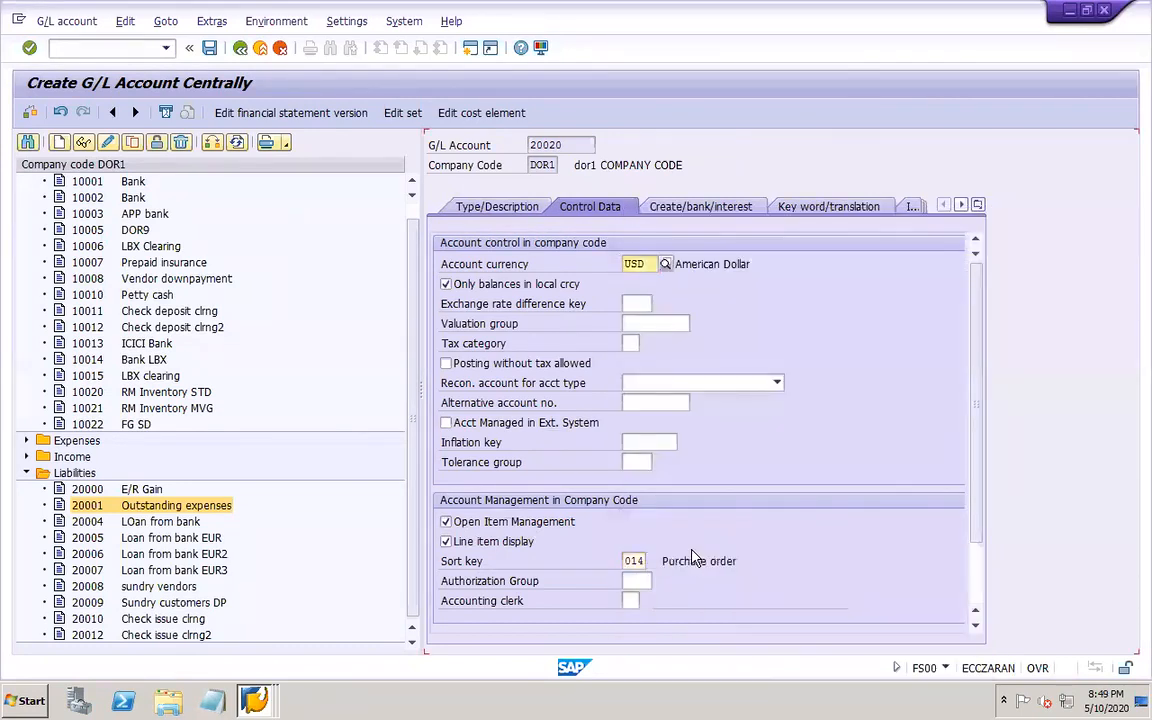
# - Enable "Post automatically only" for account 20020, set its field status group to G045 (Goods/invoice received clearing accounts), and save the account
pyautogui.click(686, 205)
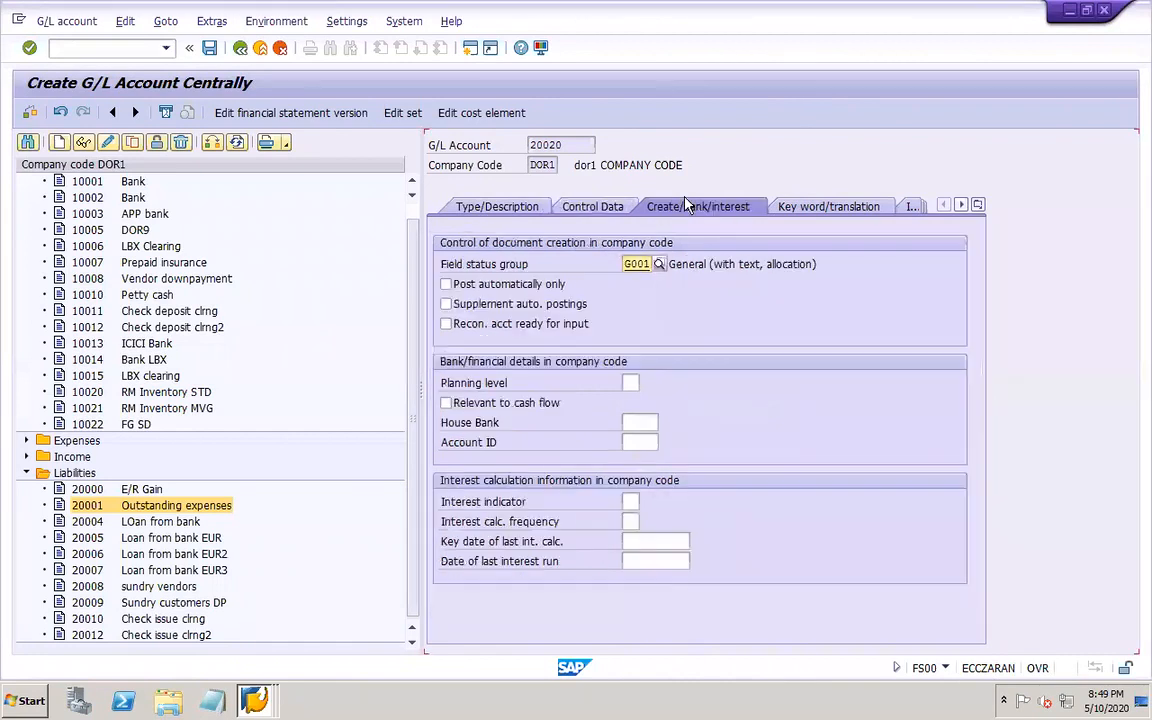
pyautogui.click(473, 286)
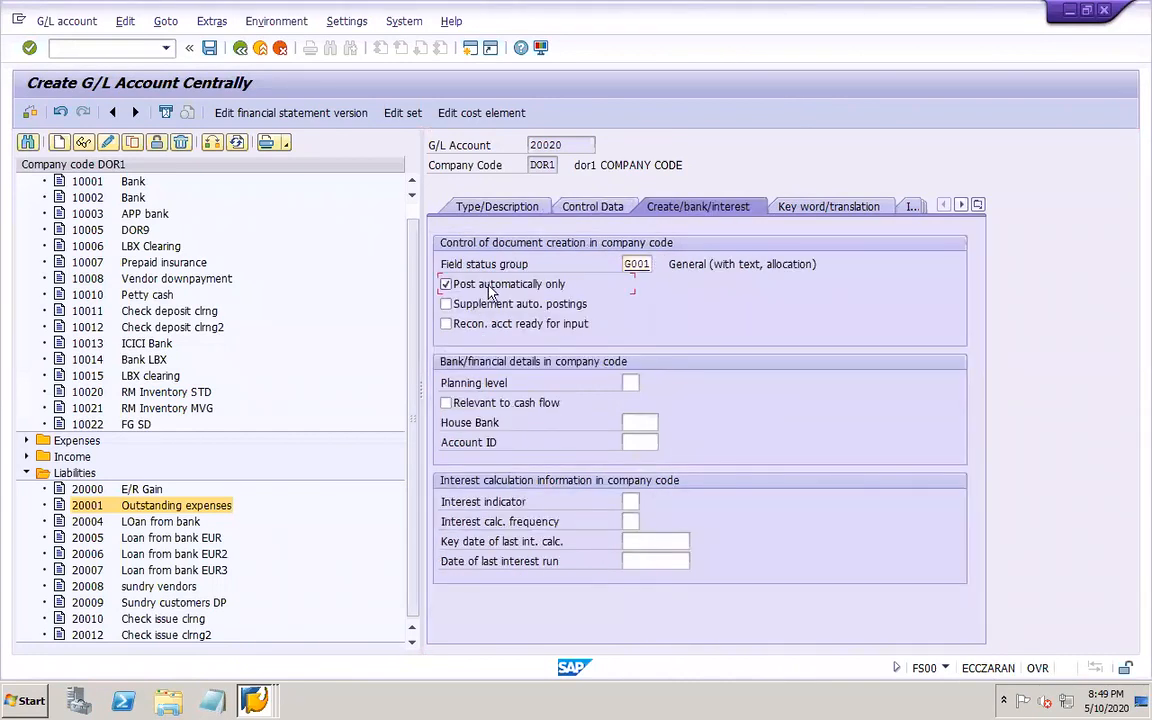
pyautogui.click(640, 264)
pyautogui.click(659, 264)
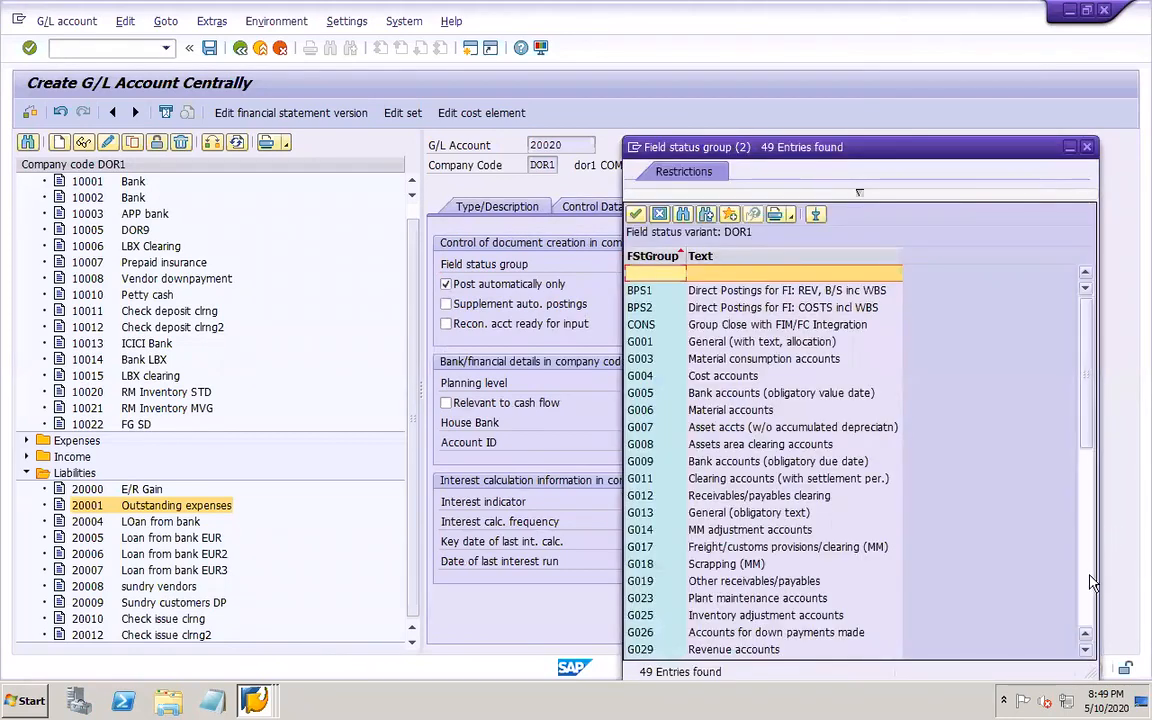
pyautogui.scroll(-5, 640, 420)
pyautogui.click(642, 414)
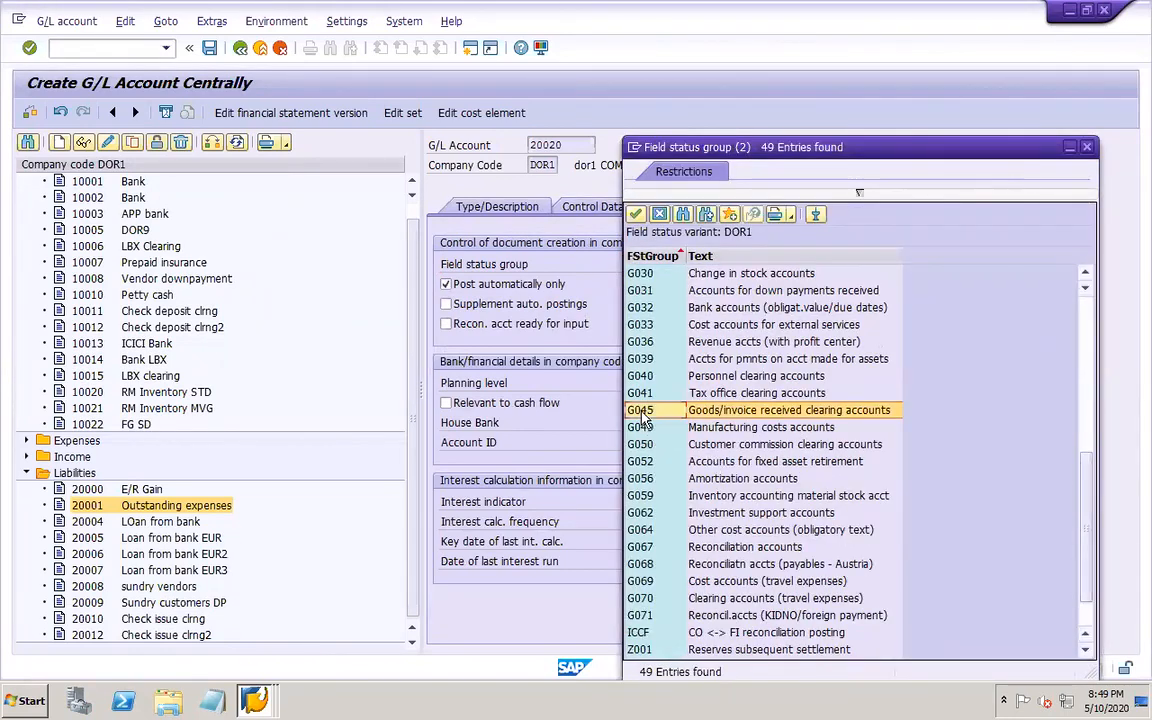
pyautogui.doubleClick(798, 417)
pyautogui.click(209, 47)
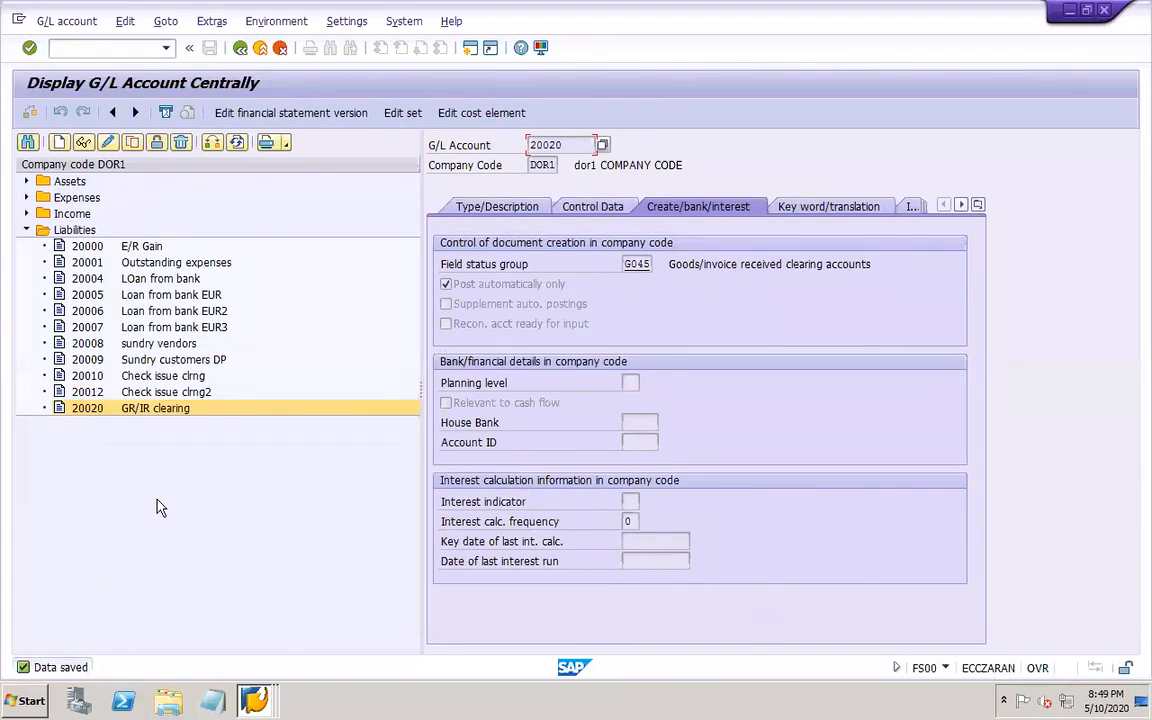
# - Start copying the expense G/L account 40000 (Salary) to a new account number in company code DOR1
pyautogui.click(26, 197)
pyautogui.click(112, 212)
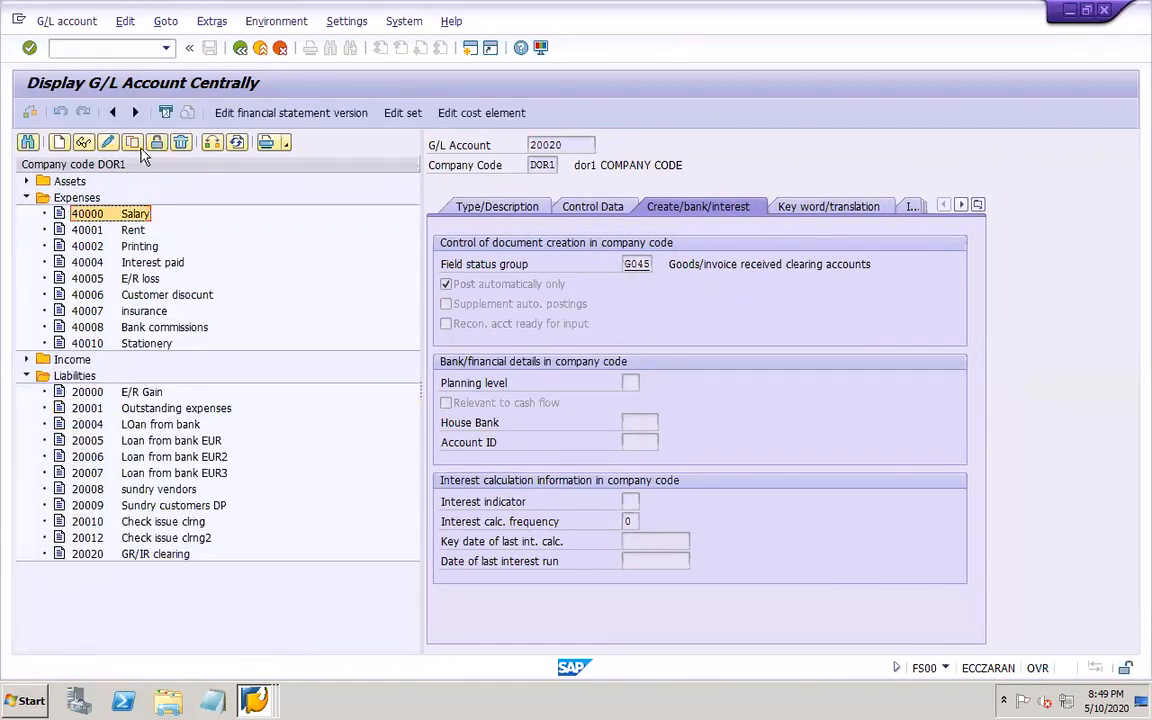
pyautogui.click(132, 144)
pyautogui.click(232, 294)
pyautogui.press('BackSpace')
pyautogui.press('BackSpace')
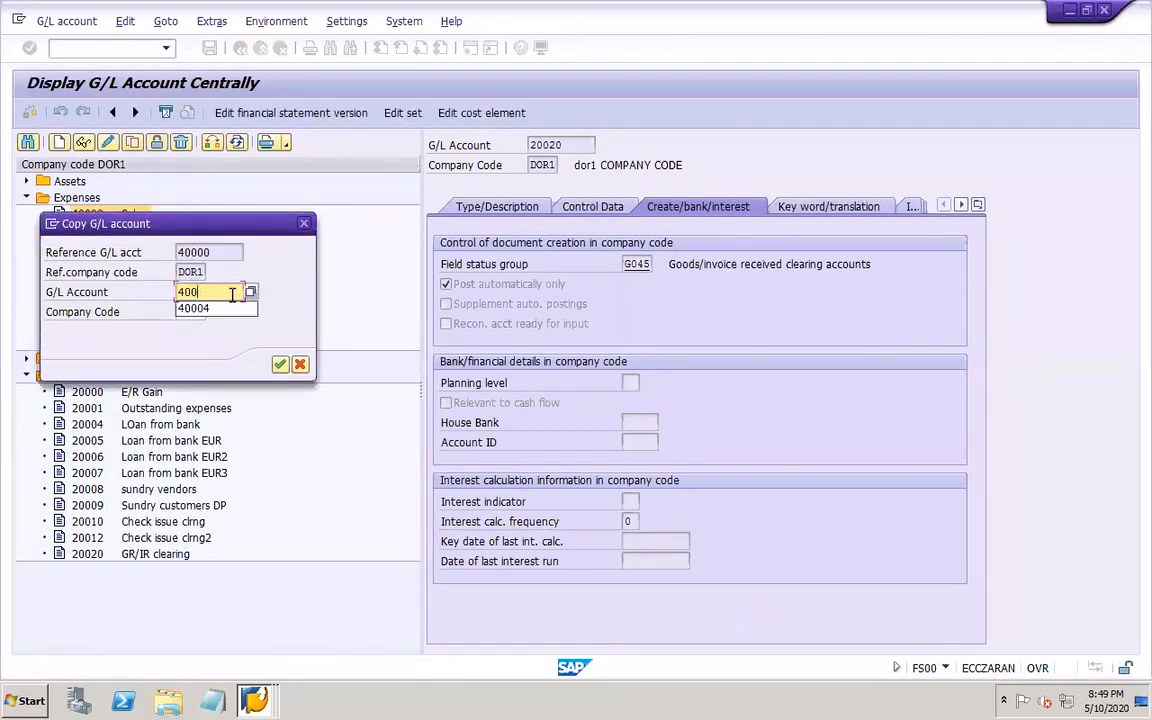
# - Copy expense account 40000 to new G/L account 40020 in company code DOR1 and show its type and description data
pyautogui.write('20')
pyautogui.press('Return')
pyautogui.click(478, 206)
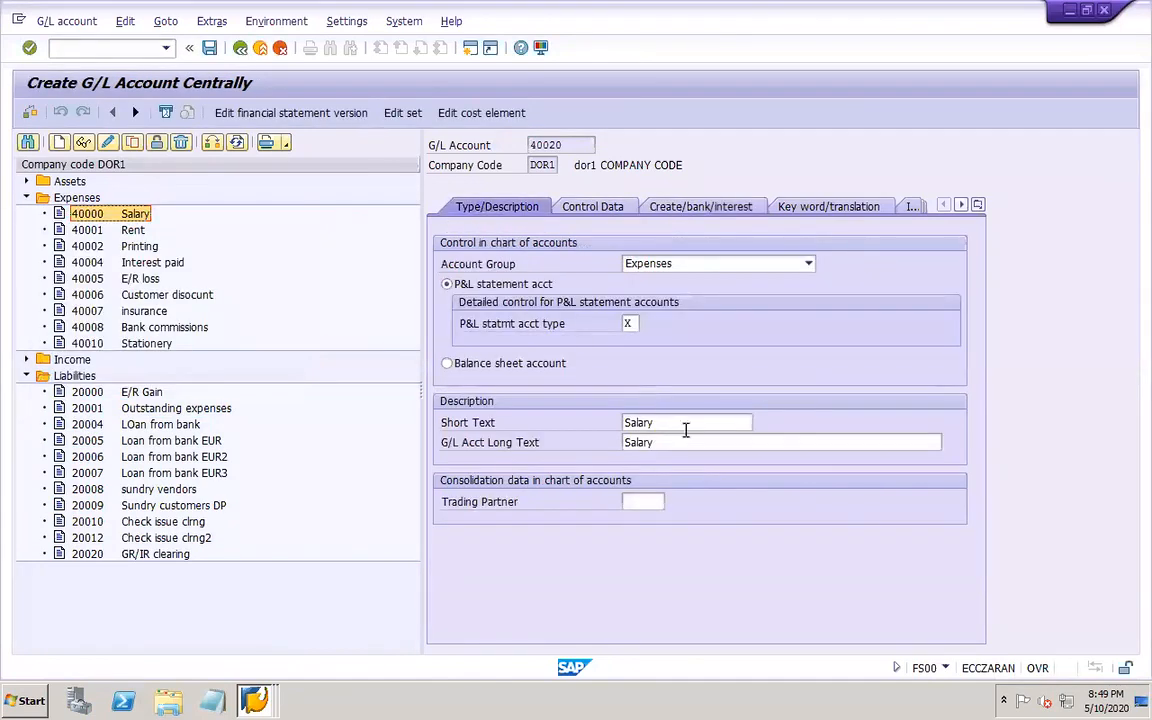
# - Replace both the short text and the long text of account 40020 with "RM consumption"
pyautogui.click(668, 422)
pyautogui.press('BackSpace')
pyautogui.press('BackSpace')
pyautogui.press('BackSpace')
pyautogui.press('BackSpace')
pyautogui.press('BackSpace')
pyautogui.press('BackSpace')
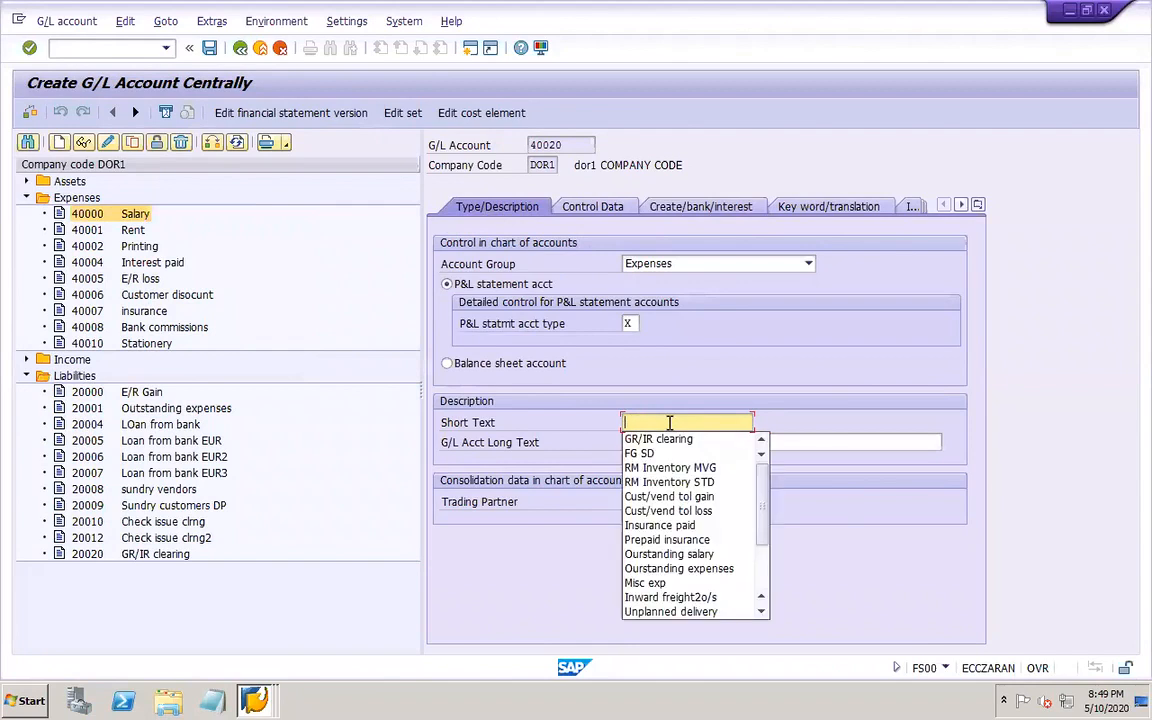
pyautogui.write('RM')
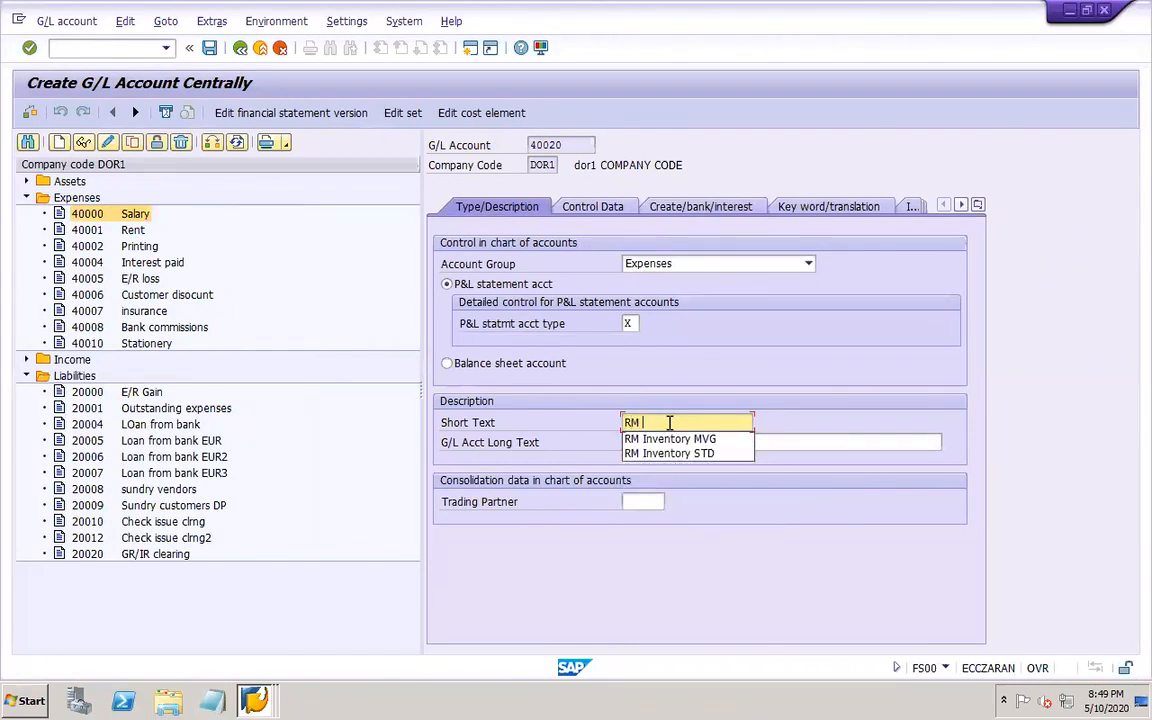
pyautogui.write(' consum')
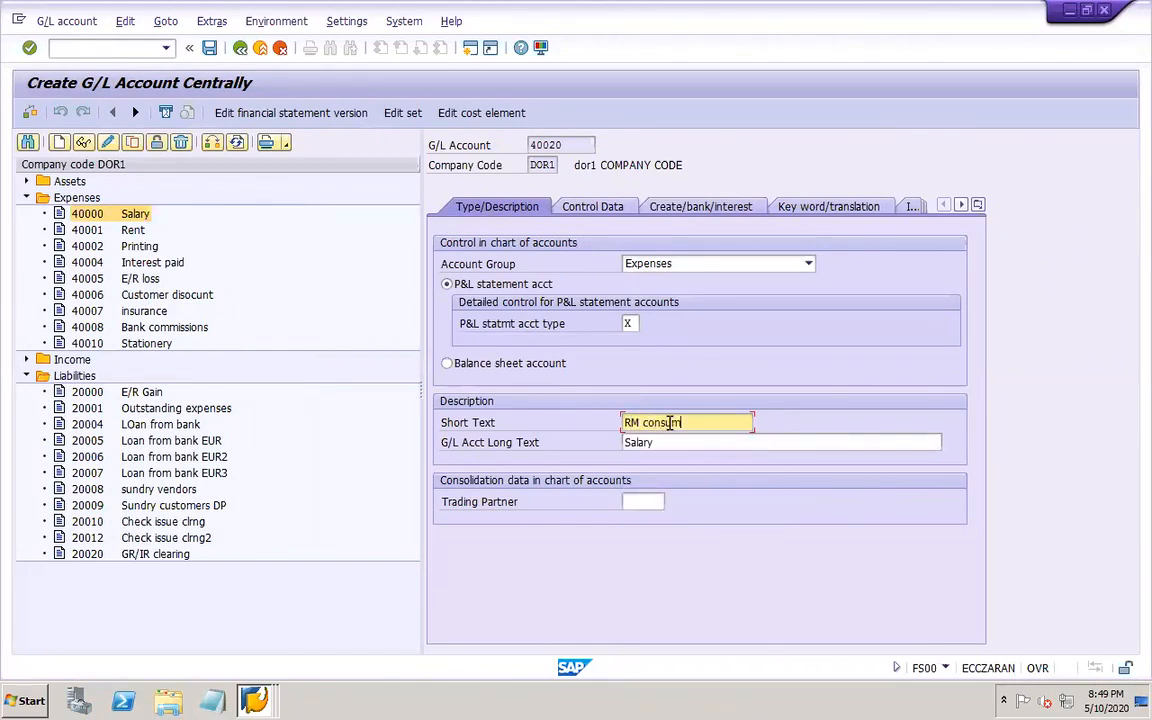
pyautogui.write('ption')
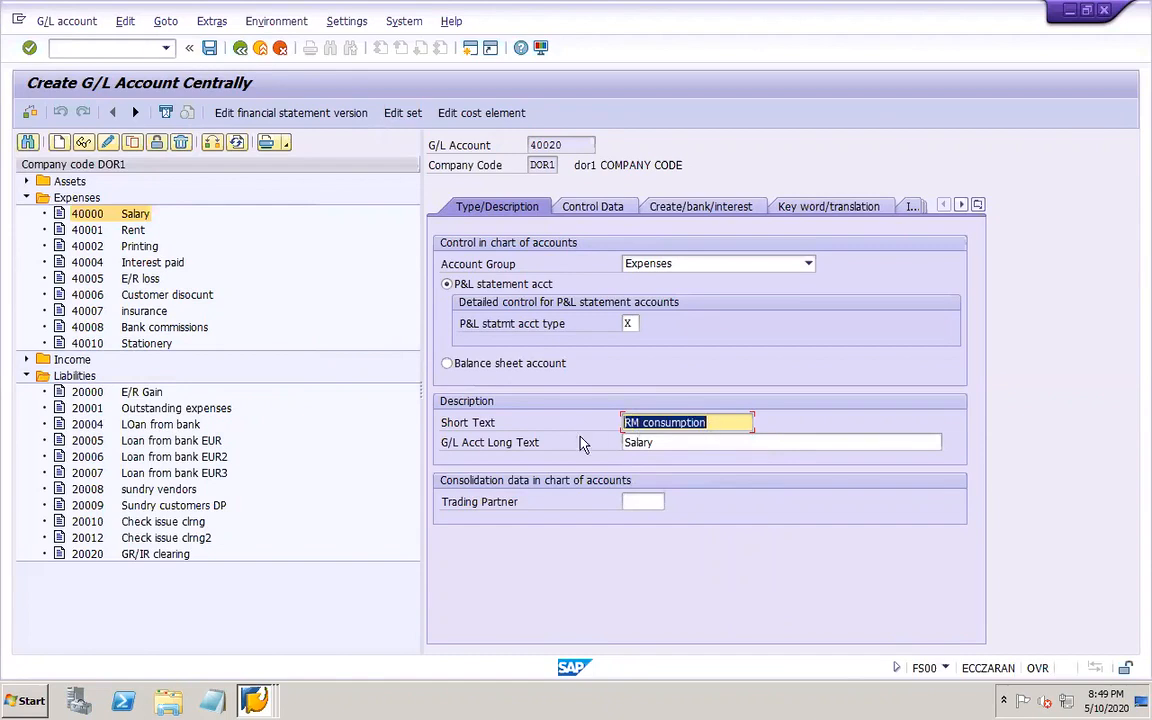
pyautogui.press('Tab')
pyautogui.write('RM consumption')
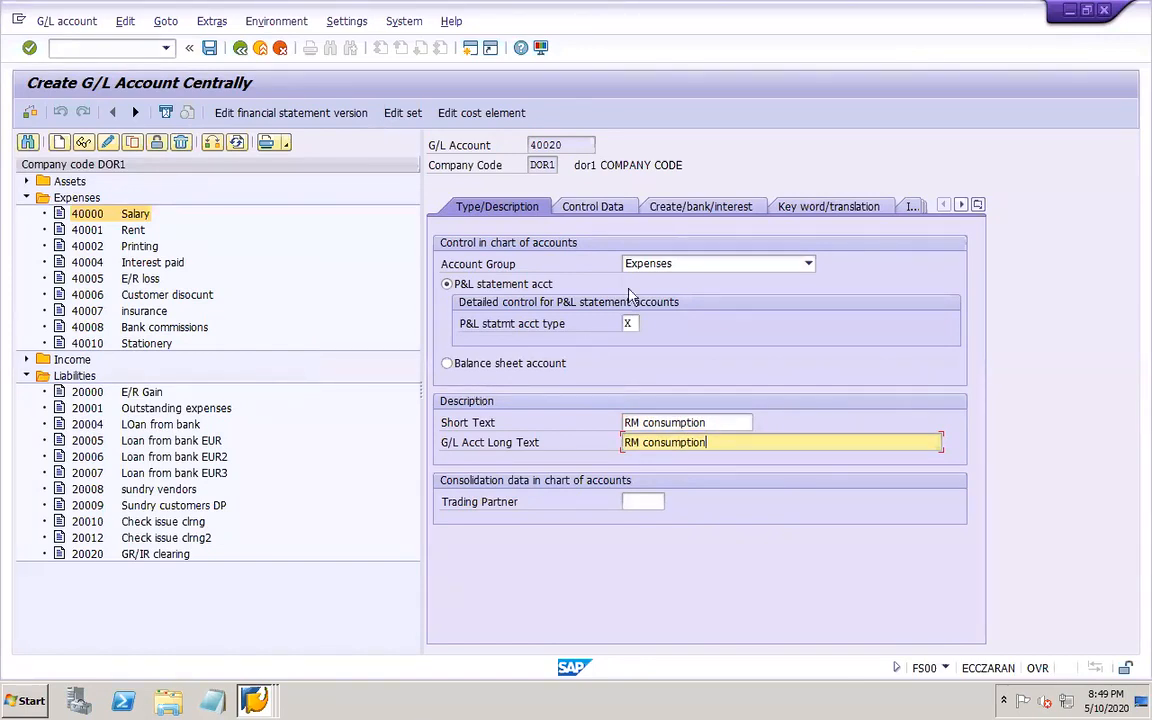
# - Assign field status group G004 (Cost accounts) to account 40020, allow automatic posting only, and save the account
pyautogui.click(592, 206)
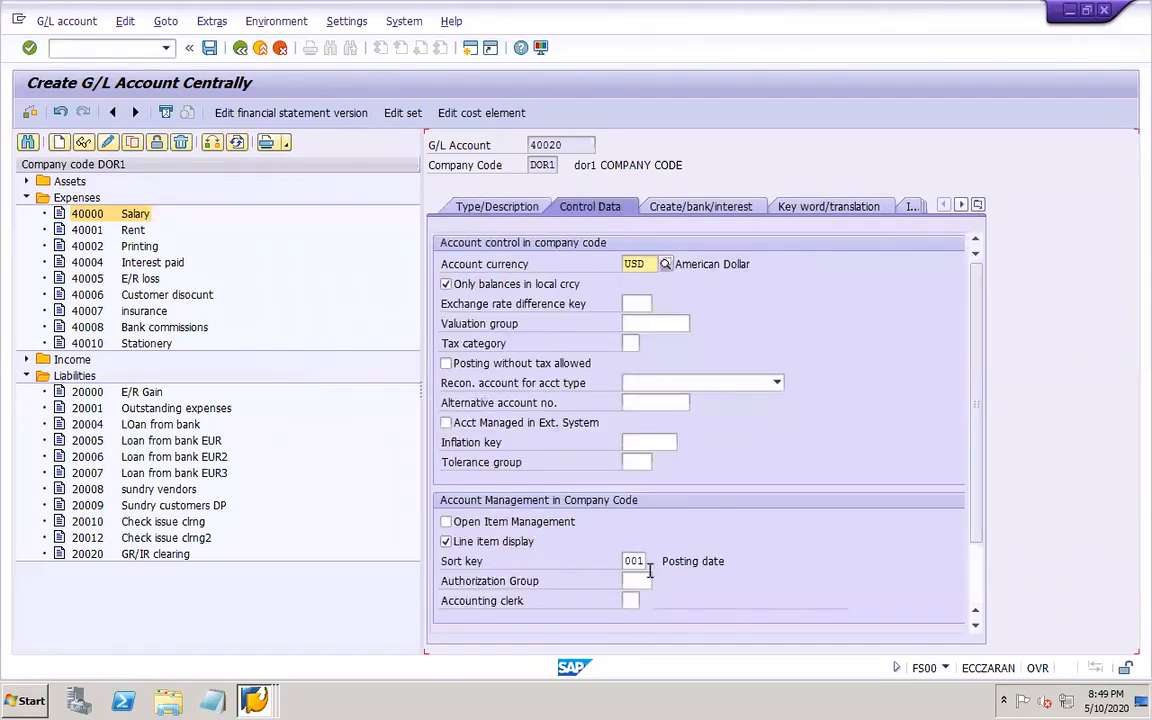
pyautogui.click(683, 208)
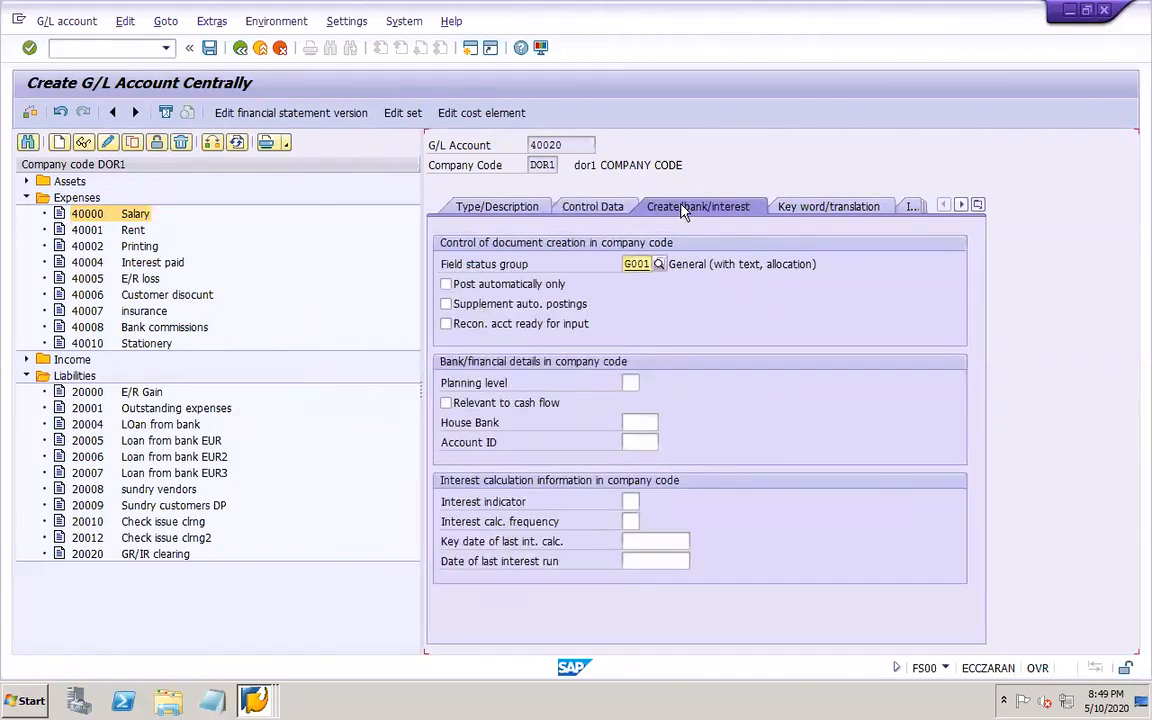
pyautogui.click(658, 264)
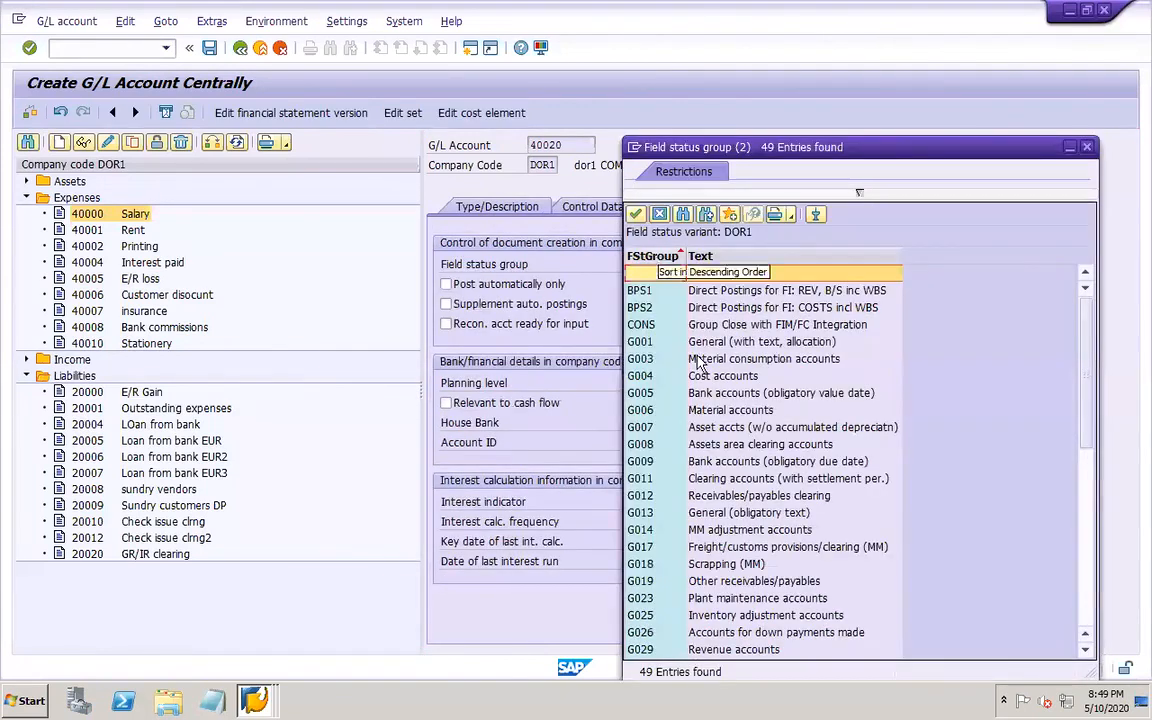
pyautogui.click(645, 377)
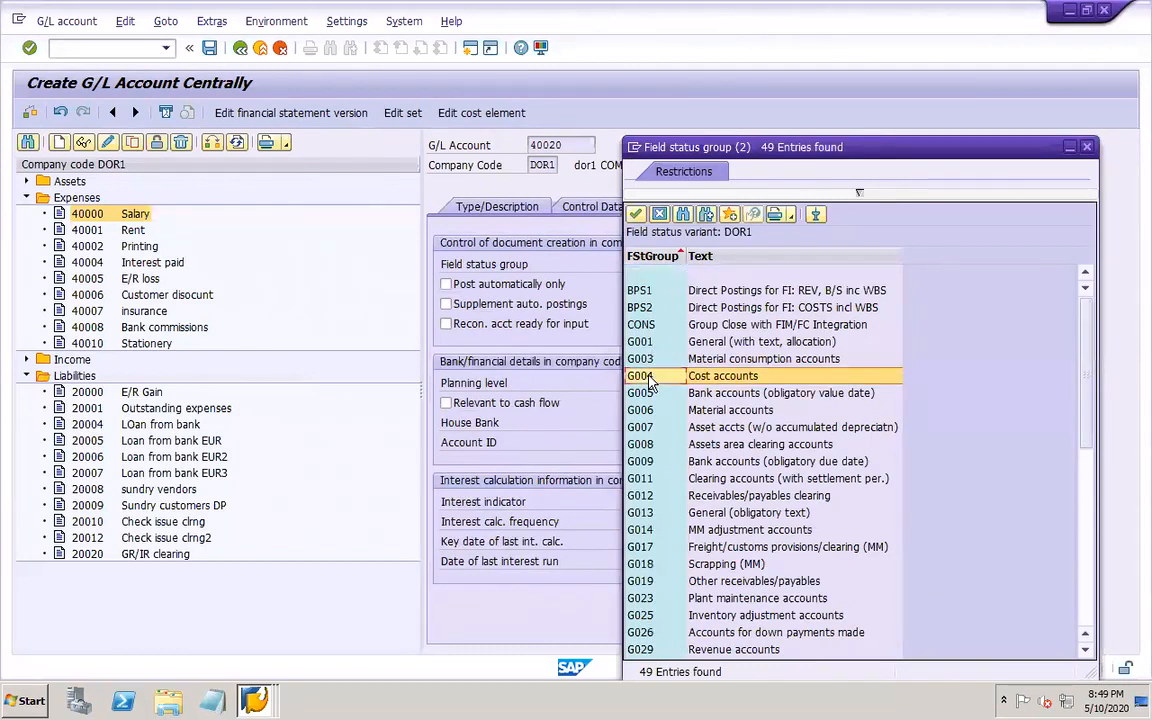
pyautogui.doubleClick(648, 377)
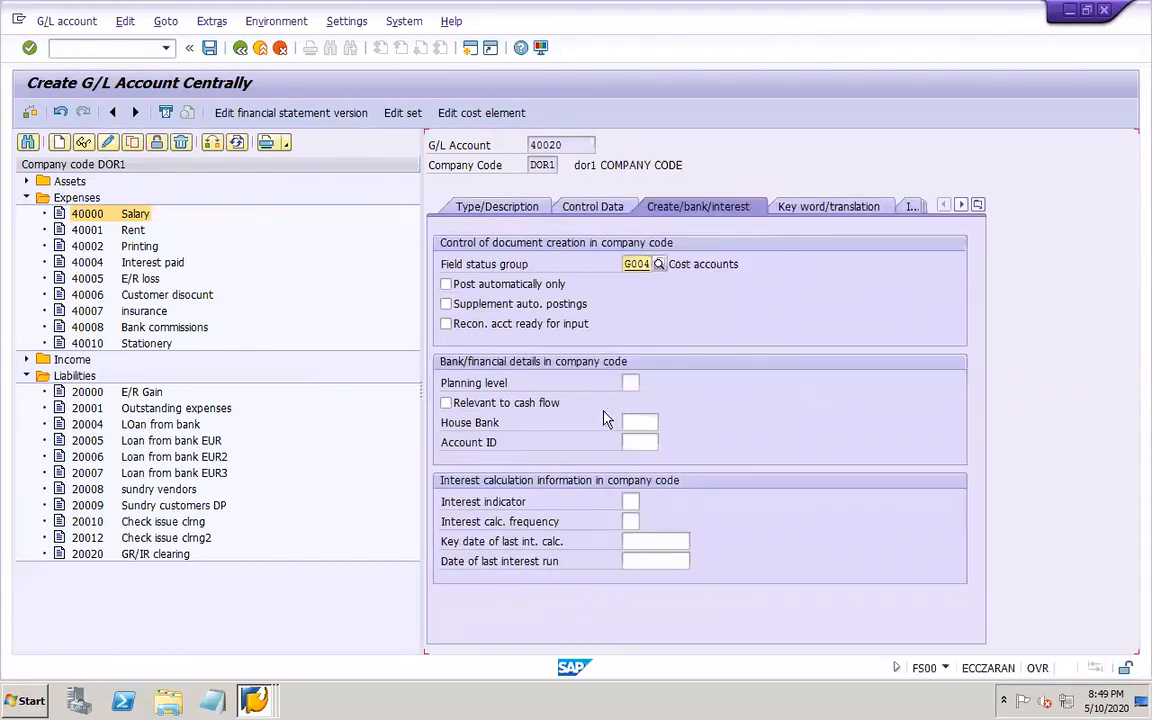
pyautogui.click(446, 284)
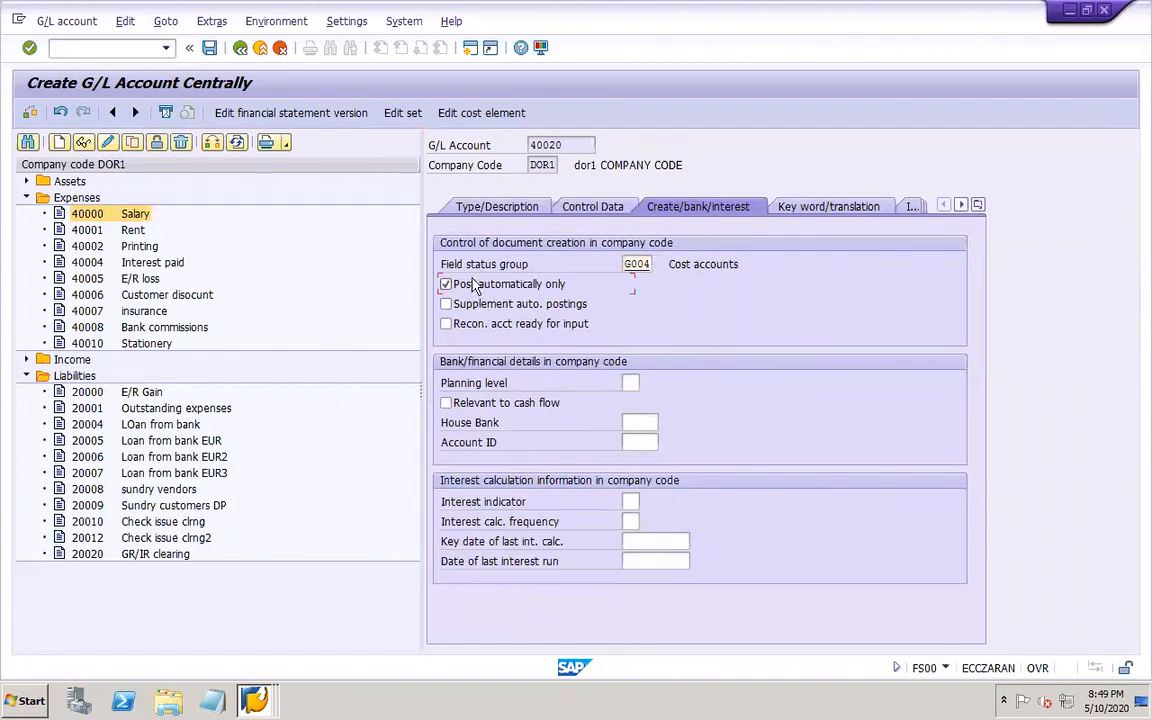
pyautogui.click(209, 47)
# - Start creating a cost element for account 40020, valid from 01.01.2020
pyautogui.click(481, 113)
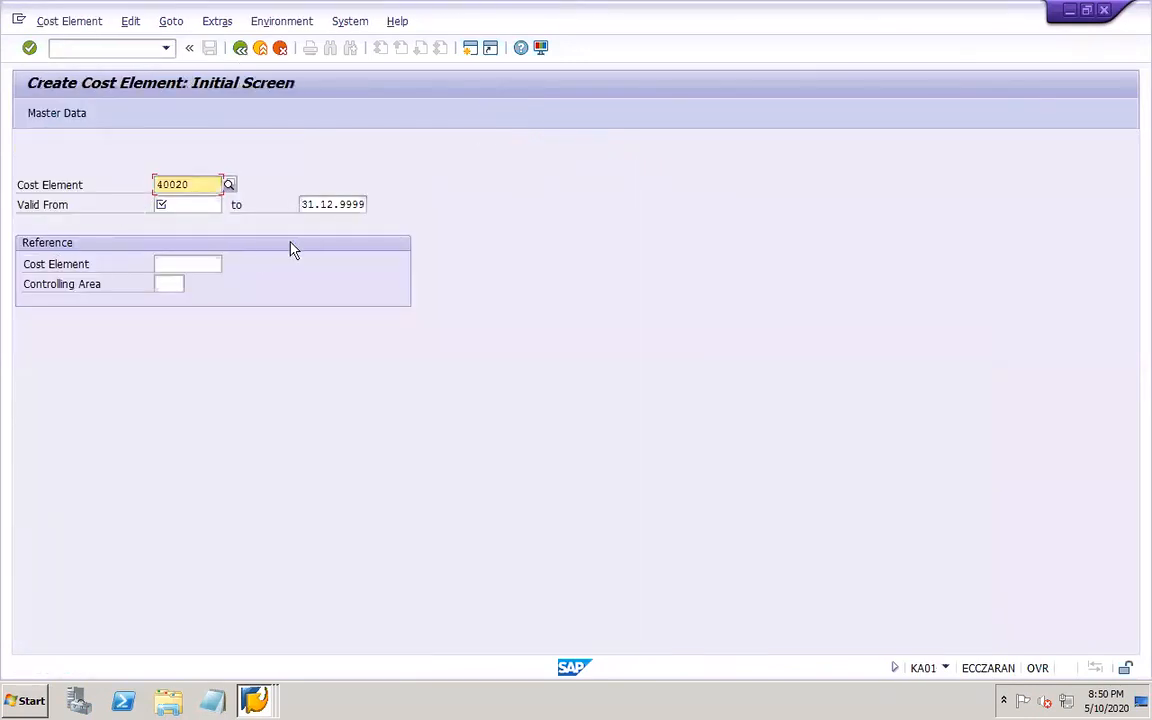
pyautogui.click(196, 204)
pyautogui.click(196, 222)
pyautogui.press('Return')
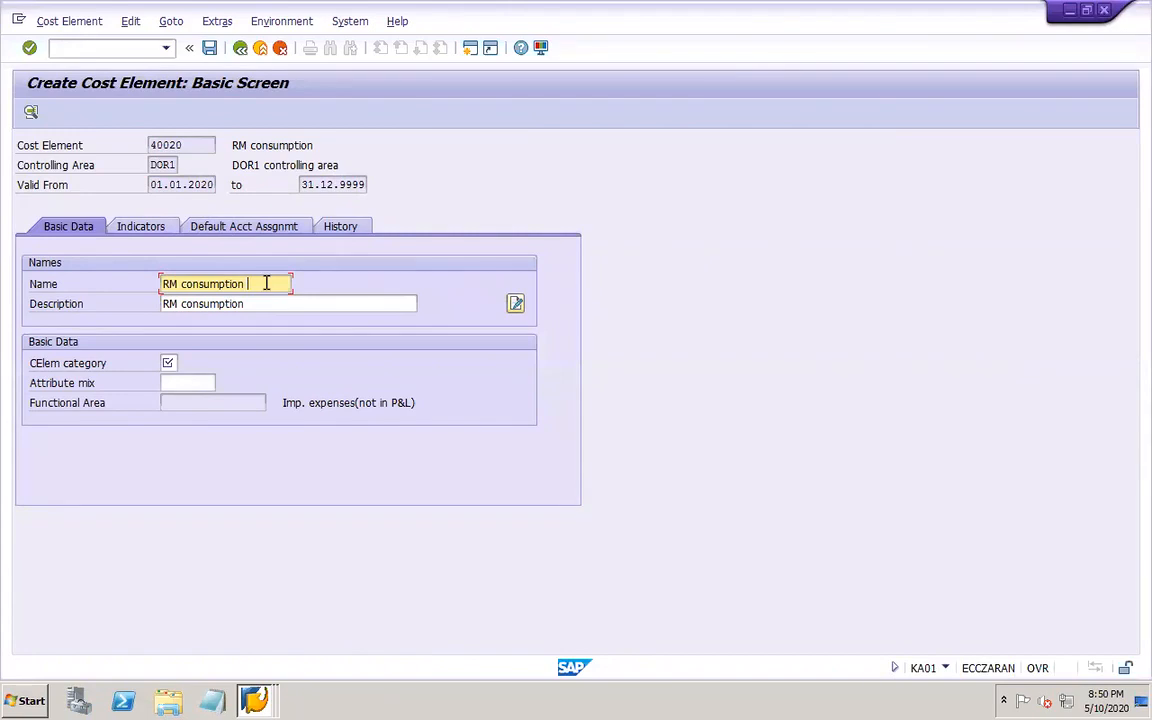
# - Name and describe the cost element "RM consumption CE", assign category 1 (Primary costs/cost-reducing revenues), and save it
pyautogui.click(291, 309)
pyautogui.write('CE')
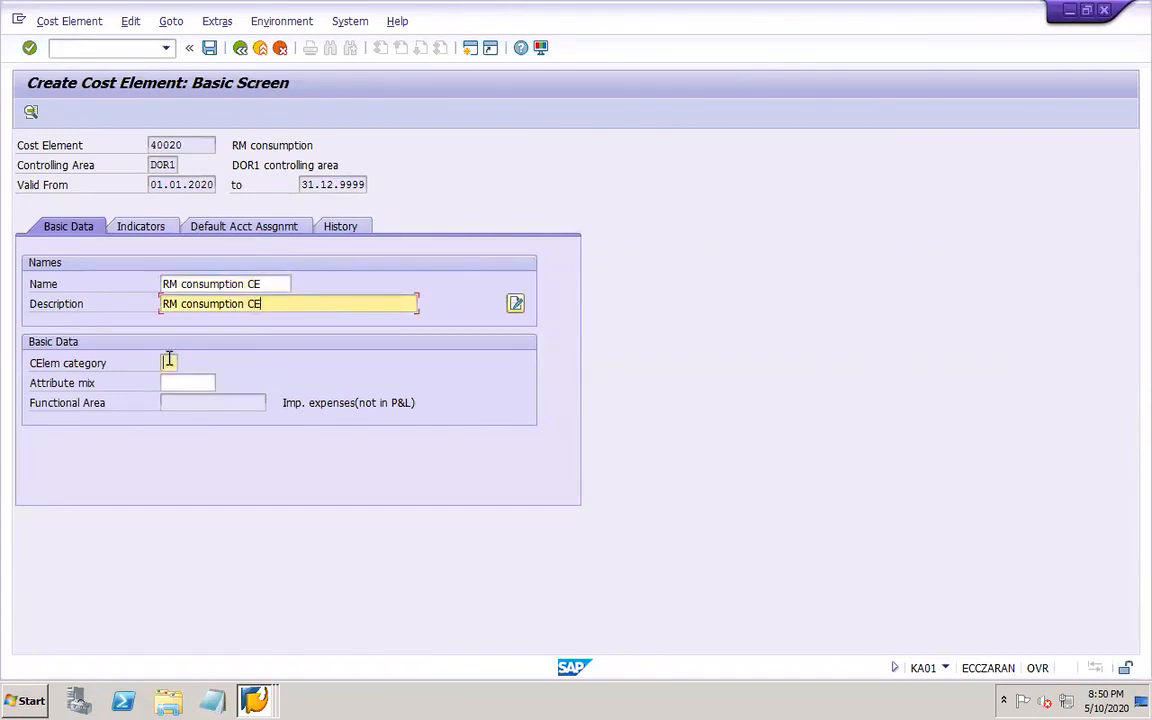
pyautogui.click(168, 363)
pyautogui.click(168, 363)
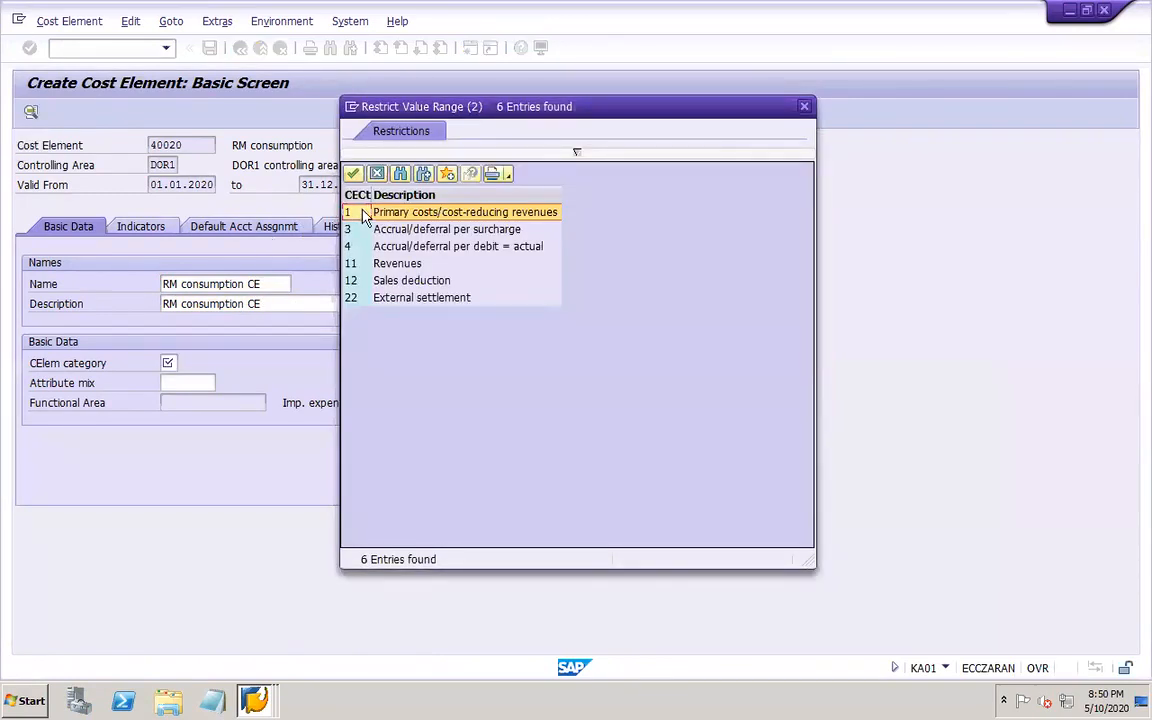
pyautogui.press('Return')
pyautogui.click(208, 49)
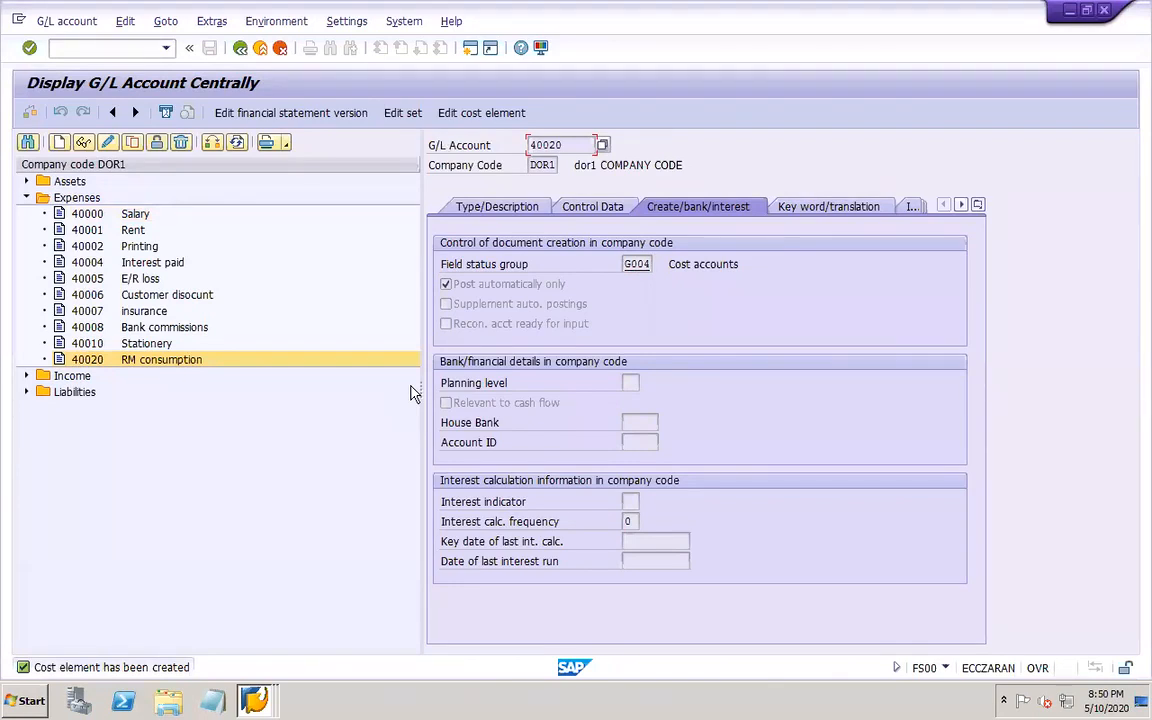
# - Change liability account 20020 GR/IR clearing to tax category * (All tax types allowed) with posting without tax allowed, and save it
pyautogui.click(26, 391)
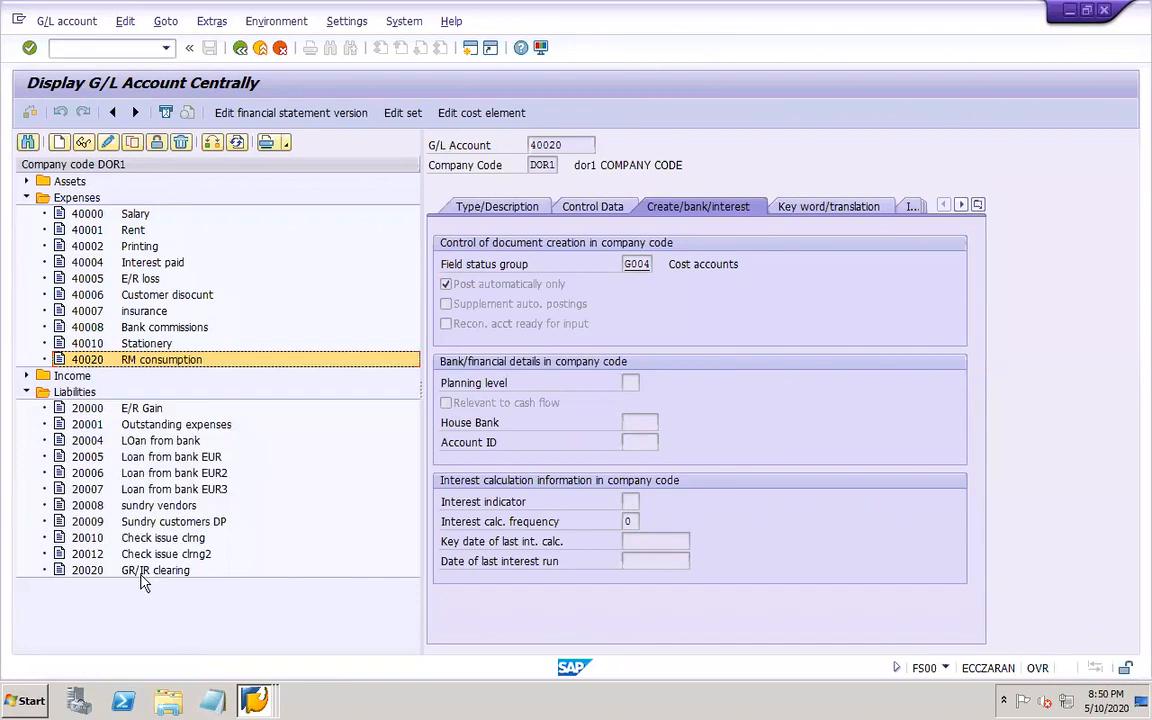
pyautogui.click(140, 571)
pyautogui.click(107, 143)
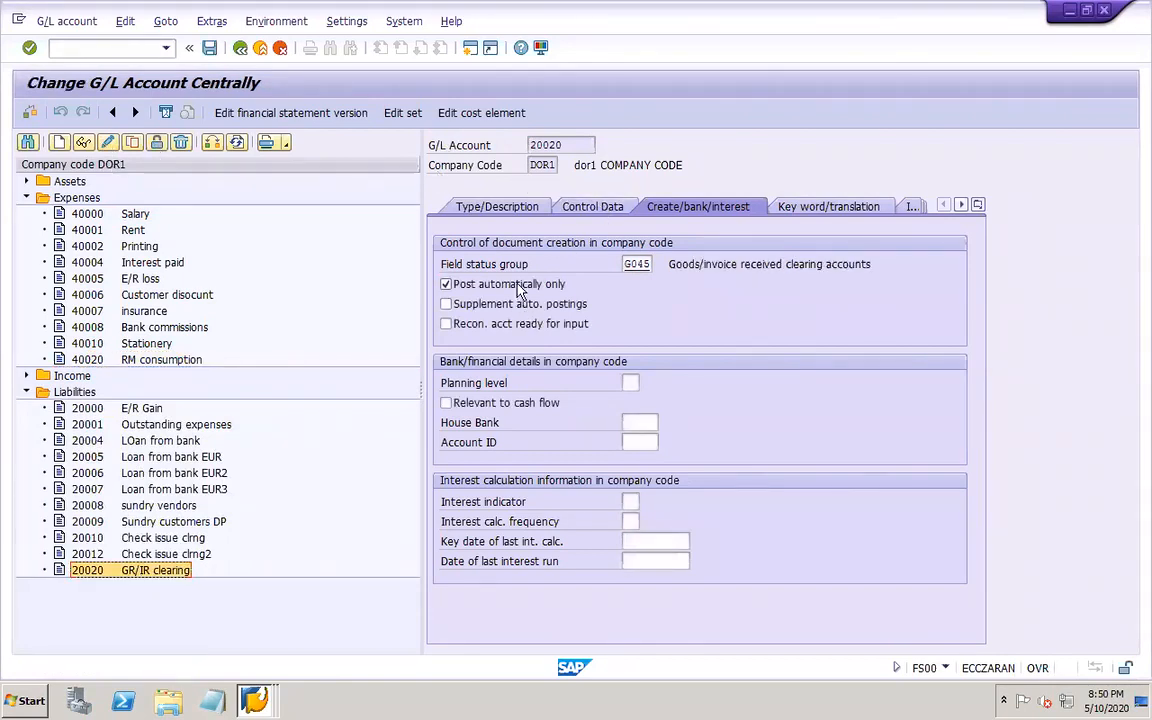
pyautogui.click(592, 206)
pyautogui.click(630, 343)
pyautogui.click(641, 343)
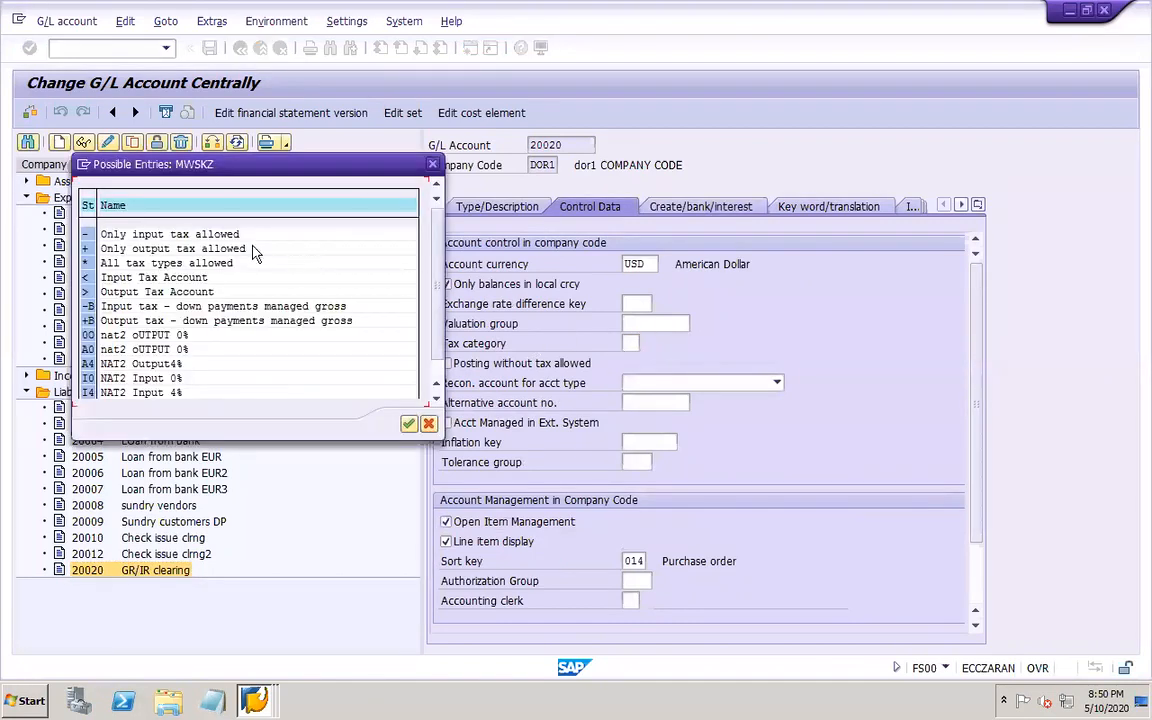
pyautogui.doubleClick(203, 268)
pyautogui.click(446, 363)
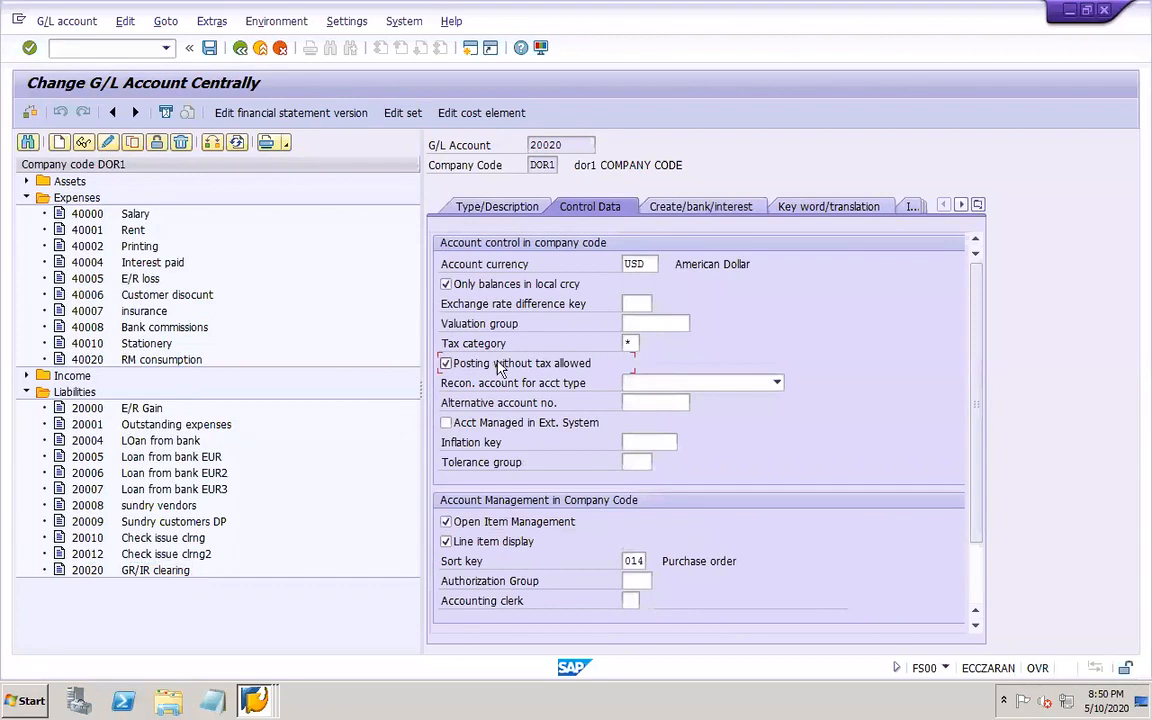
pyautogui.click(207, 47)
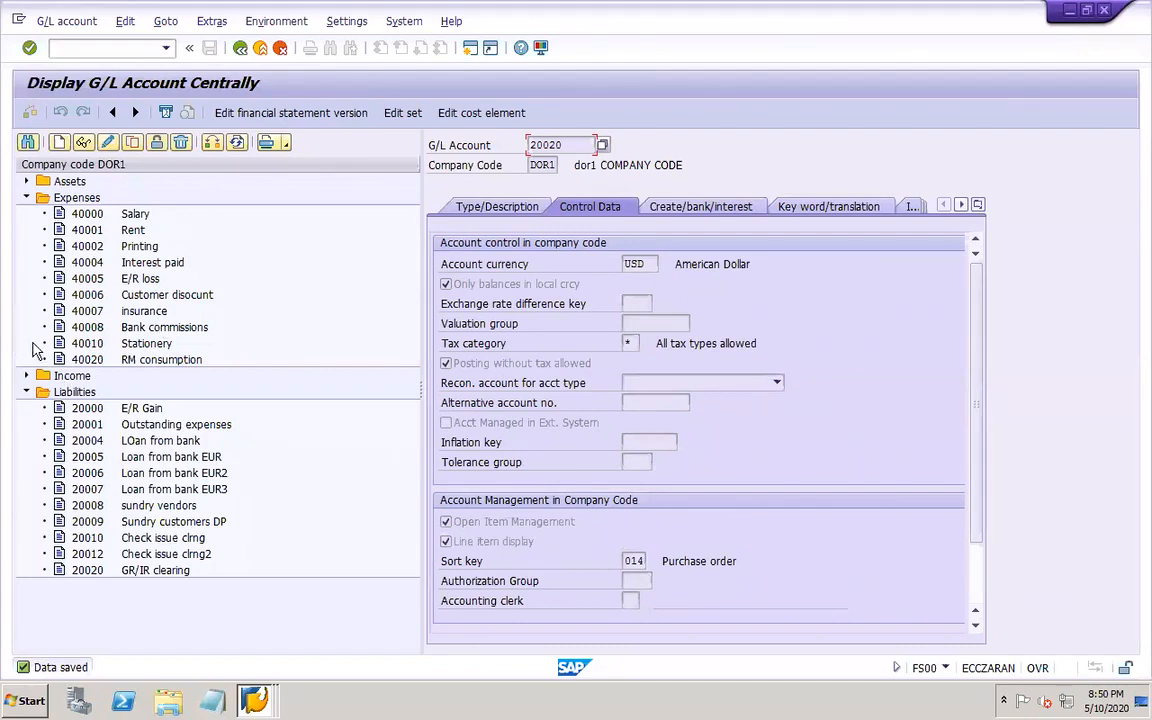
# - Copy income account 30000 Commission recd to new G/L account 30020 in company code DOR1
pyautogui.click(27, 376)
pyautogui.click(118, 392)
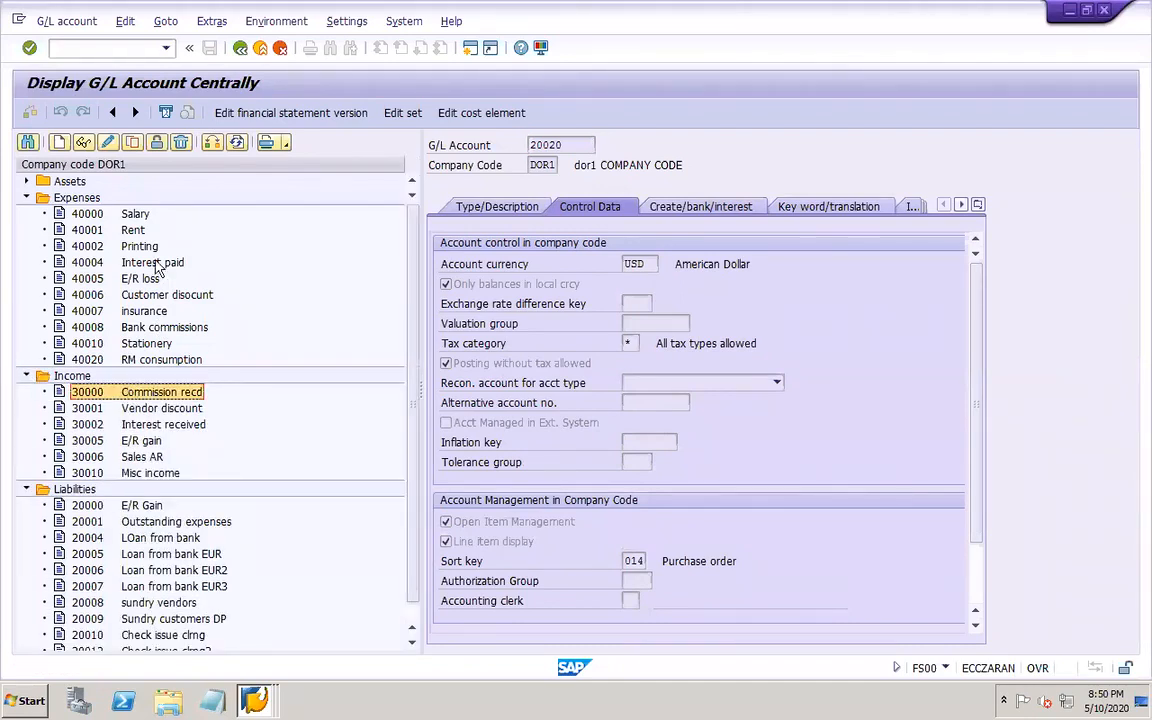
pyautogui.click(132, 143)
pyautogui.doubleClick(221, 291)
pyautogui.write('30020')
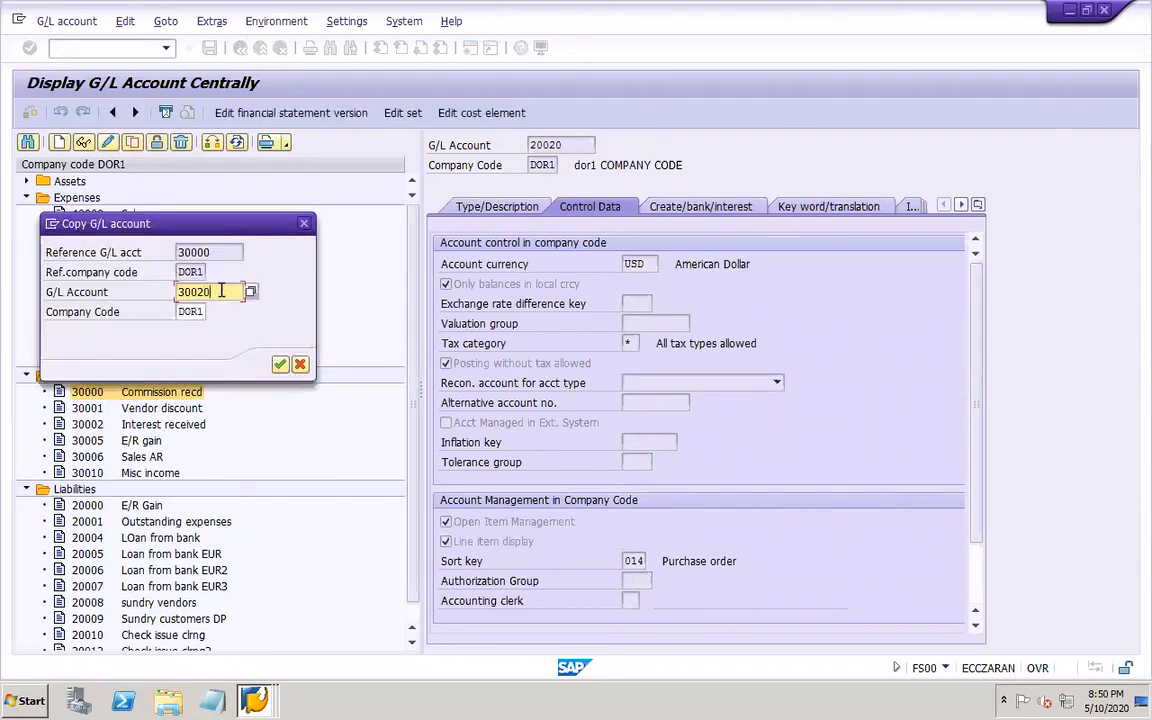
pyautogui.click(279, 364)
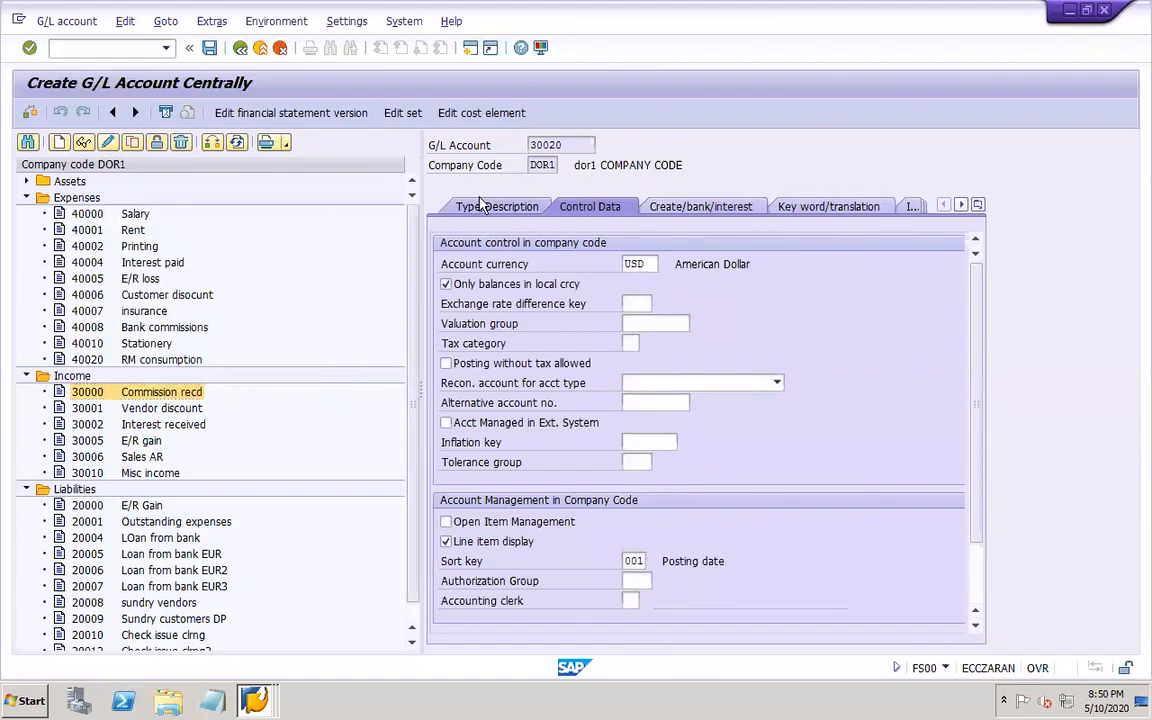
# - Replace both the short text and the long text of account 30020 with "In/de in FG Stock"
pyautogui.click(480, 205)
pyautogui.click(725, 423)
pyautogui.press('BackSpace')
pyautogui.press('BackSpace')
pyautogui.press('BackSpace')
pyautogui.press('BackSpace')
pyautogui.press('BackSpace')
pyautogui.press('BackSpace')
pyautogui.press('BackSpace')
pyautogui.press('BackSpace')
pyautogui.press('BackSpace')
pyautogui.press('BackSpace')
pyautogui.press('BackSpace')
pyautogui.press('BackSpace')
pyautogui.press('BackSpace')
pyautogui.press('BackSpace')
pyautogui.press('BackSpace')
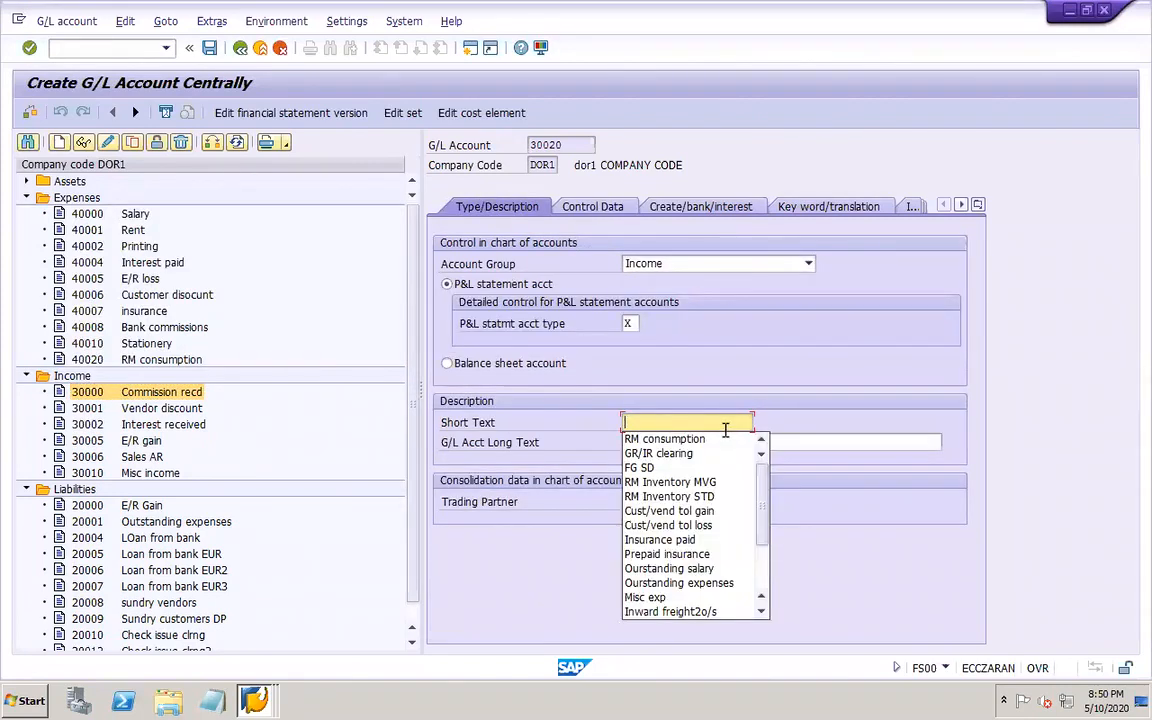
pyautogui.write('In/de in FG Stock')
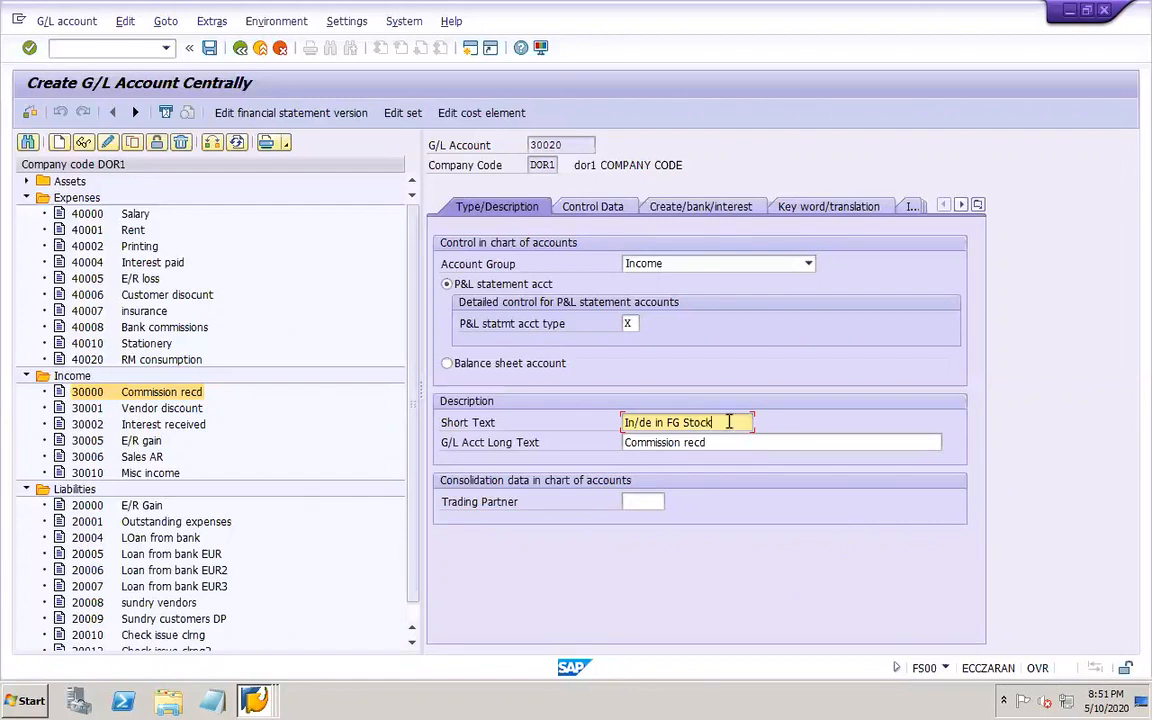
pyautogui.moveTo(729, 422); pyautogui.dragTo(560, 427)
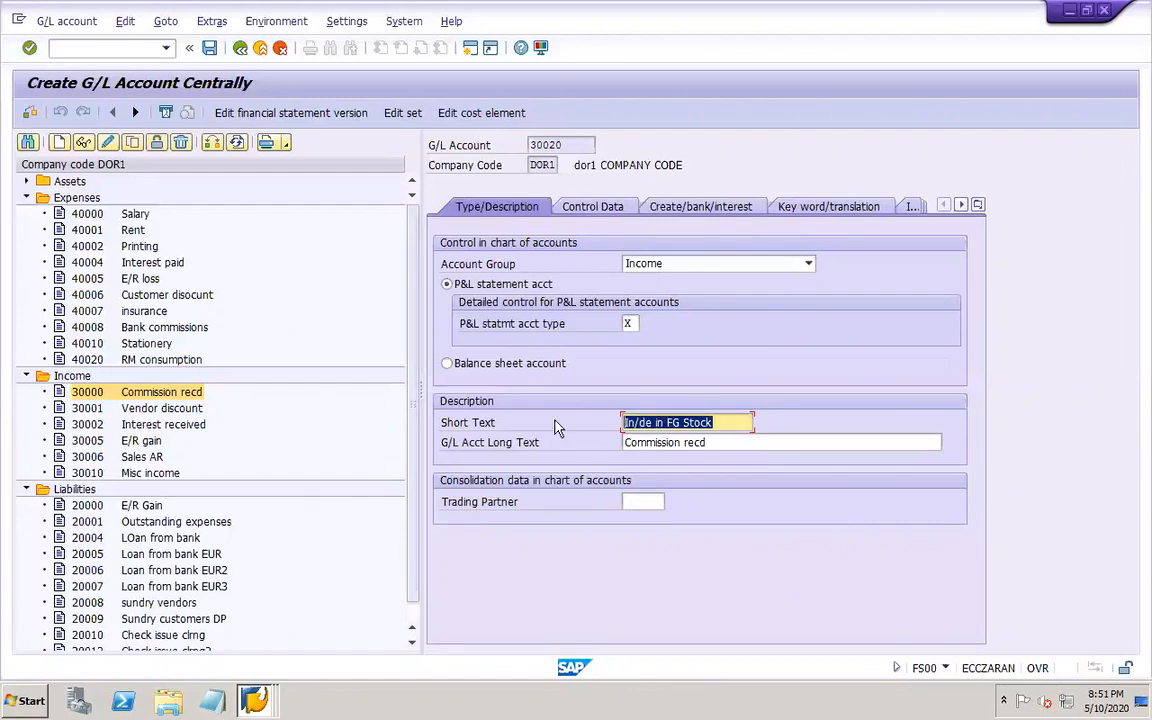
pyautogui.hotkey('ctrl', 'c')
pyautogui.press('Tab')
pyautogui.hotkey('ctrl', 'v')
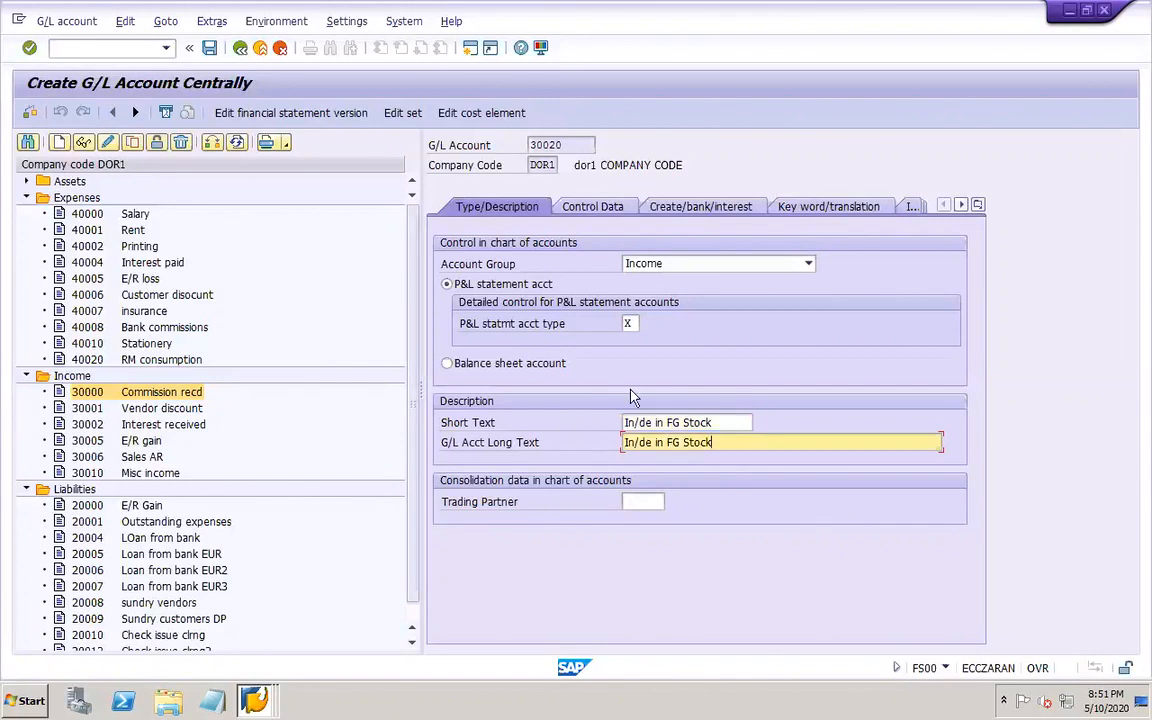
# - Assign field status group G030 (Change in stock accounts) to account 30020, allow automatic posting only, and save the account
pyautogui.click(590, 207)
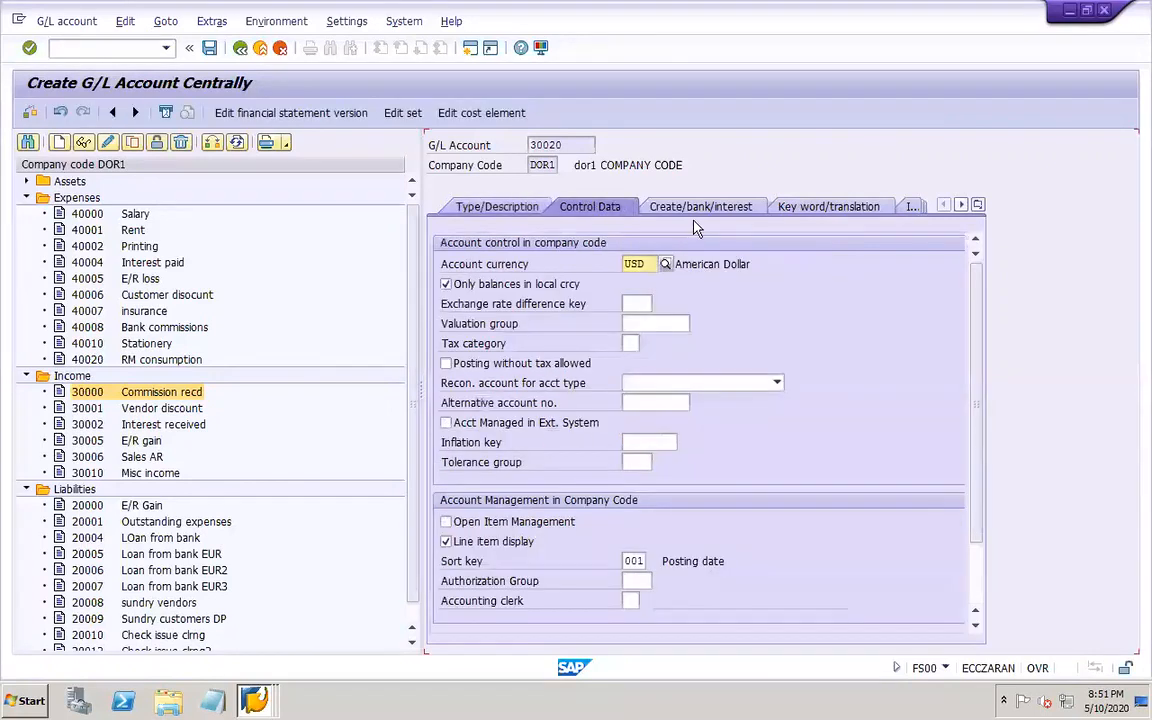
pyautogui.click(688, 212)
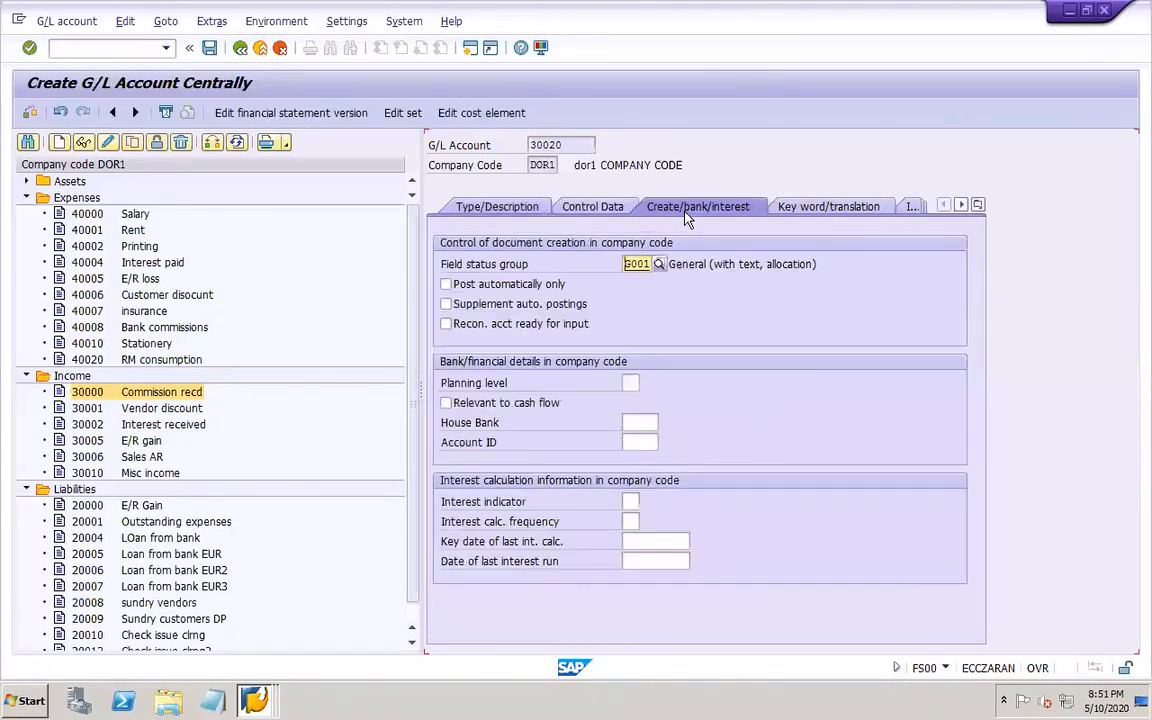
pyautogui.click(658, 264)
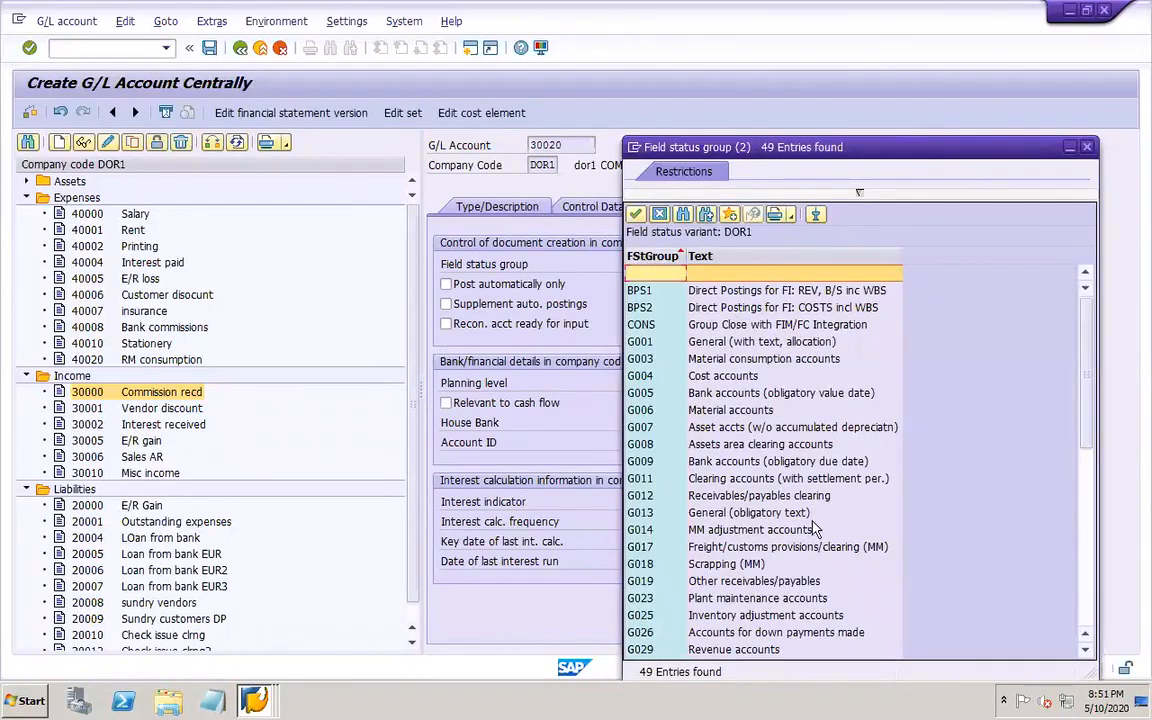
pyautogui.click(1089, 617)
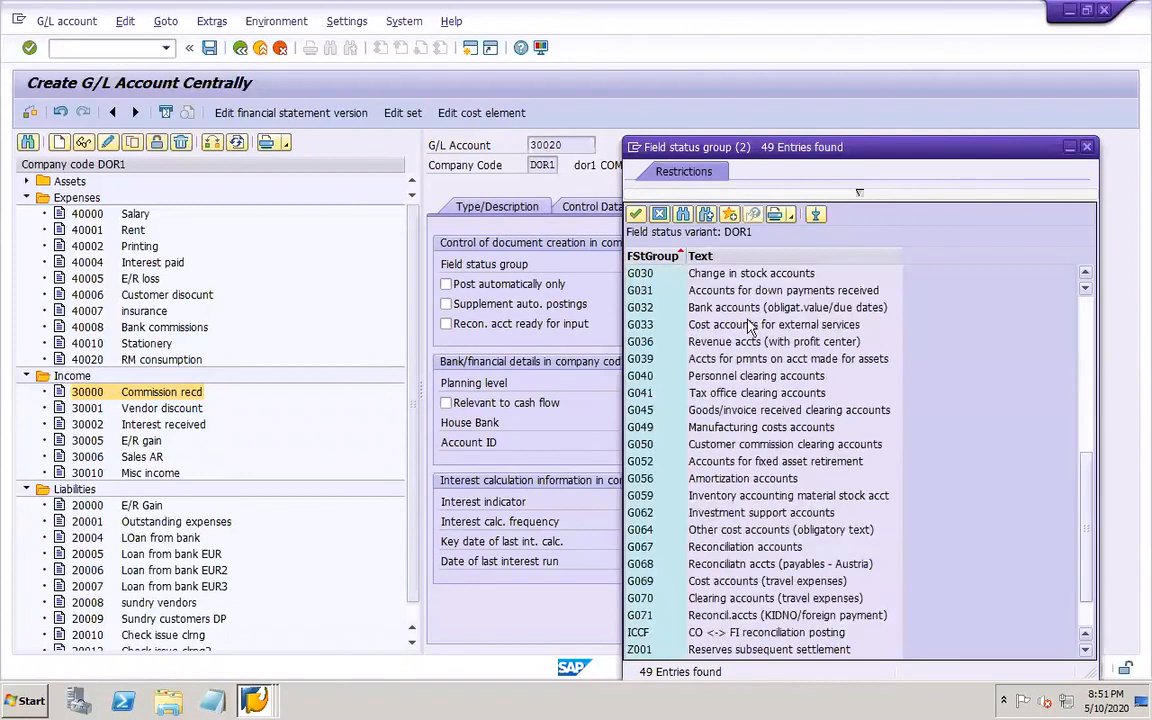
pyautogui.doubleClick(732, 273)
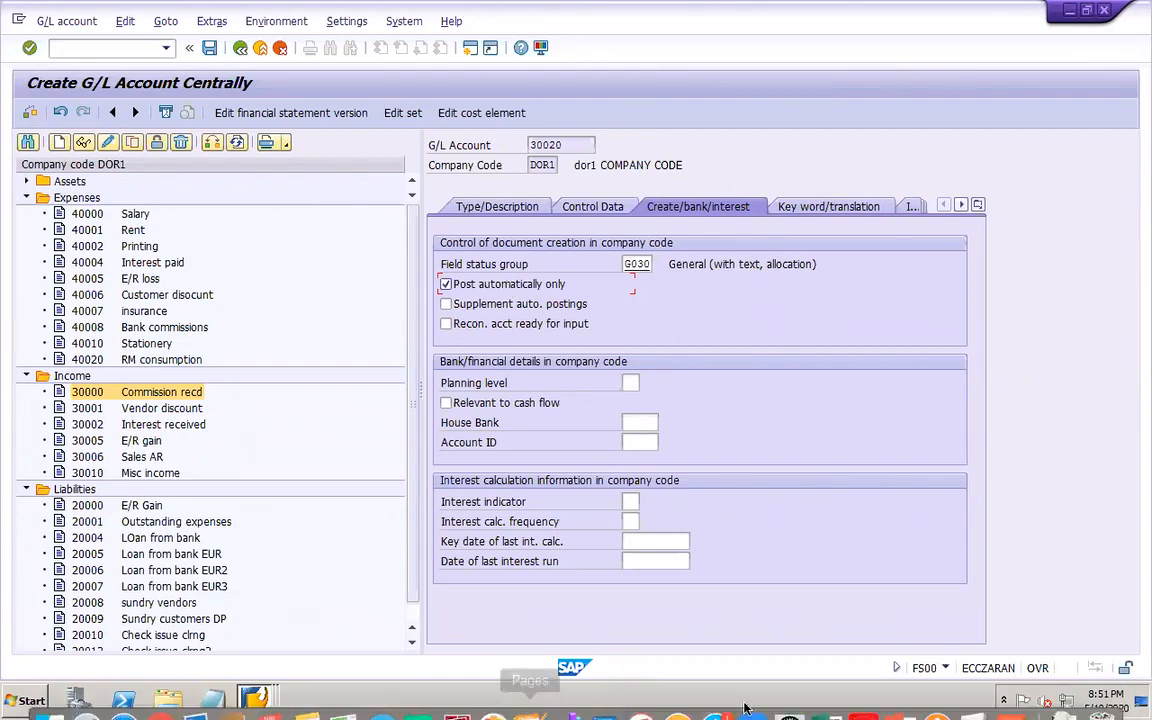
pyautogui.click(209, 47)
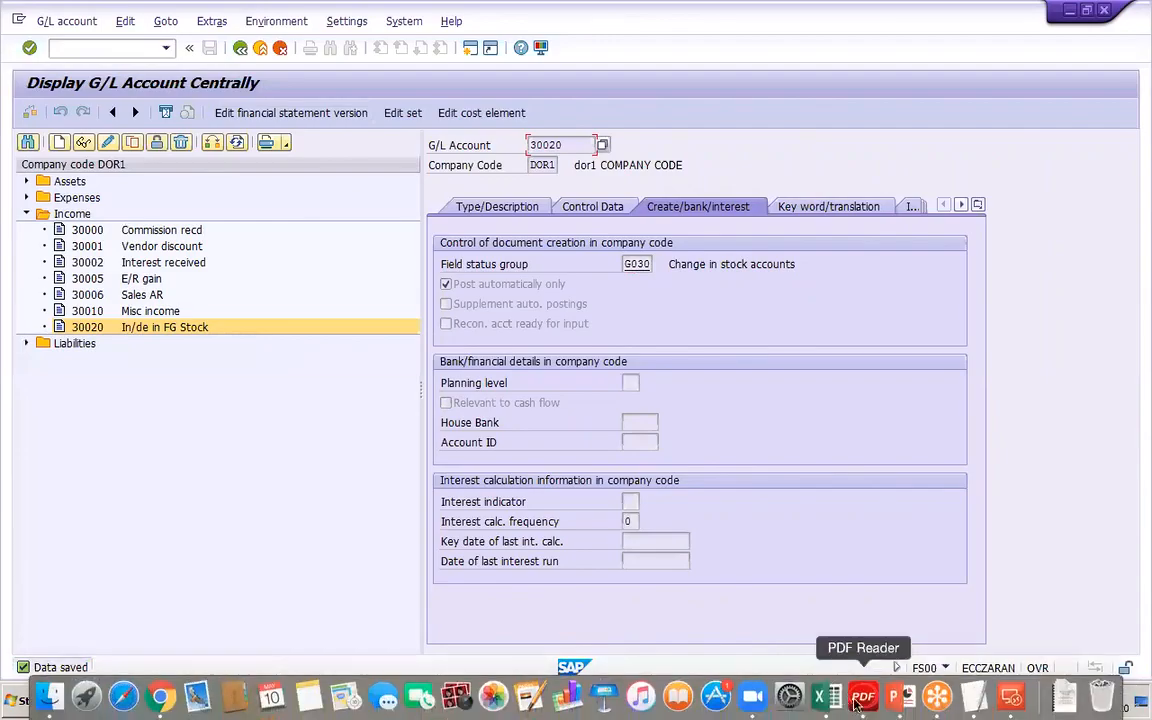
# - Switch to the PowerPoint work notes, add the line "Group together valuation areas - OMWD" below "GL accounts" on slide 42, and save
pyautogui.click(900, 706)
pyautogui.press('Return')
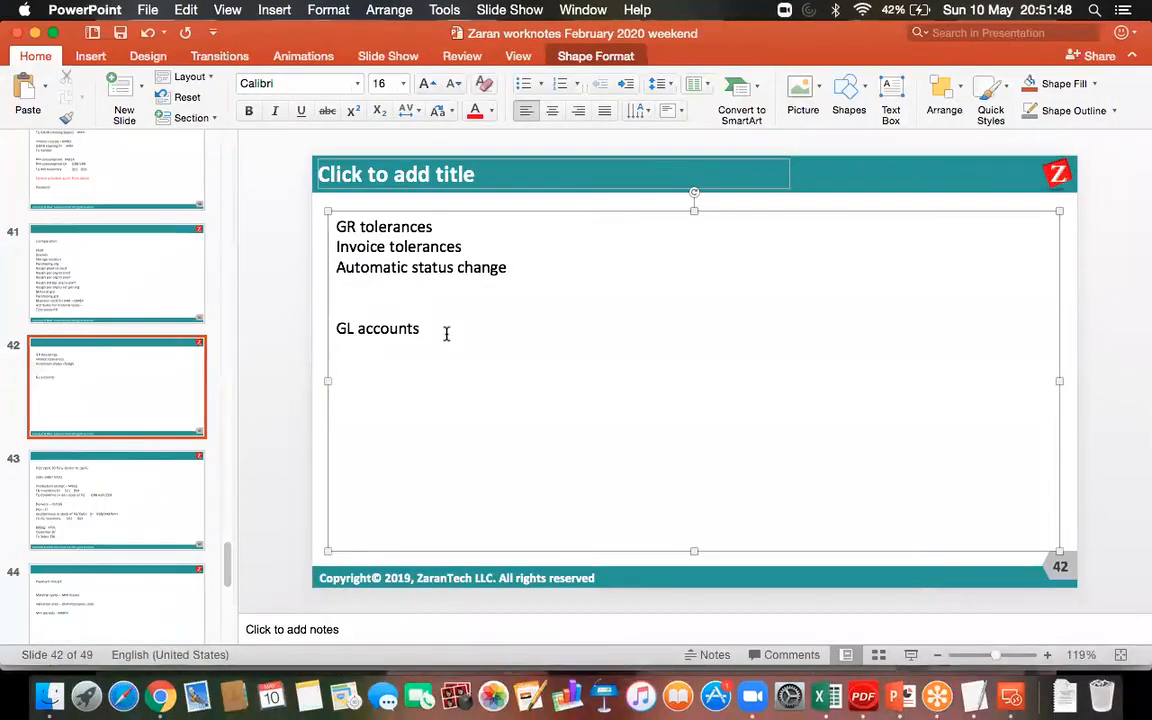
pyautogui.press('Return')
pyautogui.press('Return')
pyautogui.write('Group t')
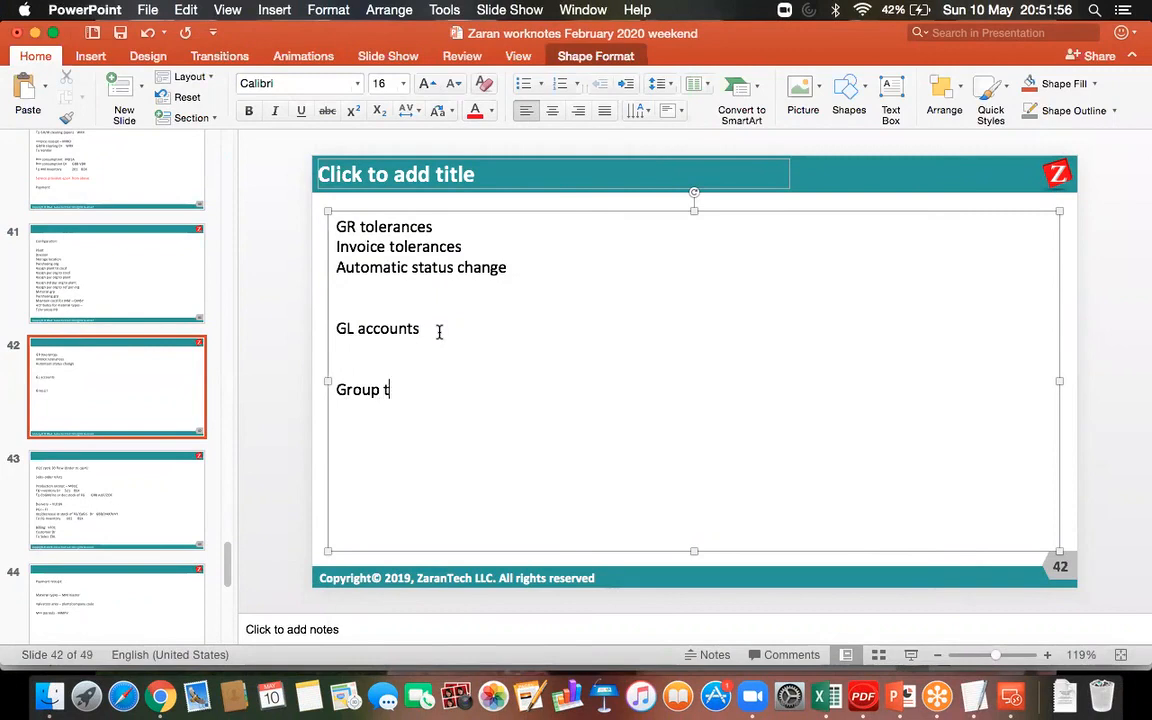
pyautogui.write('ogether v')
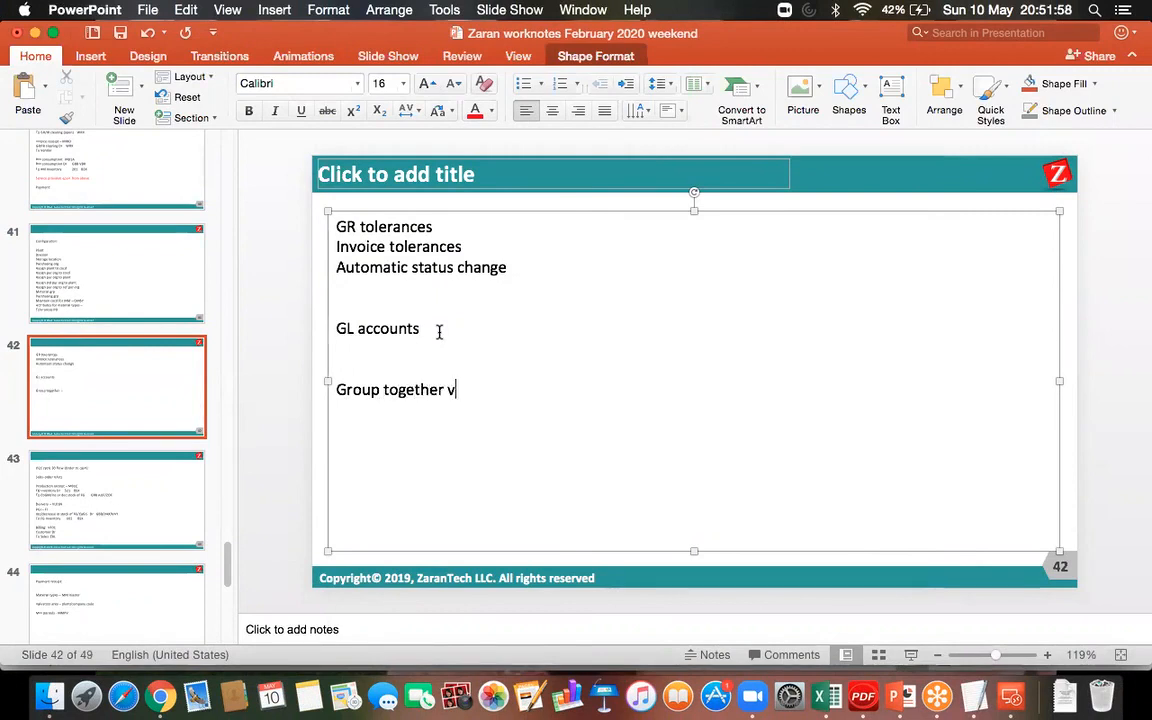
pyautogui.write('aluati')
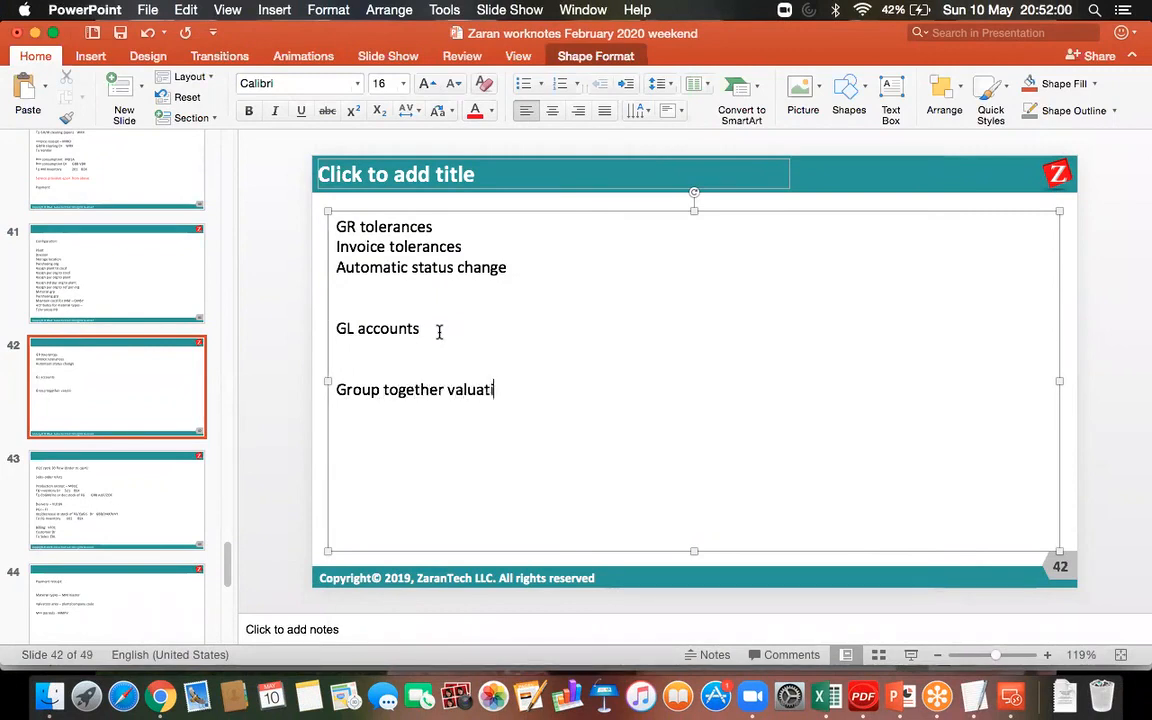
pyautogui.write('on areas')
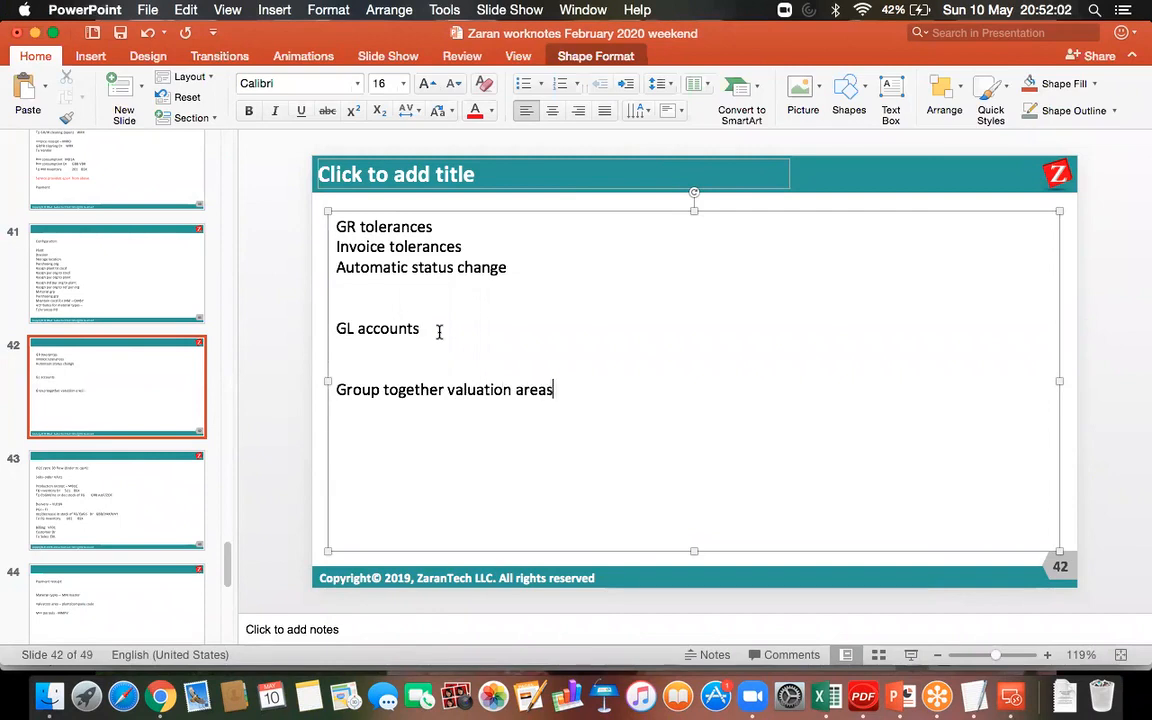
pyautogui.write(' - OMWD')
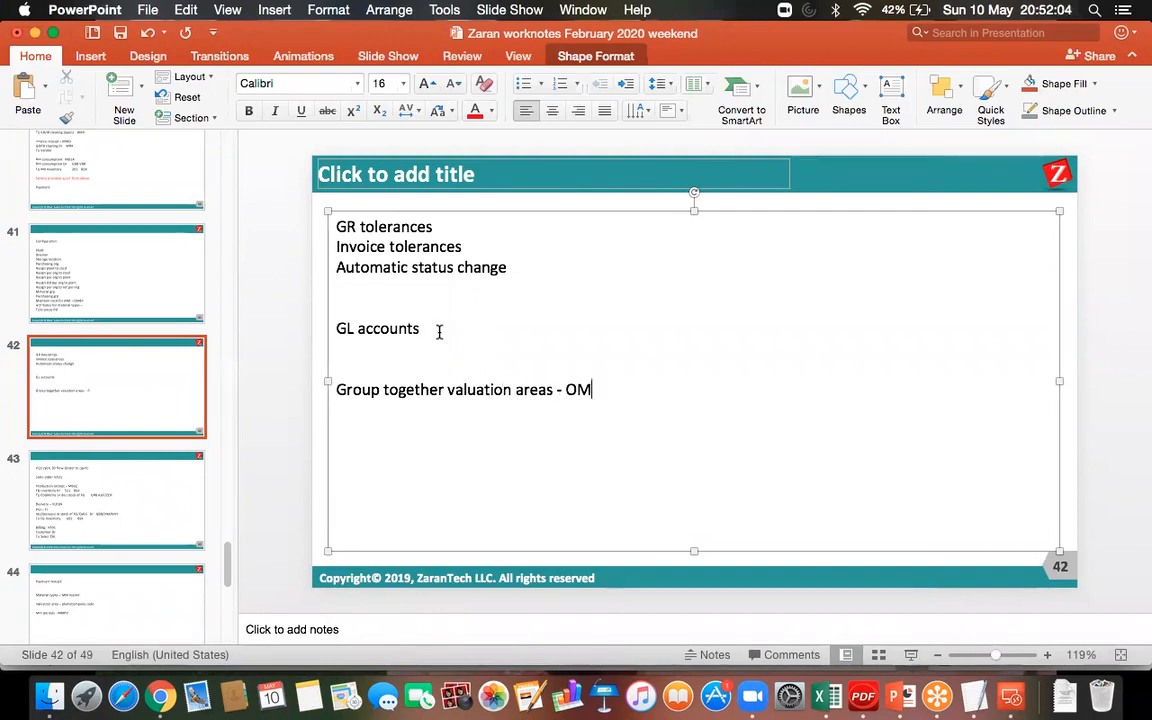
pyautogui.click(120, 33)
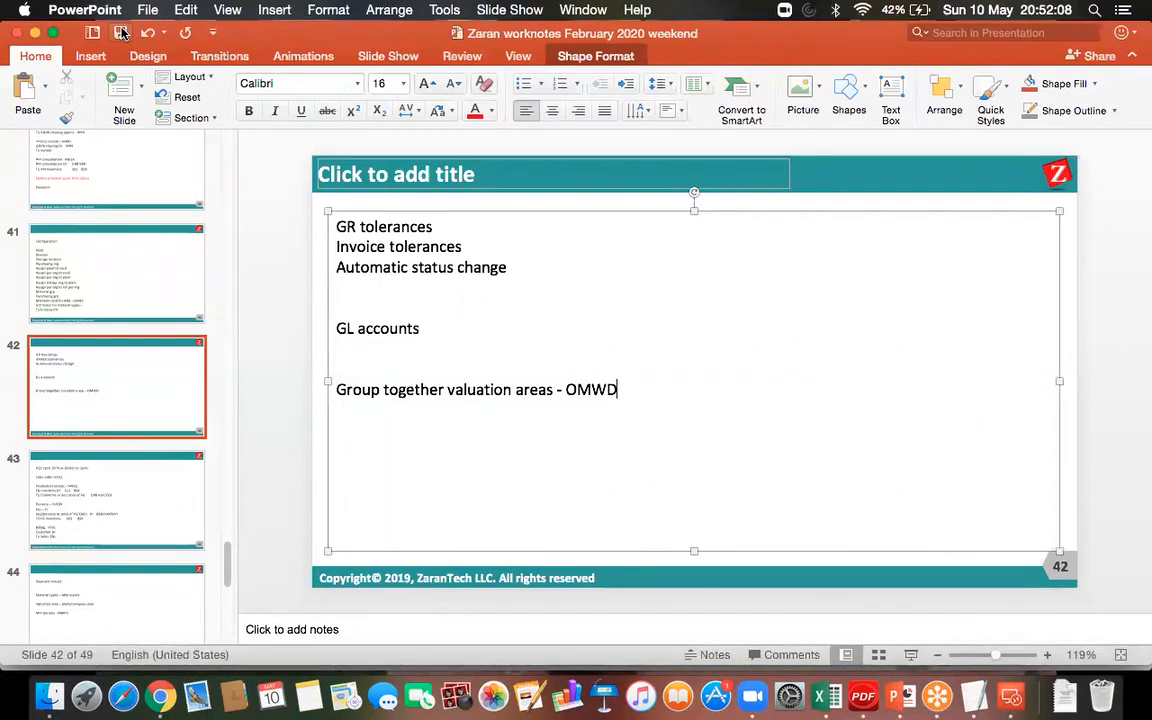
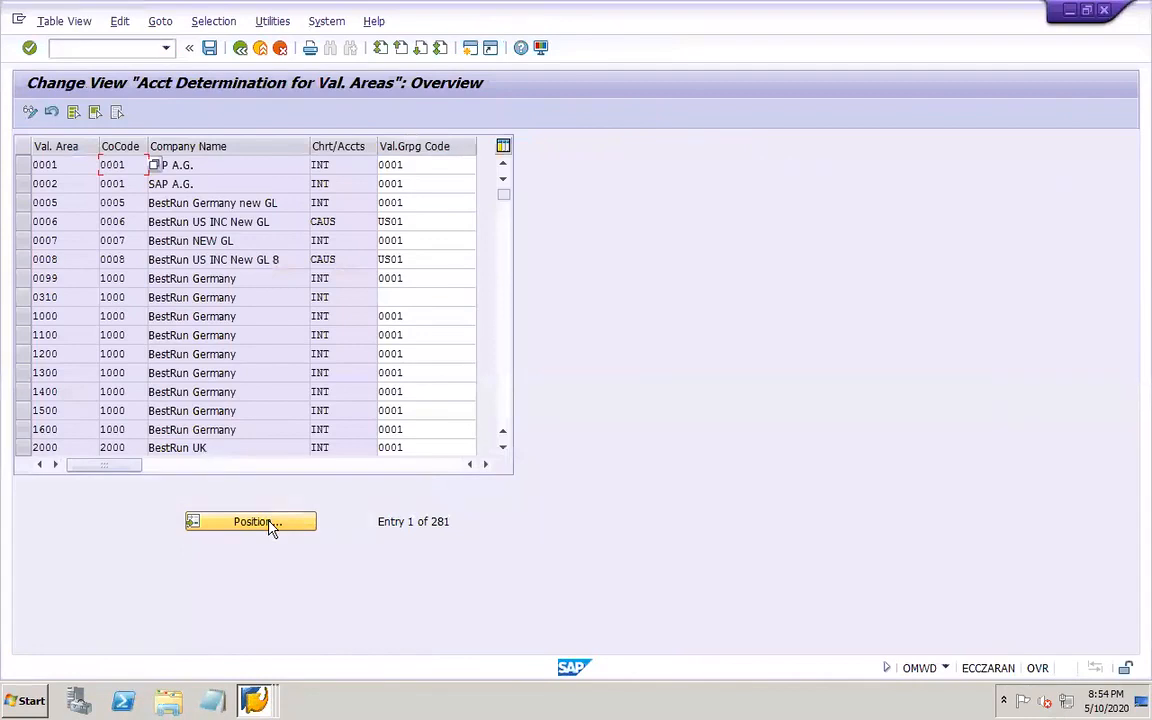
# - Assign valuation grouping code DOR1 to valuation area DOR1 and save it under the proposed customizing request
pyautogui.click(266, 524)
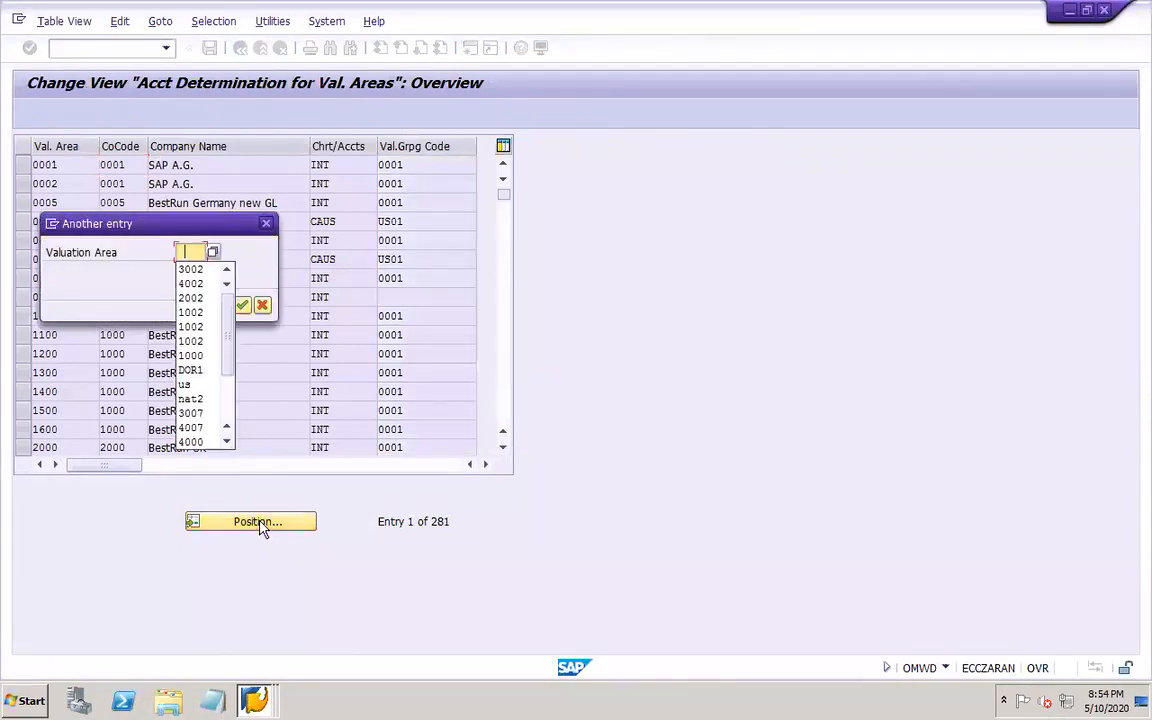
pyautogui.click(187, 256)
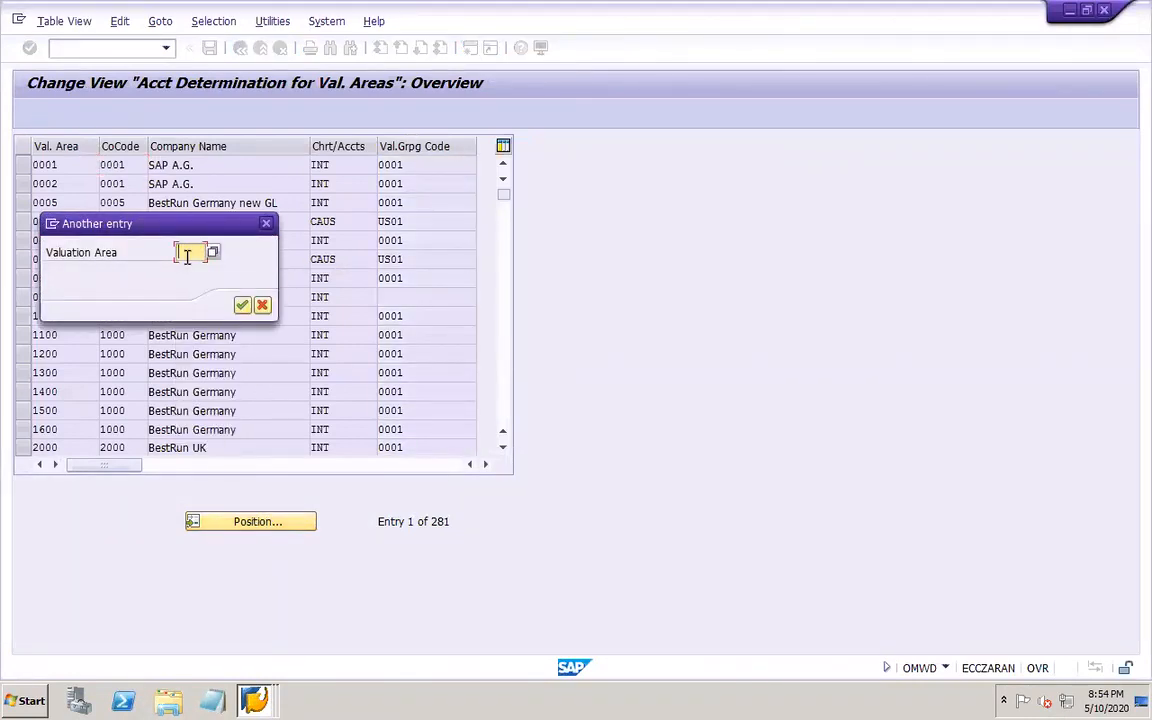
pyautogui.write('DOR1')
pyautogui.press('Return')
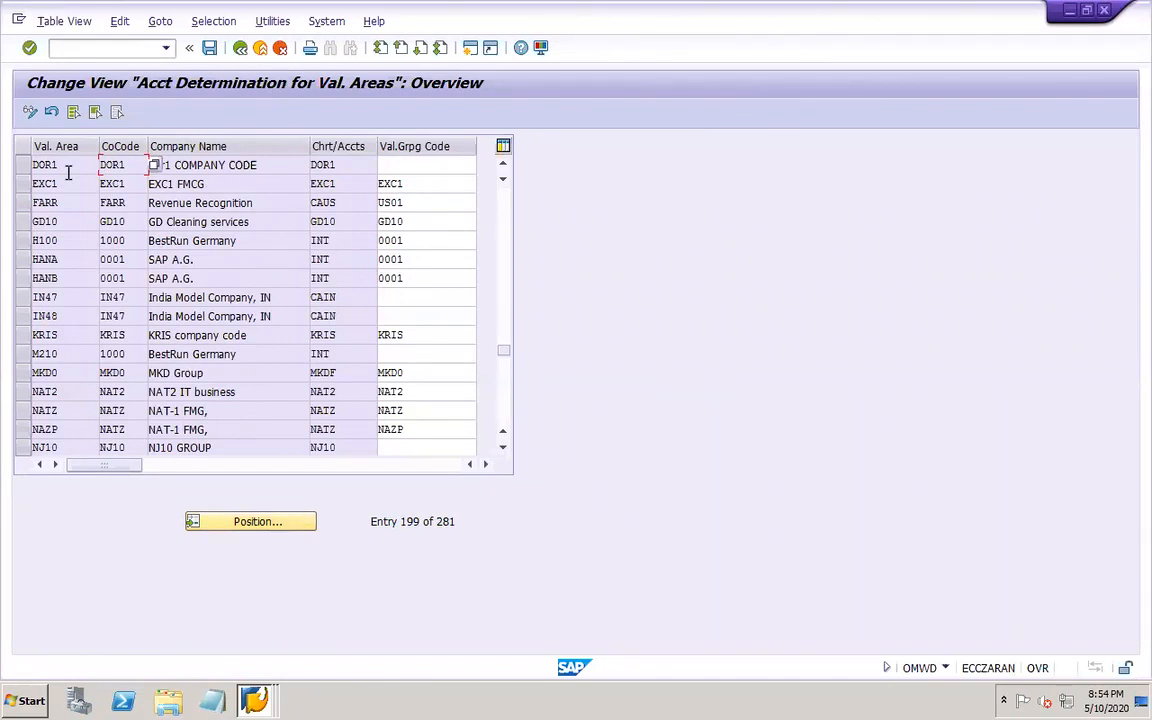
pyautogui.click(66, 164)
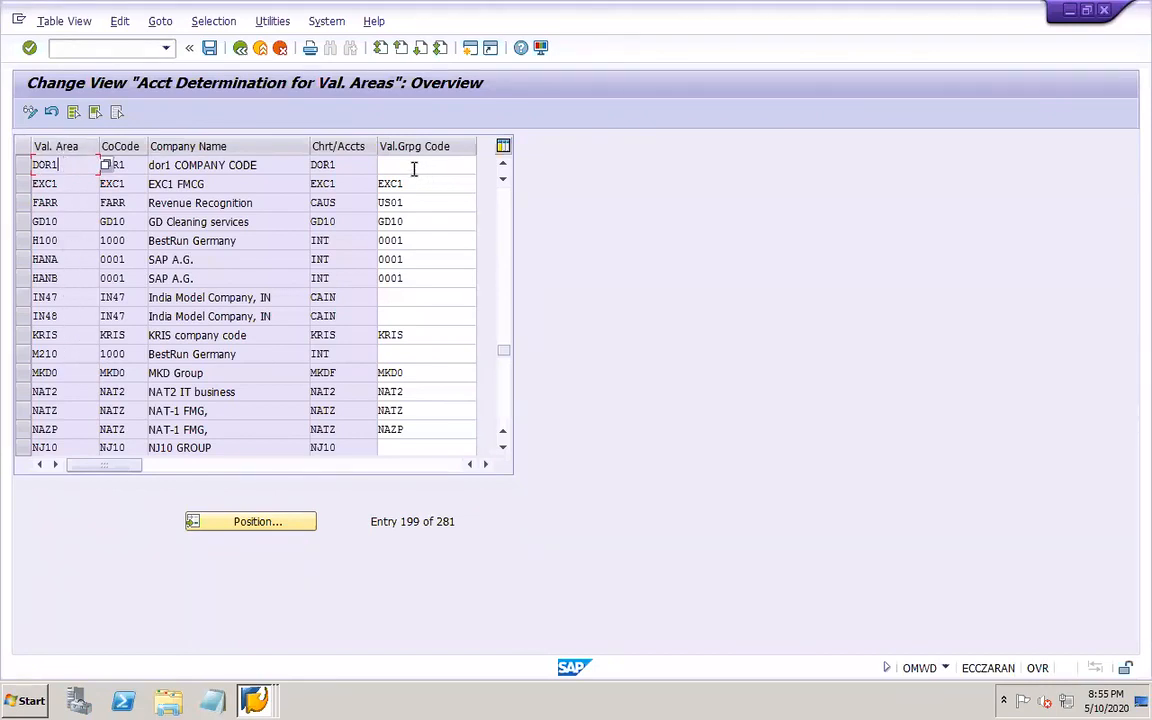
pyautogui.click(403, 163)
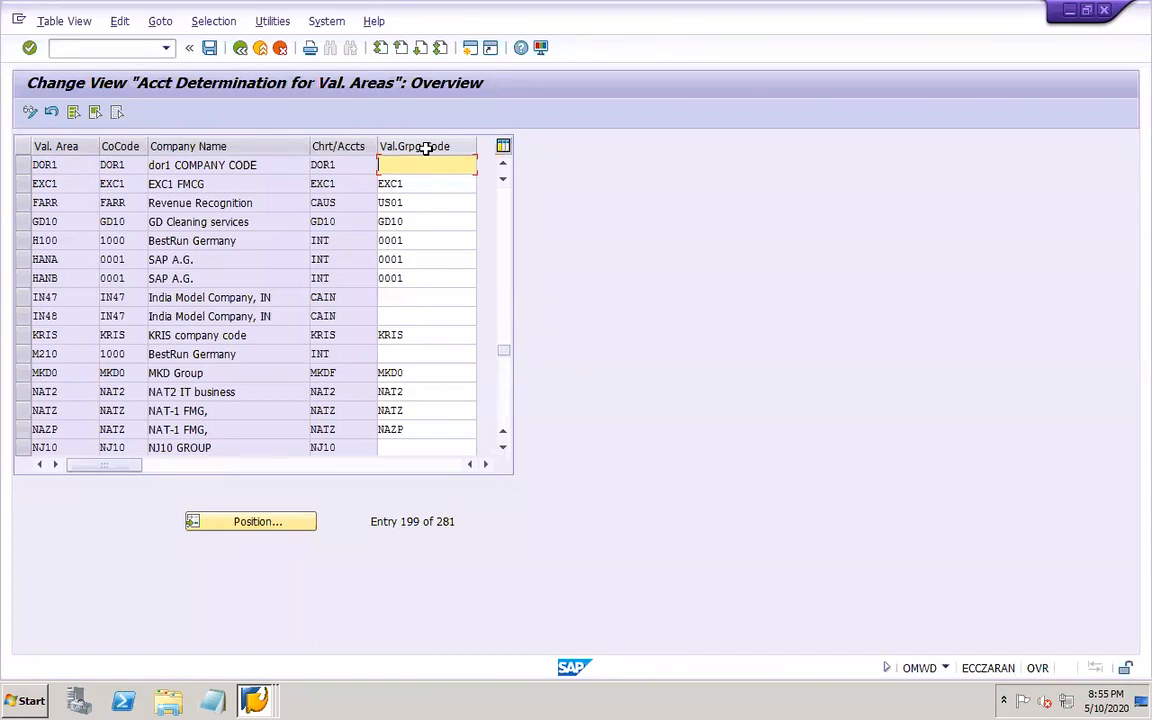
pyautogui.write('DOR1')
pyautogui.click(209, 47)
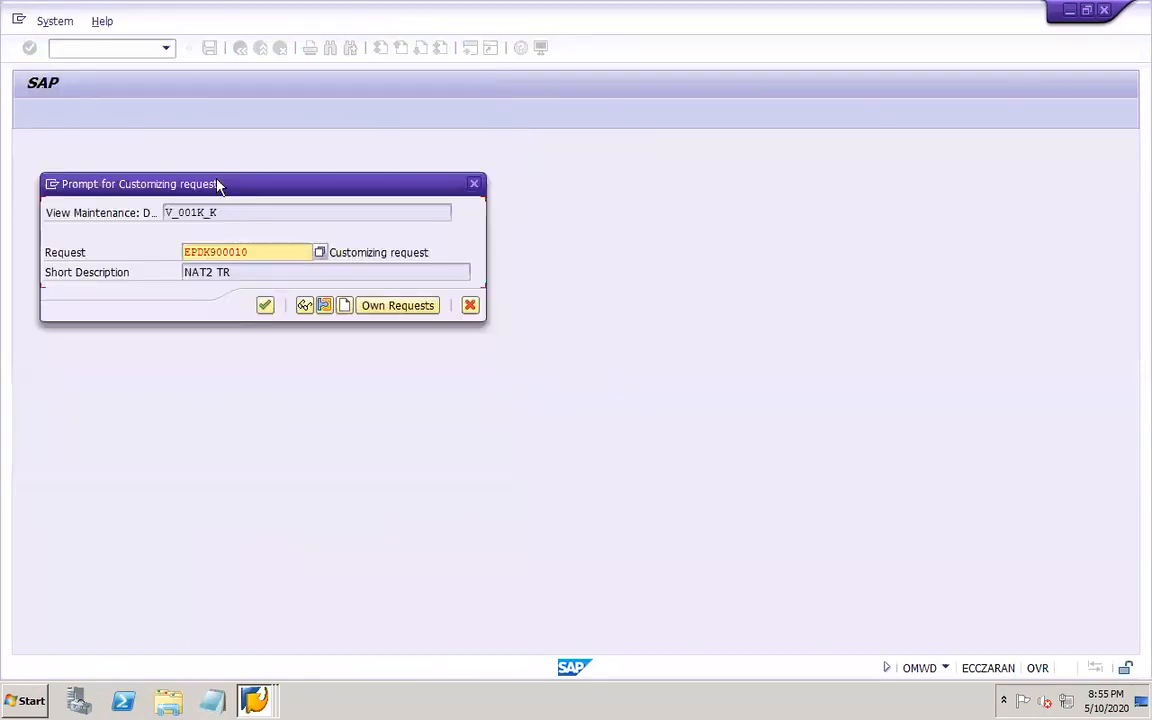
pyautogui.click(264, 304)
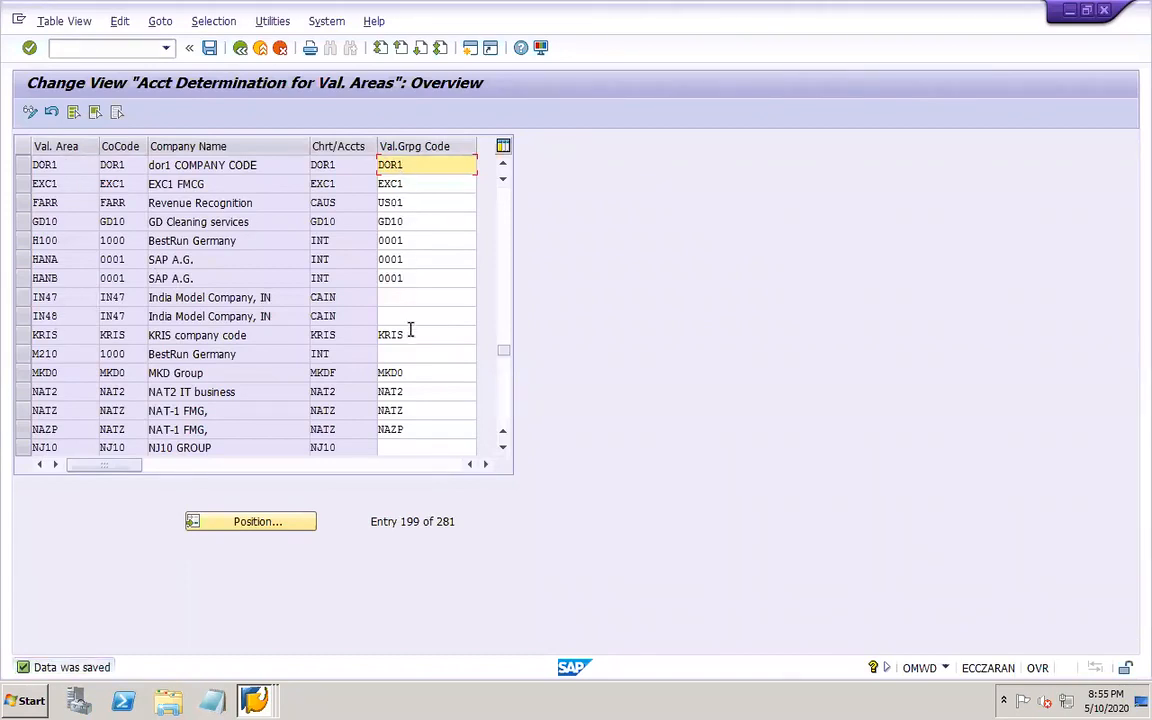
pyautogui.click(409, 184)
pyautogui.click(413, 204)
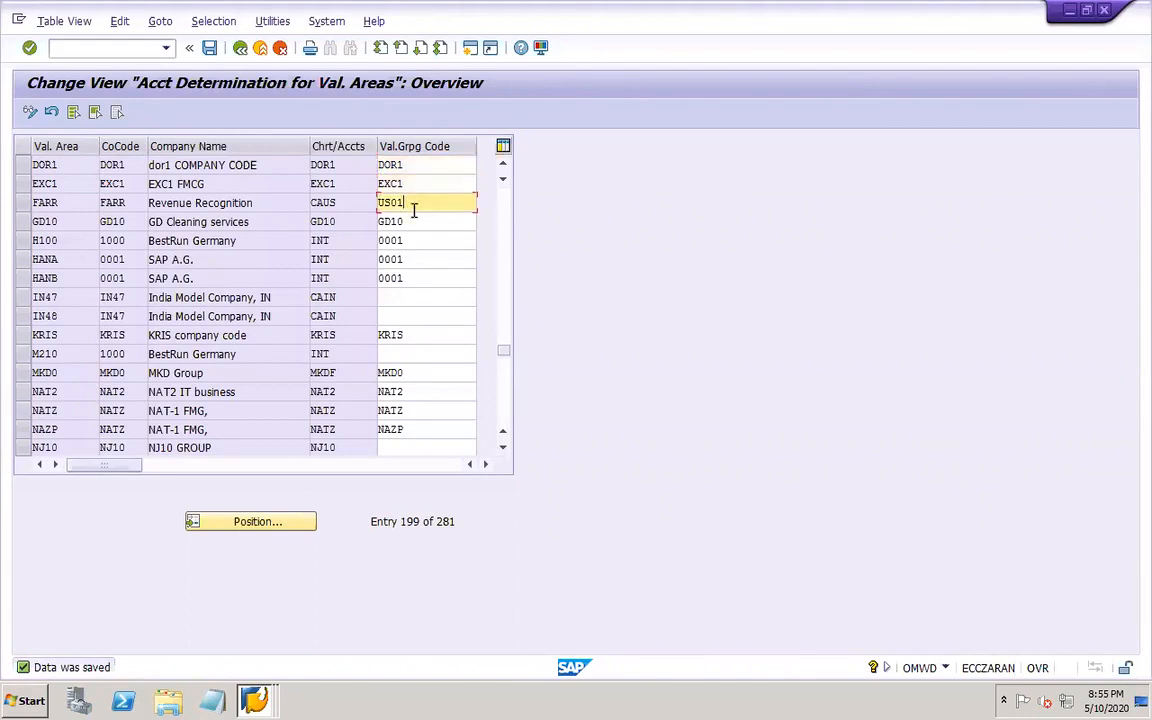
pyautogui.click(414, 239)
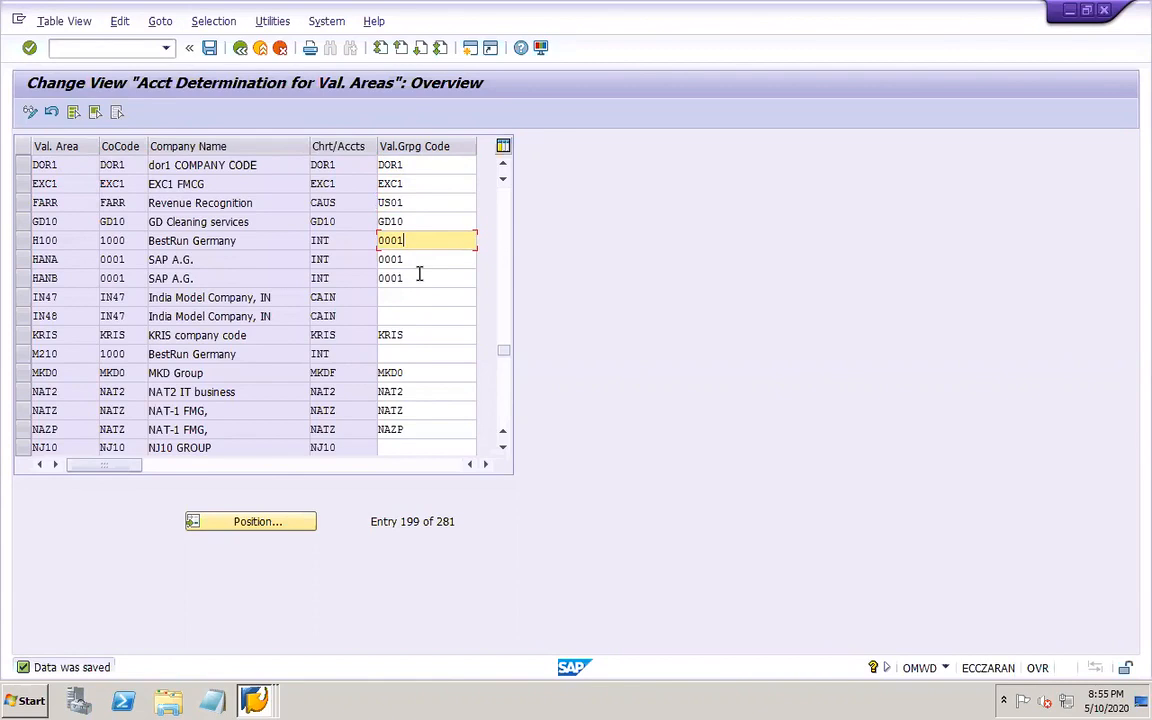
# - Switch to the PowerPoint work notes, add the line "Valuation class - OMSK" under the valuation areas line, and save
pyautogui.moveTo(1012, 711)
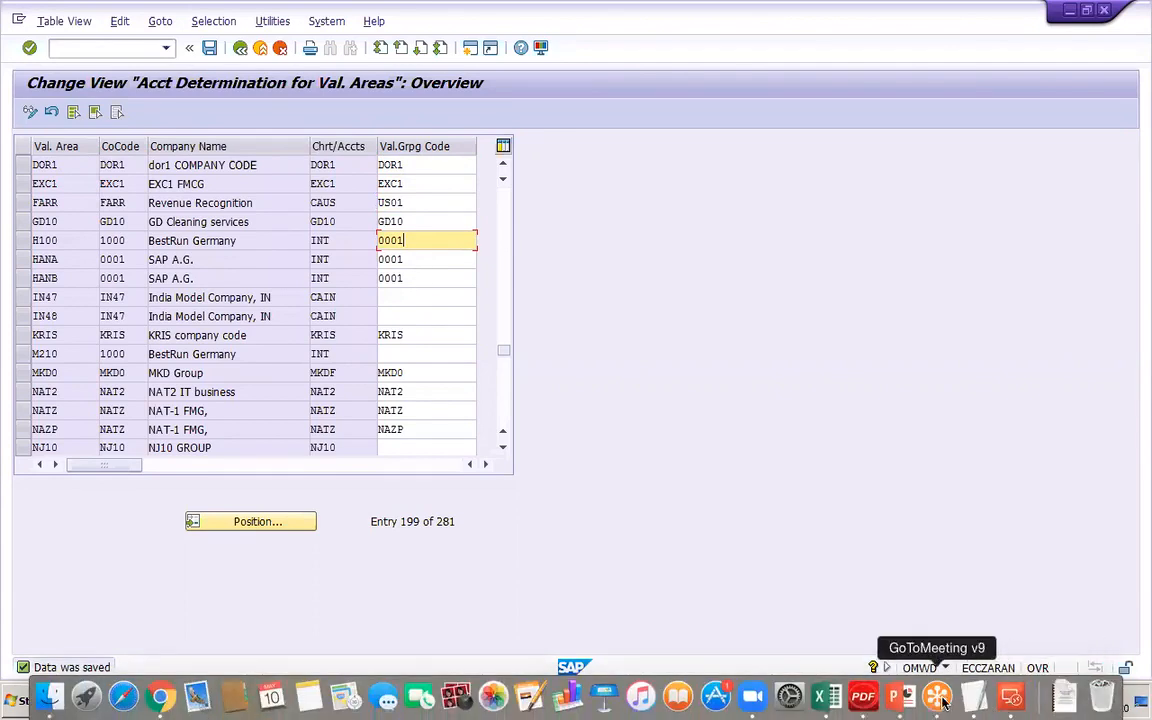
pyautogui.click(900, 697)
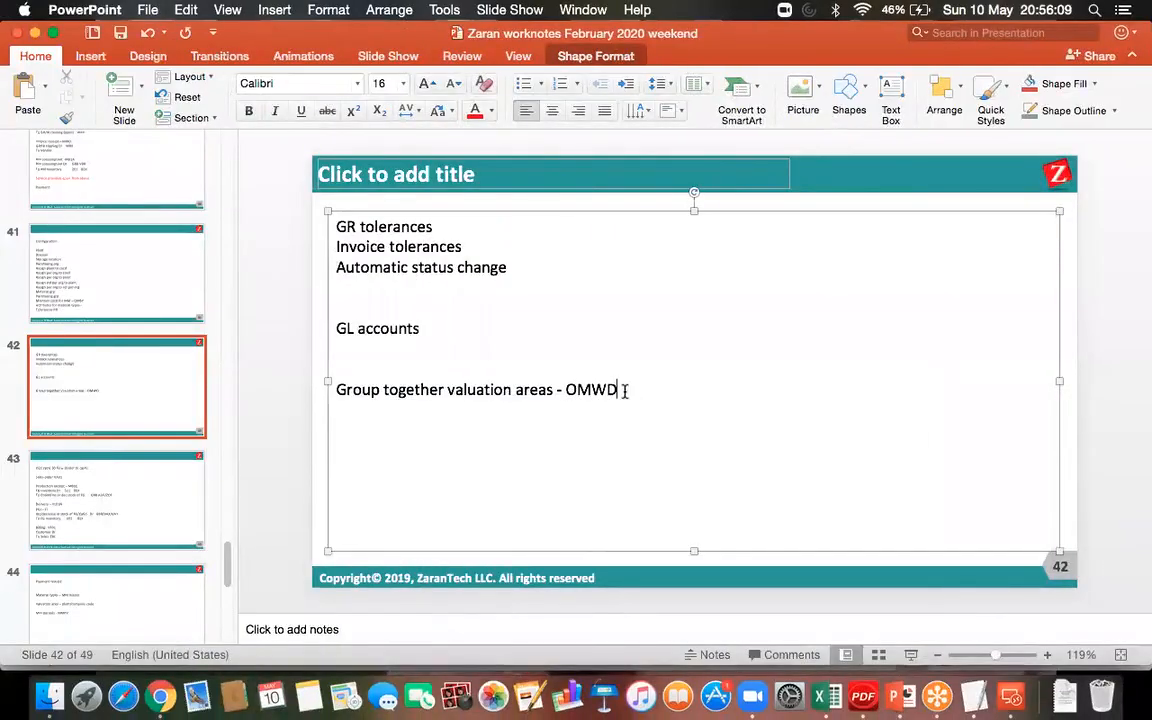
pyautogui.press('Return')
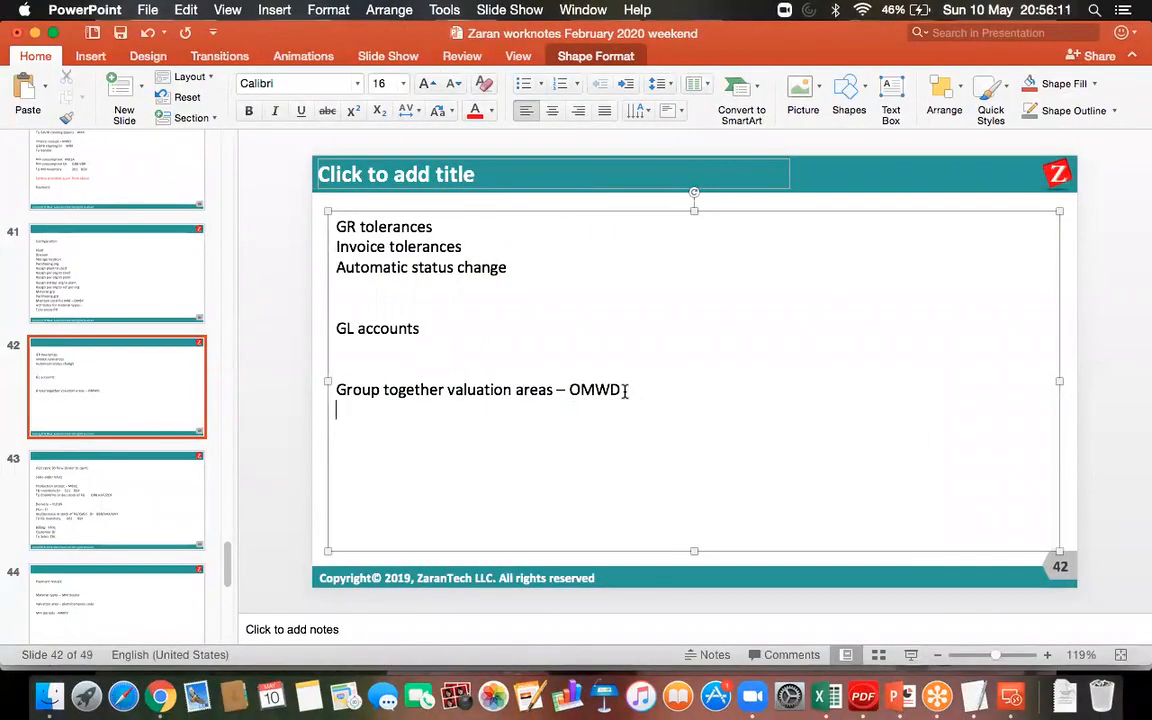
pyautogui.write('Valuation clas')
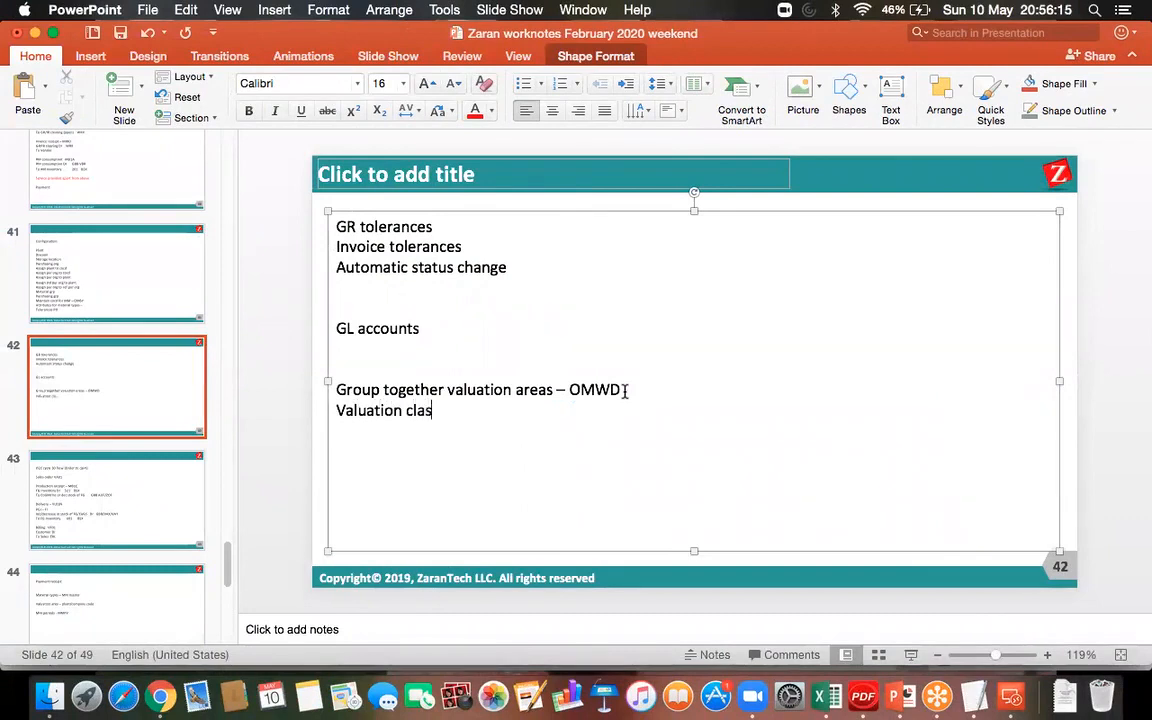
pyautogui.write('s - OMSK')
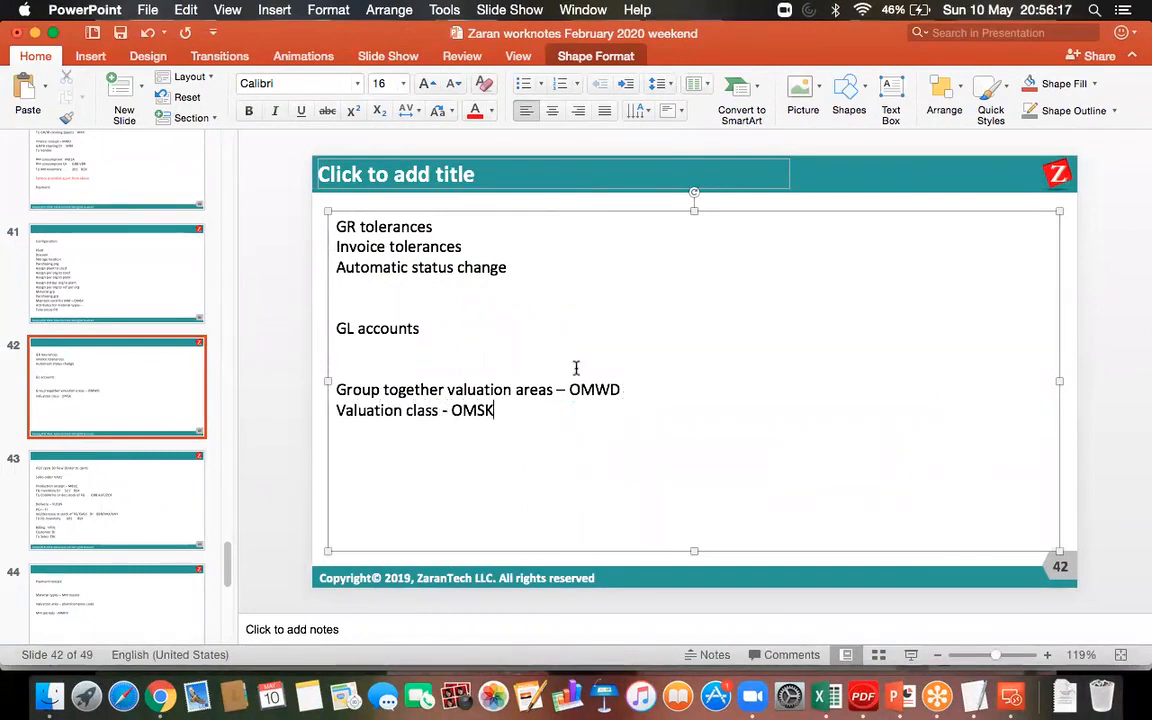
pyautogui.click(120, 35)
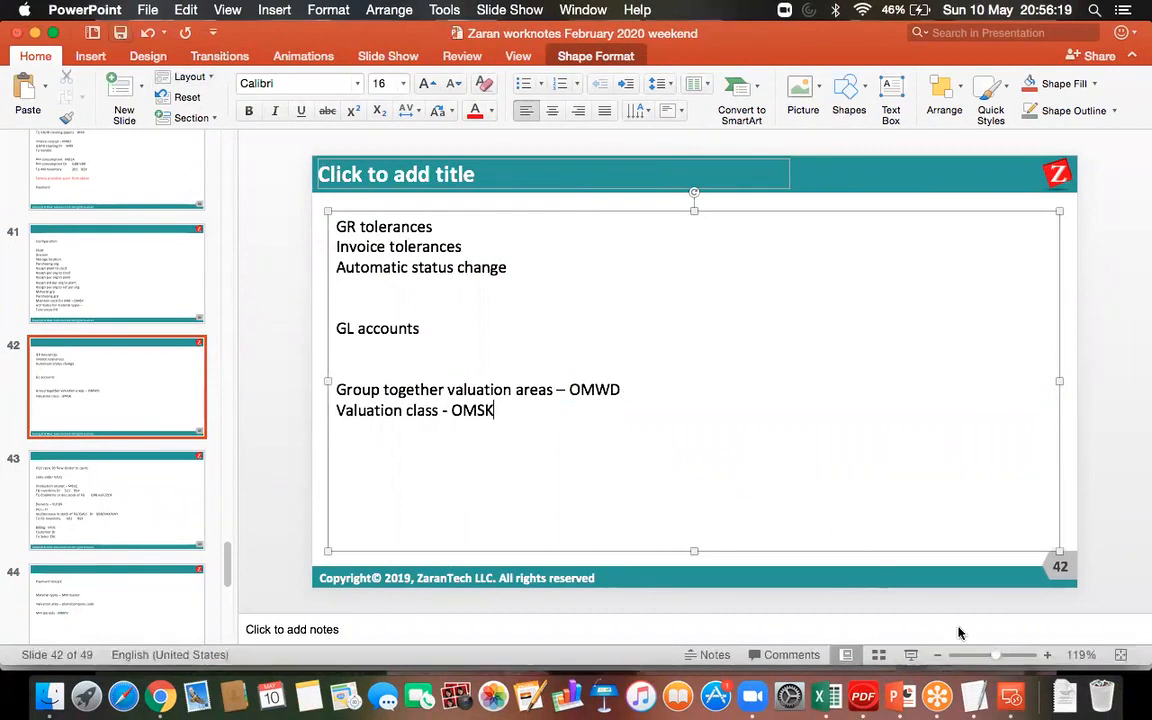
# - Switch back to the SAP remote session and open the valuation class maintenance in transaction OMSK
pyautogui.click(1013, 706)
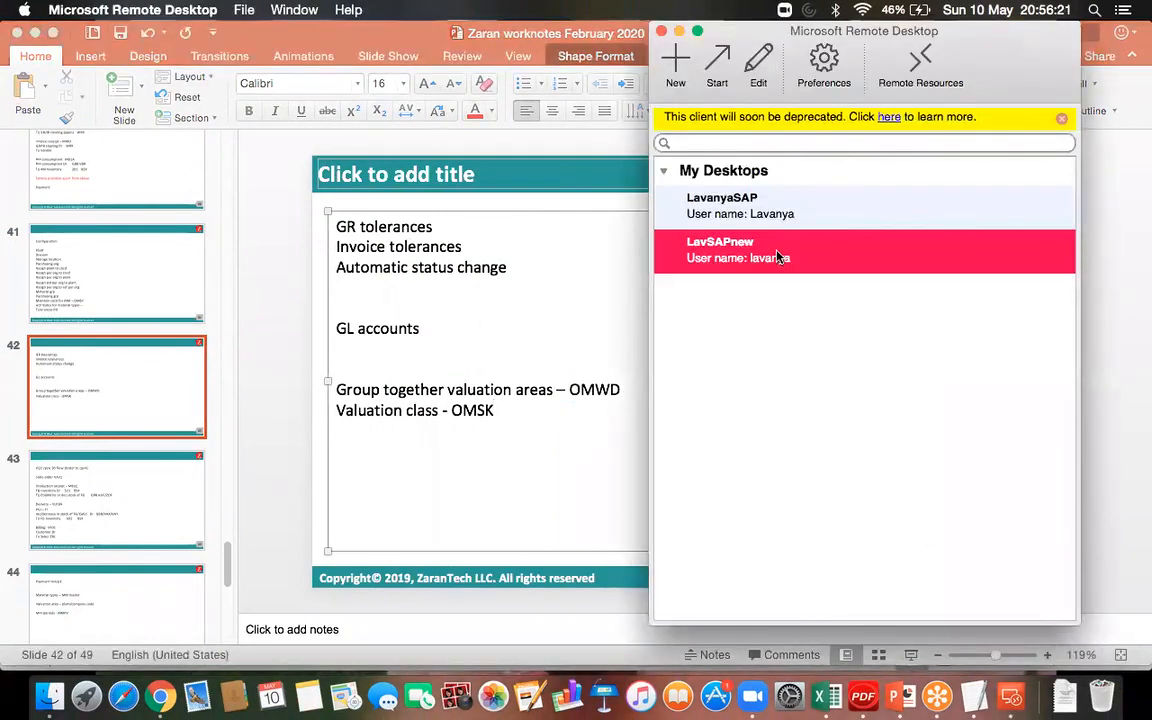
pyautogui.doubleClick(779, 327)
pyautogui.click(135, 46)
pyautogui.write('/NOMWB')
pyautogui.press('Return')
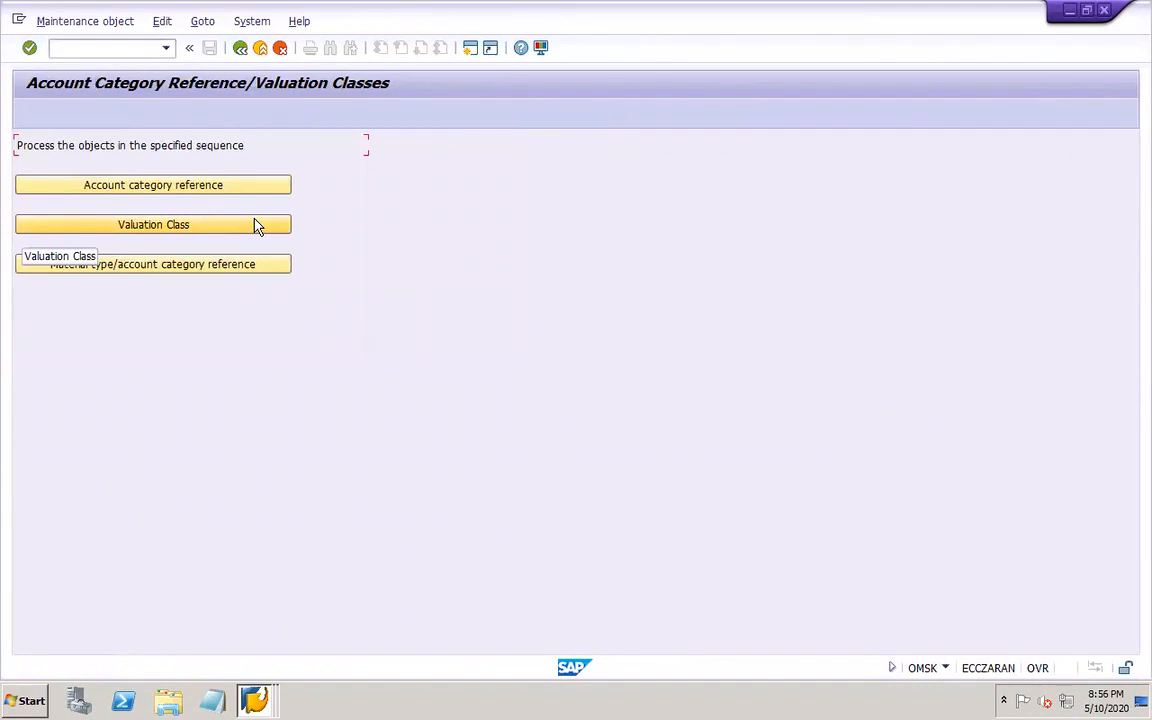
pyautogui.click(255, 226)
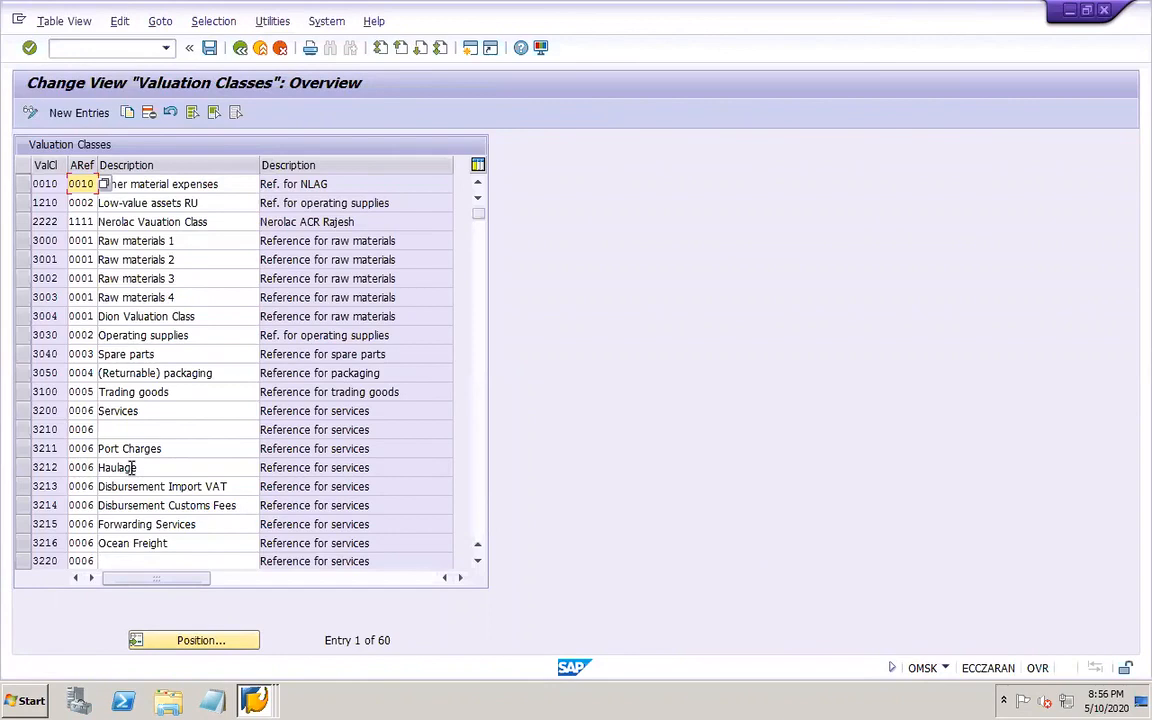
# - Copy valuation class 3000 (Raw materials 1) and set the copy's valuation class to D-RS
pyautogui.click(479, 523)
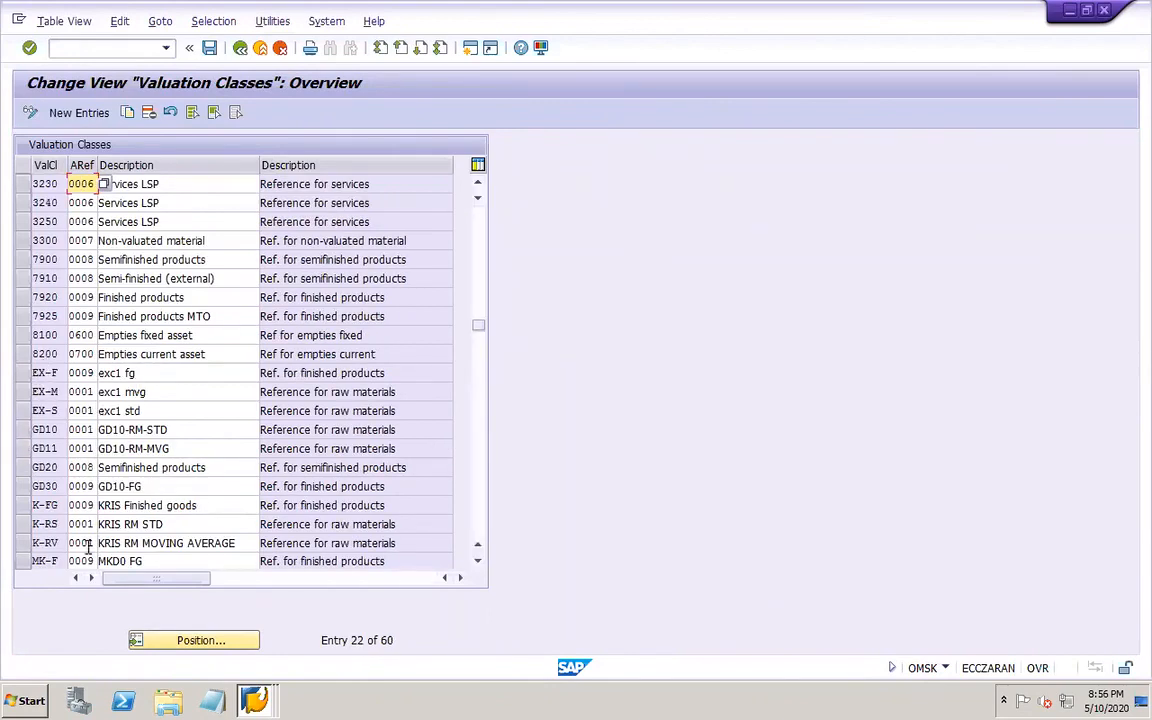
pyautogui.click(481, 230)
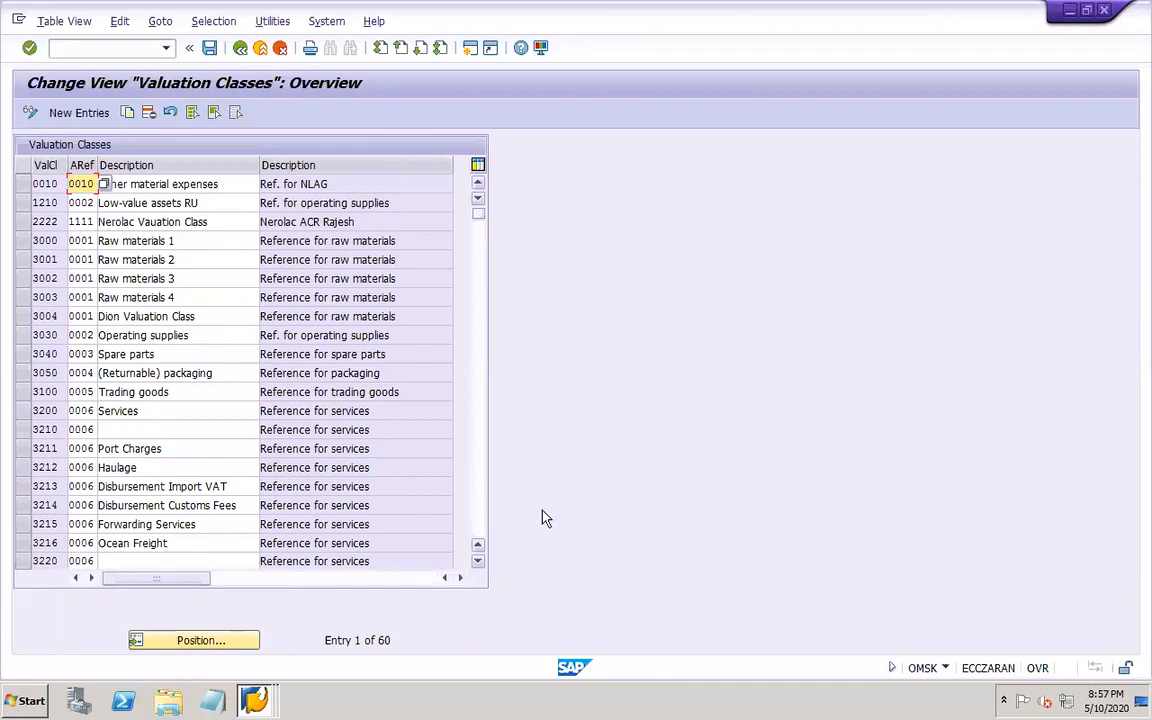
pyautogui.click(22, 240)
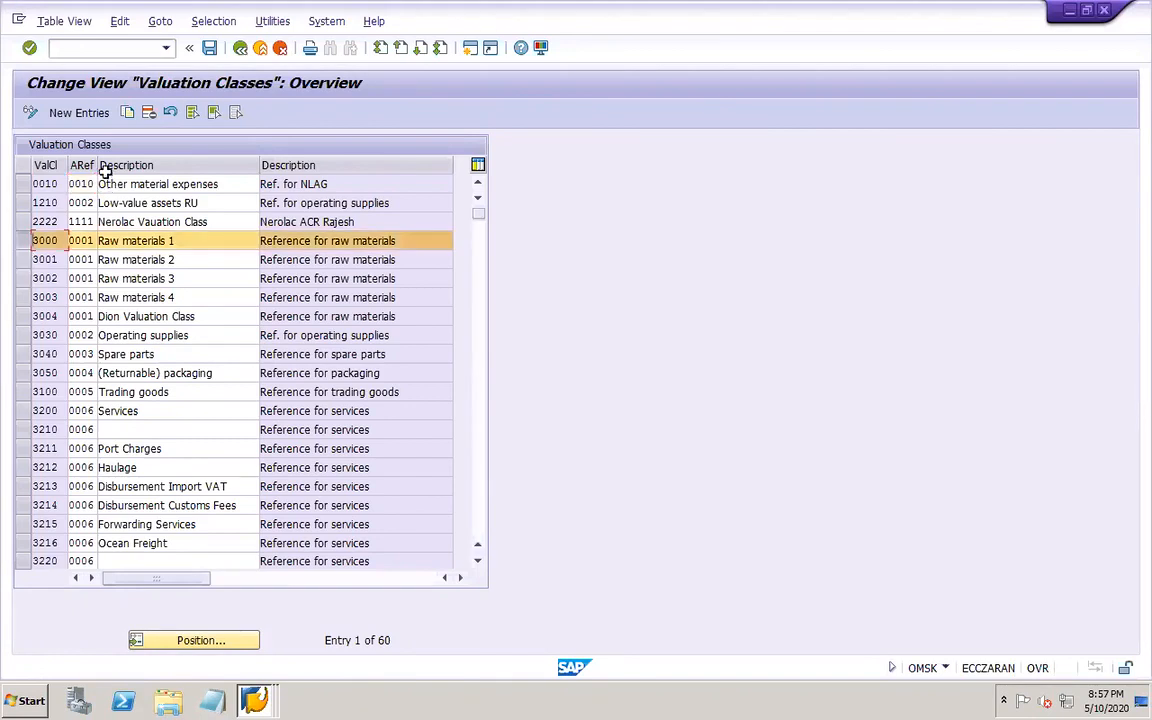
pyautogui.click(127, 113)
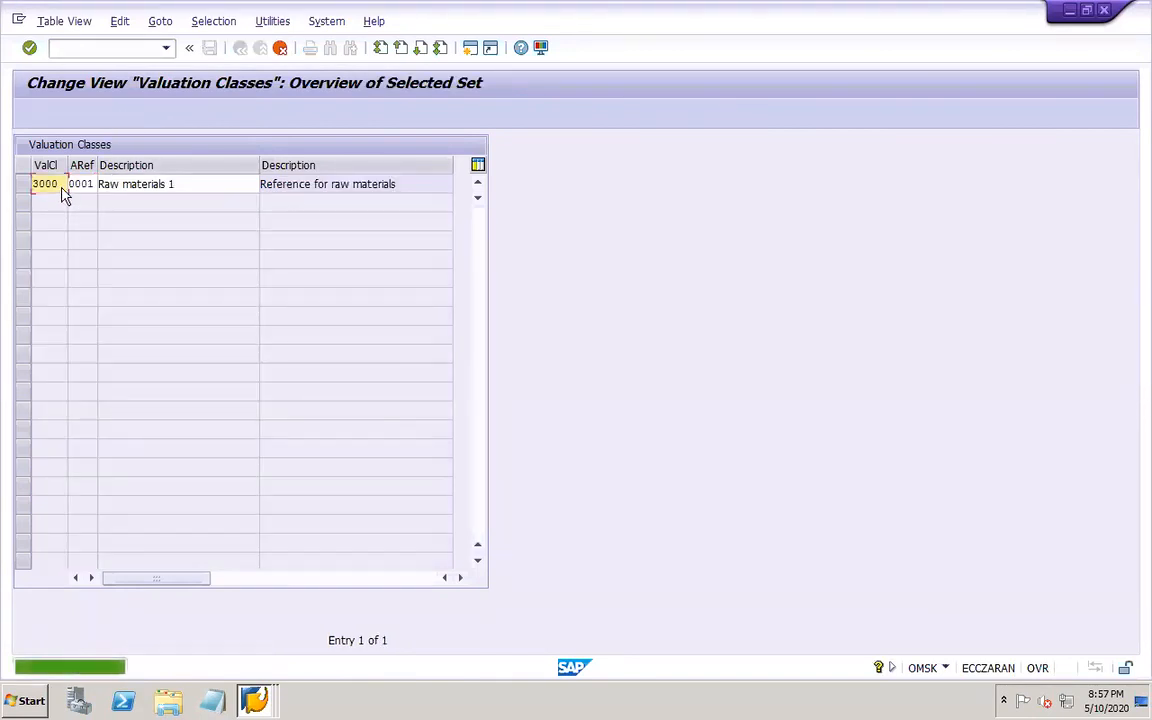
pyautogui.press('BackSpace')
pyautogui.press('BackSpace')
pyautogui.press('BackSpace')
pyautogui.press('BackSpace')
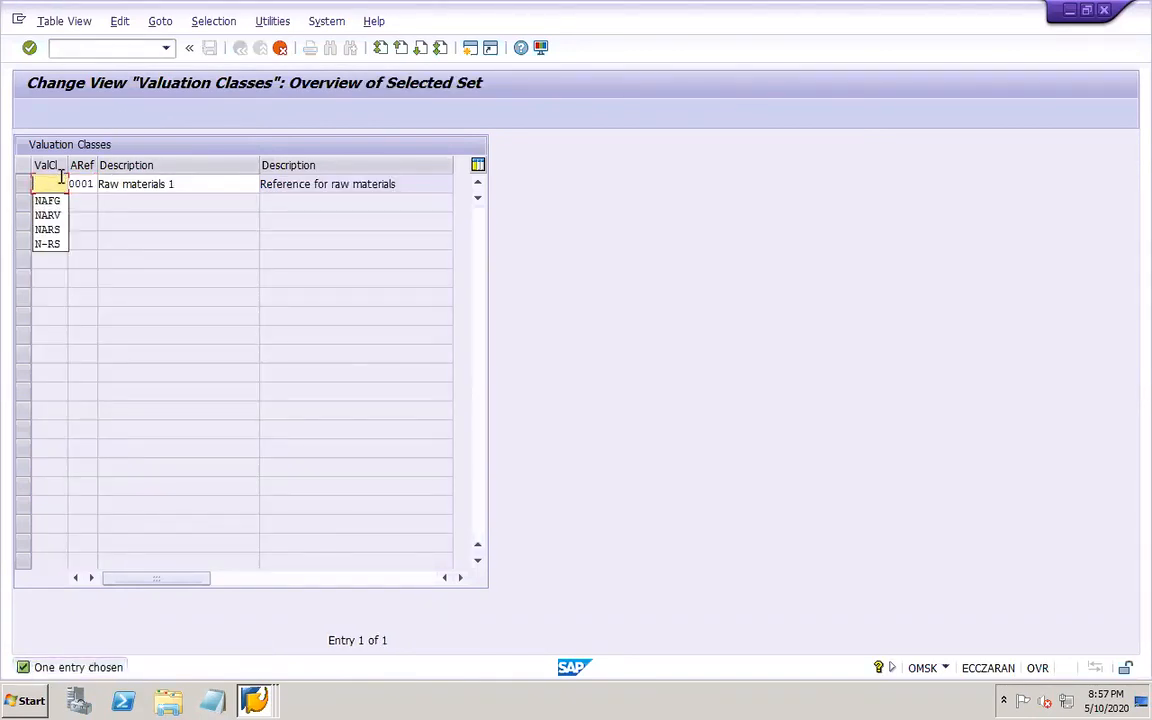
pyautogui.write('D-R')
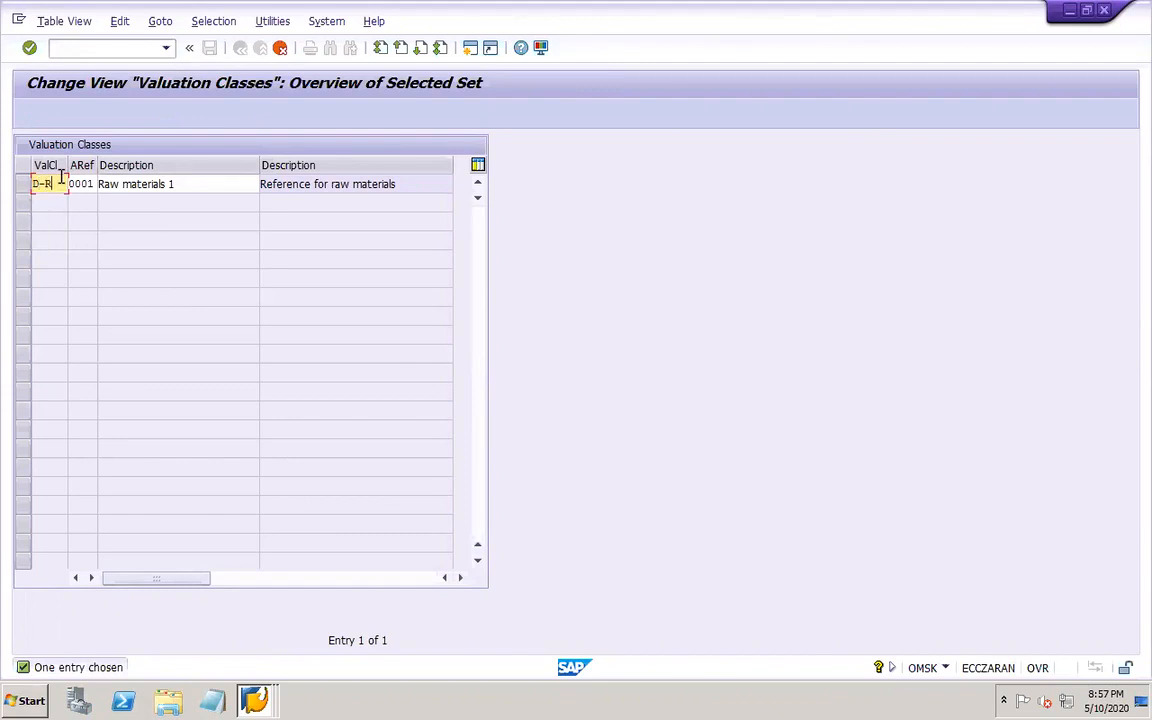
pyautogui.write('S')
# - Replace the description of valuation class D-RS with "DOR1 RM STD"
pyautogui.click(187, 186)
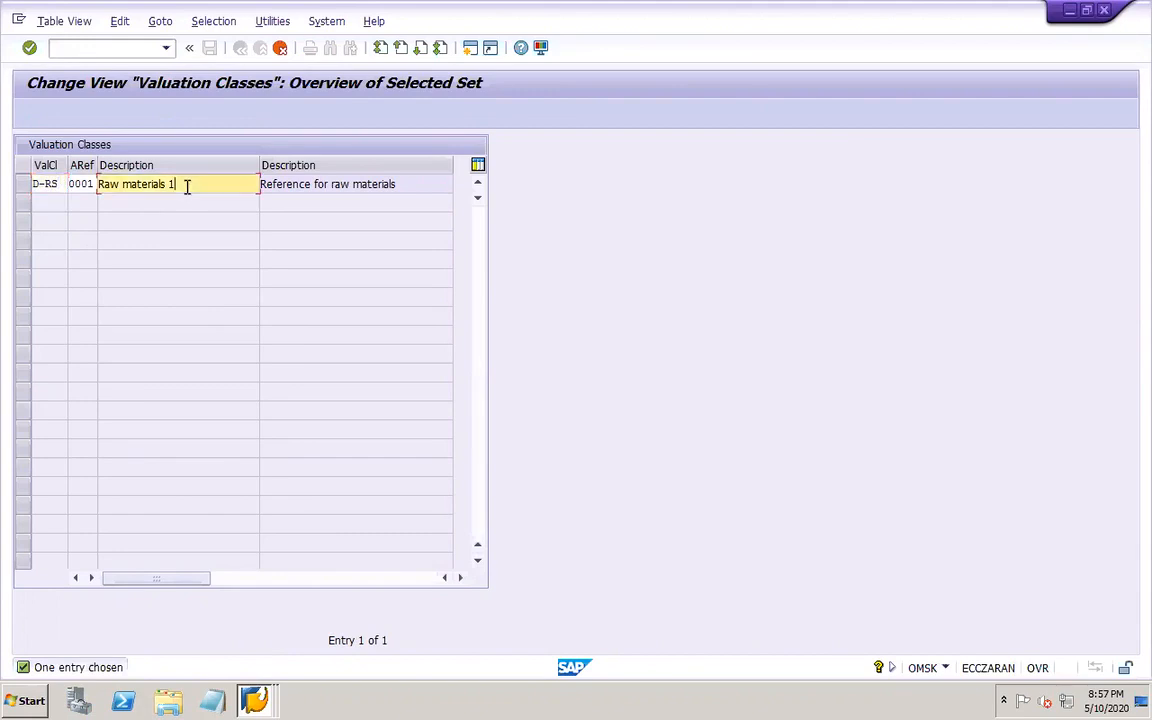
pyautogui.press('BackSpace')
pyautogui.press('BackSpace')
pyautogui.press('BackSpace')
pyautogui.press('BackSpace')
pyautogui.press('BackSpace')
pyautogui.press('BackSpace')
pyautogui.press('BackSpace')
pyautogui.press('BackSpace')
pyautogui.press('BackSpace')
pyautogui.press('BackSpace')
pyautogui.press('BackSpace')
pyautogui.press('BackSpace')
pyautogui.press('BackSpace')
pyautogui.press('BackSpace')
pyautogui.press('BackSpace')
pyautogui.write('DOR1 RM STD')
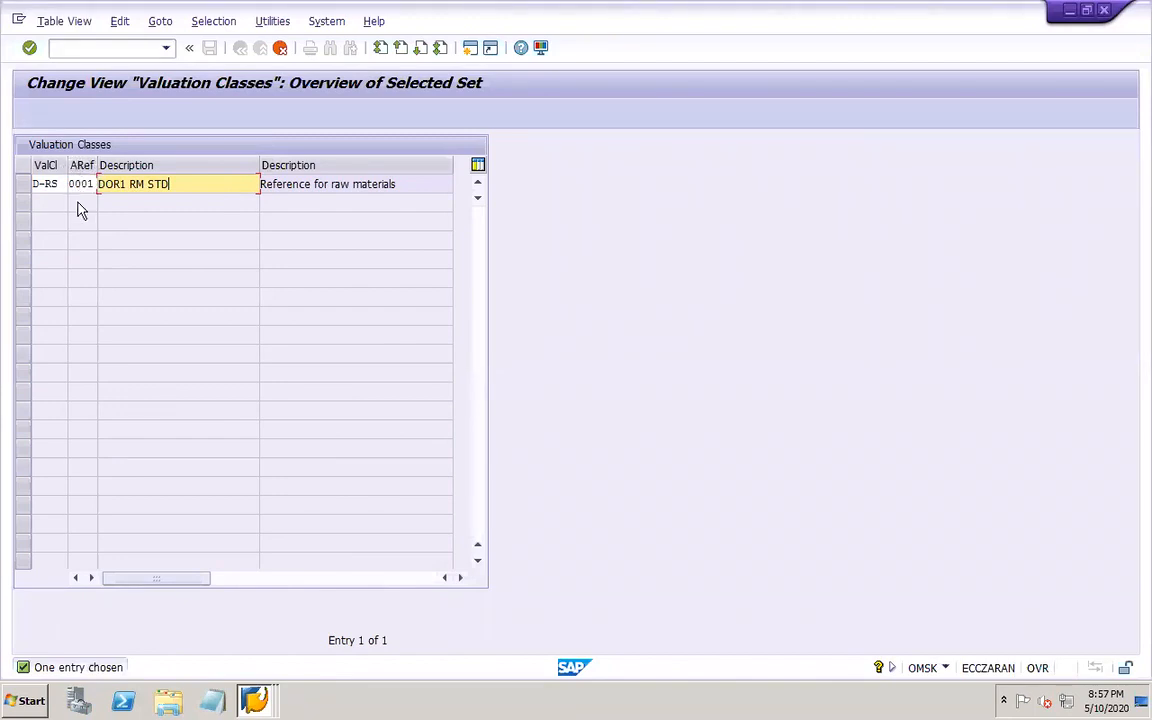
pyautogui.click(81, 184)
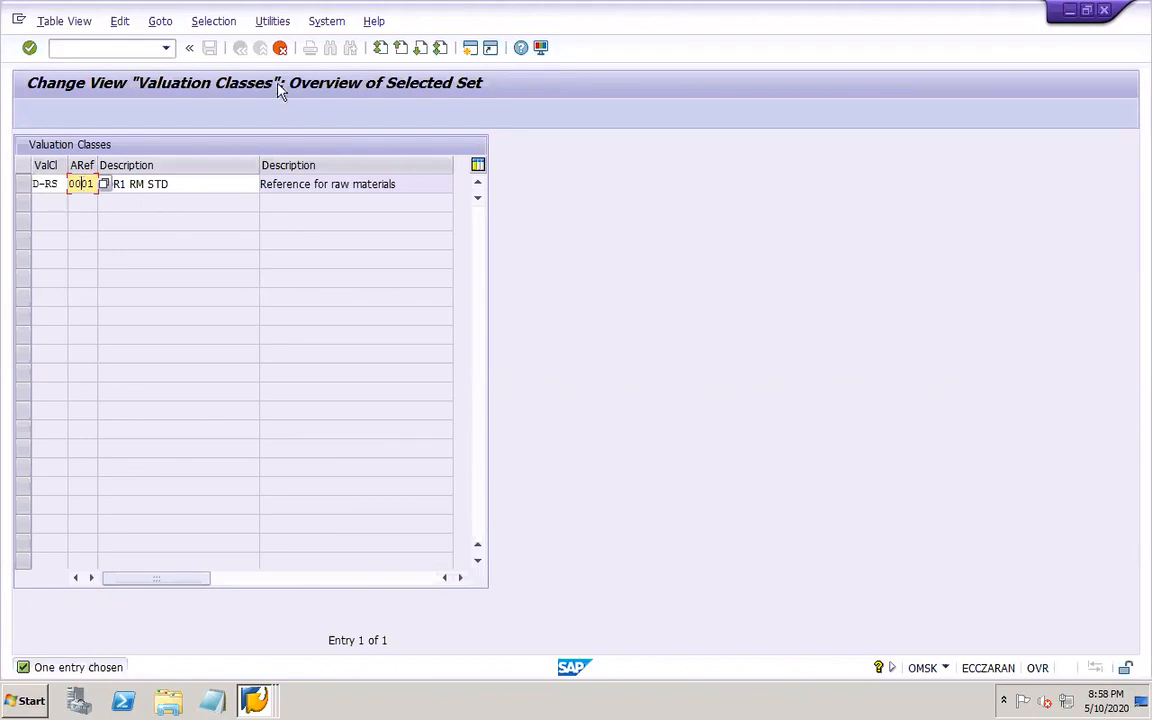
# - Confirm the copied valuation class D-RS and save it under the proposed customizing request
pyautogui.press('Return')
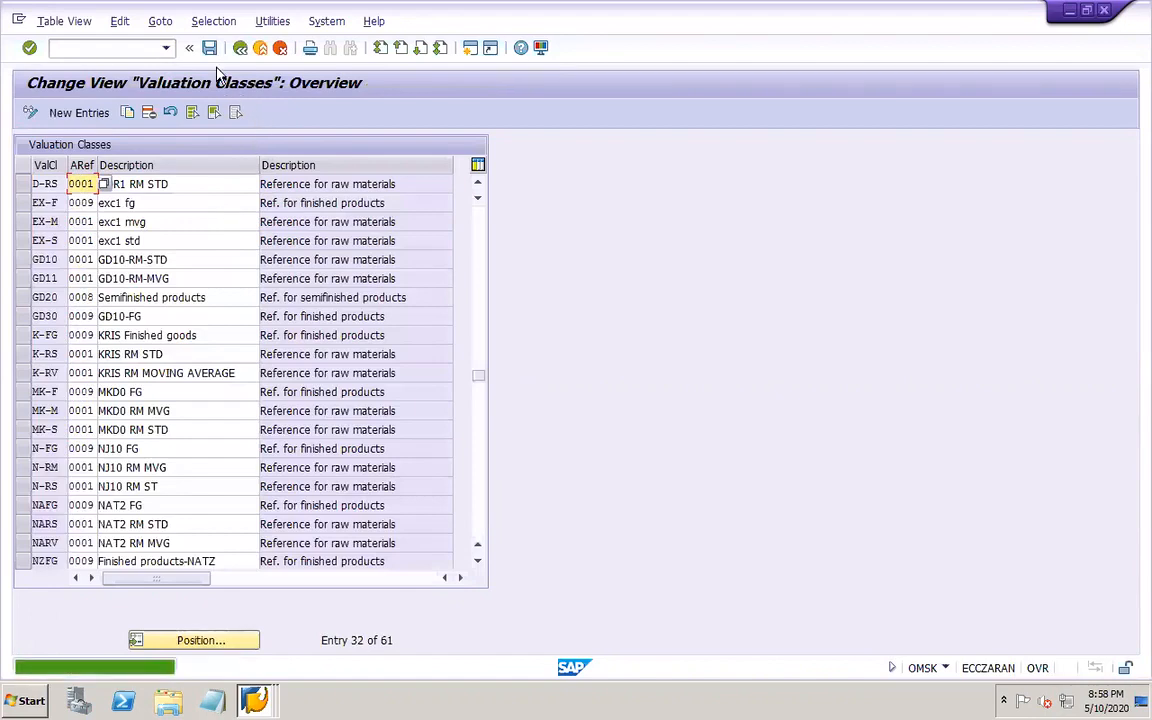
pyautogui.click(209, 48)
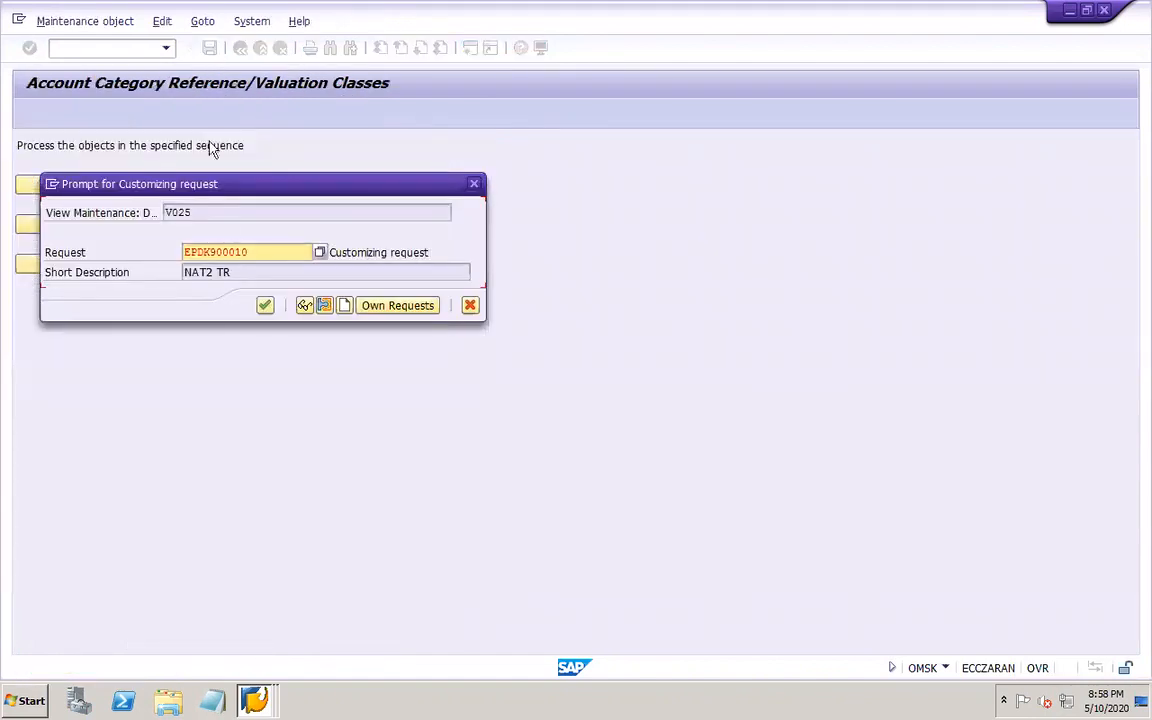
pyautogui.click(265, 305)
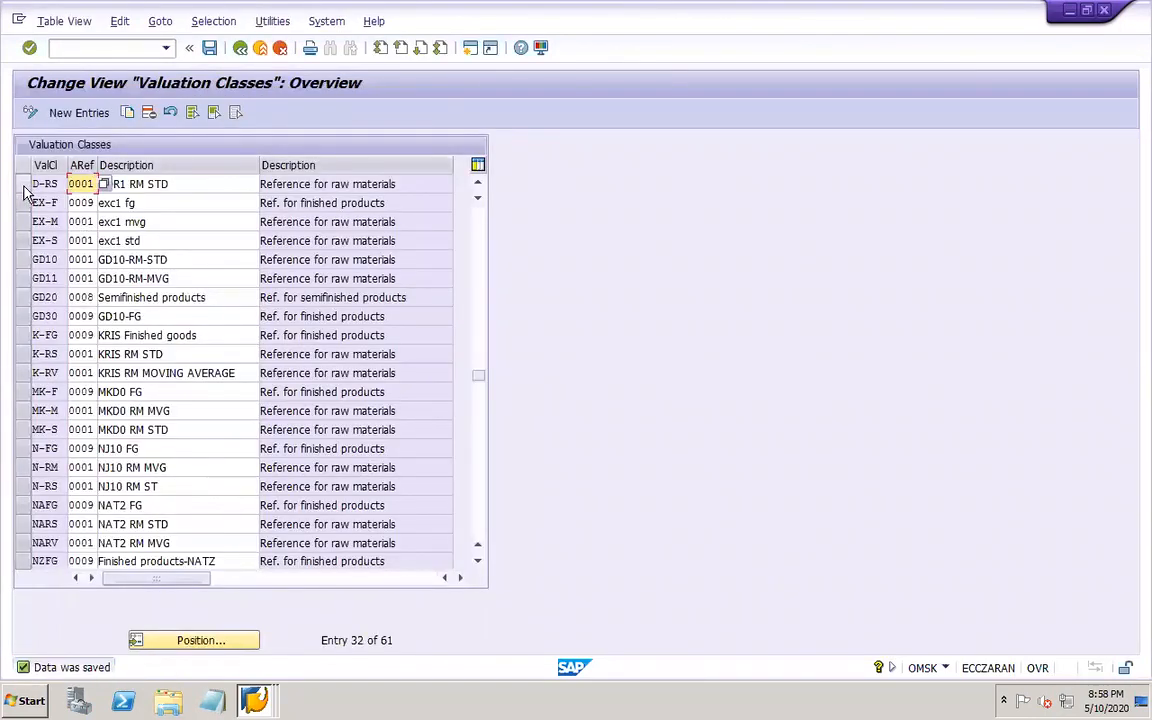
# - Copy valuation class D-RS as D-RV with the description "DOR1 RM MVG" and save the new entry
pyautogui.click(23, 186)
pyautogui.click(127, 112)
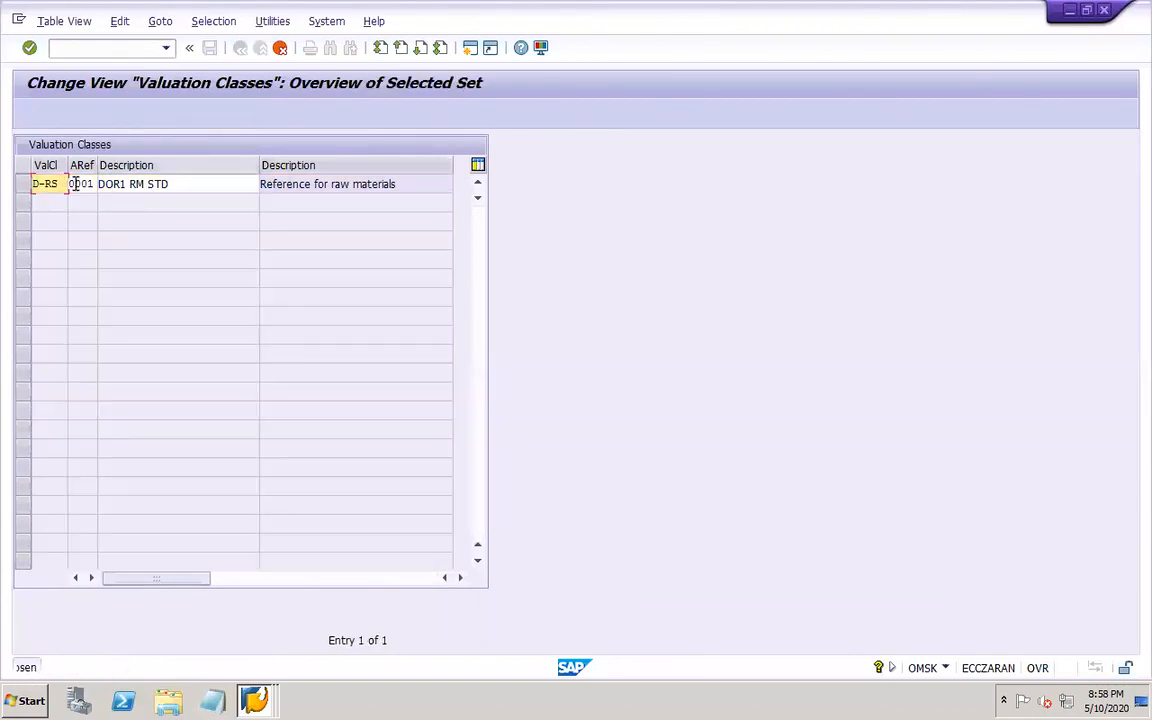
pyautogui.click(61, 184)
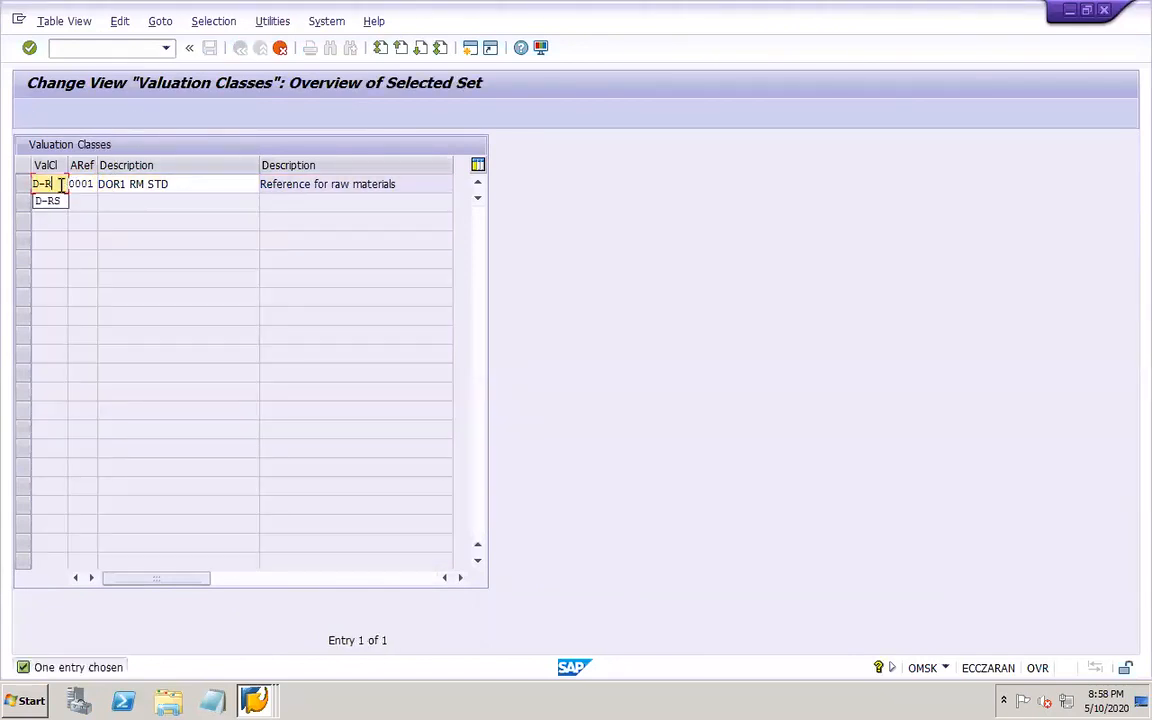
pyautogui.write('M')
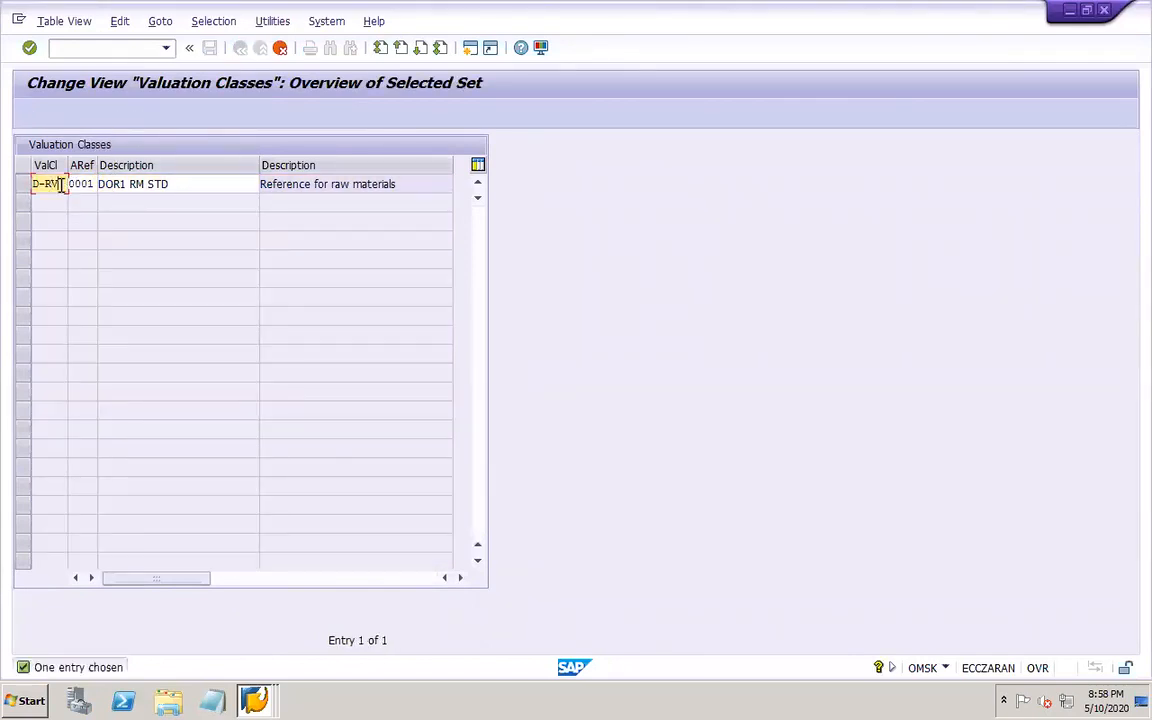
pyautogui.click(198, 180)
pyautogui.press('BackSpace')
pyautogui.write('MVG')
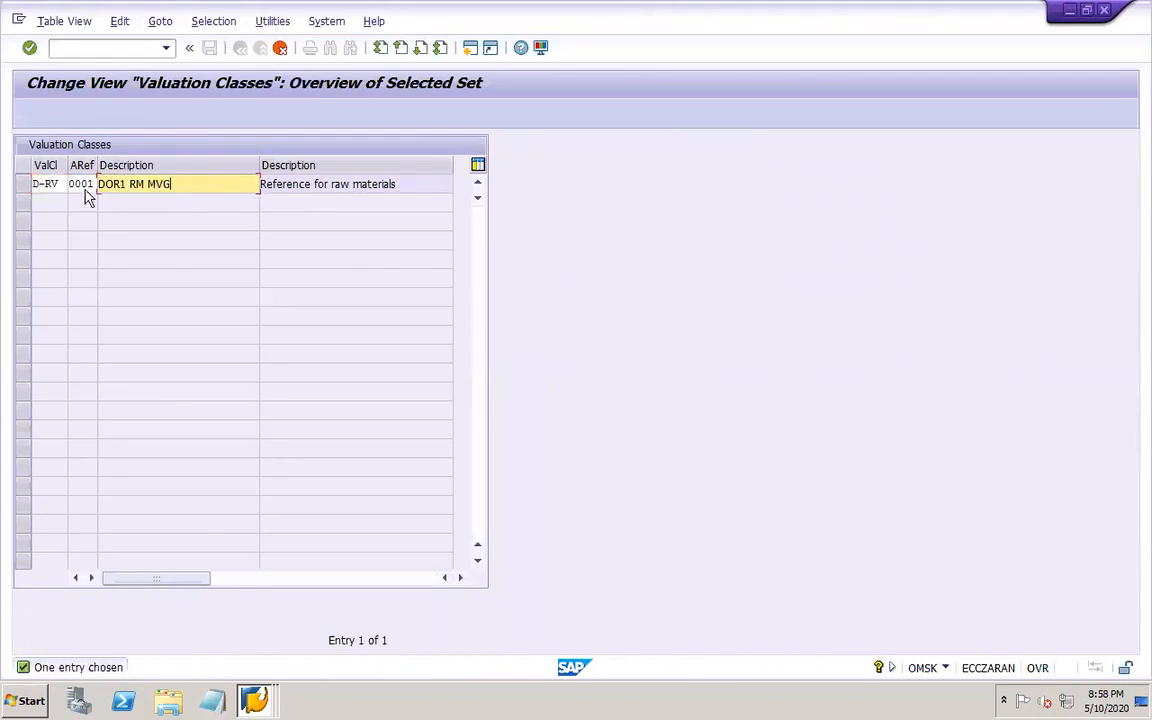
pyautogui.press('Return')
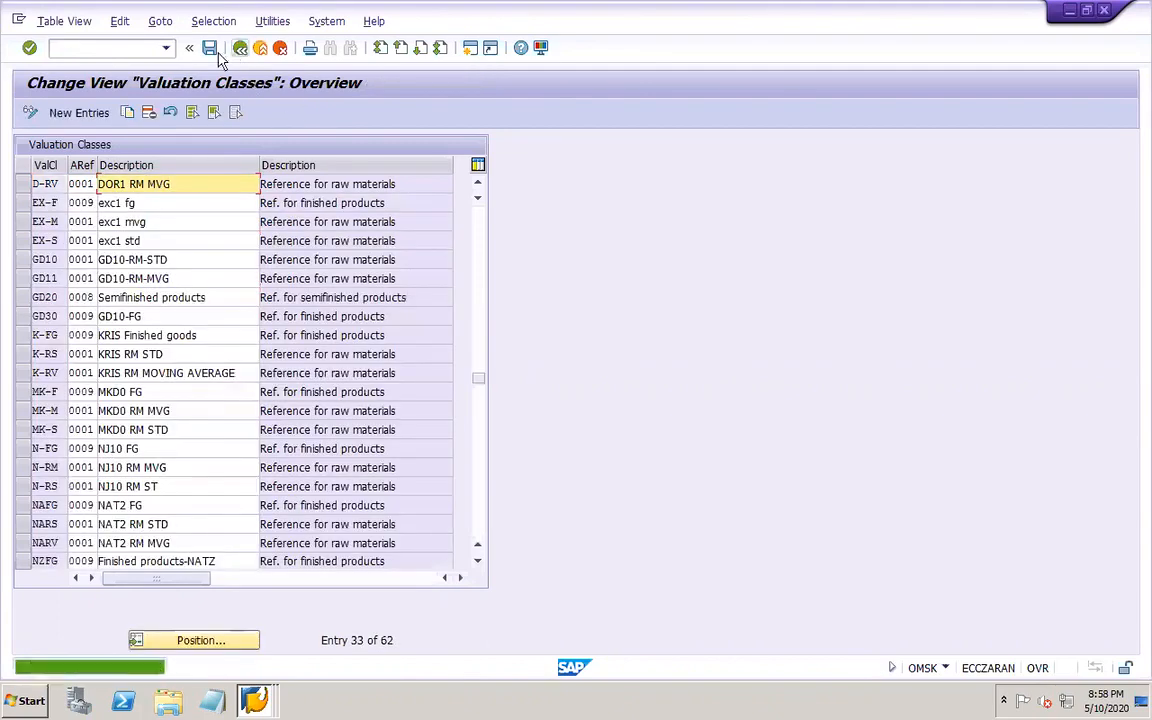
pyautogui.click(208, 50)
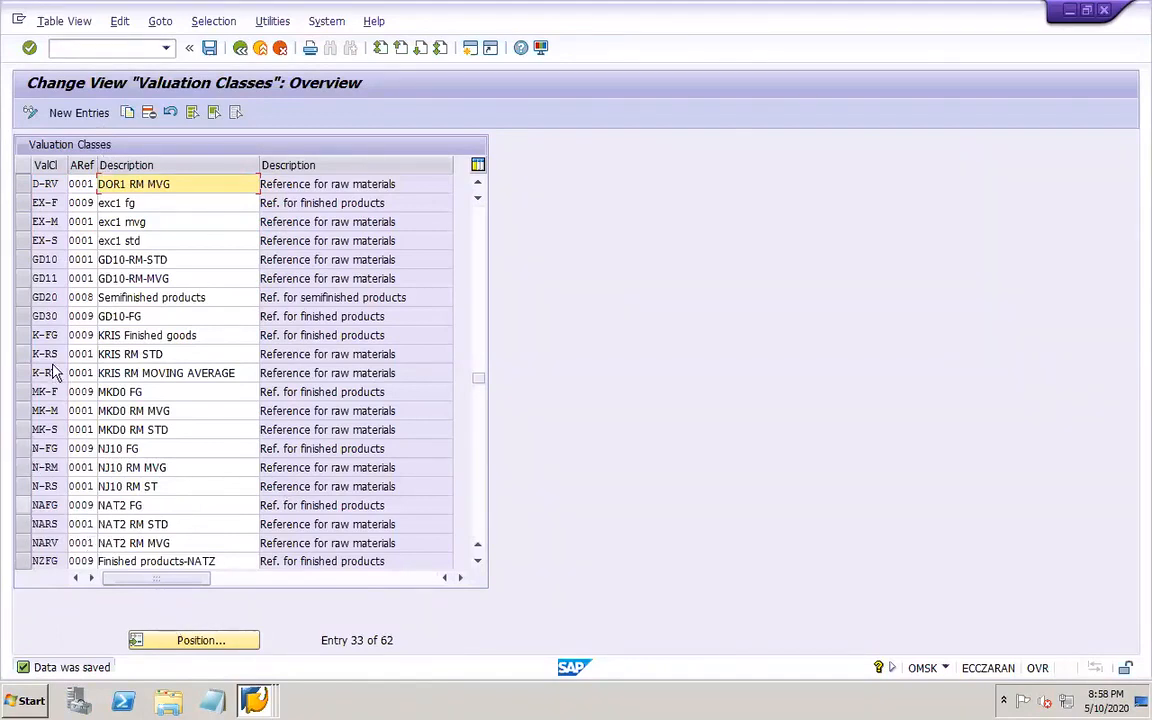
# - Copy valuation class 7920 (Finished products) and set the copy's valuation class to D-FG
pyautogui.click(476, 237)
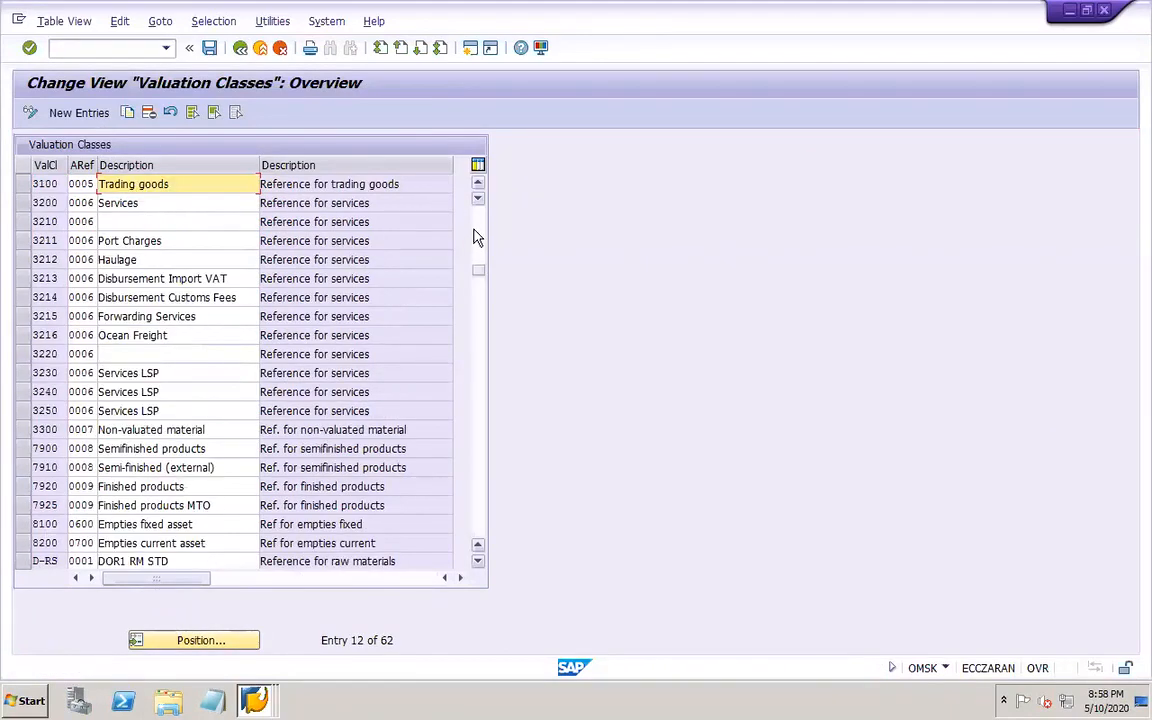
pyautogui.click(21, 486)
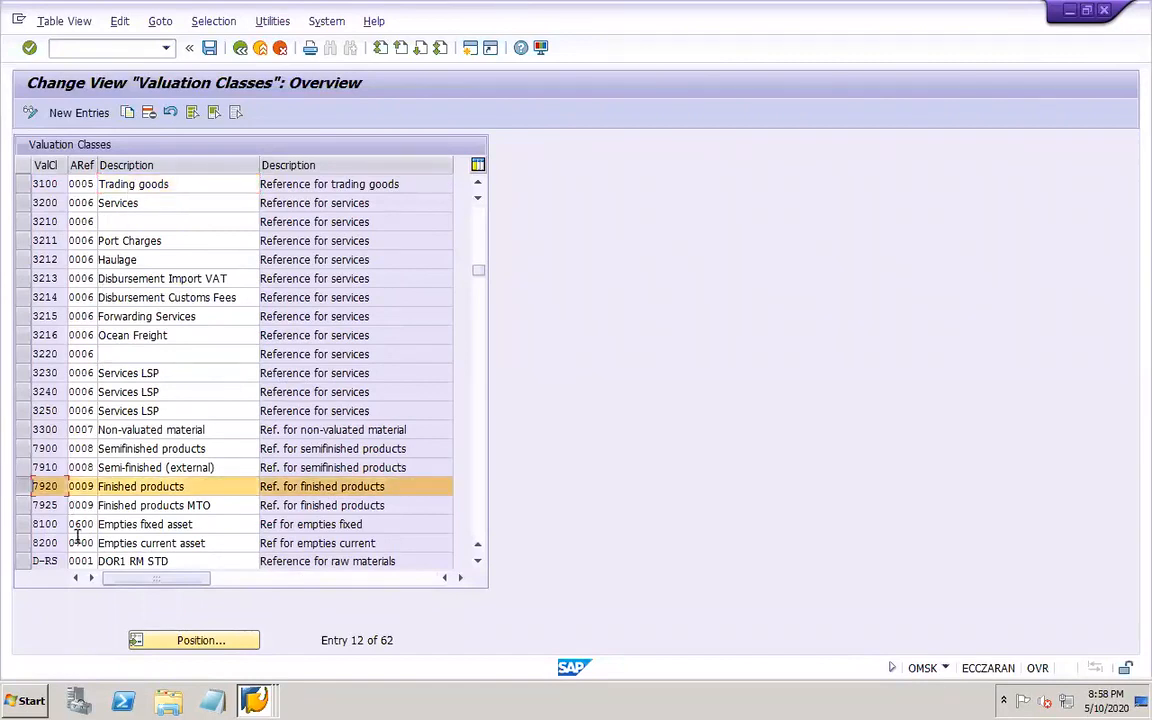
pyautogui.click(77, 487)
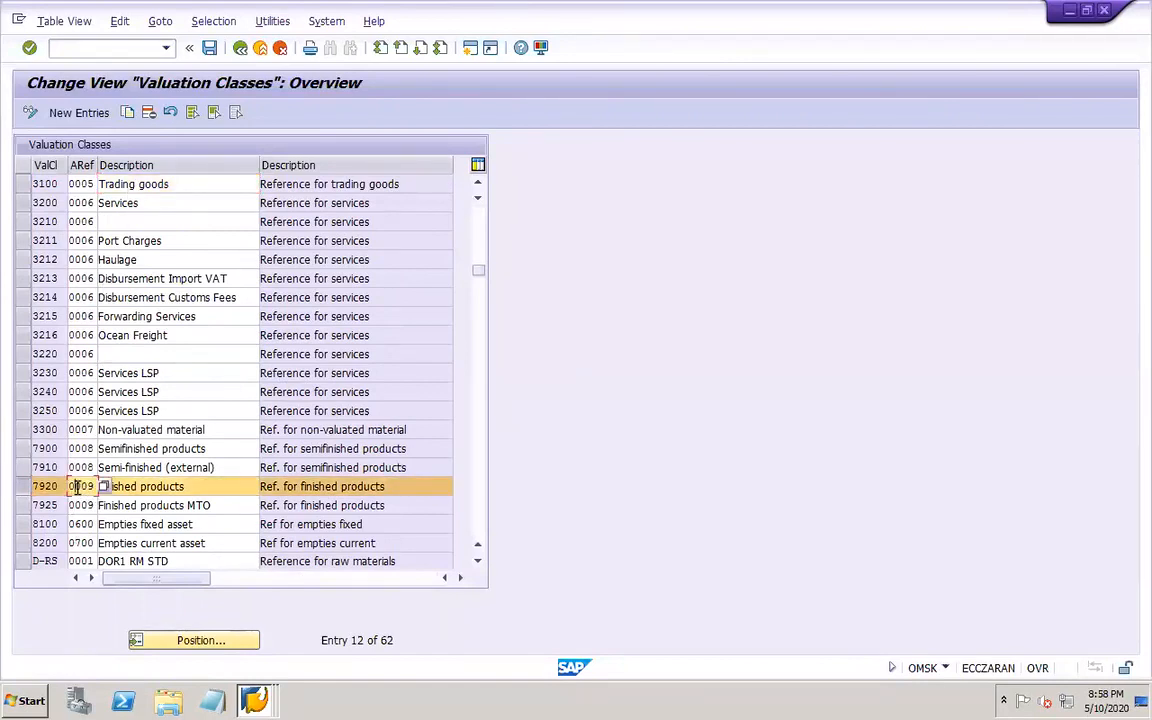
pyautogui.click(127, 112)
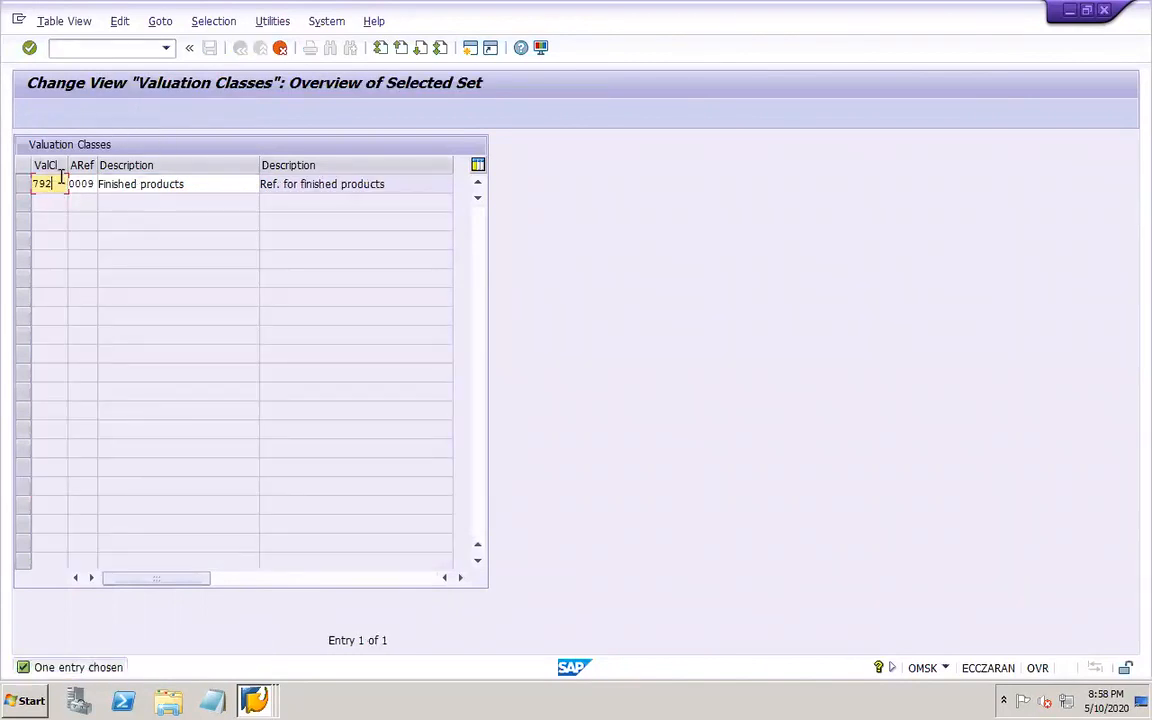
pyautogui.press('BackSpace')
pyautogui.press('BackSpace')
pyautogui.press('BackSpace')
pyautogui.write('D')
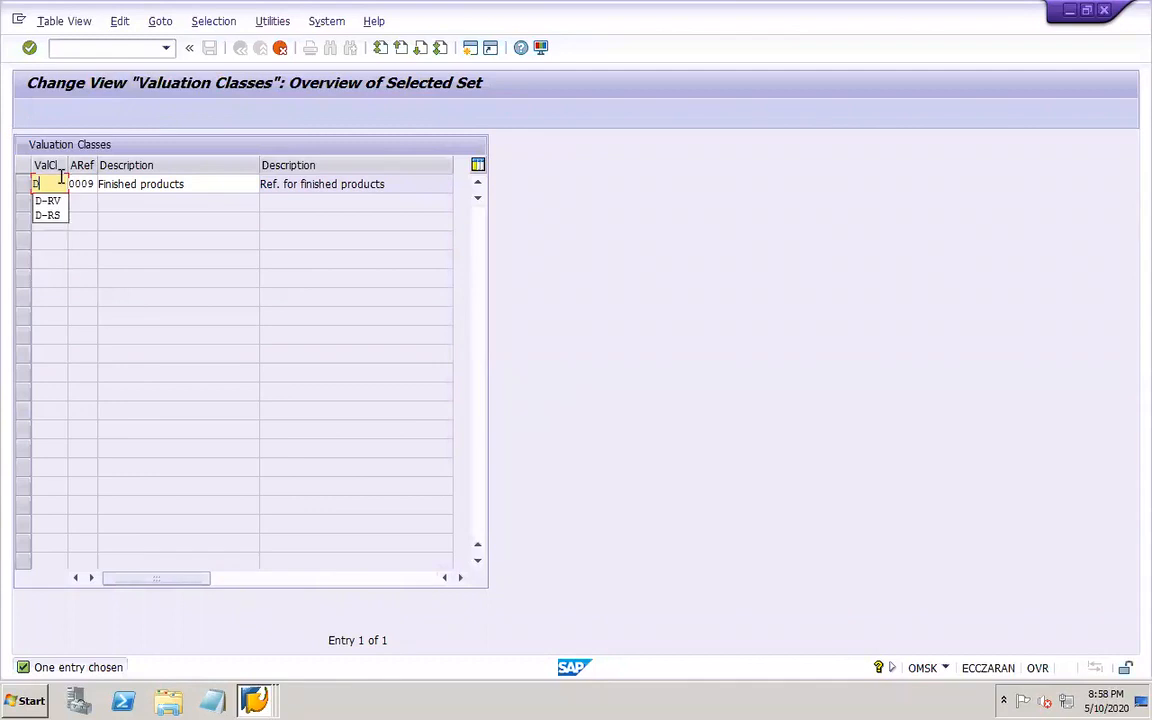
pyautogui.write('-FG')
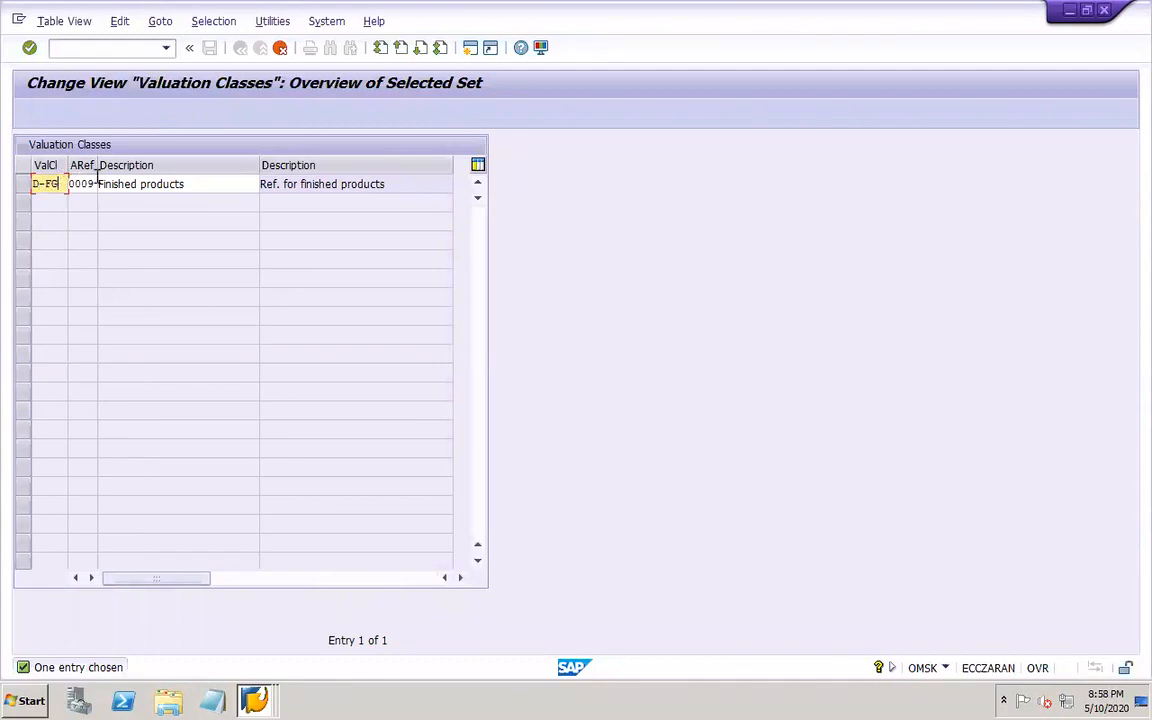
# - Replace the description of valuation class D-FG with "DOR1 FG" and save the entry
pyautogui.click(209, 186)
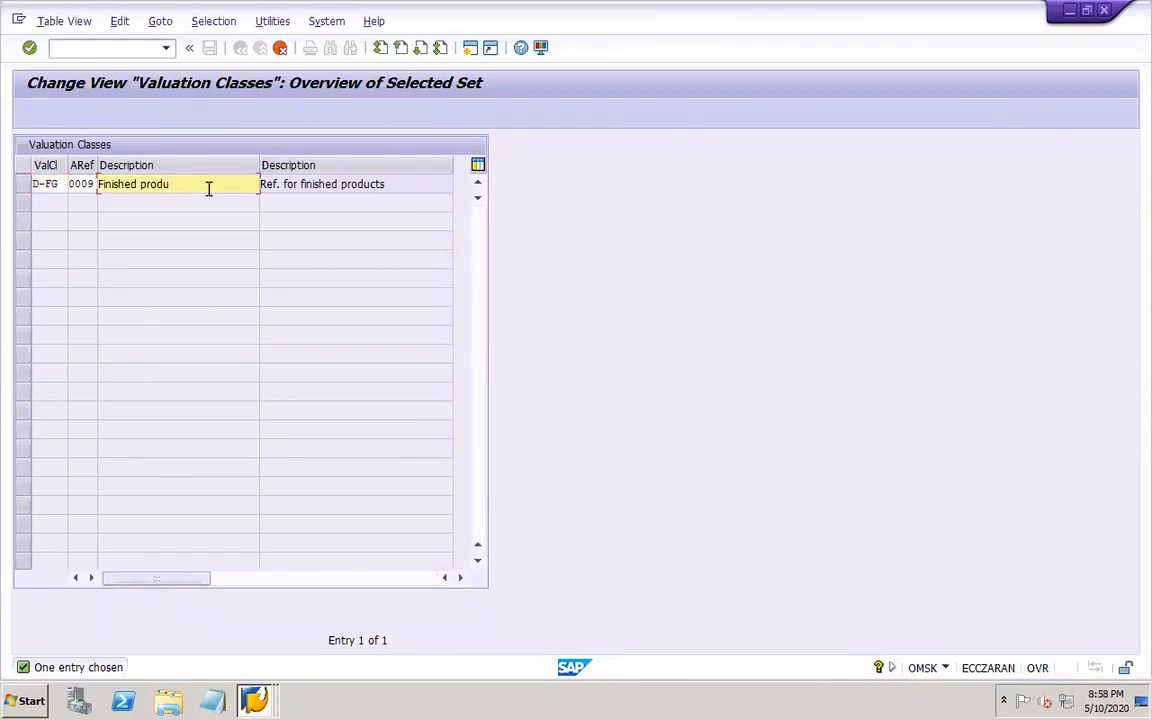
pyautogui.press('BackSpace')
pyautogui.write('DOR1 FG')
pyautogui.press('Return')
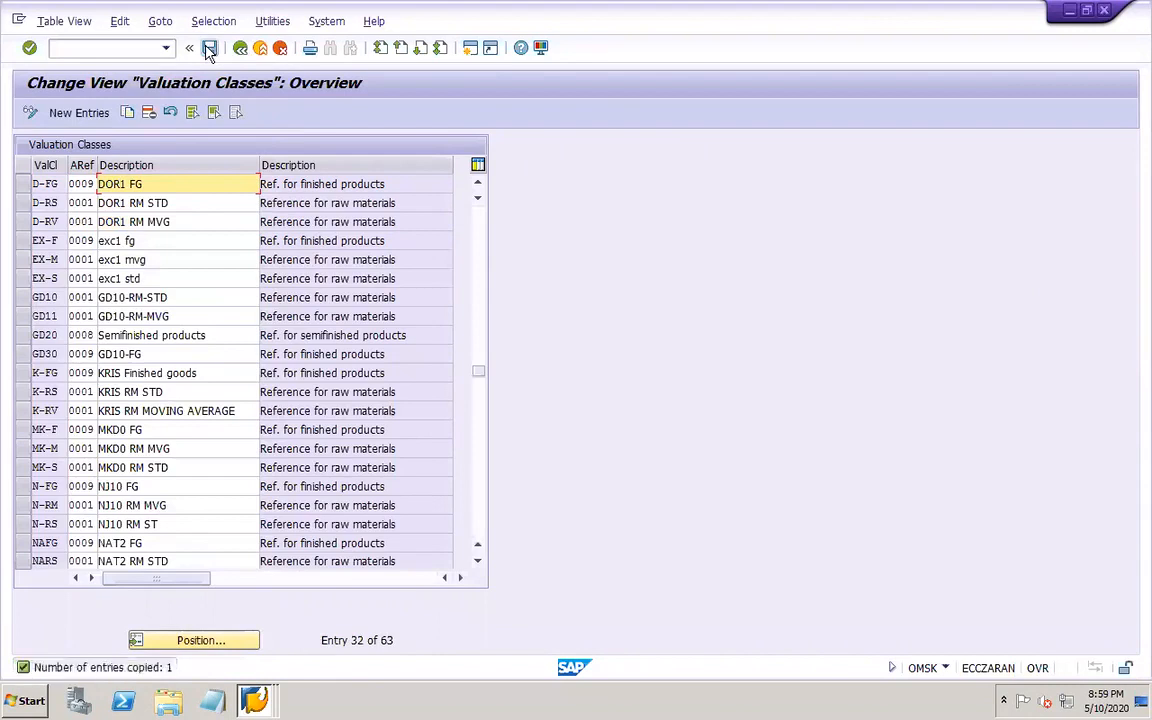
pyautogui.click(209, 48)
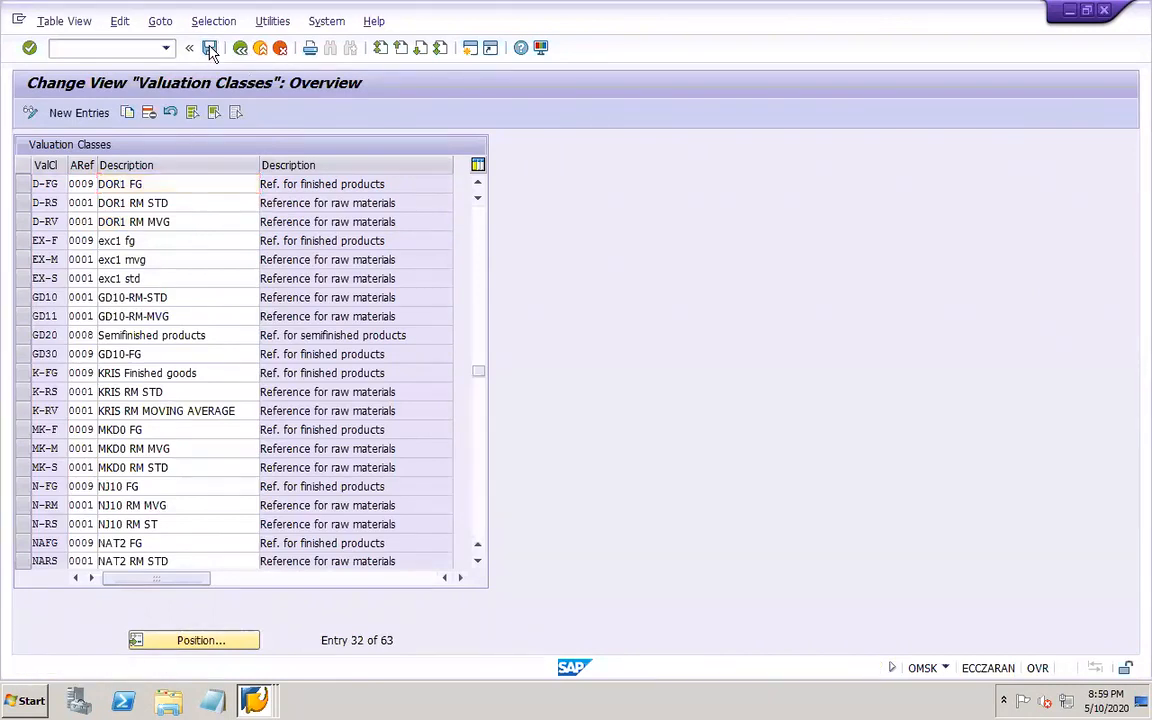
pyautogui.click(211, 50)
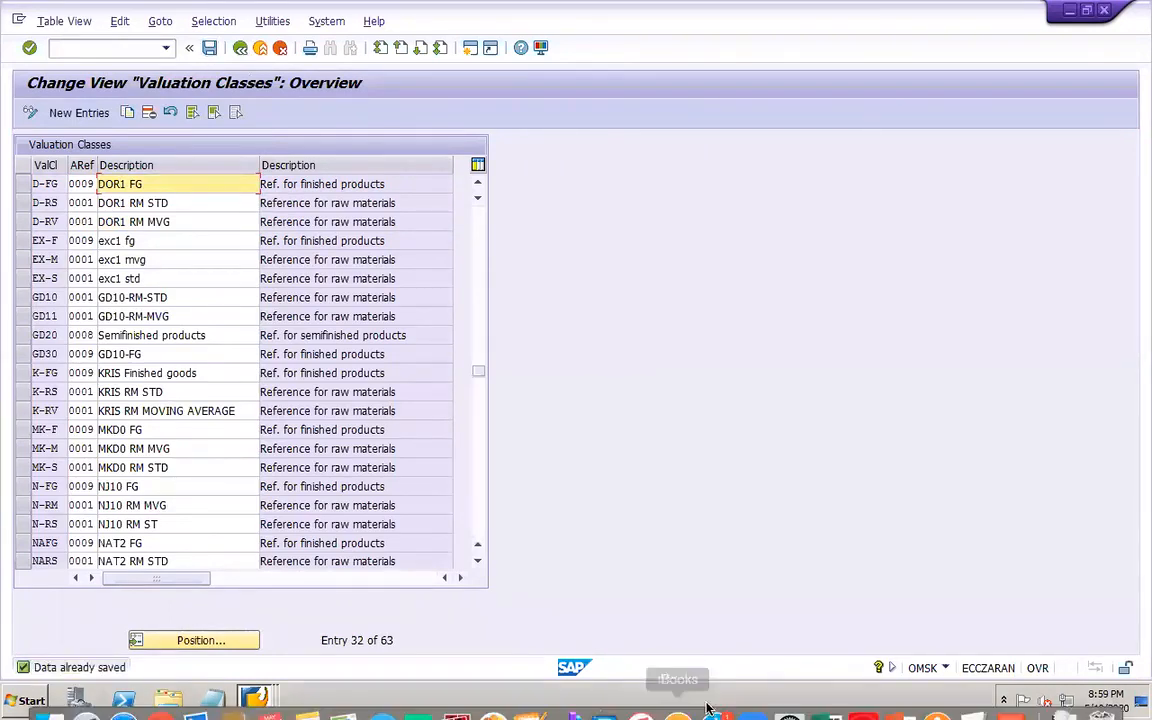
# - Switch to PowerPoint to save the work notes, and open transaction OBYC in the SAP session
pyautogui.click(897, 697)
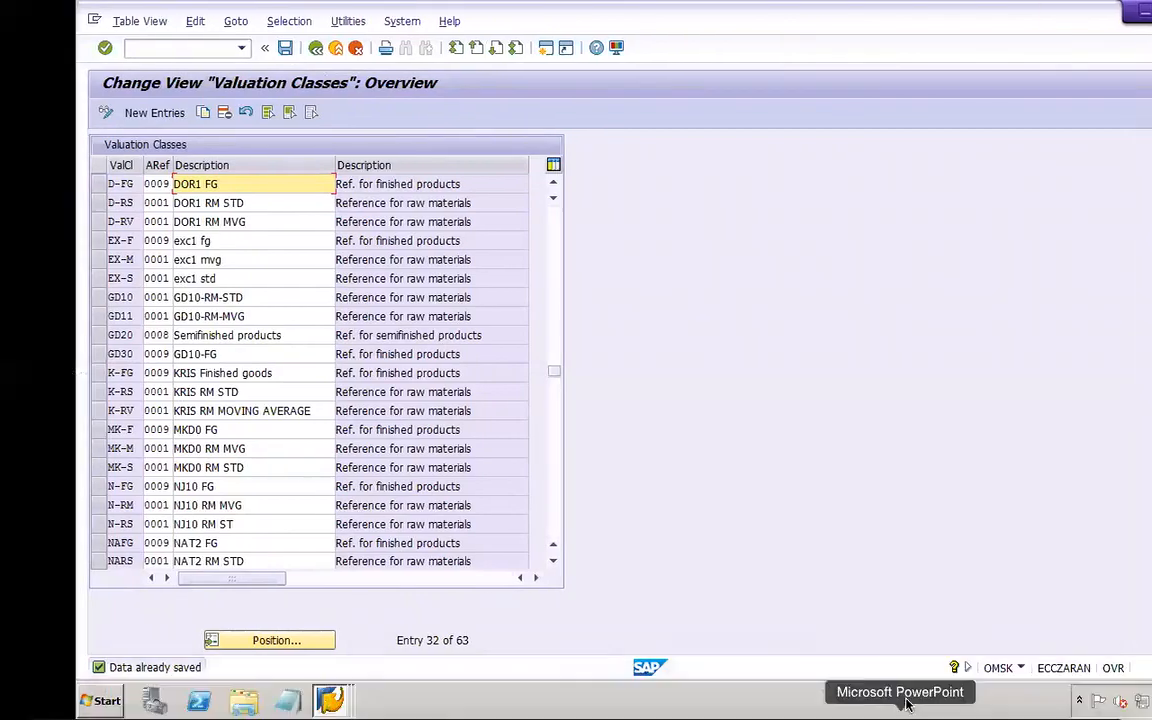
pyautogui.click(120, 36)
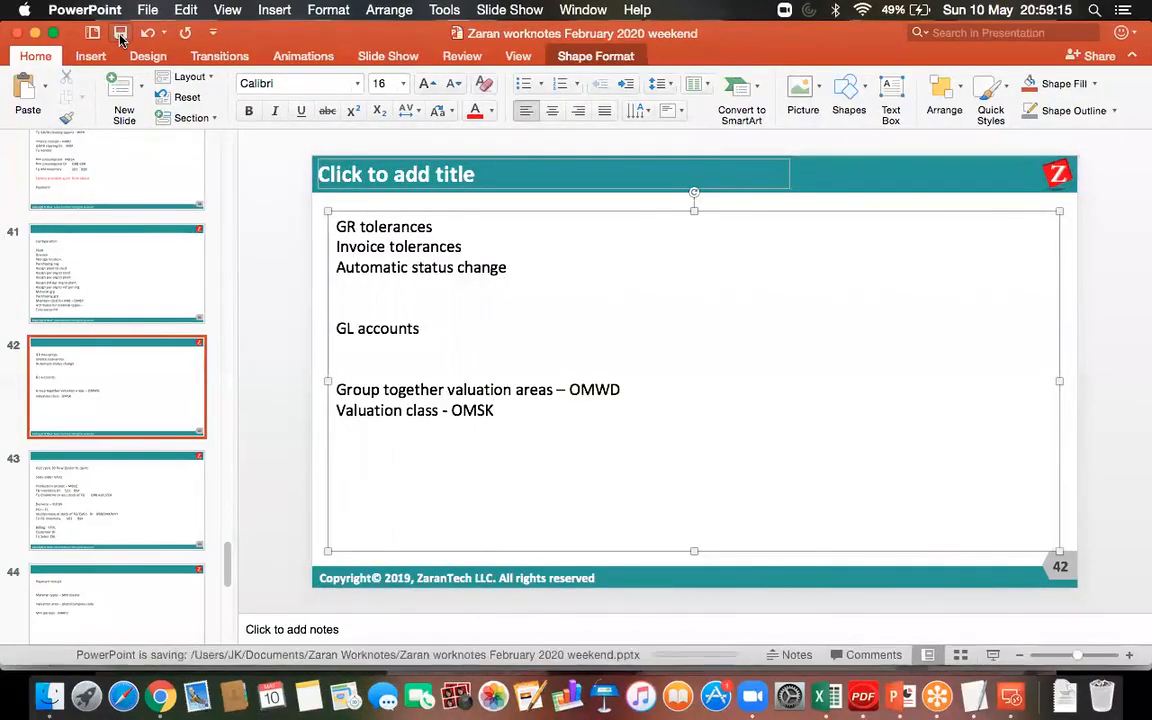
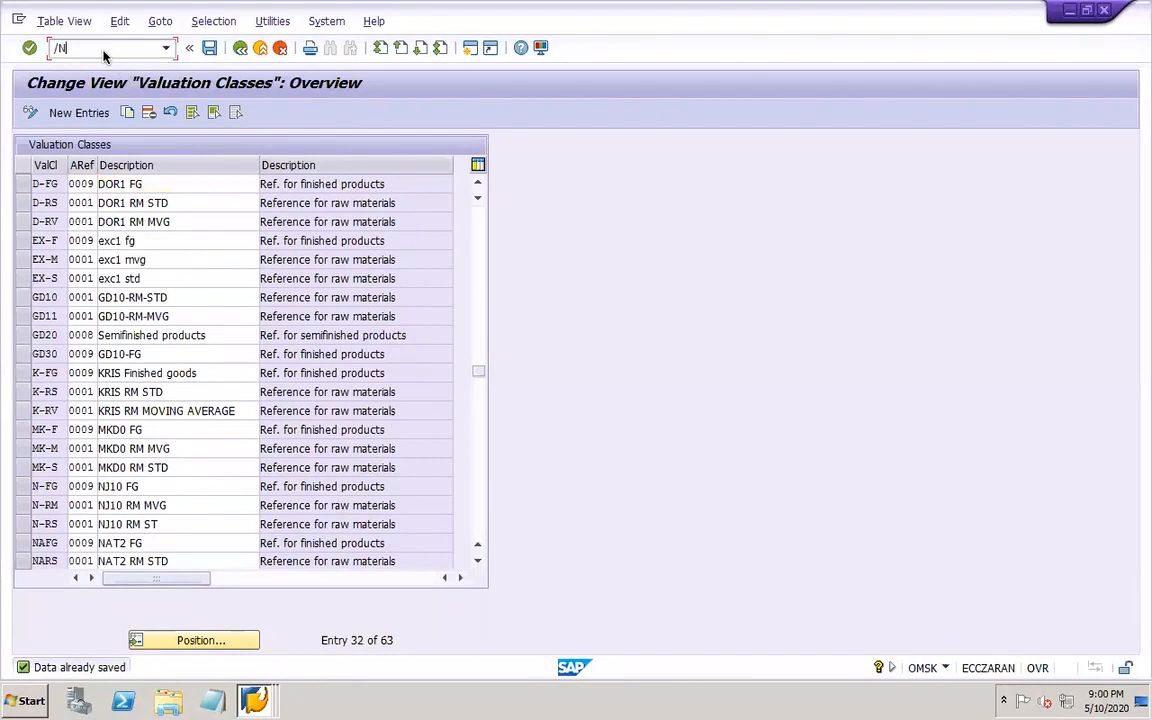
pyautogui.press('Return')
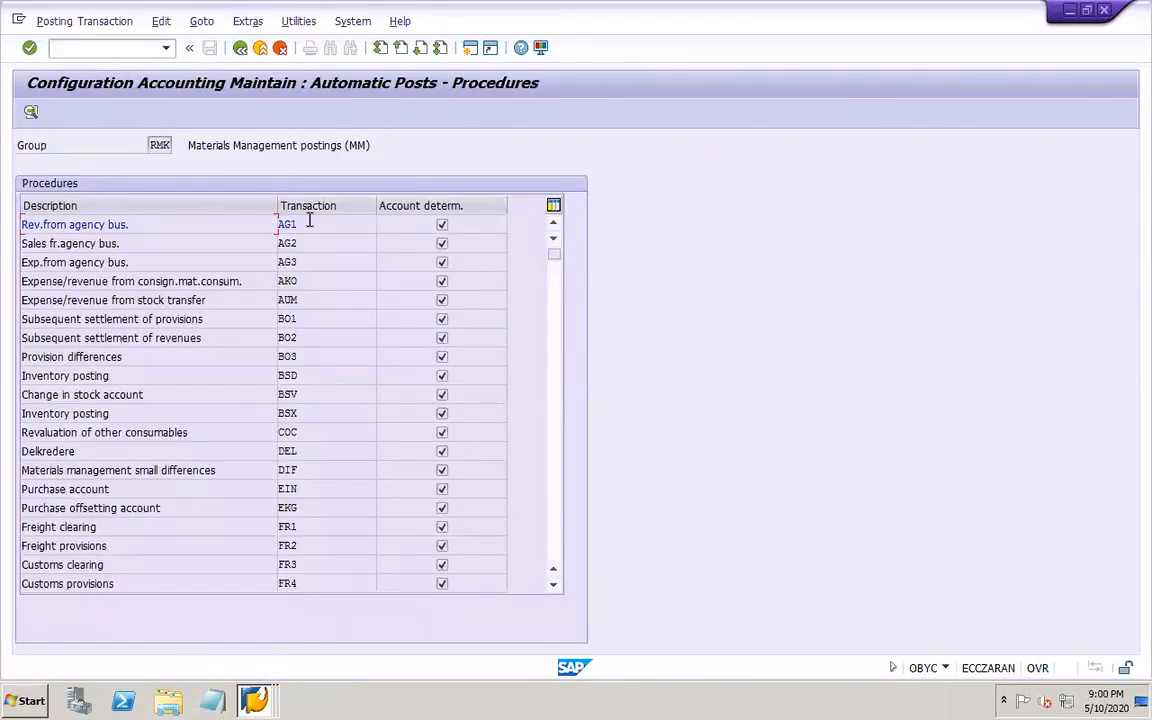
# - Switch to the PowerPoint work notes and look up the slide of transaction keys for automatic account determination
pyautogui.moveTo(716, 700)
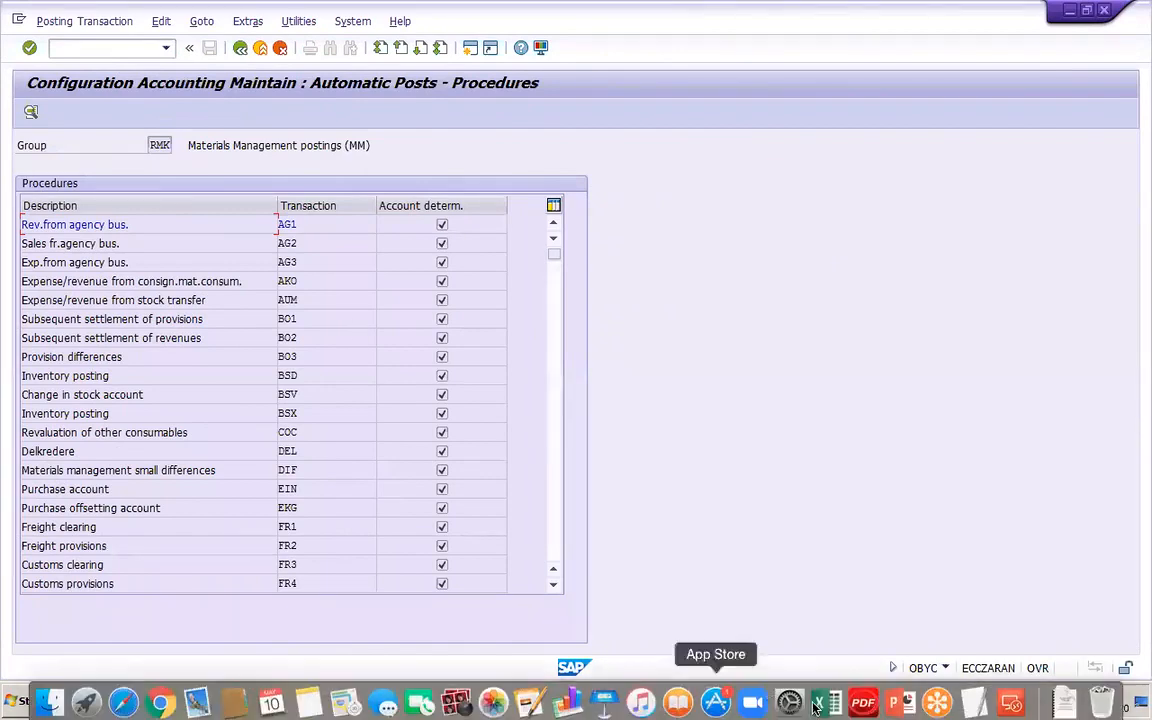
pyautogui.click(900, 700)
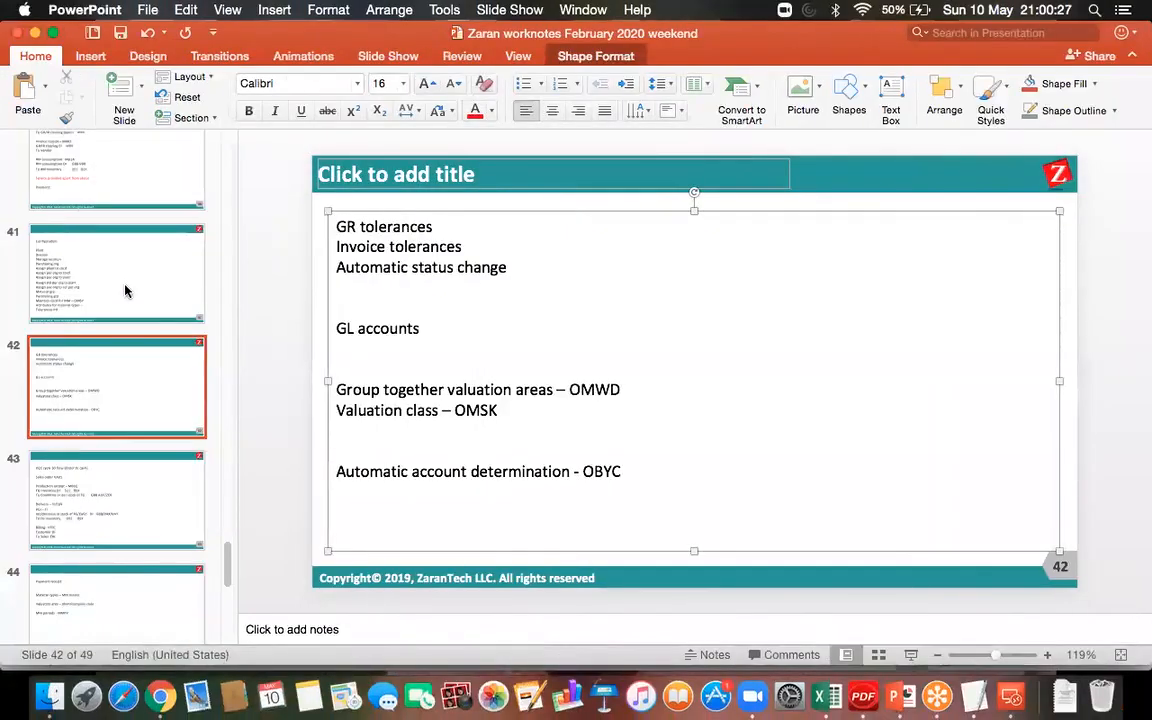
pyautogui.click(123, 288)
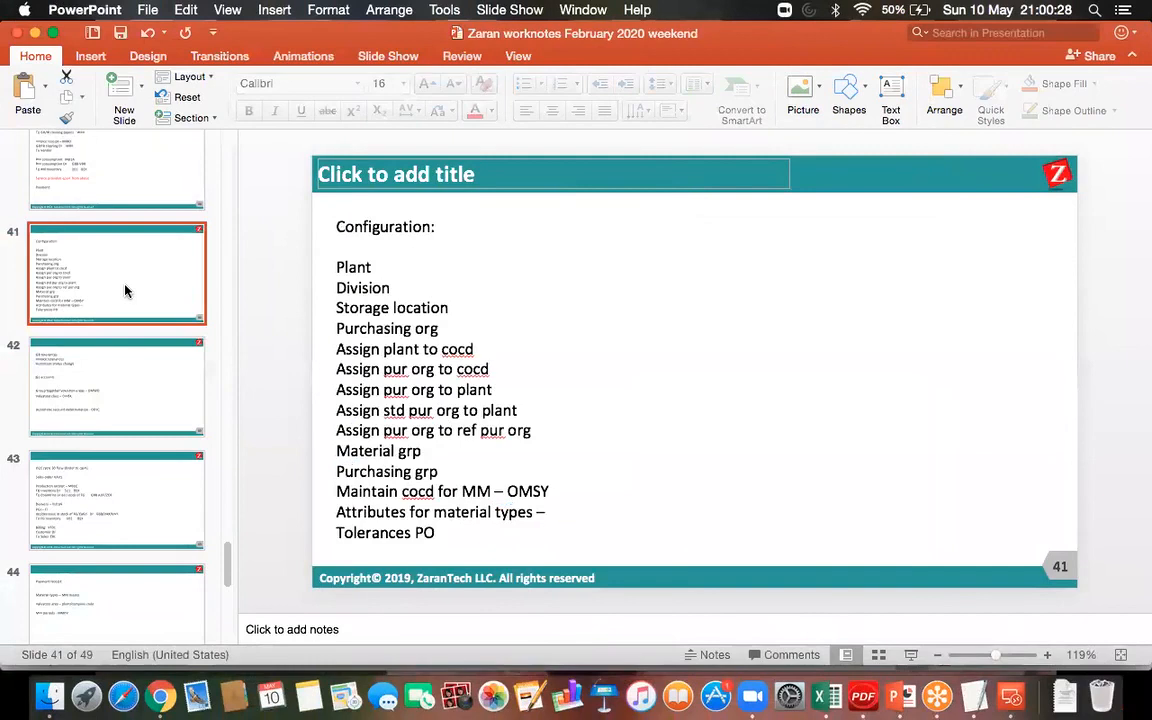
pyautogui.press('Up')
pyautogui.press('Up')
pyautogui.press('Up')
pyautogui.press('Up')
pyautogui.press('Up')
pyautogui.press('Down')
pyautogui.press('Down')
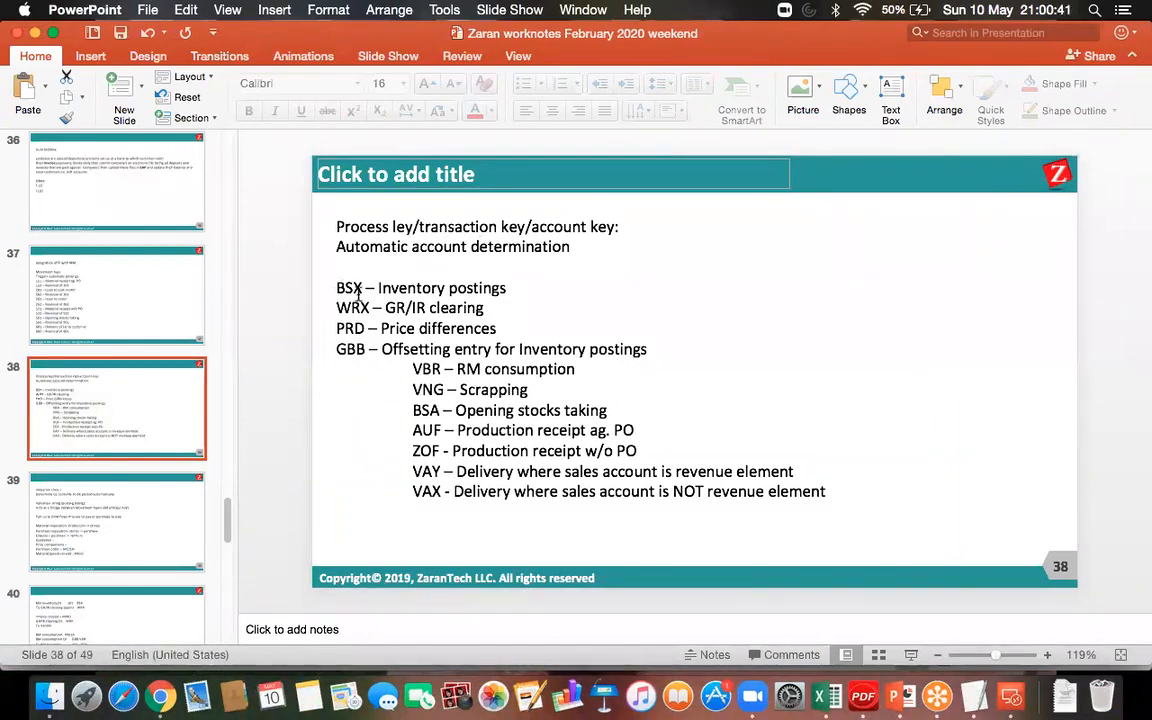
# - Switch back to the SAP remote session and open the Inventory posting procedure BSX for chart of accounts DOR1
pyautogui.click(1011, 697)
pyautogui.doubleClick(702, 245)
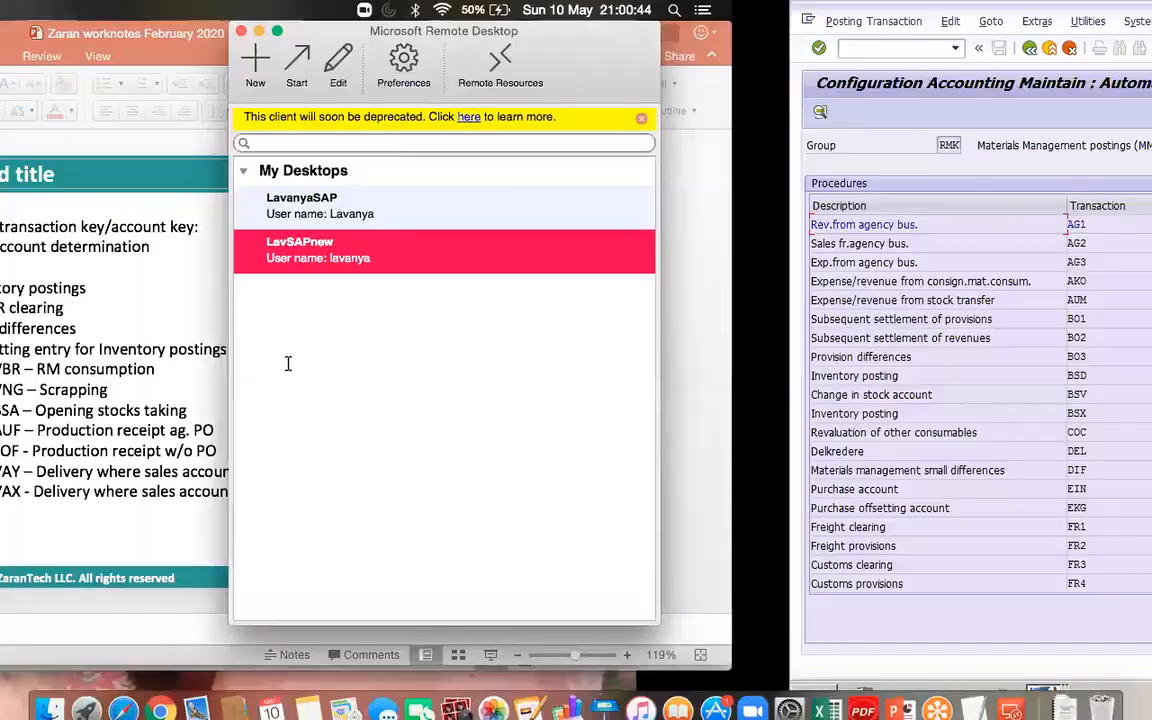
pyautogui.click(70, 413)
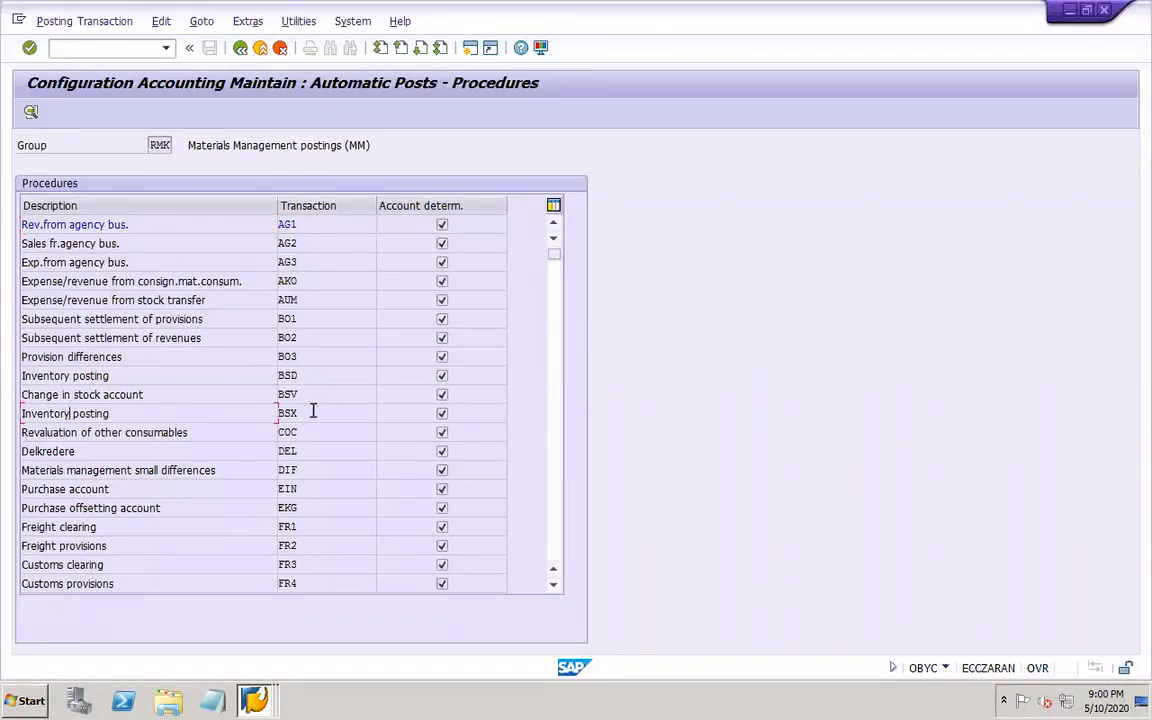
pyautogui.doubleClick(228, 412)
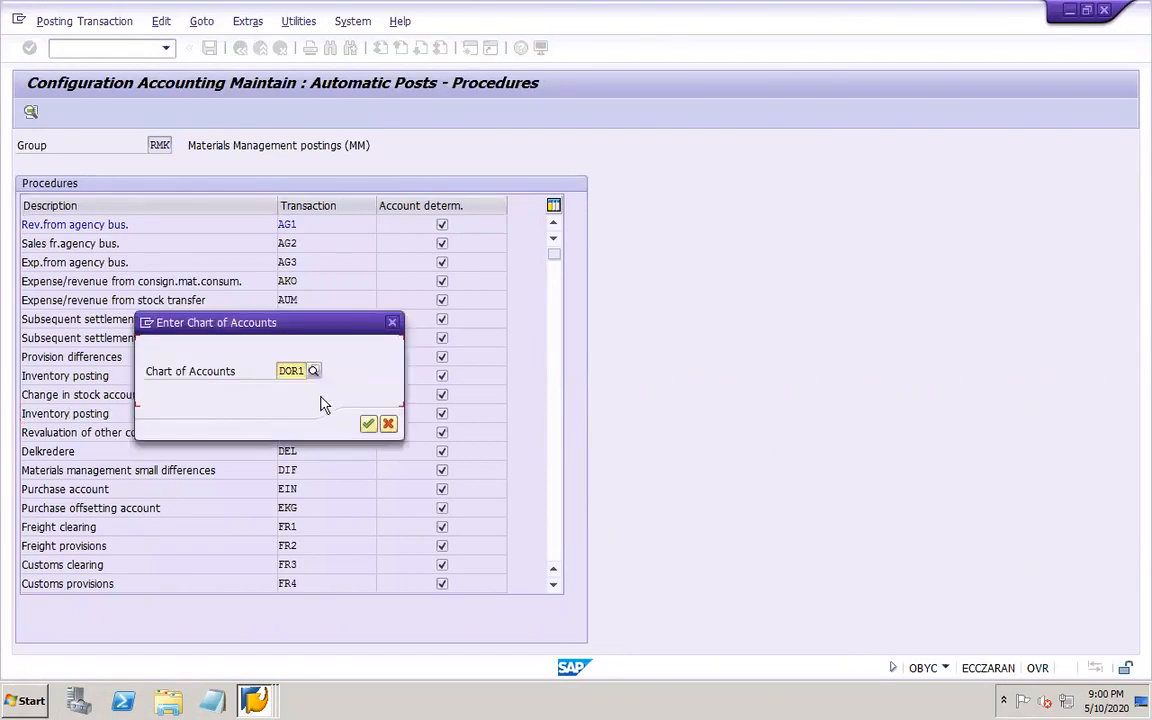
pyautogui.click(369, 425)
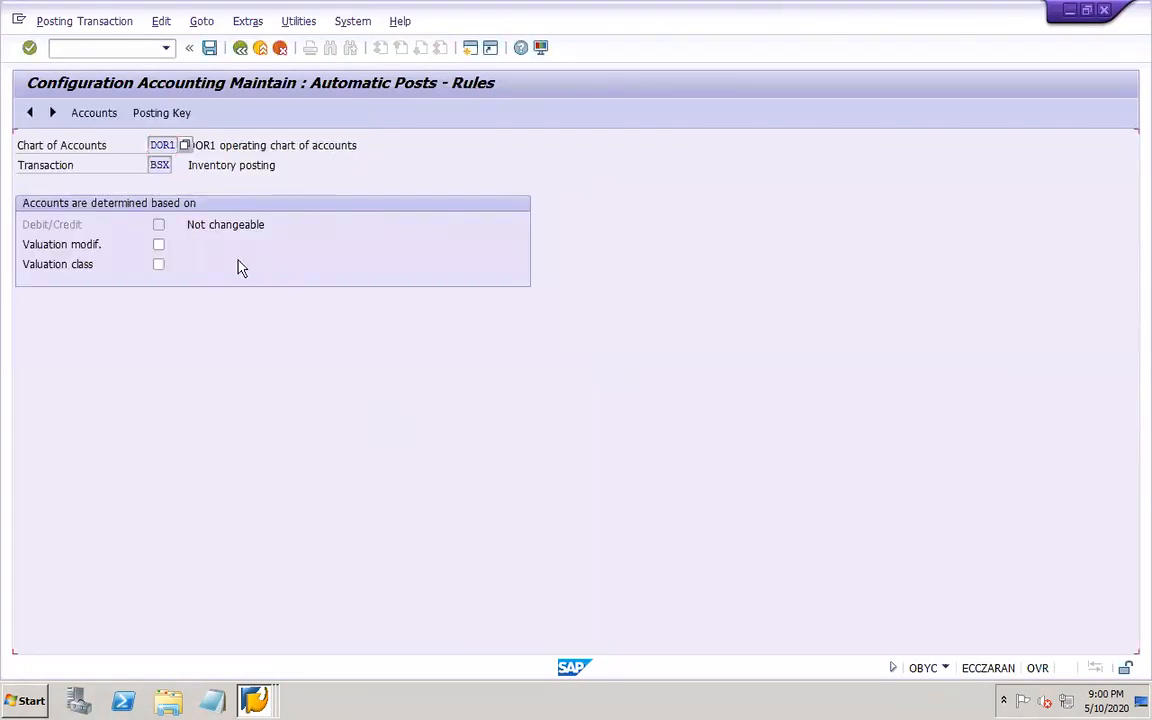
# - Make BSX account determination depend on valuation modifier and valuation class, and save the rules
pyautogui.click(159, 245)
pyautogui.click(159, 265)
pyautogui.click(209, 47)
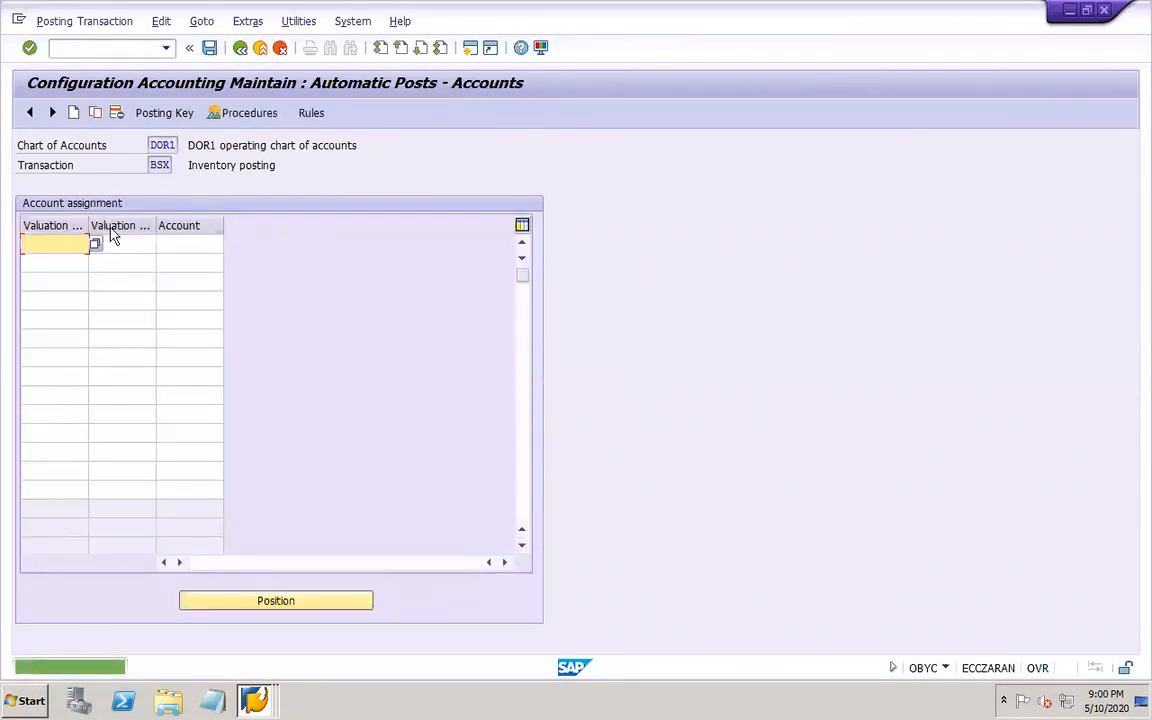
# - Widen the BSX assignment columns and enter a first row with valuation modifier DOR1 and valuation class D-RS
pyautogui.moveTo(89, 228); pyautogui.dragTo(269, 226)
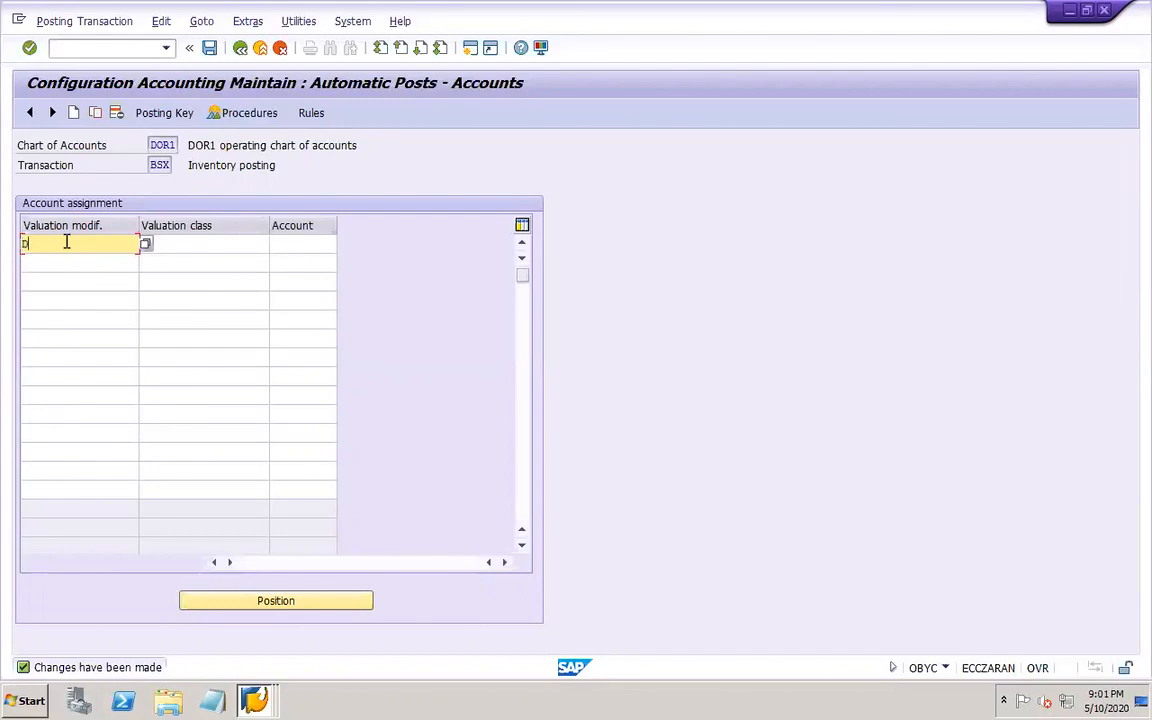
pyautogui.press('Tab')
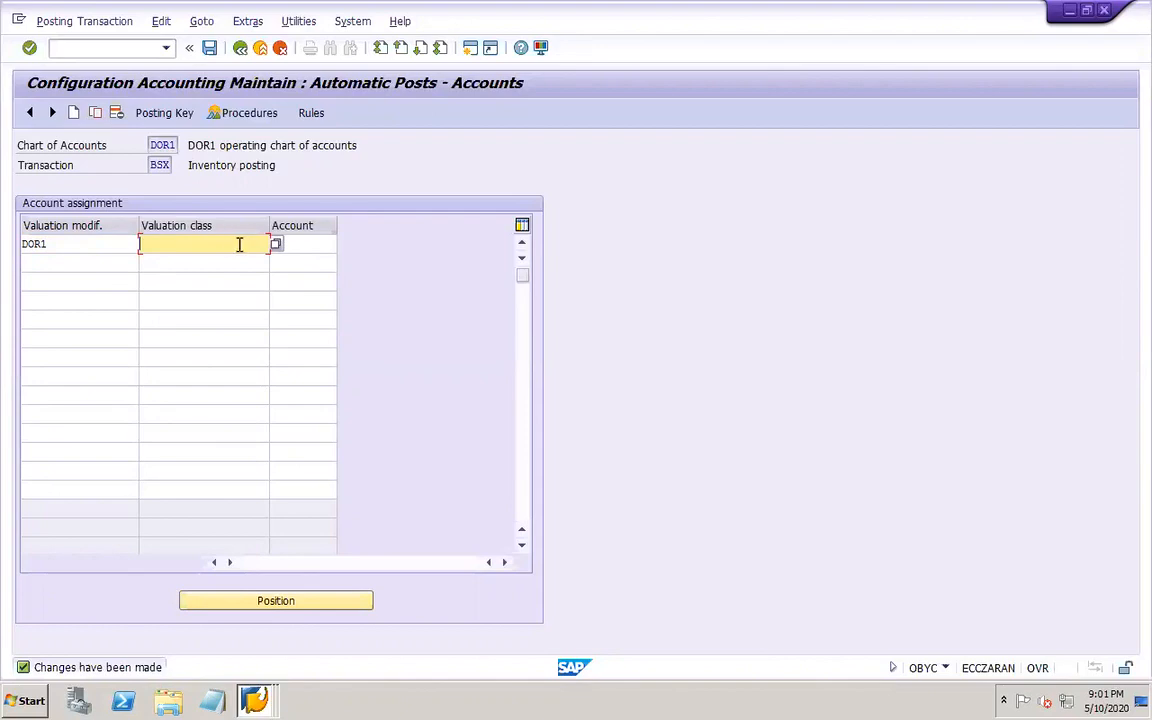
pyautogui.click(275, 244)
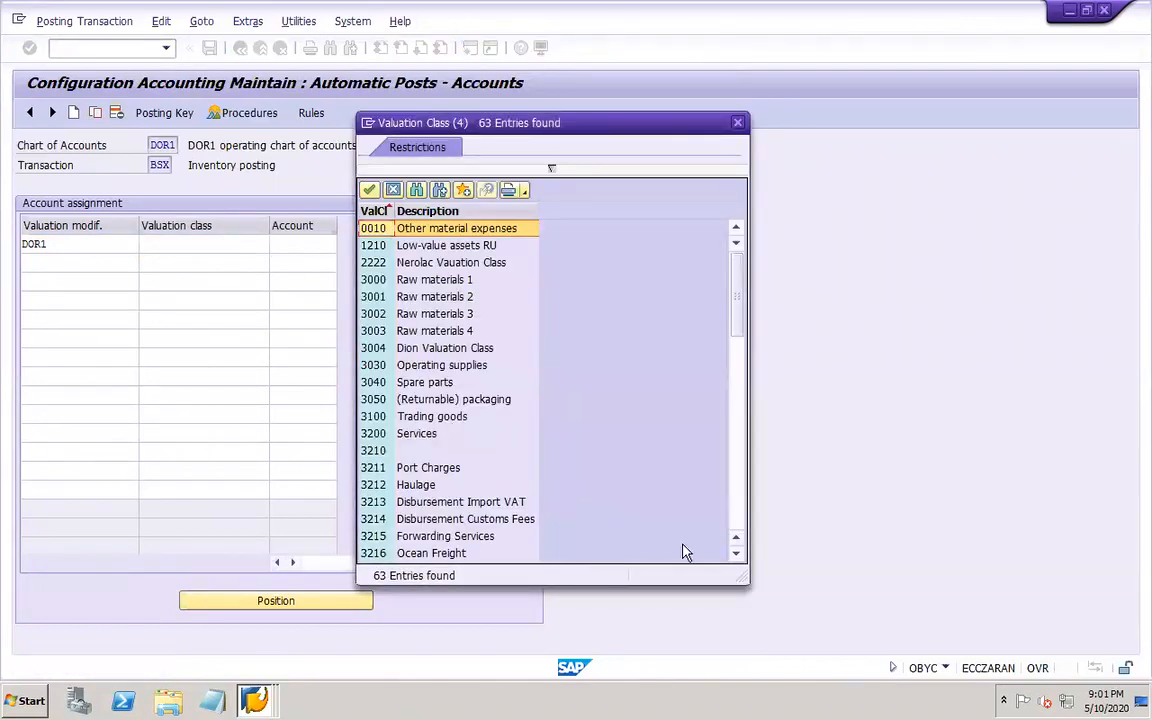
pyautogui.click(738, 528)
pyautogui.click(738, 528)
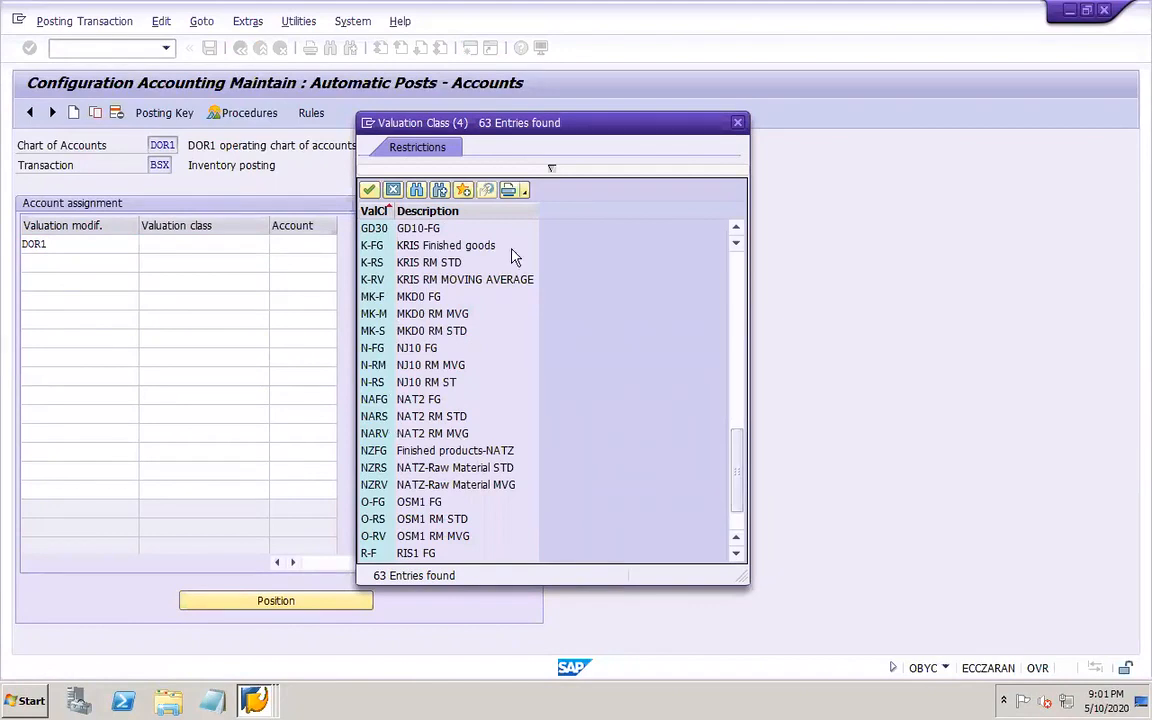
pyautogui.click(738, 272)
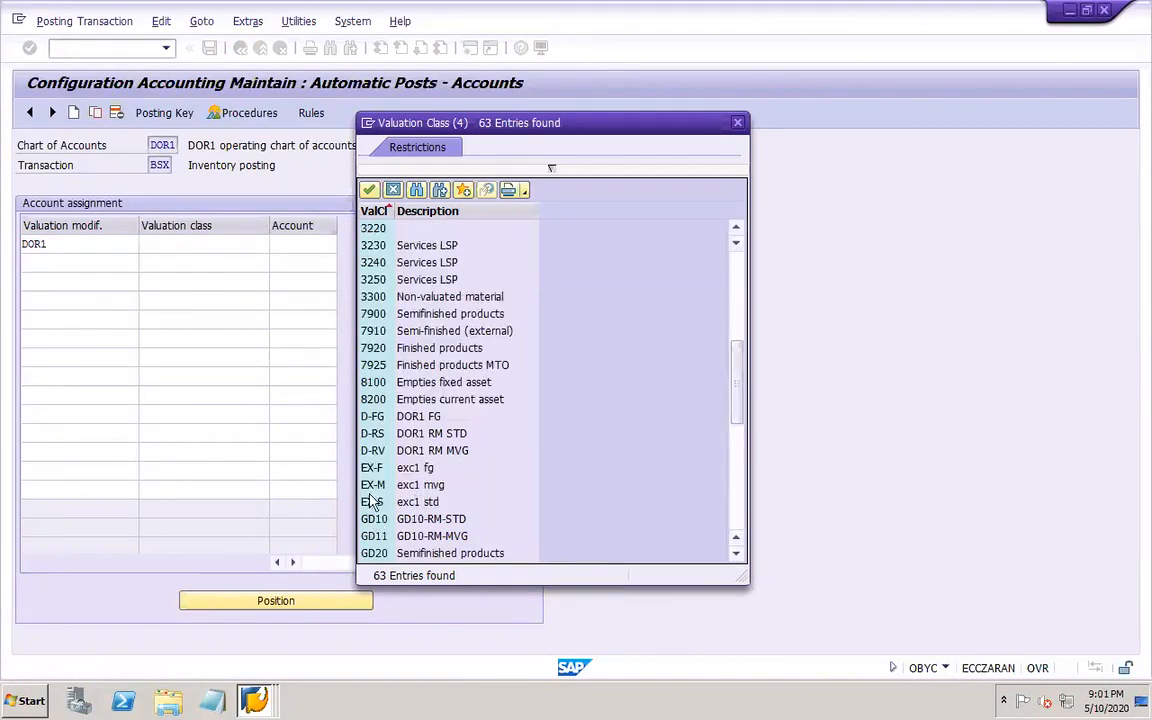
pyautogui.click(412, 433)
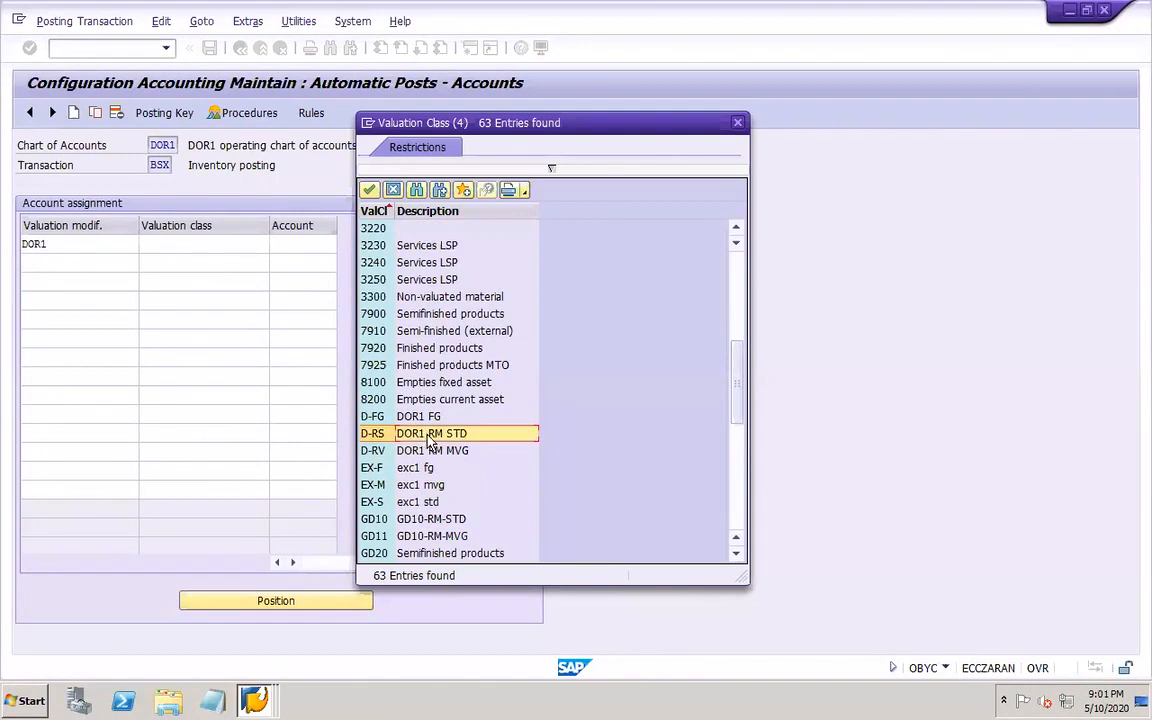
pyautogui.doubleClick(465, 437)
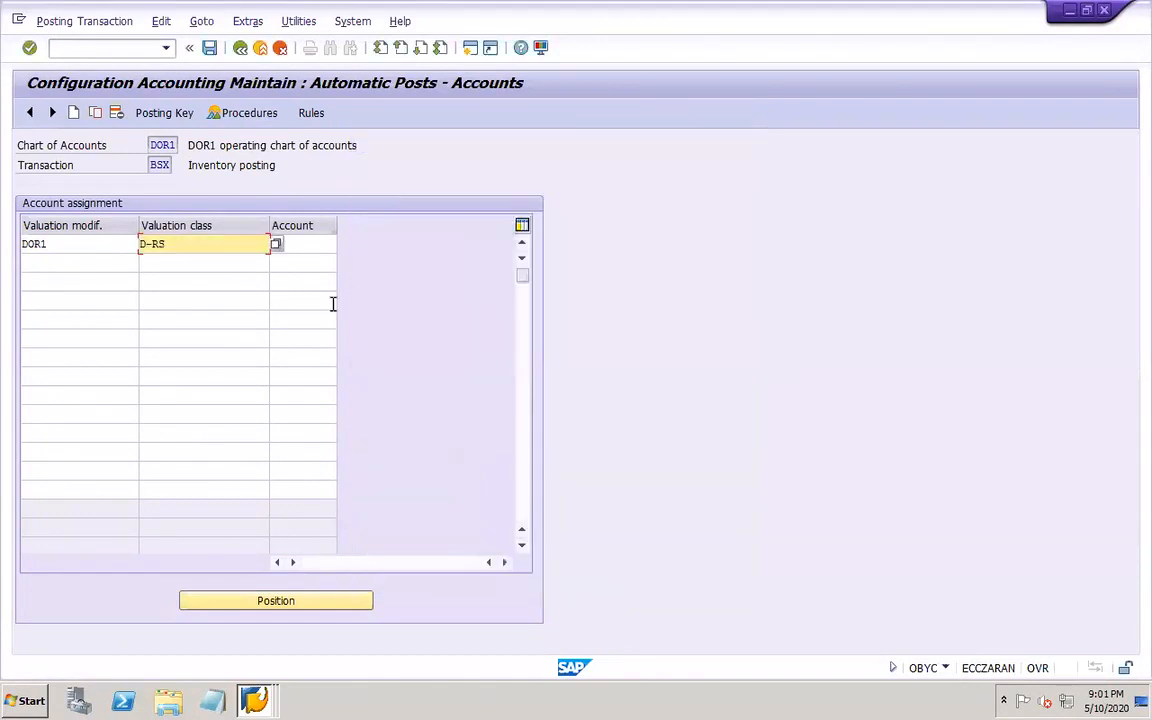
# - Add a second BSX assignment row with valuation class D-RV and valuation modifier DOR1
pyautogui.click(234, 262)
pyautogui.click(277, 262)
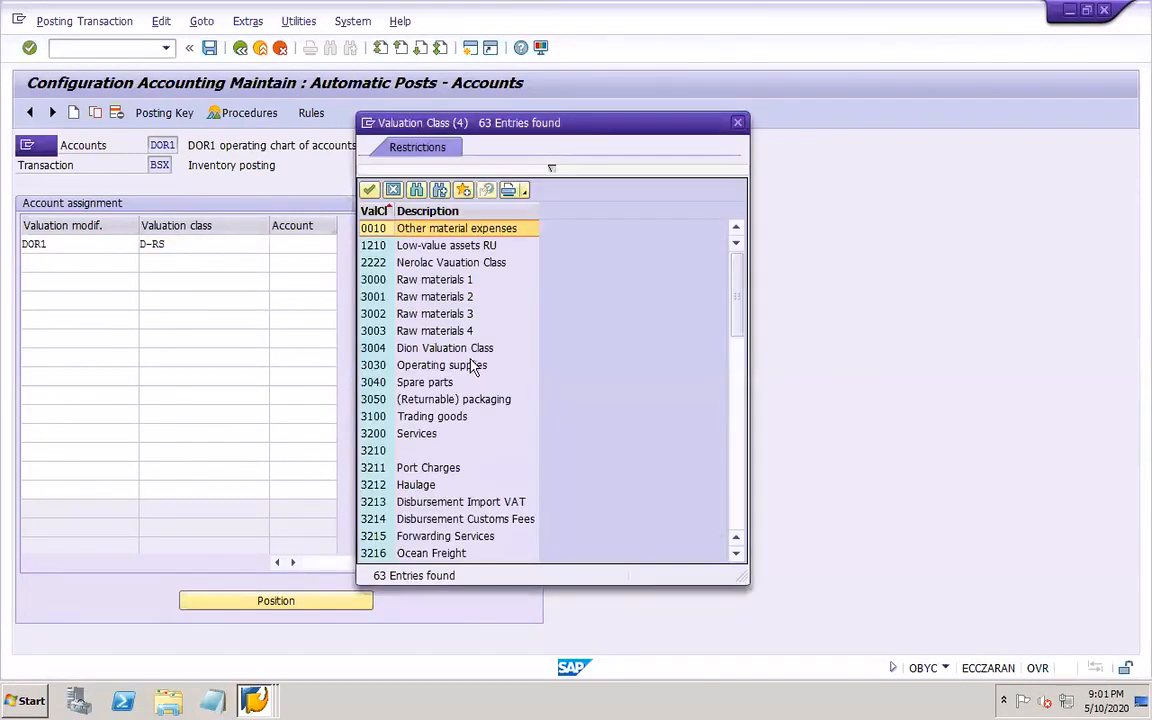
pyautogui.click(740, 494)
pyautogui.click(447, 452)
pyautogui.doubleClick(447, 452)
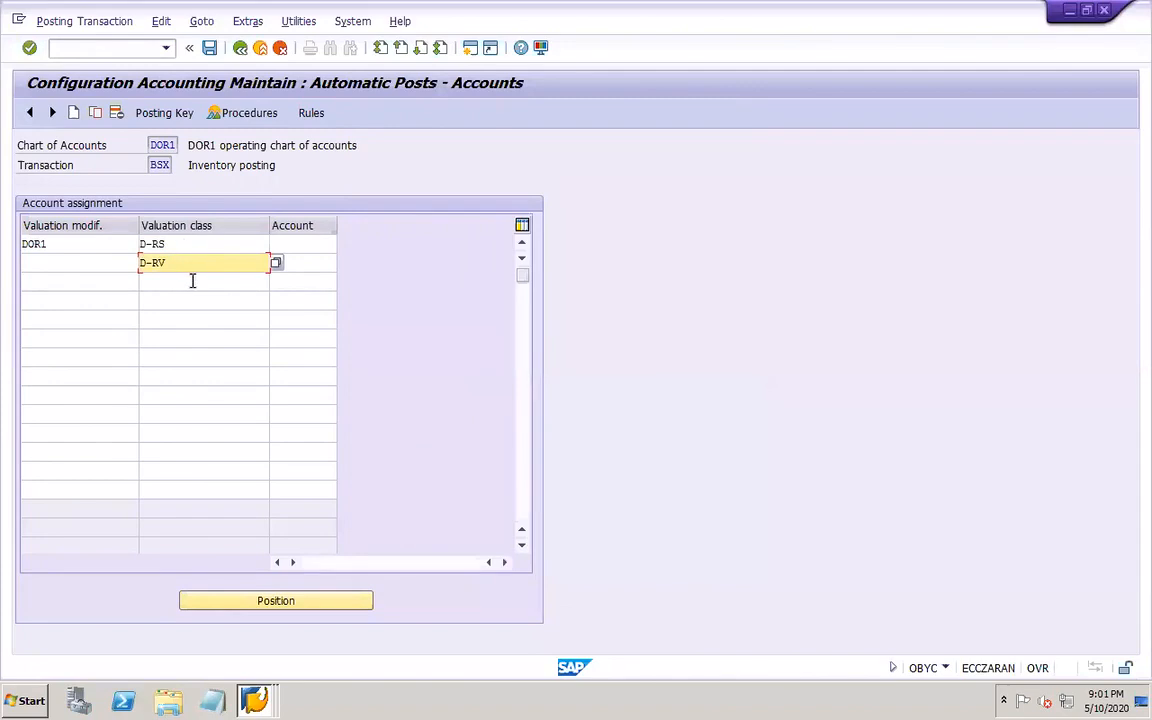
pyautogui.click(88, 260)
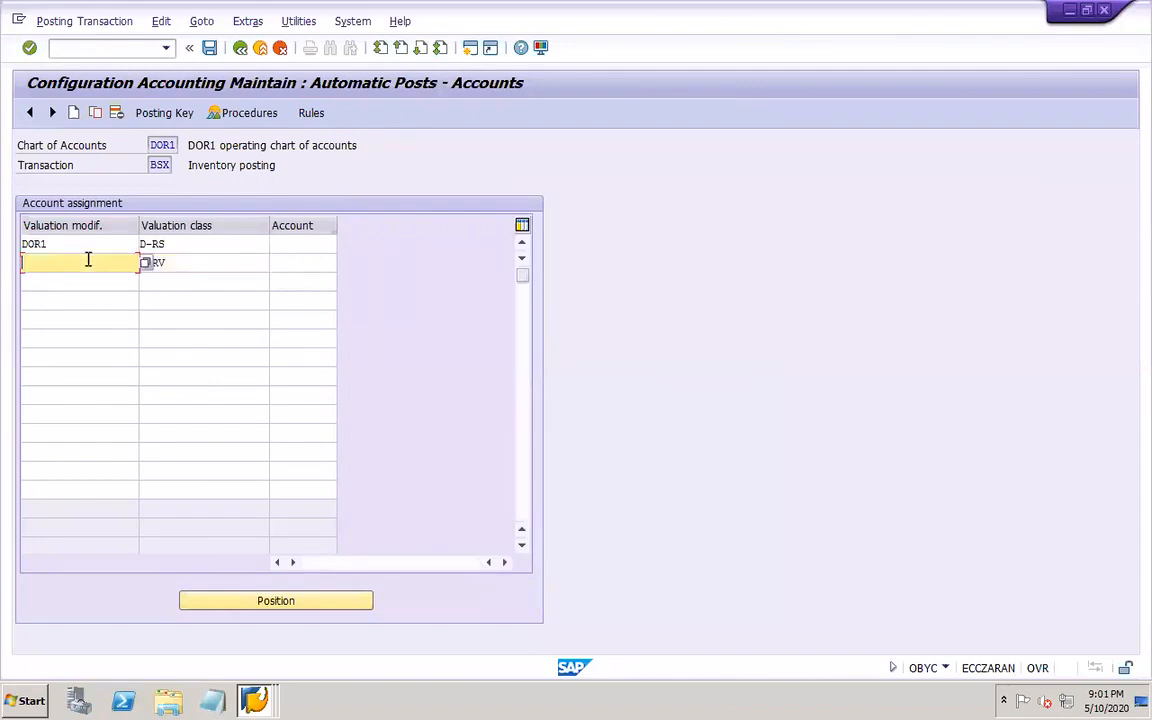
pyautogui.write('DOR1')
# - Assign G/L account 10020 (RM Inventory STD) of company code DOR1 to the D-RS row
pyautogui.click(300, 246)
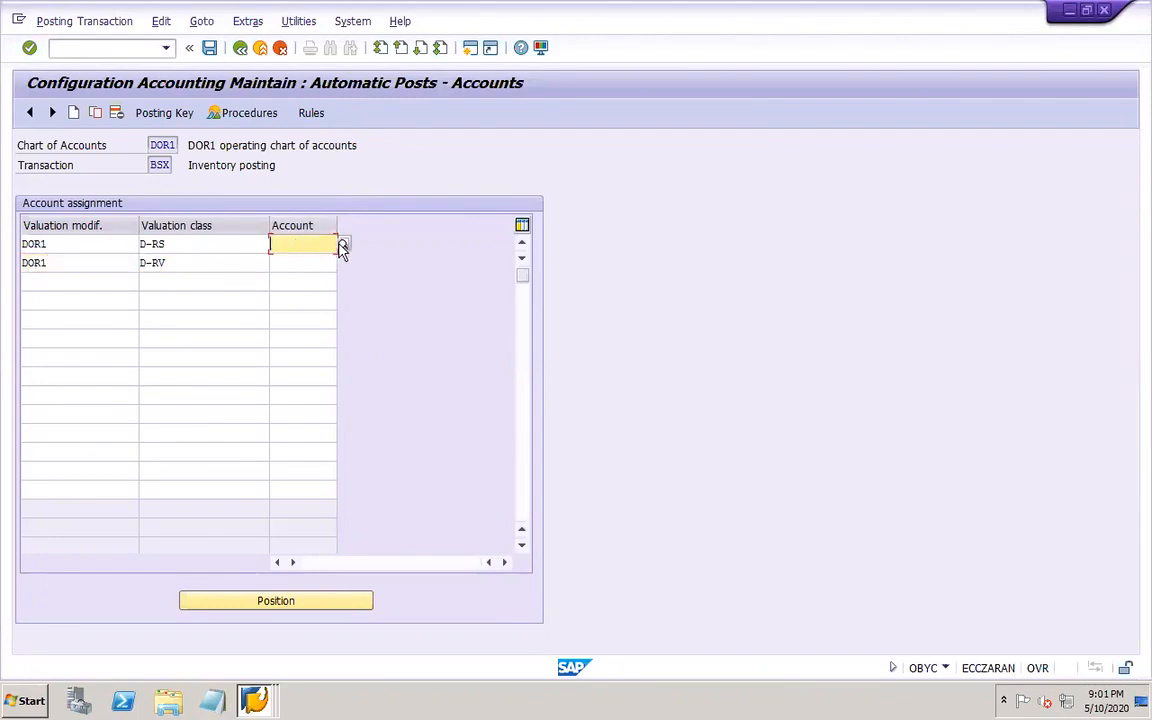
pyautogui.click(342, 246)
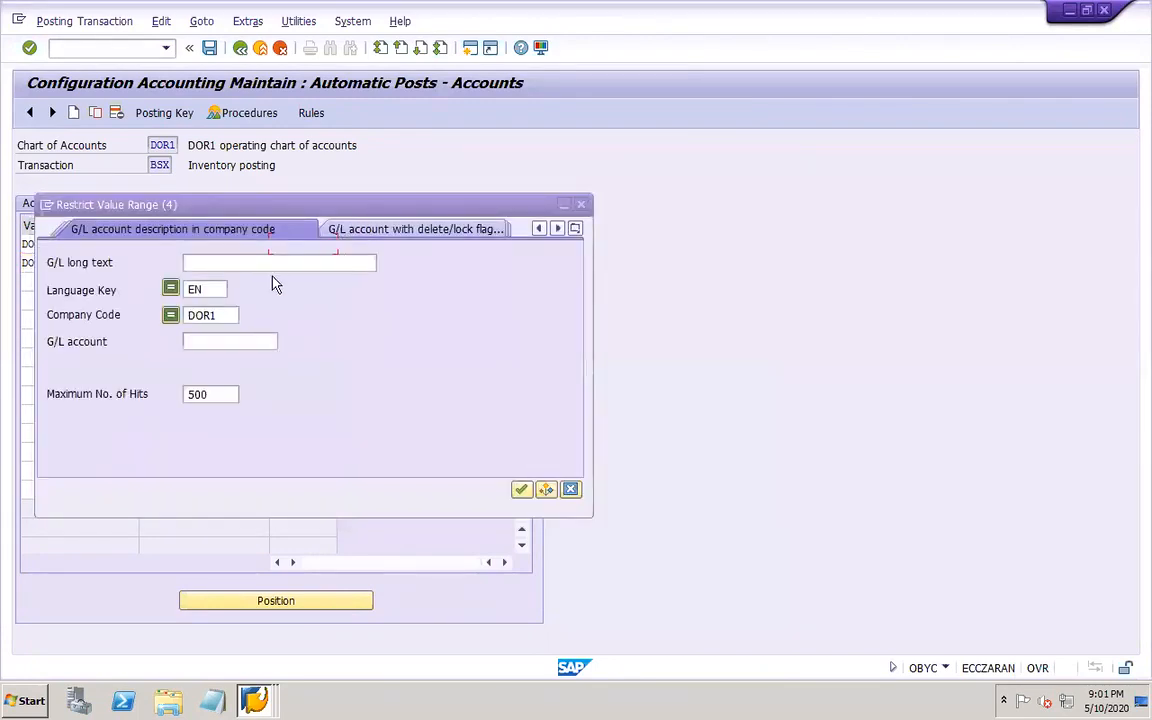
pyautogui.click(257, 262)
pyautogui.press('Return')
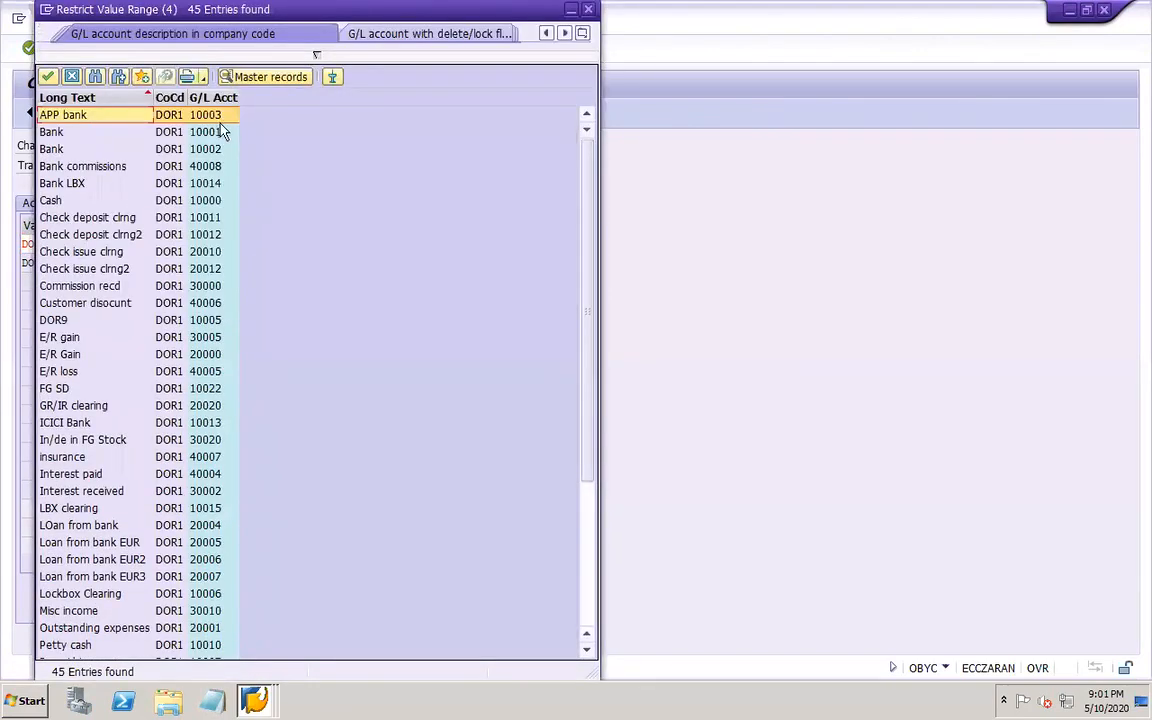
pyautogui.click(192, 96)
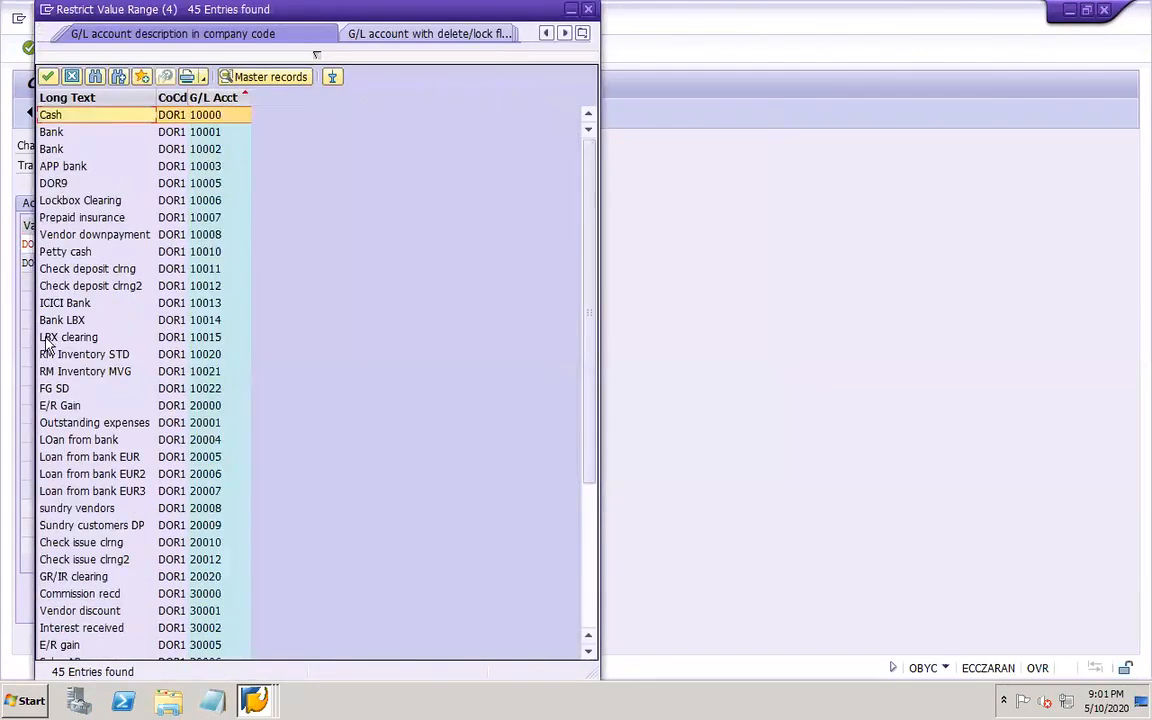
pyautogui.click(97, 358)
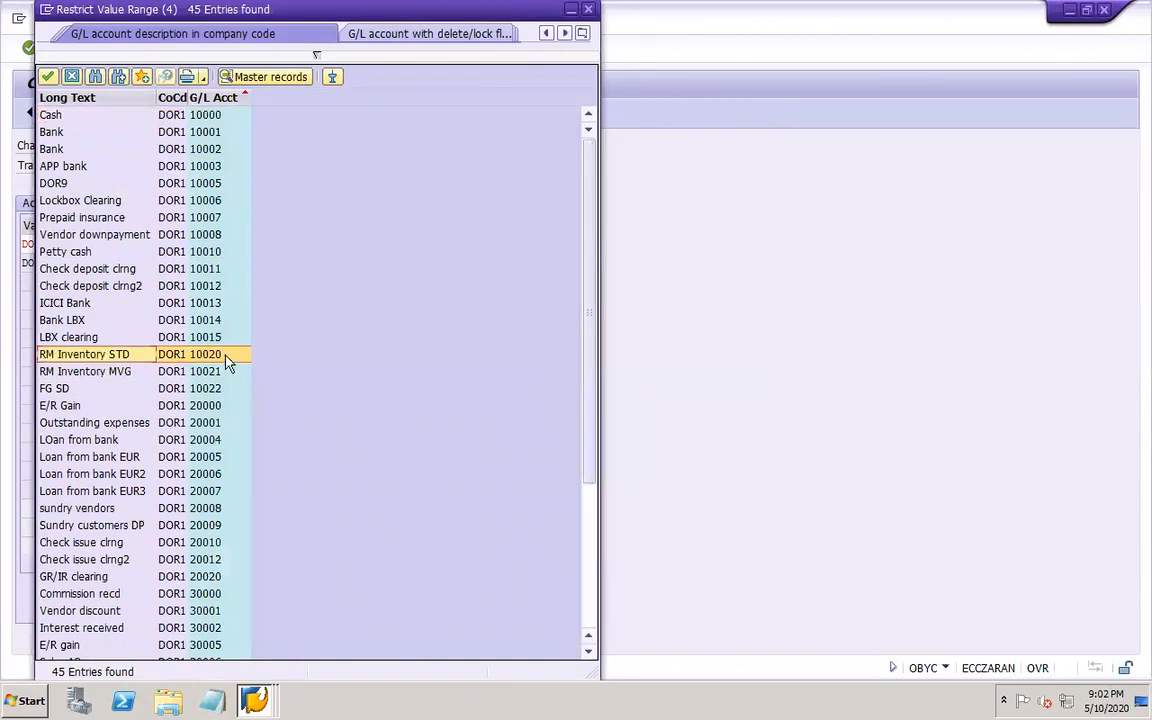
pyautogui.doubleClick(225, 356)
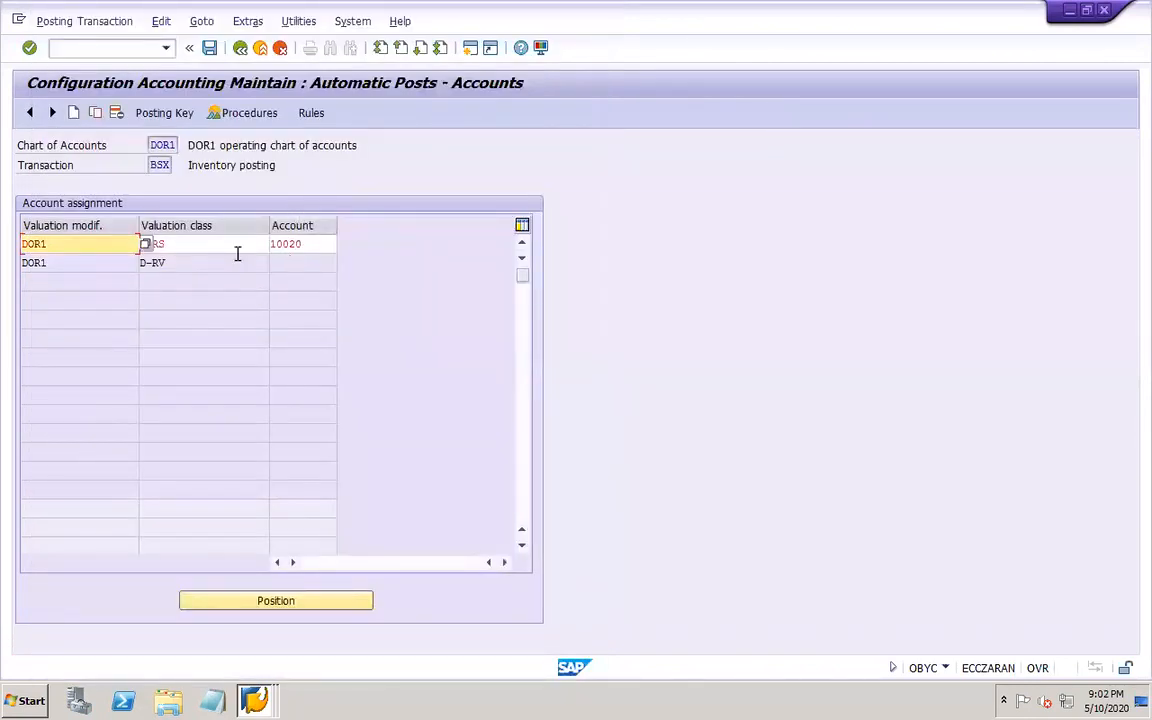
pyautogui.press('Return')
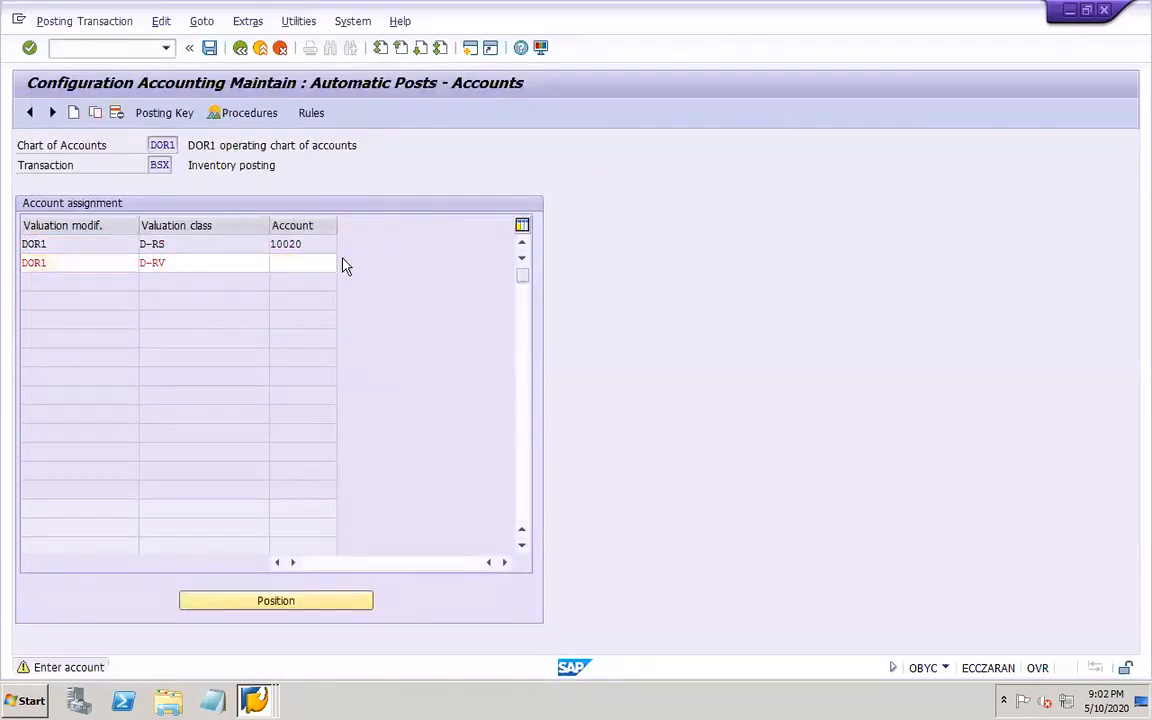
# - Assign G/L account 10021 (RM Inventory MVG) of company code DOR1 to the D-RV row
pyautogui.press('F4')
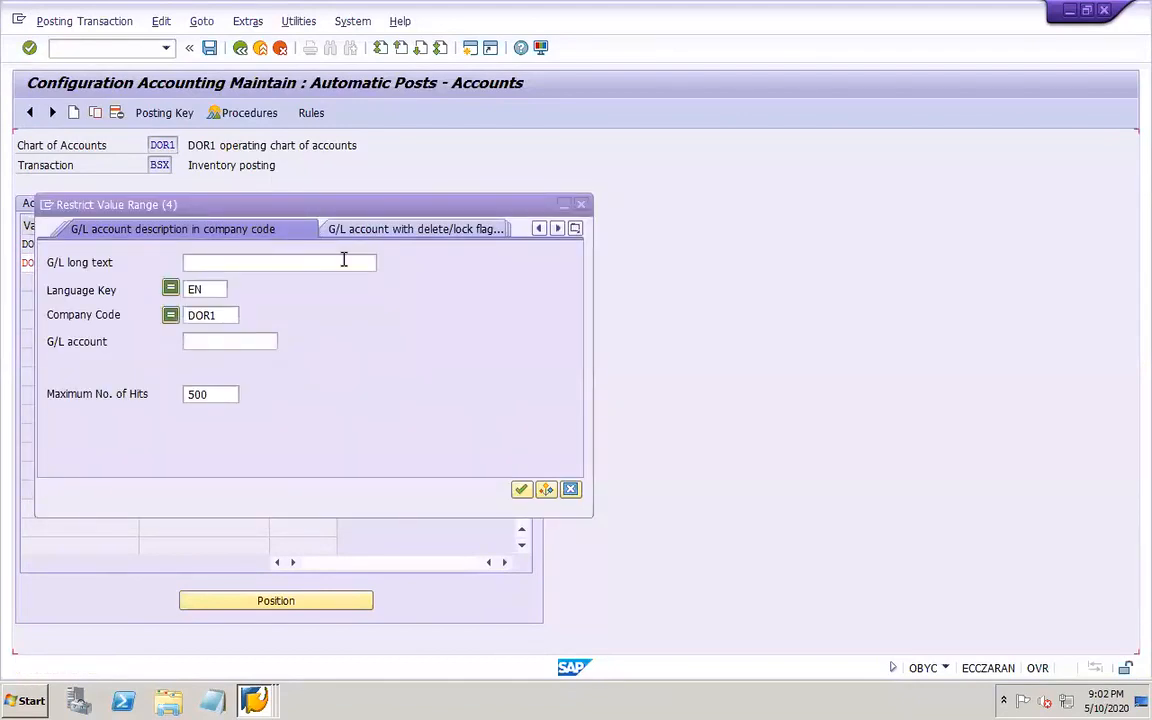
pyautogui.click(241, 260)
pyautogui.press('Return')
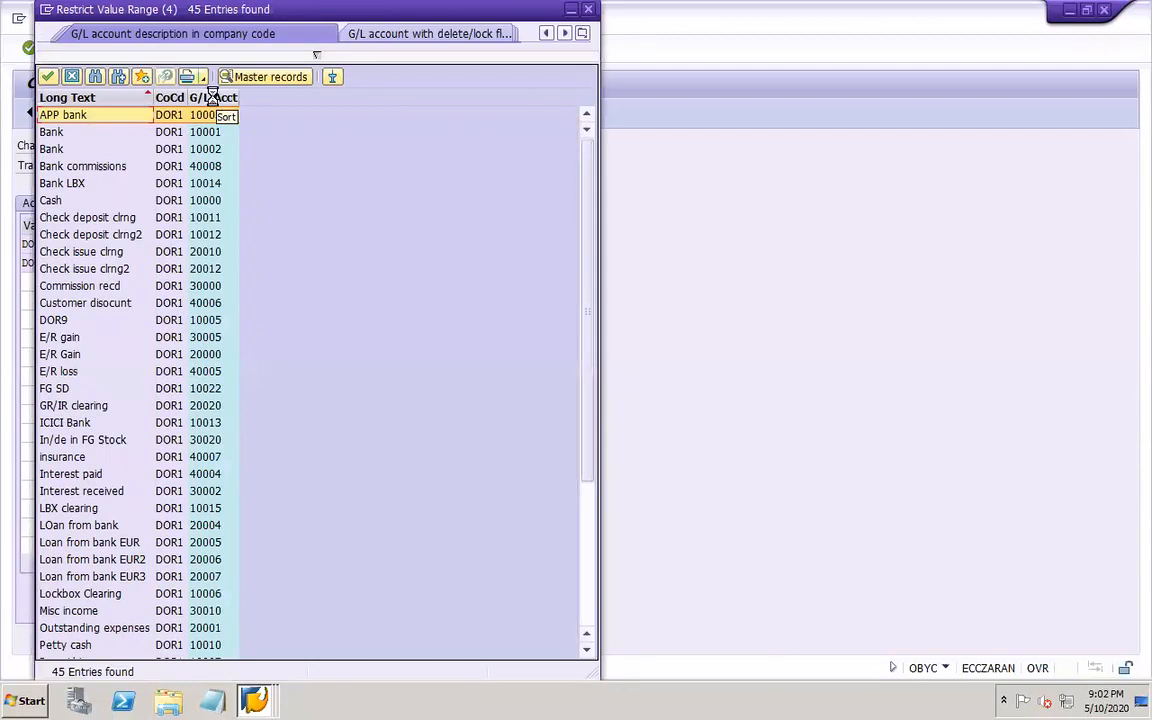
pyautogui.click(211, 98)
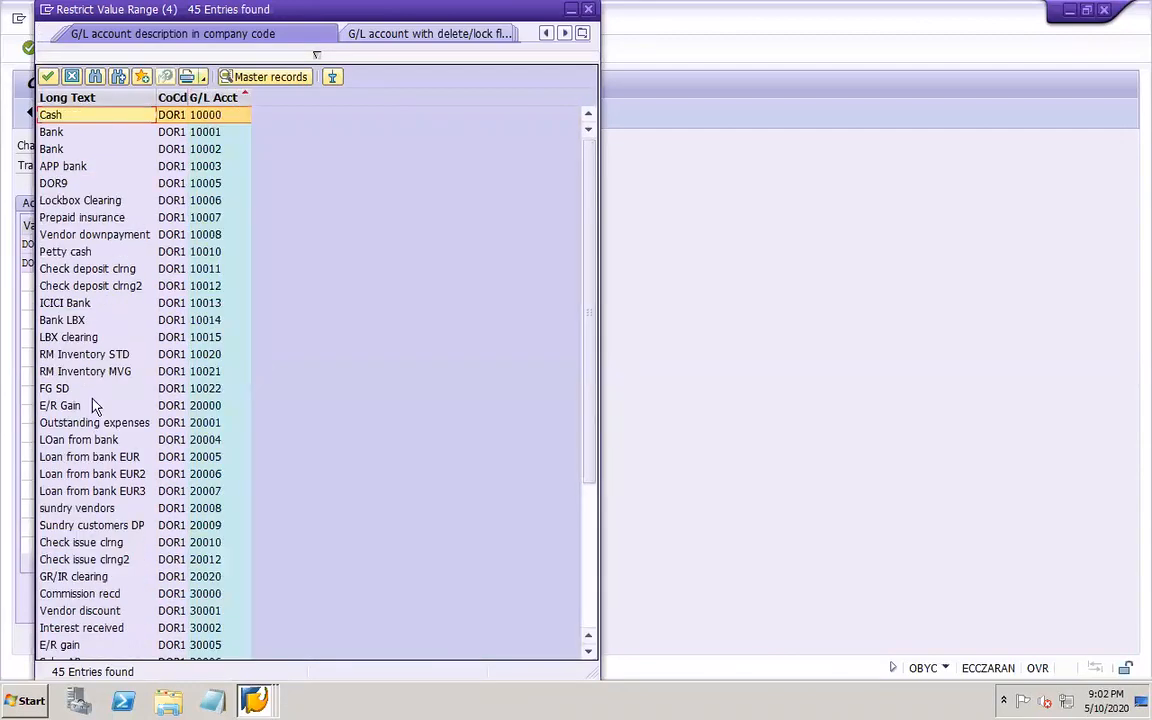
pyautogui.doubleClick(190, 371)
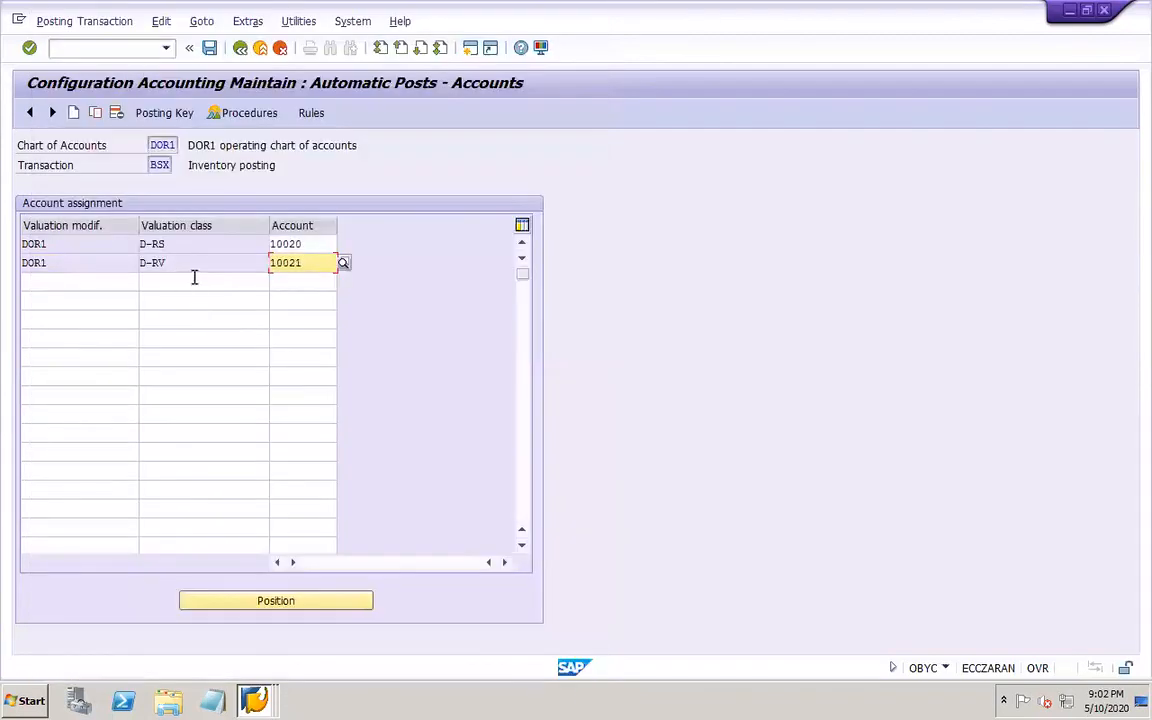
# - Add a third BSX assignment row with valuation modifier DOR1 and valuation class D-FG
pyautogui.click(37, 280)
pyautogui.write('DOR1')
pyautogui.press('Tab')
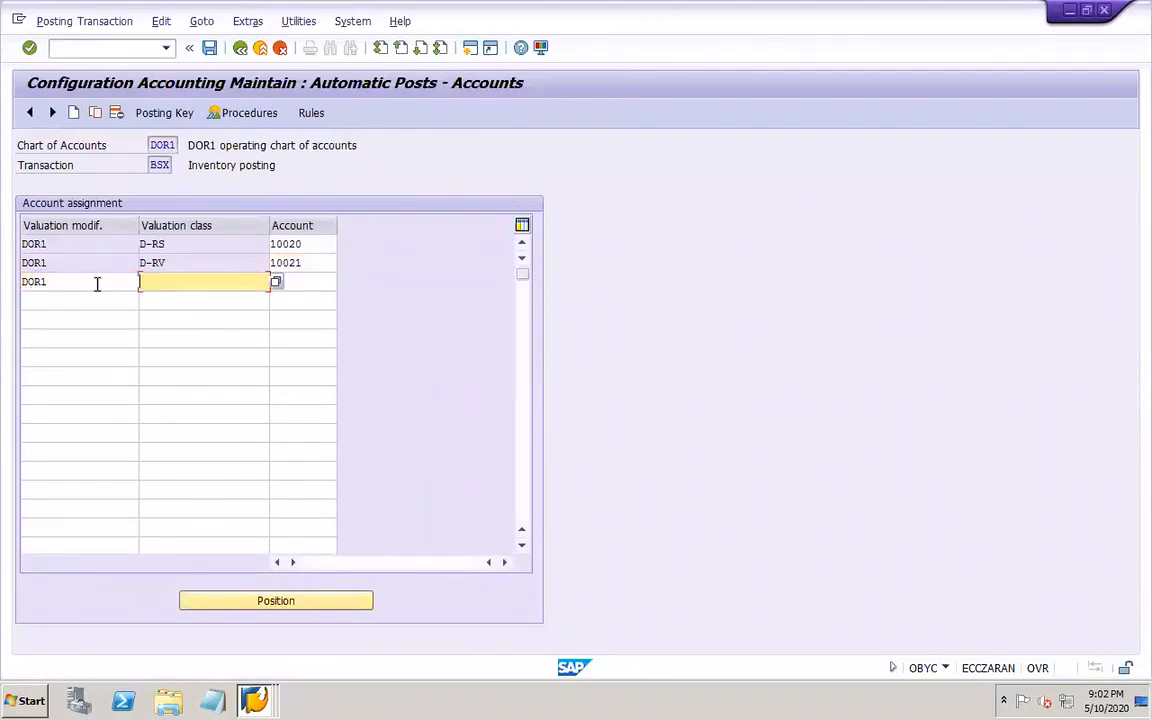
pyautogui.click(276, 282)
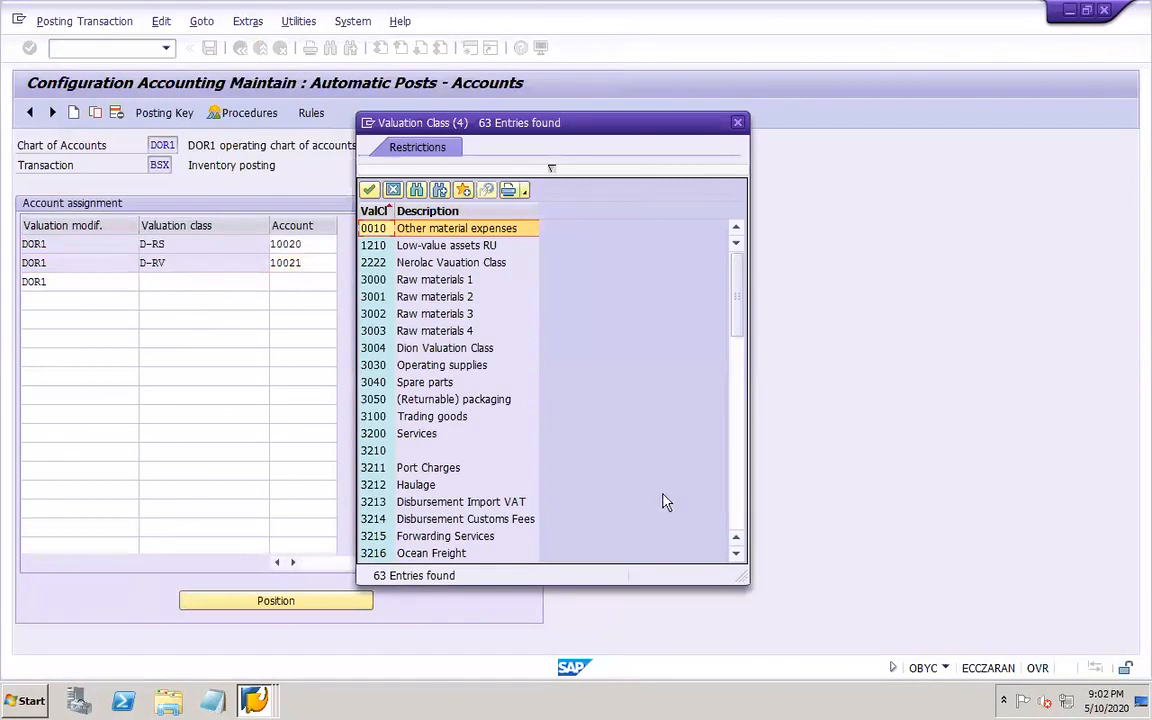
pyautogui.click(735, 521)
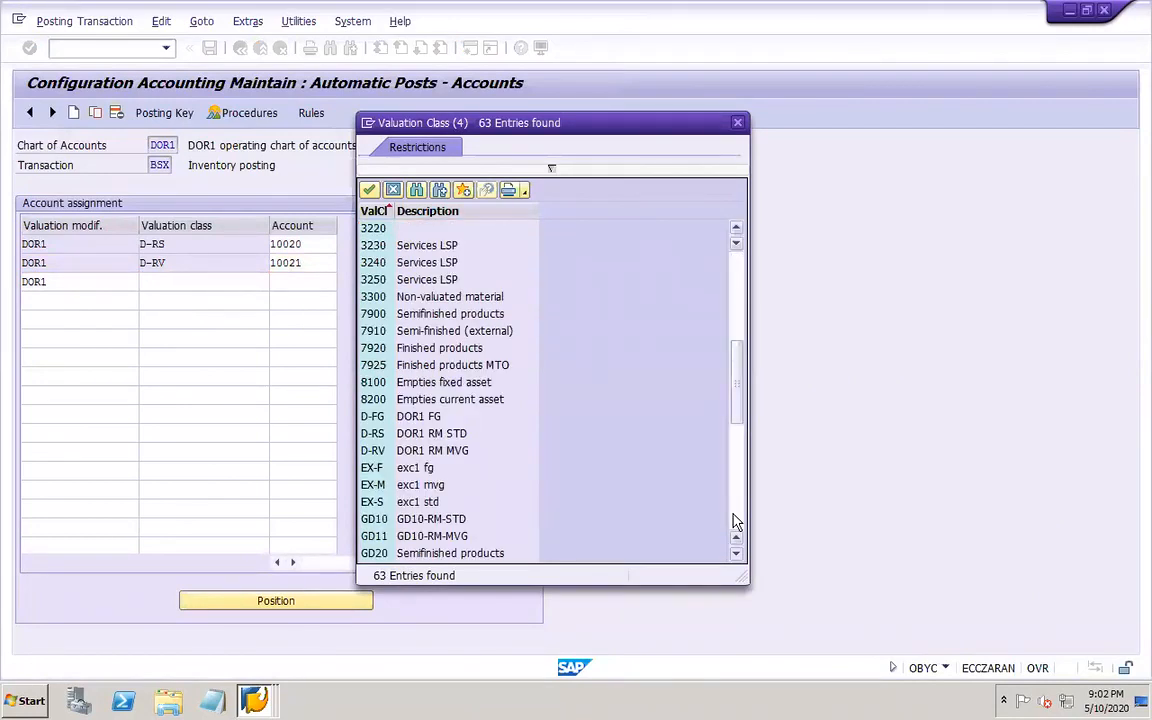
pyautogui.click(735, 275)
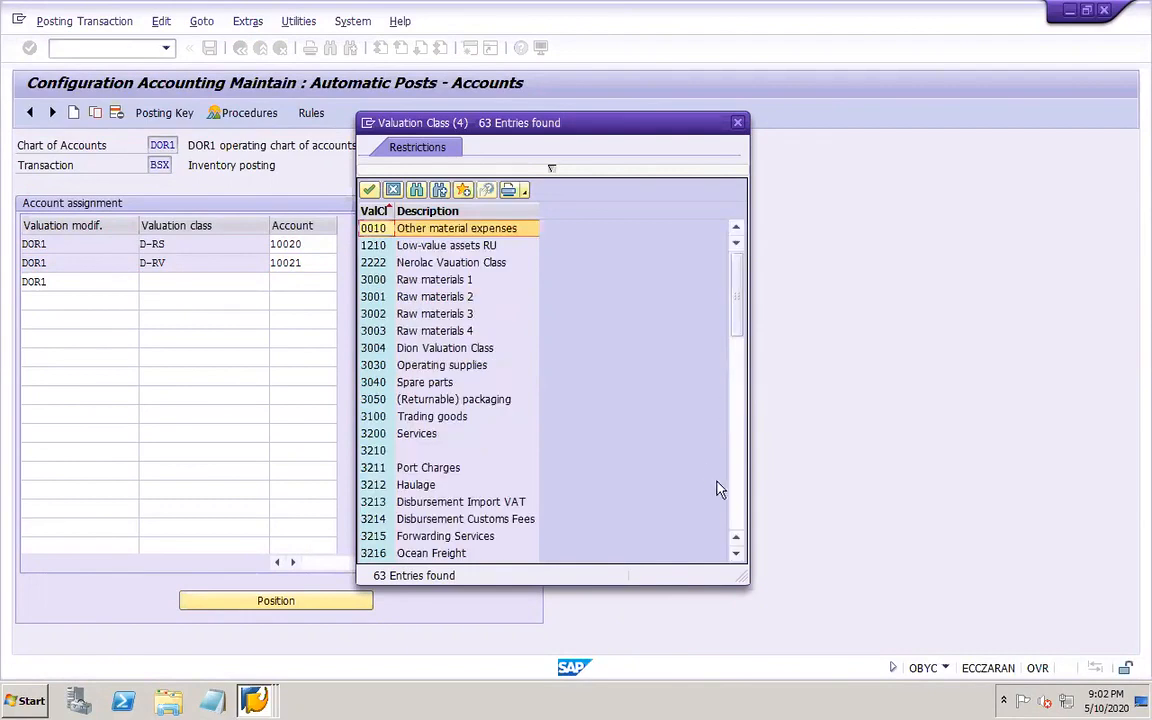
pyautogui.click(735, 515)
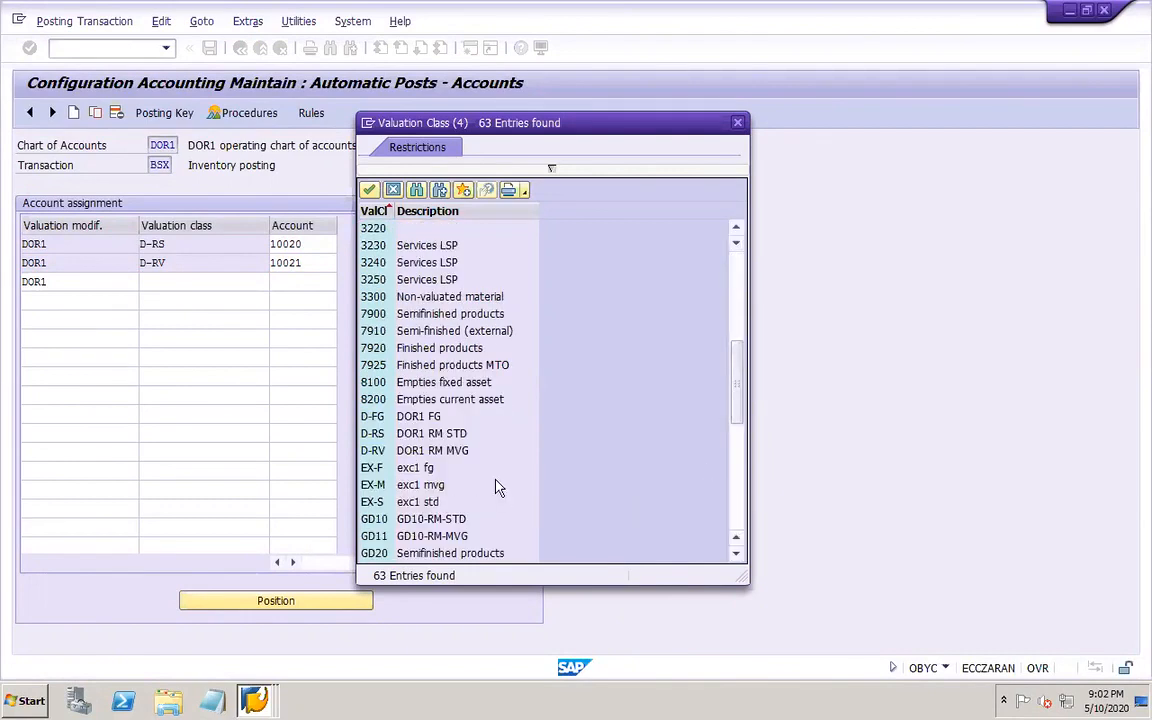
pyautogui.click(415, 420)
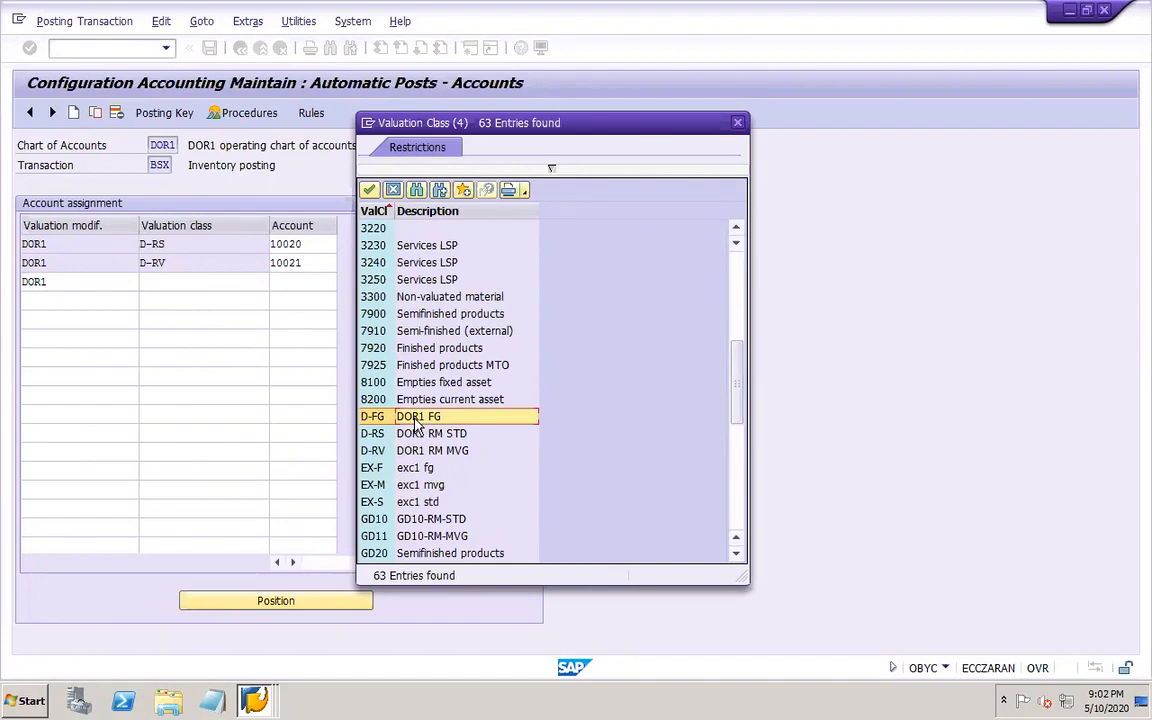
pyautogui.doubleClick(415, 420)
# - Assign G/L account 10022 (FG SD) of company code DOR1 to the D-FG row
pyautogui.click(302, 281)
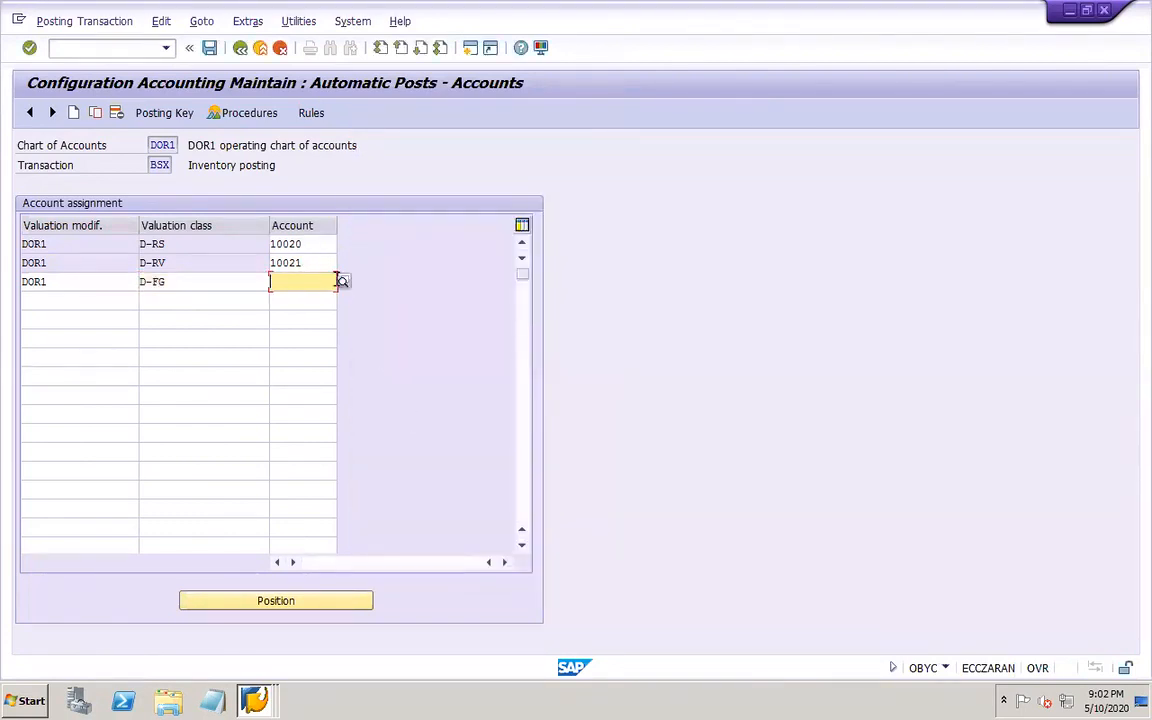
pyautogui.click(342, 283)
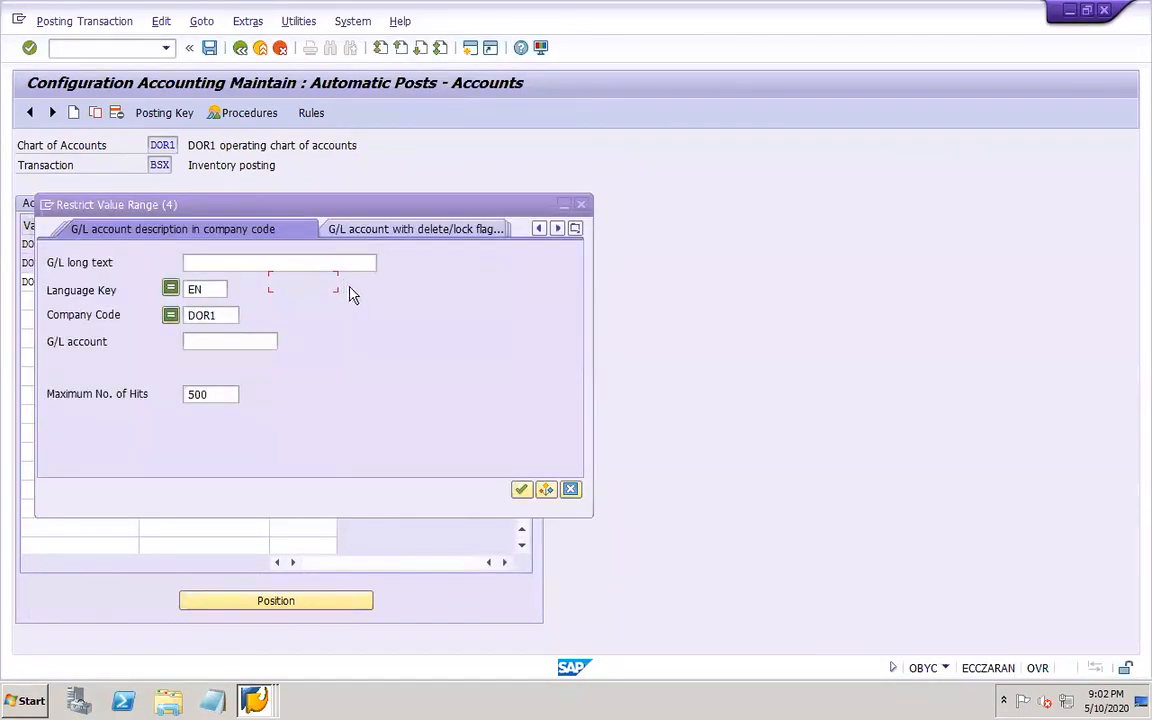
pyautogui.click(330, 263)
pyautogui.press('Return')
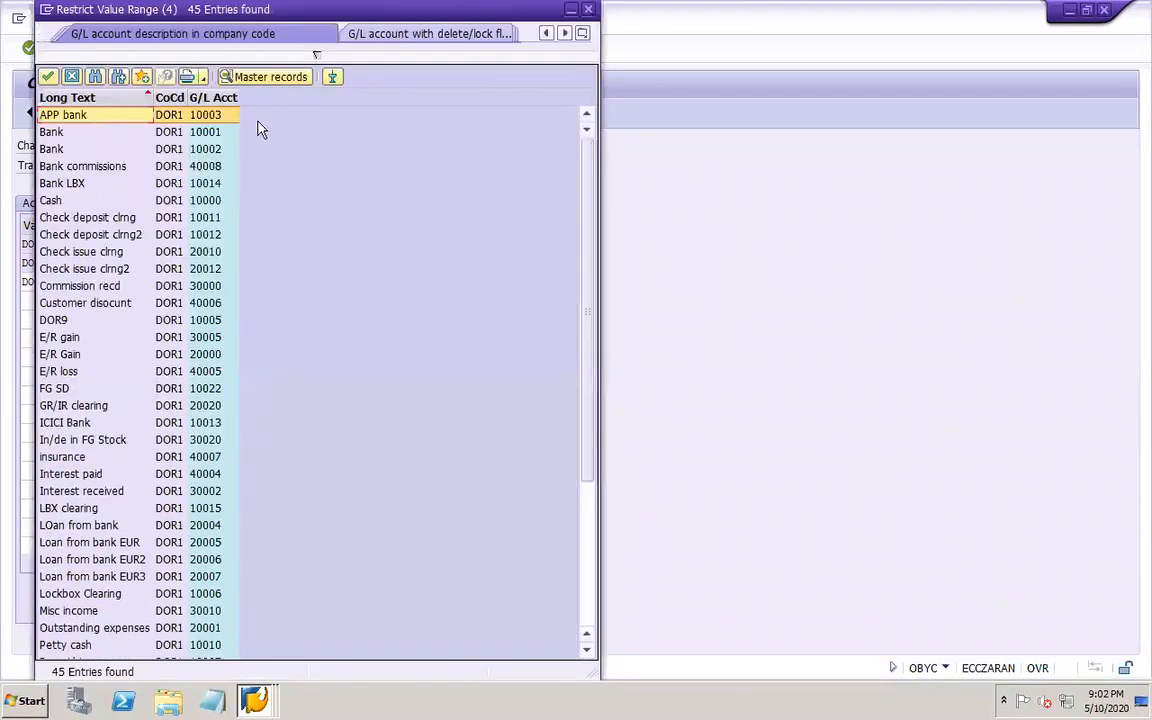
pyautogui.doubleClick(212, 98)
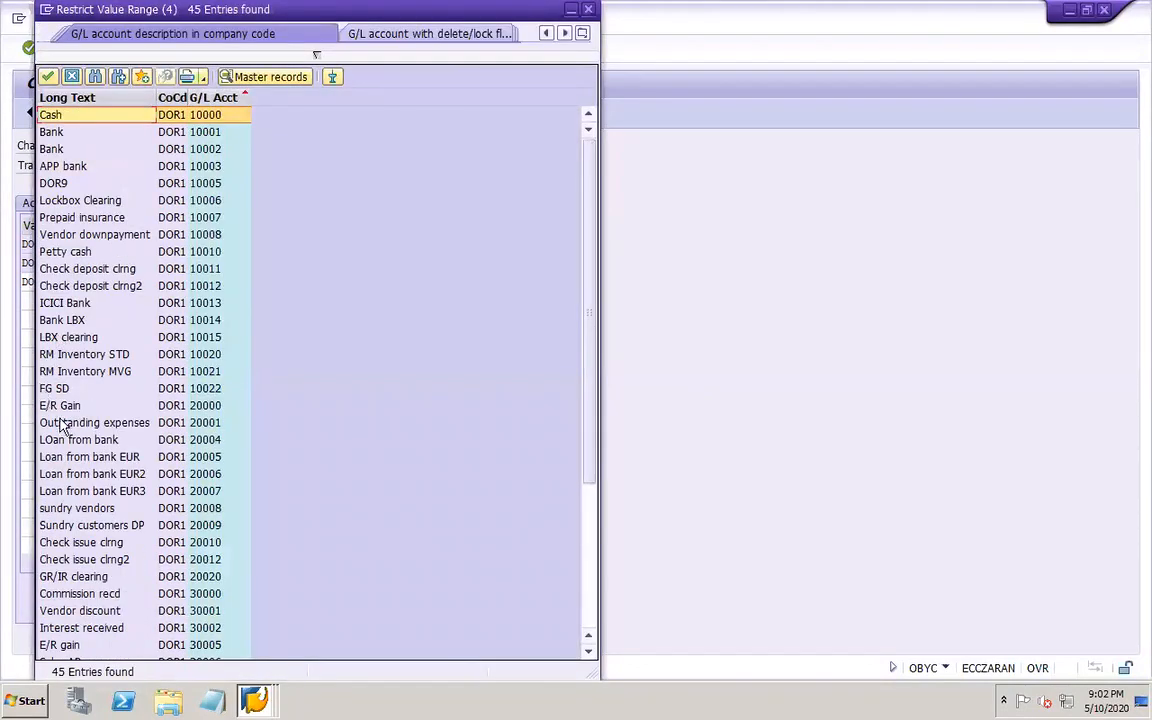
pyautogui.click(54, 388)
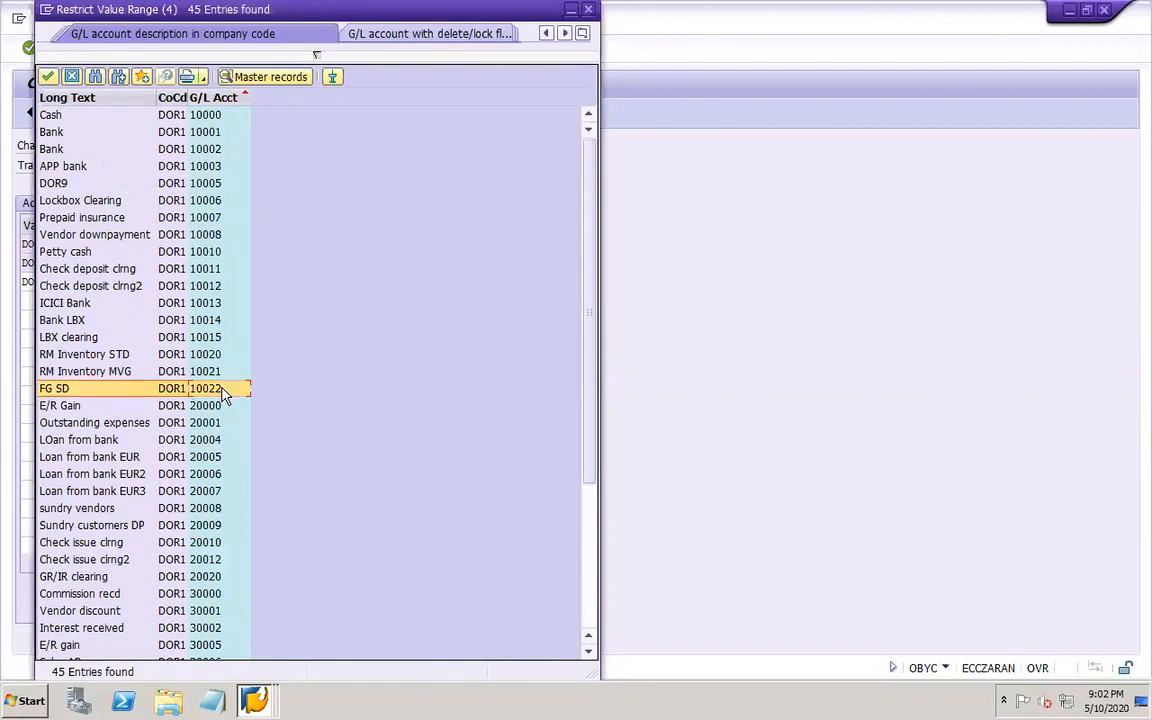
pyautogui.doubleClick(225, 392)
# - Save the BSX account assignments for chart of accounts DOR1
pyautogui.click(210, 48)
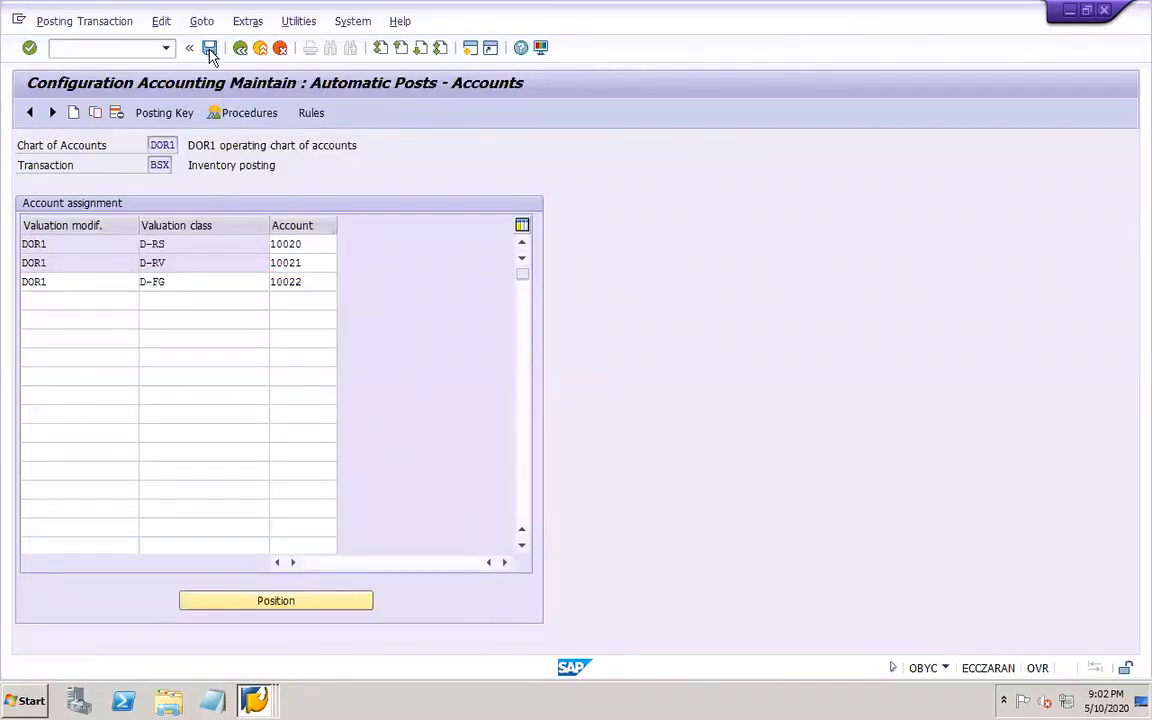
pyautogui.click(265, 306)
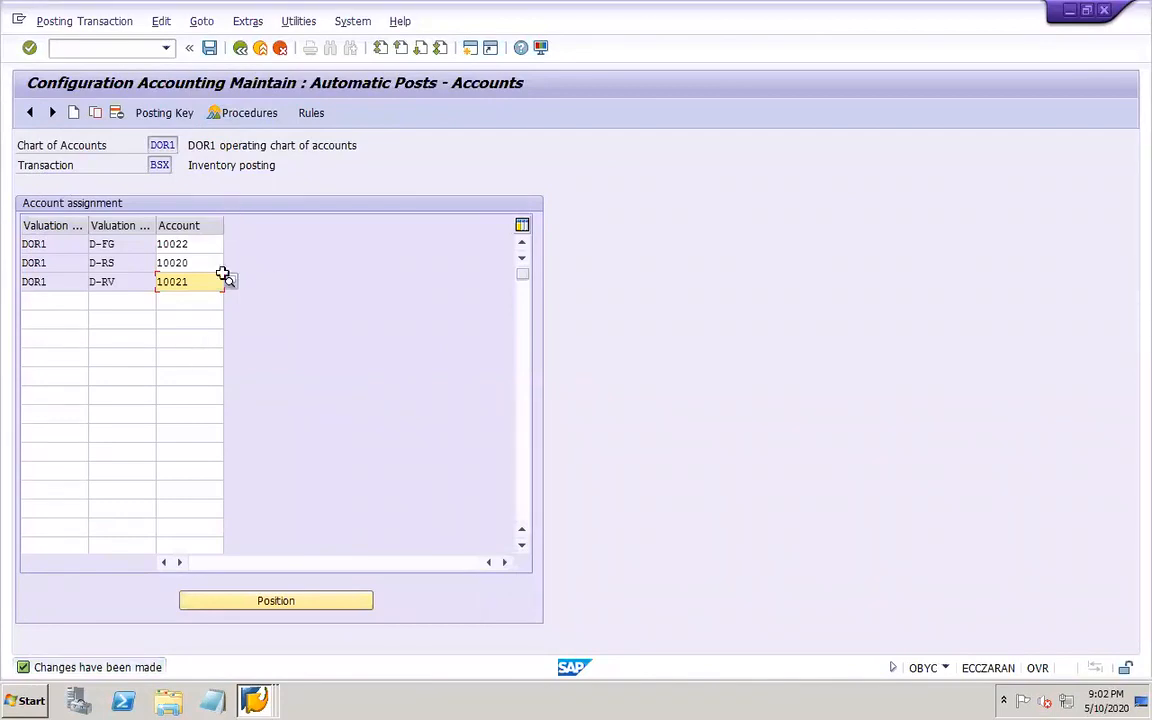
pyautogui.click(210, 49)
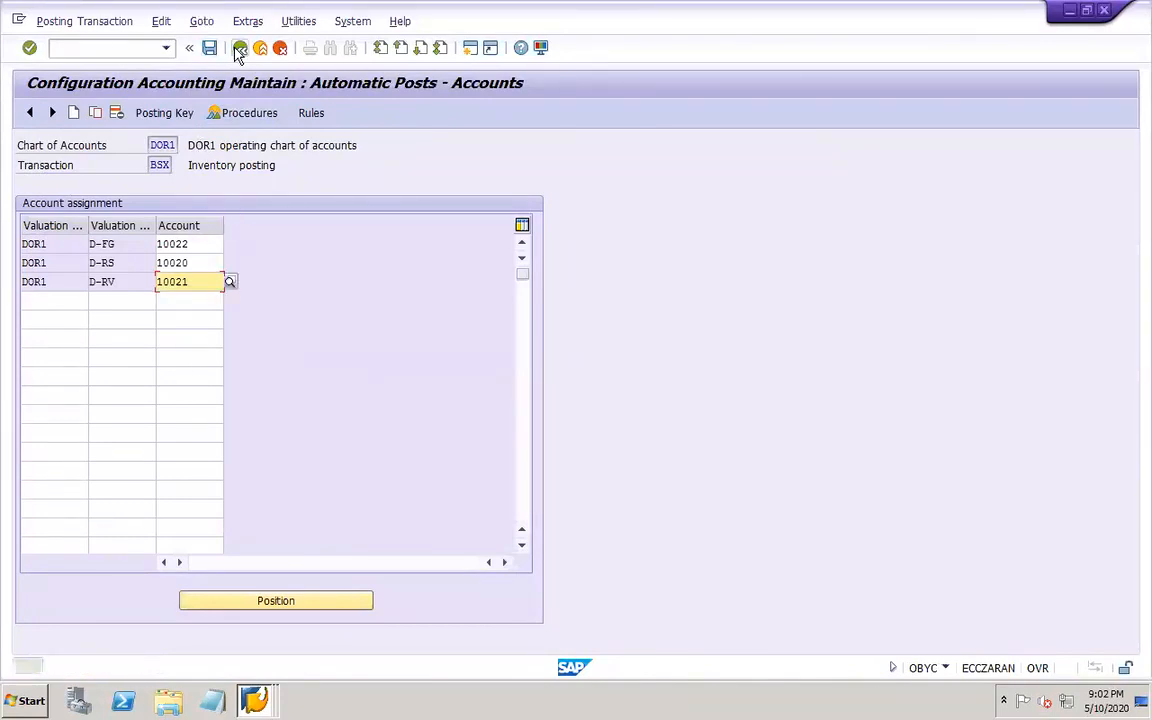
# - Leave the BSX accounts, check the transaction key list in the PowerPoint notes, and return to the SAP procedures list
pyautogui.click(239, 50)
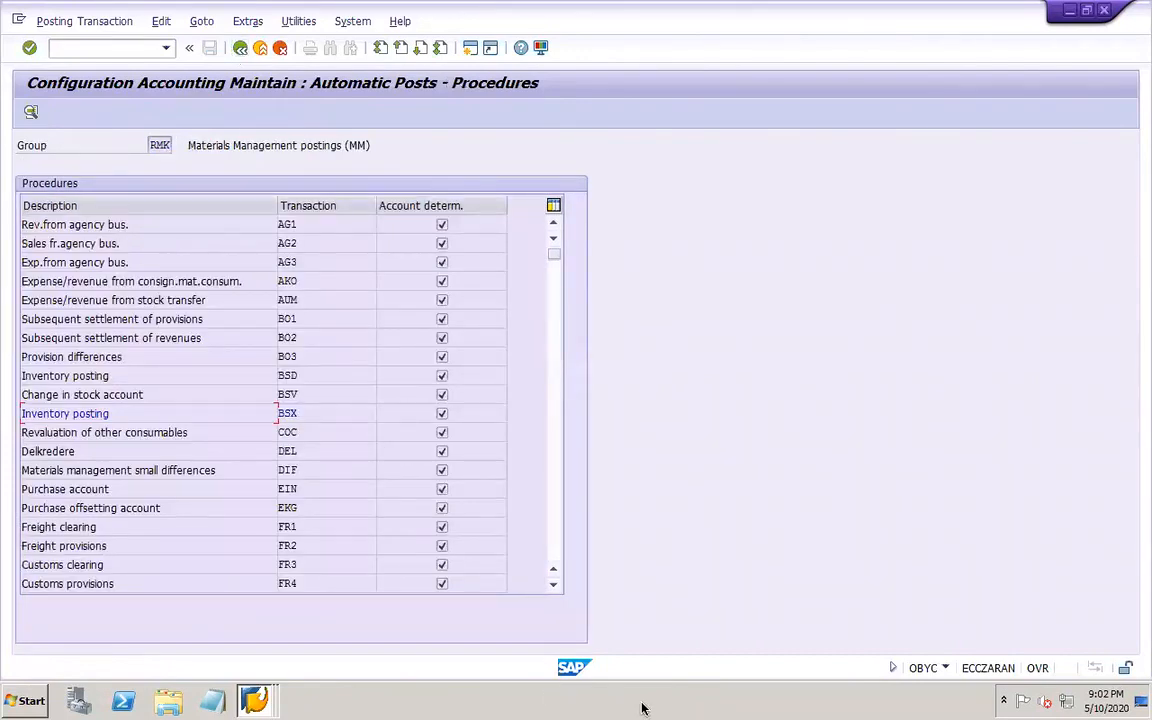
pyautogui.moveTo(650, 709)
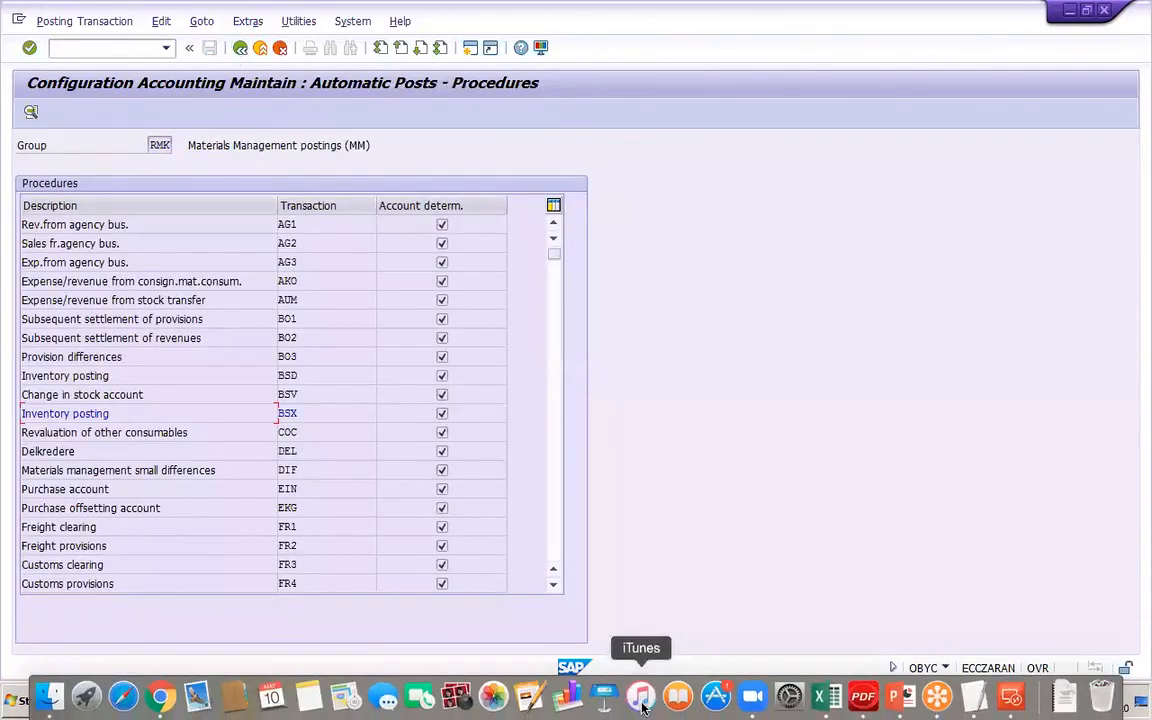
pyautogui.click(900, 697)
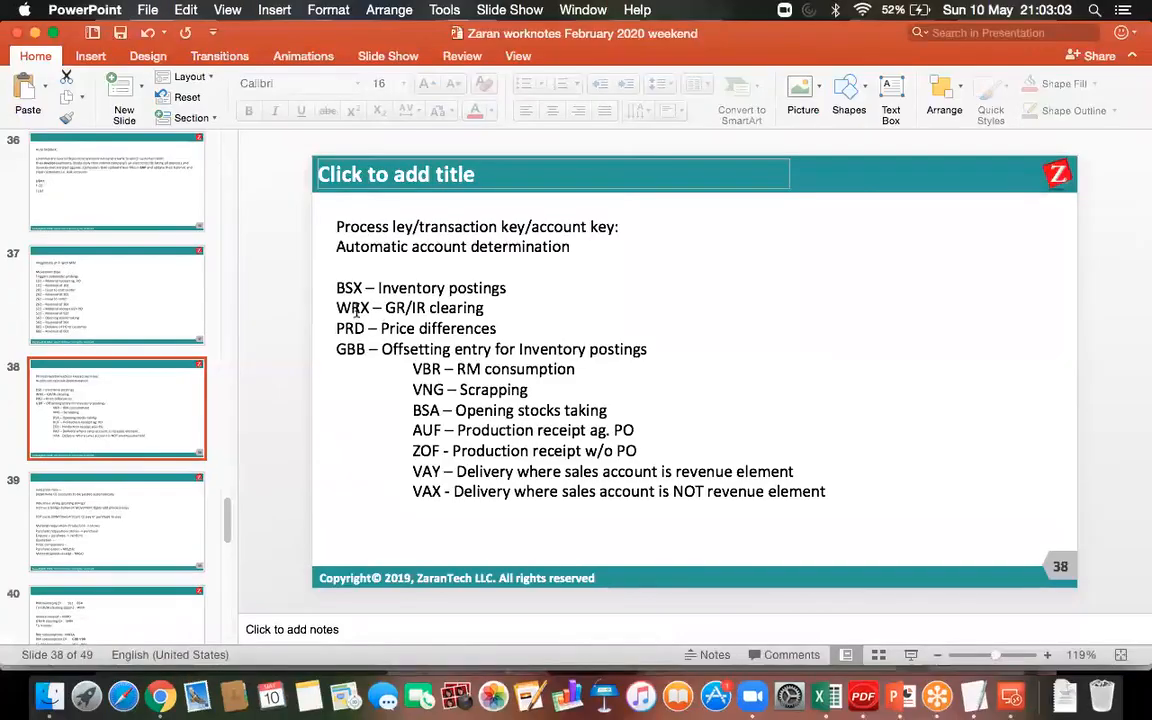
pyautogui.click(1011, 697)
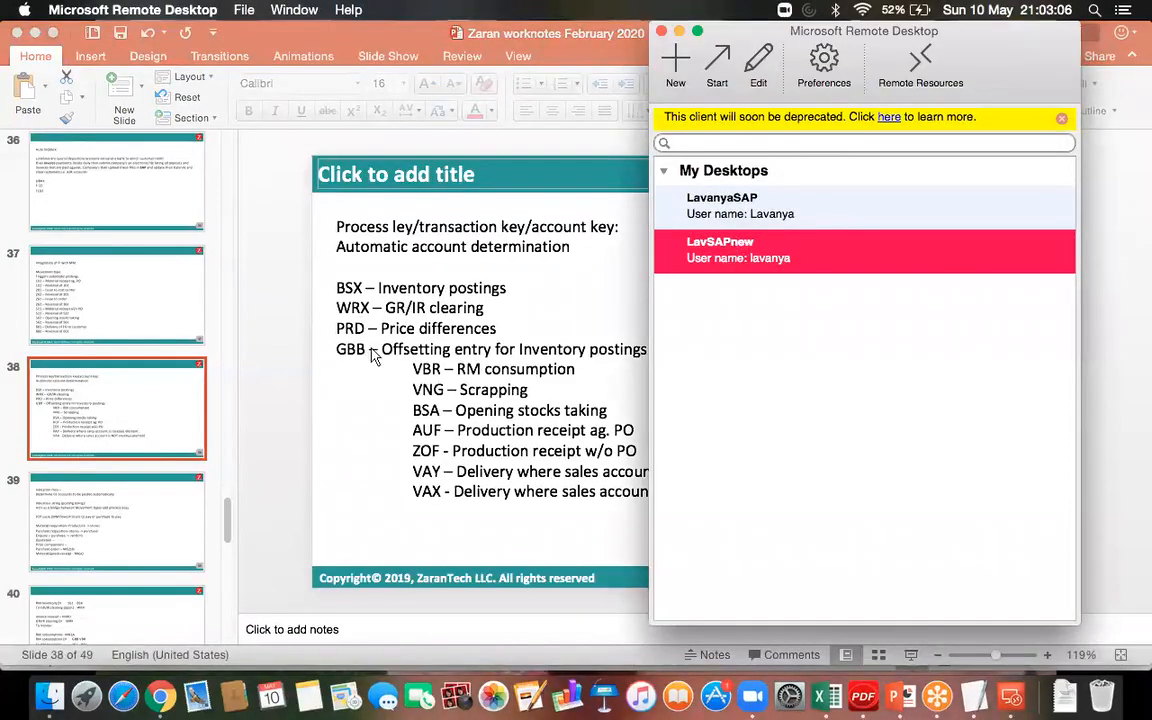
pyautogui.hotkey('ctrl', 'Right')
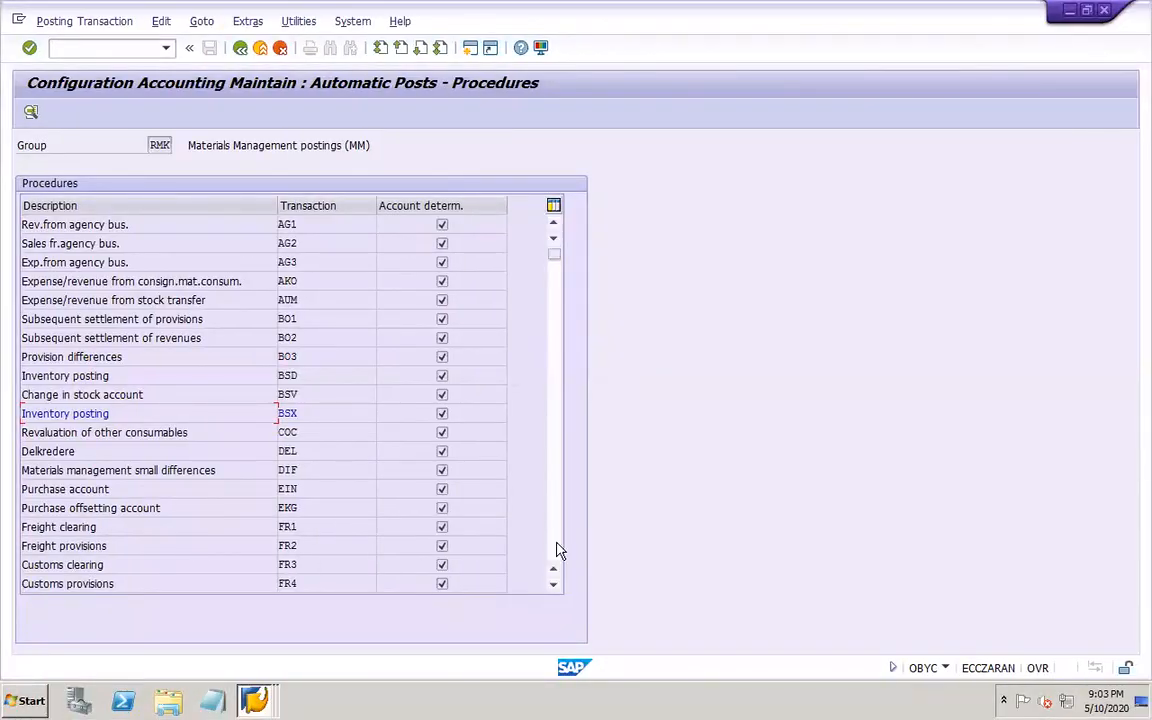
# - Set WRX (GR/IR clearing account) determination rules to valuation modifier and valuation class, and save them
pyautogui.click(555, 548)
pyautogui.click(557, 549)
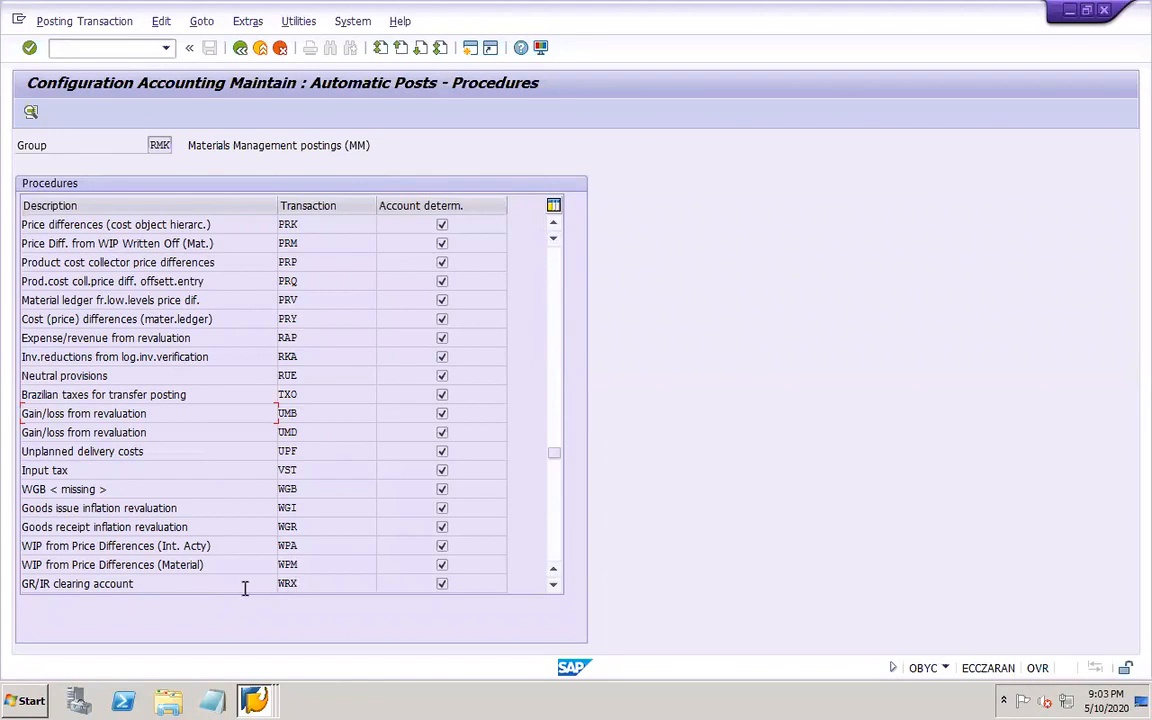
pyautogui.doubleClick(131, 583)
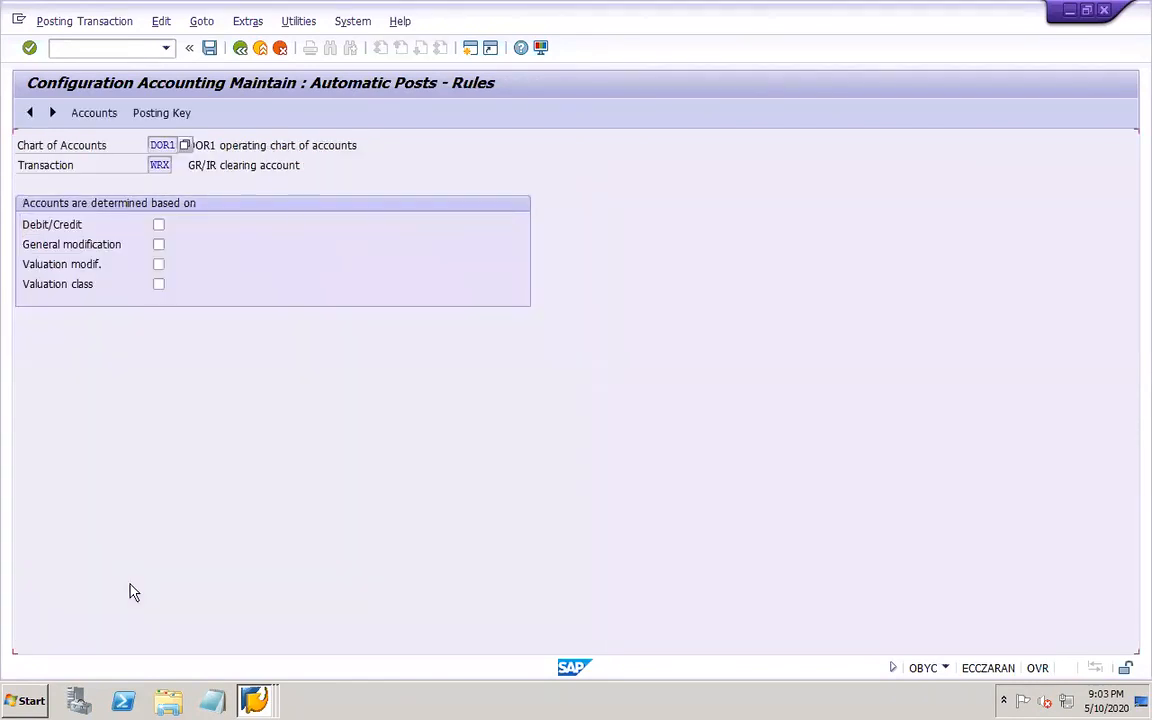
pyautogui.click(159, 285)
pyautogui.click(209, 48)
# - Add the first WRX assignment row with valuation modifier DOR1 and valuation class D-RS
pyautogui.click(68, 242)
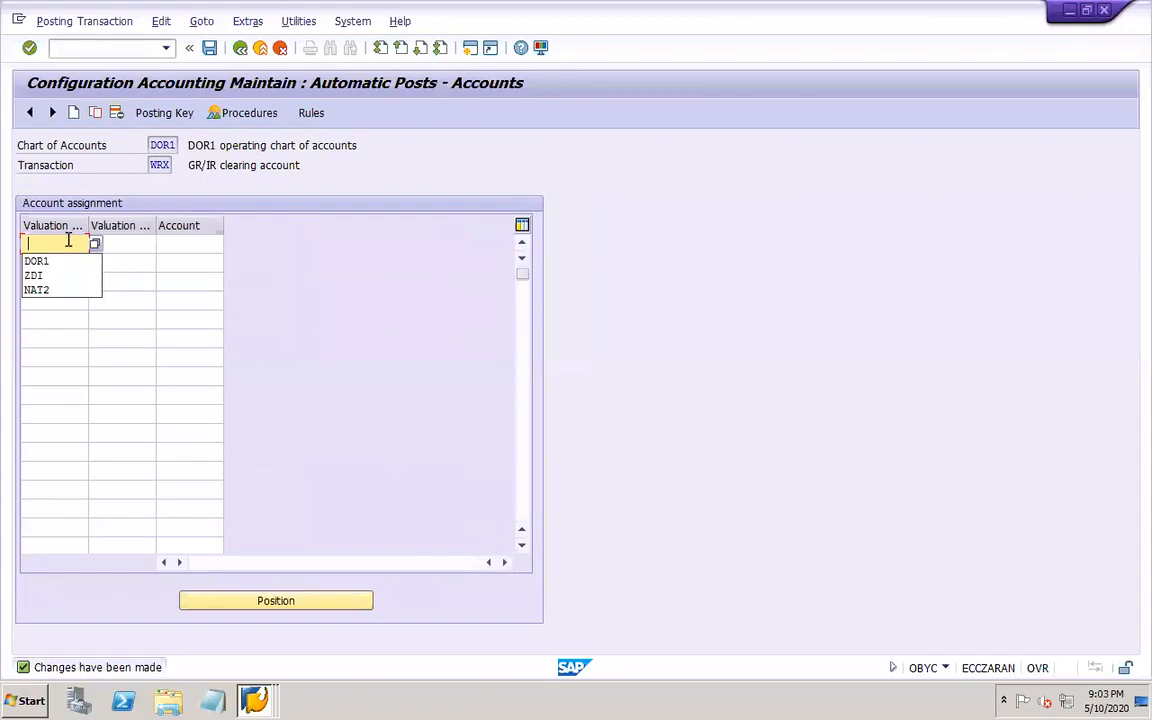
pyautogui.click(75, 262)
pyautogui.press('Tab')
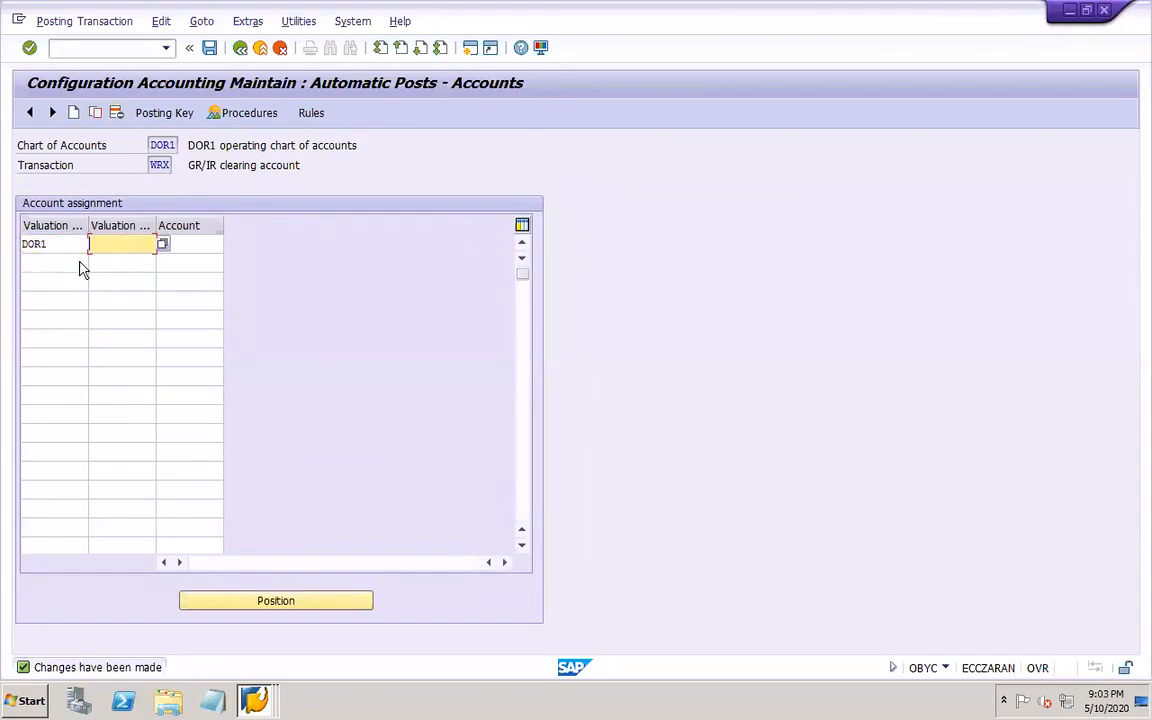
pyautogui.click(159, 244)
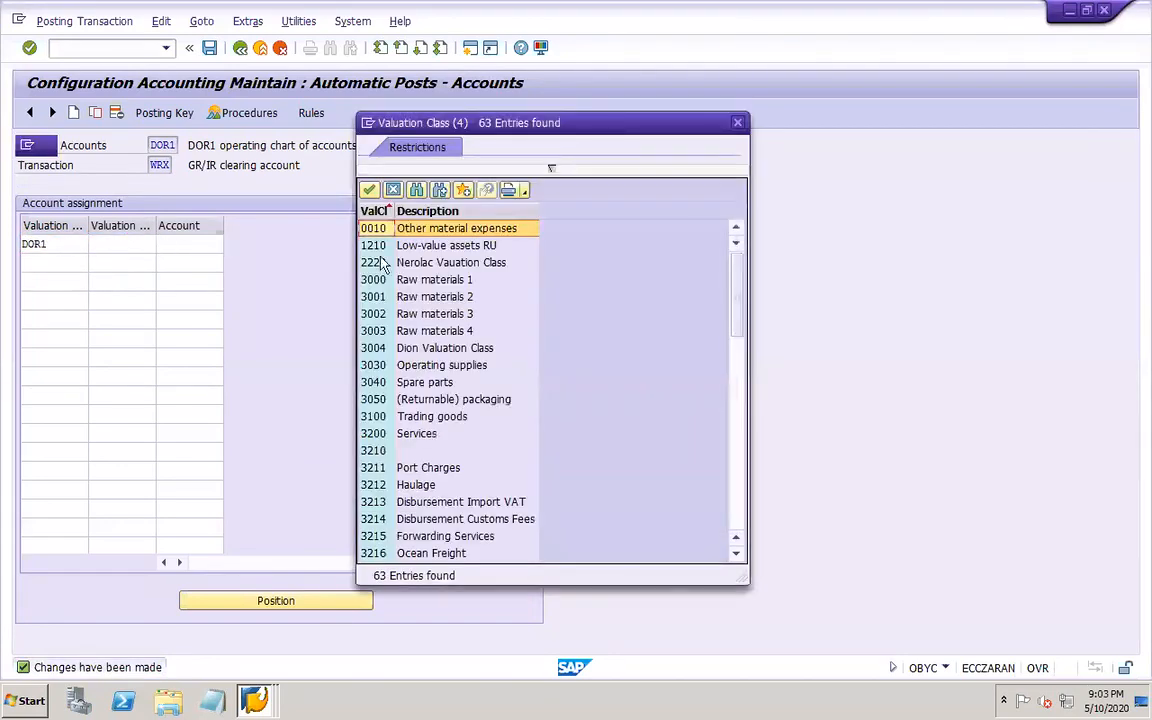
pyautogui.click(740, 514)
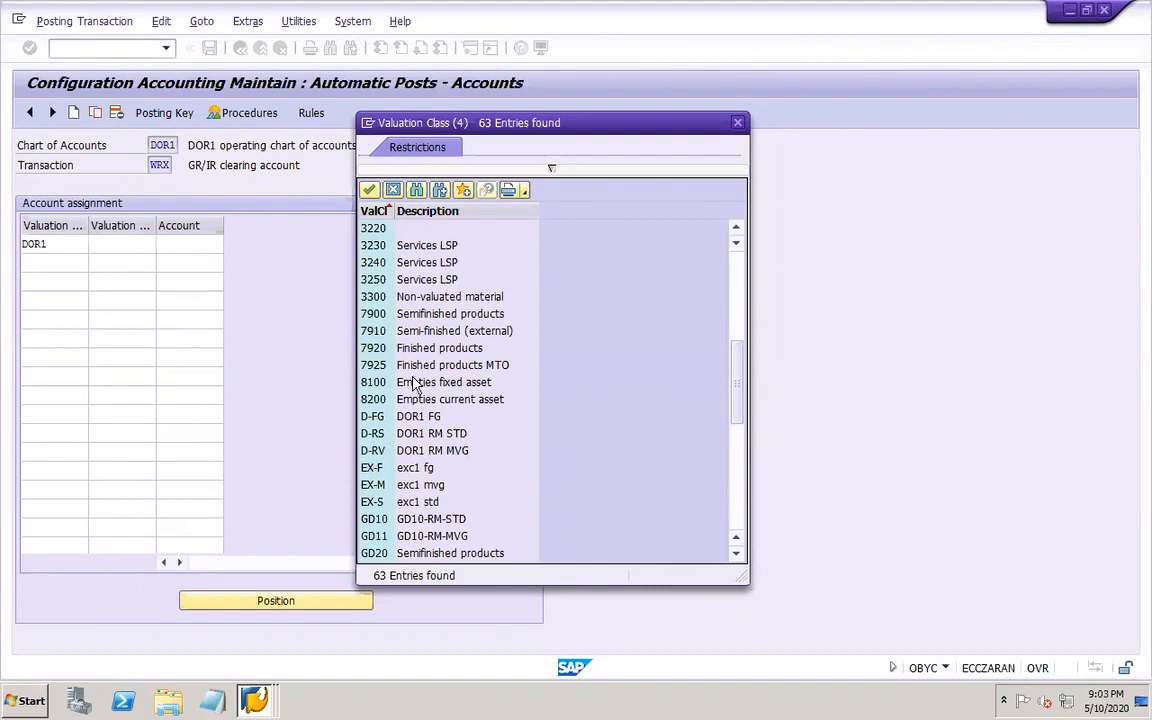
pyautogui.doubleClick(420, 433)
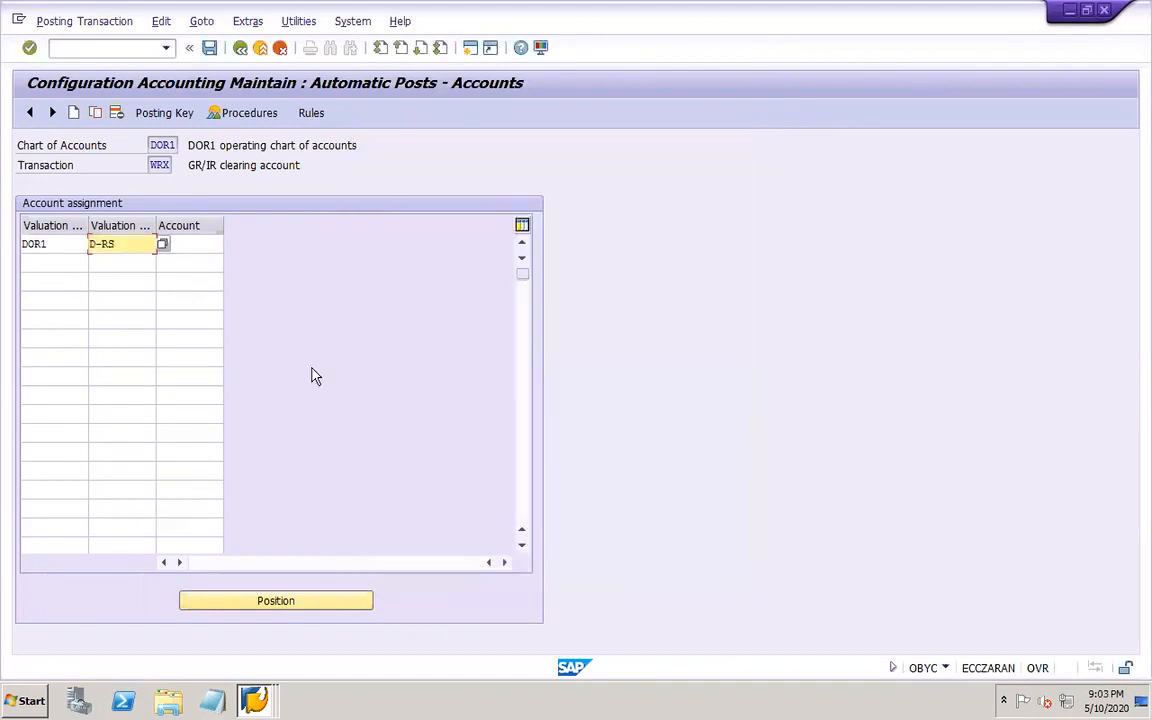
# - Add a second WRX assignment row with valuation class D-RV and valuation modifier DOR1
pyautogui.click(128, 264)
pyautogui.click(160, 264)
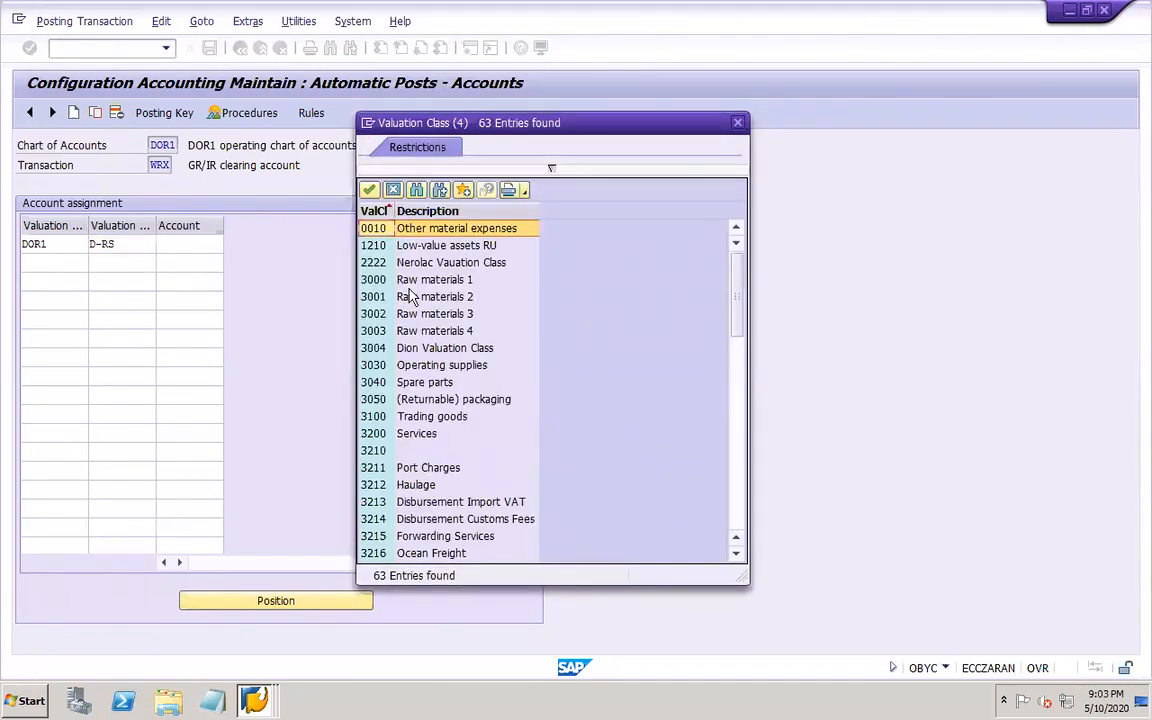
pyautogui.click(737, 486)
pyautogui.doubleClick(463, 452)
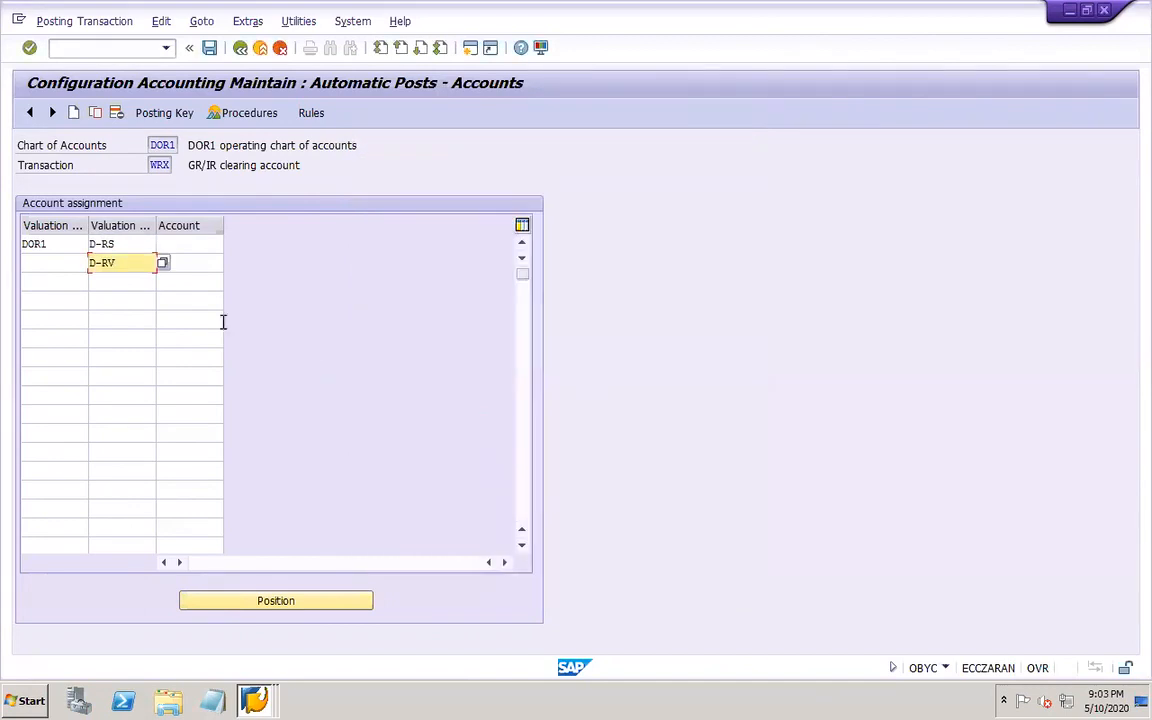
pyautogui.click(68, 264)
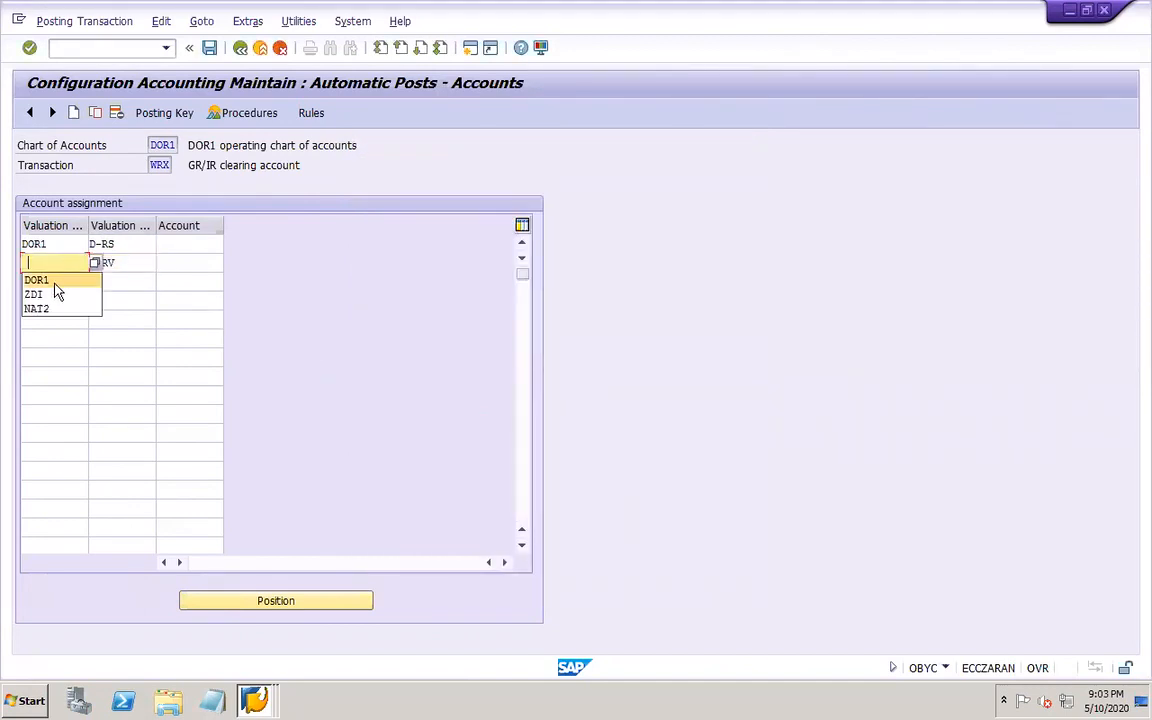
pyautogui.click(30, 280)
# - Assign G/L account 20020 (GR/IR clearing) of company code DOR1 to the D-RS row
pyautogui.click(203, 243)
pyautogui.click(224, 245)
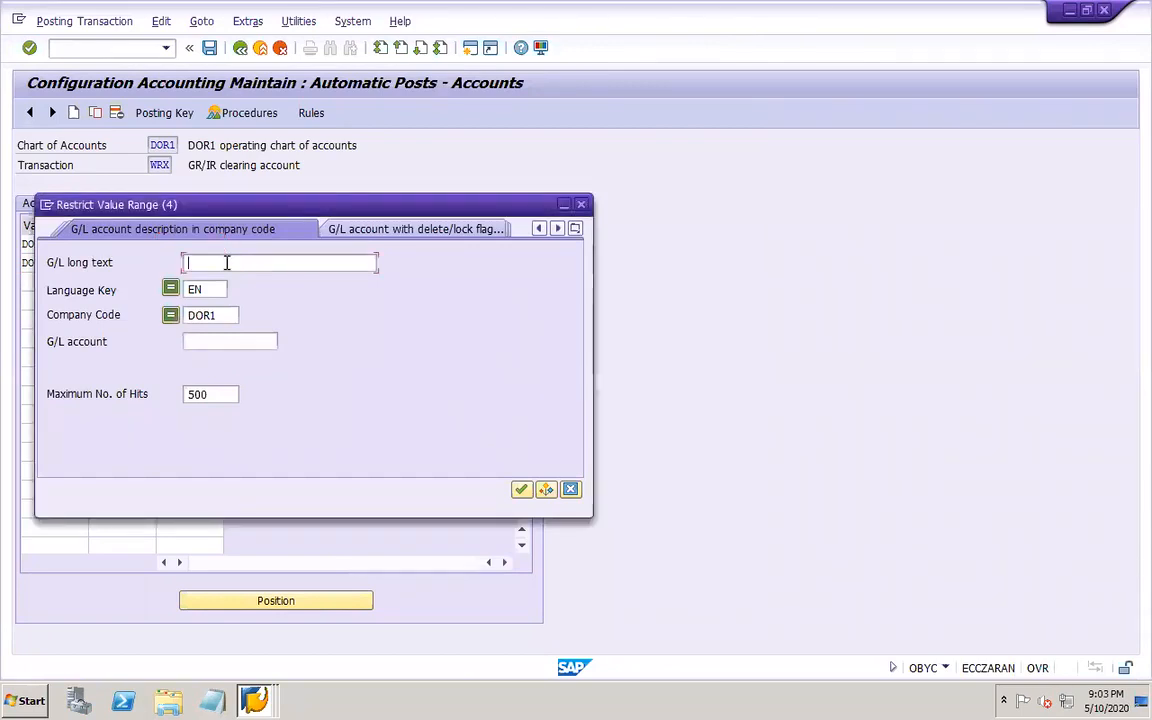
pyautogui.press('Return')
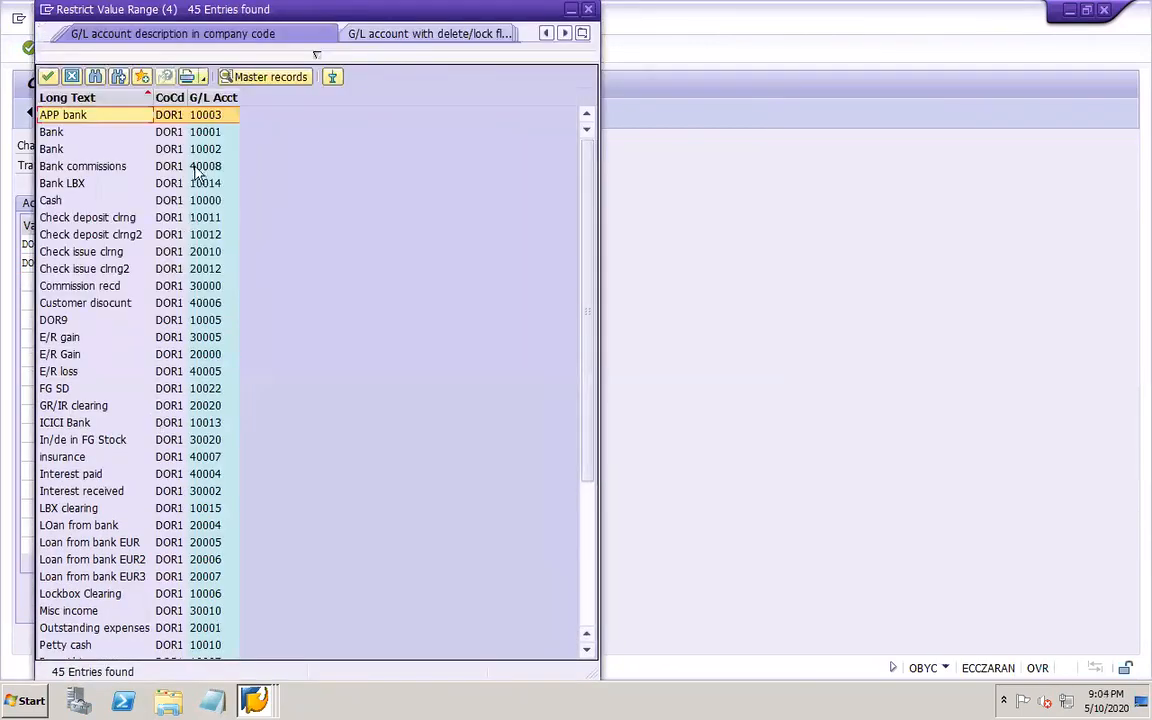
pyautogui.click(210, 97)
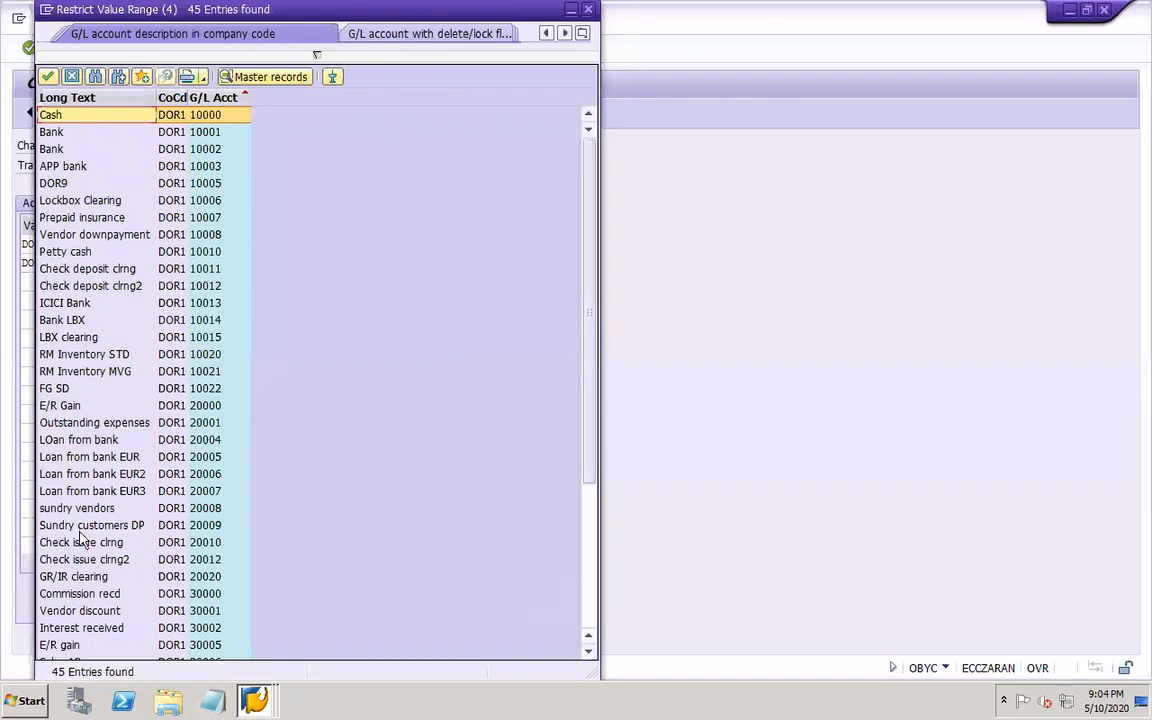
pyautogui.click(75, 577)
pyautogui.doubleClick(75, 577)
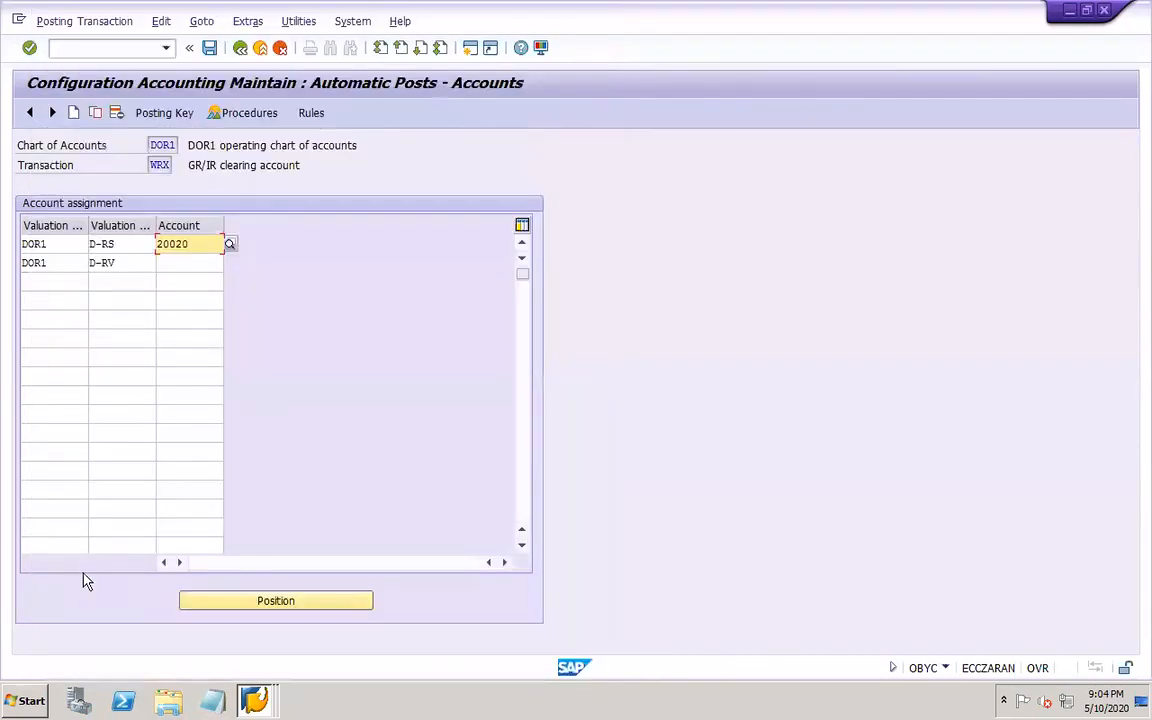
# - Assign G/L account 20020 to the D-RV row and save the WRX account assignments
pyautogui.click(190, 264)
pyautogui.write('2')
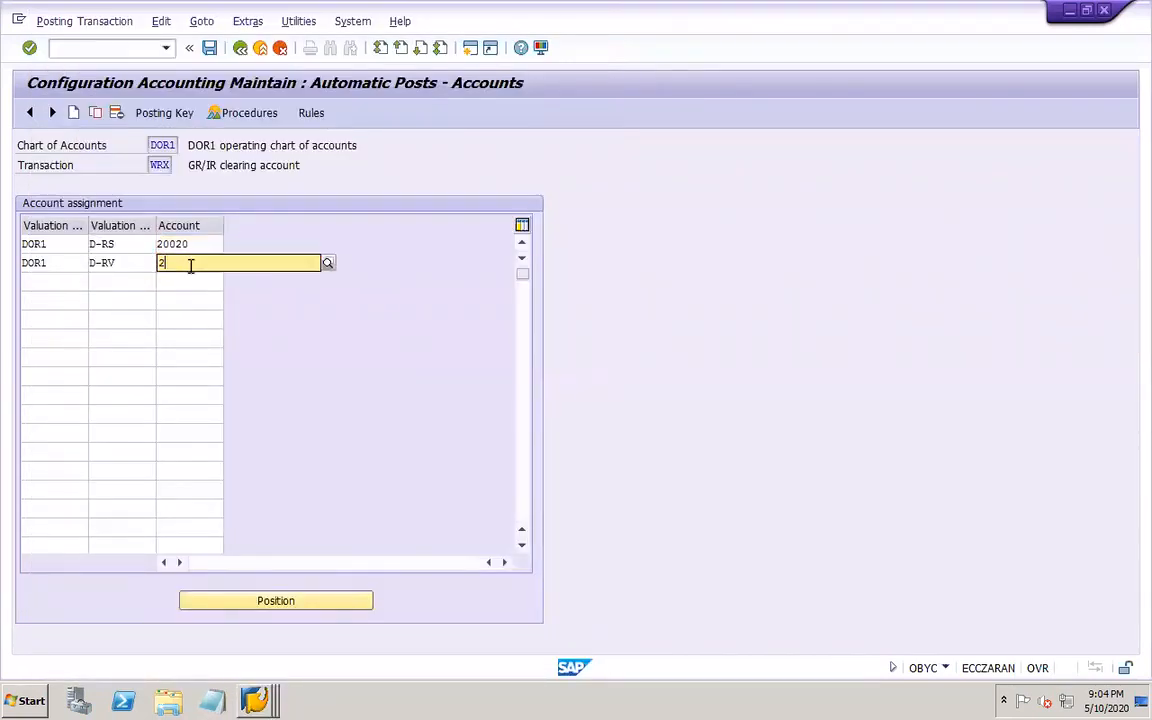
pyautogui.write('0020')
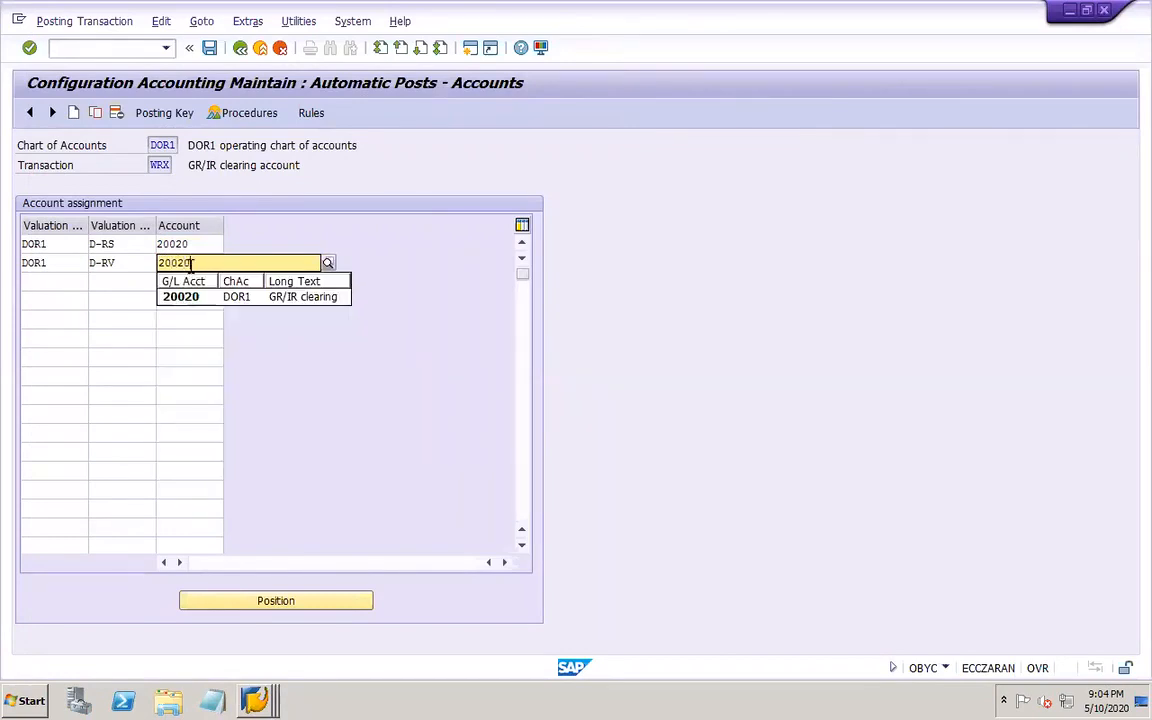
pyautogui.press('Return')
pyautogui.click(210, 48)
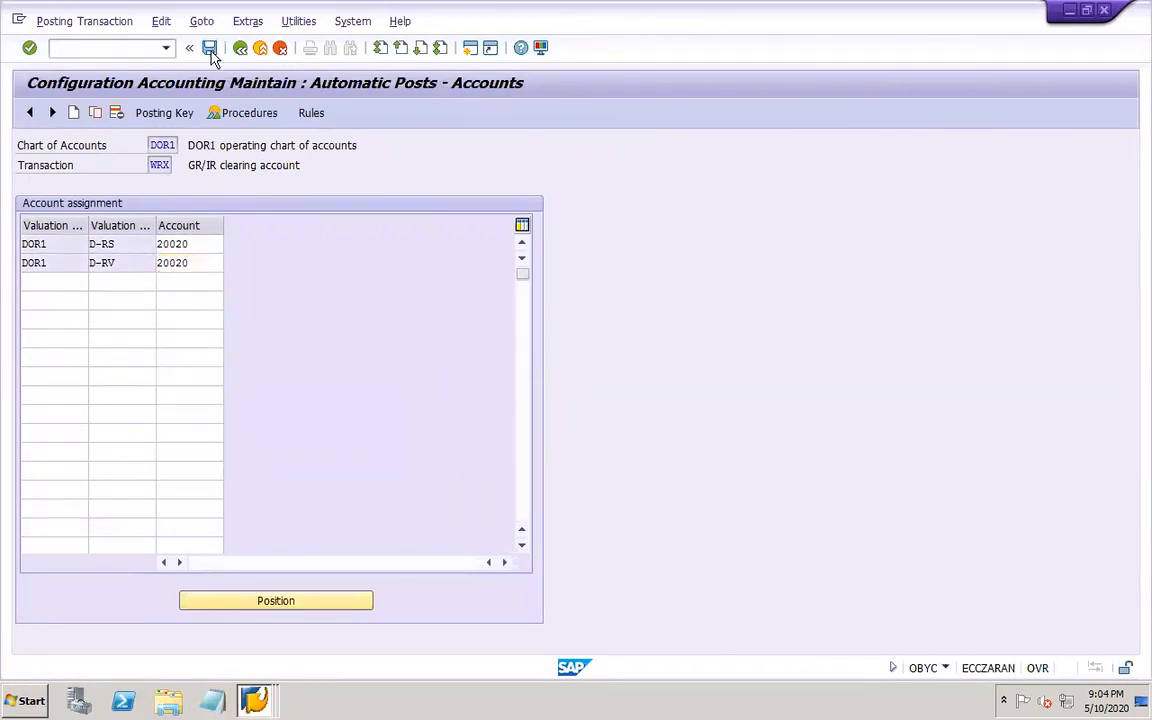
pyautogui.click(265, 305)
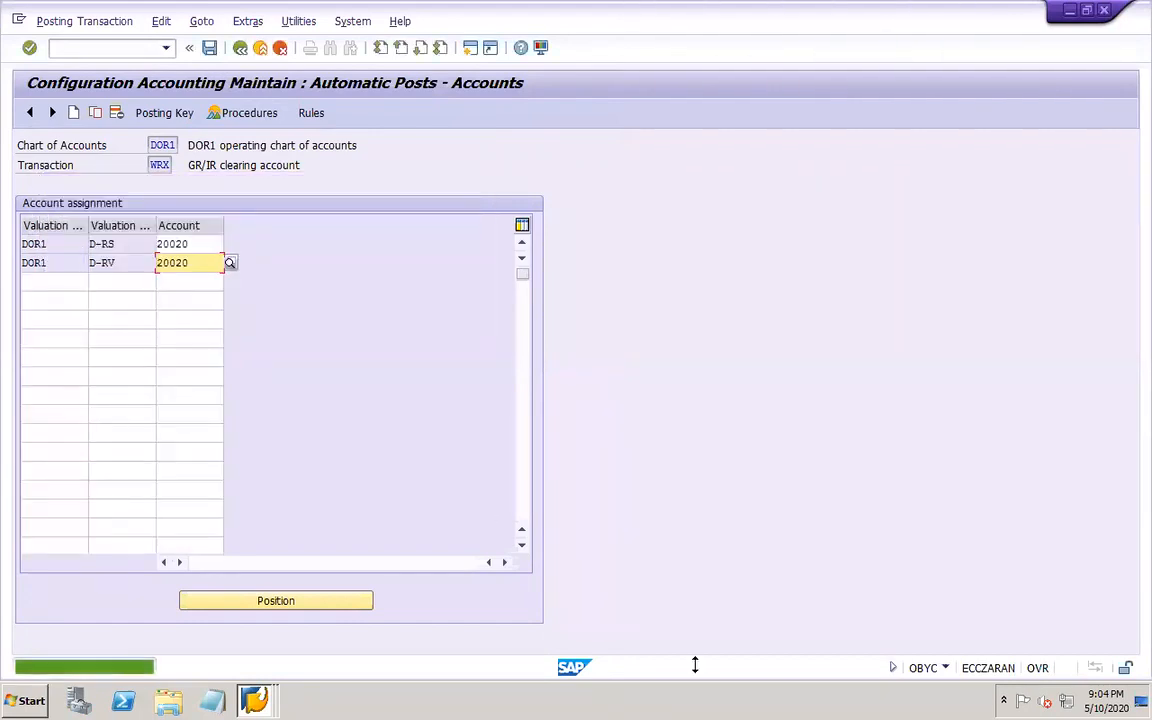
# - Check the PowerPoint notes for the remaining transaction keys and return to the SAP remote desktop session
pyautogui.moveTo(784, 699)
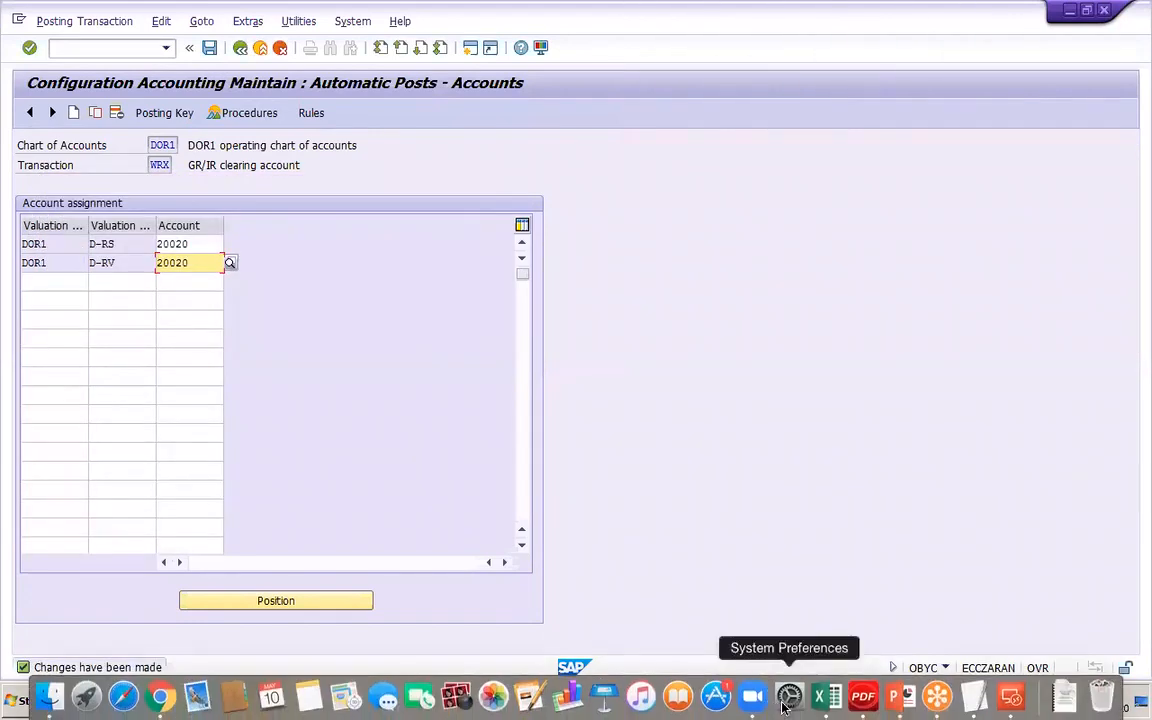
pyautogui.click(898, 697)
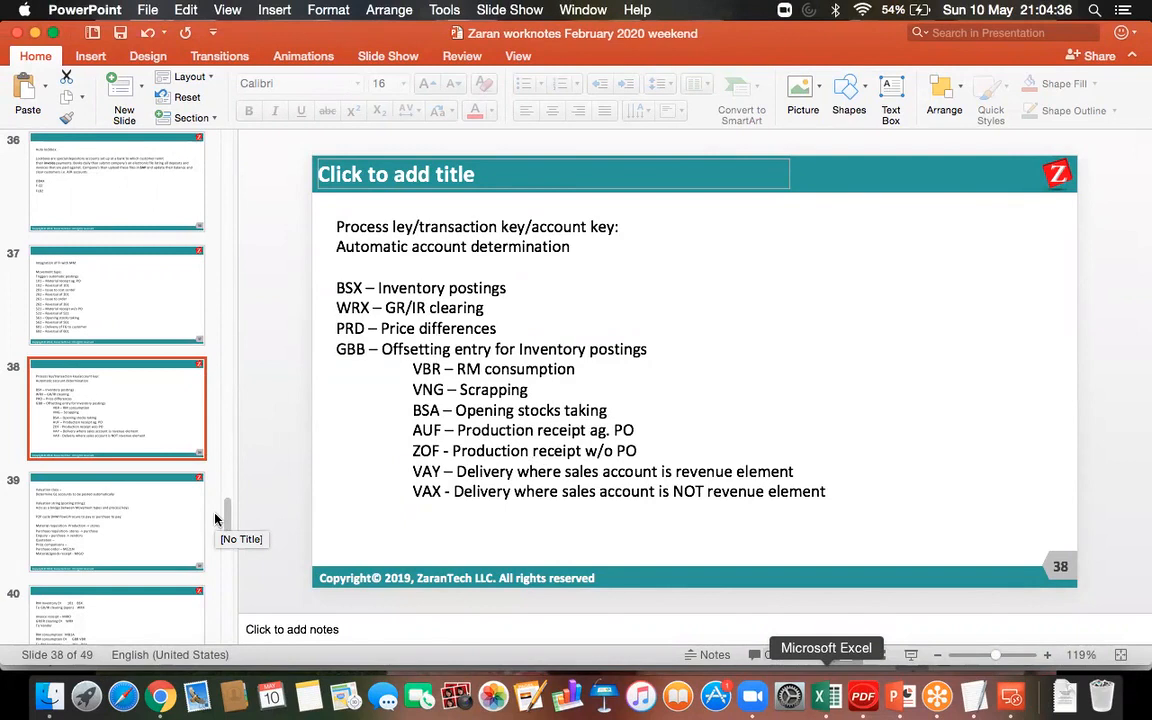
pyautogui.click(1011, 696)
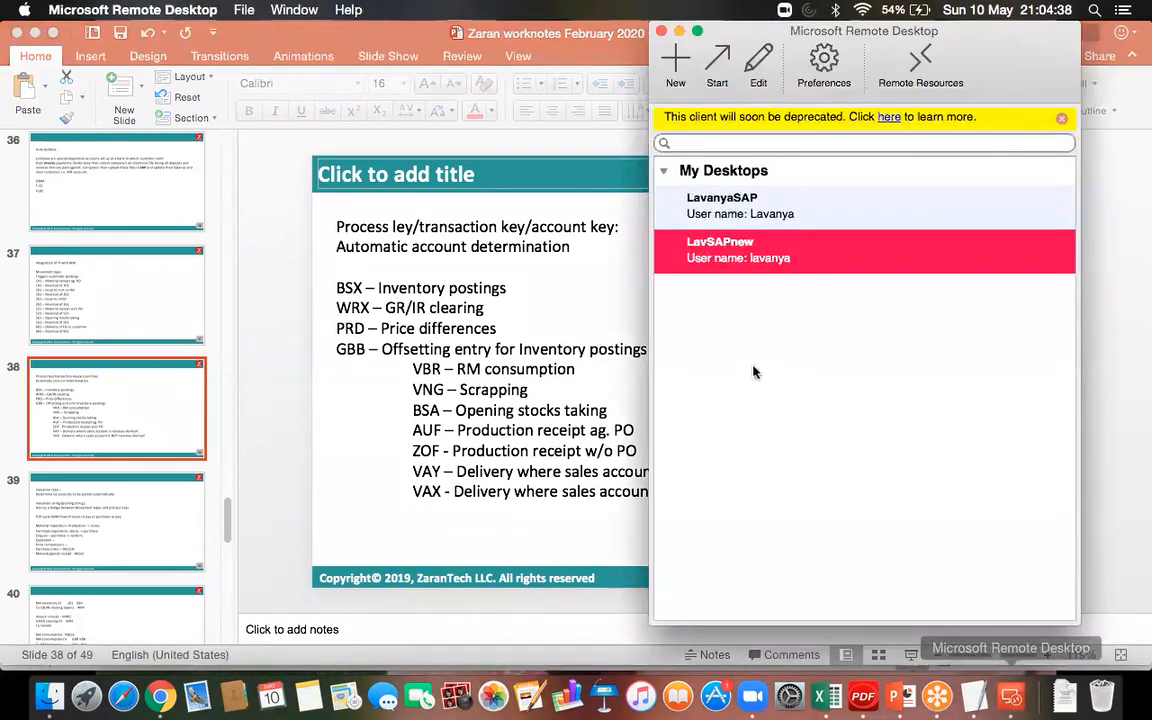
pyautogui.doubleClick(713, 247)
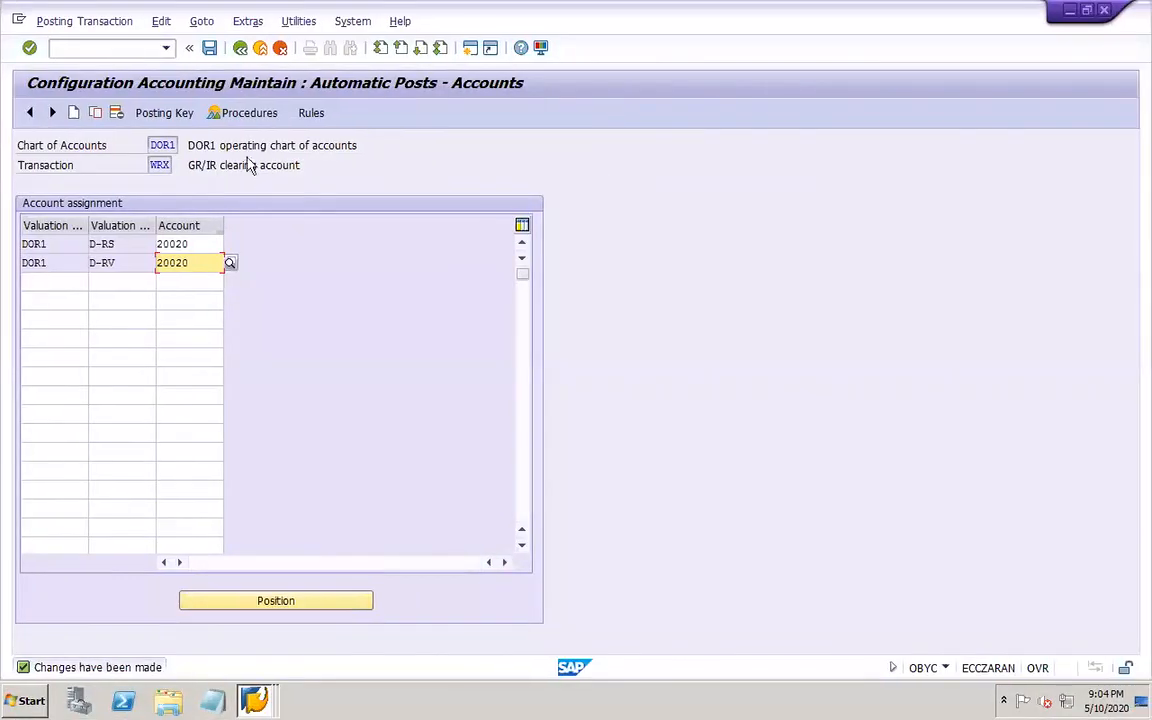
# - Set GBB (offsetting entry for inventory posting) rules to general modification, valuation modifier and valuation class, and save them
pyautogui.click(240, 49)
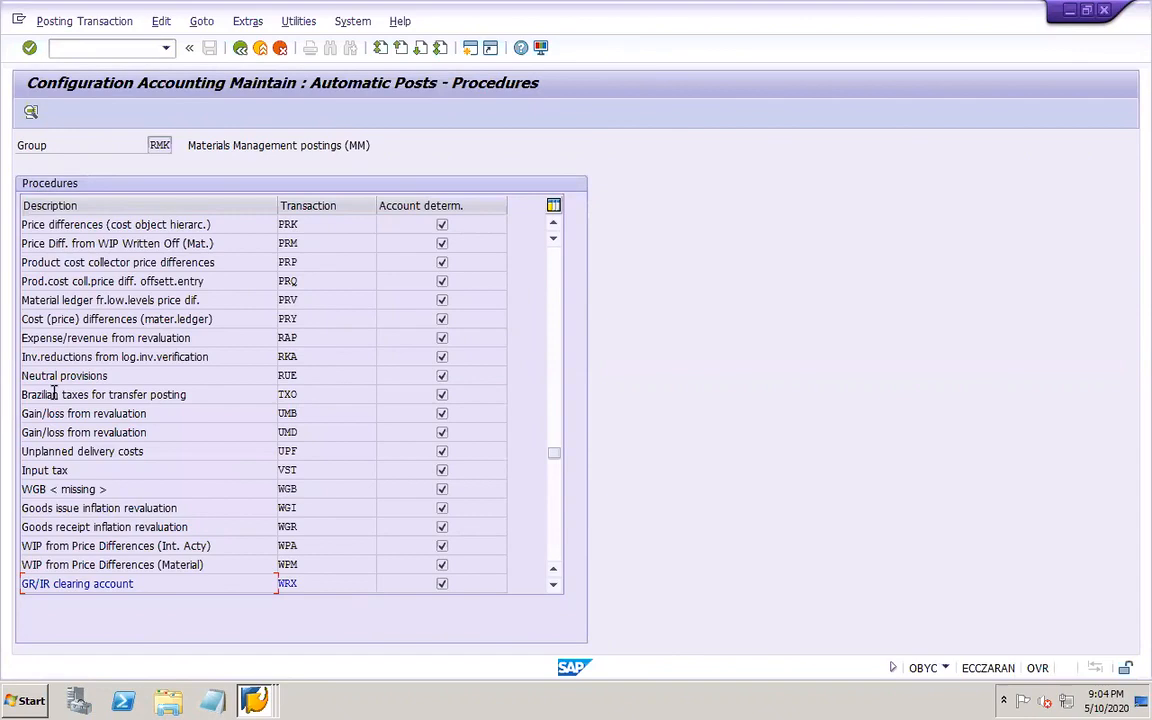
pyautogui.click(556, 266)
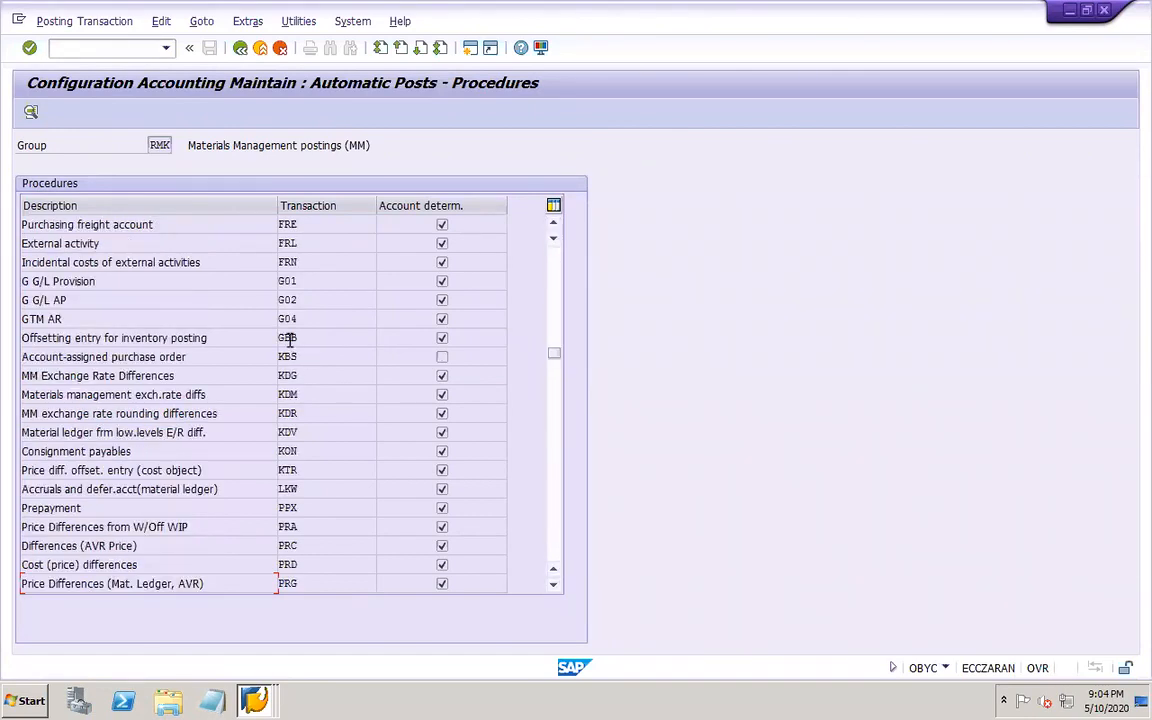
pyautogui.doubleClick(317, 340)
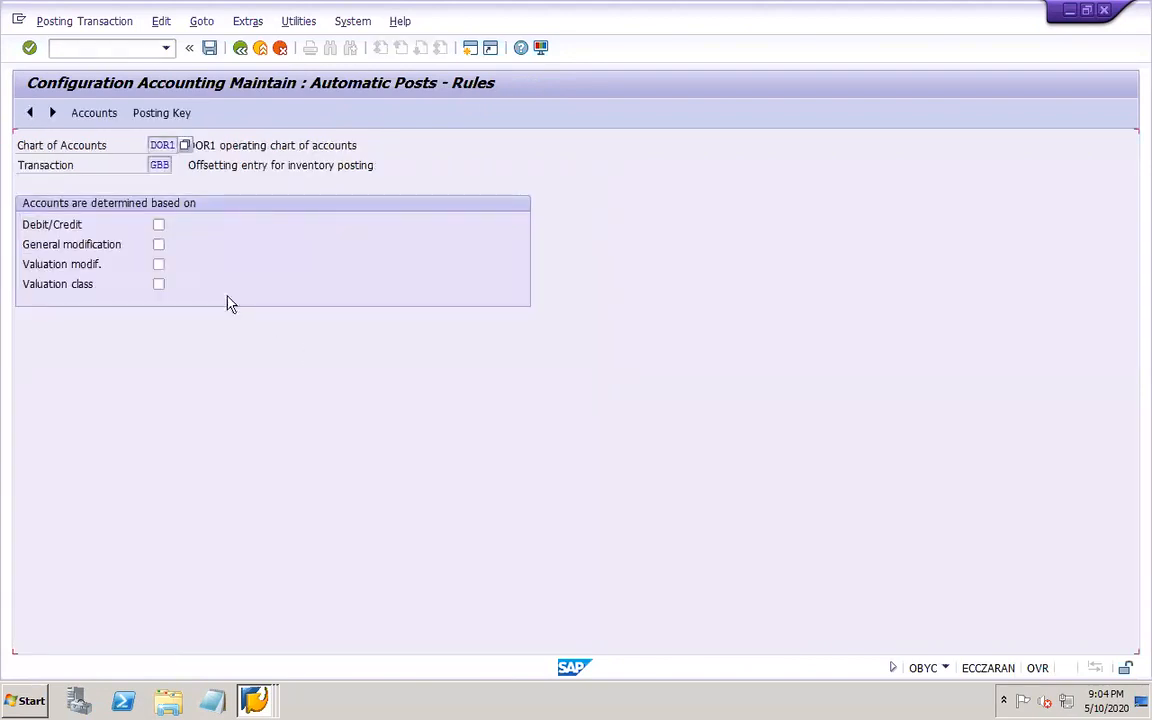
pyautogui.click(158, 244)
pyautogui.click(158, 264)
pyautogui.click(161, 285)
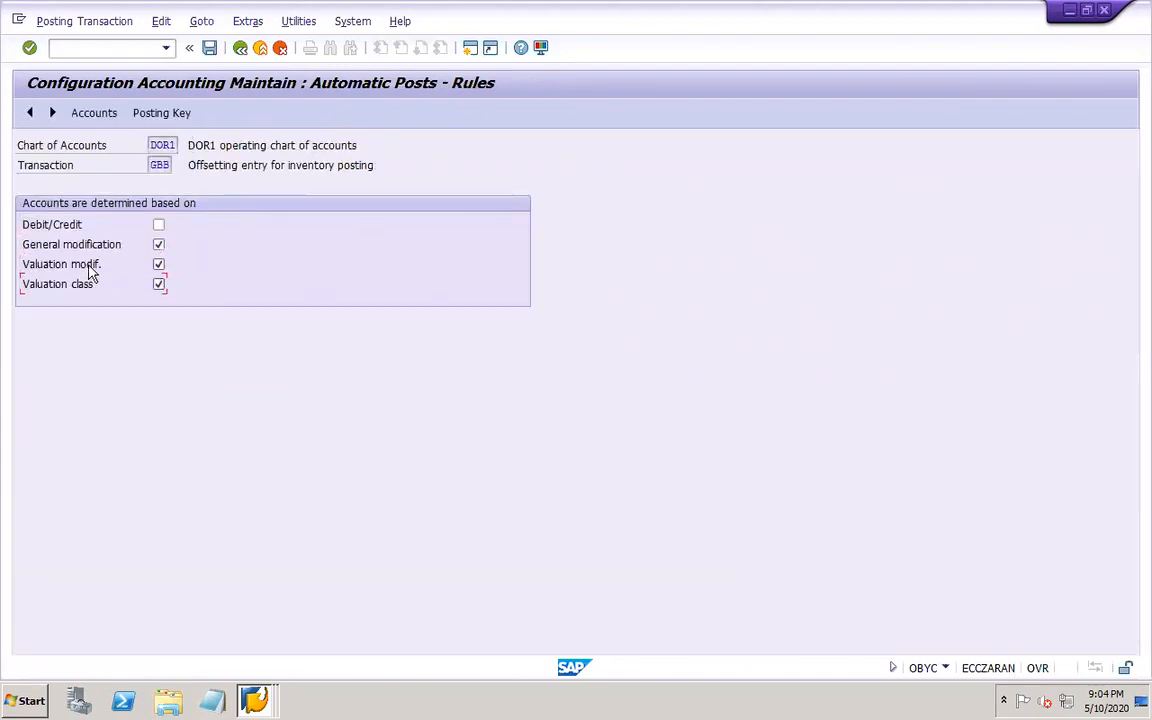
pyautogui.click(209, 48)
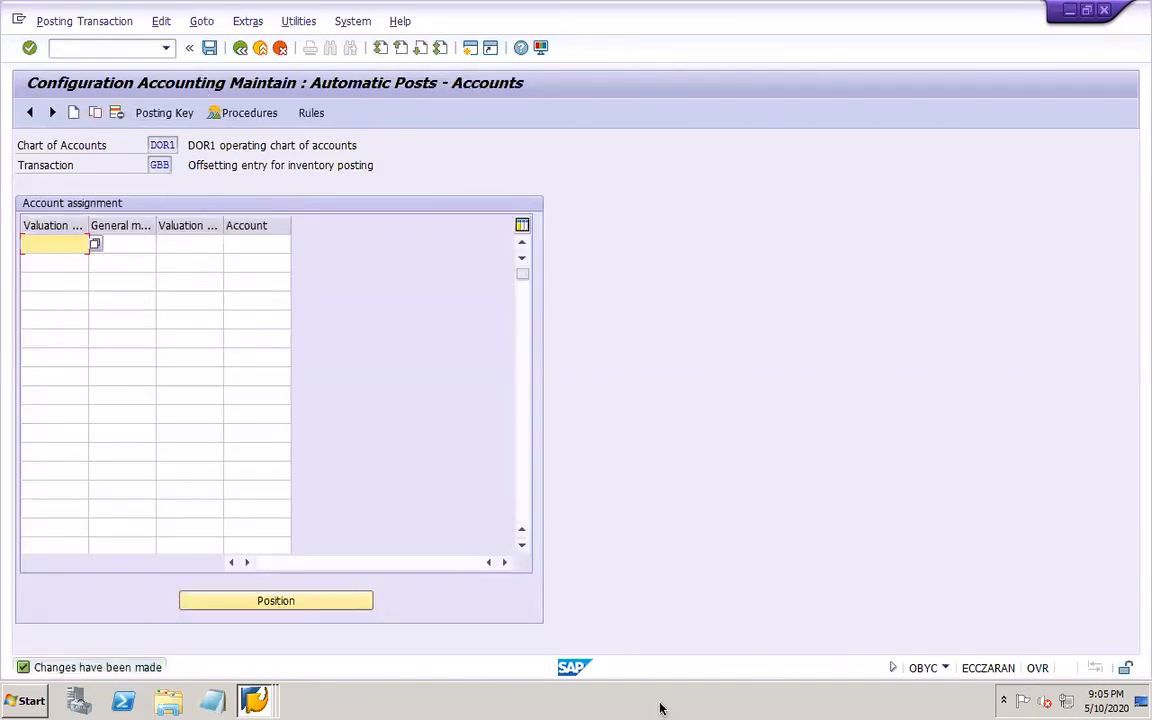
# - Look up the GBB general modification codes in the PowerPoint notes and return to the SAP remote desktop session
pyautogui.moveTo(773, 707)
pyautogui.click(899, 697)
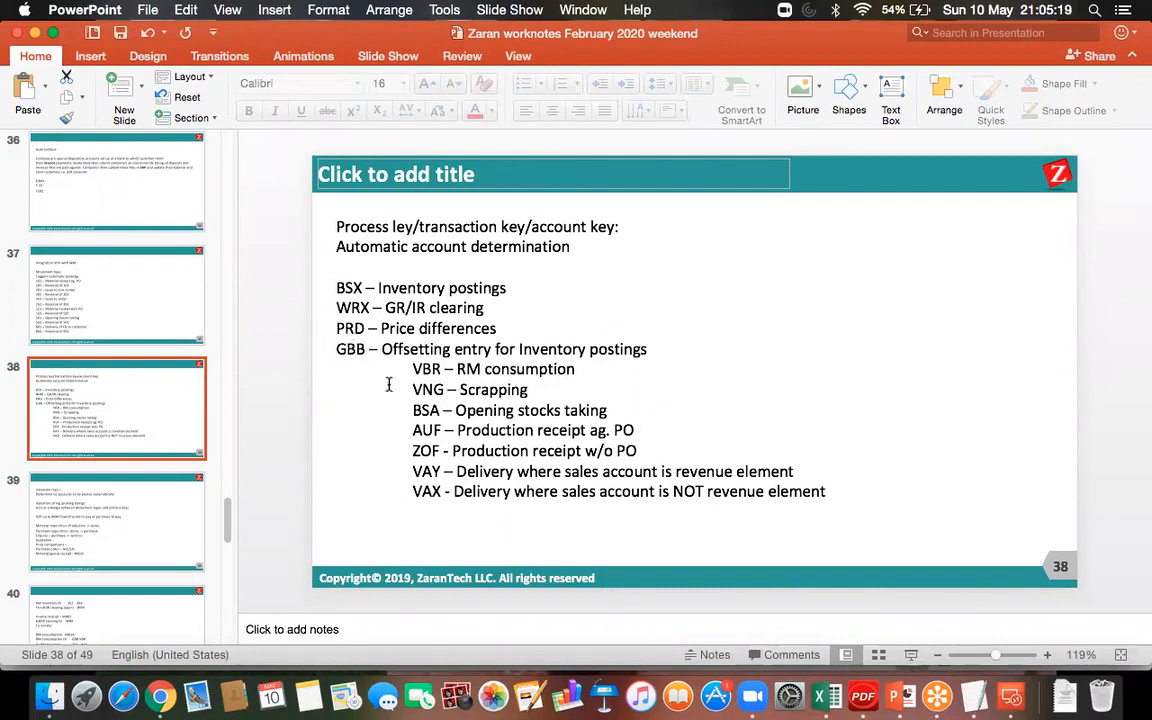
pyautogui.click(1012, 696)
pyautogui.doubleClick(703, 267)
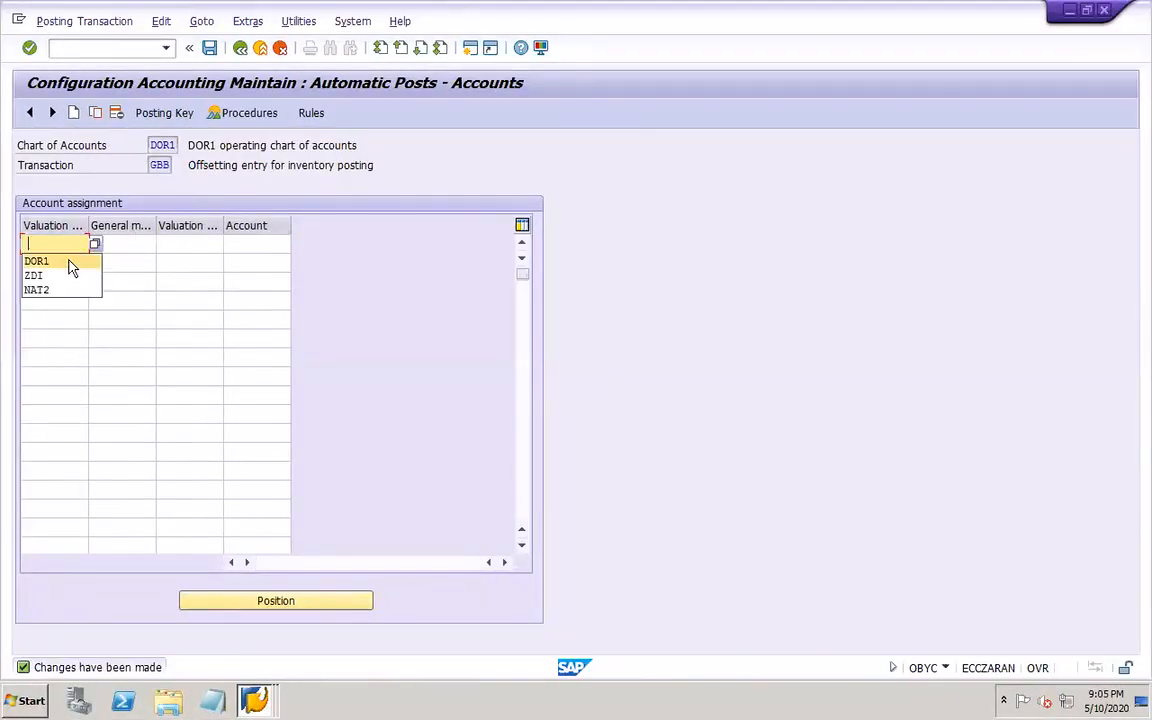
# - Start the first GBB row with valuation modifier DOR1 and general modification VBR, checking the code against the PowerPoint notes
pyautogui.click(72, 259)
pyautogui.click(118, 244)
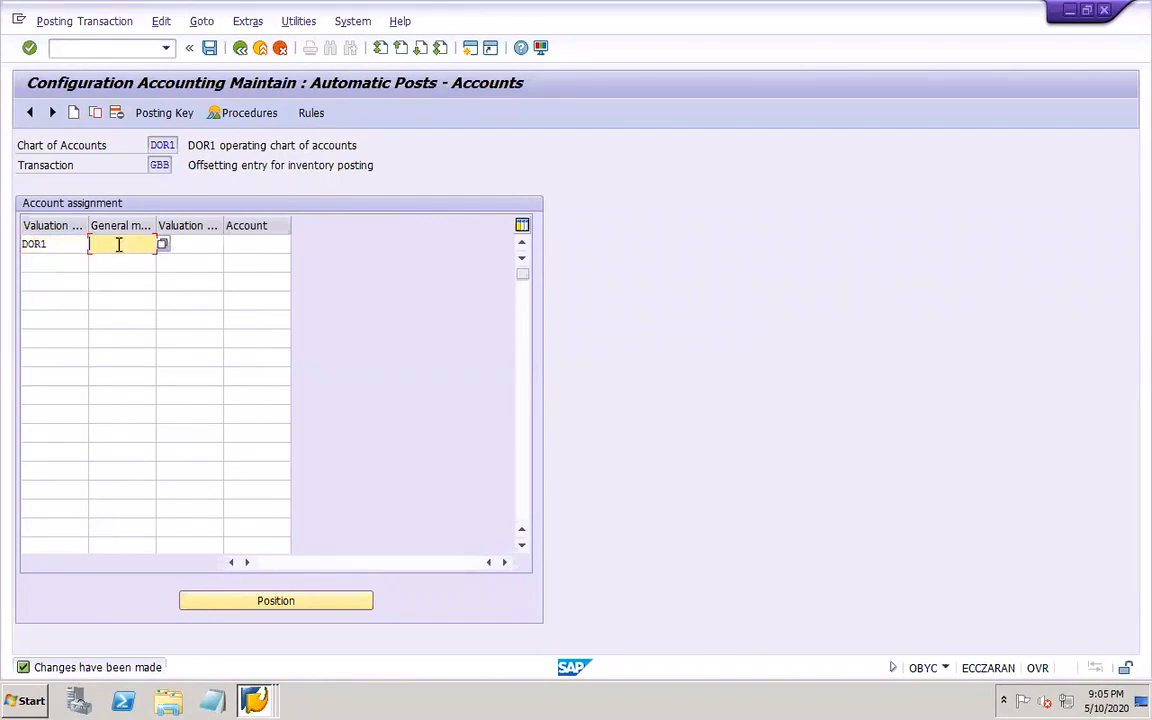
pyautogui.write('VBR')
pyautogui.hotkey('ctrl', 'Left')
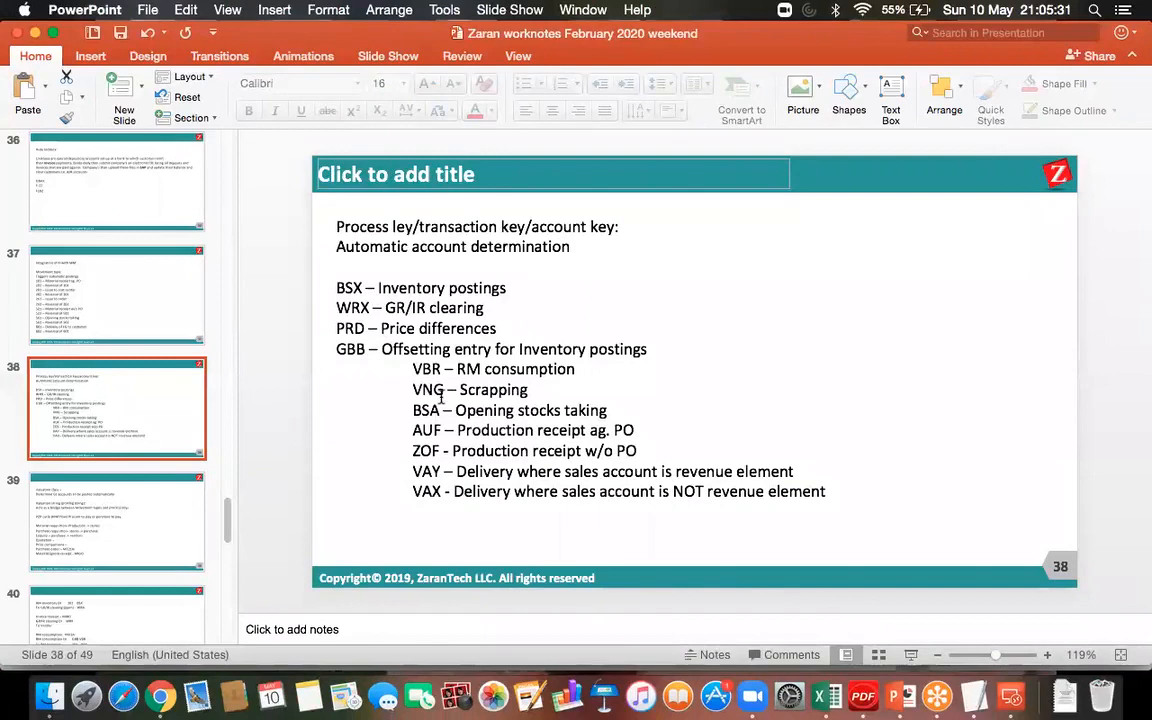
pyautogui.press('super+Tab')
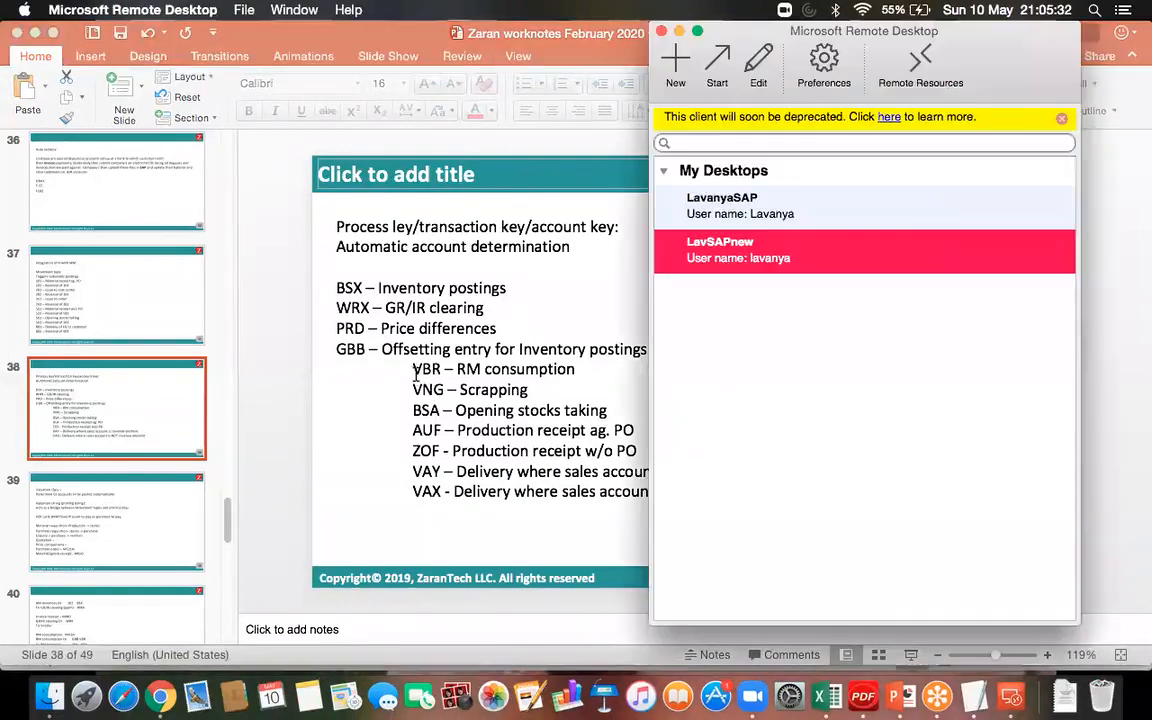
pyautogui.doubleClick(818, 257)
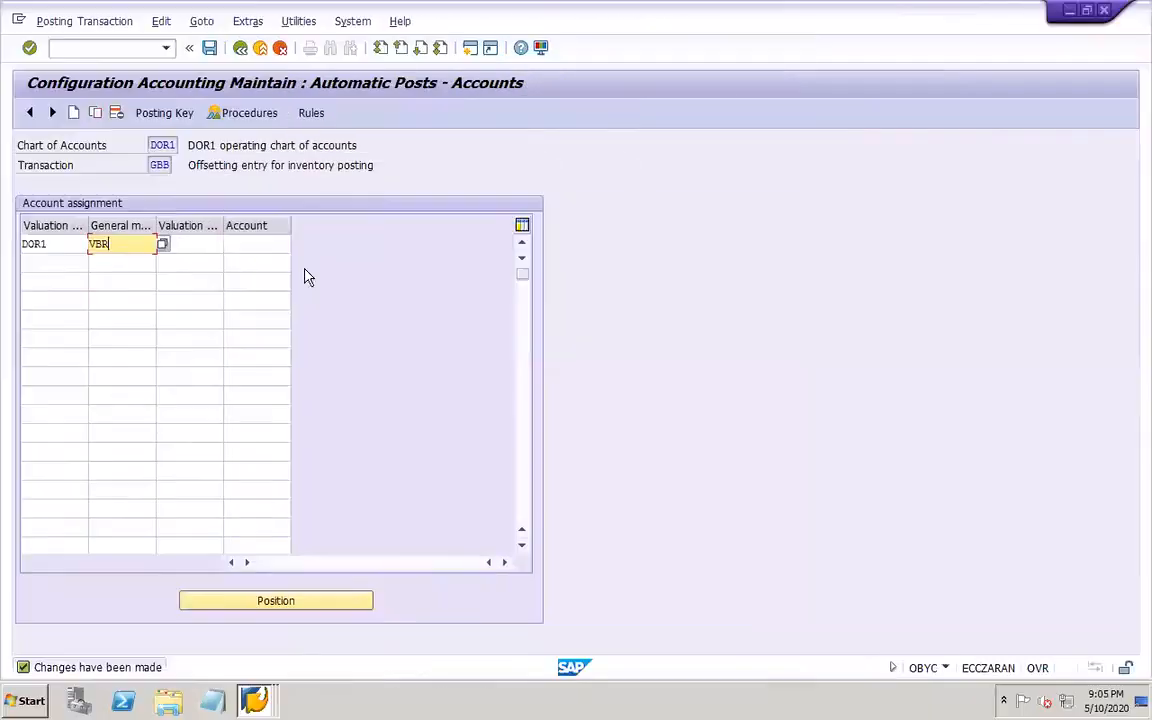
# - Set the valuation class of the first VBR row to D-RS (DOR1 RM STD) from the possible entries
pyautogui.click(190, 243)
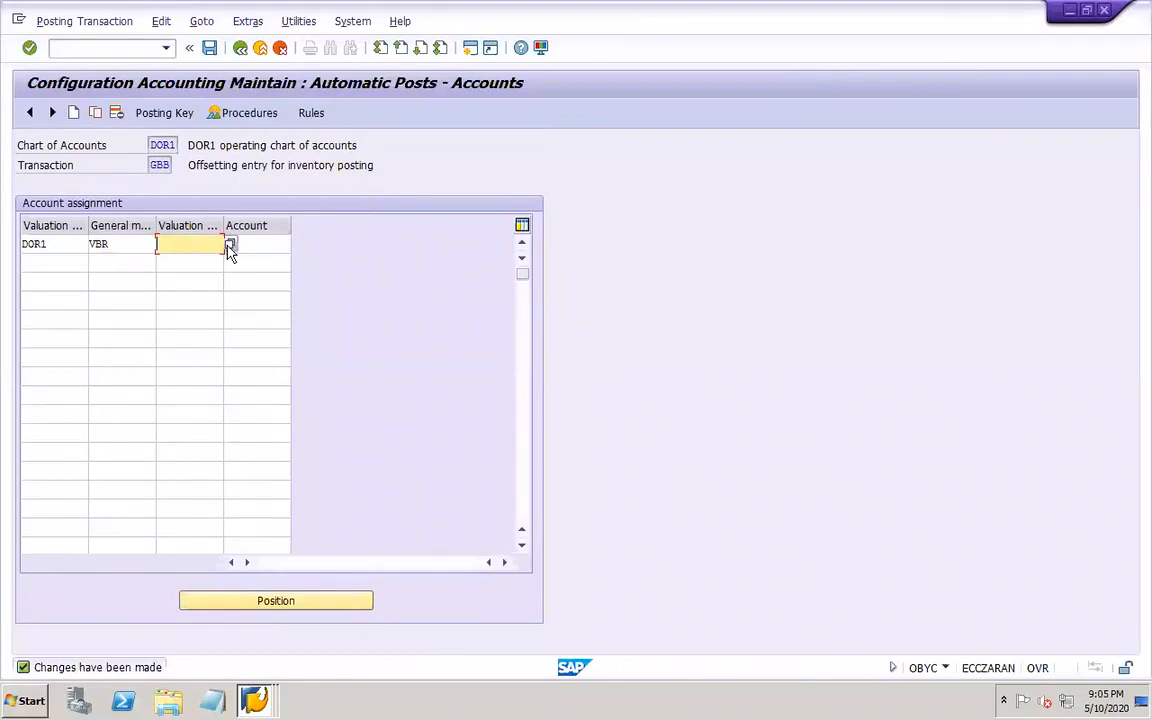
pyautogui.click(229, 245)
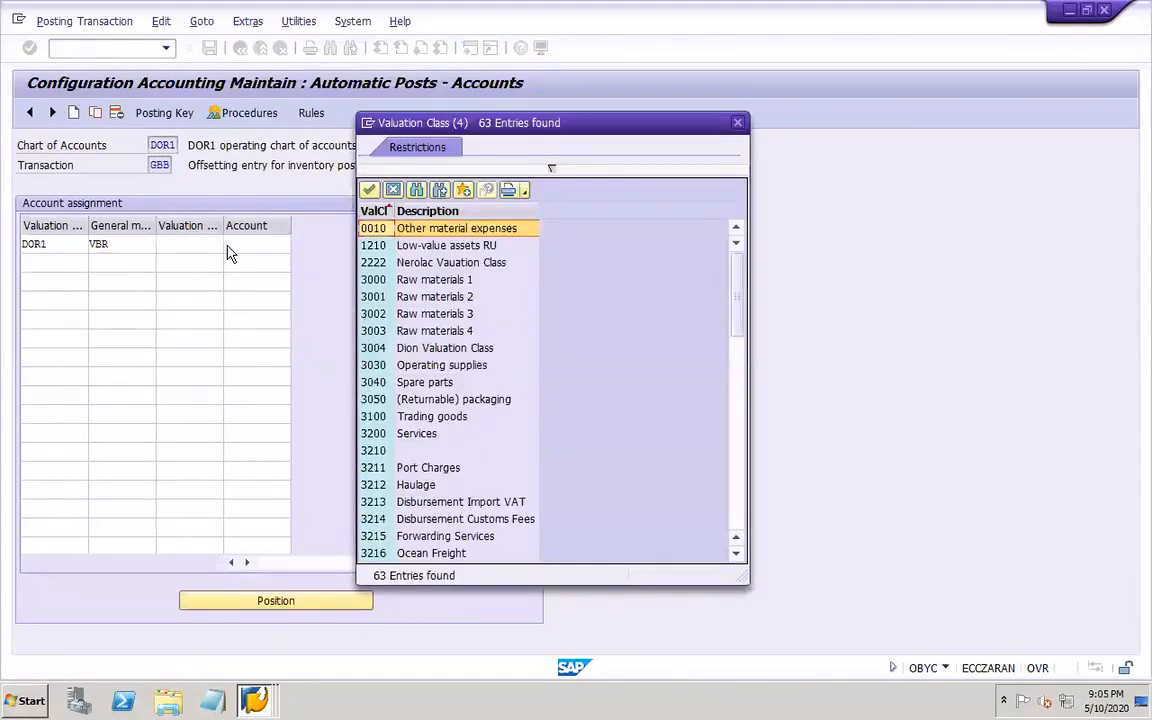
pyautogui.click(735, 511)
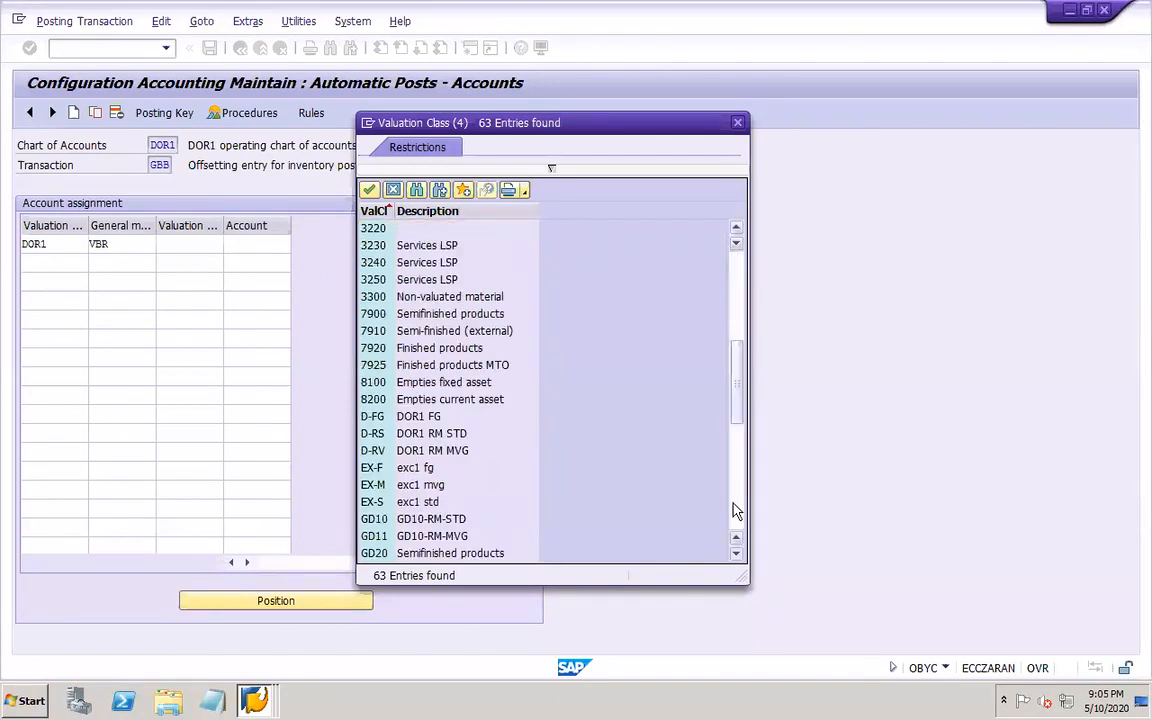
pyautogui.doubleClick(436, 436)
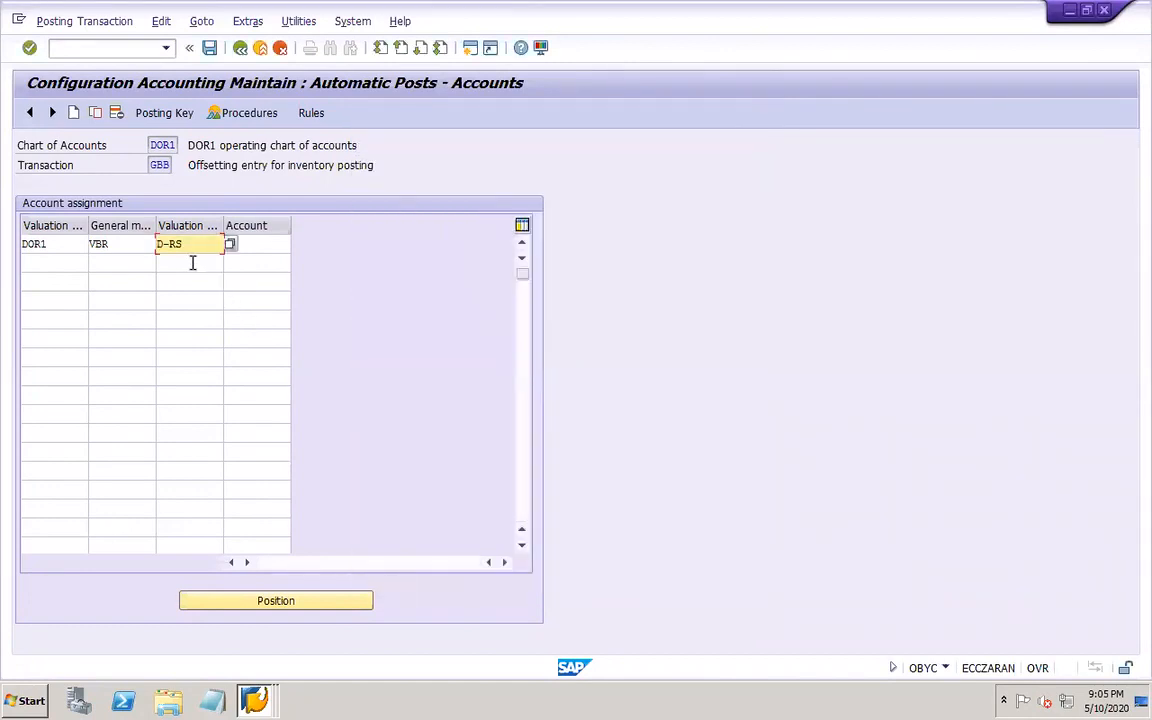
# - Add a second GBB row with valuation modifier DOR1, general modification VBR and valuation class D-RV
pyautogui.click(217, 262)
pyautogui.click(190, 294)
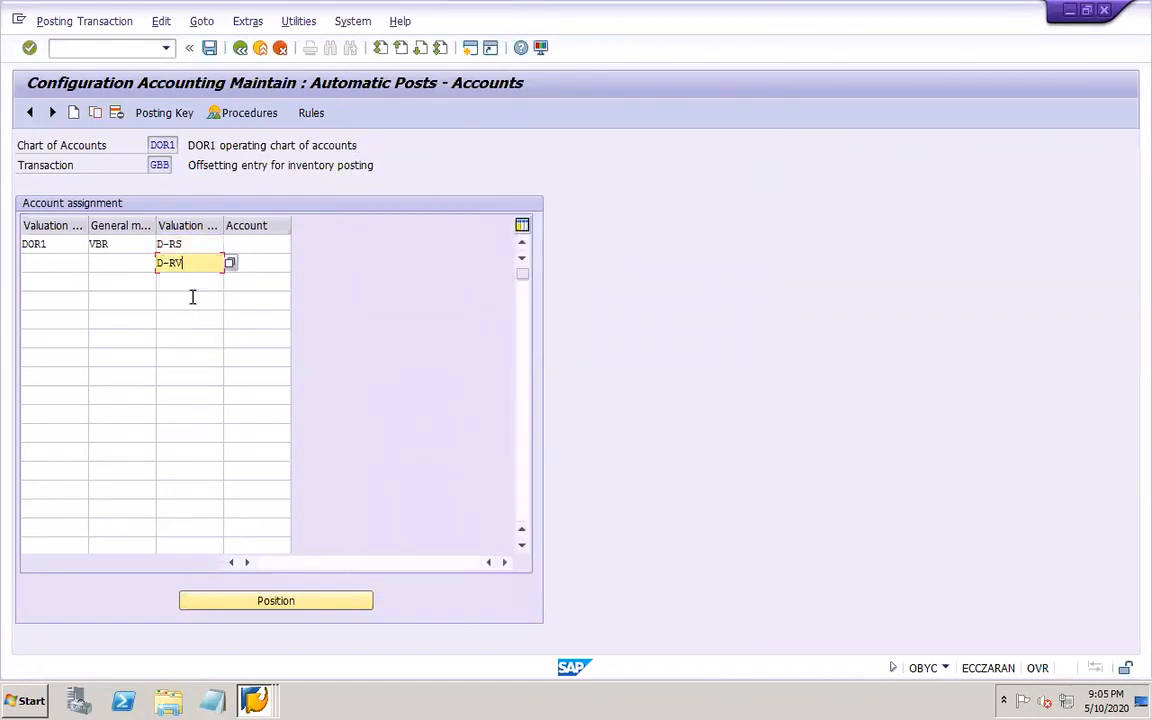
pyautogui.click(120, 269)
pyautogui.write('VBR')
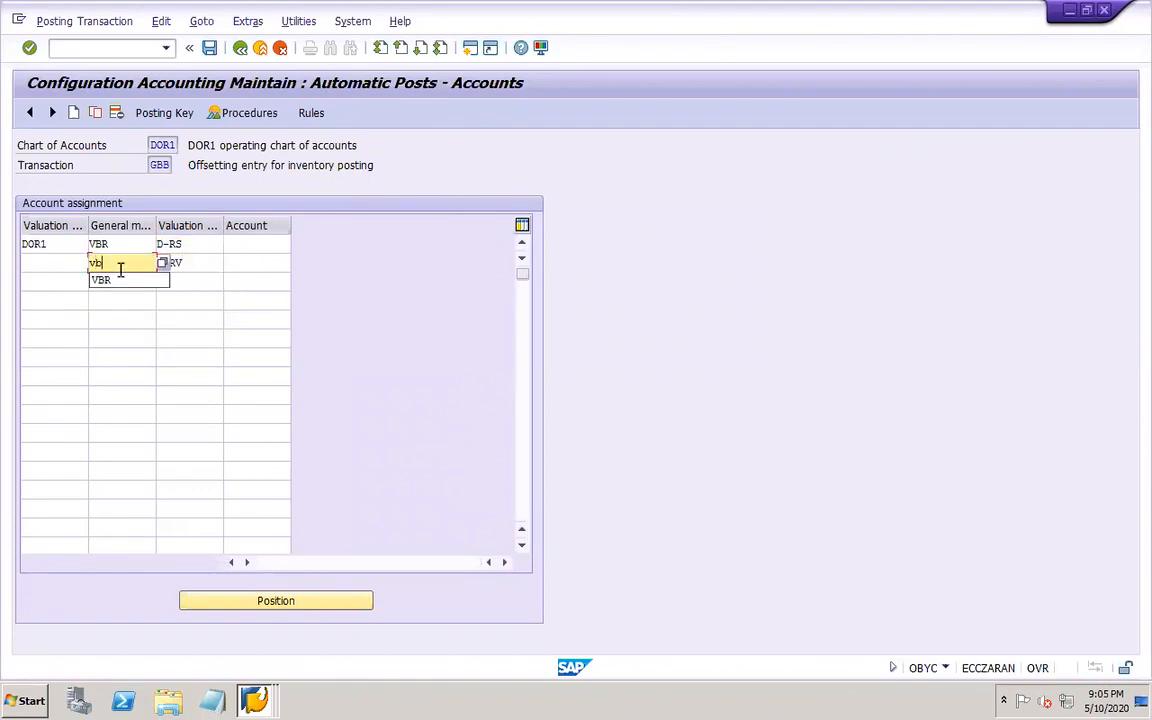
pyautogui.click(57, 265)
pyautogui.click(40, 280)
# - Look up the RM consumption account among the expense accounts in the G/L account display and return to the GBB account assignment
pyautogui.click(266, 250)
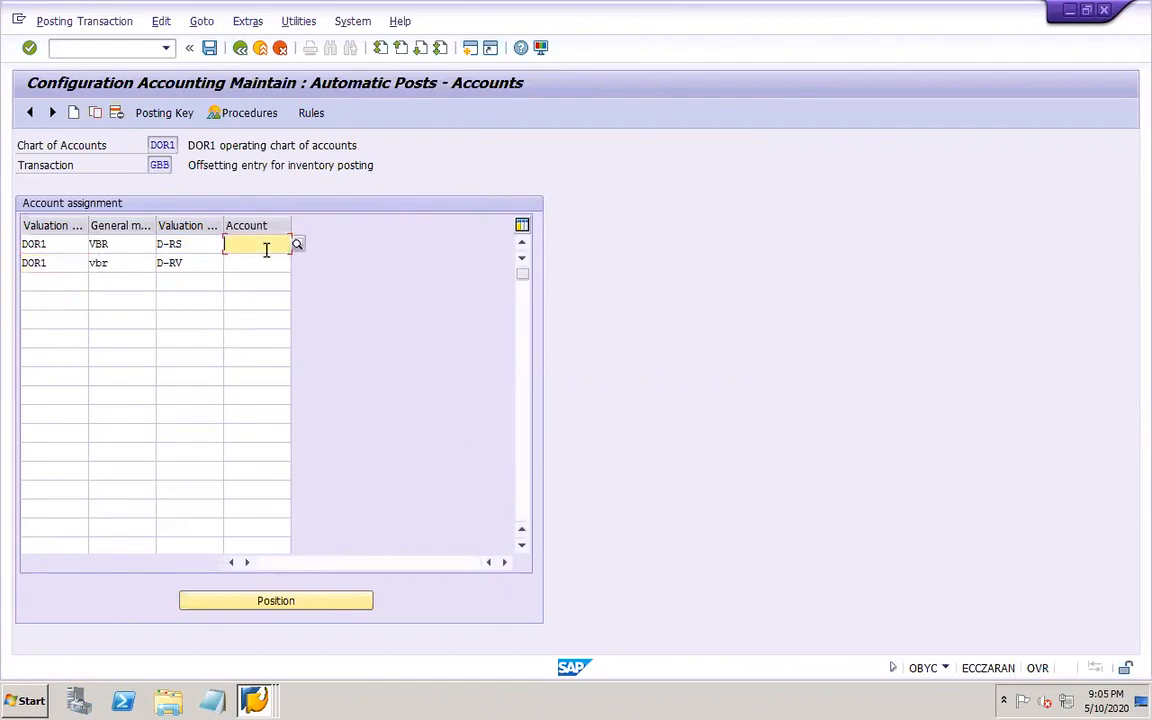
pyautogui.click(254, 701)
pyautogui.click(230, 638)
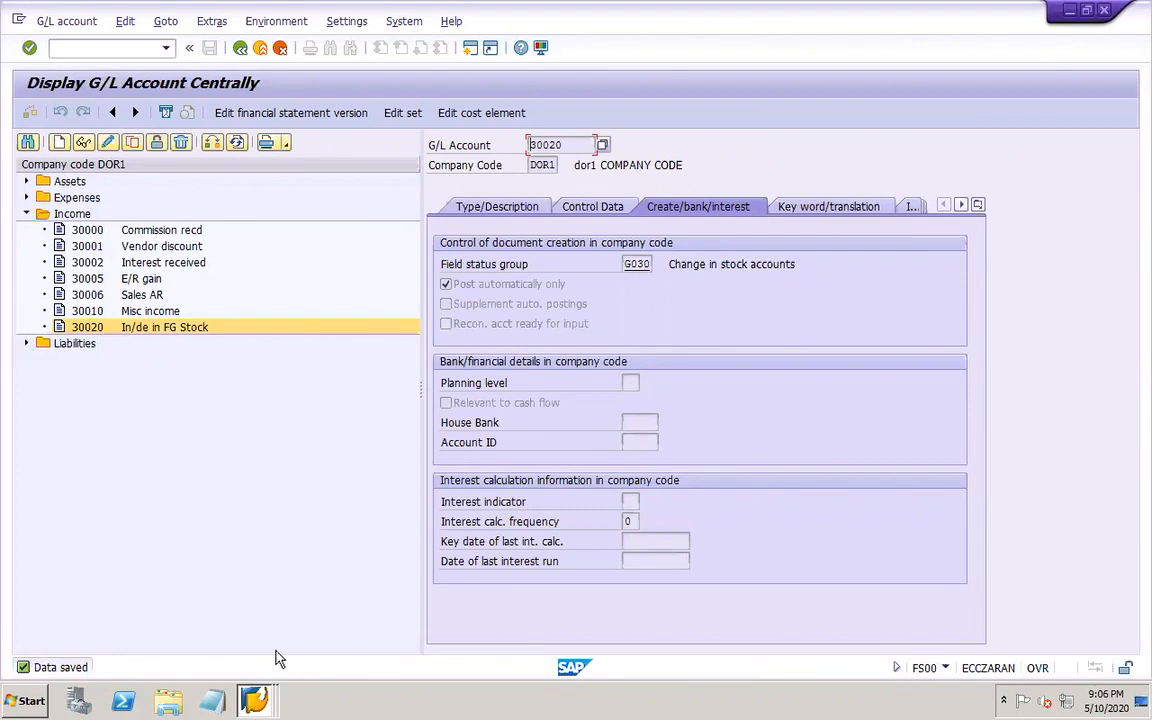
pyautogui.click(255, 700)
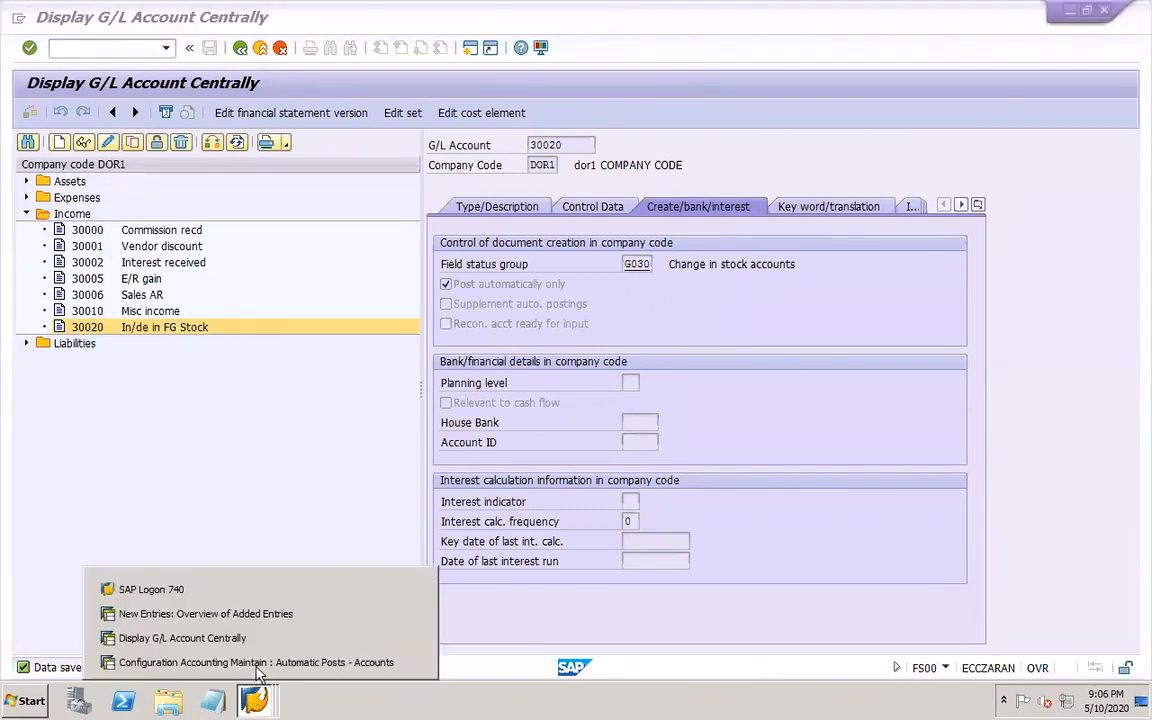
pyautogui.click(230, 598)
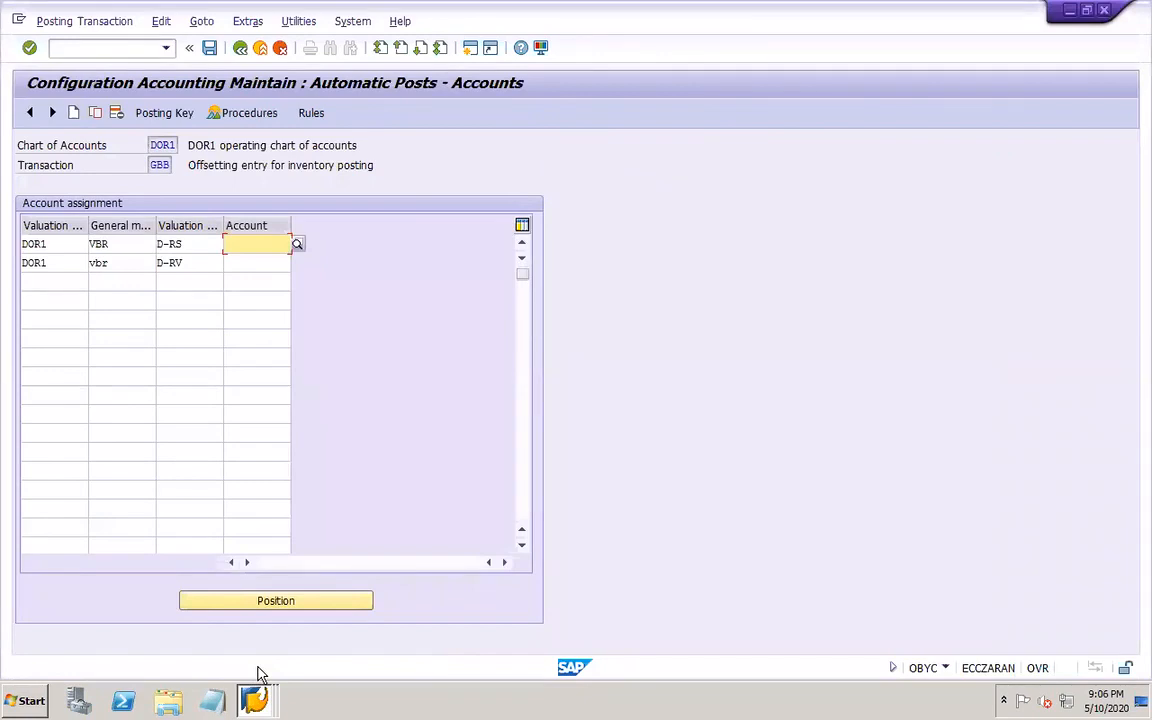
pyautogui.click(250, 698)
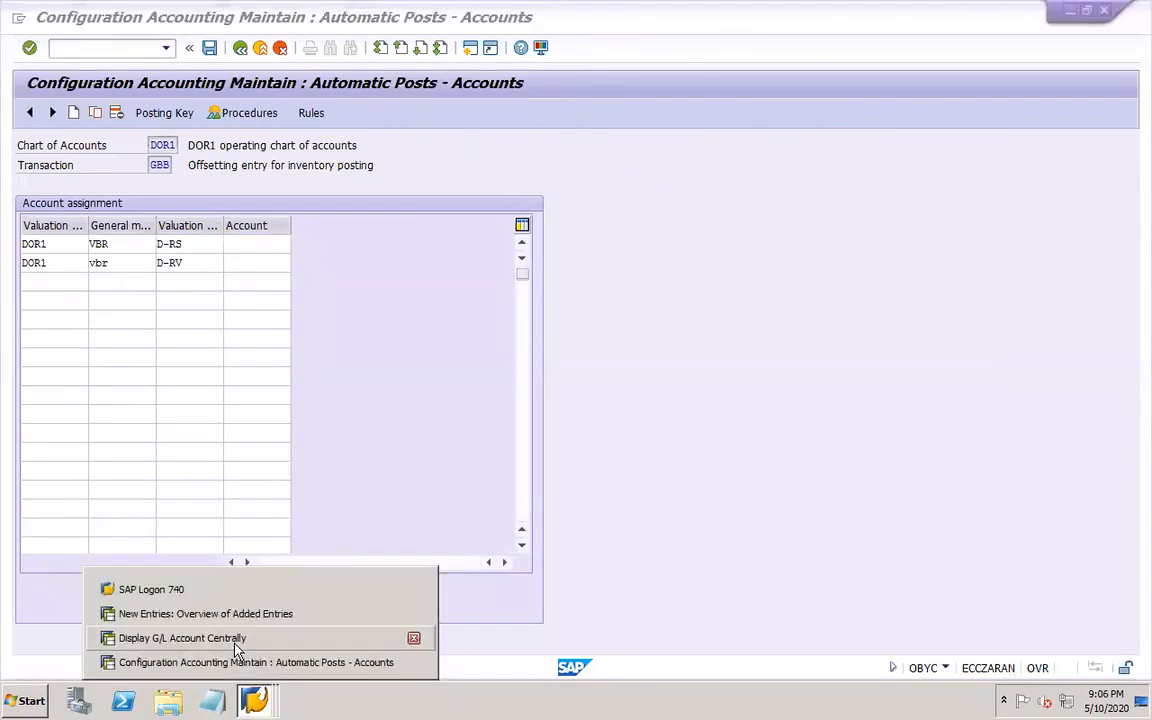
pyautogui.click(182, 638)
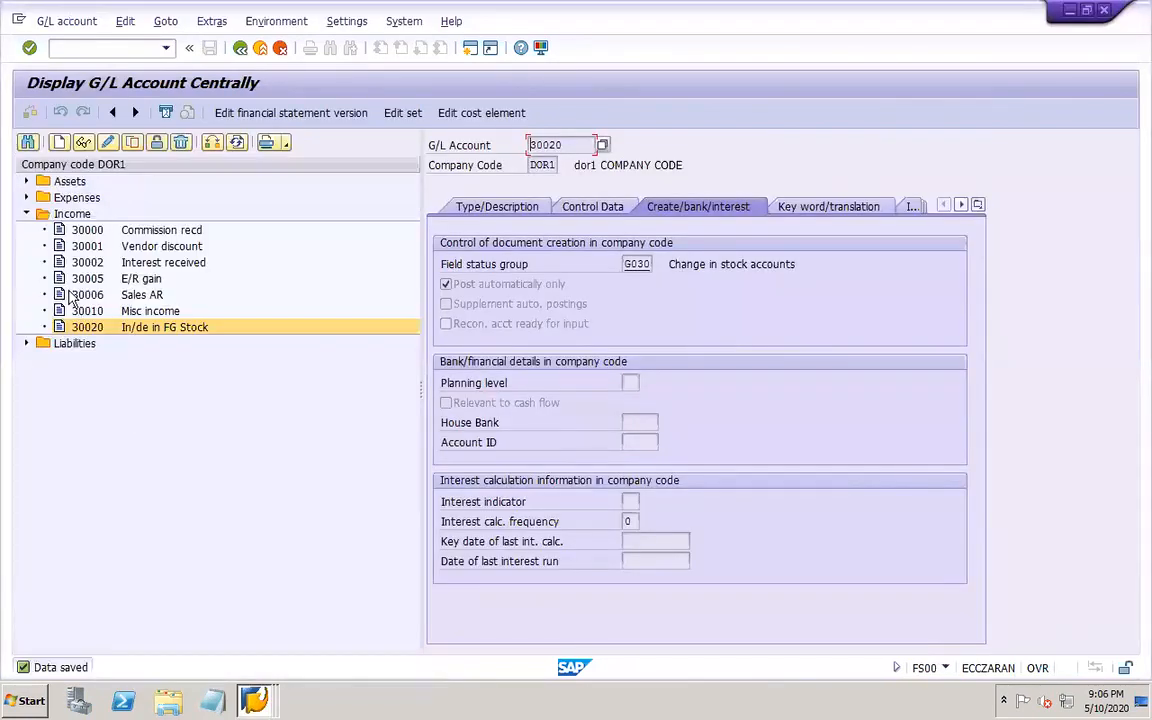
pyautogui.click(27, 197)
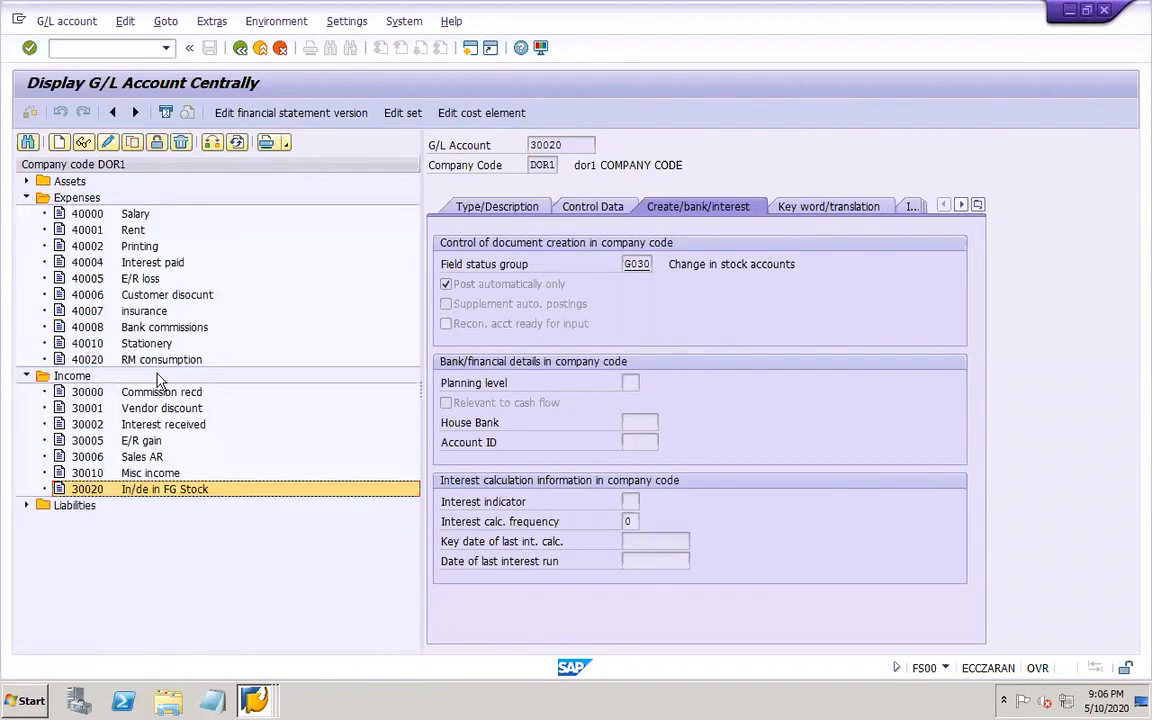
pyautogui.click(152, 360)
pyautogui.click(254, 700)
pyautogui.click(256, 662)
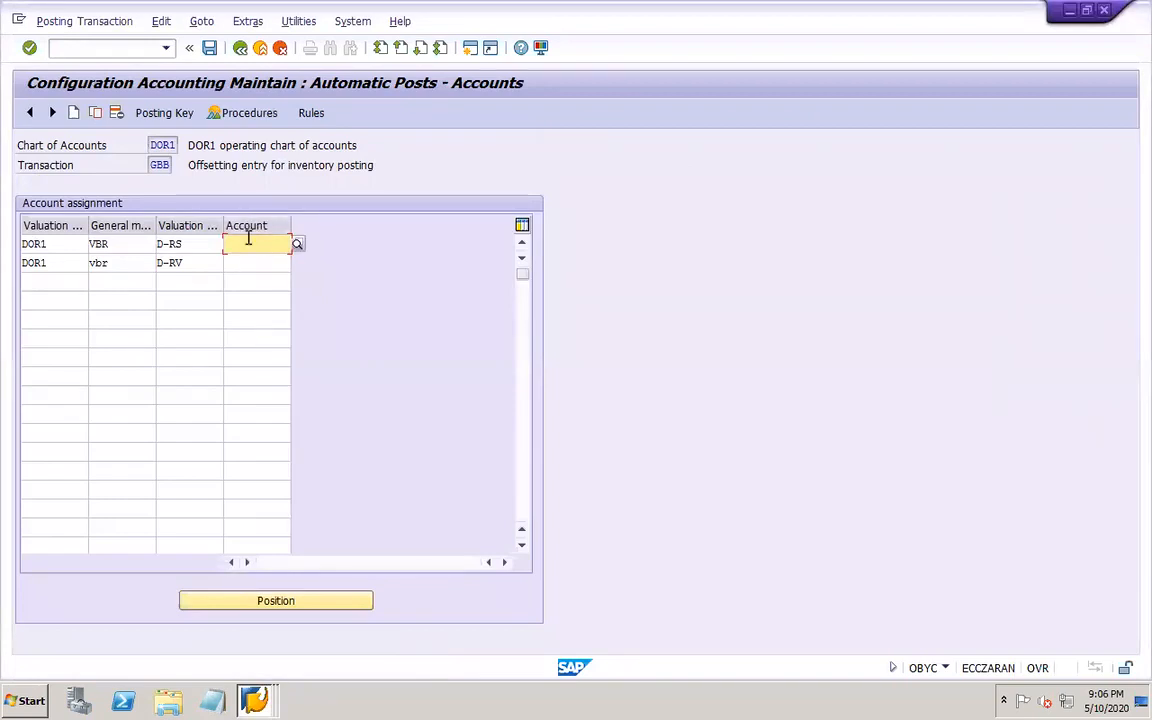
# - Assign G/L account 40020 to the D-RS and D-RV rows and save them in the proposed customizing request
pyautogui.write('400')
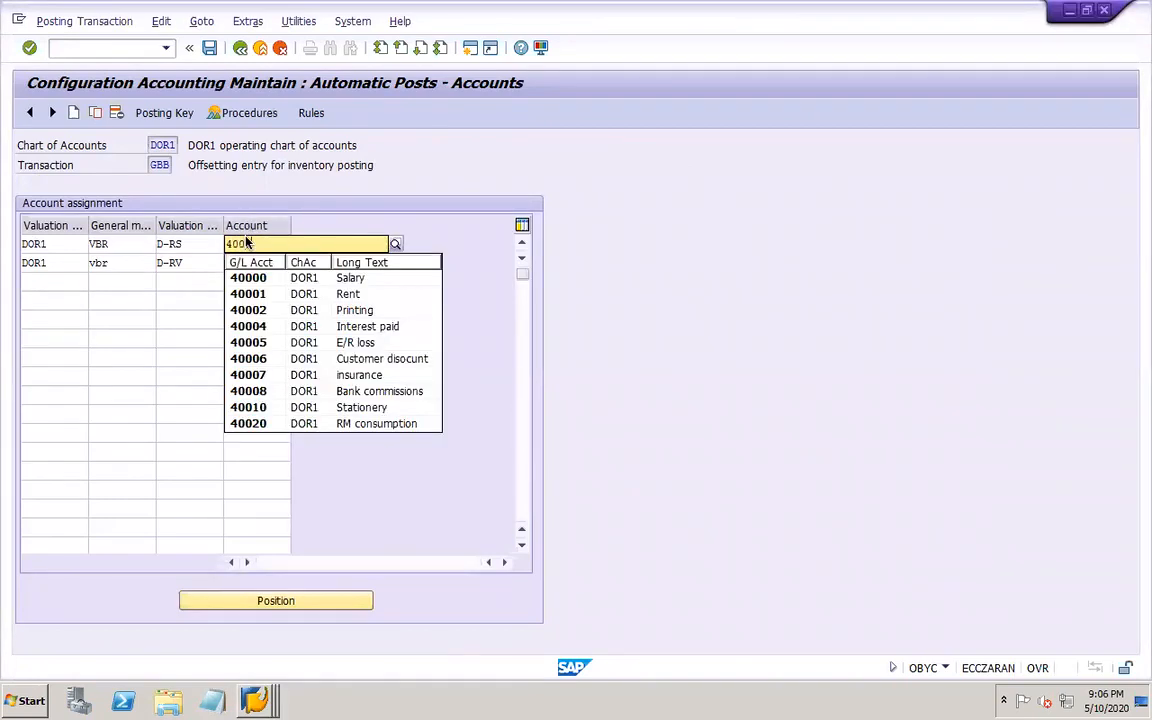
pyautogui.write('20')
pyautogui.click(250, 278)
pyautogui.click(252, 266)
pyautogui.write('400')
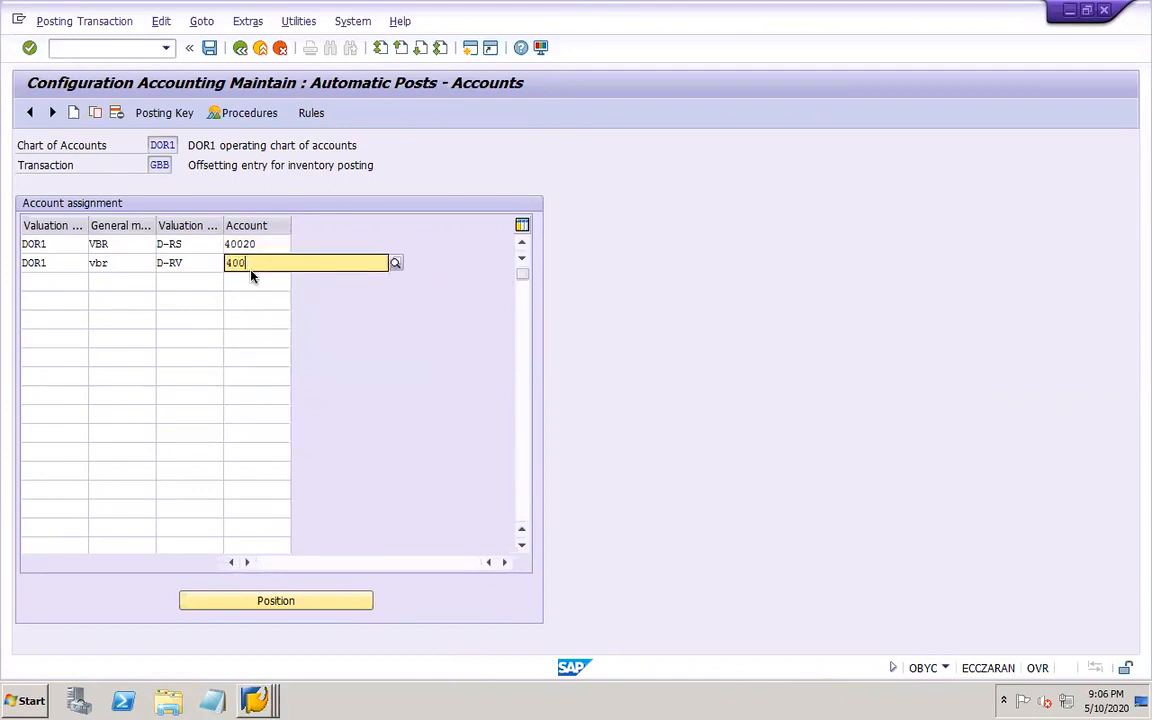
pyautogui.write('20')
pyautogui.press('Return')
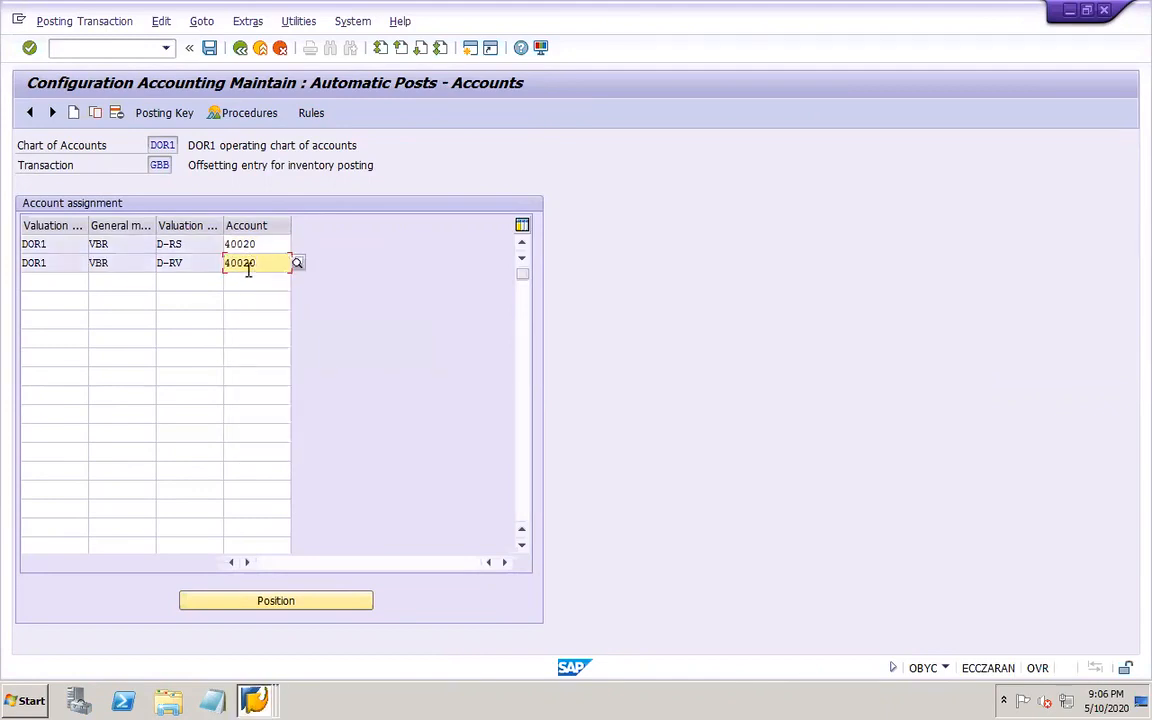
pyautogui.click(209, 48)
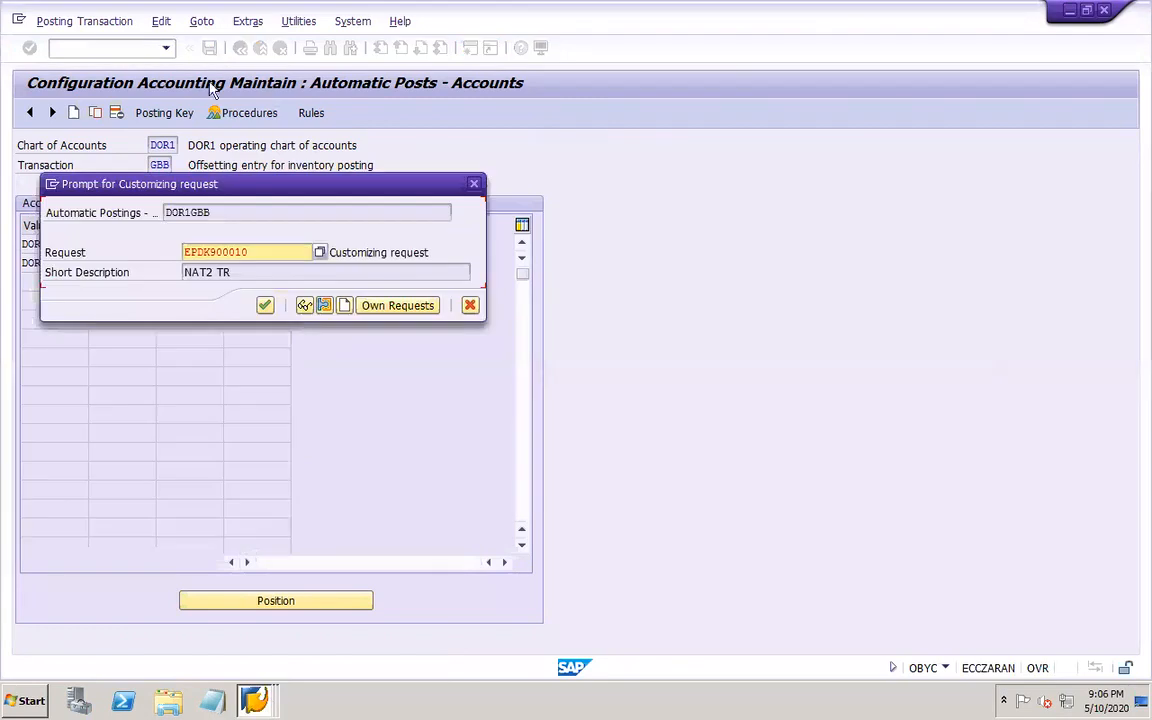
pyautogui.click(262, 305)
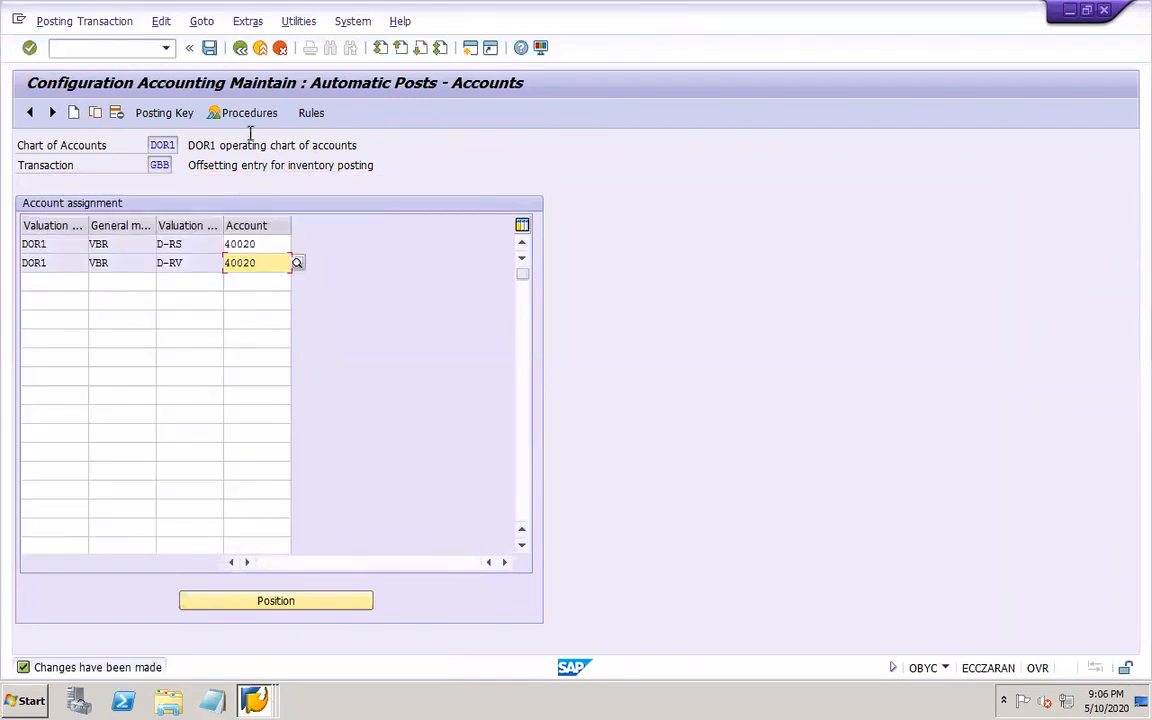
# - Return to the procedures list, reopen GBB and start a third row with valuation modifier DOR1
pyautogui.click(240, 48)
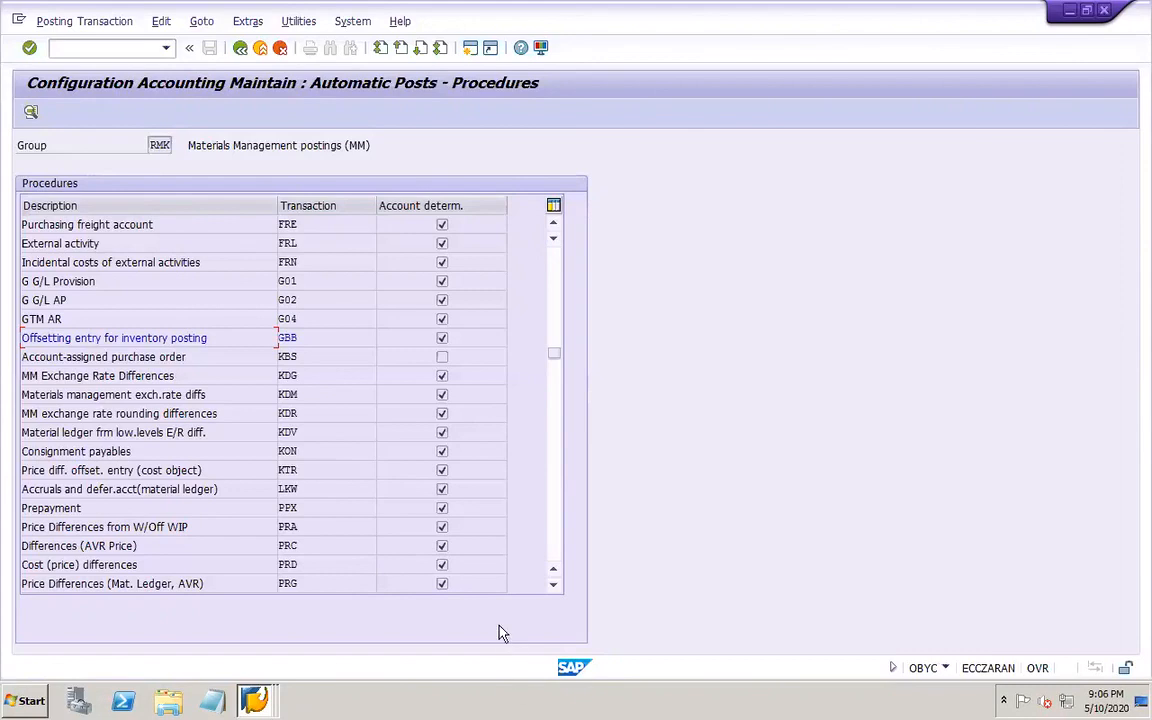
pyautogui.doubleClick(316, 339)
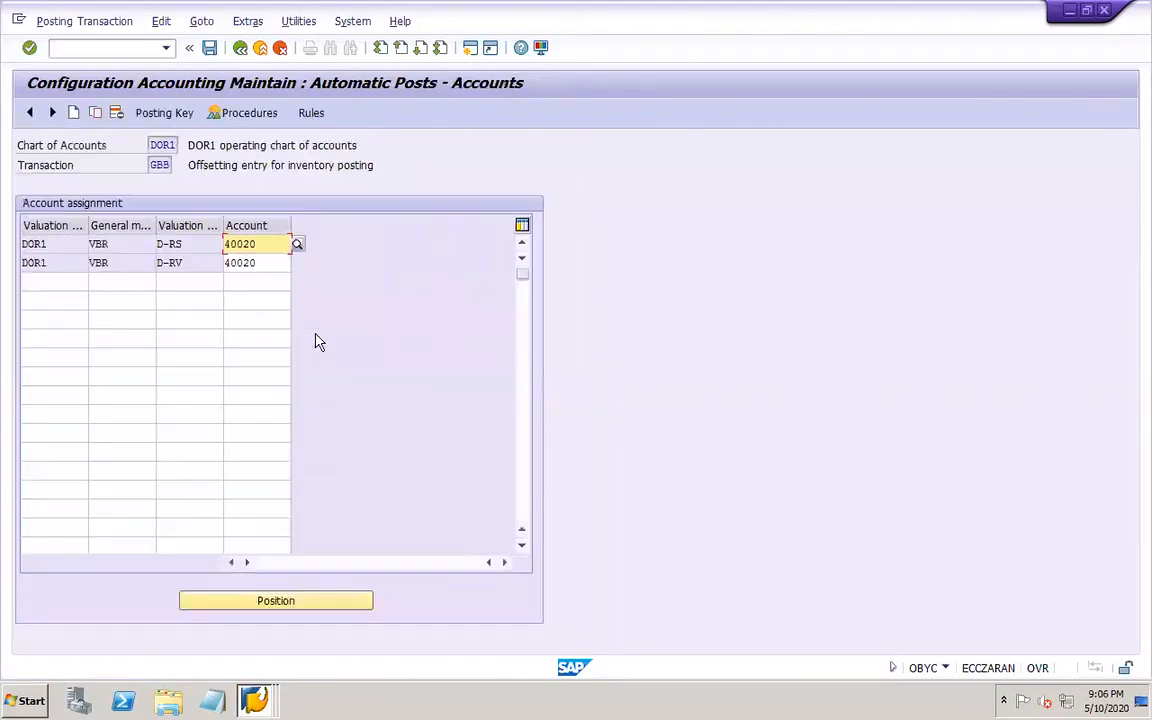
pyautogui.click(73, 281)
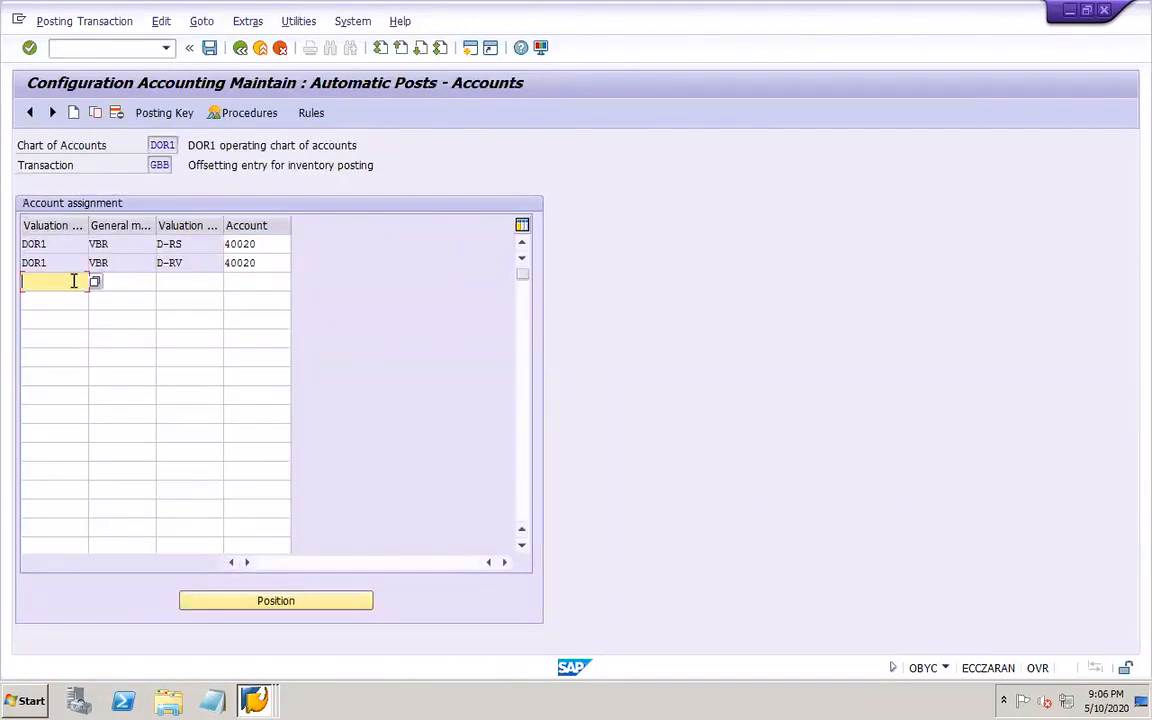
pyautogui.write('dor')
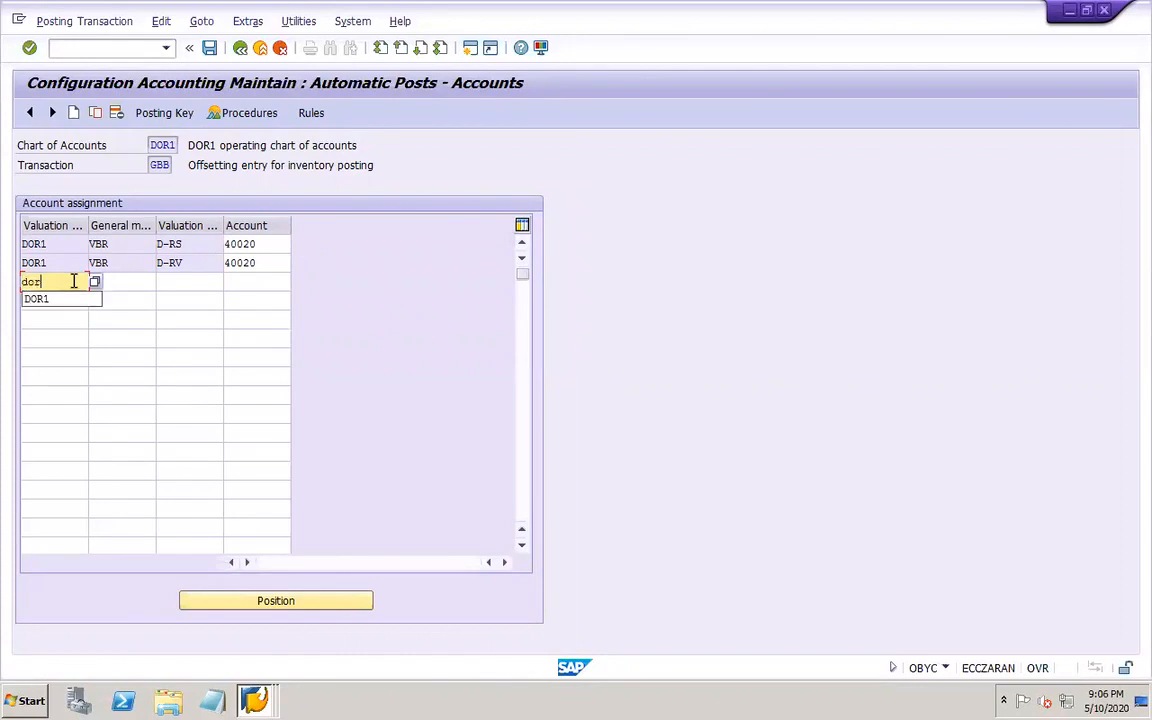
pyautogui.press('Tab')
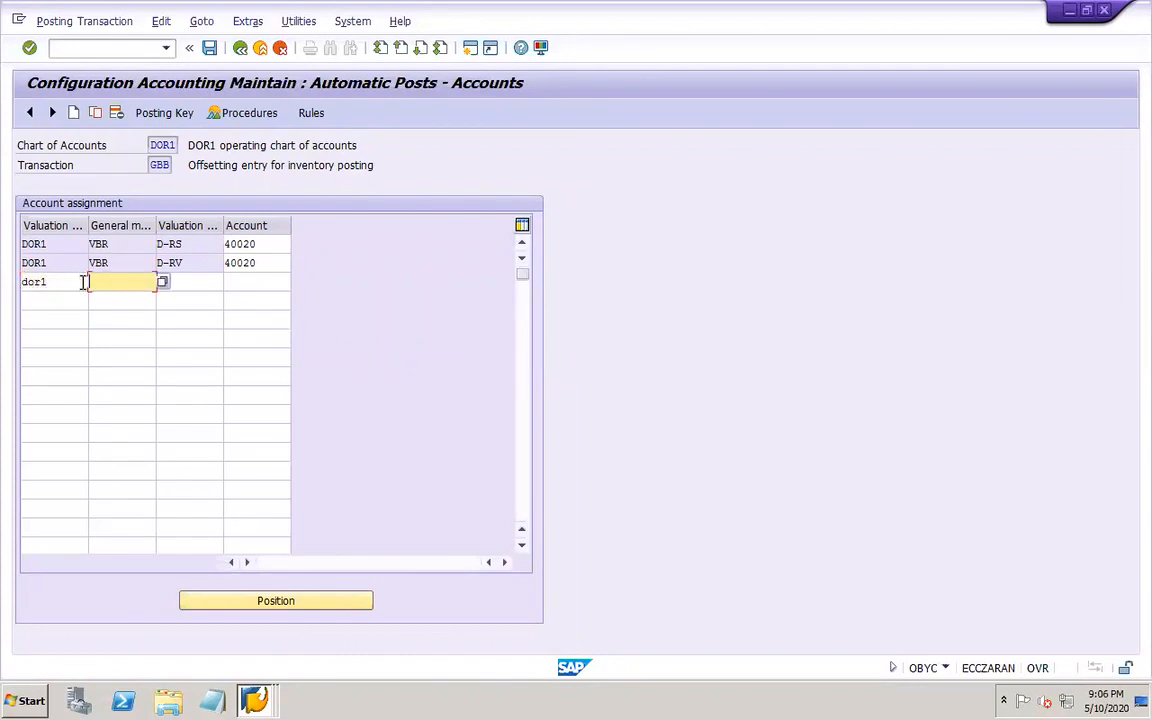
# - Look up the remaining general modification codes for GBB in the PowerPoint notes and return to the SAP remote desktop session
pyautogui.click(161, 282)
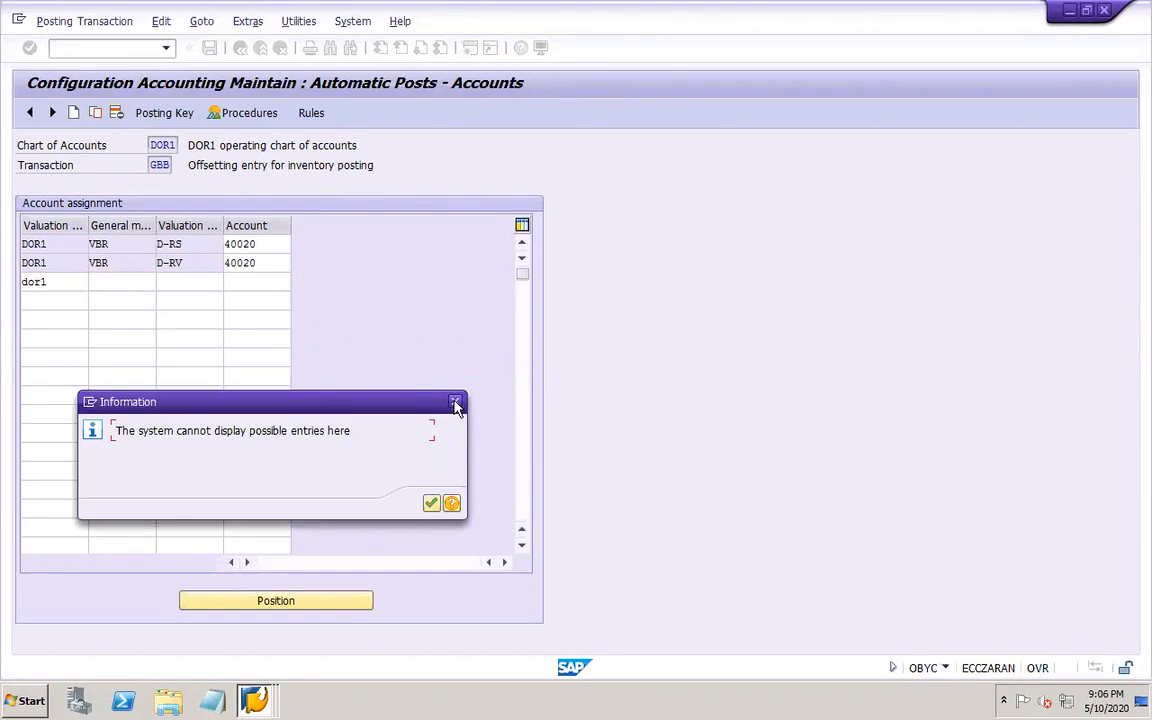
pyautogui.click(455, 401)
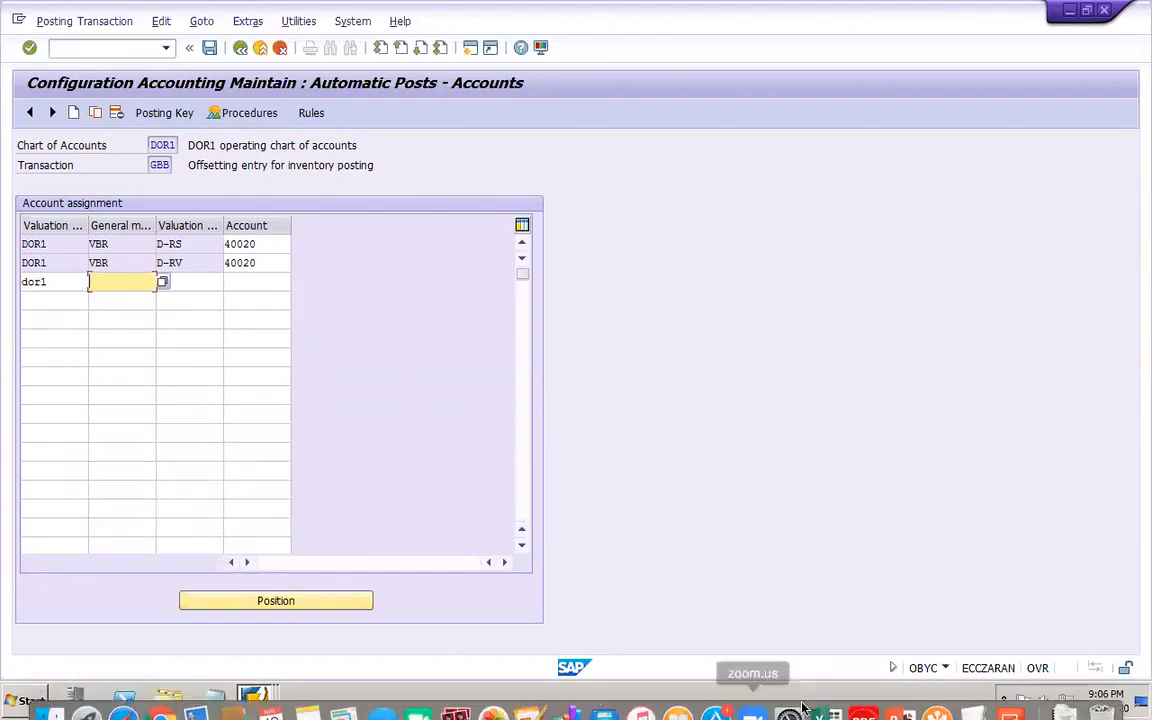
pyautogui.click(900, 706)
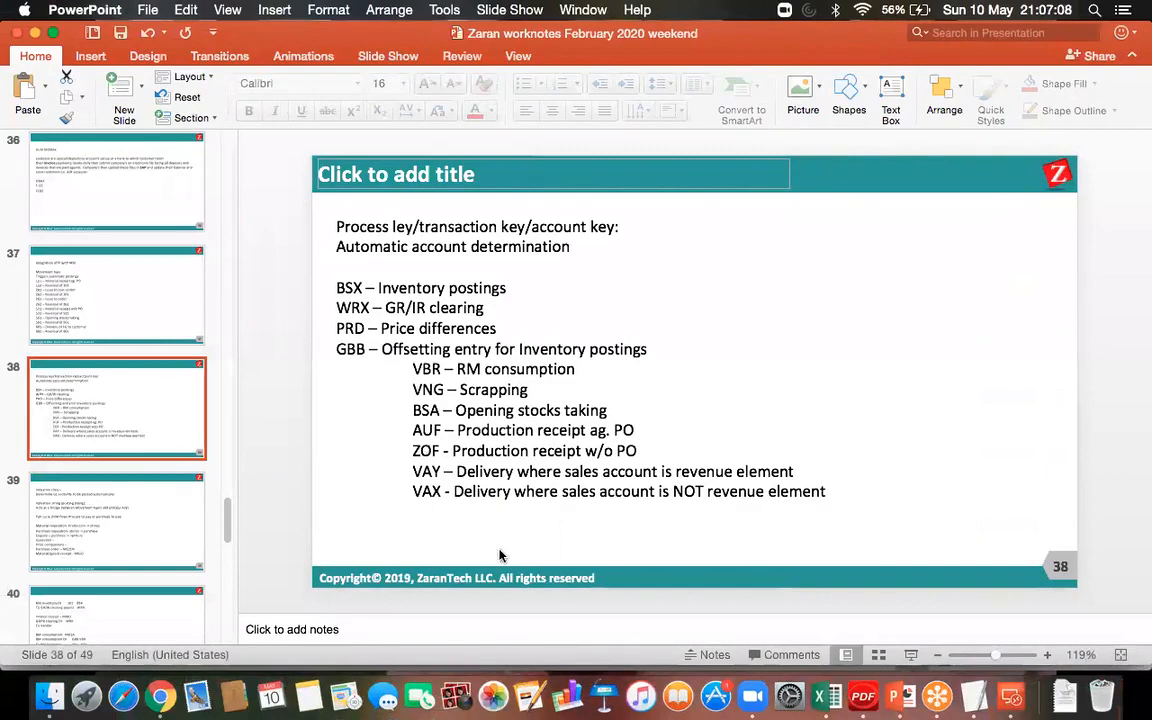
pyautogui.click(1011, 697)
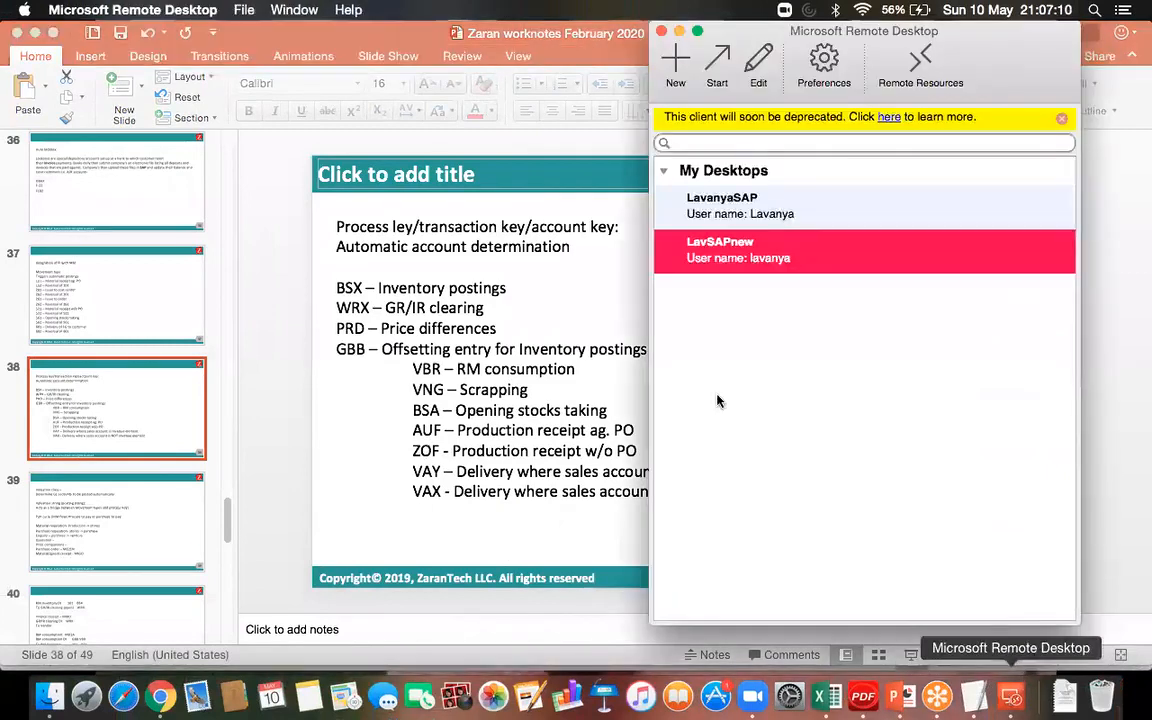
pyautogui.doubleClick(715, 262)
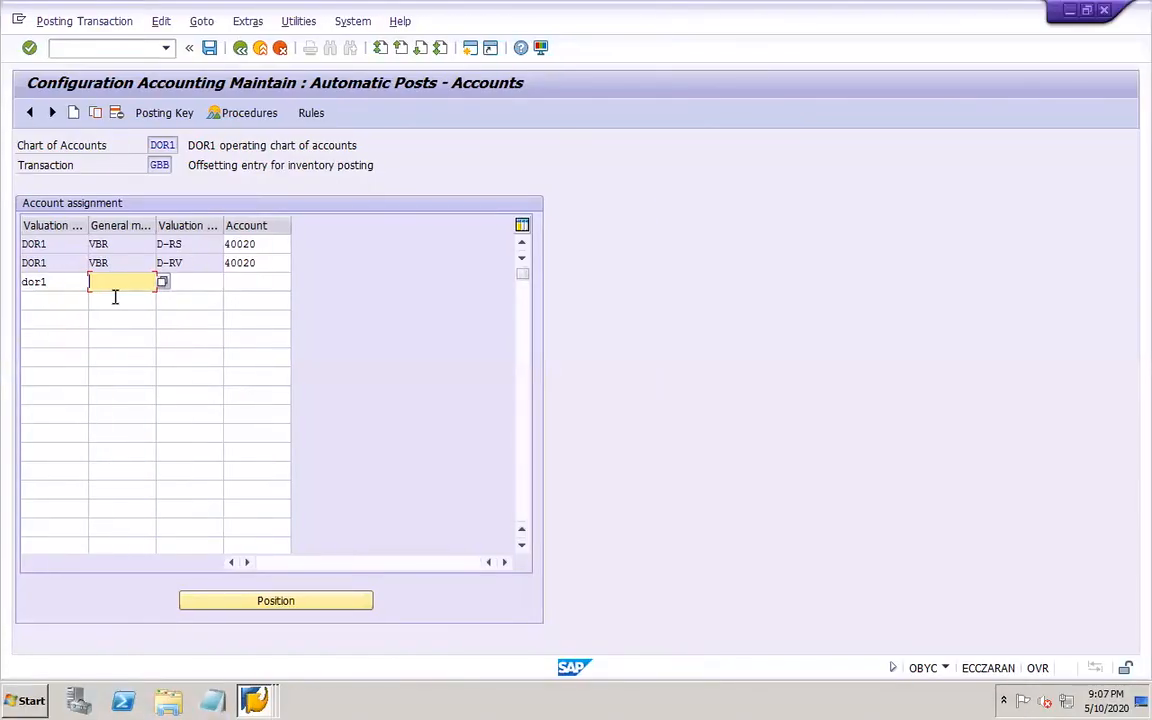
# - Enter the general modifications AUF, ZOF and VAX in the three rows below the VBR entries
pyautogui.write('auf')
pyautogui.click(111, 301)
pyautogui.click(111, 302)
pyautogui.write('zof')
pyautogui.click(110, 318)
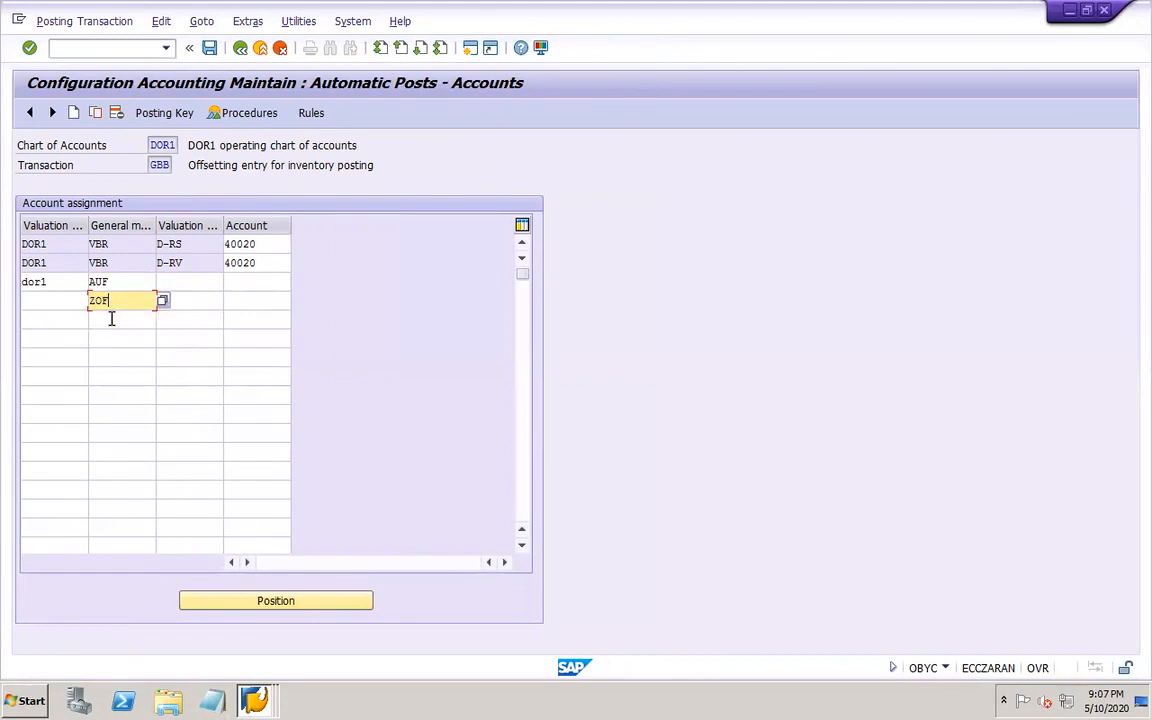
pyautogui.click(111, 318)
pyautogui.write('vax')
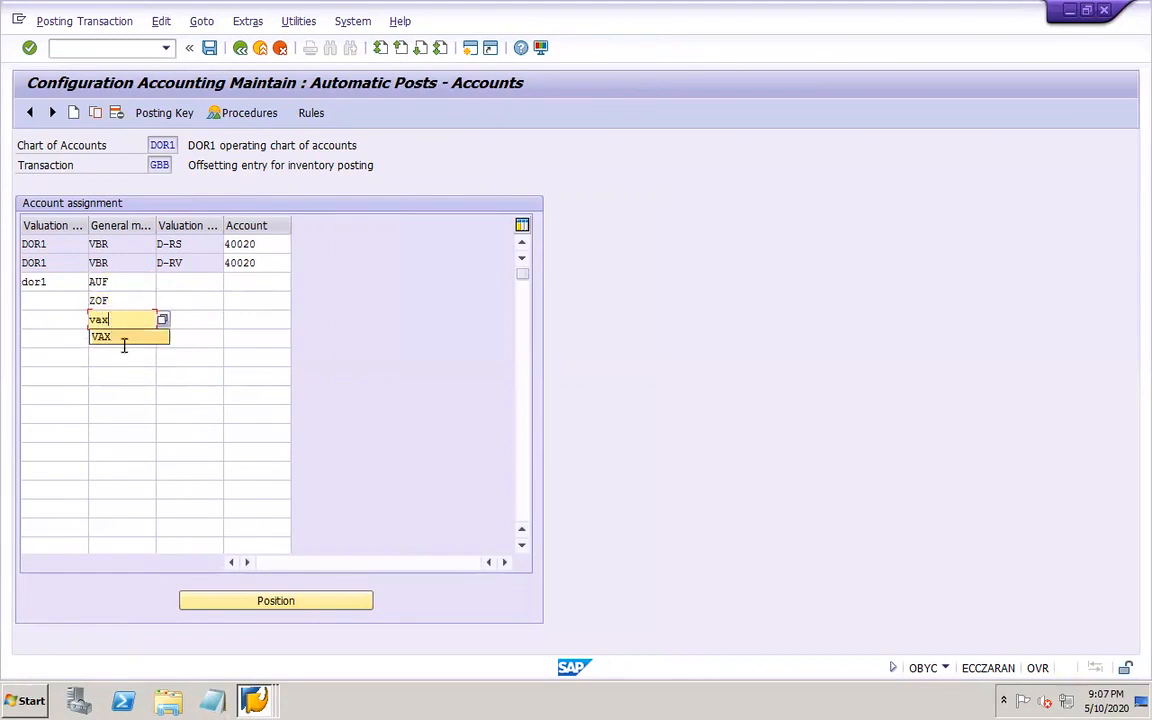
# - Confirm VAX as the fifth row's general modification and enter VAY in the row below it
pyautogui.click(119, 337)
pyautogui.click(117, 339)
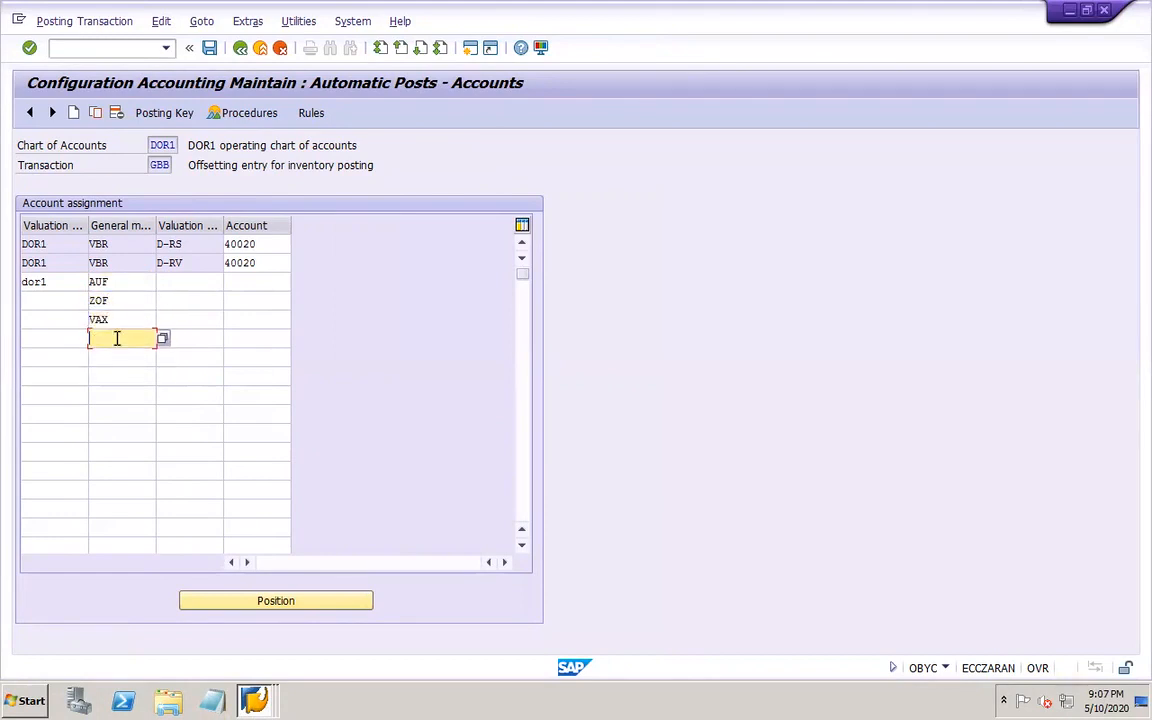
pyautogui.write('vay')
pyautogui.click(116, 356)
# - Fill in valuation modifier DOR1 for the ZOF, VAX and VAY rows
pyautogui.click(63, 301)
pyautogui.click(56, 318)
pyautogui.click(52, 319)
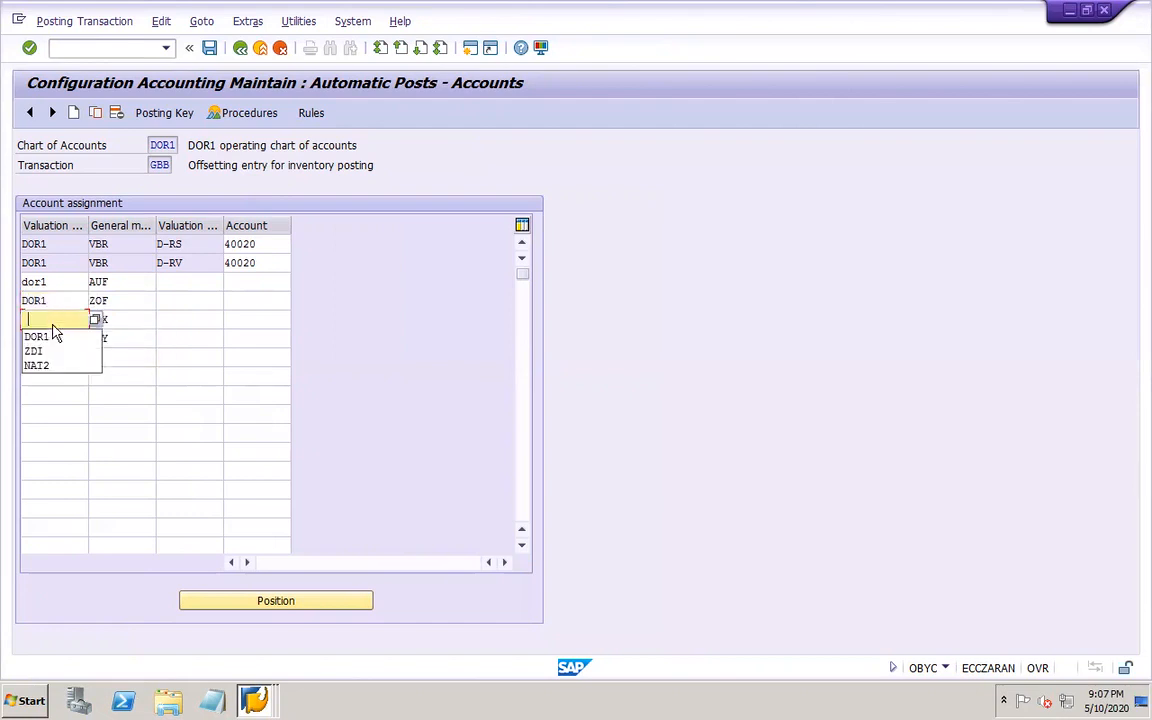
pyautogui.click(55, 336)
pyautogui.click(52, 338)
pyautogui.click(52, 338)
pyautogui.click(56, 355)
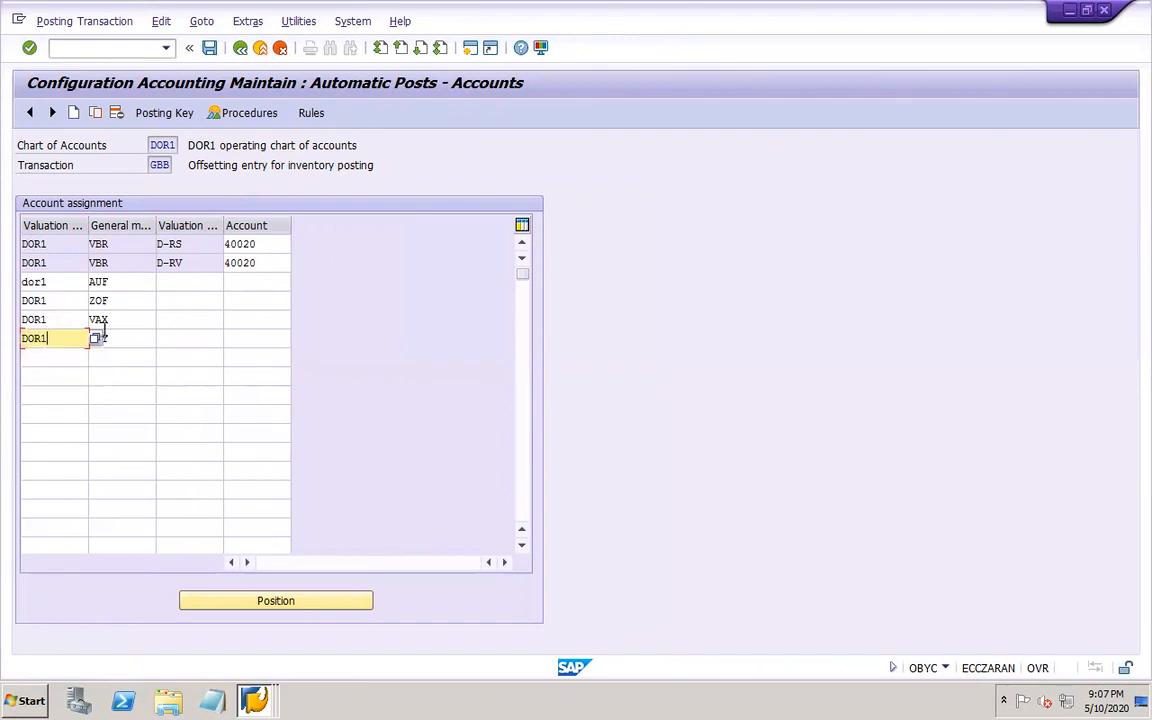
# - Set valuation class D-FG for the AUF, ZOF, VAX and VAY rows
pyautogui.click(176, 282)
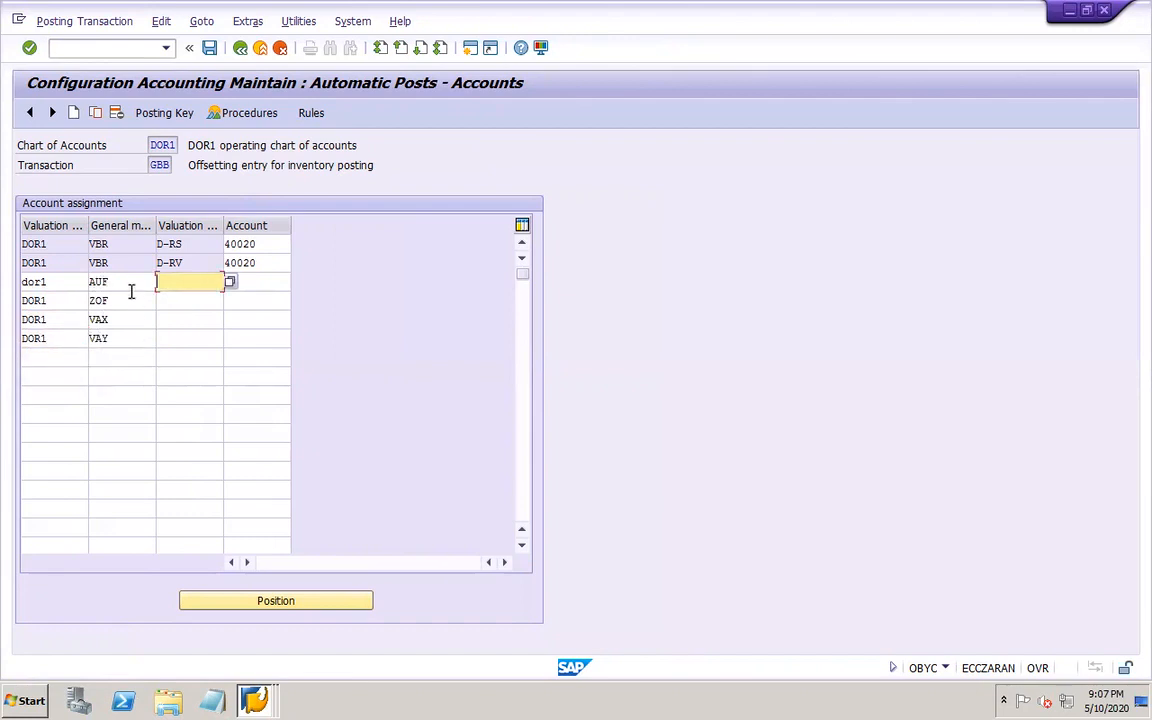
pyautogui.click(207, 281)
pyautogui.click(184, 327)
pyautogui.click(174, 300)
pyautogui.click(168, 300)
pyautogui.click(190, 344)
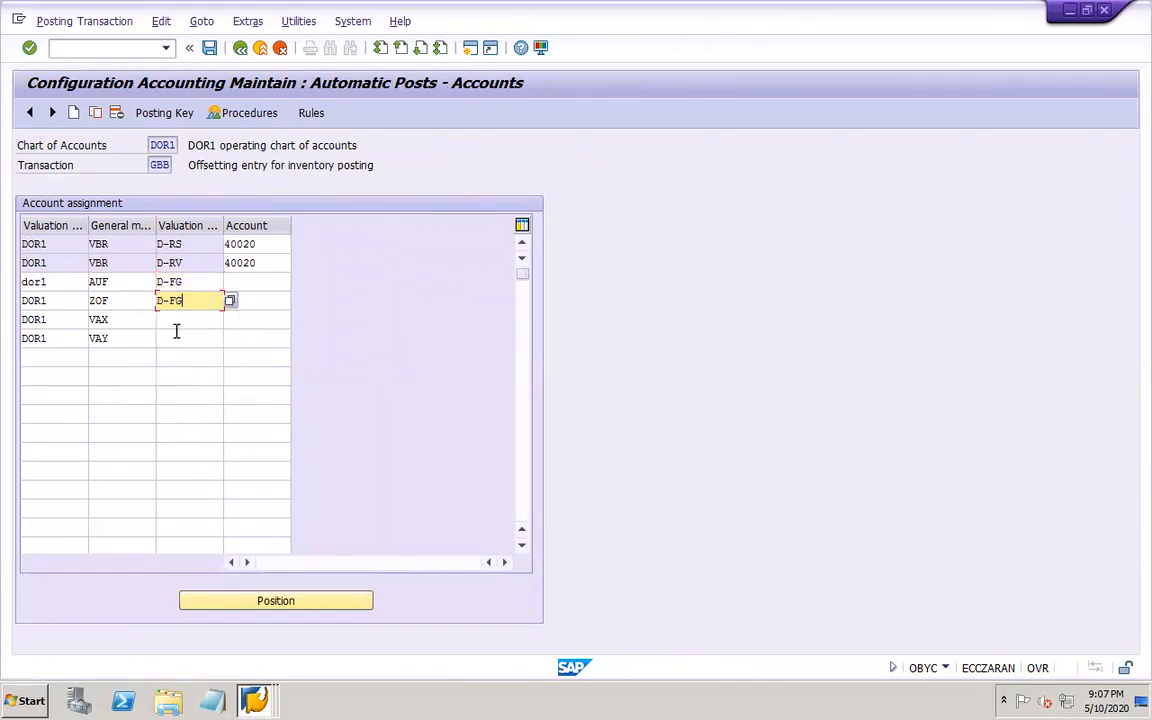
pyautogui.click(169, 320)
pyautogui.click(195, 368)
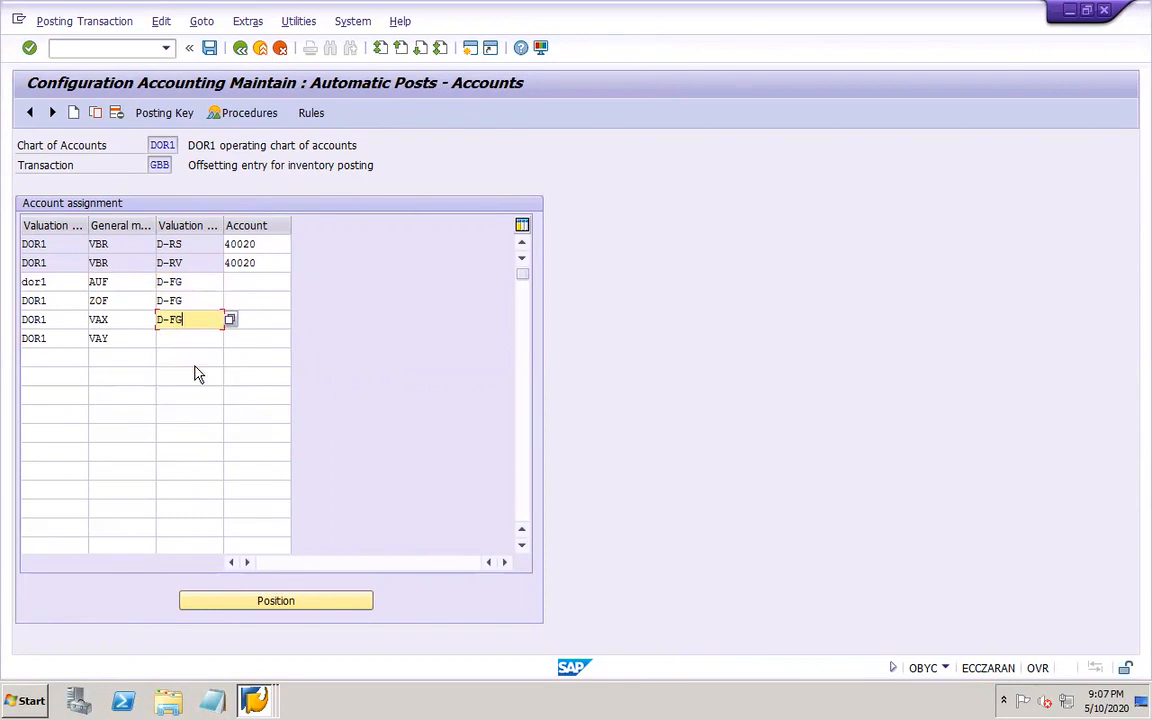
pyautogui.click(185, 339)
pyautogui.click(204, 386)
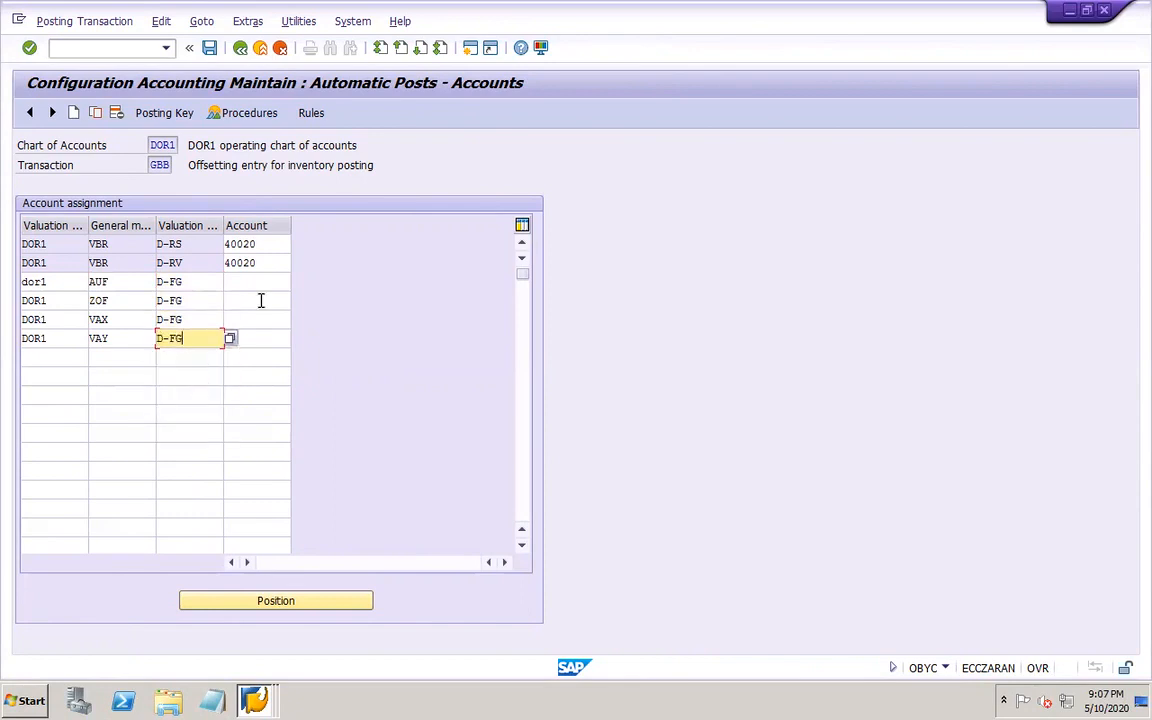
# - Look up company code DOR1's G/L accounts sorted by number and assign 30020, In/de in FG Stock, to the AUF row
pyautogui.click(252, 281)
pyautogui.click(297, 282)
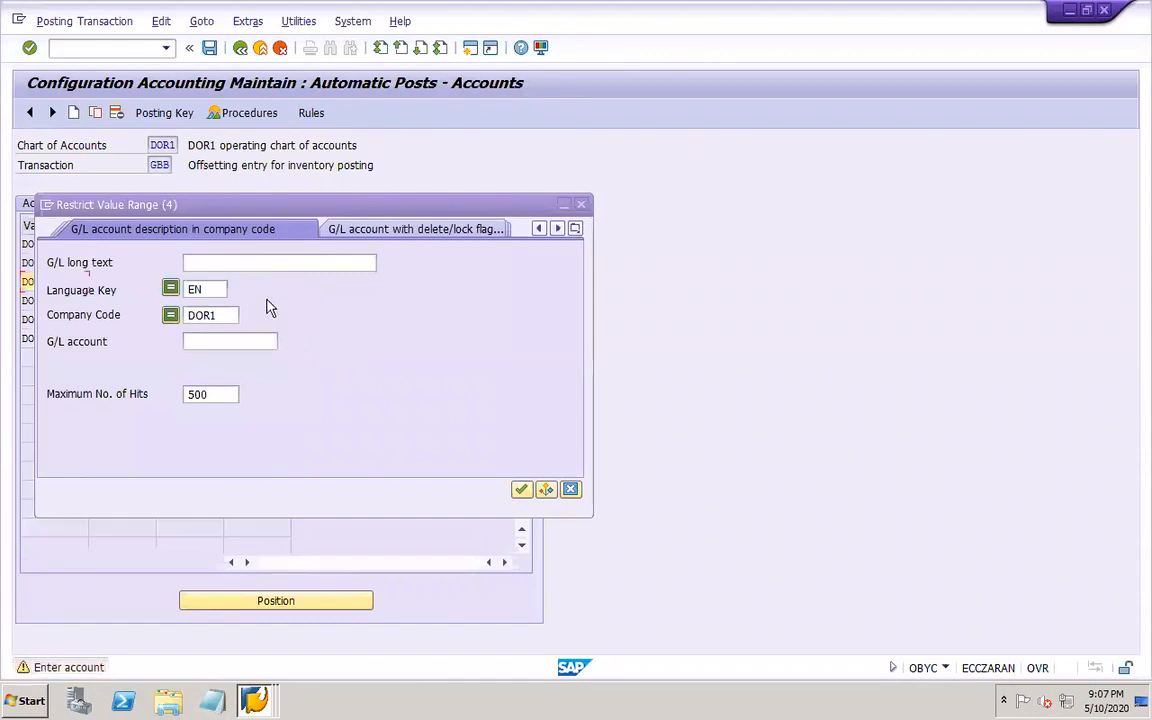
pyautogui.click(254, 262)
pyautogui.press('Return')
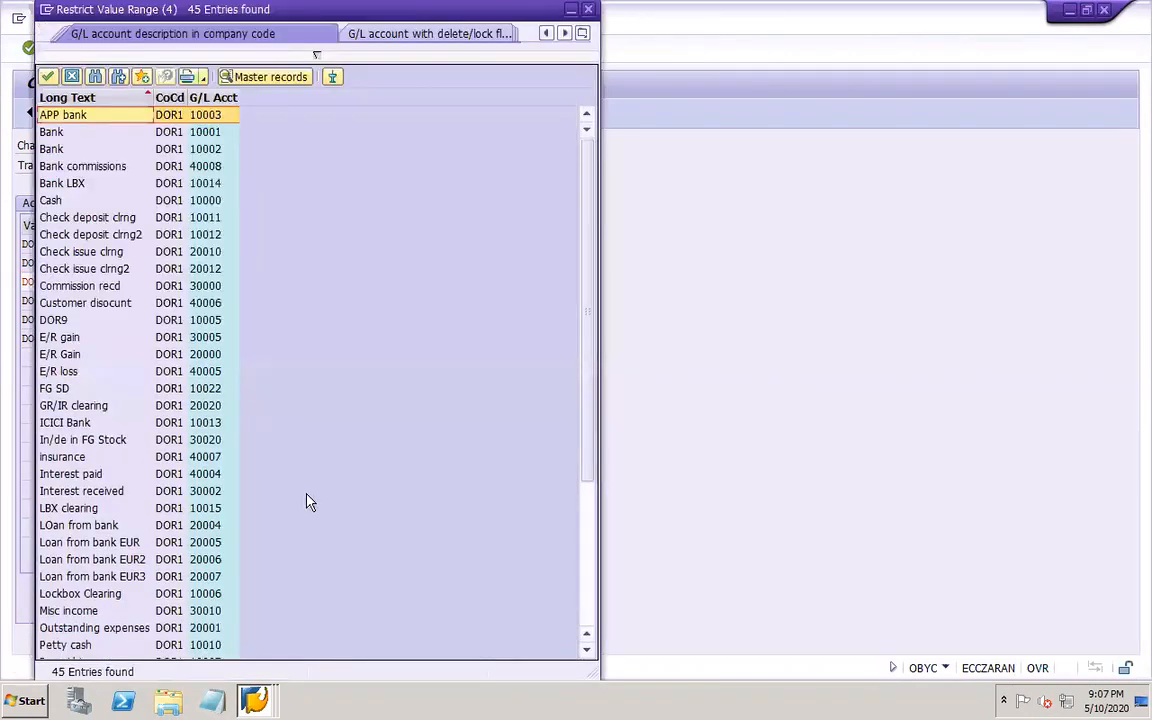
pyautogui.click(195, 96)
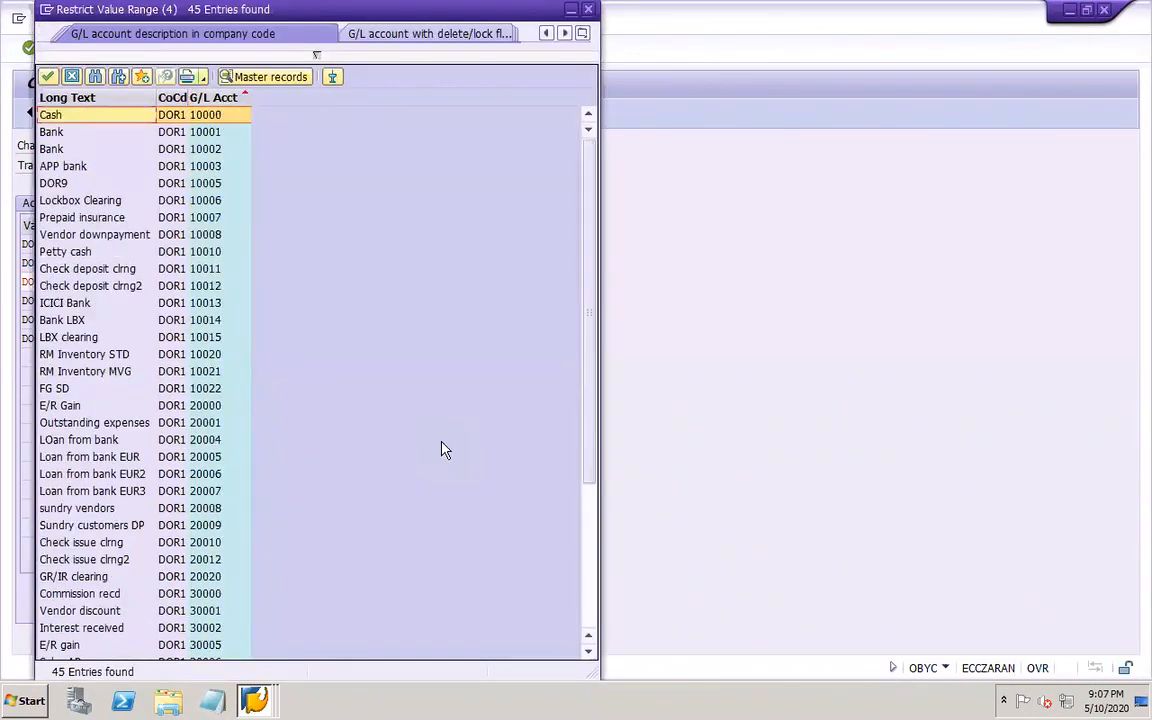
pyautogui.click(589, 607)
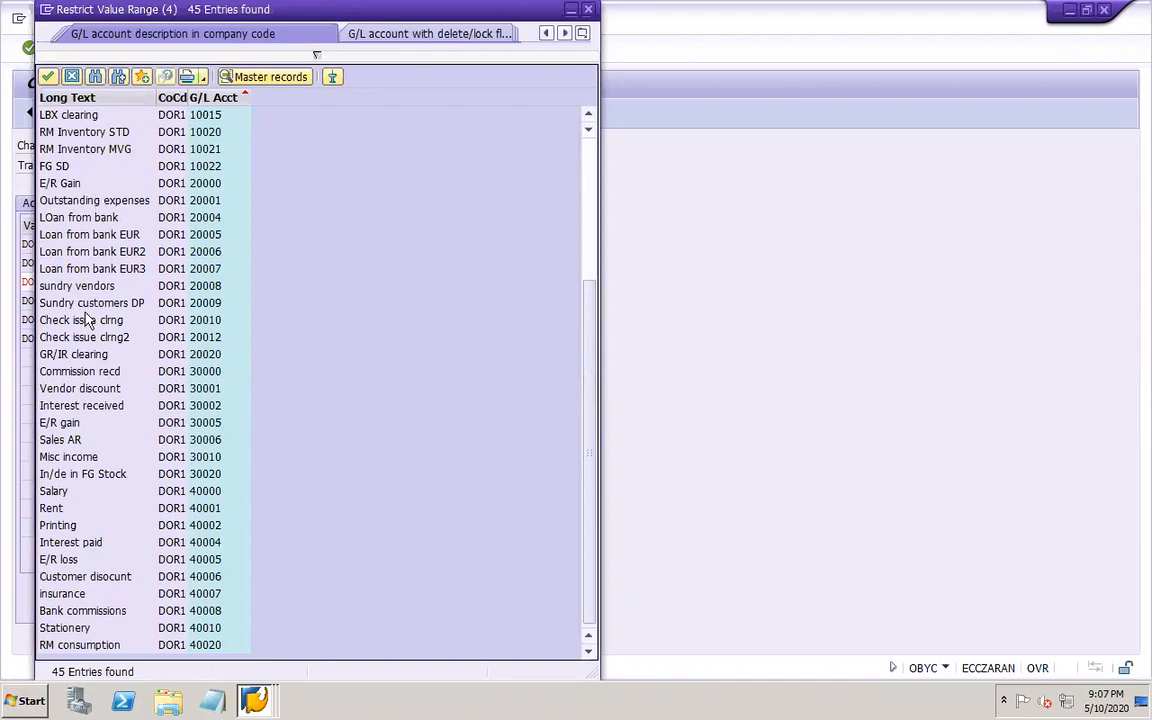
pyautogui.doubleClick(71, 477)
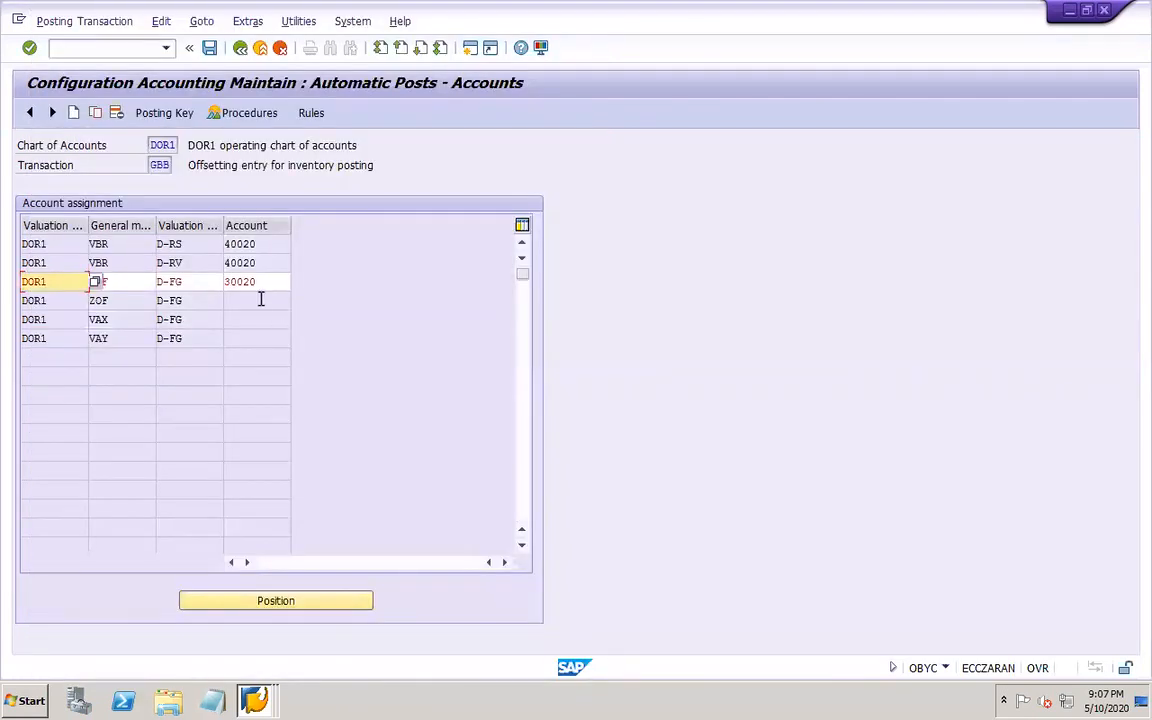
# - Assign G/L account 30020 to the ZOF and VAX rows, correcting the VAX row's valuation modifier to DOR1
pyautogui.click(259, 299)
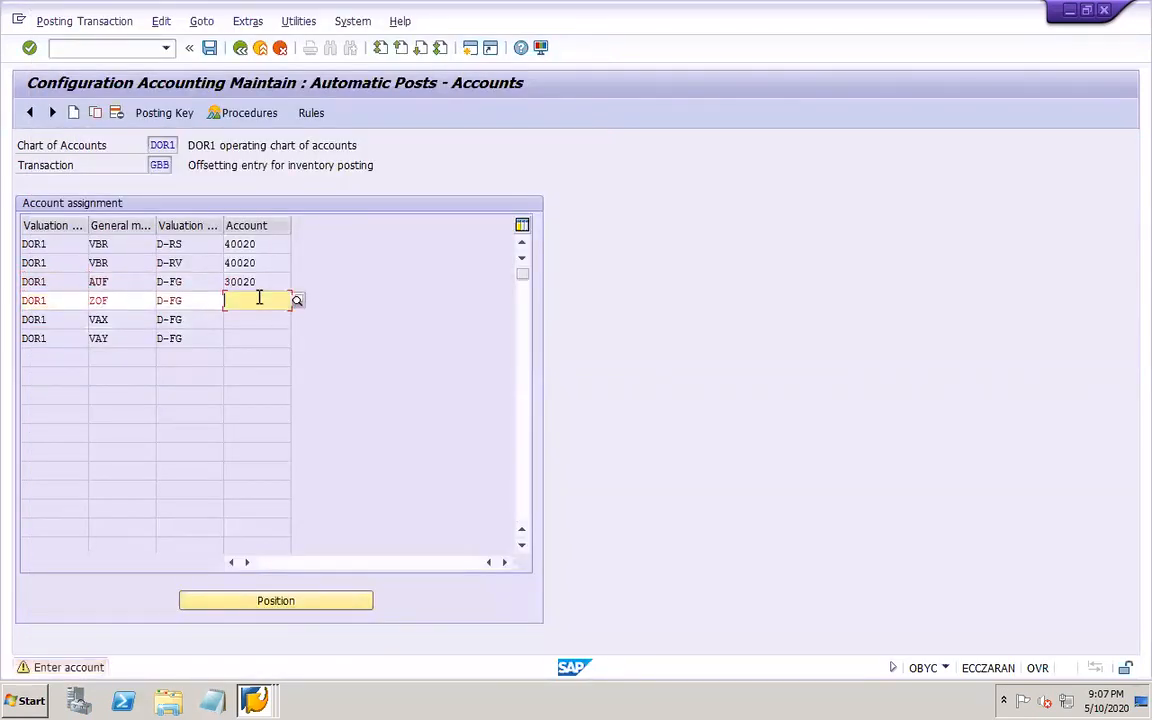
pyautogui.write('30020')
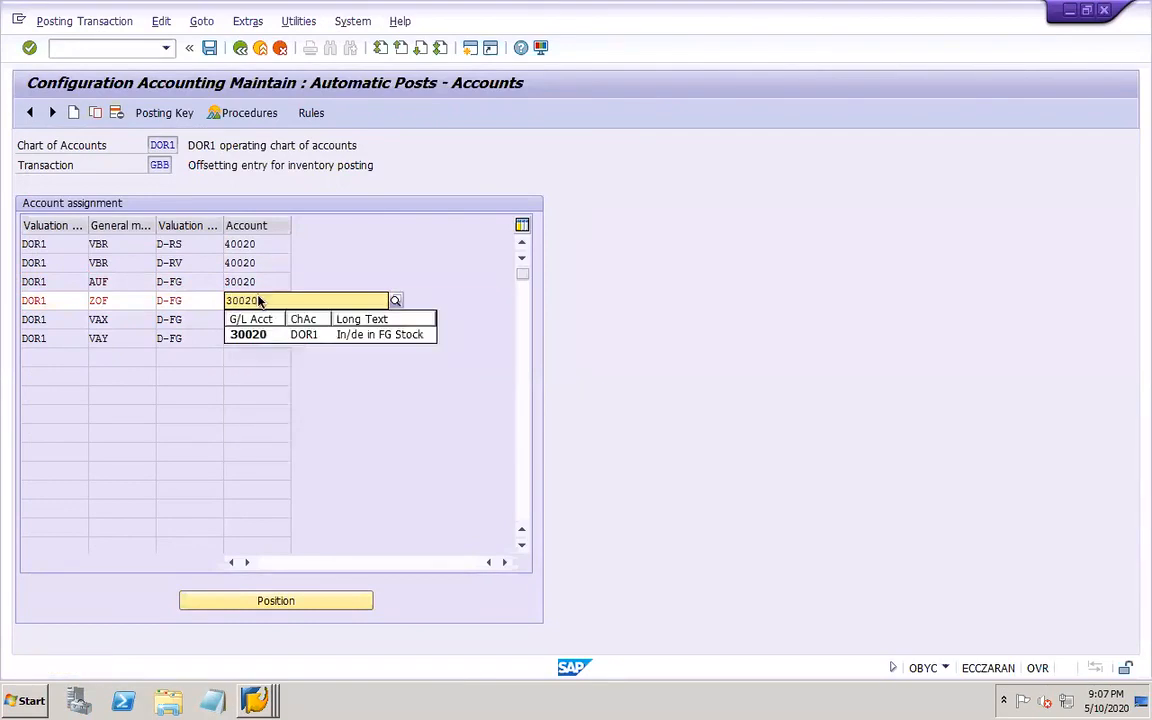
pyautogui.press('Return')
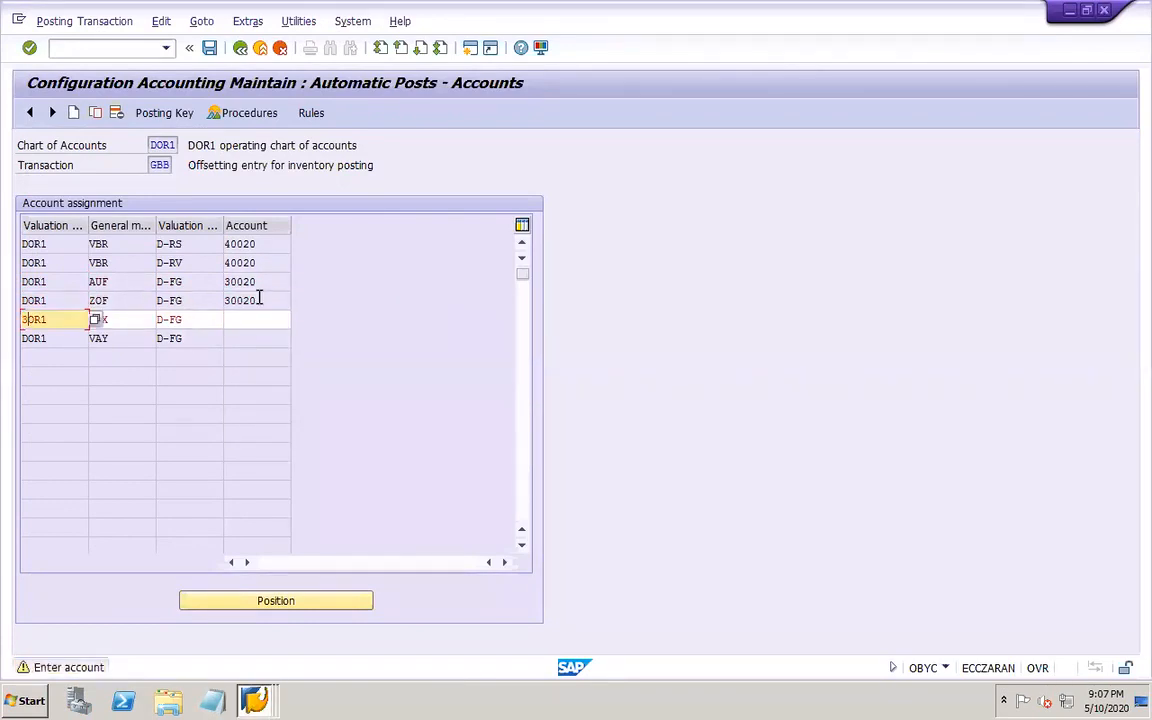
pyautogui.click(61, 325)
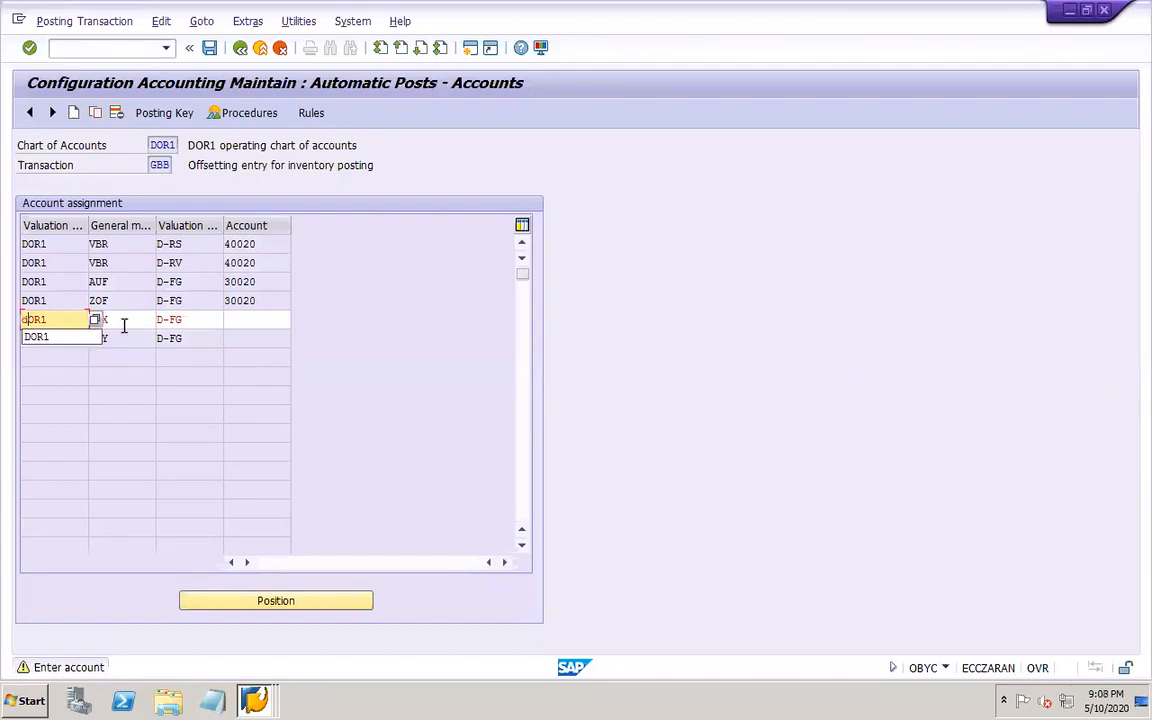
pyautogui.click(61, 337)
pyautogui.click(254, 312)
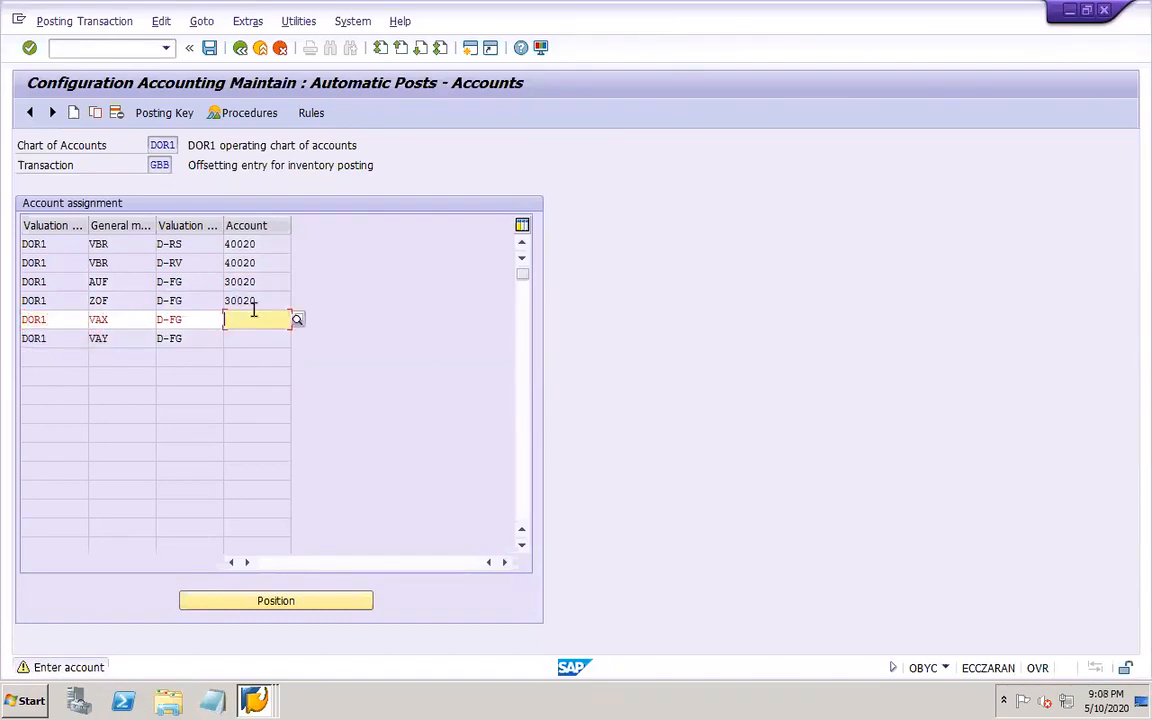
pyautogui.write('30020')
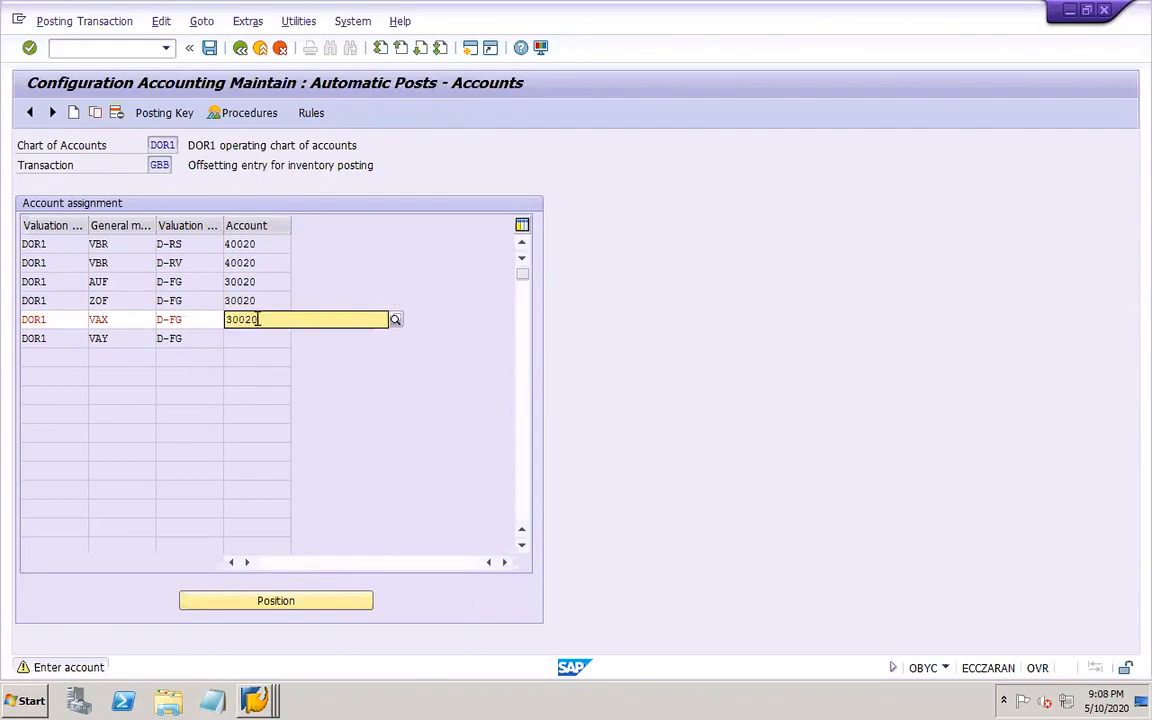
pyautogui.press('Return')
# - Assign G/L account 30020 to the VAY row and save the GBB assignments in the proposed customizing request
pyautogui.click(255, 337)
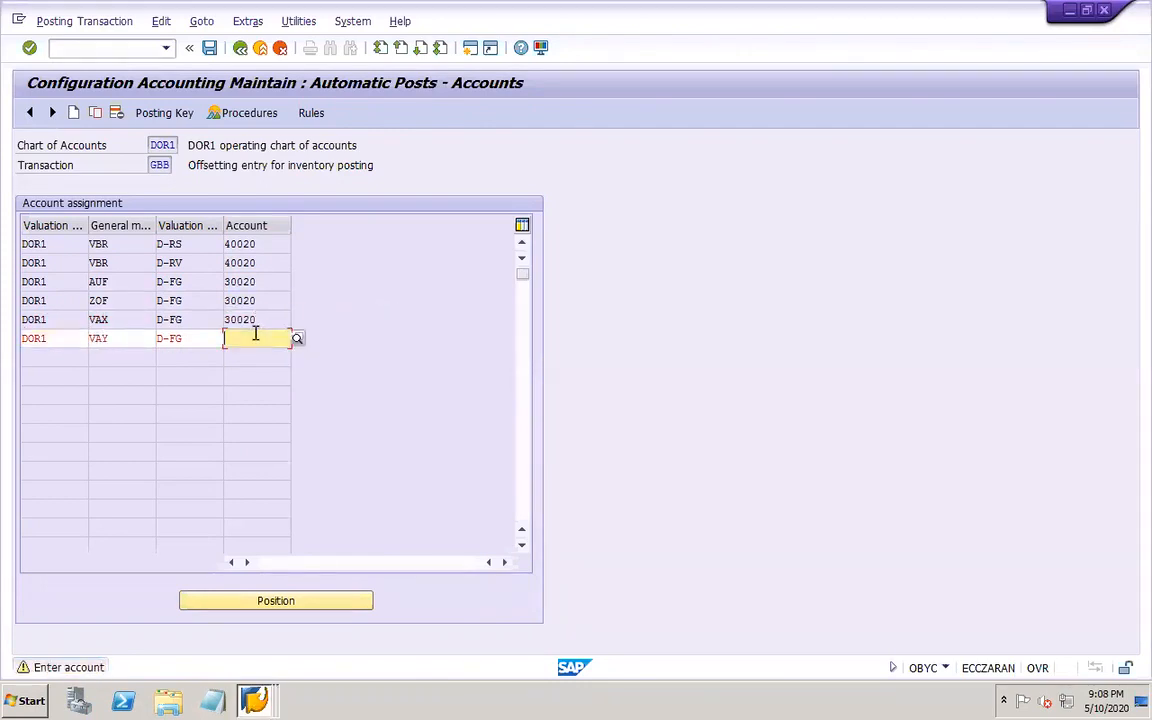
pyautogui.write('30020')
pyautogui.press('Return')
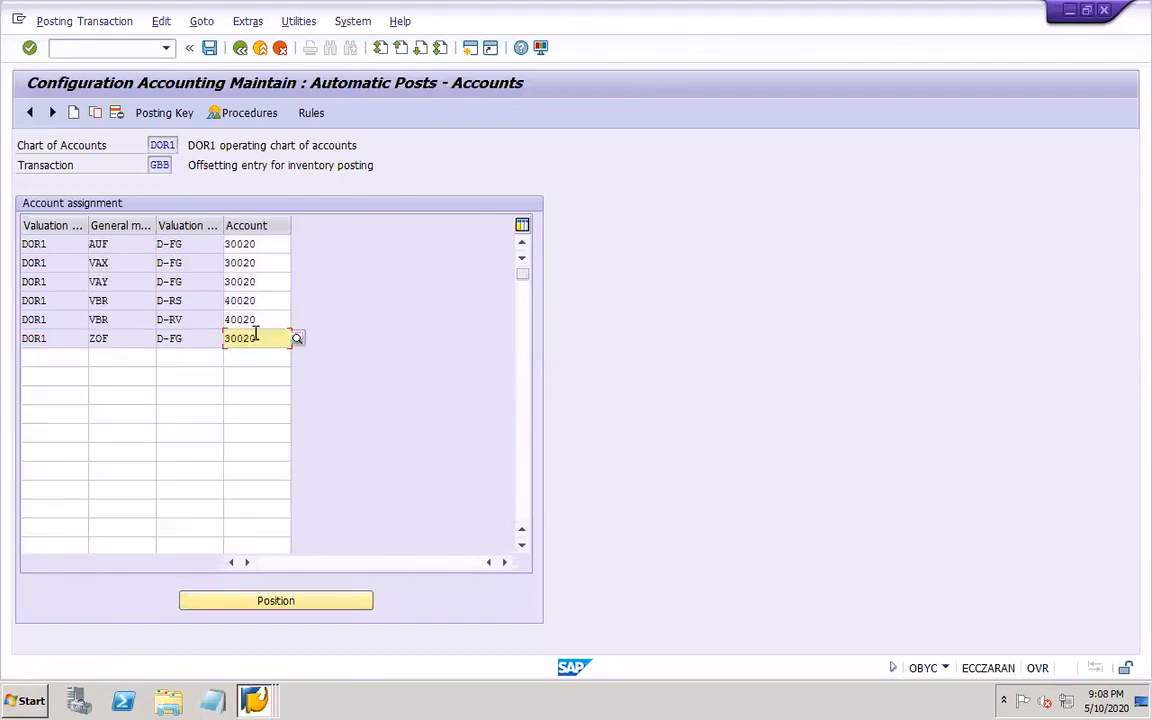
pyautogui.click(210, 48)
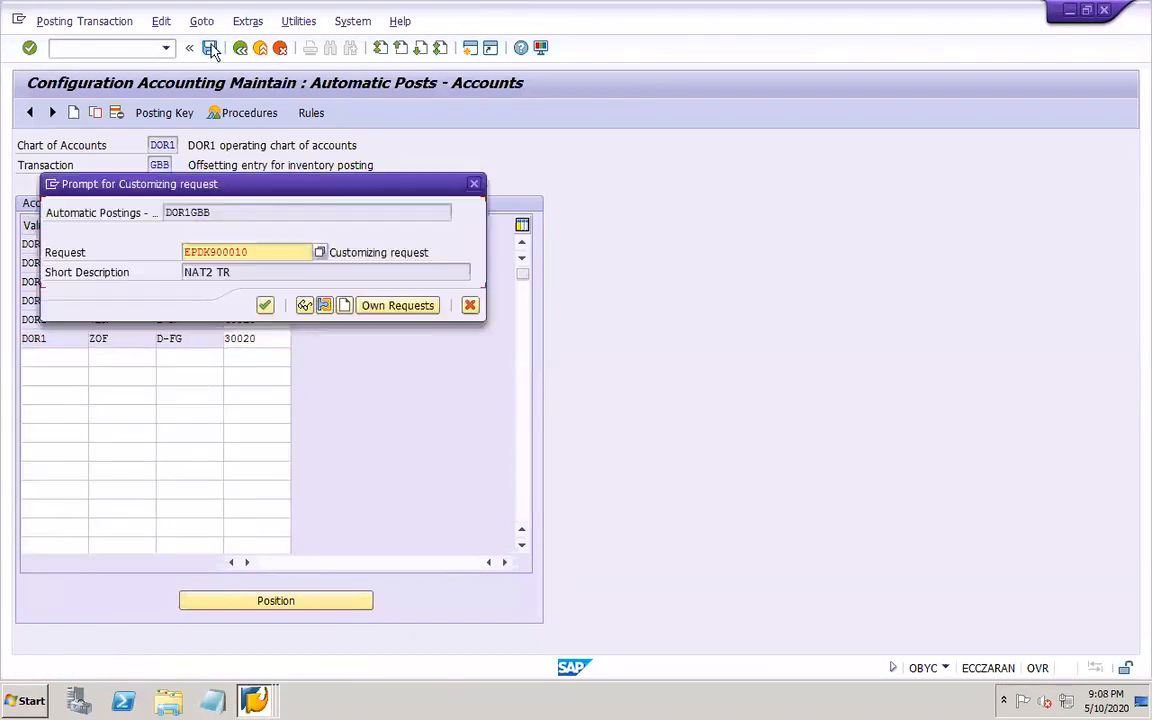
pyautogui.click(260, 303)
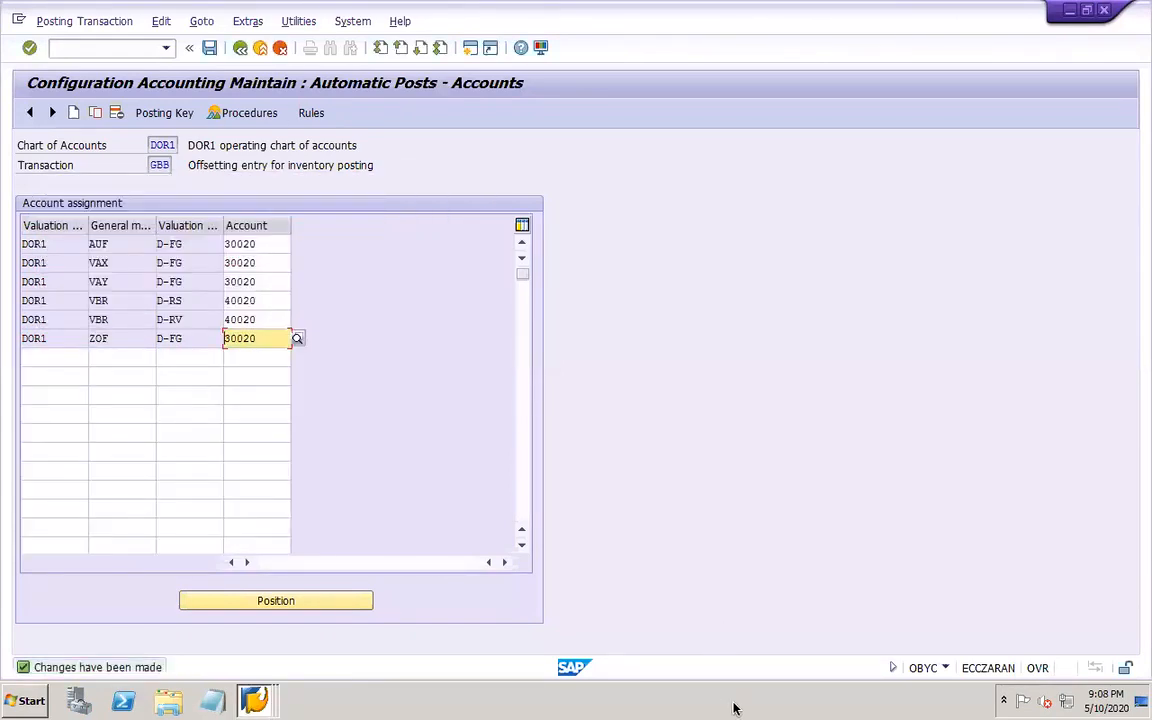
# - Switch to the PowerPoint work notes and go to slide 42 with the configuration steps
pyautogui.moveTo(788, 696)
pyautogui.click(899, 695)
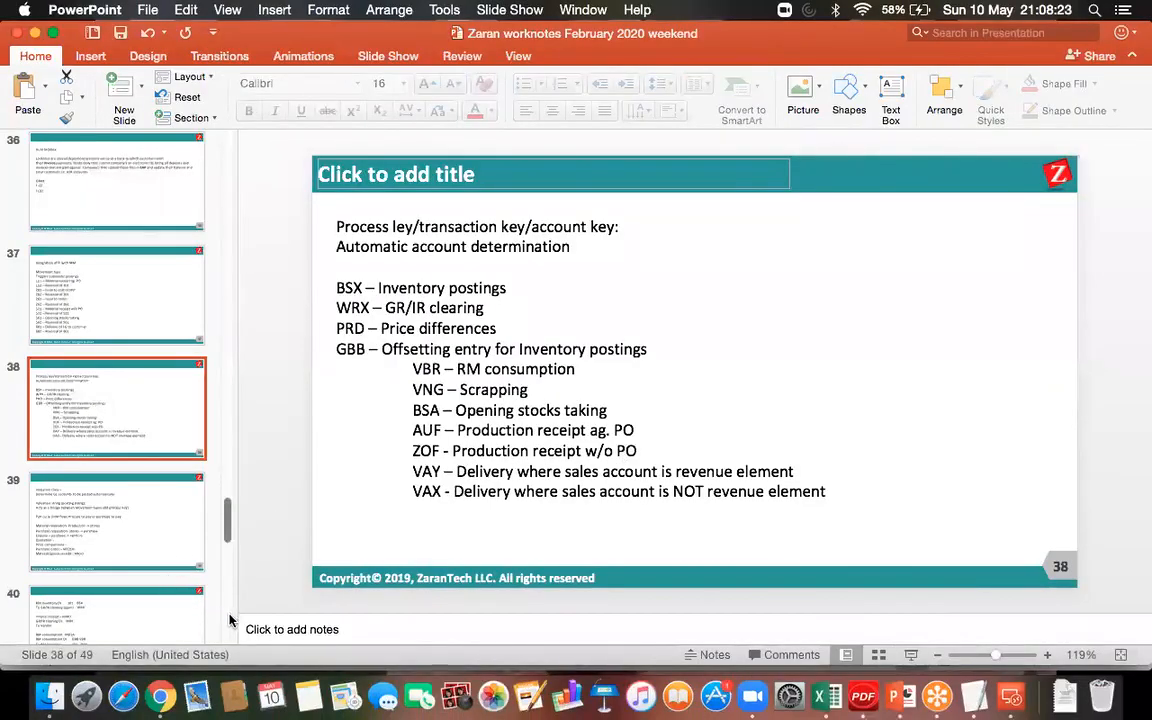
pyautogui.scroll(-10, 231, 615)
pyautogui.click(140, 191)
pyautogui.press('Up')
pyautogui.press('Up')
pyautogui.press('Up')
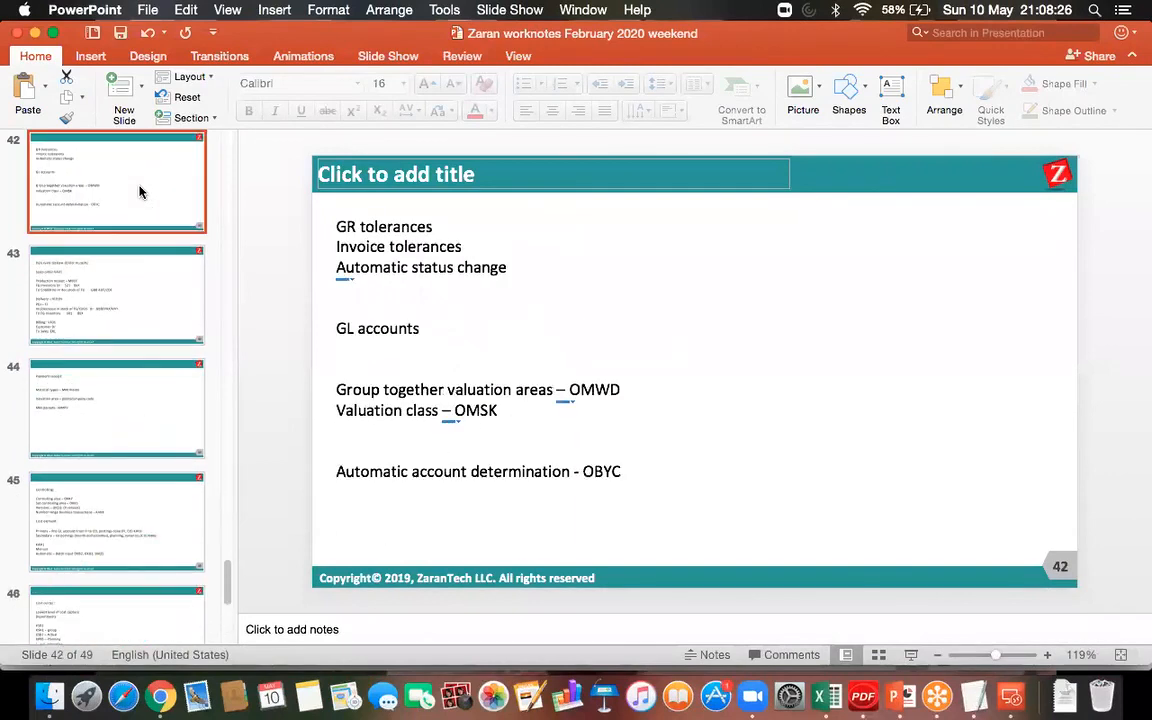
# - Start a new line with a blank line above it below "Automatic account determination – OBYC" in the slide text
pyautogui.click(631, 474)
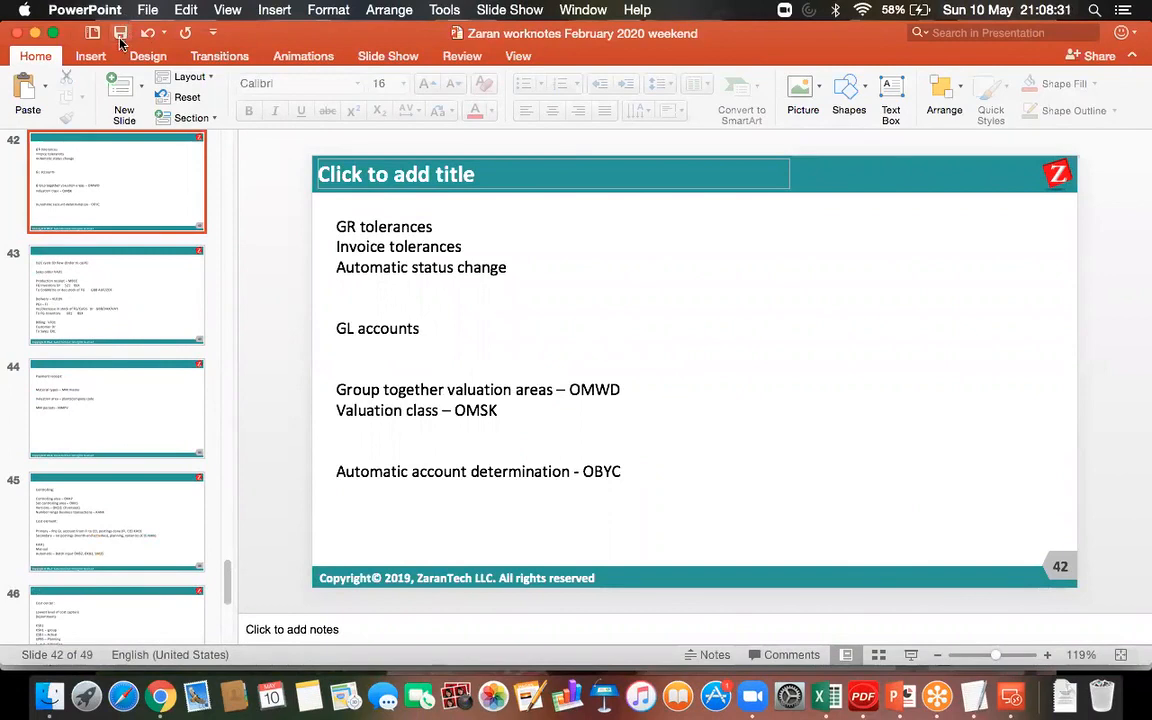
pyautogui.click(621, 471)
pyautogui.press('Return')
pyautogui.press('Return')
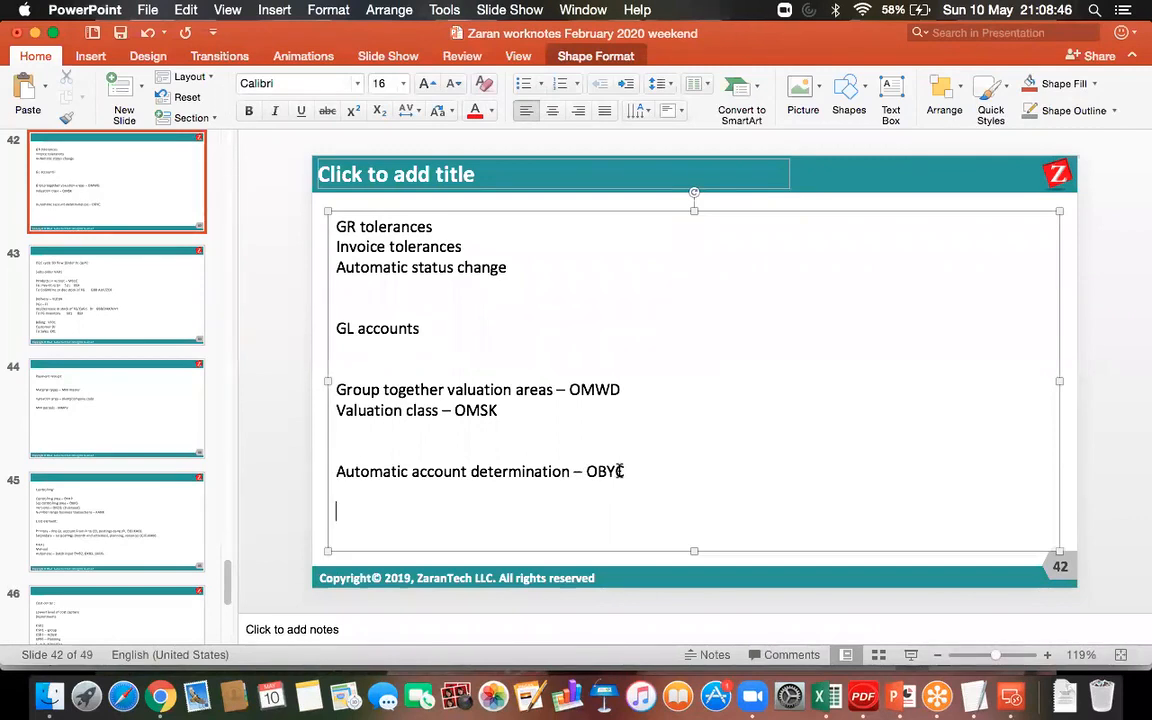
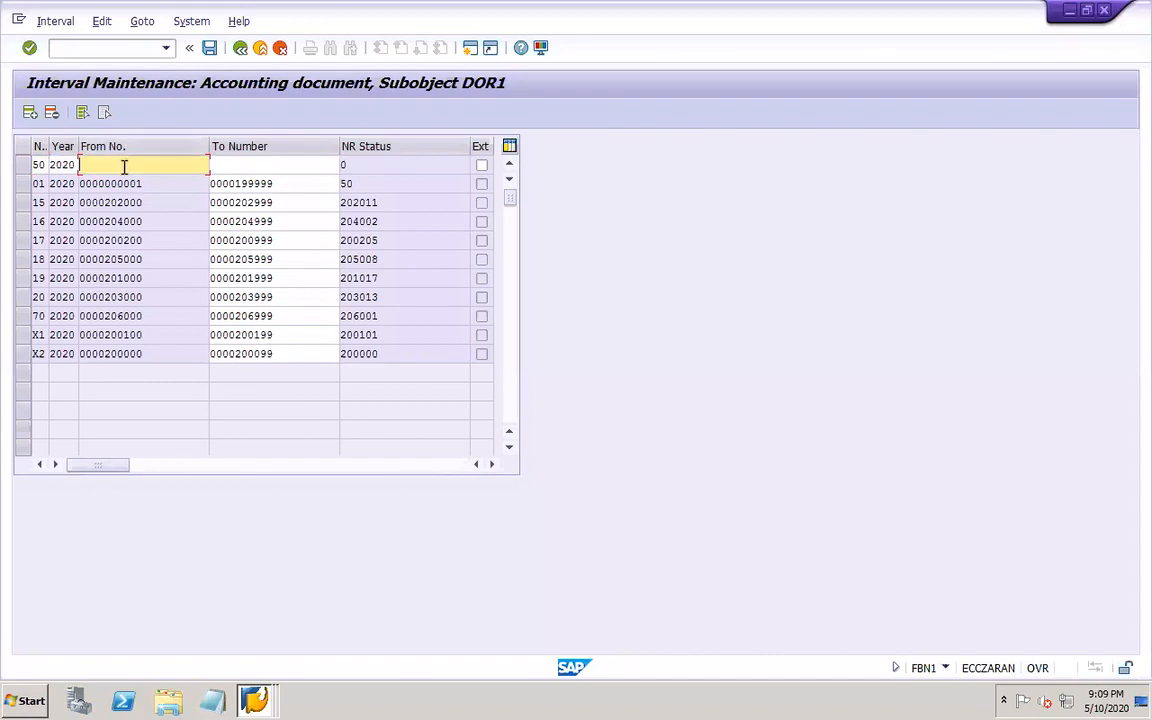
# - Define the 2020 number range interval 50 from 207000 to 207999 for company code DOR1 and save it
pyautogui.write('207000')
pyautogui.press('Tab')
pyautogui.write('20')
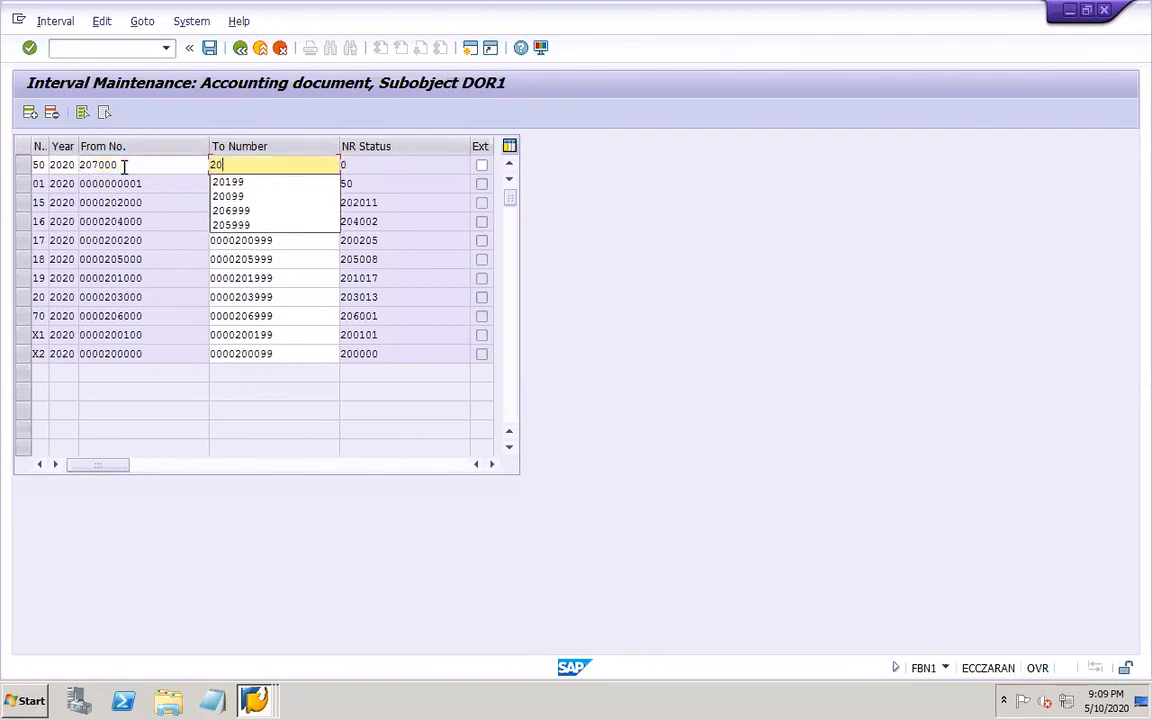
pyautogui.write('7999')
pyautogui.press('Return')
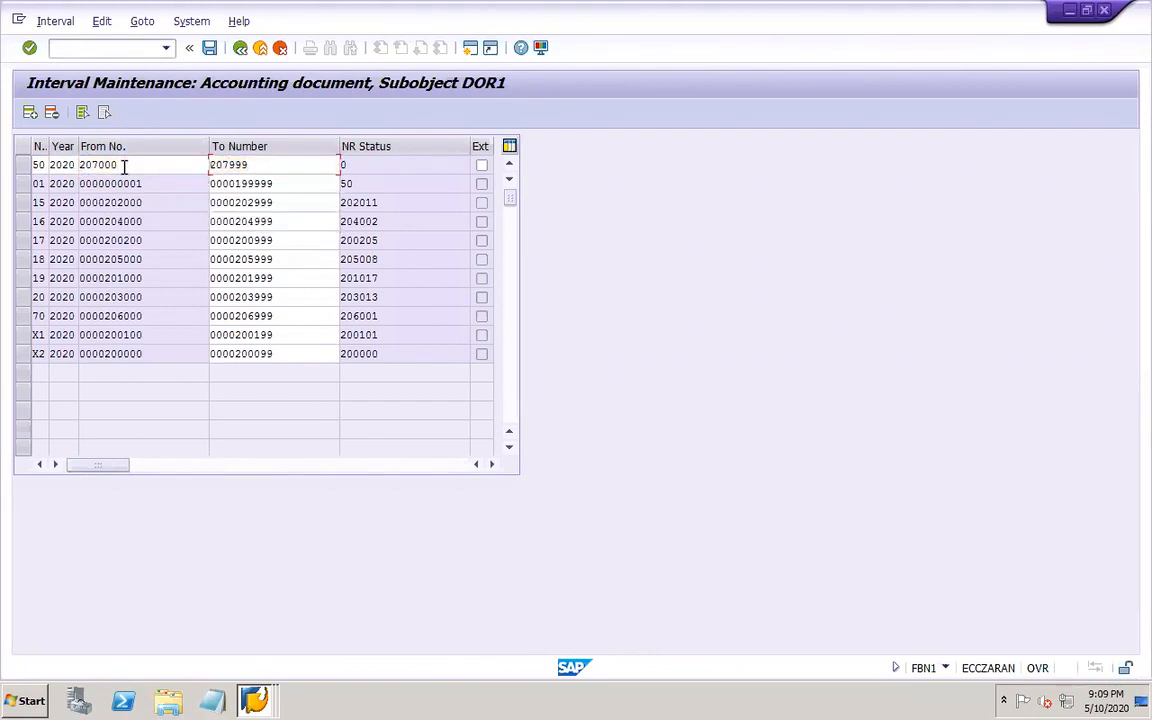
pyautogui.click(209, 48)
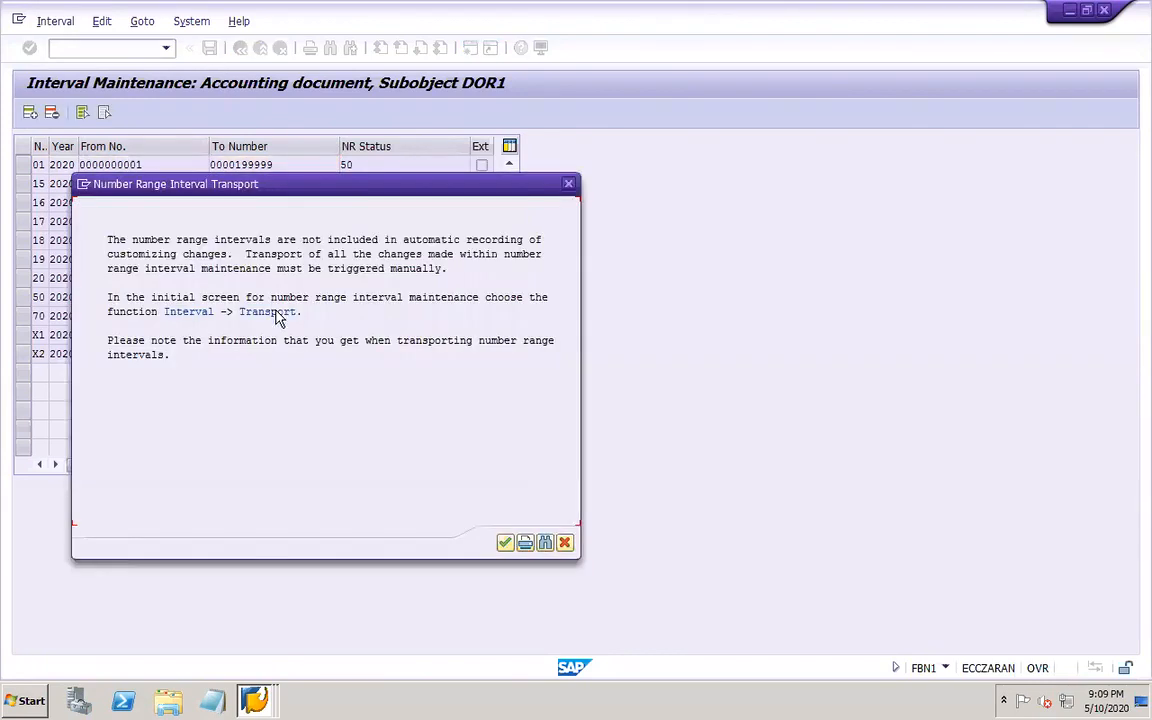
pyautogui.click(505, 543)
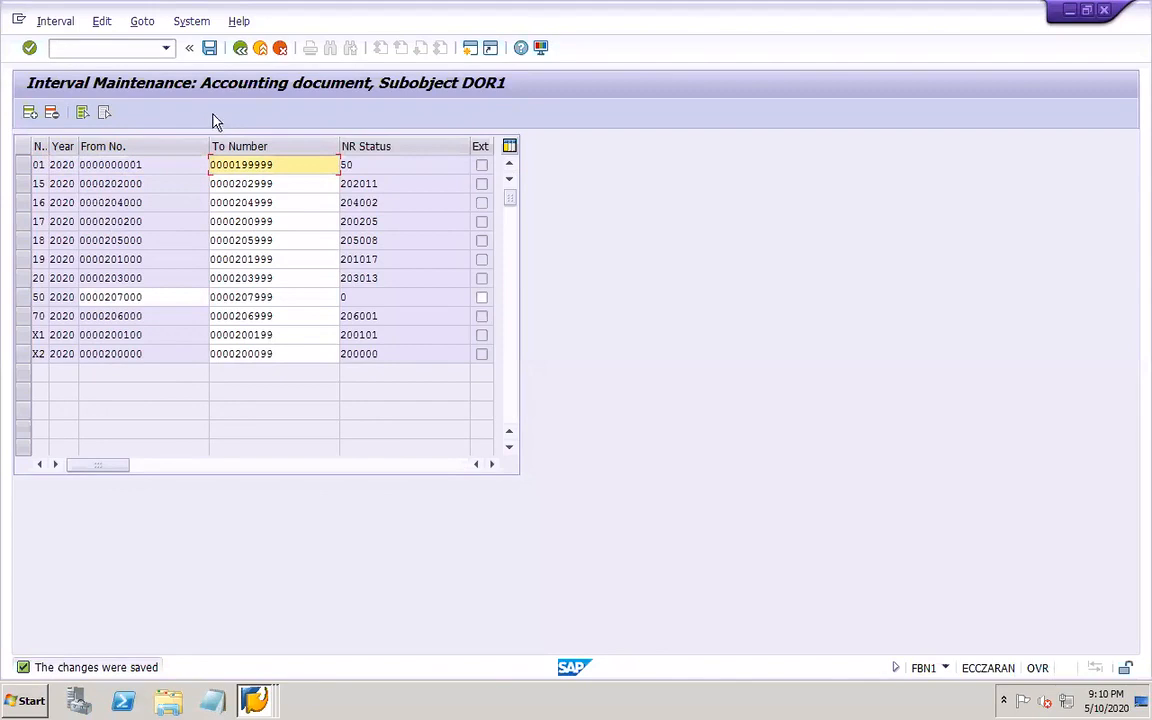
# - Return to the document types list, open type WA Goods issue and go to its number range maintenance
pyautogui.click(244, 49)
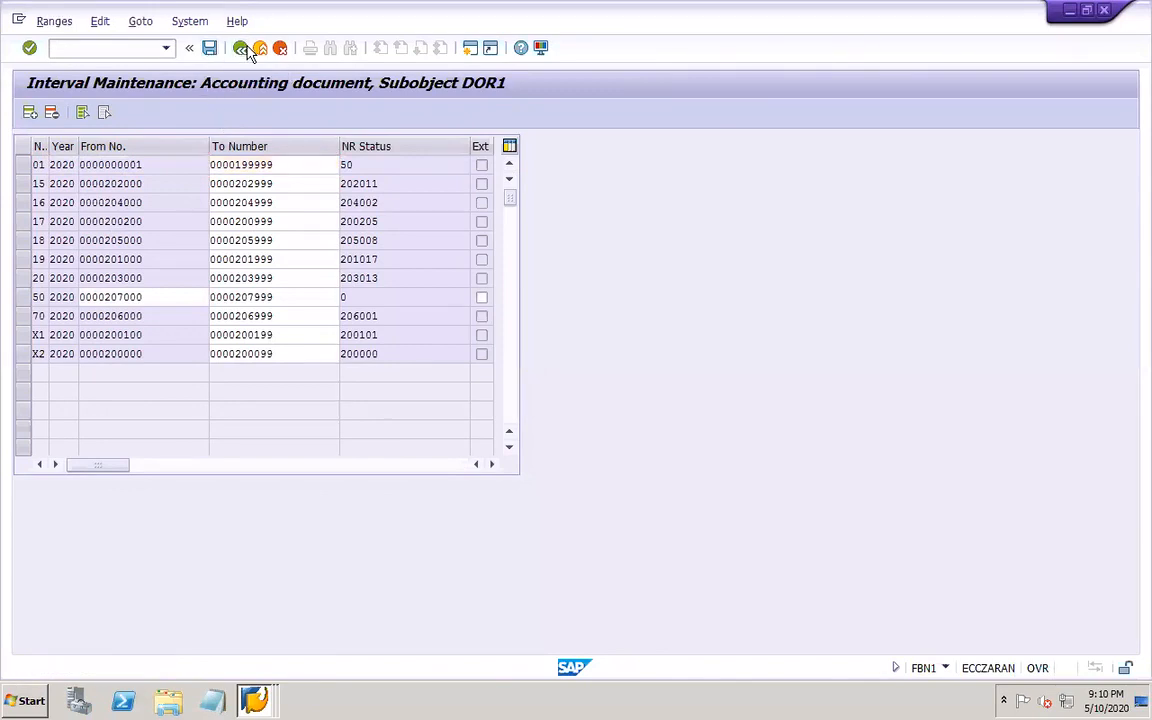
pyautogui.click(245, 49)
pyautogui.click(244, 49)
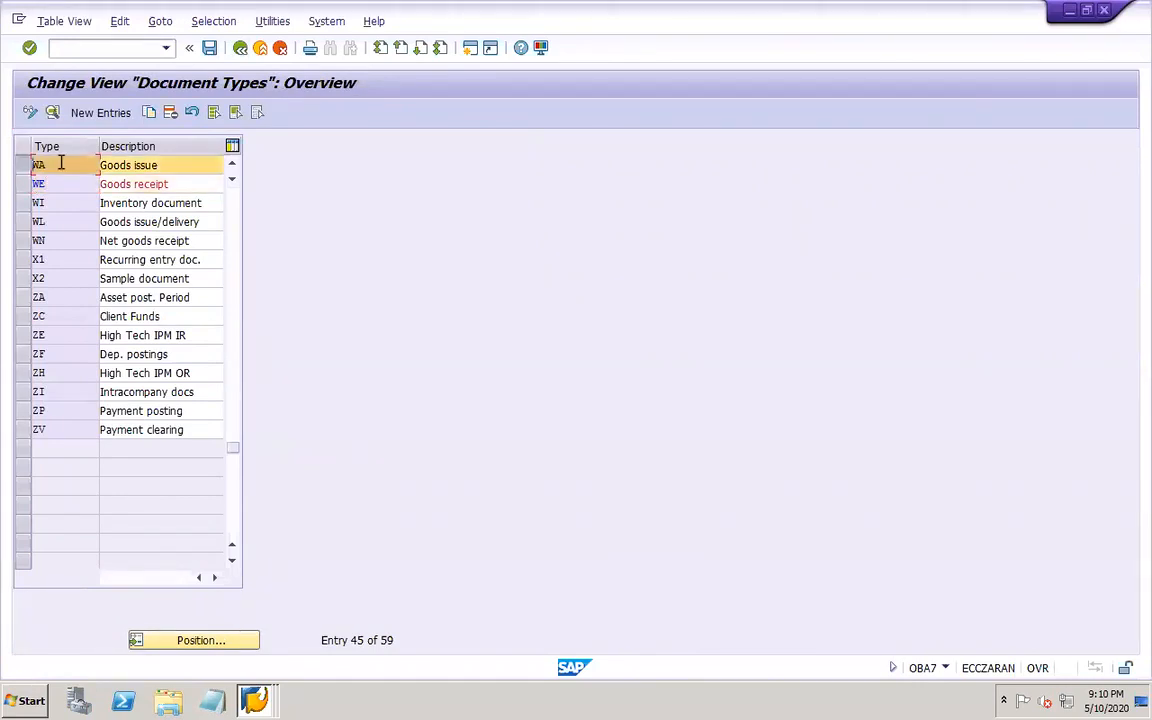
pyautogui.doubleClick(60, 165)
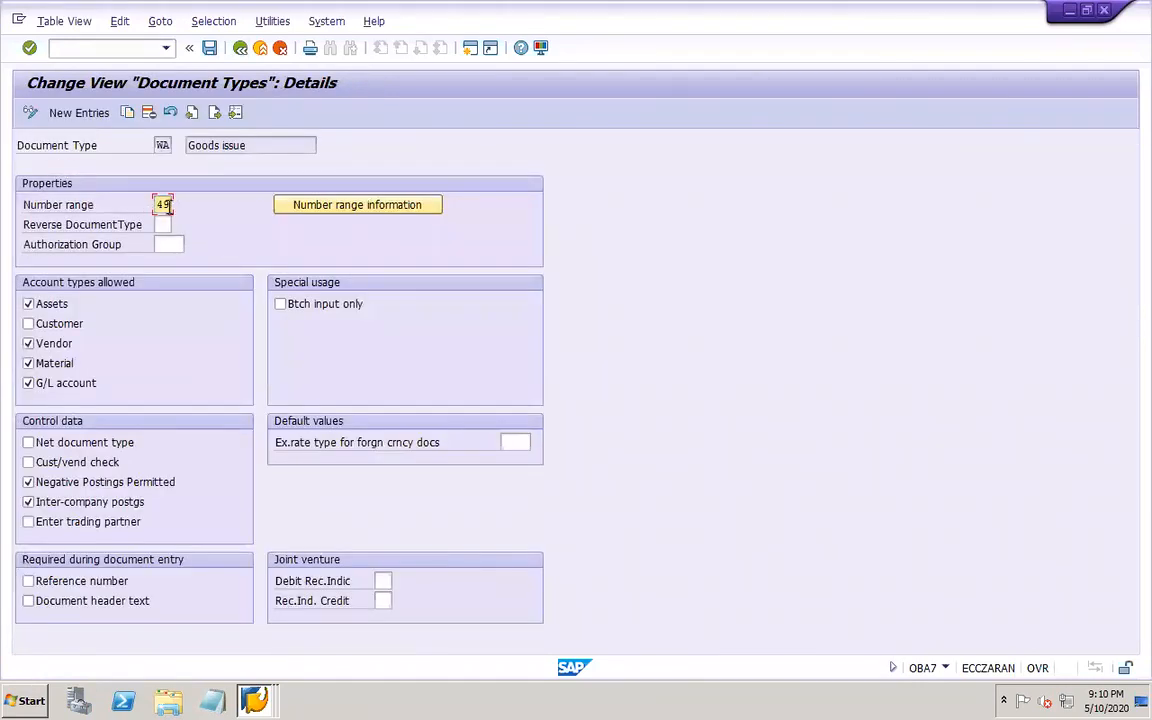
pyautogui.click(340, 205)
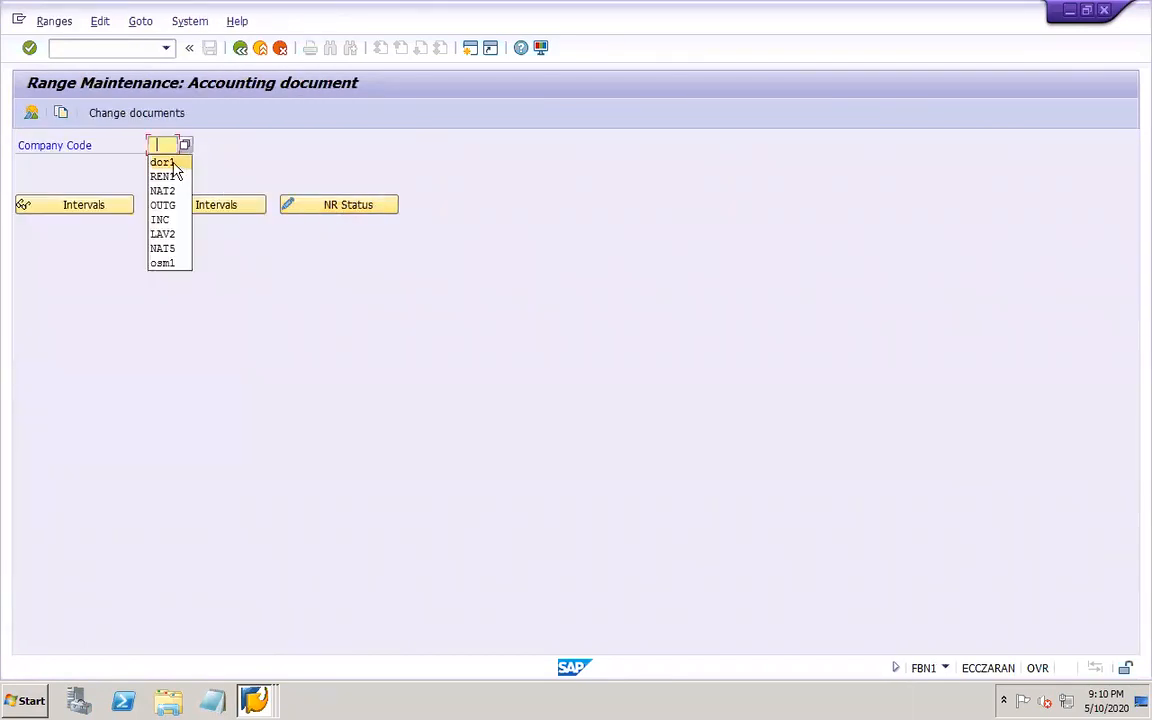
# - Define the 2020 number range interval 49 from 208000 to 208999 for company code DOR1 and save it
pyautogui.click(166, 162)
pyautogui.click(208, 204)
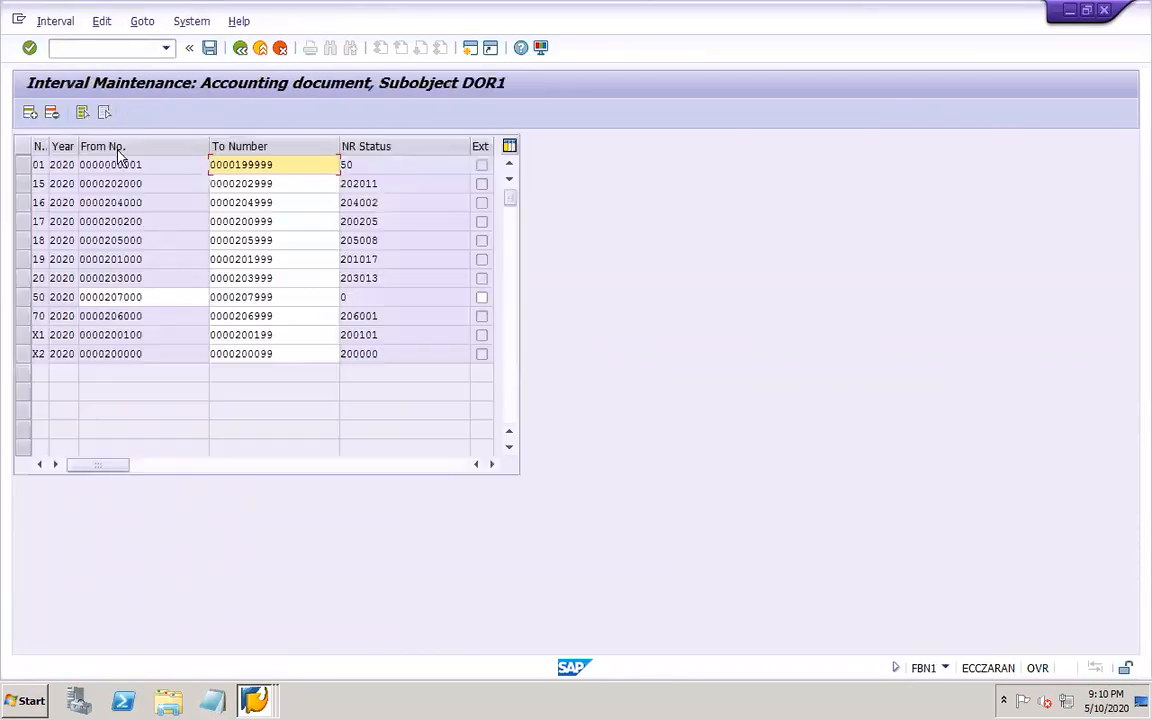
pyautogui.click(29, 113)
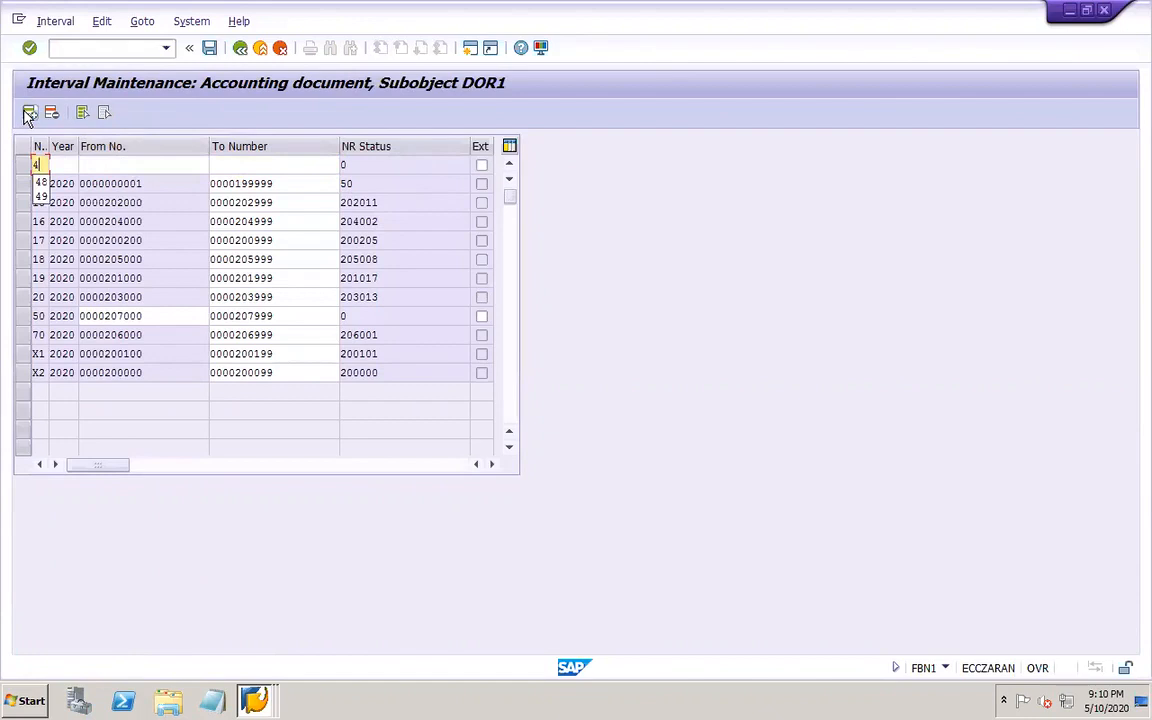
pyautogui.write('49')
pyautogui.write('2020')
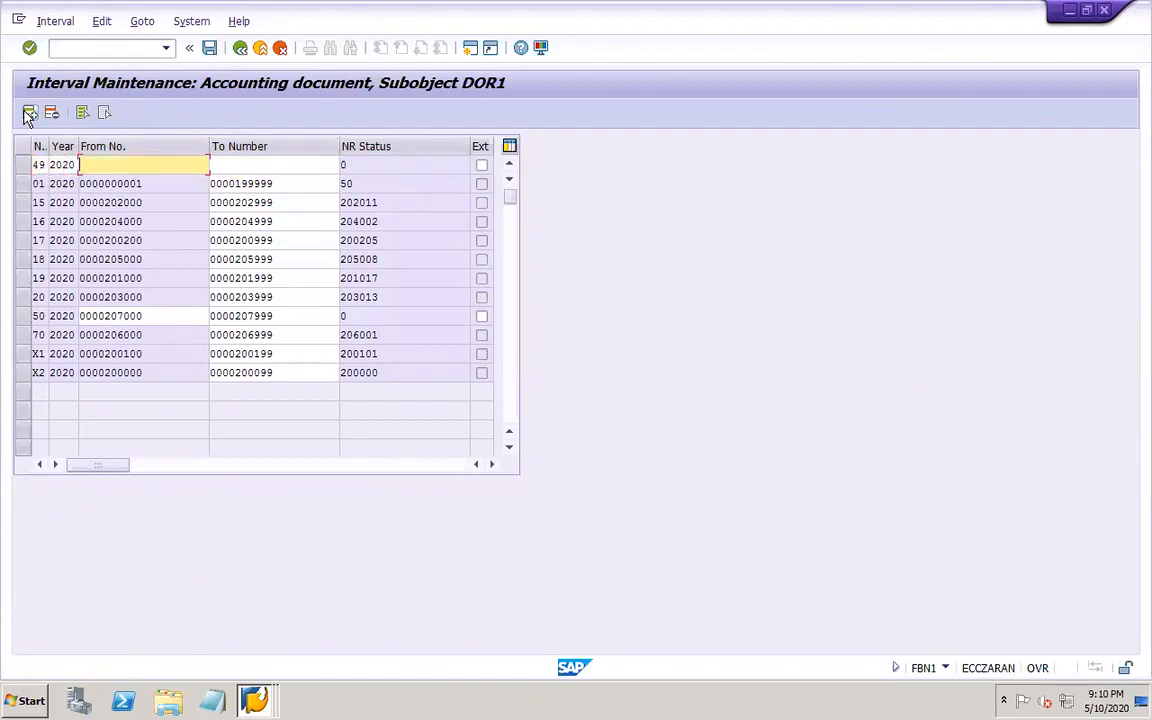
pyautogui.write('208000')
pyautogui.press('Tab')
pyautogui.write('208999')
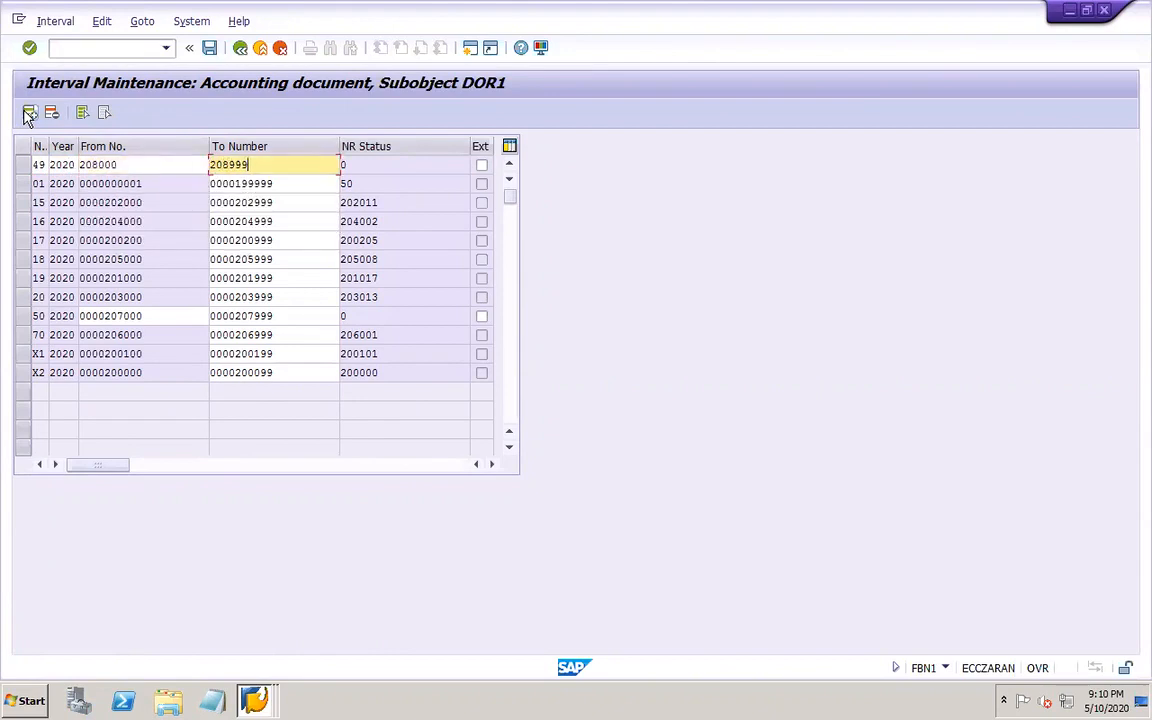
pyautogui.press('Return')
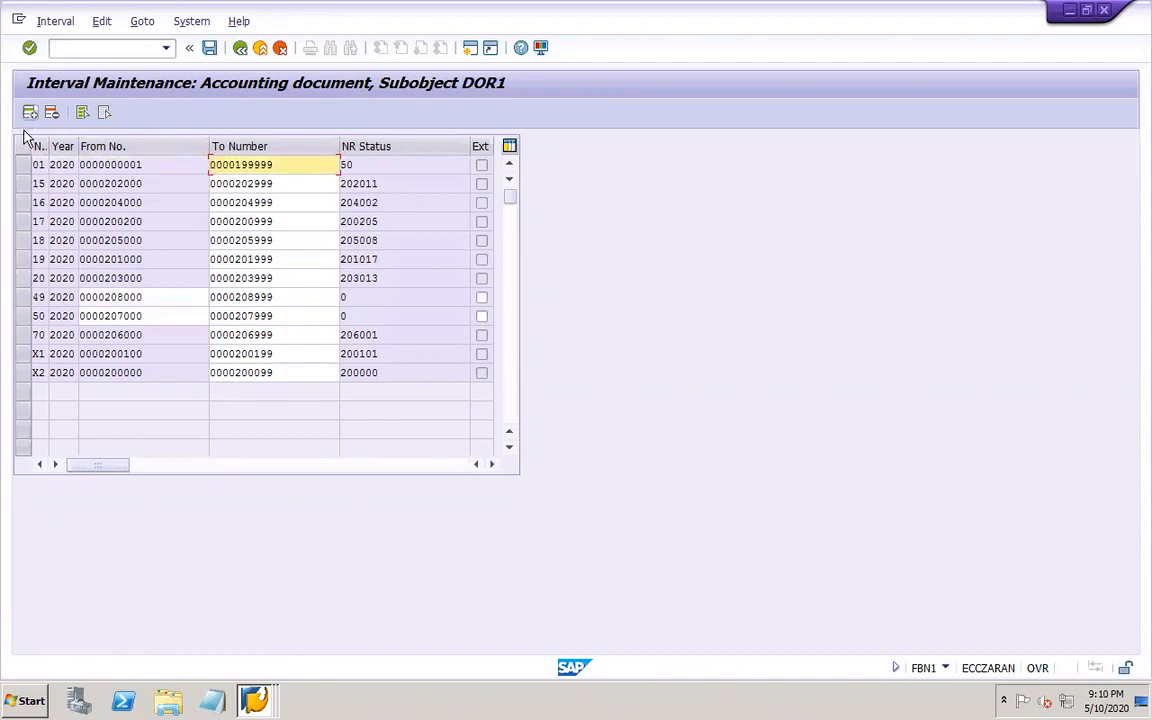
pyautogui.click(210, 50)
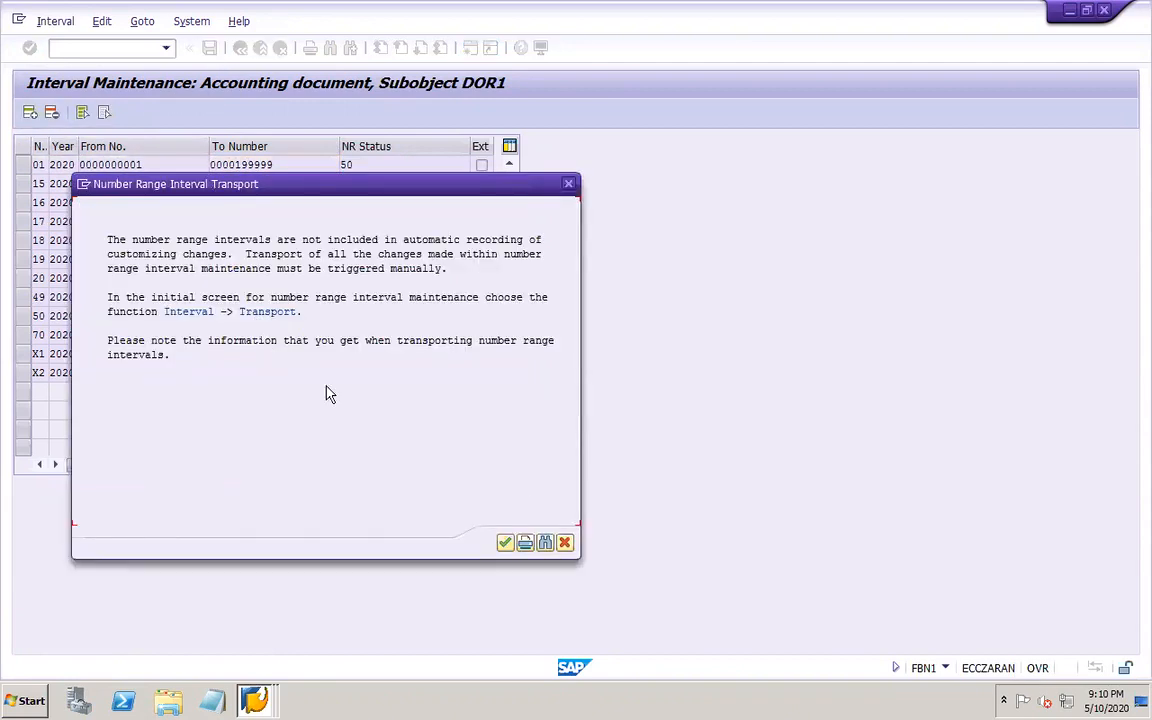
pyautogui.click(504, 543)
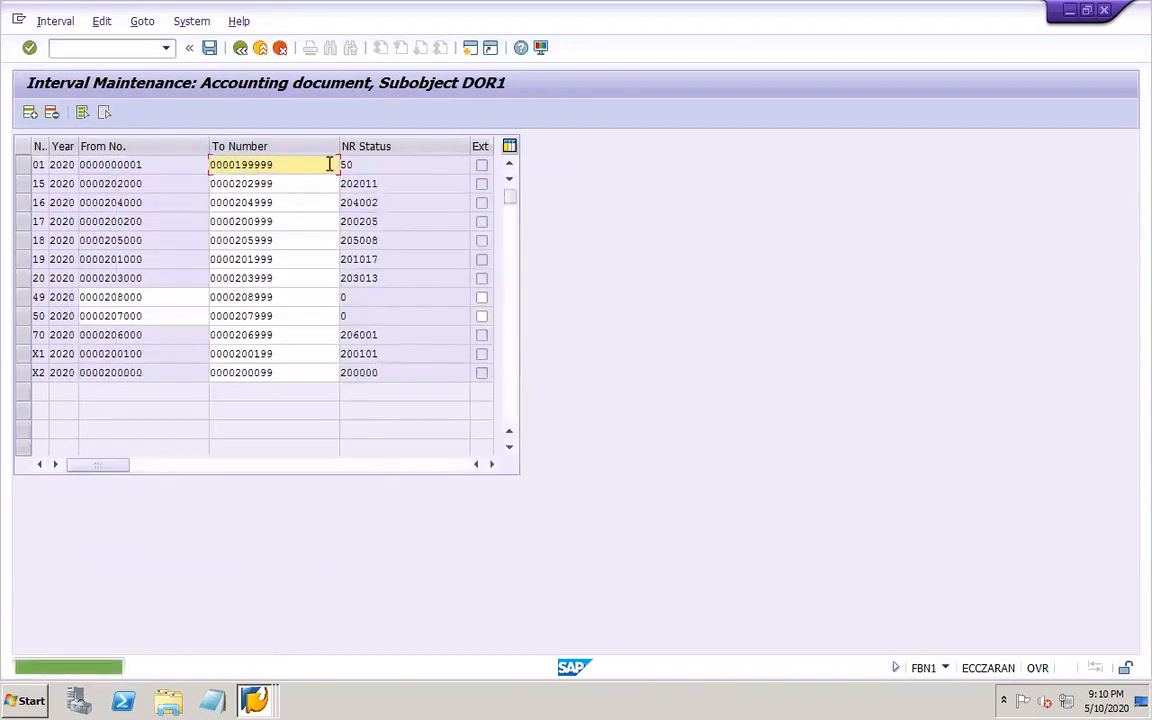
# - Return to the document types list, open type RE Gross inv. receipt and go to its number range maintenance
pyautogui.click(240, 50)
pyautogui.click(240, 50)
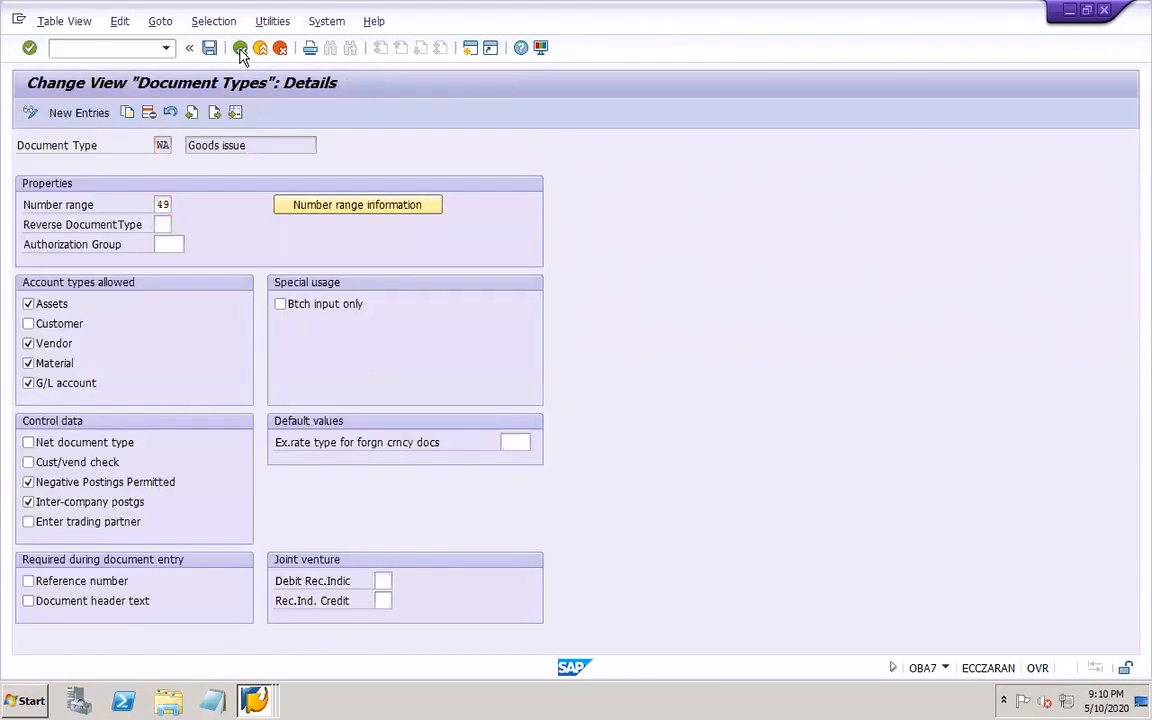
pyautogui.click(240, 50)
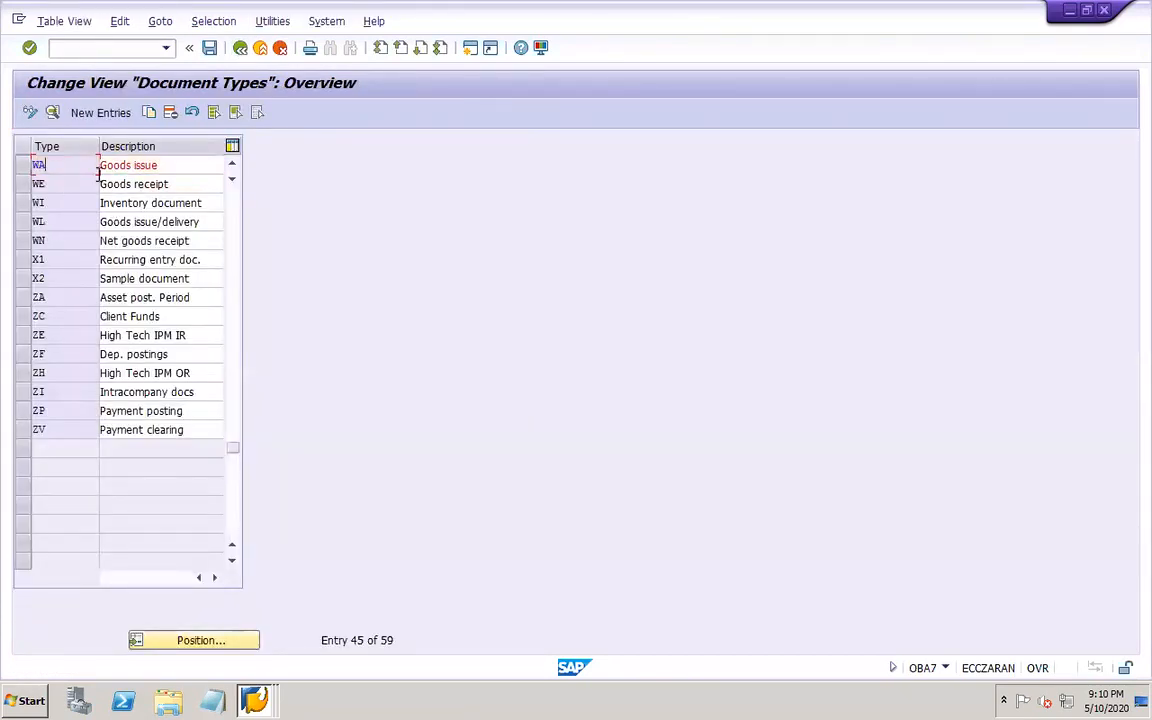
pyautogui.click(233, 244)
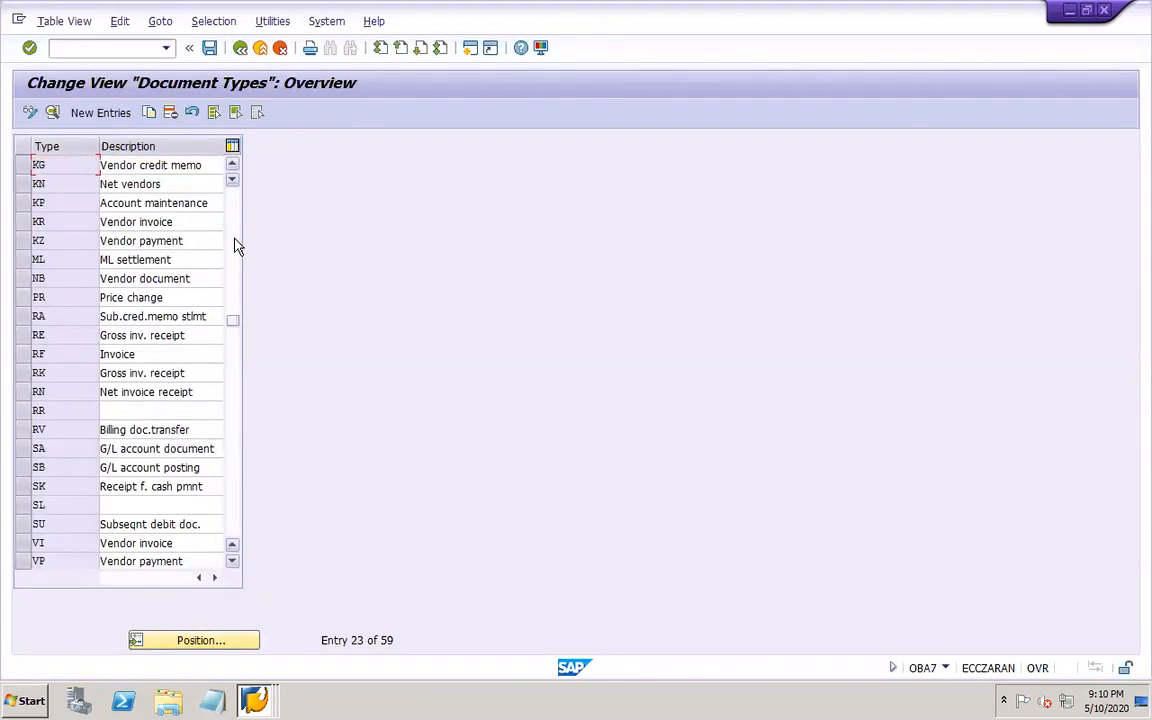
pyautogui.click(66, 335)
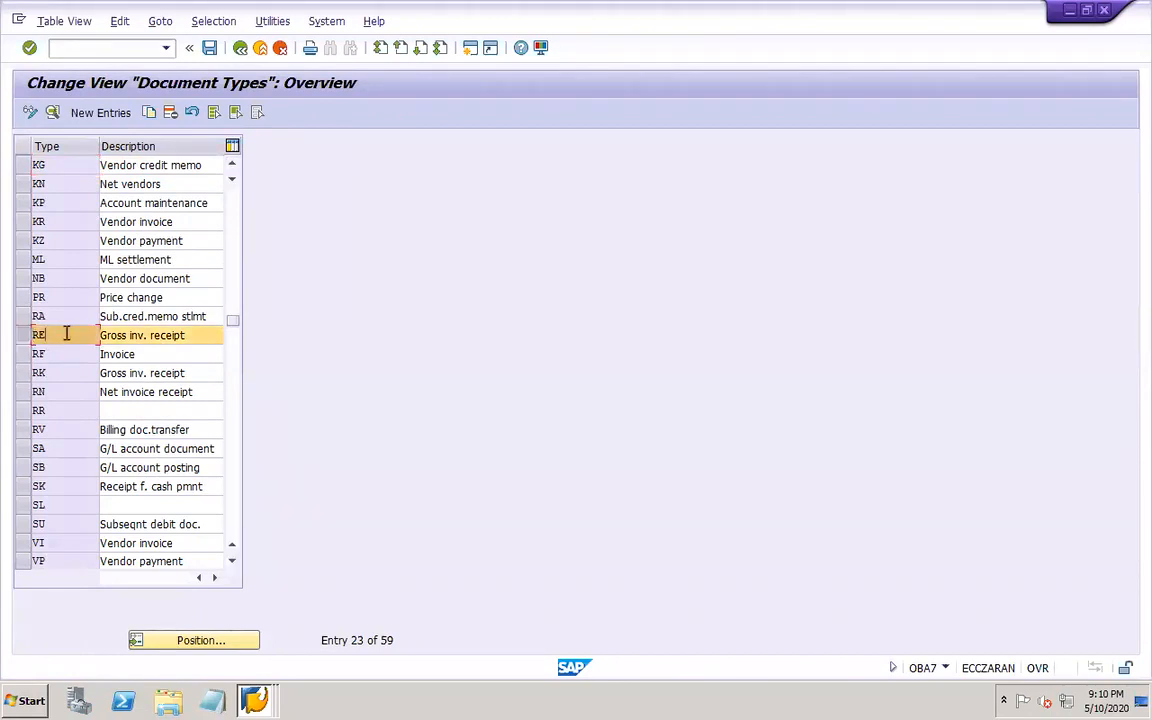
pyautogui.doubleClick(66, 335)
pyautogui.click(360, 205)
# - Define the 2020 number range interval 51 from 209000 to 209999 for company code DOR1 and save it
pyautogui.press('space')
pyautogui.click(164, 164)
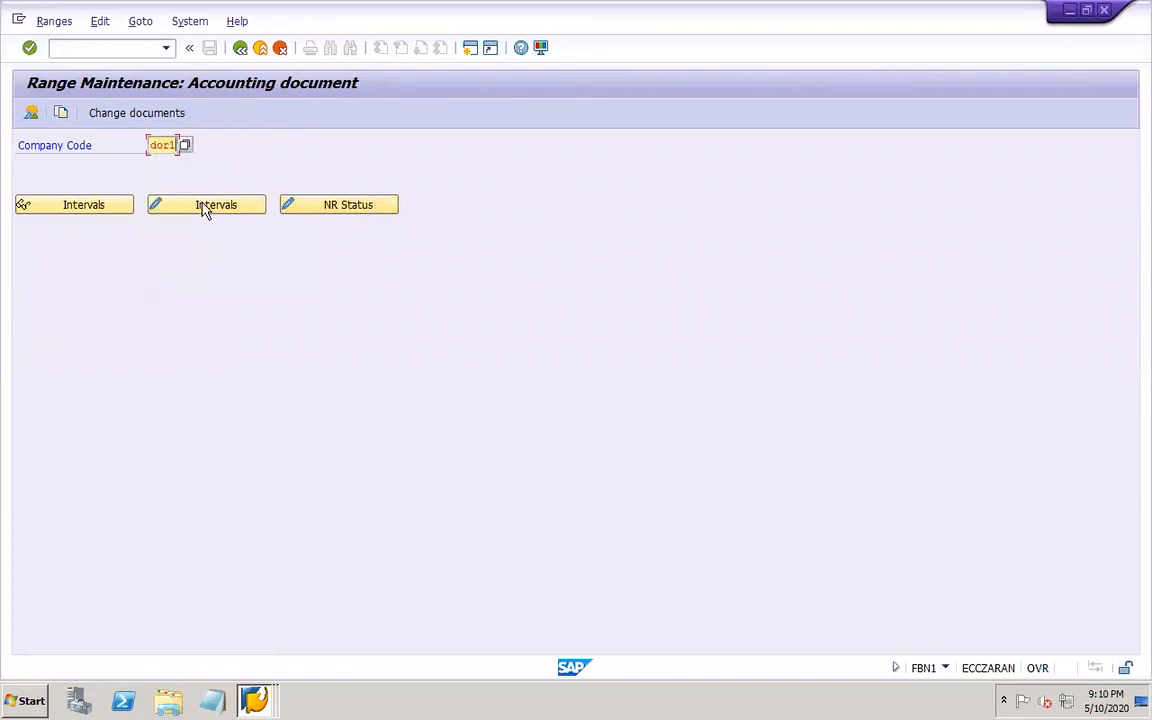
pyautogui.click(203, 207)
pyautogui.click(30, 112)
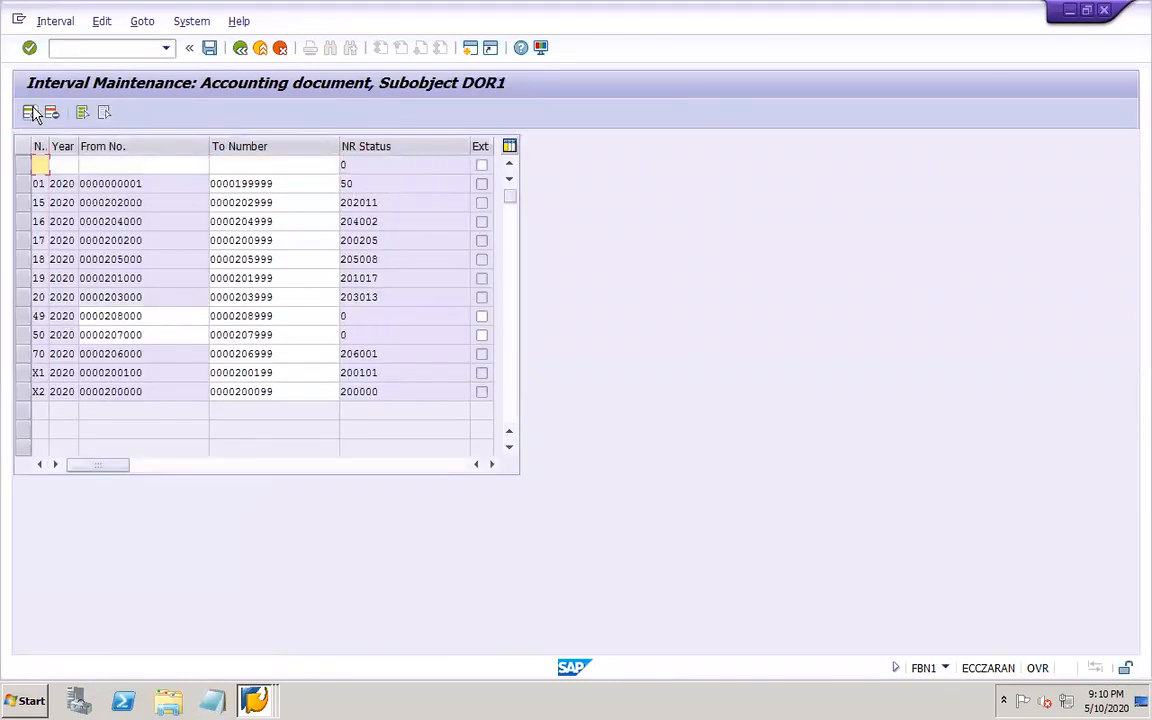
pyautogui.write('51')
pyautogui.press('Tab')
pyautogui.write('2020')
pyautogui.press('Tab')
pyautogui.write('209')
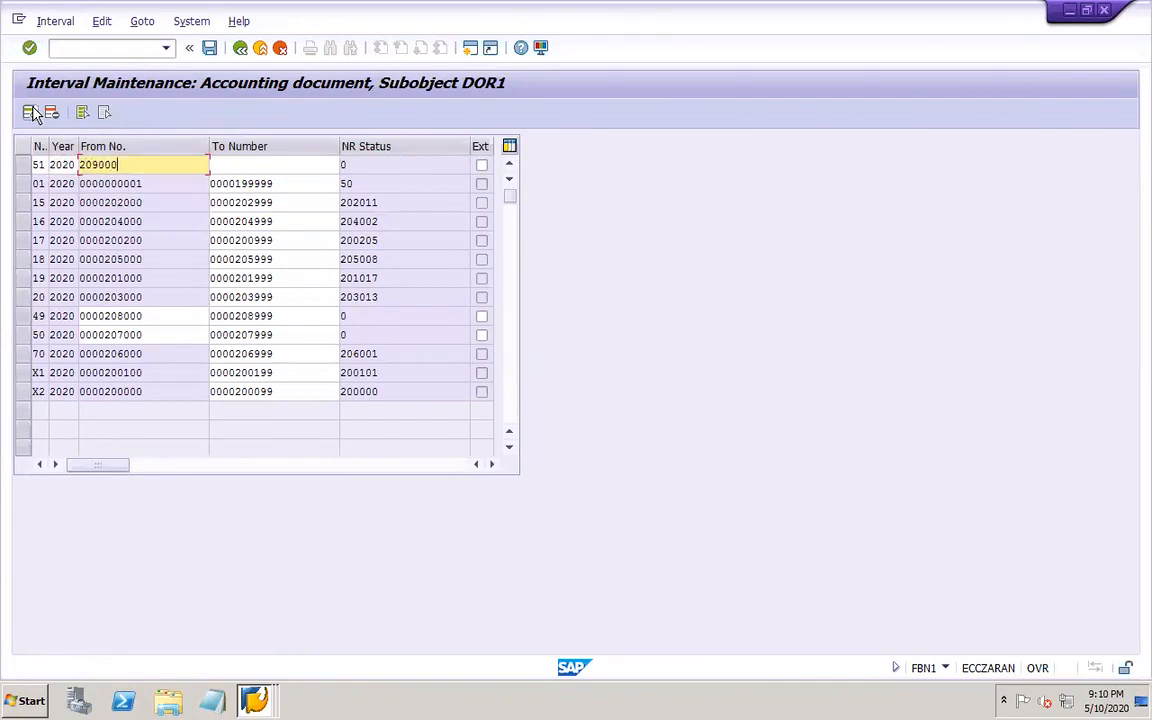
pyautogui.press('Tab')
pyautogui.write('209')
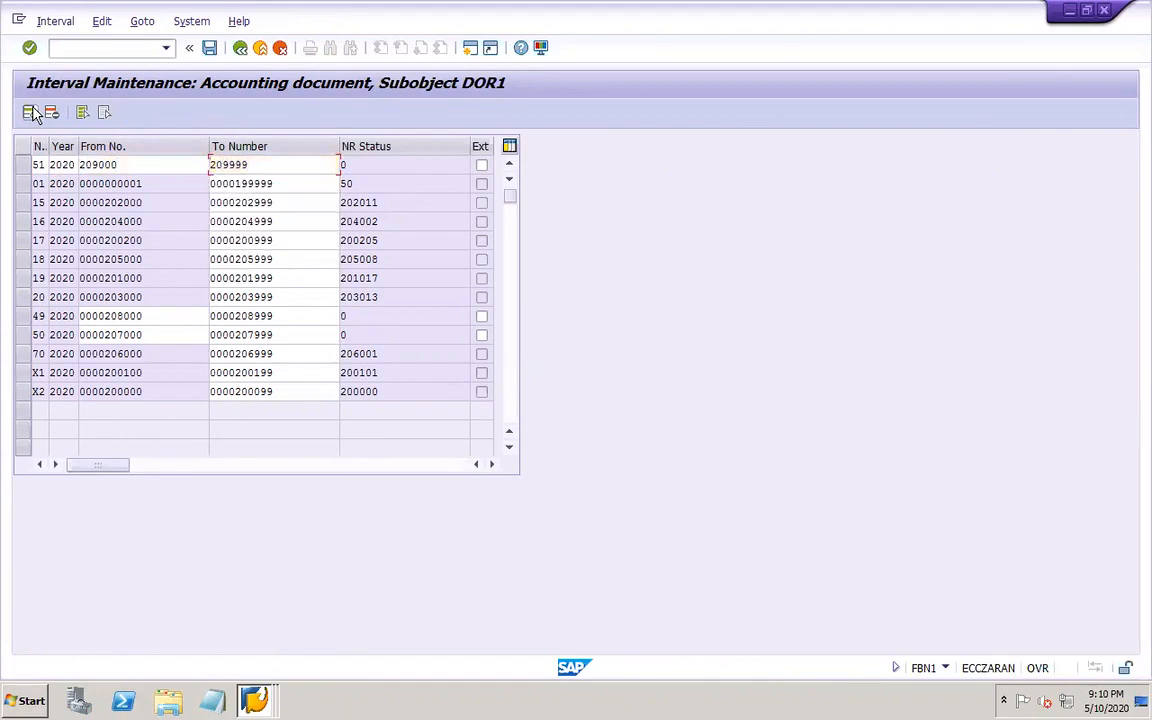
pyautogui.press('Return')
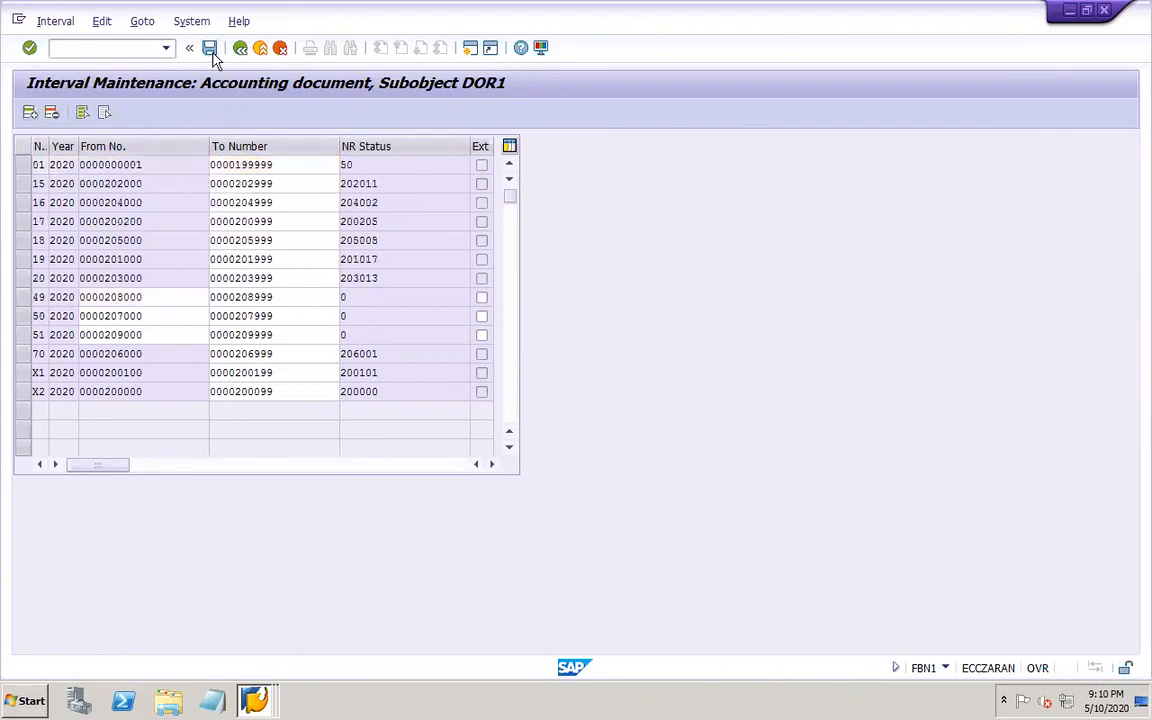
pyautogui.click(209, 48)
pyautogui.click(505, 542)
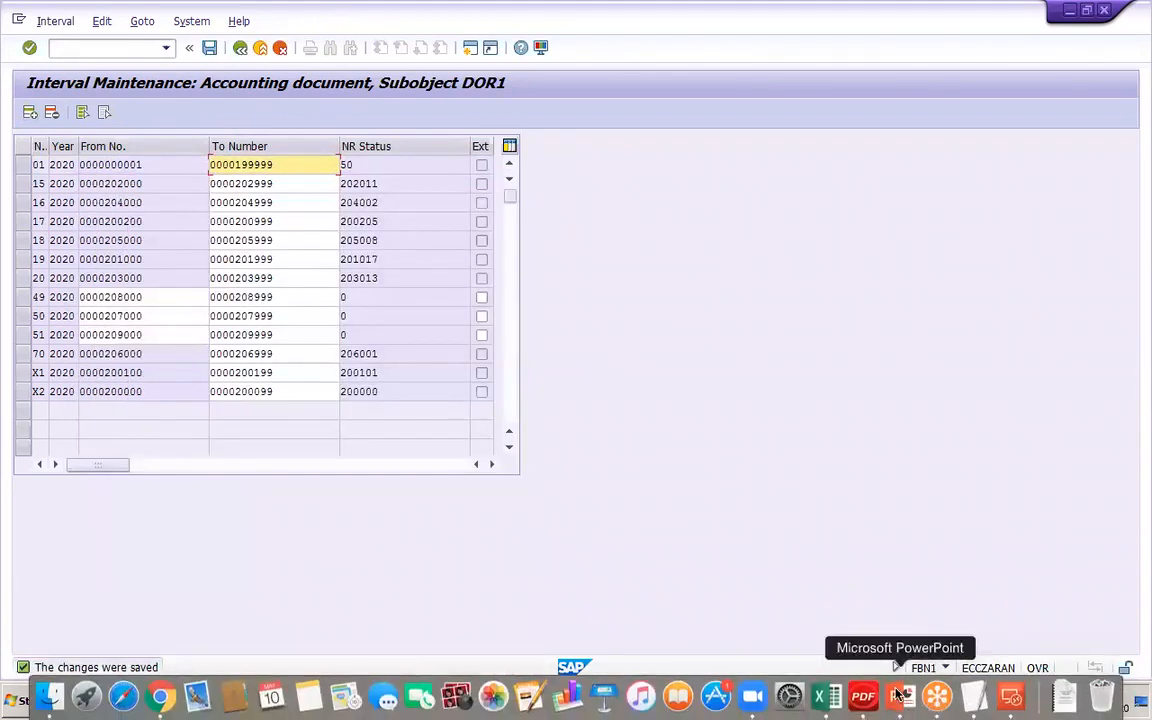
# - Switch to the PowerPoint work notes, save the presentation and add a new slide after slide 42
pyautogui.click(897, 697)
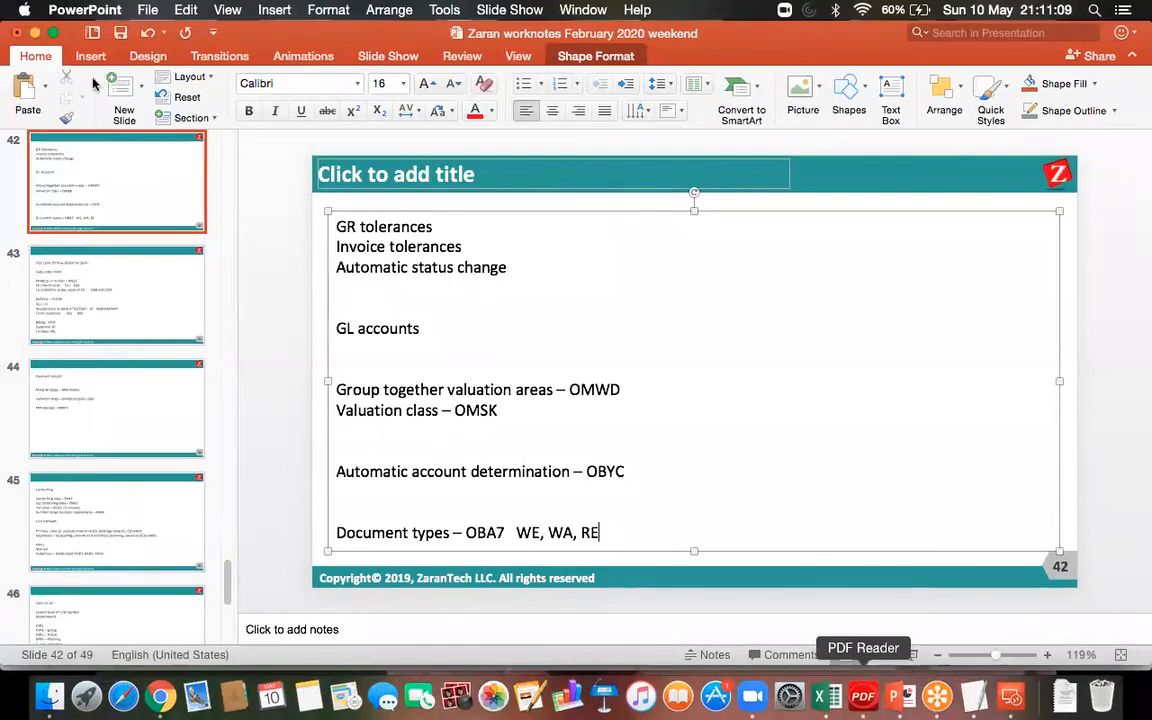
pyautogui.click(119, 34)
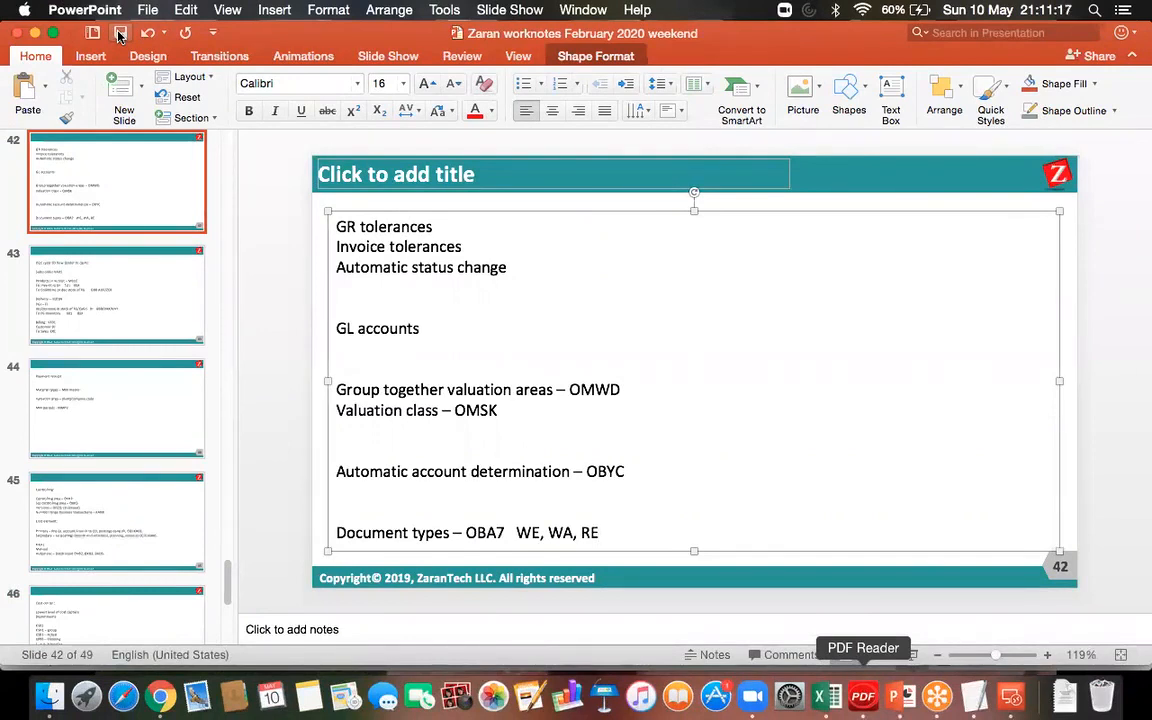
pyautogui.click(131, 97)
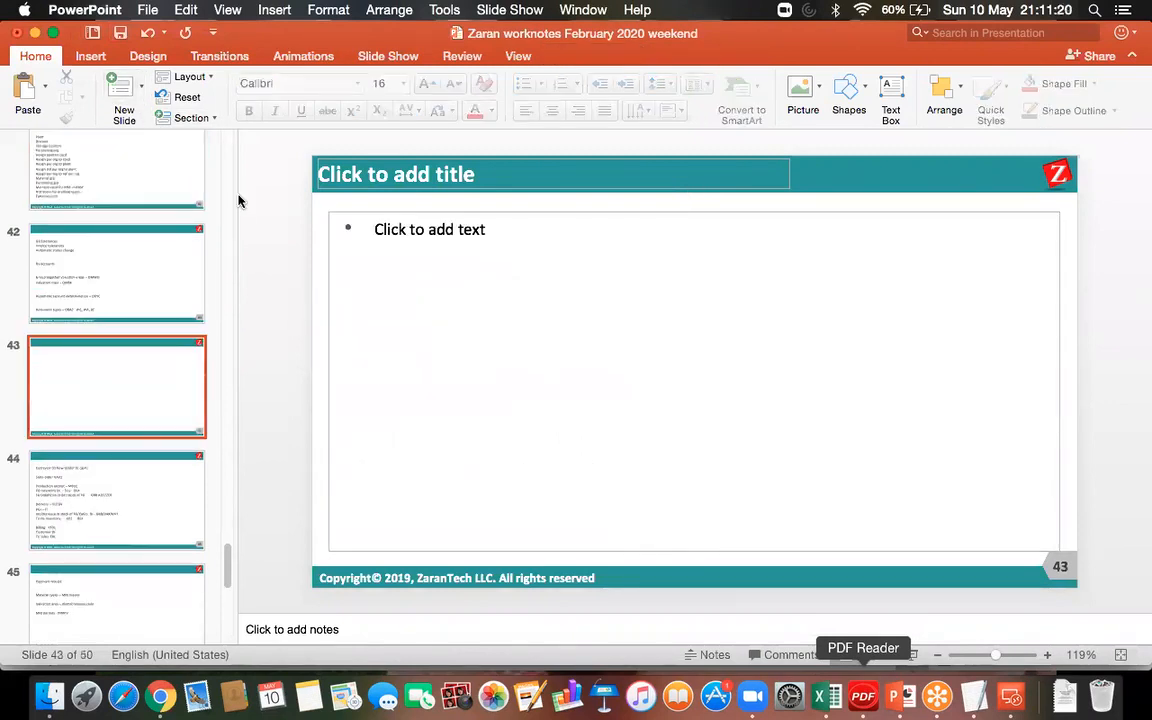
# - Write "Vendor master at purchasing level – XK01" in the new slide's text area and save the presentation
pyautogui.click(394, 225)
pyautogui.write('V')
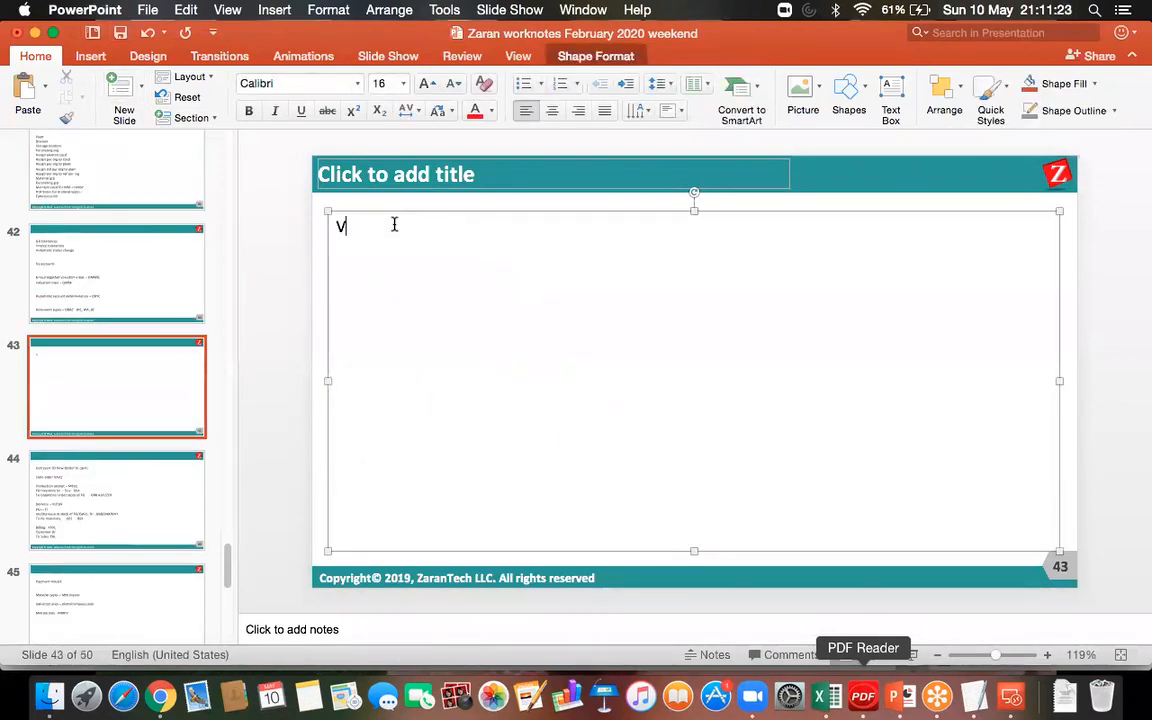
pyautogui.write('endor master ')
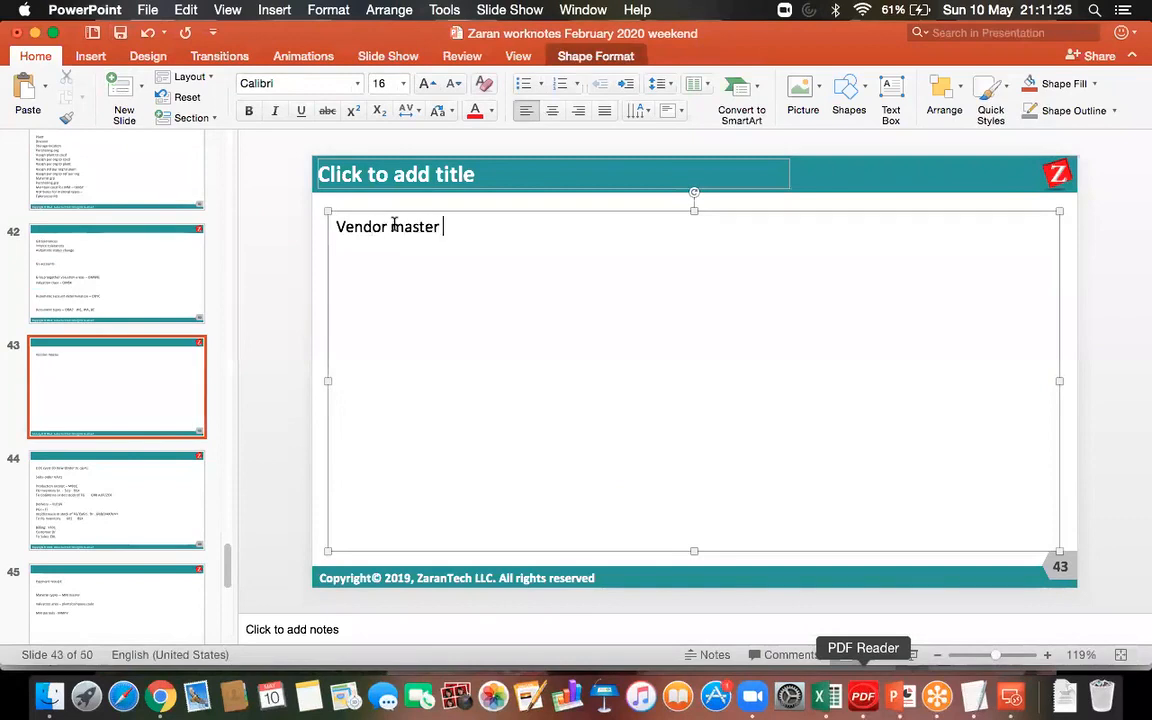
pyautogui.write('at purchasin')
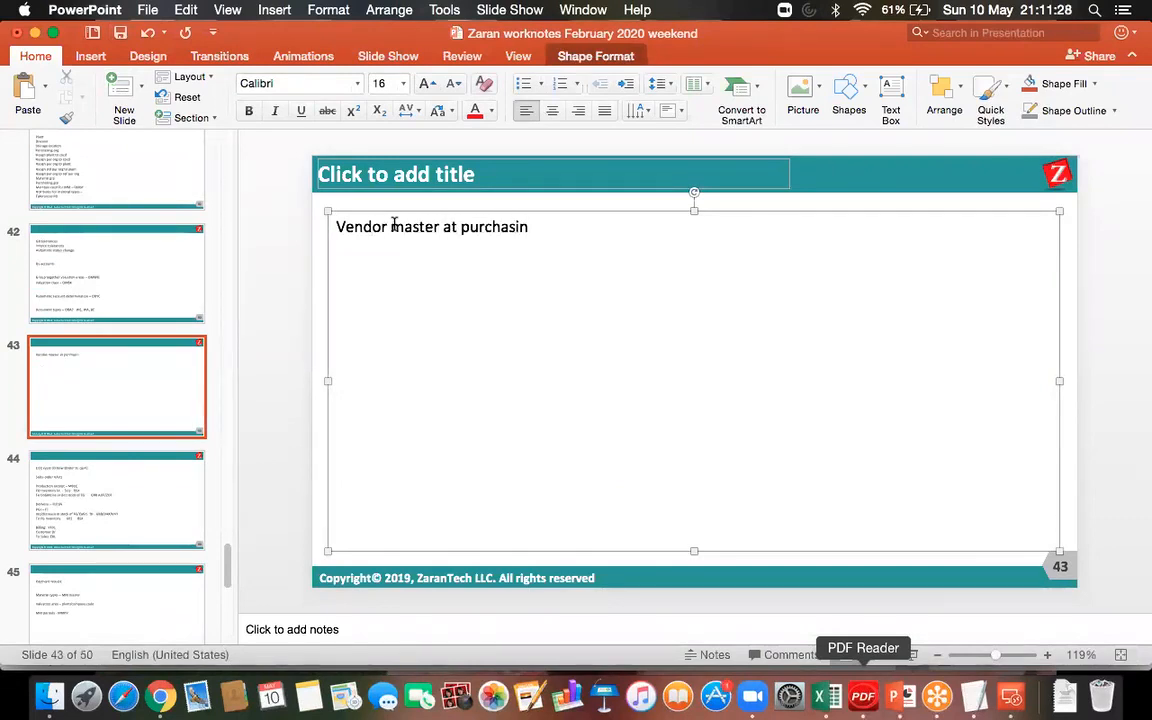
pyautogui.press('BackSpace')
pyautogui.write('g')
pyautogui.press('BackSpace')
pyautogui.write('ng level')
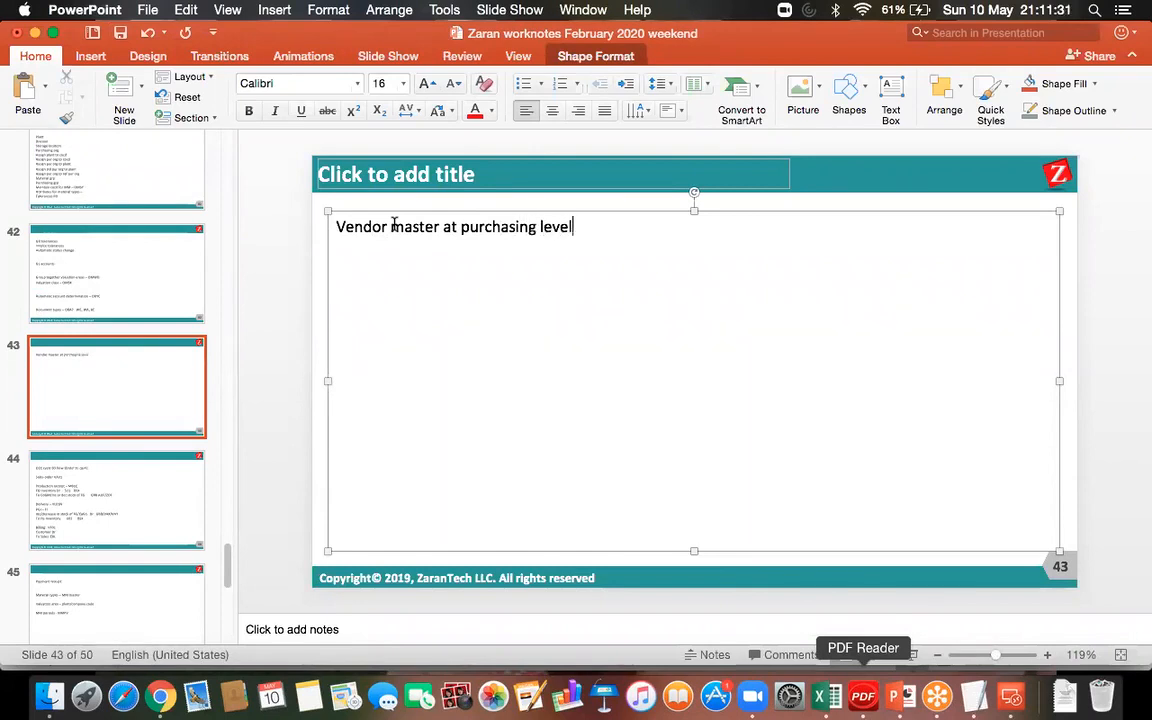
pyautogui.write(' - XK01')
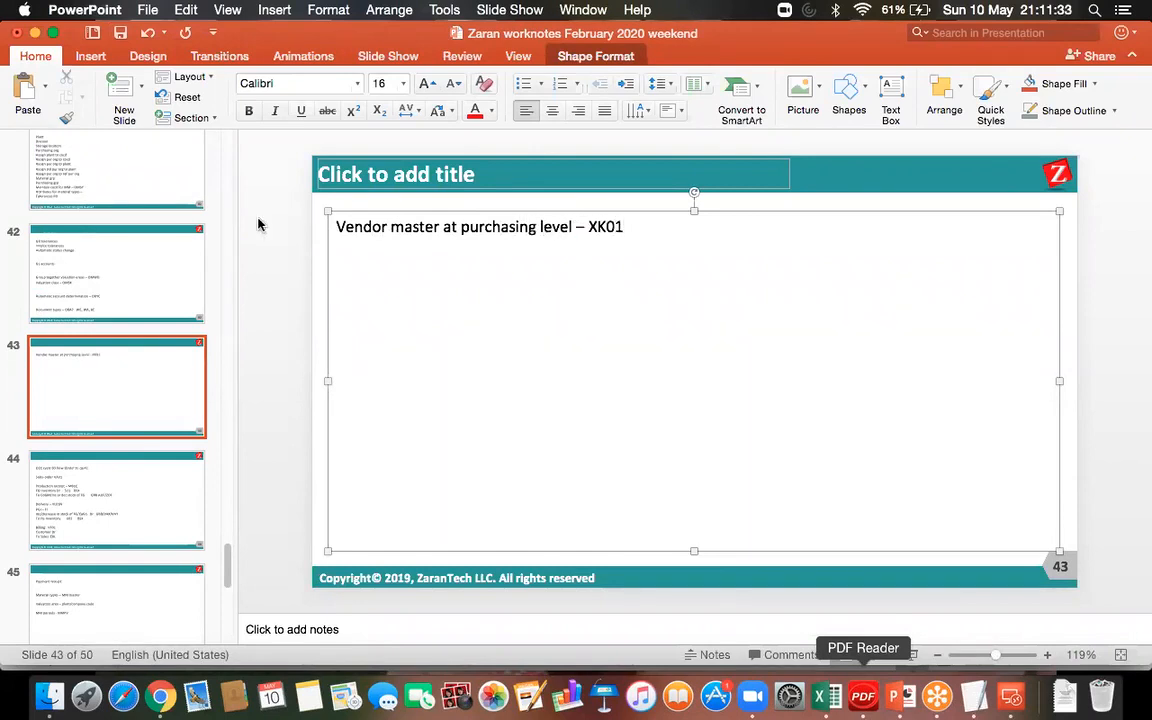
pyautogui.click(119, 36)
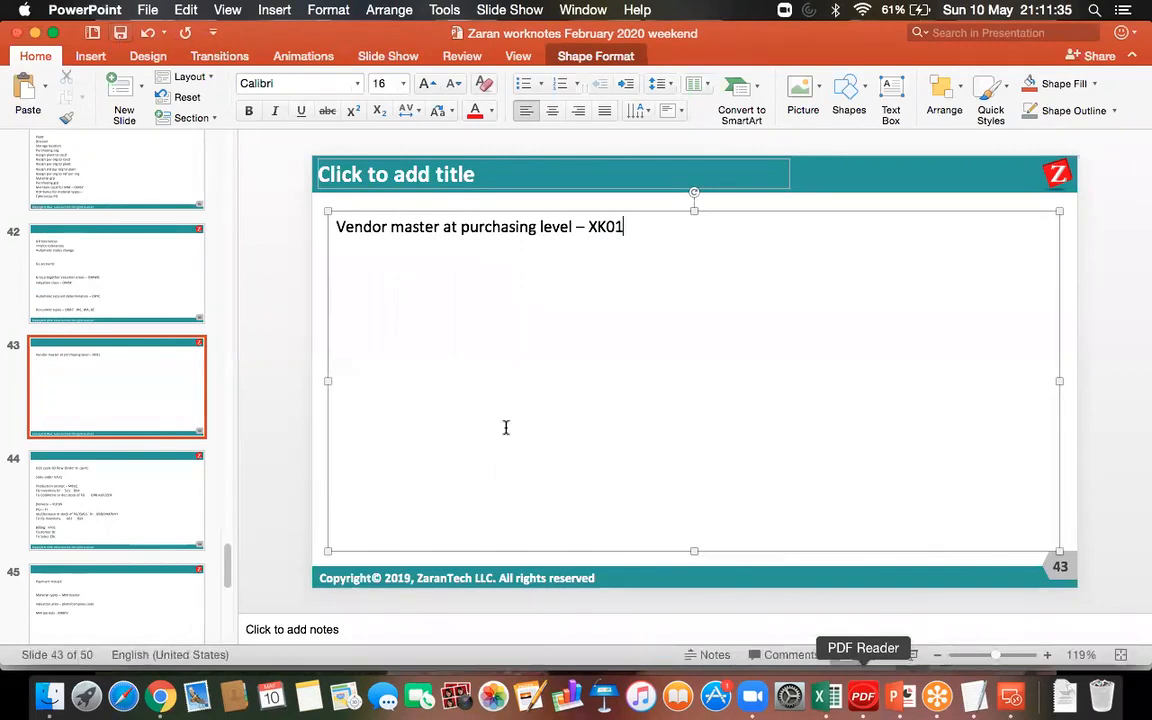
# - Switch back to the SAP remote desktop session and open transaction XK01 for creating a vendor
pyautogui.click(1011, 696)
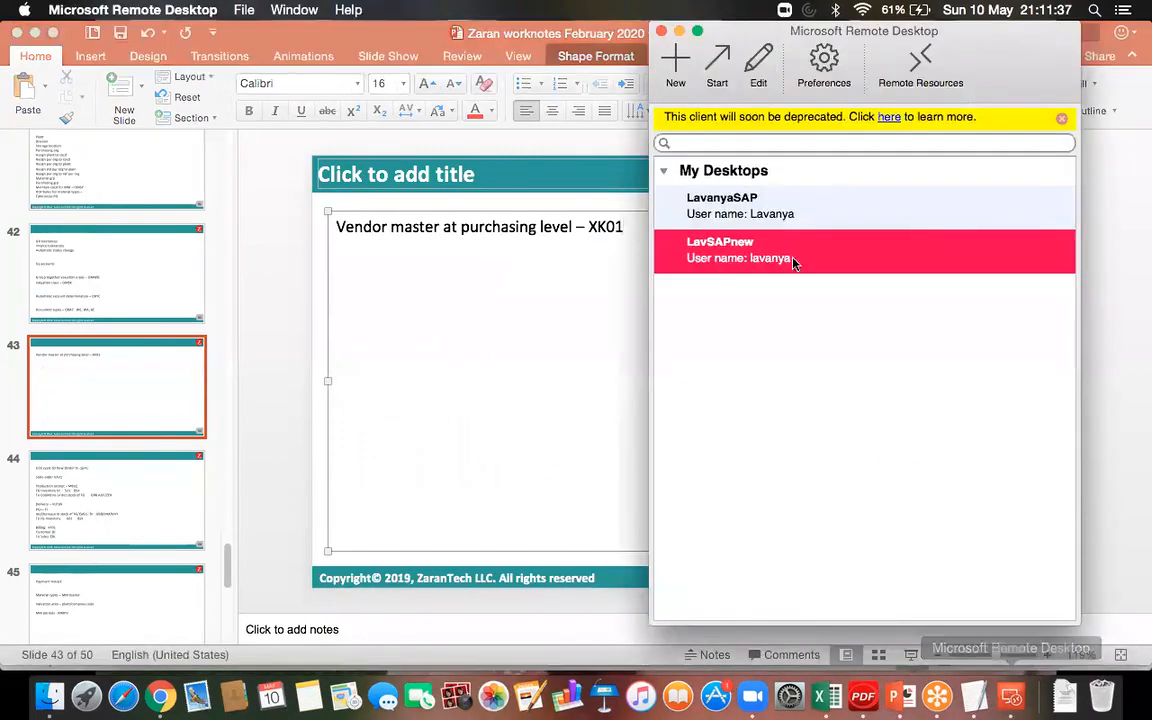
pyautogui.doubleClick(735, 247)
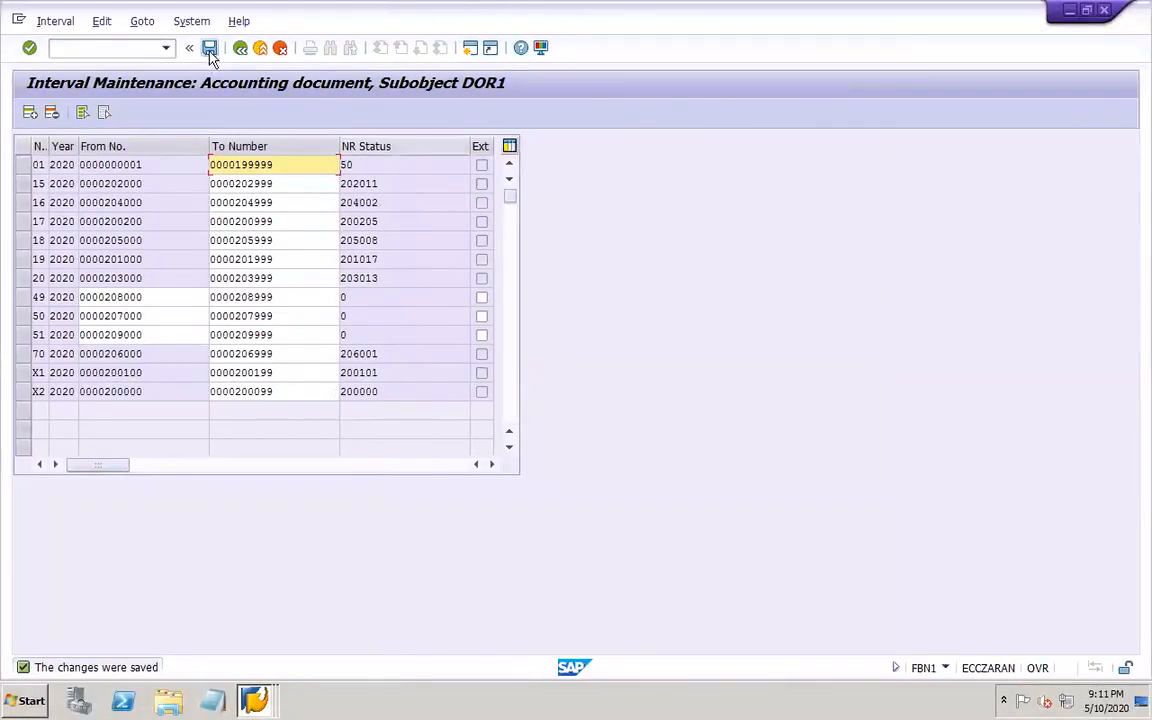
pyautogui.click(135, 47)
pyautogui.write('/nxk01')
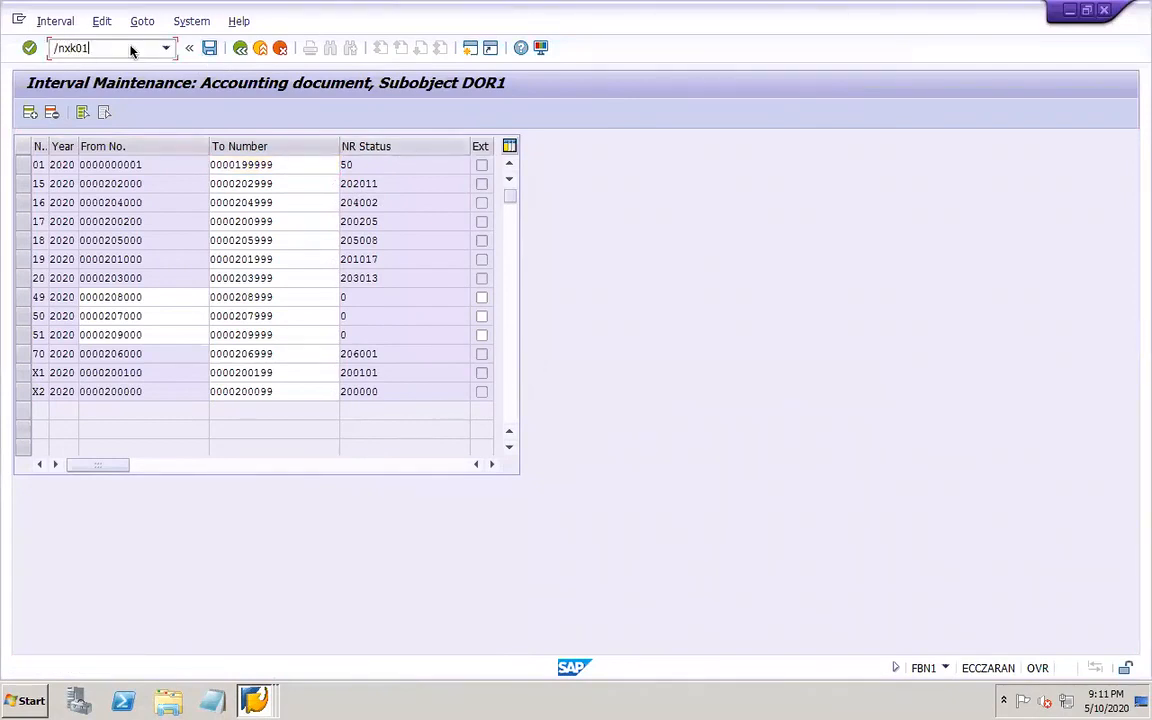
pyautogui.press('Return')
# - Specify purchasing organization DOR1, account group DOR1 and existing vendor DOR1-VEND1 for company code DOR1, and continue to the purchasing data
pyautogui.click(188, 224)
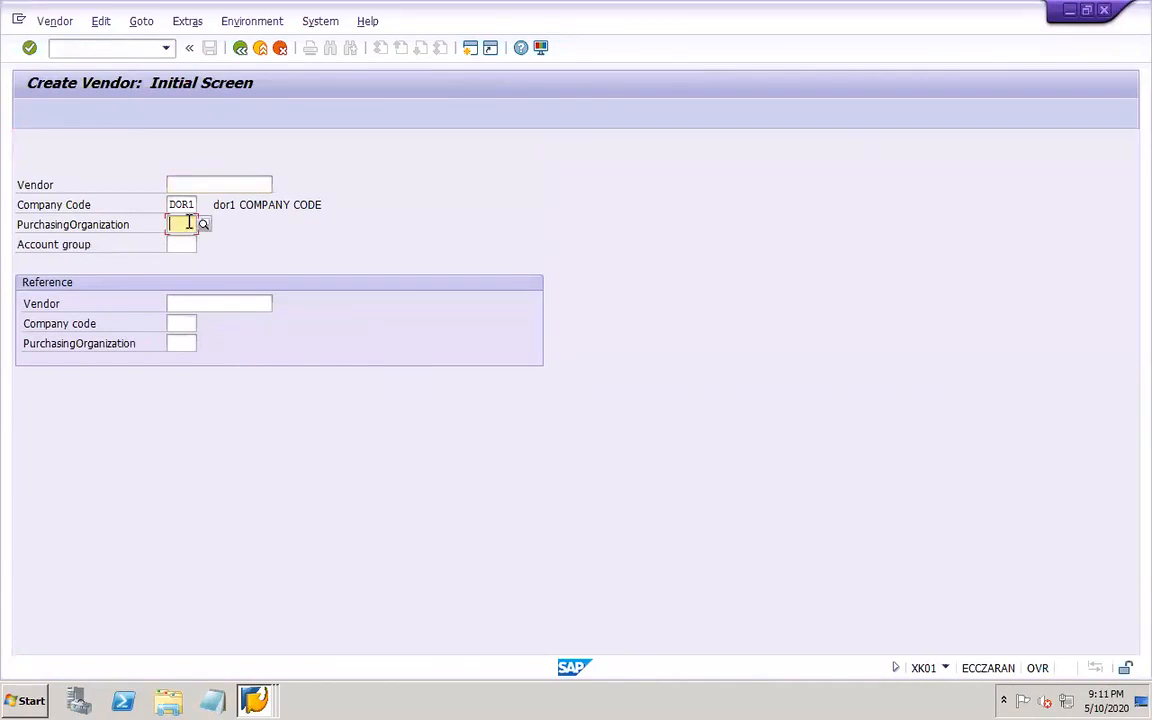
pyautogui.write('dor1')
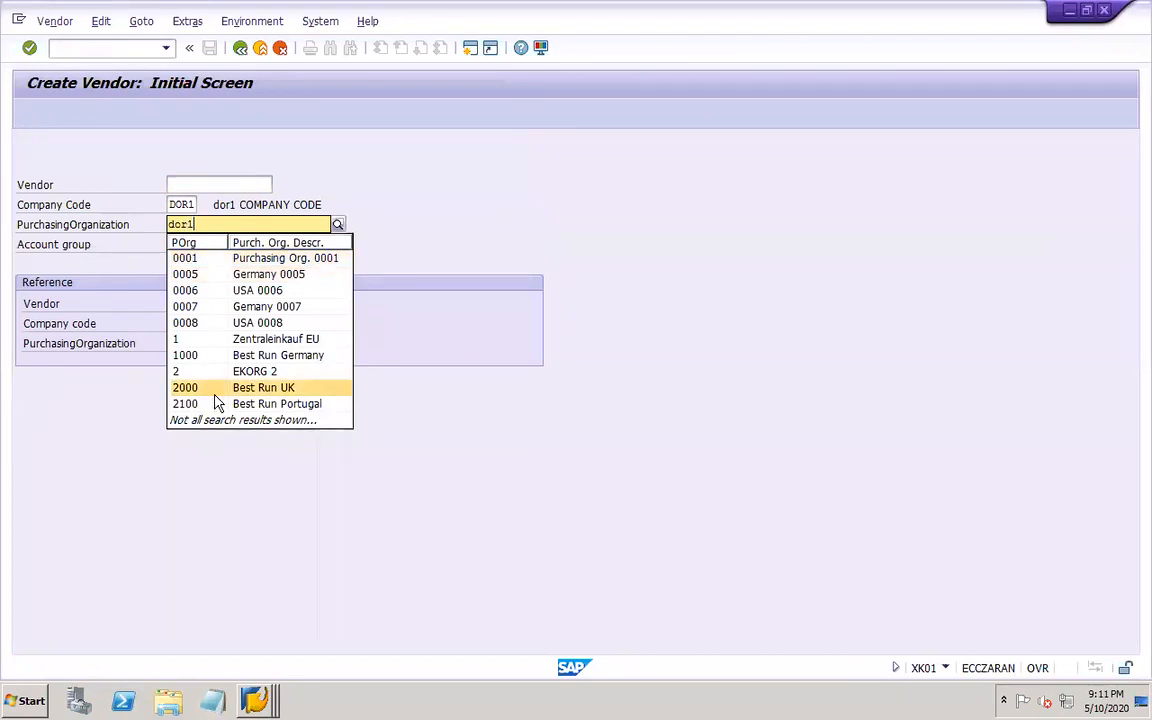
pyautogui.click(241, 155)
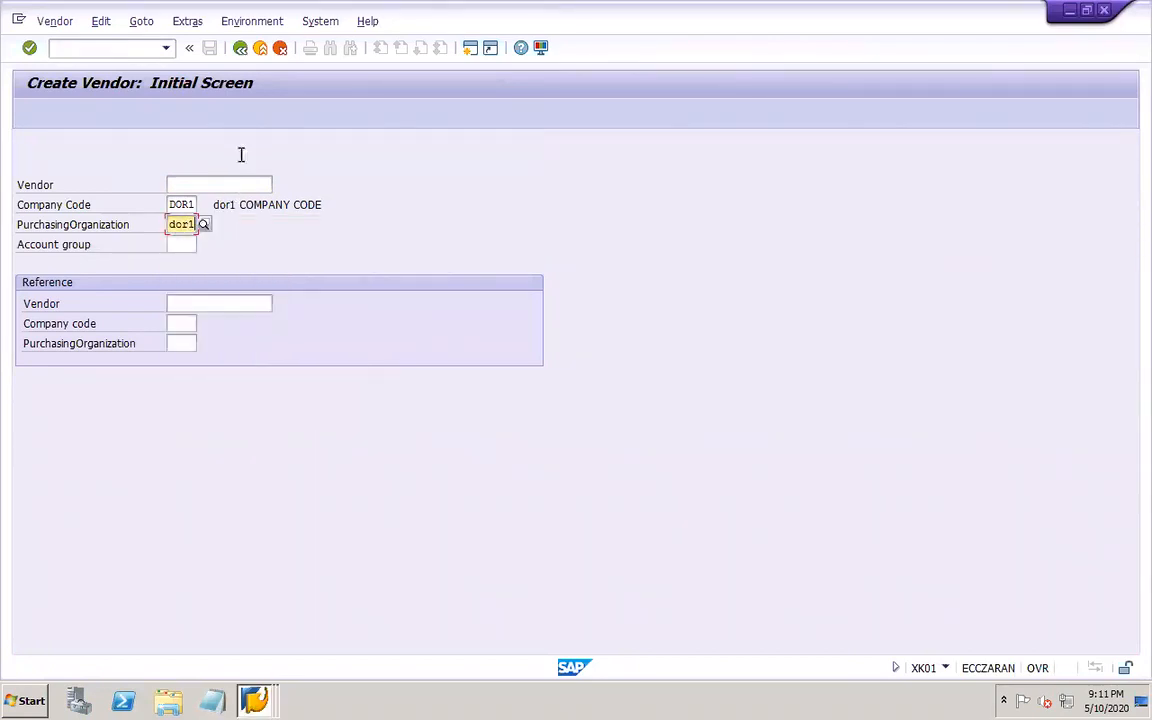
pyautogui.click(183, 243)
pyautogui.write('dor1')
pyautogui.click(183, 261)
pyautogui.click(207, 187)
pyautogui.click(279, 185)
pyautogui.press('Return')
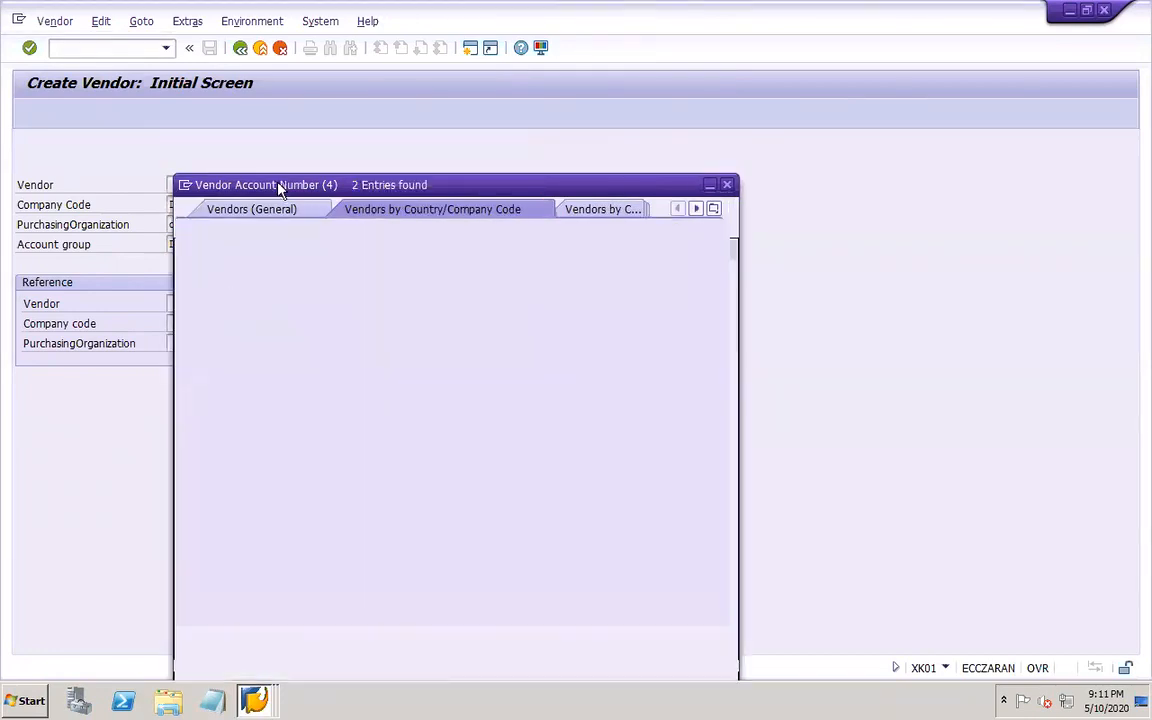
pyautogui.doubleClick(257, 162)
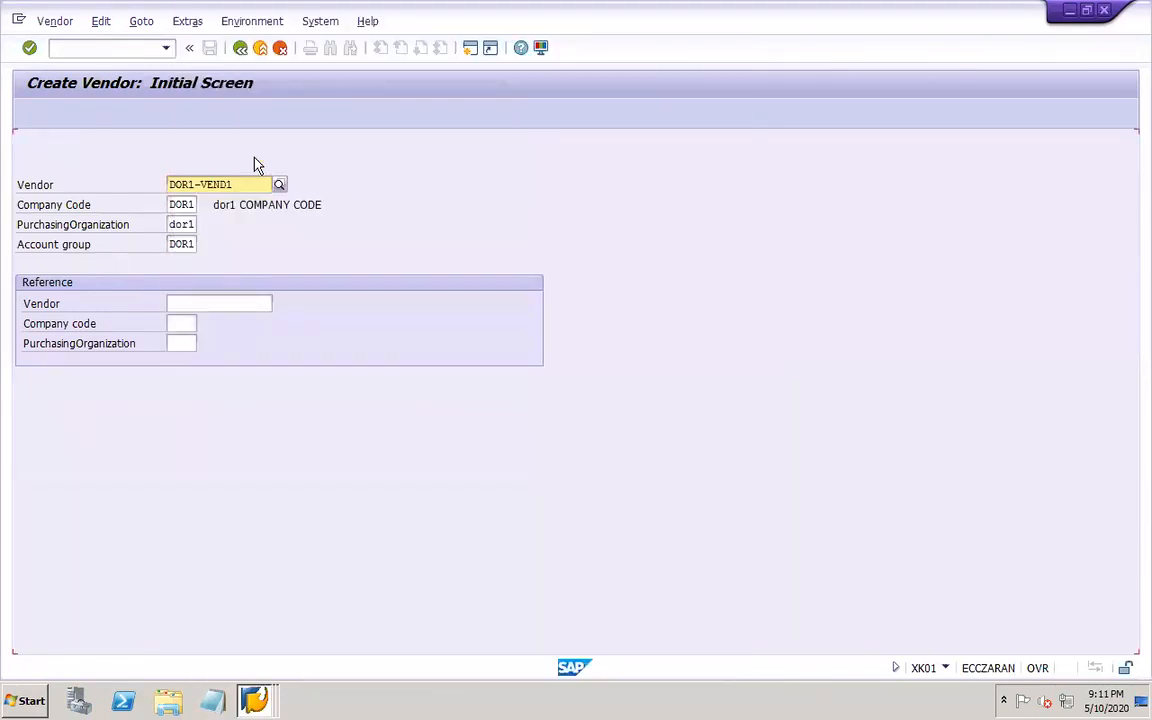
pyautogui.press('Return')
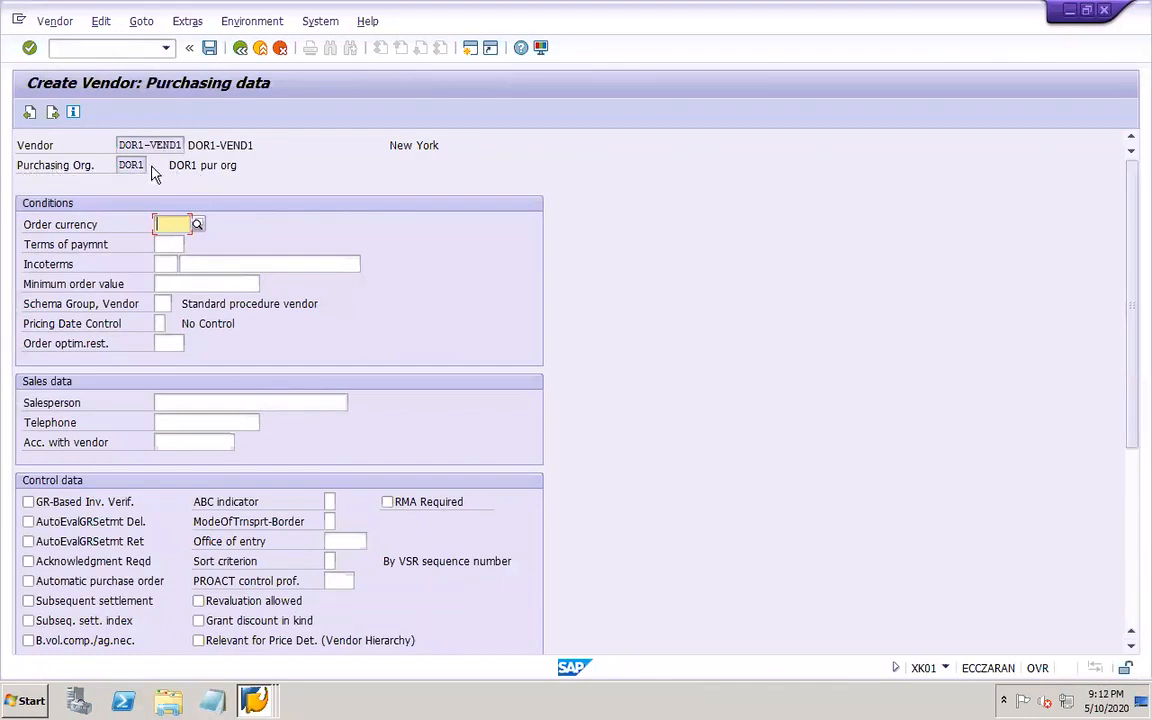
# - Set the vendor's order currency to USD, terms of payment to 0001 and Incoterms to EXW with the description "Incoterms"
pyautogui.click(165, 226)
pyautogui.click(168, 241)
pyautogui.click(162, 245)
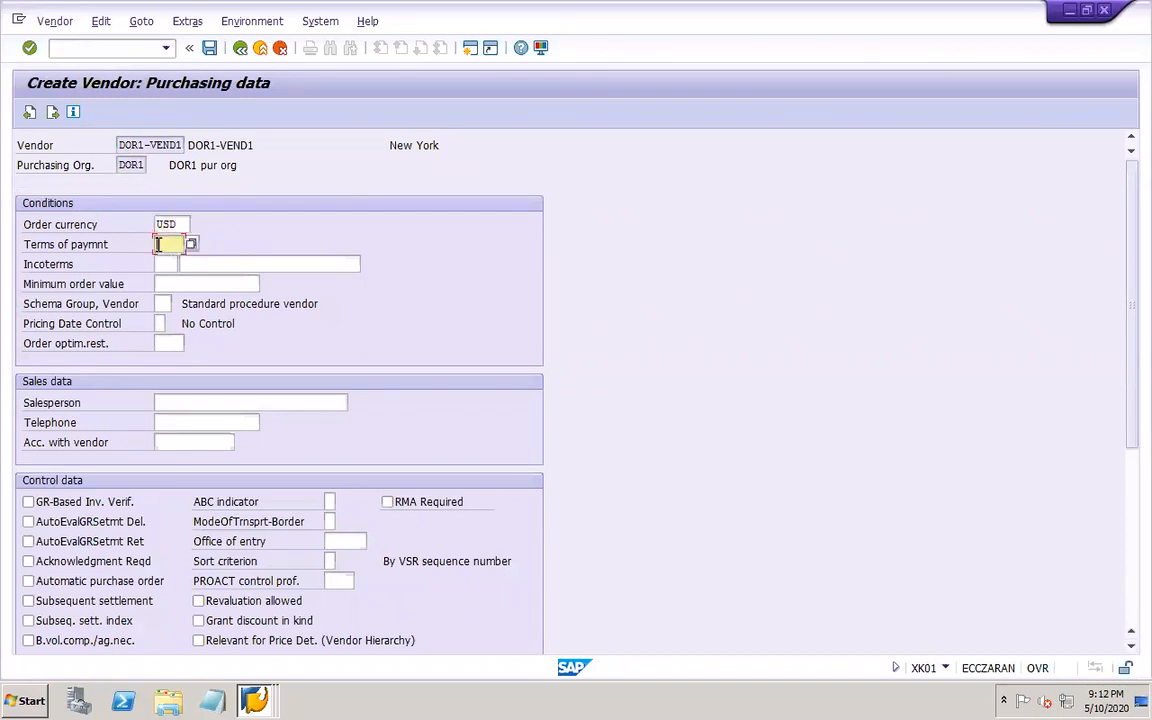
pyautogui.click(169, 262)
pyautogui.click(163, 264)
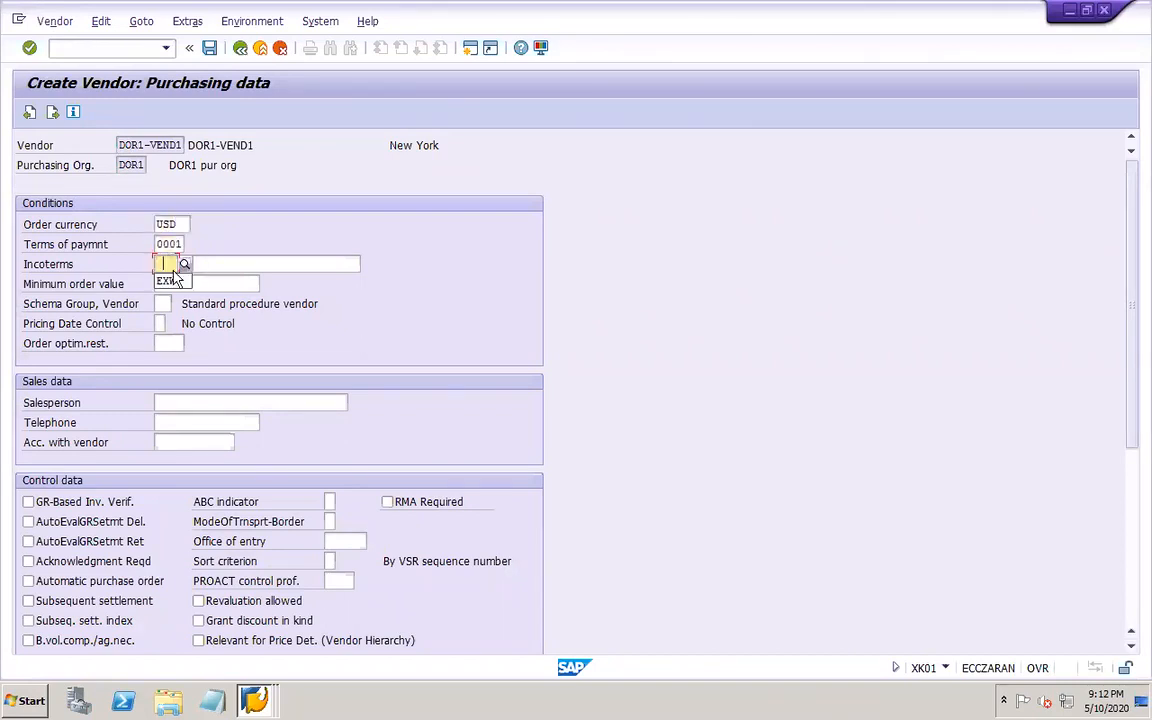
pyautogui.click(166, 281)
pyautogui.click(219, 266)
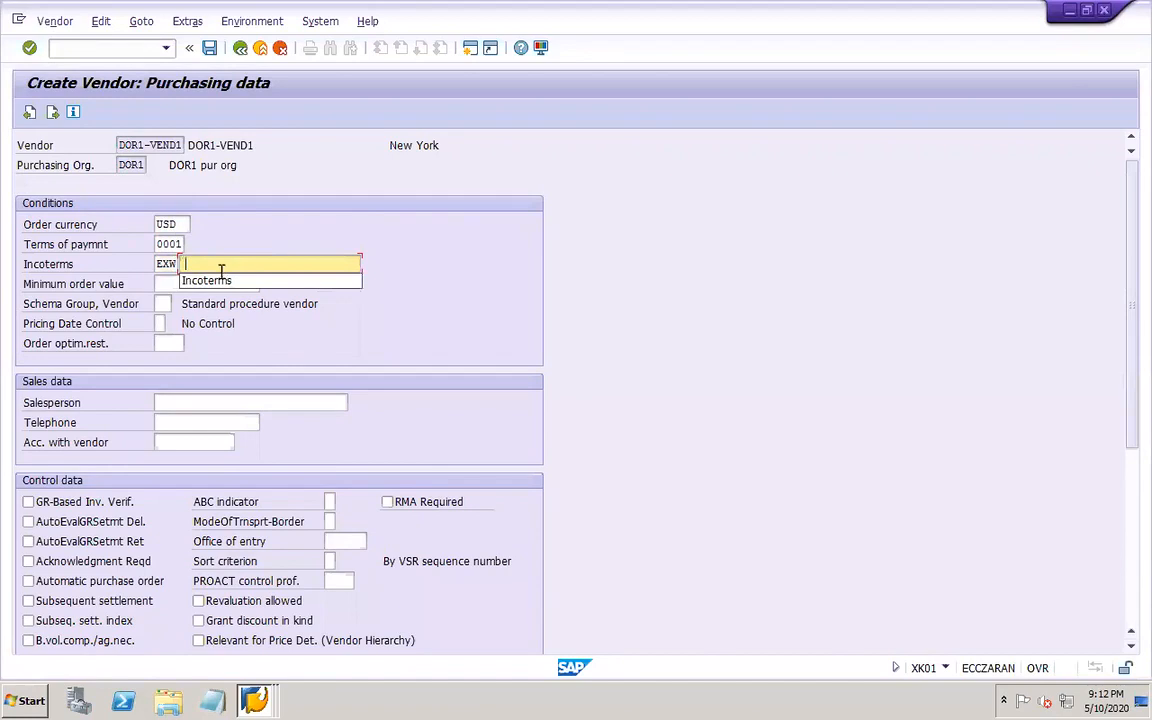
pyautogui.click(214, 283)
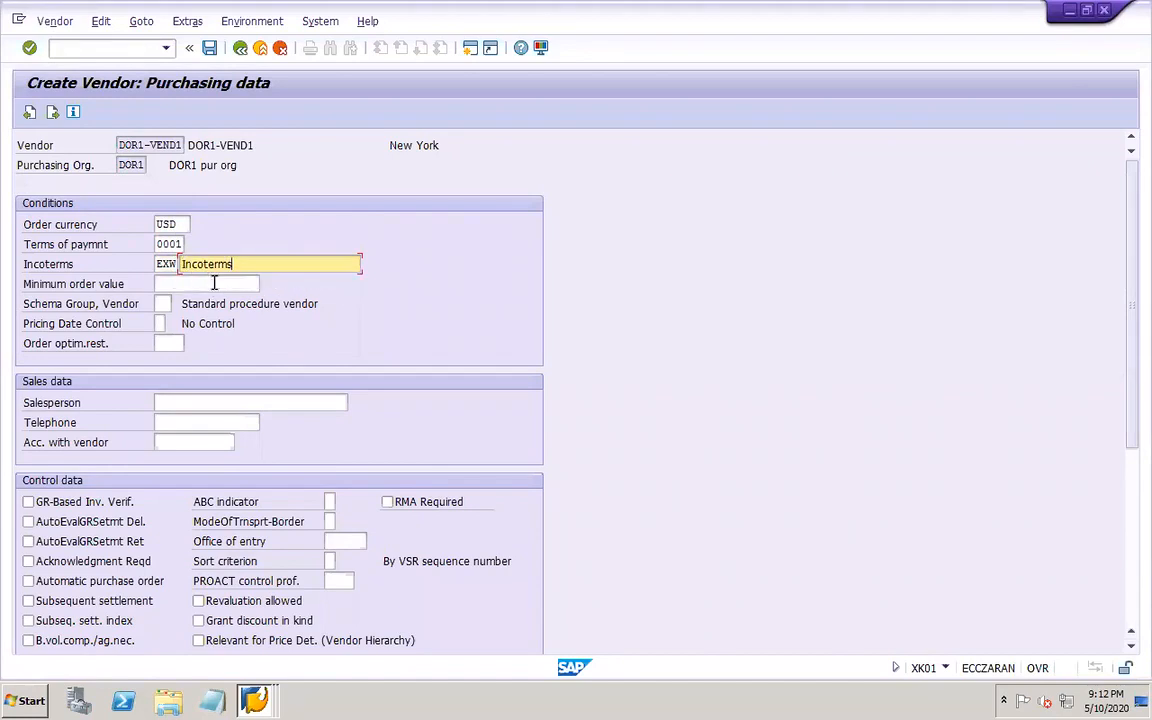
# - Choose the blank "Standard procedure vendor" entry as the vendor's schema group
pyautogui.click(161, 303)
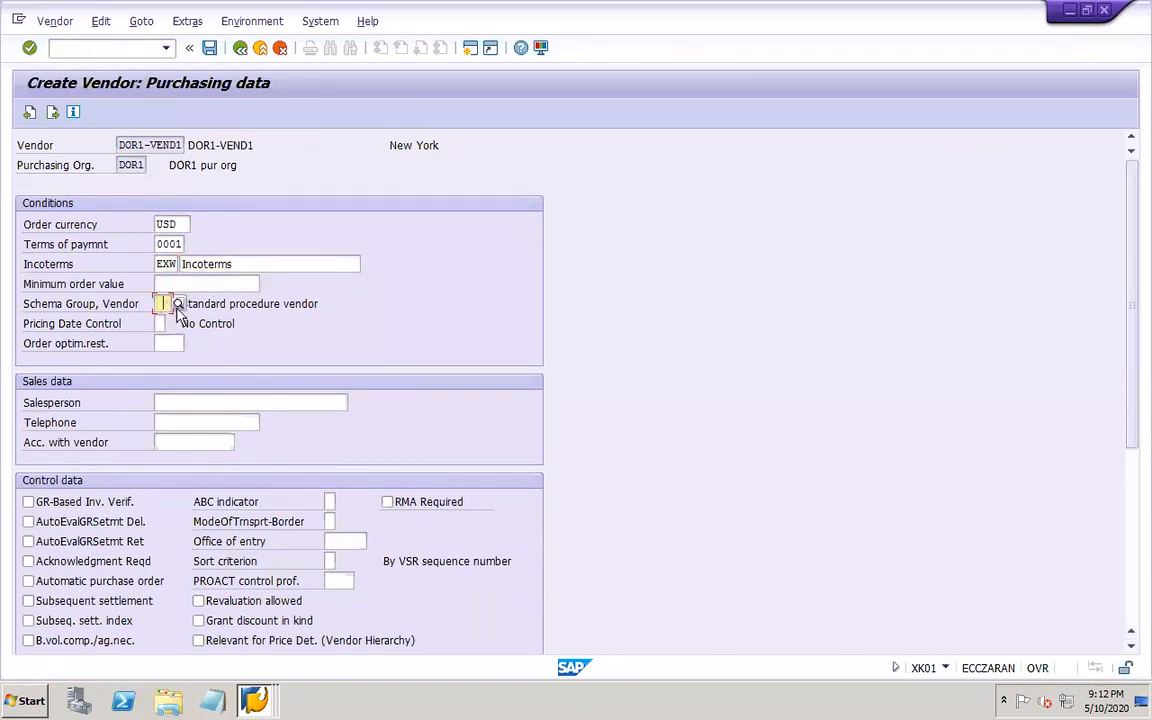
pyautogui.click(178, 305)
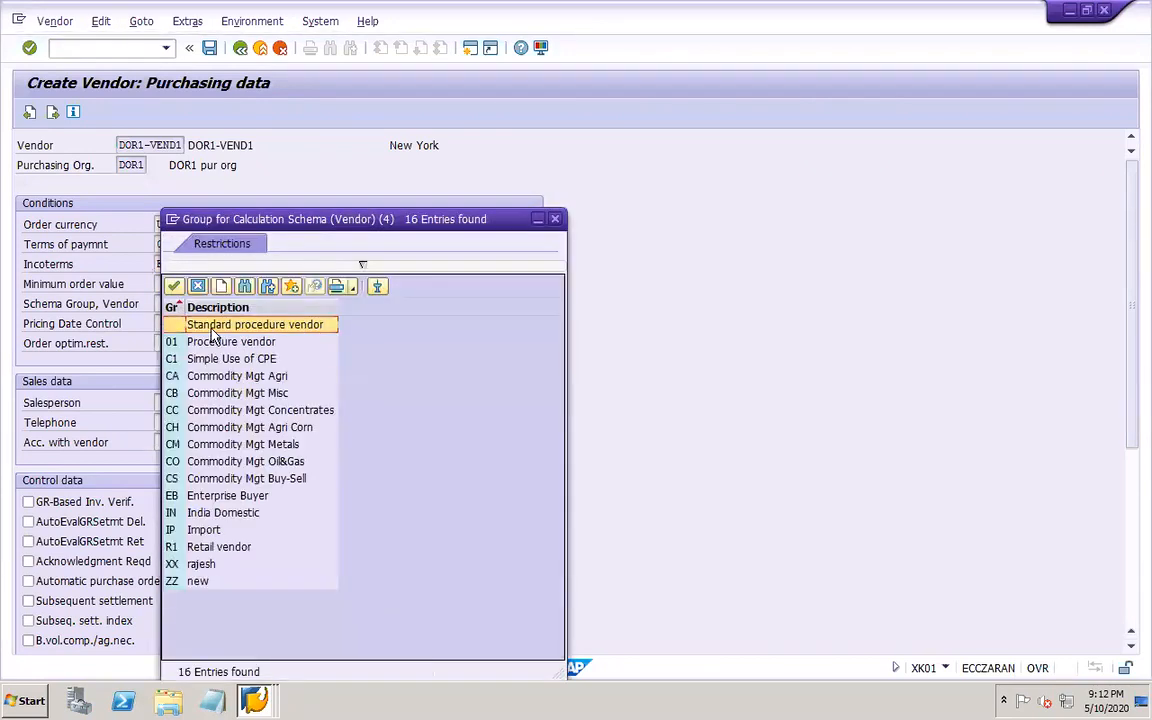
pyautogui.doubleClick(205, 326)
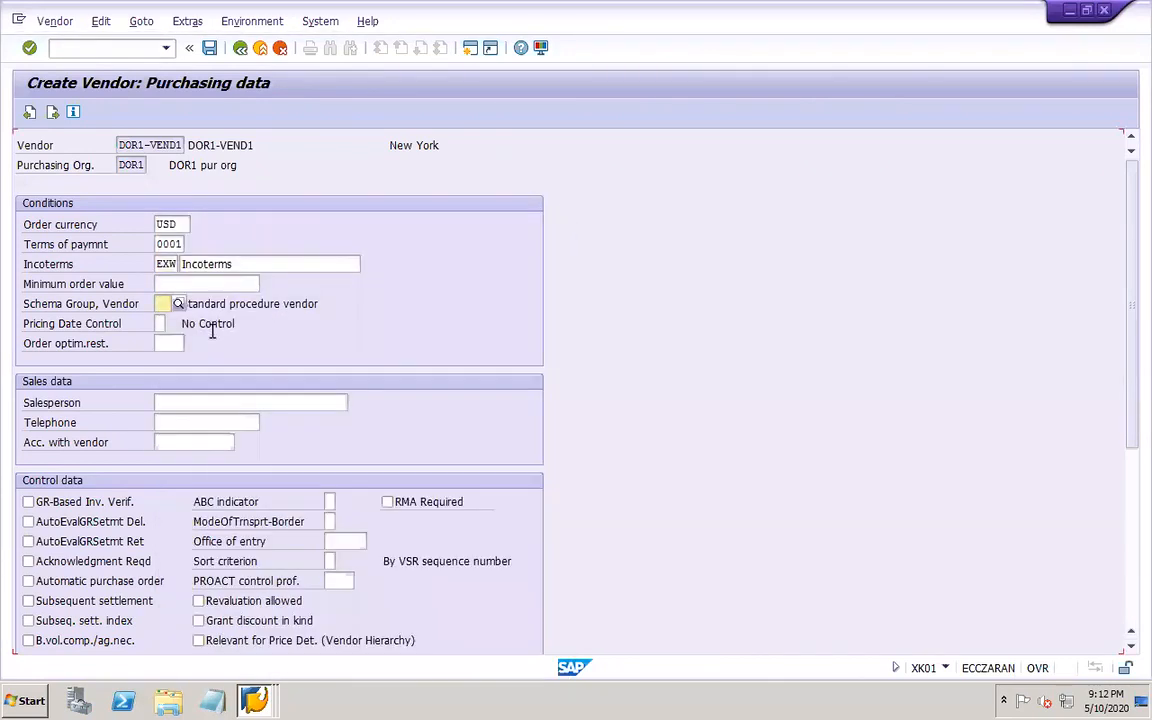
# - Enable GR-based invoice verification, proceed past the partner functions and save the vendor's purchasing data
pyautogui.click(29, 503)
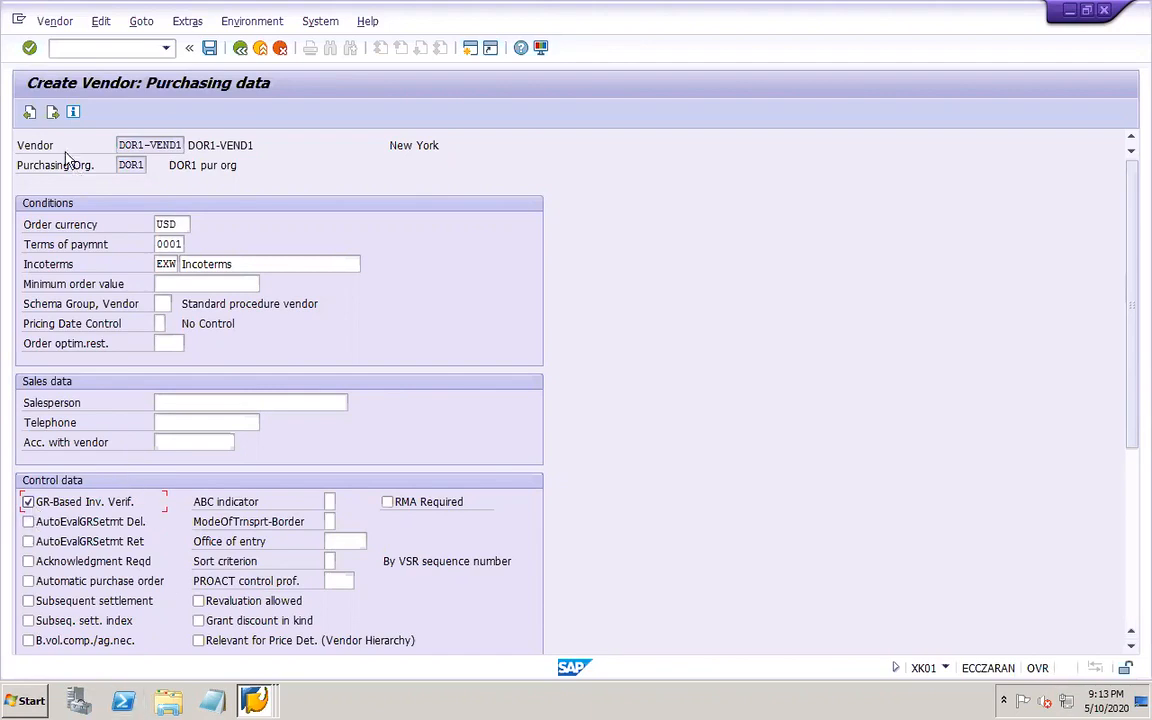
pyautogui.click(53, 113)
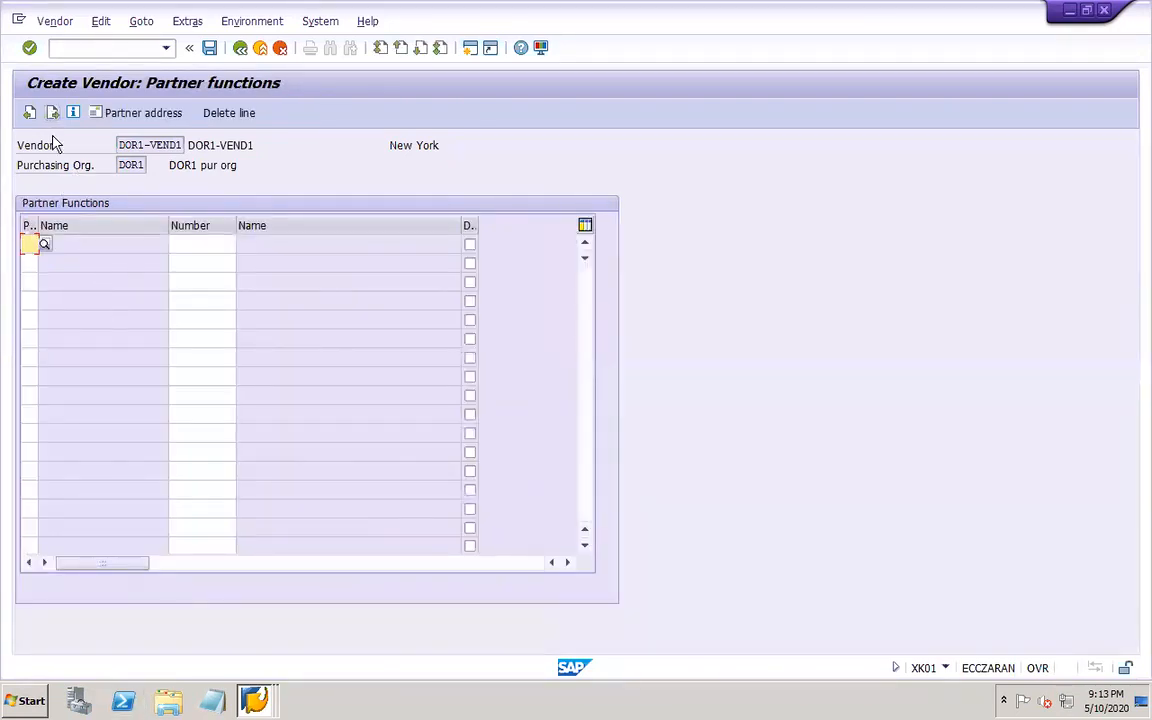
pyautogui.click(53, 113)
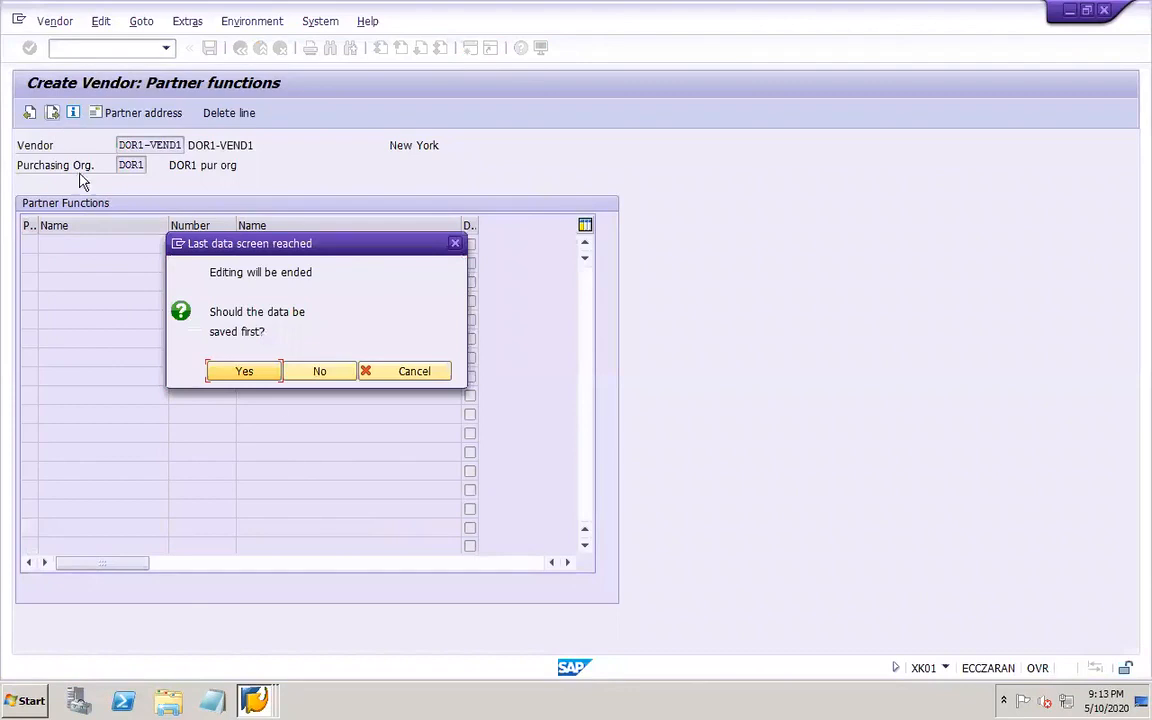
pyautogui.click(268, 372)
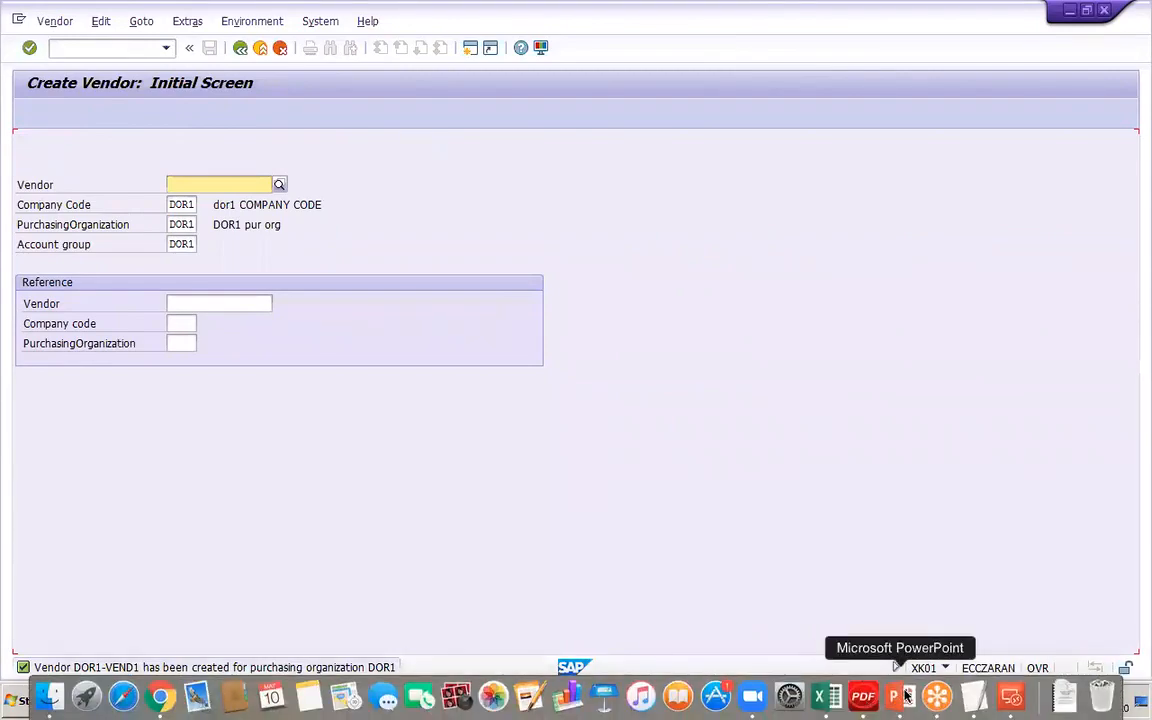
# - Switch to the PowerPoint work notes, add the line "Material master – MM01" below the vendor master line and save the presentation
pyautogui.click(905, 695)
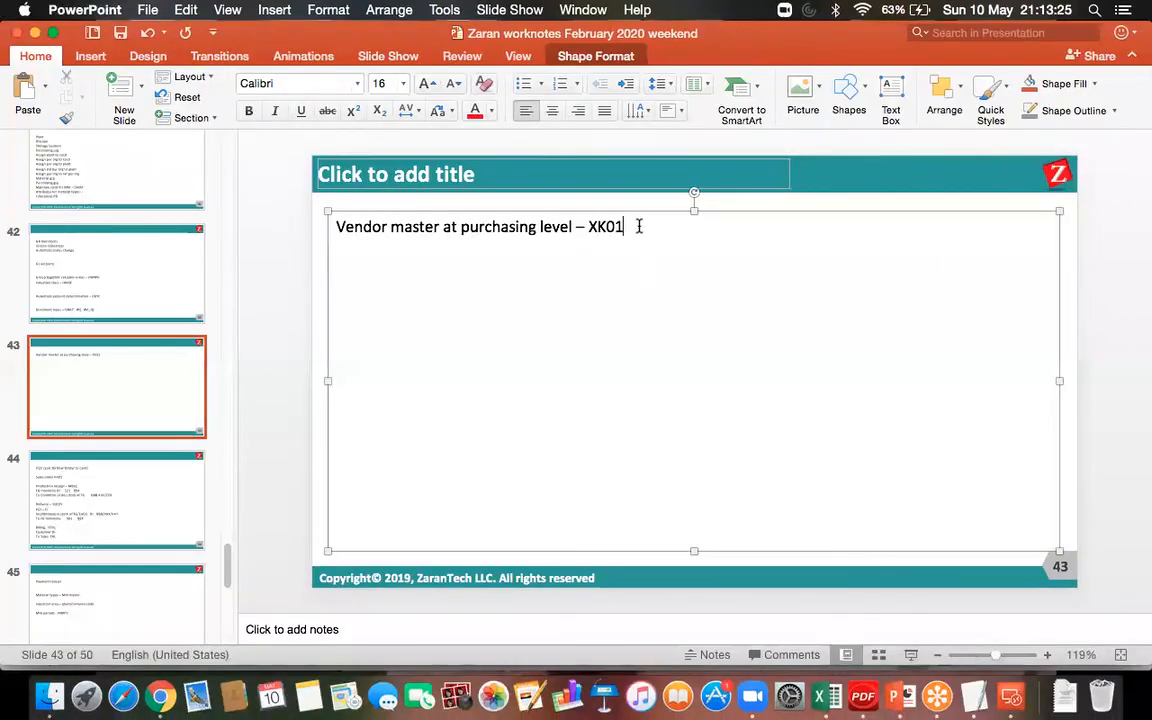
pyautogui.press('Return')
pyautogui.write('Material master - MM02')
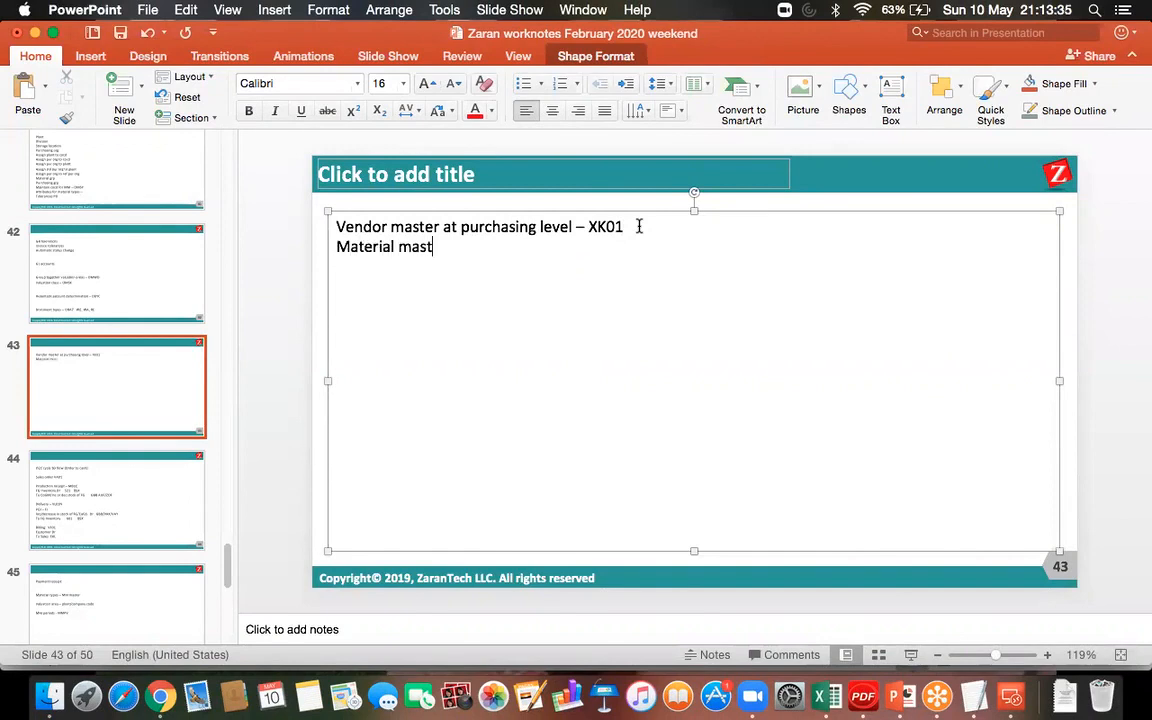
pyautogui.press('BackSpace')
pyautogui.write('1')
pyautogui.click(120, 33)
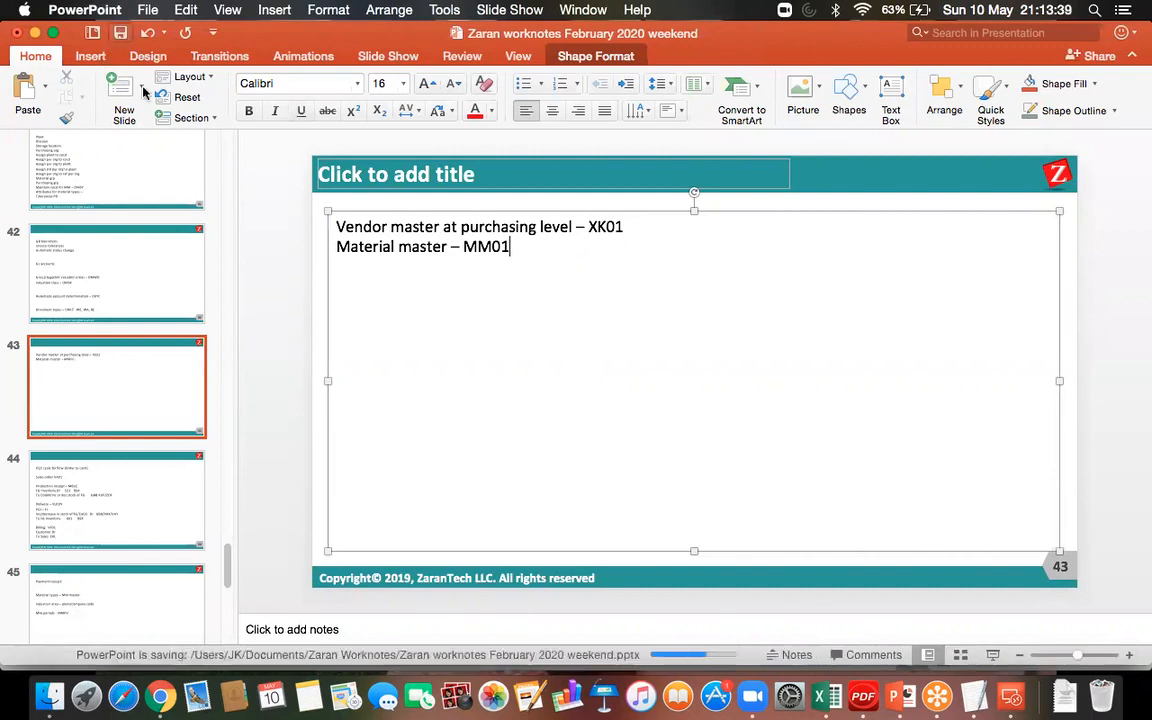
# - Switch back to the SAP remote desktop session and open transaction MM01 for creating a material
pyautogui.click(1011, 697)
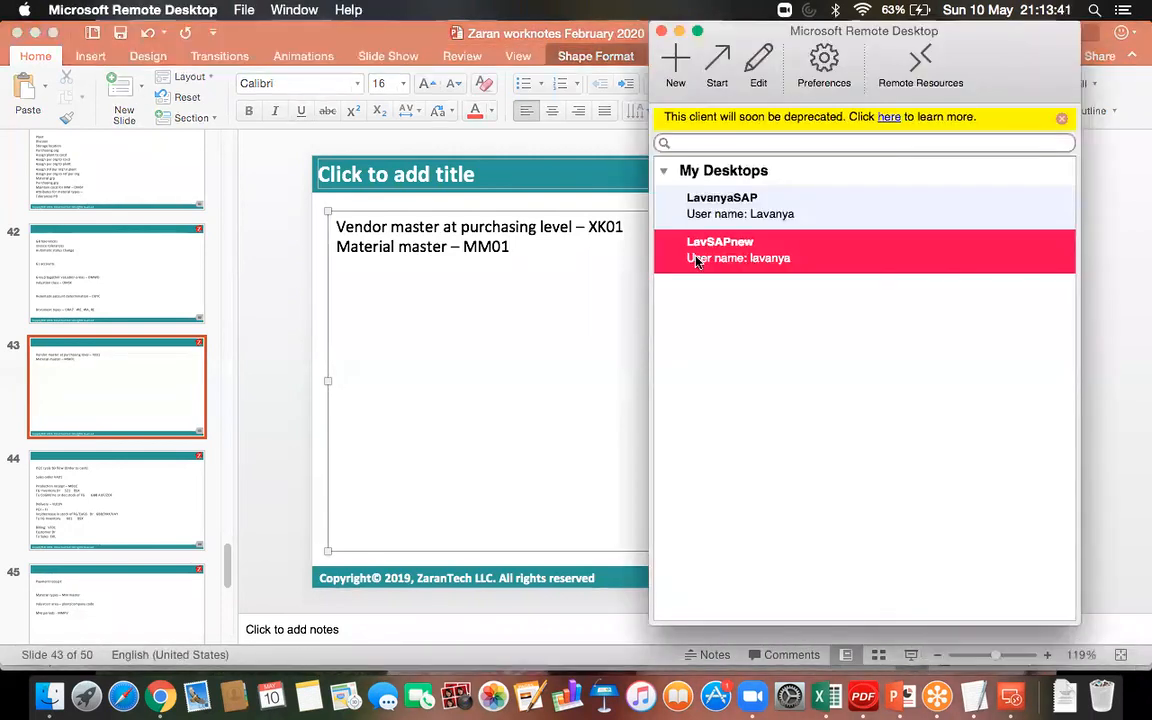
pyautogui.doubleClick(684, 258)
pyautogui.click(112, 48)
pyautogui.write('/nmm01')
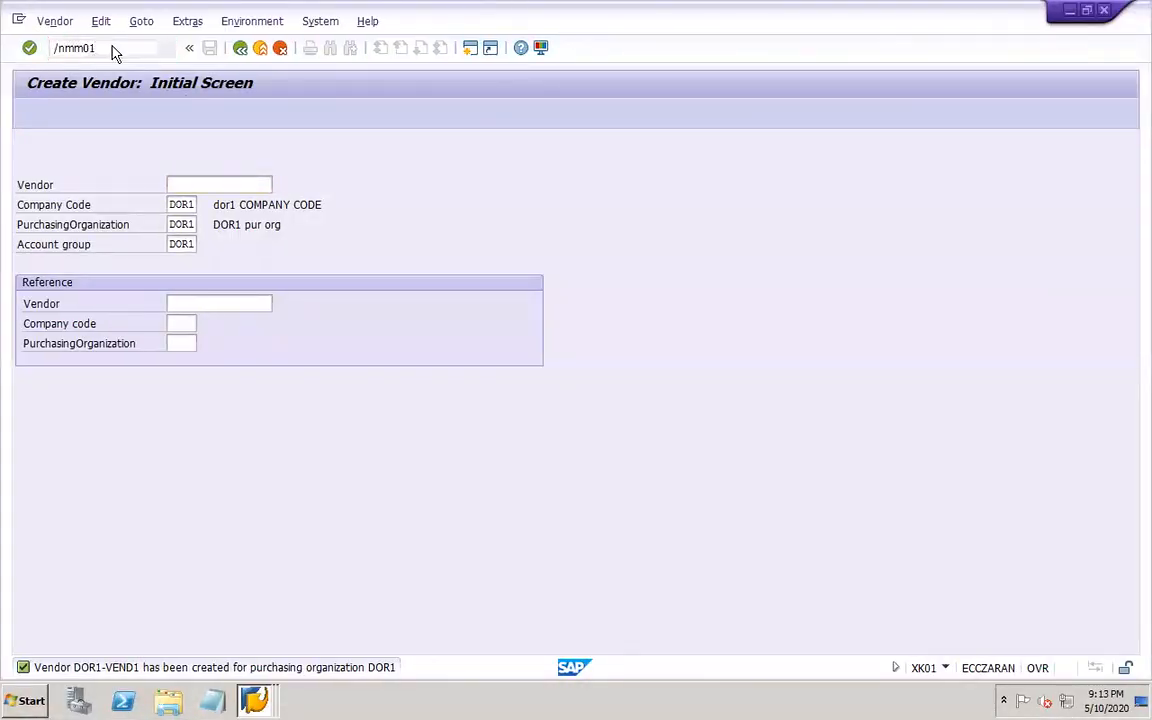
pyautogui.press('Return')
# - Enter "dor1 rm std" as the new material and set its industry sector to Mechanical Engineering
pyautogui.click(173, 161)
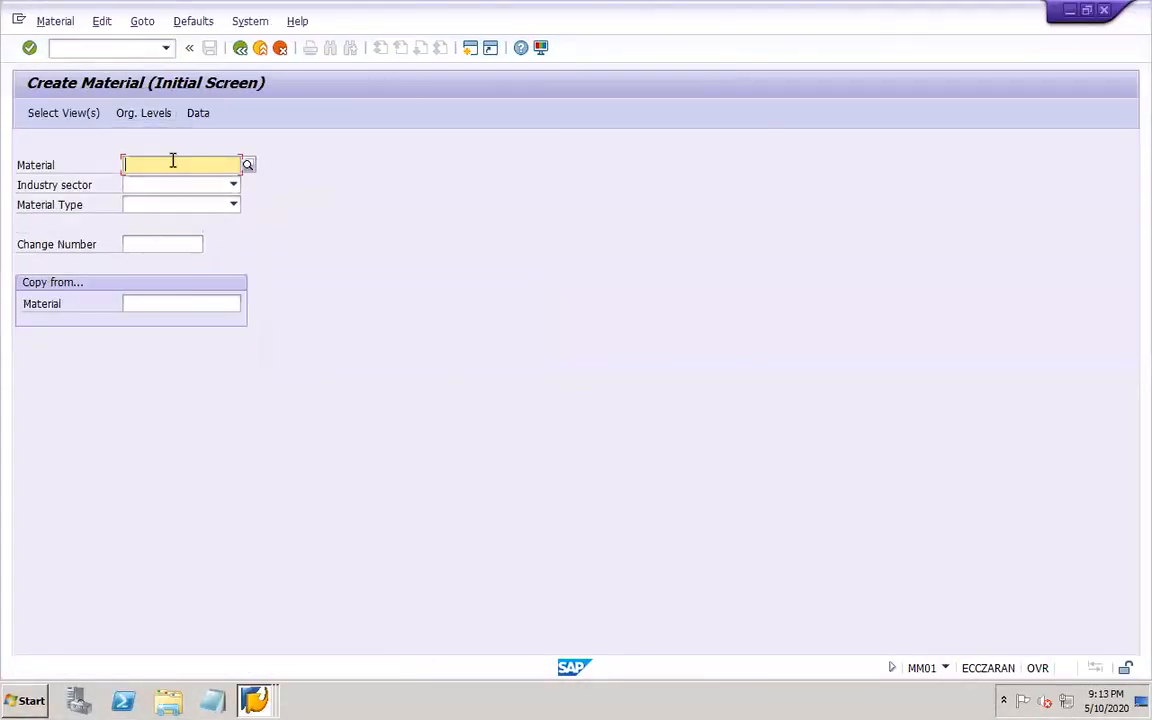
pyautogui.write('dcr1 rm std')
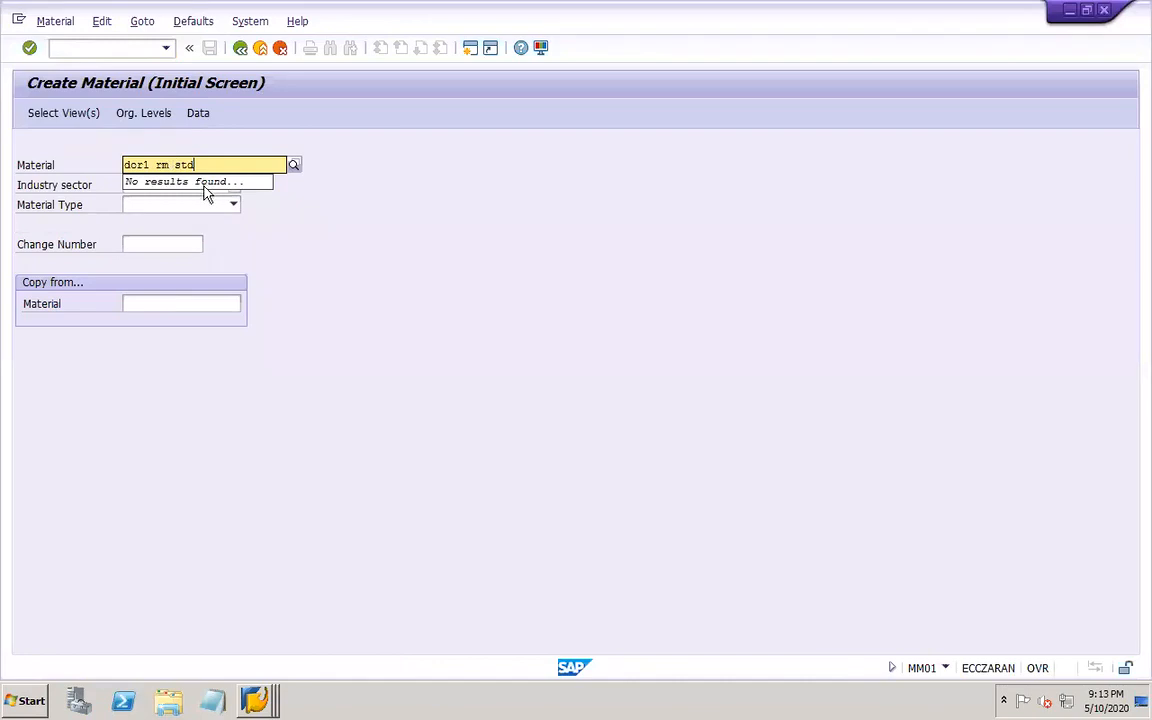
pyautogui.click(163, 147)
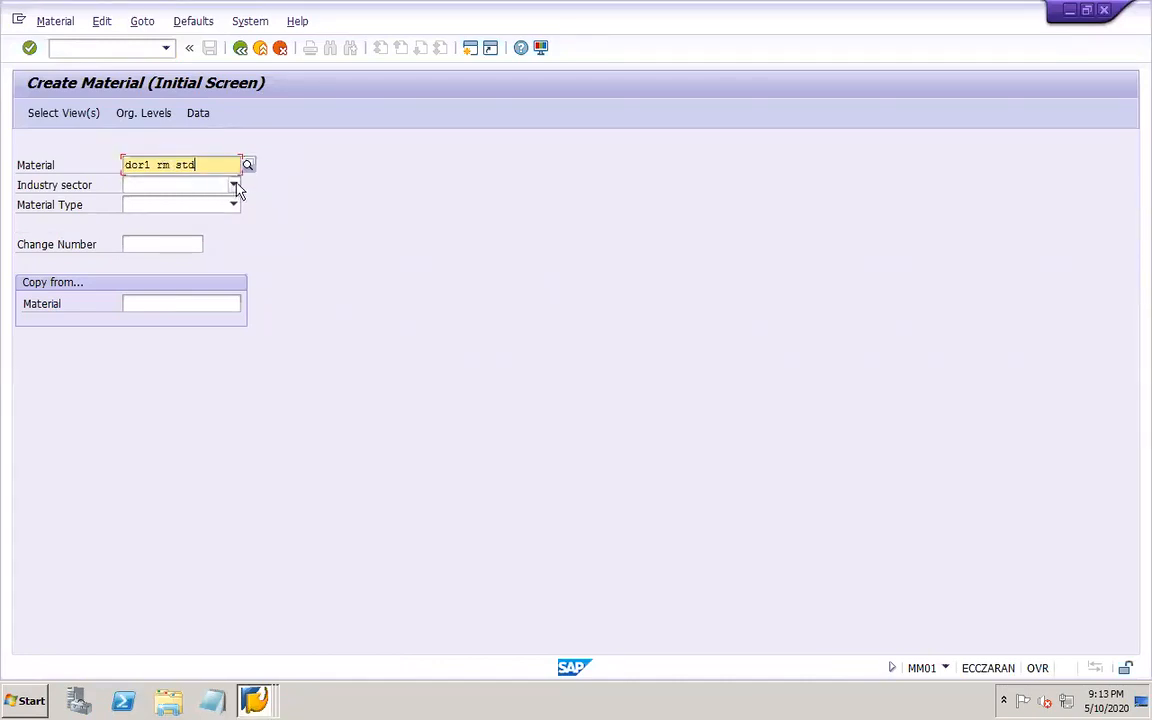
pyautogui.click(237, 187)
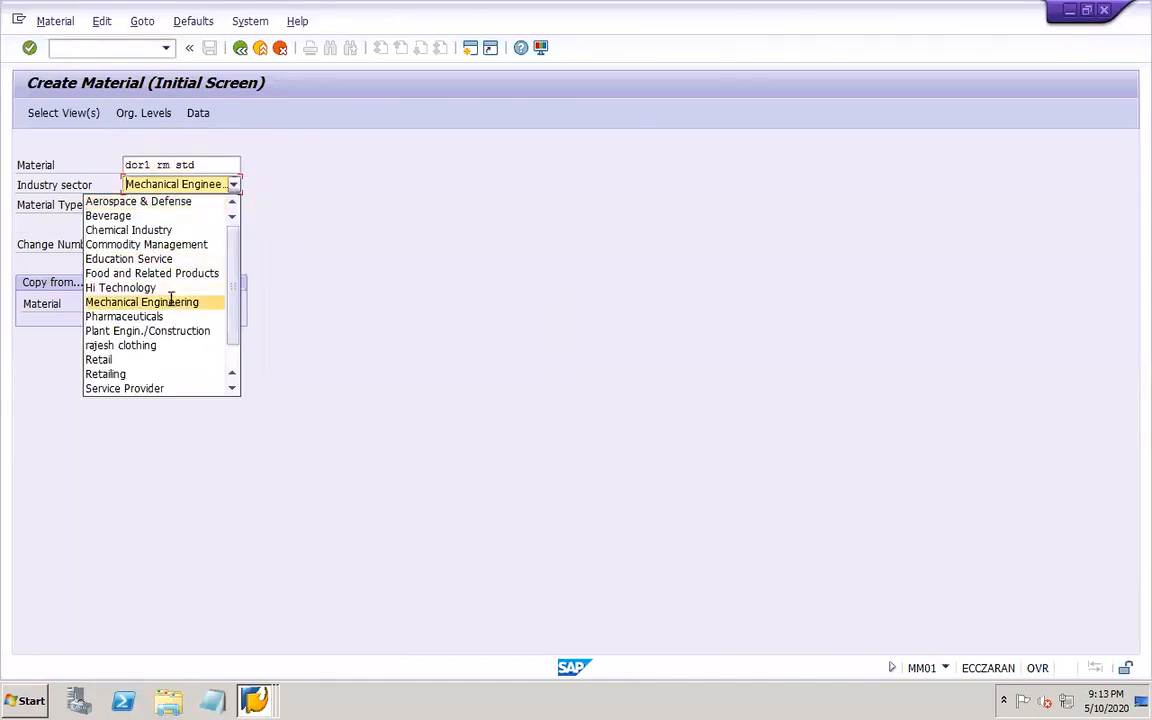
pyautogui.click(171, 299)
# - Set the material type to "Raw material std DOR1" and continue to the view selection
pyautogui.click(205, 206)
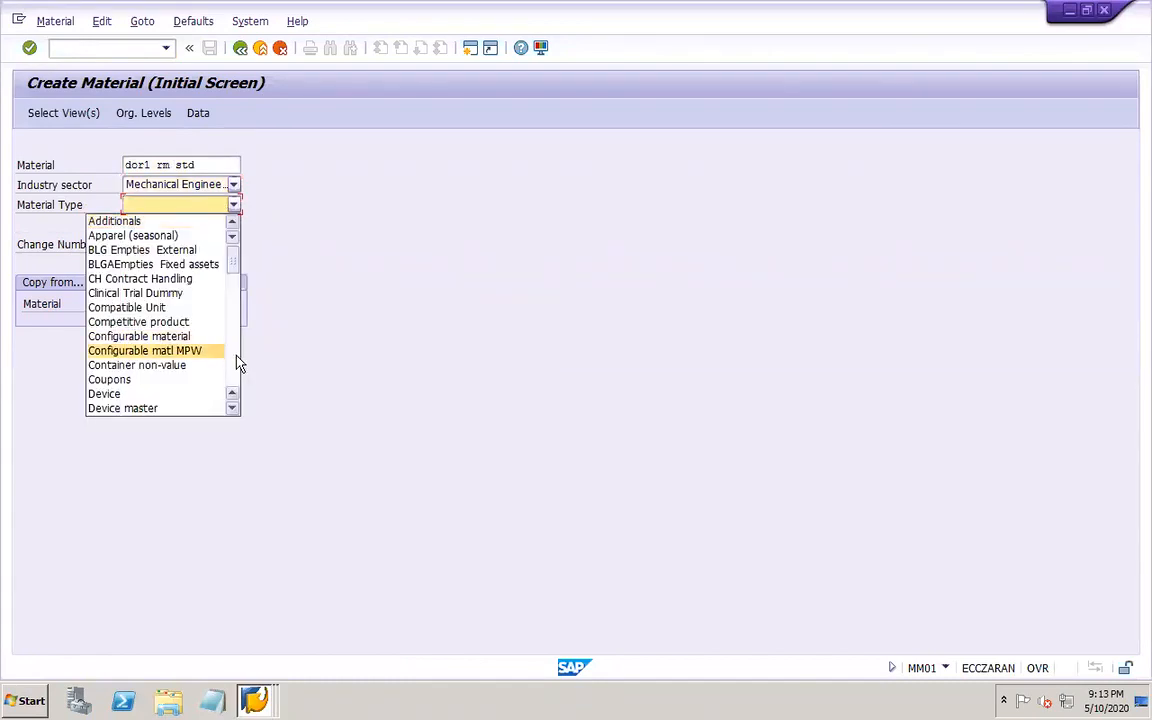
pyautogui.click(230, 372)
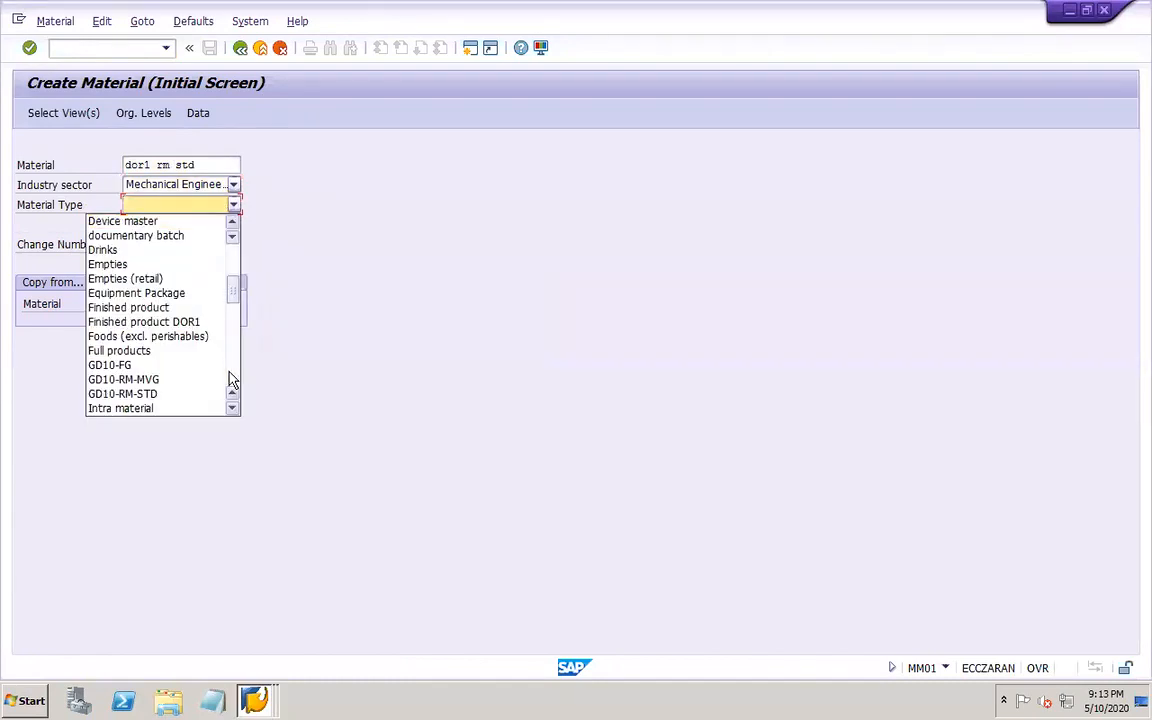
pyautogui.click(230, 378)
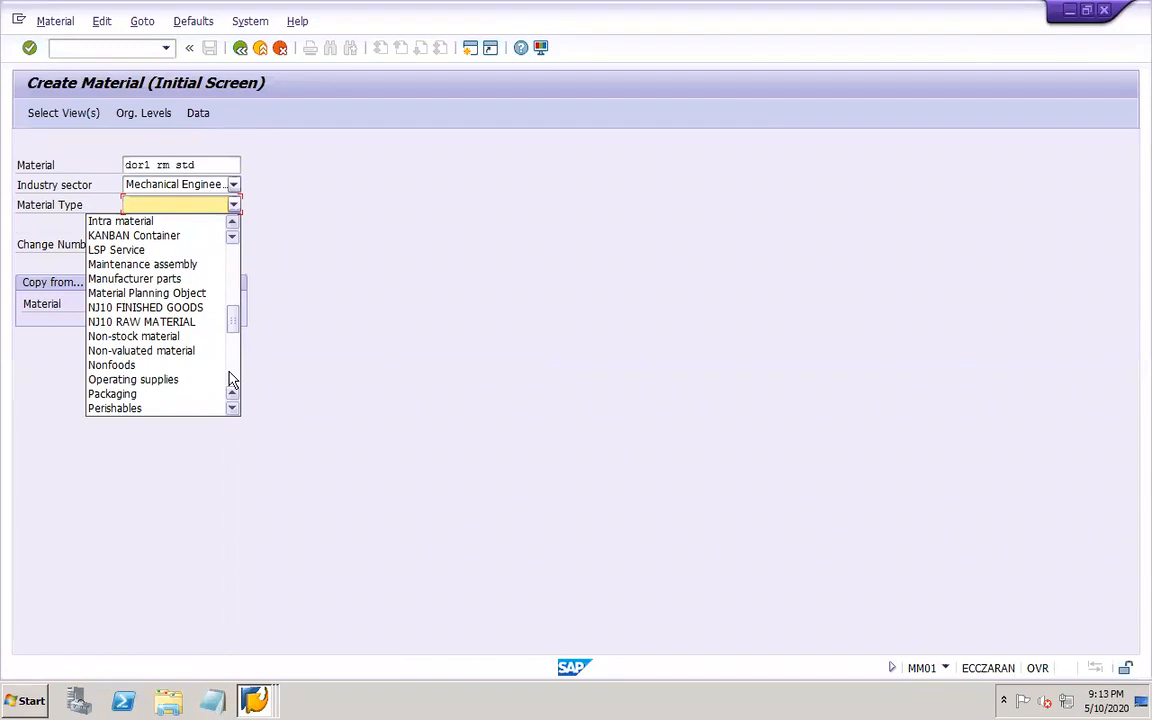
pyautogui.click(230, 378)
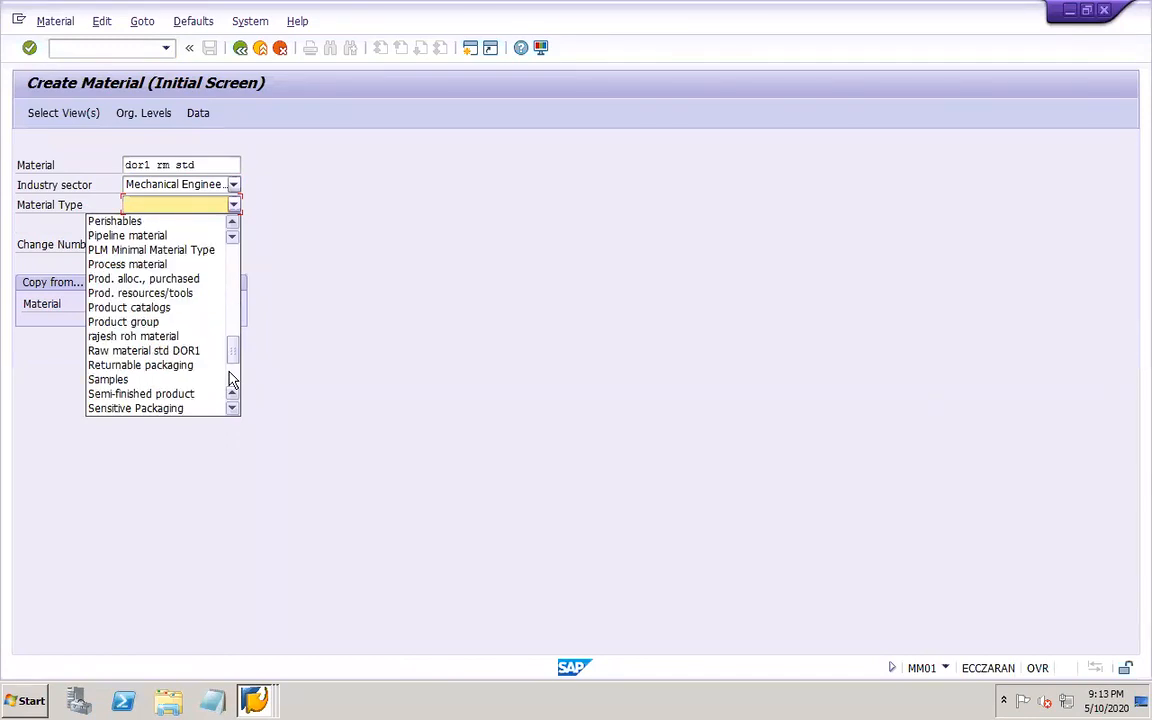
pyautogui.click(142, 352)
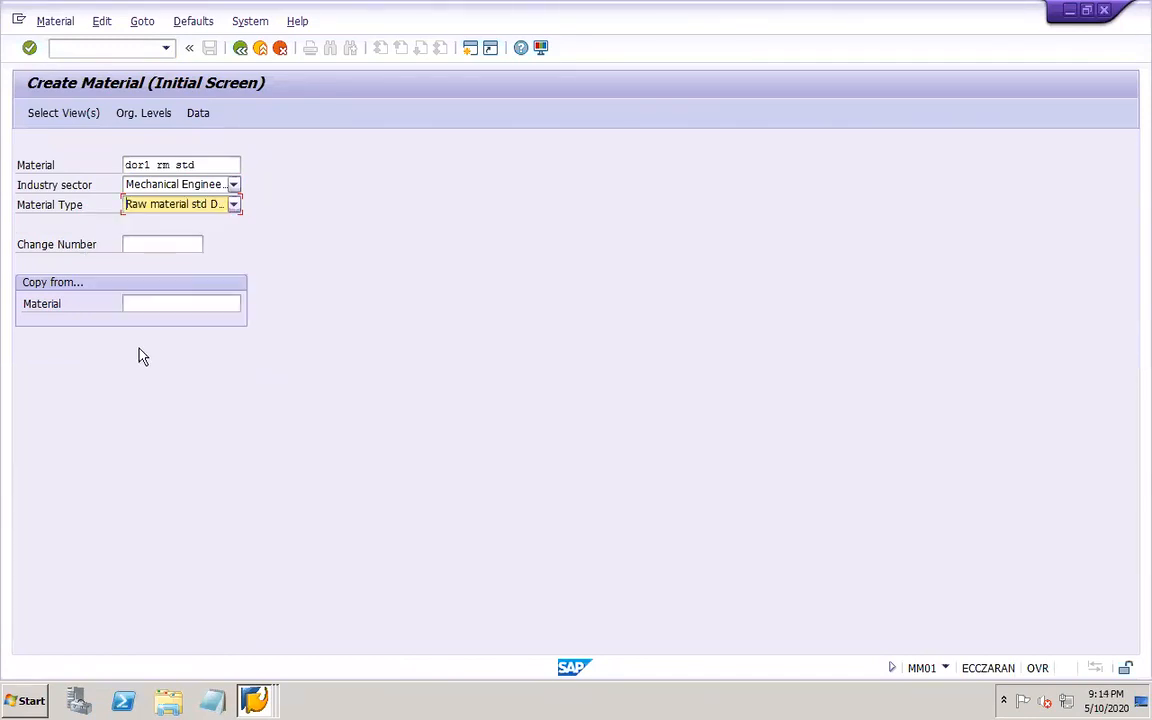
pyautogui.press('Return')
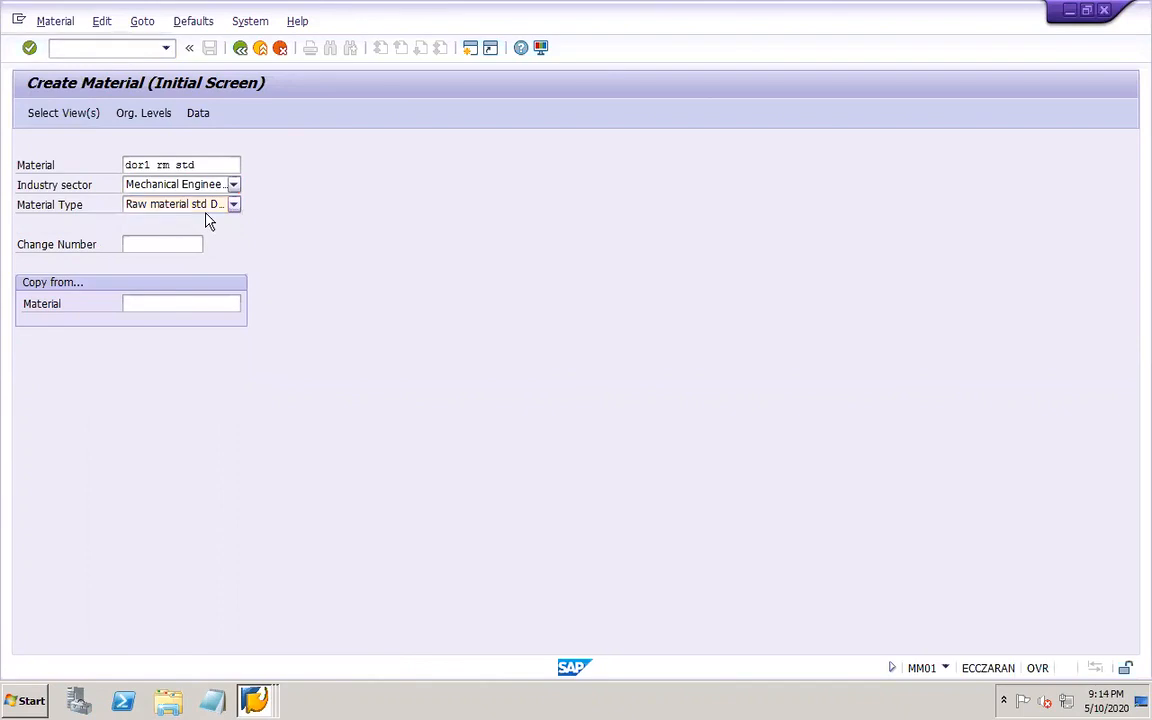
# - Select the views Basic Data 1, Basic Data 2, Purchasing and General Plant Data / Storage 1, leaving MRP 1 unselected
pyautogui.click(271, 232)
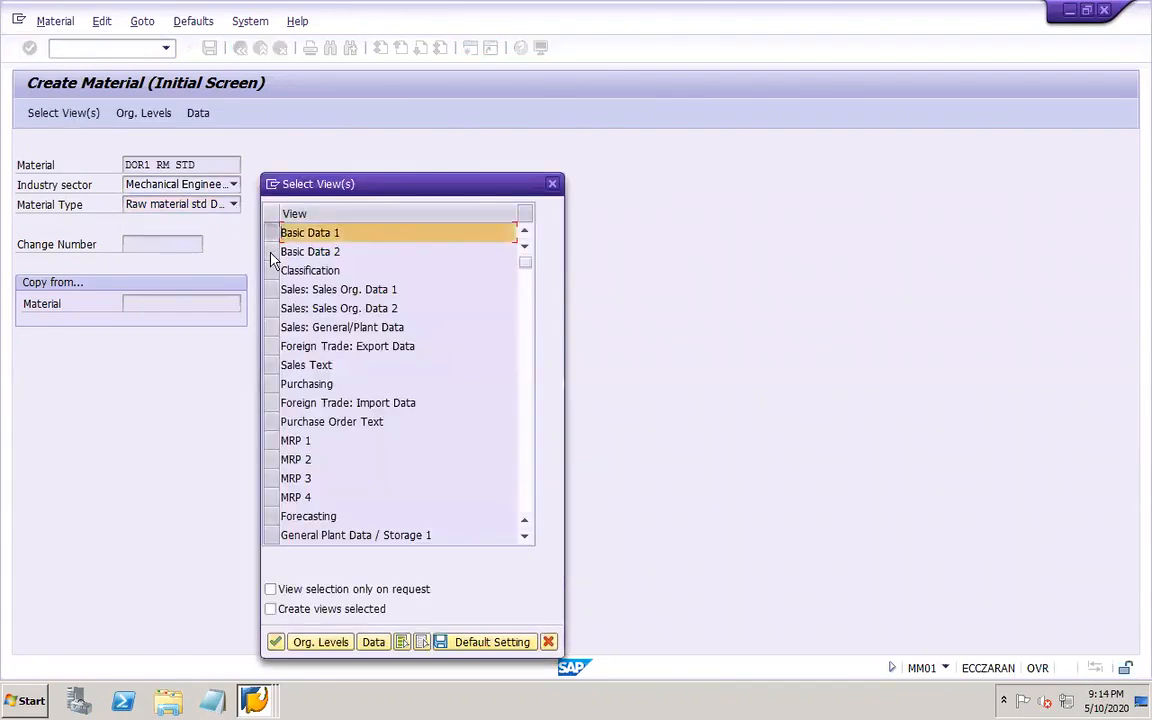
pyautogui.click(272, 252)
pyautogui.click(274, 289)
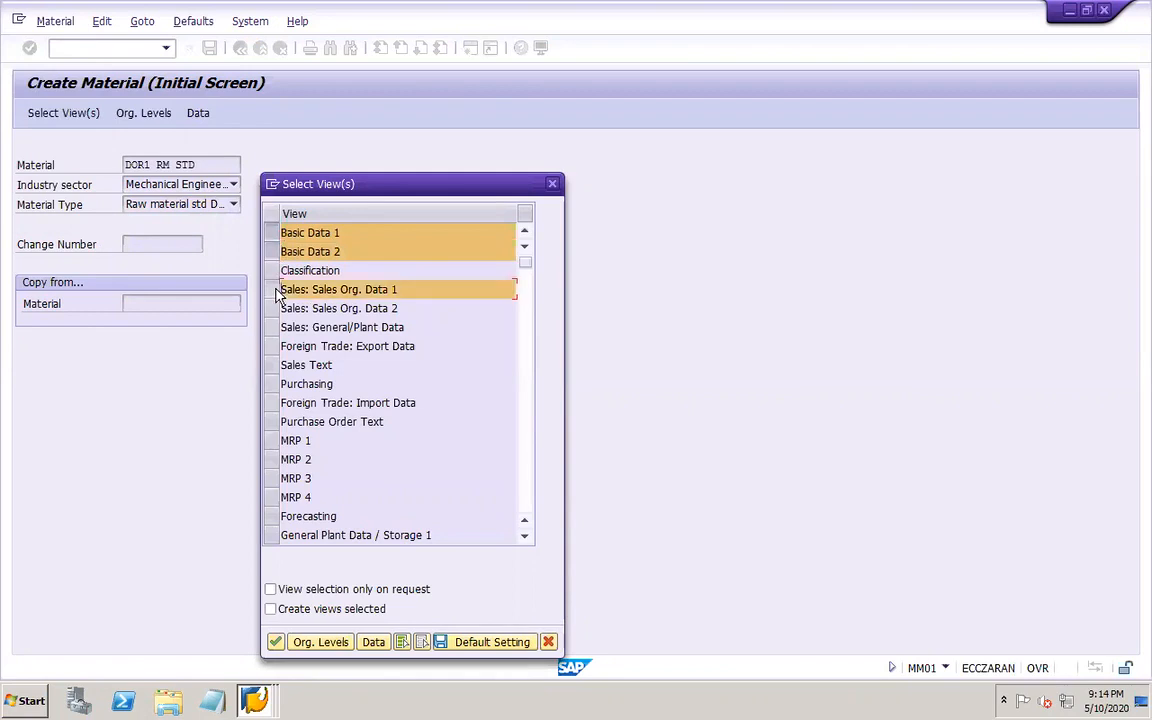
pyautogui.click(275, 290)
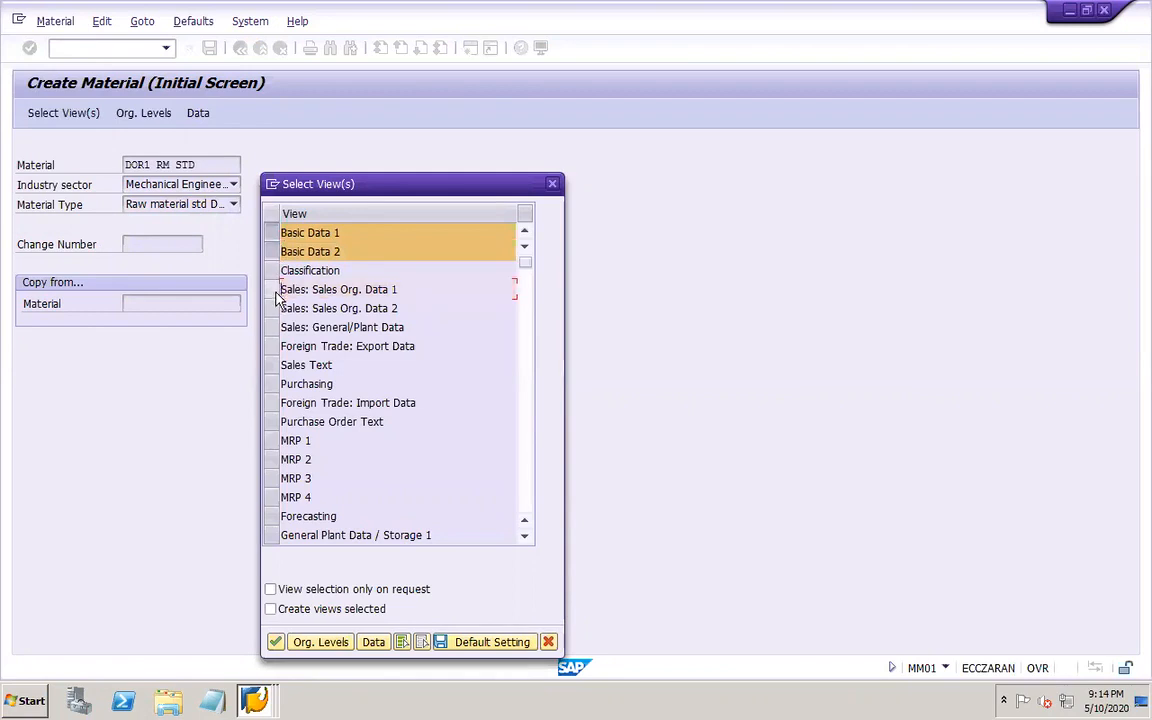
pyautogui.click(273, 384)
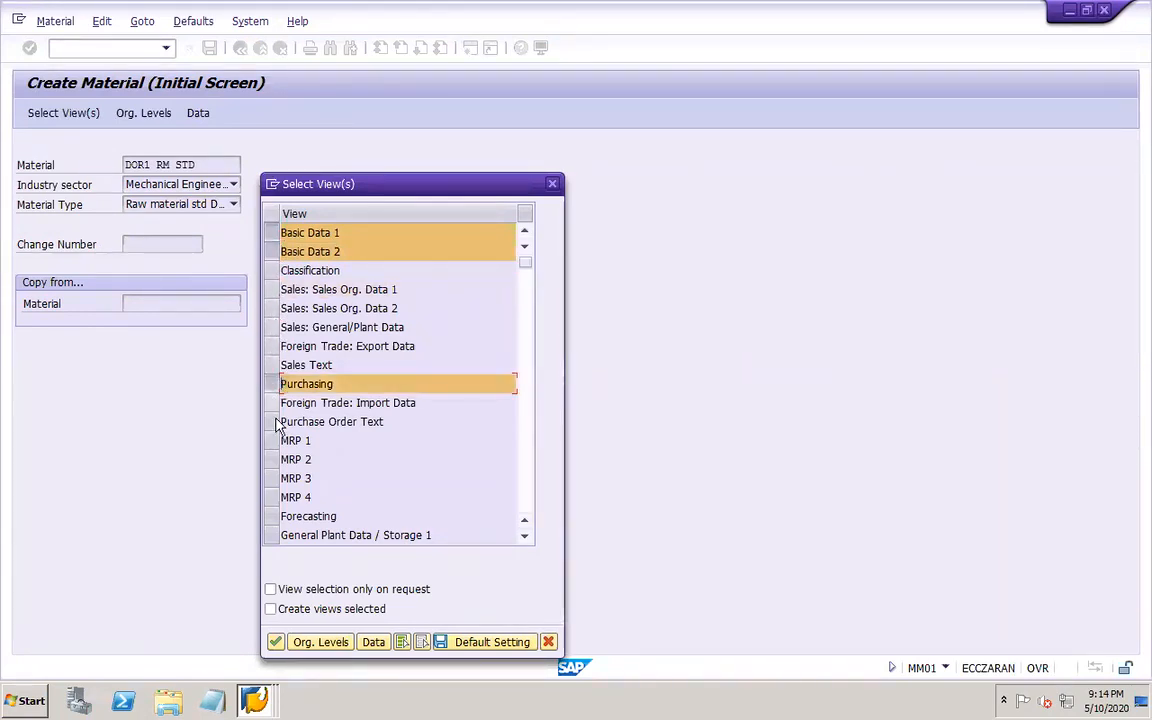
pyautogui.click(274, 441)
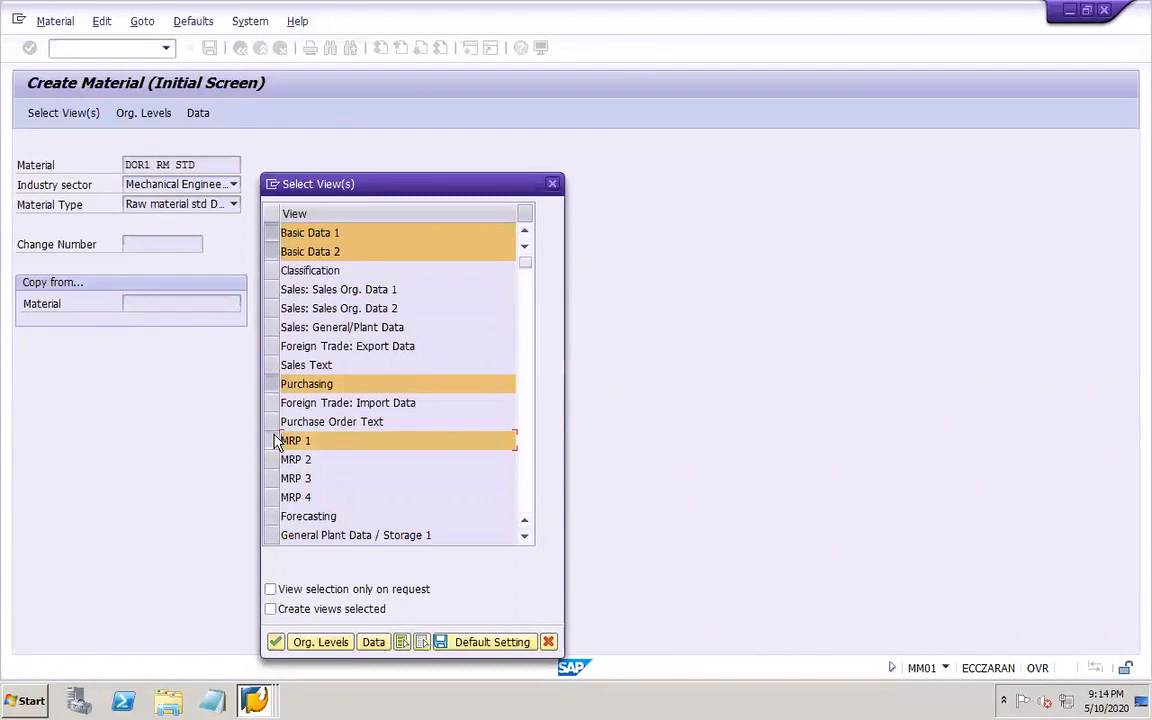
pyautogui.click(275, 540)
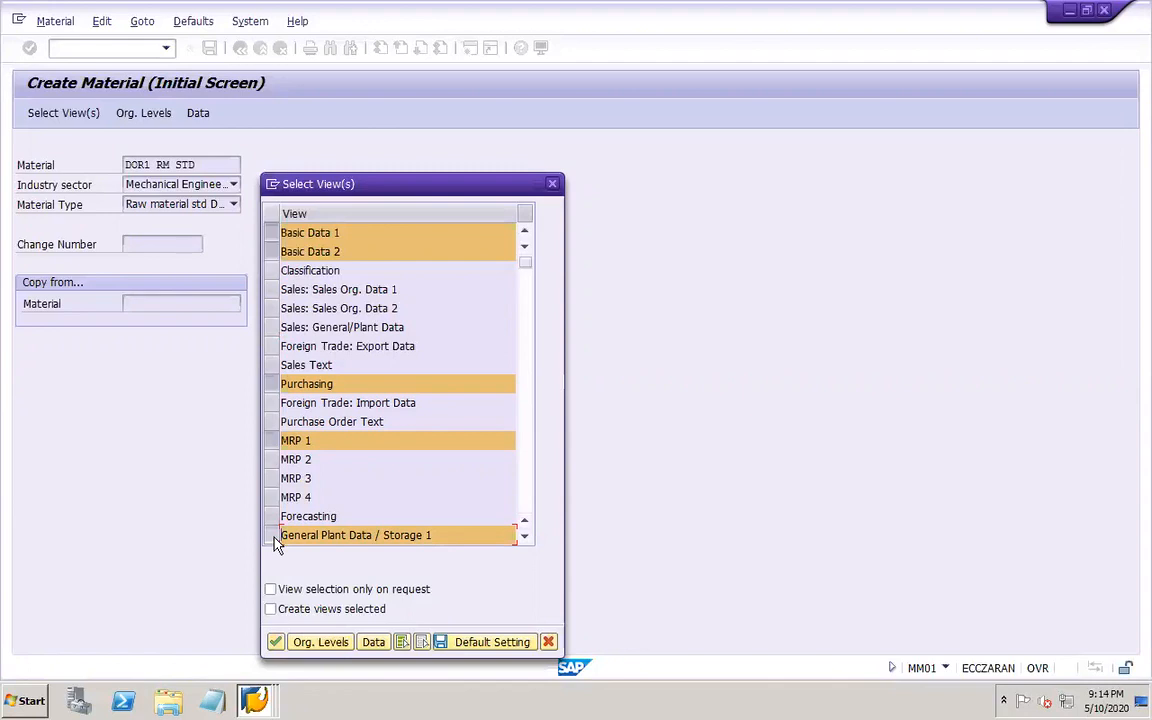
pyautogui.click(272, 441)
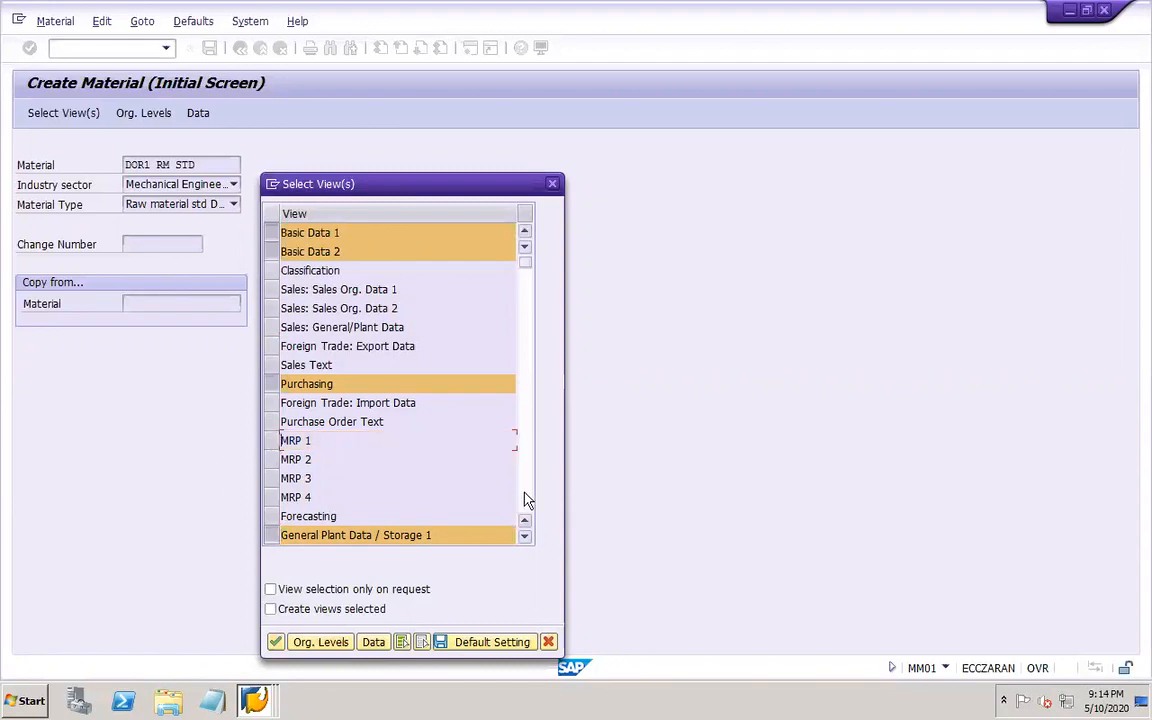
# - Add the views General Plant Data / Storage 2, Accounting 1, Accounting 2, Costing 1 and Costing 2 to the selection and continue
pyautogui.click(525, 496)
pyautogui.click(272, 232)
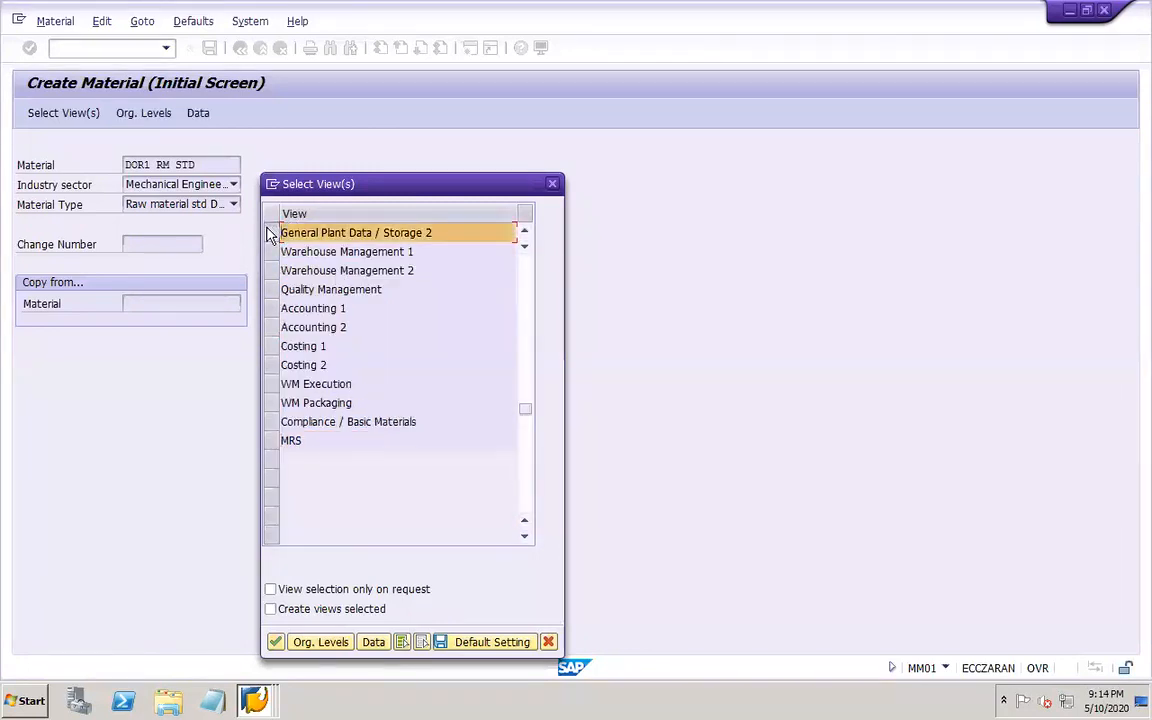
pyautogui.click(272, 308)
pyautogui.click(272, 327)
pyautogui.click(272, 346)
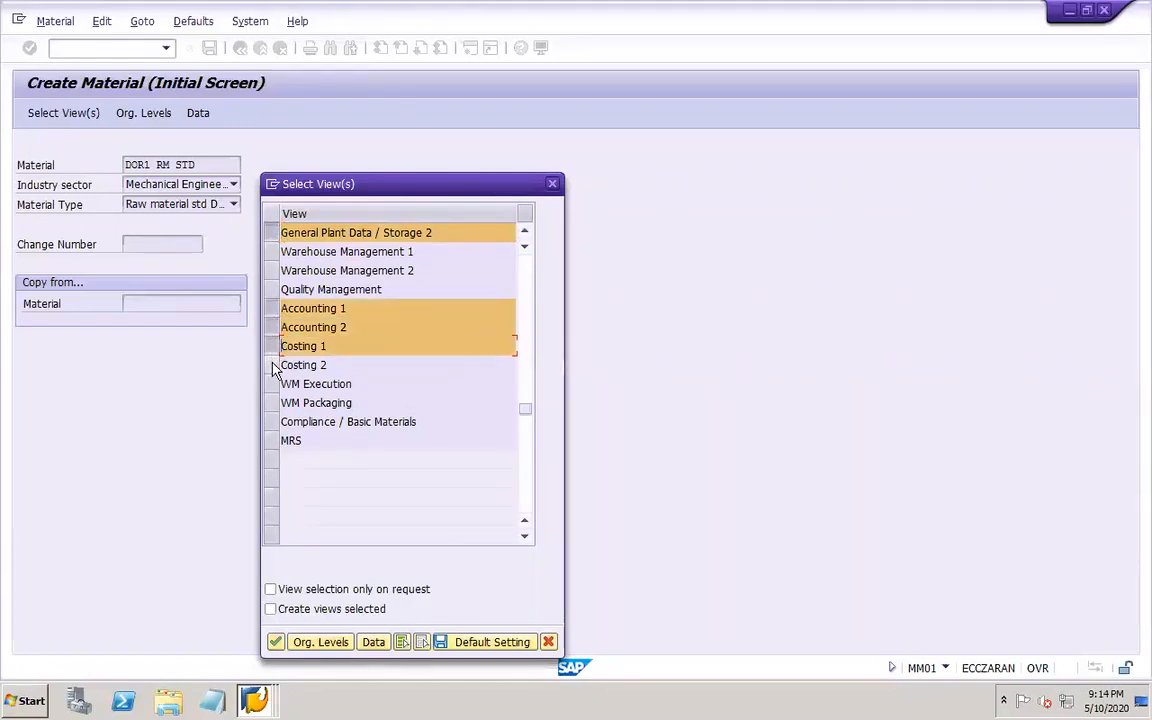
pyautogui.click(272, 365)
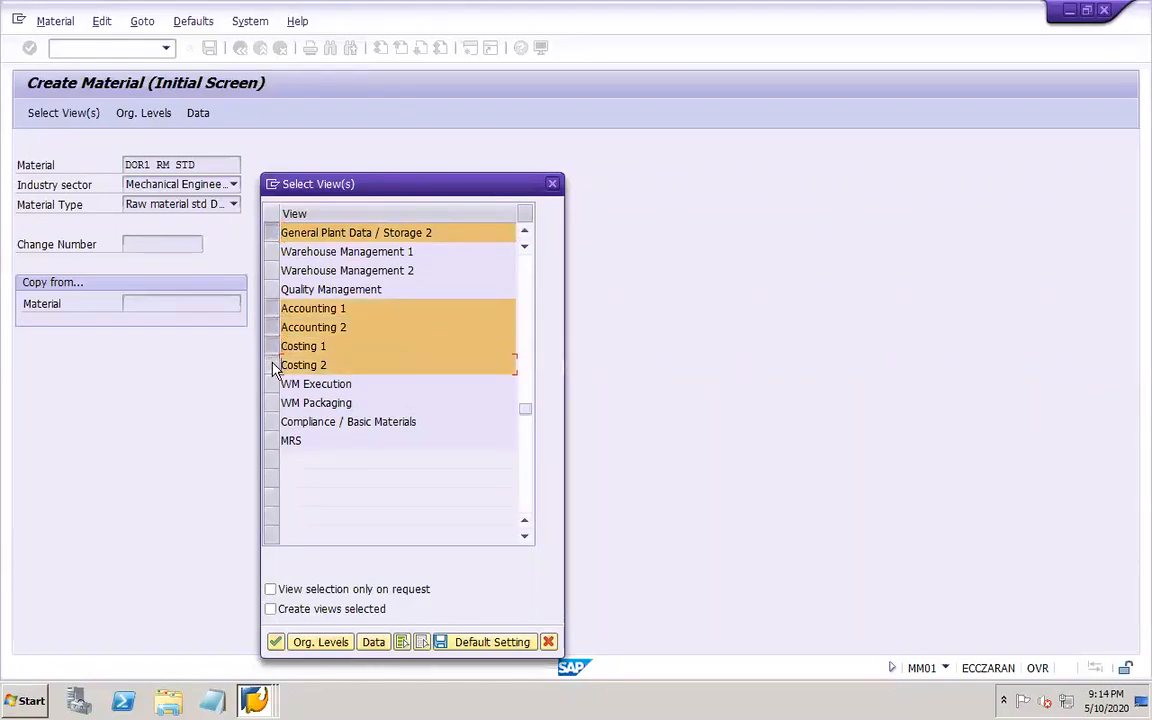
pyautogui.click(275, 643)
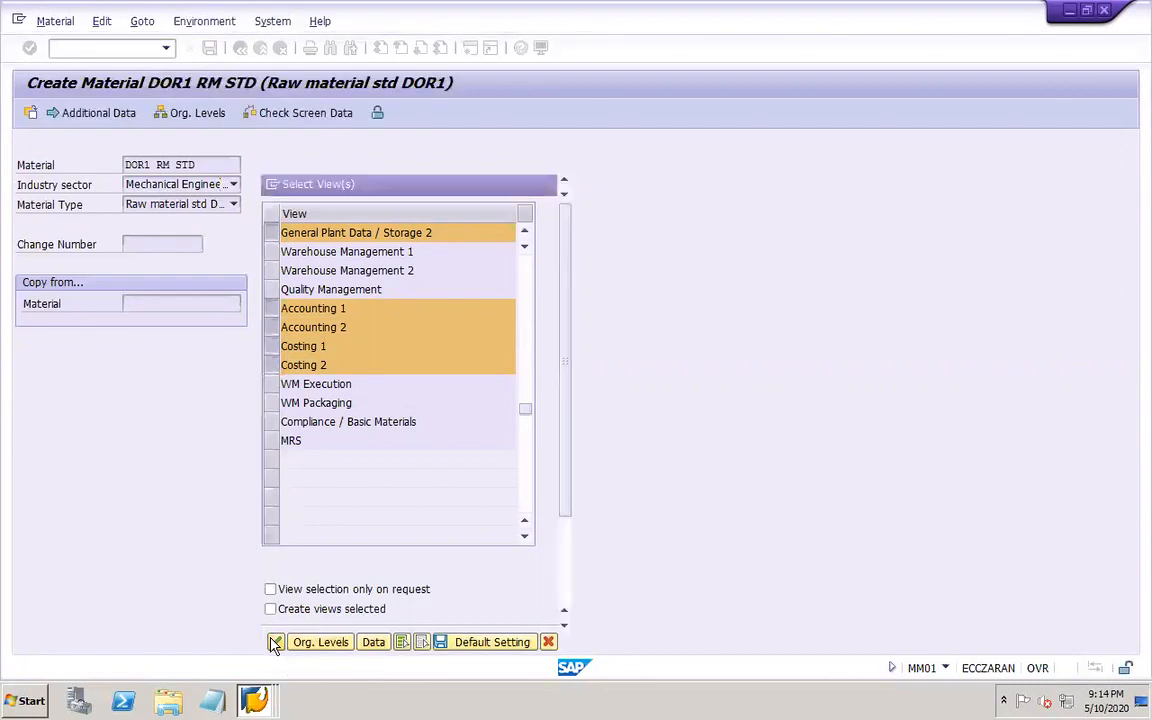
# - Copy the material number into the description as "DOR1 RM STD" and set the base unit of measure to KG
pyautogui.moveTo(176, 185); pyautogui.dragTo(70, 190)
pyautogui.hotkey('ctrl', 'c')
pyautogui.press('Tab')
pyautogui.hotkey('ctrl', 'v')
pyautogui.click(174, 263)
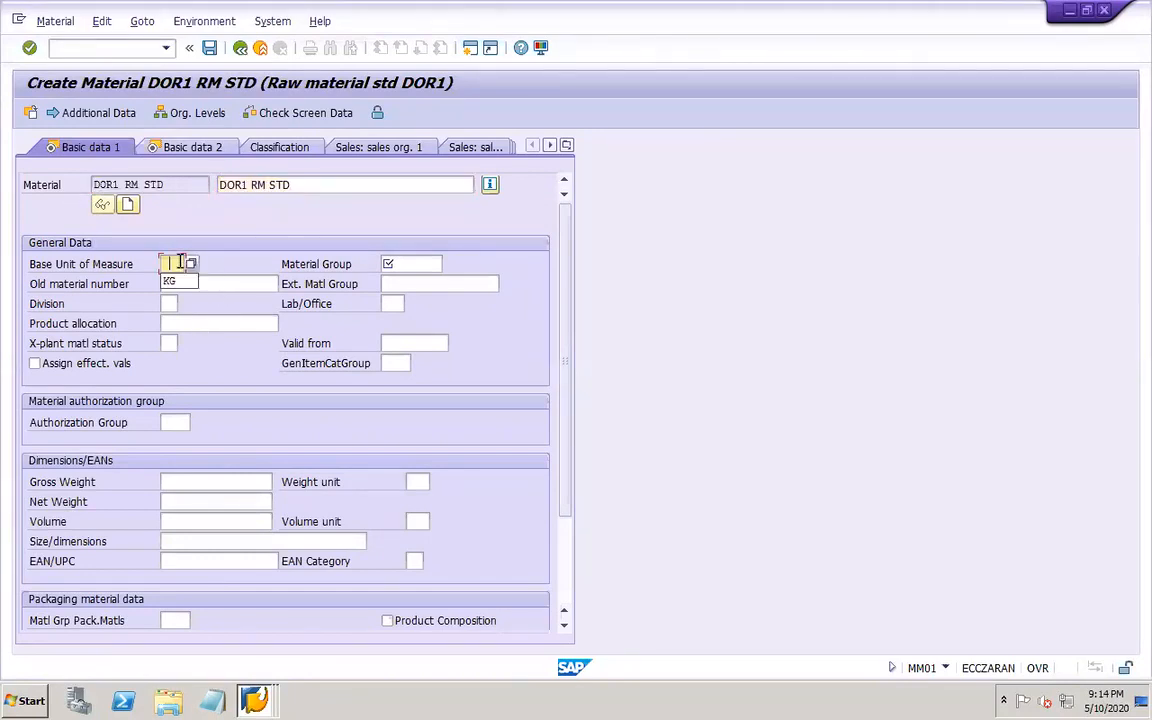
pyautogui.write('KG')
pyautogui.click(180, 283)
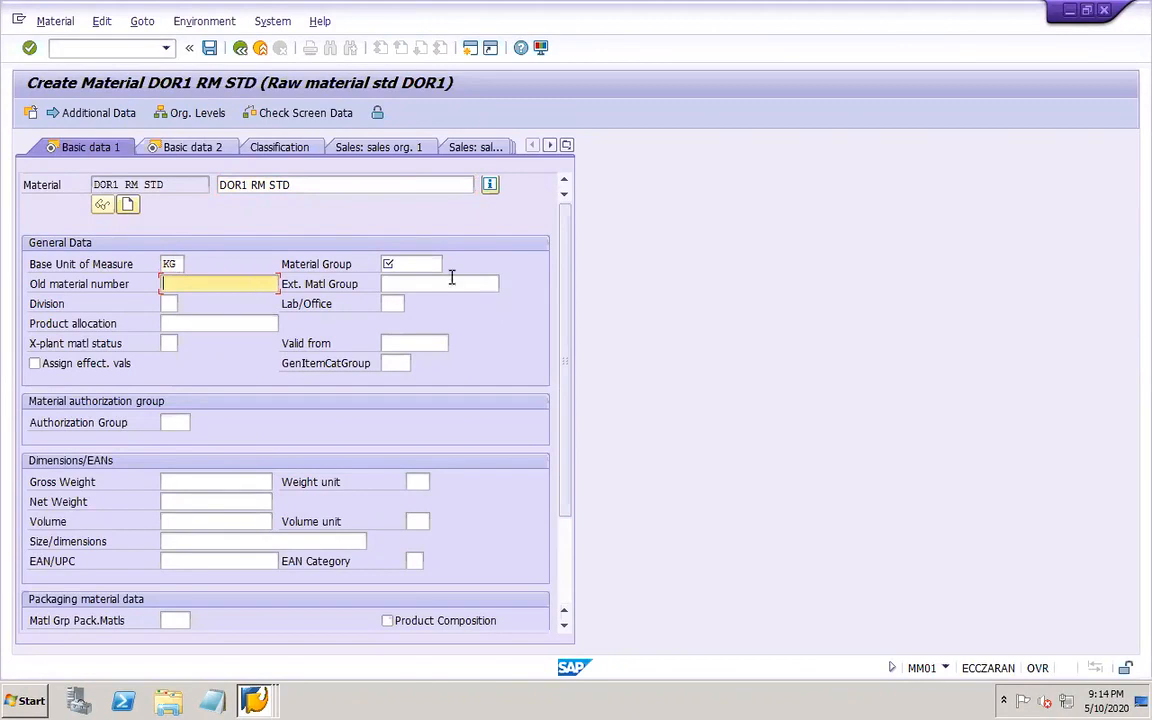
# - Assign the material to material group DOR1-MTRL and division DO (DOR1 Division)
pyautogui.click(427, 262)
pyautogui.write('D')
pyautogui.write('OR1-MTRL')
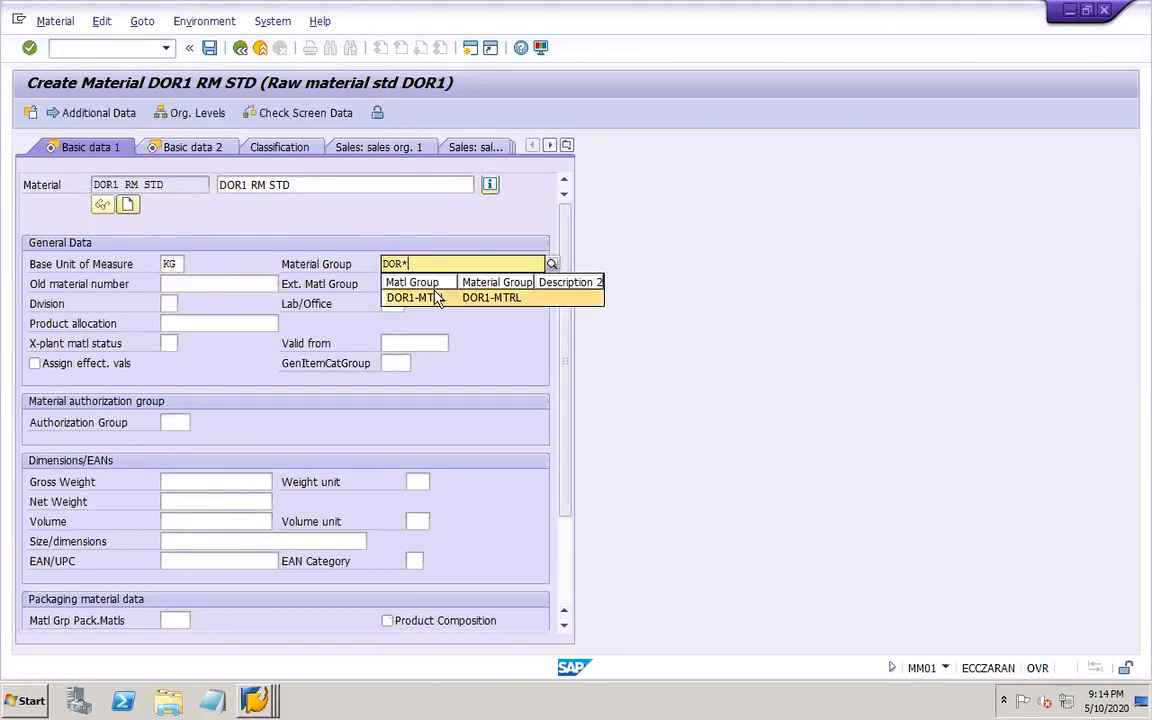
pyautogui.click(435, 291)
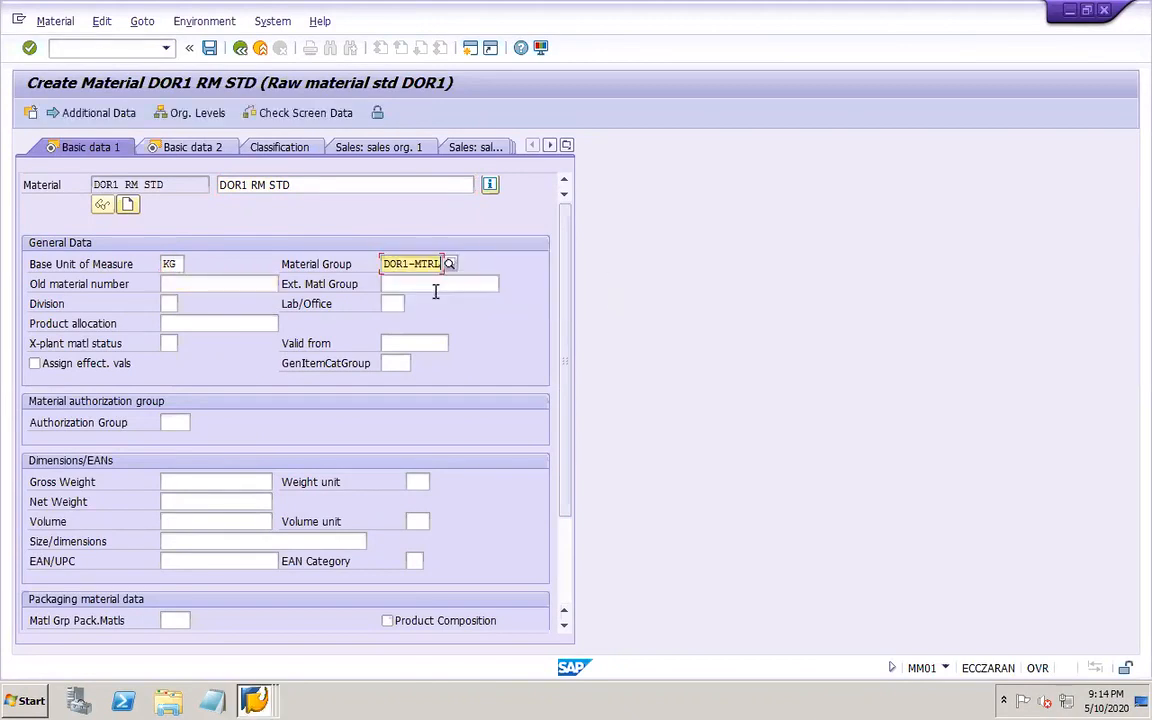
pyautogui.click(171, 304)
pyautogui.click(184, 304)
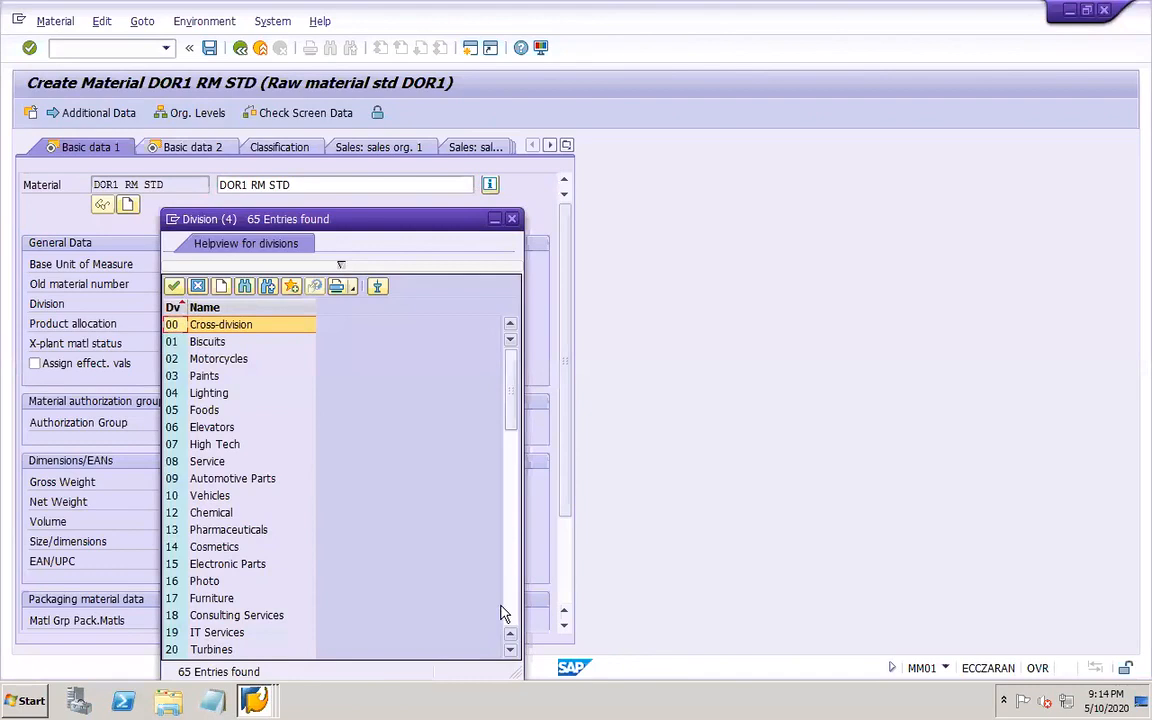
pyautogui.scroll(-7, 507, 607)
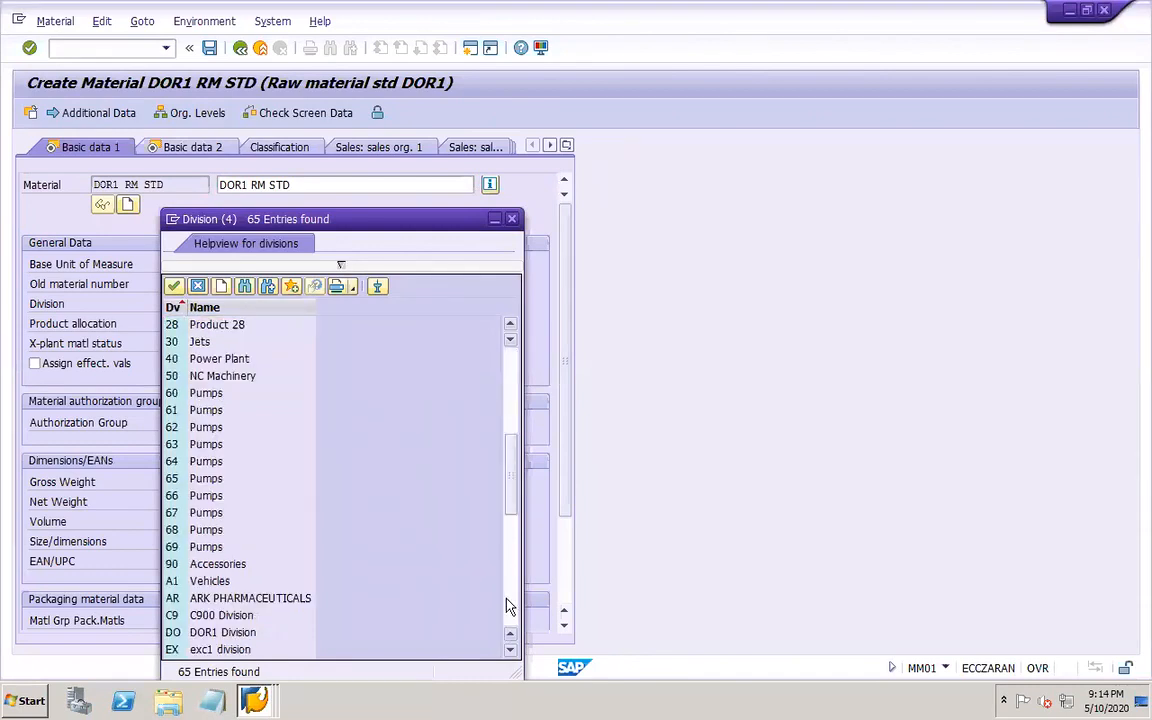
pyautogui.doubleClick(222, 632)
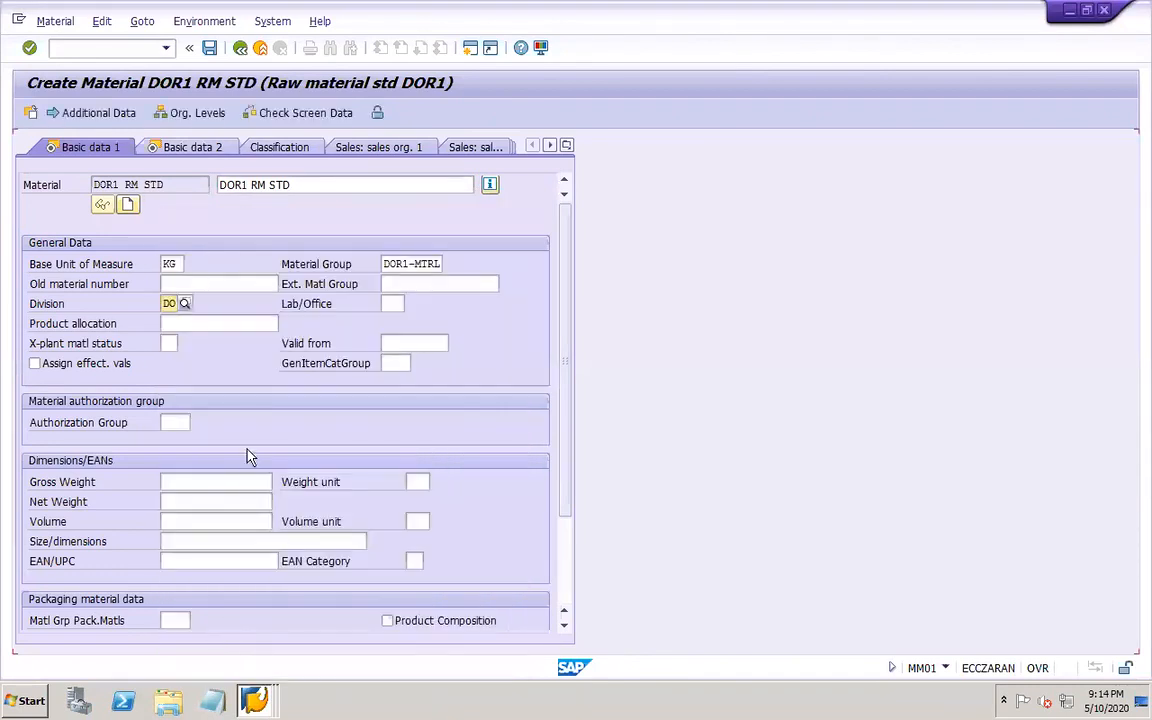
# - Set the gross weight and net weight to 1 with weight unit KG, and the volume to 1 with unit CL
pyautogui.click(200, 479)
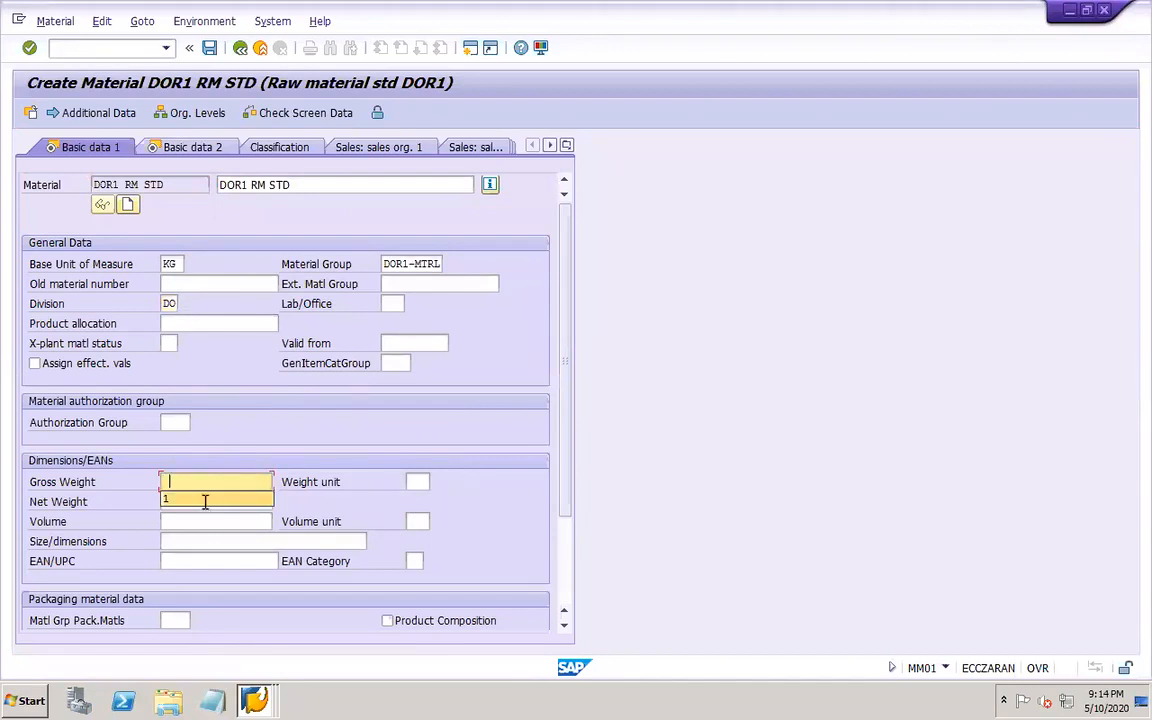
pyautogui.click(205, 505)
pyautogui.click(200, 521)
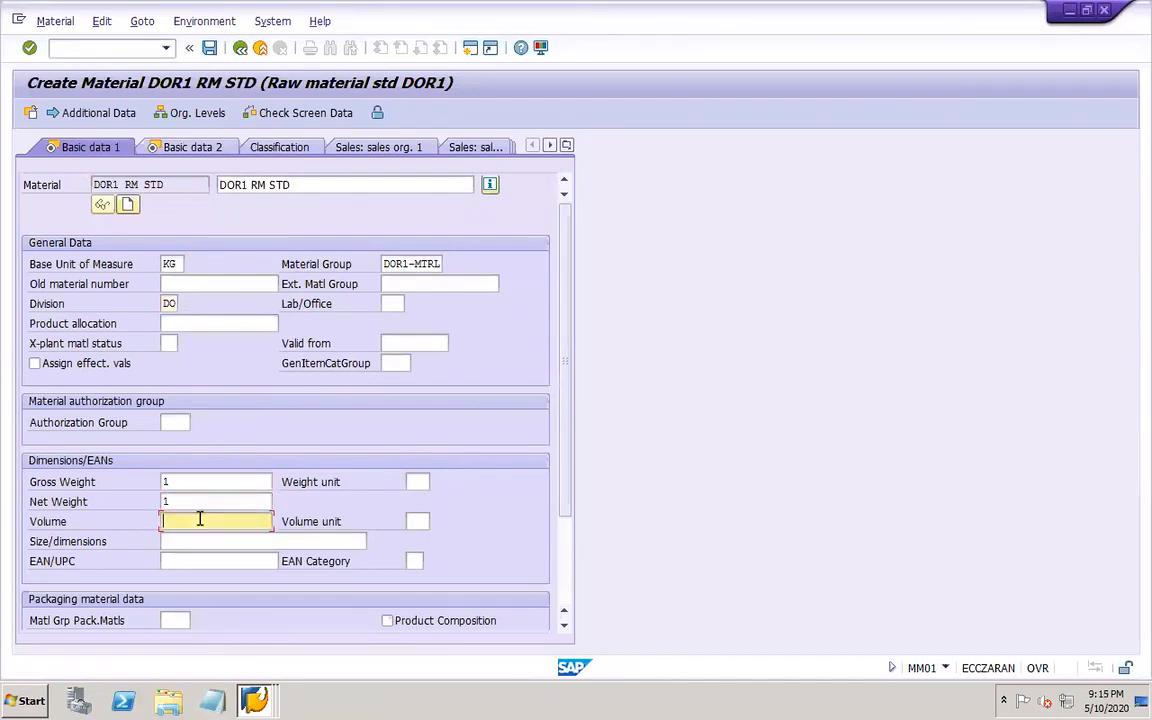
pyautogui.click(193, 540)
pyautogui.click(419, 483)
pyautogui.click(418, 497)
pyautogui.click(418, 521)
pyautogui.click(419, 538)
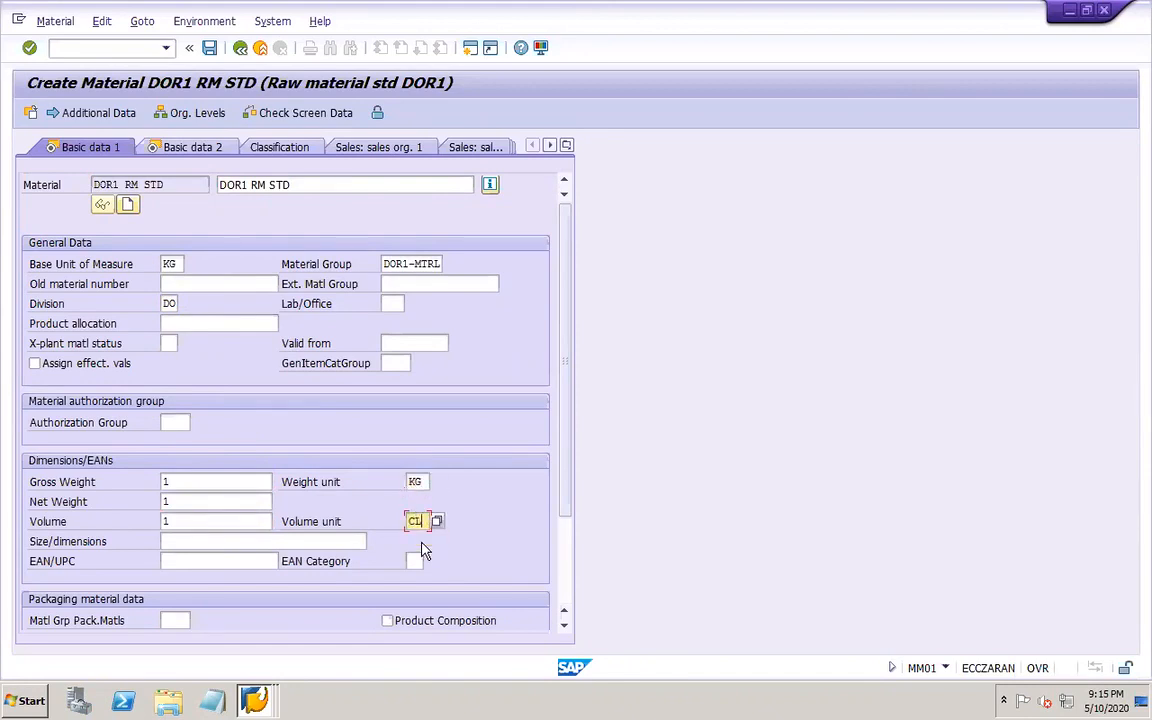
# - Go through the Basic data 2, Purchasing, Plant data / stor. 1 and Plant data / stor. 2 views of the material
pyautogui.click(178, 156)
pyautogui.moveTo(624, 9)
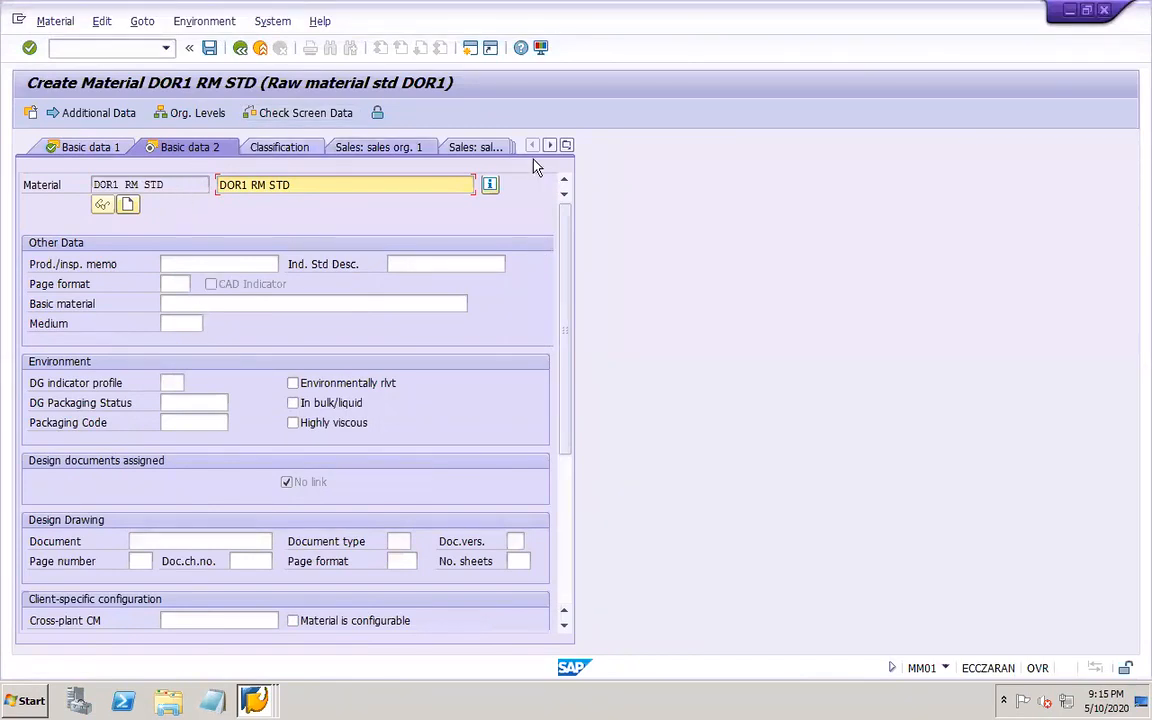
pyautogui.click(566, 146)
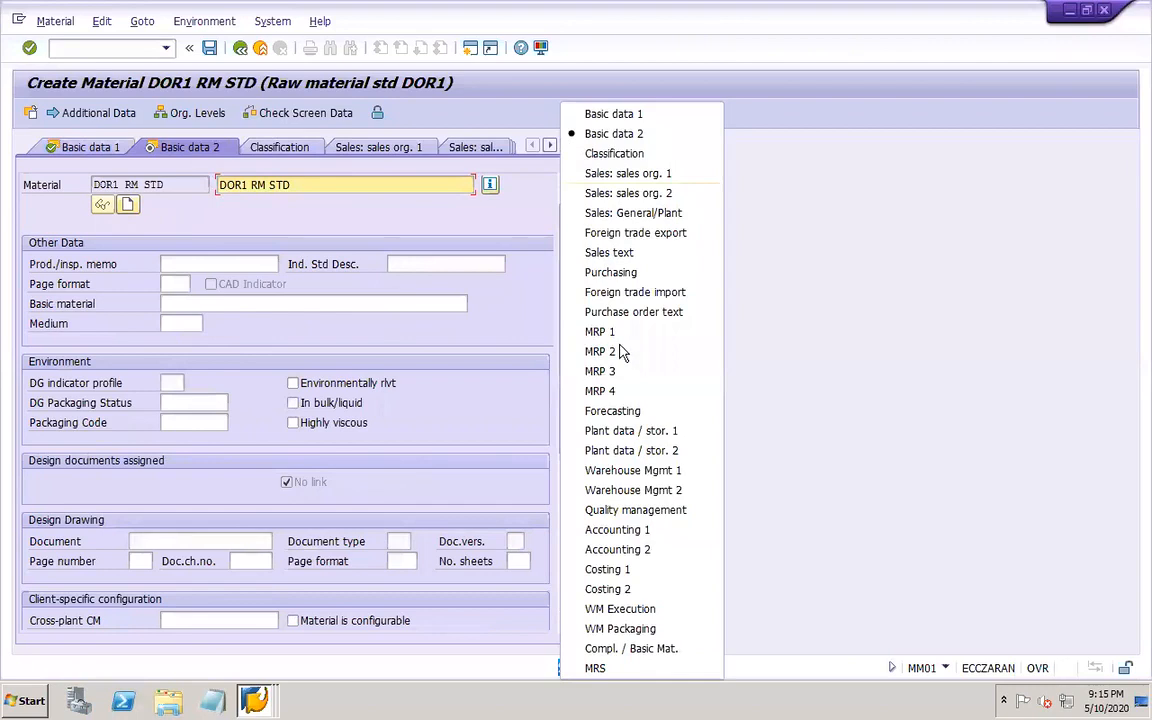
pyautogui.click(627, 279)
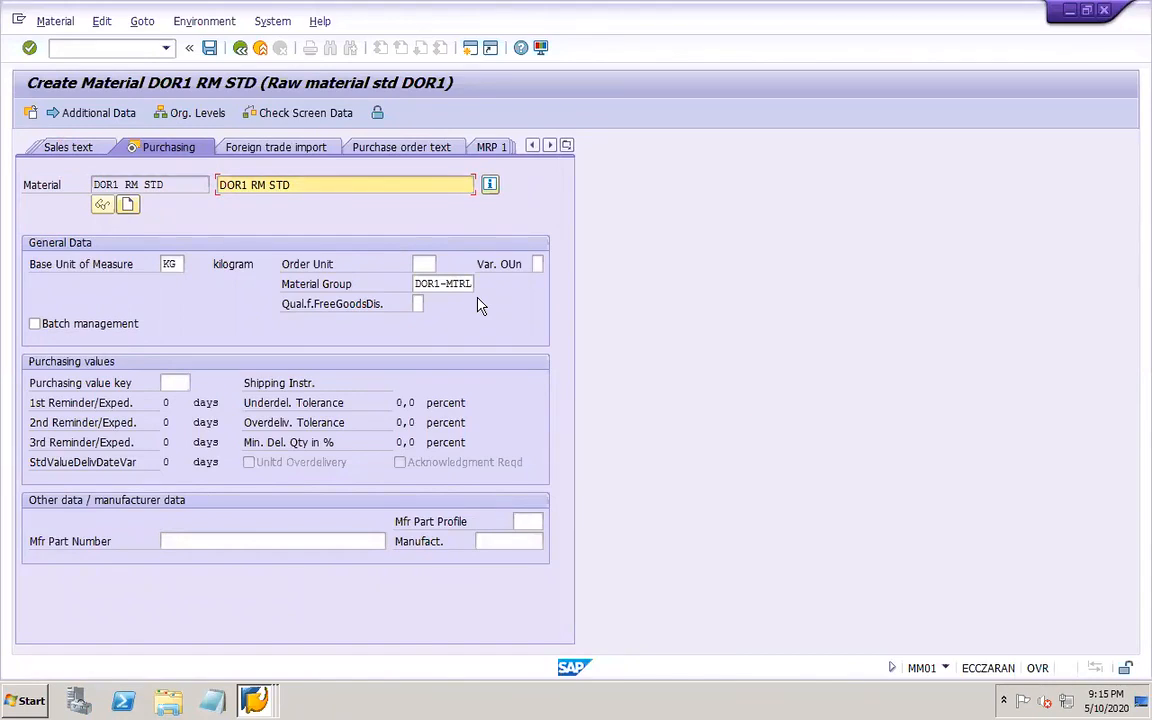
pyautogui.click(566, 147)
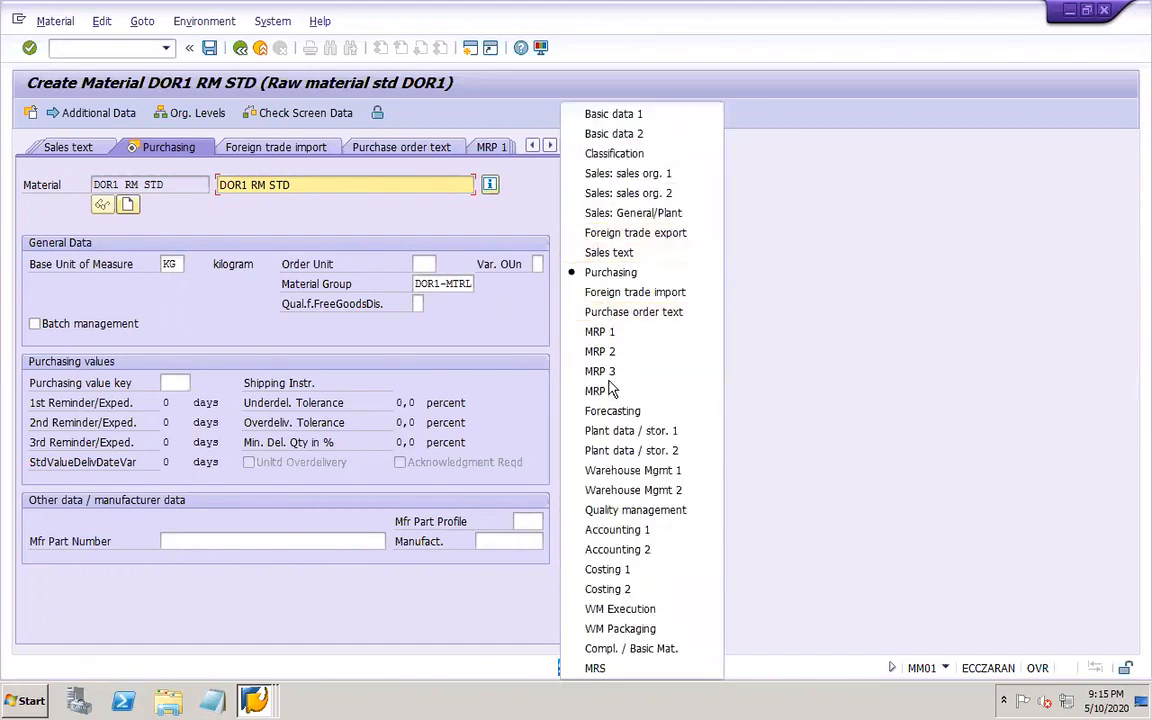
pyautogui.click(608, 432)
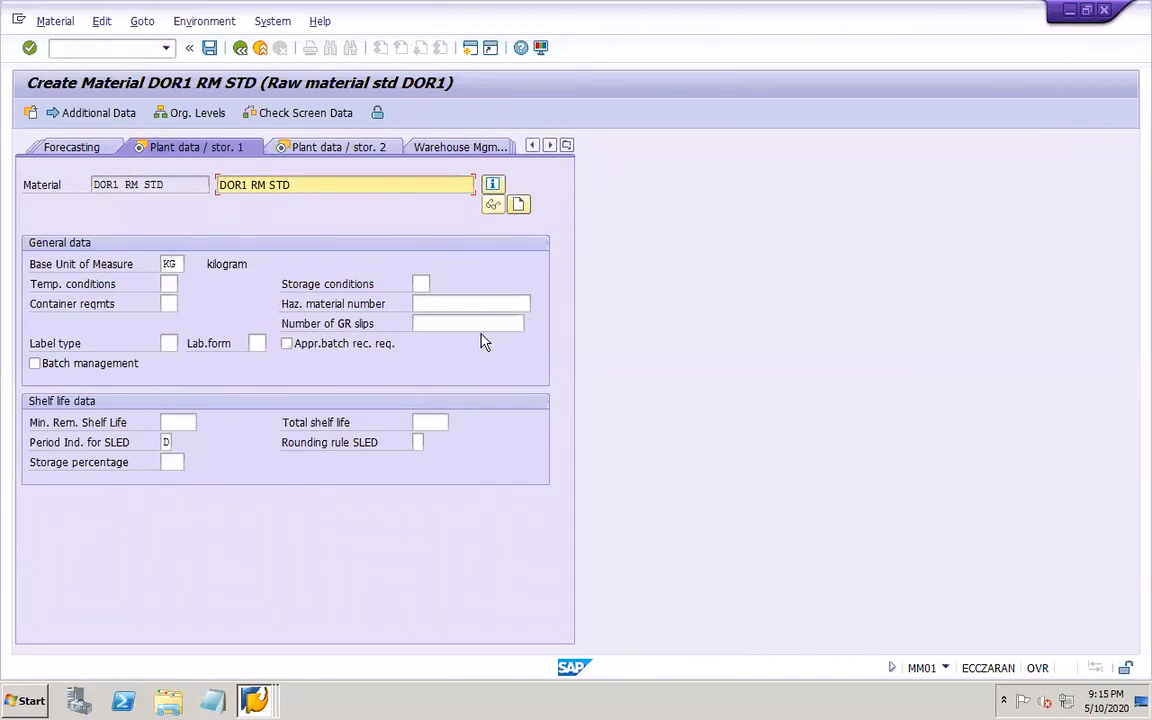
pyautogui.click(317, 152)
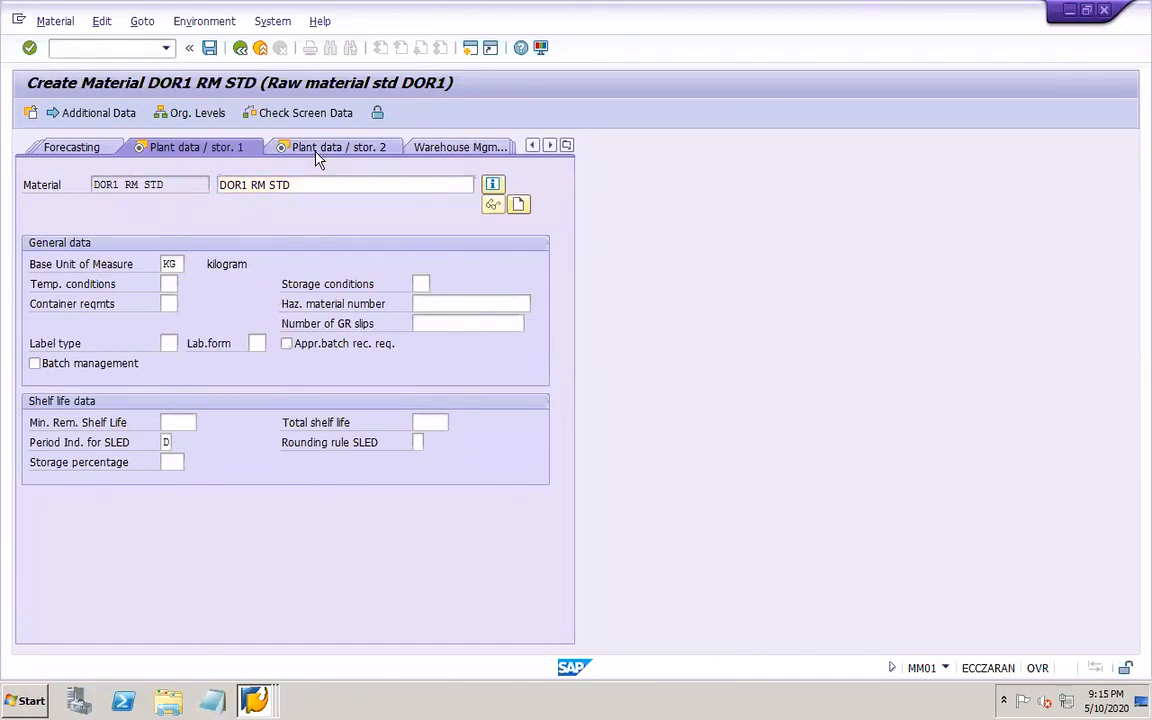
# - Open the Accounting 1 view of the material for plant DOR1
pyautogui.click(566, 146)
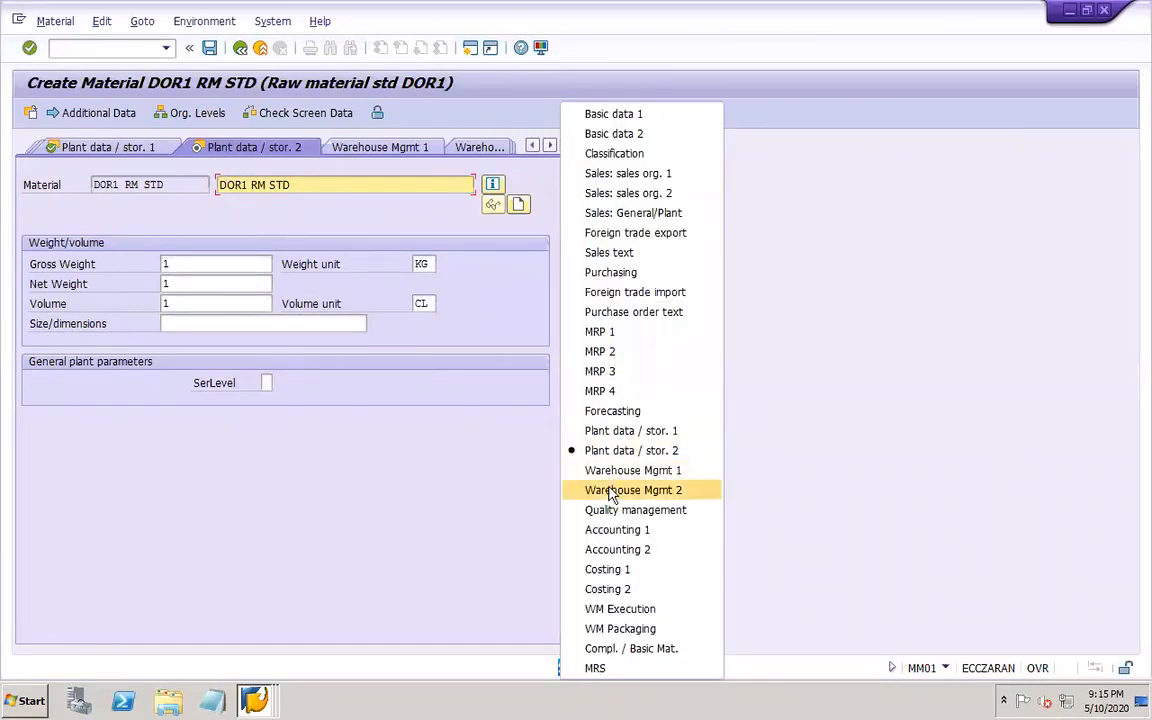
pyautogui.click(612, 529)
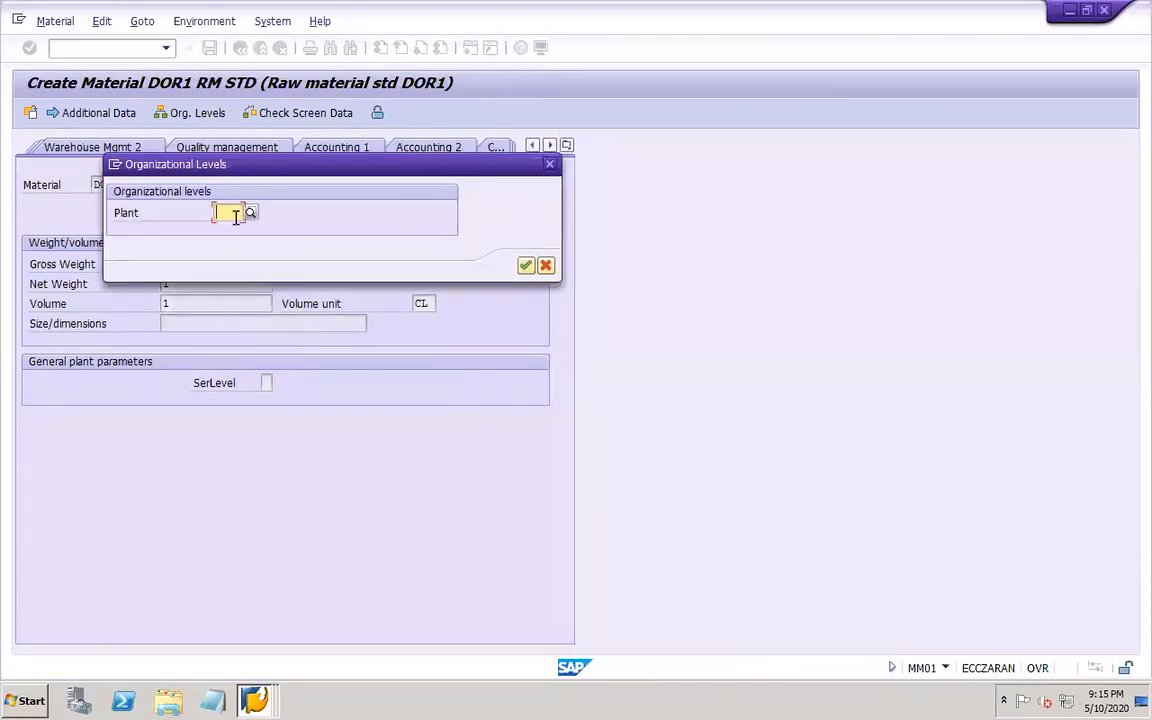
pyautogui.write('DOR1')
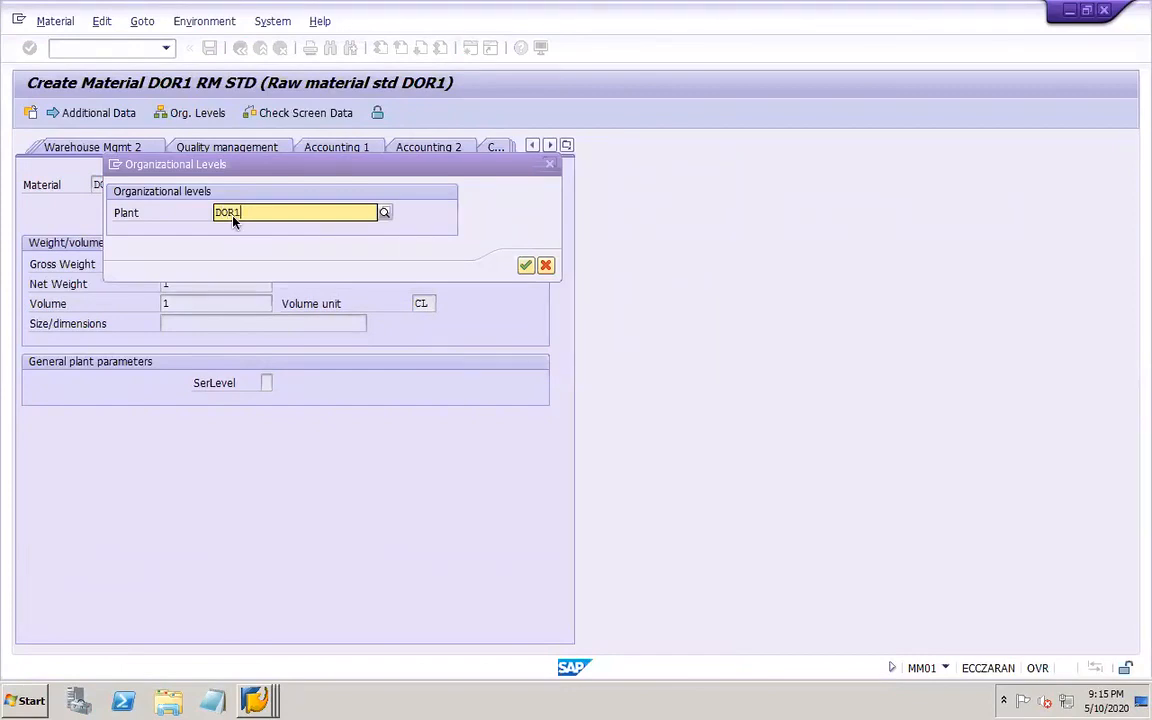
pyautogui.press('Return')
pyautogui.press('Return')
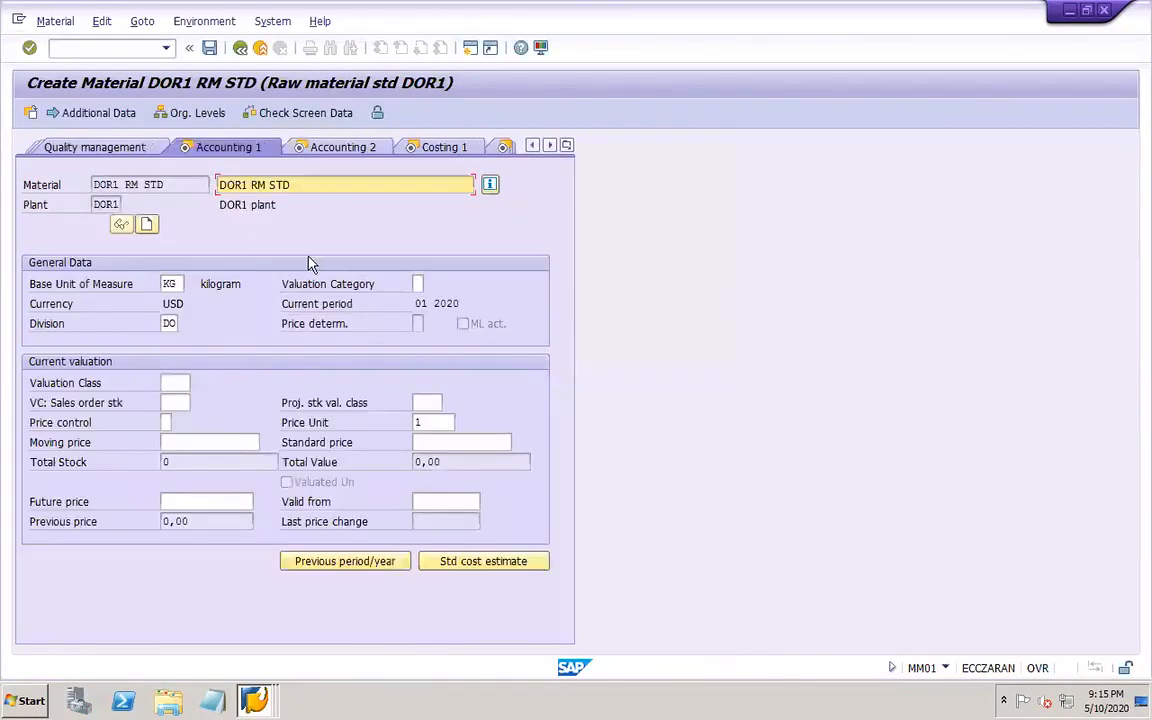
# - Set the valuation class to D-RS (DOR1 RM STD) and the price control to S (Standard price)
pyautogui.click(174, 383)
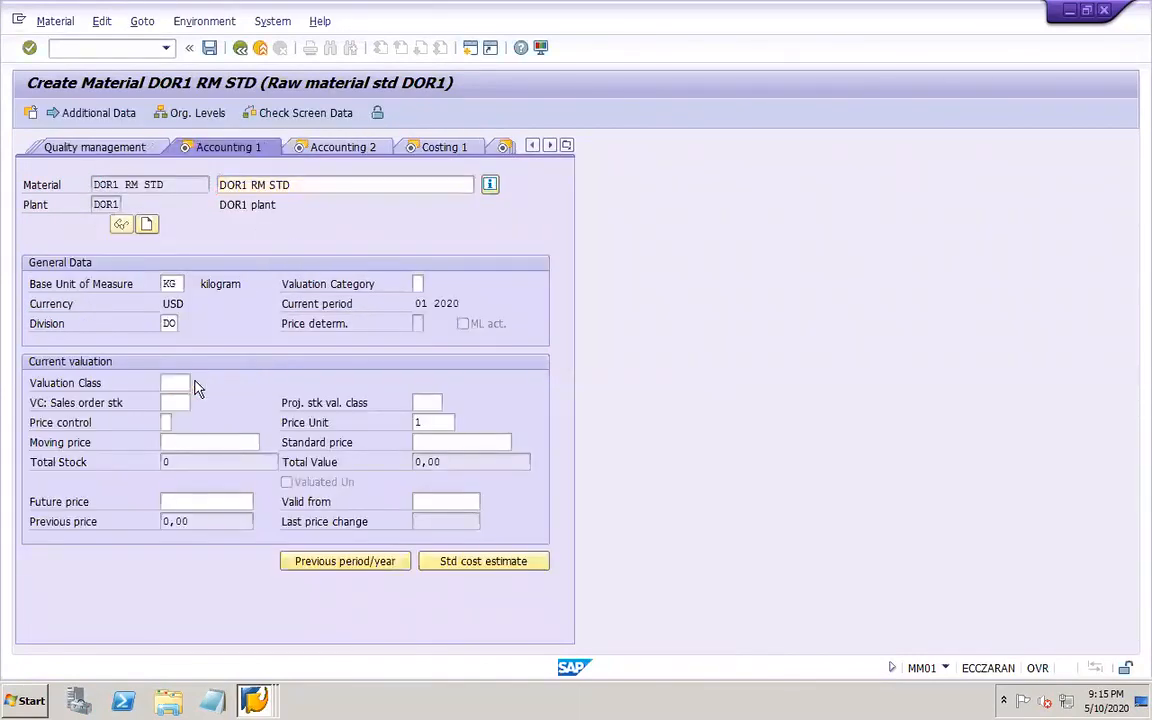
pyautogui.press('F4')
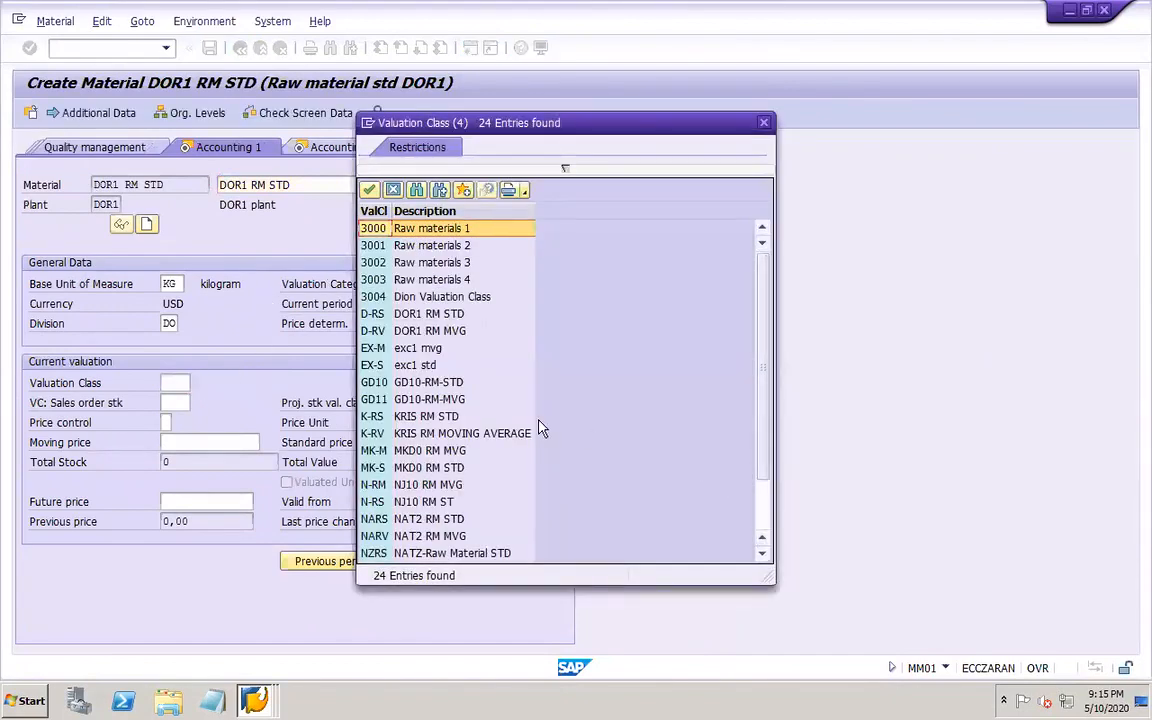
pyautogui.click(418, 316)
pyautogui.doubleClick(418, 316)
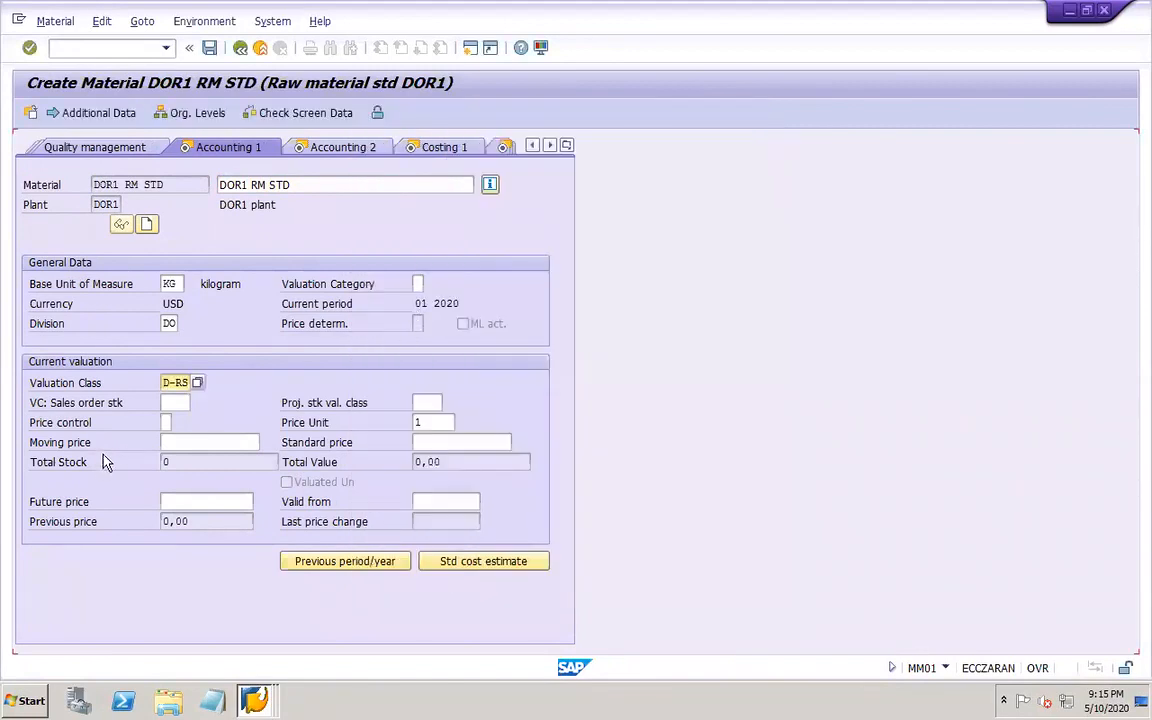
pyautogui.click(166, 422)
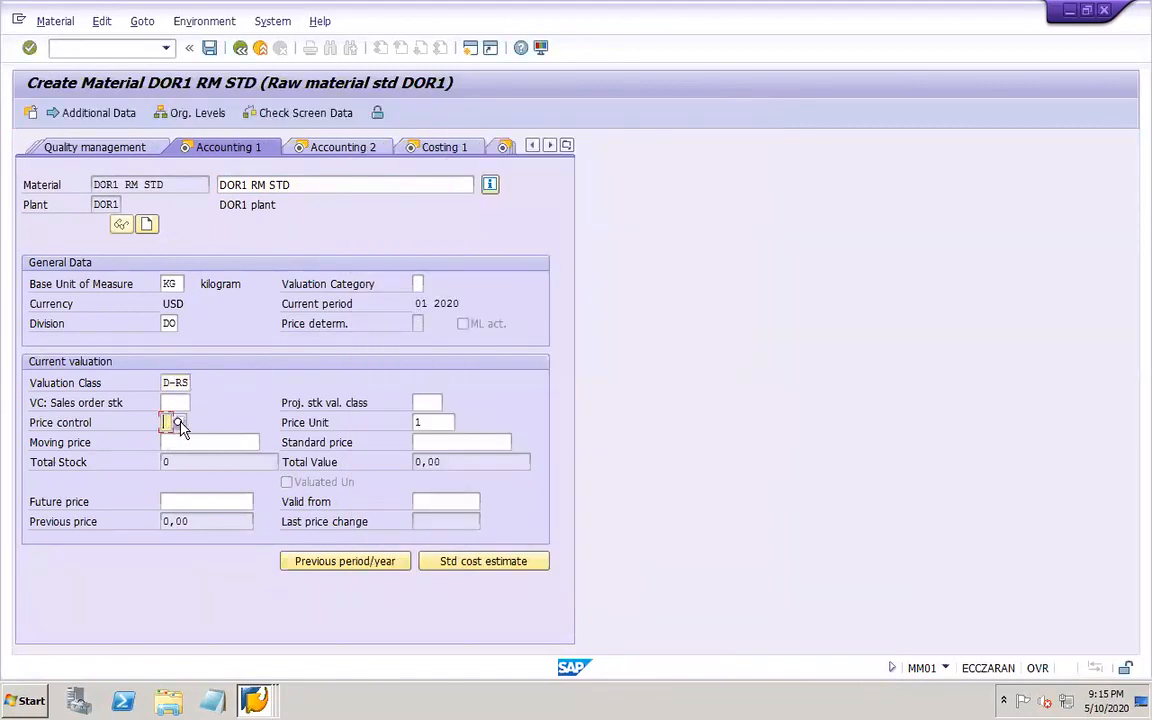
pyautogui.click(178, 422)
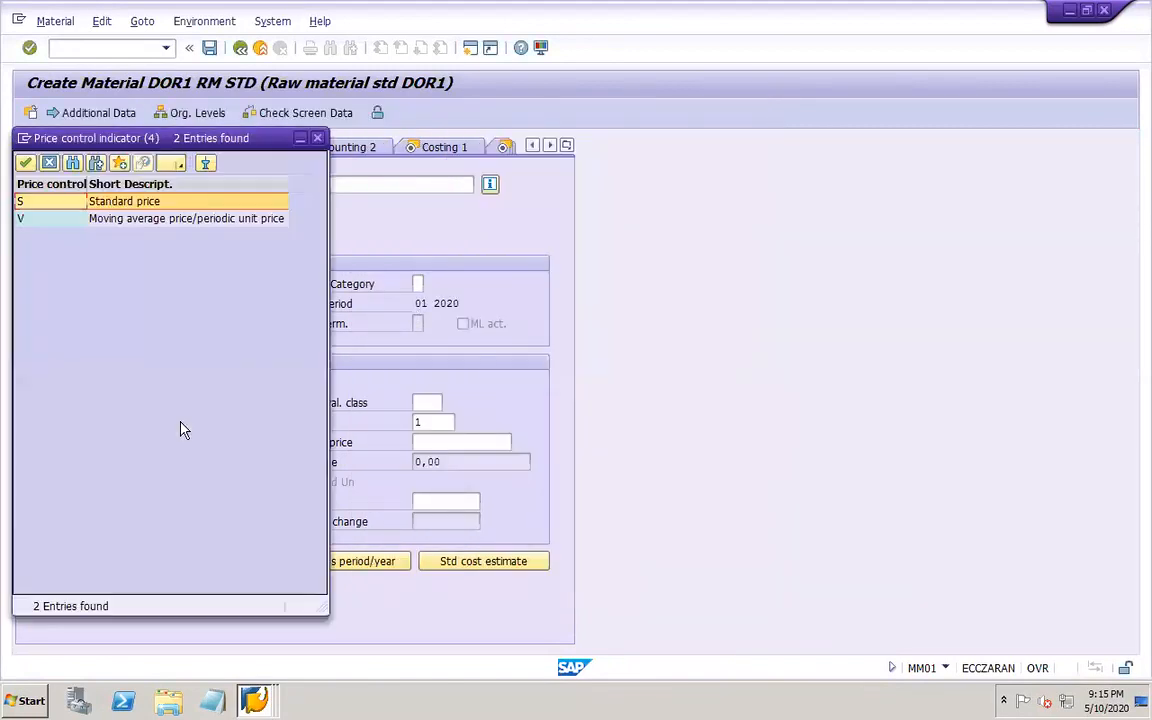
pyautogui.doubleClick(123, 201)
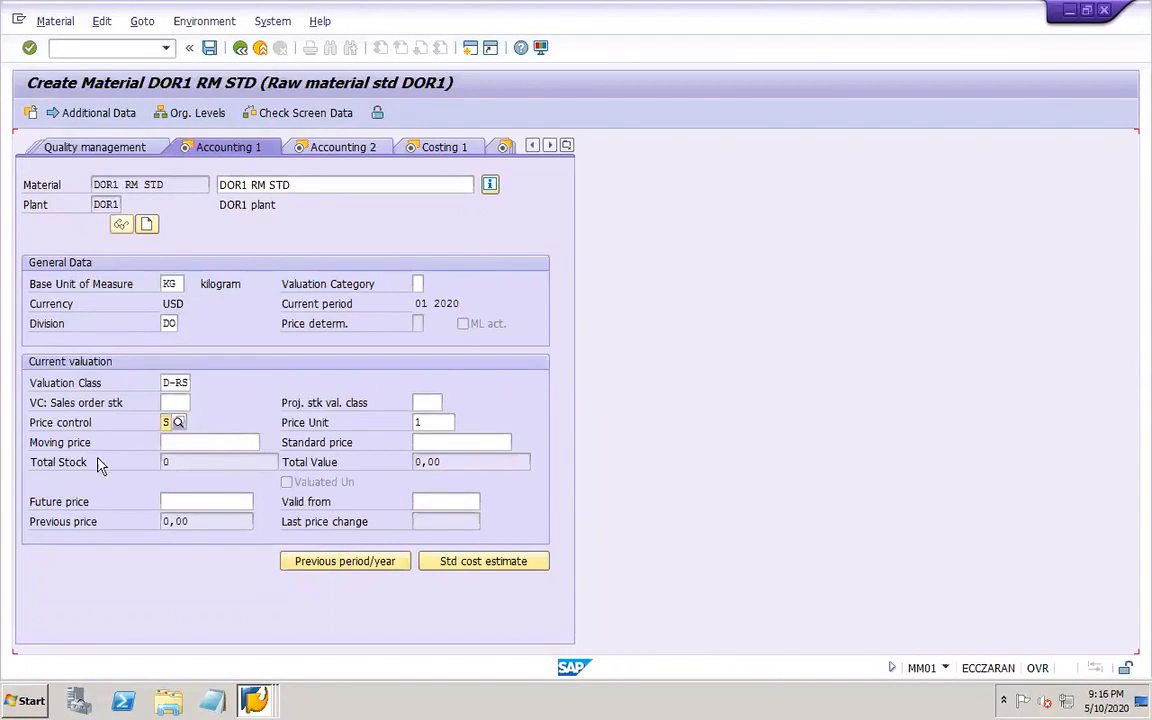
# - Enter 100 as both the standard price and the moving price
pyautogui.click(52, 442)
pyautogui.click(421, 443)
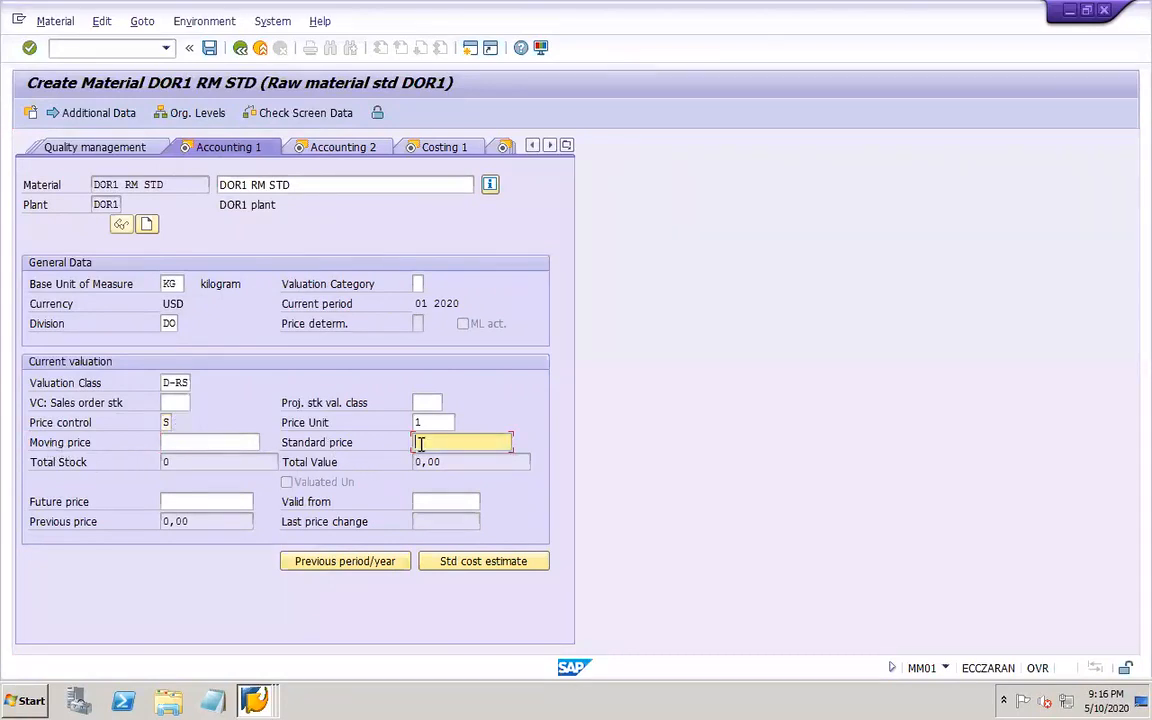
pyautogui.write('100')
pyautogui.click(219, 442)
pyautogui.write('100')
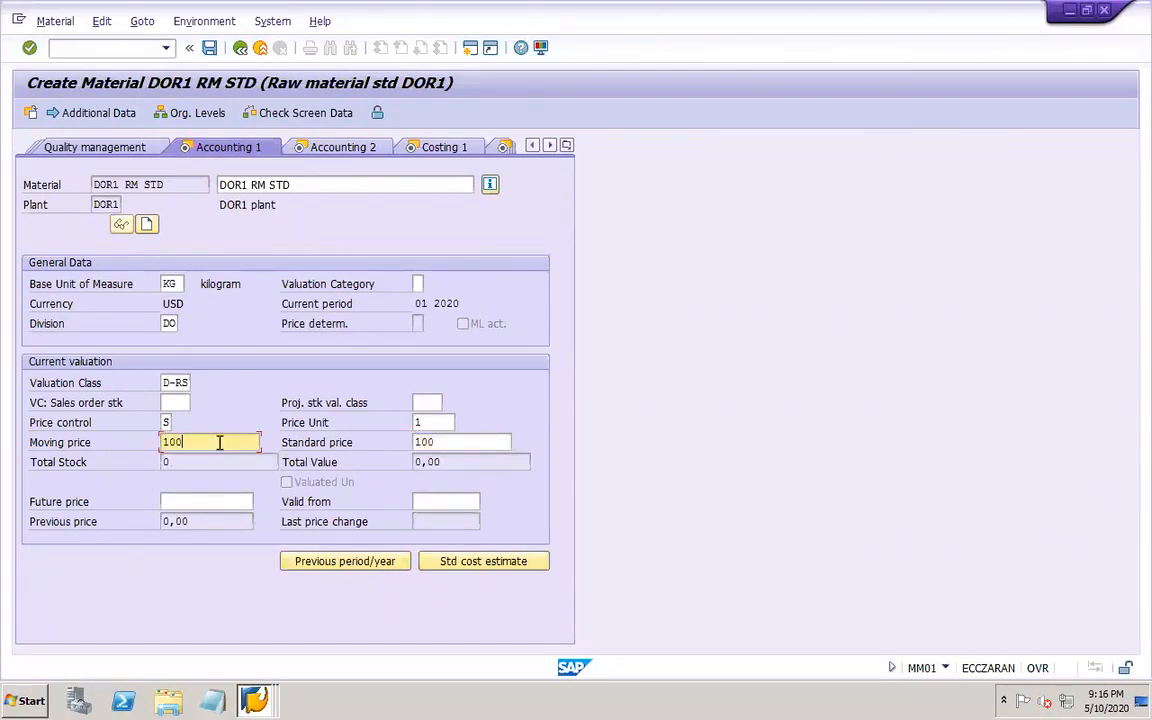
# - Confirm the accounting data and continue through Accounting 2 and Costing 1 to the Costing 2 view
pyautogui.press('Return')
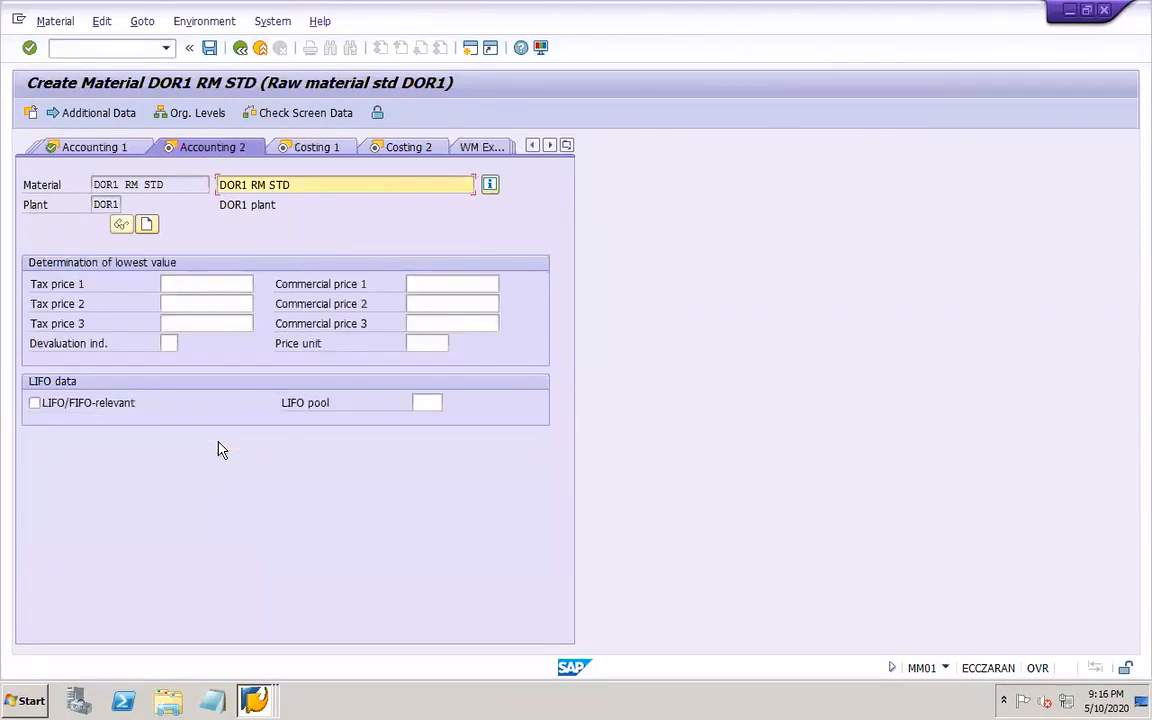
pyautogui.click(305, 147)
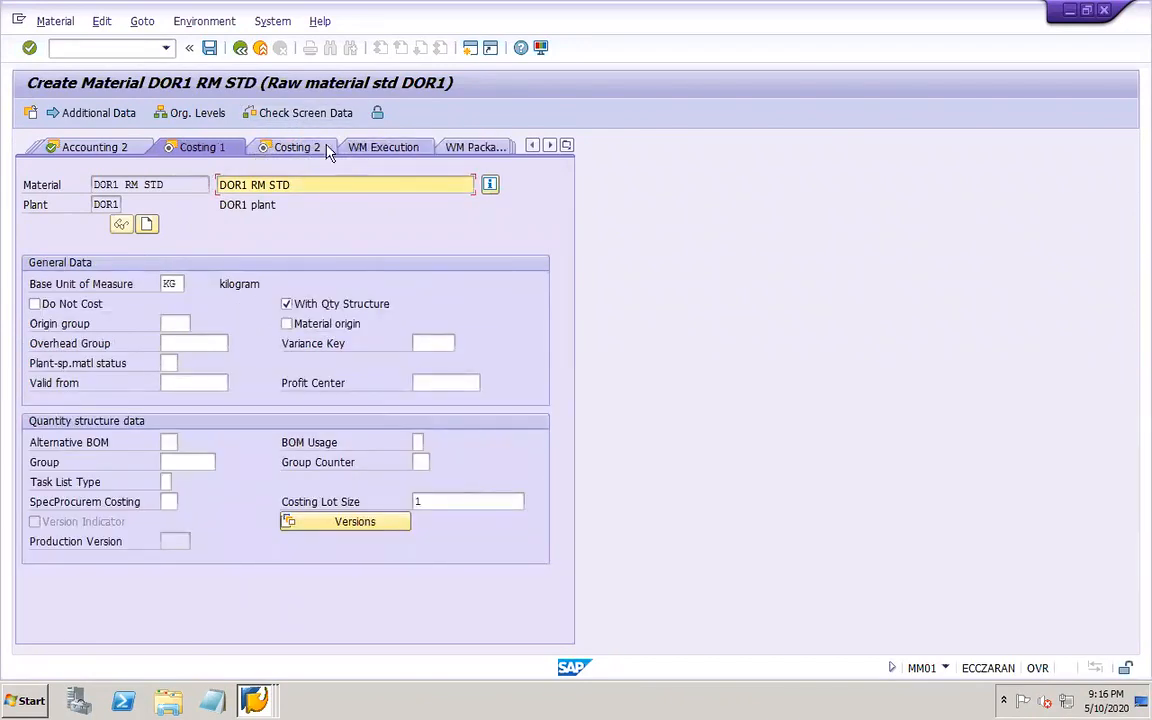
pyautogui.click(301, 148)
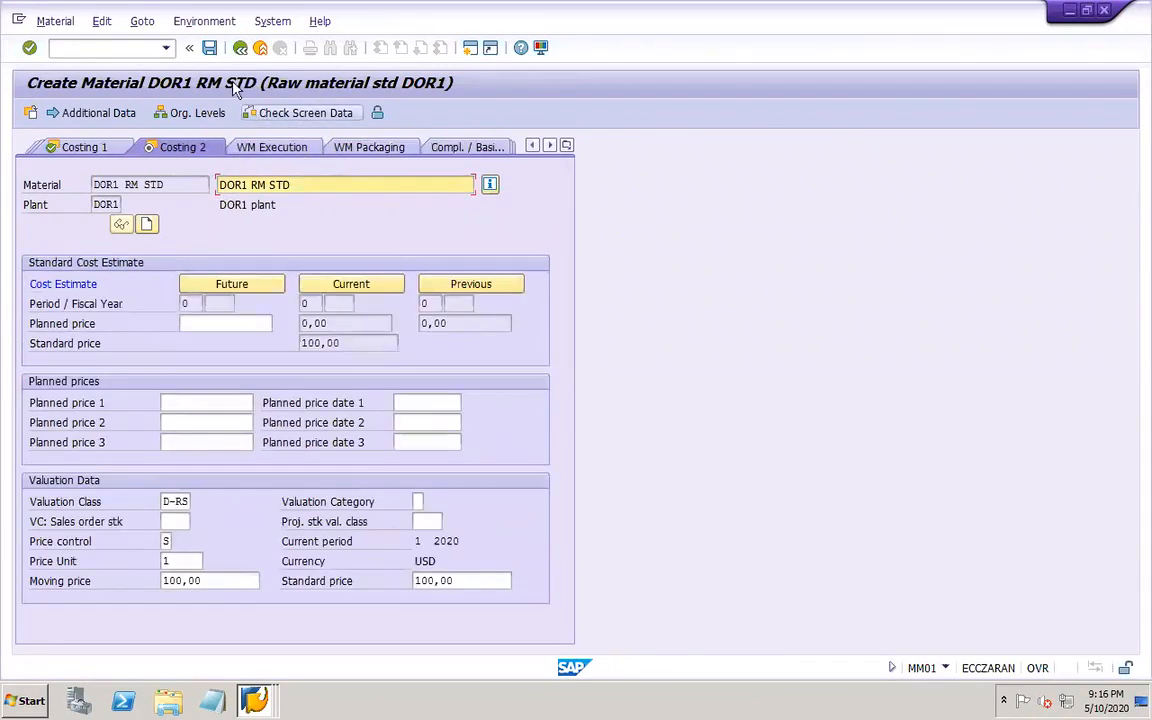
# - Assign the purchasing group DOR (dor1 PUR GRP) to material DOR1 RM STD and save the material
pyautogui.click(210, 48)
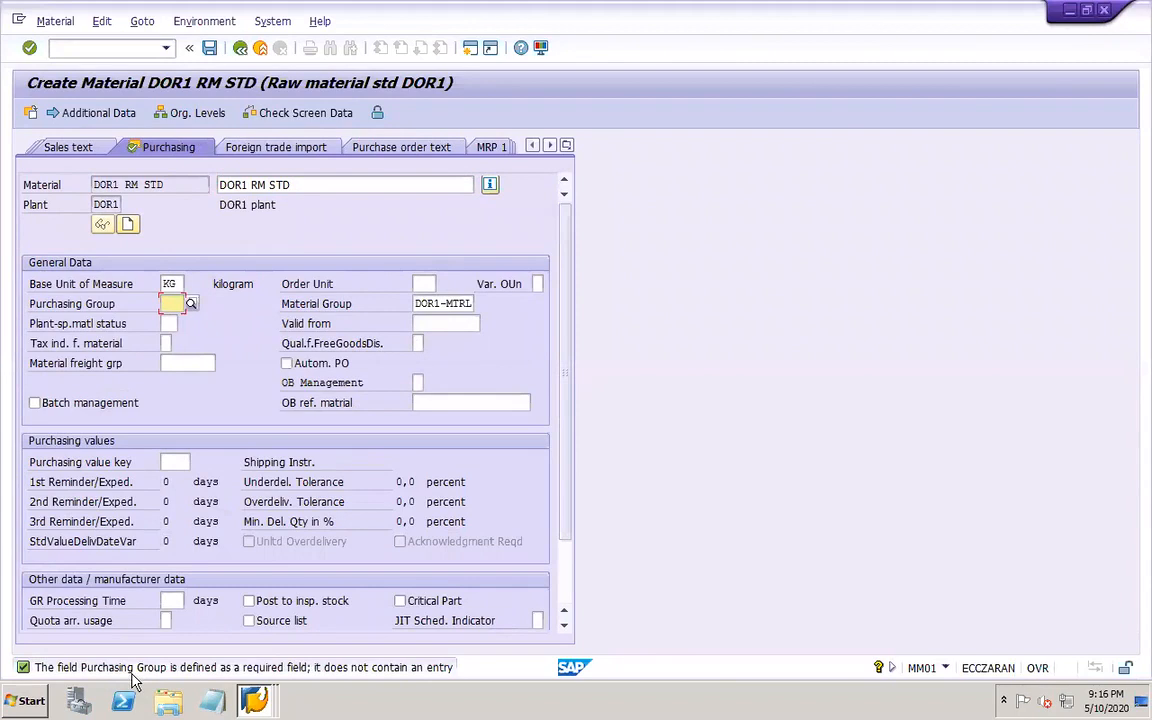
pyautogui.click(193, 305)
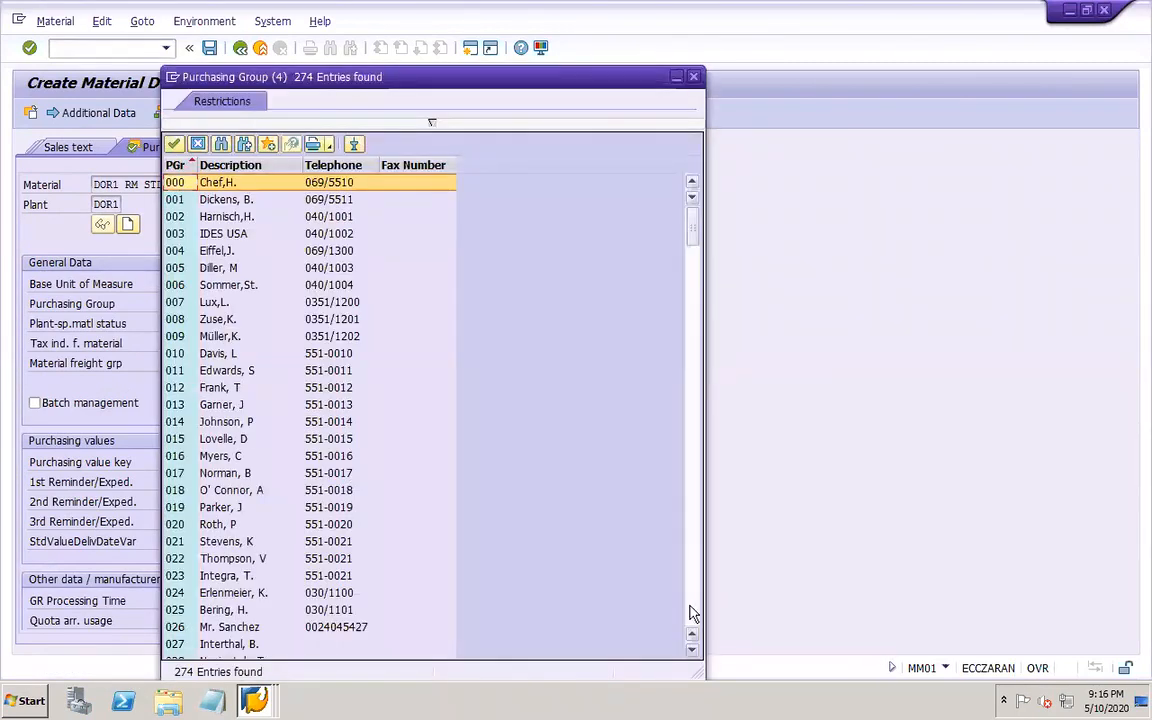
pyautogui.click(694, 612)
pyautogui.click(694, 612)
pyautogui.click(695, 612)
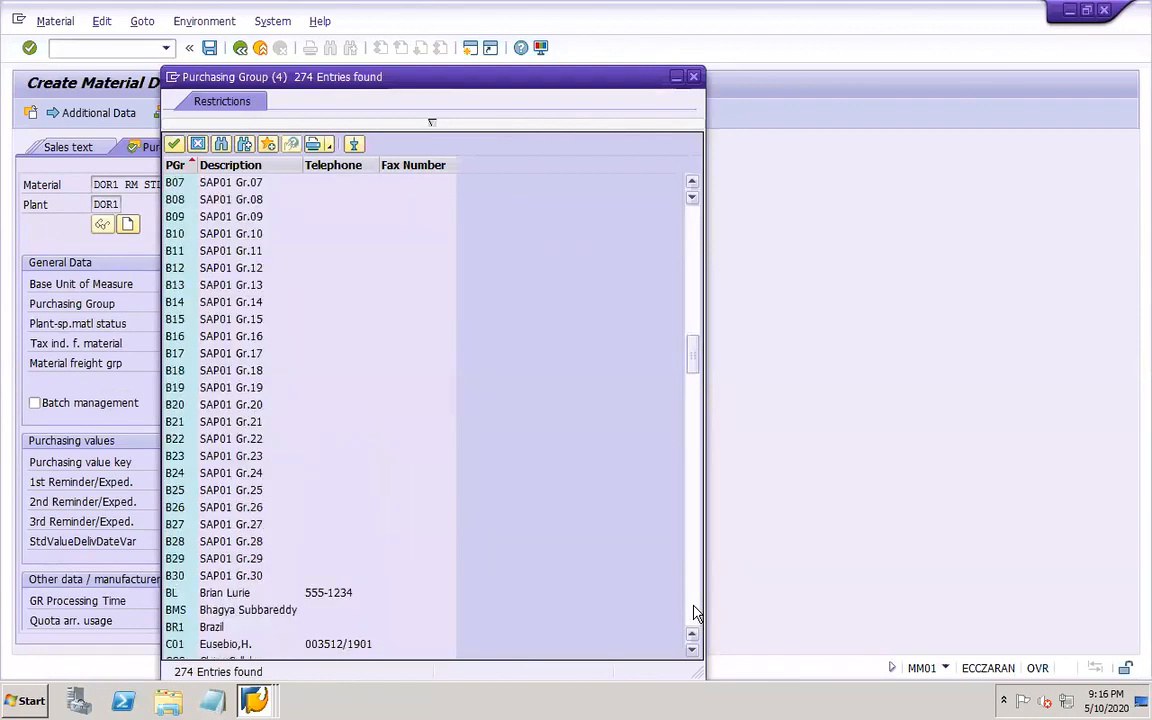
pyautogui.click(694, 612)
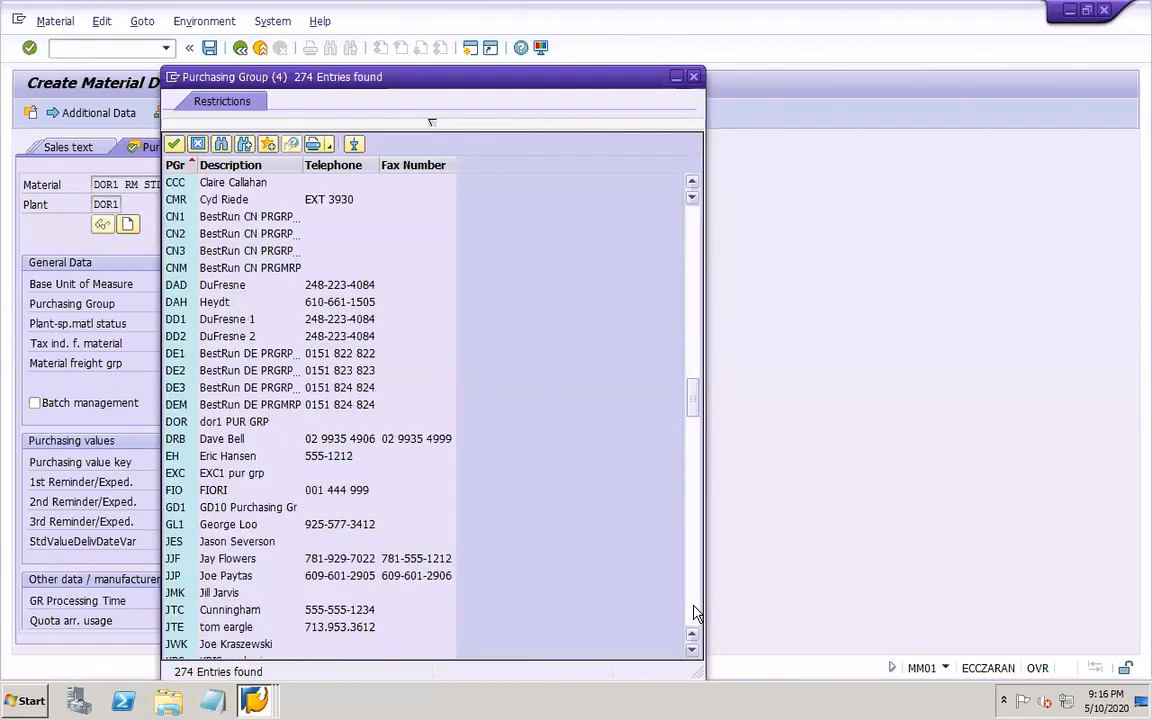
pyautogui.doubleClick(230, 423)
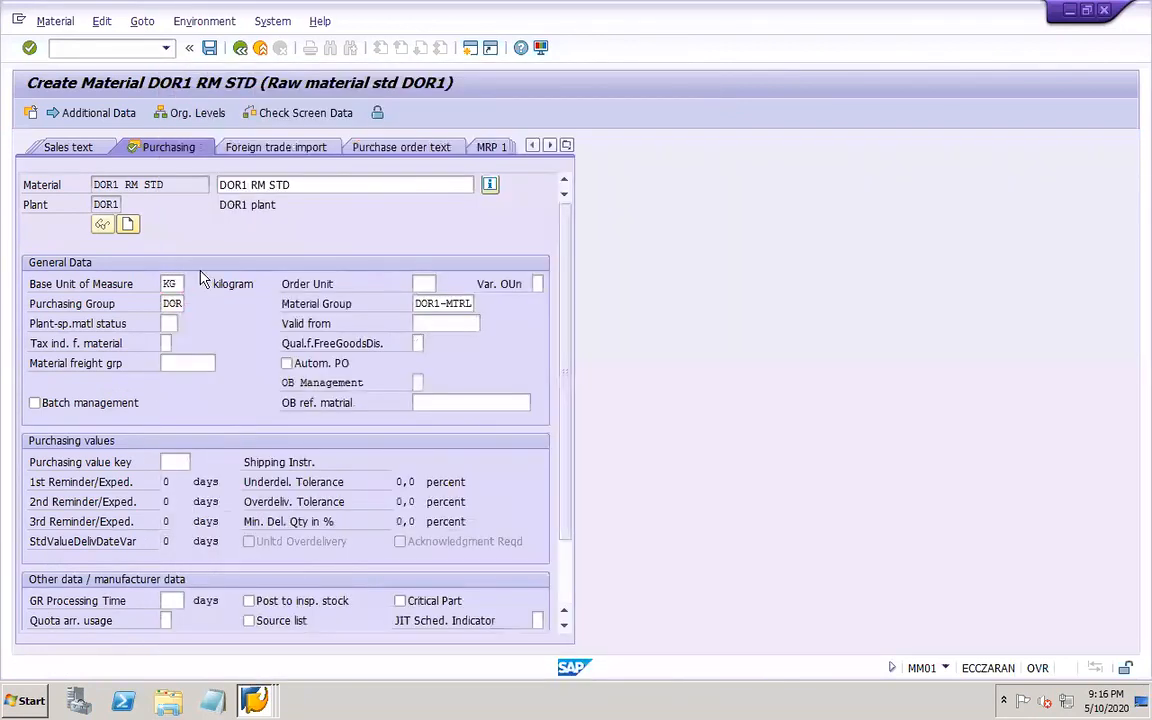
pyautogui.press('Return')
pyautogui.click(210, 48)
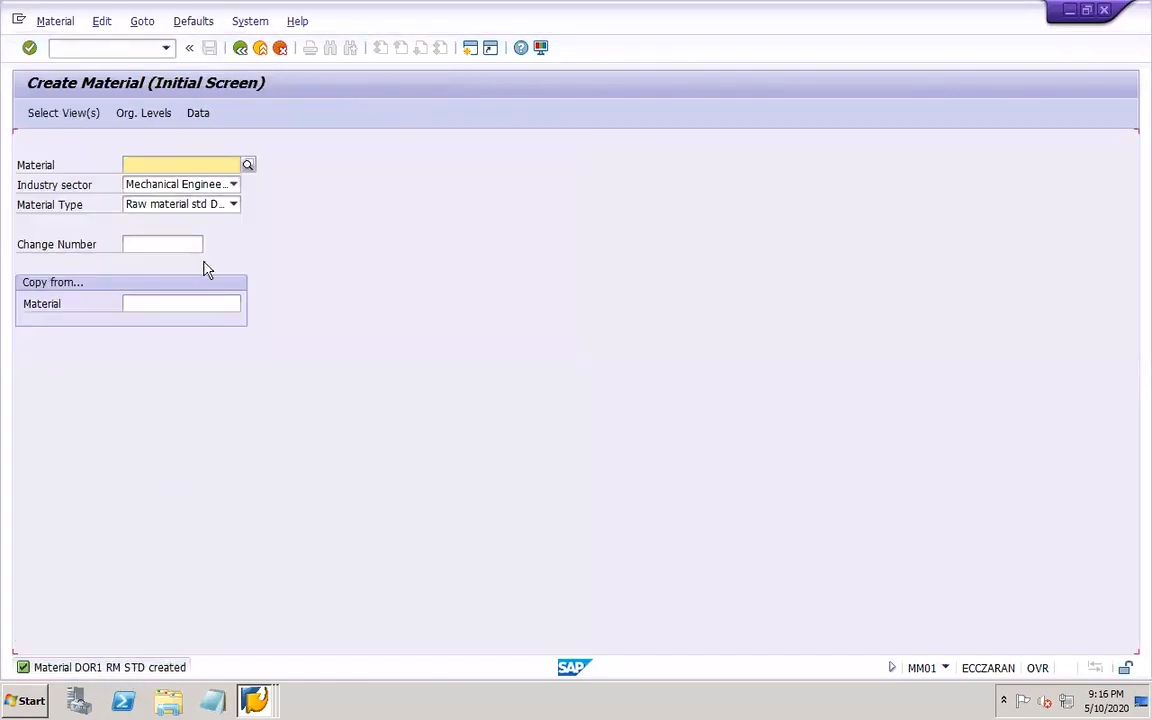
# - Start creating a new material DOR1 RM MVG with the same industry sector and material type
pyautogui.click(183, 167)
pyautogui.click(160, 183)
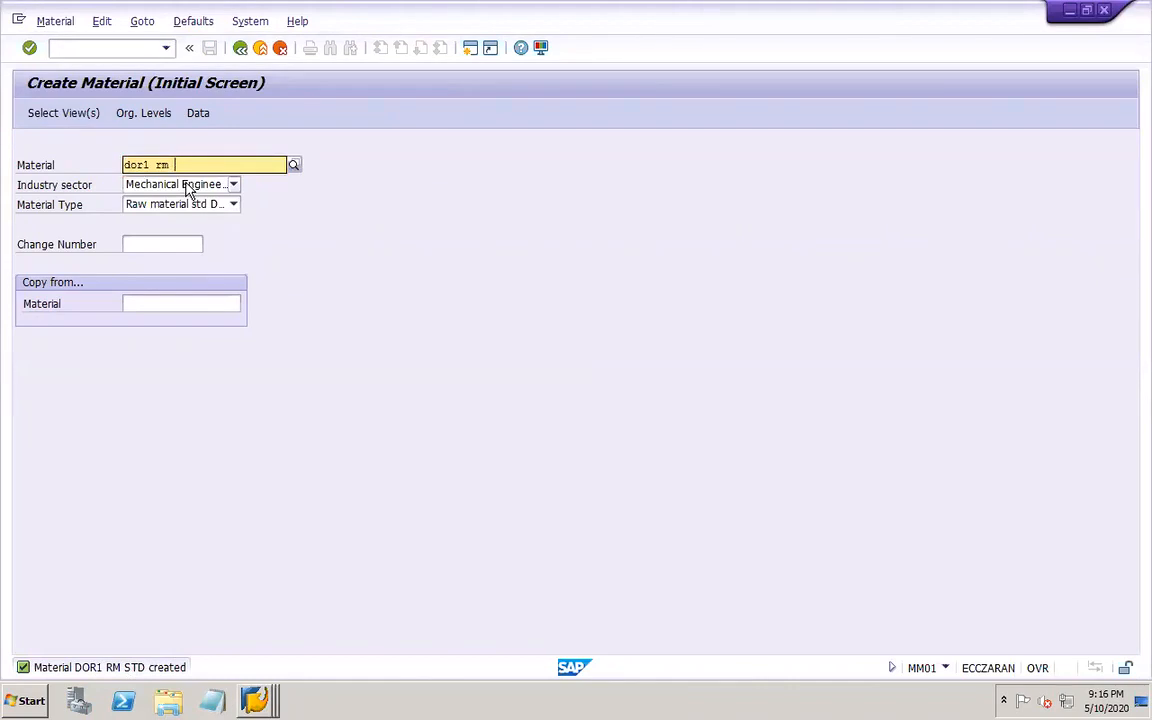
pyautogui.write('mvg')
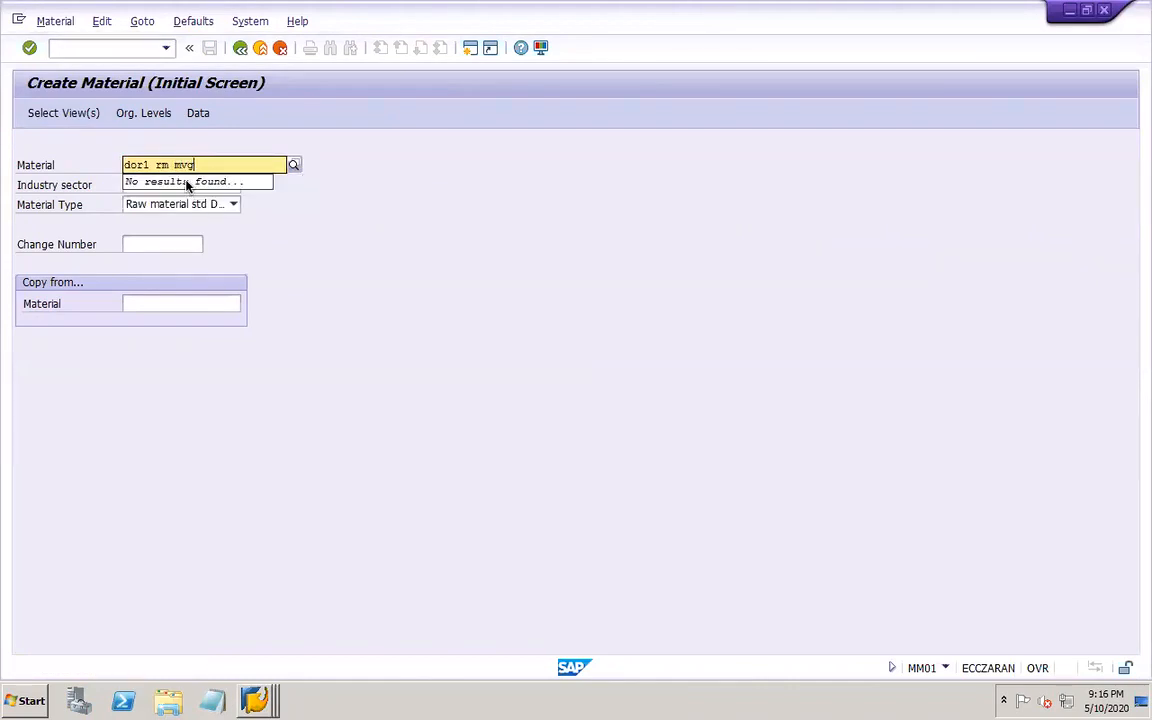
pyautogui.click(362, 220)
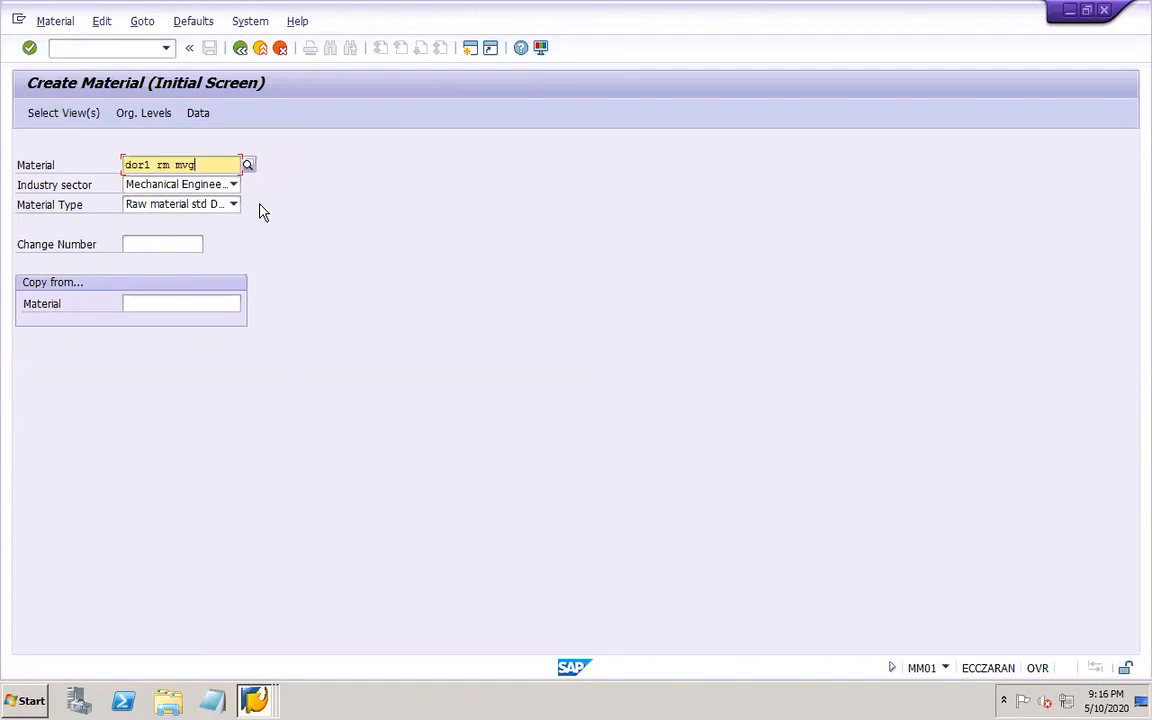
pyautogui.press('Return')
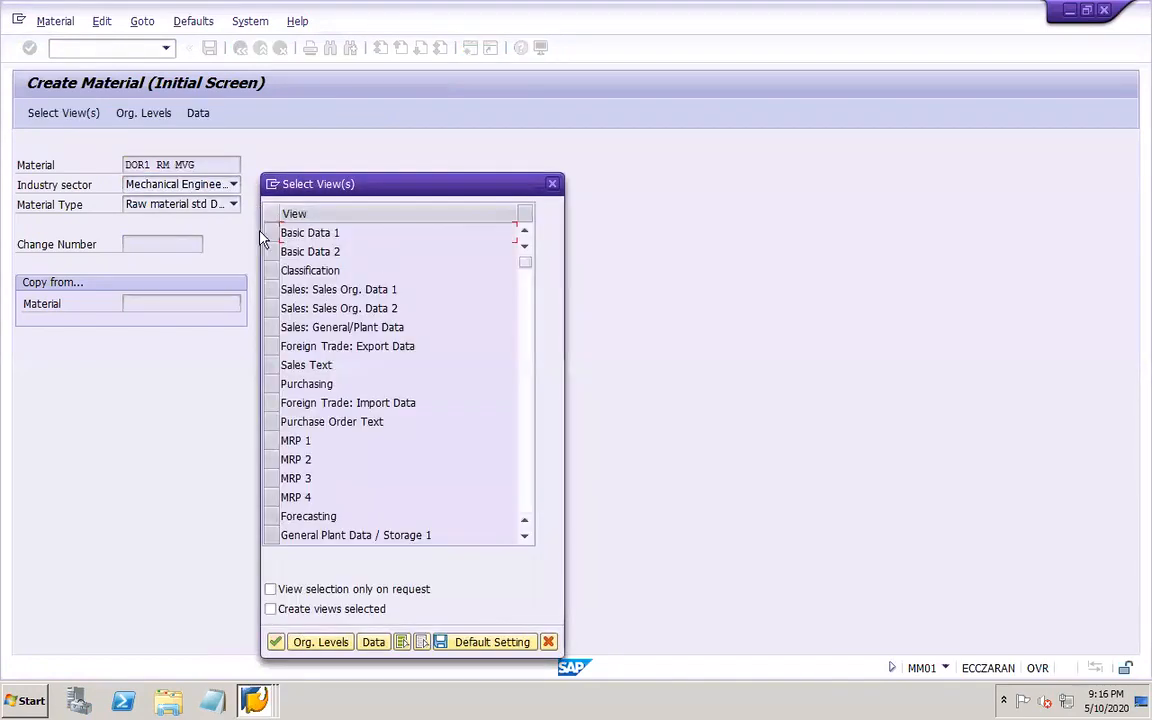
# - Select the views Basic Data 1 and 2, Purchasing, General Plant Data / Storage 1 and 2, Accounting 1 and 2, and Costing 1 and 2
pyautogui.click(275, 233)
pyautogui.click(273, 251)
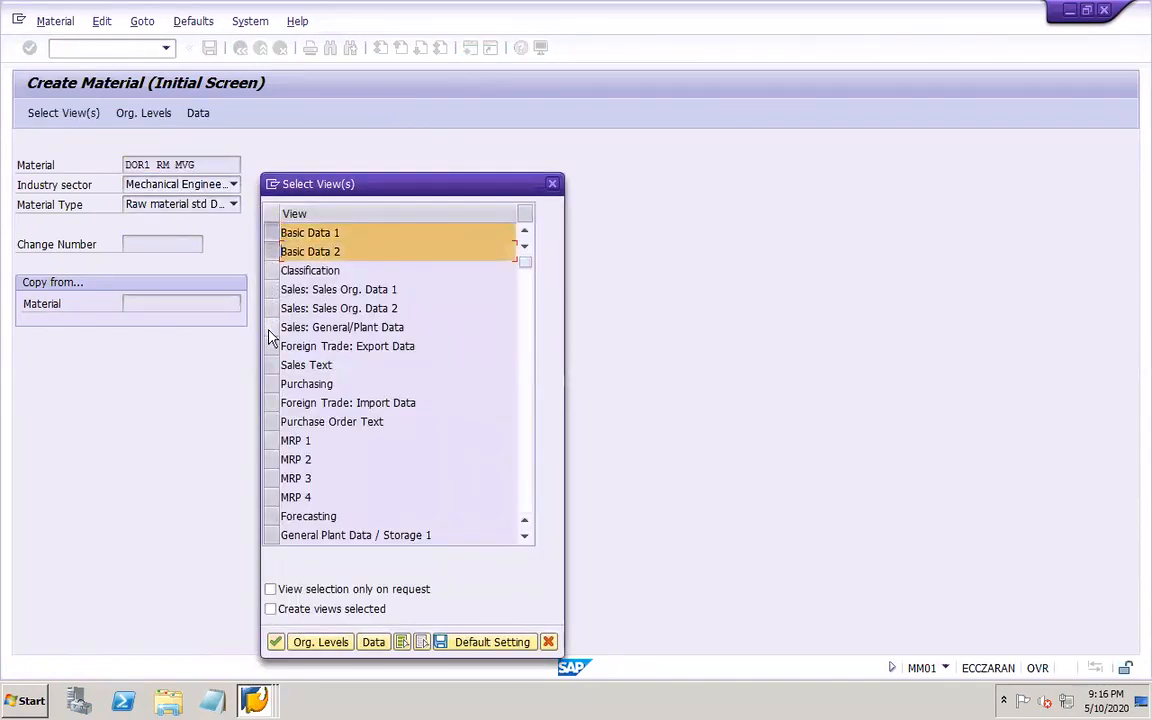
pyautogui.click(271, 385)
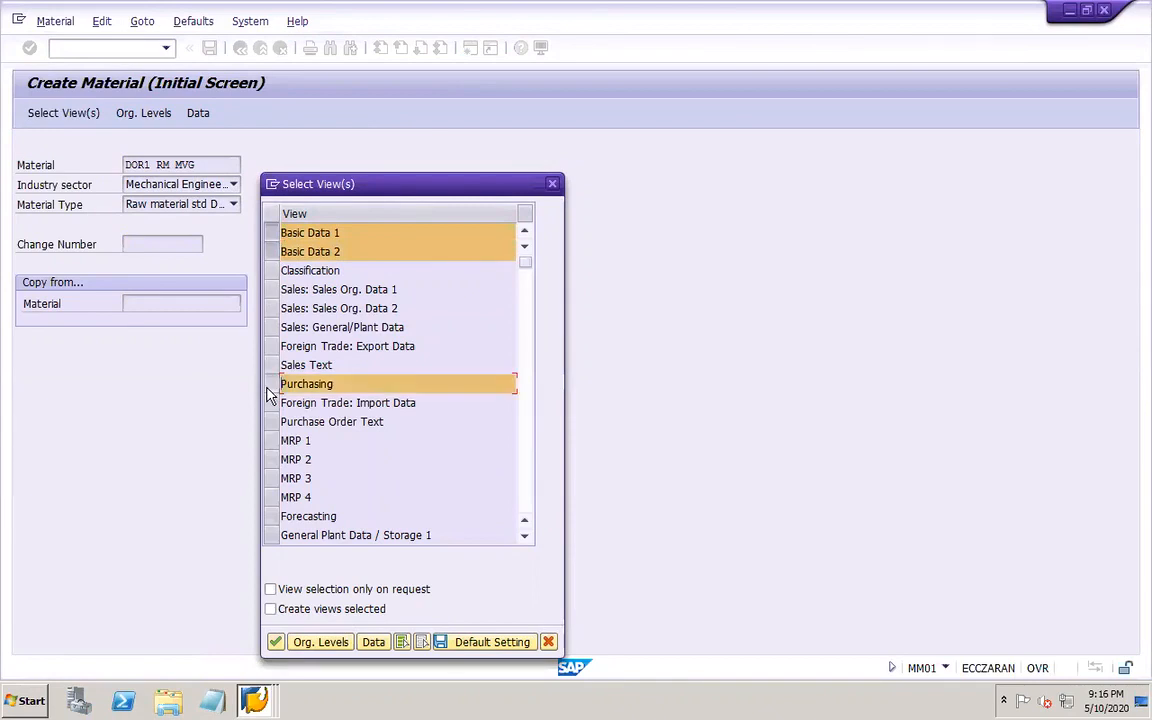
pyautogui.click(272, 535)
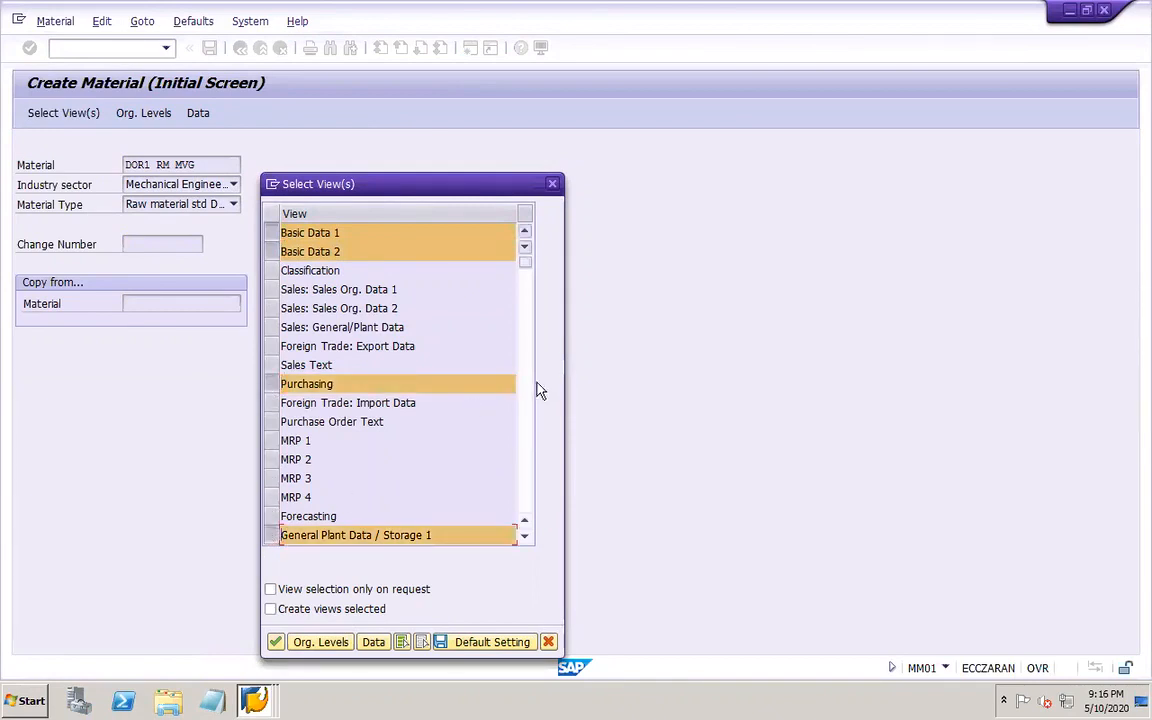
pyautogui.click(524, 463)
pyautogui.click(271, 233)
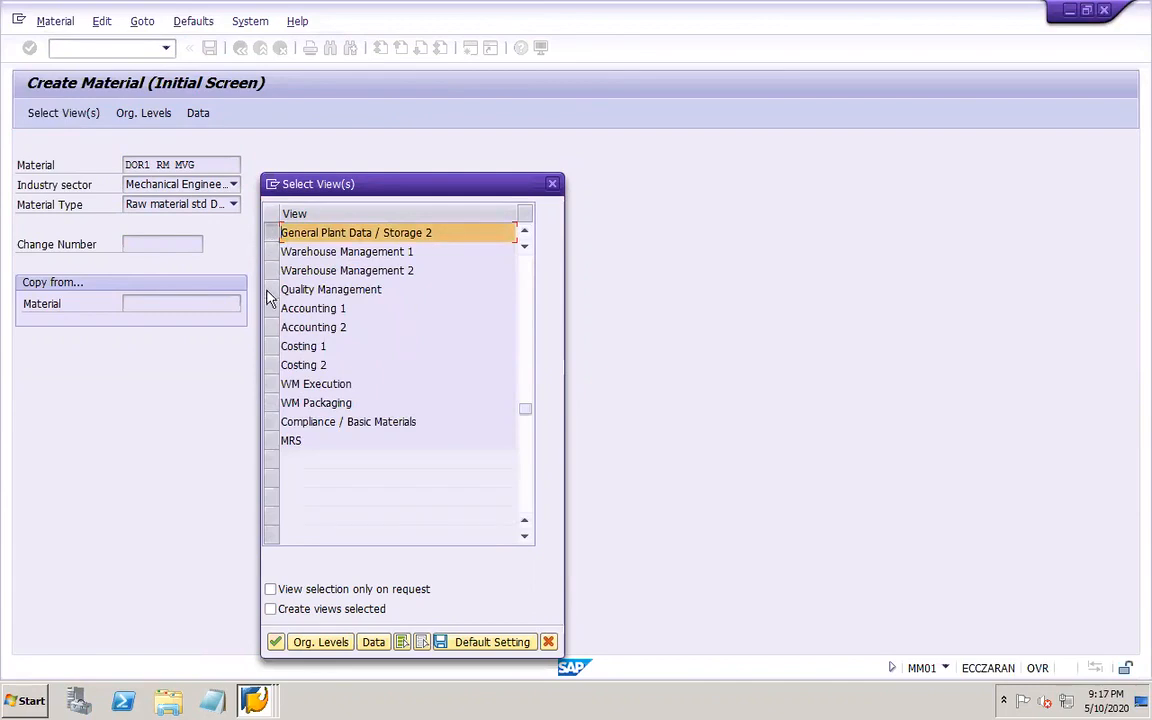
pyautogui.click(271, 309)
pyautogui.click(271, 328)
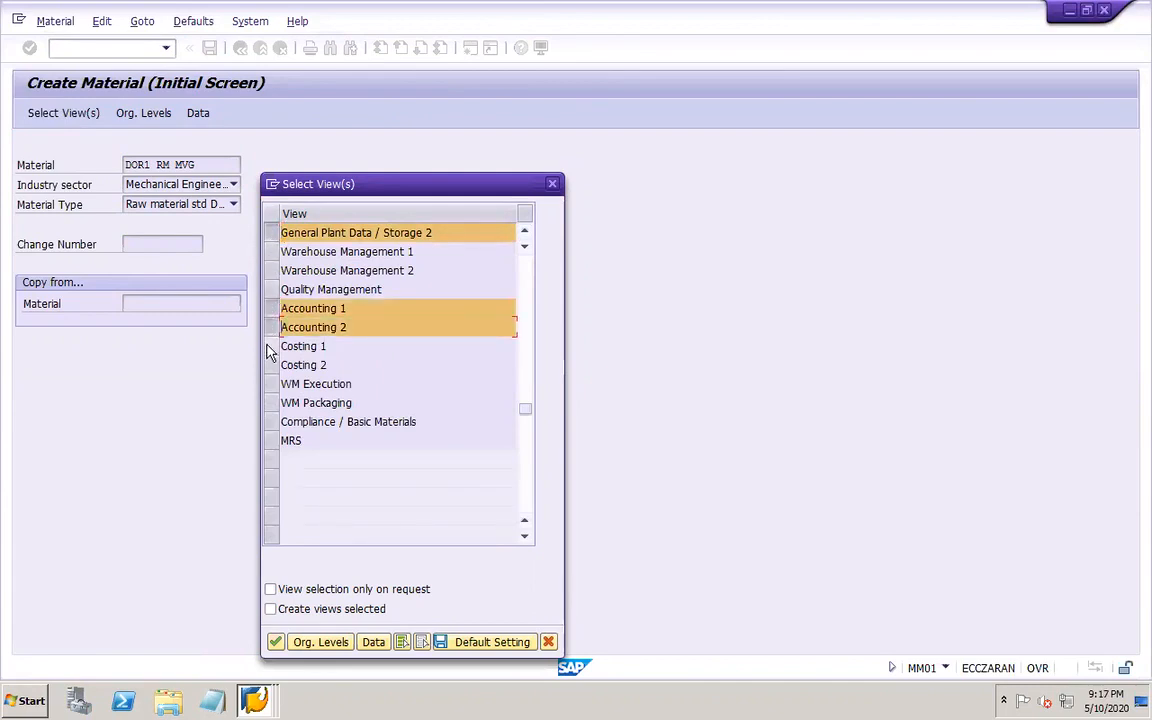
pyautogui.click(271, 346)
pyautogui.click(270, 367)
pyautogui.click(277, 645)
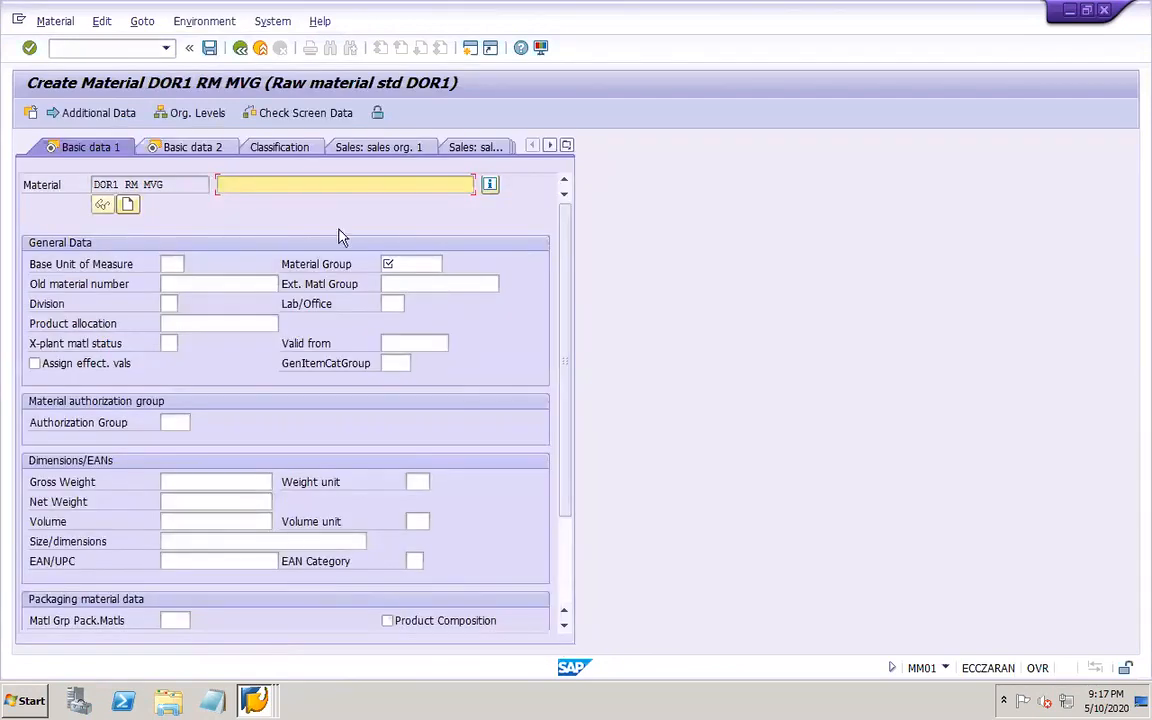
# - Copy the material number DOR1 RM MVG into the material description
pyautogui.moveTo(168, 184); pyautogui.dragTo(79, 184)
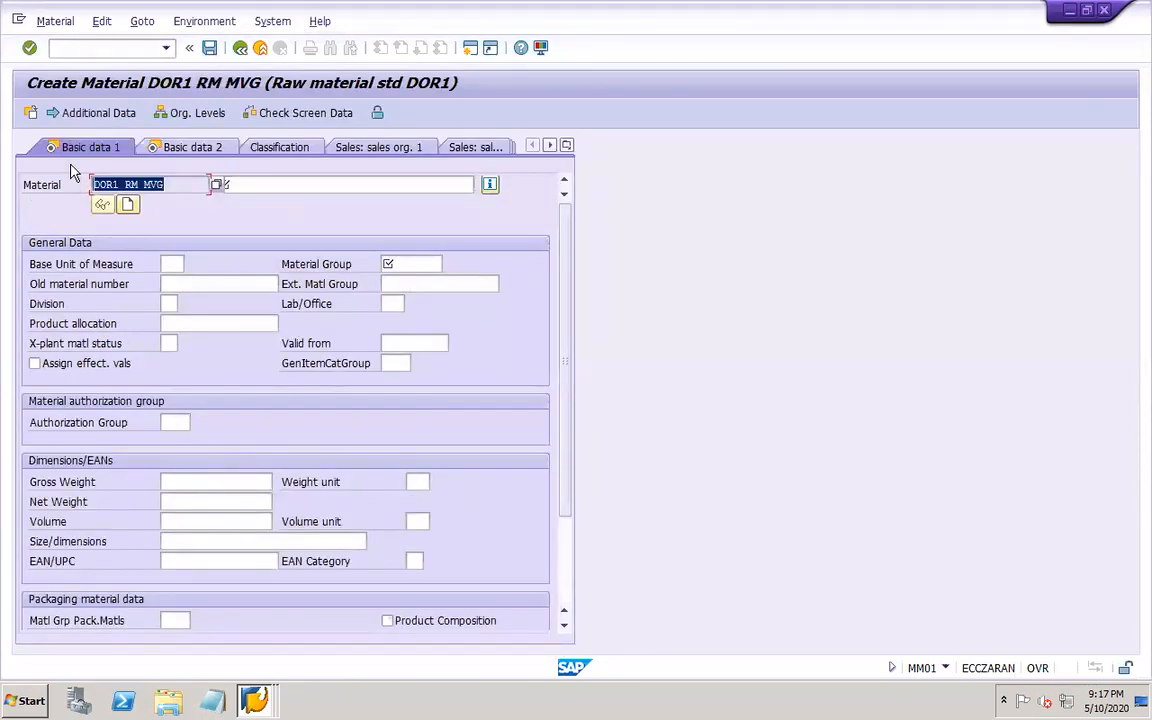
pyautogui.hotkey('ctrl', 'c')
pyautogui.press('Tab')
pyautogui.hotkey('ctrl', 'v')
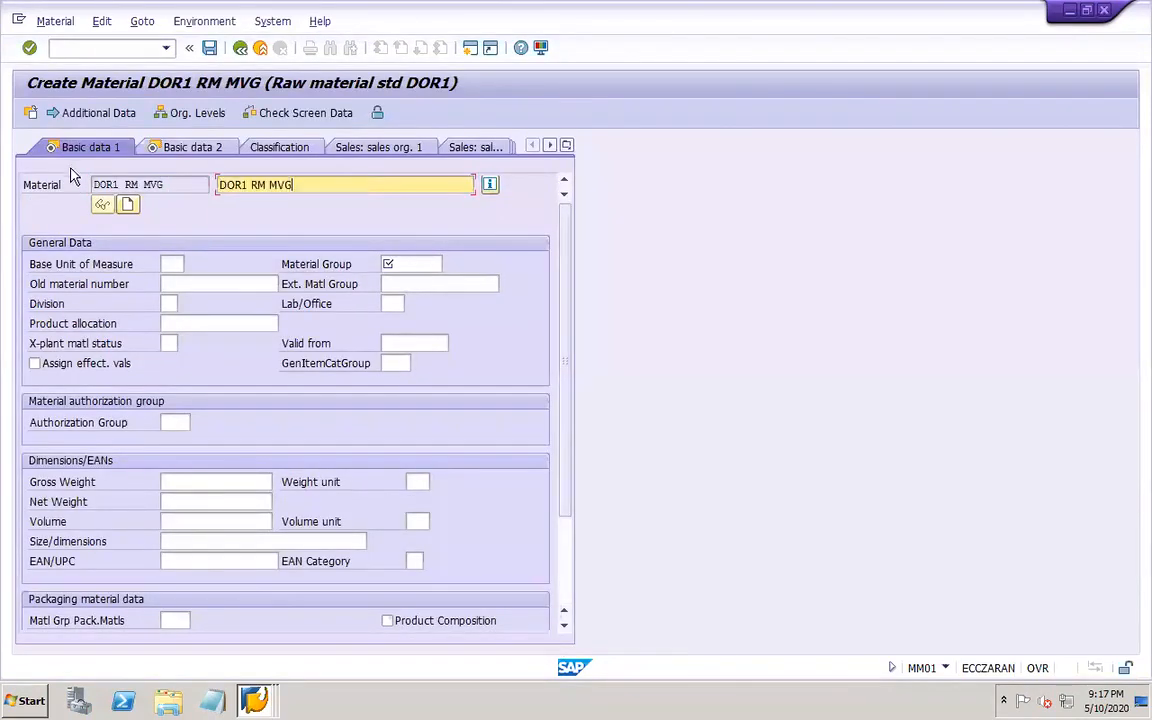
# - Set the base unit of measure to KG, the division to DO and the material group to DOR1-MTRL
pyautogui.click(168, 263)
pyautogui.write('KG')
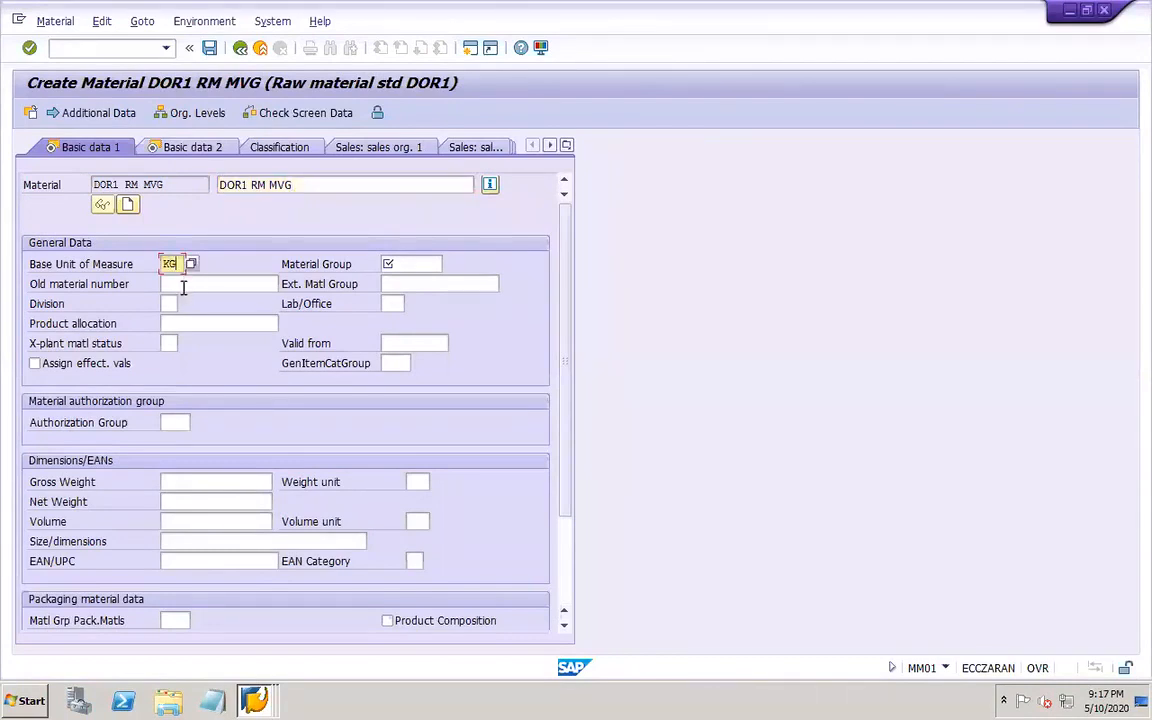
pyautogui.click(171, 303)
pyautogui.click(178, 321)
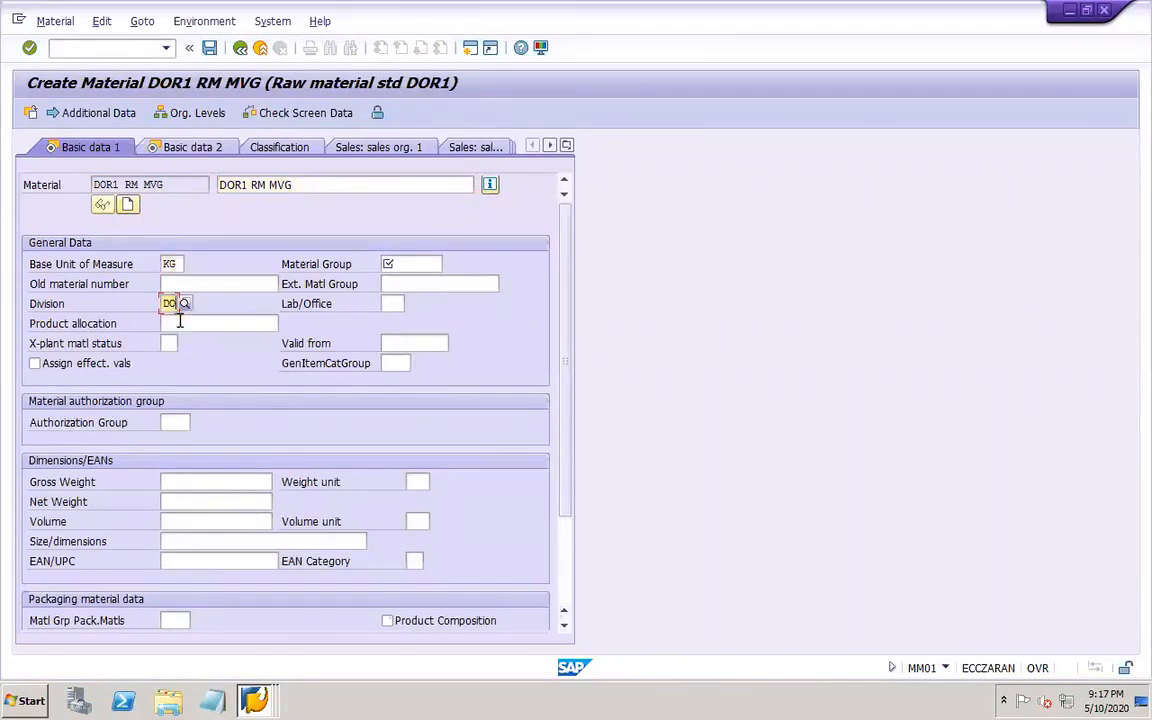
pyautogui.click(432, 262)
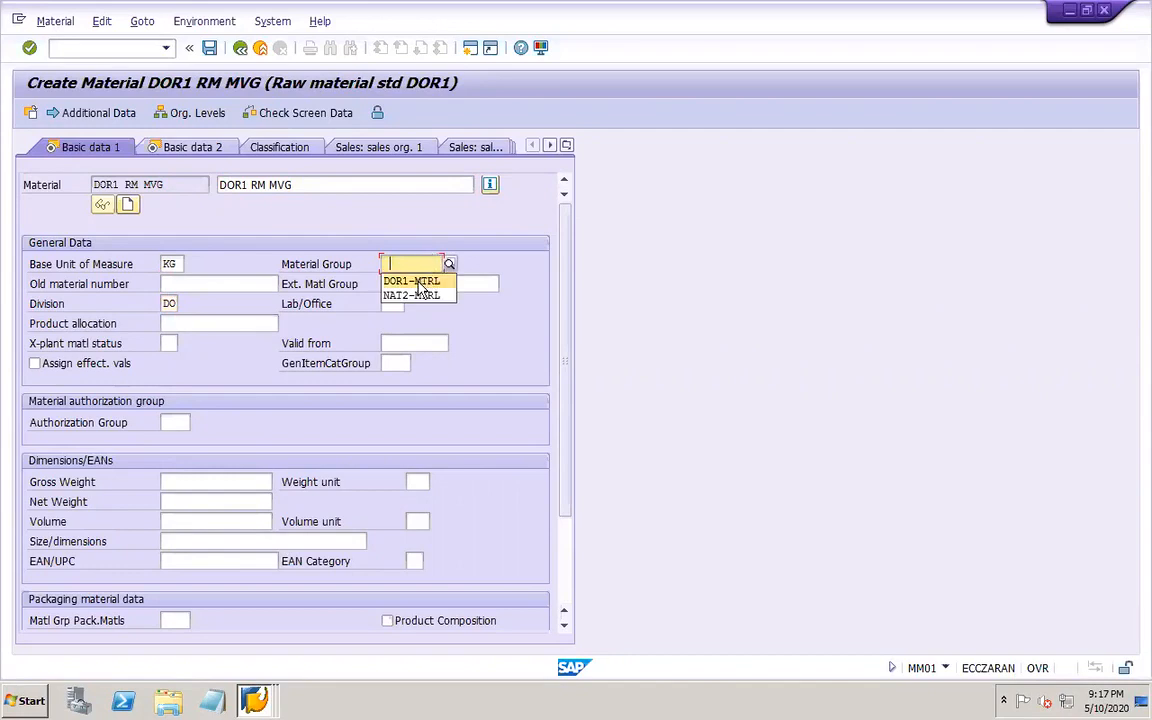
pyautogui.click(405, 278)
# - Enter gross weight, net weight and volume as 1 each, with weight unit KG and volume unit CL
pyautogui.click(192, 482)
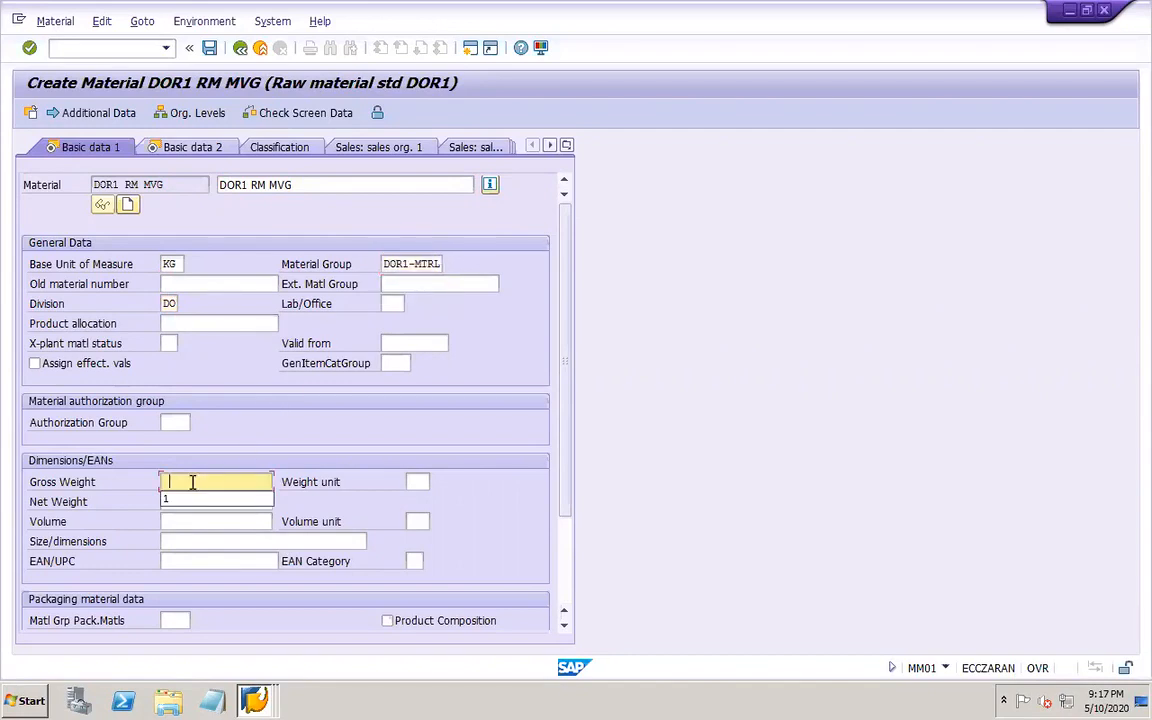
pyautogui.click(188, 501)
pyautogui.click(185, 497)
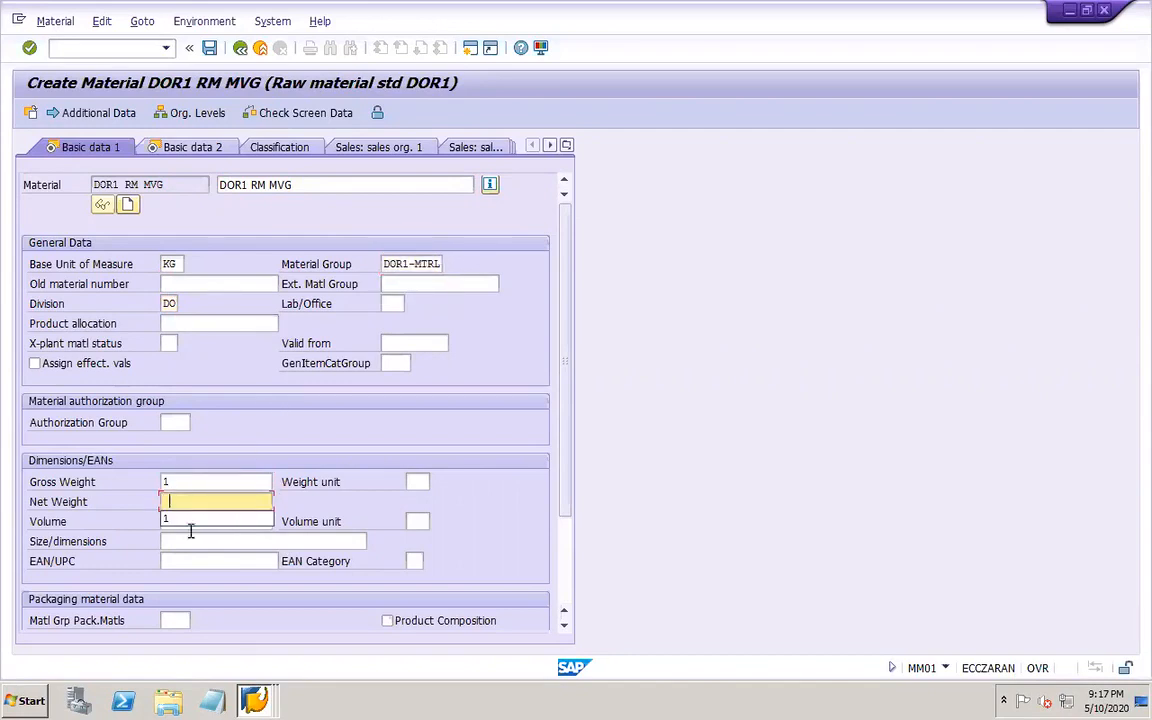
pyautogui.click(185, 518)
pyautogui.click(185, 521)
pyautogui.click(192, 541)
pyautogui.click(417, 482)
pyautogui.click(415, 498)
pyautogui.click(416, 519)
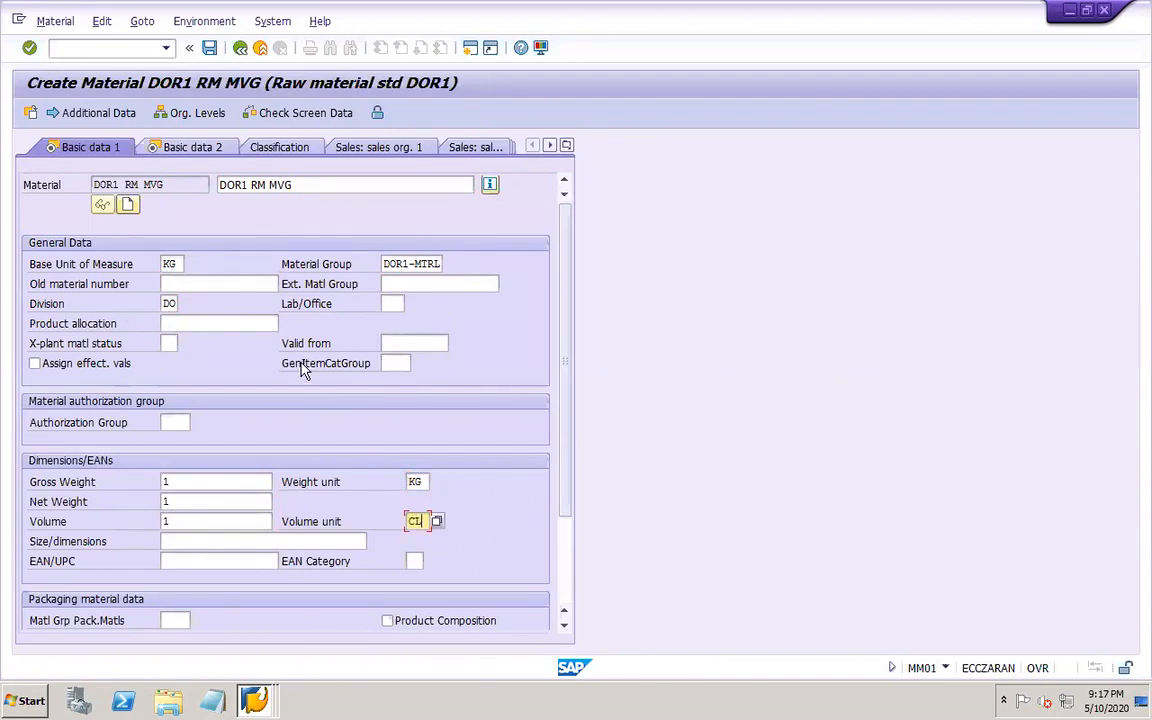
# - Go through the Basic data 2, Purchasing and Plant data / stor. 1 views to Plant data / stor. 2
pyautogui.click(192, 147)
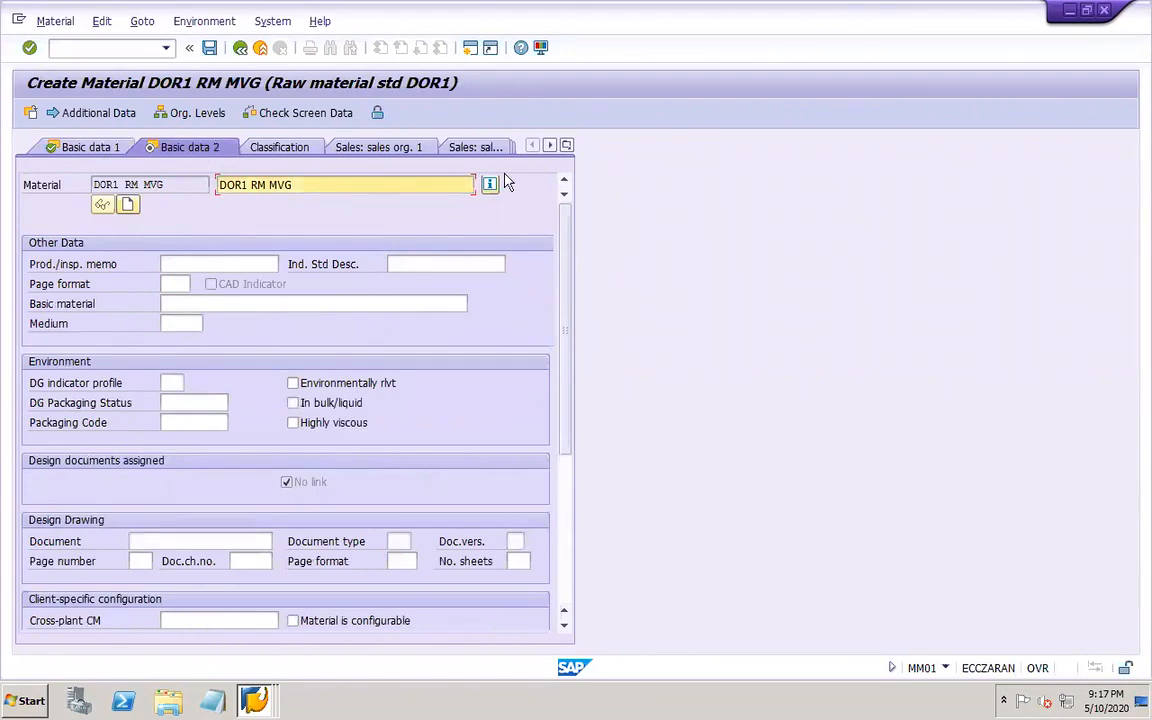
pyautogui.click(566, 148)
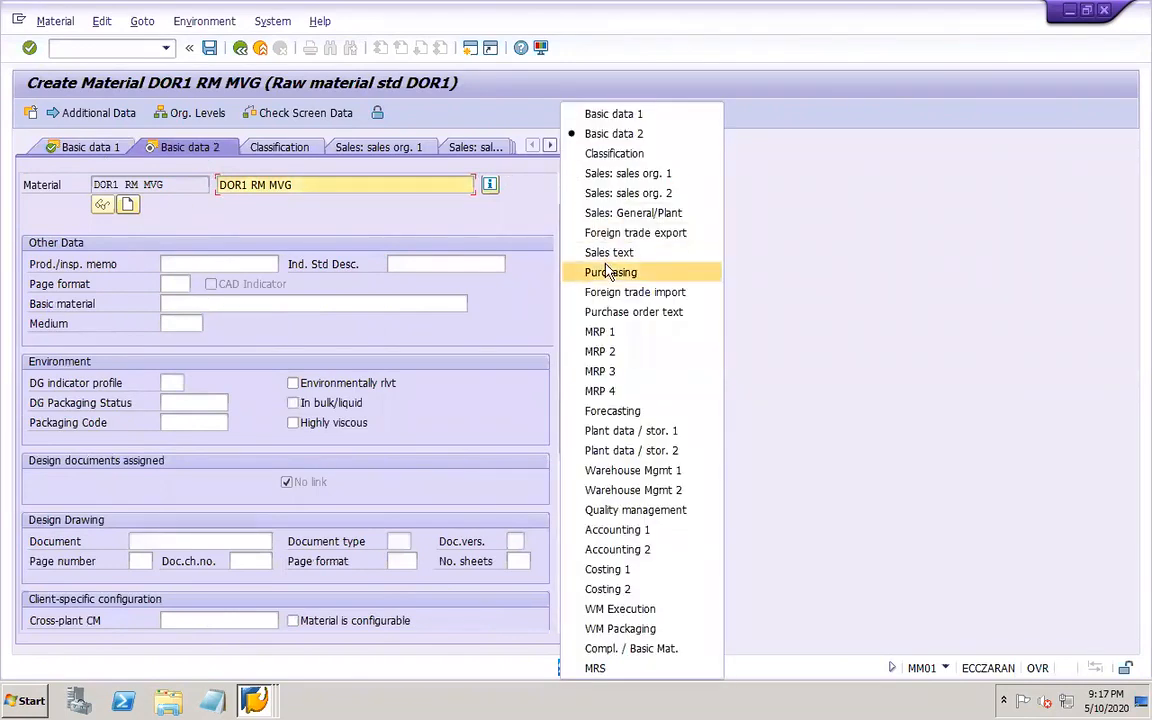
pyautogui.click(592, 267)
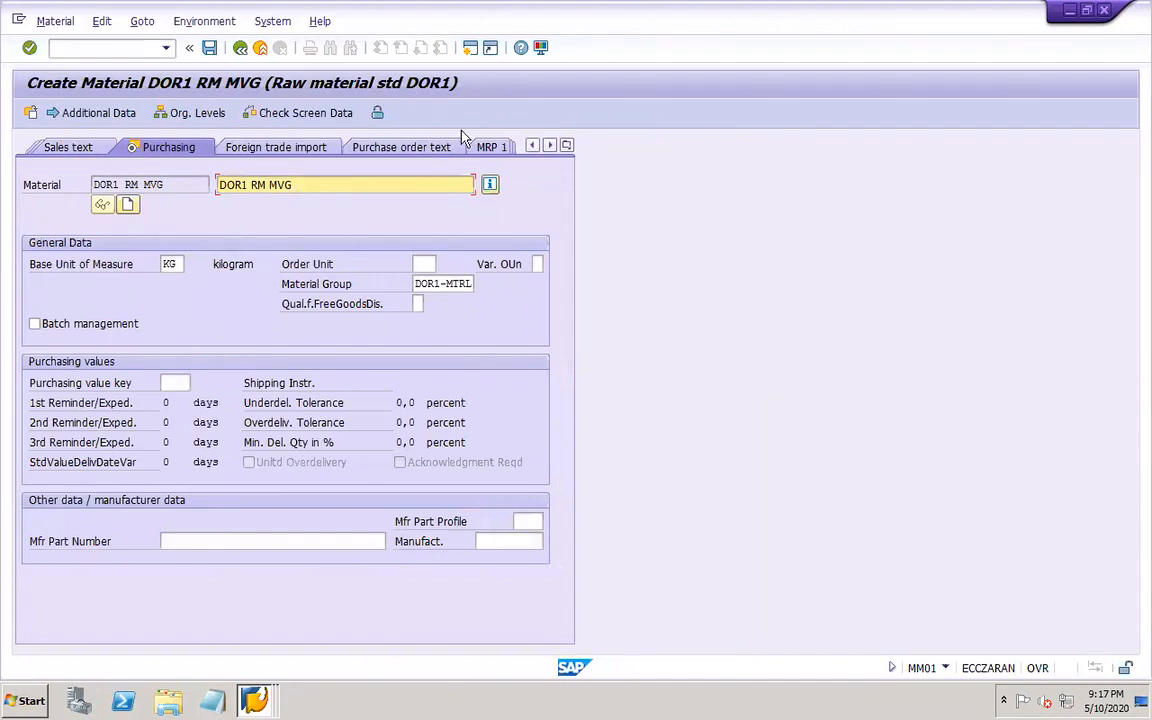
pyautogui.click(566, 146)
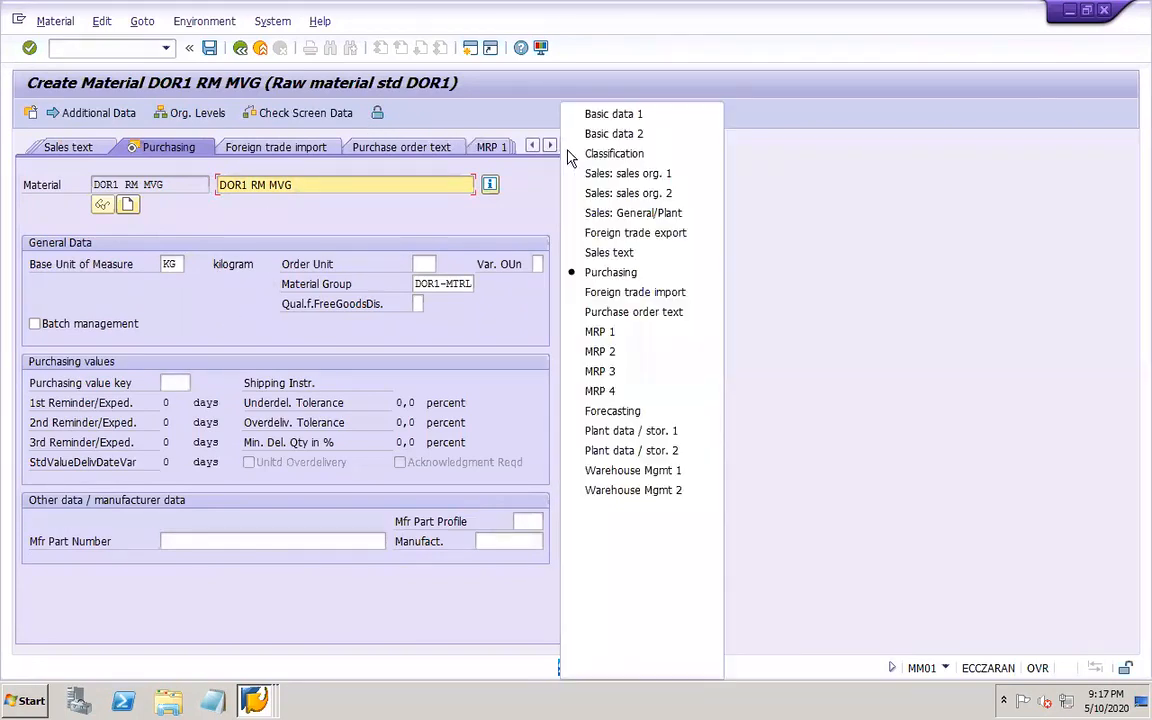
pyautogui.click(660, 432)
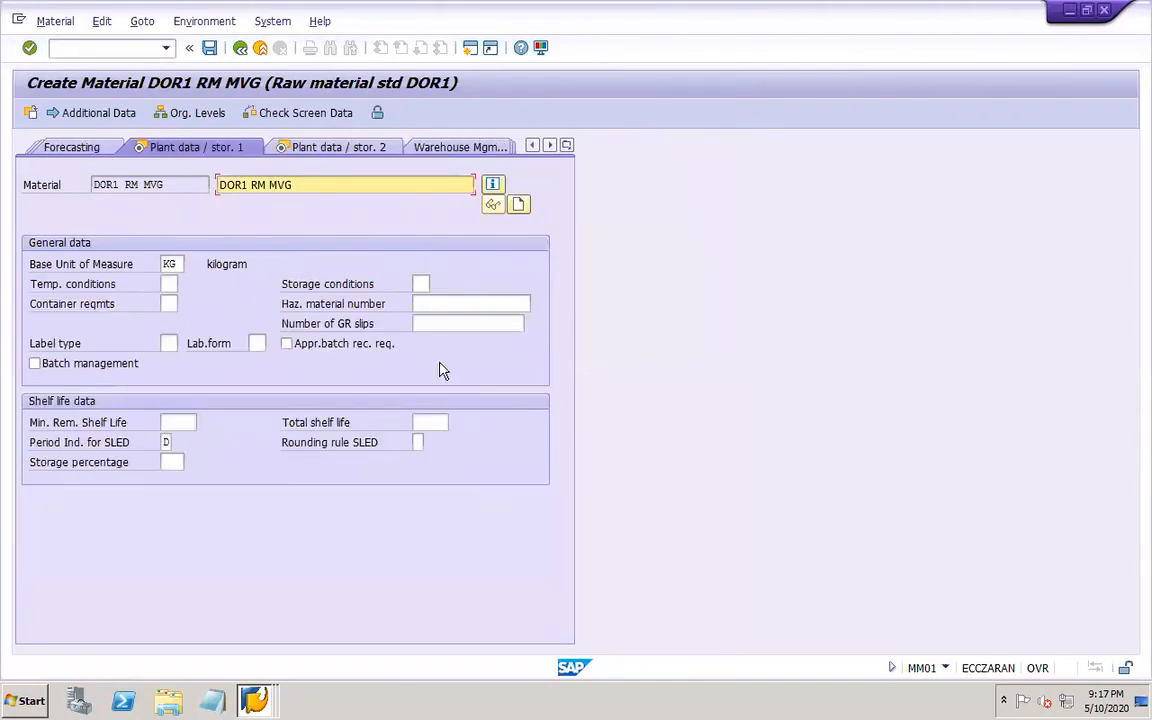
pyautogui.click(316, 149)
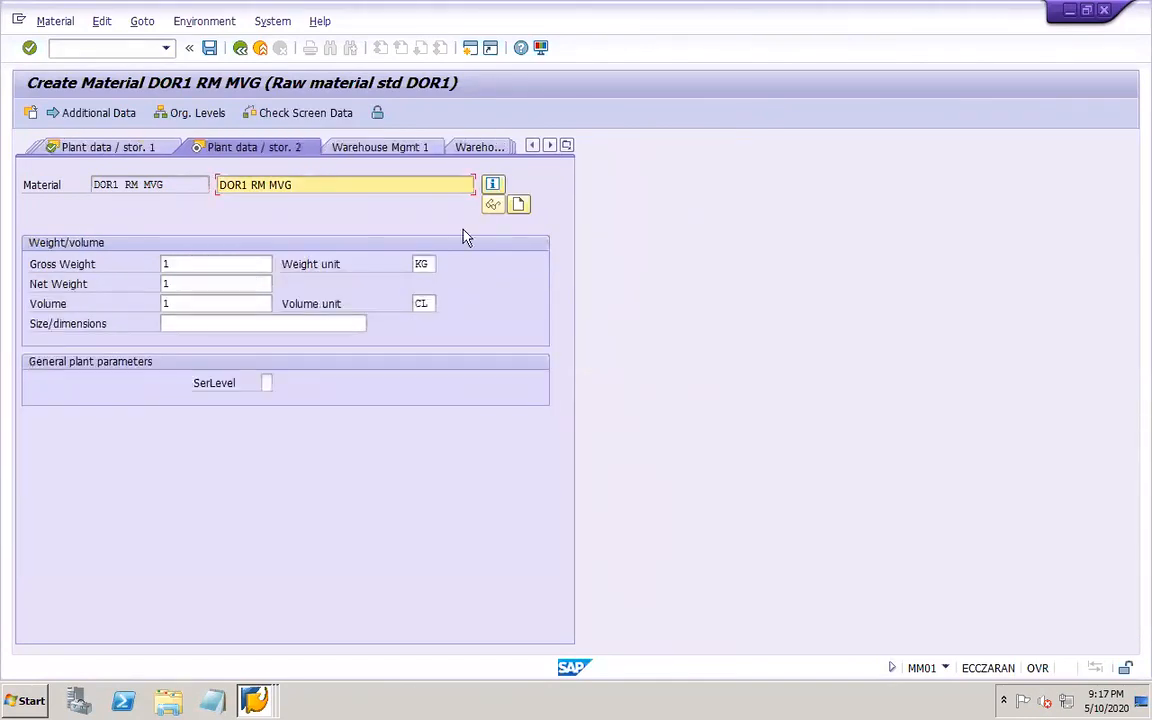
# - Open the Accounting 1 view of material DOR1 RM MVG for plant DOR1
pyautogui.click(567, 148)
pyautogui.click(610, 530)
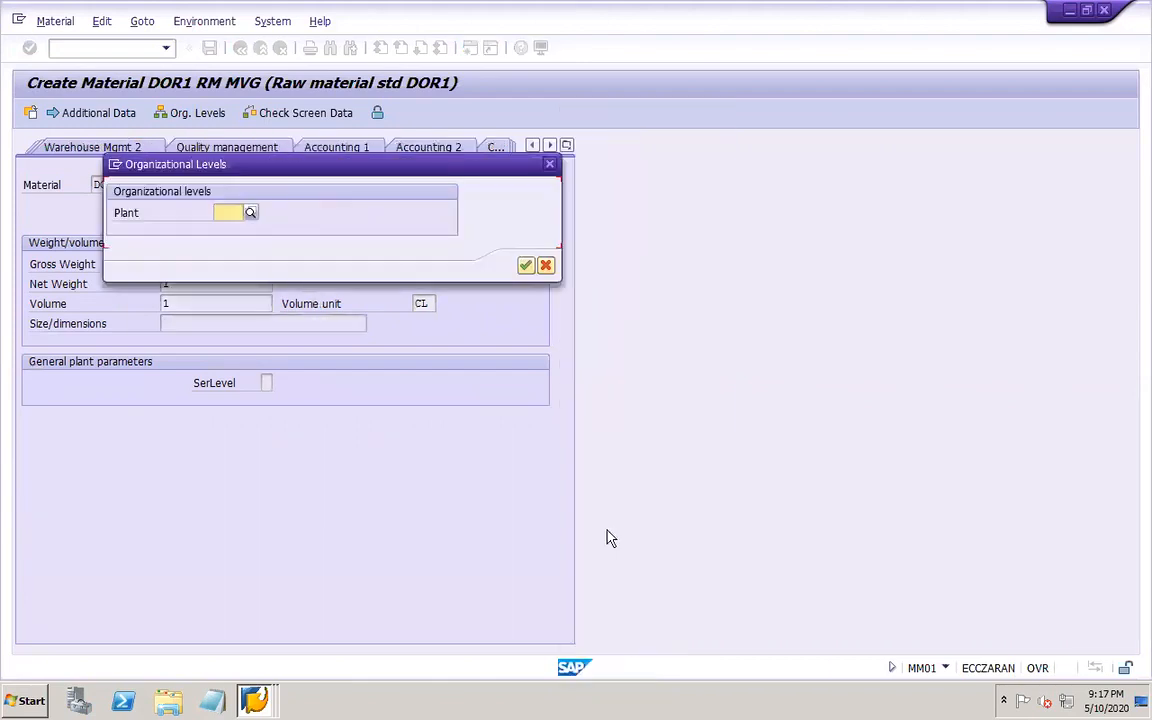
pyautogui.click(226, 213)
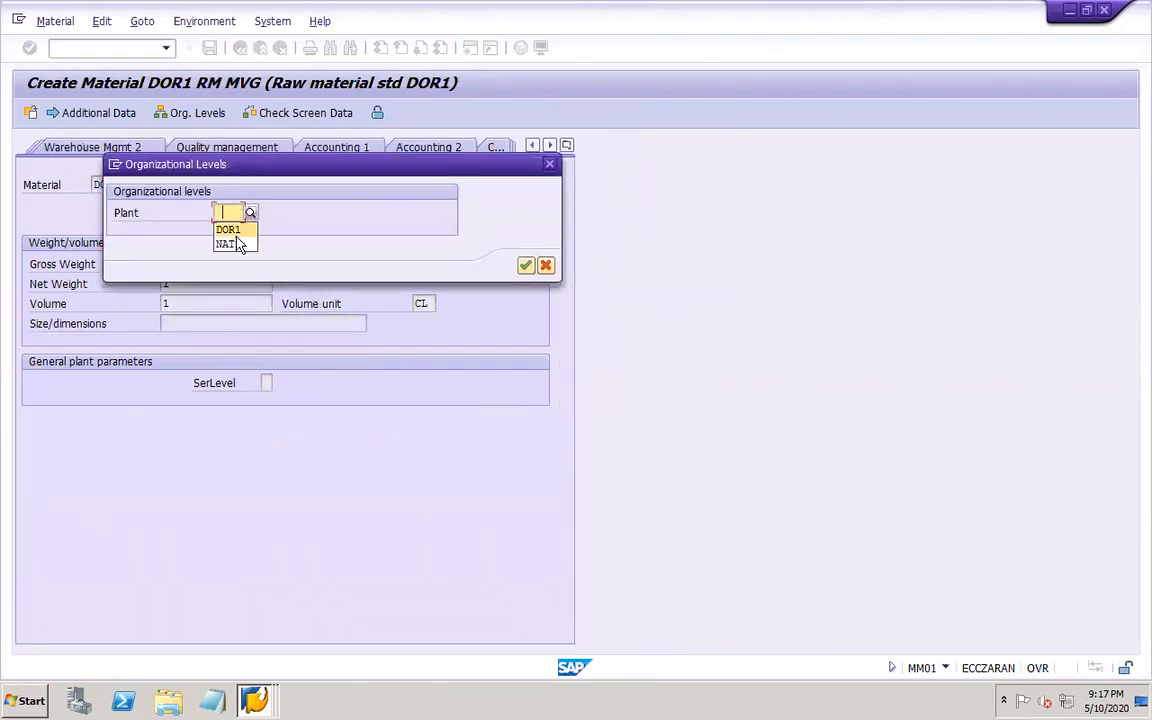
pyautogui.click(227, 229)
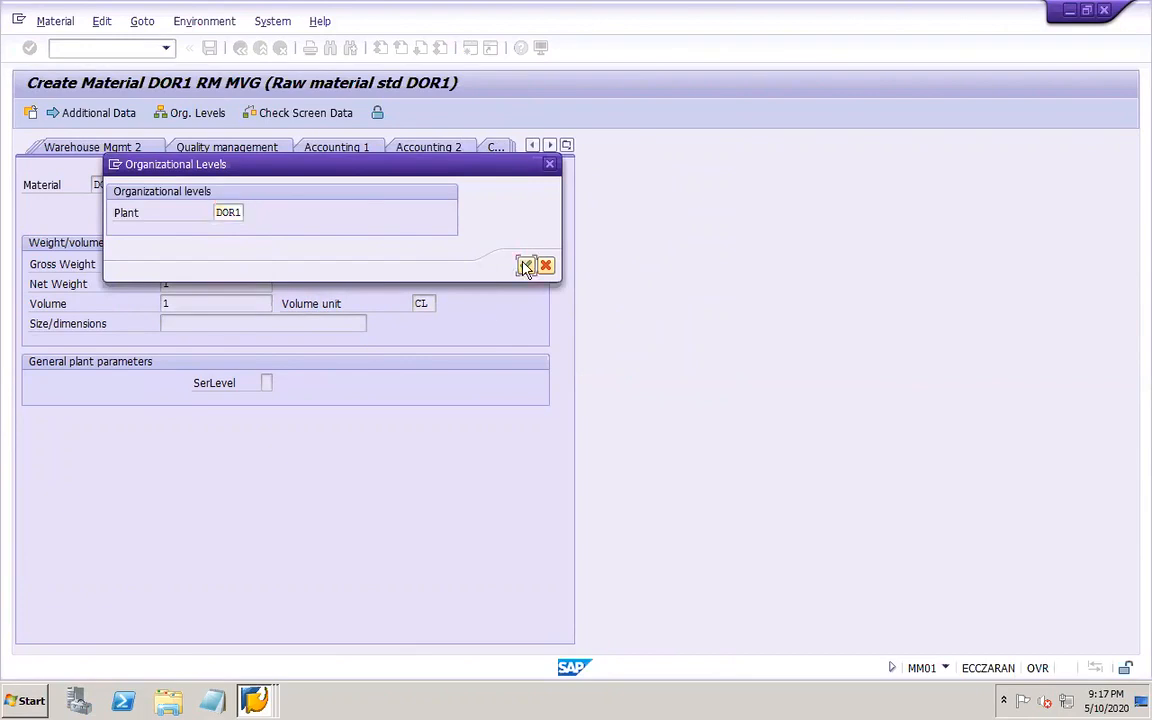
pyautogui.click(525, 265)
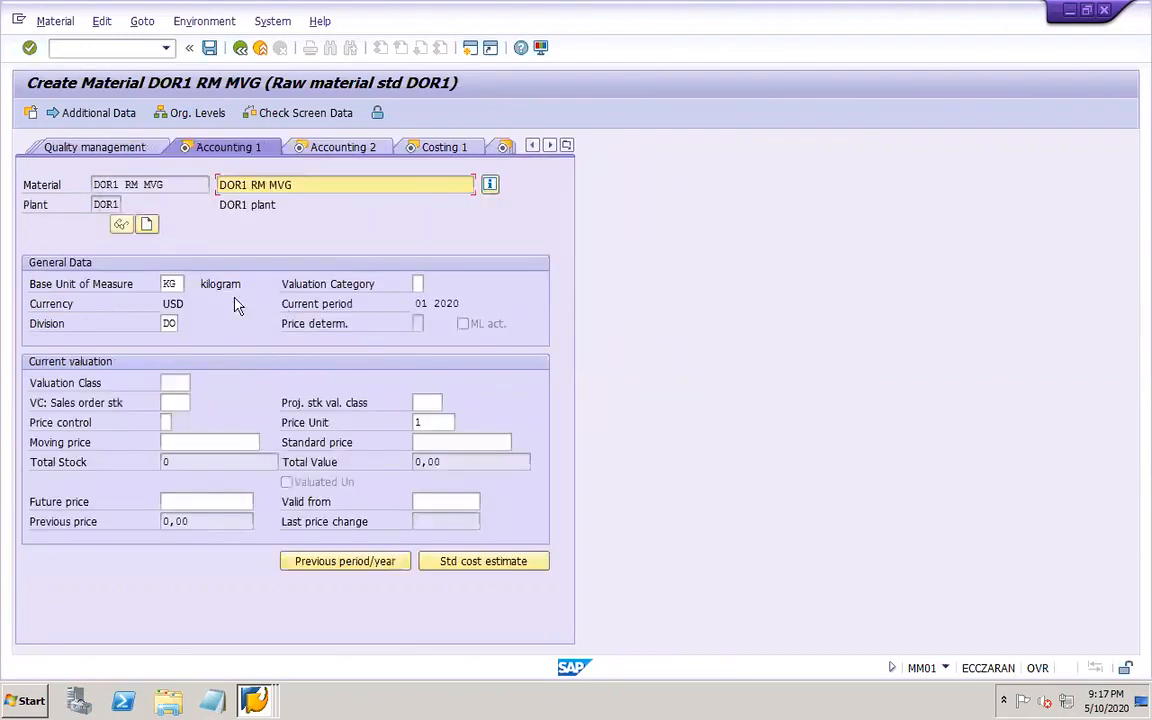
# - Set the valuation class to D-RV (DOR1 RM MVG) and the price control to V, moving average price
pyautogui.click(172, 384)
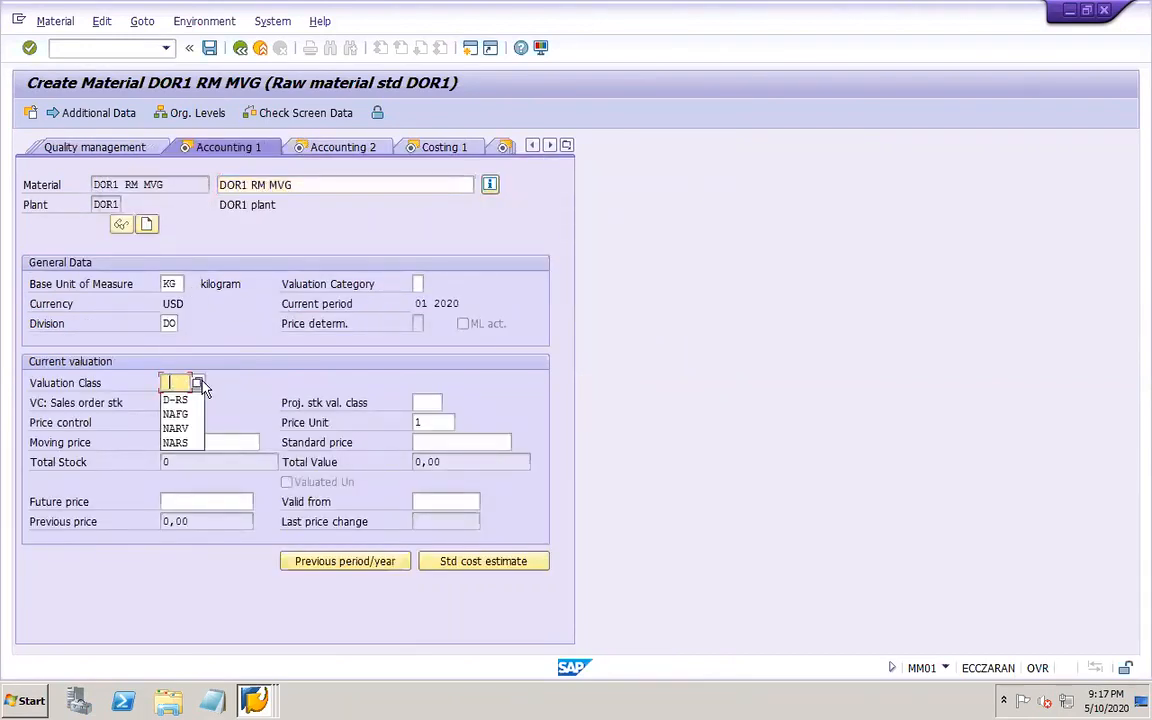
pyautogui.click(198, 384)
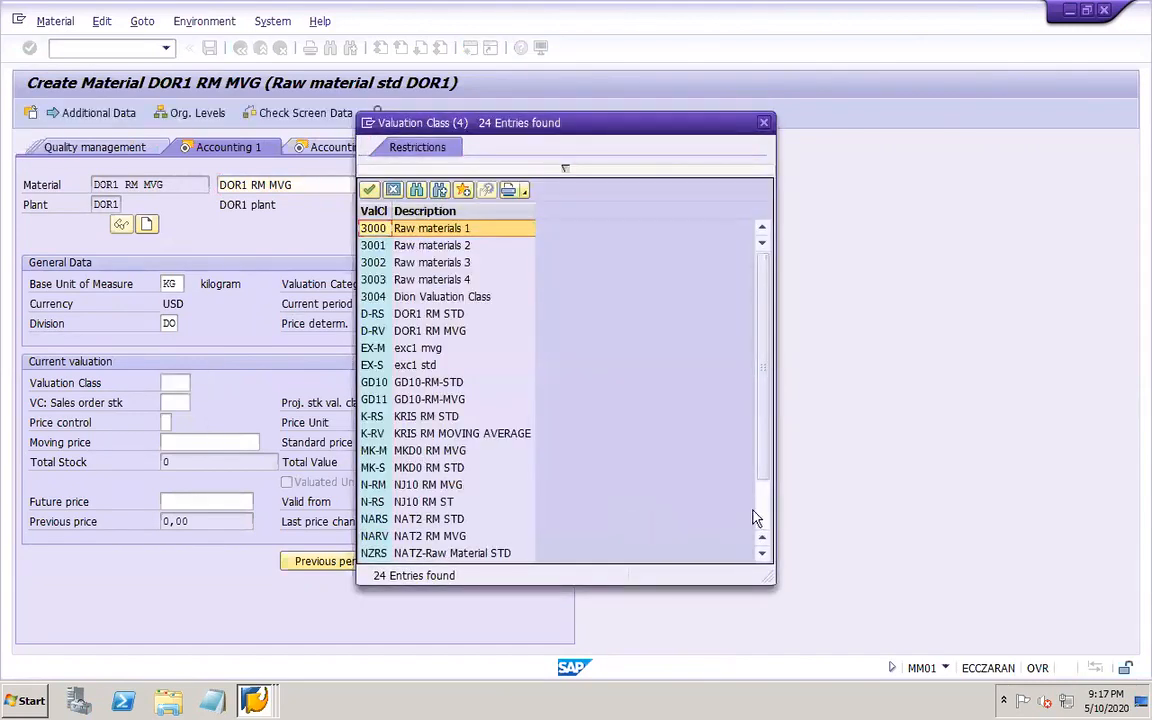
pyautogui.scroll(-2, 581, 423)
pyautogui.doubleClick(390, 262)
pyautogui.click(168, 422)
pyautogui.click(178, 422)
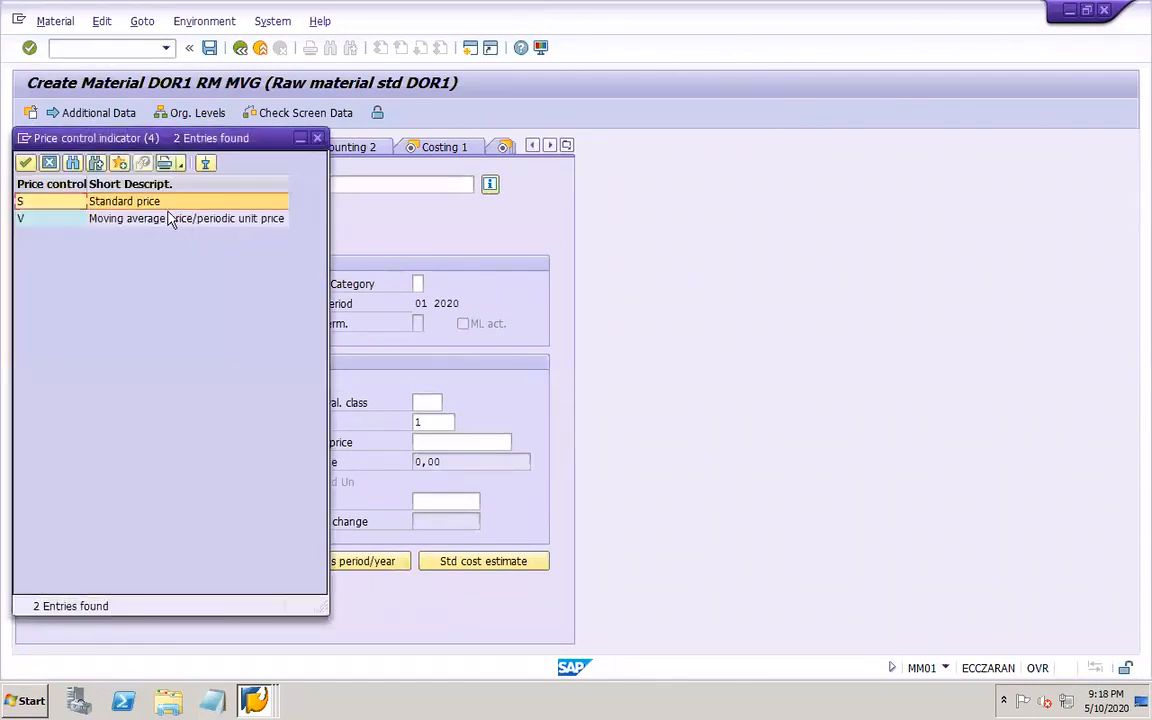
pyautogui.doubleClick(165, 220)
# - Enter a moving price of 100 and a standard price of 100 in the current valuation
pyautogui.click(206, 441)
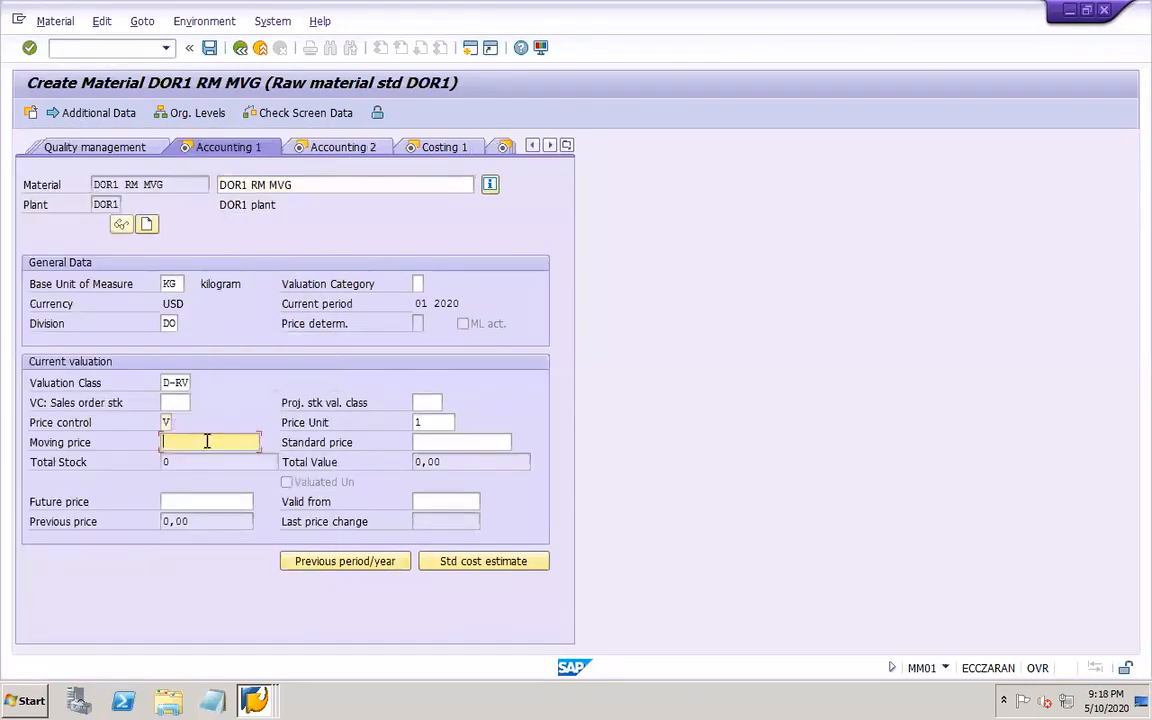
pyautogui.click(190, 460)
pyautogui.click(424, 444)
pyautogui.click(424, 458)
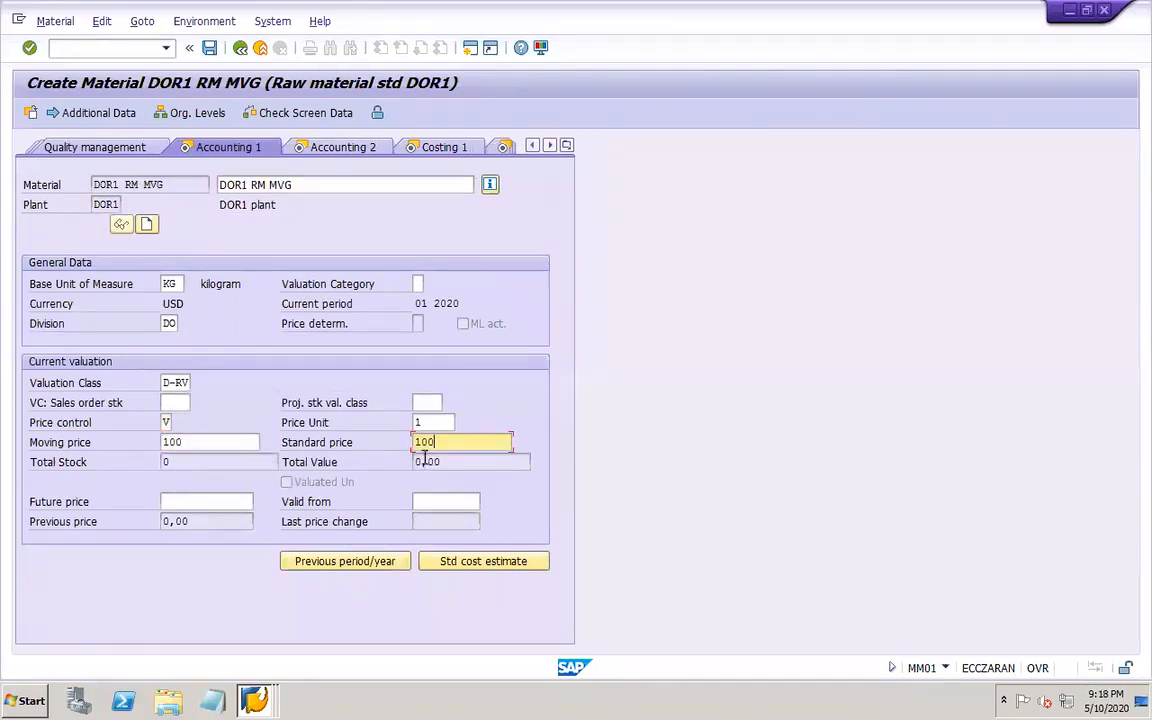
# - Go through the Accounting 2 and Costing 1 views to the Costing 2 view of the material
pyautogui.click(315, 155)
pyautogui.click(314, 155)
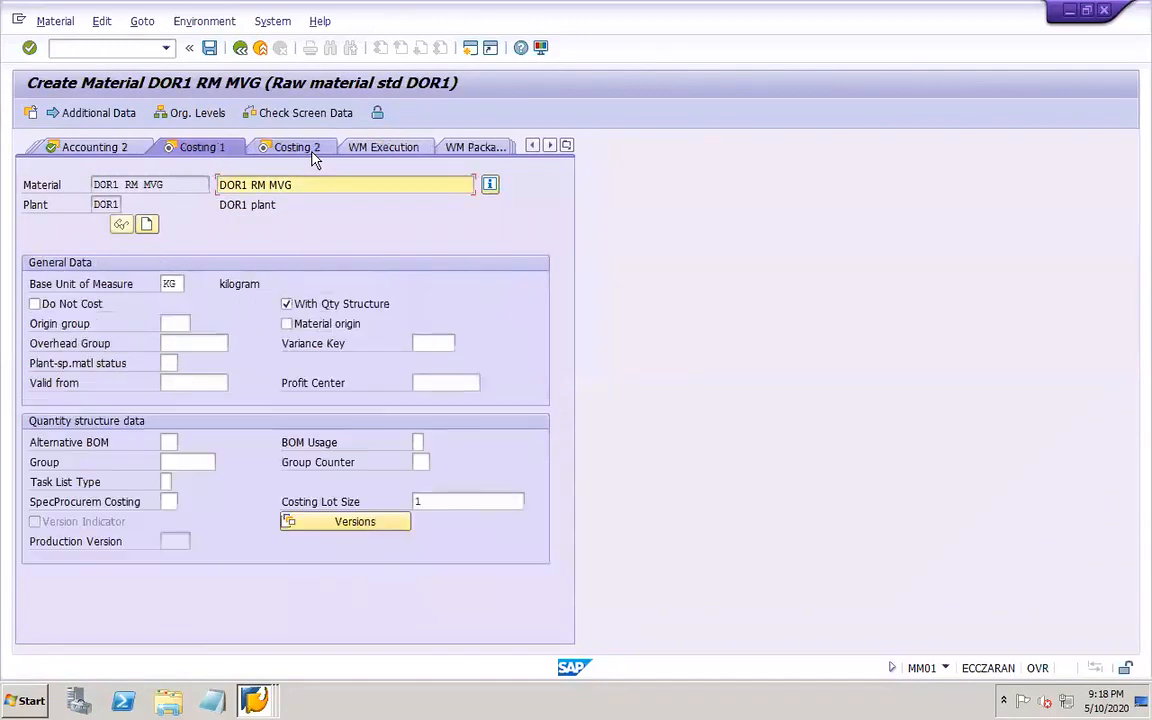
pyautogui.click(314, 156)
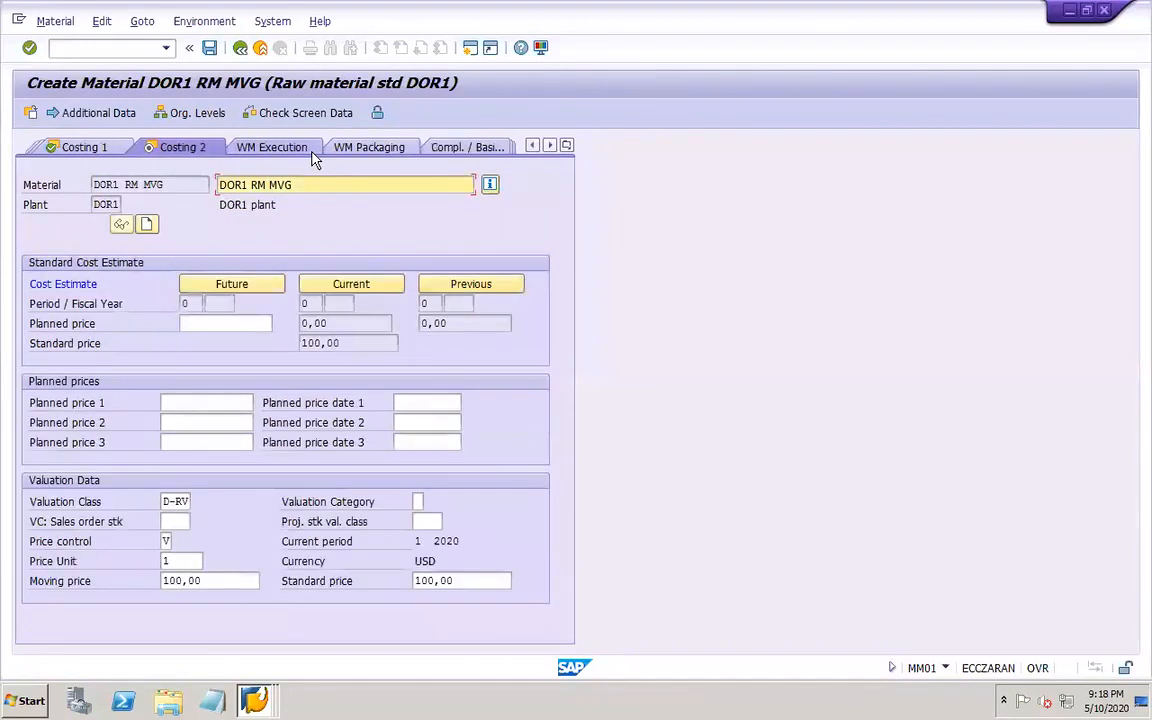
# - Complete the Purchasing view with purchasing group DOR and save material DOR1 RM MVG
pyautogui.click(210, 48)
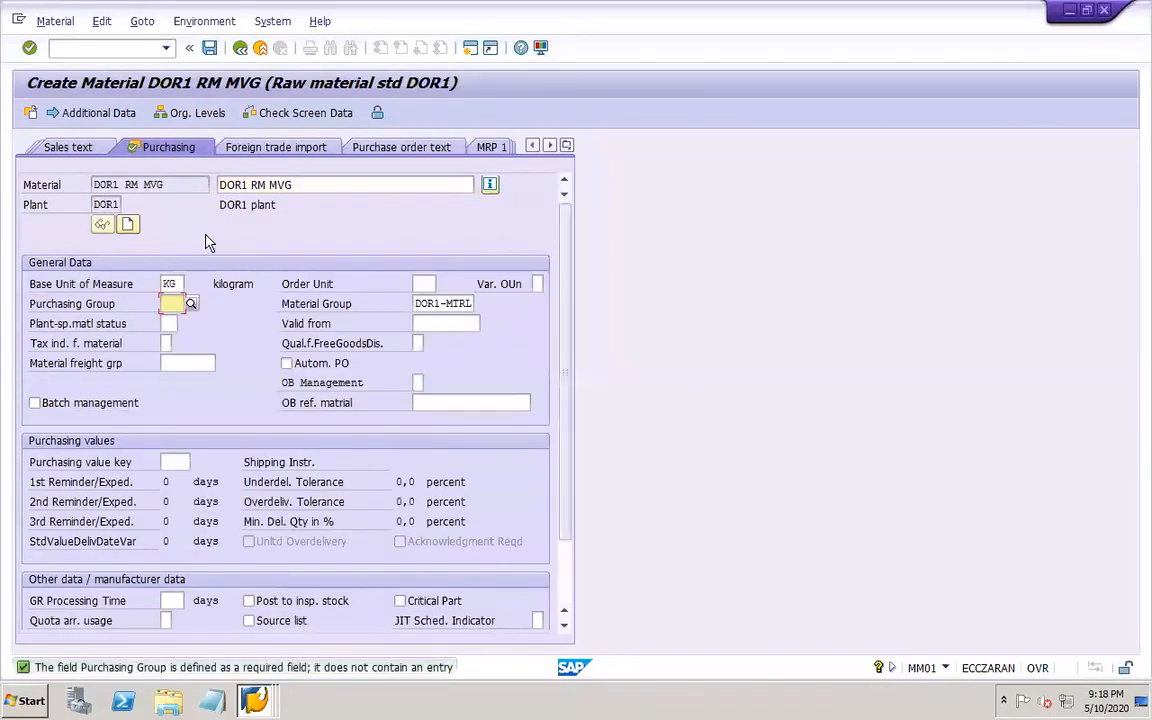
pyautogui.click(175, 300)
pyautogui.click(171, 318)
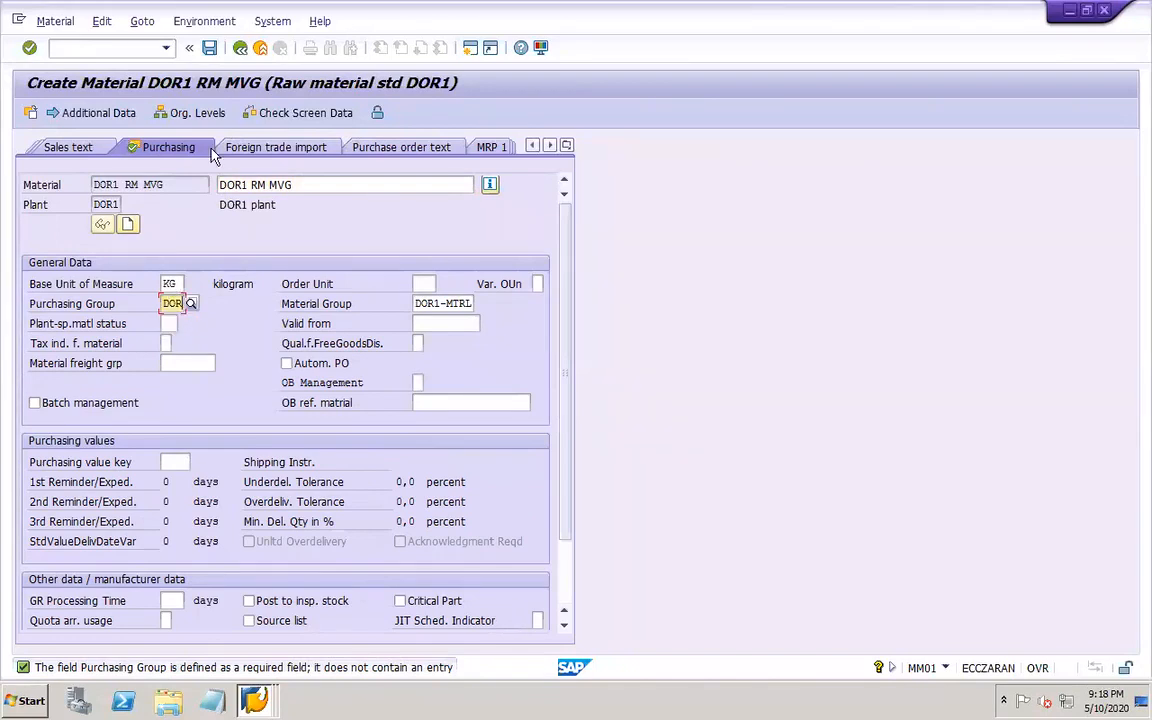
pyautogui.click(210, 50)
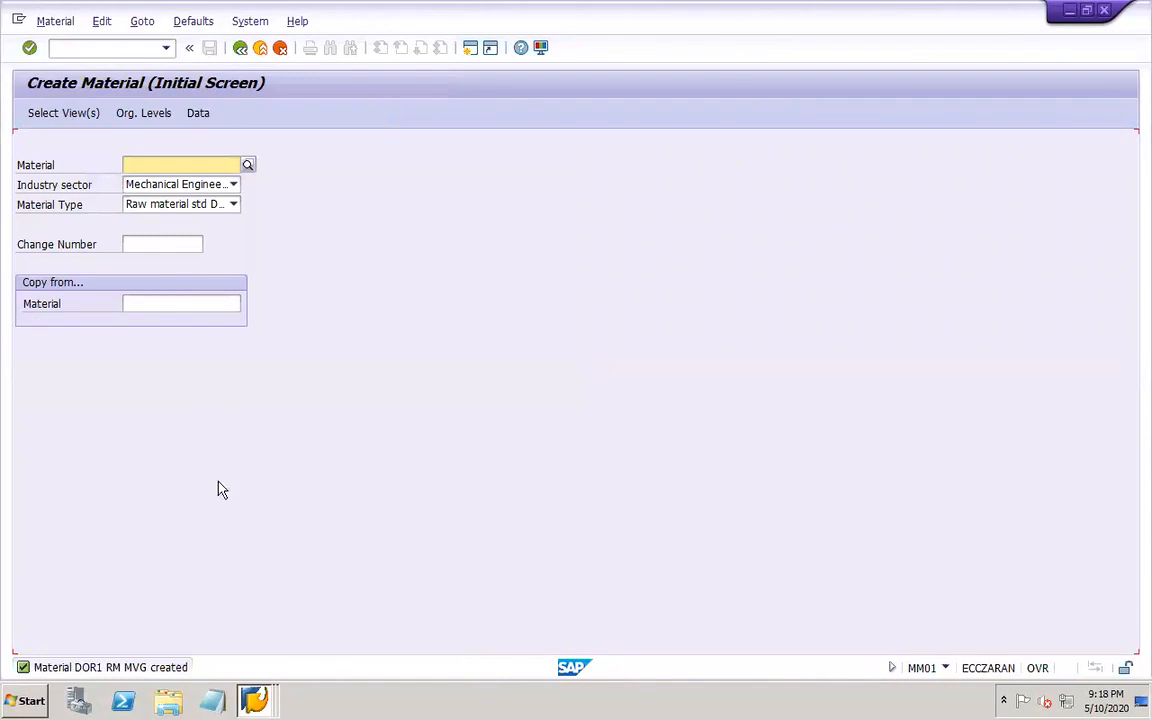
# - Switch to the PowerPoint work notes and add two new lines below "Material master – MM01" on slide 43
pyautogui.moveTo(277, 706)
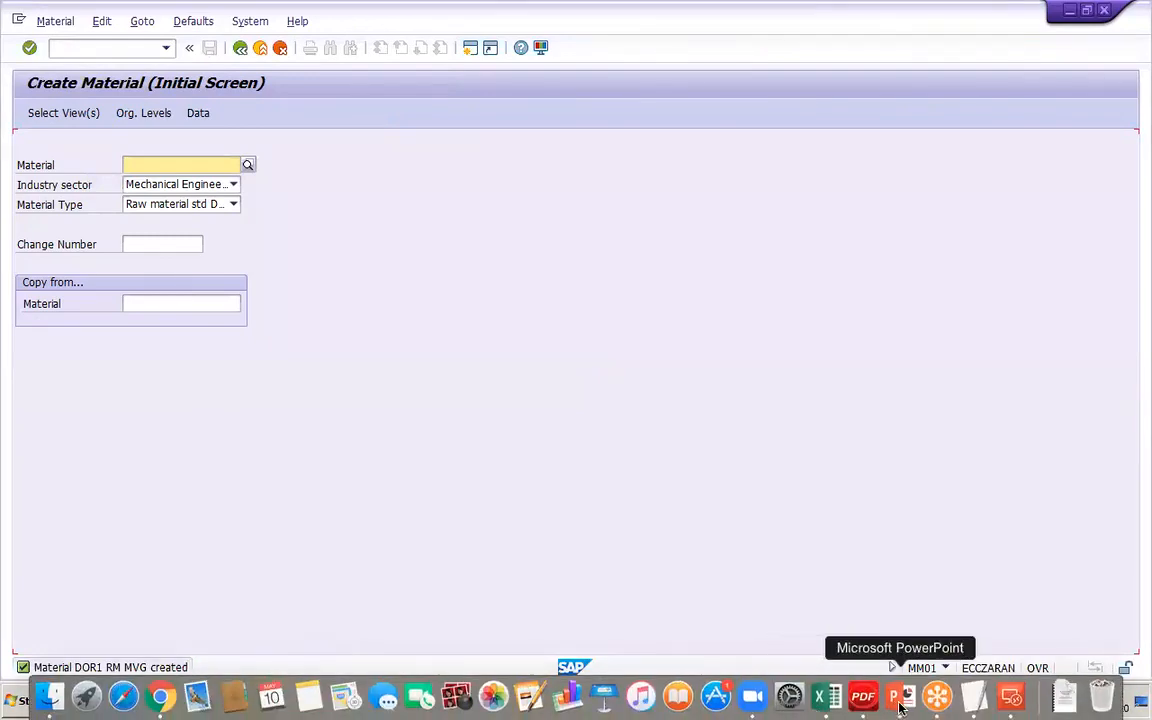
pyautogui.click(900, 700)
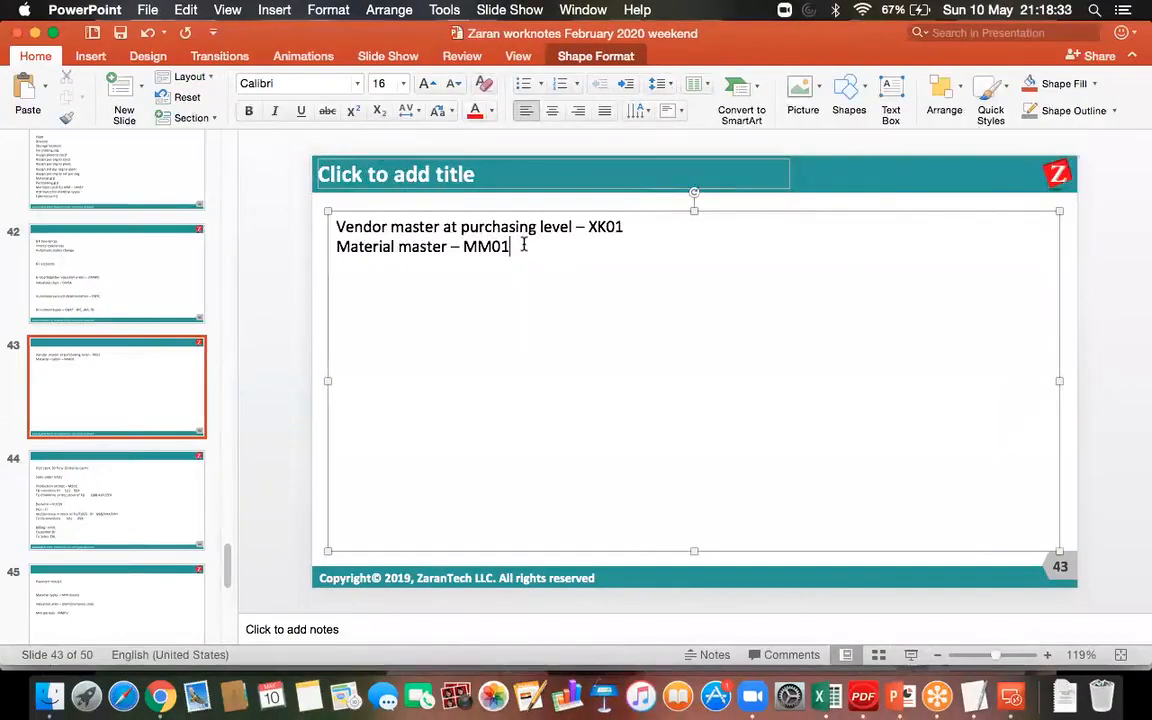
pyautogui.press('Return')
pyautogui.press('Return')
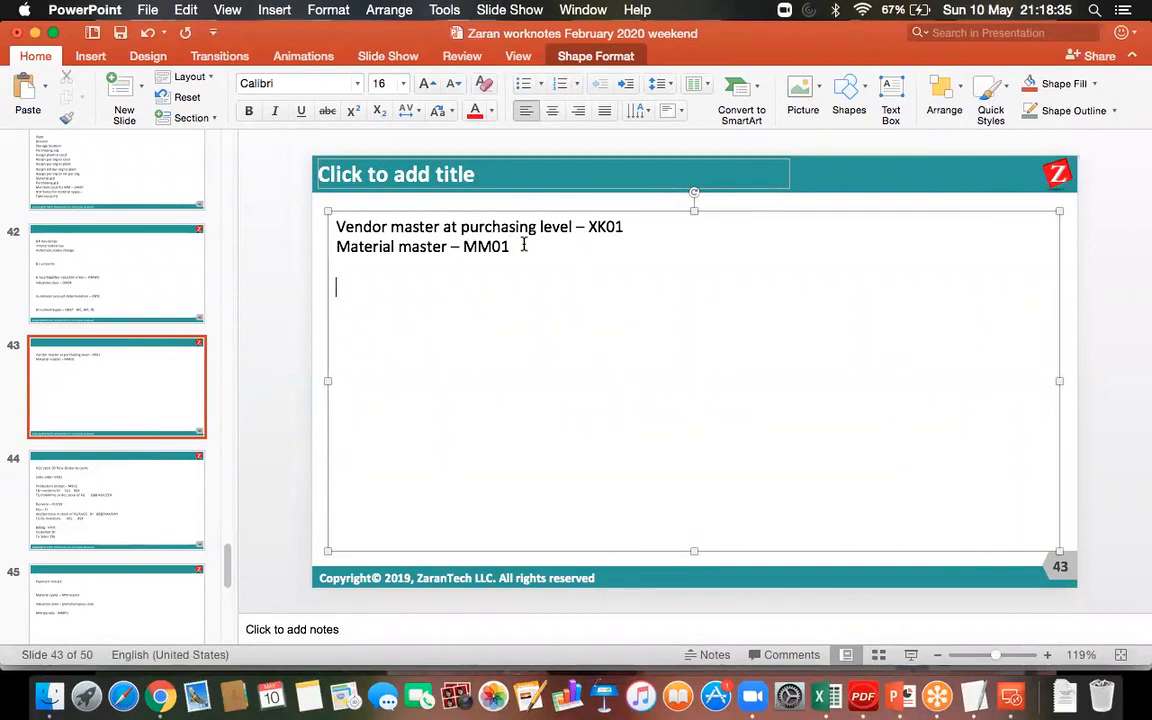
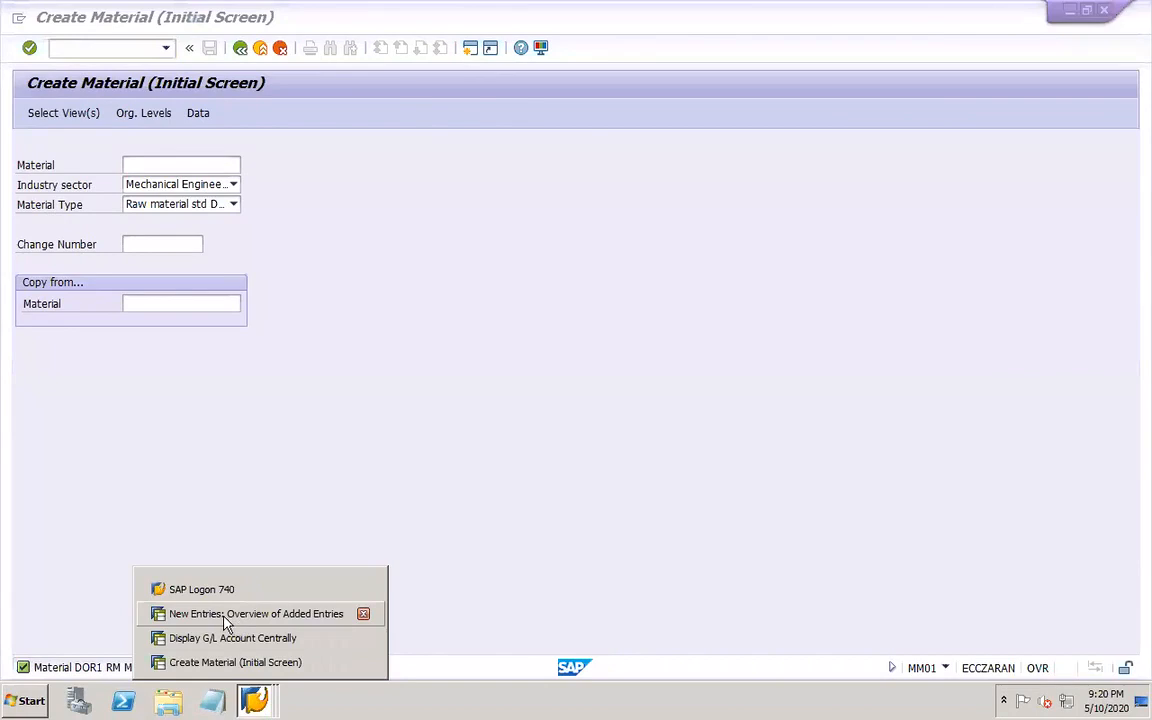
# - Return to SAP and bring up the New Entries: Overview of Added Entries session, passing through the G/L account session
pyautogui.click(229, 638)
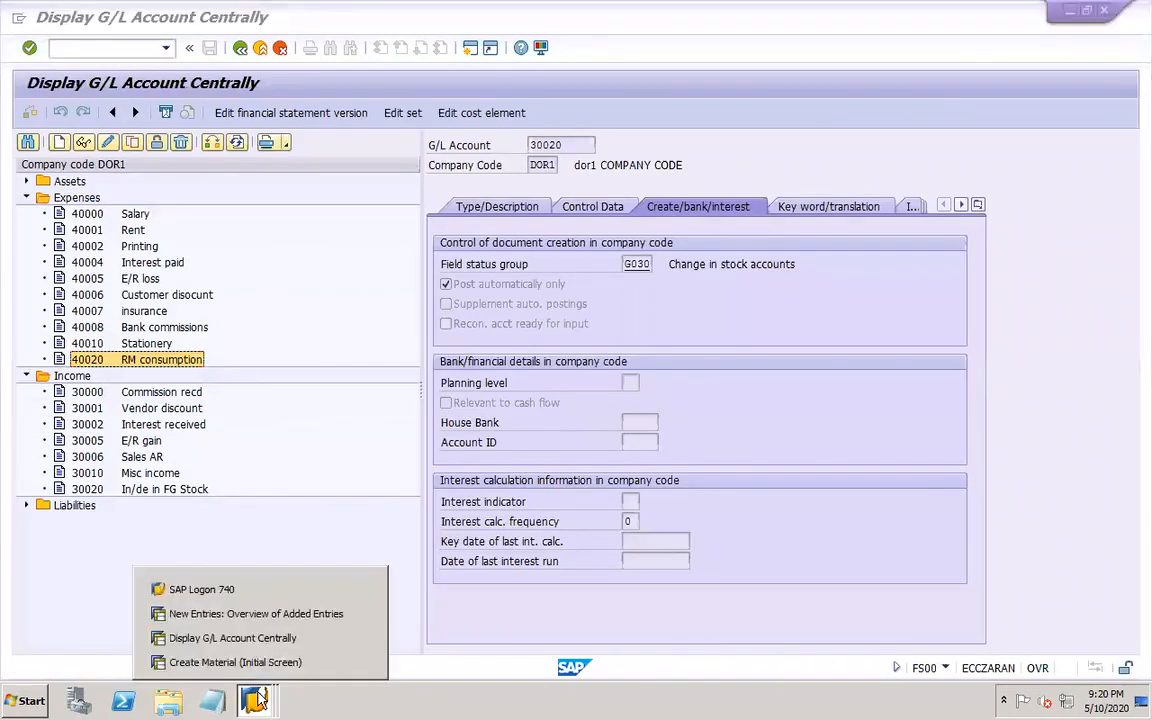
pyautogui.click(250, 615)
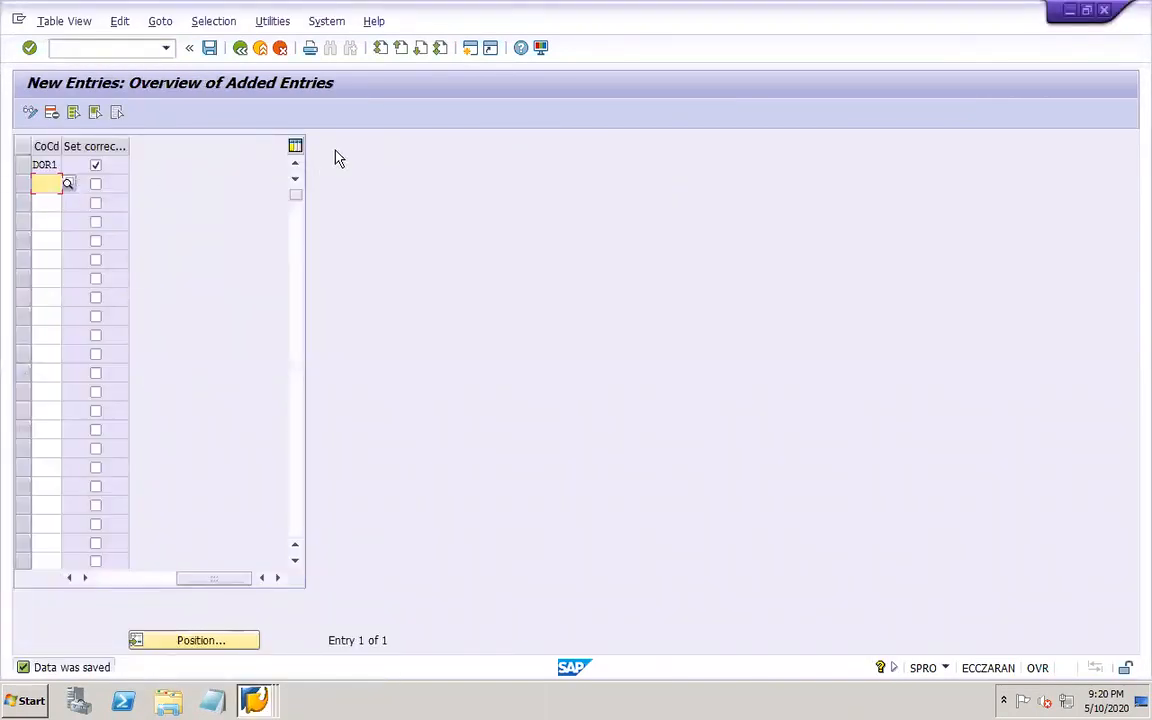
# - Close the new-entries session and create G/L account 20021 in company code DOR1 as a copy of liability account 20001
pyautogui.click(1104, 10)
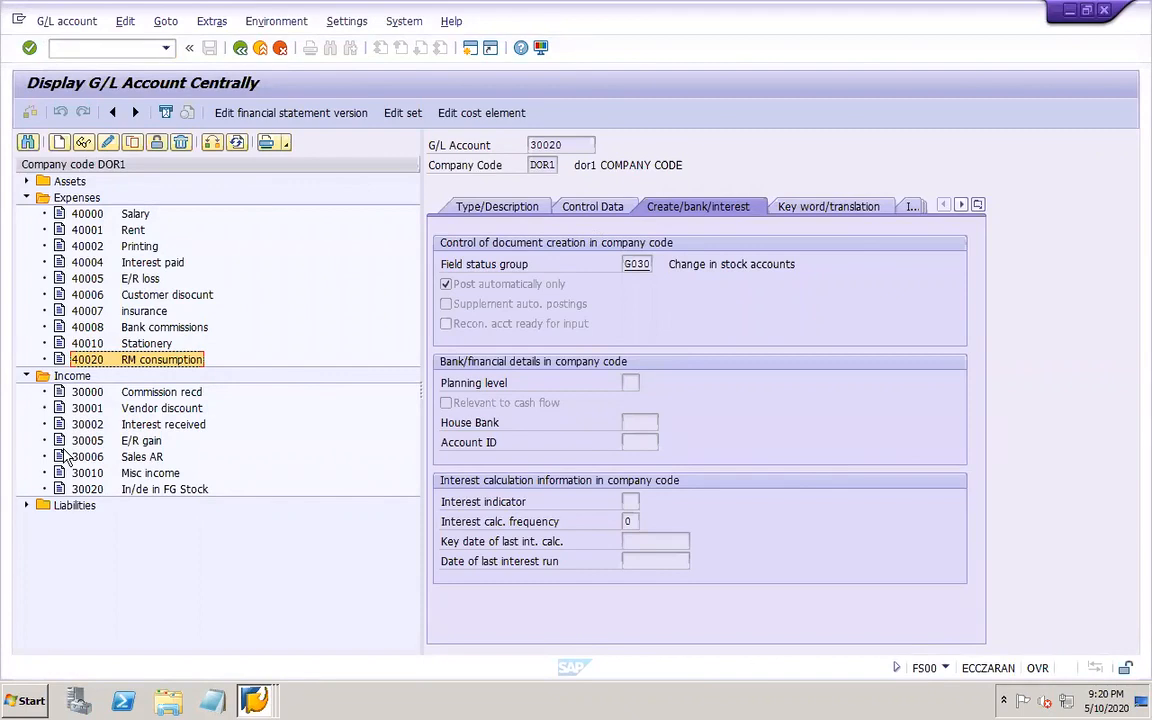
pyautogui.click(28, 505)
pyautogui.click(155, 538)
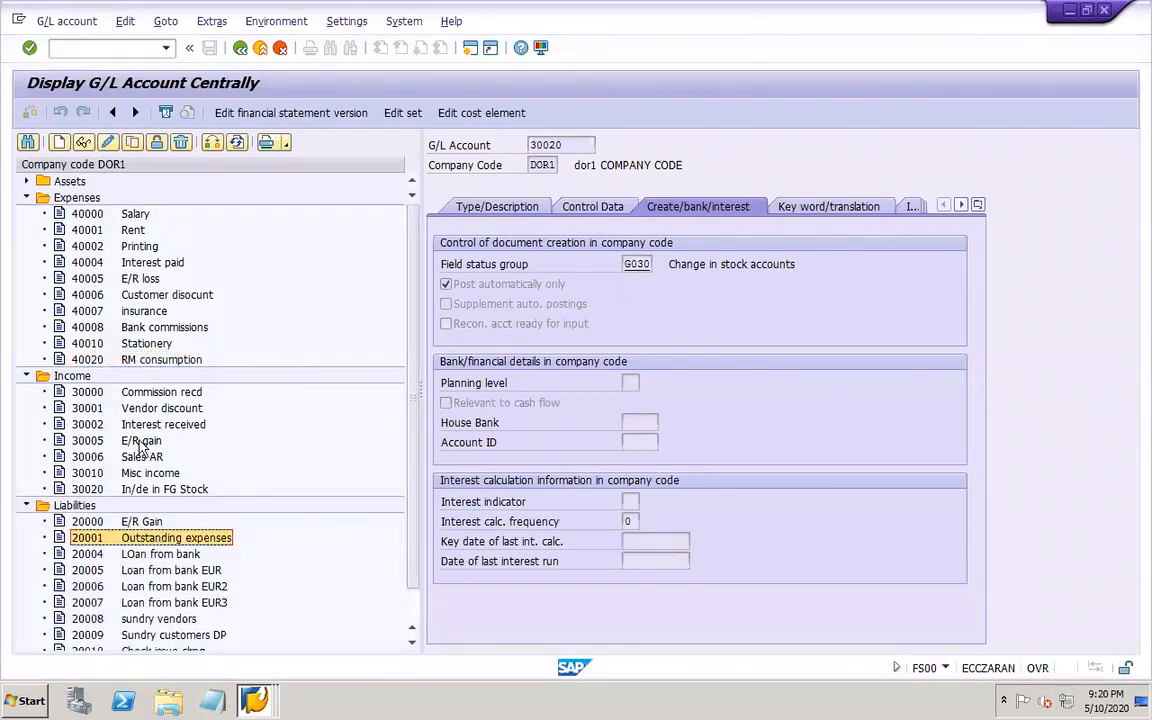
pyautogui.click(134, 145)
pyautogui.click(230, 291)
pyautogui.press('BackSpace')
pyautogui.press('BackSpace')
pyautogui.write('21')
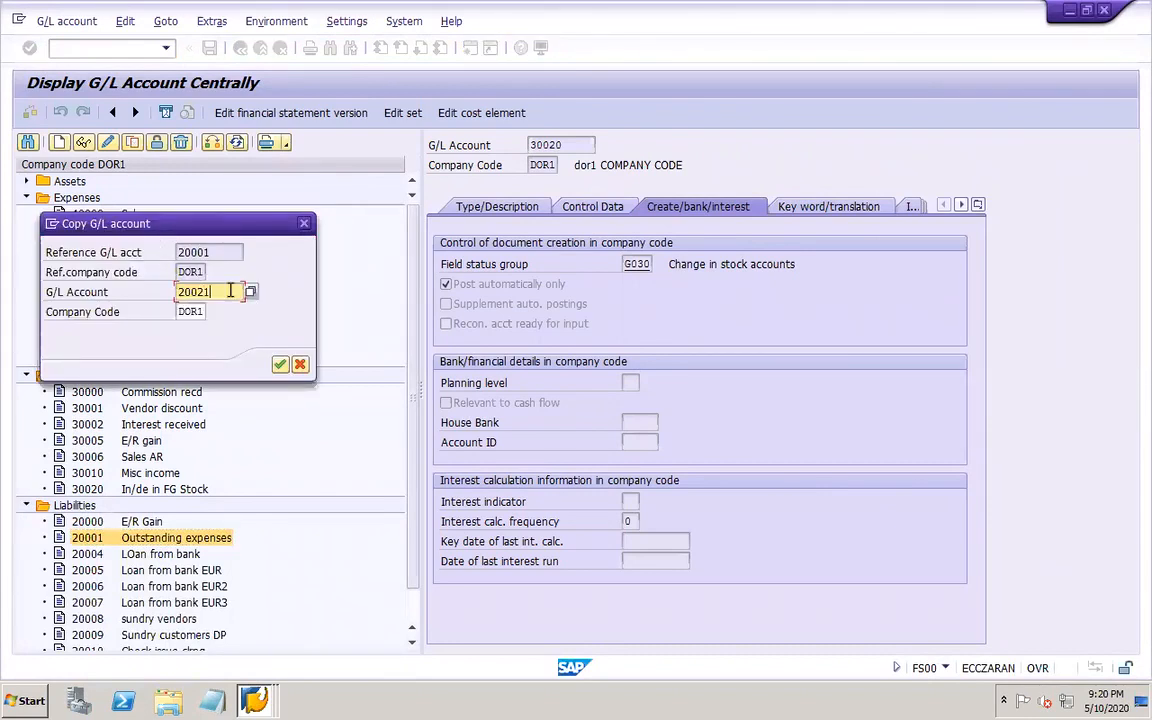
pyautogui.press('Return')
# - Set the new account's short text to "Incoming freight clr" and its long text to "Incoming freight clrng"
pyautogui.click(522, 206)
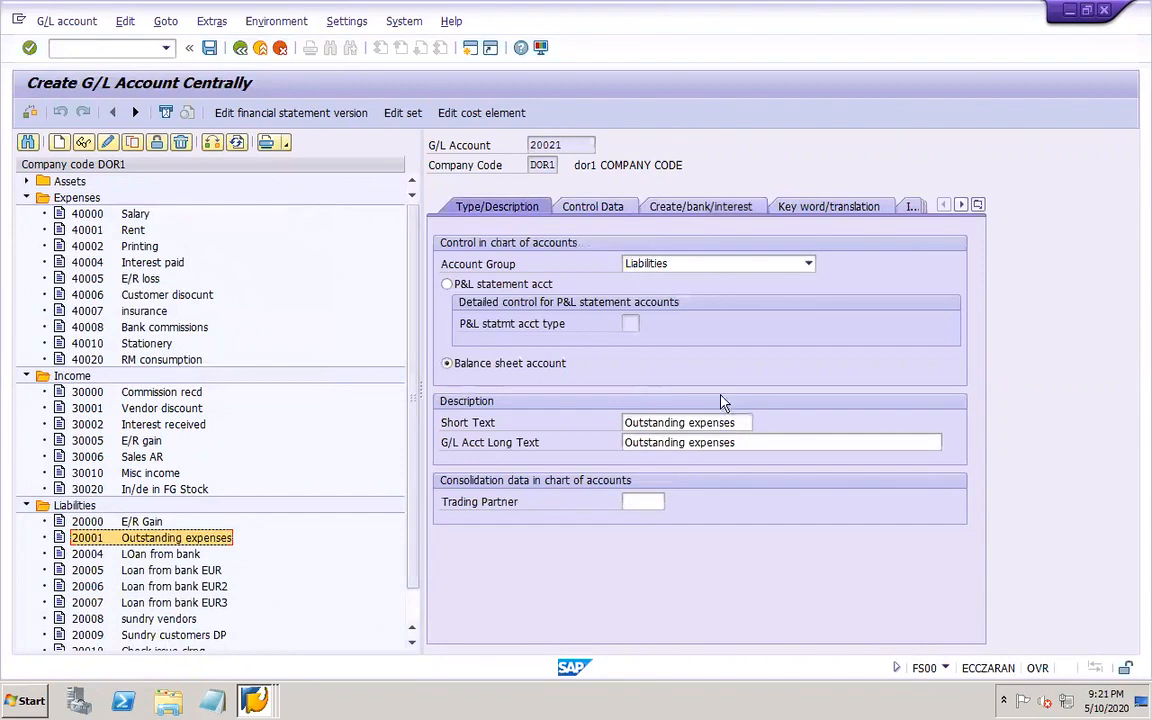
pyautogui.moveTo(741, 422); pyautogui.dragTo(612, 427)
pyautogui.write('Incoming')
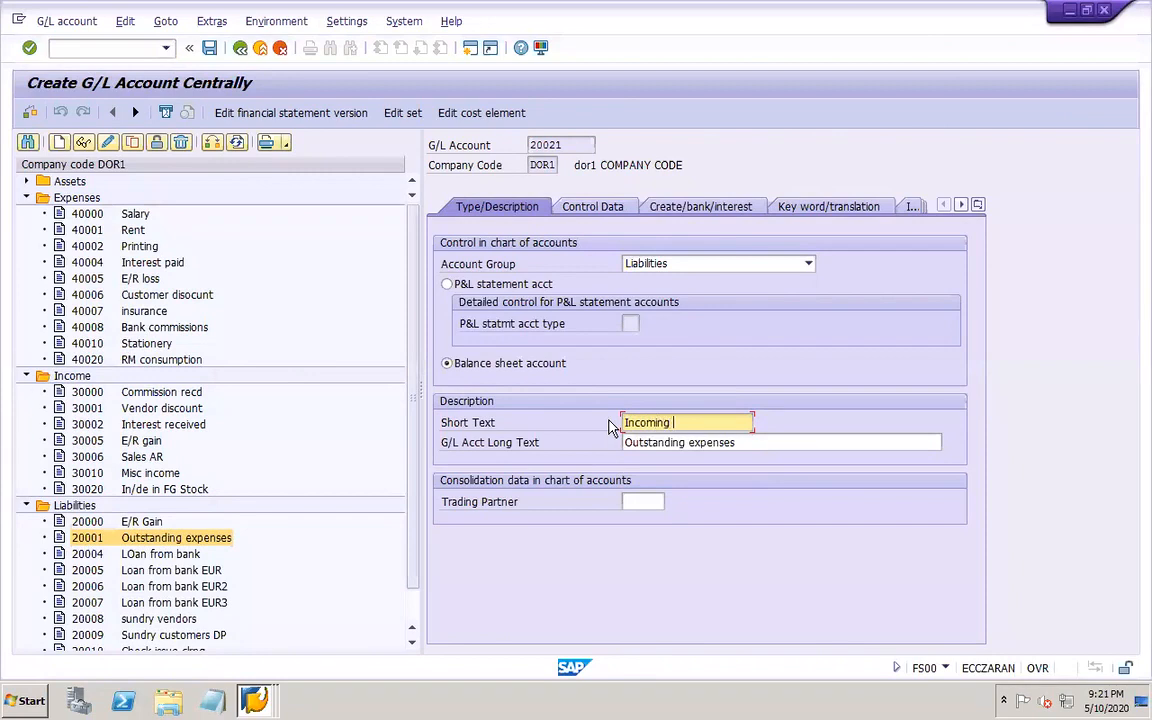
pyautogui.write(' freight')
pyautogui.moveTo(725, 427); pyautogui.dragTo(610, 425)
pyautogui.hotkey('ctrl', 'c')
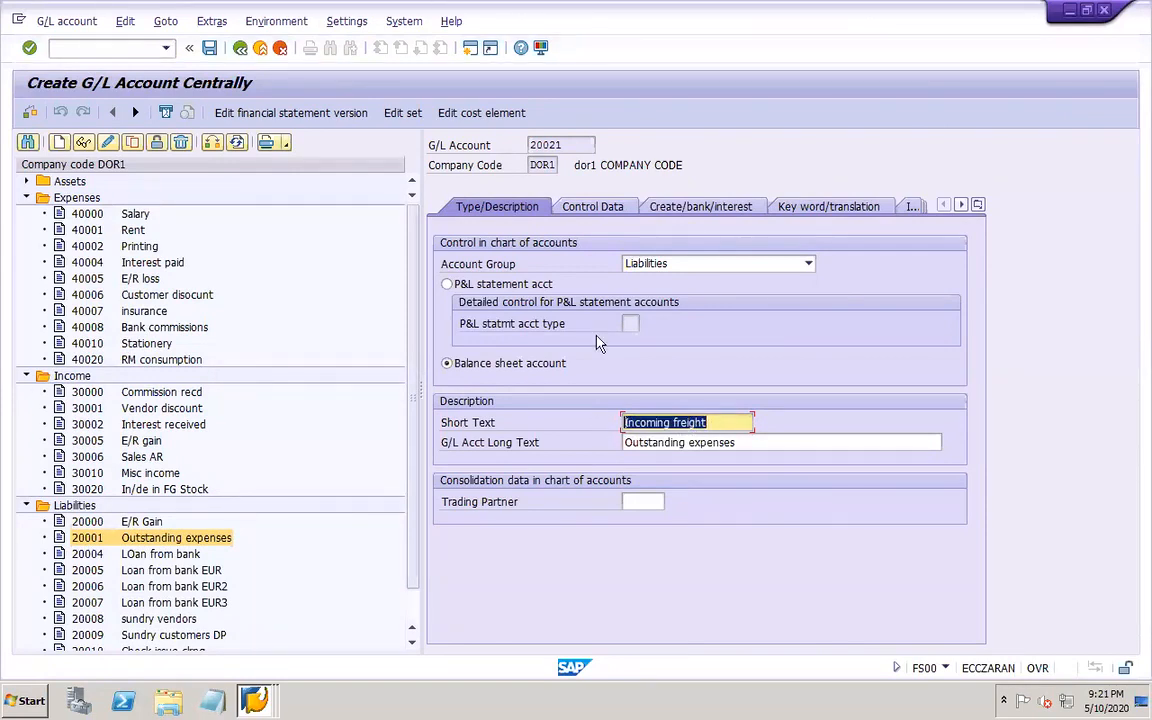
pyautogui.press('Tab')
pyautogui.hotkey('ctrl', 'v')
pyautogui.click(752, 443)
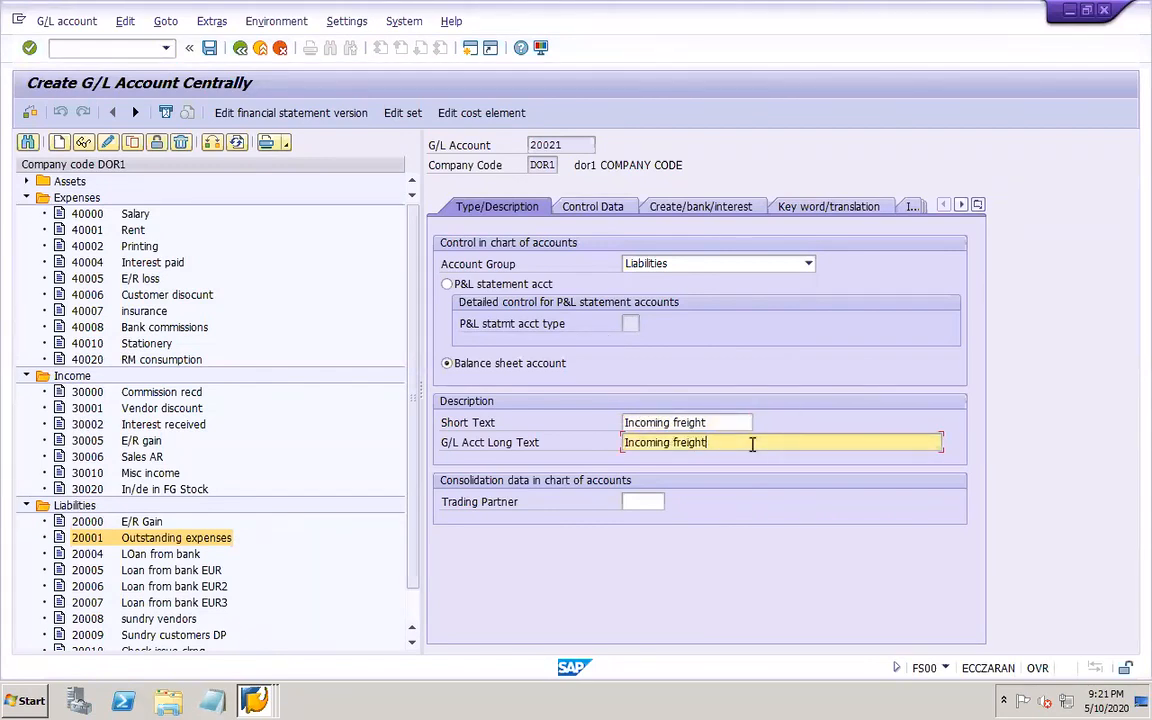
pyautogui.click(727, 422)
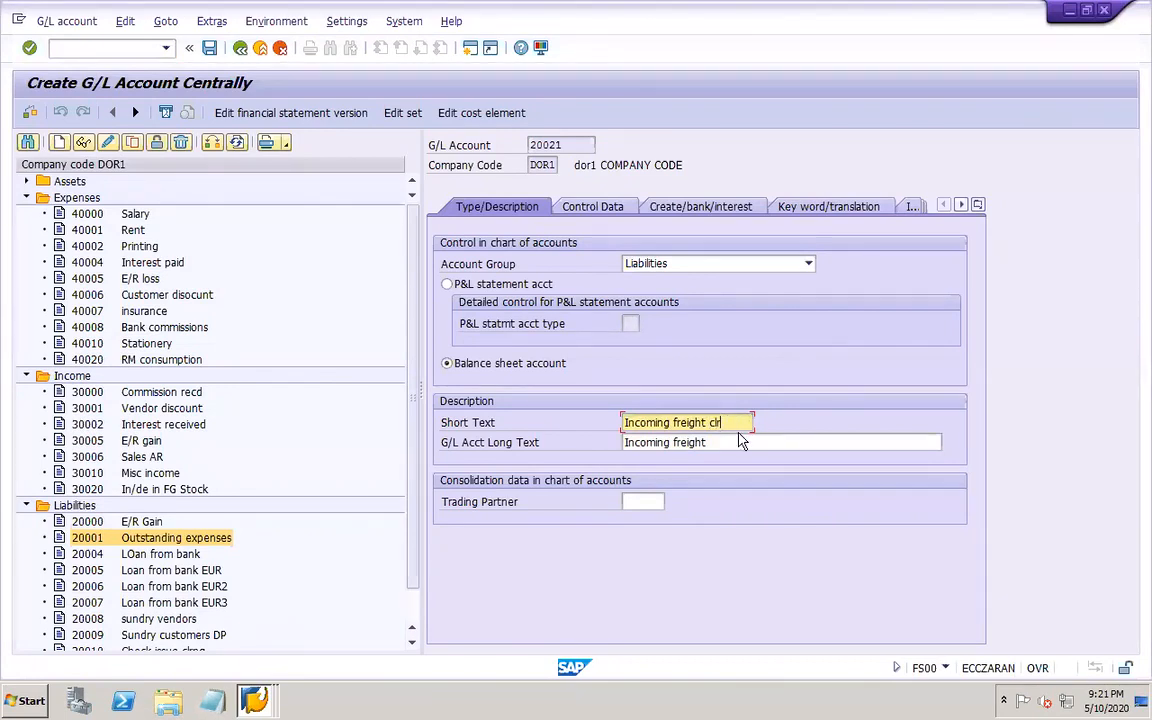
pyautogui.click(727, 442)
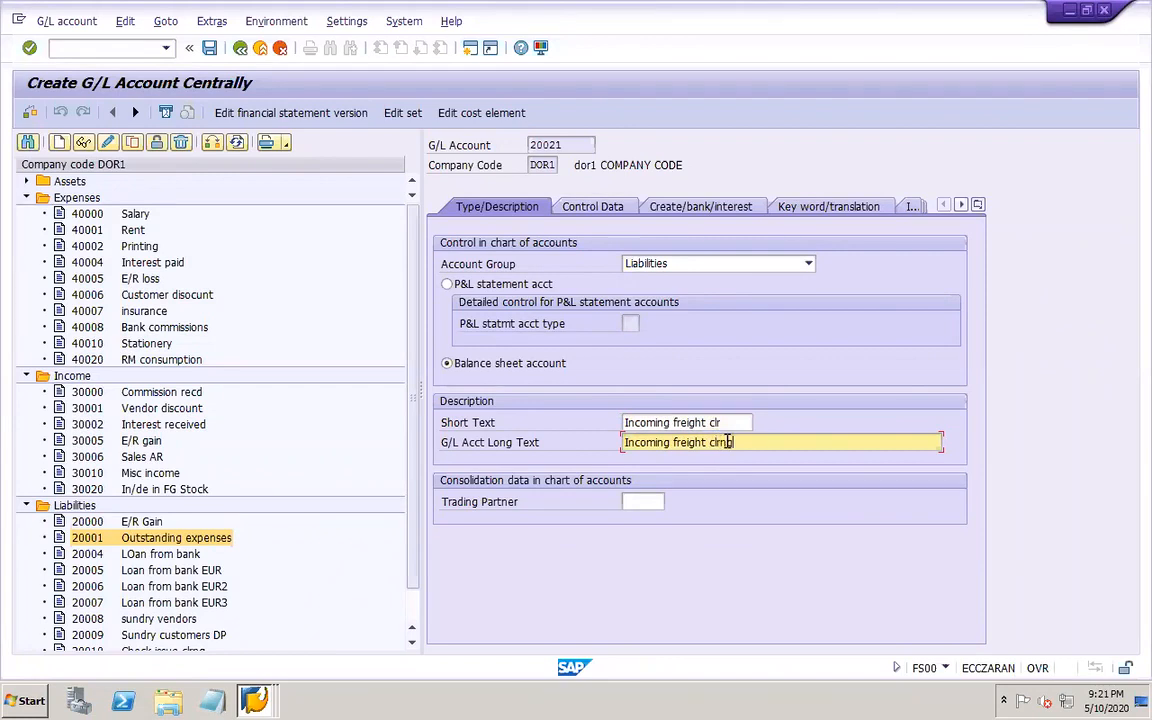
# - Restrict account 20021 to automatic postings only and save it
pyautogui.click(591, 206)
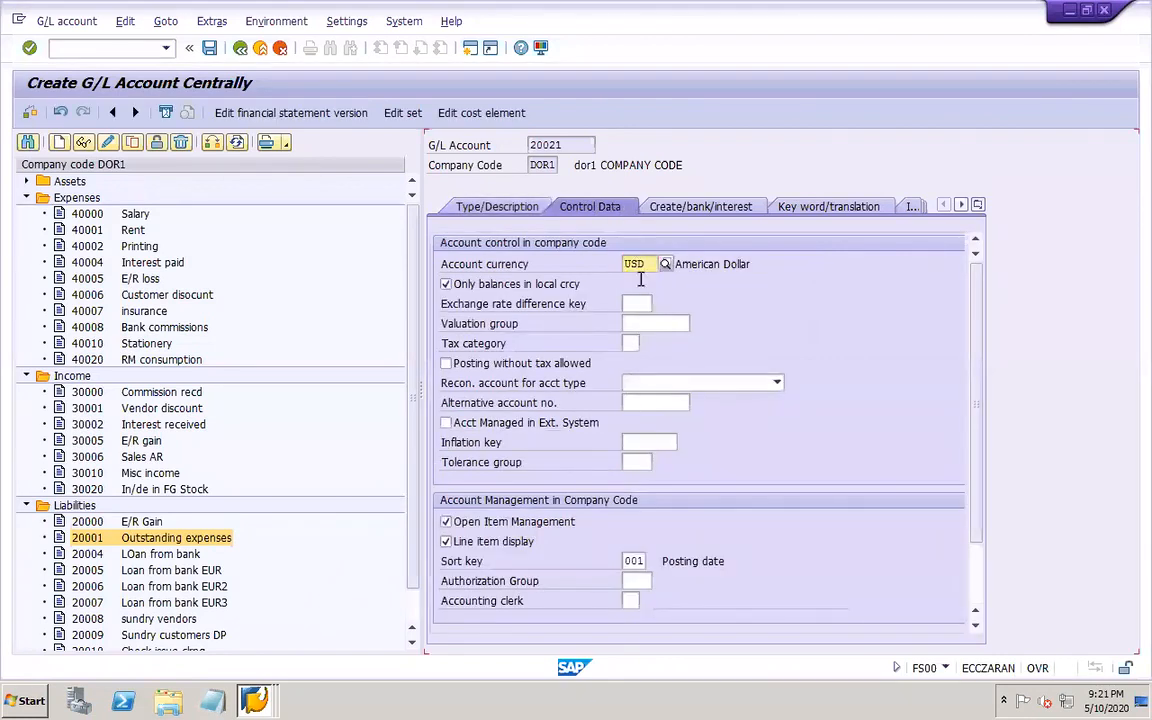
pyautogui.click(689, 206)
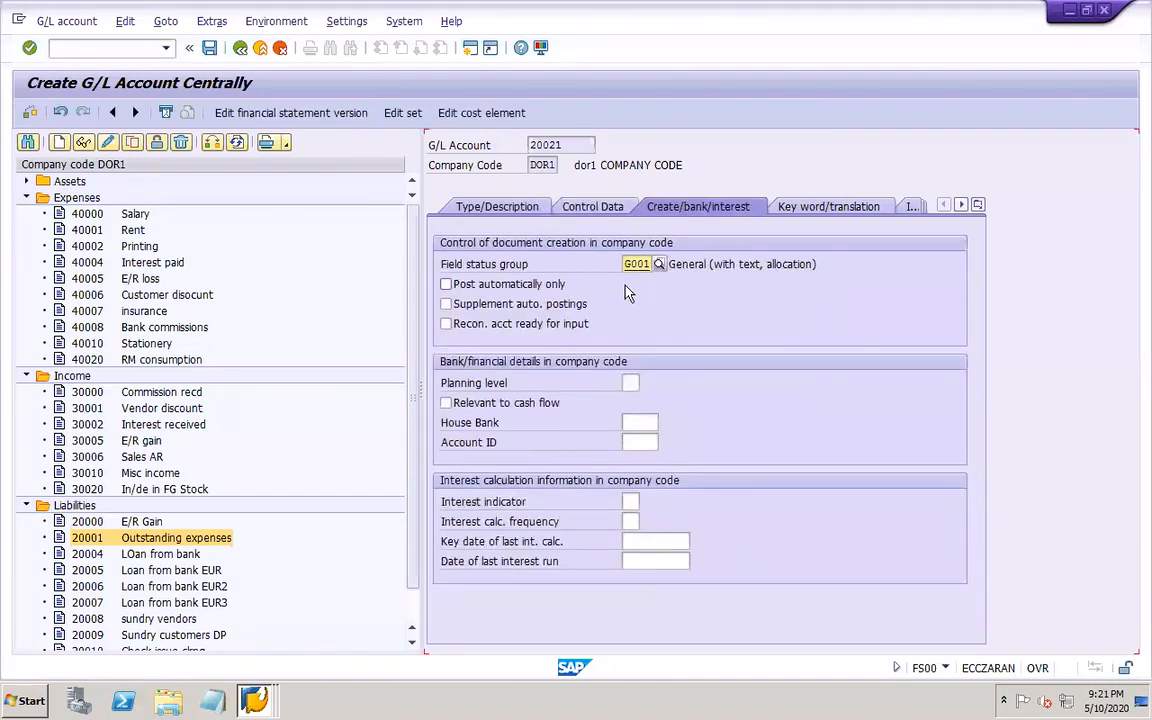
pyautogui.click(476, 286)
pyautogui.click(209, 47)
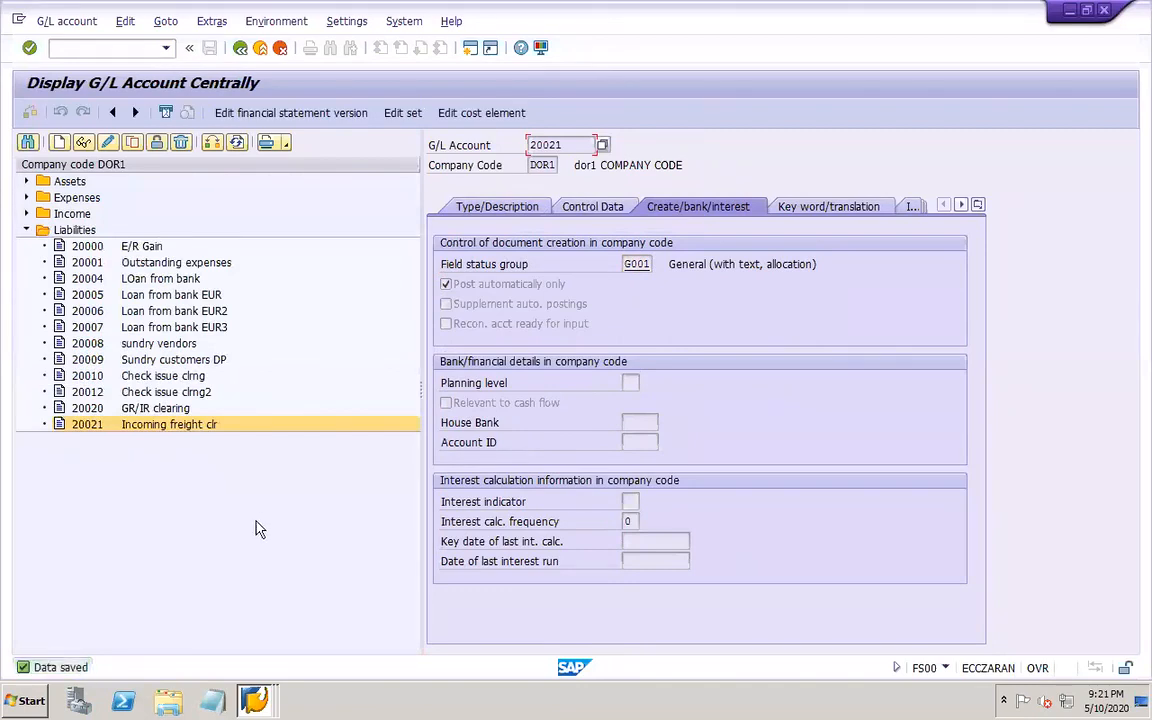
pyautogui.click(588, 207)
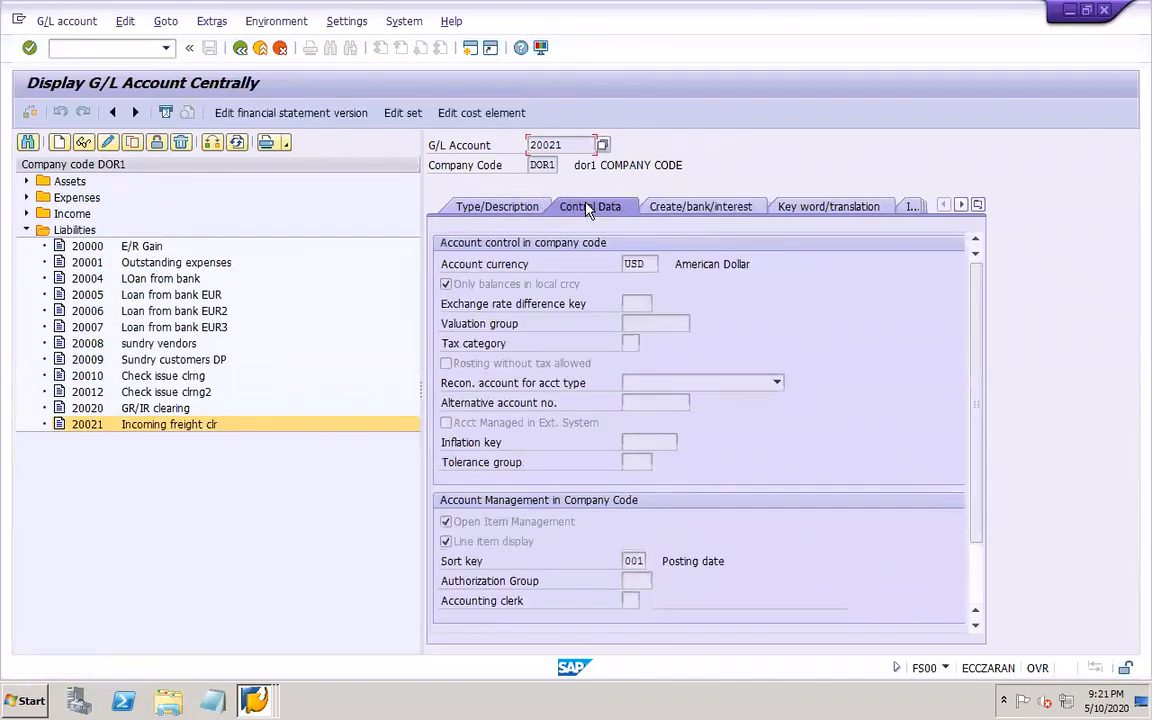
pyautogui.click(681, 208)
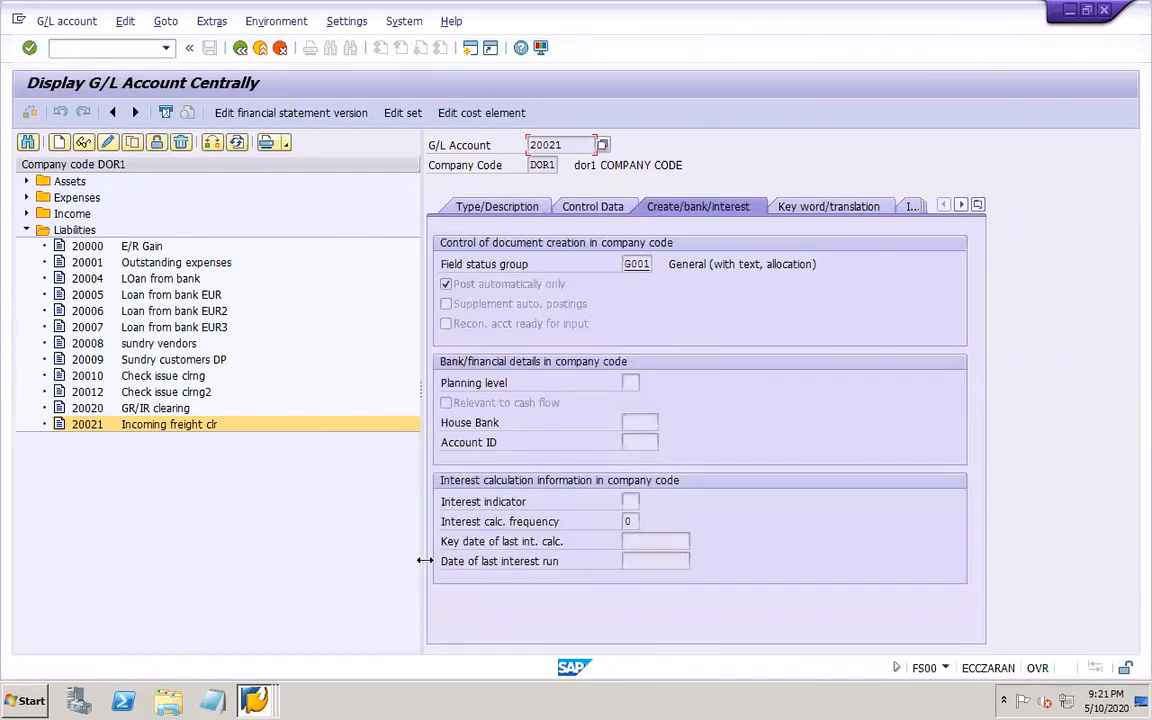
# - Switch to the Create Material session and open purchase order creation with transaction ME21N
pyautogui.click(254, 700)
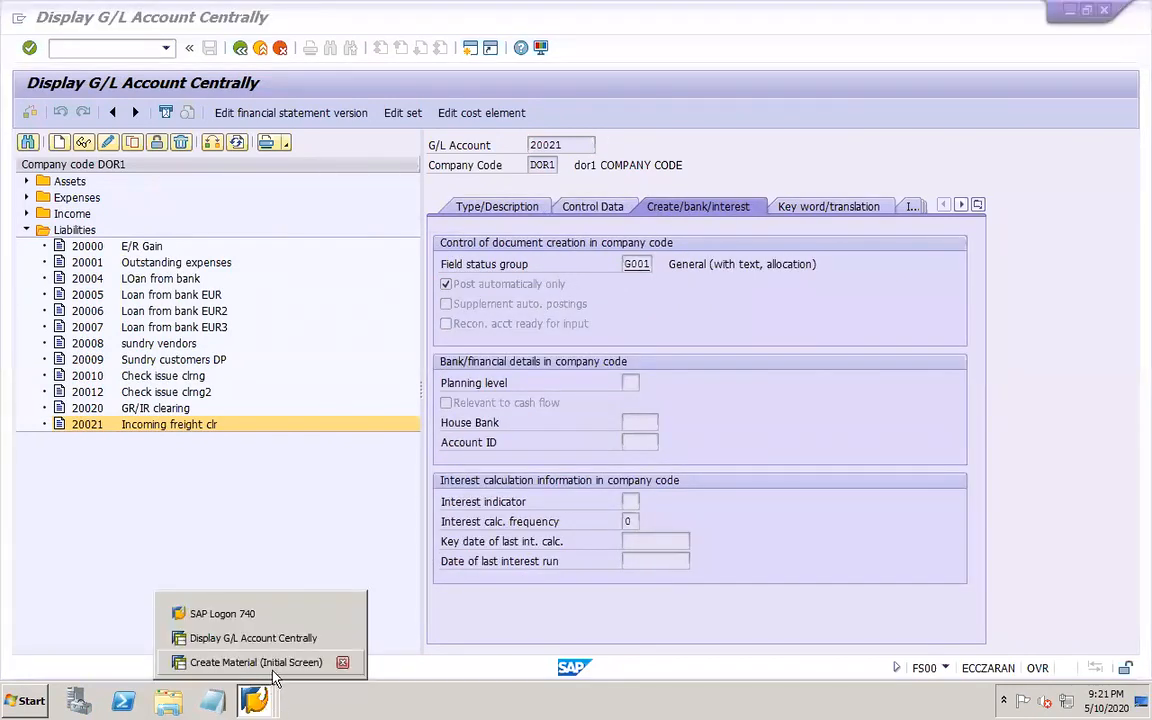
pyautogui.click(250, 661)
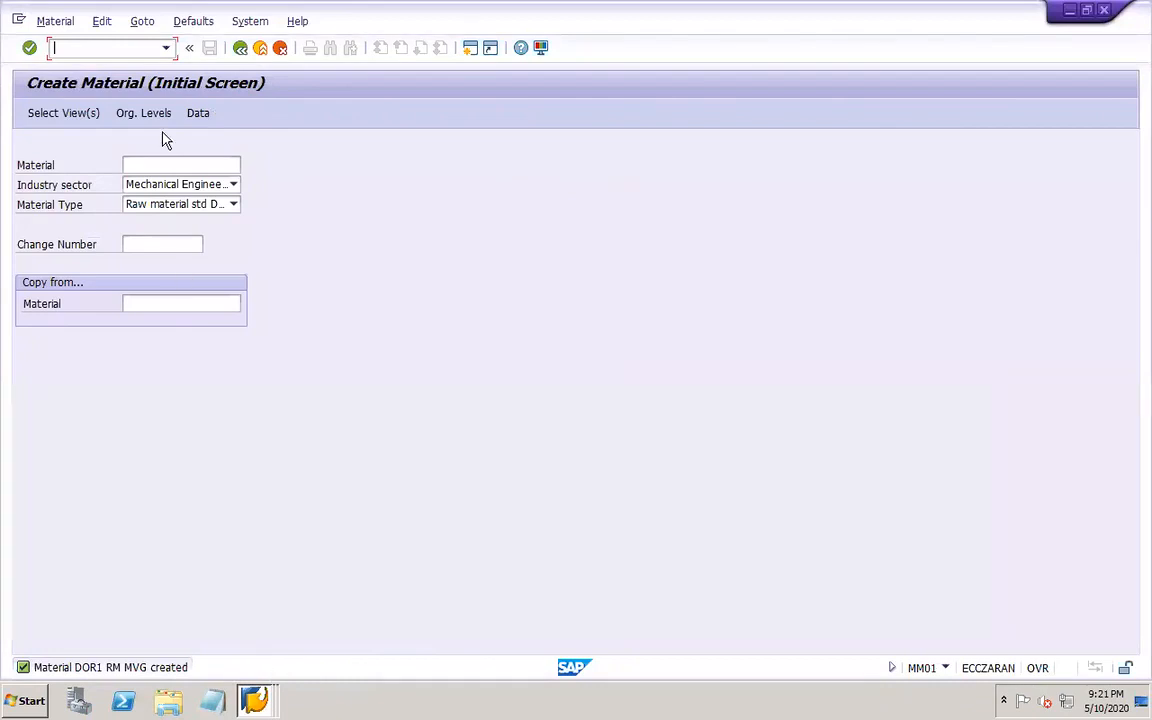
pyautogui.write('/nme21n')
pyautogui.press('Return')
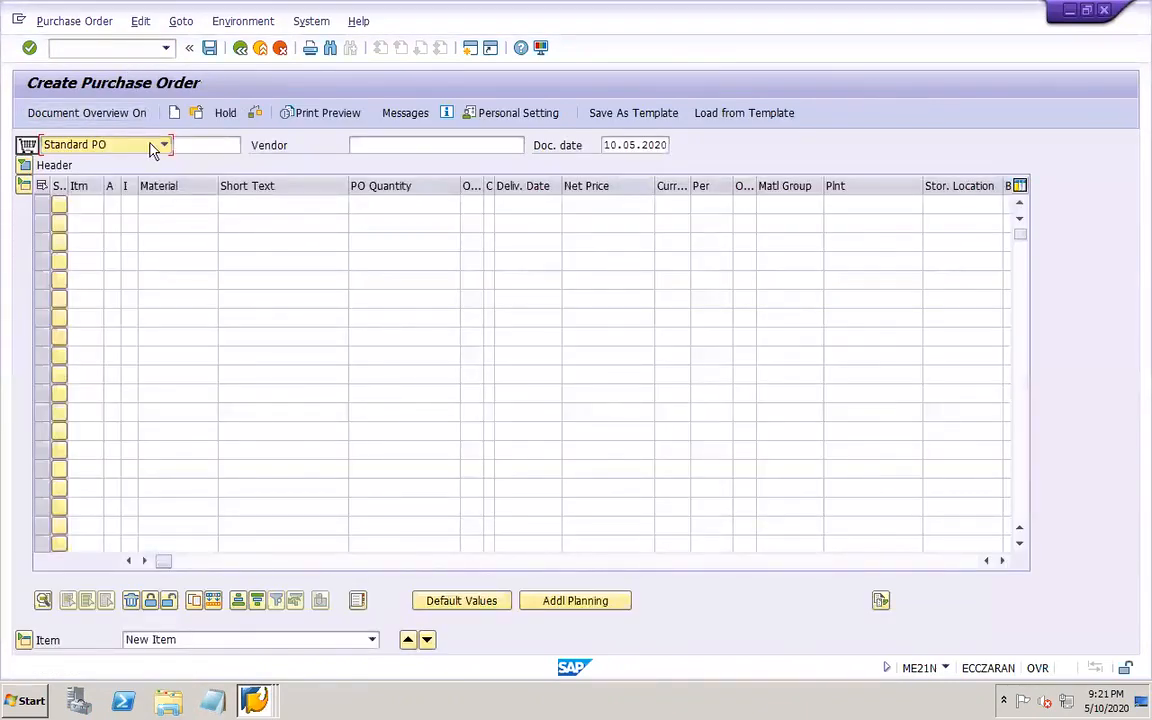
# - Look up the company code's vendors and choose DOR1-VEND1 as the purchase order's vendor
pyautogui.click(389, 143)
pyautogui.click(531, 145)
pyautogui.press('Return')
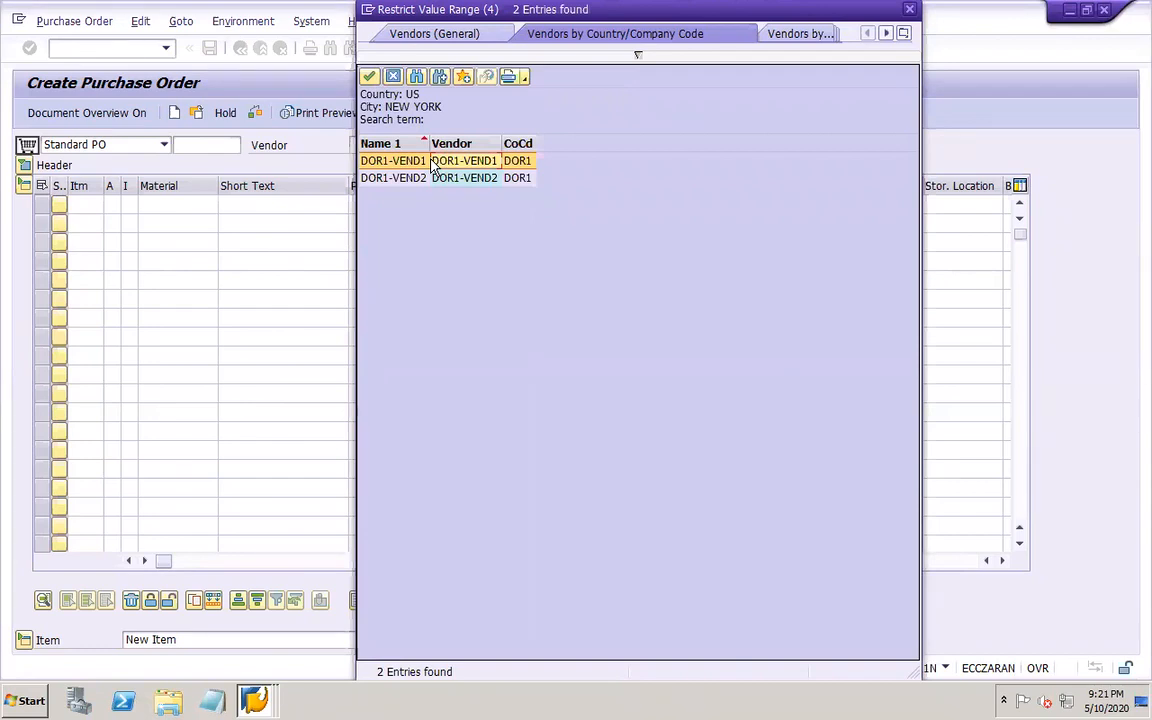
pyautogui.doubleClick(433, 168)
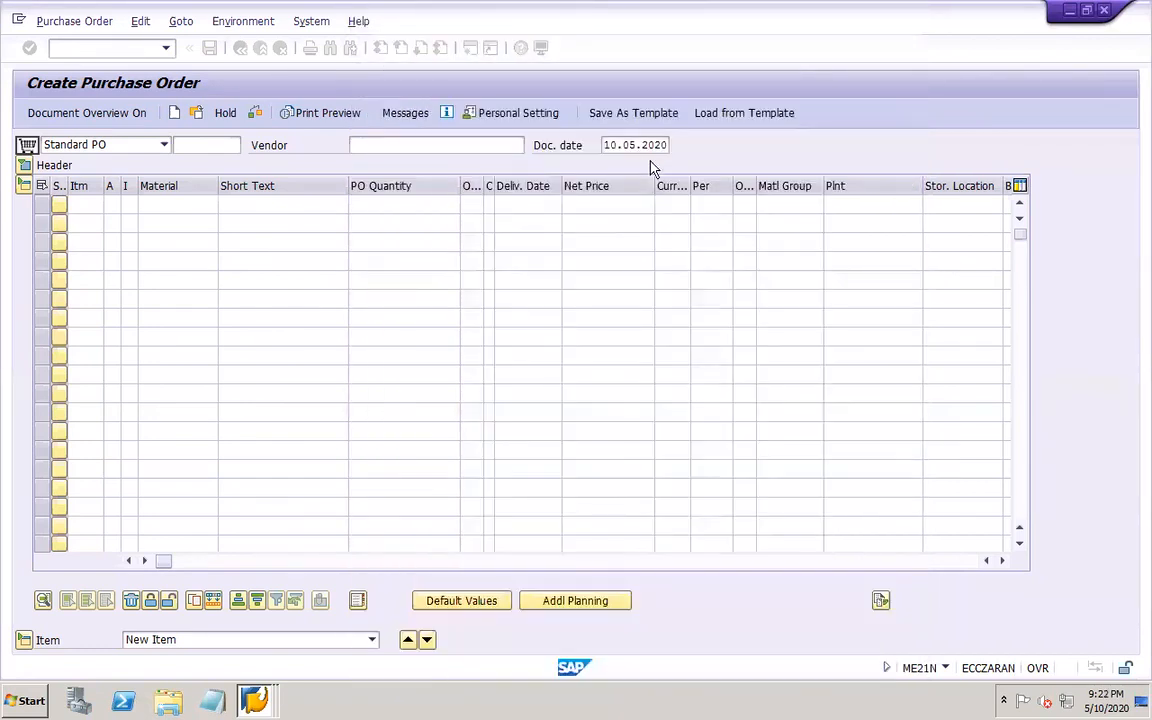
pyautogui.moveTo(607, 146); pyautogui.dragTo(707, 152)
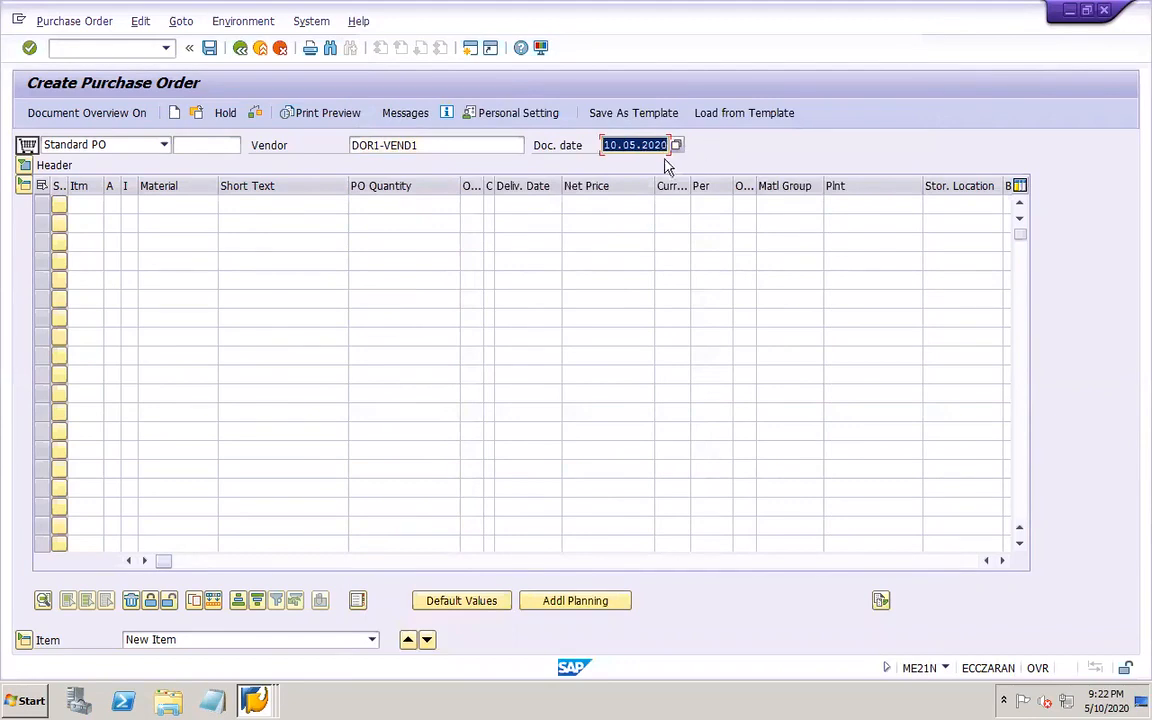
pyautogui.press('BackSpace')
pyautogui.click(634, 162)
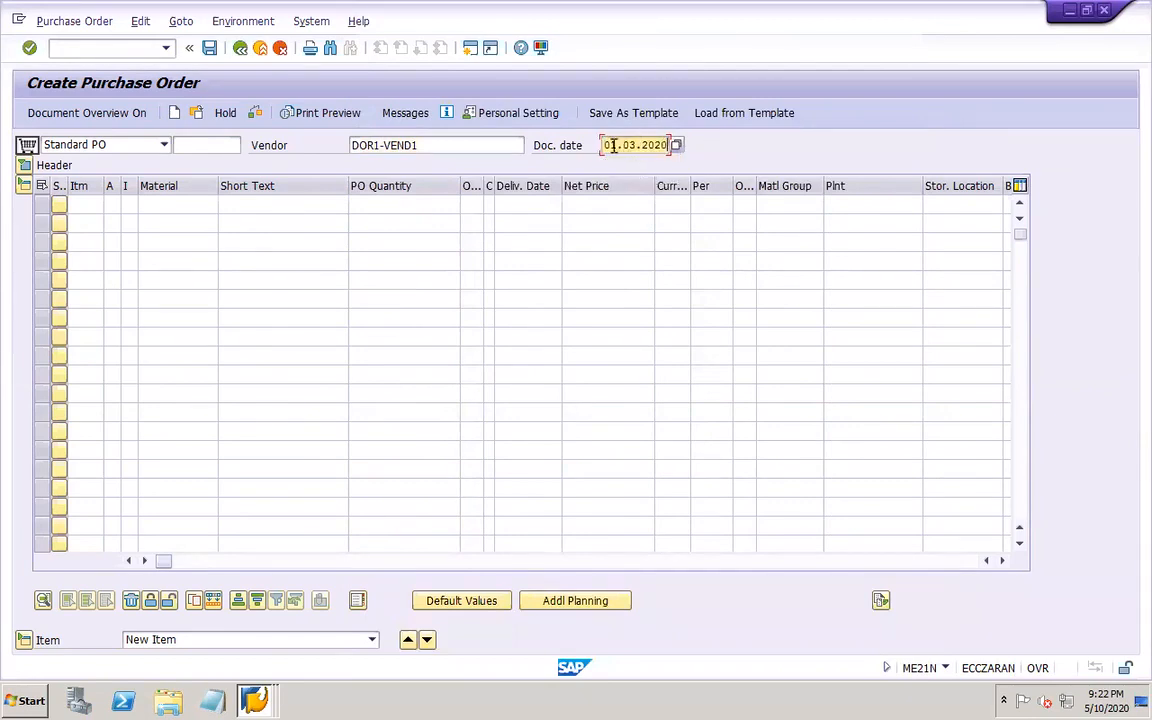
# - Set the purchase order's document date to 01.01.2020
pyautogui.moveTo(606, 146); pyautogui.dragTo(707, 153)
pyautogui.press('BackSpace')
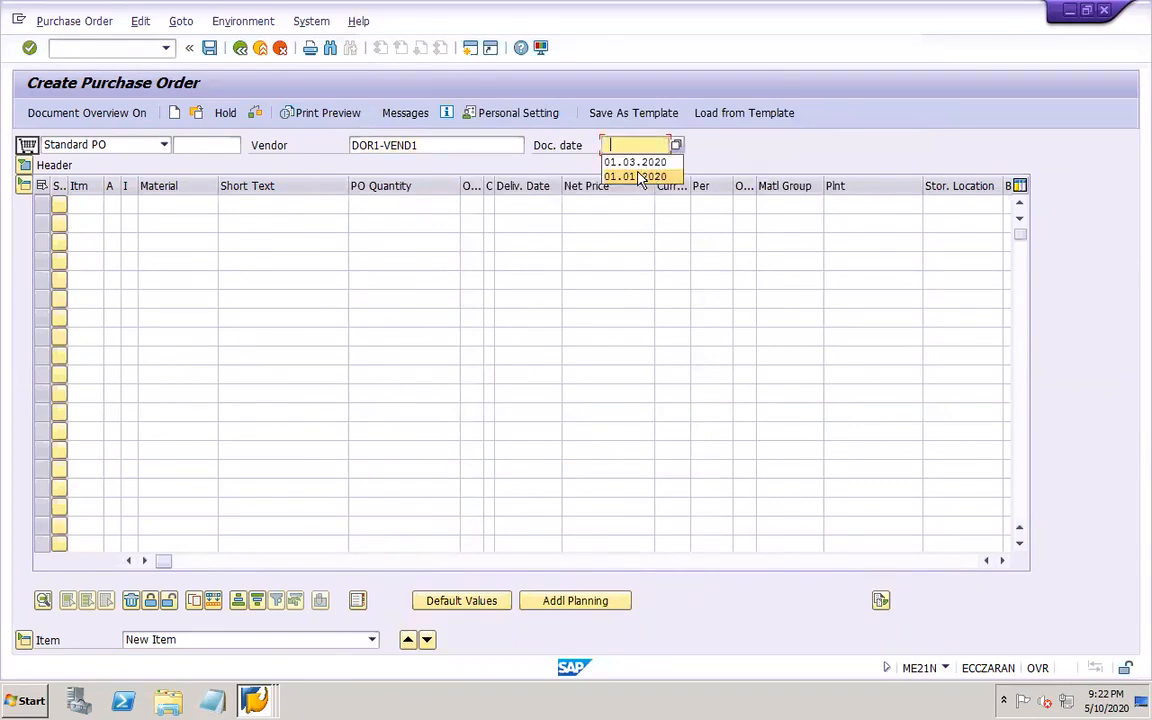
pyautogui.click(634, 175)
# - In the header's organizational data, set purchasing organization DOR1, purchasing group DOR and company code DOR1
pyautogui.click(24, 165)
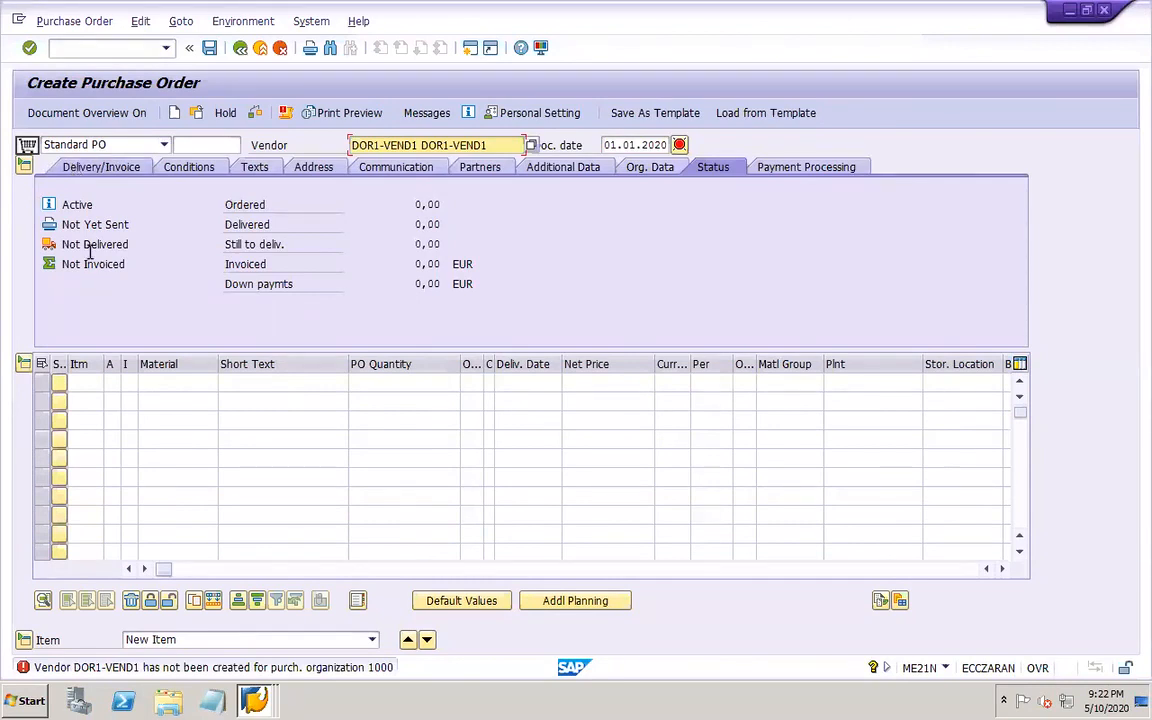
pyautogui.click(648, 170)
pyautogui.moveTo(146, 203); pyautogui.dragTo(205, 204)
pyautogui.write('dor1')
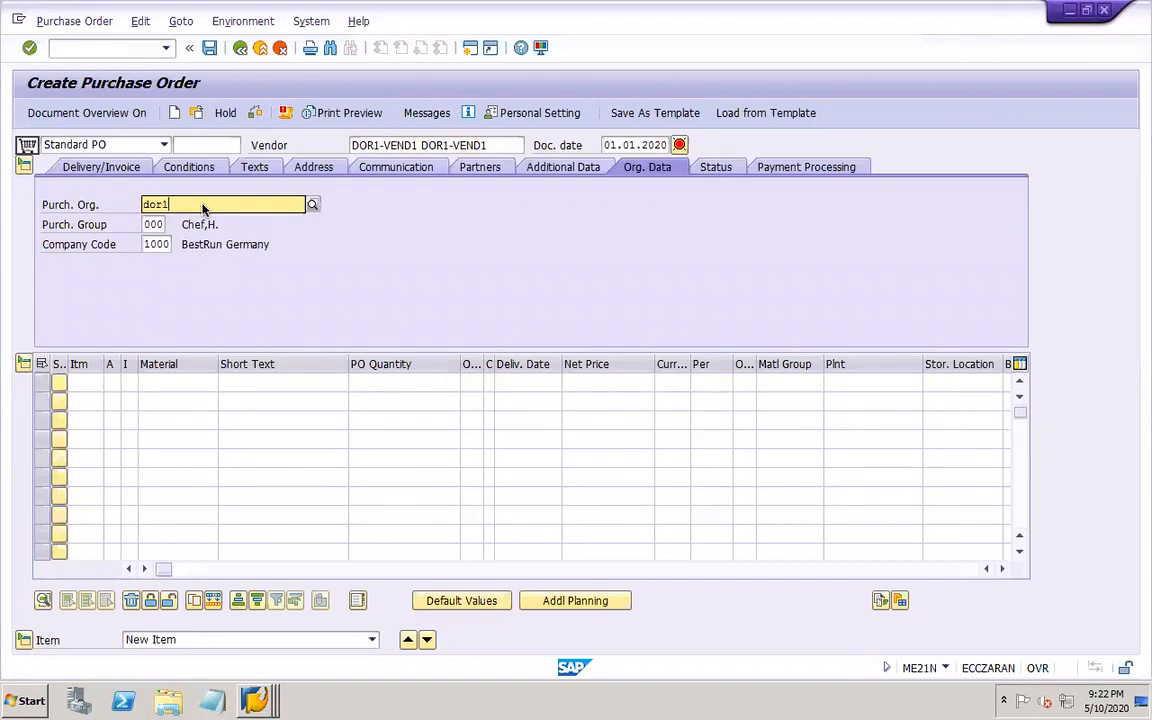
pyautogui.press('Tab')
pyautogui.write('dor')
pyautogui.press('Tab')
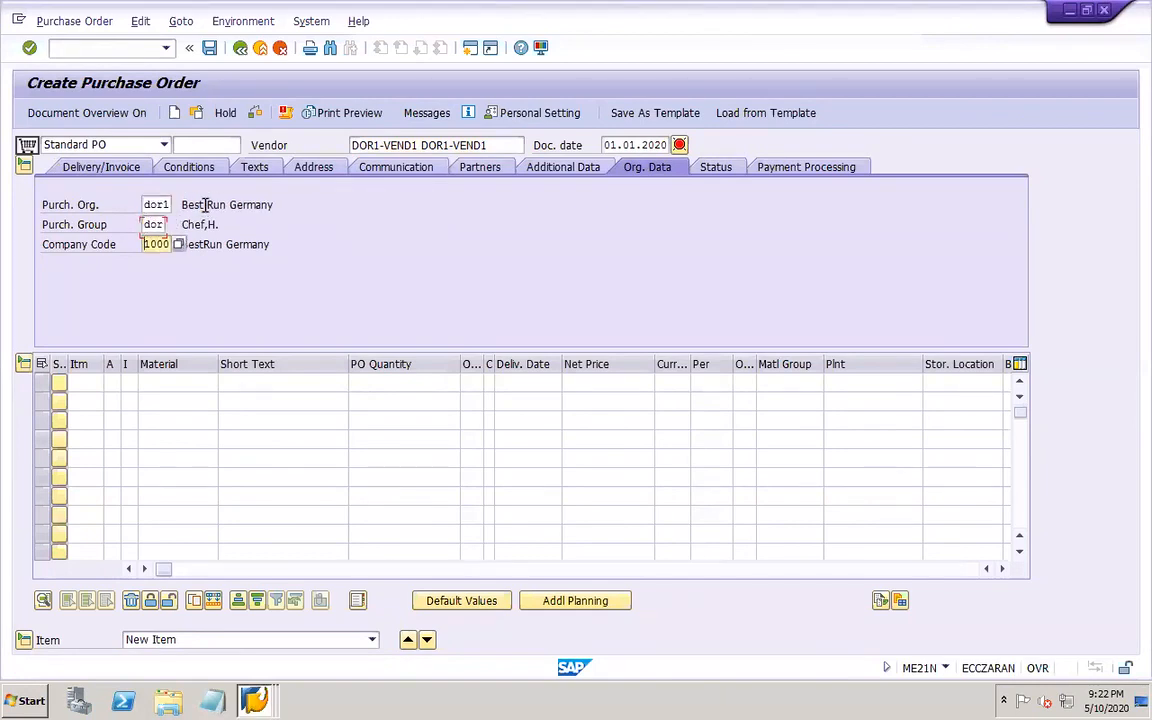
pyautogui.write('dor1')
pyautogui.press('Return')
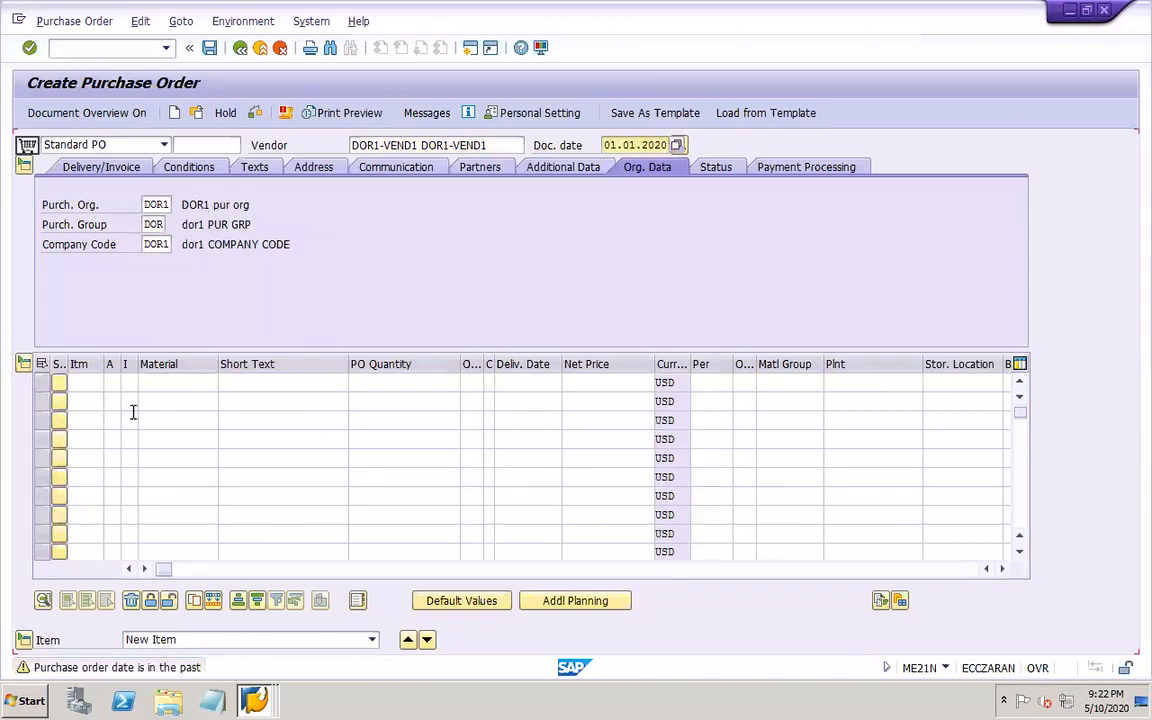
# - Enter item numbers 10 and 20 on the first two lines of the purchase order
pyautogui.click(87, 383)
pyautogui.click(90, 400)
pyautogui.click(88, 401)
pyautogui.click(88, 434)
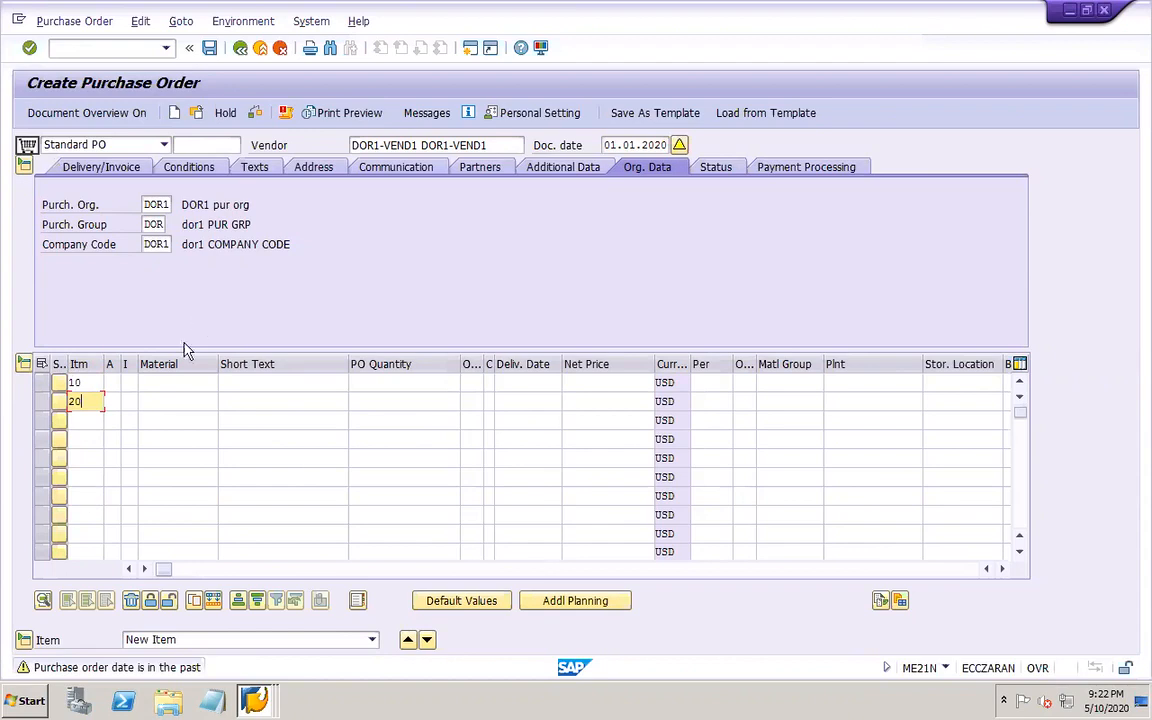
# - Assign material DOR1 RM STD to item 10 and material DOR1 RM MVG to item 20
pyautogui.click(167, 383)
pyautogui.write('dor1')
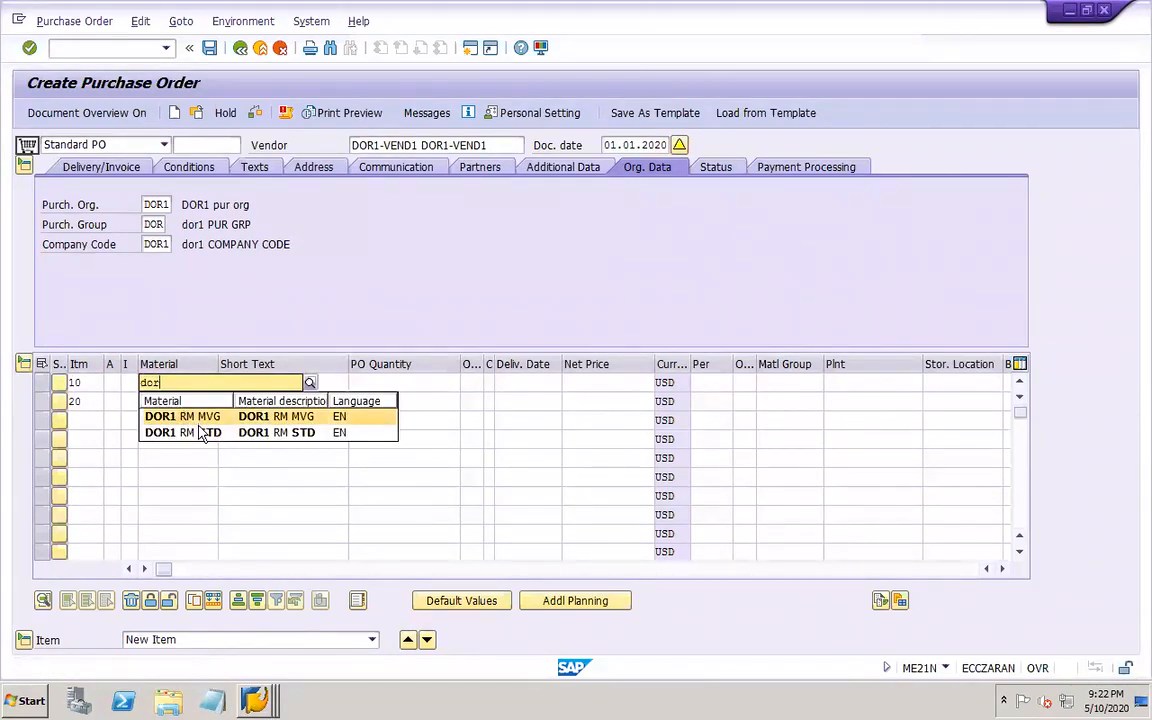
pyautogui.click(188, 429)
pyautogui.click(172, 399)
pyautogui.write('dor')
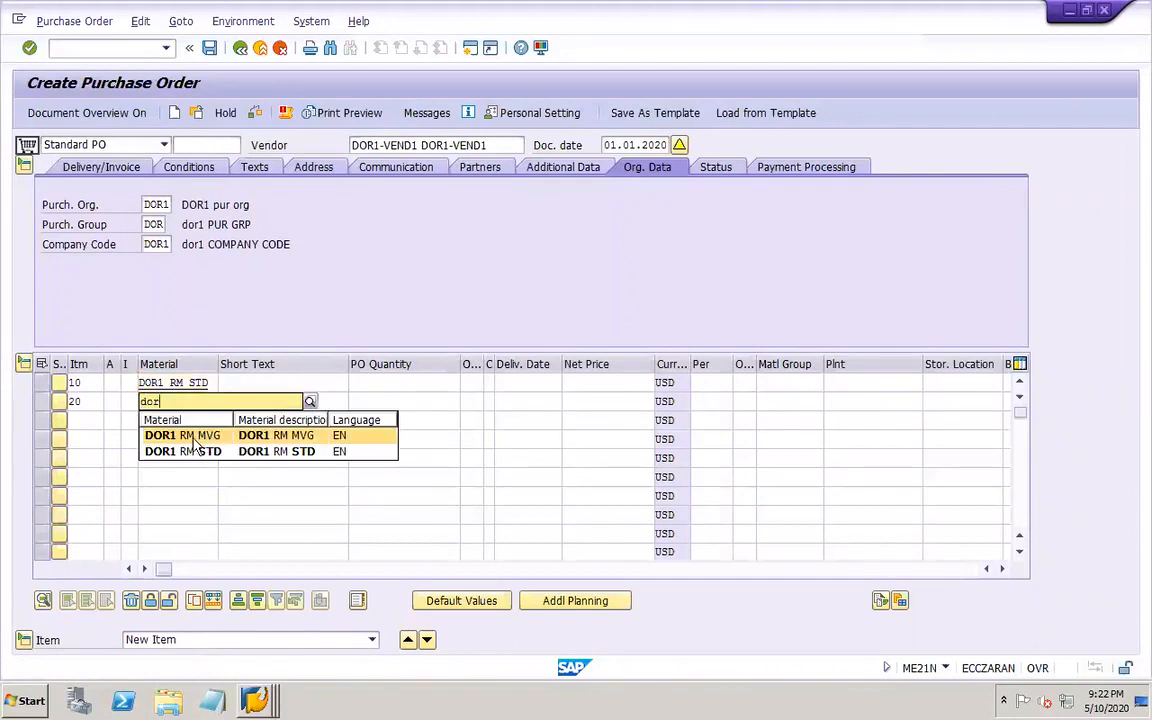
pyautogui.click(165, 436)
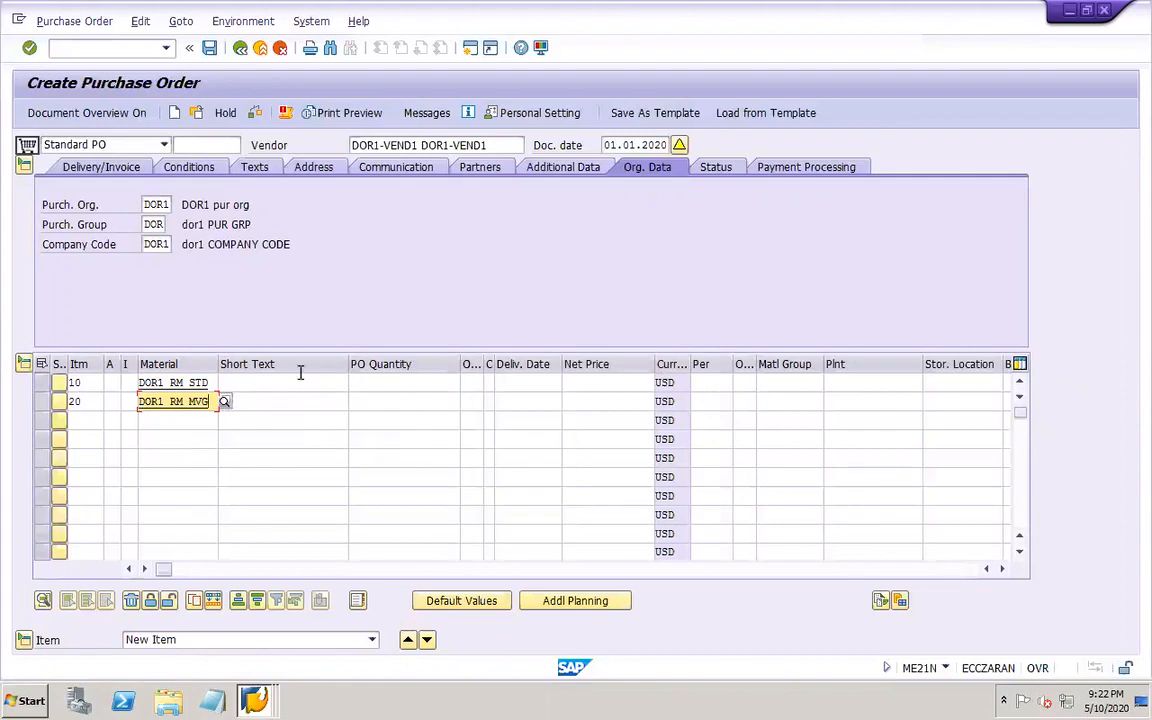
# - Set the order quantity to 100 for both item 10 and item 20
pyautogui.click(401, 381)
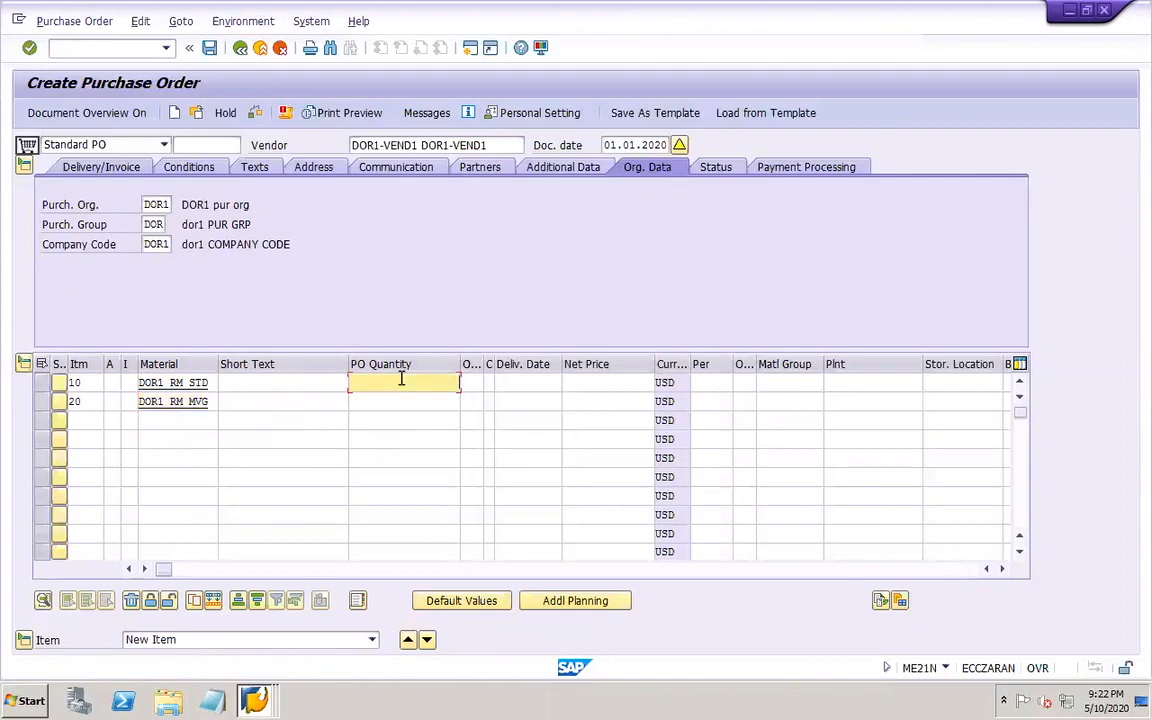
pyautogui.write('2')
pyautogui.press('Down')
pyautogui.write('2')
pyautogui.click(428, 401)
pyautogui.click(430, 401)
pyautogui.click(436, 381)
pyautogui.press('BackSpace')
pyautogui.write('100')
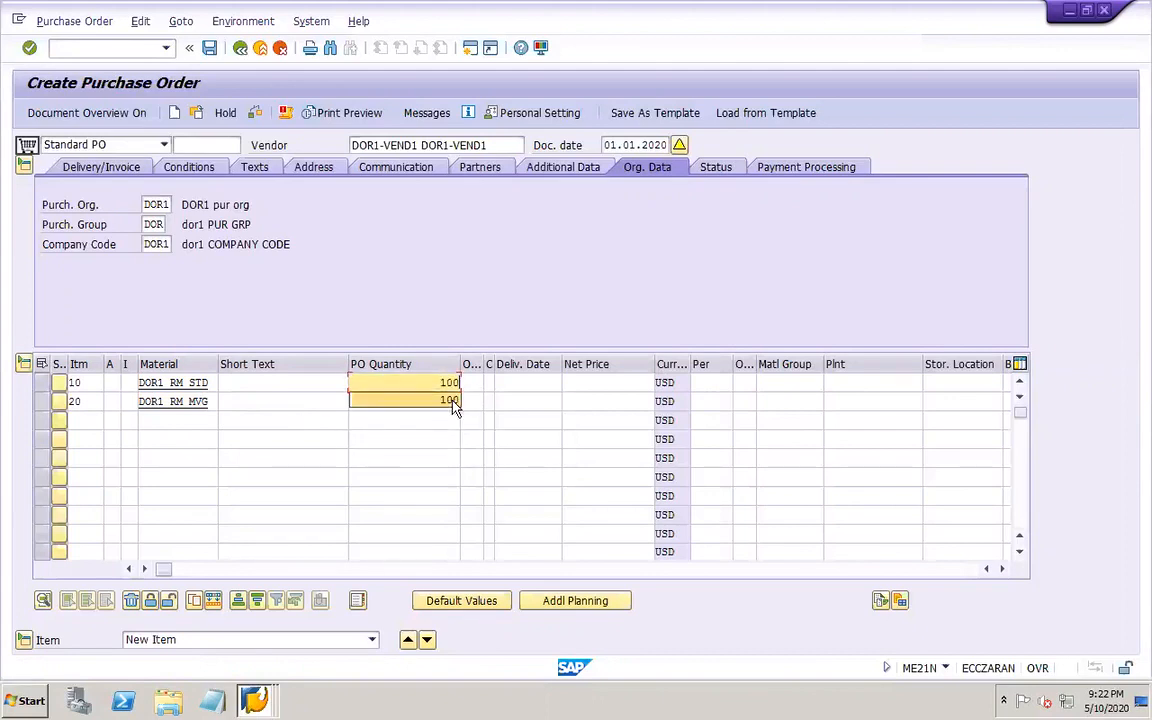
pyautogui.click(448, 400)
pyautogui.click(455, 400)
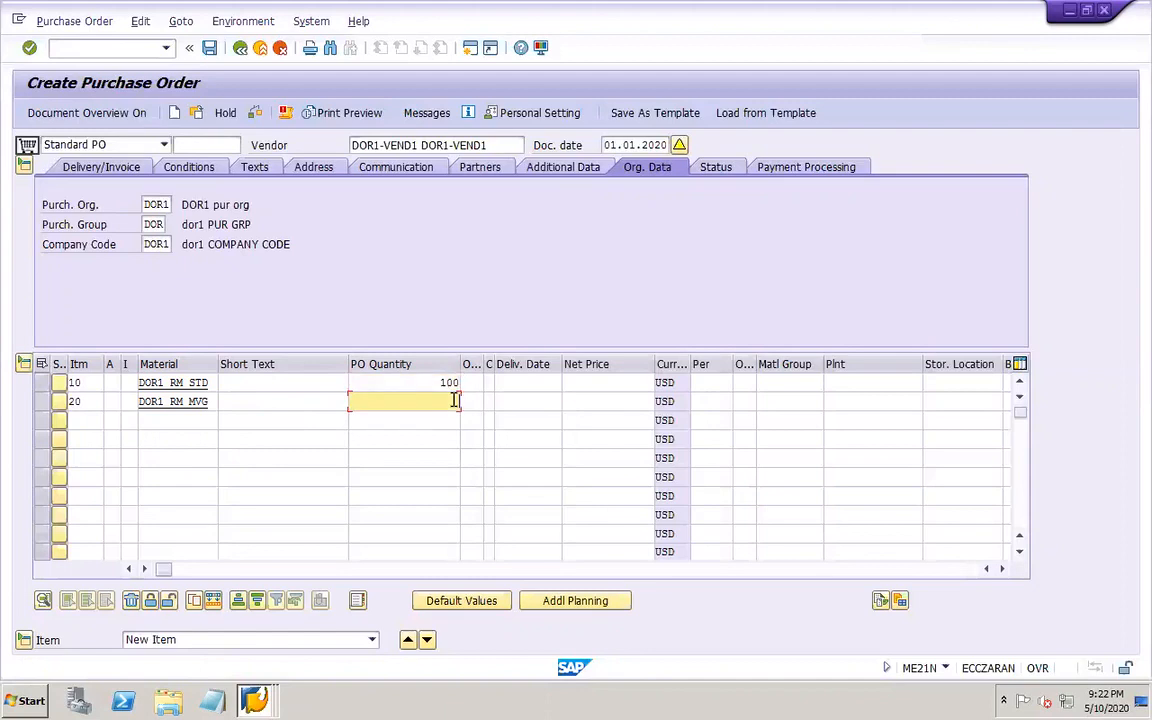
pyautogui.write('100')
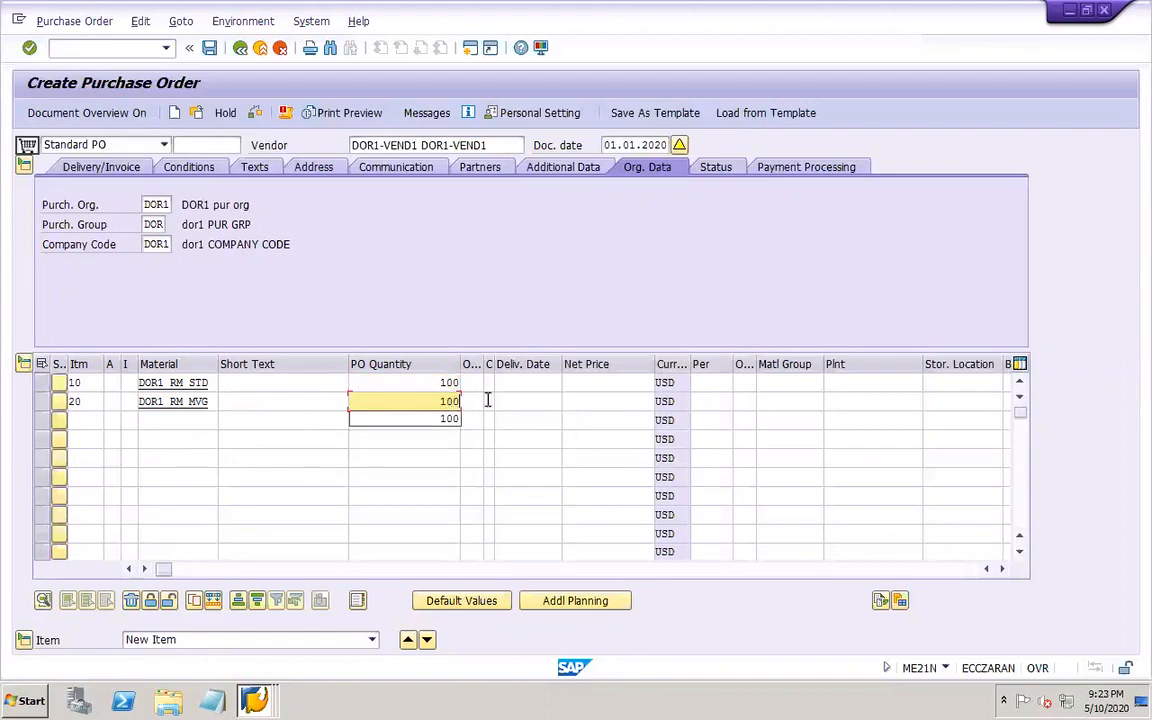
# - Set the delivery date to 01.01.2020 for both item 10 and item 20
pyautogui.click(527, 381)
pyautogui.click(527, 381)
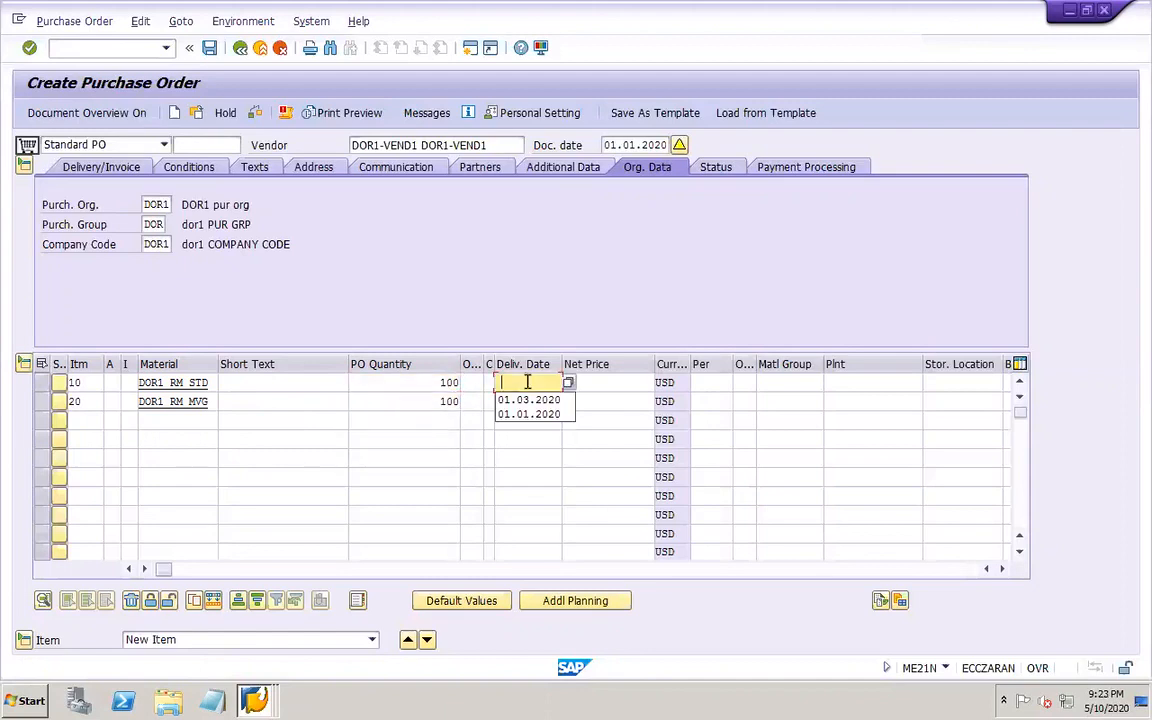
pyautogui.click(536, 404)
pyautogui.click(536, 404)
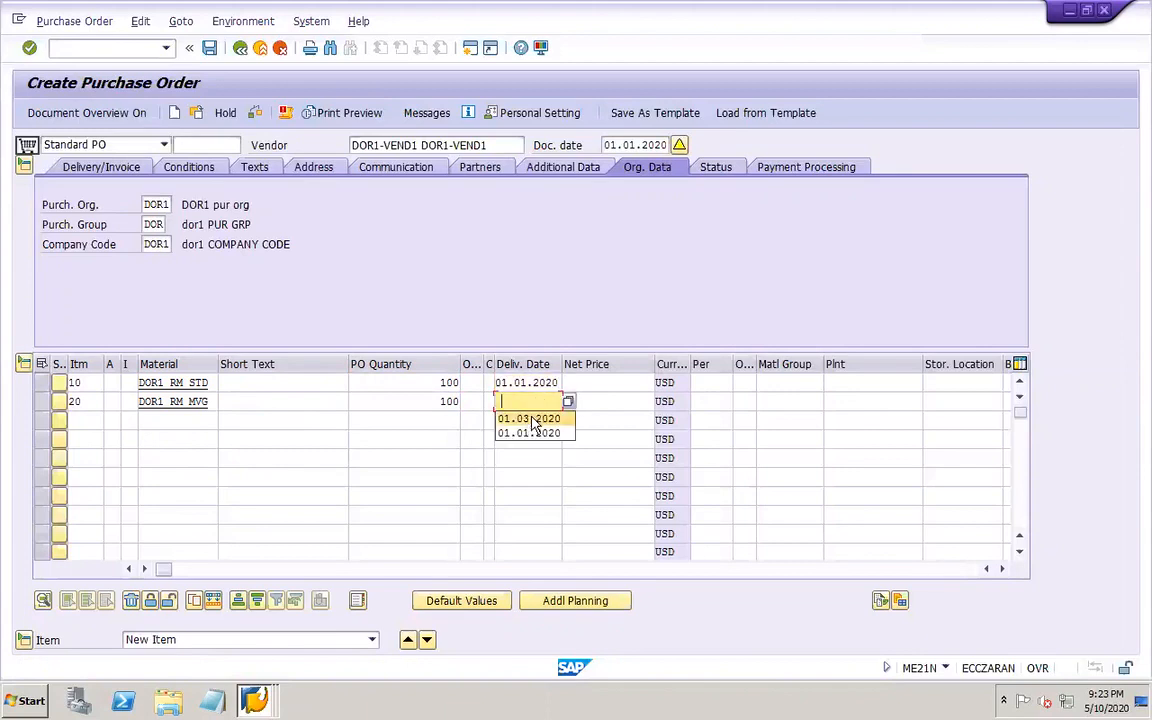
pyautogui.click(523, 438)
# - Set the net price to 100 for both item 10 and item 20
pyautogui.click(595, 380)
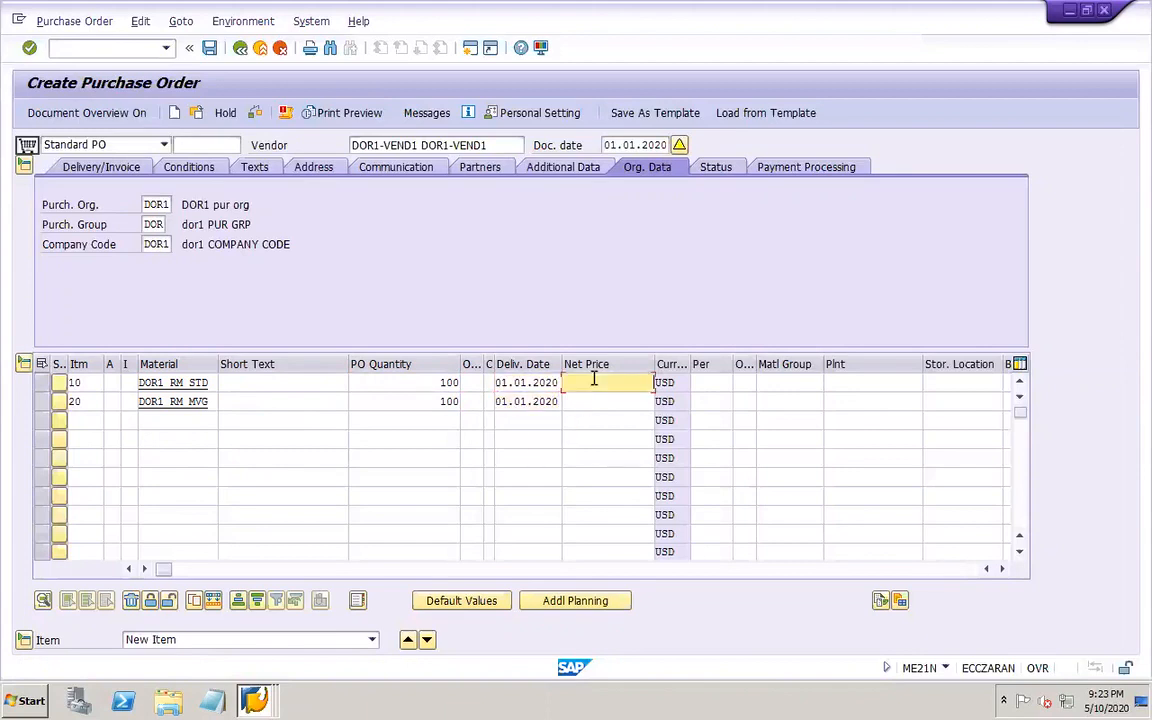
pyautogui.click(646, 401)
pyautogui.click(615, 400)
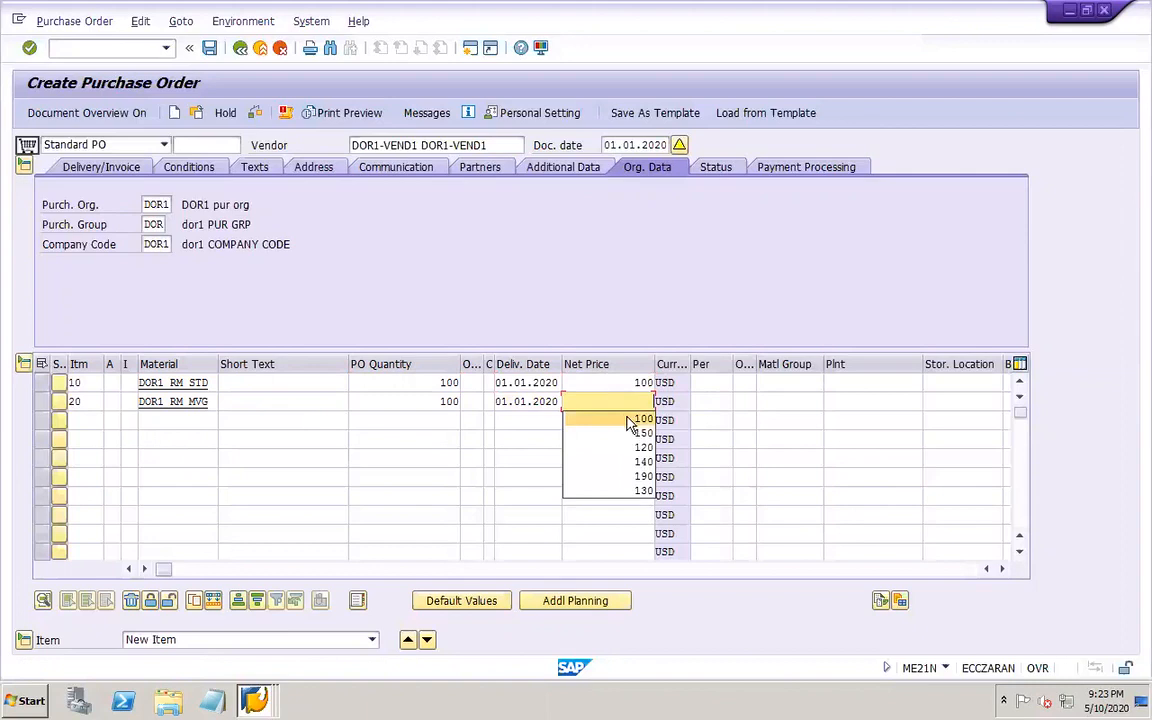
pyautogui.click(630, 420)
# - Look up the material groups and assign DOR1-MTRL to item 10
pyautogui.click(782, 383)
pyautogui.click(775, 385)
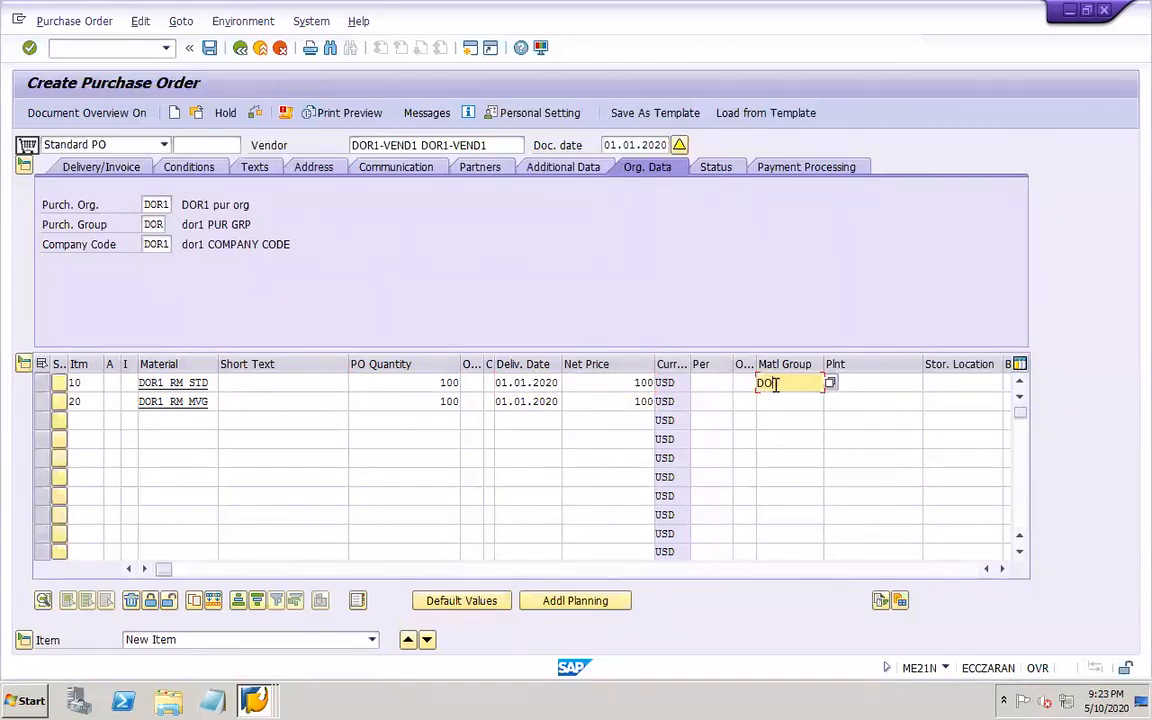
pyautogui.write('DOR*')
pyautogui.click(829, 384)
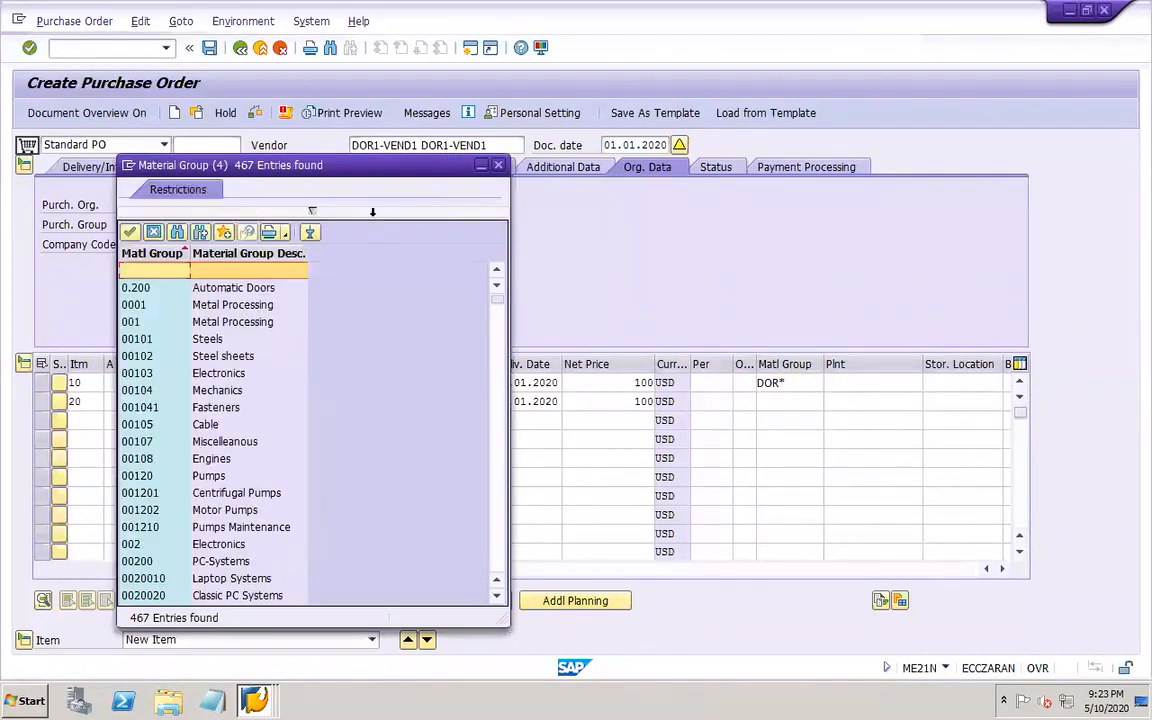
pyautogui.click(497, 567)
pyautogui.click(497, 567)
pyautogui.click(497, 567)
pyautogui.click(497, 567)
pyautogui.click(497, 567)
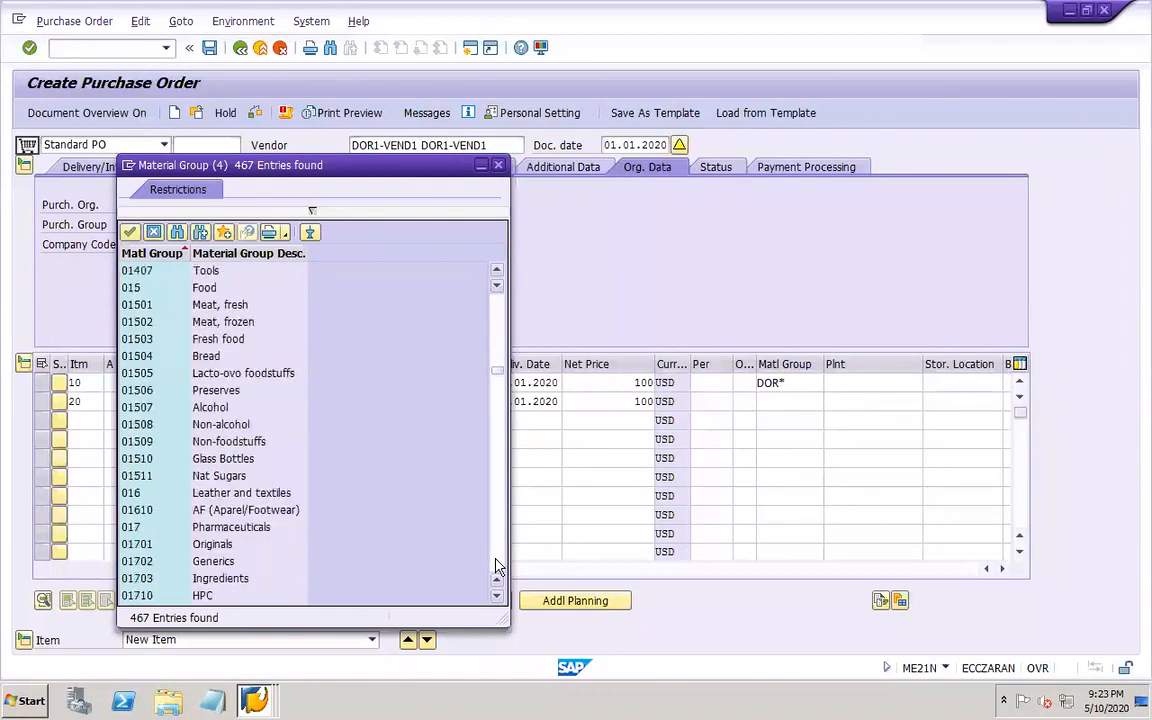
pyautogui.click(497, 567)
pyautogui.click(497, 567)
pyautogui.click(497, 567)
pyautogui.click(497, 567)
pyautogui.click(497, 567)
pyautogui.click(497, 567)
pyautogui.click(497, 567)
pyautogui.click(497, 452)
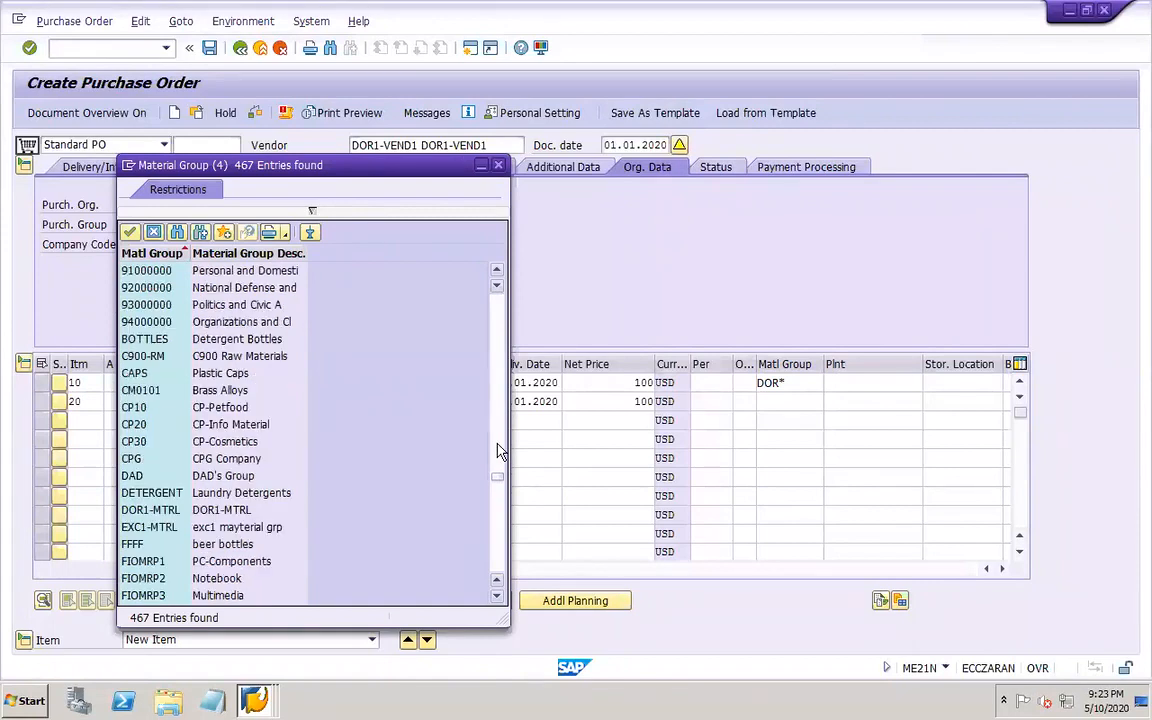
pyautogui.click(258, 508)
pyautogui.doubleClick(263, 505)
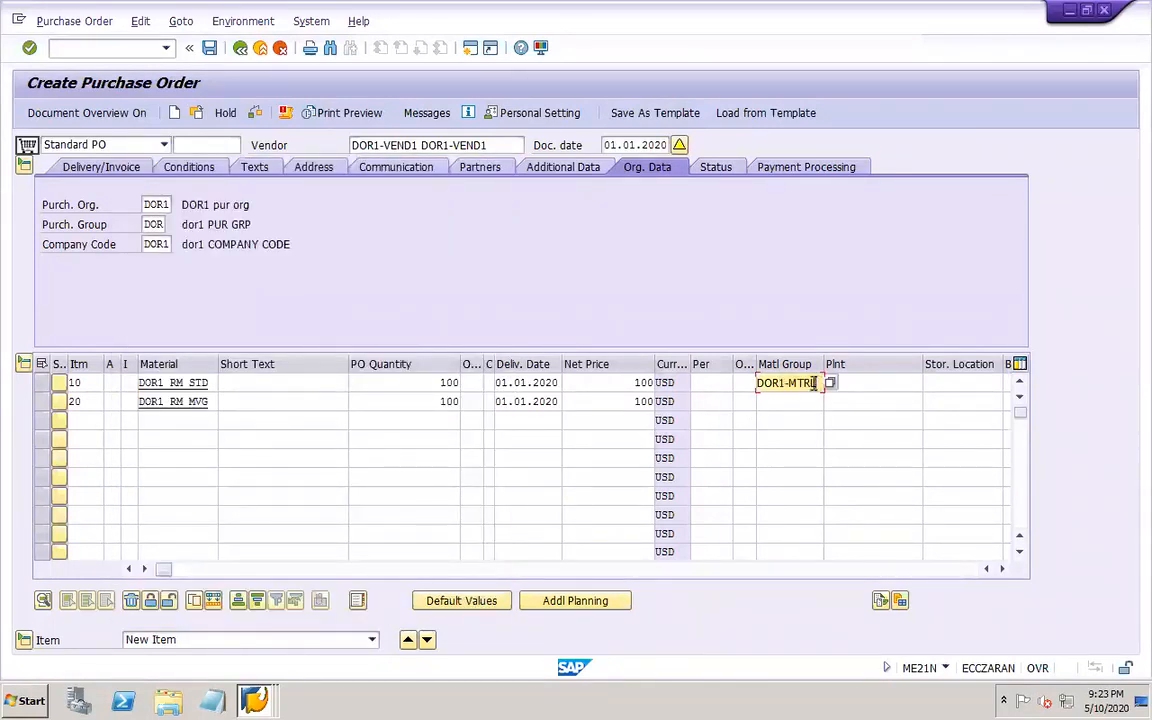
# - Copy the material group DOR1-MTRL from item 10 to item 20
pyautogui.moveTo(815, 383); pyautogui.dragTo(752, 391)
pyautogui.hotkey('ctrl', 'c')
pyautogui.press('Tab')
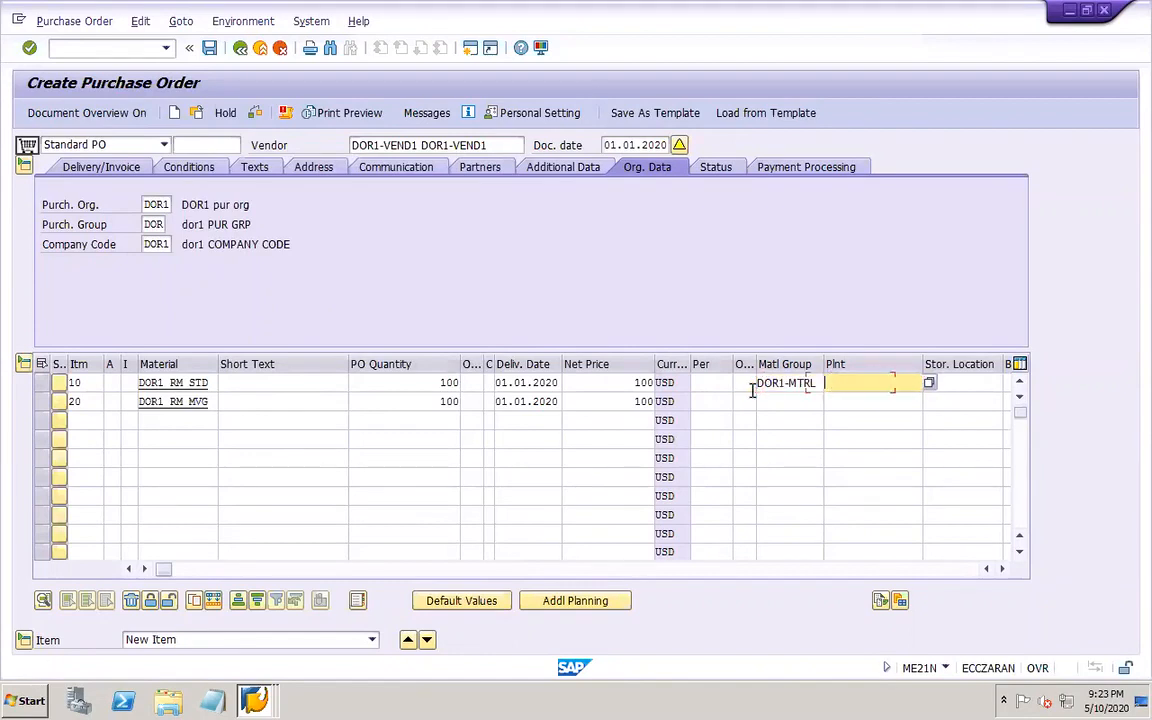
pyautogui.press('Down')
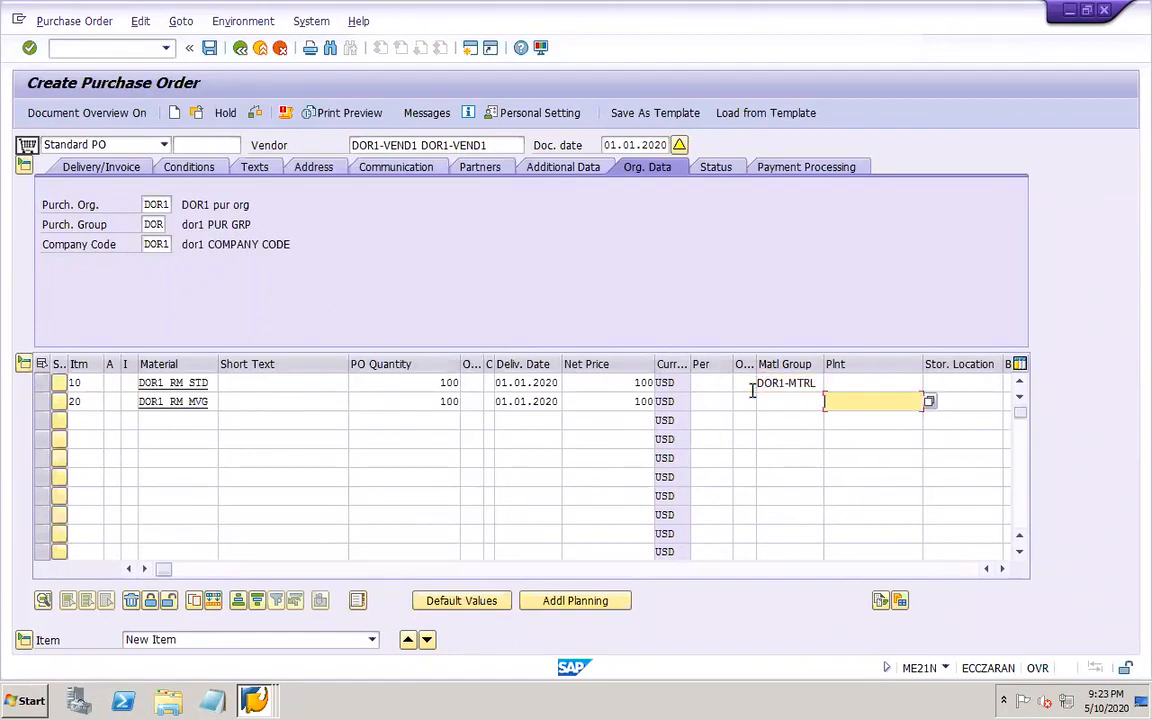
pyautogui.click(779, 401)
pyautogui.hotkey('ctrl', 'v')
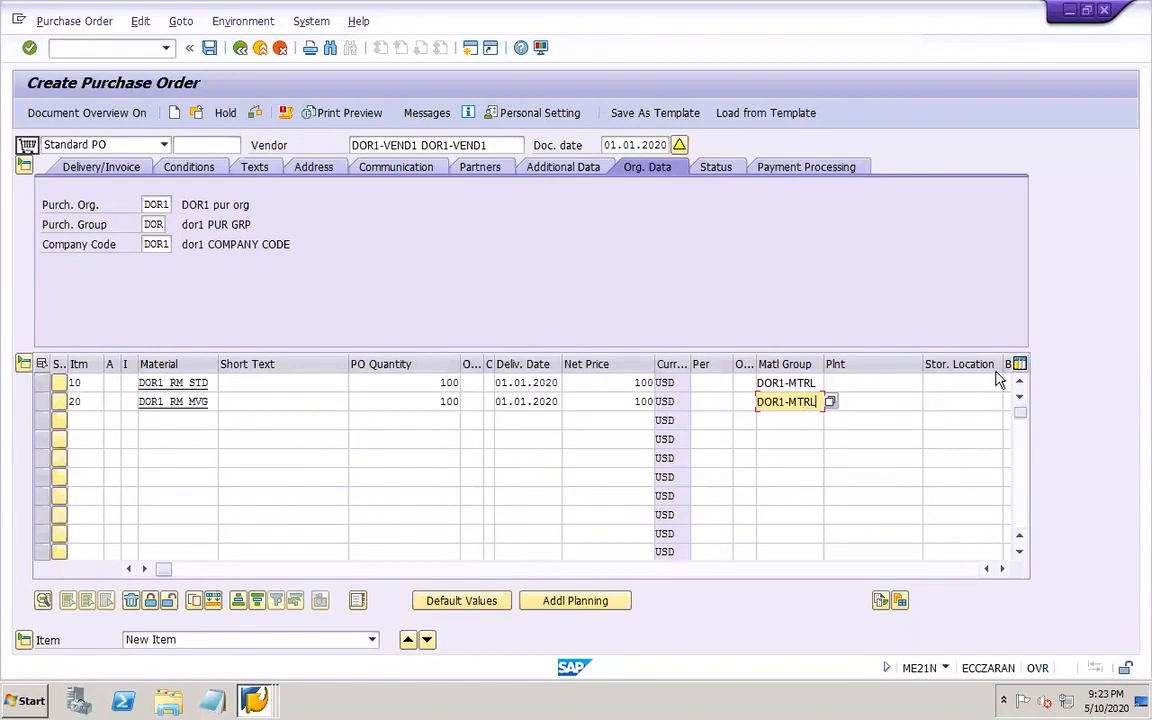
# - Enter plant DOR1 and storage location DOR1 for both items and have the item data filled in
pyautogui.click(890, 382)
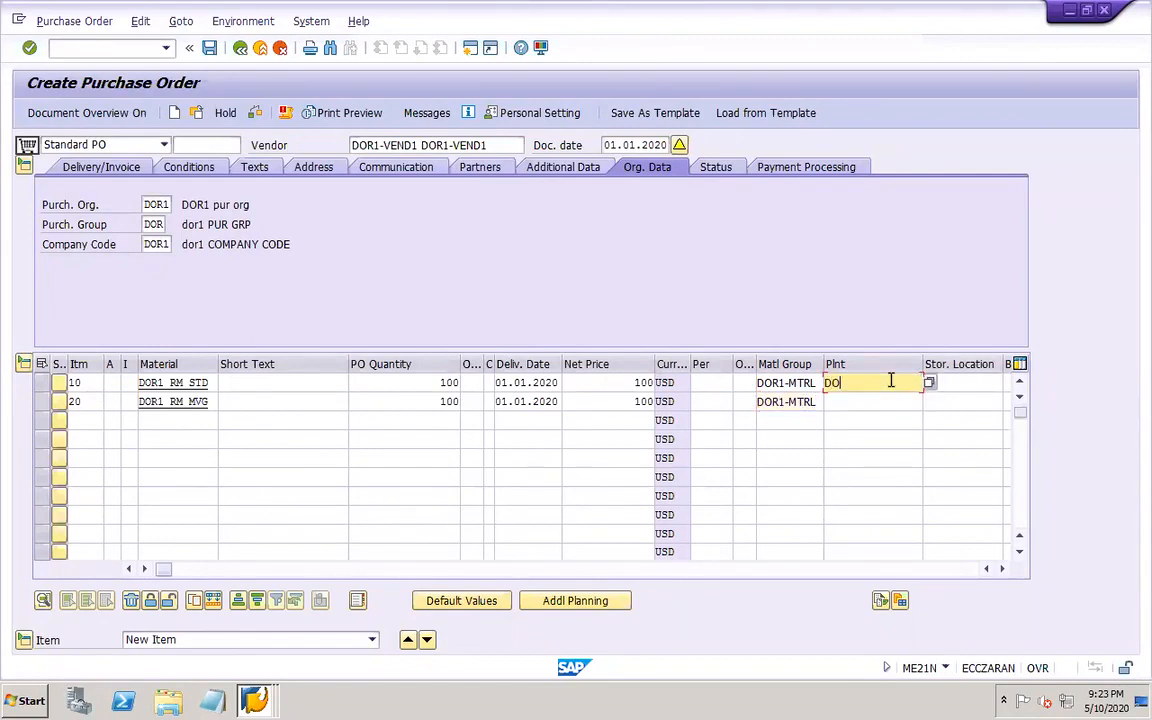
pyautogui.click(860, 402)
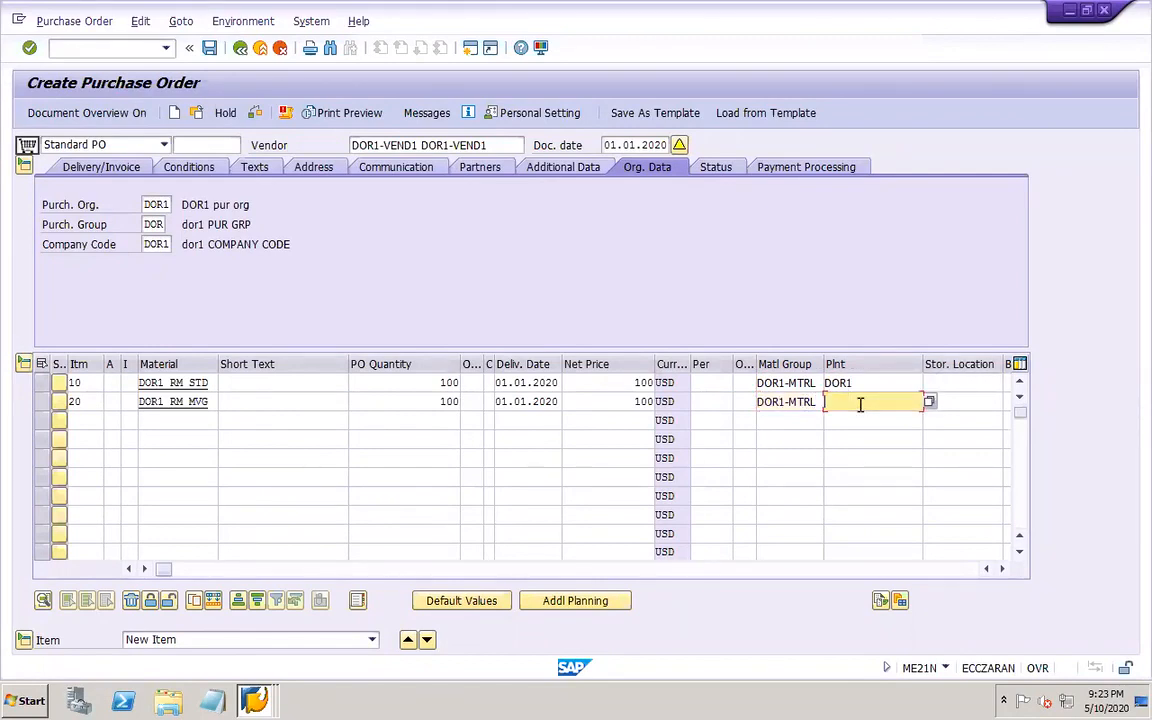
pyautogui.click(946, 382)
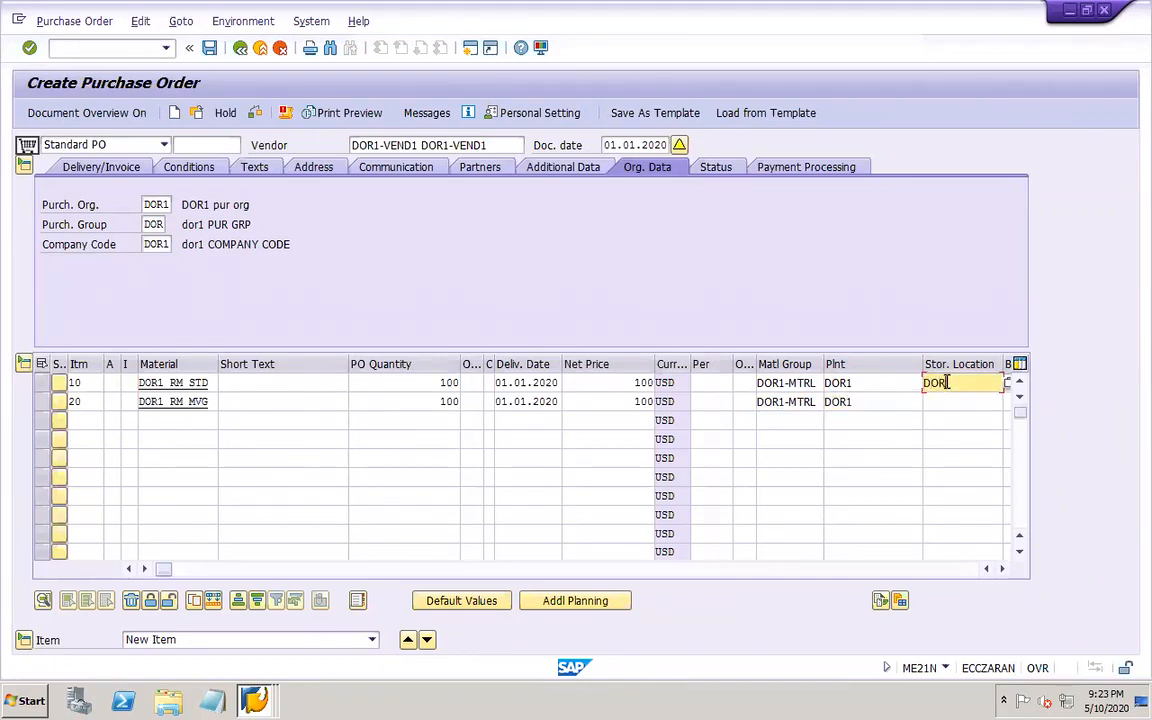
pyautogui.click(946, 401)
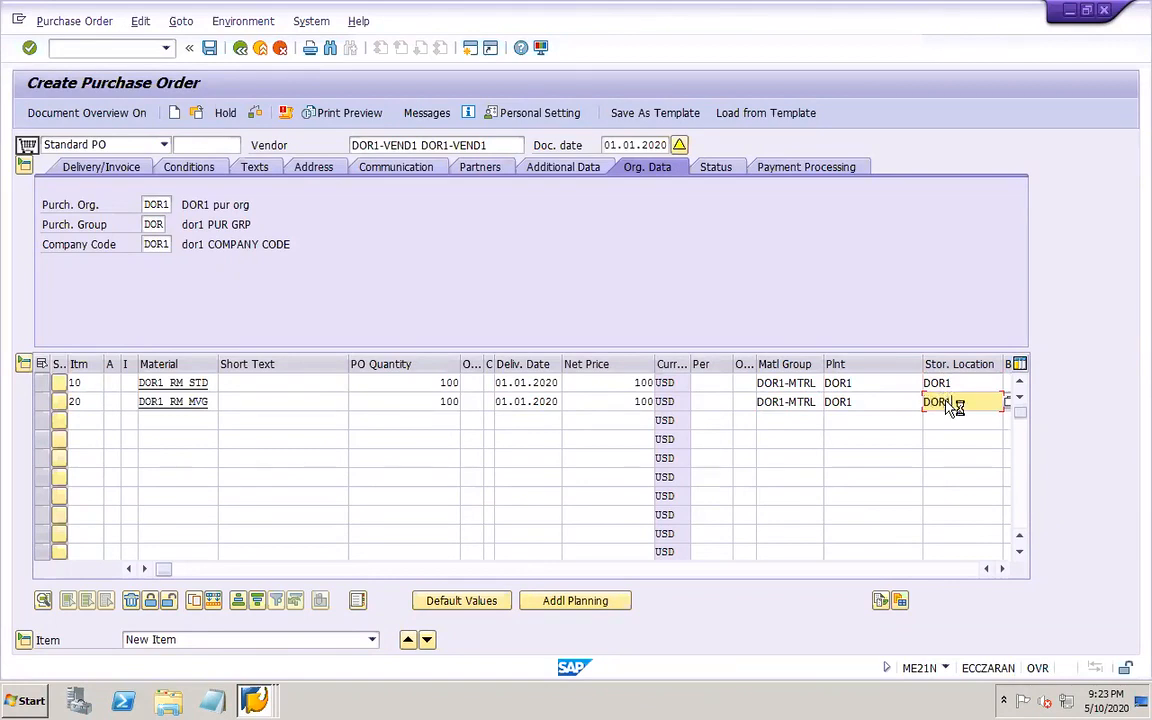
pyautogui.press('Return')
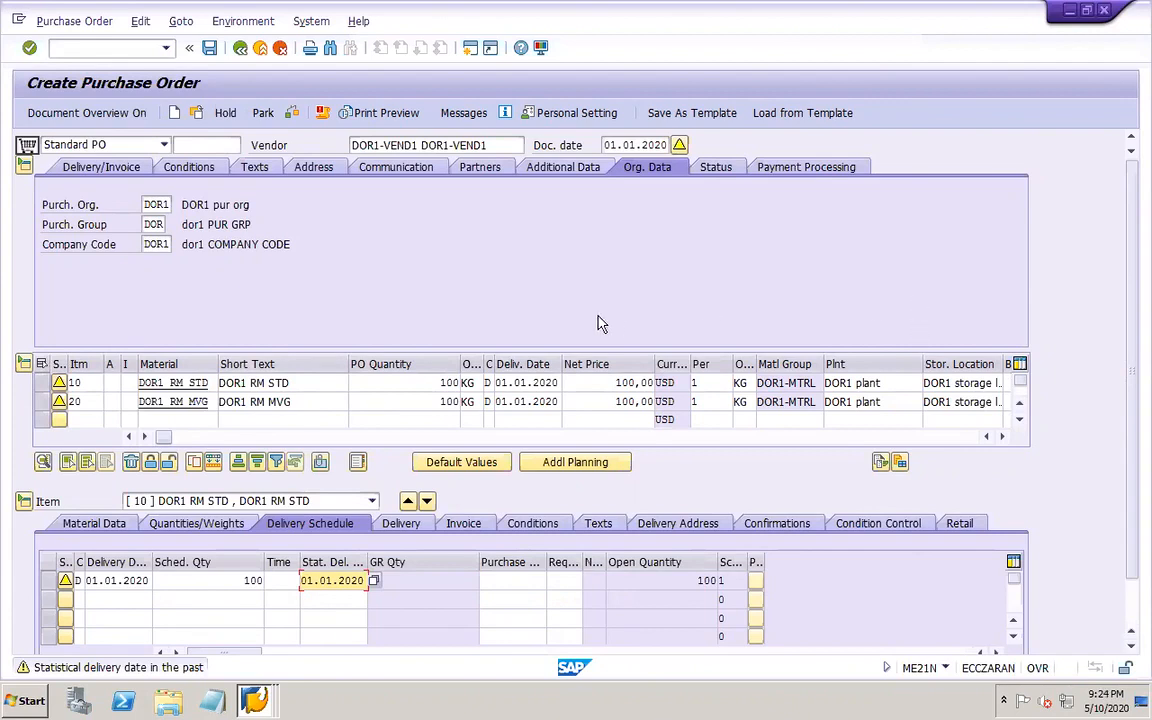
# - Collapse the header and add condition type FRA2 (Freight %) to the pricing conditions of item 10
pyautogui.click(25, 168)
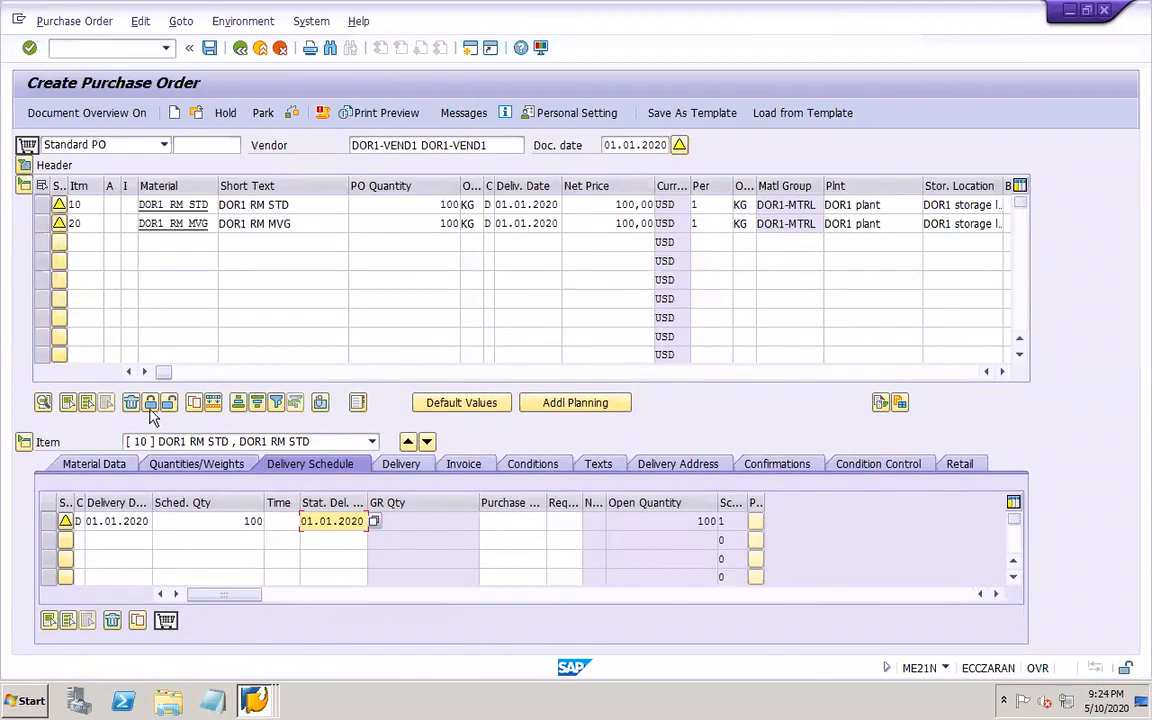
pyautogui.click(41, 209)
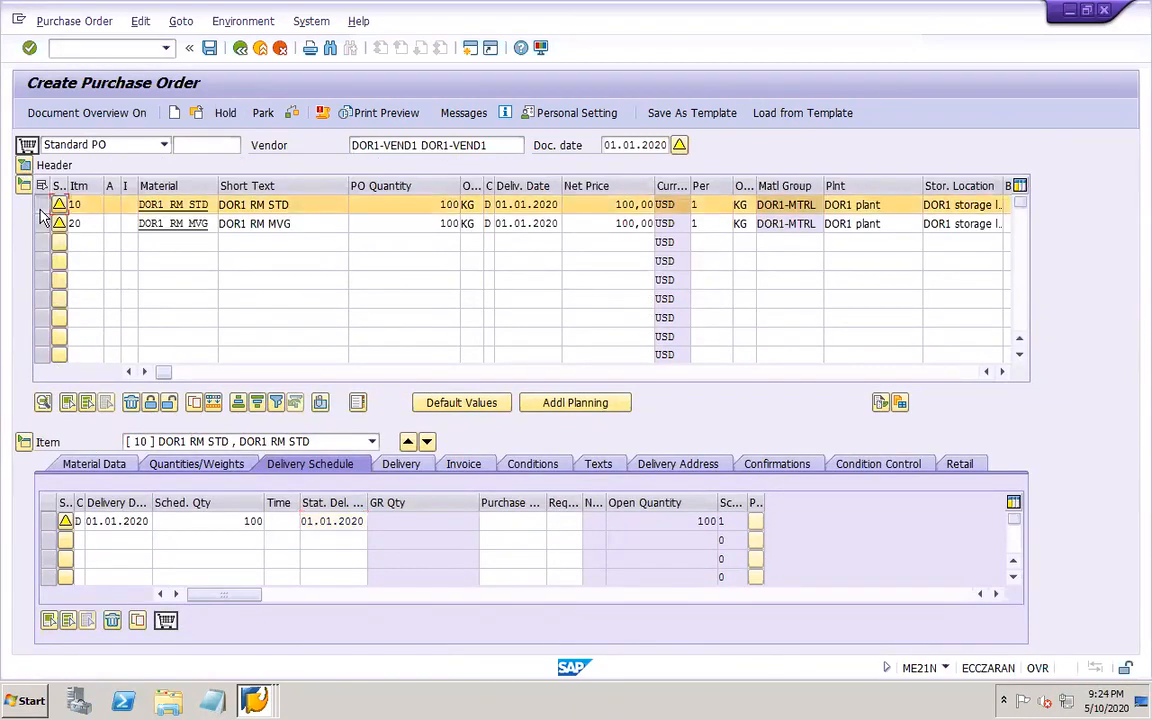
pyautogui.click(533, 466)
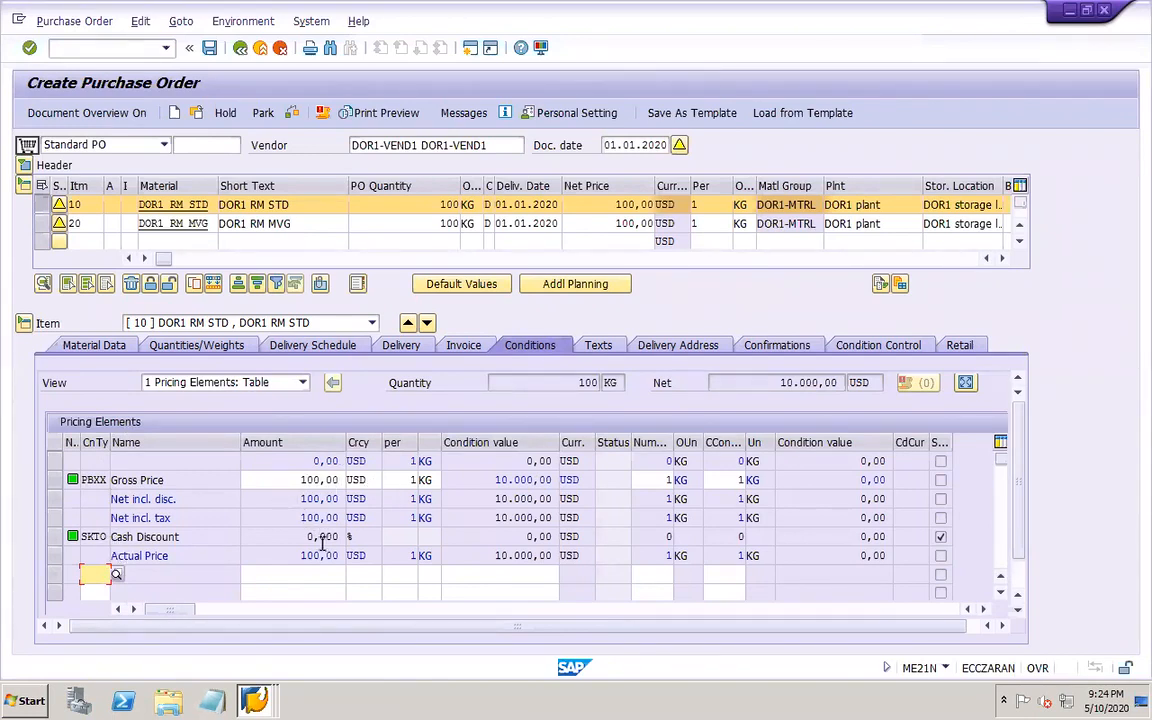
pyautogui.click(116, 574)
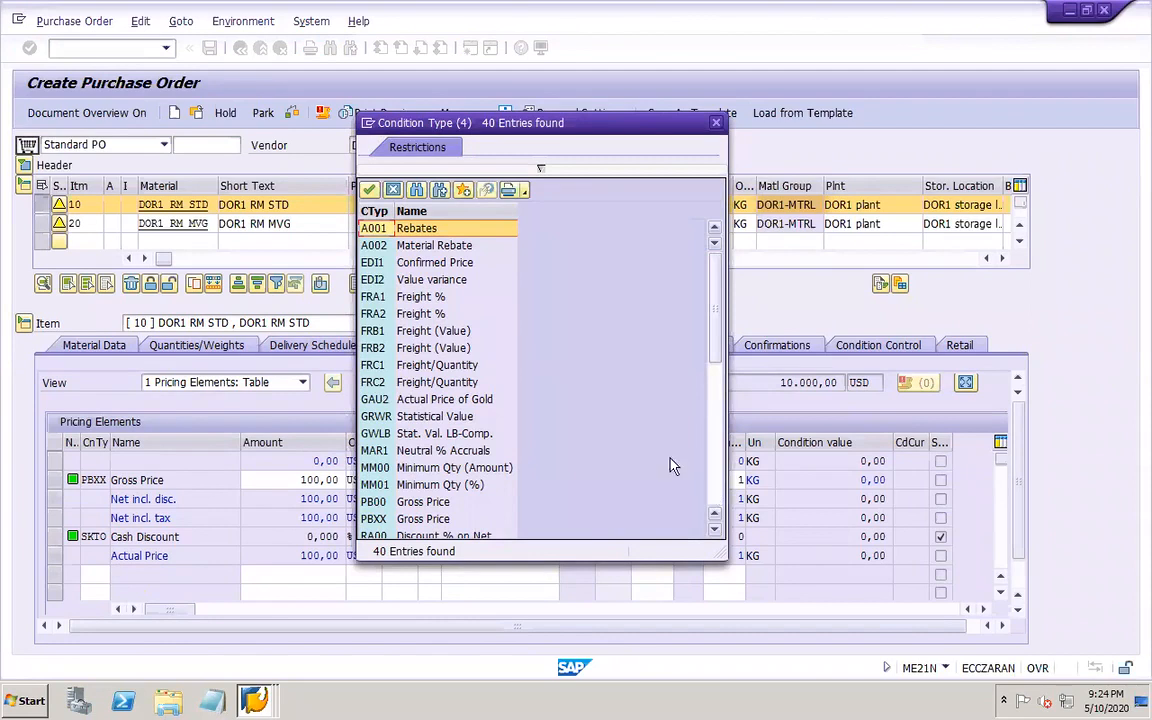
pyautogui.click(414, 316)
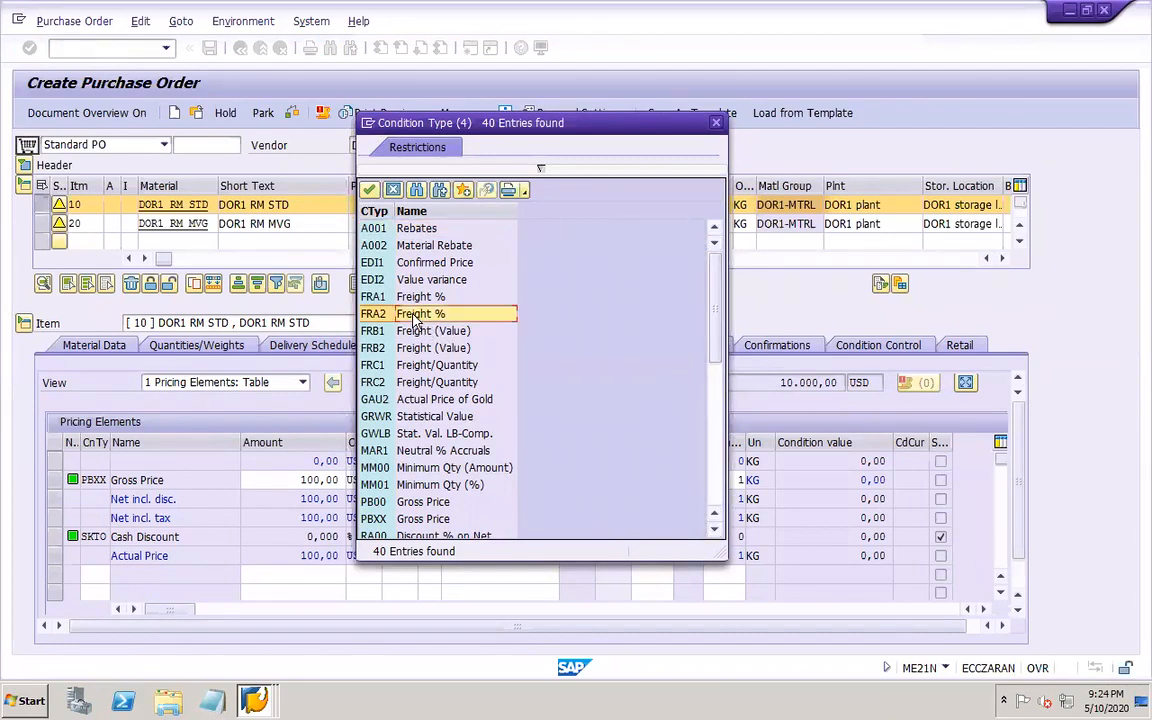
pyautogui.doubleClick(414, 316)
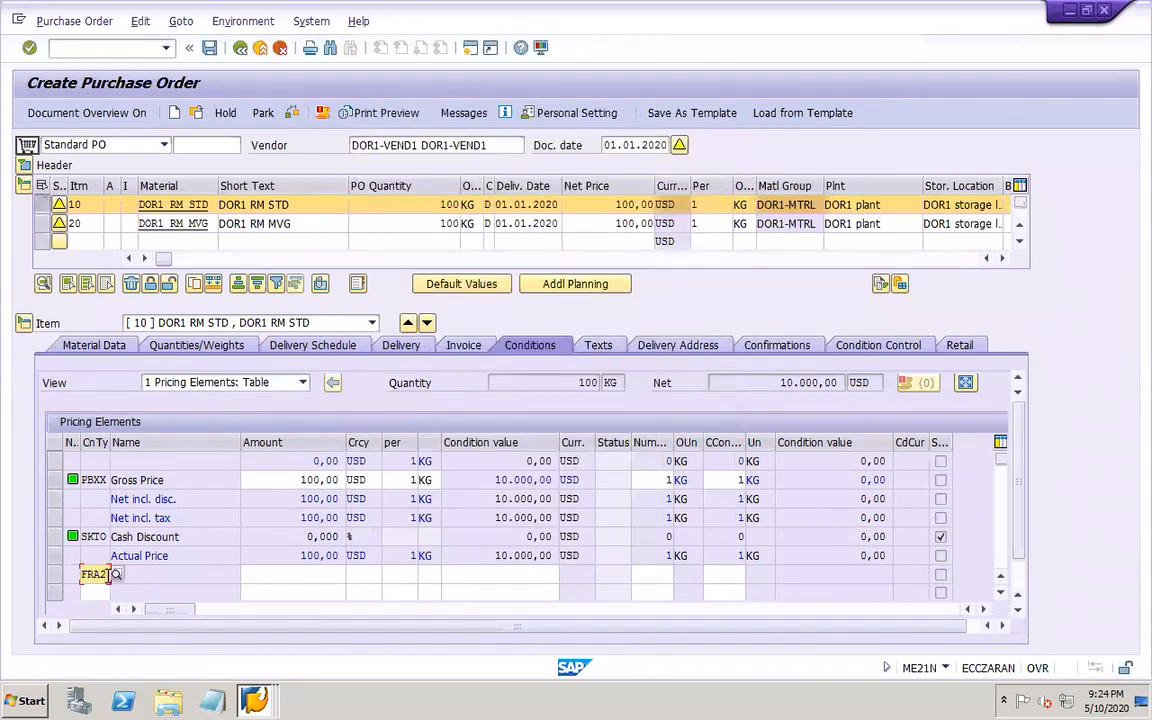
# - Set the FRA2 freight condition of item 10 to 50 percent
pyautogui.click(316, 578)
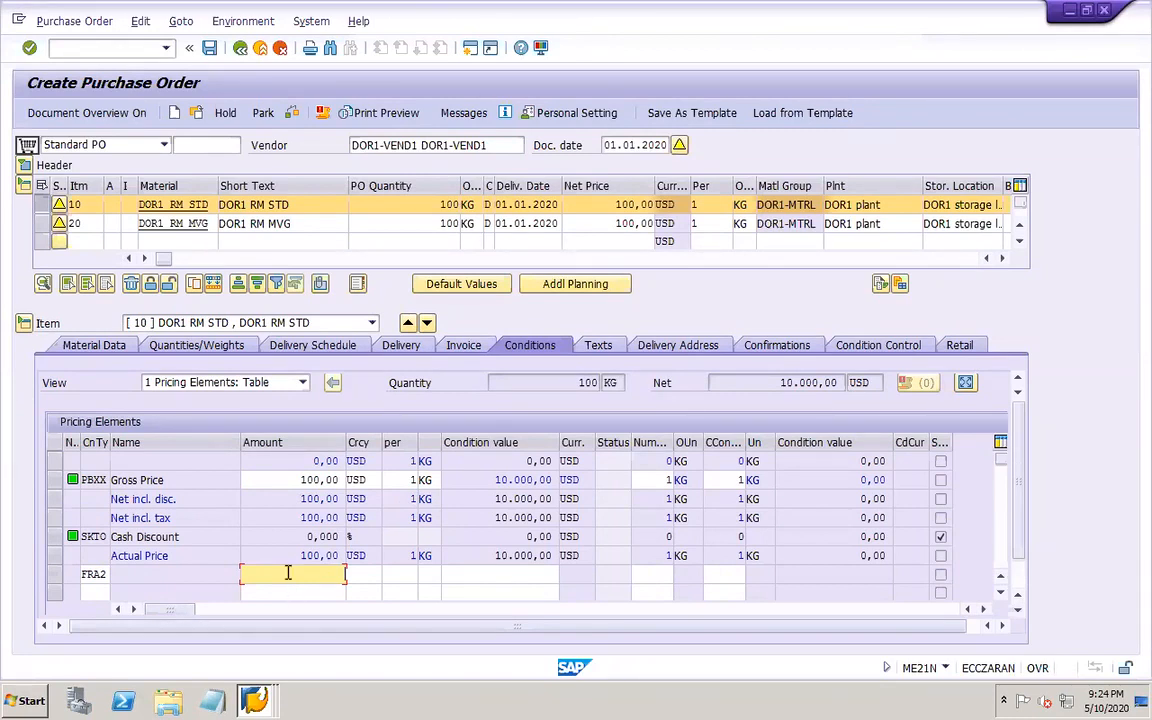
pyautogui.write('50')
pyautogui.press('Return')
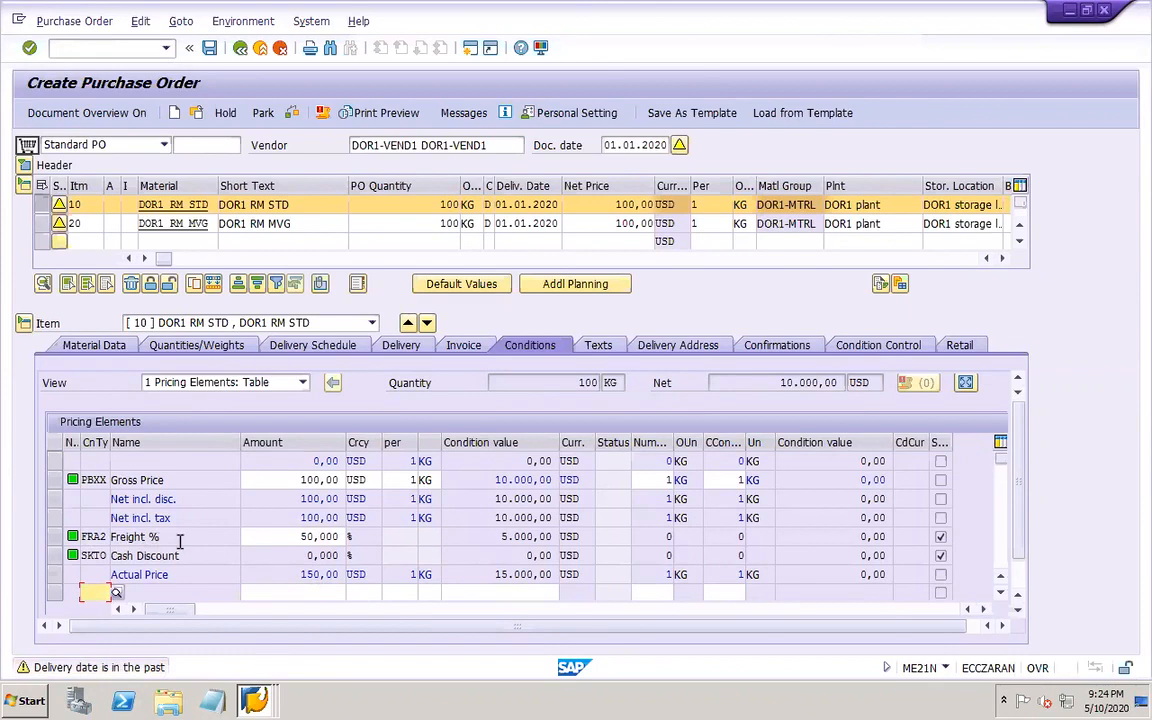
# - Change the FRA2 freight rate of item 10 to 5 percent
pyautogui.click(351, 537)
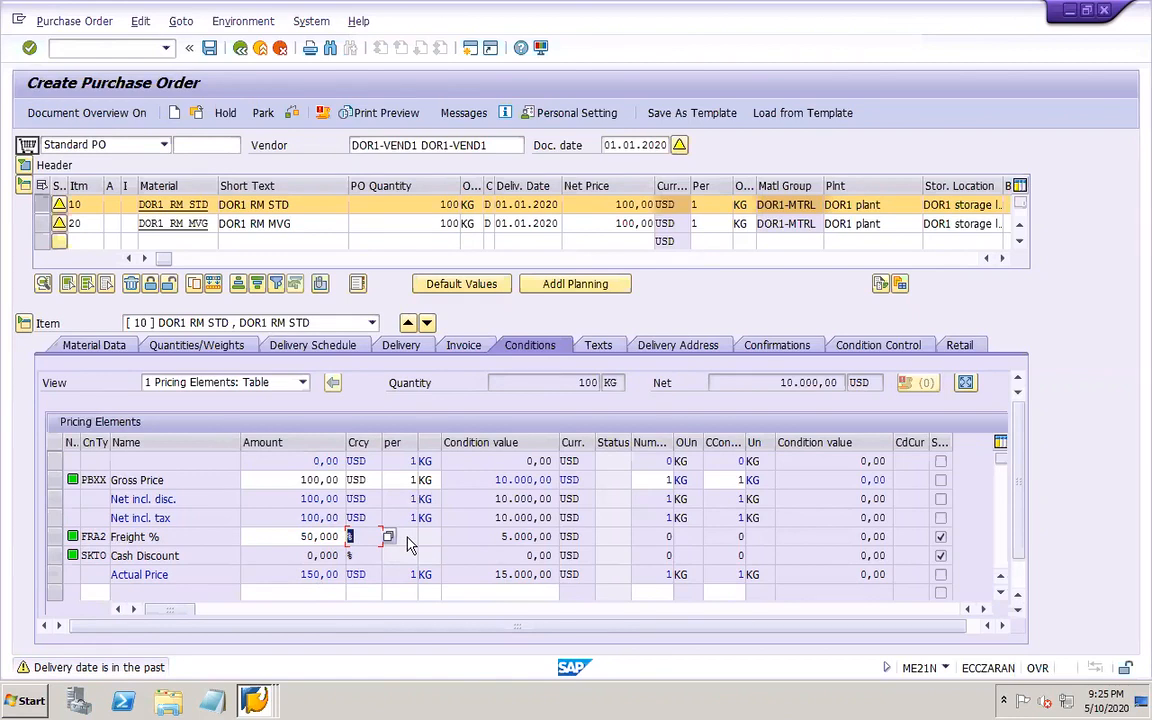
pyautogui.click(530, 537)
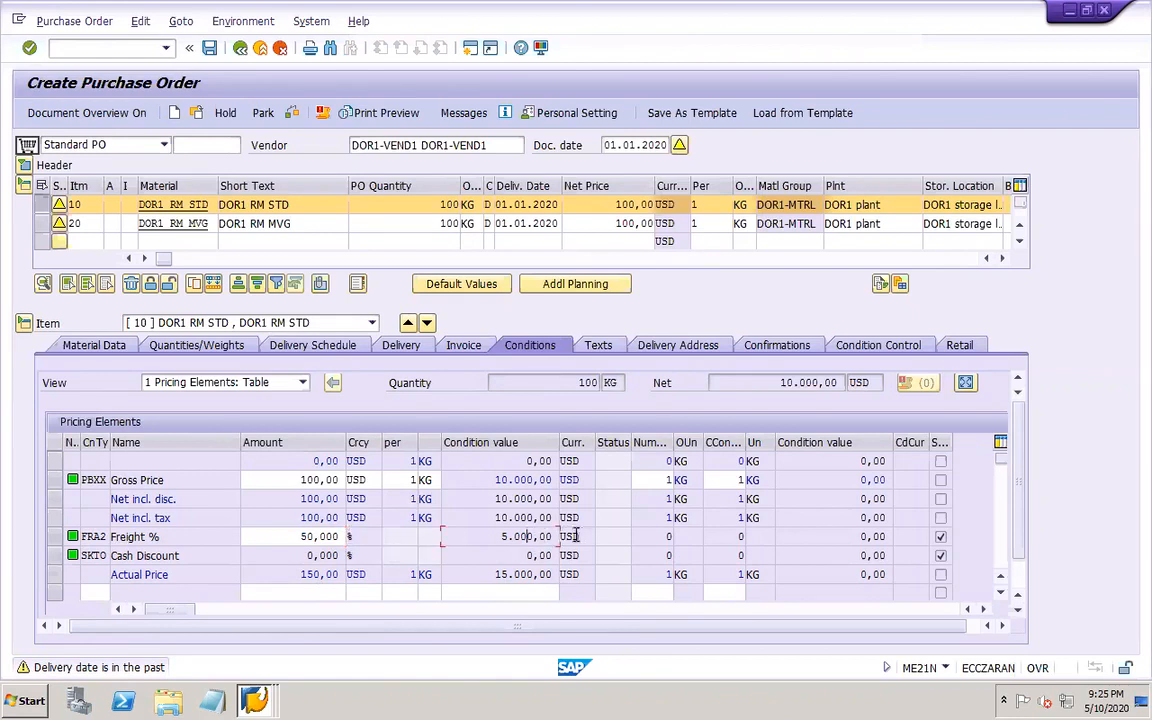
pyautogui.moveTo(300, 537); pyautogui.dragTo(351, 538)
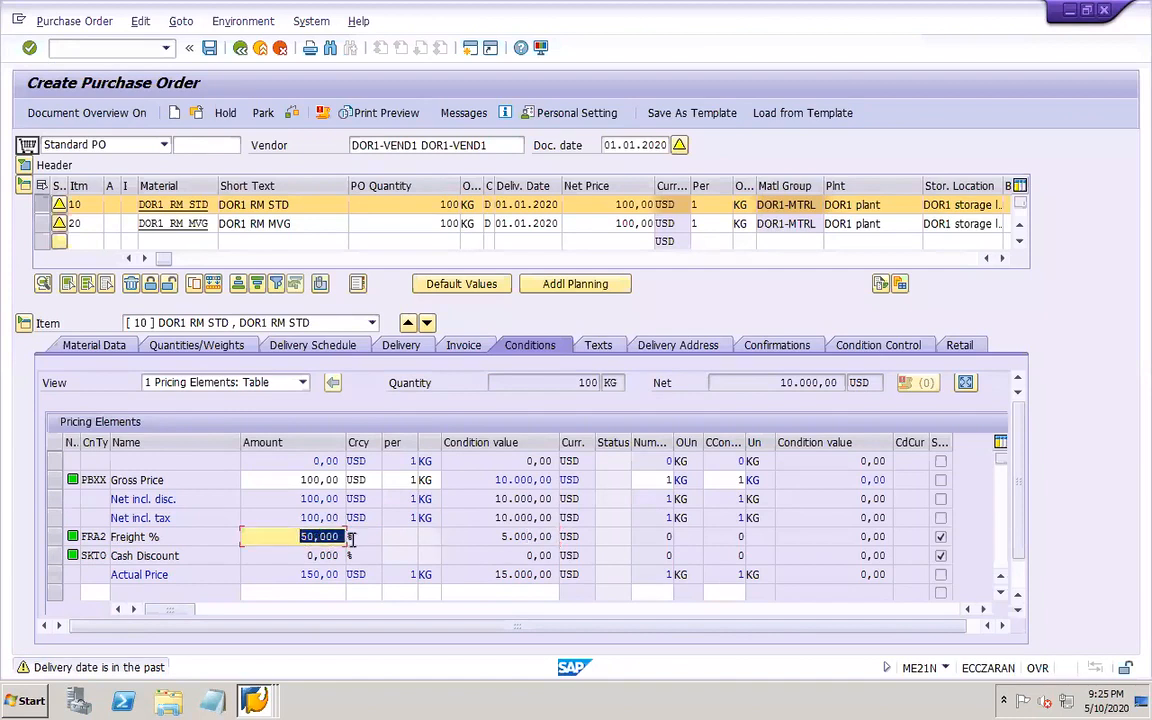
pyautogui.write('5')
pyautogui.press('Return')
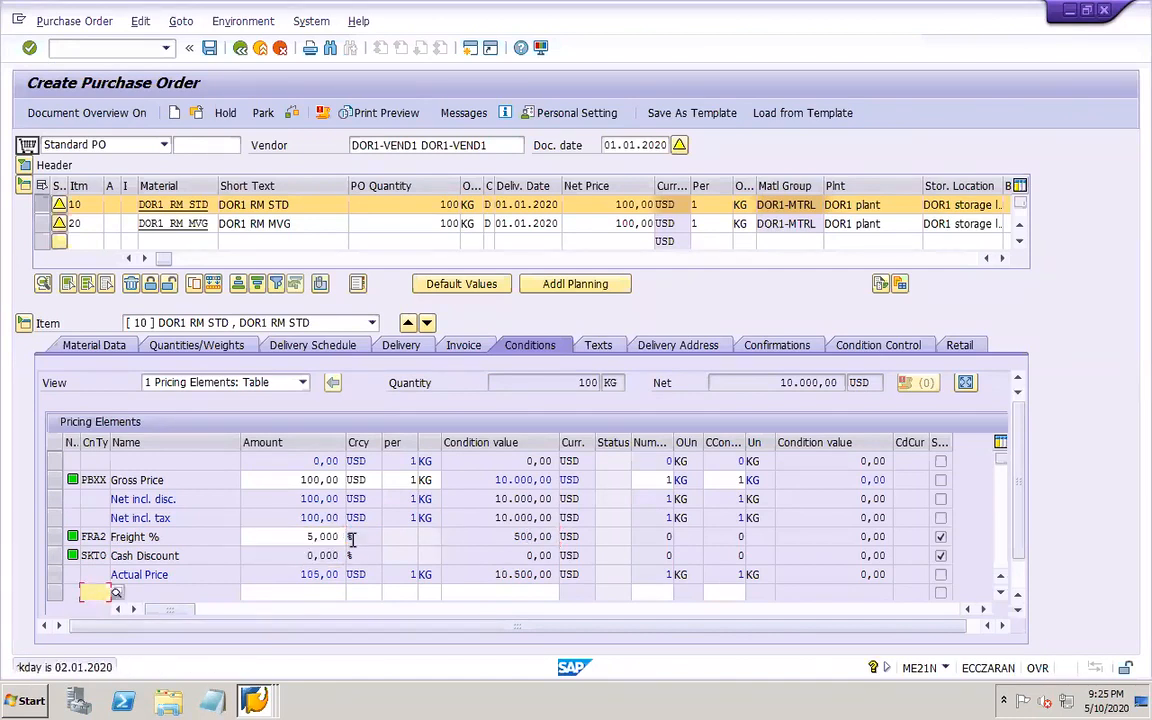
# - Examine the condition values of the freight, gross price and actual price lines for item 10
pyautogui.click(497, 536)
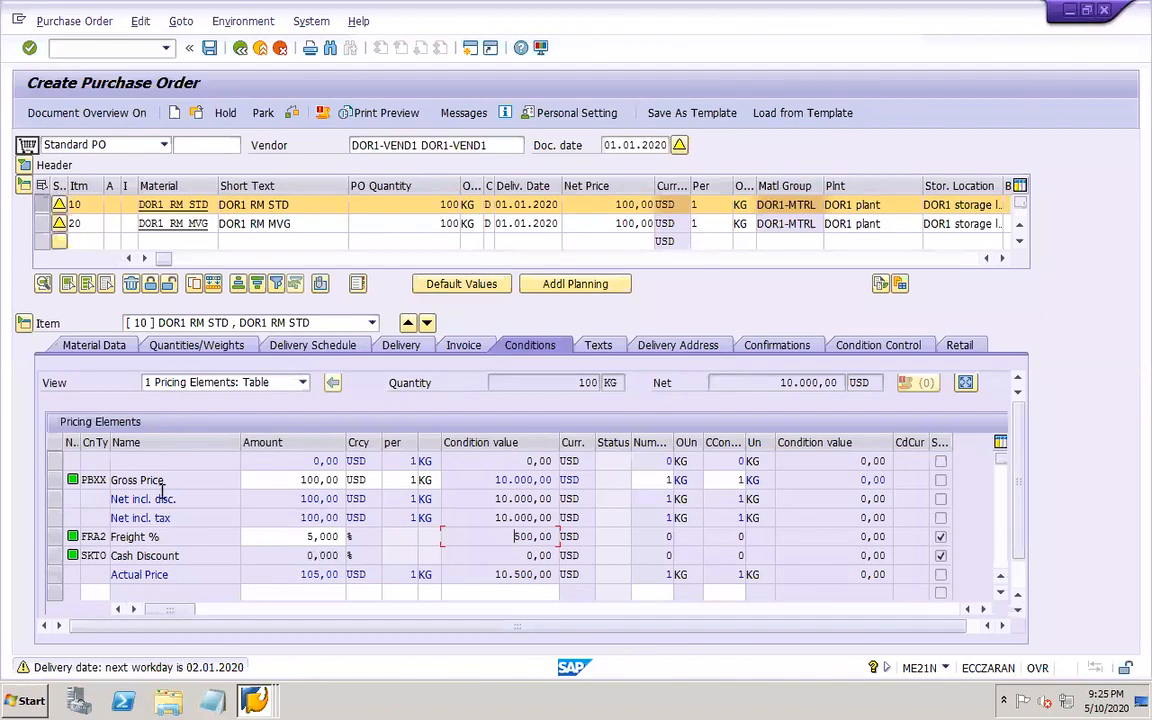
pyautogui.click(157, 539)
pyautogui.click(102, 537)
pyautogui.click(452, 537)
pyautogui.click(517, 479)
pyautogui.click(493, 577)
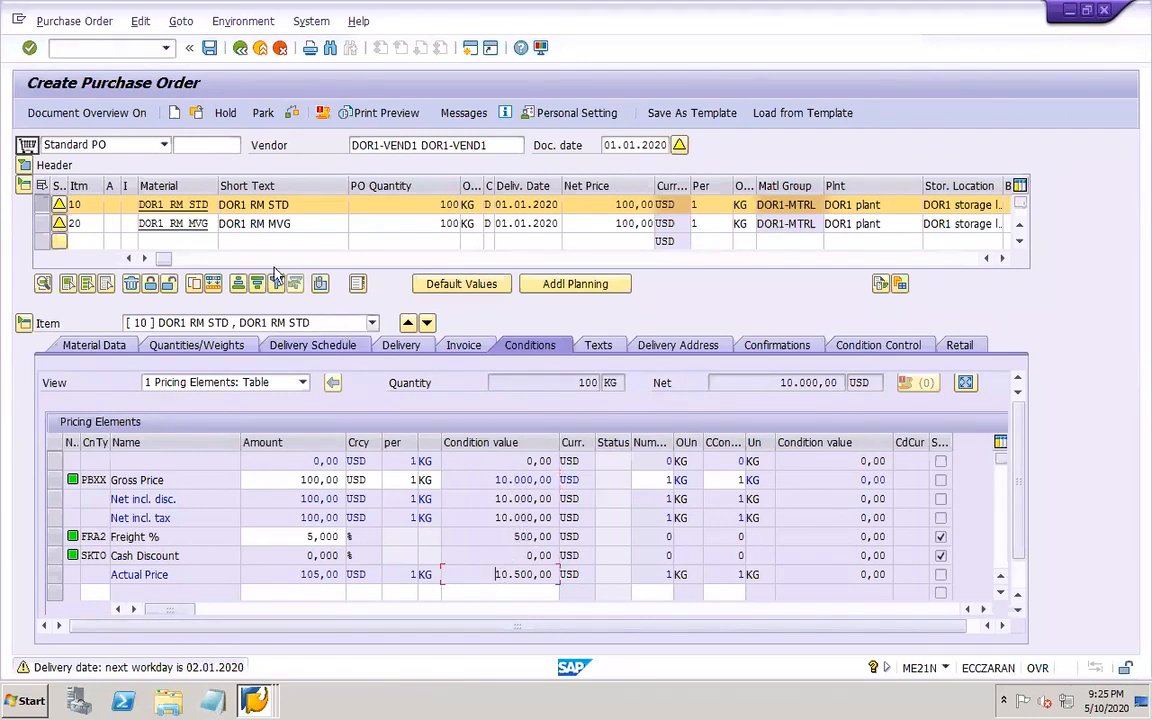
# - Open the condition details of the FRA2 freight line for item 10
pyautogui.click(43, 224)
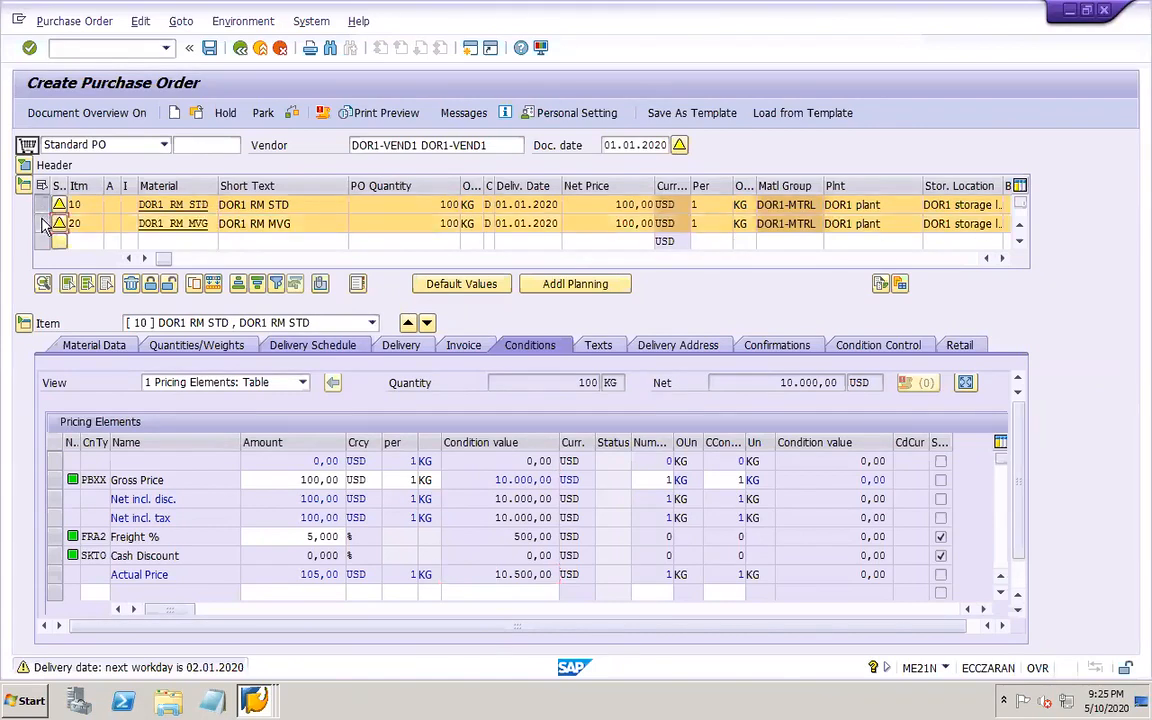
pyautogui.click(56, 540)
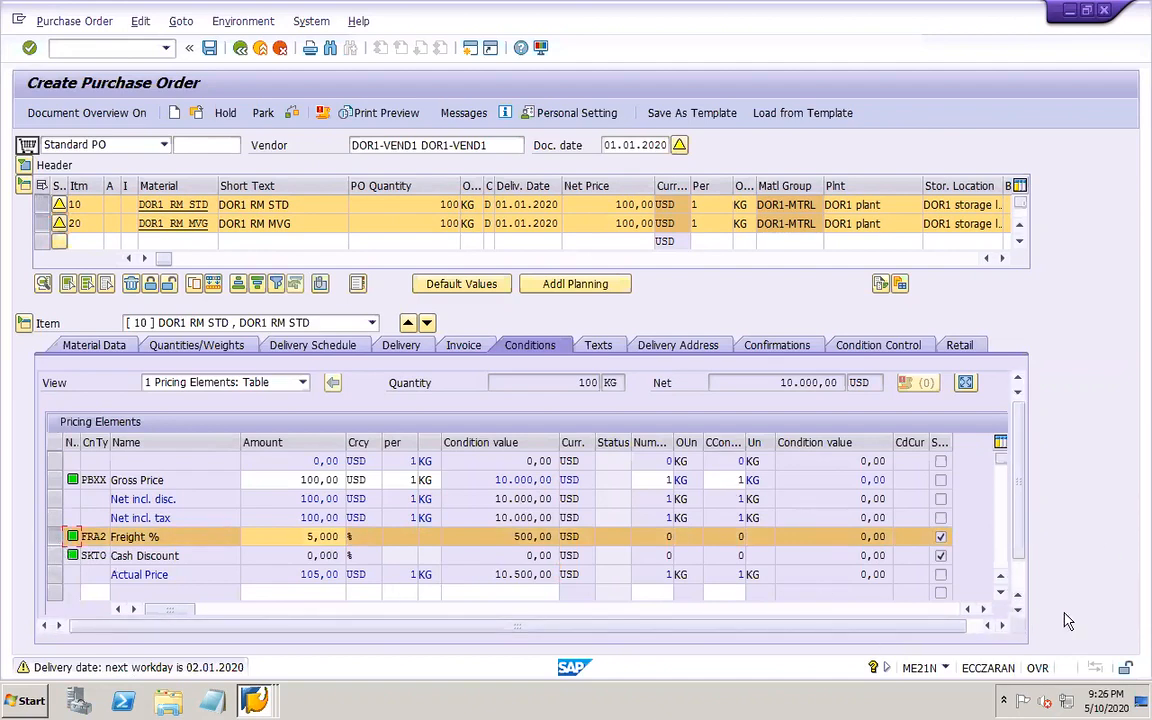
pyautogui.scroll(-1, 1018, 599)
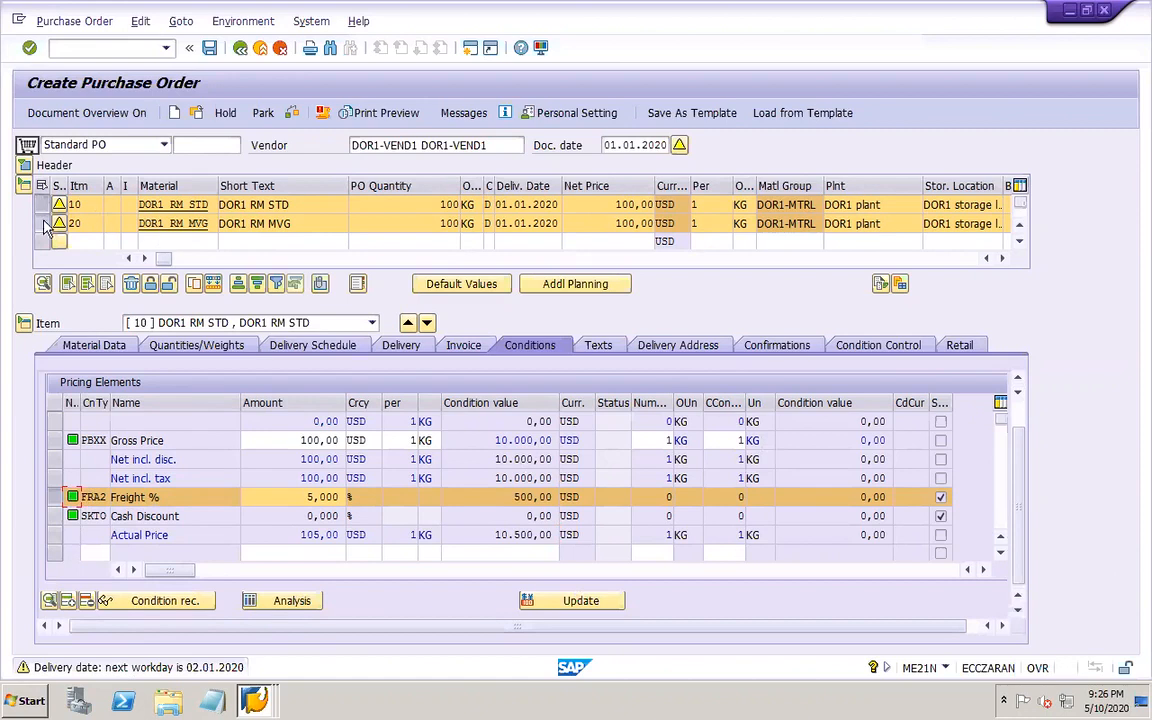
pyautogui.click(48, 601)
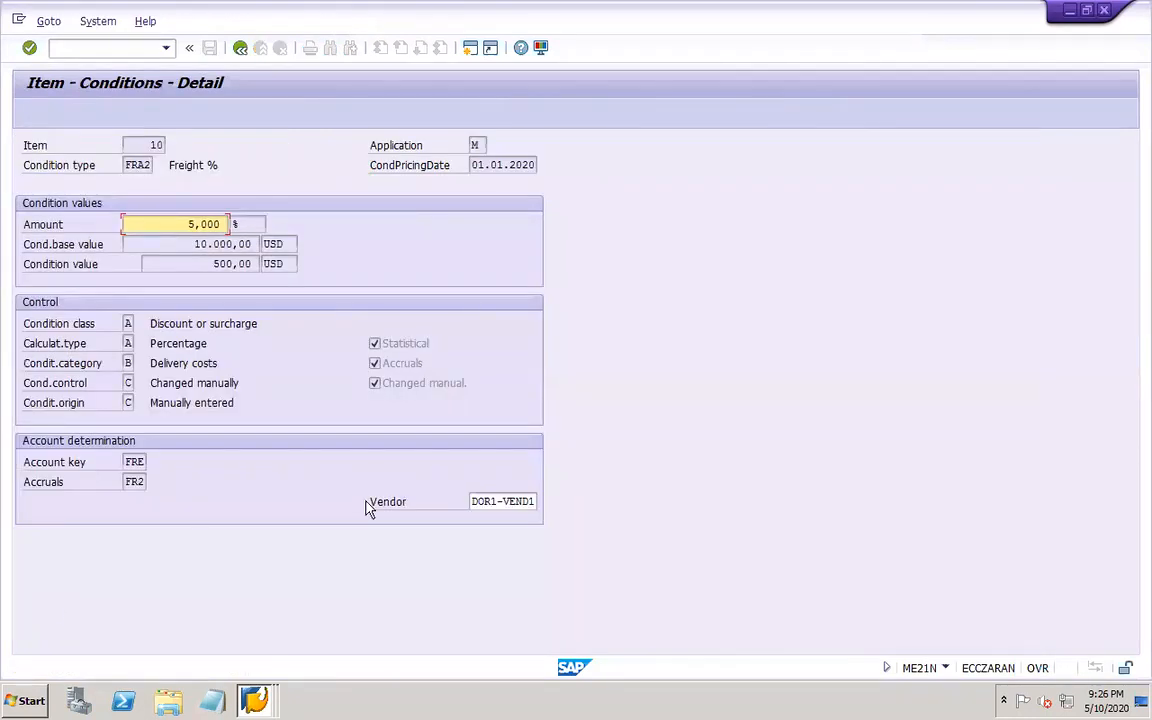
pyautogui.click(505, 501)
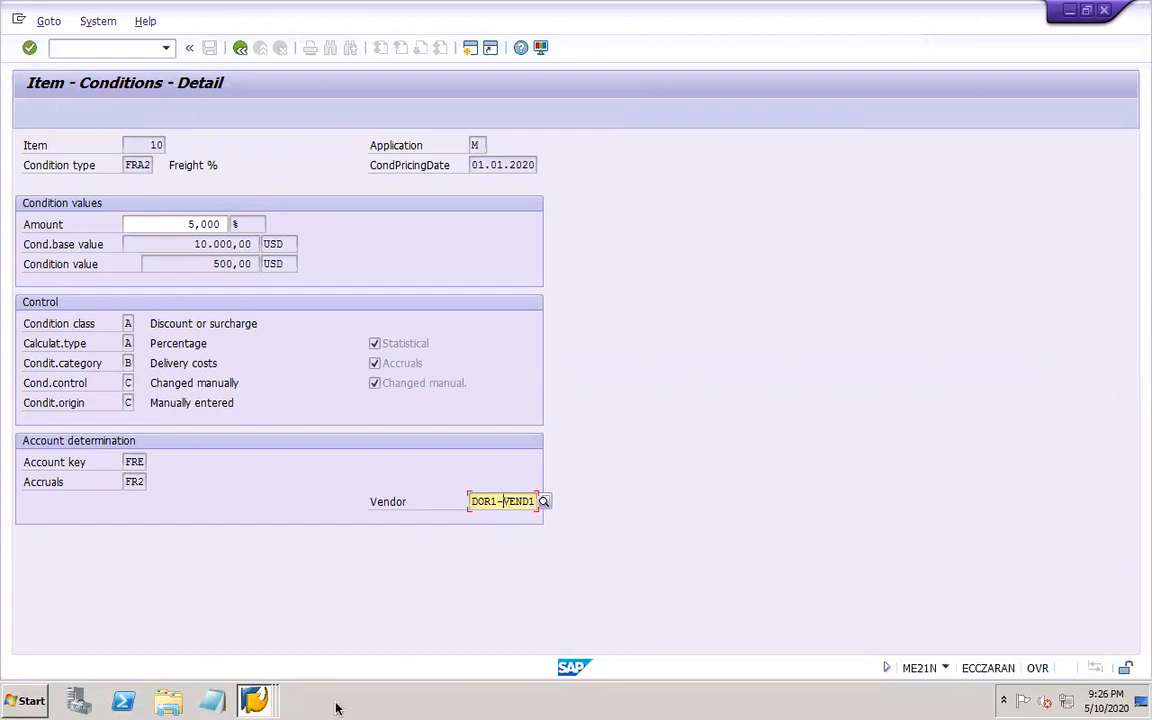
pyautogui.click(255, 698)
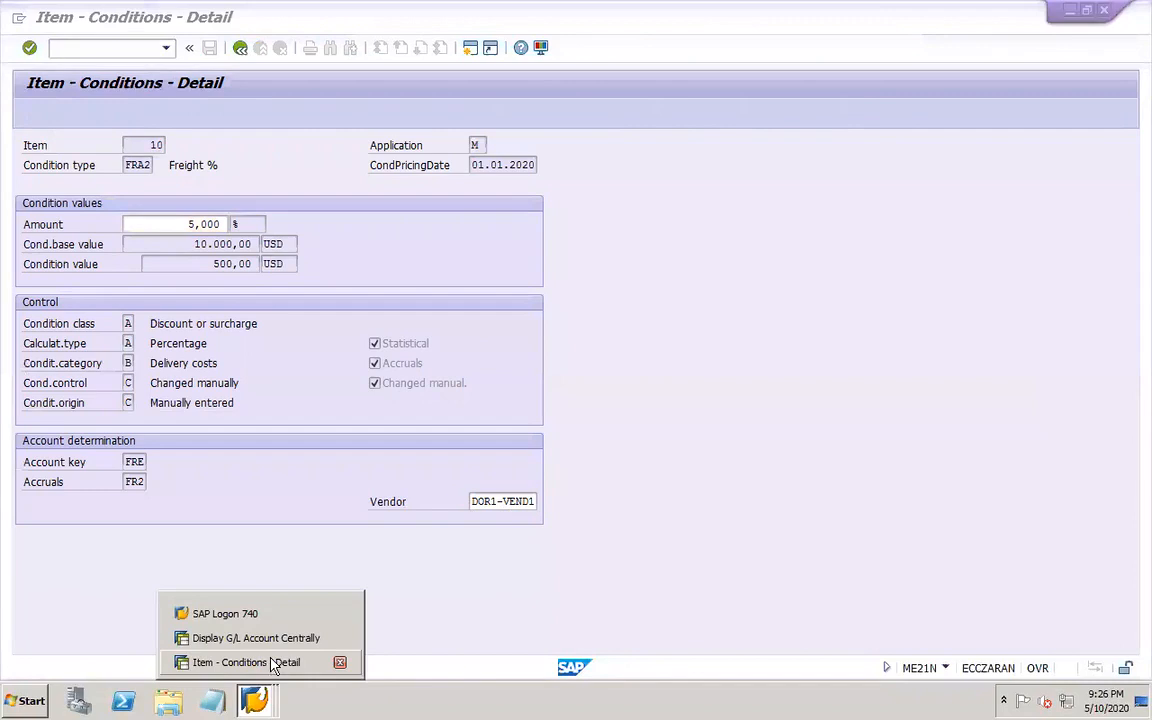
pyautogui.click(472, 216)
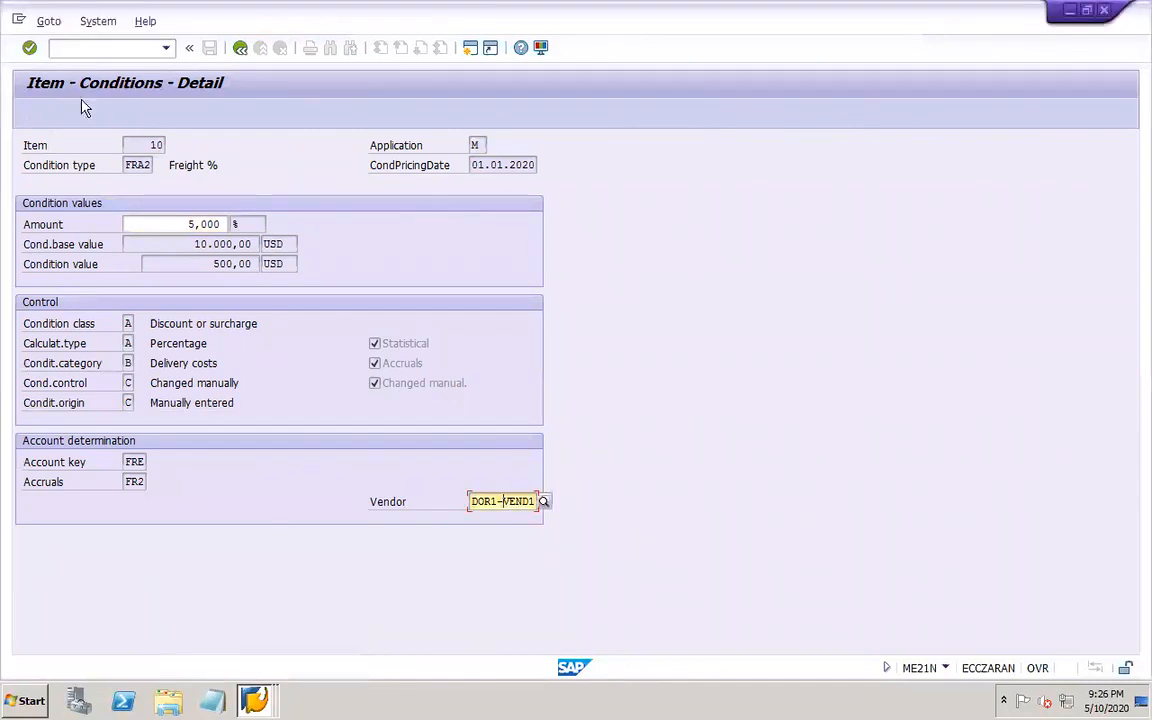
# - Open the vendor creation transaction XK01 in a new session
pyautogui.click(70, 48)
pyautogui.write('/O')
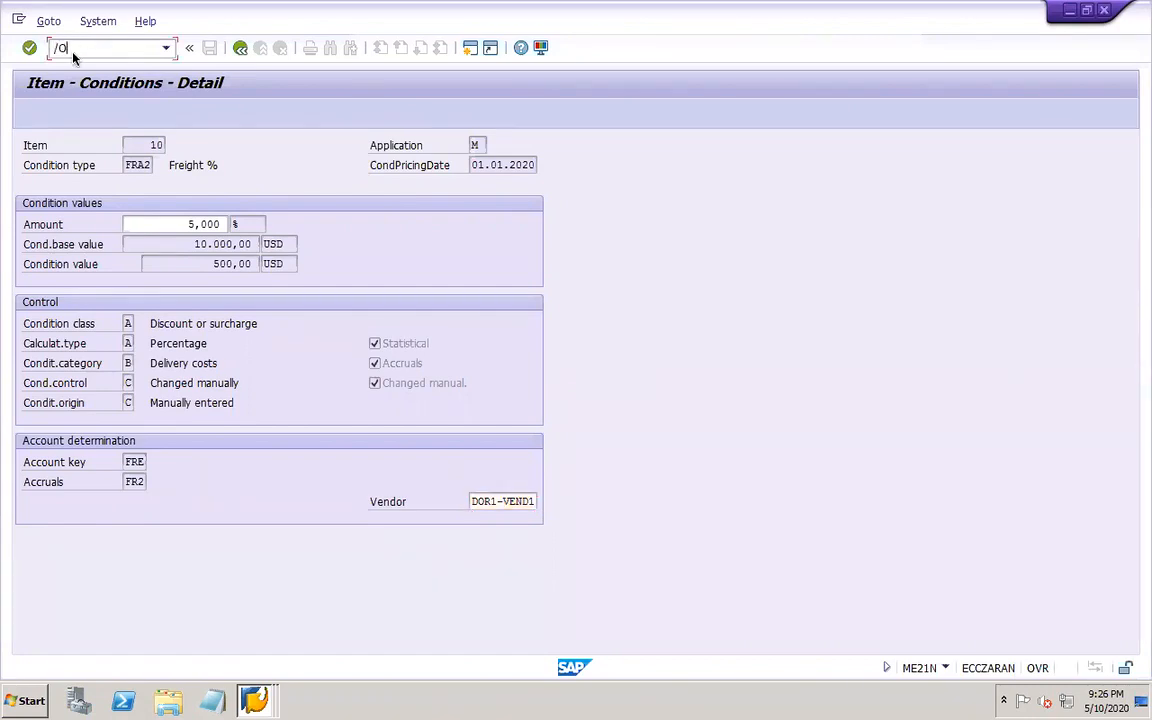
pyautogui.write('XK1')
pyautogui.press('Return')
# - Set the reference for the new vendor to DOR1-VEND1 with company code DOR1 and purchasing organization DOR1
pyautogui.click(193, 300)
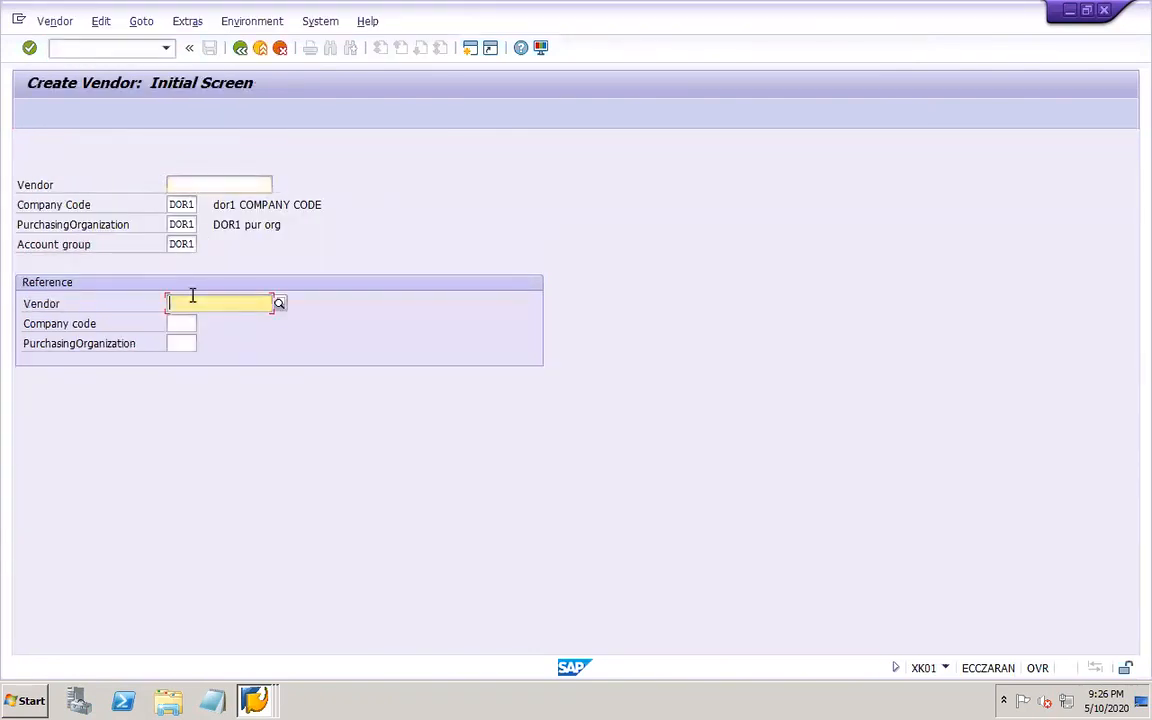
pyautogui.click(222, 320)
pyautogui.click(180, 324)
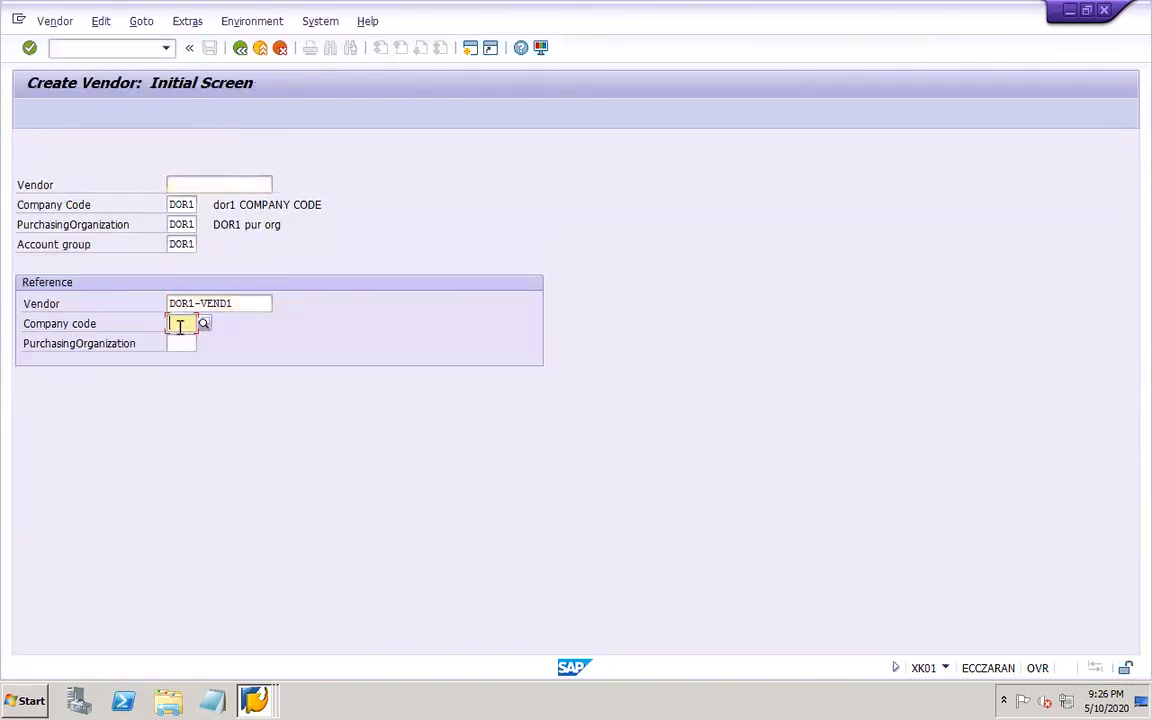
pyautogui.write('DOR1')
pyautogui.click(181, 343)
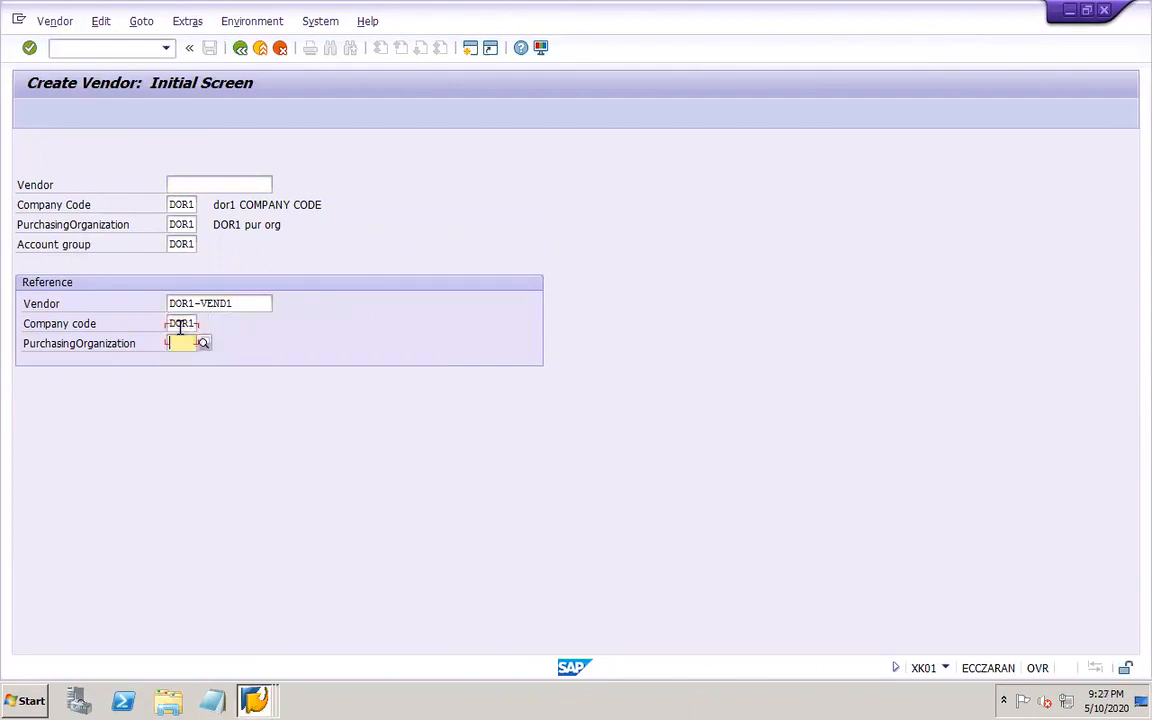
pyautogui.write('DOR1')
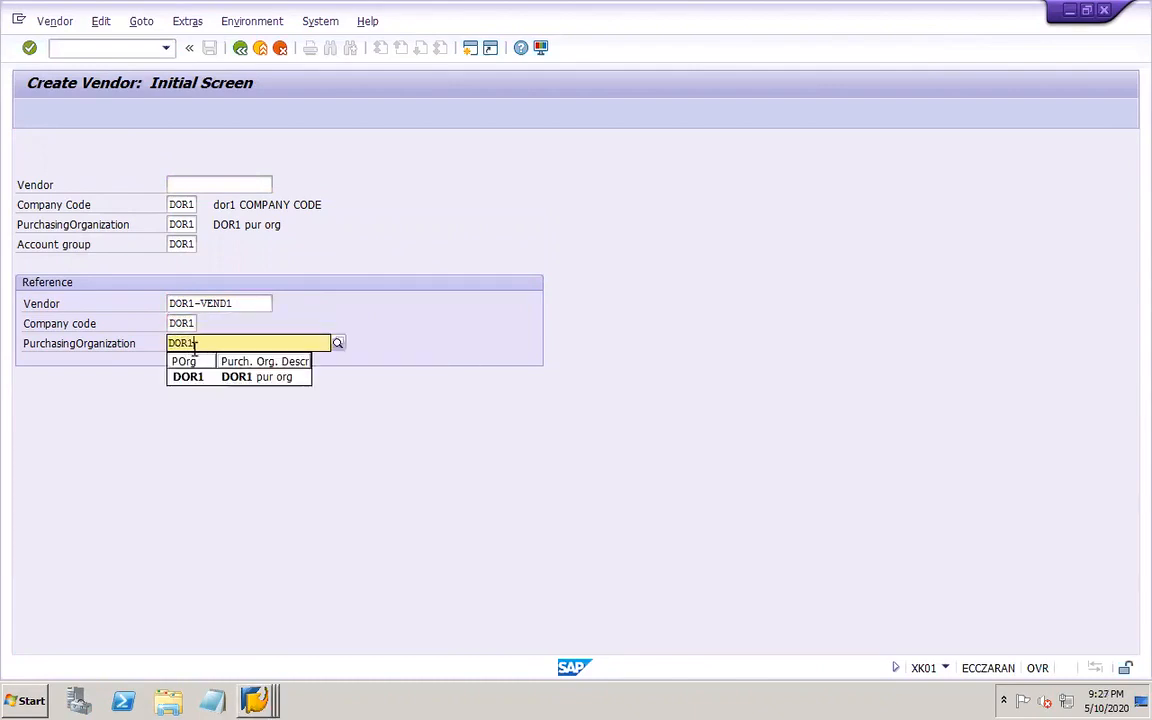
# - Try to create the new vendor under the identifier DOR1-TRANSPORT1
pyautogui.click(203, 186)
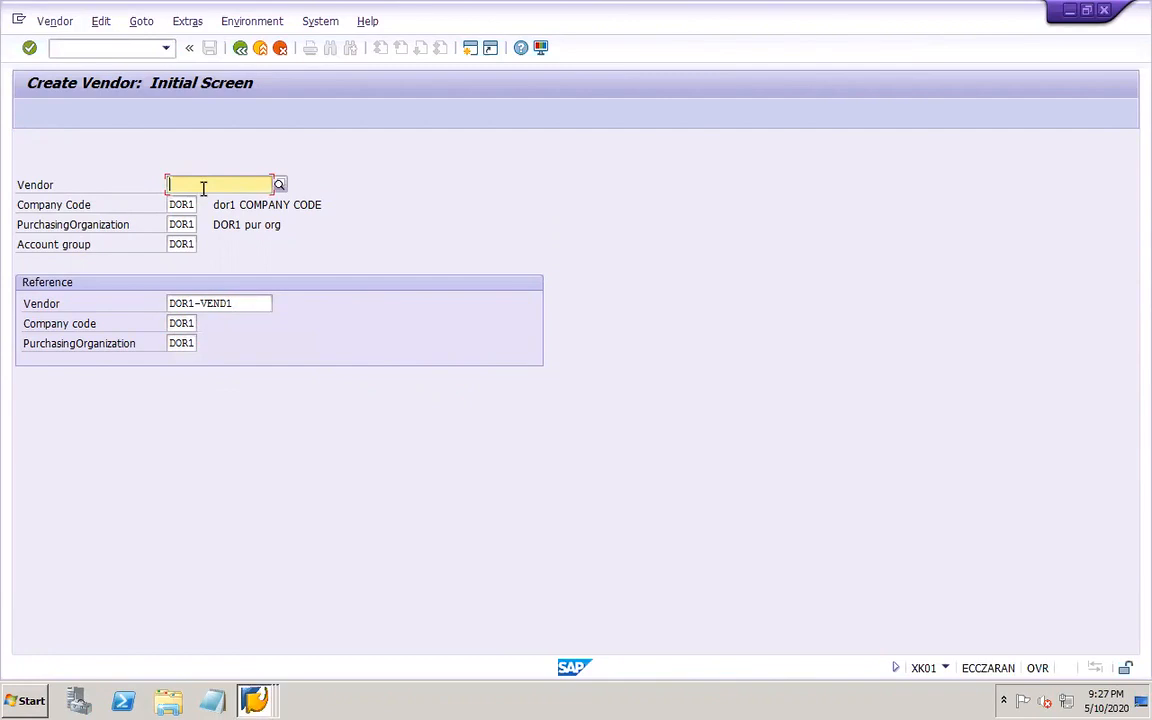
pyautogui.write('DOR1-')
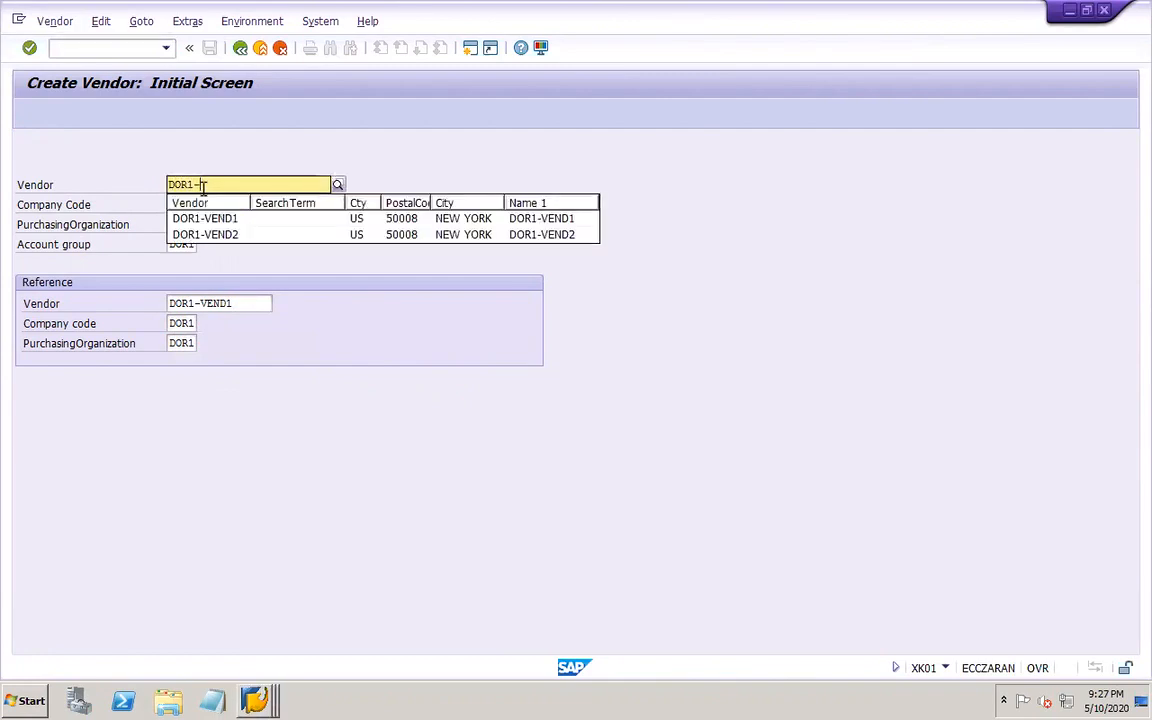
pyautogui.write('TRANSPORT1')
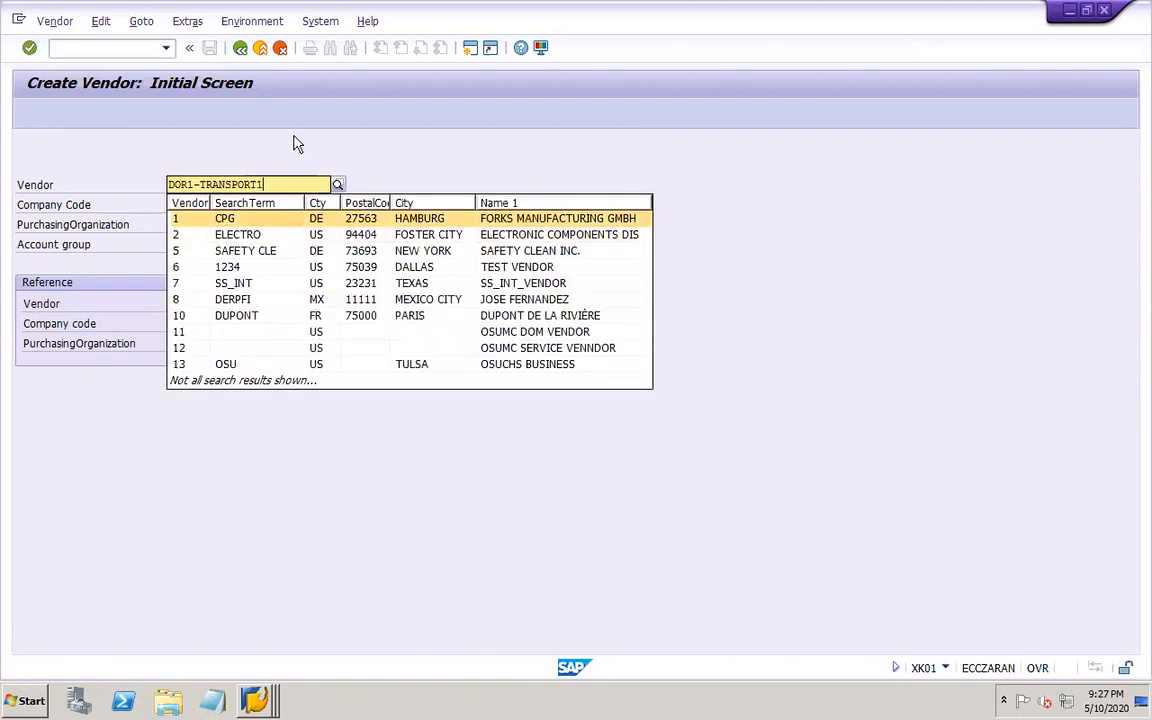
pyautogui.press('Return')
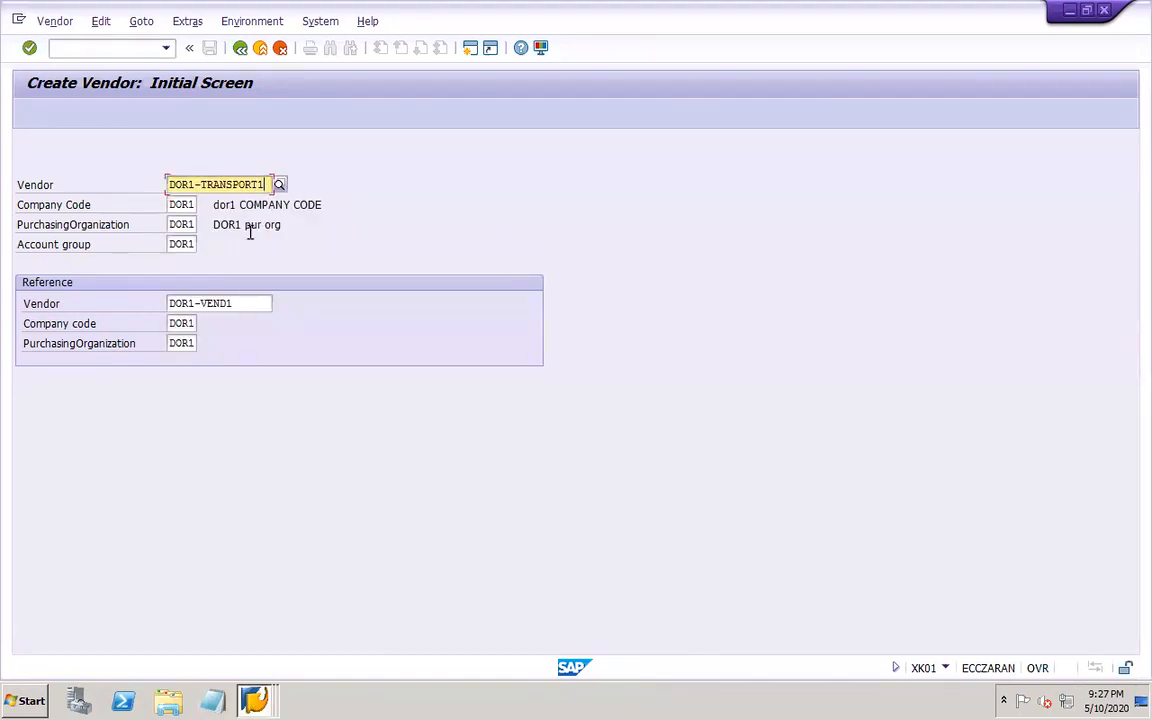
pyautogui.press('Return')
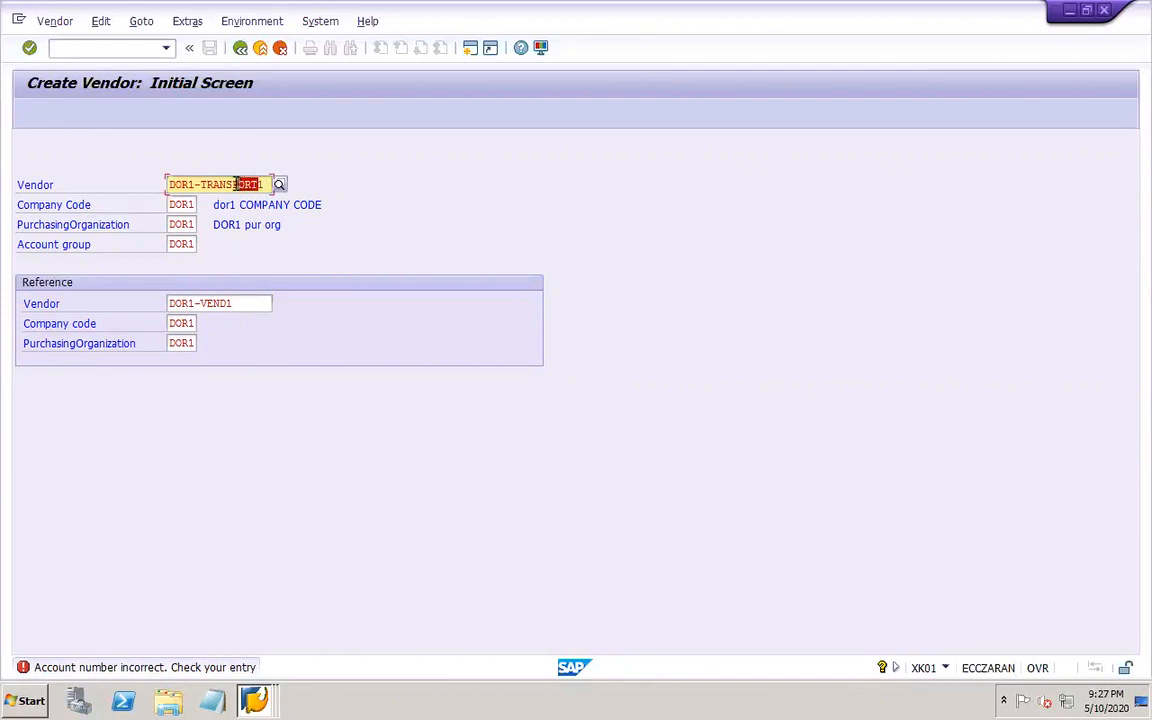
# - Shorten the new vendor's identifier to DOR1-TRNS1 and continue to its address data
pyautogui.press('BackSpace')
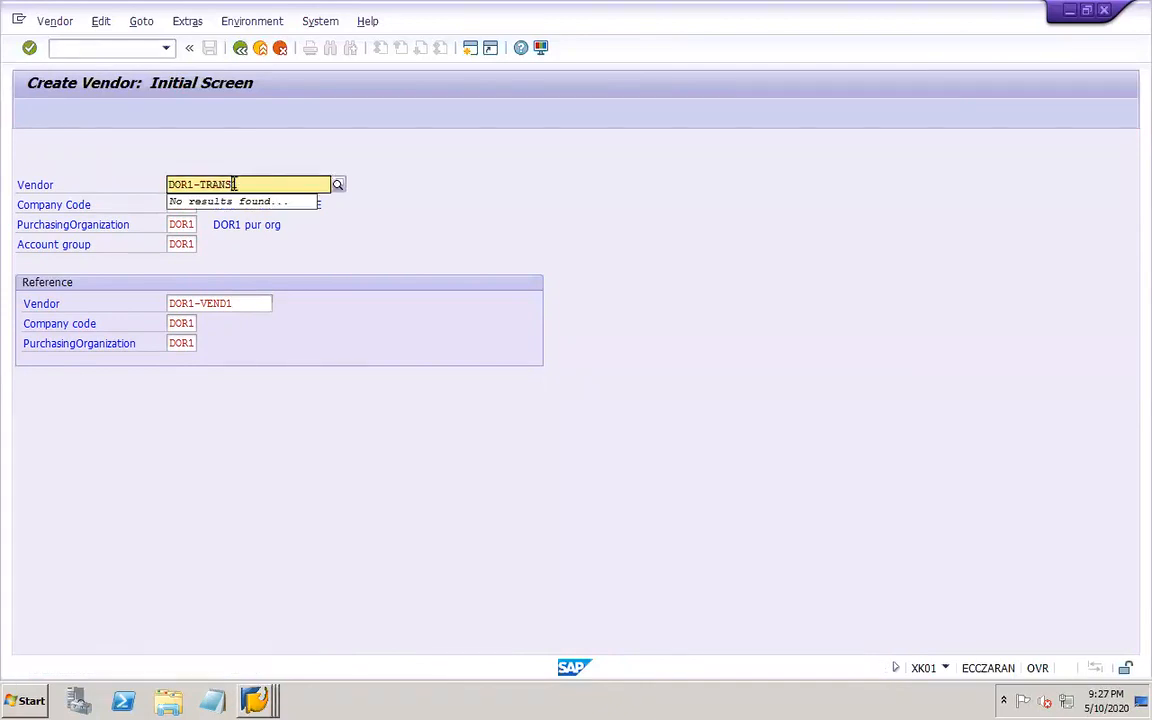
pyautogui.press('Return')
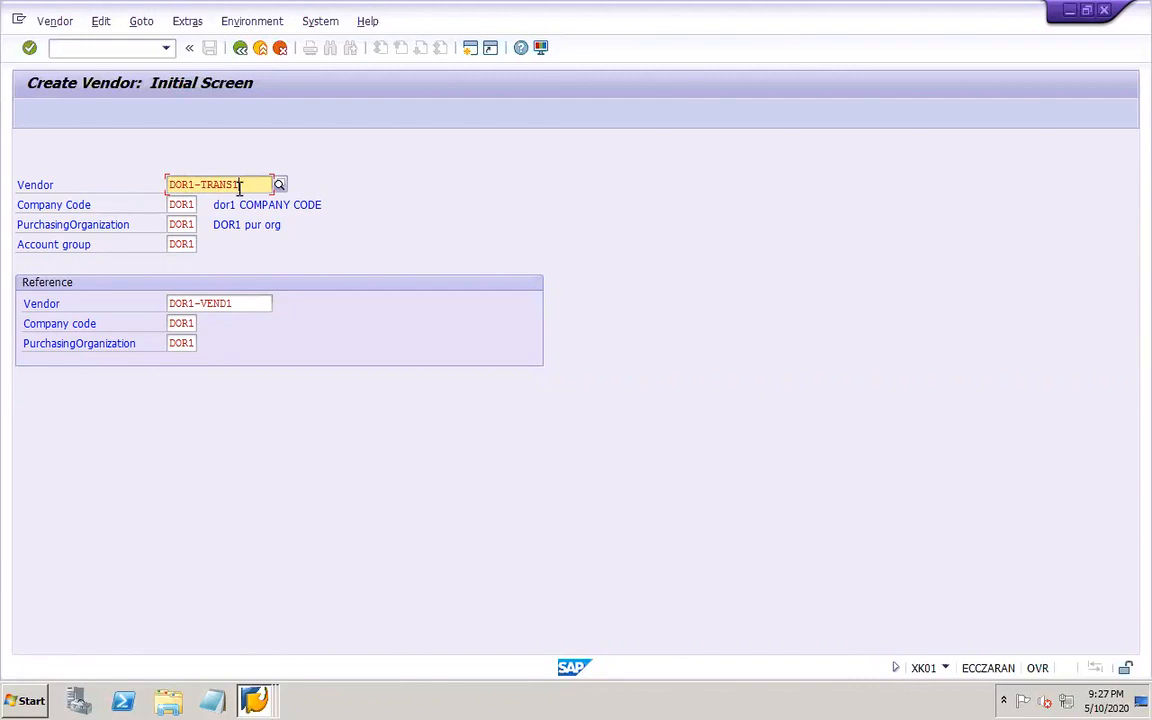
pyautogui.click(240, 185)
pyautogui.press('BackSpace')
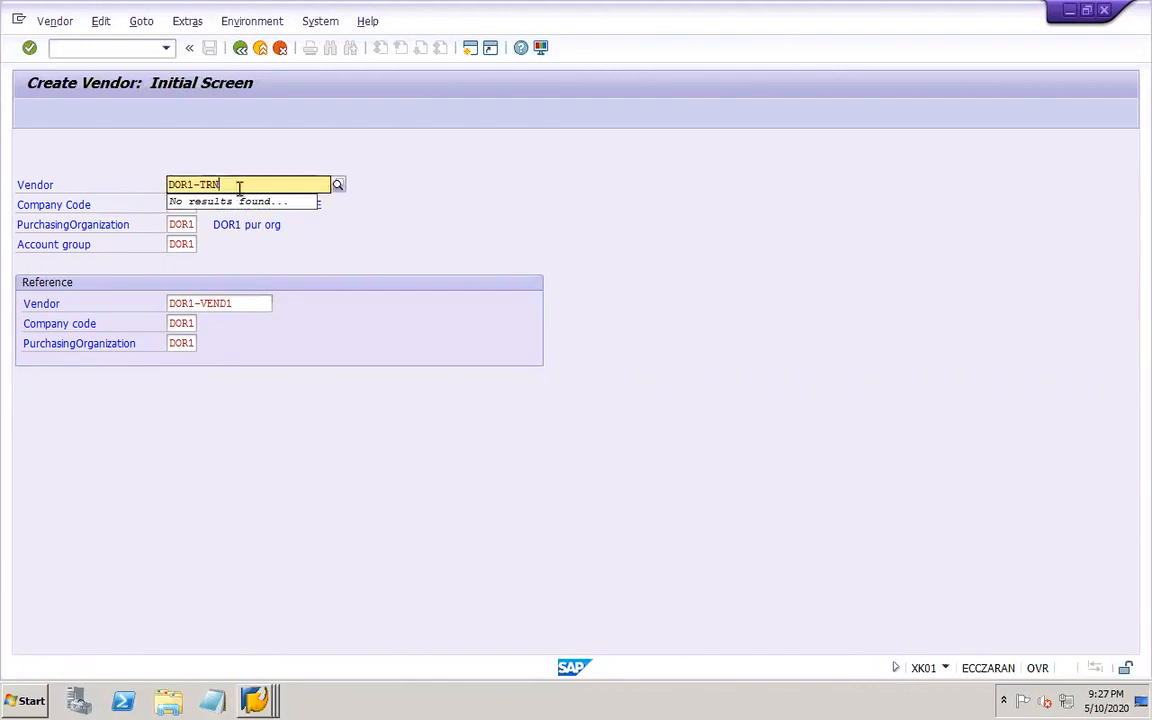
pyautogui.write('1')
pyautogui.press('Return')
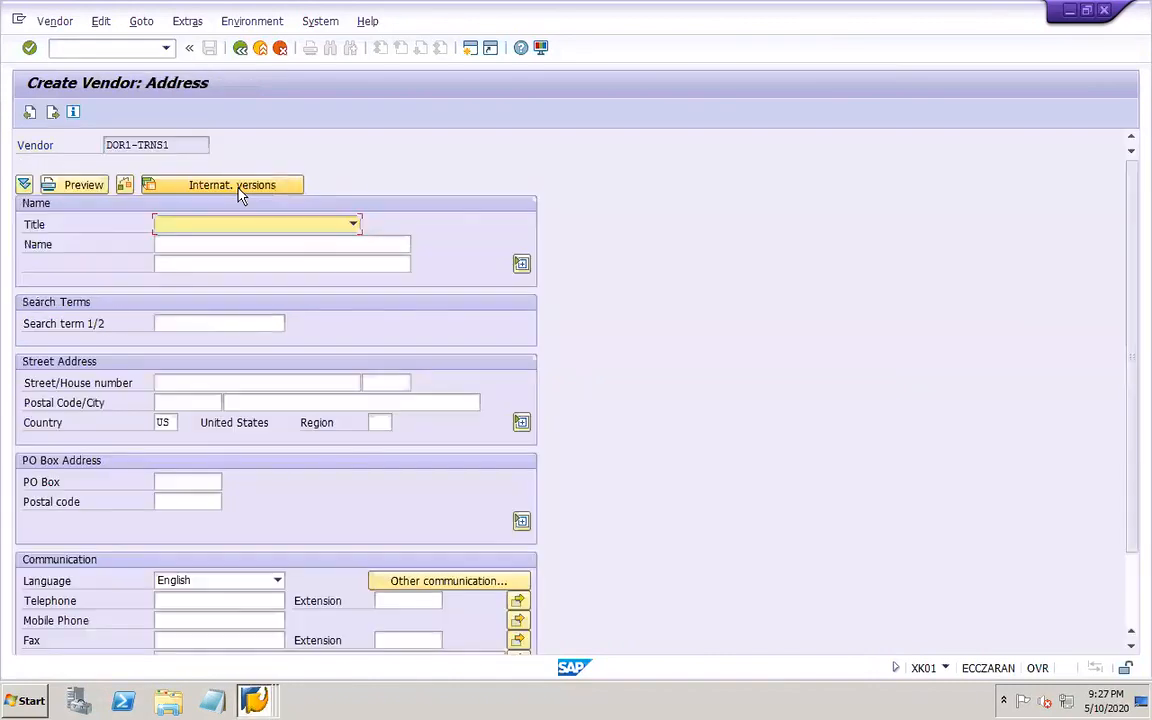
# - Set the vendor's title to Company and reuse the vendor identifier DOR1-TRNS1 as its name
pyautogui.click(226, 224)
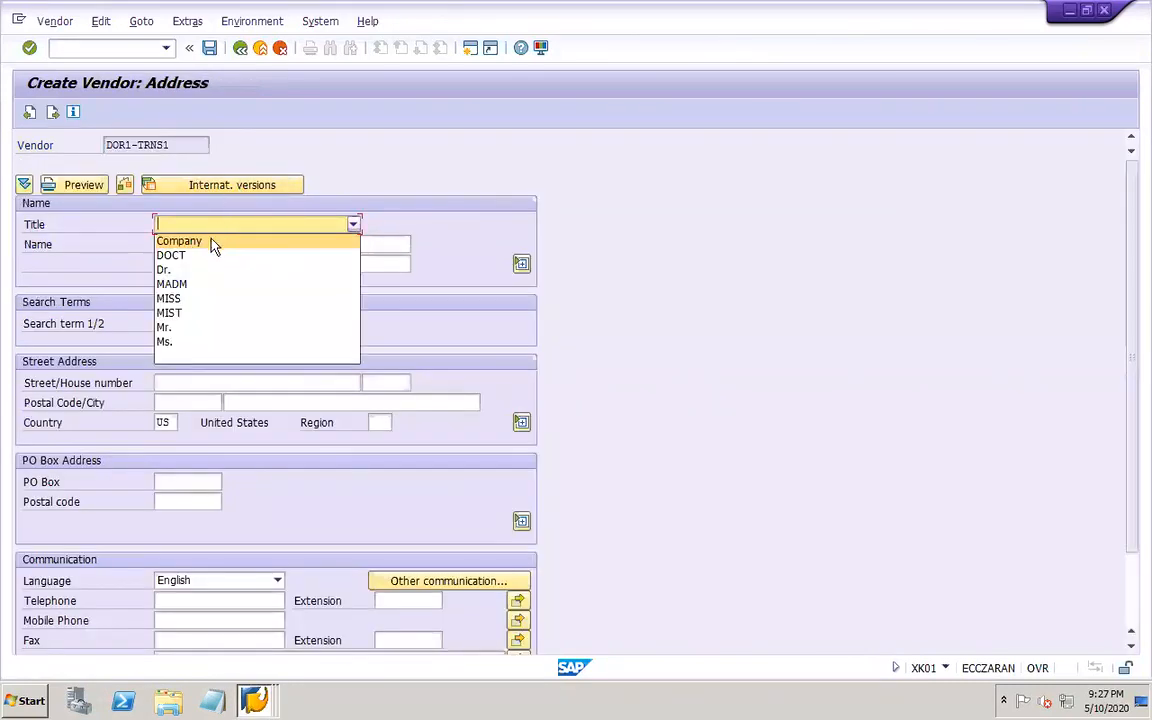
pyautogui.click(213, 240)
pyautogui.moveTo(180, 146); pyautogui.dragTo(93, 144)
pyautogui.hotkey('ctrl', 'c')
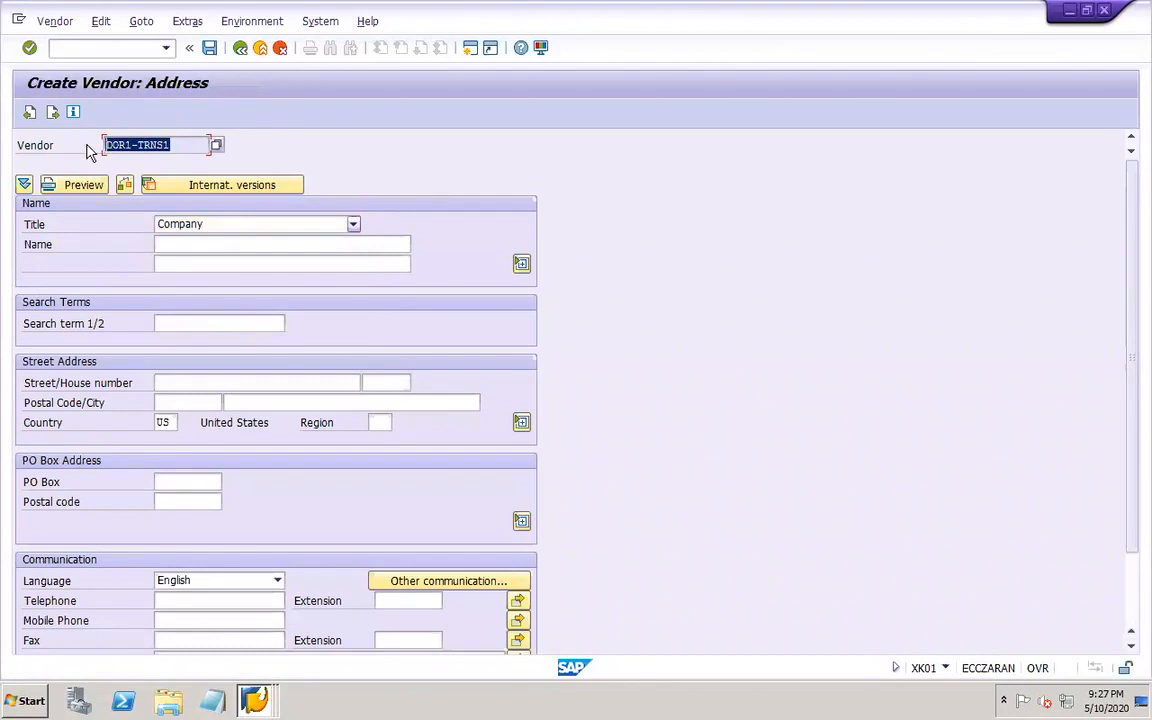
pyautogui.click(228, 244)
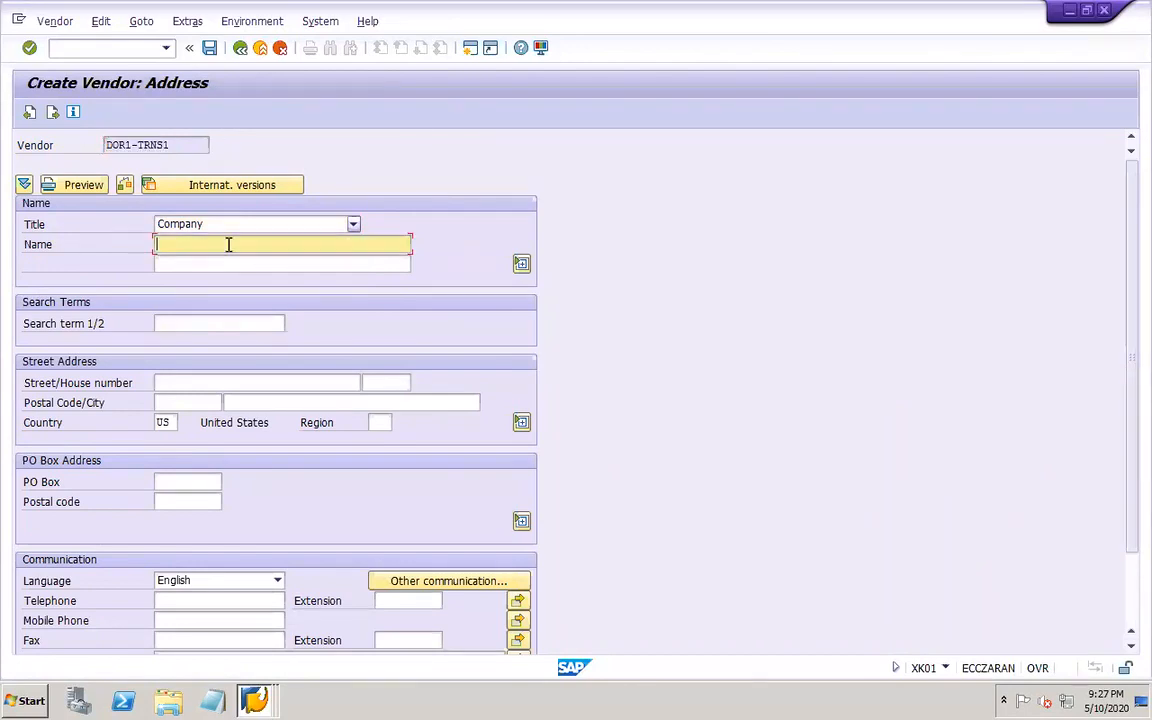
pyautogui.hotkey('ctrl', 'v')
# - Fill in the vendor's street address with the street, house number, postal code and city
pyautogui.click(232, 379)
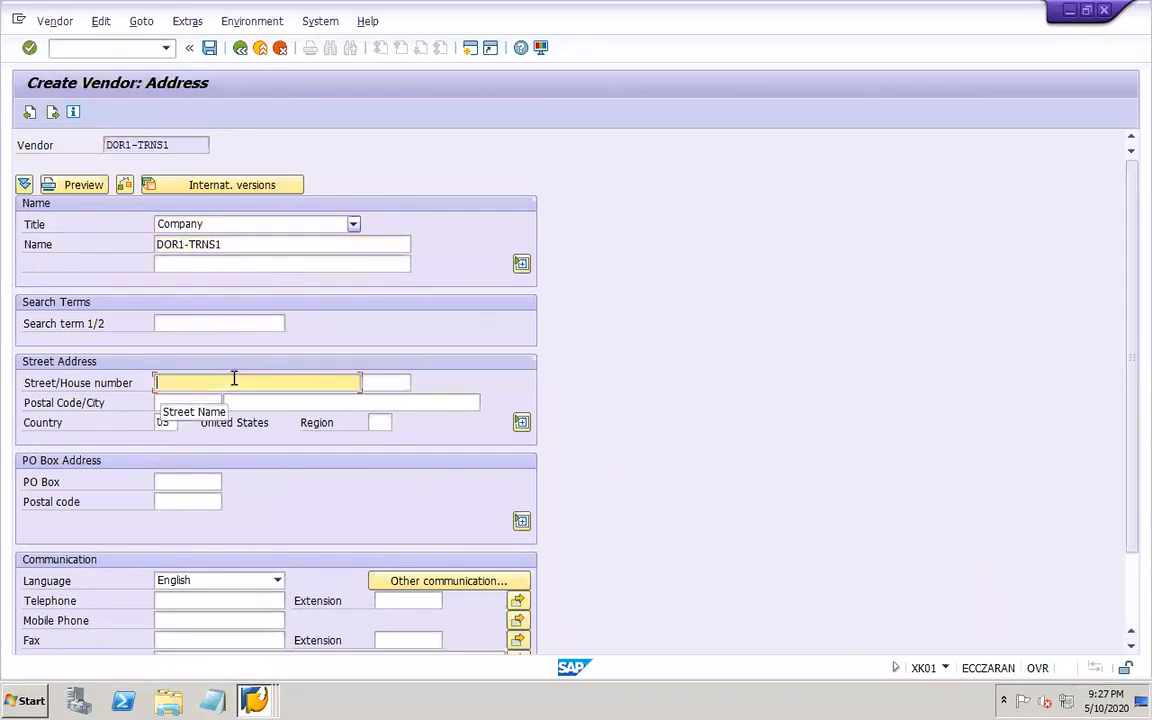
pyautogui.write('str')
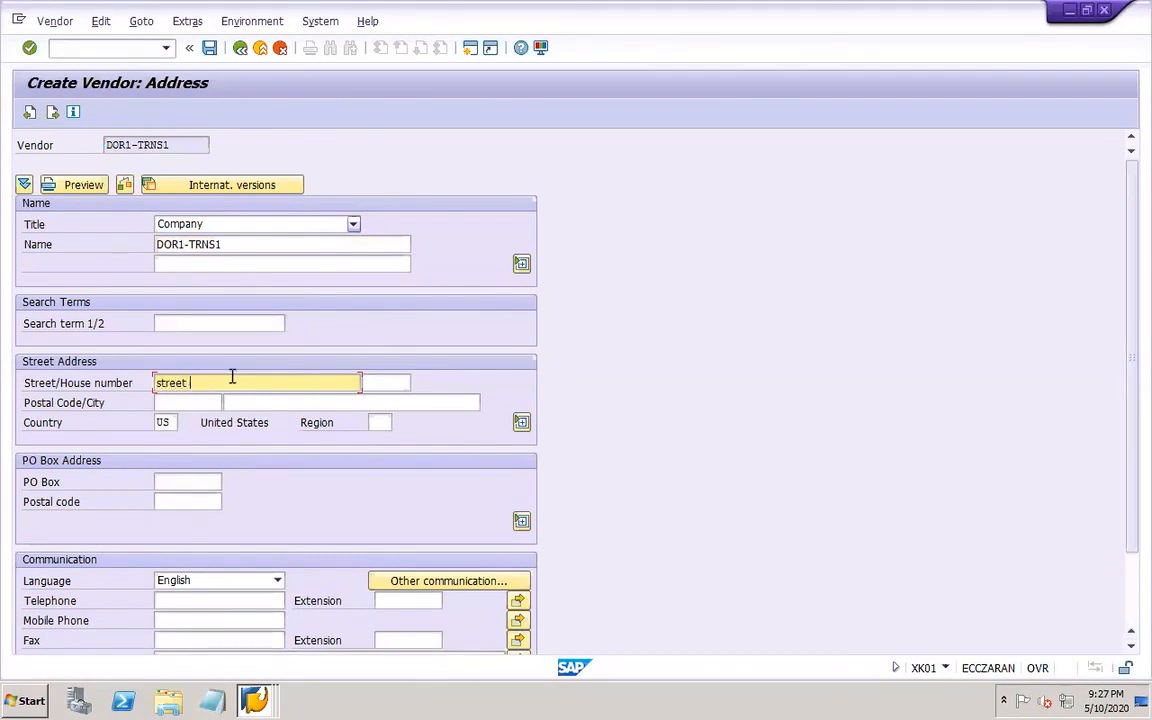
pyautogui.write('eet')
pyautogui.press('Tab')
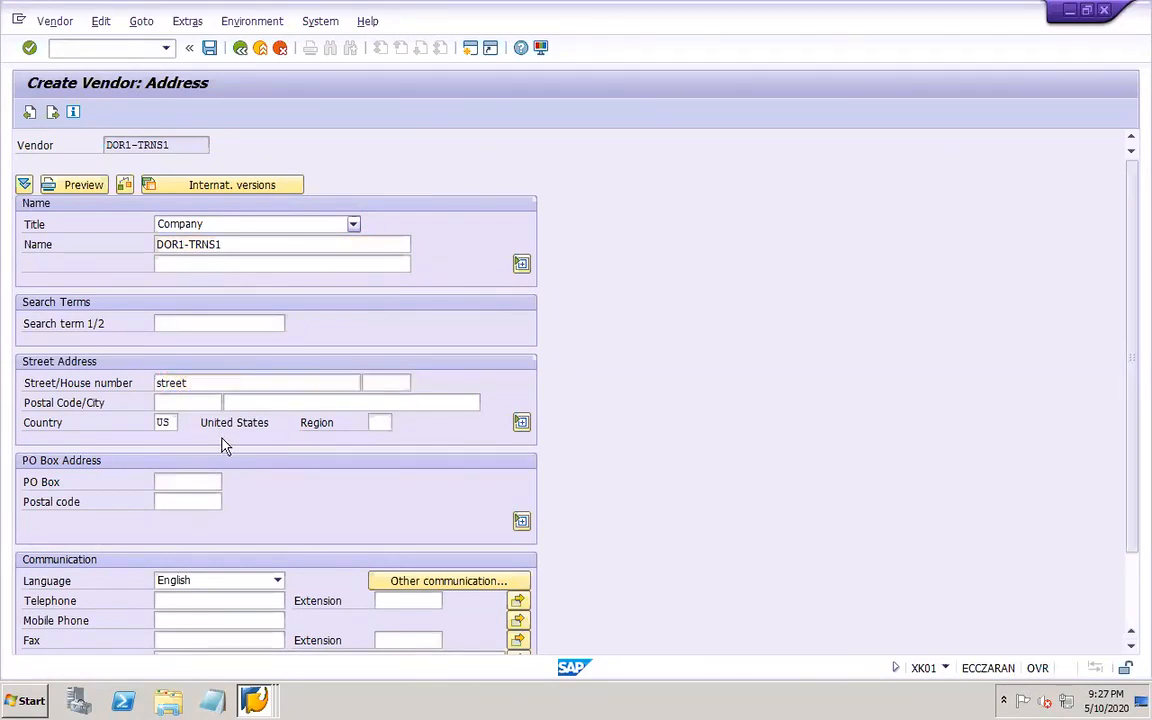
pyautogui.click(388, 383)
pyautogui.click(378, 399)
pyautogui.click(214, 402)
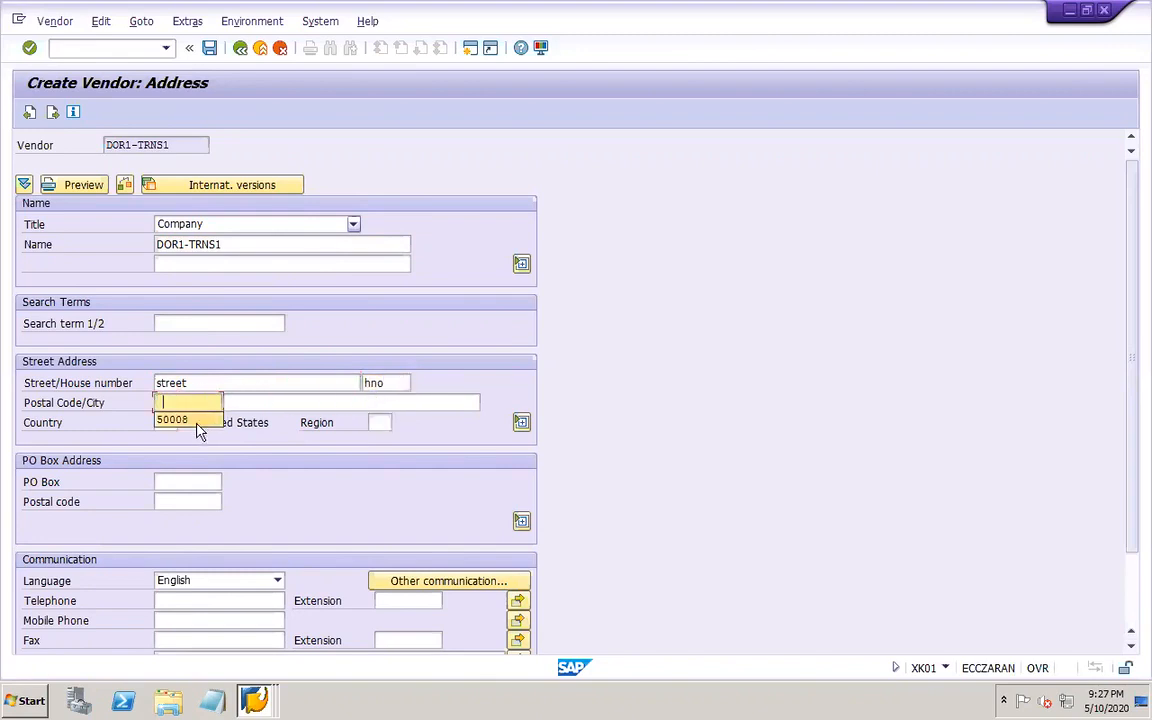
pyautogui.click(197, 423)
pyautogui.press('Tab')
pyautogui.click(279, 419)
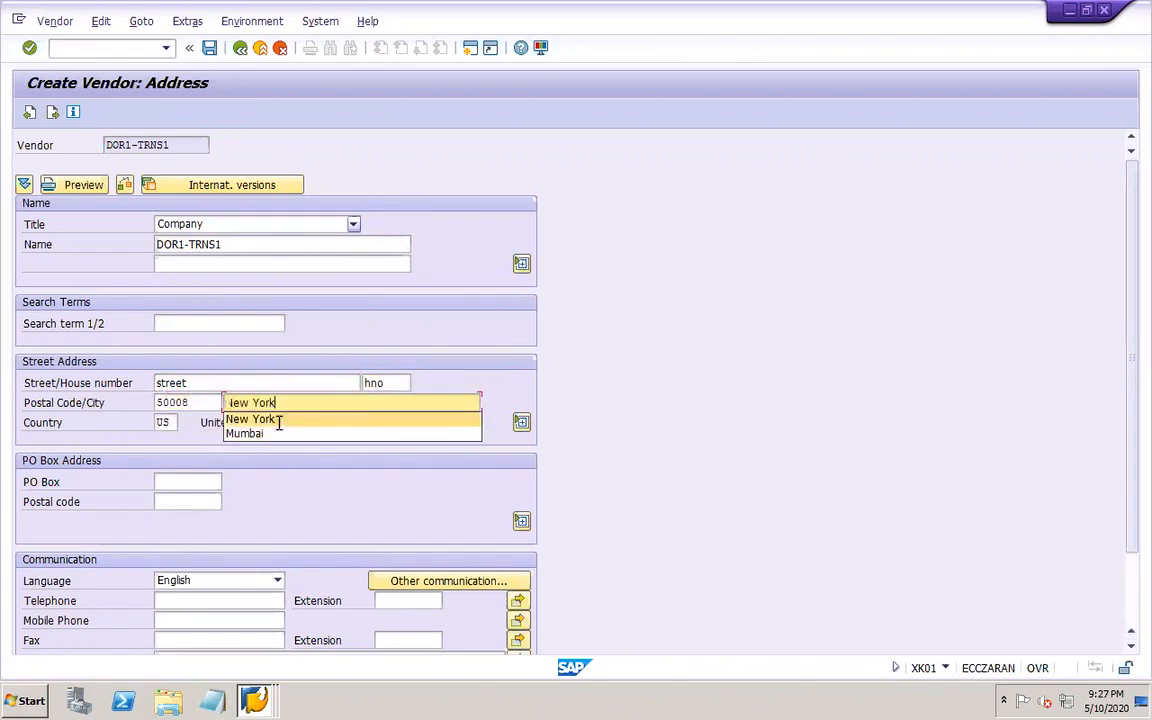
# - Fill in the vendor's PO box number and the PO box postal code
pyautogui.click(203, 481)
pyautogui.click(185, 498)
pyautogui.click(175, 501)
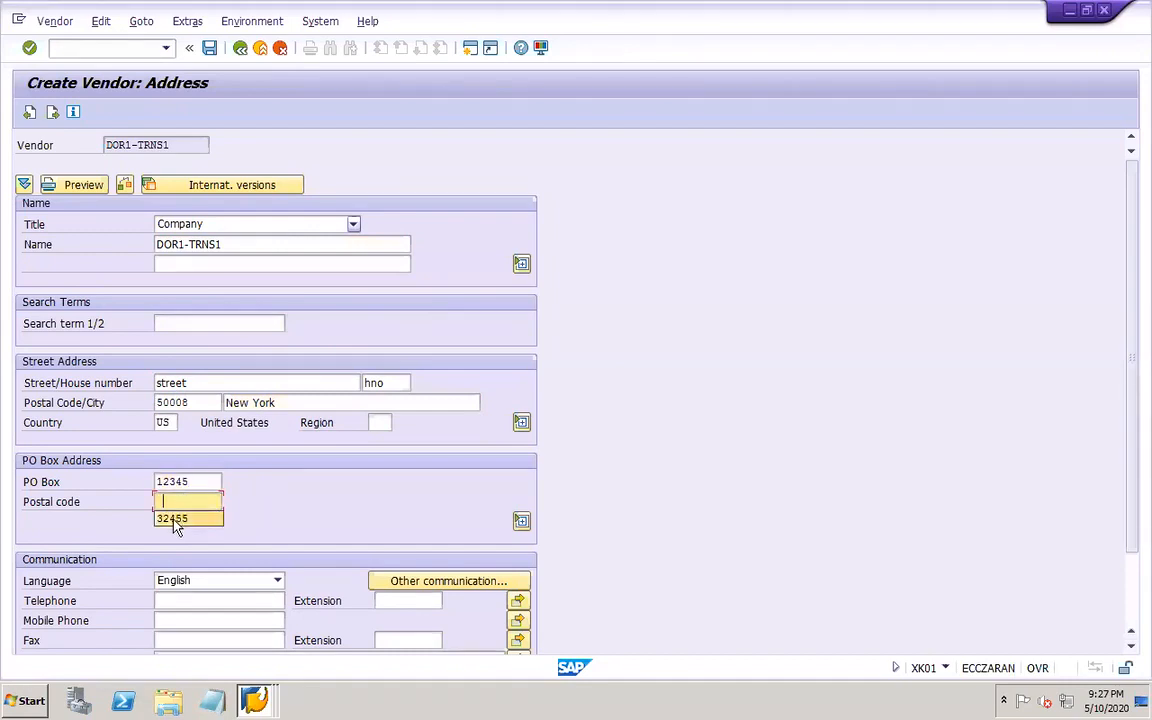
# - Add bank details in the vendor's payment transactions with country US, the bank key, the bank account number and account holder DOR1-TRNS1
pyautogui.click(47, 116)
pyautogui.click(52, 113)
pyautogui.click(34, 224)
pyautogui.click(33, 242)
pyautogui.click(90, 224)
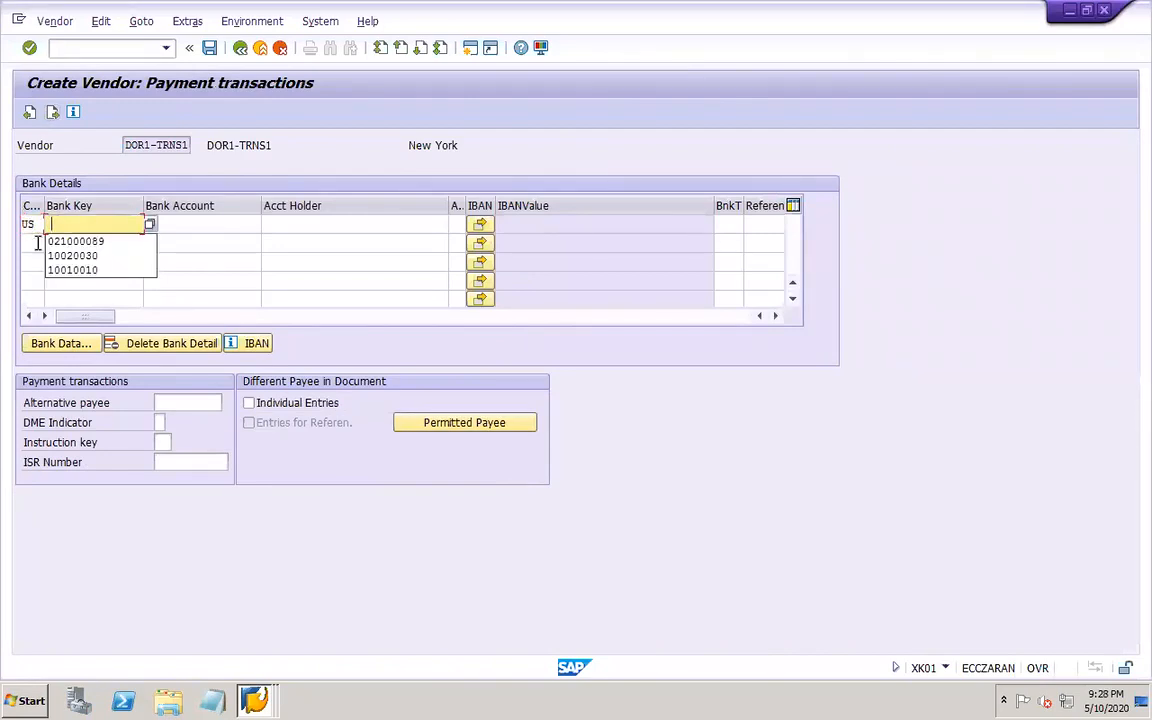
pyautogui.click(97, 241)
pyautogui.press('Tab')
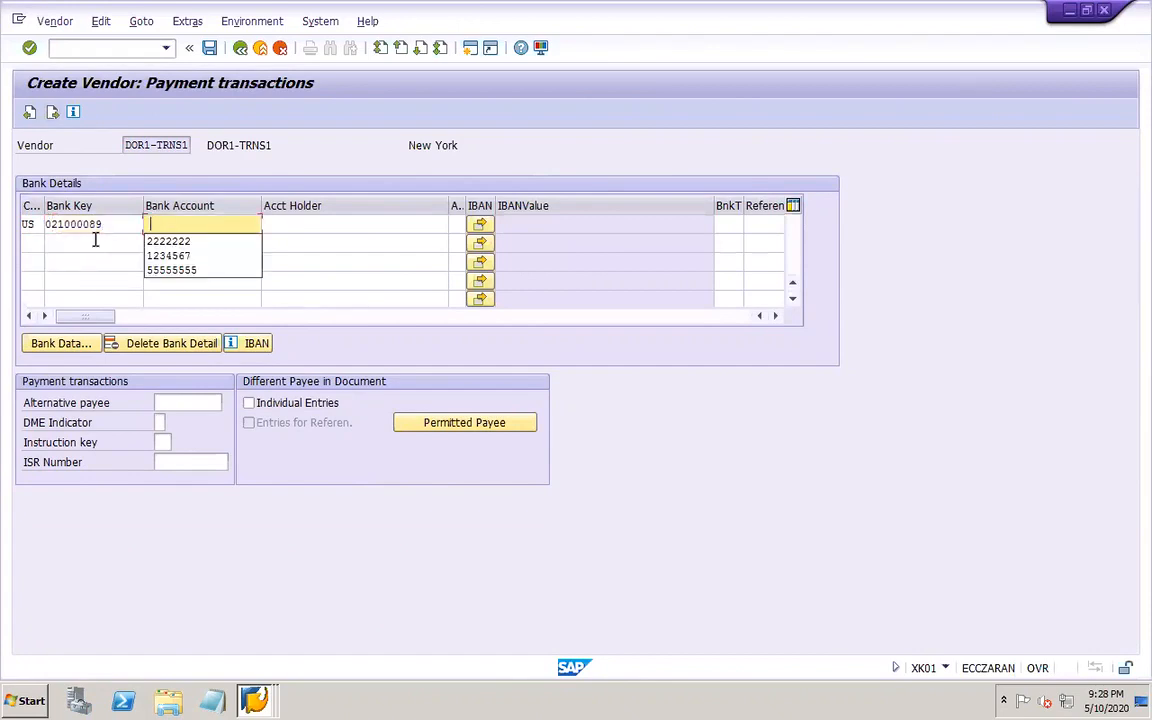
pyautogui.click(178, 241)
pyautogui.press('Tab')
pyautogui.hotkey('ctrl', 'v')
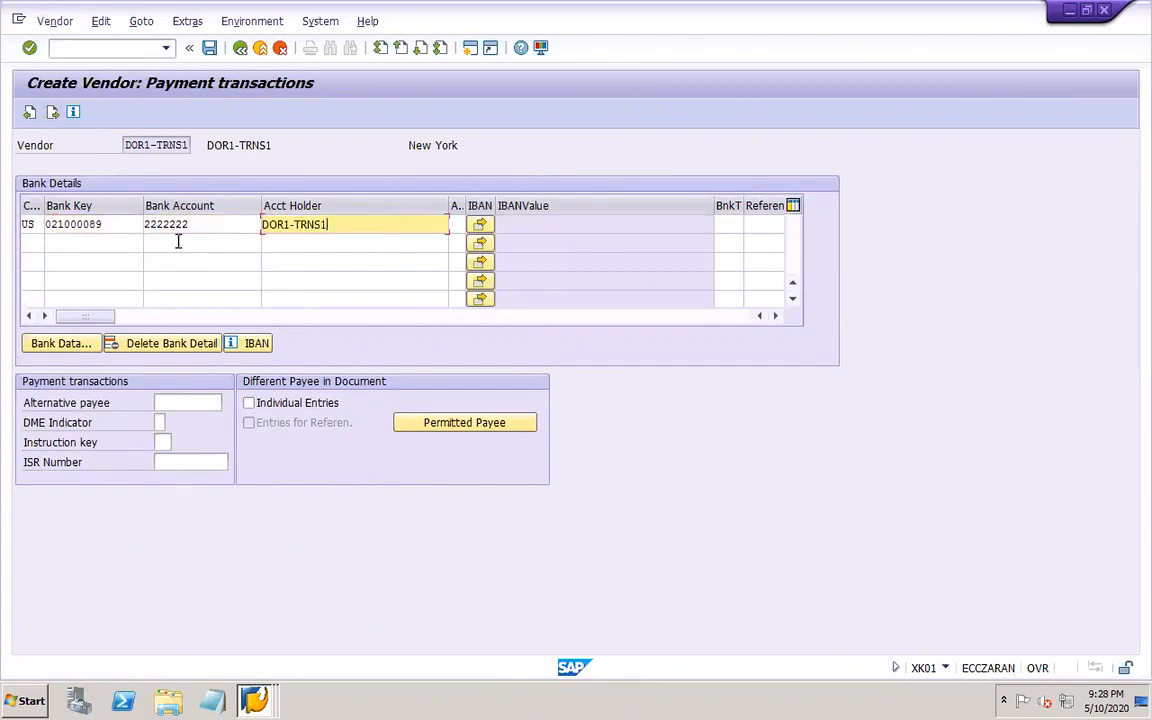
# - Accept the copied accounting and purchasing data through the last data screen and save the new vendor DOR1-TRNS1
pyautogui.click(53, 113)
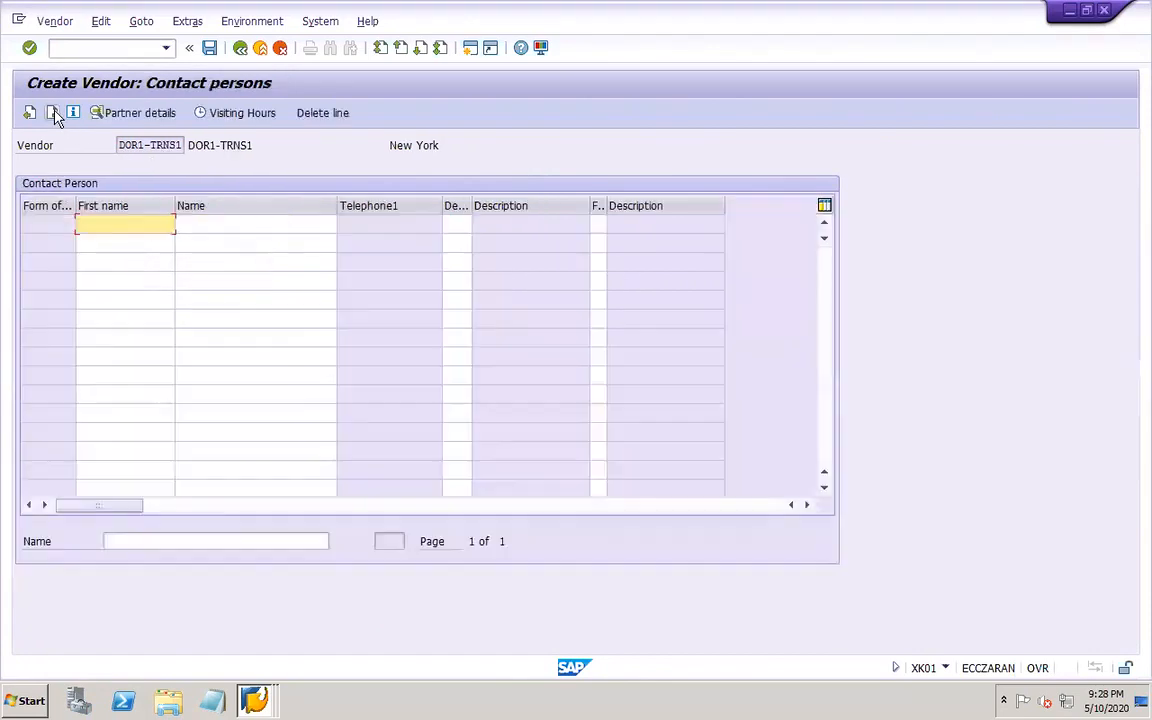
pyautogui.click(53, 113)
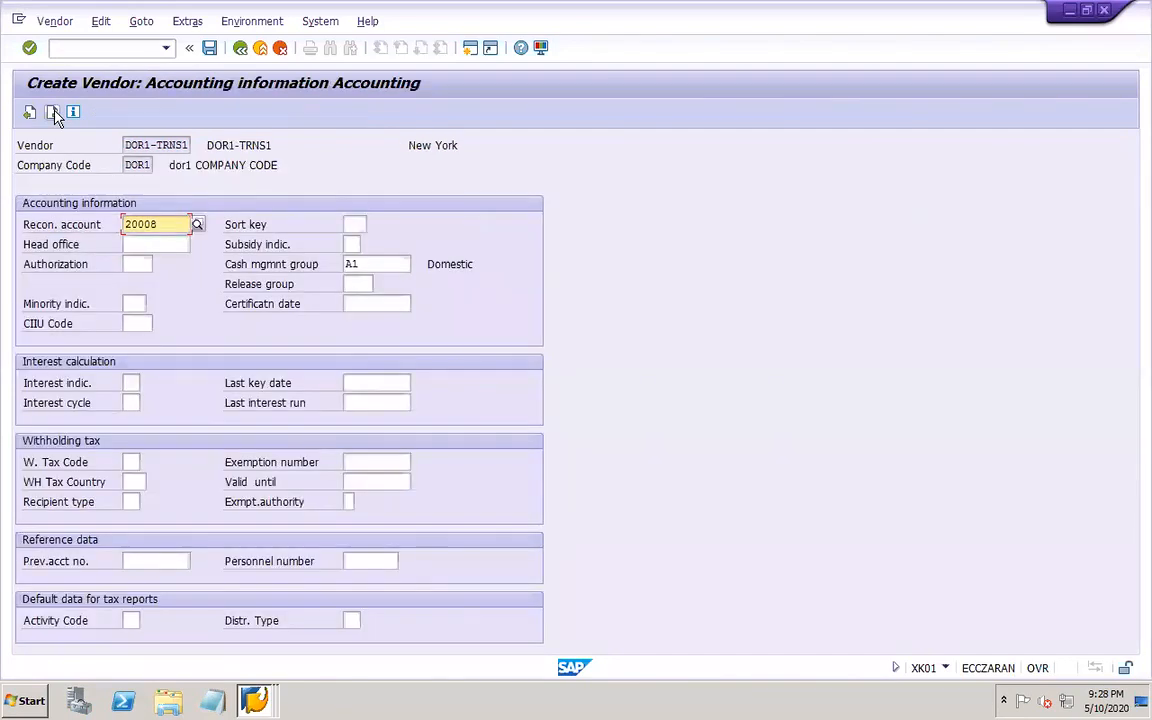
pyautogui.click(53, 113)
pyautogui.click(53, 113)
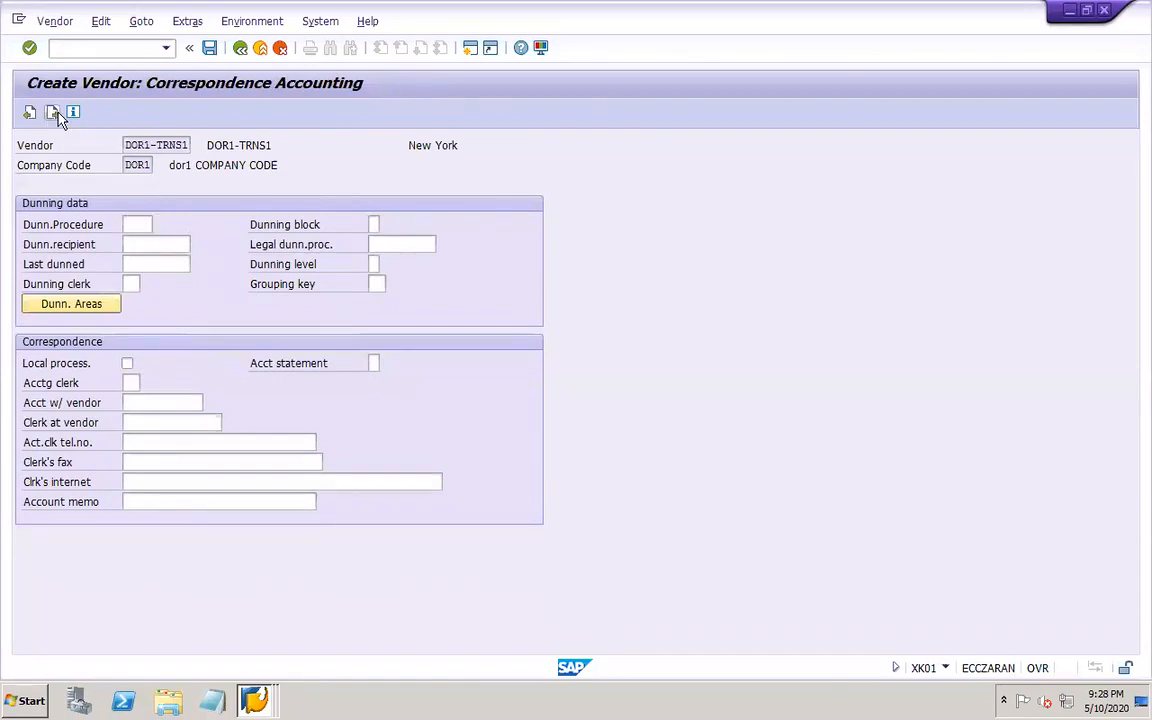
pyautogui.click(53, 113)
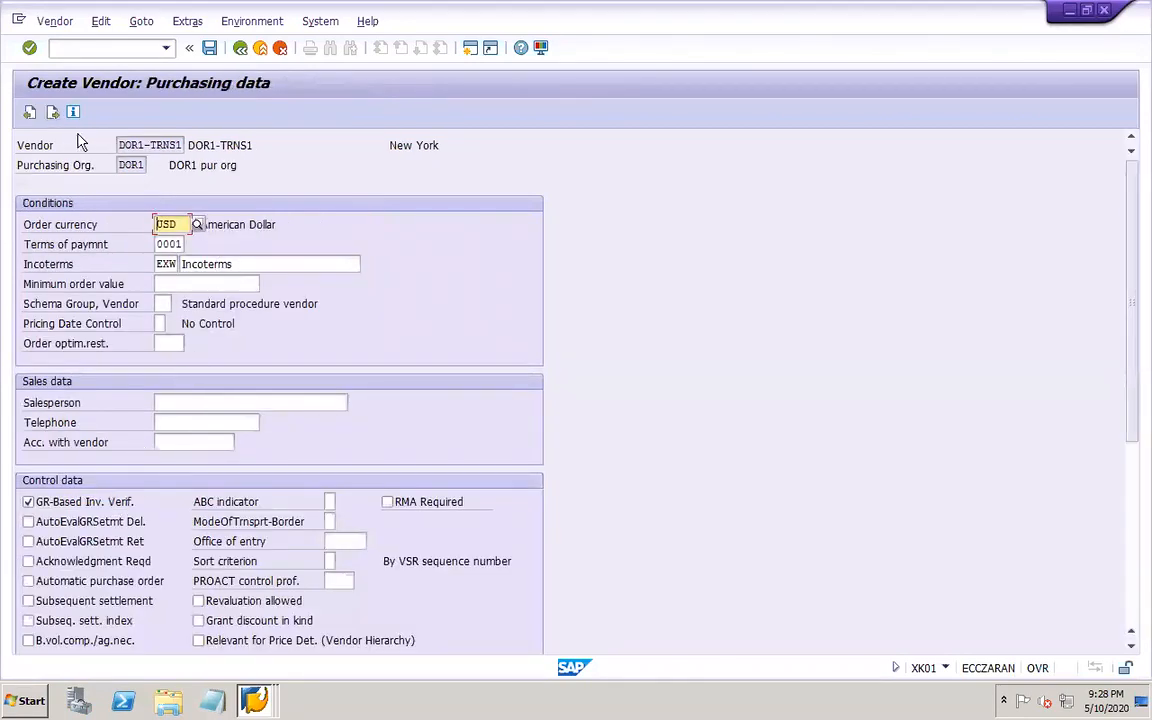
pyautogui.click(53, 113)
pyautogui.click(53, 113)
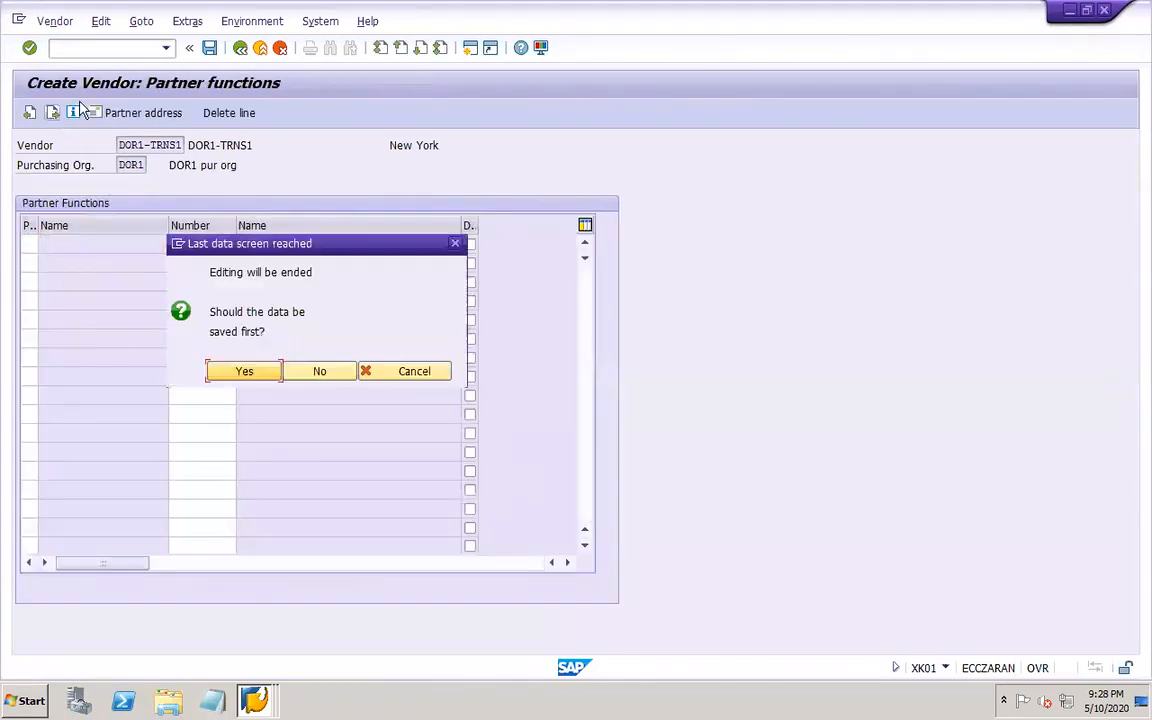
pyautogui.click(252, 373)
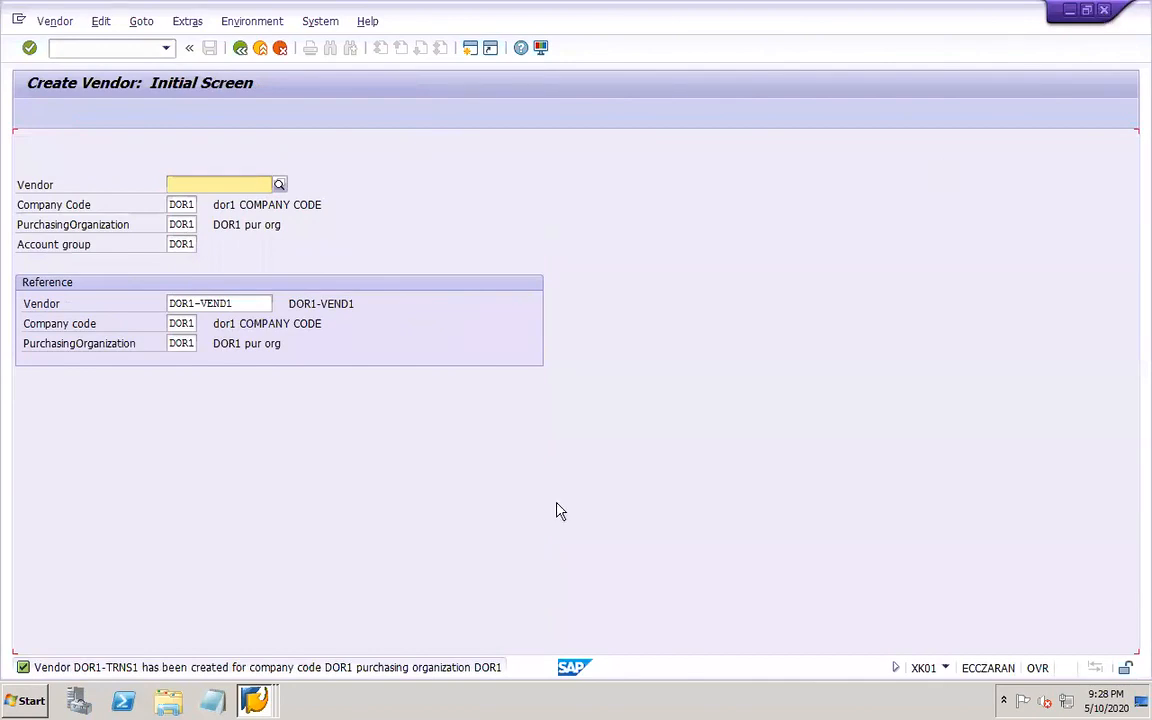
# - Return to the purchase order session and assign DOR1-TRNS1 as the vendor of item 10's FRA2 freight condition
pyautogui.click(255, 700)
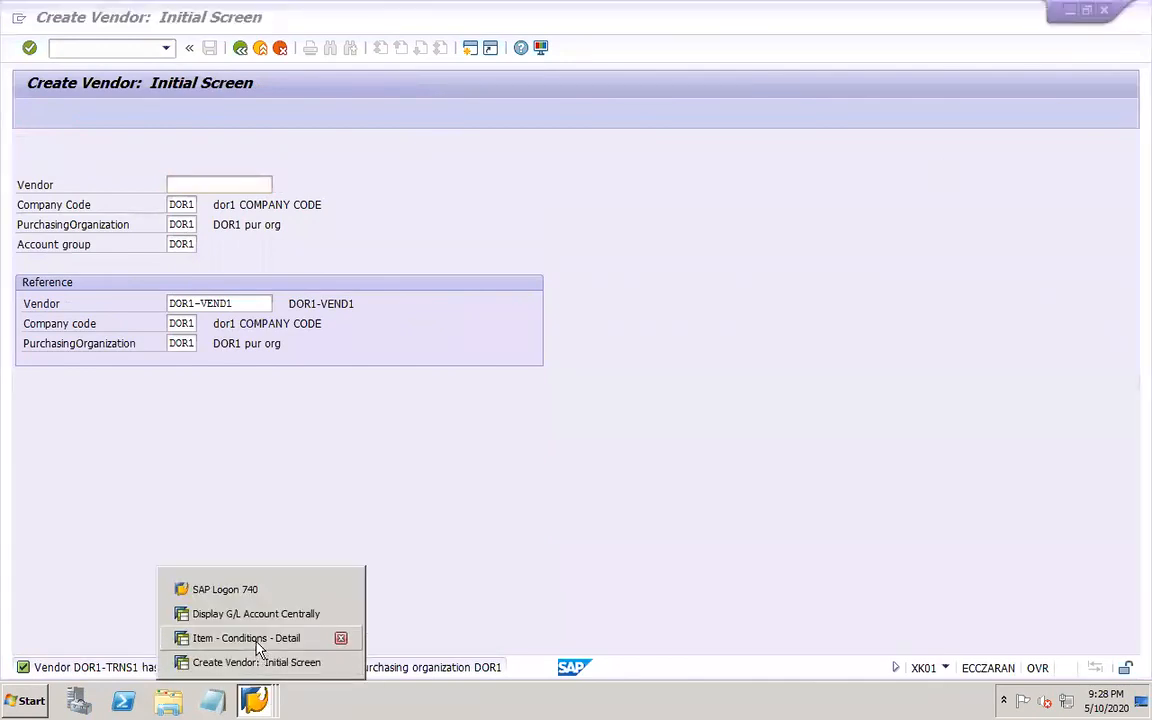
pyautogui.click(245, 638)
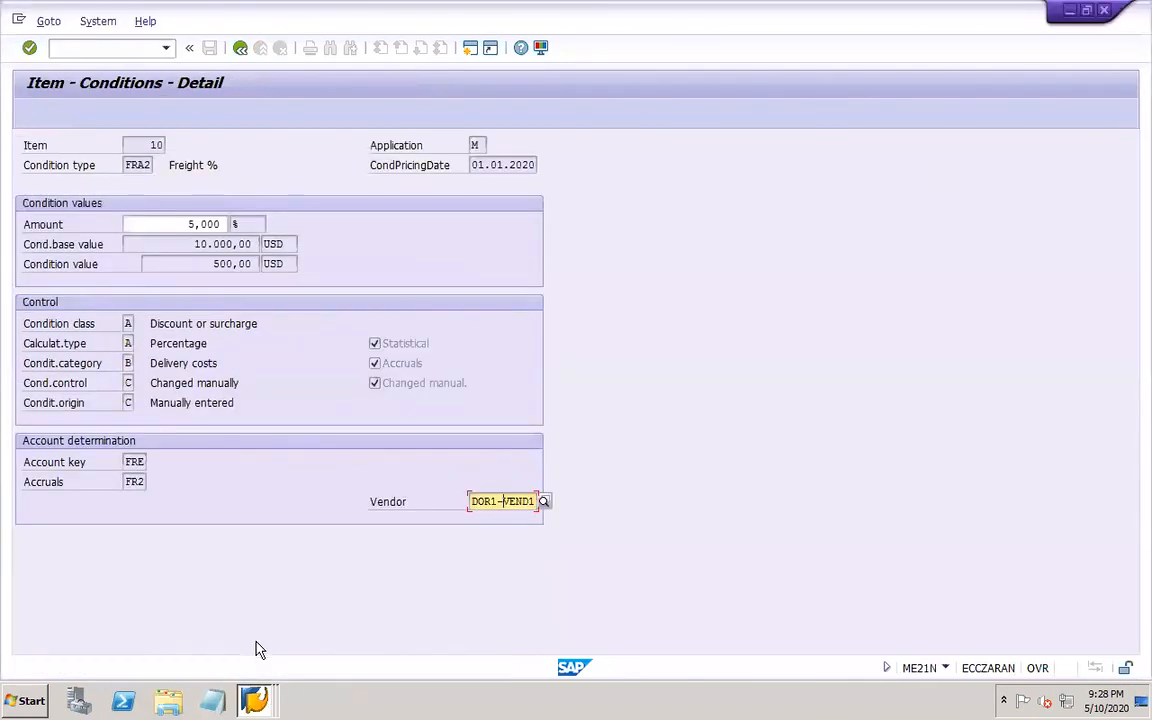
pyautogui.click(543, 503)
pyautogui.click(666, 387)
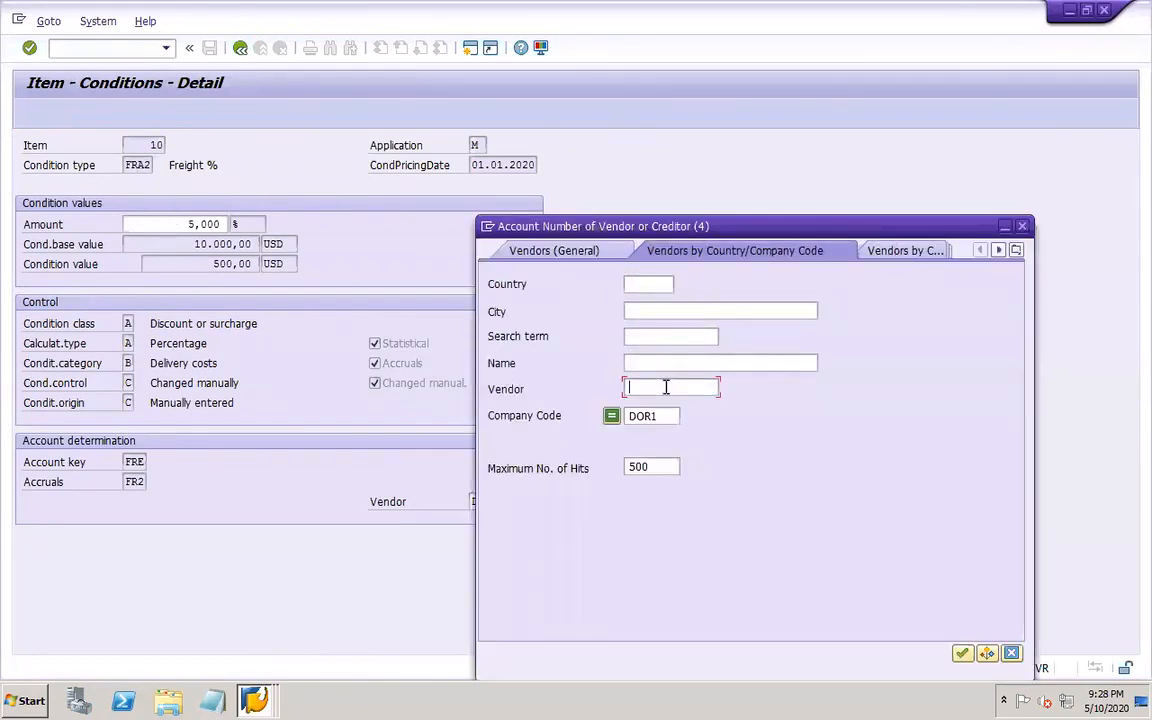
pyautogui.press('Return')
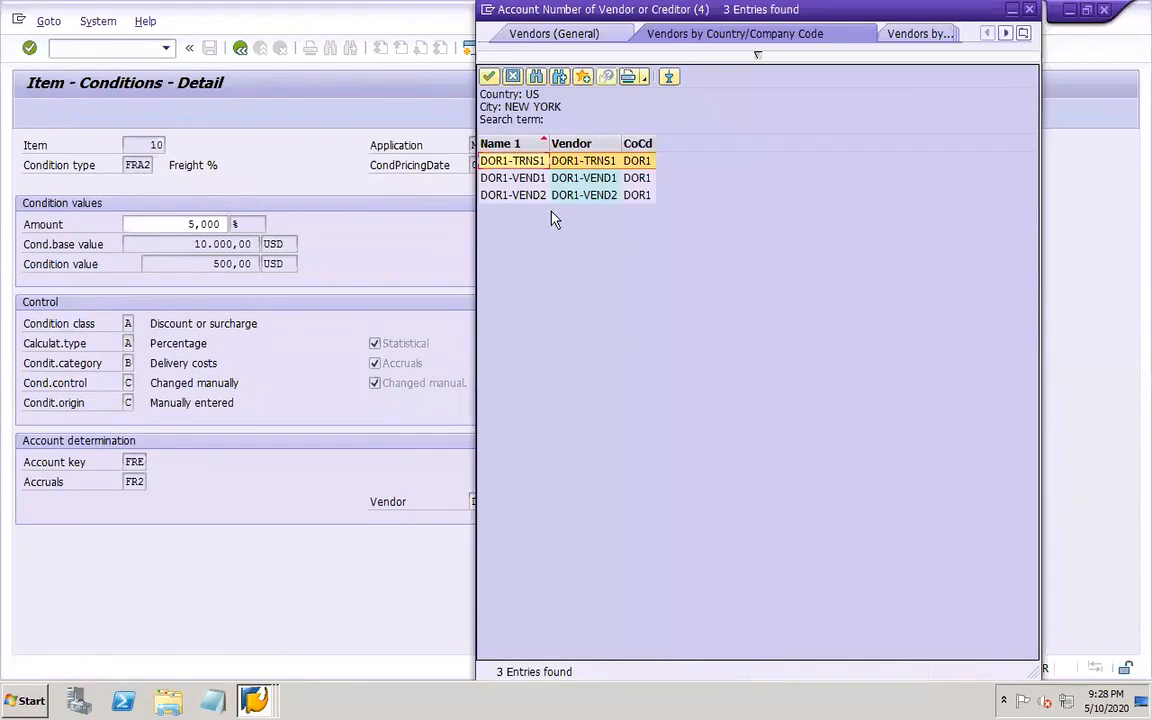
pyautogui.doubleClick(534, 161)
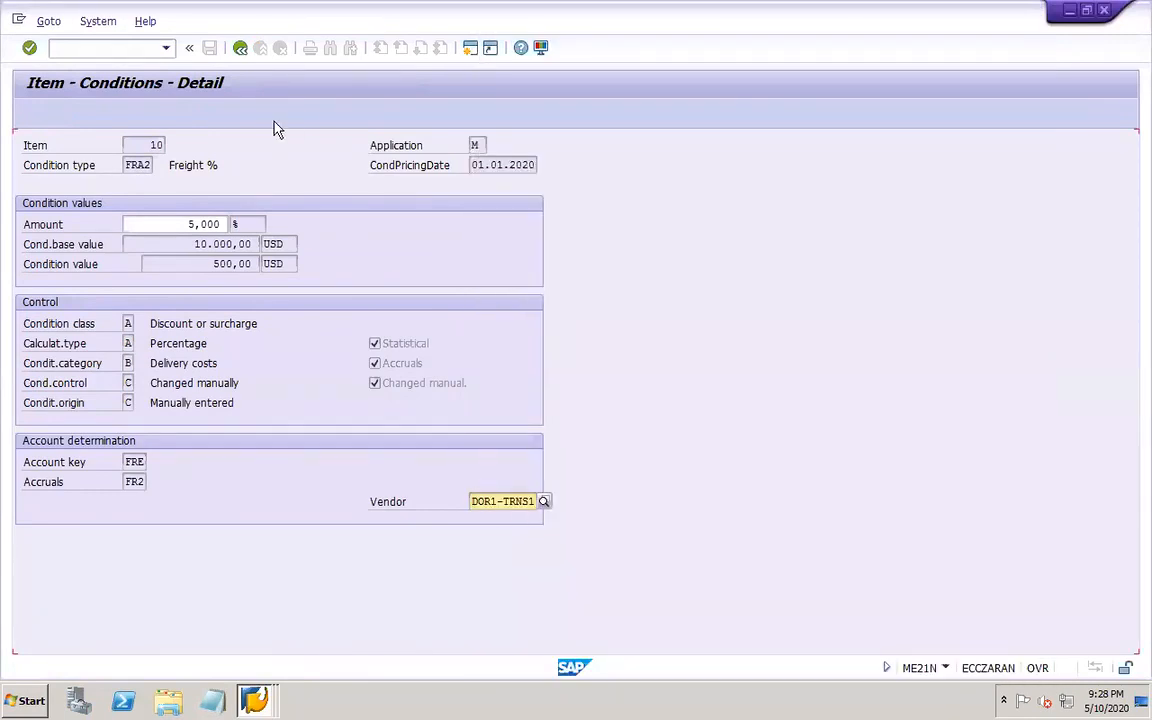
pyautogui.click(241, 48)
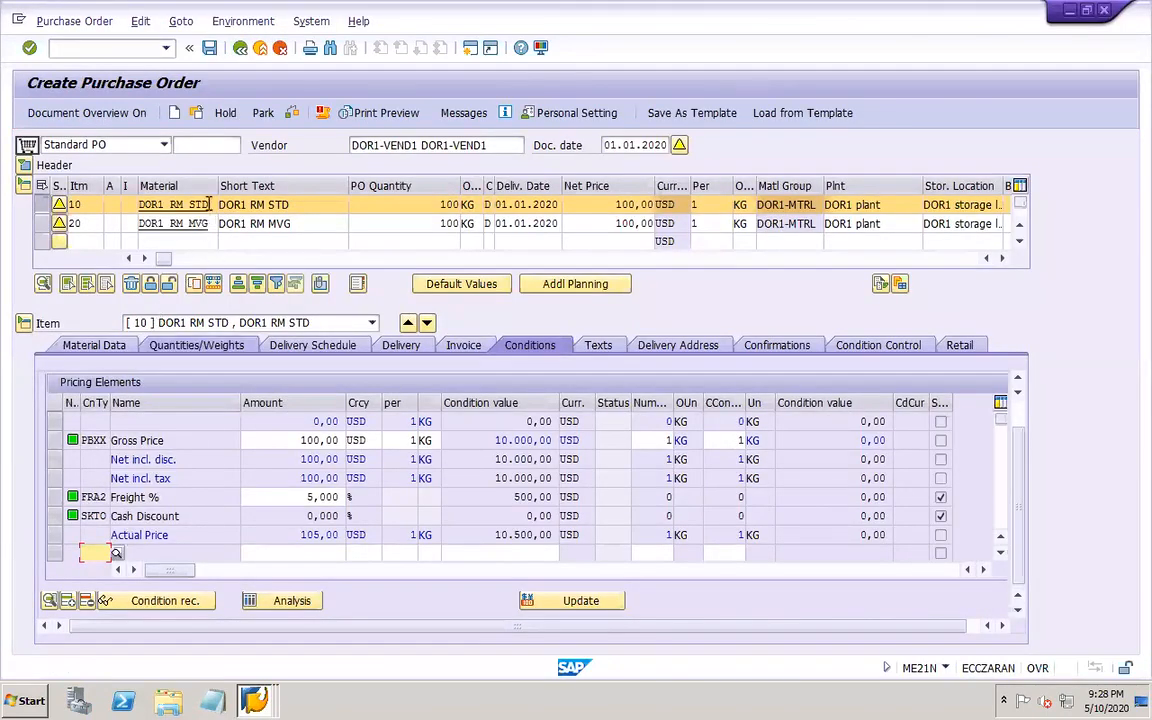
# - Add a Freight % condition FRA2 of 5 % to item 20, DOR1 RM MVG, and return to its conditions
pyautogui.click(43, 224)
pyautogui.click(43, 206)
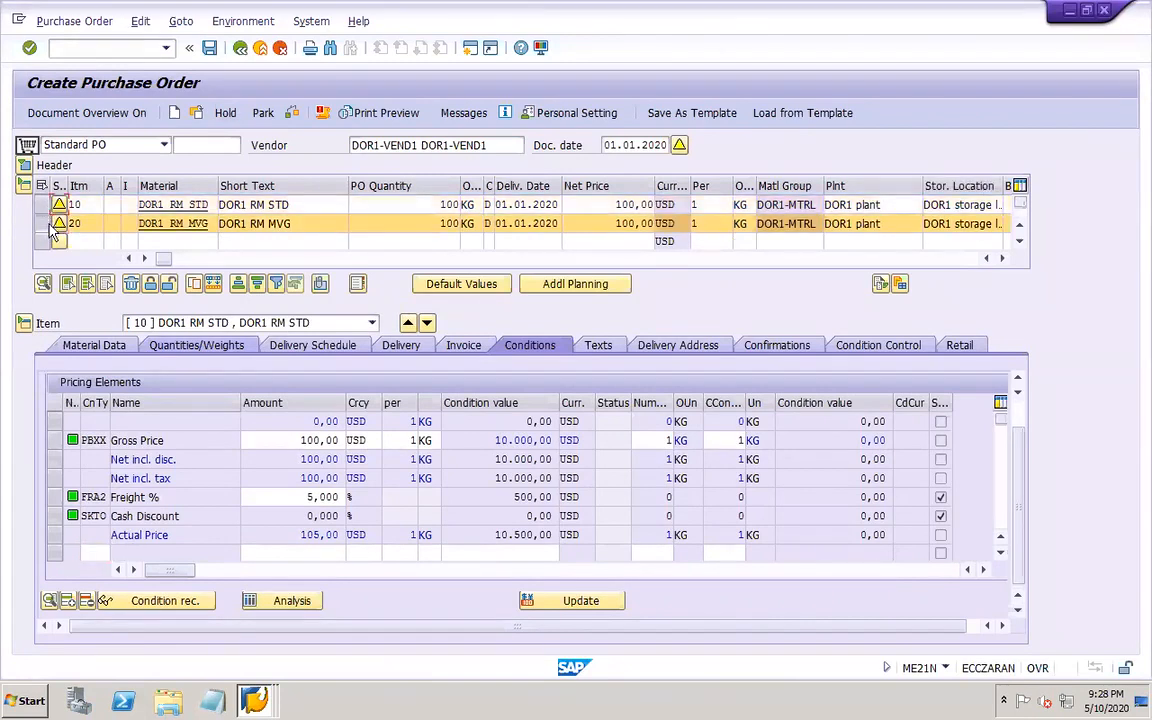
pyautogui.click(42, 223)
pyautogui.doubleClick(77, 205)
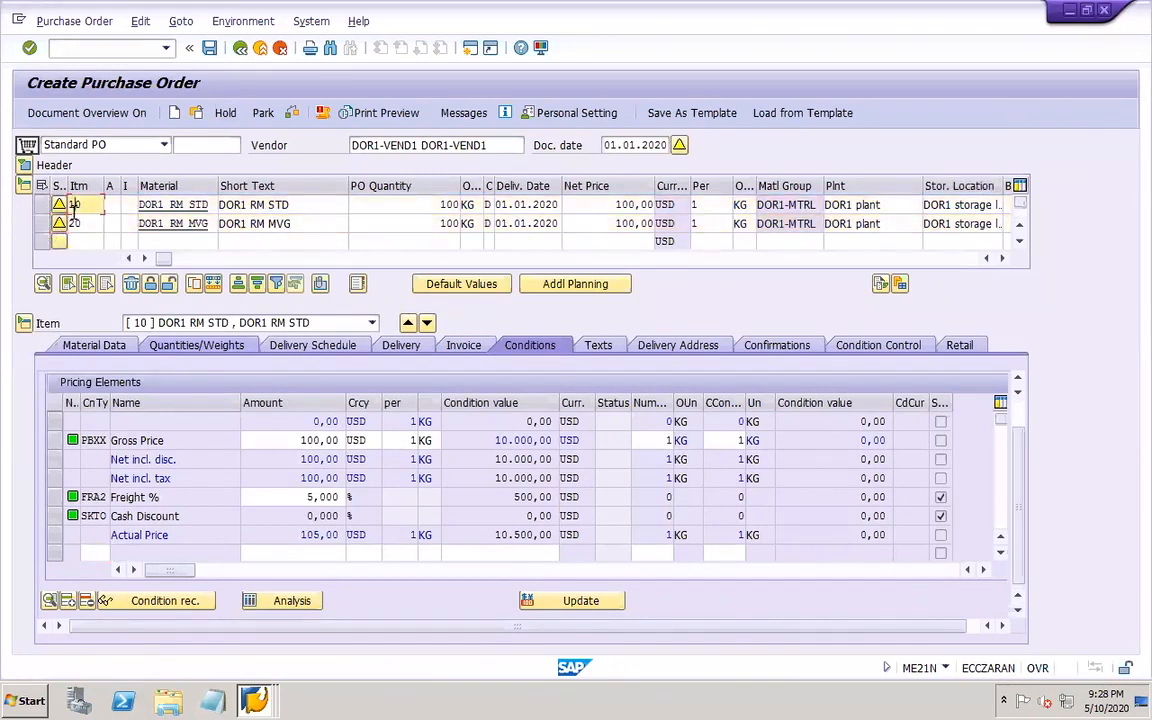
pyautogui.doubleClick(74, 223)
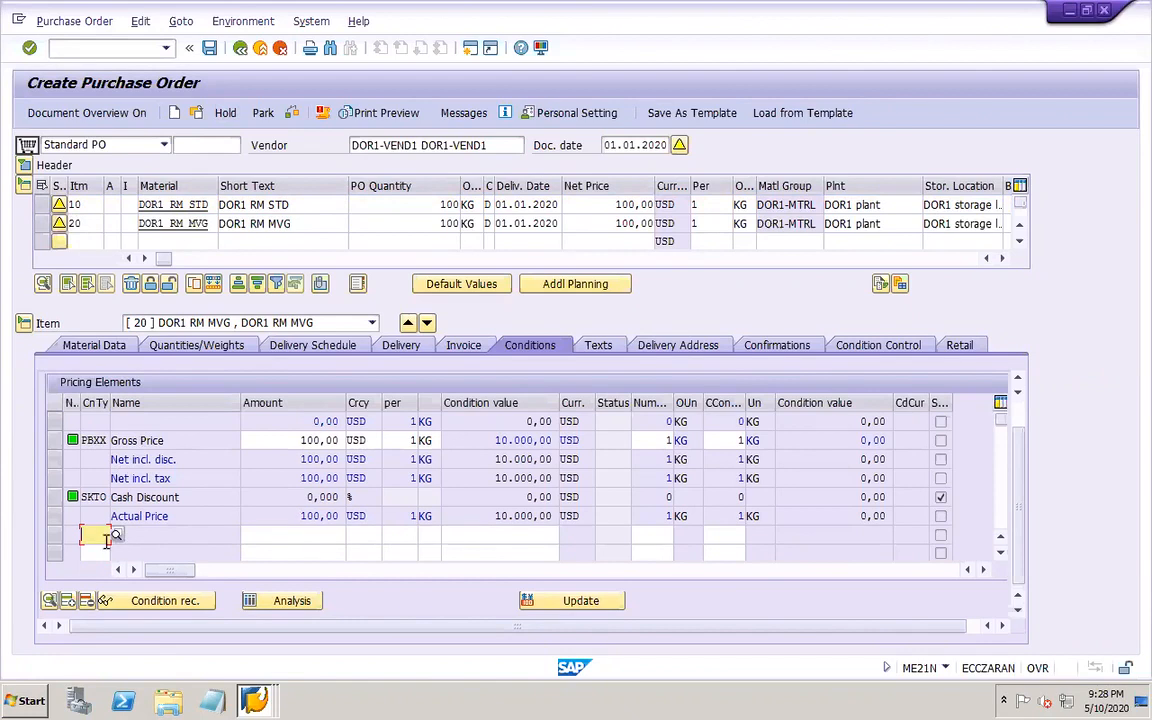
pyautogui.write('FRA2')
pyautogui.press('Tab')
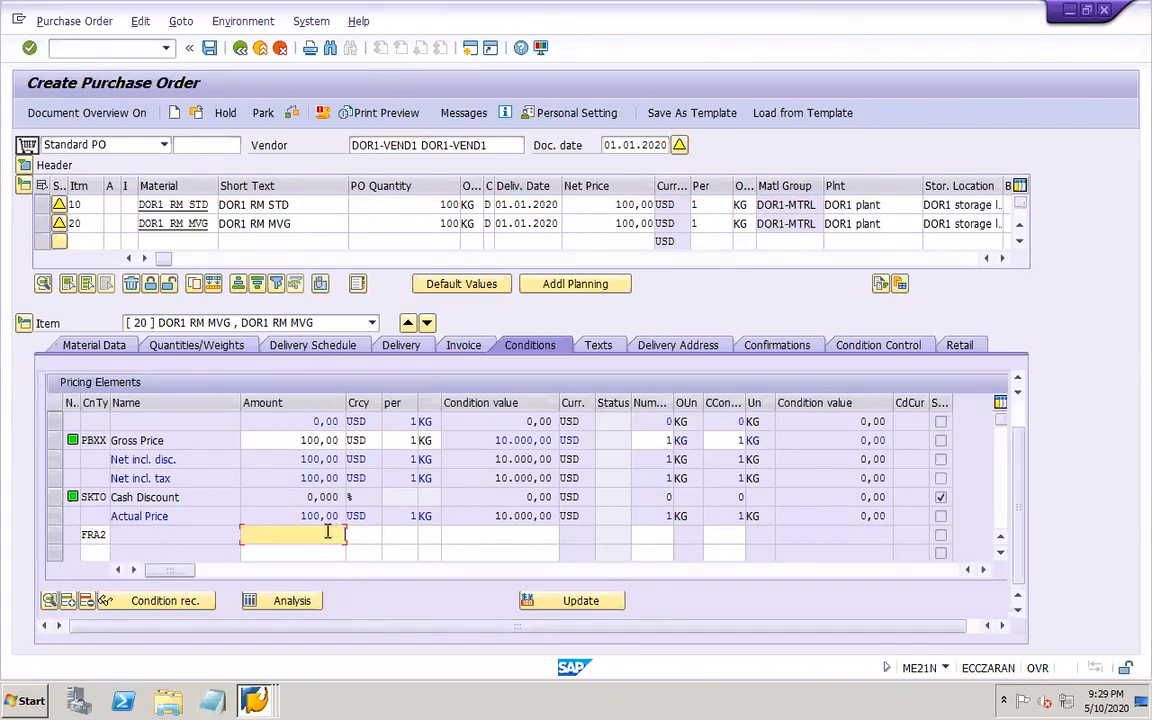
pyautogui.write('5')
pyautogui.press('Return')
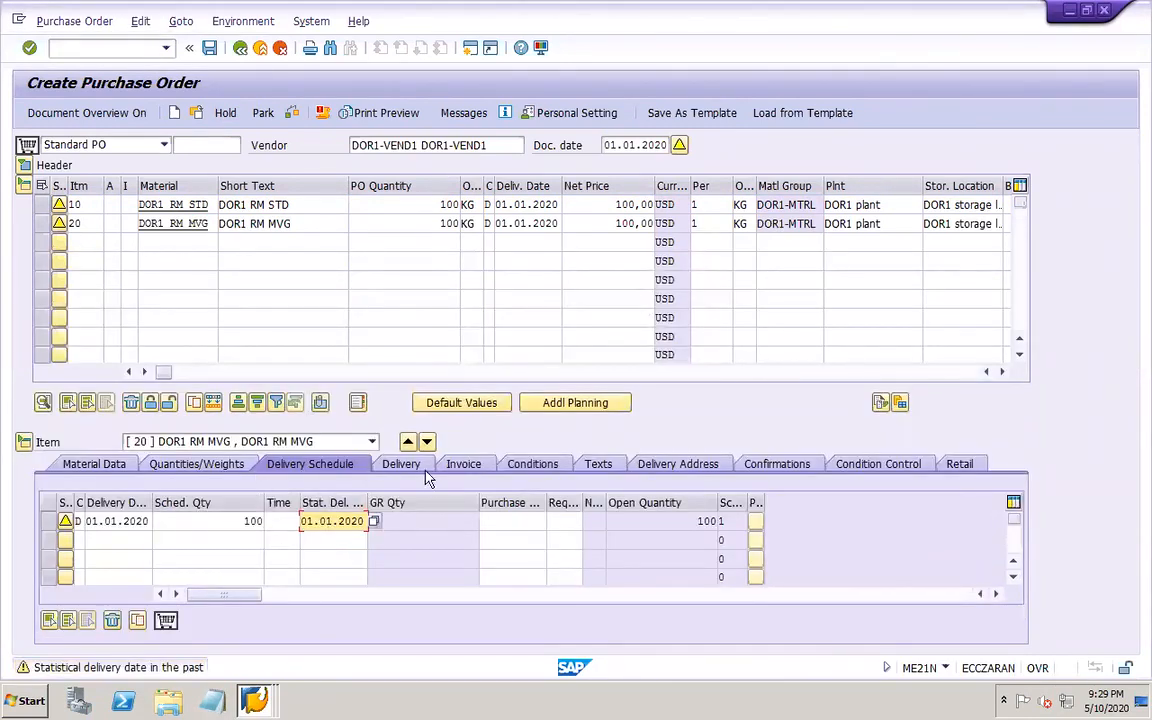
pyautogui.click(530, 465)
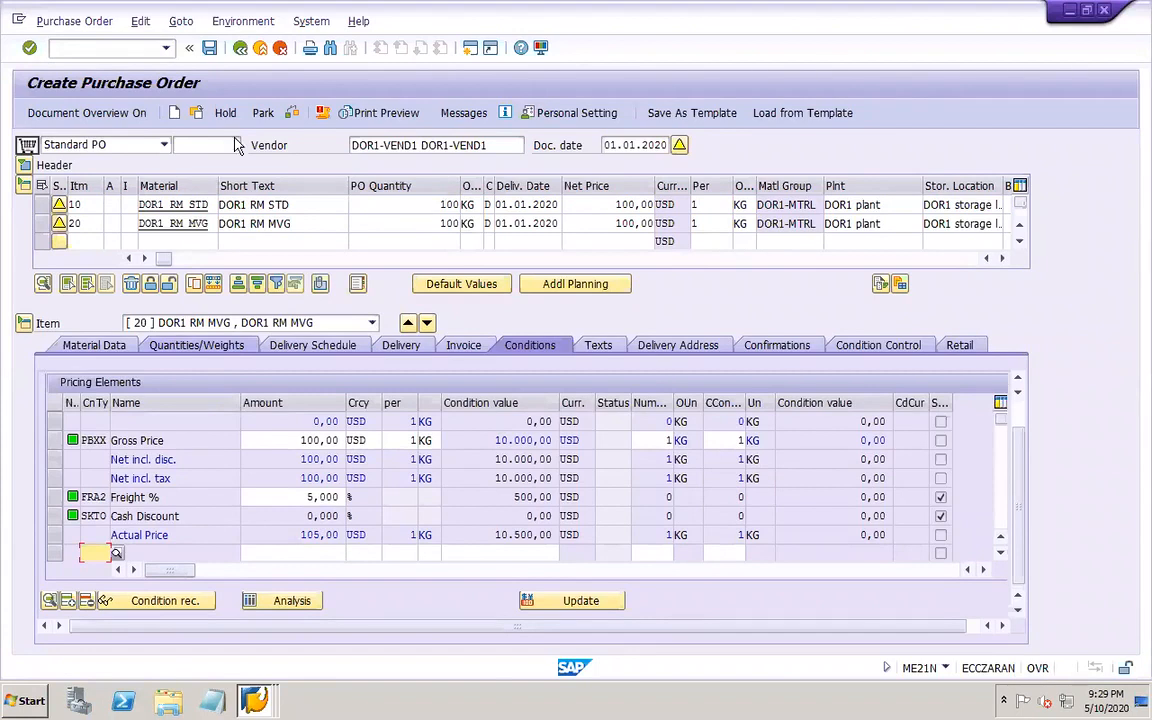
# - Assign DOR1-TRNS1 as the vendor in the details of item 20's FRA2 freight condition
pyautogui.click(56, 497)
pyautogui.click(49, 600)
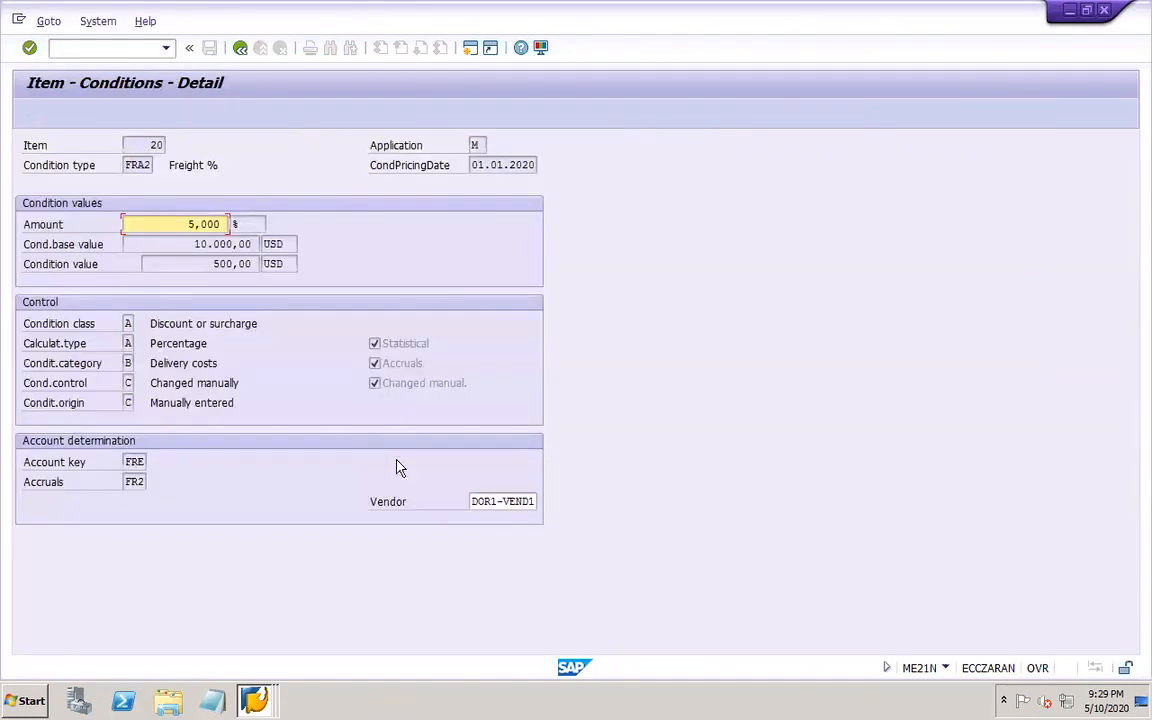
pyautogui.click(532, 501)
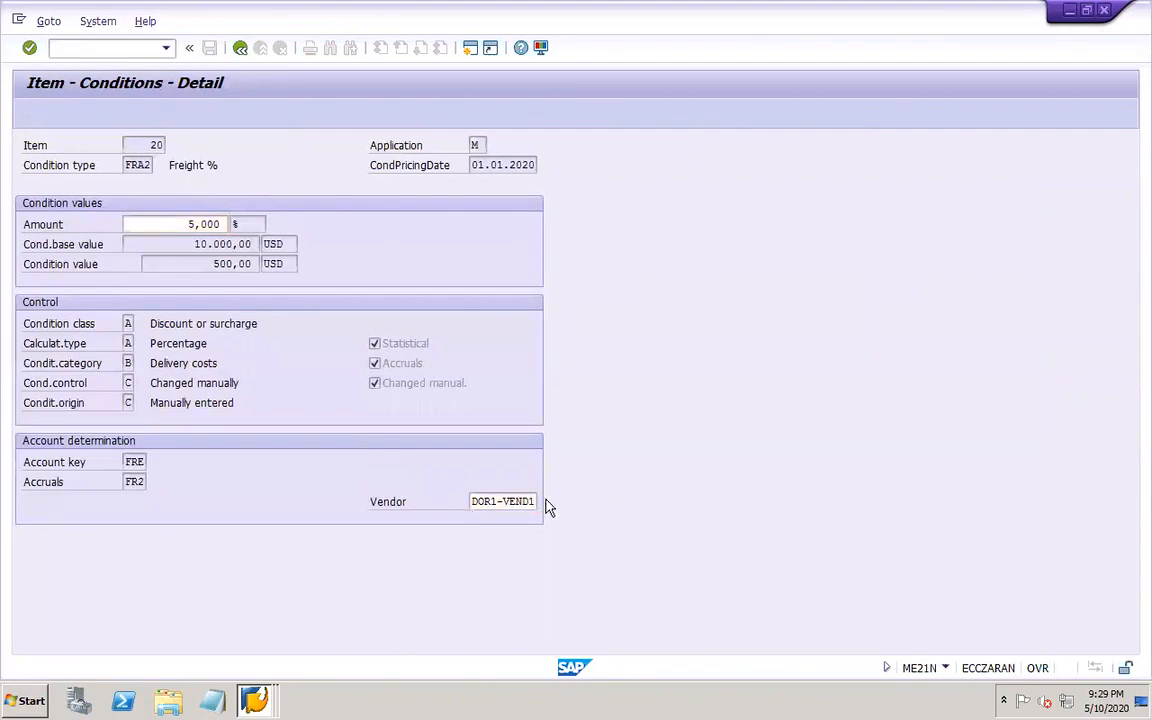
pyautogui.press('F4')
pyautogui.press('Return')
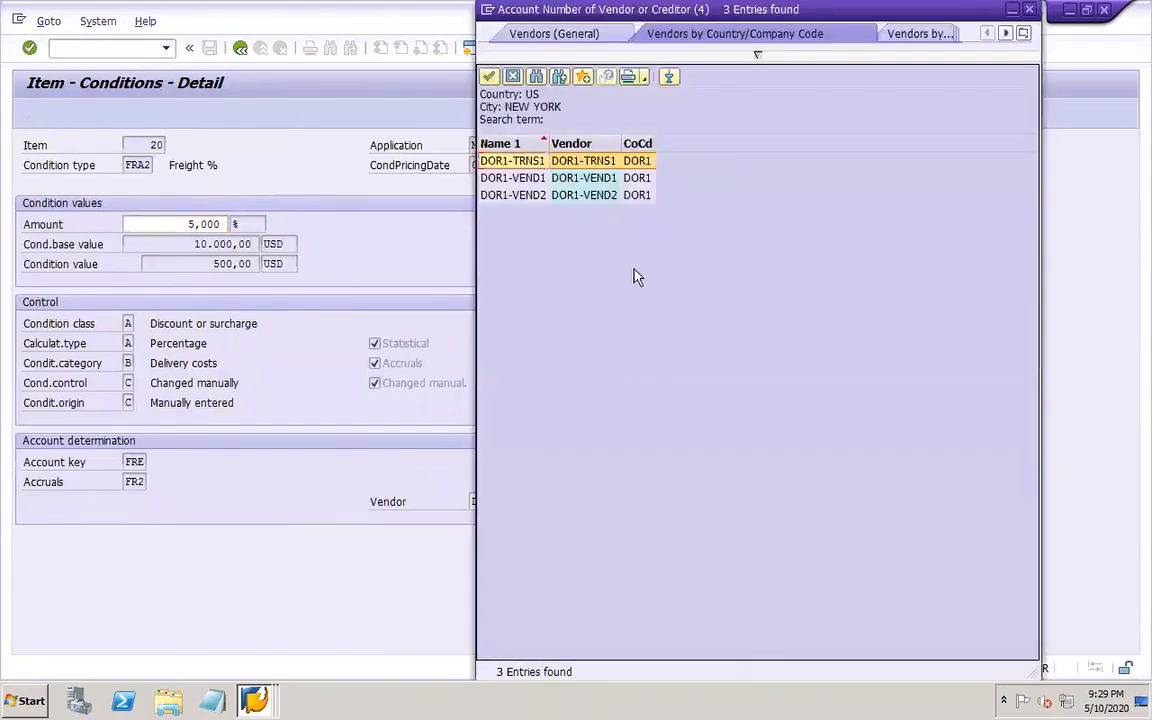
pyautogui.doubleClick(490, 160)
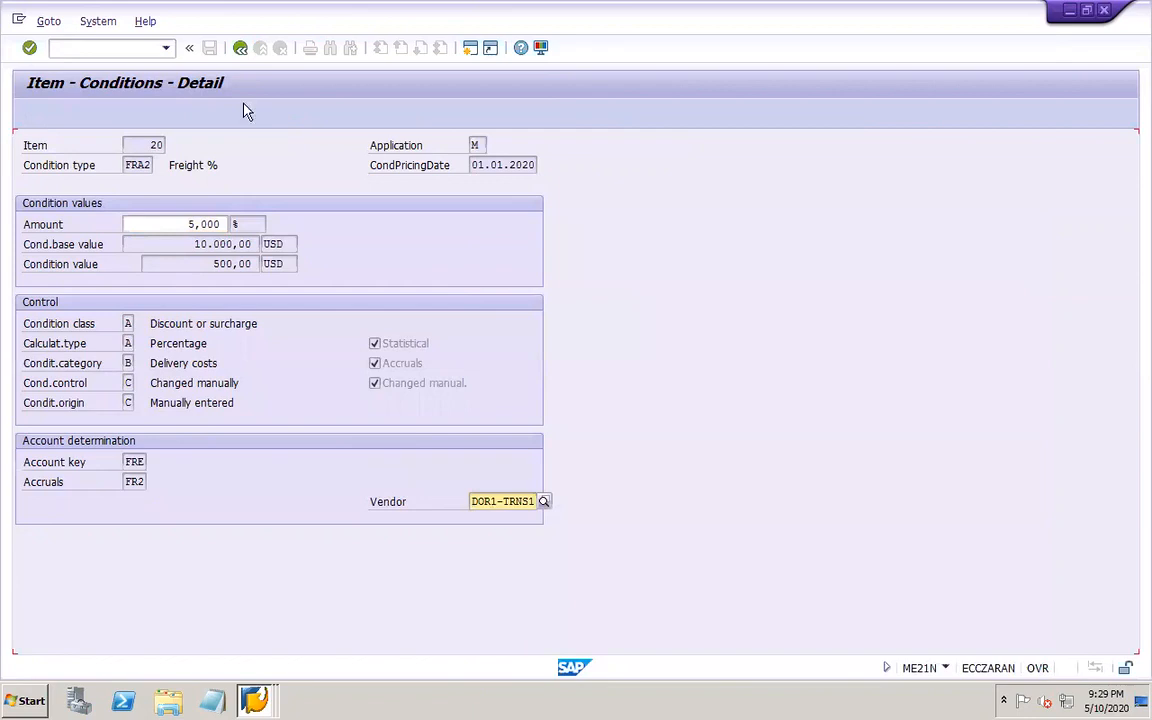
pyautogui.press('Return')
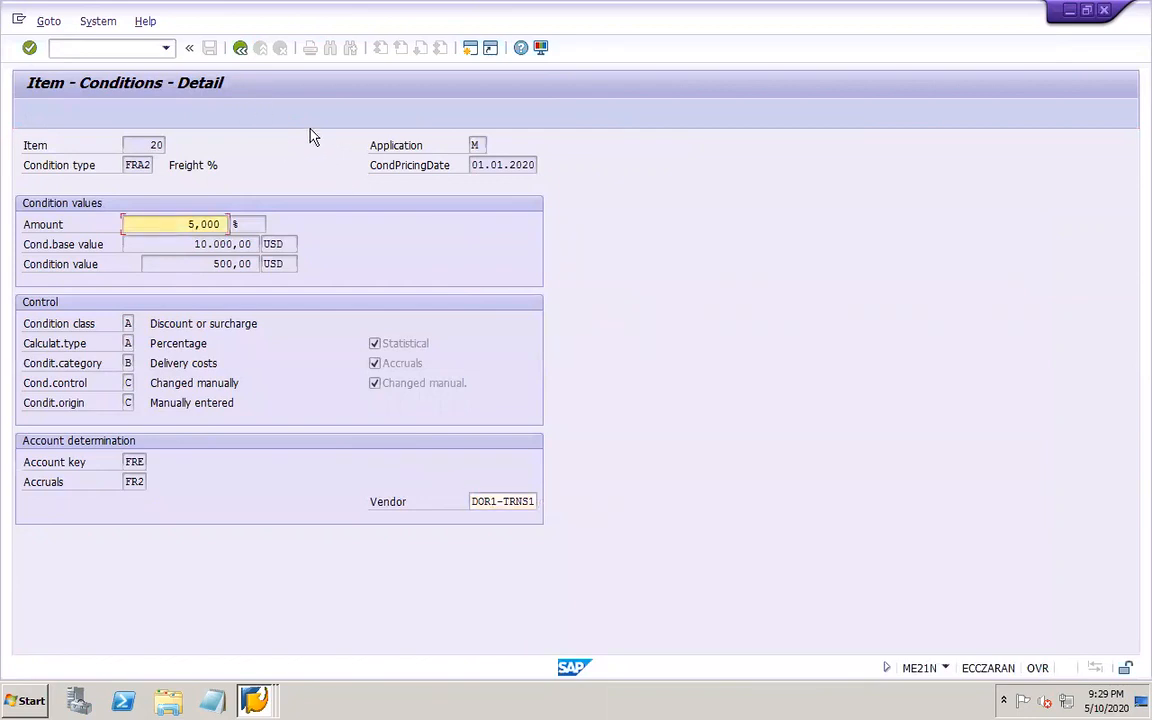
pyautogui.click(240, 48)
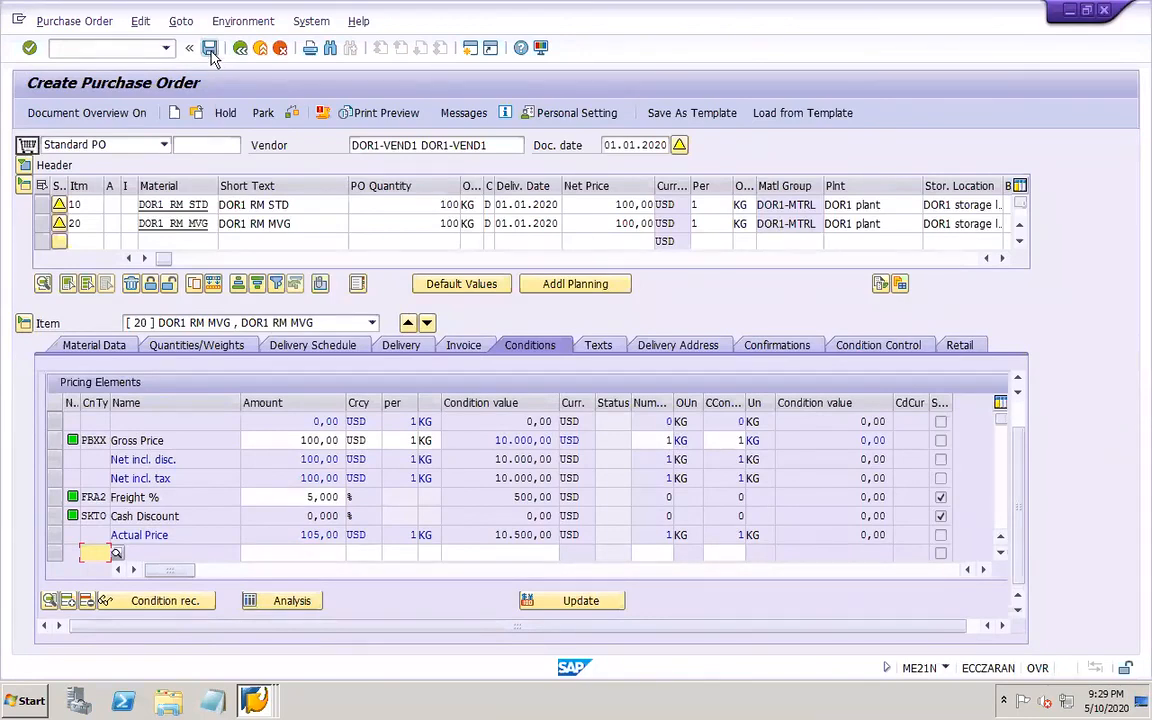
# - Set item 20's FRA2 freight rate to 4 % and check the vendor in the condition details
pyautogui.click(309, 497)
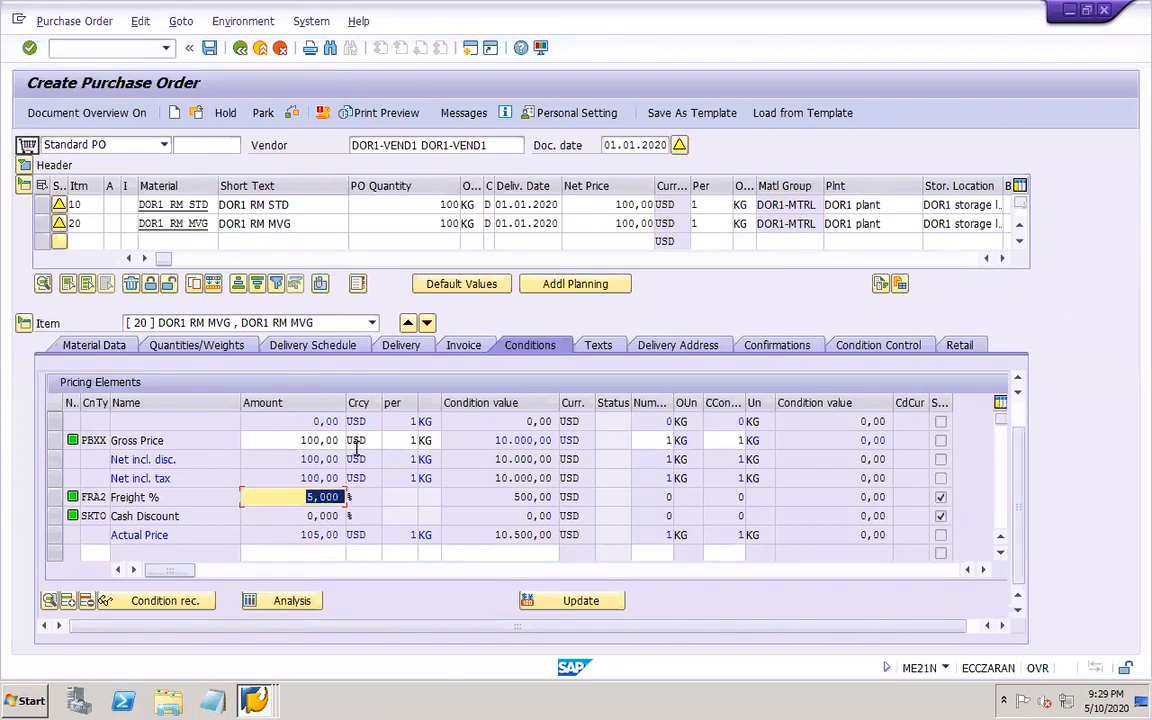
pyautogui.write('4')
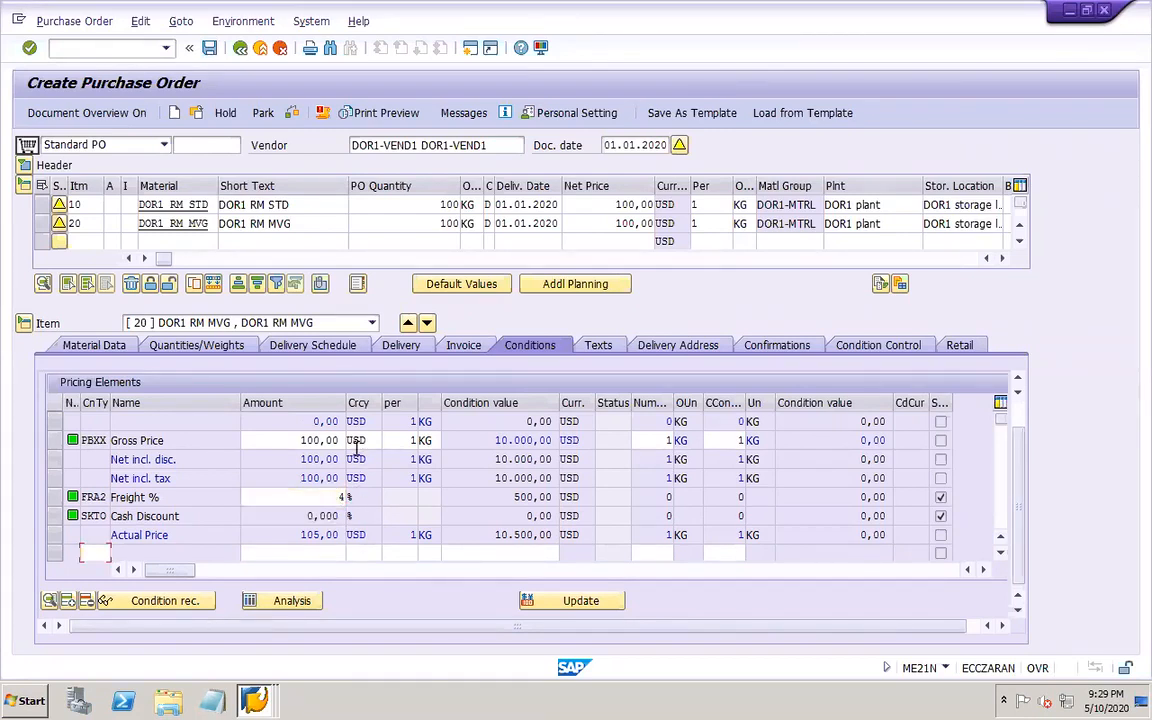
pyautogui.press('Return')
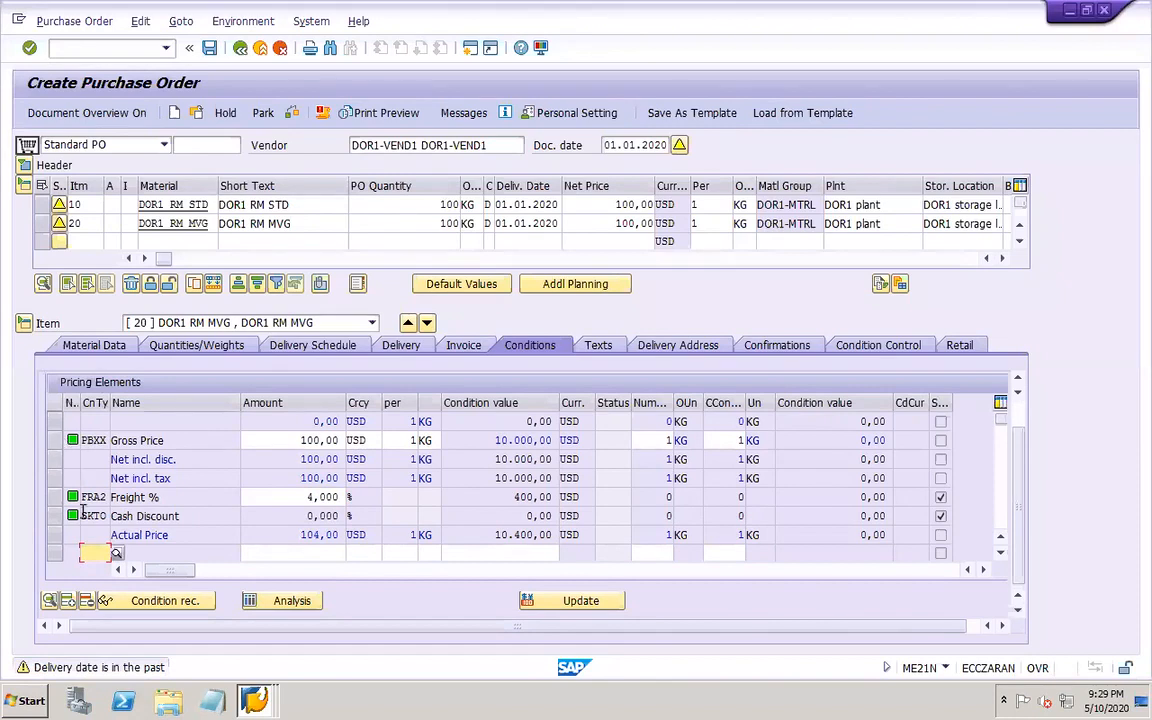
pyautogui.click(54, 497)
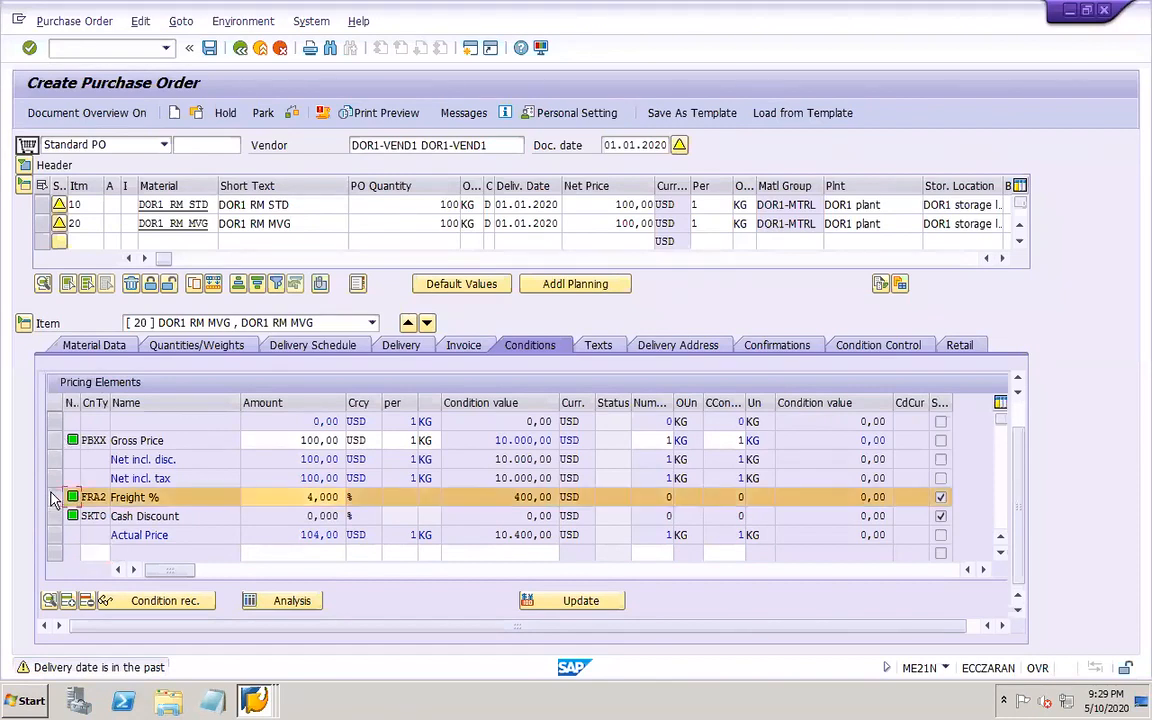
pyautogui.click(48, 600)
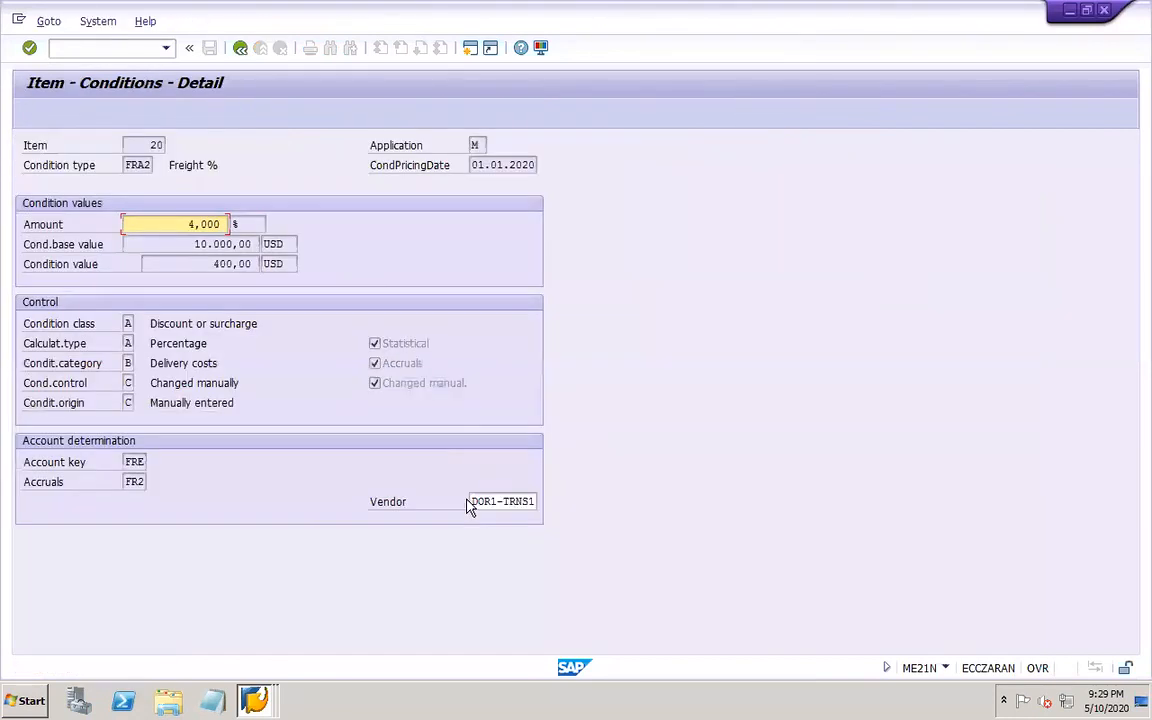
pyautogui.click(240, 48)
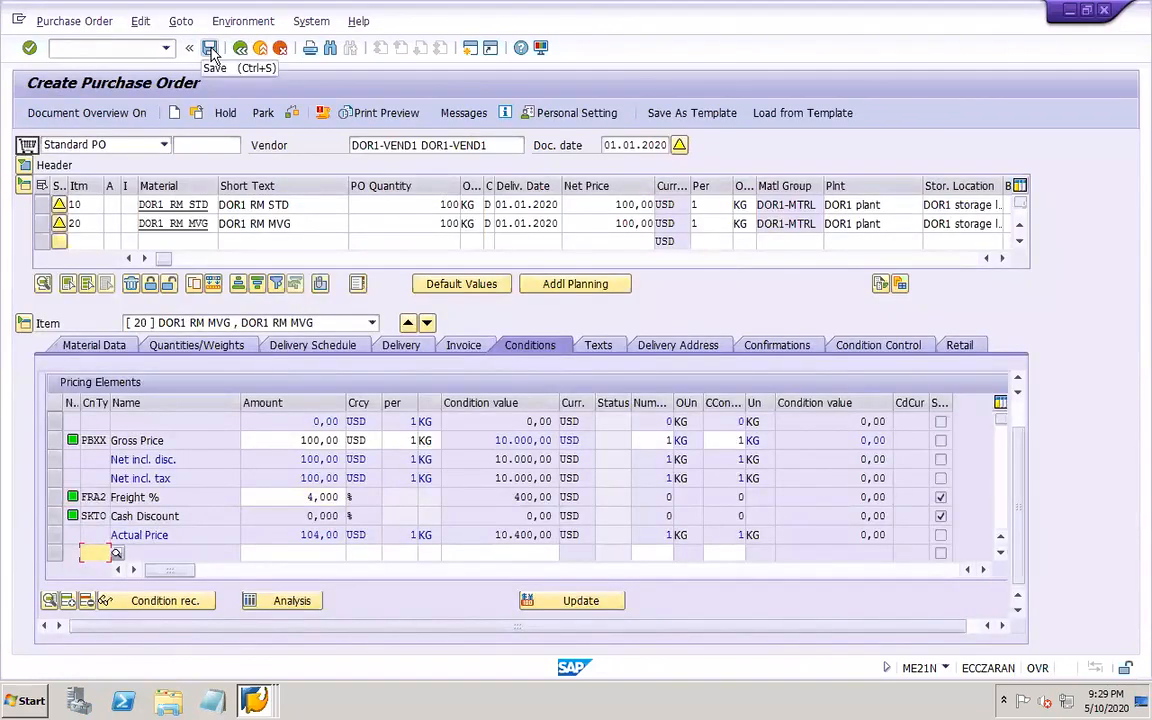
# - Save the purchase order, then switch to the PowerPoint work notes and record its number beside PO – ME21N on slide 43
pyautogui.click(210, 48)
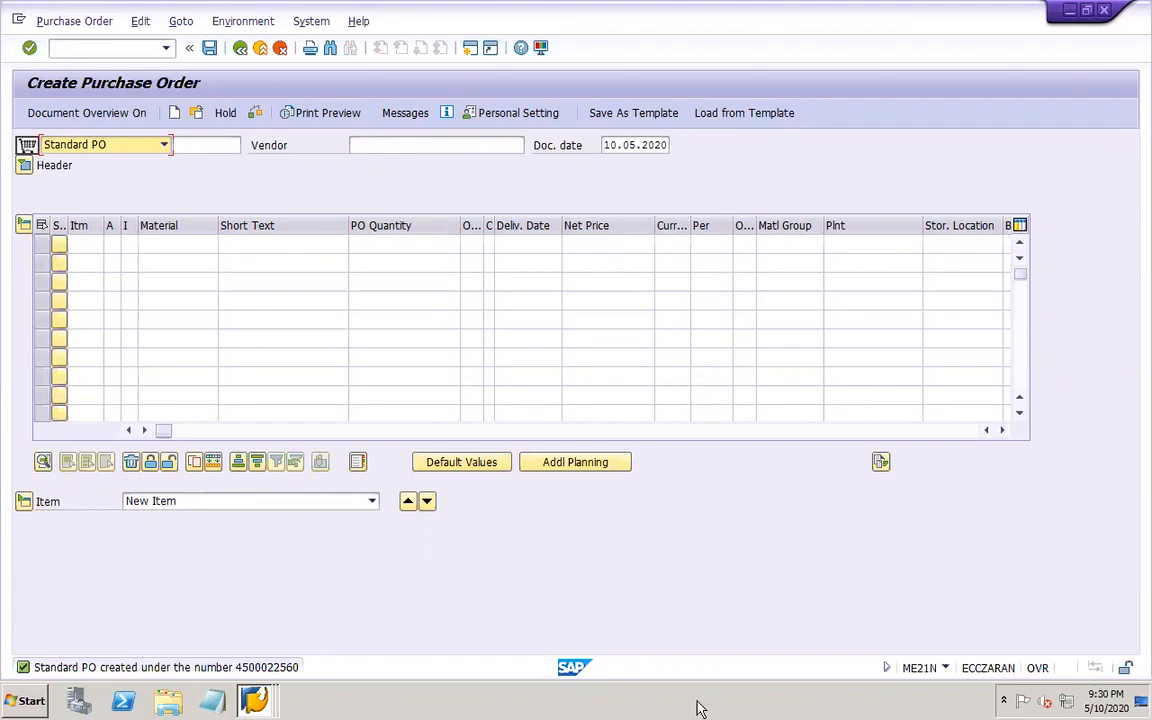
pyautogui.moveTo(875, 709)
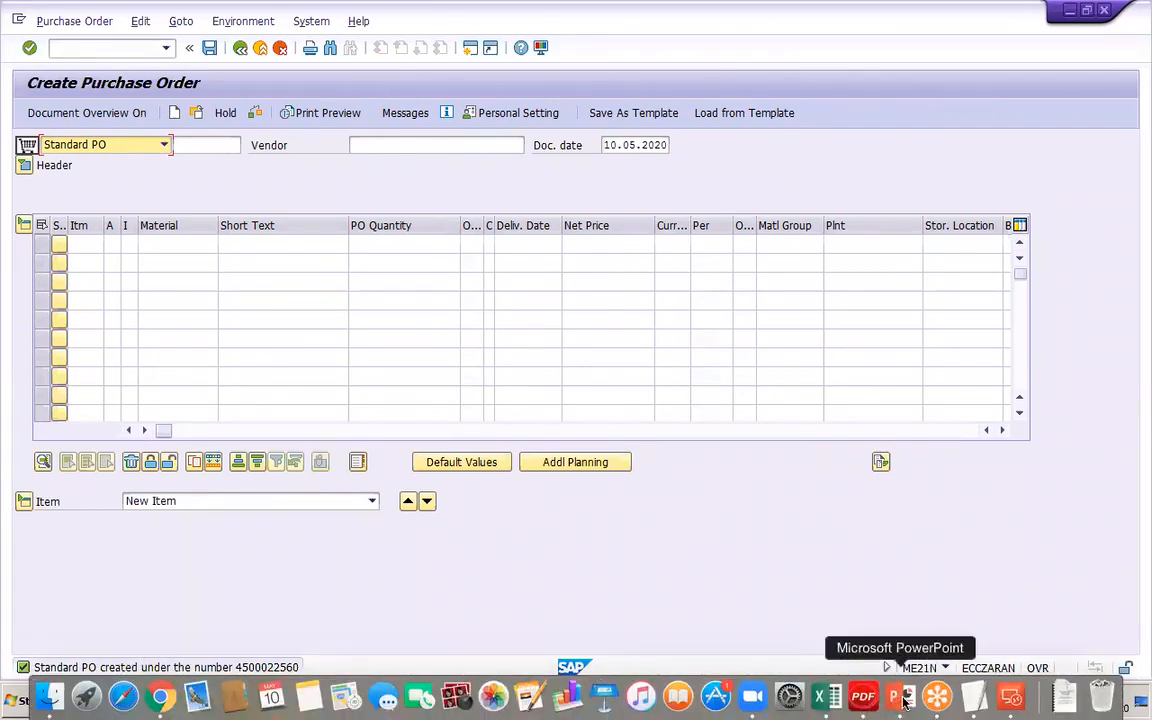
pyautogui.click(899, 697)
pyautogui.write('450002')
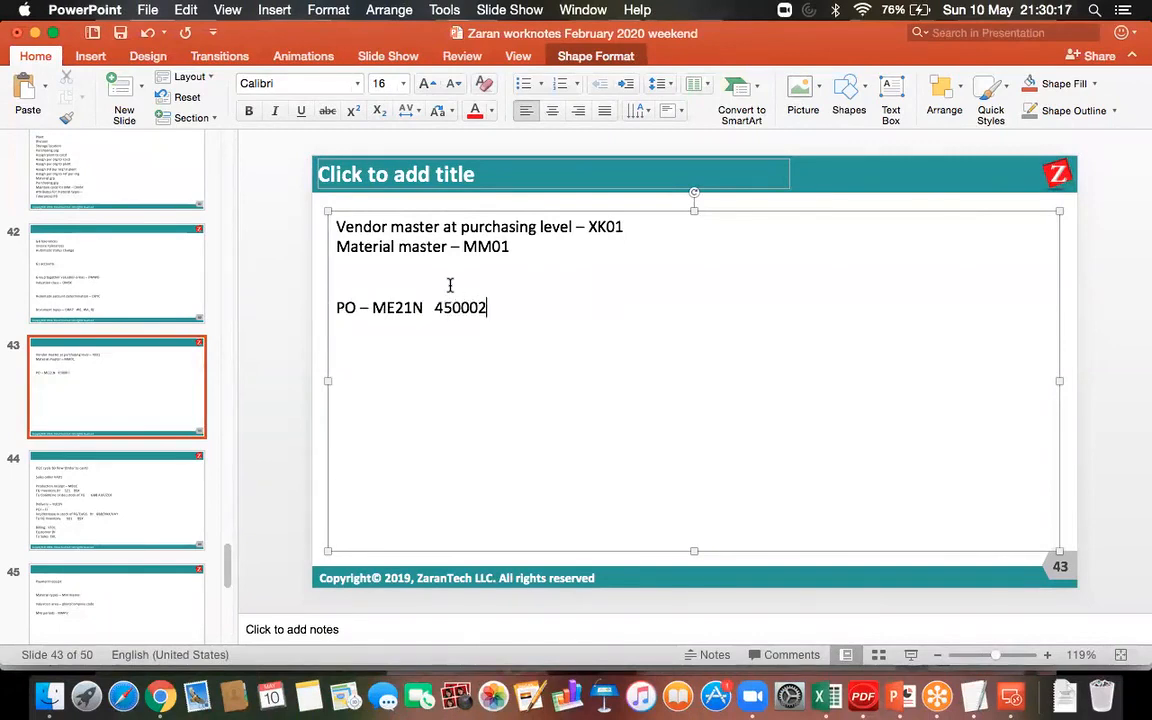
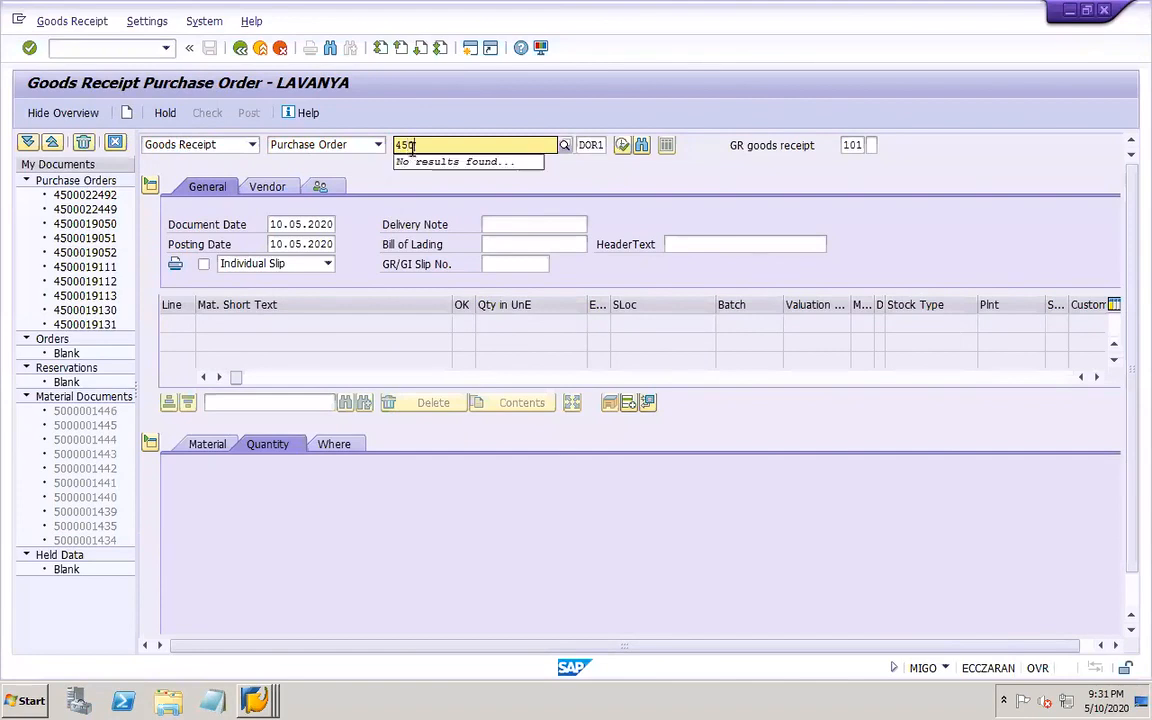
# - Enter the saved purchase order's number in the MIGO goods receipt and load its items
pyautogui.write('22560')
pyautogui.press('Return')
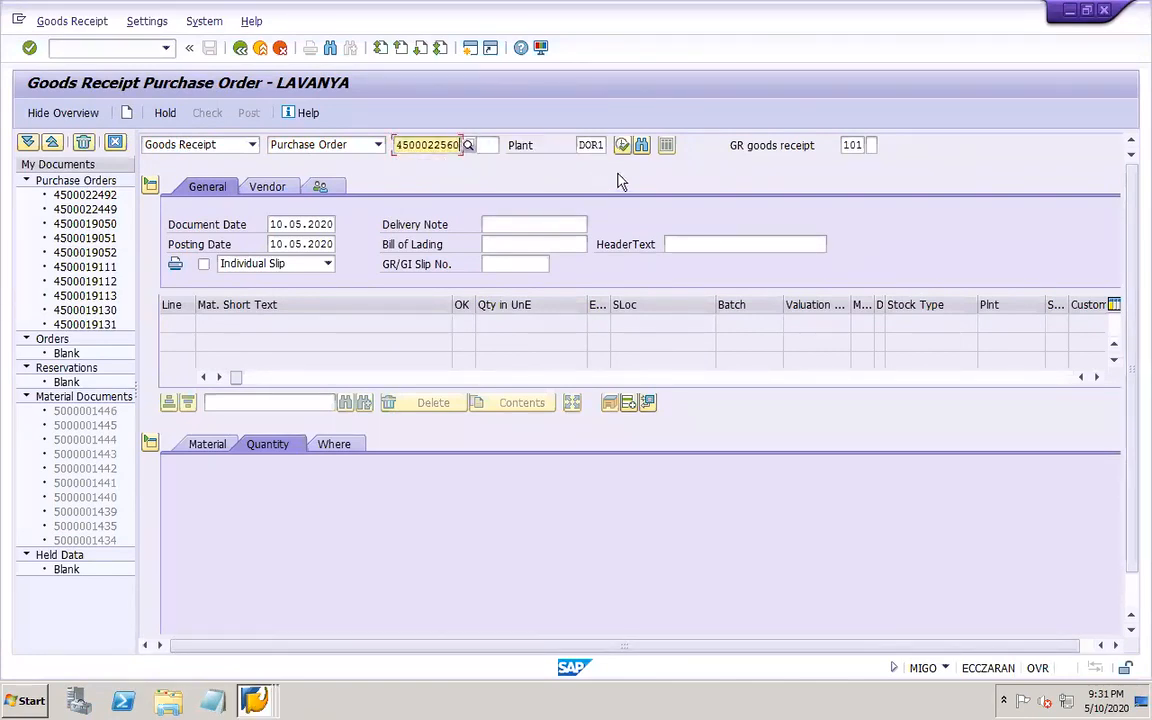
pyautogui.click(621, 146)
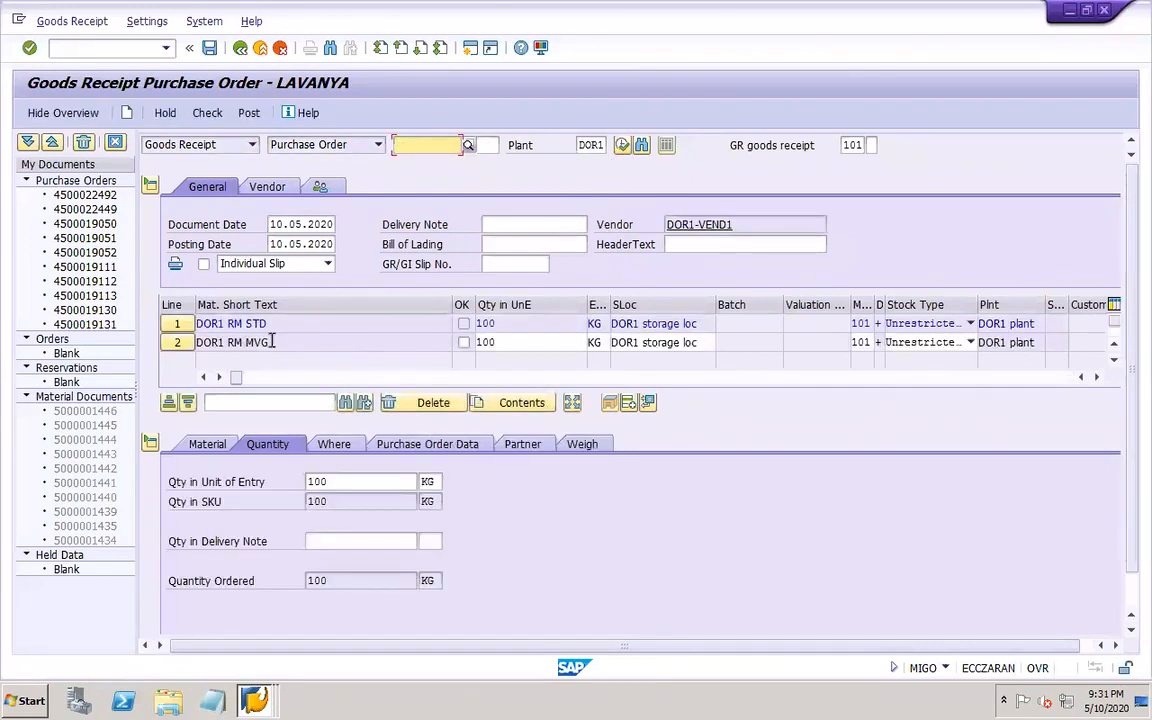
# - Set the goods receipt's document date and posting date to 01.01.2020
pyautogui.moveTo(272, 225); pyautogui.dragTo(378, 236)
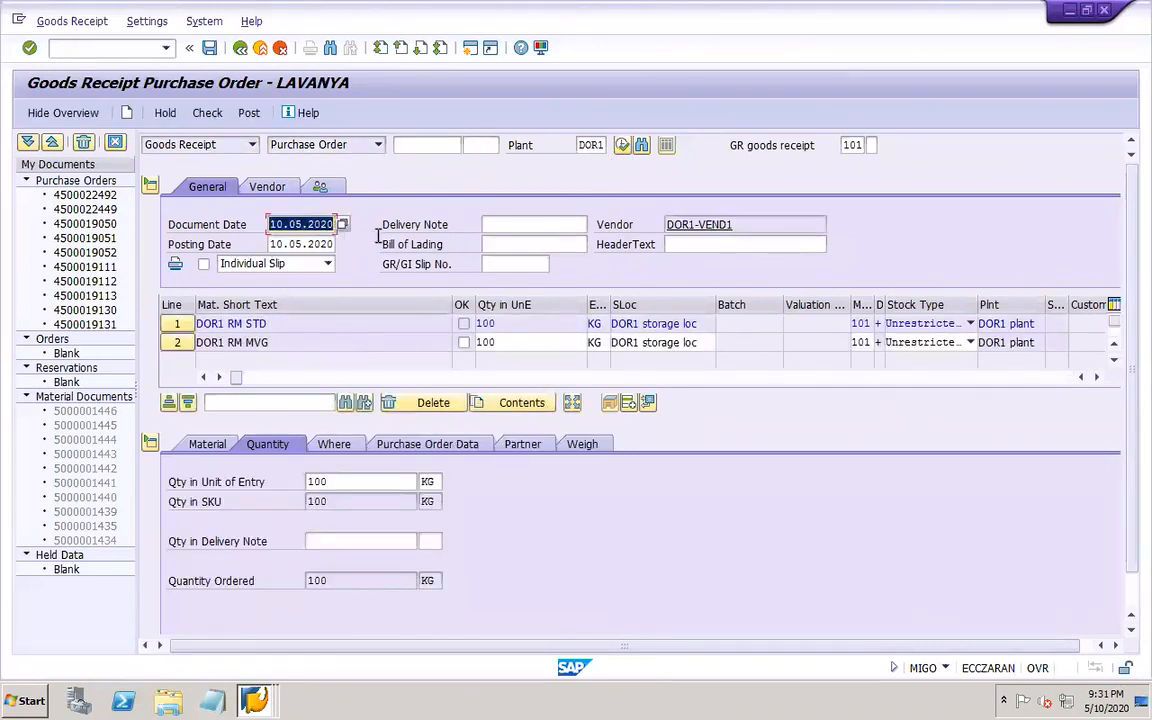
pyautogui.write('01.03.2020')
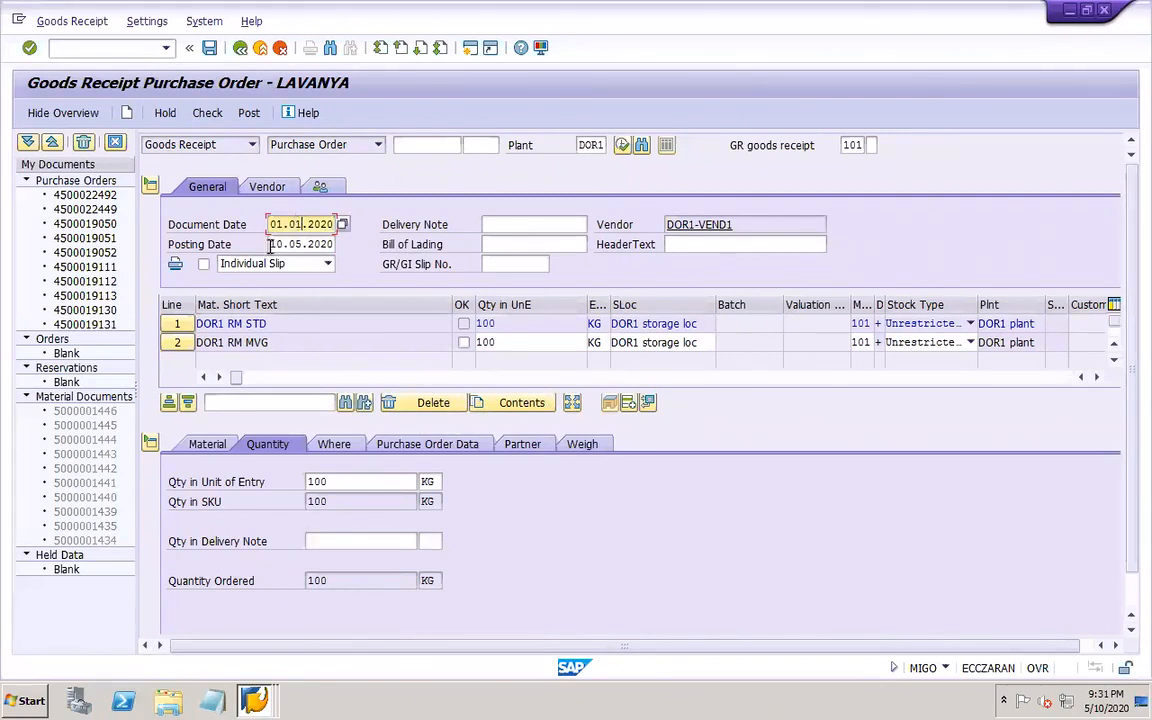
pyautogui.moveTo(268, 244); pyautogui.dragTo(393, 265)
pyautogui.press('BackSpace')
pyautogui.click(303, 274)
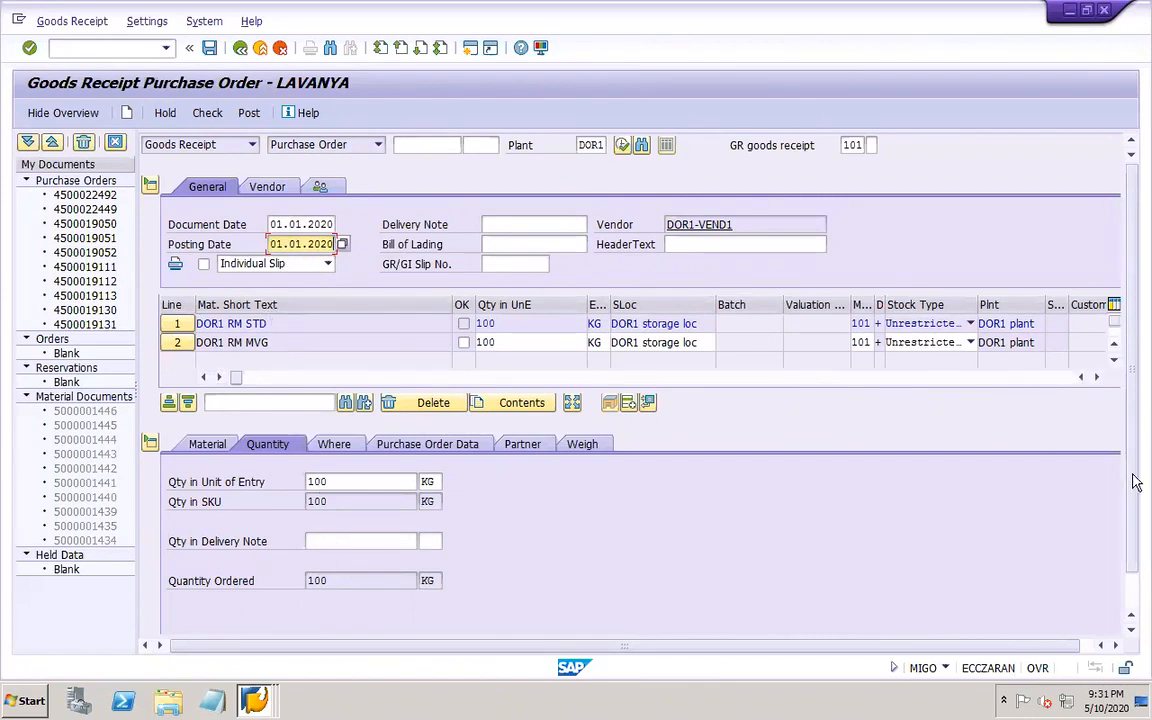
# - Enter a delivery note quantity of 100 KG for line 1, DOR1 RM STD
pyautogui.scroll(-2, 1134, 540)
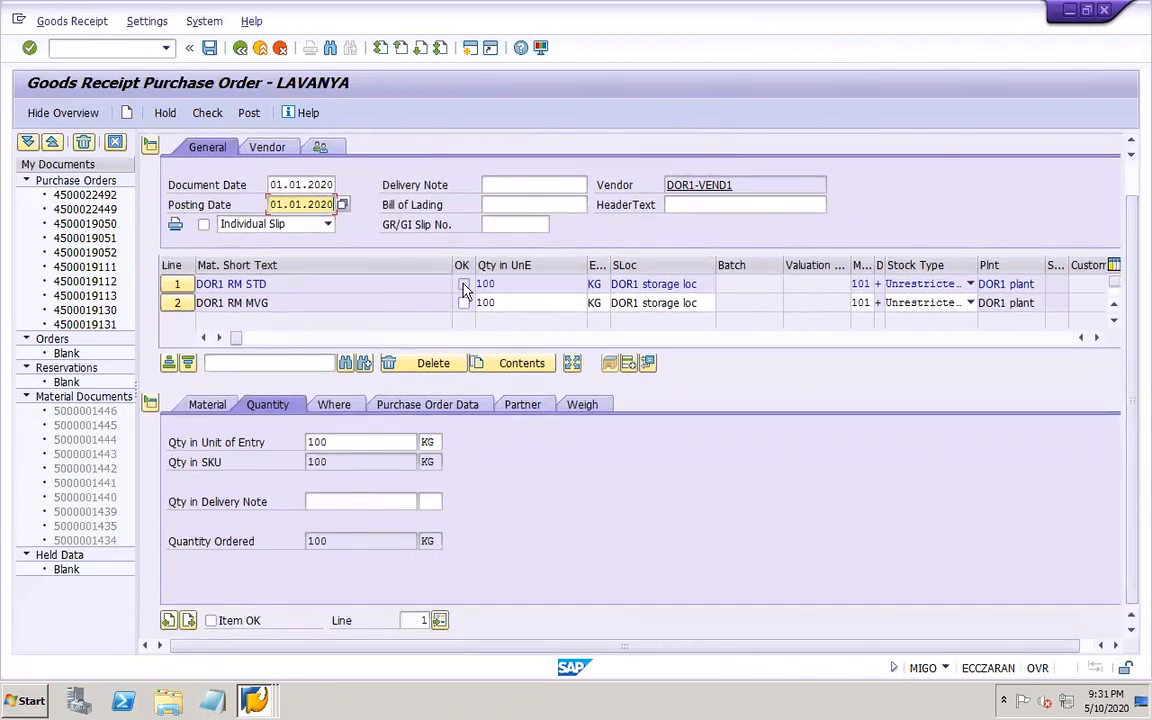
pyautogui.click(340, 500)
pyautogui.write('100')
pyautogui.press('Tab')
pyautogui.write('KG')
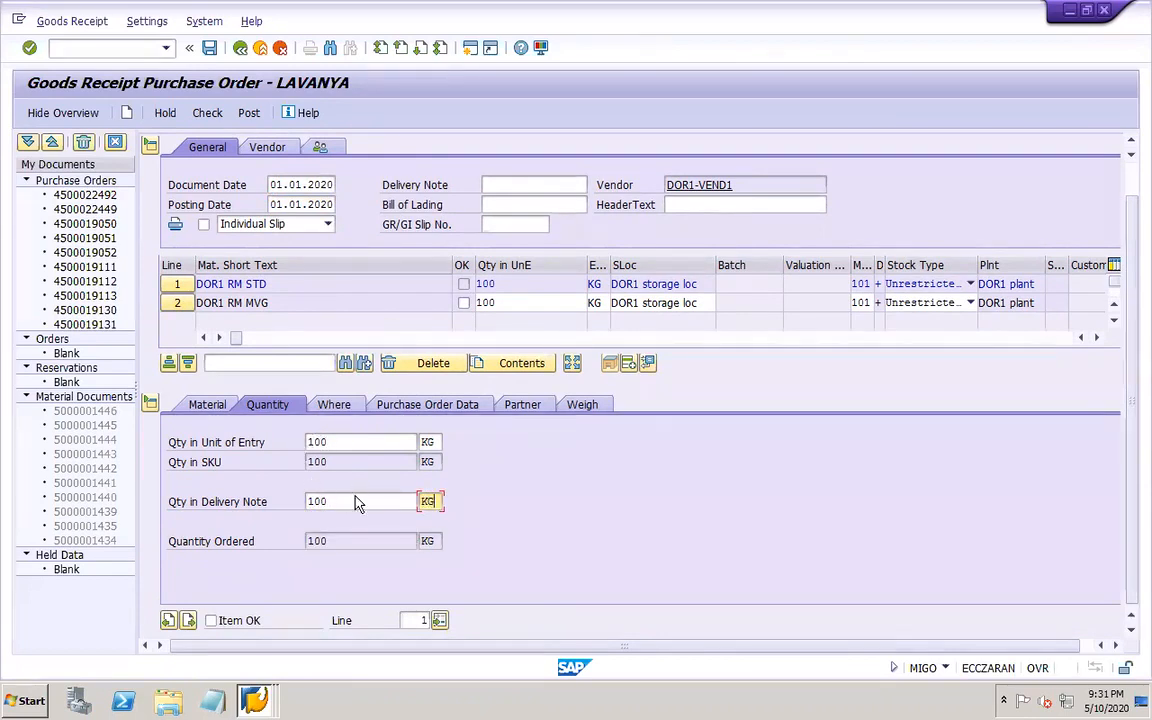
# - Mark line 1 as Item OK, then enter a 100 KG delivery note quantity for line 2, DOR1 RM MVG, and mark it OK
pyautogui.click(211, 621)
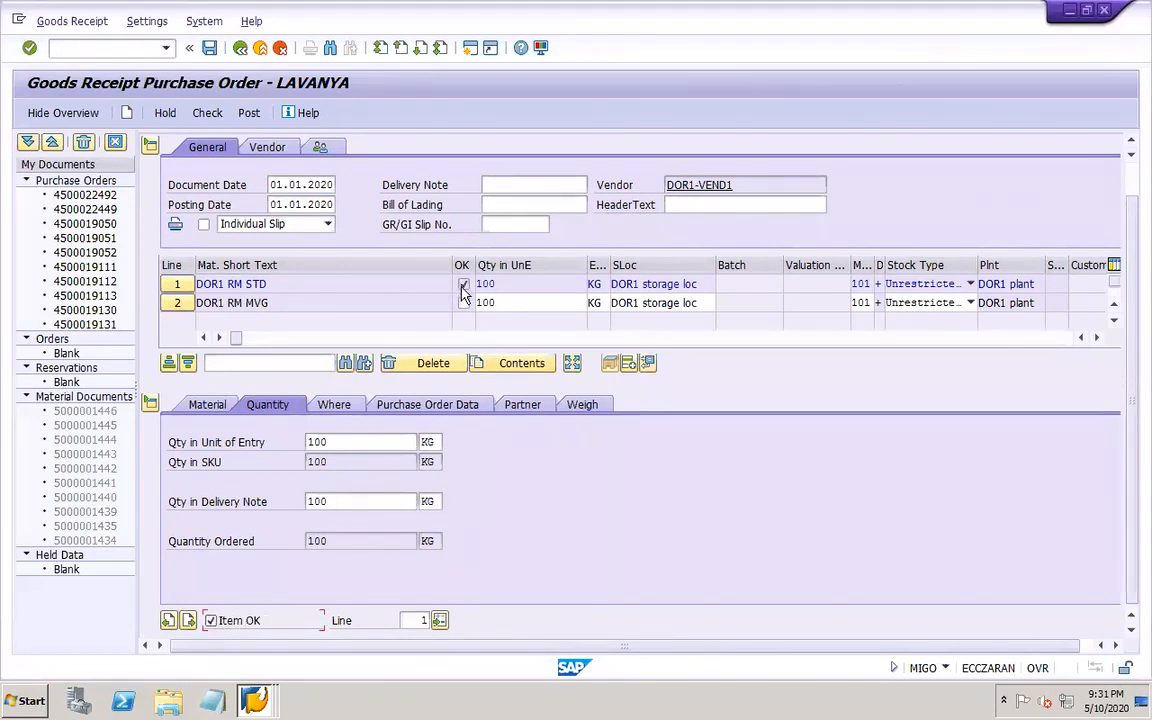
pyautogui.click(177, 306)
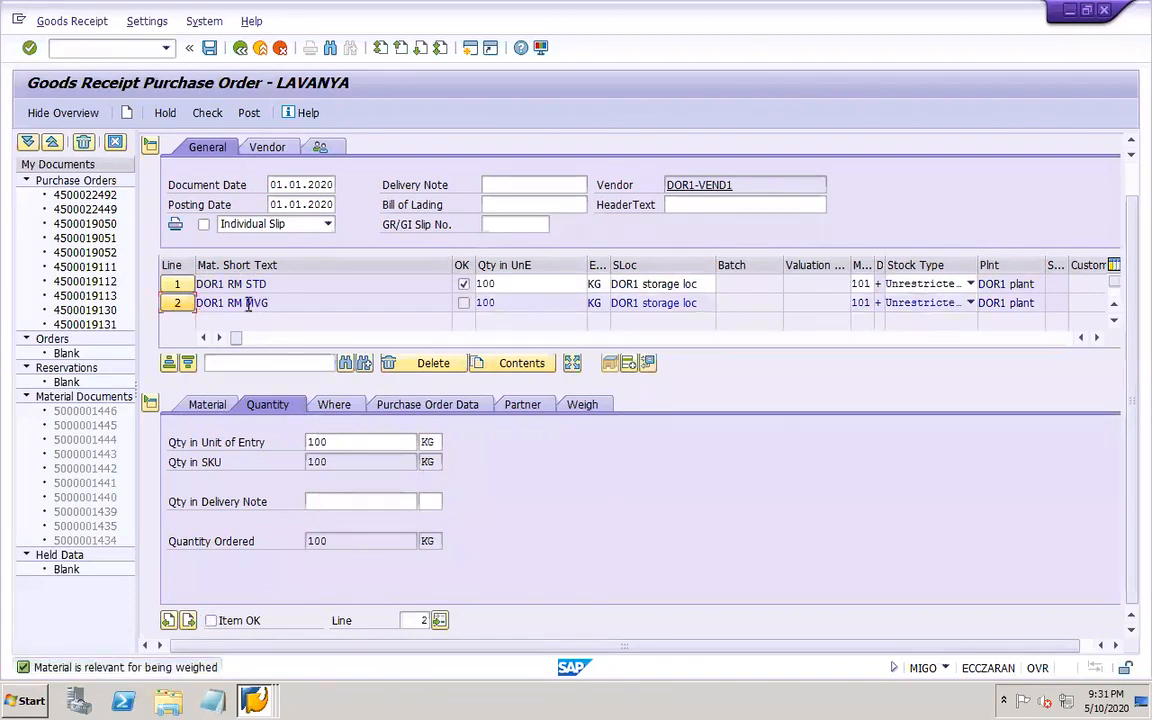
pyautogui.click(340, 500)
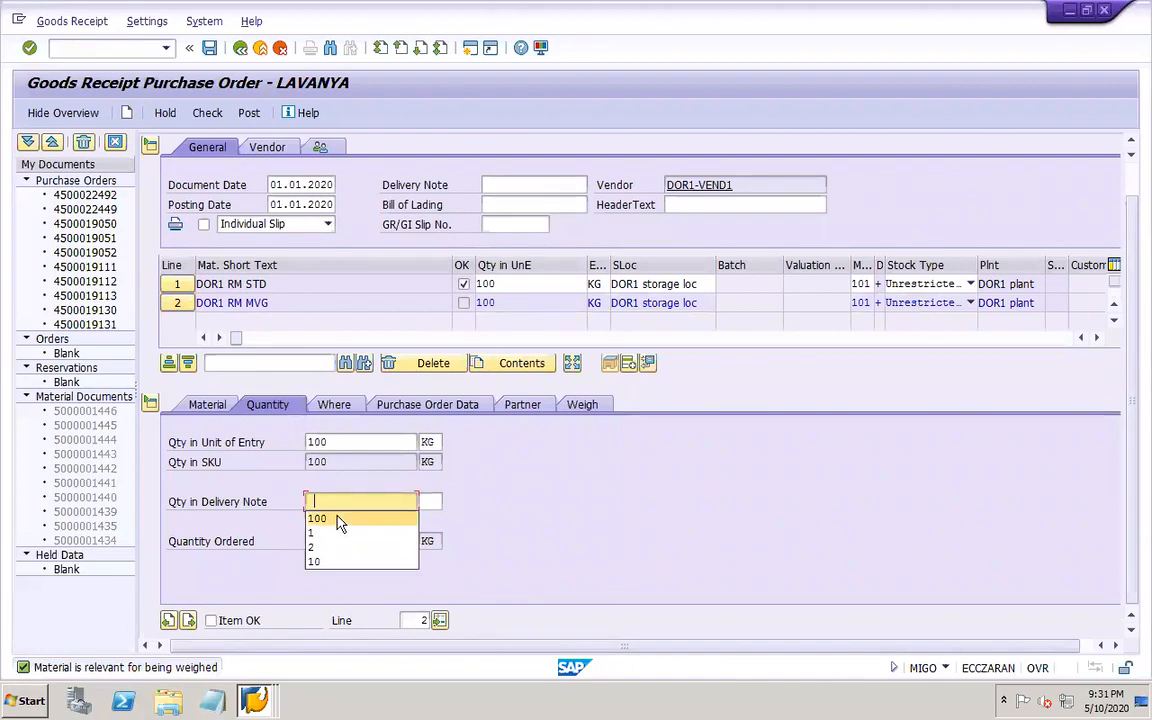
pyautogui.click(334, 519)
pyautogui.click(430, 500)
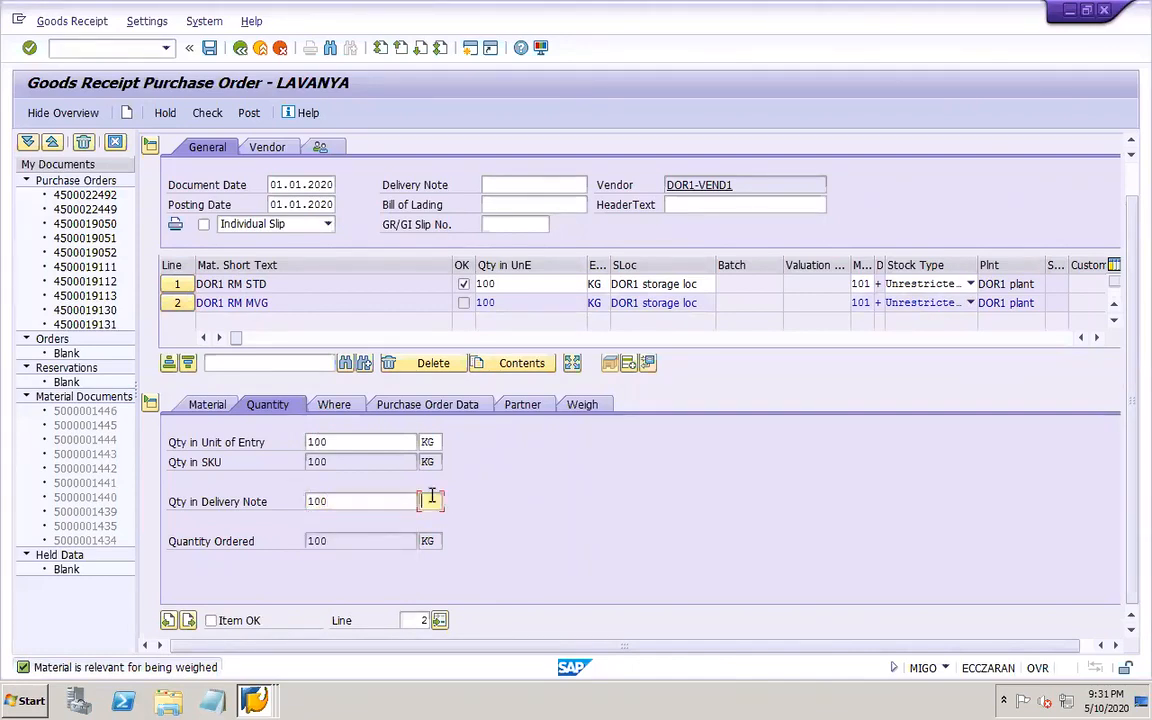
pyautogui.click(429, 517)
pyautogui.click(210, 621)
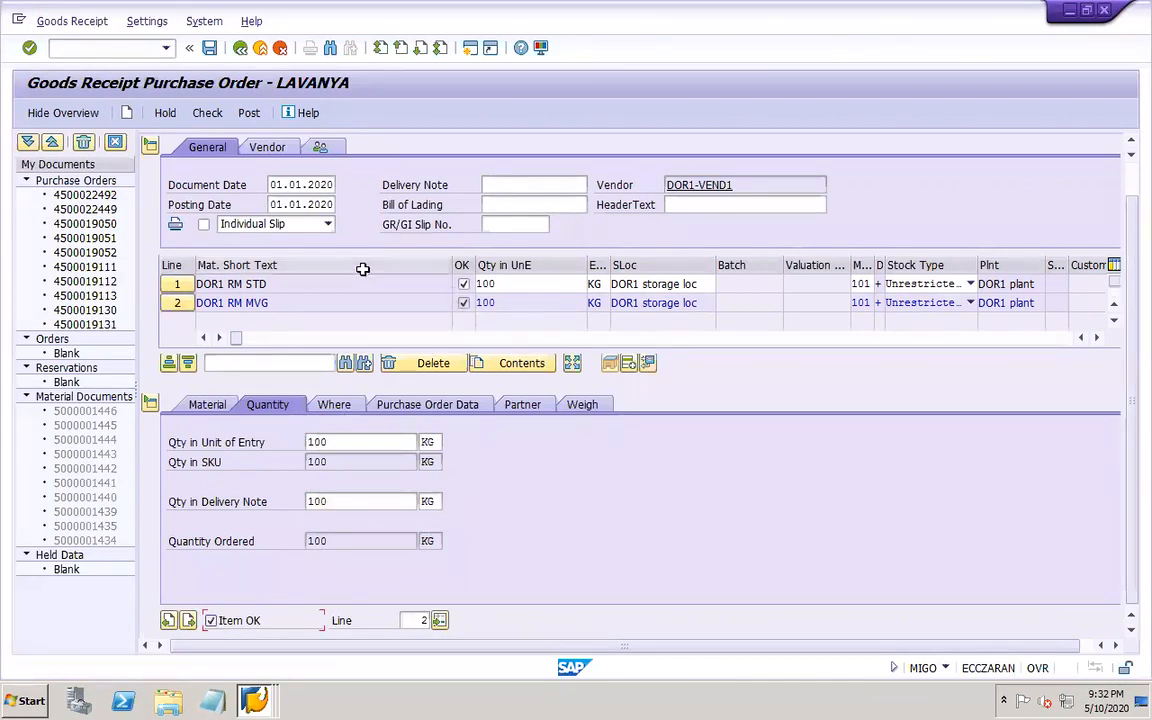
# - Check the vendor details, try to post the goods receipt, and read the long text of the logged error
pyautogui.click(266, 147)
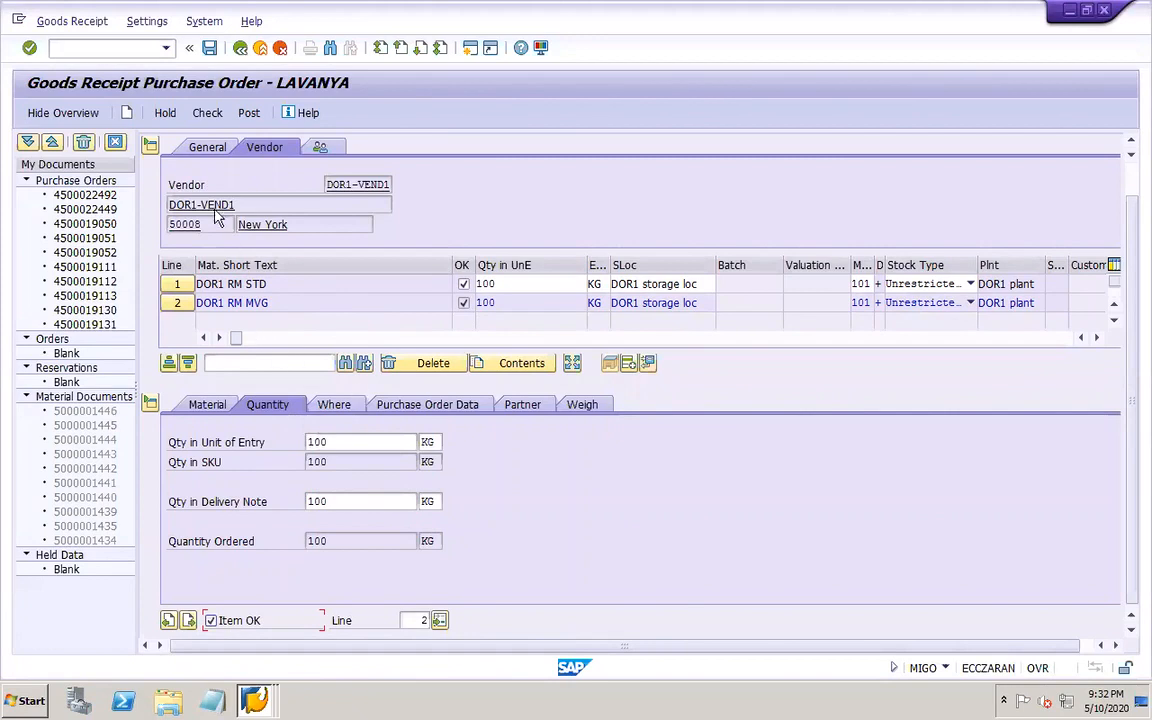
pyautogui.click(205, 152)
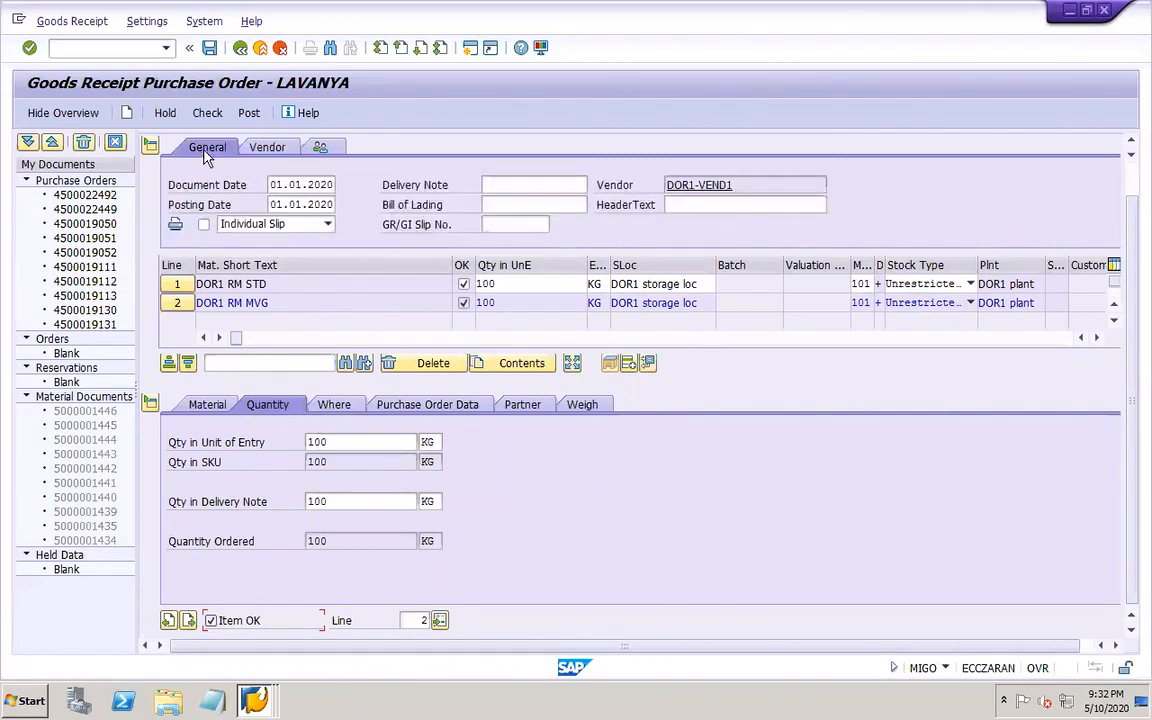
pyautogui.click(210, 50)
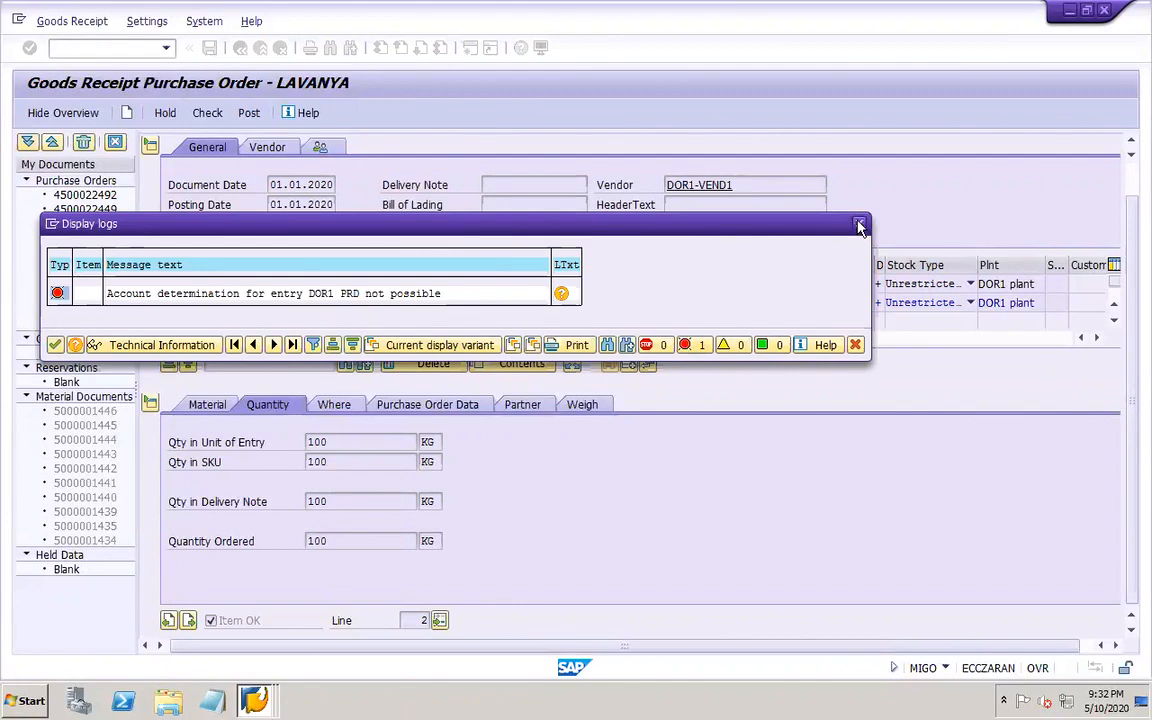
pyautogui.click(561, 294)
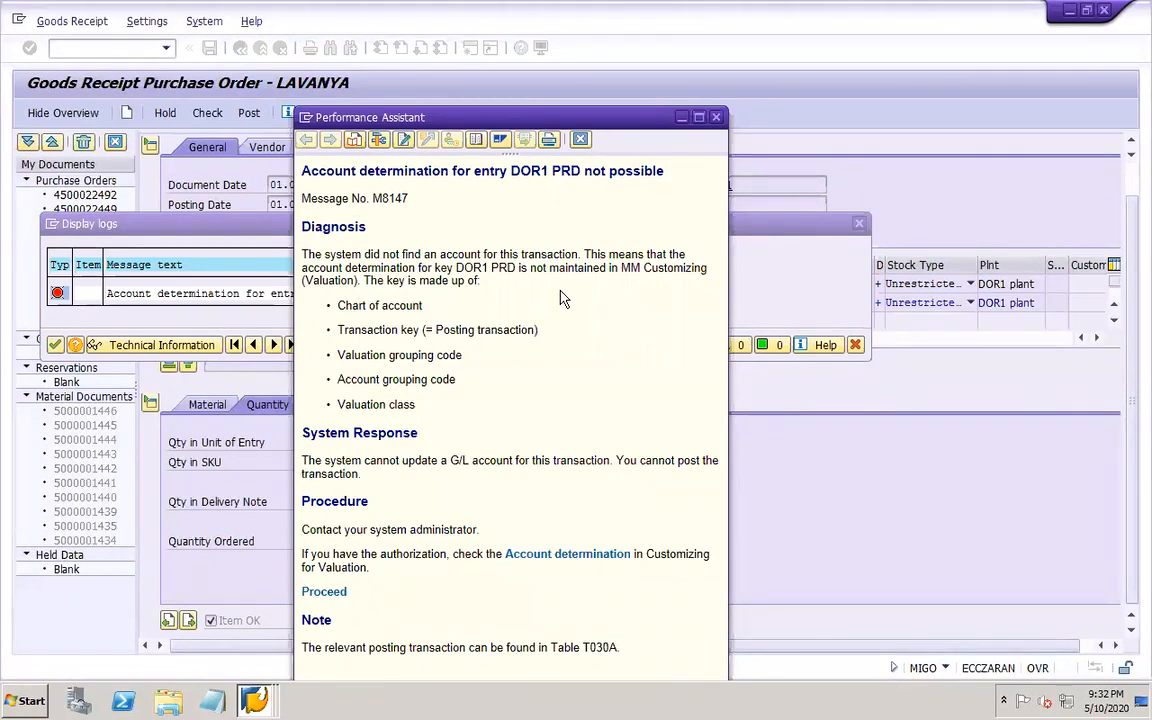
pyautogui.click(716, 118)
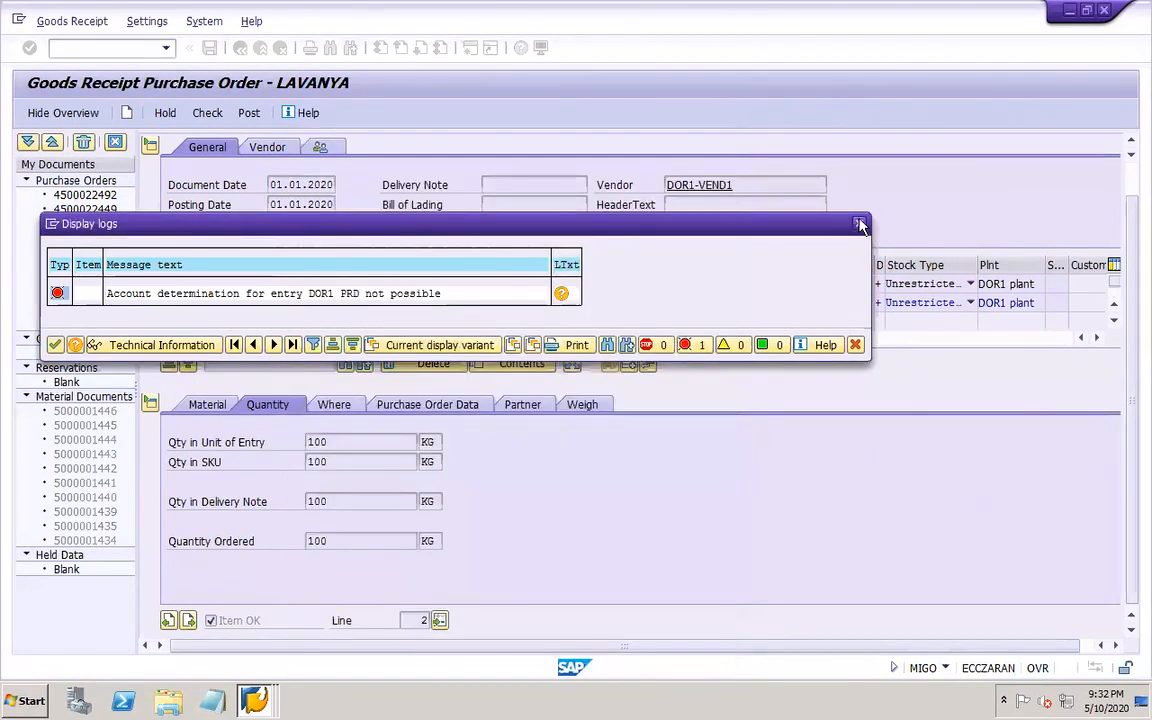
pyautogui.click(860, 223)
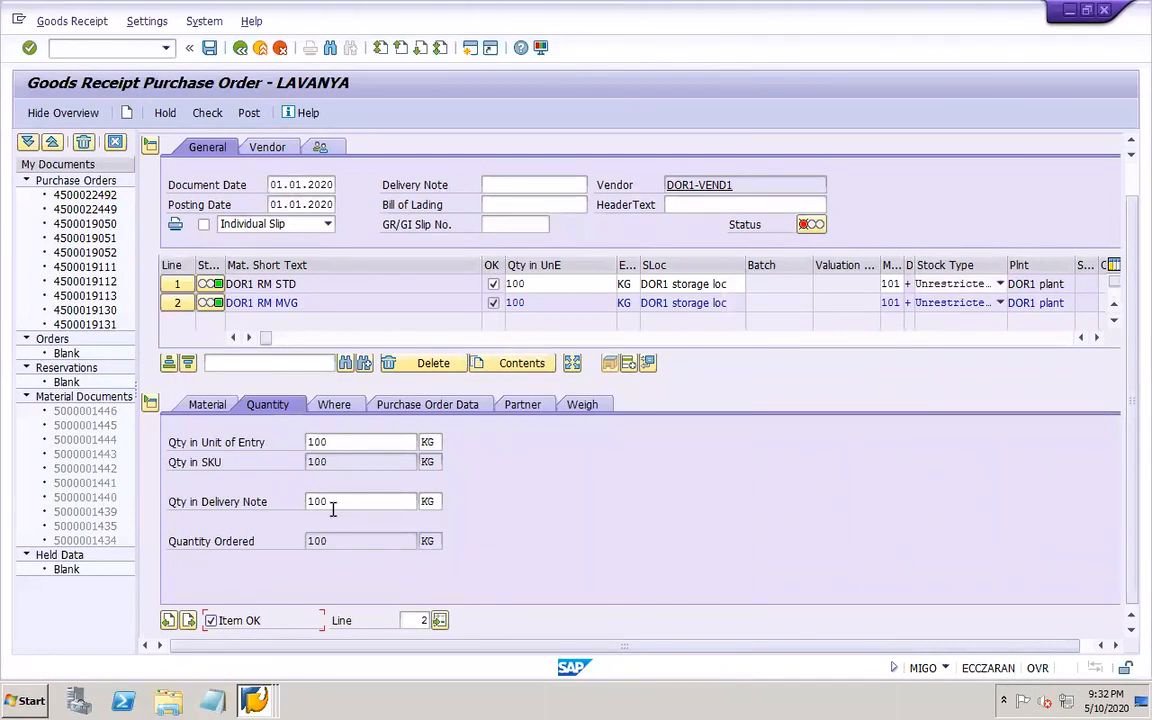
# - Recheck the quantities of both goods receipt lines and try posting the receipt again
pyautogui.click(176, 285)
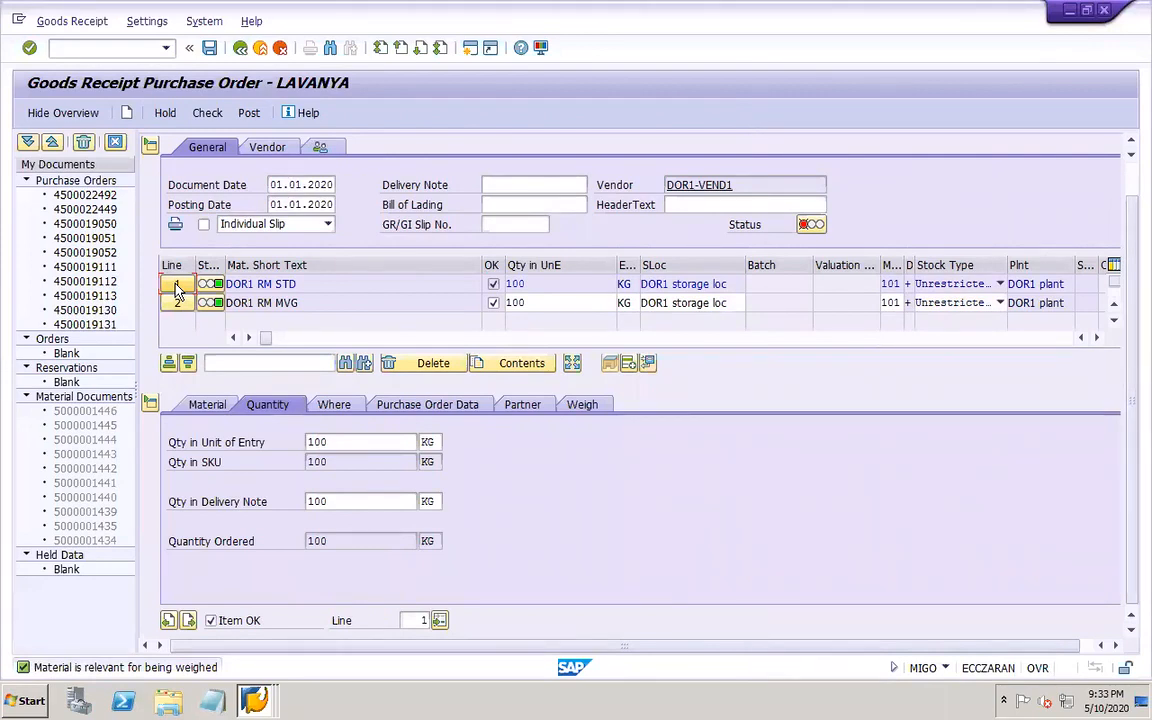
pyautogui.click(178, 303)
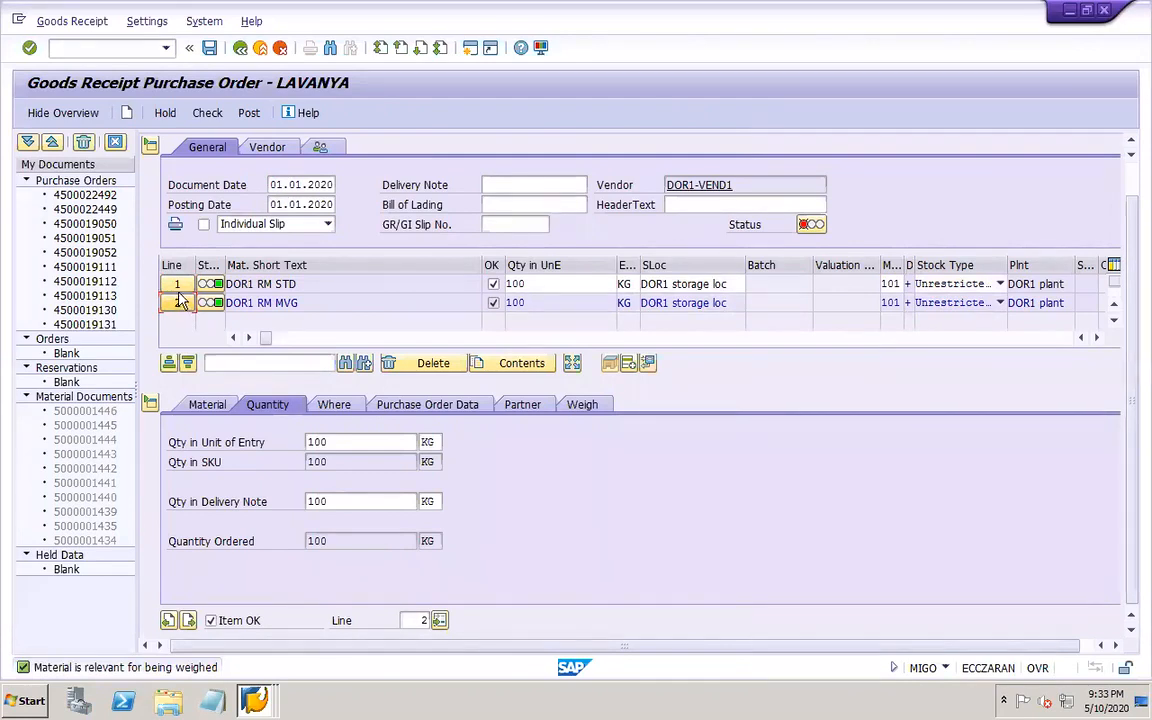
pyautogui.click(178, 285)
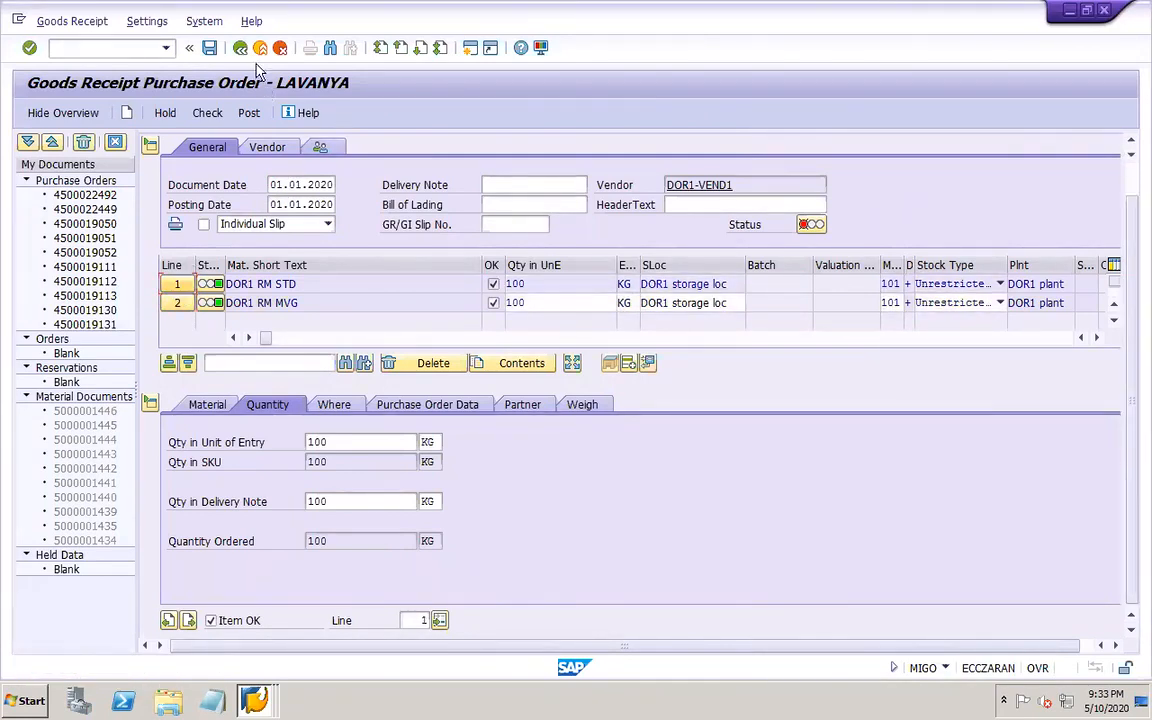
pyautogui.click(211, 48)
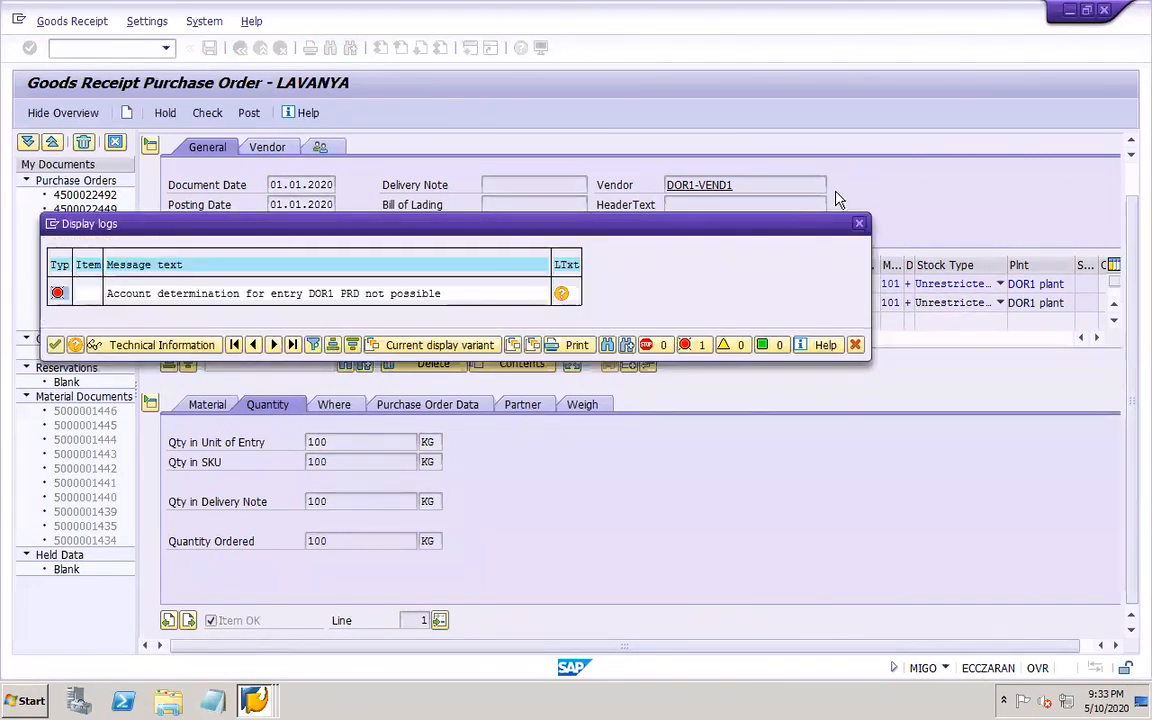
pyautogui.click(862, 224)
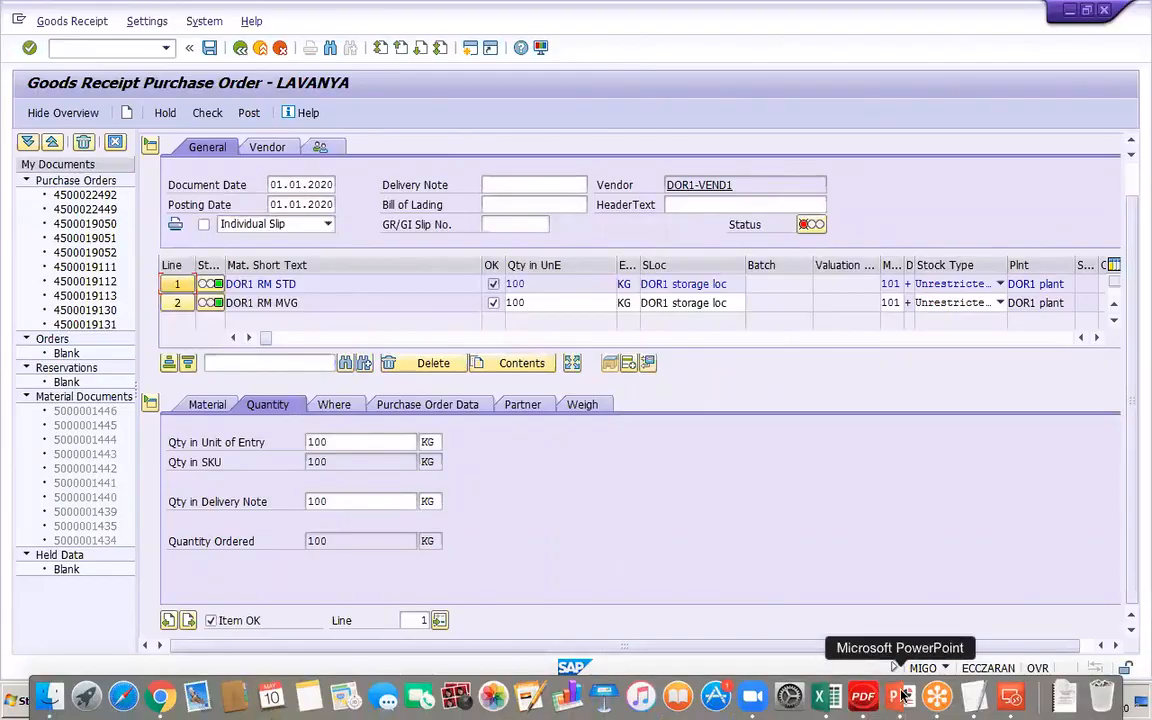
# - Switch to the PowerPoint work notes and look up transaction key PRD on the account determination slide 38
pyautogui.click(899, 697)
pyautogui.click(112, 237)
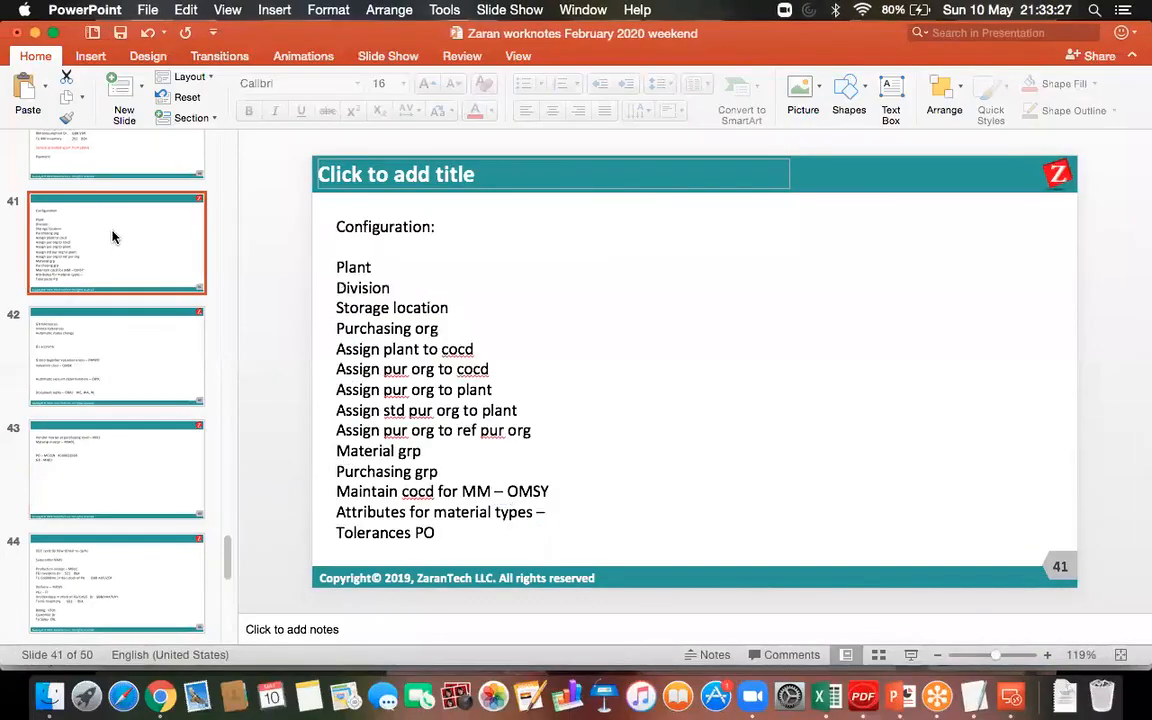
pyautogui.press('Up')
pyautogui.press('Up')
pyautogui.press('Up')
pyautogui.press('Up')
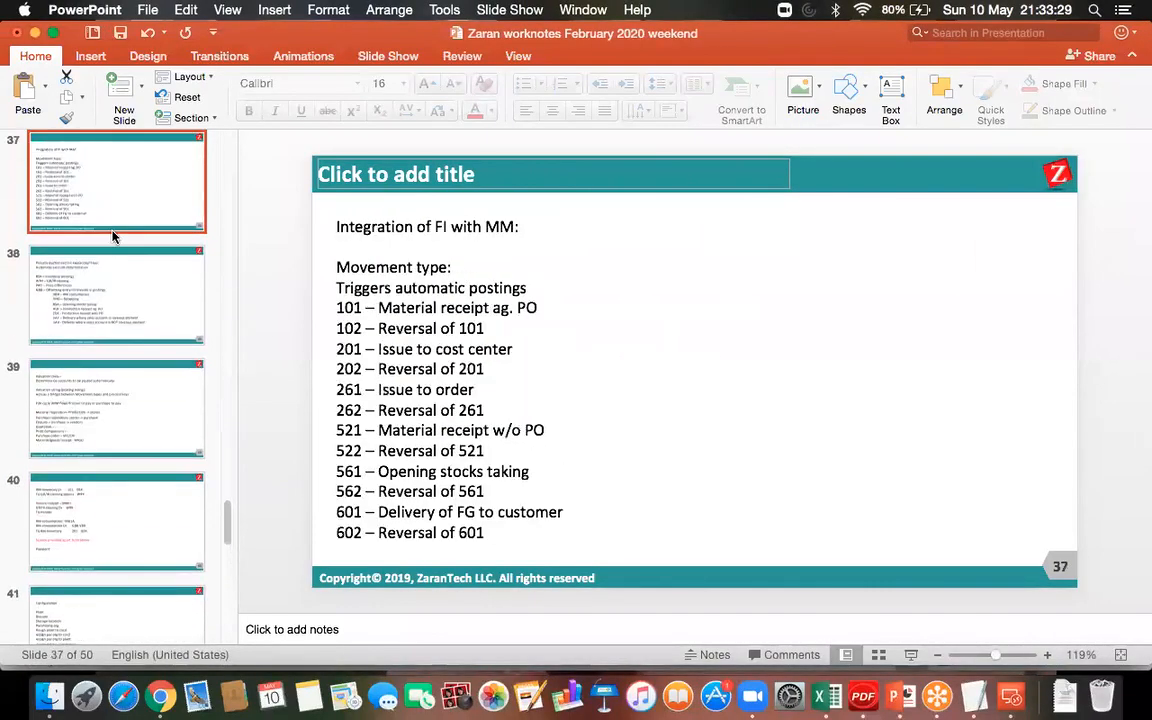
pyautogui.click(115, 288)
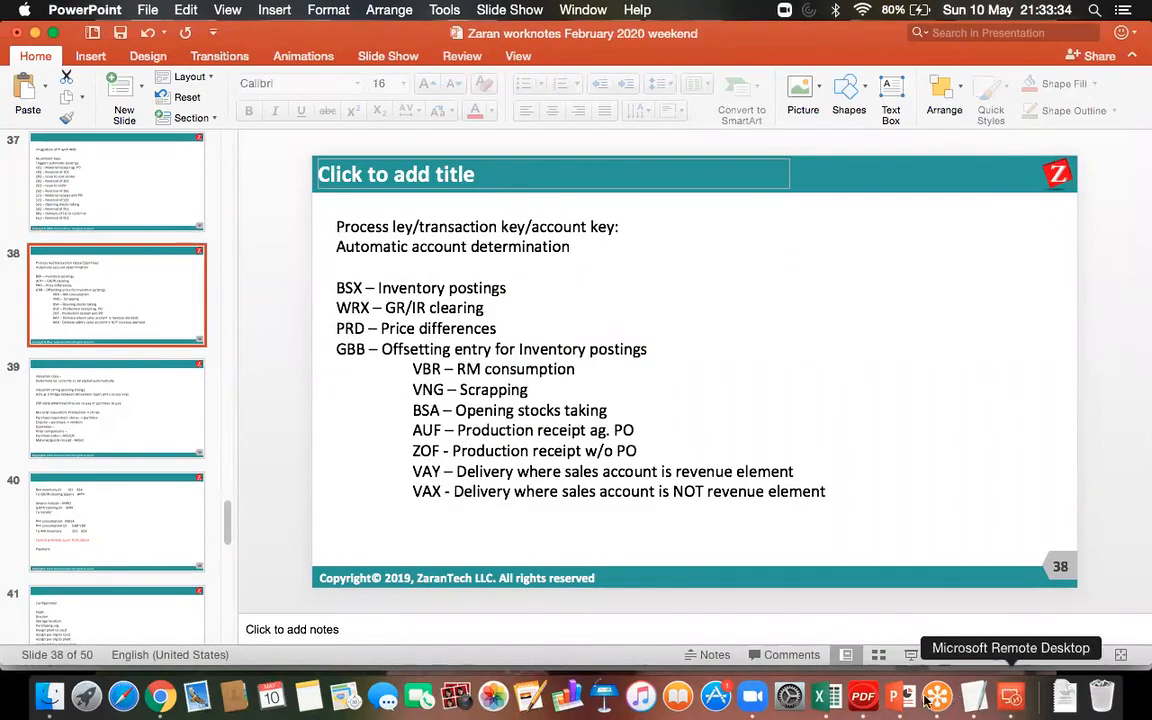
# - Switch back to the SAP remote desktop and bring up the G/L account display session
pyautogui.click(1011, 696)
pyautogui.doubleClick(715, 260)
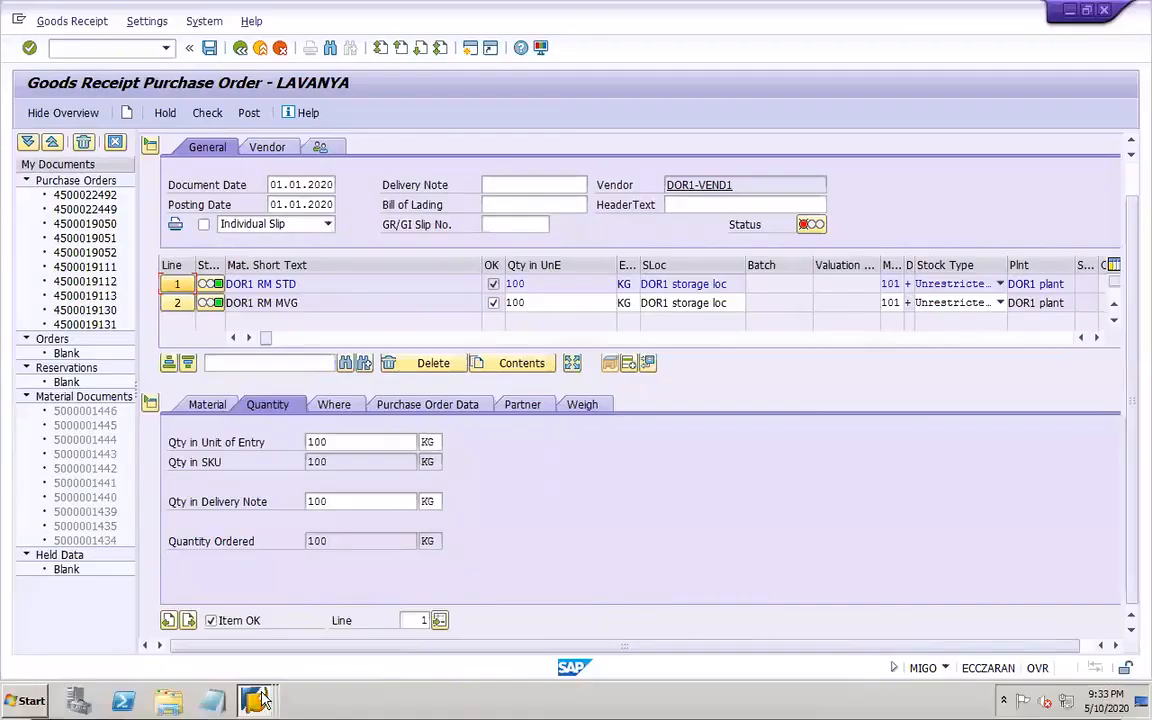
pyautogui.click(259, 700)
pyautogui.click(229, 613)
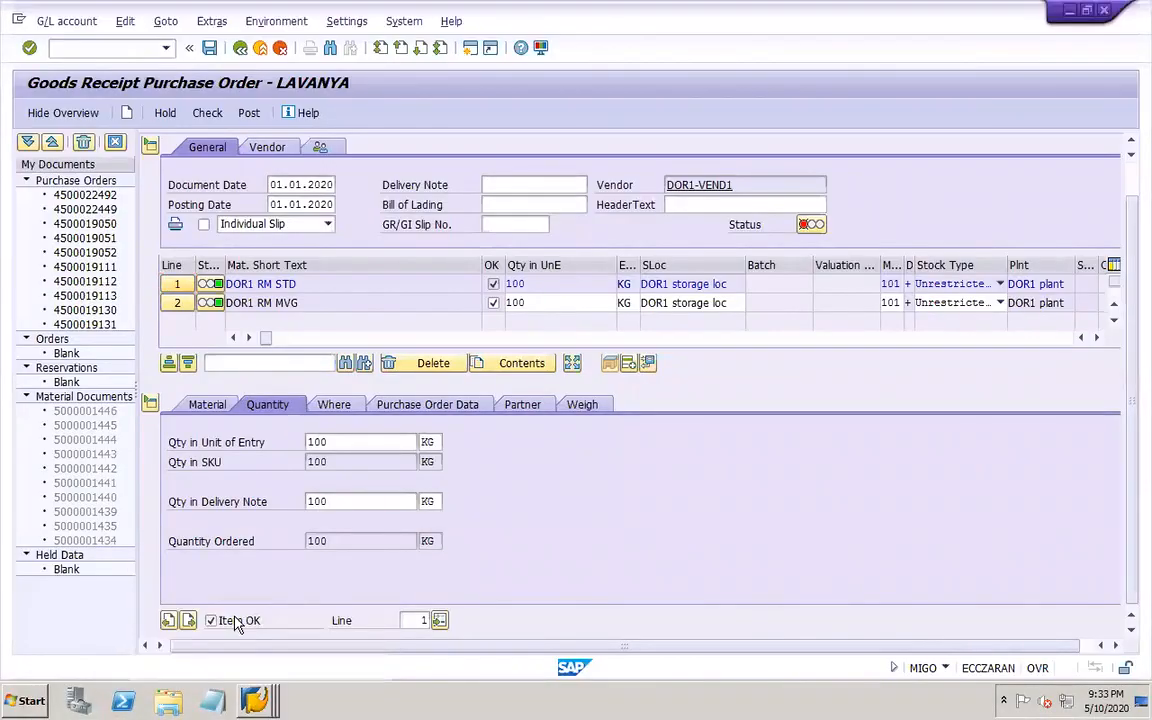
# - Copy expense account 40000 Salary to new G/L account 40021 in company code DOR1
pyautogui.click(27, 197)
pyautogui.click(118, 215)
pyautogui.click(131, 142)
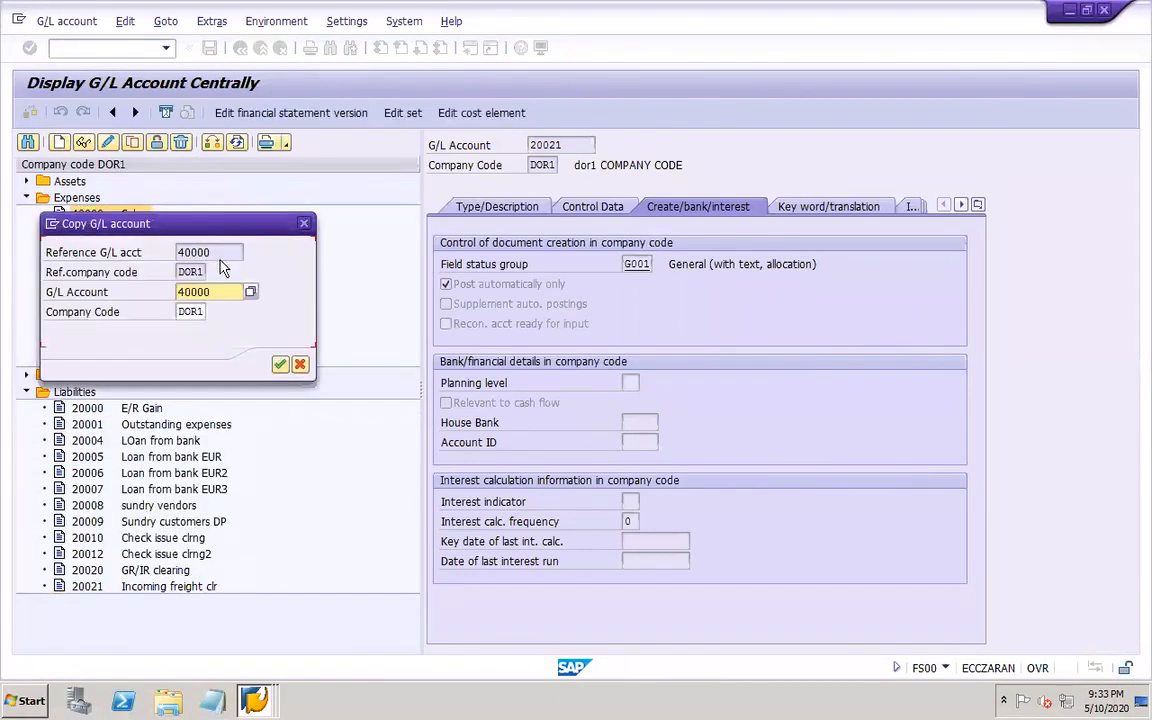
pyautogui.click(238, 292)
pyautogui.moveTo(233, 229); pyautogui.dragTo(476, 182)
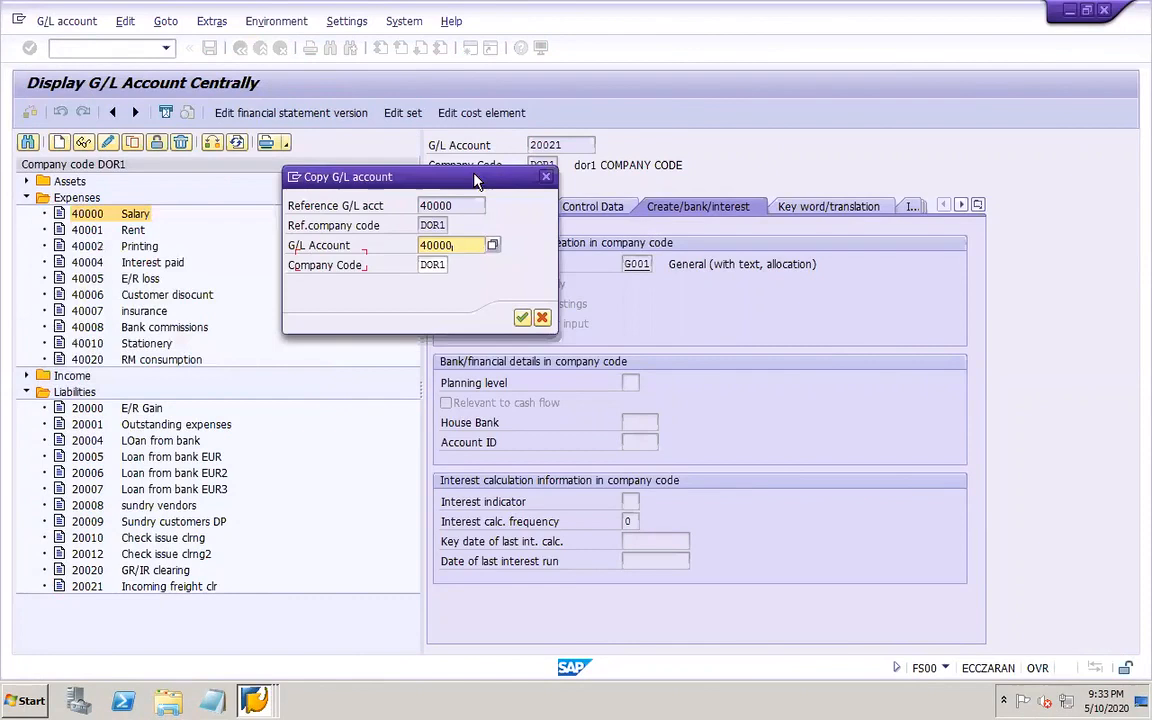
pyautogui.press('BackSpace')
pyautogui.press('BackSpace')
pyautogui.write('21')
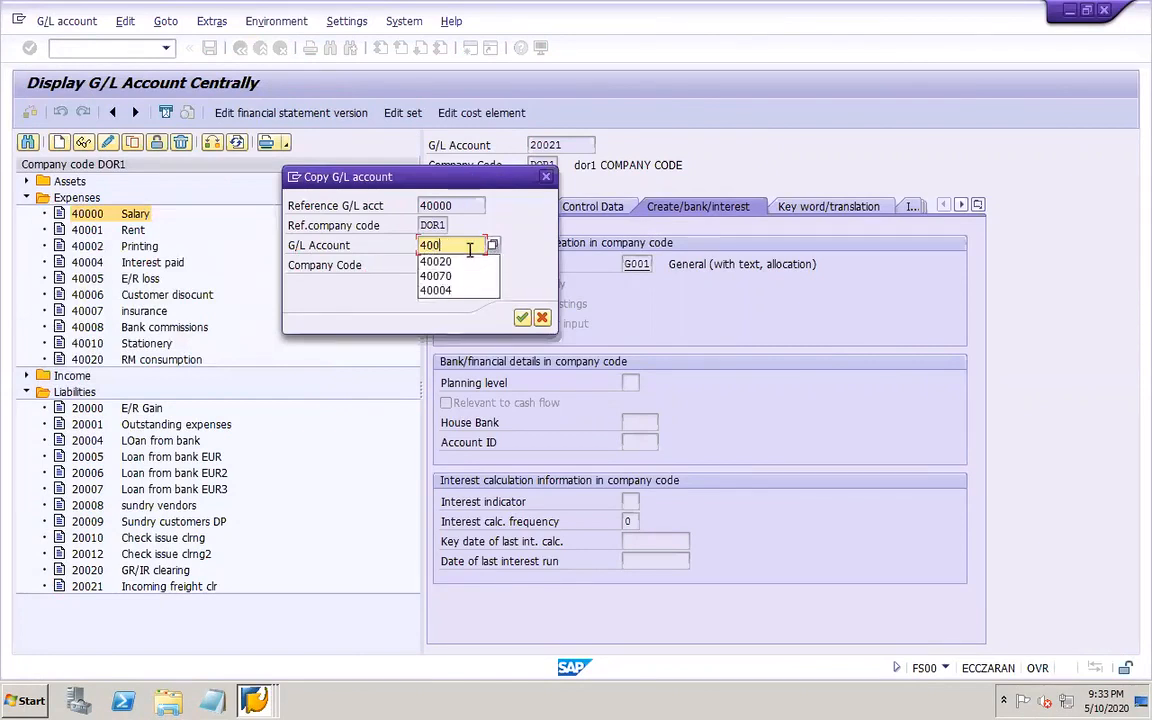
pyautogui.press('Return')
# - Set both the short text and the long text of account 40021 to PRD
pyautogui.click(527, 213)
pyautogui.moveTo(663, 422); pyautogui.dragTo(604, 397)
pyautogui.write('PRD')
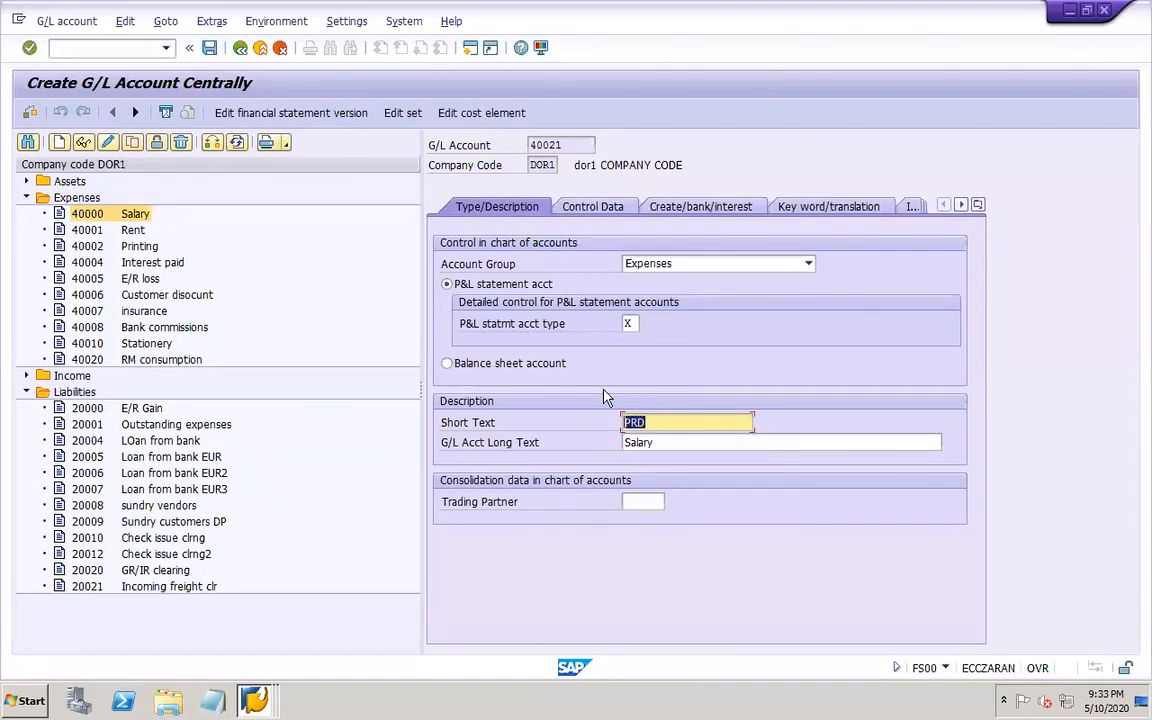
pyautogui.click(678, 447)
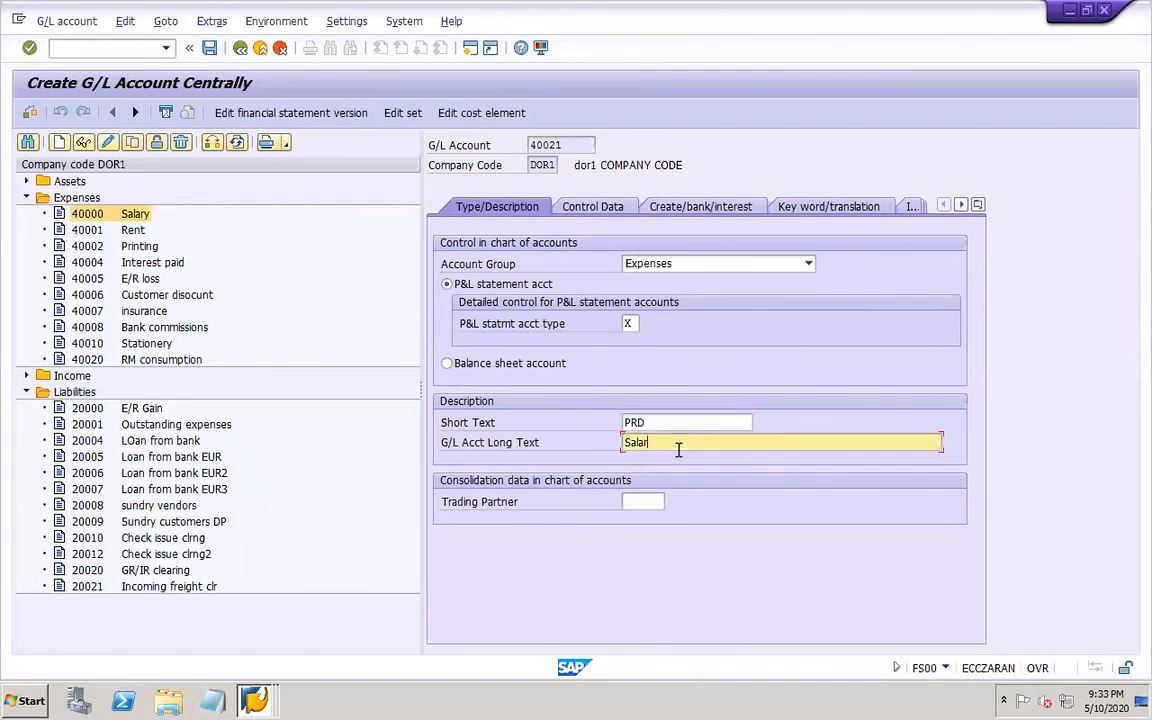
pyautogui.press('BackSpace')
pyautogui.press('BackSpace')
pyautogui.write('PRD')
# - Enable Post automatically only for account 40021, review its control data and save the account
pyautogui.click(596, 207)
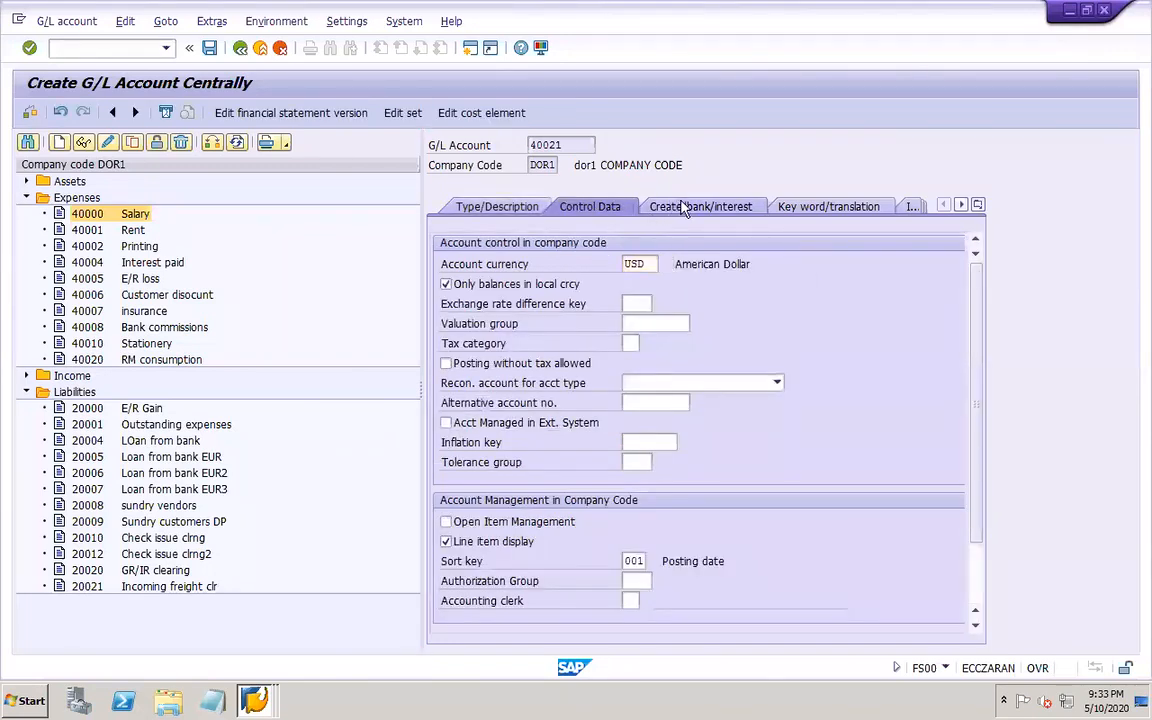
pyautogui.click(662, 207)
pyautogui.click(553, 284)
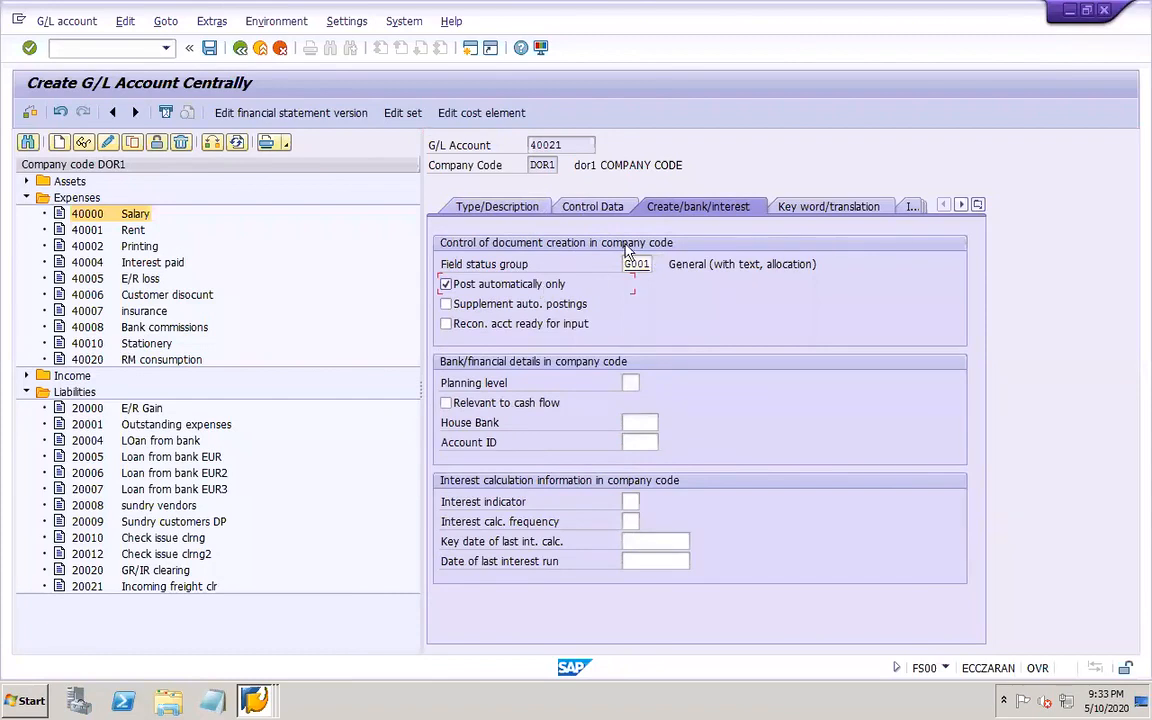
pyautogui.click(596, 207)
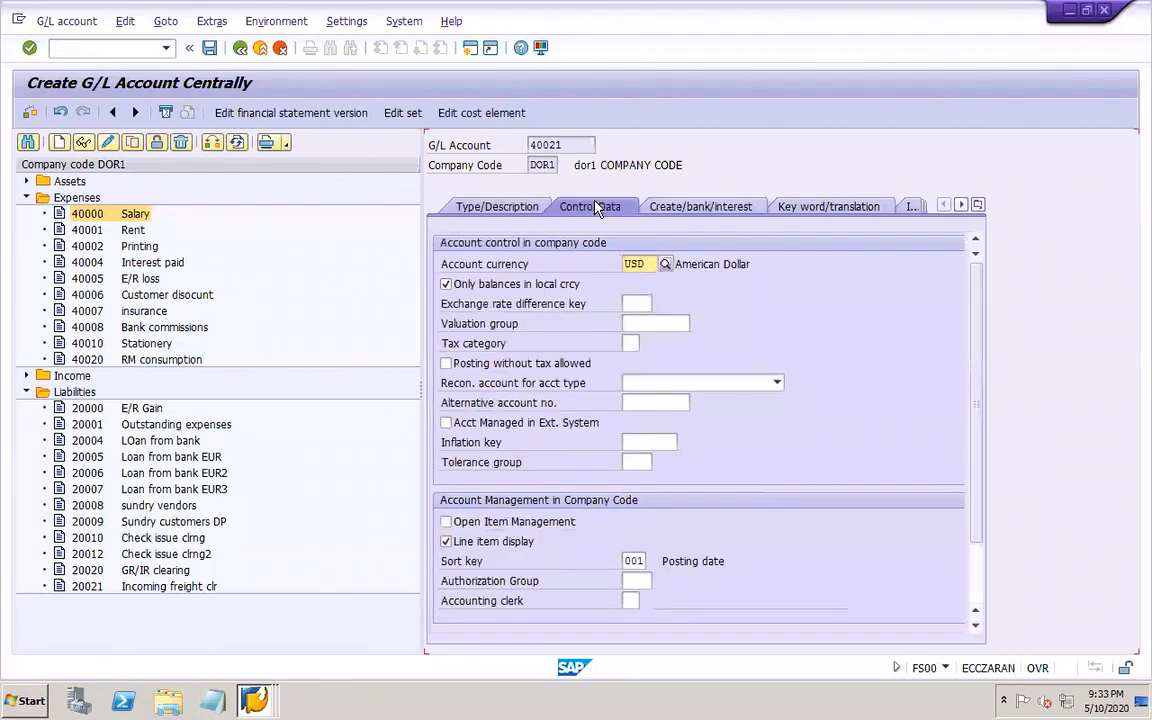
pyautogui.click(210, 48)
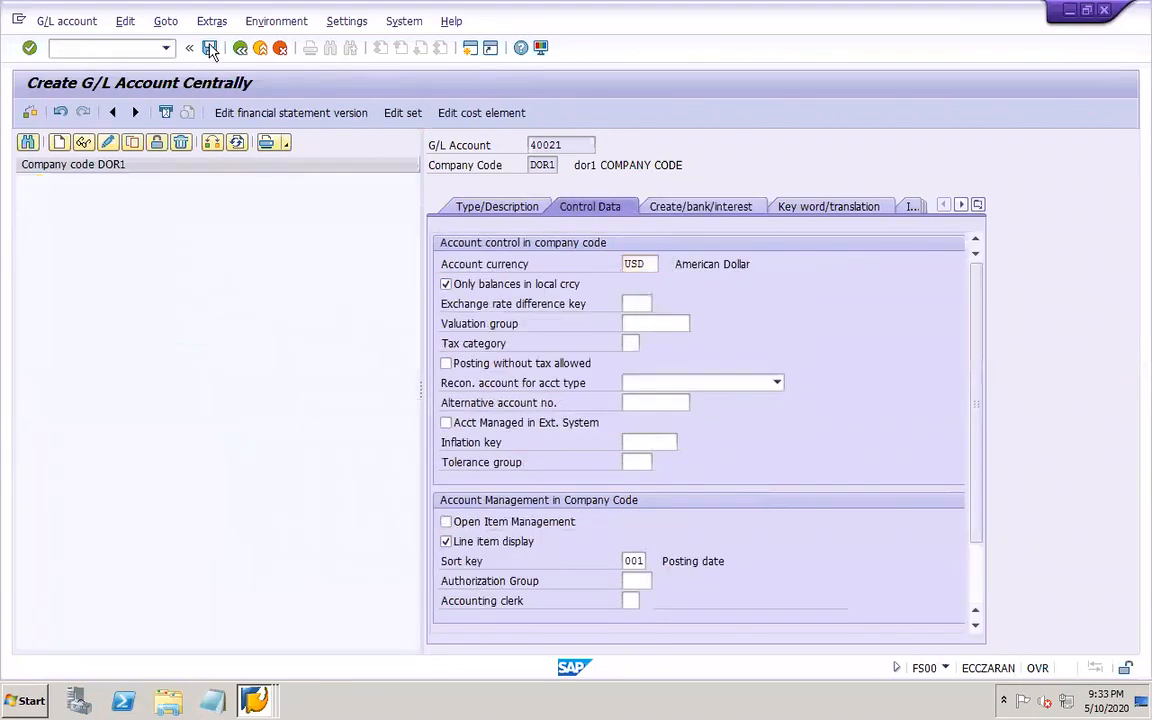
# - Start transaction OBYC and open the posting rules of PRD, Cost (price) differences, for chart of accounts DOR1
pyautogui.click(256, 700)
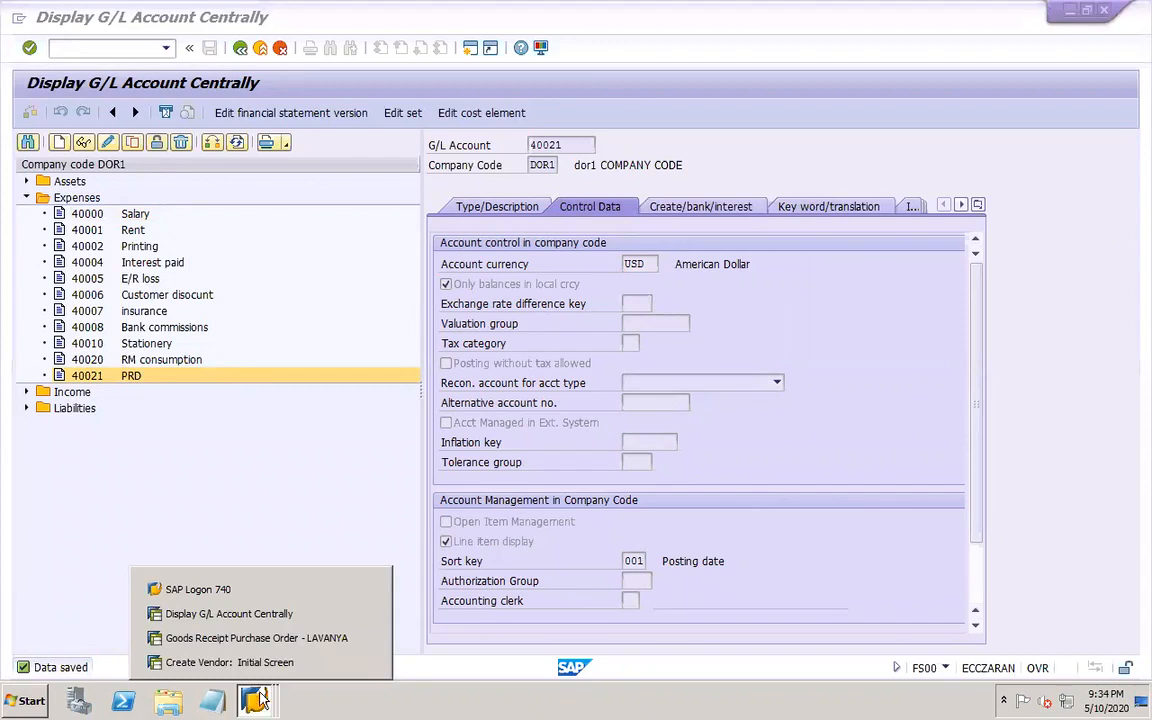
pyautogui.click(99, 47)
pyautogui.write('/OOB52')
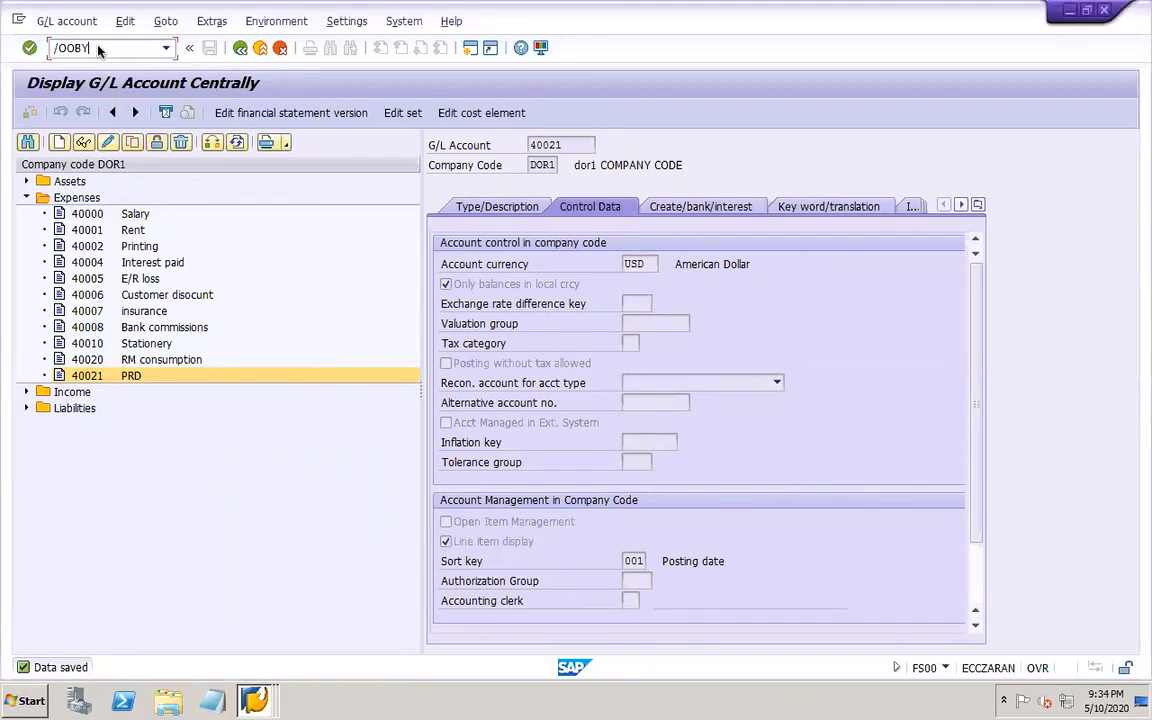
pyautogui.press('Return')
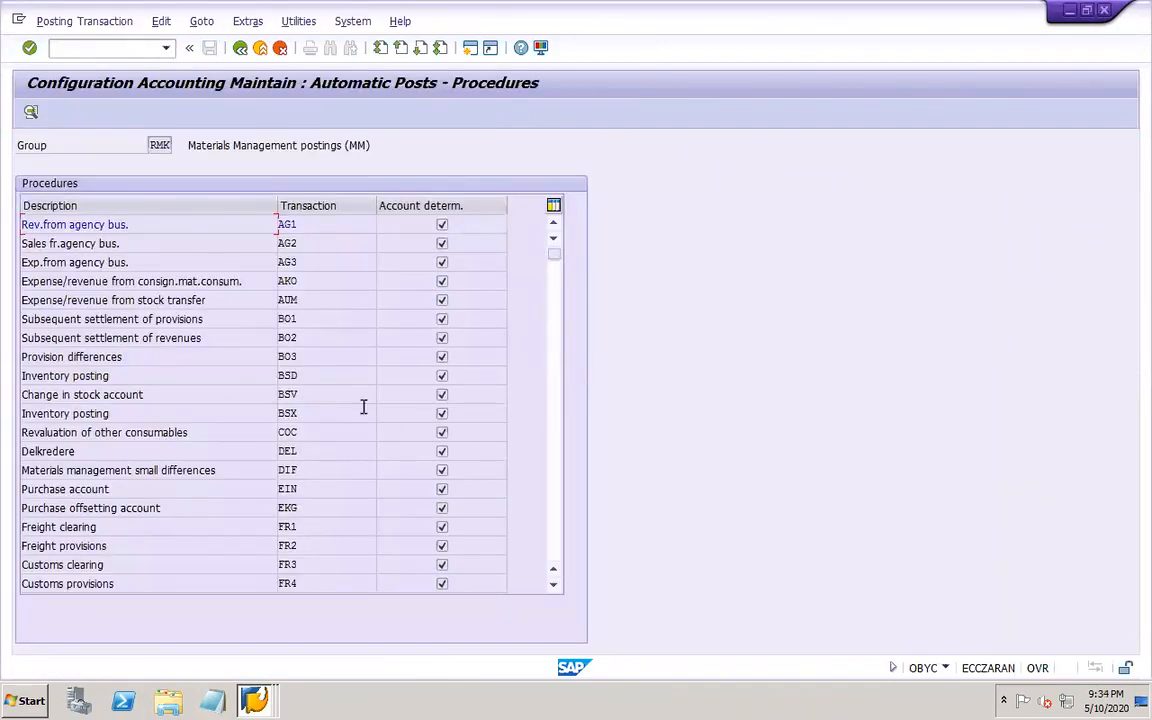
pyautogui.click(553, 492)
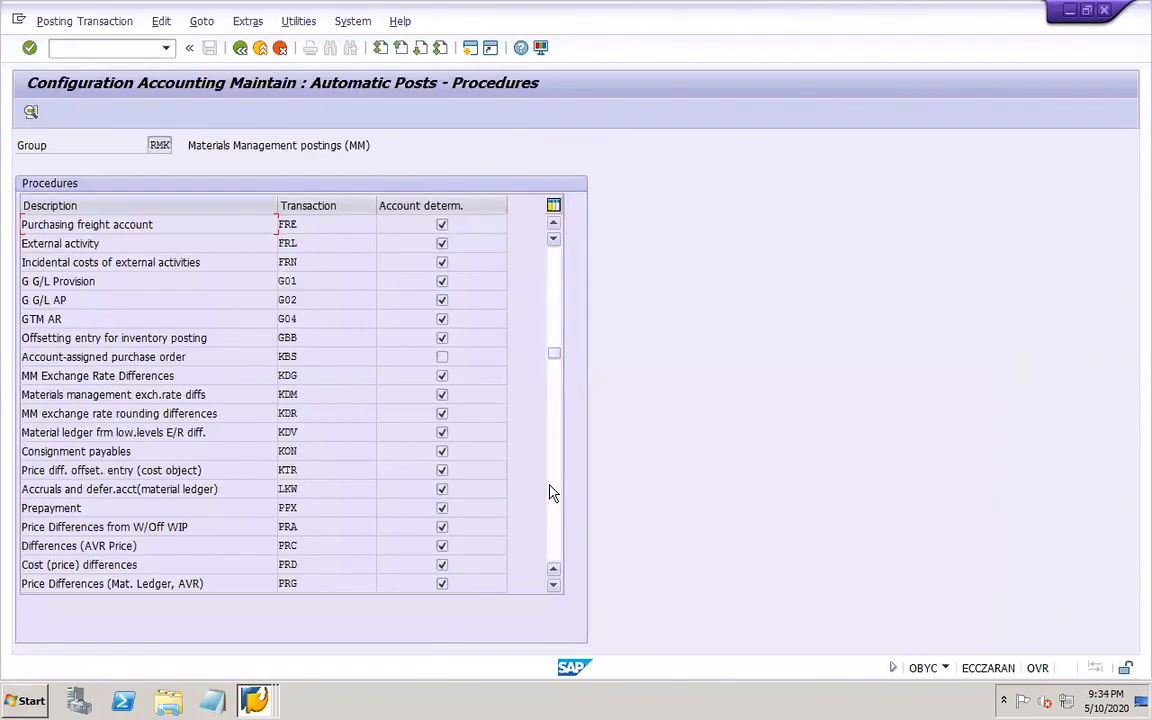
pyautogui.doubleClick(319, 566)
pyautogui.click(368, 424)
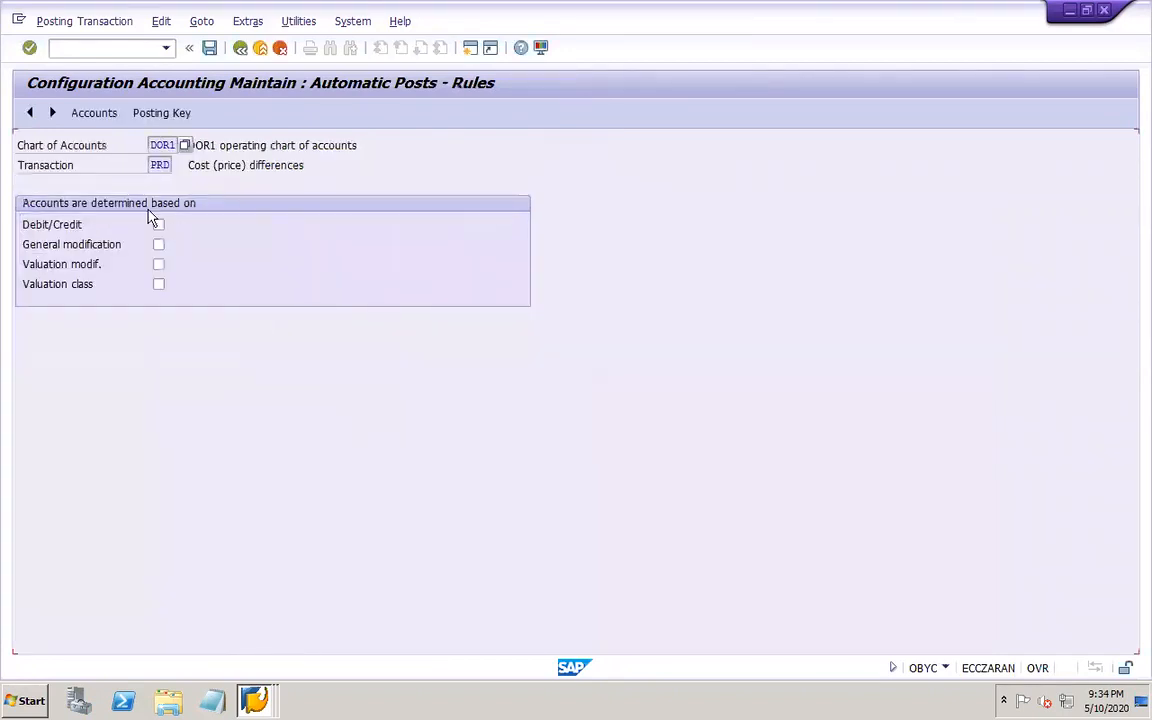
# - Base the PRD account determination on valuation modification and valuation class, and save the posting rules
pyautogui.click(159, 245)
pyautogui.click(159, 264)
pyautogui.click(159, 245)
pyautogui.click(159, 284)
pyautogui.click(209, 48)
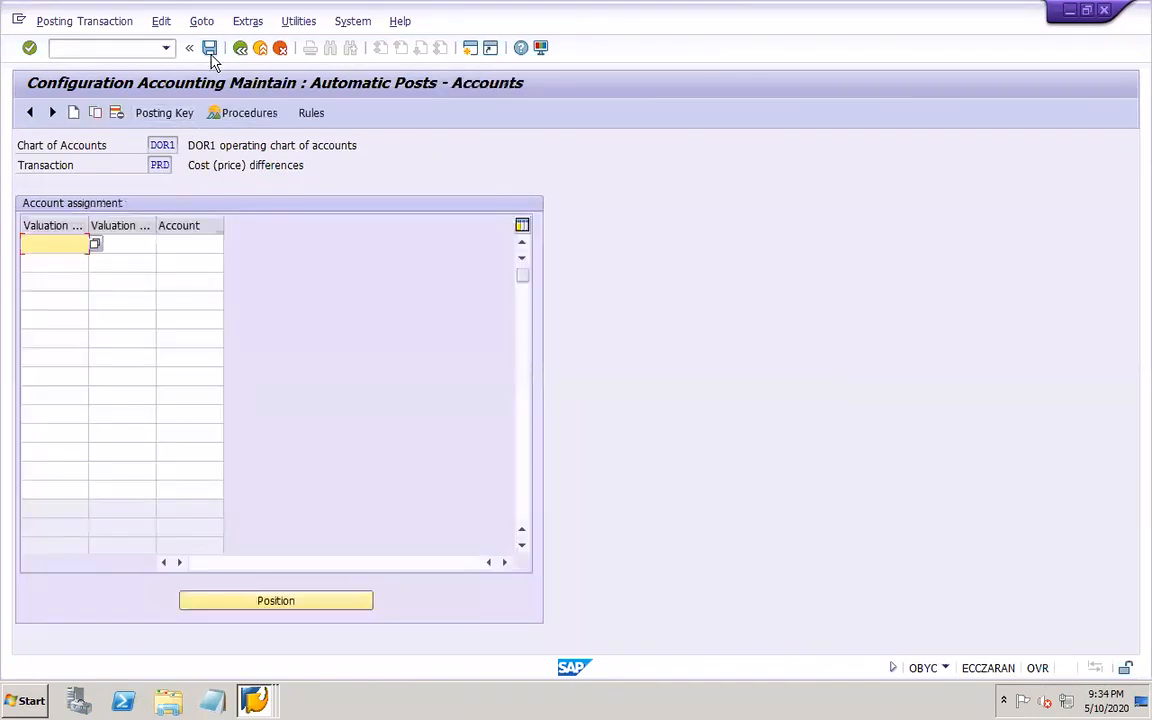
# - Enter valuation modification DOR1 with valuation class D-RS, and add valuation class D-RV in the second row of the PRD account assignment
pyautogui.click(66, 241)
pyautogui.click(70, 261)
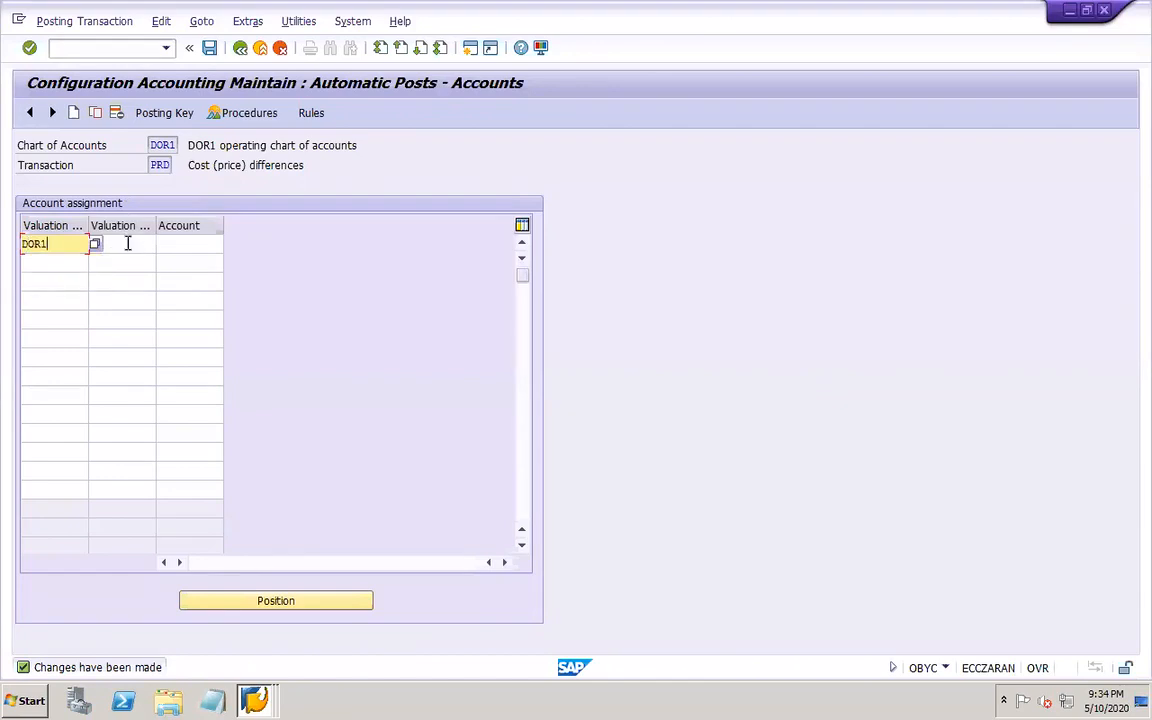
pyautogui.click(127, 243)
pyautogui.click(128, 275)
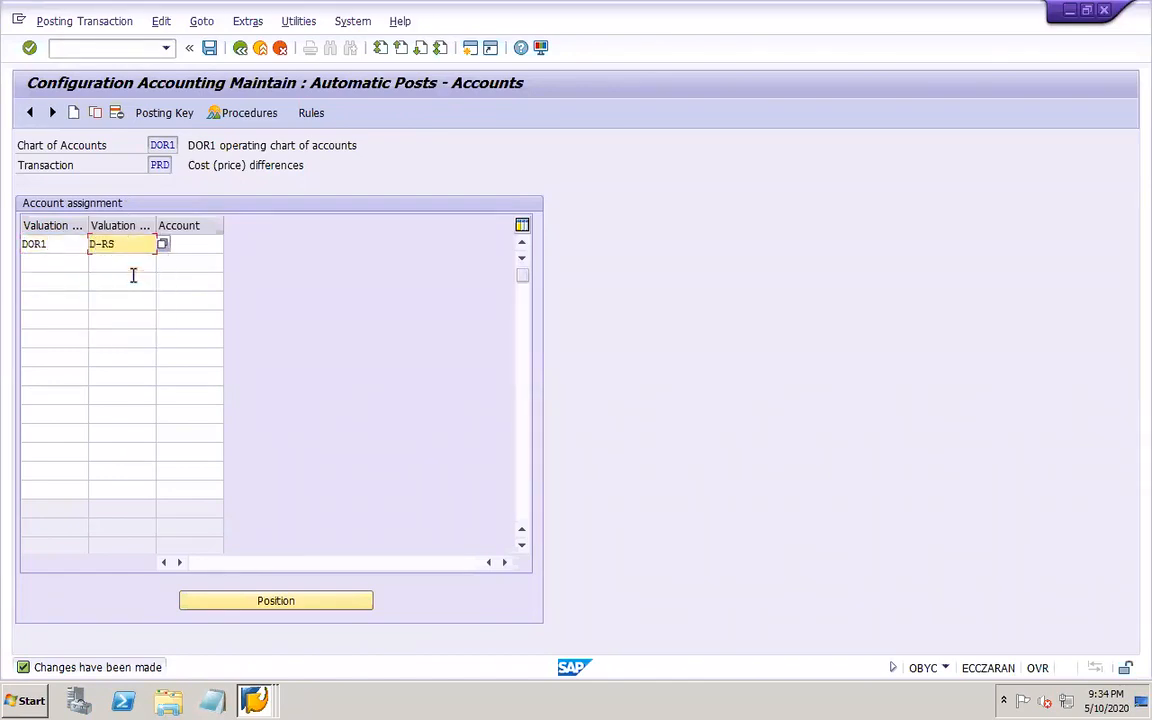
pyautogui.click(117, 258)
pyautogui.click(124, 310)
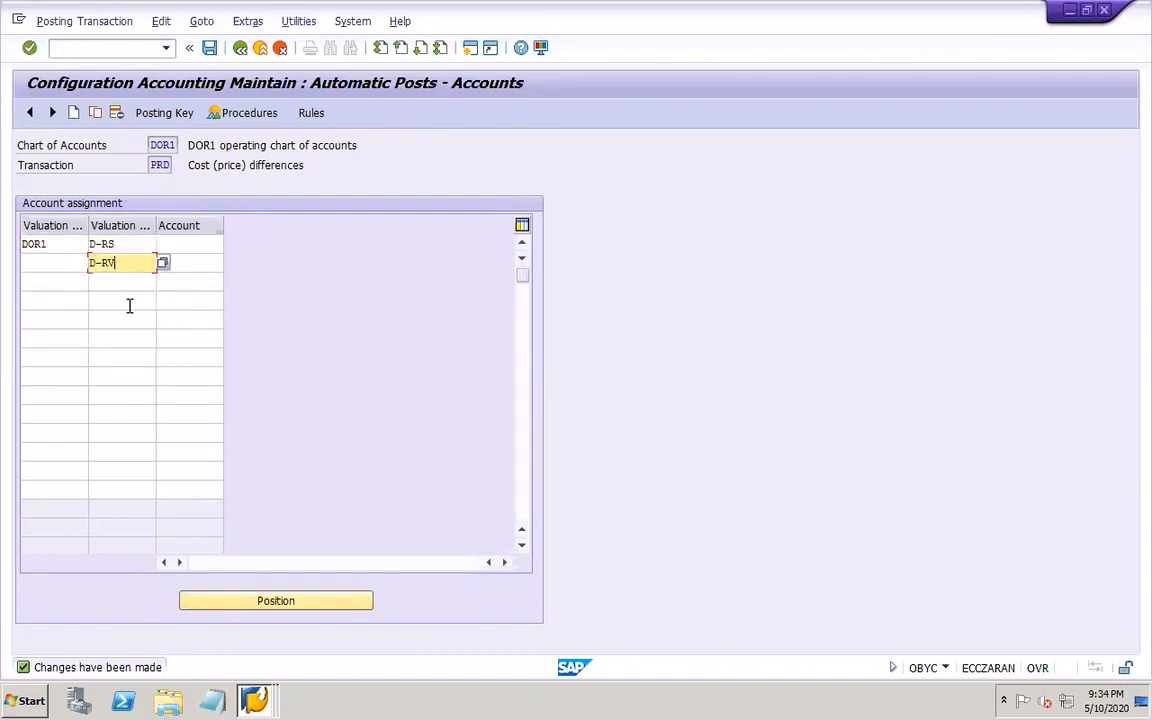
# - Assign G/L account 40021 PRD to the D-RS row, picking it from the account list sorted by account number
pyautogui.click(180, 245)
pyautogui.click(229, 246)
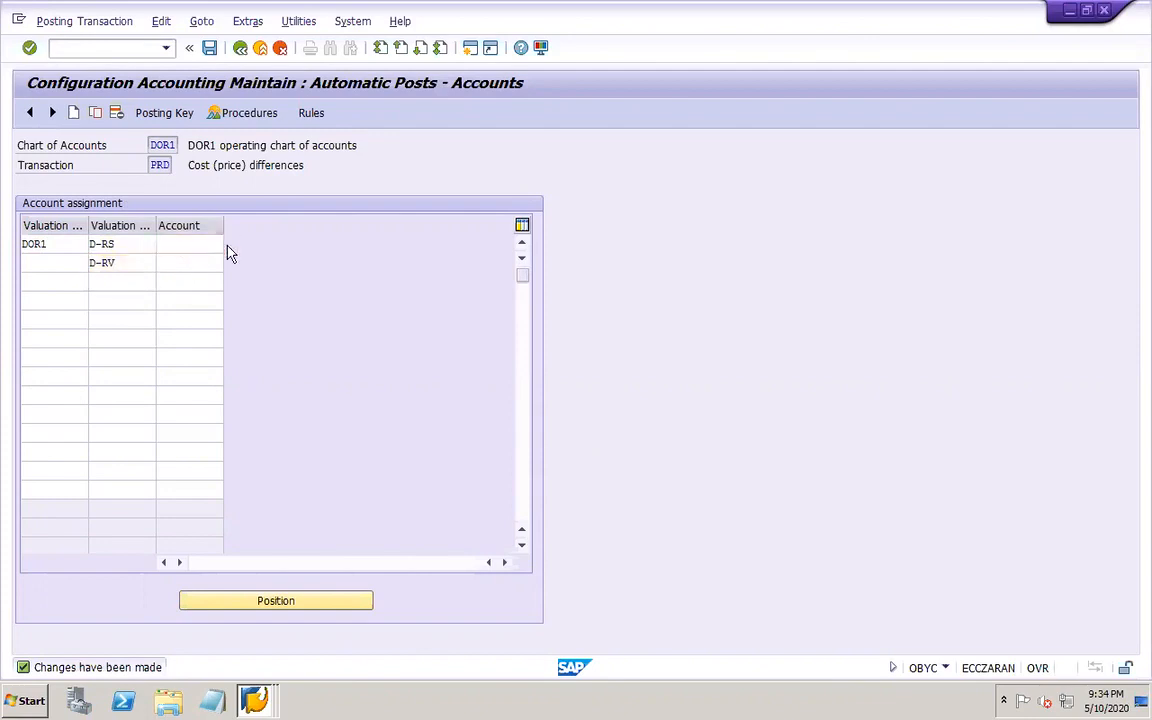
pyautogui.click(242, 260)
pyautogui.press('Return')
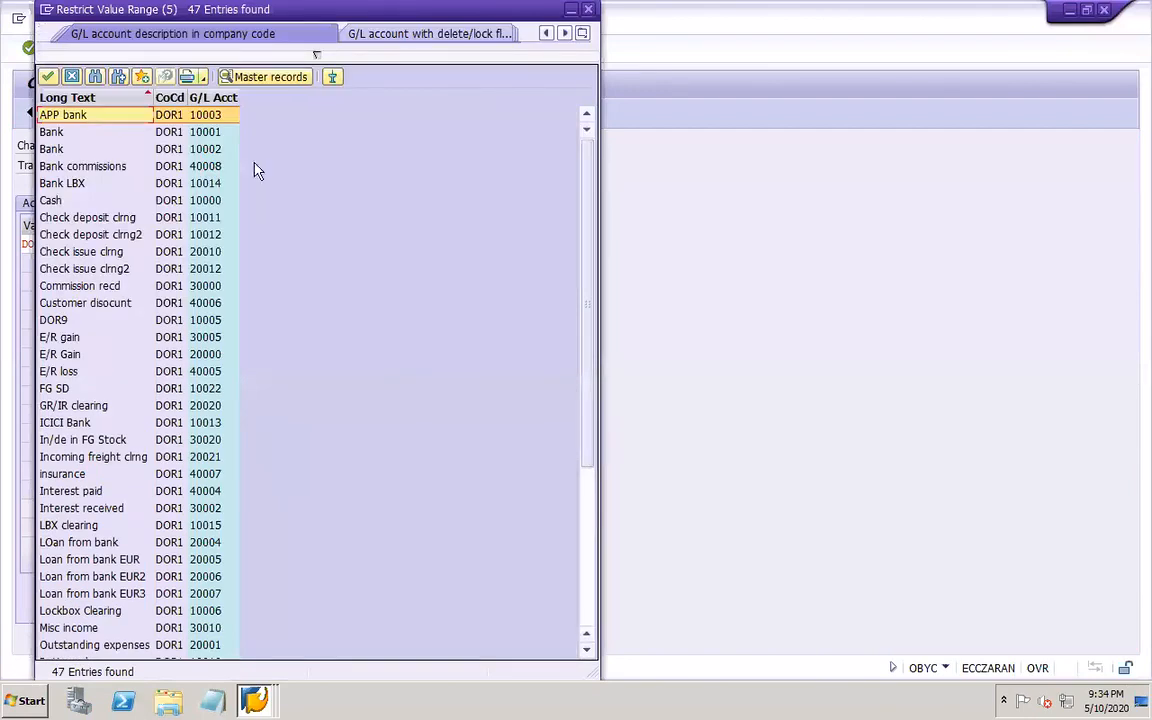
pyautogui.click(205, 97)
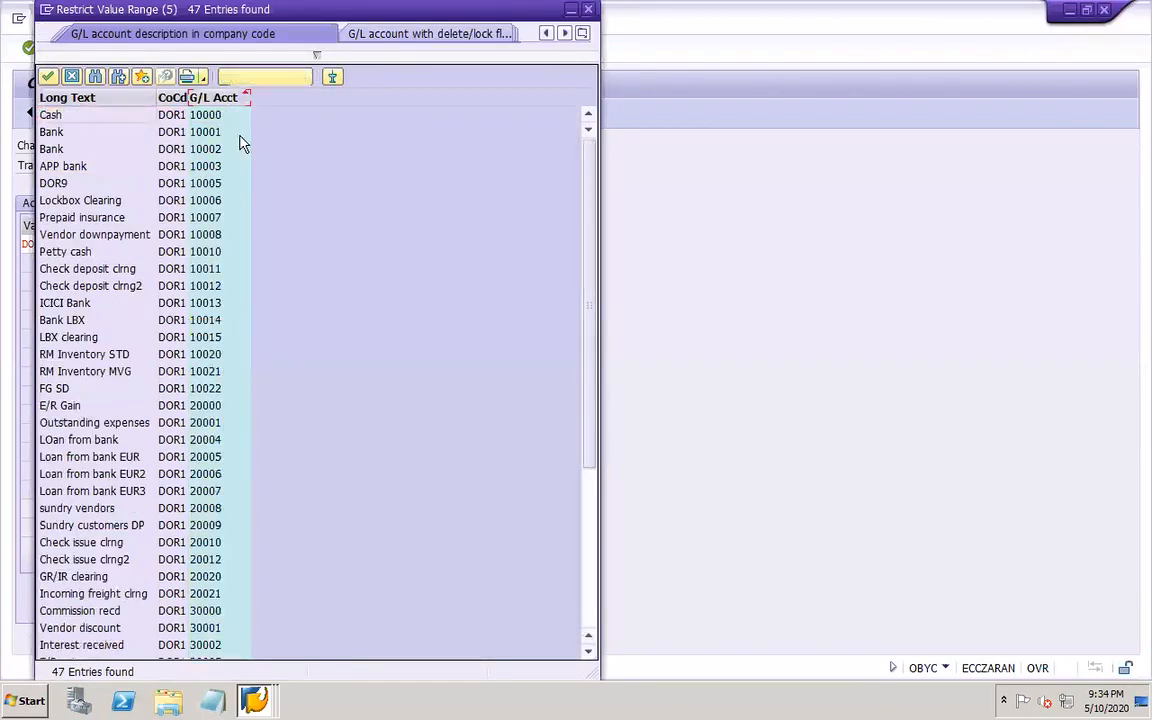
pyautogui.click(588, 623)
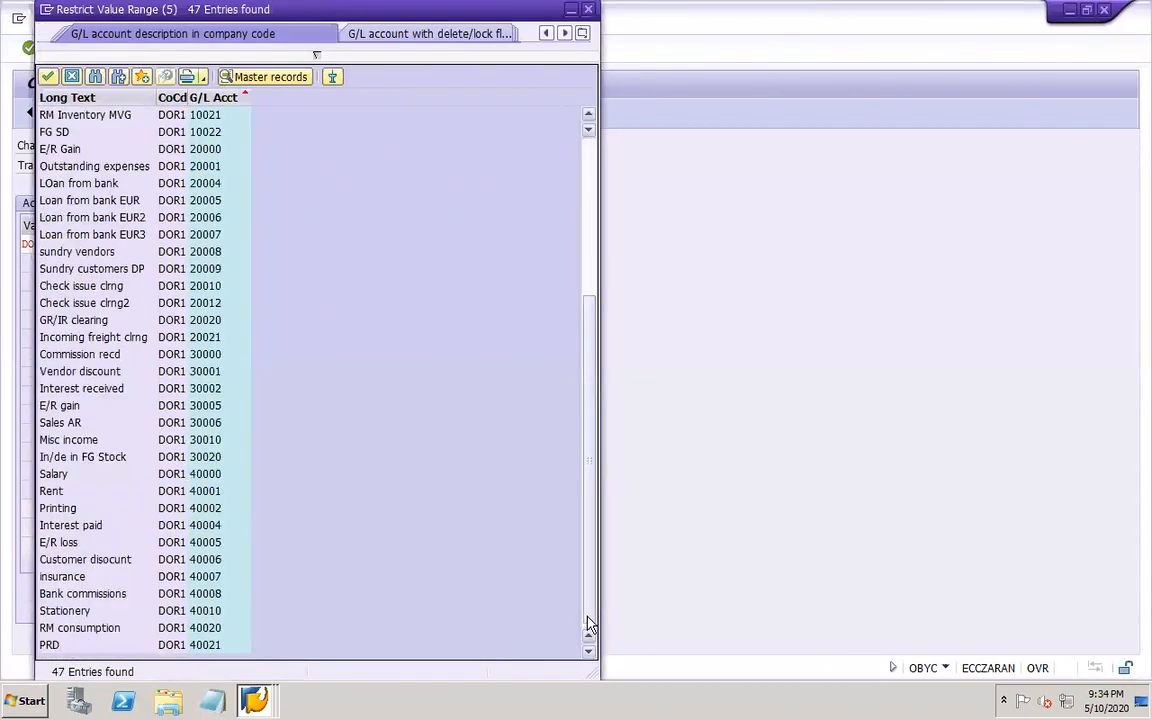
pyautogui.doubleClick(205, 645)
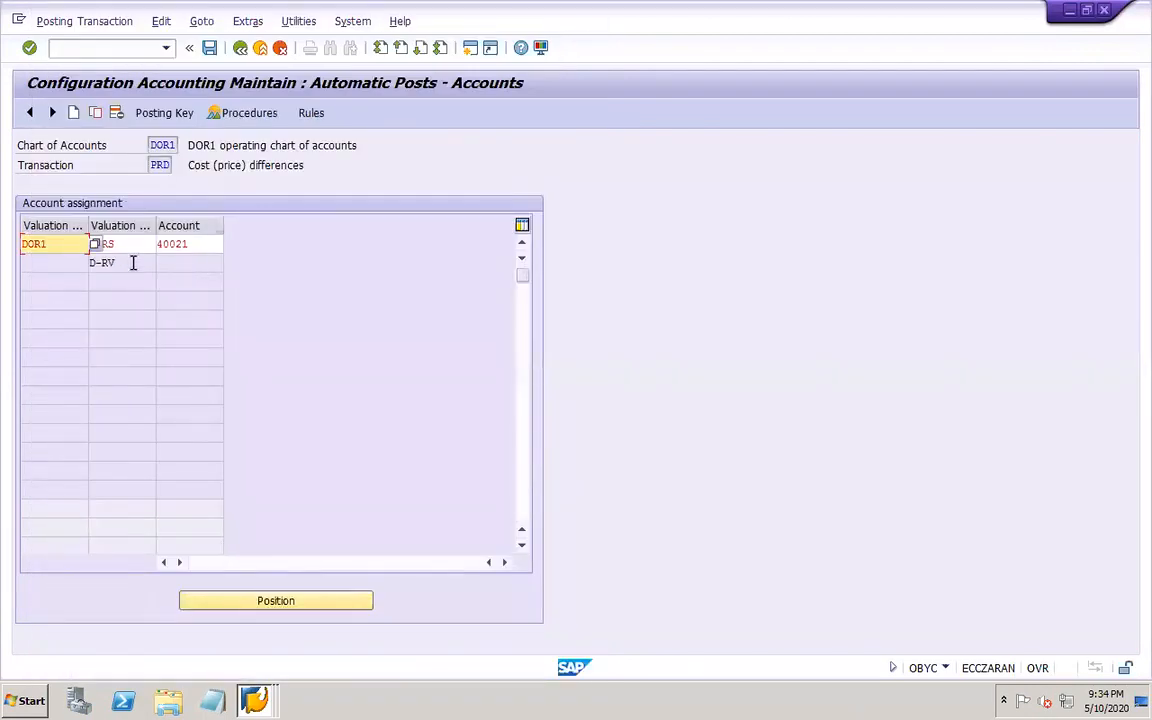
# - Complete the D-RV row with valuation modification DOR1 and account 40021, and save the assignments under the proposed customizing request NAT2 TR
pyautogui.press('Return')
pyautogui.write('D')
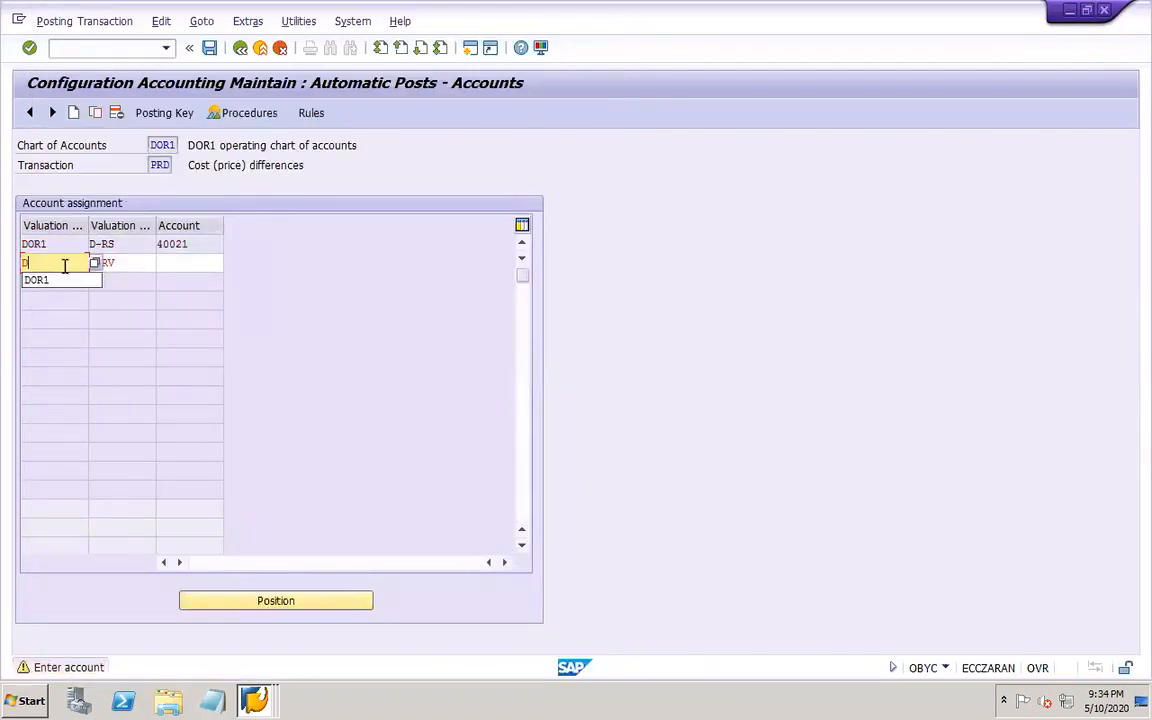
pyautogui.write('OR1')
pyautogui.press('Tab')
pyautogui.press('Tab')
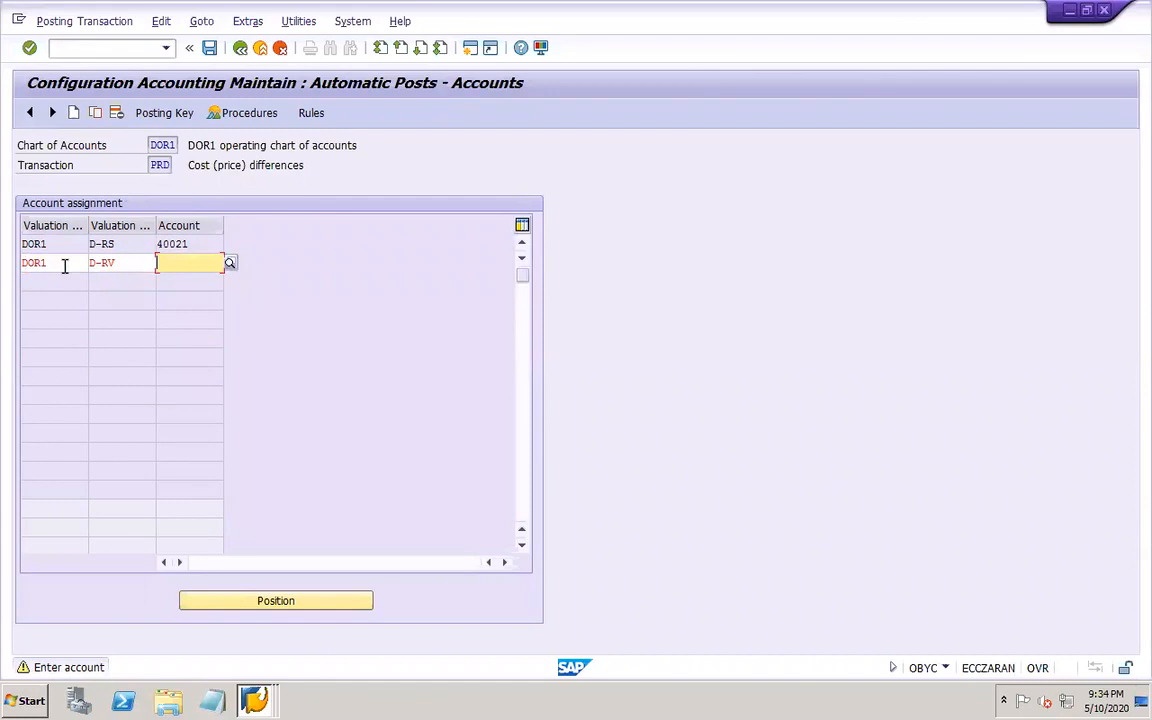
pyautogui.write('40021')
pyautogui.press('Return')
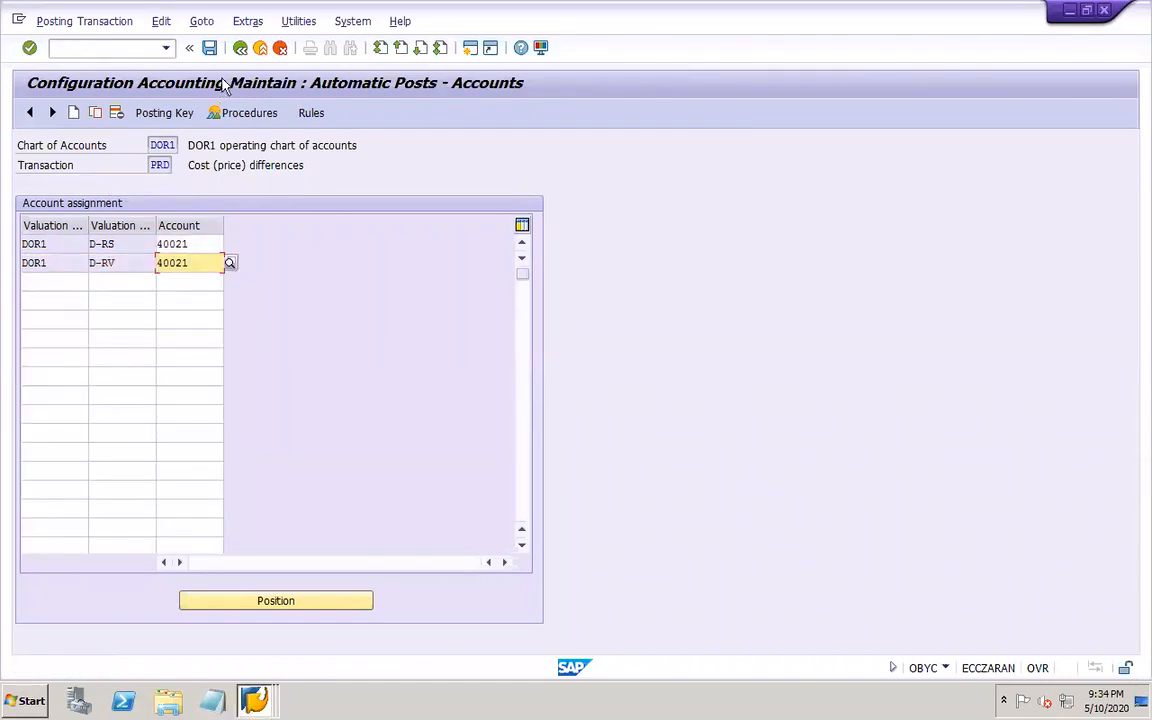
pyautogui.click(209, 47)
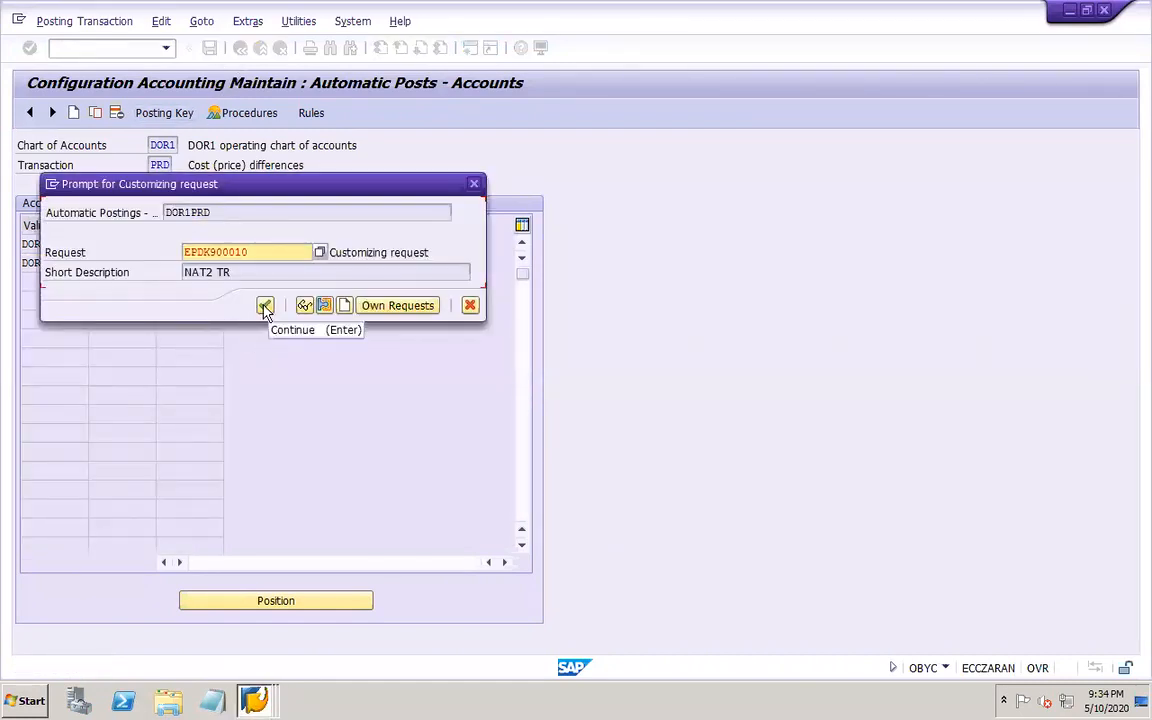
pyautogui.click(264, 305)
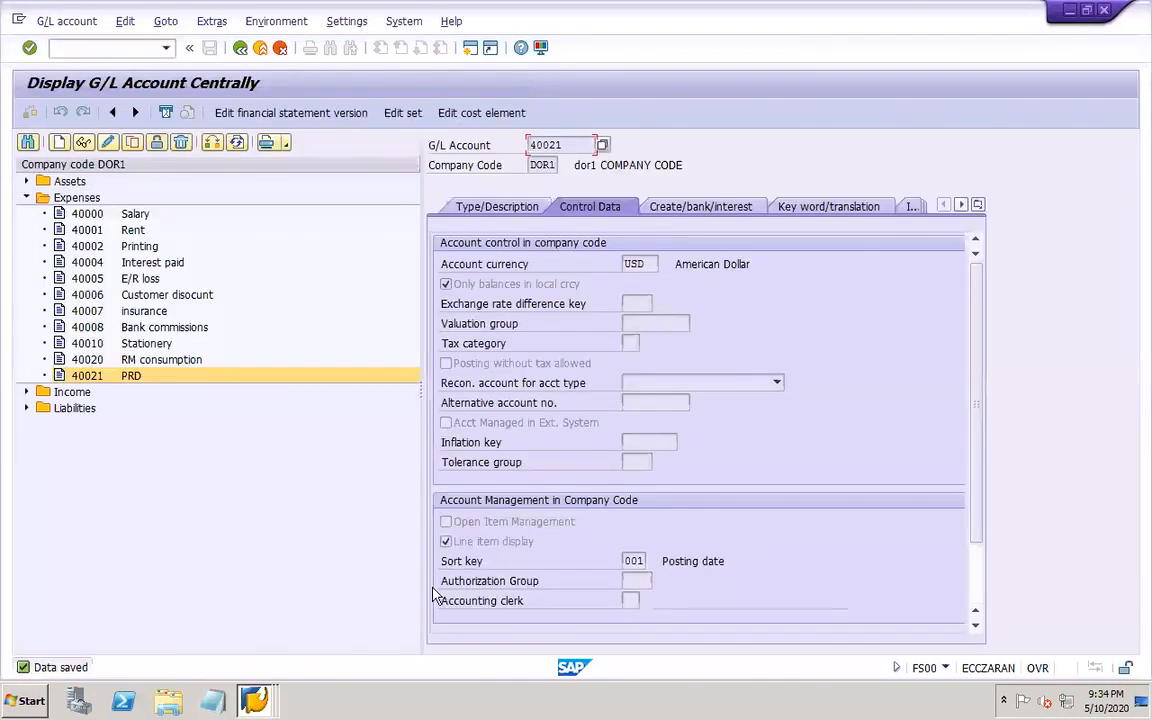
# - Close the Create Vendor session and switch to the open Goods Receipt Purchase Order session
pyautogui.click(254, 700)
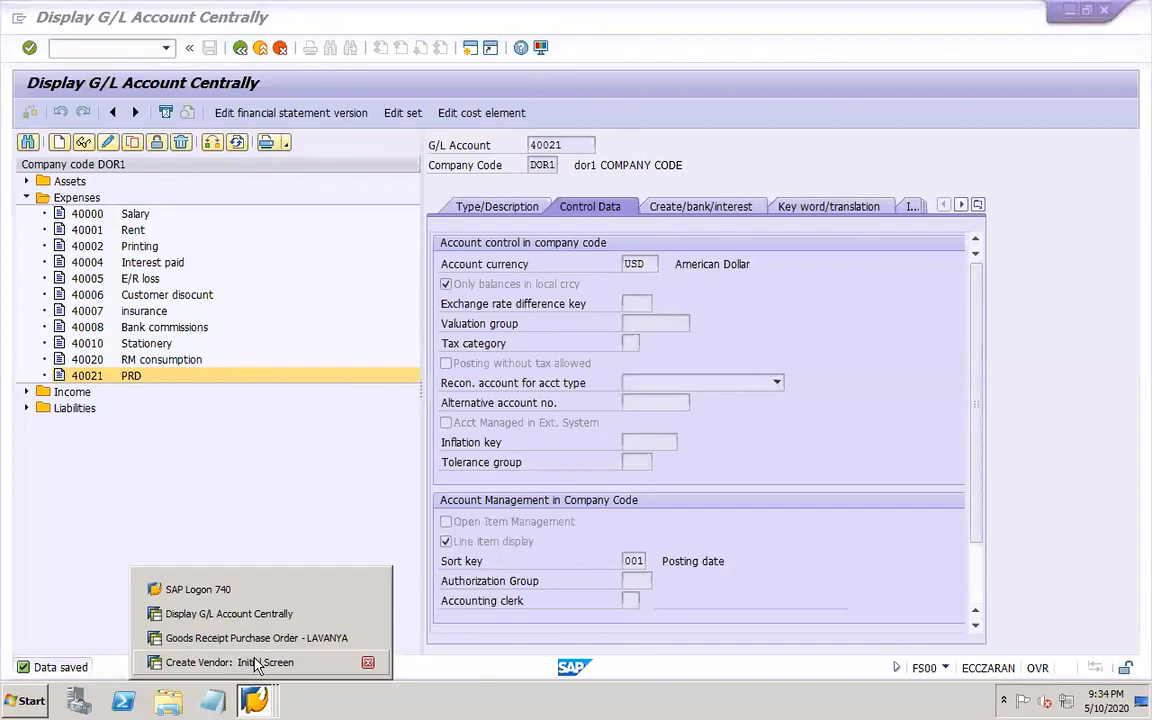
pyautogui.click(250, 662)
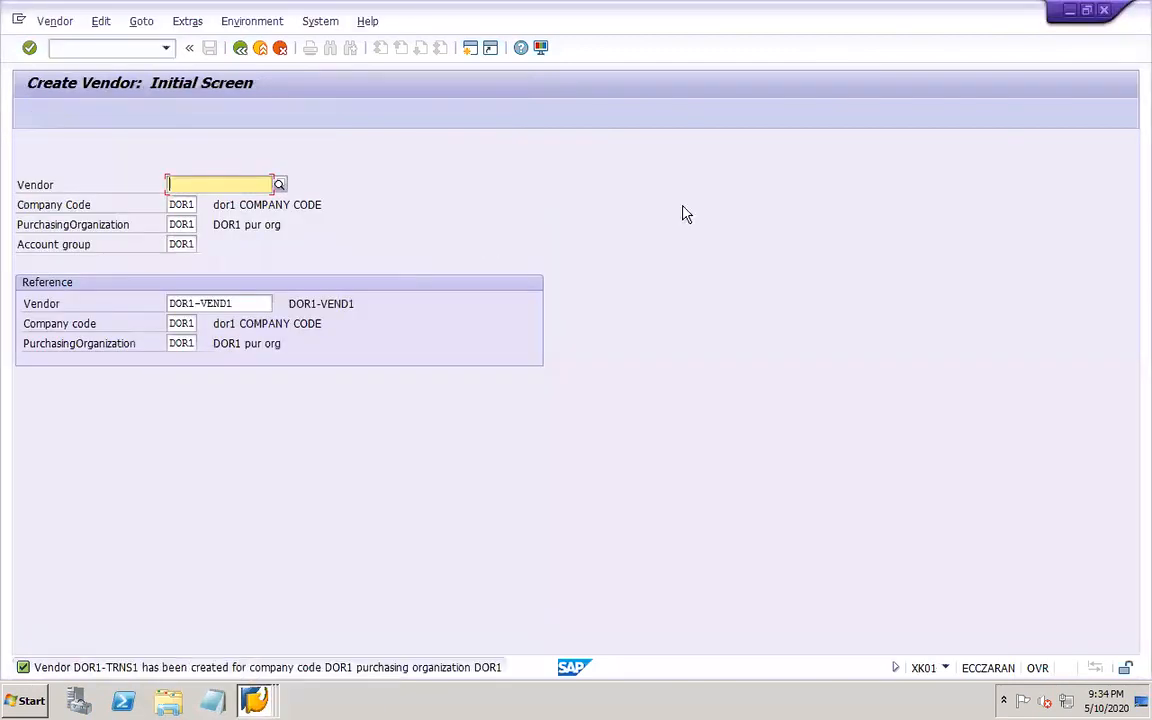
pyautogui.click(1106, 12)
pyautogui.click(254, 700)
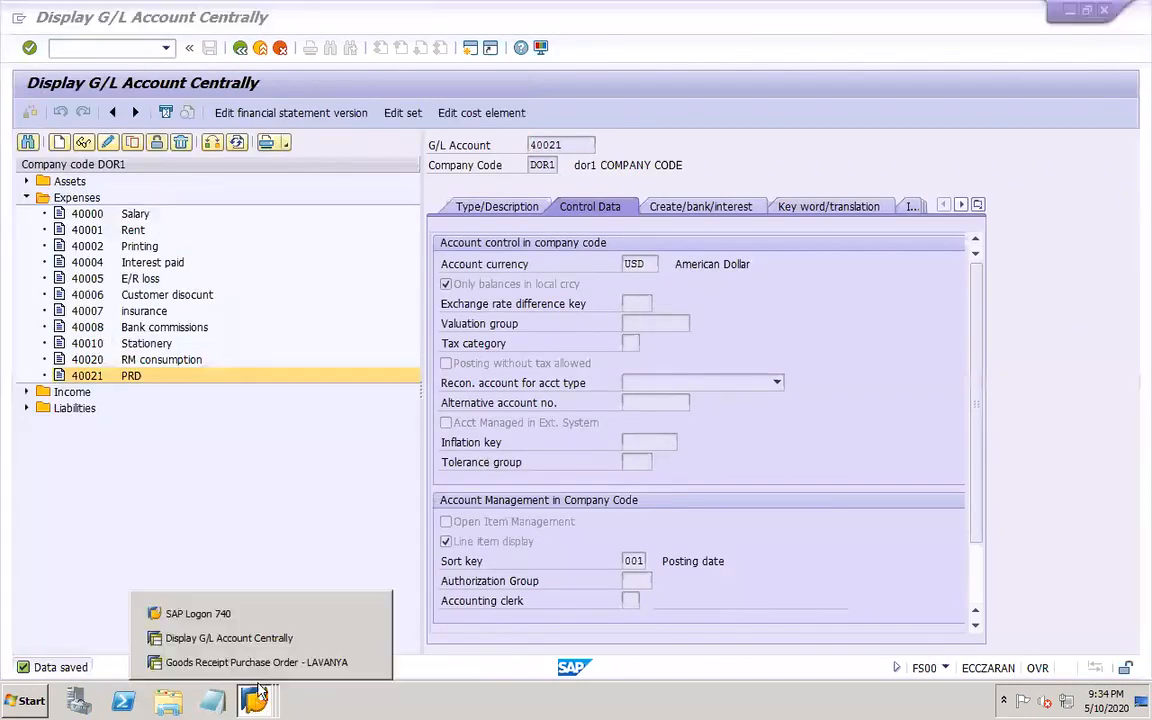
pyautogui.click(252, 662)
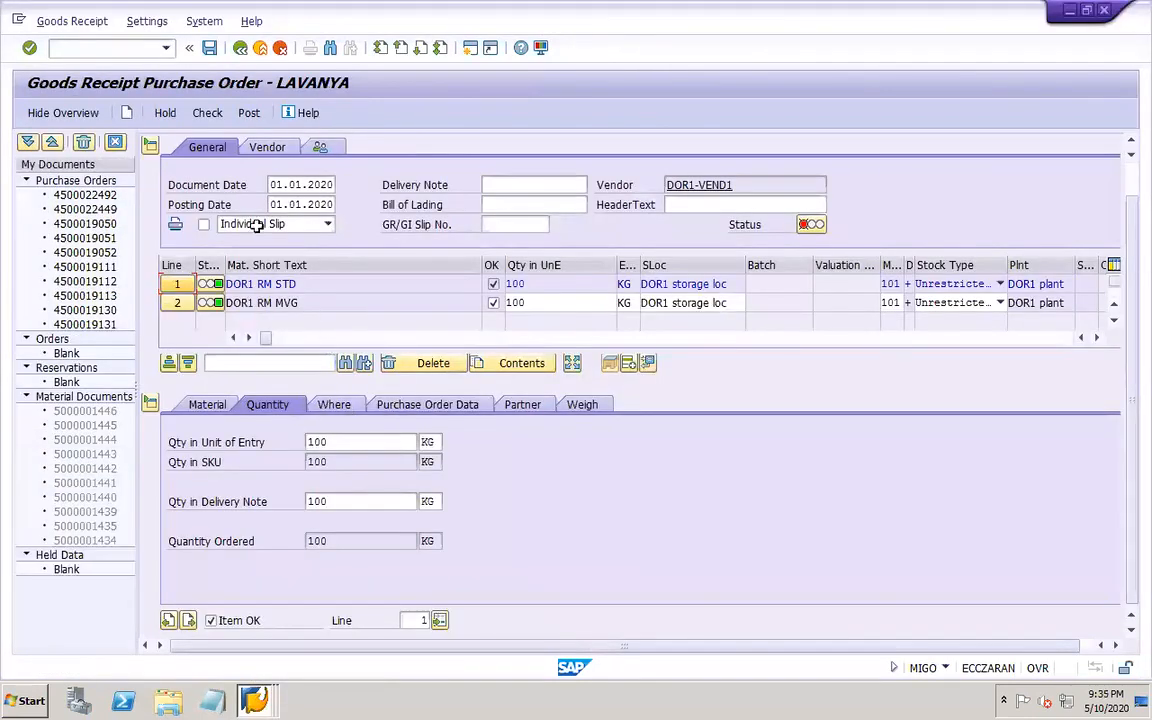
# - Restart transaction MIGO and load the items of the most recent purchase order for a goods receipt in plant DOR1
pyautogui.click(125, 47)
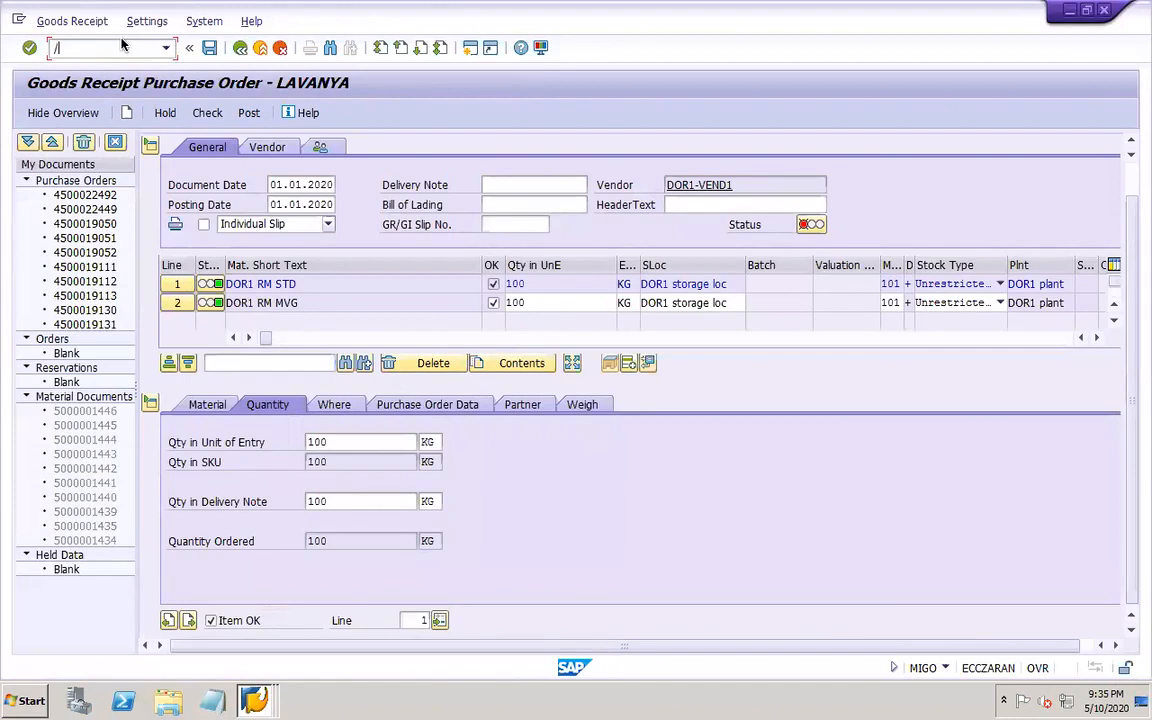
pyautogui.write('/NMIGO')
pyautogui.press('Return')
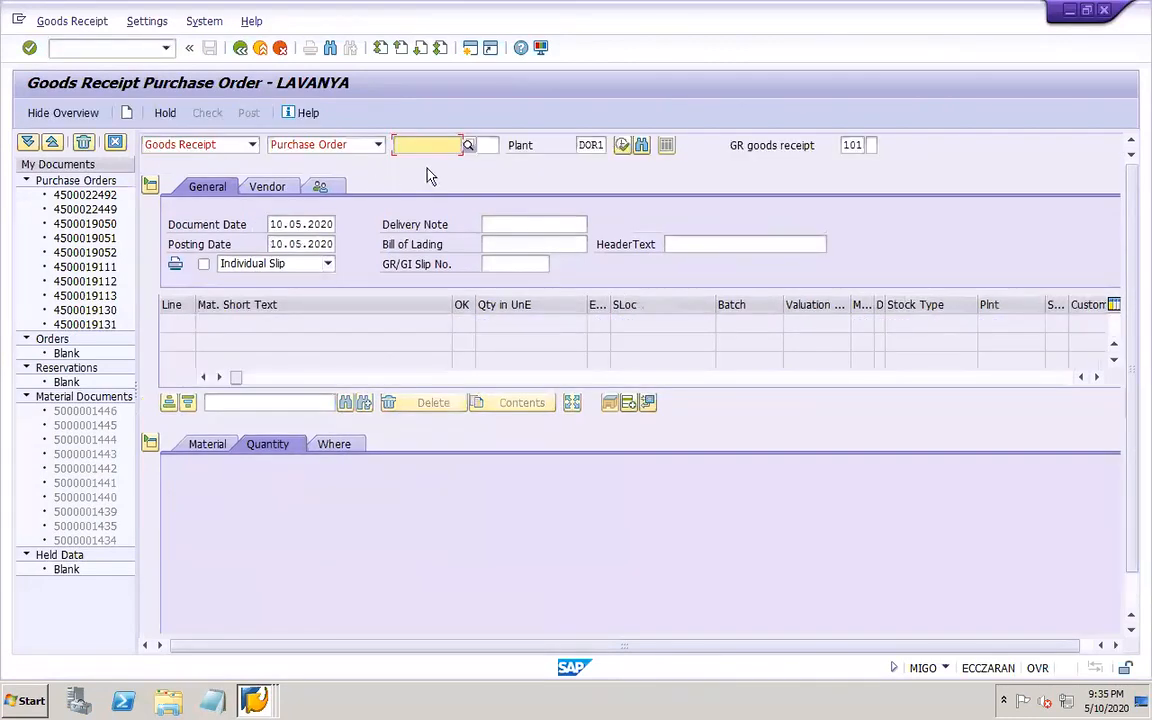
pyautogui.click(430, 145)
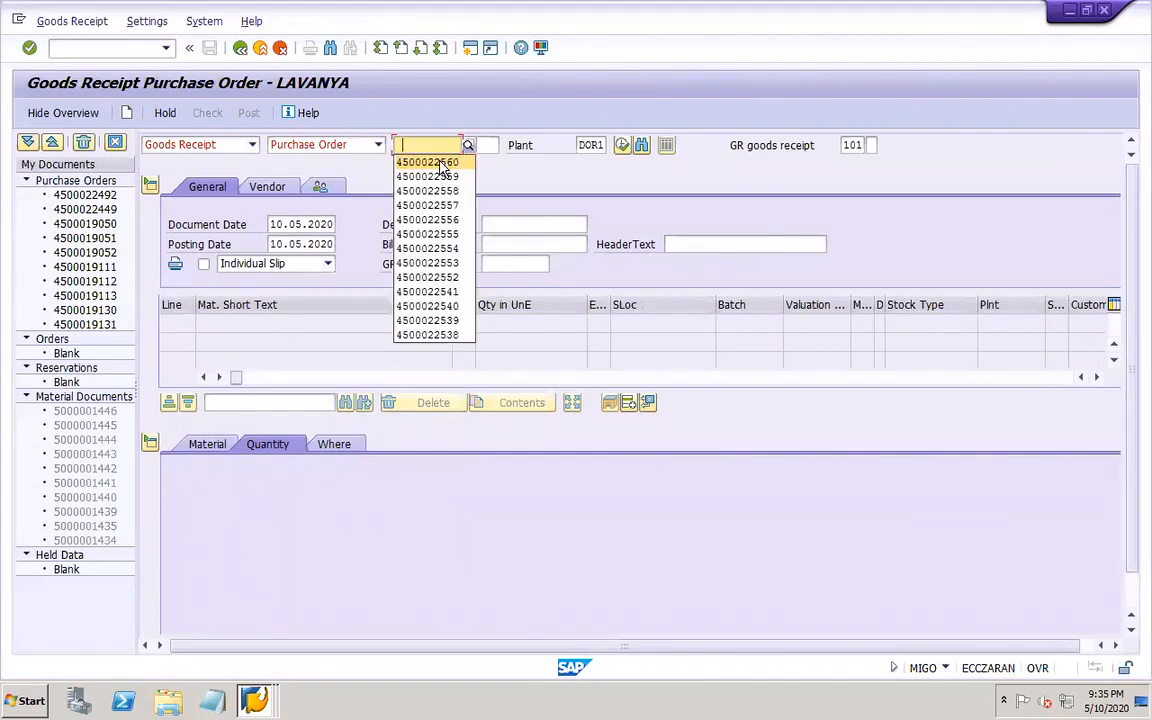
pyautogui.click(428, 162)
pyautogui.click(622, 145)
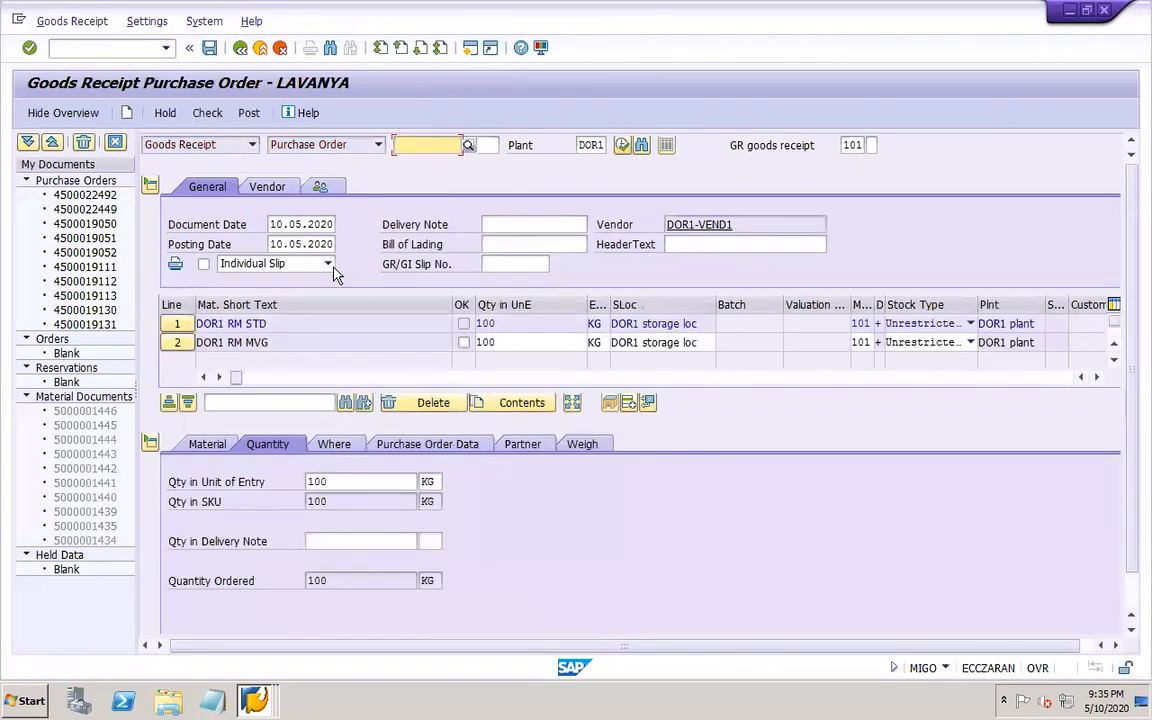
# - Set both the document date and the posting date of the goods receipt to 01.01.2020
pyautogui.moveTo(272, 224); pyautogui.dragTo(378, 226)
pyautogui.press('BackSpace')
pyautogui.click(309, 240)
pyautogui.moveTo(269, 244); pyautogui.dragTo(319, 244)
pyautogui.press('BackSpace')
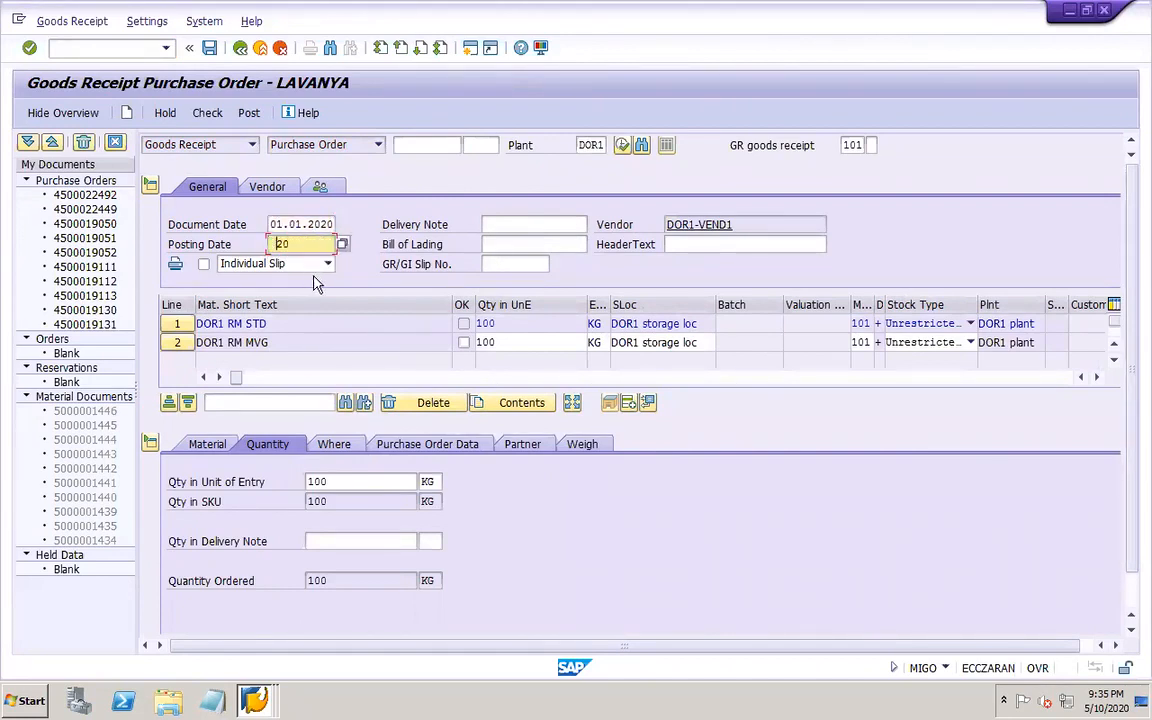
pyautogui.click(305, 261)
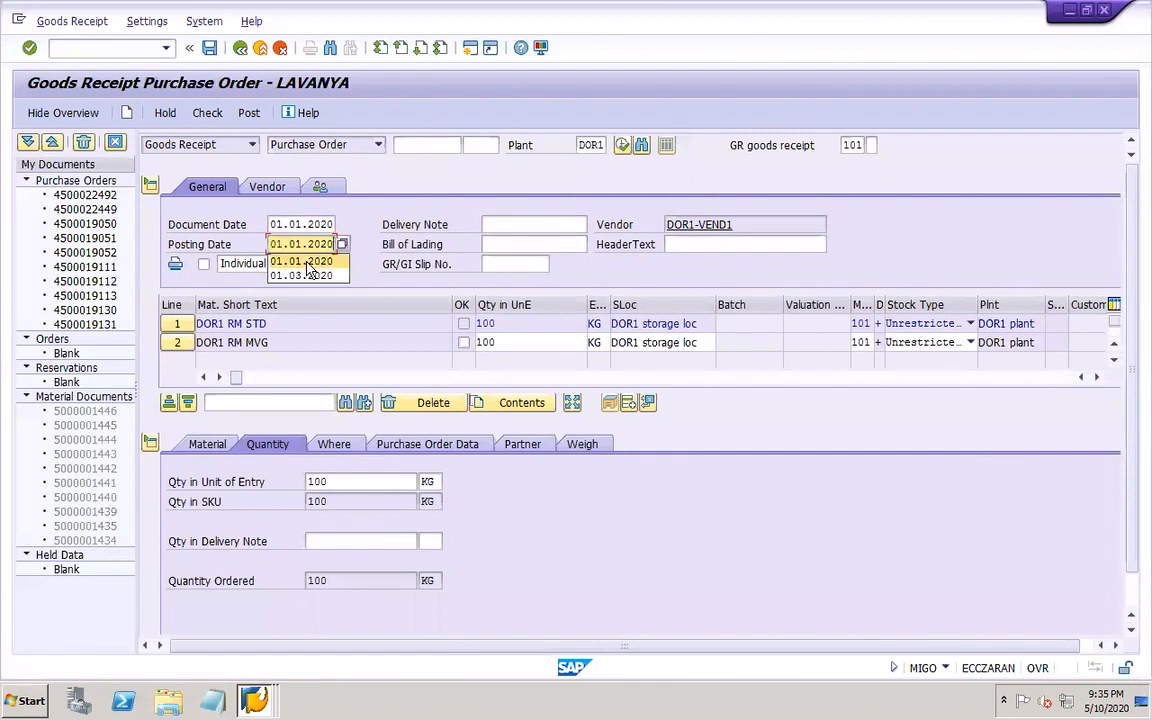
# - Set the delivery note quantity of line 1, DOR1 RM STD, to 100 KG and mark the item OK
pyautogui.click(343, 540)
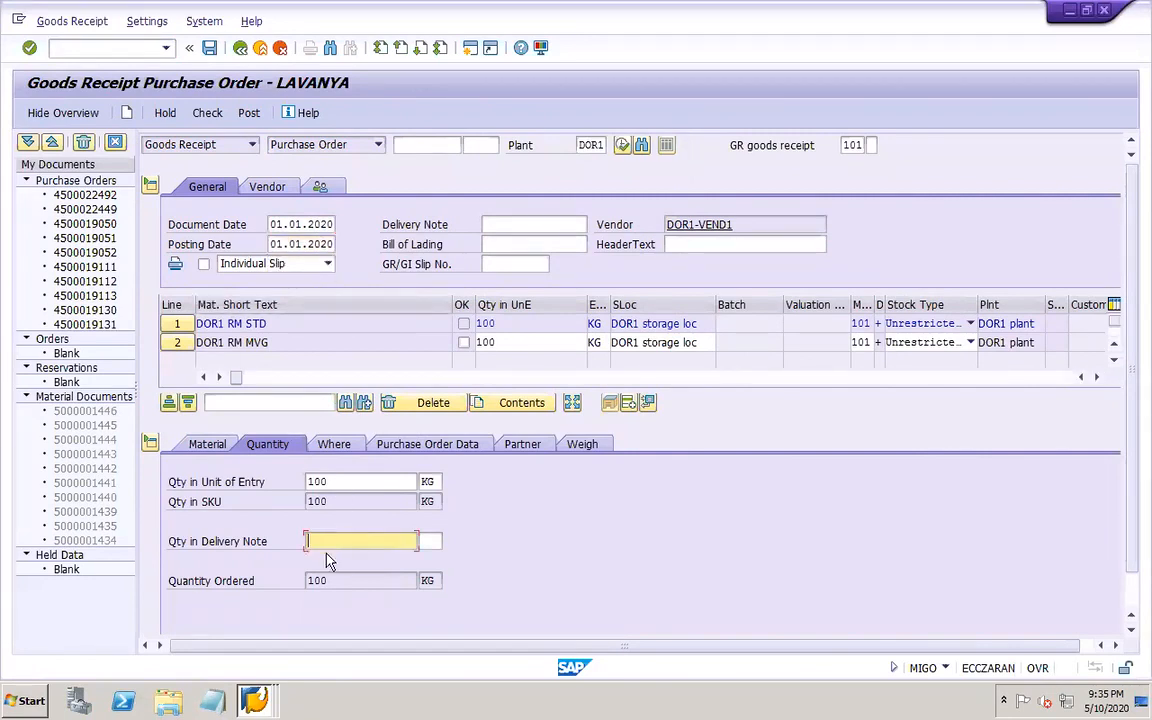
pyautogui.write('100')
pyautogui.press('Tab')
pyautogui.write('KG')
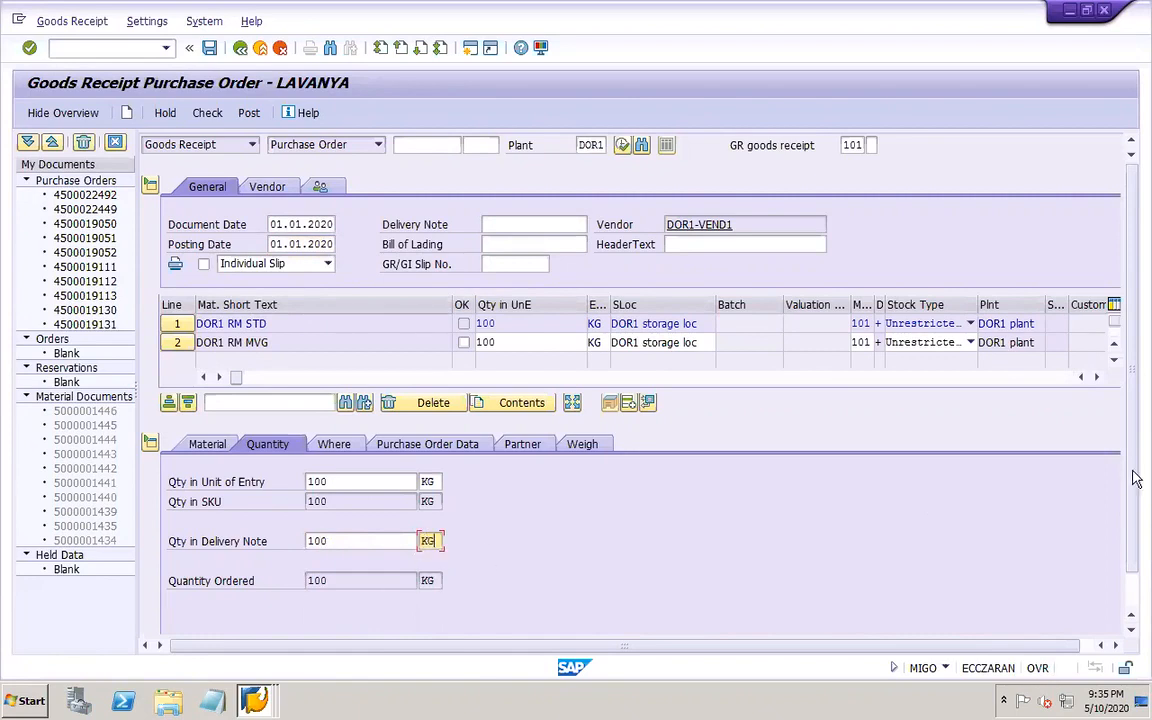
pyautogui.press('Tab')
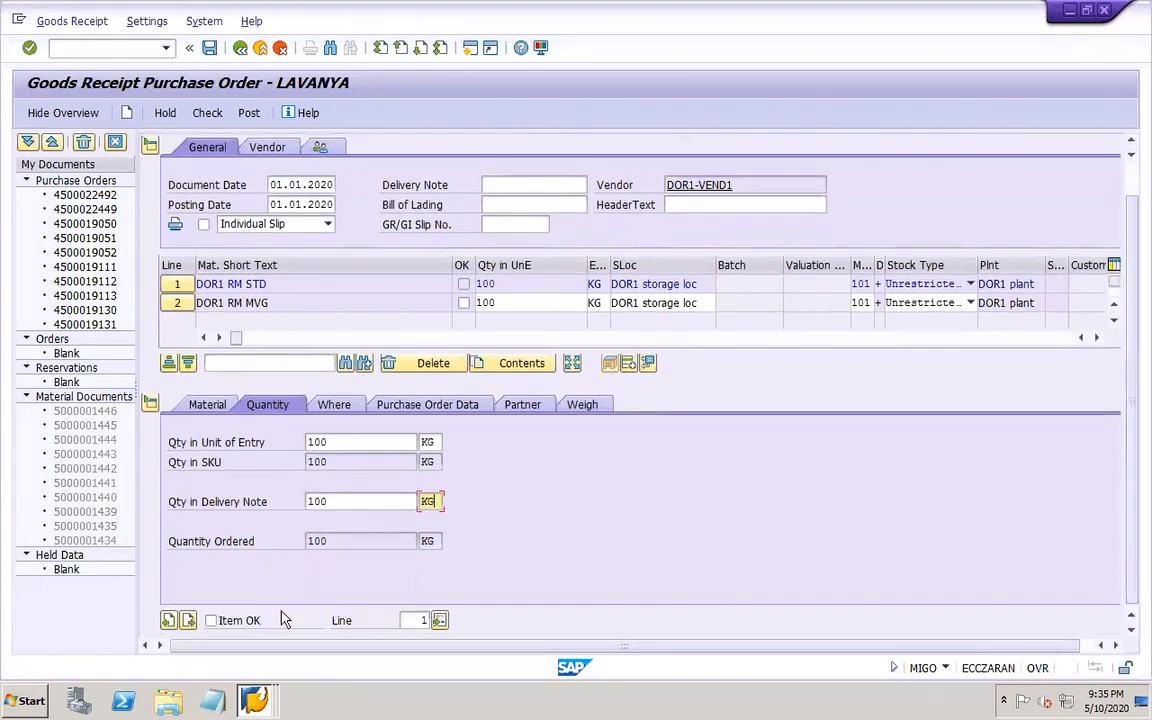
pyautogui.click(211, 621)
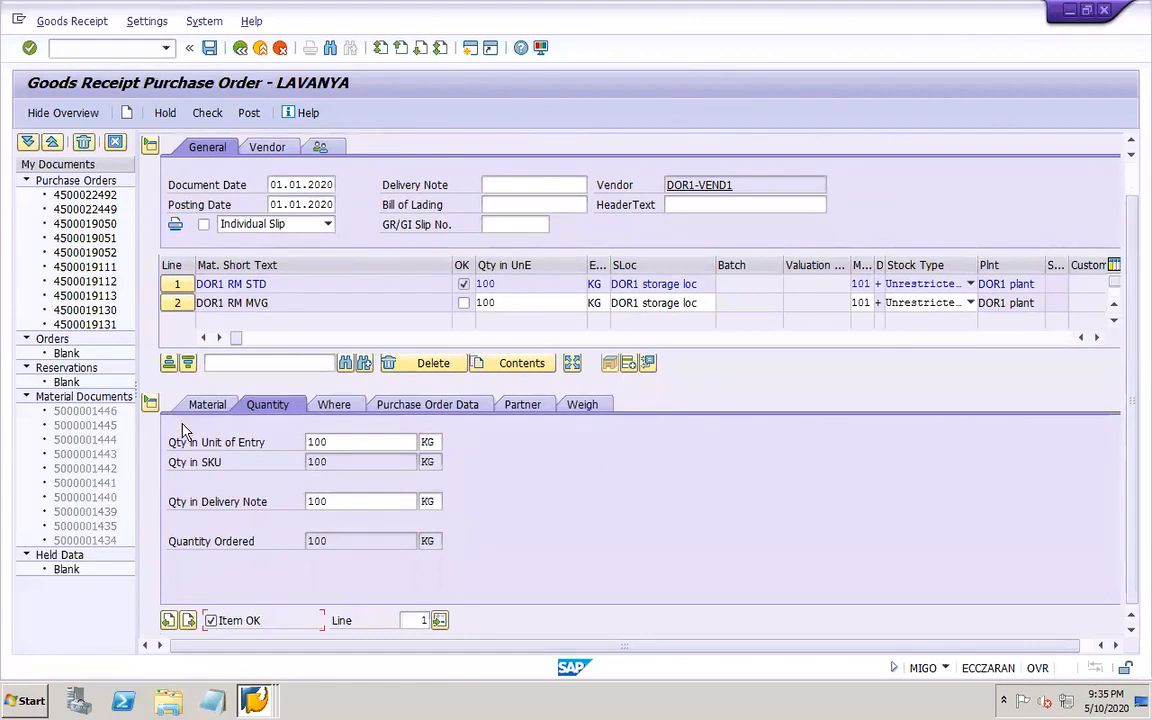
# - Set the delivery note quantity of line 2, DOR1 RM MVG, to 100 KG and mark the item OK
pyautogui.click(178, 305)
pyautogui.click(338, 500)
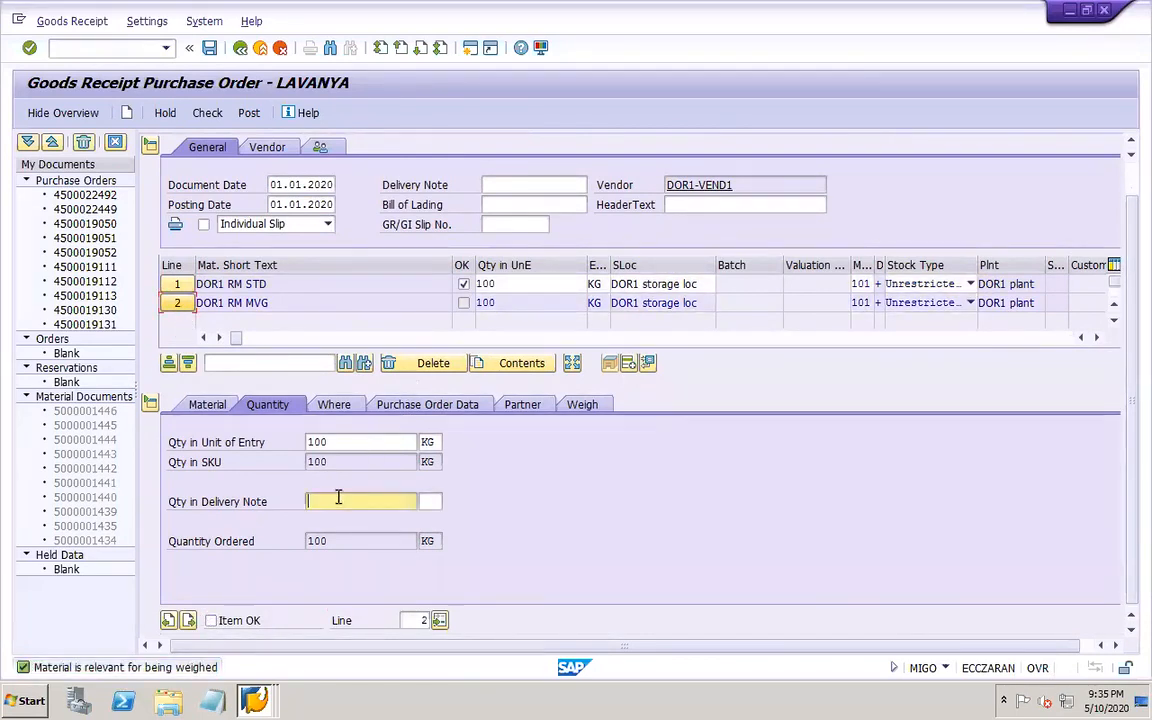
pyautogui.write('1')
pyautogui.click(327, 519)
pyautogui.press('Tab')
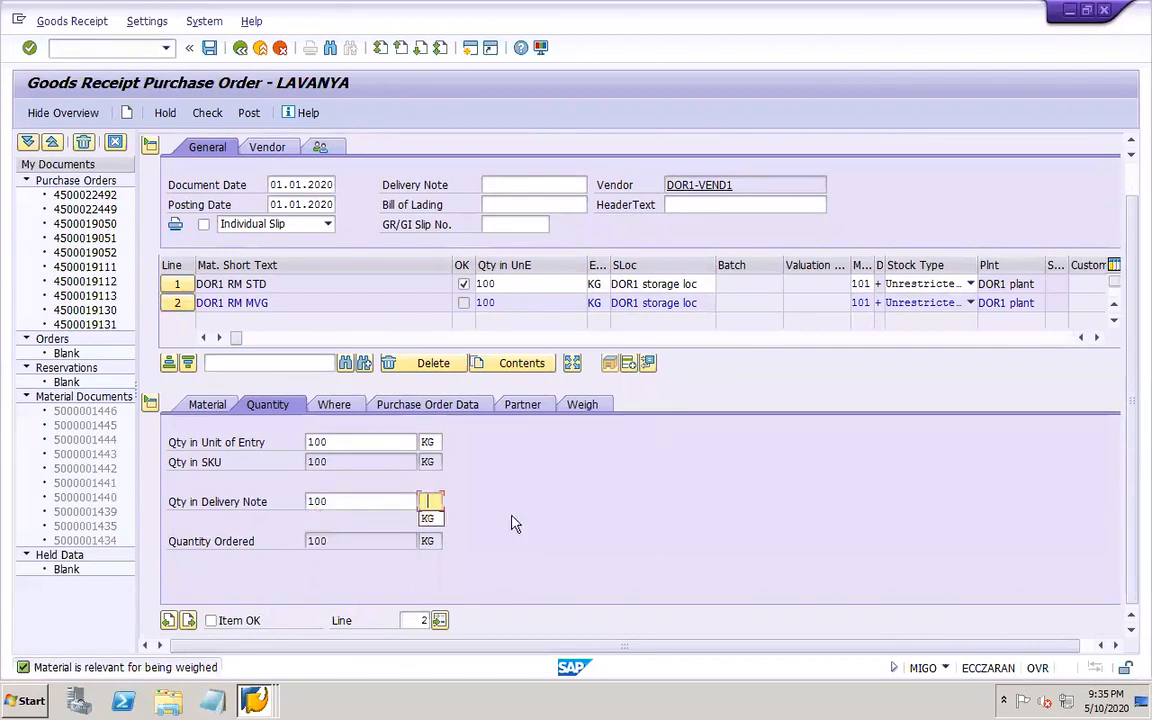
pyautogui.click(430, 517)
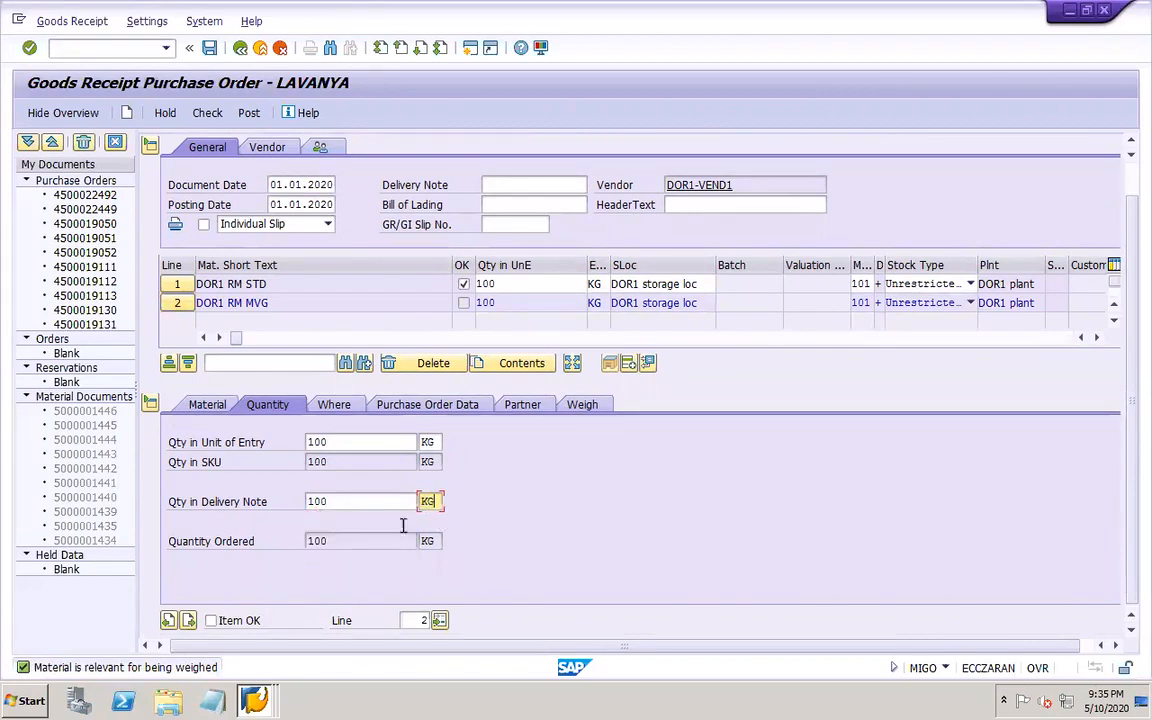
pyautogui.click(211, 621)
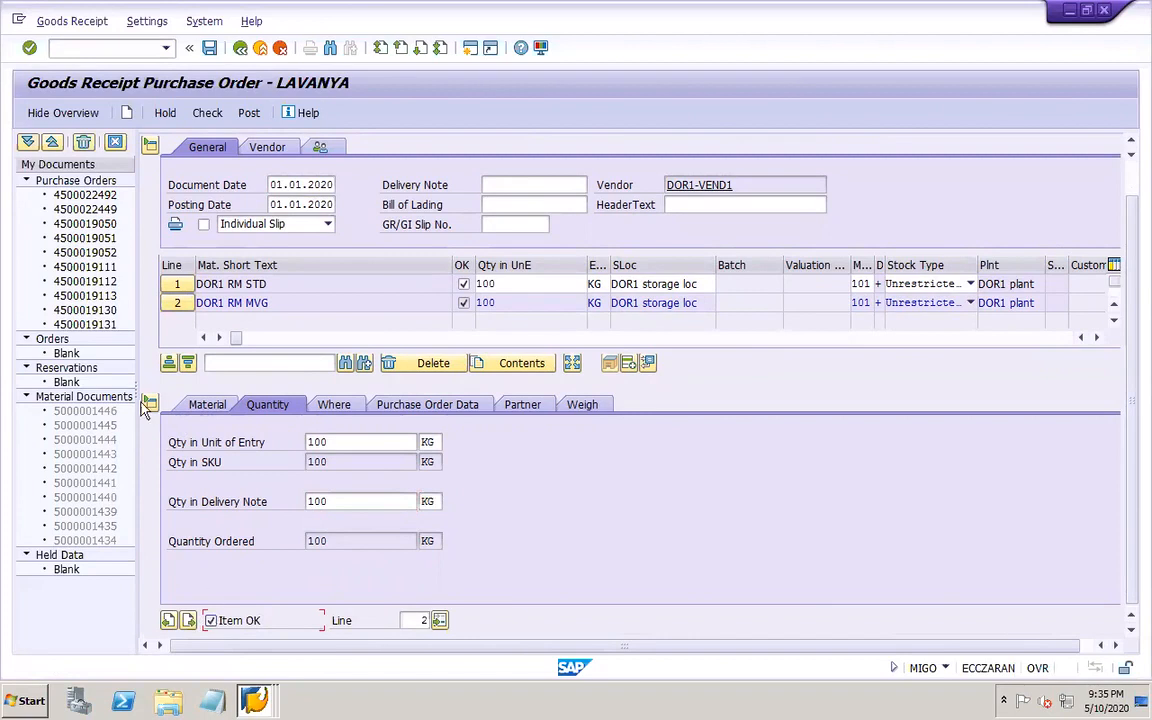
# - Try to post the goods receipt for both DOR1 materials and close the message log
pyautogui.click(210, 50)
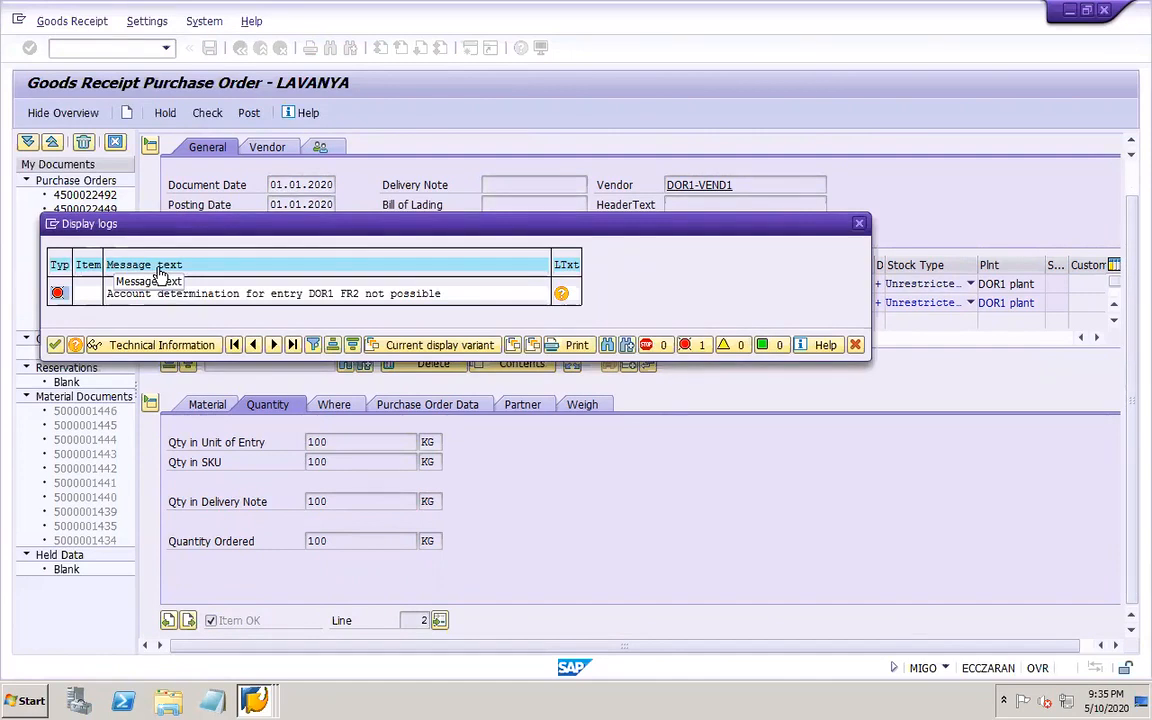
pyautogui.click(859, 224)
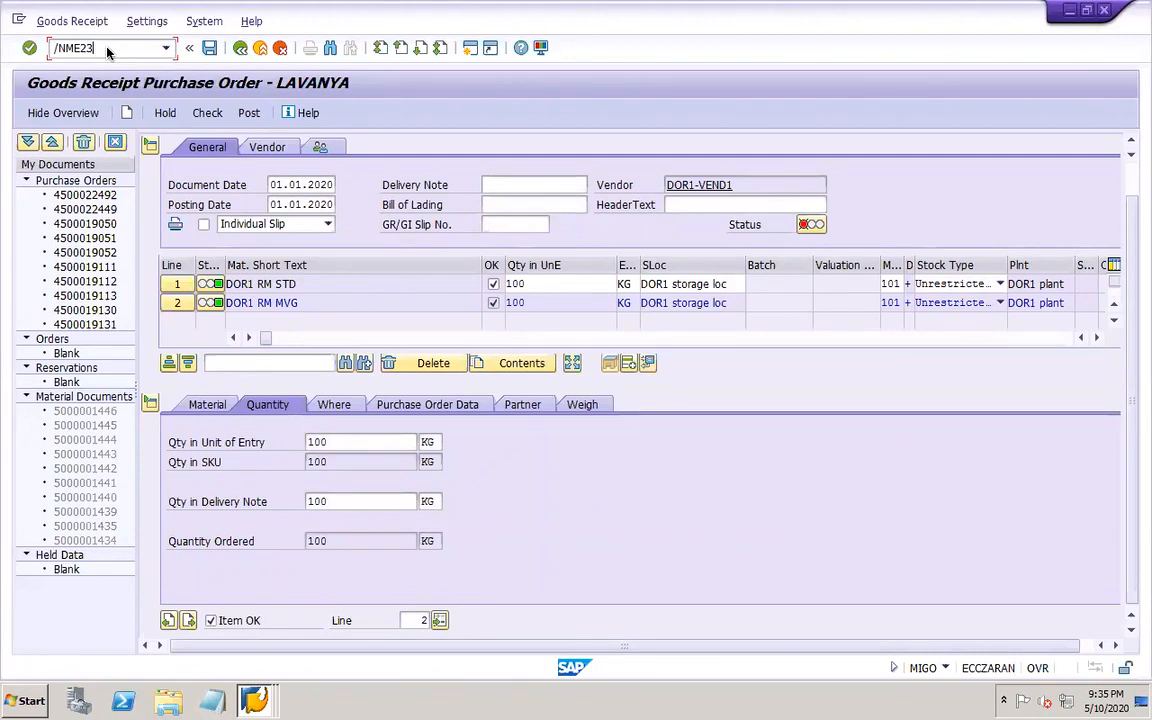
# - Start transaction ME23N to display the pricing conditions of item 10 in the DOR1-VEND1 purchase order
pyautogui.press('Return')
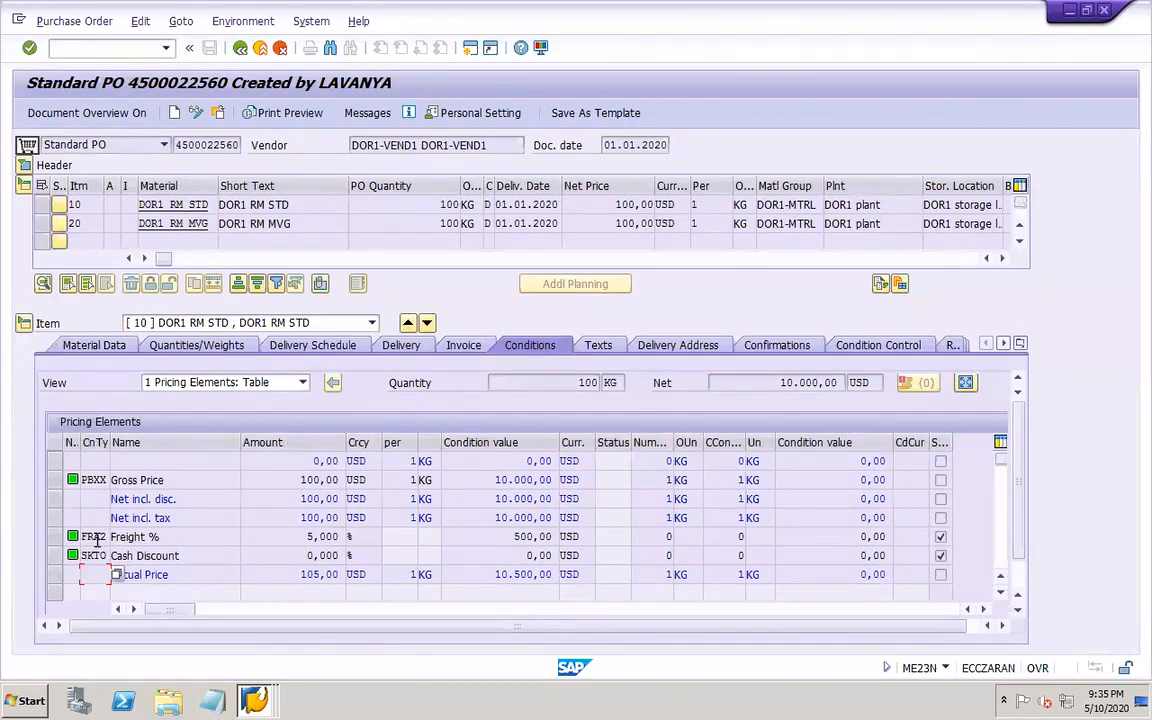
# - Look up the FRA2 Freight % condition type in the list of condition types, close the list and start transaction OBYC
pyautogui.press('F4')
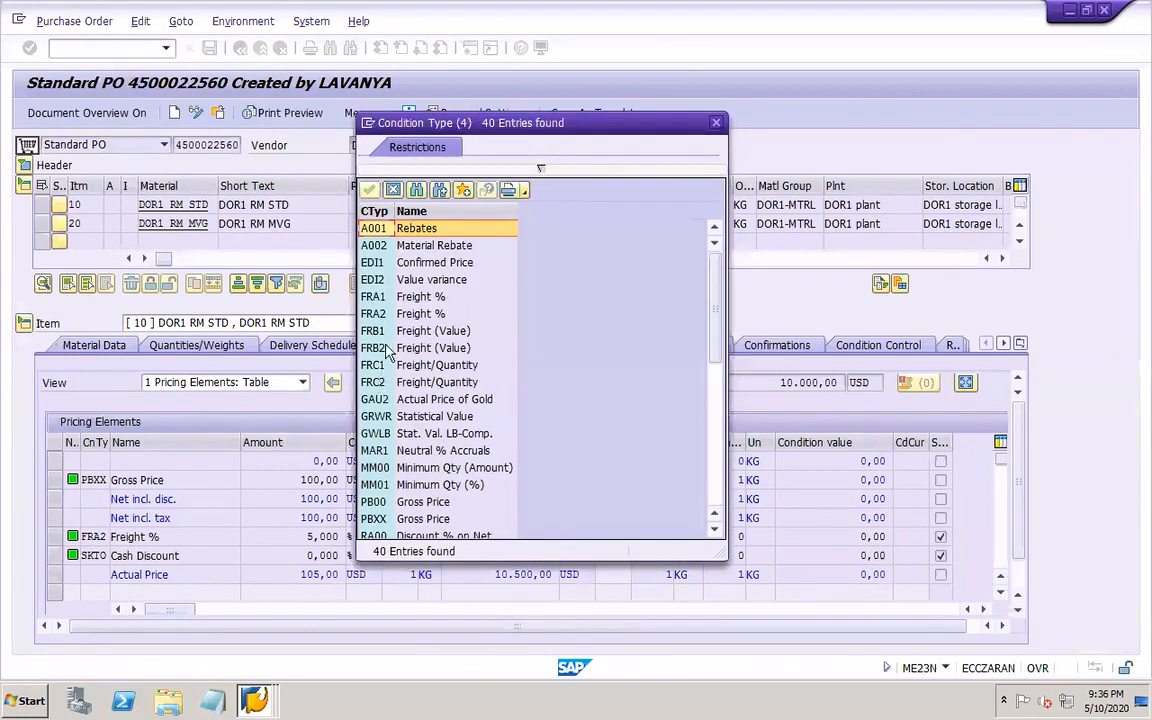
pyautogui.click(379, 314)
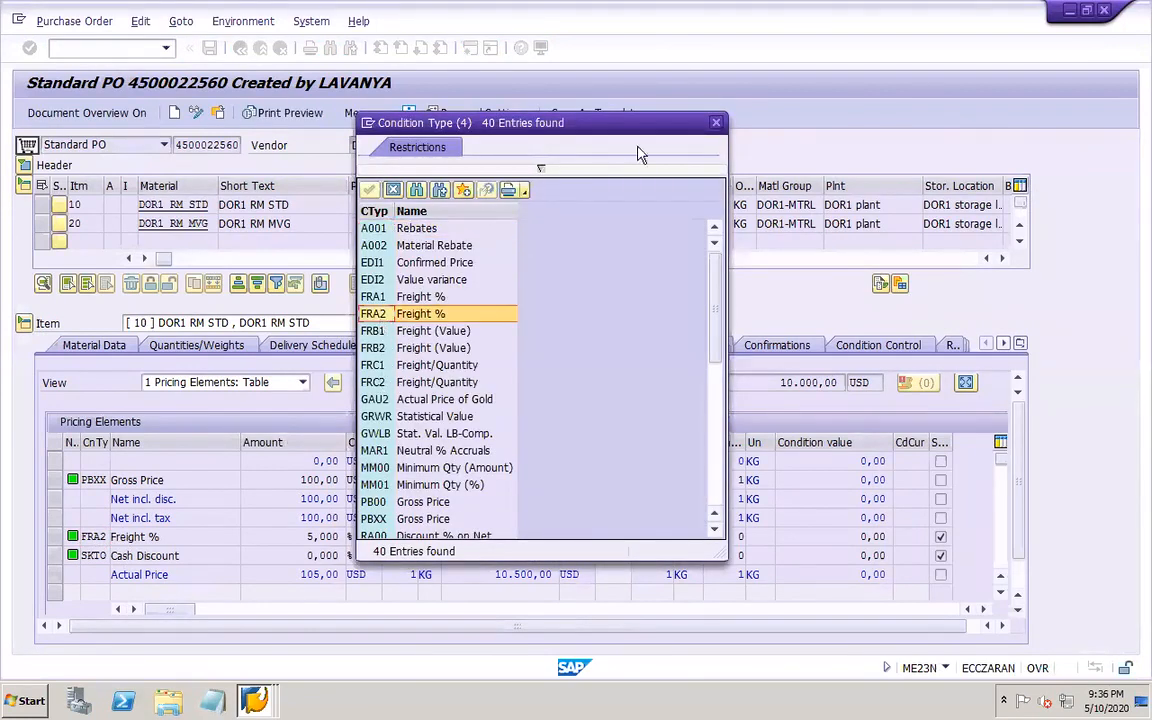
pyautogui.click(716, 122)
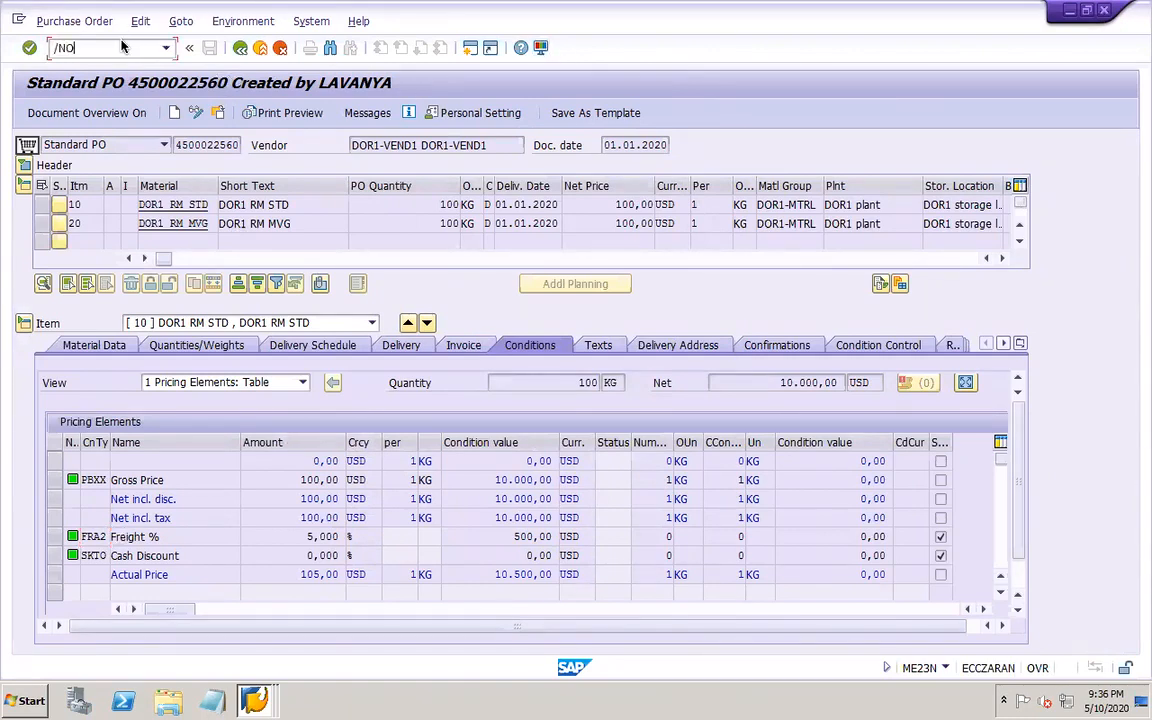
pyautogui.press('Return')
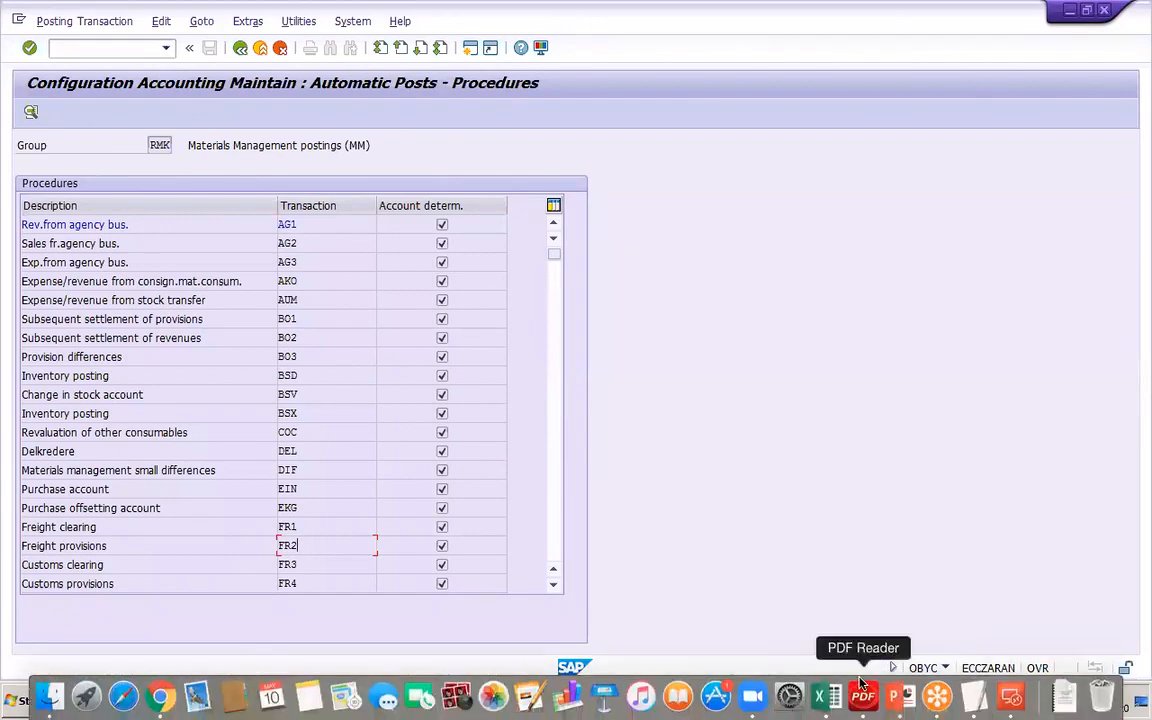
# - Switch to the PowerPoint worknotes, add the line "FR2 – Freight provisions" below PRD on slide 38 and save the presentation
pyautogui.click(900, 699)
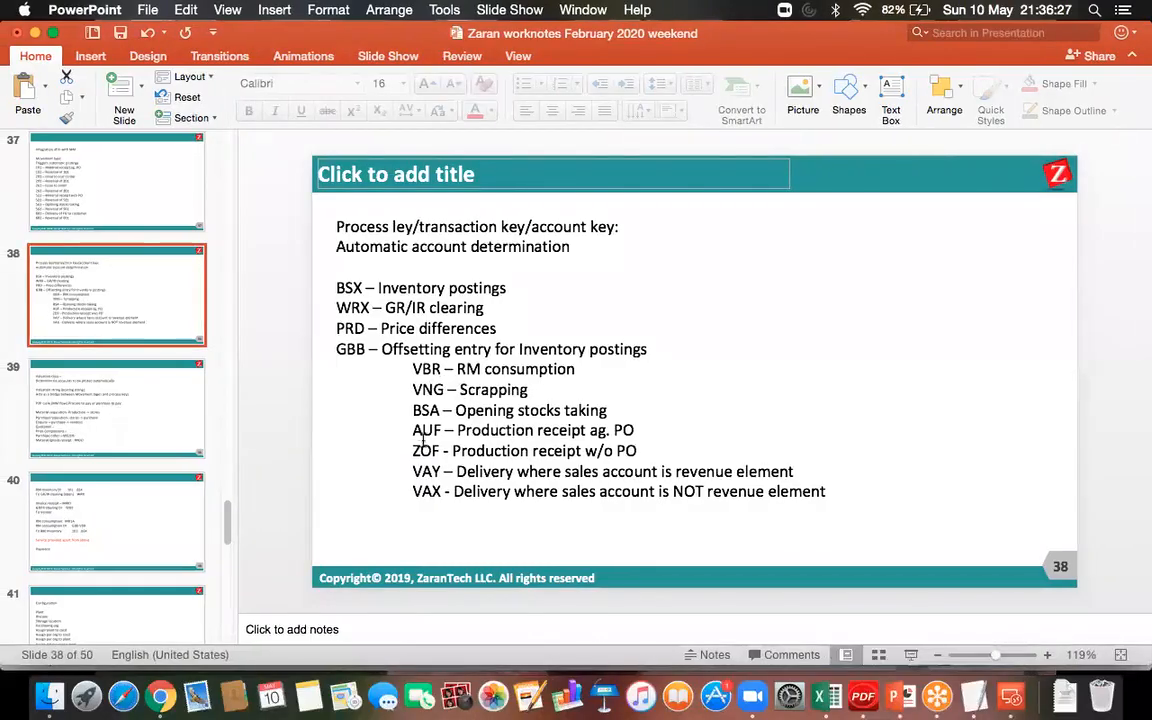
pyautogui.click(513, 323)
pyautogui.press('Return')
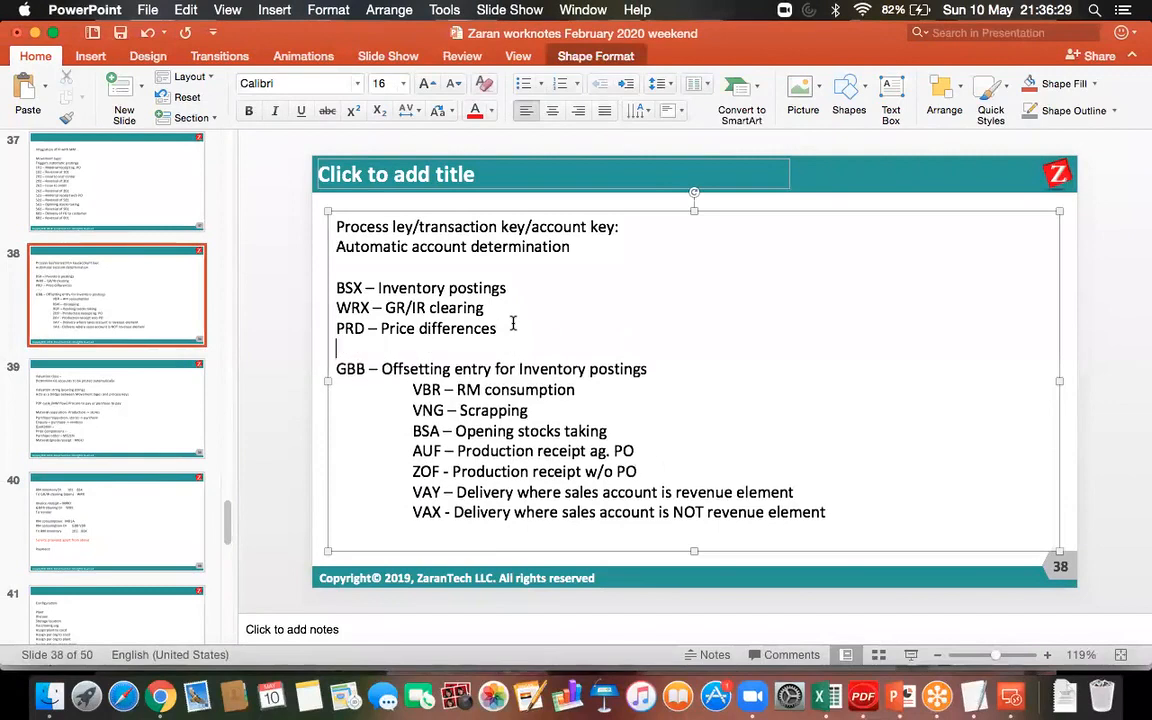
pyautogui.write('FR2')
pyautogui.write(' - ')
pyautogui.write('Freight p')
pyautogui.write('rovisions')
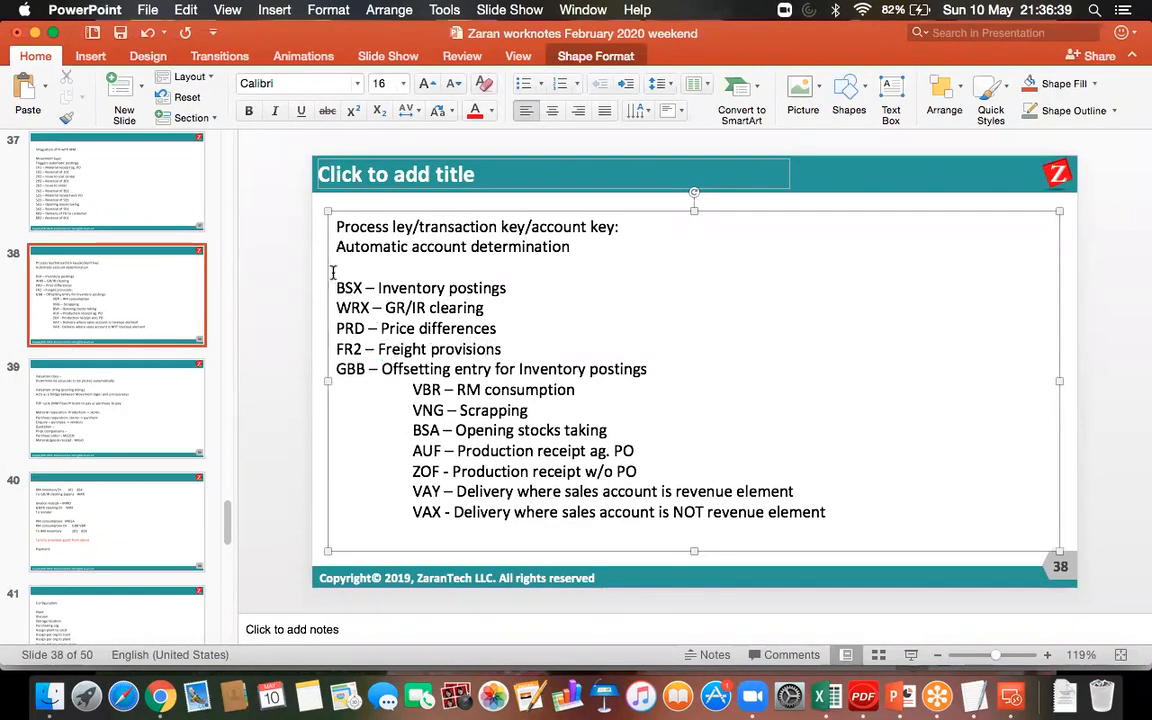
pyautogui.press('super+s')
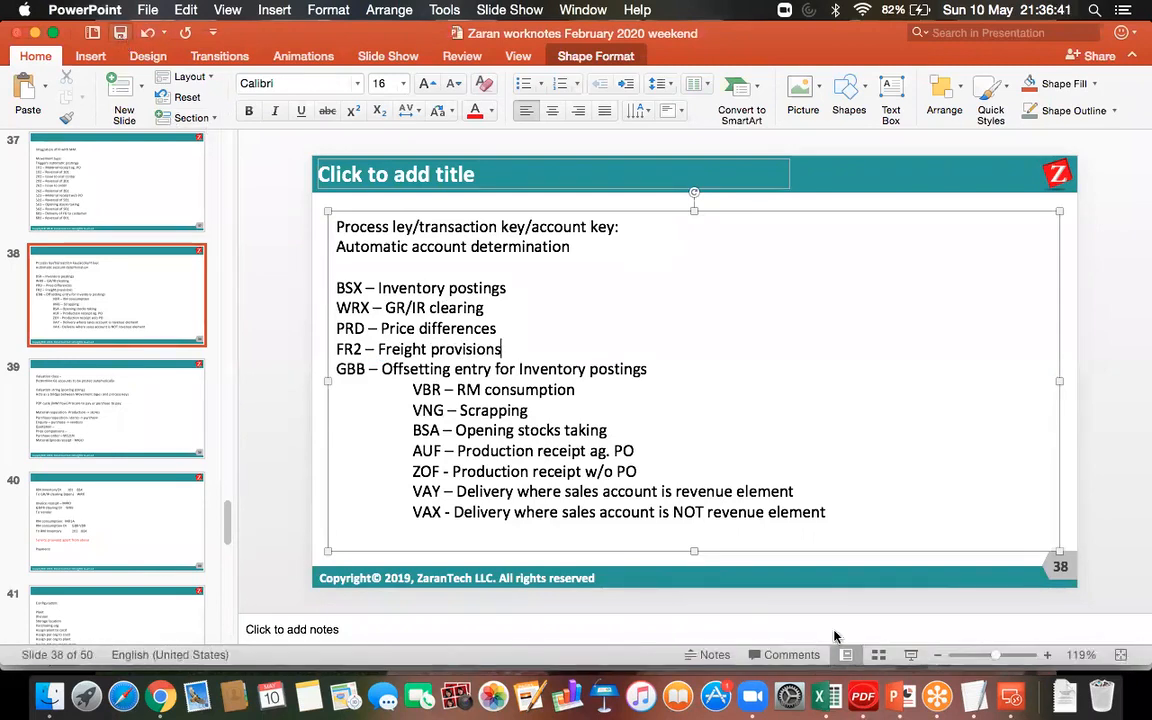
# - Return to the SAP remote session and save FR2 rules for chart of accounts DOR1 based on valuation modifier and valuation class
pyautogui.click(1011, 697)
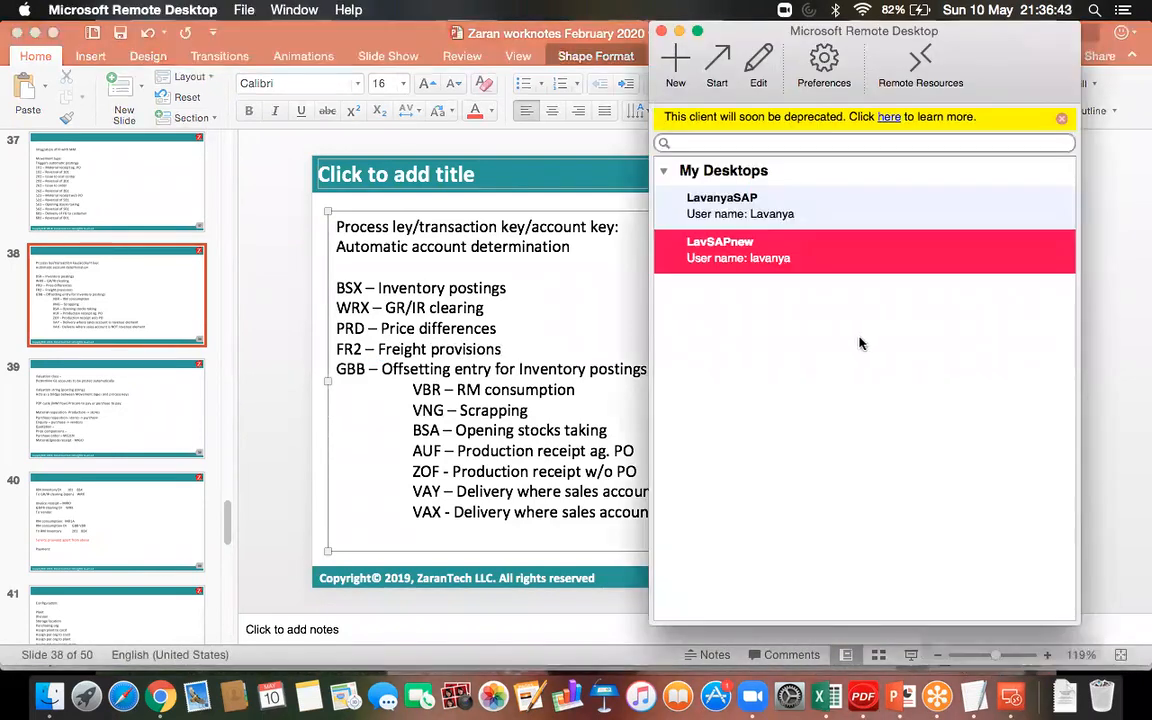
pyautogui.doubleClick(757, 262)
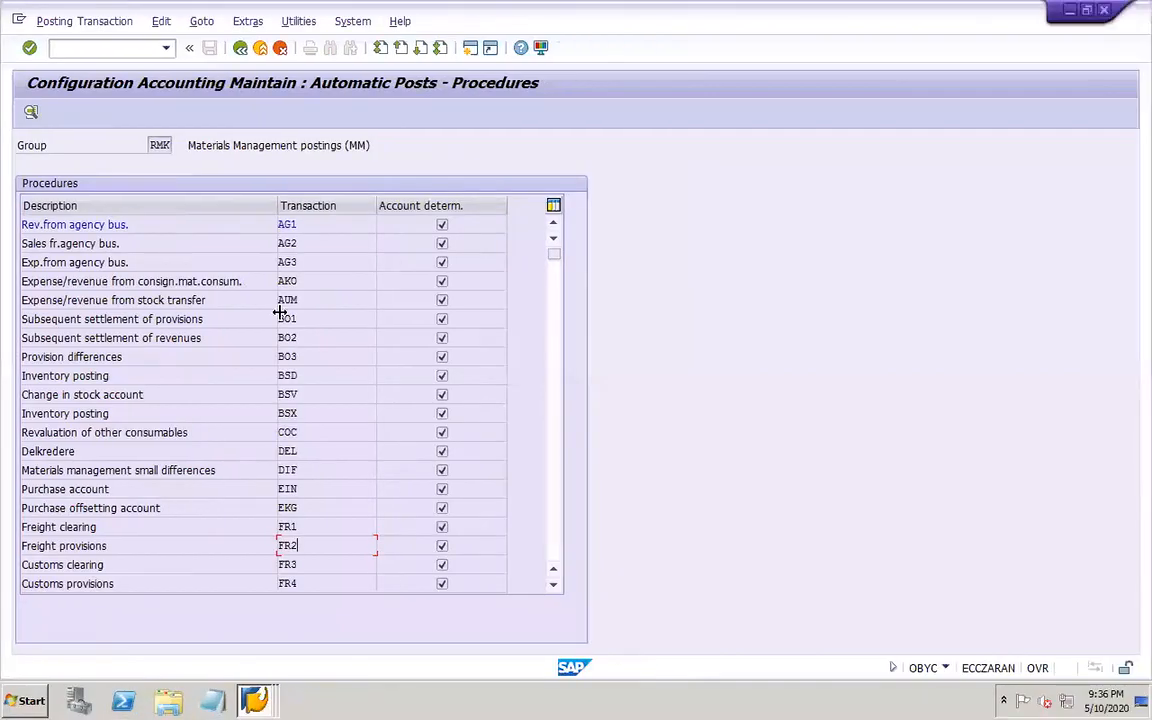
pyautogui.doubleClick(292, 545)
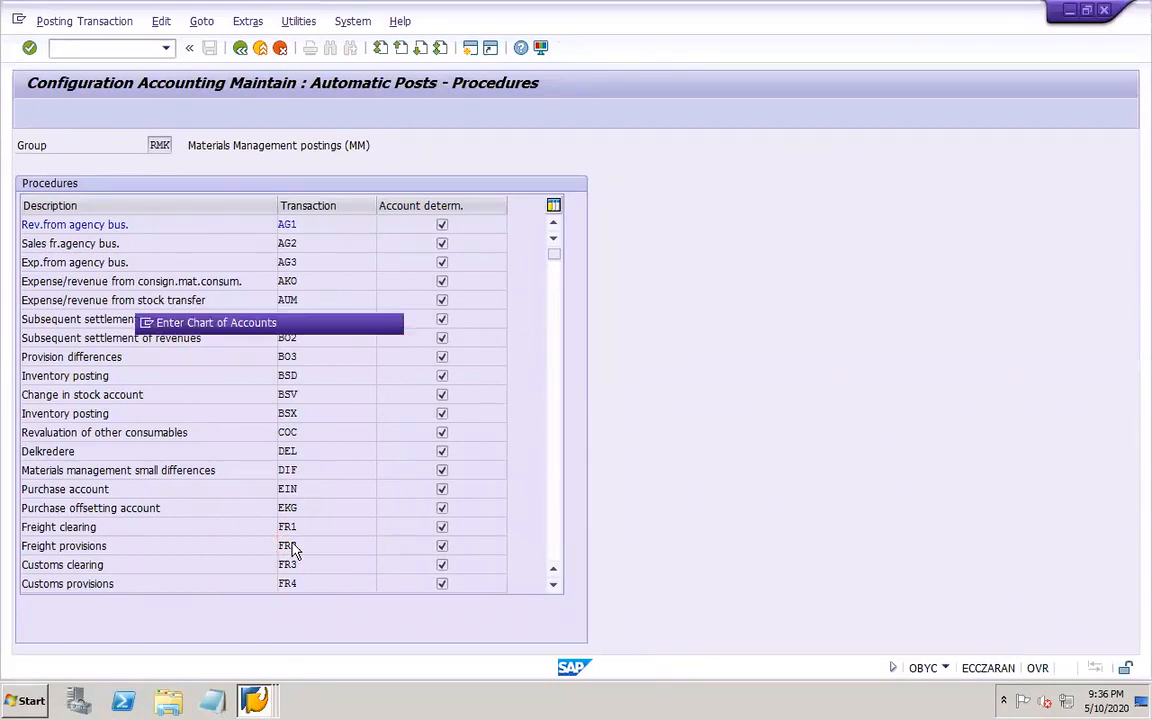
pyautogui.click(368, 425)
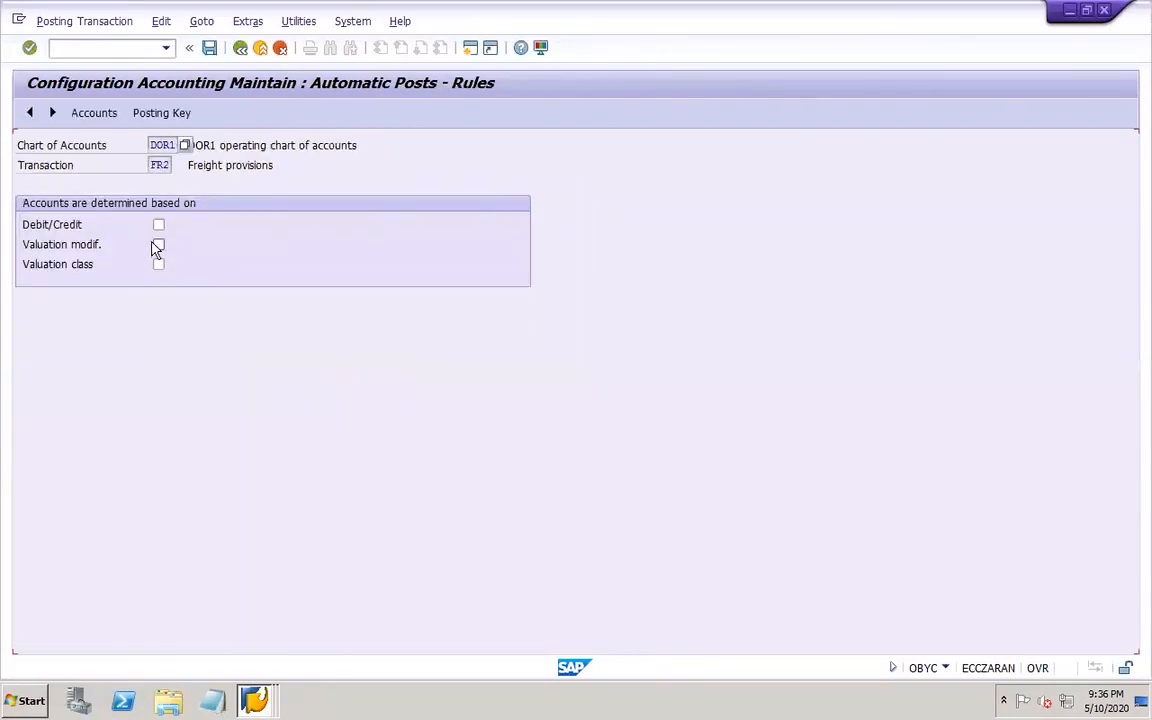
pyautogui.click(158, 244)
pyautogui.click(158, 264)
pyautogui.click(210, 48)
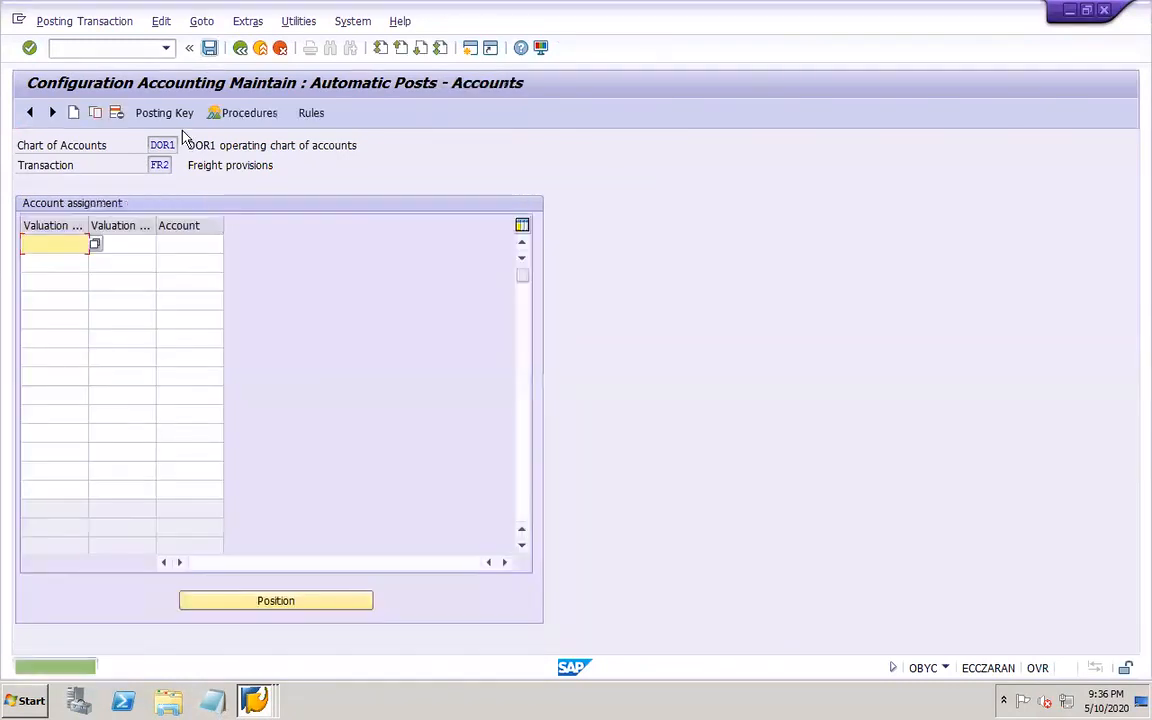
# - Assign the Incoming freight clrng account 20021 to FR2 for valuation modifier DOR1 and valuation class D-RS
pyautogui.click(64, 243)
pyautogui.click(40, 261)
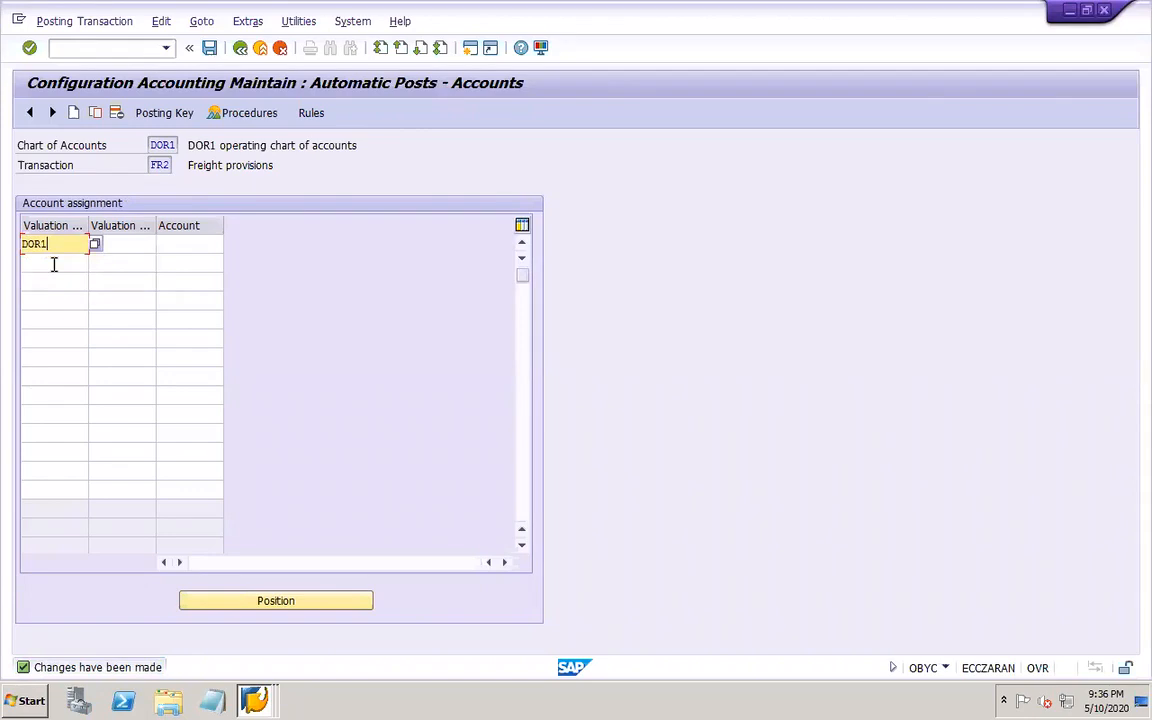
pyautogui.press('Tab')
pyautogui.click(113, 260)
pyautogui.click(221, 244)
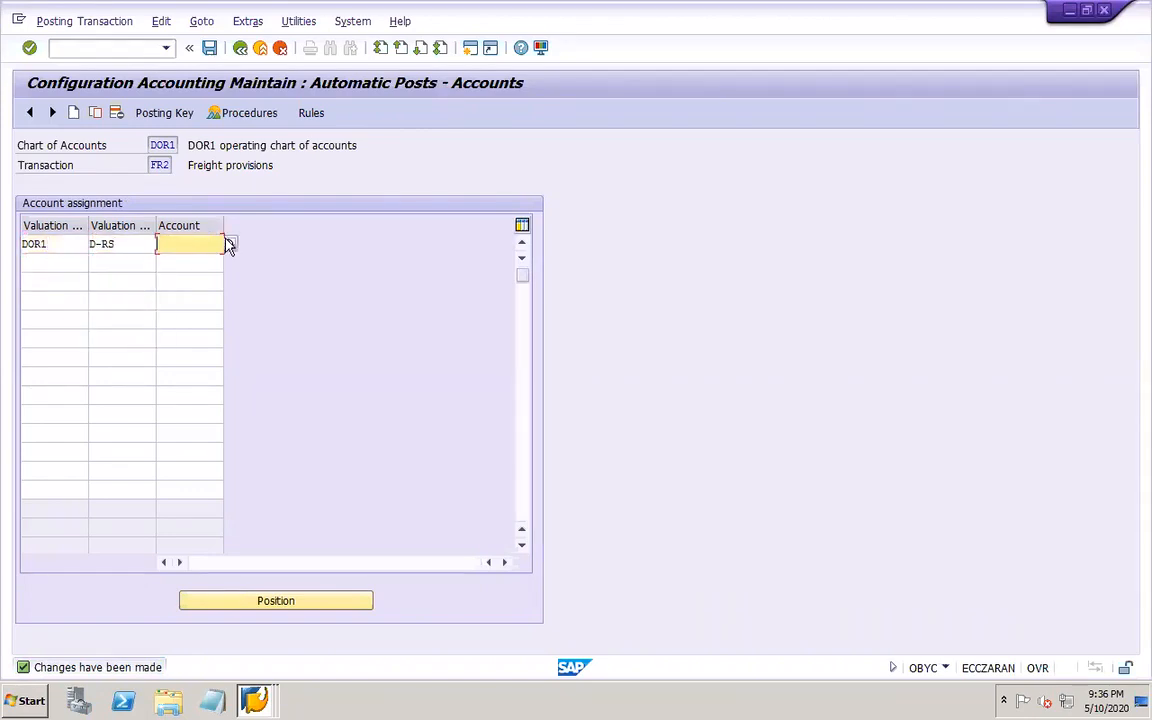
pyautogui.click(230, 245)
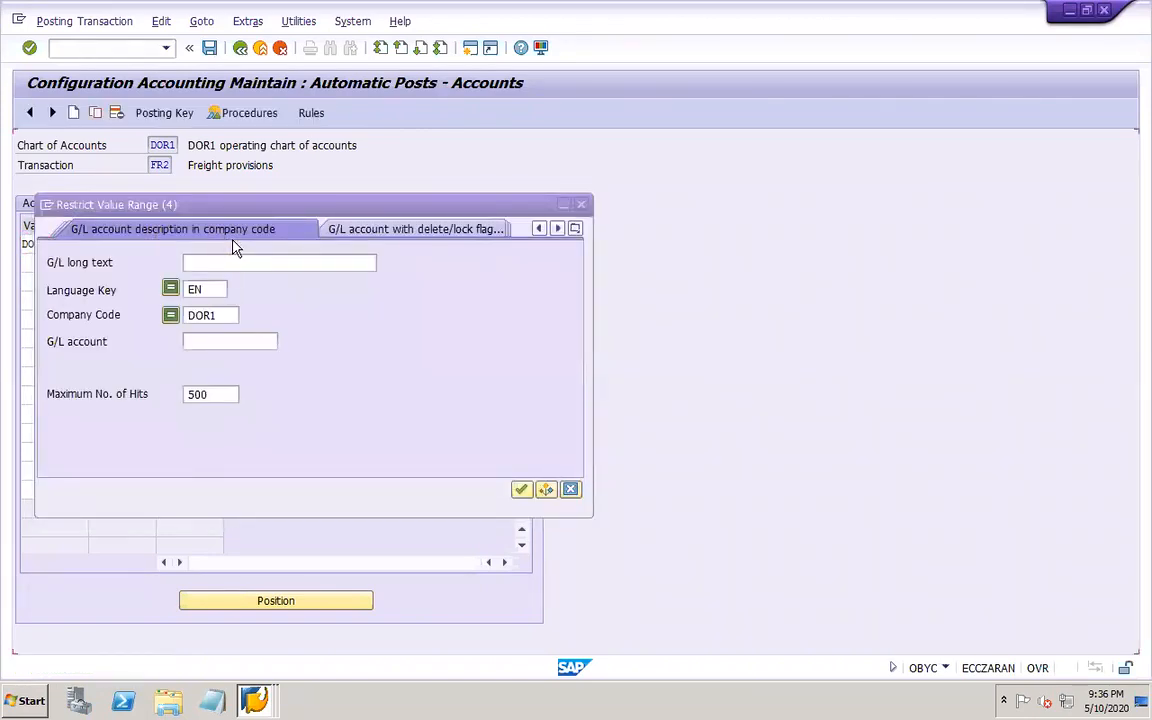
pyautogui.click(236, 262)
pyautogui.press('Return')
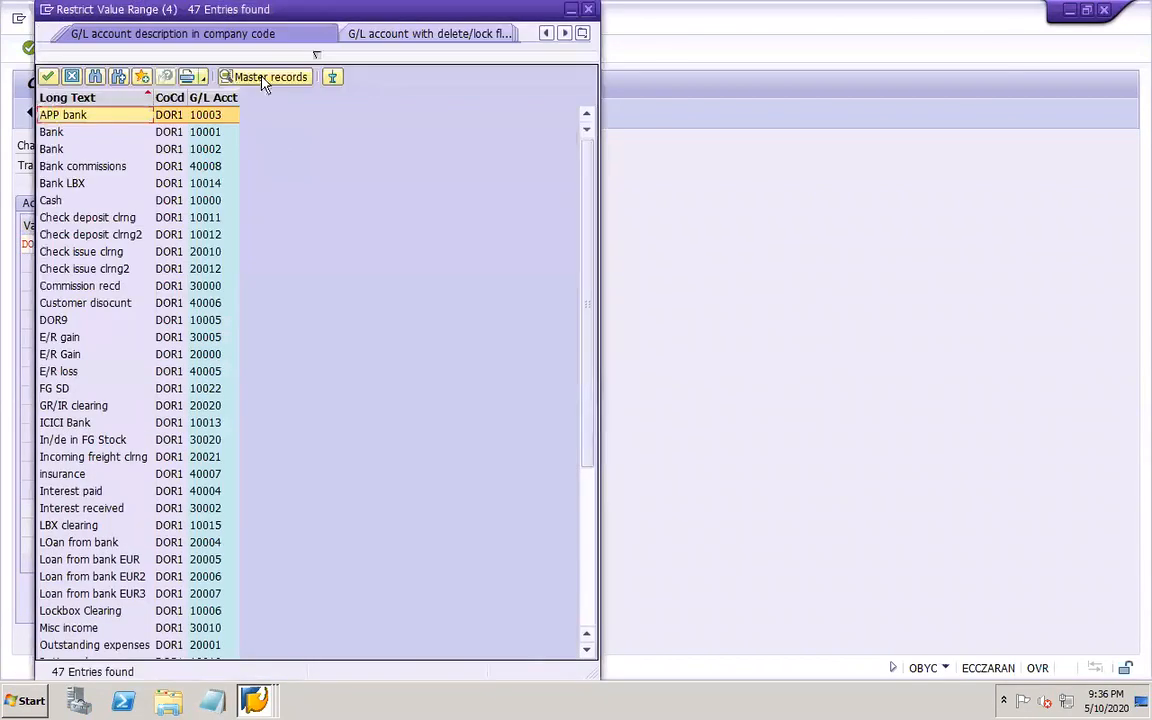
pyautogui.click(195, 97)
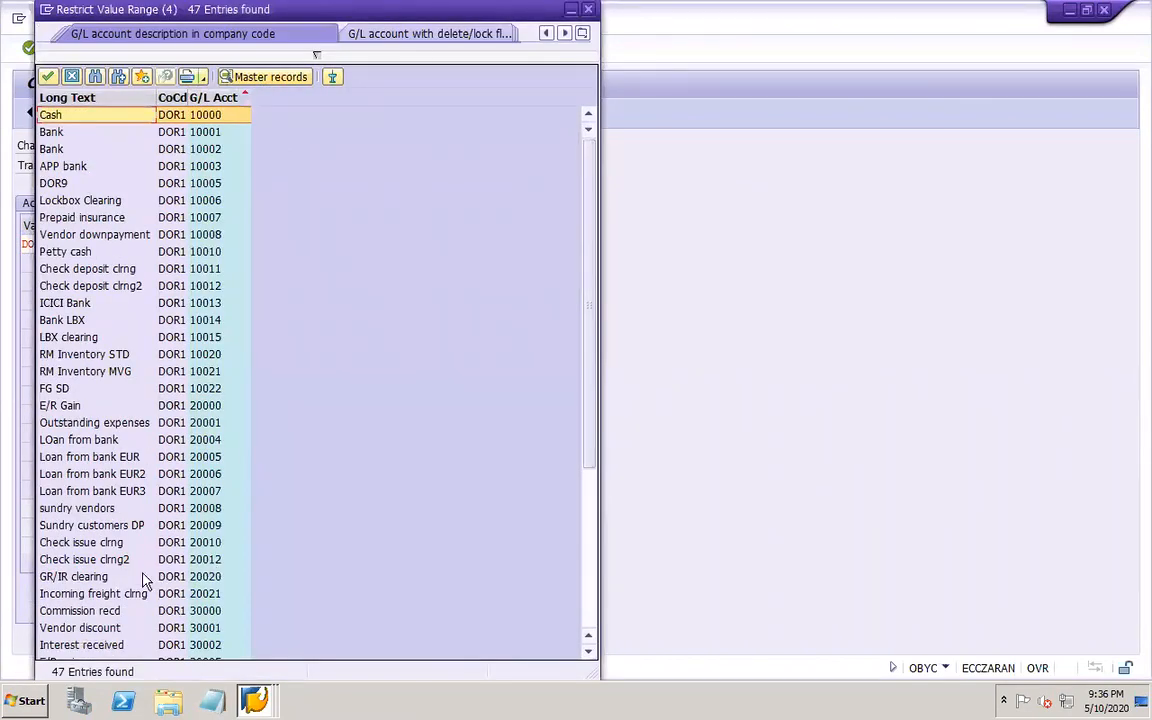
pyautogui.doubleClick(118, 594)
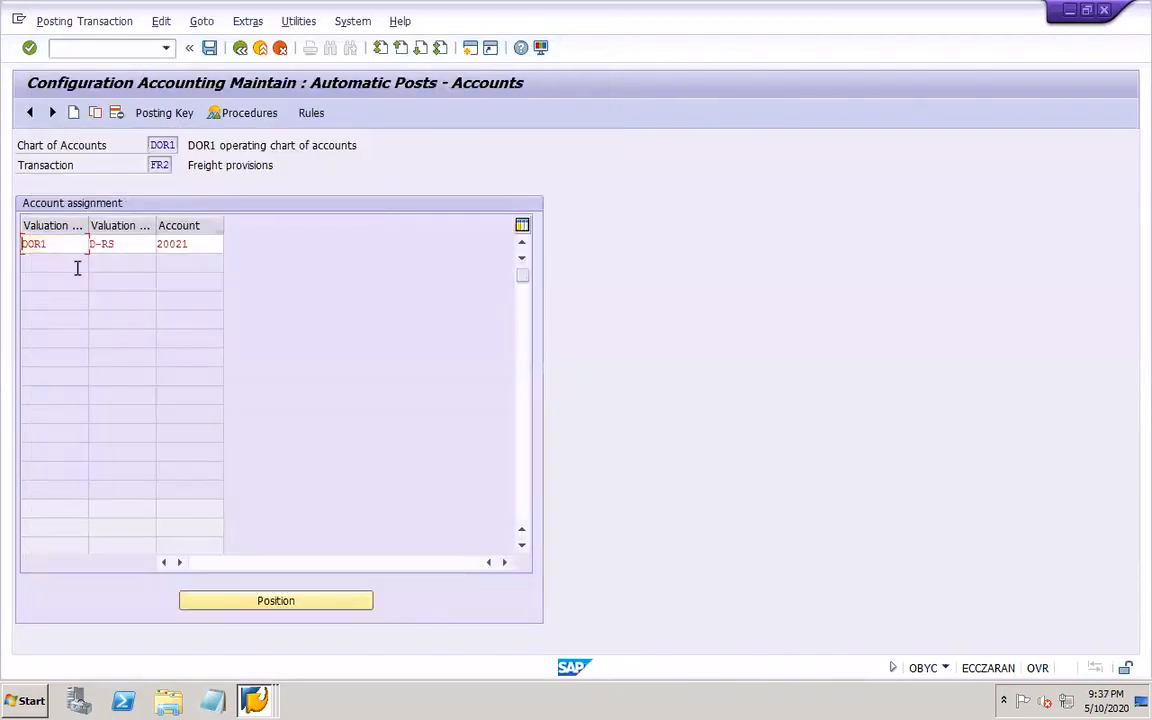
# - Add an FR2 assignment for valuation modifier DOR1, valuation class D-RV and account 20021, saving it to the proposed customizing request
pyautogui.click(54, 262)
pyautogui.click(36, 281)
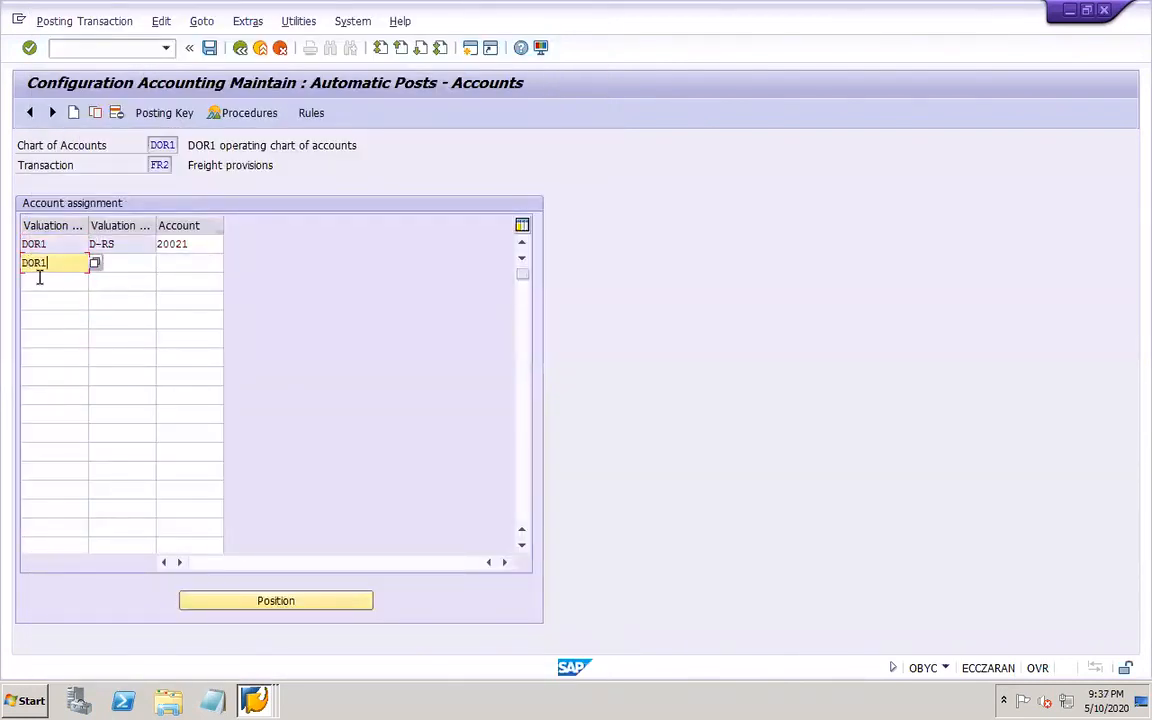
pyautogui.click(118, 262)
pyautogui.click(126, 294)
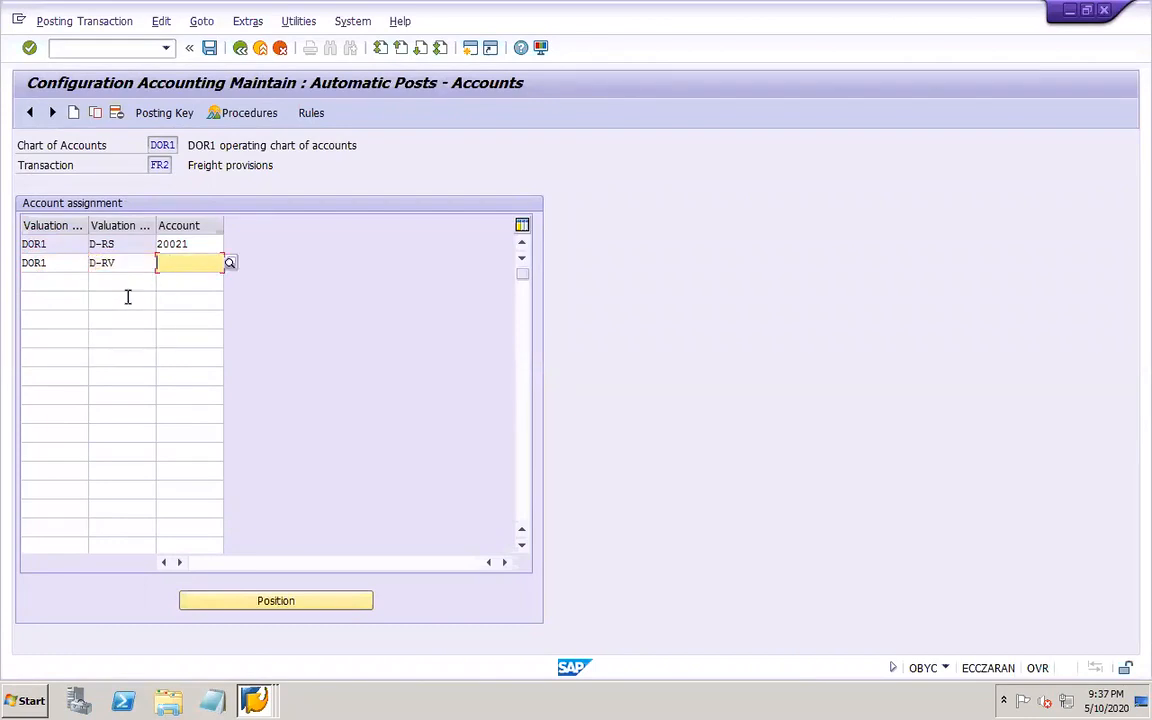
pyautogui.write('20021')
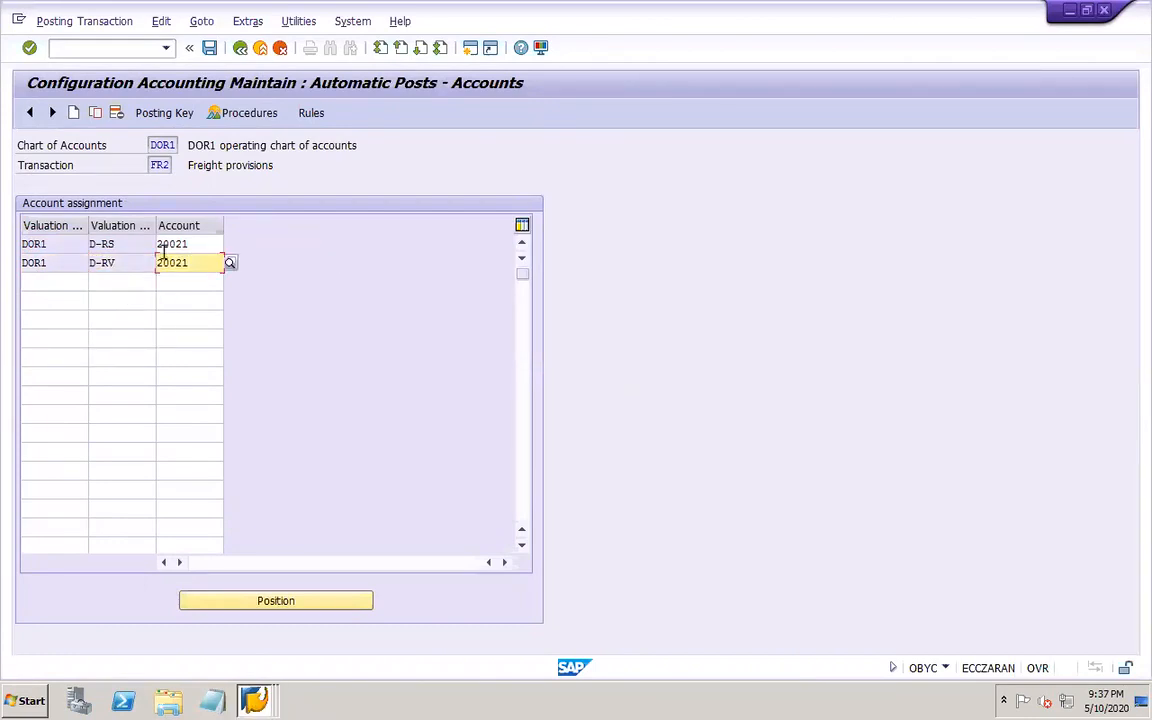
pyautogui.click(212, 50)
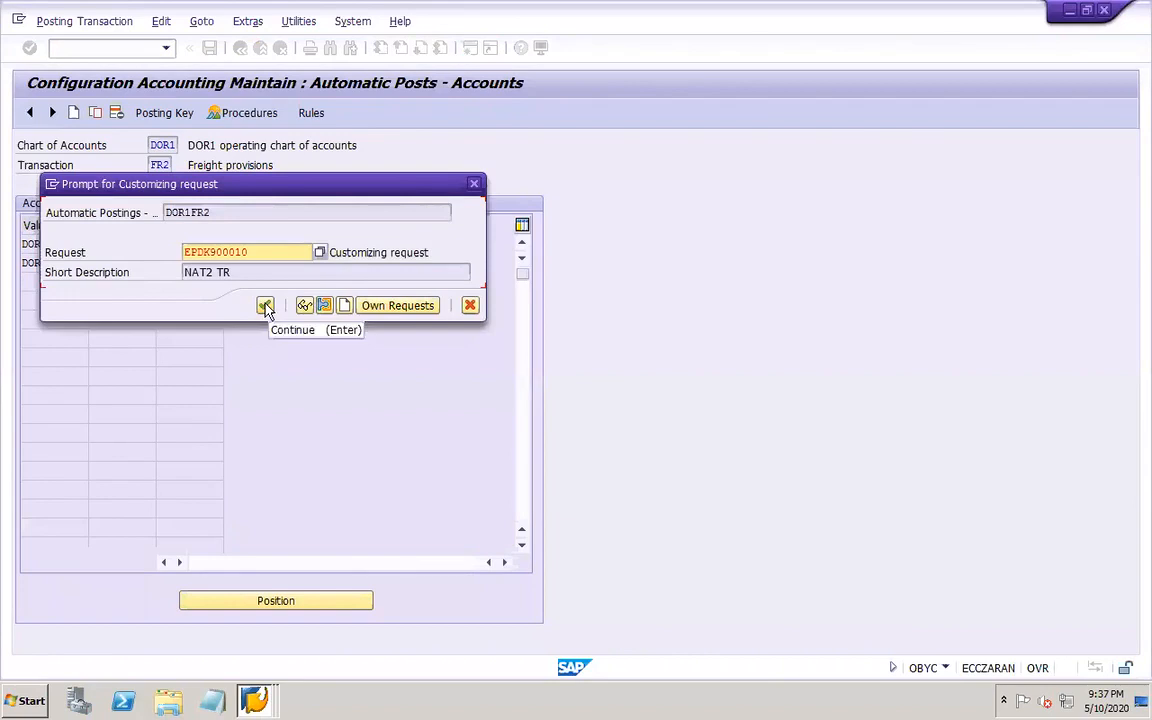
pyautogui.click(265, 305)
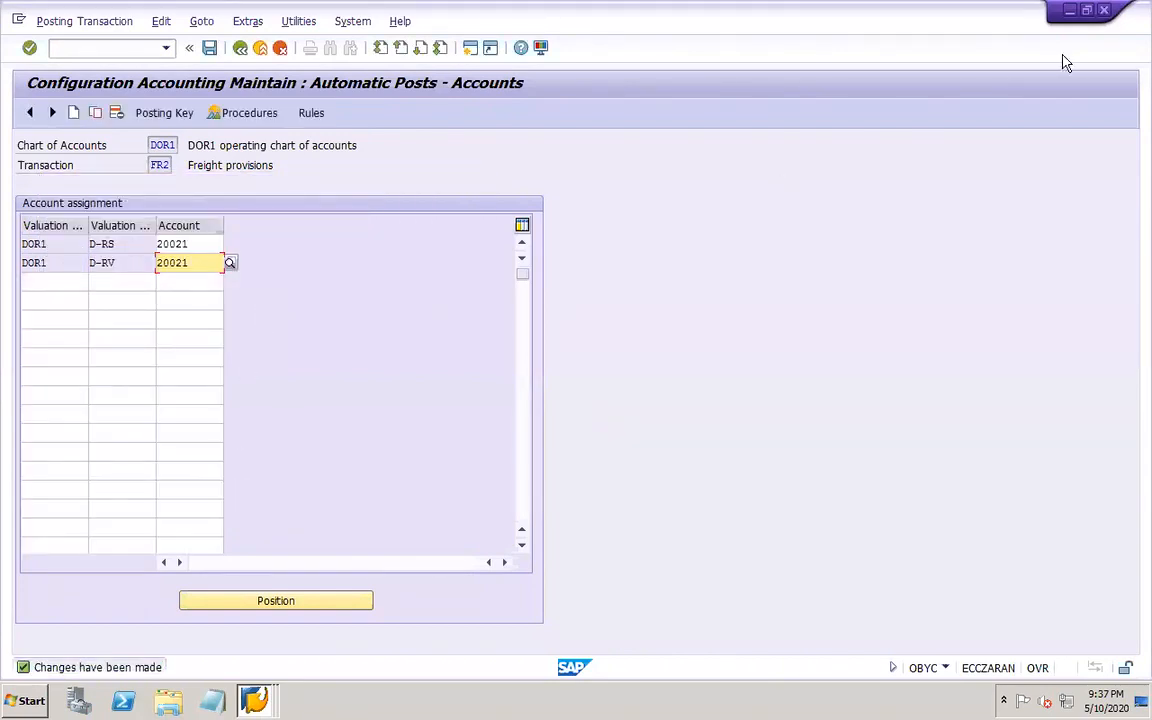
# - Leave the account determination, start transaction MIGO and load the DOR1-VEND1 purchase order for goods receipt
pyautogui.click(1104, 10)
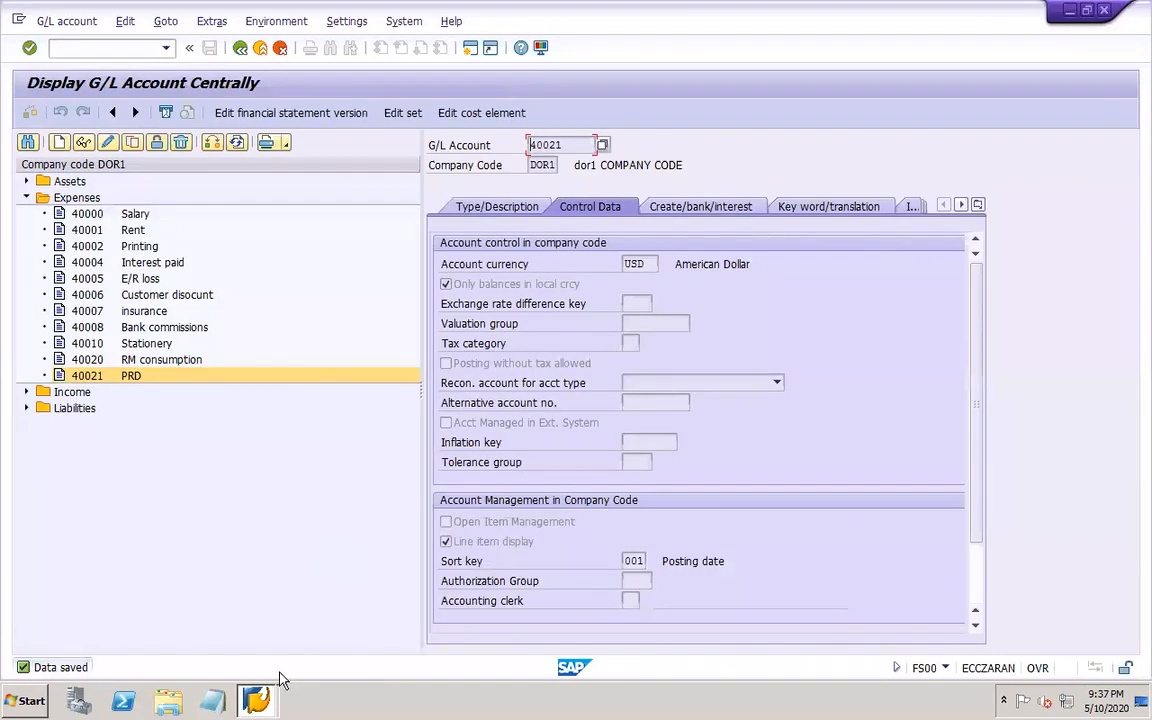
pyautogui.click(104, 50)
pyautogui.press('Return')
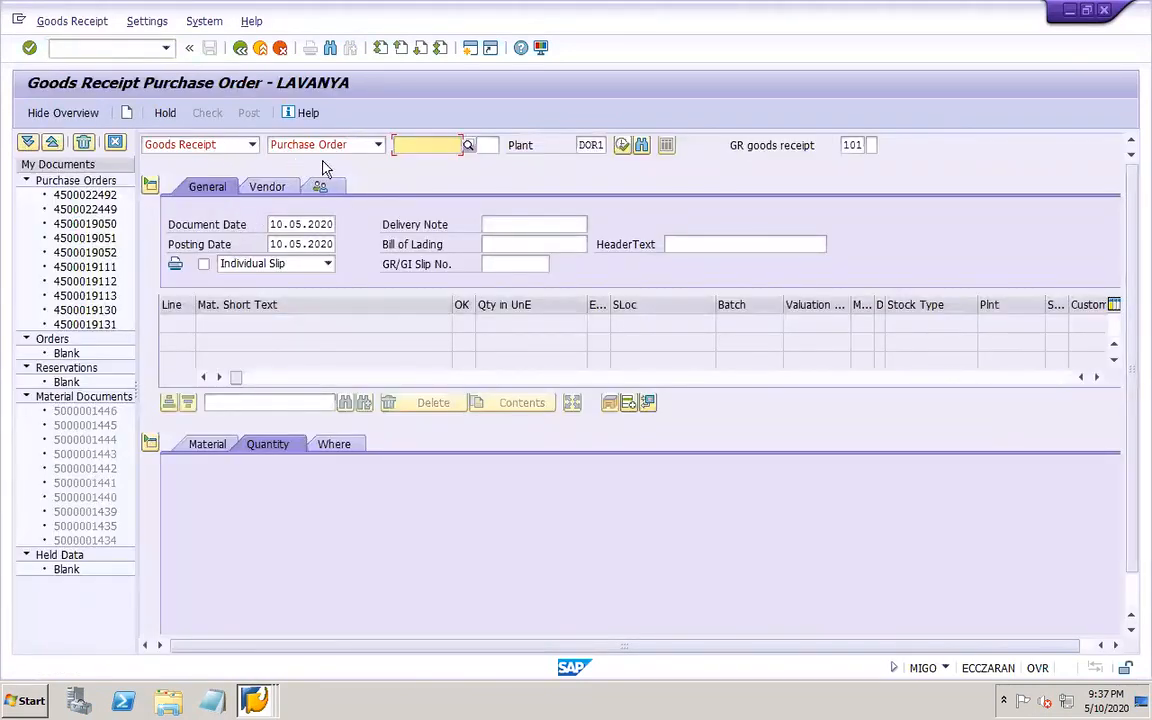
pyautogui.click(438, 147)
pyautogui.click(438, 163)
pyautogui.click(621, 146)
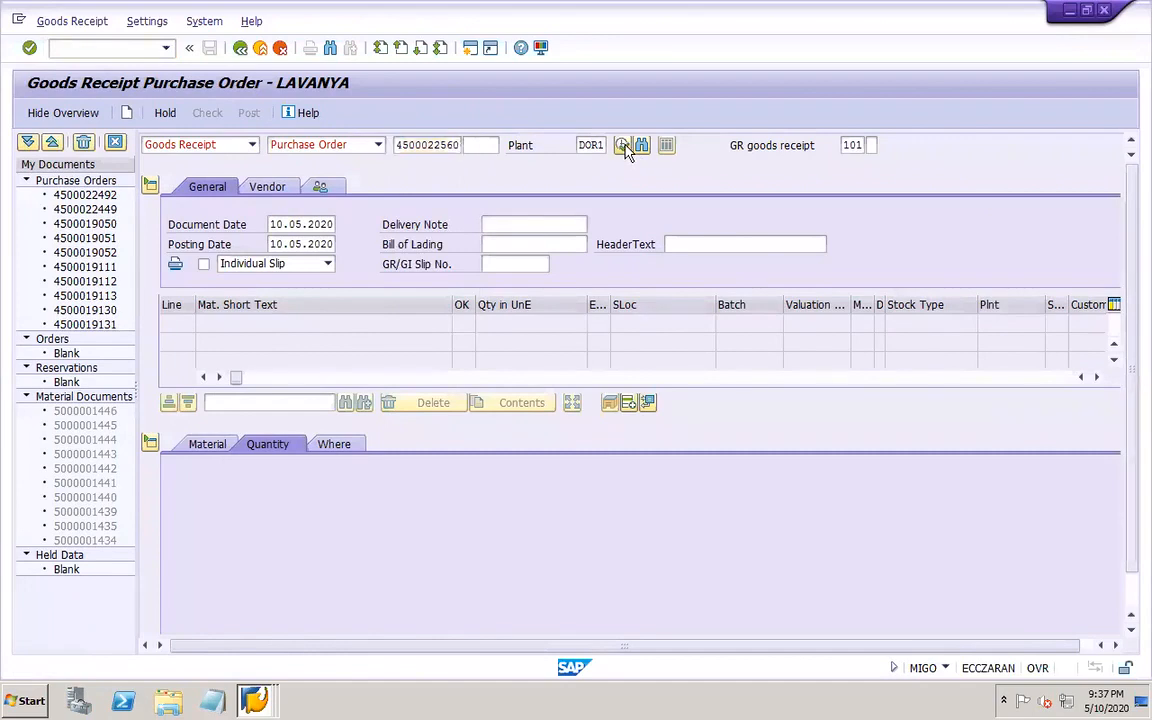
# - Set both the document date and the posting date of the goods receipt to 01.01.2020
pyautogui.moveTo(272, 224); pyautogui.dragTo(372, 231)
pyautogui.press('BackSpace')
pyautogui.click(309, 241)
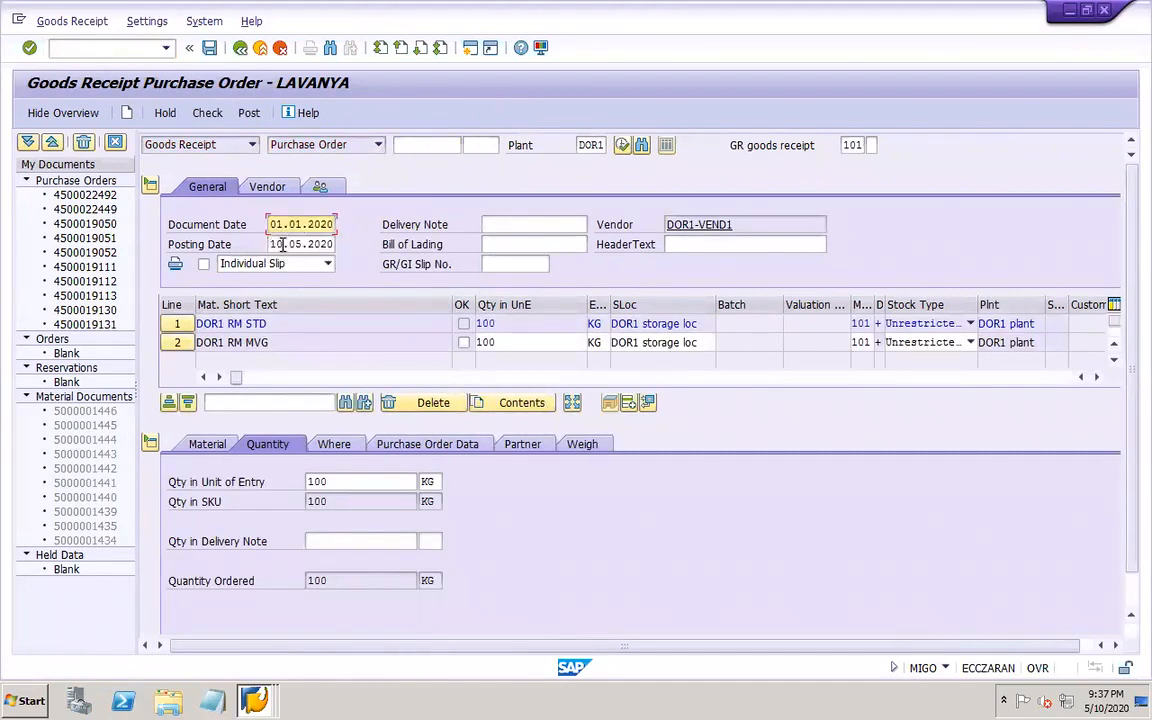
pyautogui.moveTo(273, 244); pyautogui.dragTo(345, 246)
pyautogui.press('BackSpace')
pyautogui.click(309, 262)
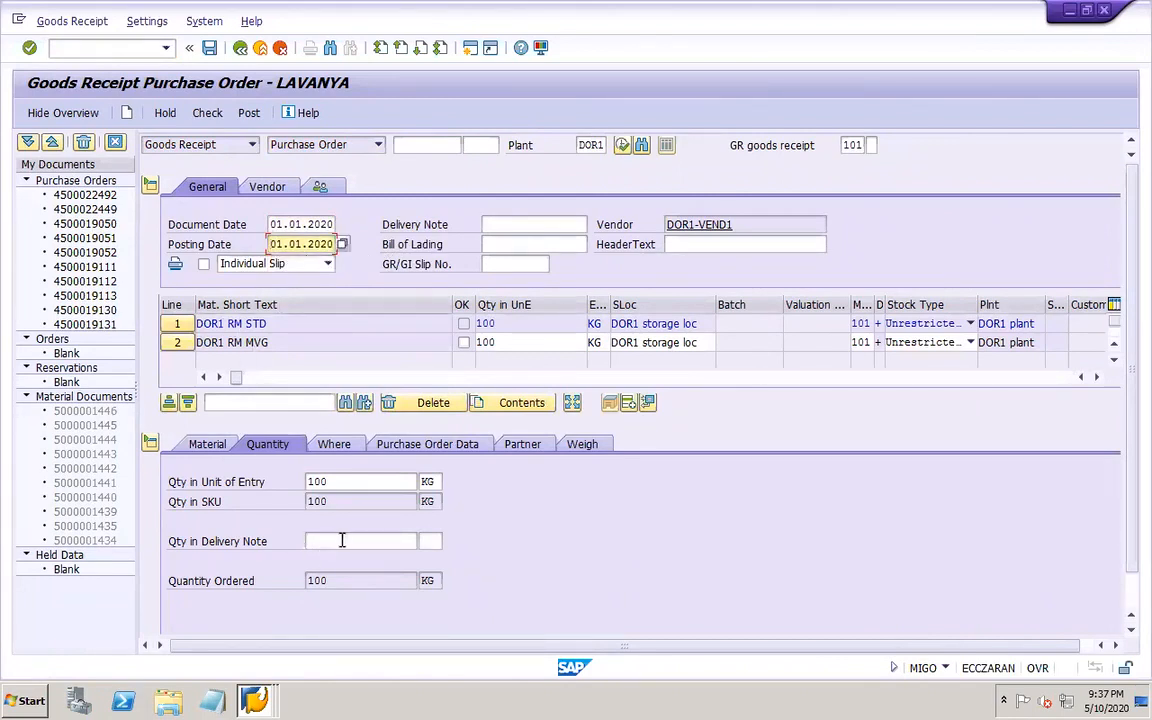
# - Set the delivery note quantity of line 1, DOR1 RM STD, to 100 KG and mark the item OK
pyautogui.click(341, 540)
pyautogui.click(318, 557)
pyautogui.click(428, 542)
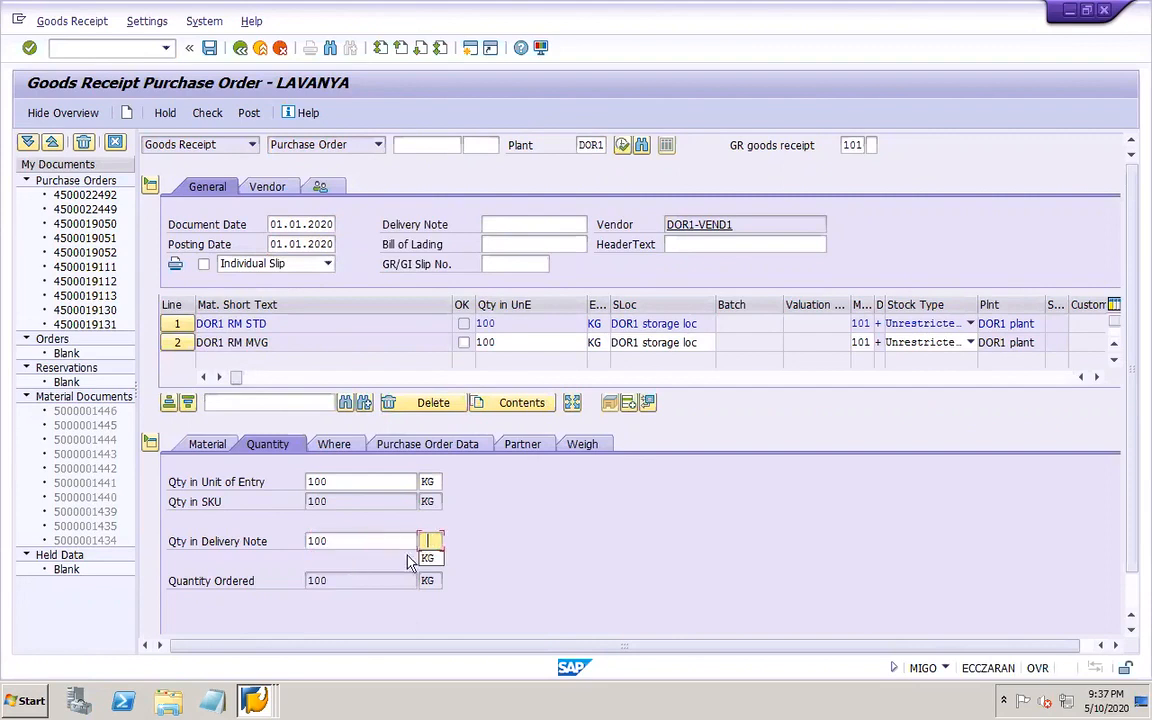
pyautogui.moveTo(1132, 527); pyautogui.dragTo(1134, 592)
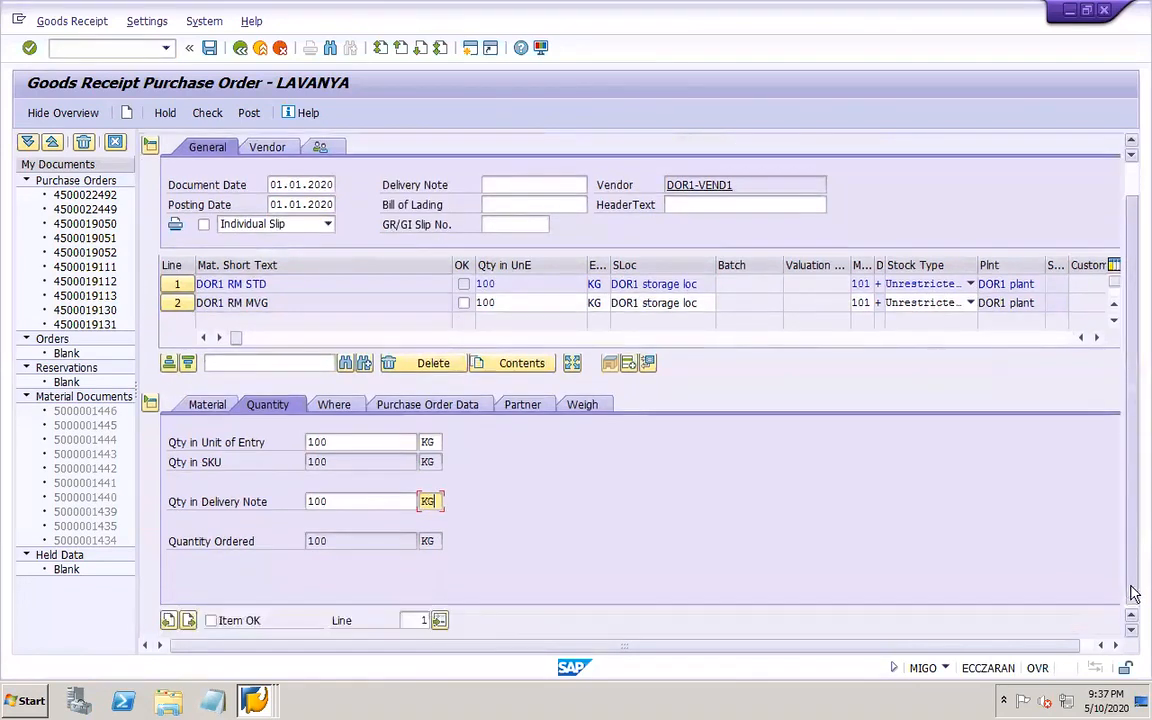
pyautogui.click(211, 621)
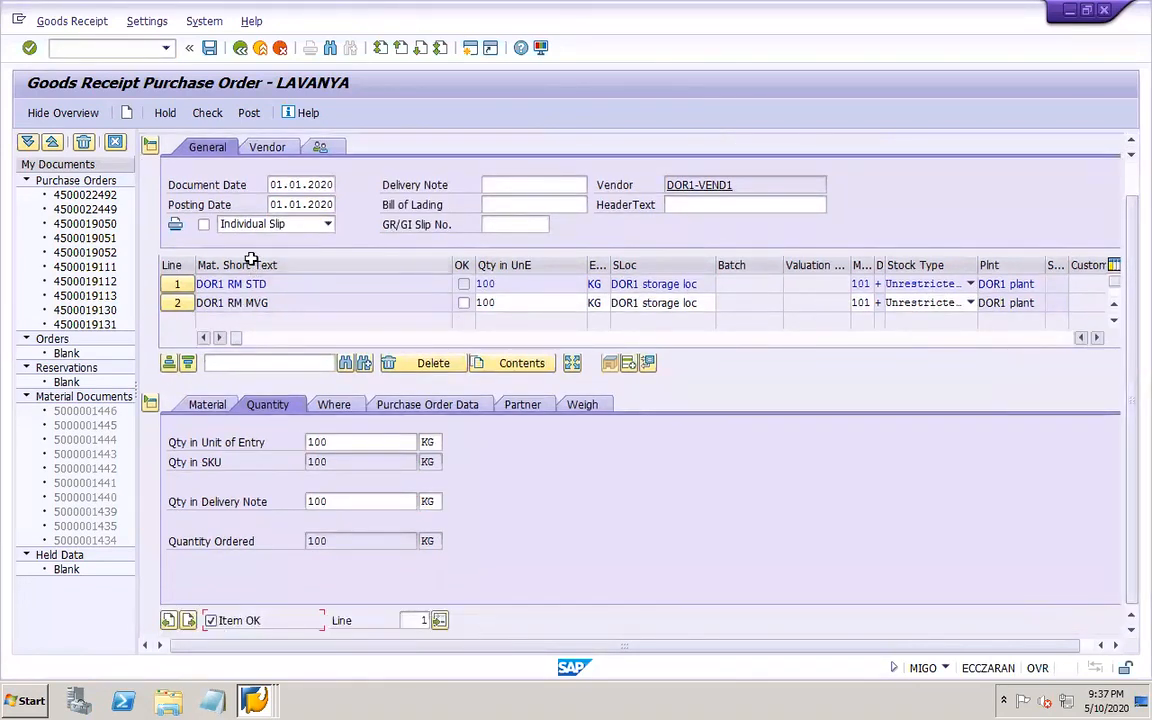
# - Set the delivery note quantity of line 2, DOR1 RM MVG, to 100 KG, mark the item OK and post the goods receipt
pyautogui.click(177, 302)
pyautogui.click(395, 497)
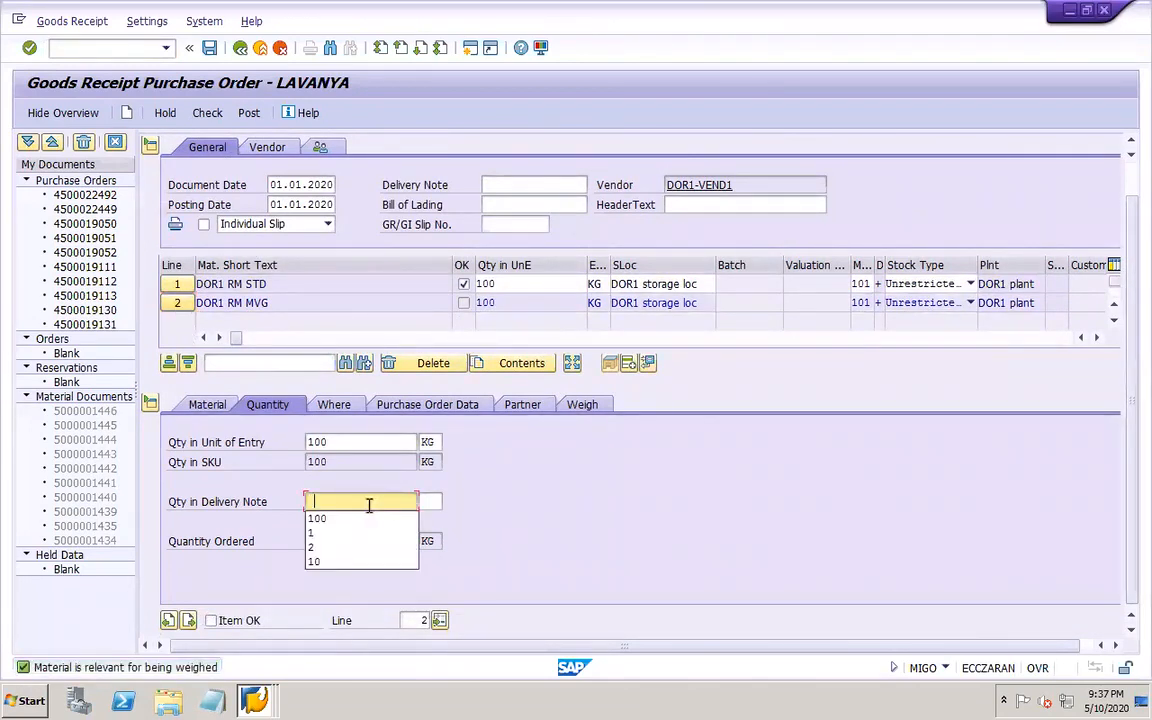
pyautogui.click(320, 517)
pyautogui.click(427, 518)
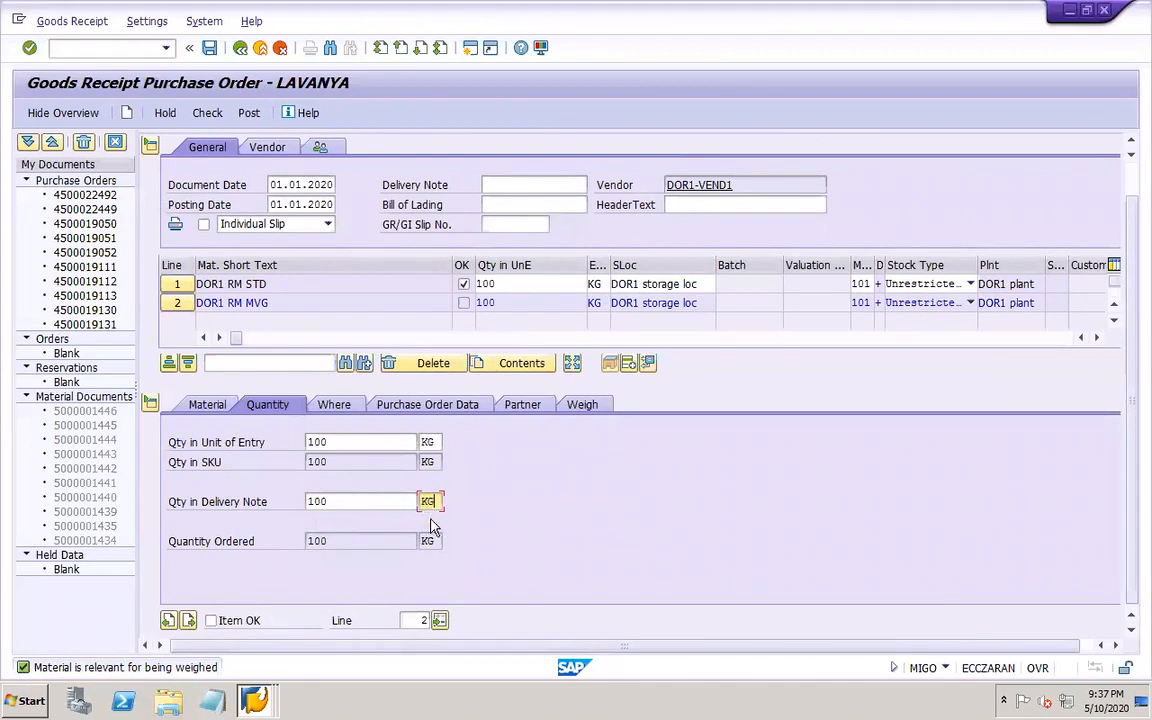
pyautogui.click(211, 621)
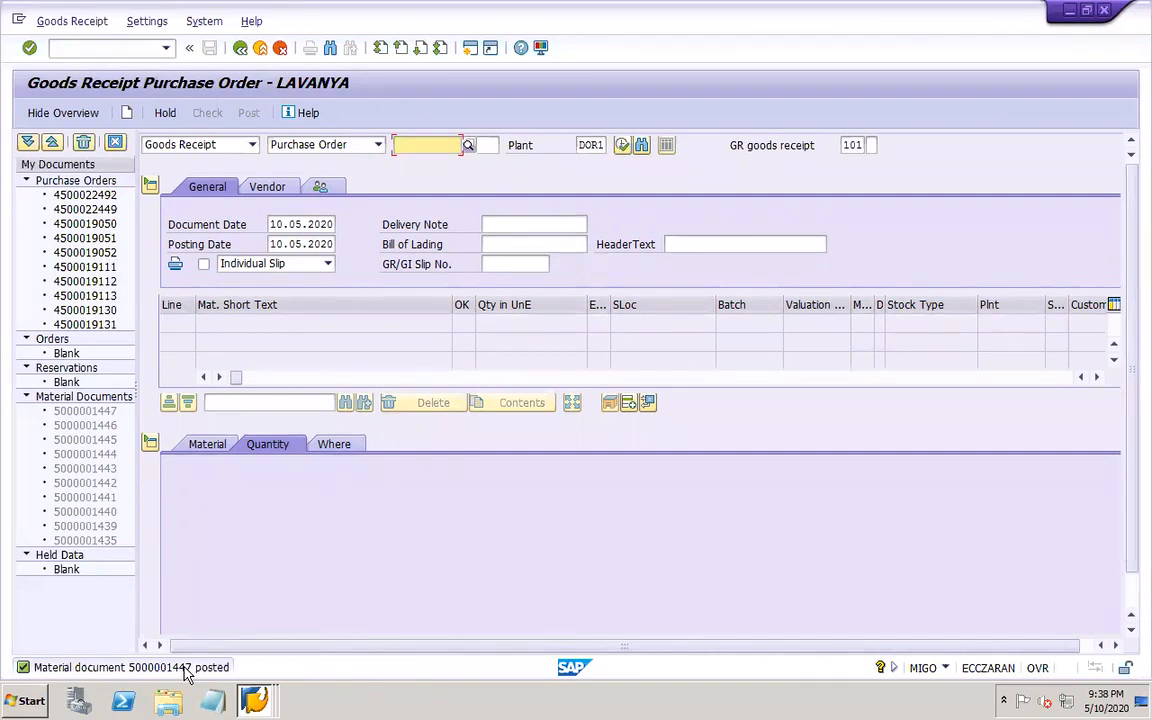
# - Switch to the PowerPoint work notes, append "(MB03)" to the GR – MIGO line on slide 43 and save the presentation
pyautogui.moveTo(752, 700)
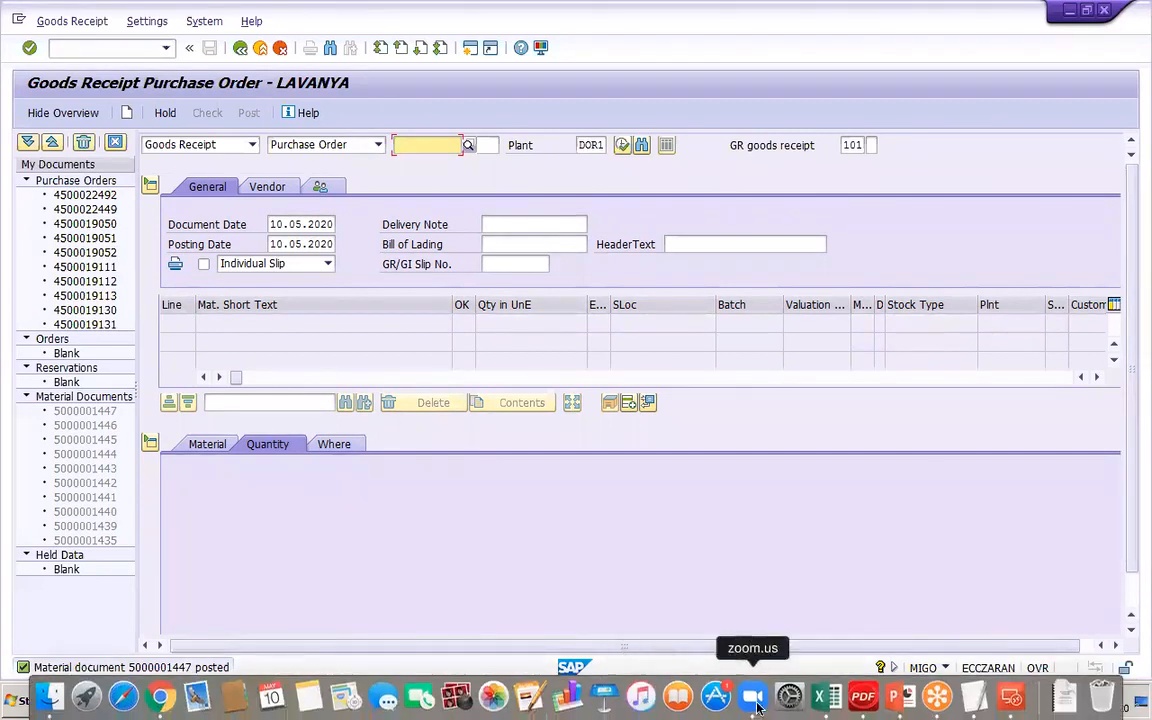
pyautogui.click(899, 697)
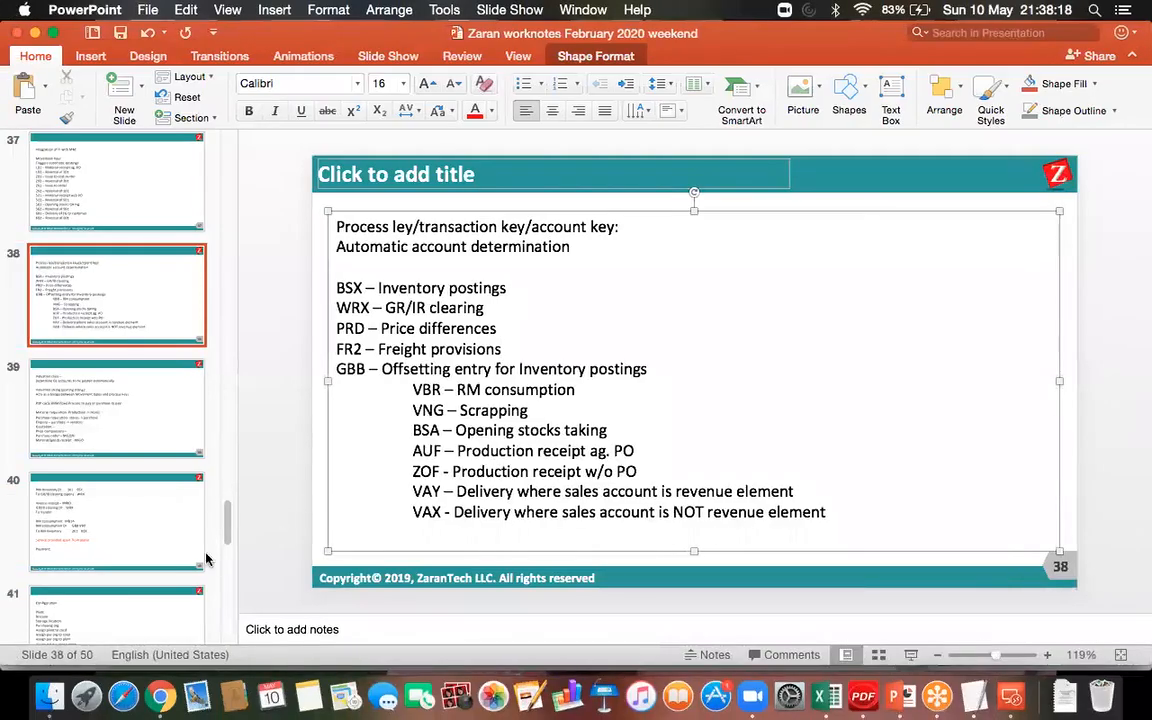
pyautogui.click(141, 622)
pyautogui.press('Down')
pyautogui.press('Down')
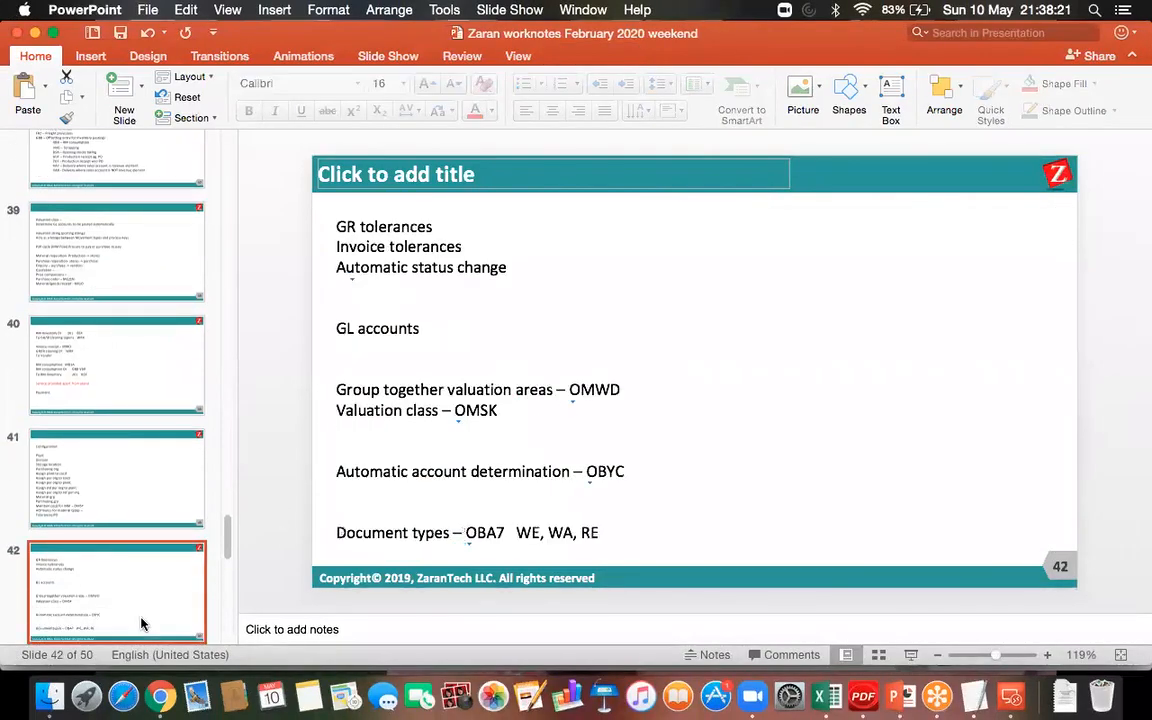
pyautogui.click(425, 330)
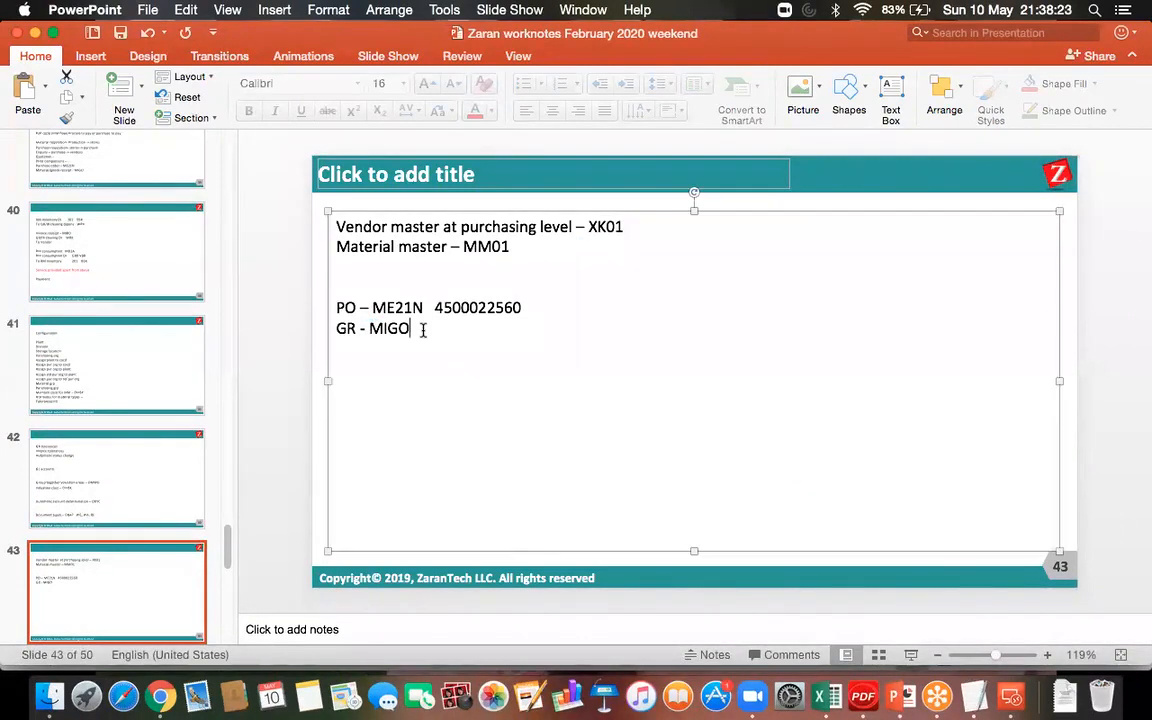
pyautogui.write('(')
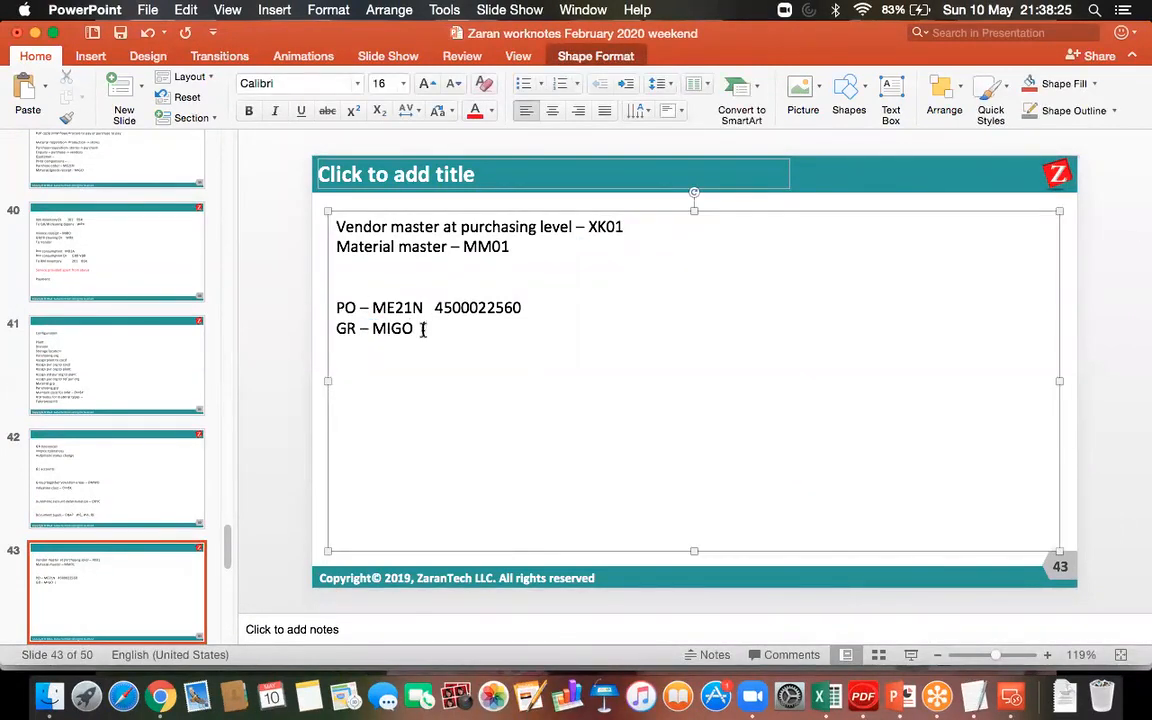
pyautogui.write('MB03)')
pyautogui.click(120, 32)
# - Return to the SAP remote desktop, start transaction MB03 in a new session and display the material document of the posted goods receipt
pyautogui.click(1012, 697)
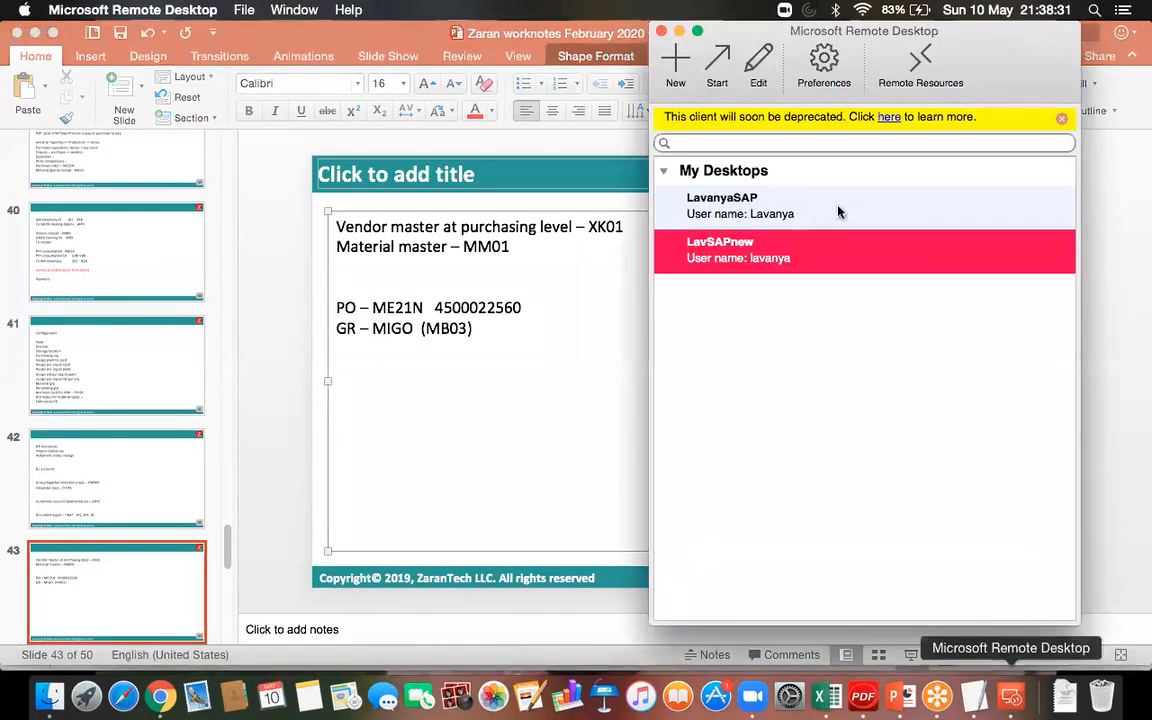
pyautogui.doubleClick(758, 251)
pyautogui.click(106, 47)
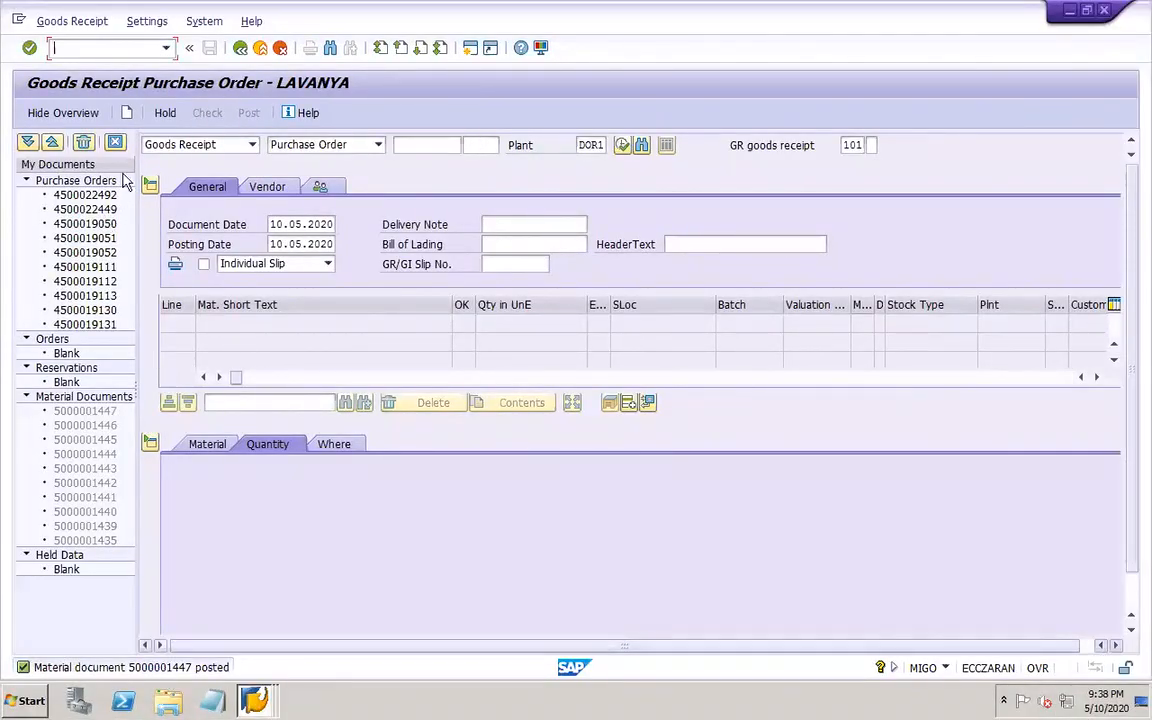
pyautogui.write('/OMIGO')
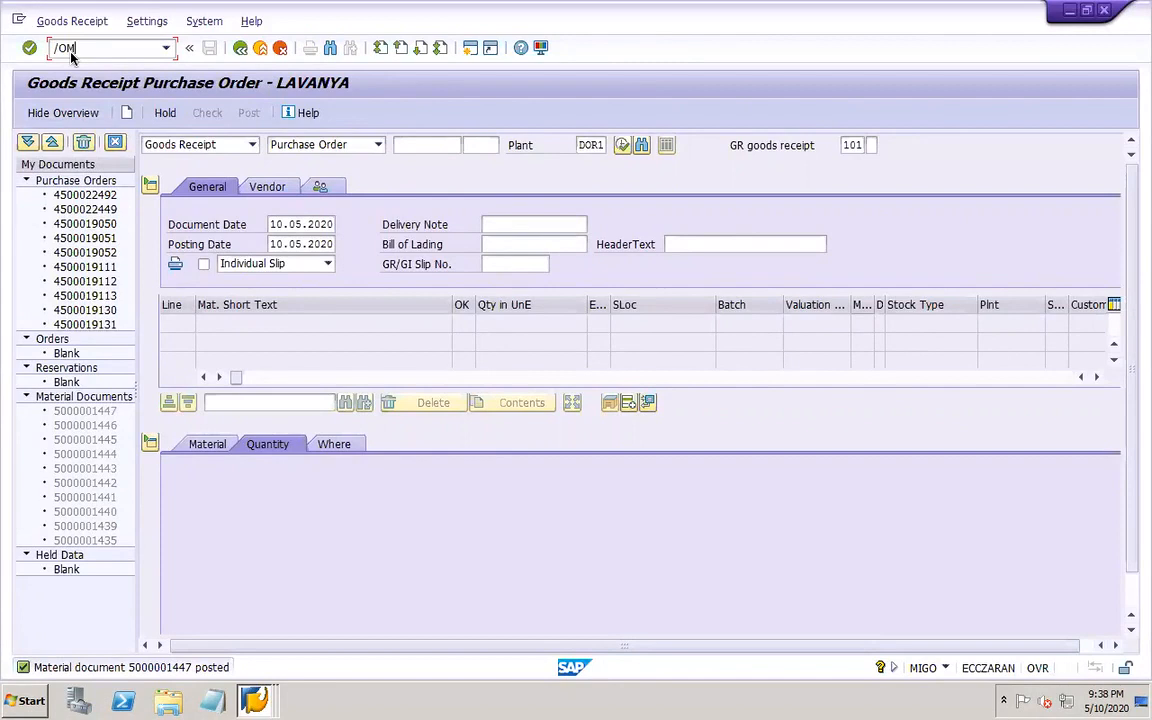
pyautogui.press('Return')
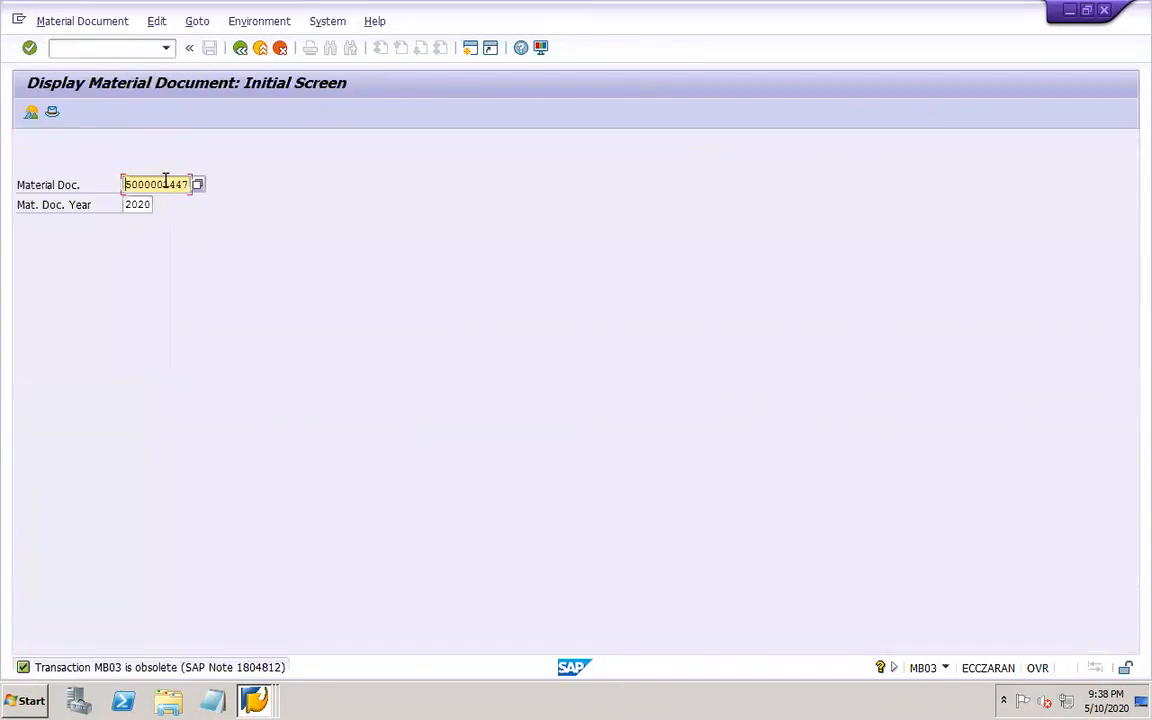
pyautogui.press('Return')
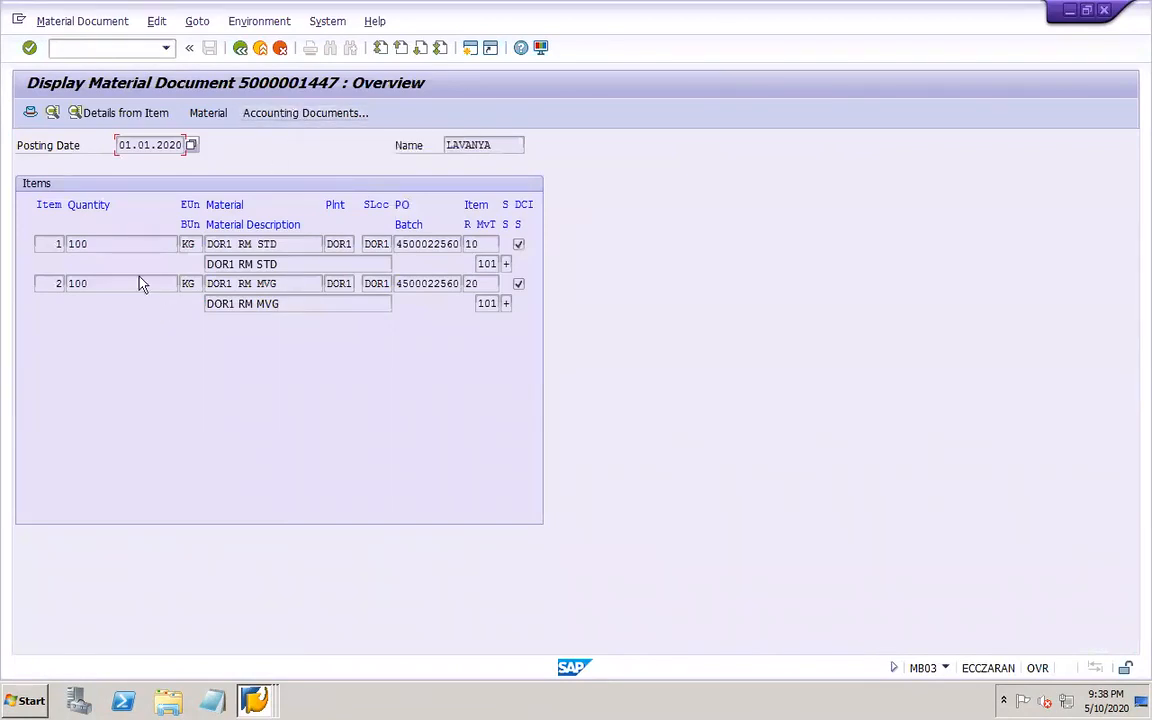
# - Open the goods receipt's accounting document, widen the Description column and examine the inventory, GR/IR clearing, PRD and incoming freight items
pyautogui.click(303, 244)
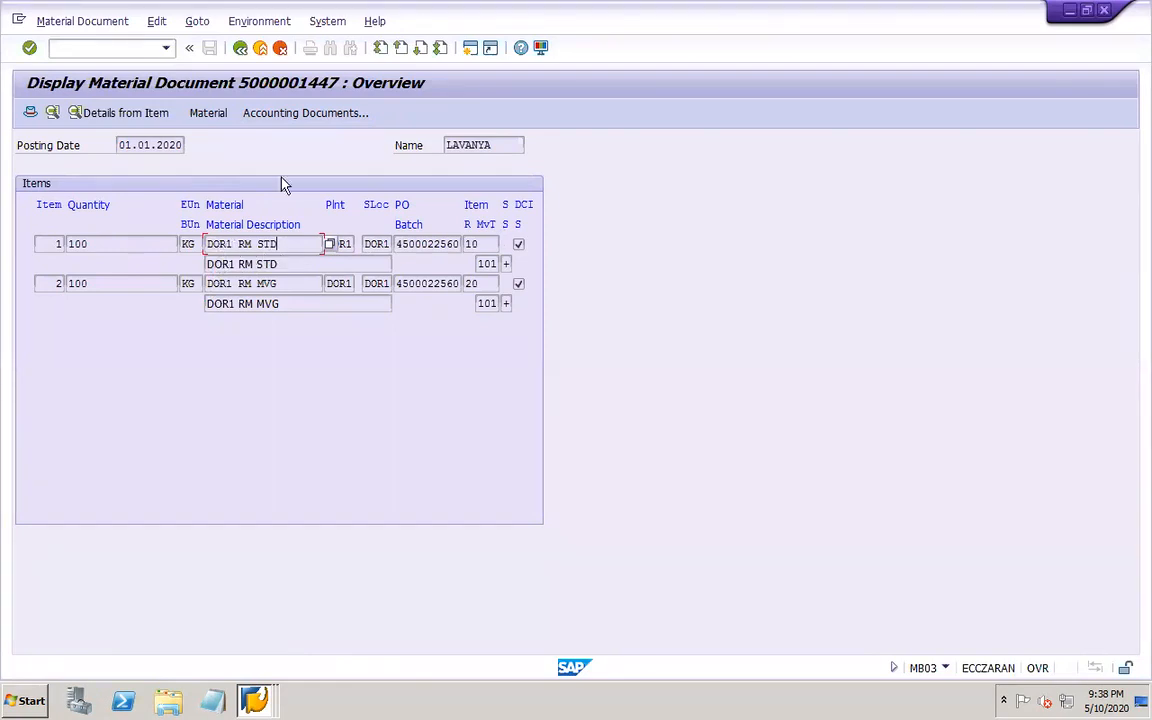
pyautogui.click(318, 115)
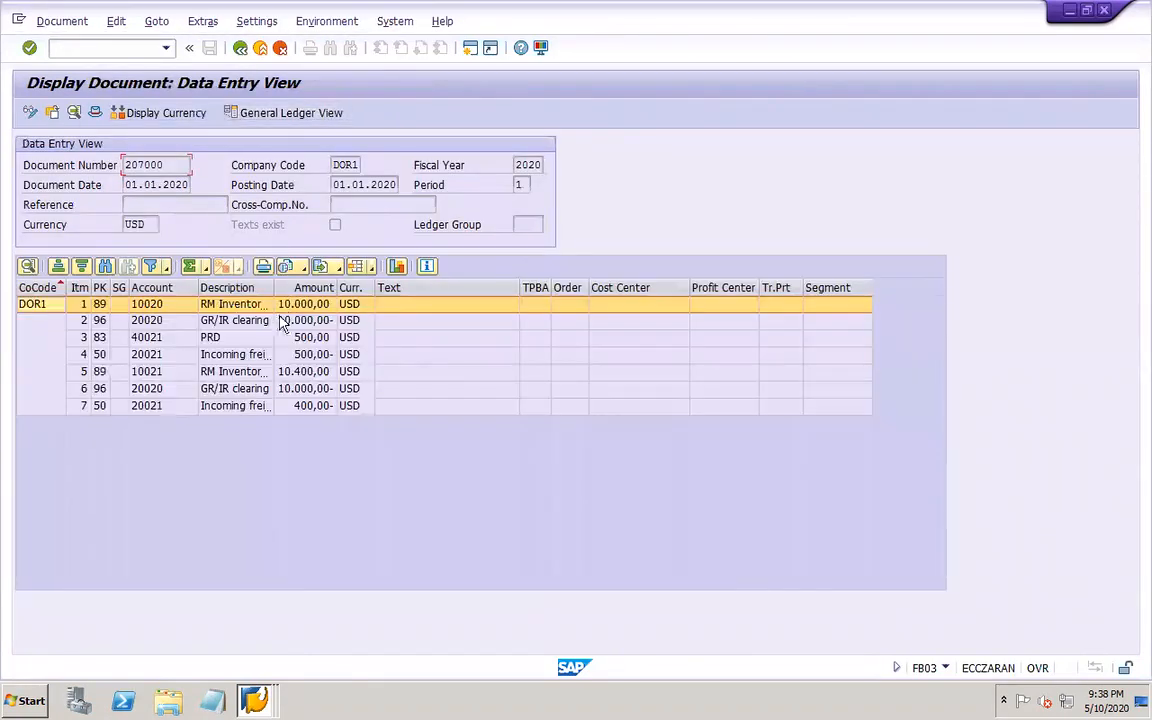
pyautogui.doubleClick(273, 287)
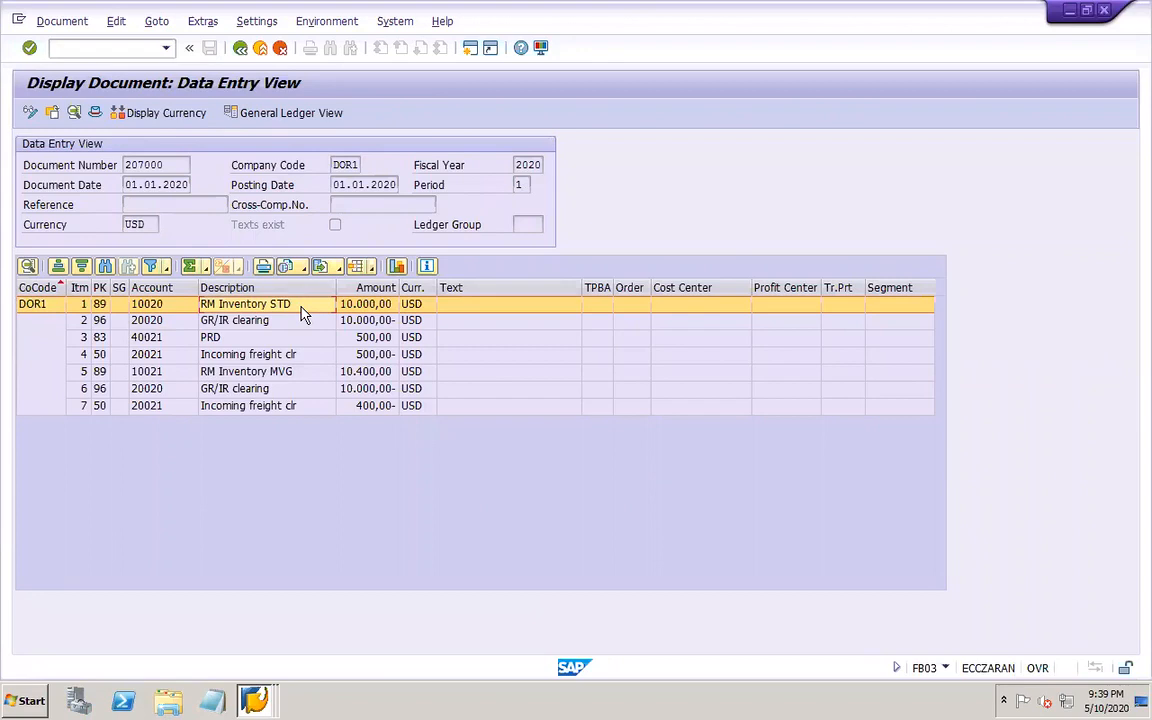
pyautogui.click(287, 375)
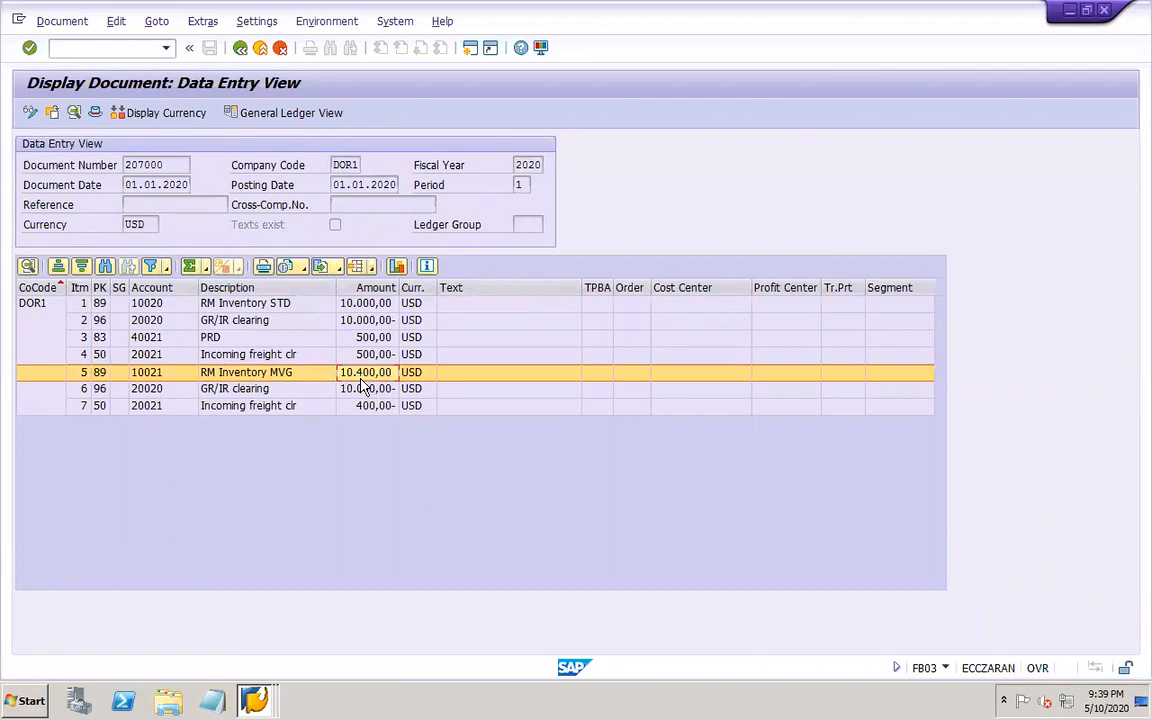
pyautogui.click(290, 321)
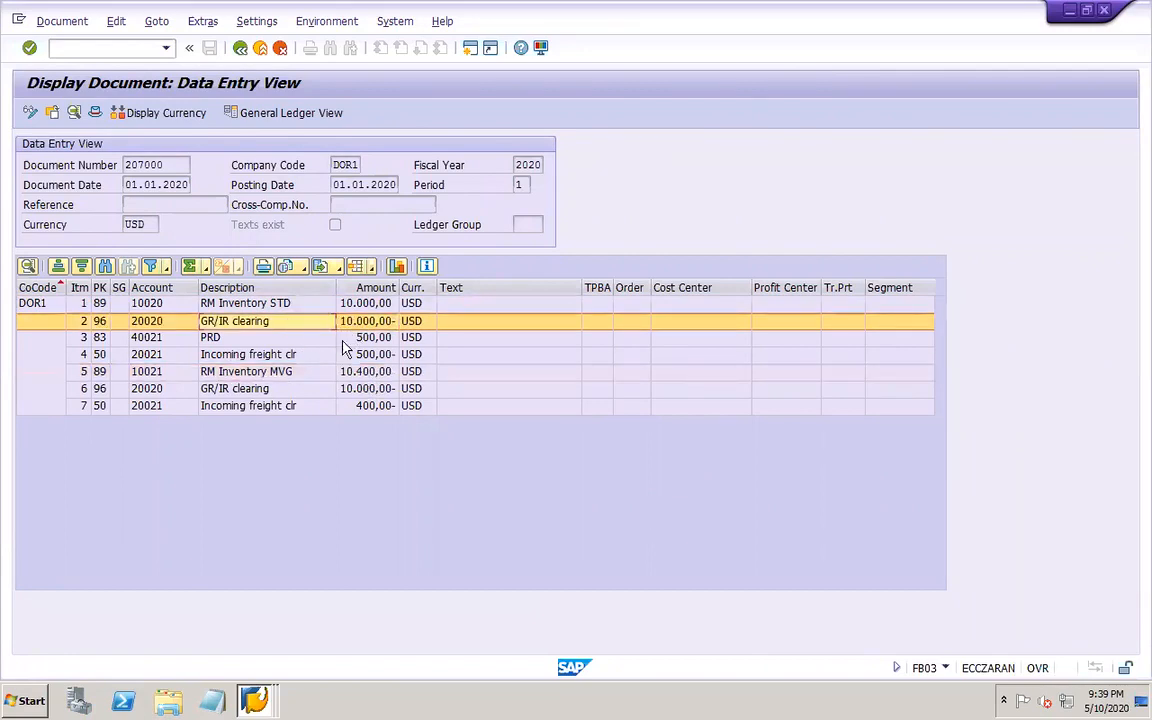
pyautogui.click(339, 392)
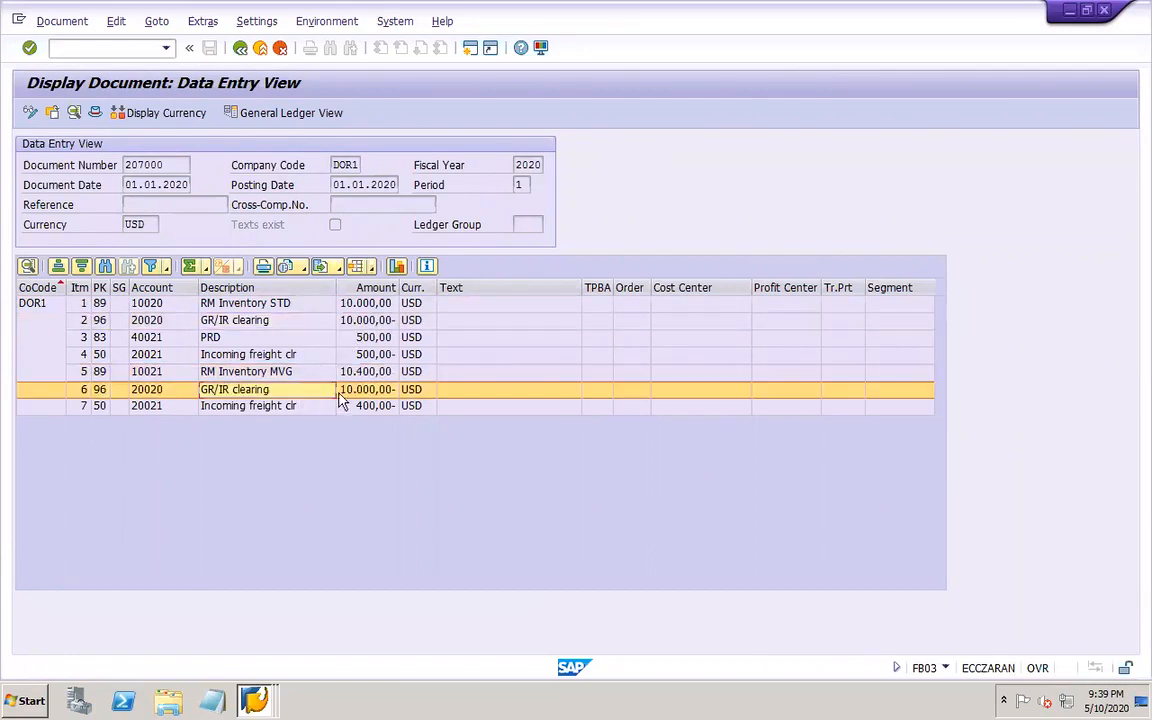
pyautogui.click(252, 339)
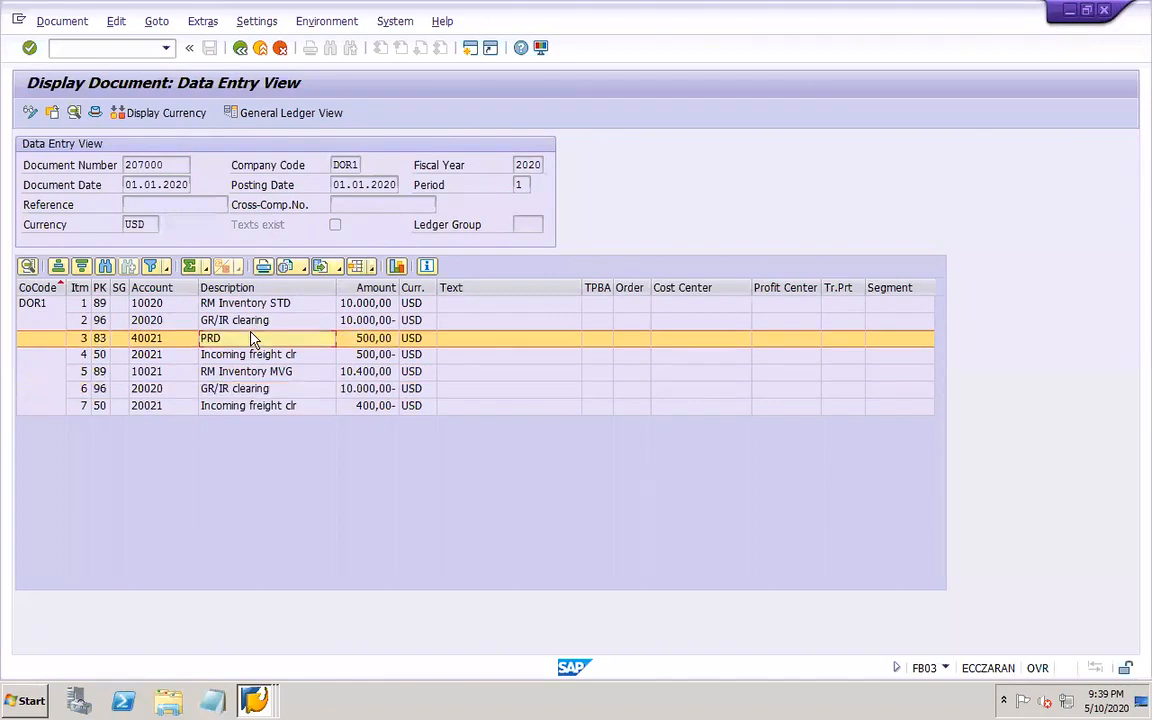
pyautogui.click(250, 356)
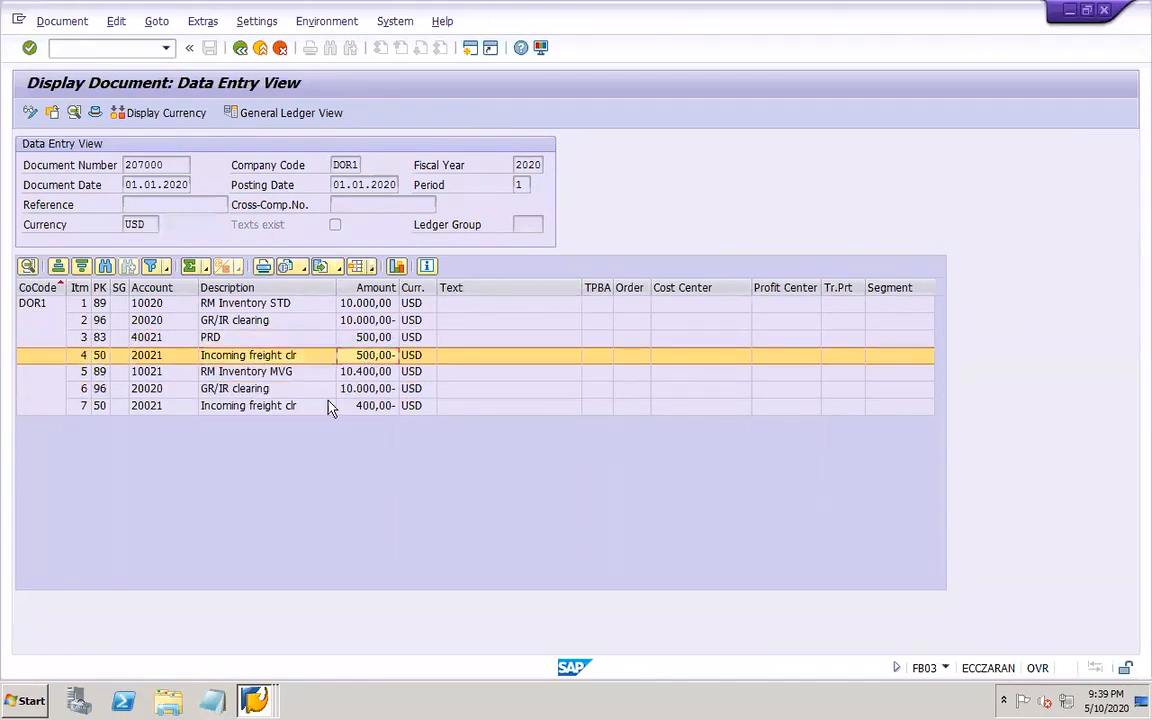
pyautogui.click(384, 407)
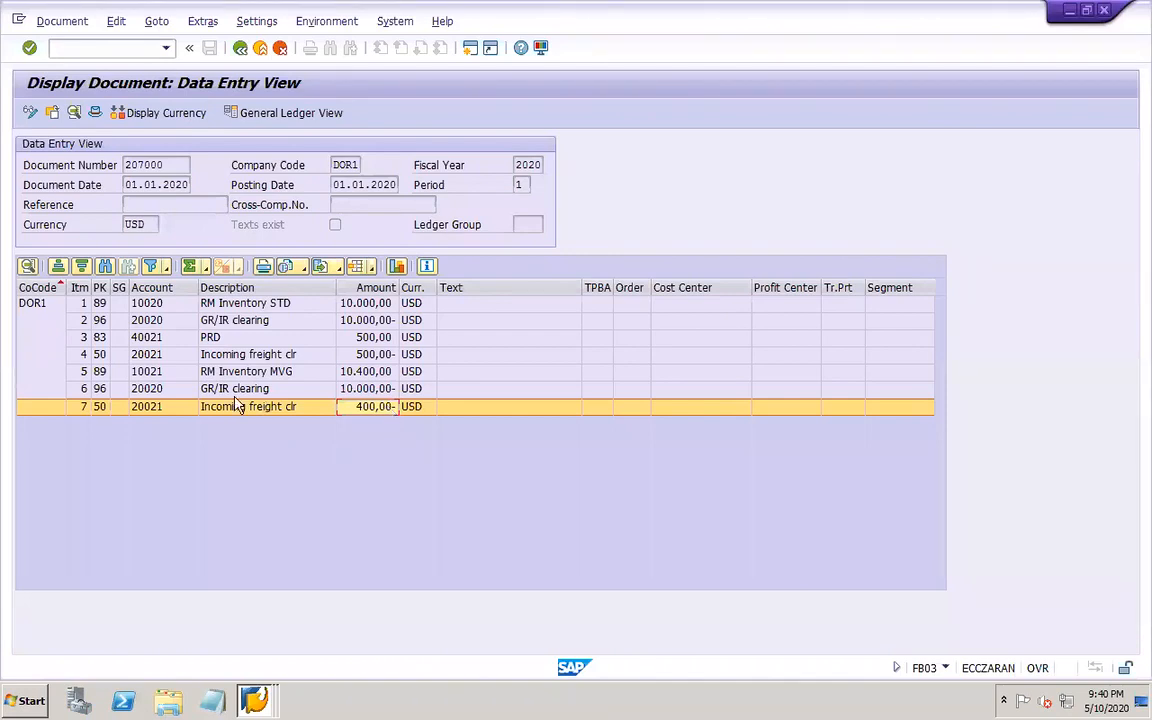
# - Start transaction MM03 and choose material DOR1 RM STD for display
pyautogui.click(88, 50)
pyautogui.write('/nfb03')
pyautogui.press('Return')
pyautogui.click(214, 157)
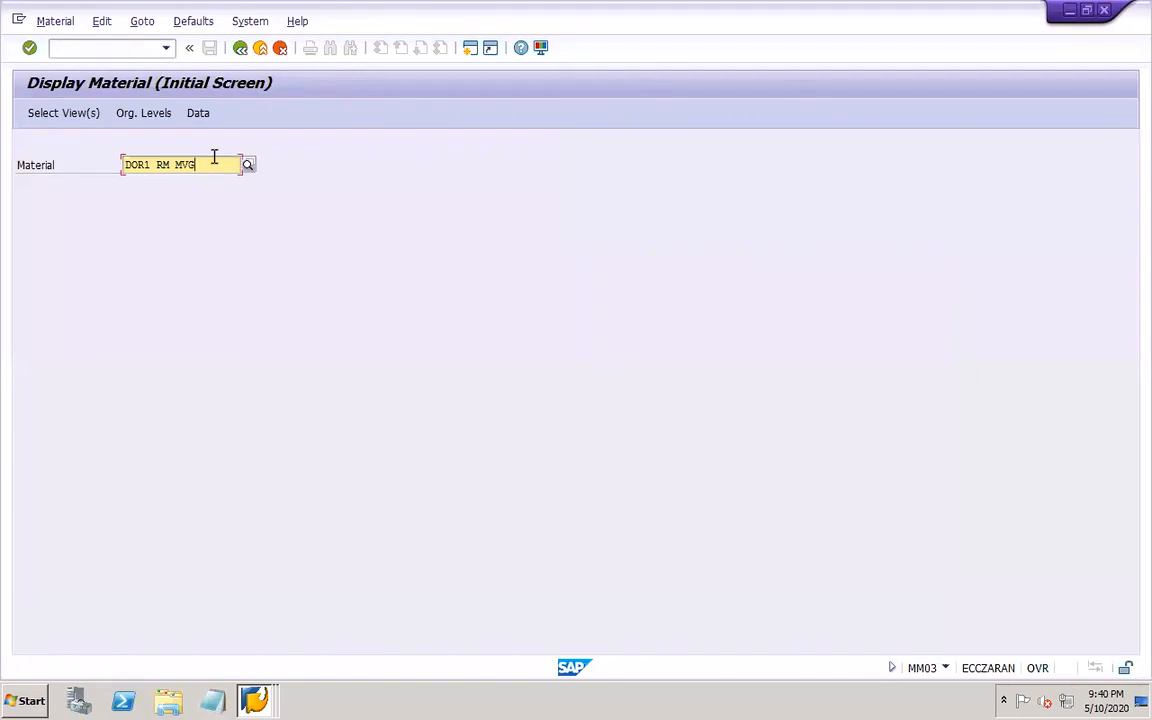
pyautogui.press('BackSpace')
pyautogui.press('BackSpace')
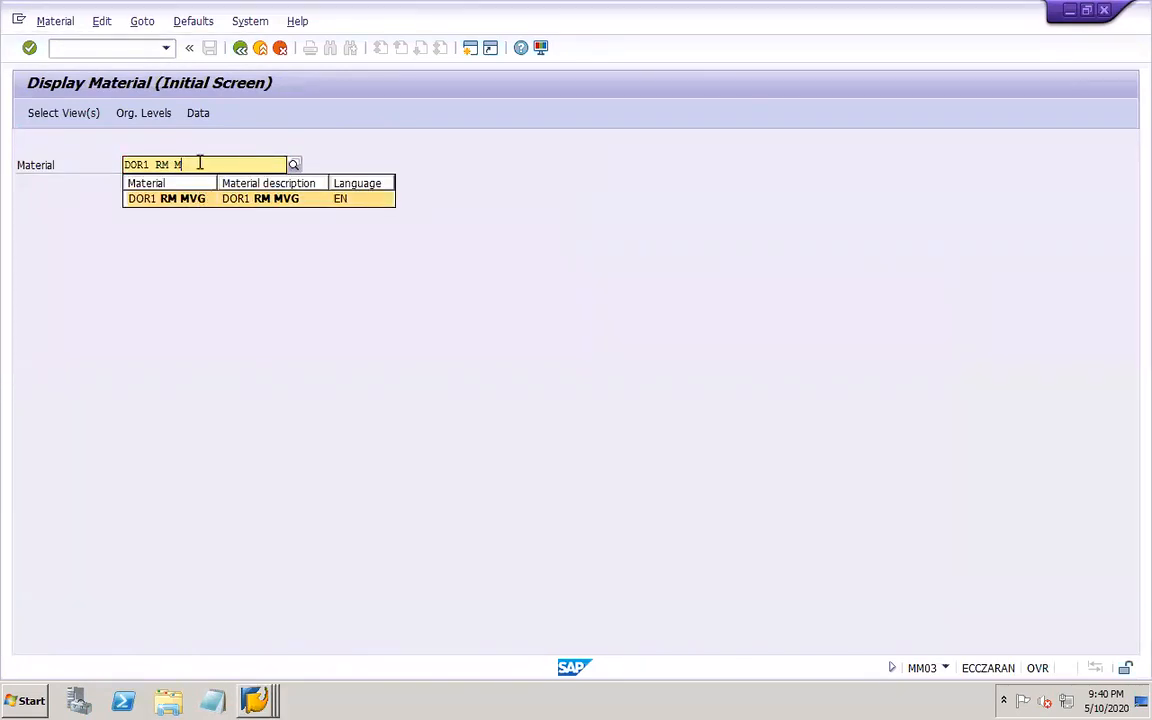
pyautogui.press('BackSpace')
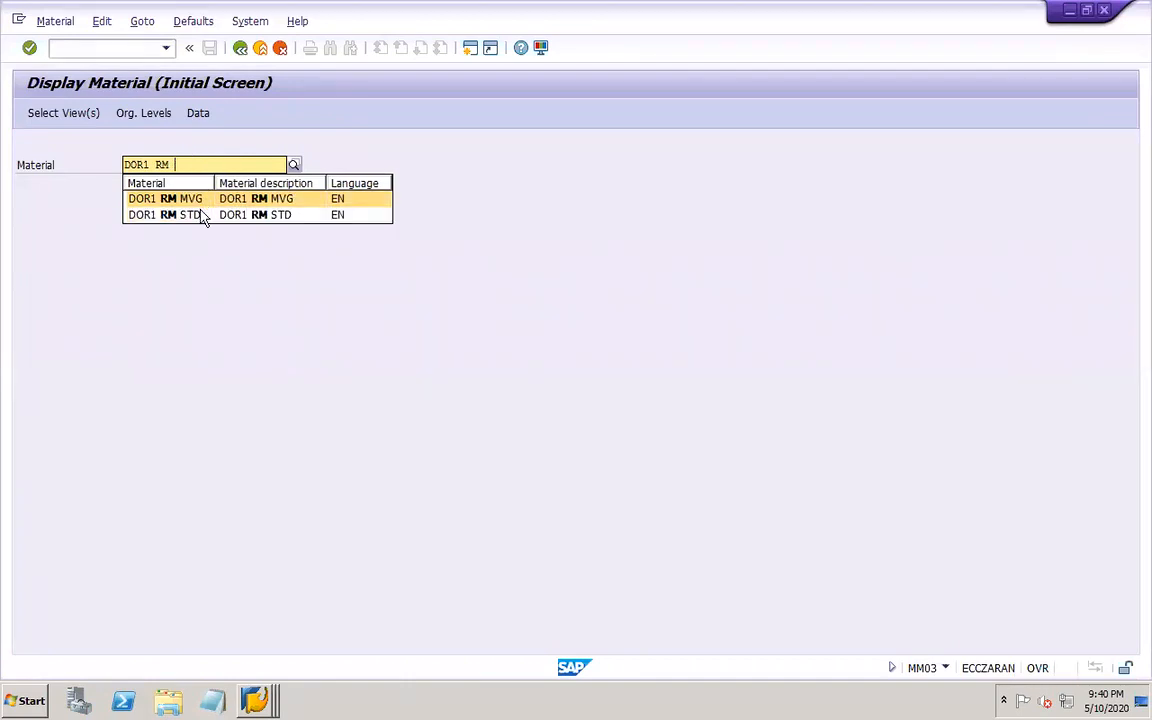
pyautogui.click(203, 216)
pyautogui.press('Return')
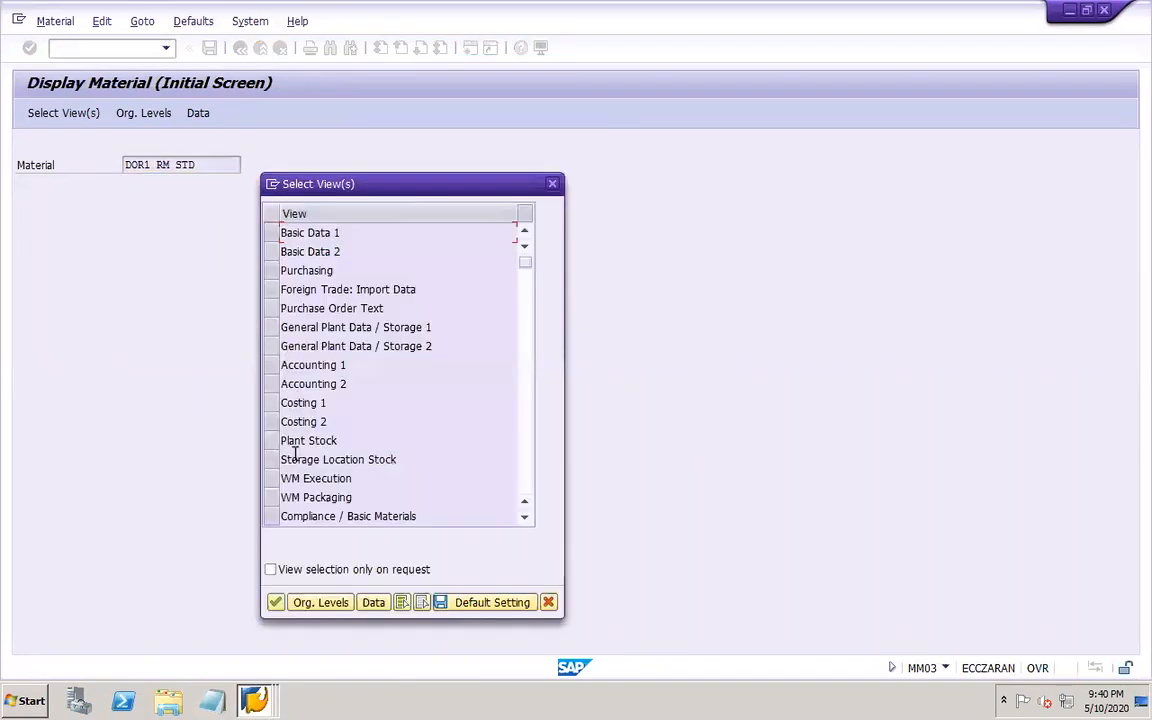
# - Display the Accounting 1 view of DOR1 RM STD for plant DOR1 and check its price control
pyautogui.click(273, 364)
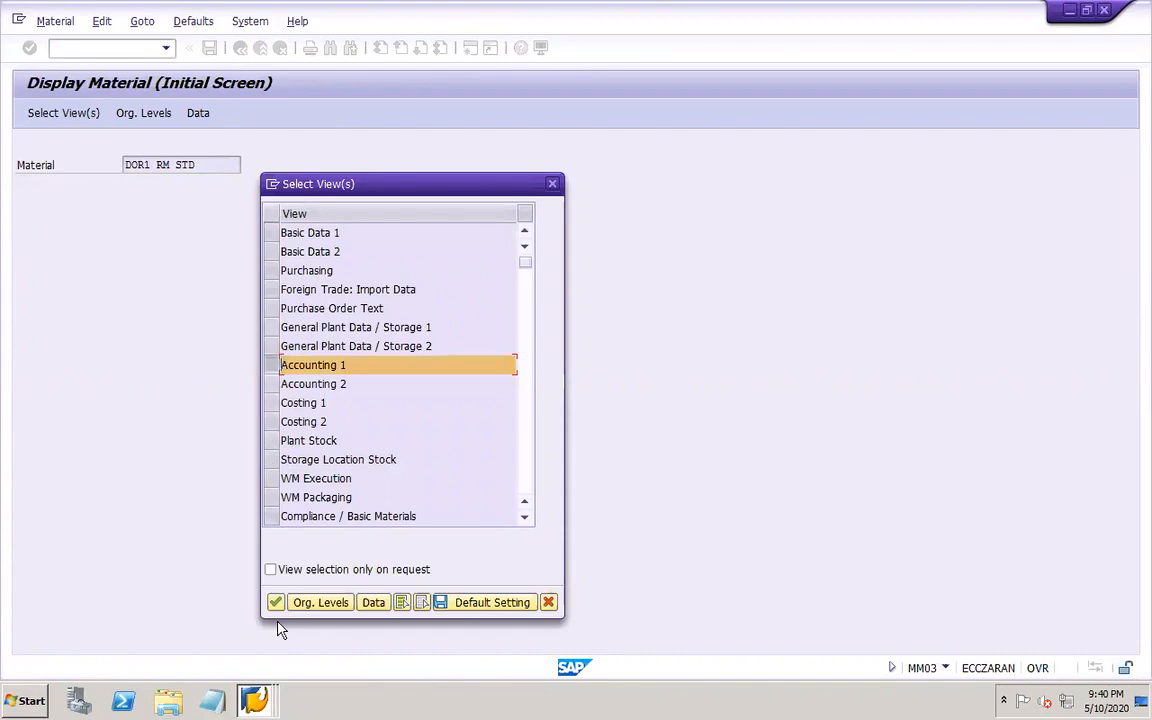
pyautogui.click(274, 603)
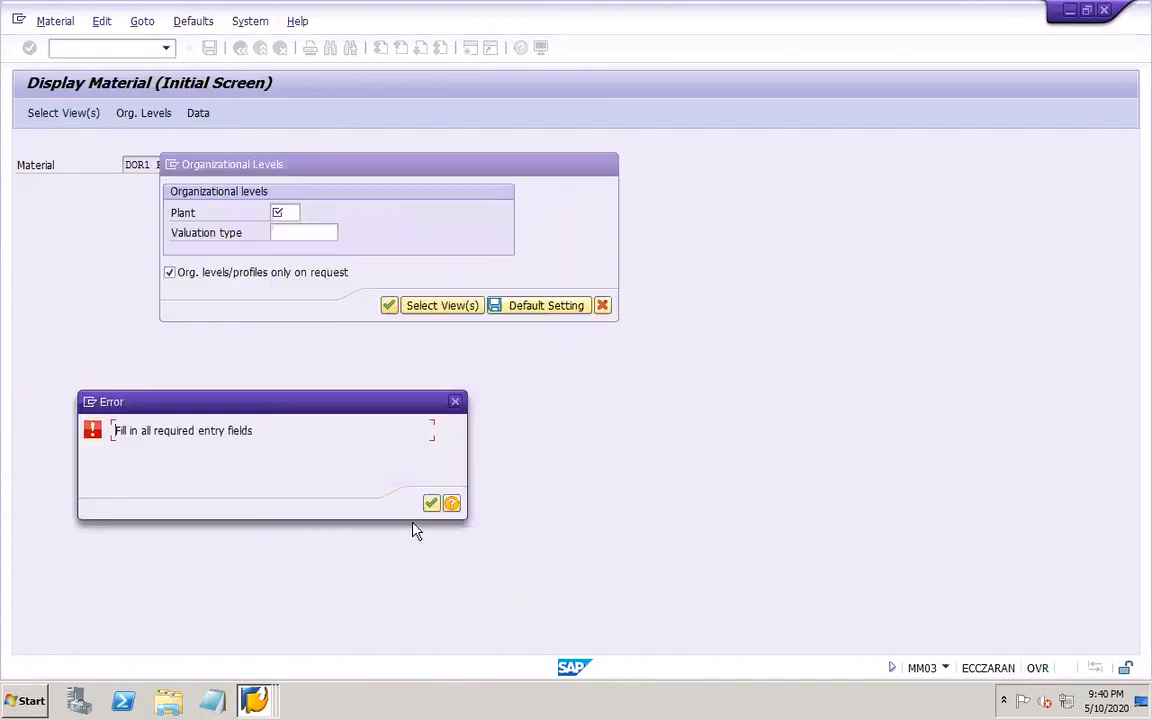
pyautogui.click(431, 503)
pyautogui.click(286, 229)
pyautogui.click(387, 306)
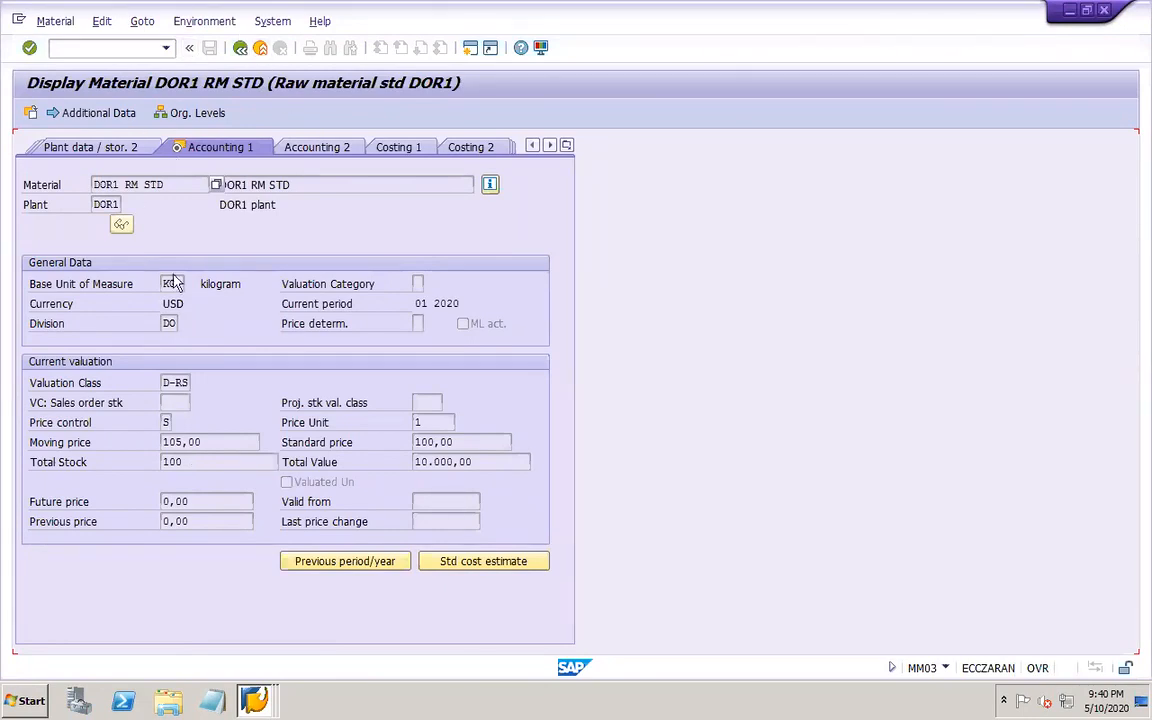
pyautogui.doubleClick(168, 423)
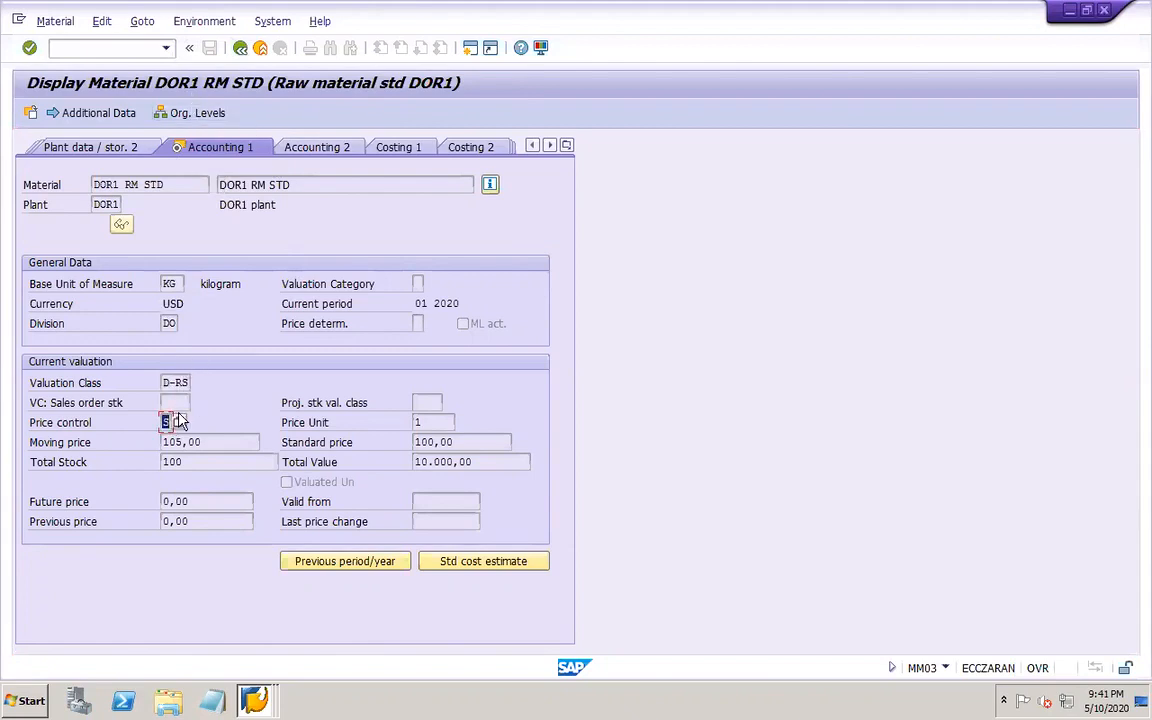
pyautogui.moveTo(291, 185); pyautogui.dragTo(208, 186)
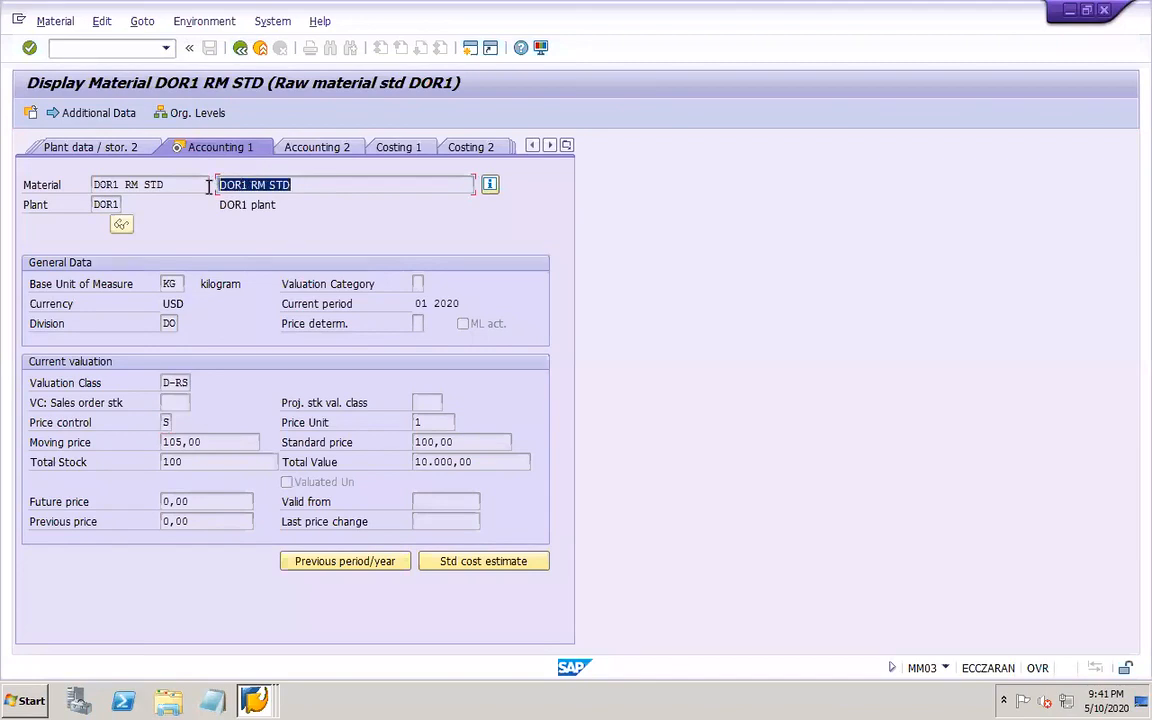
pyautogui.doubleClick(167, 422)
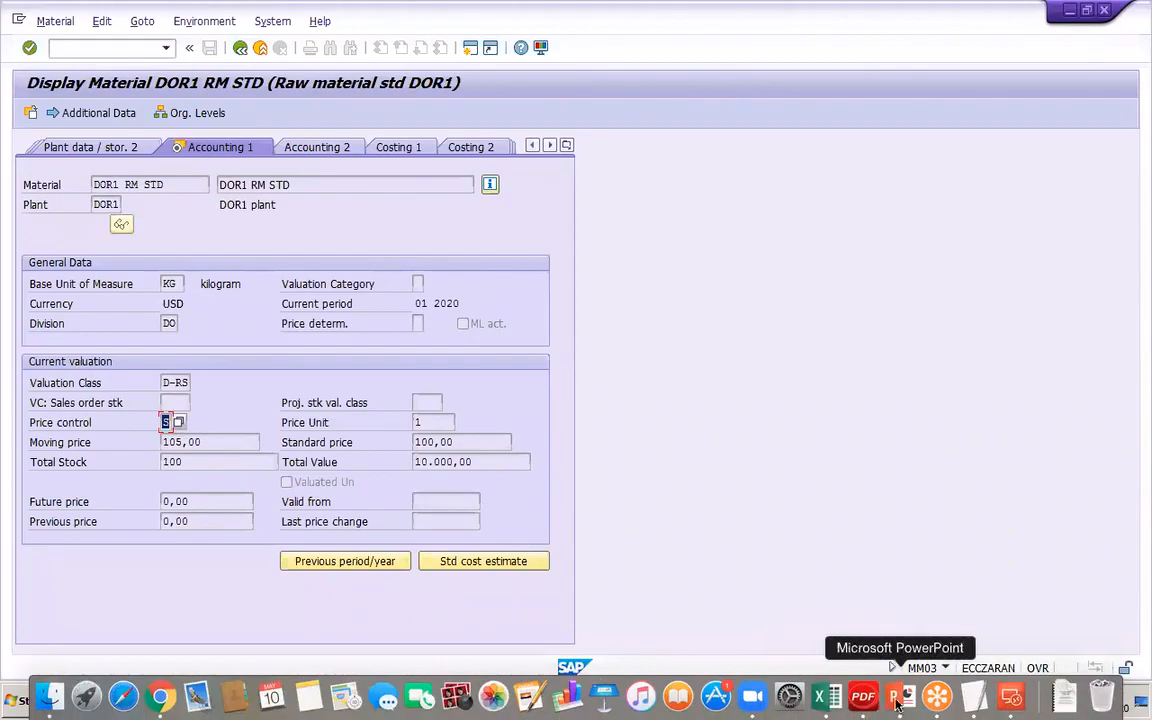
# - Switch to PowerPoint, add "Prices from rate contract" in red above the PO line on slide 43 and save the presentation
pyautogui.click(898, 704)
pyautogui.click(368, 276)
pyautogui.write('Pr')
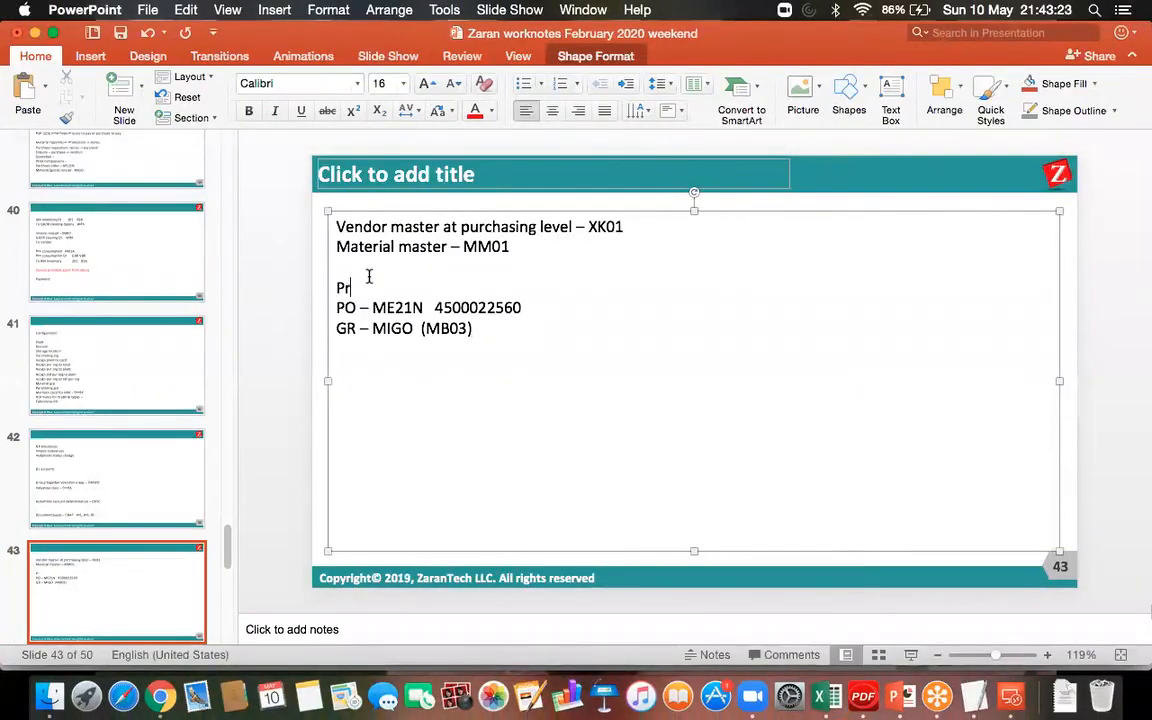
pyautogui.write('ices from ra')
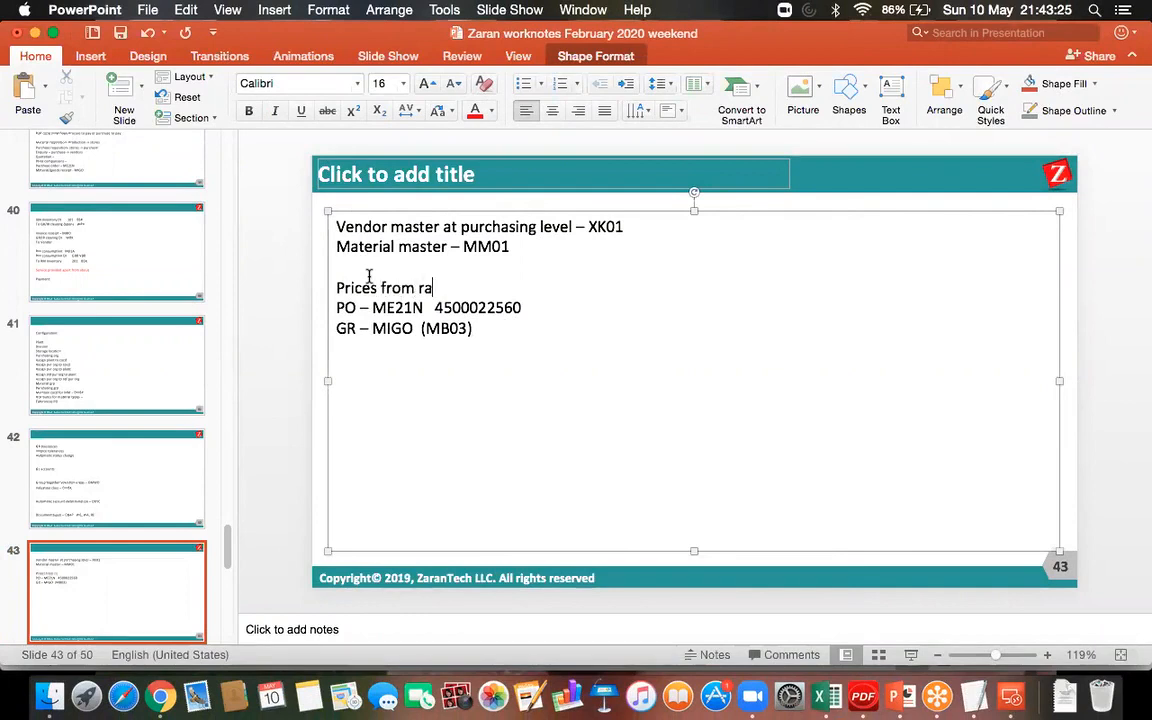
pyautogui.write('te contract')
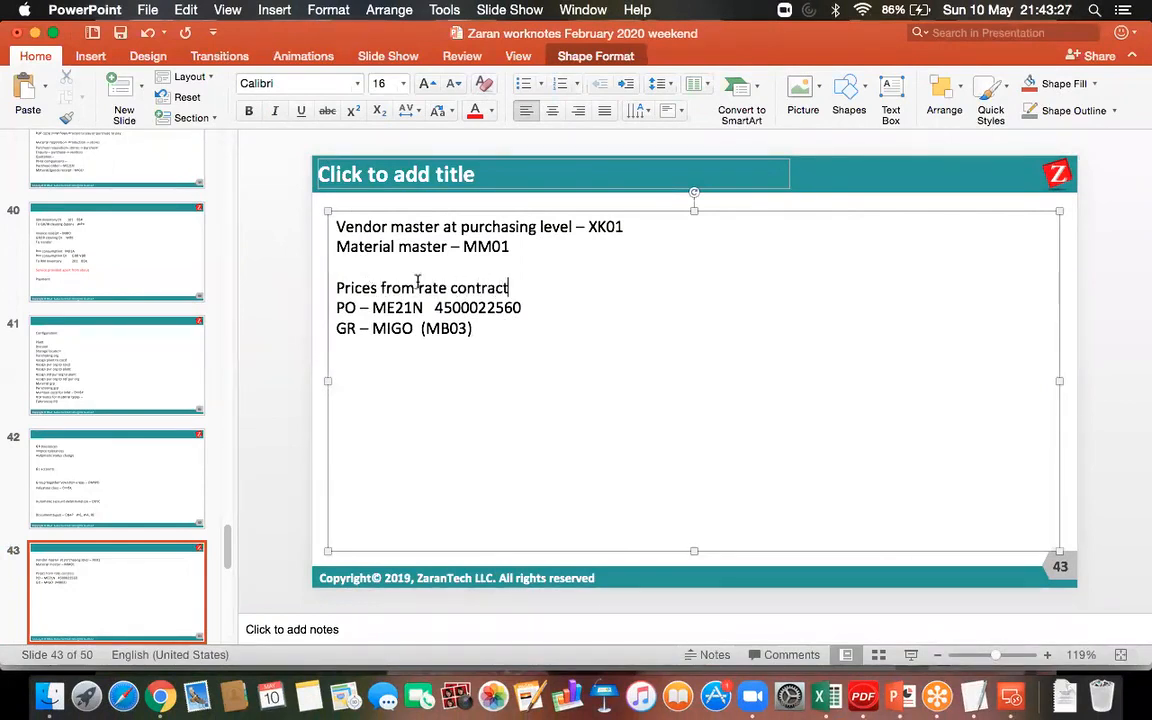
pyautogui.moveTo(497, 287); pyautogui.dragTo(336, 287)
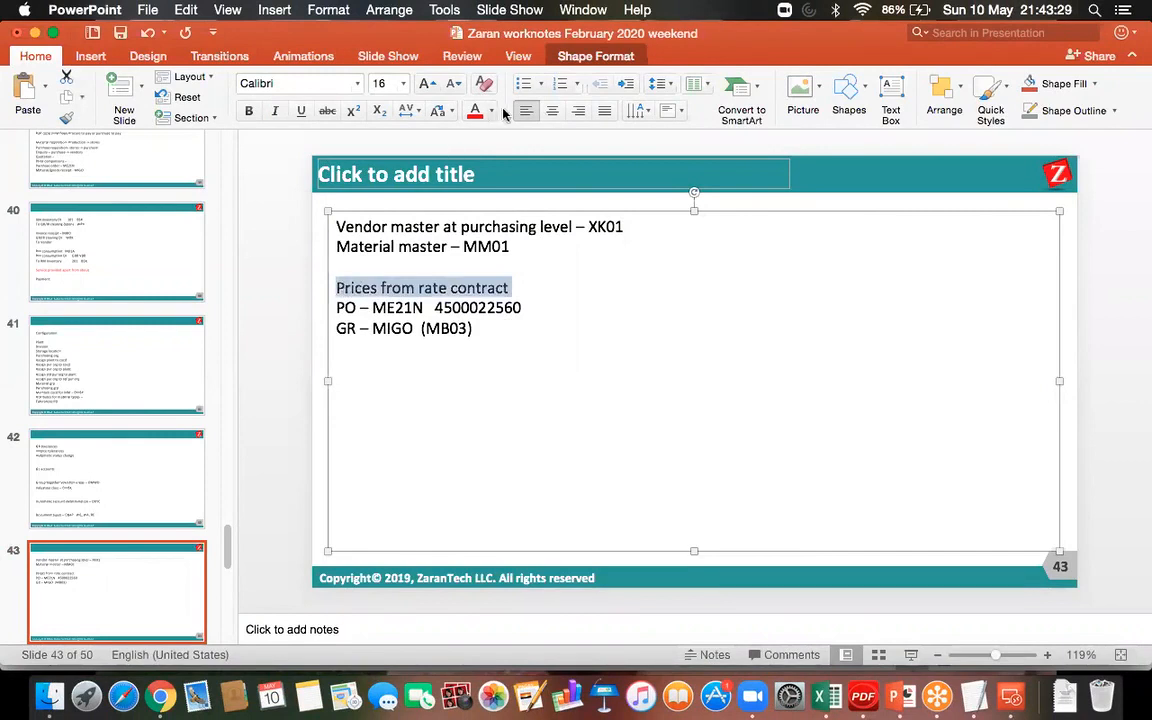
pyautogui.click(120, 33)
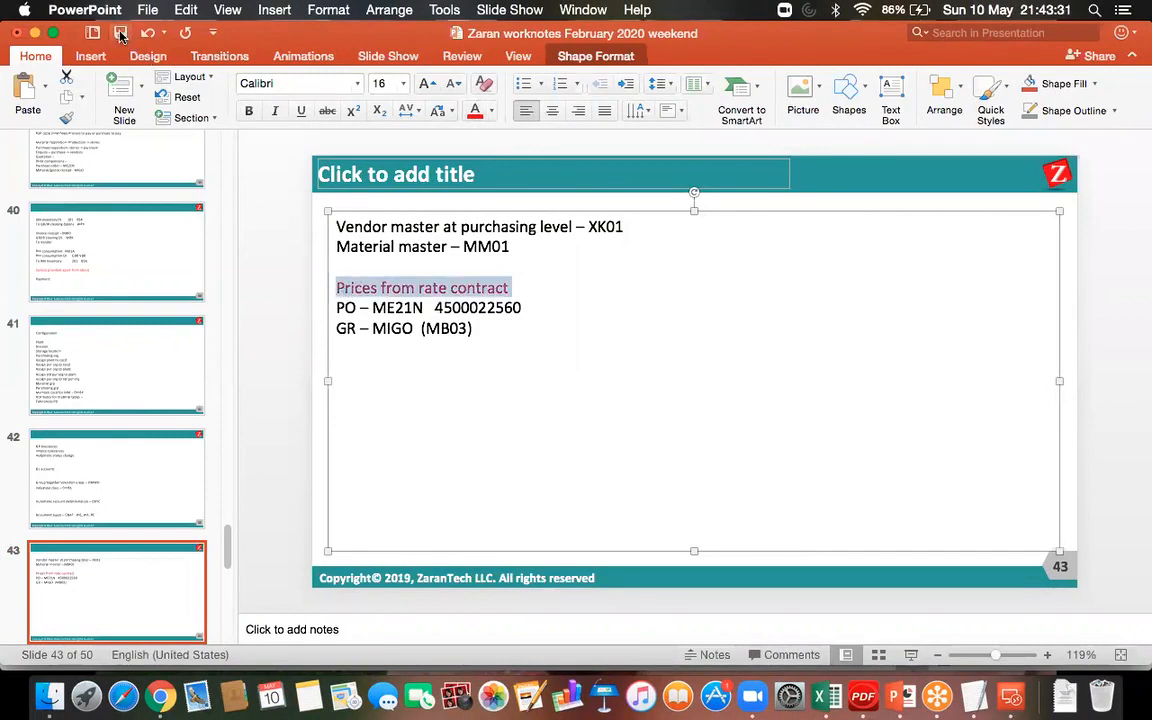
pyautogui.click(514, 289)
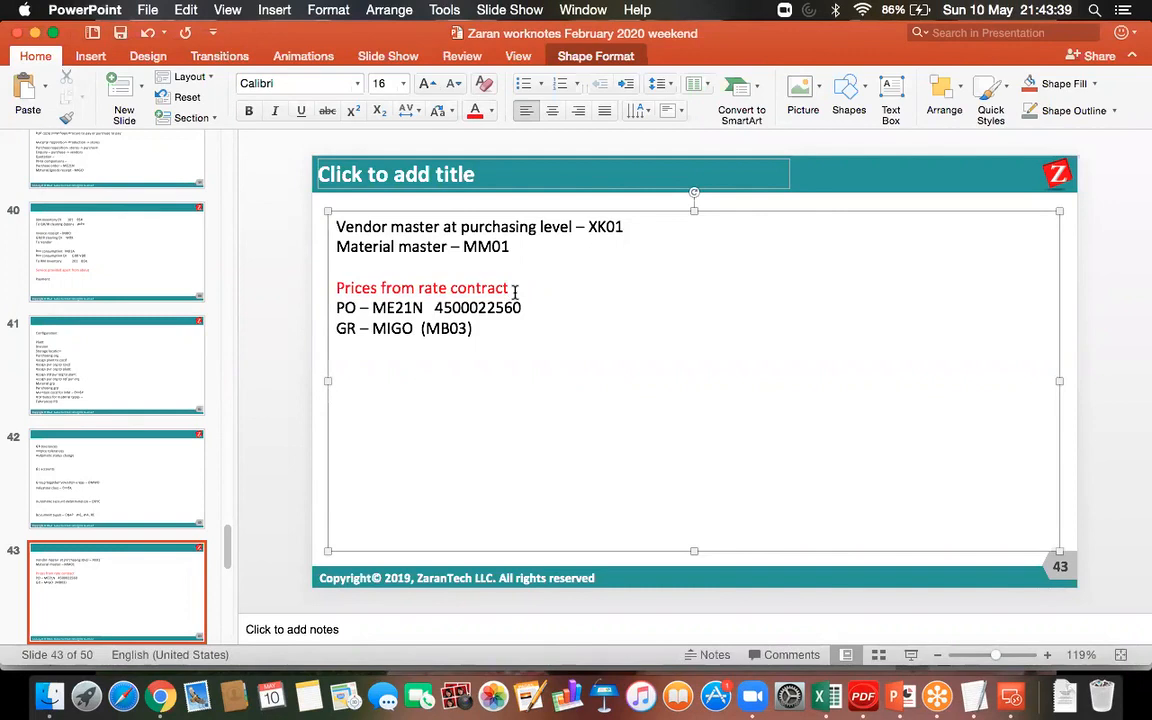
# - Append ", Quotation" to the red "Prices from rate contract" line on slide 43 and save the presentation
pyautogui.write(', Quotataion')
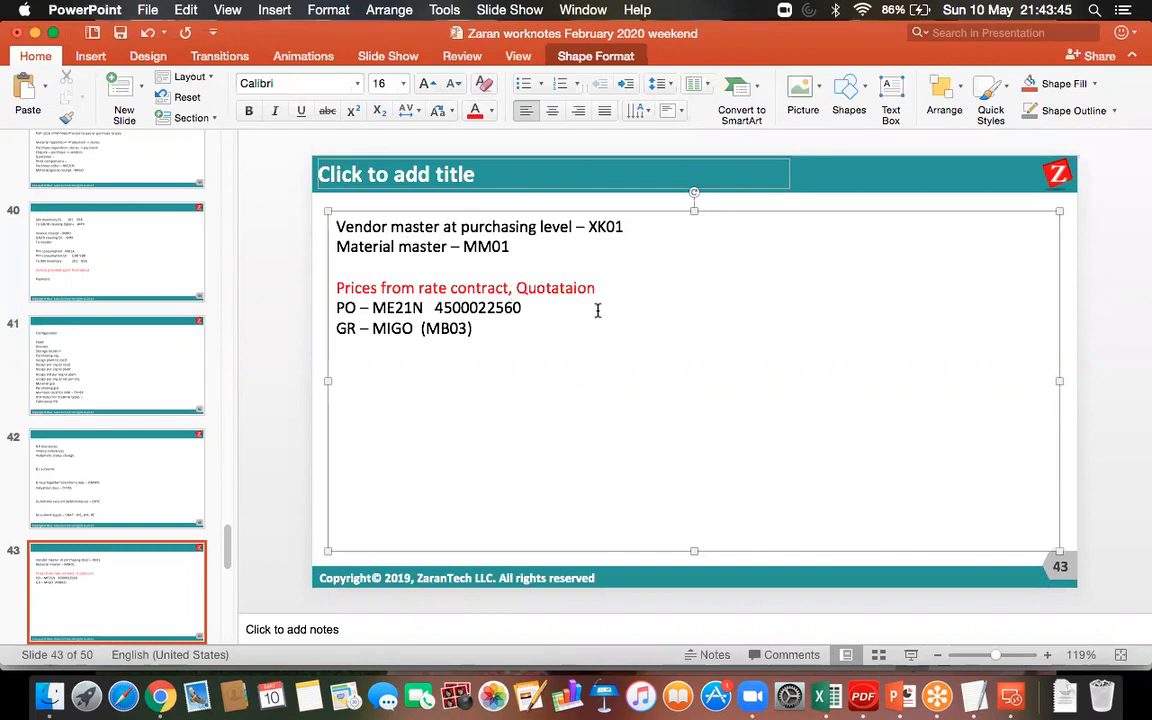
pyautogui.click(572, 288)
pyautogui.press('BackSpace')
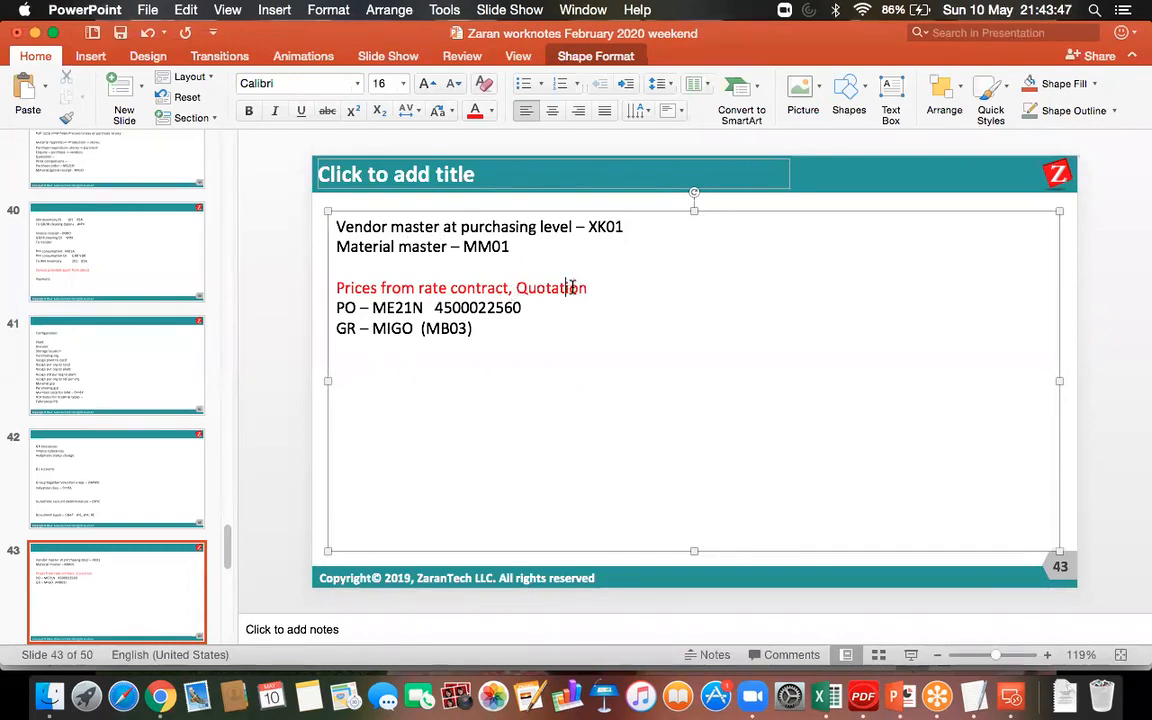
pyautogui.click(119, 34)
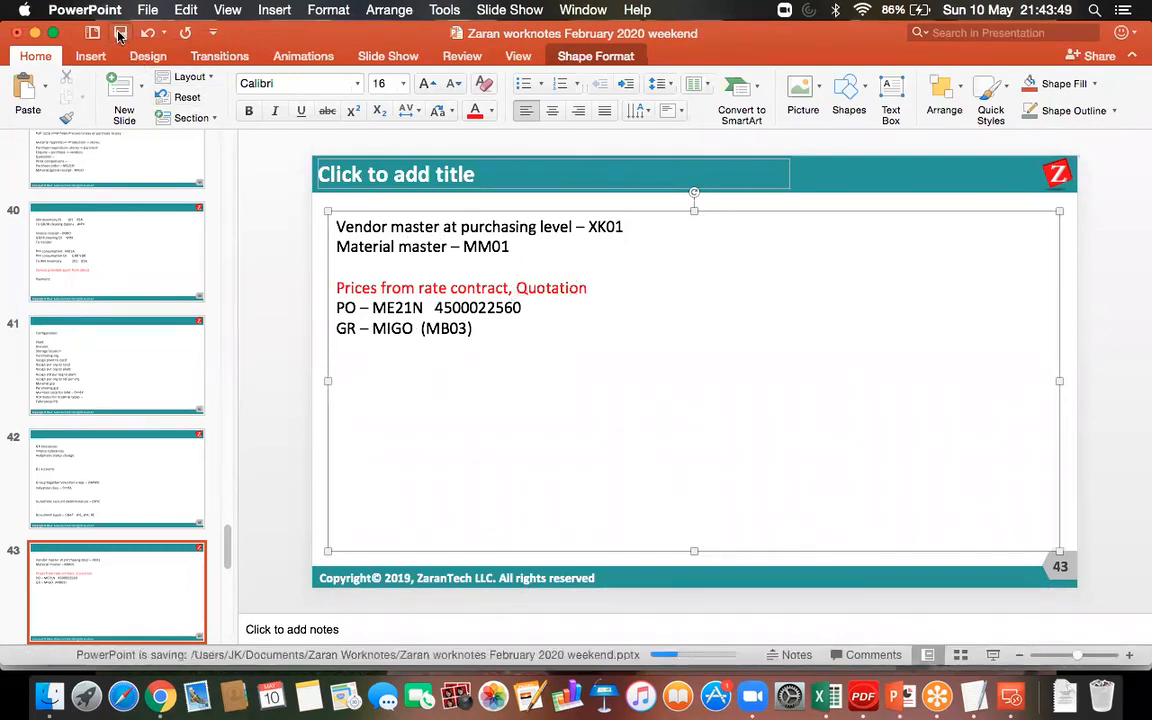
# - Switch to the SAP remote desktop session and check the price control and standard price of material DOR1 RM STD
pyautogui.click(1011, 697)
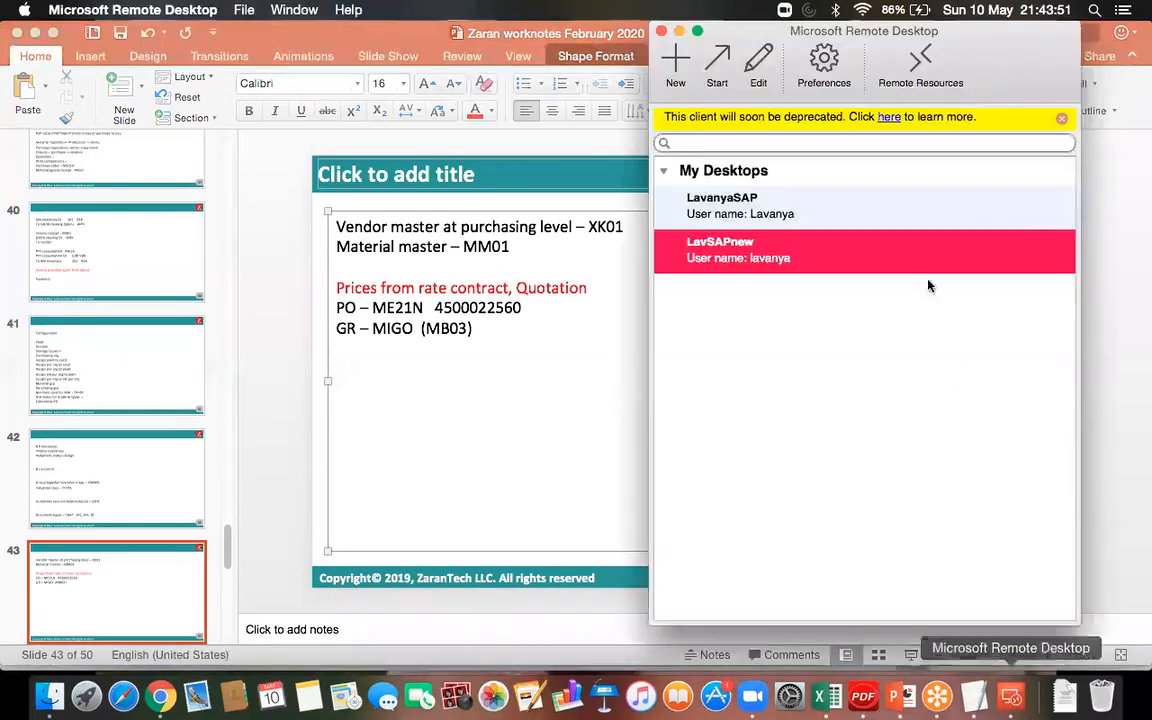
pyautogui.doubleClick(877, 262)
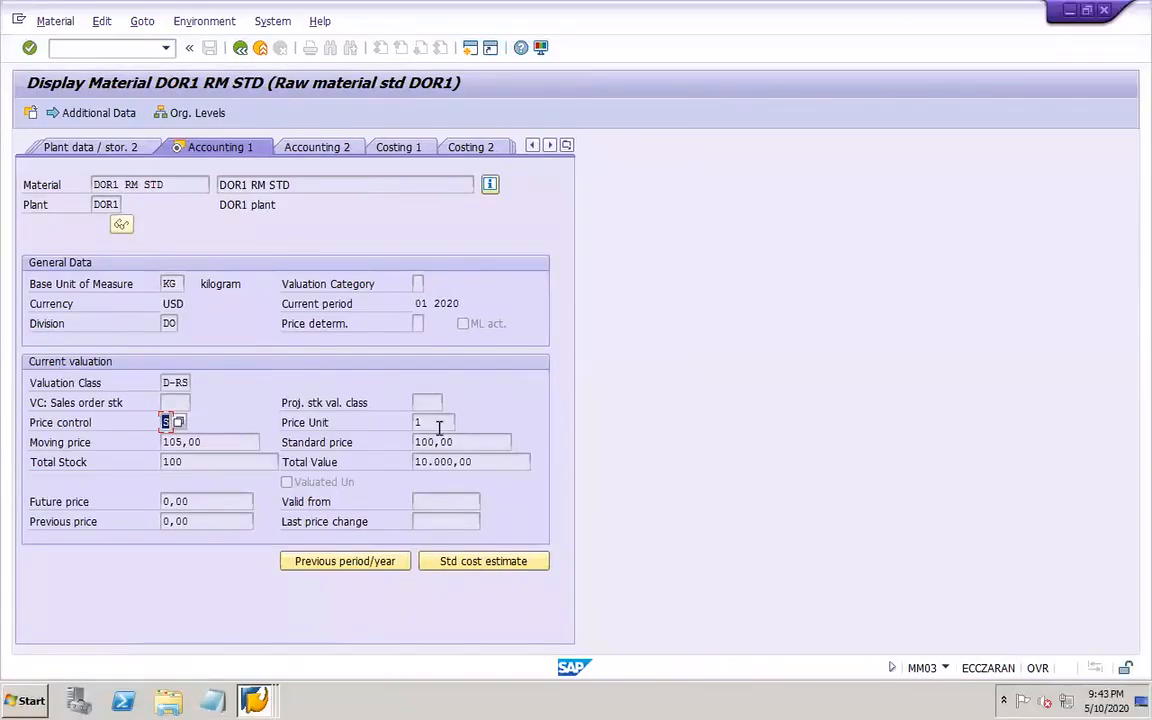
pyautogui.click(164, 422)
pyautogui.click(464, 442)
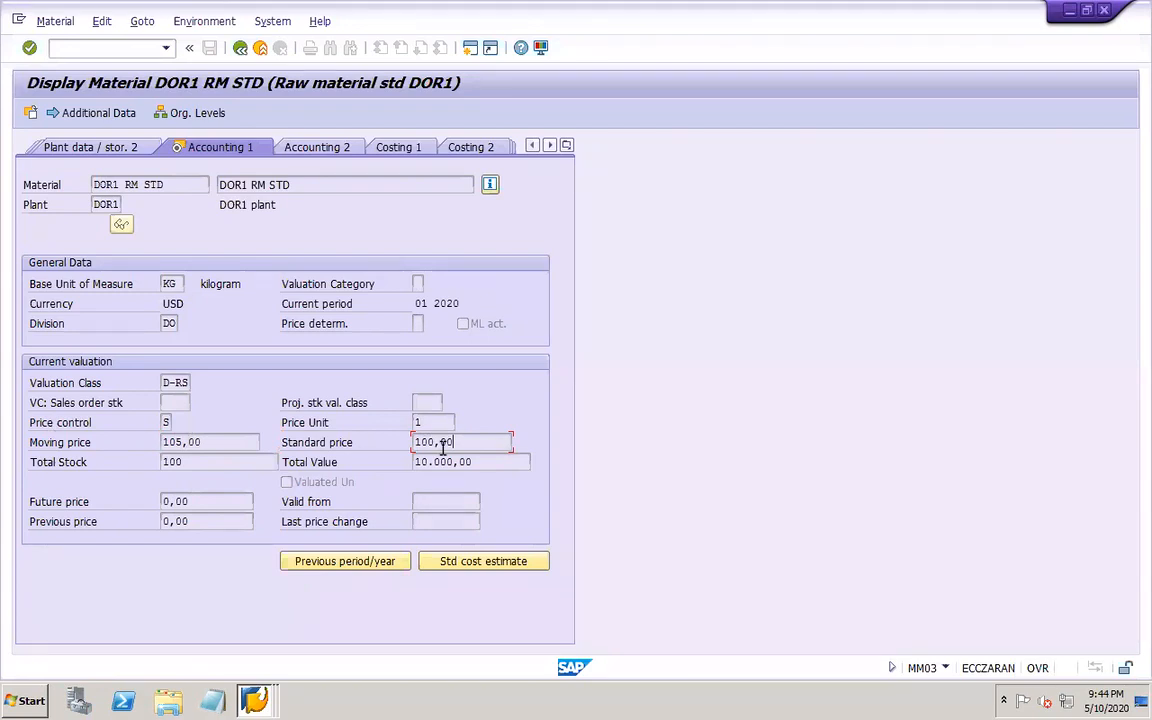
pyautogui.click(167, 422)
pyautogui.click(457, 441)
# - Visit PowerPoint briefly, return to the SAP remote desktop and bring up the goods receipt's accounting document session
pyautogui.moveTo(751, 709)
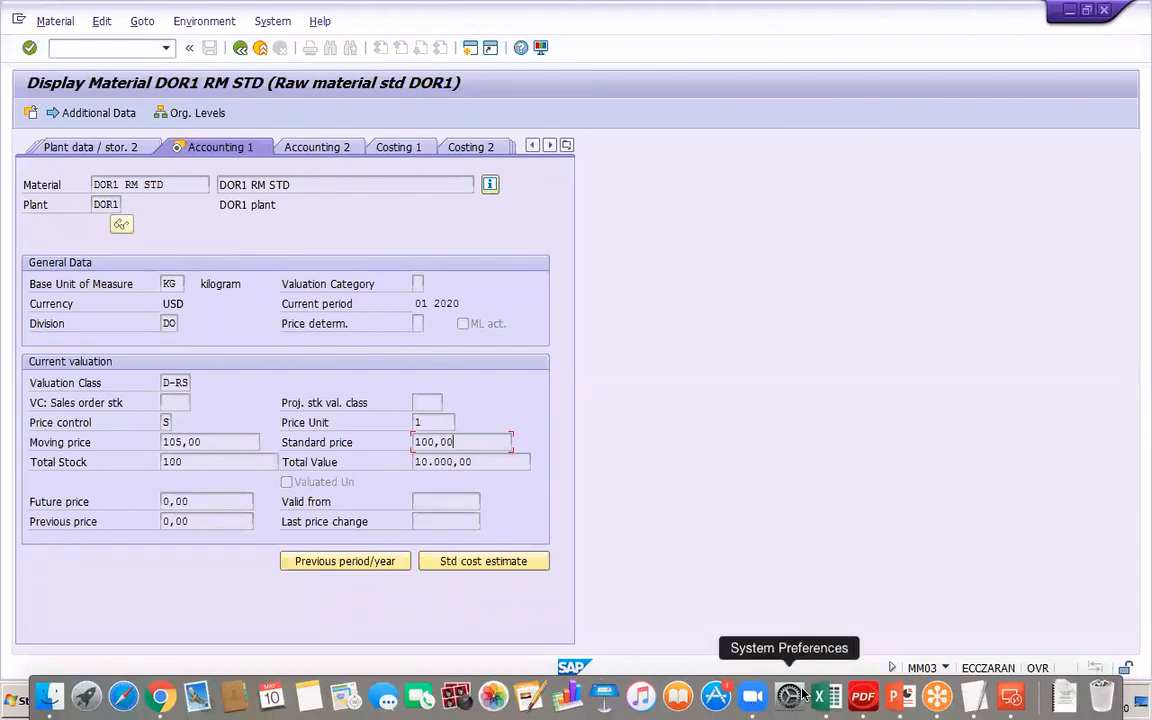
pyautogui.click(899, 697)
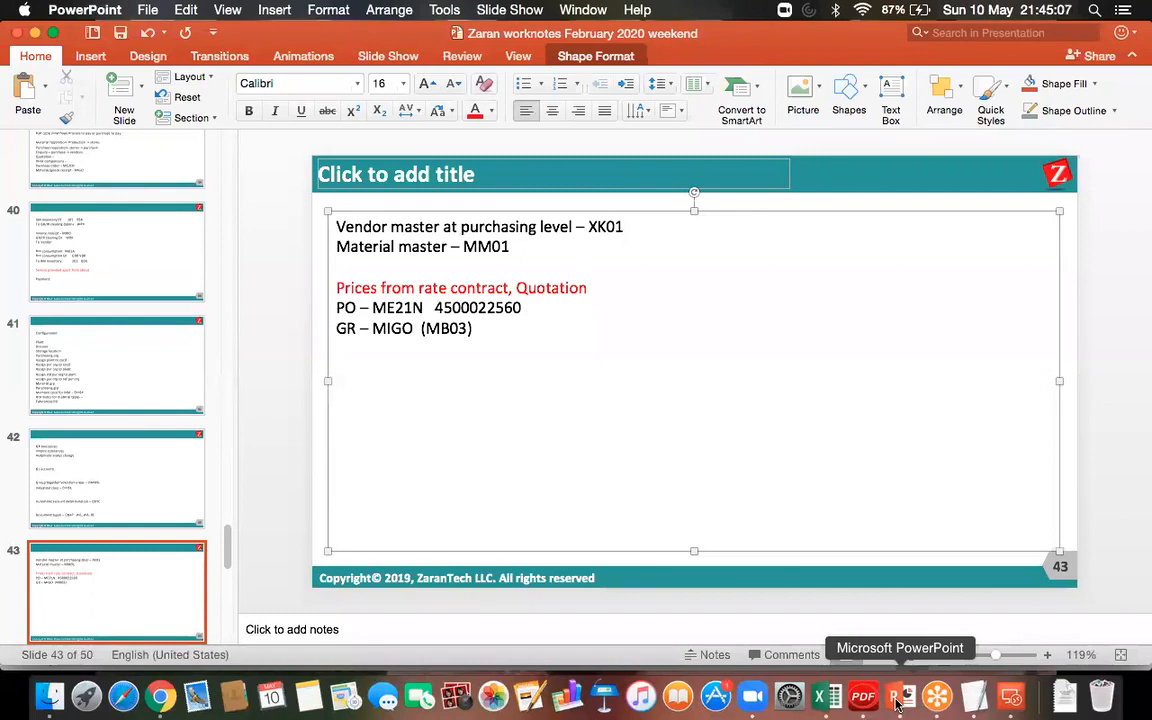
pyautogui.click(1011, 697)
pyautogui.doubleClick(763, 248)
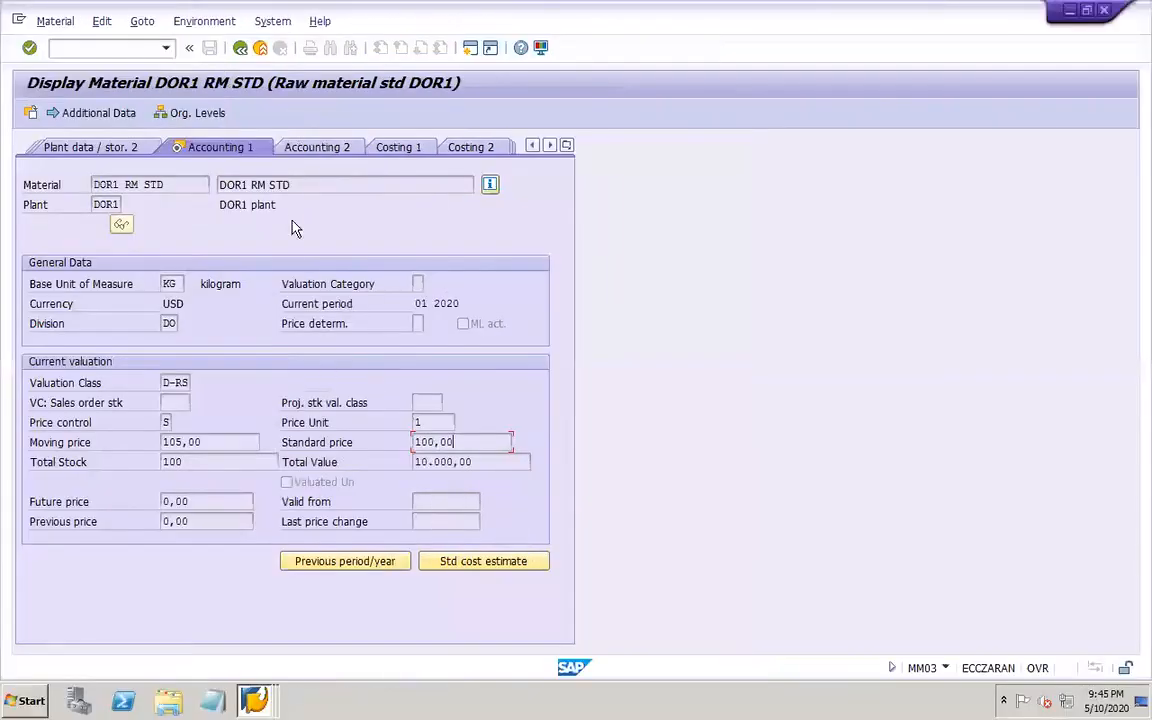
pyautogui.click(255, 700)
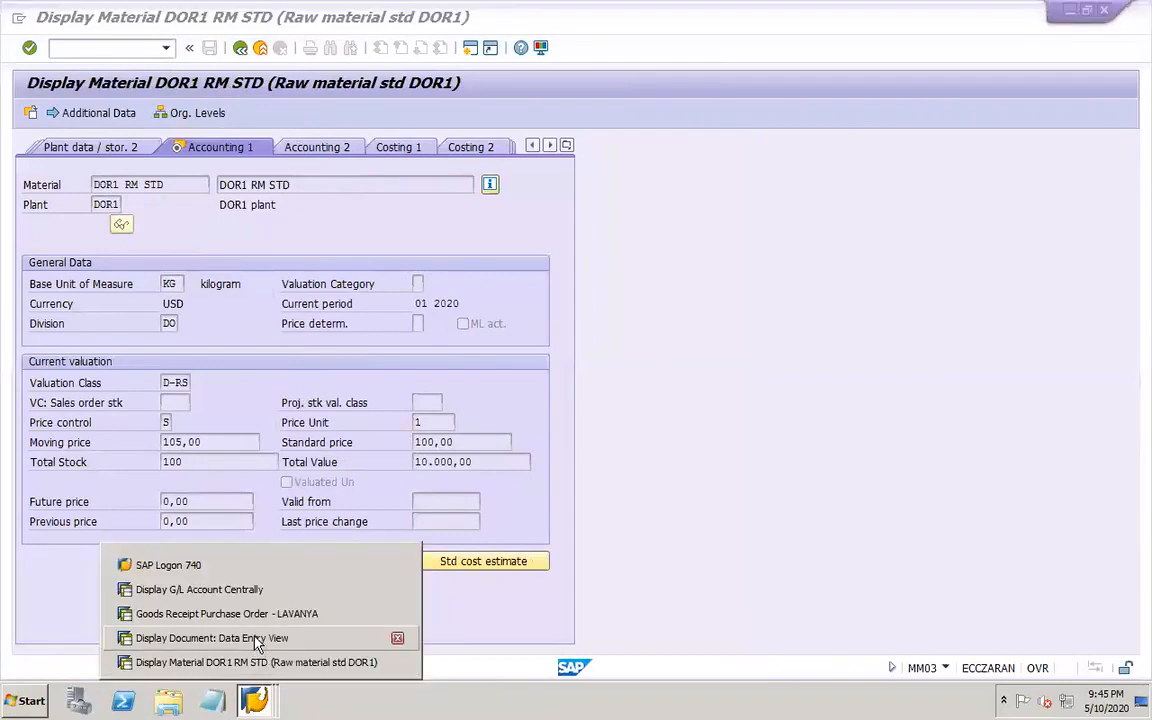
pyautogui.click(252, 635)
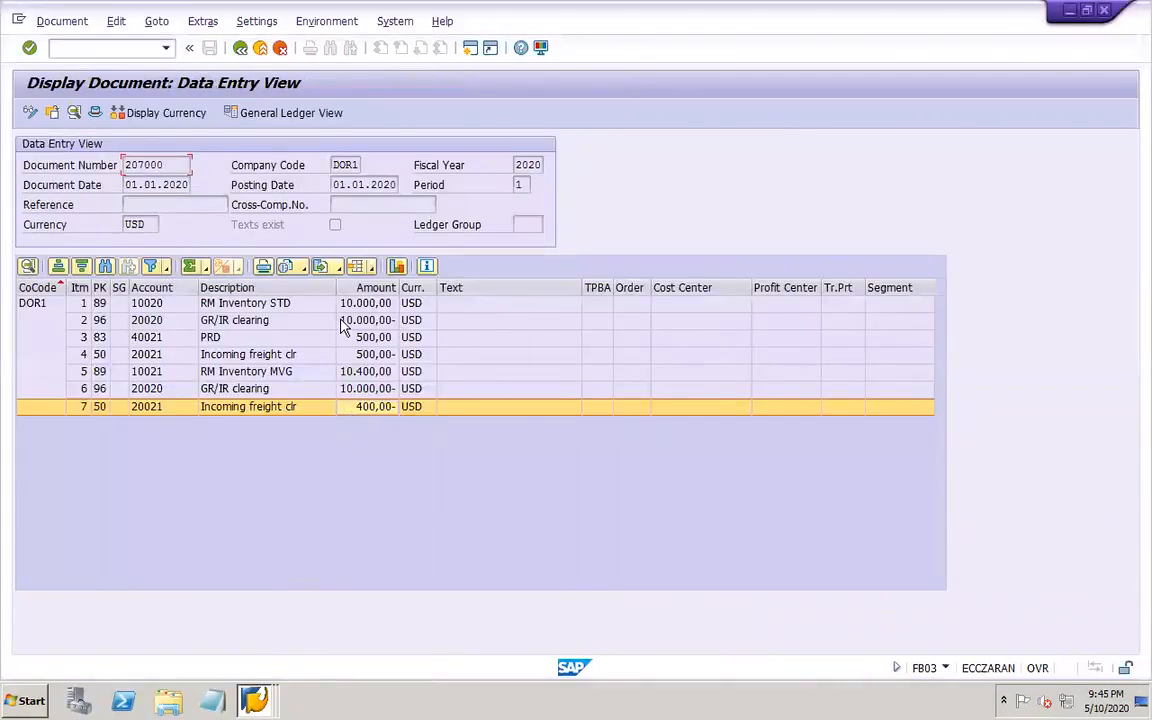
# - Examine the accounting document's PRD, RM Inventory STD, RM Inventory MVG and incoming freight clearing items and their amounts
pyautogui.click(283, 339)
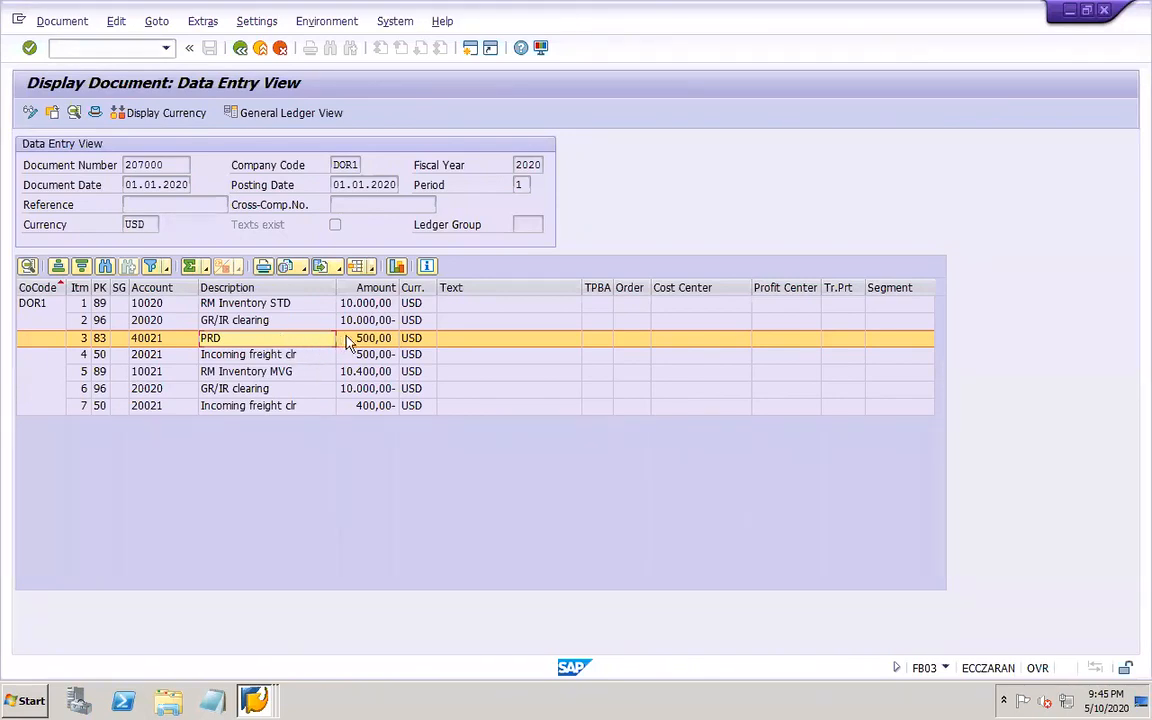
pyautogui.click(272, 372)
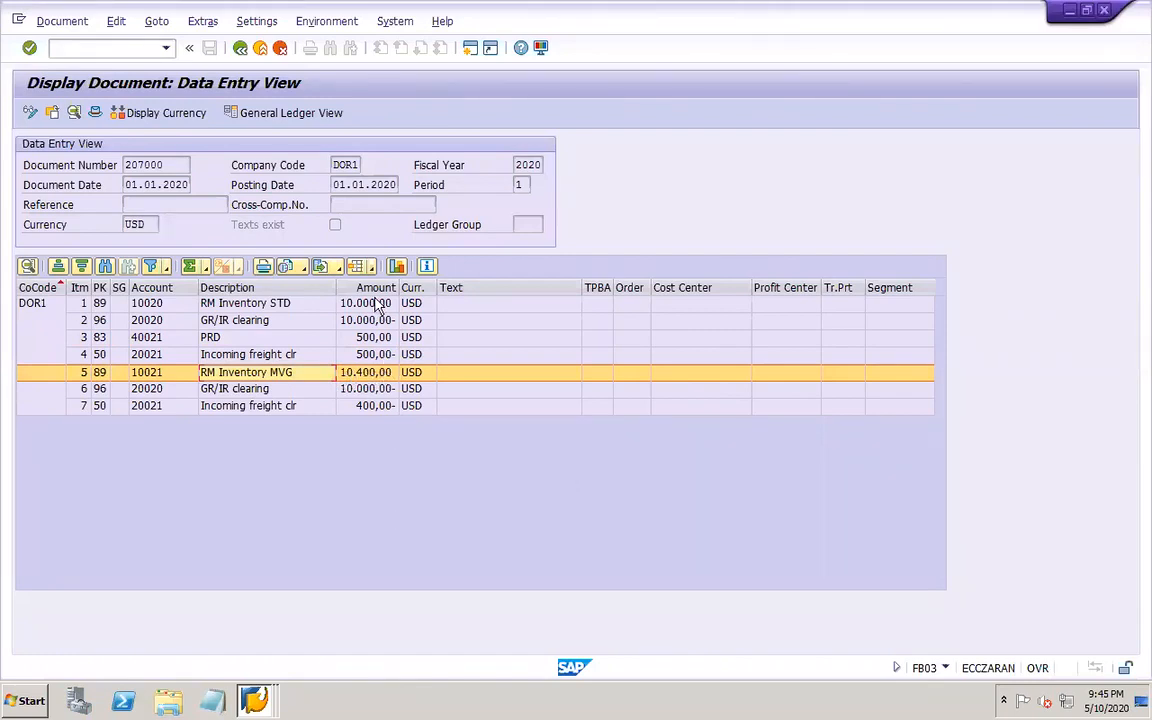
pyautogui.click(335, 303)
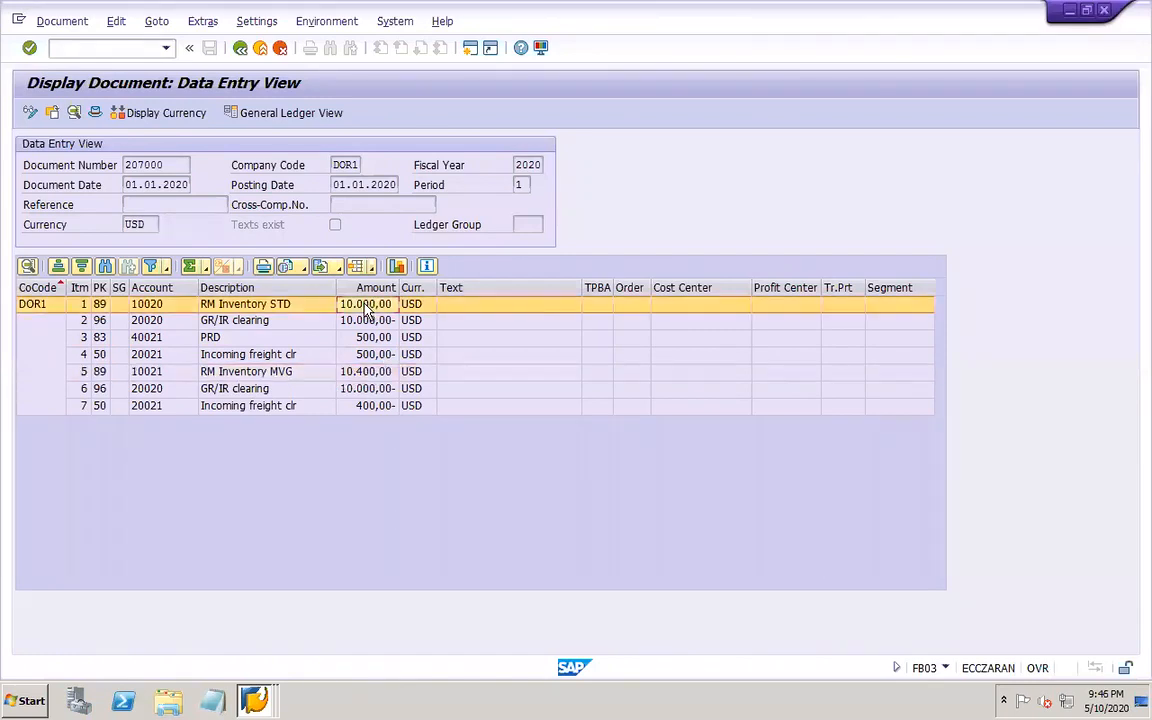
pyautogui.click(369, 373)
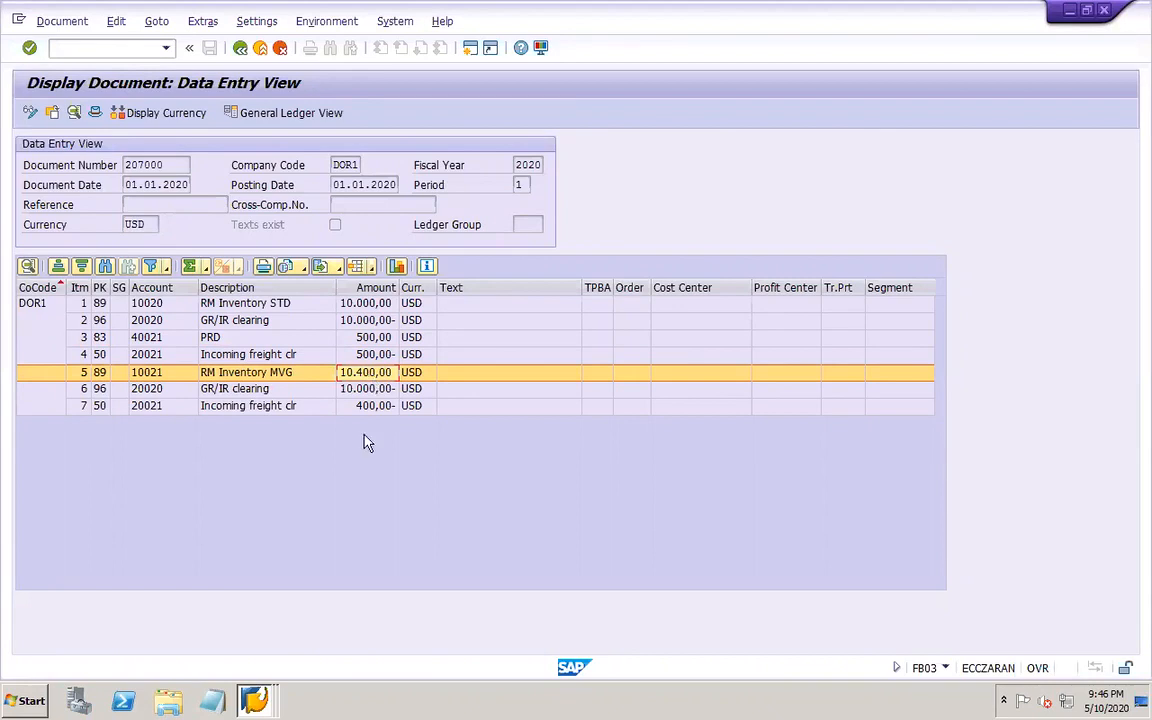
pyautogui.click(379, 410)
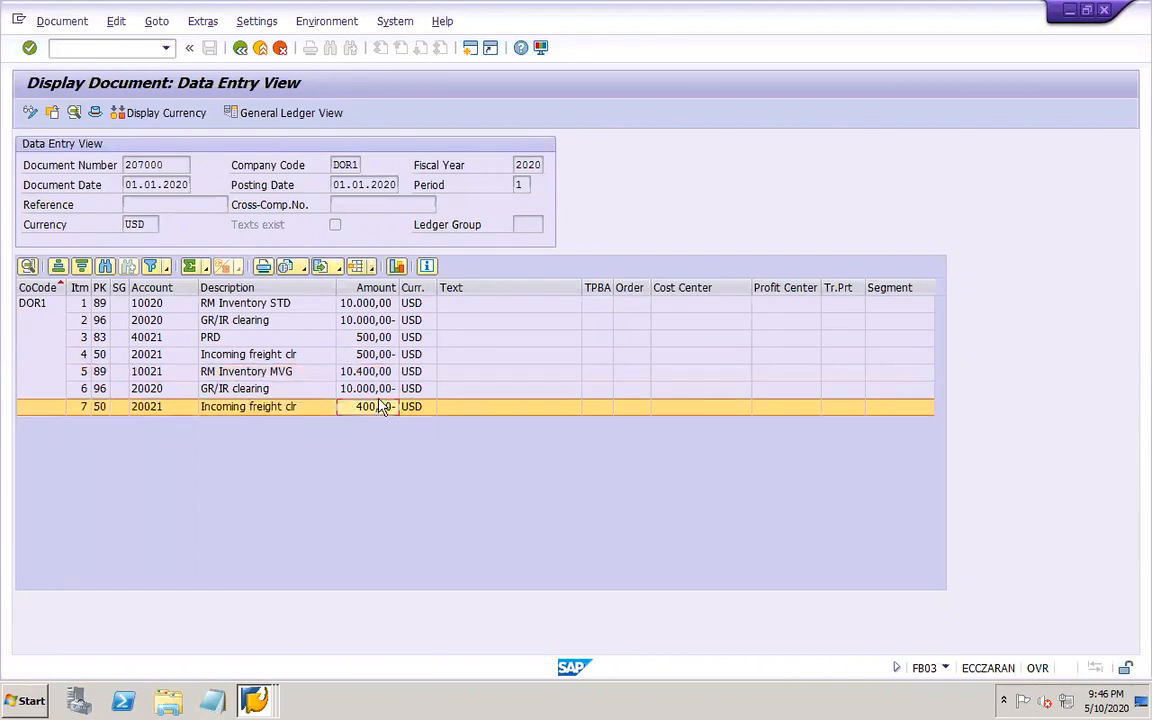
pyautogui.click(378, 373)
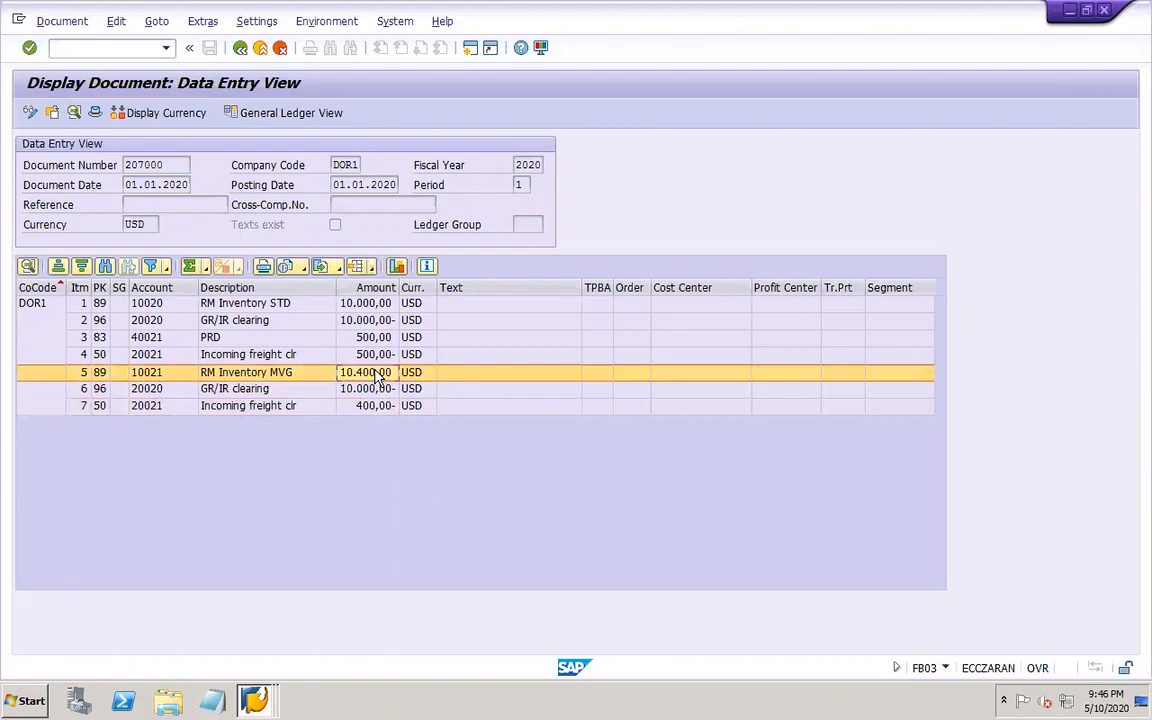
pyautogui.click(304, 376)
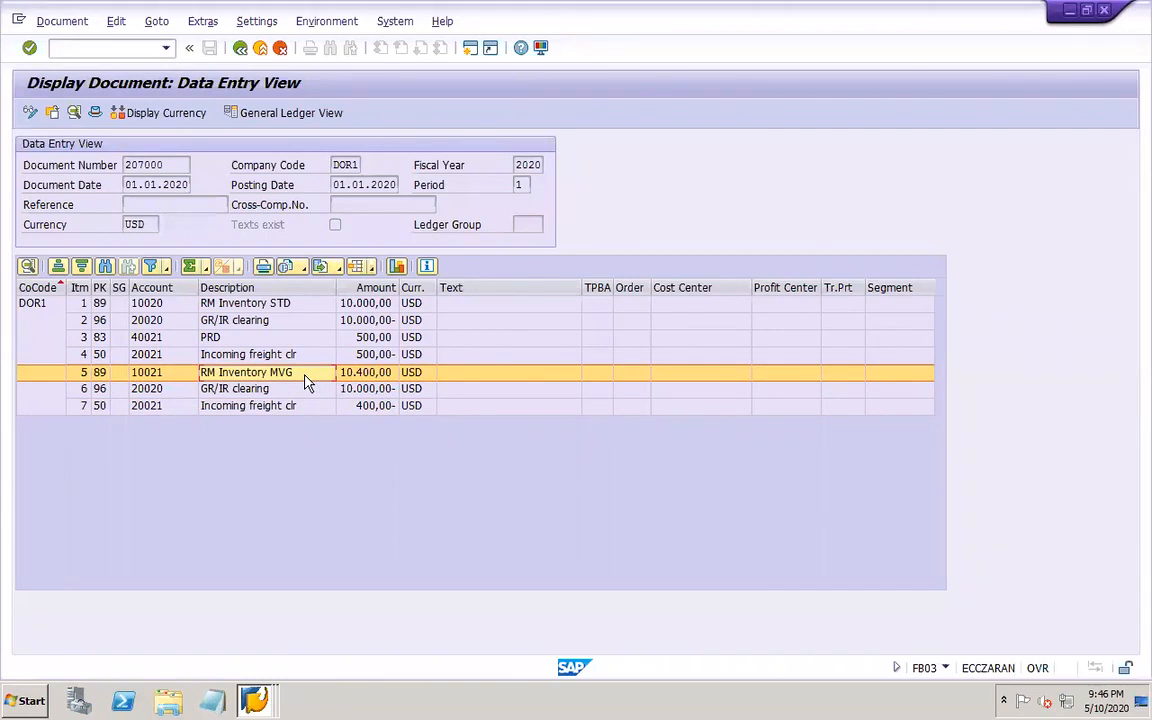
pyautogui.click(364, 409)
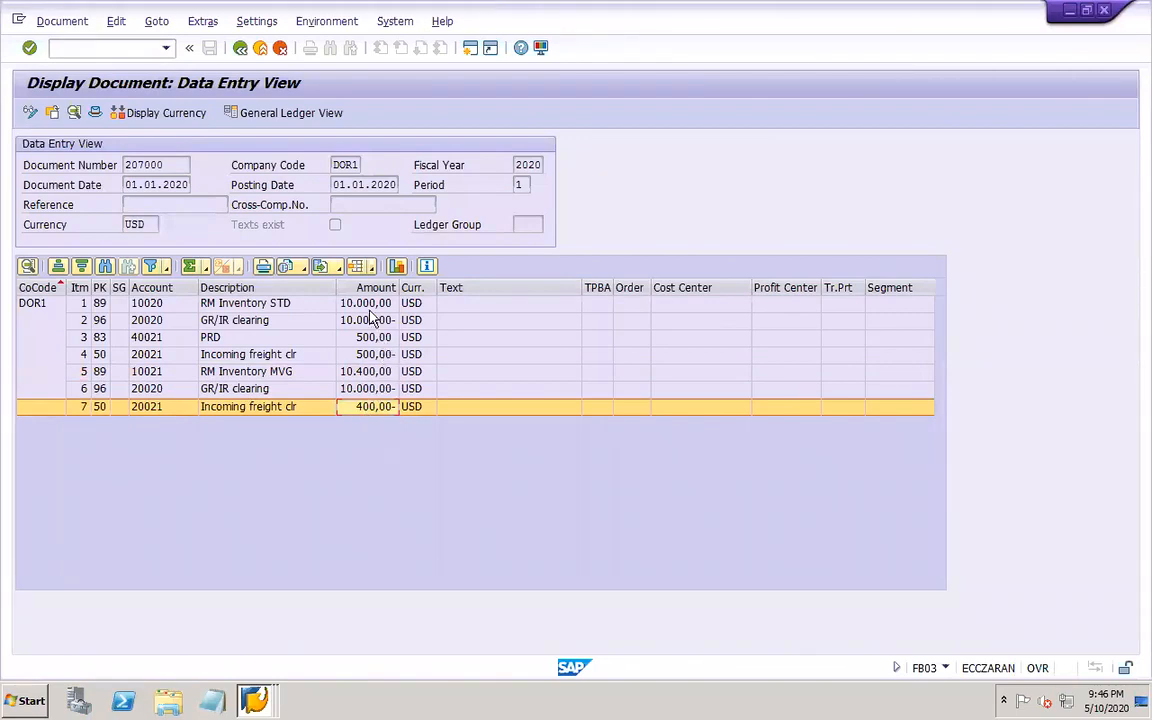
pyautogui.click(369, 305)
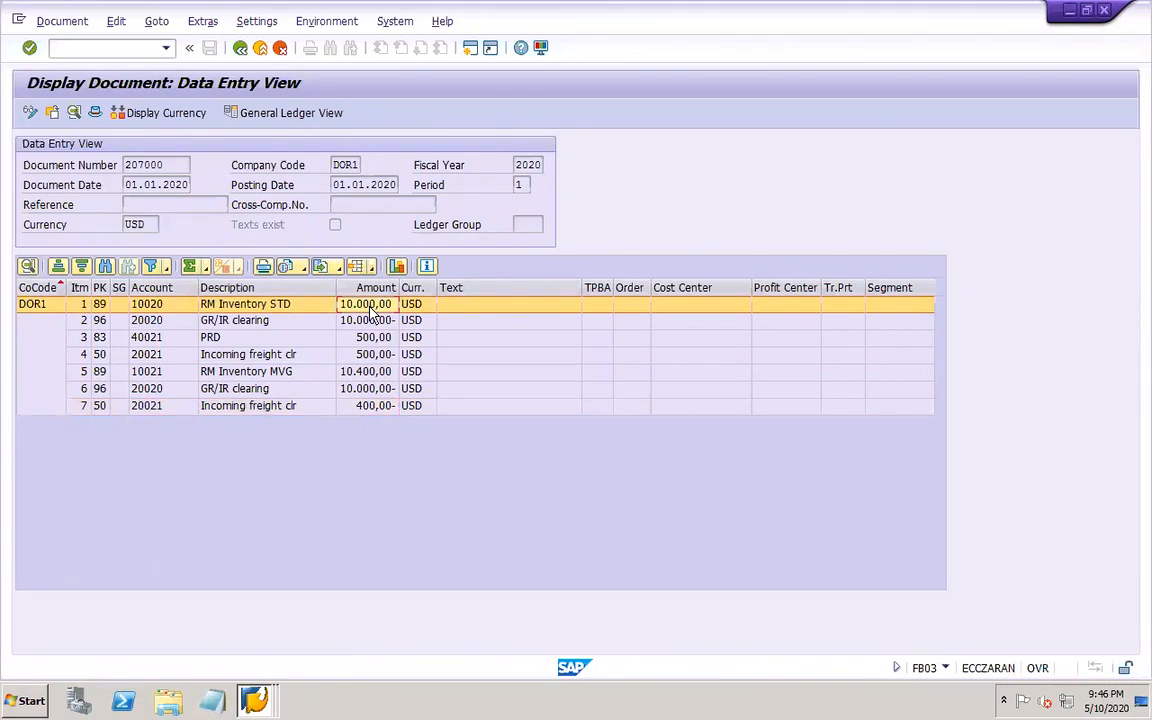
pyautogui.click(362, 337)
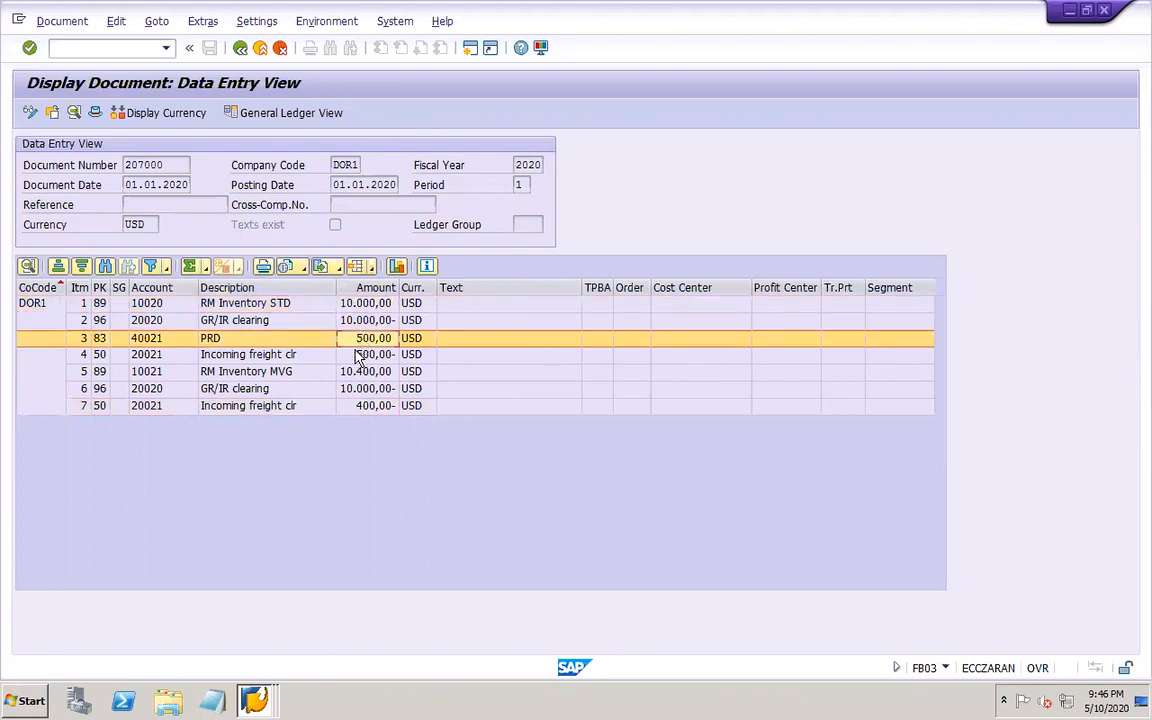
pyautogui.click(358, 356)
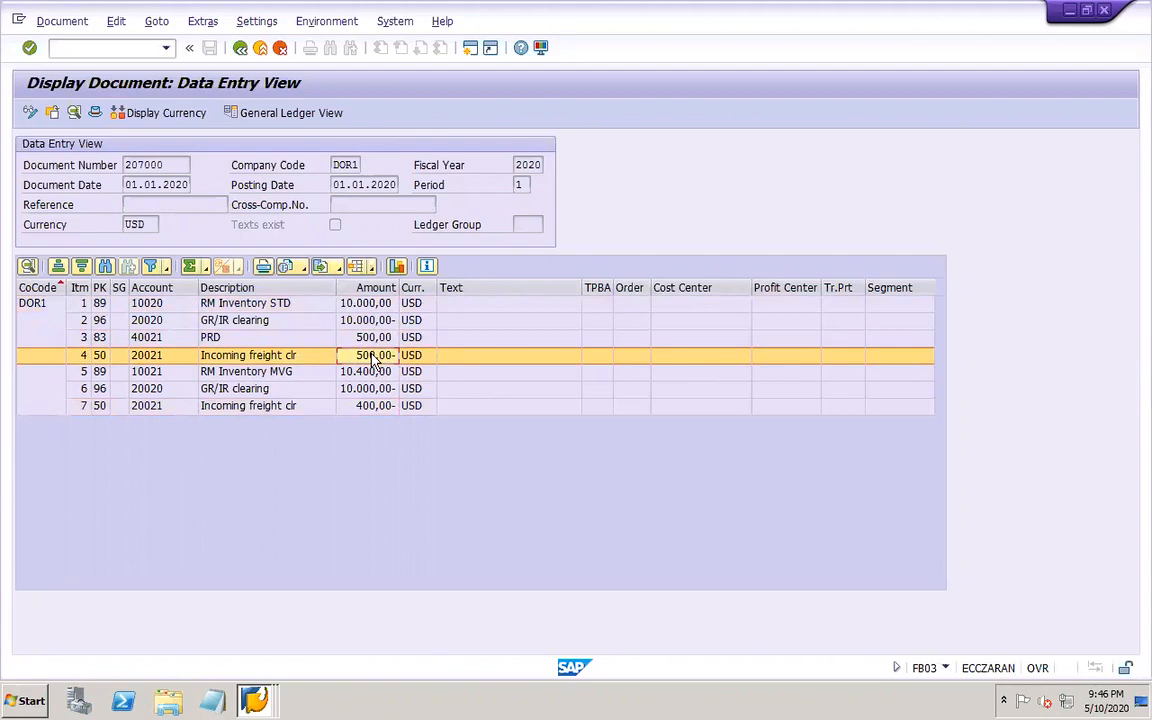
pyautogui.click(372, 373)
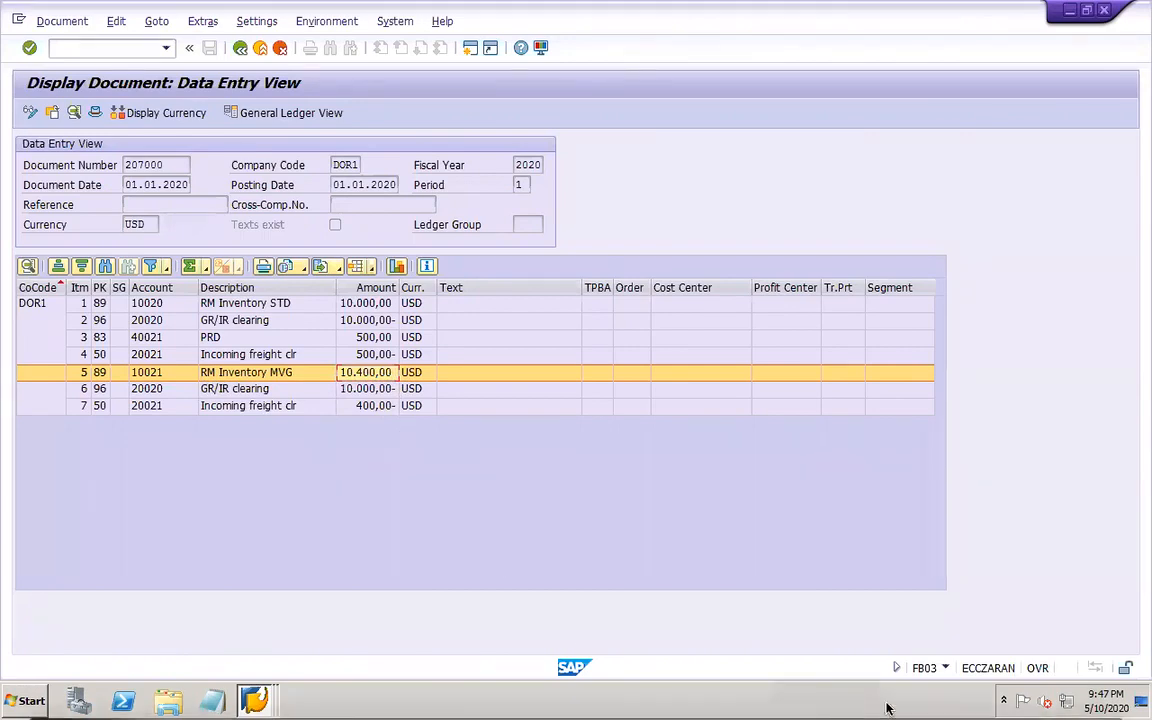
# - Return to the SAP remote desktop and bring the DOR1 RM STD material display session to the front
pyautogui.moveTo(938, 698)
pyautogui.click(1012, 697)
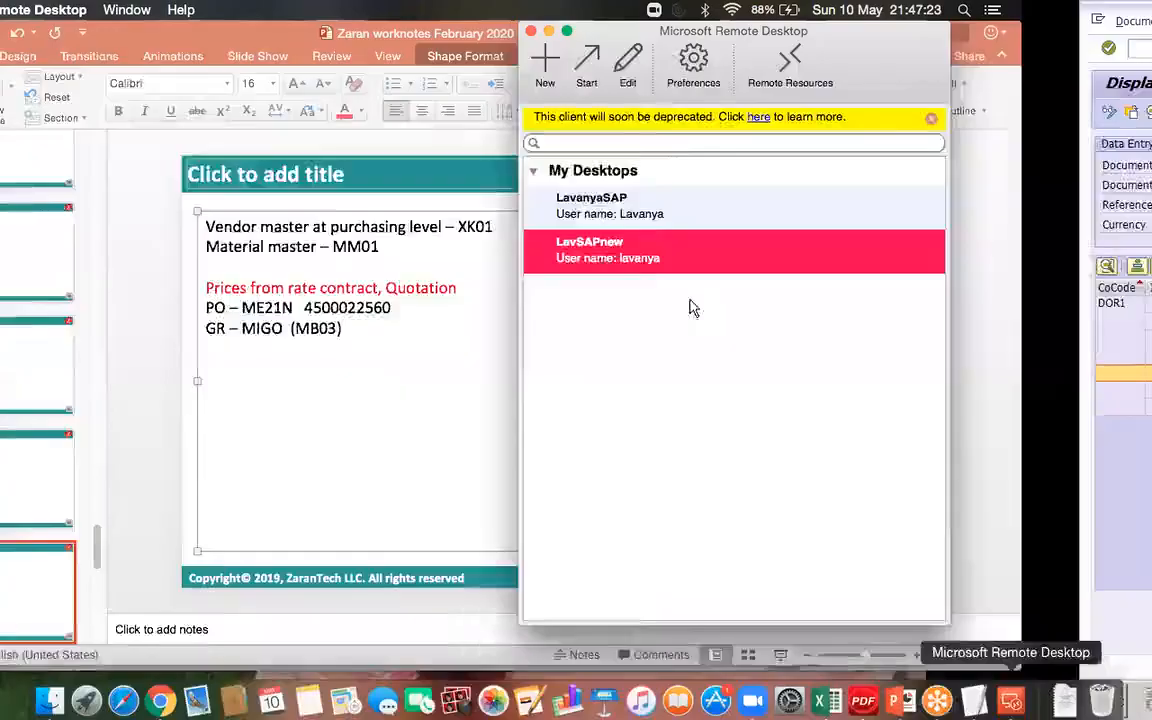
pyautogui.doubleClick(690, 257)
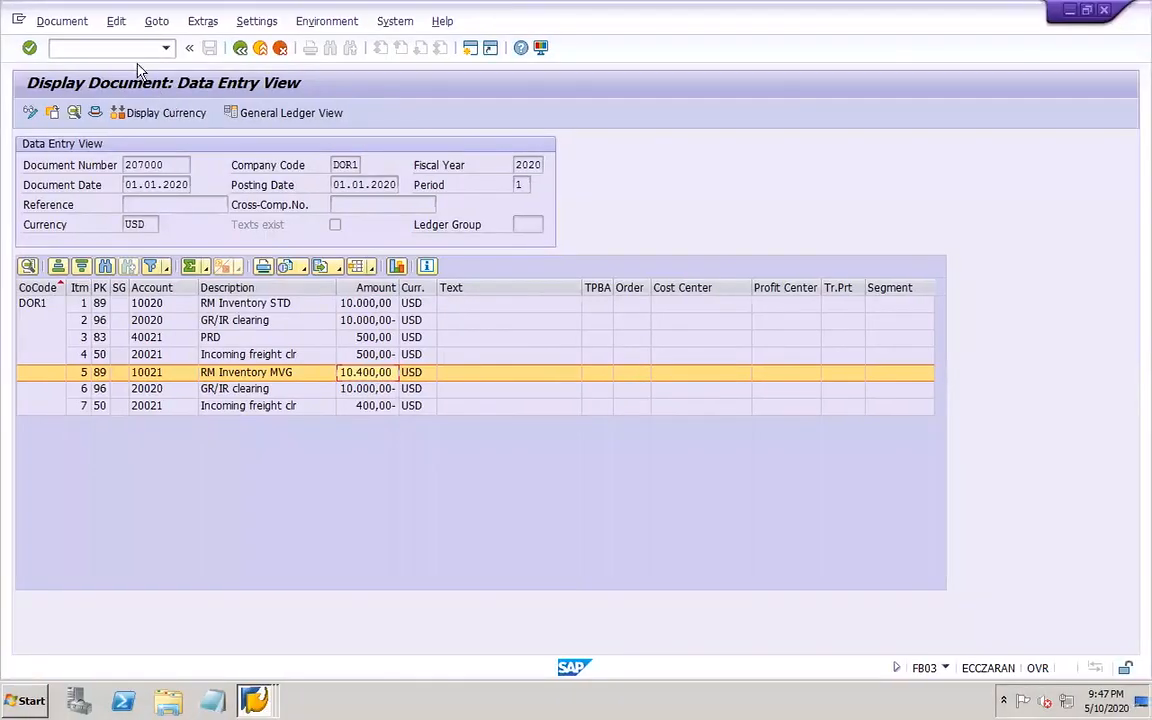
pyautogui.click(254, 700)
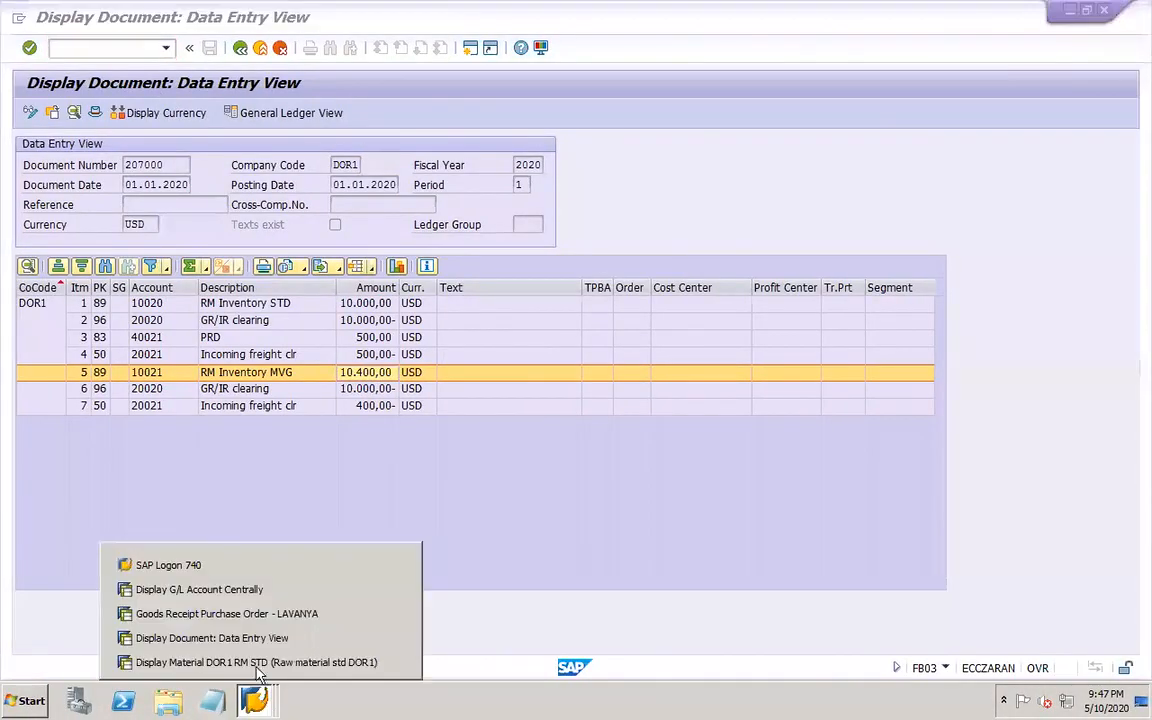
pyautogui.click(240, 600)
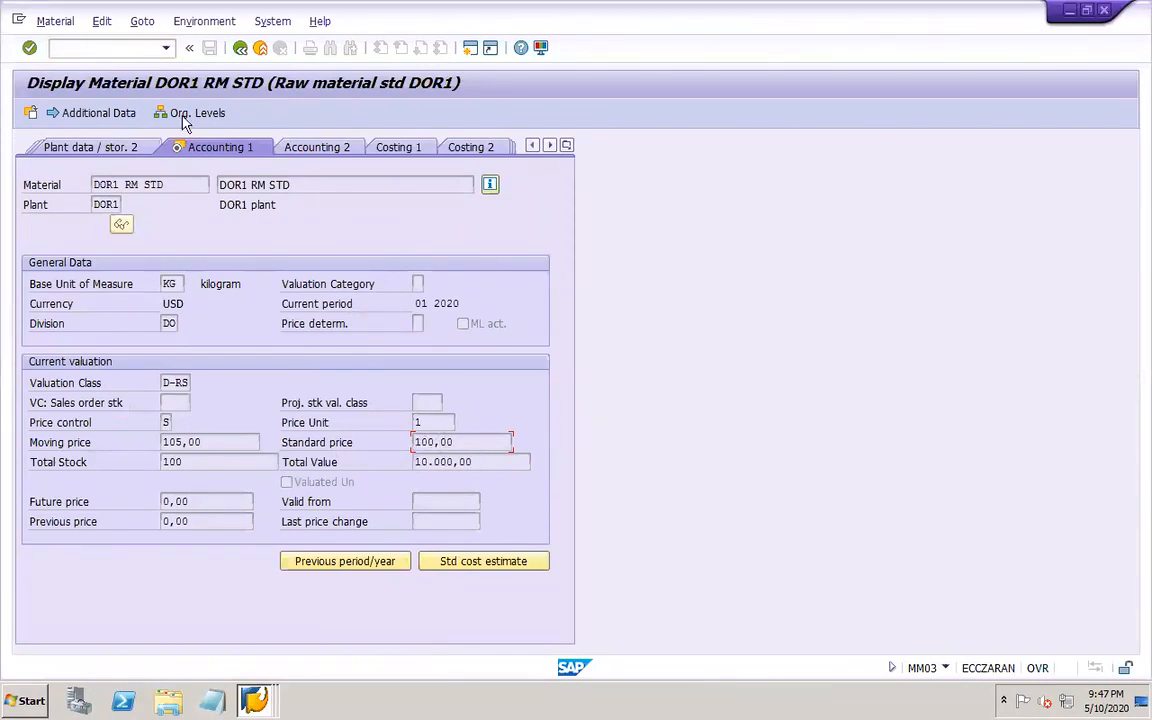
# - Restart transaction MM03 and choose material DOR1 RM MVG for display
pyautogui.click(126, 54)
pyautogui.write('/nmm03')
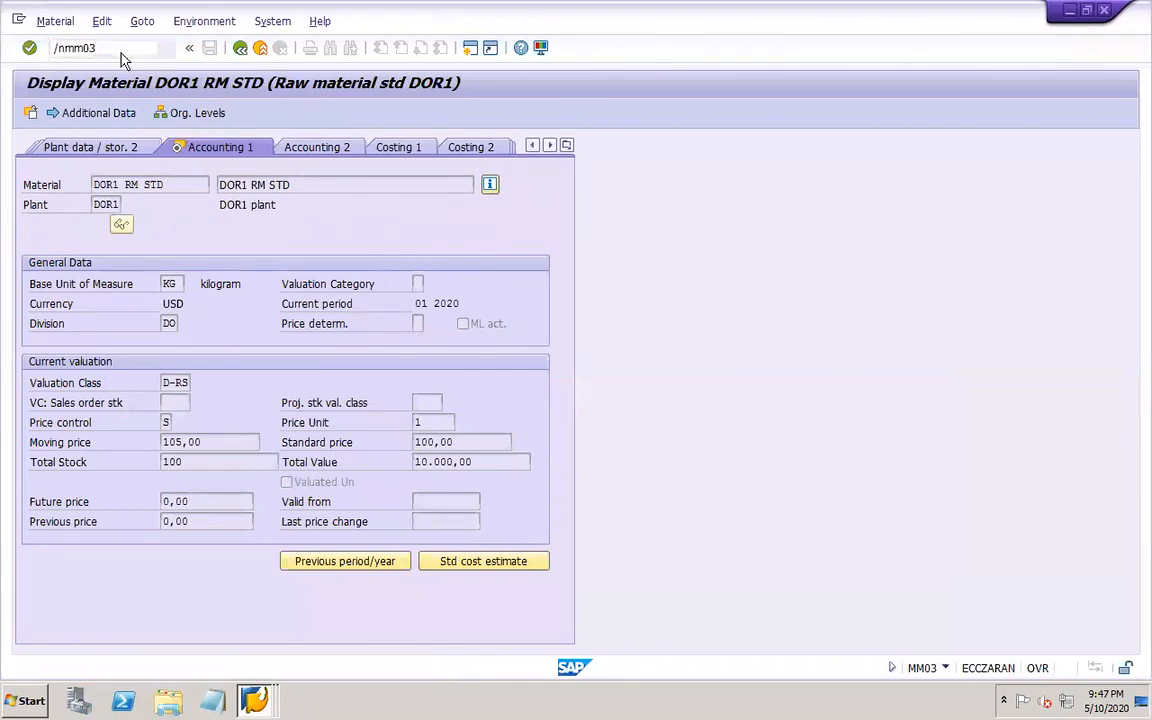
pyautogui.press('Return')
pyautogui.click(219, 174)
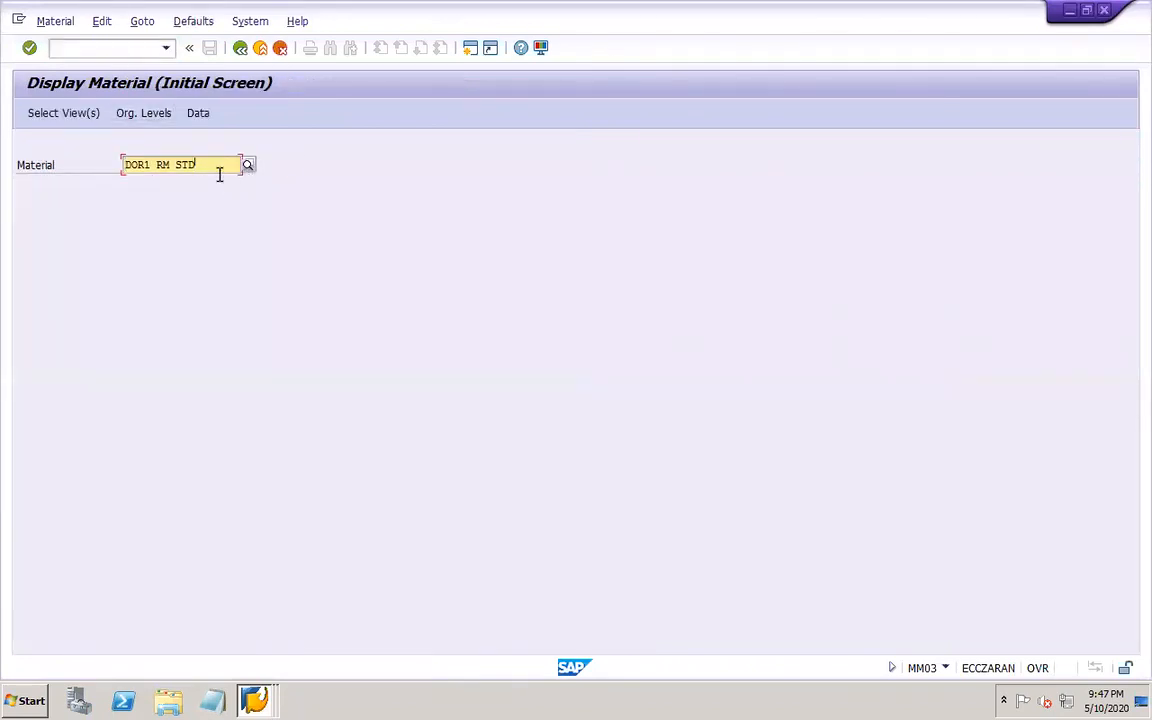
pyautogui.press('BackSpace')
pyautogui.press('BackSpace')
pyautogui.press('BackSpace')
pyautogui.click(220, 199)
pyautogui.press('Return')
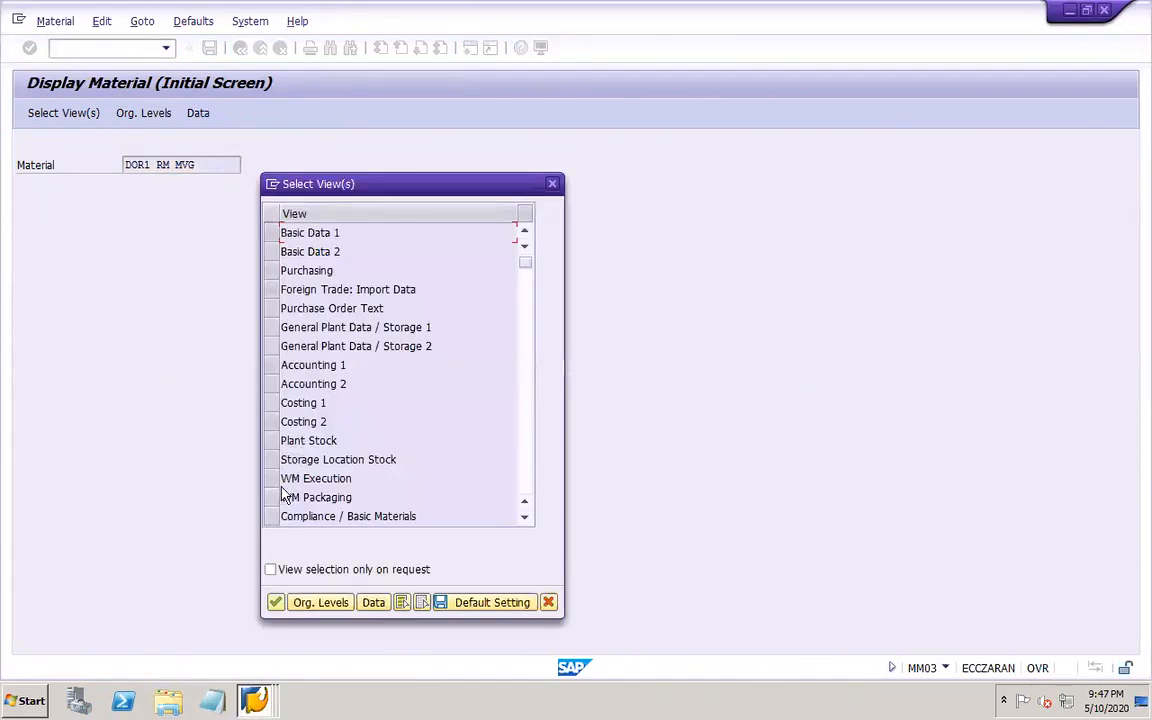
# - Display the Accounting 1 view of DOR1 RM MVG for plant DOR1 and check its moving price
pyautogui.click(279, 365)
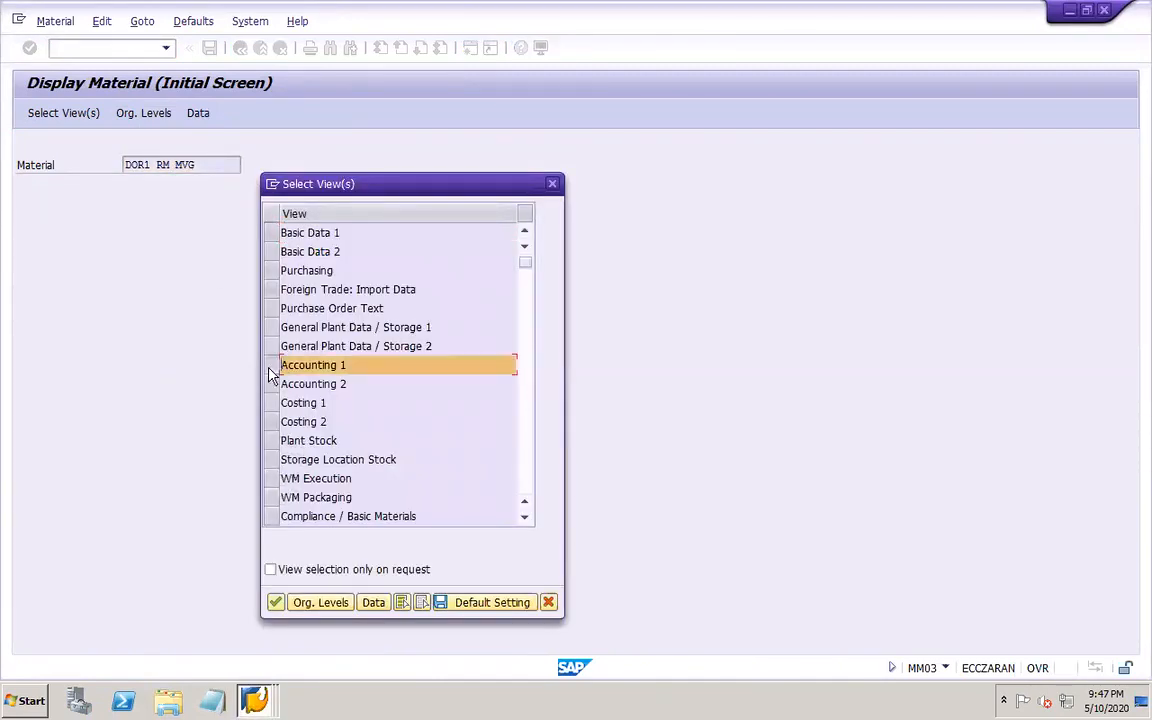
pyautogui.click(275, 602)
pyautogui.click(426, 504)
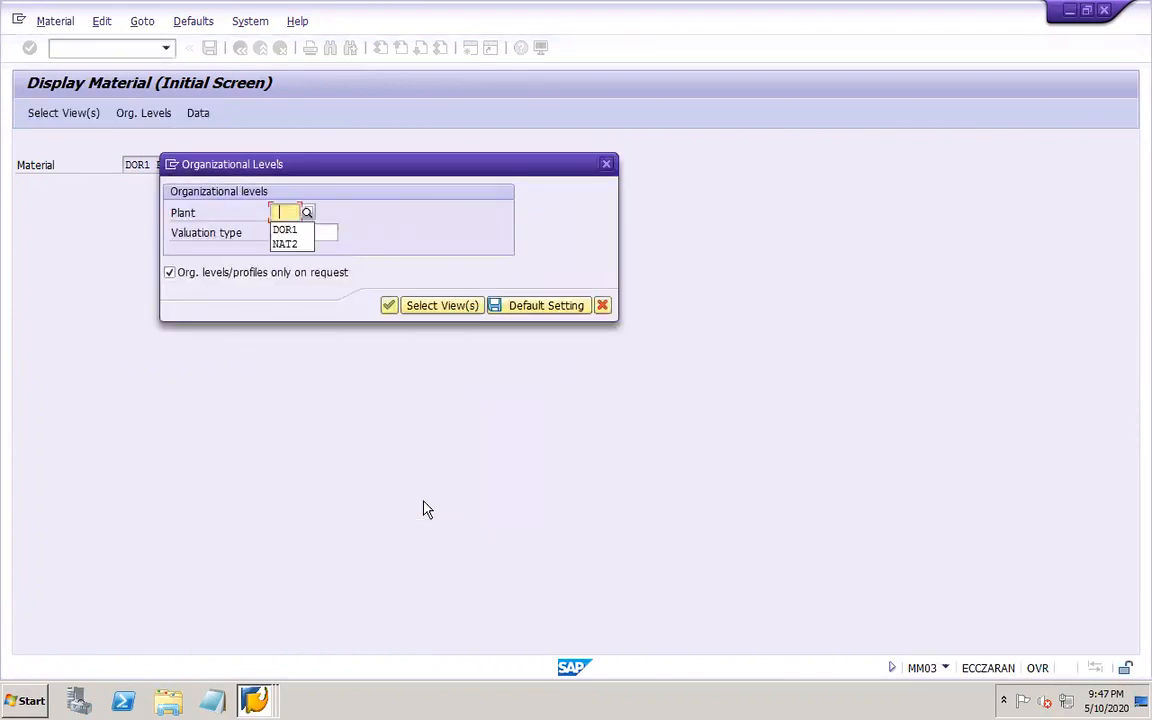
pyautogui.click(302, 231)
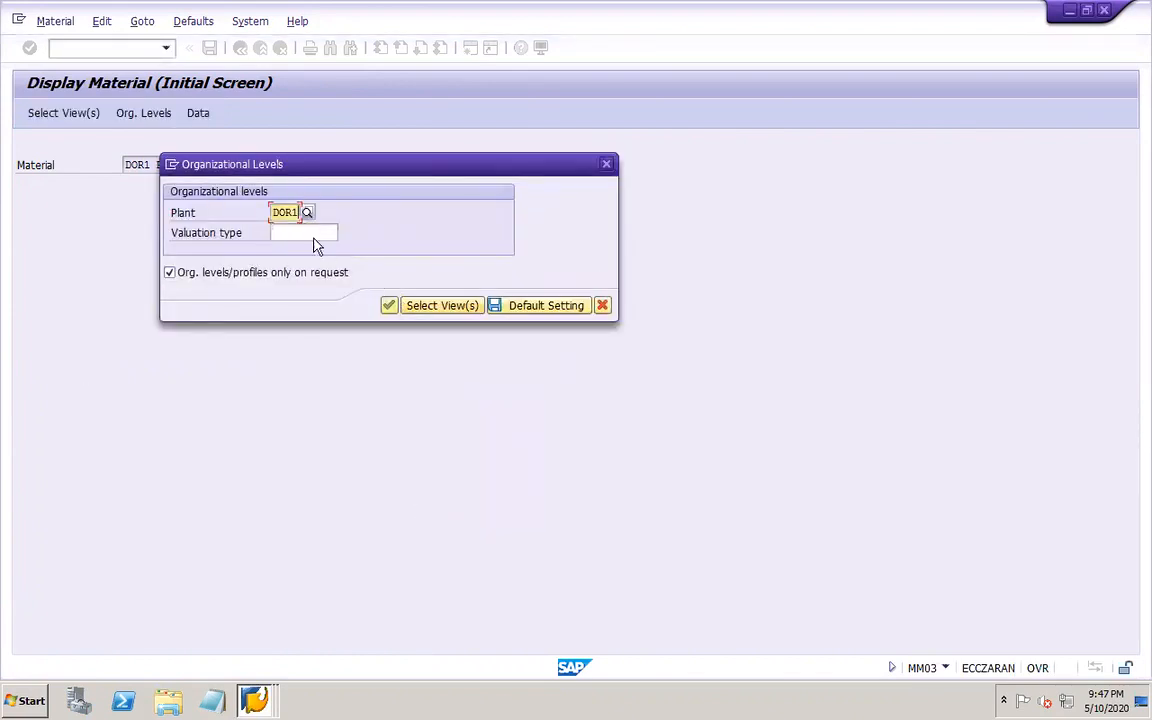
pyautogui.click(388, 305)
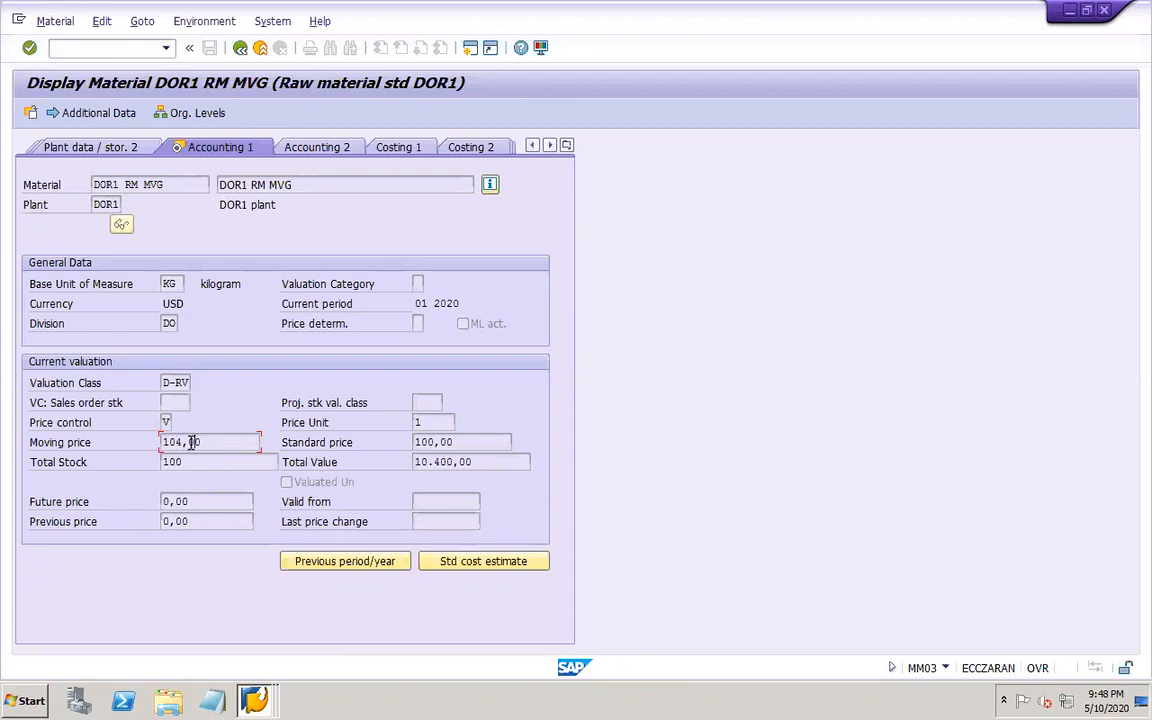
pyautogui.moveTo(203, 442); pyautogui.dragTo(153, 449)
pyautogui.moveTo(826, 716)
pyautogui.click(897, 702)
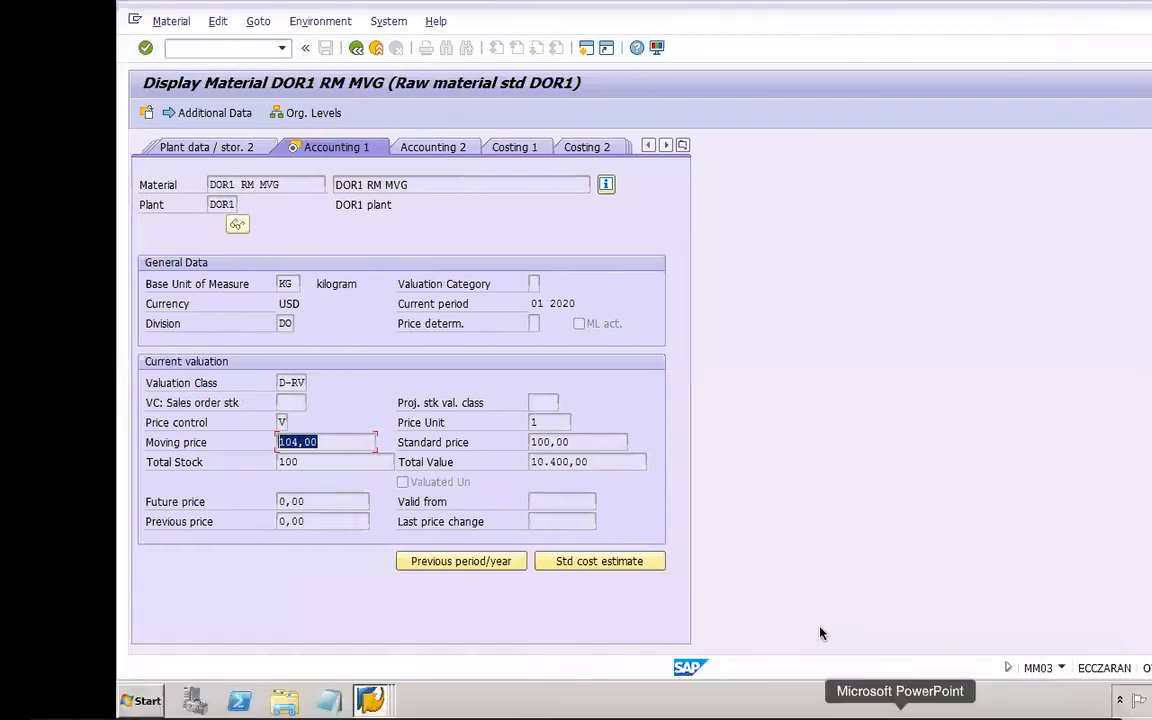
pyautogui.click(1010, 700)
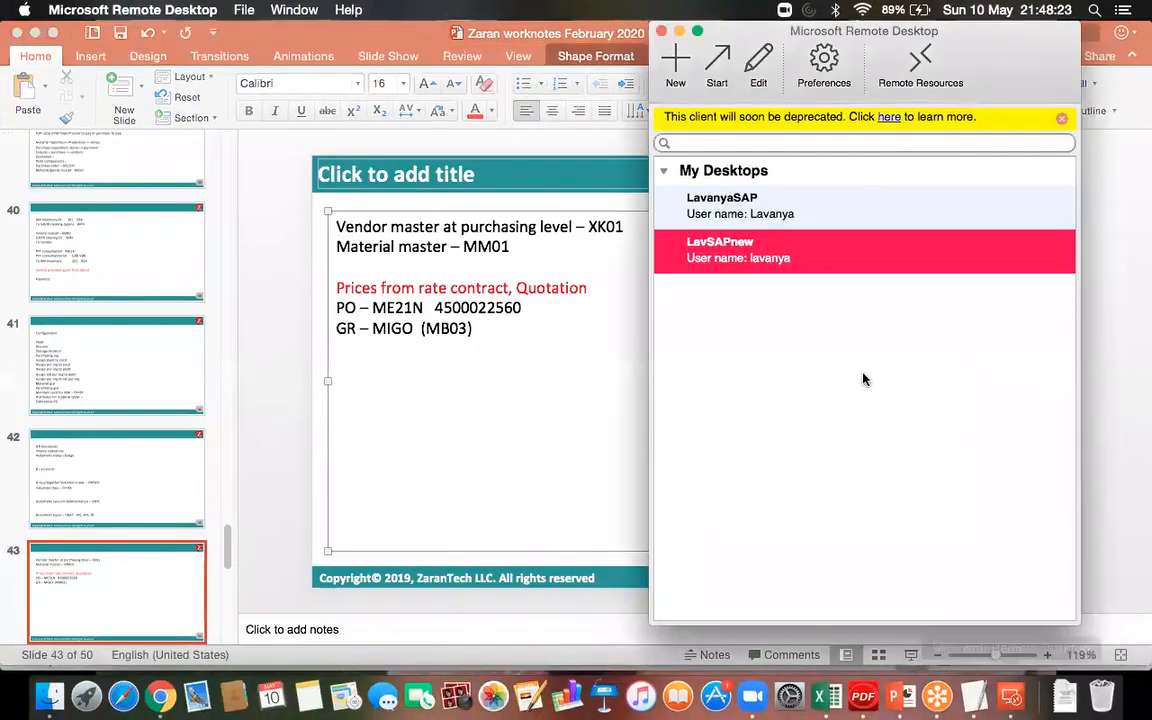
pyautogui.doubleClick(737, 257)
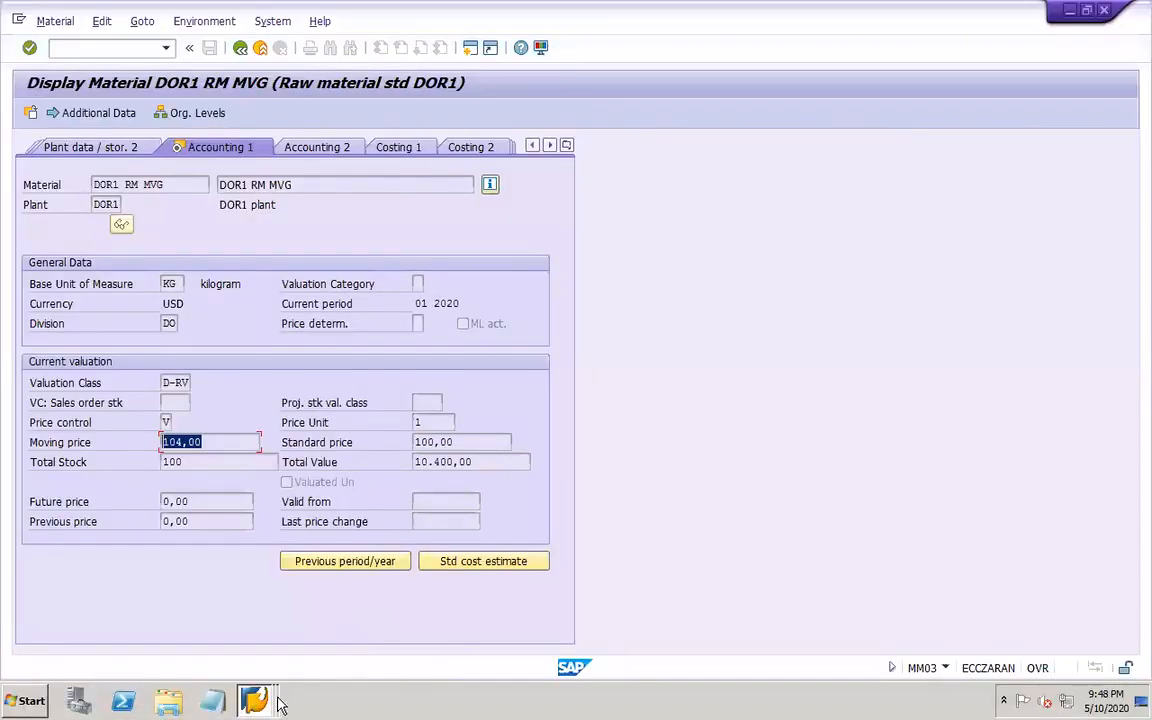
# - Bring the accounting document session to the front and check its two incoming freight clearing items
pyautogui.click(259, 699)
pyautogui.click(232, 638)
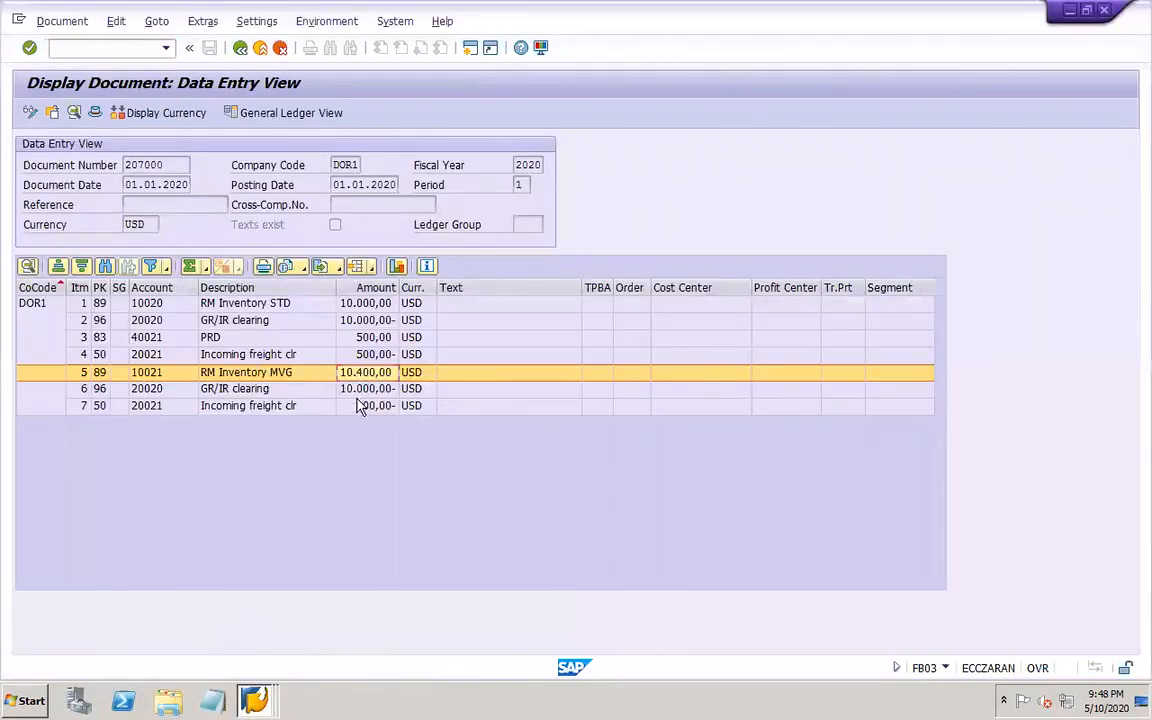
pyautogui.click(362, 409)
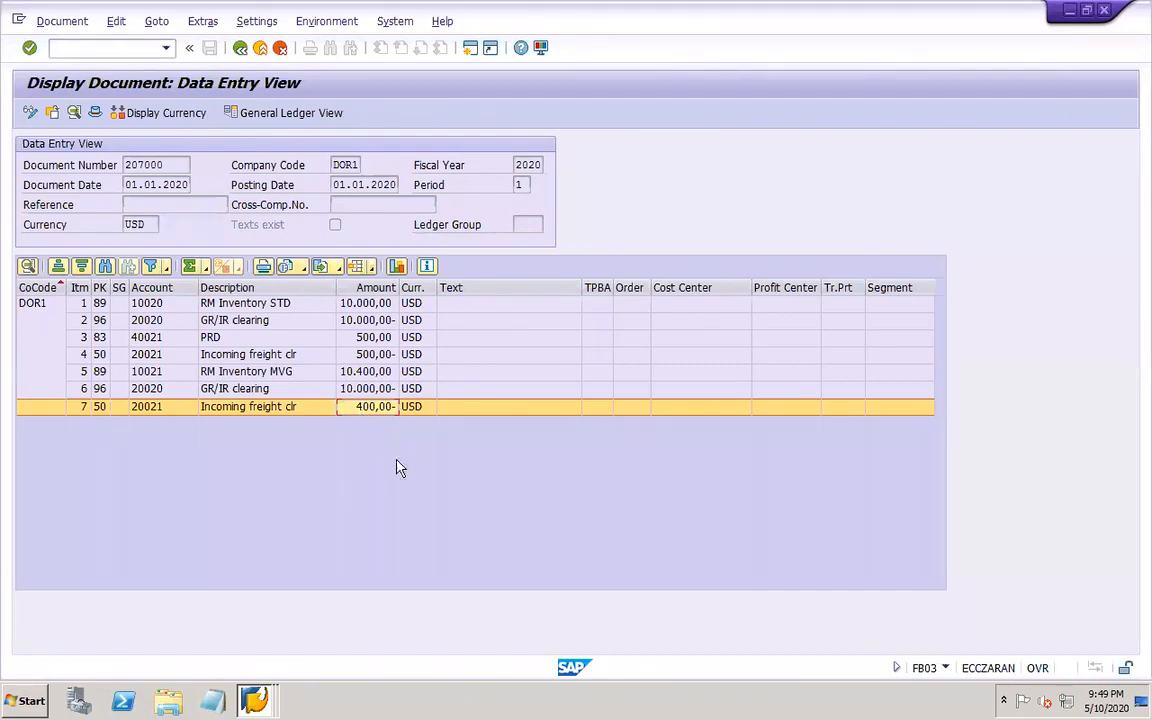
pyautogui.click(148, 355)
# - Display all line items of G/L account 20021 in a new FBL3N session, check the freight amounts, and return to the accounting document
pyautogui.click(118, 46)
pyautogui.write('/ofbl3n')
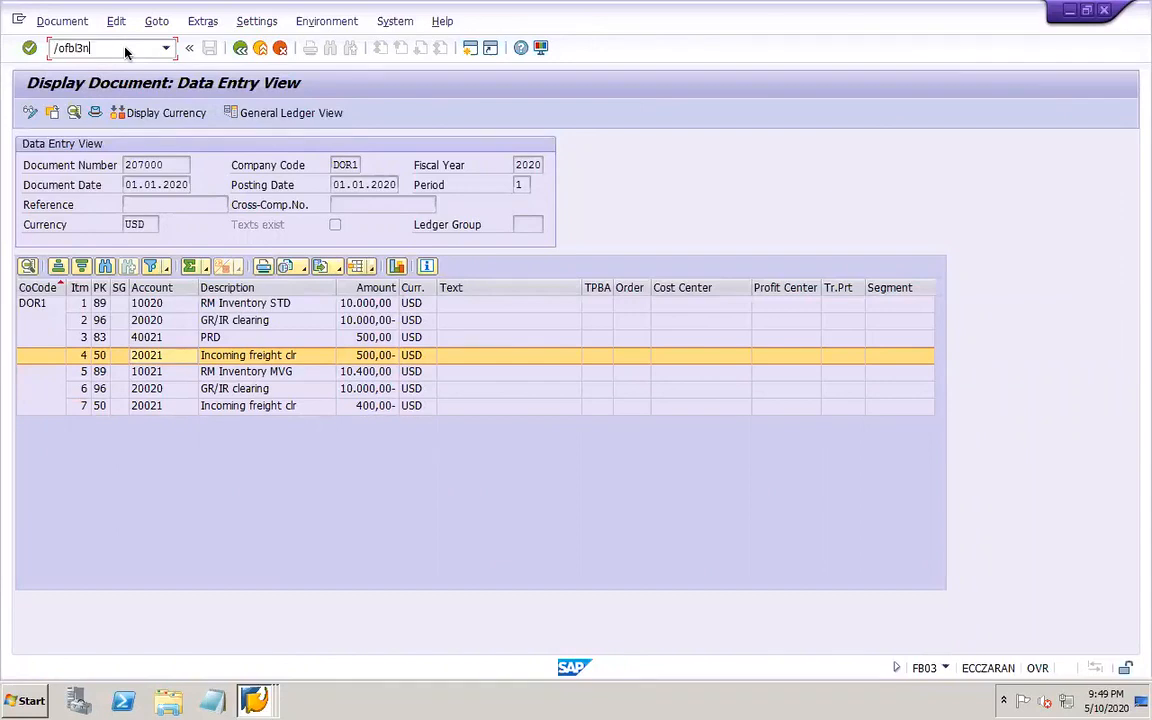
pyautogui.press('Return')
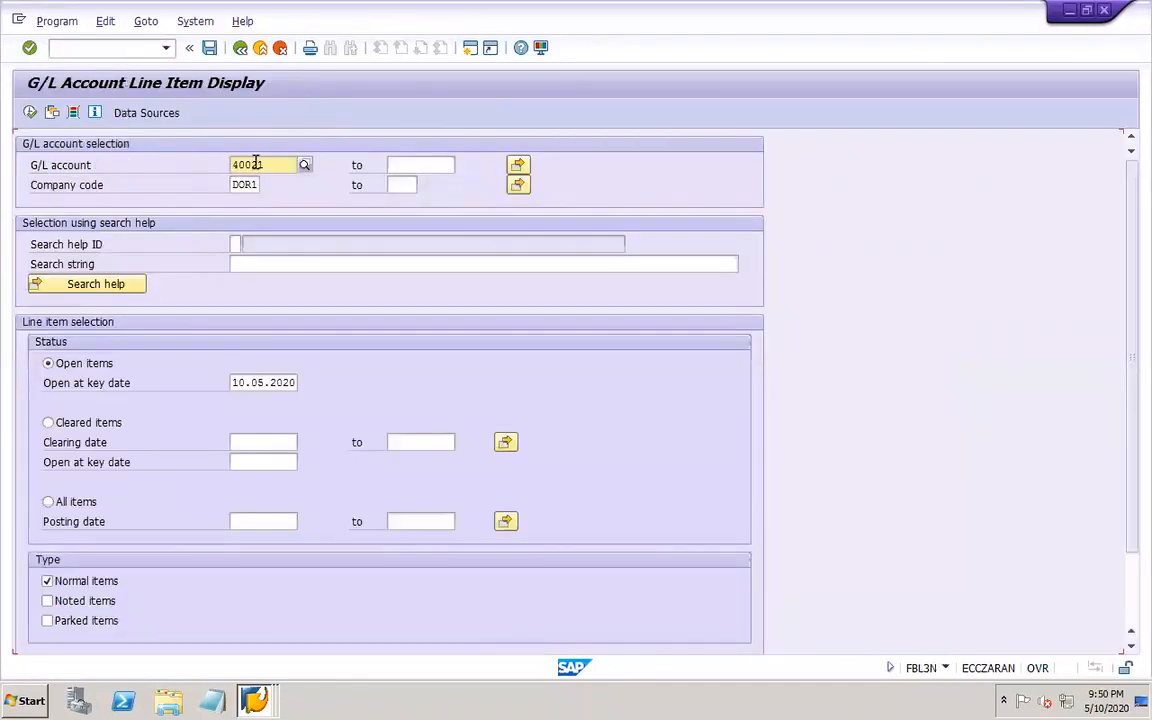
pyautogui.moveTo(278, 164); pyautogui.dragTo(200, 167)
pyautogui.write('20021')
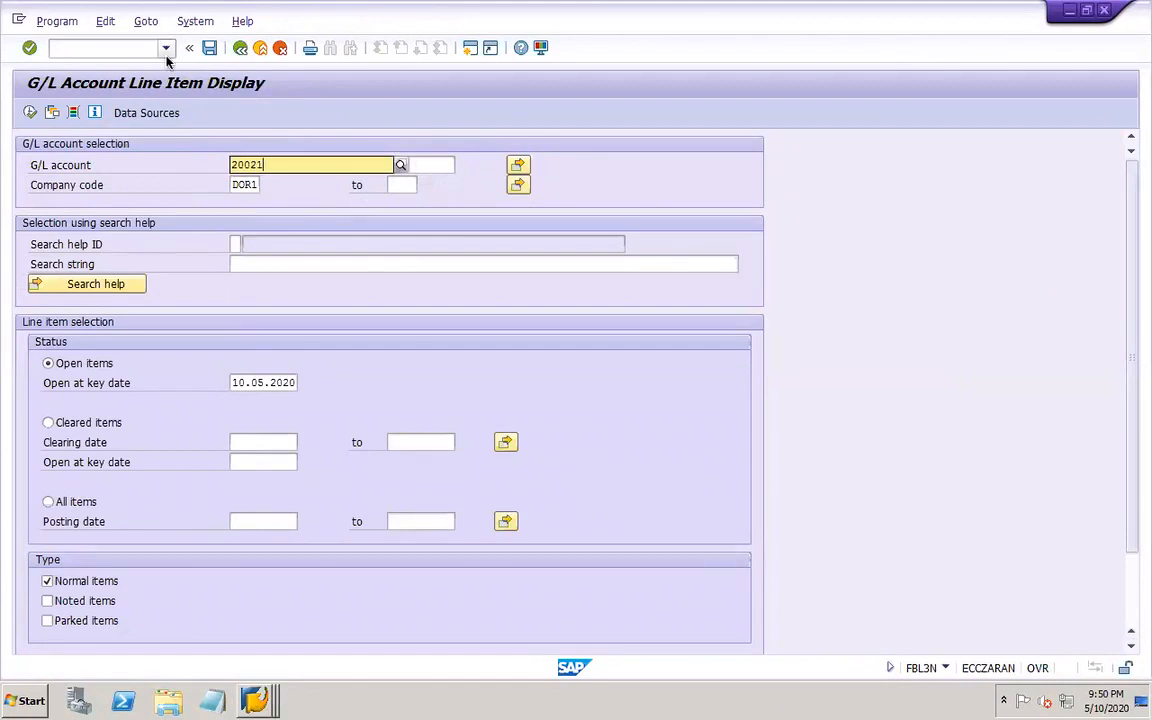
pyautogui.click(75, 503)
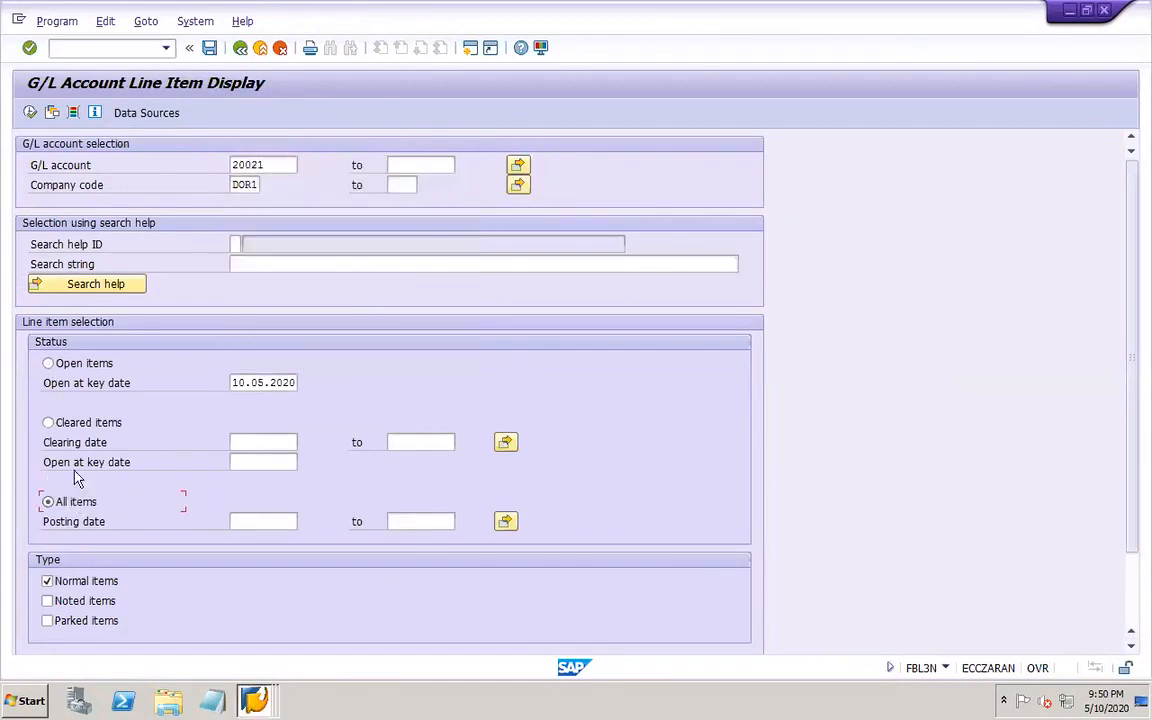
pyautogui.click(30, 114)
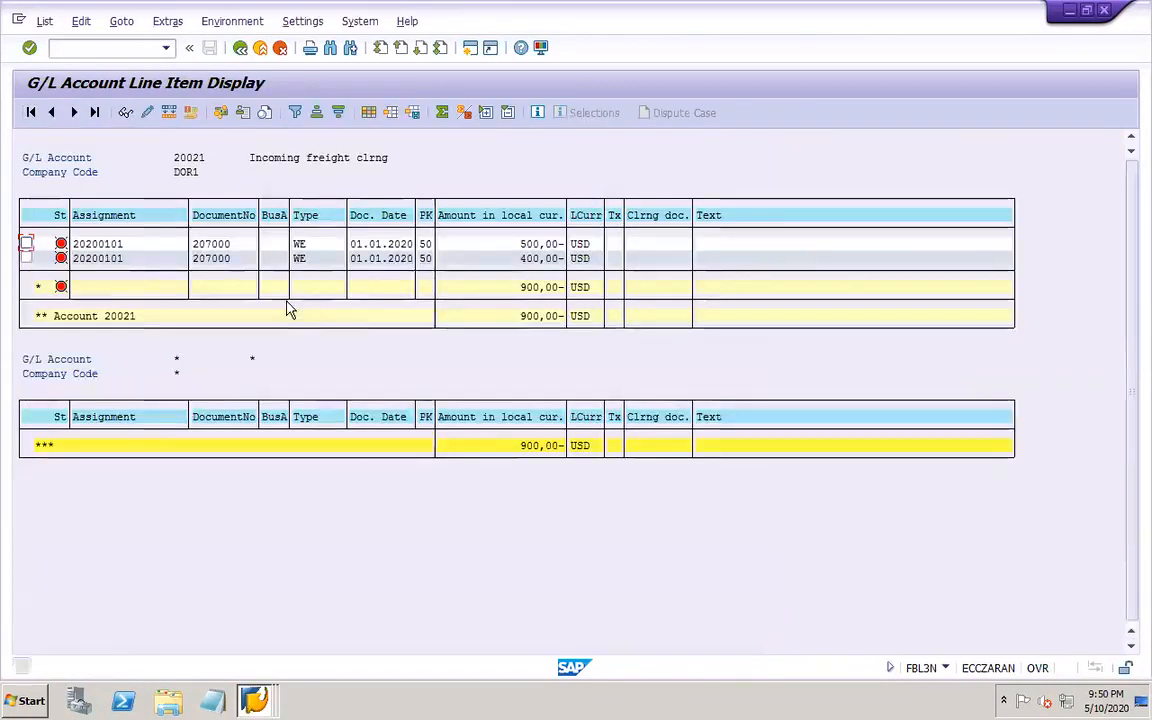
pyautogui.click(541, 258)
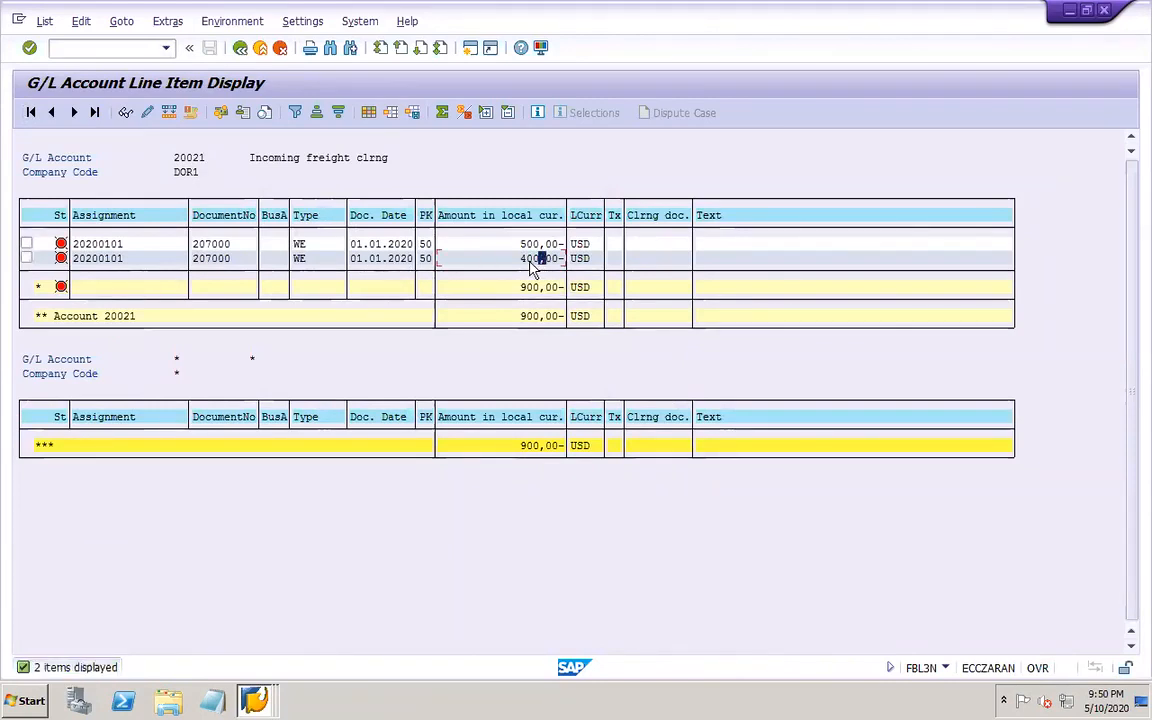
pyautogui.moveTo(254, 697)
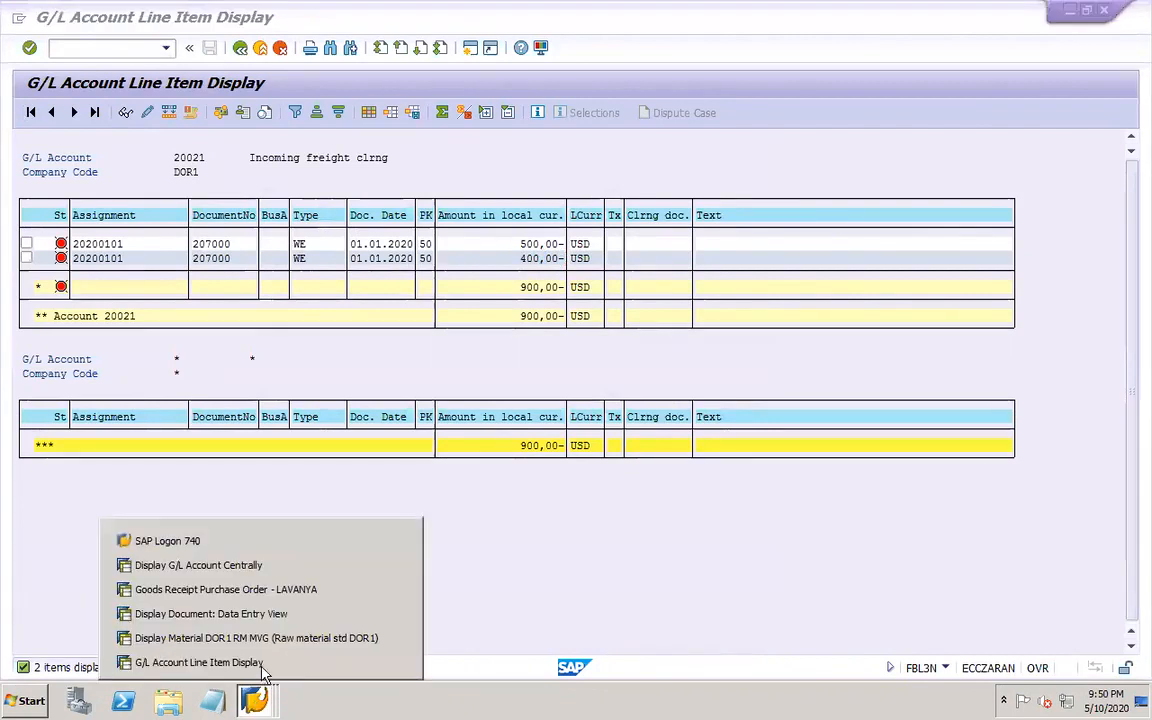
pyautogui.click(225, 612)
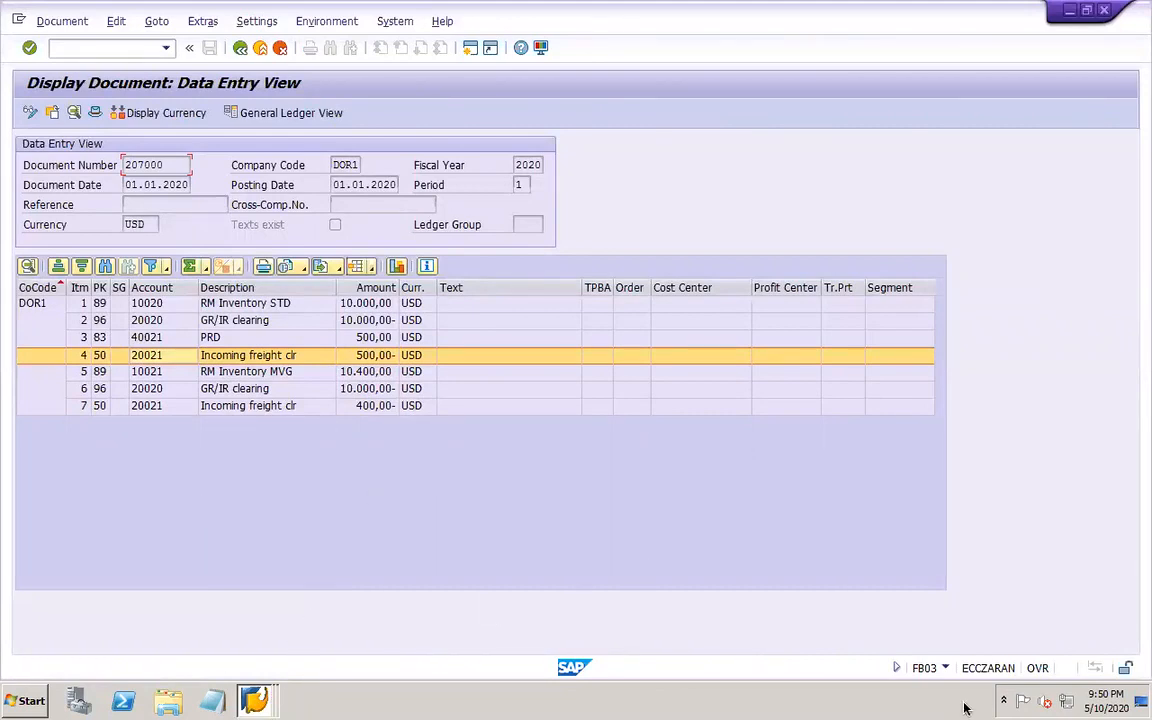
# - Switch to the PowerPoint work notes, add the line "IR - MIRO" after a blank line below the GR entry, and save the presentation
pyautogui.moveTo(951, 707)
pyautogui.click(902, 702)
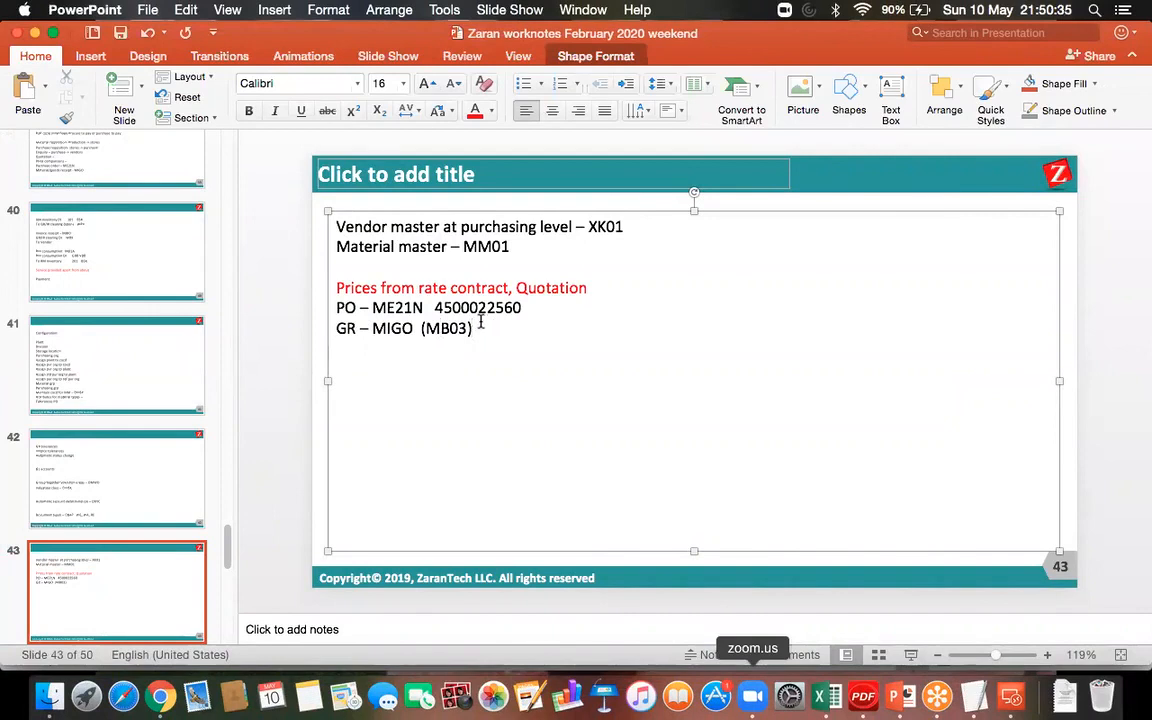
pyautogui.press('Return')
pyautogui.press('Return')
pyautogui.write('IR - MIRO')
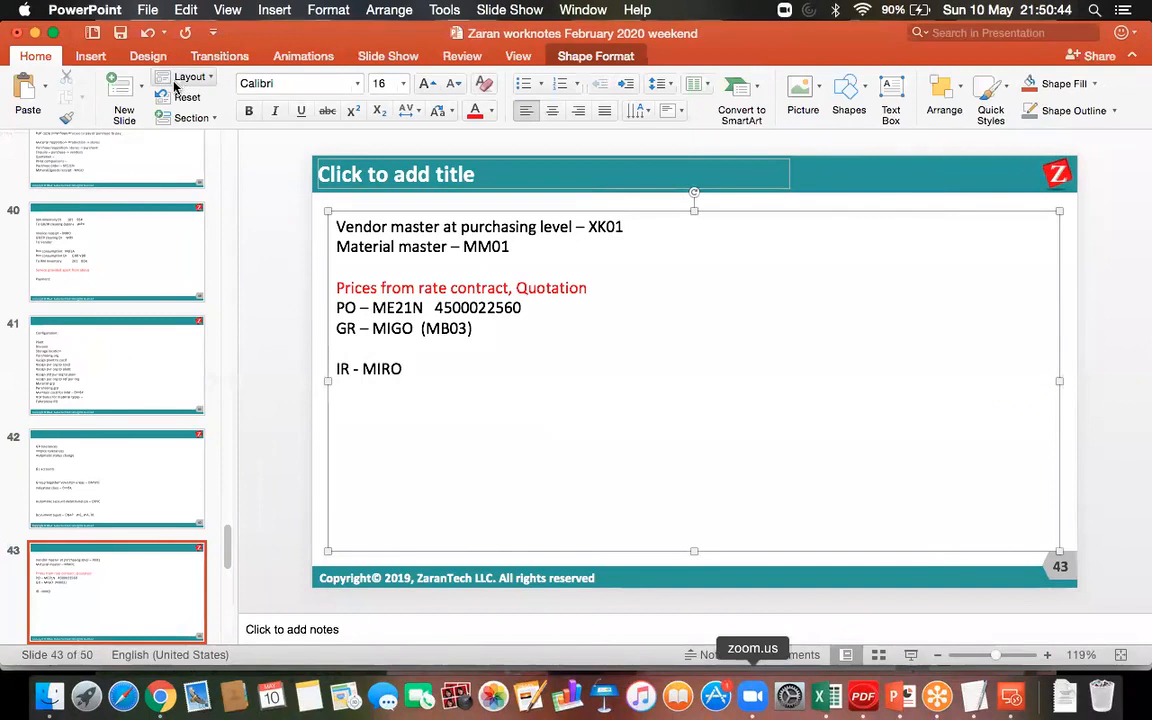
pyautogui.click(121, 35)
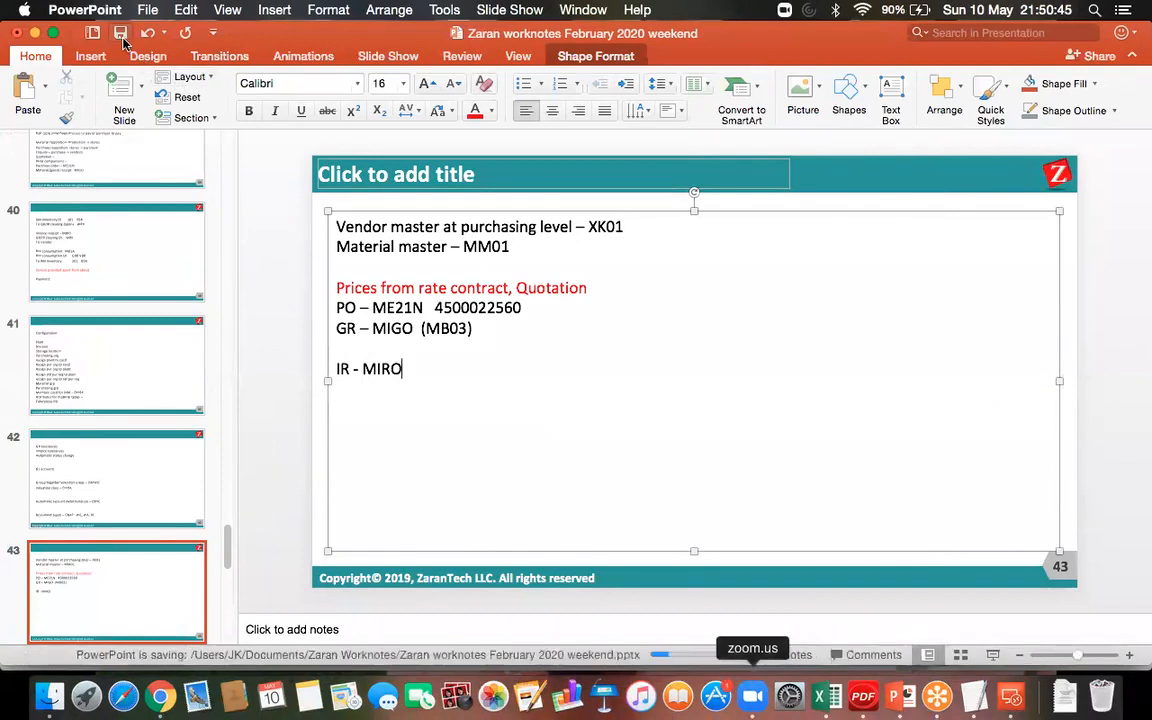
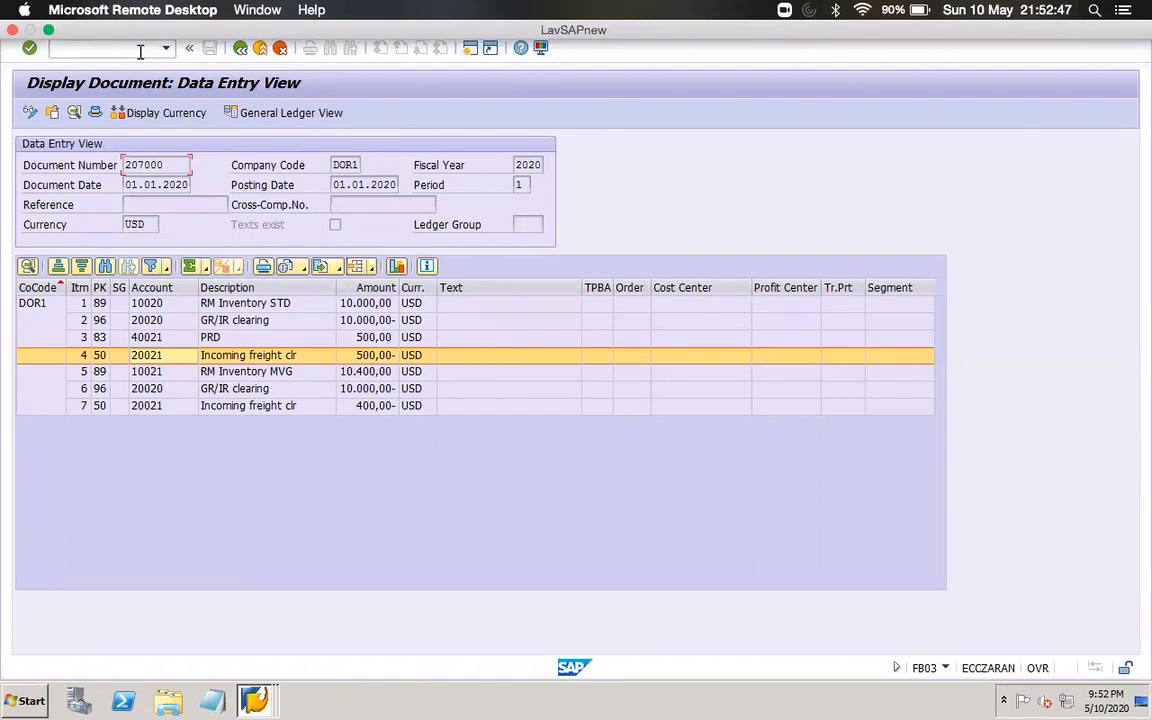
# - In transaction OBYZ, create procedure DOR1-T with the description "DOR1 tax procedure" and save it under customizing request EPDK900010
pyautogui.write('/NOBYZ')
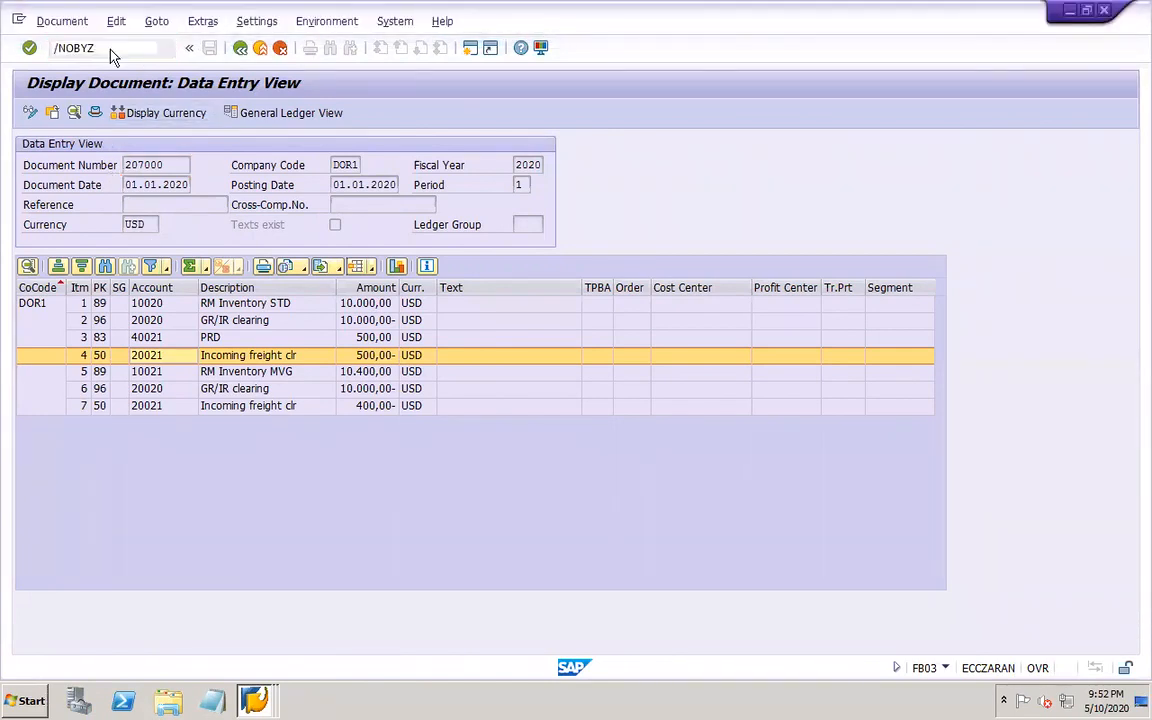
pyautogui.press('Return')
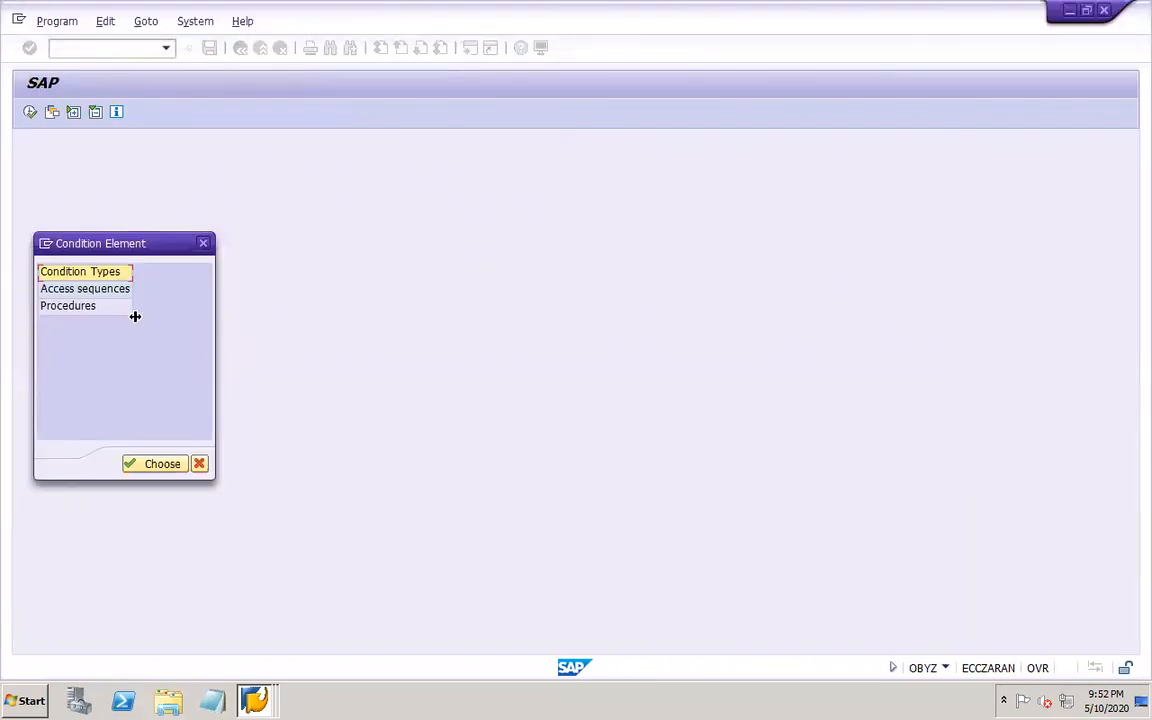
pyautogui.doubleClick(105, 309)
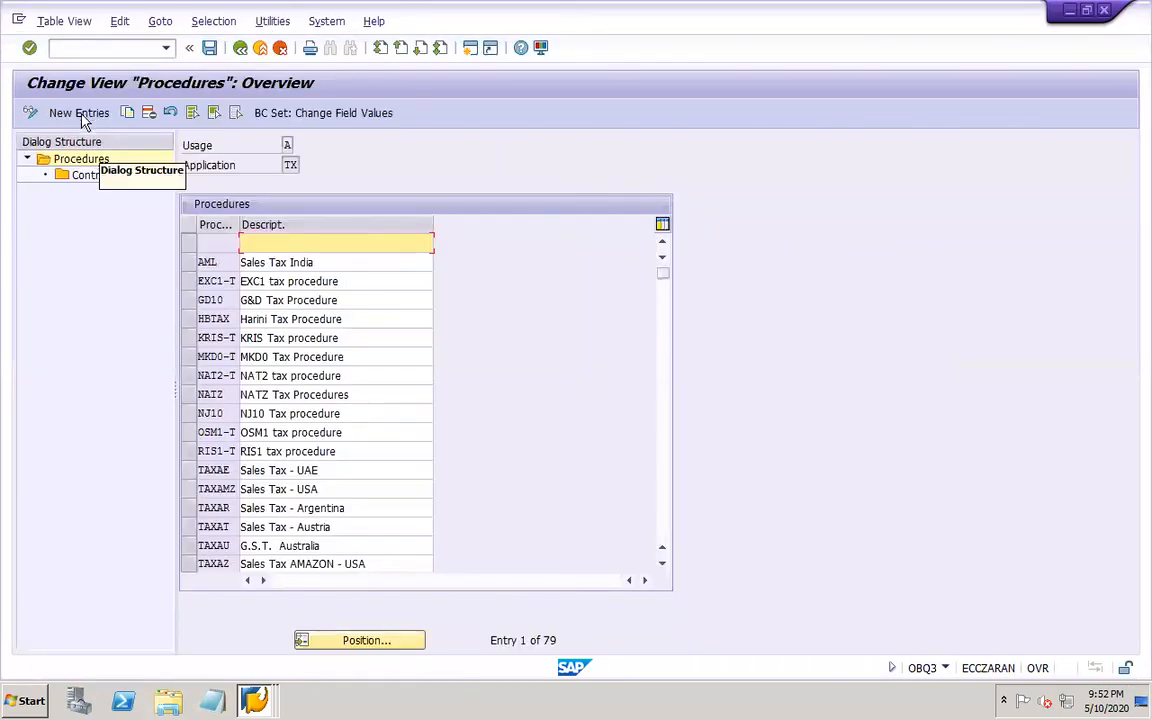
pyautogui.click(80, 113)
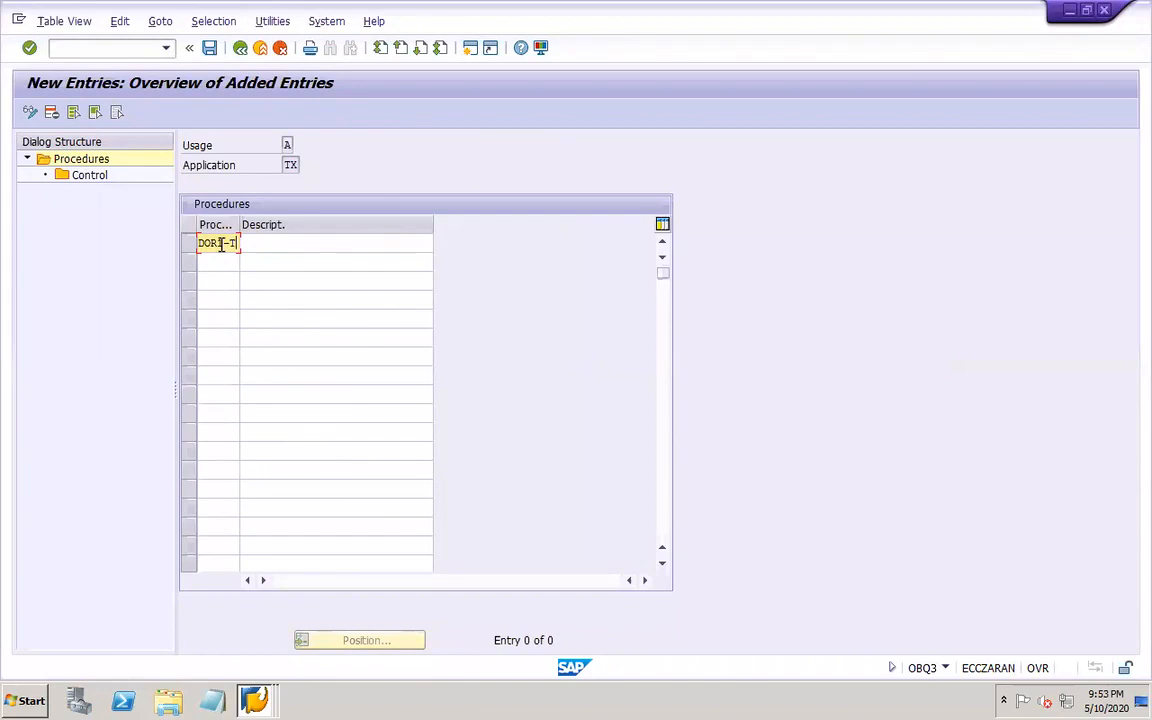
pyautogui.press('Tab')
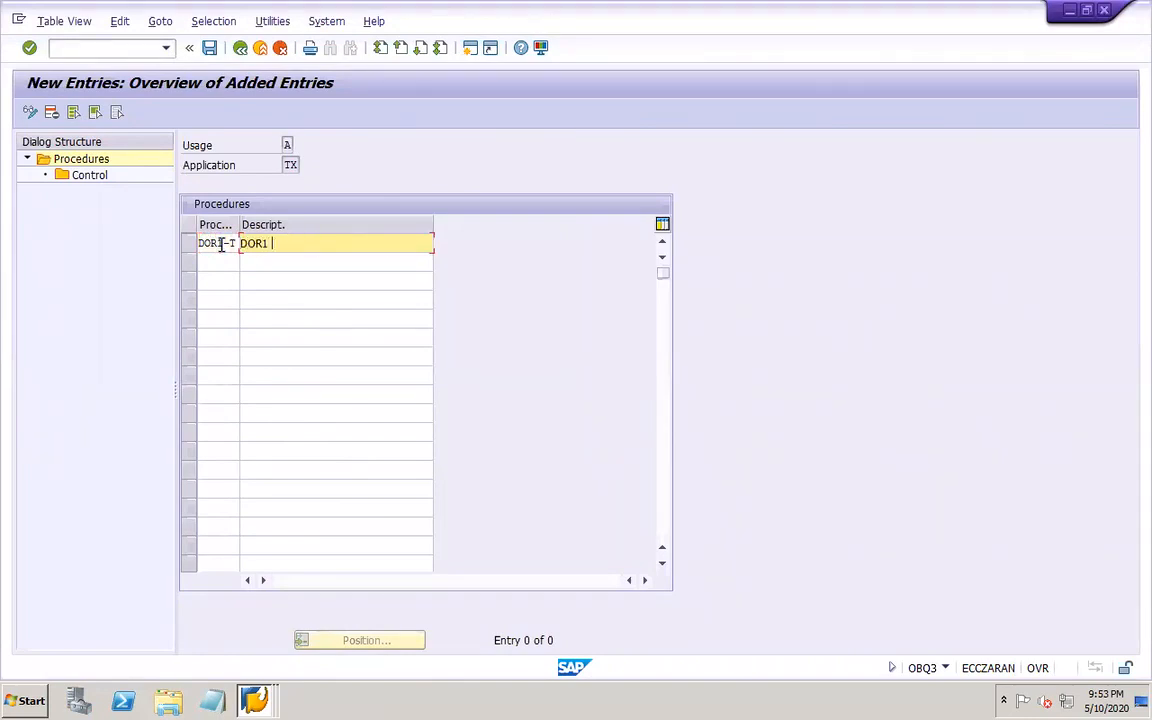
pyautogui.write('DOR1 tax procedure')
pyautogui.click(209, 48)
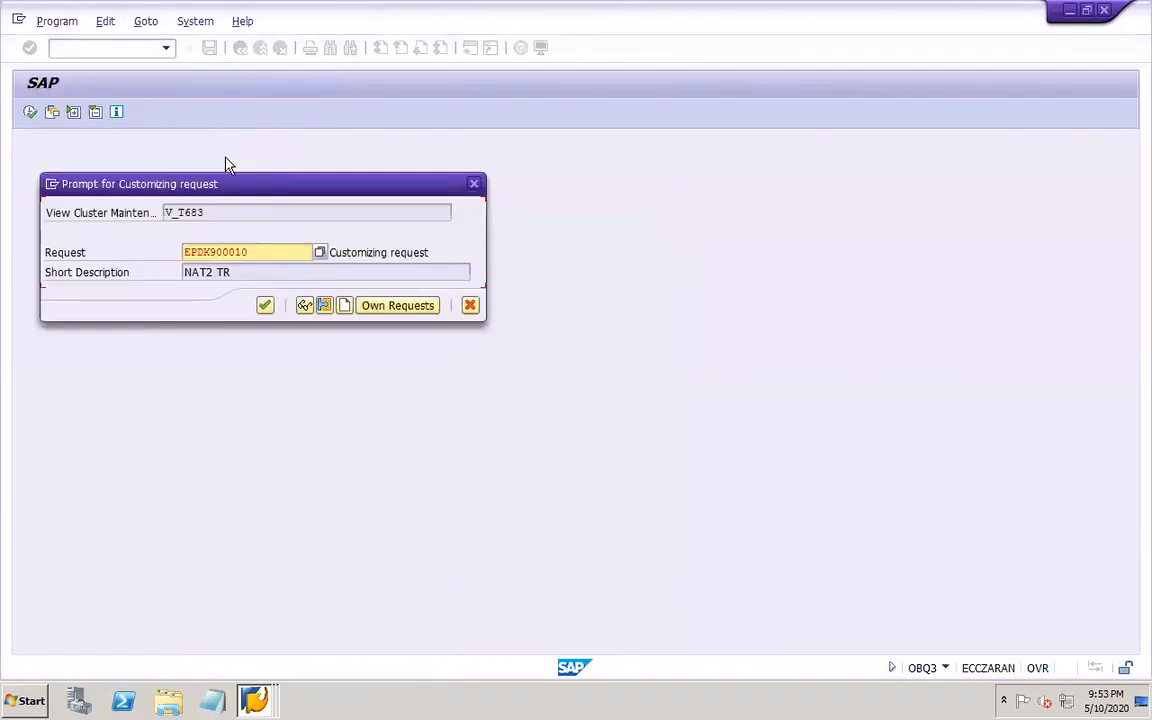
pyautogui.click(263, 305)
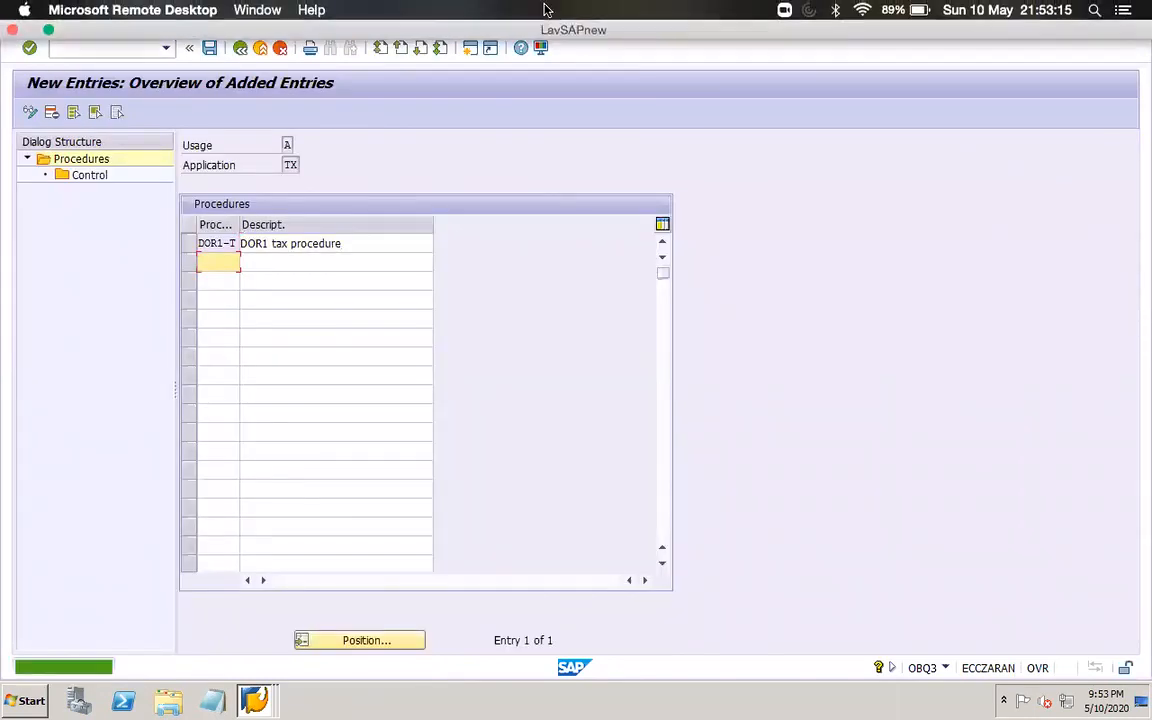
# - Open the control data of procedure DOR1-T and add new entries for steps 10, 20 and 30
pyautogui.click(188, 243)
pyautogui.doubleClick(90, 177)
pyautogui.click(100, 113)
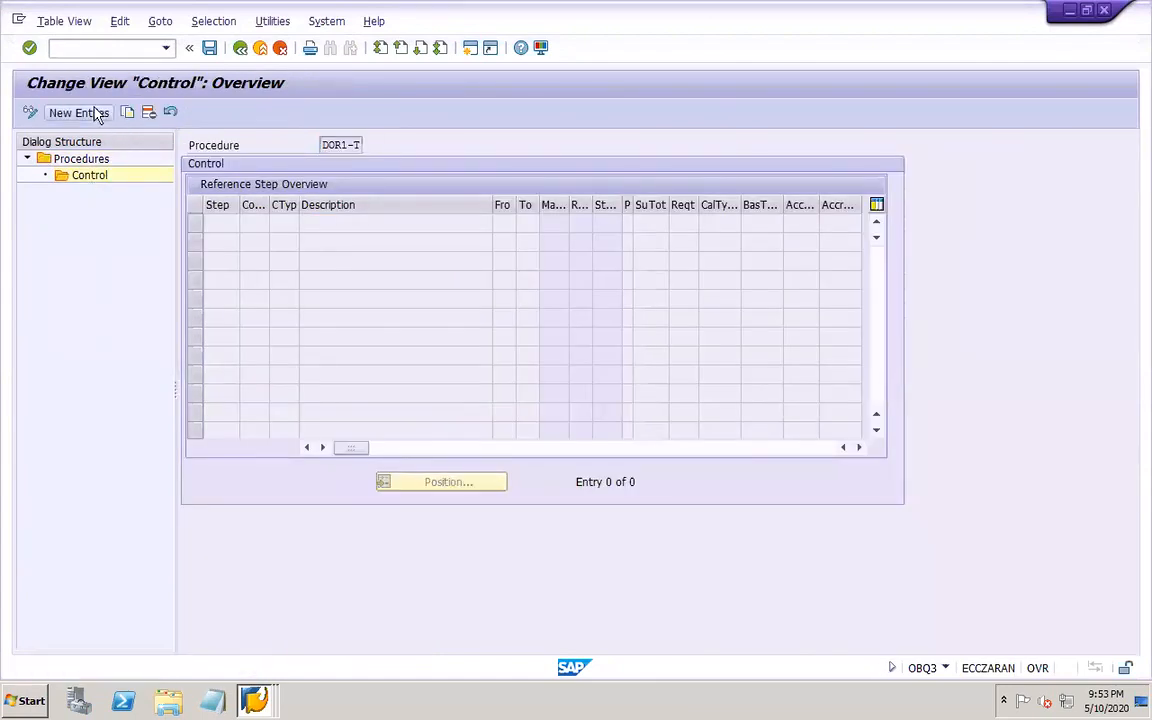
pyautogui.write('10')
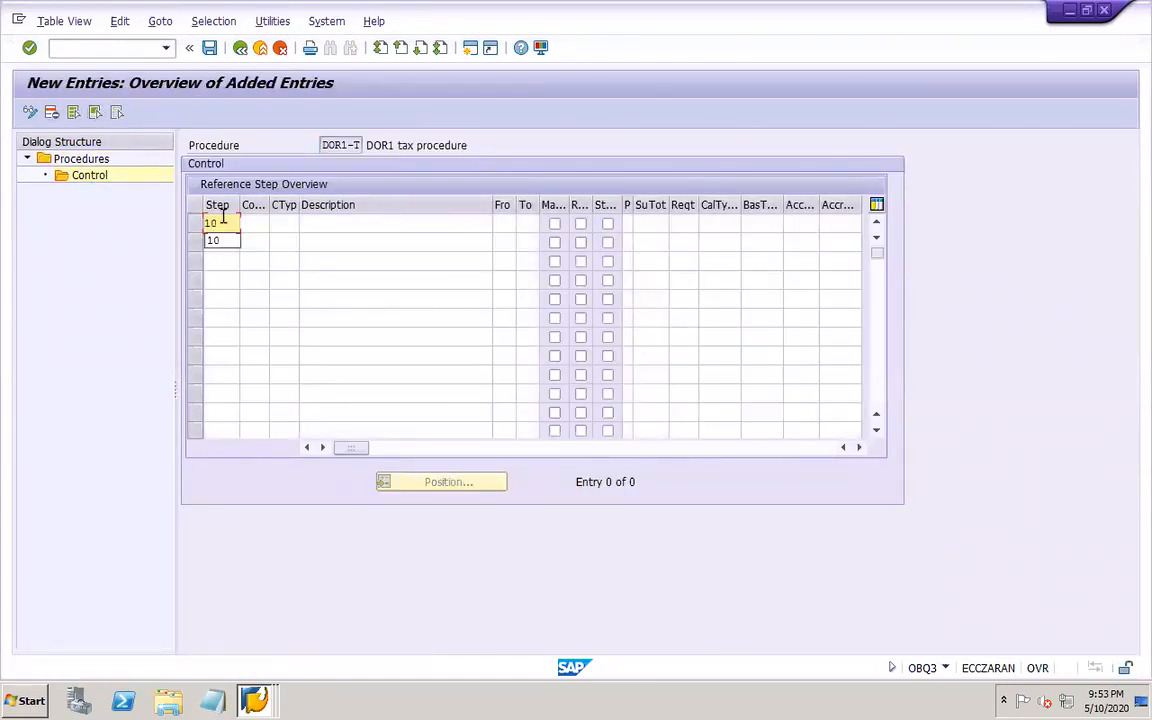
pyautogui.click(226, 241)
pyautogui.write('20')
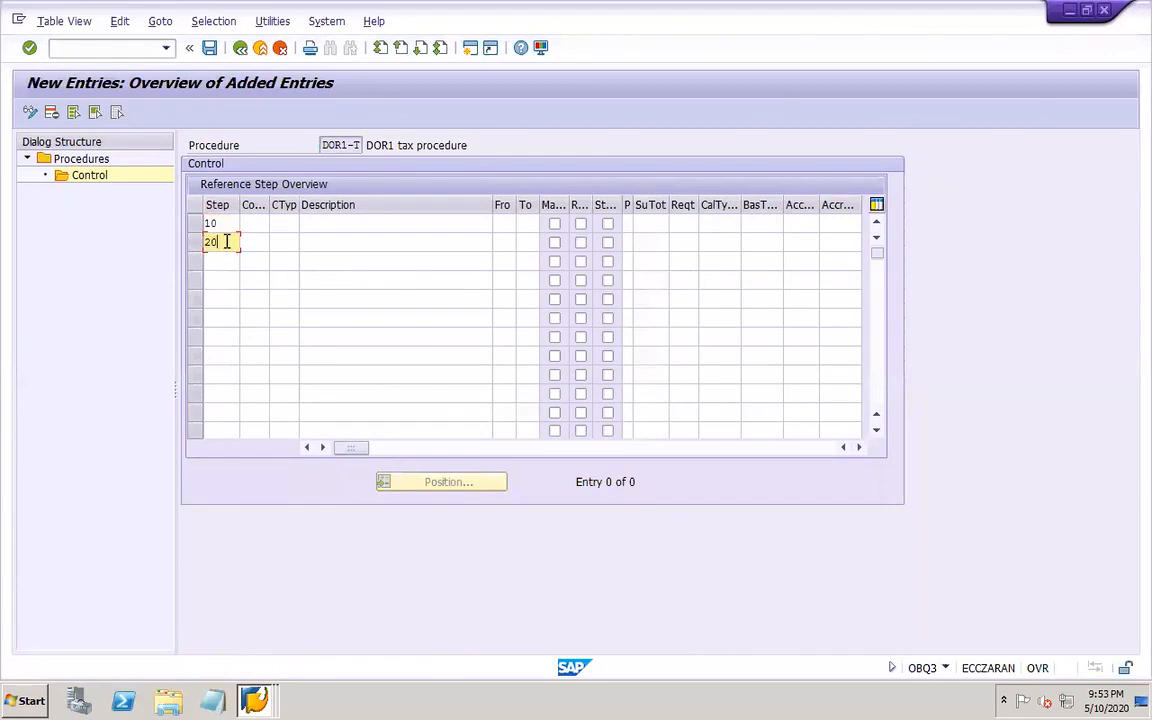
pyautogui.click(226, 261)
pyautogui.write('30')
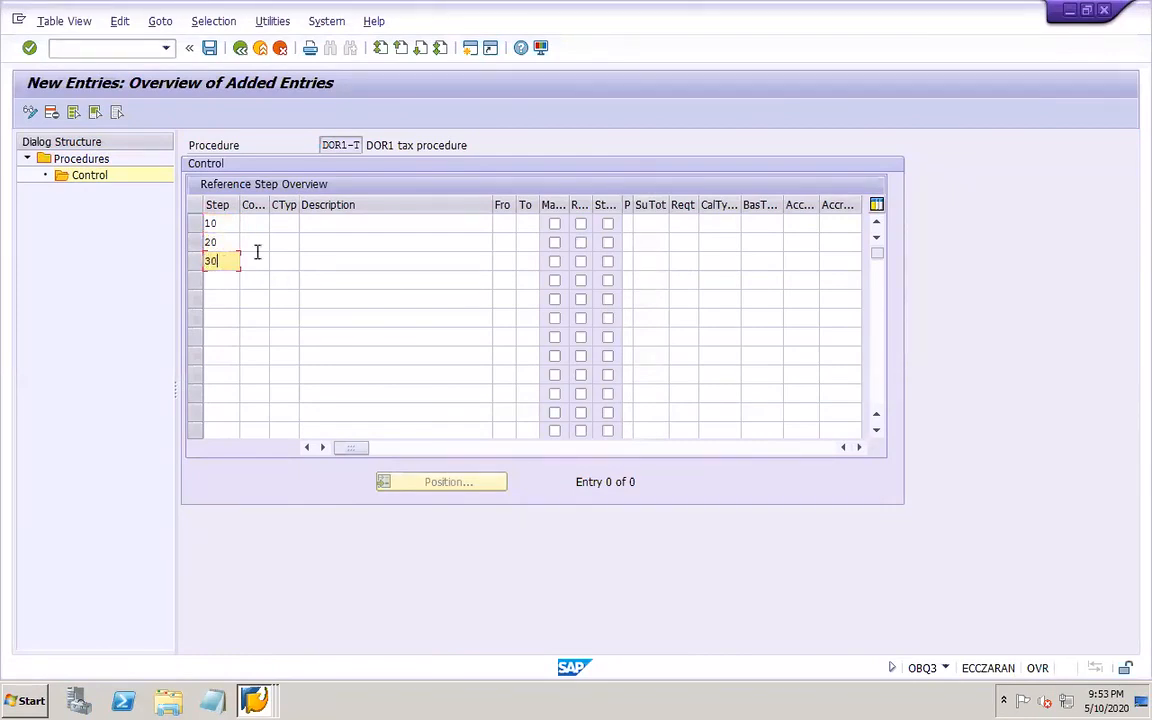
# - Assign condition types BASB to step 10, MWVS to step 20 and MWAS to step 30
pyautogui.click(257, 224)
pyautogui.click(277, 224)
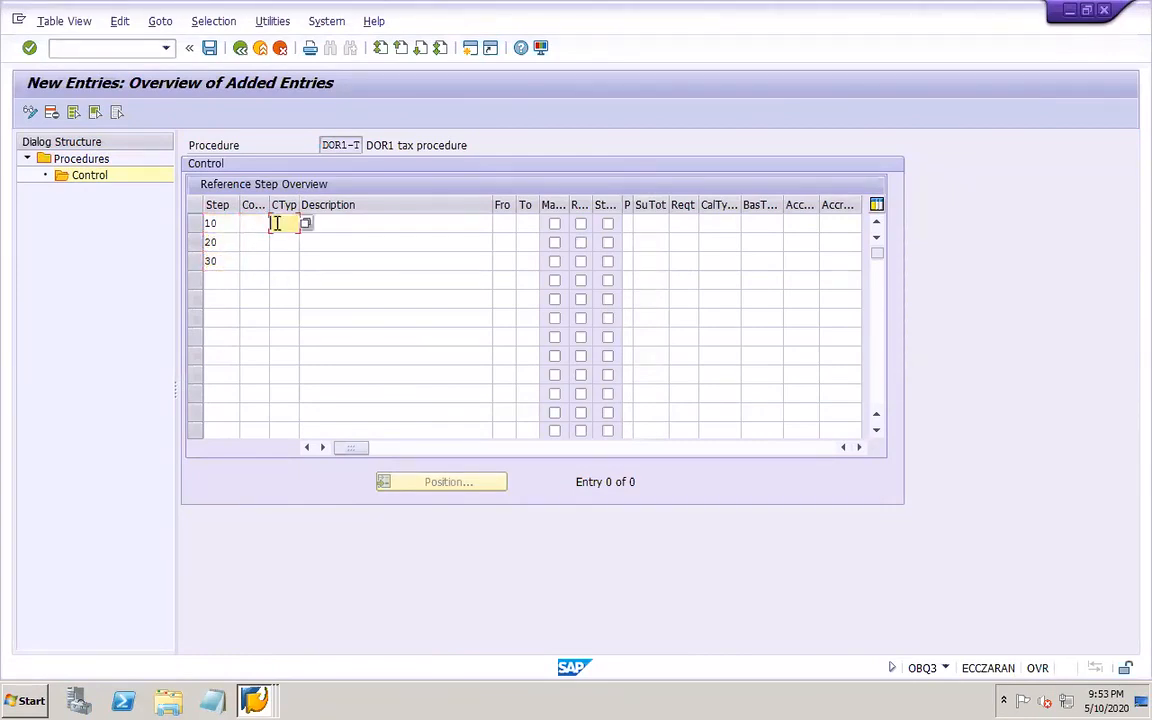
pyautogui.write('BASB')
pyautogui.click(291, 244)
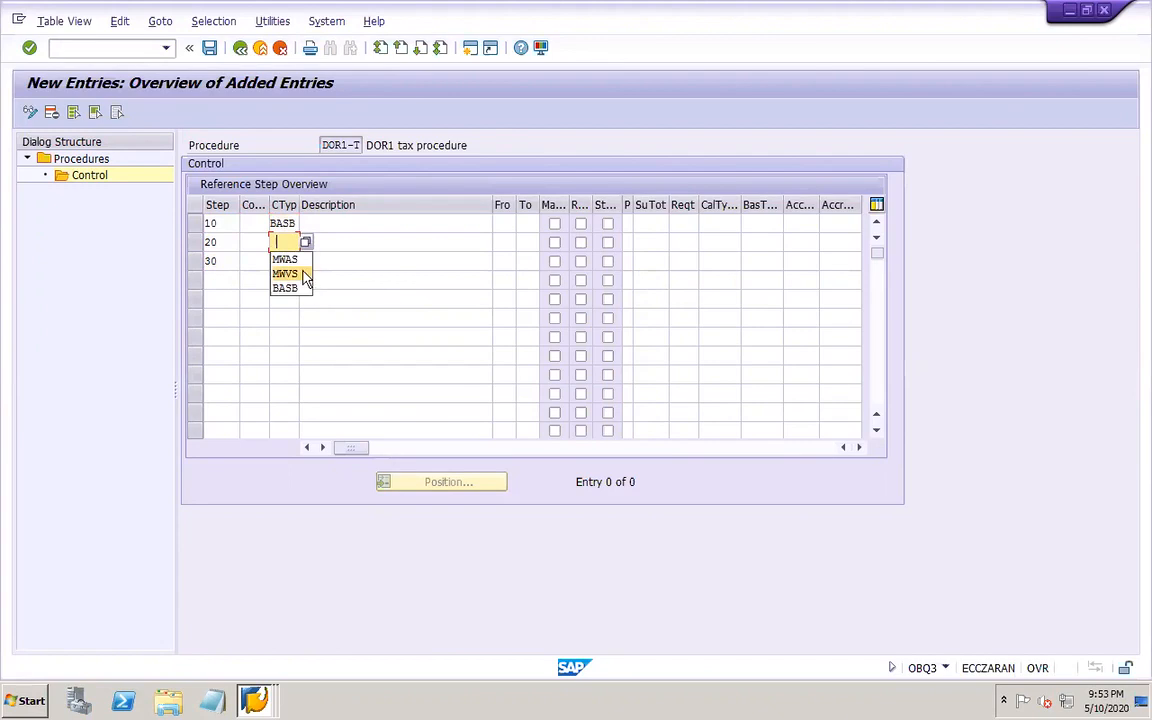
pyautogui.click(300, 274)
pyautogui.click(291, 262)
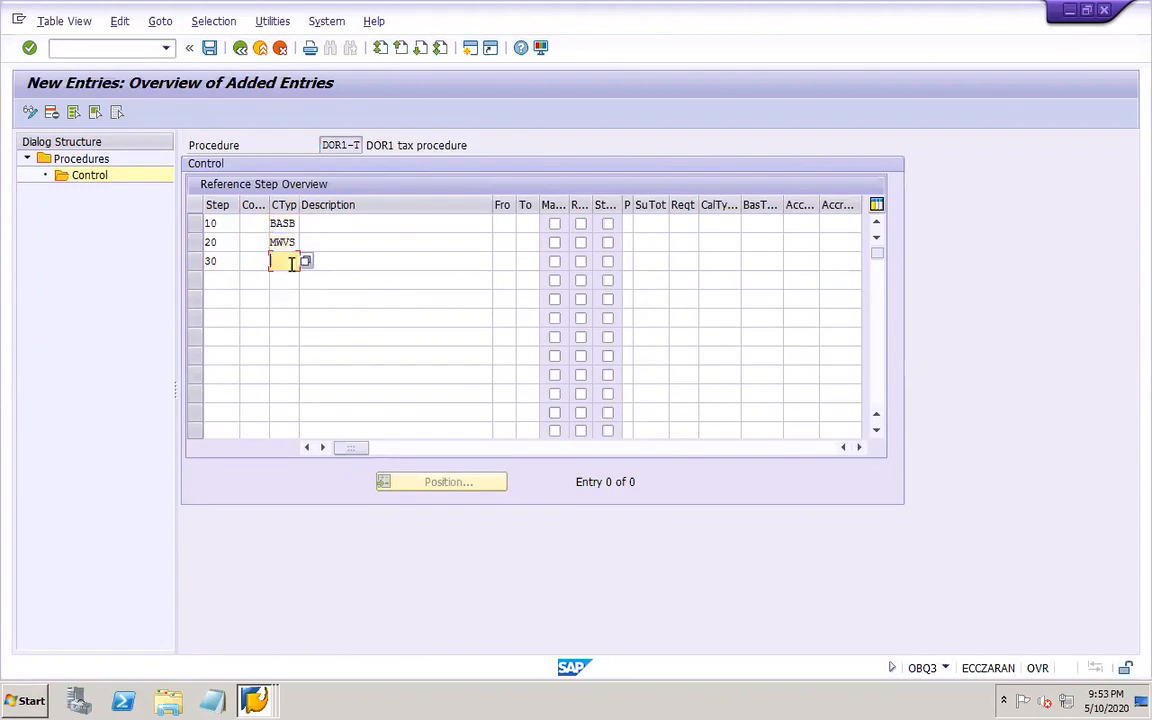
pyautogui.click(290, 279)
# - Describe step 10 as "base amount", step 20 as "input tax" and step 30 as "output tax"
pyautogui.click(323, 224)
pyautogui.click(346, 271)
pyautogui.click(330, 242)
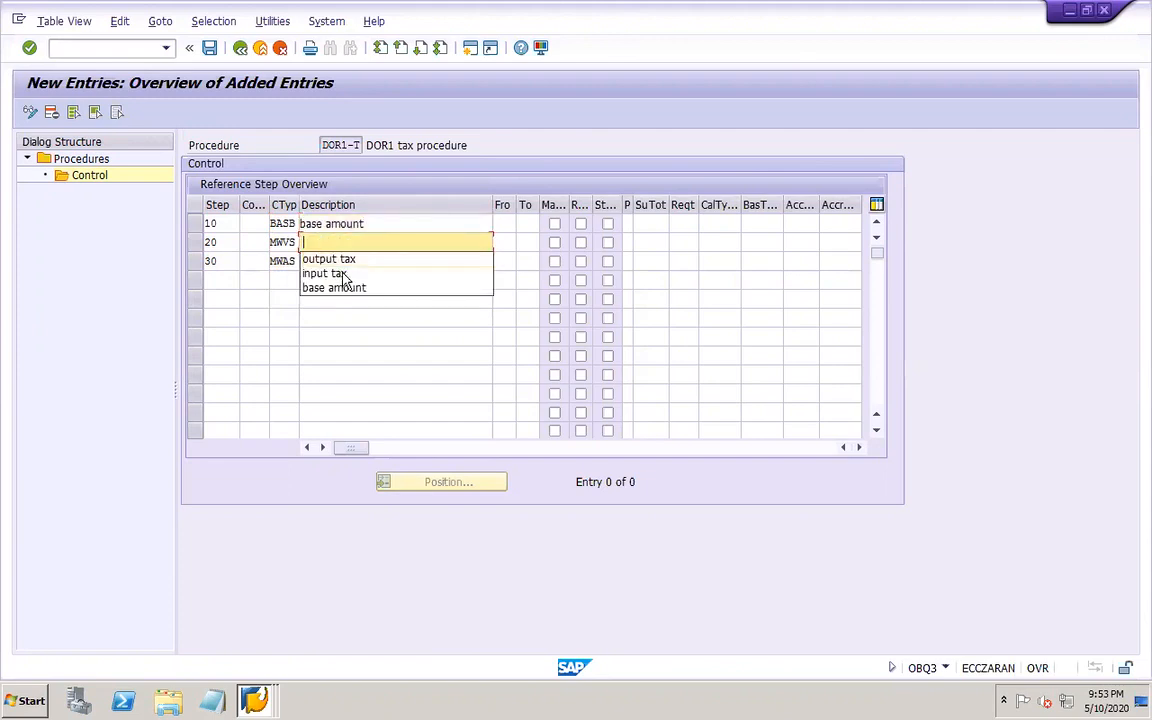
pyautogui.click(343, 274)
pyautogui.click(327, 262)
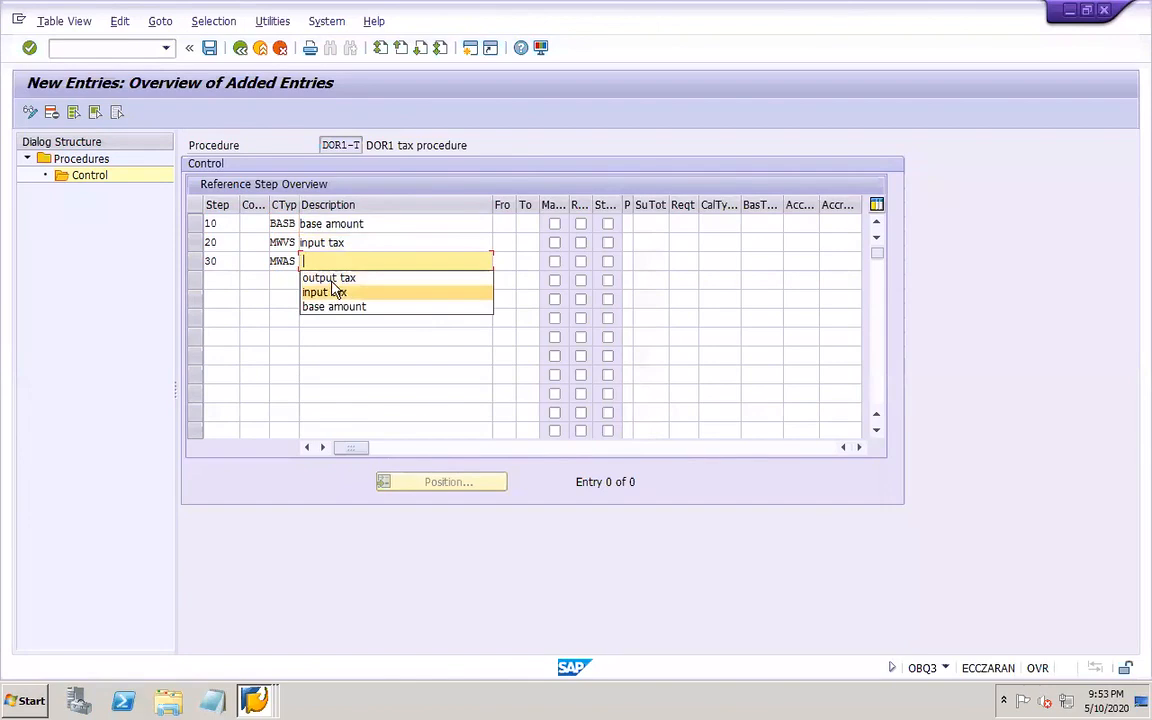
pyautogui.click(333, 278)
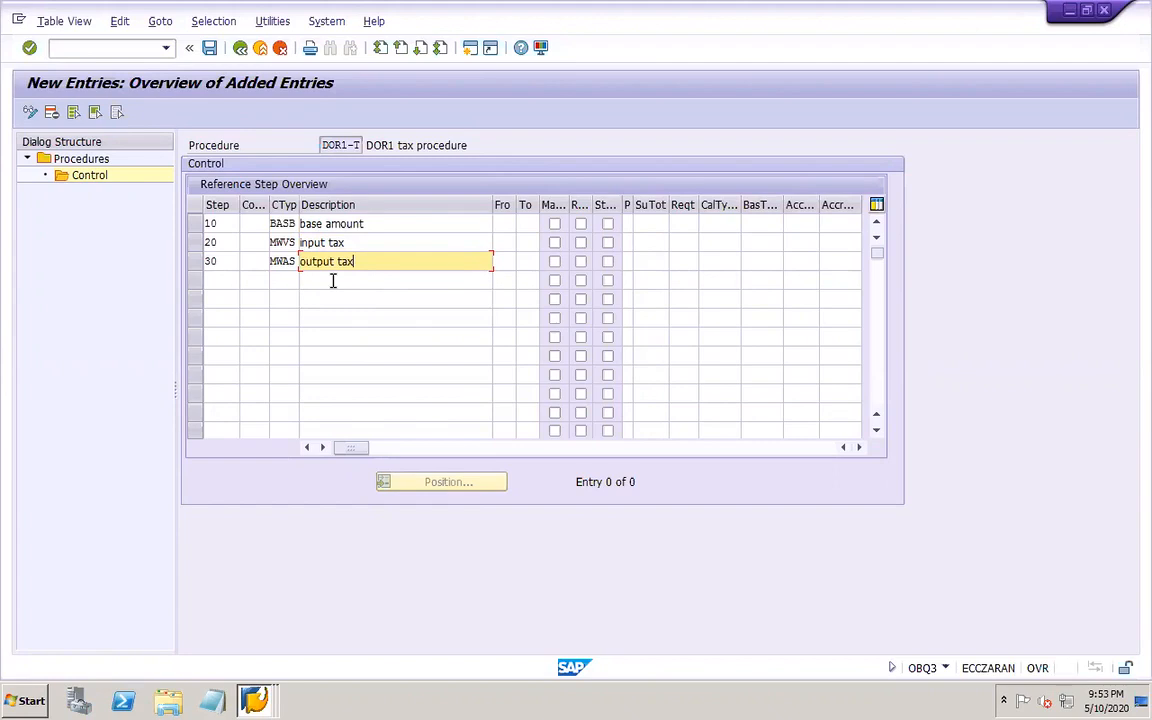
# - Narrow the Description column and set the From and To steps of the input tax row to 10
pyautogui.moveTo(479, 204); pyautogui.dragTo(398, 204)
pyautogui.click(406, 242)
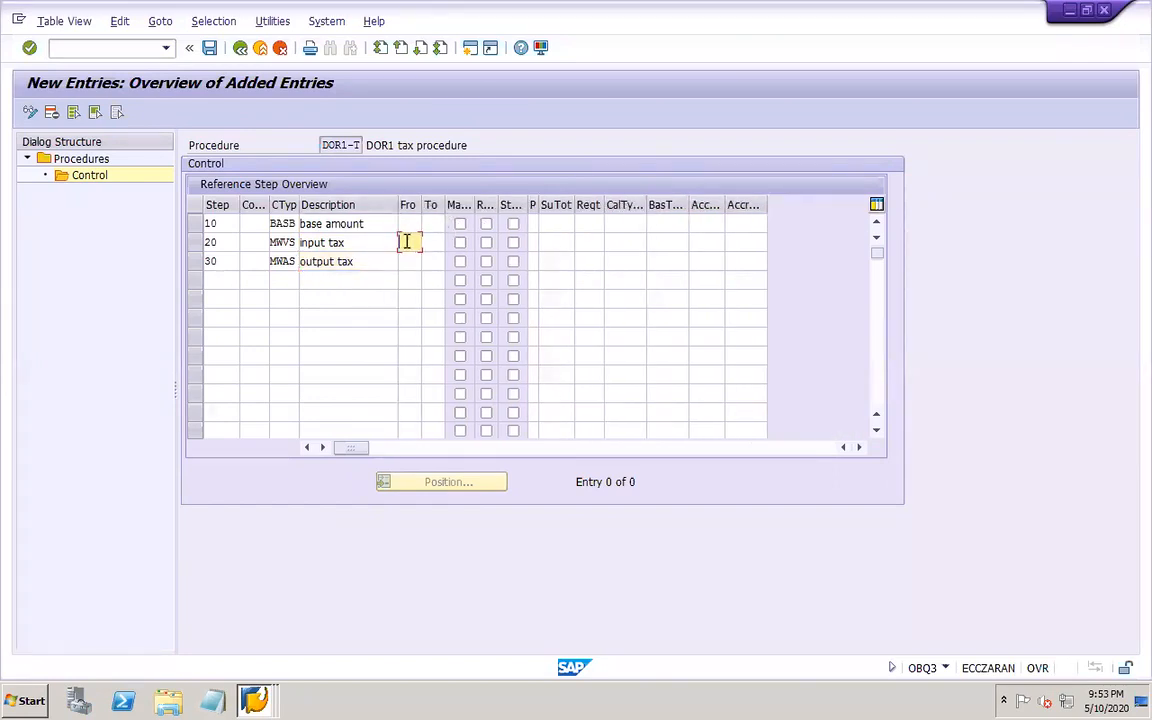
pyautogui.click(347, 243)
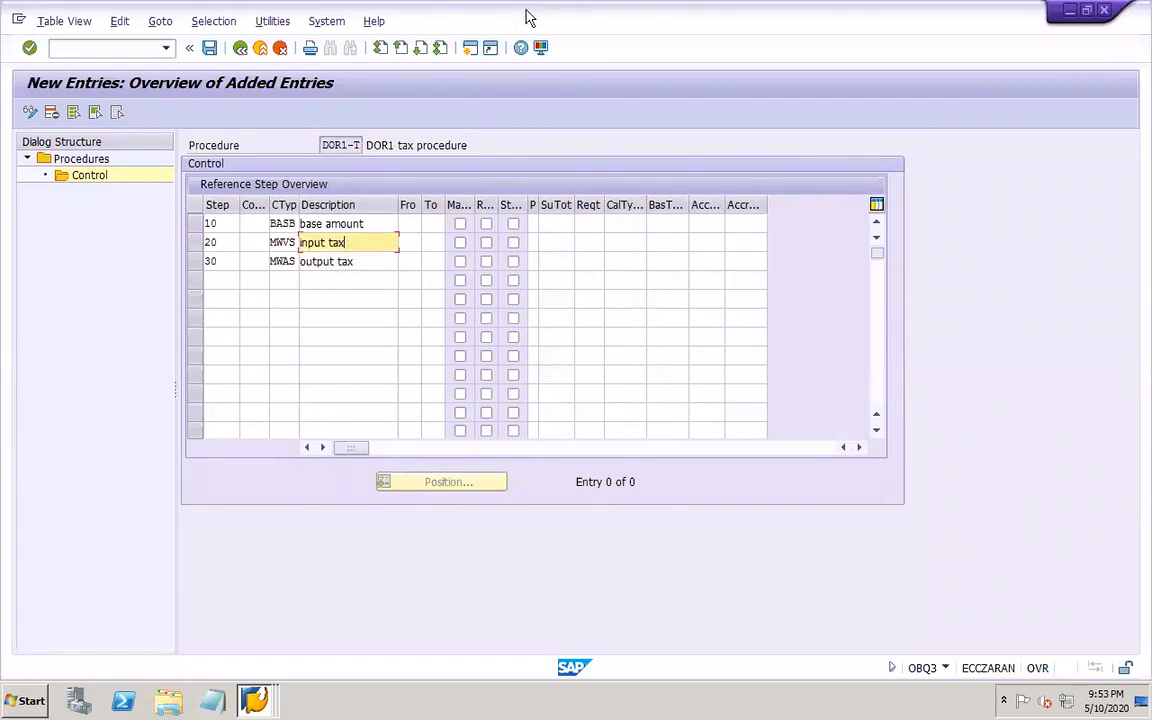
pyautogui.click(374, 224)
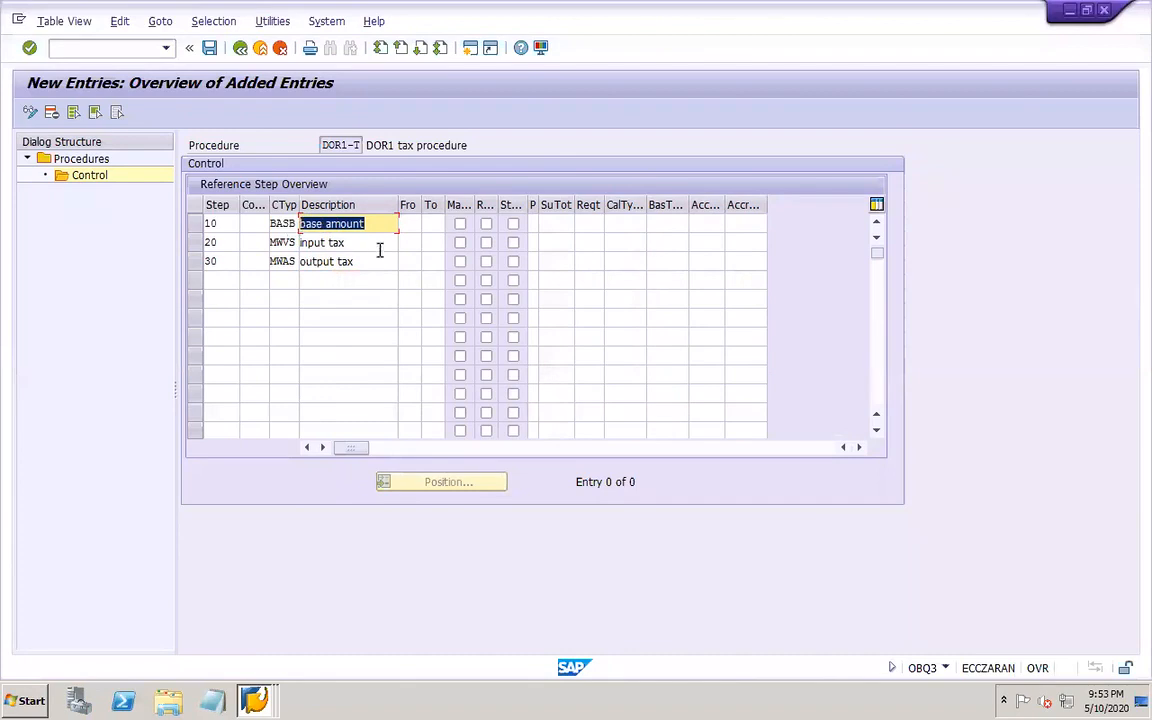
pyautogui.click(410, 243)
pyautogui.write('10')
pyautogui.click(431, 242)
pyautogui.click(432, 260)
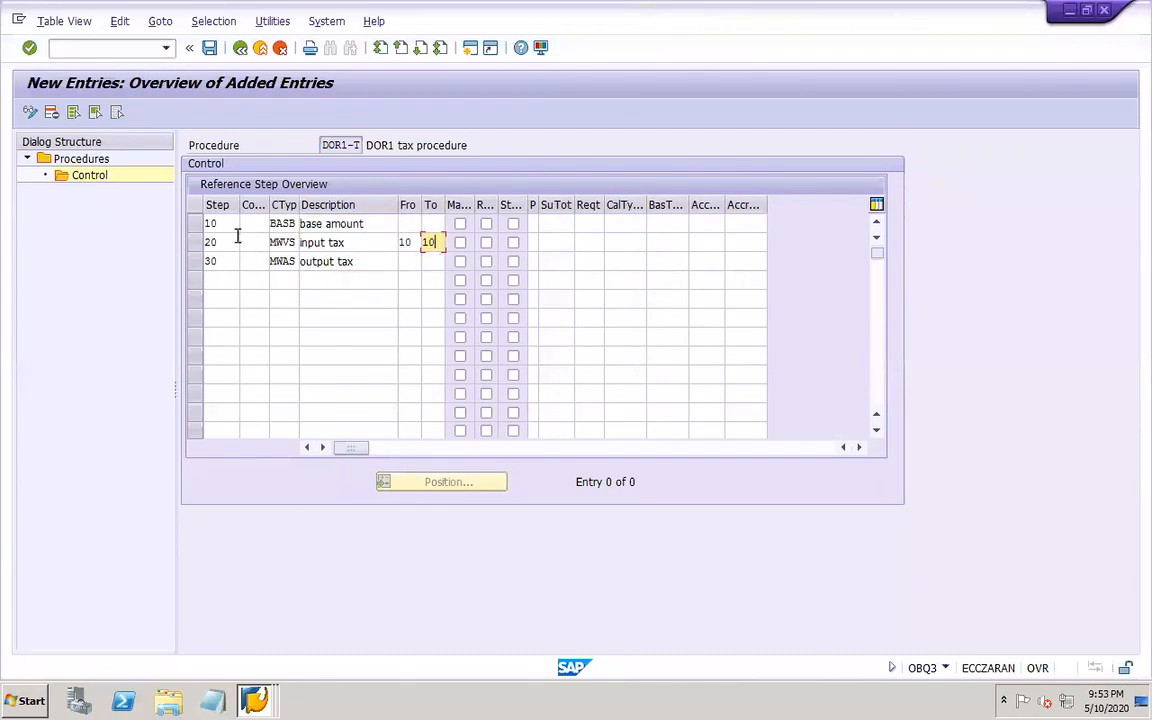
# - Set the From and To steps of the output tax row to 10
pyautogui.click(349, 260)
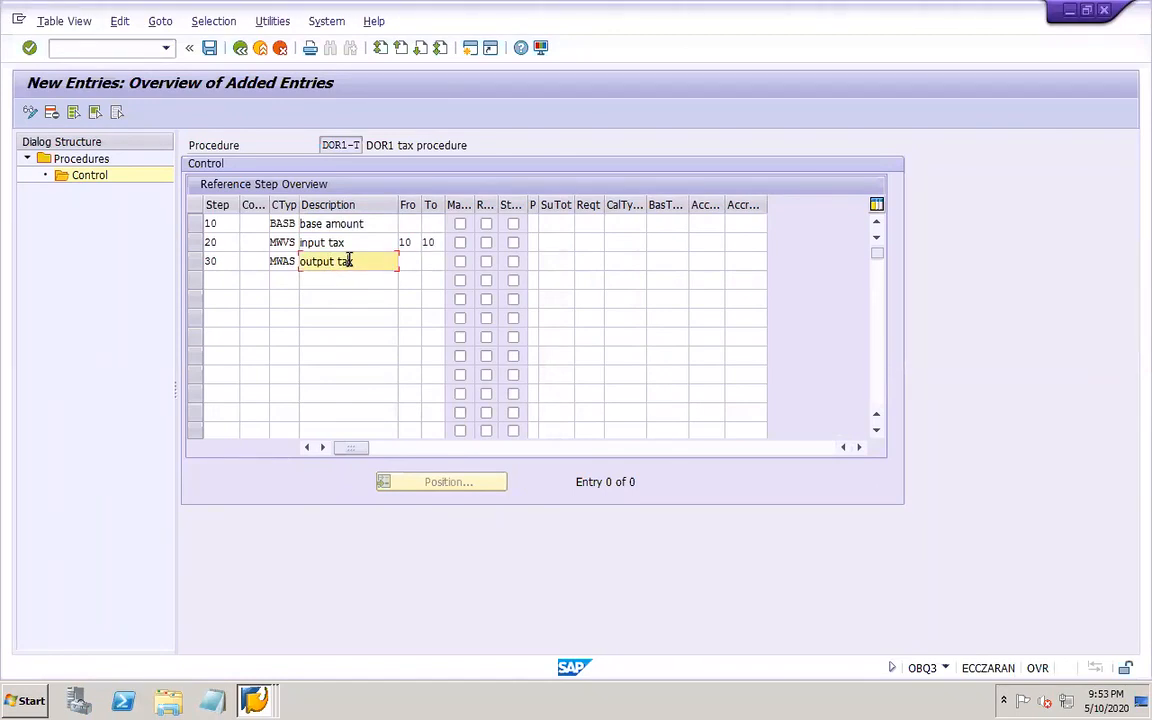
pyautogui.moveTo(365, 260); pyautogui.dragTo(285, 260)
pyautogui.moveTo(366, 223); pyautogui.dragTo(290, 222)
pyautogui.click(408, 260)
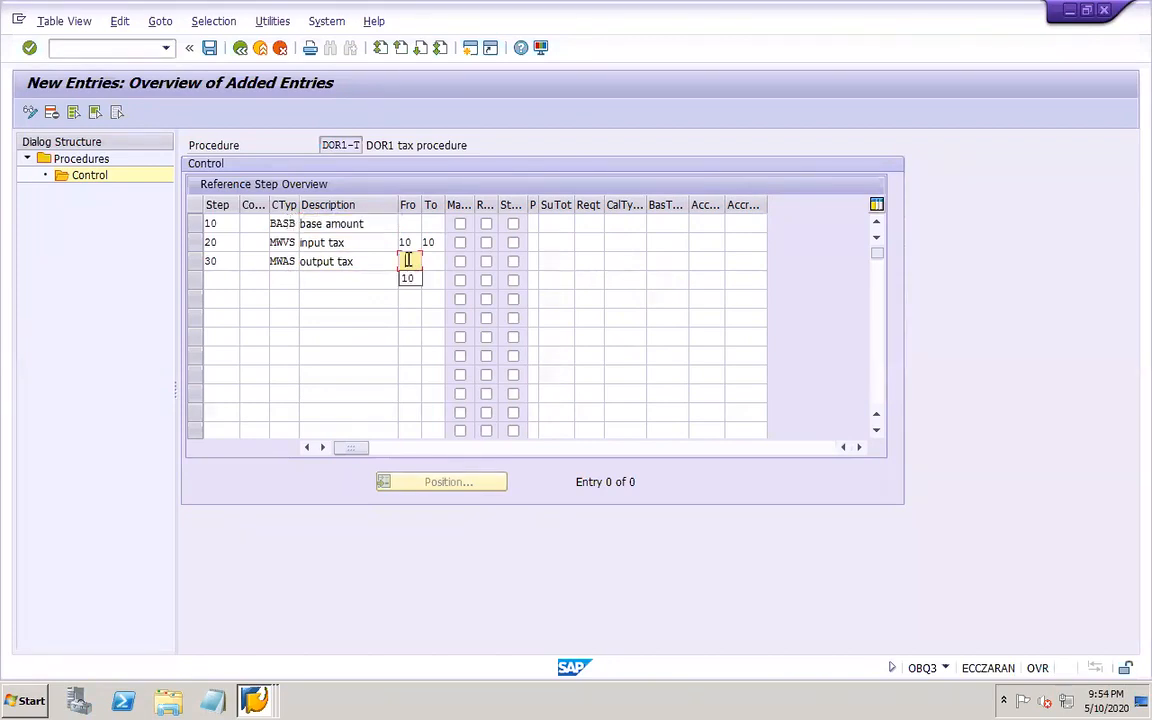
pyautogui.write('10')
pyautogui.press('Tab')
pyautogui.write('10')
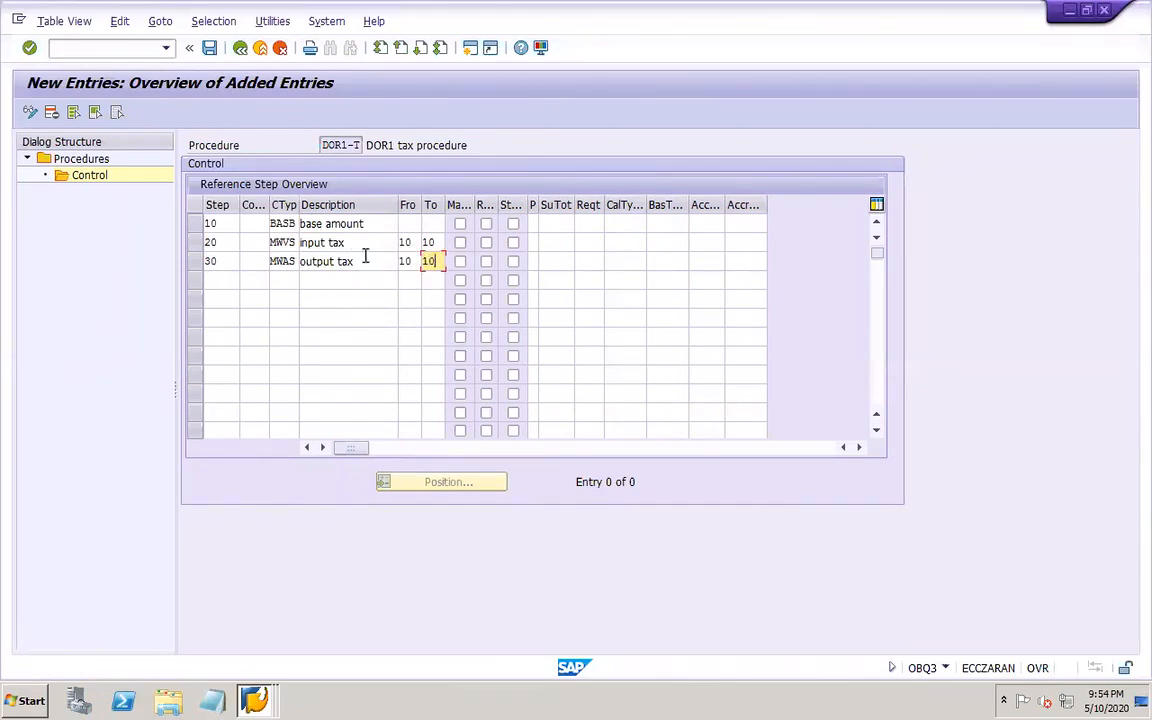
pyautogui.moveTo(367, 262); pyautogui.dragTo(288, 242)
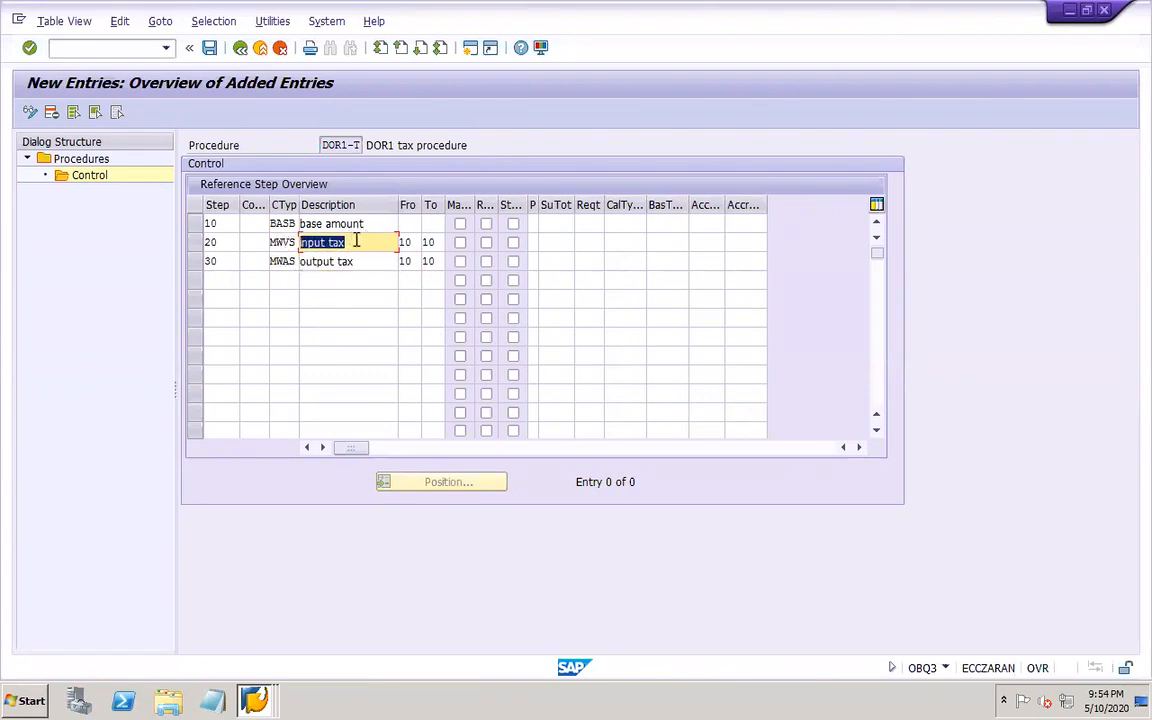
pyautogui.moveTo(373, 222); pyautogui.dragTo(294, 224)
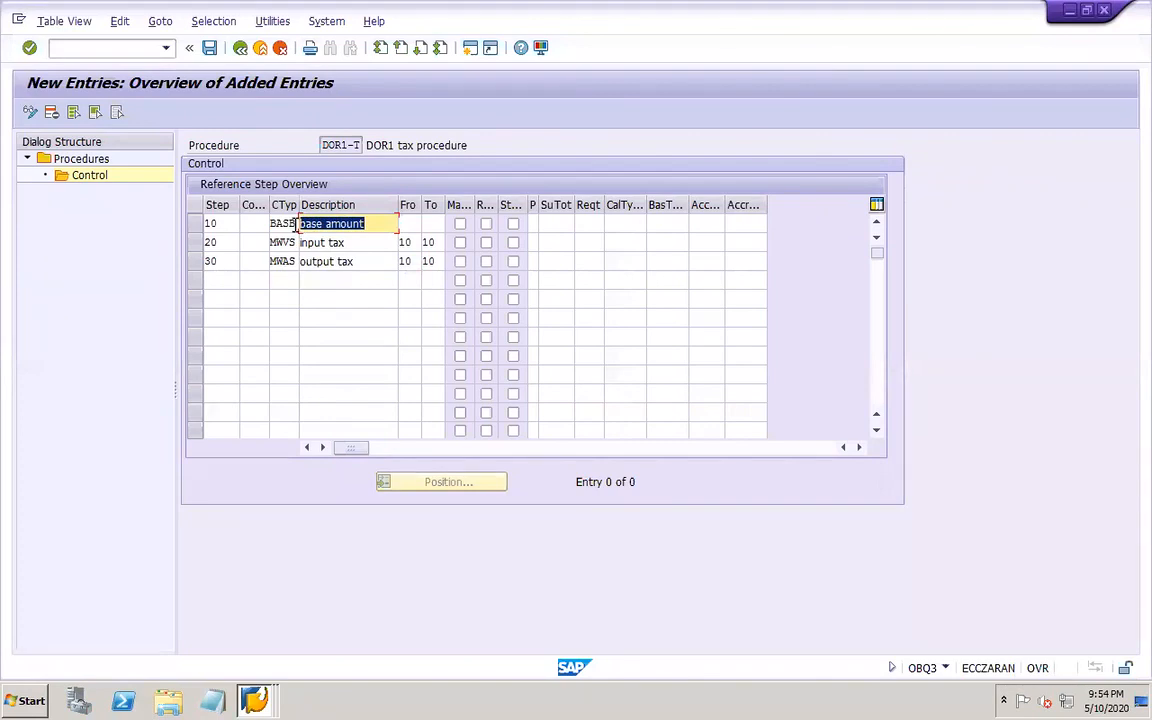
pyautogui.moveTo(362, 261); pyautogui.dragTo(283, 262)
pyautogui.moveTo(364, 223); pyautogui.dragTo(283, 220)
pyautogui.moveTo(473, 204)
pyautogui.mouseDown()
pyautogui.moveTo(516, 213)
pyautogui.moveTo(512, 201)
pyautogui.moveTo(481, 204)
pyautogui.mouseUp()
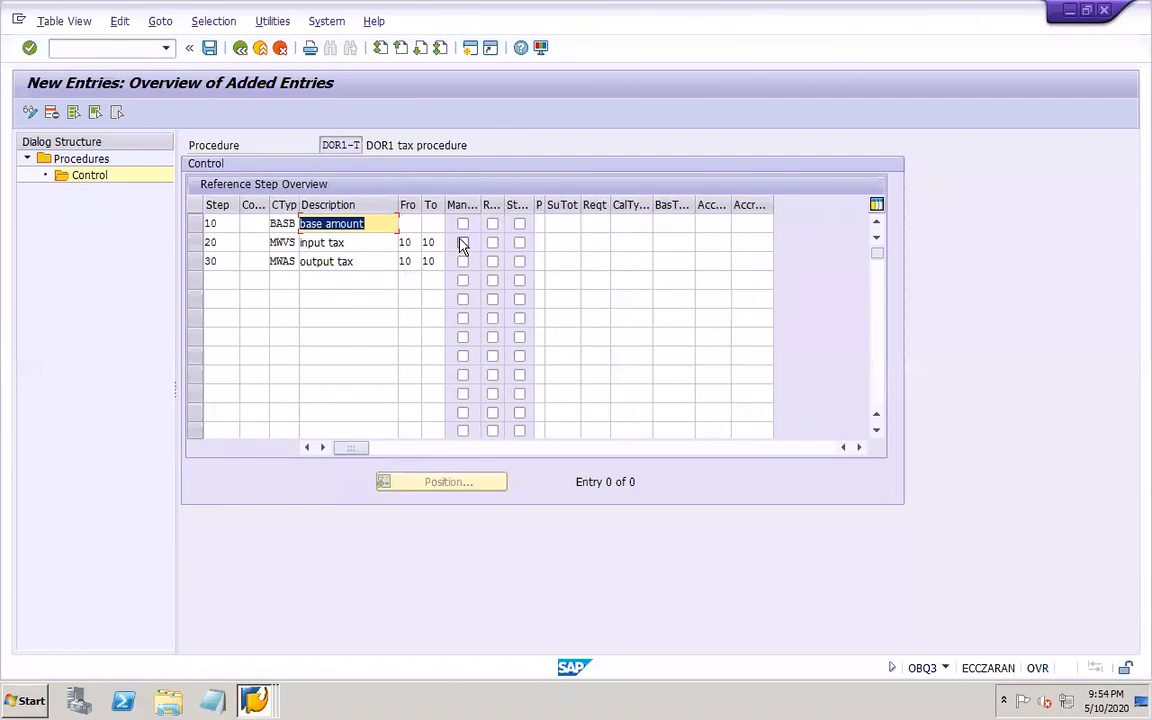
# - Assign account key VST to step 20 and MWS to step 30, and save the procedure's control data
pyautogui.click(700, 223)
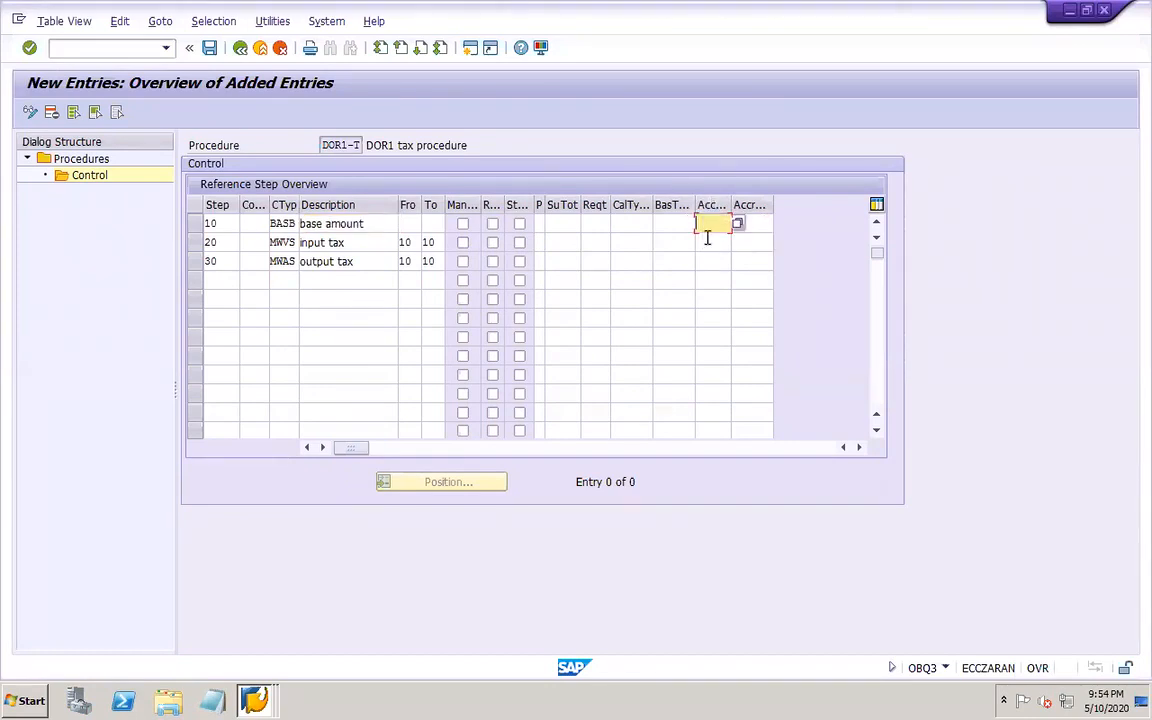
pyautogui.click(707, 240)
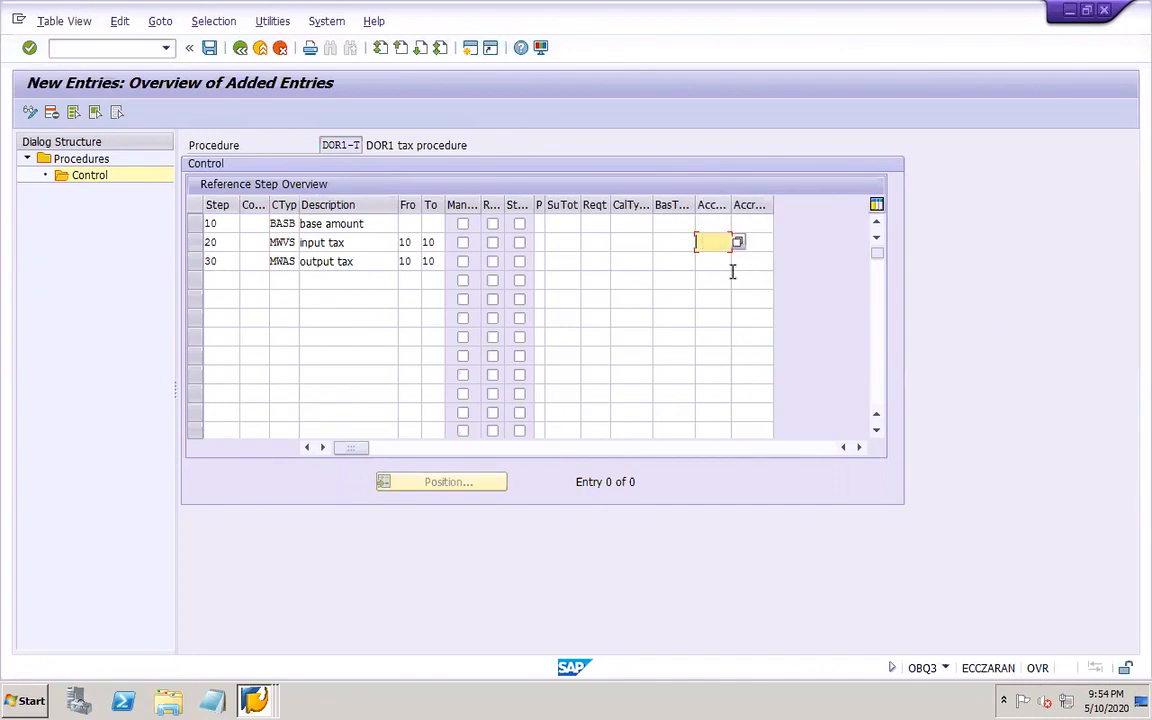
pyautogui.click(710, 242)
pyautogui.click(716, 273)
pyautogui.click(710, 260)
pyautogui.click(719, 279)
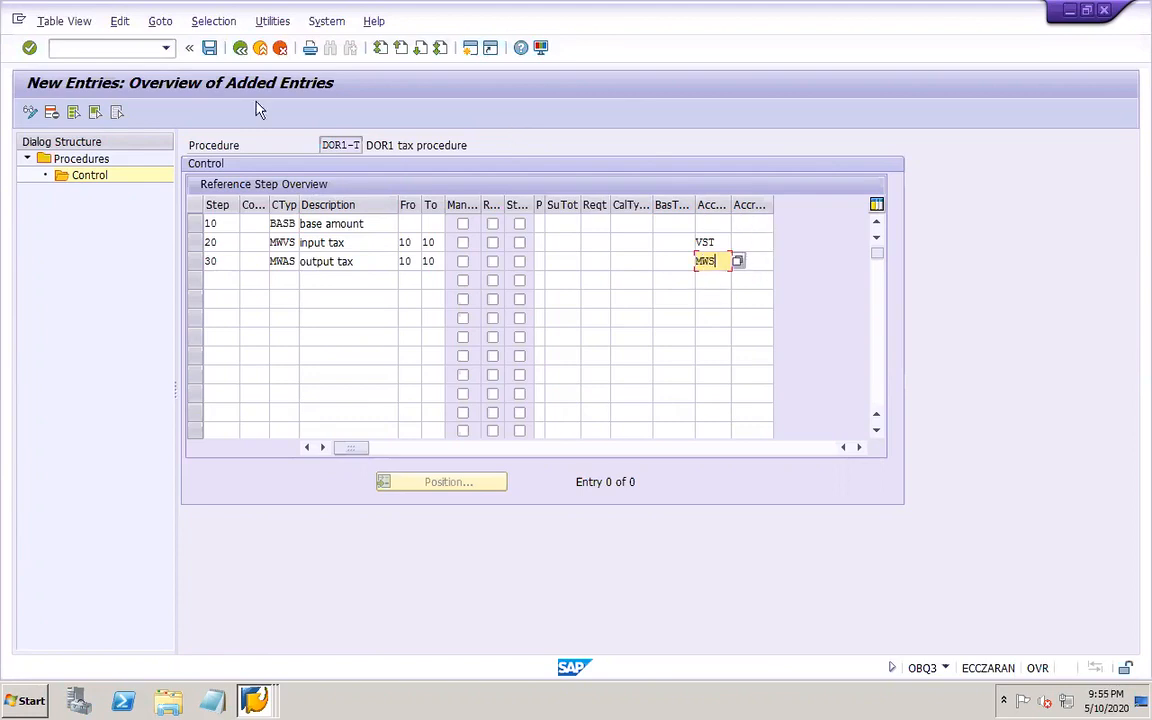
pyautogui.click(209, 47)
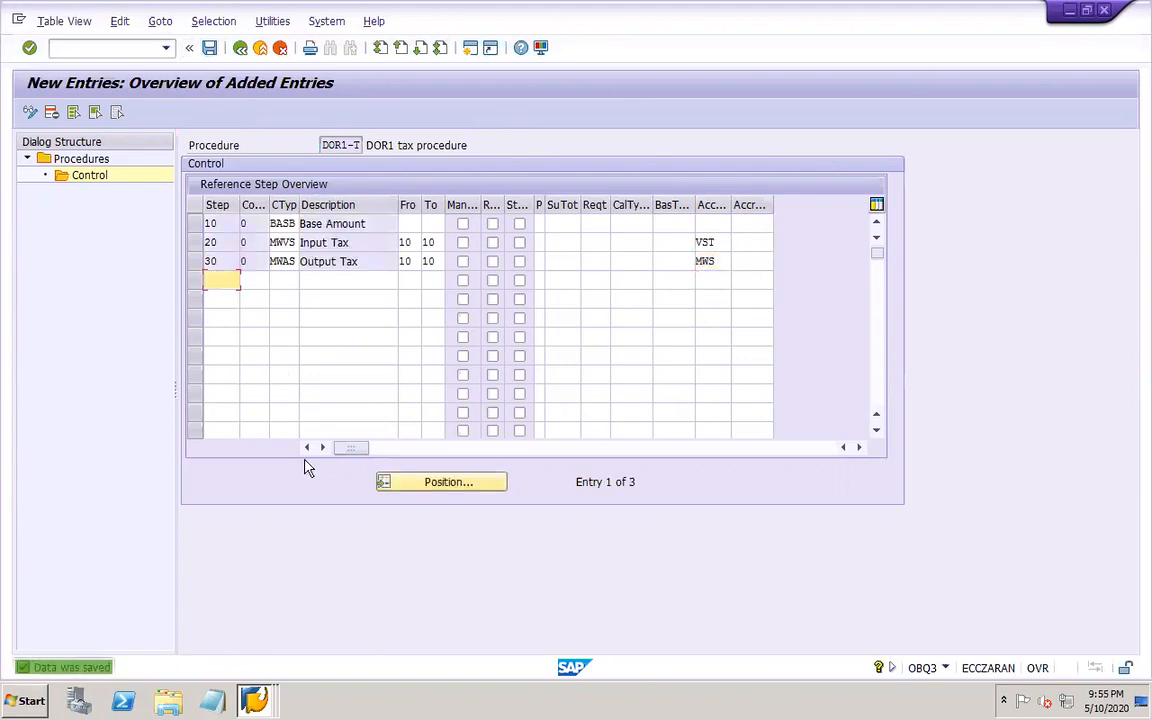
# - Switch to the PowerPoint work notes, add the line "Assign tax procedure to country - OBBG" below the tax procedure line and save
pyautogui.moveTo(566, 710)
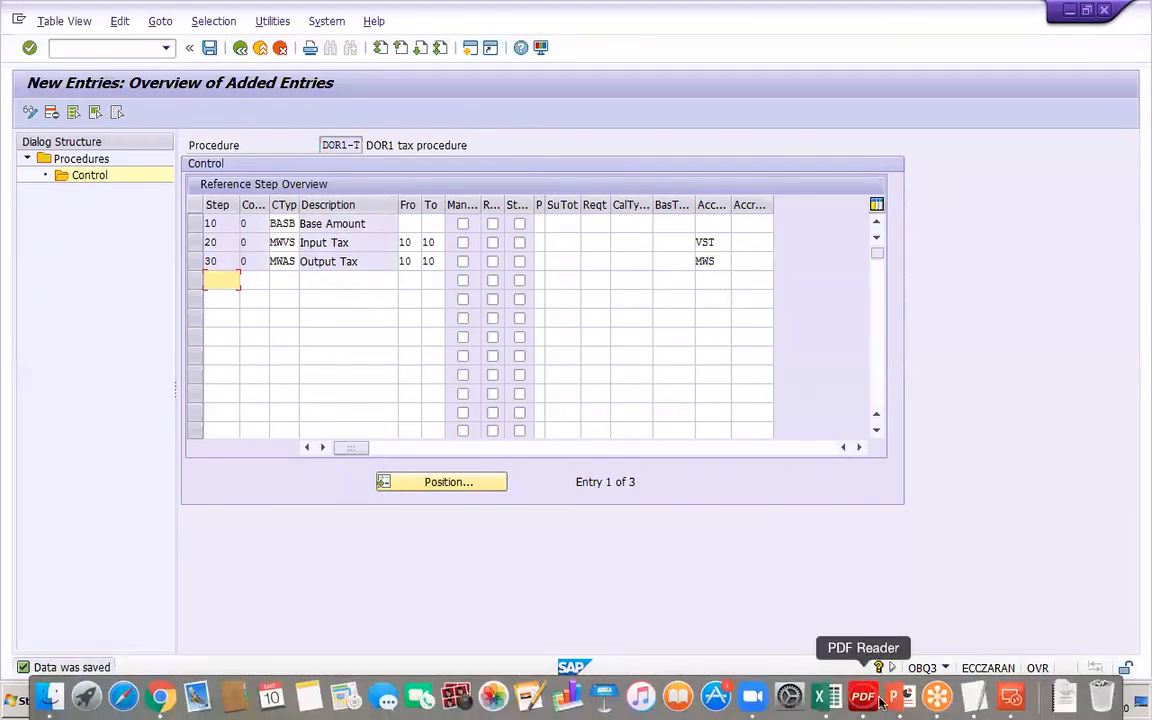
pyautogui.click(898, 702)
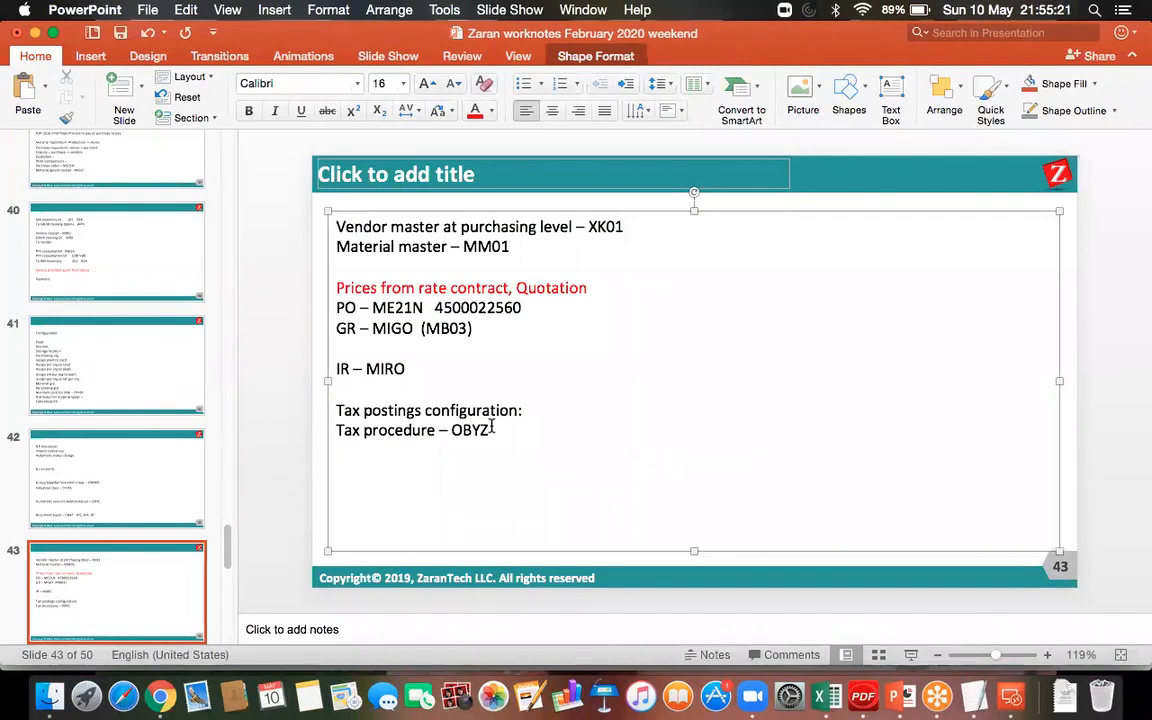
pyautogui.write('Assign tax ')
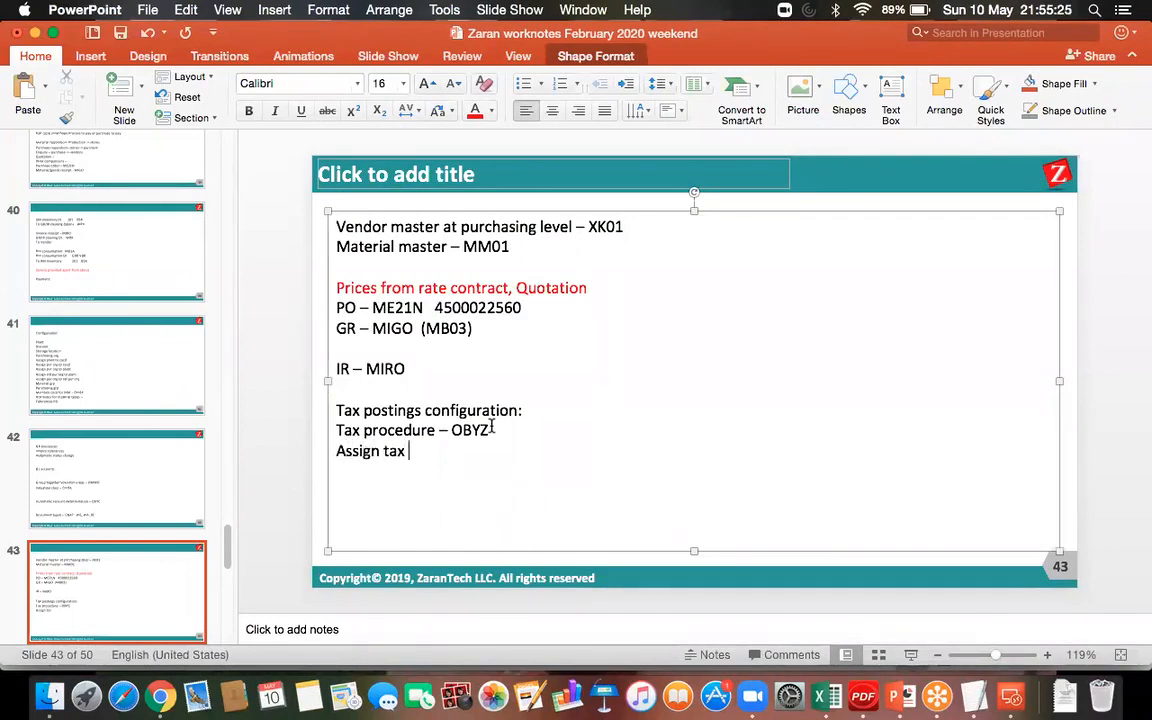
pyautogui.write('procedure t')
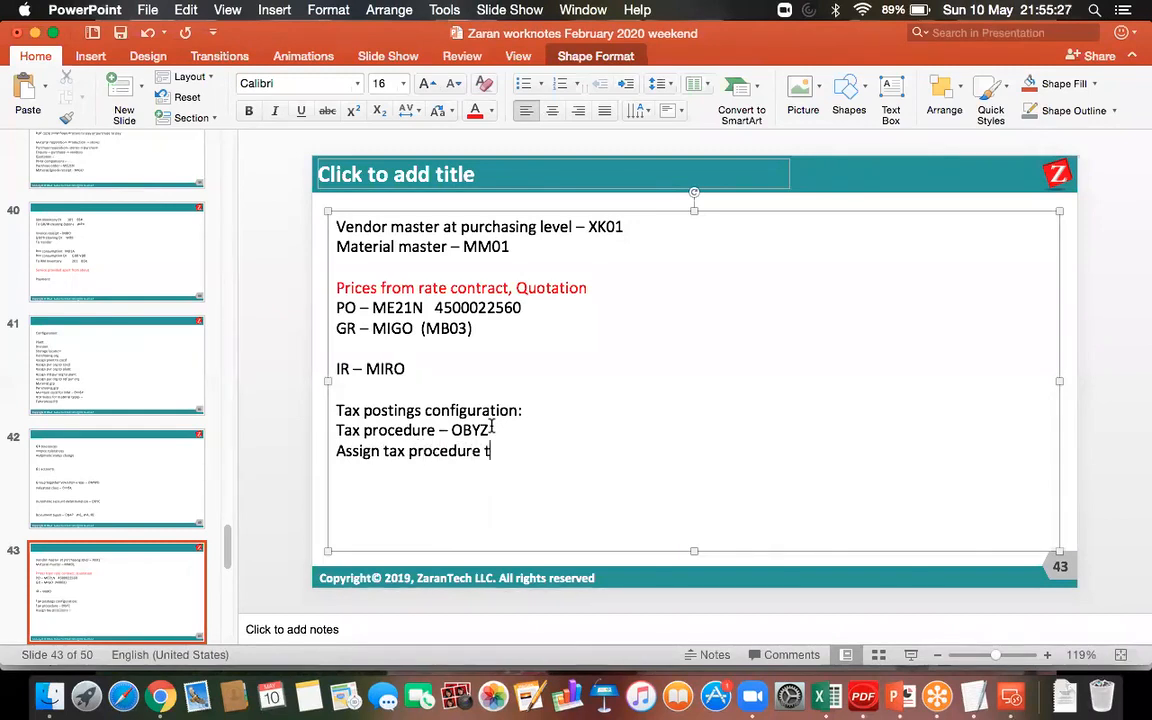
pyautogui.write('o country ')
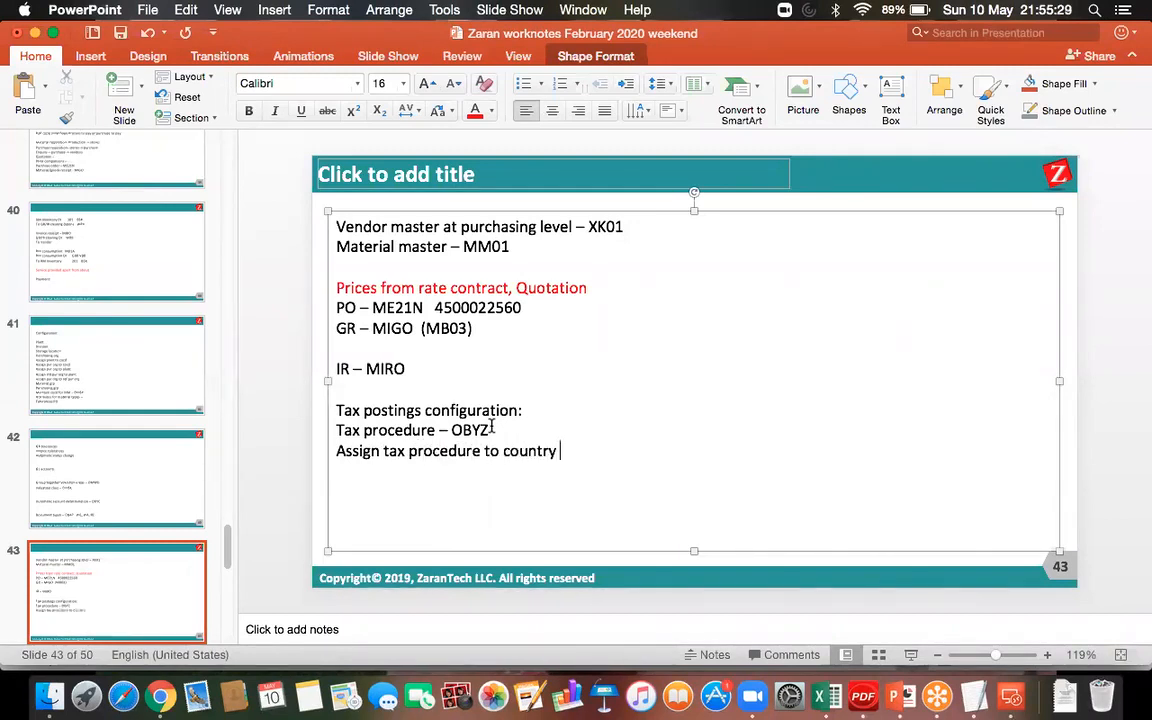
pyautogui.write('- OBBG')
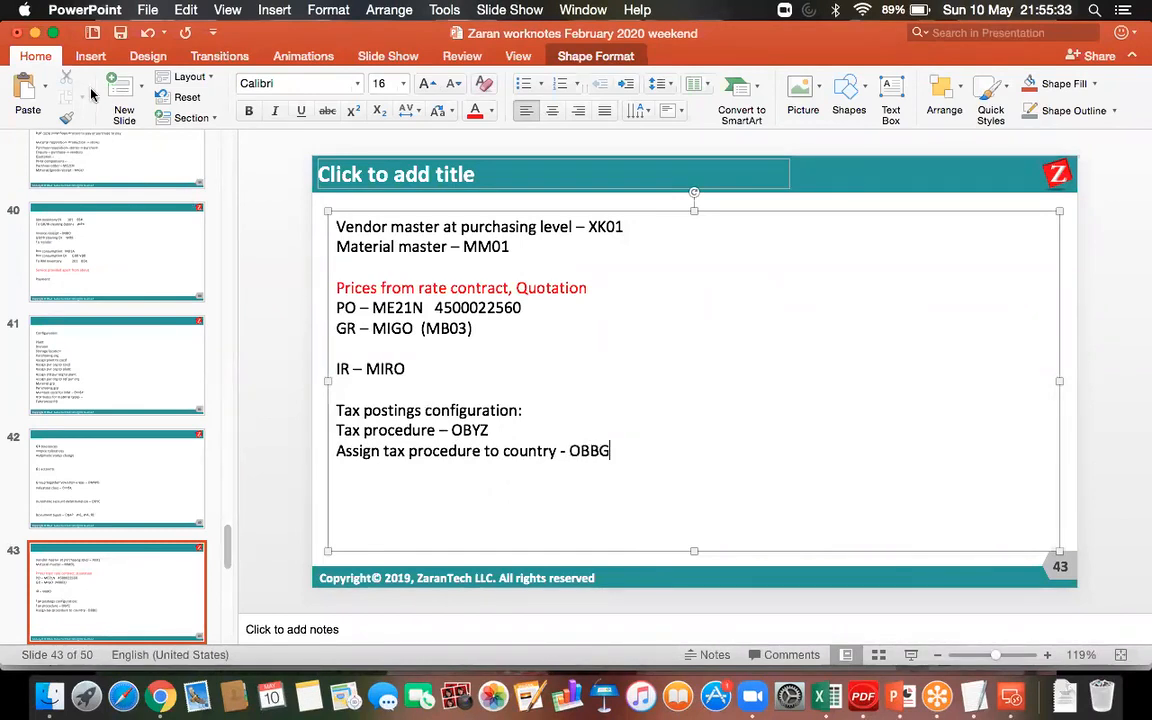
pyautogui.click(120, 33)
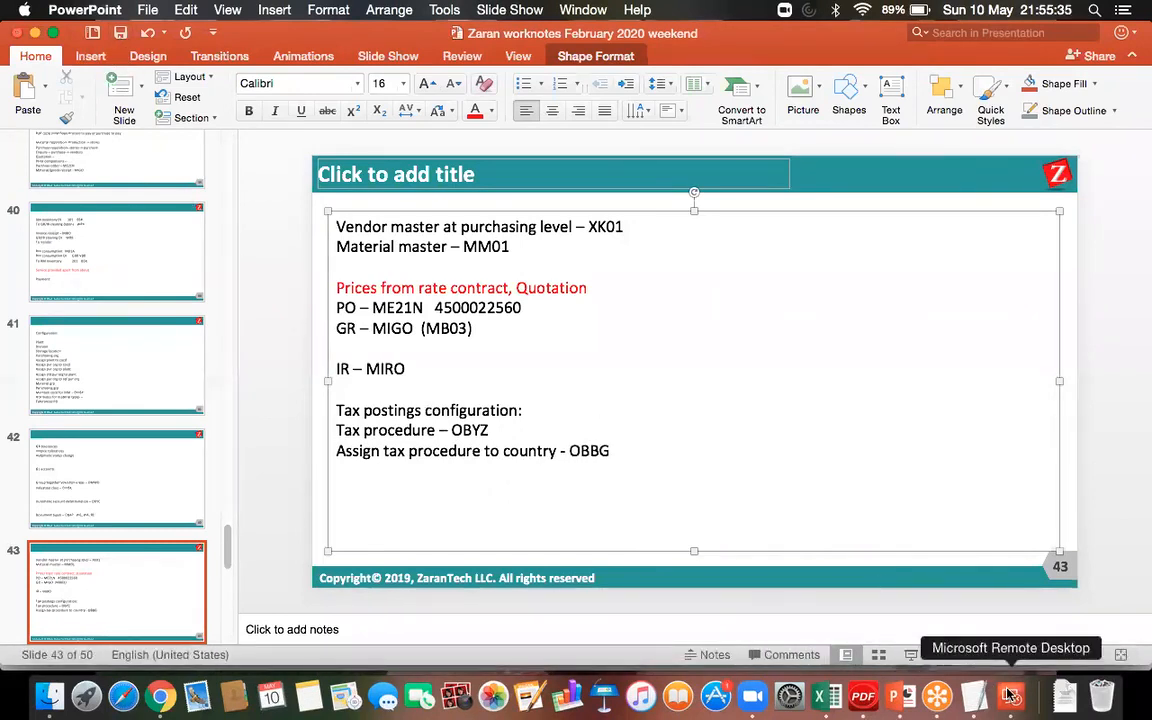
# - Switch back to the remote SAP session, open transaction OBBG and position the country list at US
pyautogui.click(1011, 697)
pyautogui.doubleClick(754, 254)
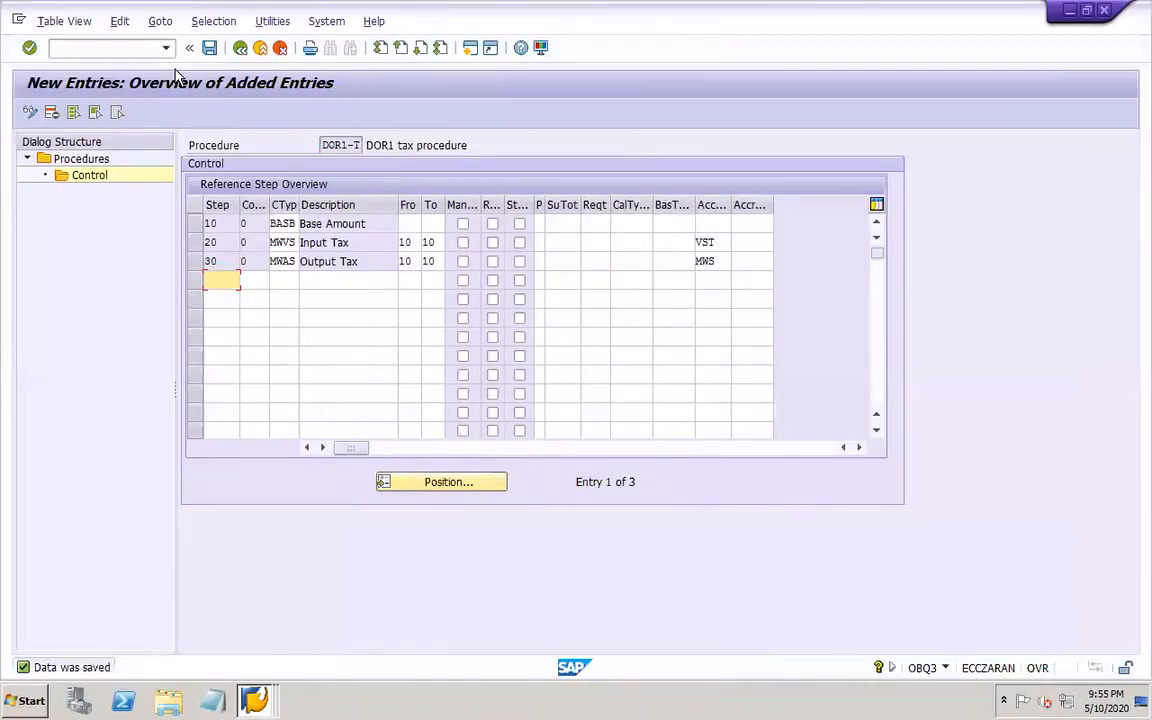
pyautogui.click(142, 50)
pyautogui.write('/NOBB')
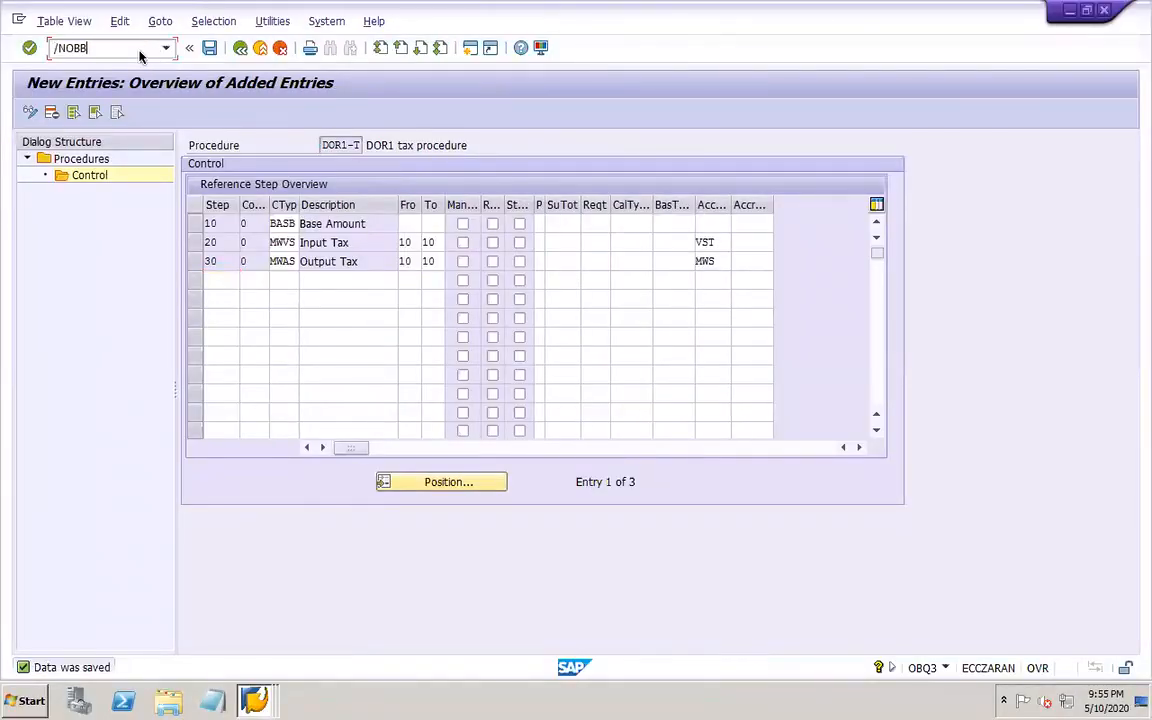
pyautogui.write('G')
pyautogui.press('Return')
pyautogui.click(196, 543)
pyautogui.write('US')
pyautogui.press('Return')
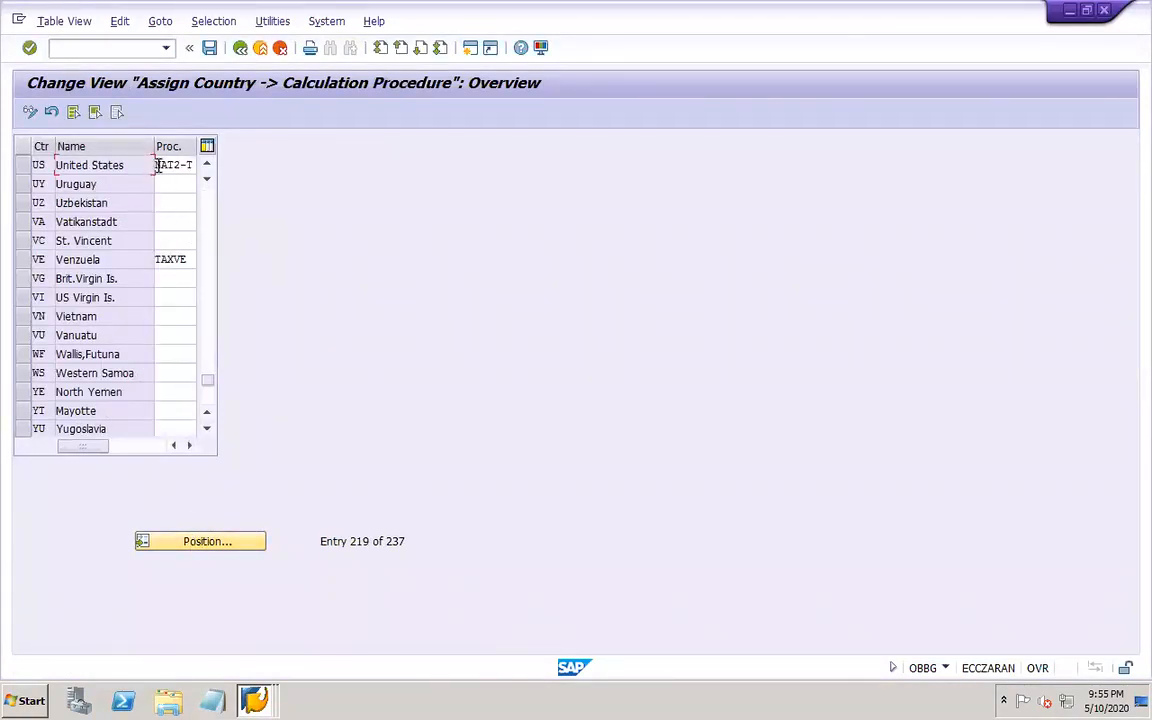
# - Assign tax procedure DOR1-T to the United States and save the assignment
pyautogui.moveTo(156, 166); pyautogui.dragTo(237, 176)
pyautogui.write('DOR')
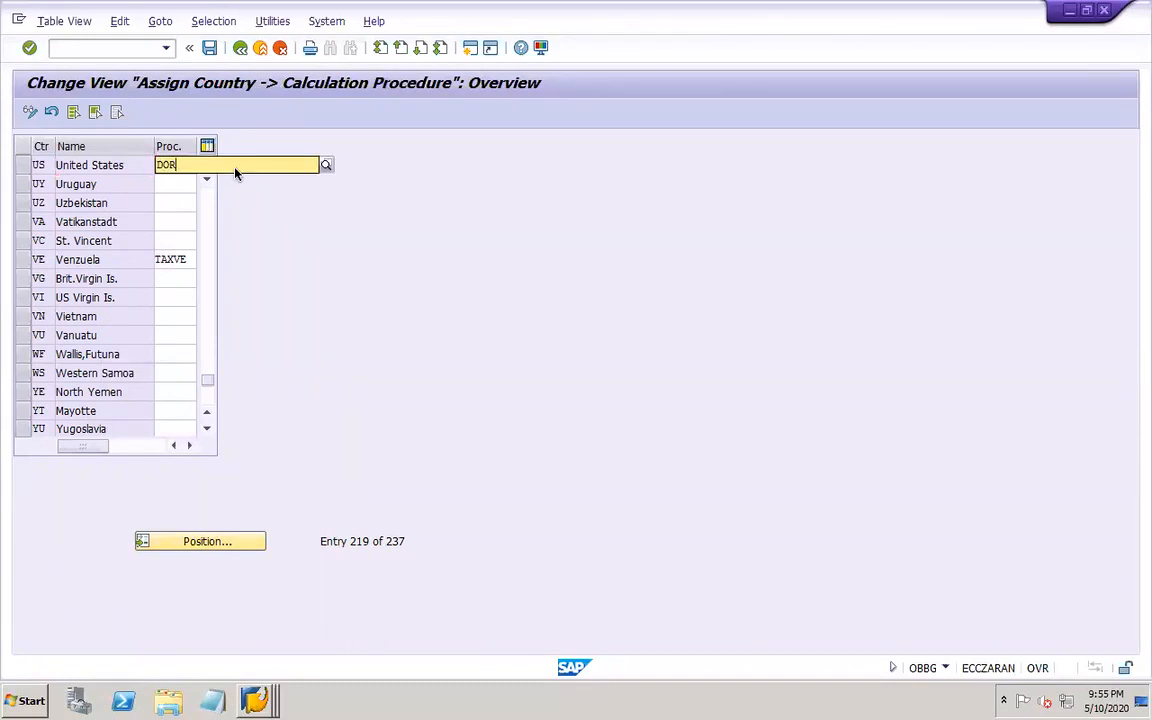
pyautogui.click(213, 199)
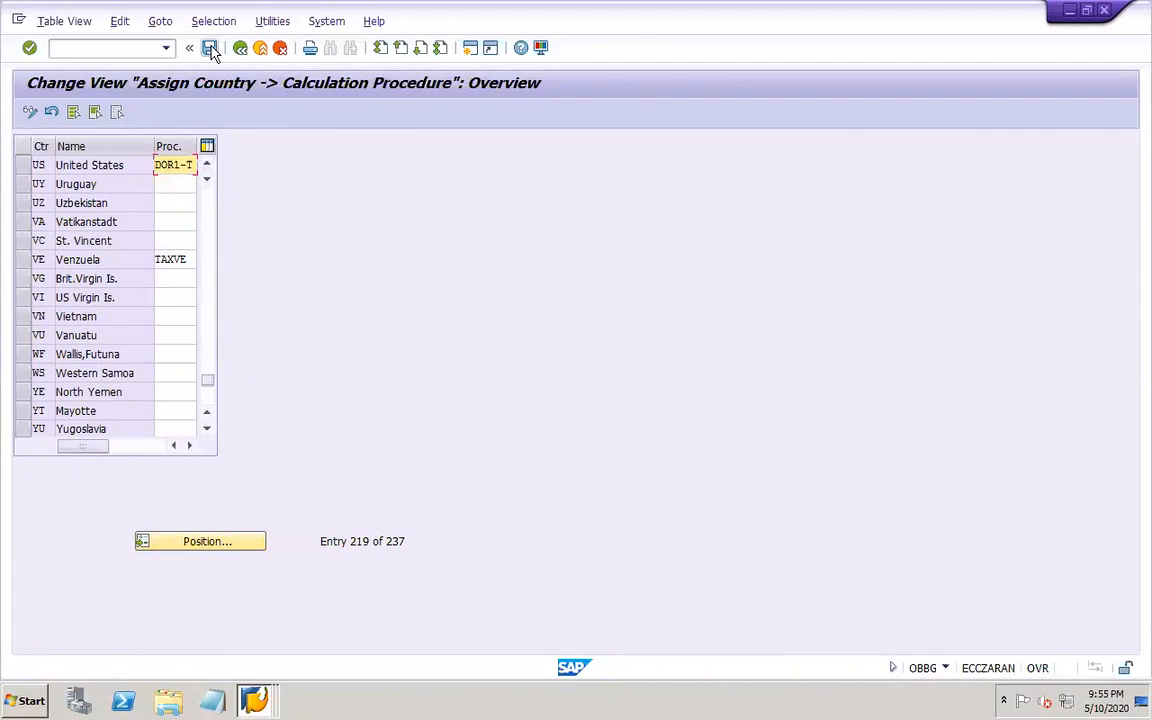
pyautogui.click(209, 47)
pyautogui.click(262, 308)
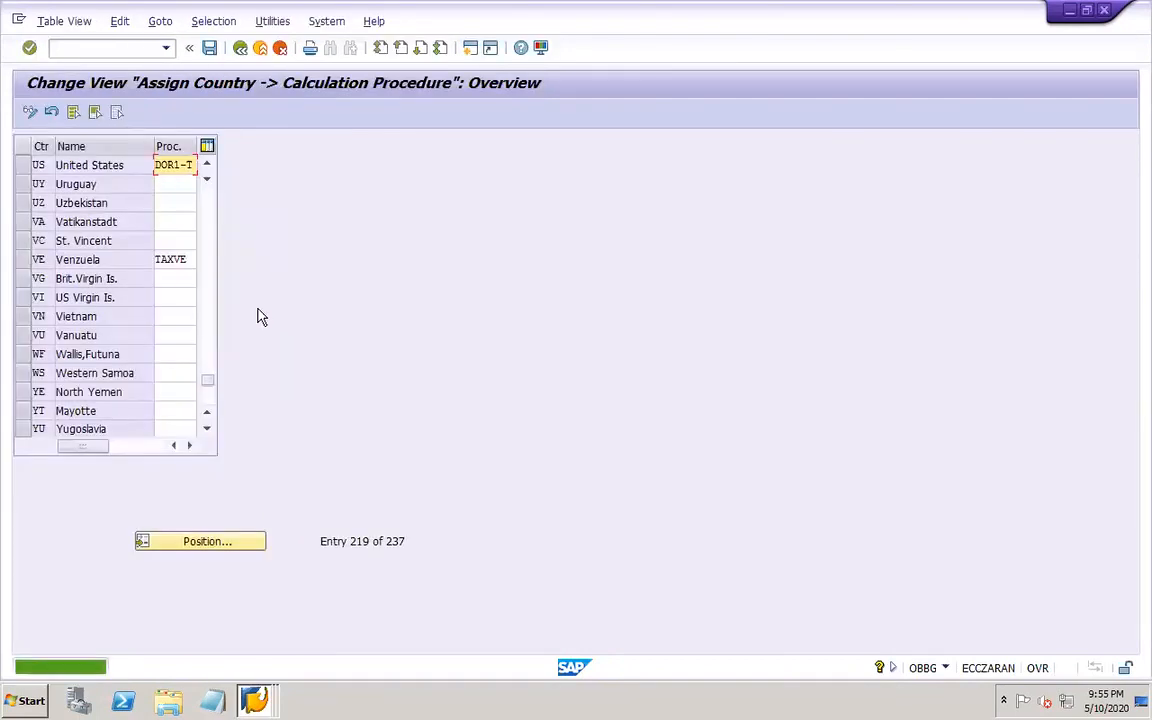
# - Switch to the PowerPoint work notes, add the line "Tax codes - FTXP" below the country assignment and save
pyautogui.moveTo(710, 708)
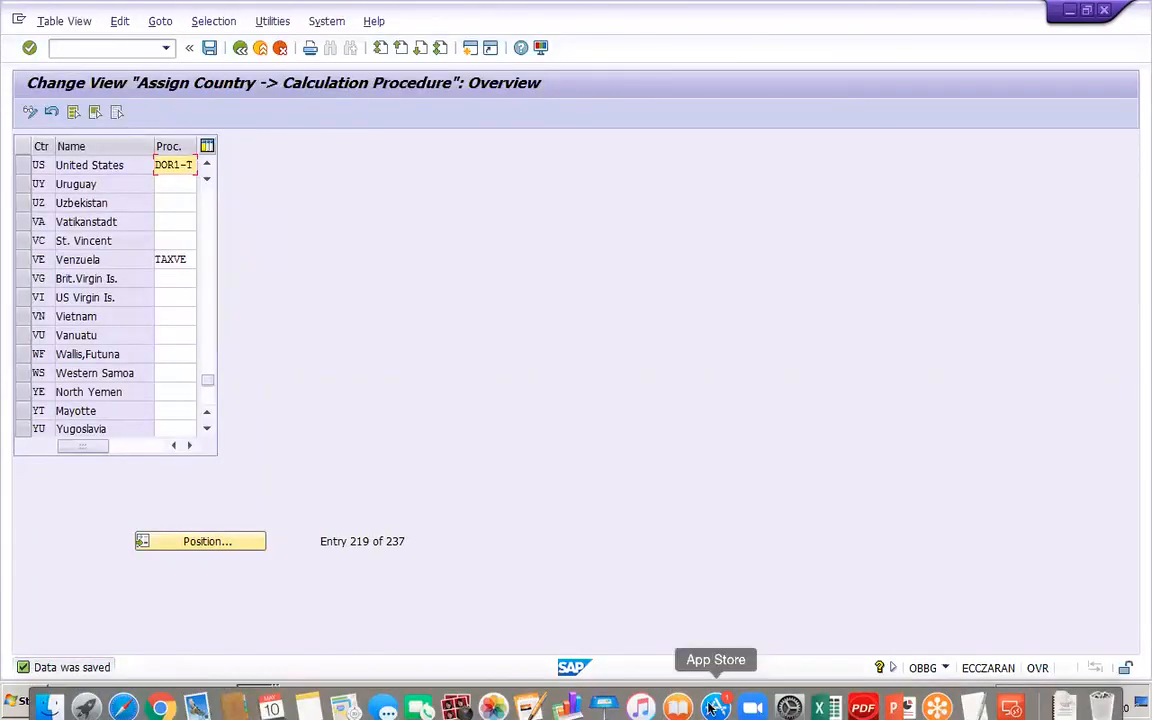
pyautogui.click(899, 708)
pyautogui.press('Return')
pyautogui.write('Tax codes - ')
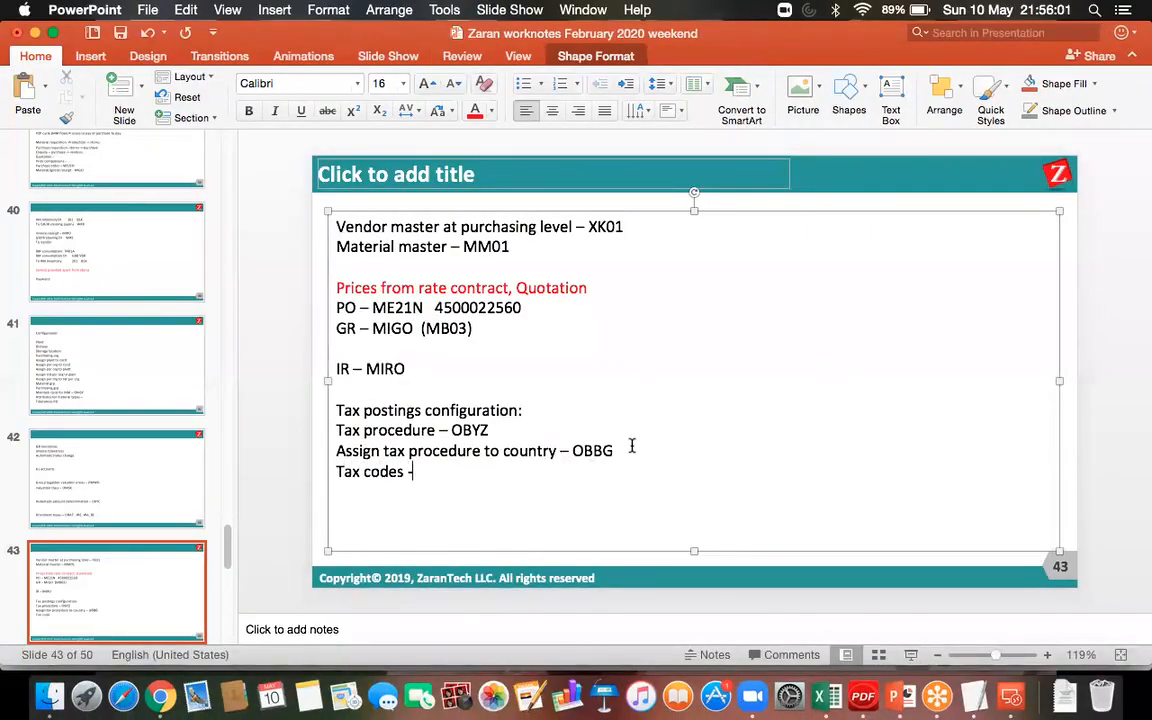
pyautogui.write('FTXP')
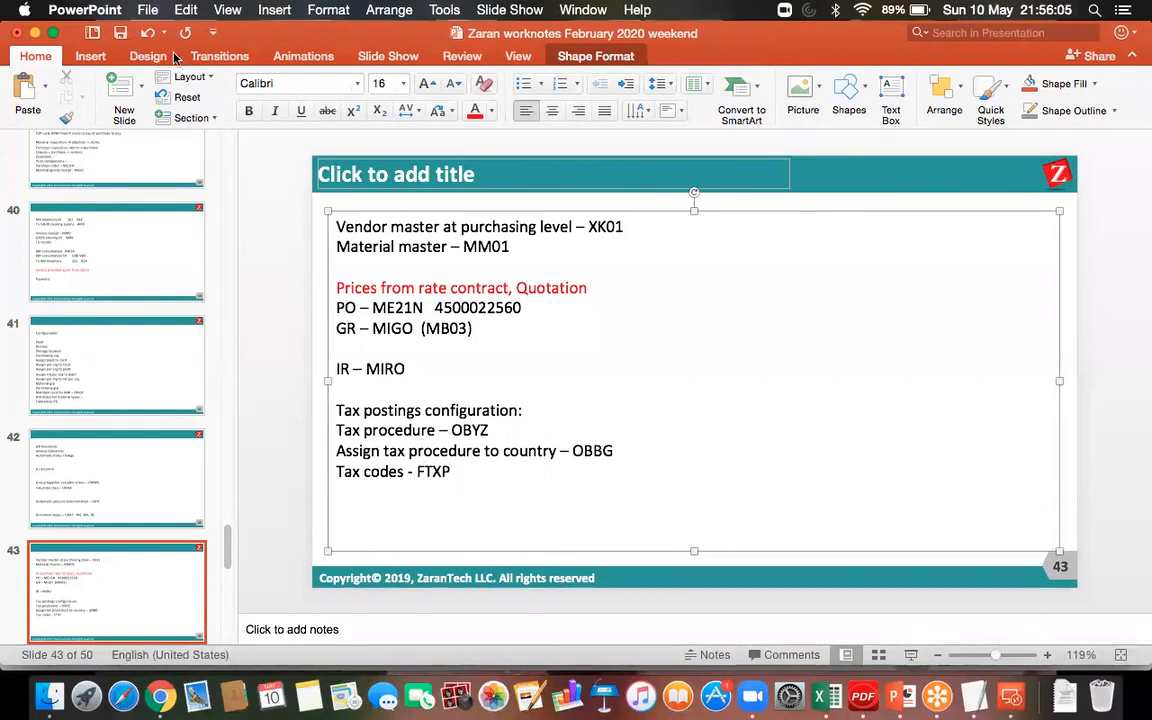
pyautogui.click(120, 33)
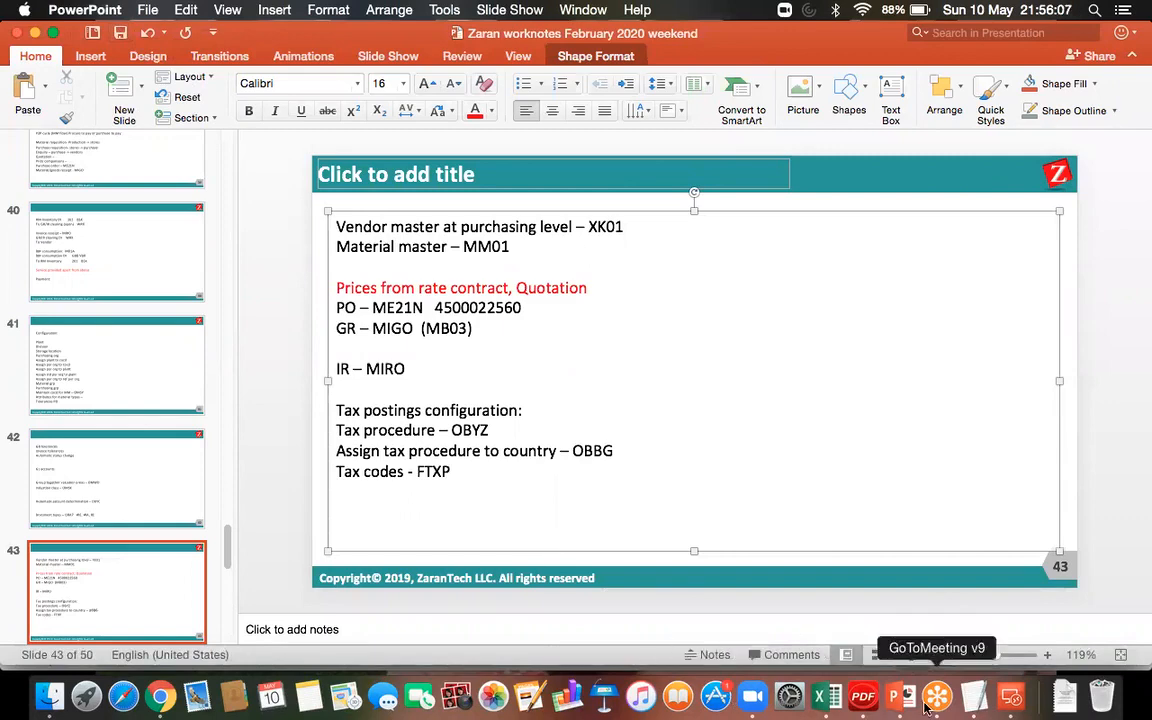
# - Switch back to the remote SAP session and open tax code maintenance in transaction FTXP for country US
pyautogui.click(1011, 695)
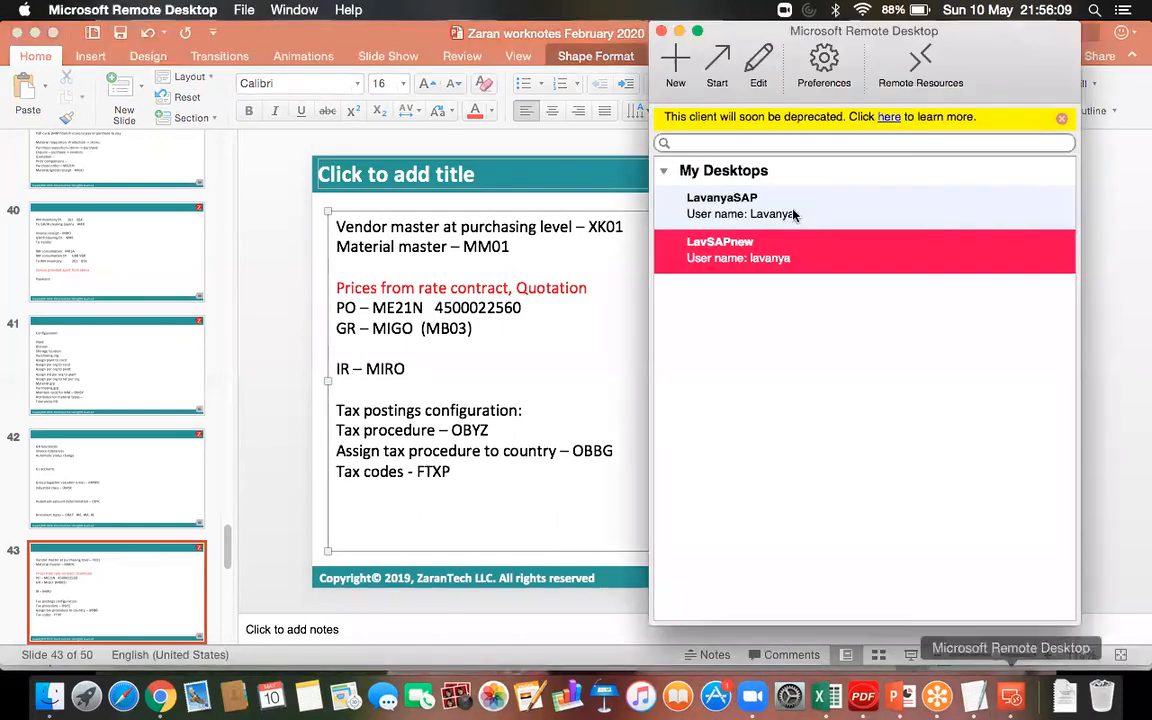
pyautogui.doubleClick(742, 246)
pyautogui.click(140, 52)
pyautogui.write('/NFTXP')
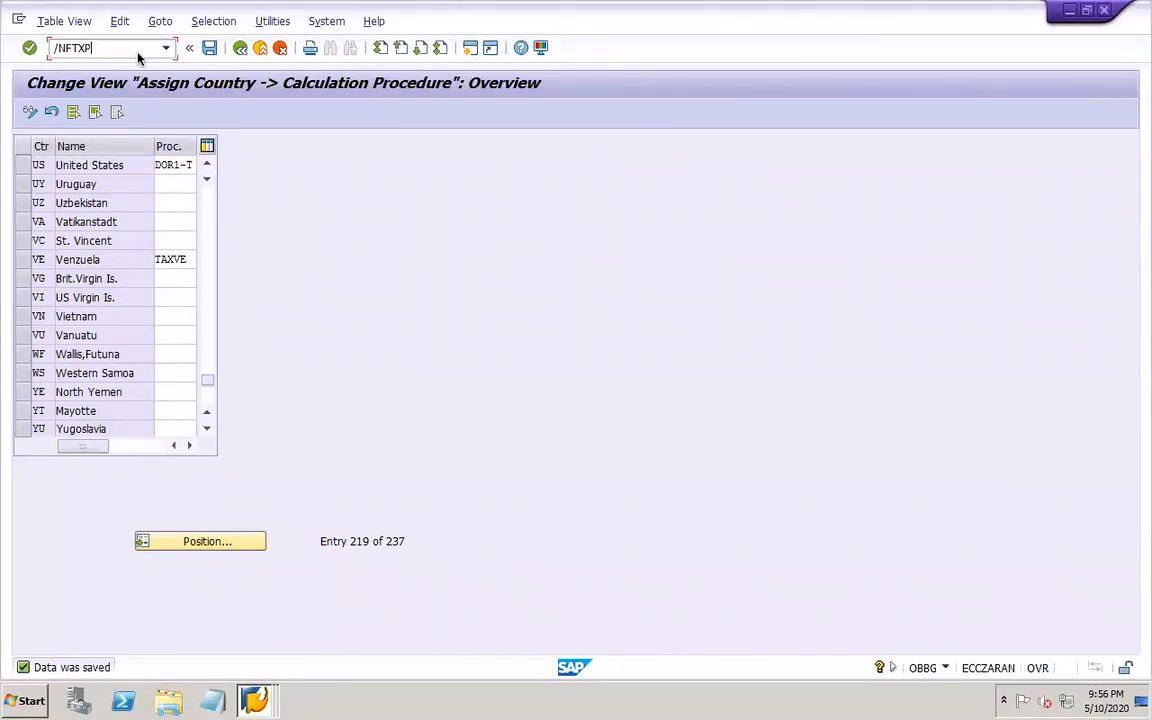
pyautogui.press('Return')
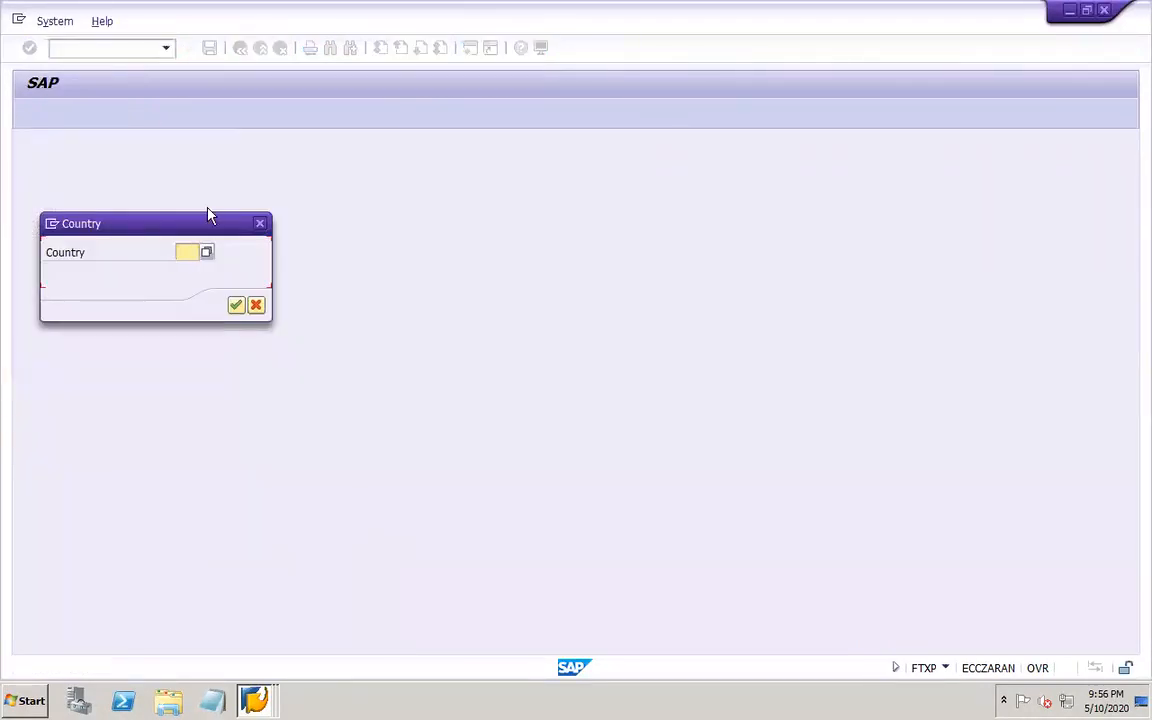
pyautogui.write('u')
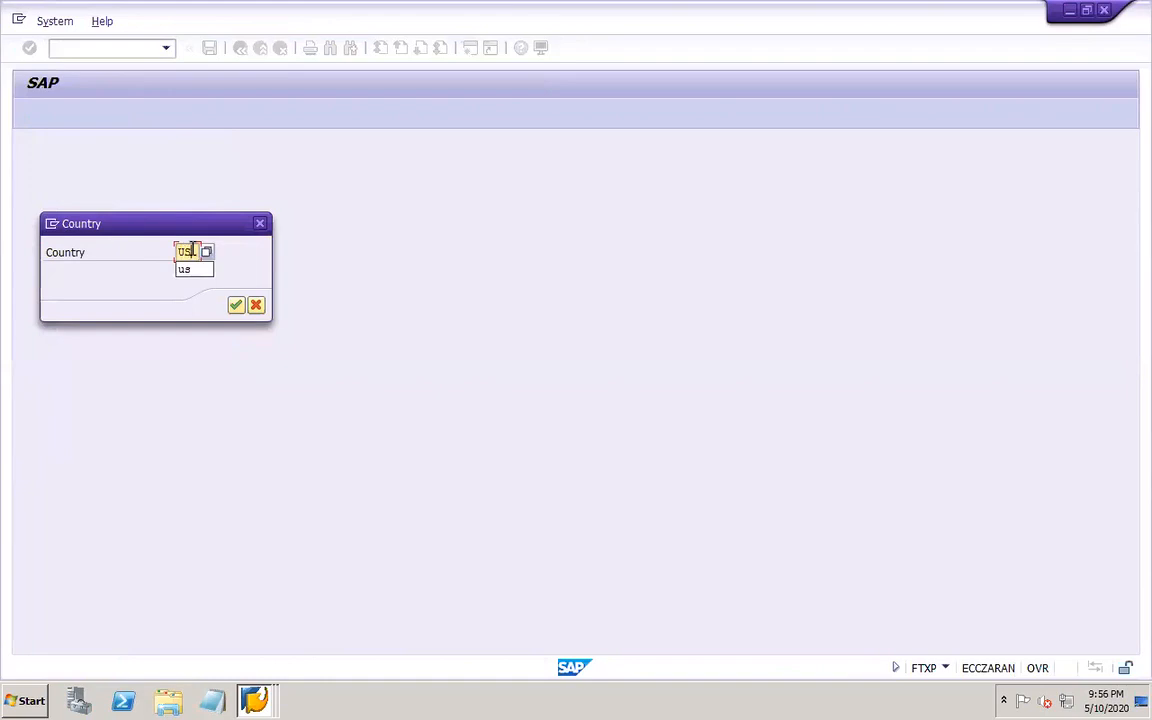
pyautogui.write('s')
pyautogui.press('Return')
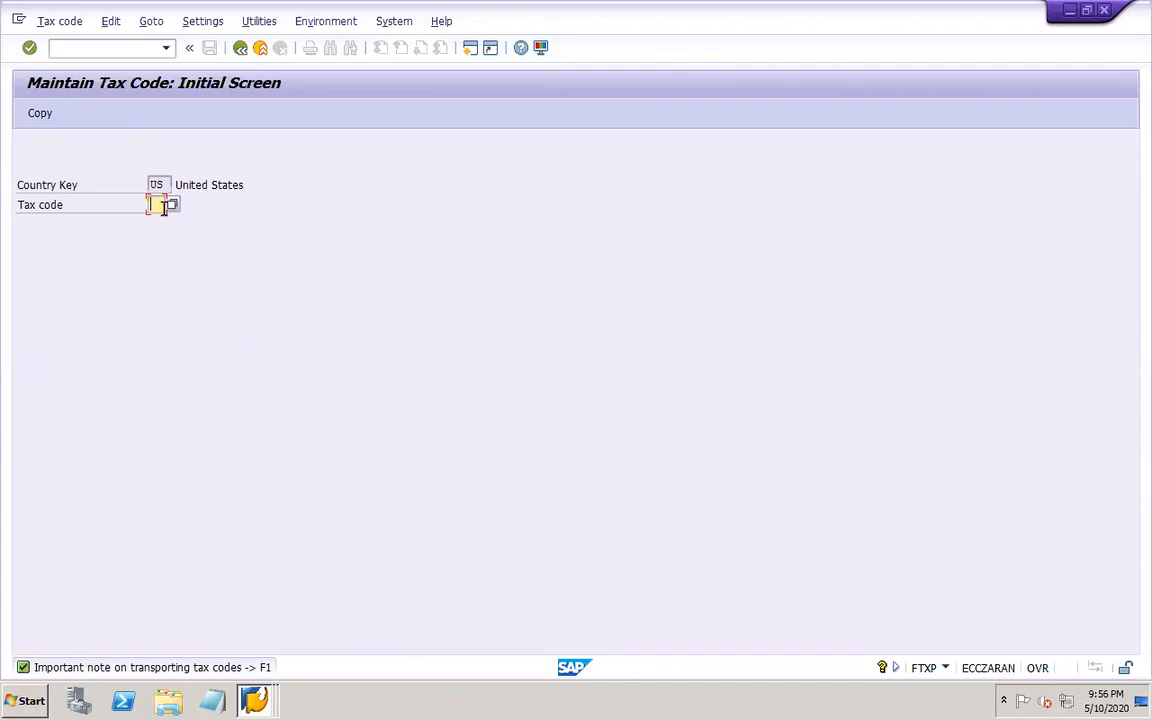
pyautogui.write('I0')
pyautogui.press('Return')
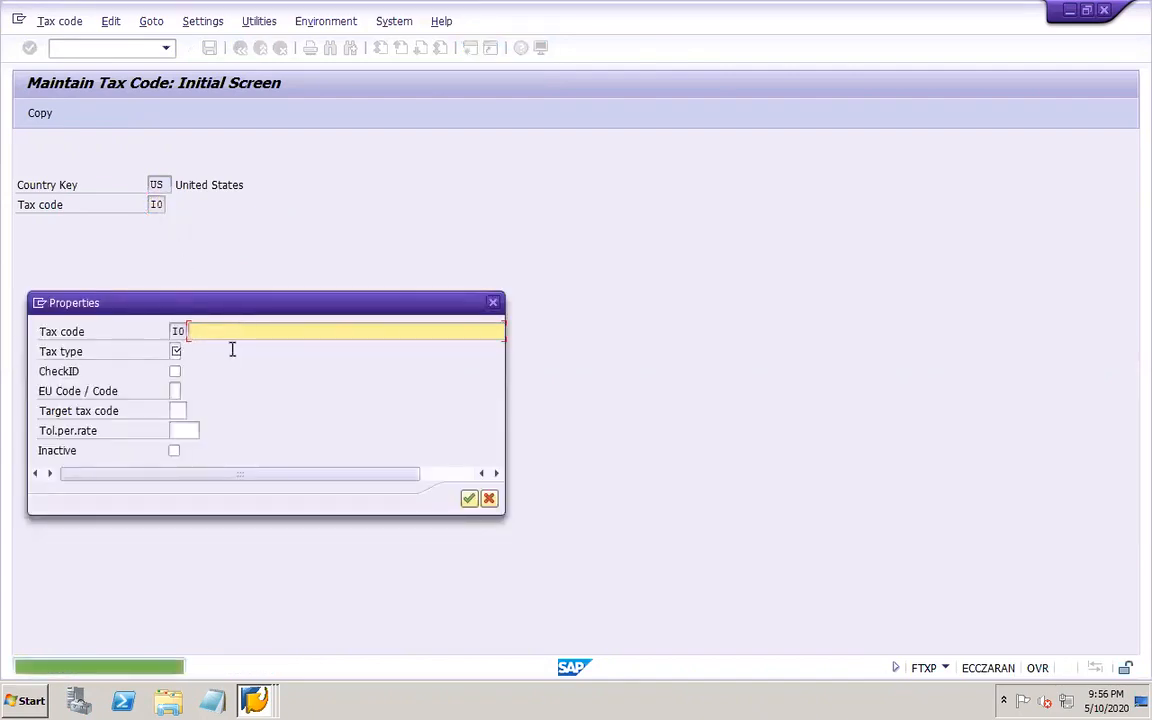
pyautogui.click(217, 333)
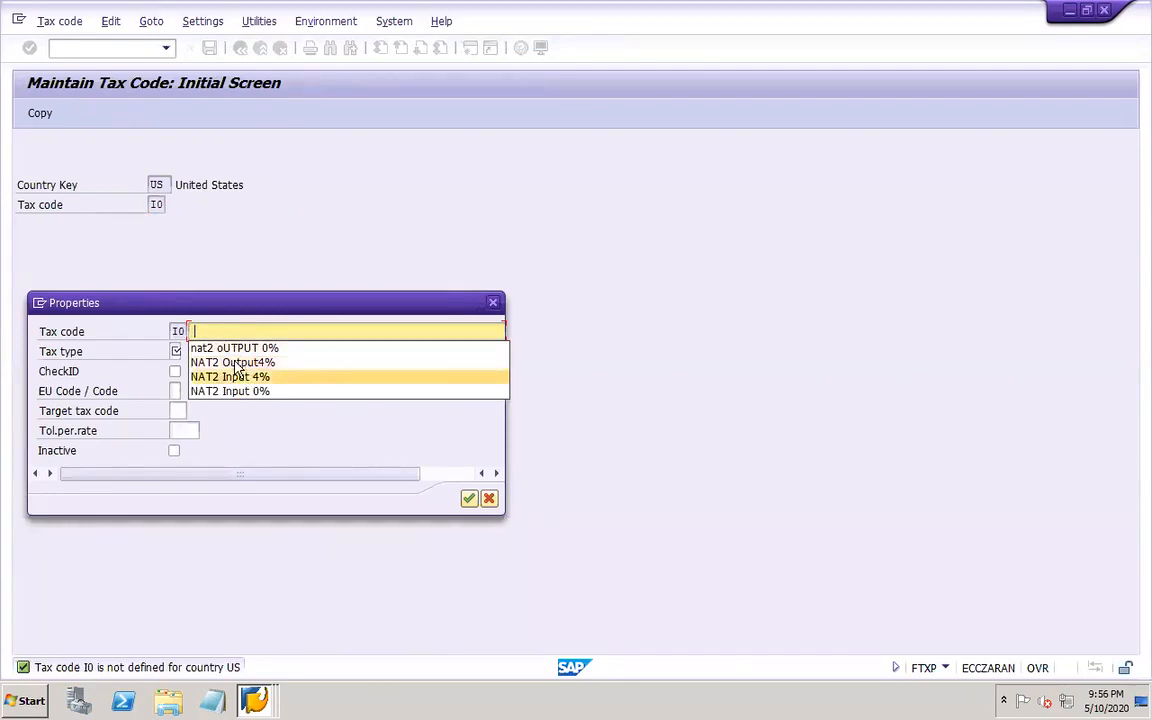
pyautogui.click(209, 330)
pyautogui.write('D001 ')
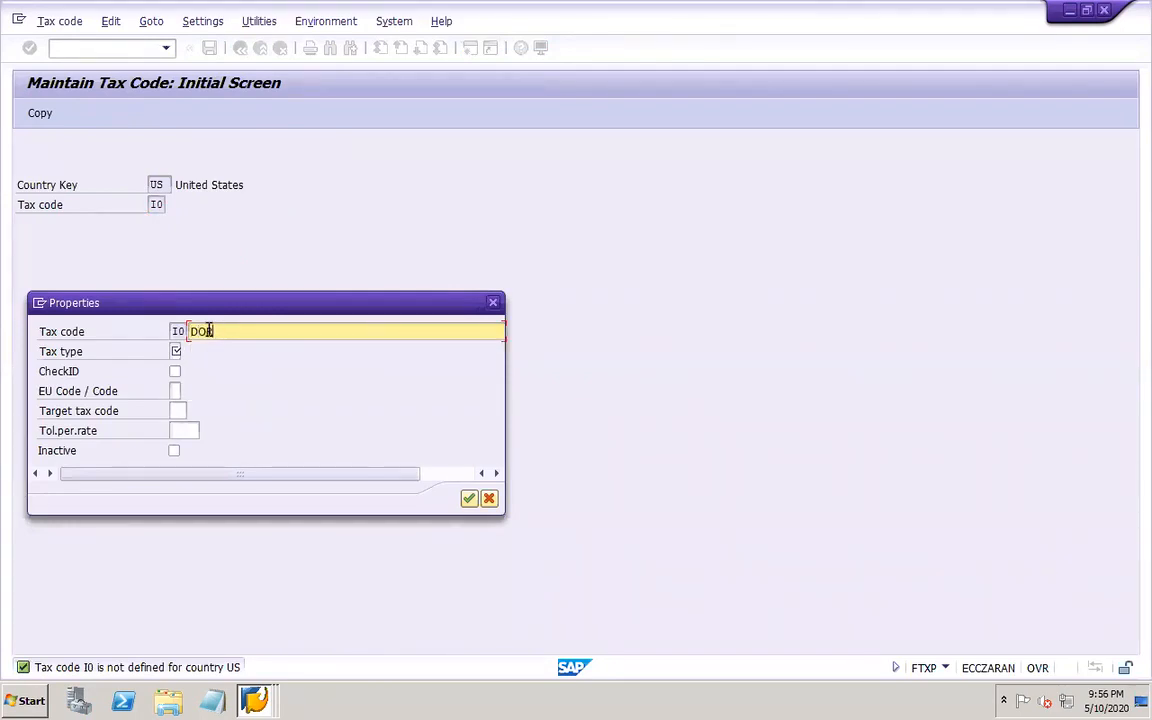
pyautogui.write('Input 0%')
pyautogui.click(493, 302)
# - Create tax code V0 with the description "DOR1 Input 0%" and tax type V (Input tax)
pyautogui.click(159, 206)
pyautogui.write('V0')
pyautogui.press('Return')
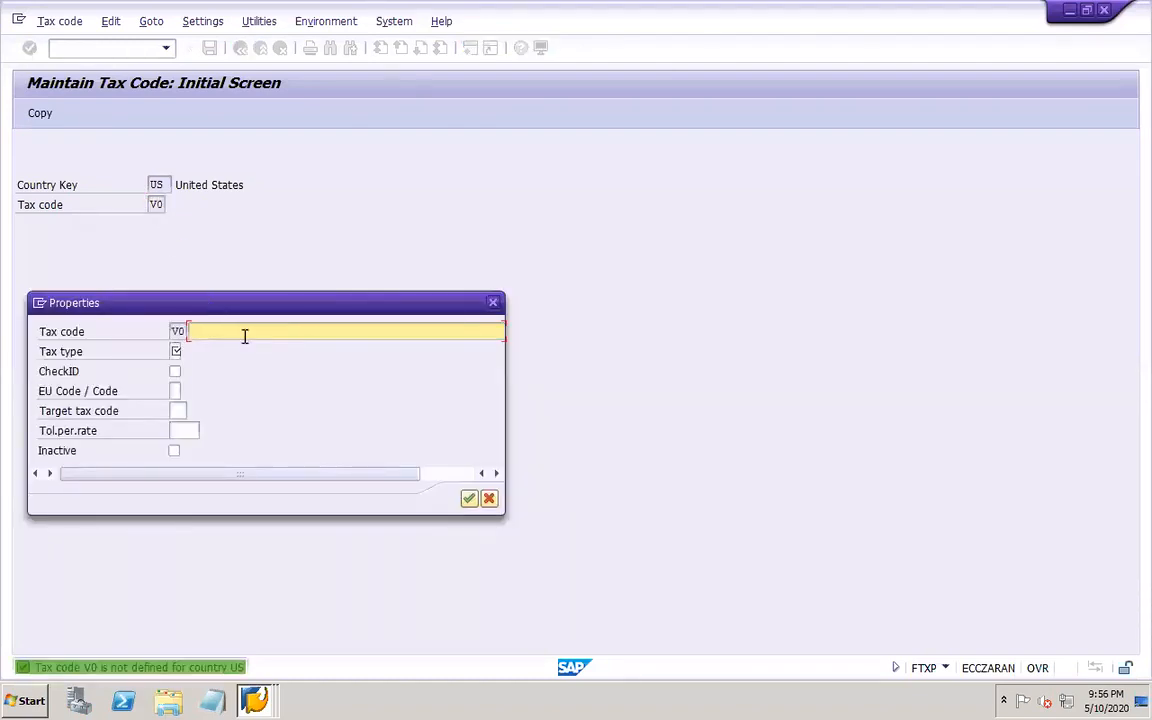
pyautogui.click(232, 331)
pyautogui.click(195, 345)
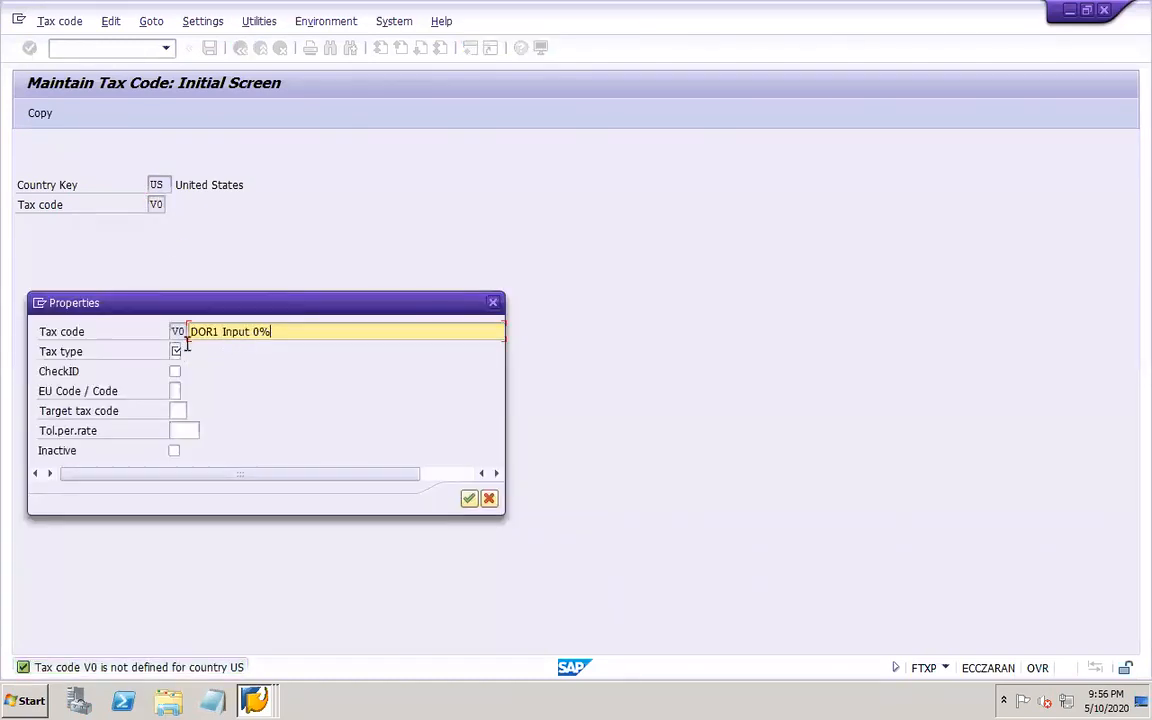
pyautogui.click(175, 351)
pyautogui.click(187, 352)
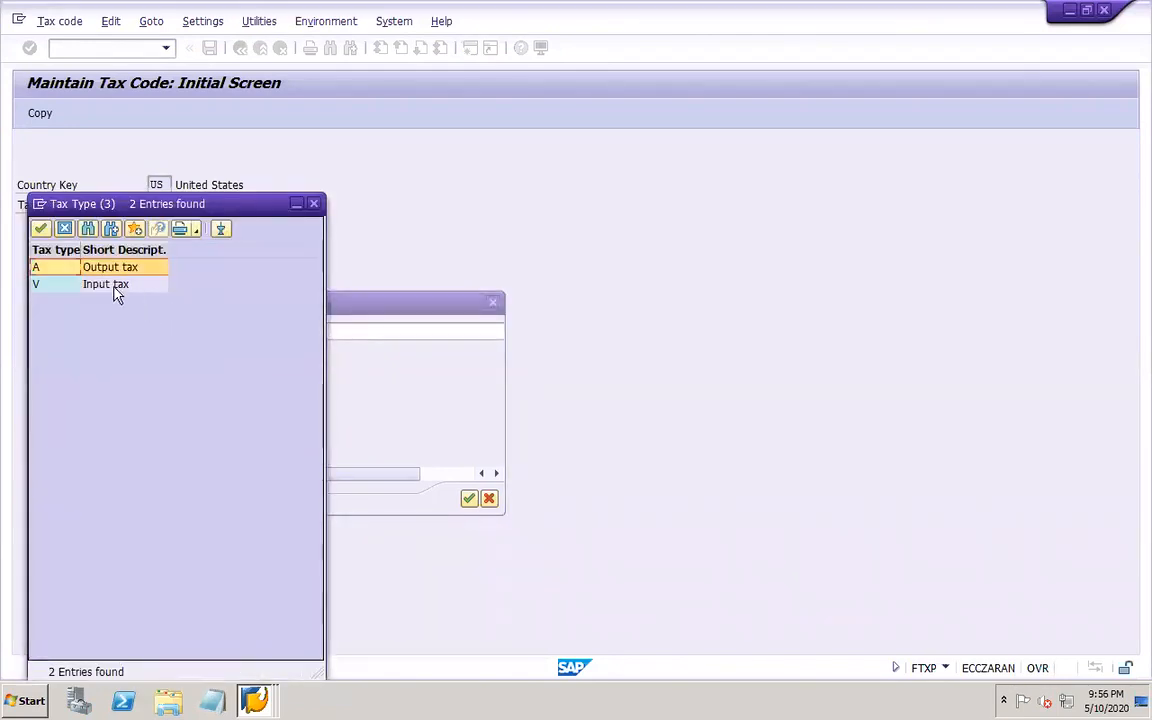
pyautogui.click(93, 289)
pyautogui.doubleClick(92, 289)
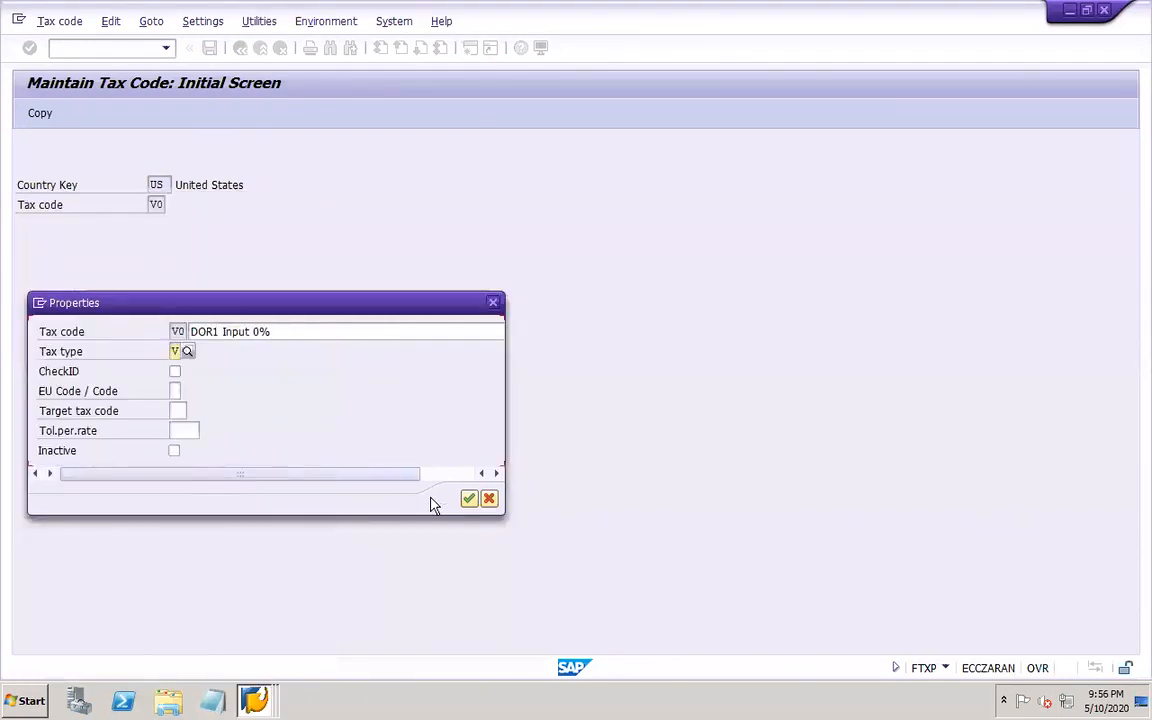
pyautogui.click(468, 499)
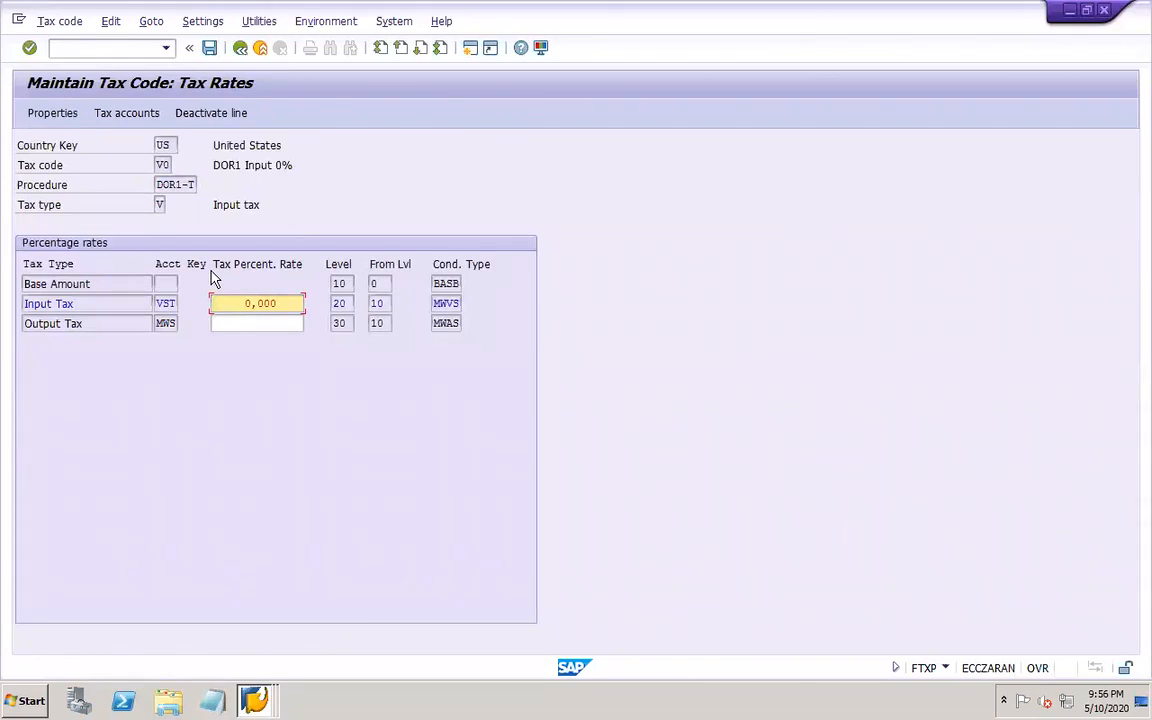
# - Try to deactivate the Output Tax line in the percentage rates of tax code V0
pyautogui.click(105, 324)
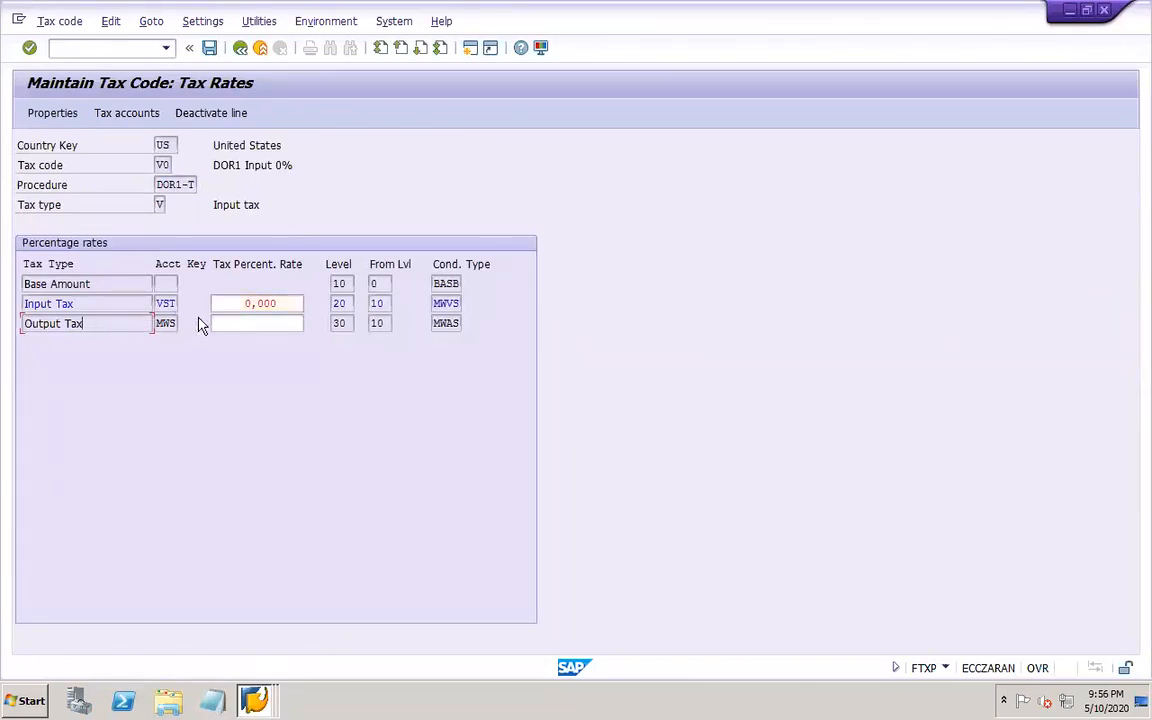
pyautogui.click(222, 321)
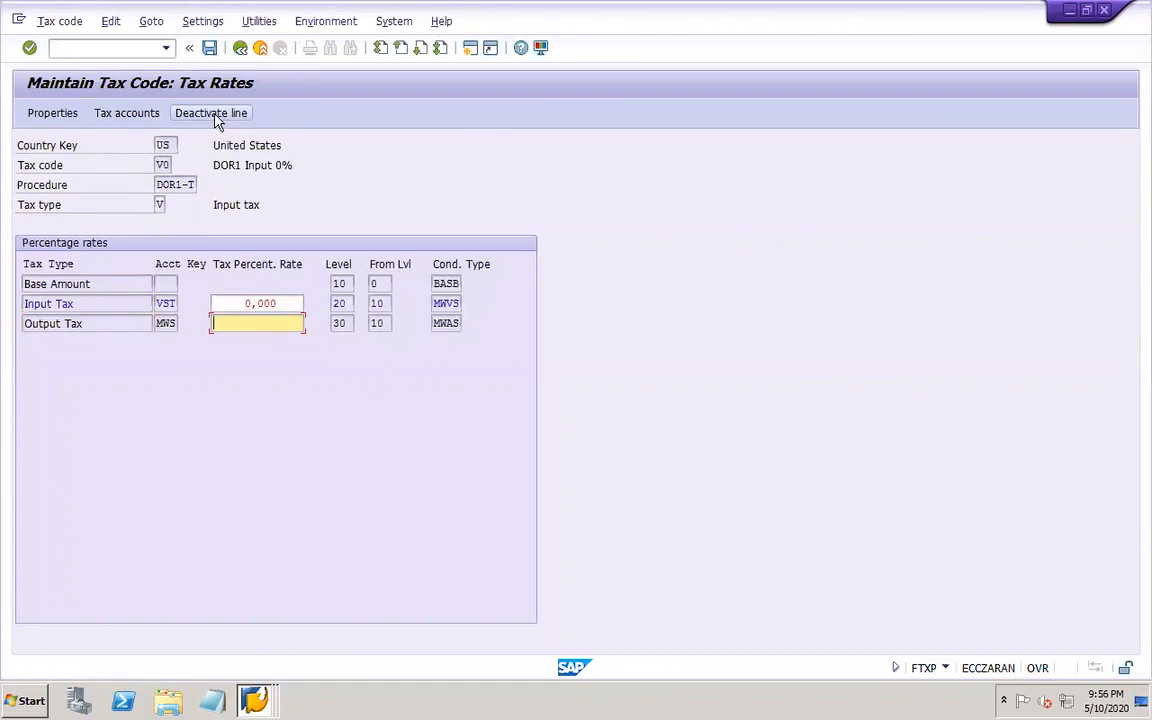
pyautogui.click(215, 114)
pyautogui.click(263, 327)
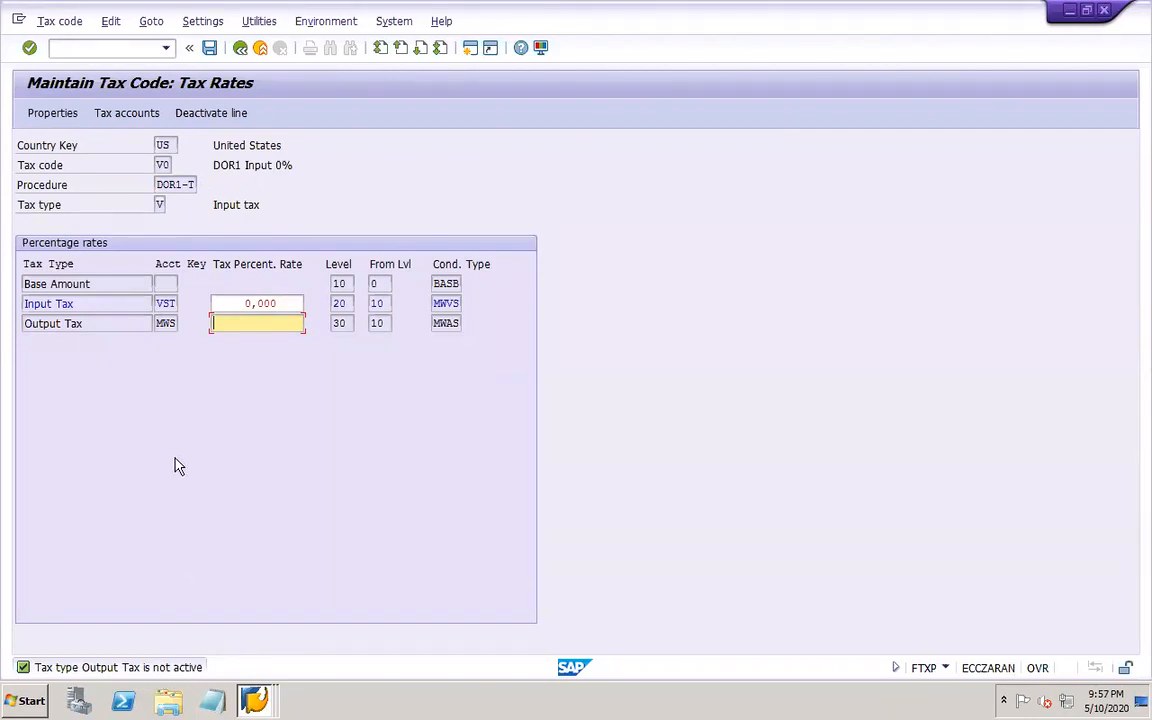
# - Save tax code V0 with its 0% input tax rate
pyautogui.click(281, 306)
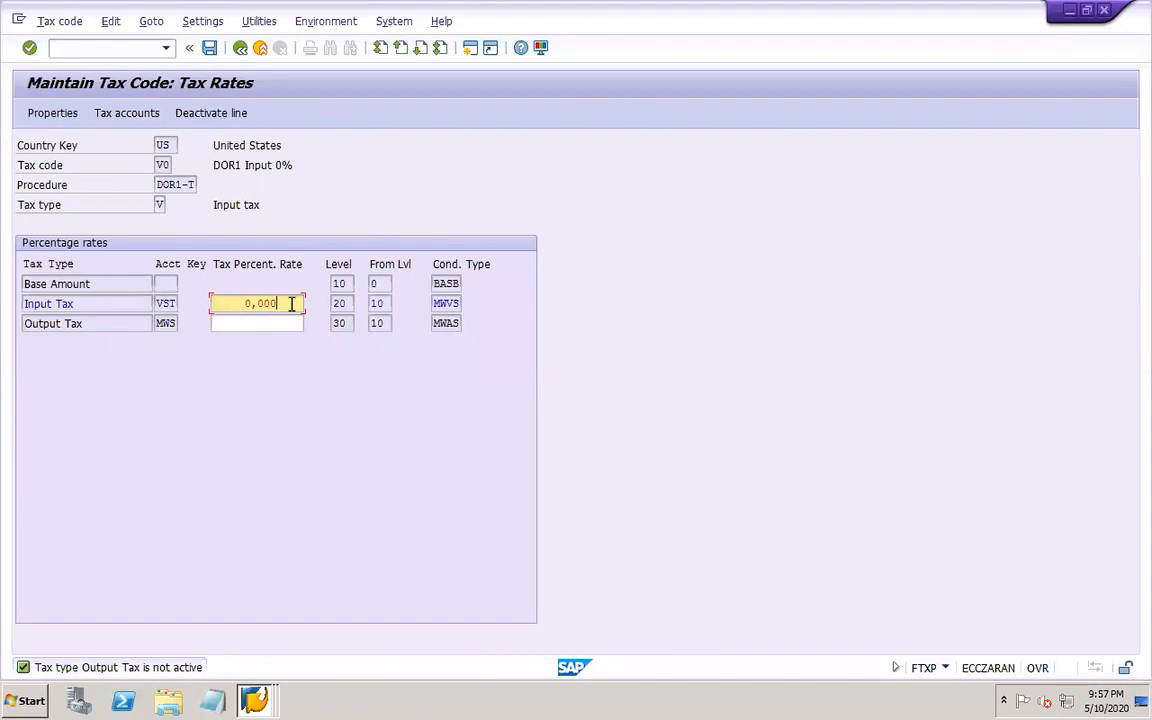
pyautogui.click(210, 48)
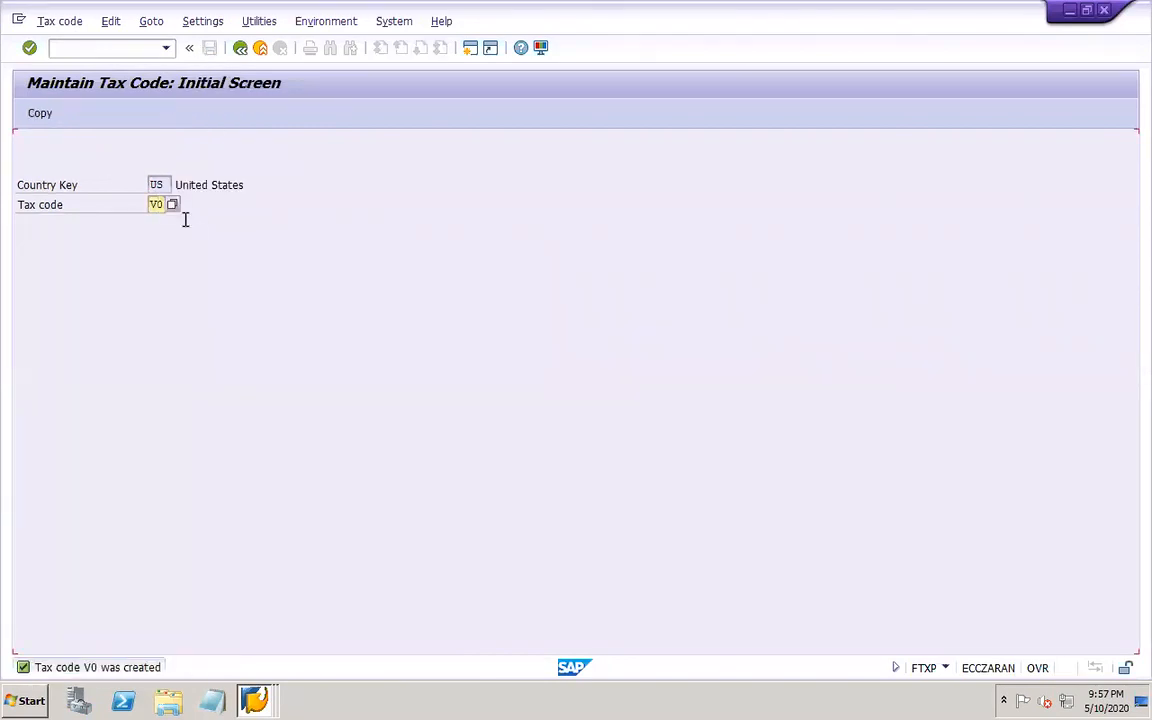
# - Create tax code A0 for the US, described as "DOR1 Output 0%", with tax type A (Output tax)
pyautogui.moveTo(149, 205); pyautogui.dragTo(172, 206)
pyautogui.write('A0')
pyautogui.press('Return')
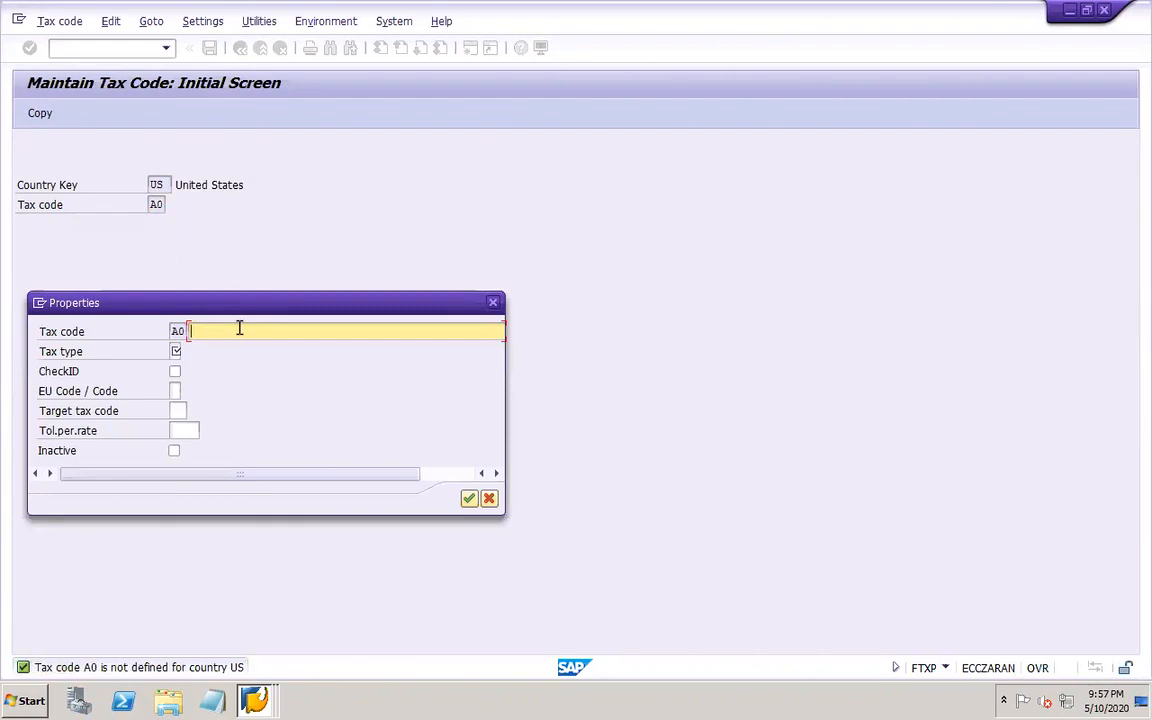
pyautogui.write('DOR1 Output 0%')
pyautogui.click(176, 351)
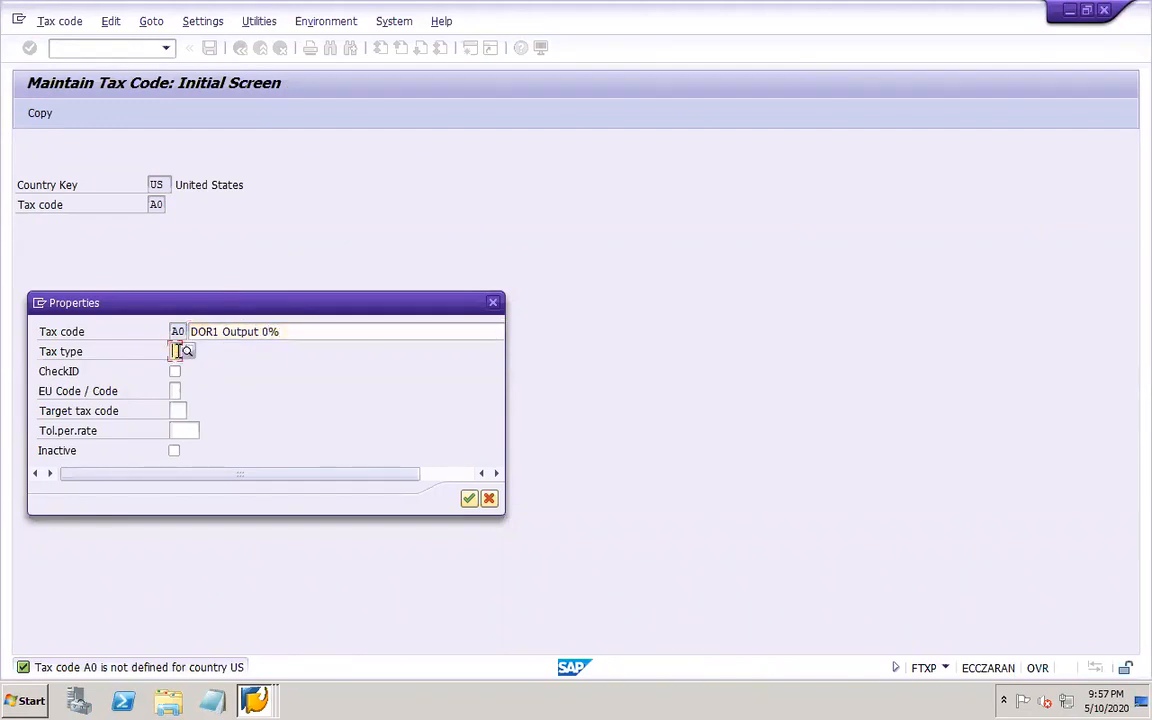
pyautogui.click(187, 351)
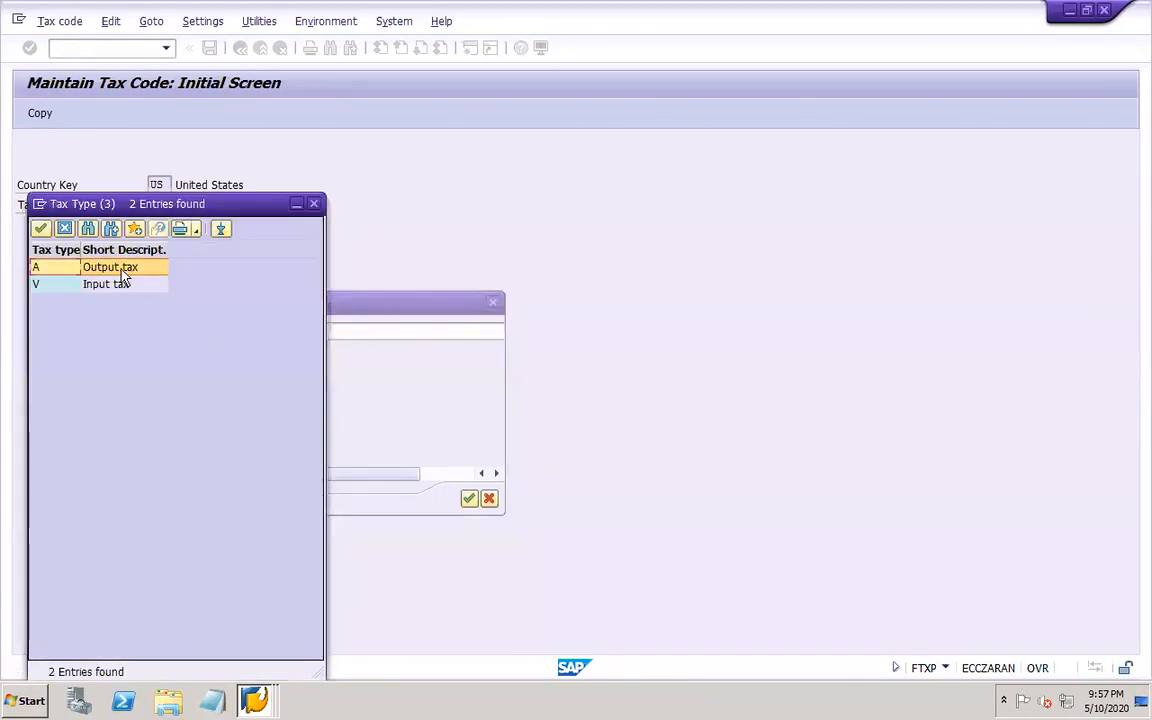
pyautogui.doubleClick(121, 274)
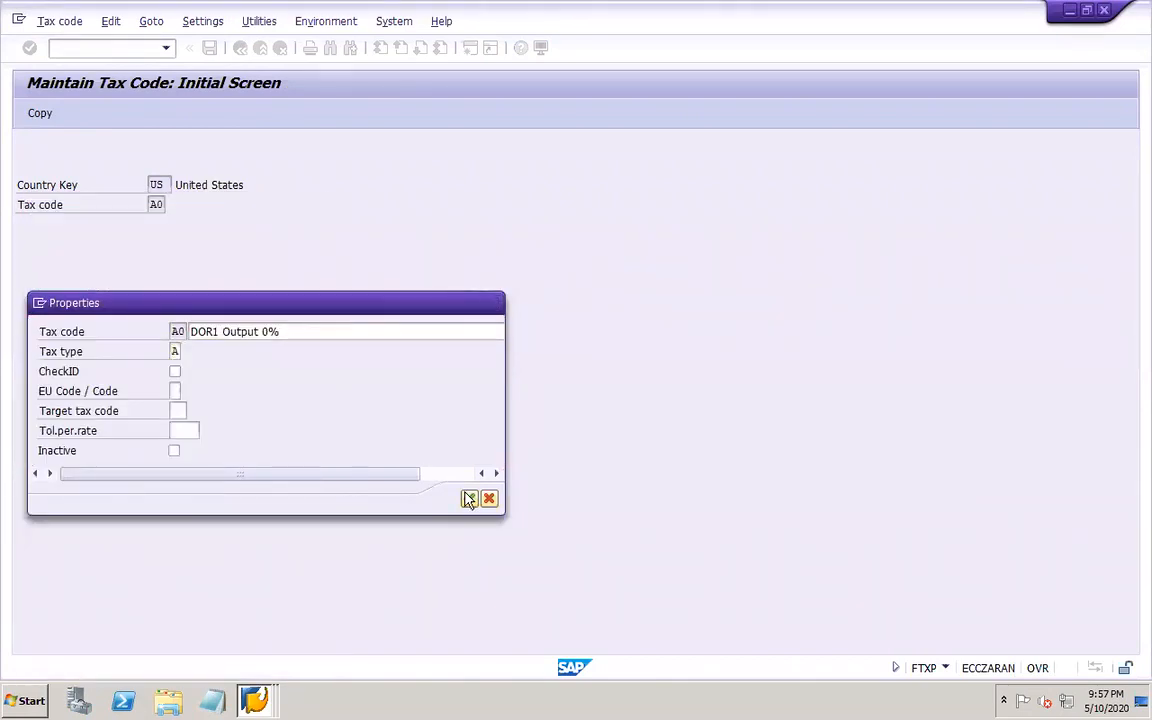
pyautogui.click(469, 498)
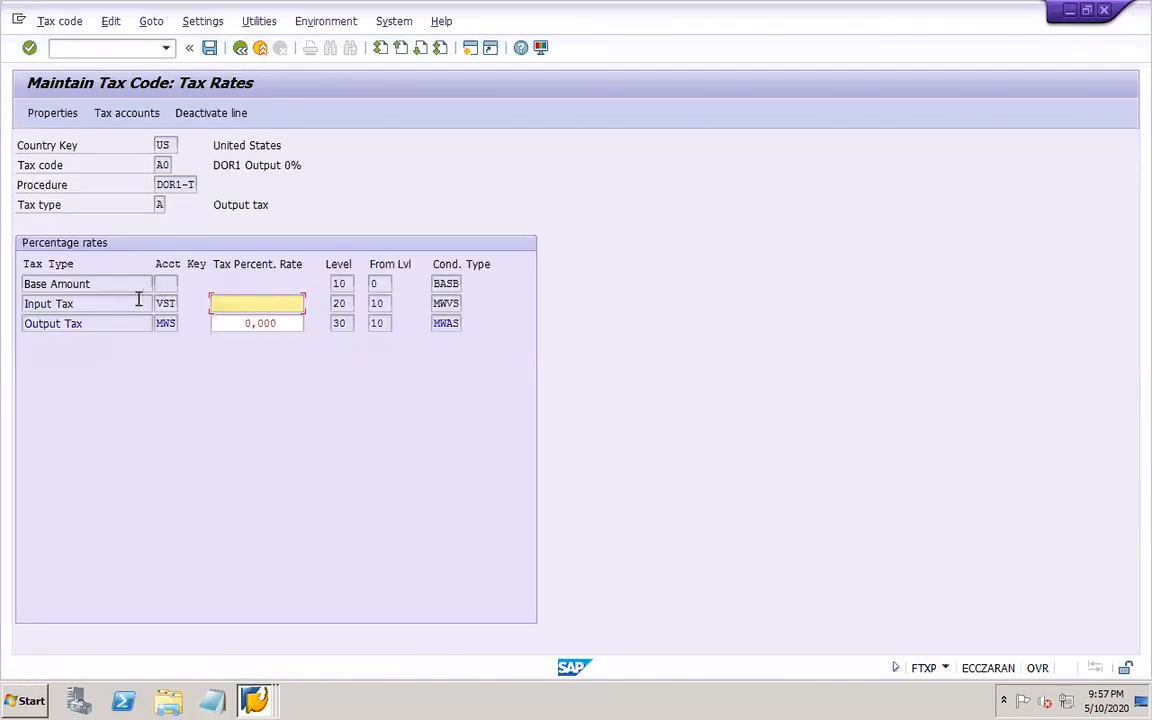
# - Deactivate the Input Tax line of tax code A0 and save the code with a 0% output tax rate
pyautogui.click(116, 306)
pyautogui.click(250, 299)
pyautogui.click(214, 114)
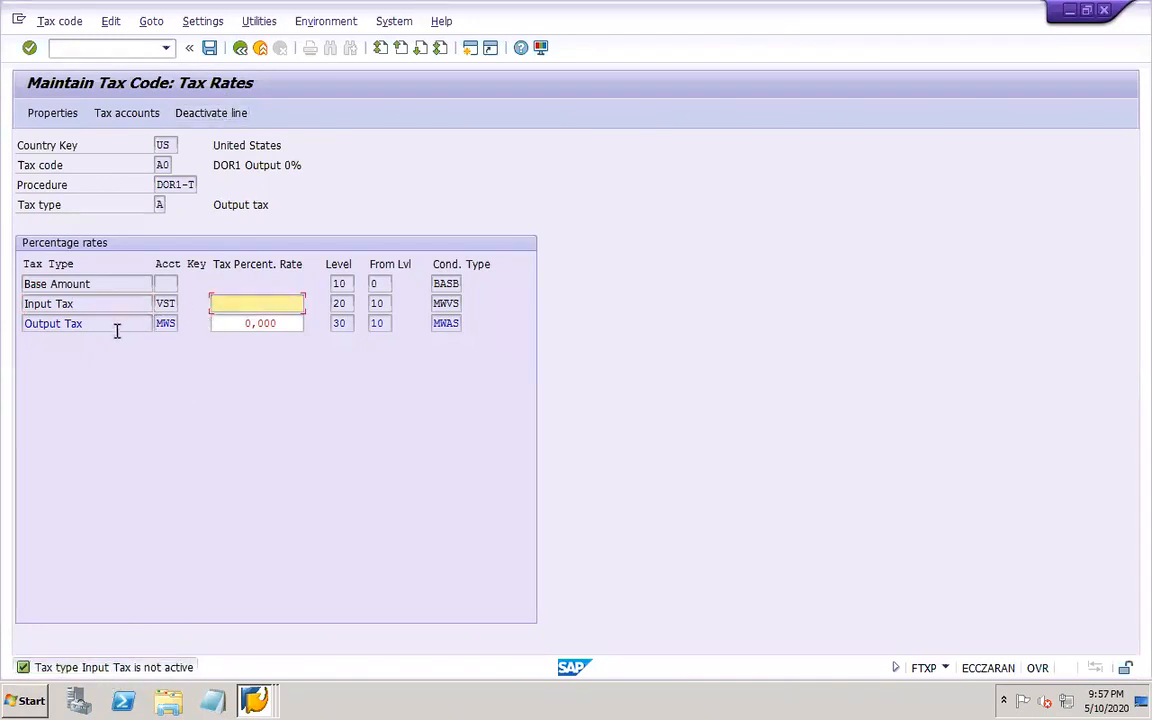
pyautogui.click(277, 323)
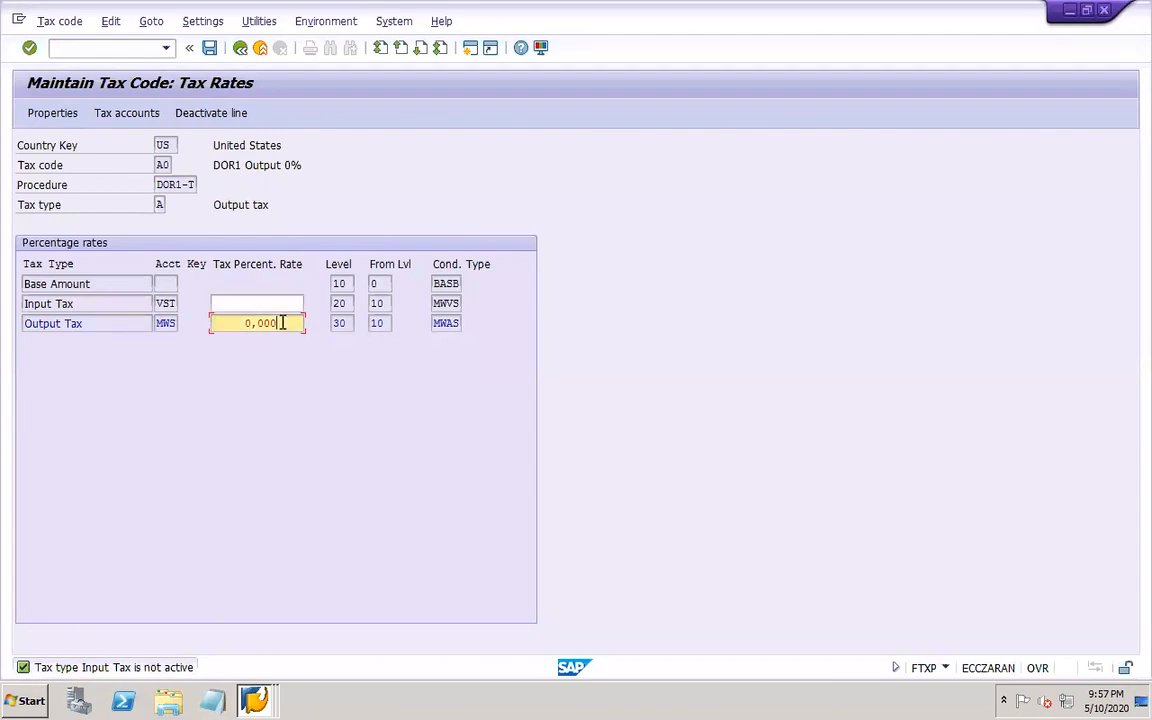
pyautogui.click(210, 50)
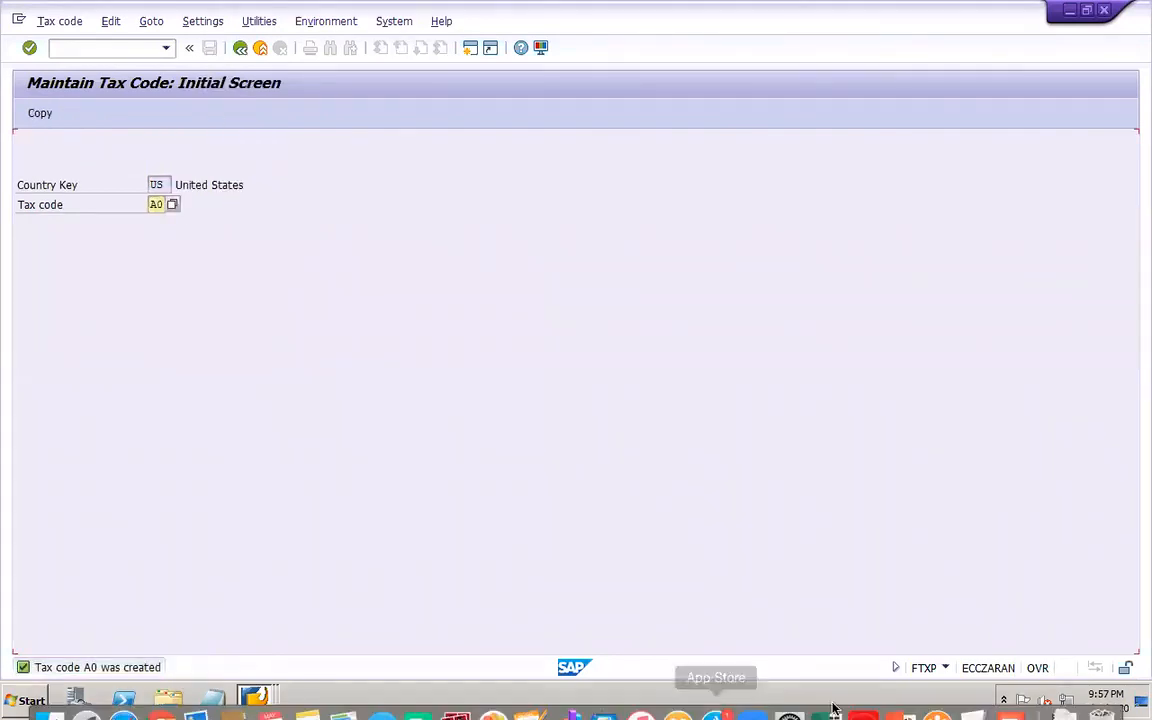
# - Switch to the PowerPoint work notes and add the line "Zero % tax codes –" below "Tax codes – FTXP"
pyautogui.click(898, 705)
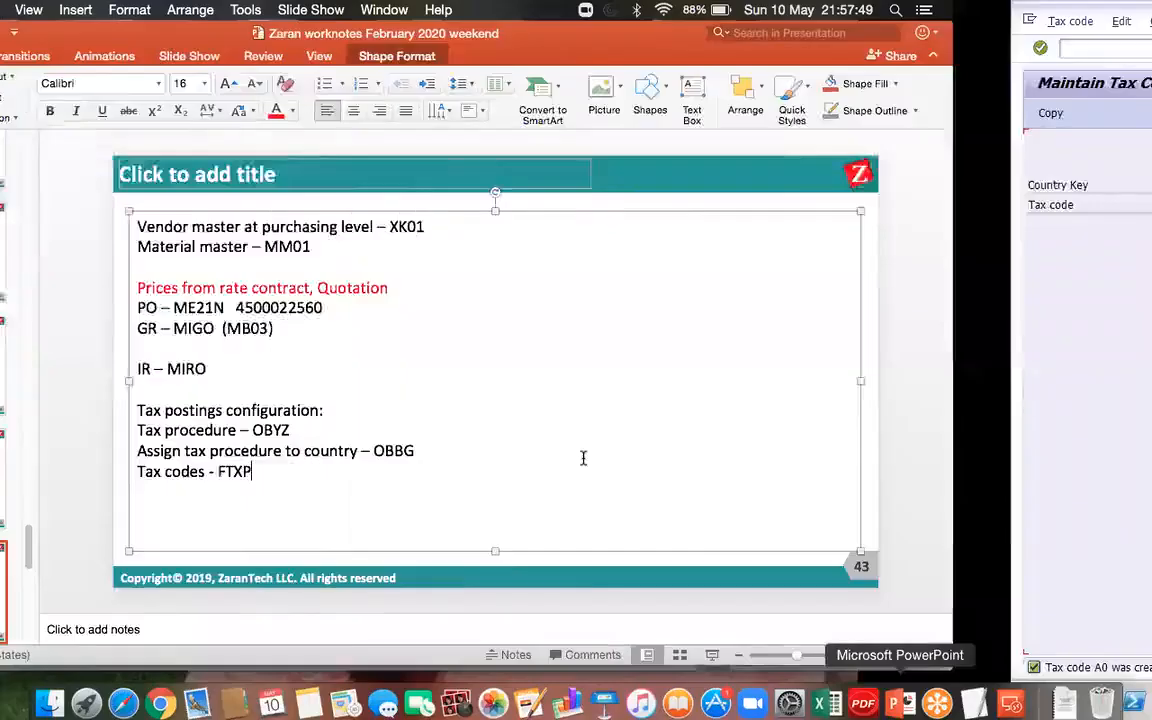
pyautogui.press('Return')
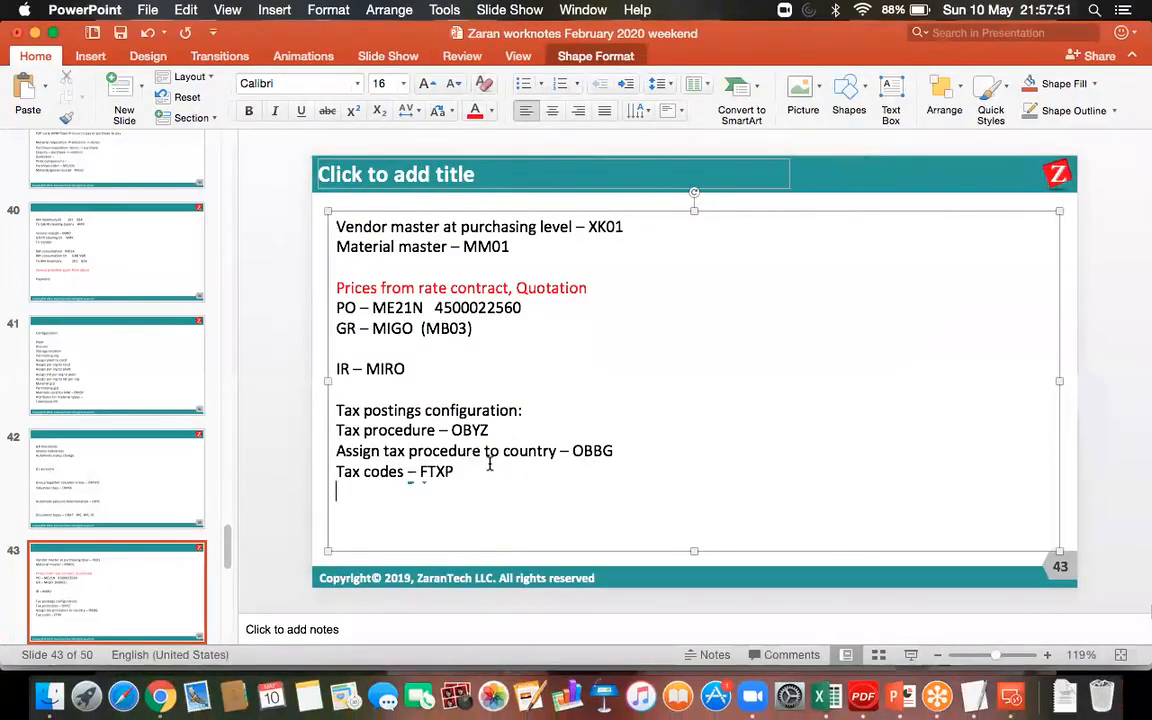
pyautogui.write('Z')
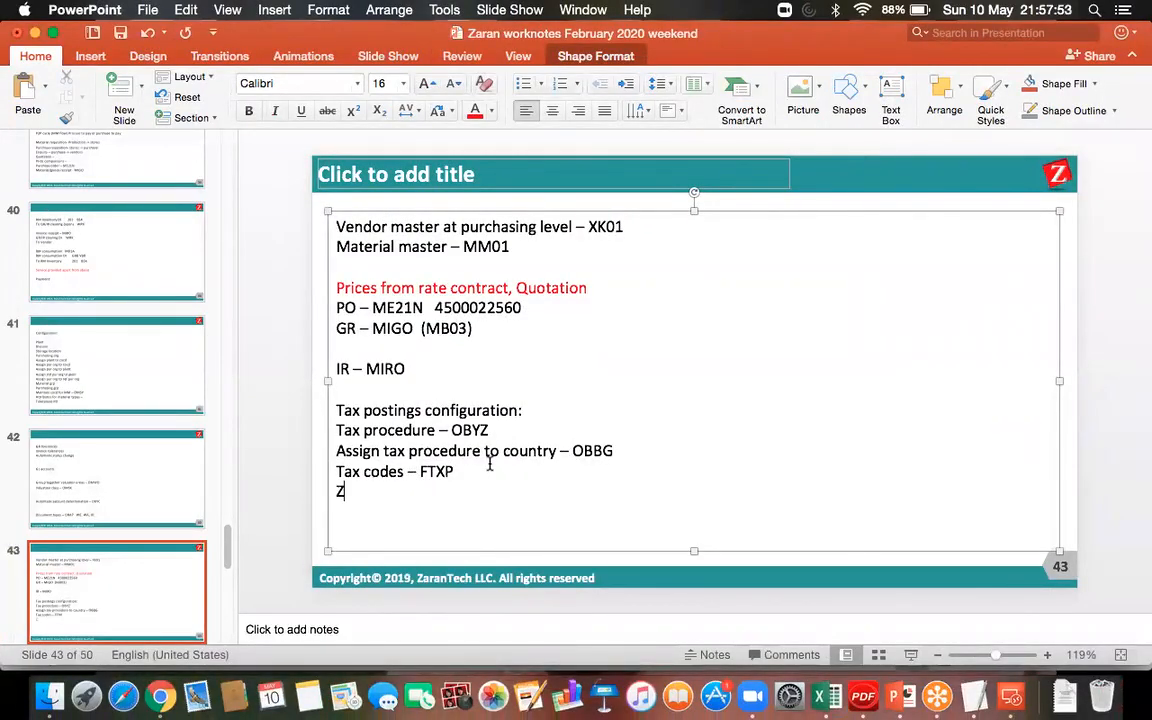
pyautogui.write('ero % tax codes -')
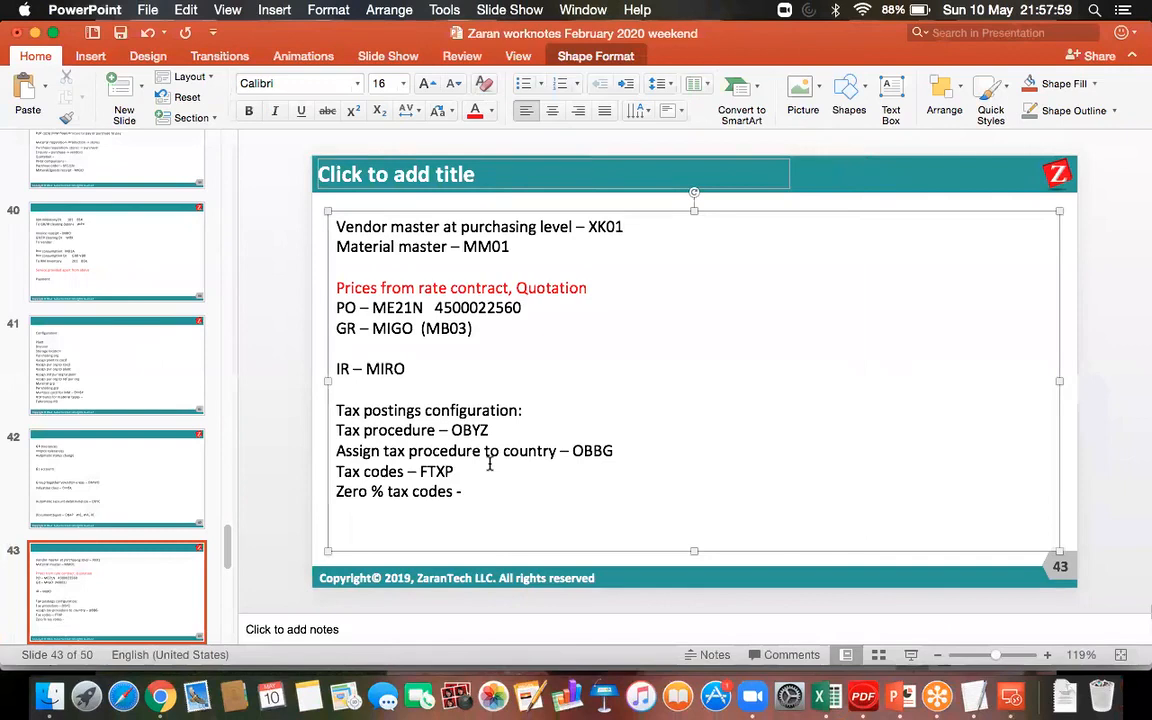
pyautogui.press('Return')
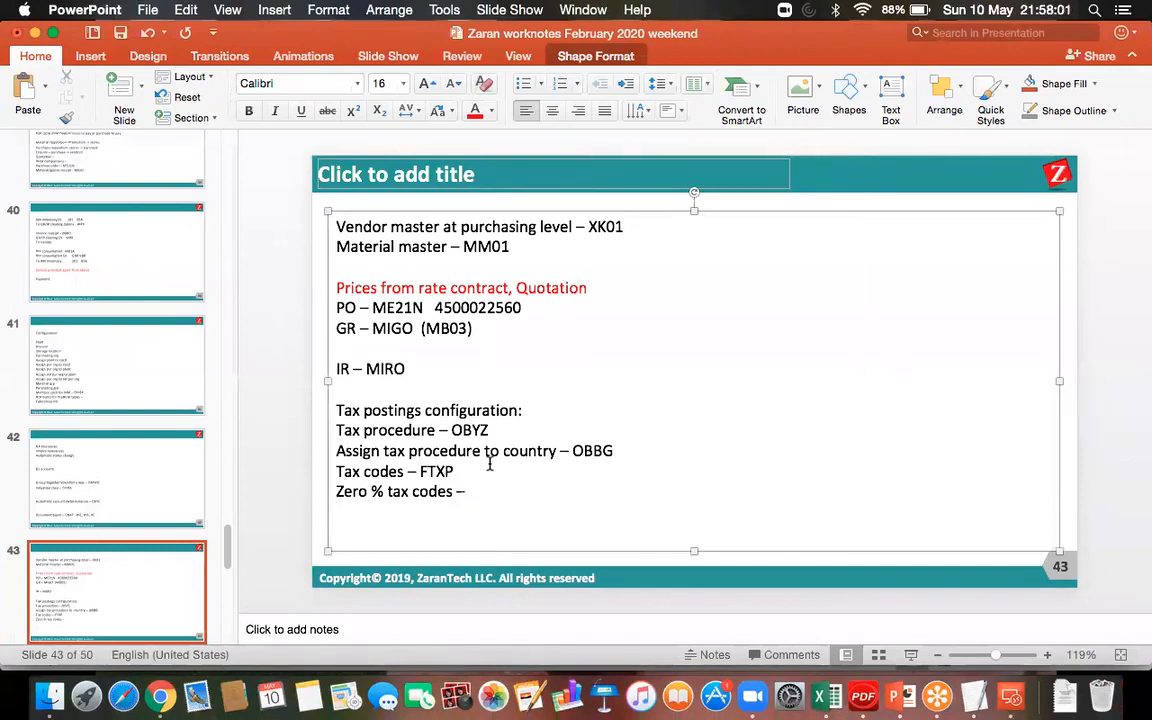
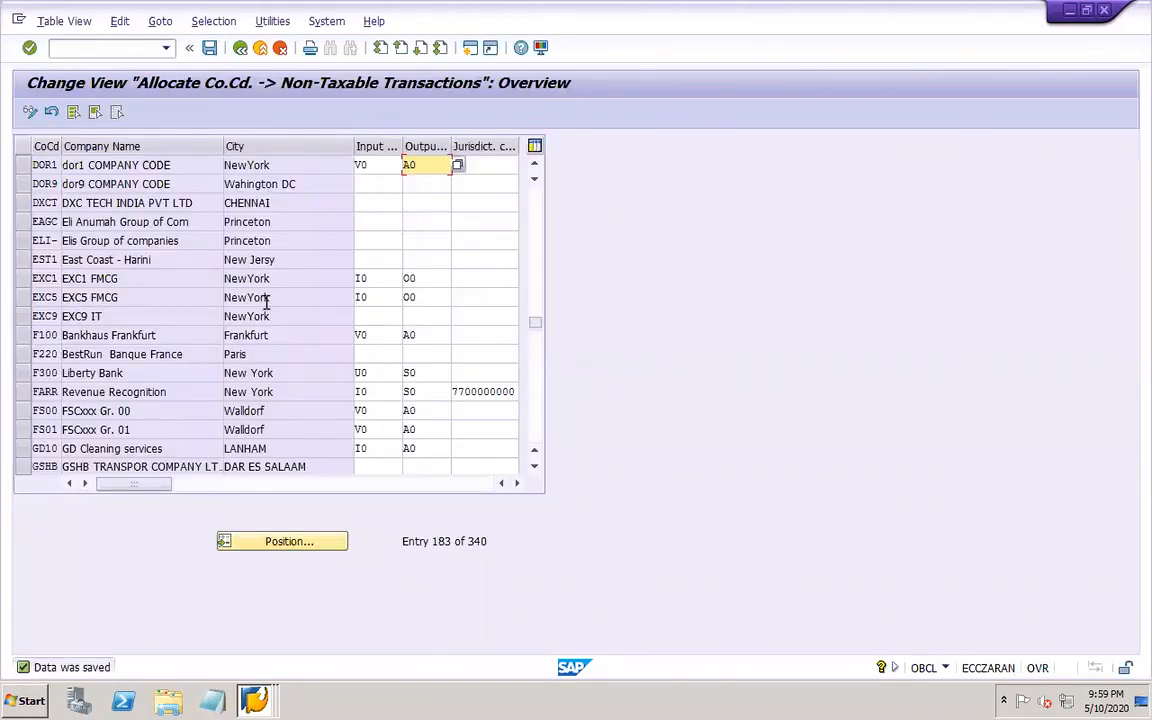
# - Open transaction FTXP for country US
pyautogui.click(113, 48)
pyautogui.write('/nFTXP')
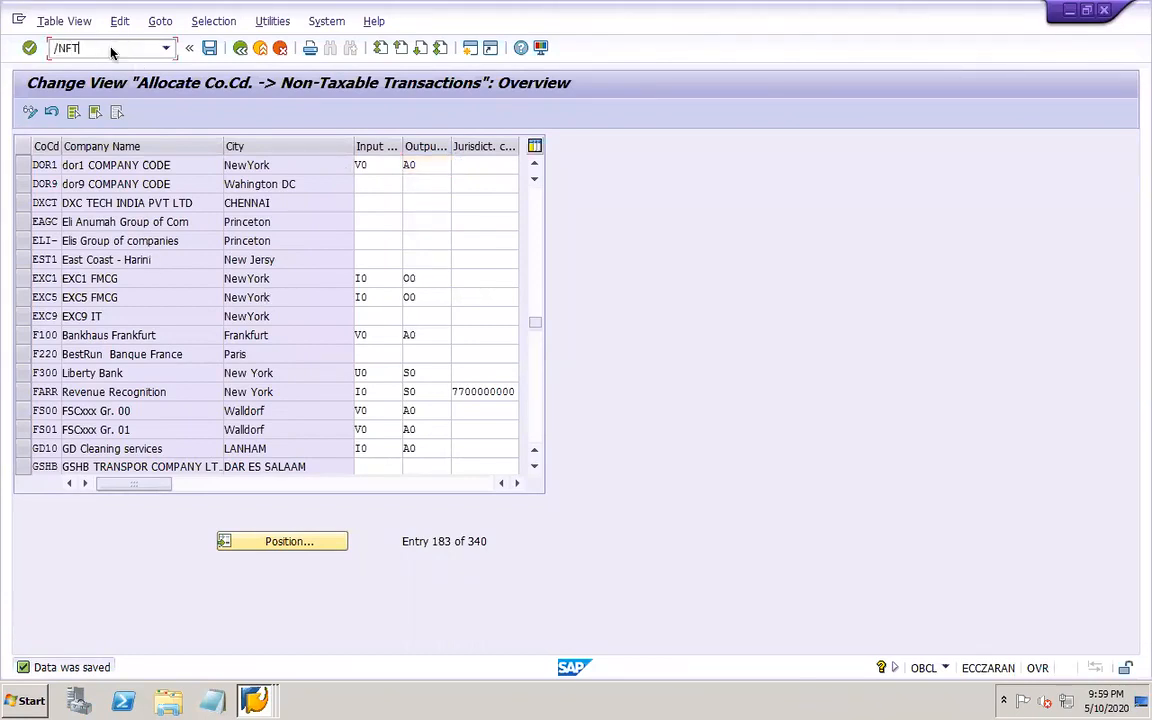
pyautogui.press('Return')
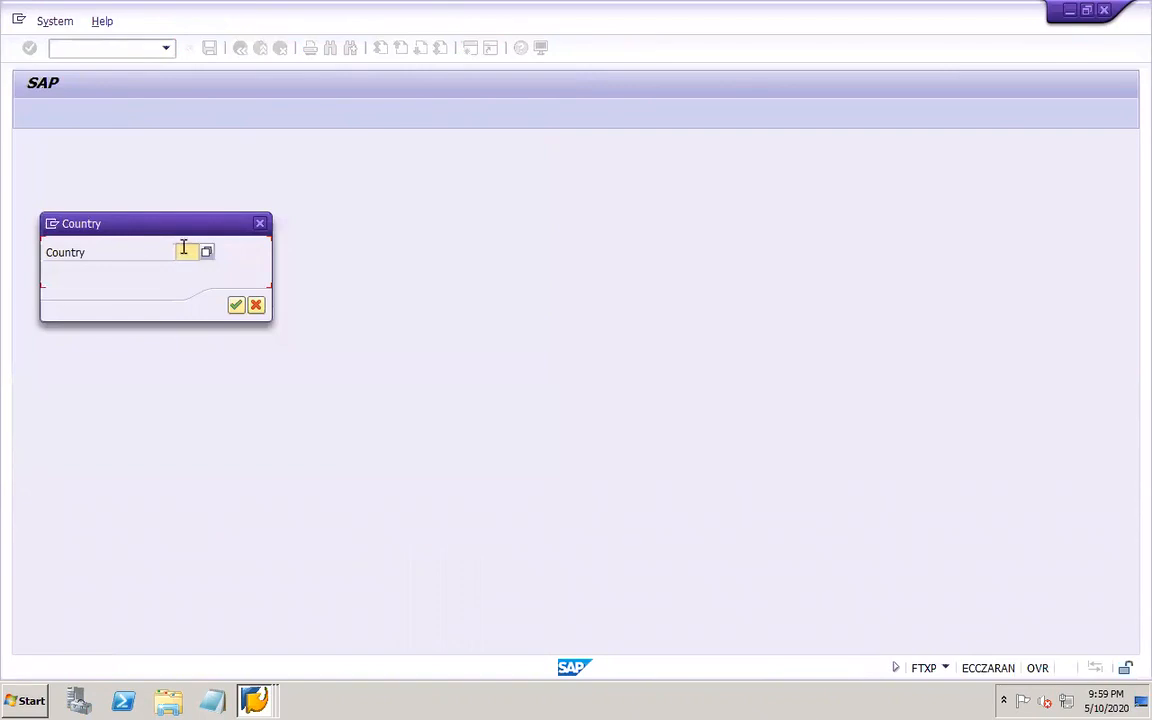
pyautogui.click(183, 251)
pyautogui.click(194, 287)
pyautogui.press('Return')
# - Create tax code V4, described as "DOR1 Input 4%", with tax type V (Input tax)
pyautogui.click(152, 205)
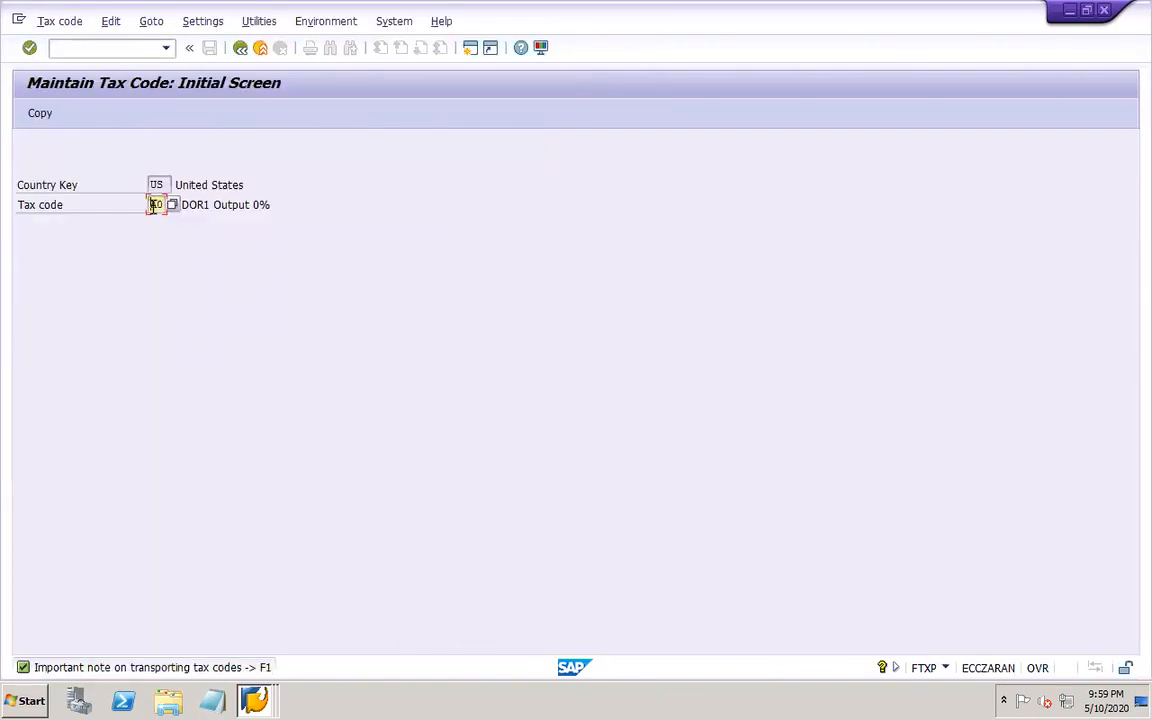
pyautogui.doubleClick(153, 205)
pyautogui.write('V4')
pyautogui.press('Return')
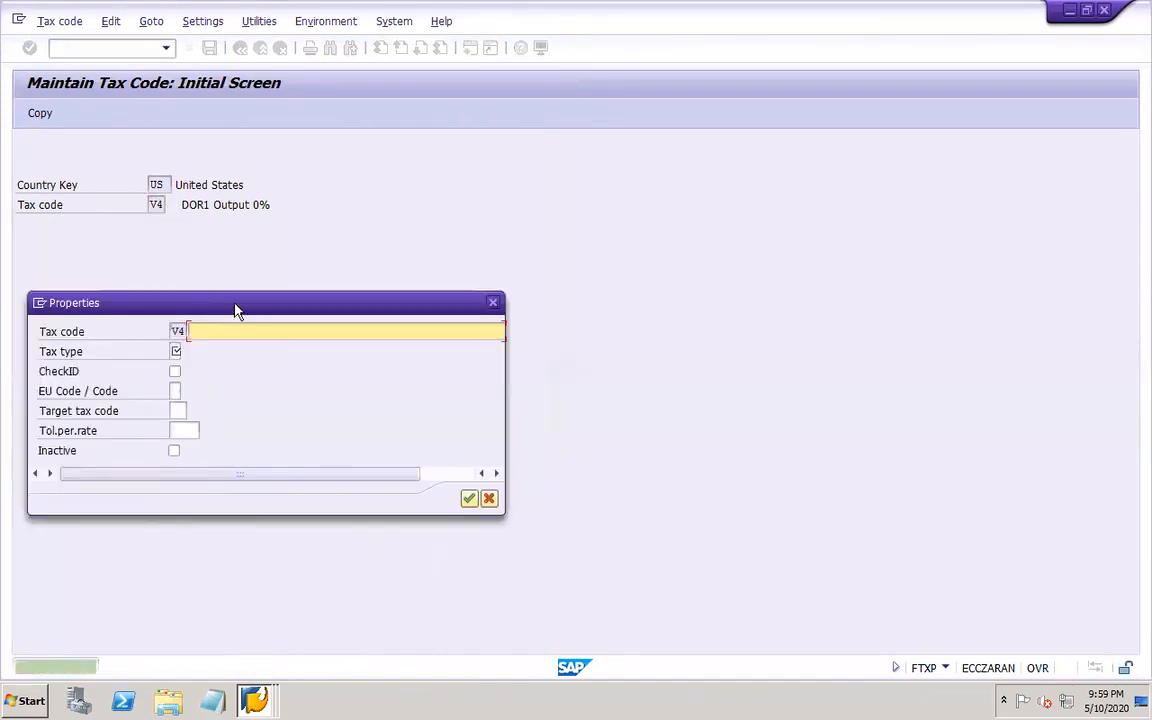
pyautogui.write('DOR')
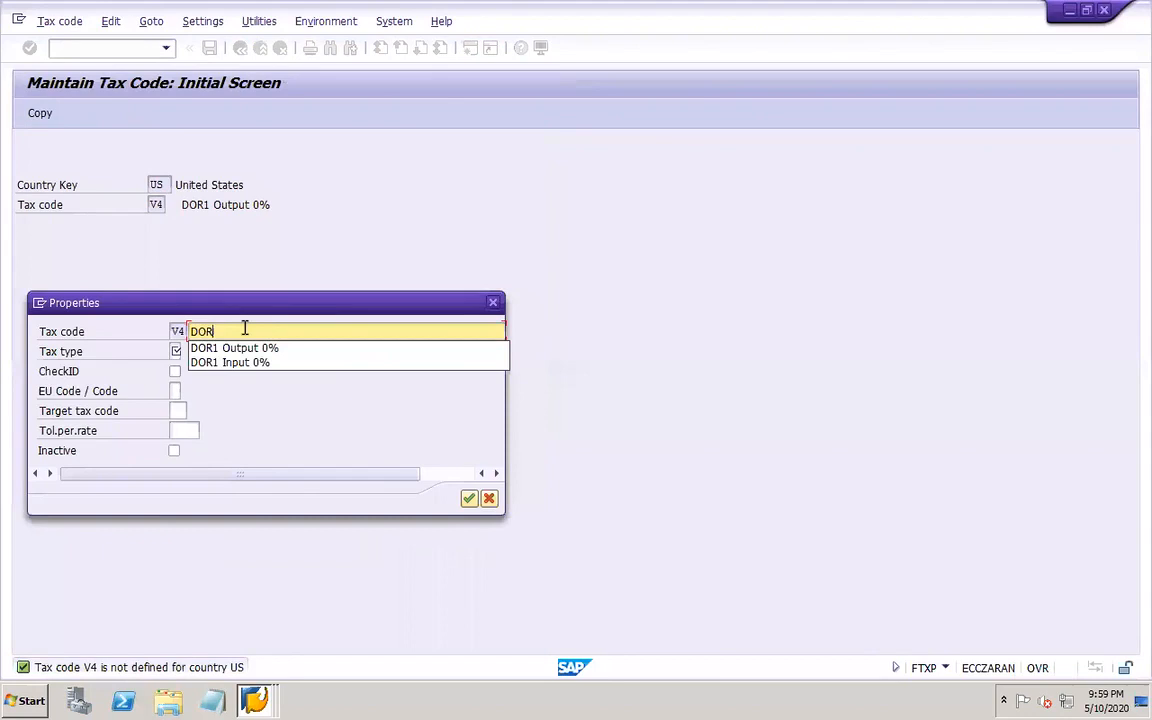
pyautogui.write('1 Input 4')
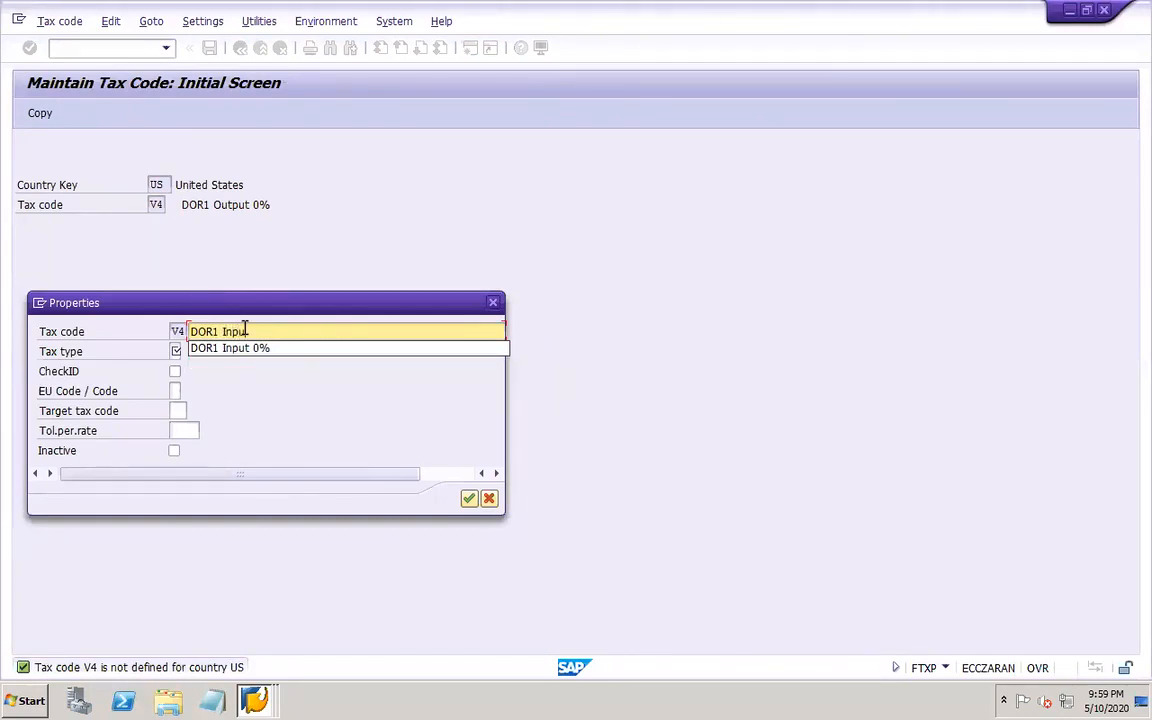
pyautogui.write('%')
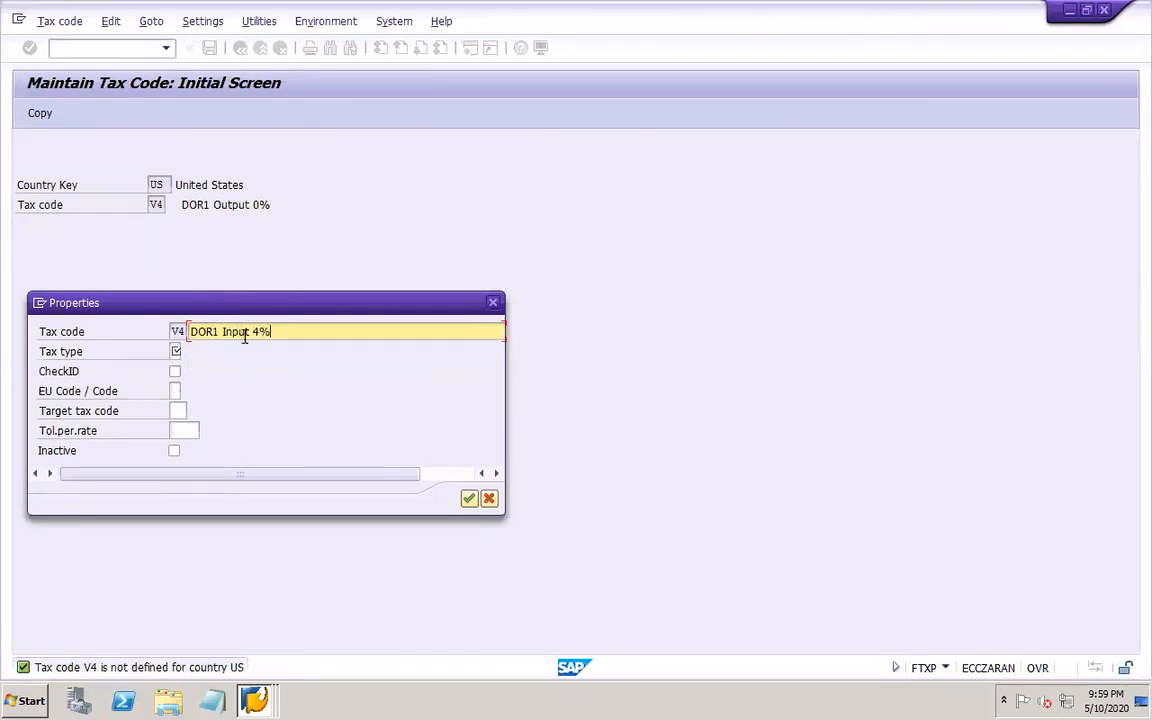
pyautogui.click(175, 351)
pyautogui.click(176, 381)
pyautogui.click(469, 499)
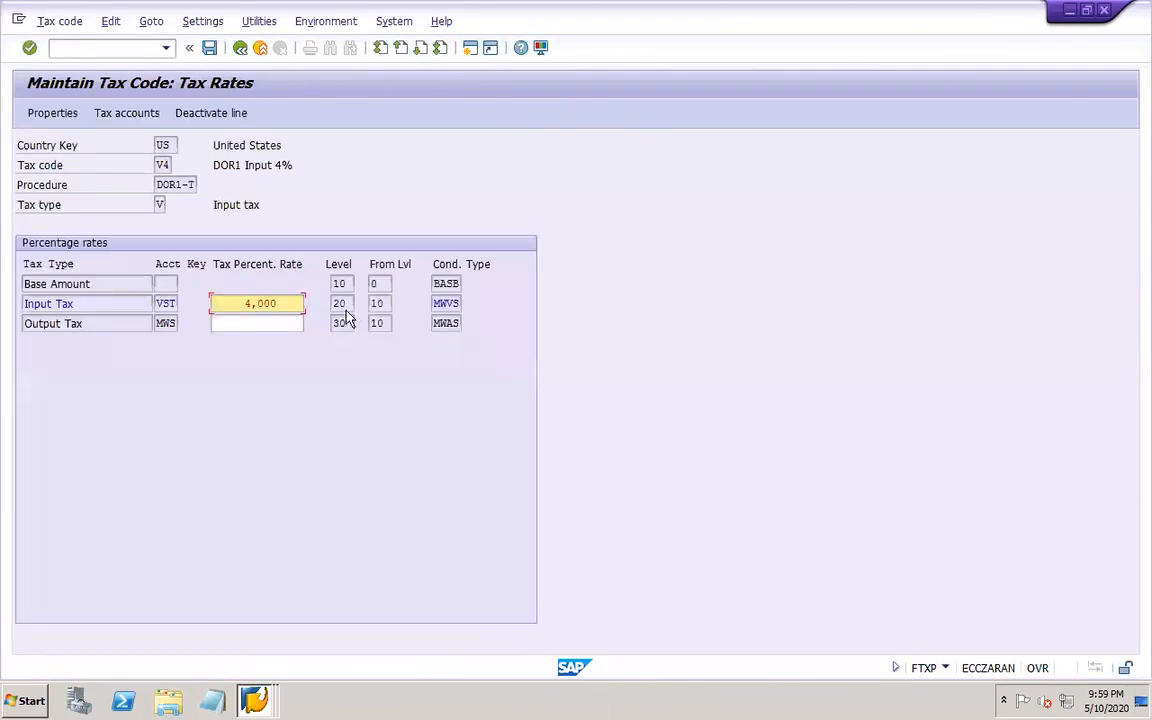
# - Deactivate the Output Tax line of tax code V4 and save the code with a 4% input tax rate
pyautogui.click(257, 322)
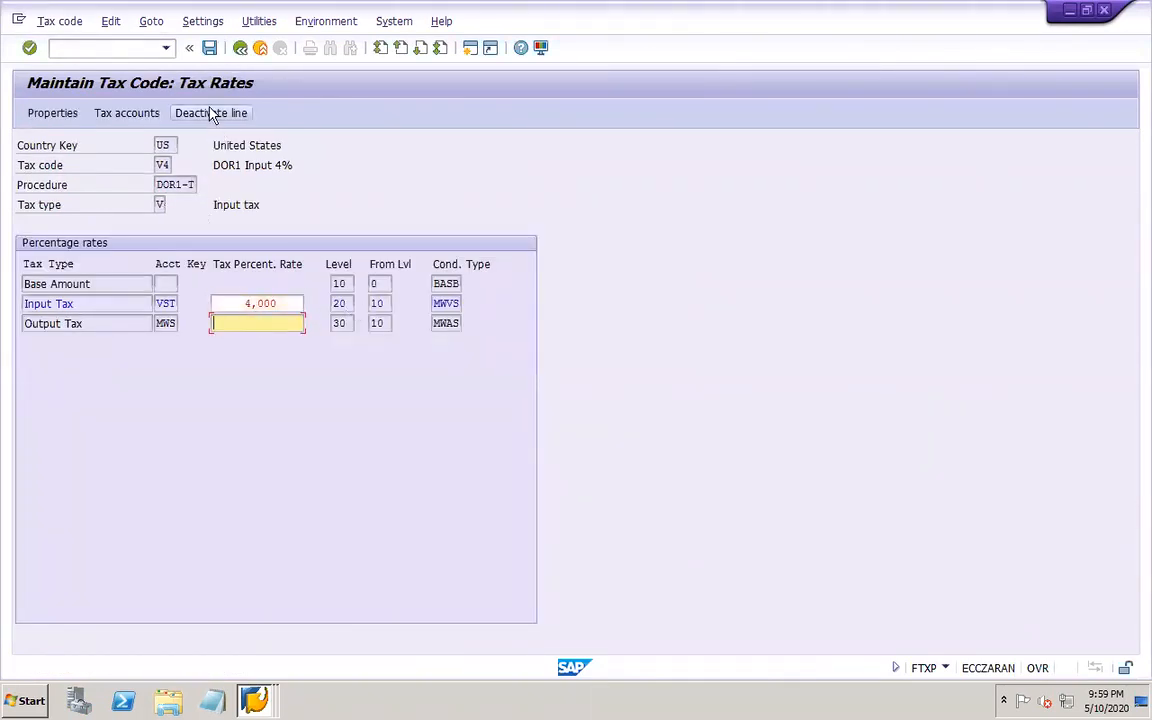
pyautogui.click(211, 113)
pyautogui.click(280, 302)
pyautogui.click(210, 48)
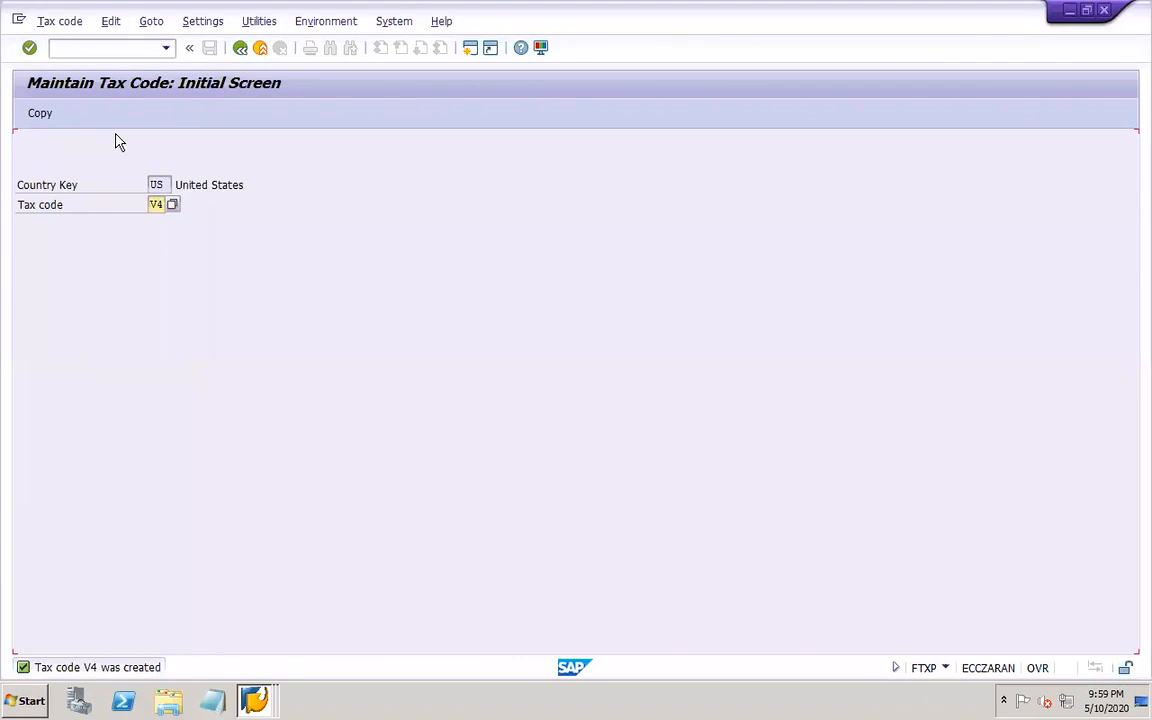
# - Reopen tax code V4 and check the G/L account assigned to its input tax for chart of accounts DOR1
pyautogui.click(60, 22)
pyautogui.click(100, 104)
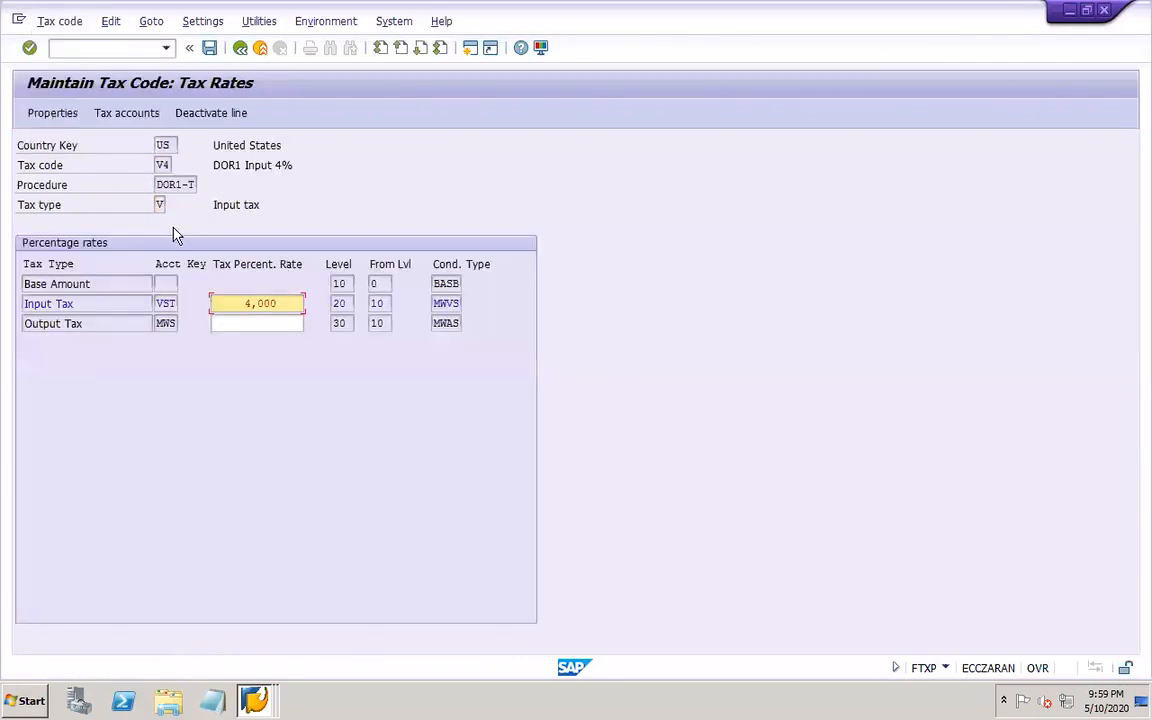
pyautogui.click(232, 306)
pyautogui.click(152, 120)
pyautogui.click(242, 304)
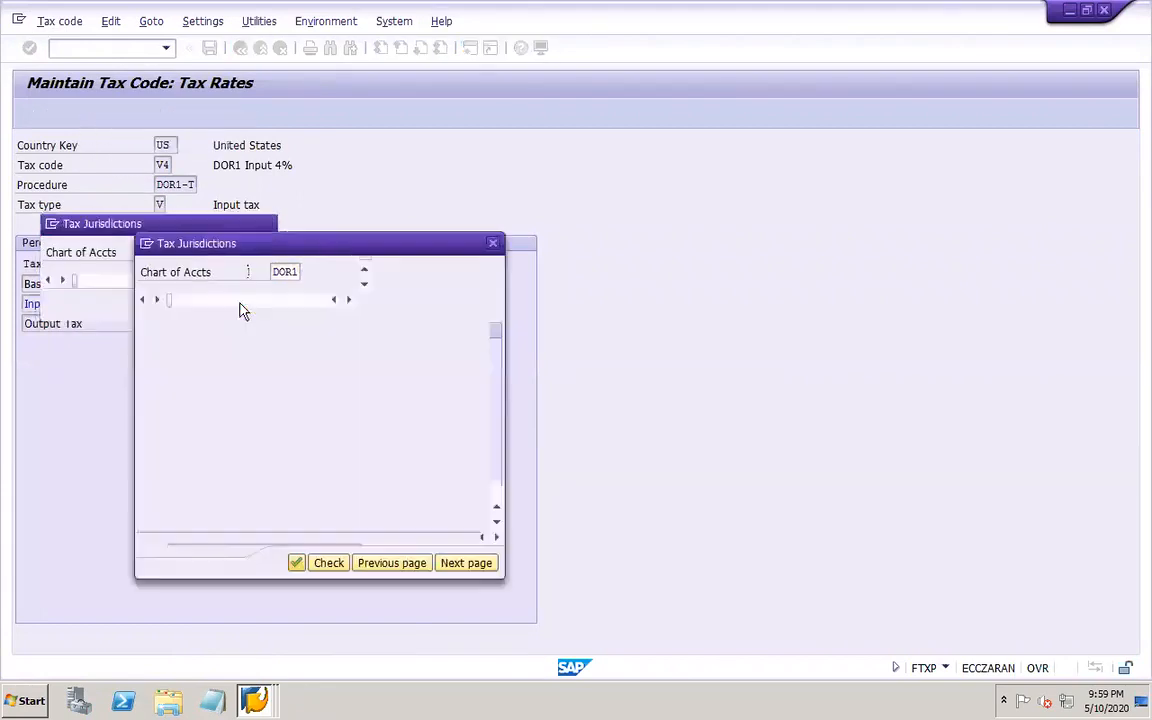
pyautogui.click(224, 370)
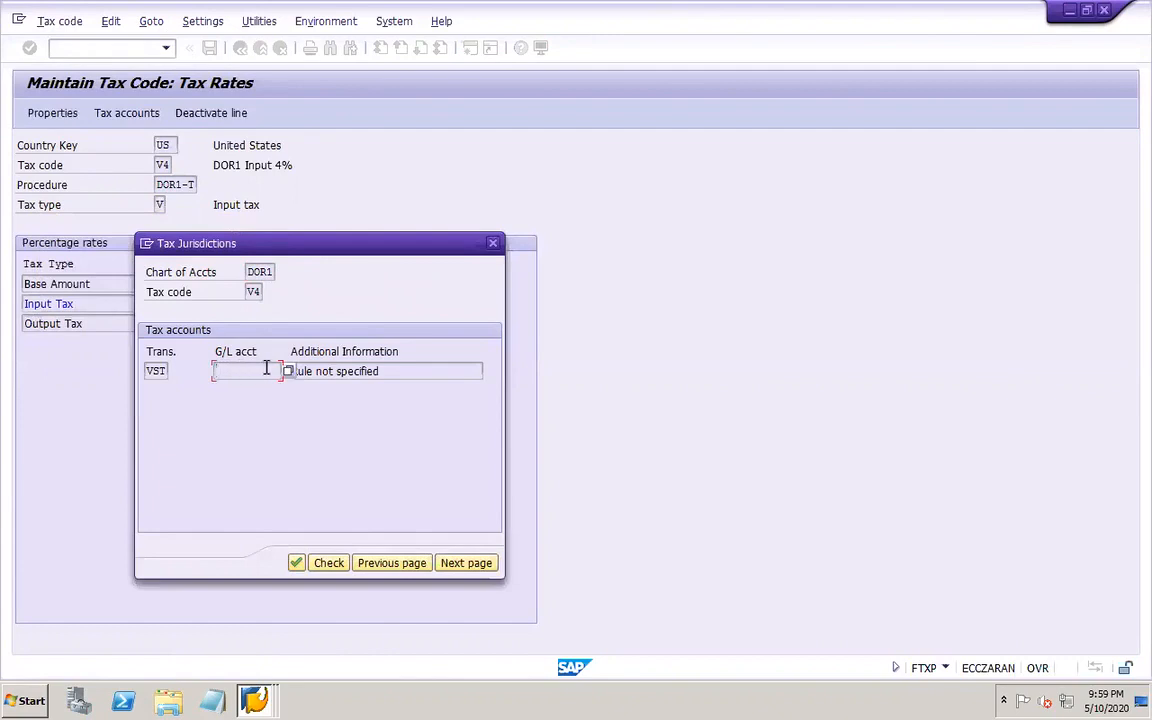
pyautogui.click(493, 243)
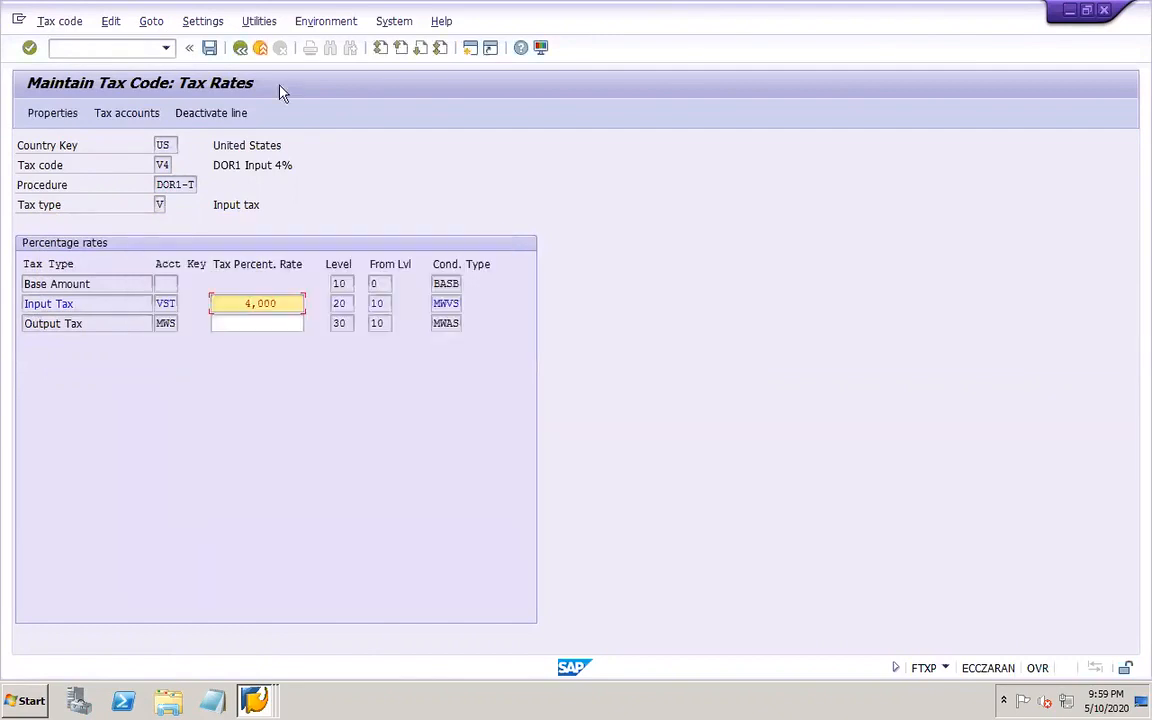
pyautogui.click(240, 48)
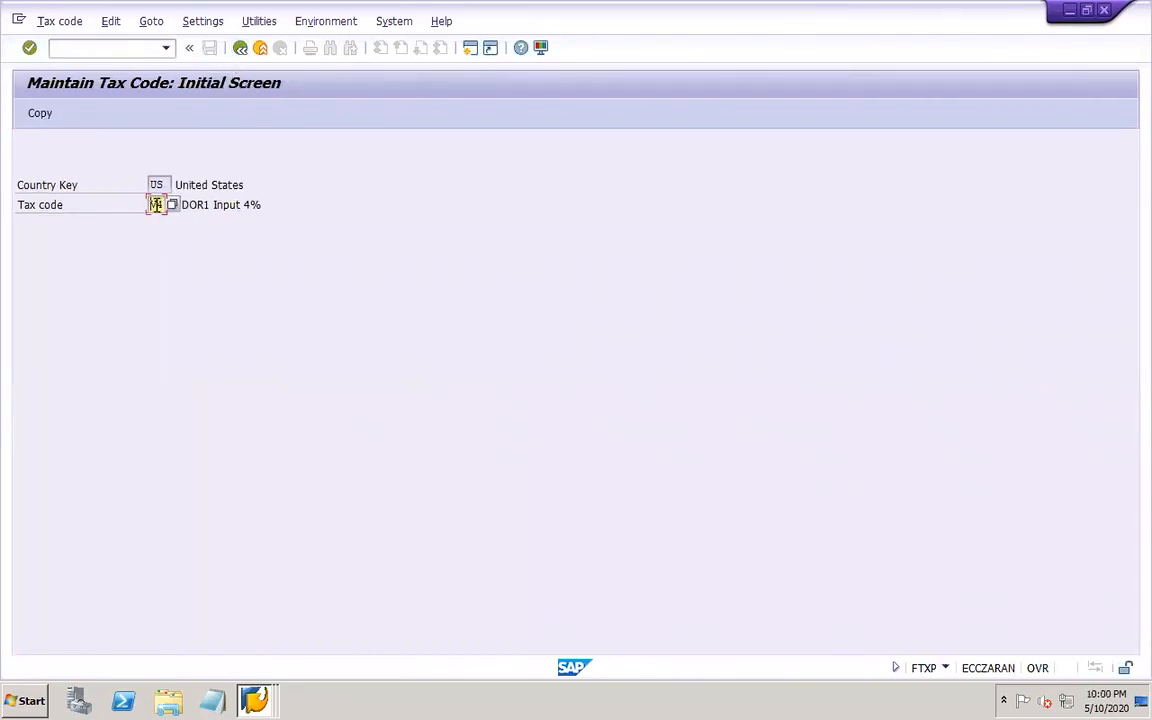
# - Create tax code A4, described as "DOR1 Output 4%", with tax type A (Output tax)
pyautogui.doubleClick(156, 204)
pyautogui.write('A4')
pyautogui.press('Return')
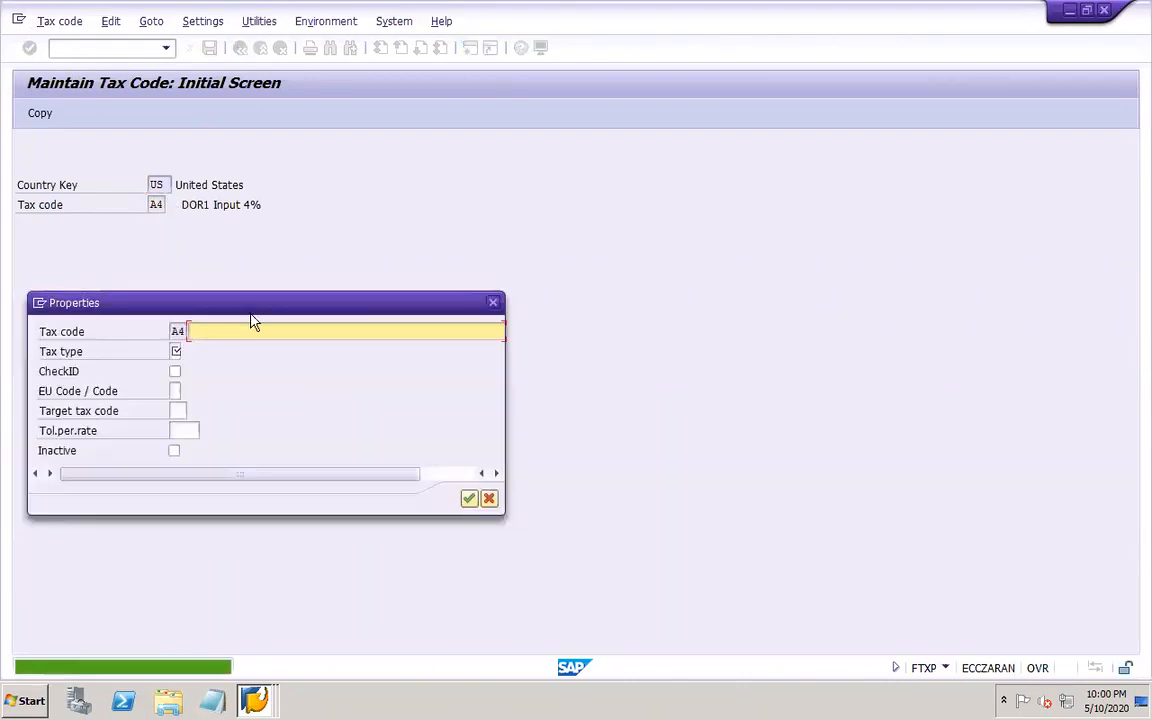
pyautogui.write('DOR')
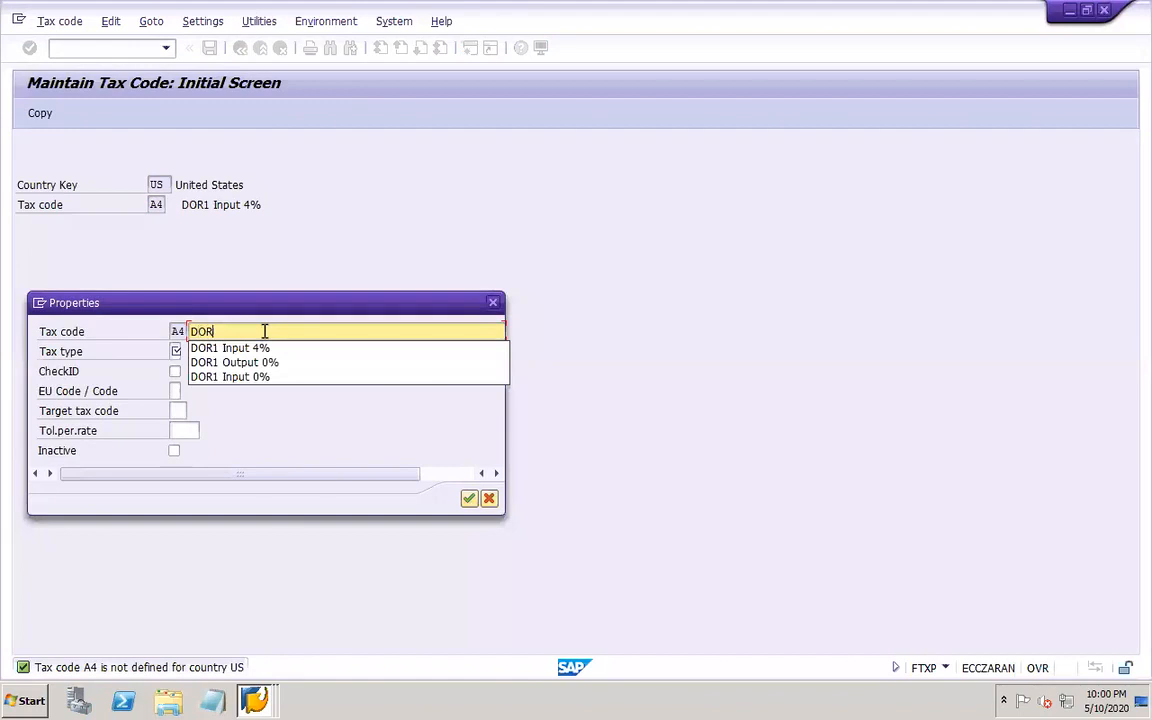
pyautogui.write('1 Output')
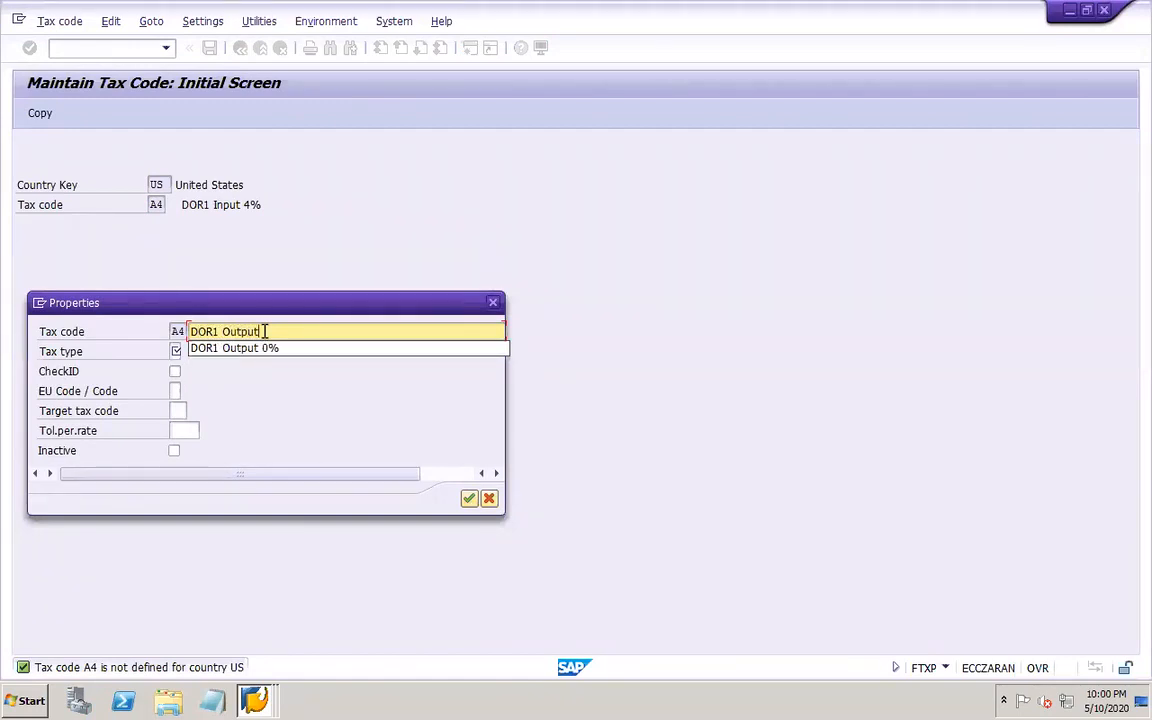
pyautogui.write(' 4%')
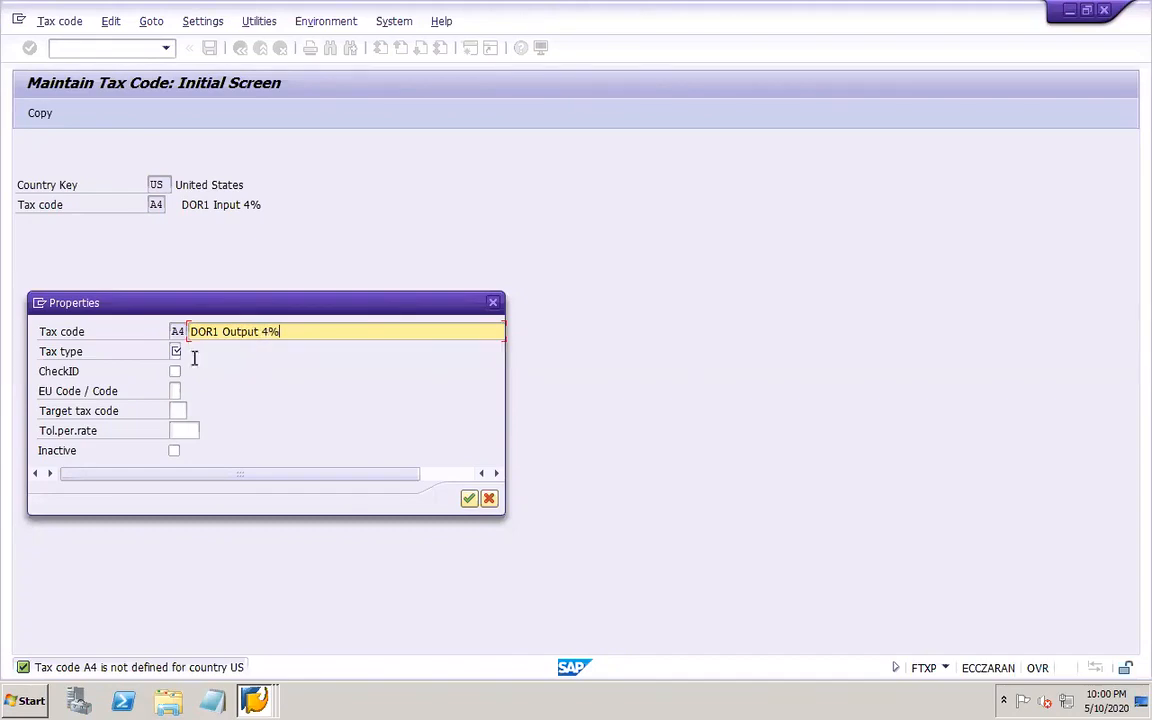
pyautogui.click(177, 353)
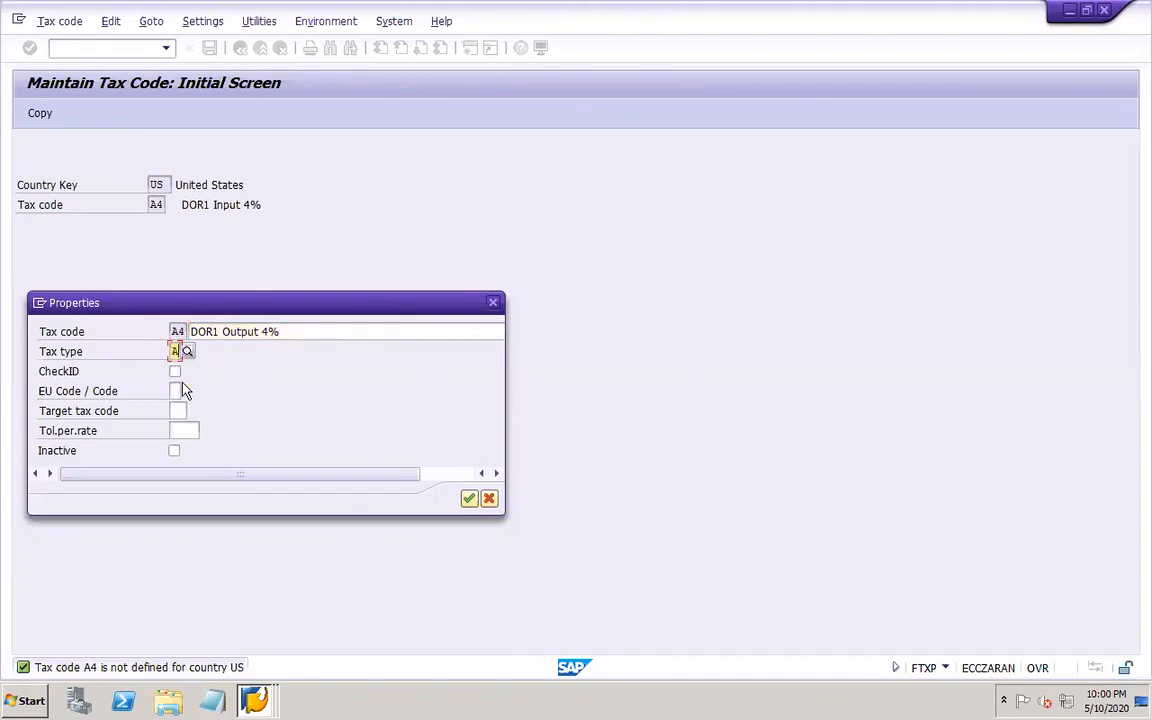
pyautogui.click(469, 498)
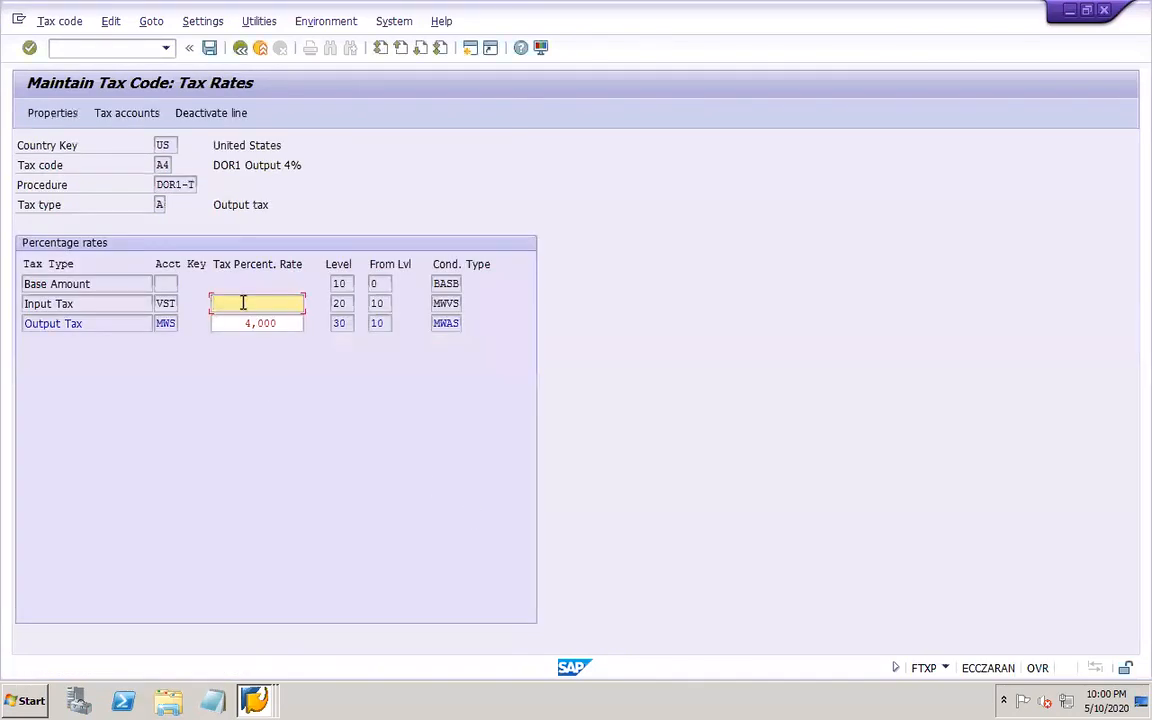
# - Check the tax account of A4 for chart of accounts DOR1 and save the code with a 4% output tax rate
pyautogui.click(211, 113)
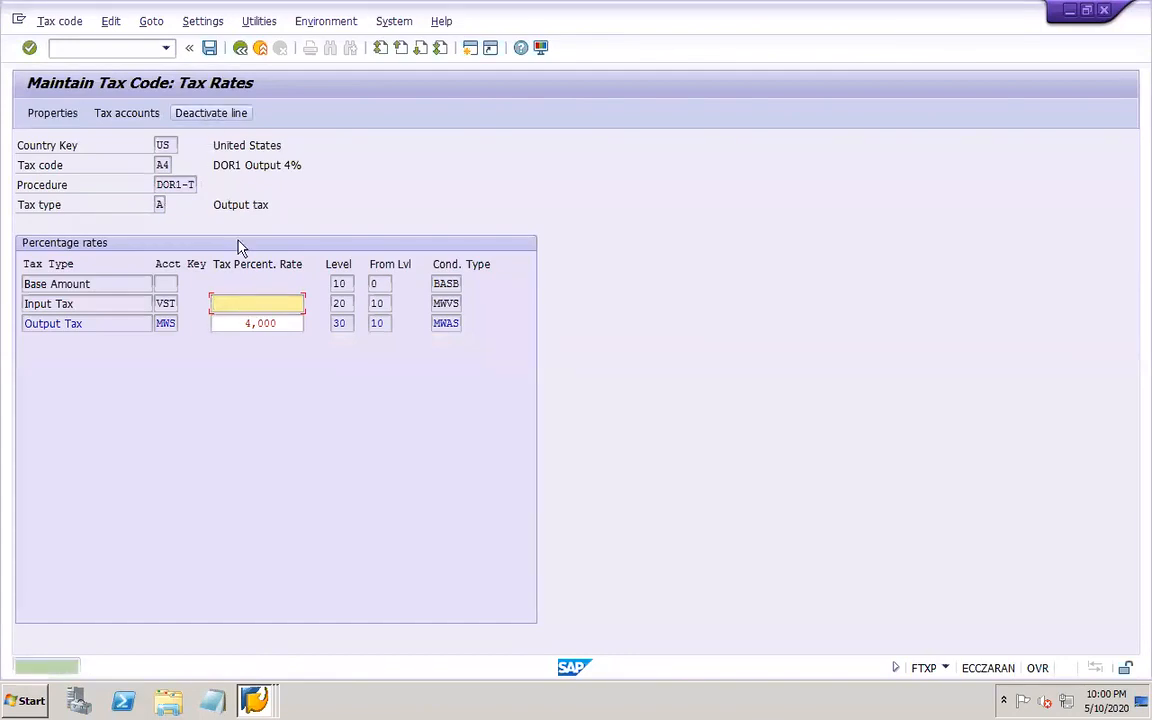
pyautogui.click(268, 323)
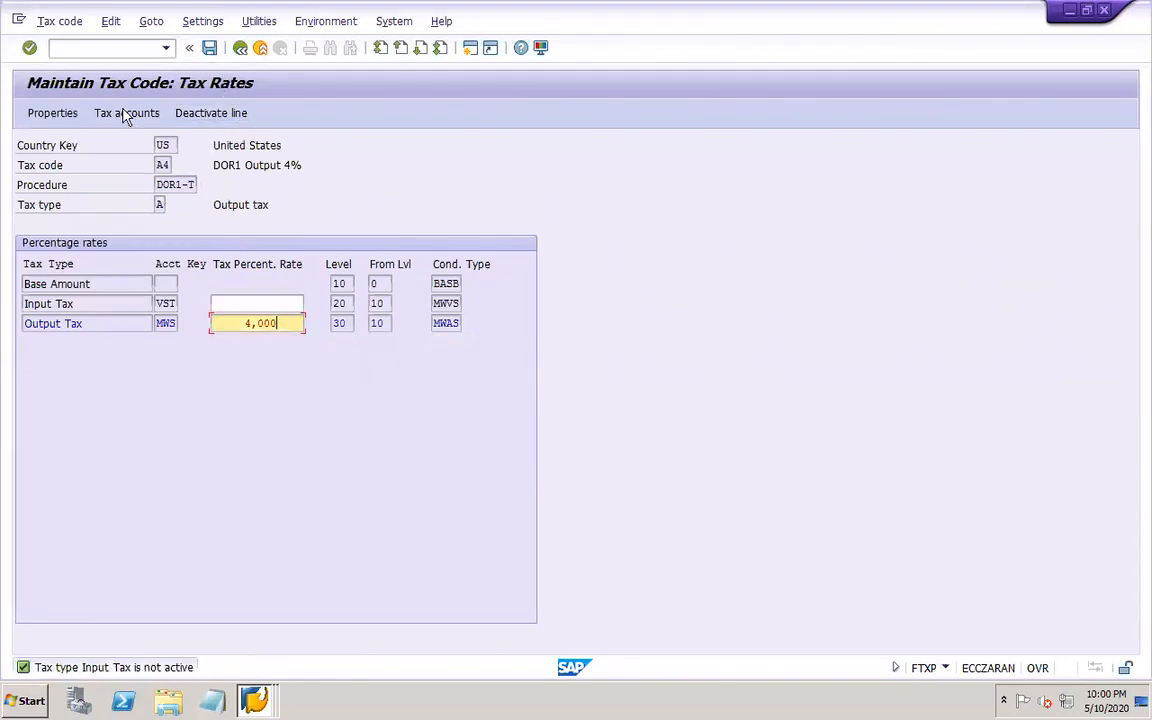
pyautogui.click(127, 113)
pyautogui.click(243, 305)
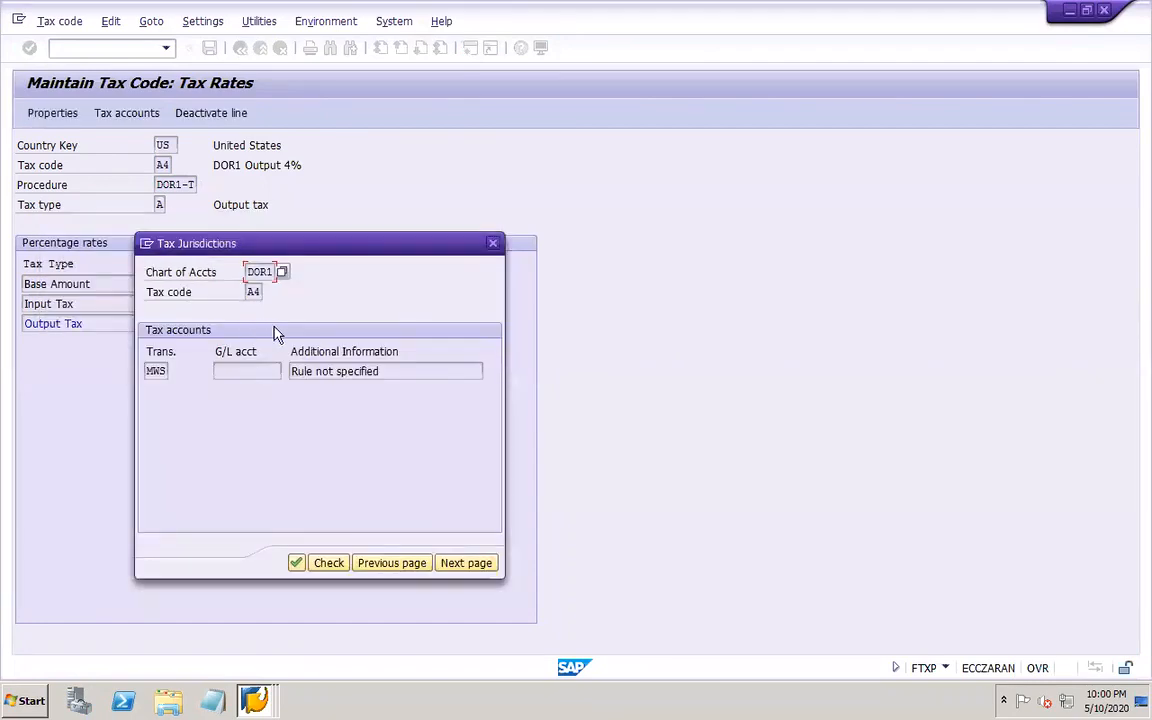
pyautogui.click(301, 563)
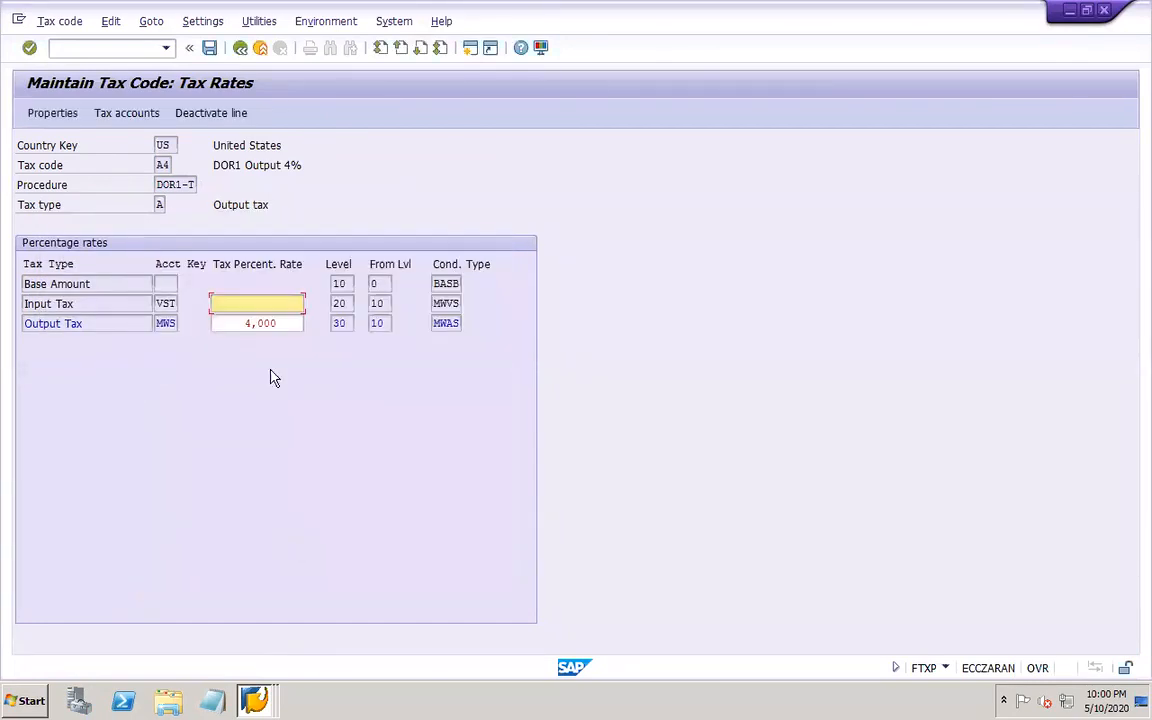
pyautogui.click(209, 47)
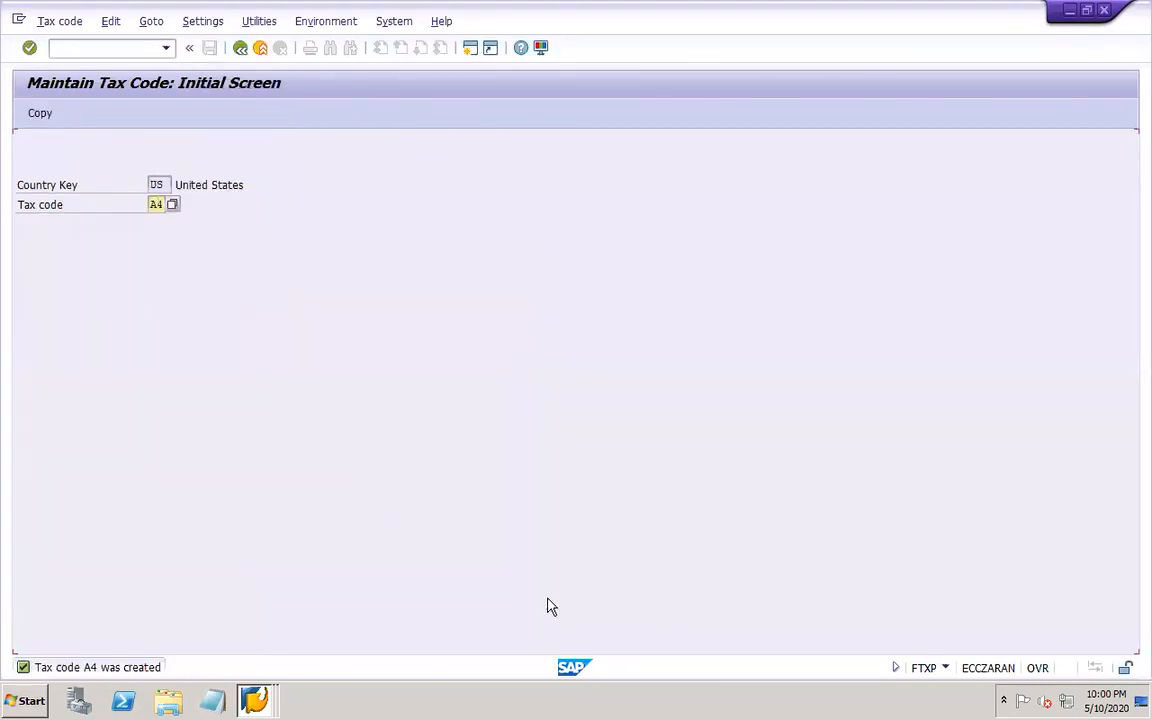
# - Switch to the central G/L account display and copy liabilities account 20000 (E/R Gain) to new account 20022 in company code DOR1
pyautogui.click(254, 700)
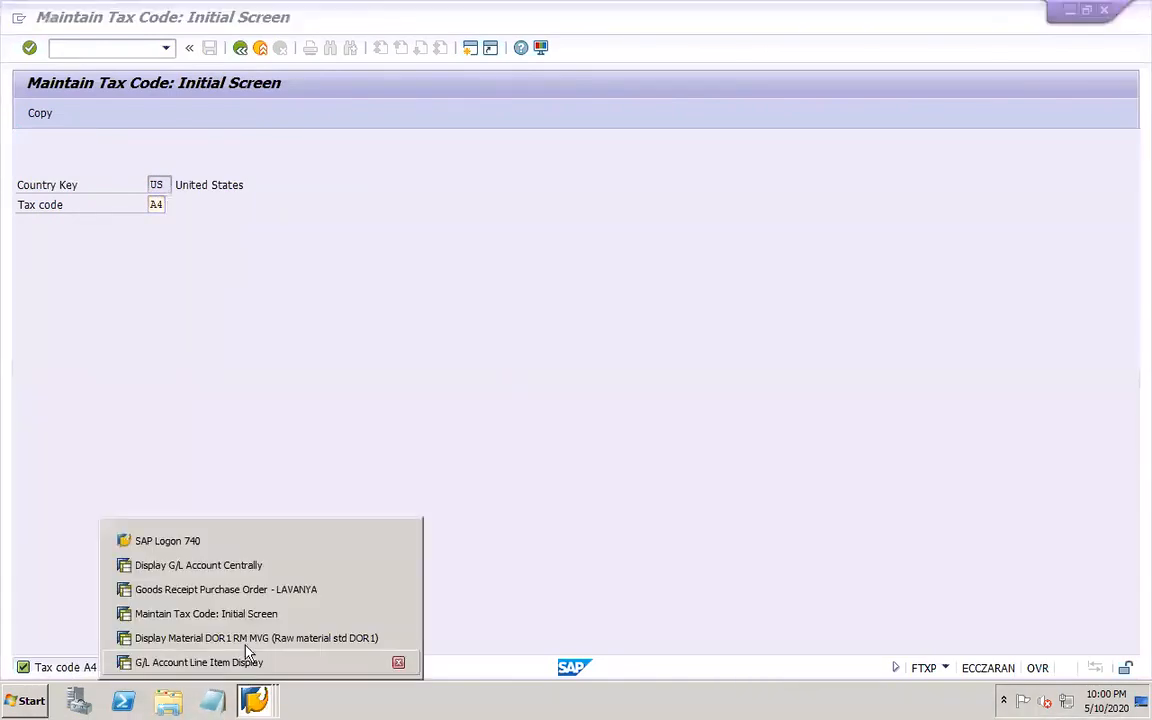
pyautogui.click(224, 567)
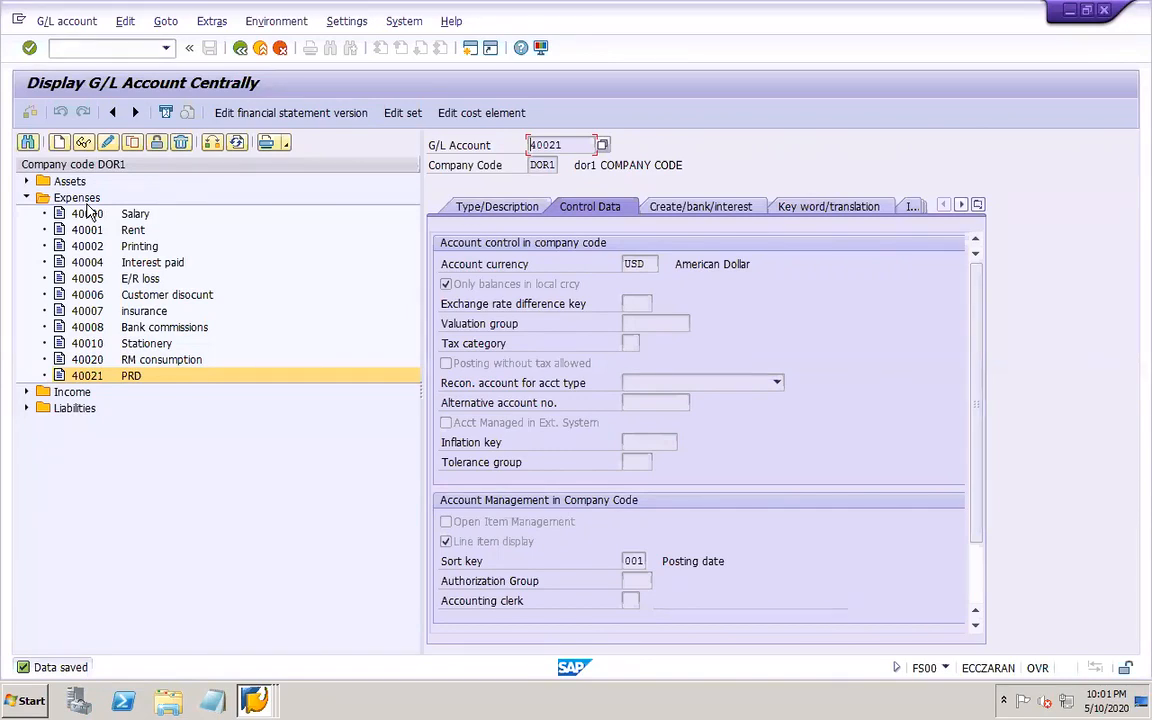
pyautogui.click(27, 409)
pyautogui.click(125, 425)
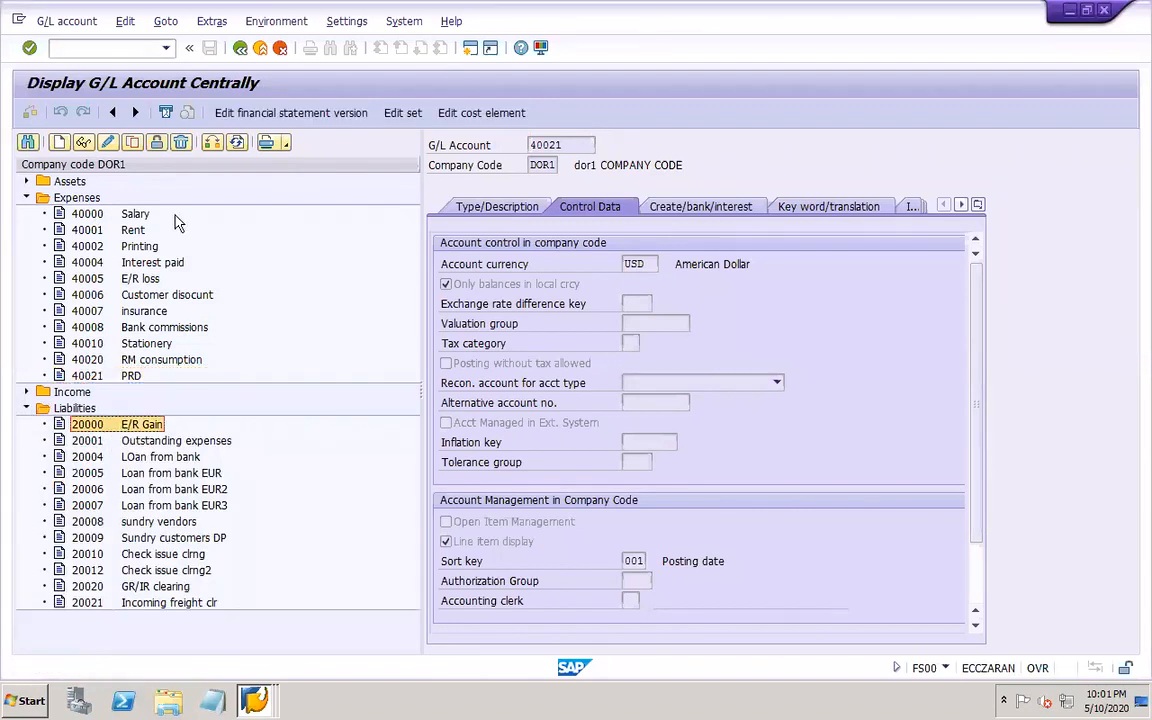
pyautogui.click(132, 142)
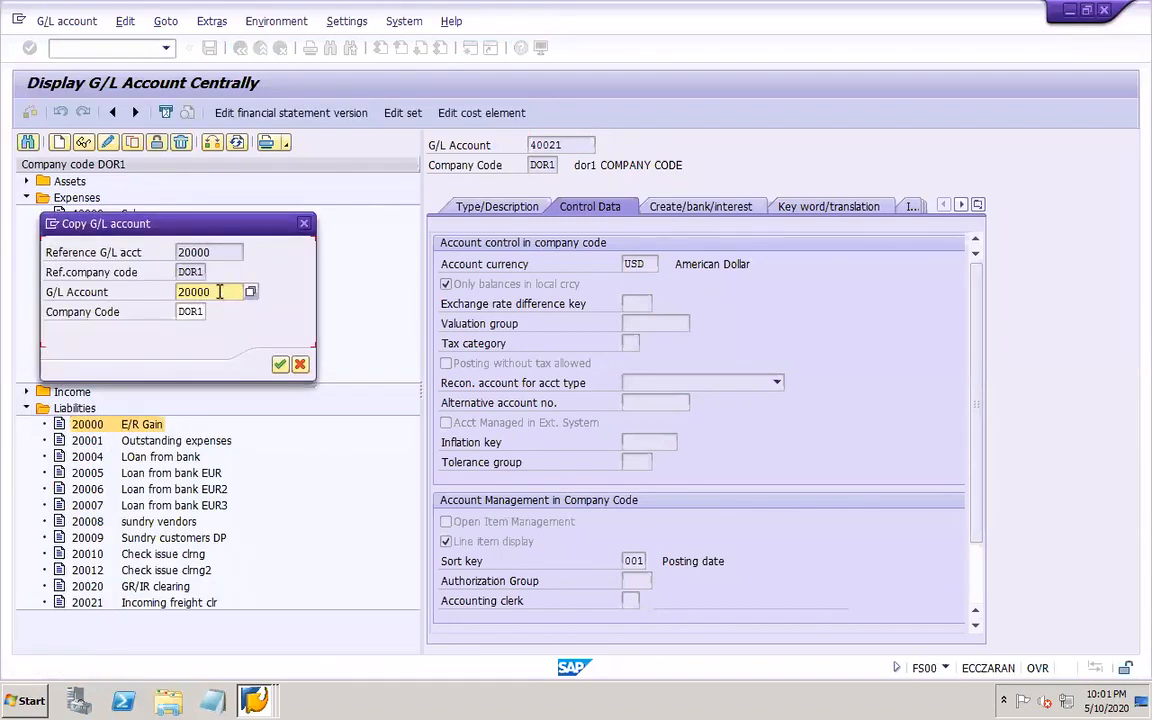
pyautogui.press('BackSpace')
pyautogui.press('BackSpace')
pyautogui.write('22')
pyautogui.press('Return')
# - Enter "Tax pool" as both the short text and the long text of G/L account 20022
pyautogui.click(497, 207)
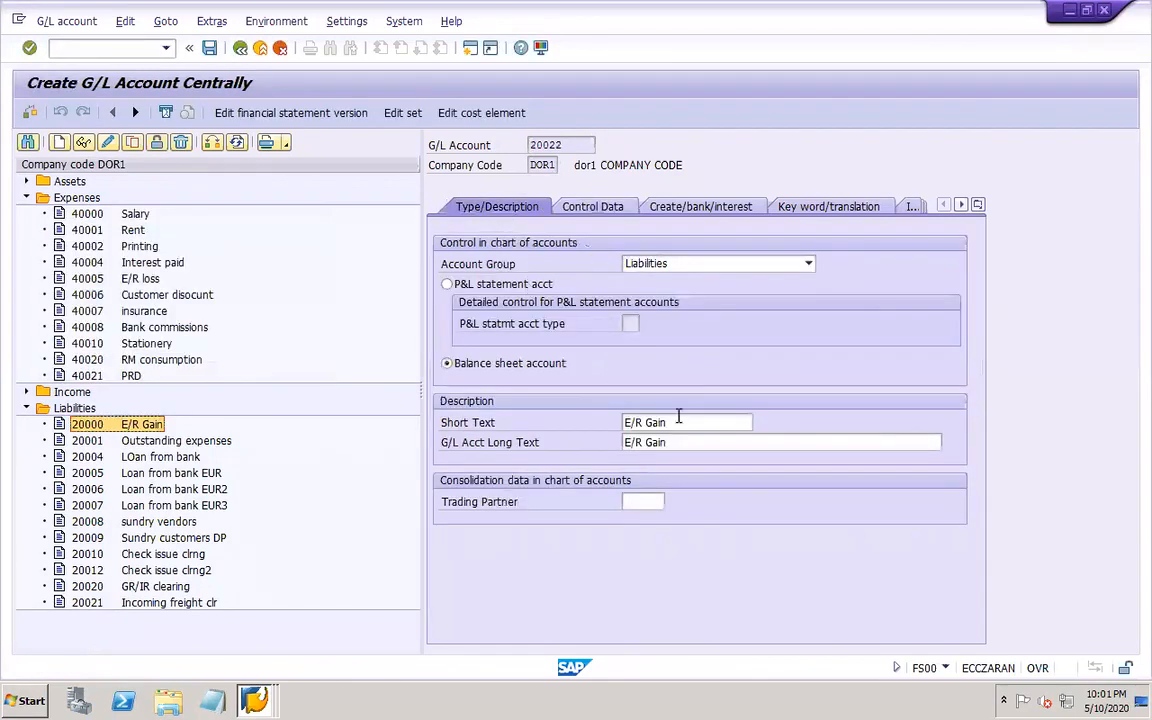
pyautogui.moveTo(688, 422); pyautogui.dragTo(609, 421)
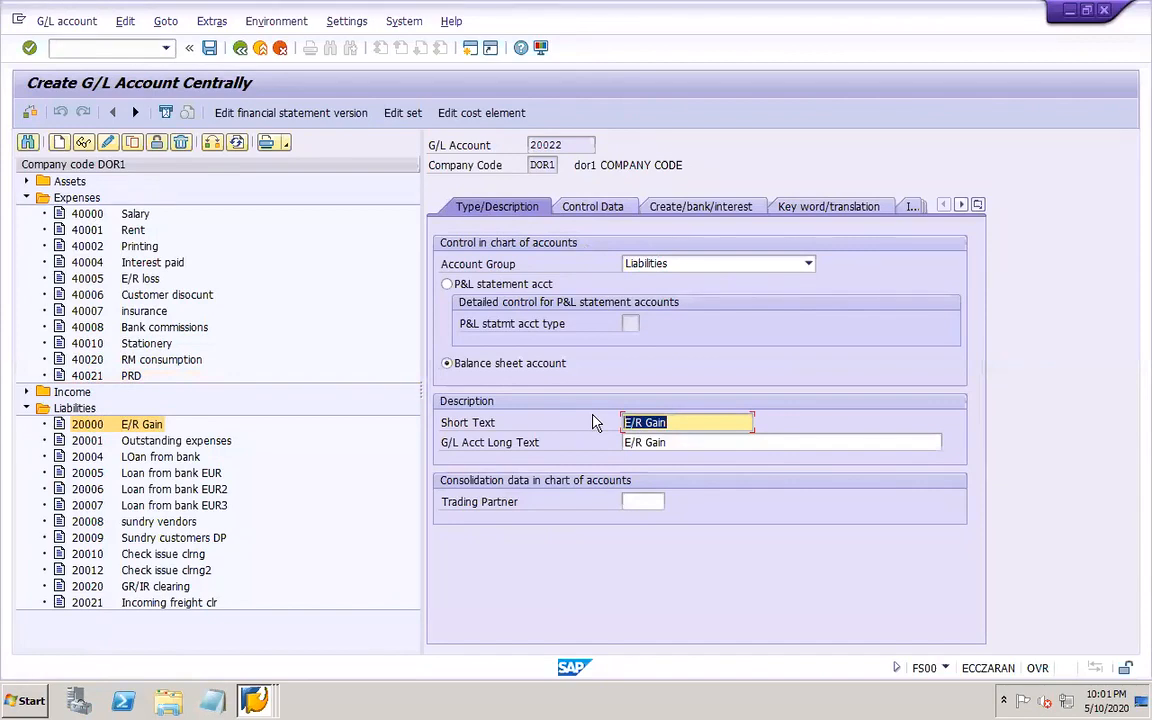
pyautogui.write('Tax pool')
pyautogui.moveTo(689, 419); pyautogui.dragTo(588, 431)
pyautogui.hotkey('ctrl', 'c')
pyautogui.press('Tab')
pyautogui.hotkey('ctrl', 'v')
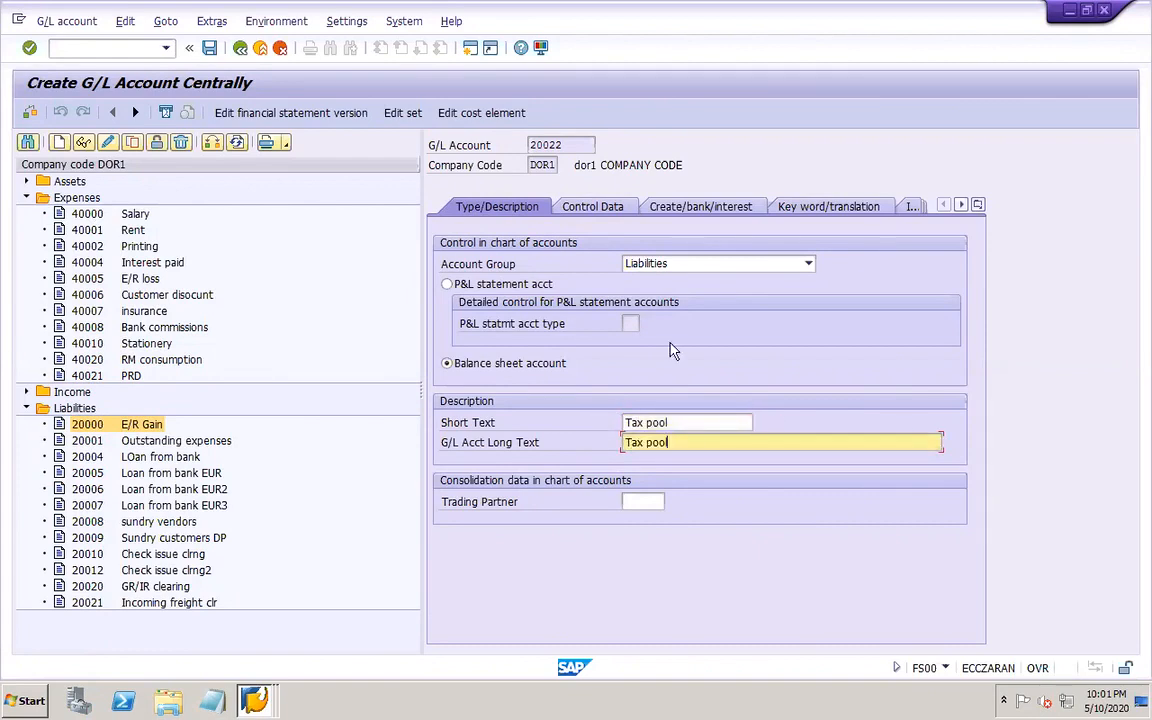
# - Enable open item management for account 20022 and assign field status group G041 (Tax office clearing accounts)
pyautogui.click(592, 207)
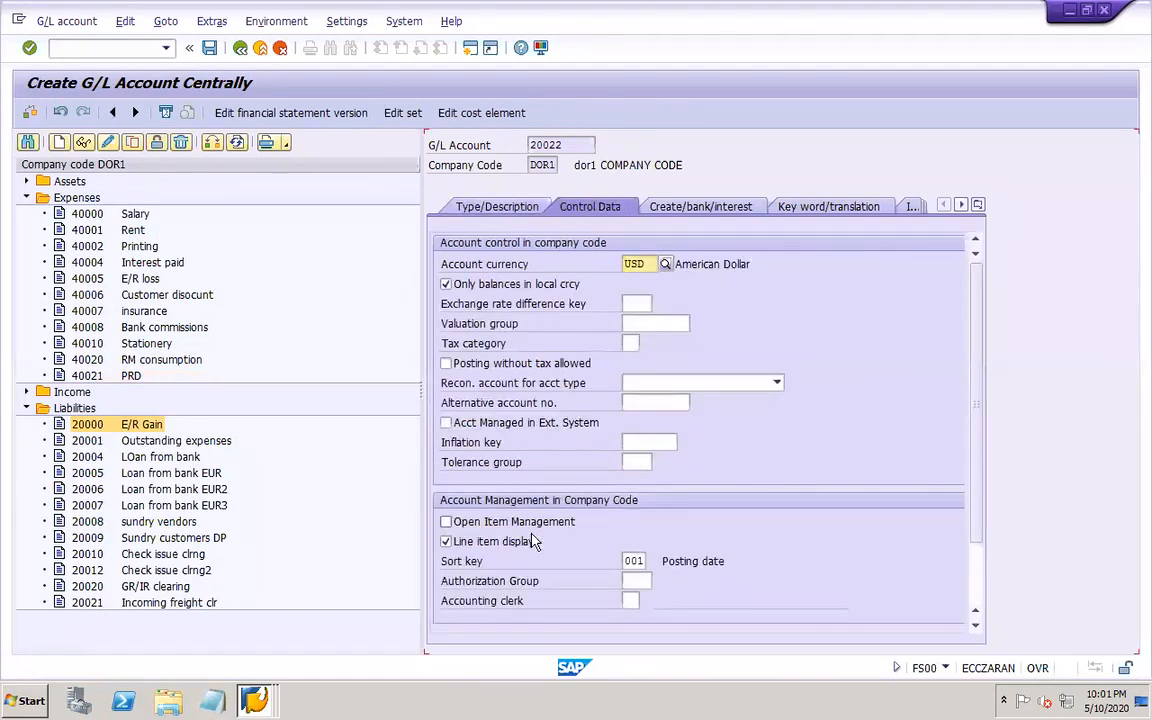
pyautogui.click(446, 521)
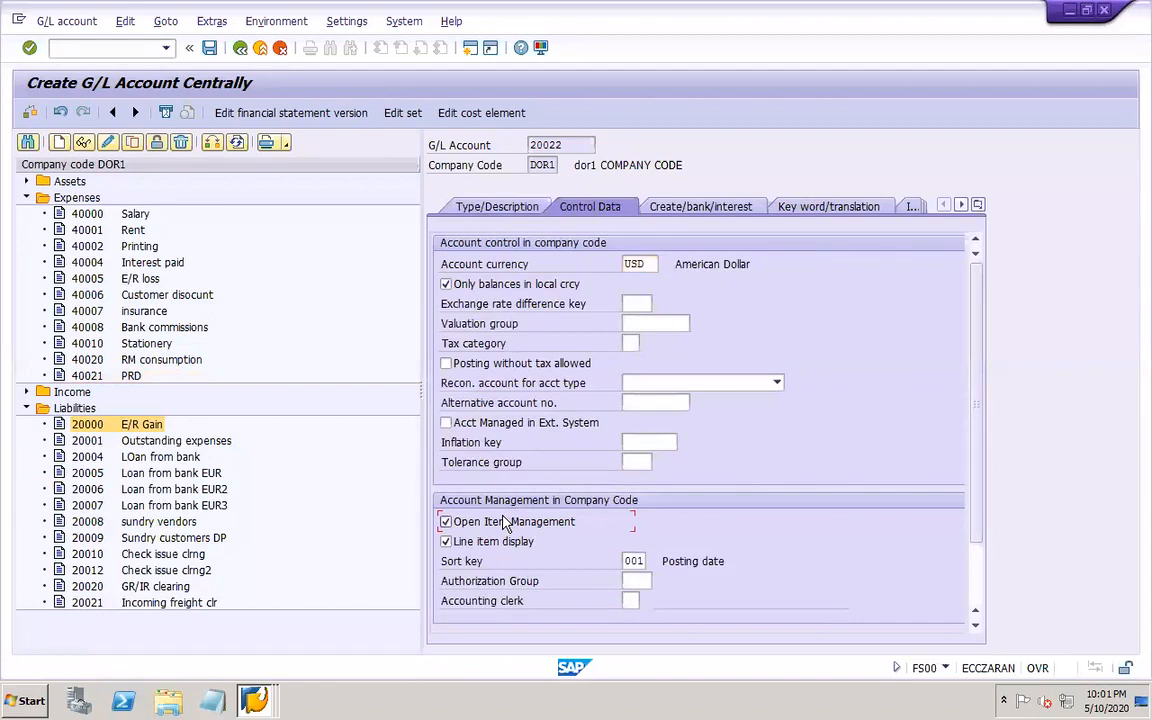
pyautogui.click(690, 211)
pyautogui.click(661, 265)
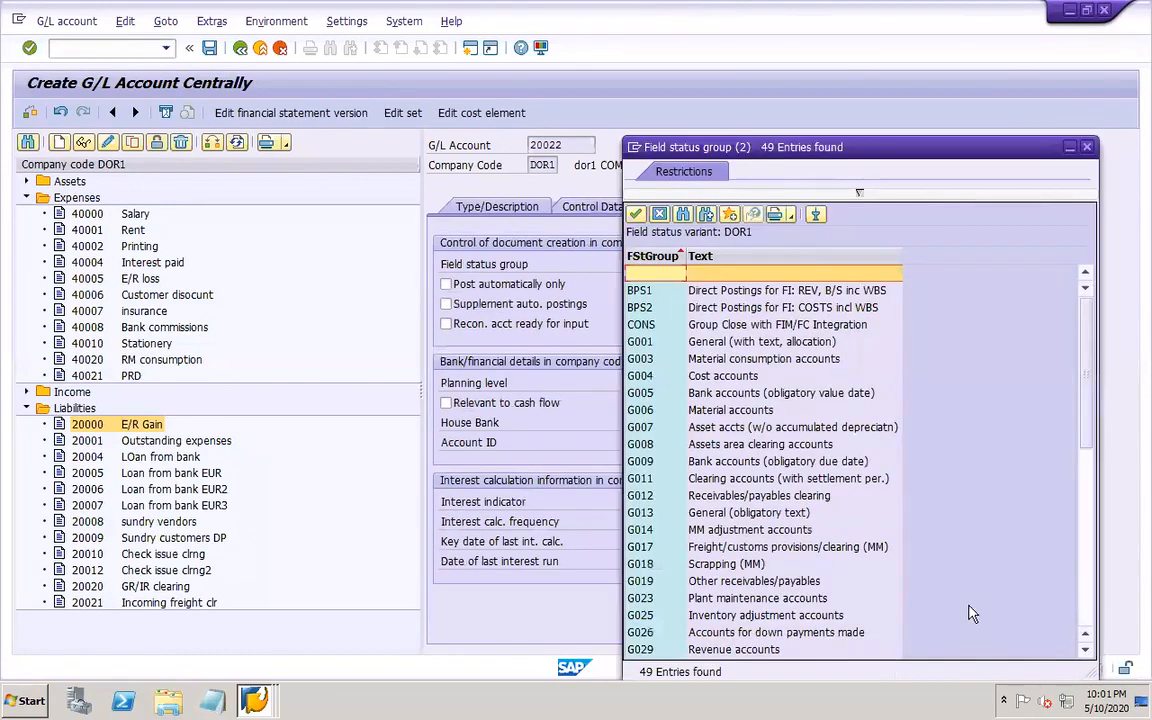
pyautogui.scroll(-8, 978, 450)
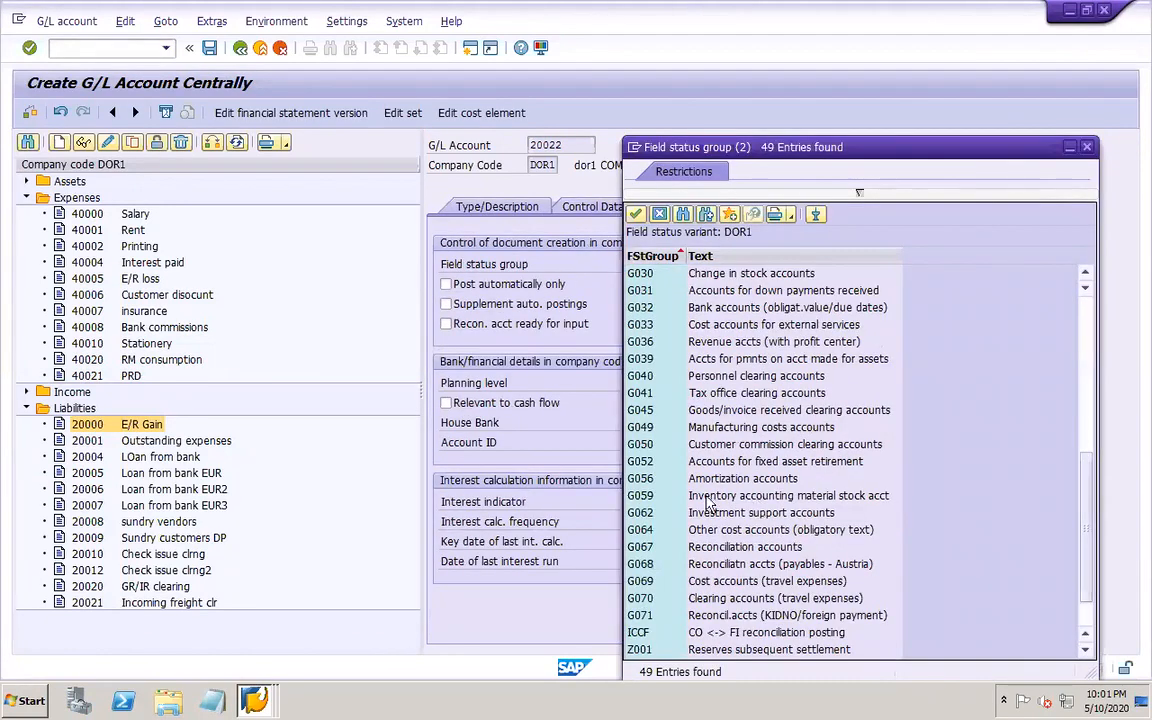
pyautogui.doubleClick(650, 393)
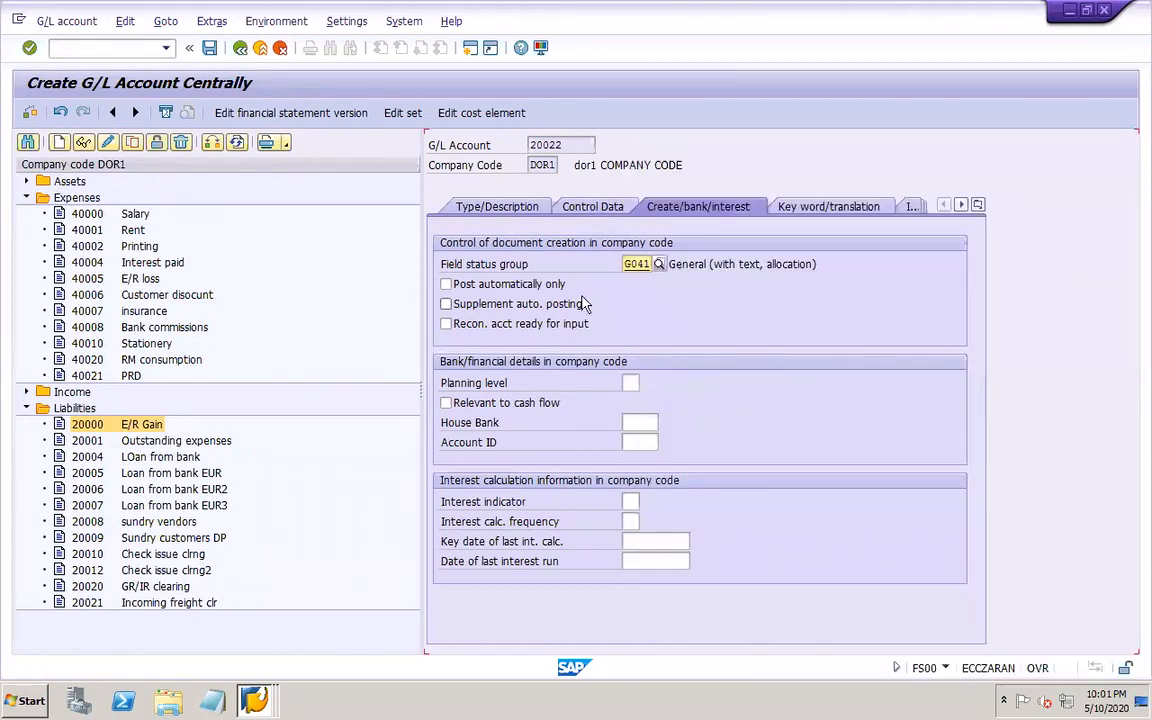
# - Set account 20022 to tax category * (All tax types allowed) with posting without tax allowed, and save the account
pyautogui.click(590, 207)
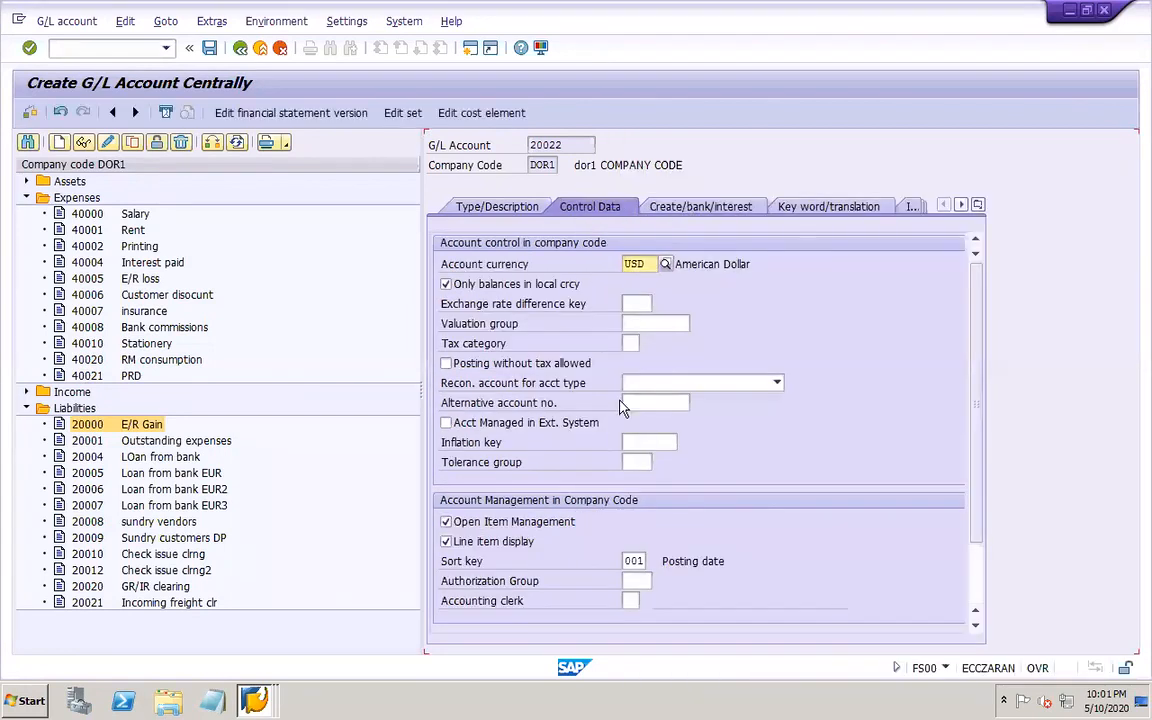
pyautogui.click(634, 343)
pyautogui.click(646, 344)
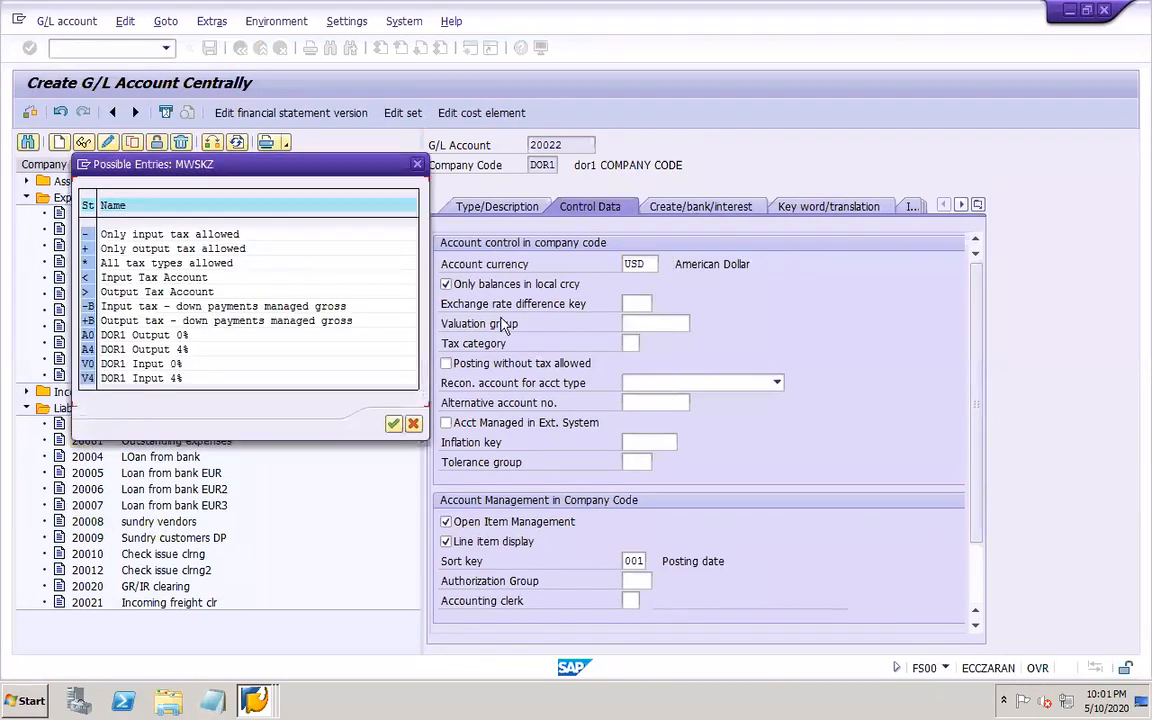
pyautogui.doubleClick(209, 232)
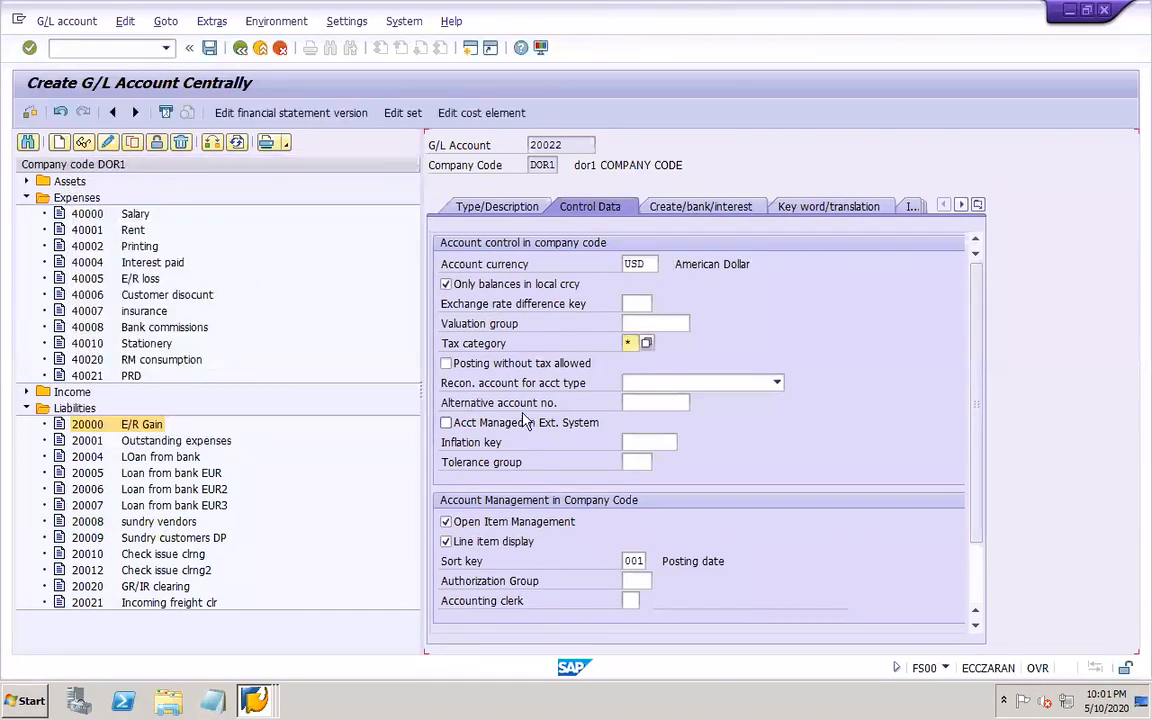
pyautogui.click(495, 367)
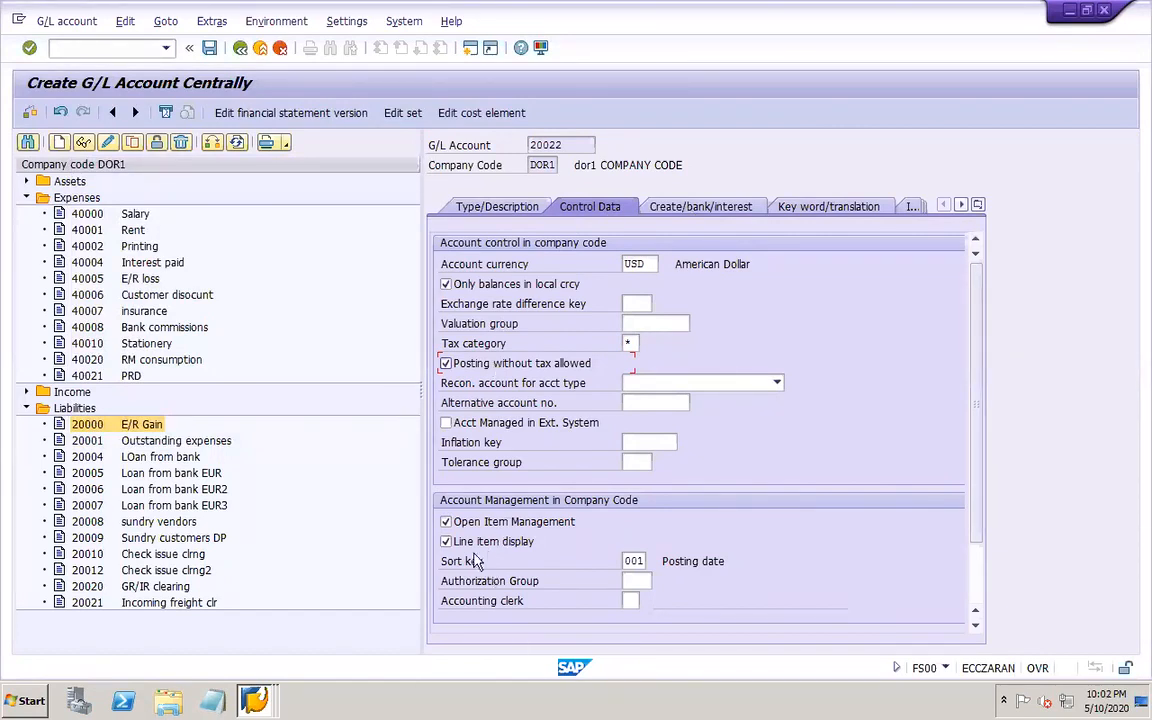
pyautogui.click(209, 48)
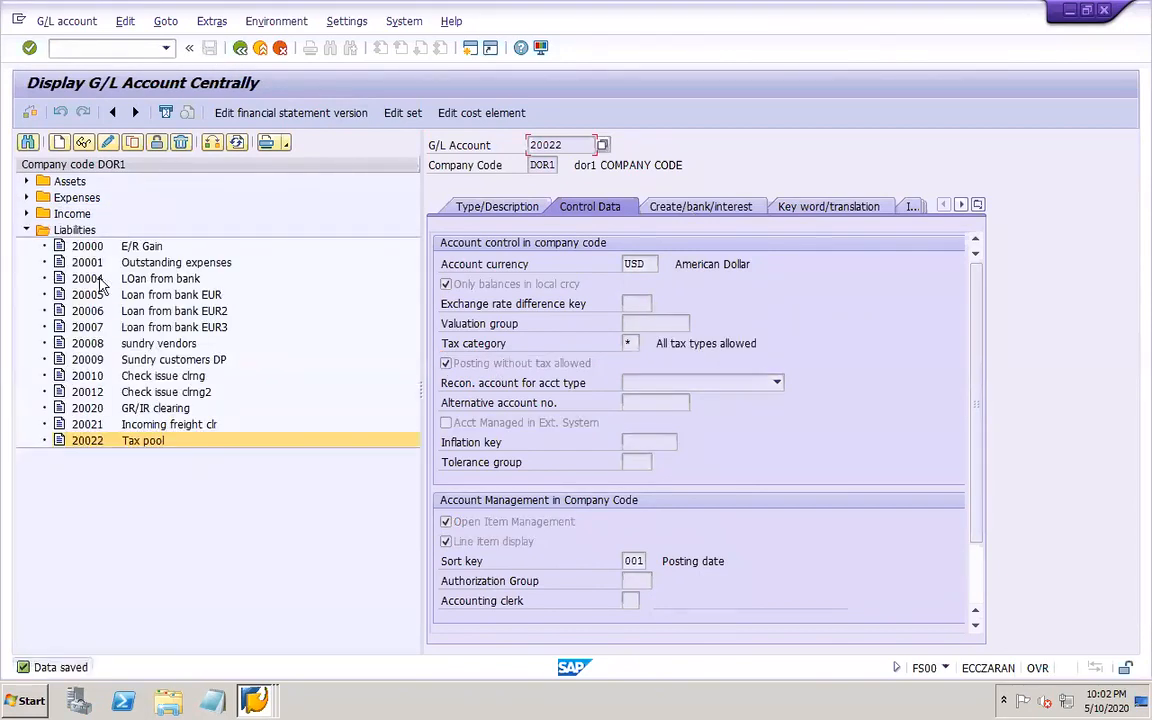
# - Copy assets account 10020 (RM Inventory STD) to new G/L account 10023 in company code DOR1
pyautogui.click(27, 181)
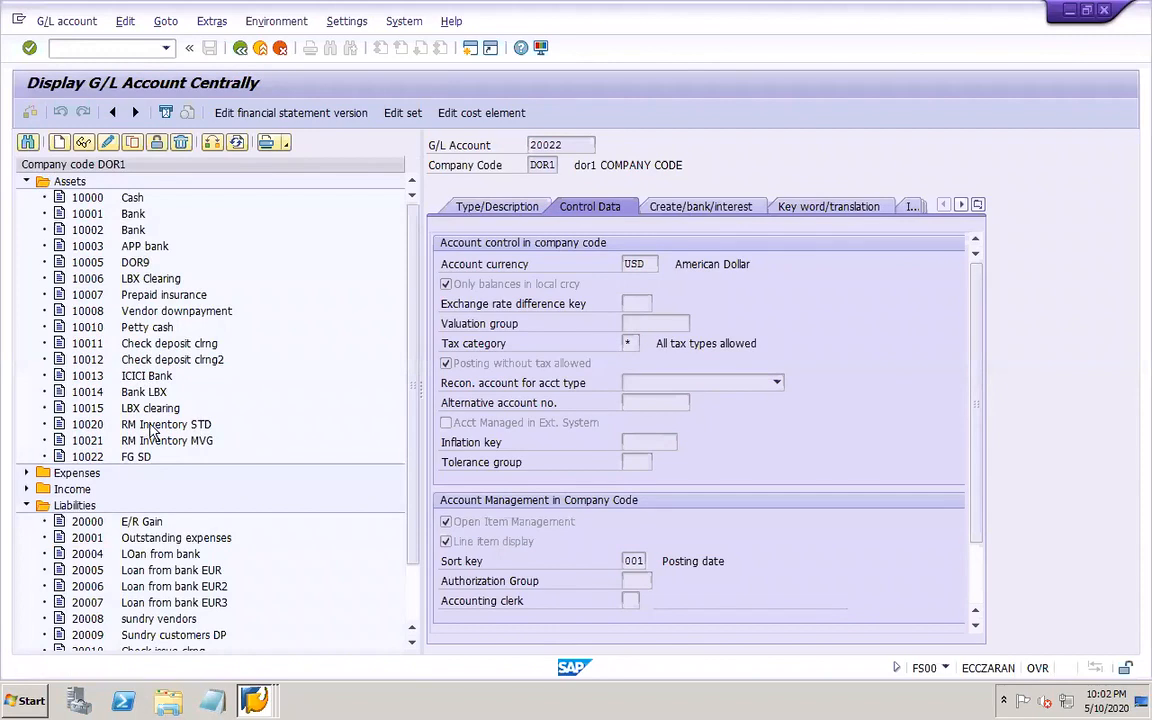
pyautogui.click(140, 425)
pyautogui.click(134, 143)
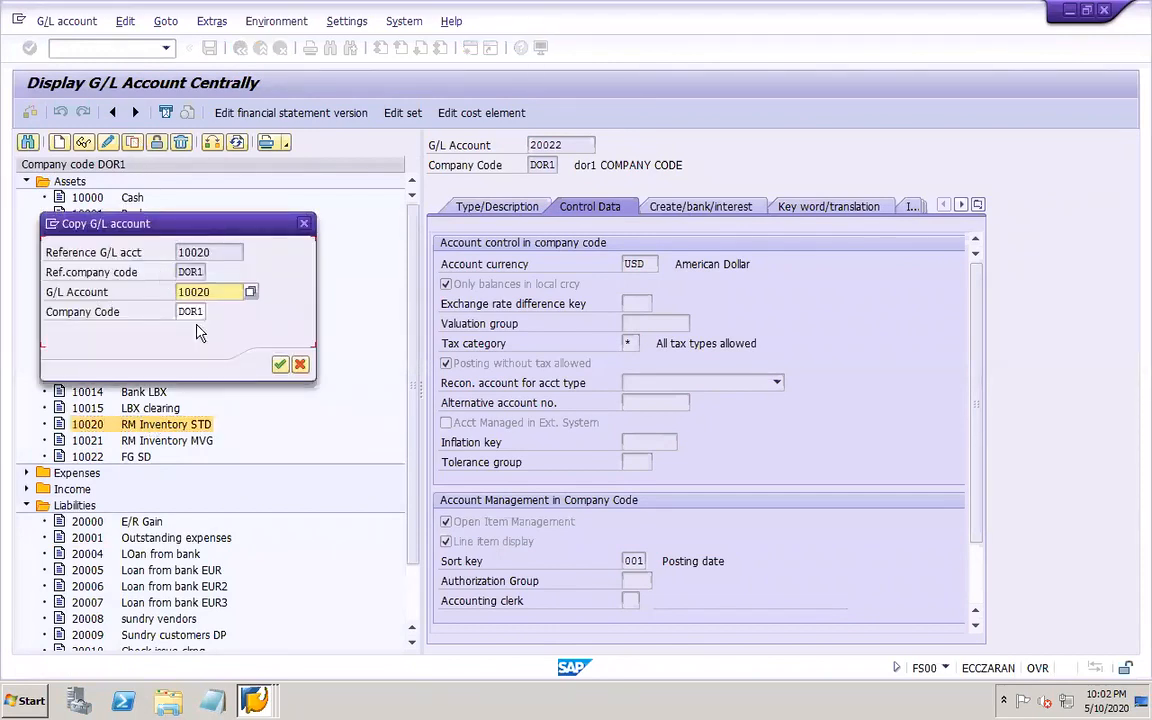
pyautogui.press('BackSpace')
pyautogui.write('3')
pyautogui.press('Return')
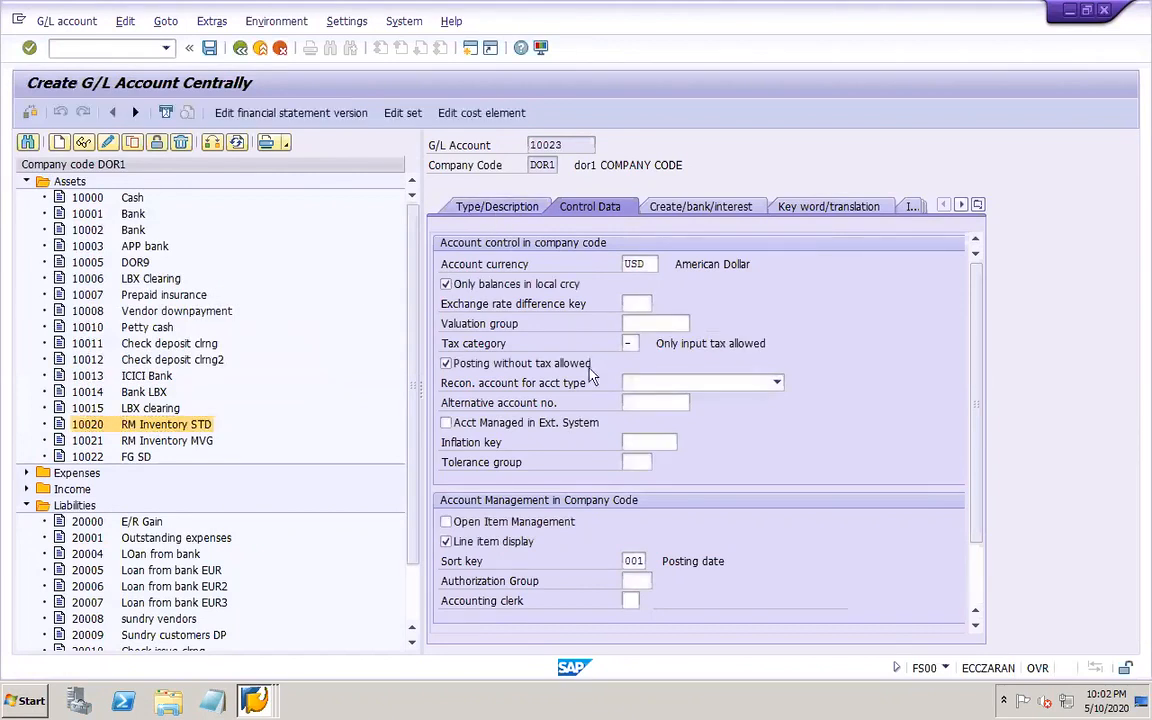
# - Change the short text and long text of G/L account 10023 to "RM AP"
pyautogui.click(497, 208)
pyautogui.moveTo(728, 422); pyautogui.dragTo(642, 423)
pyautogui.write('AP')
pyautogui.press('Tab')
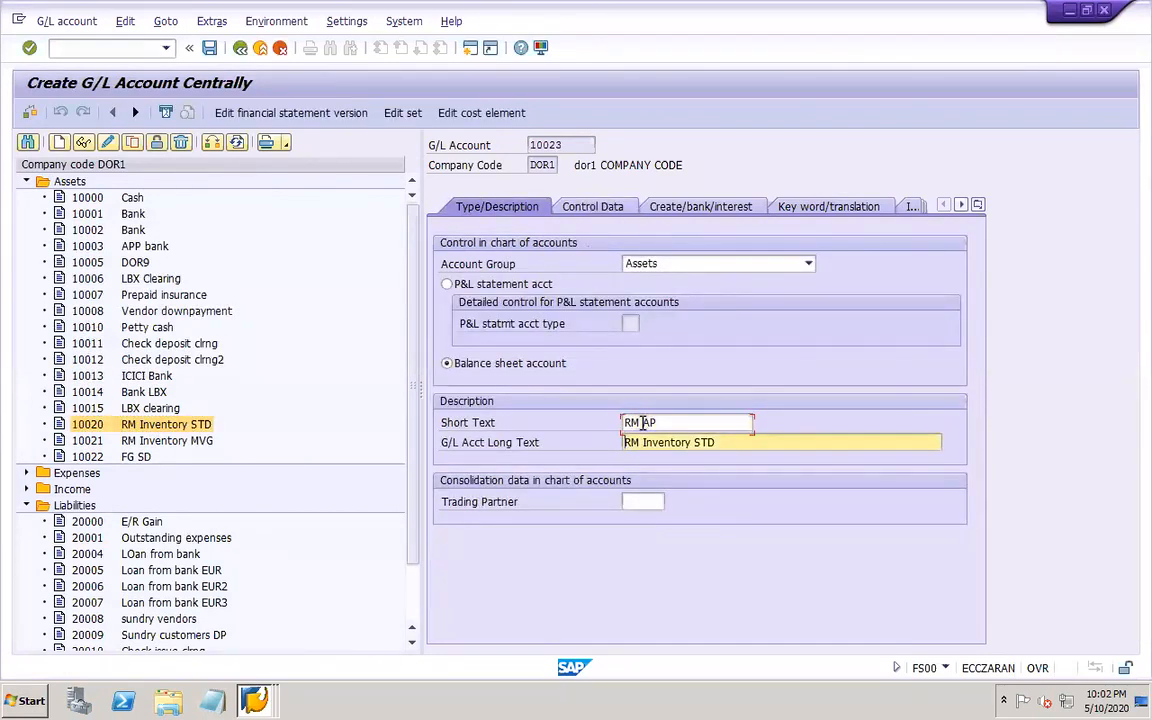
pyautogui.moveTo(738, 442); pyautogui.dragTo(644, 446)
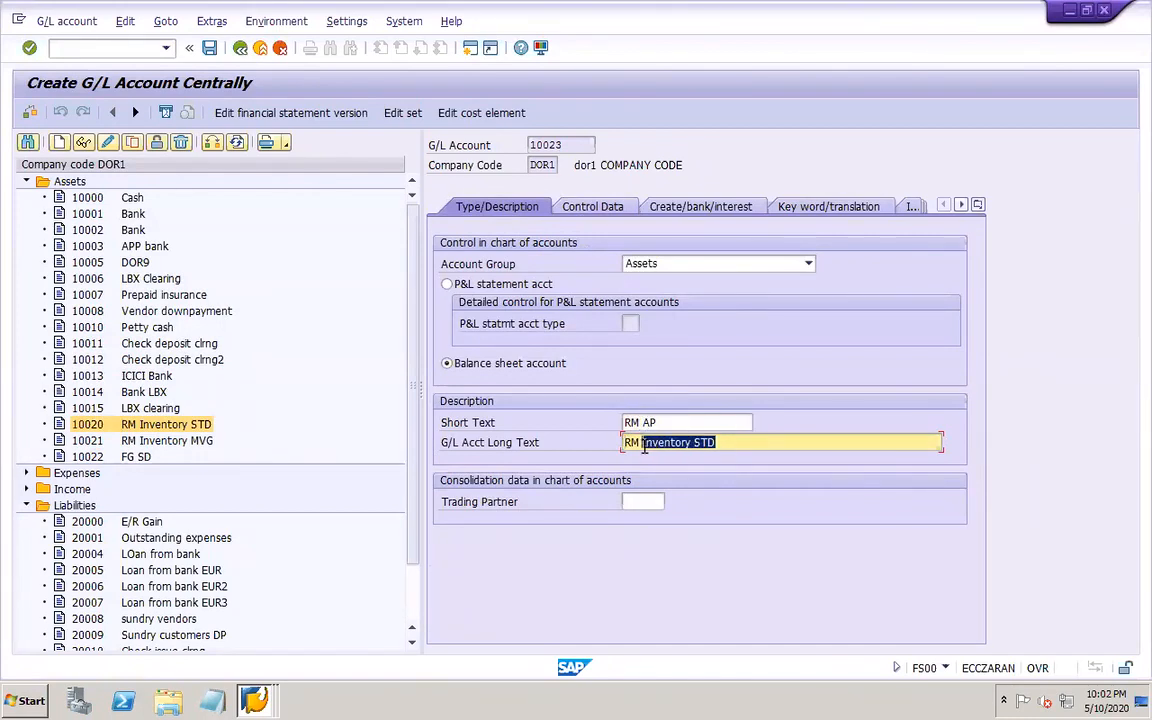
pyautogui.write('AP')
# - Assign field status group G001 to G/L account 10023, turn off Post automatically only, and save the account
pyautogui.click(590, 206)
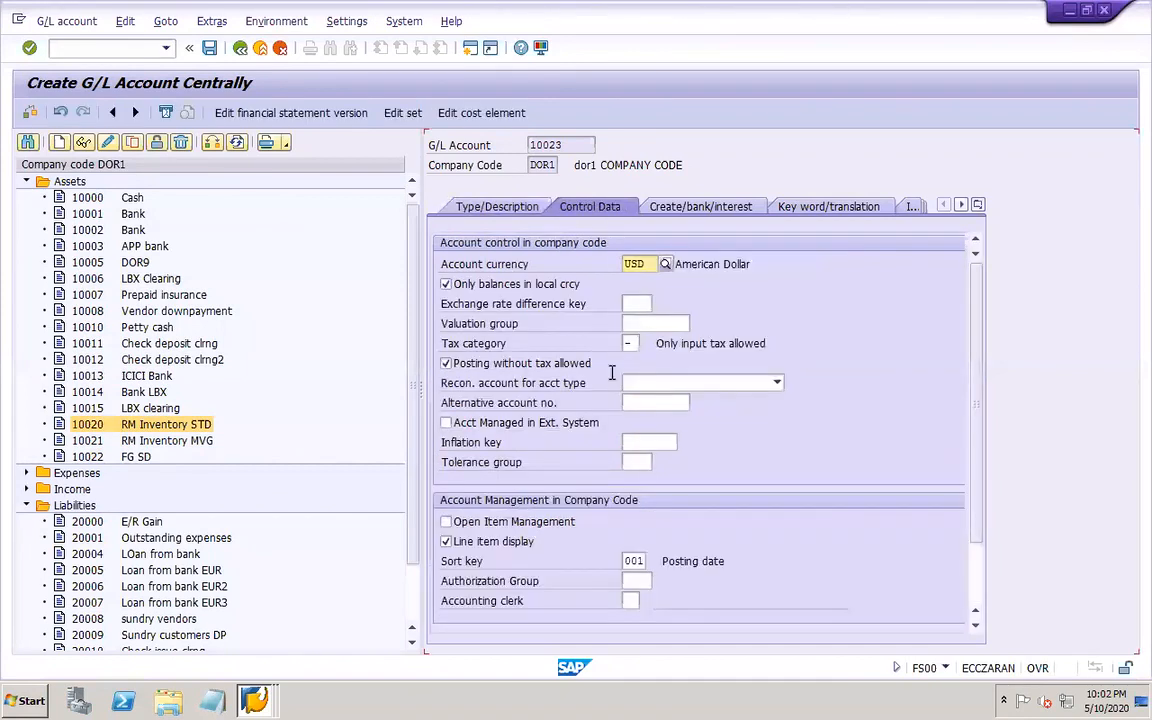
pyautogui.click(690, 207)
pyautogui.click(657, 263)
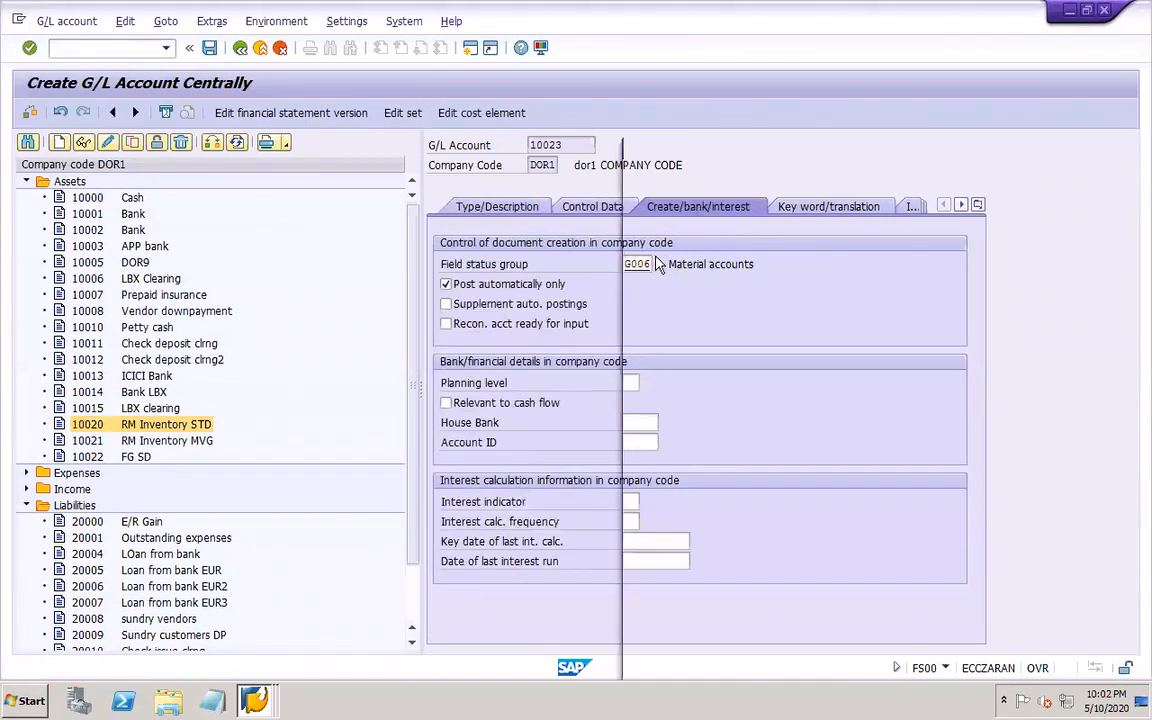
pyautogui.doubleClick(593, 310)
pyautogui.click(446, 284)
pyautogui.click(210, 50)
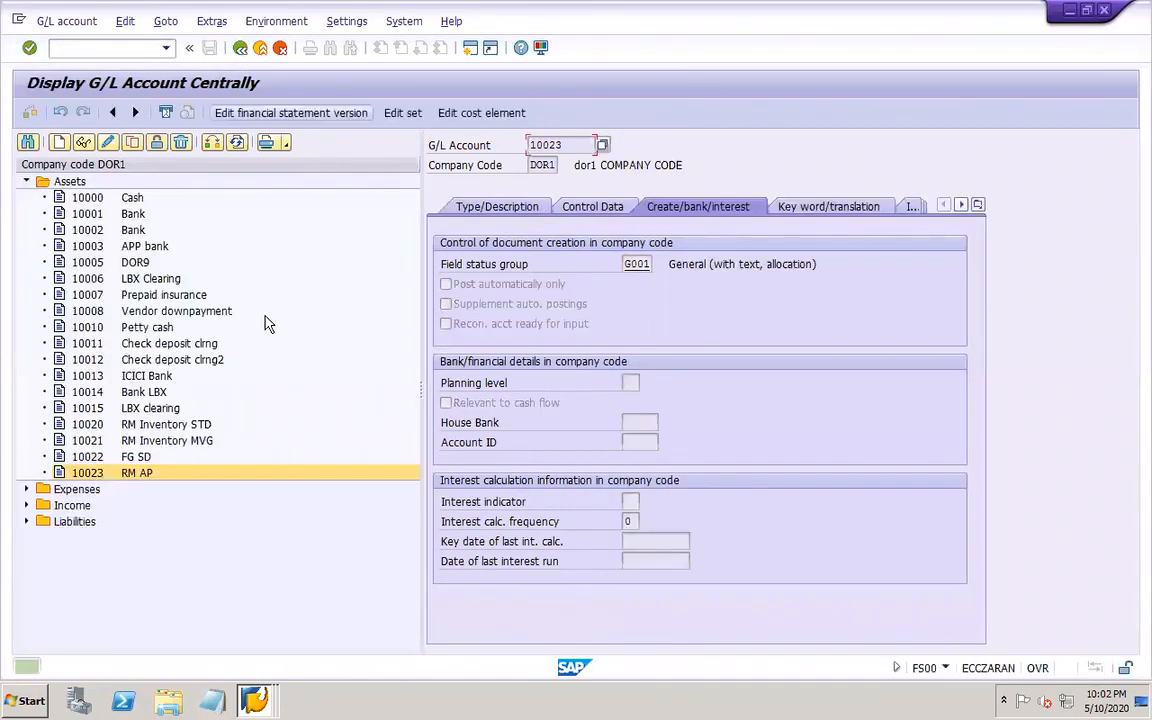
# - Close the Display Material and Maintain Tax Code sessions, and start transaction F-43 in the Goods Receipt session
pyautogui.click(257, 700)
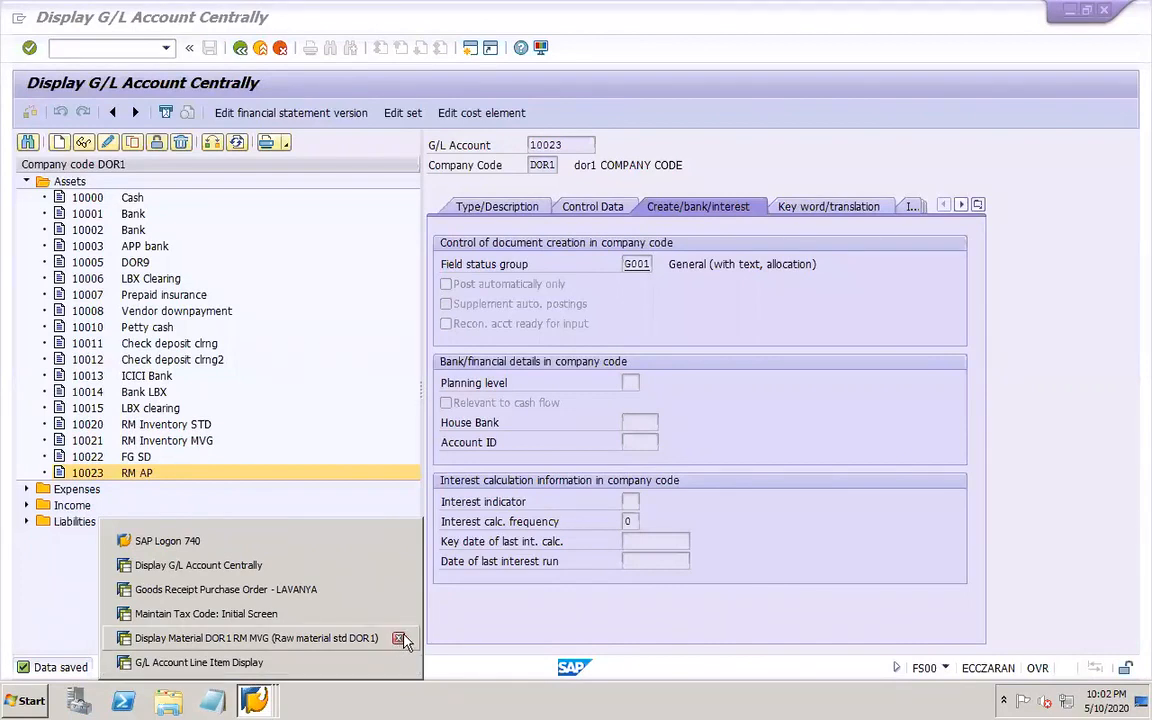
pyautogui.click(399, 639)
pyautogui.click(399, 639)
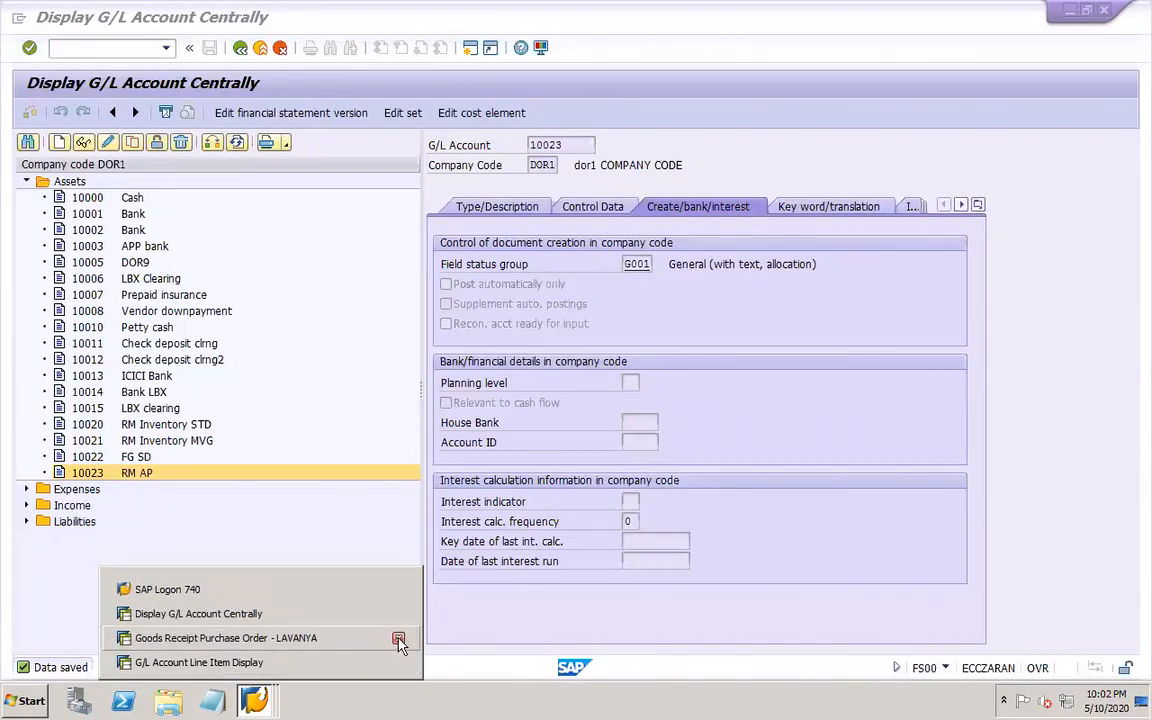
pyautogui.click(370, 636)
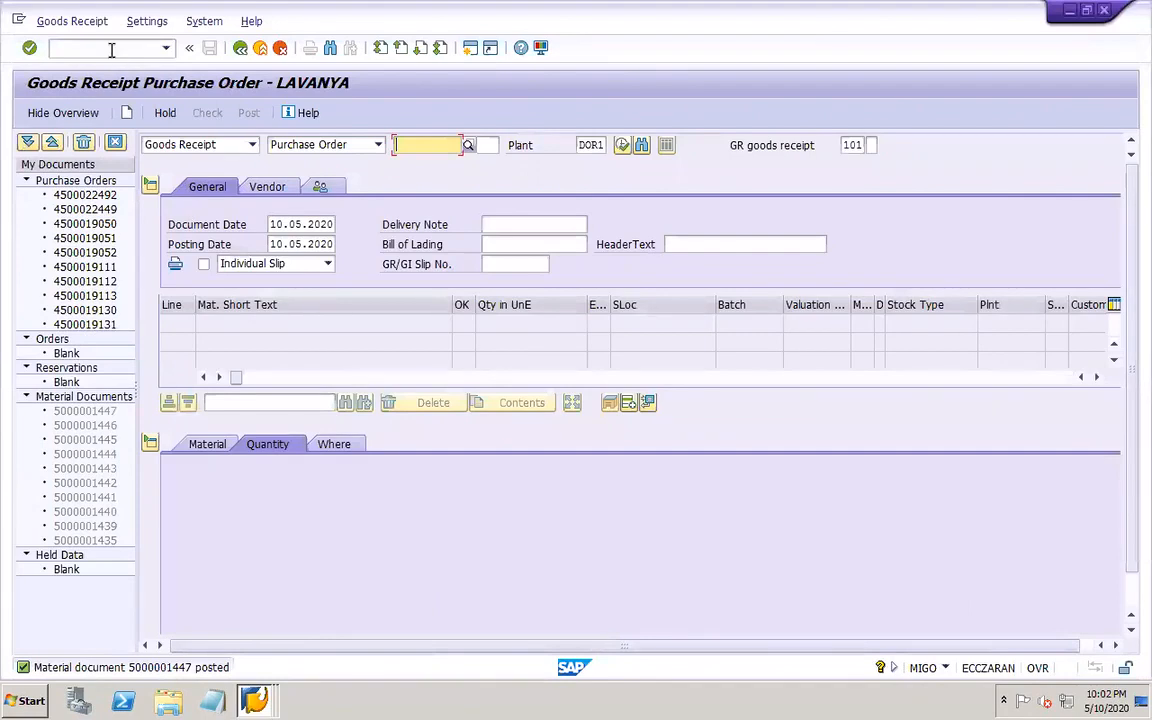
pyautogui.click(106, 47)
pyautogui.write('/NF-43')
pyautogui.press('Return')
# - Enter the vendor invoice header with document and posting date 01.01.2020 and vendor DOR1-VEND1 as the first line item
pyautogui.click(150, 145)
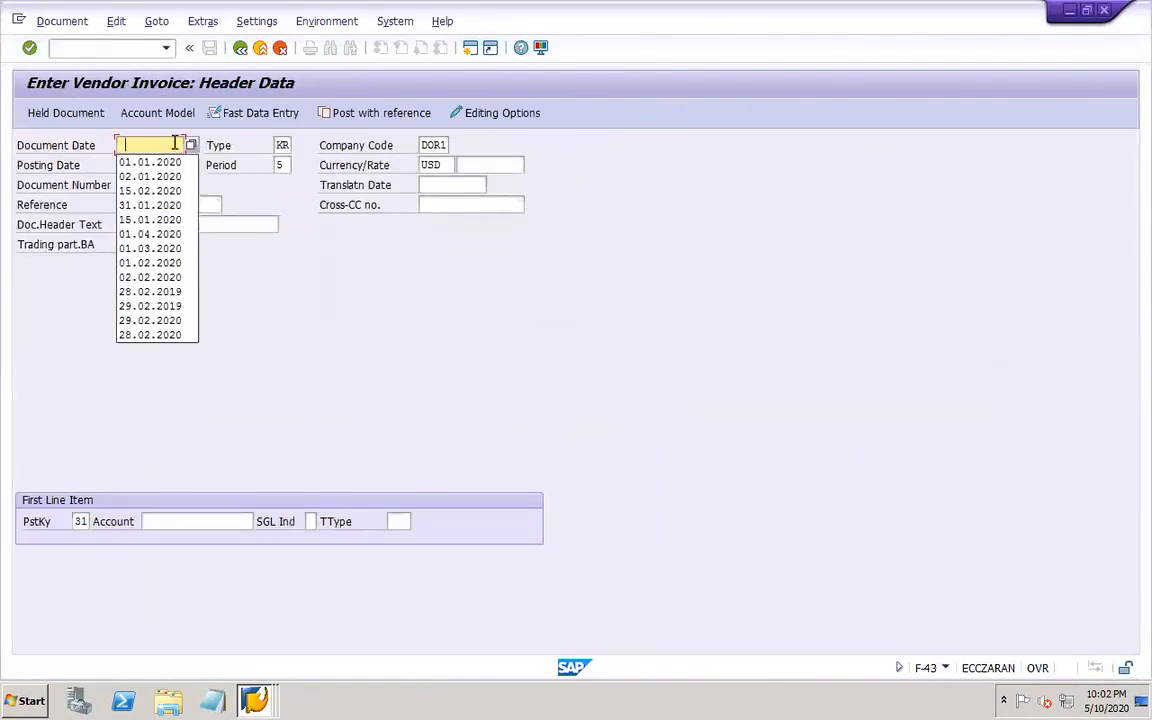
pyautogui.click(163, 163)
pyautogui.press('Tab')
pyautogui.press('Tab')
pyautogui.press('Tab')
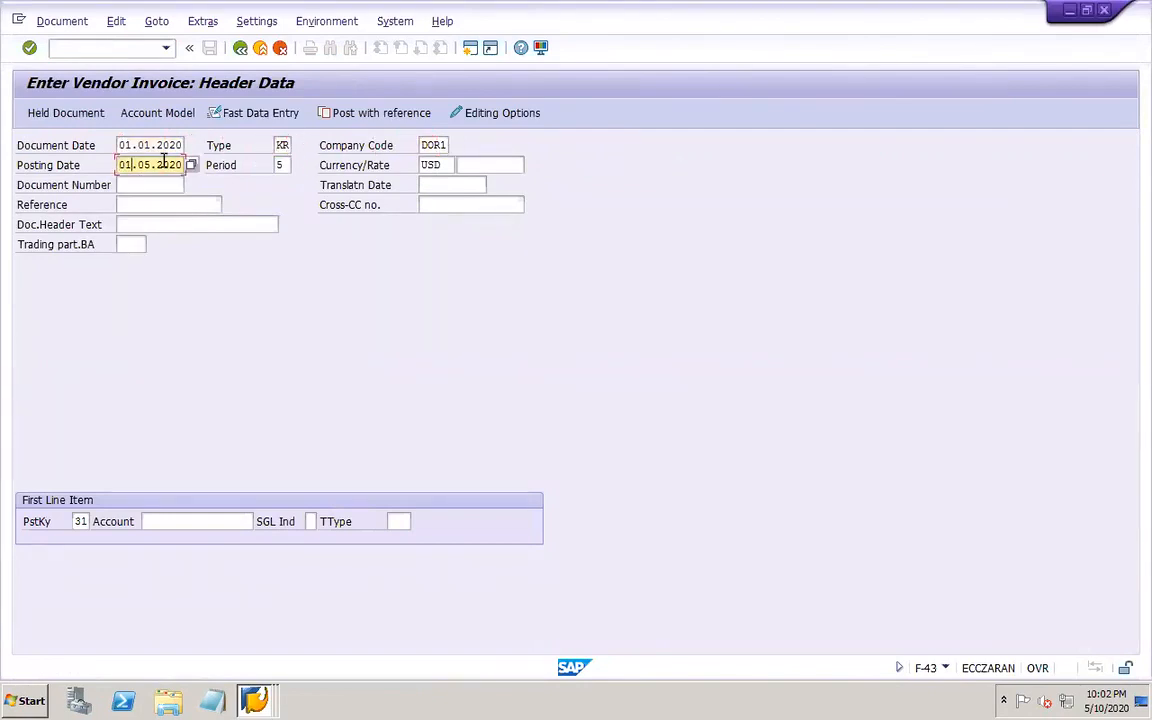
pyautogui.click(221, 522)
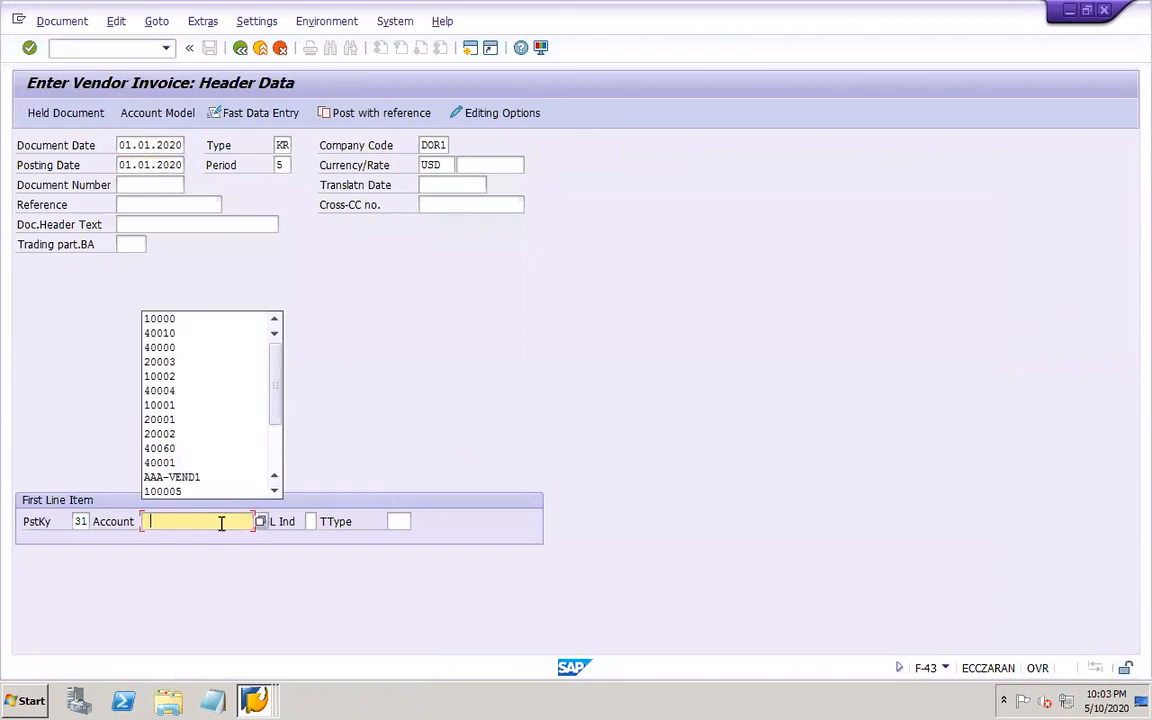
pyautogui.click(274, 466)
pyautogui.click(209, 464)
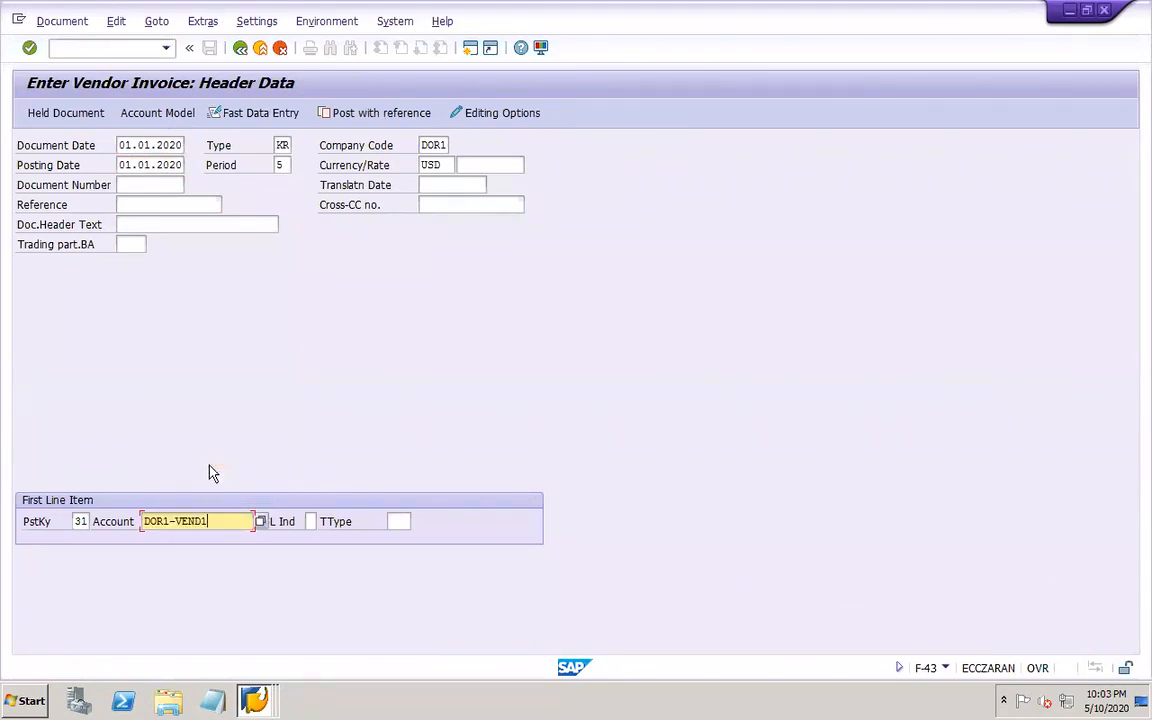
pyautogui.press('Return')
pyautogui.press('Return')
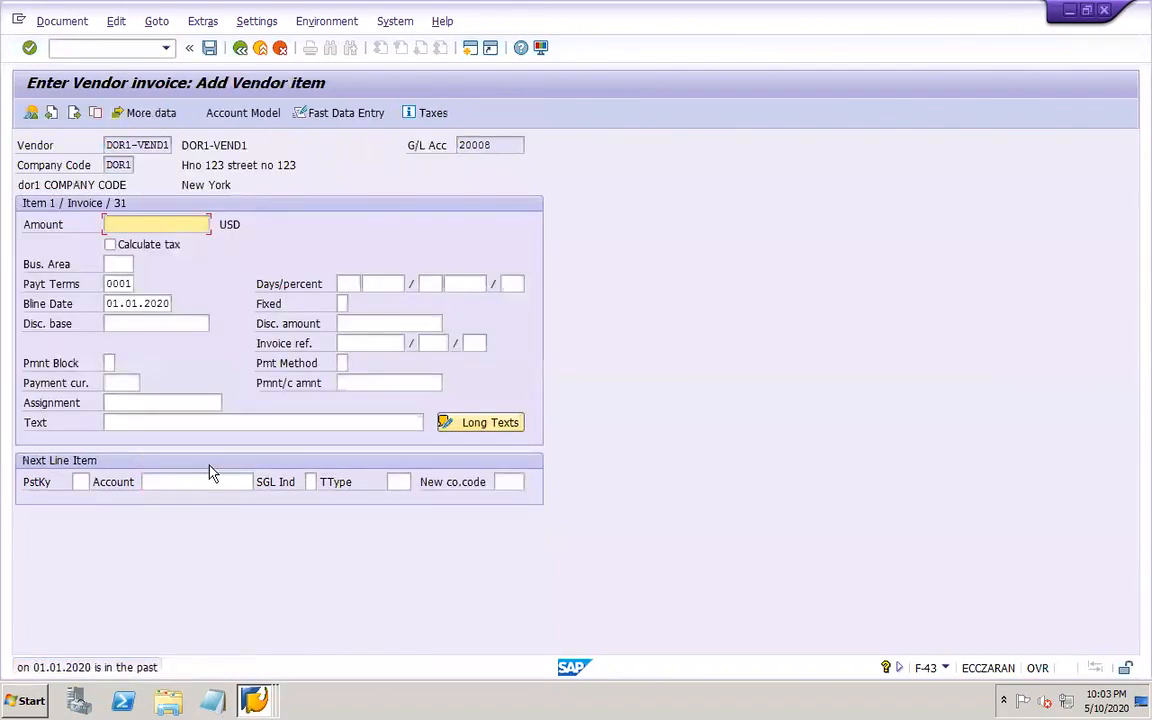
# - Set the vendor item amount to 1000 USD and turn on Calculate tax
pyautogui.press('BackSpace')
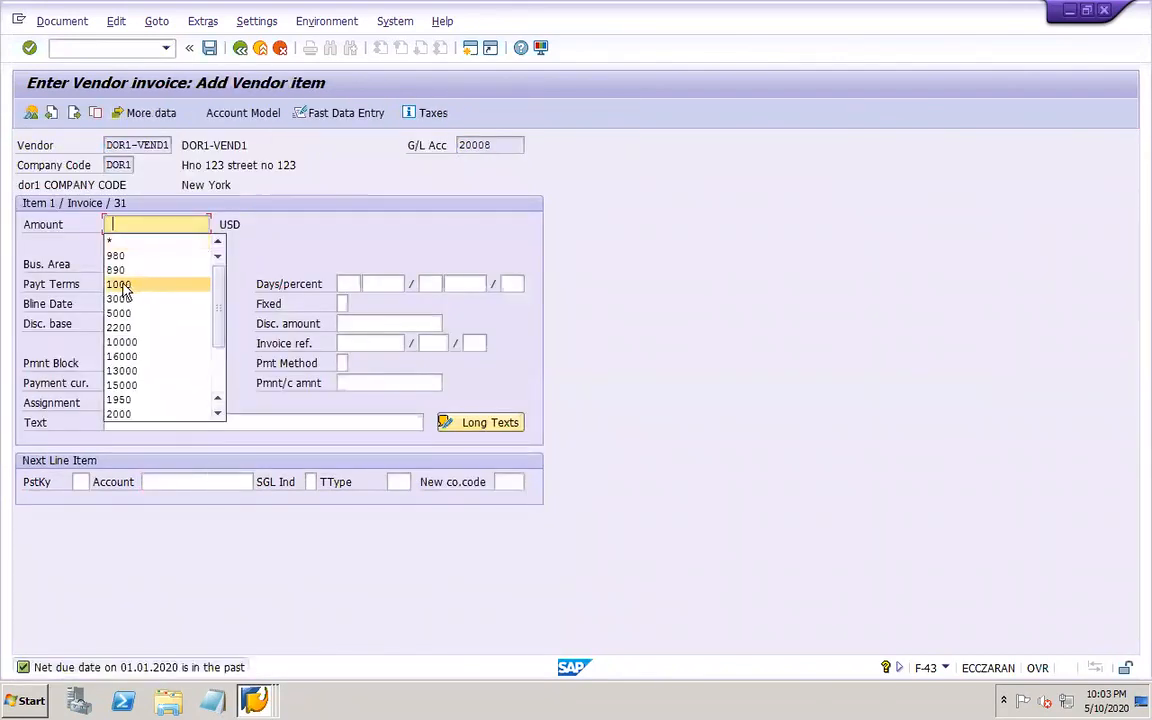
pyautogui.click(125, 283)
pyautogui.click(136, 244)
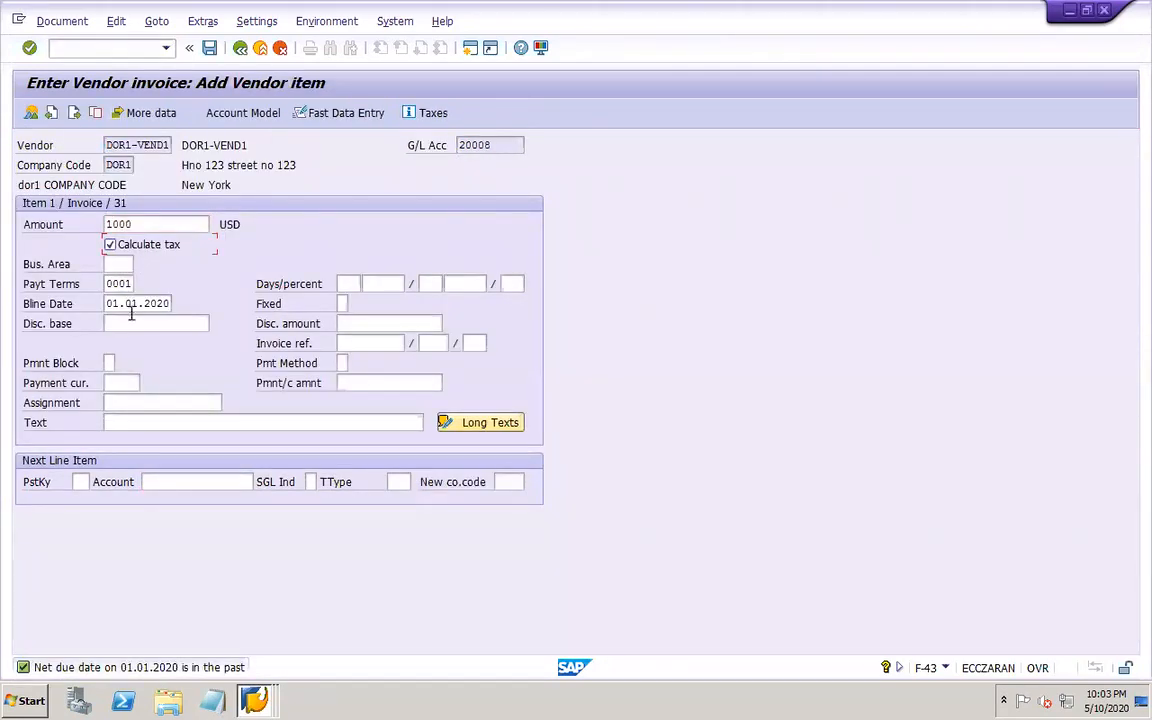
# - Add a debit line item with posting key 40 for G/L account 10023 (RM AP), found through the account search
pyautogui.click(83, 481)
pyautogui.write('40')
pyautogui.click(260, 482)
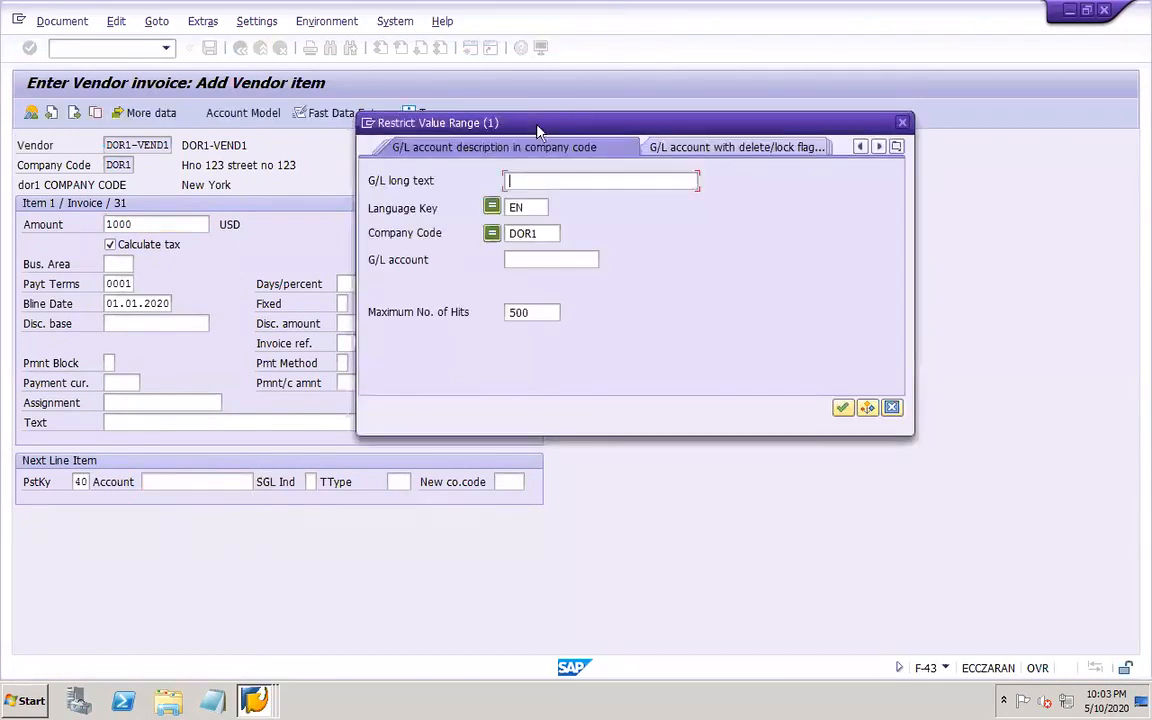
pyautogui.press('Return')
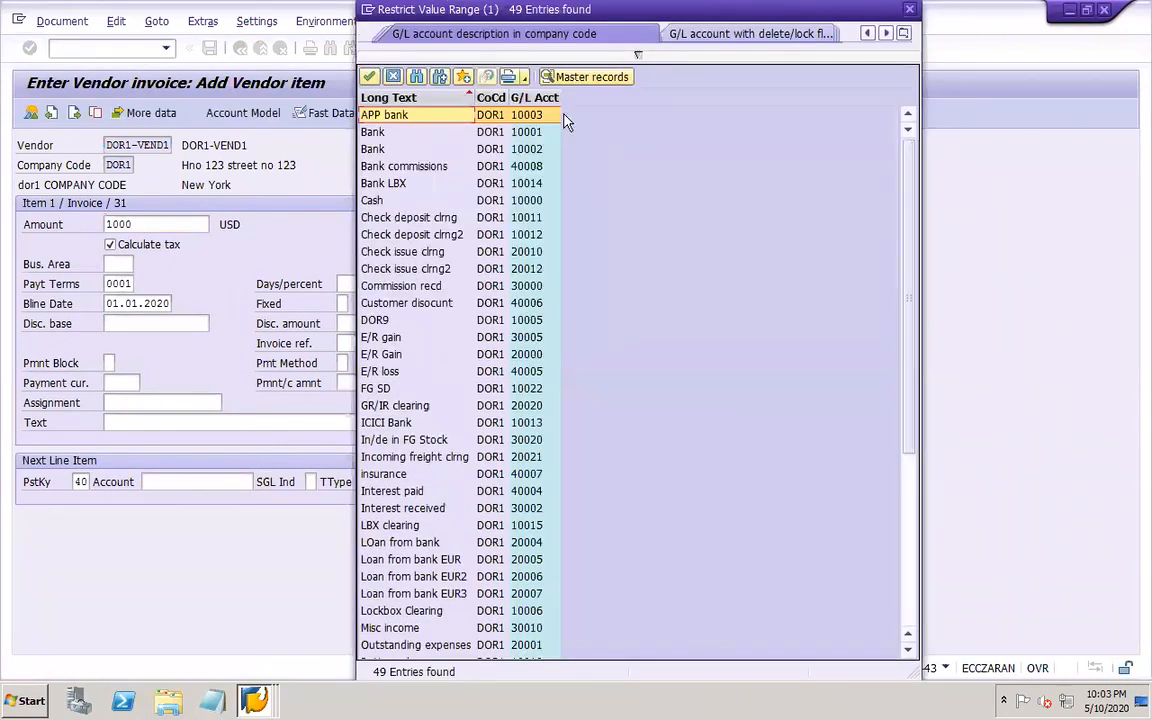
pyautogui.click(531, 97)
pyautogui.click(383, 408)
pyautogui.doubleClick(383, 408)
pyautogui.press('Return')
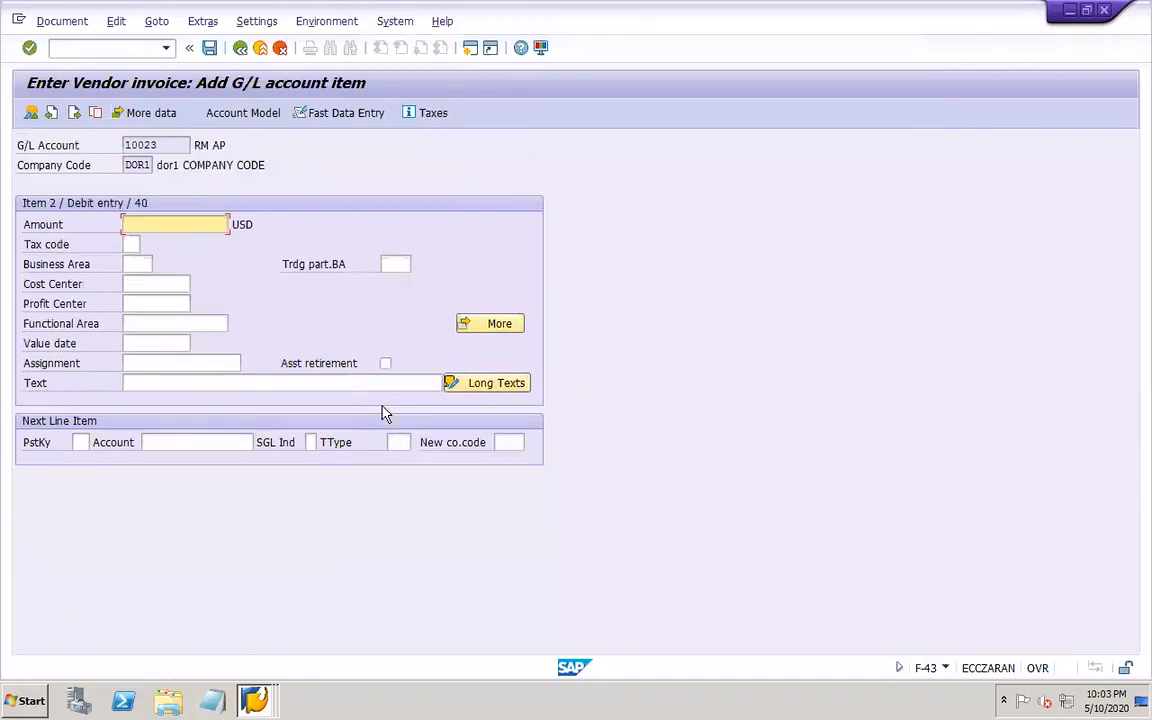
# - Set the debit item's amount to * with tax code V4 (DOR1 Input 4%), and try to simulate the invoice
pyautogui.press('BackSpace')
pyautogui.click(190, 257)
pyautogui.click(131, 245)
pyautogui.click(146, 245)
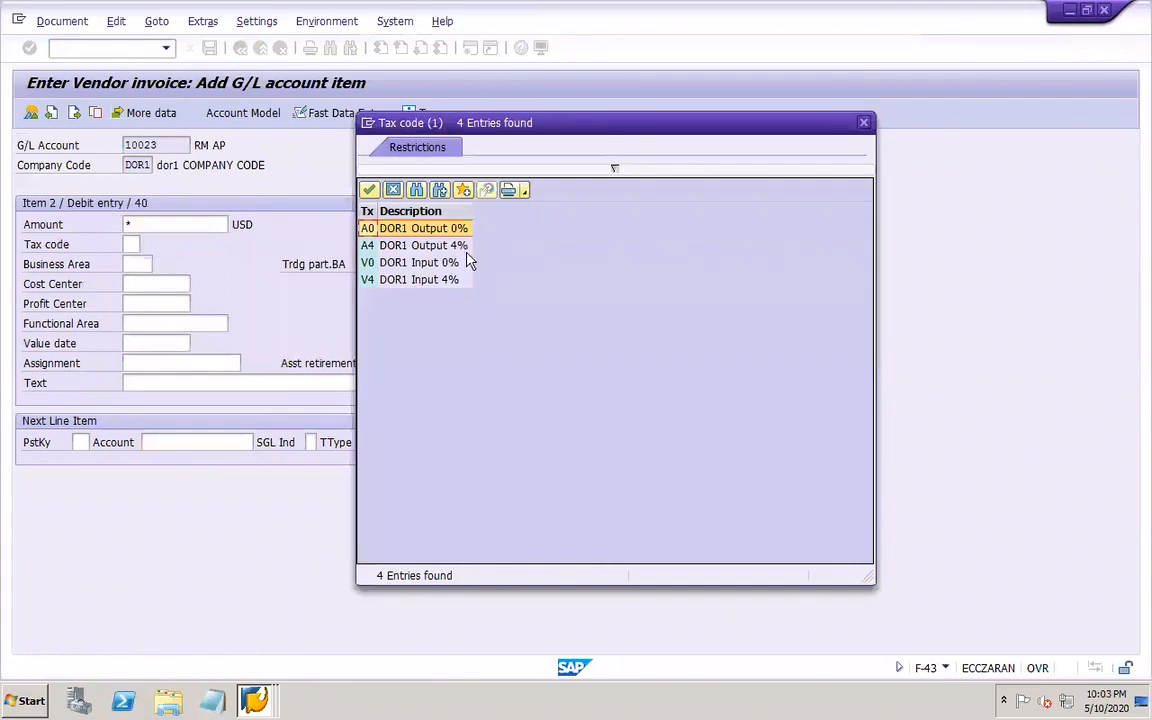
pyautogui.click(418, 283)
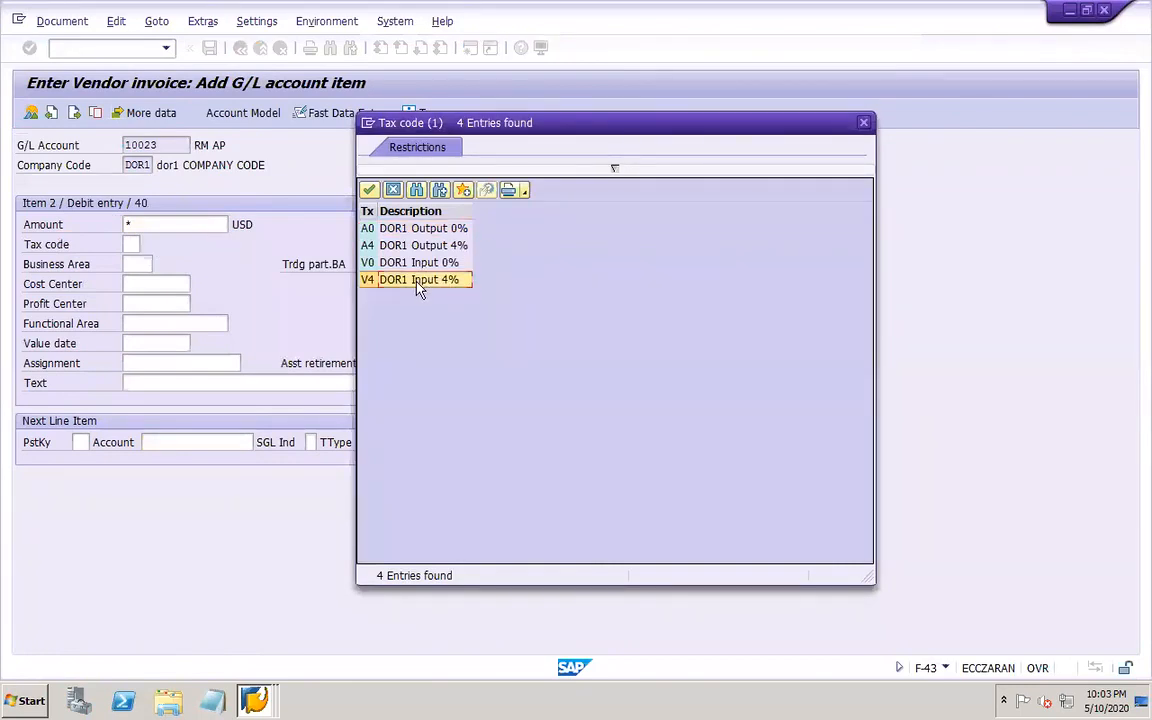
pyautogui.doubleClick(418, 283)
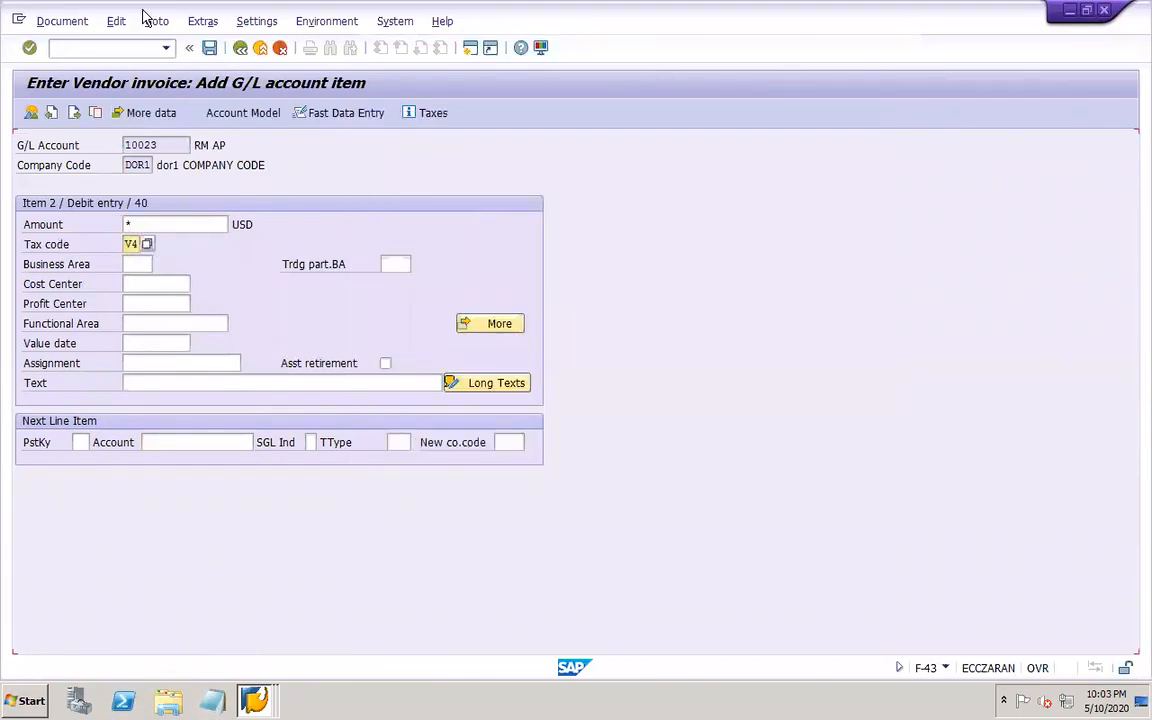
pyautogui.click(70, 22)
pyautogui.click(74, 104)
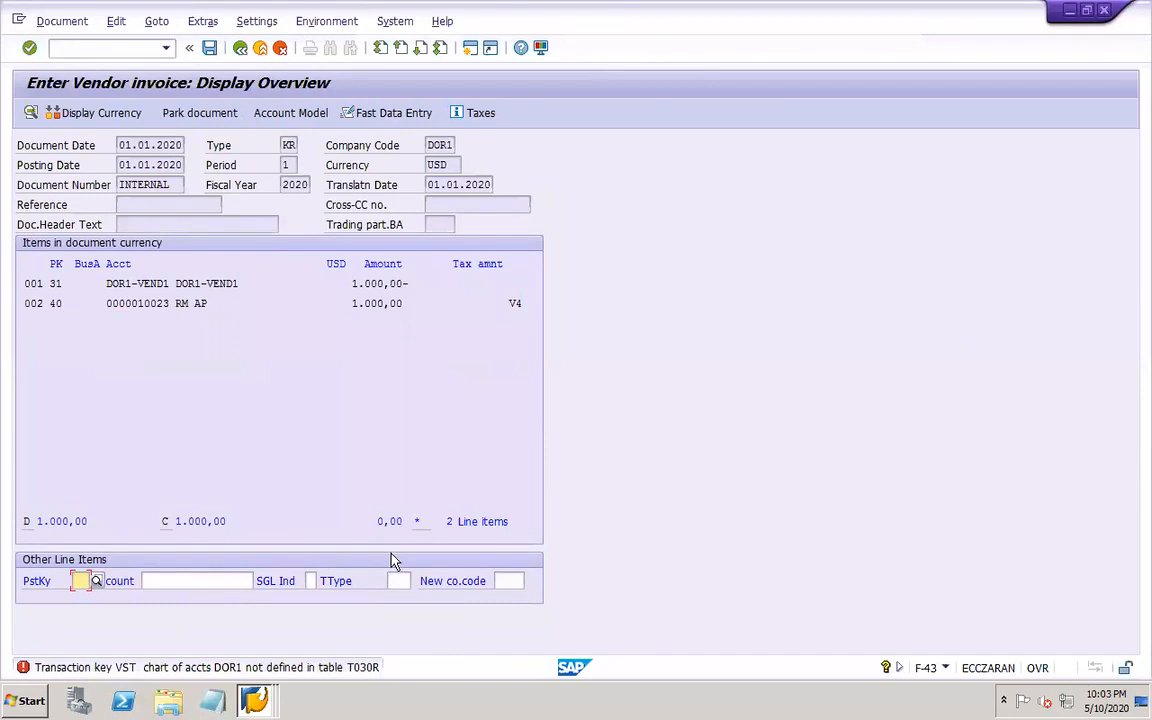
# - Switch to PowerPoint and add the line "Automatic account assignment – OB40" below the zero % tax codes note
pyautogui.moveTo(789, 700)
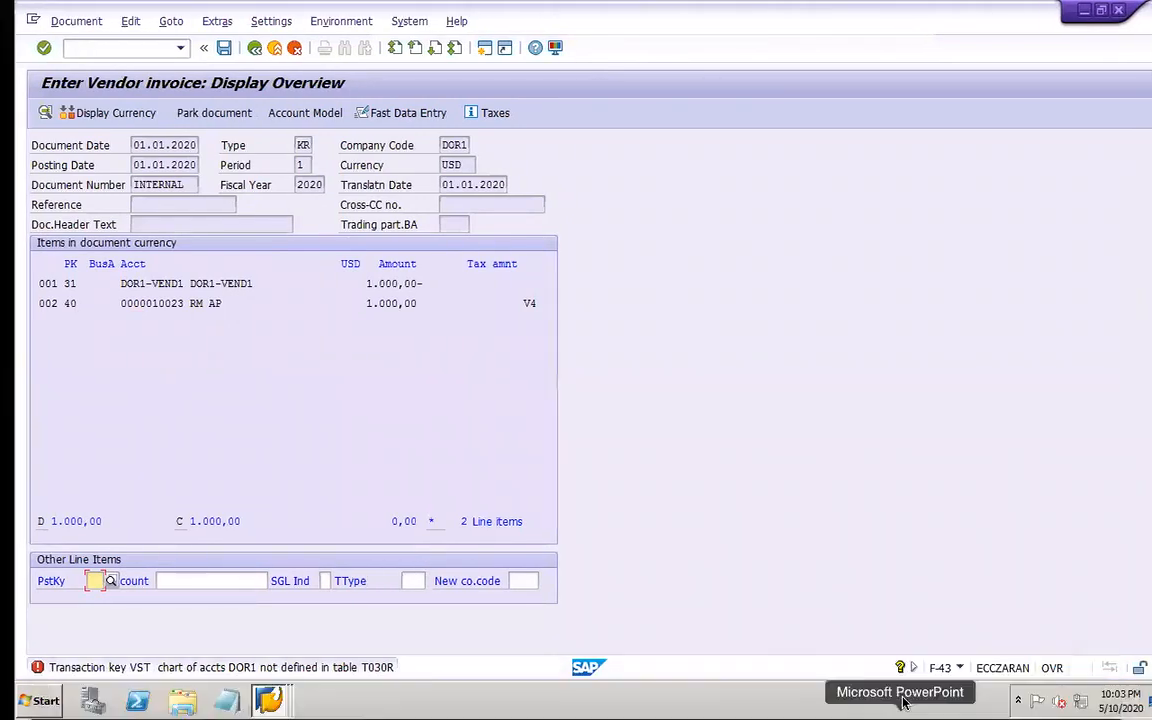
pyautogui.click(898, 697)
pyautogui.press('Return')
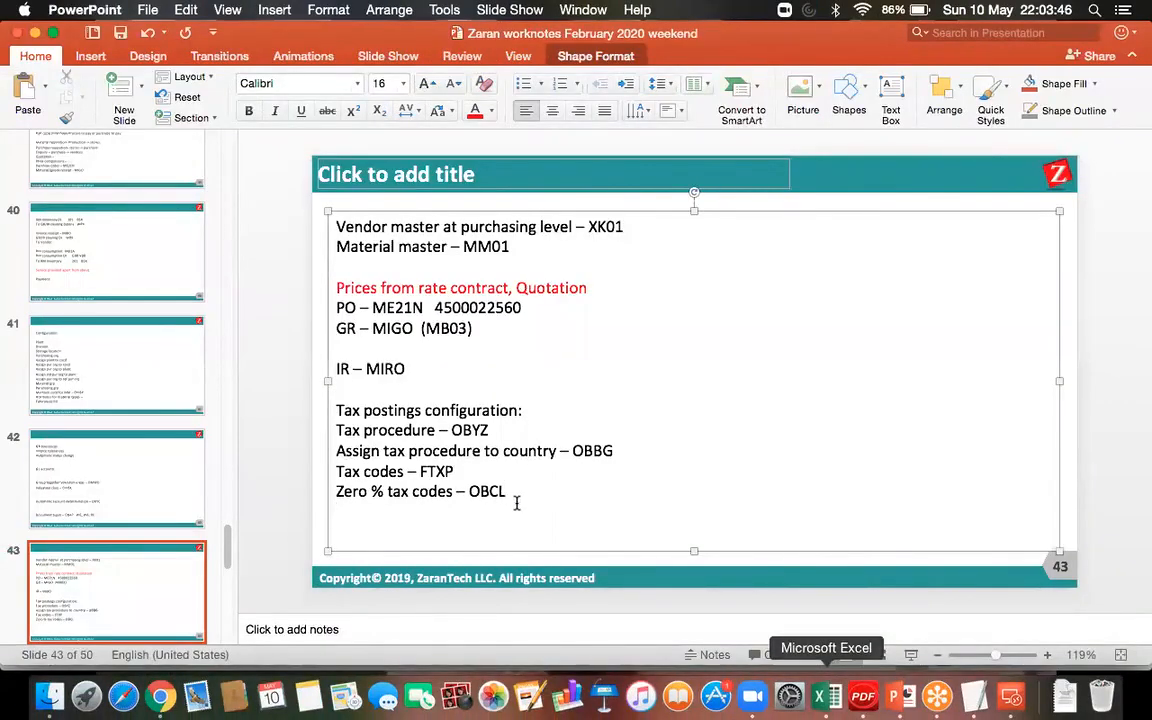
pyautogui.write('Automatic')
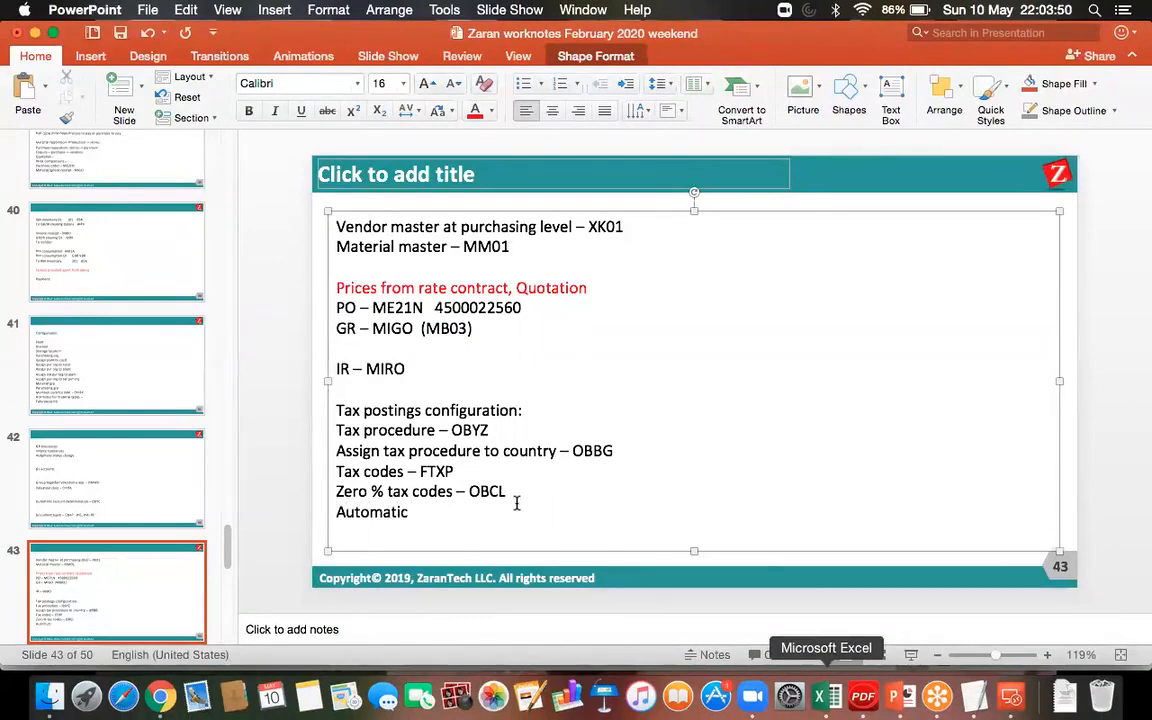
pyautogui.write('account assignmnet')
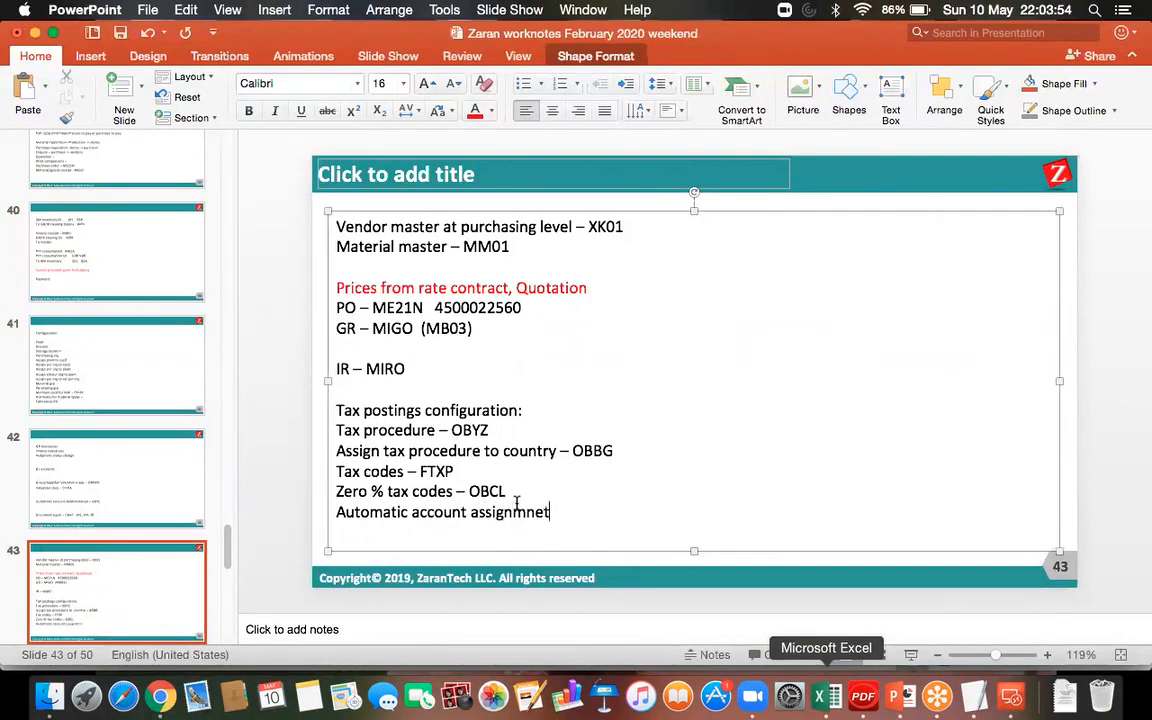
pyautogui.write(' - OB40')
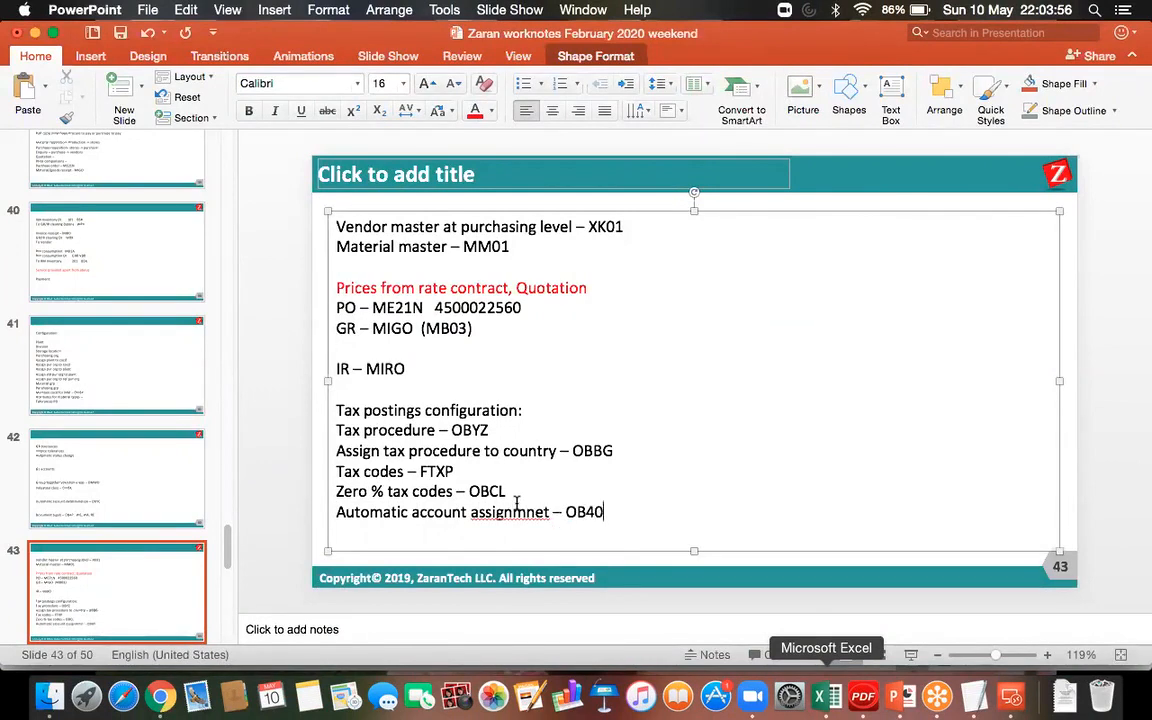
pyautogui.click(536, 510)
pyautogui.press('BackSpace')
pyautogui.write('n')
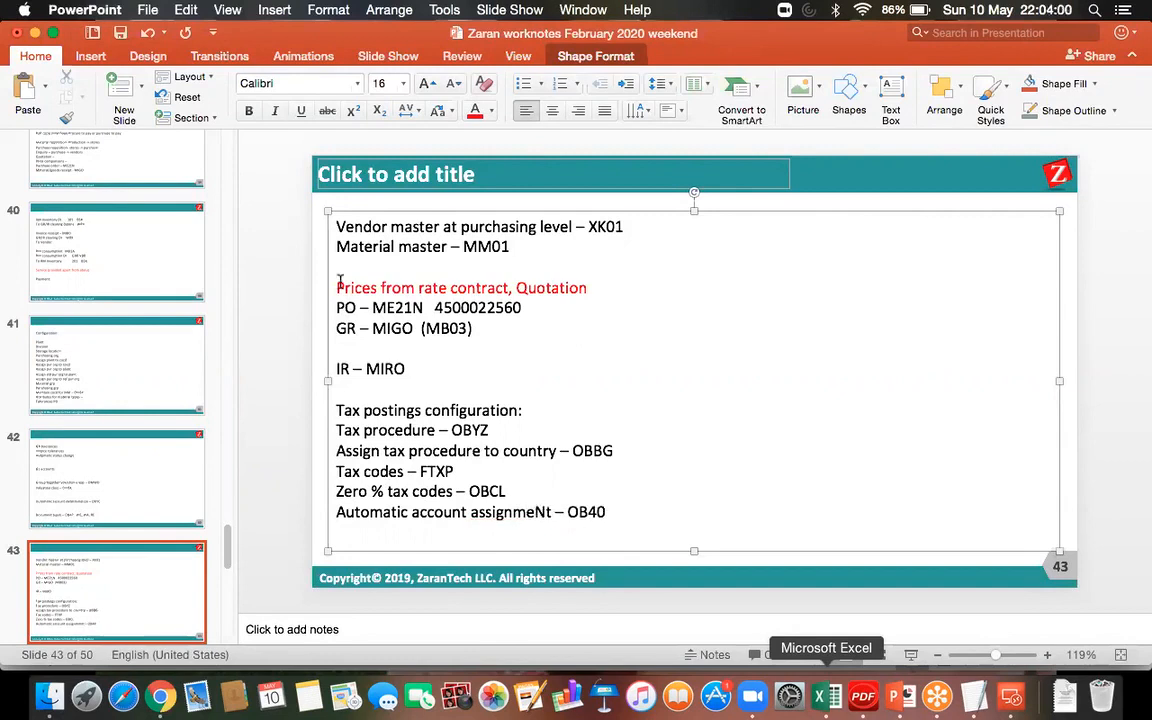
pyautogui.press('BackSpace')
pyautogui.write('n')
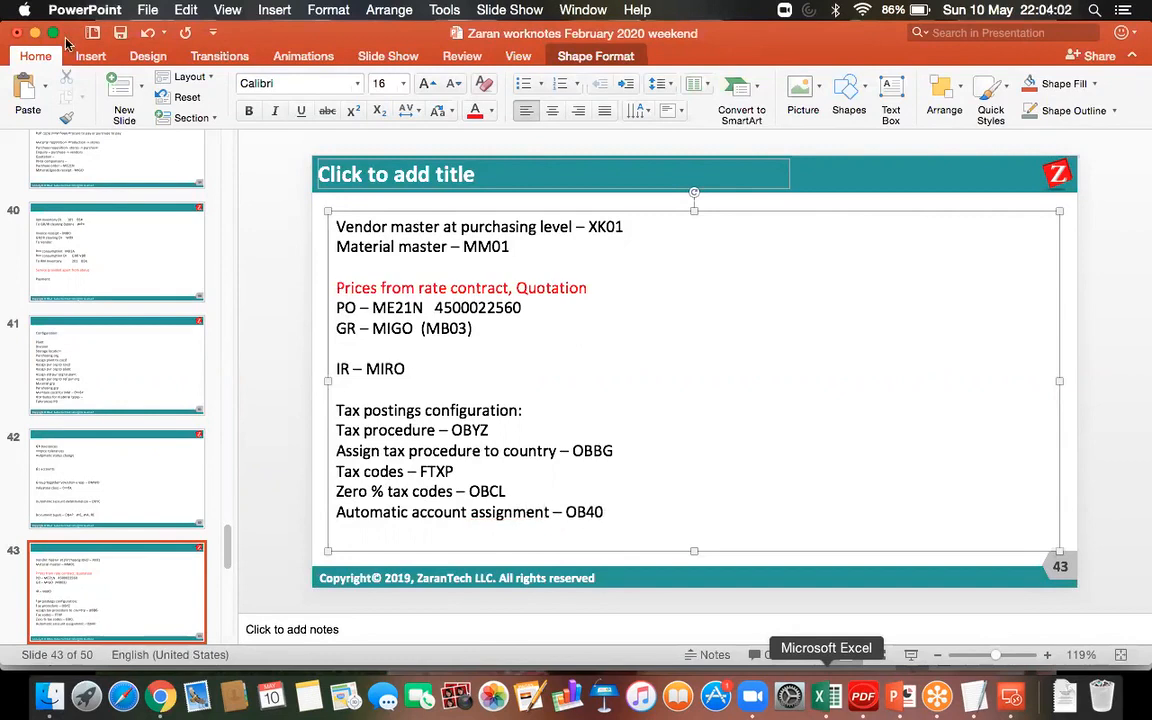
# - Switch back to the SAP remote desktop and start transaction OB40 in place of the vendor invoice
pyautogui.click(1011, 697)
pyautogui.doubleClick(796, 257)
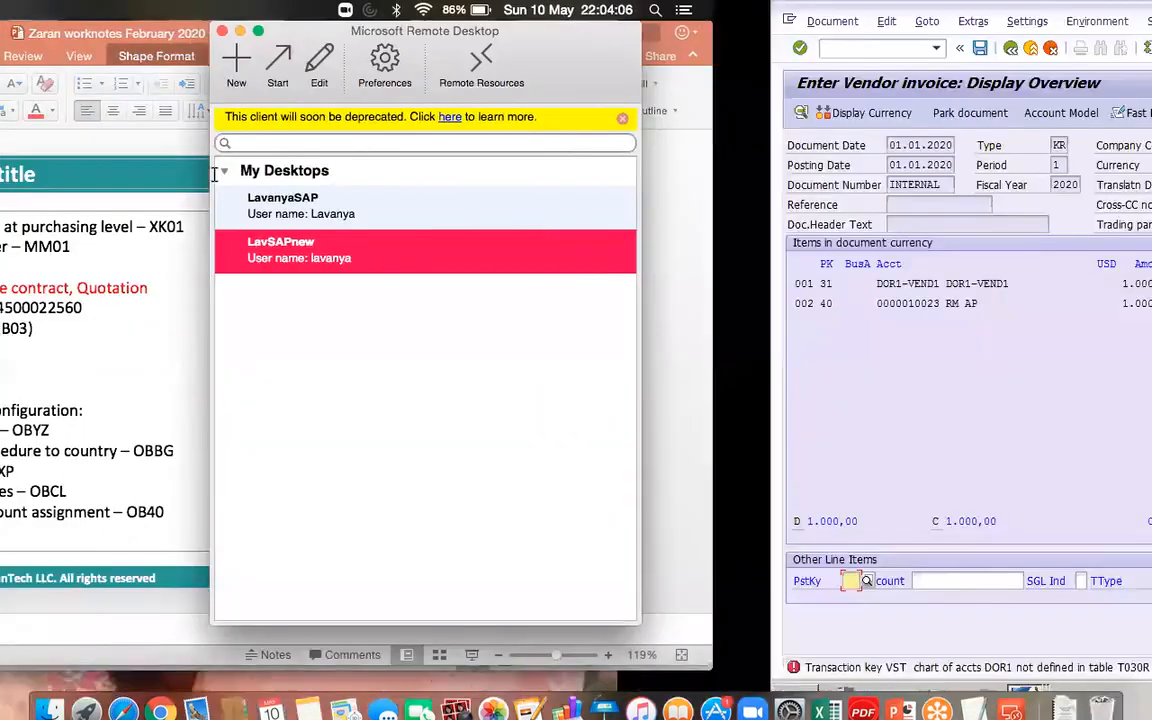
pyautogui.write('/n')
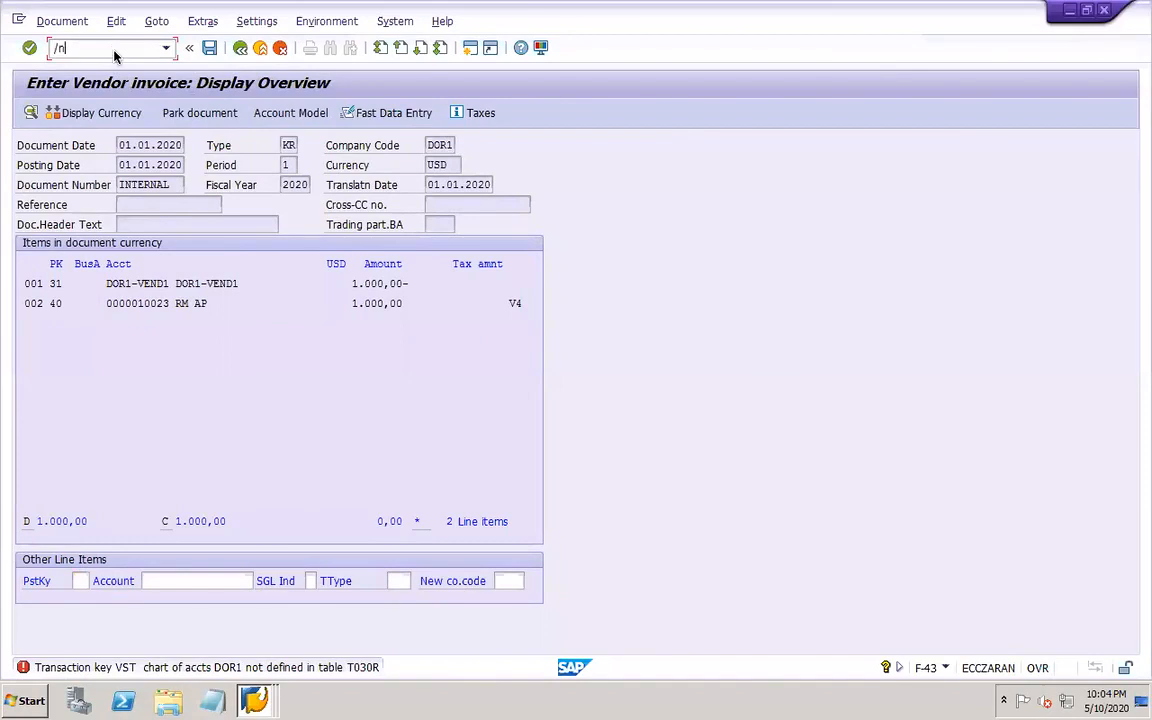
pyautogui.write('ob40')
pyautogui.press('Return')
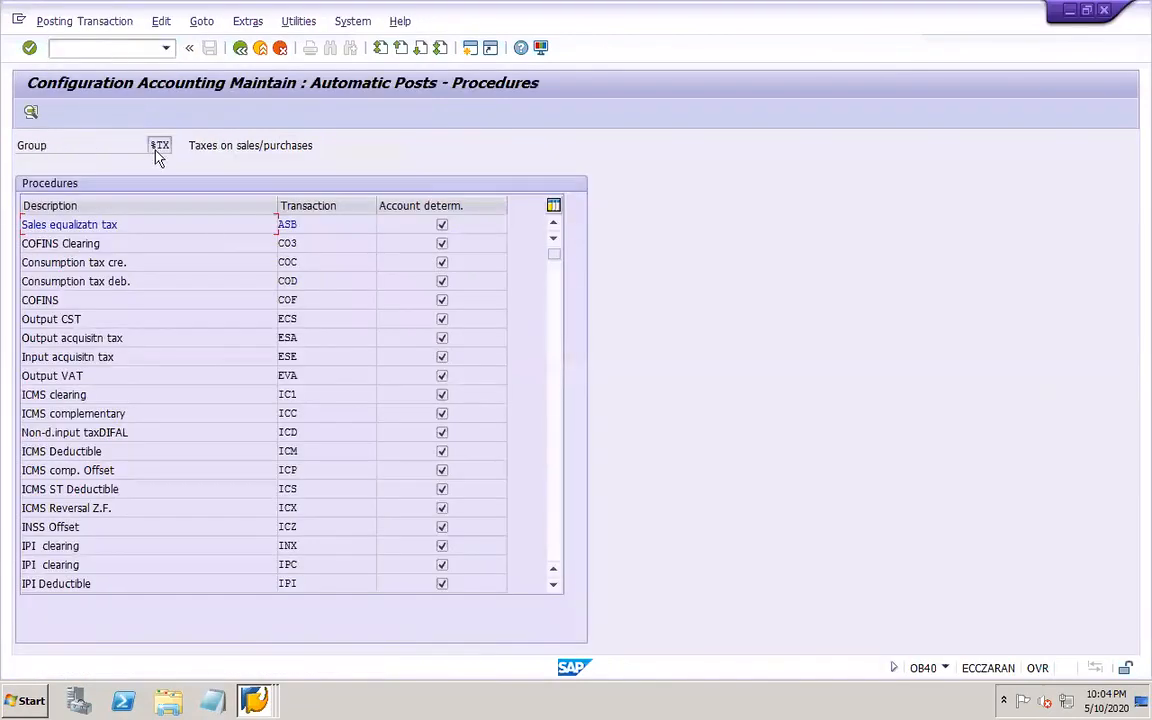
# - Open the automatic posting rules of the Input tax procedure (VST) for chart of accounts DOR1
pyautogui.click(554, 545)
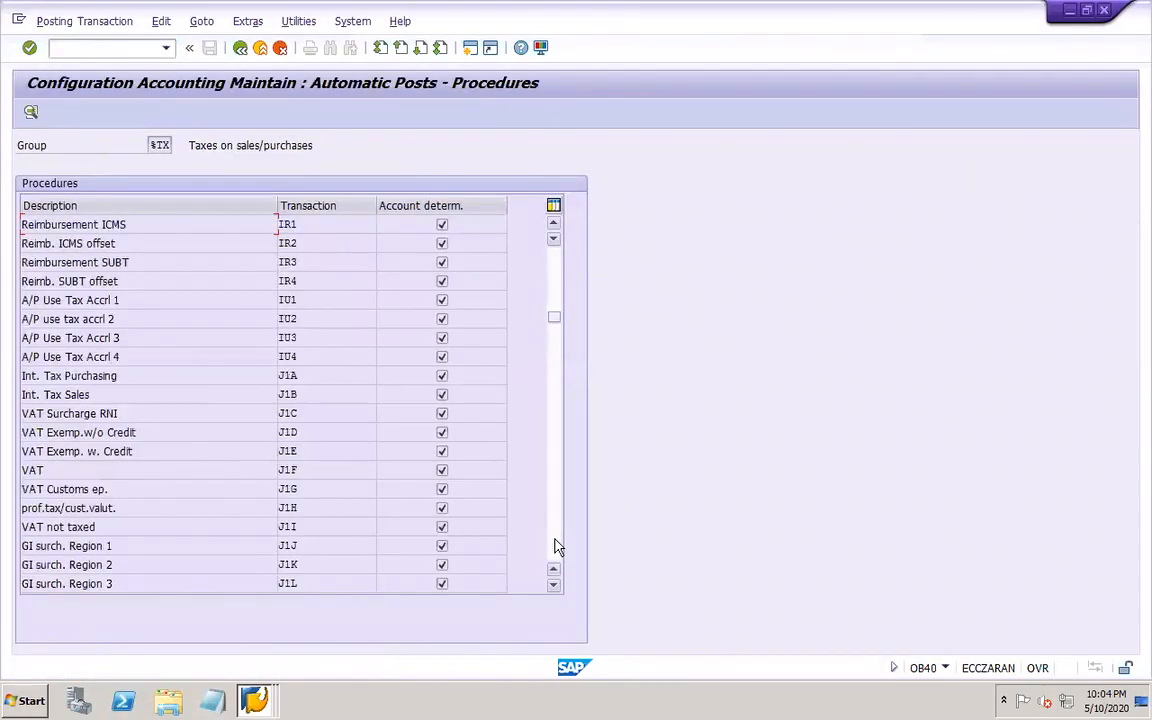
pyautogui.click(556, 543)
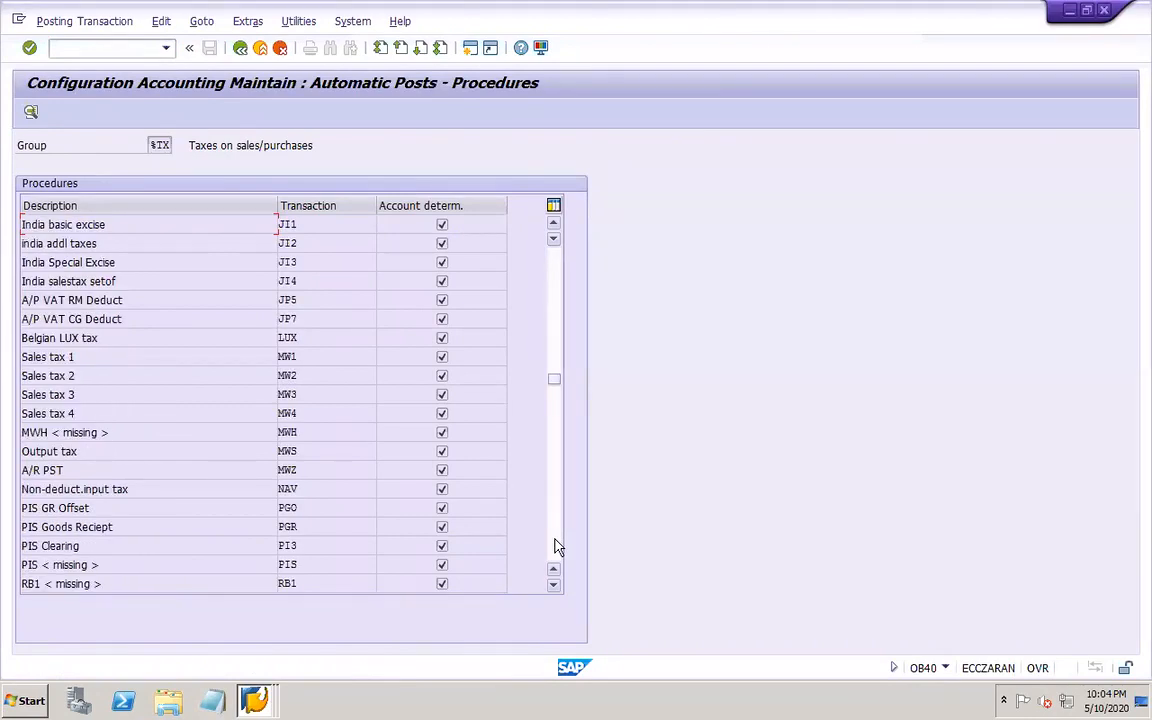
pyautogui.click(557, 546)
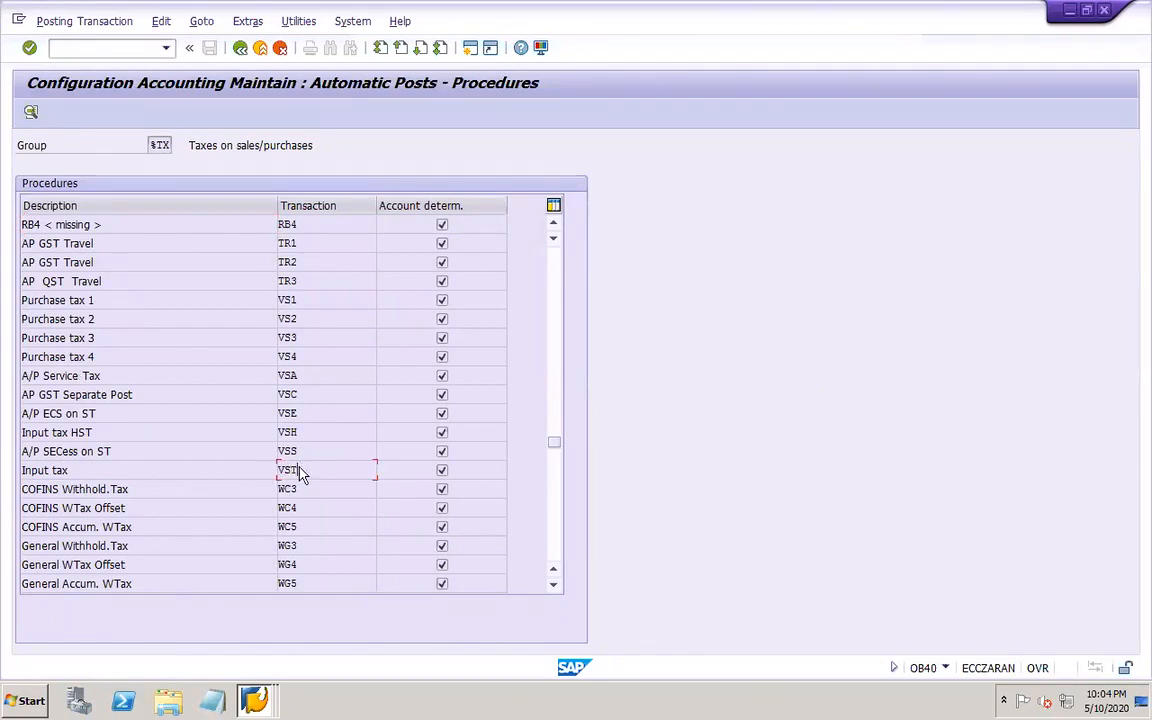
pyautogui.doubleClick(300, 475)
pyautogui.click(373, 425)
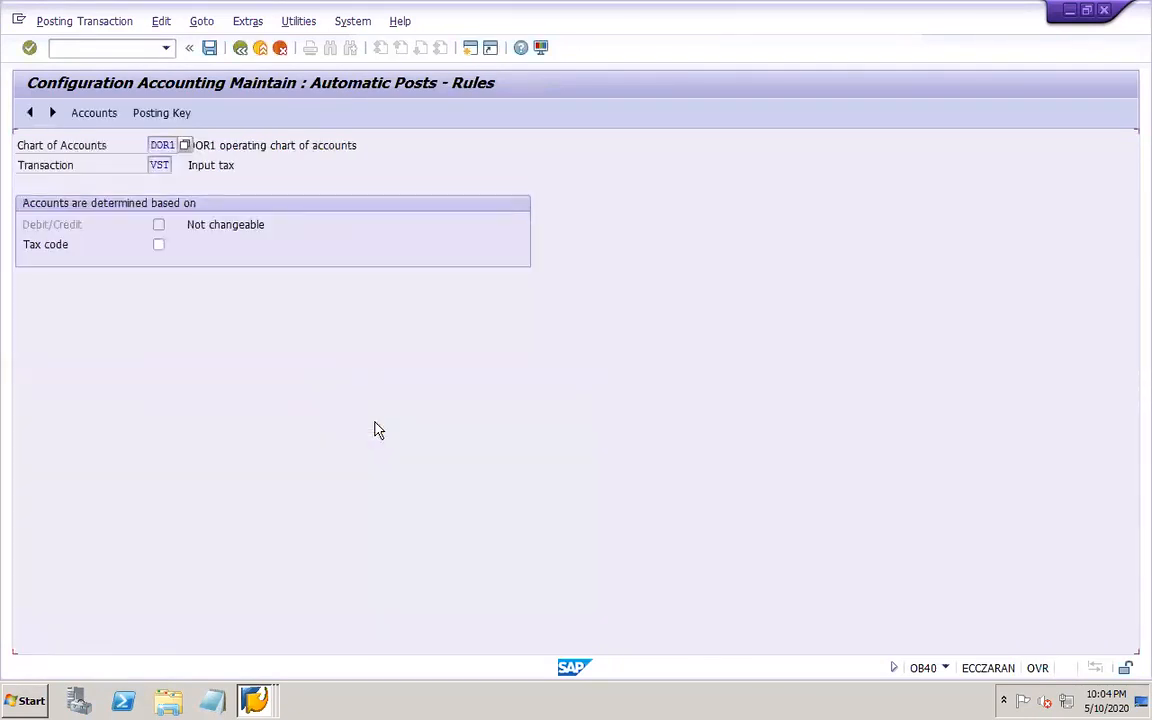
# - Save the input tax (VST) rules, assign the Tax pool account 20022, and save the assignment in customizing request EPDK900010
pyautogui.click(159, 245)
pyautogui.click(209, 48)
pyautogui.click(94, 244)
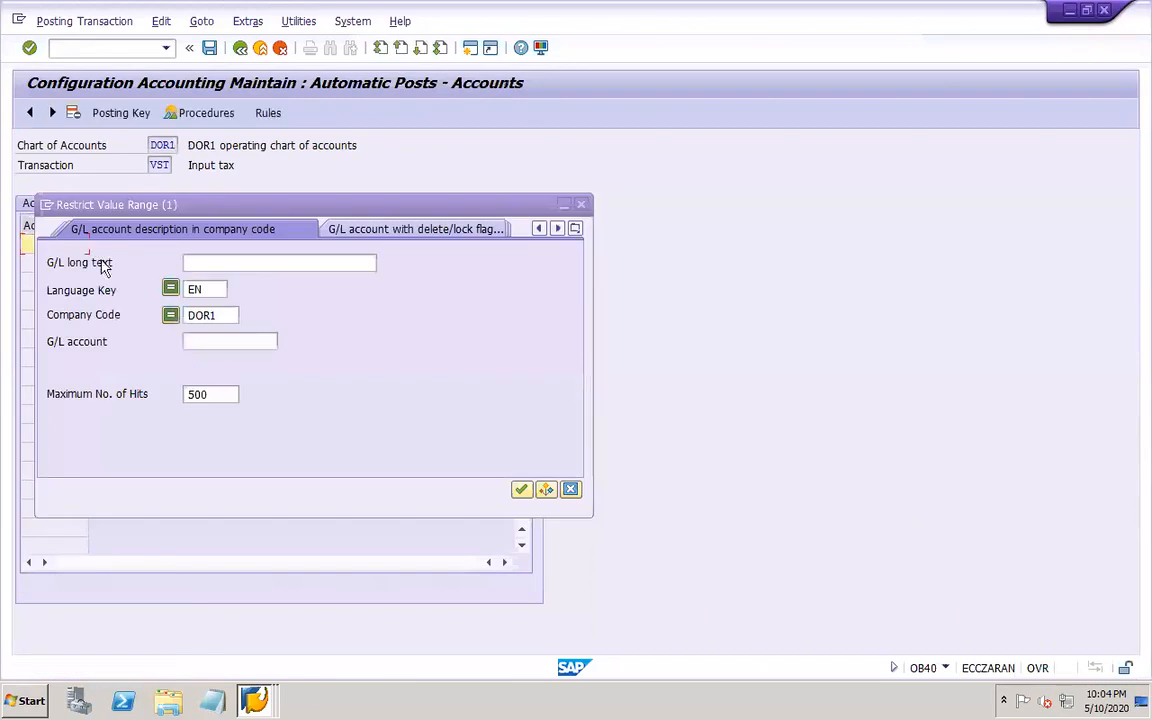
pyautogui.click(239, 265)
pyautogui.press('Return')
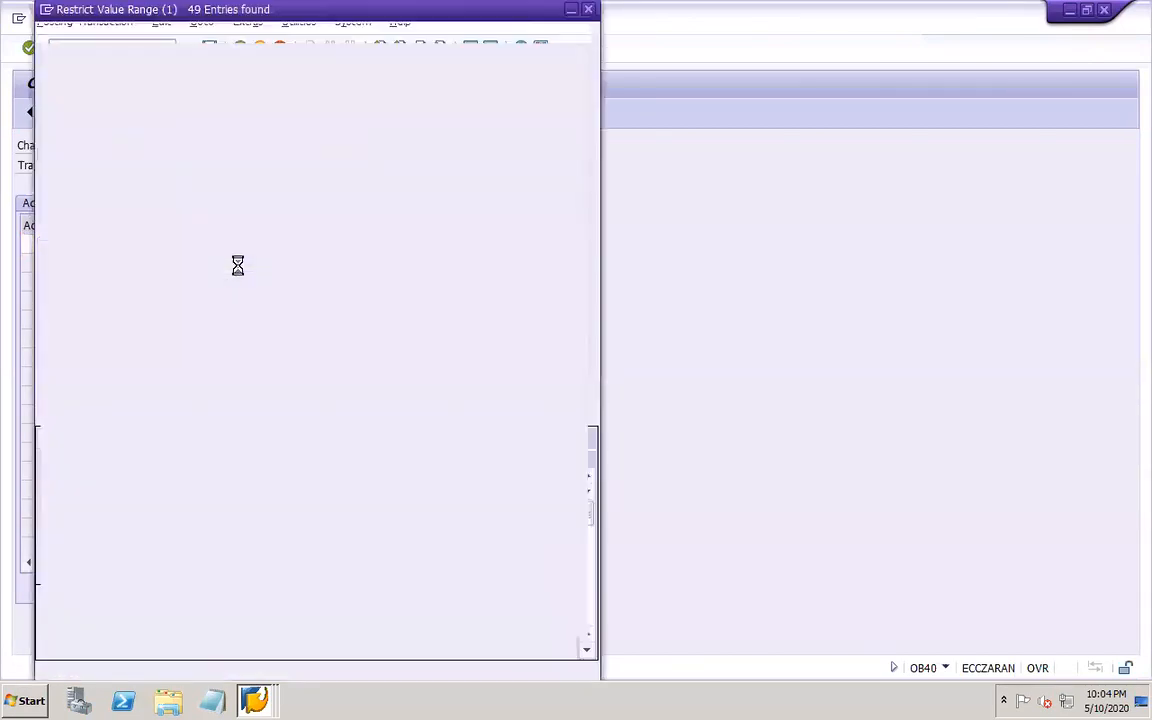
pyautogui.click(210, 97)
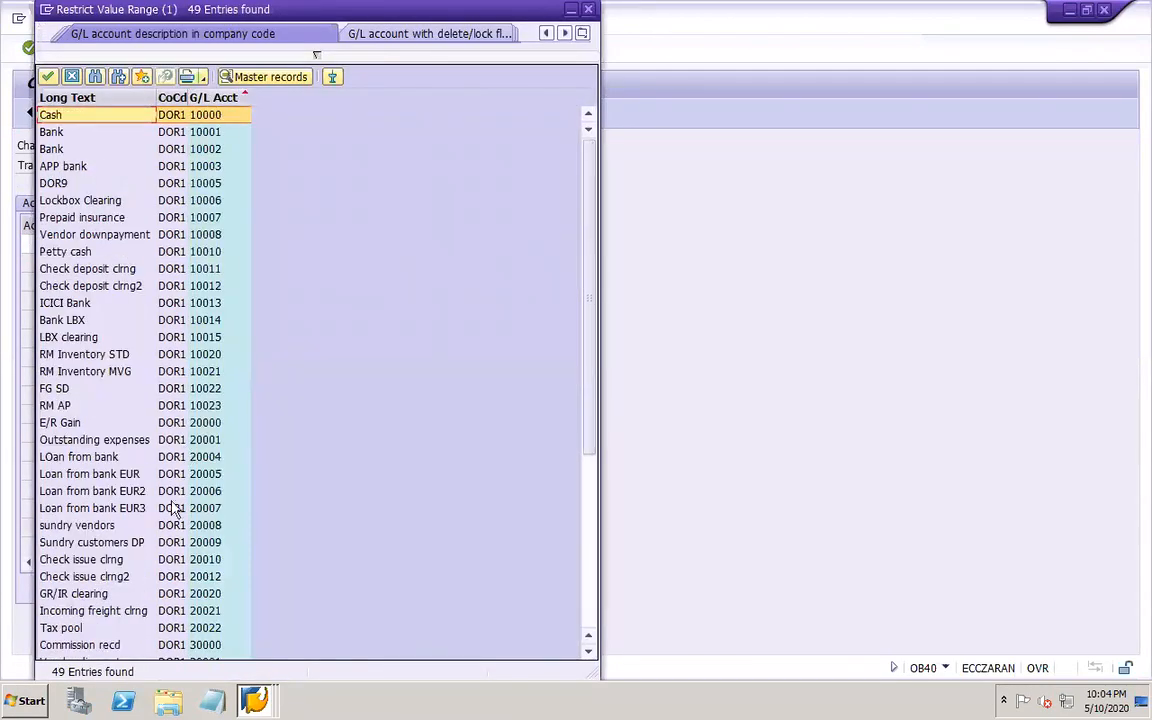
pyautogui.doubleClick(207, 628)
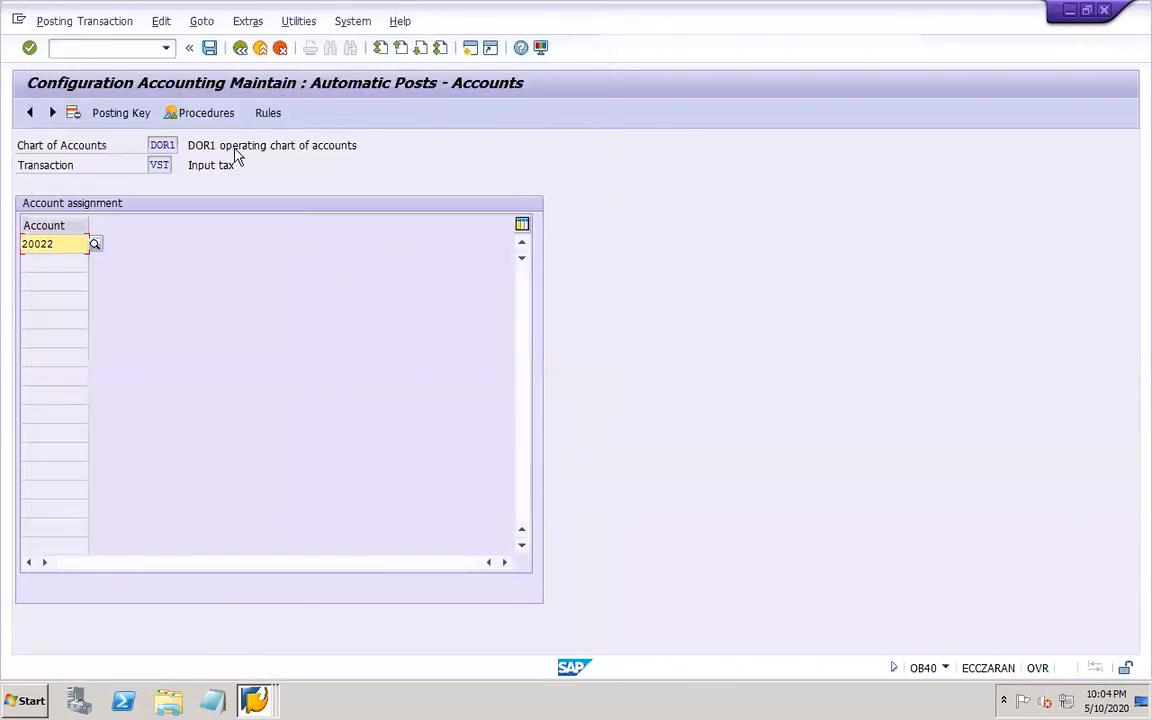
pyautogui.click(209, 47)
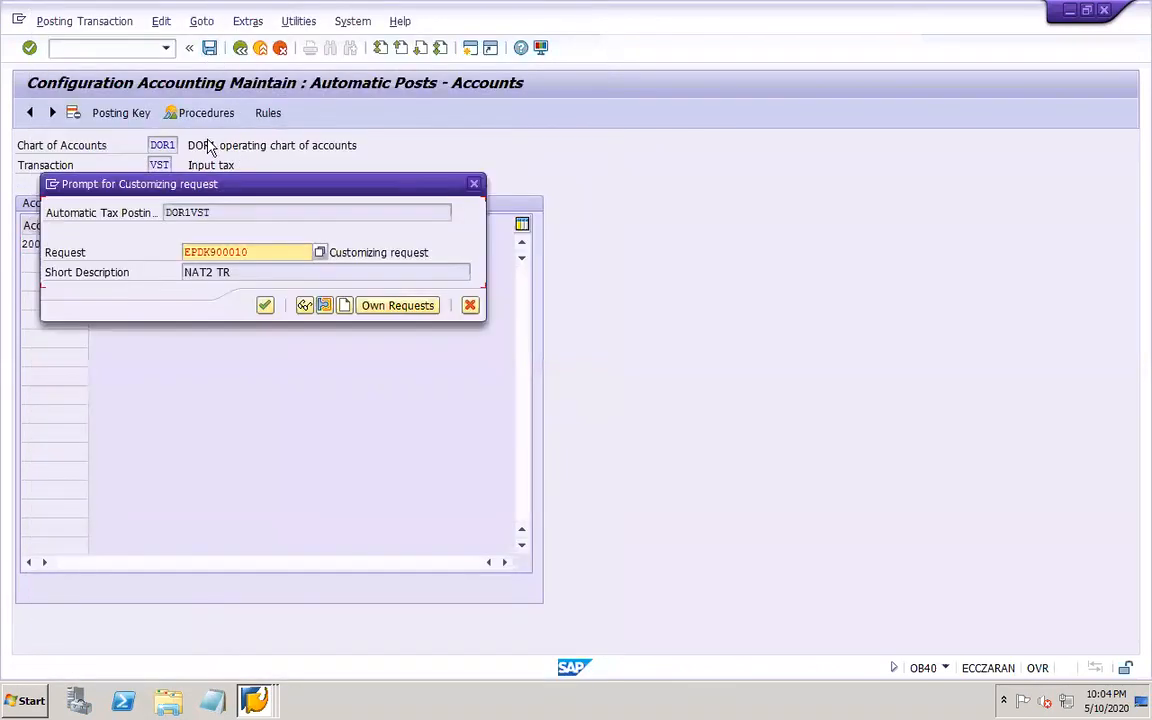
pyautogui.click(264, 305)
# - Return to the tax procedures list and open the posting rules of the Output tax procedure (MWS)
pyautogui.click(240, 48)
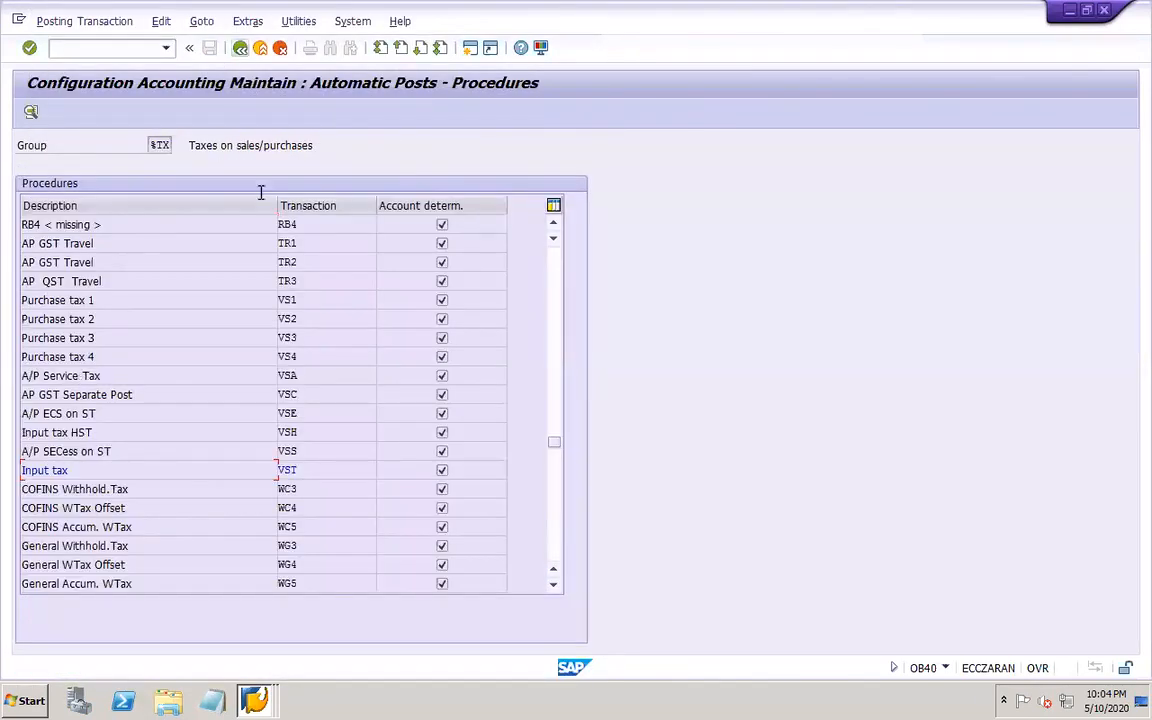
pyautogui.click(555, 288)
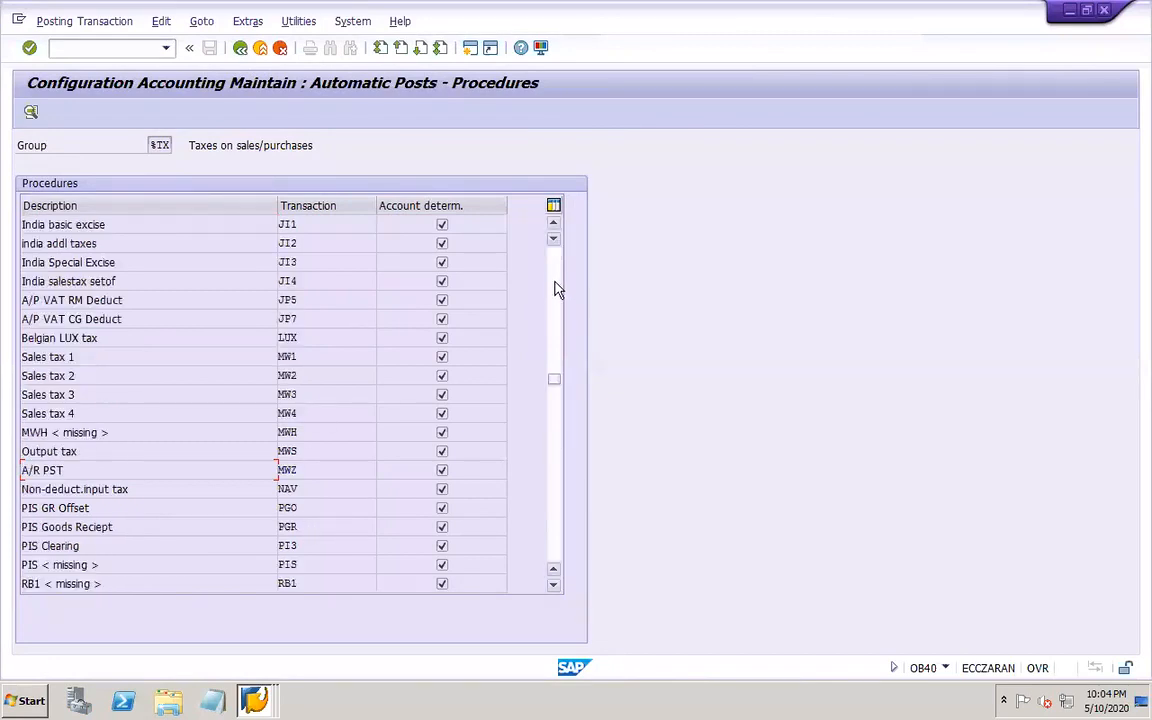
pyautogui.click(297, 452)
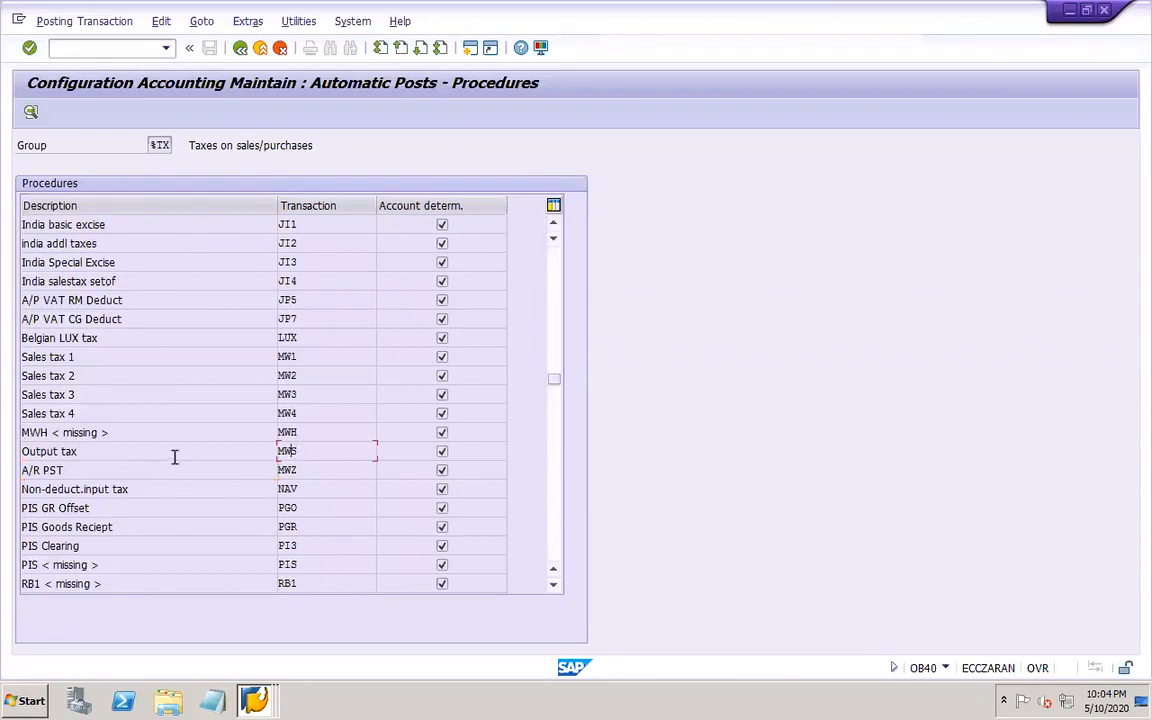
pyautogui.doubleClick(297, 451)
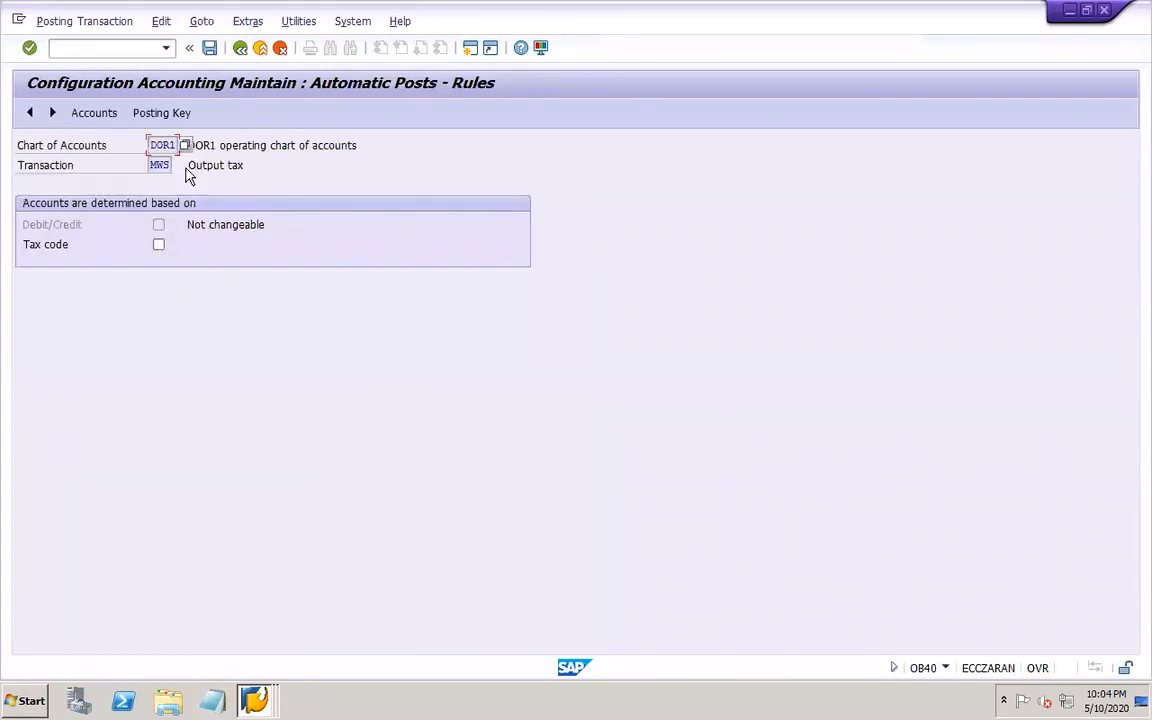
# - Save the output tax (MWS) rules, assign G/L account 20022, and save the assignment in the customizing request
pyautogui.click(209, 47)
pyautogui.click(75, 246)
pyautogui.click(66, 261)
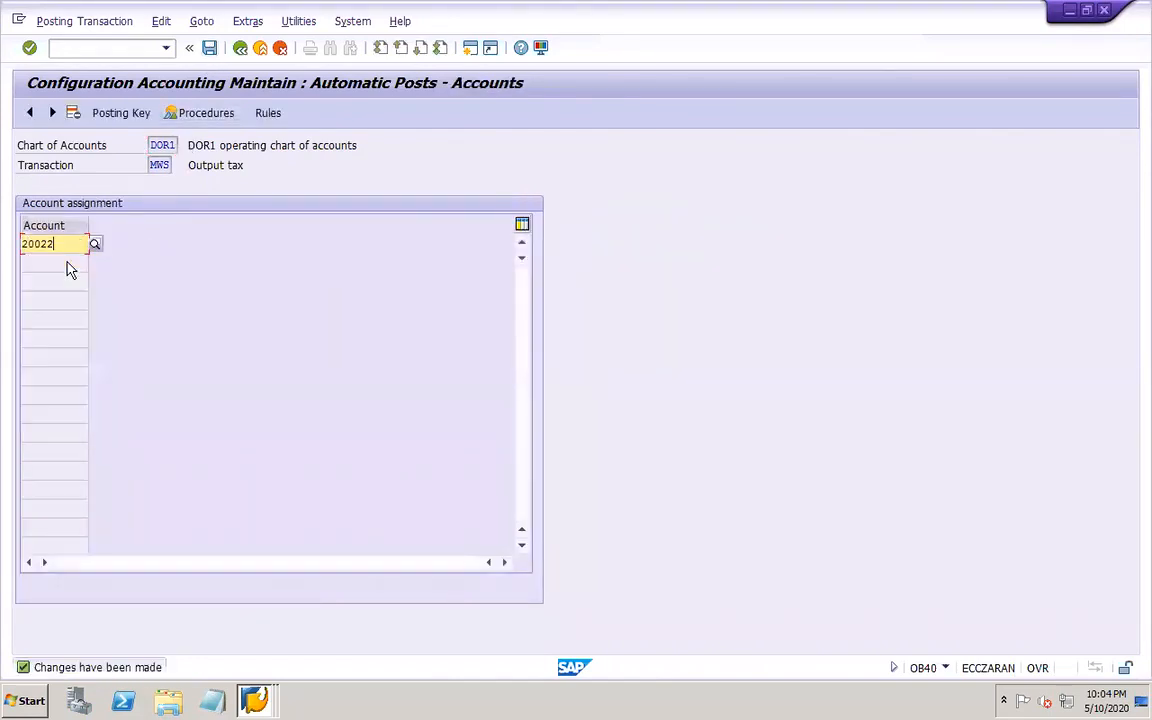
pyautogui.click(209, 48)
pyautogui.click(266, 307)
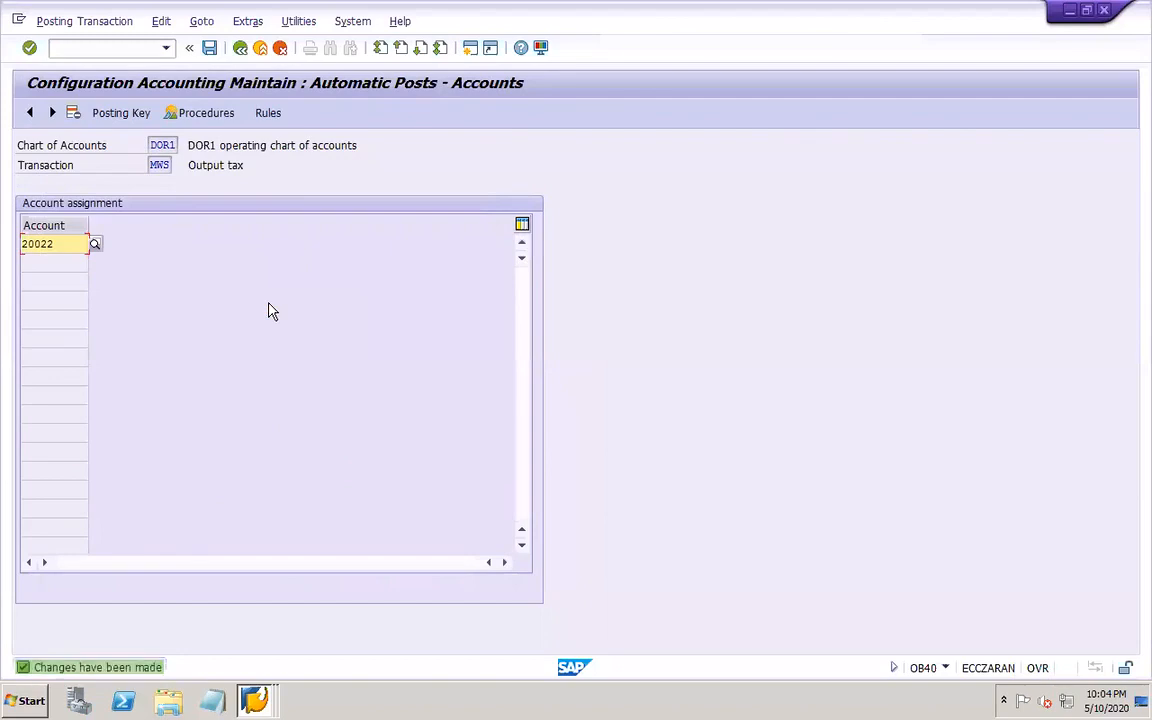
# - Start transaction FTXP for country US and open the rates of tax code A4 (DOR1 Output 4%)
pyautogui.click(131, 55)
pyautogui.write('/nftxp')
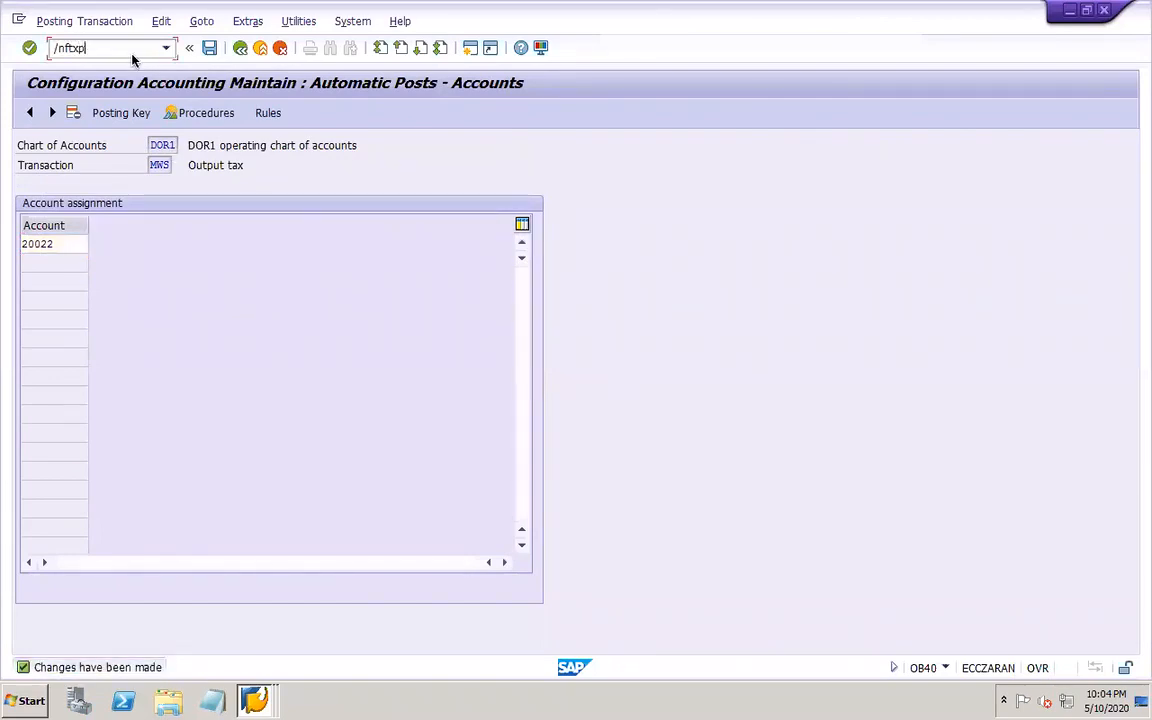
pyautogui.press('Return')
pyautogui.click(186, 251)
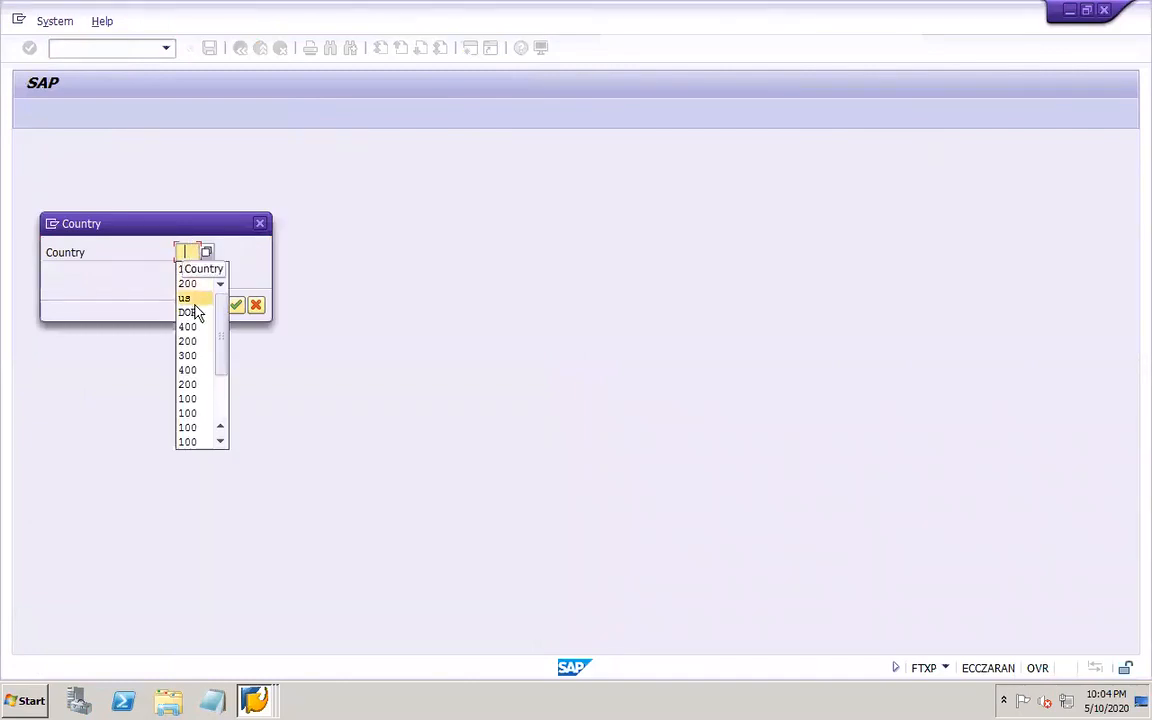
pyautogui.click(193, 301)
pyautogui.click(235, 305)
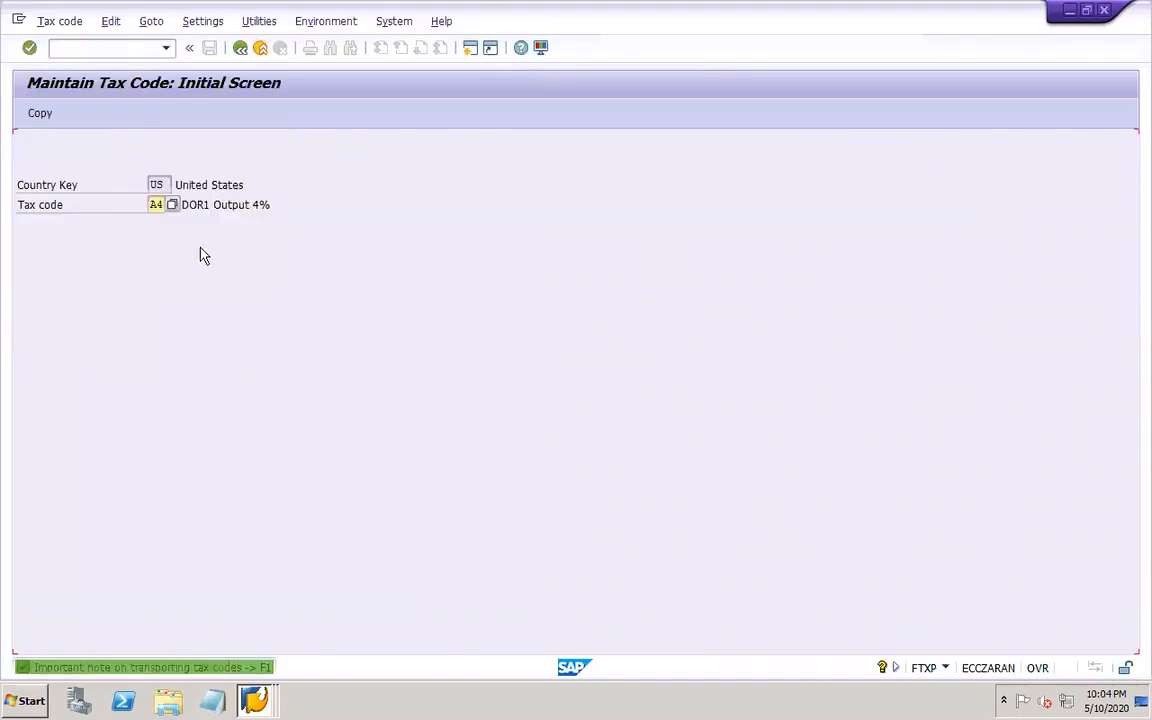
pyautogui.press('Return')
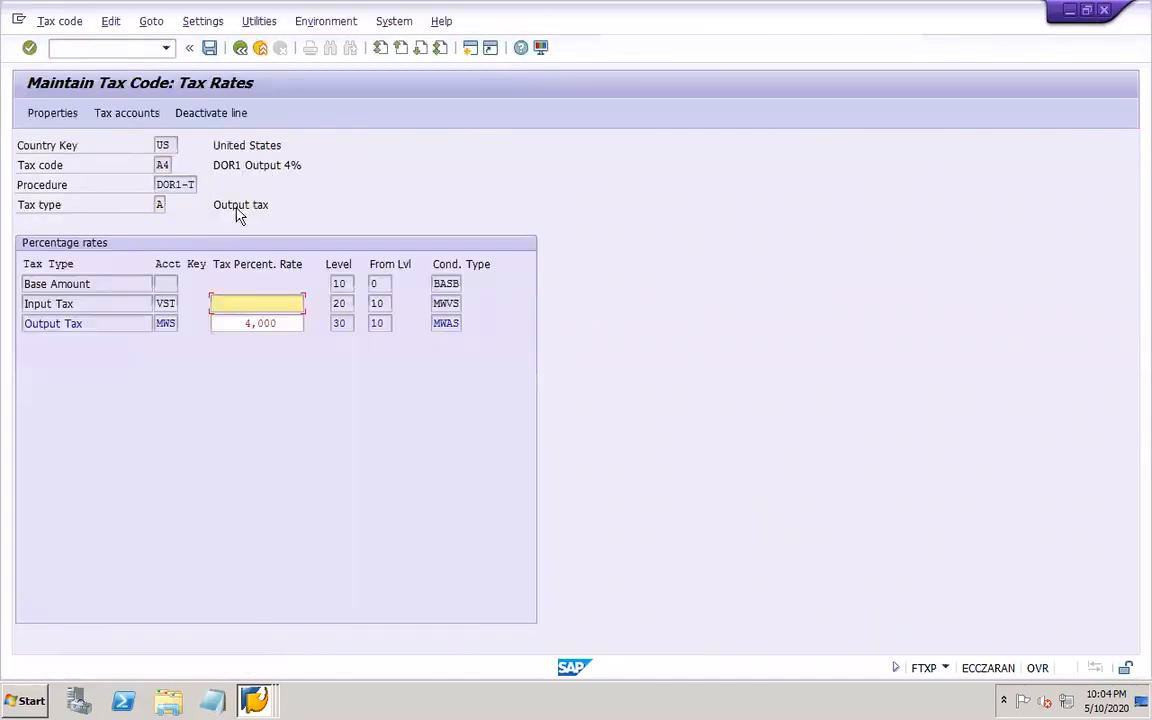
# - Check the tax account assigned to tax code A4 in chart of accounts DOR1, then close its details
pyautogui.click(128, 113)
pyautogui.click(243, 305)
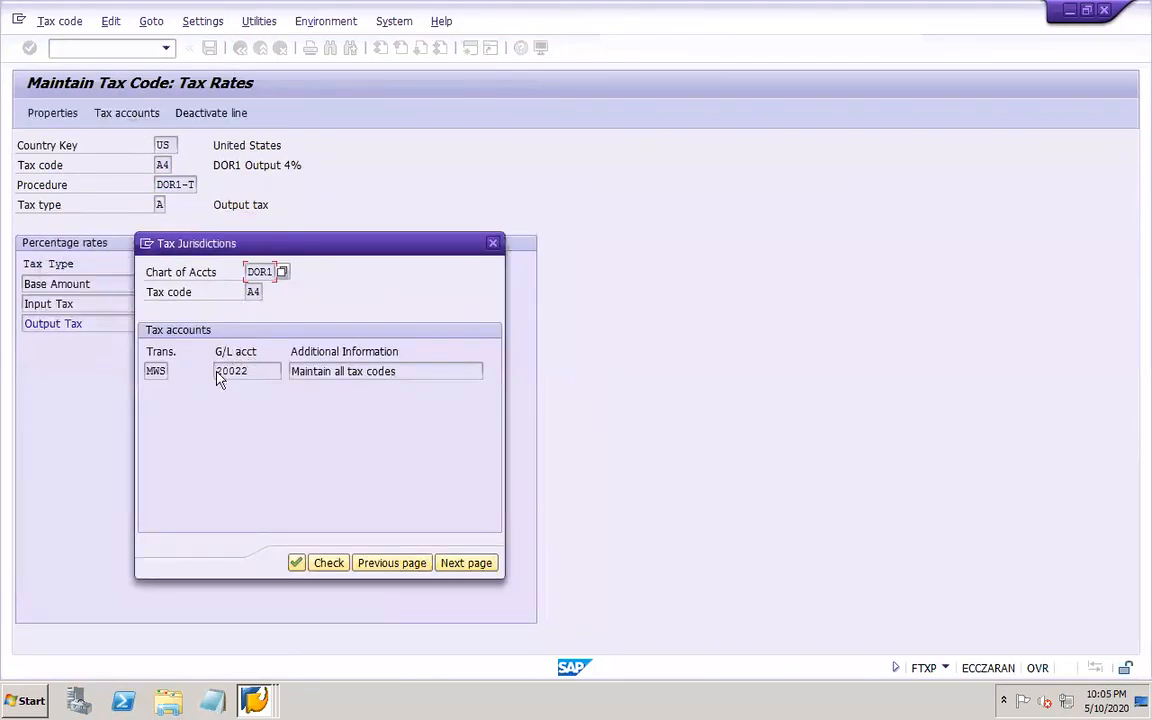
pyautogui.click(492, 243)
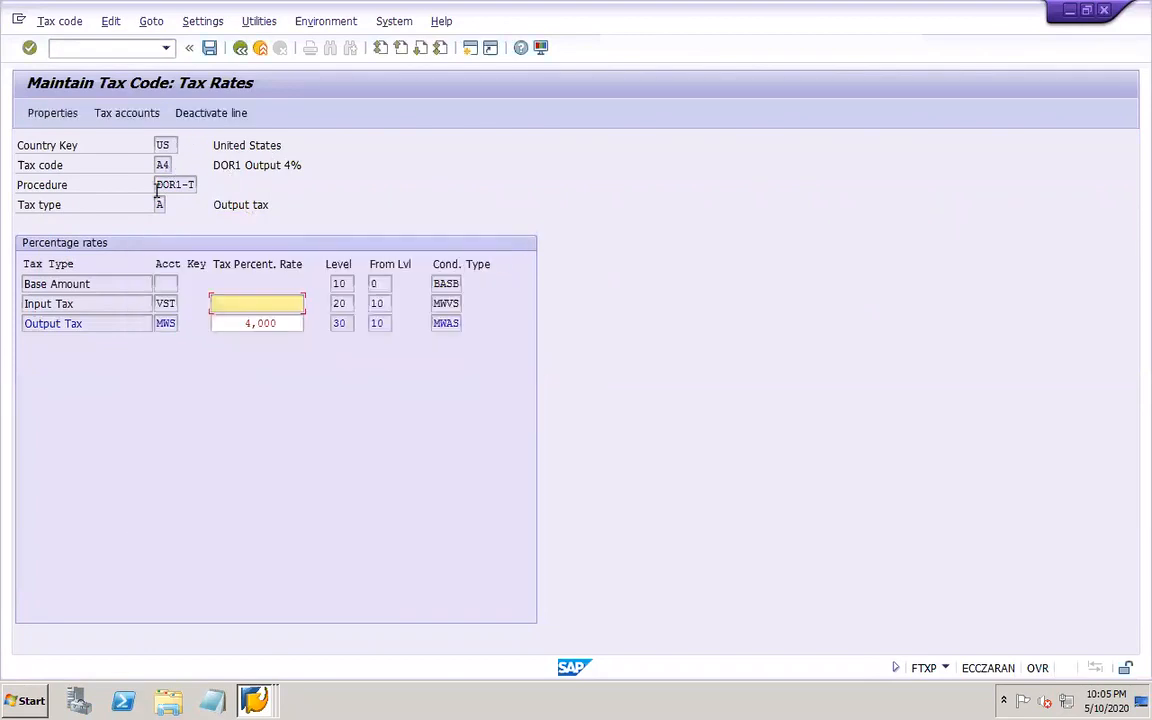
# - Start vendor invoice entry (F-43) with document and posting dates of 01.01.2020 and vendor DOR1-VEND1
pyautogui.click(113, 48)
pyautogui.write('/nf-43')
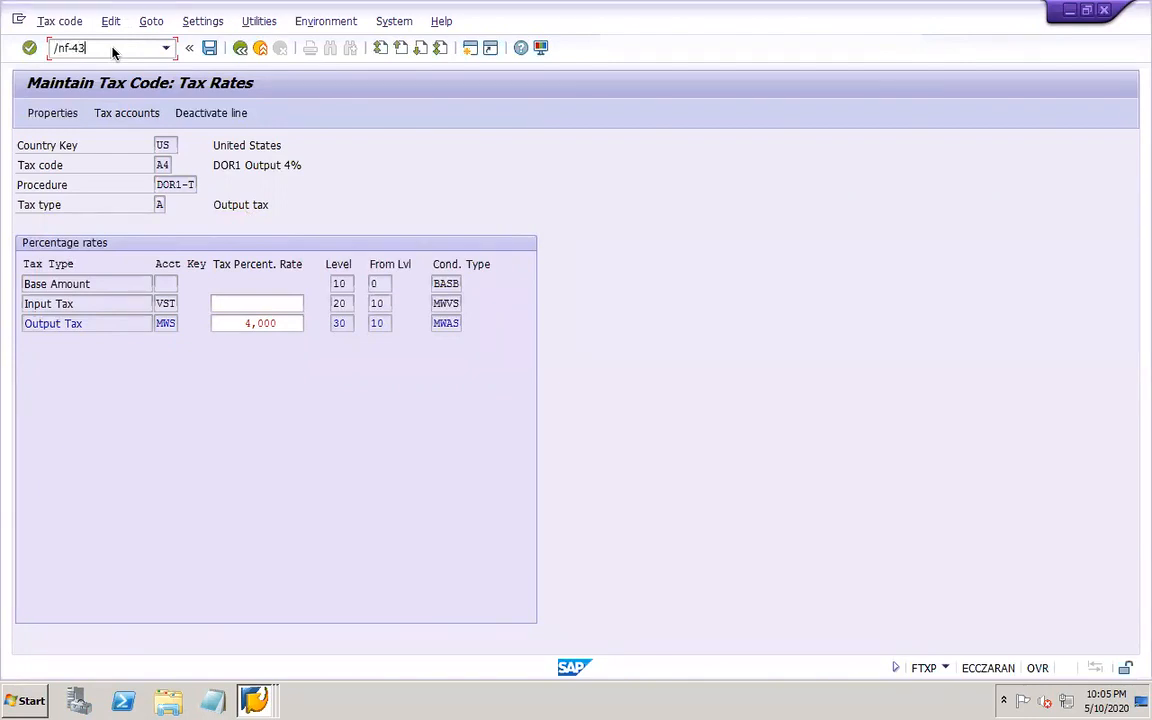
pyautogui.press('Return')
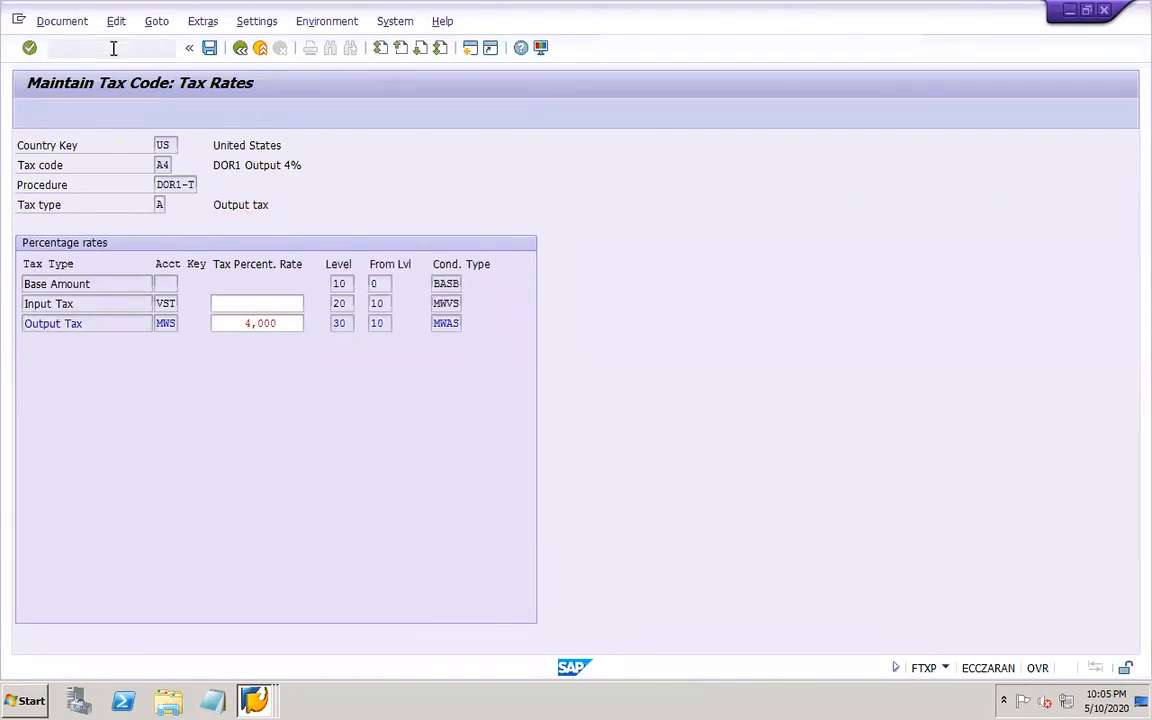
pyautogui.click(161, 163)
pyautogui.press('Tab')
pyautogui.press('Tab')
pyautogui.press('Tab')
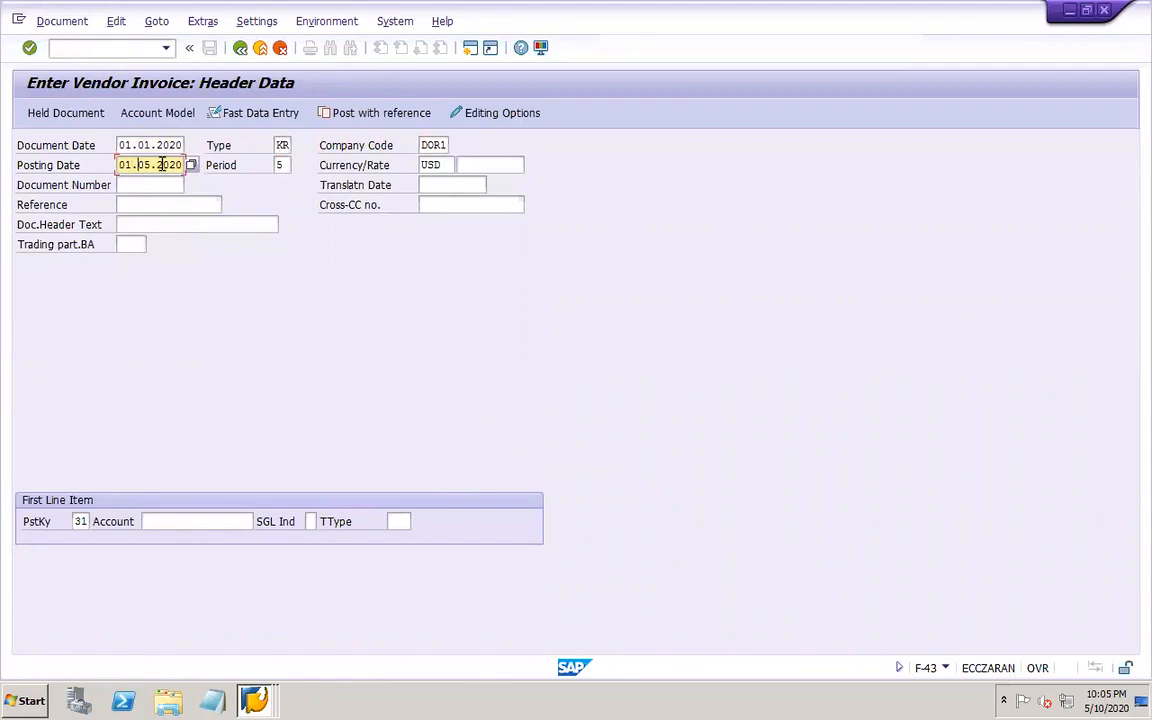
pyautogui.click(204, 521)
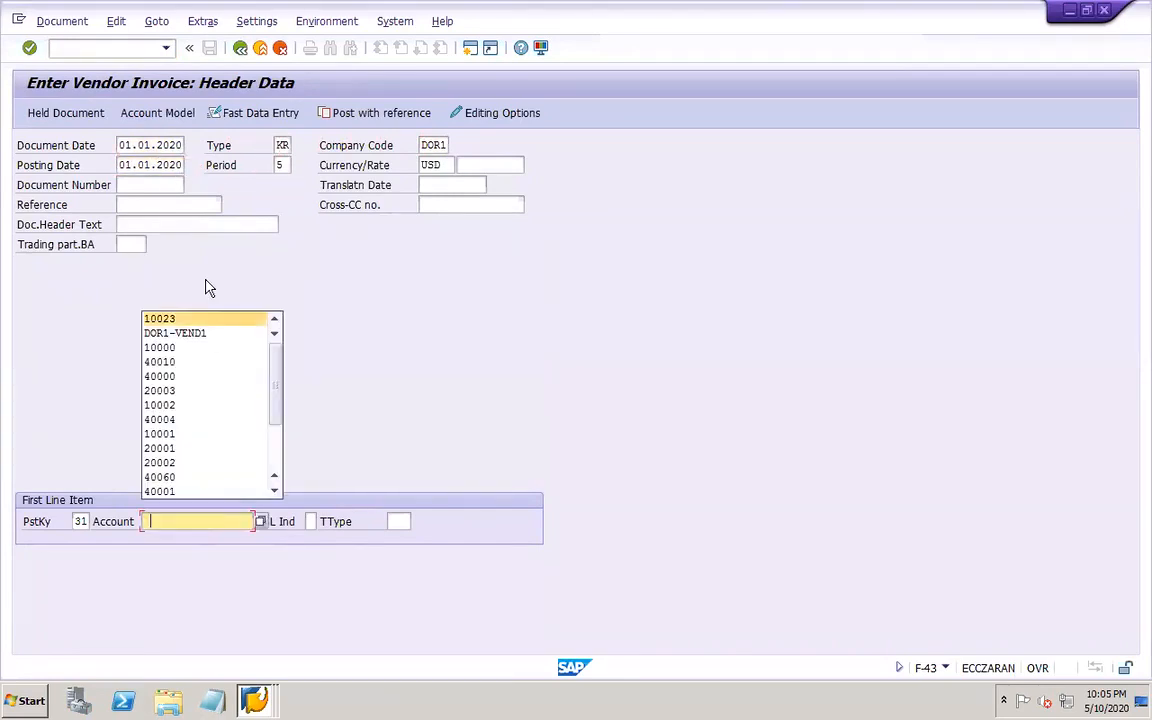
pyautogui.click(198, 333)
pyautogui.press('Return')
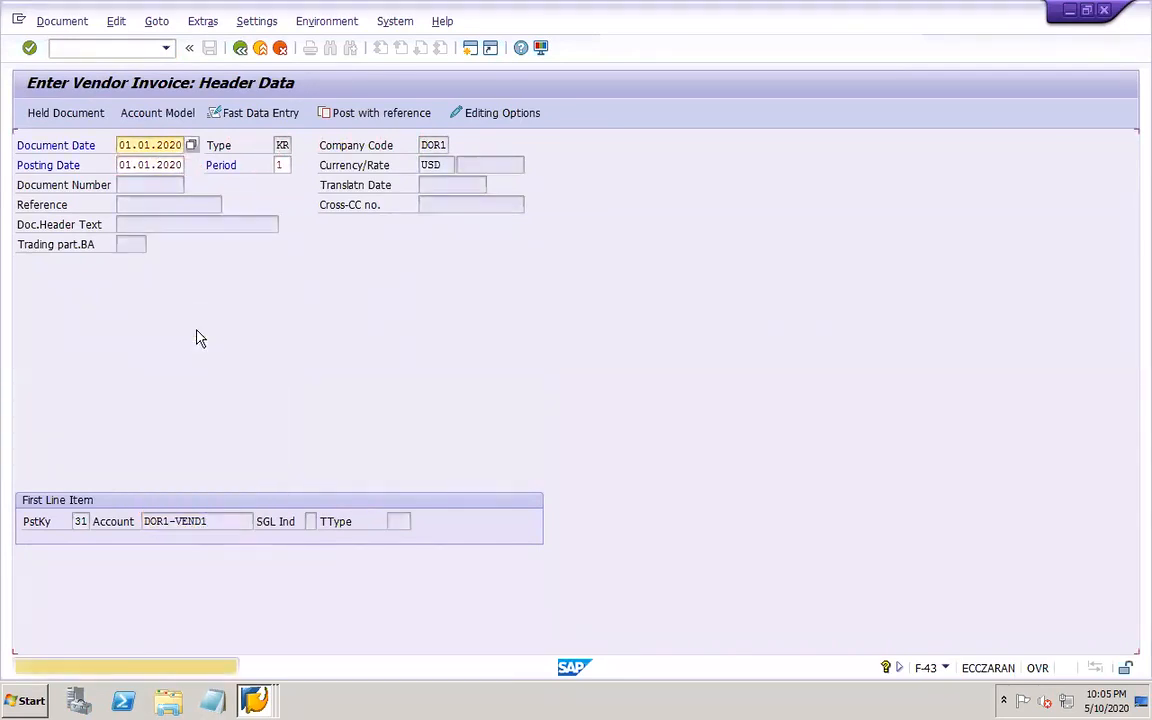
# - Set the vendor item's amount to 1000 USD with tax calculation on, and add a debit item with posting key 40 and account 10023
pyautogui.click(162, 225)
pyautogui.click(140, 258)
pyautogui.click(110, 245)
pyautogui.click(79, 481)
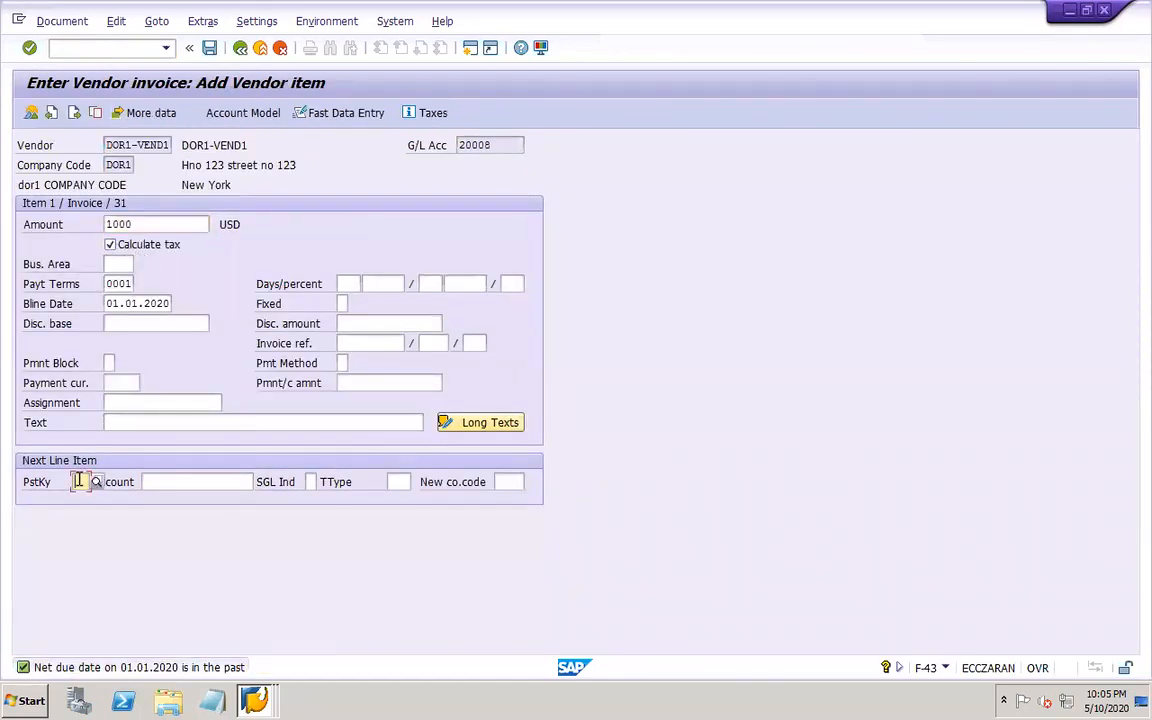
pyautogui.write('40')
pyautogui.press('Tab')
pyautogui.click(200, 481)
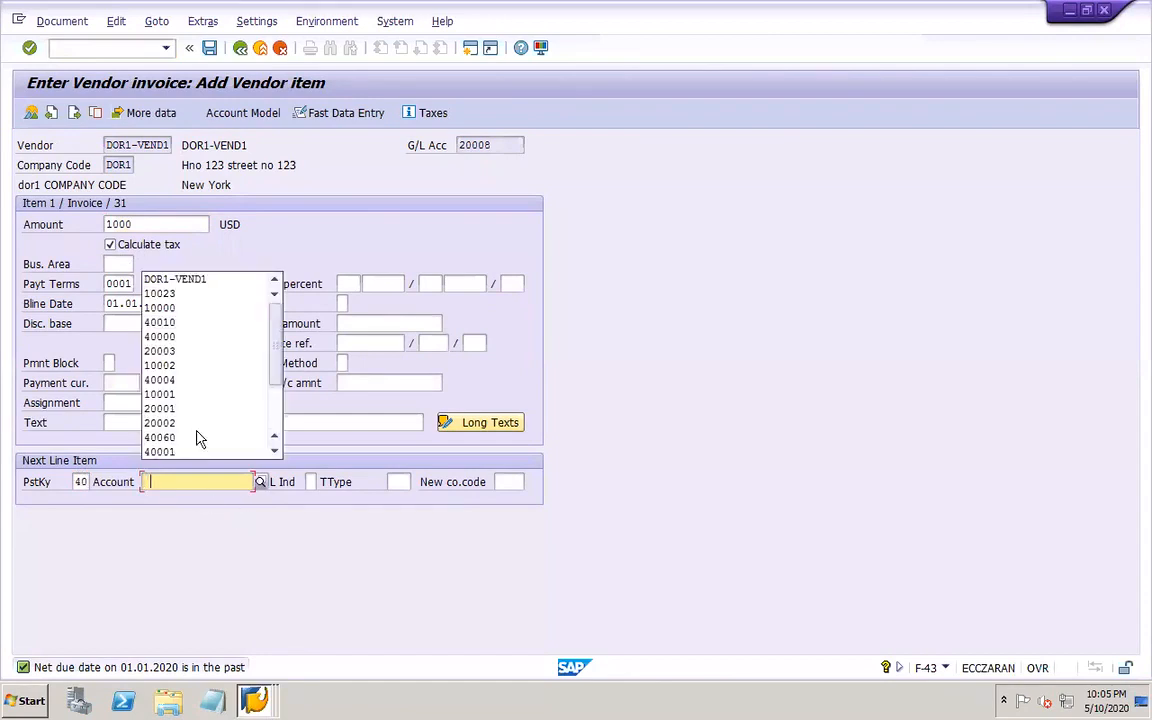
pyautogui.click(184, 294)
pyautogui.press('Return')
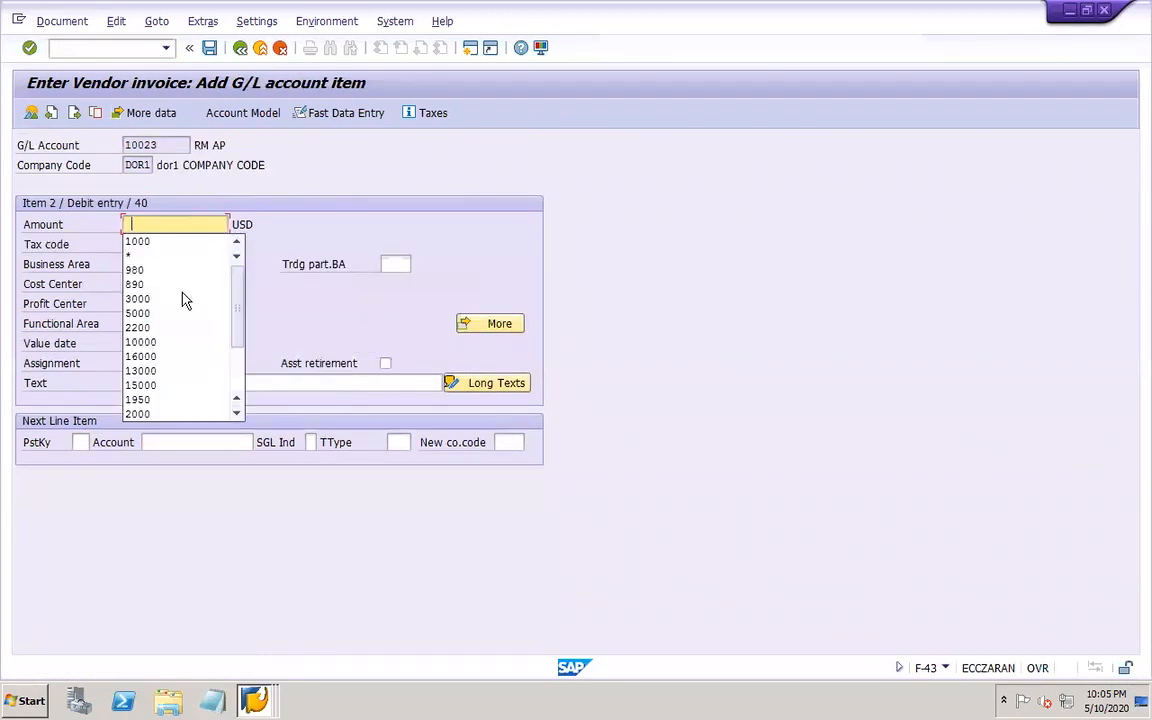
# - Set the debit item's amount to * and its tax code to V4, and simulate the invoice to review the tax line
pyautogui.click(155, 258)
pyautogui.click(133, 244)
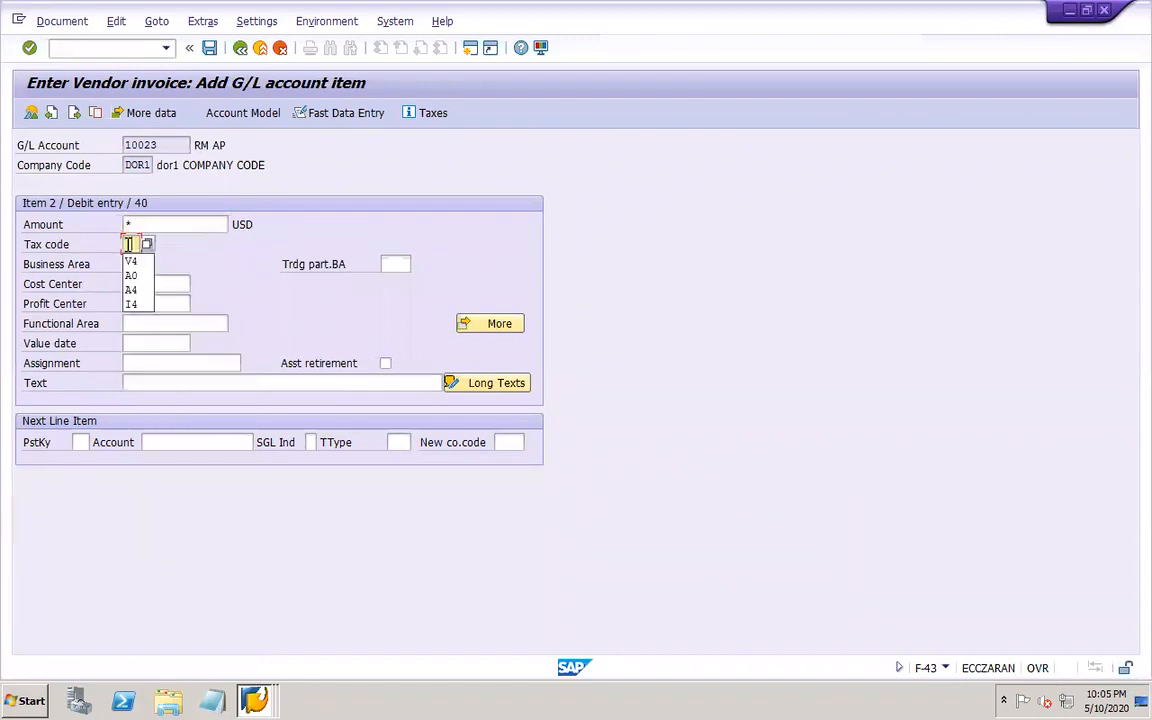
pyautogui.click(134, 262)
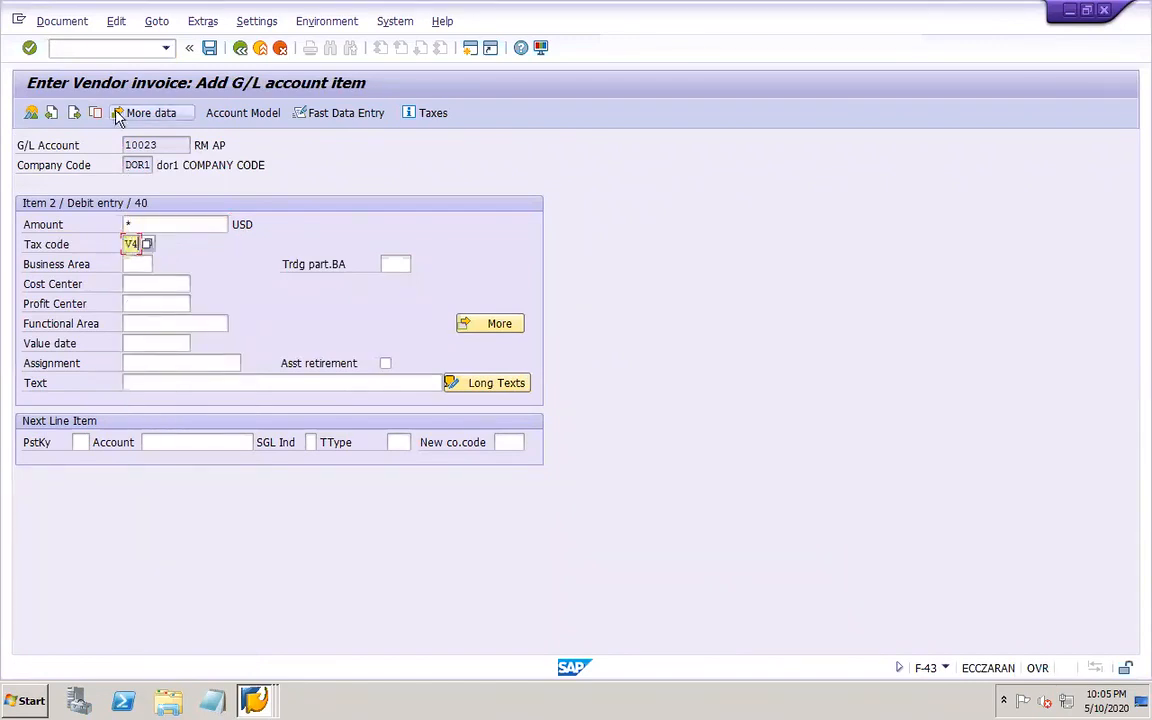
pyautogui.click(62, 22)
pyautogui.click(90, 103)
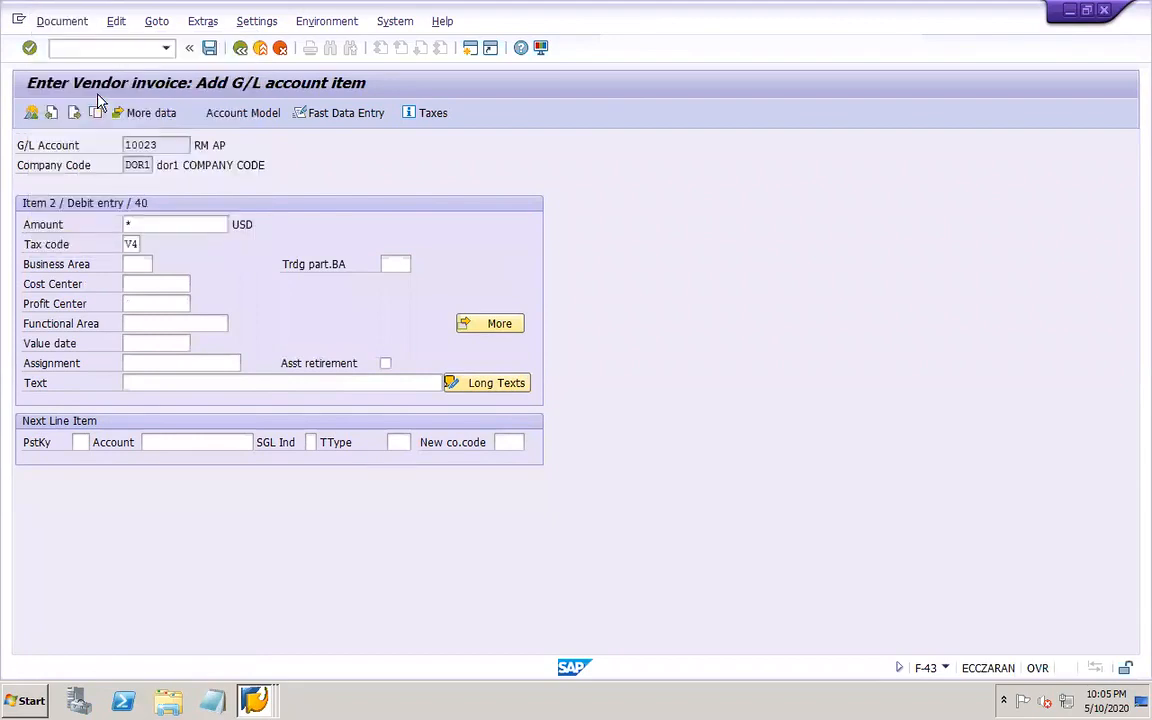
pyautogui.click(210, 328)
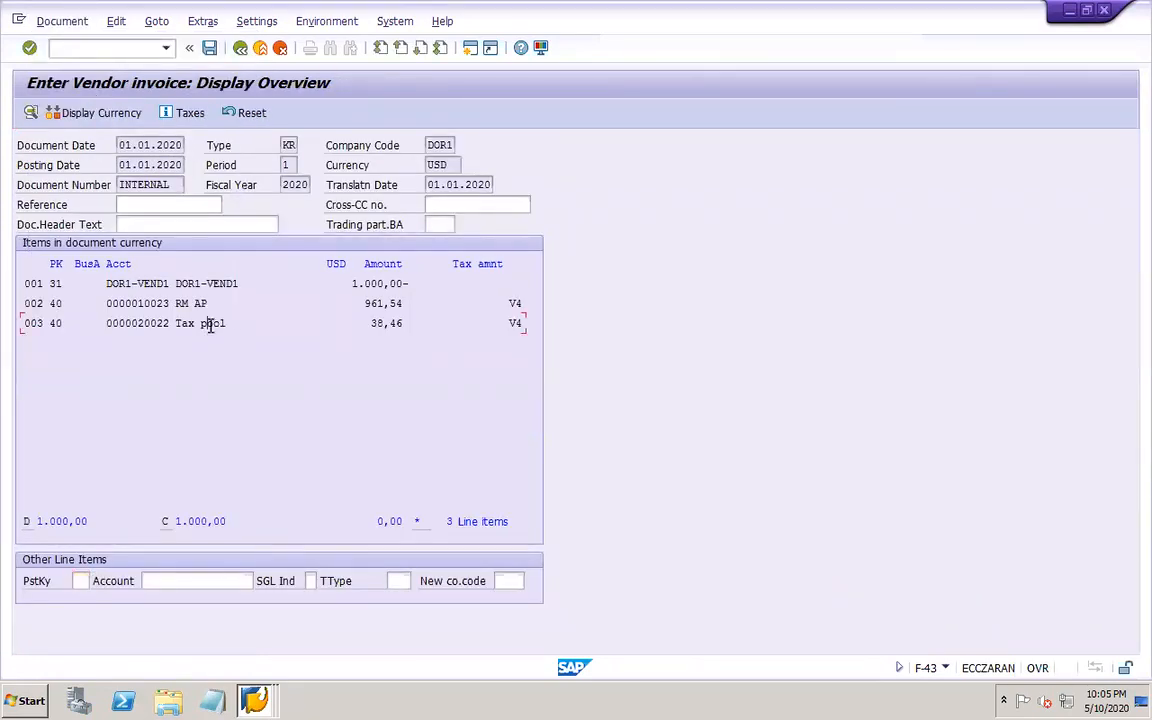
# - Post the vendor invoice and display the posted document with its Tax pool line item
pyautogui.click(210, 47)
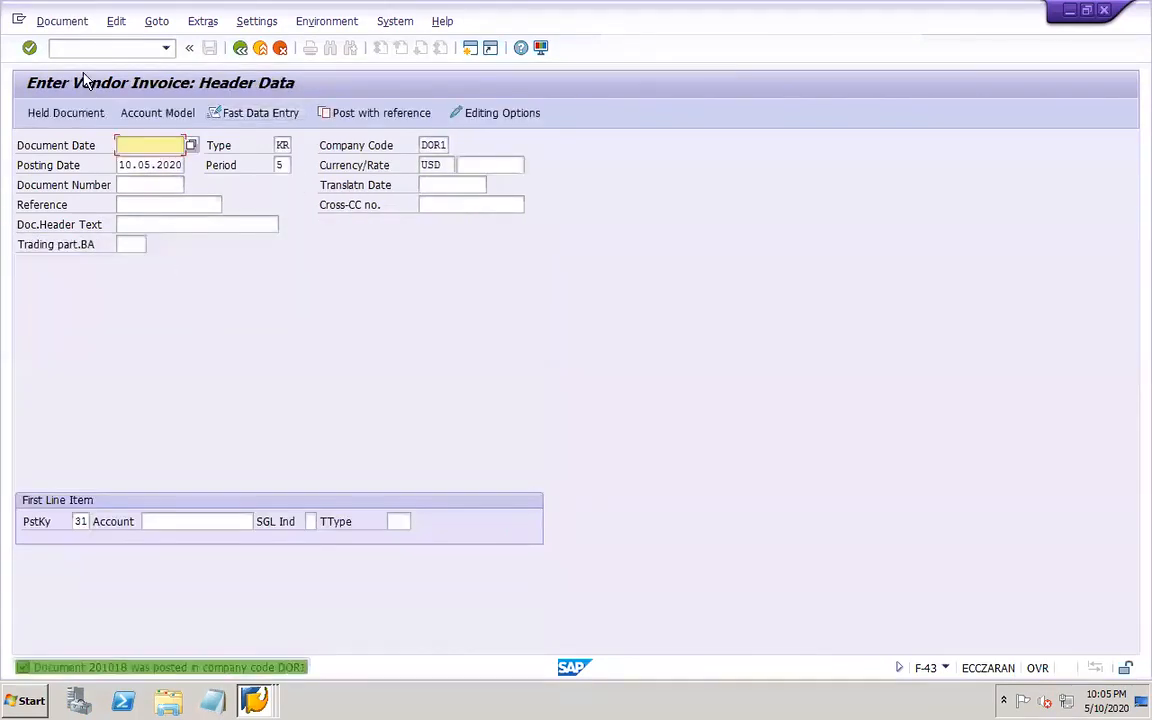
pyautogui.click(57, 22)
pyautogui.click(70, 82)
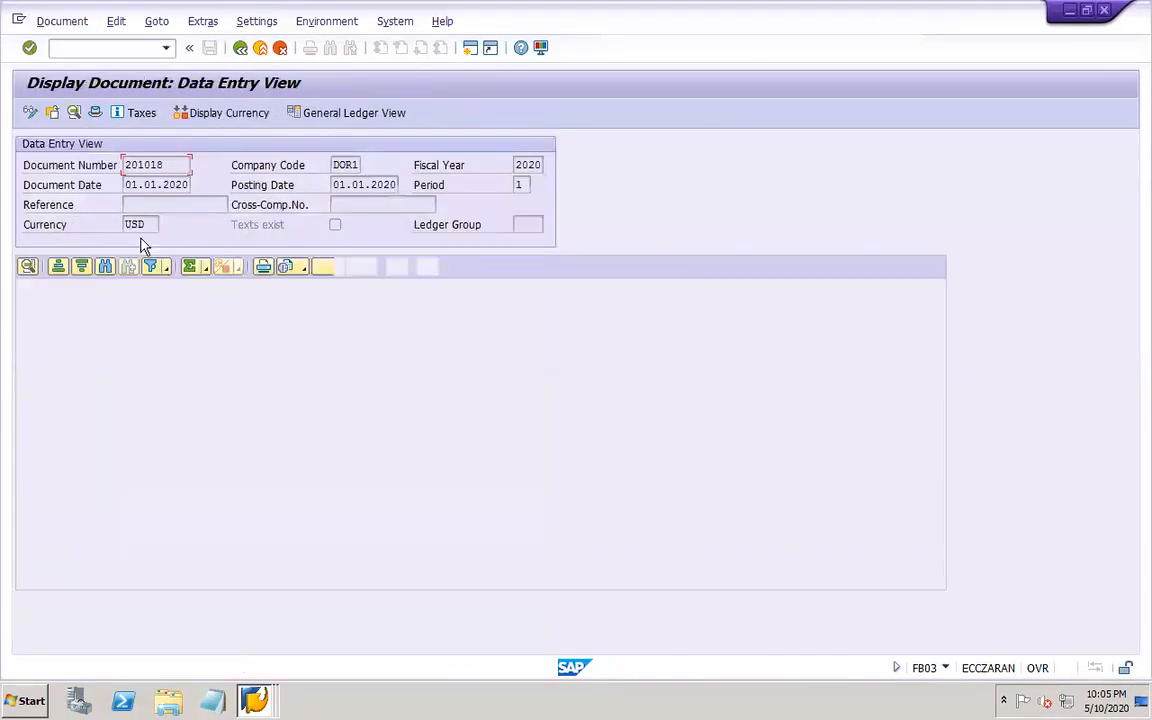
pyautogui.click(245, 338)
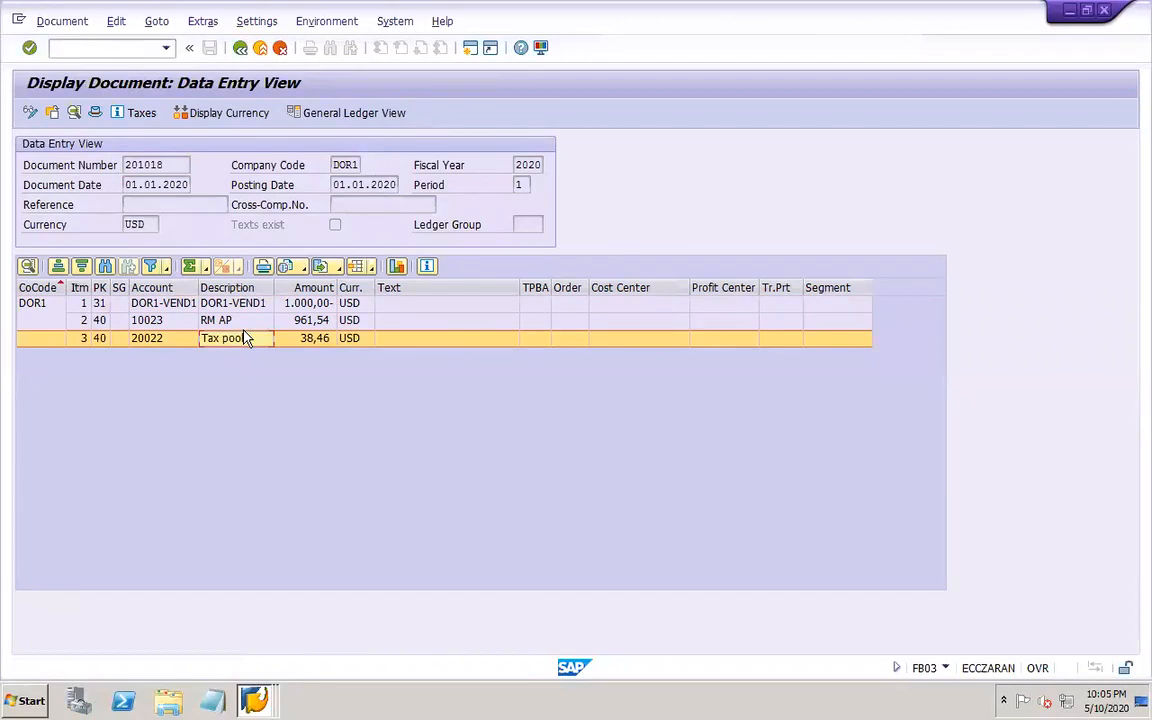
# - Start customer invoice entry (F-22) with document and posting dates of 01.01.2020 and customer account DOR1-CUST1
pyautogui.write('/nf-22')
pyautogui.click(165, 147)
pyautogui.click(160, 163)
pyautogui.press('Tab')
pyautogui.press('Tab')
pyautogui.press('Tab')
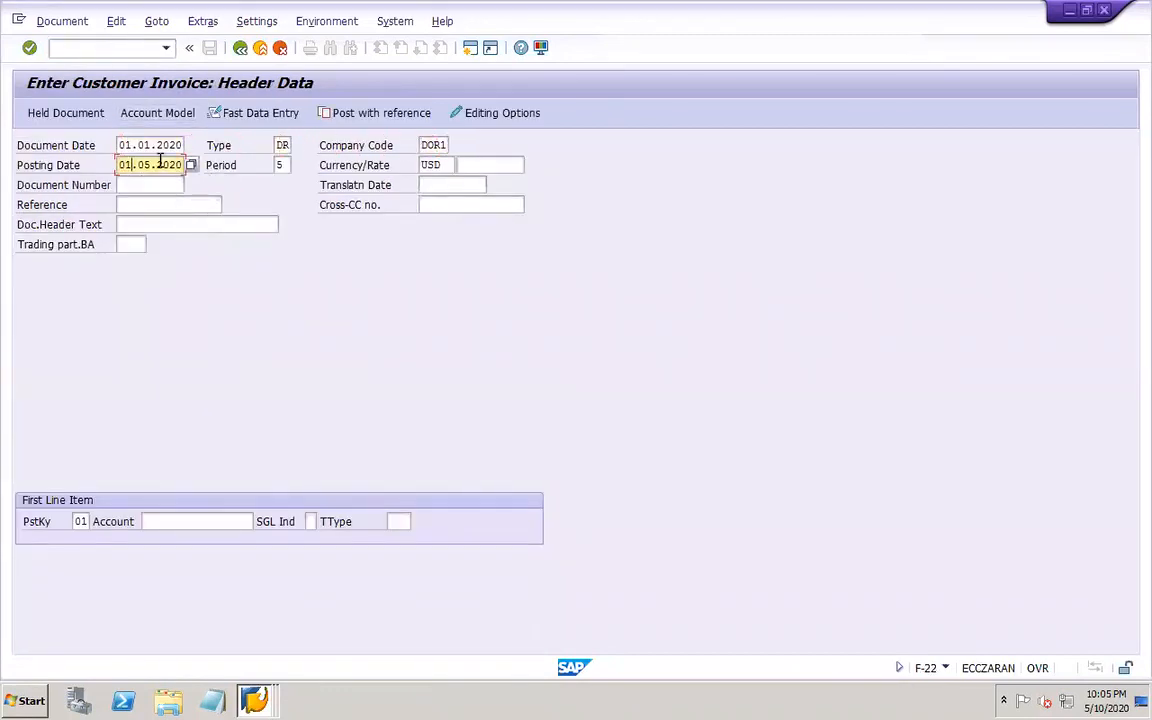
pyautogui.click(188, 522)
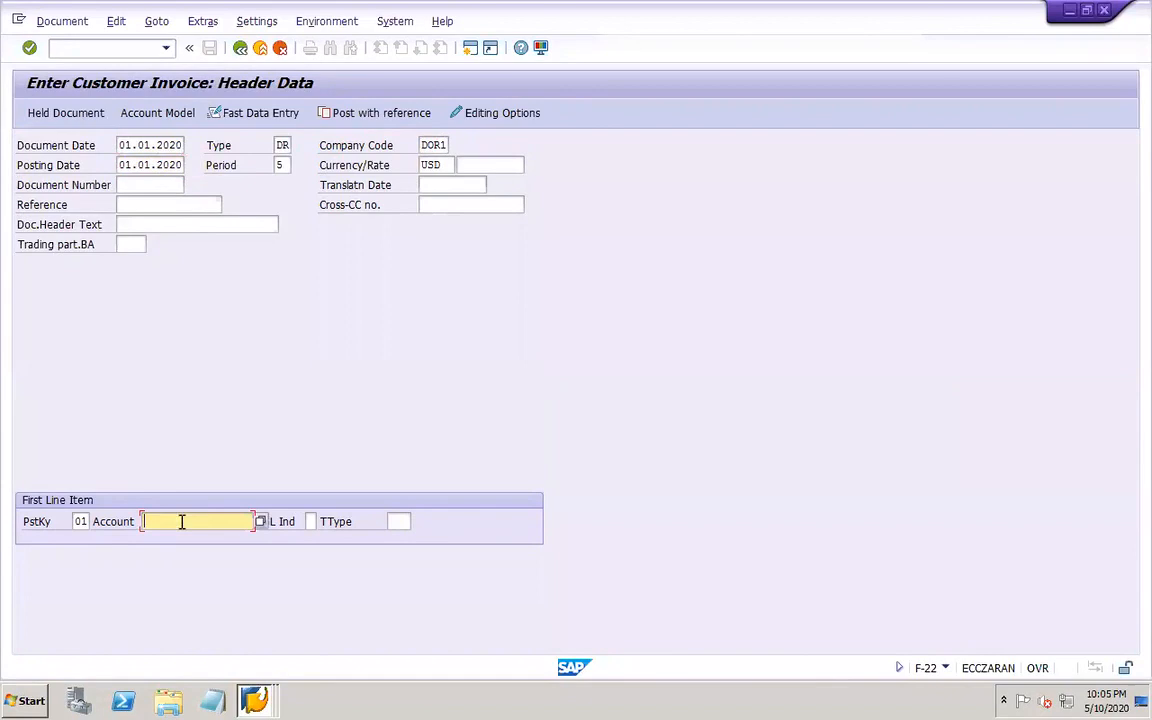
pyautogui.scroll(-3, 288, 461)
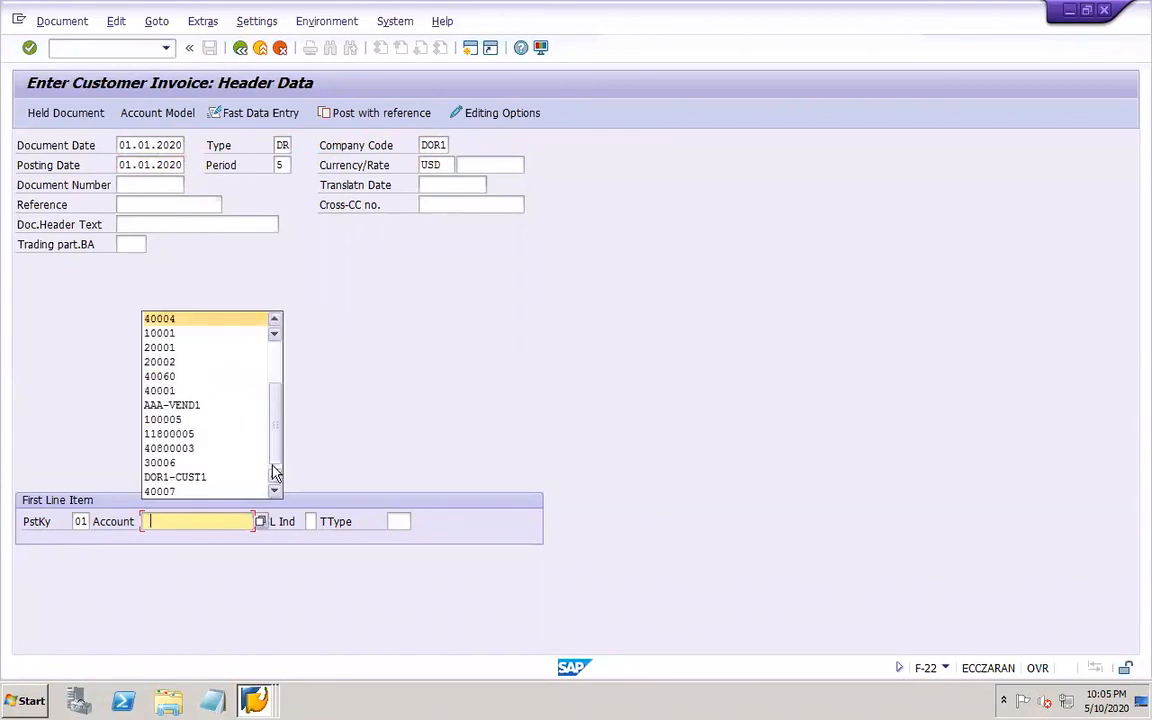
pyautogui.click(214, 477)
pyautogui.press('Return')
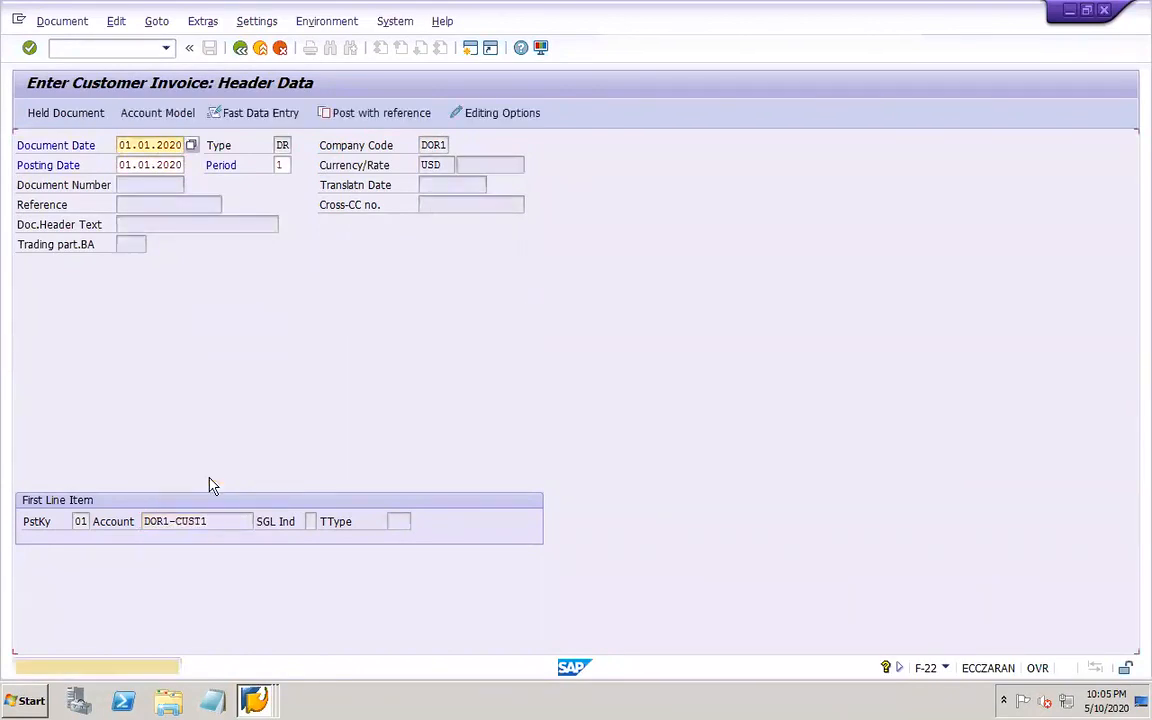
pyautogui.press('Return')
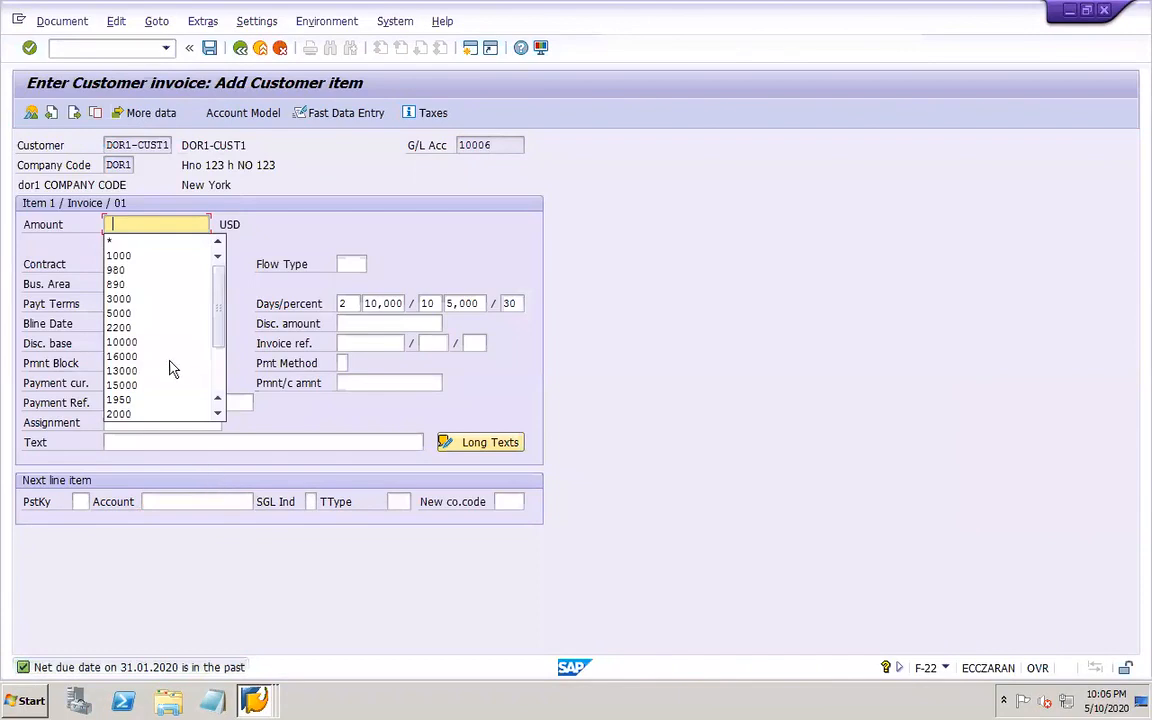
# - Set the customer item's amount to 1000 USD with tax calculation on and payment terms 0001
pyautogui.click(120, 255)
pyautogui.click(110, 244)
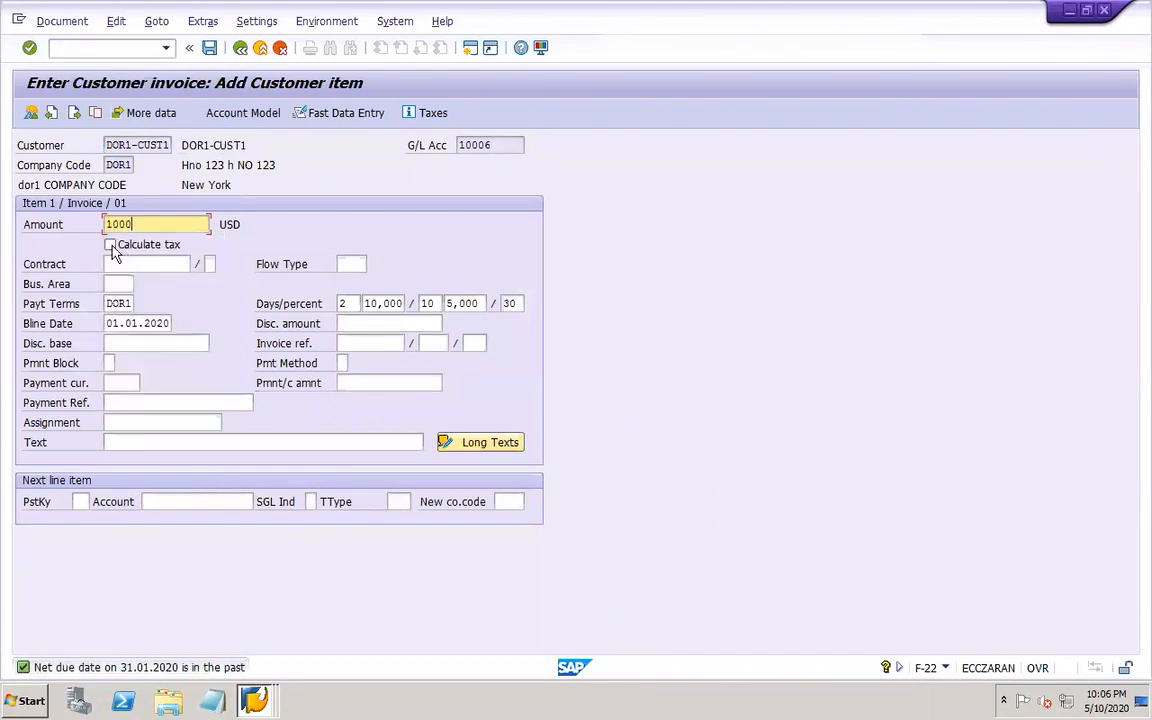
pyautogui.doubleClick(112, 304)
pyautogui.write('0001')
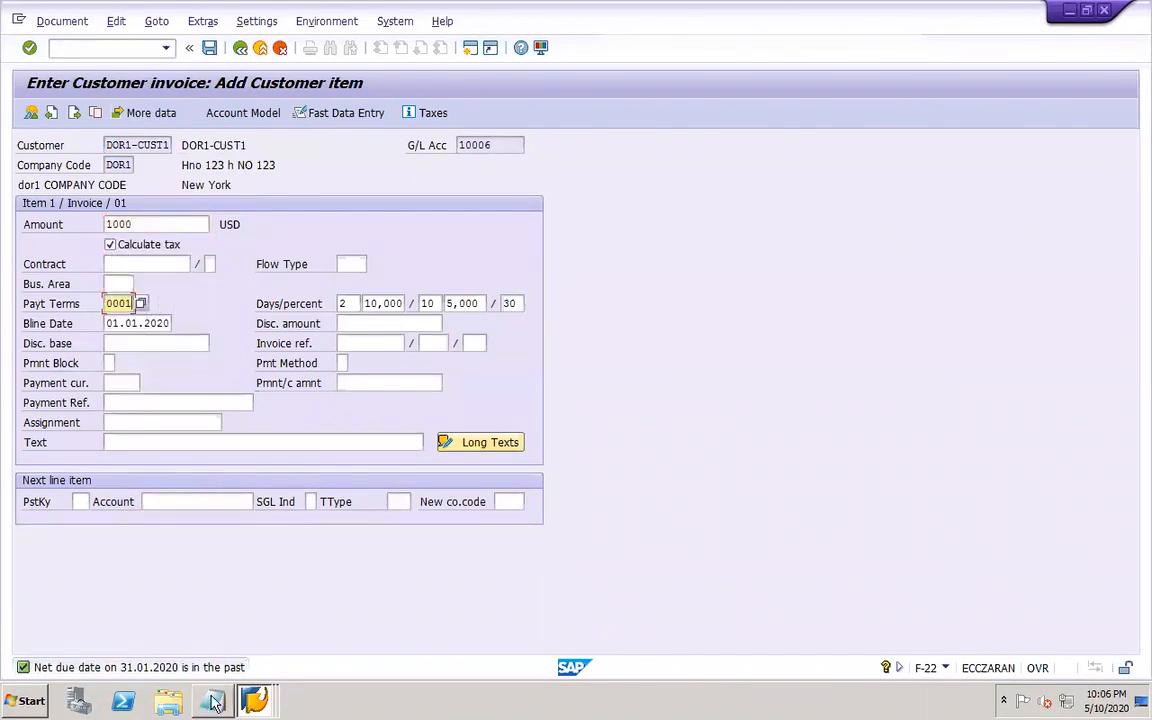
# - Switch to the G/L account session and open income account 30006 Sales AR for changes
pyautogui.click(256, 692)
pyautogui.click(225, 613)
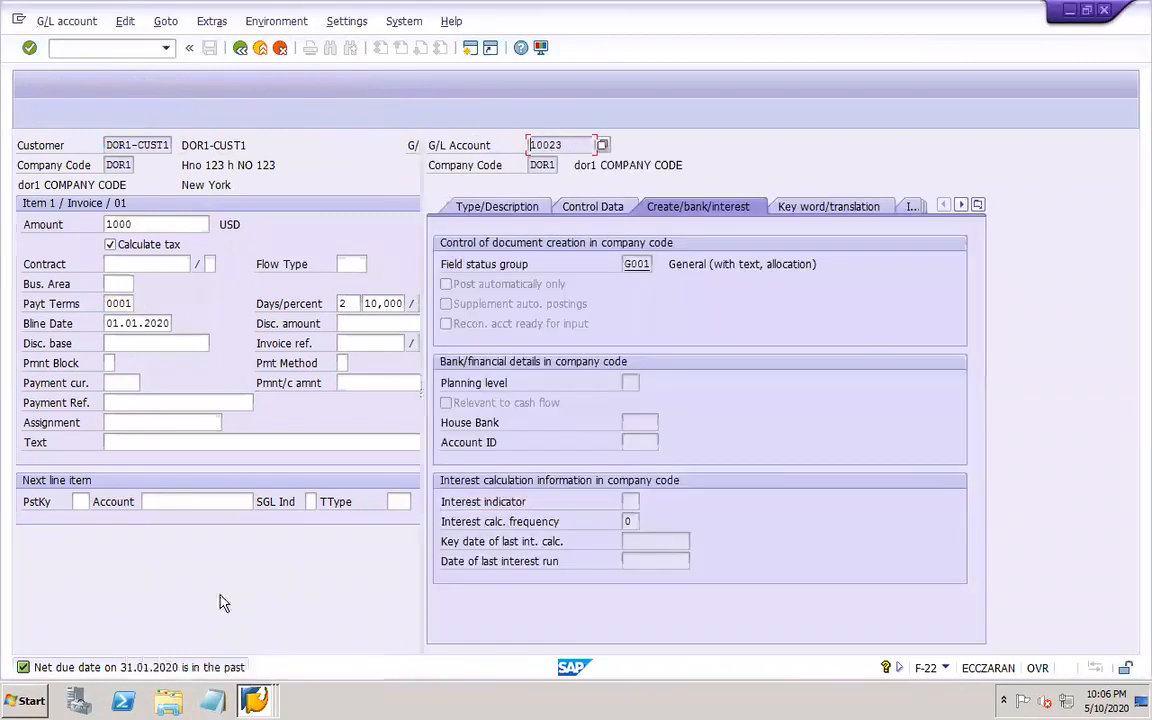
pyautogui.click(25, 179)
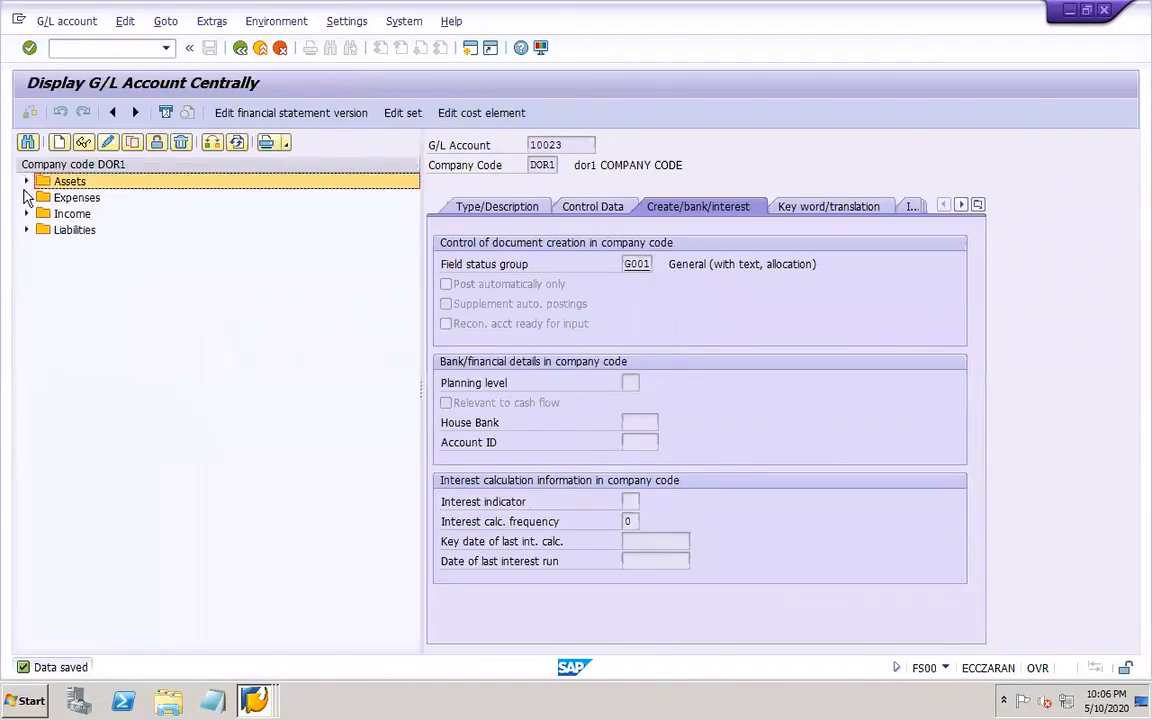
pyautogui.click(26, 214)
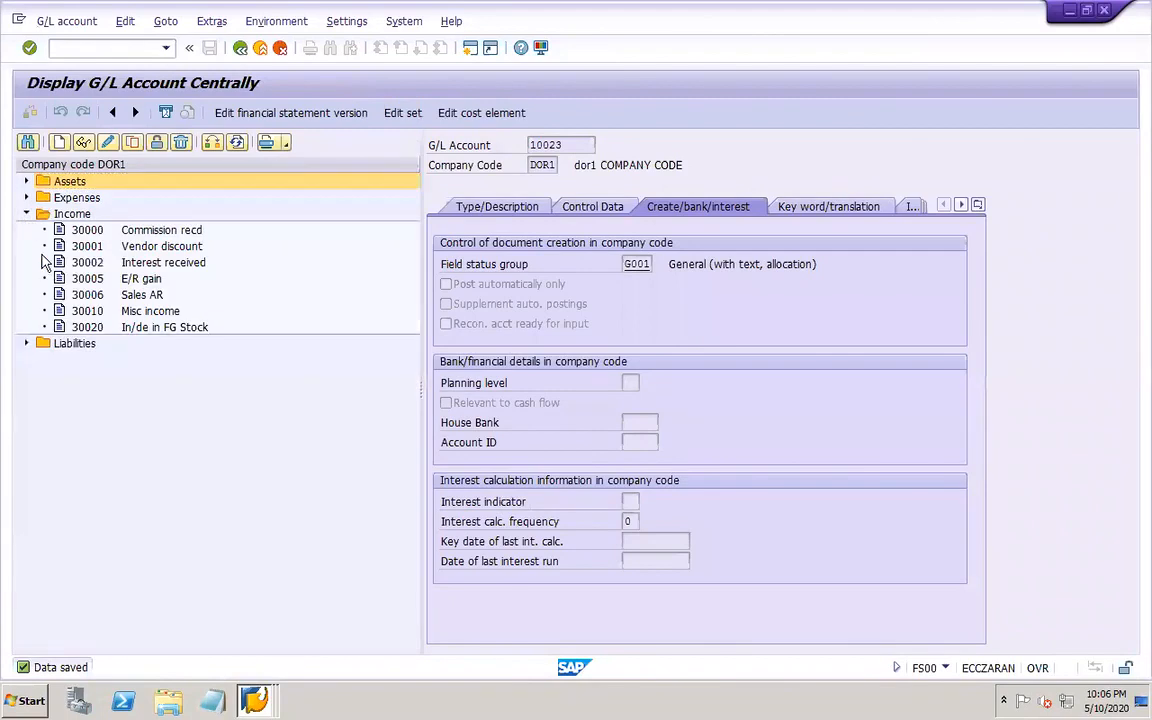
pyautogui.click(126, 294)
pyautogui.click(84, 143)
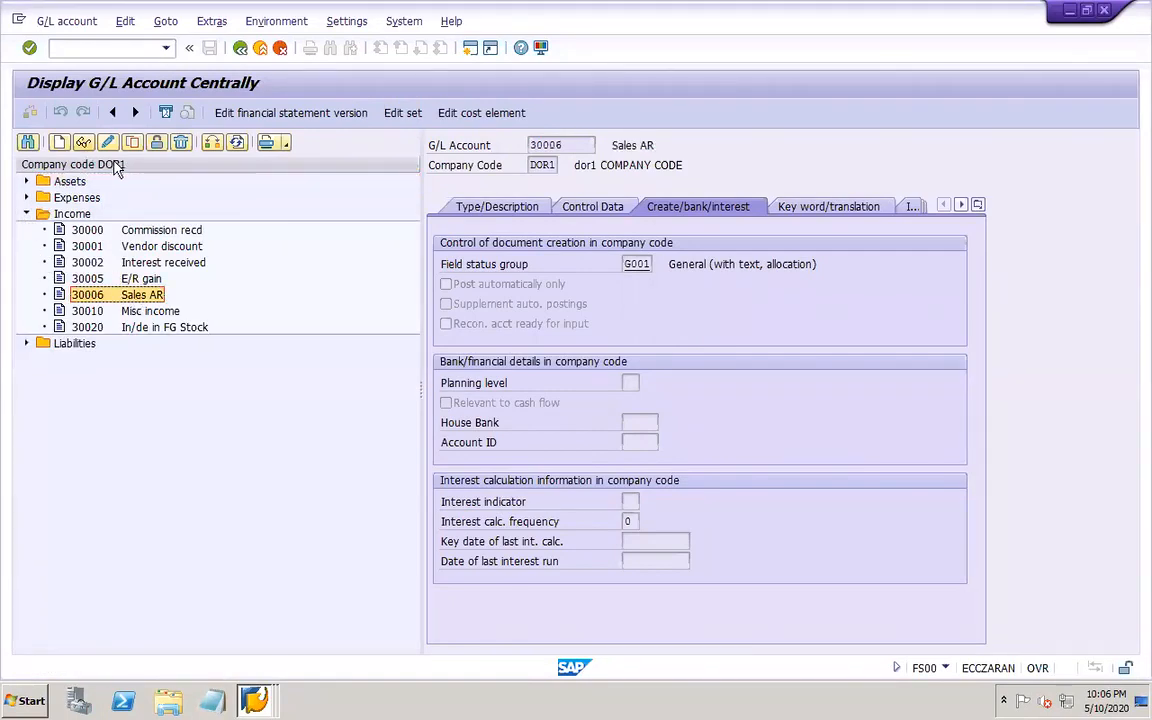
pyautogui.click(107, 143)
# - Set the Sales AR account's tax category to + (only output tax allowed), allow posting without tax, and save the account
pyautogui.click(590, 206)
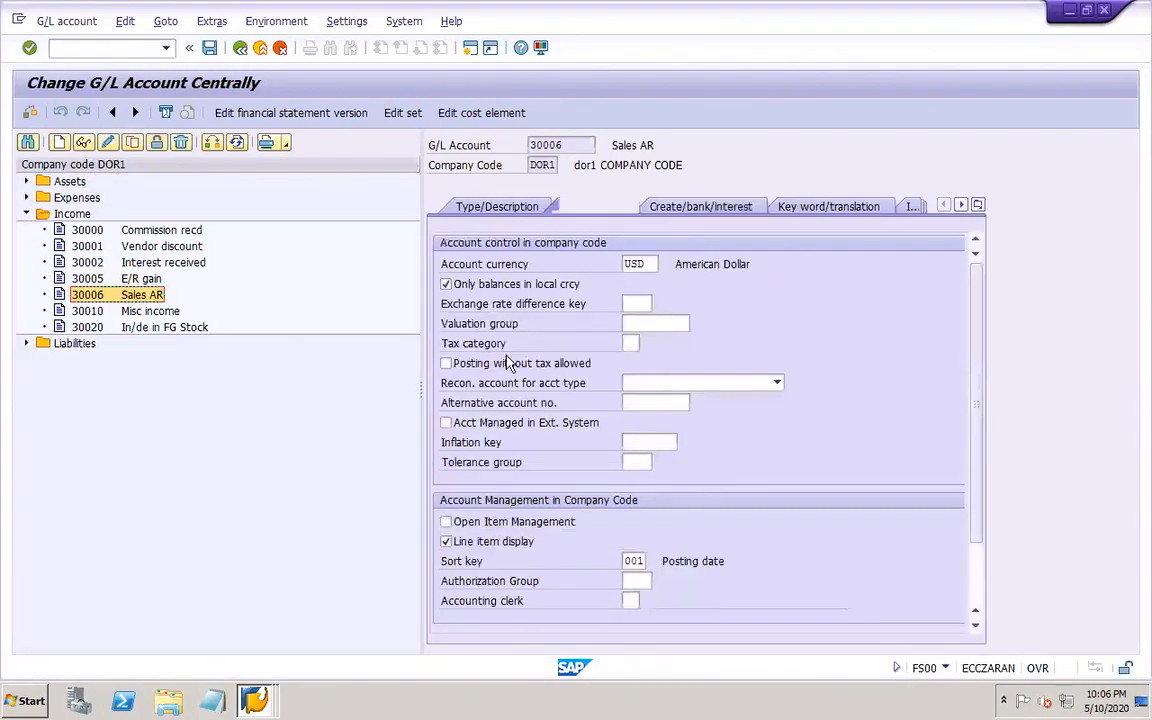
pyautogui.click(630, 343)
pyautogui.click(646, 343)
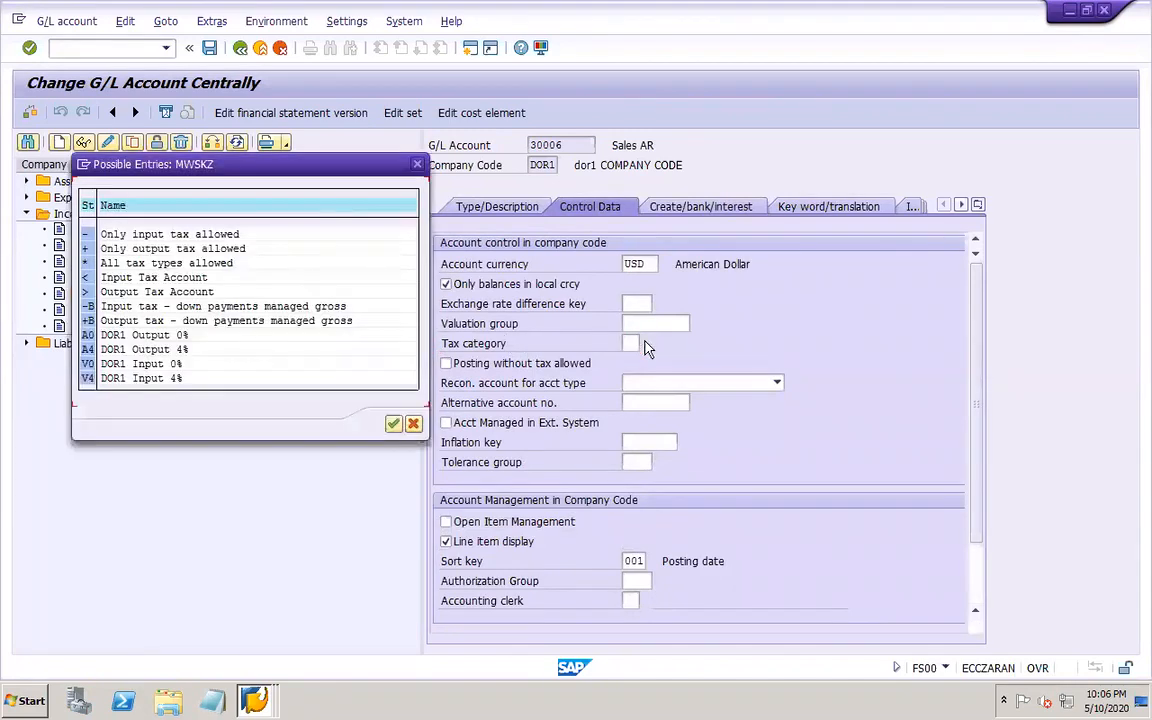
pyautogui.doubleClick(166, 258)
pyautogui.click(446, 363)
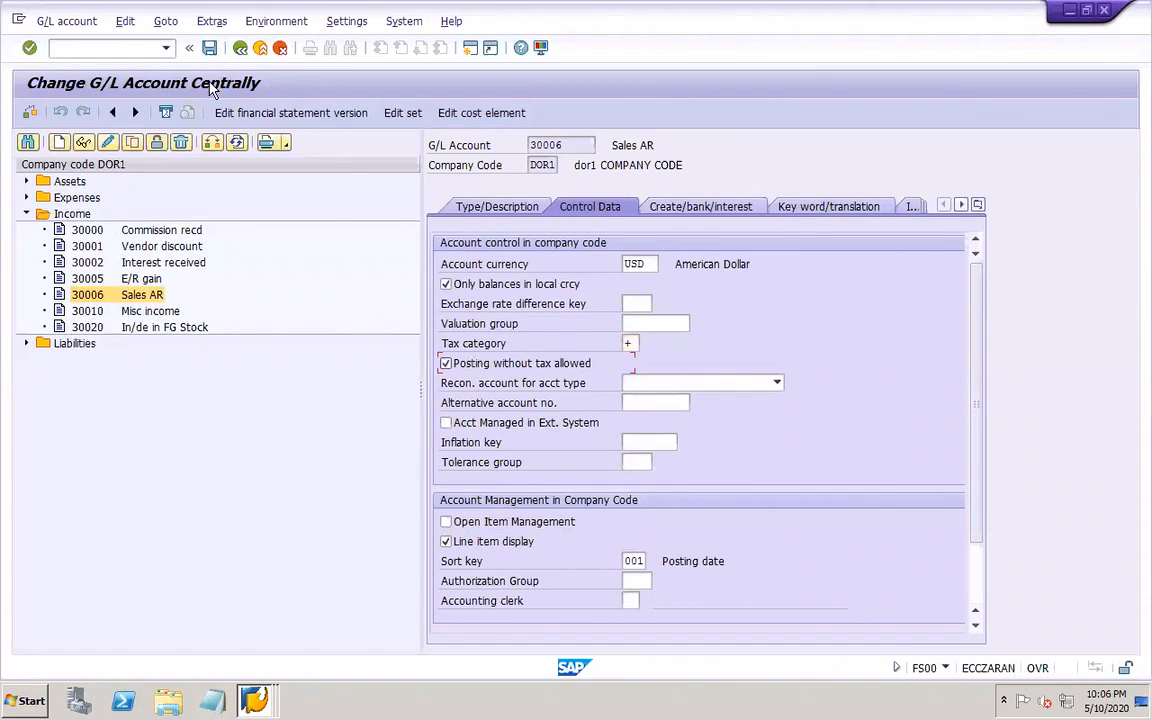
pyautogui.click(209, 49)
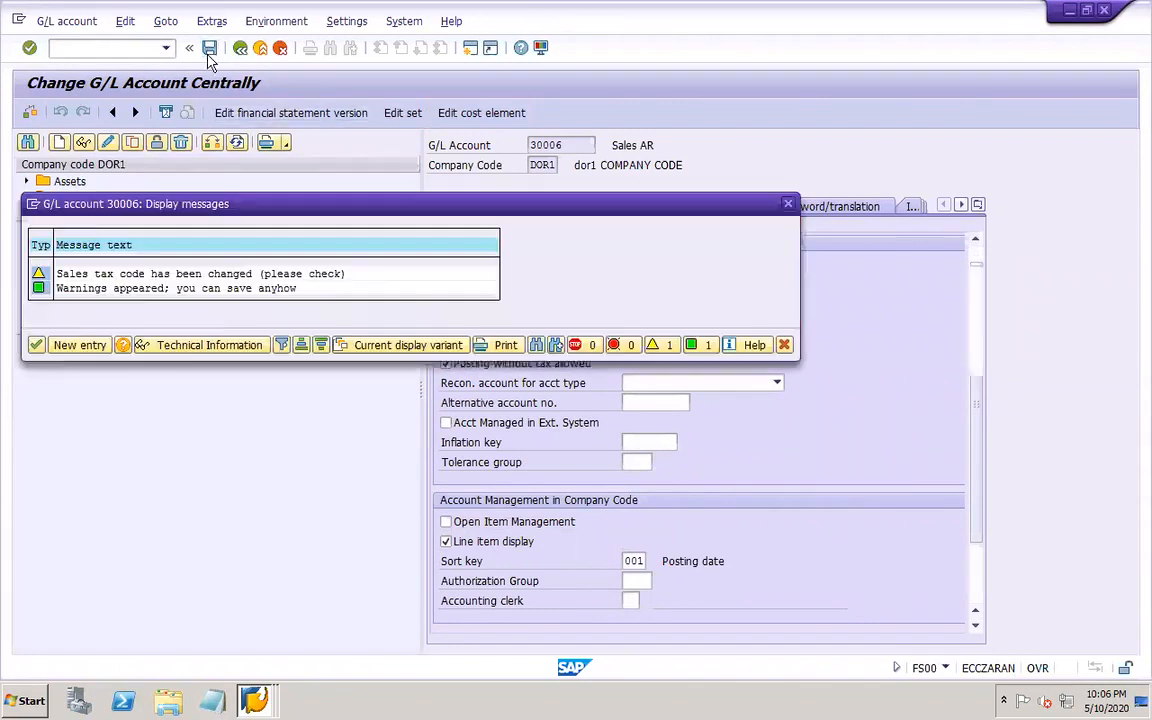
pyautogui.click(35, 345)
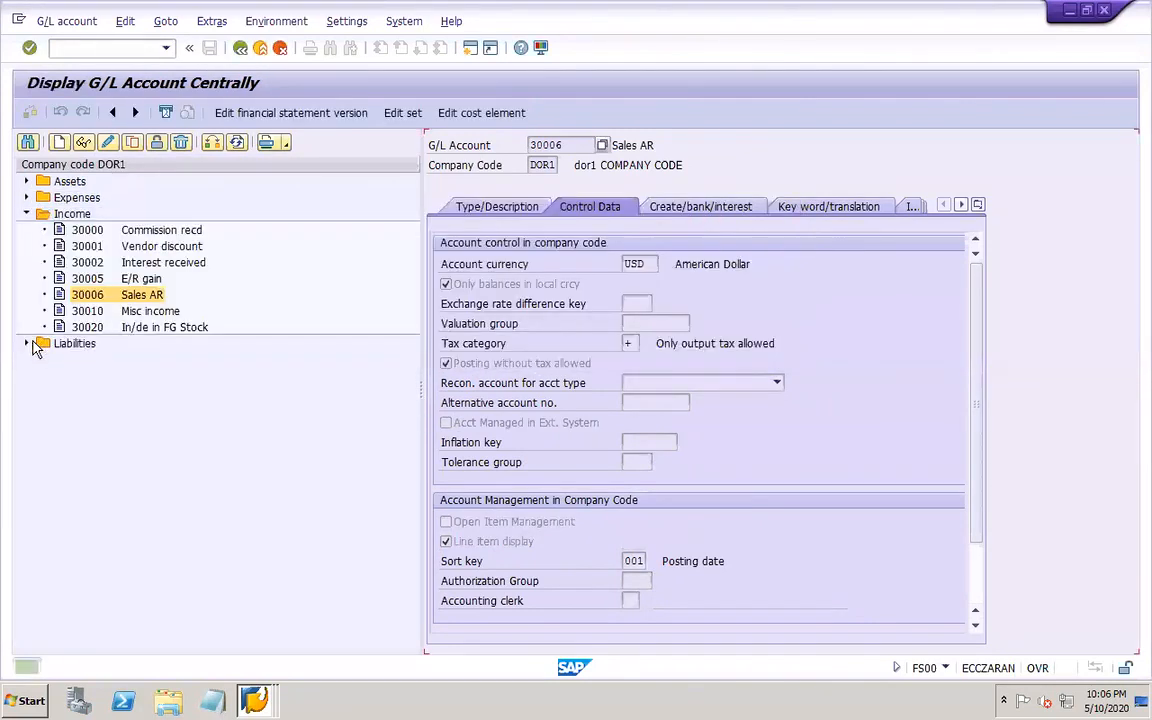
# - Return to the customer invoice and add a credit item with posting key 50 and G/L account 30006
pyautogui.click(262, 697)
pyautogui.click(257, 638)
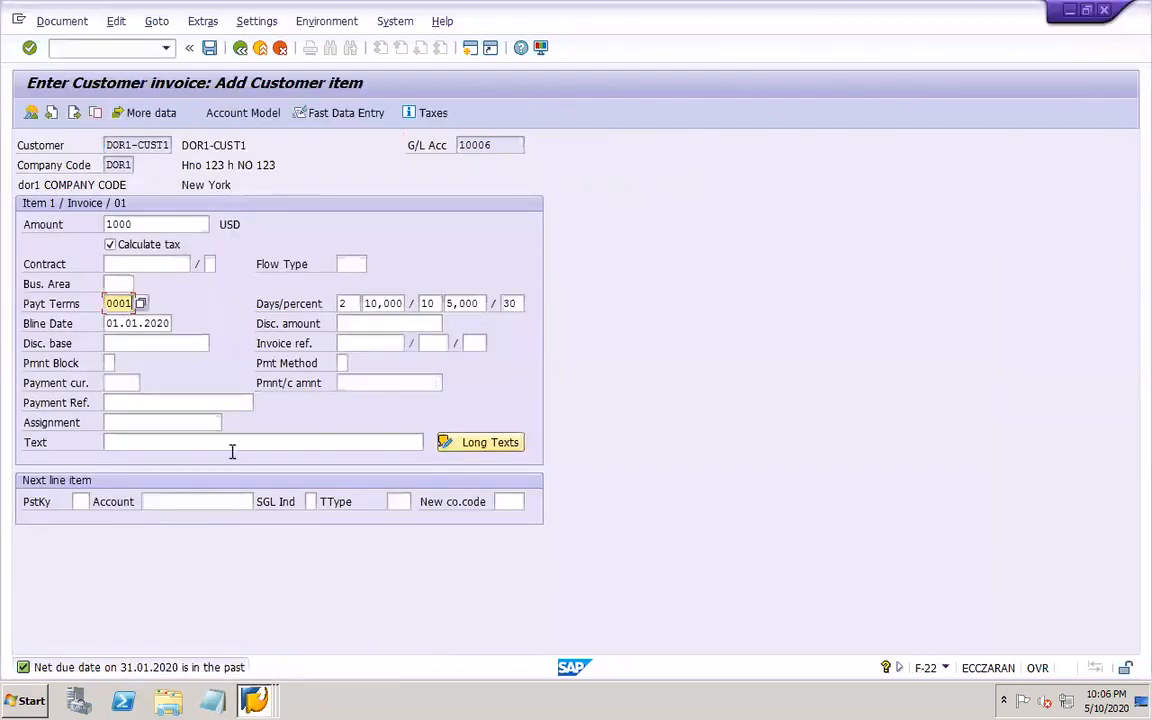
pyautogui.click(84, 502)
pyautogui.write('50')
pyautogui.press('Tab')
pyautogui.click(259, 501)
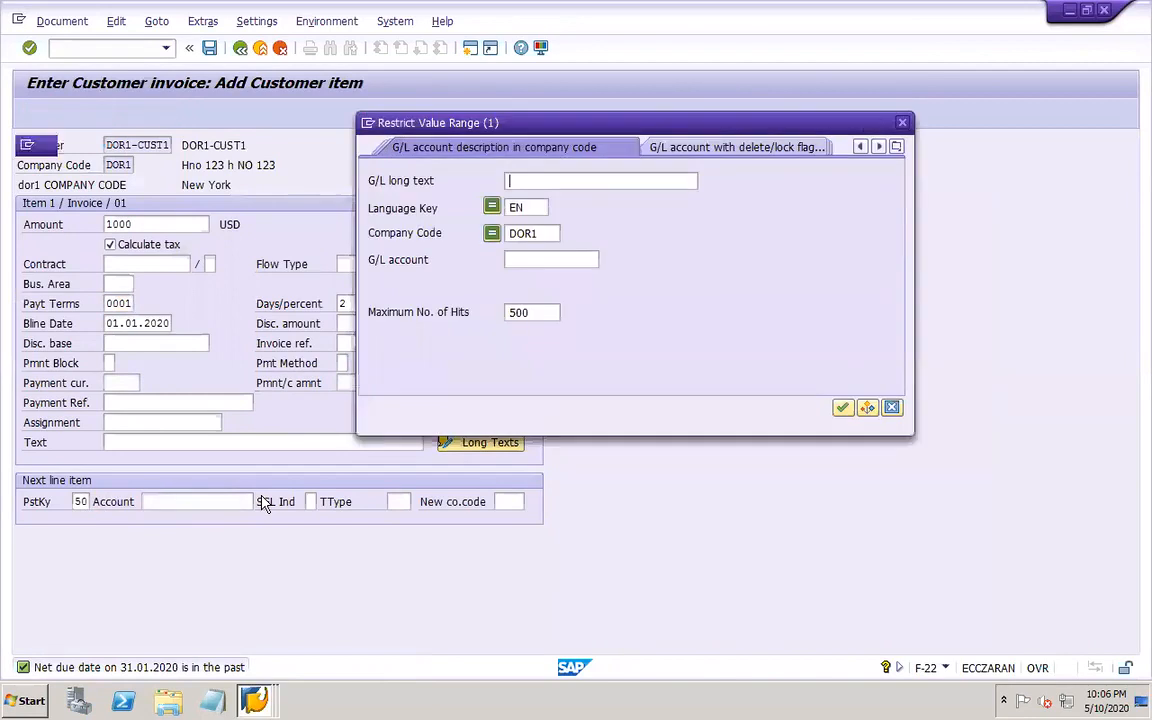
pyautogui.press('Return')
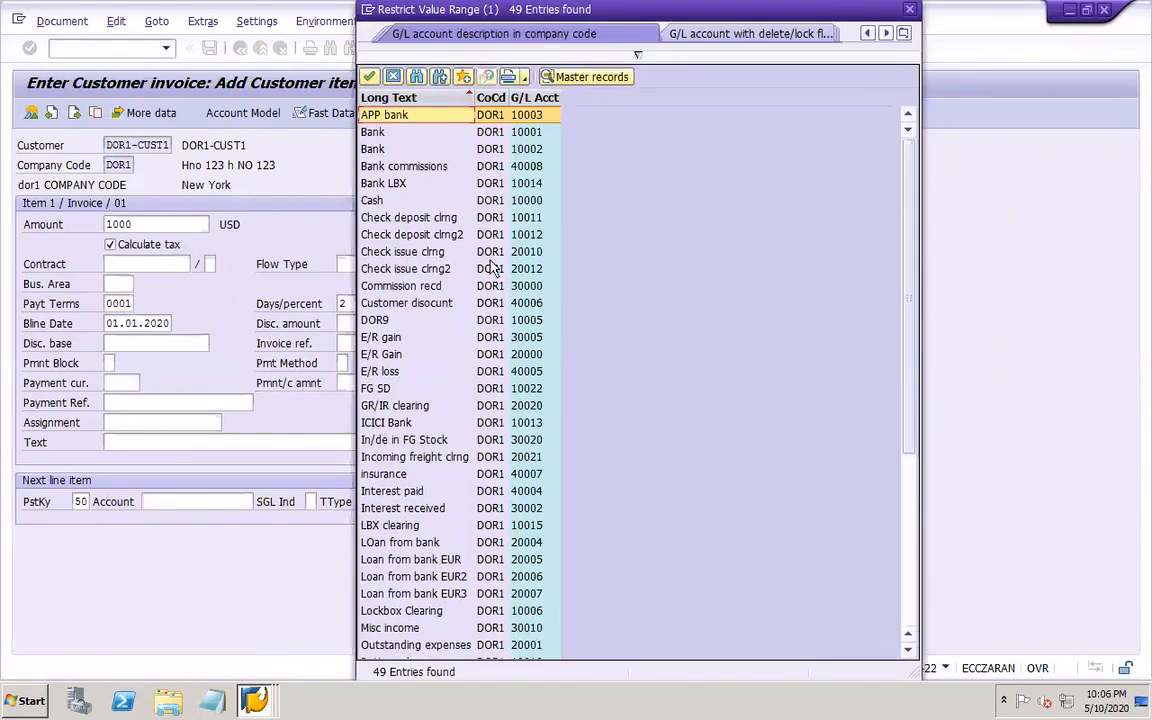
pyautogui.click(537, 96)
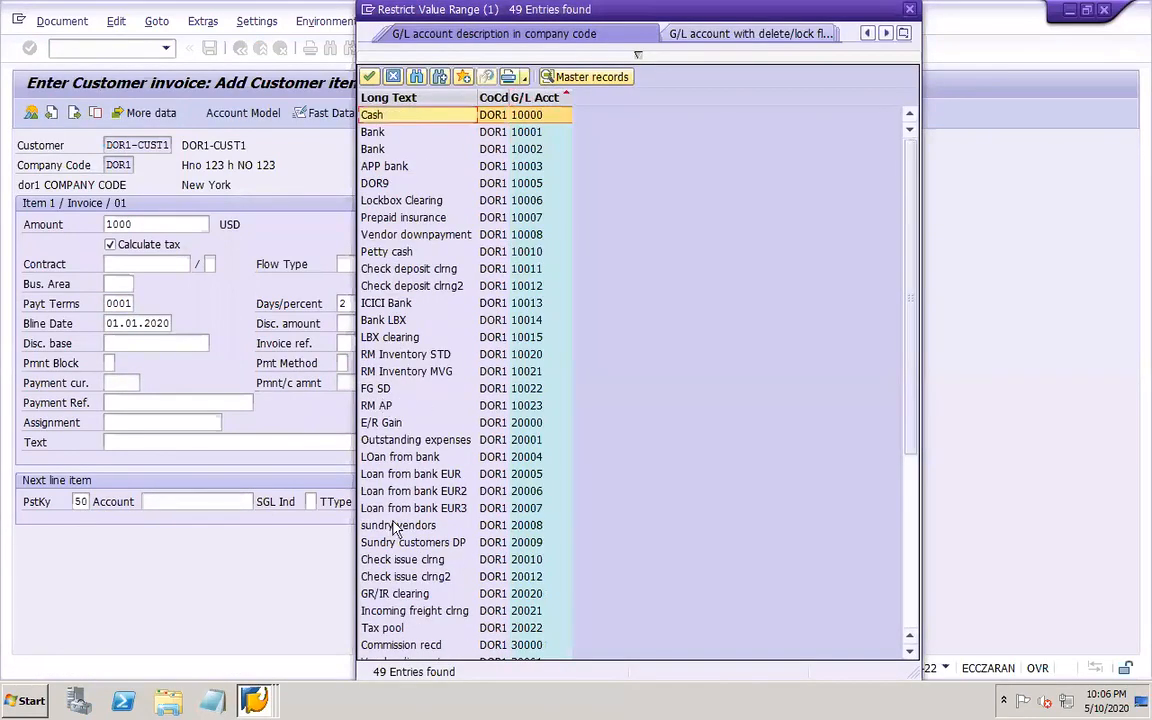
pyautogui.click(909, 620)
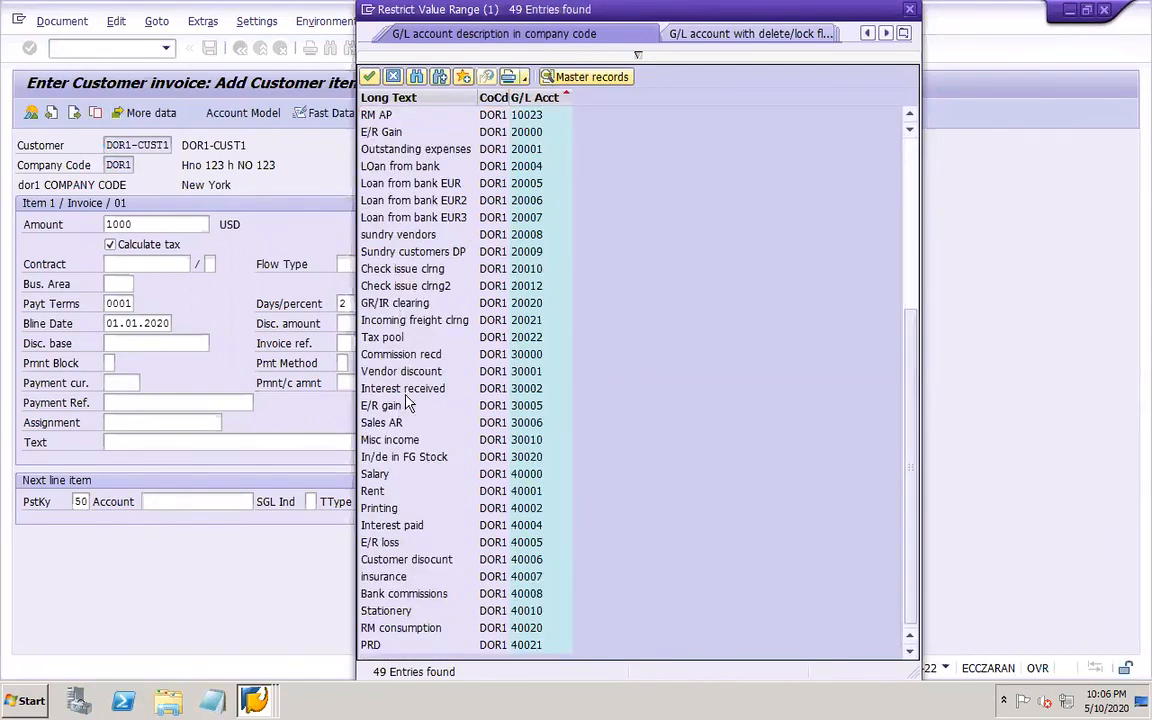
pyautogui.click(394, 424)
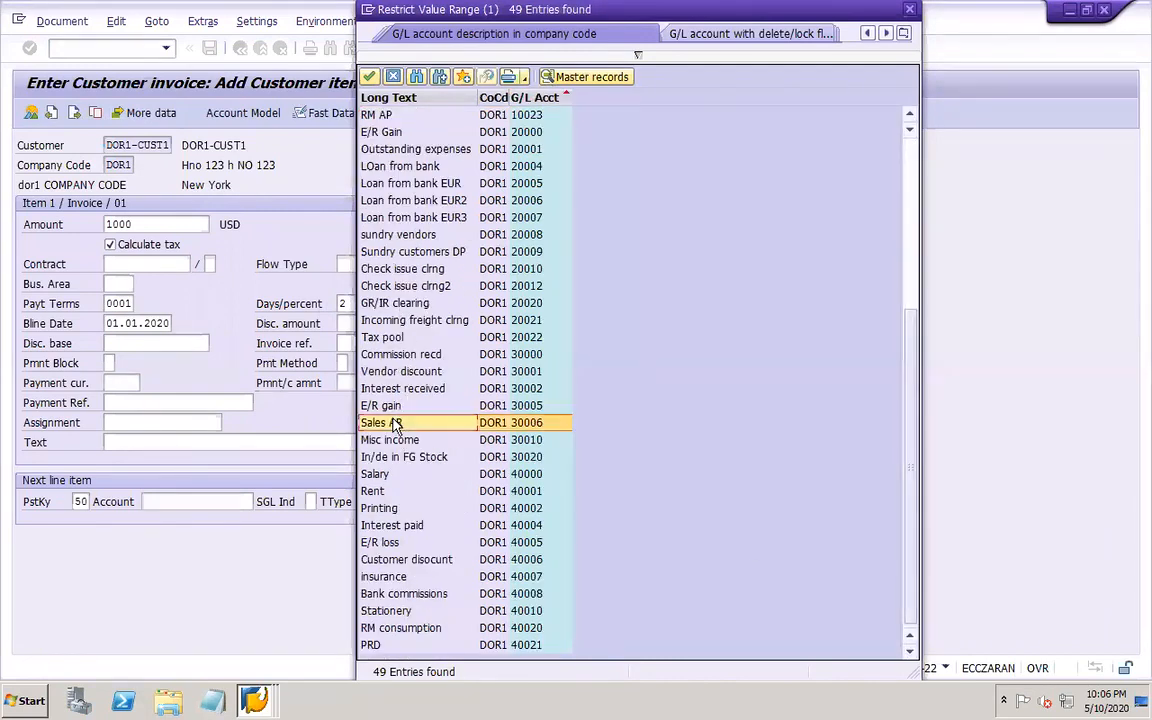
pyautogui.doubleClick(394, 424)
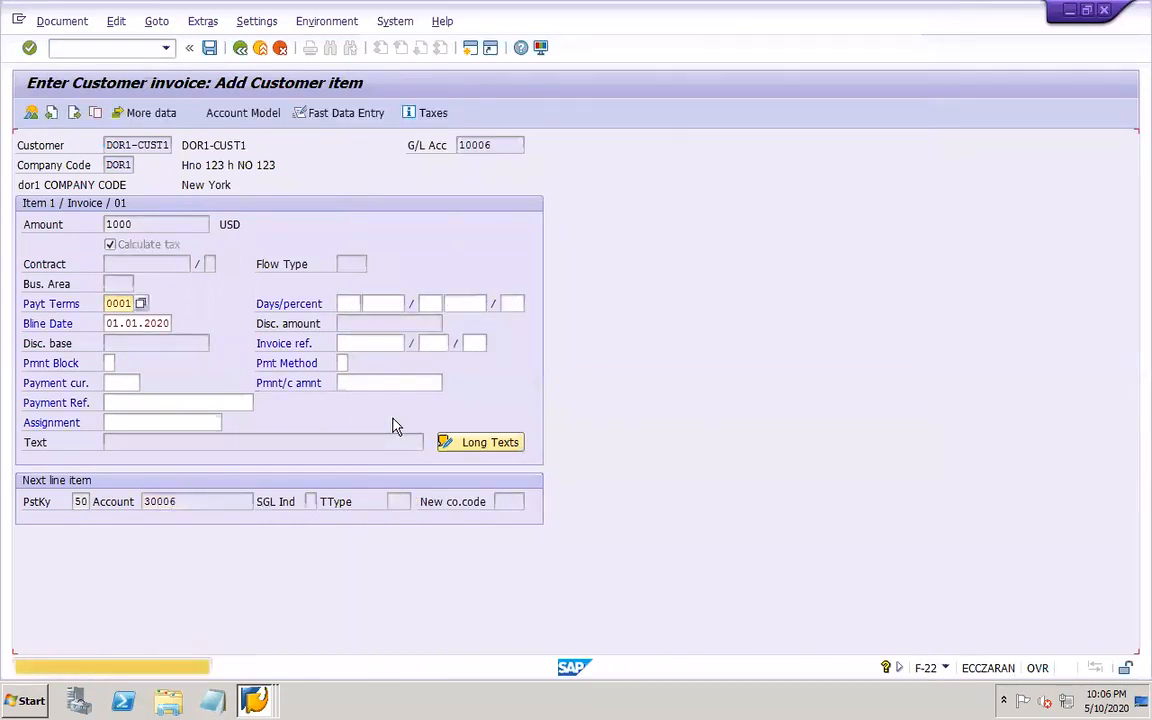
pyautogui.press('Return')
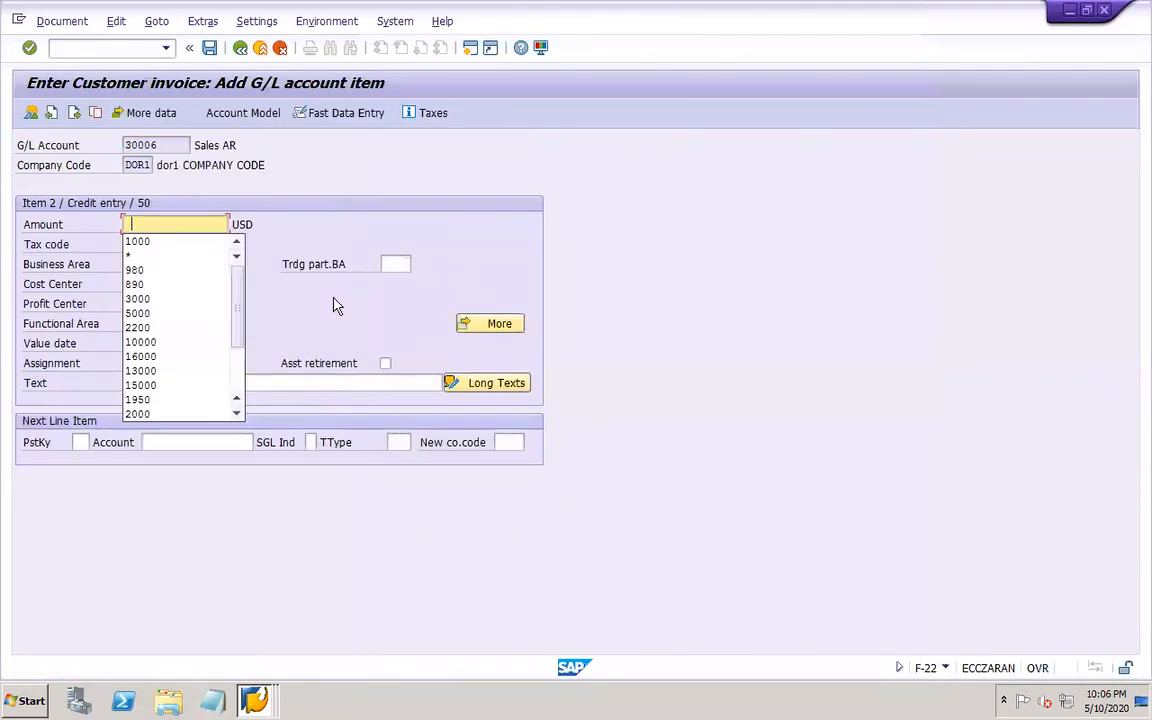
# - Set the credit item's amount to * and its tax code to A4, and post the customer invoice after simulating it
pyautogui.click(151, 257)
pyautogui.click(136, 244)
pyautogui.click(146, 245)
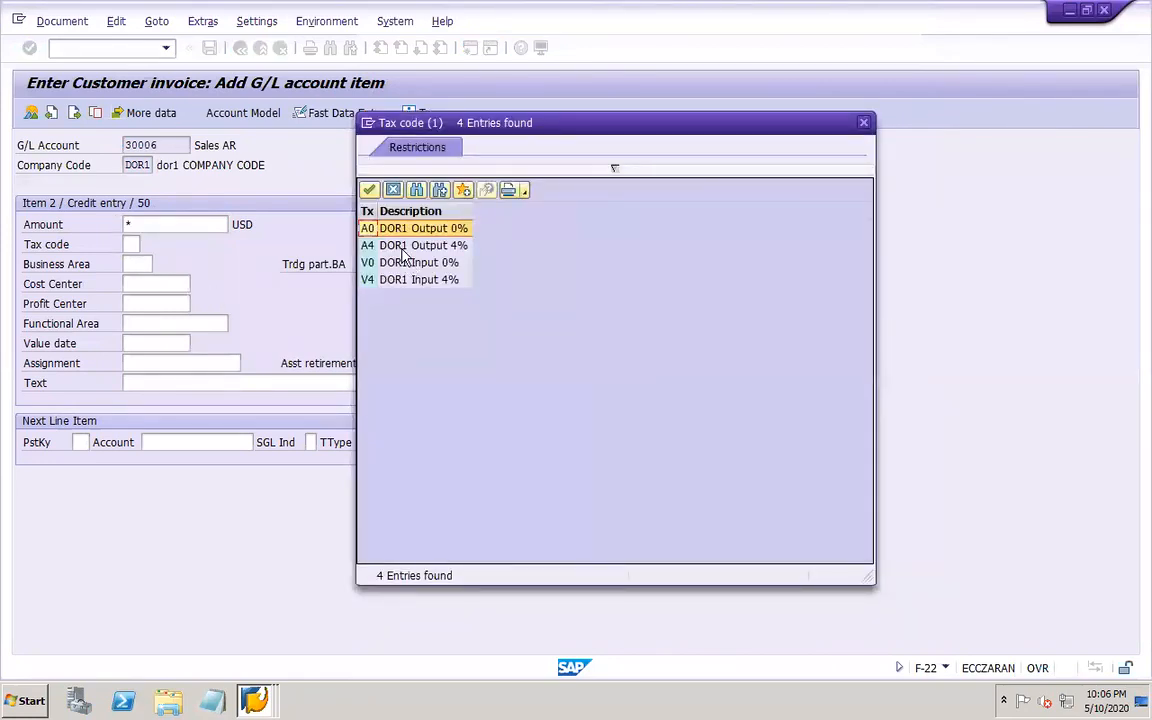
pyautogui.doubleClick(403, 247)
pyautogui.click(70, 24)
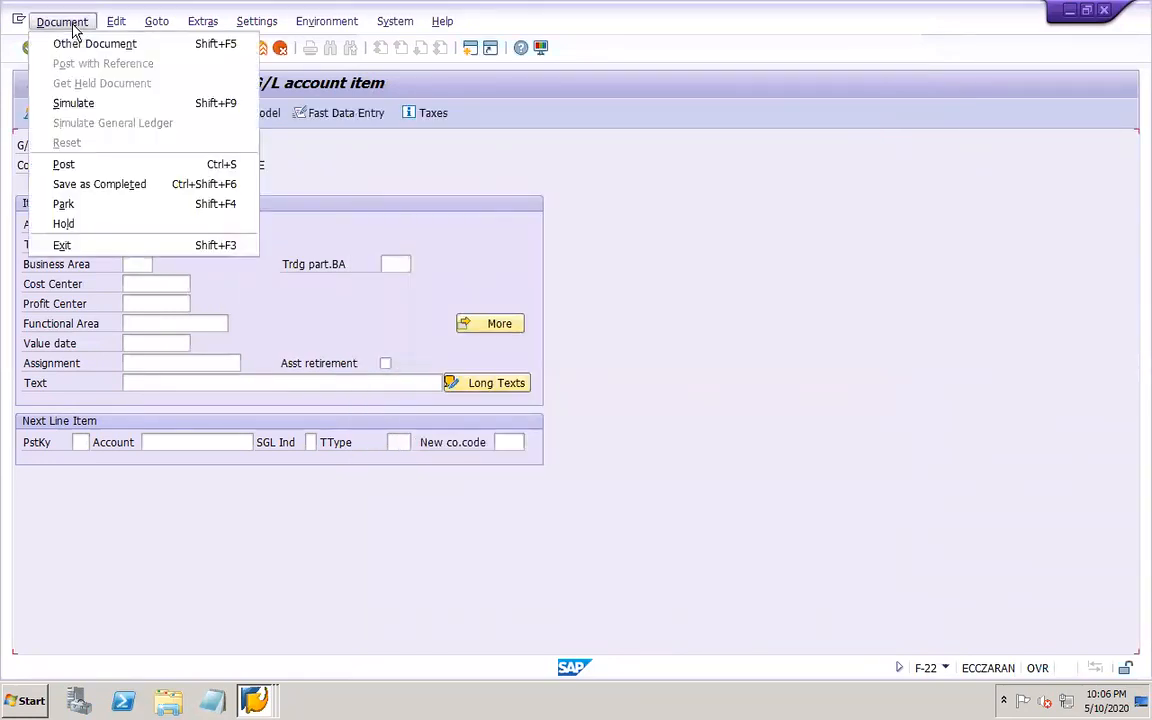
pyautogui.click(92, 103)
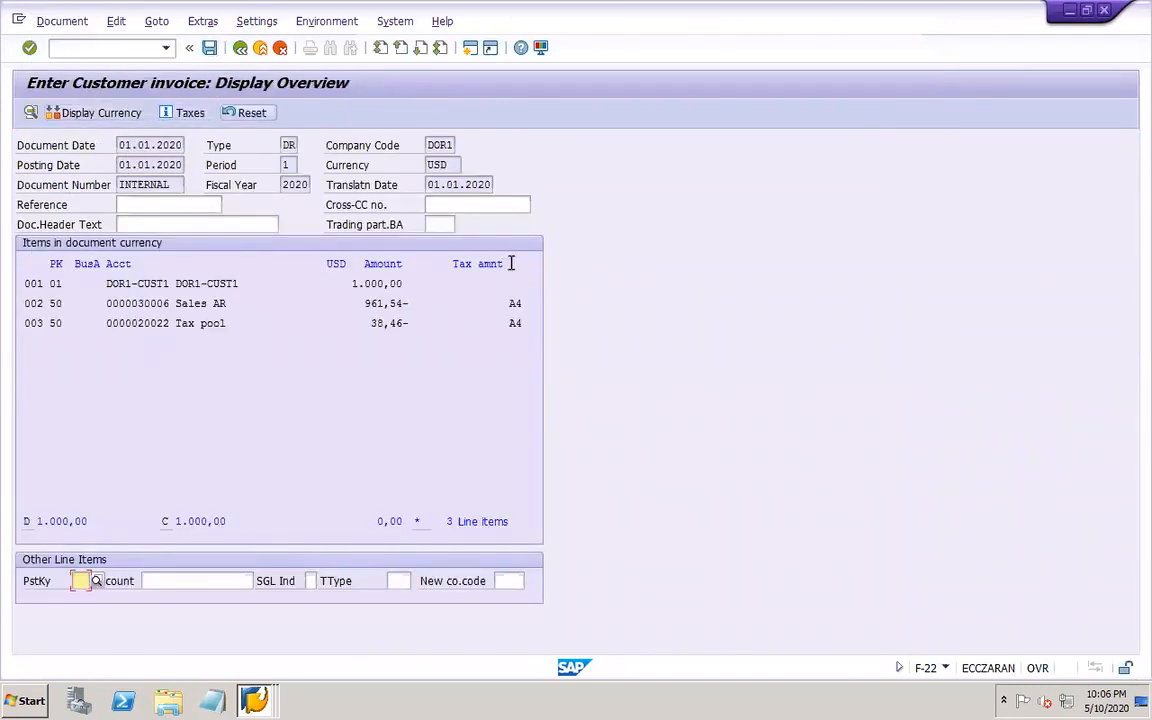
pyautogui.click(209, 48)
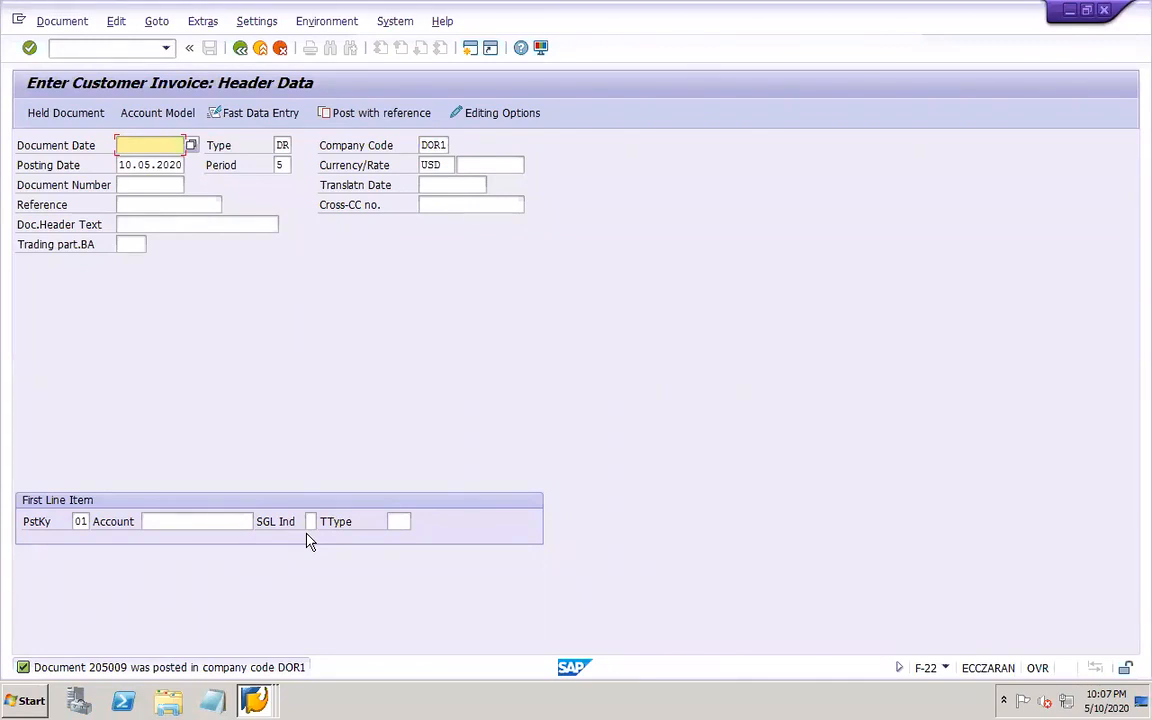
# - In the SPRO reference IMG, open Maintain Default Values for Tax Codes for incoming invoices under Logistics Invoice Verification and start a new entry
pyautogui.click(113, 48)
pyautogui.write('/nspro')
pyautogui.press('Return')
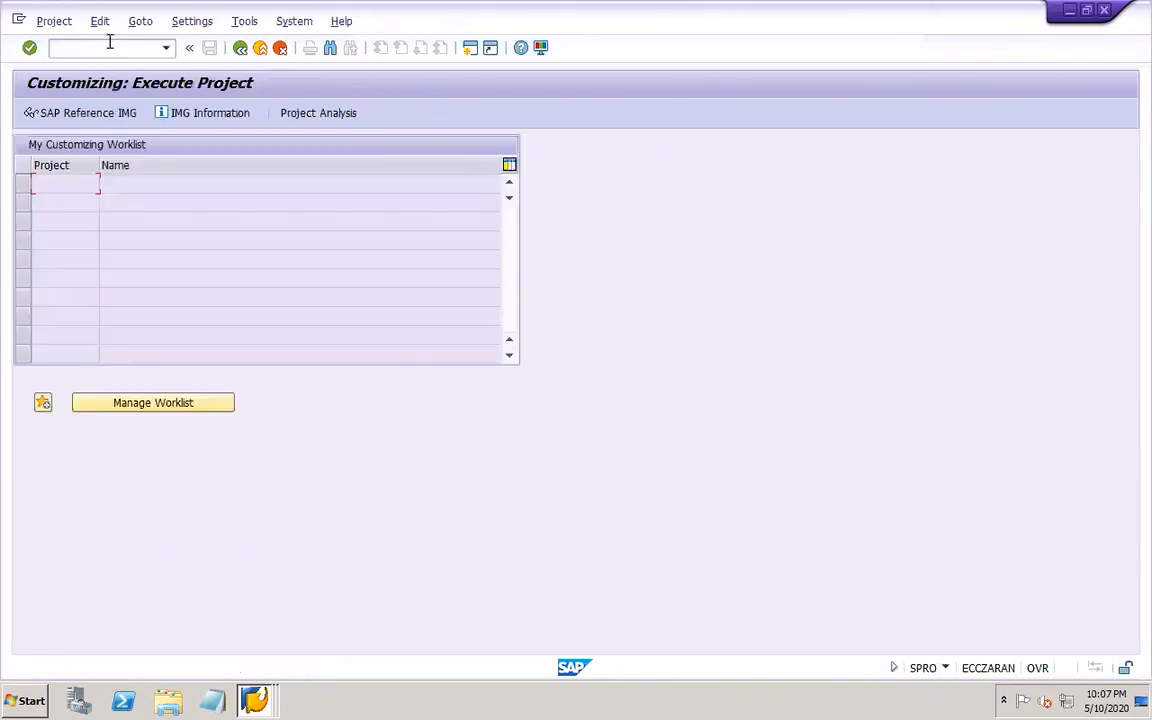
pyautogui.click(106, 116)
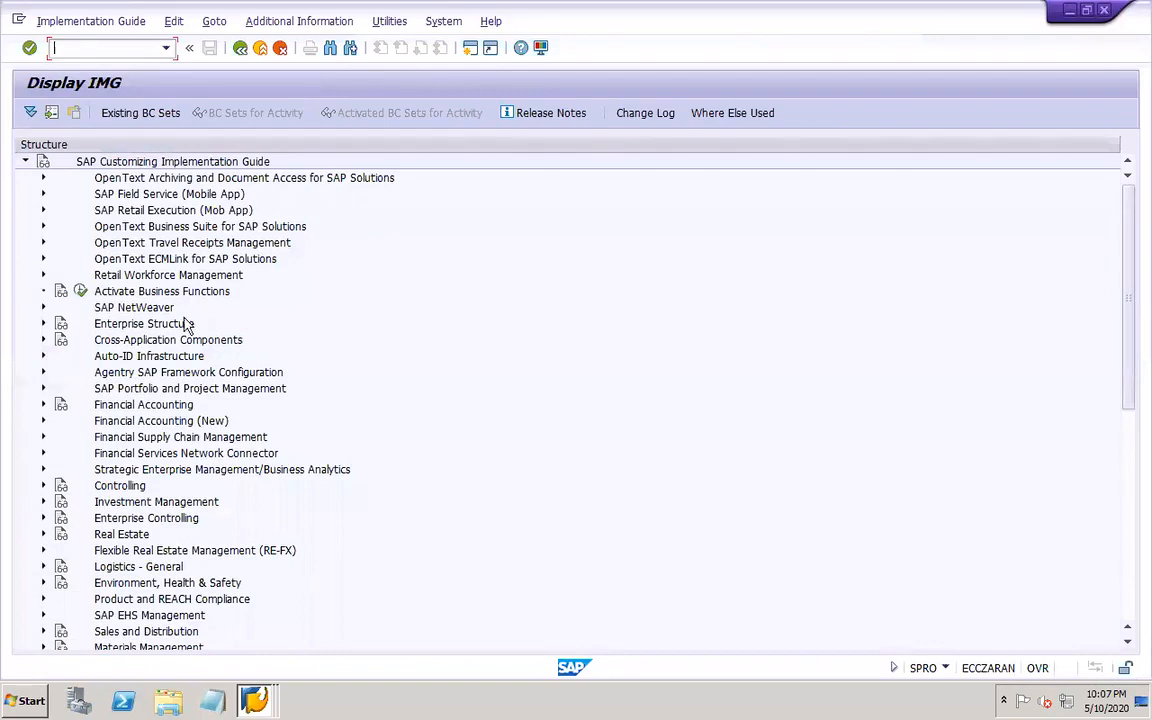
pyautogui.click(42, 644)
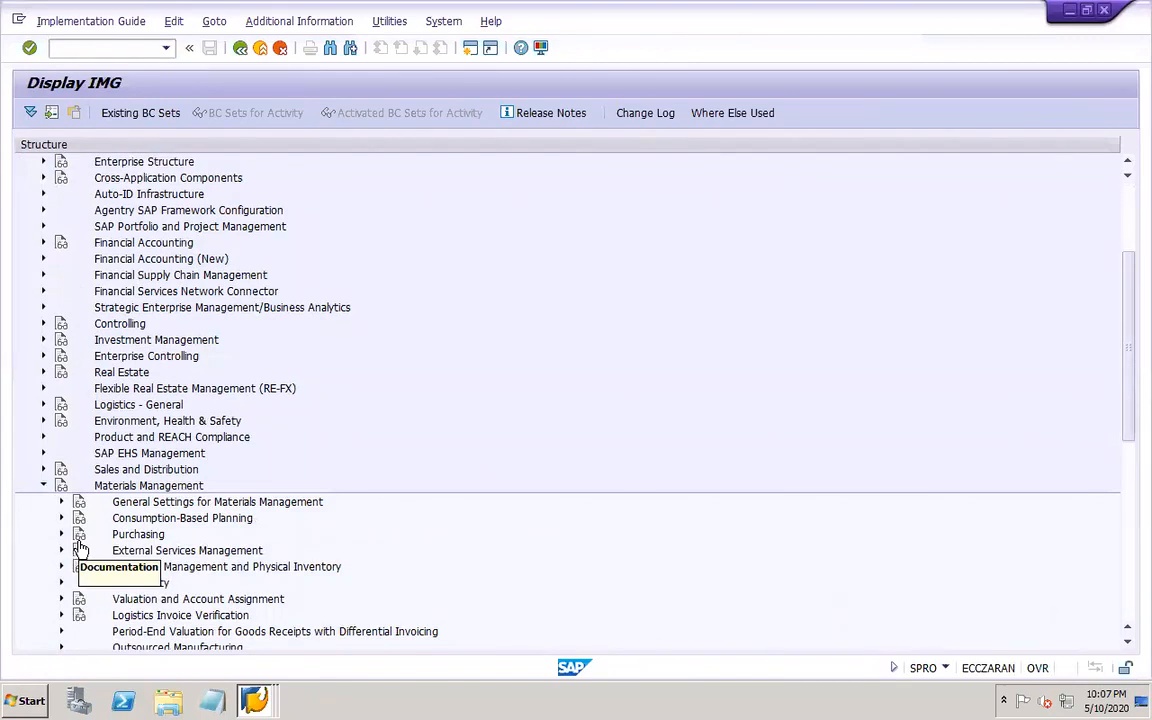
pyautogui.click(61, 615)
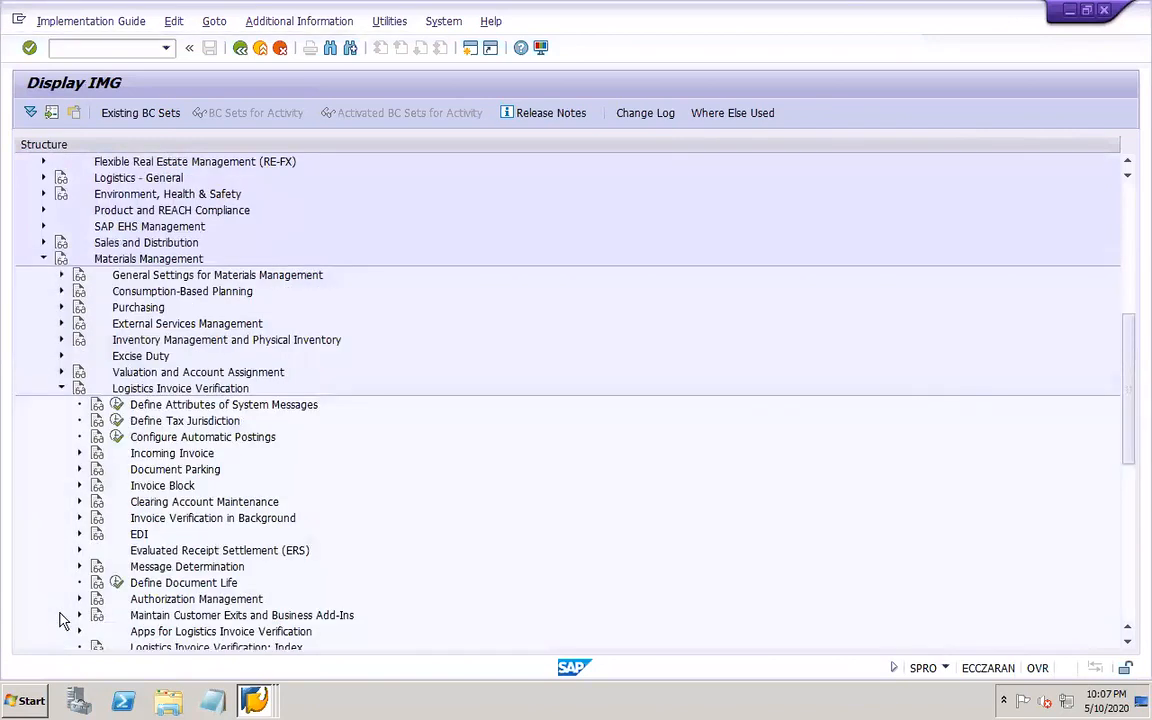
pyautogui.click(80, 453)
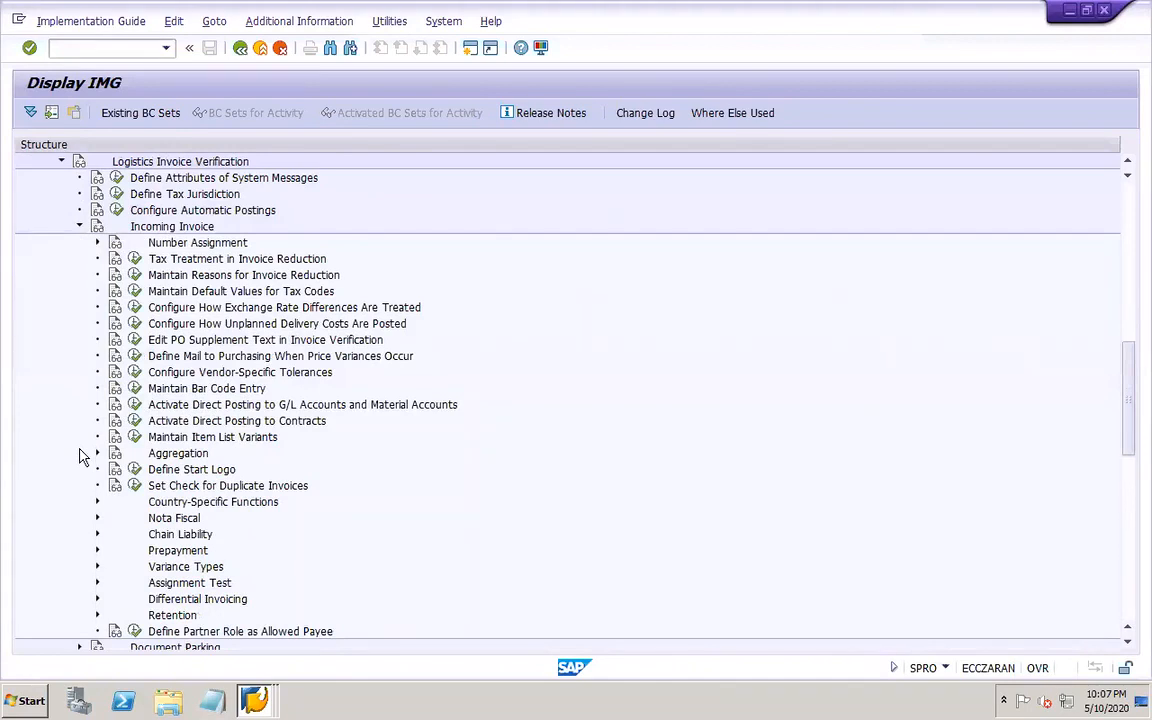
pyautogui.click(133, 291)
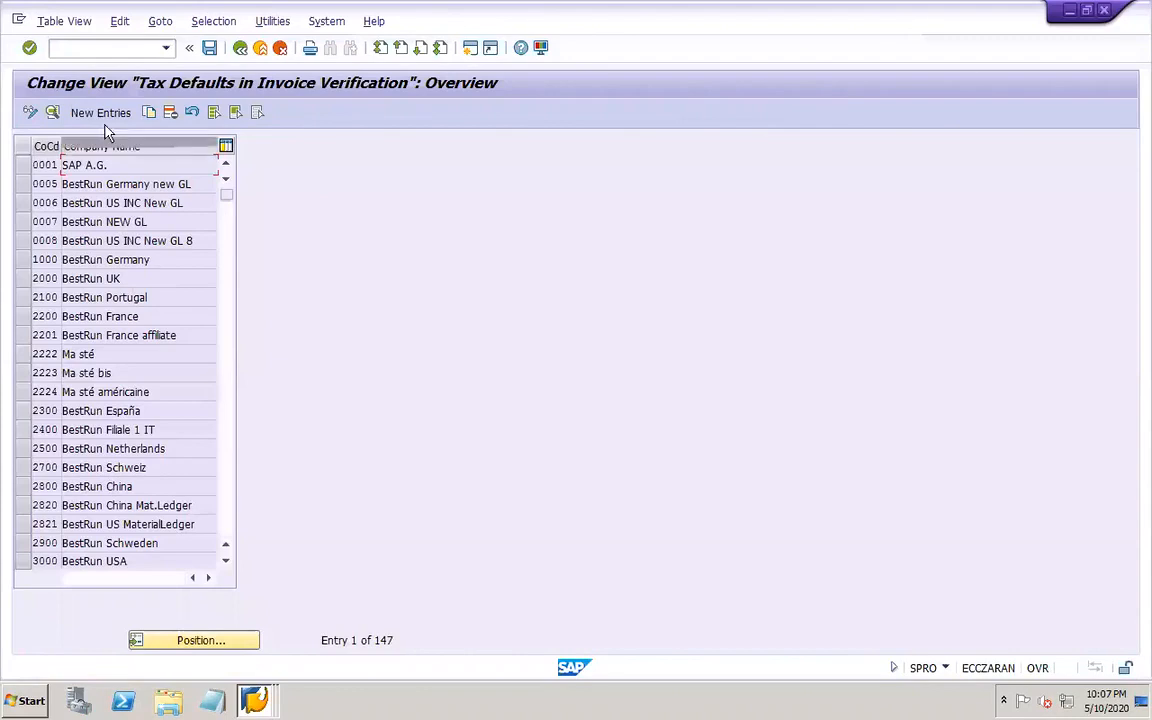
pyautogui.click(101, 113)
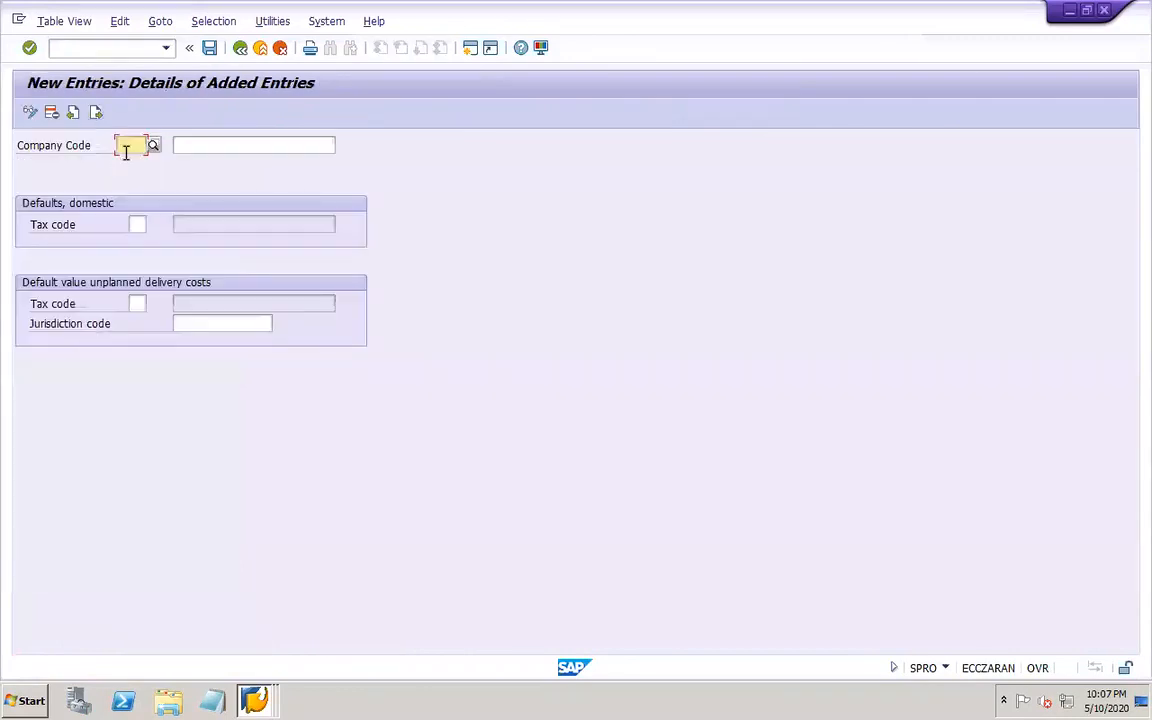
# - Enter company code DOR1 in the new entry and select V0 (DOR1 Input 0%) as the domestic default tax code
pyautogui.write('DOR1')
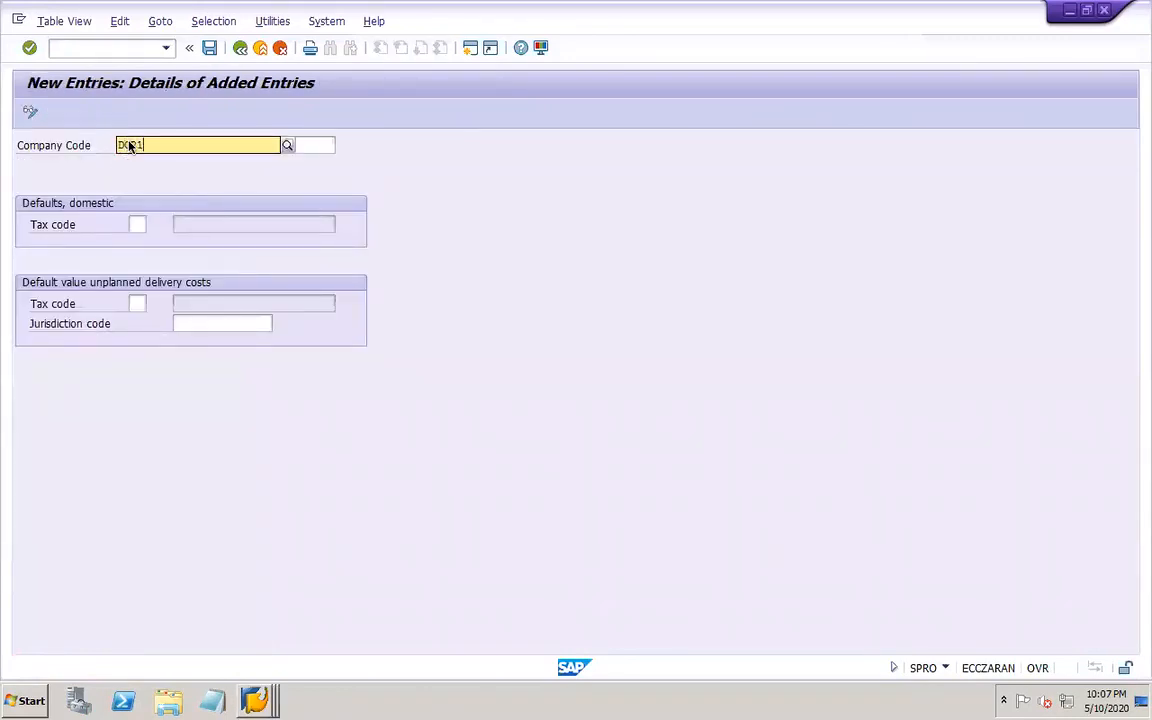
pyautogui.click(225, 182)
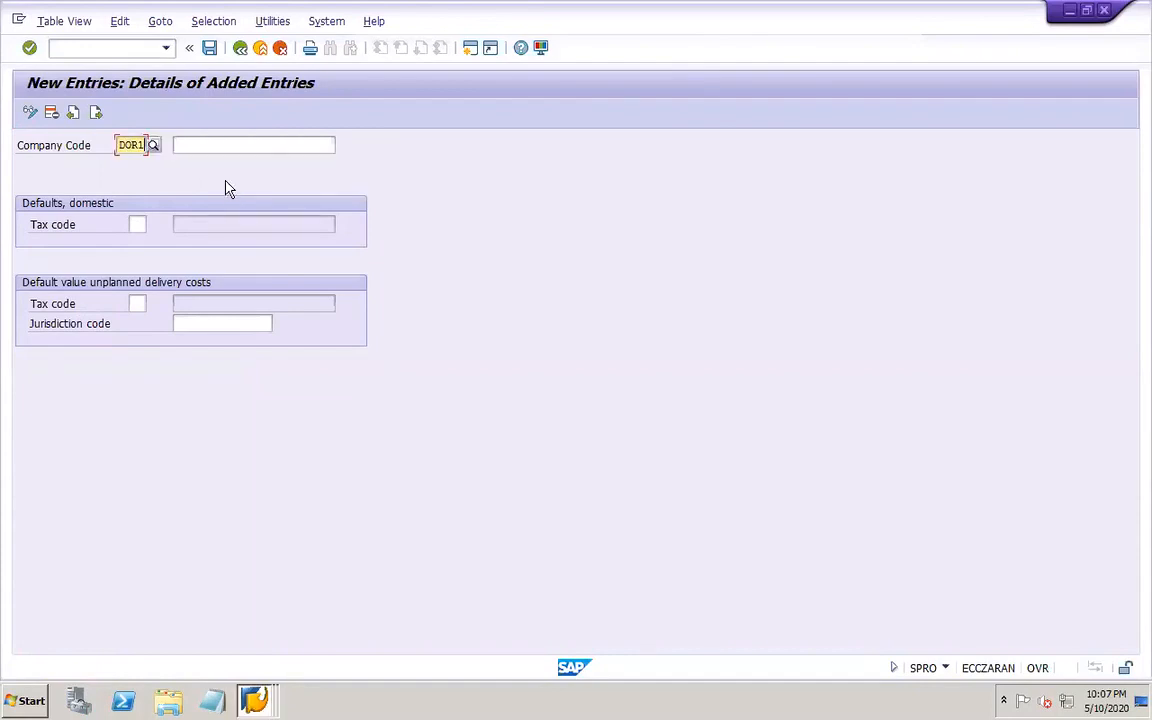
pyautogui.click(140, 225)
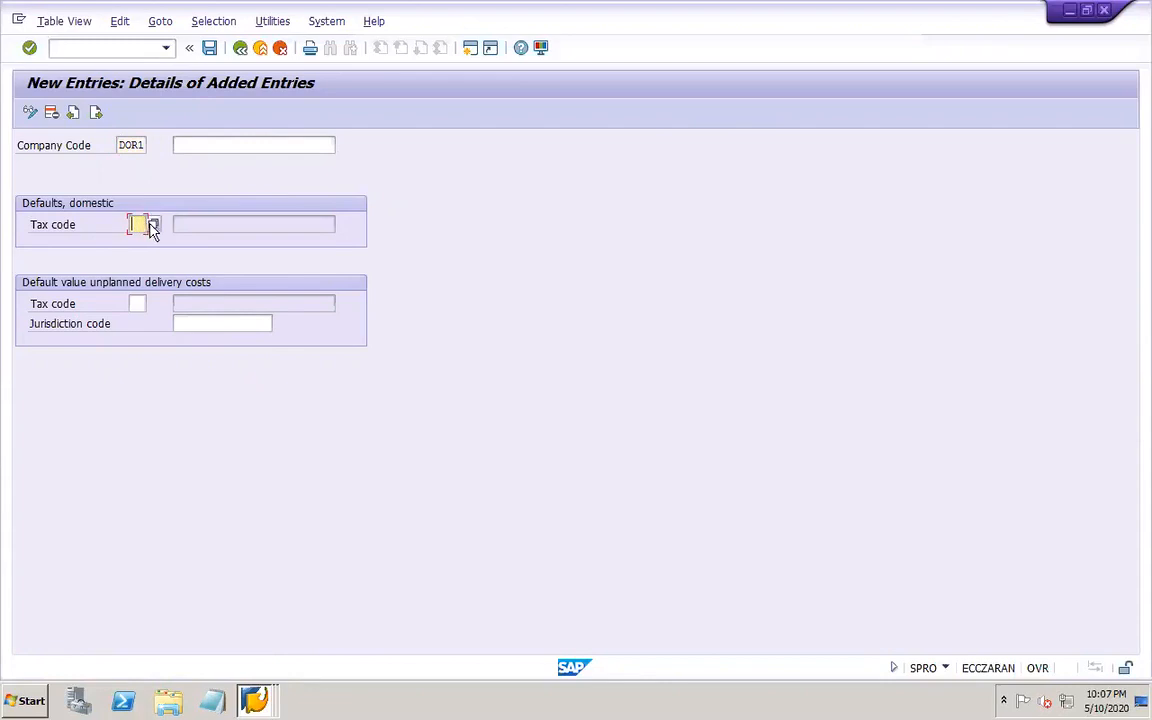
pyautogui.click(153, 225)
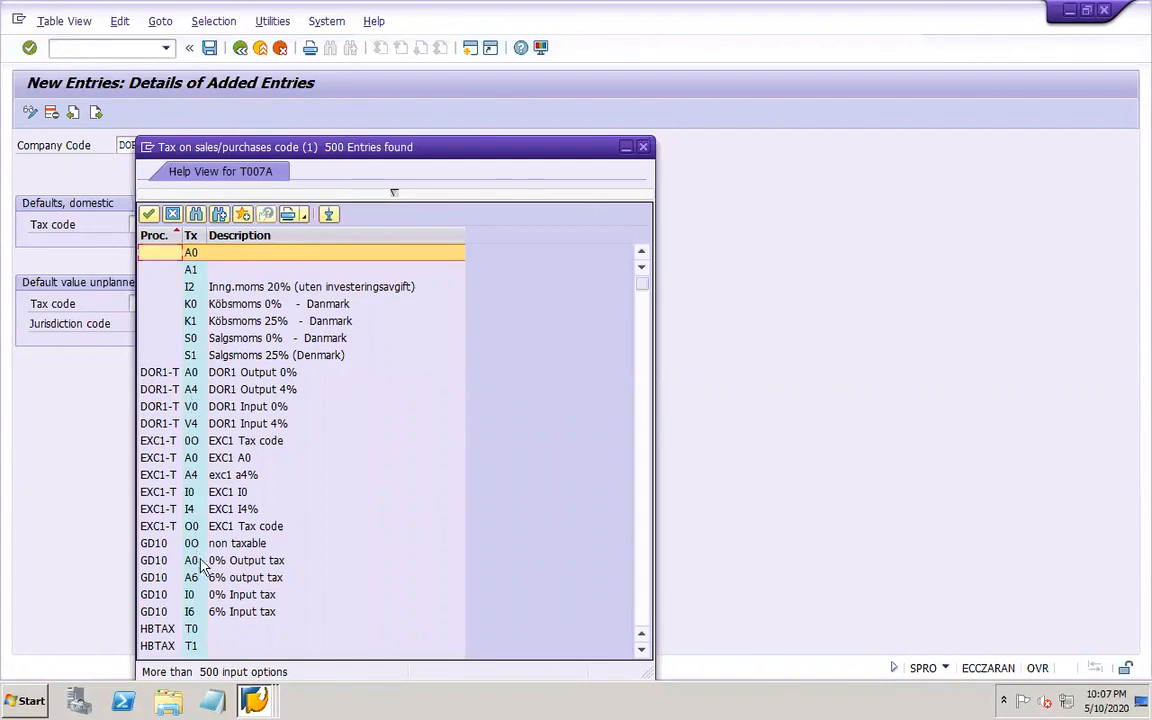
pyautogui.click(190, 374)
pyautogui.click(188, 390)
pyautogui.click(195, 406)
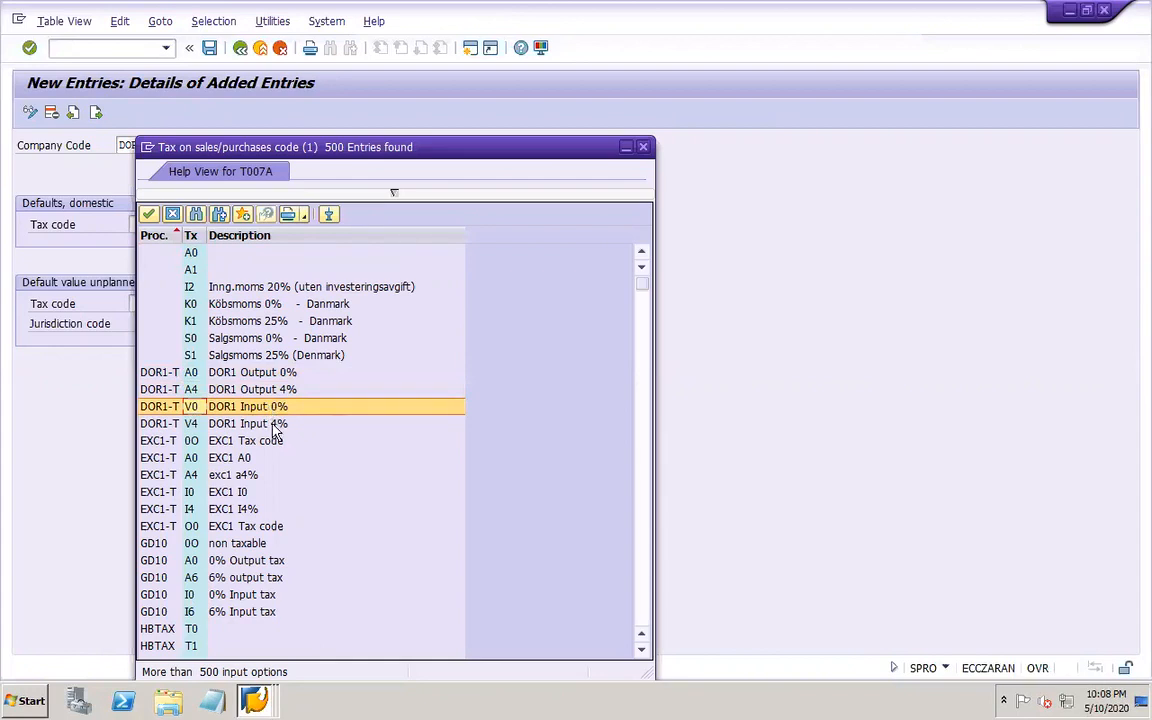
pyautogui.doubleClick(259, 408)
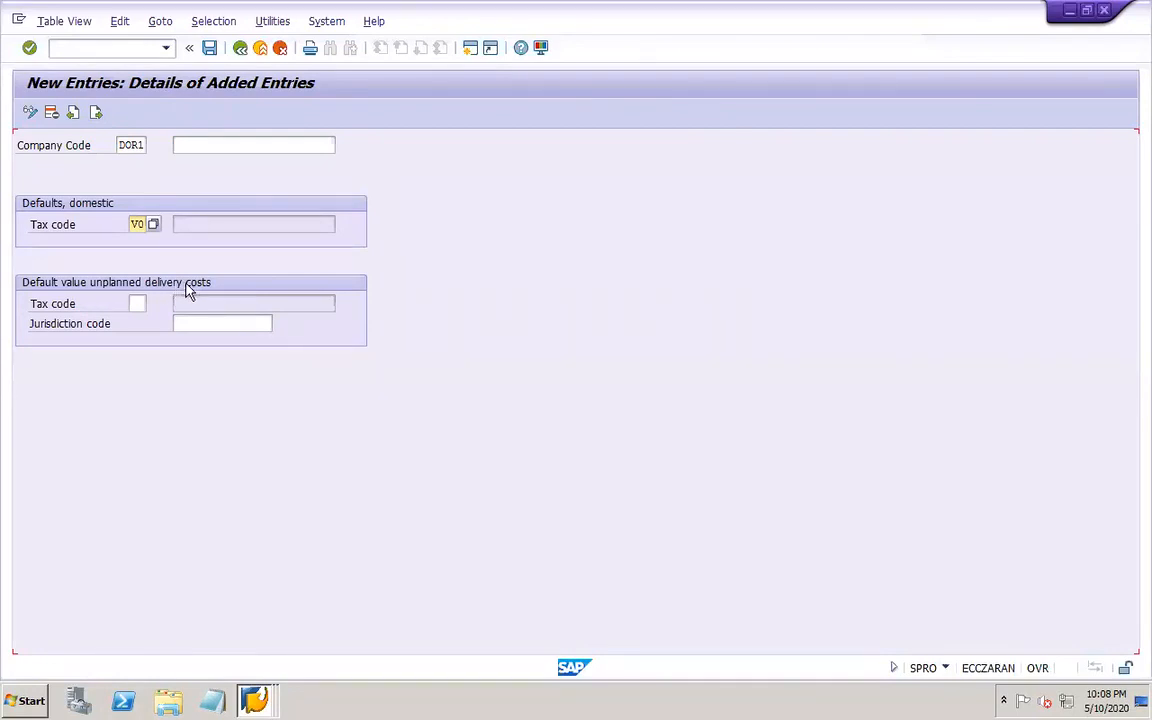
# - Set the default tax code for unplanned delivery costs to V0 and save the entry under the proposed customizing request
pyautogui.click(140, 303)
pyautogui.click(153, 303)
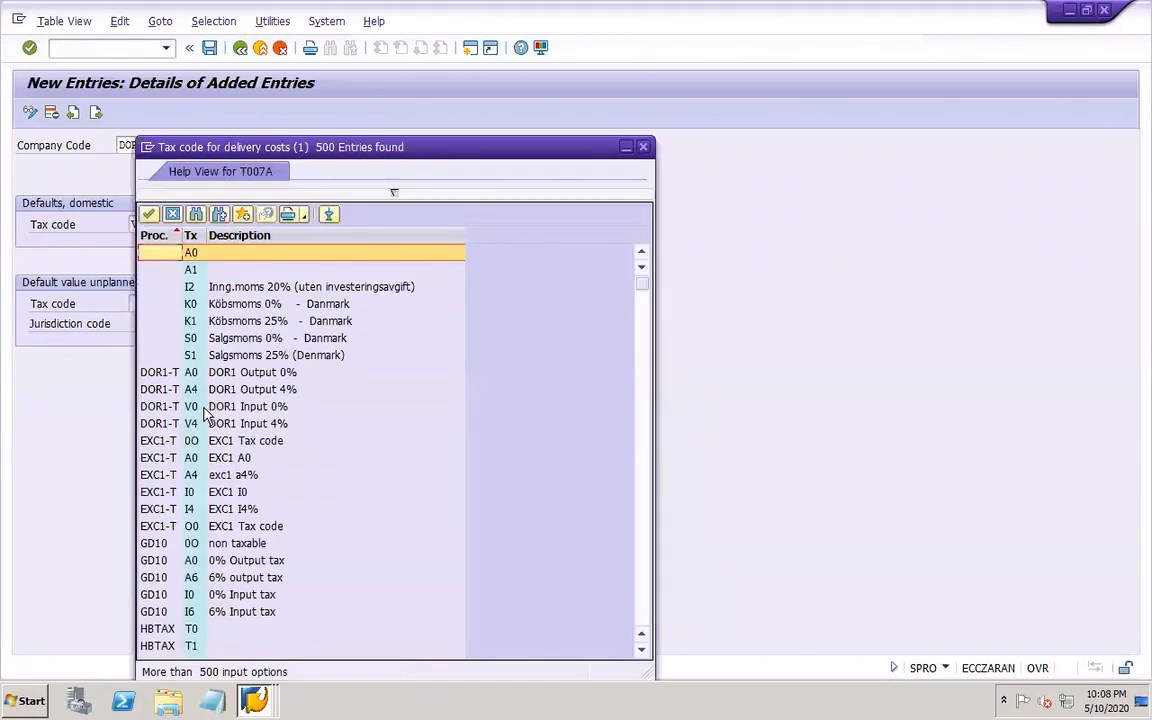
pyautogui.click(203, 408)
pyautogui.doubleClick(204, 414)
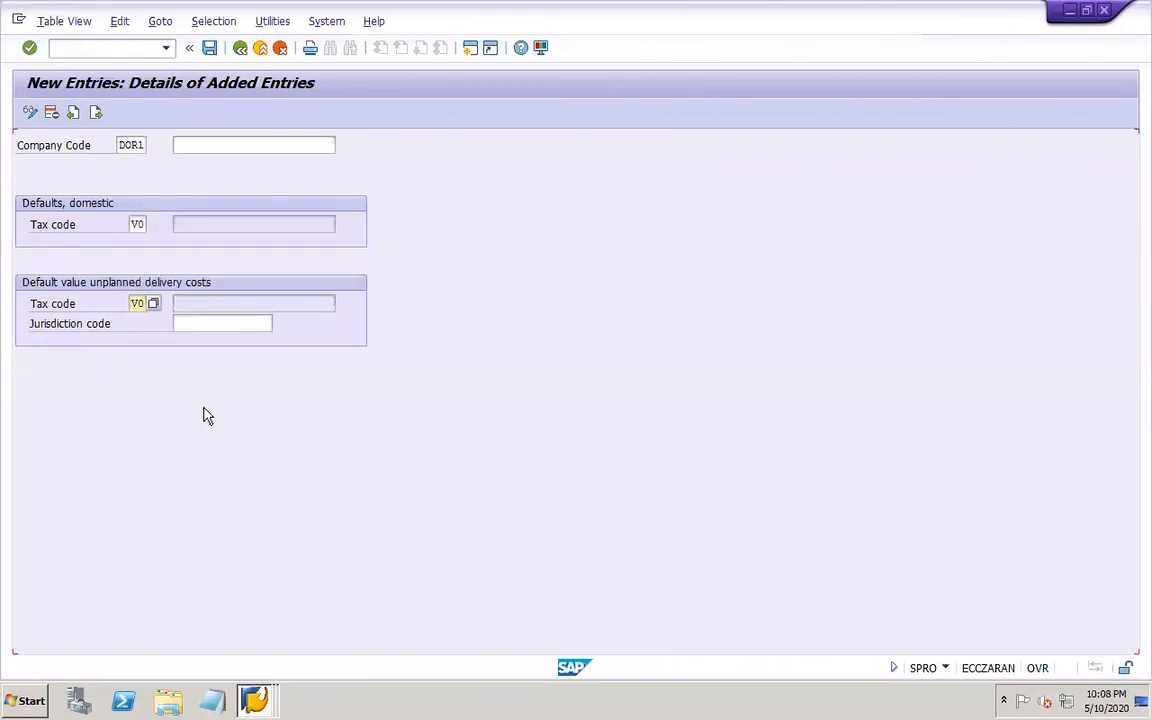
pyautogui.press('Return')
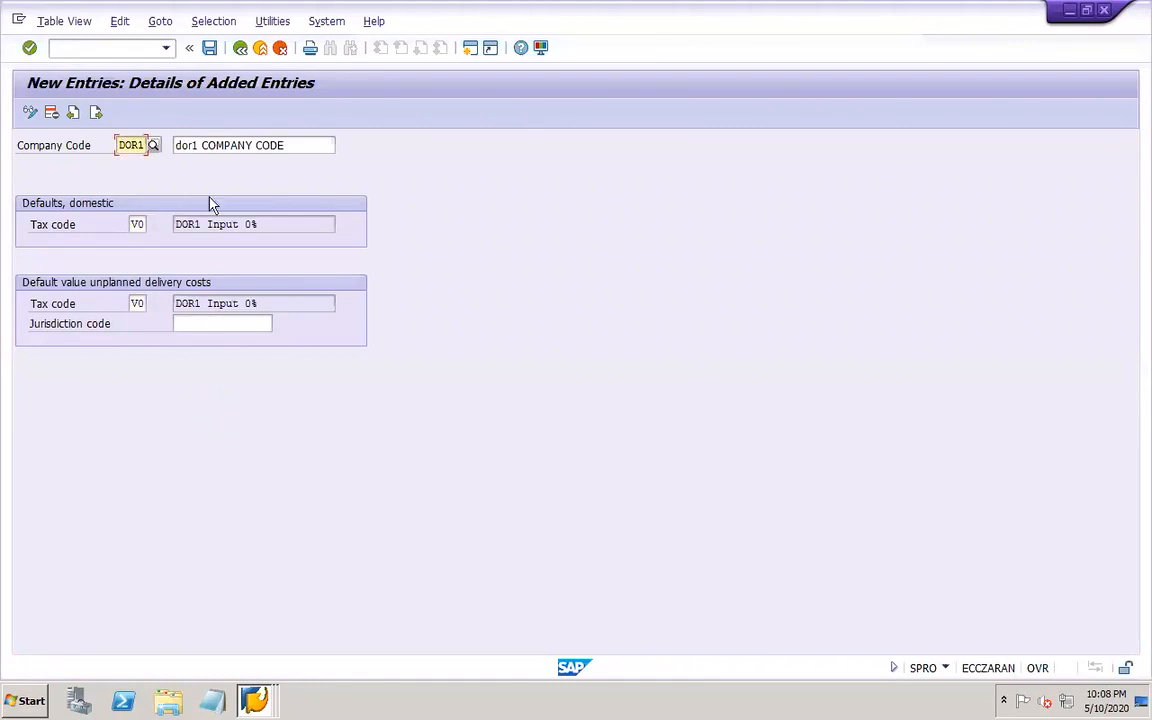
pyautogui.click(209, 48)
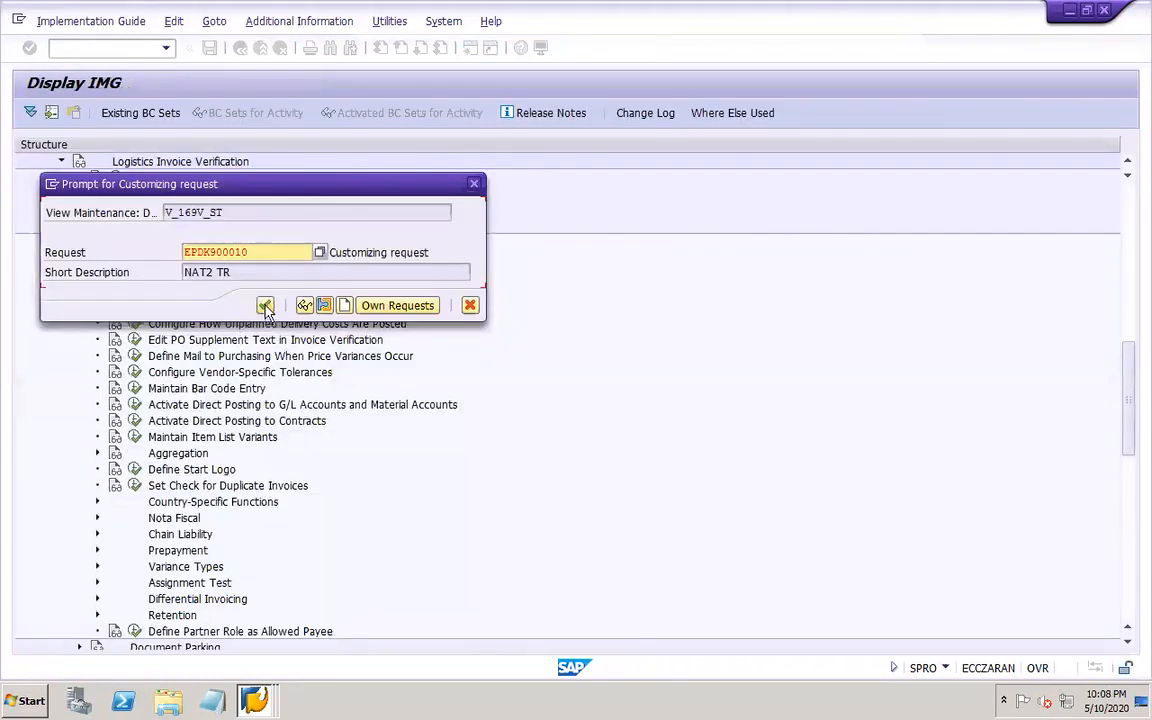
pyautogui.click(265, 306)
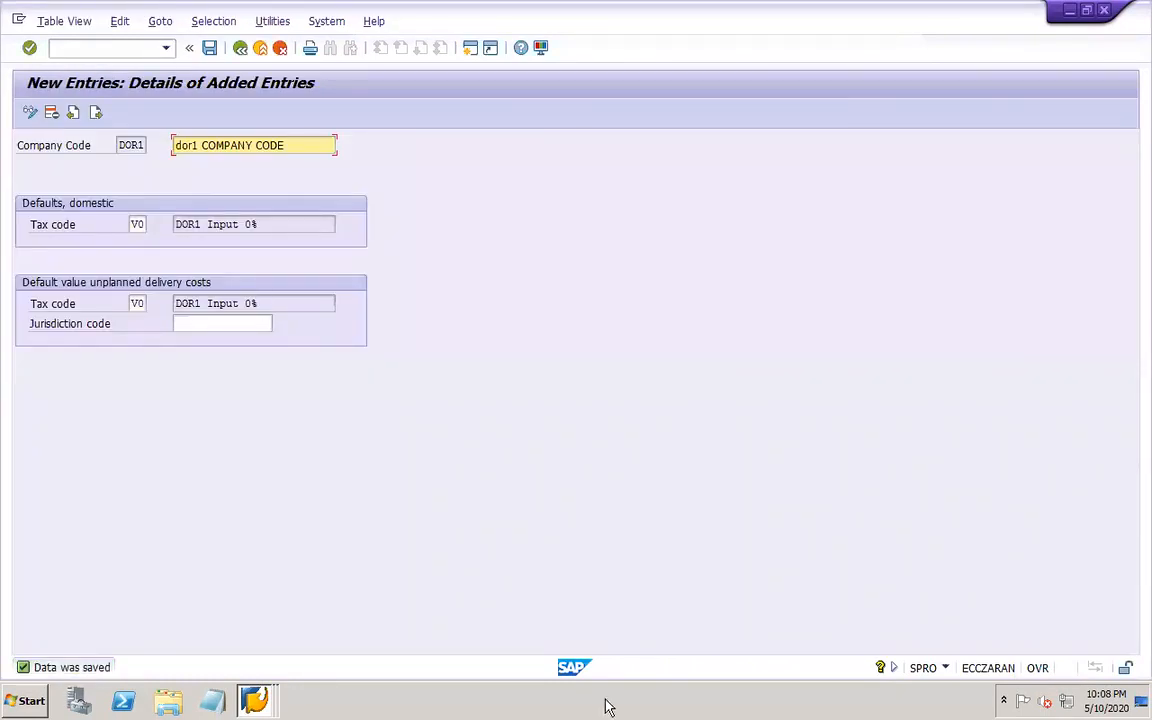
# - Switch to the PowerPoint work notes and add a slide after slide 43 with the text "Maintain default values for tax codes"
pyautogui.click(900, 705)
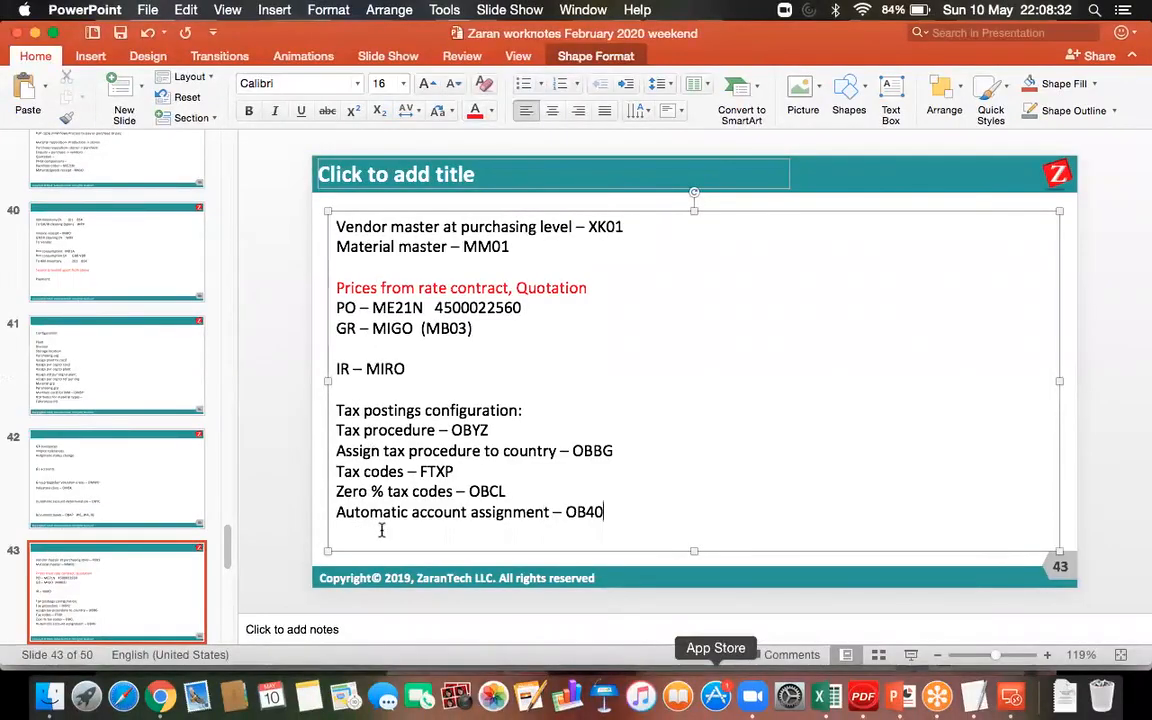
pyautogui.click(126, 84)
pyautogui.click(405, 227)
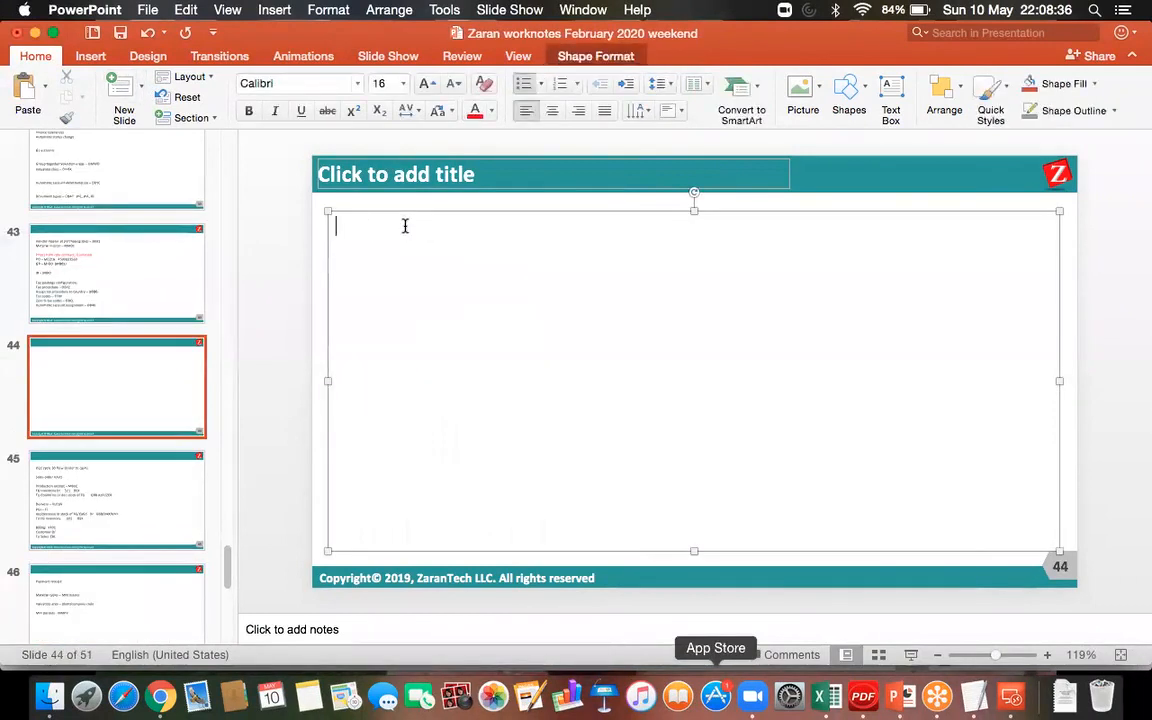
pyautogui.write('Maintain ')
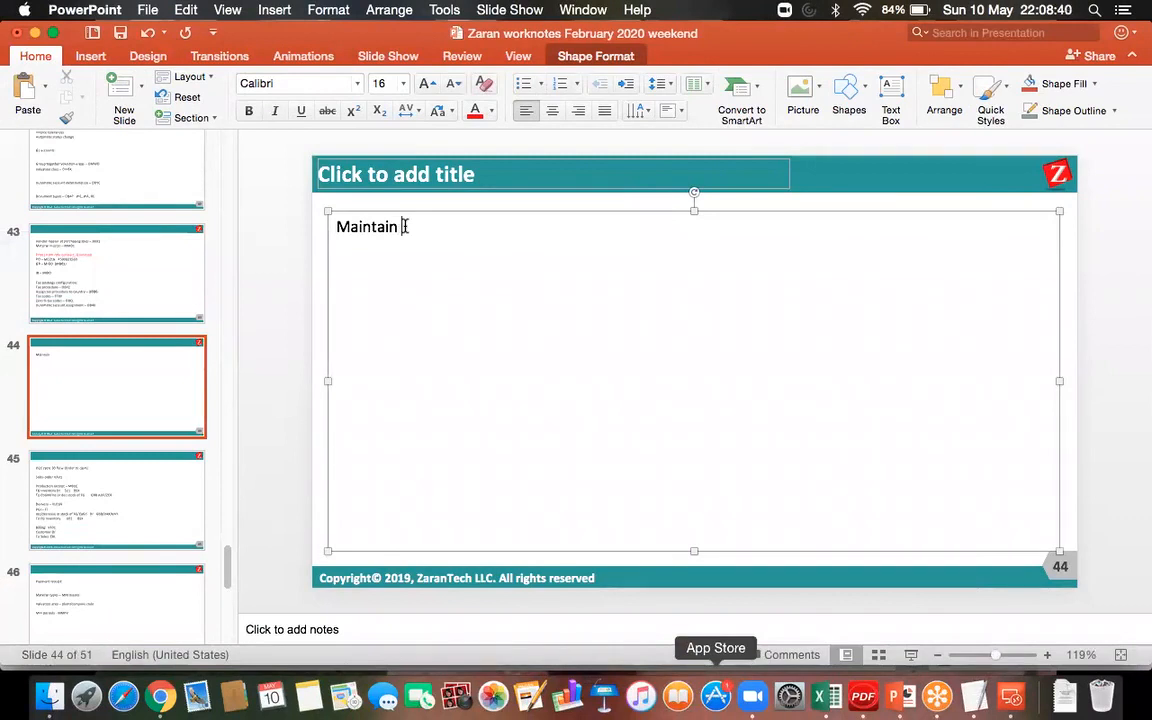
pyautogui.write('default values for tax codes')
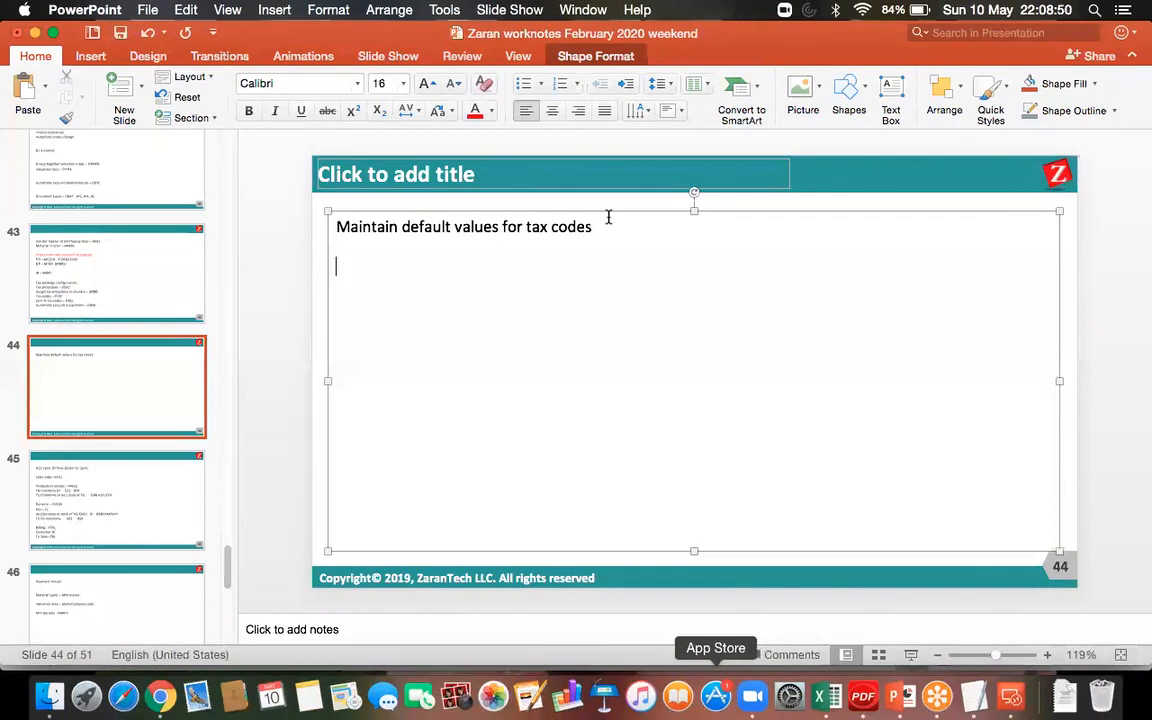
# - Check the purchase order and MIRO notes on slide 43, switch back to the SAP remote session, and start transaction MIRO
pyautogui.click(165, 316)
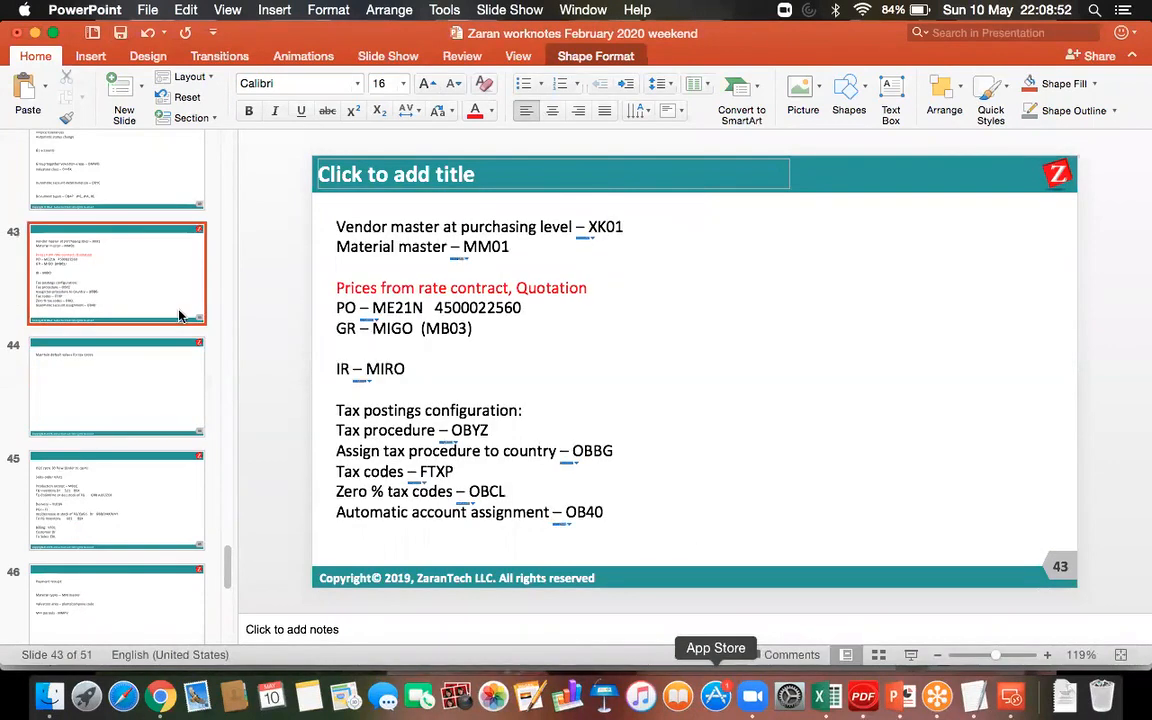
pyautogui.click(437, 366)
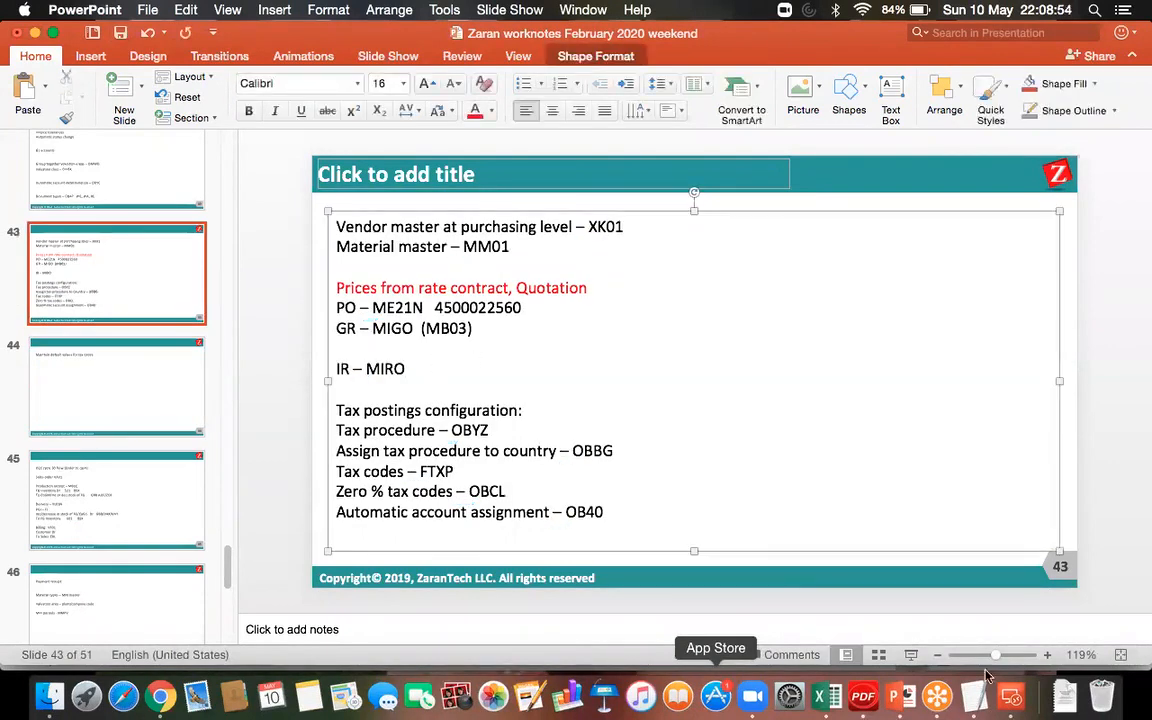
pyautogui.click(1012, 697)
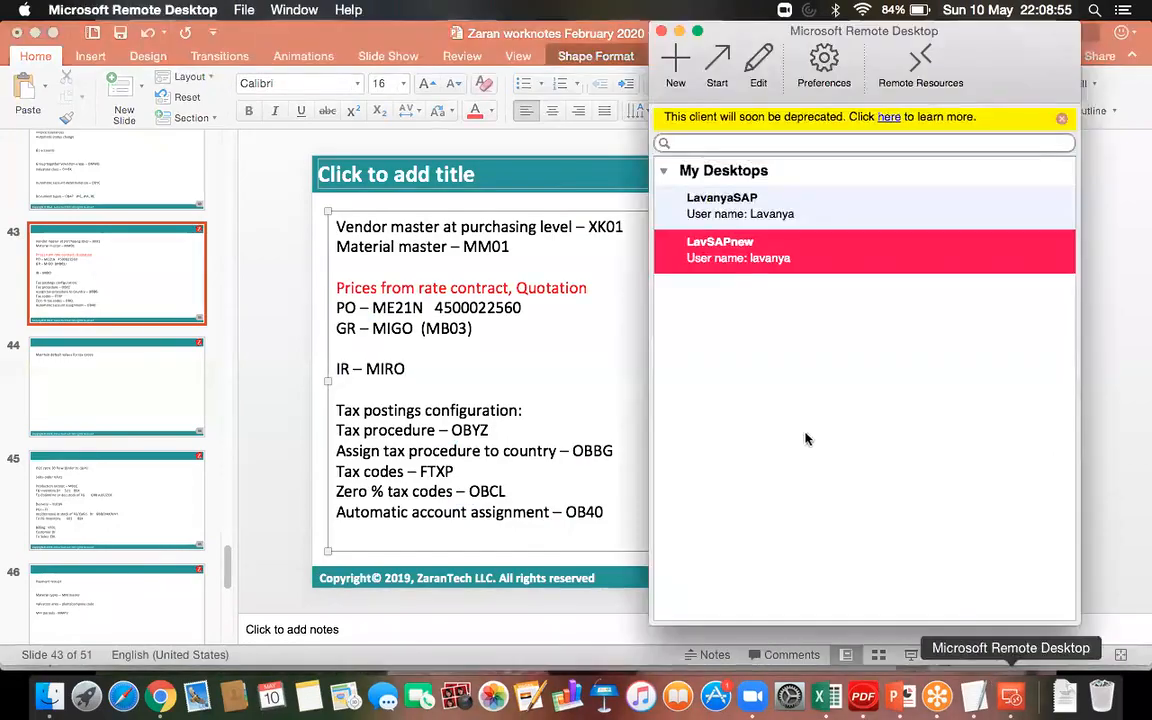
pyautogui.doubleClick(714, 256)
pyautogui.write('/')
pyautogui.press('Return')
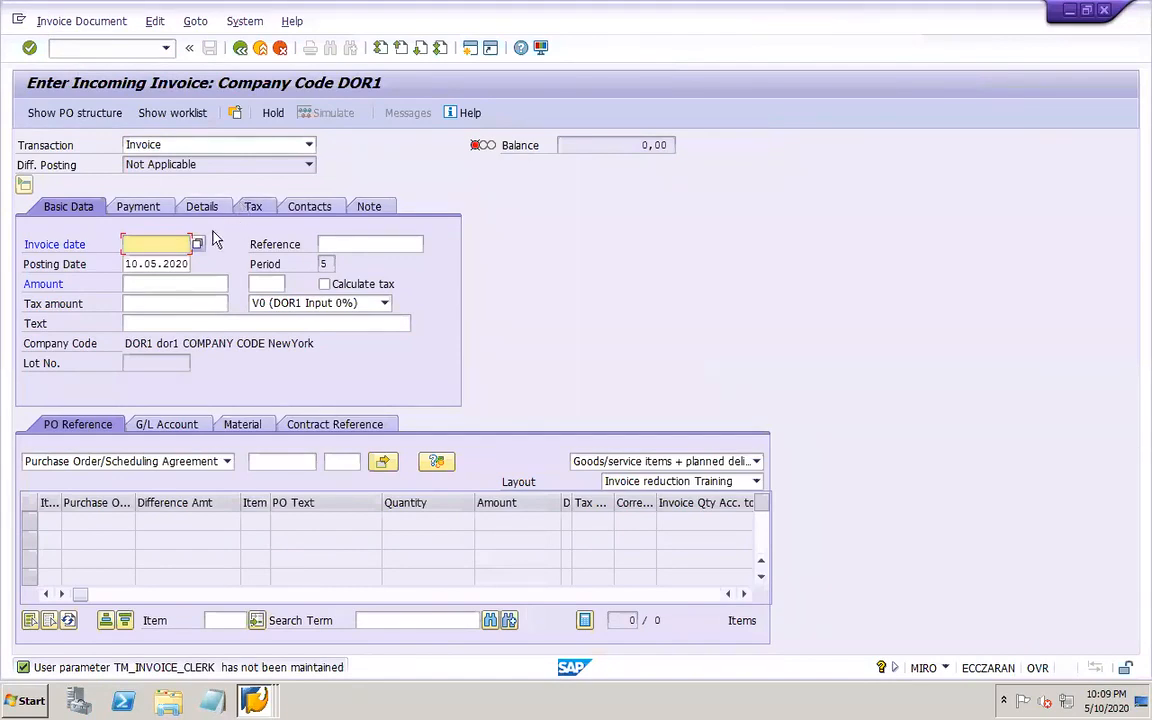
# - Set the incoming invoice's invoice date and posting date to 01.01.2020 and enter the noted purchase order number as its reference
pyautogui.click(254, 700)
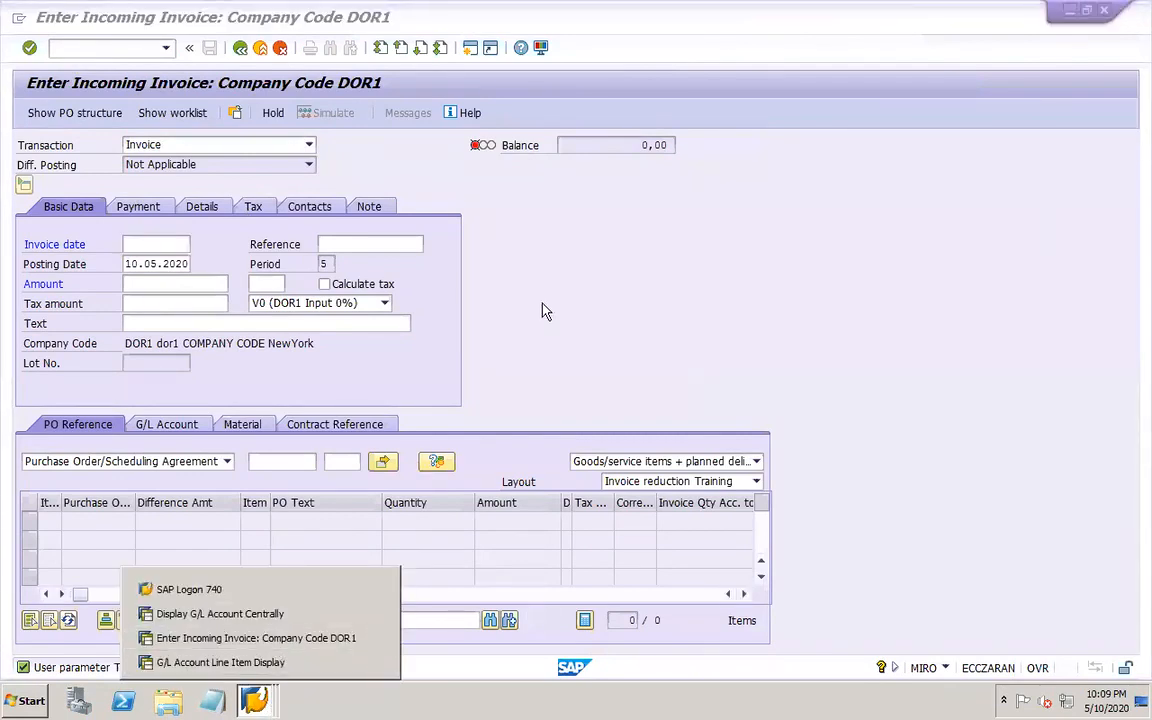
pyautogui.click(222, 242)
pyautogui.click(170, 244)
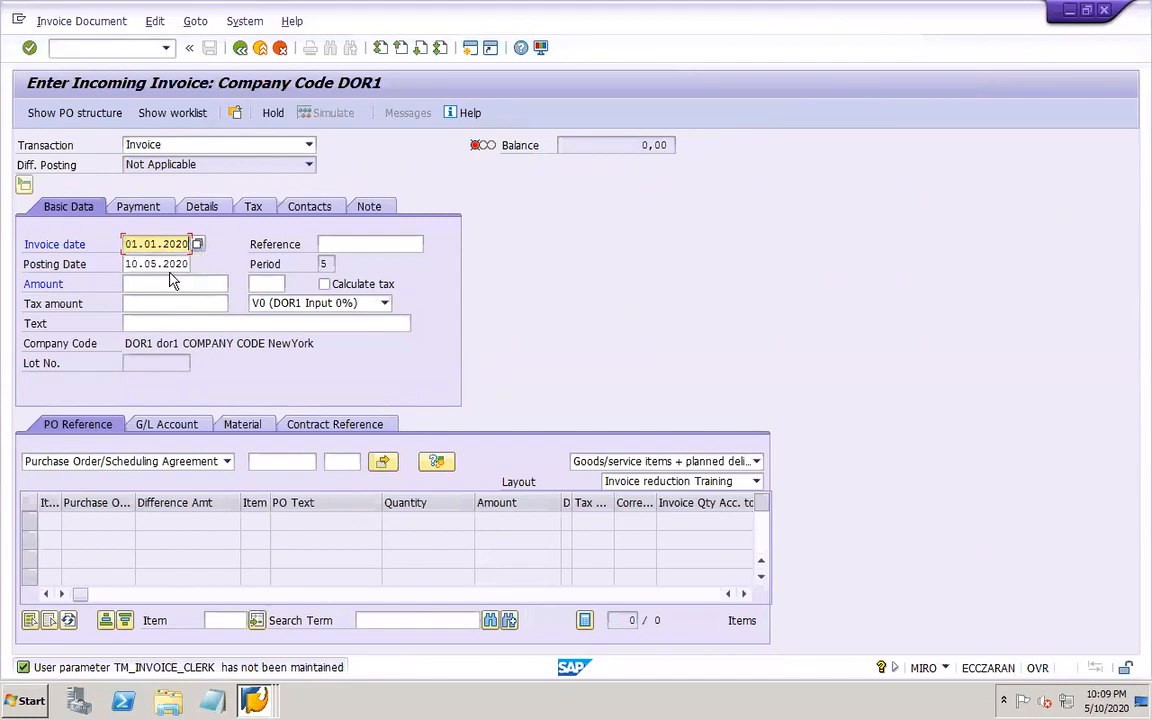
pyautogui.press('Tab')
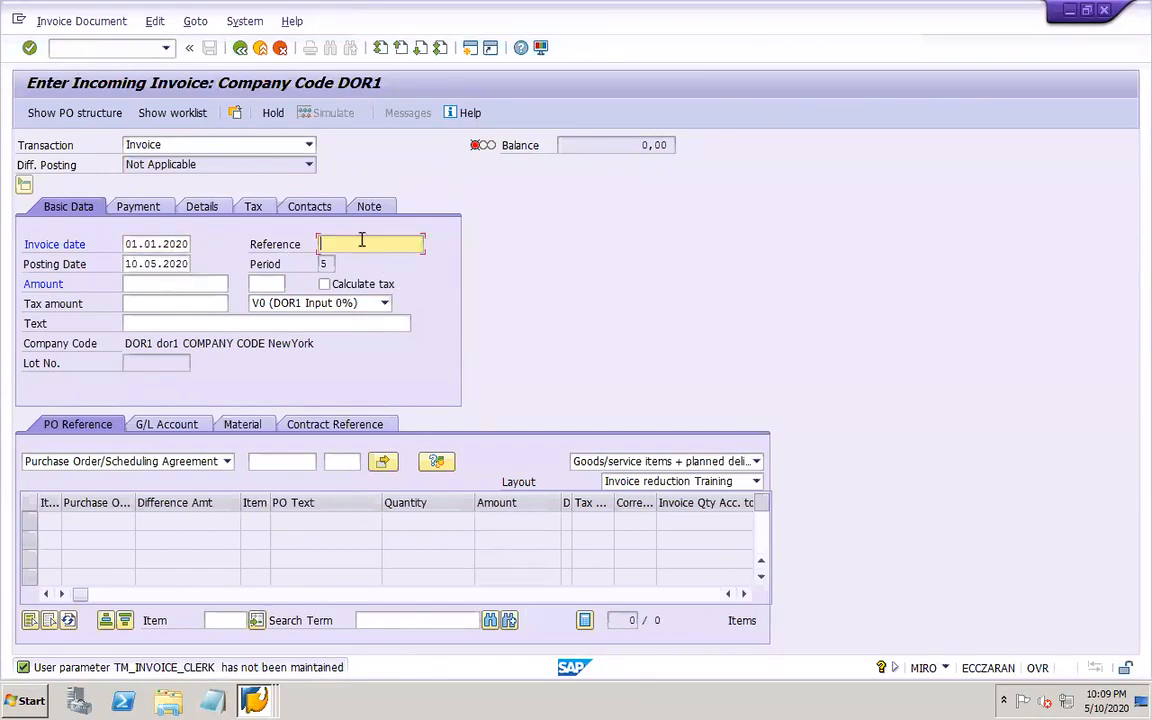
pyautogui.write('45')
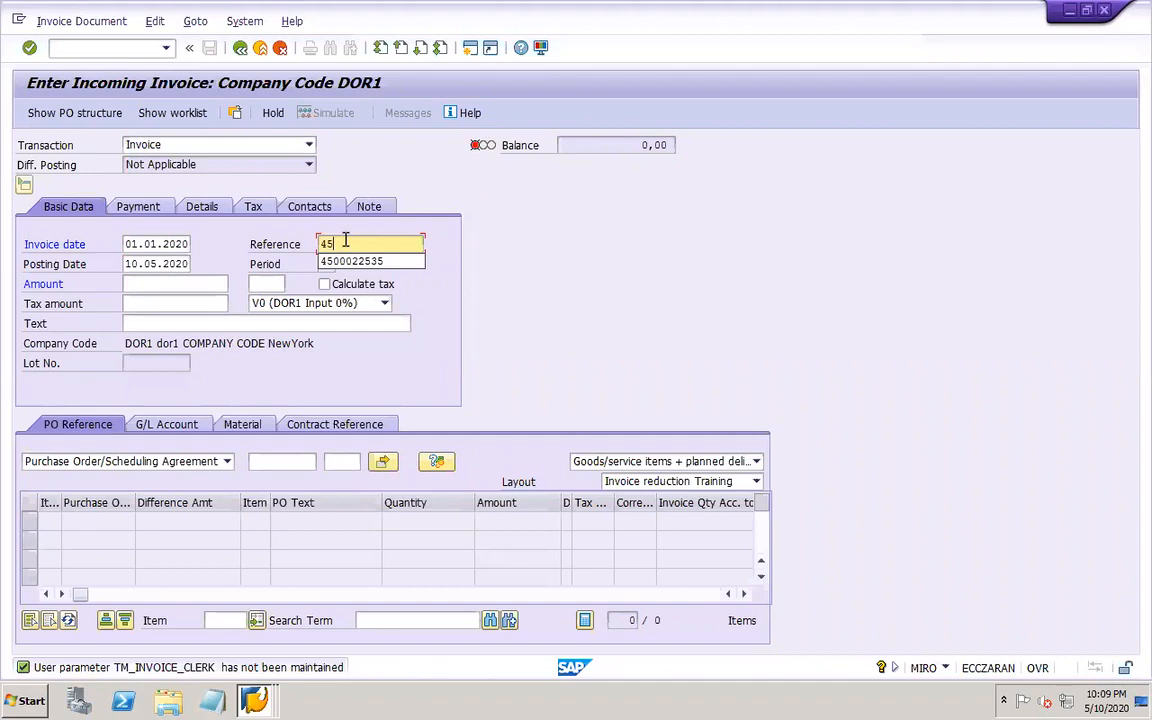
pyautogui.write('00022560')
pyautogui.click(127, 264)
pyautogui.write('01')
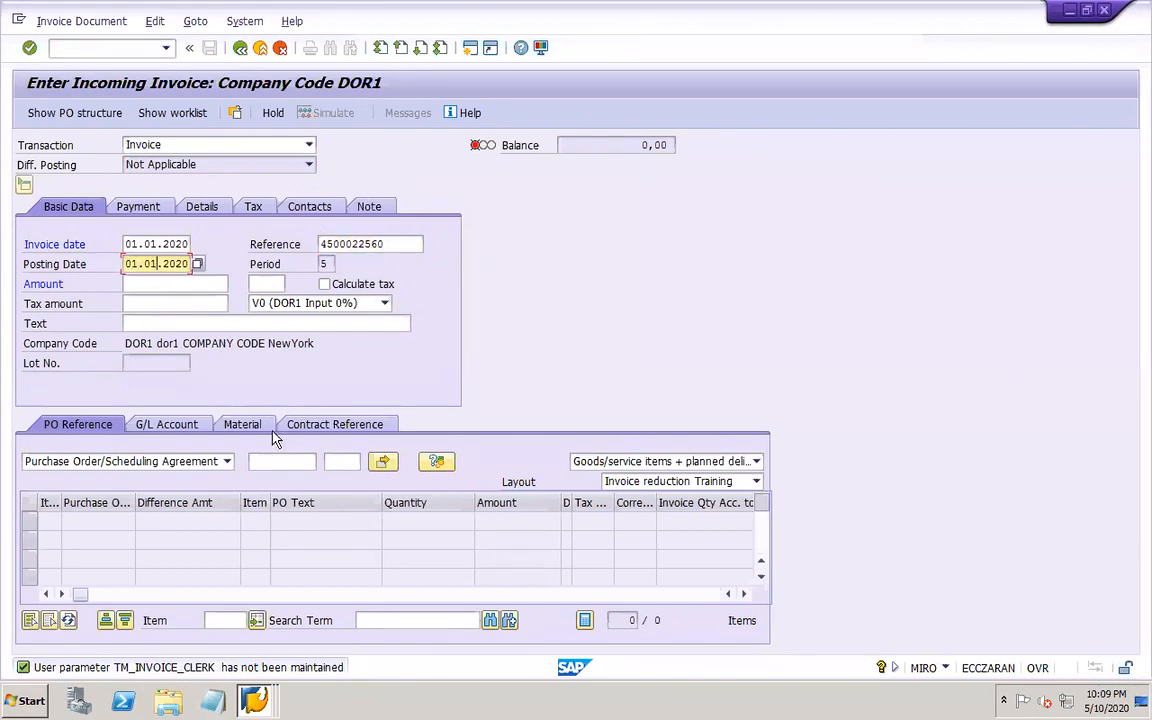
# - Copy the reference number into the Purchase Order/Scheduling Agreement selection and load the order's items into the invoice
pyautogui.click(282, 460)
pyautogui.moveTo(404, 244); pyautogui.dragTo(300, 250)
pyautogui.hotkey('ctrl', 'c')
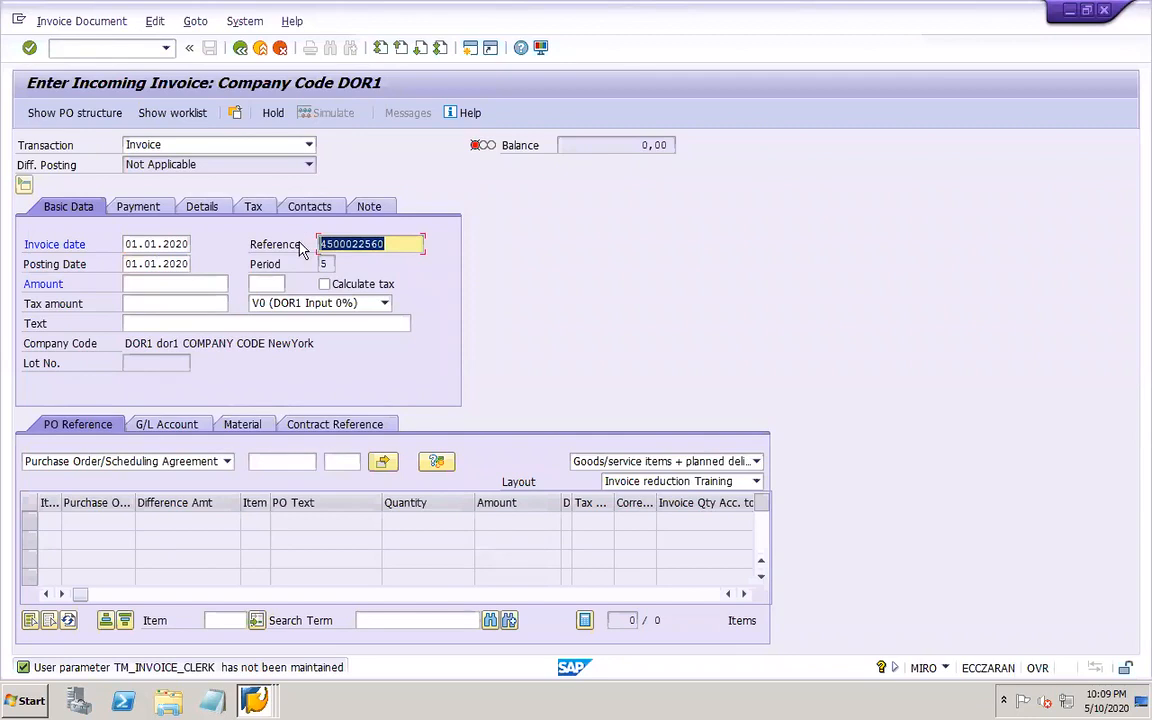
pyautogui.click(290, 461)
pyautogui.hotkey('ctrl', 'v')
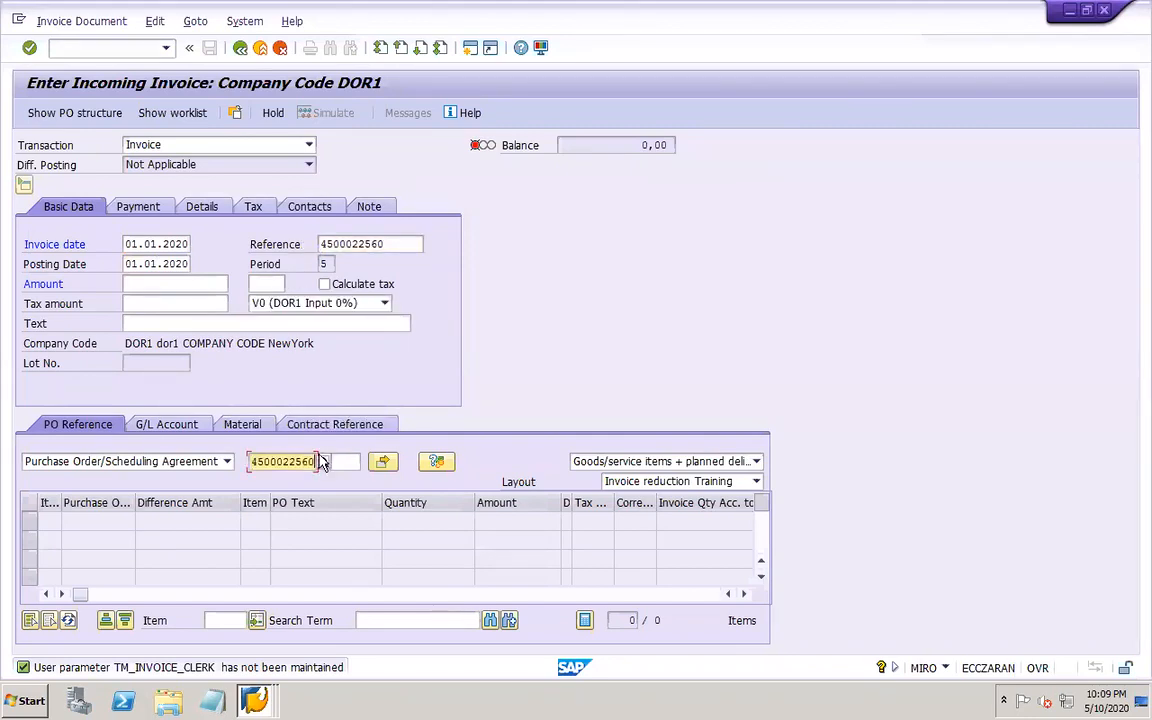
pyautogui.press('Return')
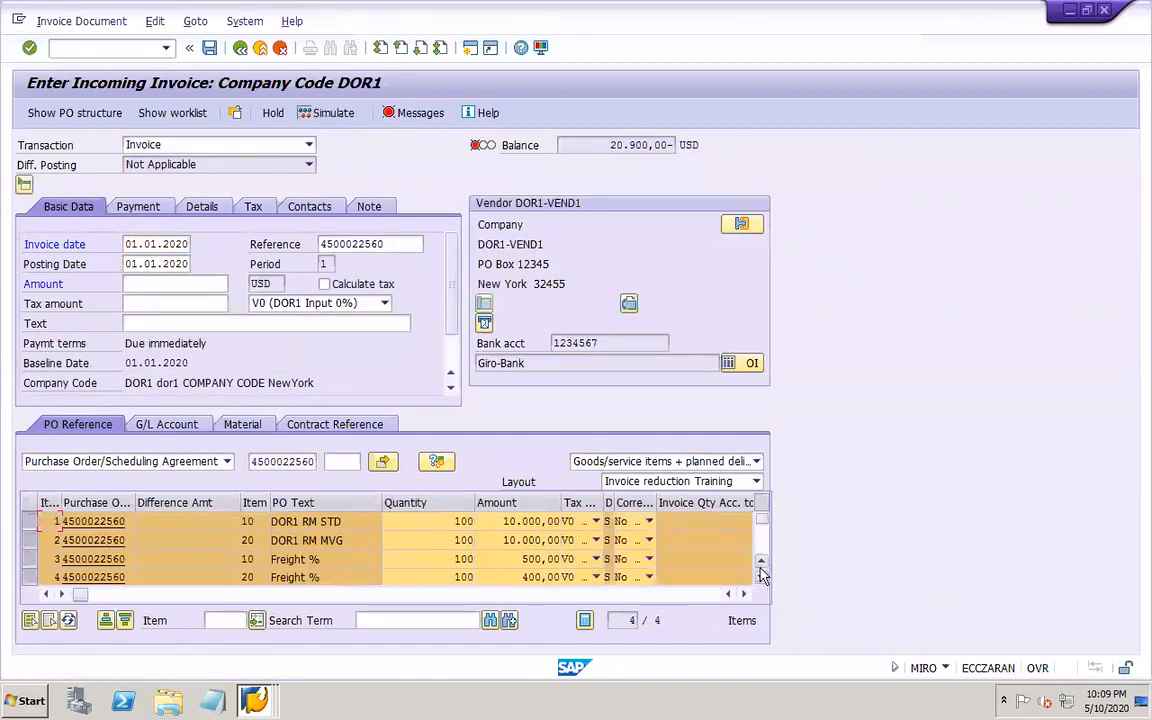
# - Examine the invoice items as goods/service items only, as planned delivery costs only, and as goods/service items + planned delivery costs
pyautogui.click(344, 521)
pyautogui.click(327, 559)
pyautogui.click(329, 575)
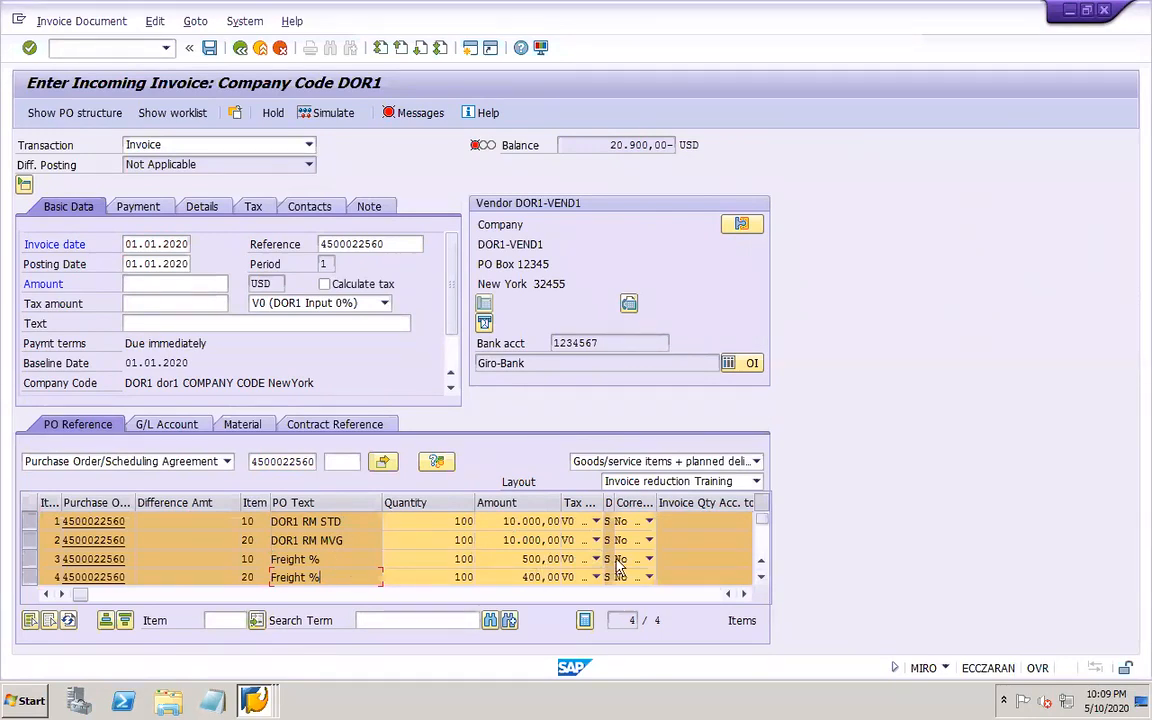
pyautogui.click(757, 463)
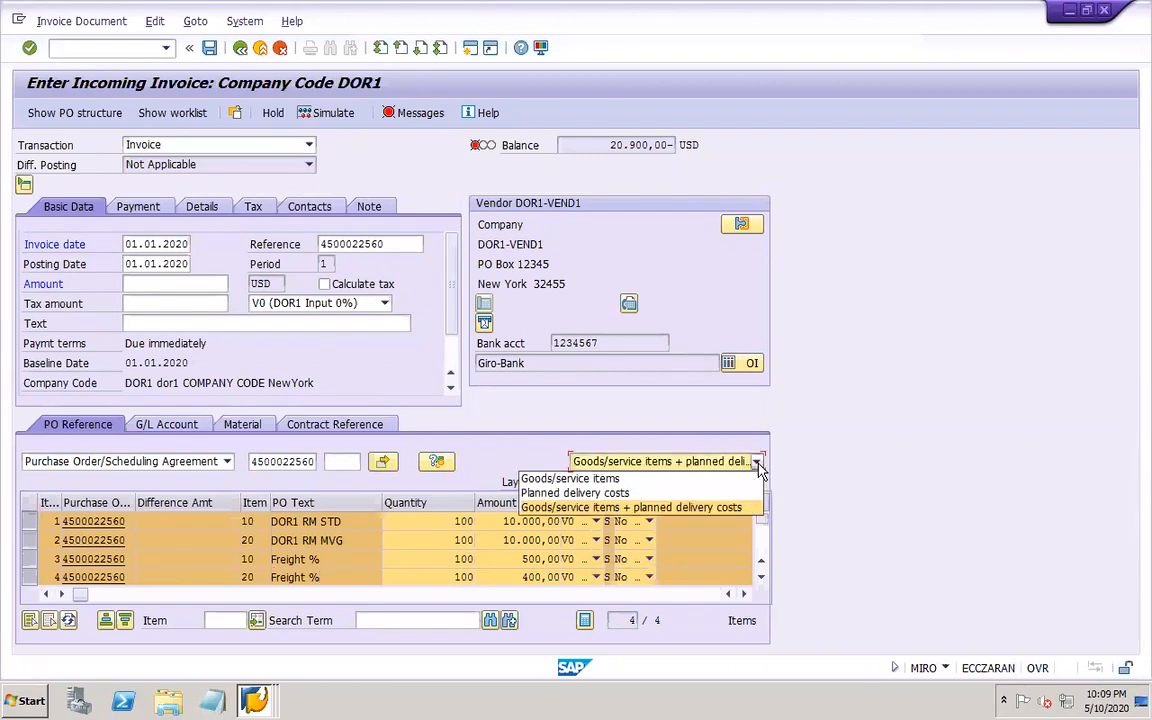
pyautogui.click(648, 479)
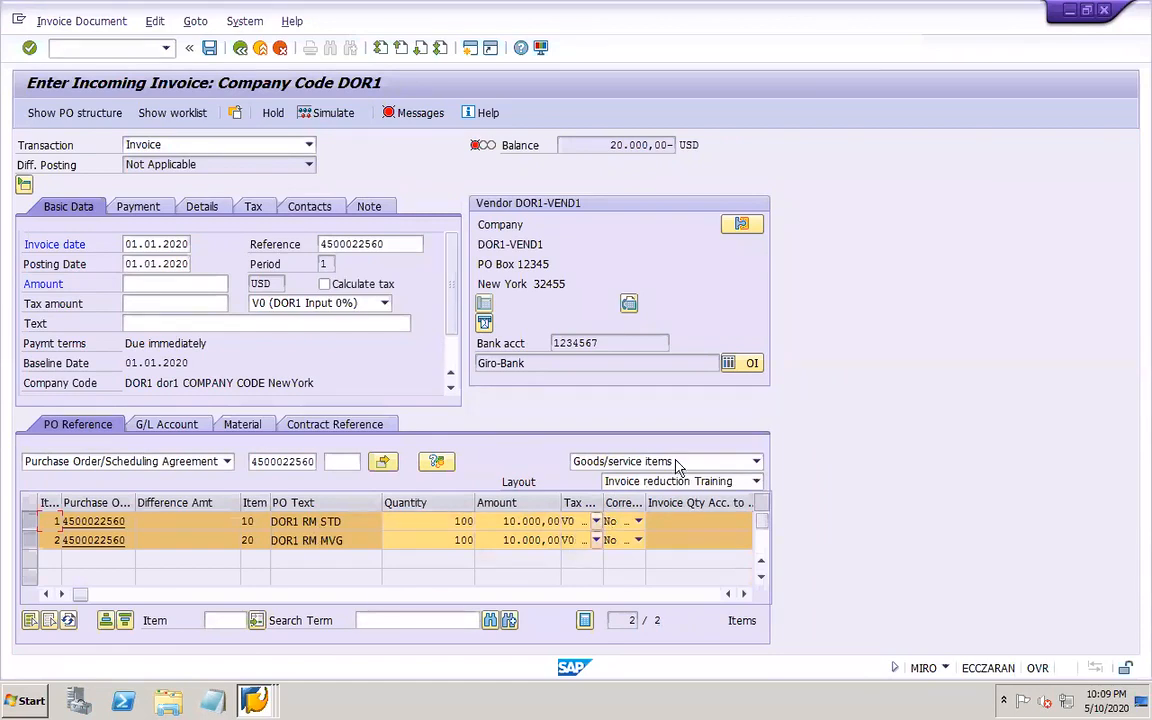
pyautogui.click(756, 462)
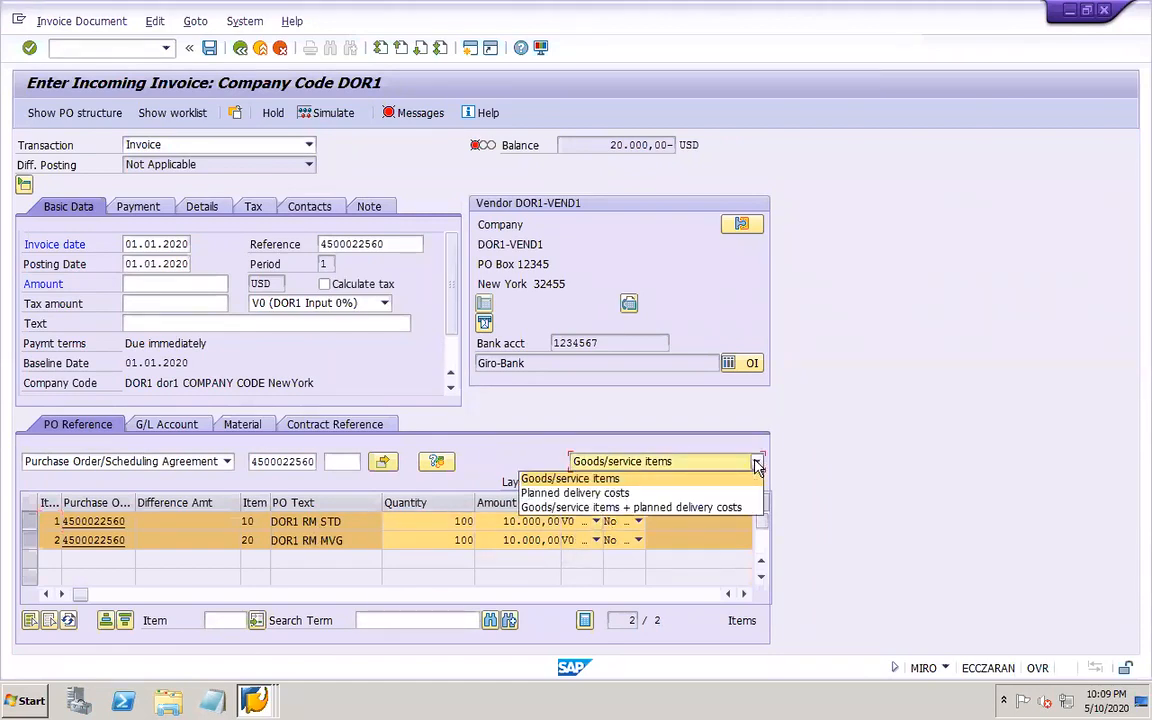
pyautogui.click(700, 494)
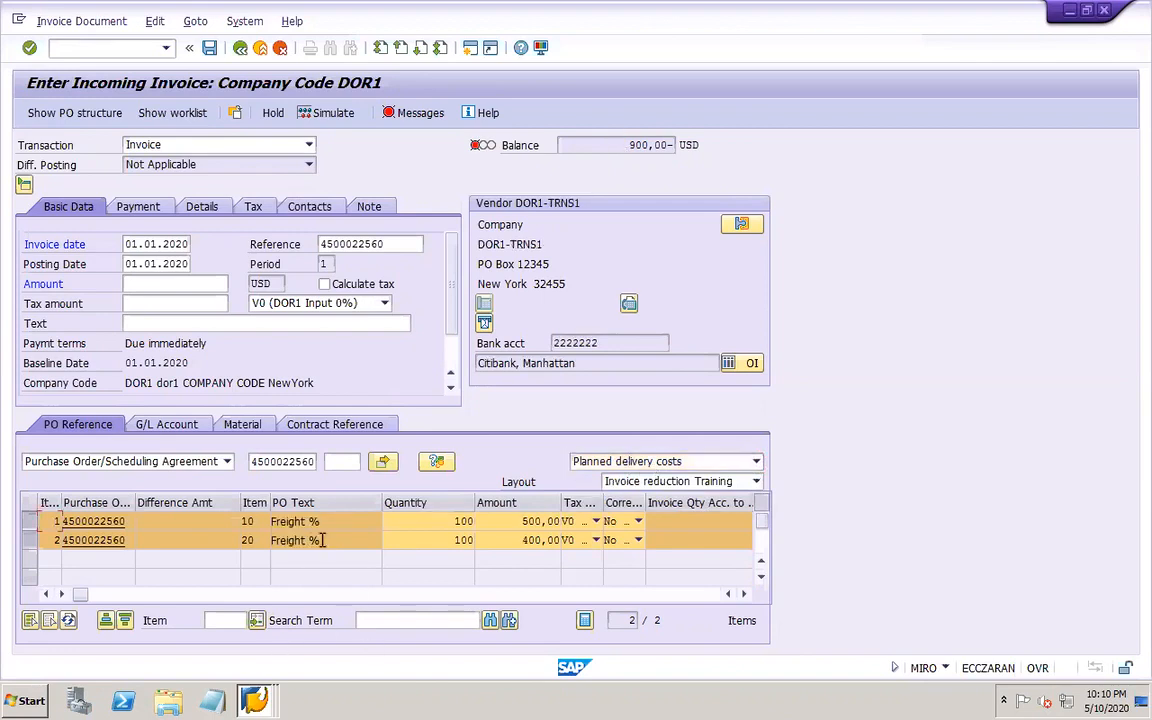
pyautogui.click(756, 461)
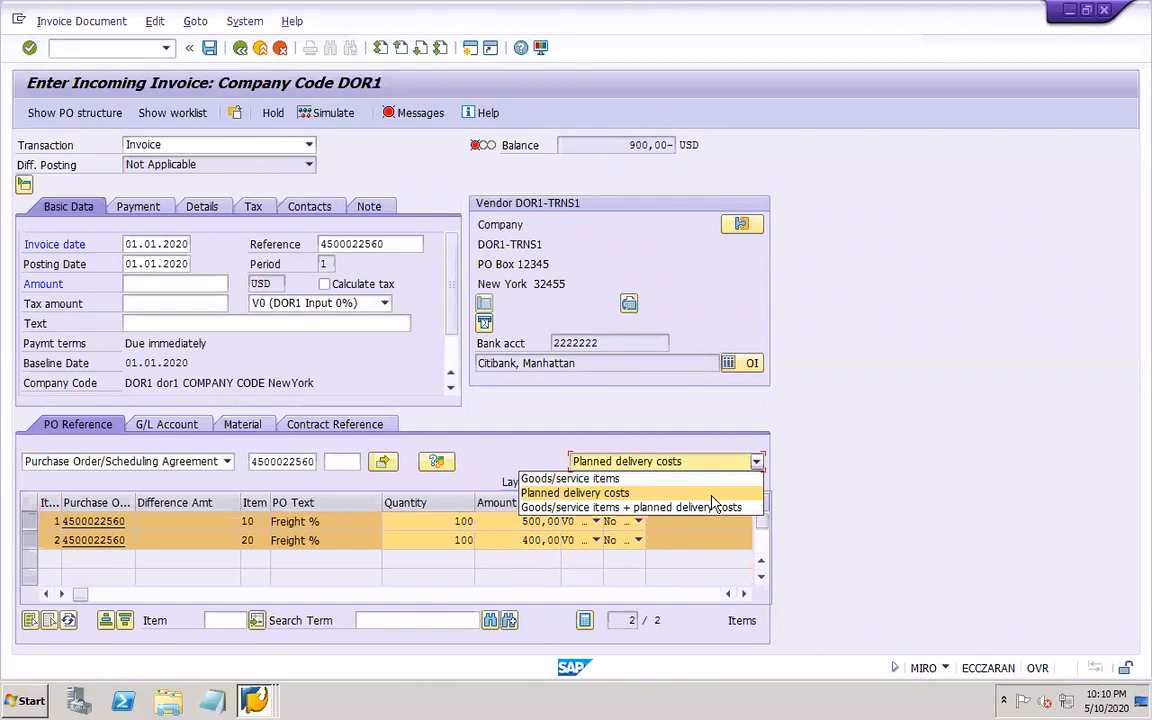
pyautogui.click(613, 508)
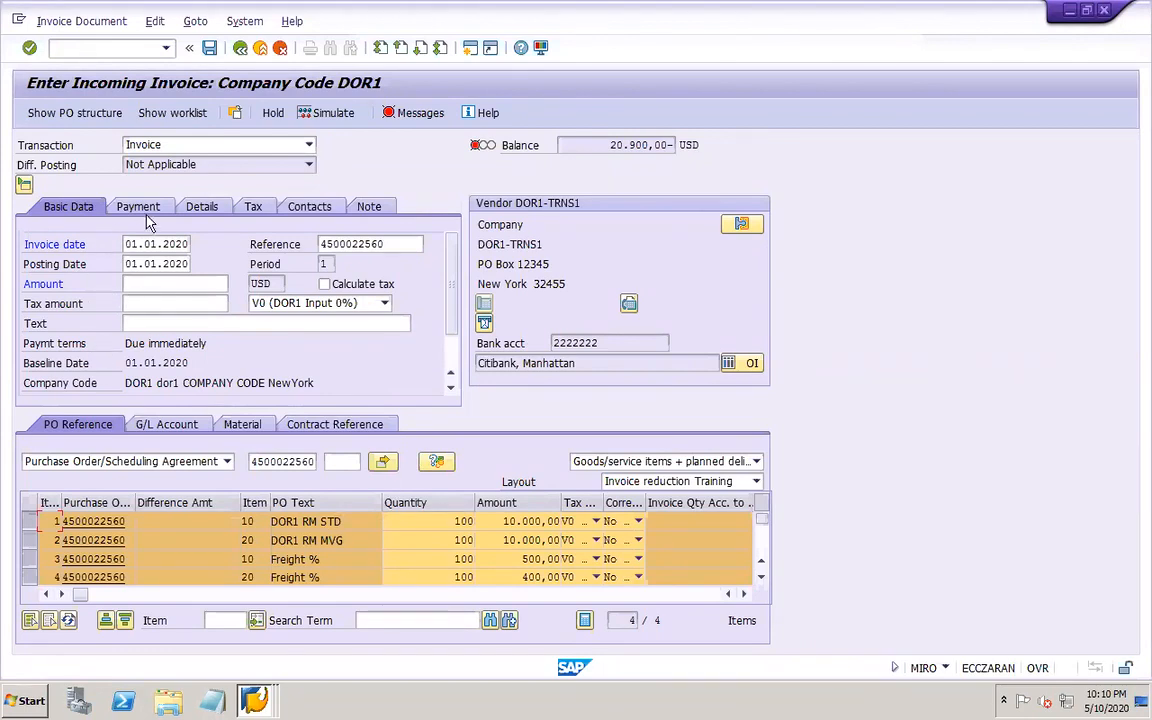
# - Enter 10.900,00 USD as the invoice amount and 30,00 USD as the unplanned delivery costs
pyautogui.click(132, 283)
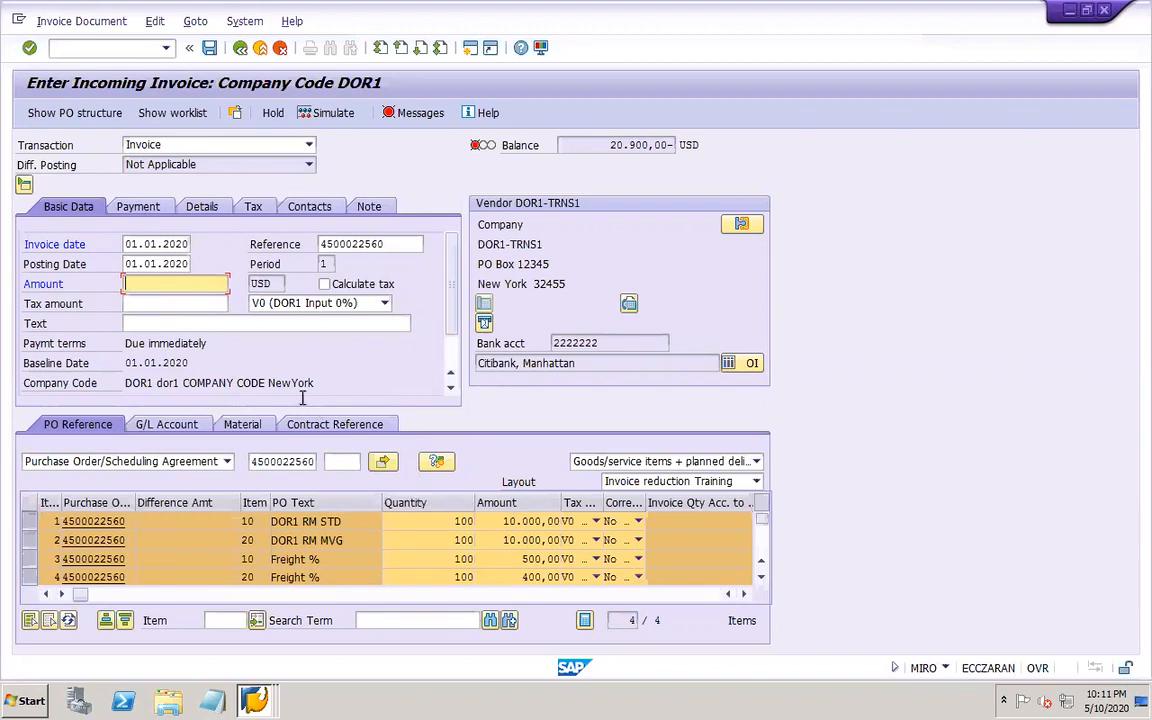
pyautogui.write('10900')
pyautogui.click(152, 206)
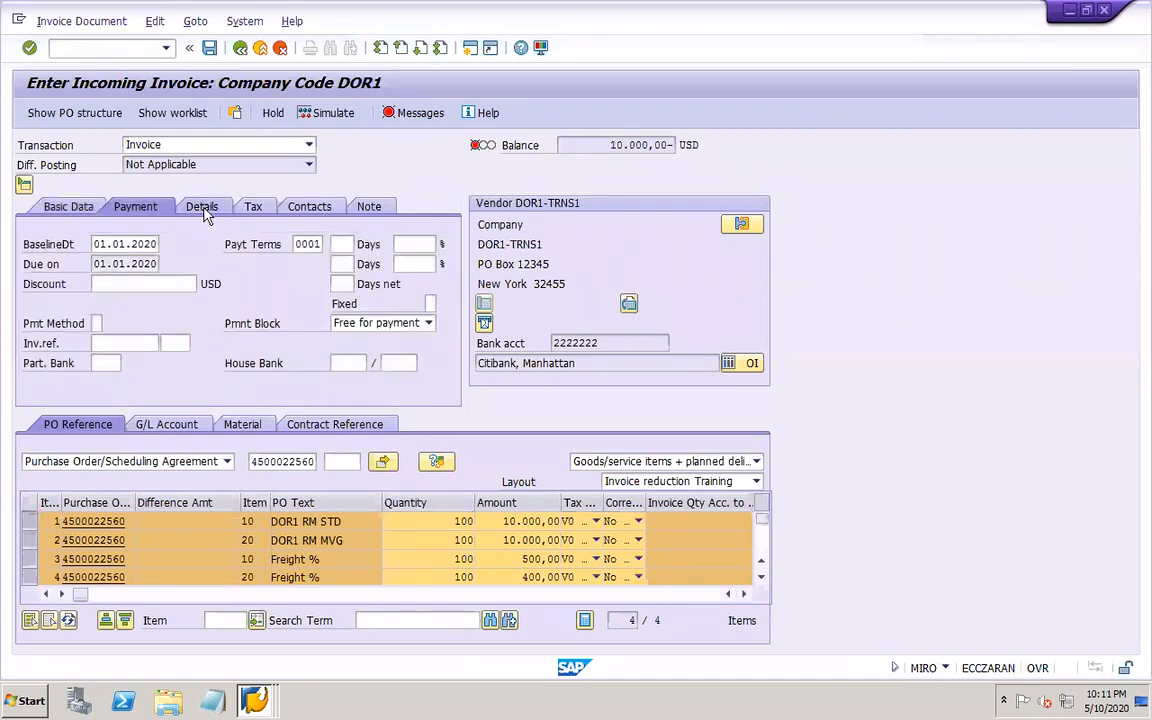
pyautogui.click(200, 207)
pyautogui.click(145, 244)
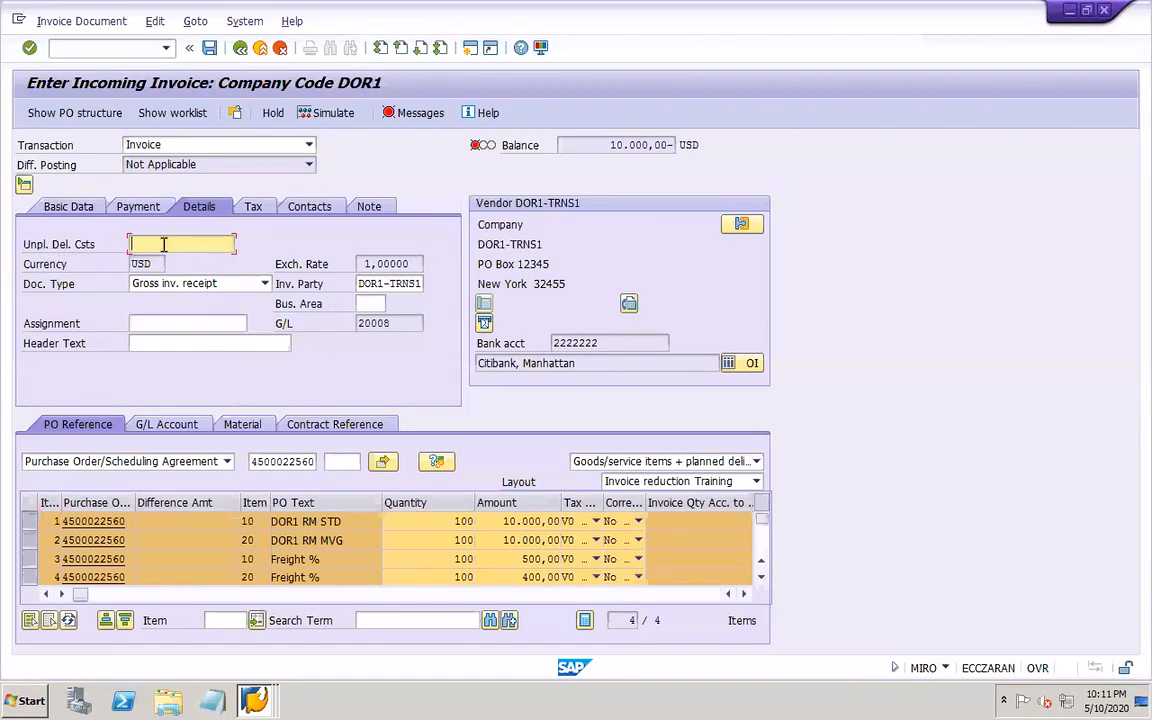
pyautogui.write('30')
pyautogui.press('Return')
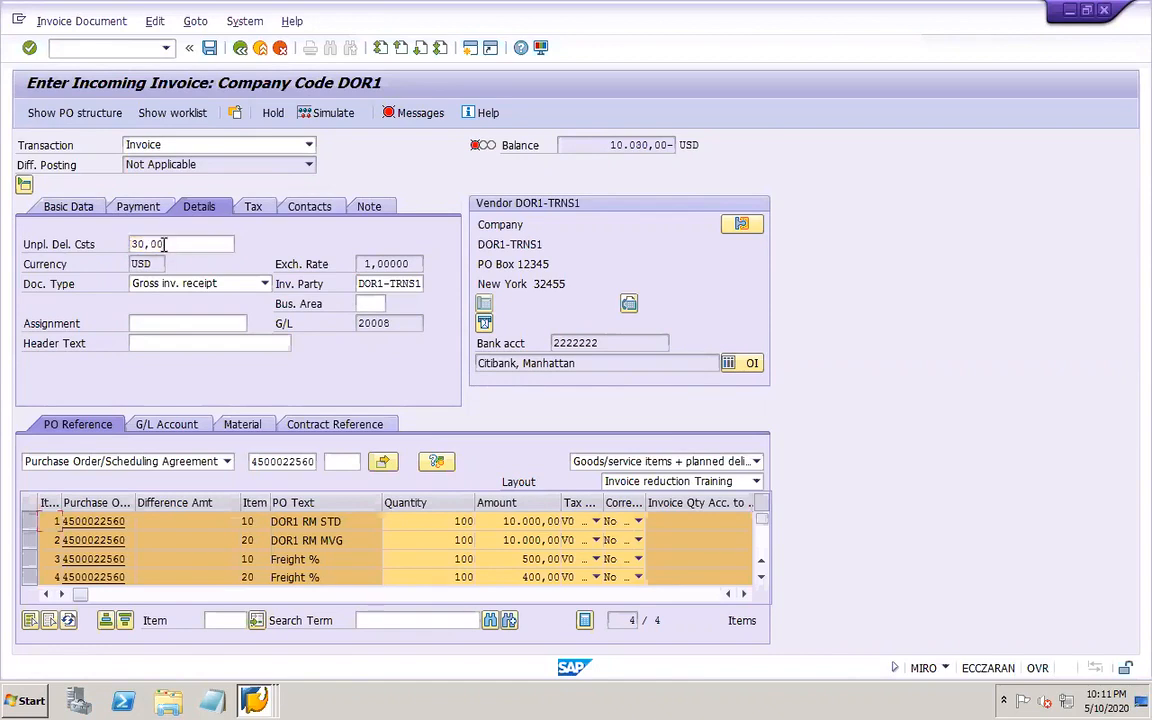
# - Set the invoice amount to 10.930,00 USD and check the invoice's verification log
pyautogui.click(68, 207)
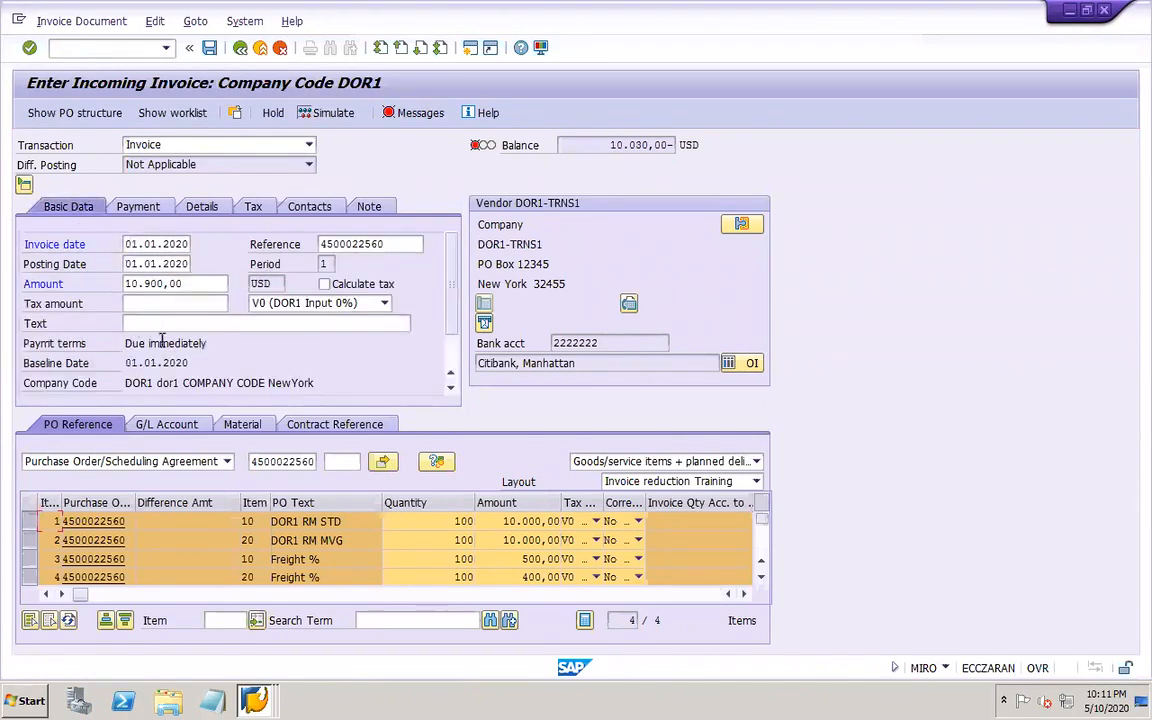
pyautogui.click(149, 284)
pyautogui.write('3')
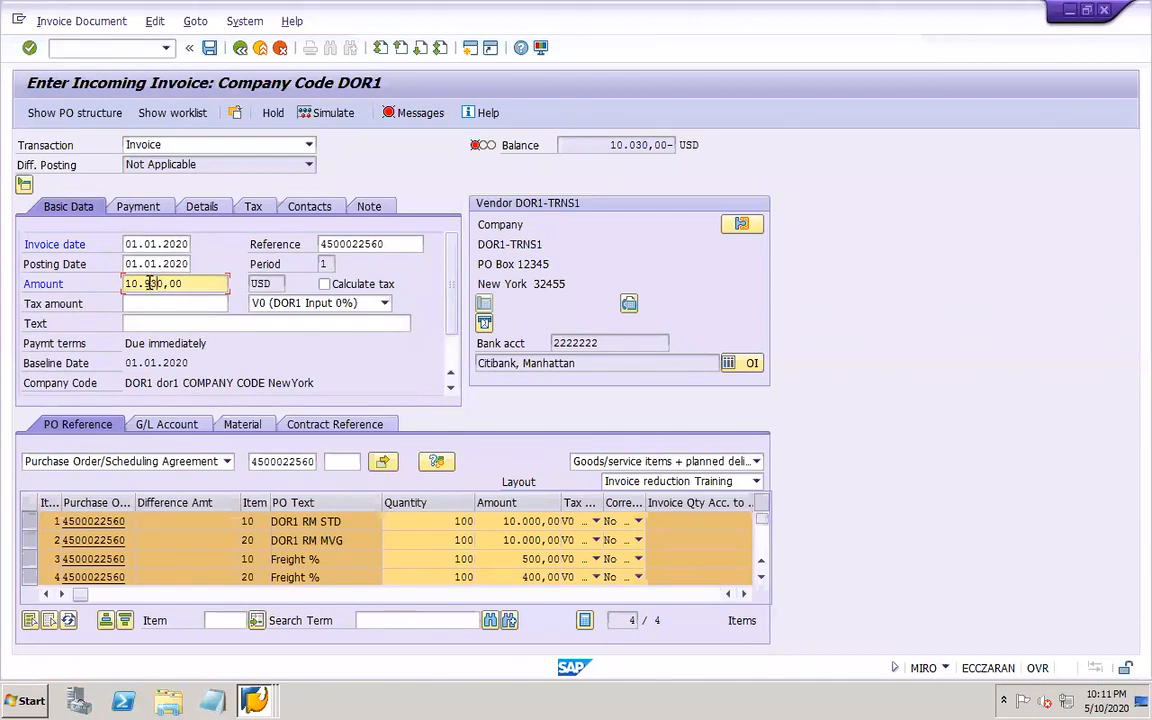
pyautogui.press('Return')
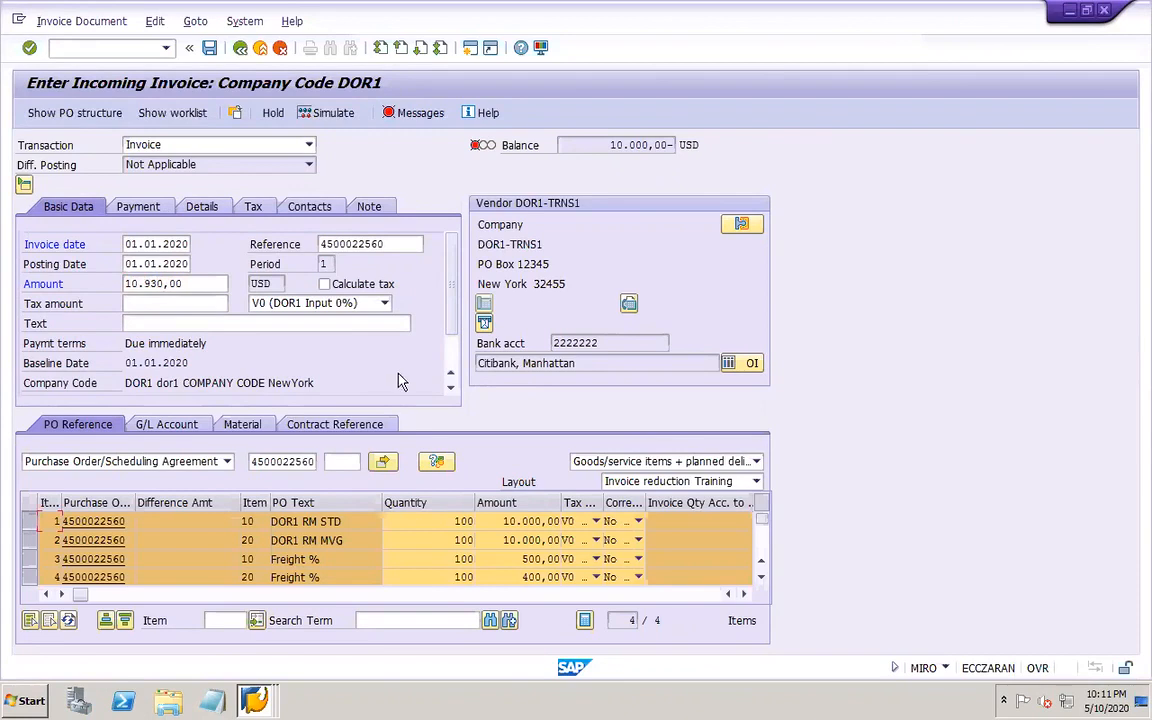
pyautogui.click(416, 118)
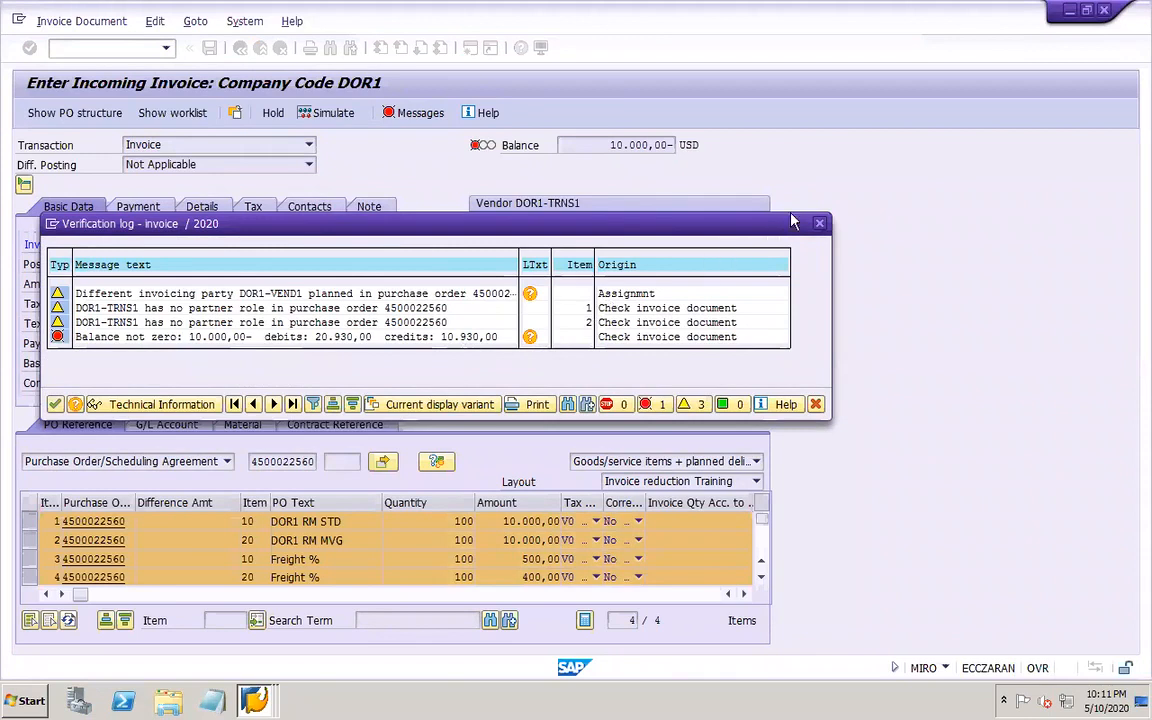
pyautogui.click(822, 228)
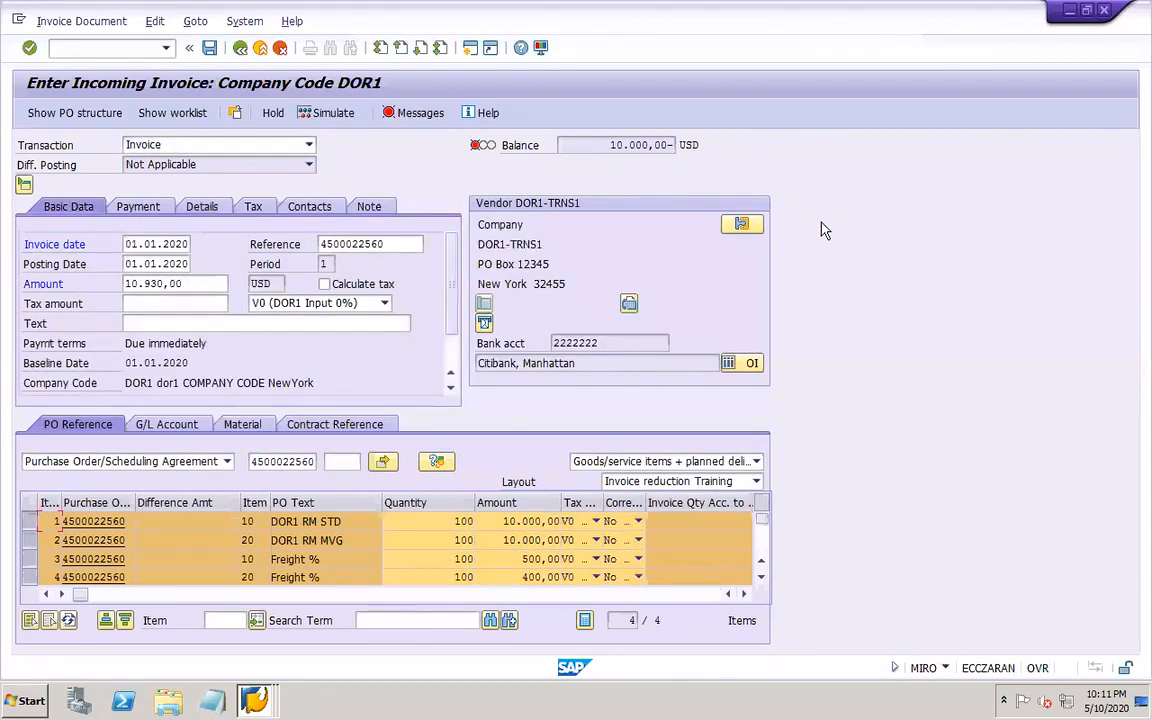
# - Correct the invoice amount to 20.930,00 USD and enter "Tax invoice" as the invoice text
pyautogui.click(151, 284)
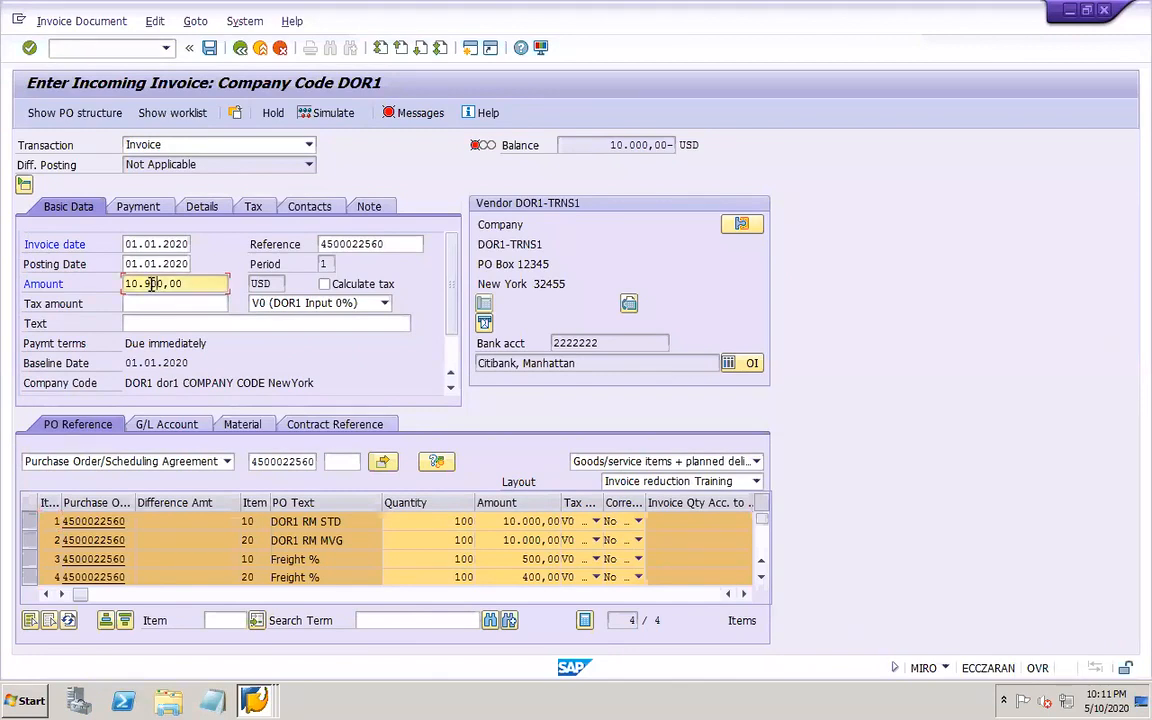
pyautogui.press('Return')
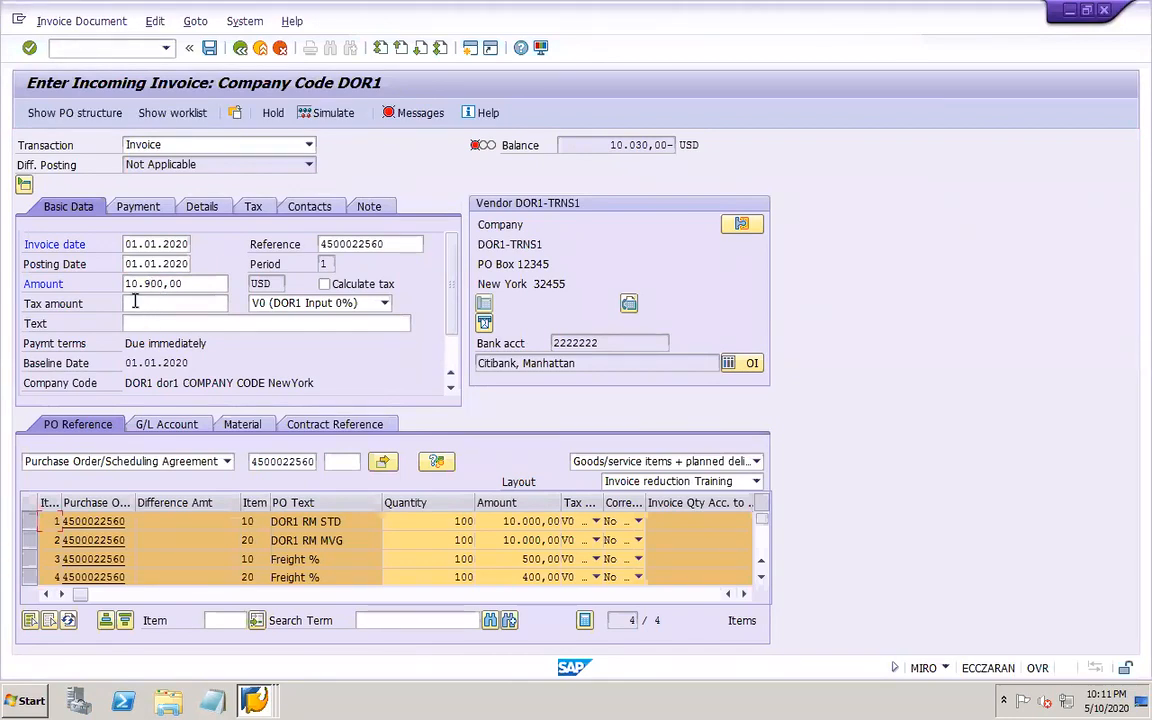
pyautogui.click(126, 284)
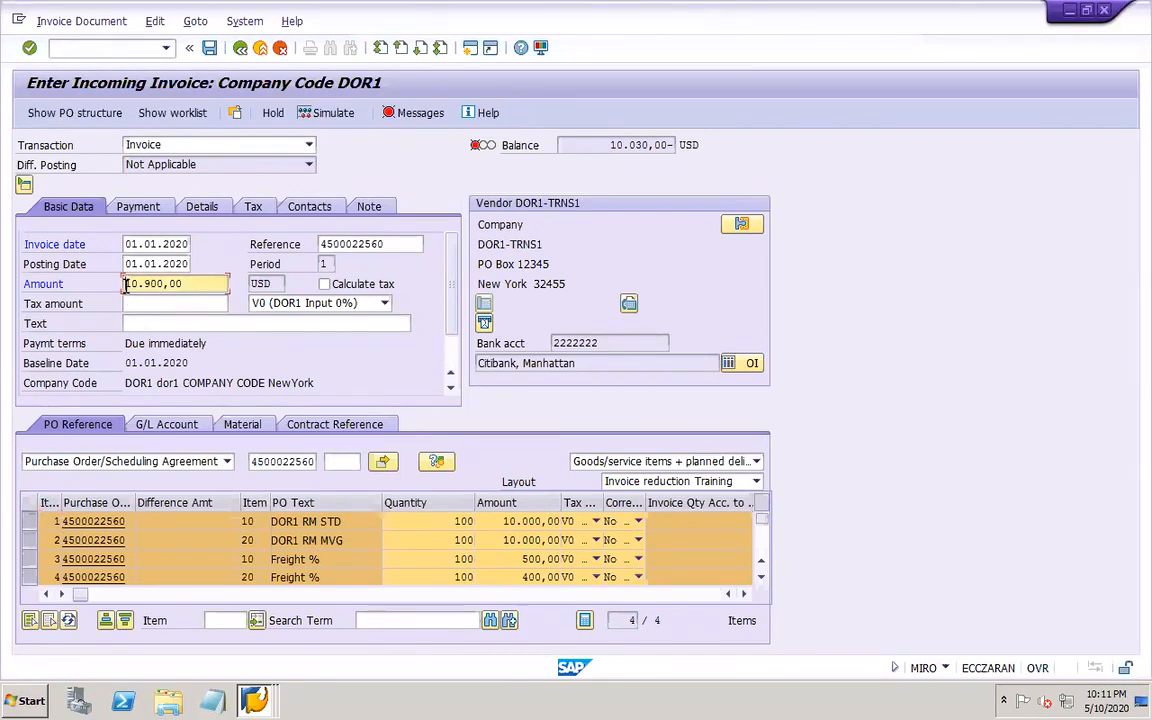
pyautogui.write('2')
pyautogui.click(150, 284)
pyautogui.write('3')
pyautogui.press('Return')
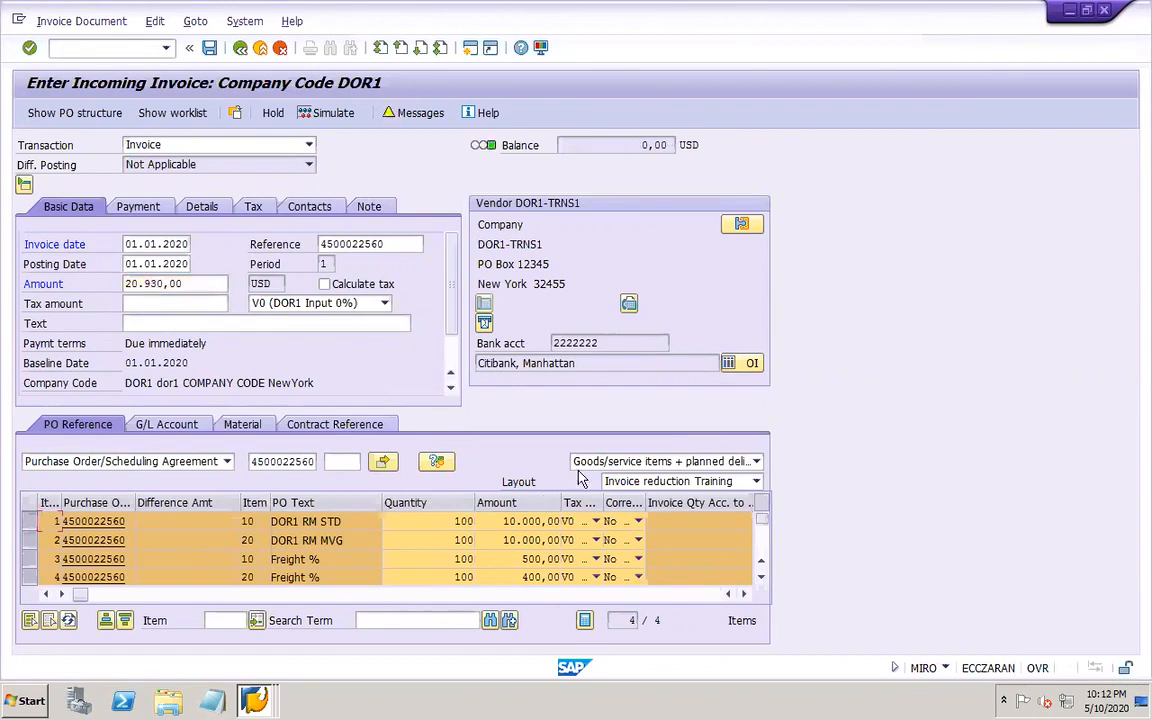
pyautogui.click(156, 323)
pyautogui.write('Tax invoice')
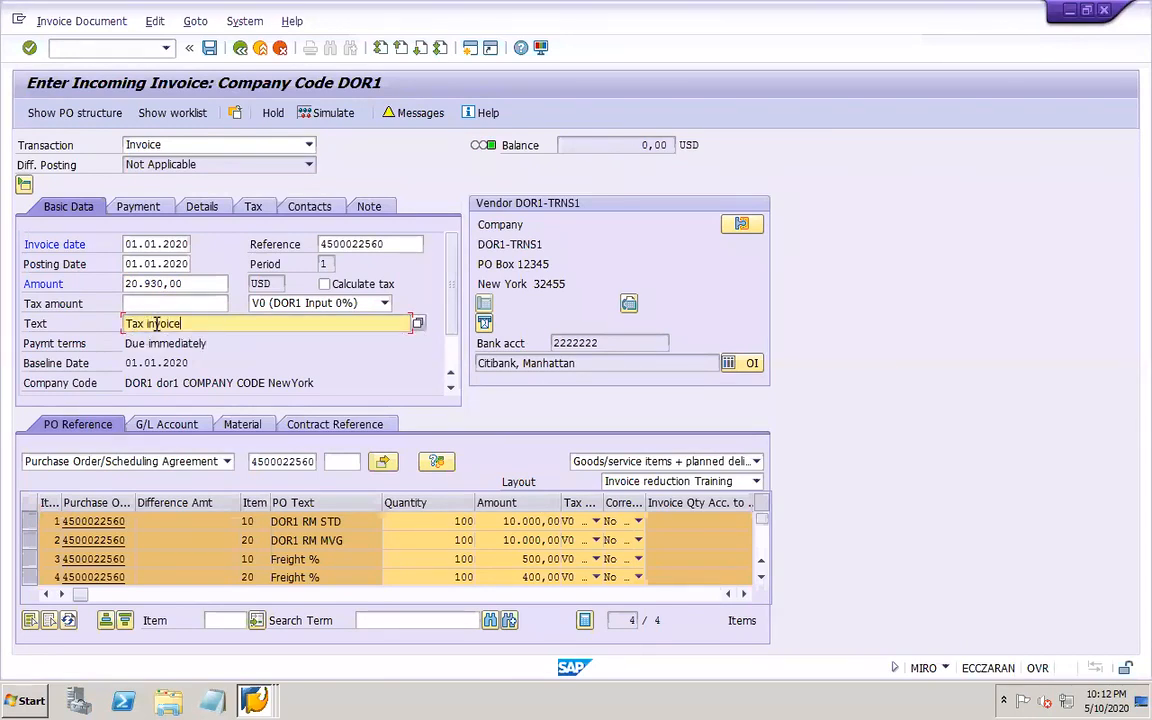
# - Deselect all four purchase order items of the invoice, both materials and both Freight % lines
pyautogui.click(31, 523)
pyautogui.click(31, 523)
pyautogui.click(31, 540)
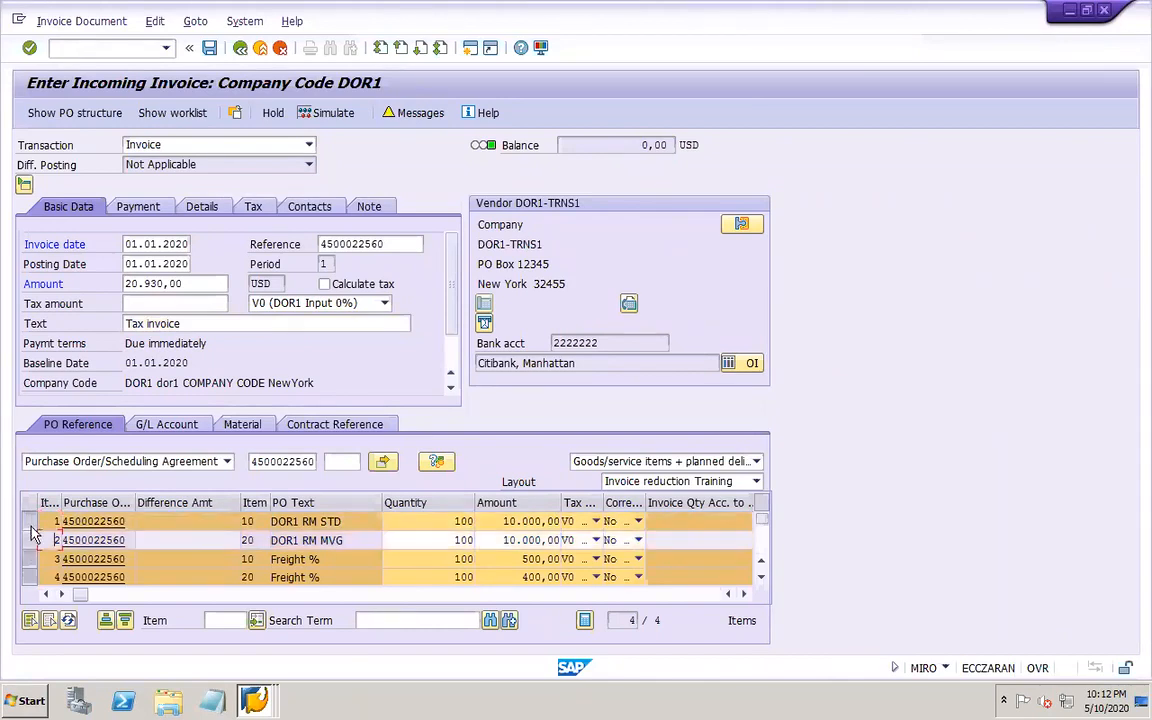
pyautogui.click(31, 521)
pyautogui.click(31, 559)
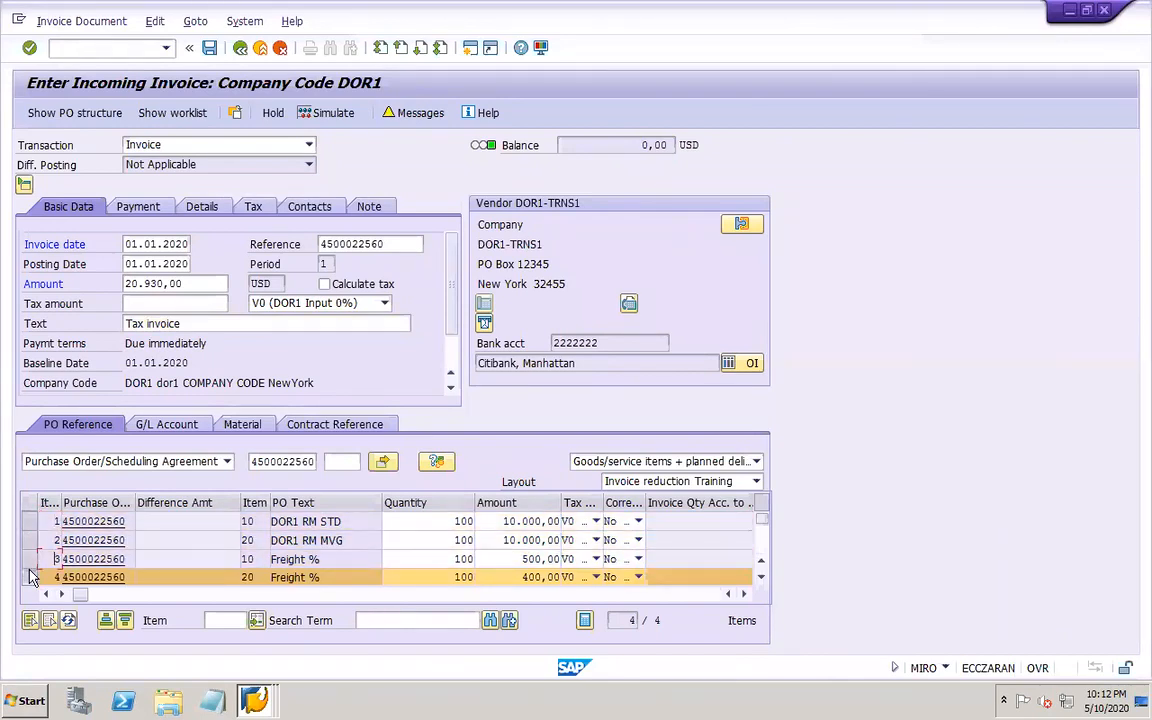
pyautogui.click(31, 577)
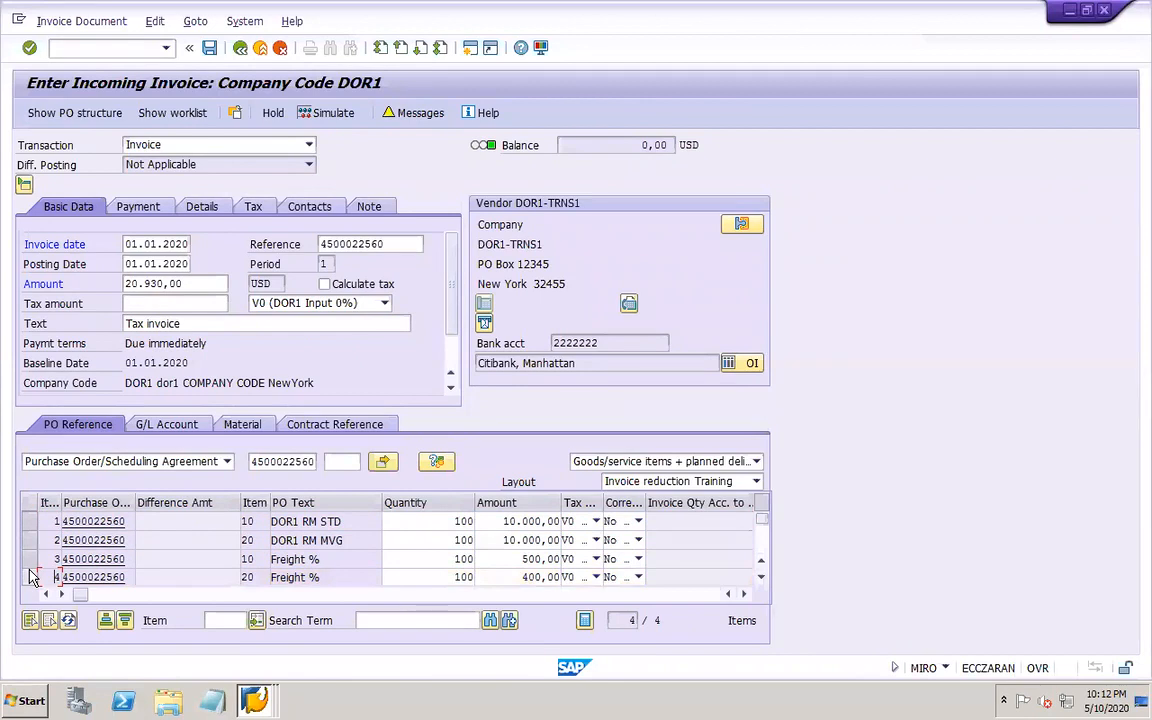
# - Set the item amount of DOR1 RM STD to 11.000,00 and that of DOR1 RM MVG to 10.600,00
pyautogui.click(530, 526)
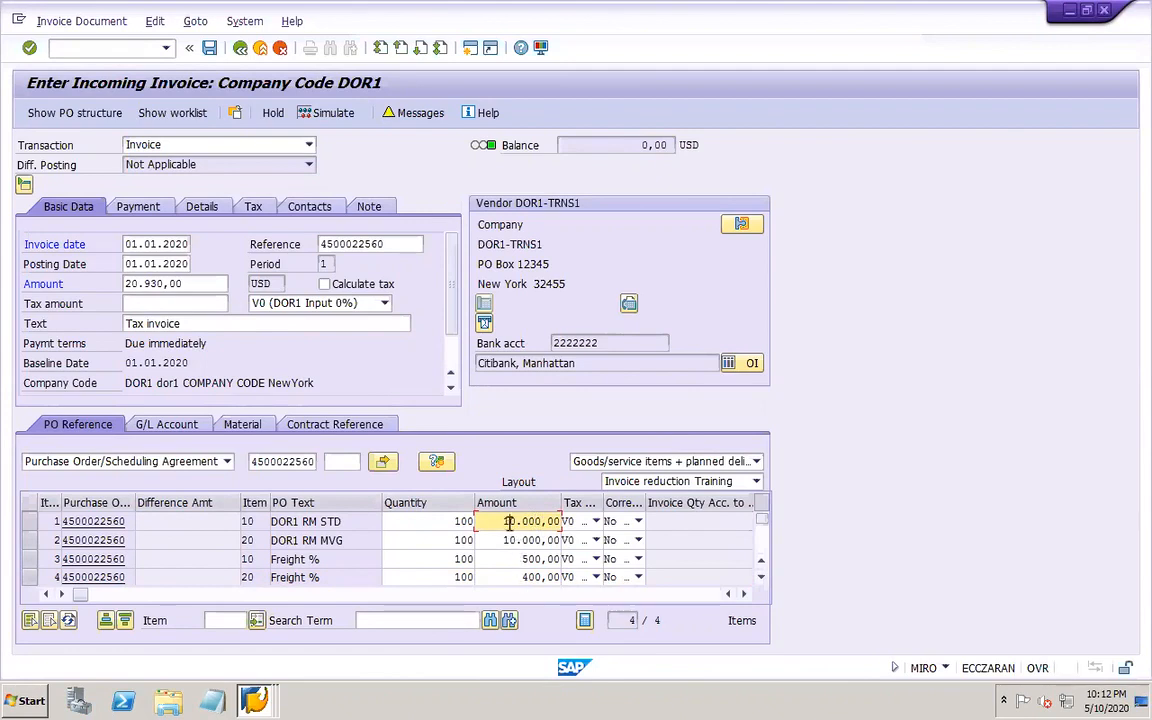
pyautogui.click(510, 523)
pyautogui.write('1')
pyautogui.click(529, 541)
pyautogui.click(520, 540)
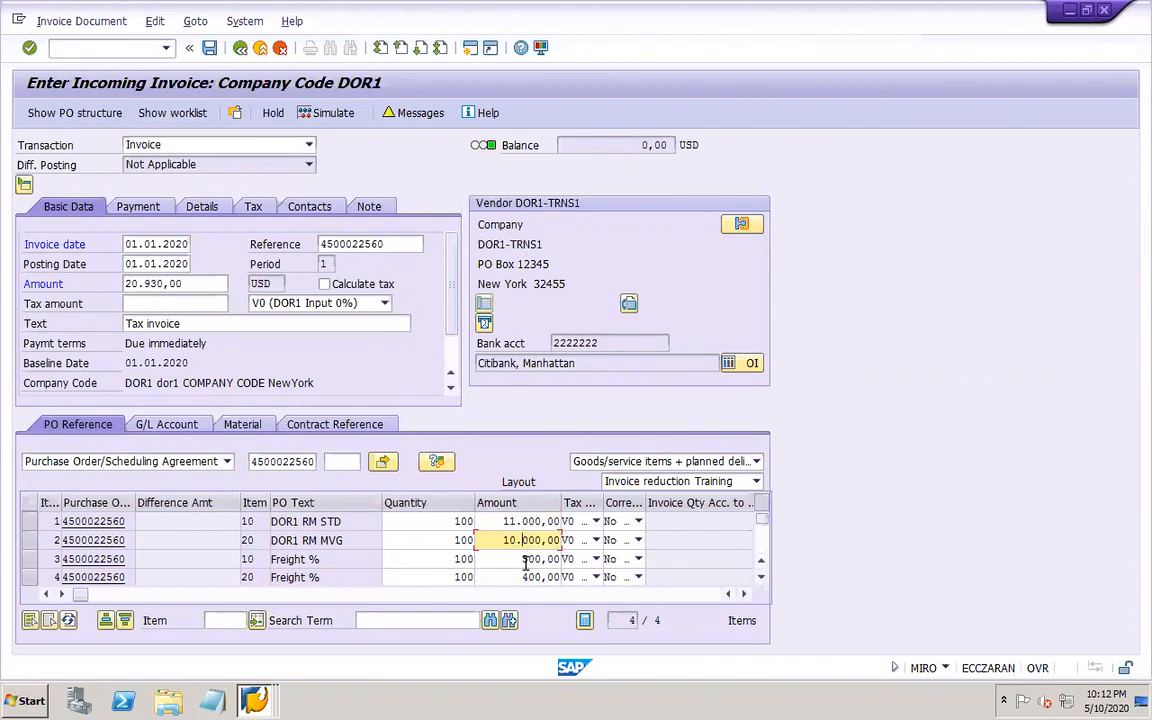
pyautogui.write('6')
# - Set the invoice amount to 22.530,00 USD to match the changed items
pyautogui.click(130, 285)
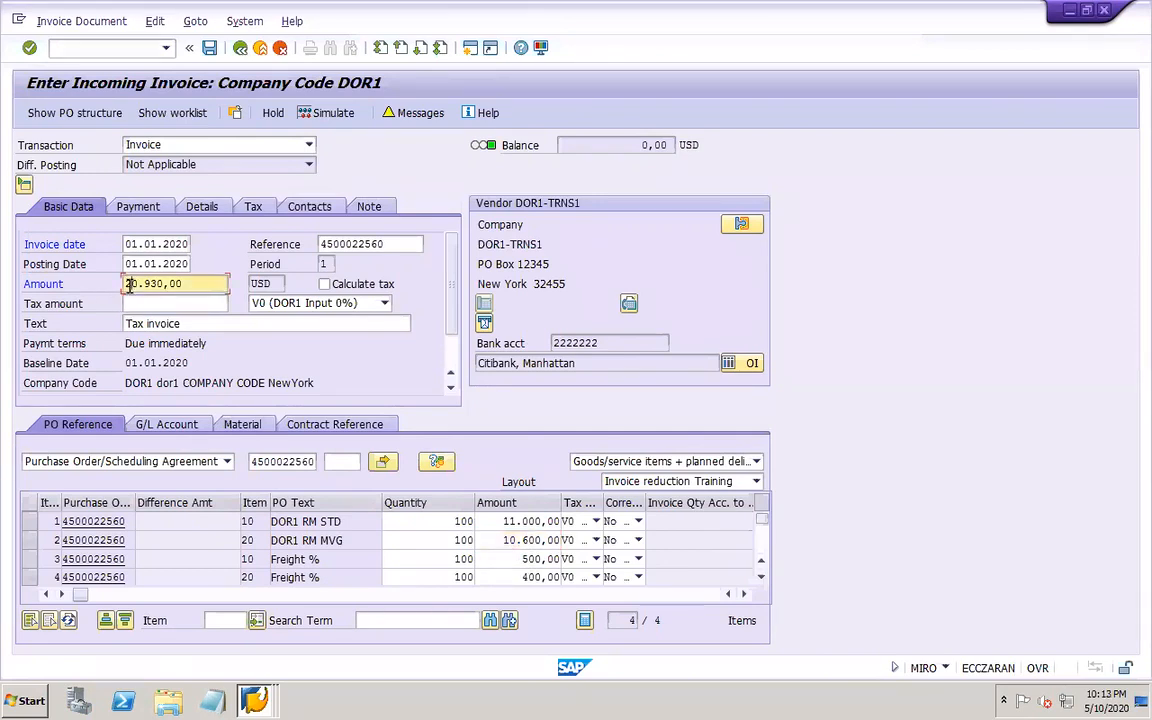
pyautogui.write('2')
pyautogui.click(147, 282)
pyautogui.write('5')
pyautogui.press('Return')
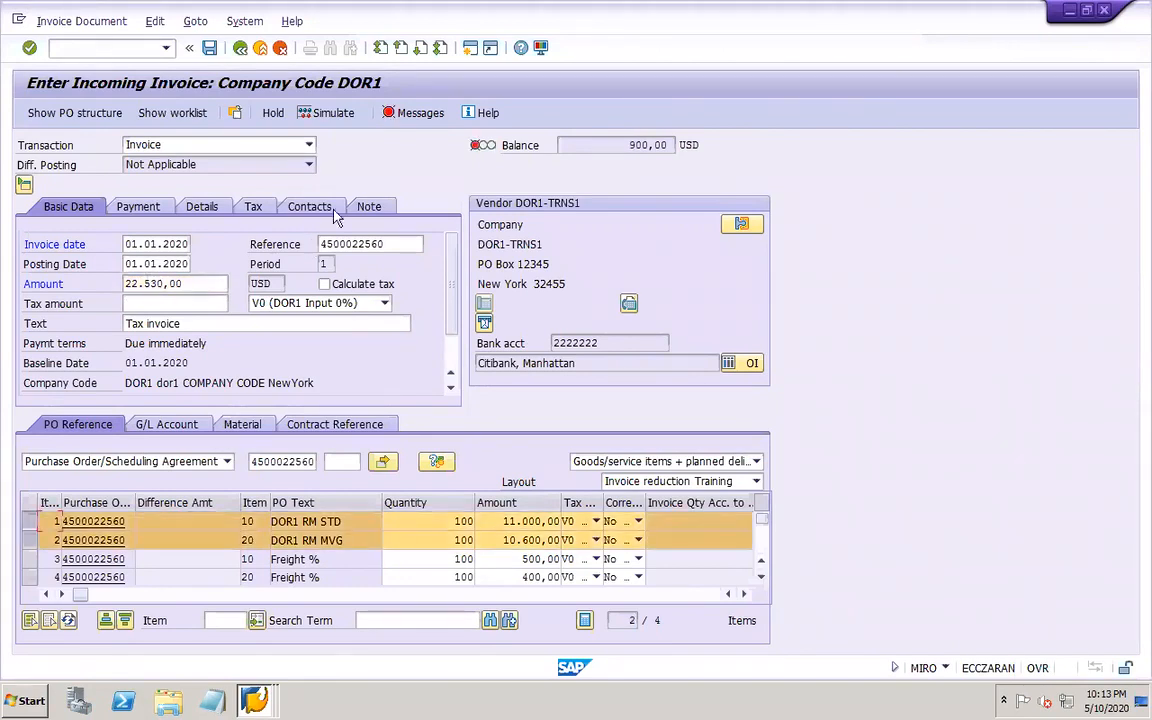
# - Examine the verification log for the cause of the nonzero balance and check the unplanned delivery costs against the item amounts
pyautogui.click(404, 115)
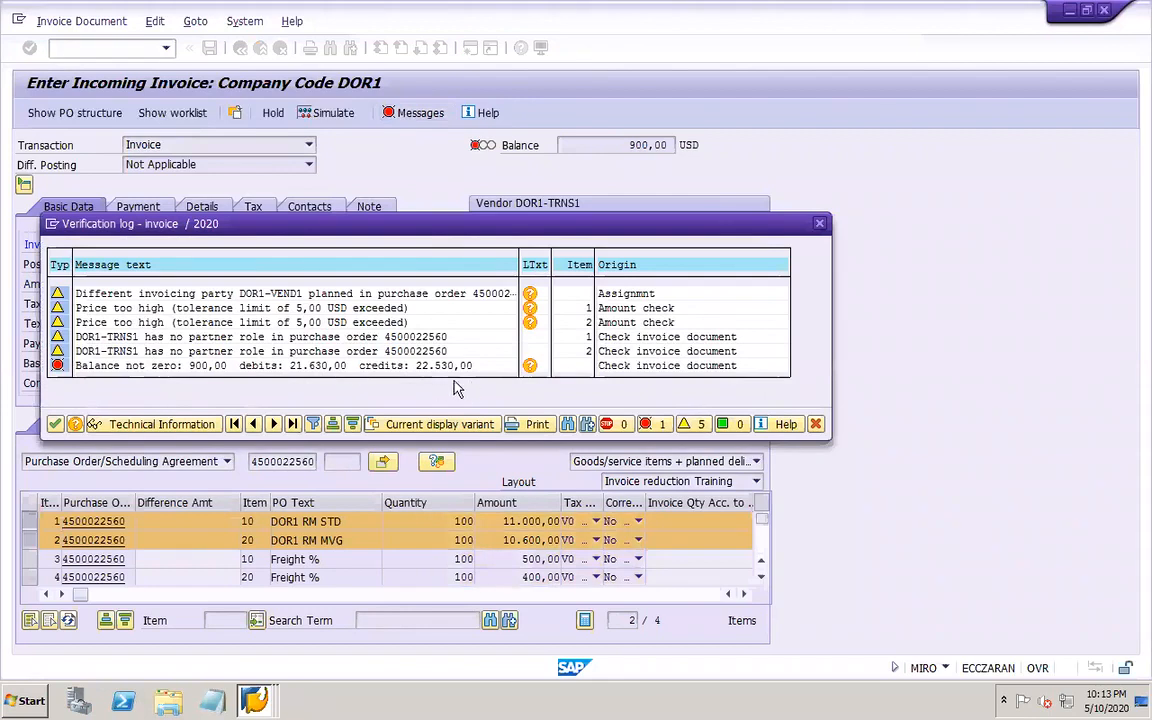
pyautogui.click(819, 223)
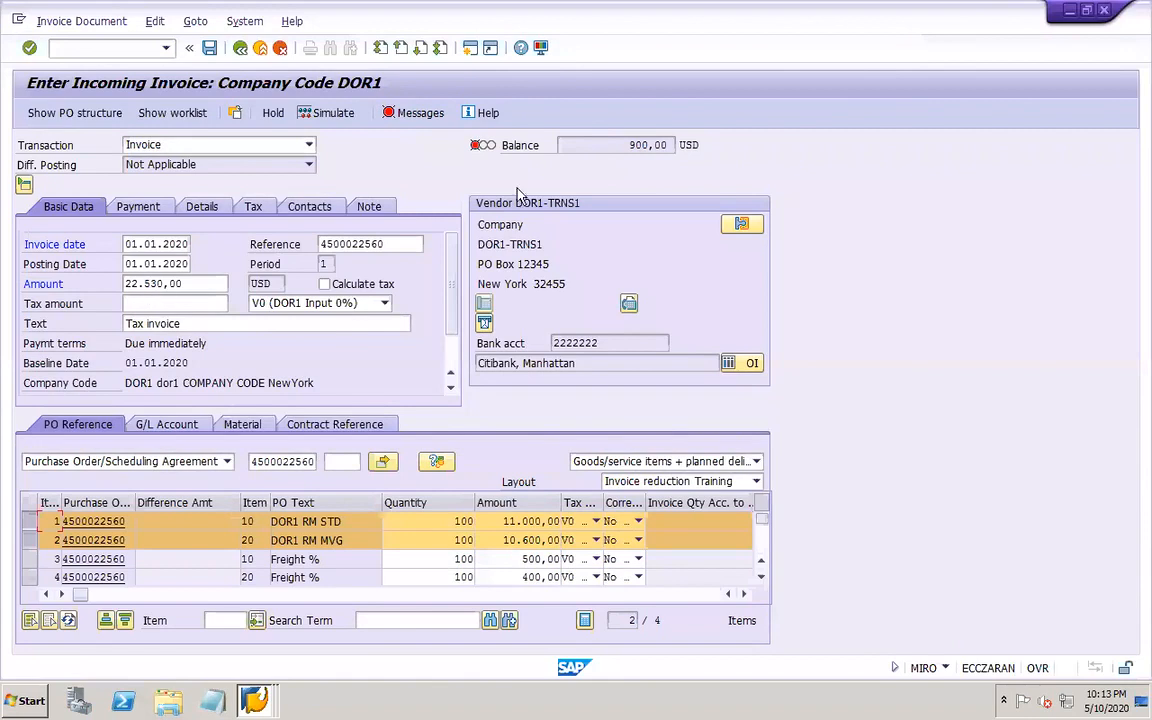
pyautogui.click(412, 113)
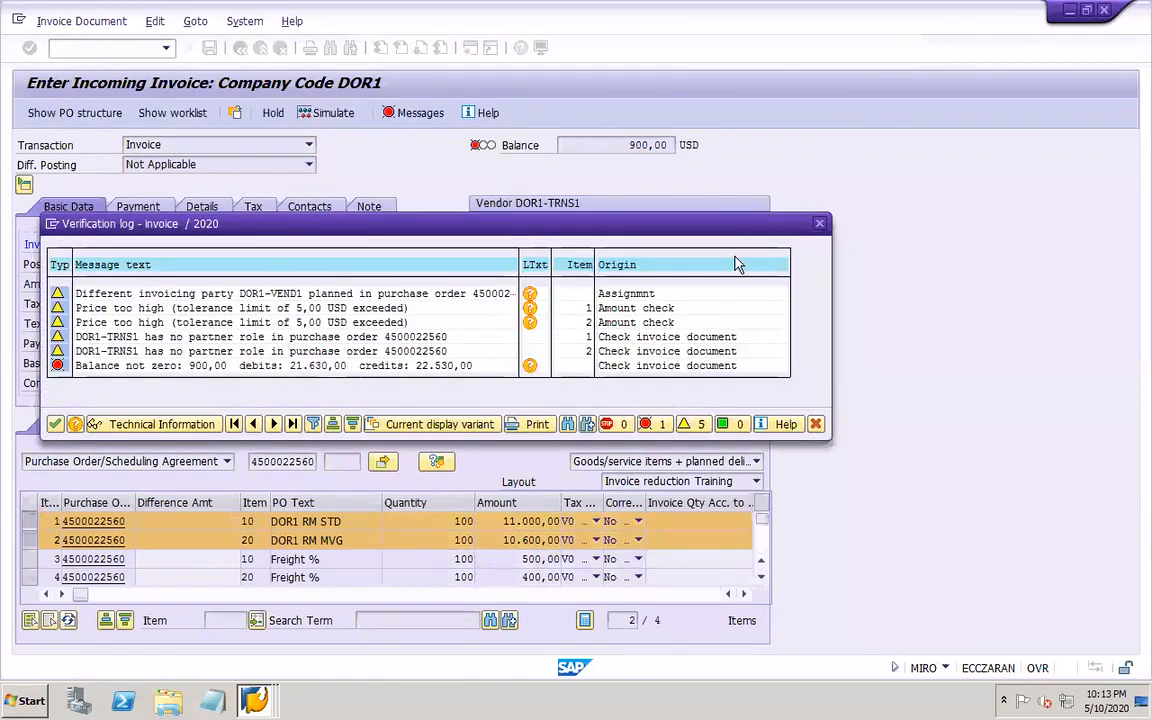
pyautogui.click(817, 228)
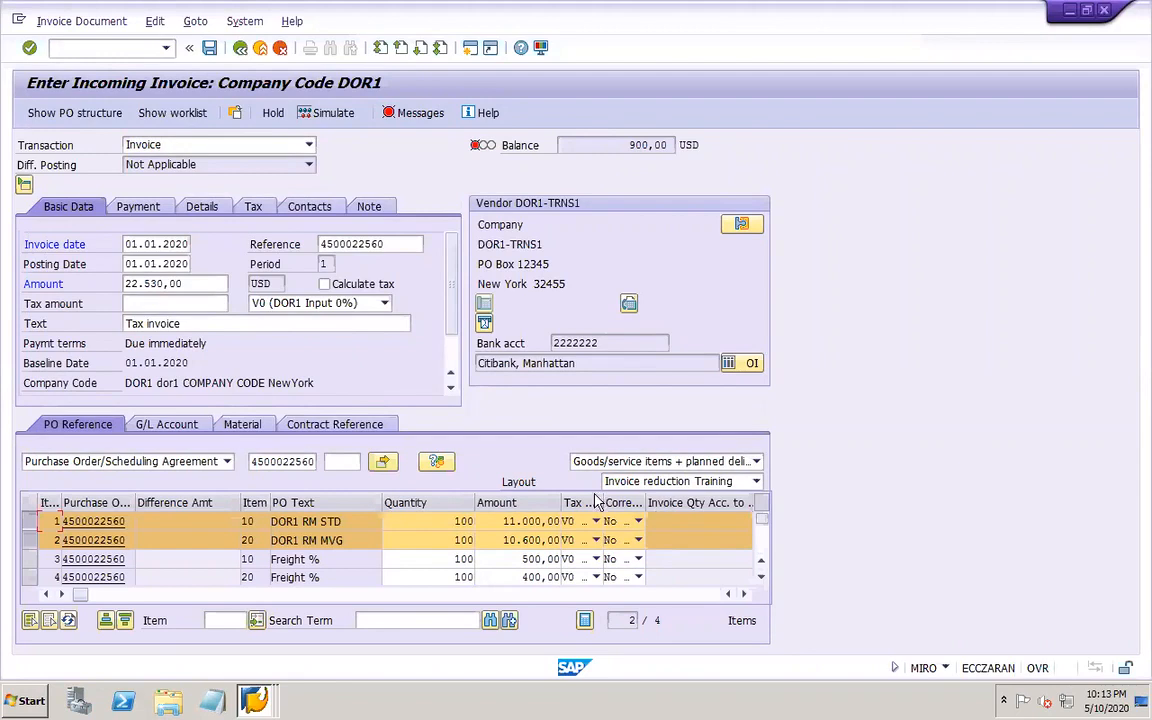
pyautogui.click(203, 214)
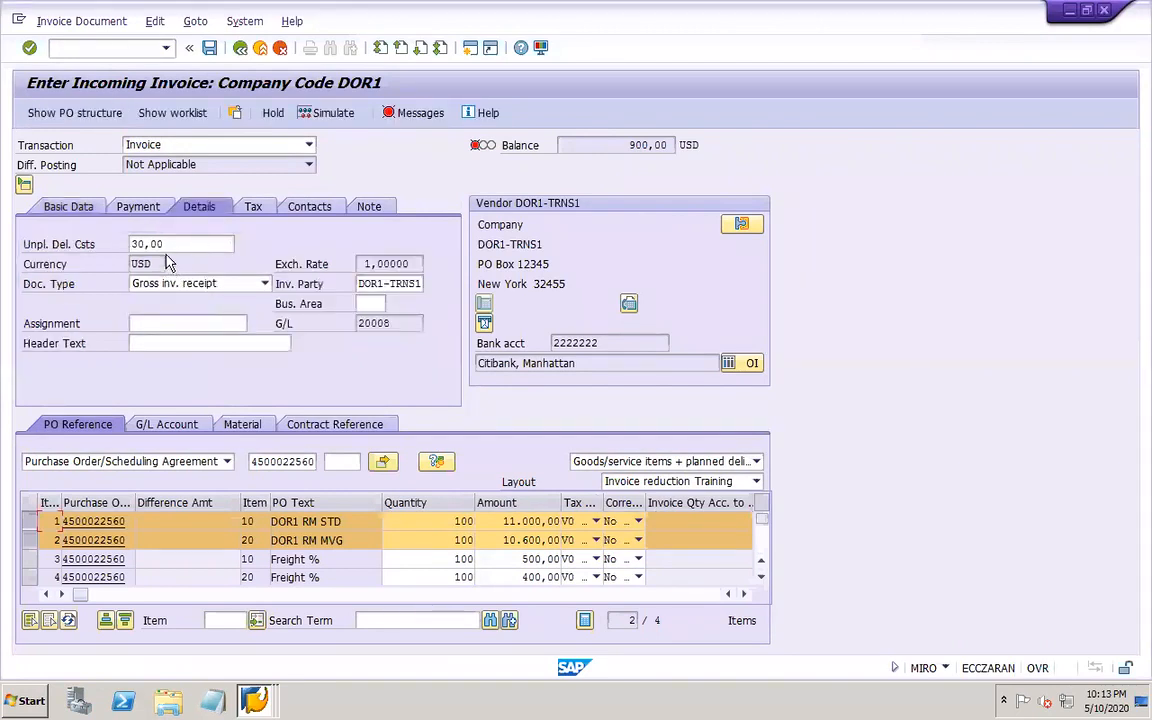
pyautogui.click(72, 204)
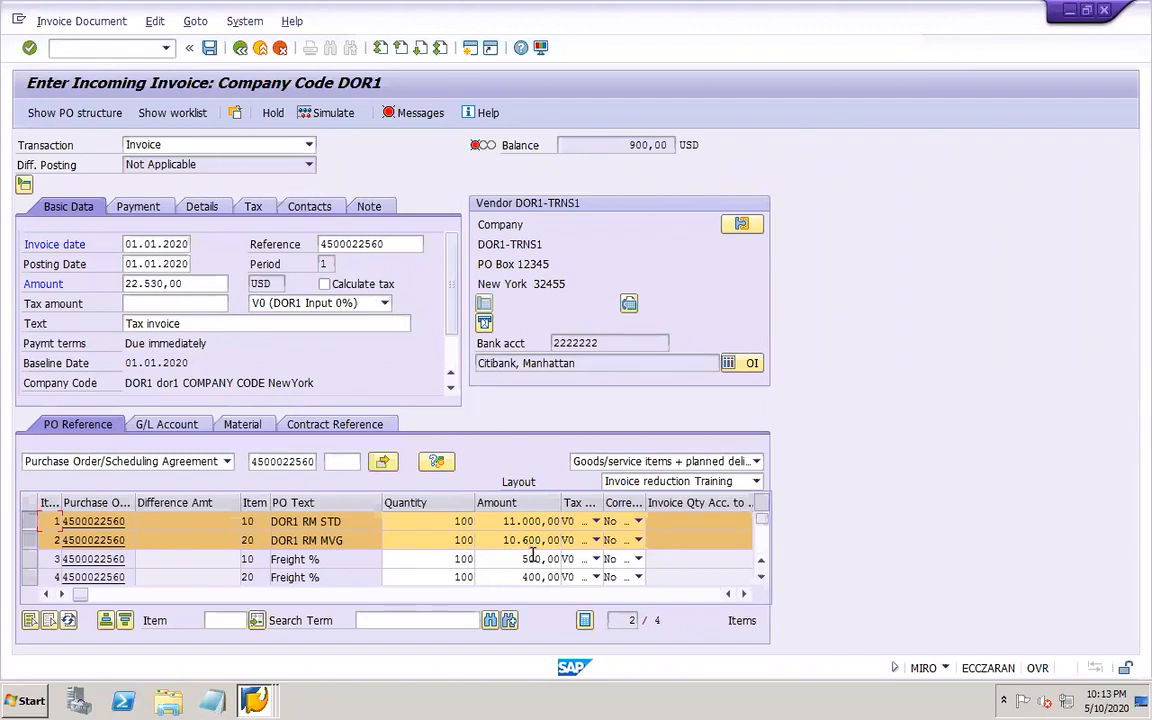
pyautogui.click(153, 304)
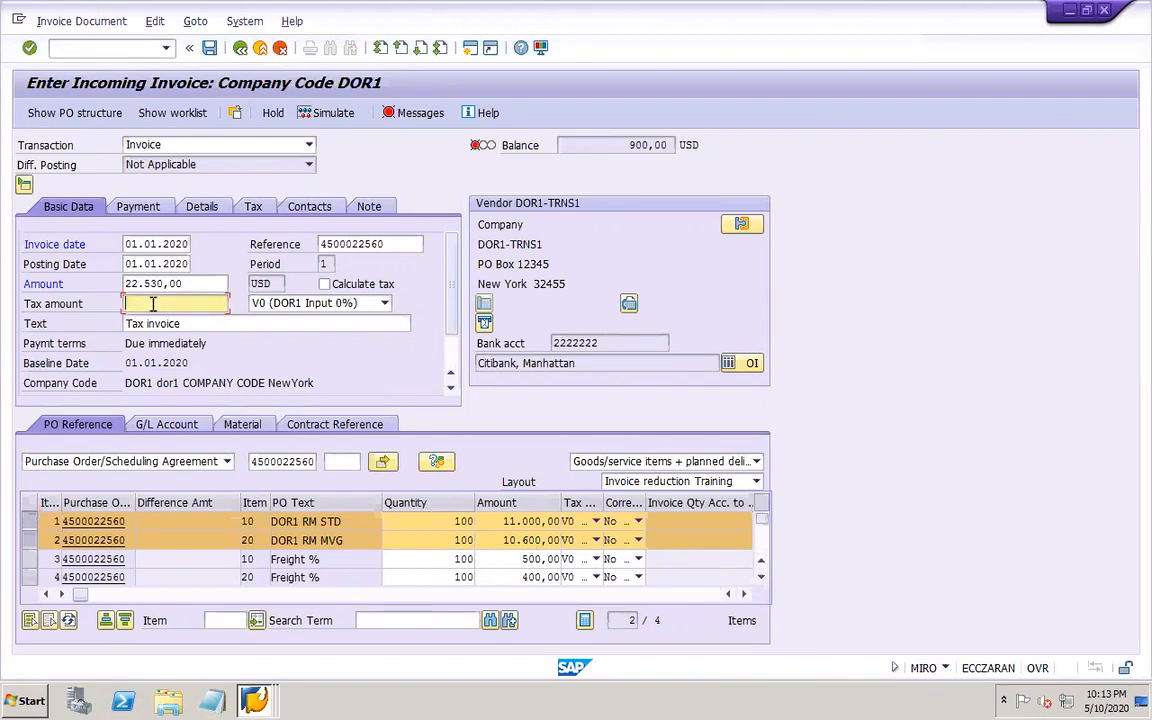
pyautogui.moveTo(624, 12)
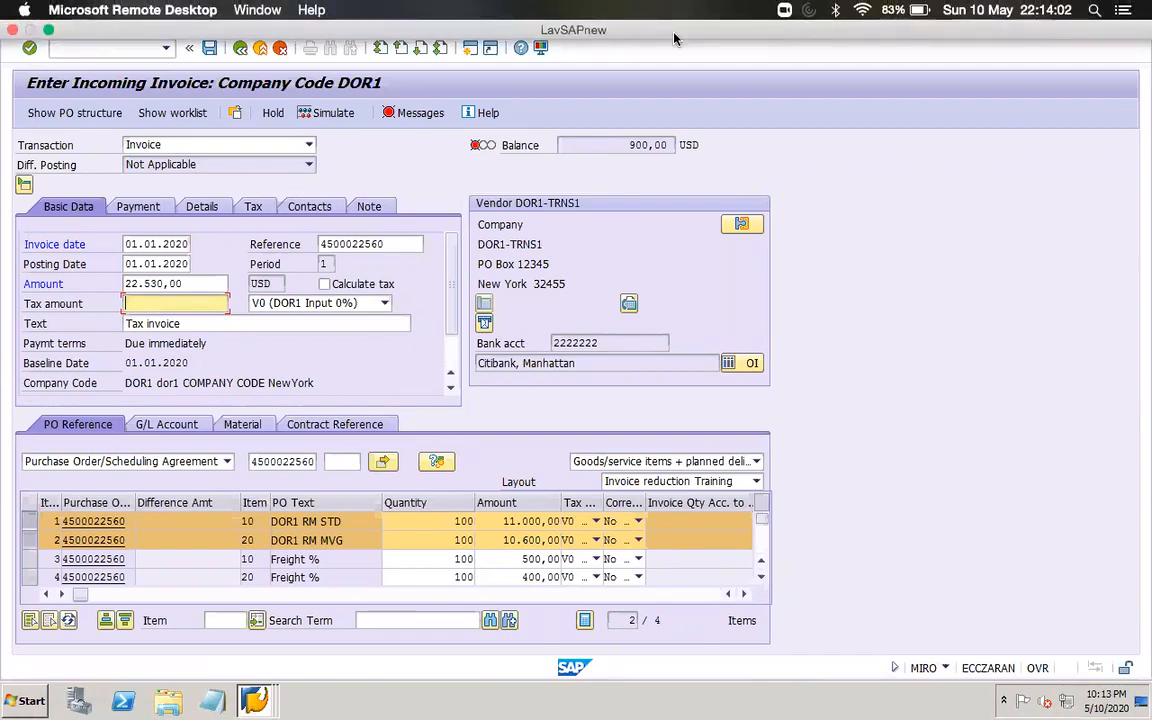
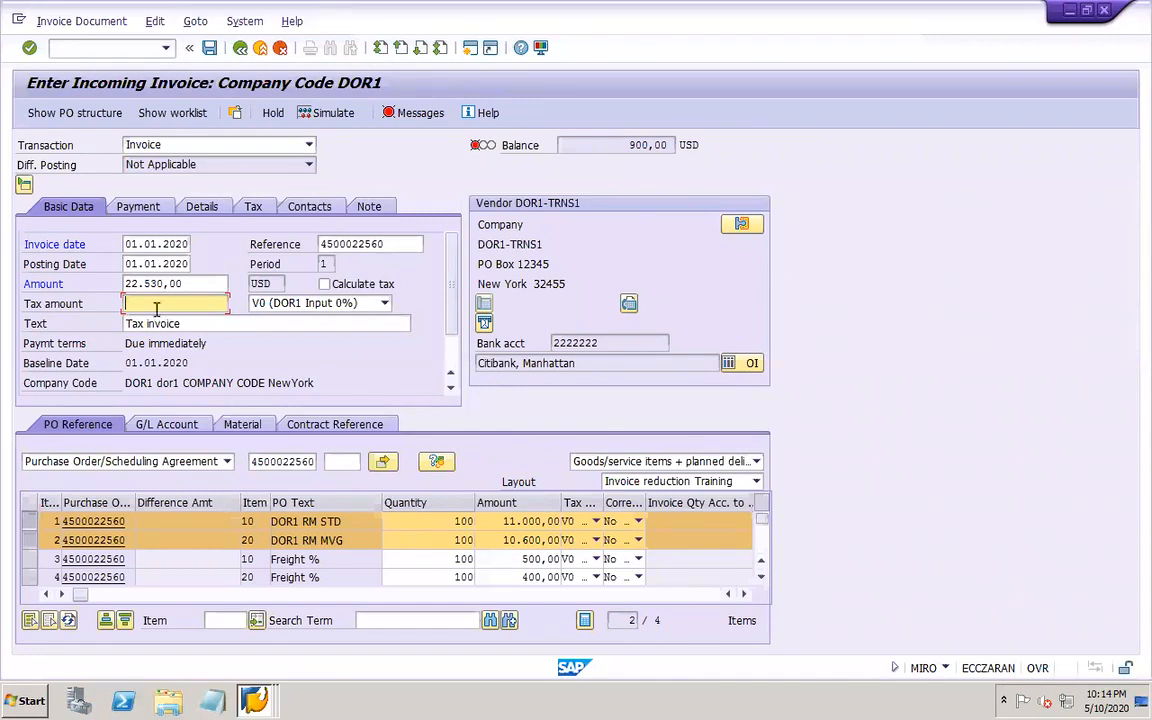
pyautogui.click(412, 114)
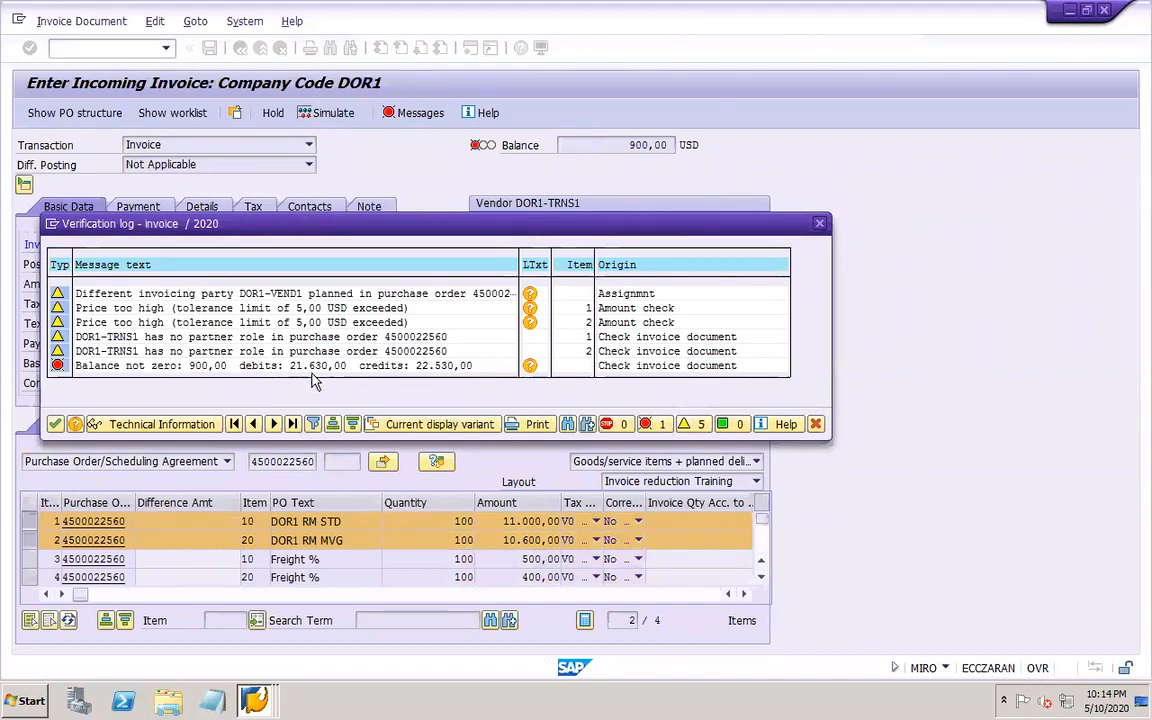
pyautogui.click(819, 226)
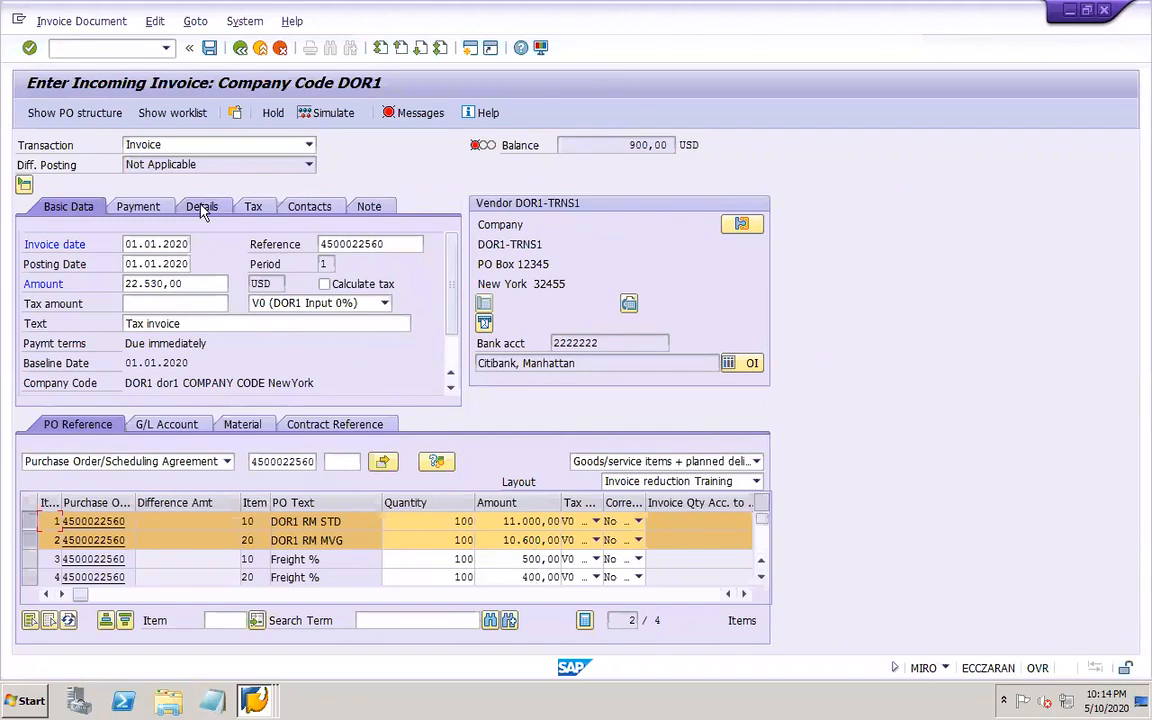
# - Set the invoice amount to 21.630,00 USD and open the verification log to check the remaining messages
pyautogui.click(130, 283)
pyautogui.write('1')
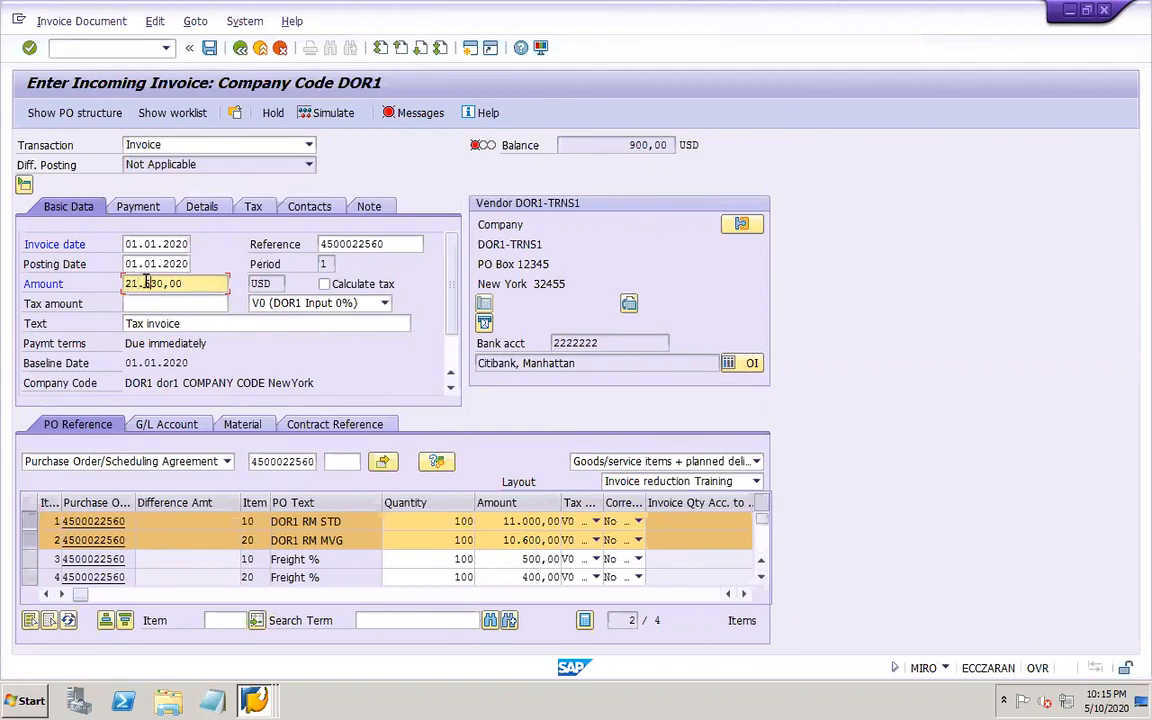
pyautogui.press('Return')
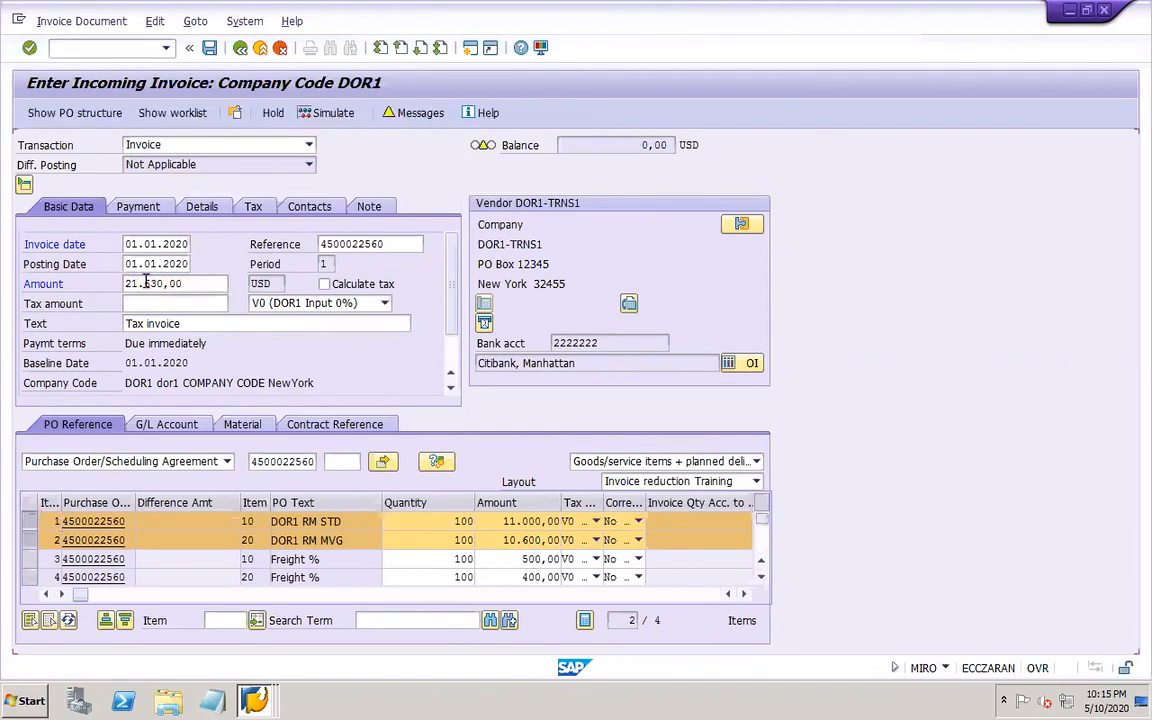
pyautogui.click(412, 112)
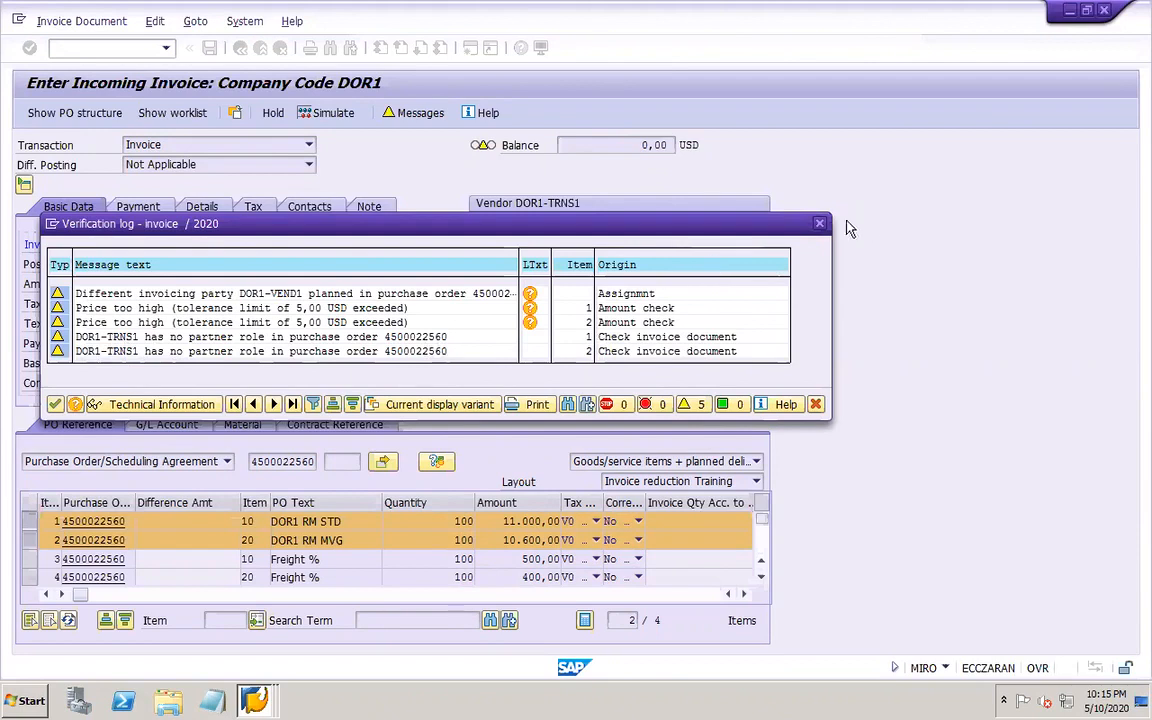
# - Close the verification log, check the invoice's unplanned delivery costs, and open procedure UPF in OBYC in a new session for chart DOR1
pyautogui.click(820, 225)
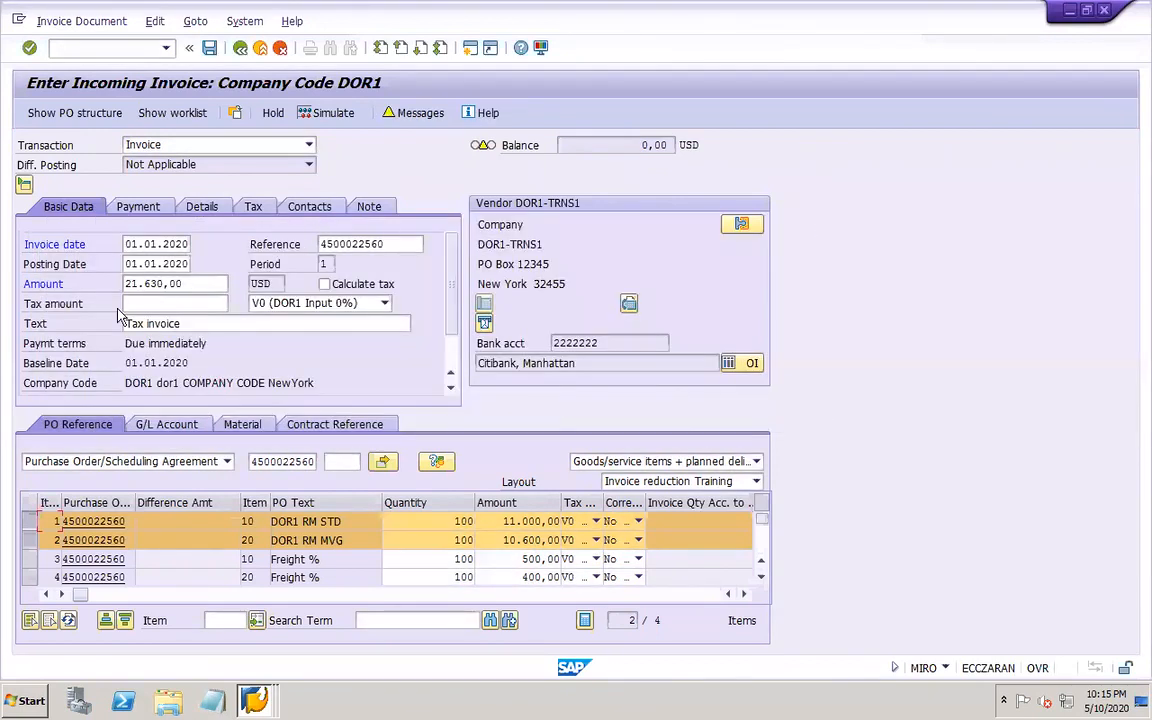
pyautogui.click(201, 210)
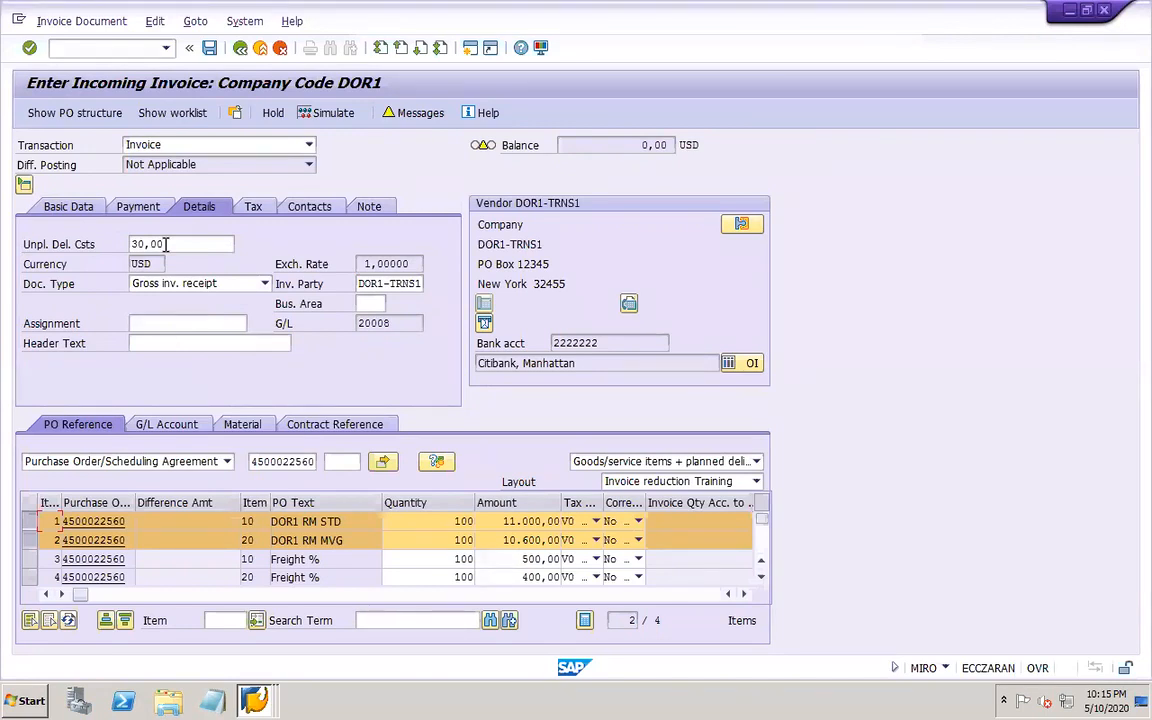
pyautogui.click(75, 49)
pyautogui.write('/oobyc')
pyautogui.press('Return')
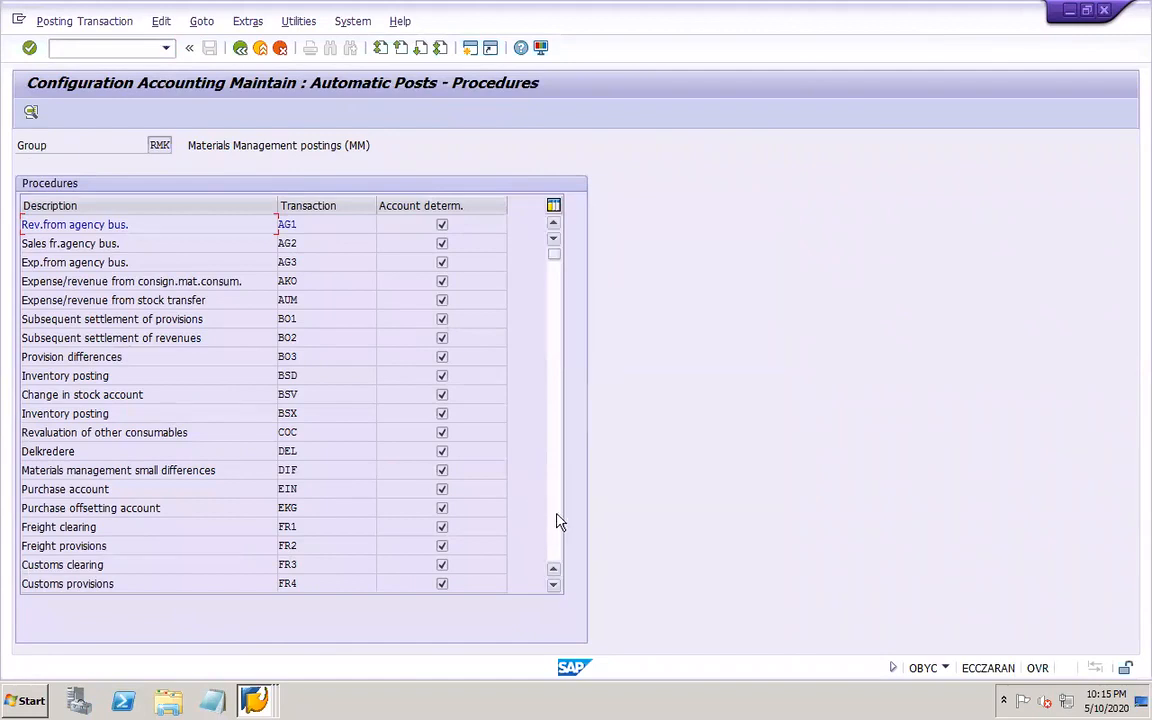
pyautogui.click(559, 548)
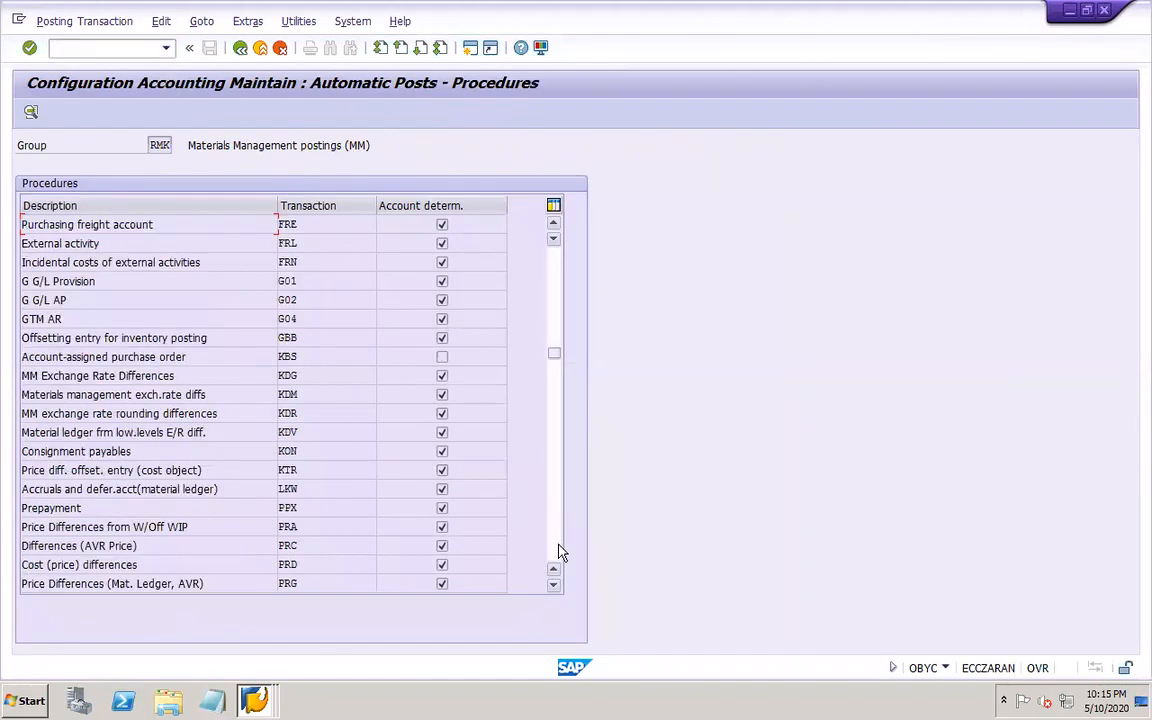
pyautogui.click(559, 551)
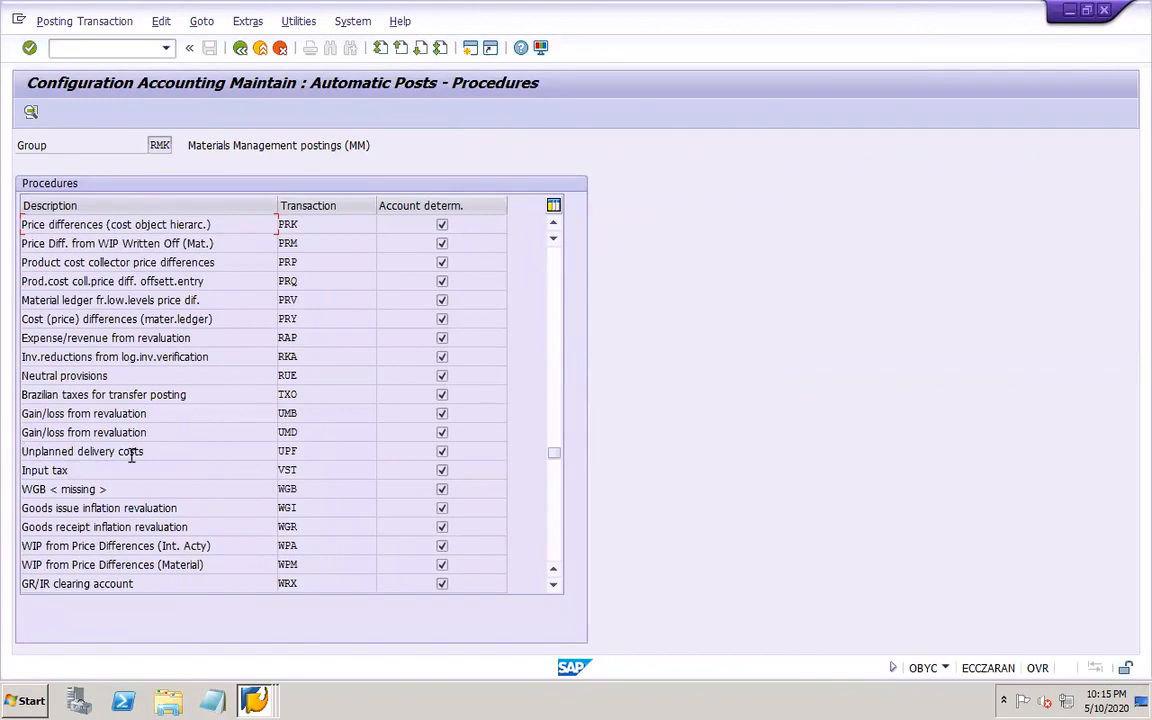
pyautogui.doubleClick(312, 457)
pyautogui.click(368, 423)
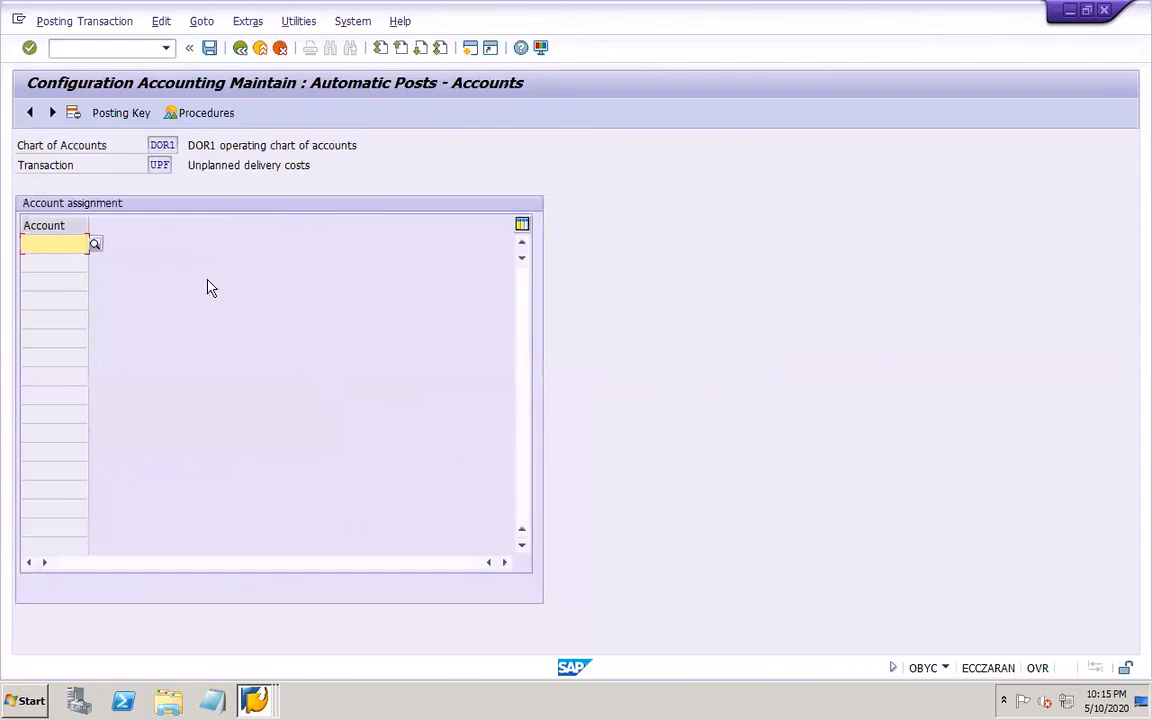
# - In the G/L account display session, copy expense account 40000 Salary to new account 40022 in company code DOR1
pyautogui.click(254, 700)
pyautogui.click(225, 595)
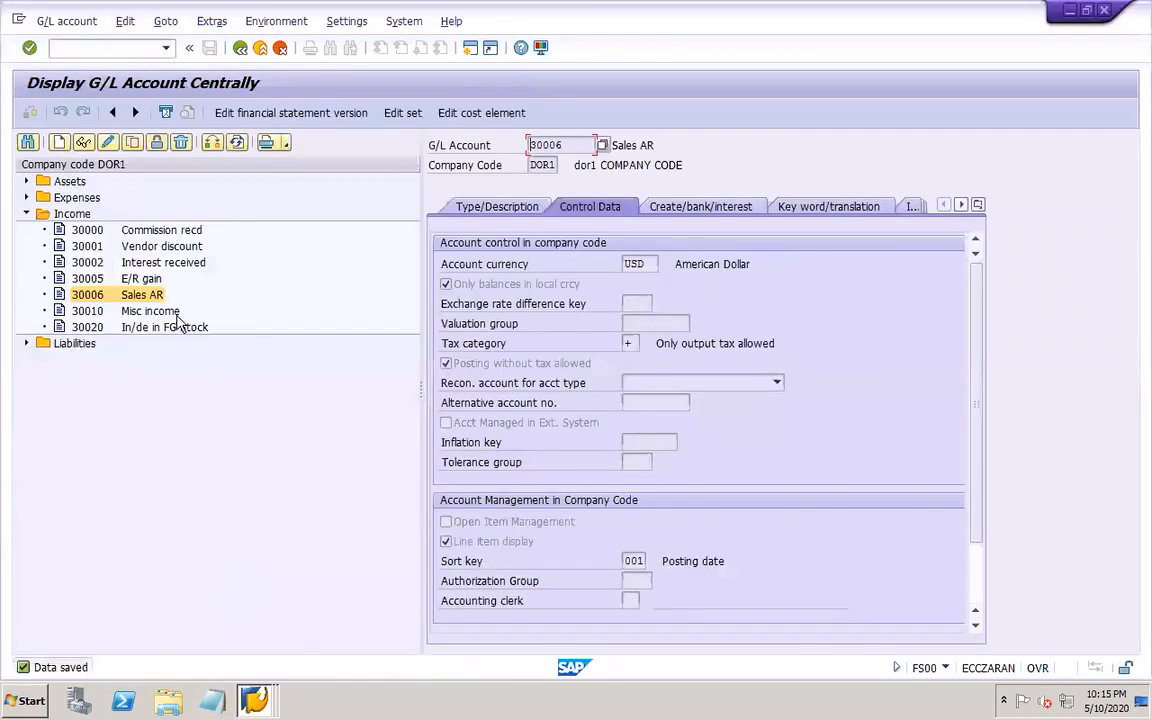
pyautogui.click(26, 197)
pyautogui.click(128, 213)
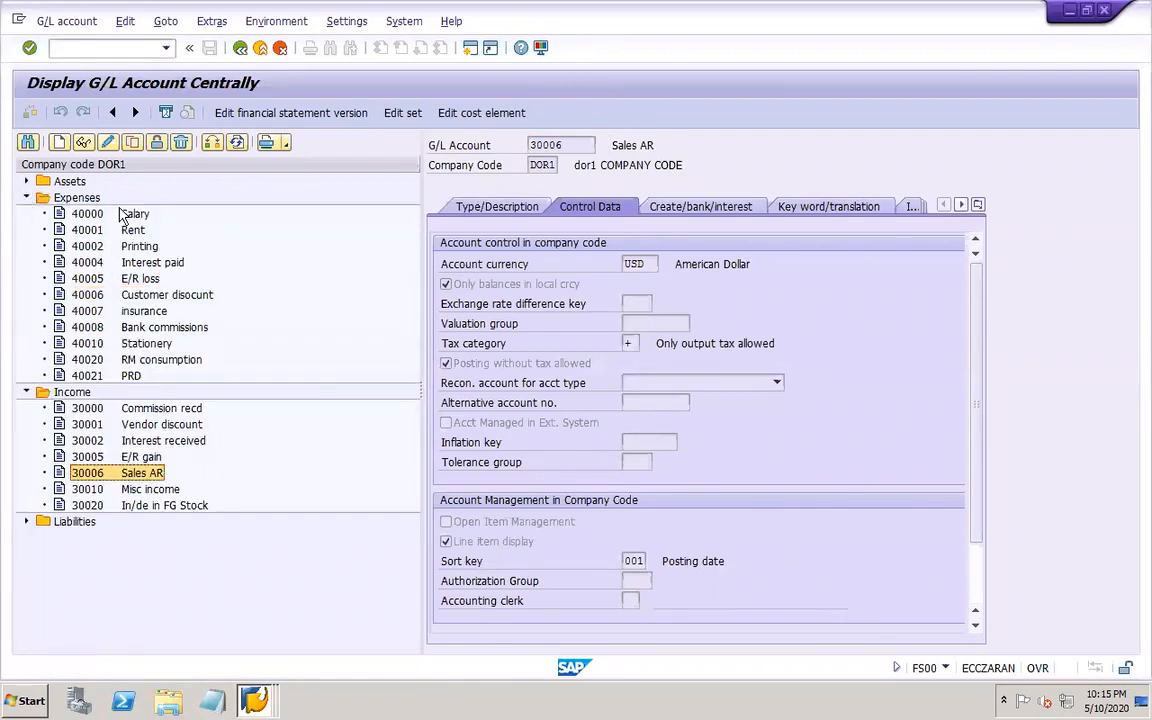
pyautogui.click(132, 142)
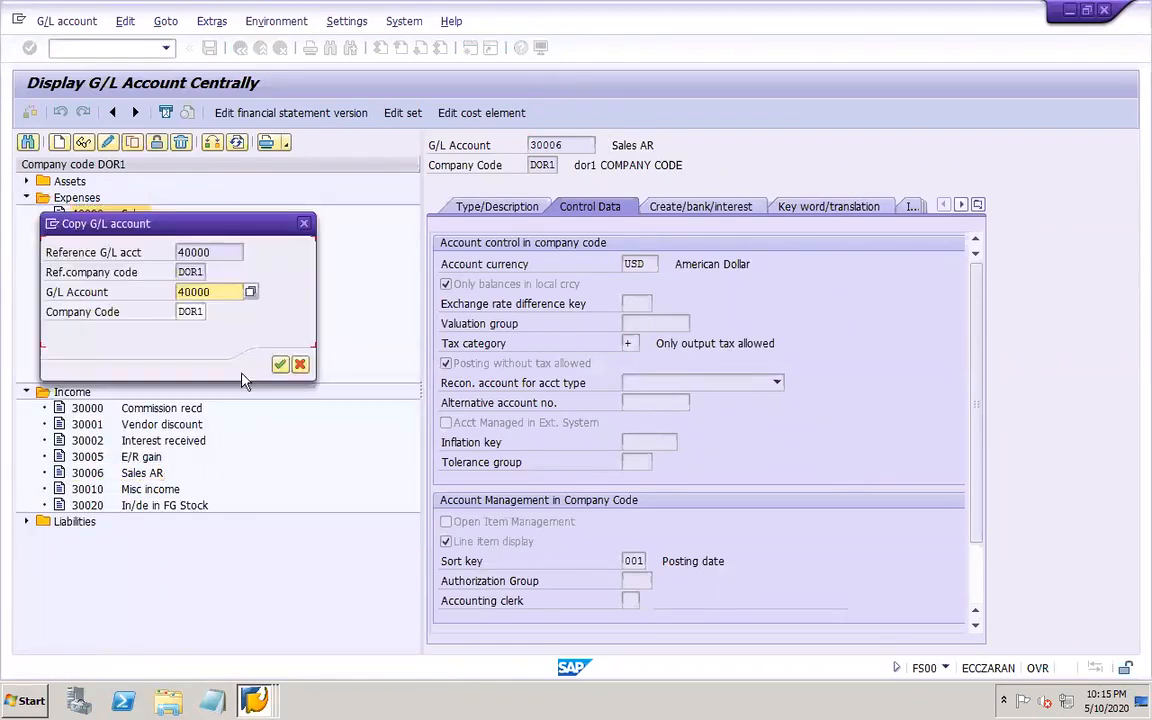
pyautogui.click(230, 291)
pyautogui.press('BackSpace')
pyautogui.press('BackSpace')
pyautogui.write('22')
pyautogui.press('Return')
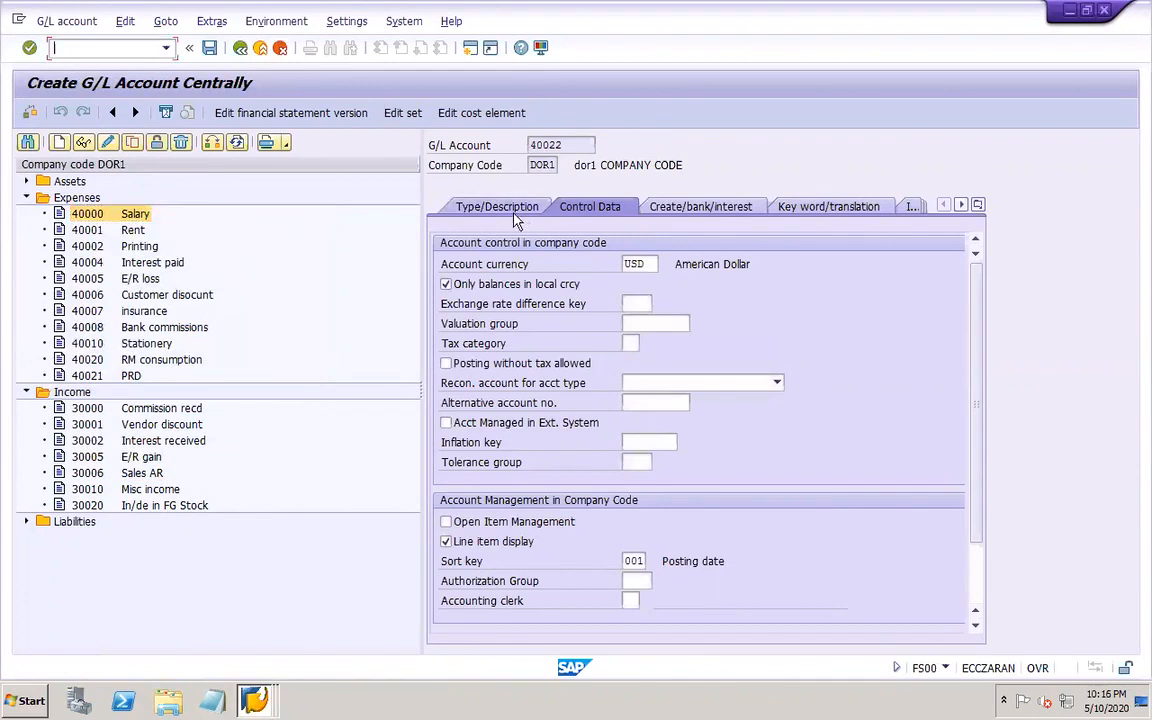
# - Set the short text and the long text of account 40022 to "Unplanned delivery"
pyautogui.click(497, 207)
pyautogui.moveTo(662, 422); pyautogui.dragTo(614, 424)
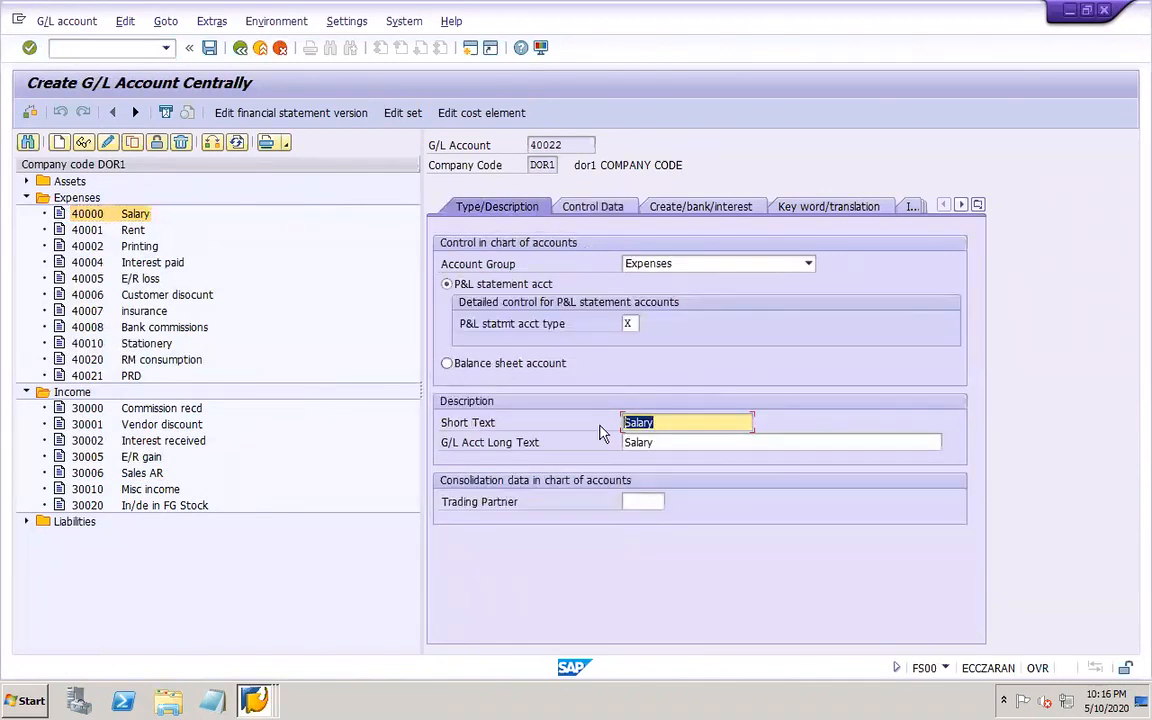
pyautogui.write('Unplanned delivery')
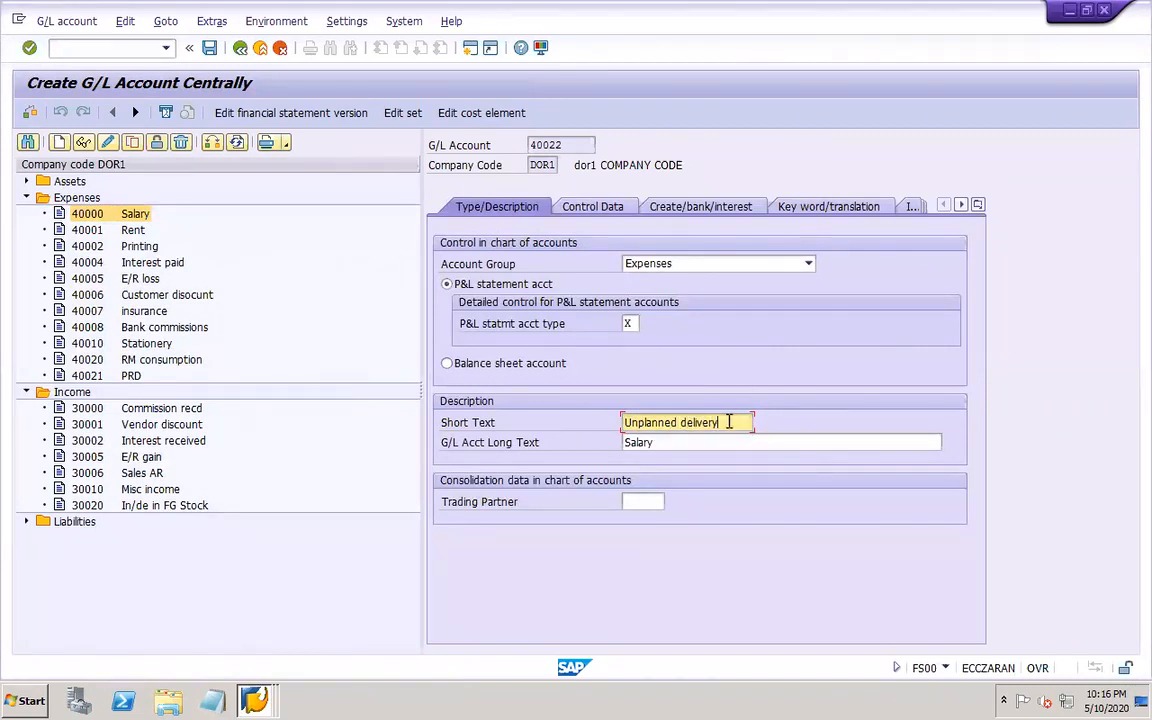
pyautogui.moveTo(729, 422); pyautogui.dragTo(590, 332)
pyautogui.hotkey('ctrl', 'c')
pyautogui.press('Tab')
pyautogui.hotkey('ctrl', 'v')
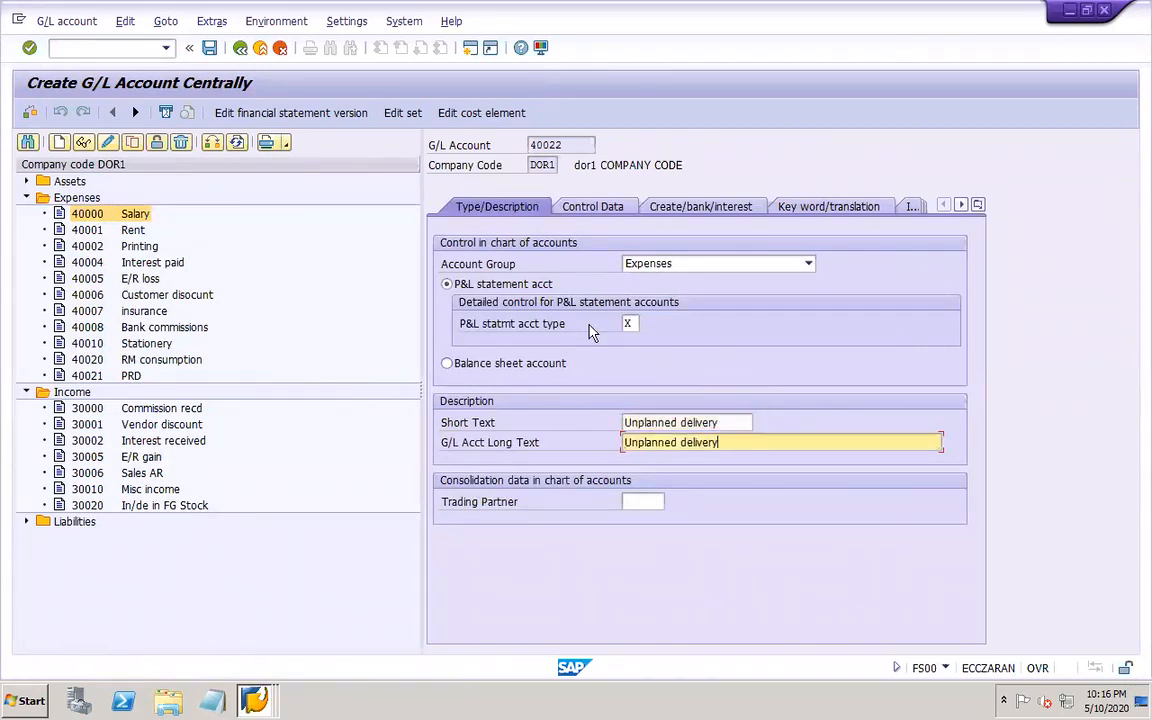
# - Restrict account 40022 to automatic postings only and save the new G/L account
pyautogui.click(593, 207)
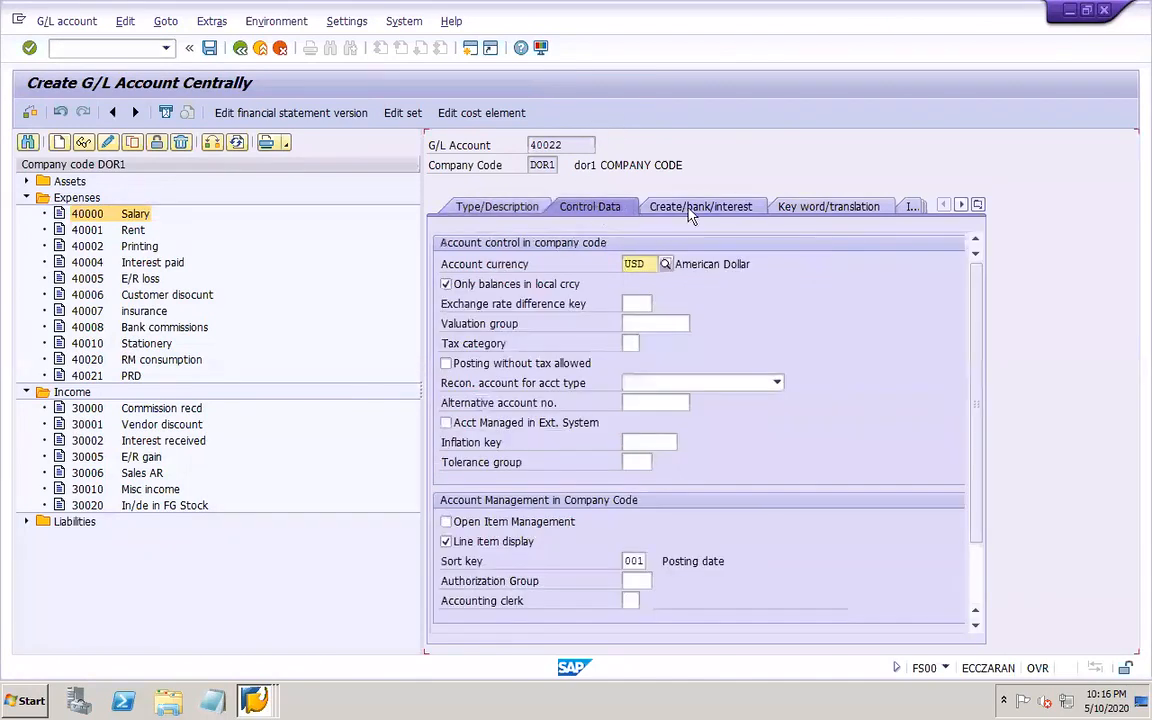
pyautogui.click(698, 206)
pyautogui.click(537, 285)
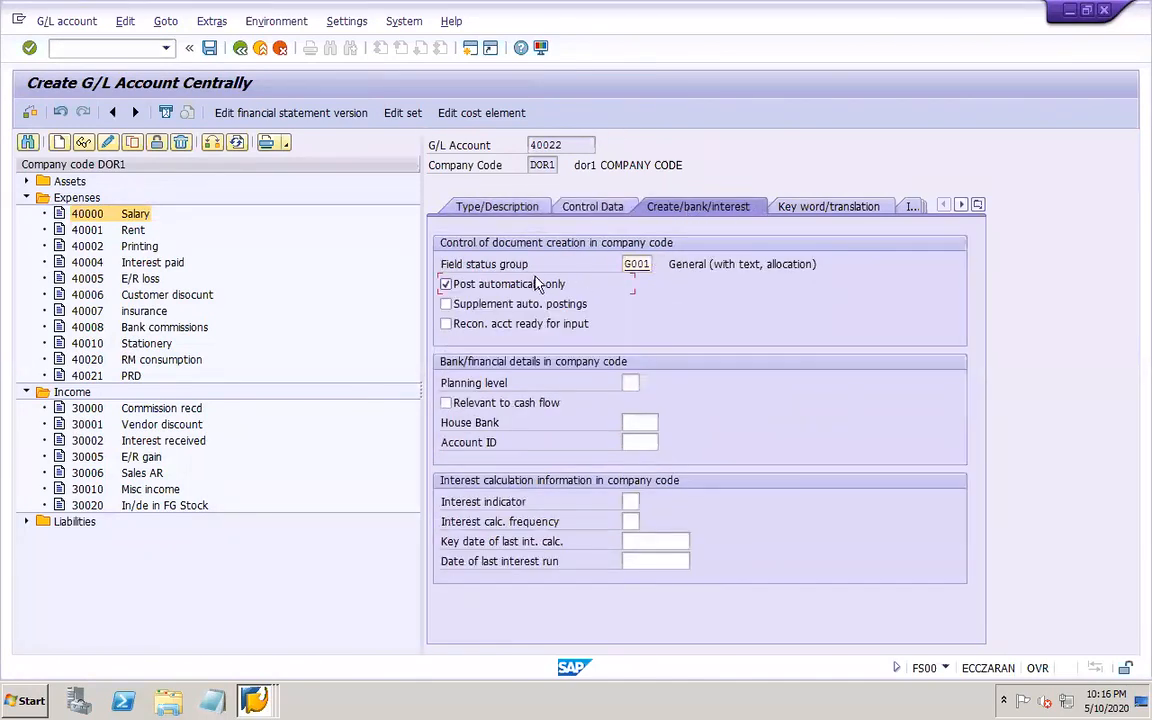
pyautogui.click(590, 206)
pyautogui.click(209, 47)
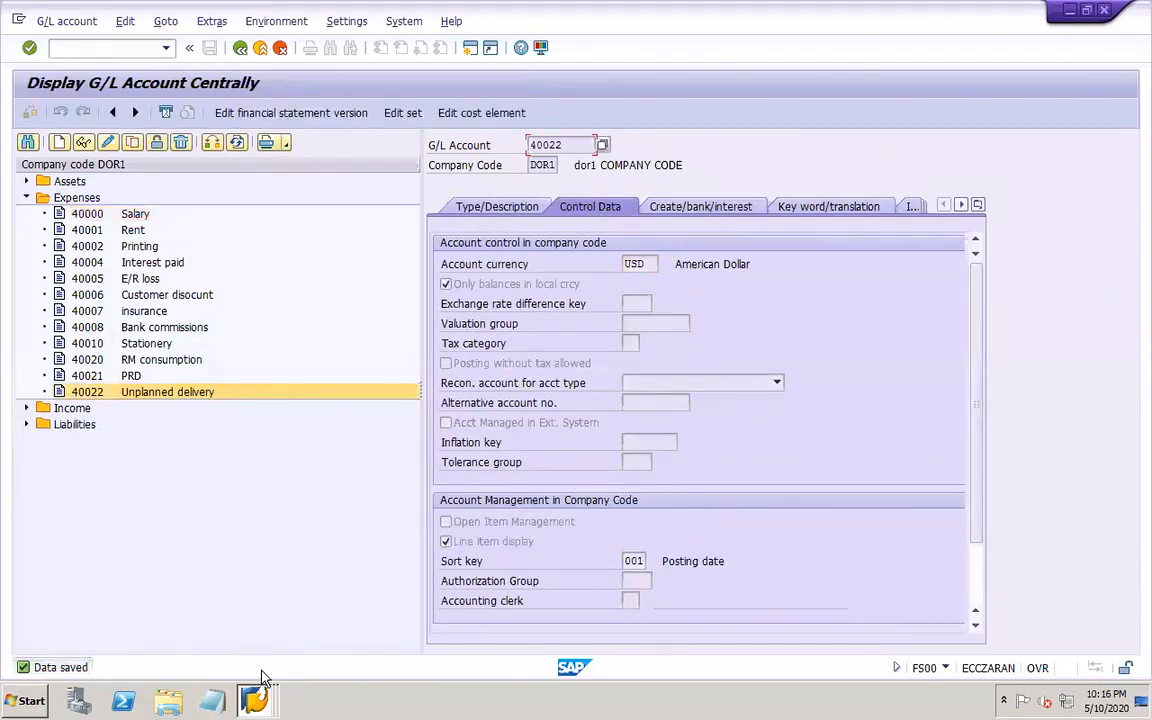
# - Back in OBYC, assign account 40022 to transaction UPF and save it with the proposed customizing request
pyautogui.click(262, 678)
pyautogui.click(233, 662)
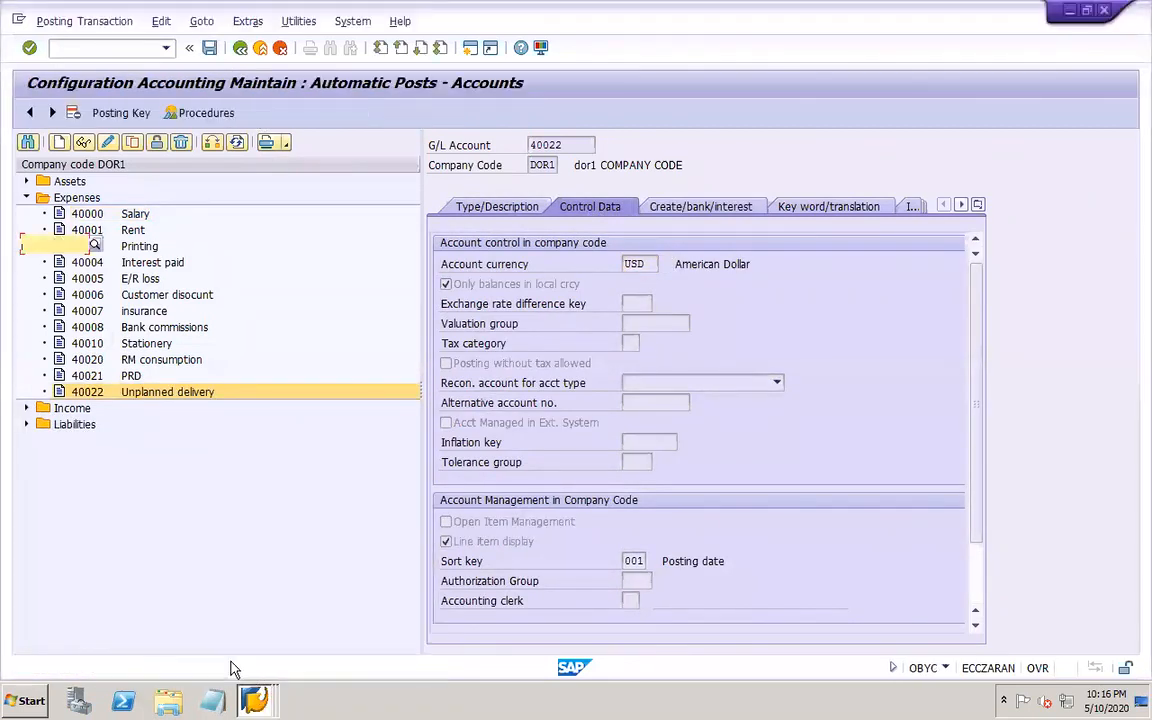
pyautogui.write('40022')
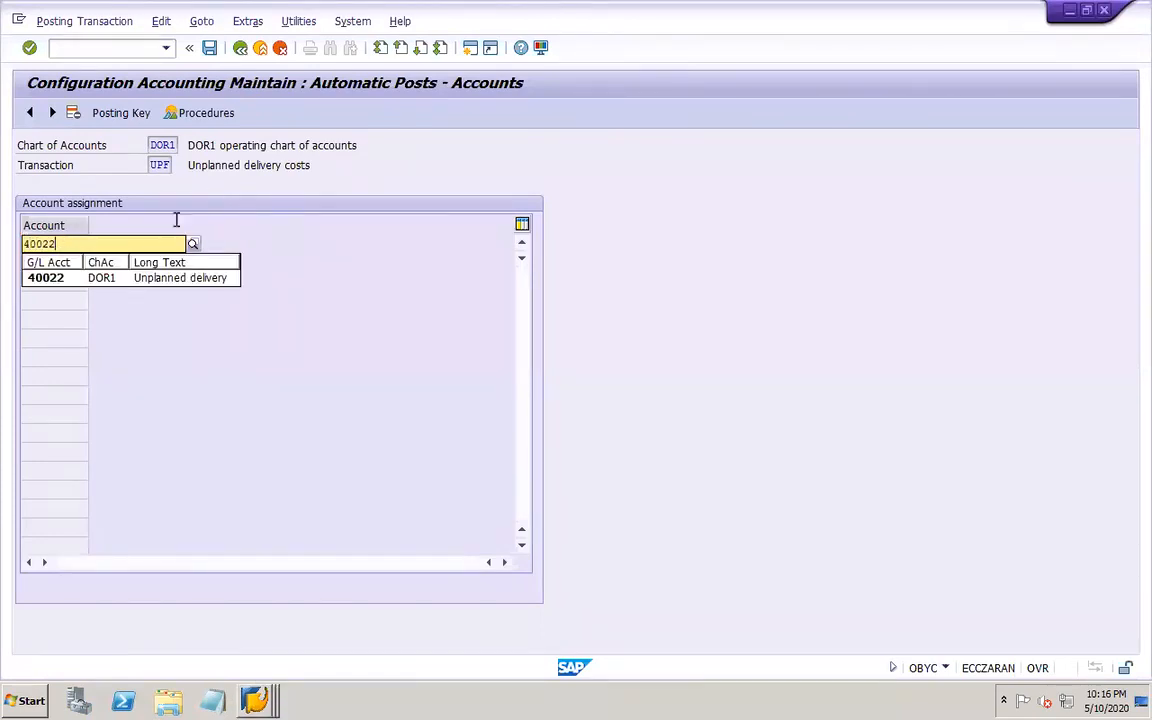
pyautogui.click(112, 280)
pyautogui.click(209, 50)
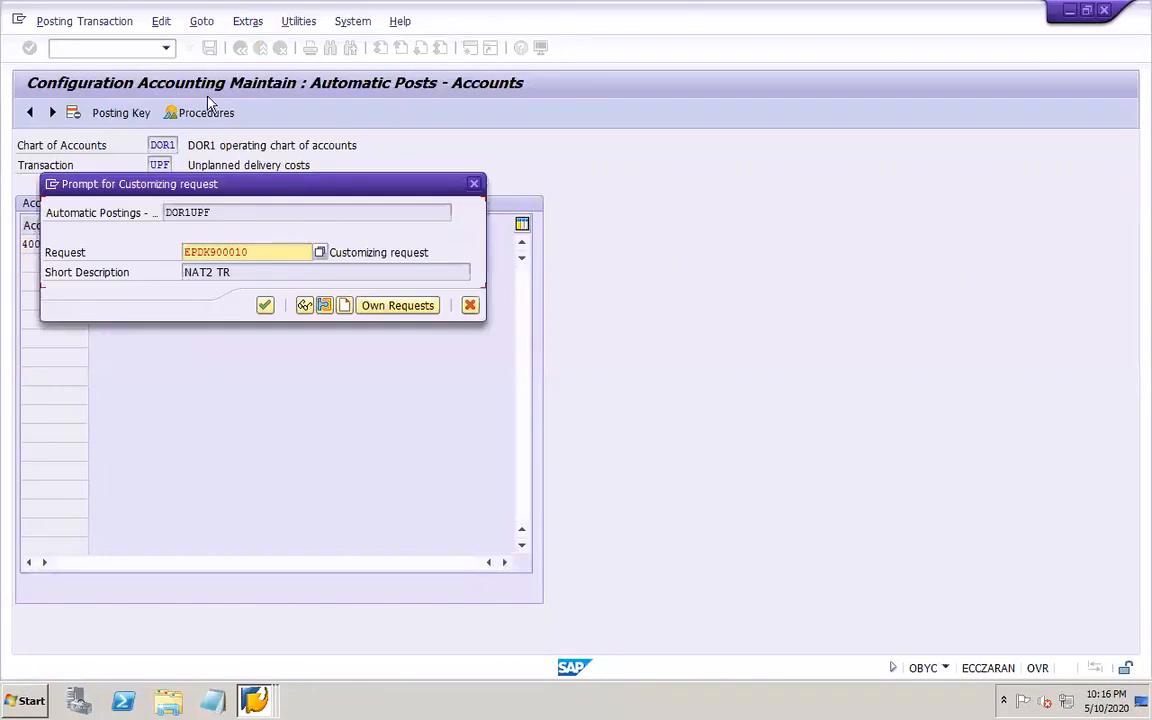
pyautogui.click(265, 306)
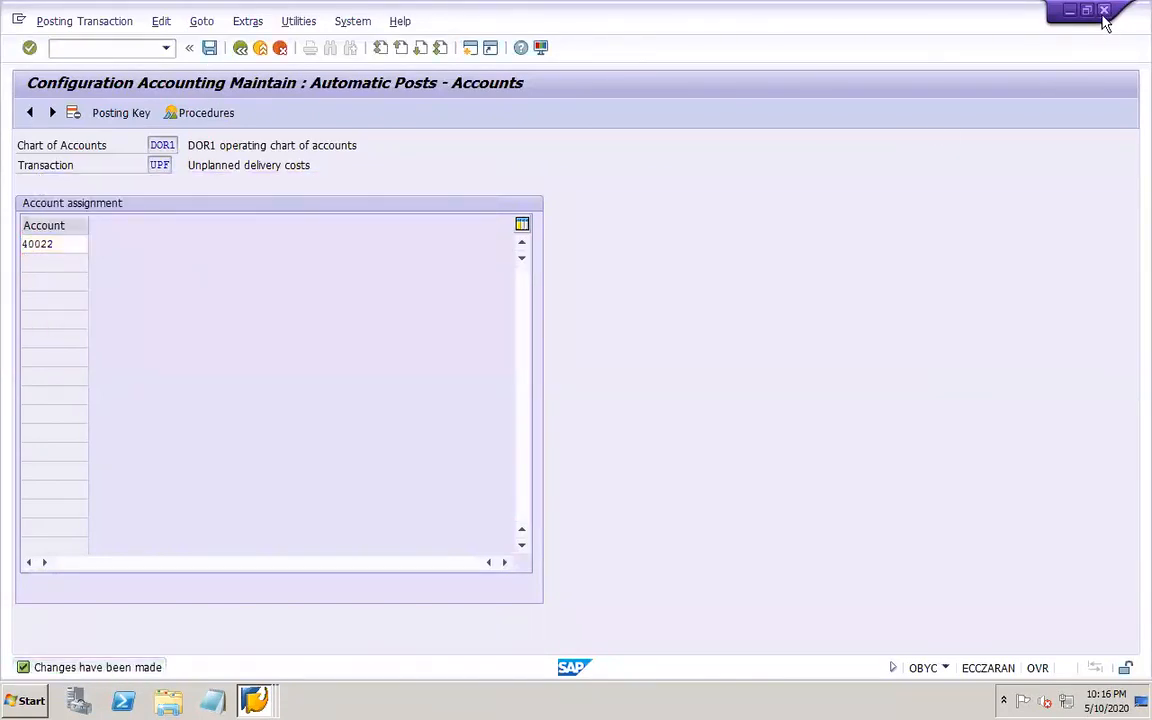
# - Close the OBYC session, return to the incoming invoice and post it from its basic data
pyautogui.click(1104, 10)
pyautogui.click(256, 703)
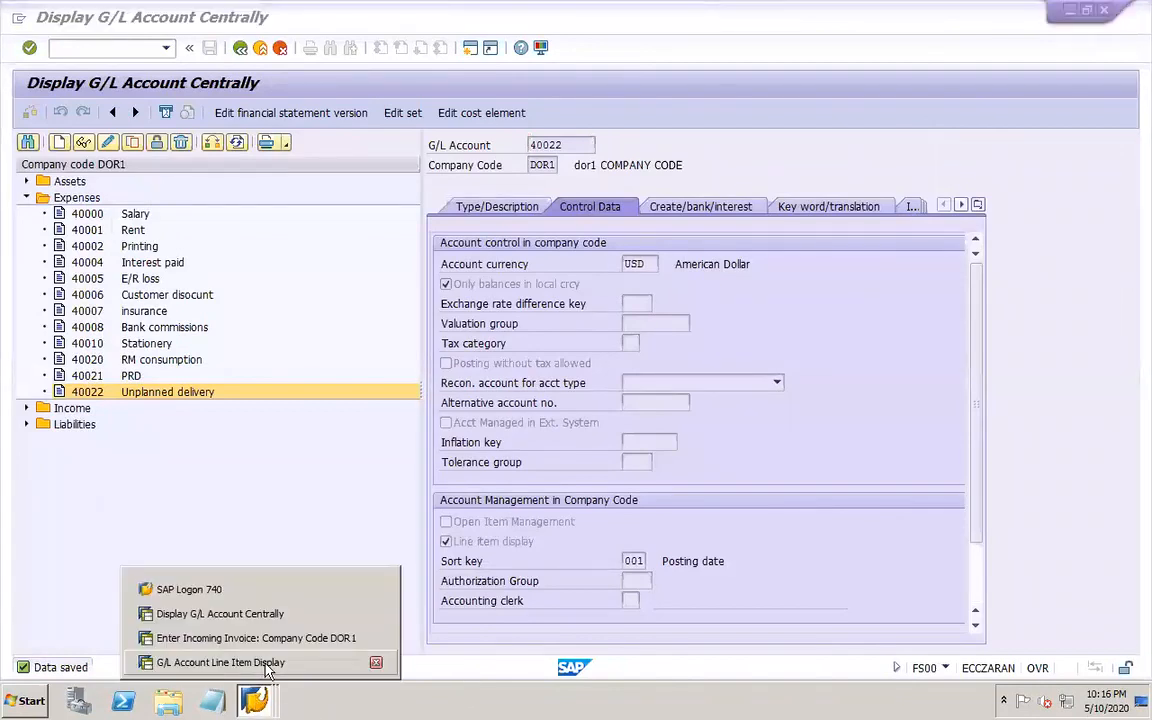
pyautogui.click(245, 637)
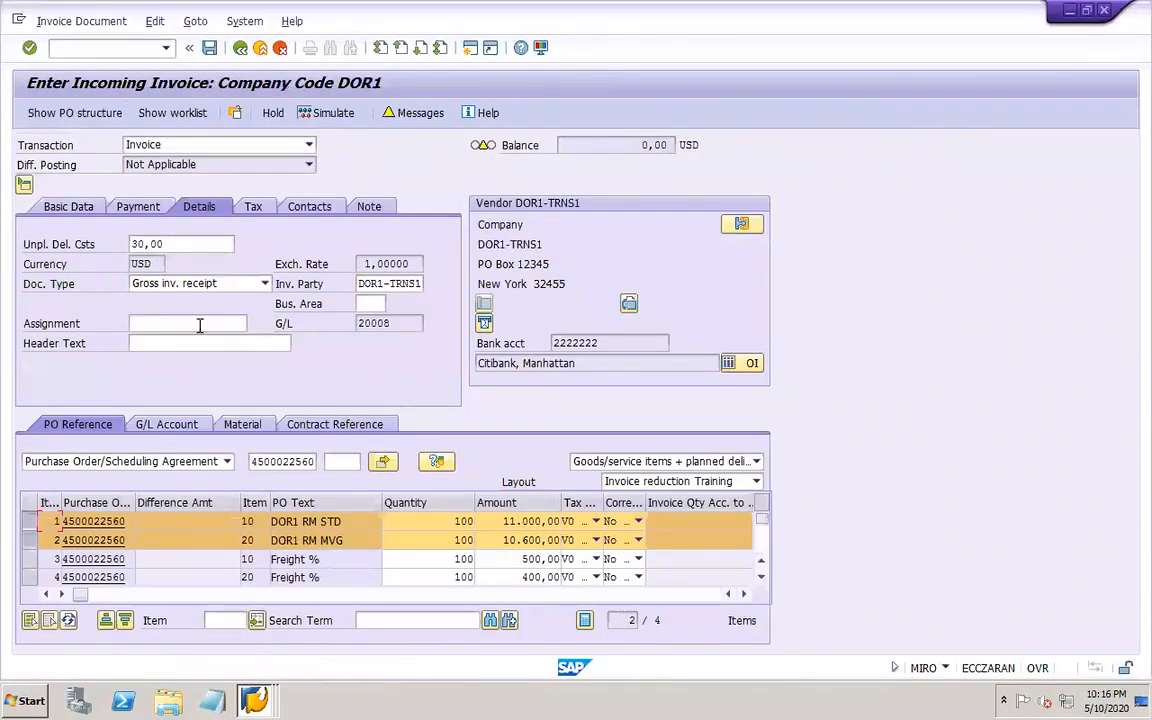
pyautogui.click(66, 210)
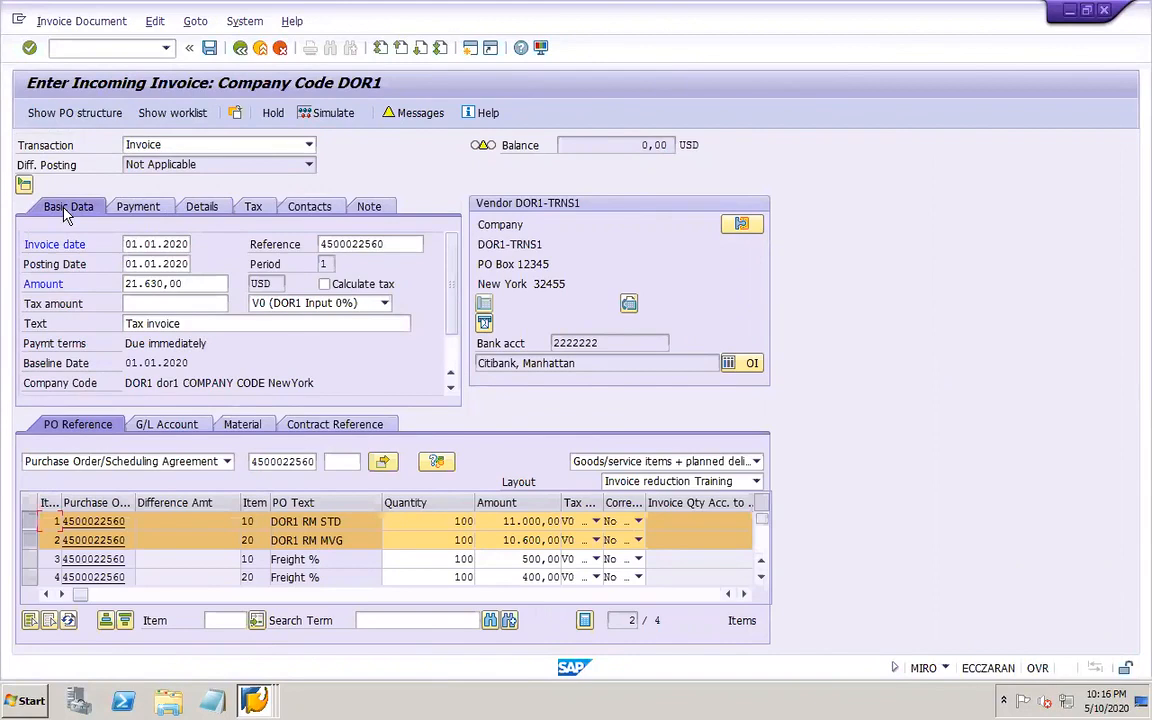
pyautogui.click(209, 48)
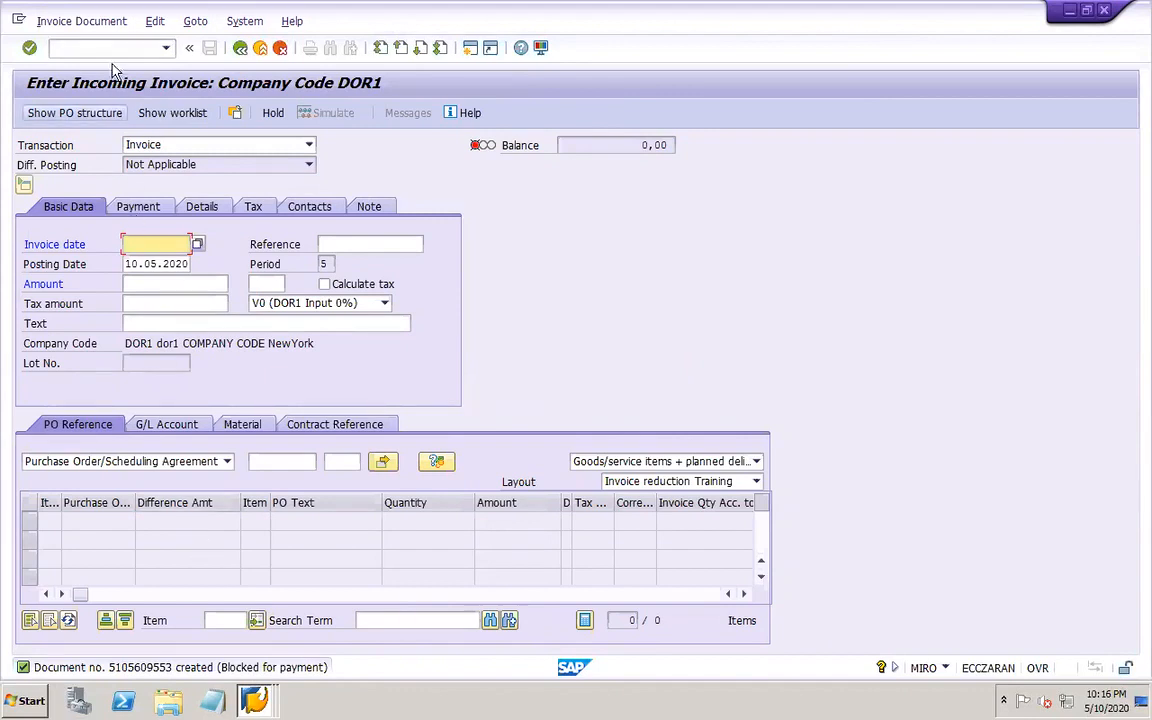
# - Display the posted invoice and its accounting document, and widen the Description column to examine the line items
pyautogui.click(100, 22)
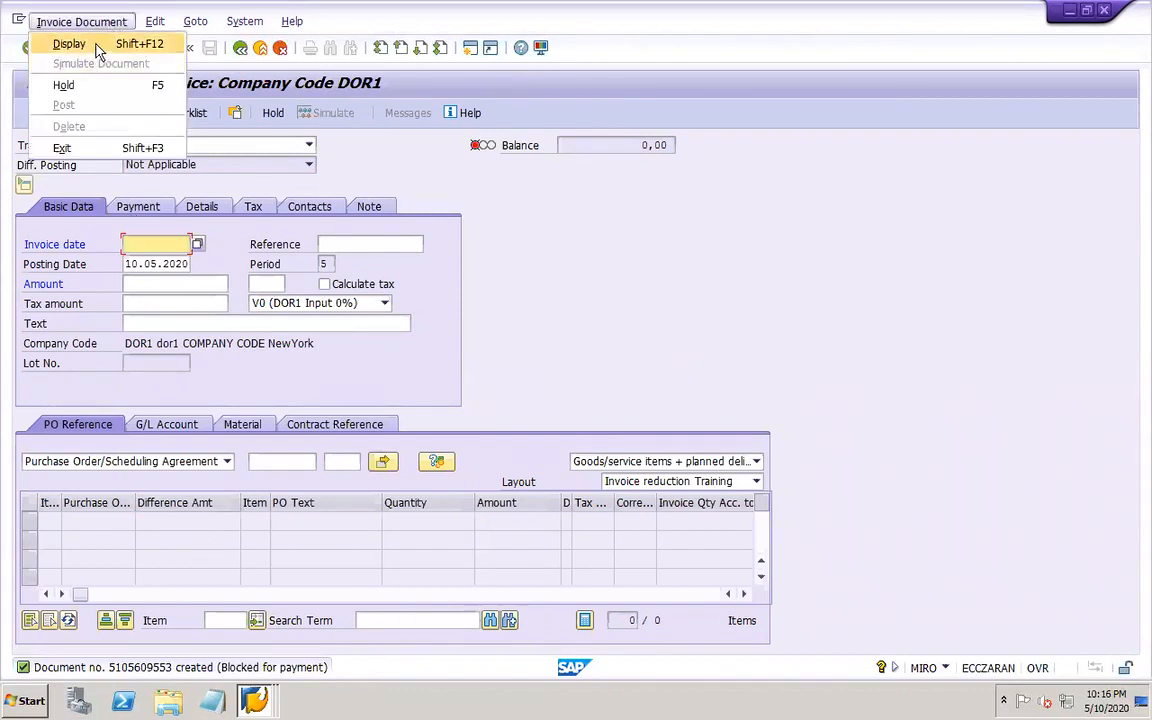
pyautogui.click(95, 44)
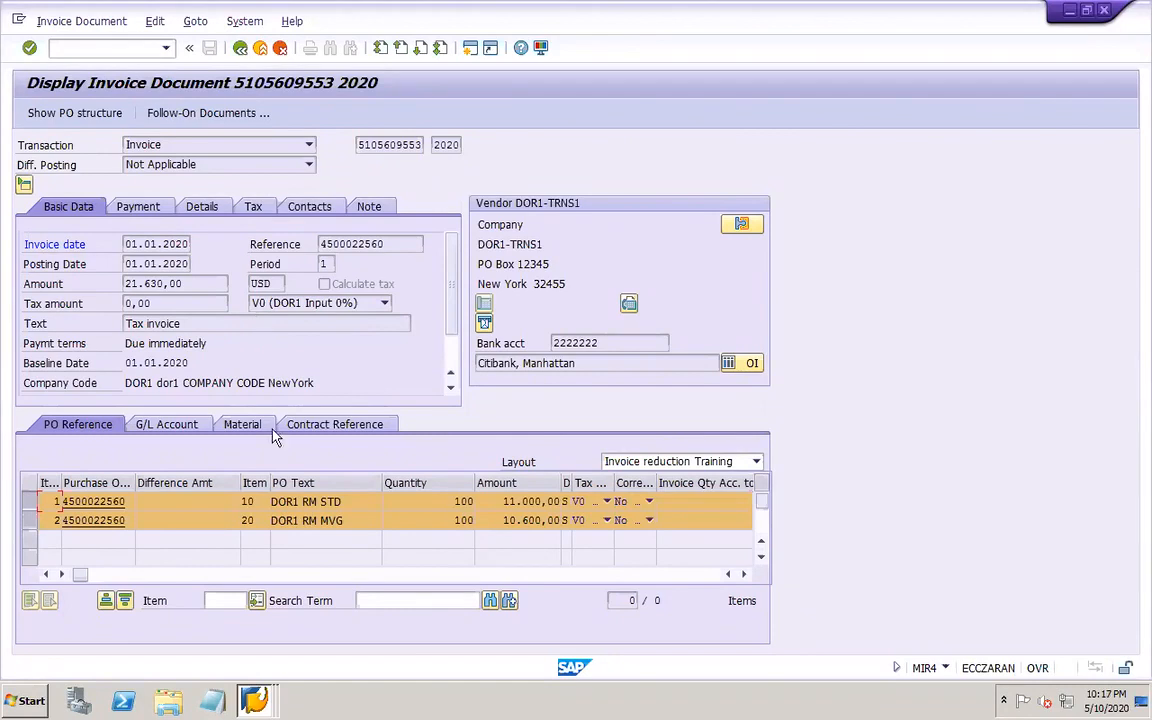
pyautogui.click(212, 117)
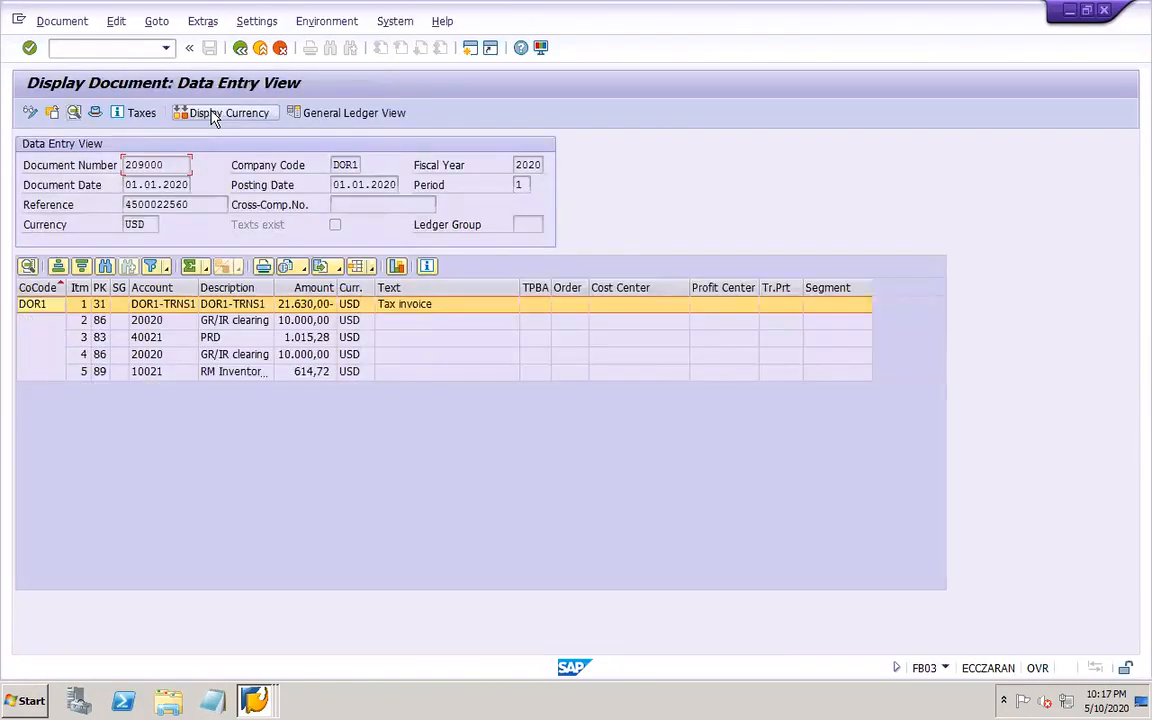
pyautogui.moveTo(271, 281); pyautogui.dragTo(342, 283)
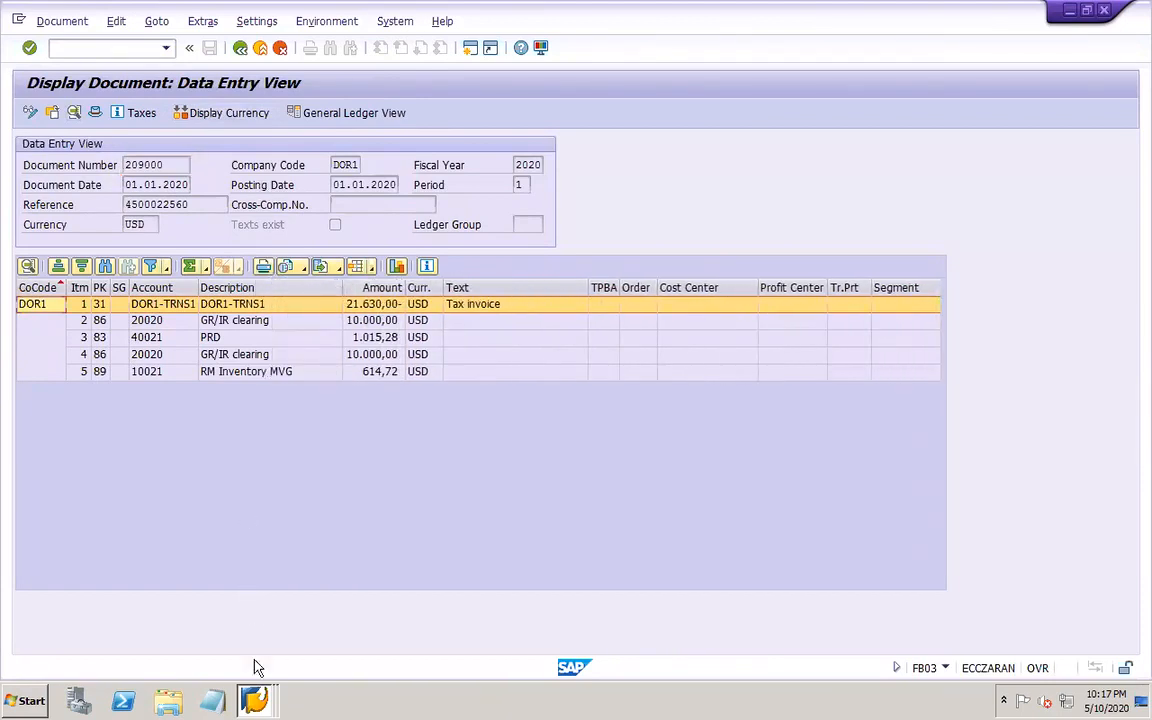
pyautogui.click(253, 698)
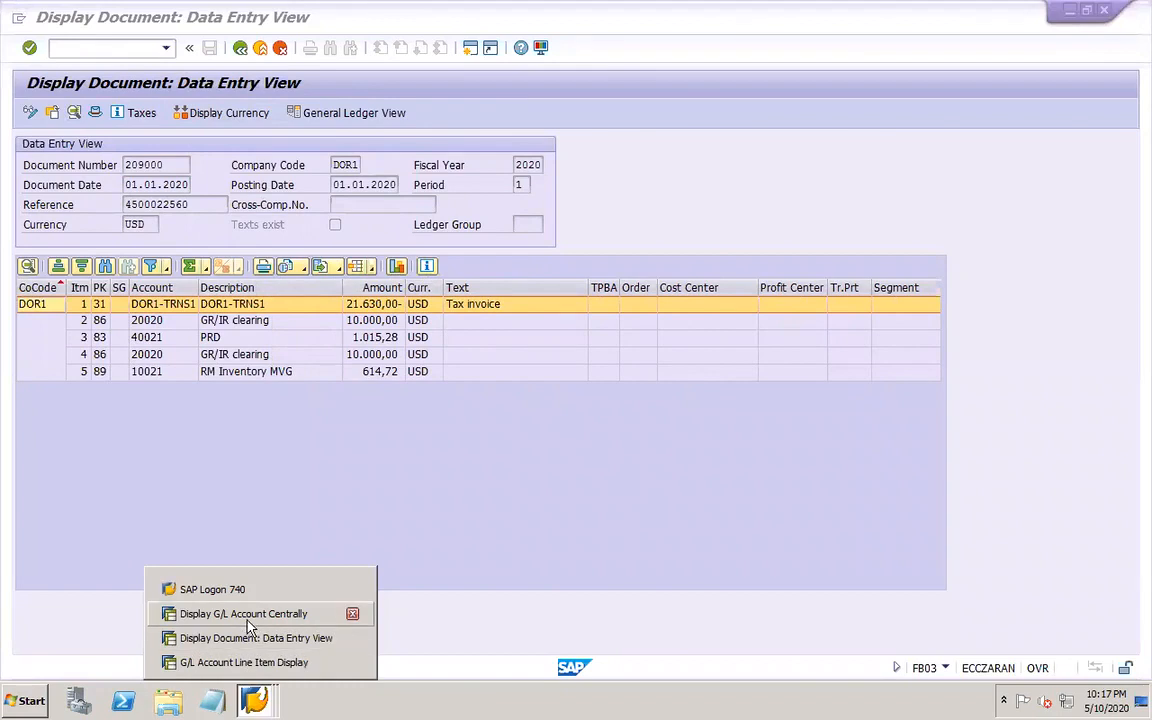
pyautogui.click(262, 541)
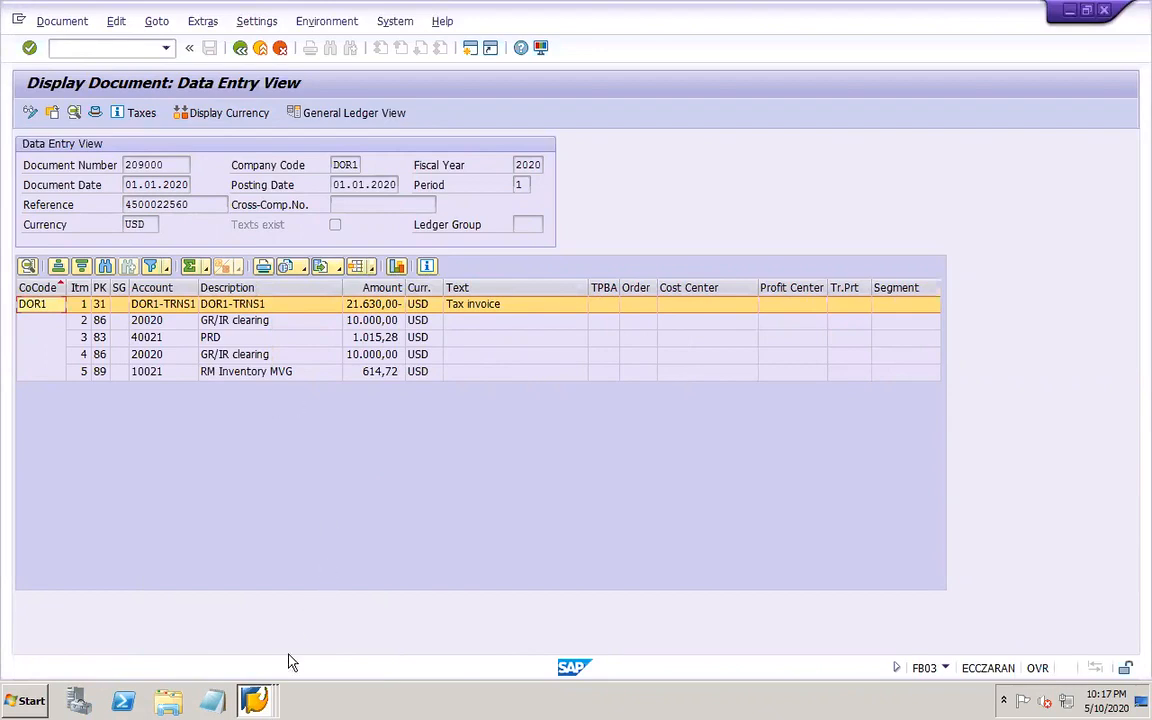
pyautogui.click(265, 700)
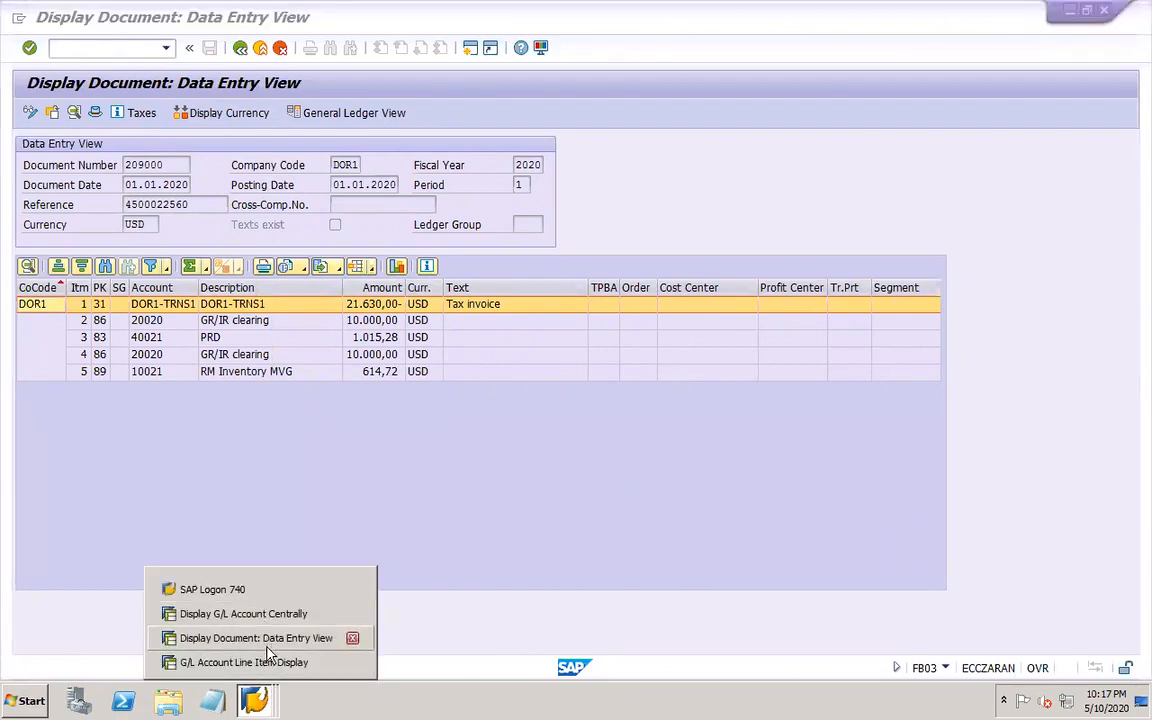
pyautogui.click(256, 637)
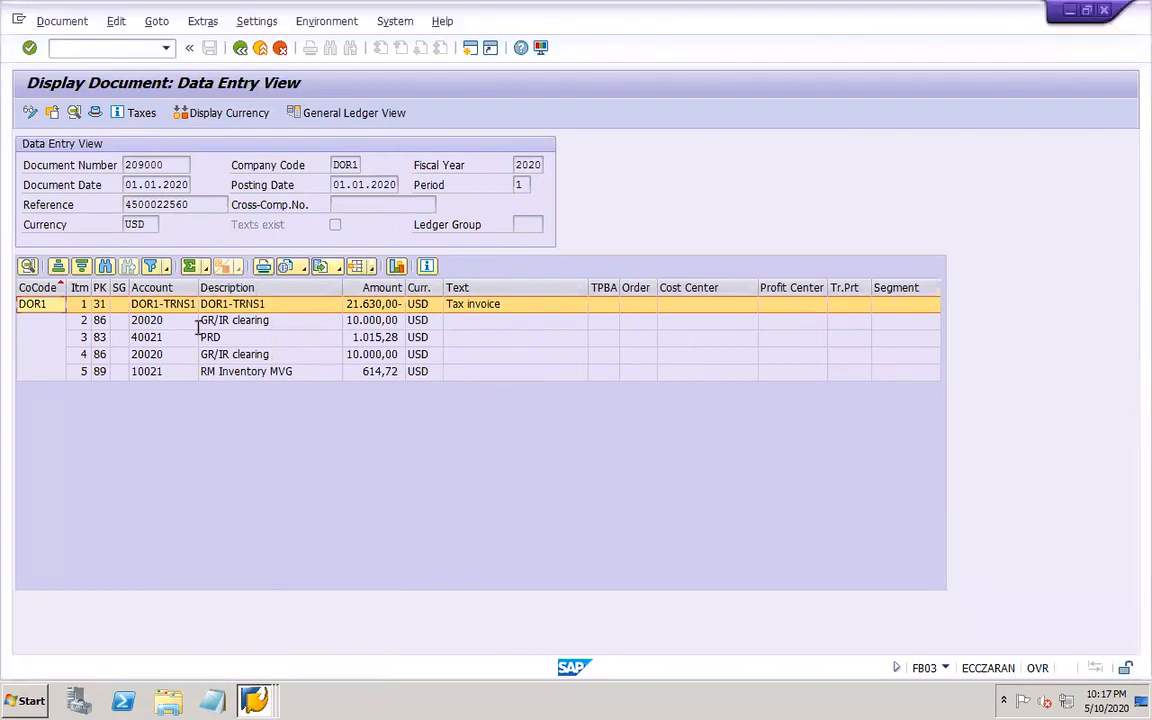
# - Start a new MIRO invoice in a separate session with invoice and posting date 01.01.2020 and the purchase order number as reference
pyautogui.write('/omiro')
pyautogui.press('Return')
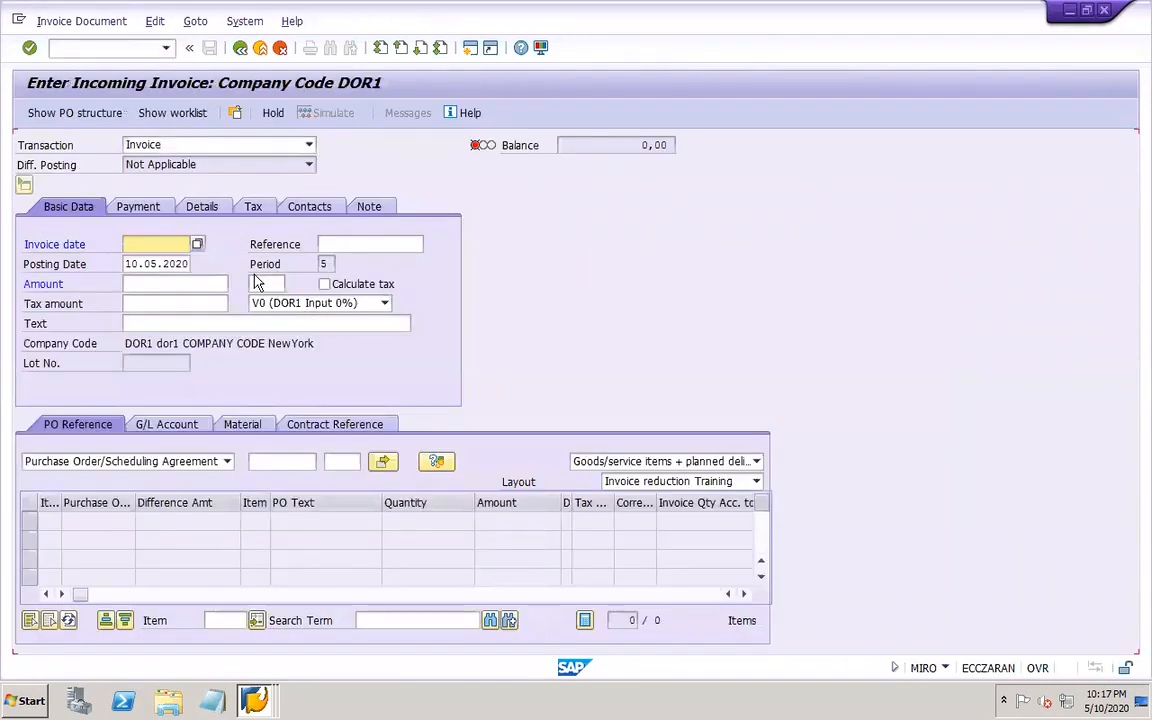
pyautogui.click(173, 261)
pyautogui.press('Tab')
pyautogui.click(349, 263)
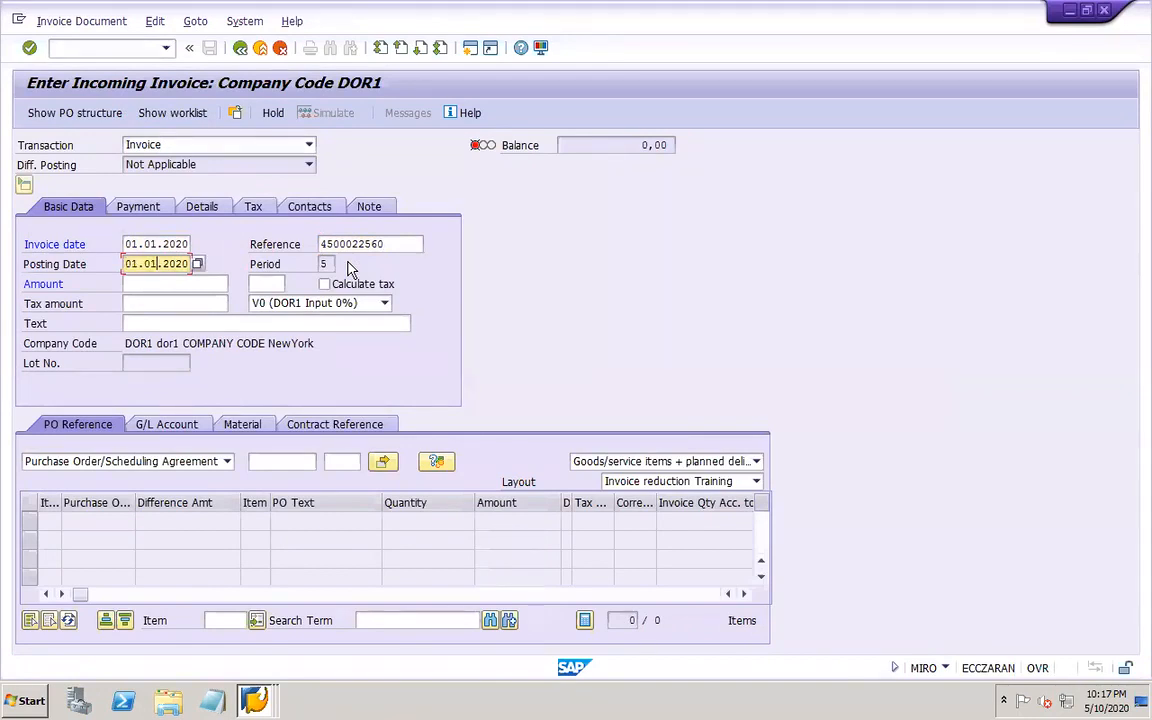
# - Load only the planned delivery costs of the purchase order into the incoming invoice
pyautogui.click(293, 463)
pyautogui.click(283, 478)
pyautogui.click(758, 462)
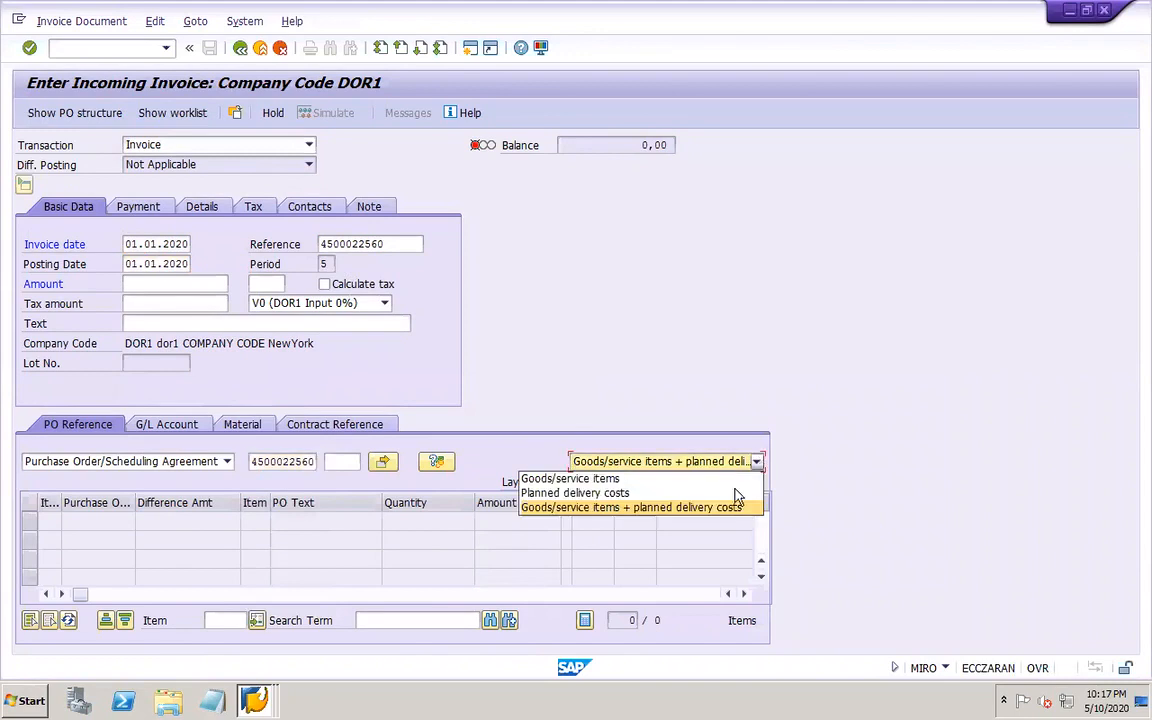
pyautogui.click(689, 493)
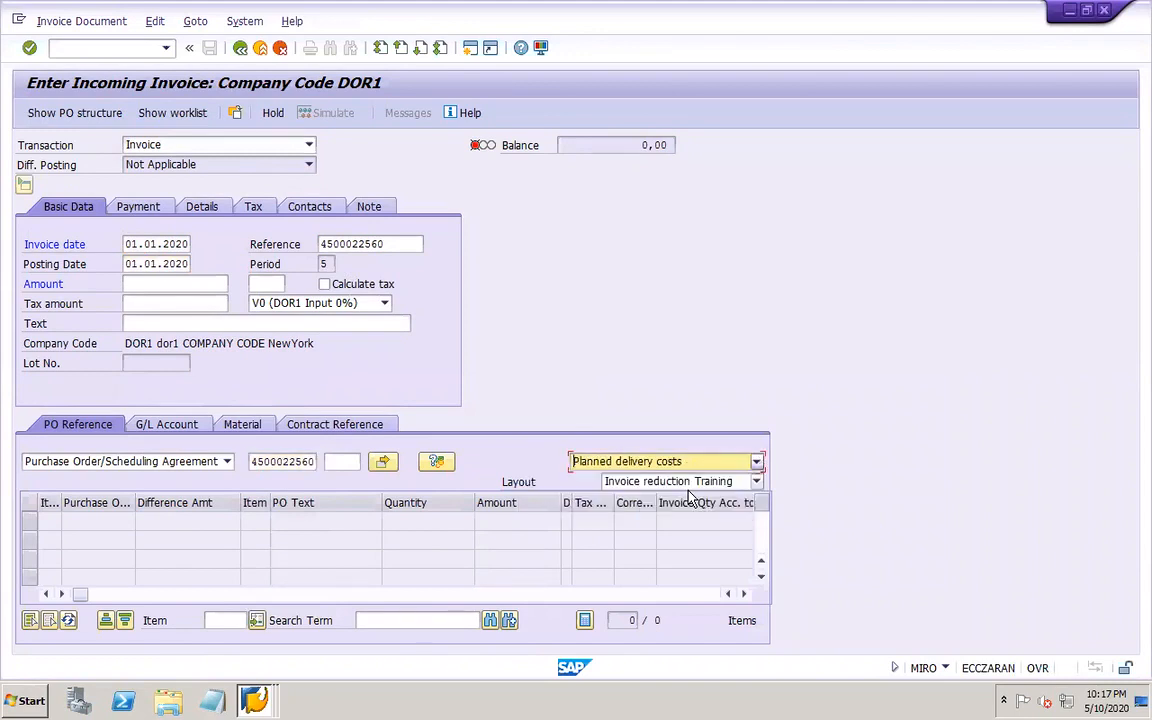
pyautogui.press('Return')
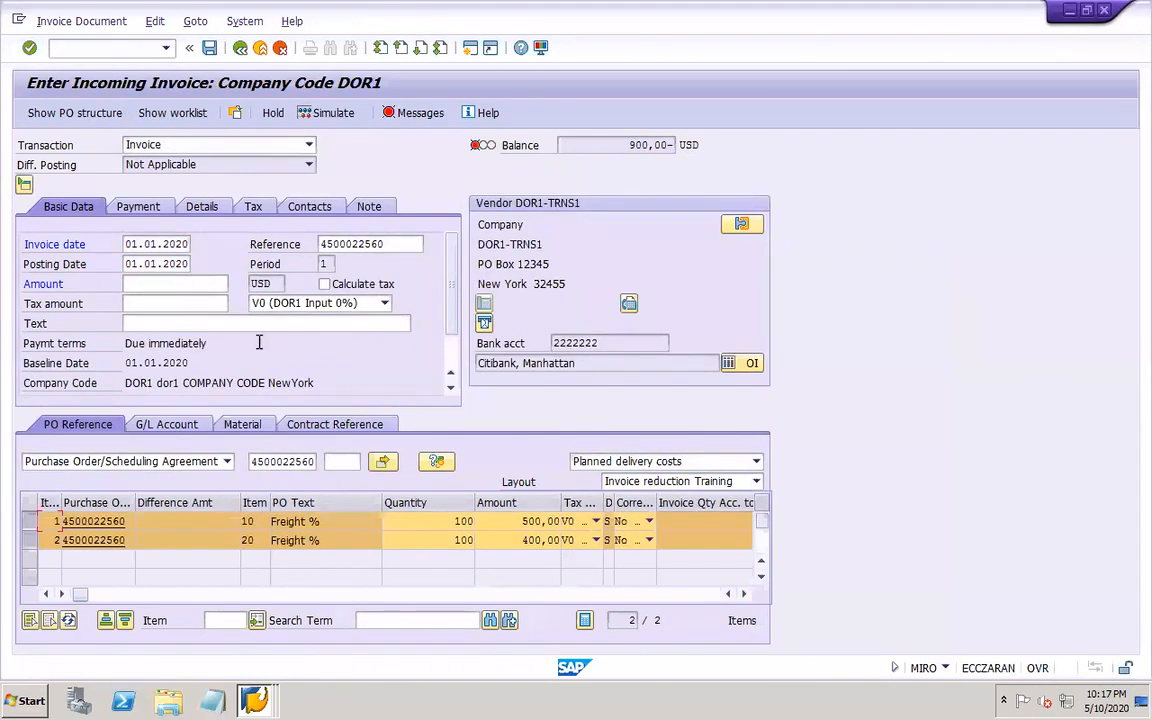
# - Enter an invoice amount of 900 USD with the text "delivery charges"
pyautogui.click(147, 284)
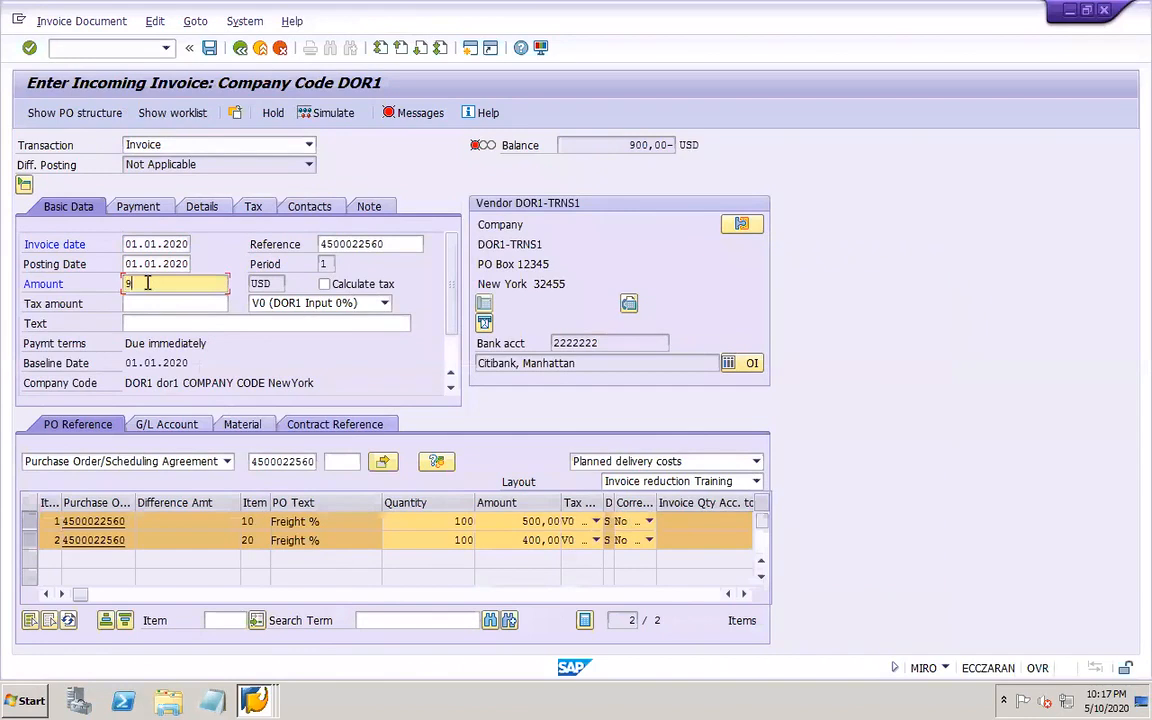
pyautogui.click(159, 324)
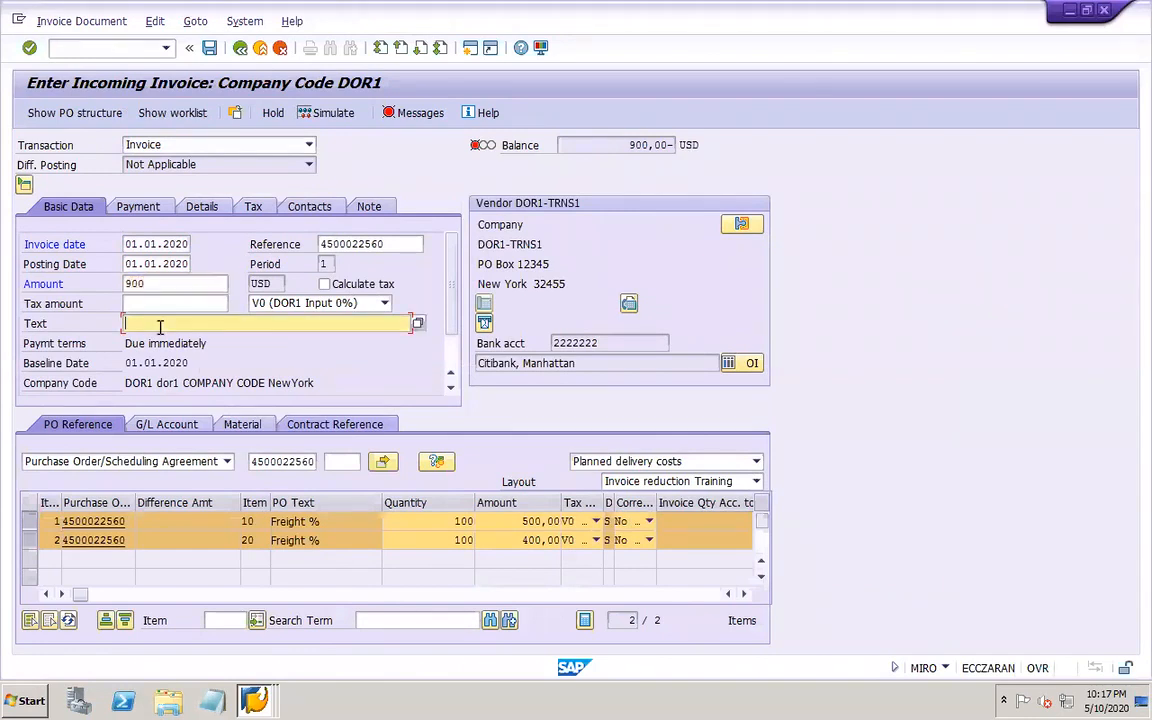
pyautogui.write('del')
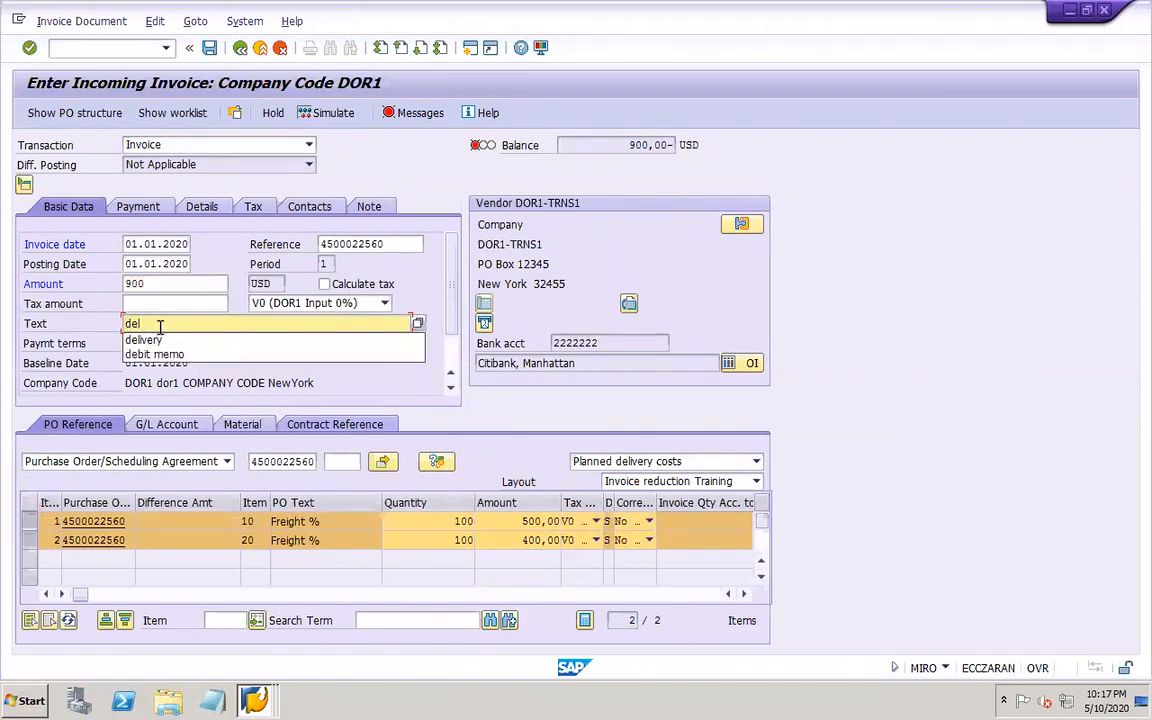
pyautogui.write('ivery charges')
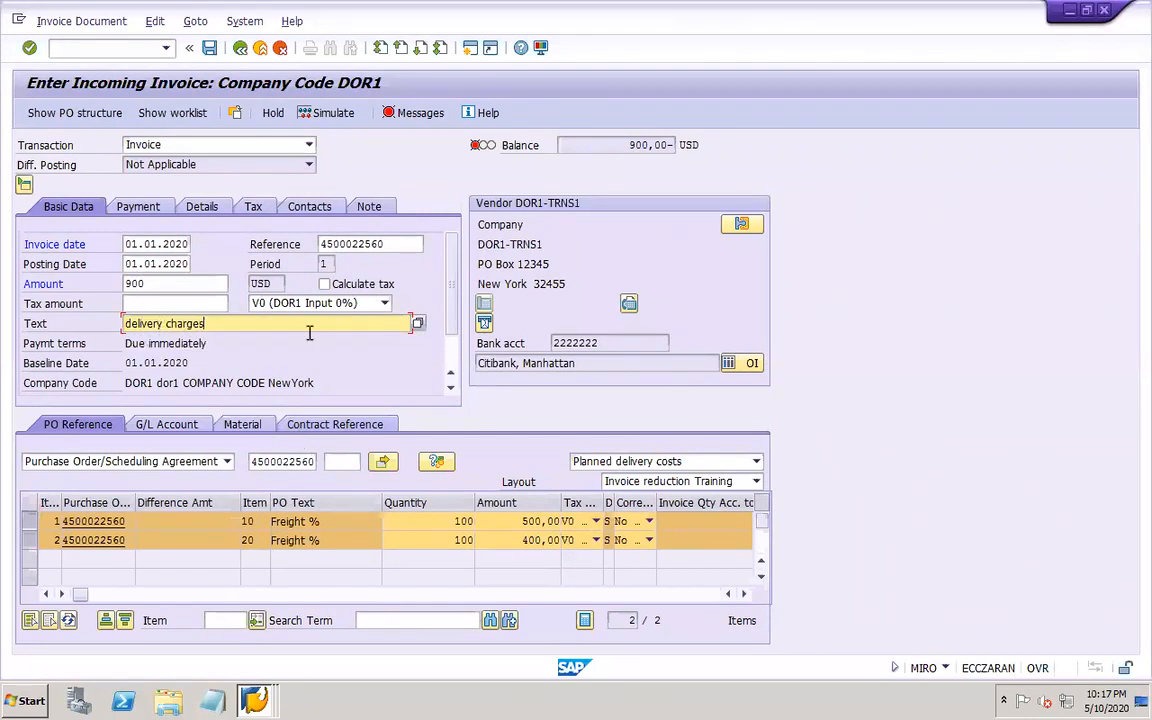
pyautogui.press('Return')
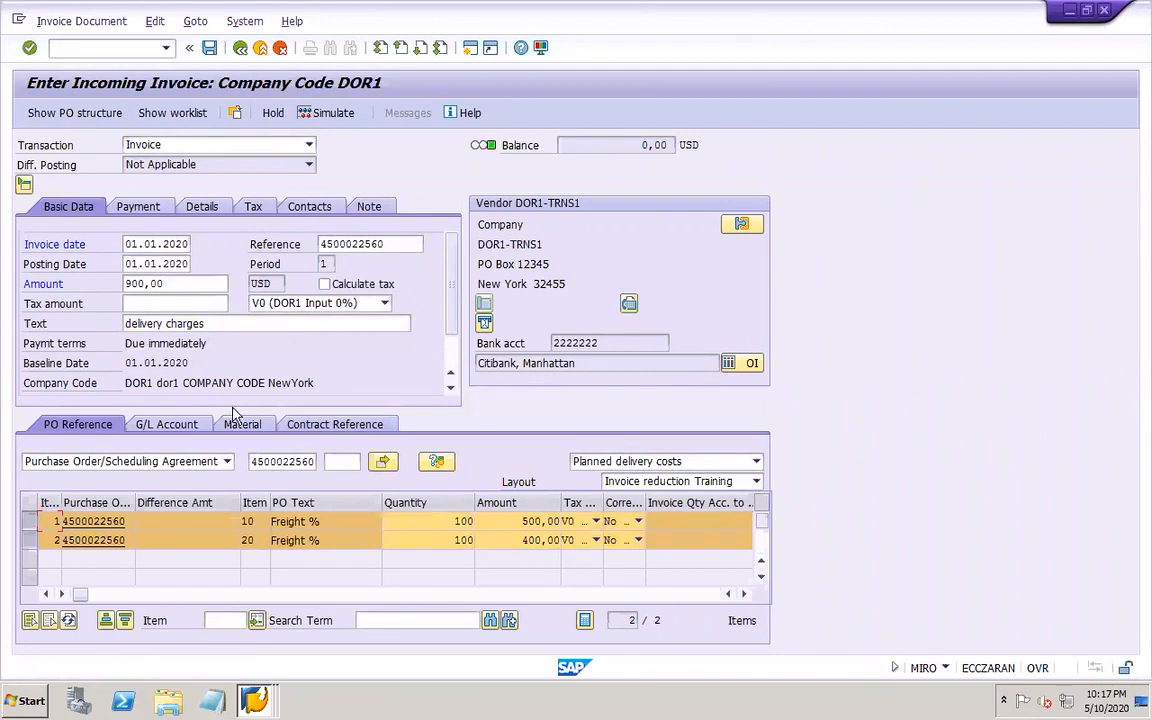
# - Try to post the delivery cost invoice and read its verification log
pyautogui.click(209, 48)
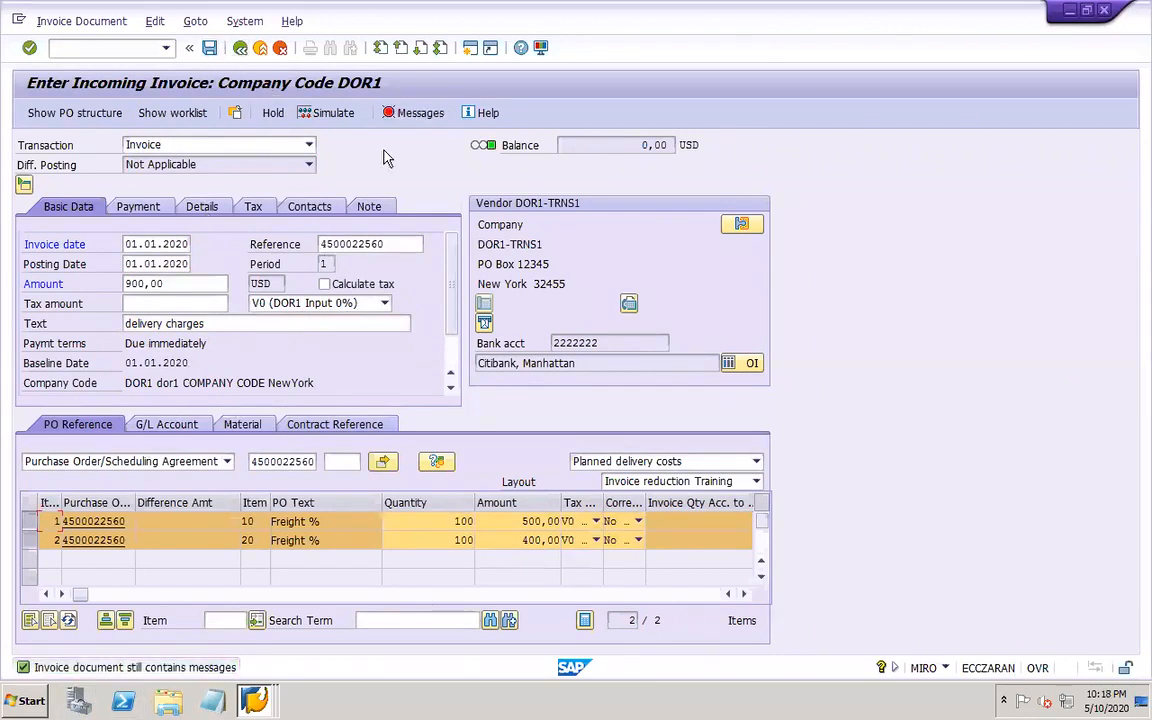
pyautogui.click(411, 113)
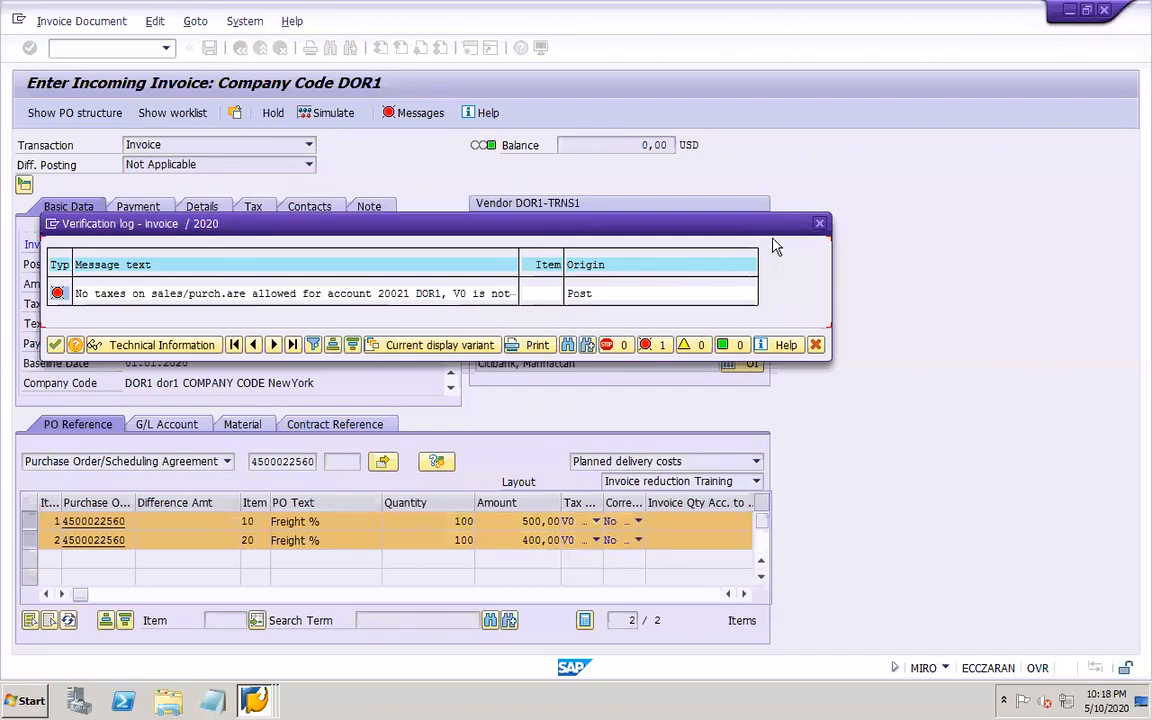
pyautogui.click(819, 223)
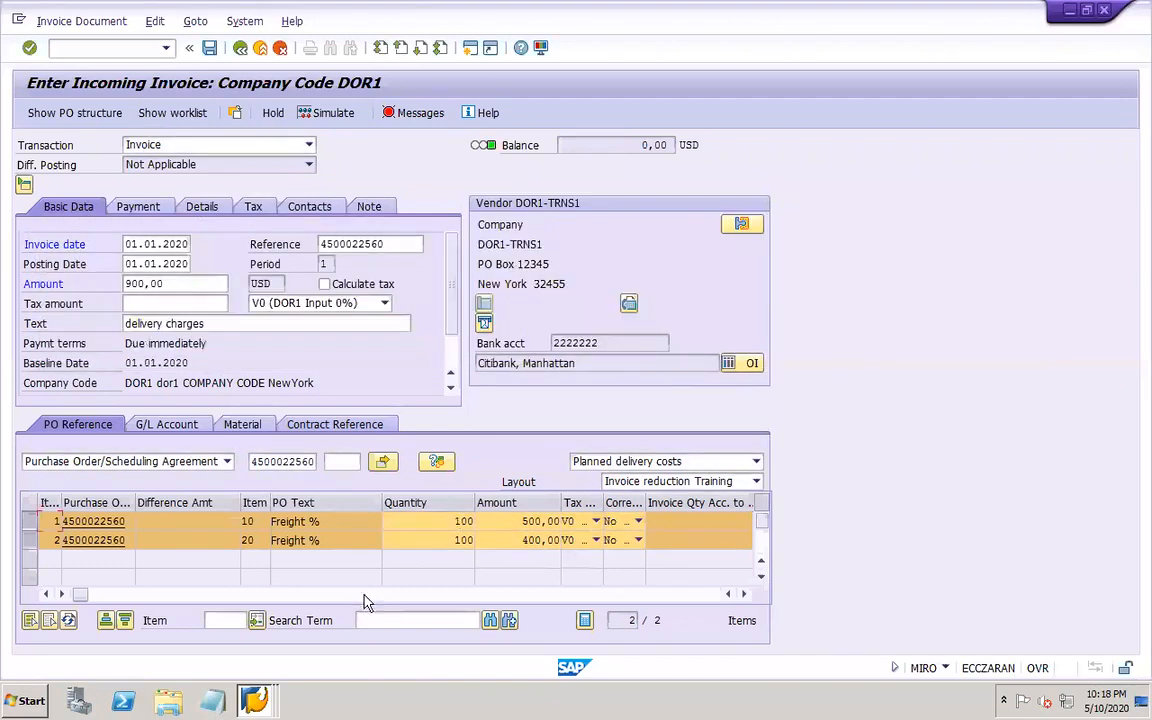
# - Switch to the FS00 session and open liability account 20021, Incoming freight clr, for changes
pyautogui.click(261, 698)
pyautogui.click(226, 592)
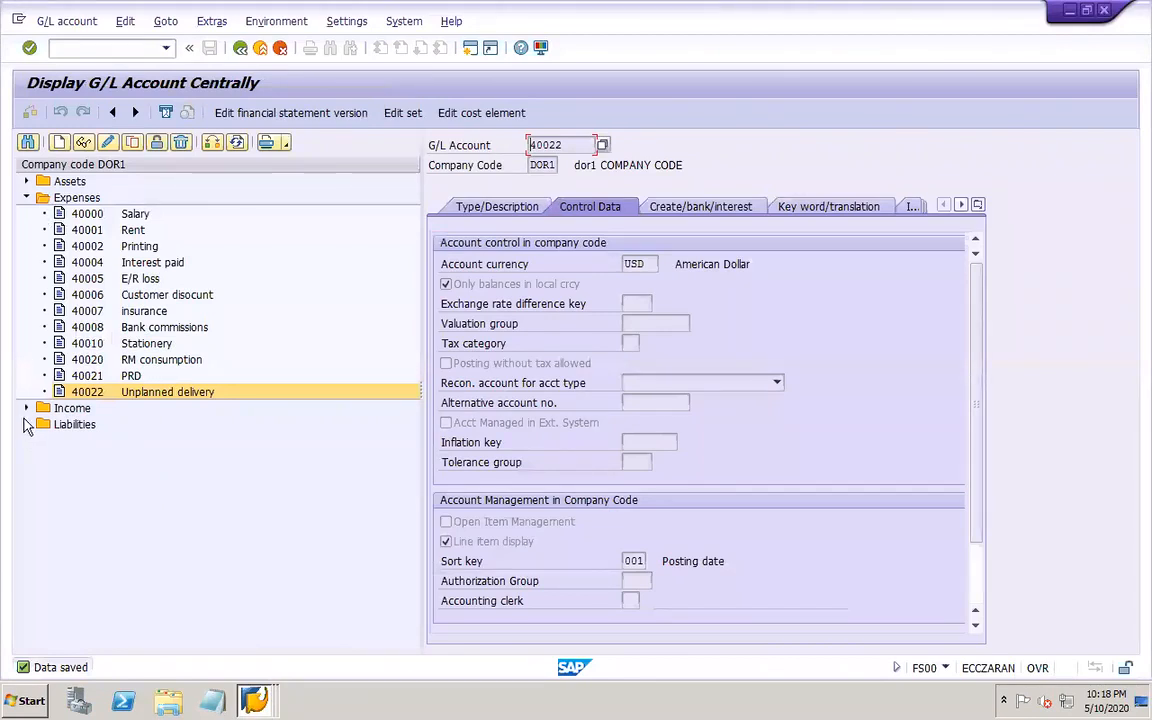
pyautogui.click(26, 424)
pyautogui.click(118, 459)
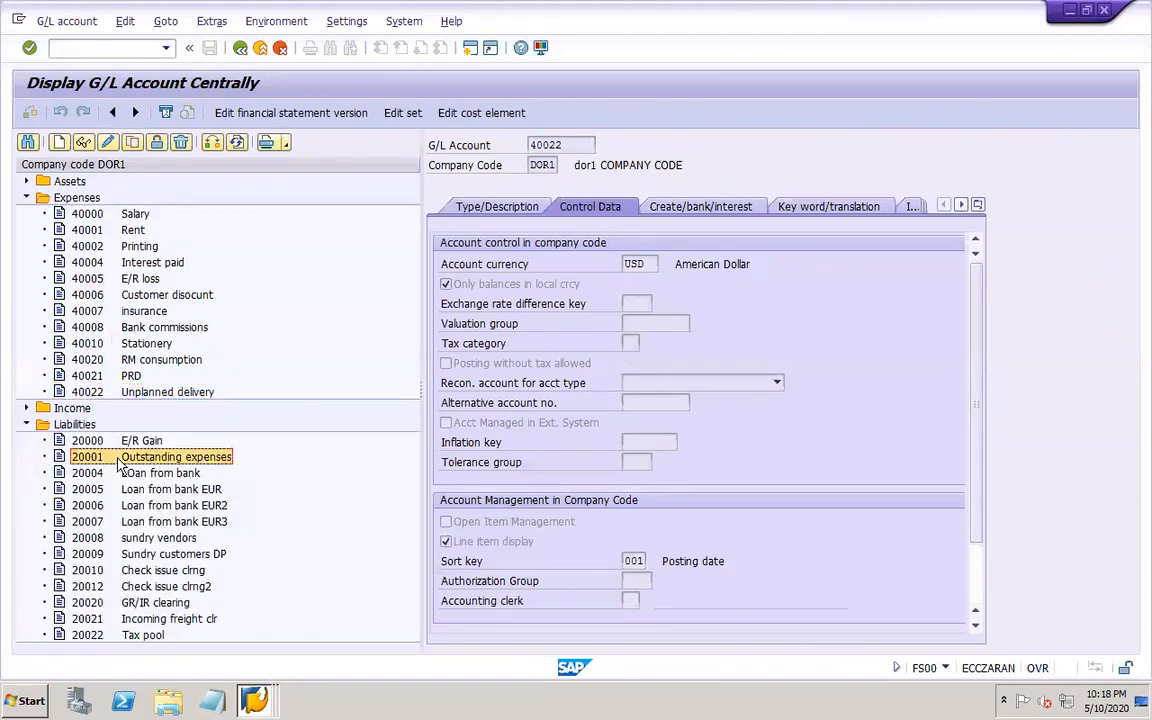
pyautogui.click(125, 619)
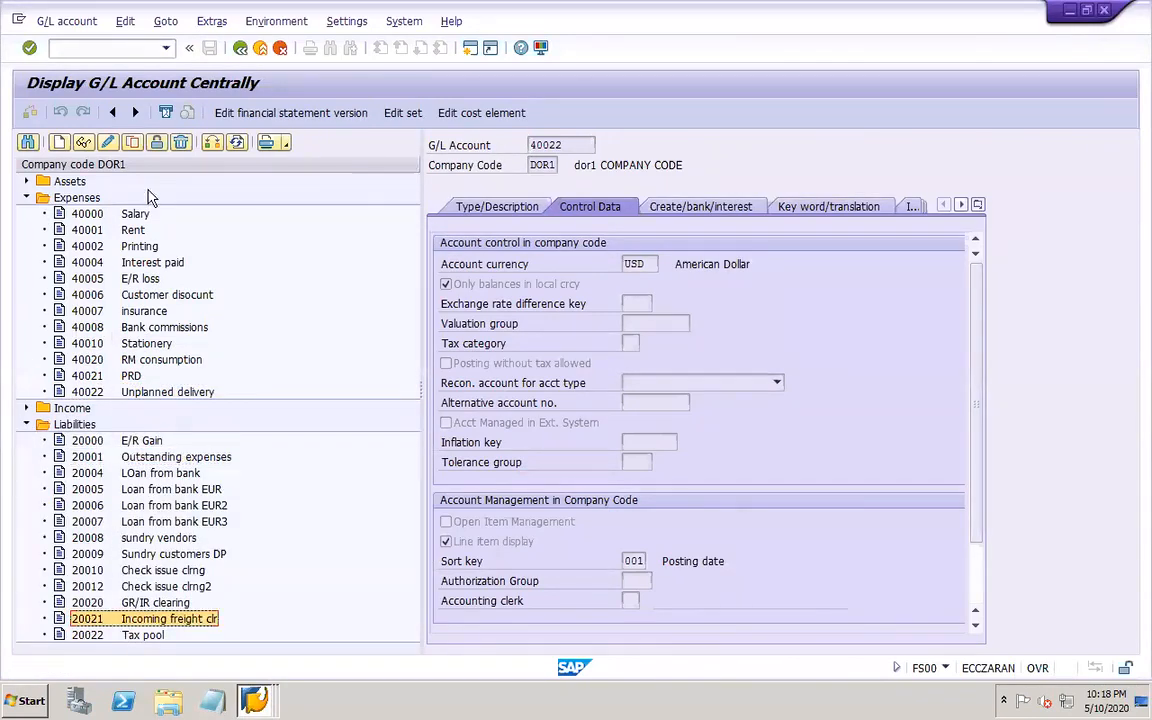
pyautogui.click(107, 143)
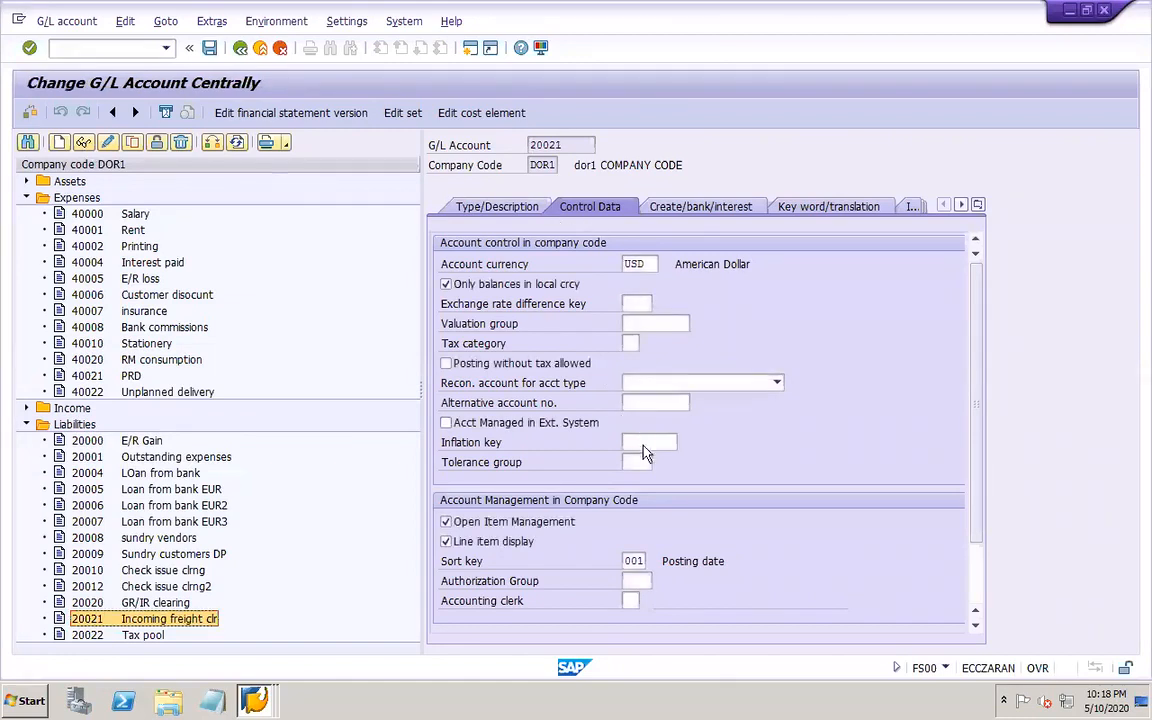
# - Set account 20021's tax category to "-", allow posting without tax, and save the account despite the displayed messages
pyautogui.click(628, 343)
pyautogui.click(639, 389)
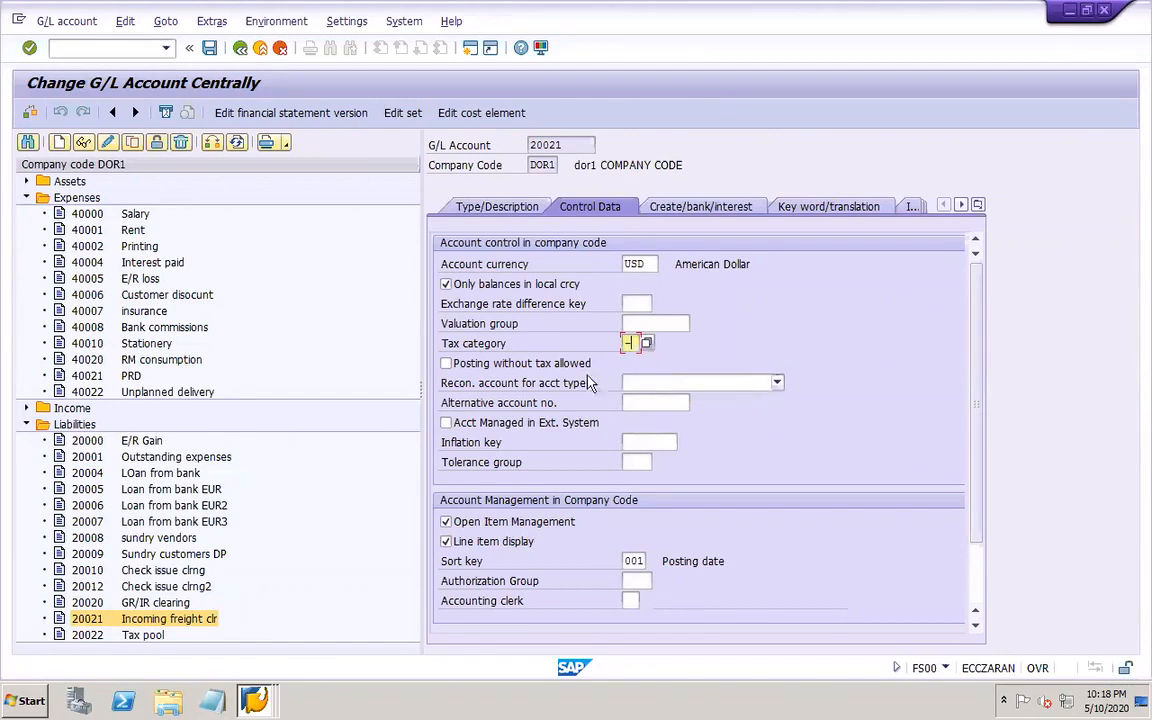
pyautogui.click(560, 364)
pyautogui.click(209, 48)
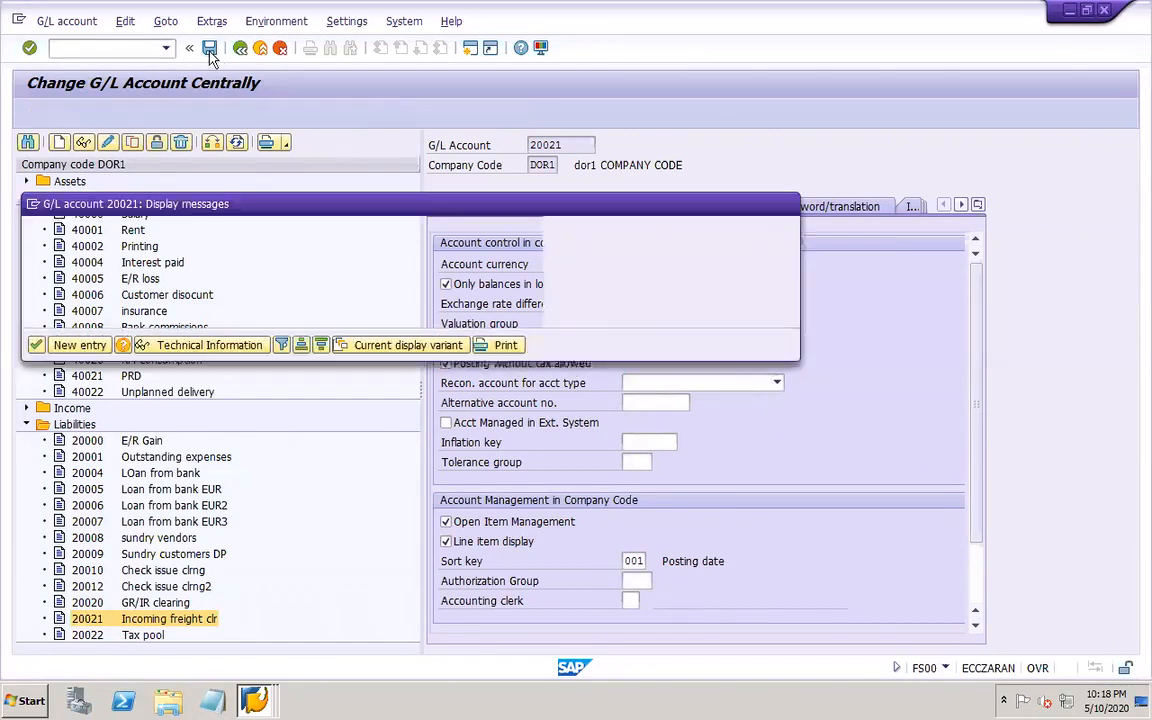
pyautogui.click(35, 345)
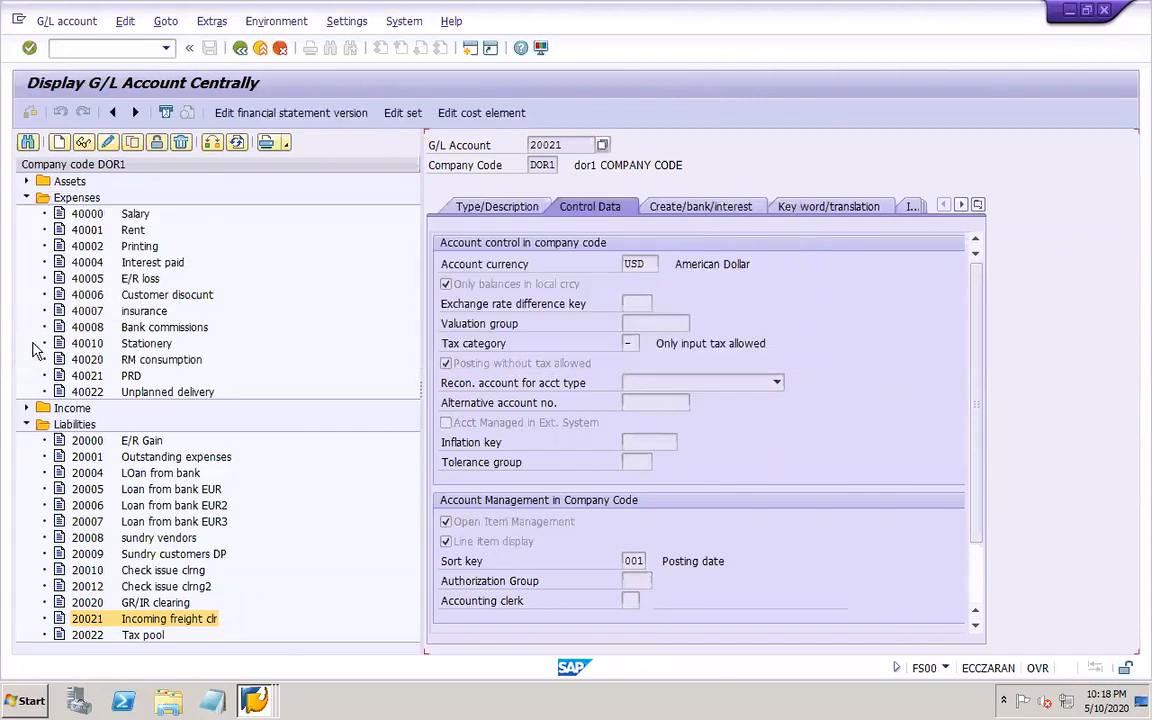
# - Return to the MIRO session and restart the invoice with invoice and posting date 01.01.2020 and the purchase order number as reference
pyautogui.moveTo(253, 685)
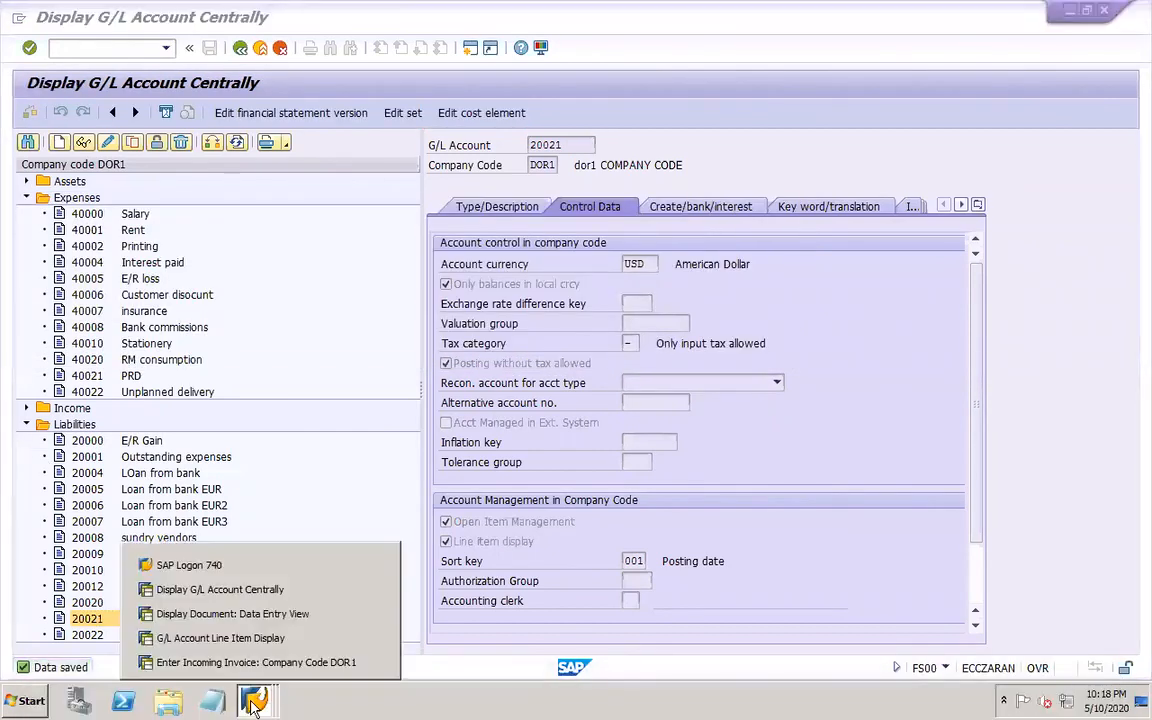
pyautogui.click(225, 596)
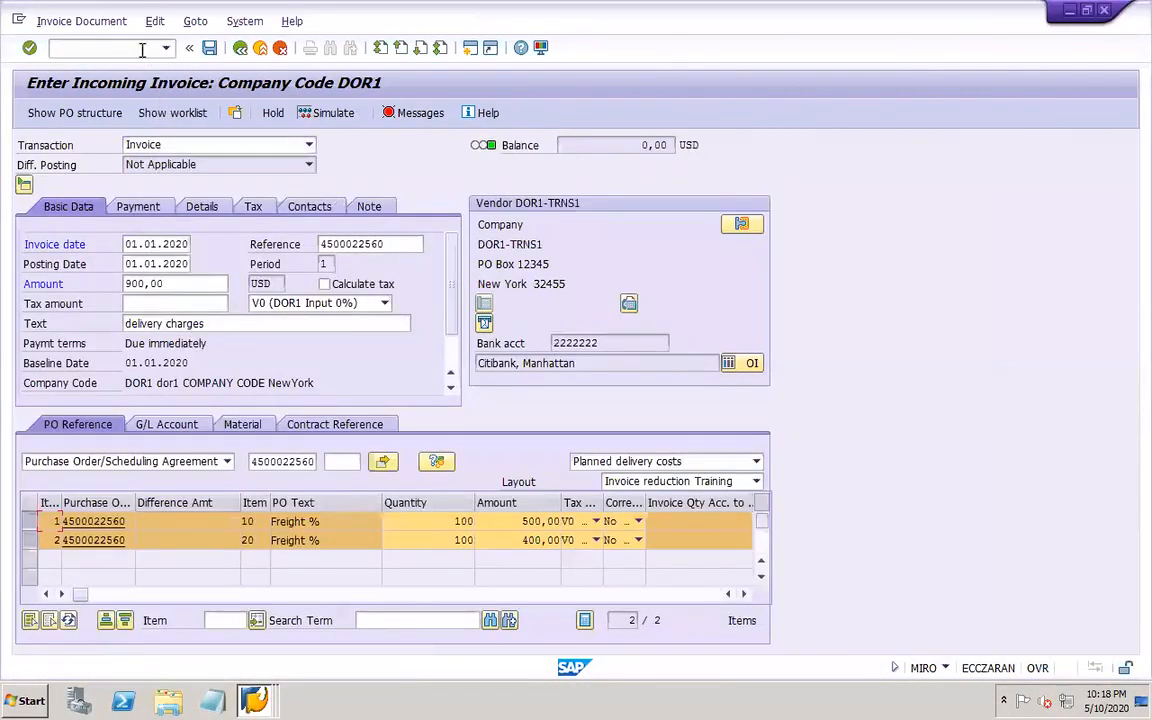
pyautogui.press('Return')
pyautogui.click(157, 244)
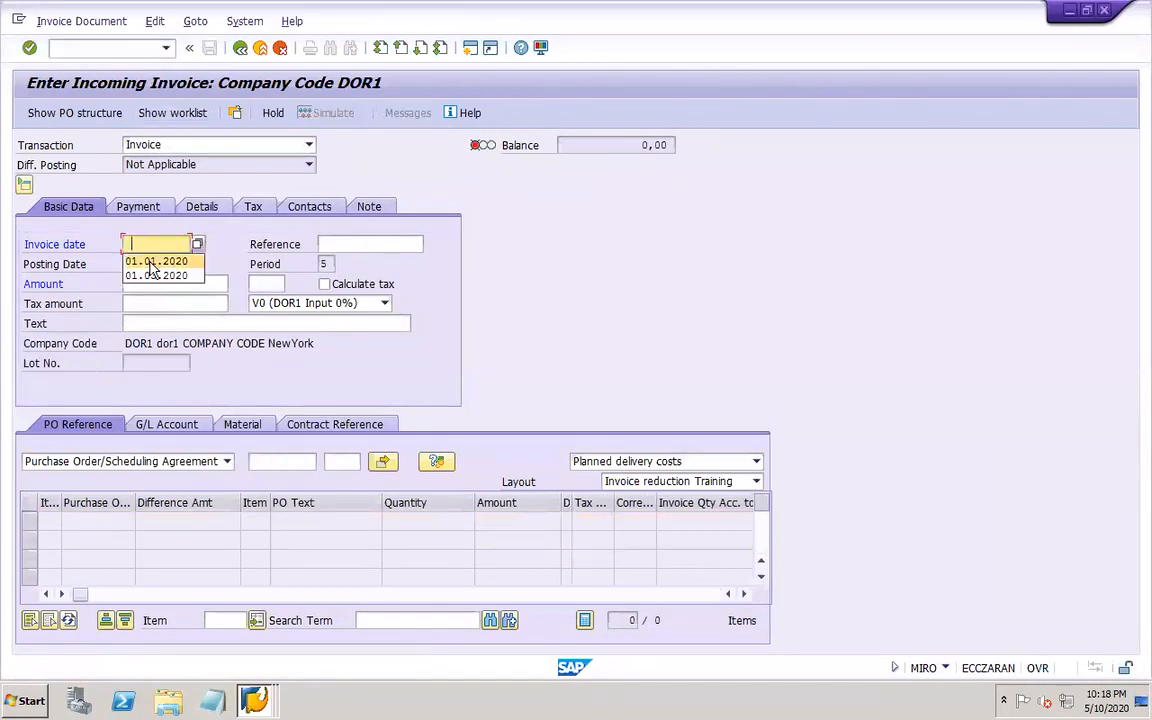
pyautogui.click(155, 261)
pyautogui.click(334, 260)
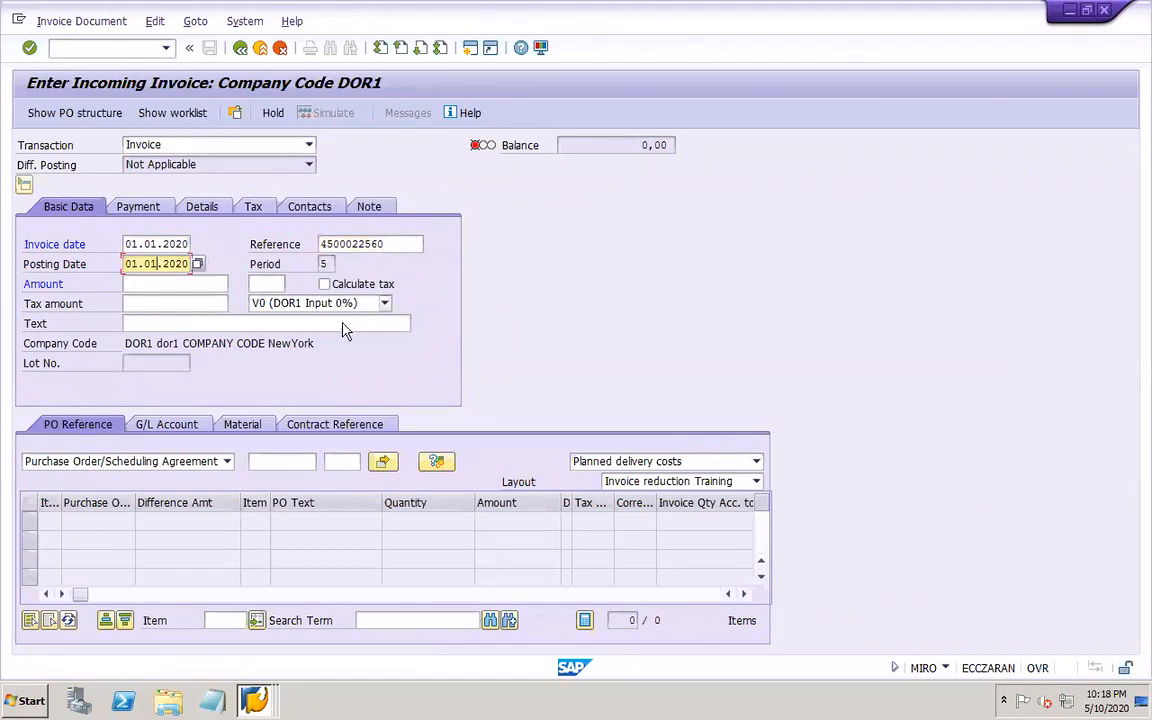
# - Enter the purchase order number in the restarted invoice and load its freight items as planned delivery costs
pyautogui.click(306, 462)
pyautogui.click(298, 480)
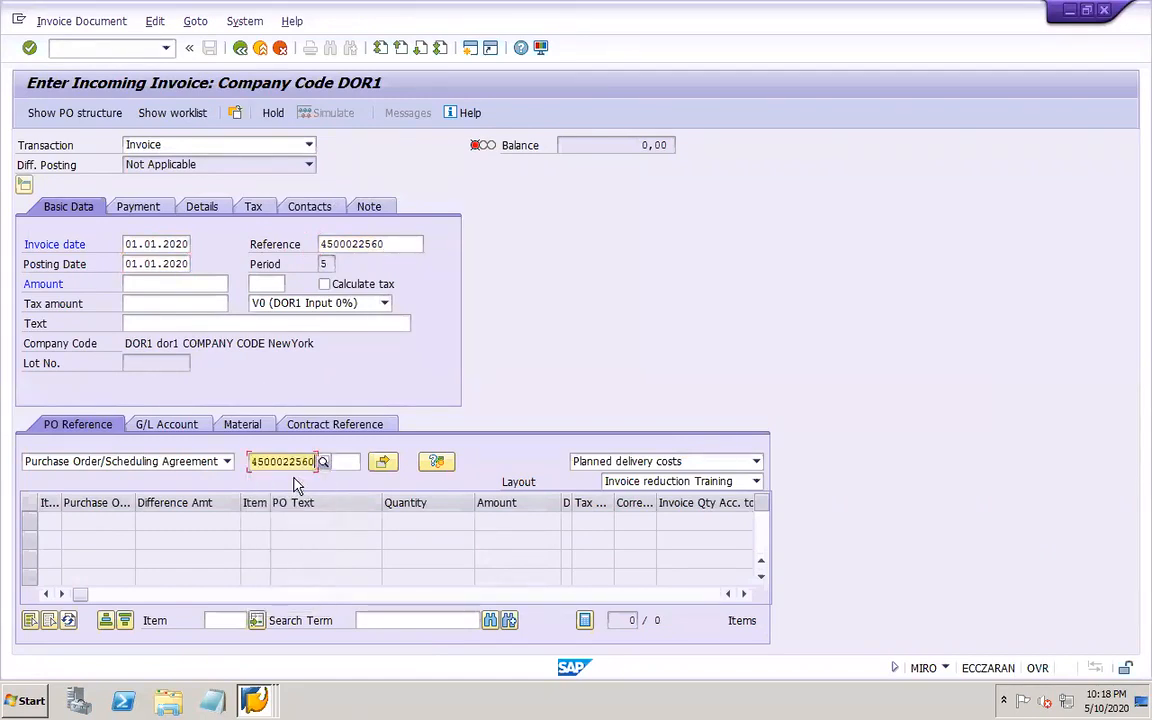
pyautogui.press('Return')
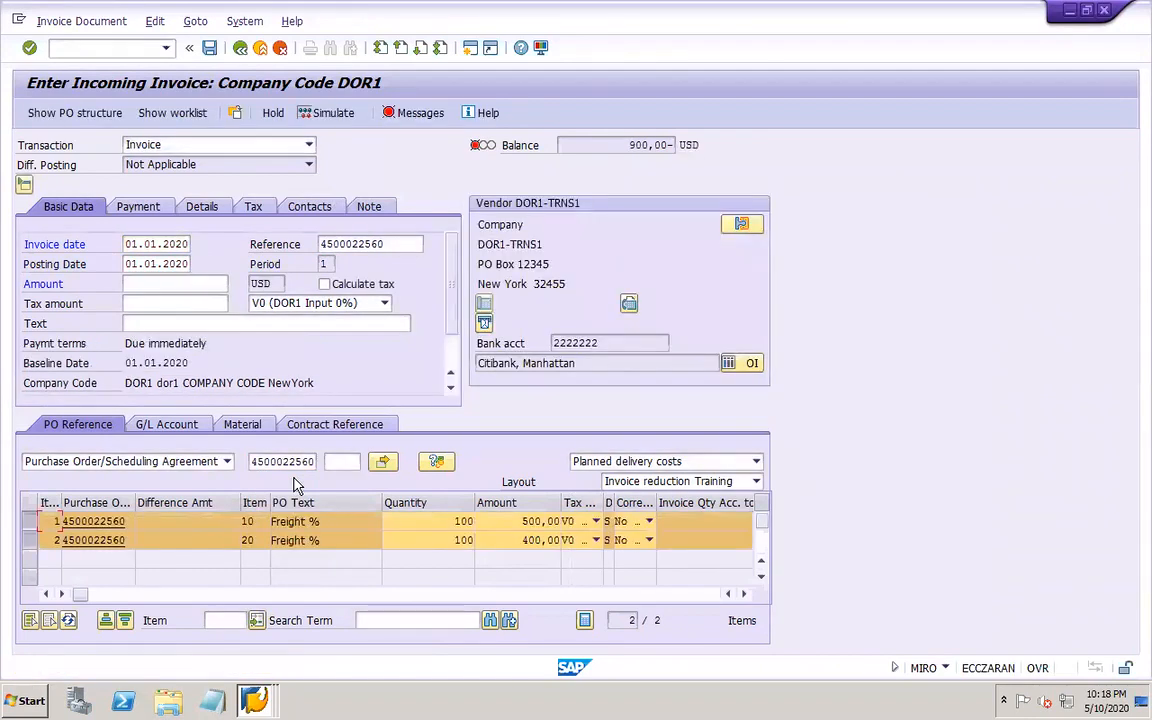
# - Set the amount to 900 USD and the text to "delivery charges", and post the delivery cost invoice
pyautogui.click(190, 305)
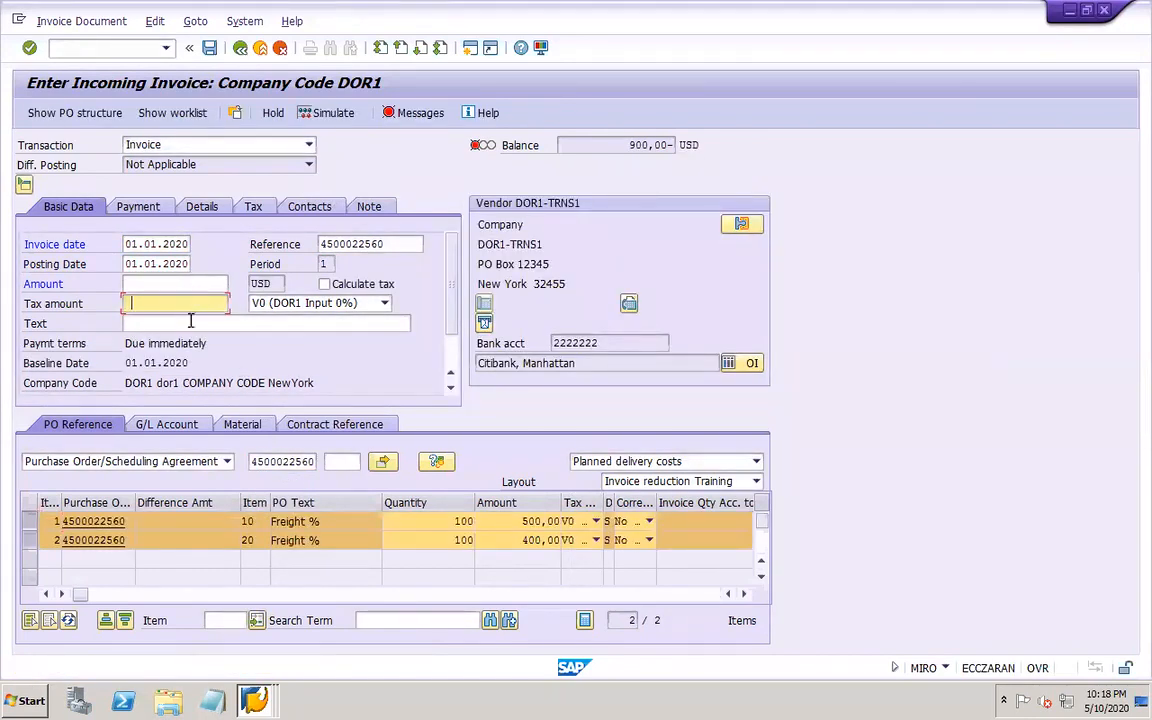
pyautogui.click(155, 284)
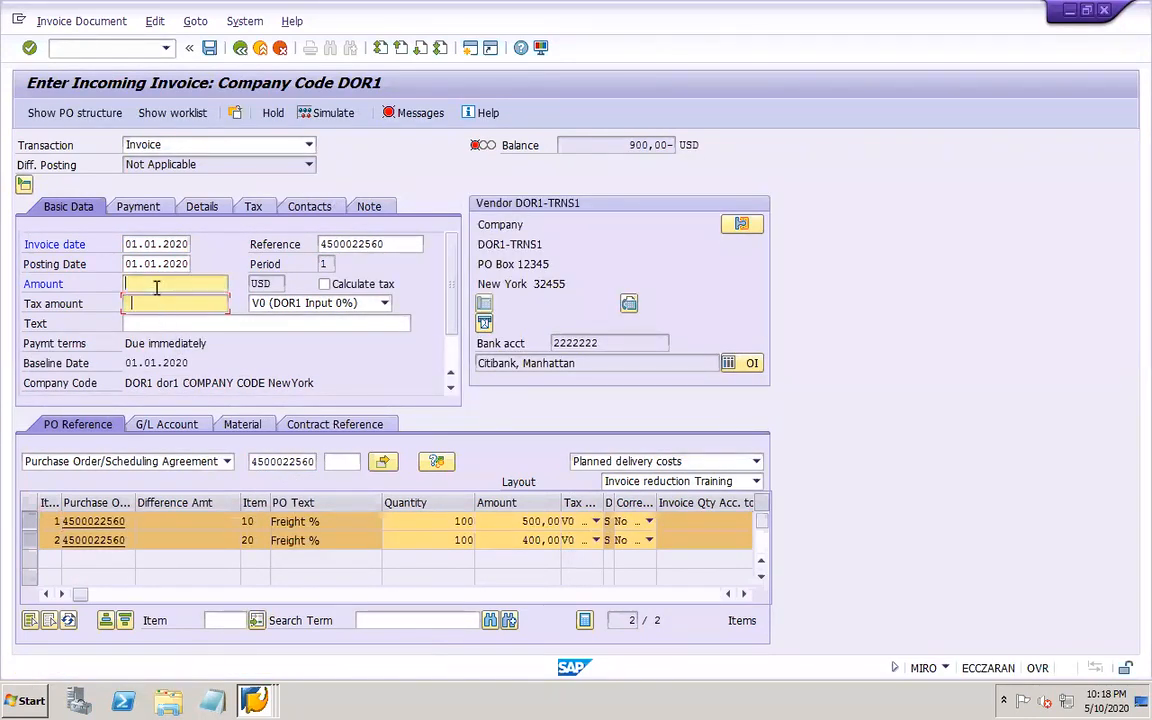
pyautogui.click(158, 302)
pyautogui.click(160, 323)
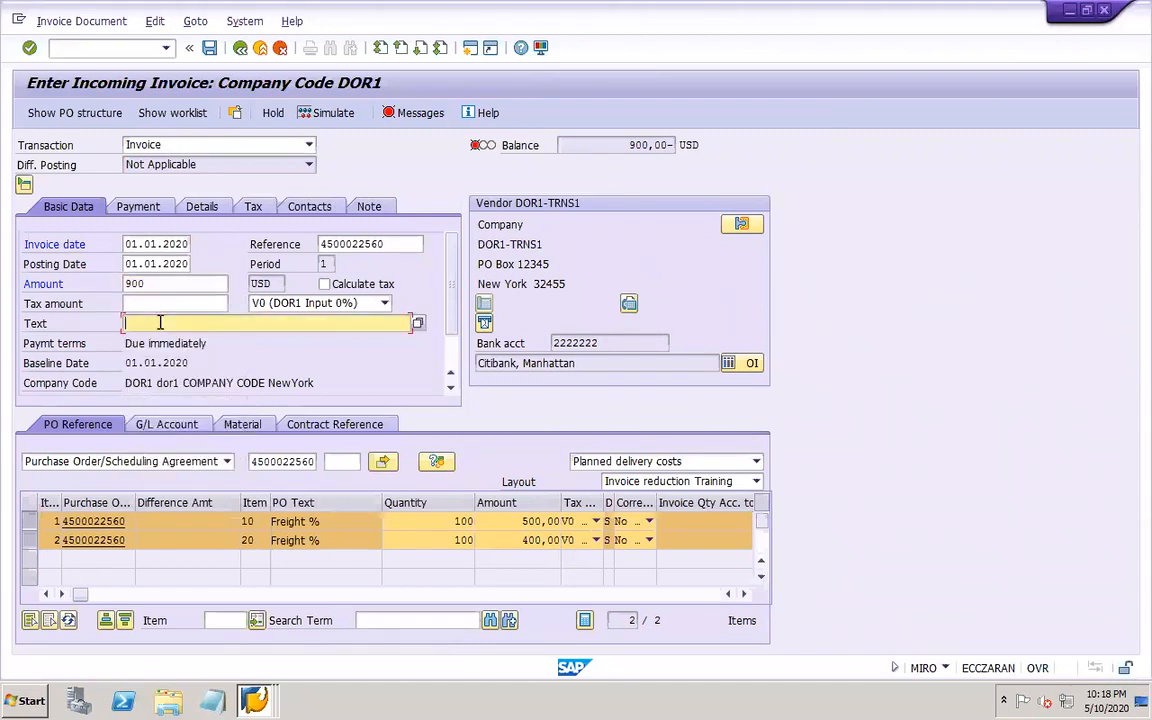
pyautogui.click(167, 337)
pyautogui.press('Return')
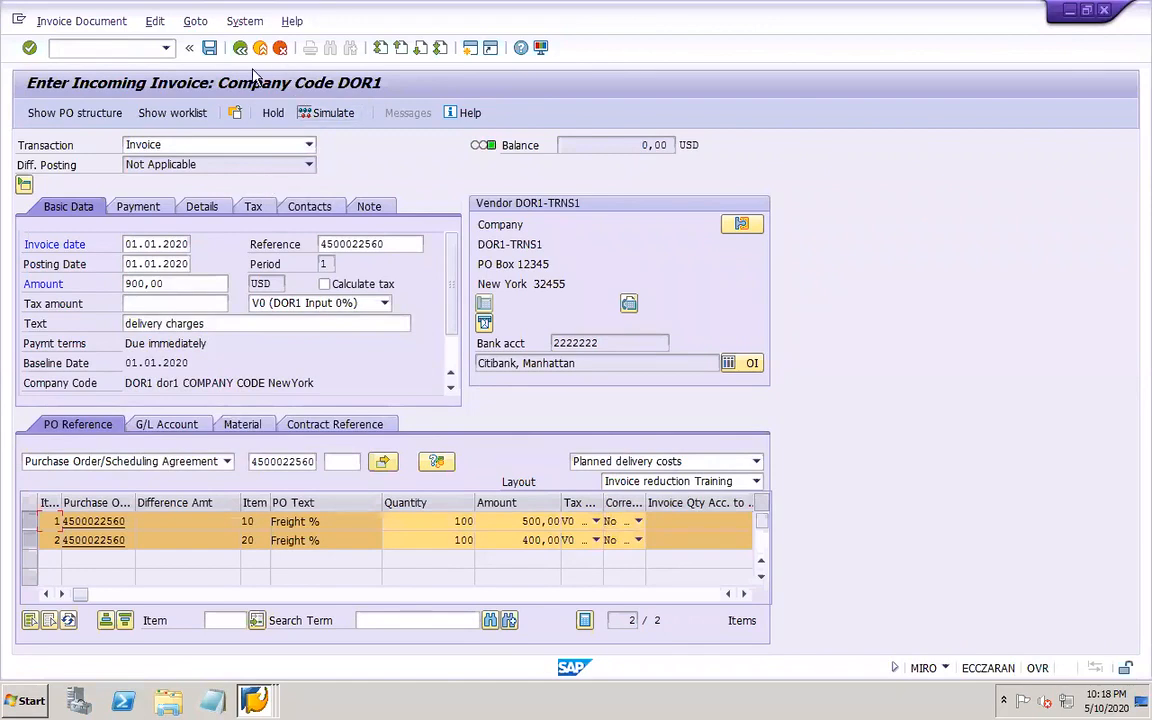
pyautogui.click(210, 49)
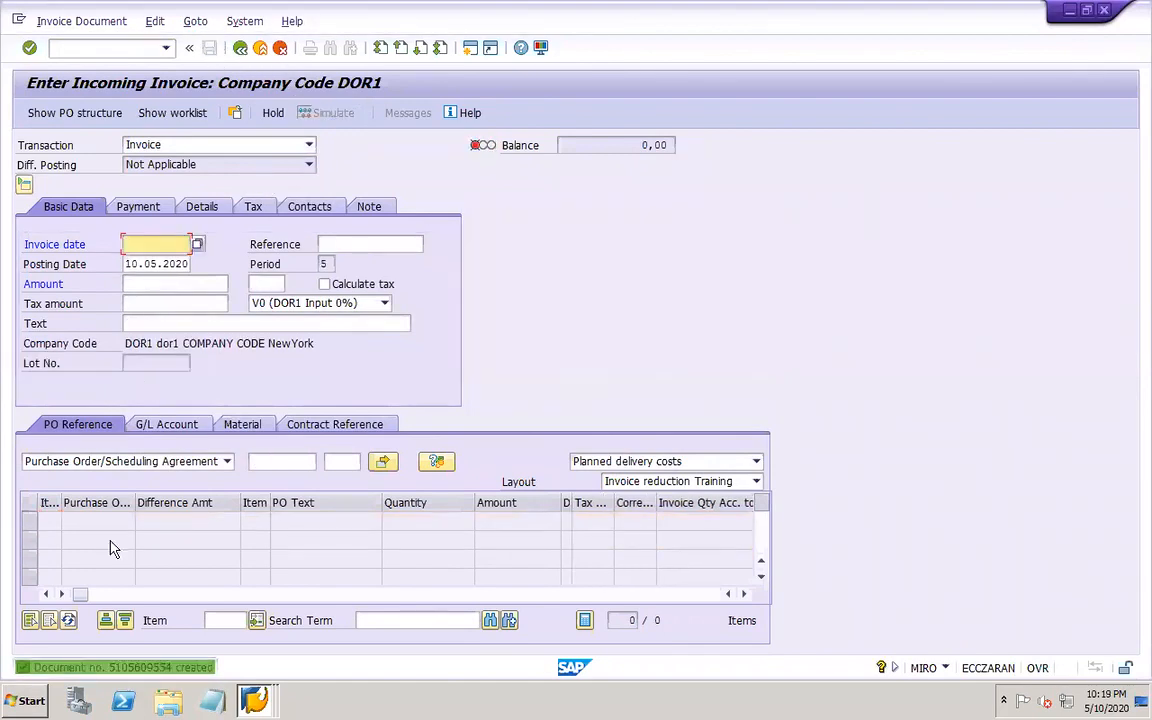
# - Display the accounting document of the posted delivery cost invoice and widen its Description column to examine the line items
pyautogui.click(95, 21)
pyautogui.click(95, 45)
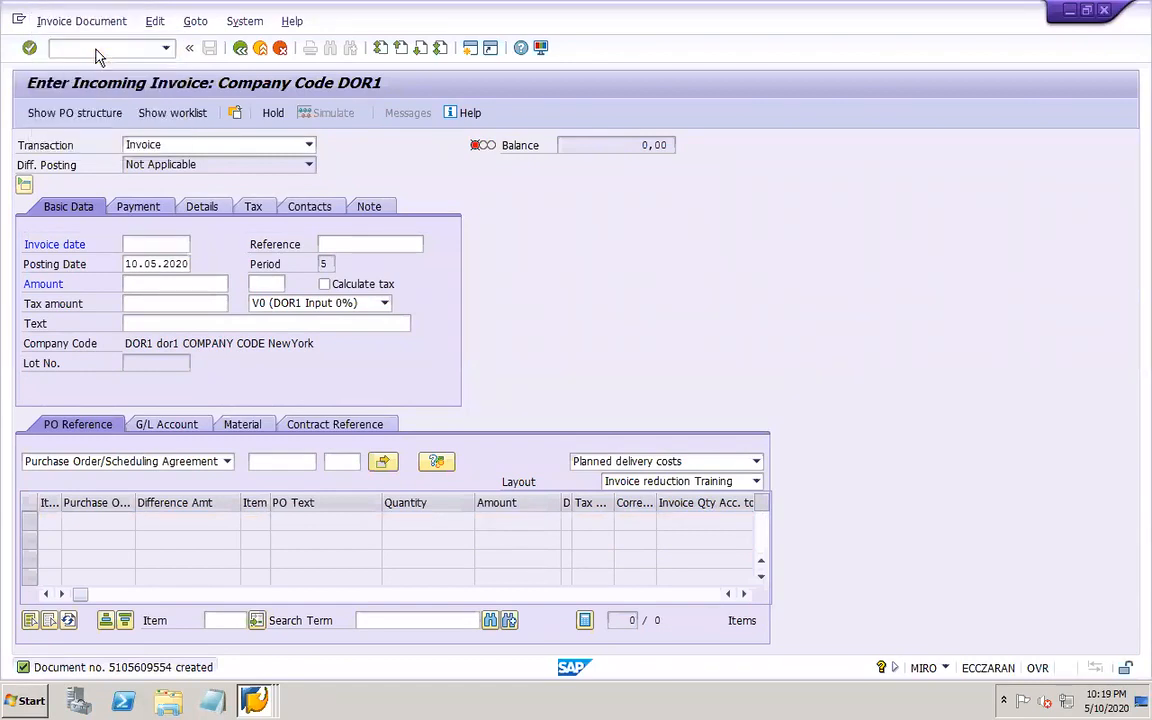
pyautogui.click(231, 113)
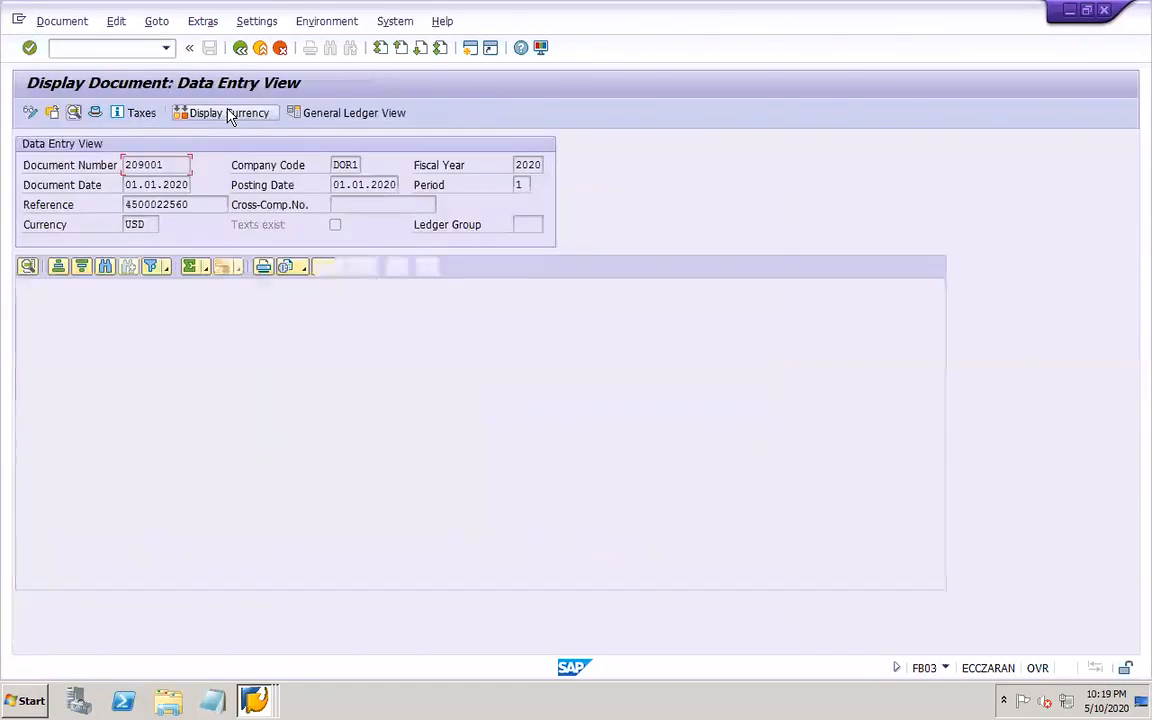
pyautogui.moveTo(271, 283); pyautogui.dragTo(318, 288)
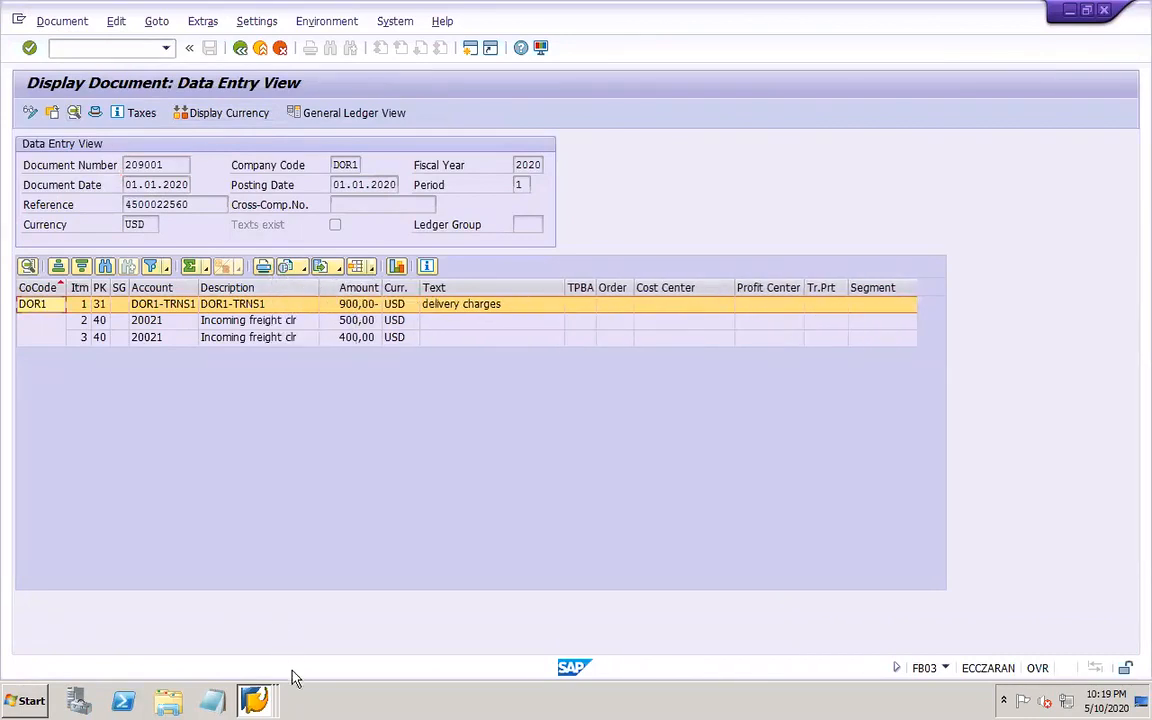
# - Switch to the accounting document of the earlier goods invoice and widen its Description column to examine the line items
pyautogui.click(254, 700)
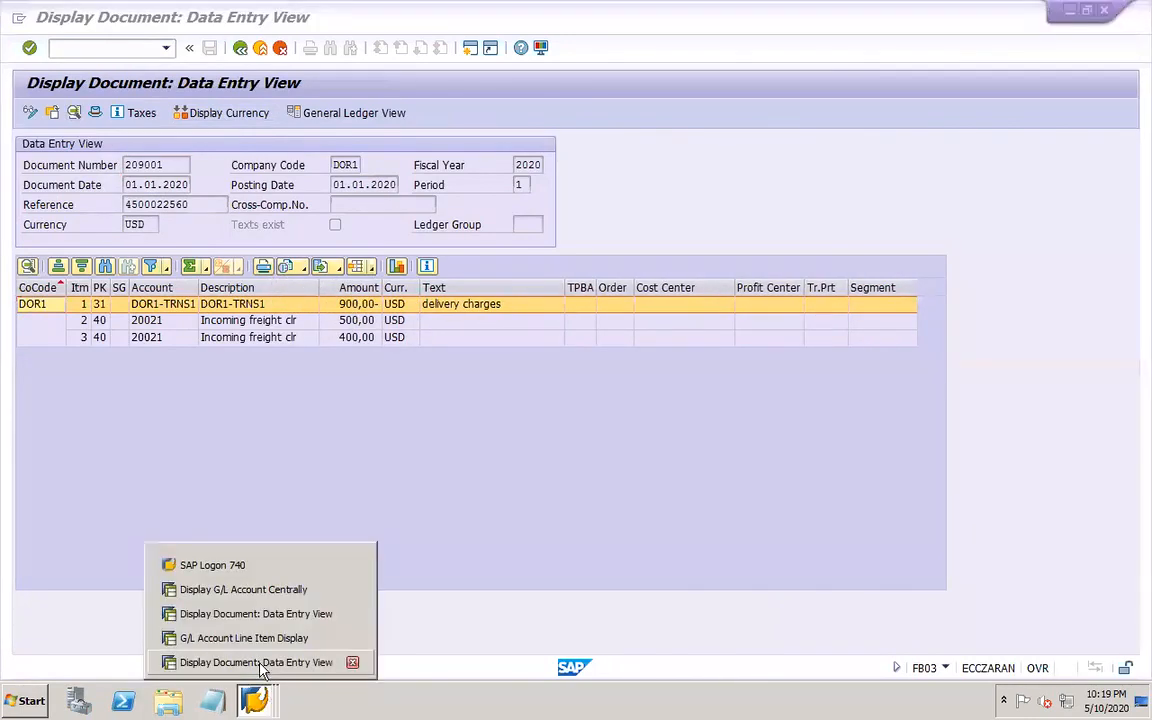
pyautogui.click(257, 616)
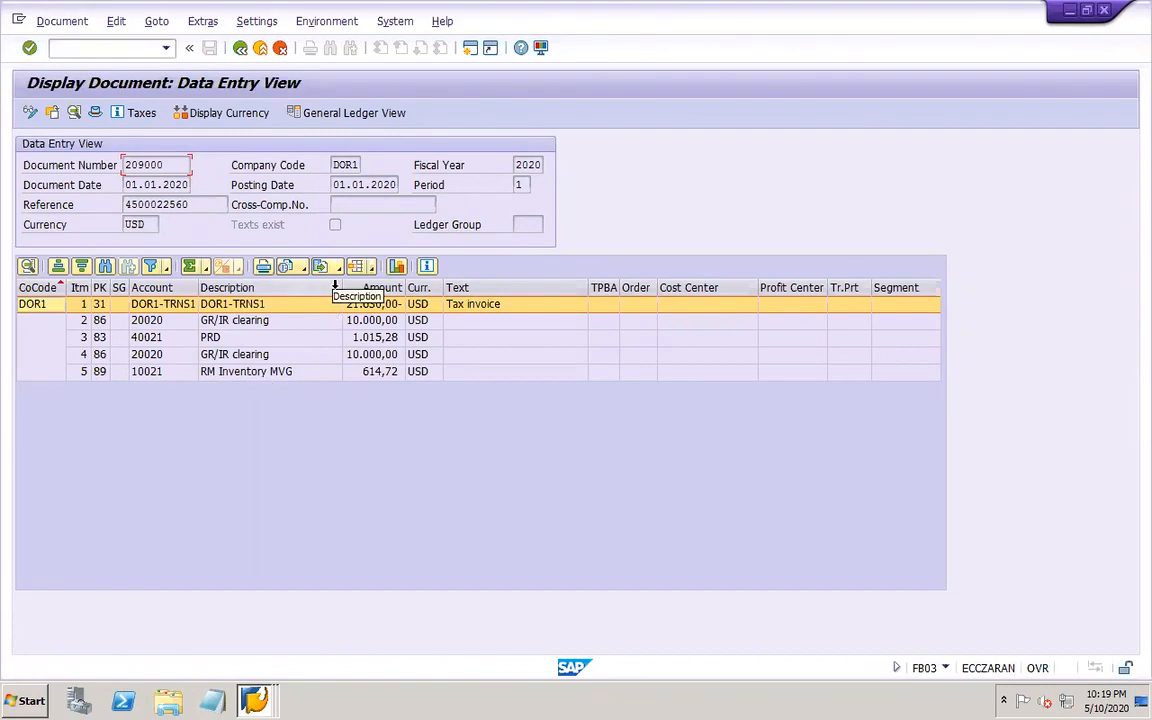
pyautogui.moveTo(341, 289); pyautogui.dragTo(362, 289)
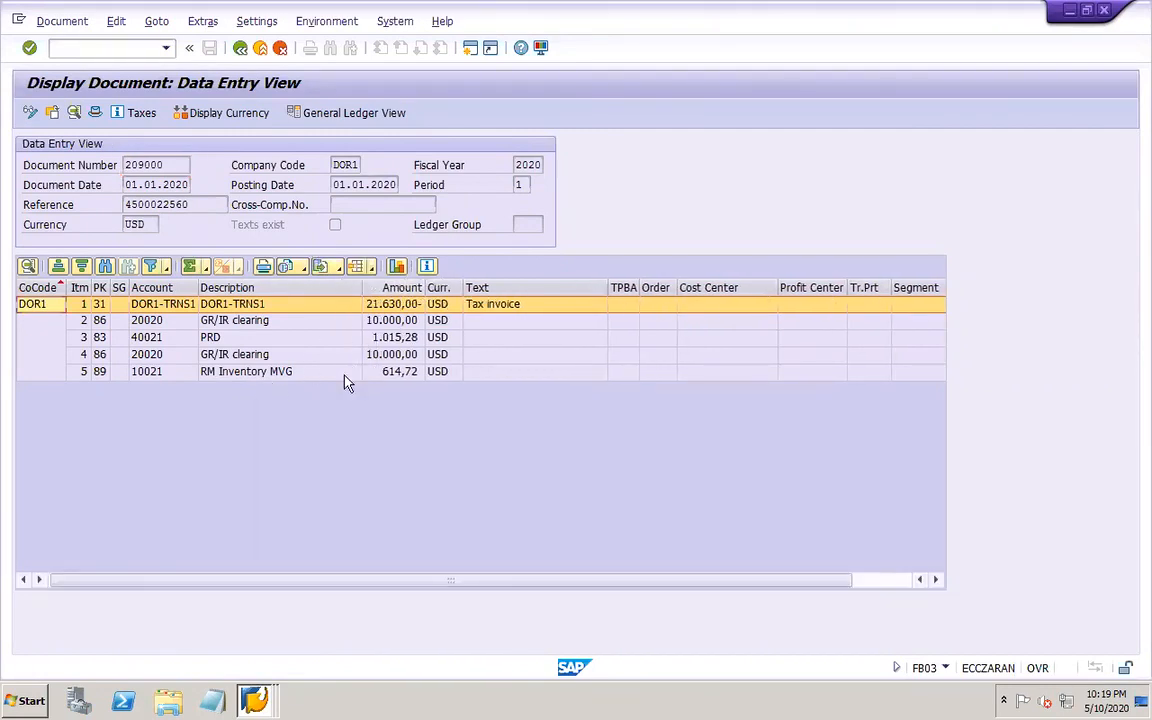
# - Compare the line items of the goods invoice's accounting document with those of the delivery cost invoice's document
pyautogui.click(275, 304)
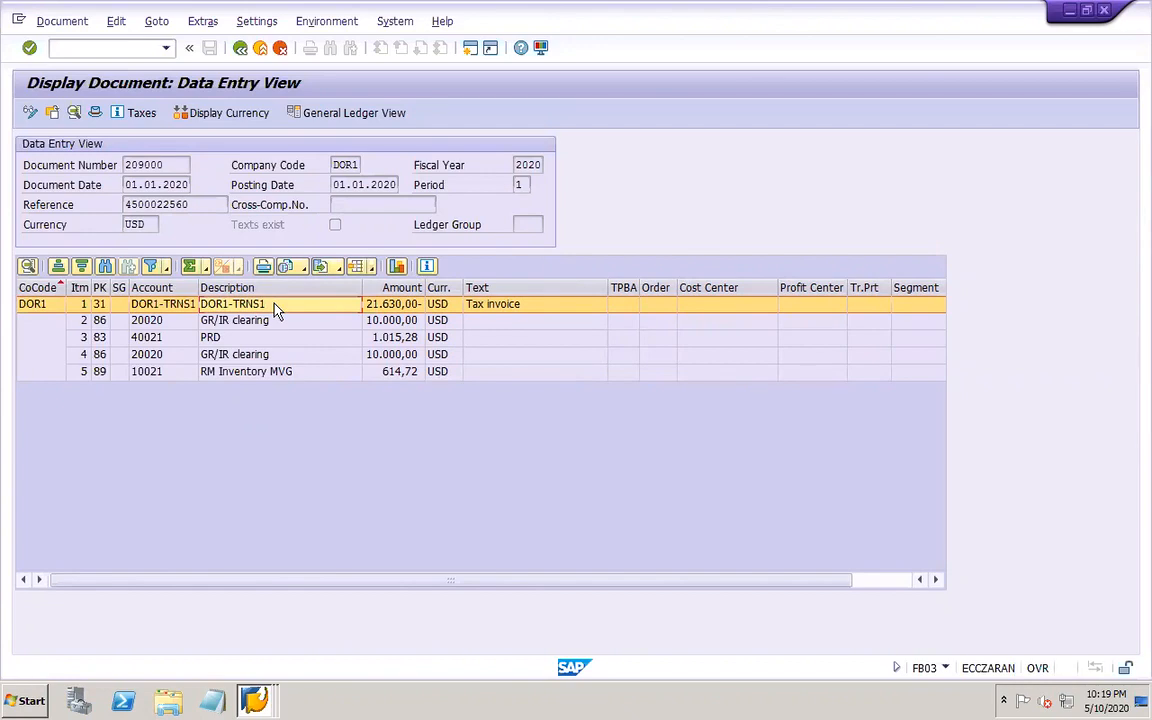
pyautogui.click(254, 700)
pyautogui.click(258, 614)
pyautogui.click(266, 701)
pyautogui.click(258, 662)
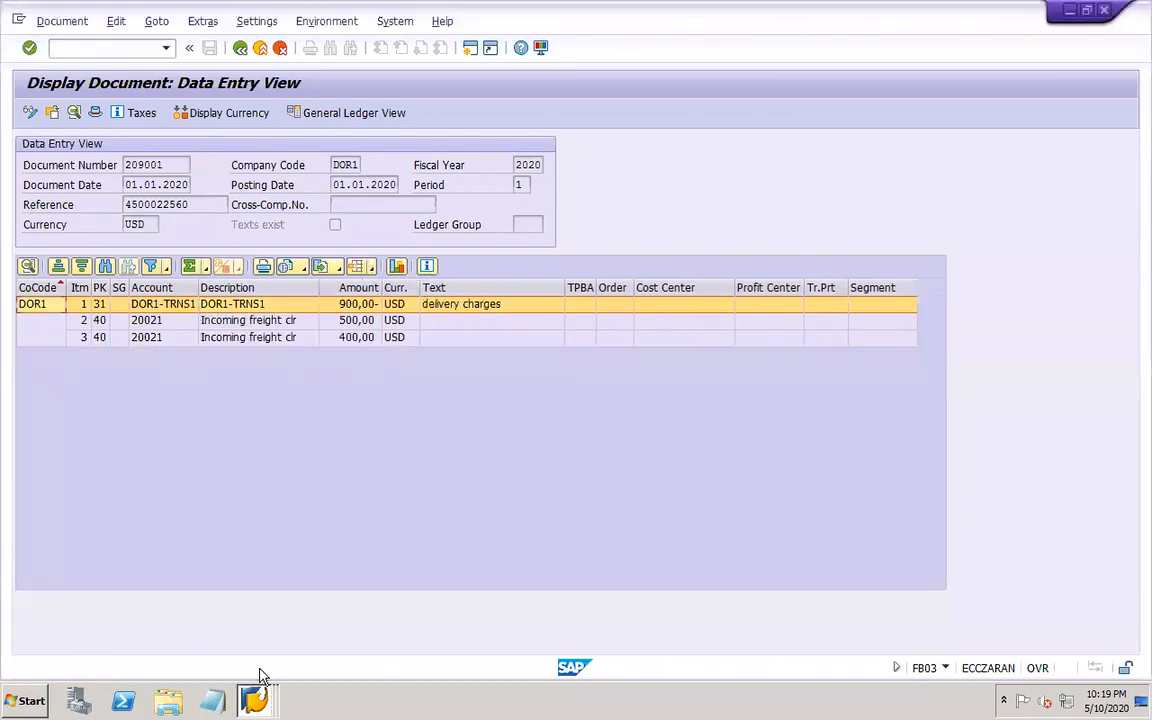
pyautogui.click(255, 699)
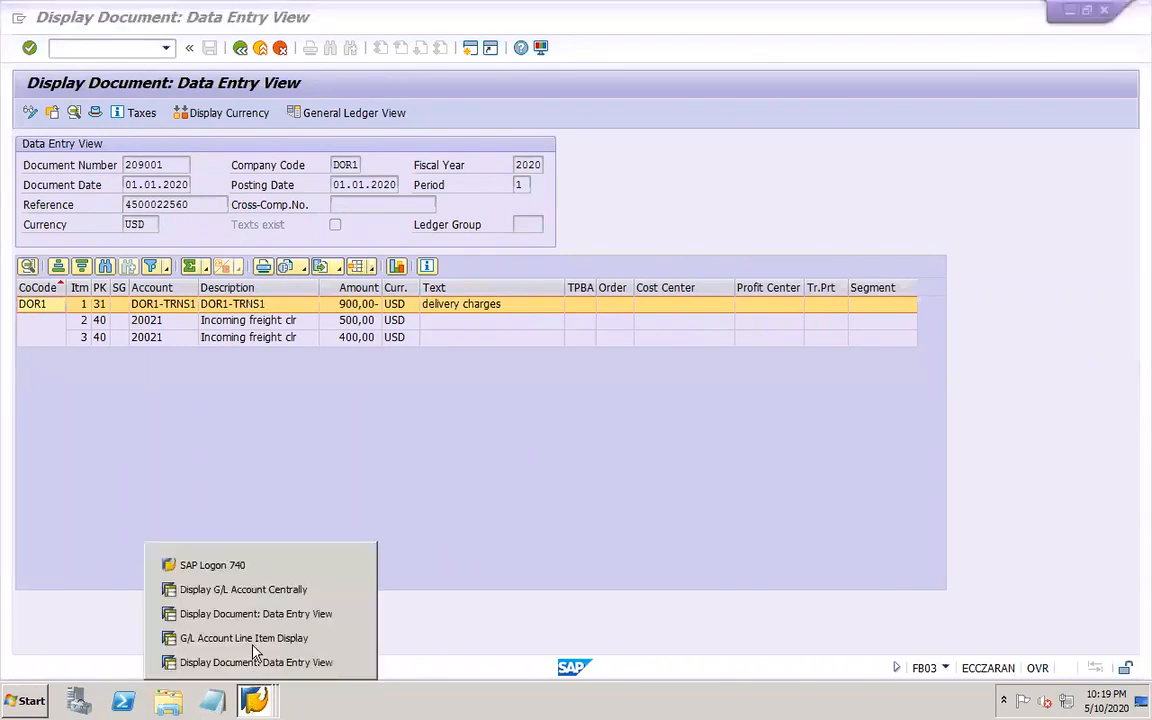
pyautogui.click(257, 614)
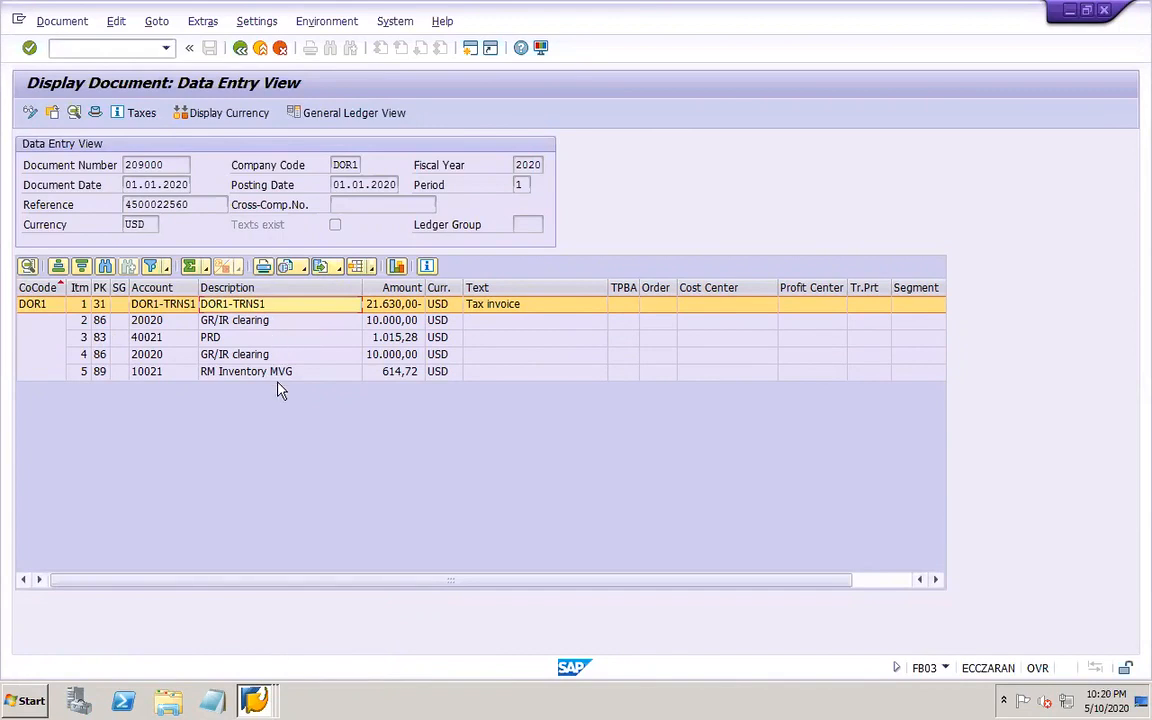
pyautogui.click(258, 703)
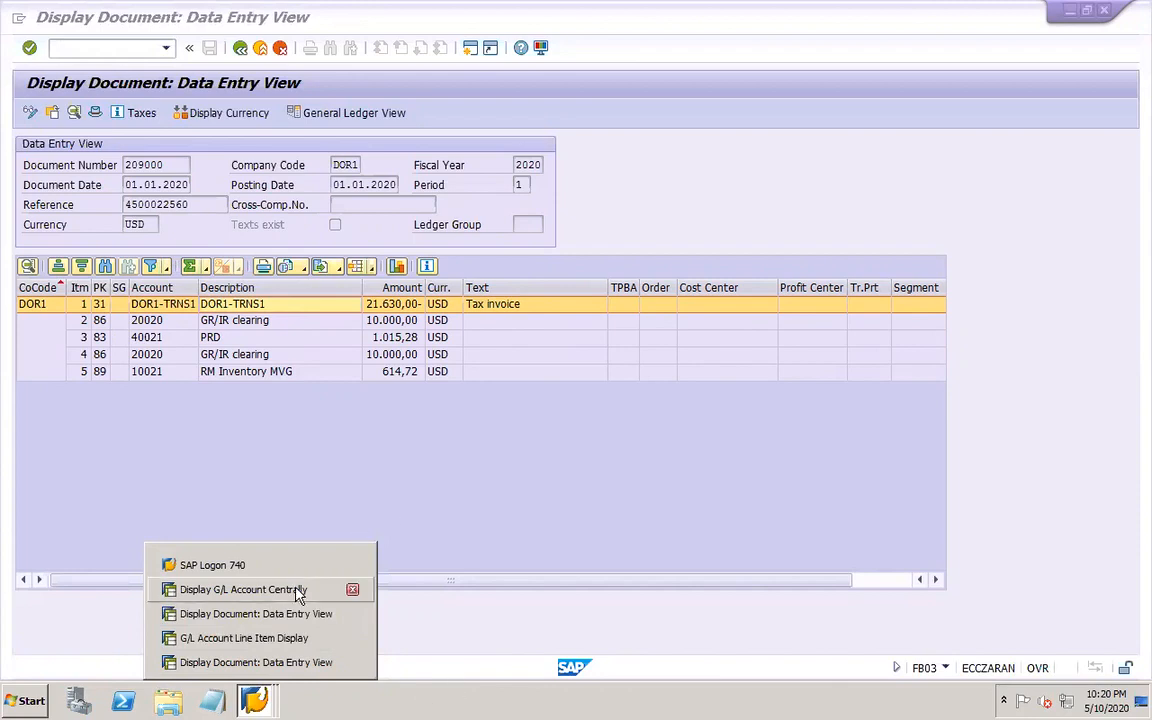
pyautogui.click(308, 468)
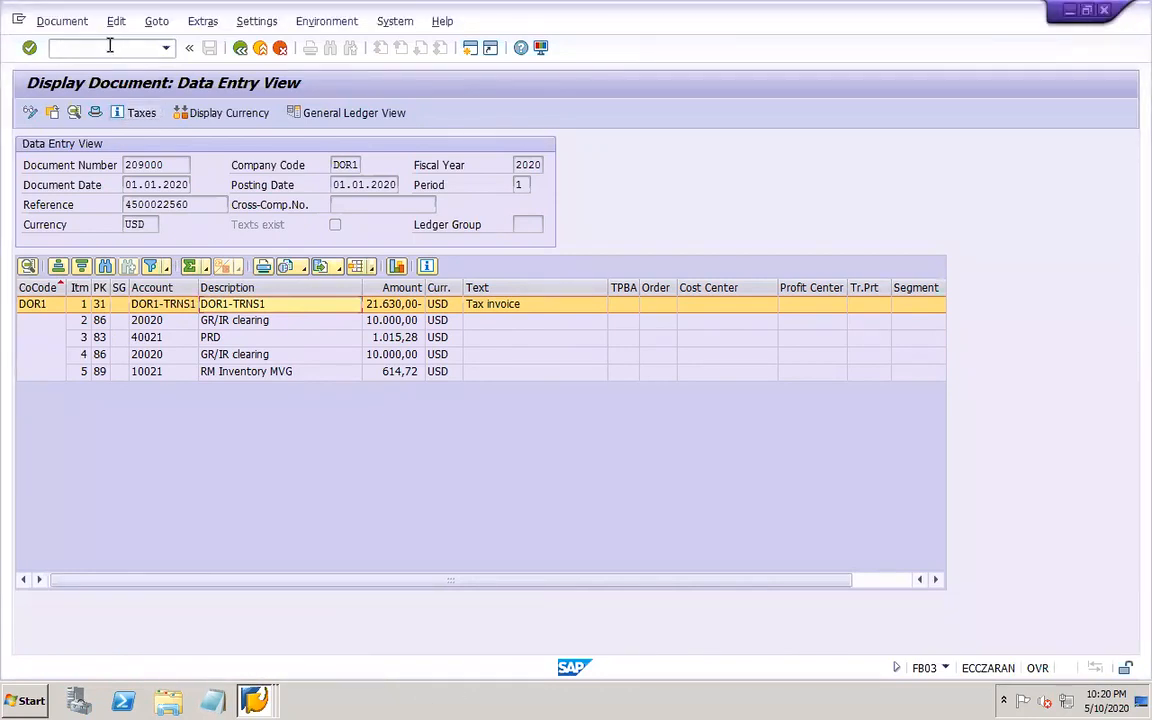
# - Start a new standard purchase order in ME21N for vendor DOR1-VEND1 with document date 01.01.2020
pyautogui.write('/nme21n')
pyautogui.press('Return')
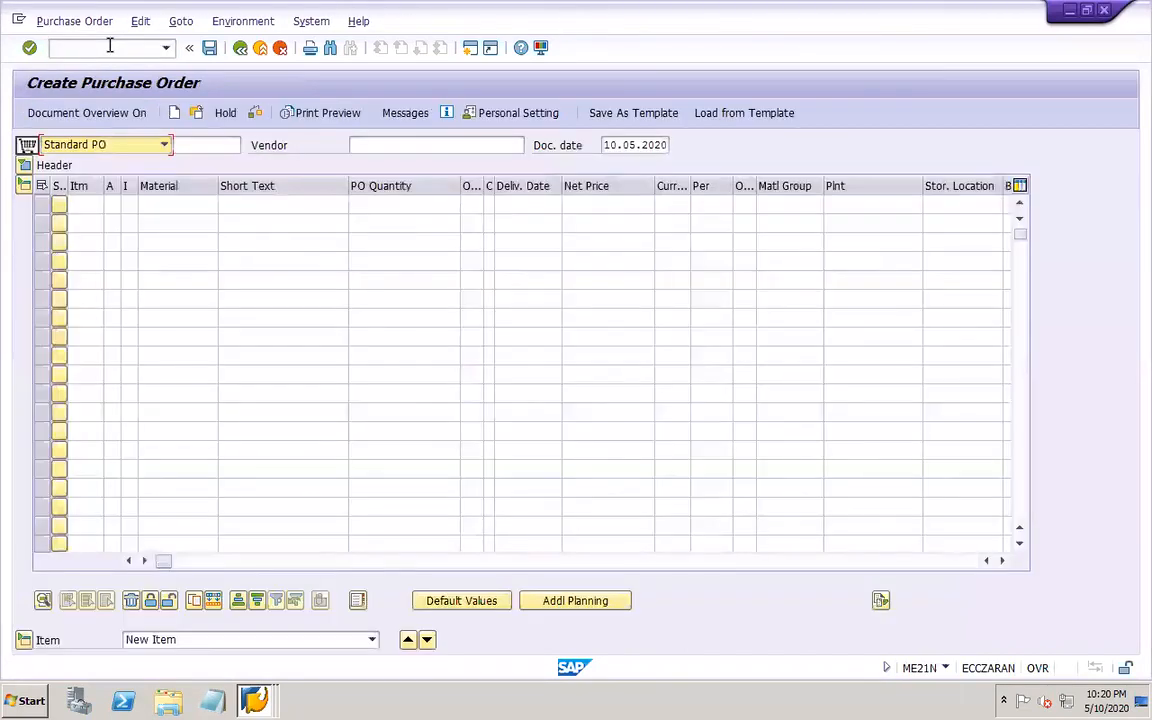
pyautogui.click(435, 146)
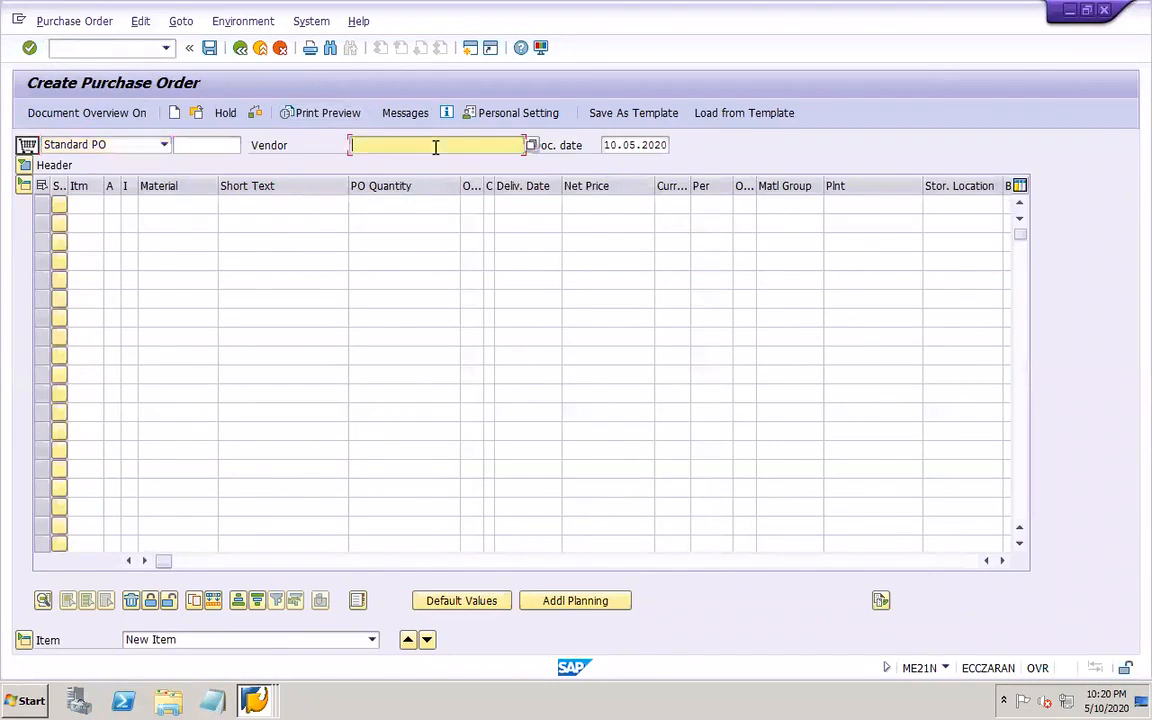
pyautogui.click(420, 163)
pyautogui.press('Tab')
pyautogui.write('01')
pyautogui.click(96, 205)
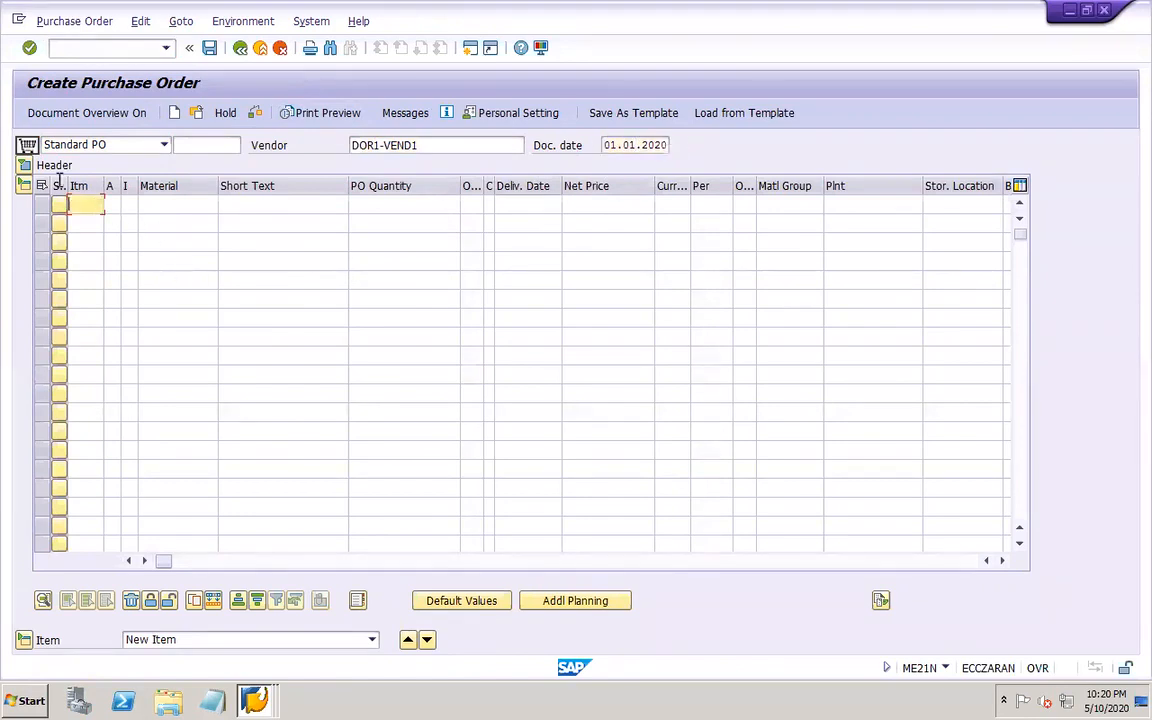
# - Set the header's organizational data to purchasing organization DOR1, purchasing group DOR and company code DOR1
pyautogui.click(24, 165)
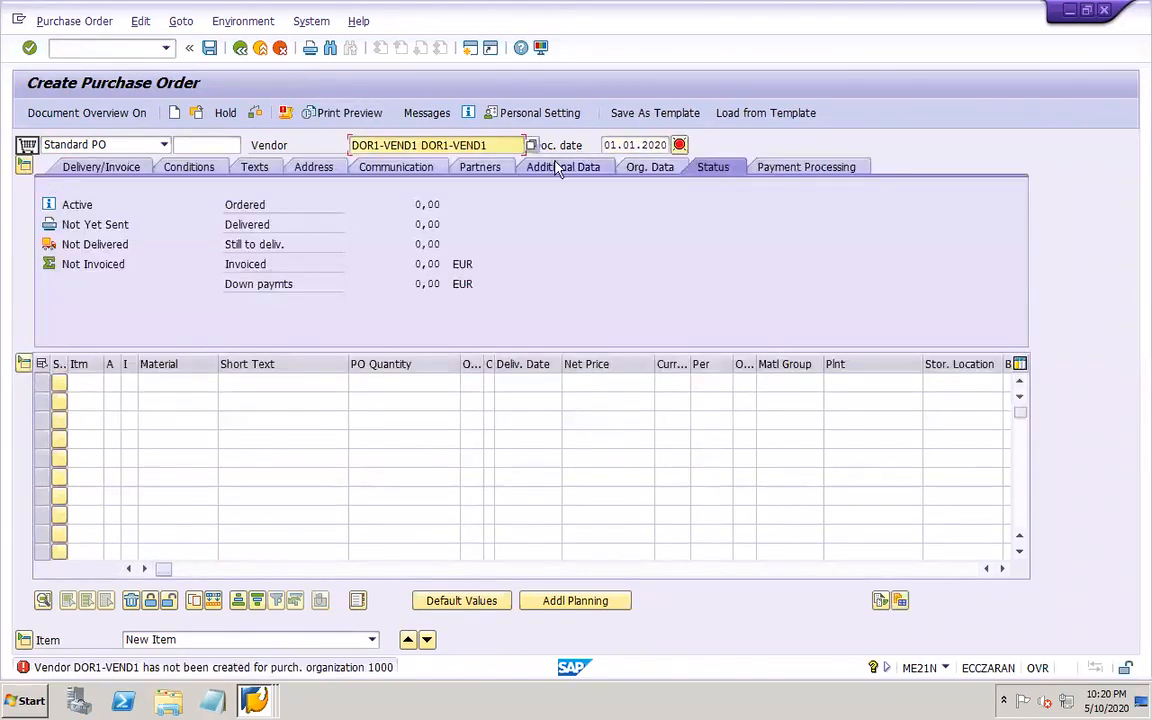
pyautogui.click(632, 169)
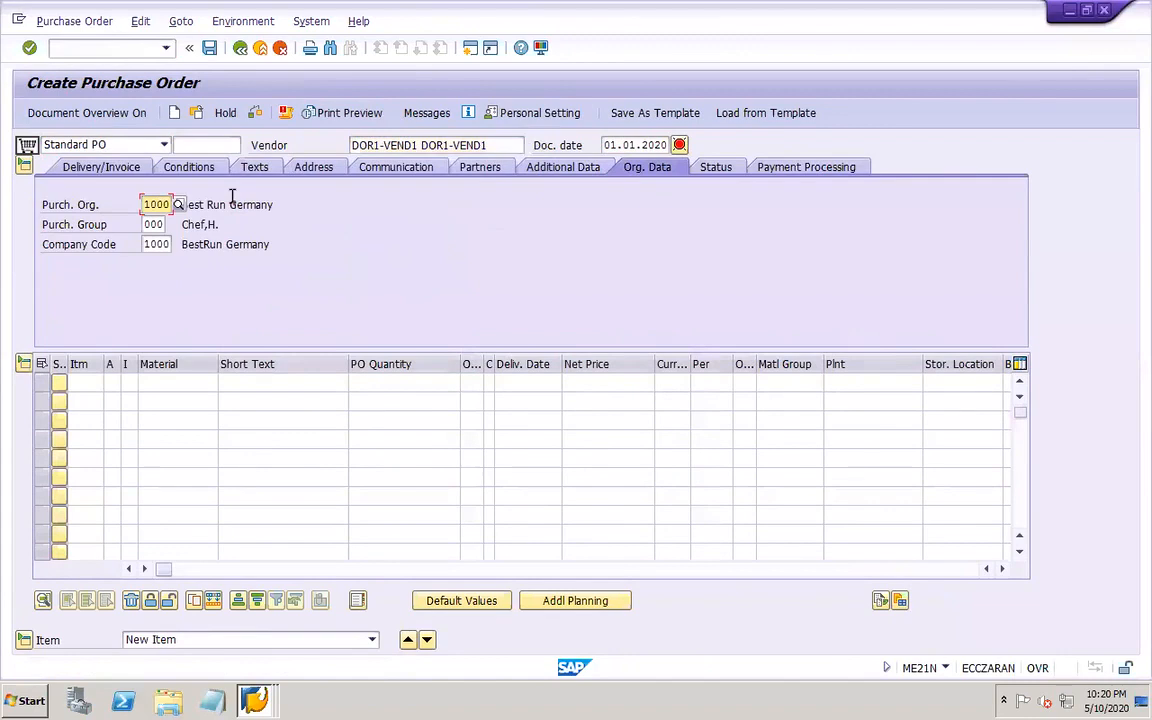
pyautogui.write('dor1')
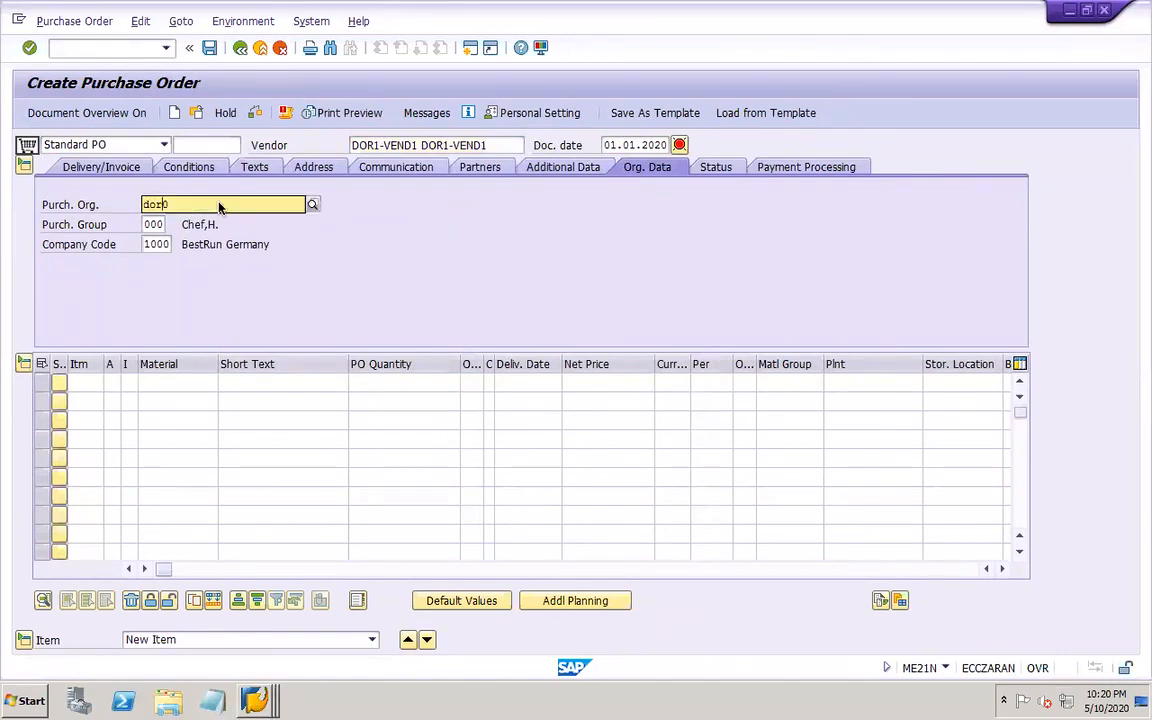
pyautogui.press('Tab')
pyautogui.write('dor')
pyautogui.press('Tab')
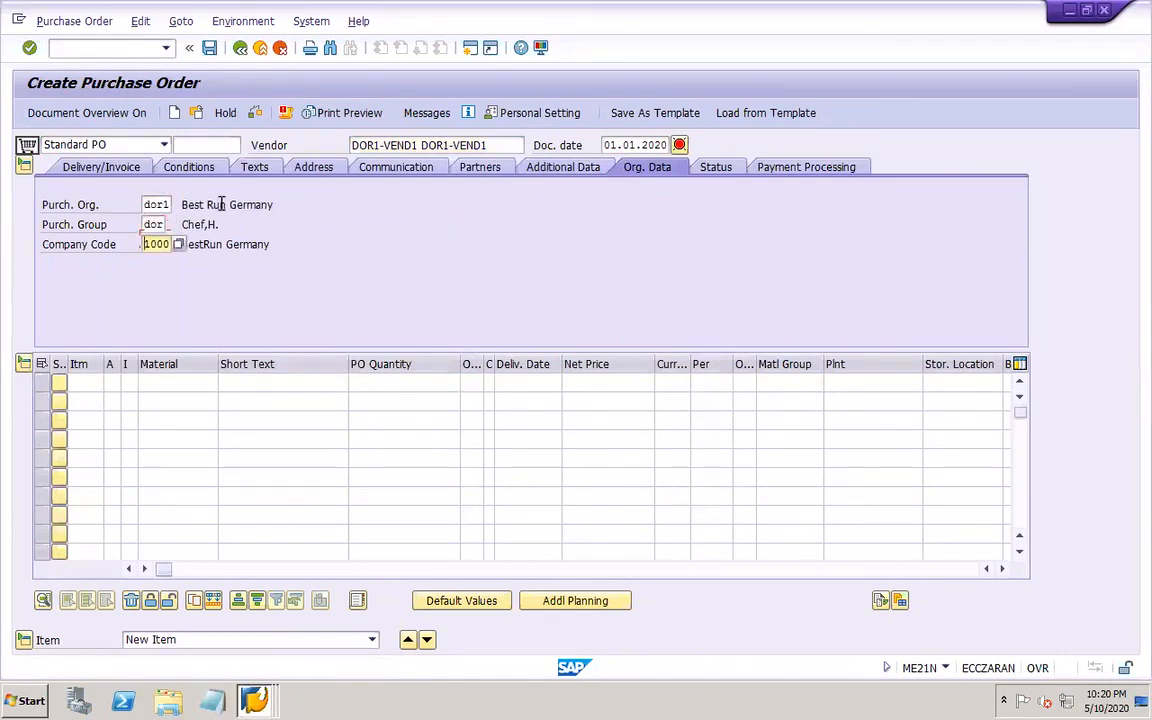
pyautogui.write('dor')
# - Add items 10 and 20 to the purchase order with materials DOR1 RM STD and DOR1 RM MVG
pyautogui.click(93, 388)
pyautogui.write('10')
pyautogui.click(78, 401)
pyautogui.click(79, 418)
pyautogui.click(172, 383)
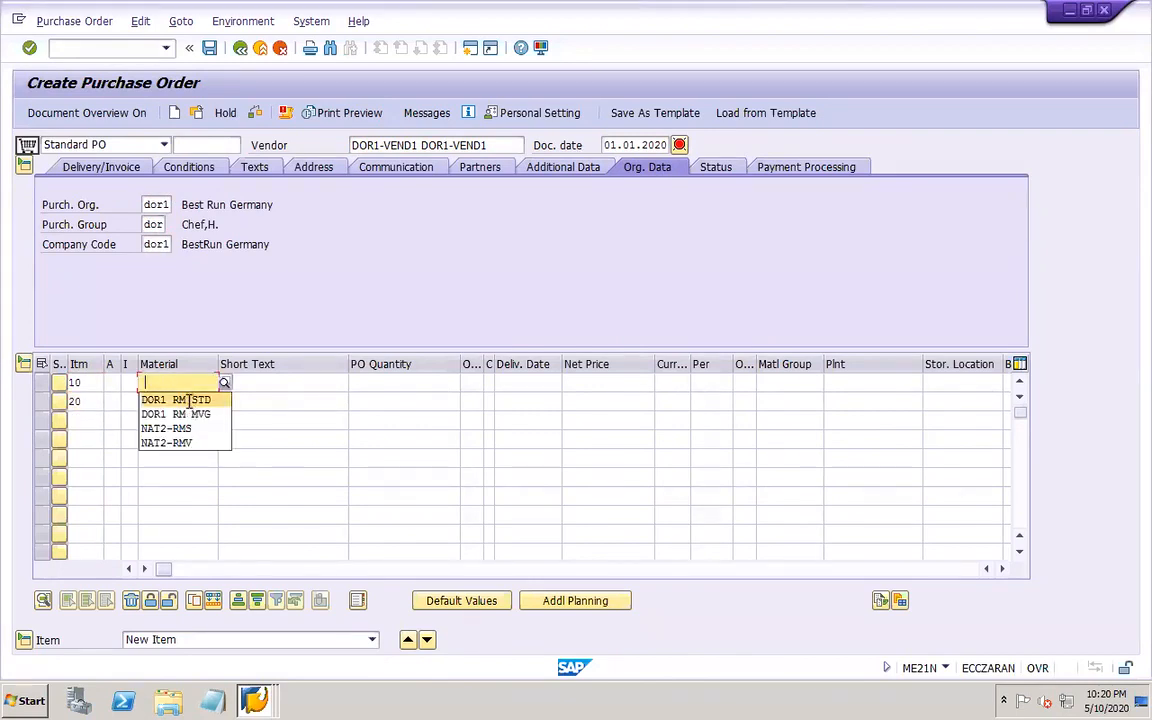
pyautogui.click(187, 400)
pyautogui.click(172, 401)
pyautogui.click(178, 432)
# - Give both items a PO quantity of 100 and the delivery date 01.01.2020
pyautogui.click(409, 383)
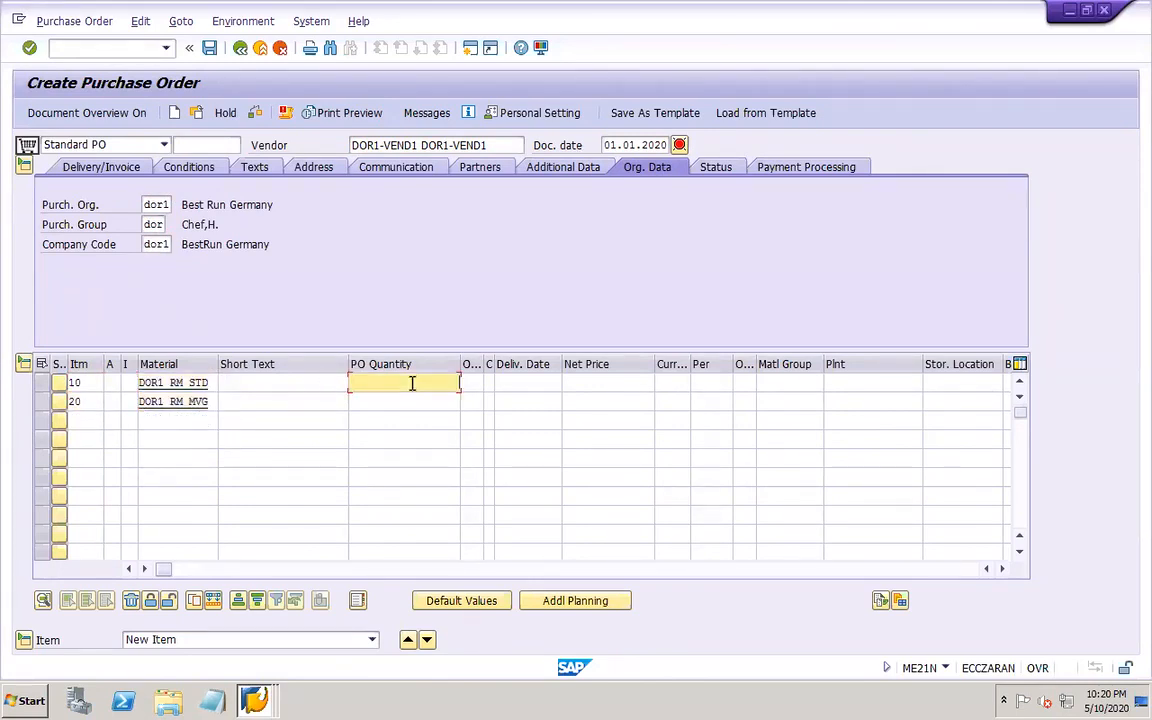
pyautogui.click(419, 400)
pyautogui.click(420, 402)
pyautogui.click(440, 419)
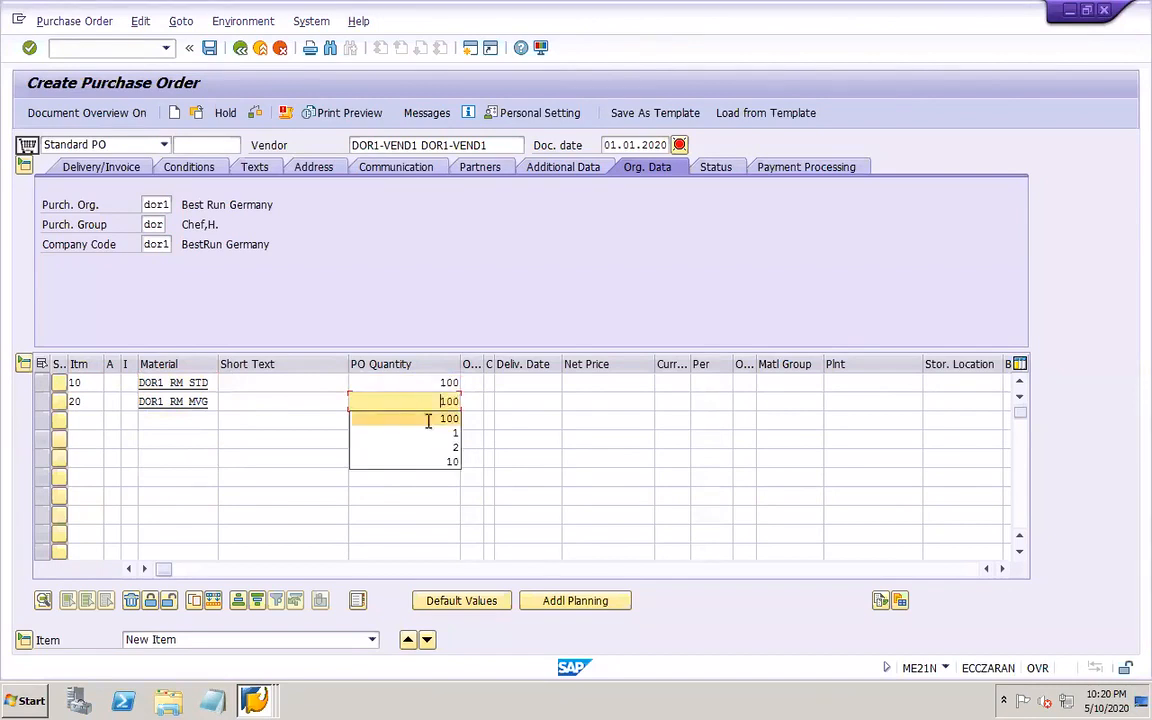
pyautogui.click(546, 383)
pyautogui.click(547, 400)
pyautogui.click(528, 402)
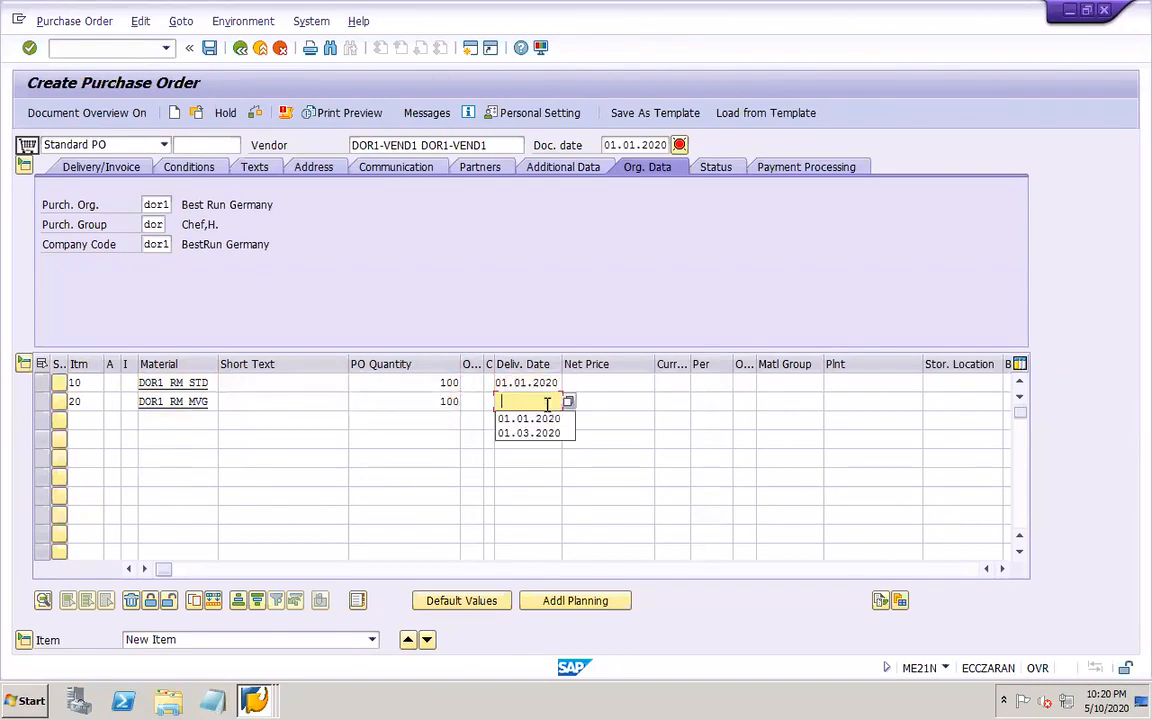
pyautogui.click(548, 423)
# - Set the net price of both purchase order items to 100
pyautogui.click(626, 383)
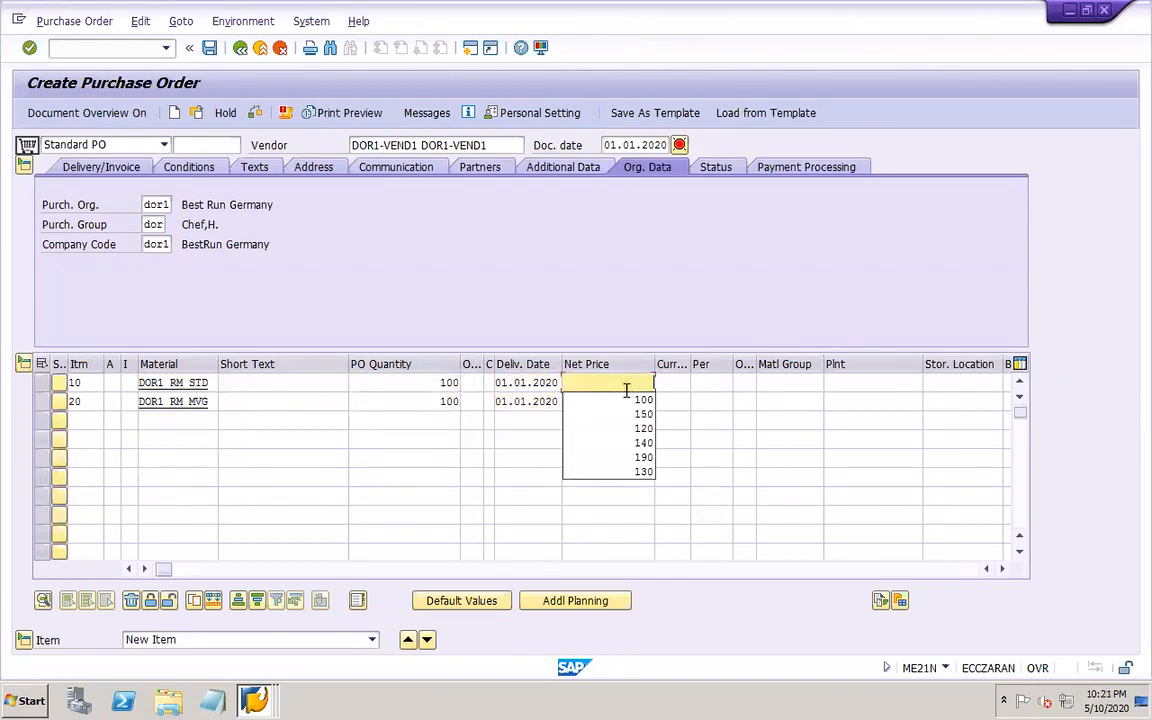
pyautogui.click(626, 418)
pyautogui.click(626, 400)
pyautogui.click(626, 400)
pyautogui.moveTo(626, 383); pyautogui.dragTo(652, 381)
pyautogui.press('Delete')
pyautogui.write('0')
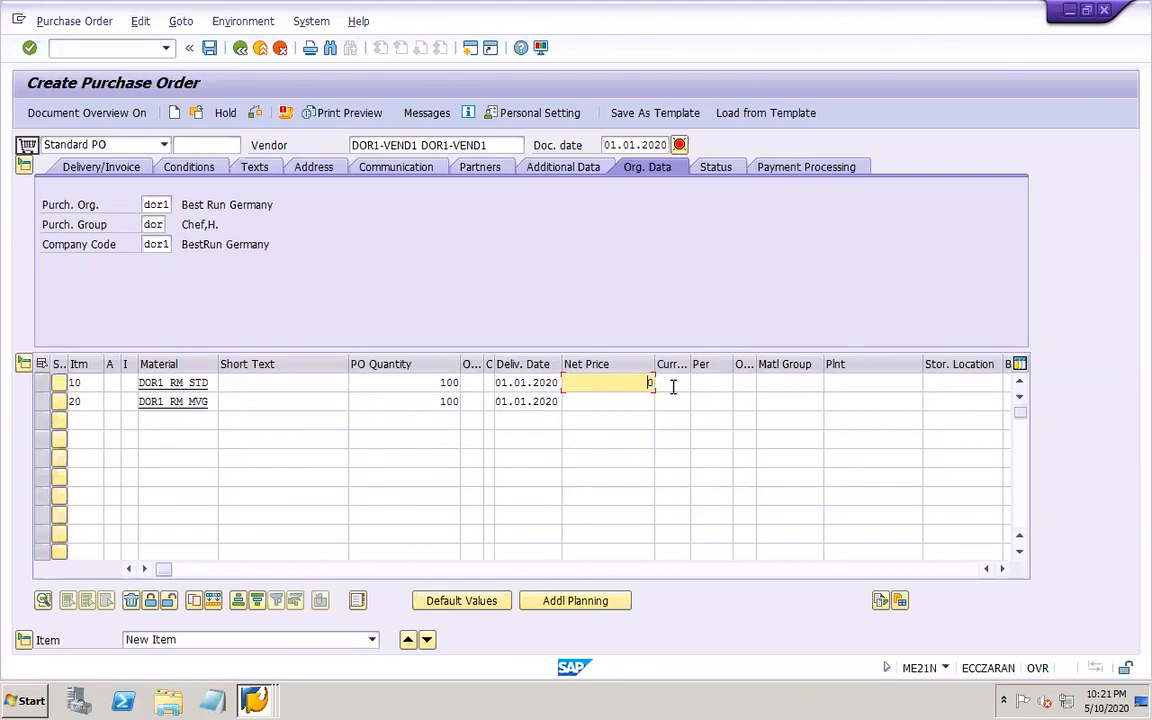
pyautogui.press('BackSpace')
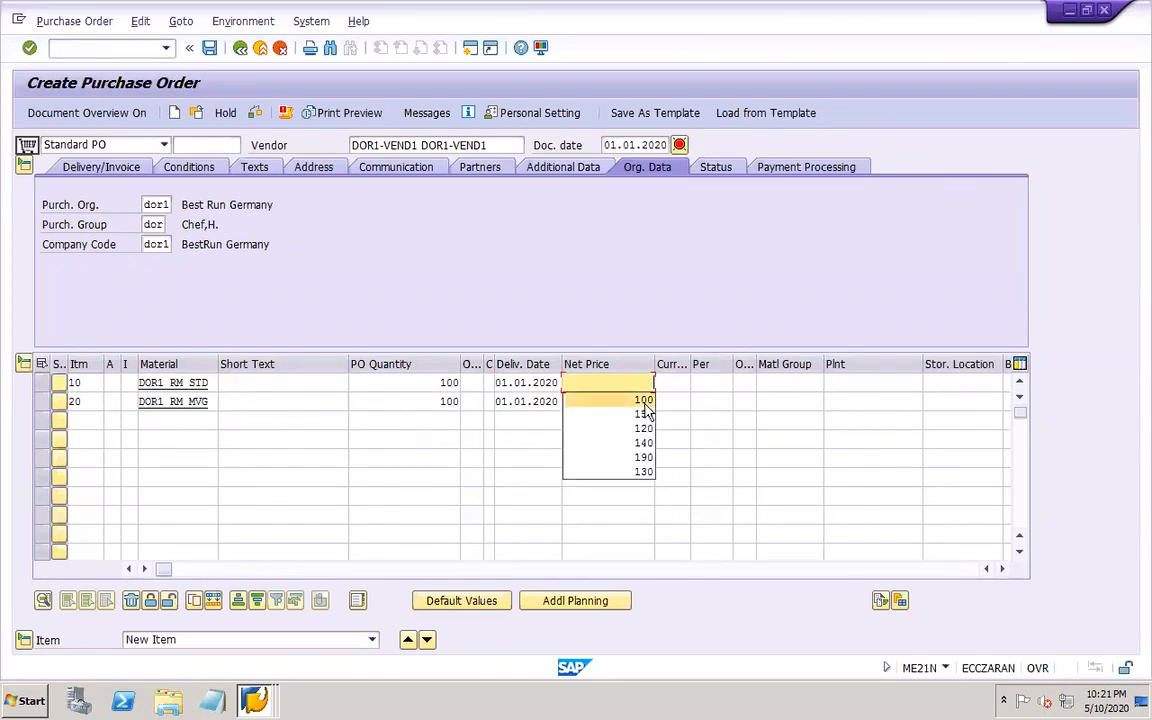
pyautogui.click(646, 404)
pyautogui.click(647, 403)
pyautogui.click(644, 418)
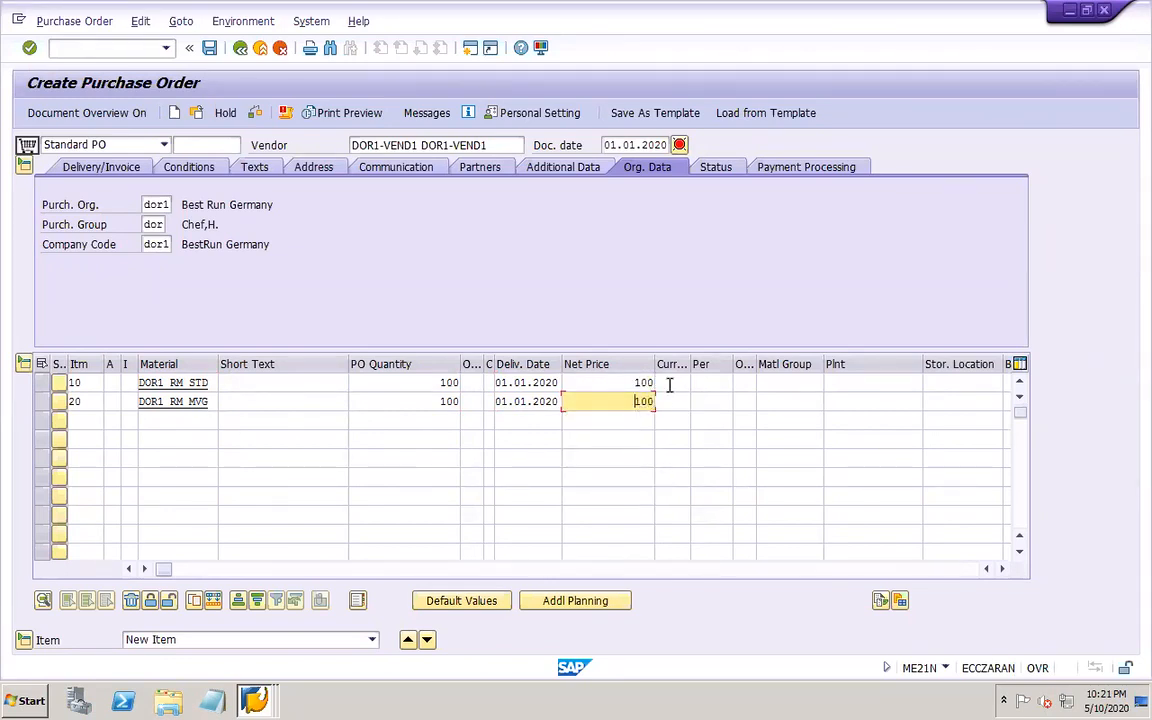
# - Set the currency of both items to USD and their material group to DOR1-MTRL
pyautogui.click(672, 383)
pyautogui.click(683, 402)
pyautogui.click(671, 404)
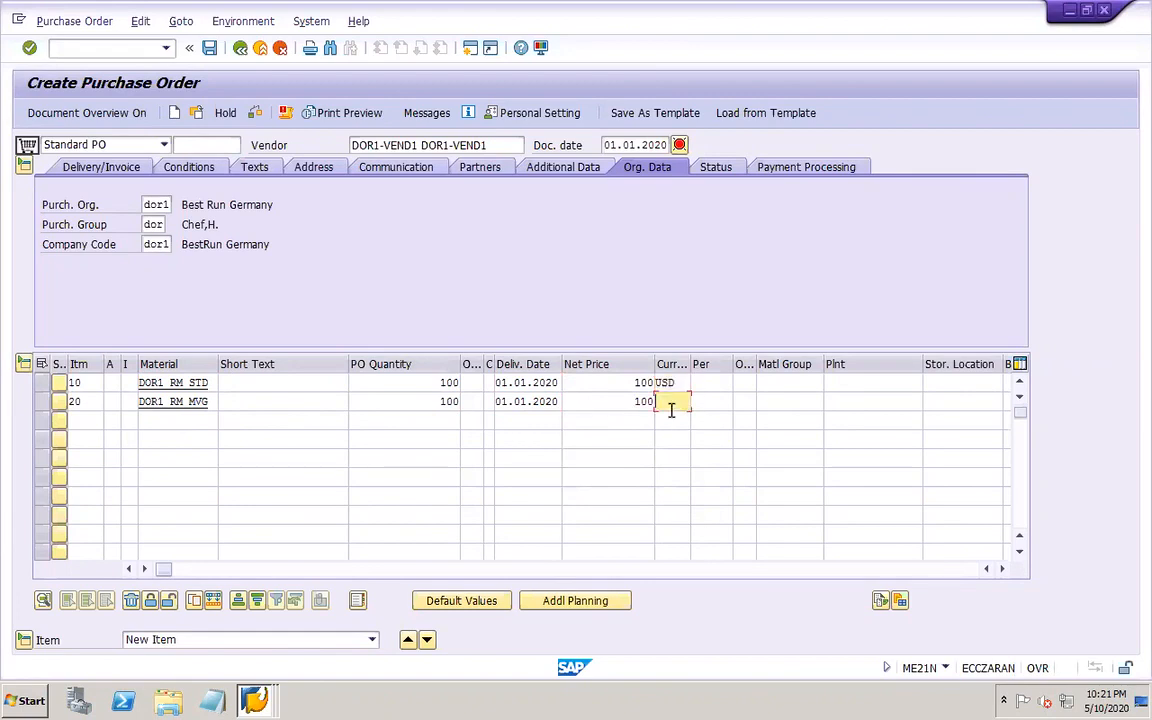
pyautogui.click(668, 419)
pyautogui.click(778, 383)
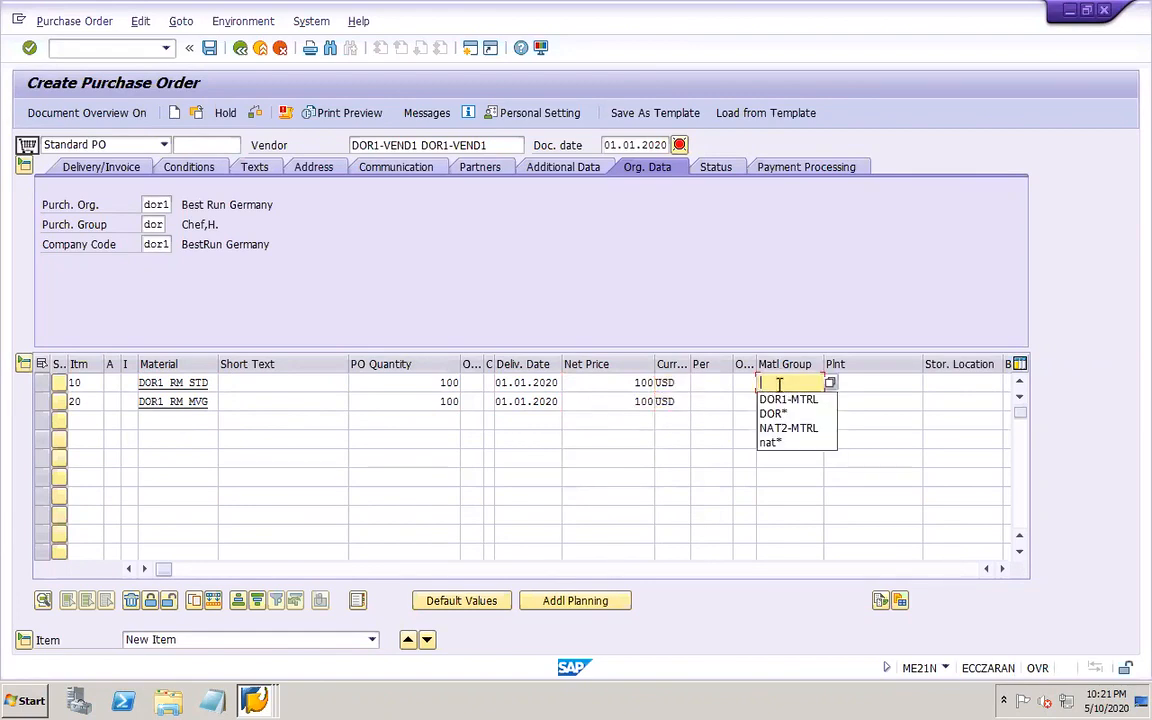
pyautogui.click(768, 399)
pyautogui.click(772, 402)
pyautogui.click(780, 418)
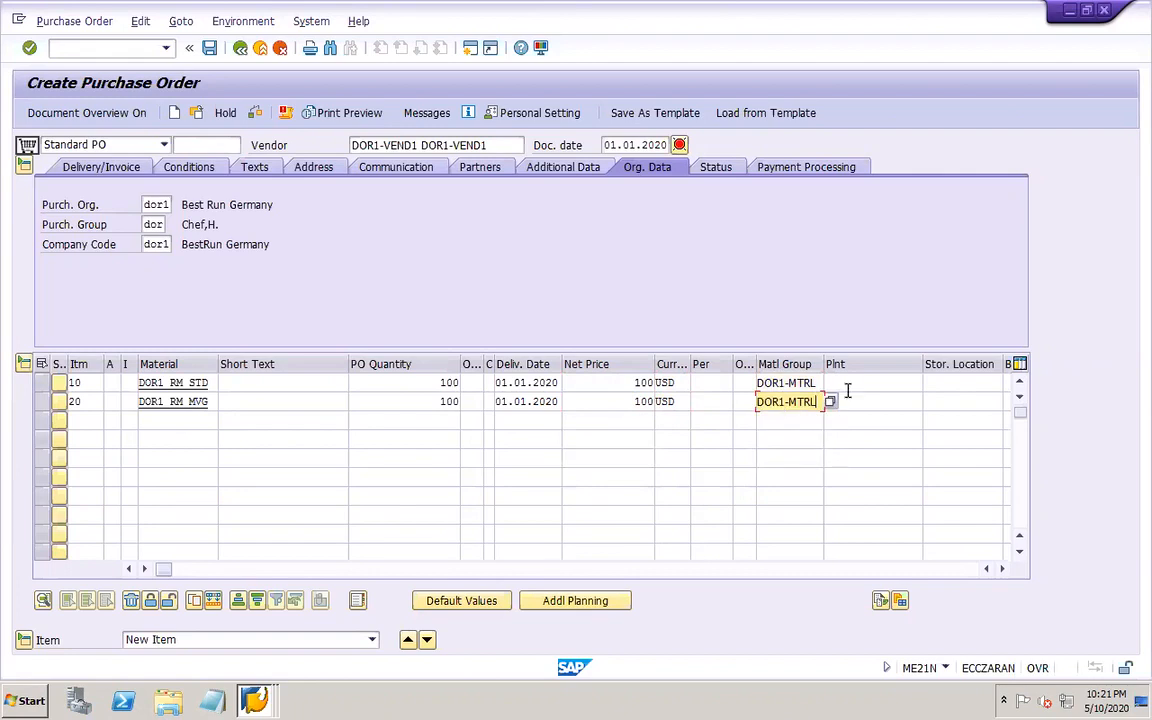
# - Assign plant DOR1 and storage location DOR1 to both items, and confirm the purchase order entries
pyautogui.click(844, 384)
pyautogui.click(840, 400)
pyautogui.click(839, 404)
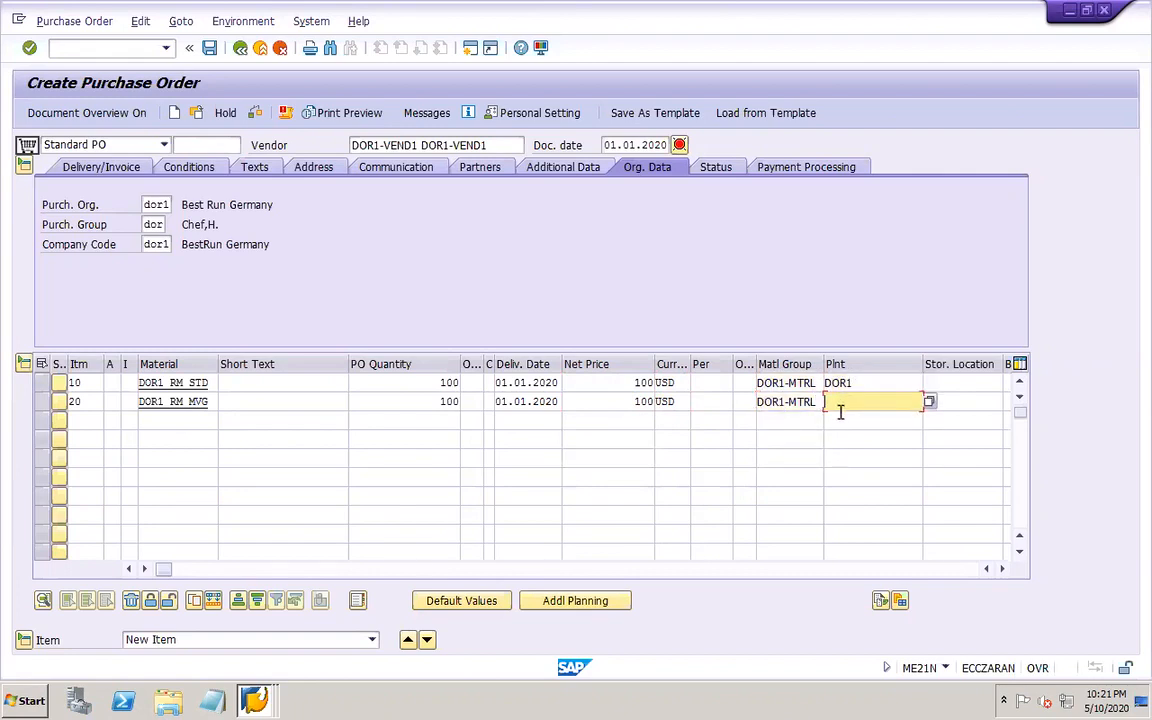
pyautogui.click(840, 419)
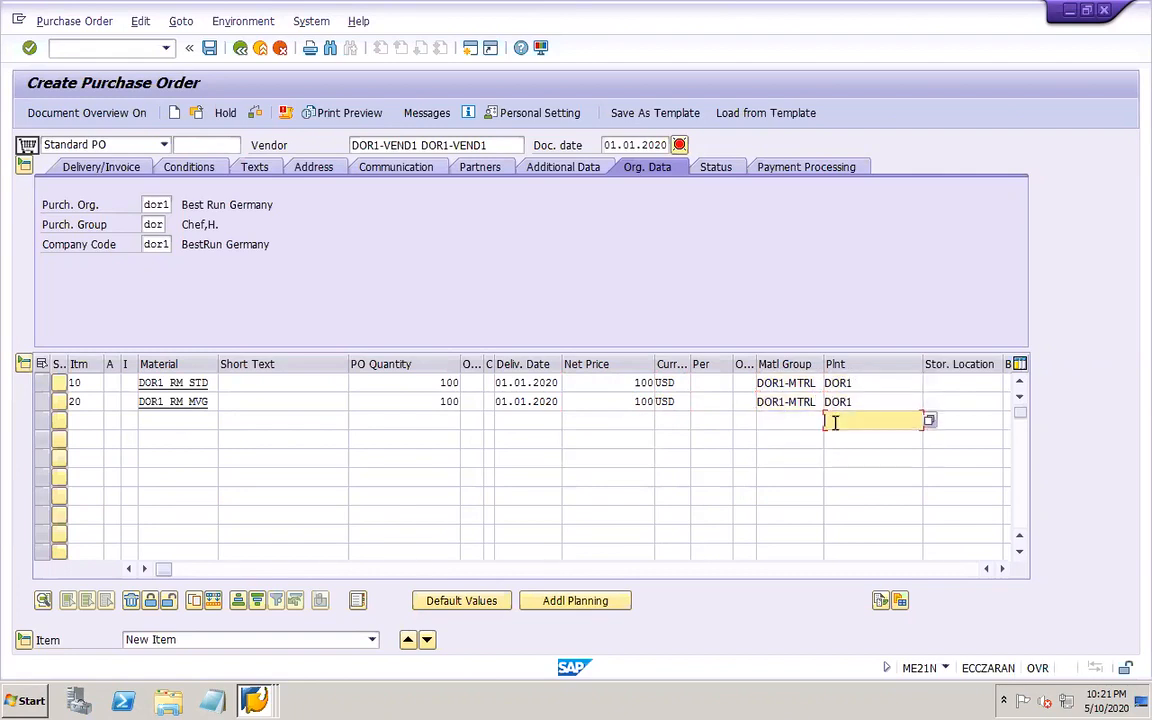
pyautogui.click(930, 385)
pyautogui.click(930, 386)
pyautogui.click(933, 400)
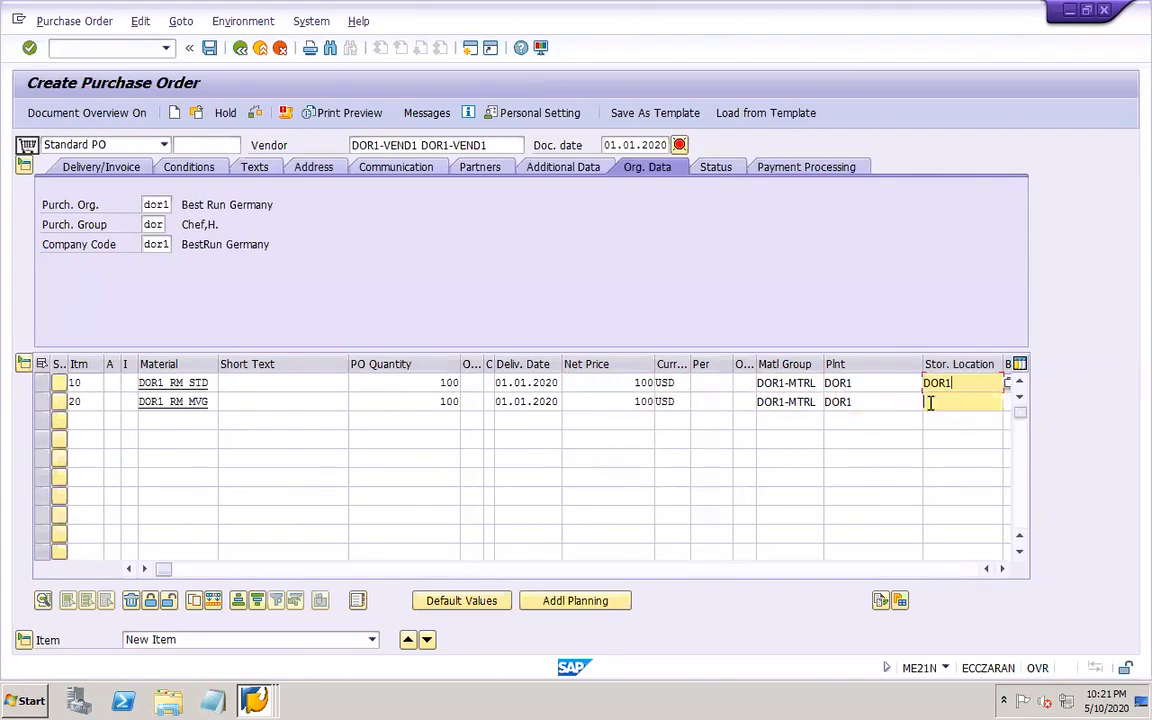
pyautogui.click(929, 403)
pyautogui.click(941, 420)
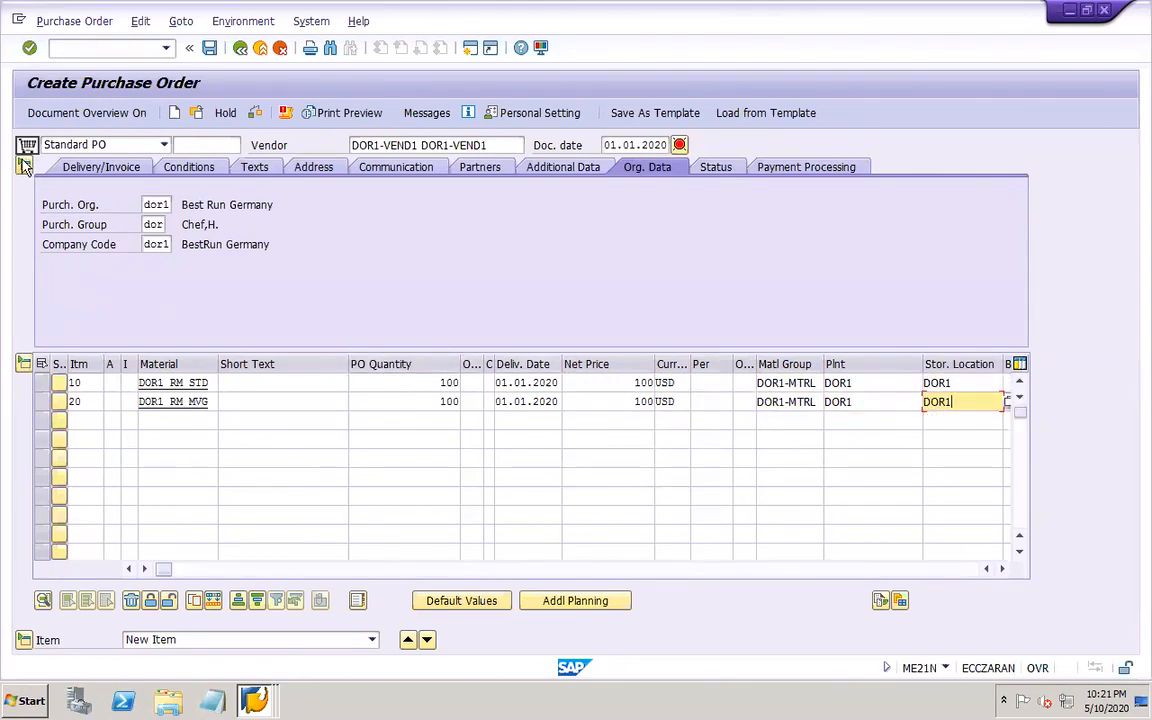
pyautogui.press('Return')
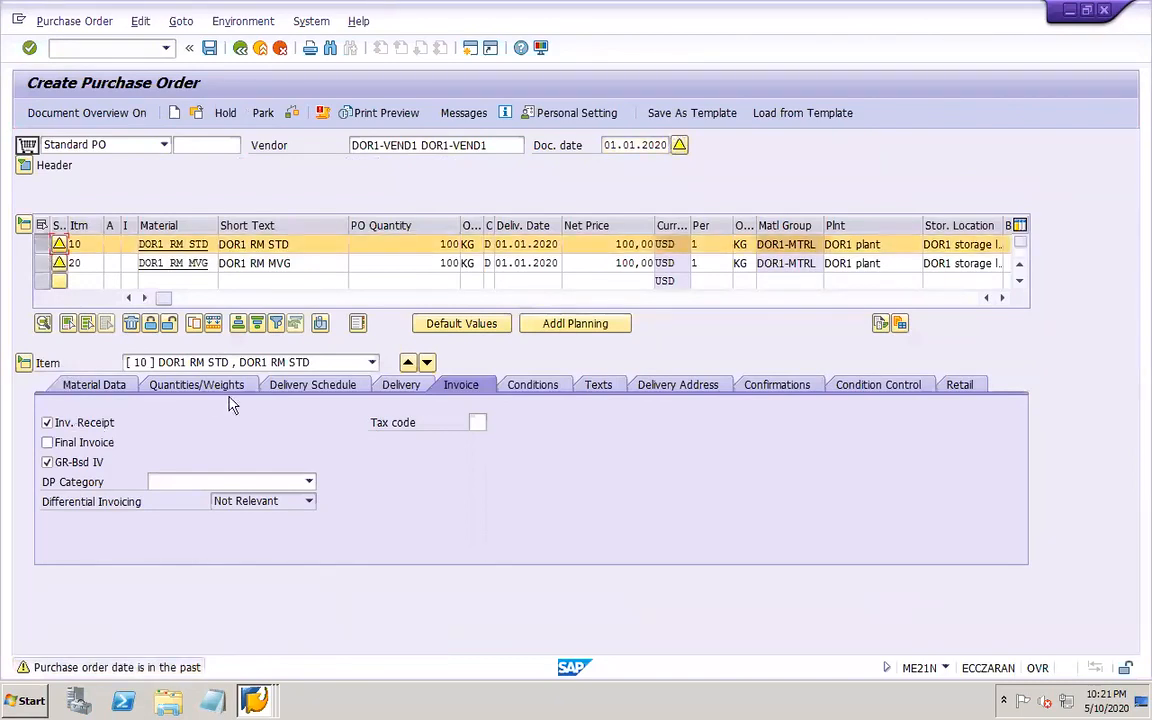
# - Examine the pricing conditions of item 10 and of item 20, including their freight percentages
pyautogui.click(535, 393)
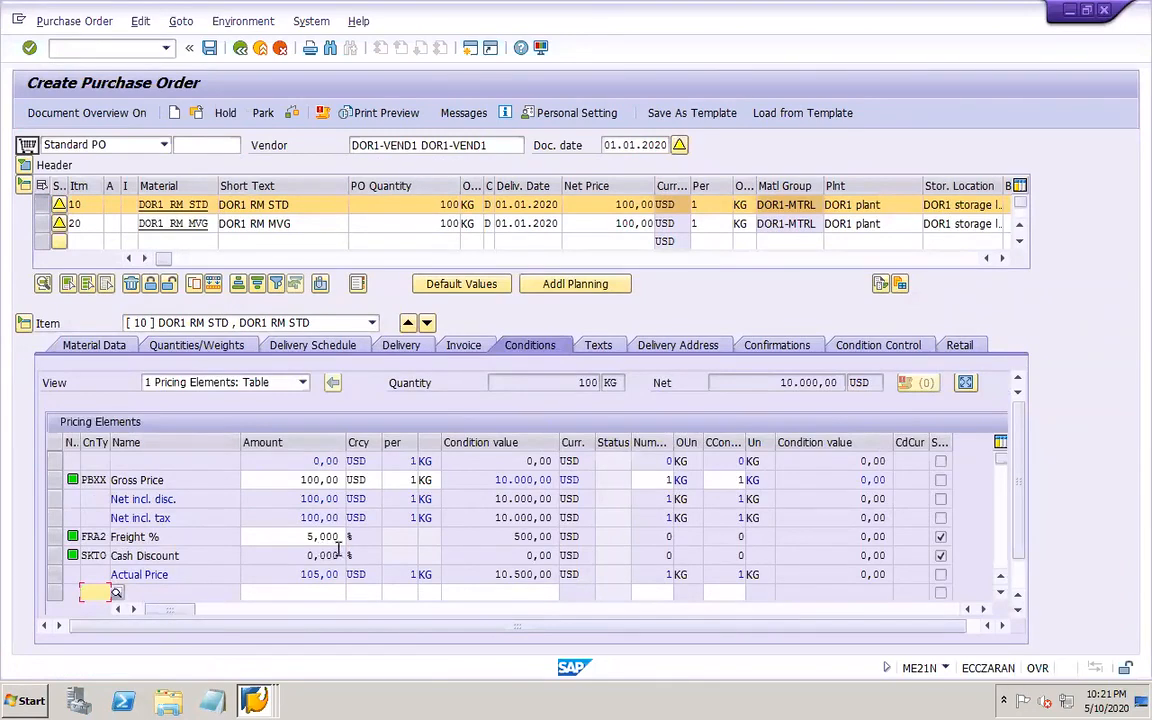
pyautogui.click(43, 224)
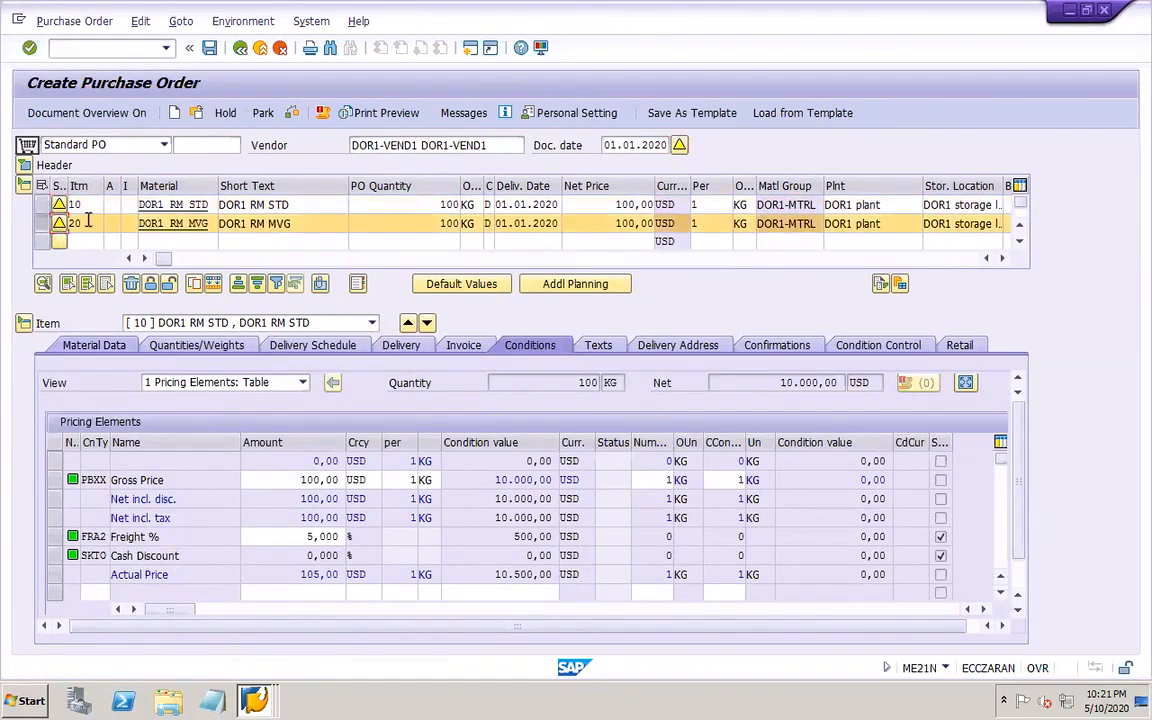
pyautogui.doubleClick(88, 222)
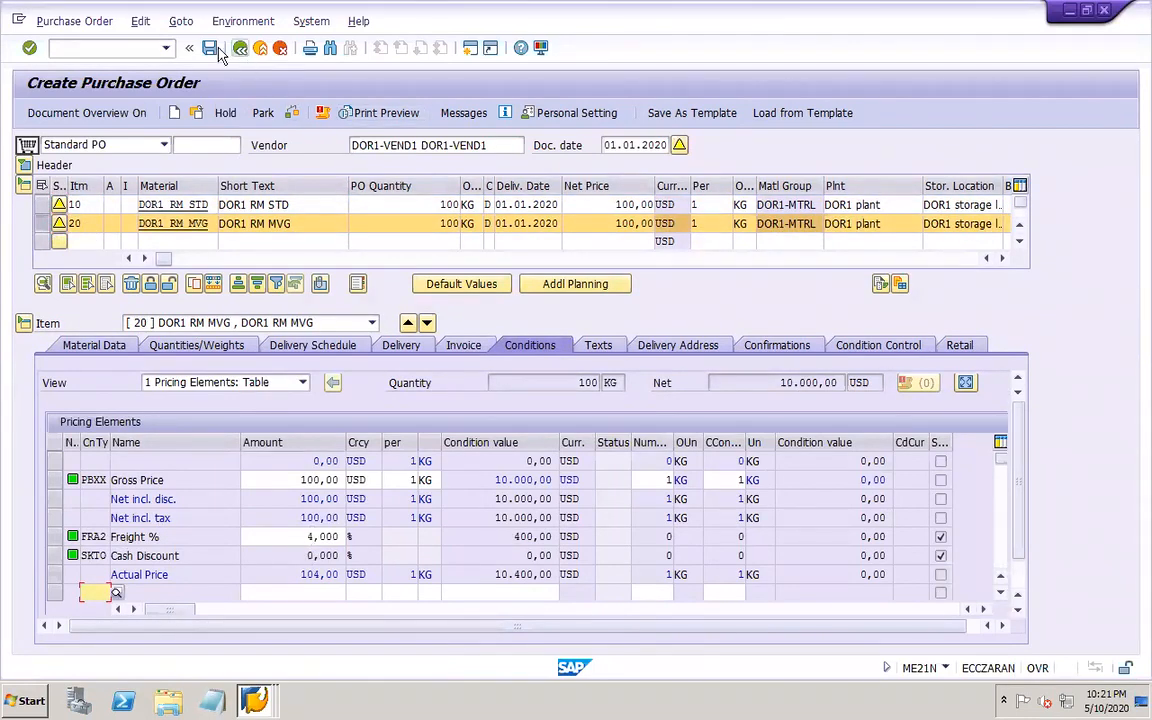
# - Check the vendor in the details of item 20's FRA2 freight condition
pyautogui.click(55, 538)
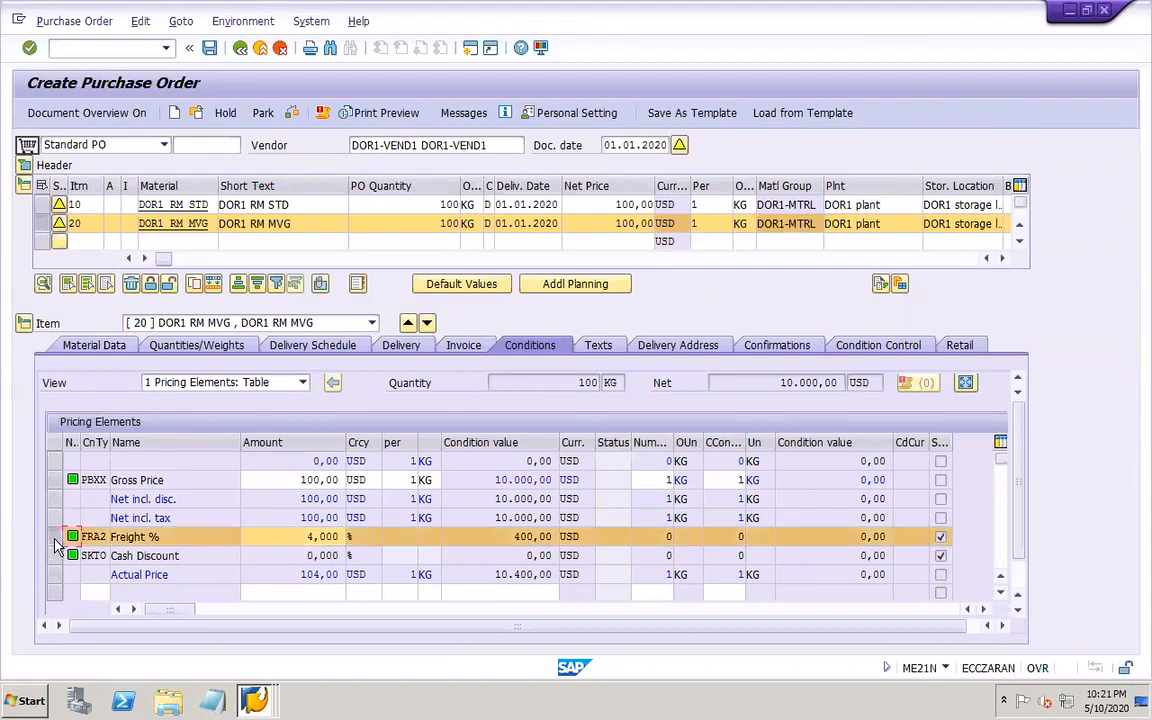
pyautogui.click(1018, 543)
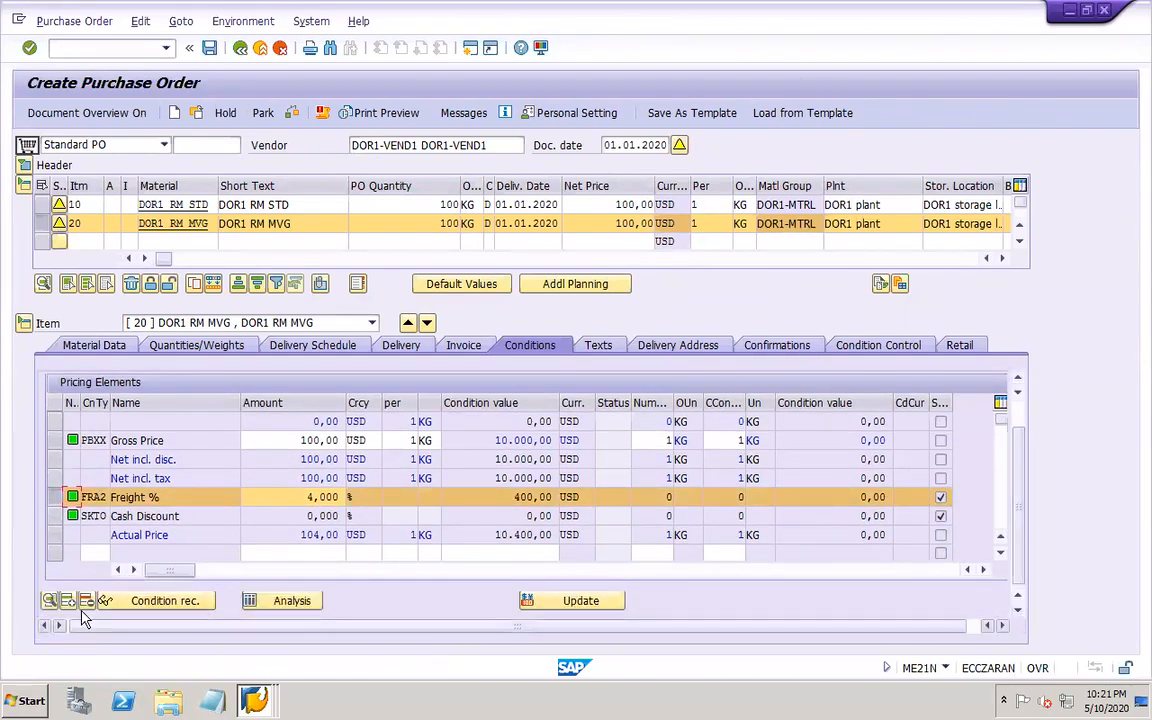
pyautogui.click(49, 601)
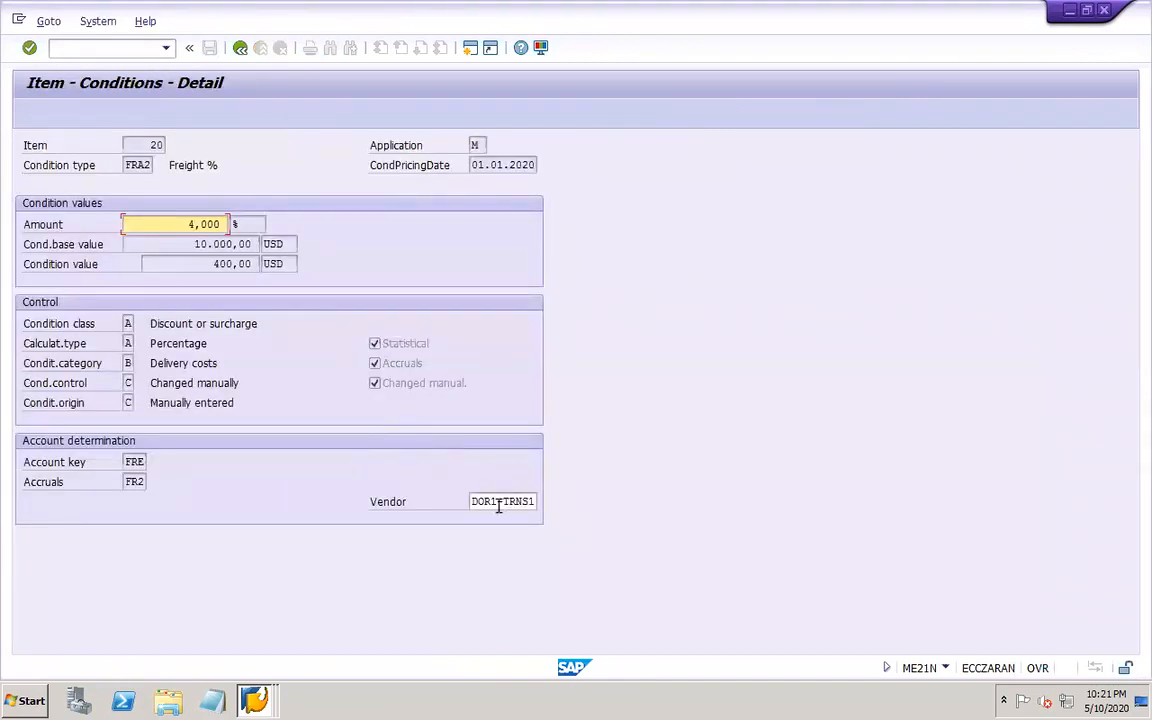
pyautogui.click(239, 49)
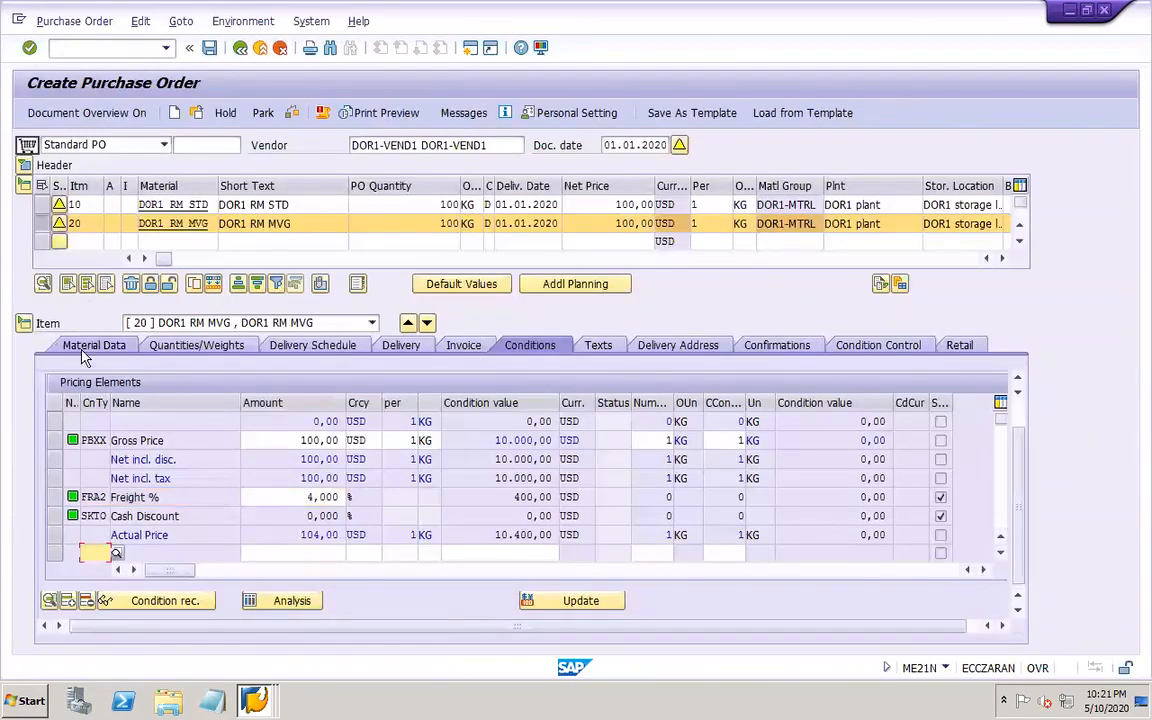
# - Check the details of item 10's FRA2 freight condition and save the purchase order
pyautogui.click(40, 204)
pyautogui.click(41, 226)
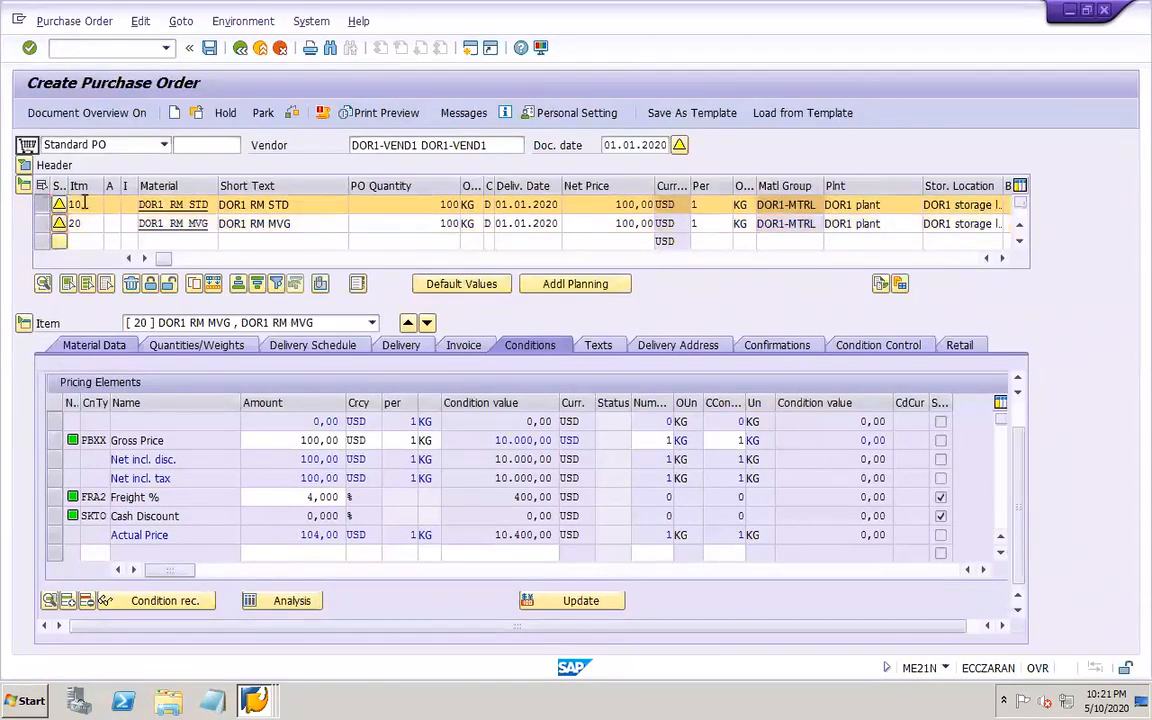
pyautogui.doubleClick(85, 203)
pyautogui.click(56, 497)
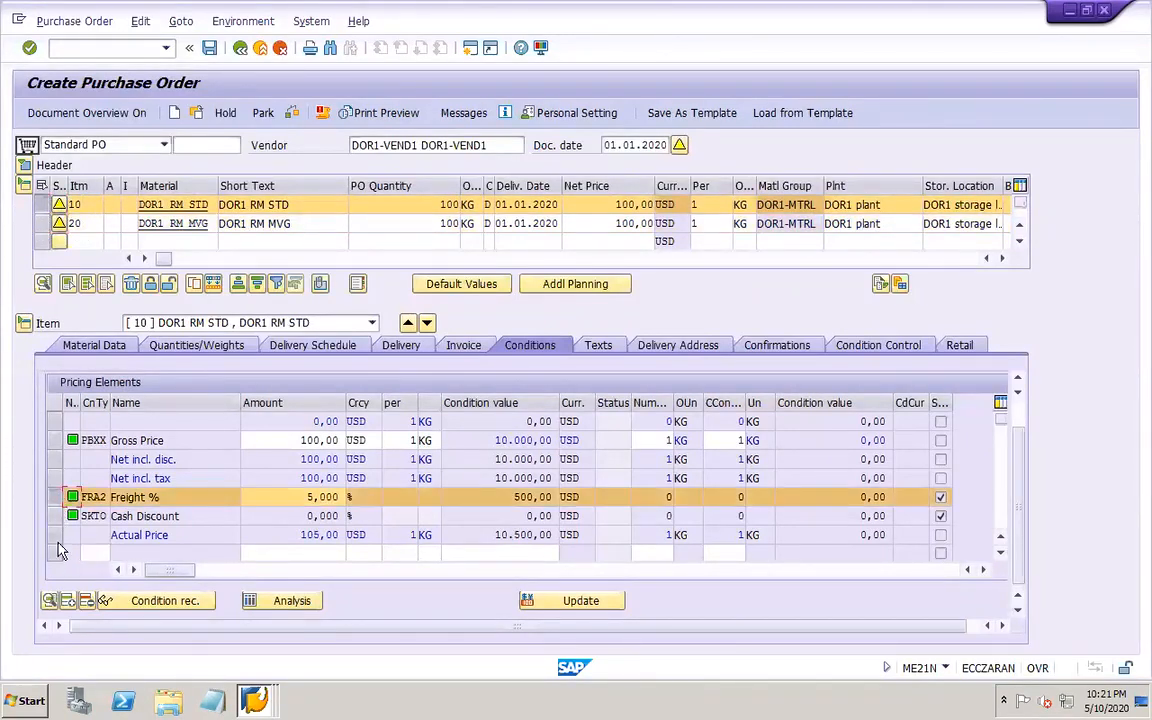
pyautogui.click(49, 600)
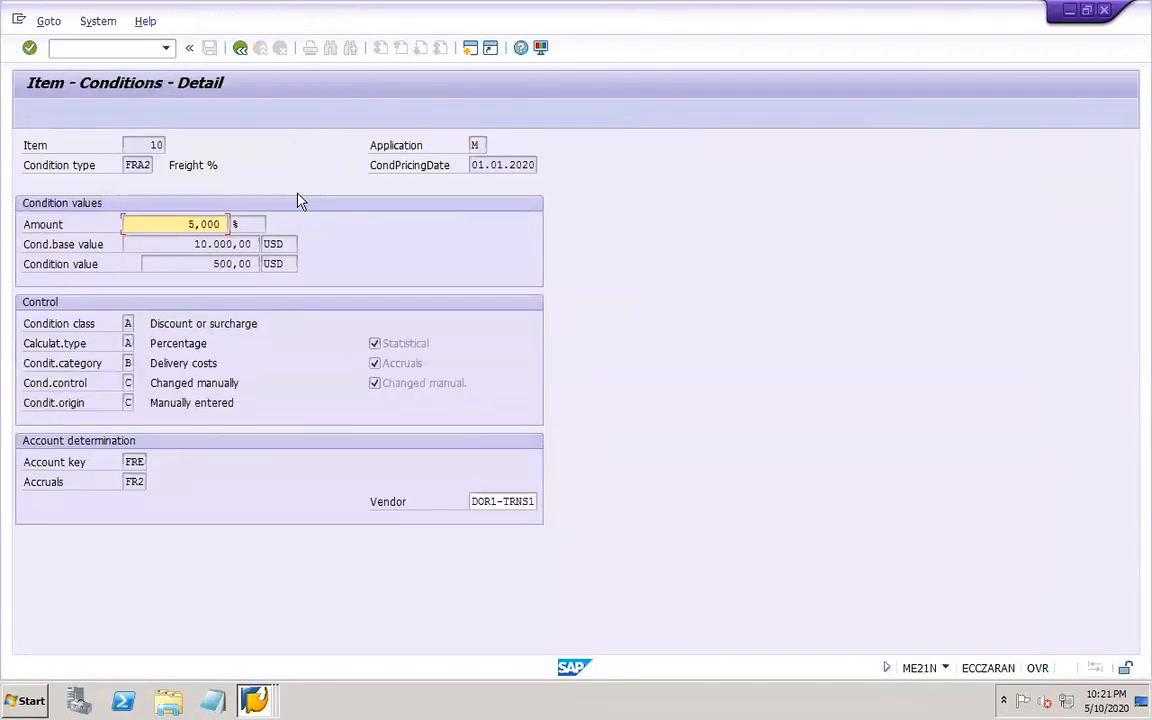
pyautogui.click(240, 48)
pyautogui.click(210, 50)
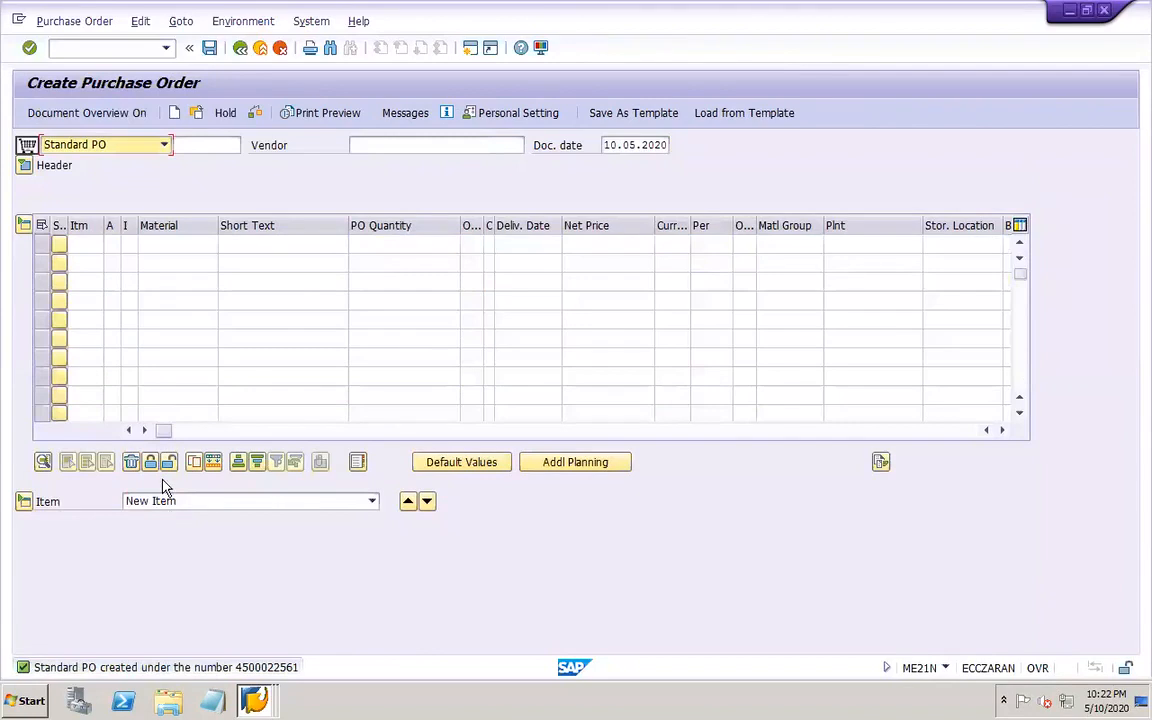
# - Start transaction MIGO and load the newly created purchase order for goods receipt
pyautogui.click(124, 46)
pyautogui.write('/n')
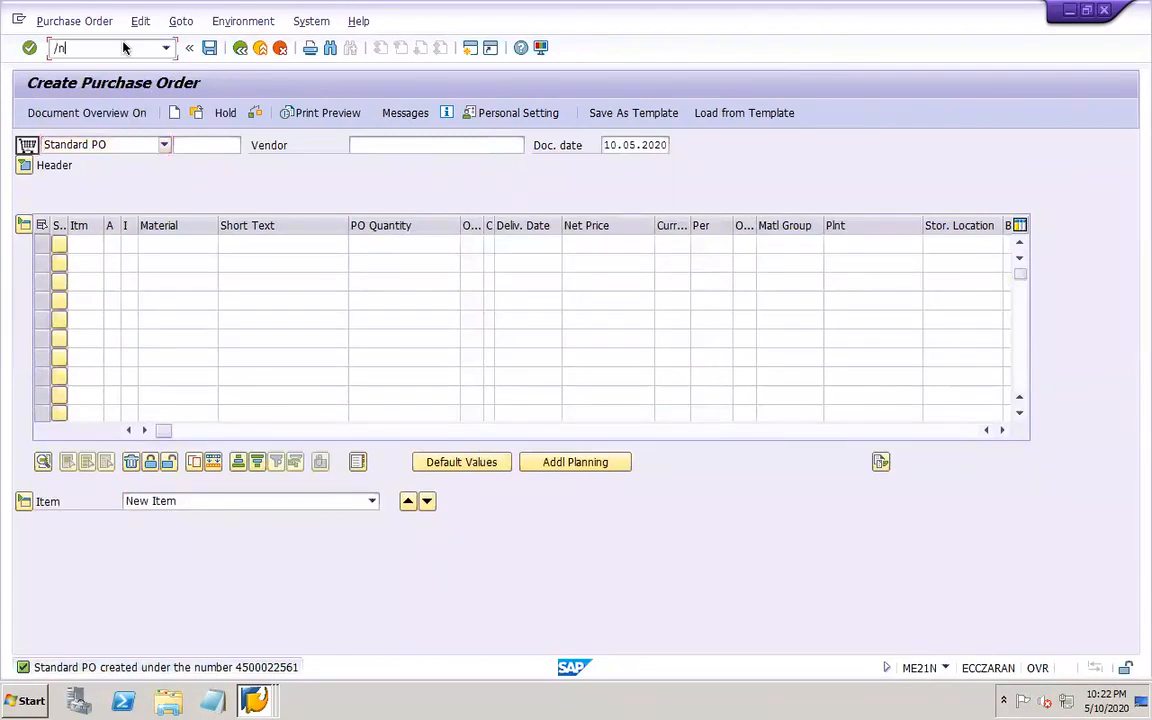
pyautogui.write('migo')
pyautogui.press('Return')
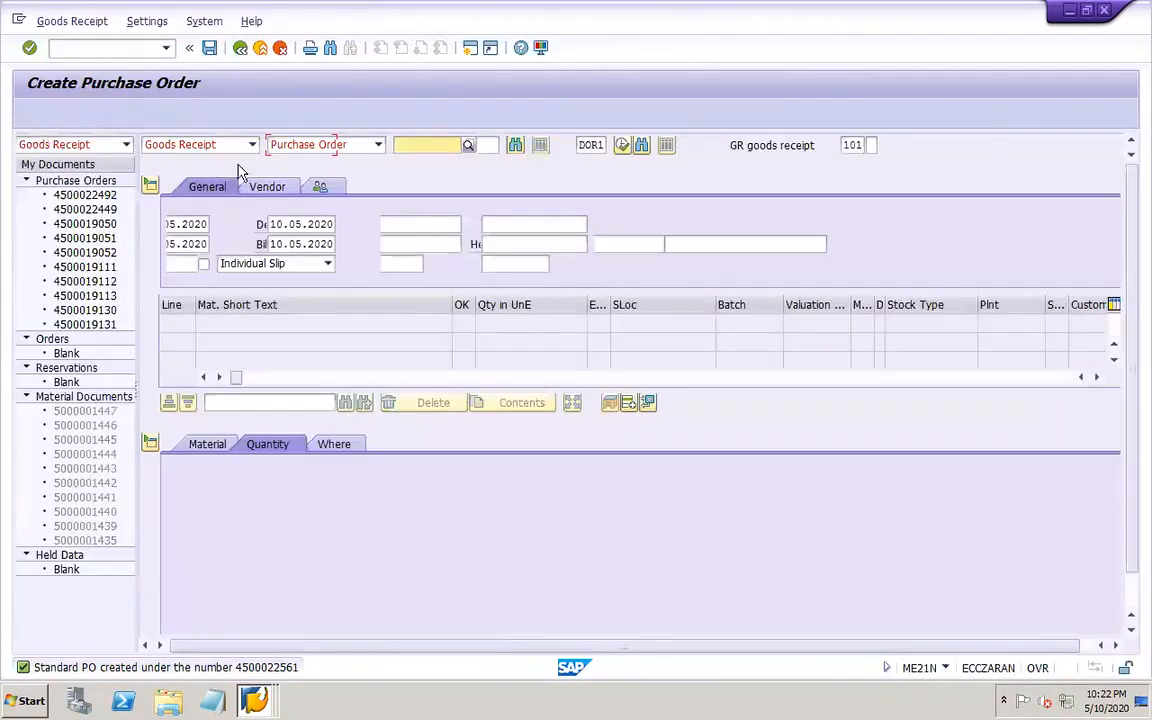
pyautogui.press('BackSpace')
pyautogui.click(442, 165)
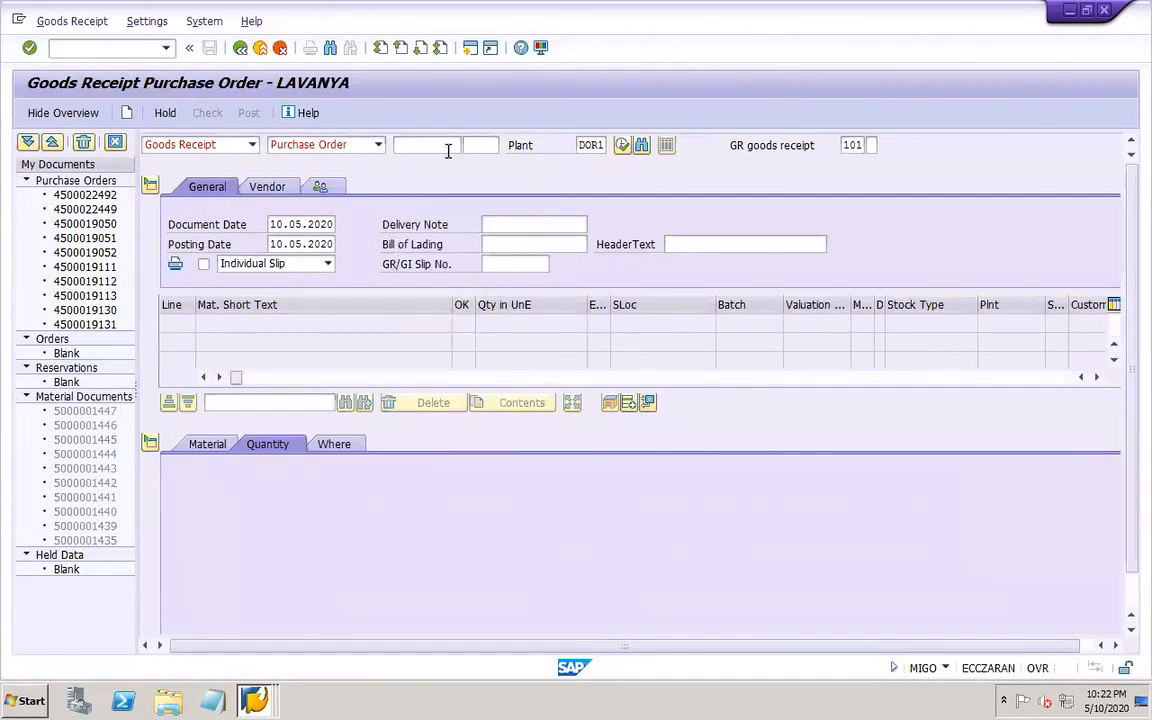
pyautogui.click(443, 147)
pyautogui.press('BackSpace')
pyautogui.click(430, 162)
pyautogui.press('BackSpace')
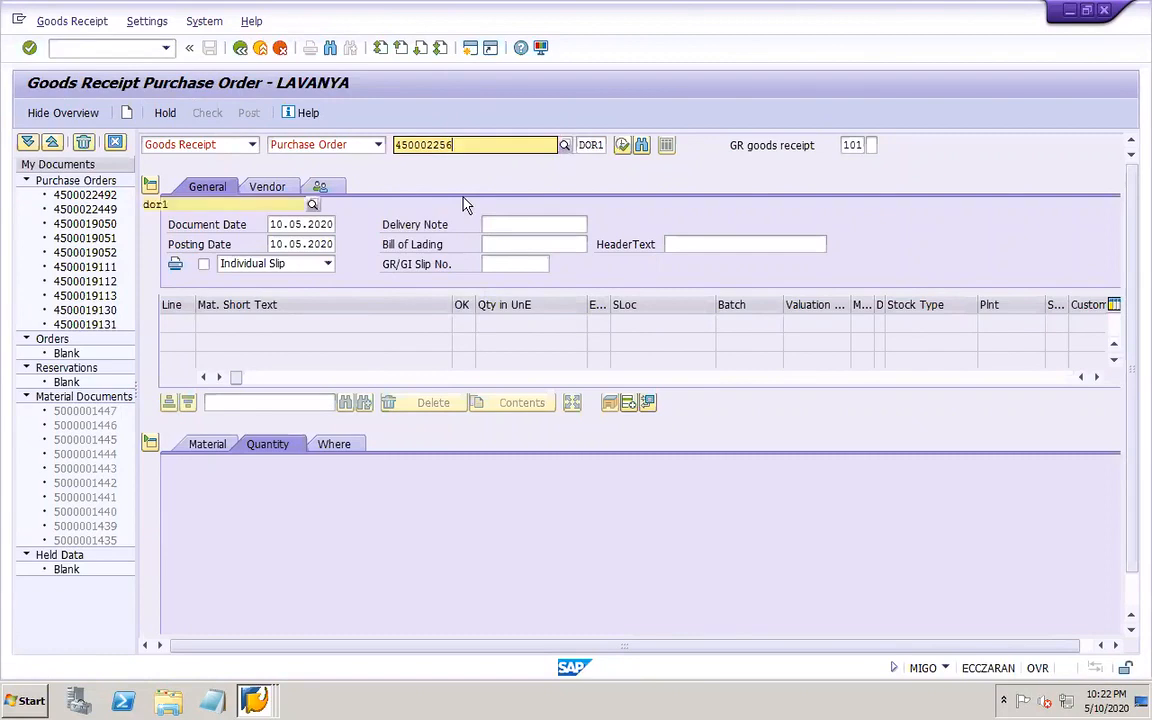
pyautogui.write('1')
pyautogui.press('Return')
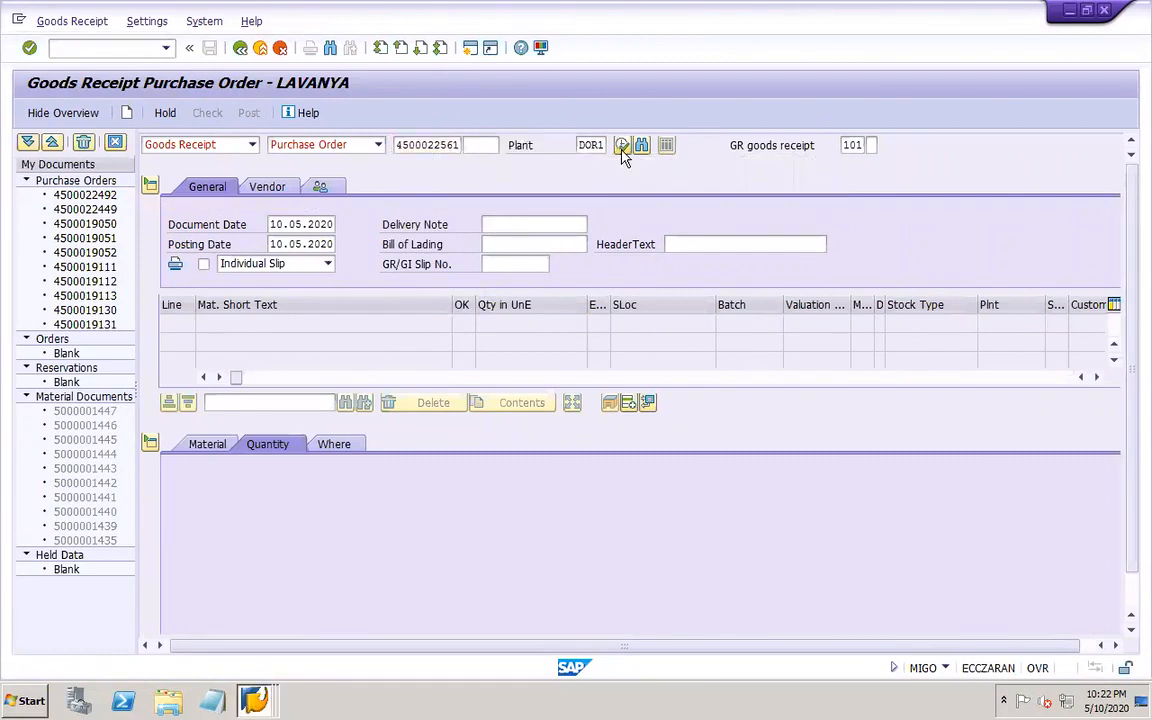
# - Set both the document date and the posting date of the goods receipt to 01.01.2020
pyautogui.moveTo(268, 224); pyautogui.dragTo(346, 220)
pyautogui.press('BackSpace')
pyautogui.click(326, 238)
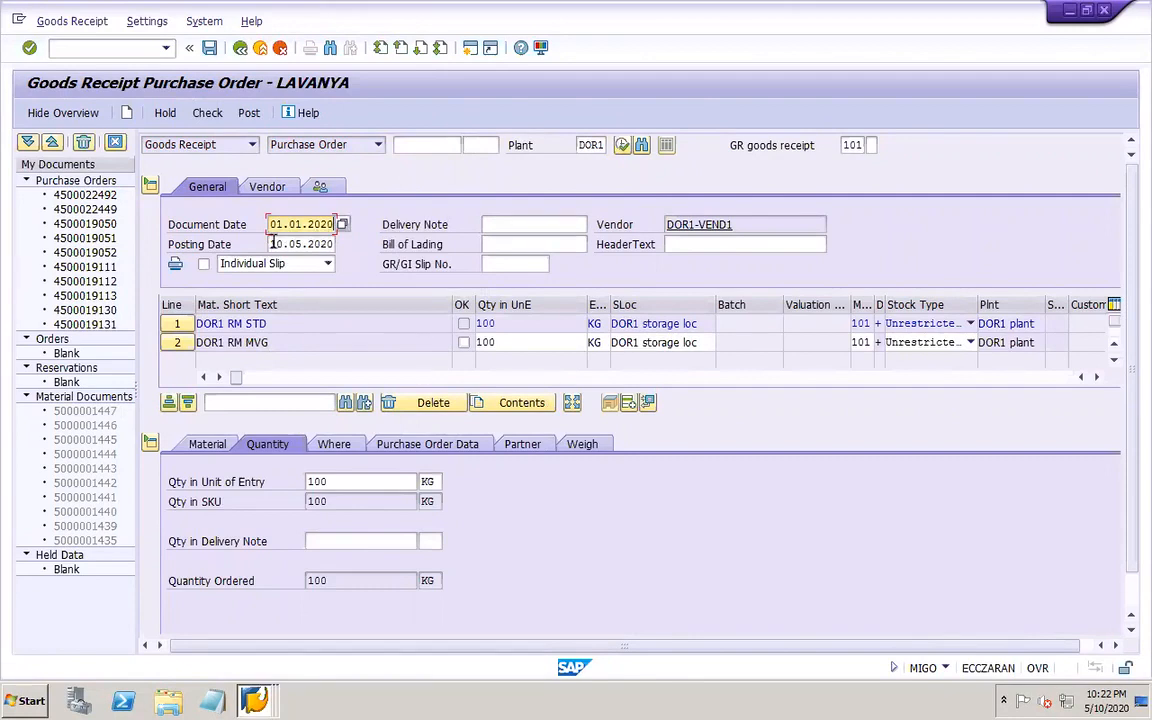
pyautogui.moveTo(273, 244); pyautogui.dragTo(340, 244)
pyautogui.press('BackSpace')
pyautogui.click(320, 261)
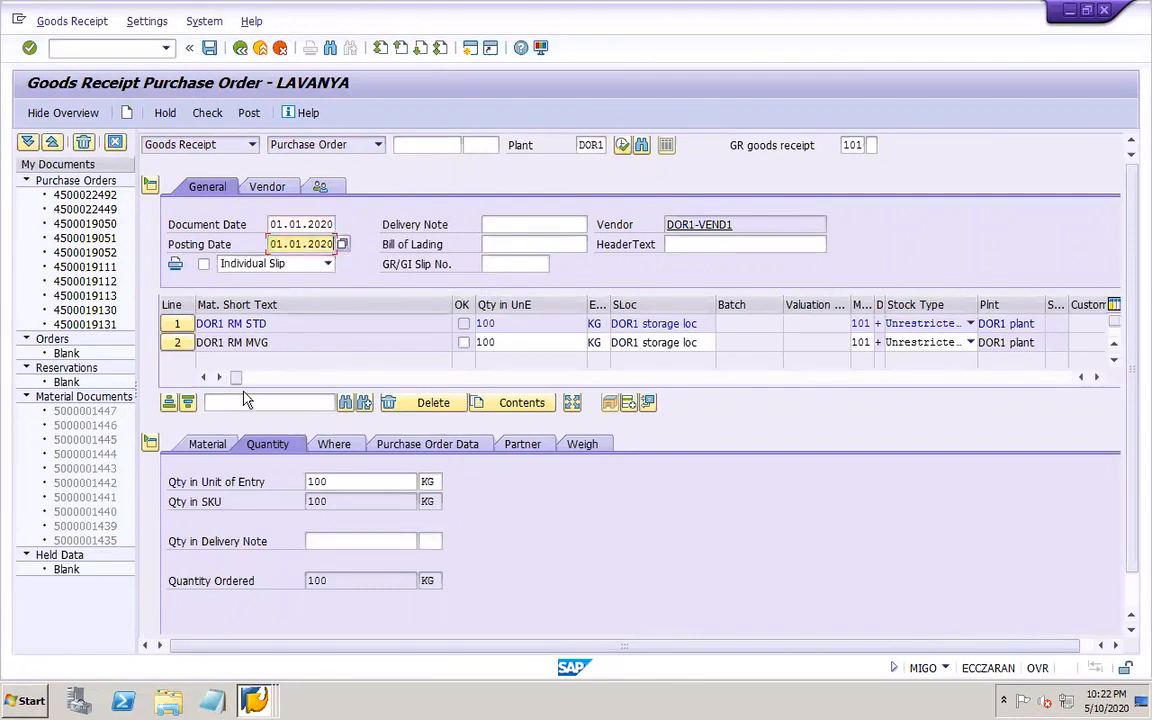
# - Enter a delivery note quantity of 100 KG for the DOR1 RM STD line and mark the item OK
pyautogui.click(352, 542)
pyautogui.click(345, 558)
pyautogui.press('Tab')
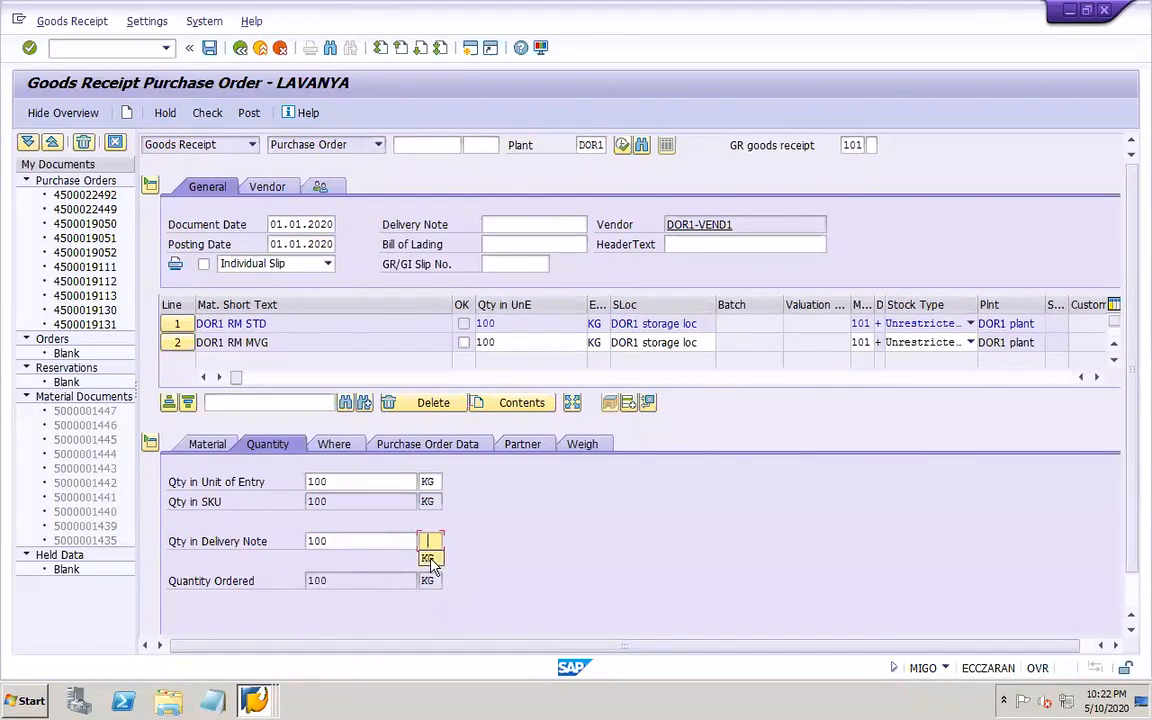
pyautogui.click(430, 559)
pyautogui.scroll(-1, 1126, 501)
pyautogui.click(211, 621)
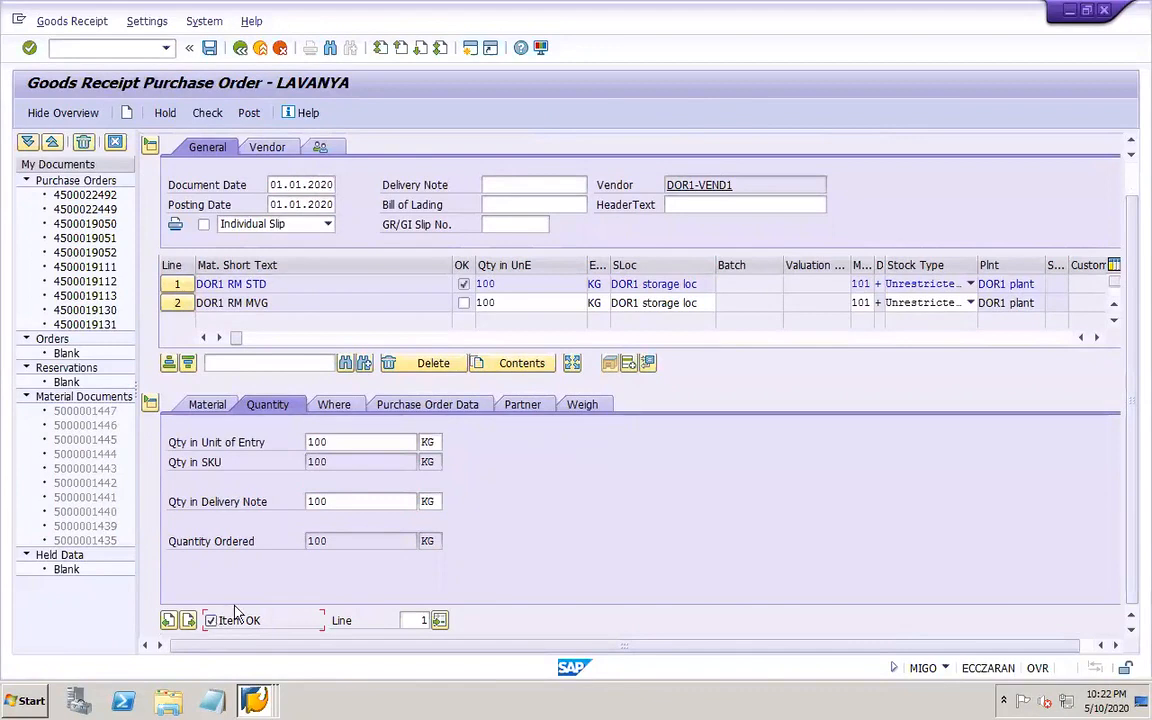
# - Enter a delivery note quantity of 100 KG for DOR1 RM MVG, mark the item OK, and post the goods receipt
pyautogui.click(178, 303)
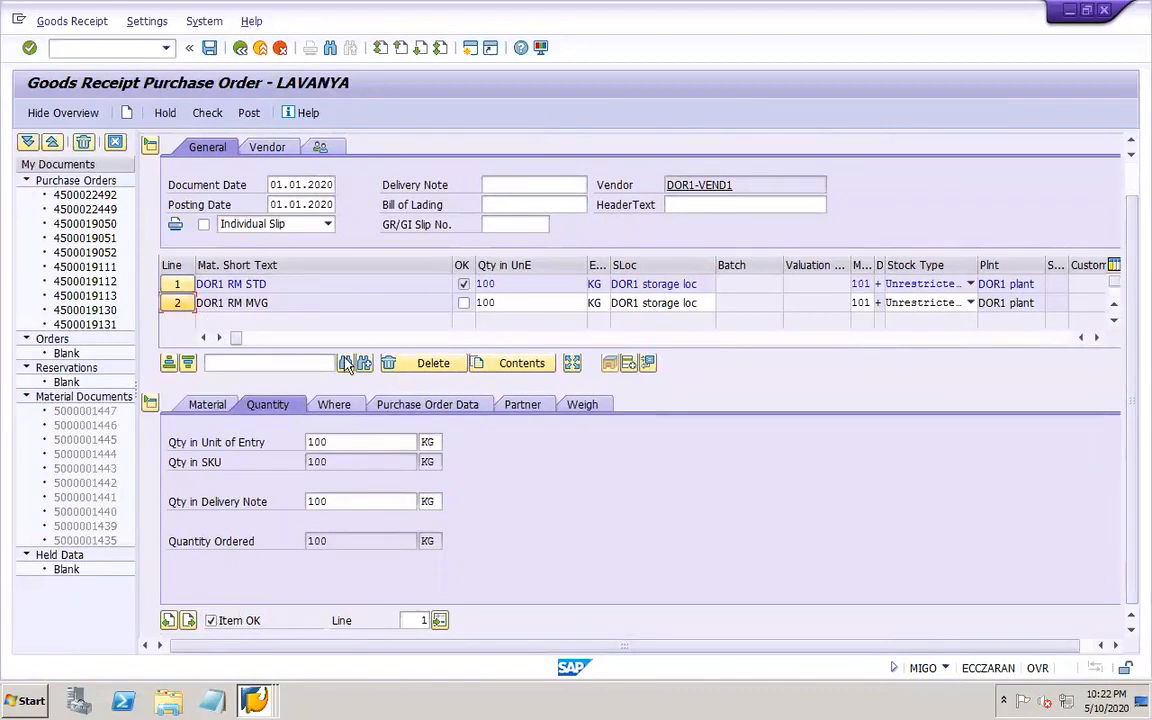
pyautogui.click(335, 502)
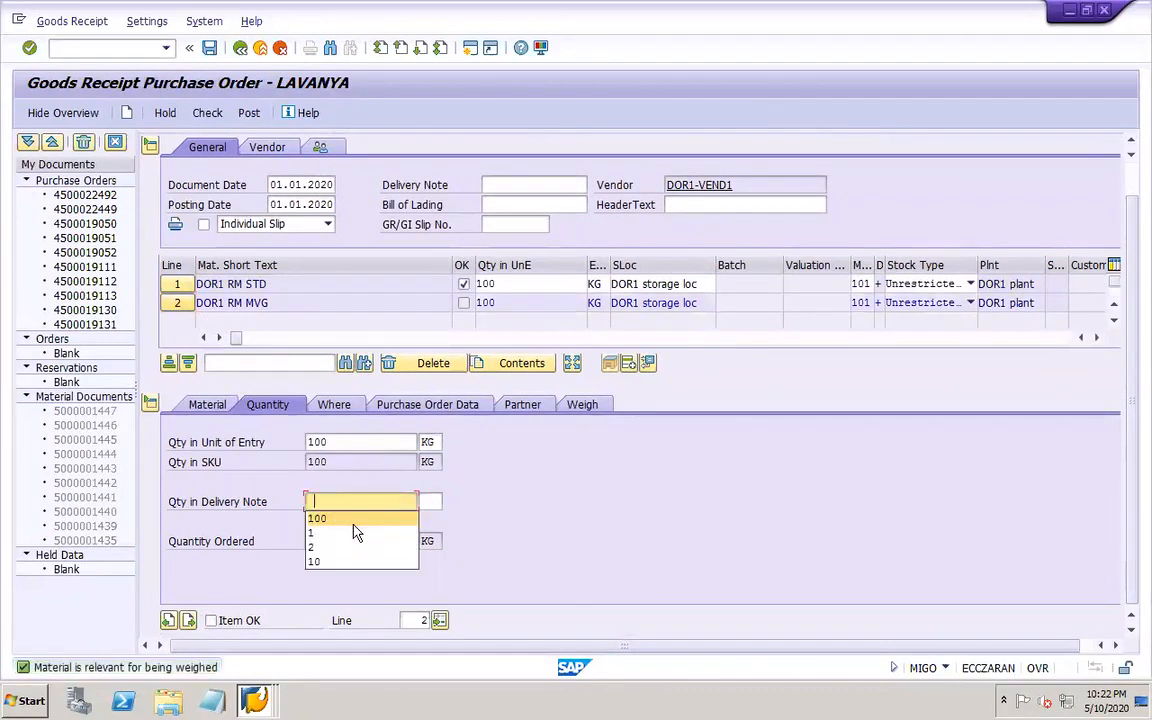
pyautogui.click(342, 520)
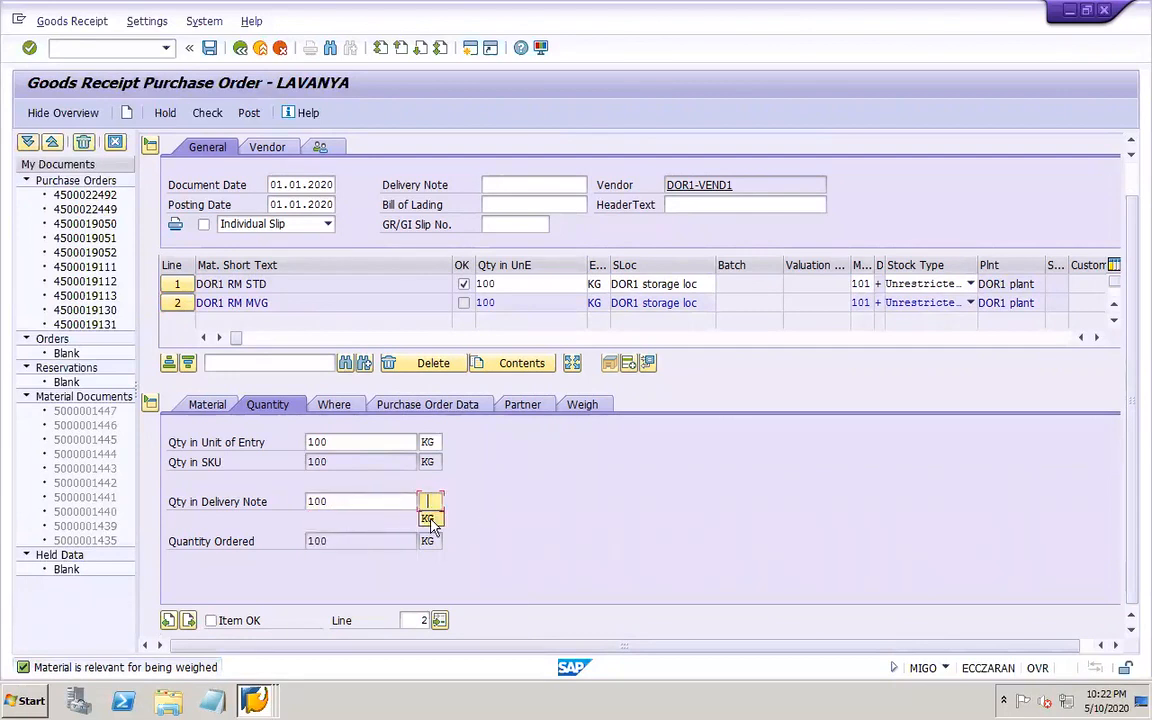
pyautogui.click(211, 621)
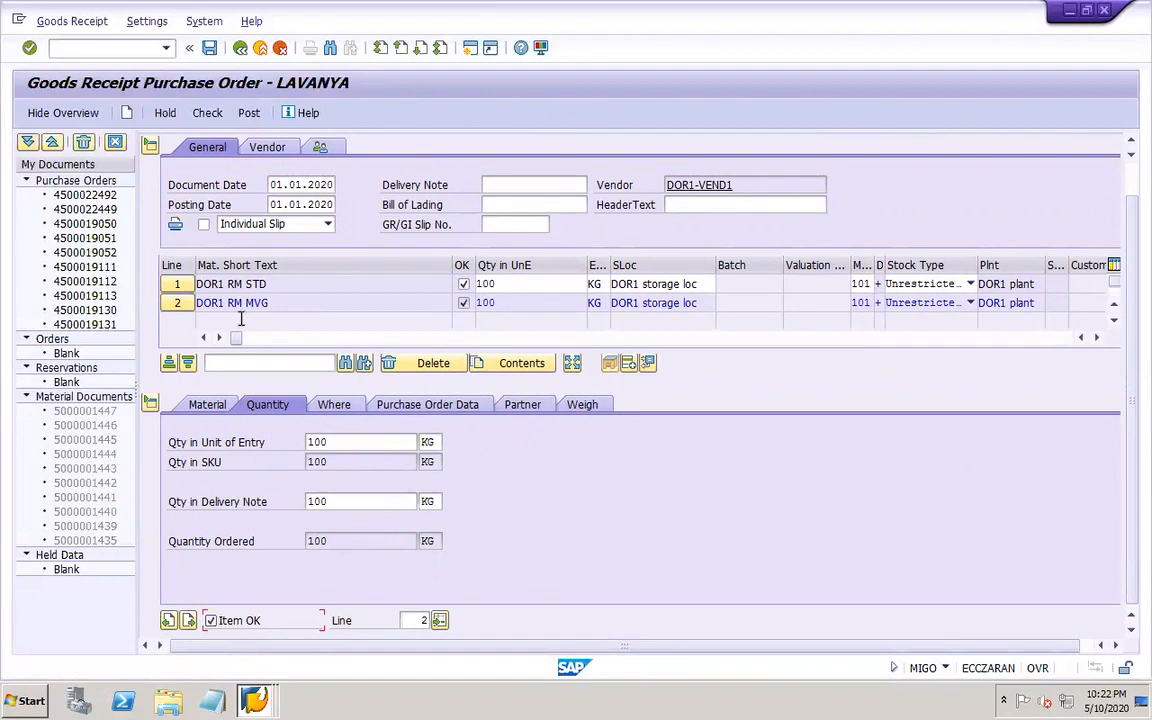
pyautogui.click(211, 52)
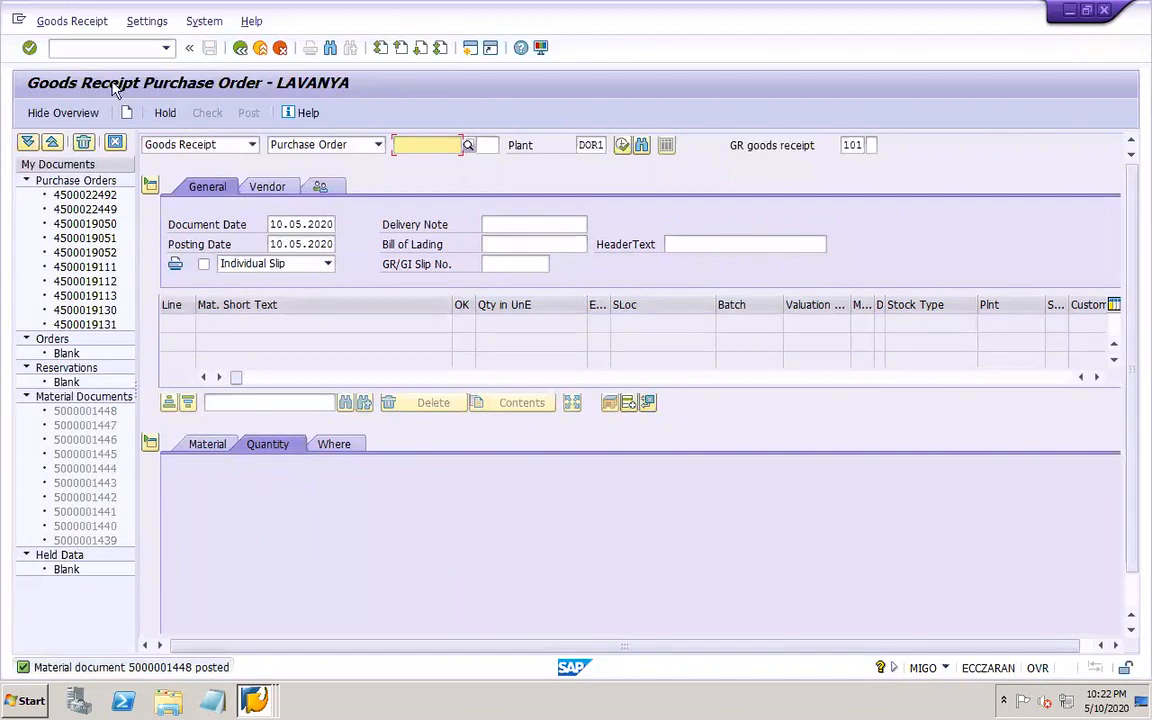
# - Display the posted material document in MB03 and examine its accounting document, widening the description column to read the account names
pyautogui.click(106, 47)
pyautogui.write('/')
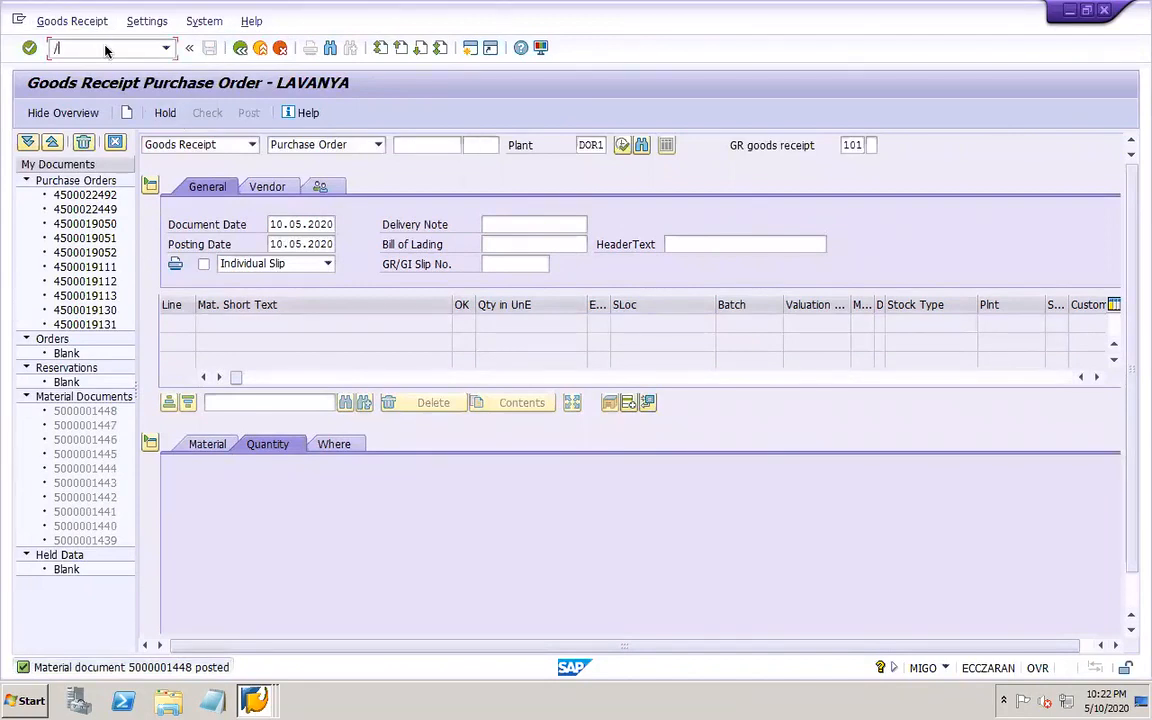
pyautogui.write('nmb03')
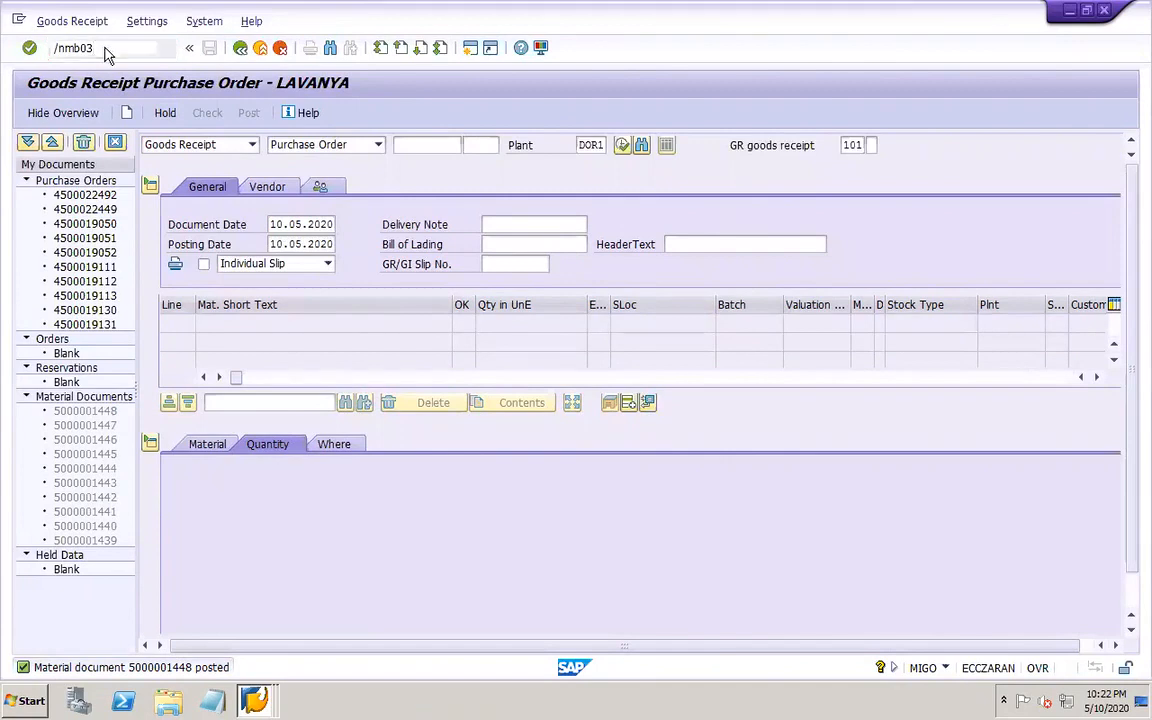
pyautogui.press('Return')
pyautogui.press('Return')
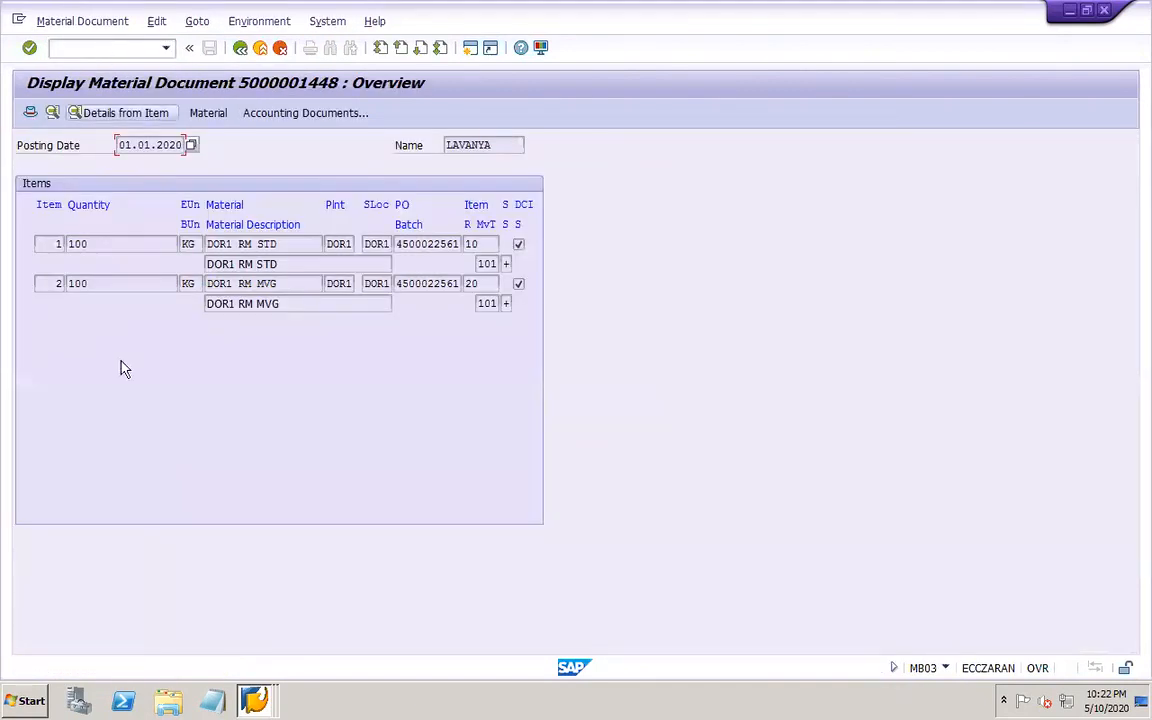
pyautogui.click(332, 113)
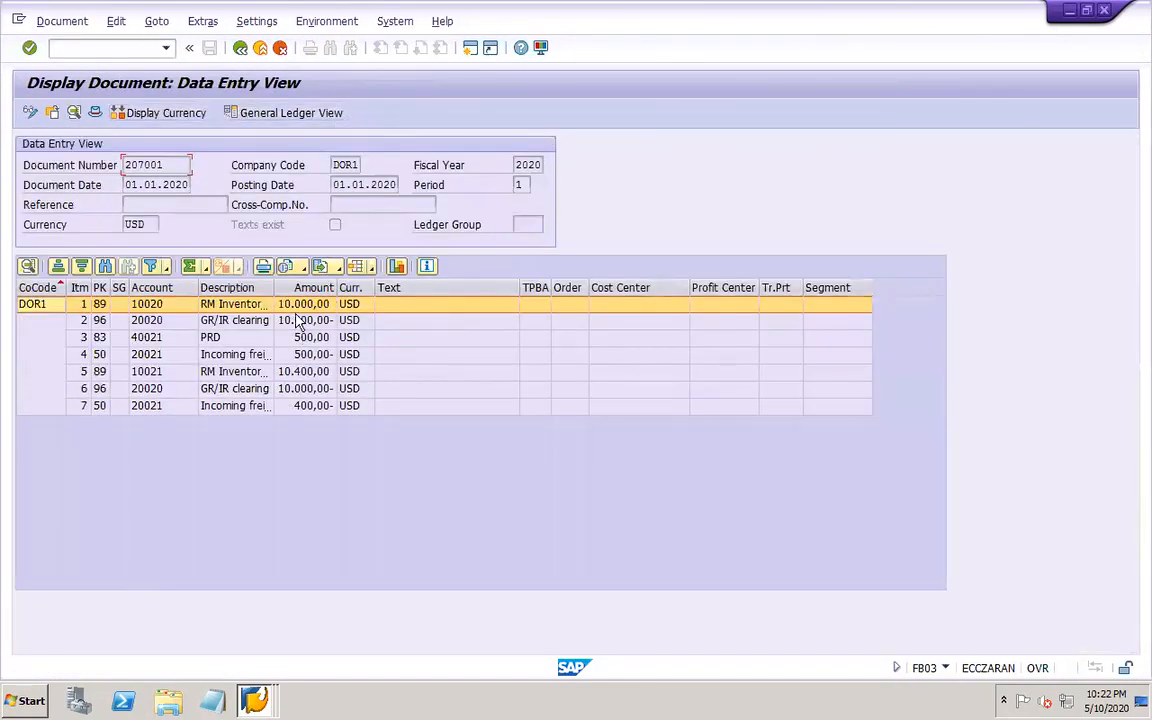
pyautogui.moveTo(277, 287); pyautogui.dragTo(358, 290)
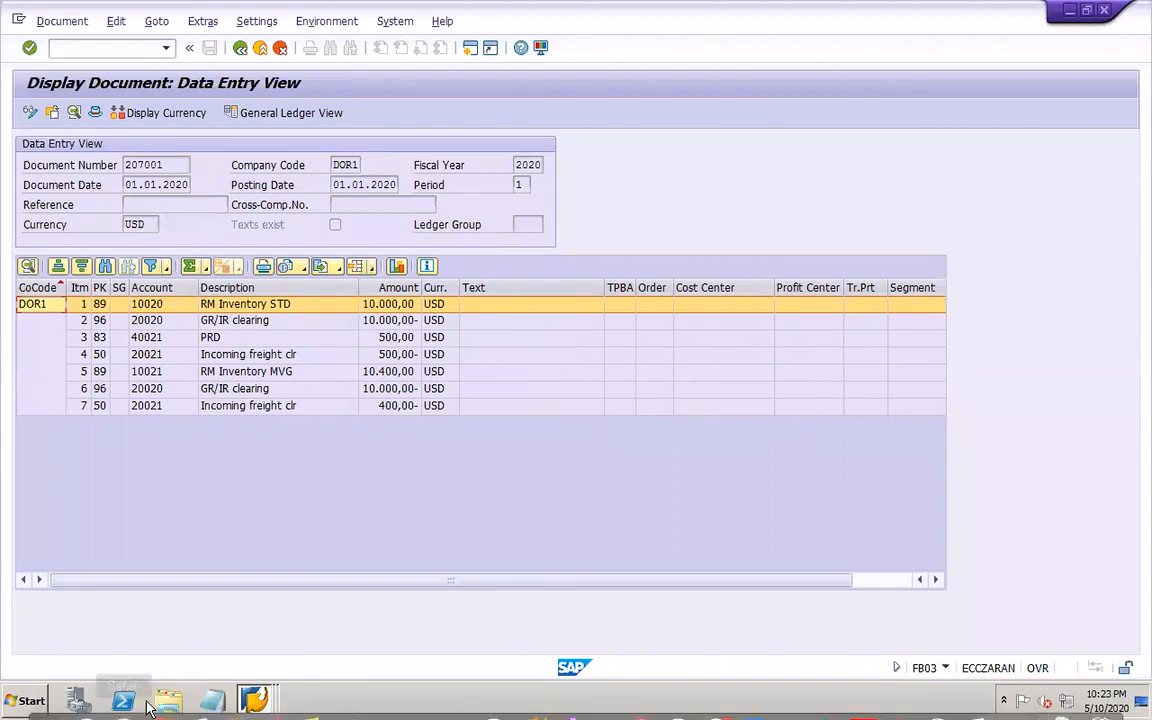
# - Start transaction MIRO and set the invoice date to 01.01.2020
pyautogui.click(99, 49)
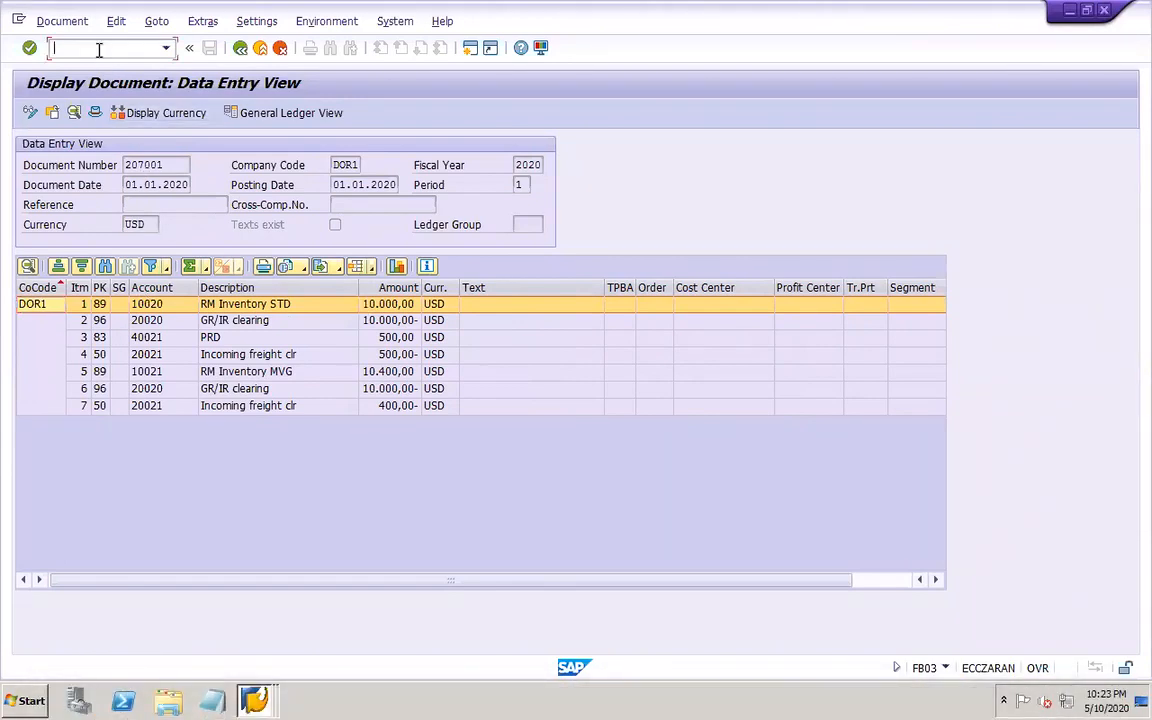
pyautogui.write('/nmiro')
pyautogui.press('Return')
pyautogui.click(155, 244)
pyautogui.click(158, 260)
pyautogui.press('Tab')
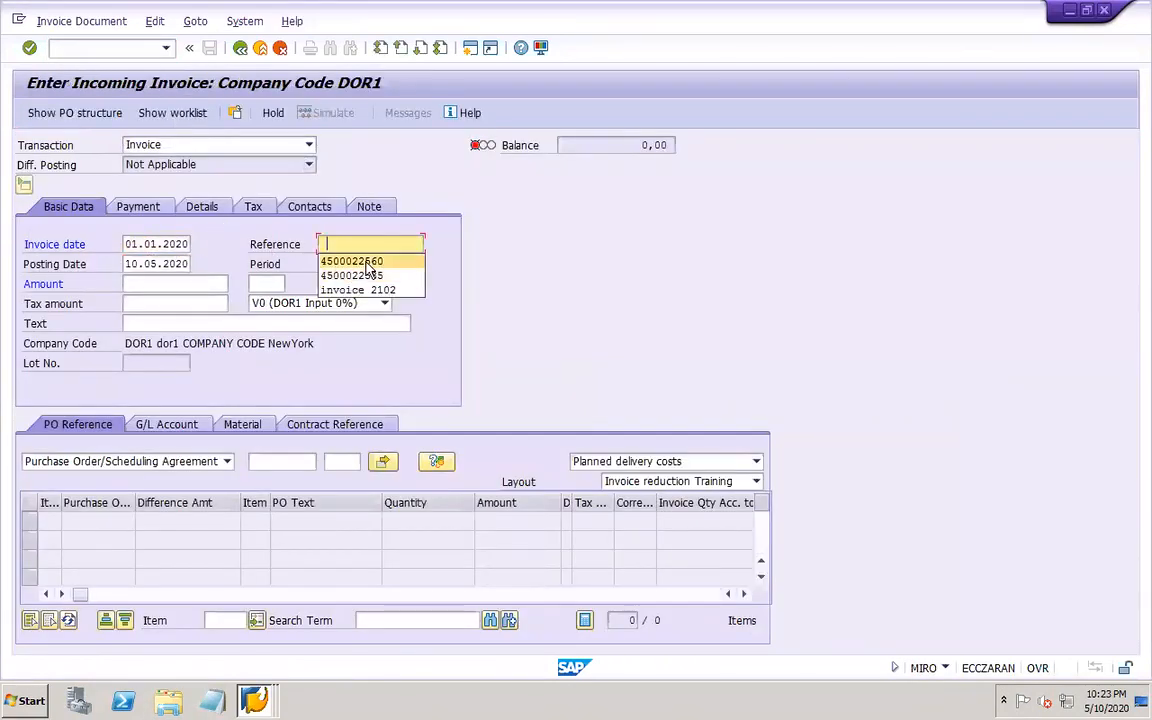
# - Enter the new purchase order's number as the invoice reference and set the posting date to 01.01.2020
pyautogui.click(366, 262)
pyautogui.press('BackSpace')
pyautogui.write('1')
pyautogui.press('Tab')
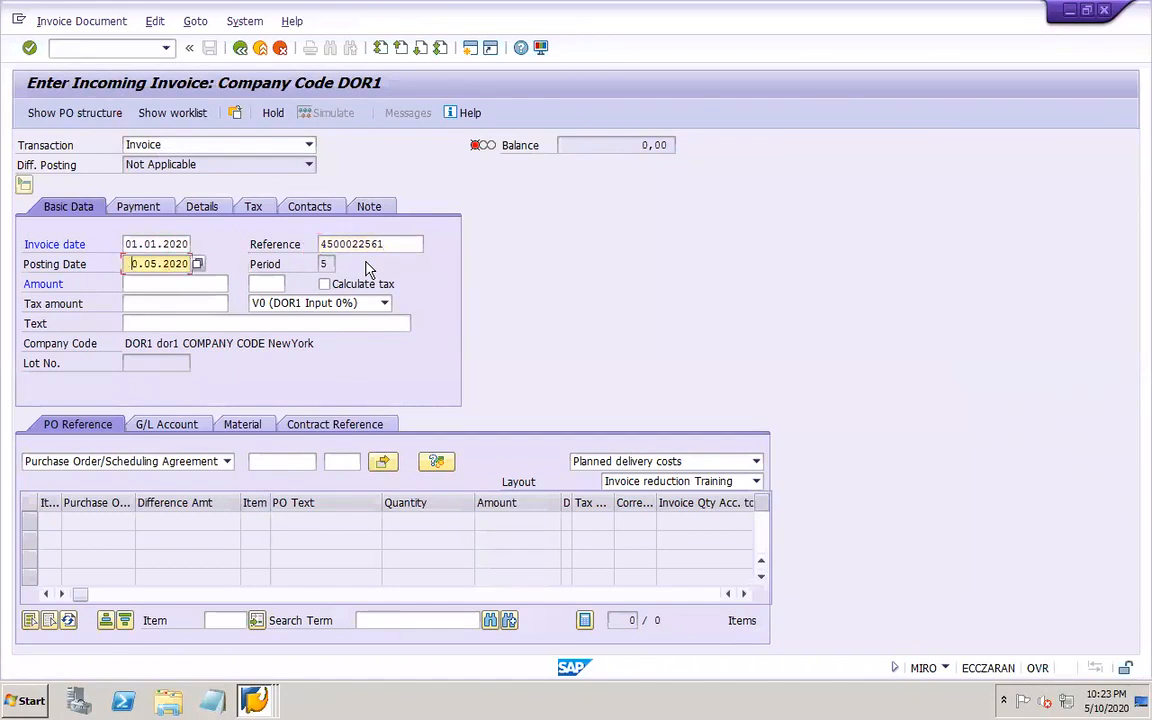
pyautogui.write('01.01')
# - Load the new purchase order into the invoice and include goods/service items + planned delivery costs
pyautogui.click(304, 460)
pyautogui.click(281, 484)
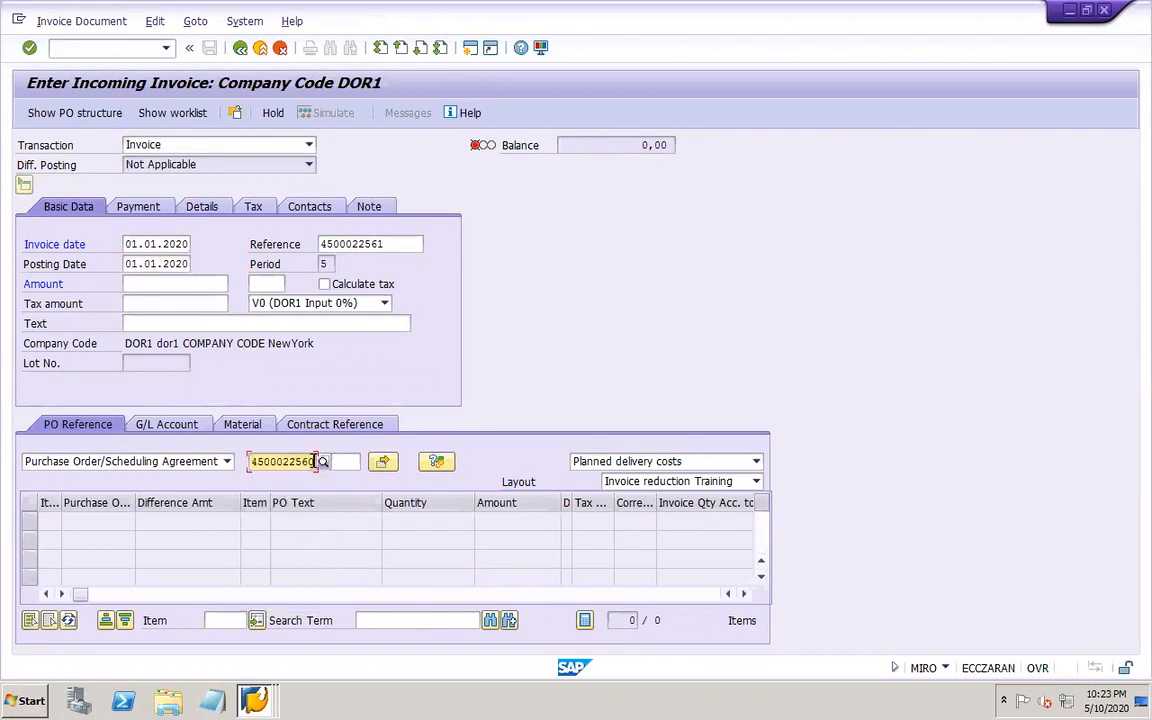
pyautogui.press('BackSpace')
pyautogui.write('1')
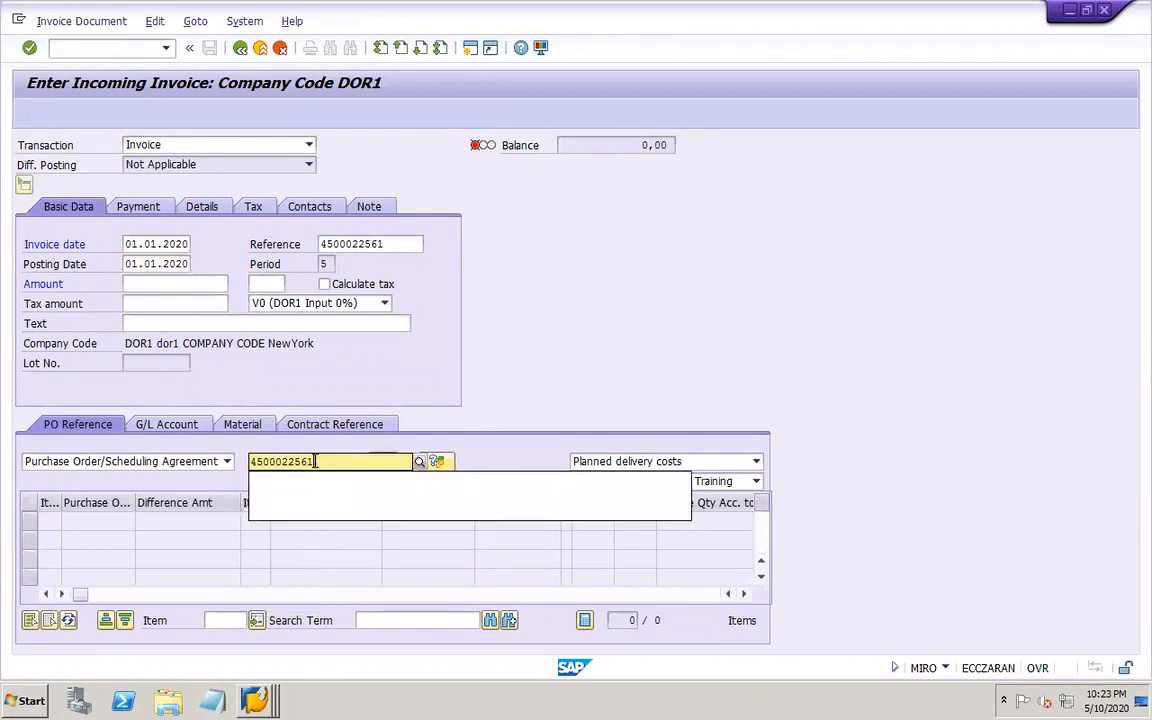
pyautogui.press('Return')
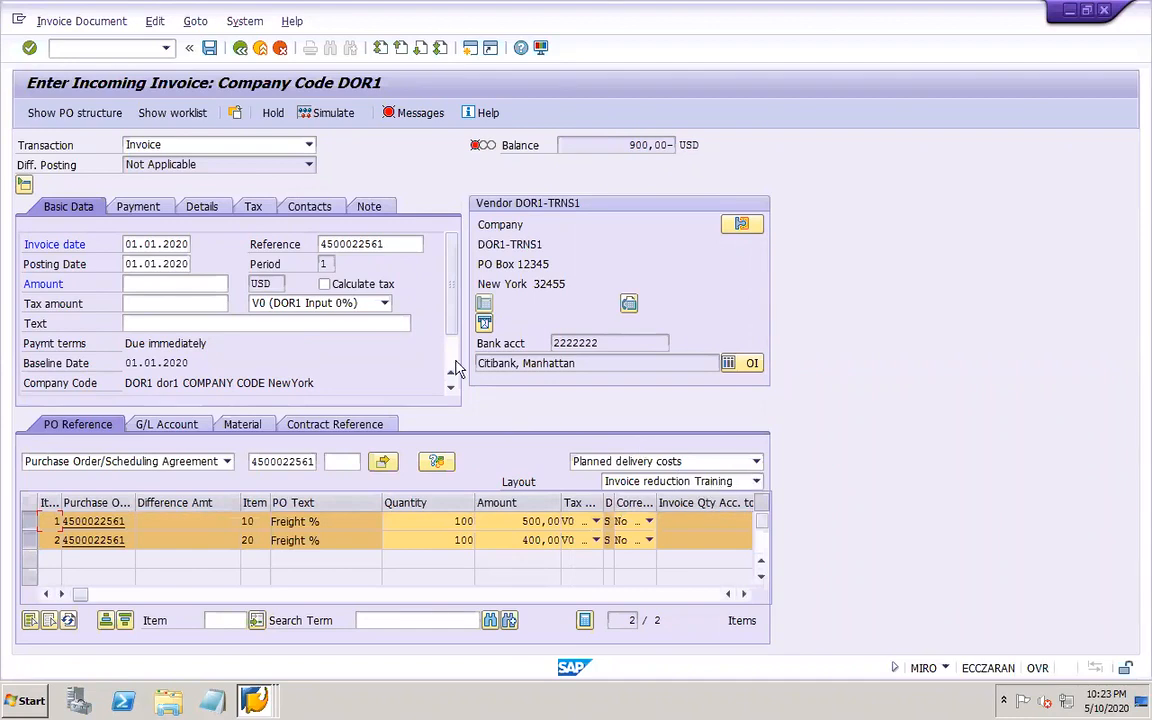
pyautogui.click(755, 465)
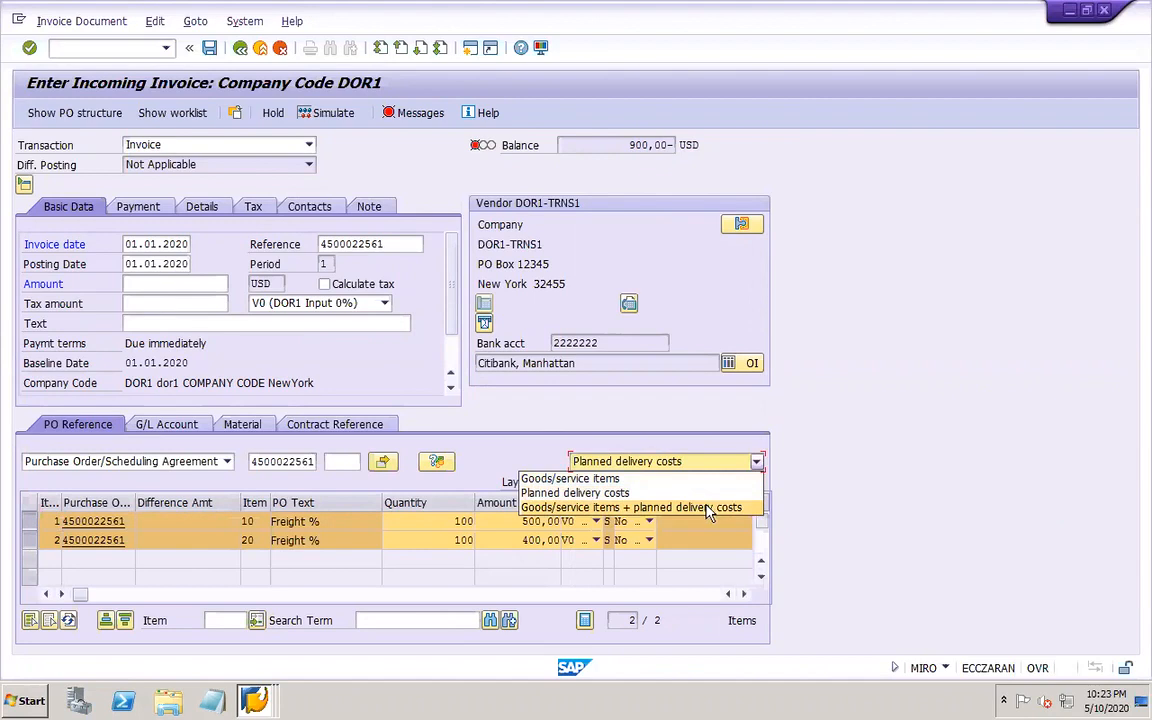
pyautogui.click(687, 507)
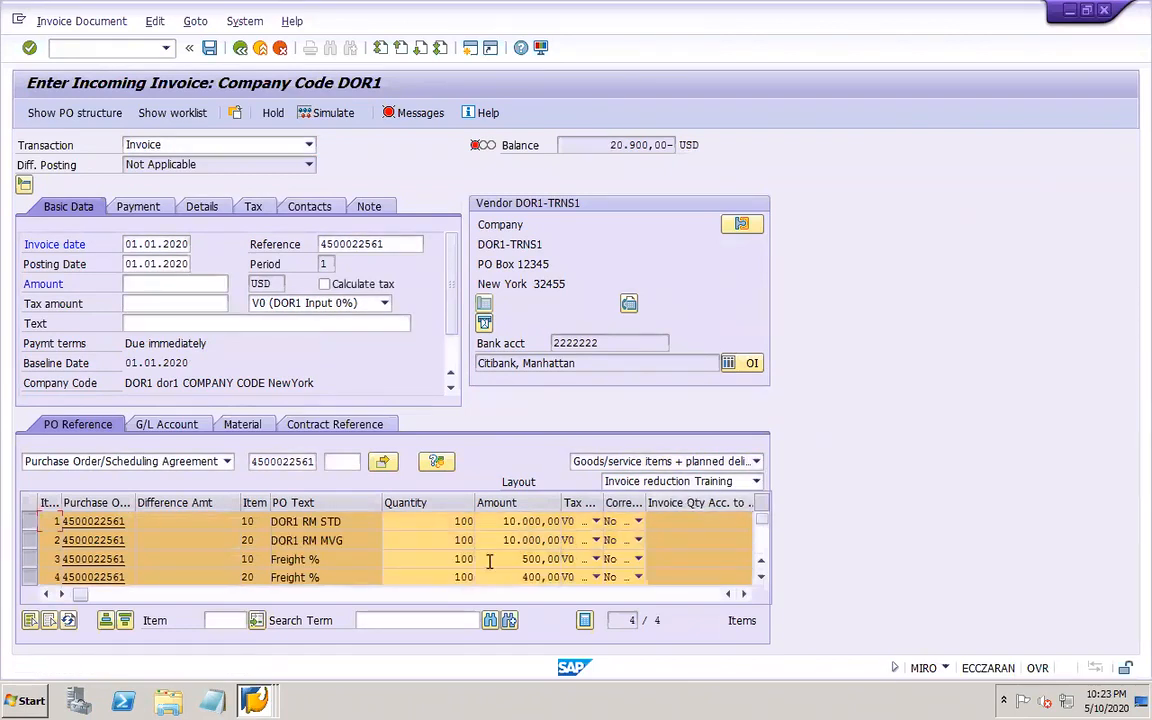
# - Set the invoice amount to 20900 and the header text to Tax invoice, updating the invoice balance
pyautogui.click(144, 288)
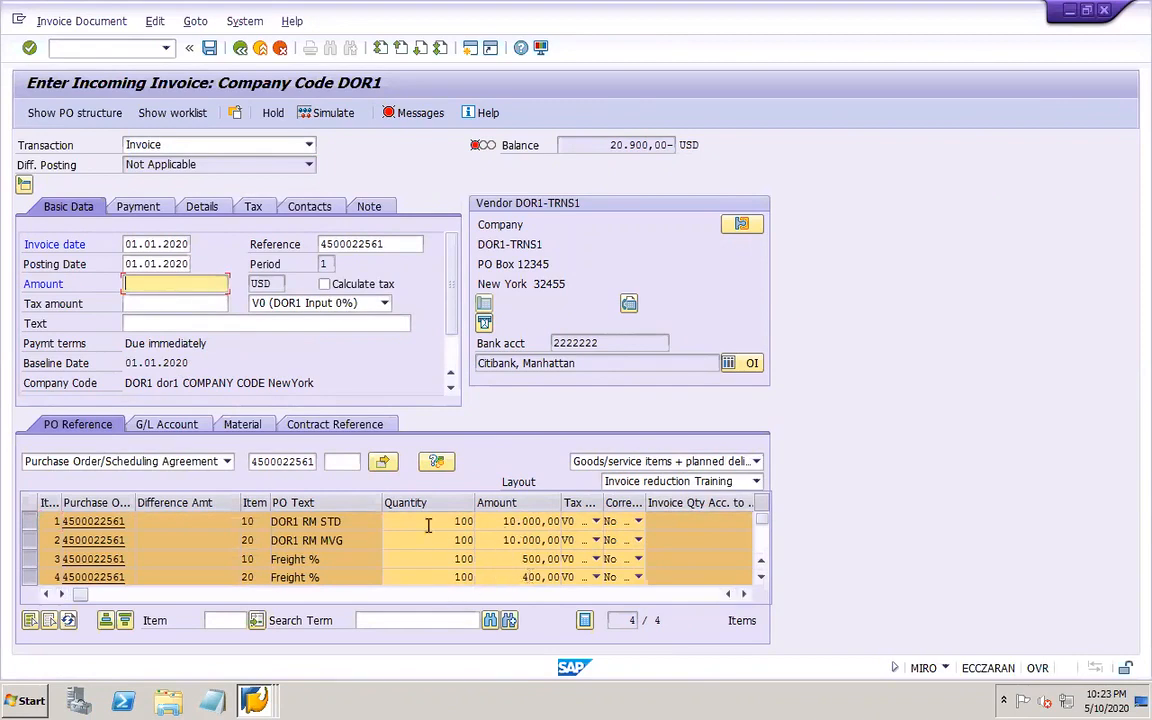
pyautogui.write('20900')
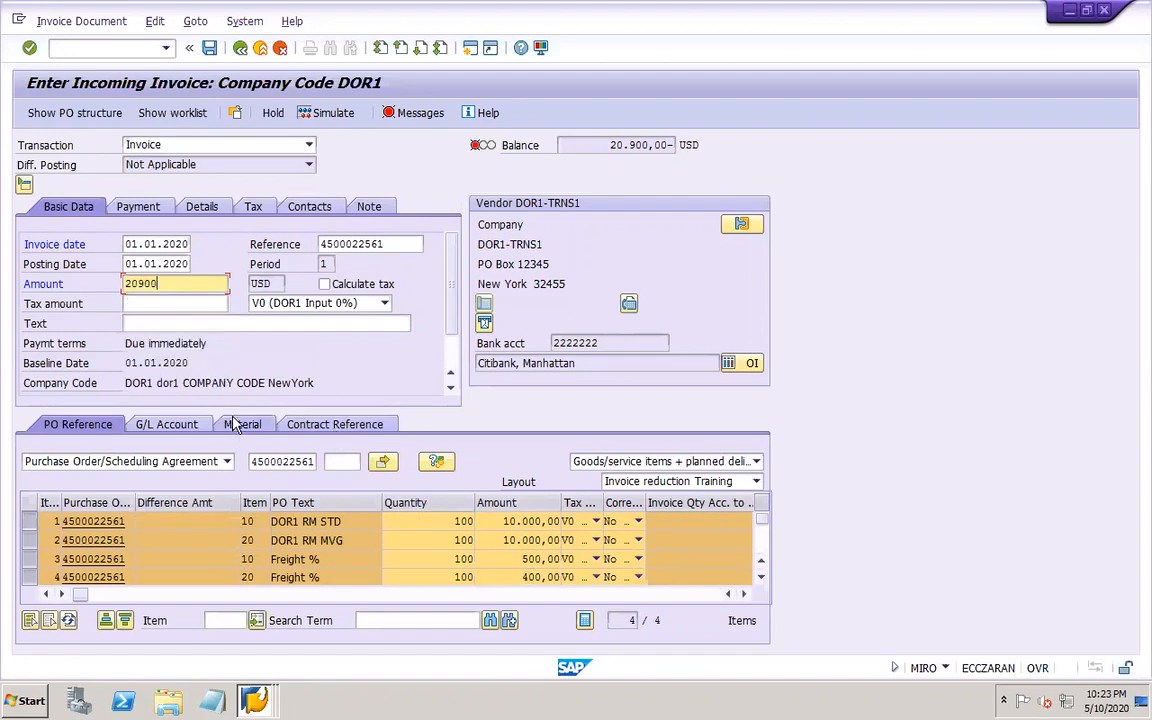
pyautogui.click(213, 321)
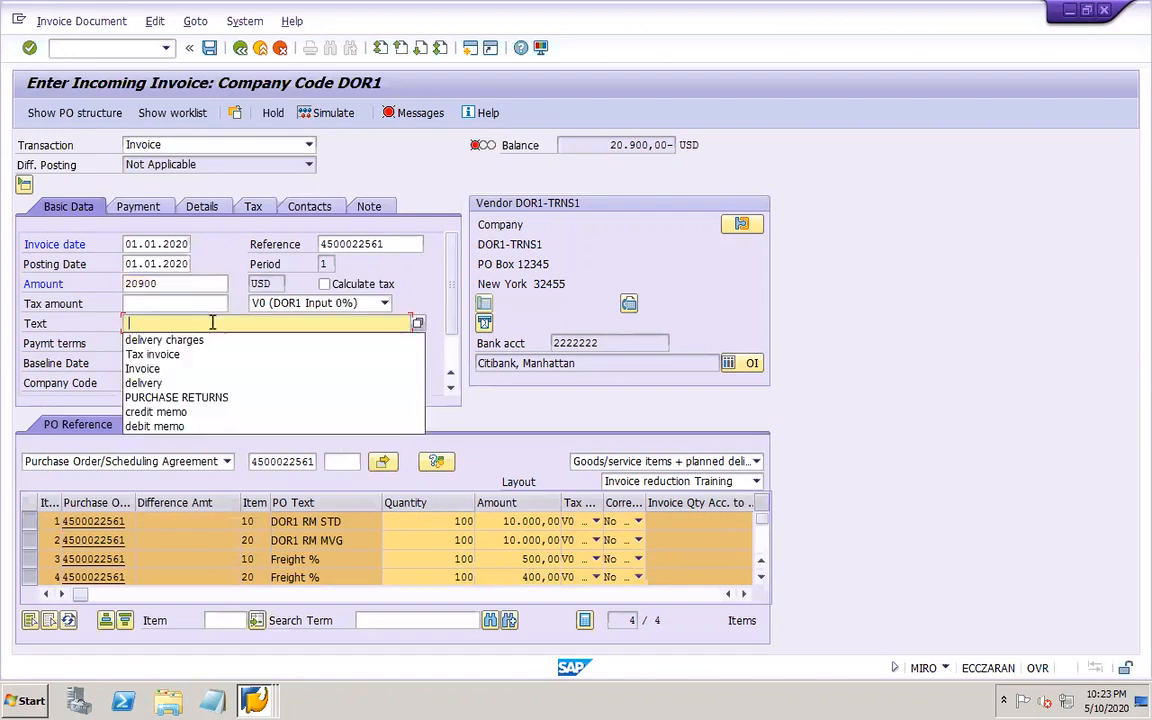
pyautogui.click(176, 357)
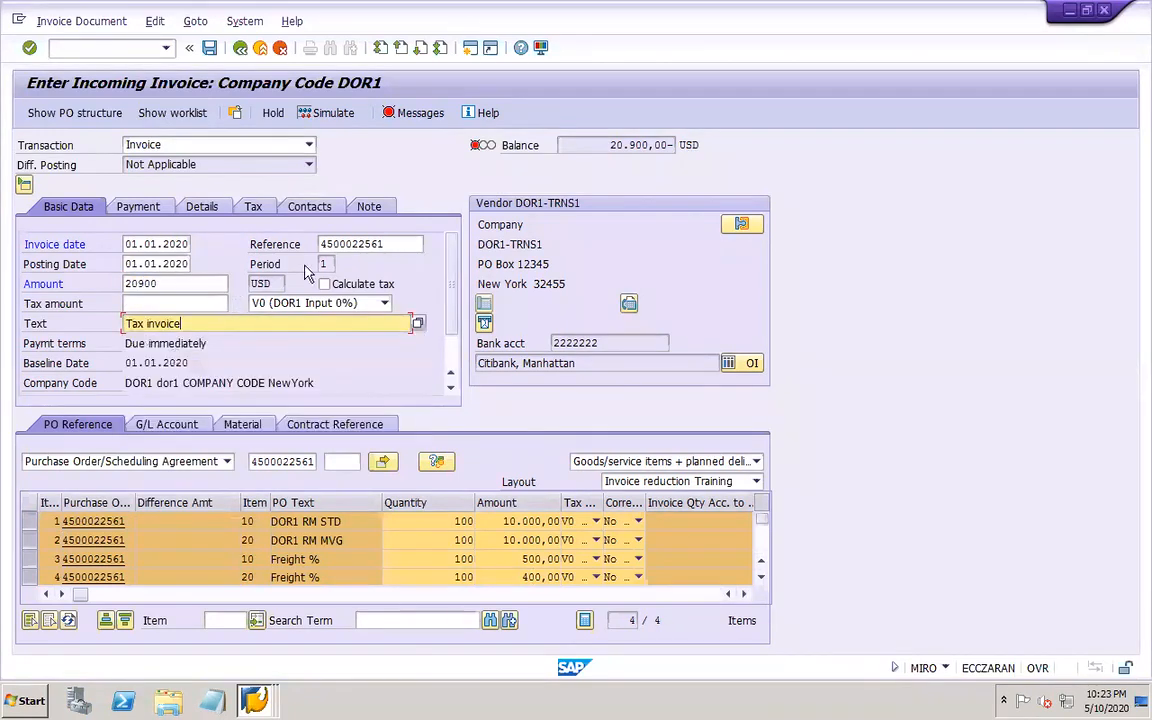
pyautogui.press('Return')
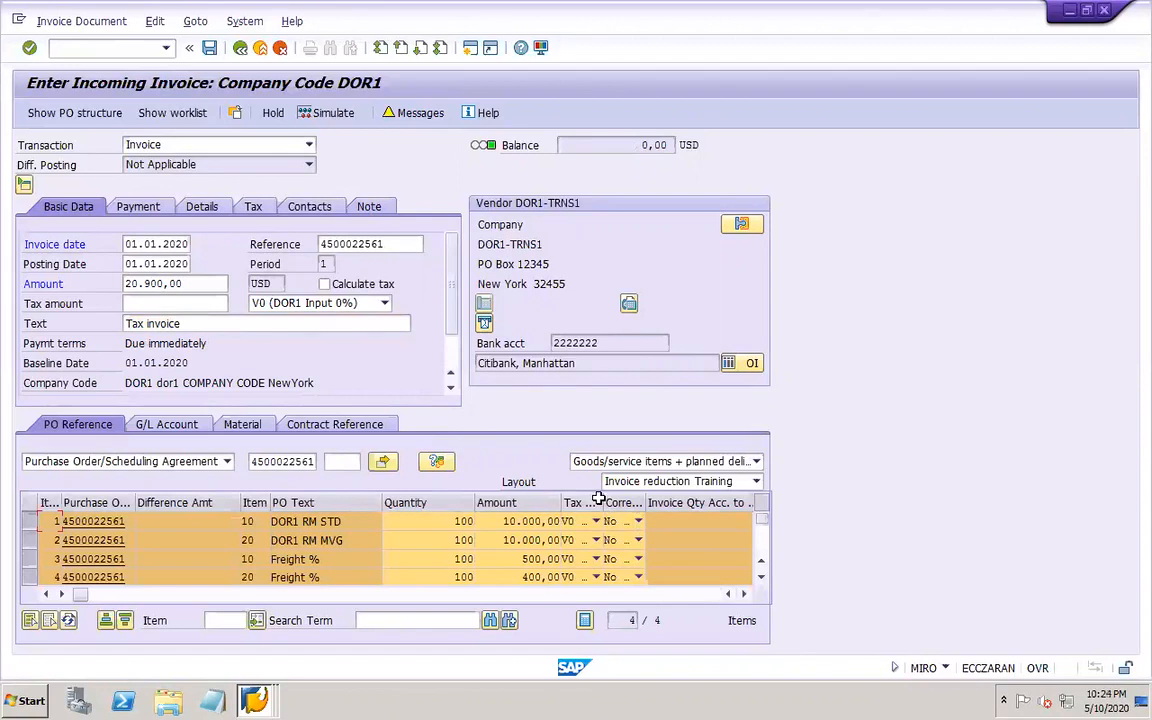
# - Widen the Tax Code column and examine the invoice items' tax code choices, their remaining columns and the G/L account entries
pyautogui.moveTo(599, 500); pyautogui.dragTo(660, 500)
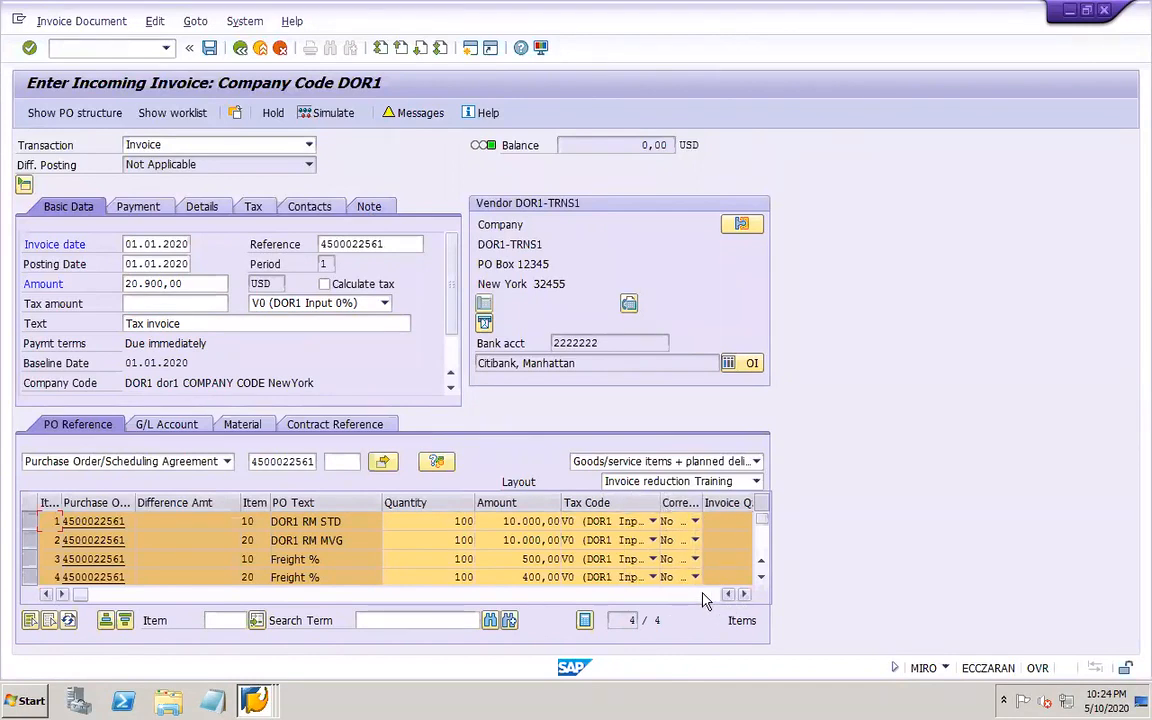
pyautogui.click(653, 521)
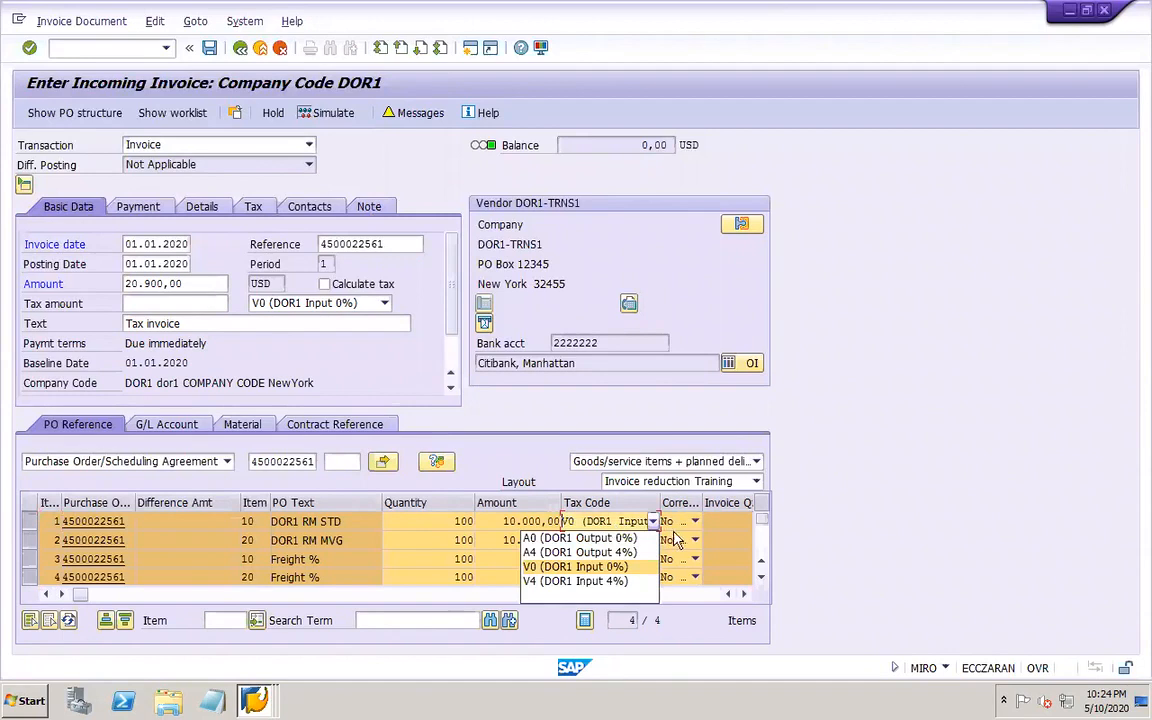
pyautogui.click(718, 527)
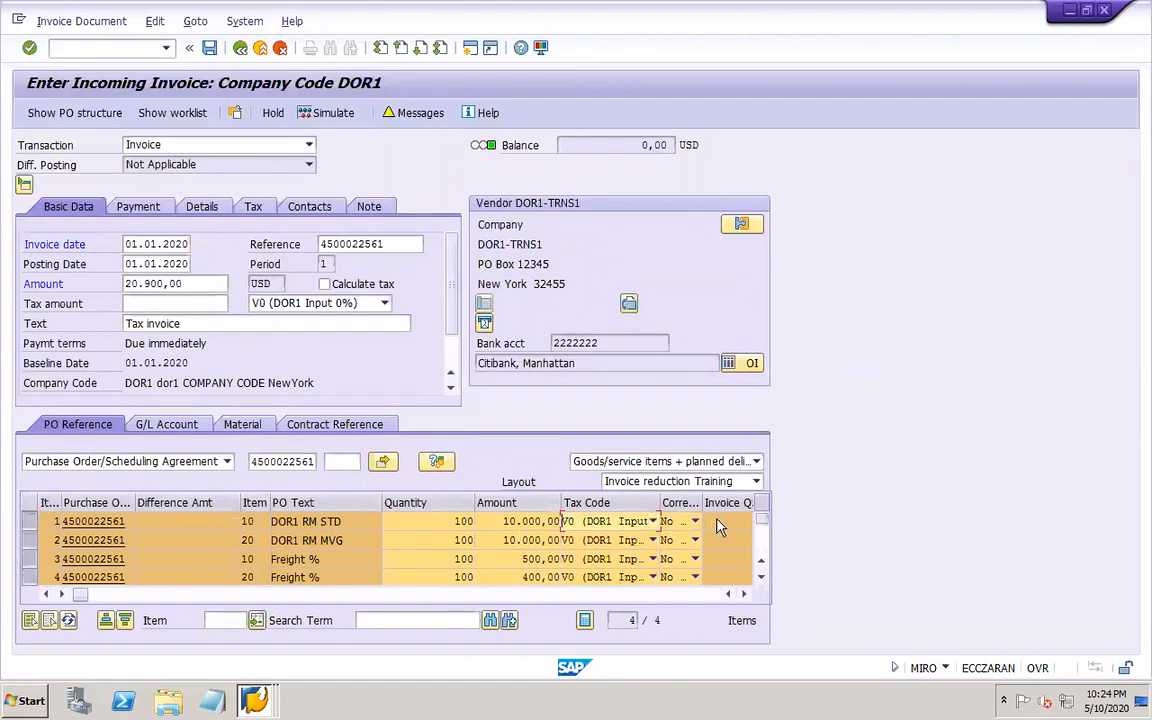
pyautogui.press('Tab')
pyautogui.press('Tab')
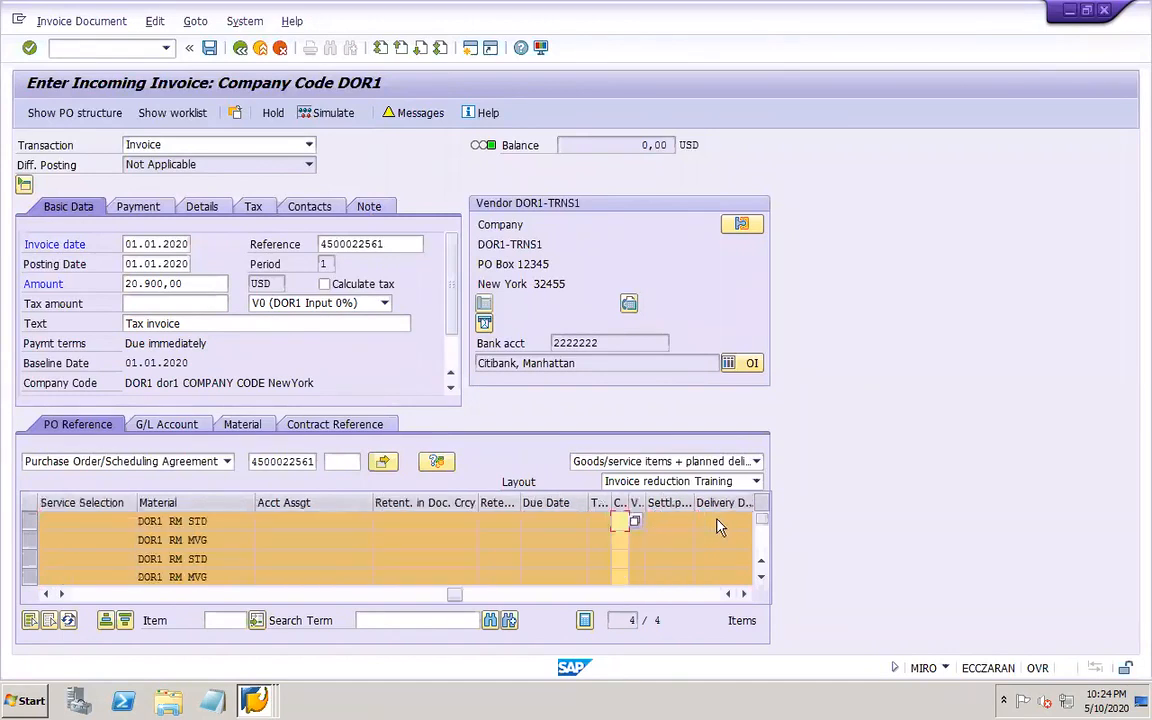
pyautogui.press('Tab')
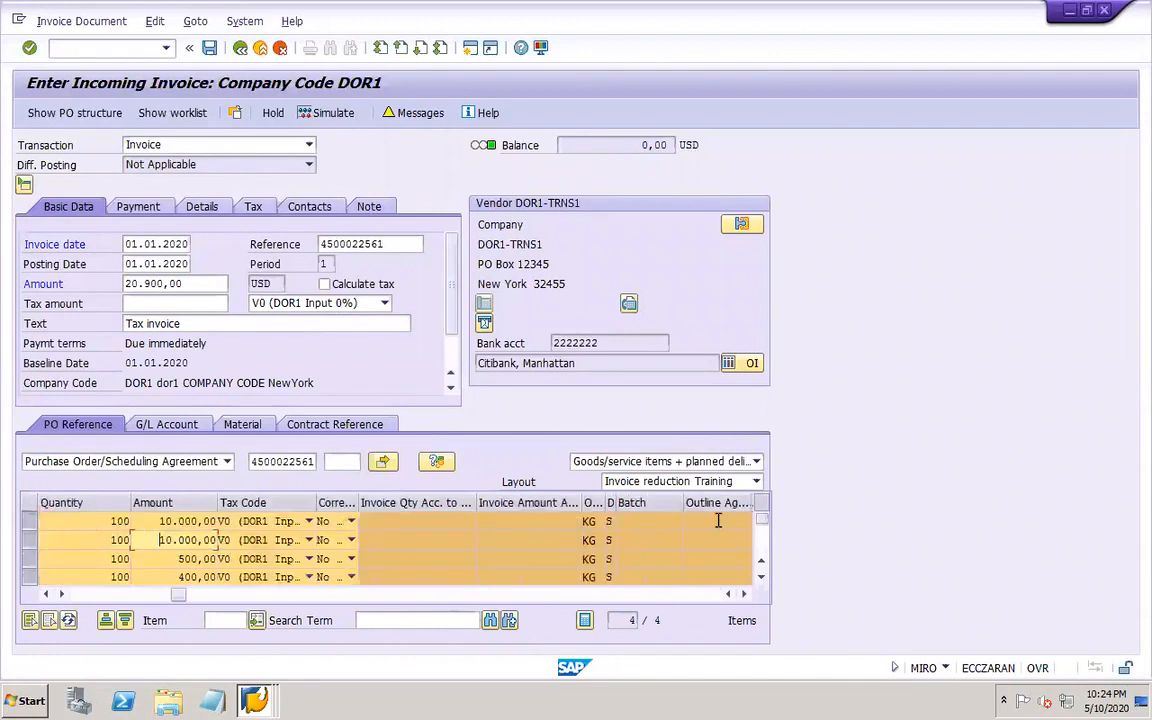
pyautogui.press('Tab')
pyautogui.press('Tab')
pyautogui.press('Tab')
pyautogui.press('Tab')
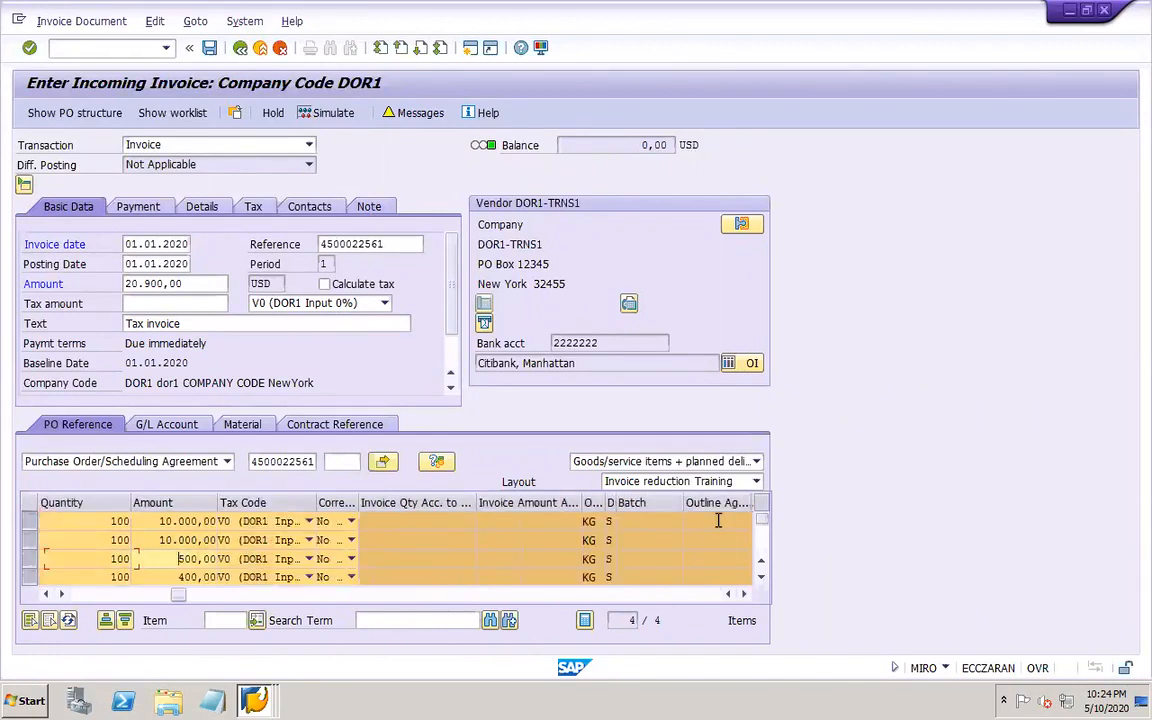
pyautogui.click(185, 427)
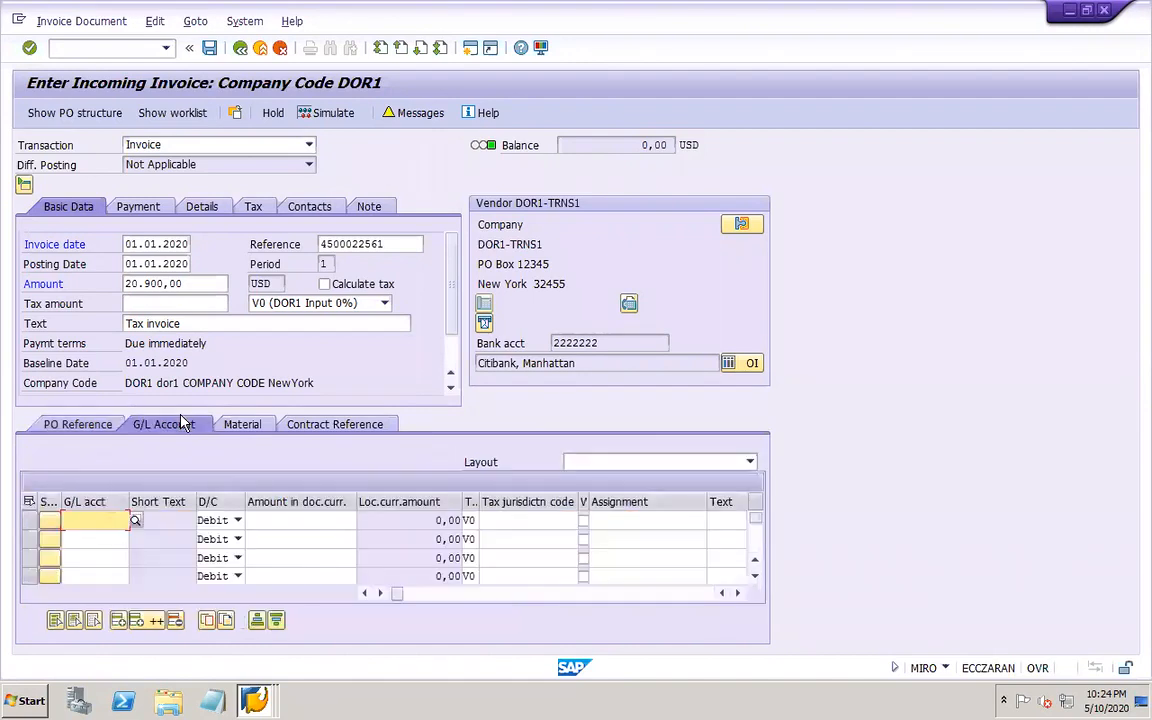
pyautogui.click(90, 428)
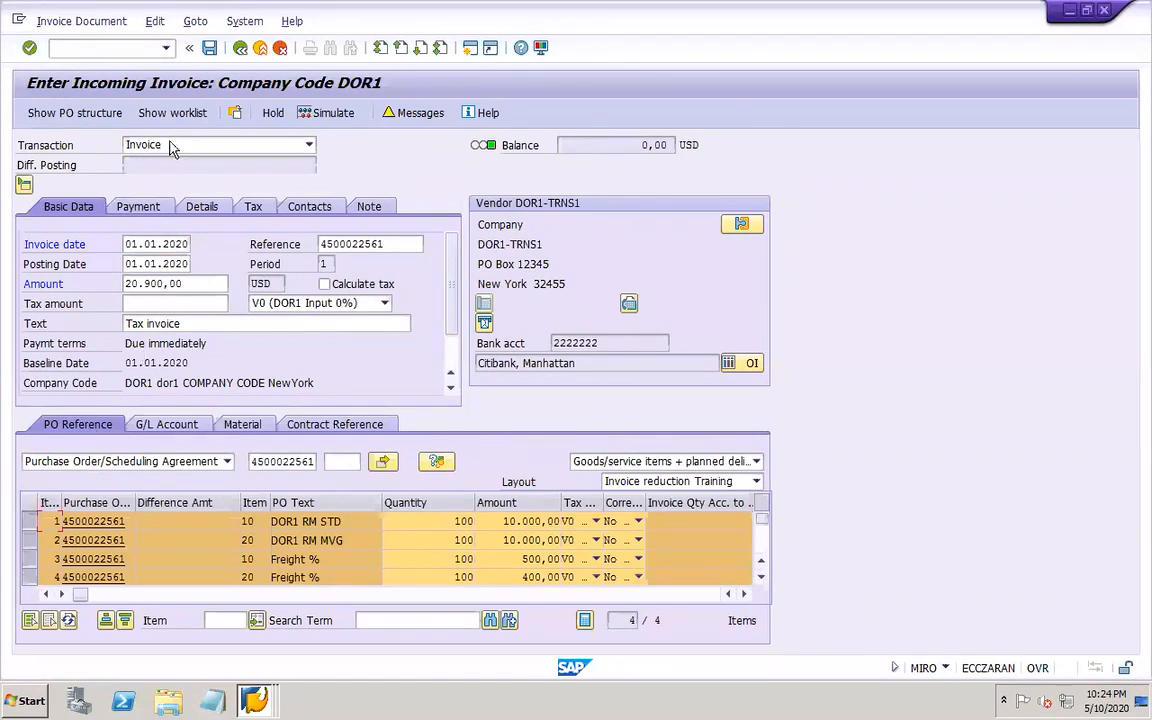
# - Post the invoice and display its accounting document, widening the description column to read the account names
pyautogui.click(209, 50)
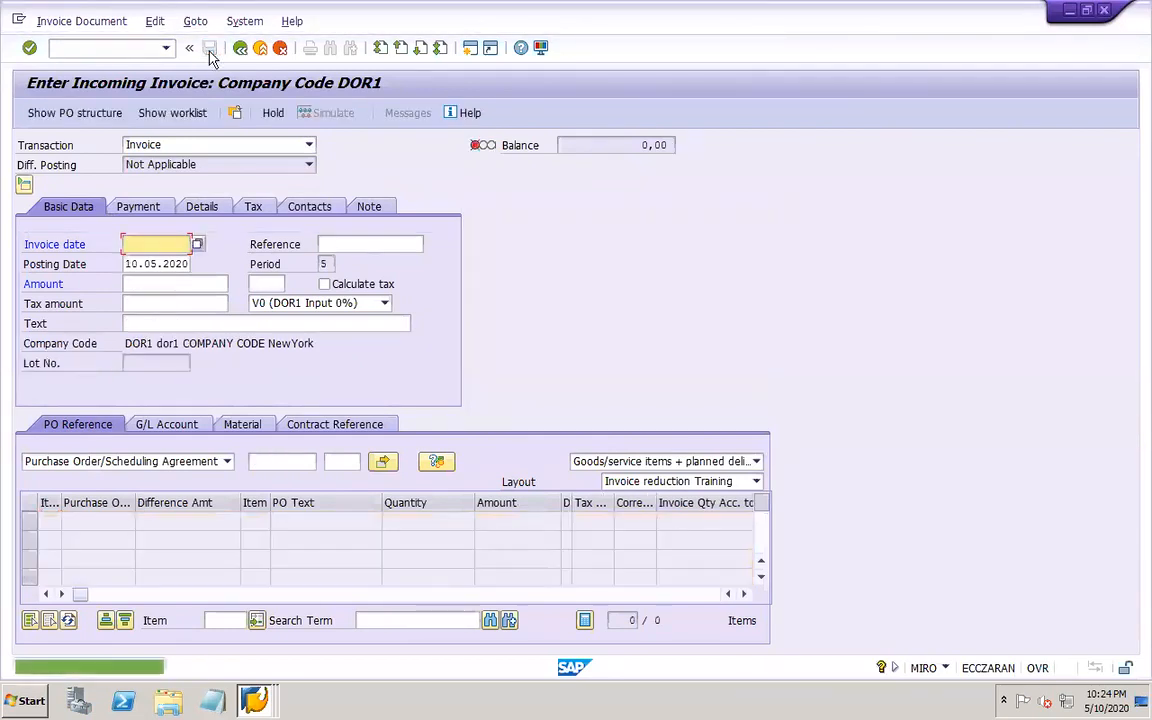
pyautogui.click(82, 21)
pyautogui.click(85, 44)
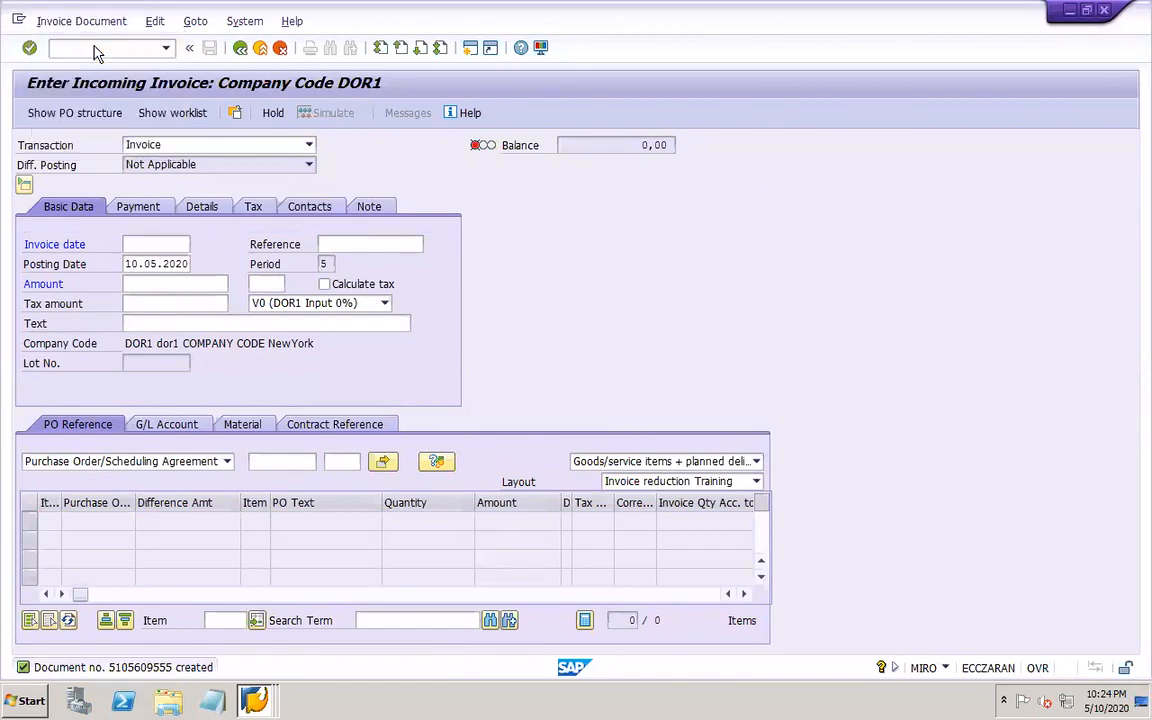
pyautogui.click(240, 111)
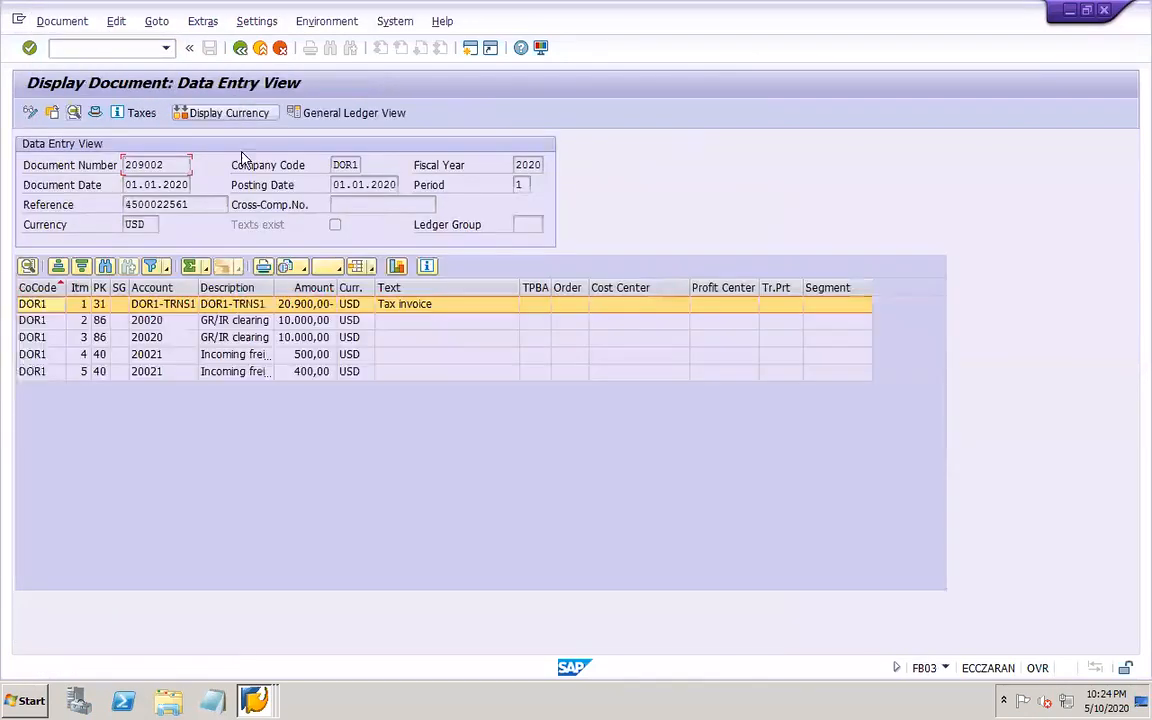
pyautogui.moveTo(279, 288); pyautogui.dragTo(357, 292)
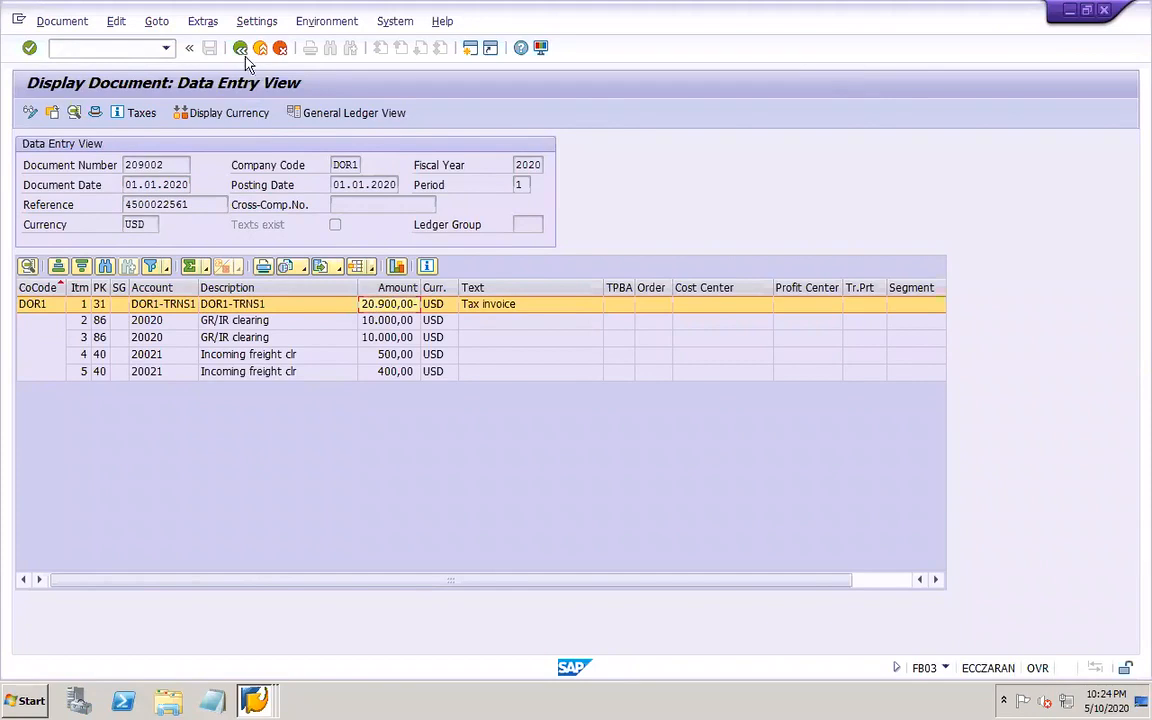
# - Switch to the other SAP session showing the accounting document for the earlier delivery charges invoice
pyautogui.click(254, 698)
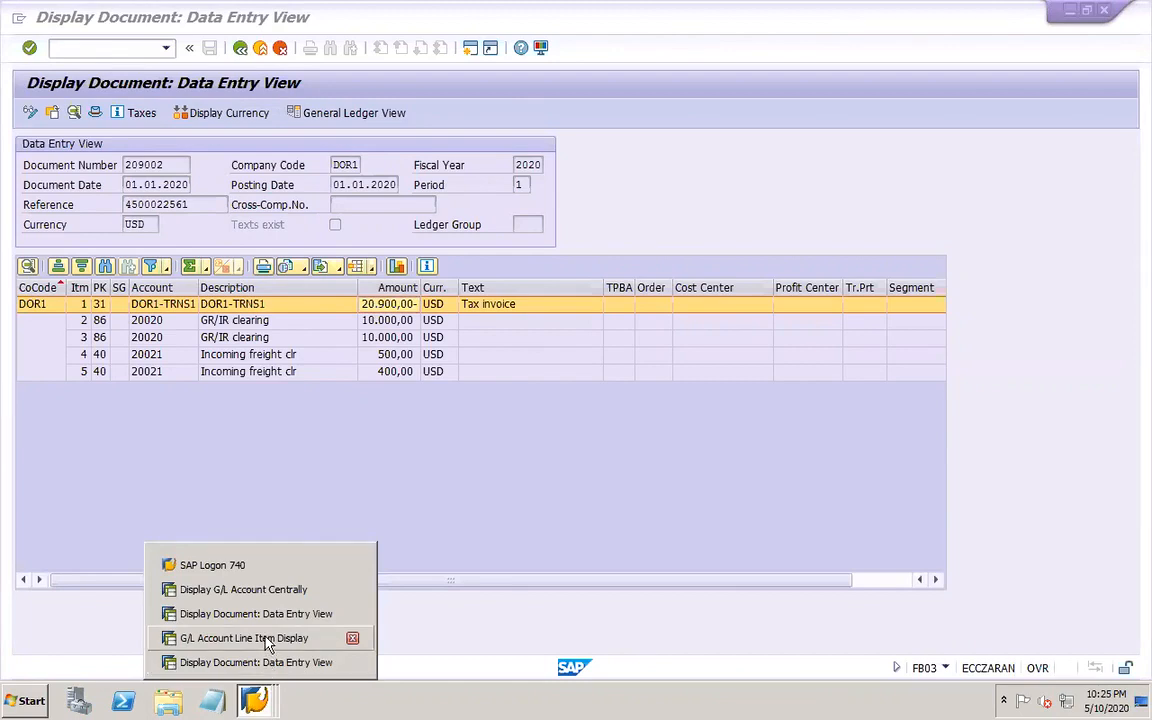
pyautogui.click(268, 662)
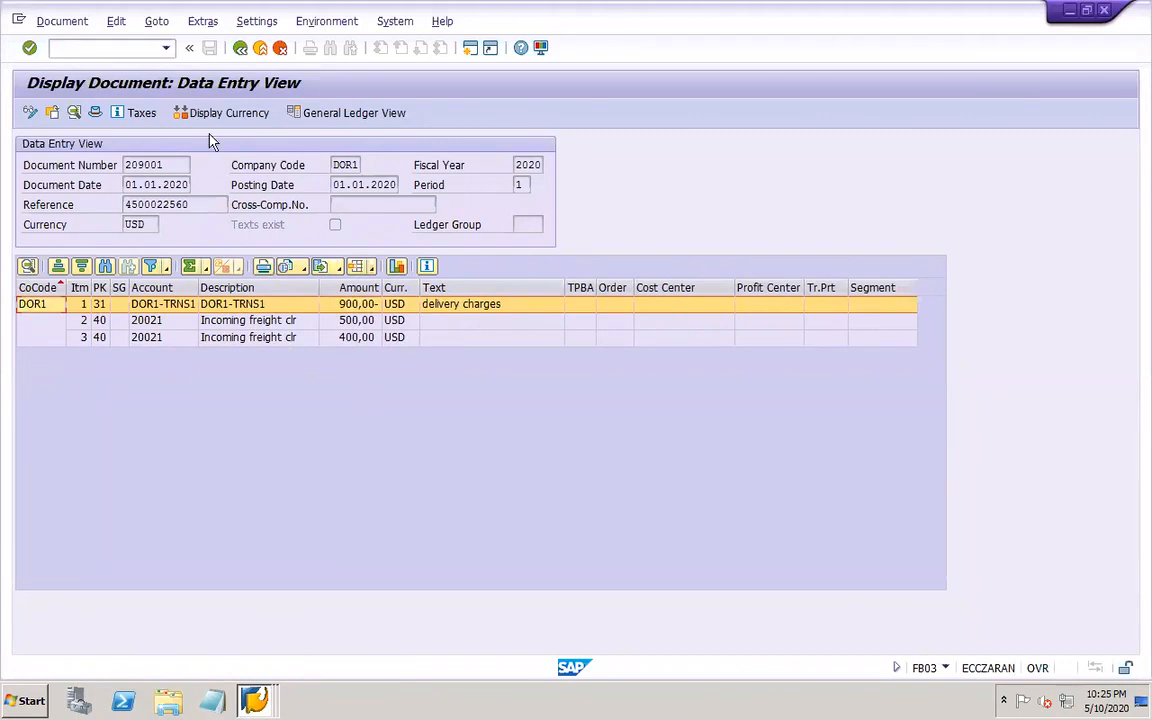
# - Switch to Excel, review the planned and unplanned delivery cost notes on the Delivery sheet, and save the Global workbook
pyautogui.moveTo(748, 712)
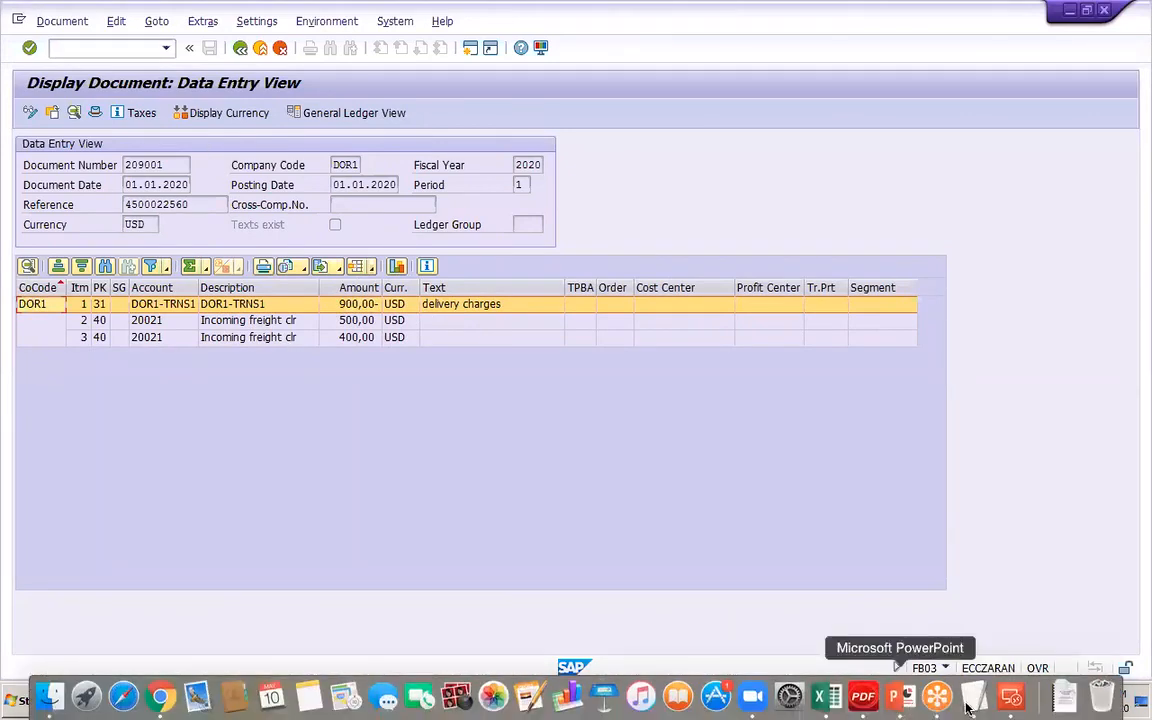
pyautogui.click(826, 697)
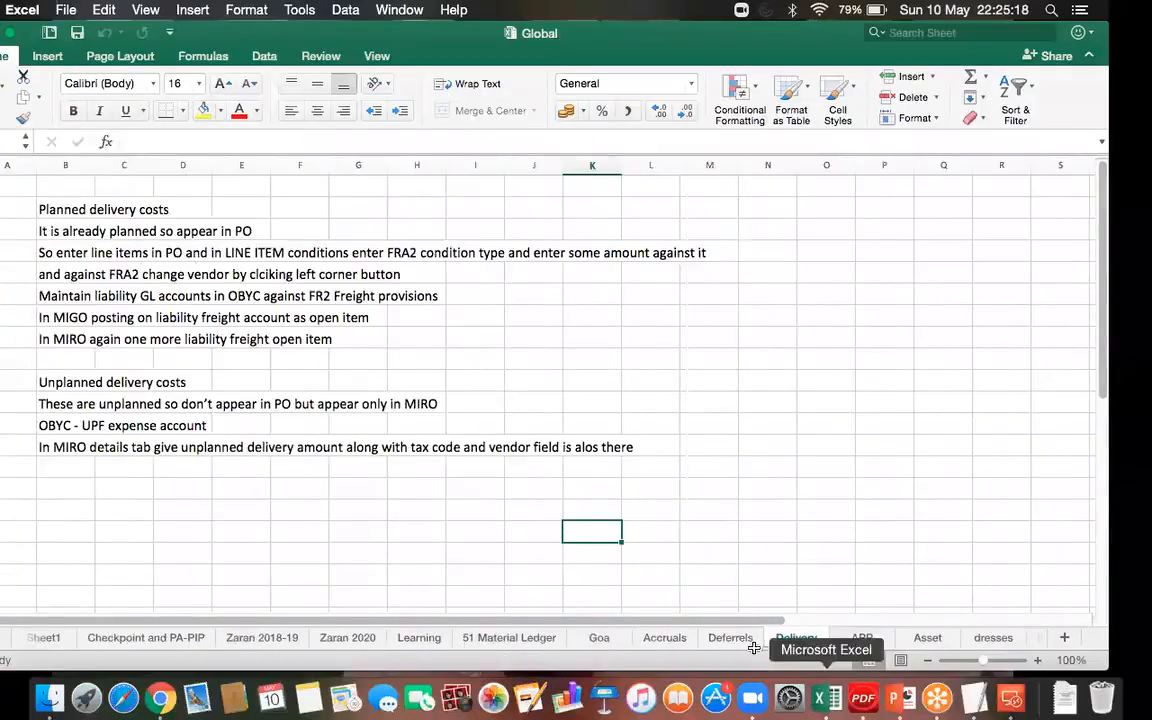
pyautogui.click(444, 436)
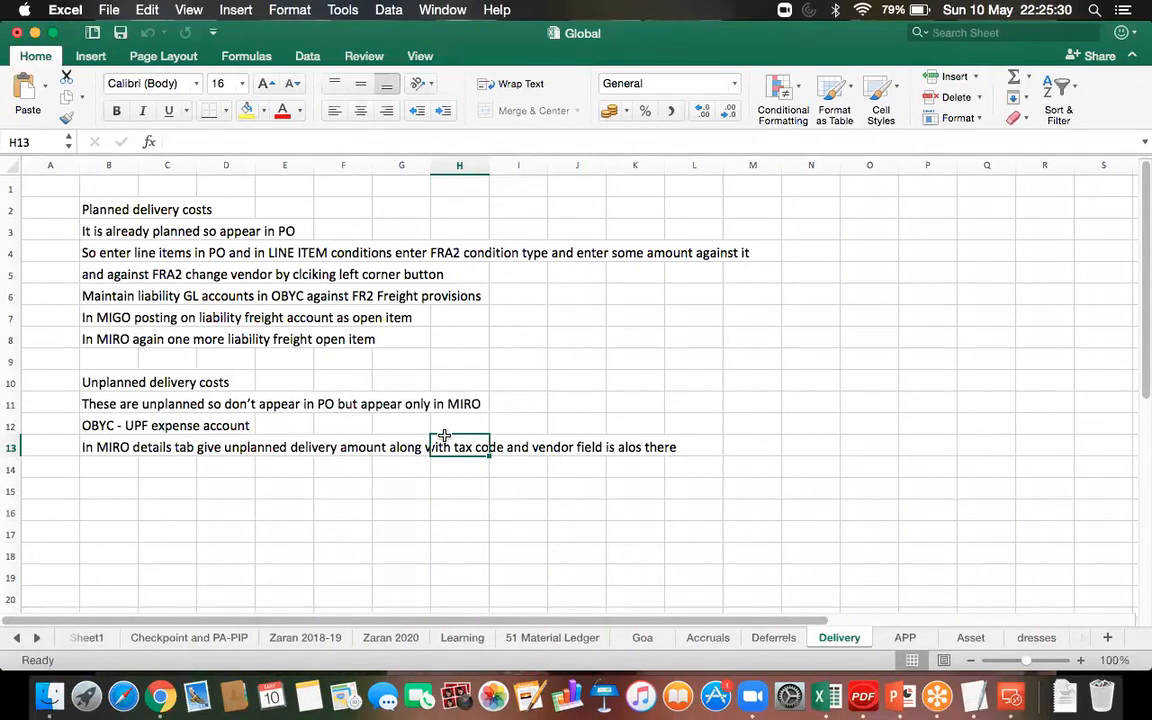
pyautogui.click(248, 401)
pyautogui.click(228, 296)
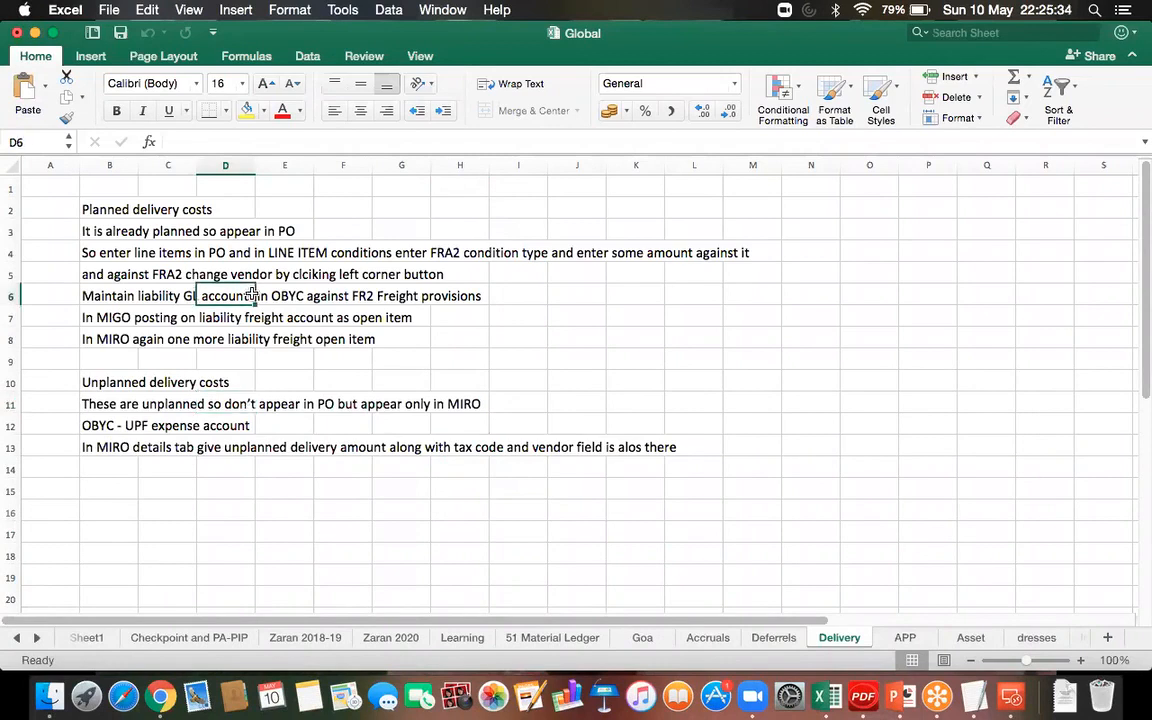
pyautogui.click(120, 32)
pyautogui.click(121, 36)
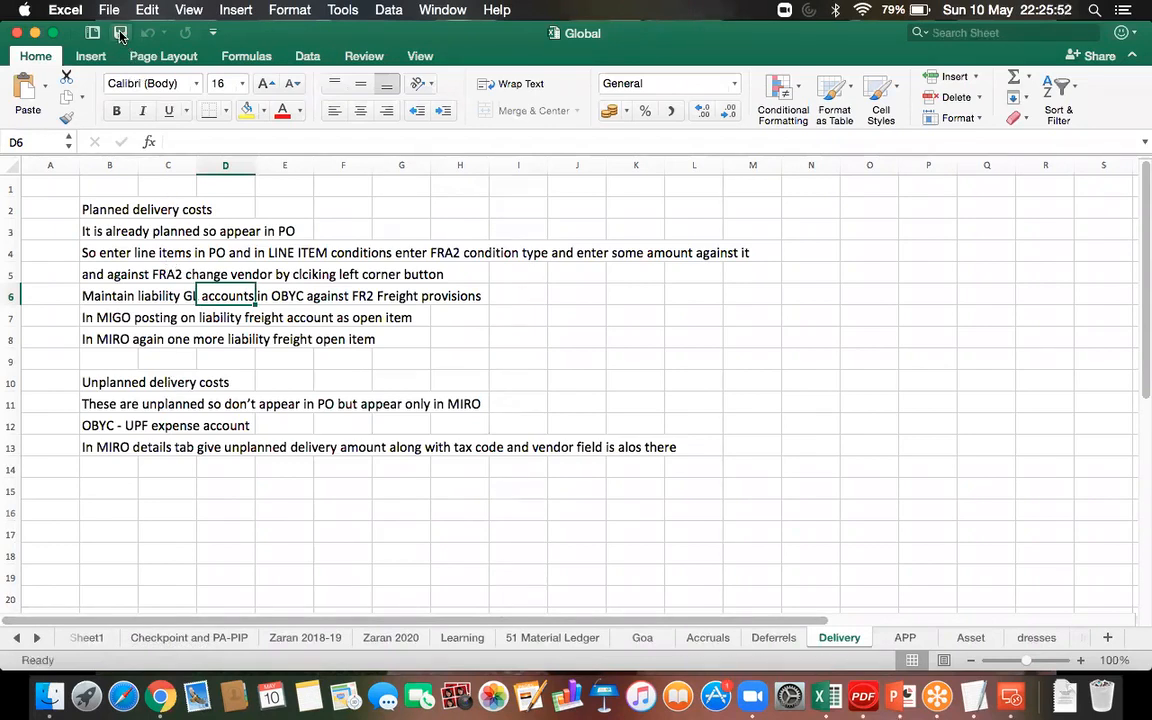